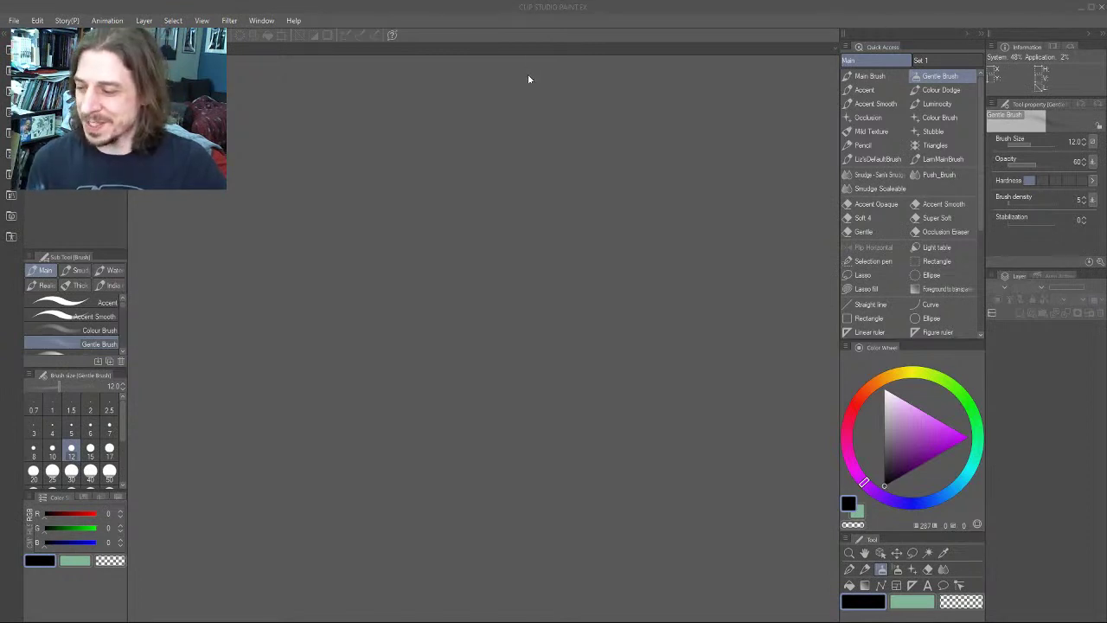
Open the file _treasure_scrollcase.psd
{"action": "left_click", "coordinate": [13, 21]}
{"action": "left_click", "coordinate": [24, 35]}
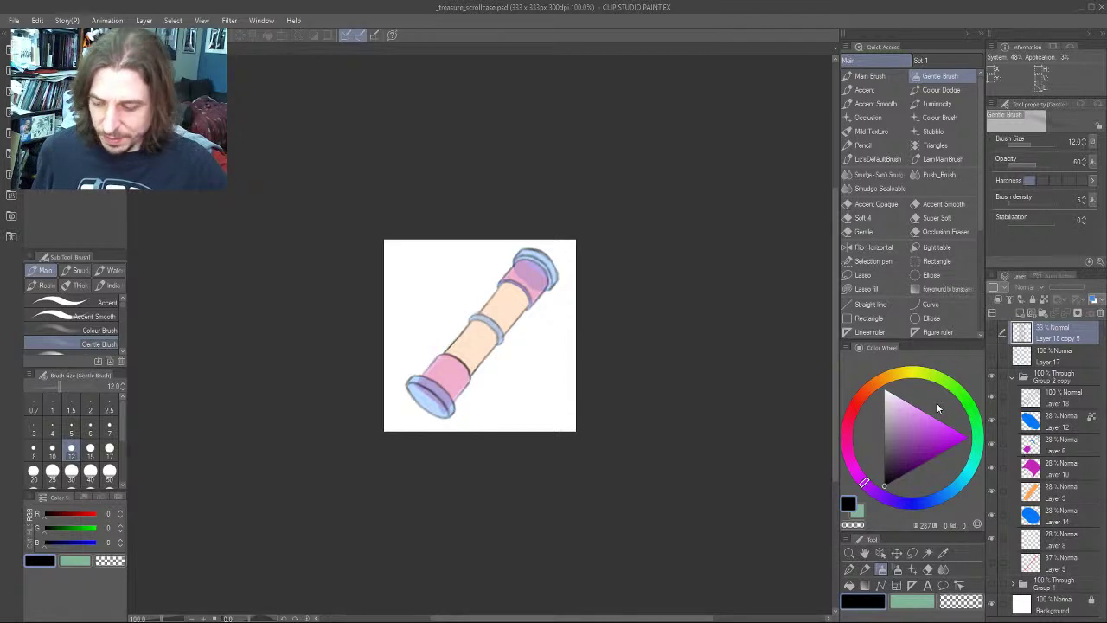
Change the image resolution so the scroll case artwork is 1000 px wide and 1000 px high
{"action": "left_click", "coordinate": [38, 20]}
{"action": "mouse_move", "coordinate": [14, 20]}
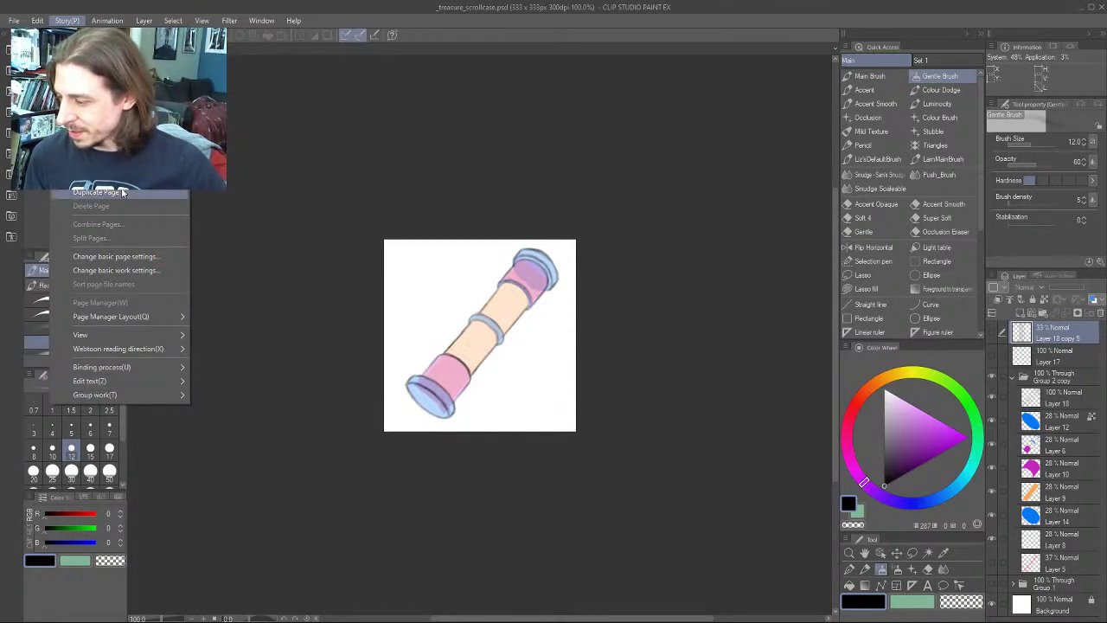
{"action": "key", "text": "Left"}
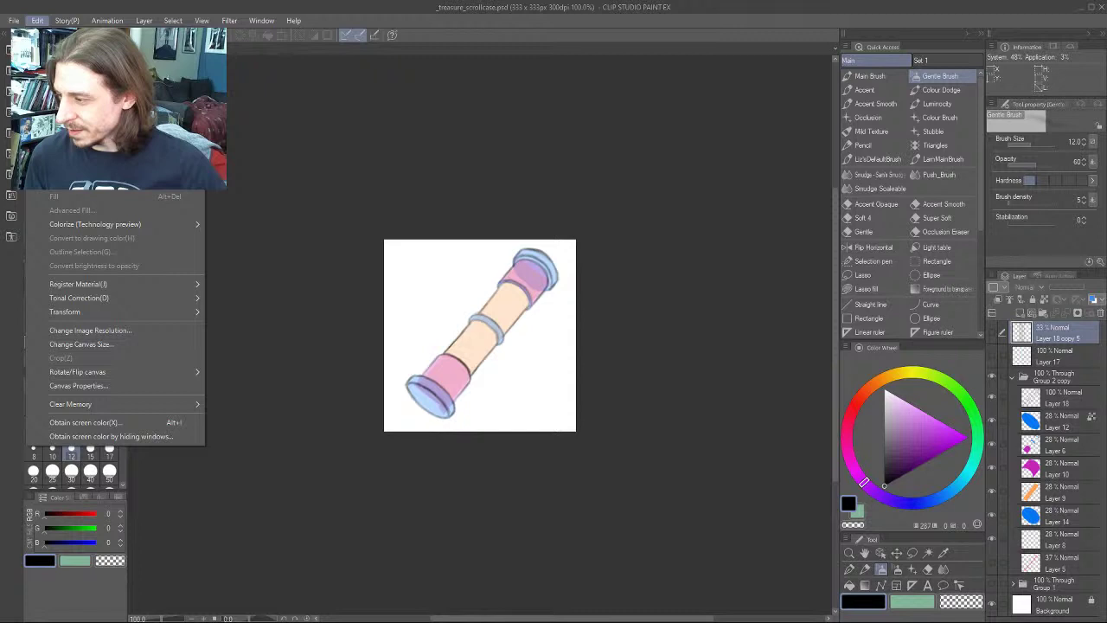
{"action": "left_click", "coordinate": [86, 332]}
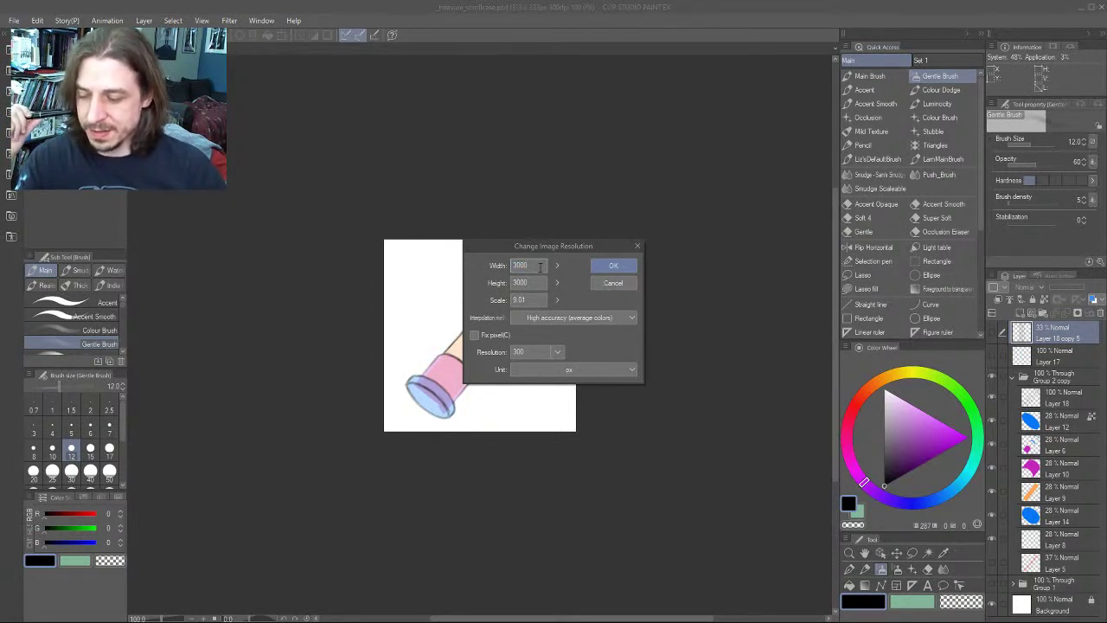
{"action": "key", "text": "Return"}
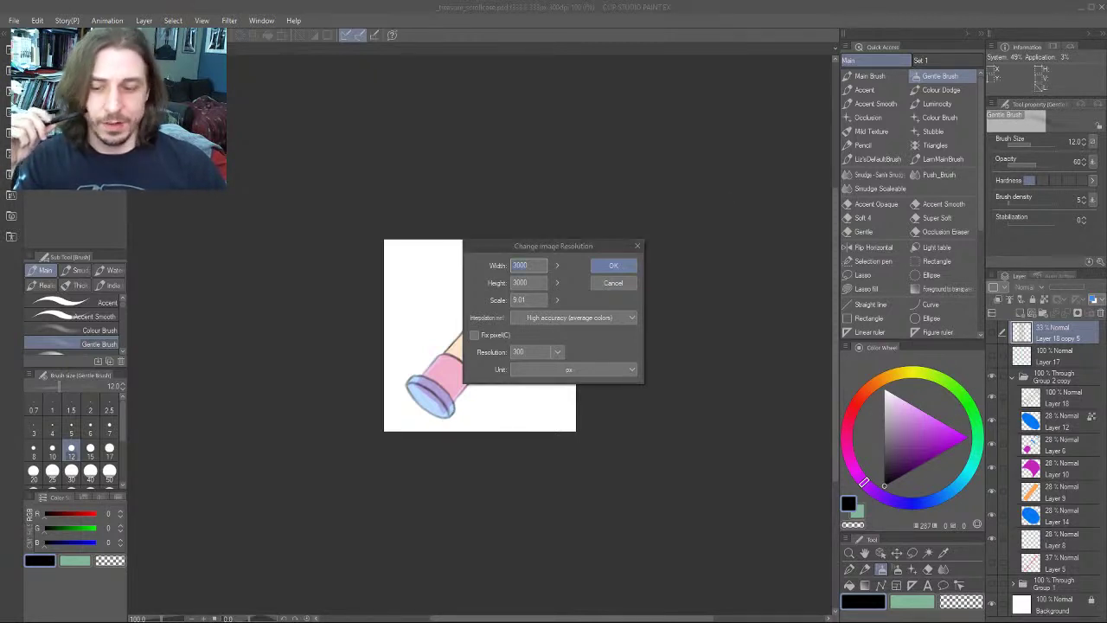
{"action": "left_click", "coordinate": [539, 265]}
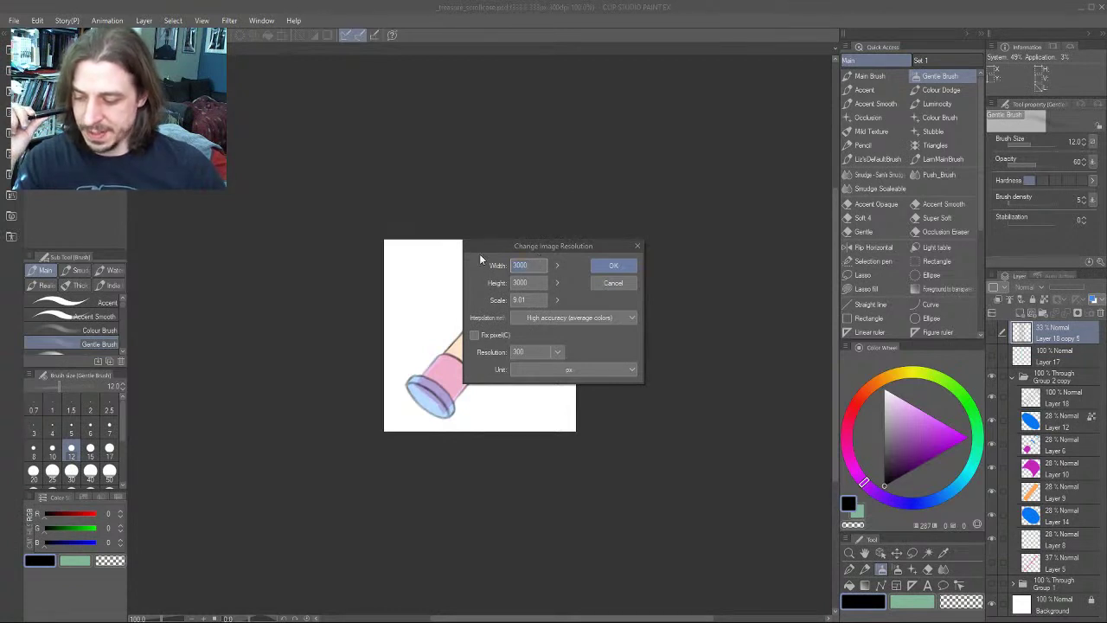
{"action": "type", "text": "1000"}
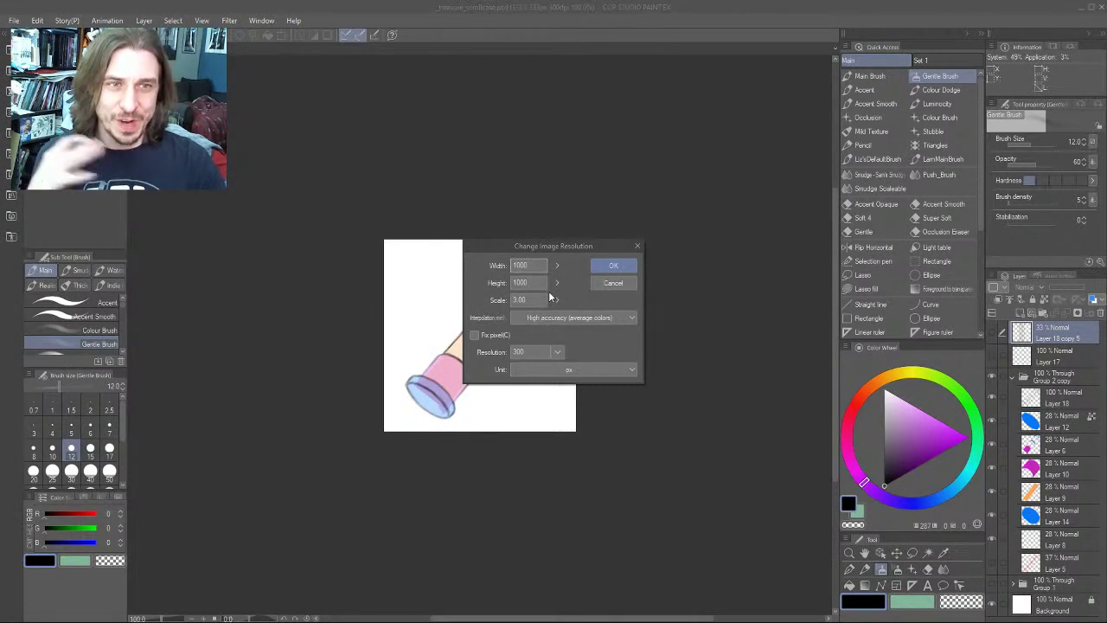
{"action": "left_click", "coordinate": [612, 263]}
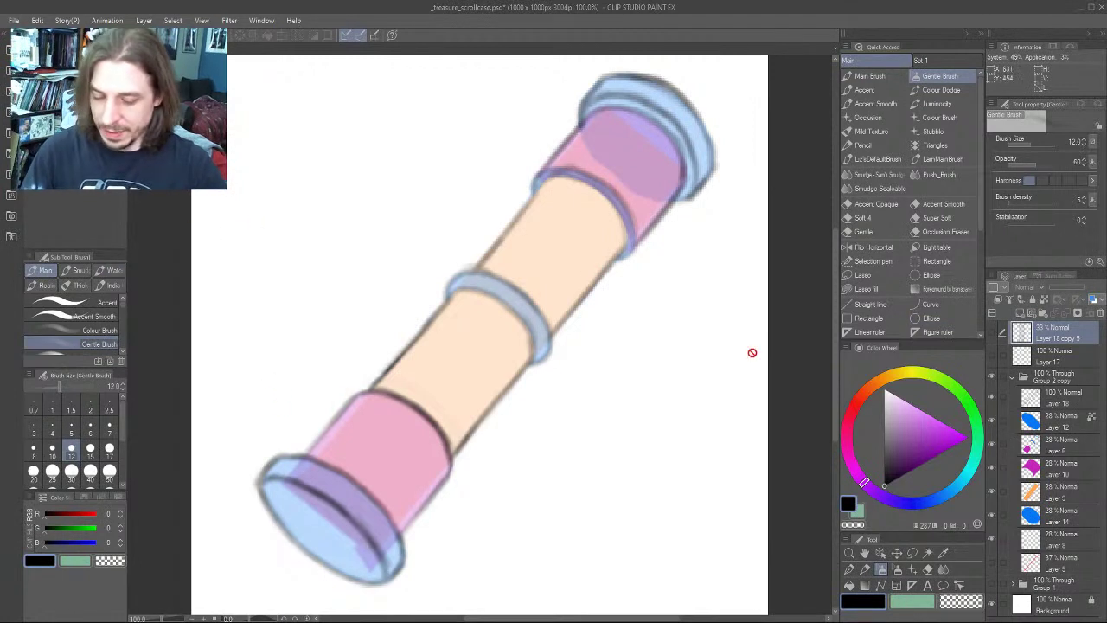
Select Layer 18 in Group 2 copy, check its line art by toggling its visibility, and choose the Accent brush
{"action": "left_click", "coordinate": [1046, 377]}
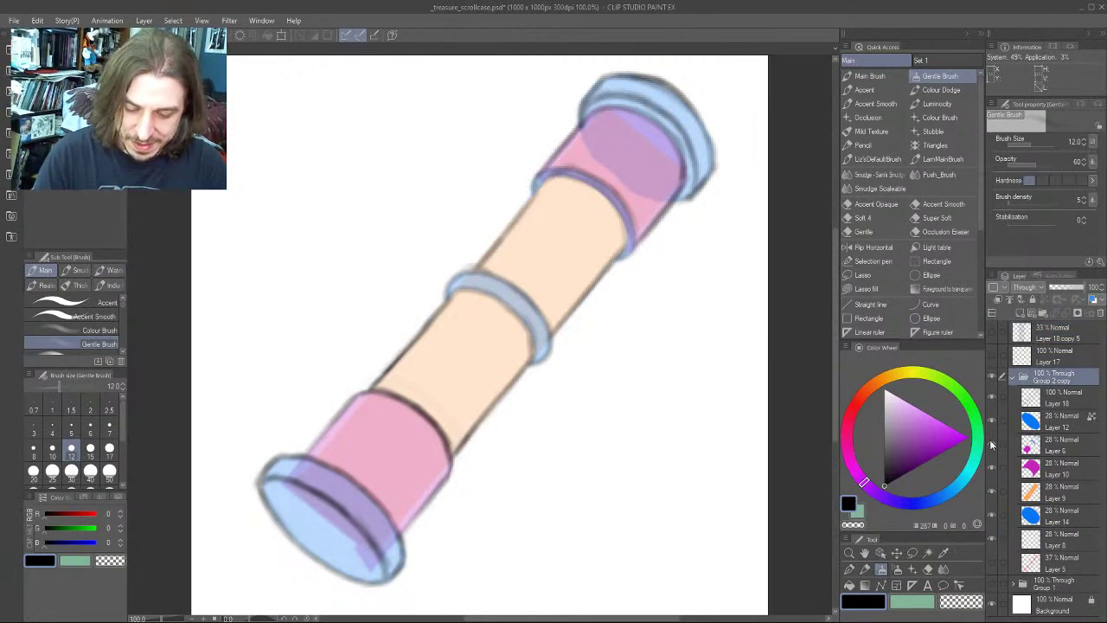
{"action": "left_click", "coordinate": [1053, 403]}
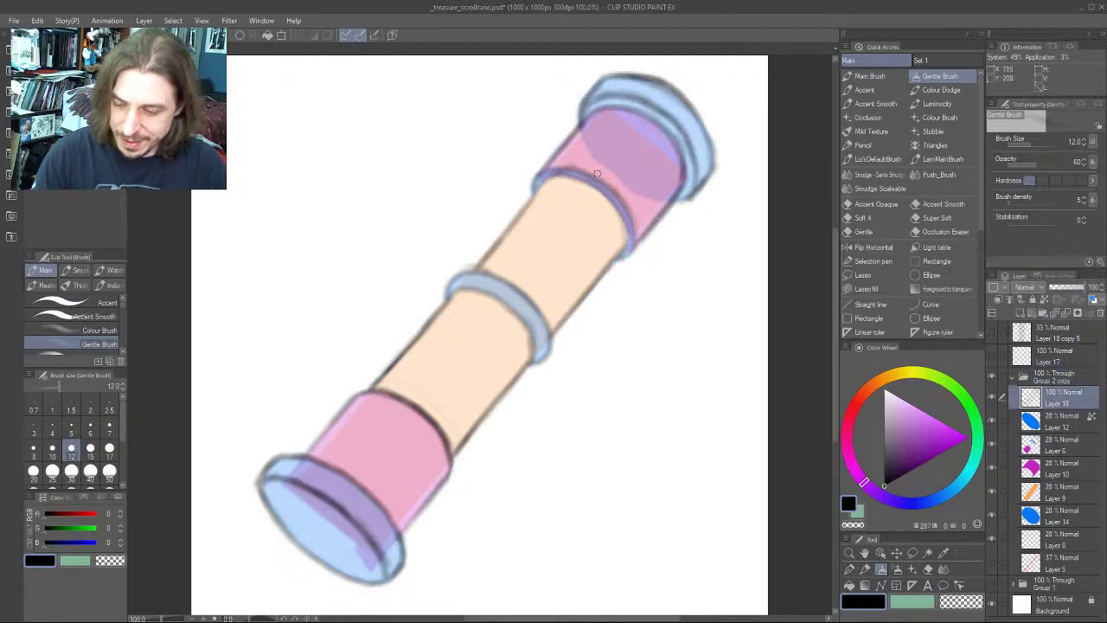
{"action": "left_click_drag", "start_coordinate": [320, 314], "coordinate": [283, 250]}
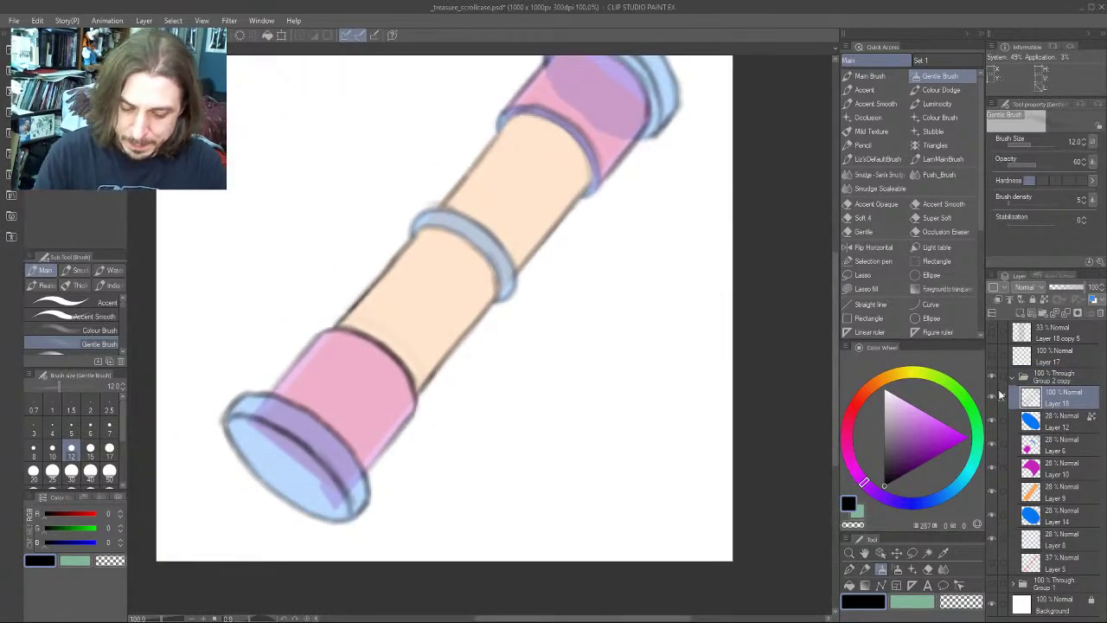
{"action": "left_click", "coordinate": [993, 399]}
{"action": "left_click", "coordinate": [992, 400]}
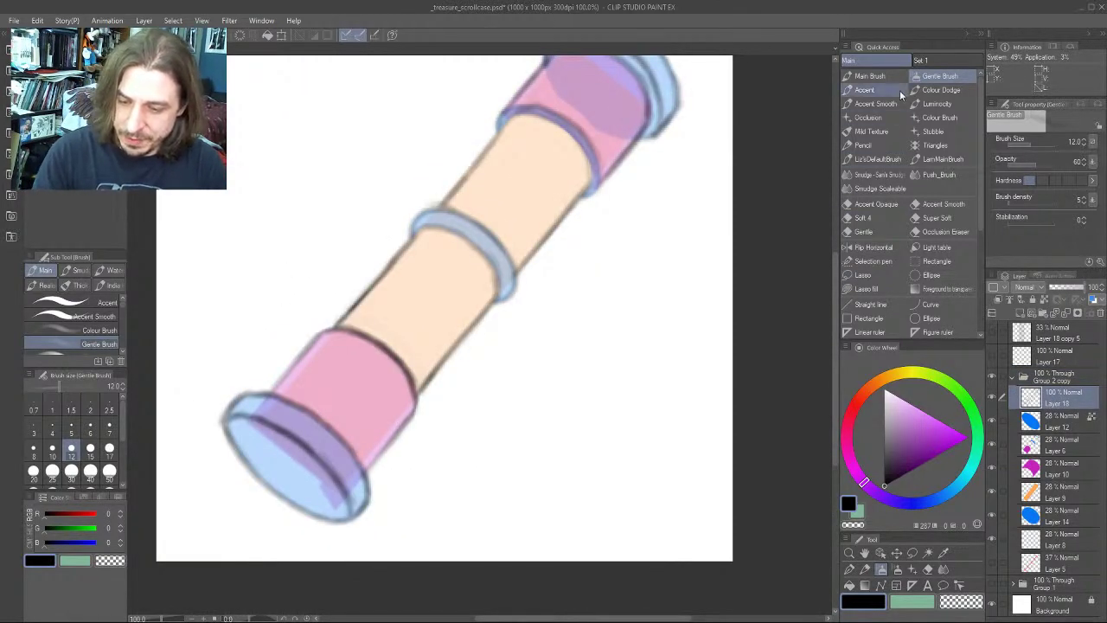
{"action": "left_click", "coordinate": [864, 90]}
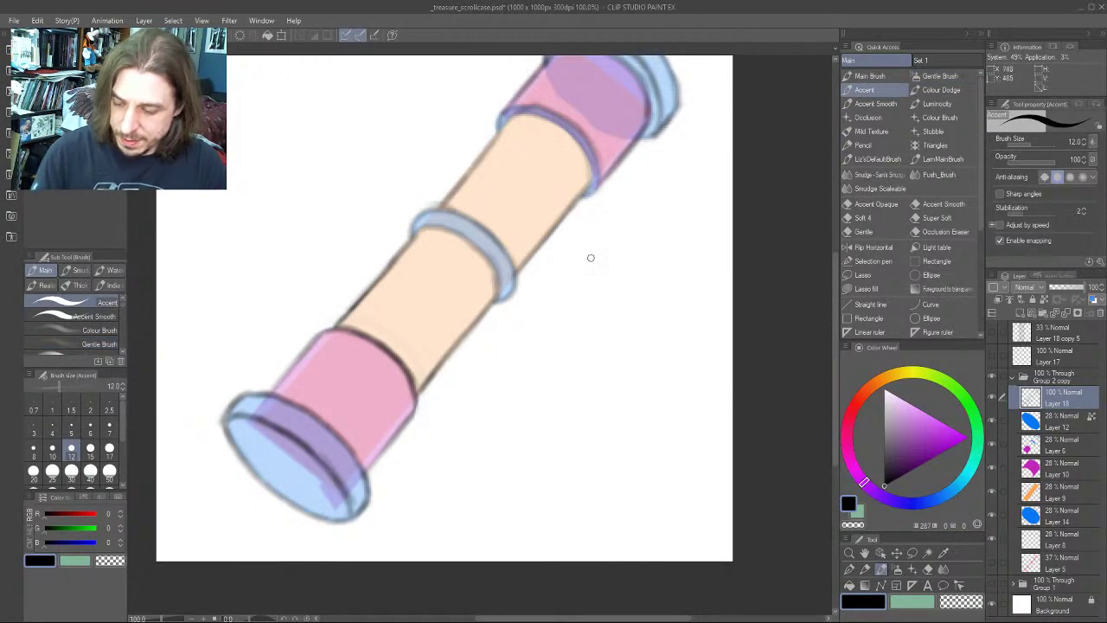
Draw a looping black test stroke in the blank area beside the scroll case to inspect its edge pixels, and undo it
{"action": "mouse_move", "coordinate": [588, 250]}
{"action": "left_mouse_down"}
{"action": "mouse_move", "coordinate": [578, 378]}
{"action": "mouse_move", "coordinate": [536, 483]}
{"action": "mouse_move", "coordinate": [548, 421]}
{"action": "mouse_move", "coordinate": [495, 380]}
{"action": "left_mouse_up"}
{"action": "scroll", "coordinate": [435, 389], "scroll_direction": "up", "scroll_amount": 8}
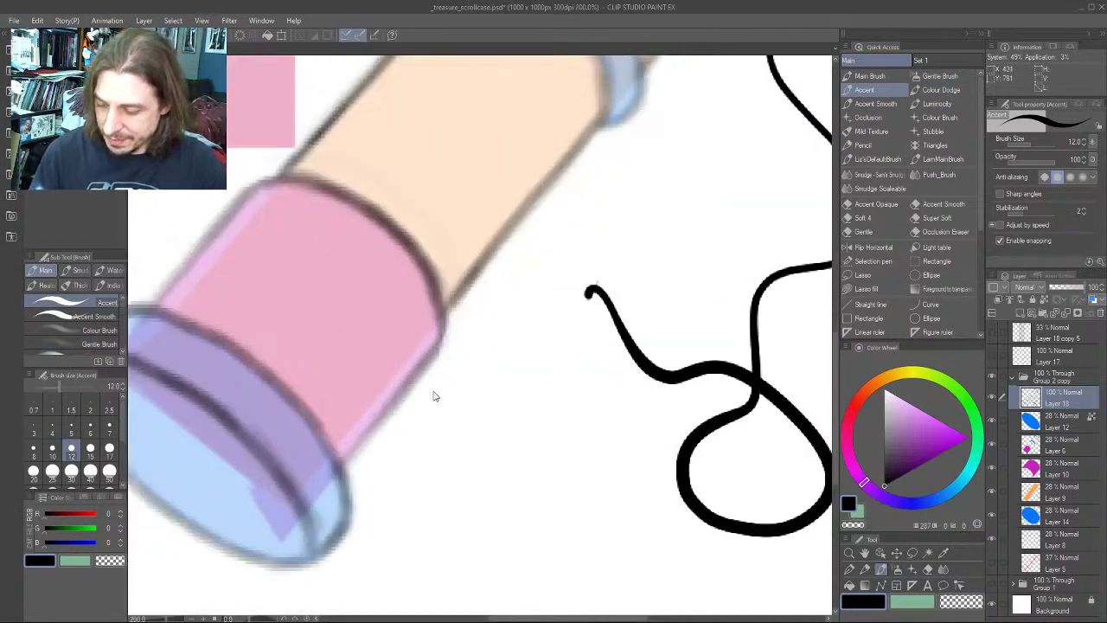
{"action": "mouse_move", "coordinate": [618, 409]}
{"action": "left_mouse_down"}
{"action": "mouse_move", "coordinate": [484, 459]}
{"action": "mouse_move", "coordinate": [316, 346]}
{"action": "left_mouse_up"}
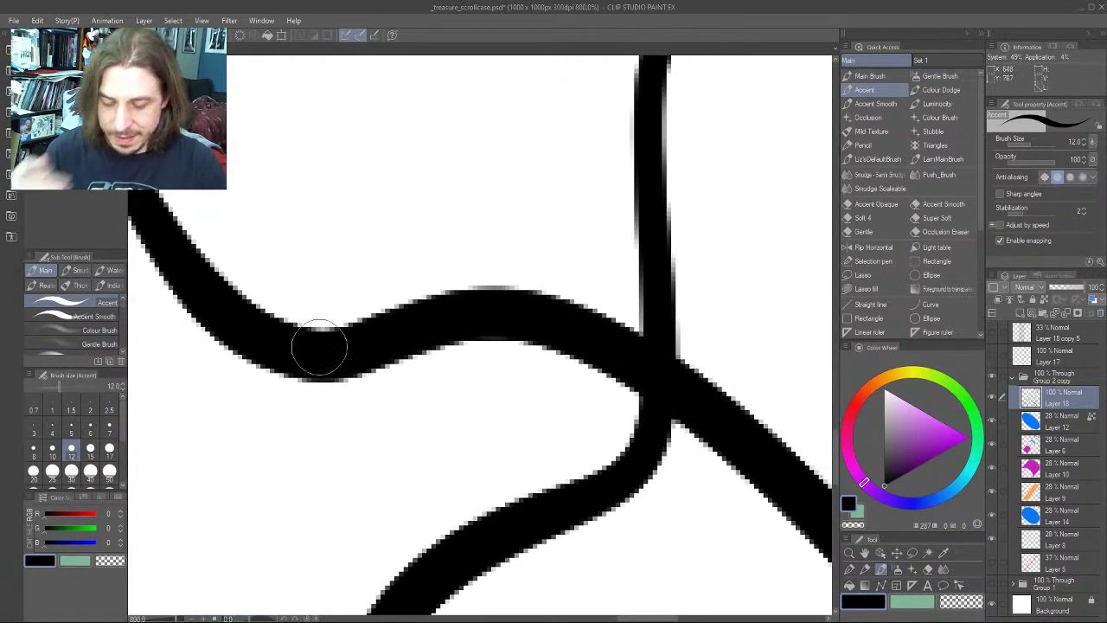
{"action": "scroll", "coordinate": [319, 345], "scroll_direction": "down", "scroll_amount": 9}
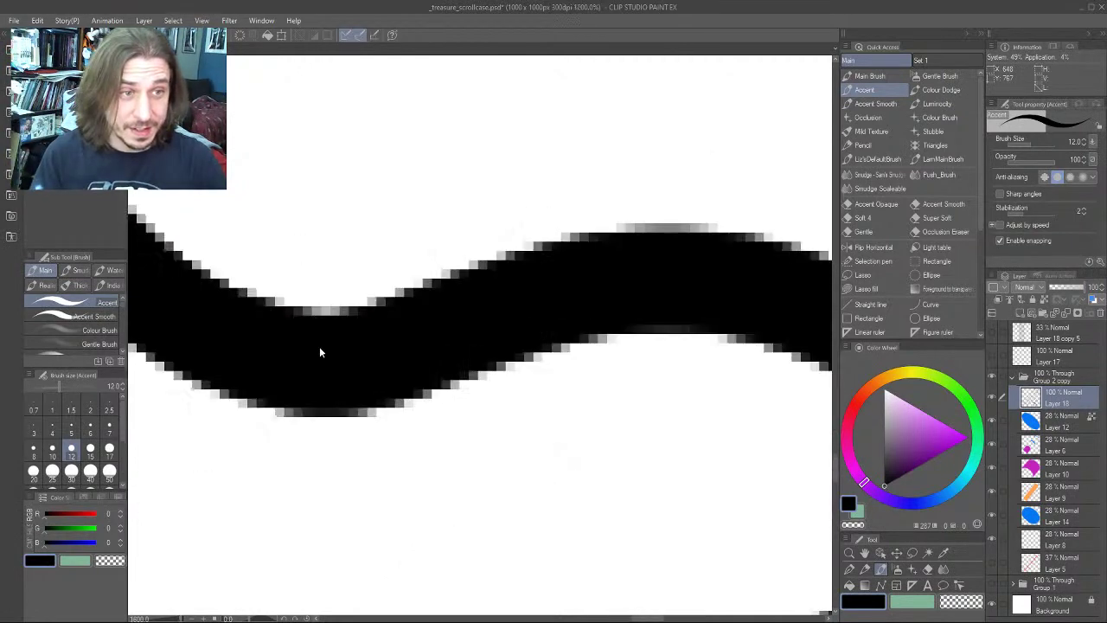
{"action": "scroll", "coordinate": [319, 349], "scroll_direction": "up", "scroll_amount": 10}
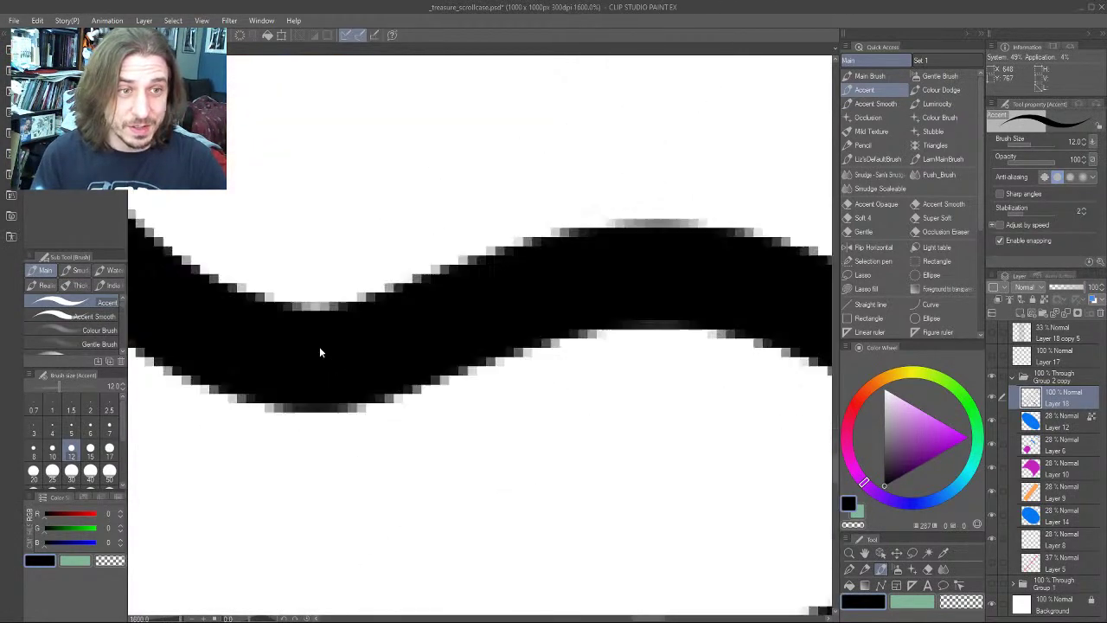
{"action": "scroll", "coordinate": [319, 350], "scroll_direction": "down", "scroll_amount": 12}
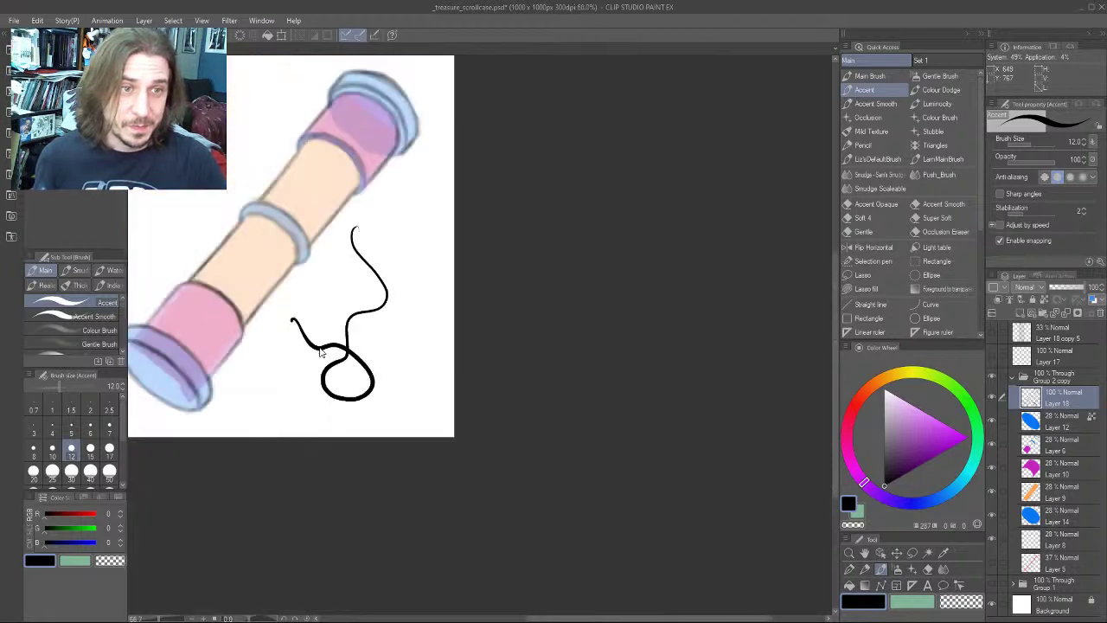
{"action": "mouse_move", "coordinate": [319, 346]}
{"action": "left_mouse_down"}
{"action": "mouse_move", "coordinate": [425, 452]}
{"action": "mouse_move", "coordinate": [491, 453]}
{"action": "left_mouse_up"}
{"action": "key", "text": "ctrl+z"}
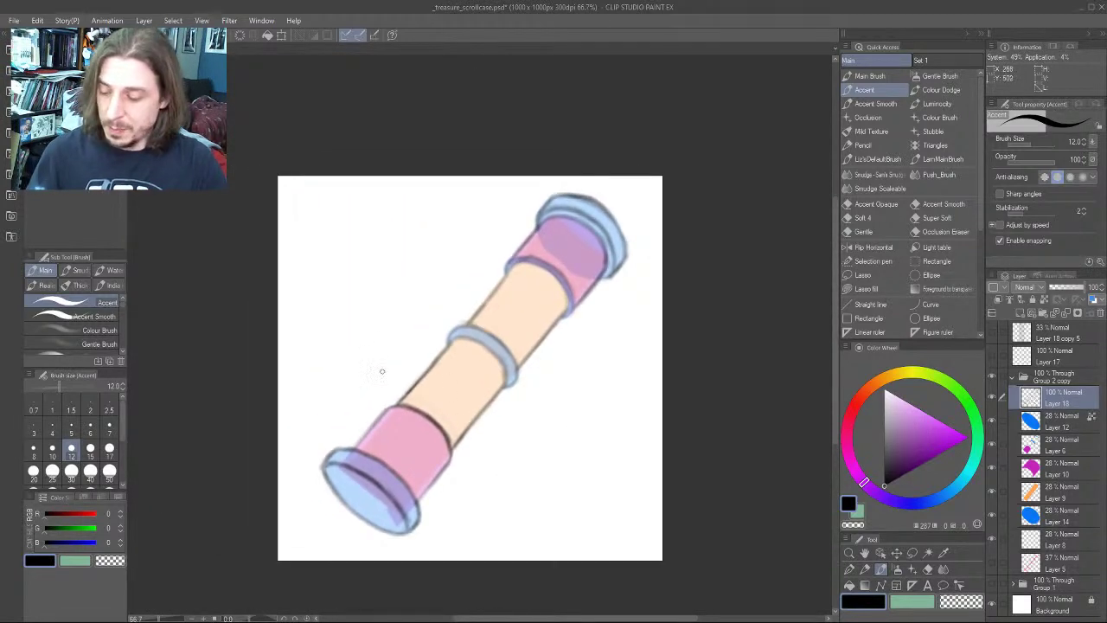
Examine the scroll case sketch at thumbnail and larger size, and compare it with Layer 18 hidden and shown
{"action": "scroll", "coordinate": [269, 262], "scroll_direction": "down", "scroll_amount": 6}
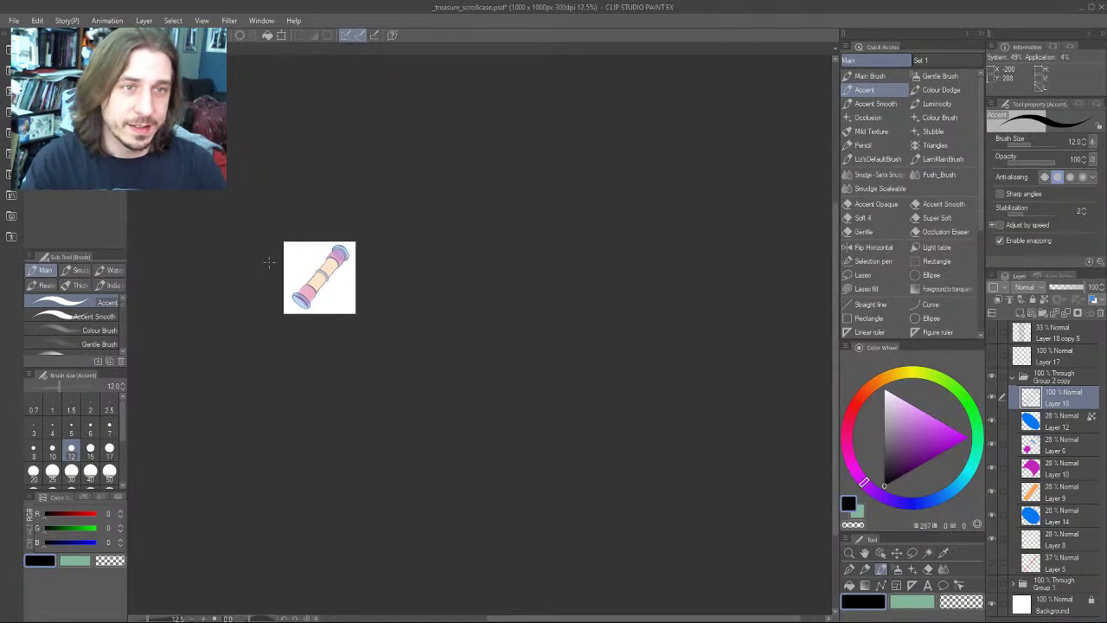
{"action": "scroll", "coordinate": [269, 262], "scroll_direction": "down", "scroll_amount": 2}
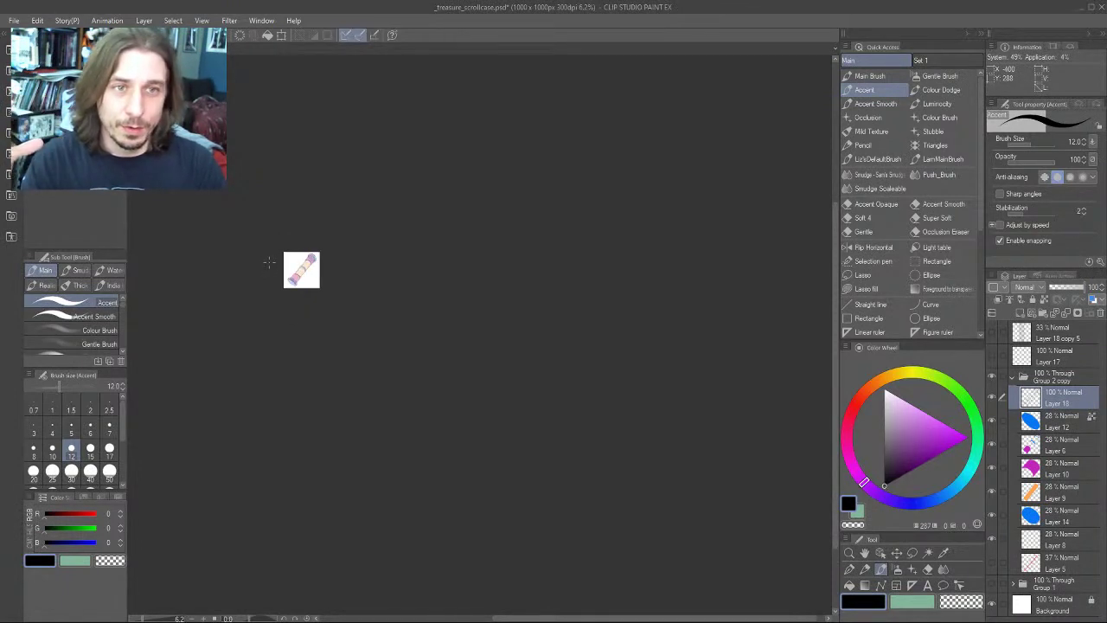
{"action": "scroll", "coordinate": [268, 262], "scroll_direction": "up", "scroll_amount": 7}
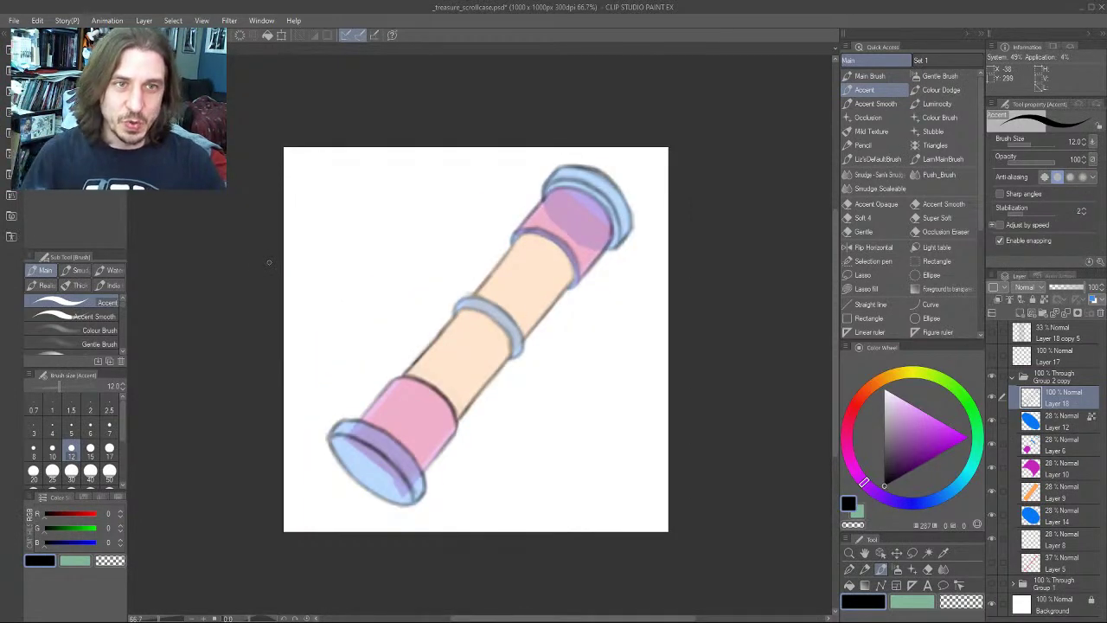
{"action": "mouse_move", "coordinate": [226, 334]}
{"action": "left_mouse_down"}
{"action": "mouse_move", "coordinate": [371, 375]}
{"action": "mouse_move", "coordinate": [265, 333]}
{"action": "mouse_move", "coordinate": [242, 365]}
{"action": "mouse_move", "coordinate": [267, 359]}
{"action": "mouse_move", "coordinate": [253, 365]}
{"action": "left_mouse_up"}
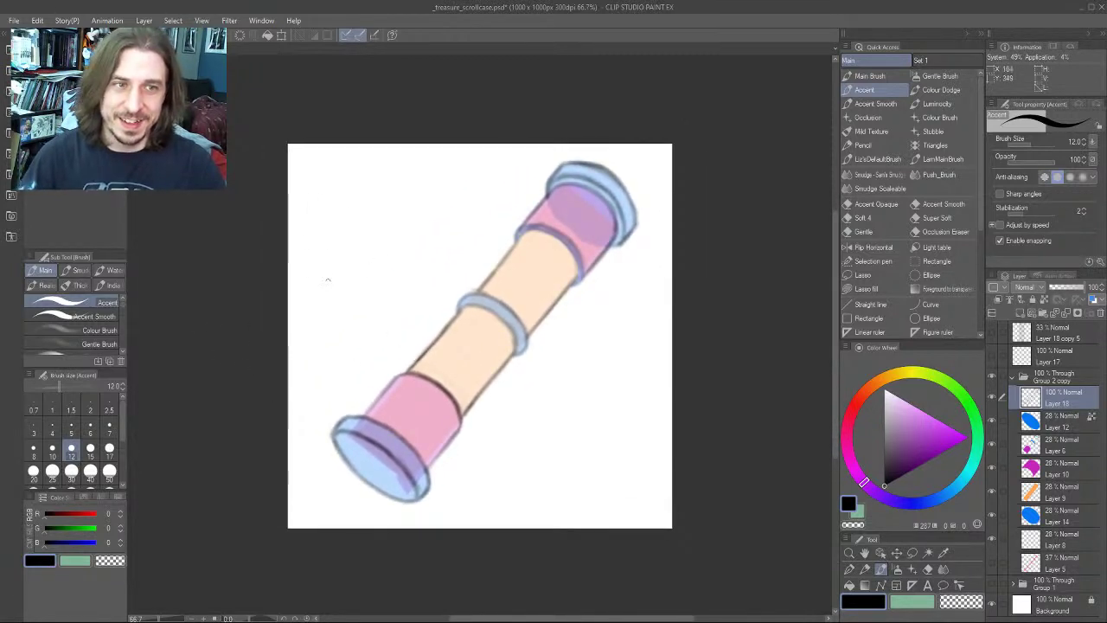
{"action": "mouse_move", "coordinate": [213, 263]}
{"action": "left_mouse_down"}
{"action": "mouse_move", "coordinate": [225, 282]}
{"action": "mouse_move", "coordinate": [218, 272]}
{"action": "left_mouse_up"}
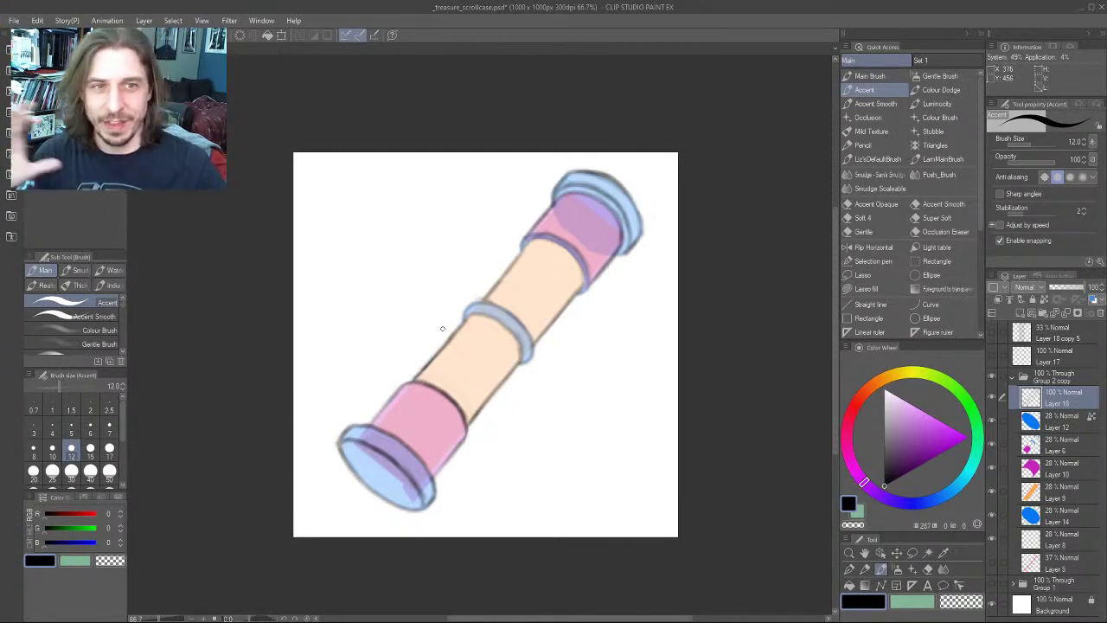
{"action": "mouse_move", "coordinate": [233, 377]}
{"action": "left_mouse_down"}
{"action": "mouse_move", "coordinate": [258, 334]}
{"action": "mouse_move", "coordinate": [284, 420]}
{"action": "mouse_move", "coordinate": [260, 375]}
{"action": "mouse_move", "coordinate": [237, 390]}
{"action": "mouse_move", "coordinate": [266, 390]}
{"action": "left_mouse_up"}
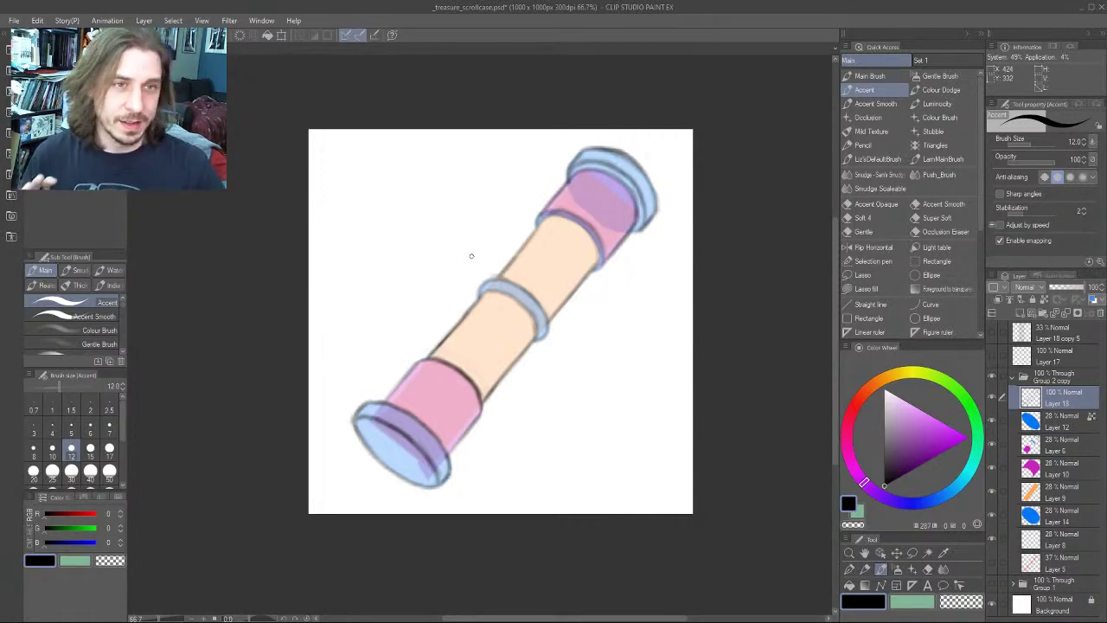
{"action": "mouse_move", "coordinate": [240, 300]}
{"action": "left_mouse_down"}
{"action": "mouse_move", "coordinate": [210, 309]}
{"action": "mouse_move", "coordinate": [225, 346]}
{"action": "mouse_move", "coordinate": [239, 337]}
{"action": "mouse_move", "coordinate": [247, 353]}
{"action": "mouse_move", "coordinate": [247, 341]}
{"action": "left_mouse_up"}
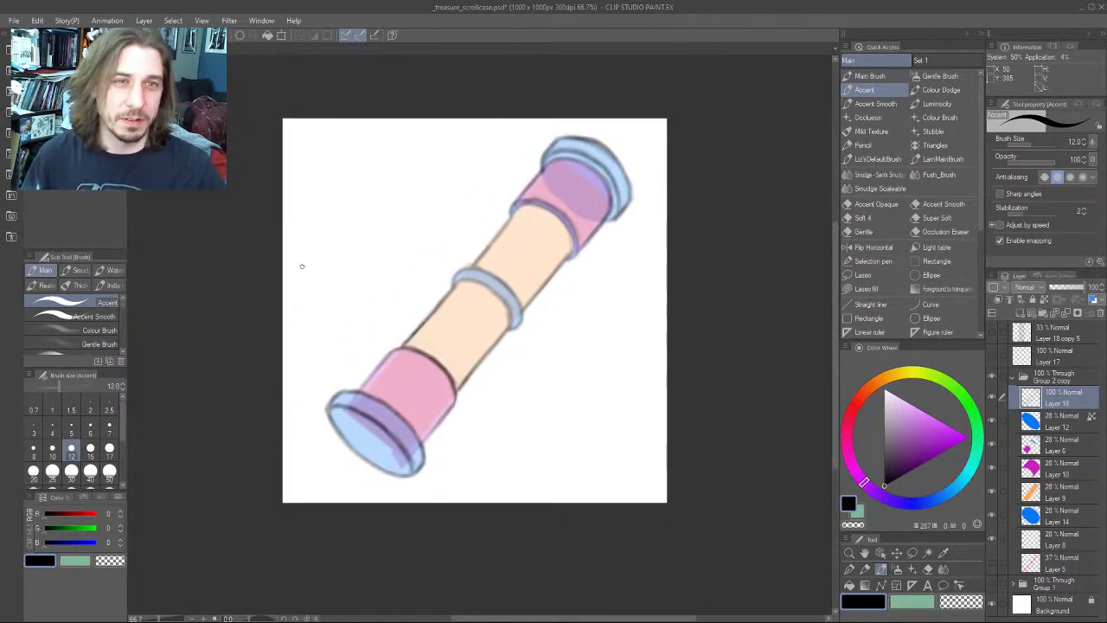
{"action": "left_click_drag", "start_coordinate": [247, 323], "coordinate": [269, 392]}
{"action": "mouse_move", "coordinate": [268, 309]}
{"action": "left_mouse_down"}
{"action": "mouse_move", "coordinate": [267, 299]}
{"action": "mouse_move", "coordinate": [281, 323]}
{"action": "left_mouse_up"}
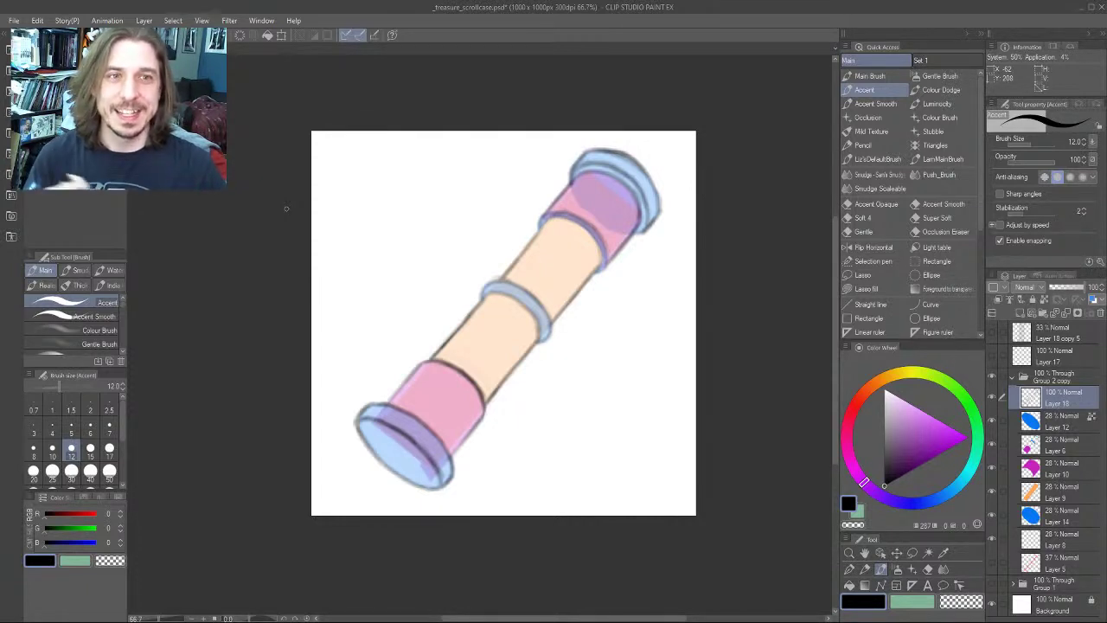
{"action": "mouse_move", "coordinate": [285, 336]}
{"action": "left_mouse_down"}
{"action": "mouse_move", "coordinate": [267, 319]}
{"action": "mouse_move", "coordinate": [277, 348]}
{"action": "left_mouse_up"}
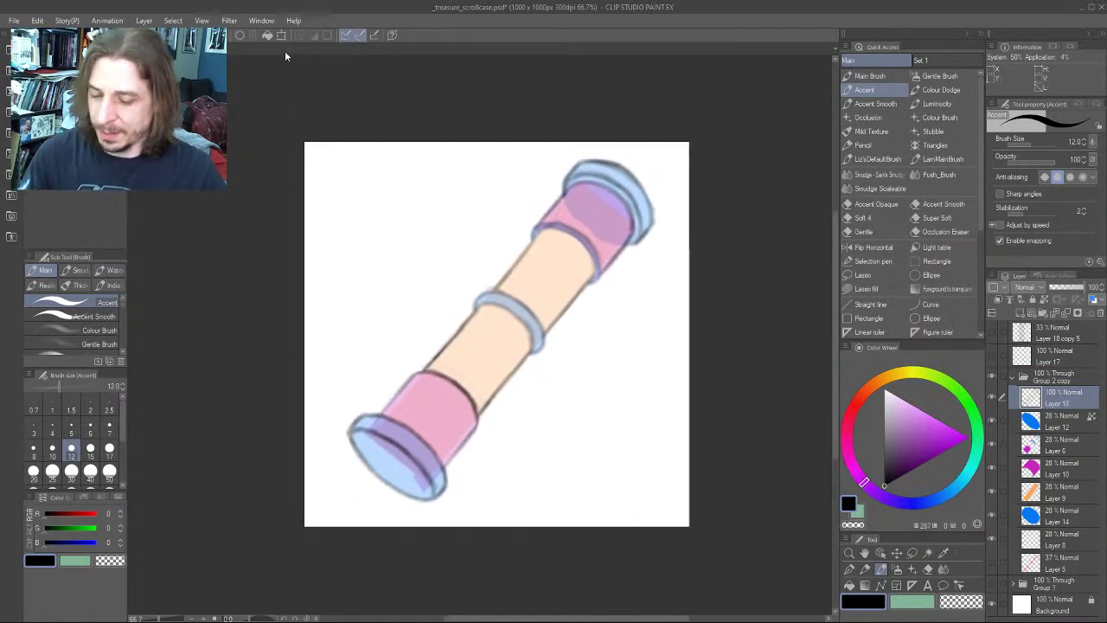
{"action": "left_click", "coordinate": [992, 398]}
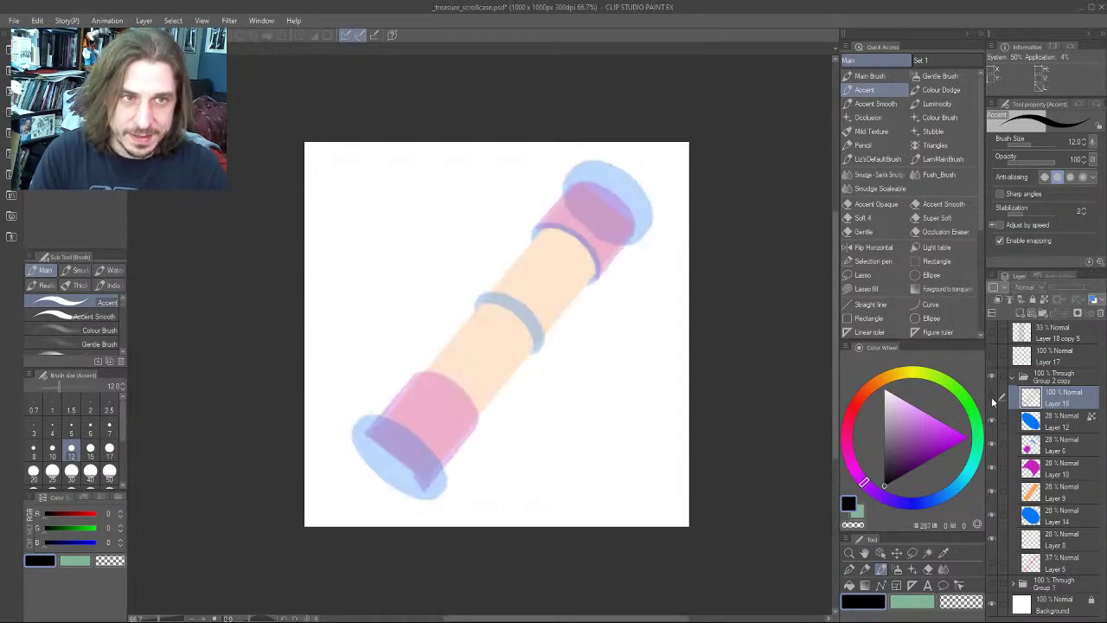
{"action": "left_click", "coordinate": [992, 399]}
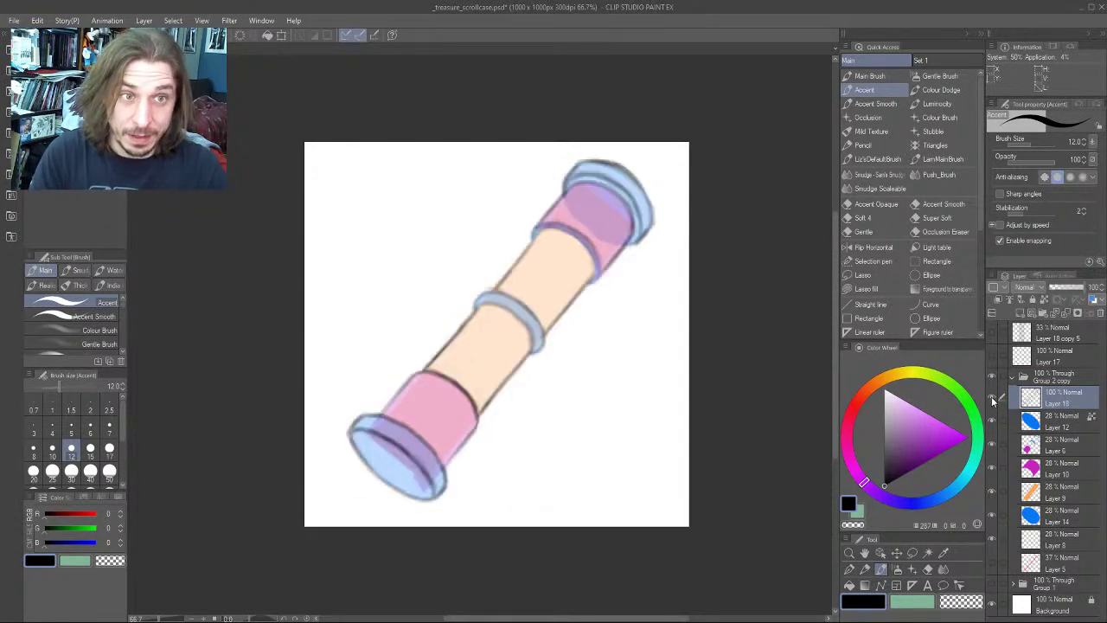
Save the scroll case document and turn on timelapse recording for it
{"action": "left_click", "coordinate": [14, 20]}
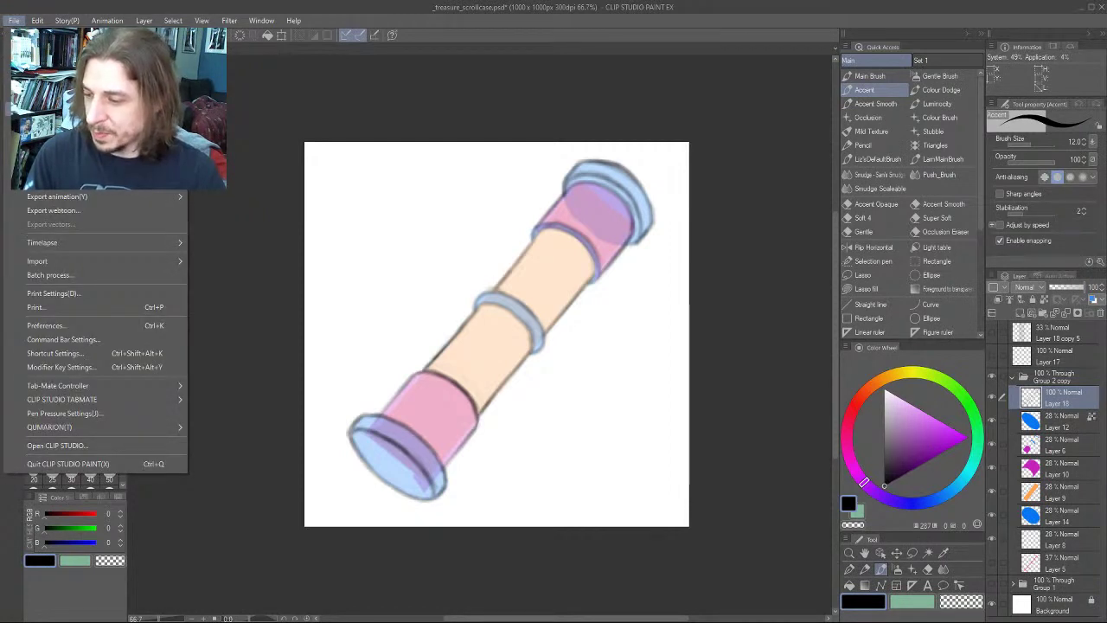
{"action": "left_click", "coordinate": [37, 109]}
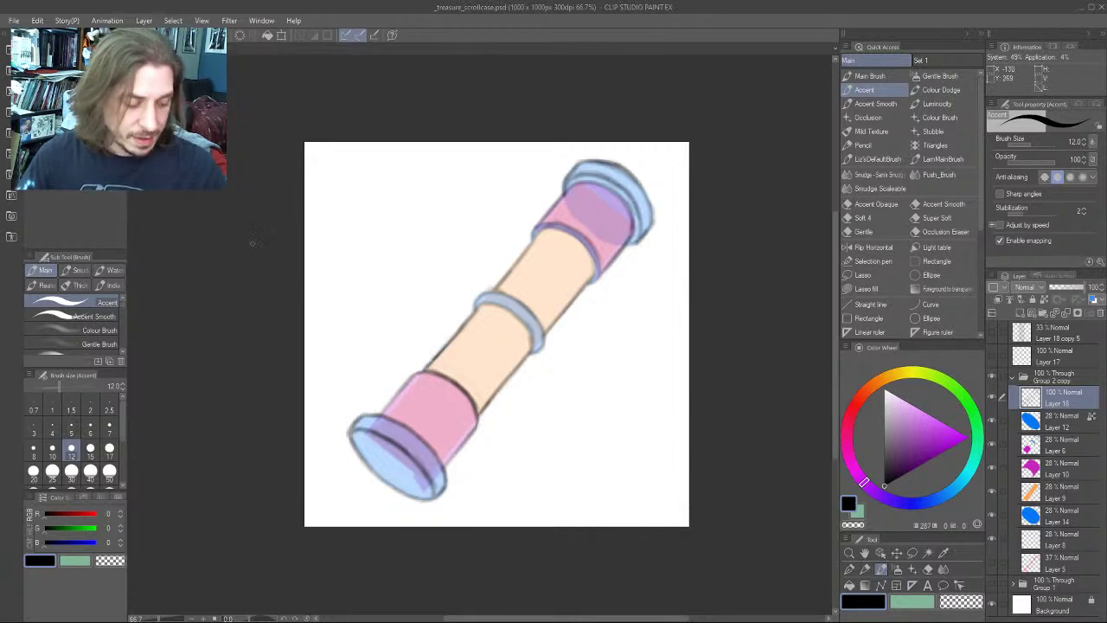
{"action": "left_click_drag", "start_coordinate": [211, 342], "coordinate": [253, 320]}
{"action": "left_click", "coordinate": [14, 20]}
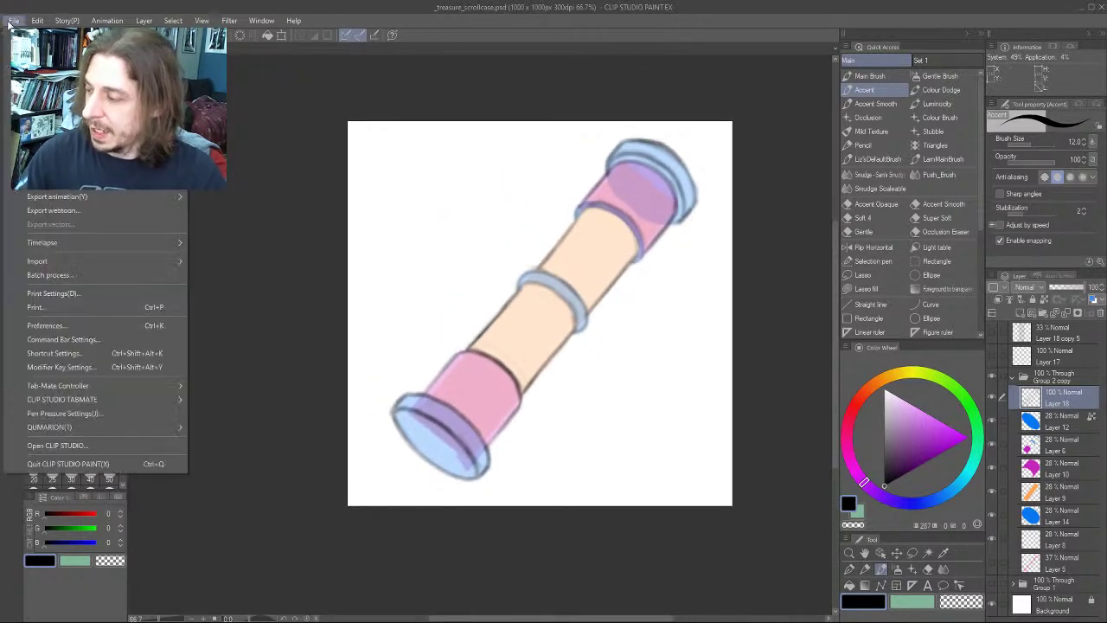
{"action": "mouse_move", "coordinate": [80, 242]}
{"action": "left_click", "coordinate": [226, 245]}
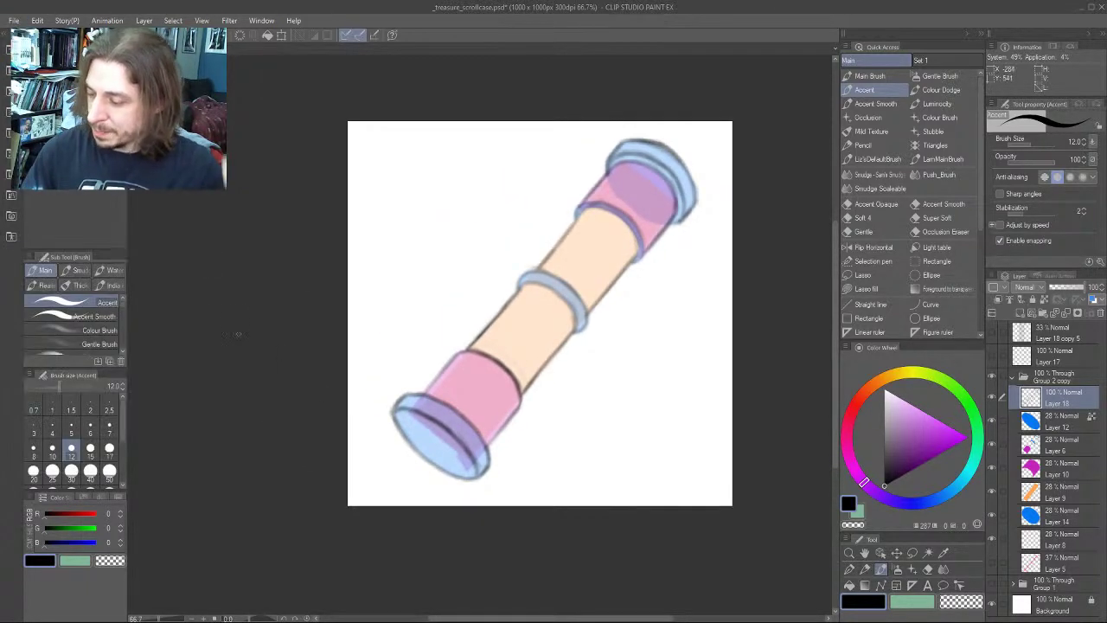
{"action": "left_click", "coordinate": [14, 19]}
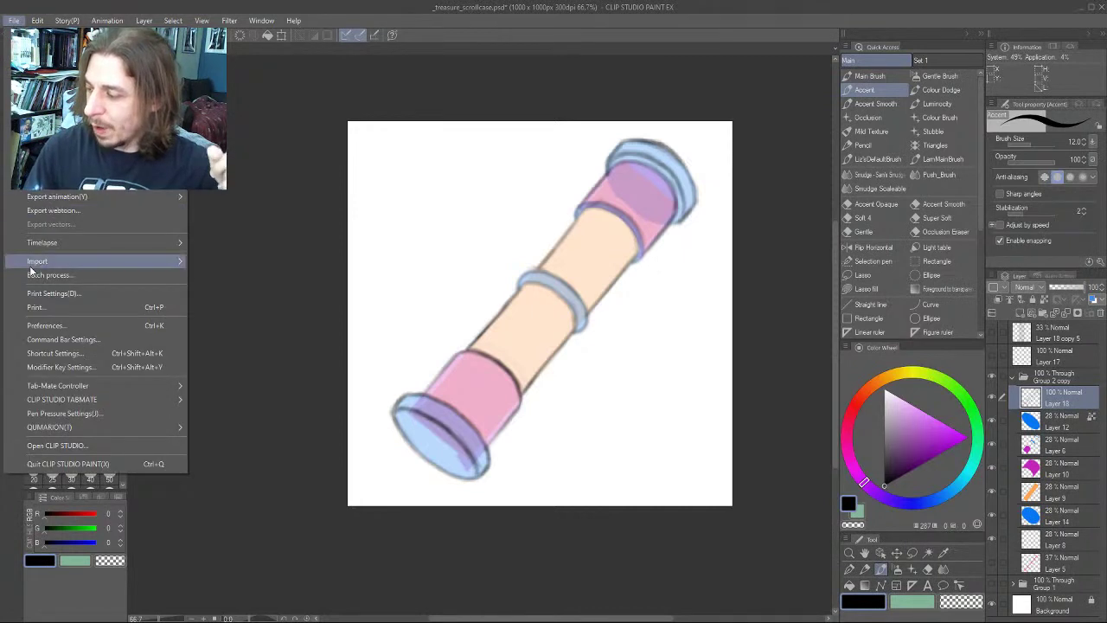
Choose the Main Brush for sketching over the scroll case
{"action": "left_click", "coordinate": [43, 111]}
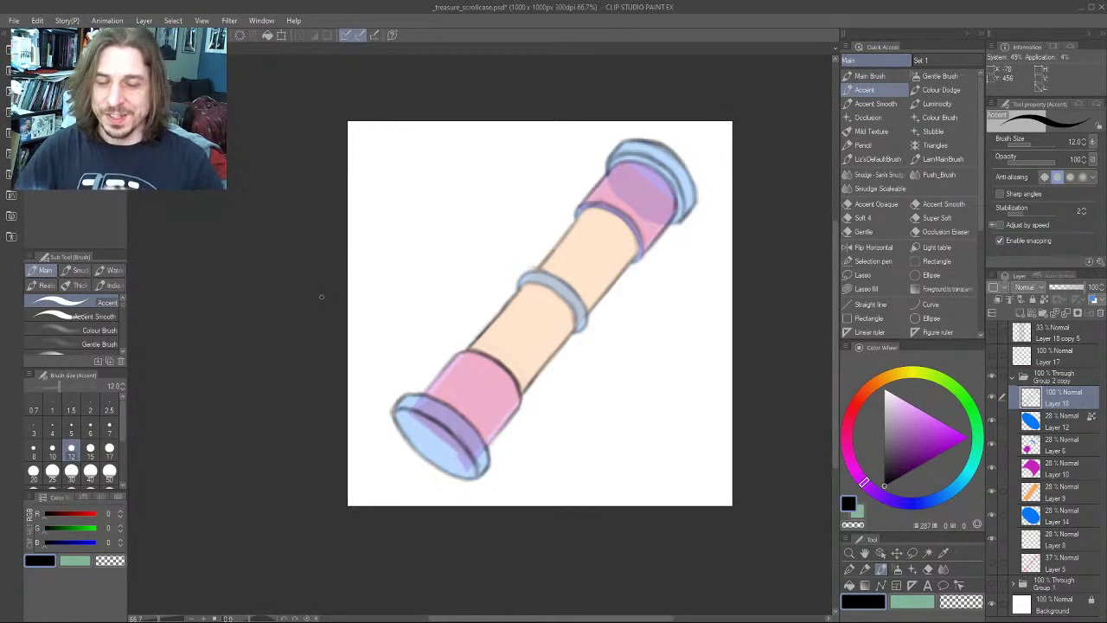
{"action": "left_click_drag", "start_coordinate": [282, 329], "coordinate": [217, 327]}
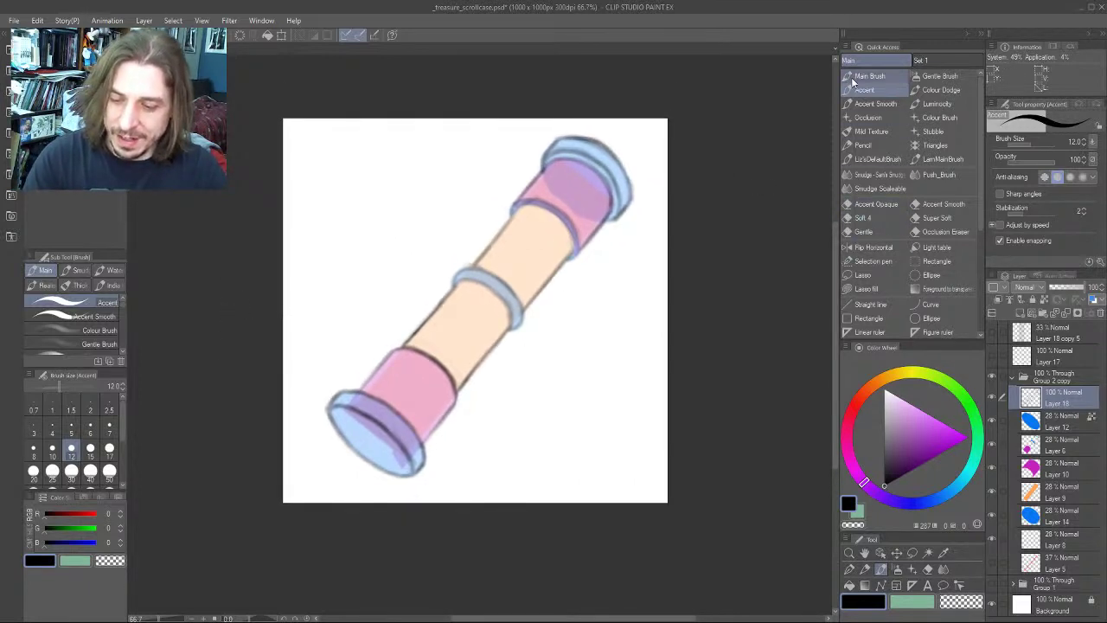
{"action": "left_click", "coordinate": [868, 76]}
{"action": "scroll", "coordinate": [484, 198], "scroll_direction": "right", "scroll_amount": 2}
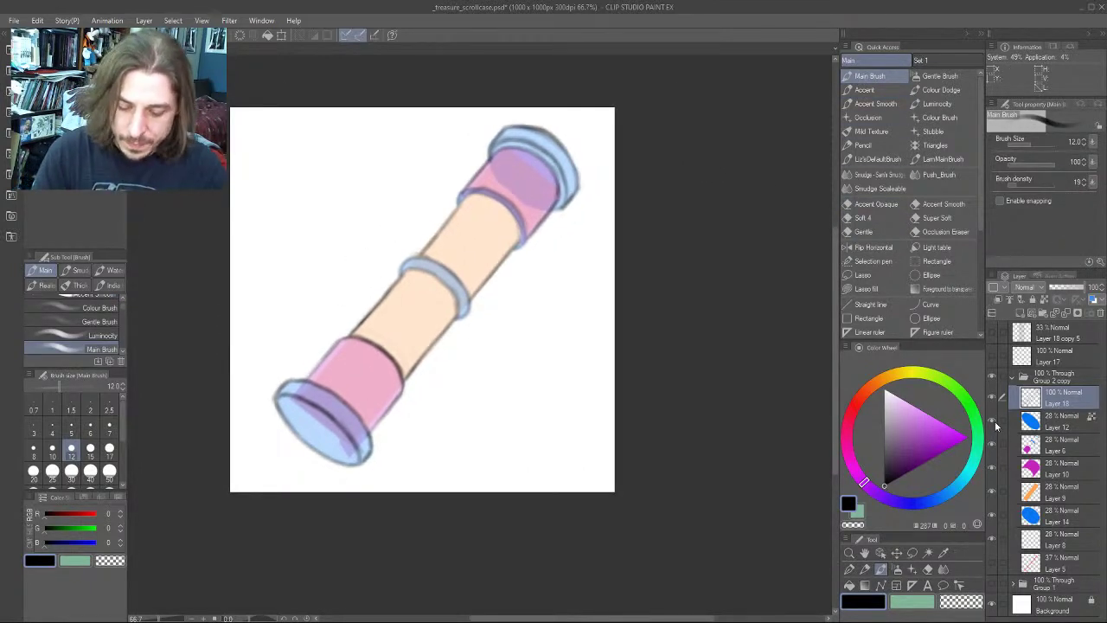
Hide the coloured Layers 12, 6, 10, 9 and 14, and add a new layer above Layer 18
{"action": "left_click_drag", "start_coordinate": [992, 421], "coordinate": [992, 516]}
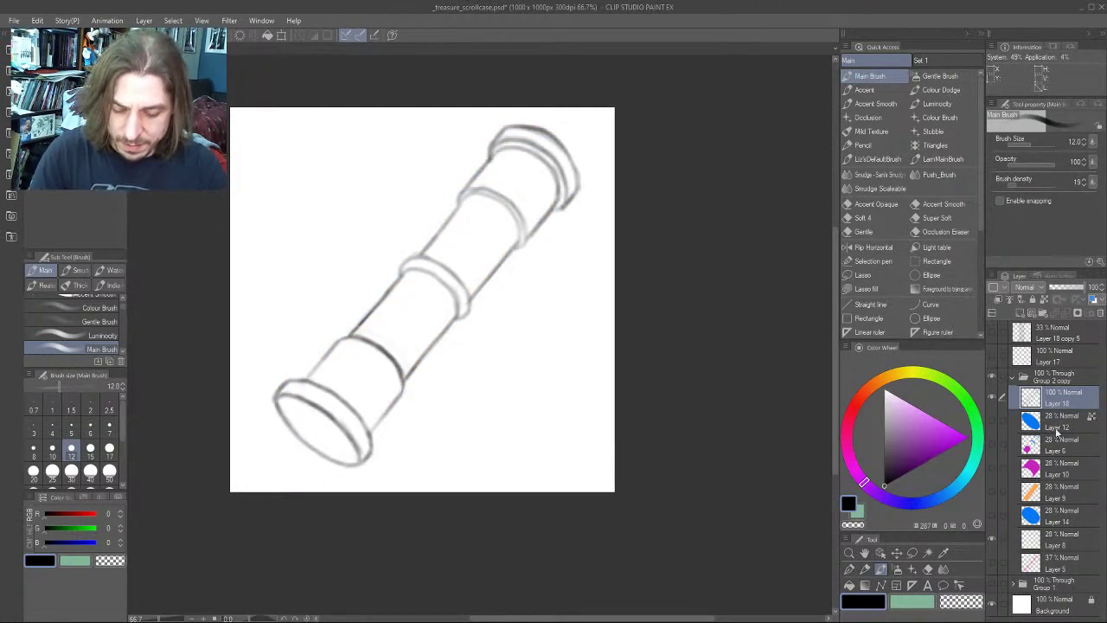
{"action": "left_click", "coordinate": [1032, 315]}
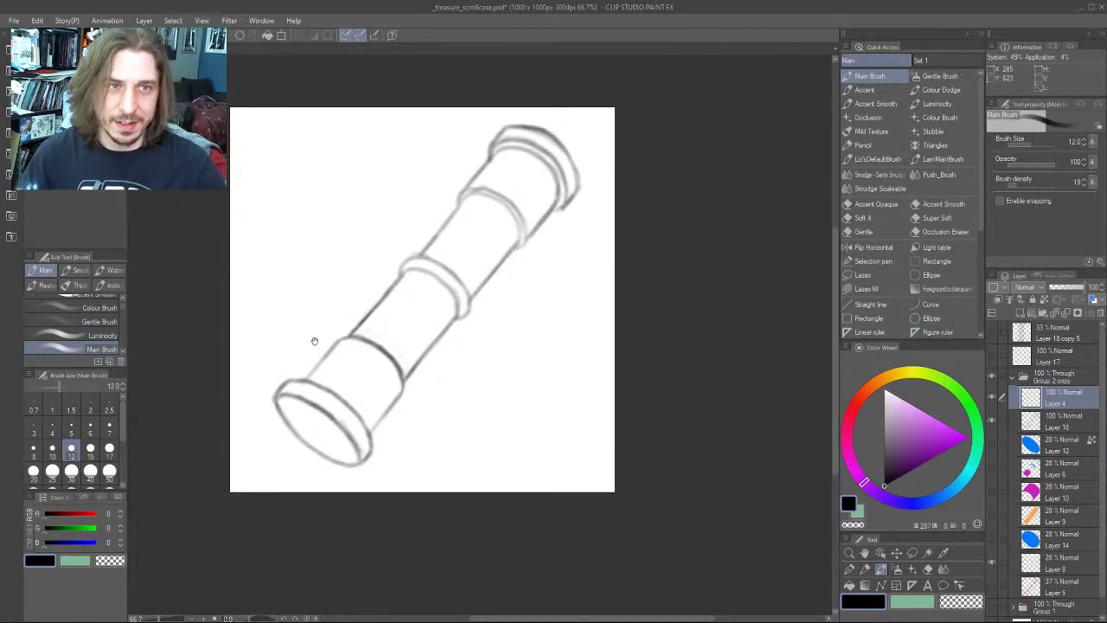
Lower Layer 18's opacity to 20% so its line art is faint, and reselect the new empty layer above it
{"action": "left_click_drag", "start_coordinate": [476, 320], "coordinate": [511, 348]}
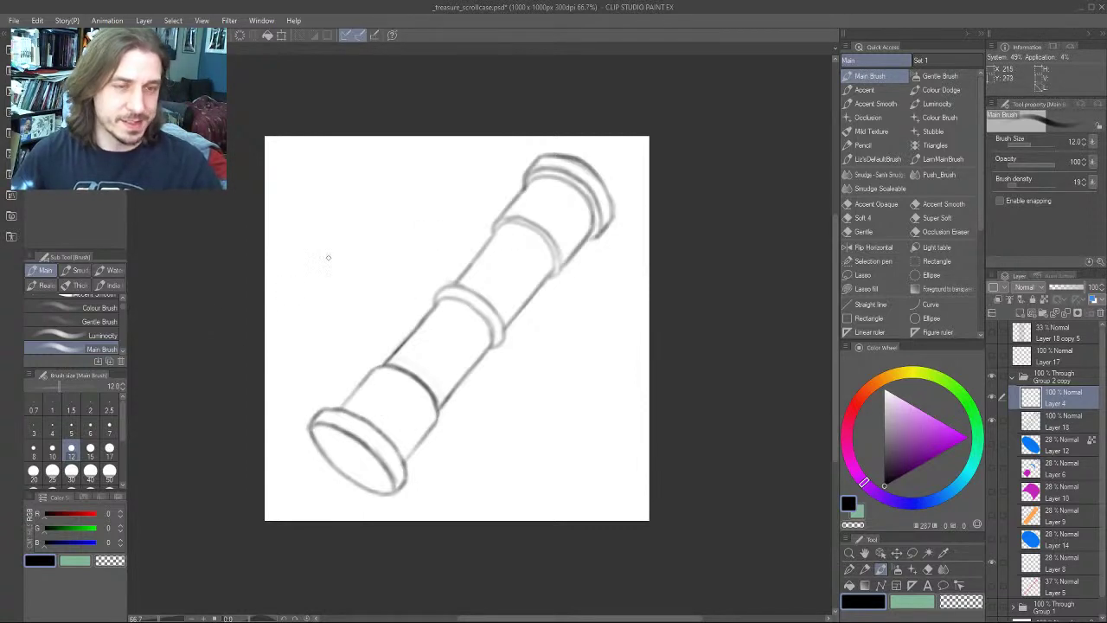
{"action": "mouse_move", "coordinate": [308, 372]}
{"action": "left_mouse_down"}
{"action": "mouse_move", "coordinate": [307, 336]}
{"action": "mouse_move", "coordinate": [305, 379]}
{"action": "left_mouse_up"}
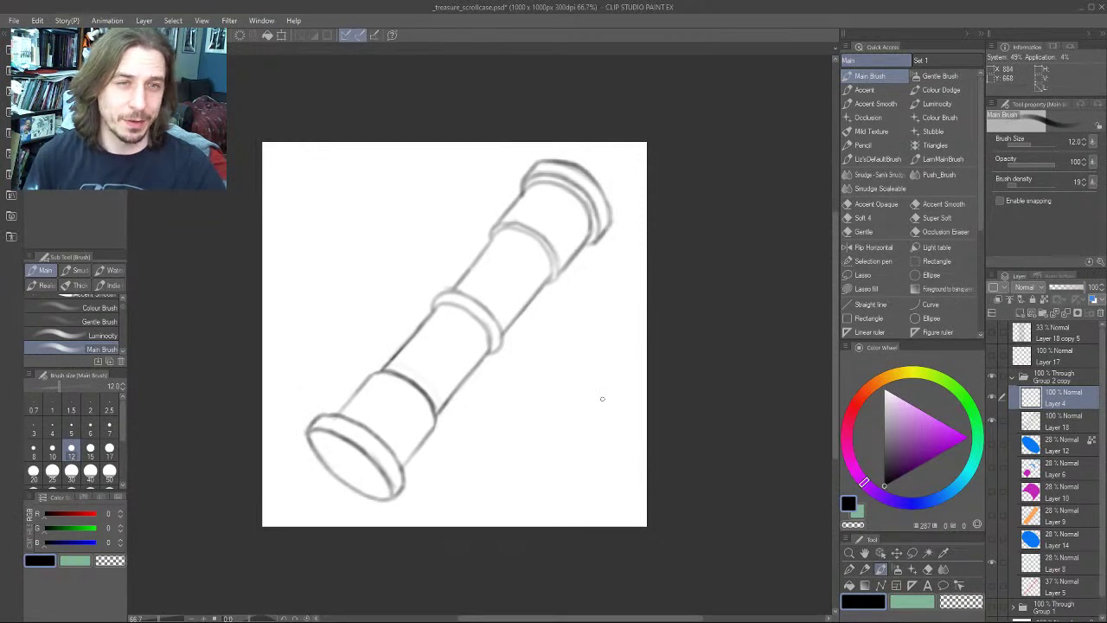
{"action": "left_click_drag", "start_coordinate": [333, 334], "coordinate": [269, 358]}
{"action": "scroll", "coordinate": [343, 216], "scroll_direction": "up", "scroll_amount": 1}
{"action": "left_click", "coordinate": [1055, 421]}
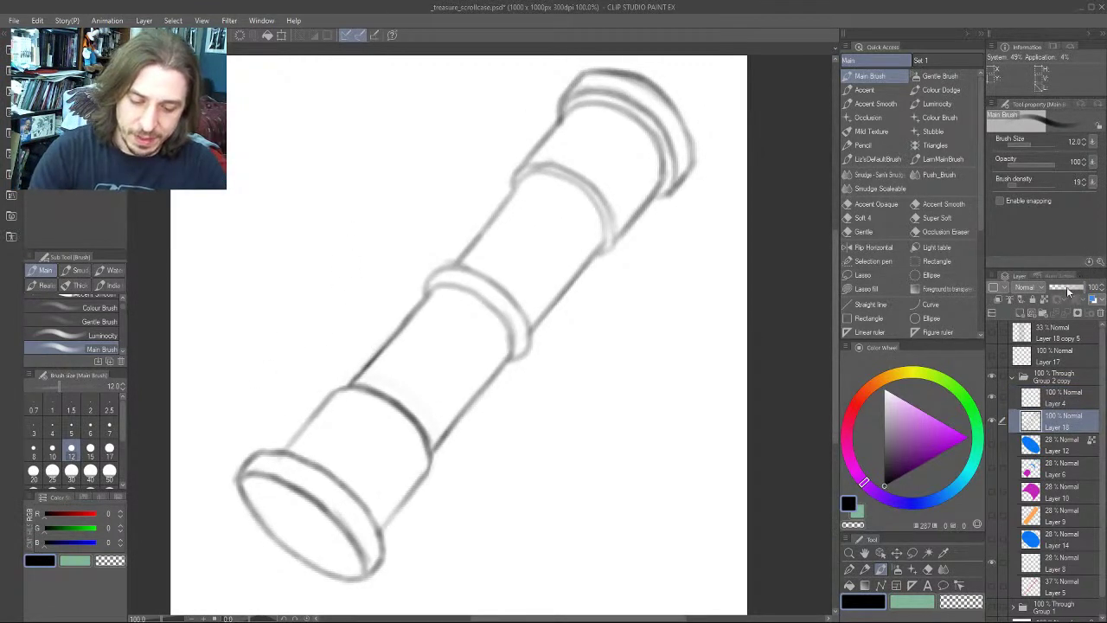
{"action": "left_click", "coordinate": [1055, 288]}
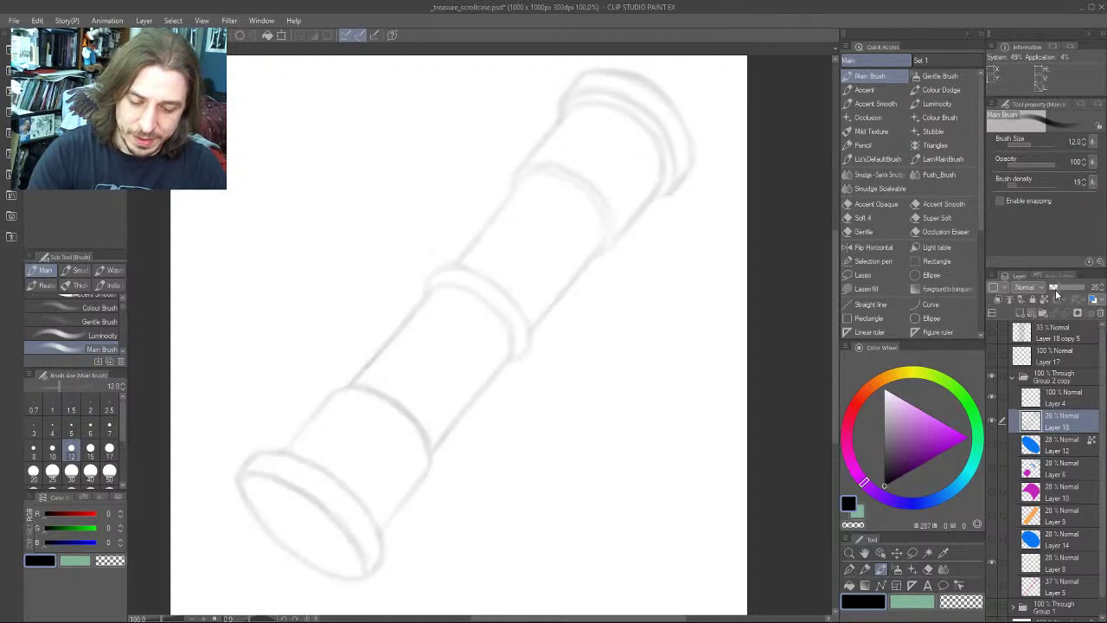
{"action": "left_click", "coordinate": [1054, 398]}
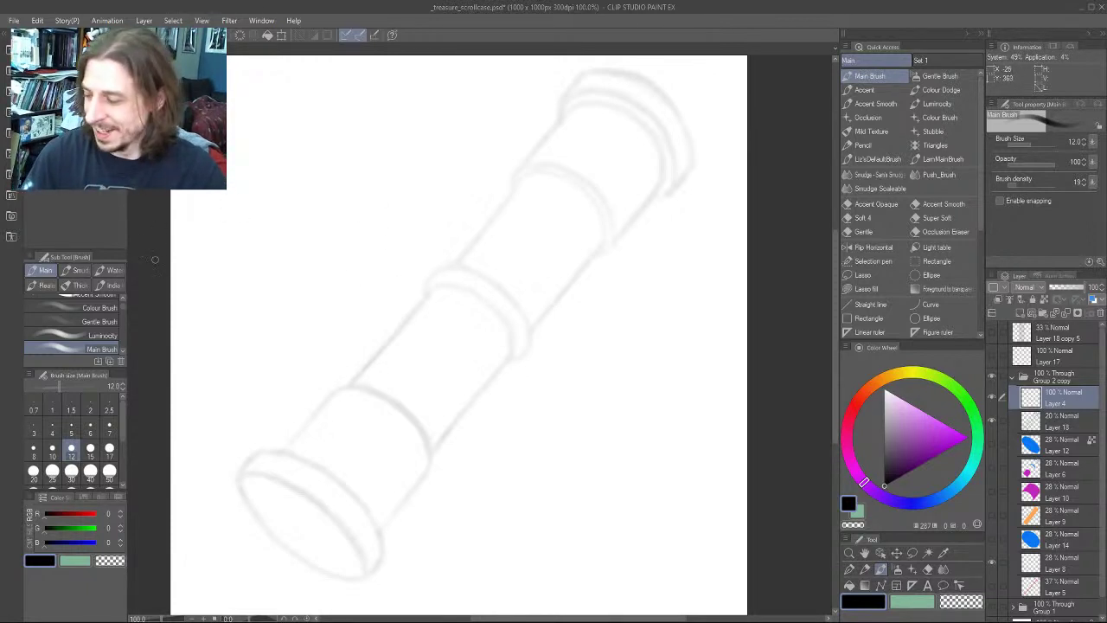
{"action": "left_click_drag", "start_coordinate": [183, 326], "coordinate": [262, 328]}
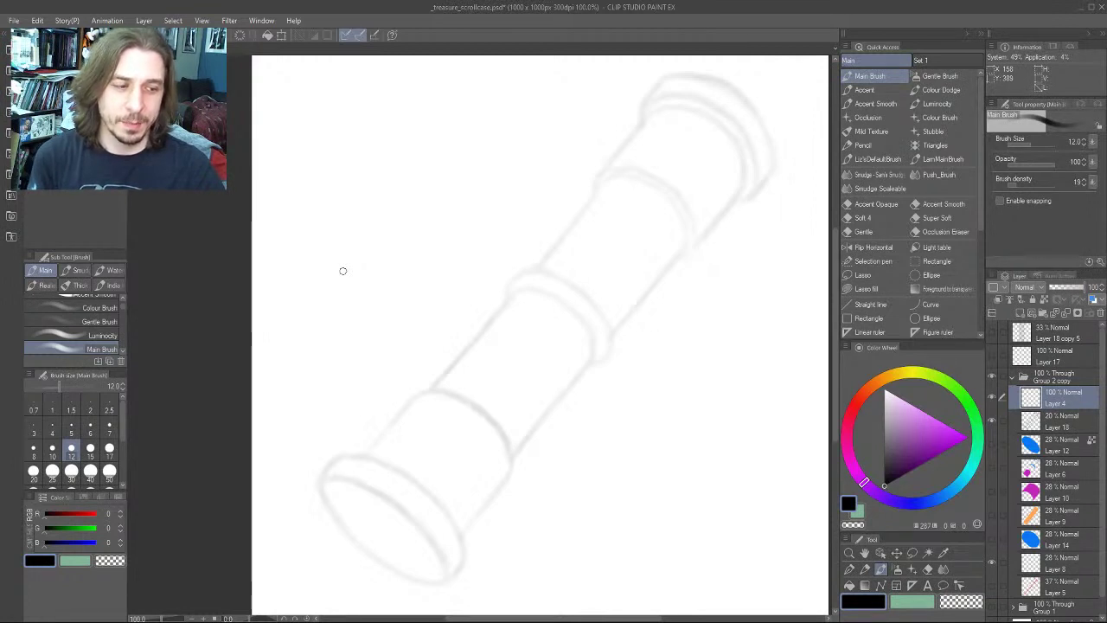
{"action": "mouse_move", "coordinate": [353, 327]}
{"action": "left_mouse_down"}
{"action": "mouse_move", "coordinate": [288, 243]}
{"action": "mouse_move", "coordinate": [323, 371]}
{"action": "mouse_move", "coordinate": [354, 363]}
{"action": "left_mouse_up"}
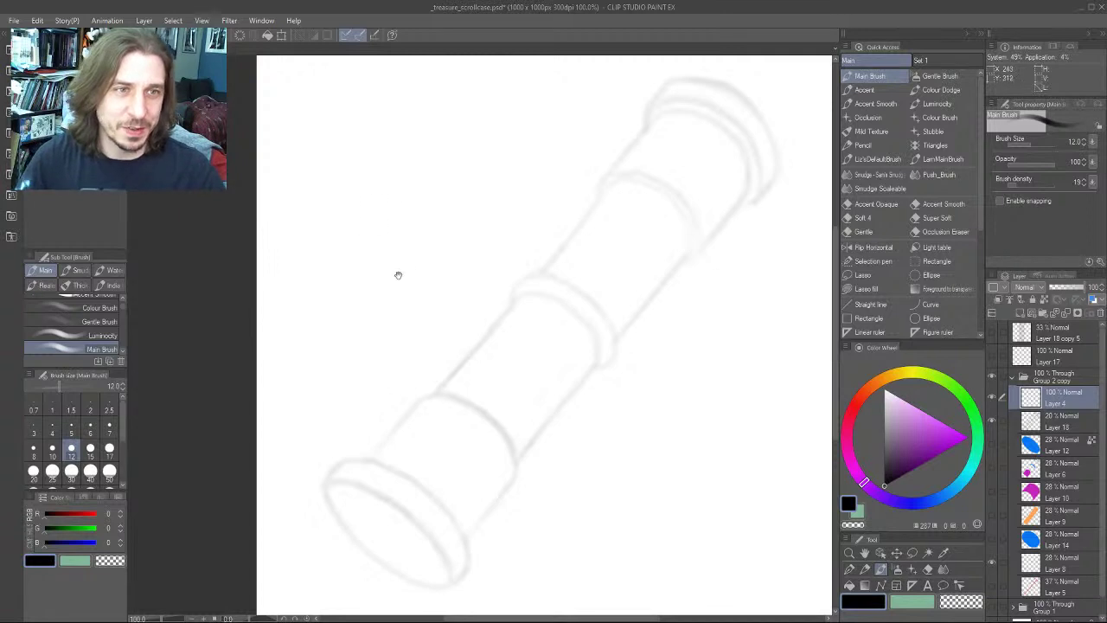
{"action": "left_click_drag", "start_coordinate": [395, 274], "coordinate": [352, 361]}
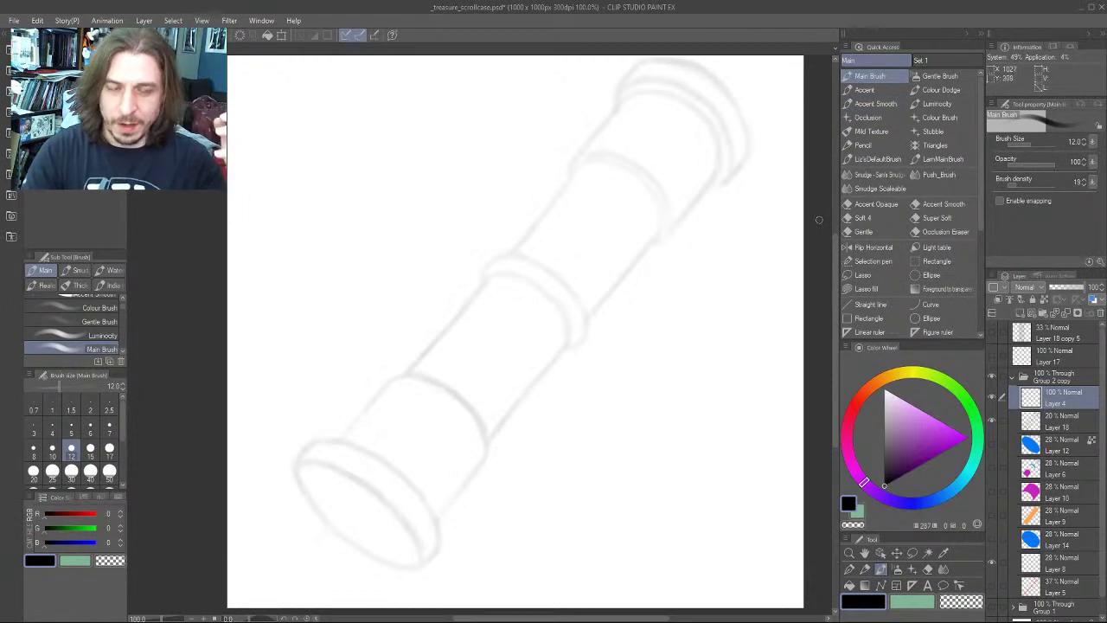
{"action": "left_click_drag", "start_coordinate": [347, 336], "coordinate": [371, 361]}
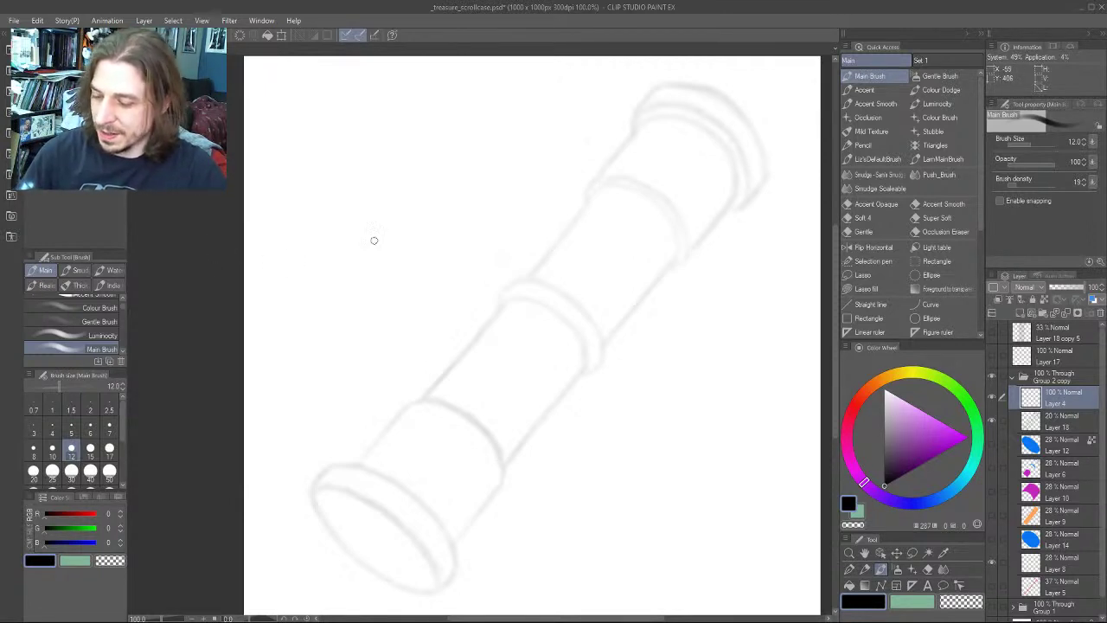
{"action": "mouse_move", "coordinate": [330, 376]}
{"action": "left_mouse_down"}
{"action": "mouse_move", "coordinate": [309, 331]}
{"action": "mouse_move", "coordinate": [313, 388]}
{"action": "left_mouse_up"}
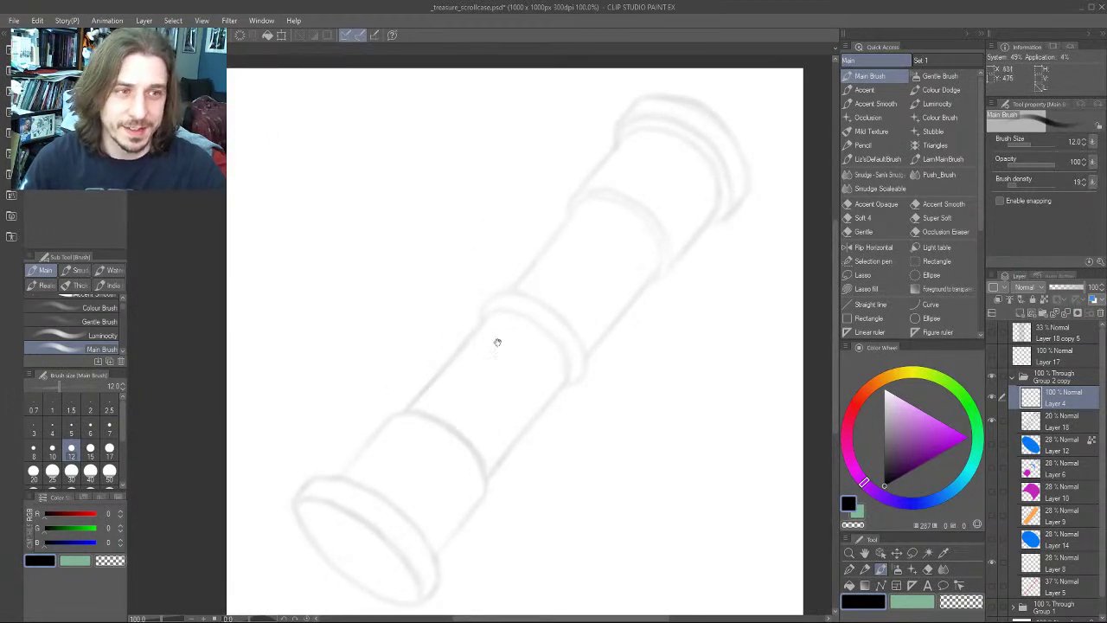
{"action": "mouse_move", "coordinate": [498, 341]}
{"action": "left_mouse_down"}
{"action": "mouse_move", "coordinate": [403, 296]}
{"action": "mouse_move", "coordinate": [400, 311]}
{"action": "mouse_move", "coordinate": [412, 302]}
{"action": "left_mouse_up"}
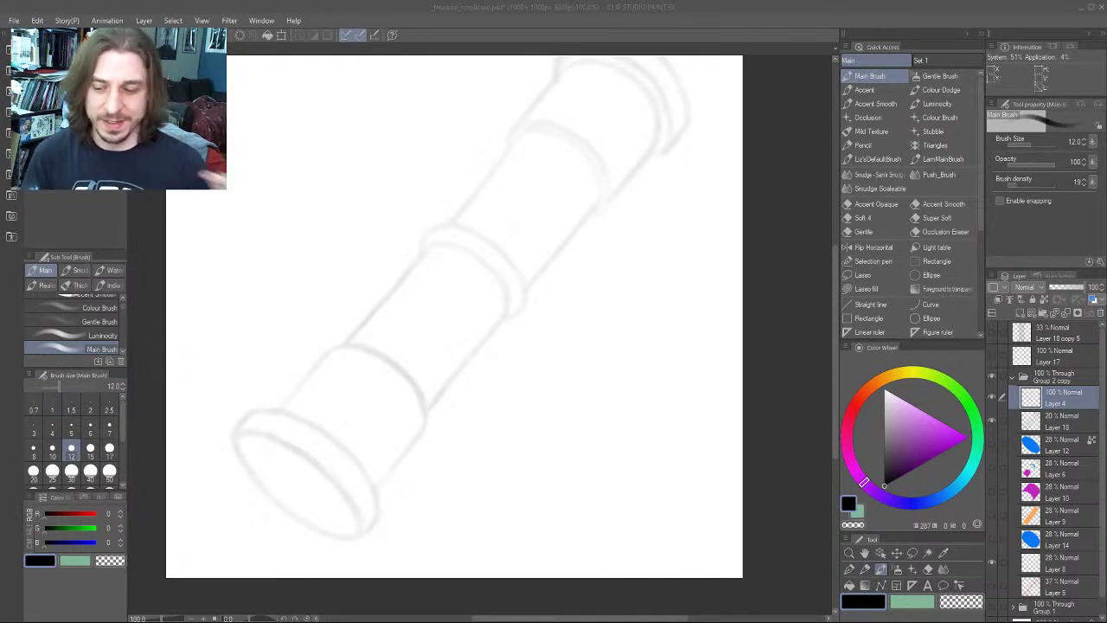
{"action": "left_click", "coordinate": [749, 217]}
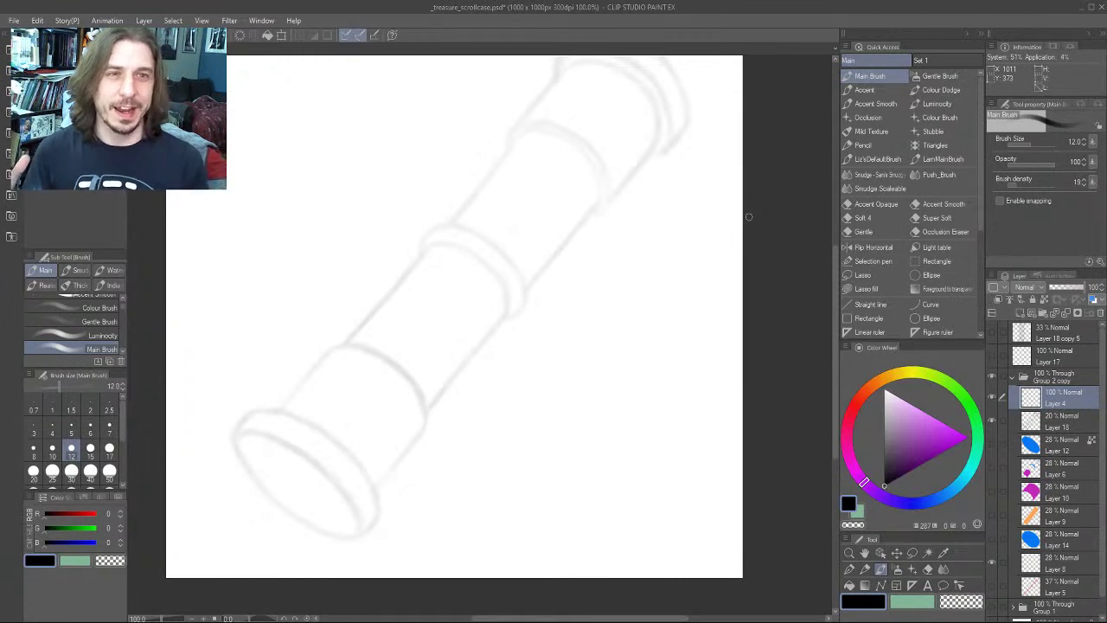
{"action": "mouse_move", "coordinate": [218, 398]}
{"action": "left_mouse_down"}
{"action": "mouse_move", "coordinate": [265, 364]}
{"action": "mouse_move", "coordinate": [209, 391]}
{"action": "left_mouse_up"}
Sketch a large faint circle across the canvas behind the scroll case, with a light arc crossing its upper band
{"action": "left_click_drag", "start_coordinate": [367, 359], "coordinate": [383, 481]}
{"action": "left_click_drag", "start_coordinate": [538, 214], "coordinate": [625, 278]}
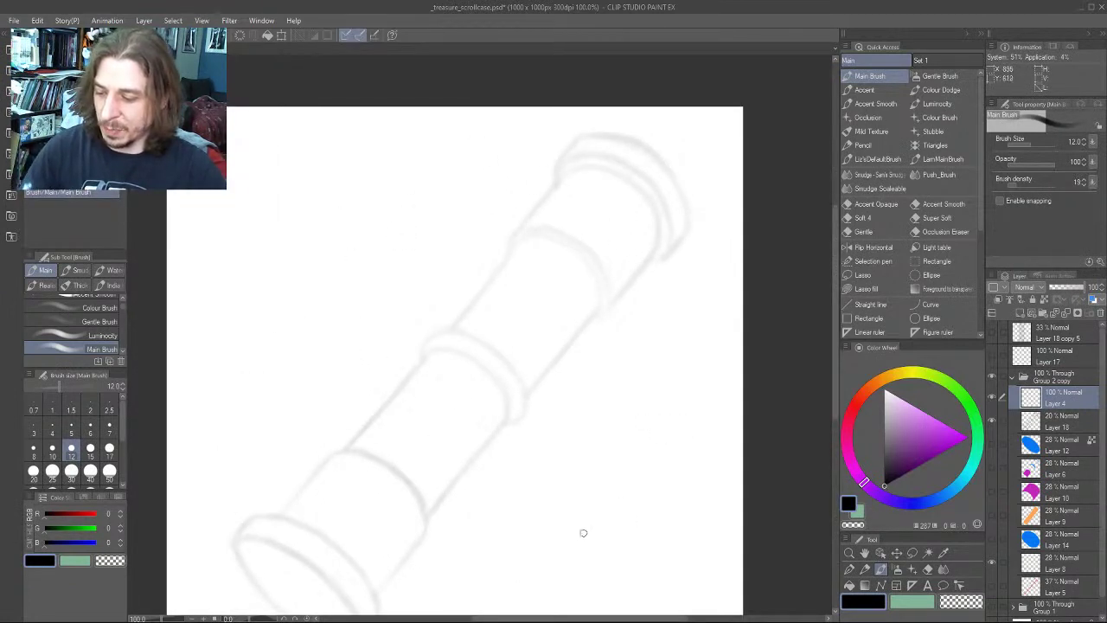
{"action": "left_click_drag", "start_coordinate": [536, 211], "coordinate": [624, 281]}
{"action": "left_click_drag", "start_coordinate": [301, 420], "coordinate": [511, 212]}
{"action": "mouse_move", "coordinate": [339, 273]}
{"action": "left_mouse_down"}
{"action": "mouse_move", "coordinate": [321, 187]}
{"action": "mouse_move", "coordinate": [337, 188]}
{"action": "left_mouse_up"}
{"action": "mouse_move", "coordinate": [315, 336]}
{"action": "left_mouse_down"}
{"action": "mouse_move", "coordinate": [325, 378]}
{"action": "mouse_move", "coordinate": [279, 351]}
{"action": "mouse_move", "coordinate": [311, 271]}
{"action": "left_mouse_up"}
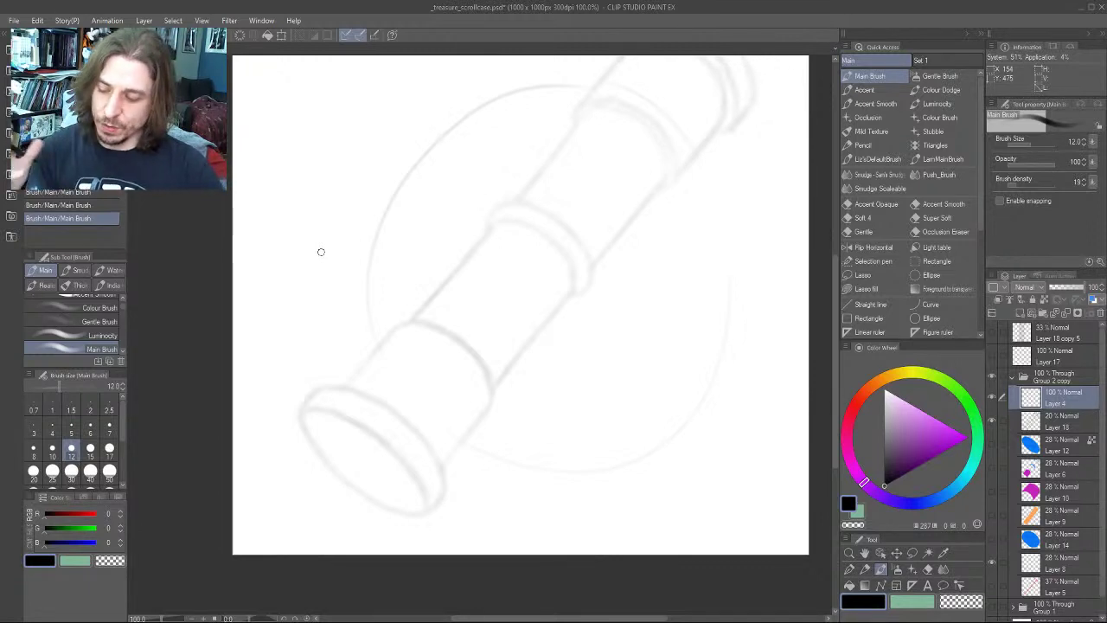
{"action": "left_click_drag", "start_coordinate": [375, 208], "coordinate": [390, 308]}
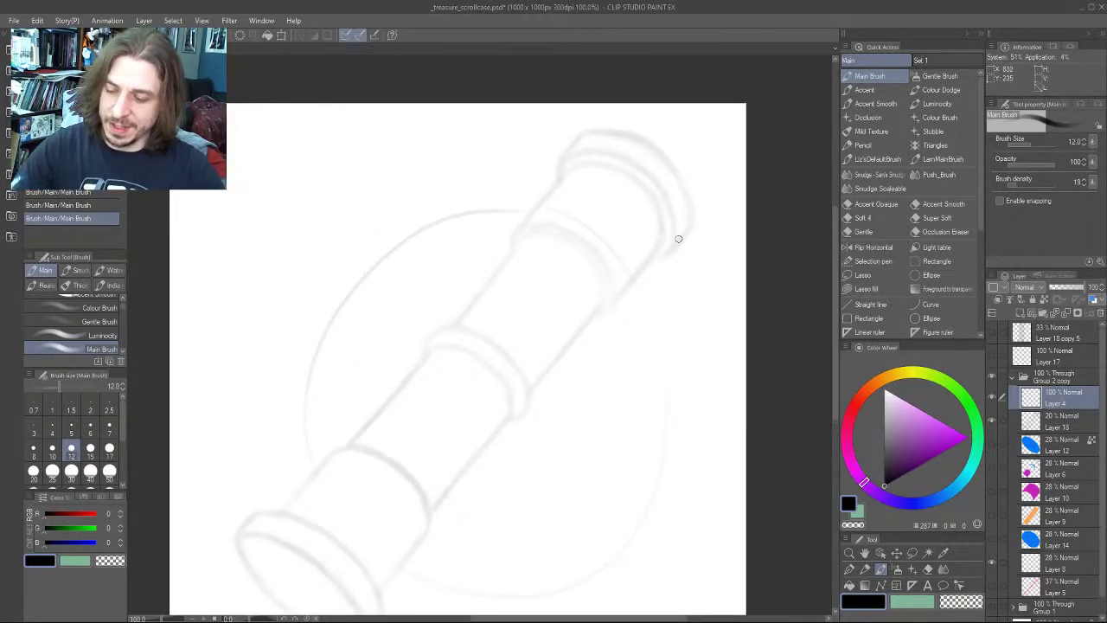
Sketch angular contour strokes along both sides of the scroll case's upper end cap and band
{"action": "left_click_drag", "start_coordinate": [678, 244], "coordinate": [633, 304]}
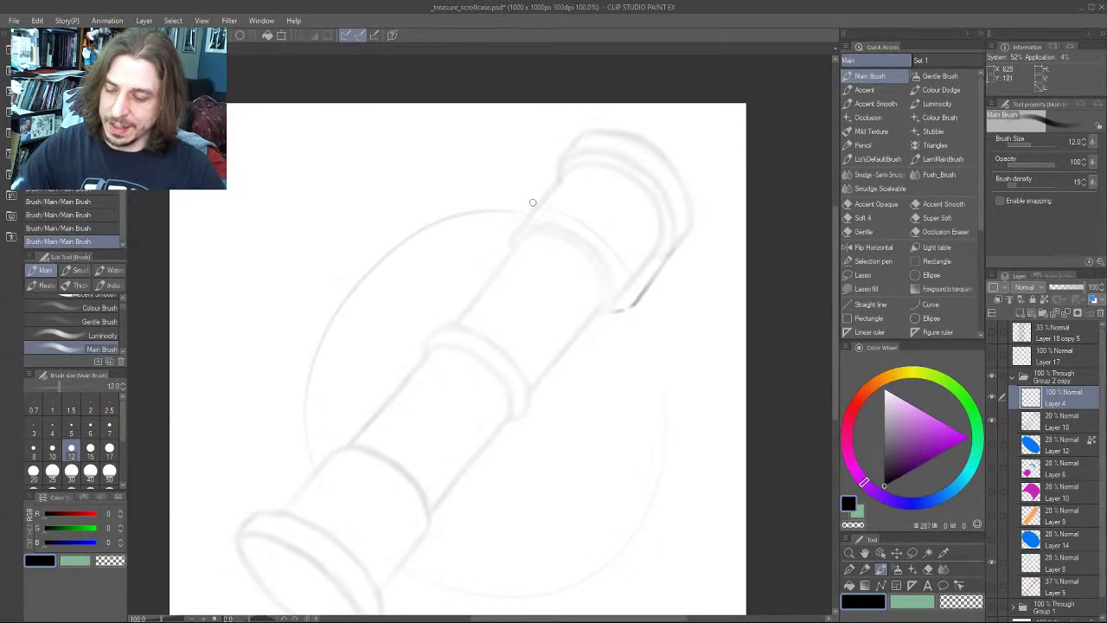
{"action": "mouse_move", "coordinate": [523, 202]}
{"action": "left_mouse_down"}
{"action": "mouse_move", "coordinate": [560, 157]}
{"action": "mouse_move", "coordinate": [510, 213]}
{"action": "mouse_move", "coordinate": [505, 242]}
{"action": "left_mouse_up"}
{"action": "scroll", "coordinate": [314, 358], "scroll_direction": "down", "scroll_amount": 2}
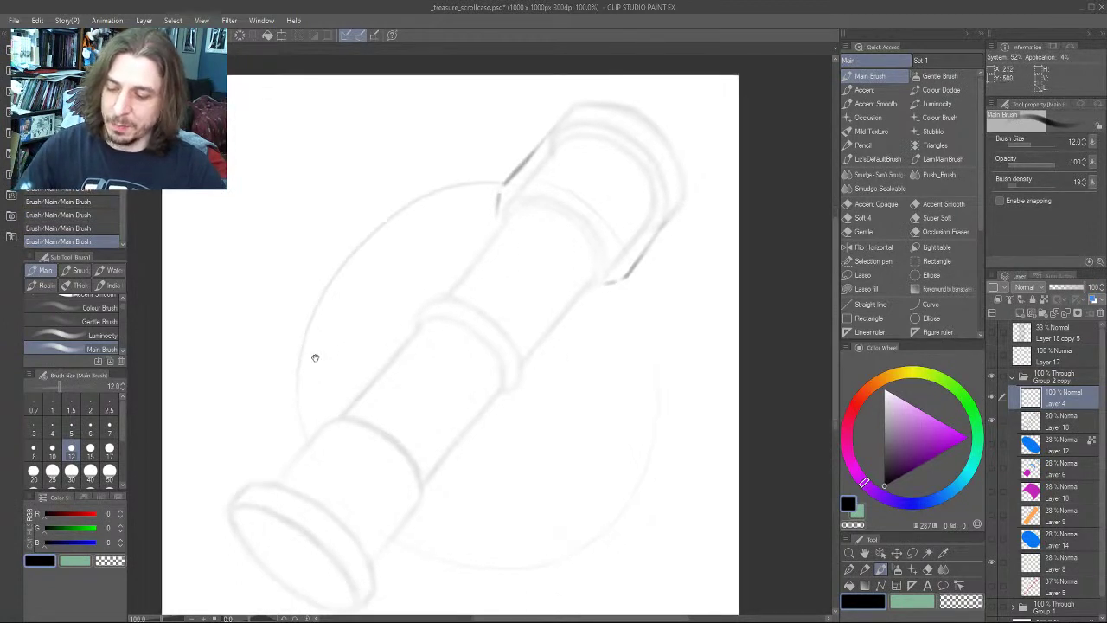
{"action": "left_click_drag", "start_coordinate": [340, 286], "coordinate": [350, 289]}
{"action": "left_click_drag", "start_coordinate": [517, 208], "coordinate": [491, 247]}
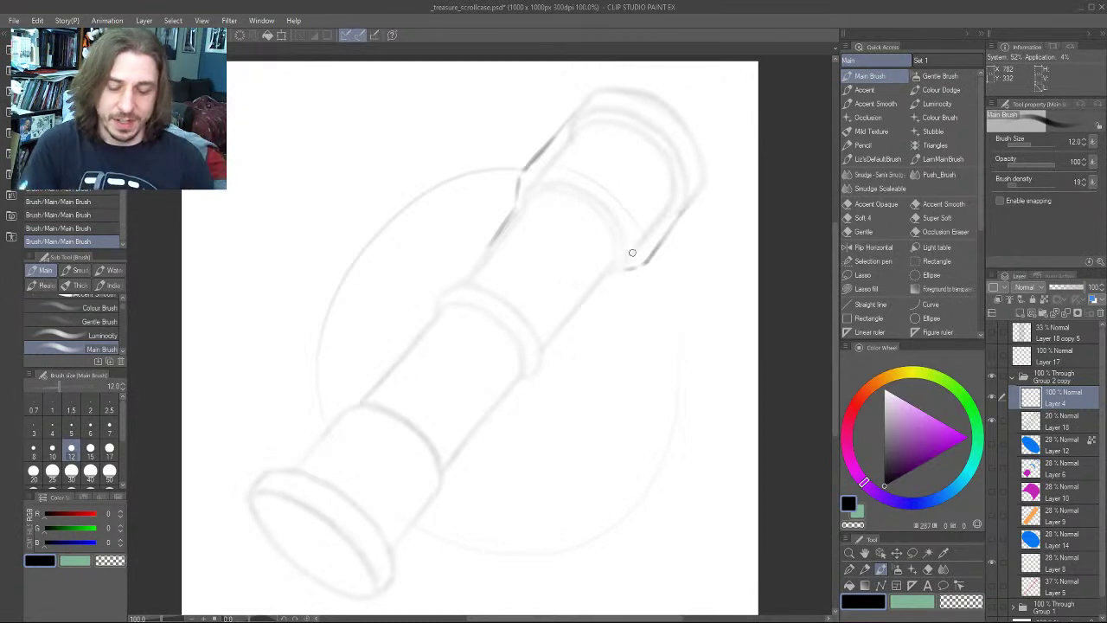
Sketch small oval shapes on the upper band's right edge, off its left edge, and in the blank area below it
{"action": "mouse_move", "coordinate": [646, 256]}
{"action": "left_mouse_down"}
{"action": "mouse_move", "coordinate": [659, 219]}
{"action": "mouse_move", "coordinate": [650, 203]}
{"action": "mouse_move", "coordinate": [620, 217]}
{"action": "mouse_move", "coordinate": [617, 255]}
{"action": "mouse_move", "coordinate": [682, 218]}
{"action": "mouse_move", "coordinate": [661, 249]}
{"action": "mouse_move", "coordinate": [685, 204]}
{"action": "mouse_move", "coordinate": [662, 217]}
{"action": "mouse_move", "coordinate": [646, 253]}
{"action": "left_mouse_up"}
{"action": "left_click_drag", "start_coordinate": [331, 282], "coordinate": [325, 339]}
{"action": "mouse_move", "coordinate": [489, 233]}
{"action": "left_mouse_down"}
{"action": "mouse_move", "coordinate": [501, 211]}
{"action": "mouse_move", "coordinate": [479, 230]}
{"action": "mouse_move", "coordinate": [501, 213]}
{"action": "mouse_move", "coordinate": [487, 225]}
{"action": "left_mouse_up"}
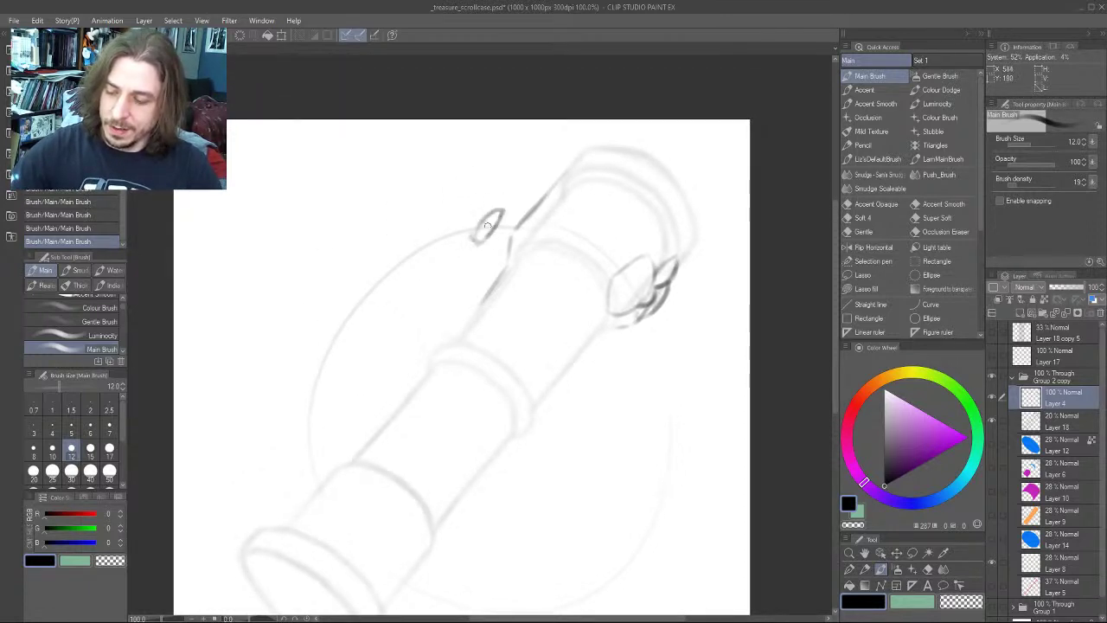
{"action": "left_click_drag", "start_coordinate": [613, 372], "coordinate": [613, 377]}
Mark eight short, thick black diagonal dashes along the scroll case, from the upper end cap to the lower one
{"action": "left_click_drag", "start_coordinate": [460, 142], "coordinate": [418, 166]}
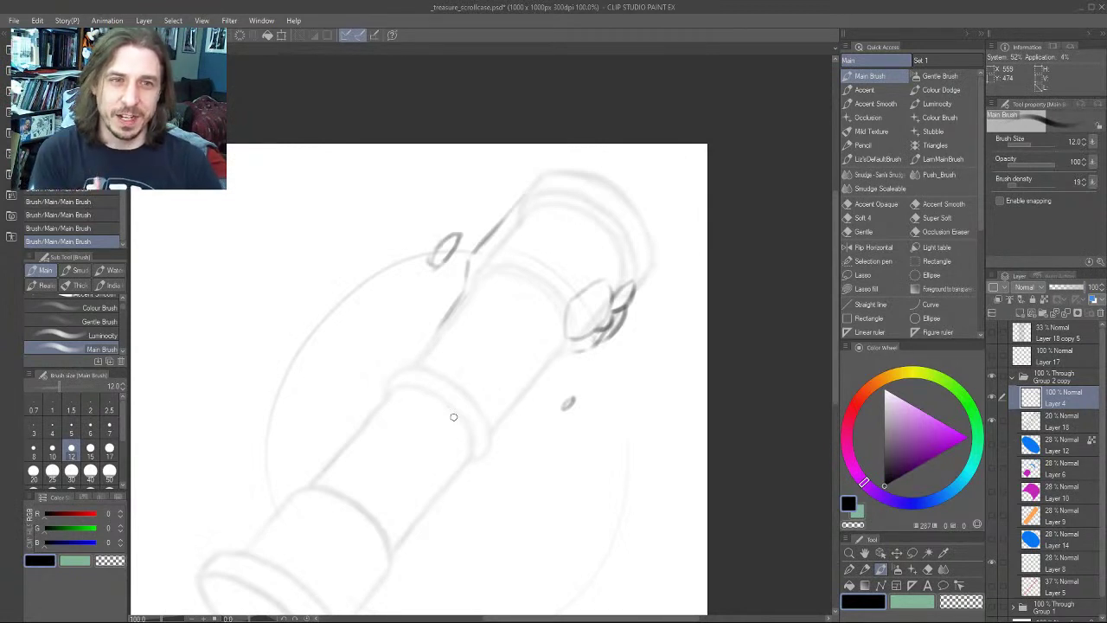
{"action": "left_click_drag", "start_coordinate": [453, 417], "coordinate": [504, 338]}
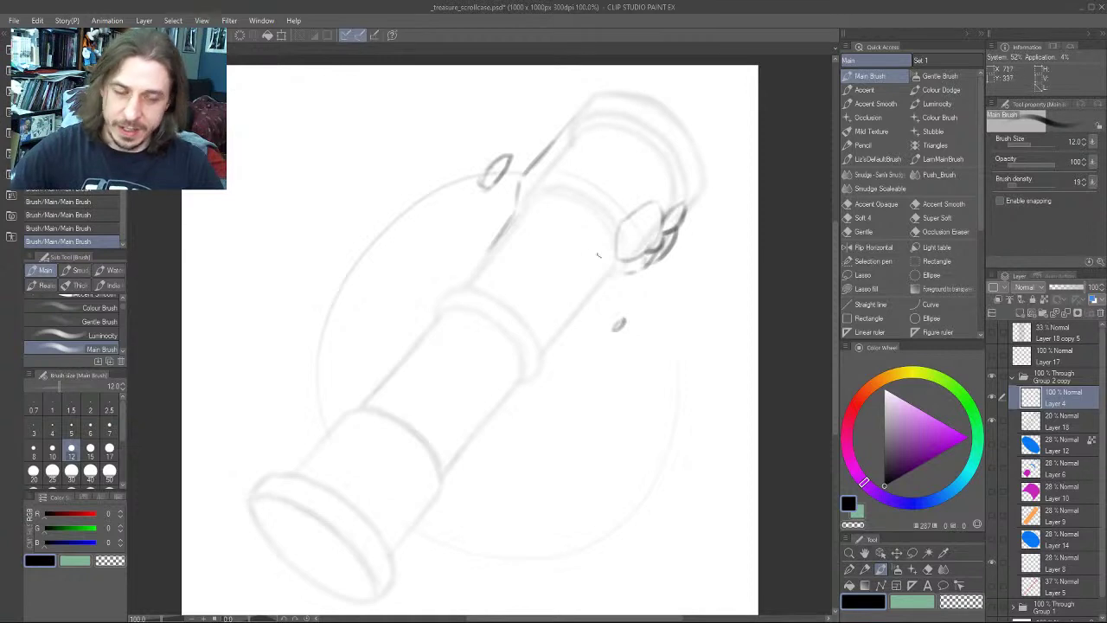
{"action": "left_click_drag", "start_coordinate": [392, 246], "coordinate": [384, 272]}
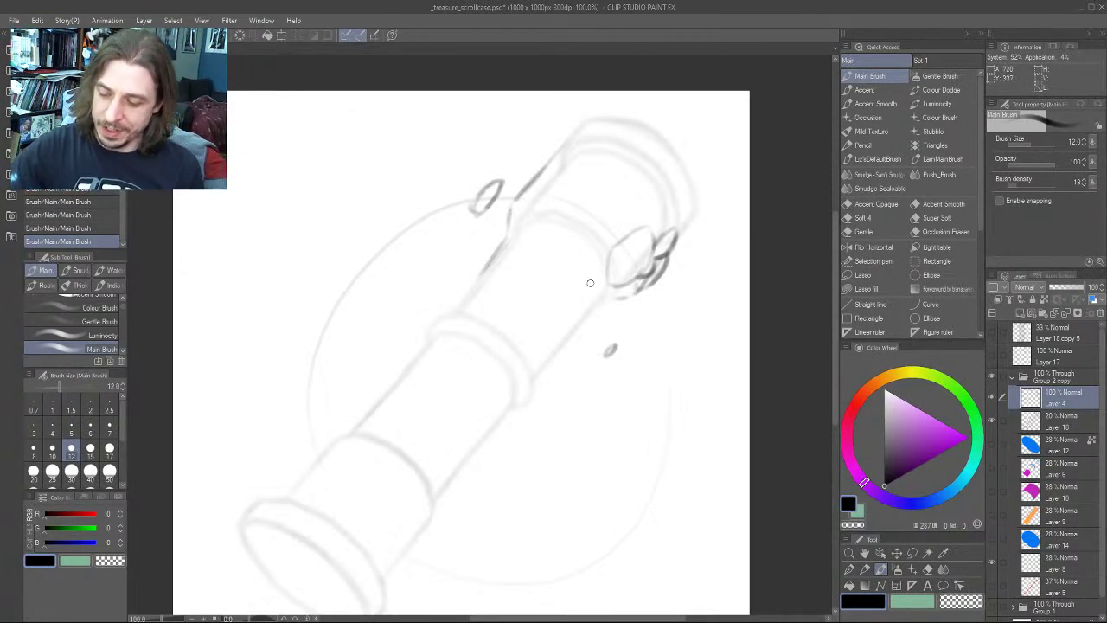
{"action": "mouse_move", "coordinate": [595, 277]}
{"action": "left_mouse_down"}
{"action": "mouse_move", "coordinate": [576, 299]}
{"action": "mouse_move", "coordinate": [502, 309]}
{"action": "mouse_move", "coordinate": [512, 301]}
{"action": "mouse_move", "coordinate": [491, 318]}
{"action": "left_mouse_up"}
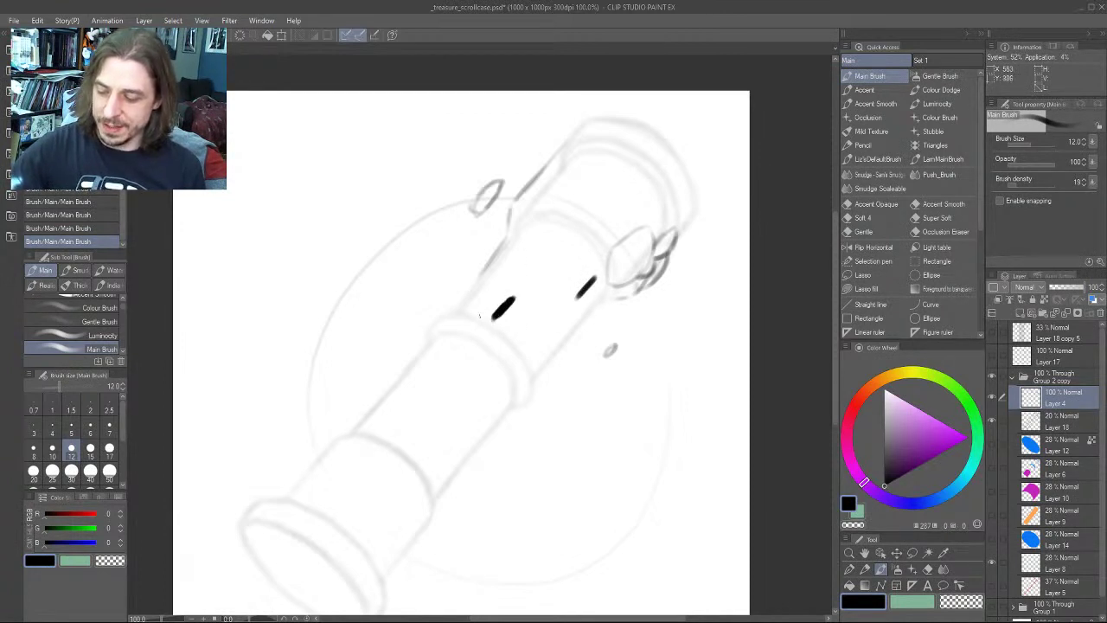
{"action": "mouse_move", "coordinate": [436, 344]}
{"action": "left_mouse_down"}
{"action": "mouse_move", "coordinate": [418, 367]}
{"action": "mouse_move", "coordinate": [426, 351]}
{"action": "left_mouse_up"}
{"action": "key", "text": "ctrl+z"}
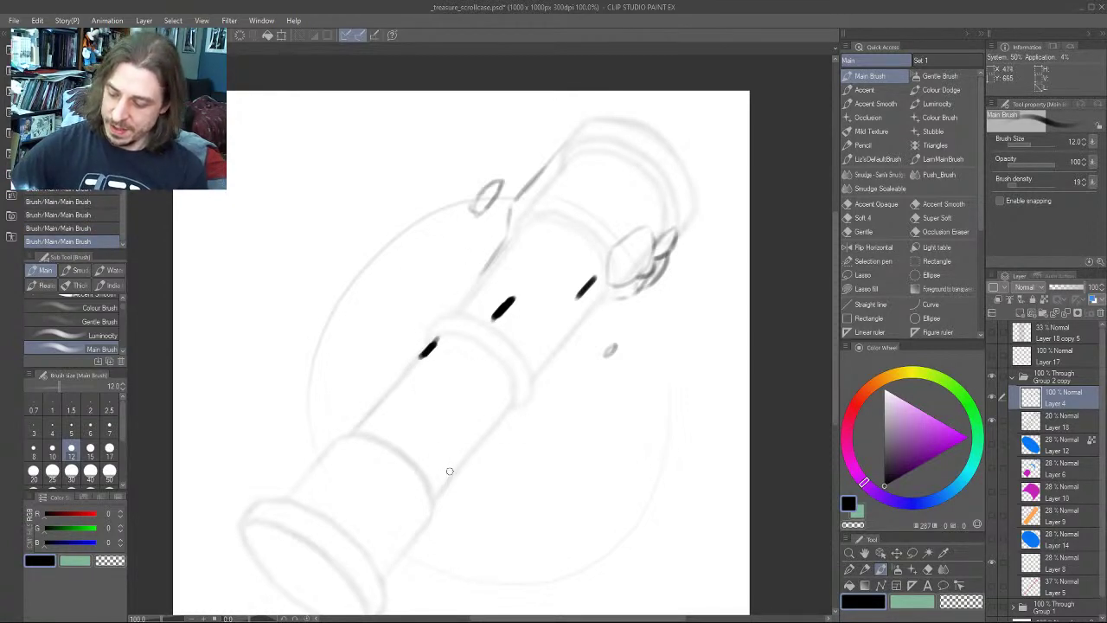
{"action": "left_click_drag", "start_coordinate": [449, 469], "coordinate": [370, 496]}
{"action": "mouse_move", "coordinate": [288, 498]}
{"action": "left_mouse_down"}
{"action": "mouse_move", "coordinate": [278, 509]}
{"action": "mouse_move", "coordinate": [286, 501]}
{"action": "left_mouse_up"}
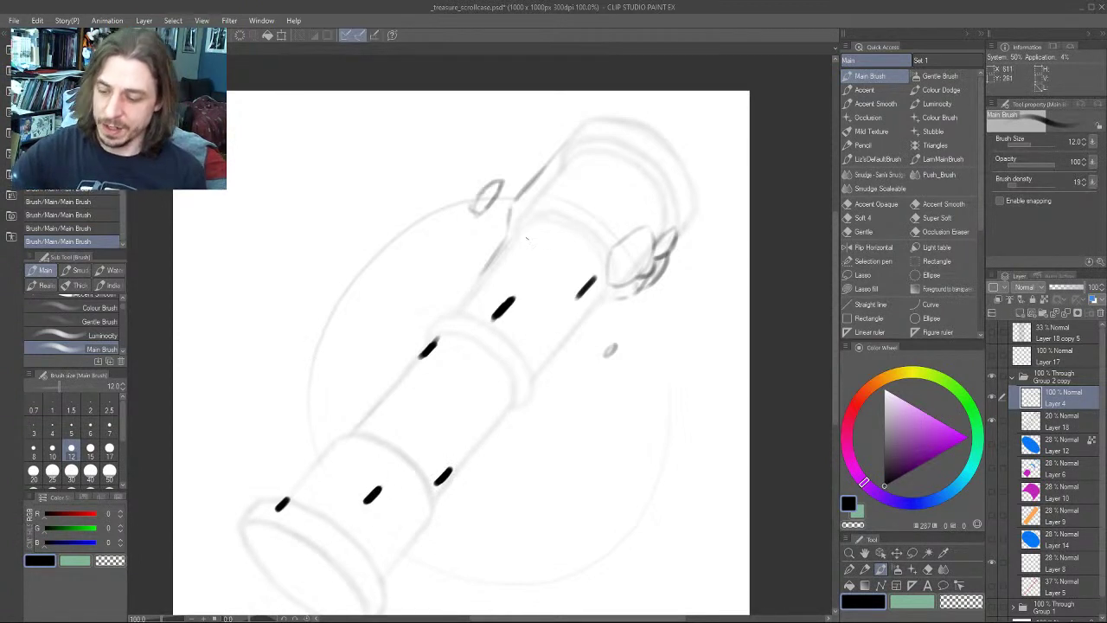
{"action": "left_click_drag", "start_coordinate": [553, 173], "coordinate": [545, 180]}
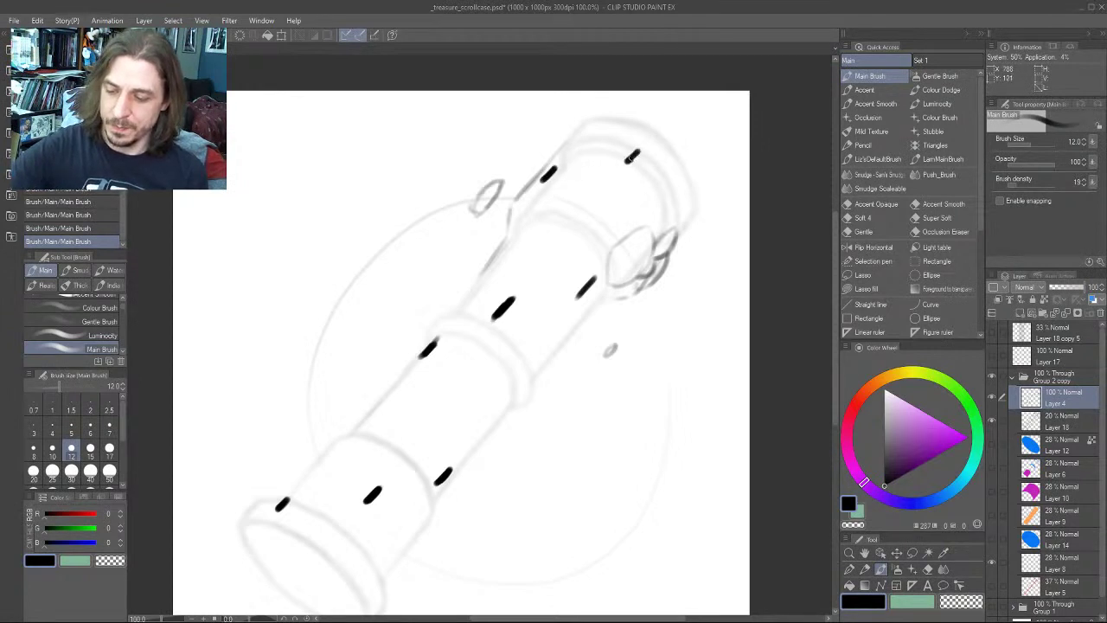
Examine how the dash marks and contour shapes read on the scroll case at thumbnail and medium sizes
{"action": "scroll", "coordinate": [611, 175], "scroll_direction": "down", "scroll_amount": 2}
{"action": "scroll", "coordinate": [610, 175], "scroll_direction": "down", "scroll_amount": 5}
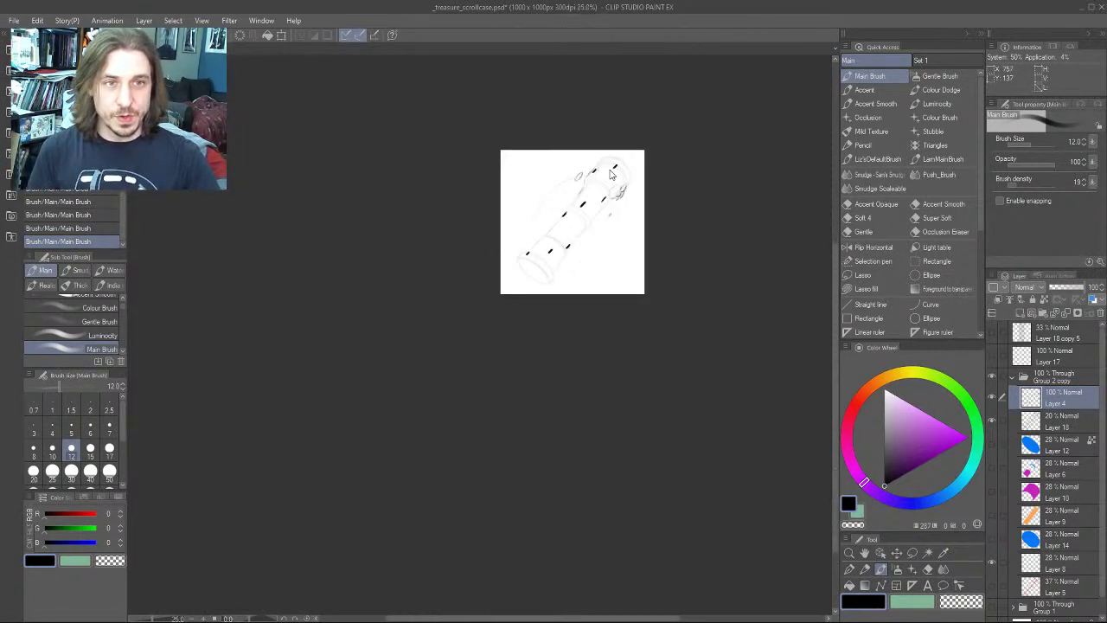
{"action": "scroll", "coordinate": [611, 169], "scroll_direction": "up", "scroll_amount": 3}
{"action": "scroll", "coordinate": [610, 168], "scroll_direction": "down", "scroll_amount": 1}
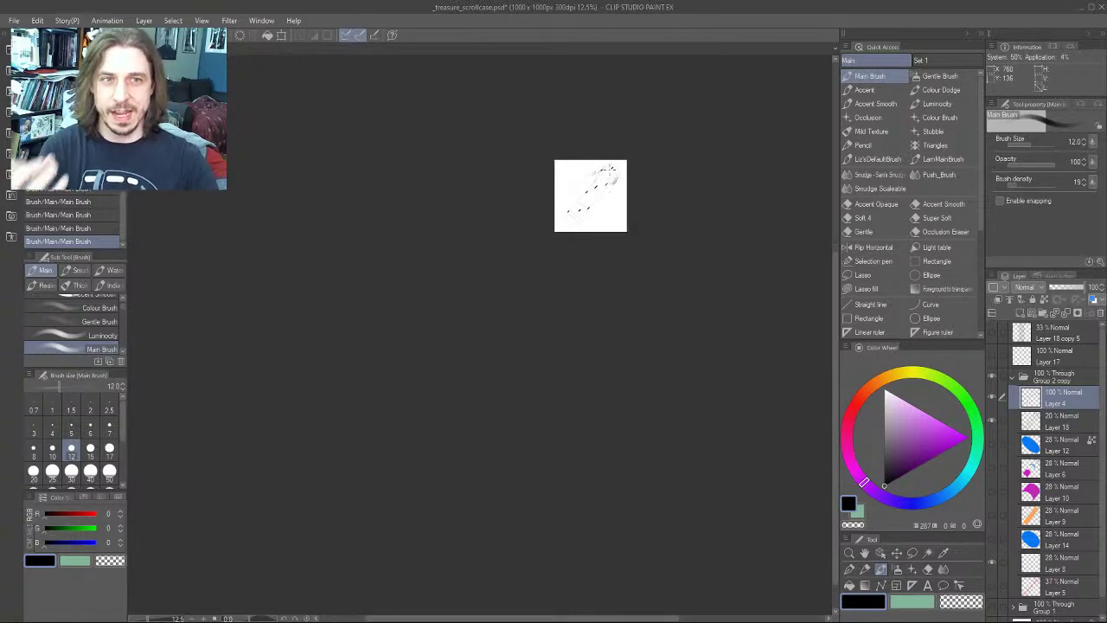
{"action": "left_click_drag", "start_coordinate": [440, 346], "coordinate": [346, 434]}
{"action": "scroll", "coordinate": [436, 523], "scroll_direction": "up", "scroll_amount": 2}
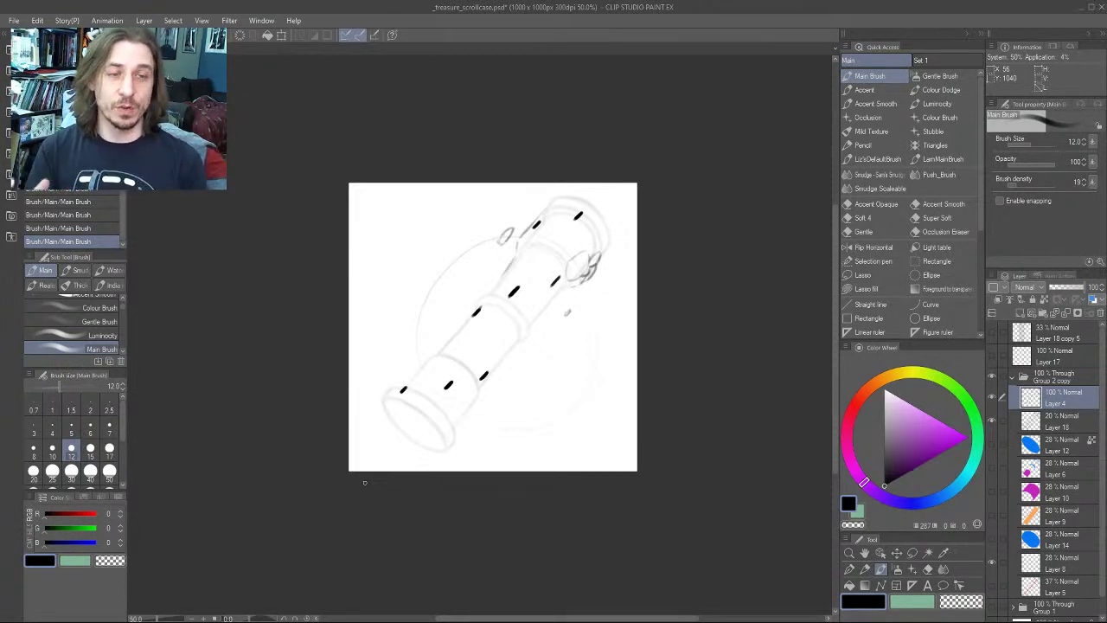
{"action": "scroll", "coordinate": [364, 482], "scroll_direction": "down", "scroll_amount": 2}
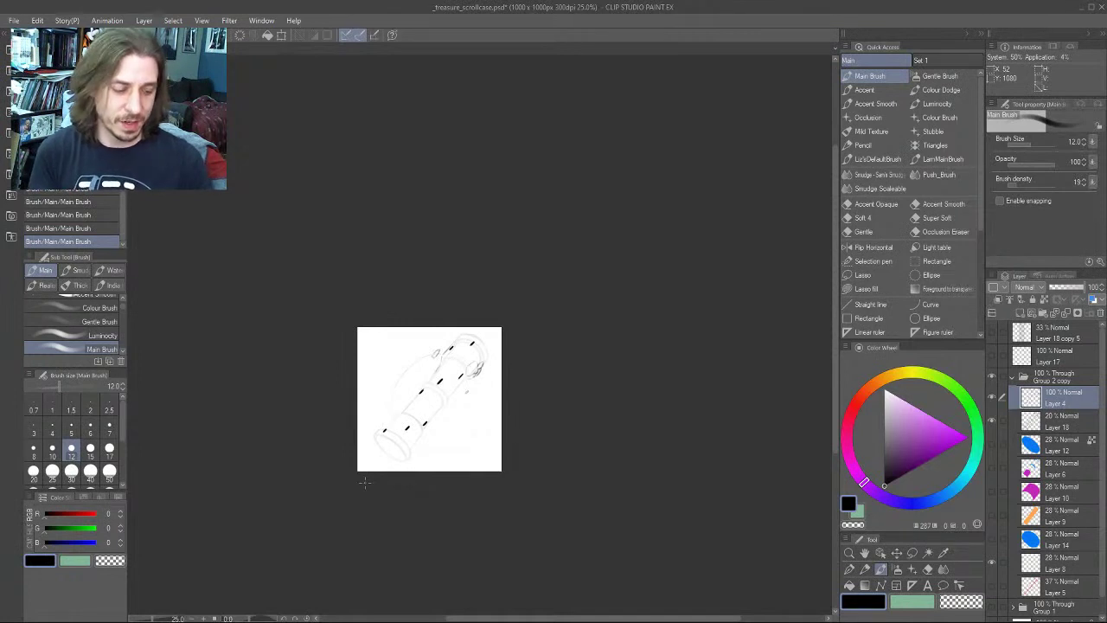
Sketch two small rounded stone shapes on the upper band's left edge, below the existing contour strokes
{"action": "scroll", "coordinate": [364, 482], "scroll_direction": "down", "scroll_amount": 2}
{"action": "scroll", "coordinate": [364, 482], "scroll_direction": "up", "scroll_amount": 1}
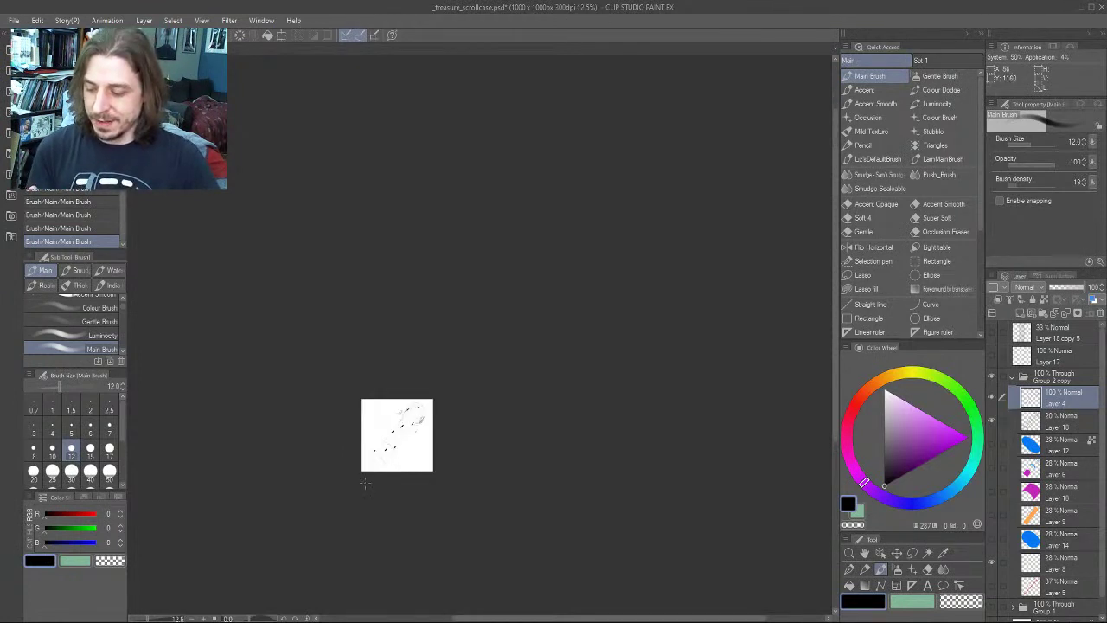
{"action": "left_click_drag", "start_coordinate": [280, 407], "coordinate": [351, 306]}
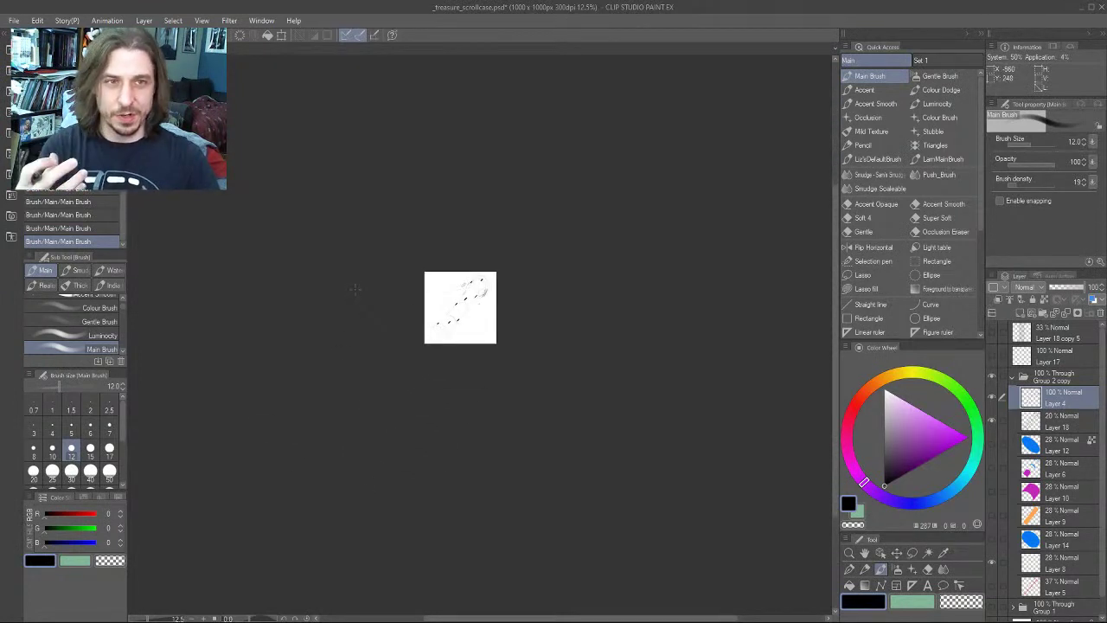
{"action": "scroll", "coordinate": [354, 295], "scroll_direction": "up", "scroll_amount": 4}
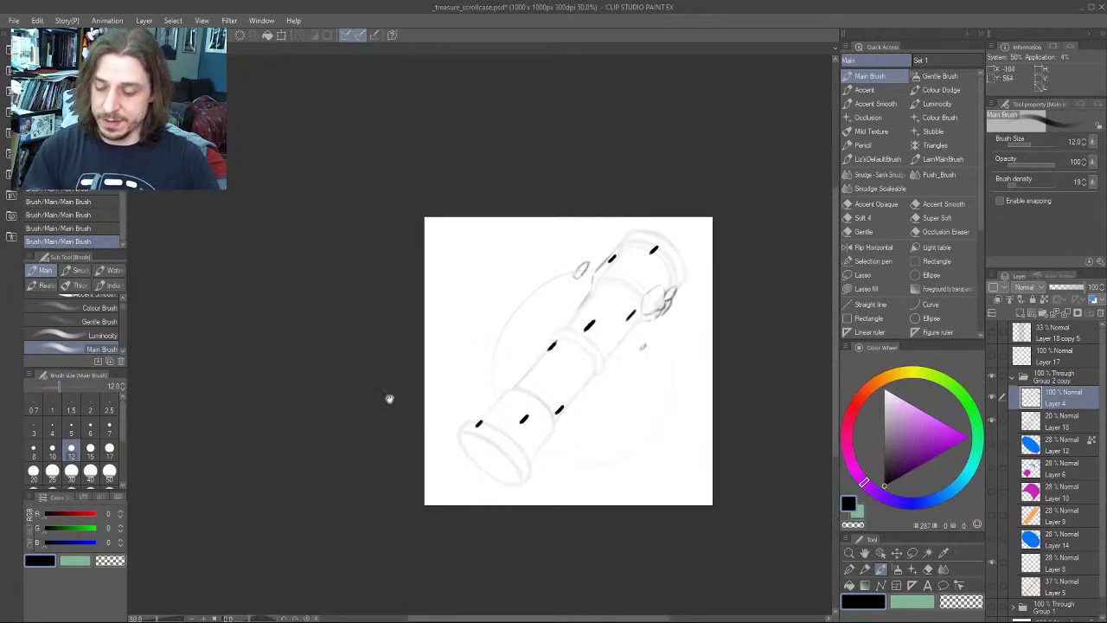
{"action": "left_click_drag", "start_coordinate": [388, 395], "coordinate": [297, 379]}
{"action": "scroll", "coordinate": [308, 380], "scroll_direction": "up", "scroll_amount": 1}
{"action": "left_click_drag", "start_coordinate": [448, 341], "coordinate": [382, 401]}
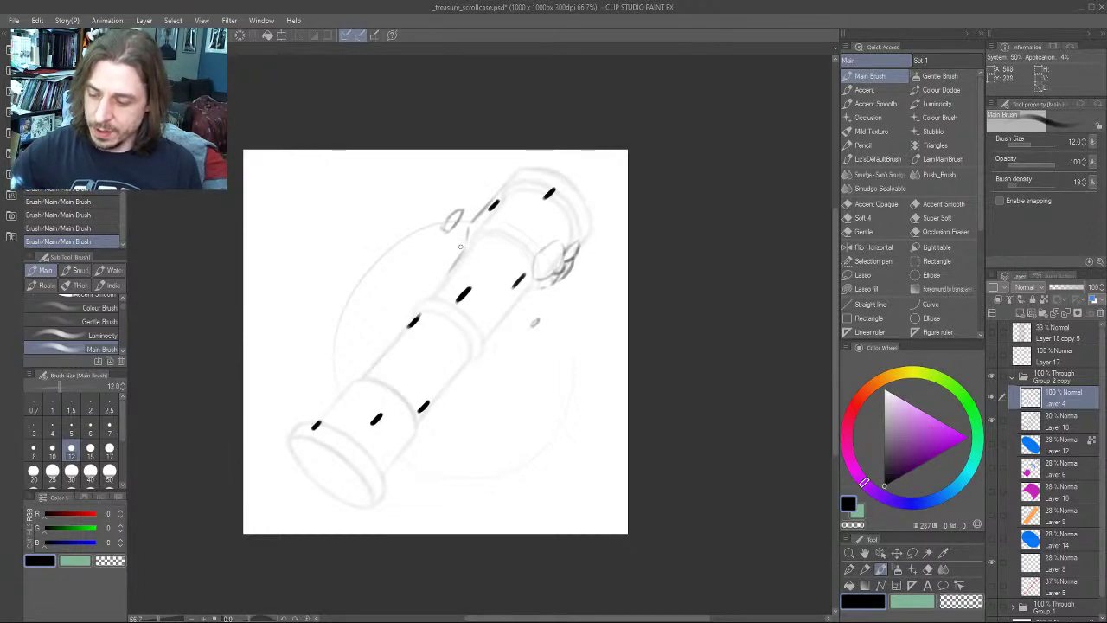
{"action": "mouse_move", "coordinate": [458, 252]}
{"action": "left_mouse_down"}
{"action": "mouse_move", "coordinate": [449, 271]}
{"action": "mouse_move", "coordinate": [490, 244]}
{"action": "mouse_move", "coordinate": [475, 262]}
{"action": "left_mouse_up"}
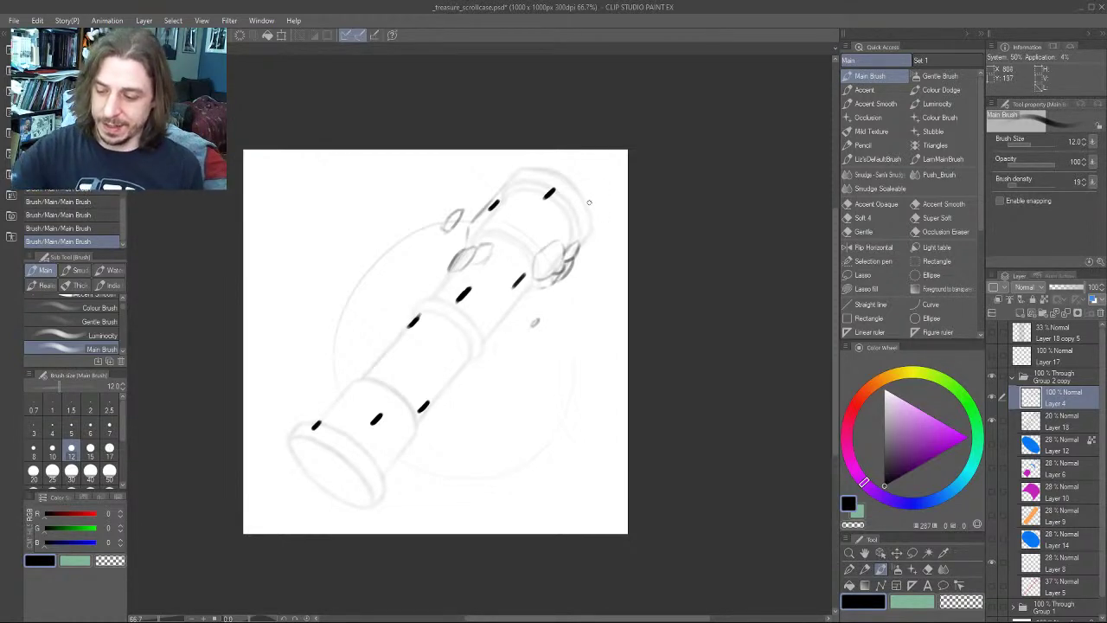
Try short outward strokes with hooked and zigzag ends around the outer edge of the upper end cap
{"action": "mouse_move", "coordinate": [579, 211]}
{"action": "left_mouse_down"}
{"action": "mouse_move", "coordinate": [598, 203]}
{"action": "mouse_move", "coordinate": [596, 218]}
{"action": "mouse_move", "coordinate": [607, 218]}
{"action": "left_mouse_up"}
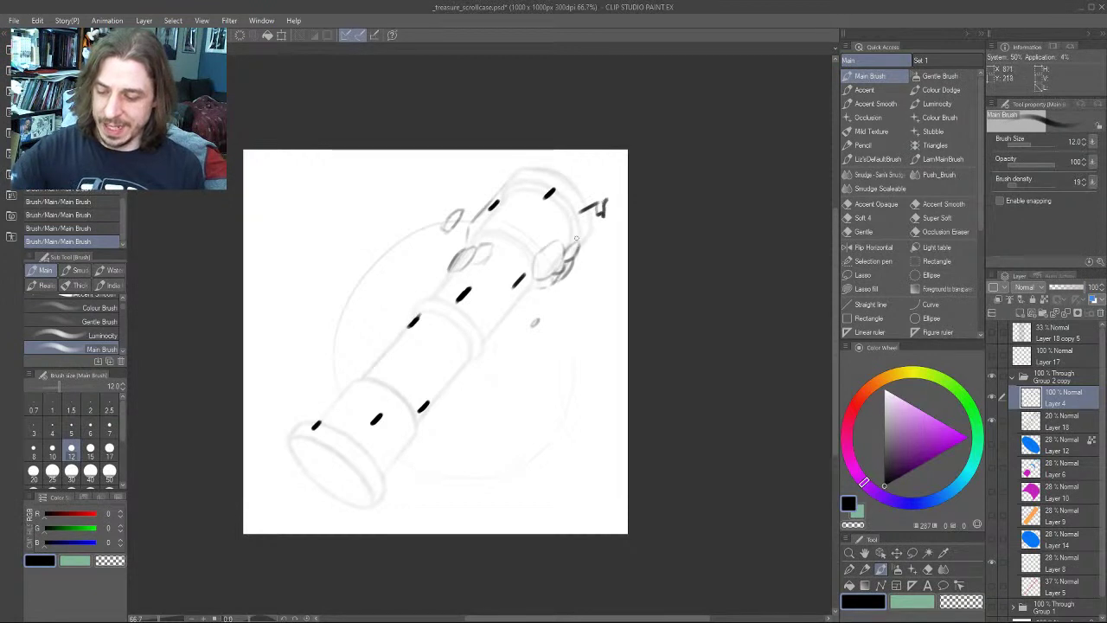
{"action": "left_click_drag", "start_coordinate": [576, 252], "coordinate": [593, 252]}
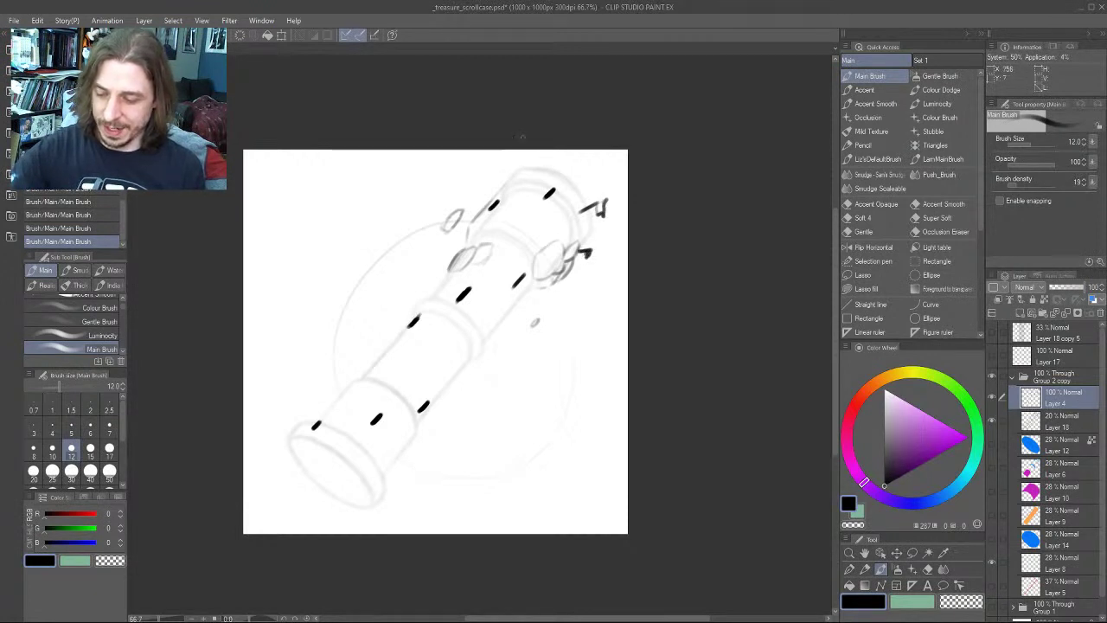
{"action": "mouse_move", "coordinate": [542, 173]}
{"action": "left_mouse_down"}
{"action": "mouse_move", "coordinate": [541, 184]}
{"action": "mouse_move", "coordinate": [541, 169]}
{"action": "left_mouse_up"}
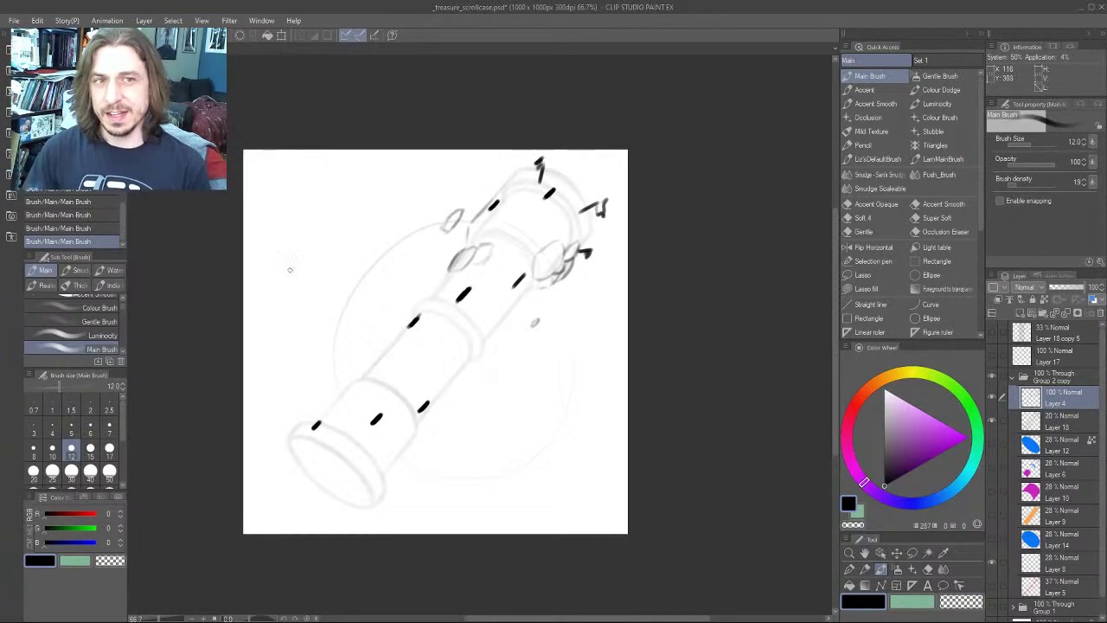
Undo the outward strokes around the upper end cap
{"action": "key", "text": "ctrl+z"}
{"action": "key", "text": "ctrl+z"}
{"action": "key", "text": "ctrl+z"}
{"action": "key", "text": "ctrl+z"}
{"action": "key", "text": "ctrl+z"}
{"action": "key", "text": "ctrl+z"}
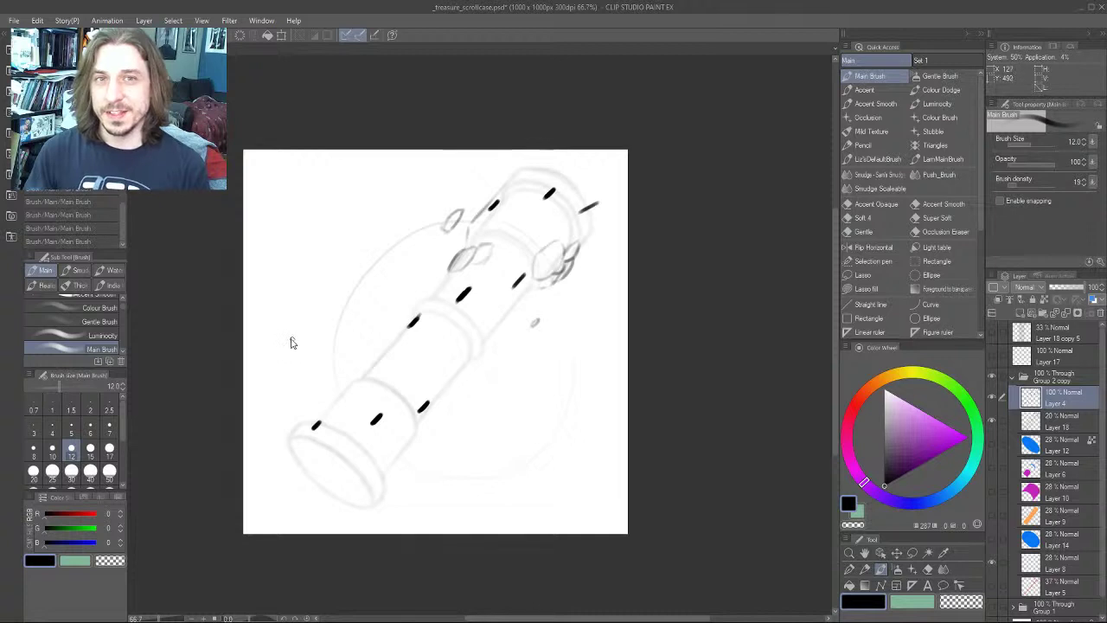
{"action": "key", "text": "ctrl+z"}
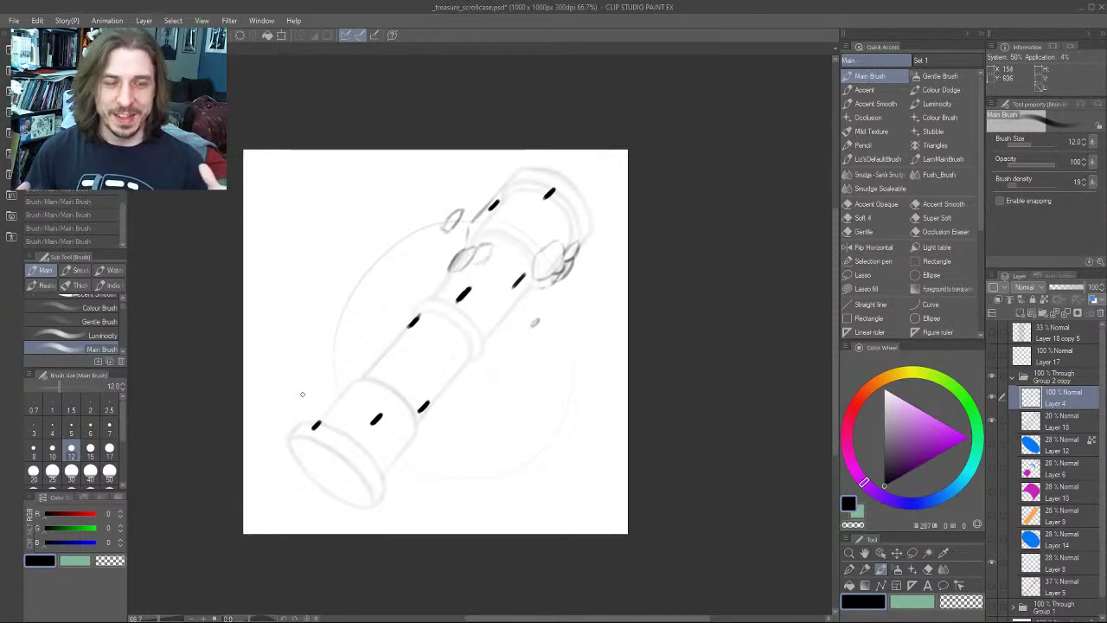
Try extending both sides of the lower end cap with straight diagonal lines to the canvas edge
{"action": "mouse_move", "coordinate": [268, 416]}
{"action": "left_mouse_down"}
{"action": "mouse_move", "coordinate": [316, 341]}
{"action": "mouse_move", "coordinate": [382, 352]}
{"action": "left_mouse_up"}
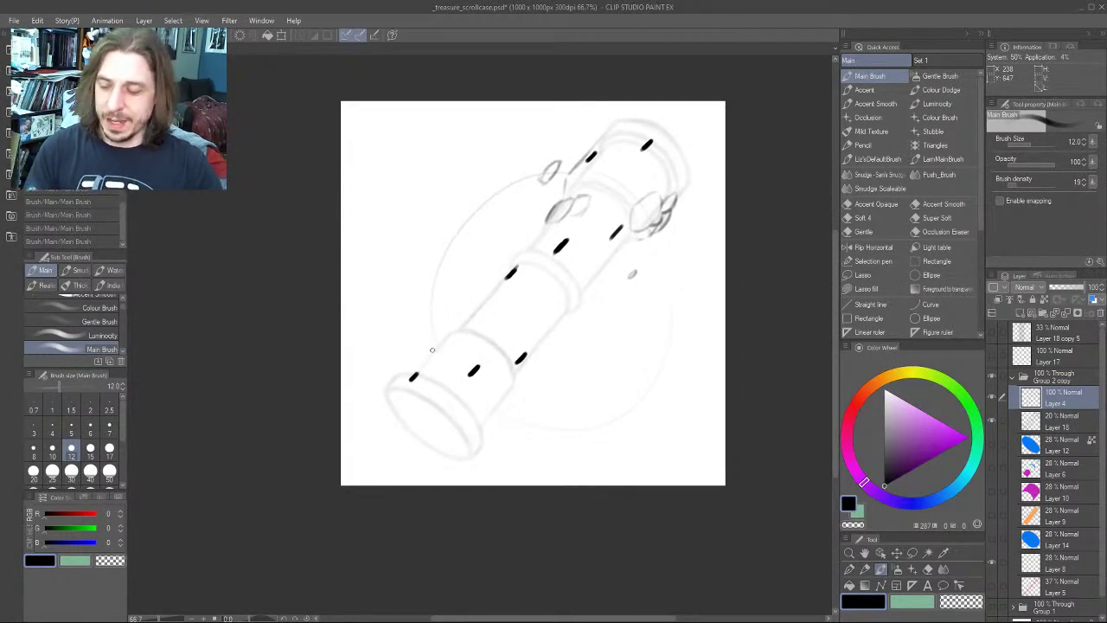
{"action": "left_click_drag", "start_coordinate": [279, 361], "coordinate": [336, 353]}
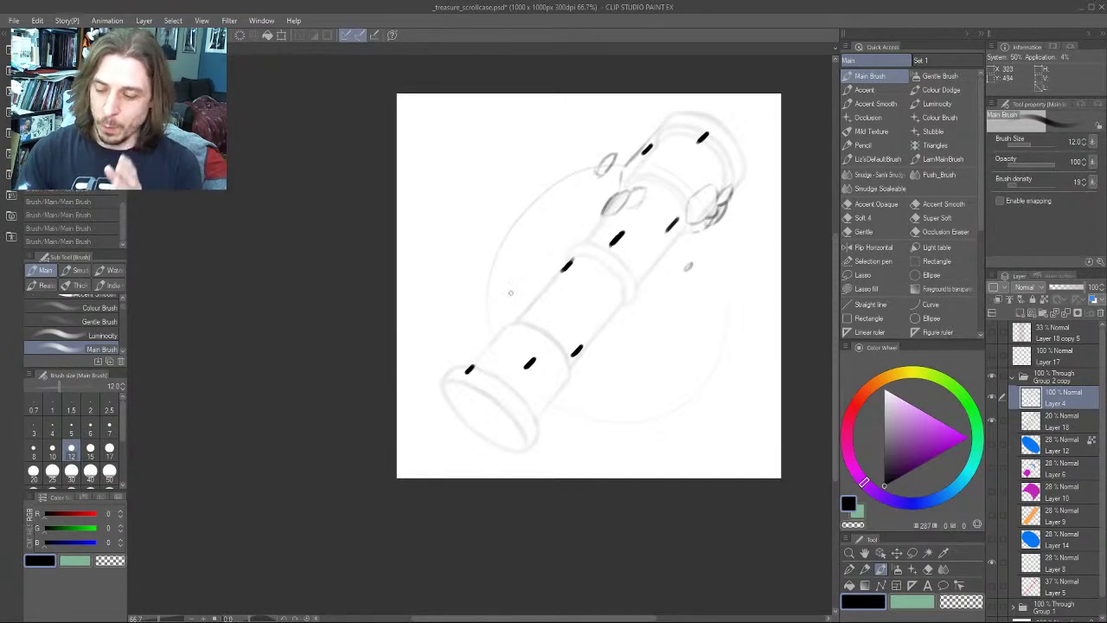
{"action": "left_click_drag", "start_coordinate": [465, 380], "coordinate": [397, 456]}
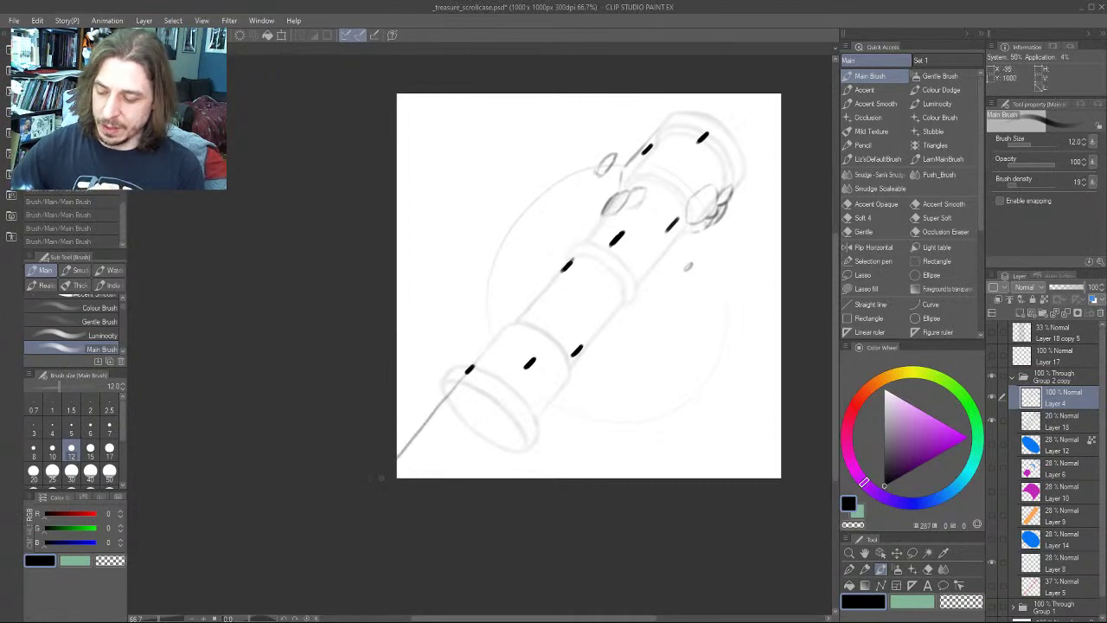
{"action": "left_click_drag", "start_coordinate": [559, 391], "coordinate": [486, 480]}
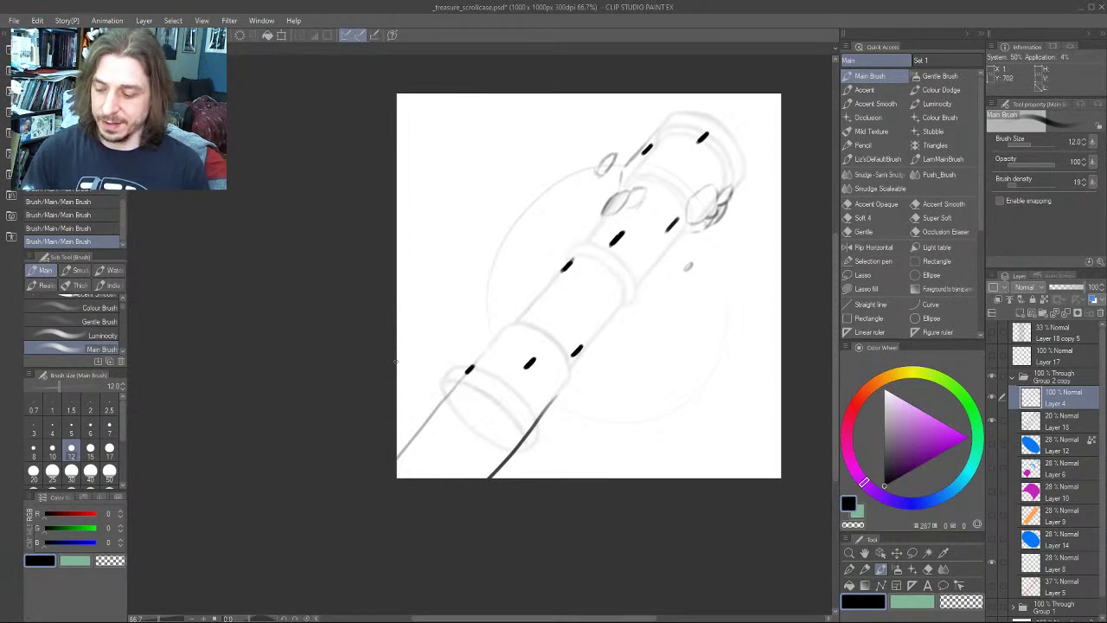
{"action": "key", "text": "ctrl+z"}
{"action": "key", "text": "ctrl+z"}
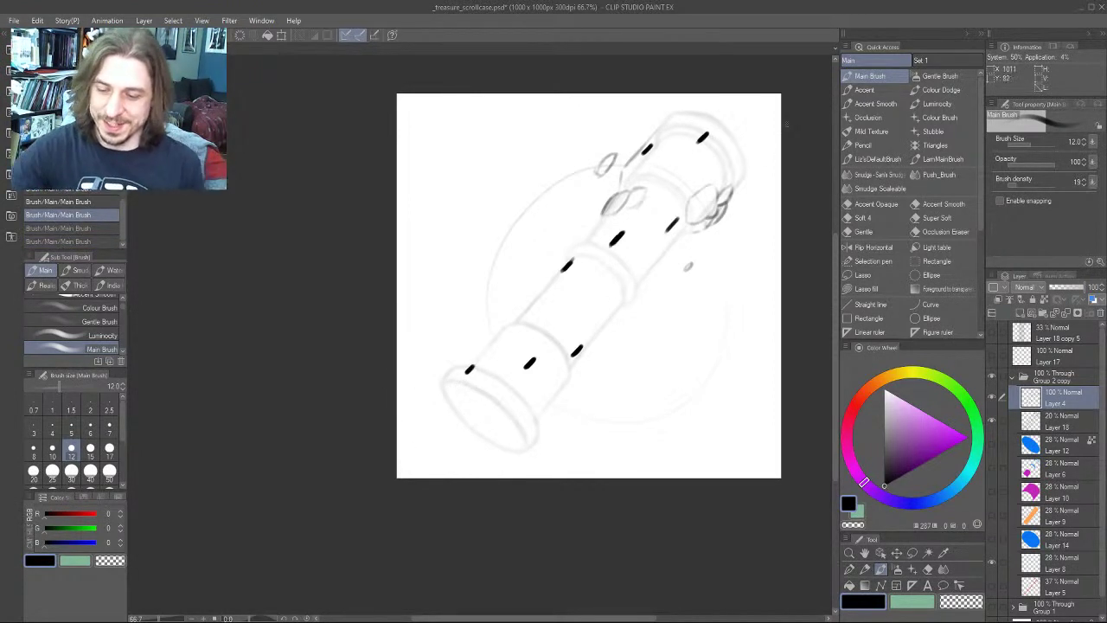
Try extending the case's sides past both end caps with dark diagonal lines running to the canvas edges
{"action": "mouse_move", "coordinate": [734, 184]}
{"action": "left_mouse_down"}
{"action": "mouse_move", "coordinate": [792, 84]}
{"action": "mouse_move", "coordinate": [780, 120]}
{"action": "left_mouse_up"}
{"action": "left_click_drag", "start_coordinate": [698, 97], "coordinate": [647, 145]}
{"action": "left_click_drag", "start_coordinate": [469, 354], "coordinate": [396, 437]}
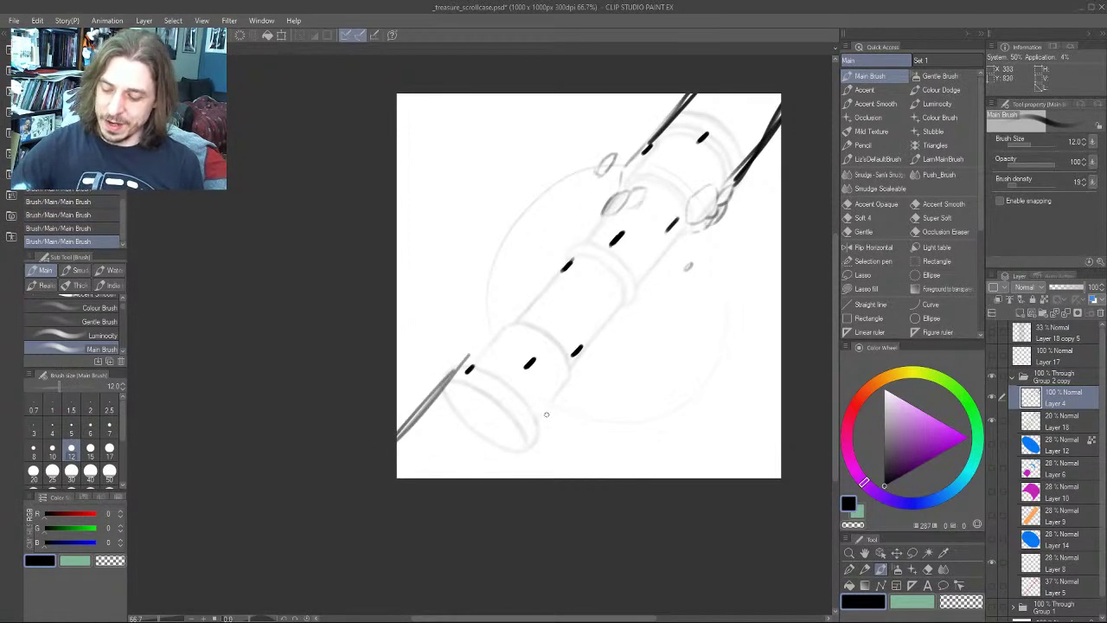
{"action": "left_click_drag", "start_coordinate": [547, 412], "coordinate": [491, 477]}
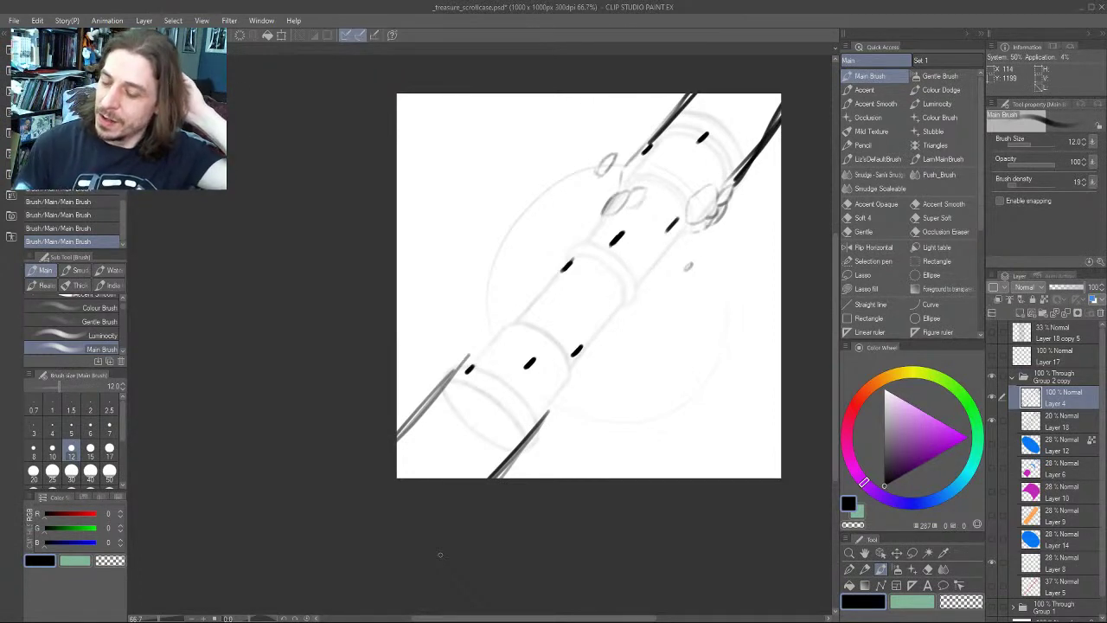
{"action": "key", "text": "ctrl+z"}
{"action": "key", "text": "ctrl+z"}
{"action": "key", "text": "ctrl+z"}
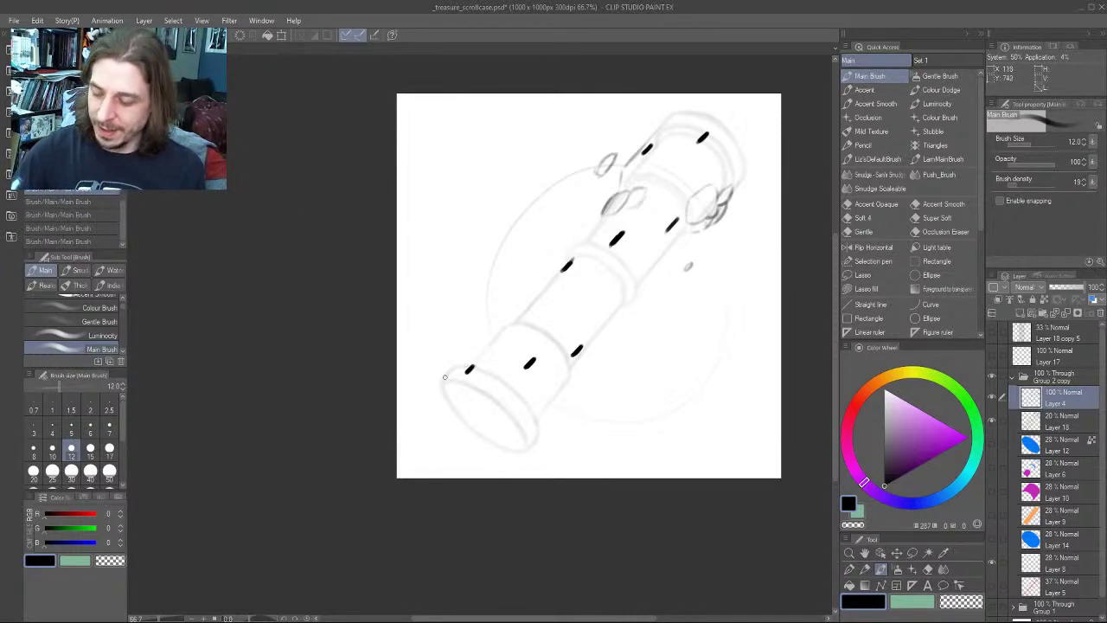
Sketch jagged, broken contour shapes and small fragments around the rim and face of the lower end cap
{"action": "mouse_move", "coordinate": [450, 374]}
{"action": "left_mouse_down"}
{"action": "mouse_move", "coordinate": [428, 375]}
{"action": "mouse_move", "coordinate": [445, 347]}
{"action": "mouse_move", "coordinate": [435, 370]}
{"action": "left_mouse_up"}
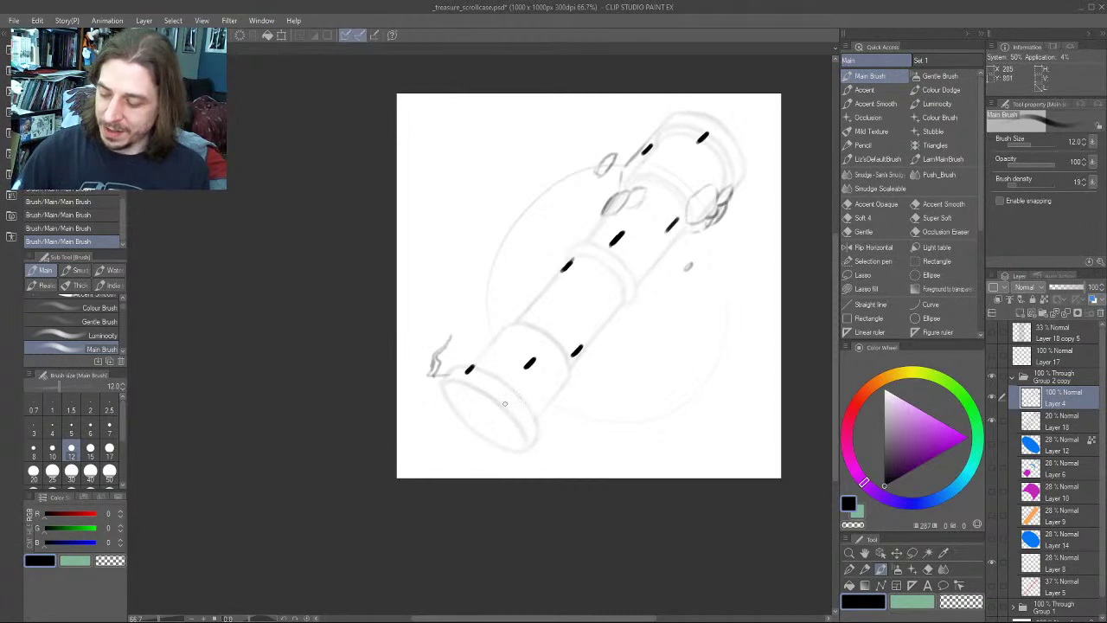
{"action": "mouse_move", "coordinate": [504, 403]}
{"action": "left_mouse_down"}
{"action": "mouse_move", "coordinate": [503, 423]}
{"action": "mouse_move", "coordinate": [548, 396]}
{"action": "mouse_move", "coordinate": [500, 429]}
{"action": "mouse_move", "coordinate": [532, 458]}
{"action": "mouse_move", "coordinate": [552, 447]}
{"action": "left_mouse_up"}
{"action": "mouse_move", "coordinate": [566, 448]}
{"action": "left_mouse_down"}
{"action": "mouse_move", "coordinate": [496, 459]}
{"action": "mouse_move", "coordinate": [451, 422]}
{"action": "left_mouse_up"}
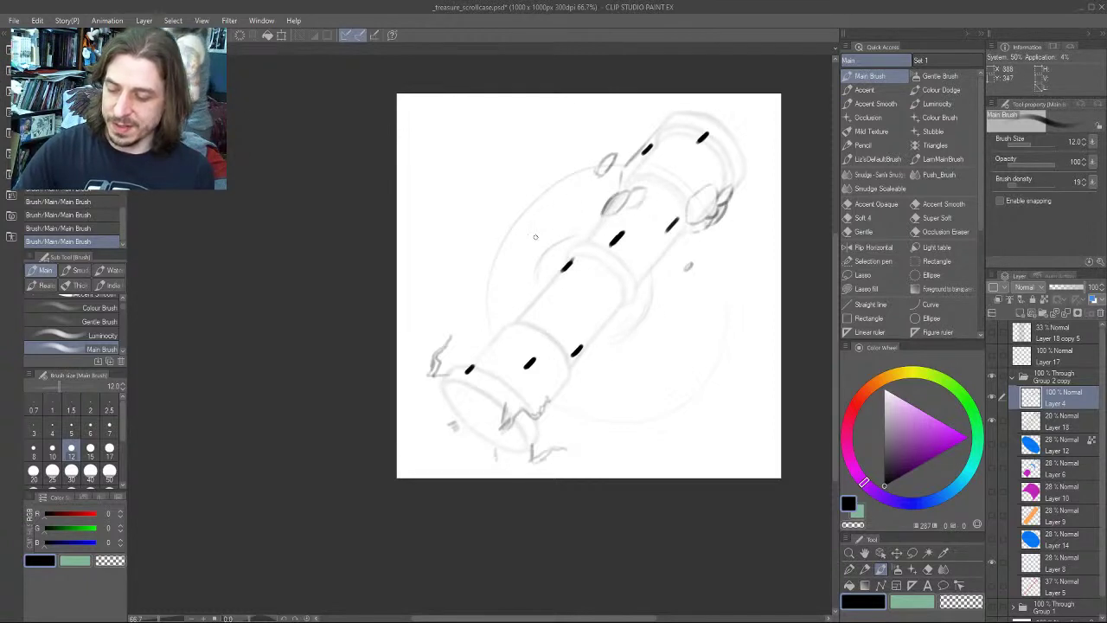
Sketch layered curved arcs on both sides of the middle band and darken the case's straight edges above it
{"action": "mouse_move", "coordinate": [580, 236]}
{"action": "left_mouse_down"}
{"action": "mouse_move", "coordinate": [537, 253]}
{"action": "mouse_move", "coordinate": [528, 280]}
{"action": "left_mouse_up"}
{"action": "mouse_move", "coordinate": [527, 290]}
{"action": "left_mouse_down"}
{"action": "mouse_move", "coordinate": [564, 230]}
{"action": "mouse_move", "coordinate": [585, 225]}
{"action": "left_mouse_up"}
{"action": "mouse_move", "coordinate": [585, 226]}
{"action": "left_mouse_down"}
{"action": "mouse_move", "coordinate": [566, 230]}
{"action": "mouse_move", "coordinate": [523, 300]}
{"action": "left_mouse_up"}
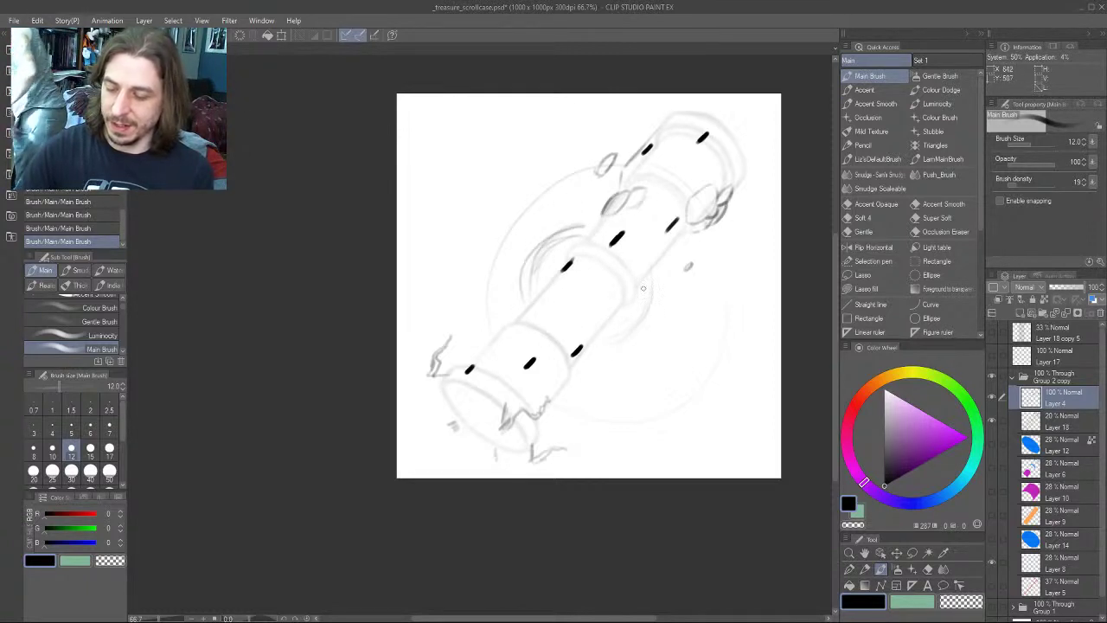
{"action": "mouse_move", "coordinate": [642, 288]}
{"action": "left_mouse_down"}
{"action": "mouse_move", "coordinate": [619, 342]}
{"action": "mouse_move", "coordinate": [638, 327]}
{"action": "mouse_move", "coordinate": [588, 349]}
{"action": "mouse_move", "coordinate": [669, 280]}
{"action": "mouse_move", "coordinate": [592, 355]}
{"action": "left_mouse_up"}
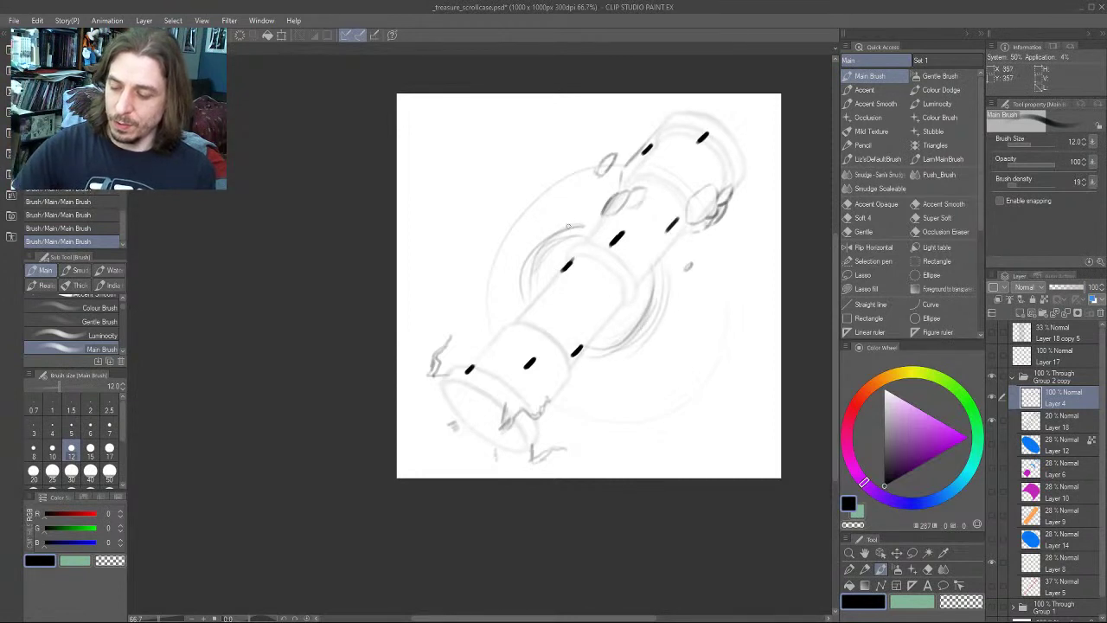
{"action": "mouse_move", "coordinate": [568, 227]}
{"action": "left_mouse_down"}
{"action": "mouse_move", "coordinate": [527, 263]}
{"action": "mouse_move", "coordinate": [523, 298]}
{"action": "mouse_move", "coordinate": [550, 232]}
{"action": "mouse_move", "coordinate": [587, 220]}
{"action": "left_mouse_up"}
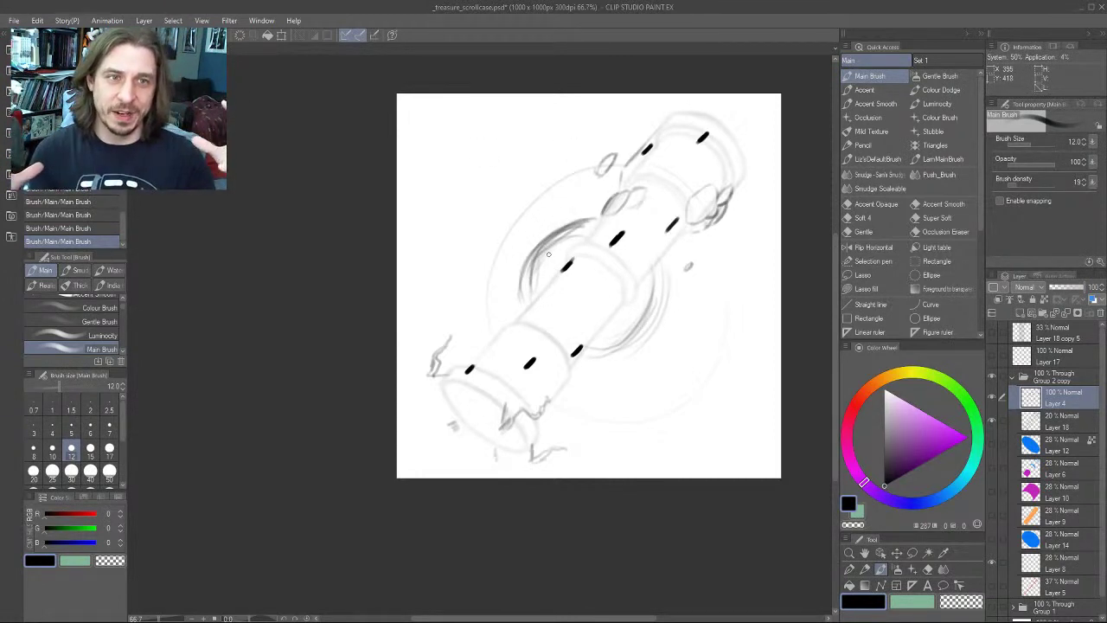
{"action": "left_click_drag", "start_coordinate": [682, 230], "coordinate": [630, 297]}
{"action": "left_click_drag", "start_coordinate": [606, 216], "coordinate": [560, 263]}
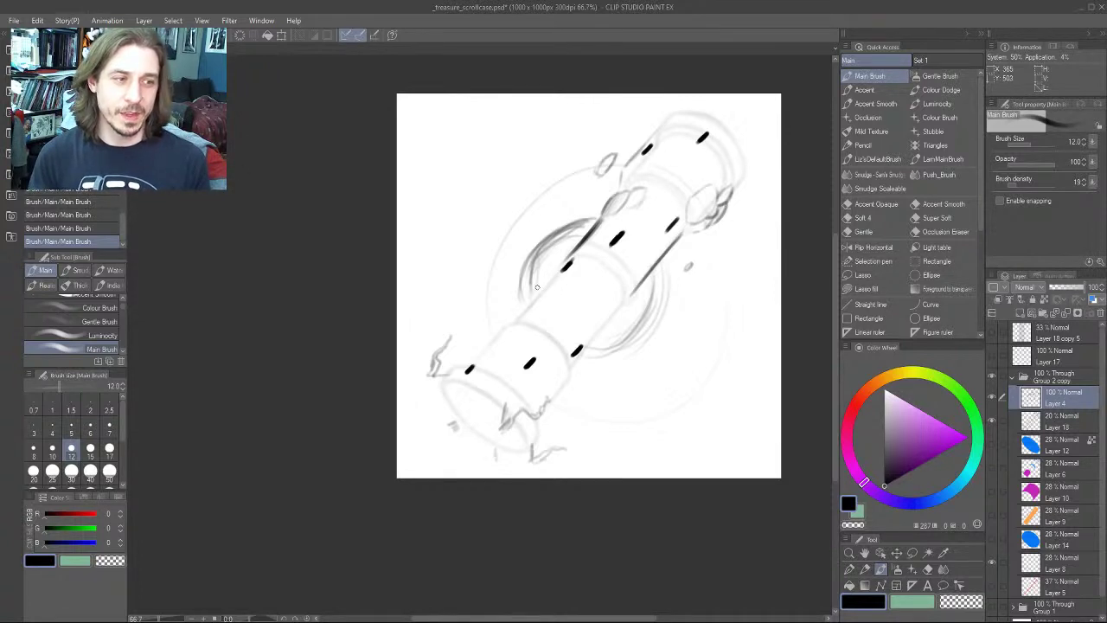
Draw four-pointed sparkles and small scattered dots in the blank areas on both sides of the scroll case
{"action": "mouse_move", "coordinate": [667, 326]}
{"action": "left_mouse_down"}
{"action": "mouse_move", "coordinate": [683, 340]}
{"action": "mouse_move", "coordinate": [674, 354]}
{"action": "left_mouse_up"}
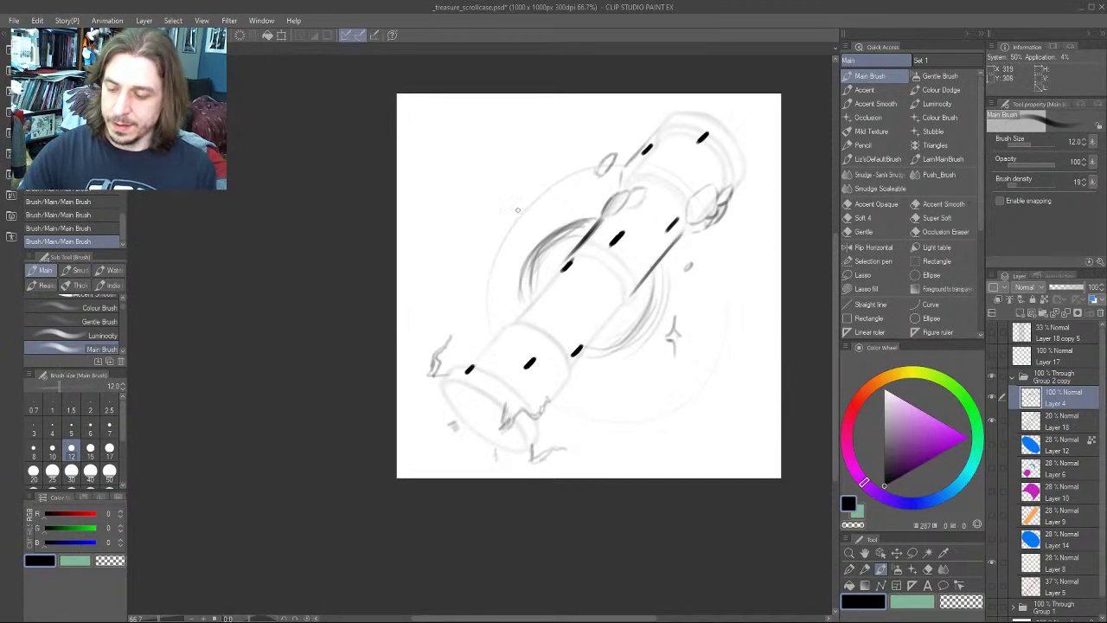
{"action": "mouse_move", "coordinate": [525, 185]}
{"action": "left_mouse_down"}
{"action": "mouse_move", "coordinate": [517, 216]}
{"action": "mouse_move", "coordinate": [531, 211]}
{"action": "mouse_move", "coordinate": [525, 227]}
{"action": "mouse_move", "coordinate": [532, 213]}
{"action": "left_mouse_up"}
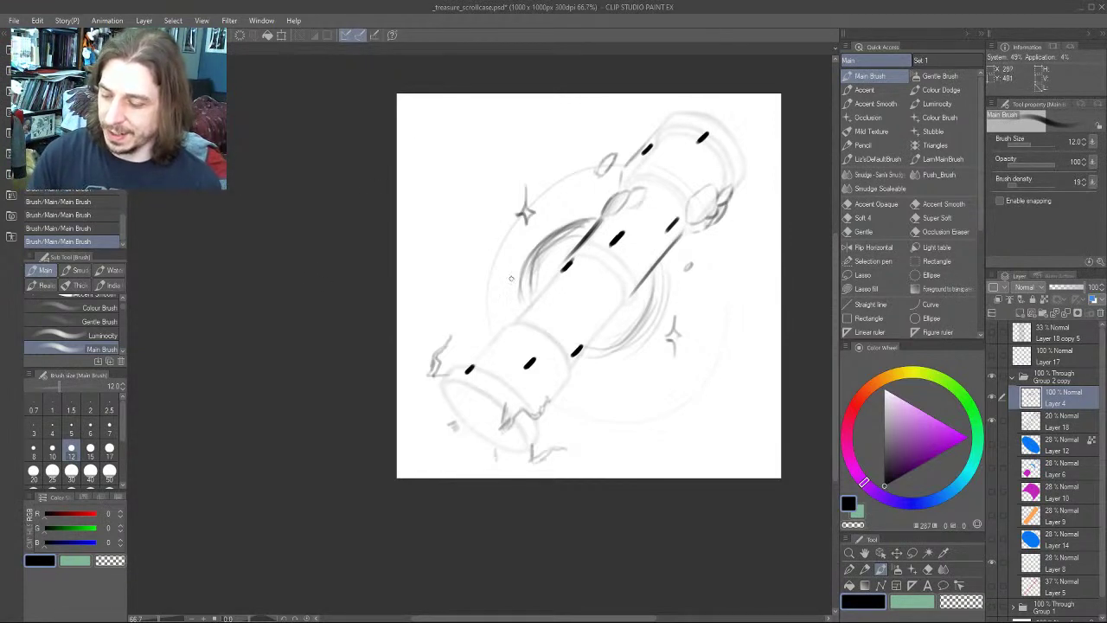
{"action": "left_click_drag", "start_coordinate": [514, 274], "coordinate": [512, 295]}
{"action": "left_click_drag", "start_coordinate": [511, 276], "coordinate": [512, 282]}
{"action": "left_click_drag", "start_coordinate": [473, 217], "coordinate": [474, 220]}
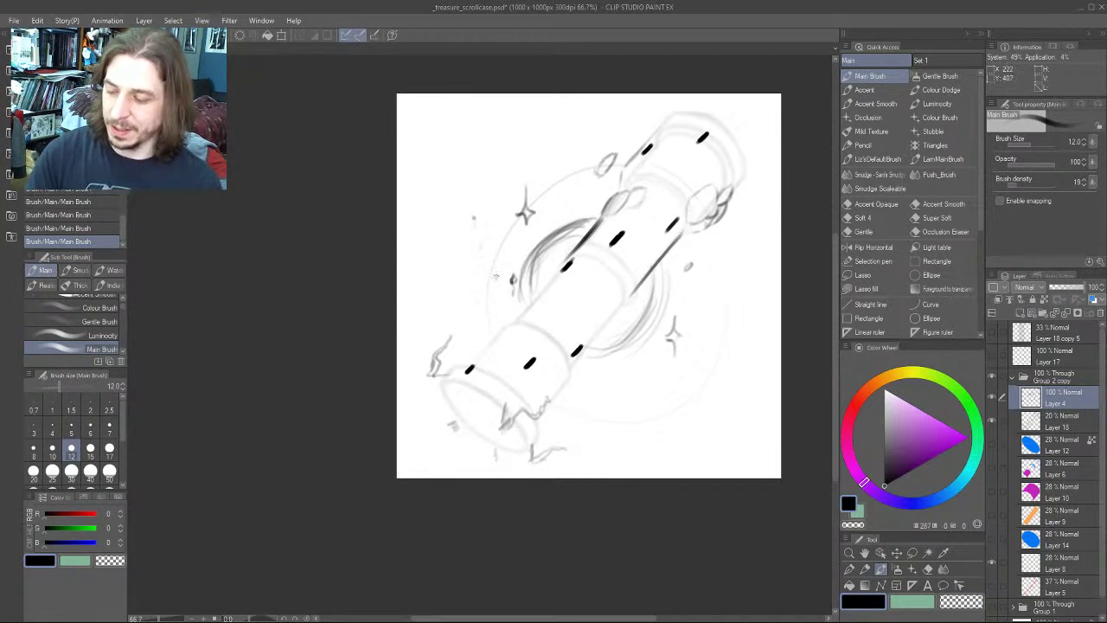
{"action": "left_click_drag", "start_coordinate": [683, 390], "coordinate": [684, 395]}
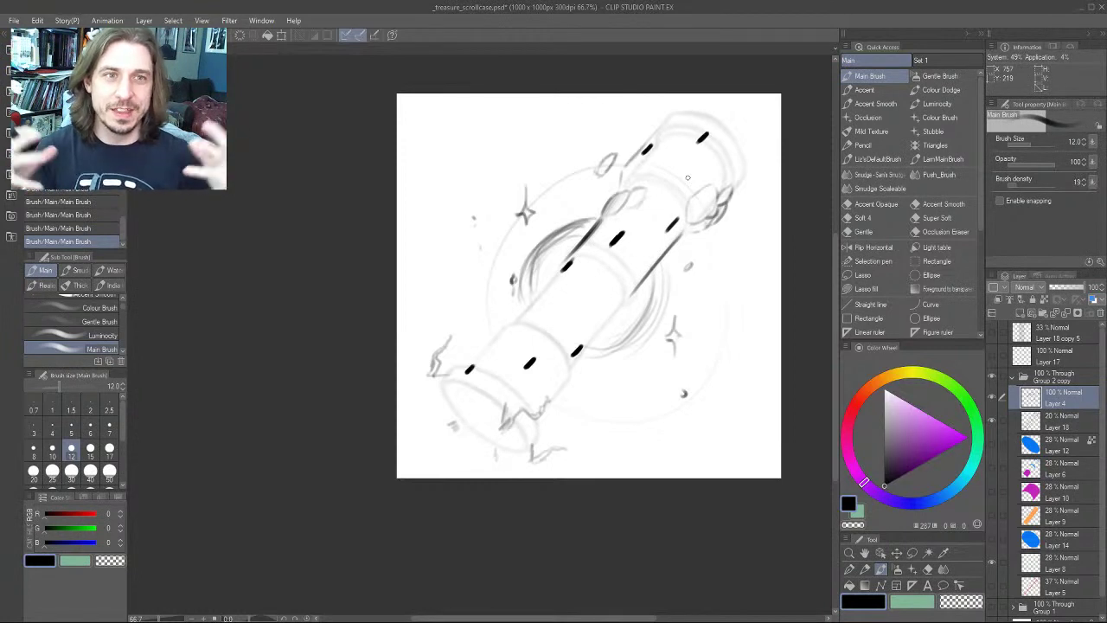
{"action": "left_click_drag", "start_coordinate": [448, 303], "coordinate": [442, 313]}
{"action": "left_click_drag", "start_coordinate": [448, 303], "coordinate": [449, 325]}
{"action": "left_click_drag", "start_coordinate": [455, 314], "coordinate": [448, 327]}
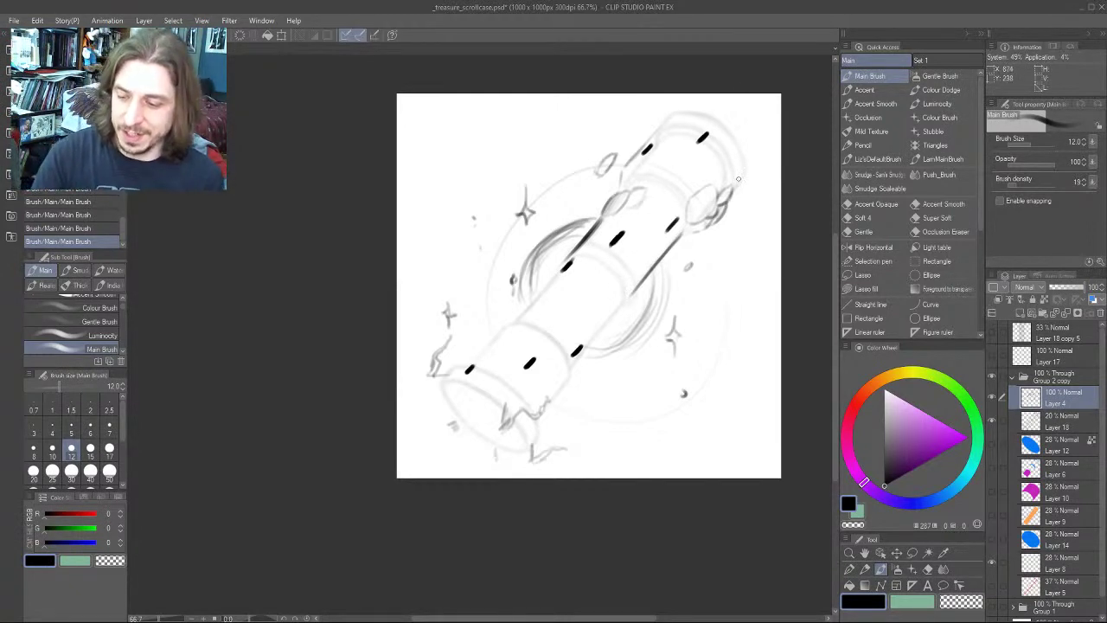
Try outlining the upper end cap with a continuous dark curve
{"action": "mouse_move", "coordinate": [733, 196]}
{"action": "left_mouse_down"}
{"action": "mouse_move", "coordinate": [745, 169]}
{"action": "mouse_move", "coordinate": [737, 150]}
{"action": "mouse_move", "coordinate": [706, 111]}
{"action": "mouse_move", "coordinate": [671, 117]}
{"action": "mouse_move", "coordinate": [702, 113]}
{"action": "left_mouse_up"}
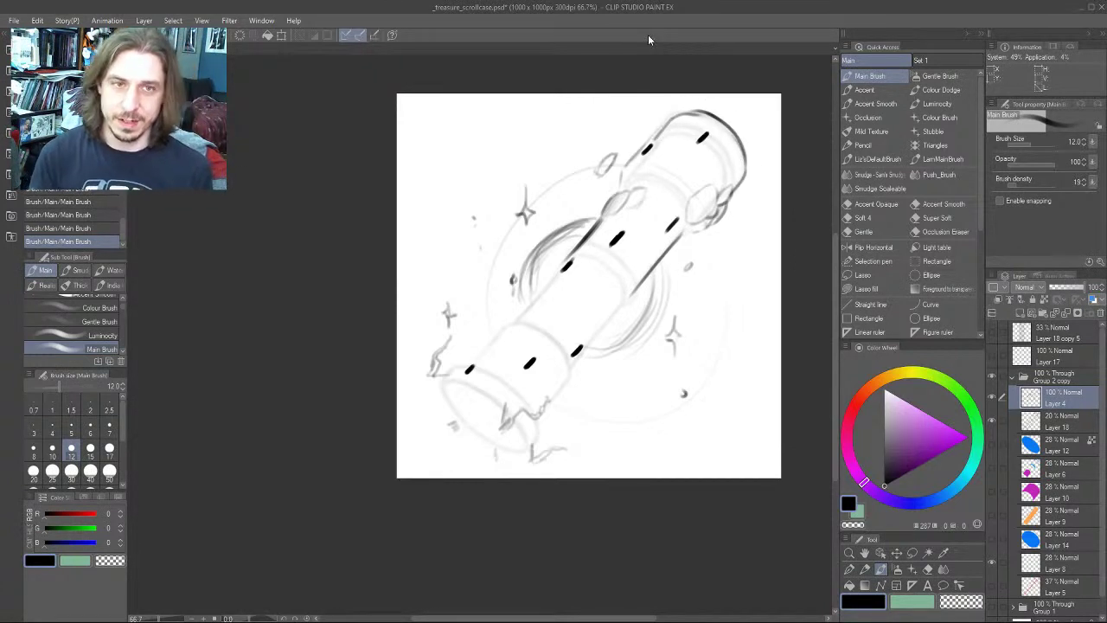
{"action": "key", "text": "ctrl+z"}
{"action": "key", "text": "ctrl+z"}
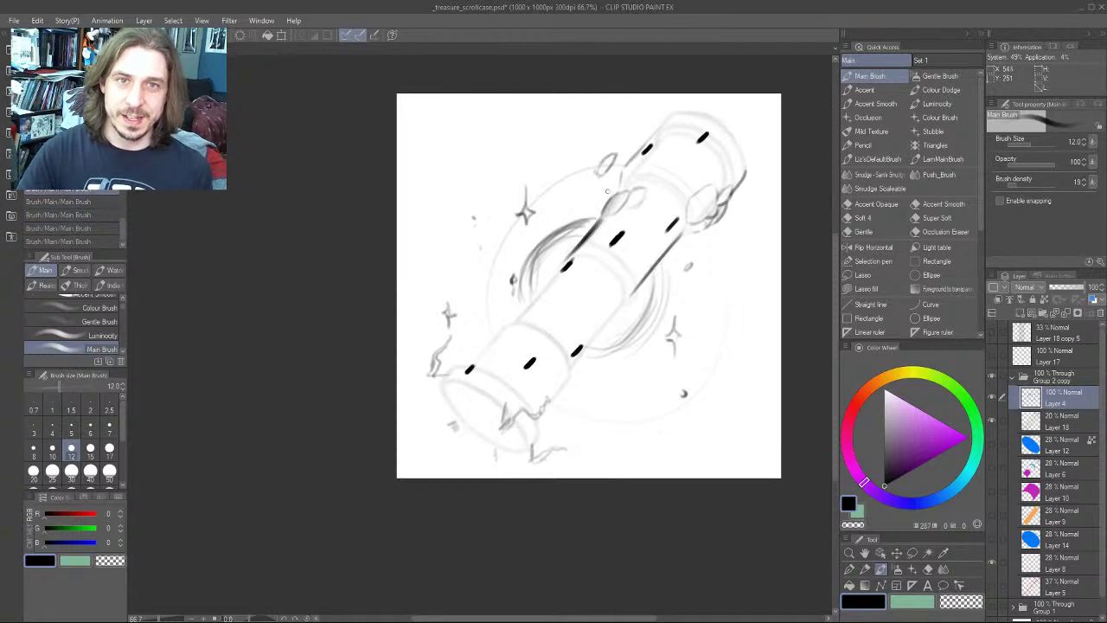
Sketch a cluster of bubbles and dots along the upper cap's right edge plus a circle on its face, and switch to the Hard eraser
{"action": "mouse_move", "coordinate": [737, 161]}
{"action": "left_mouse_down"}
{"action": "mouse_move", "coordinate": [742, 151]}
{"action": "mouse_move", "coordinate": [724, 157]}
{"action": "mouse_move", "coordinate": [740, 168]}
{"action": "mouse_move", "coordinate": [742, 141]}
{"action": "mouse_move", "coordinate": [761, 140]}
{"action": "mouse_move", "coordinate": [750, 147]}
{"action": "mouse_move", "coordinate": [764, 154]}
{"action": "mouse_move", "coordinate": [740, 125]}
{"action": "mouse_move", "coordinate": [709, 157]}
{"action": "mouse_move", "coordinate": [712, 167]}
{"action": "mouse_move", "coordinate": [728, 138]}
{"action": "mouse_move", "coordinate": [739, 161]}
{"action": "left_mouse_up"}
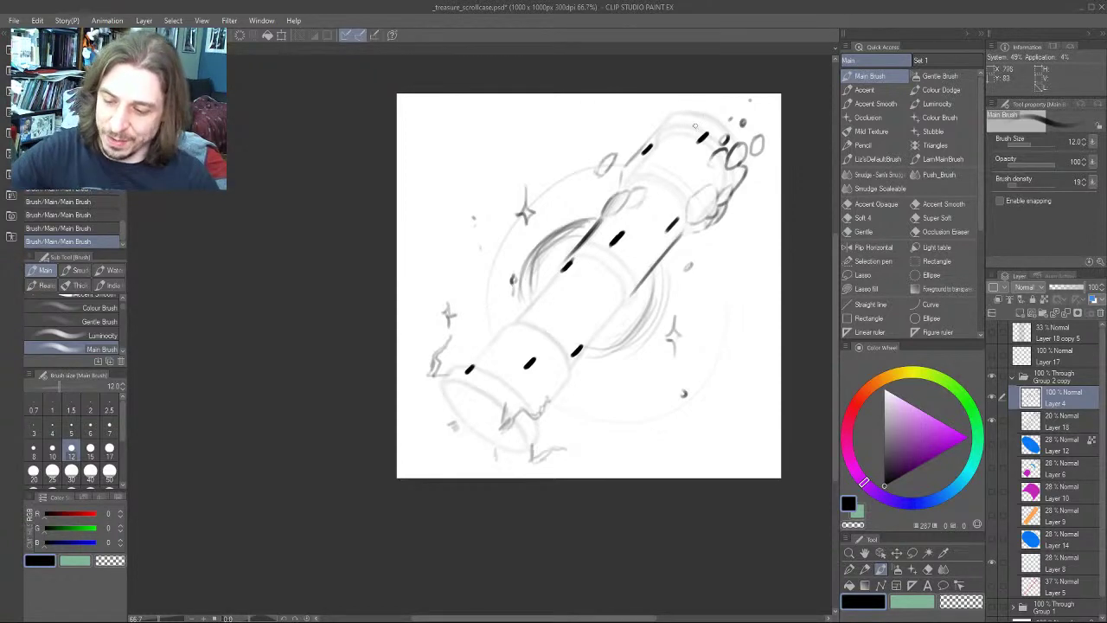
{"action": "mouse_move", "coordinate": [698, 140]}
{"action": "left_mouse_down"}
{"action": "mouse_move", "coordinate": [687, 136]}
{"action": "mouse_move", "coordinate": [705, 123]}
{"action": "left_mouse_up"}
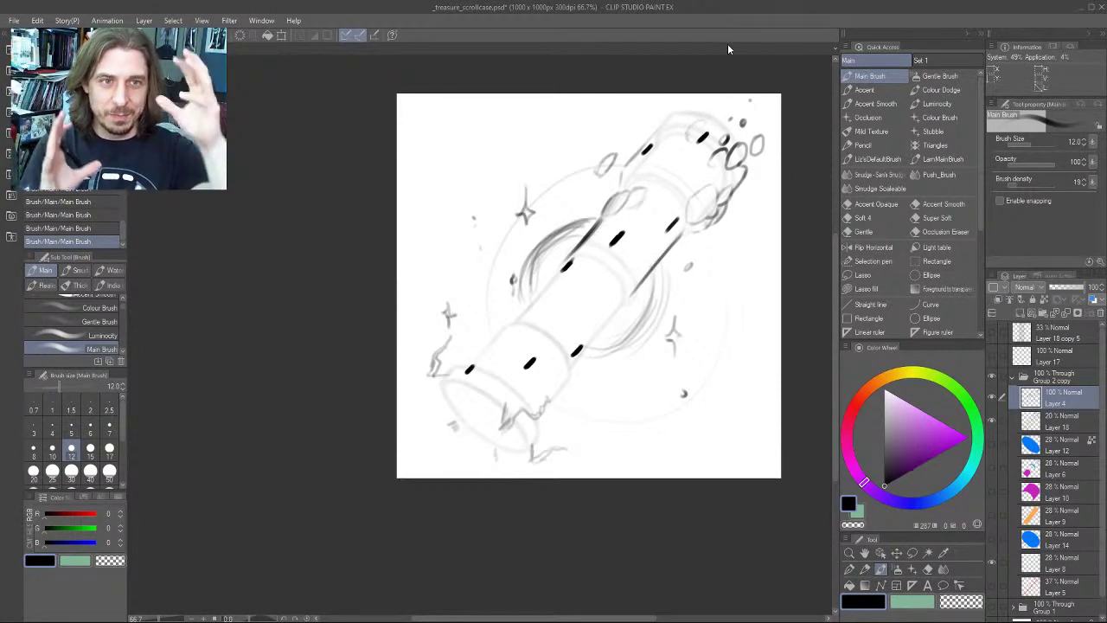
{"action": "mouse_move", "coordinate": [697, 140]}
{"action": "left_mouse_down"}
{"action": "mouse_move", "coordinate": [676, 133]}
{"action": "mouse_move", "coordinate": [695, 115]}
{"action": "mouse_move", "coordinate": [680, 144]}
{"action": "left_mouse_up"}
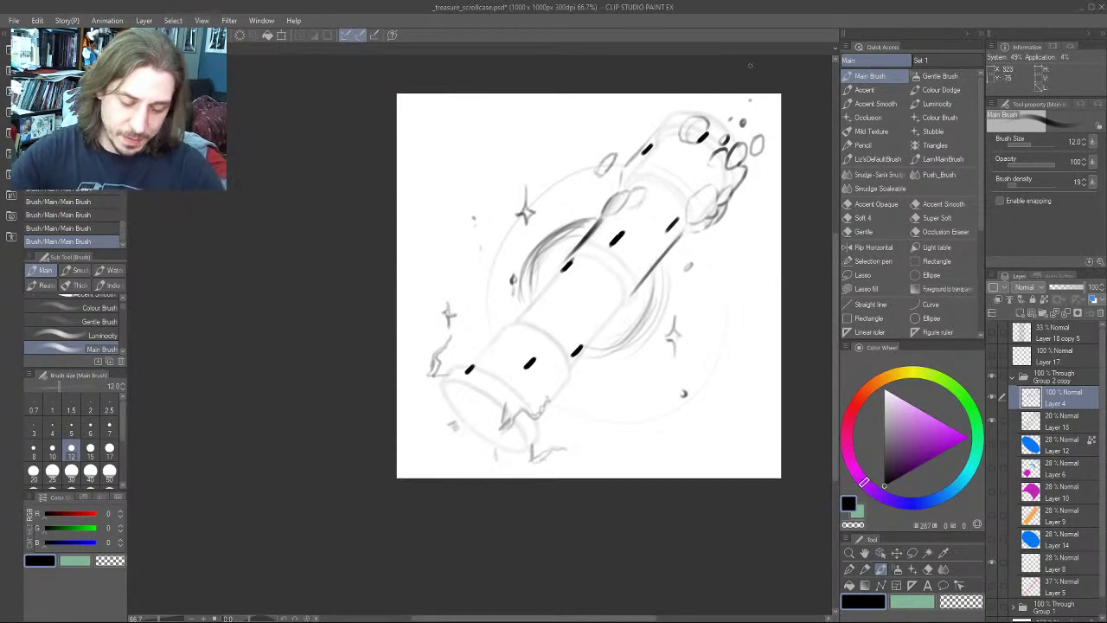
{"action": "key", "text": "e"}
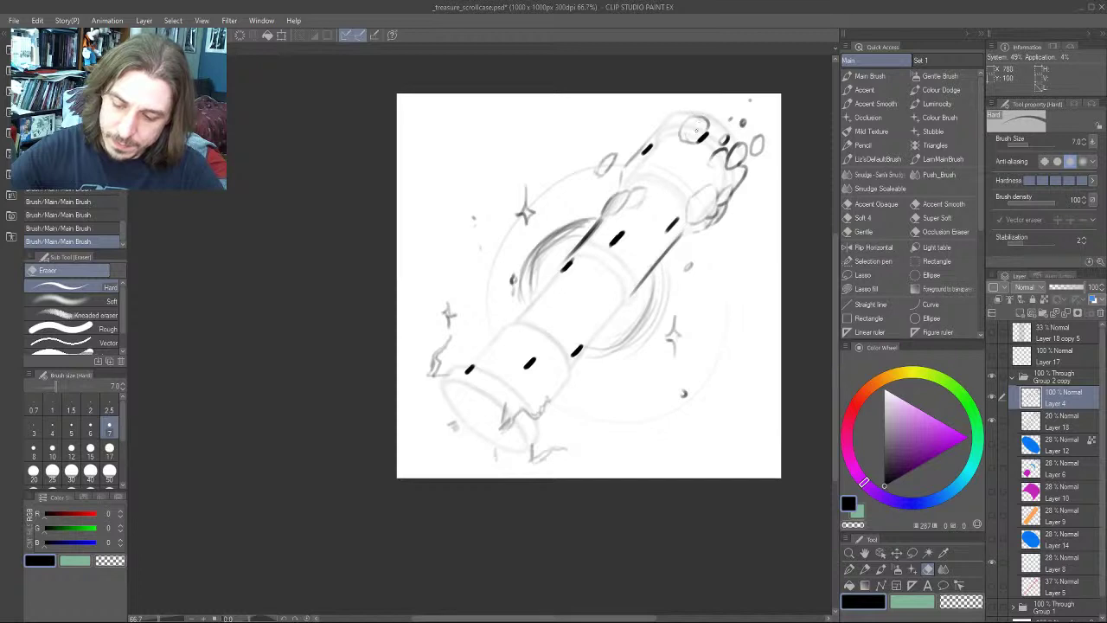
Lighten the circle on the upper cap's face with the Hard eraser, then add and darken small bubbles around the cap's edge with the Main Brush
{"action": "left_click_drag", "start_coordinate": [696, 130], "coordinate": [698, 135]}
{"action": "key", "text": "b"}
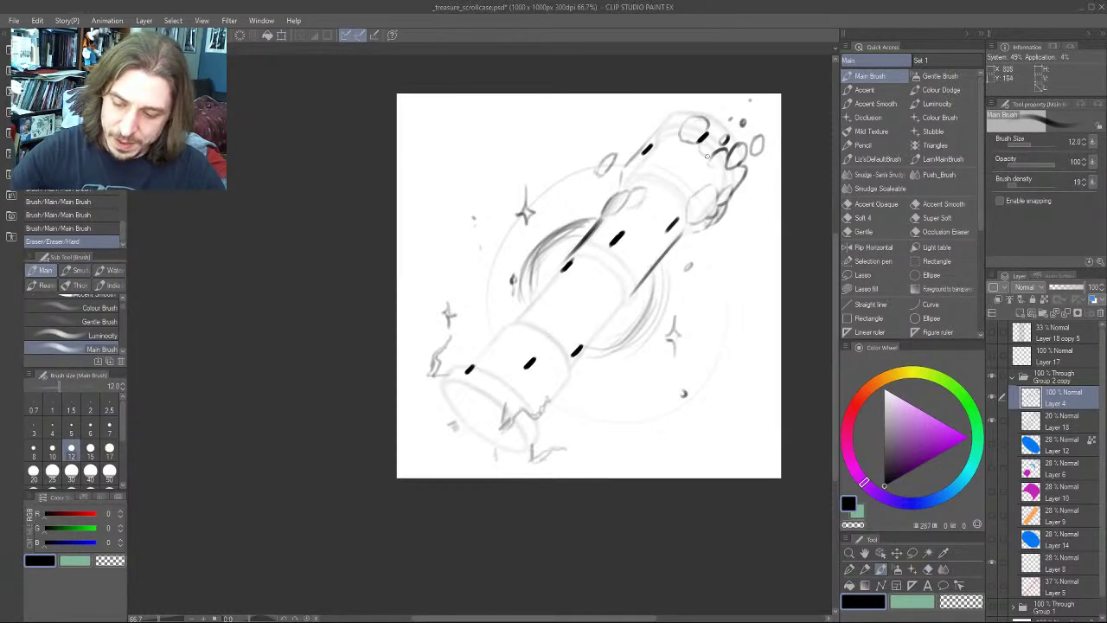
{"action": "left_click_drag", "start_coordinate": [723, 145], "coordinate": [725, 146]}
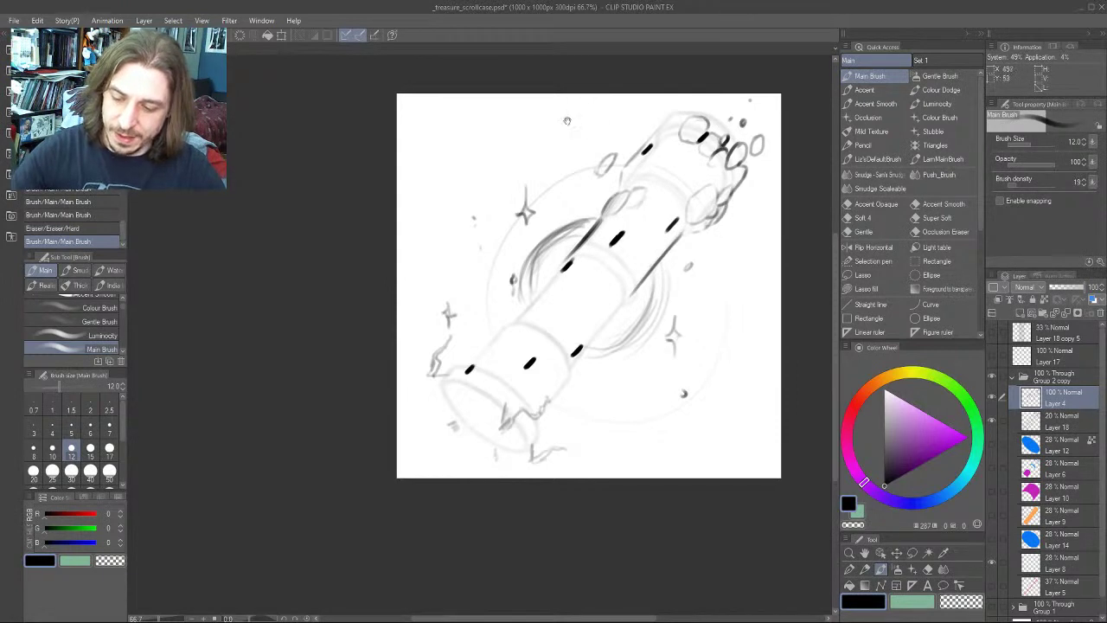
{"action": "left_click_drag", "start_coordinate": [521, 302], "coordinate": [473, 388]}
{"action": "left_click_drag", "start_coordinate": [379, 358], "coordinate": [311, 411]}
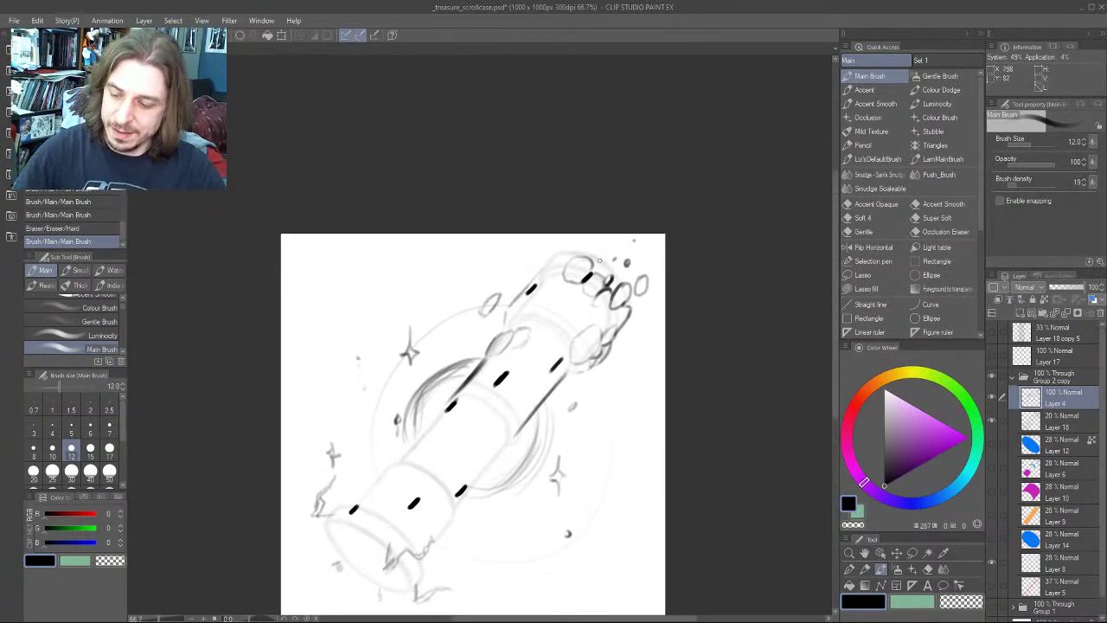
{"action": "mouse_move", "coordinate": [608, 263]}
{"action": "left_mouse_down"}
{"action": "mouse_move", "coordinate": [616, 274]}
{"action": "mouse_move", "coordinate": [607, 246]}
{"action": "left_mouse_up"}
{"action": "left_click_drag", "start_coordinate": [432, 286], "coordinate": [391, 277]}
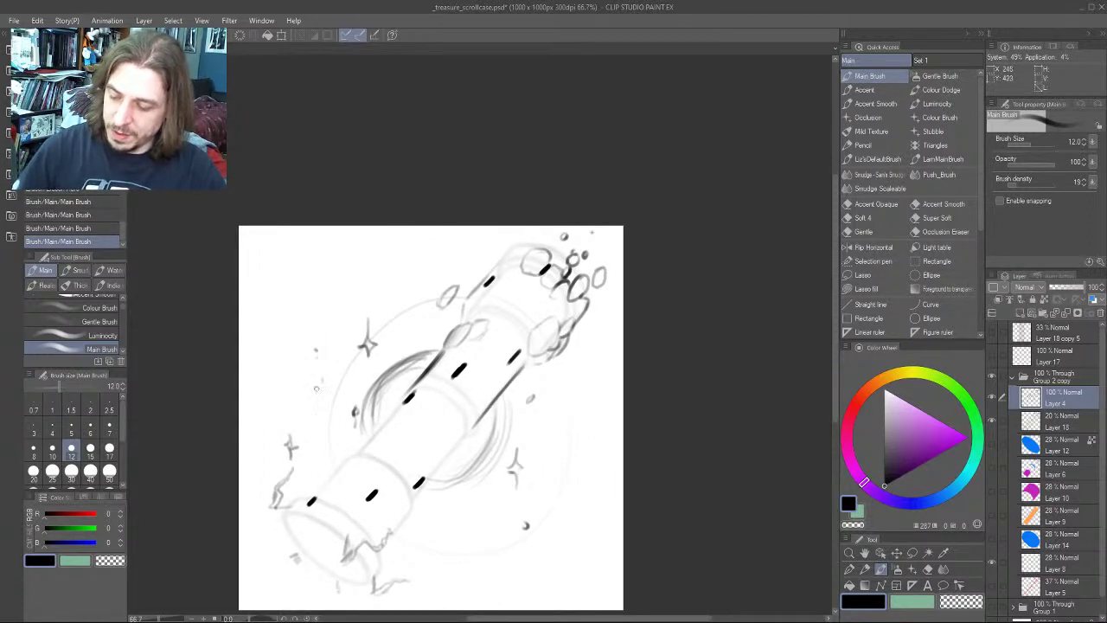
{"action": "left_click_drag", "start_coordinate": [317, 390], "coordinate": [377, 360]}
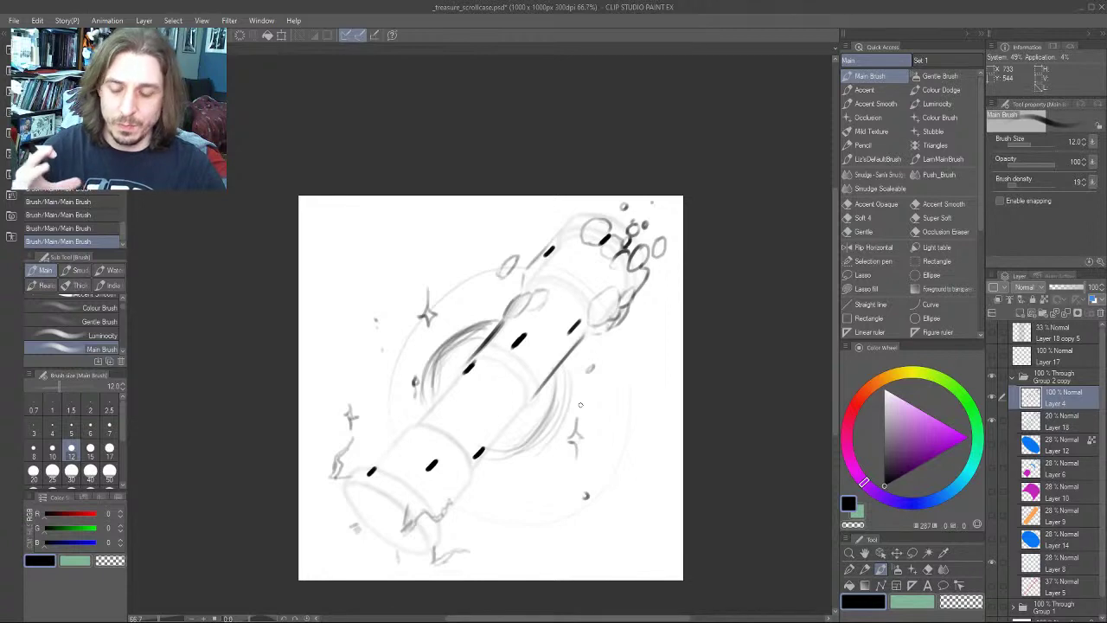
Draw a large circle on the upper cap's face and pack smaller bubbles between it and the existing cluster
{"action": "mouse_move", "coordinate": [585, 245]}
{"action": "left_mouse_down"}
{"action": "mouse_move", "coordinate": [554, 259]}
{"action": "mouse_move", "coordinate": [588, 277]}
{"action": "mouse_move", "coordinate": [595, 266]}
{"action": "mouse_move", "coordinate": [578, 267]}
{"action": "mouse_move", "coordinate": [569, 335]}
{"action": "left_mouse_up"}
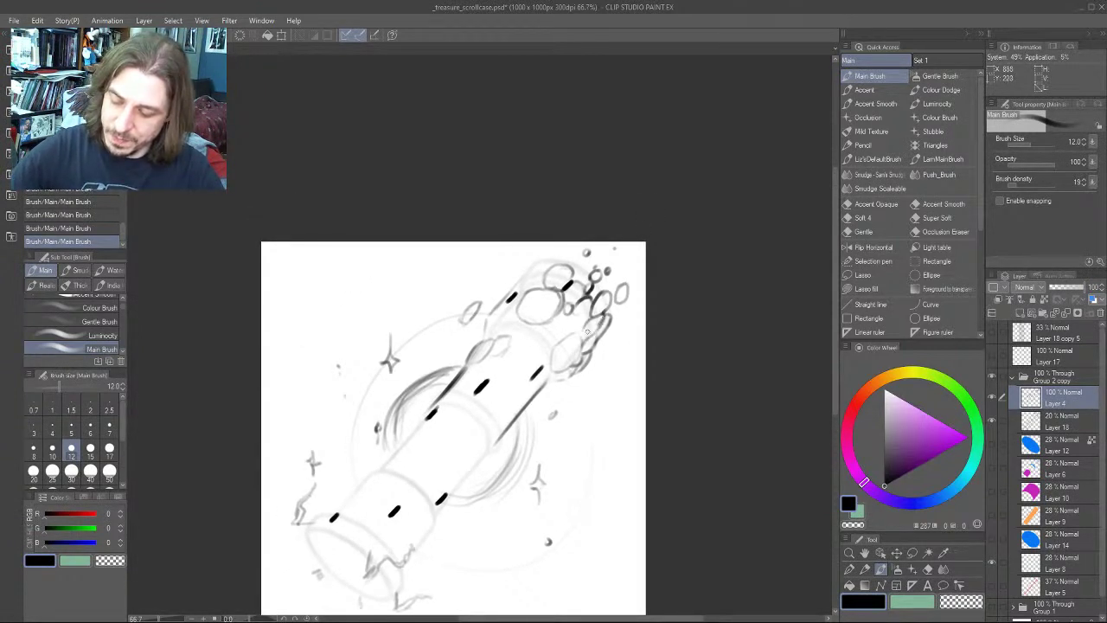
{"action": "left_click_drag", "start_coordinate": [416, 265], "coordinate": [453, 212]}
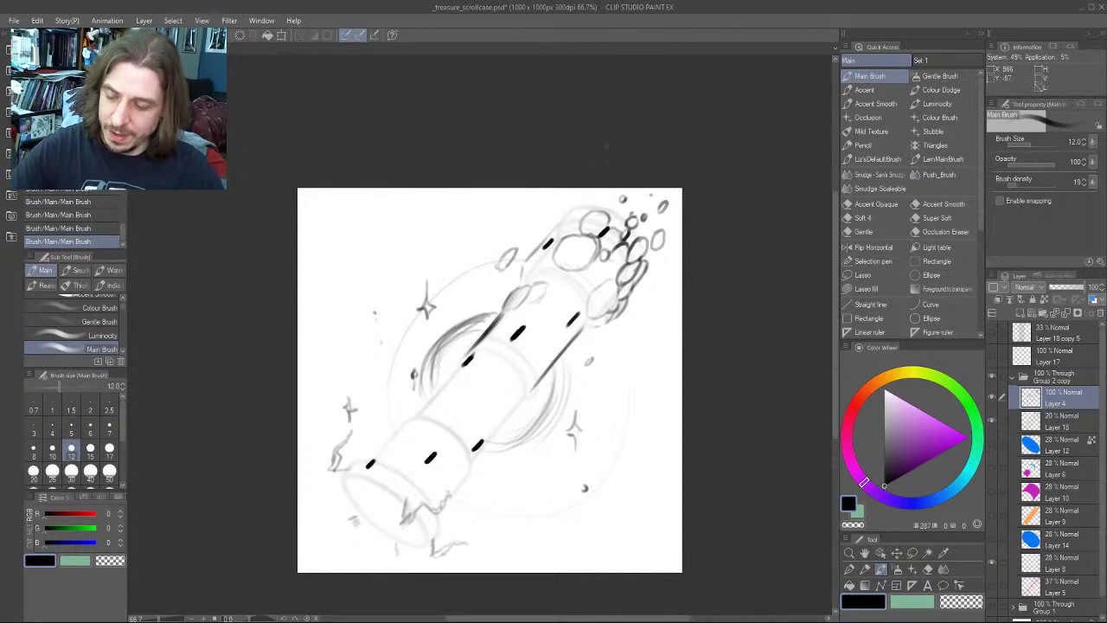
{"action": "left_click_drag", "start_coordinate": [458, 218], "coordinate": [430, 242]}
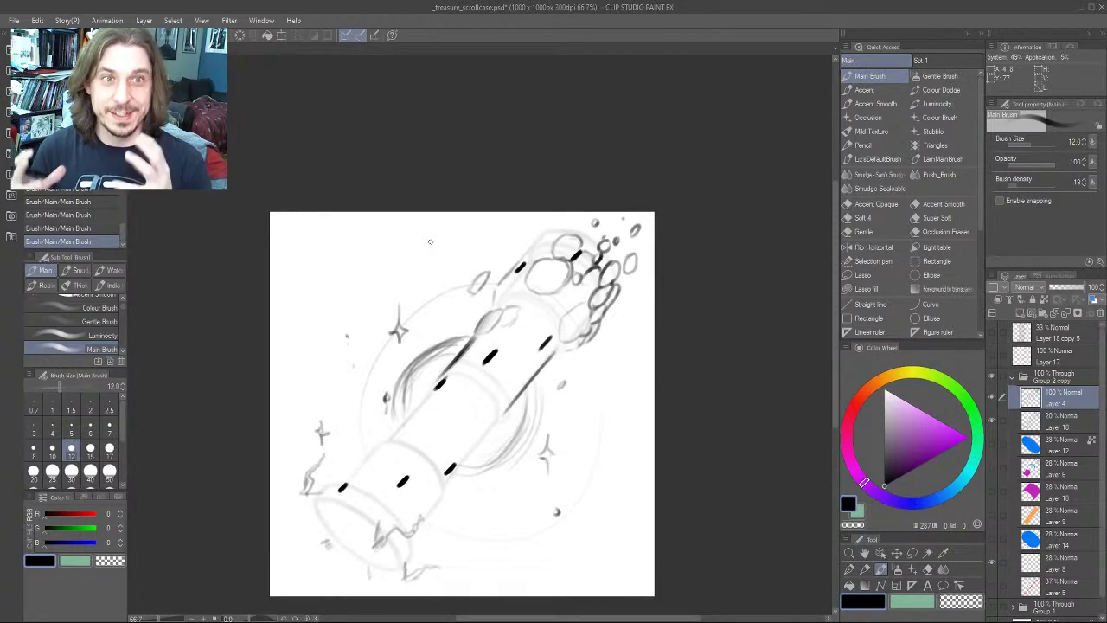
{"action": "left_click_drag", "start_coordinate": [221, 346], "coordinate": [283, 272]}
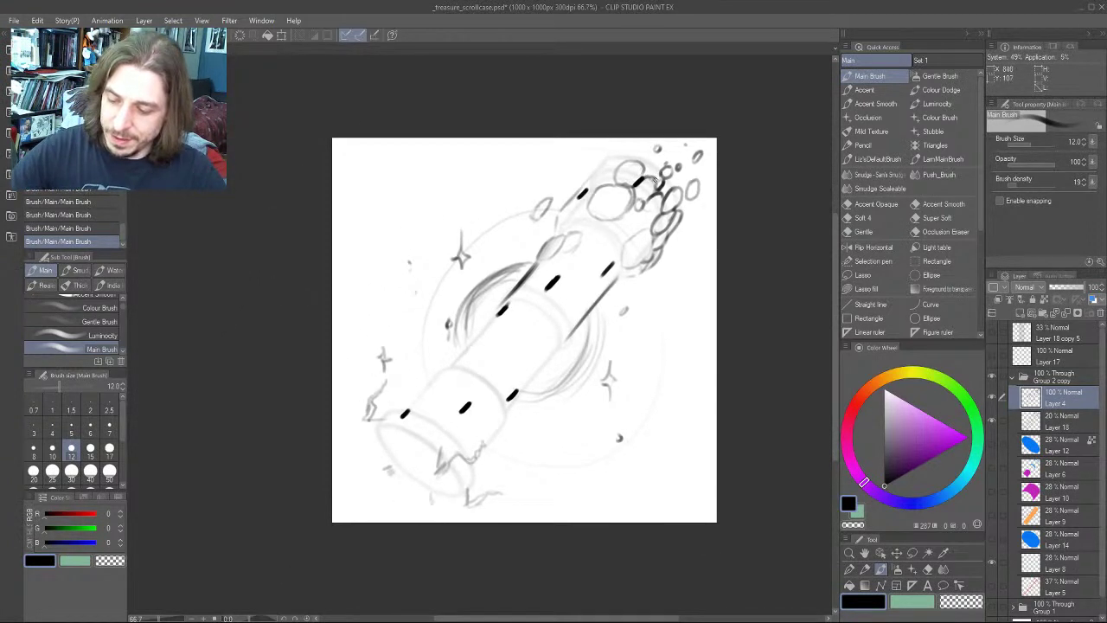
{"action": "left_click_drag", "start_coordinate": [648, 172], "coordinate": [650, 166]}
{"action": "left_click_drag", "start_coordinate": [548, 270], "coordinate": [507, 305]}
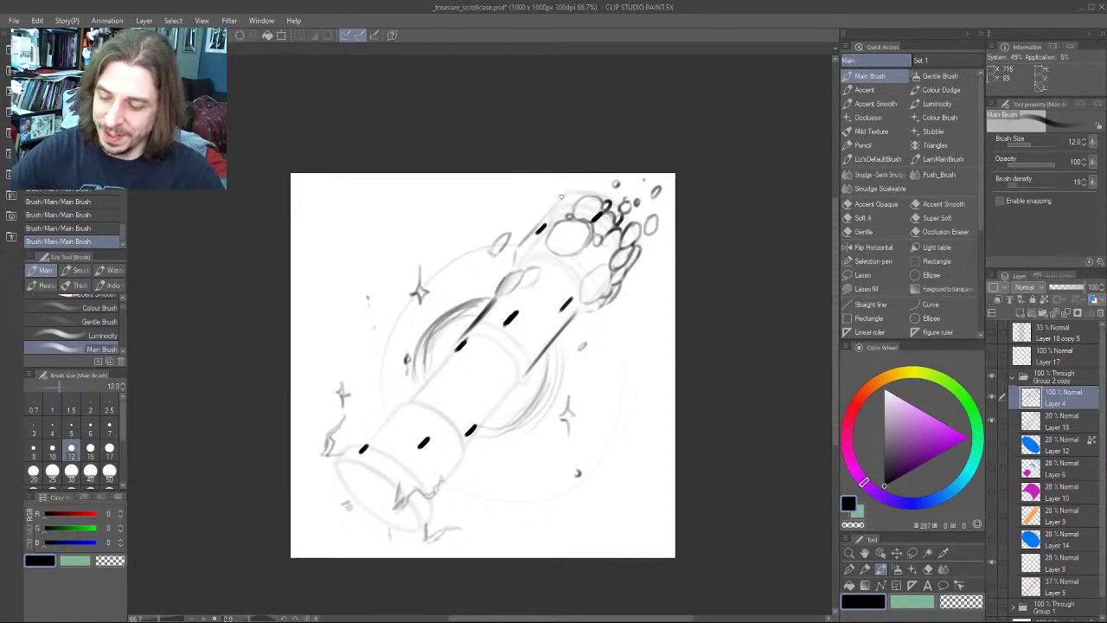
{"action": "left_click_drag", "start_coordinate": [481, 220], "coordinate": [453, 258]}
{"action": "left_click_drag", "start_coordinate": [542, 255], "coordinate": [562, 267]}
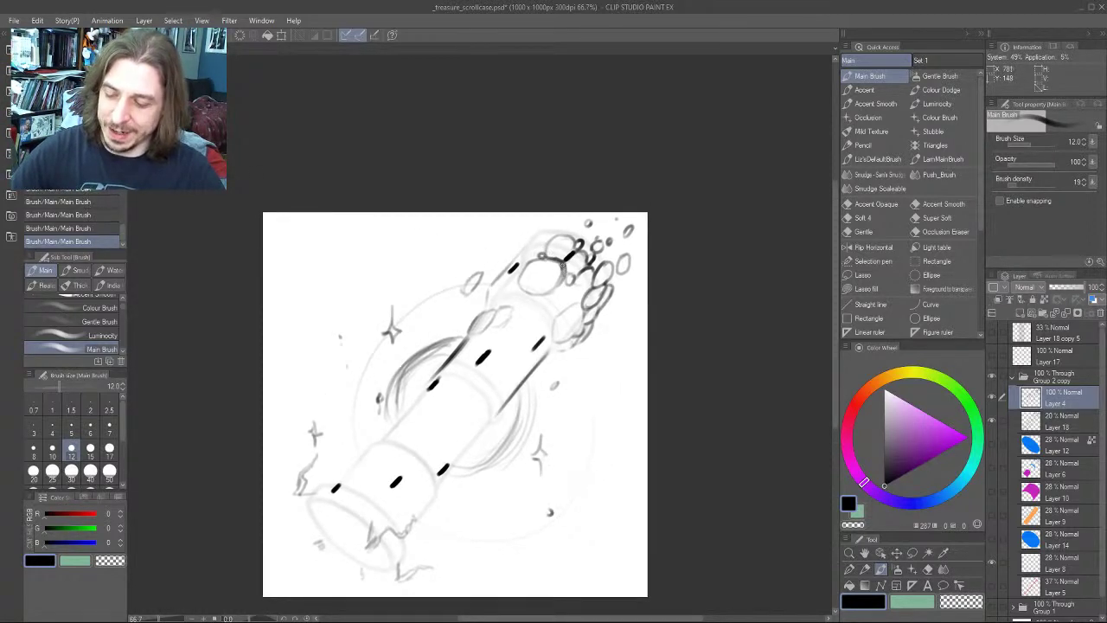
{"action": "left_click_drag", "start_coordinate": [412, 389], "coordinate": [431, 326]}
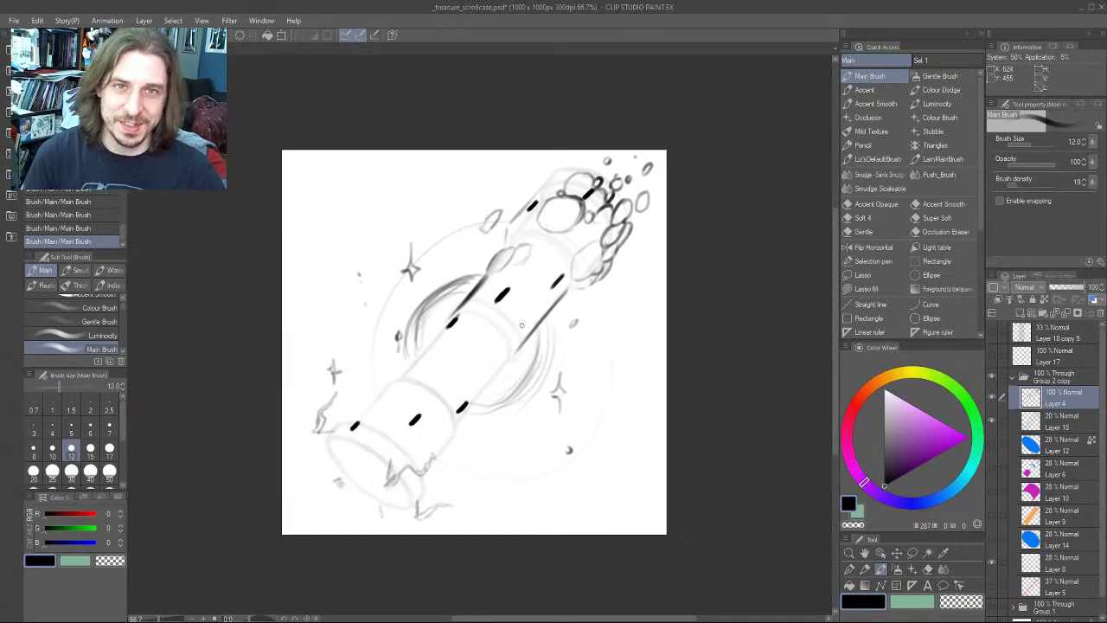
Extend the bubble cluster around the upper cap's far rim and scatter a few loose bubbles and dots beside it
{"action": "left_click_drag", "start_coordinate": [594, 236], "coordinate": [605, 224]}
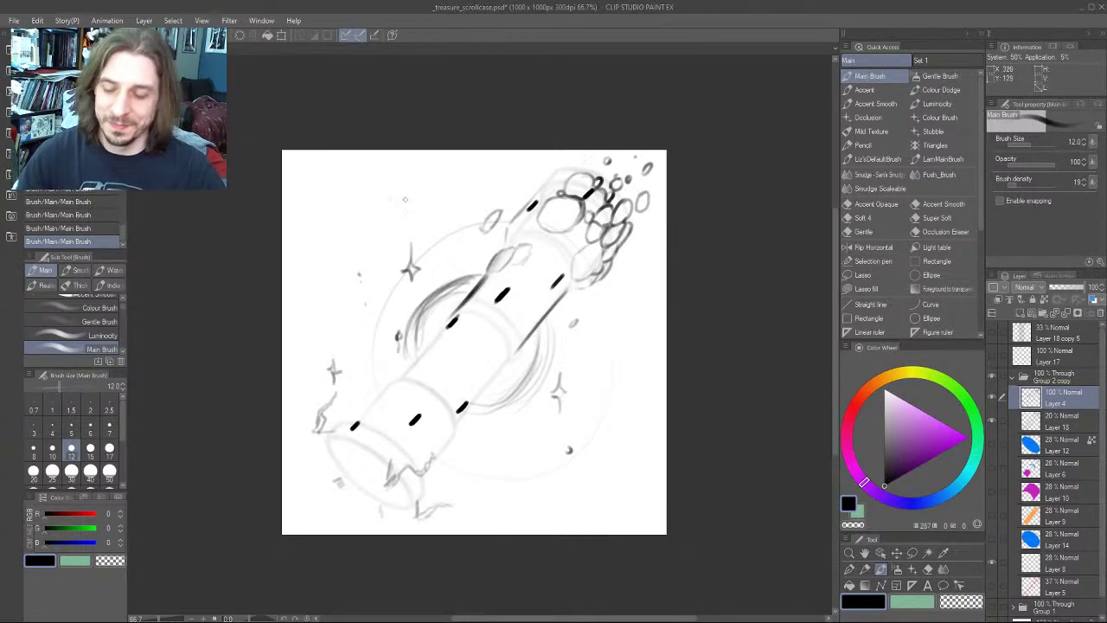
{"action": "left_click_drag", "start_coordinate": [461, 209], "coordinate": [451, 269]}
{"action": "mouse_move", "coordinate": [576, 231]}
{"action": "left_mouse_down"}
{"action": "mouse_move", "coordinate": [553, 231]}
{"action": "mouse_move", "coordinate": [554, 242]}
{"action": "mouse_move", "coordinate": [565, 228]}
{"action": "left_mouse_up"}
{"action": "mouse_move", "coordinate": [474, 263]}
{"action": "left_mouse_down"}
{"action": "mouse_move", "coordinate": [453, 277]}
{"action": "mouse_move", "coordinate": [502, 278]}
{"action": "left_mouse_up"}
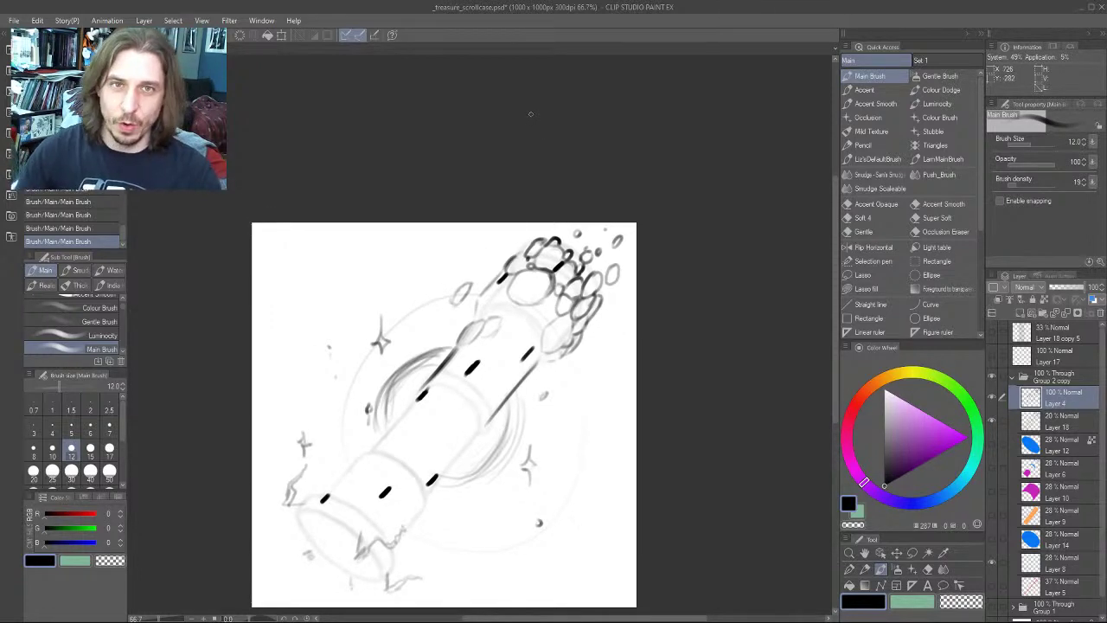
{"action": "left_click_drag", "start_coordinate": [620, 293], "coordinate": [614, 296]}
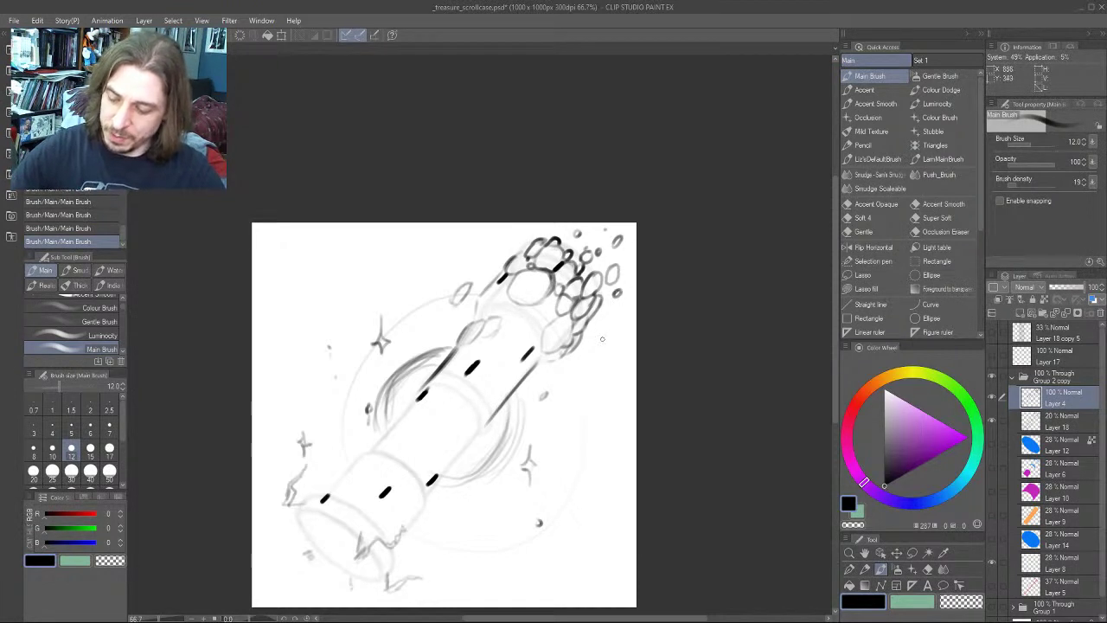
{"action": "left_click_drag", "start_coordinate": [379, 281], "coordinate": [437, 152]}
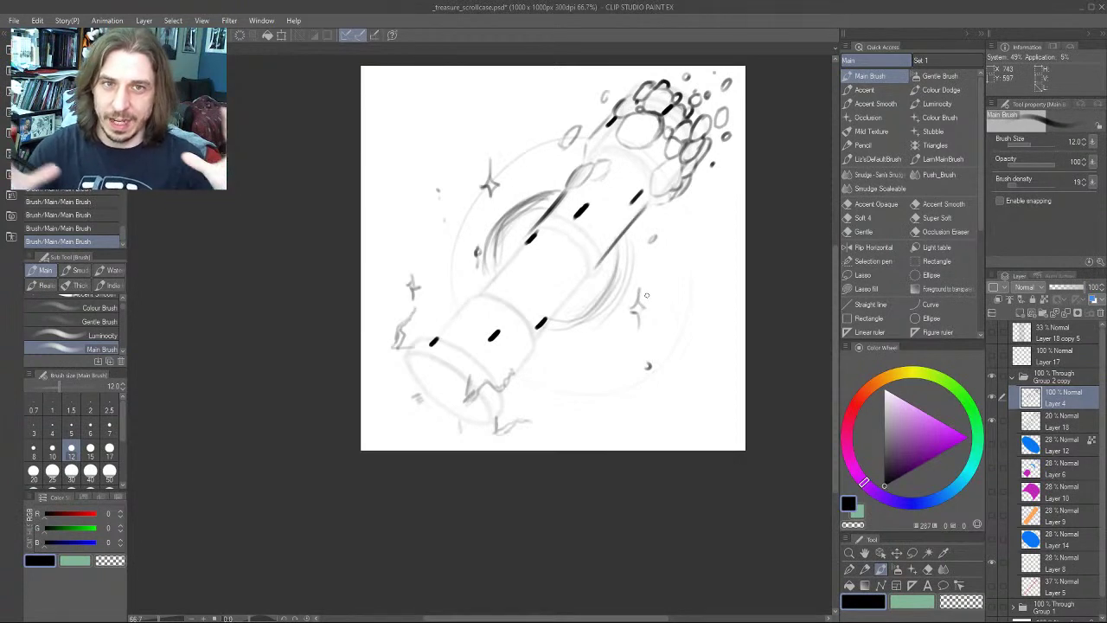
{"action": "left_click_drag", "start_coordinate": [323, 332], "coordinate": [374, 302]}
{"action": "mouse_move", "coordinate": [581, 116]}
{"action": "left_mouse_down"}
{"action": "mouse_move", "coordinate": [563, 171]}
{"action": "mouse_move", "coordinate": [588, 209]}
{"action": "mouse_move", "coordinate": [604, 210]}
{"action": "mouse_move", "coordinate": [592, 216]}
{"action": "left_mouse_up"}
{"action": "left_click_drag", "start_coordinate": [408, 239], "coordinate": [378, 273]}
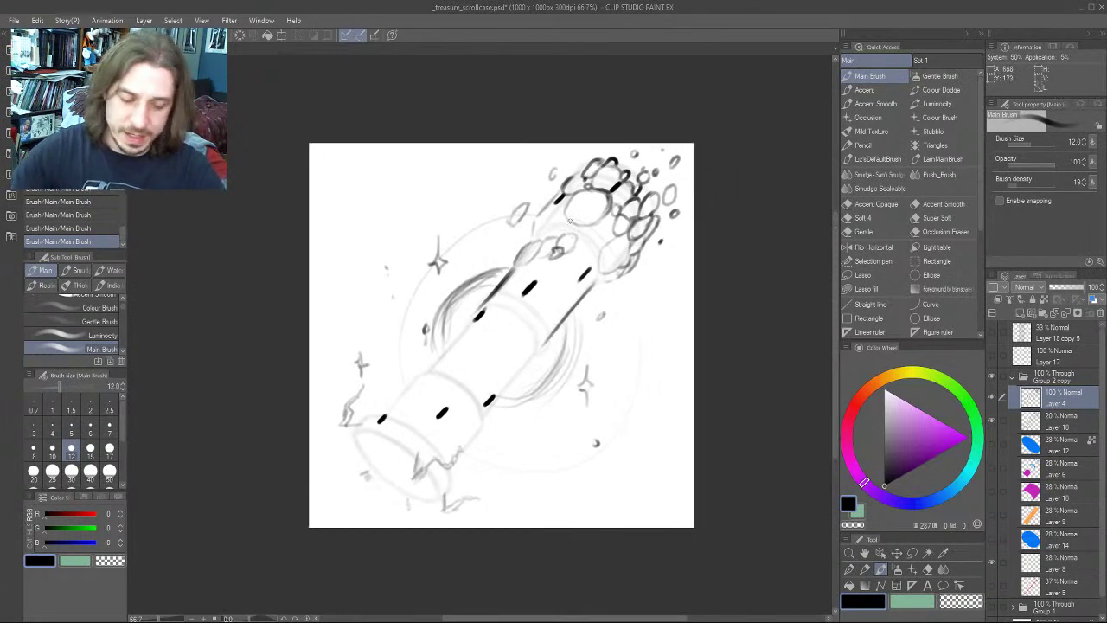
Clean up the small bubble below the upper cap with the transparent colour at brush size 15, then redraw it in black at 12
{"action": "key", "text": "c"}
{"action": "key", "text": "bracketright"}
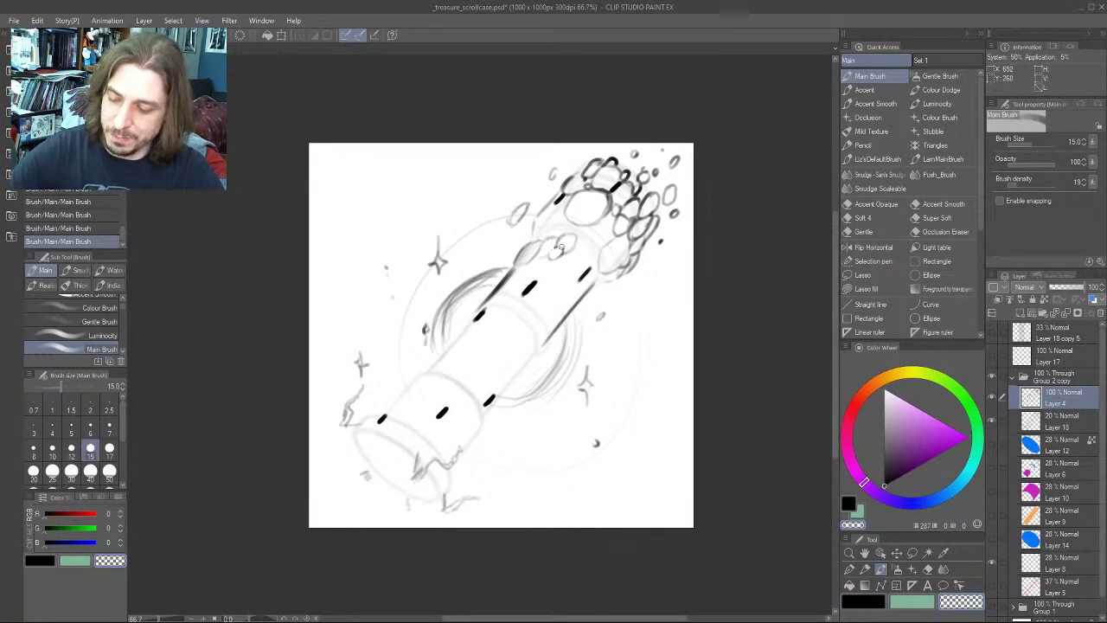
{"action": "key", "text": "c"}
{"action": "key", "text": "bracketleft"}
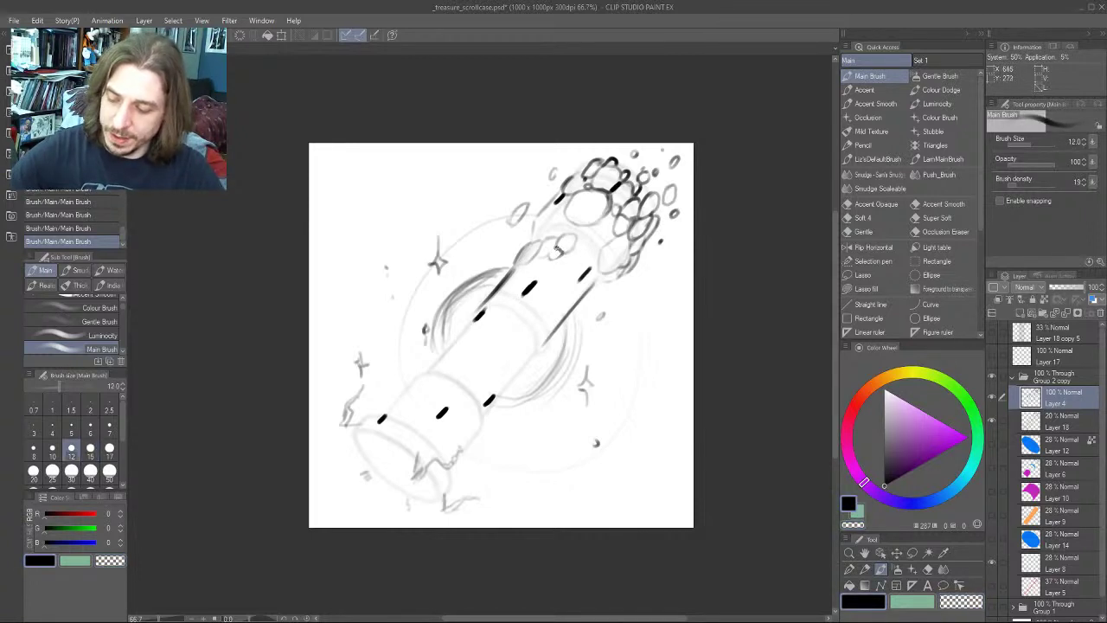
{"action": "left_click_drag", "start_coordinate": [556, 249], "coordinate": [551, 258]}
{"action": "left_click_drag", "start_coordinate": [446, 413], "coordinate": [414, 398]}
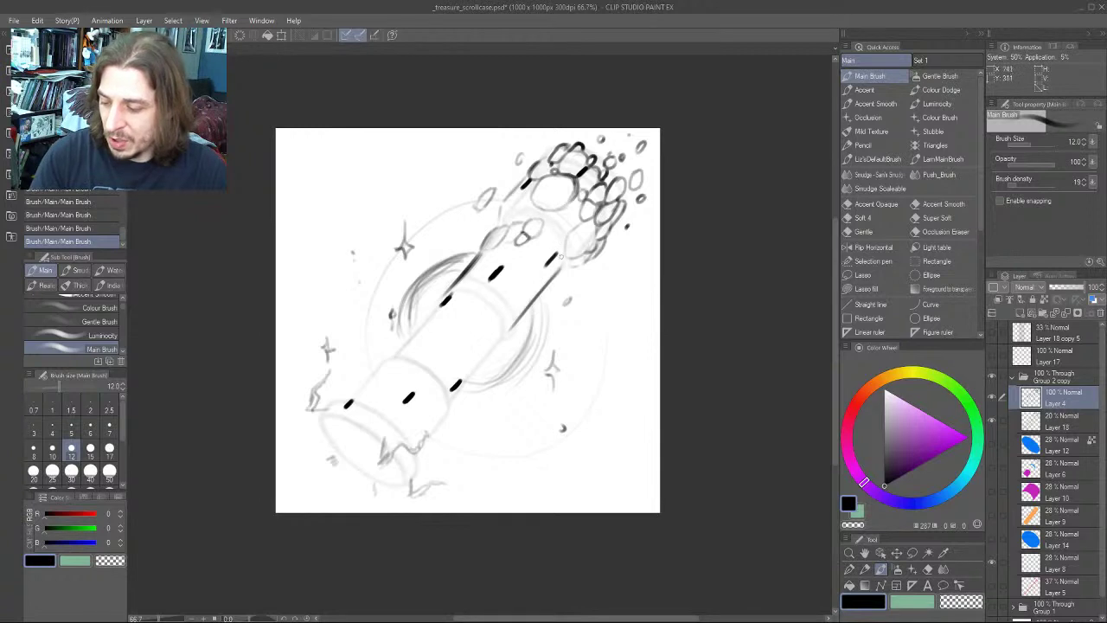
Draw a bold curved line across the case just below the upper cap and thin it with the transparent colour
{"action": "mouse_move", "coordinate": [562, 256]}
{"action": "left_mouse_down"}
{"action": "mouse_move", "coordinate": [531, 223]}
{"action": "mouse_move", "coordinate": [555, 243]}
{"action": "mouse_move", "coordinate": [504, 226]}
{"action": "mouse_move", "coordinate": [518, 217]}
{"action": "mouse_move", "coordinate": [564, 251]}
{"action": "mouse_move", "coordinate": [559, 269]}
{"action": "mouse_move", "coordinate": [558, 248]}
{"action": "mouse_move", "coordinate": [560, 266]}
{"action": "mouse_move", "coordinate": [531, 225]}
{"action": "mouse_move", "coordinate": [561, 259]}
{"action": "mouse_move", "coordinate": [534, 218]}
{"action": "left_mouse_up"}
{"action": "left_click_drag", "start_coordinate": [399, 226], "coordinate": [458, 199]}
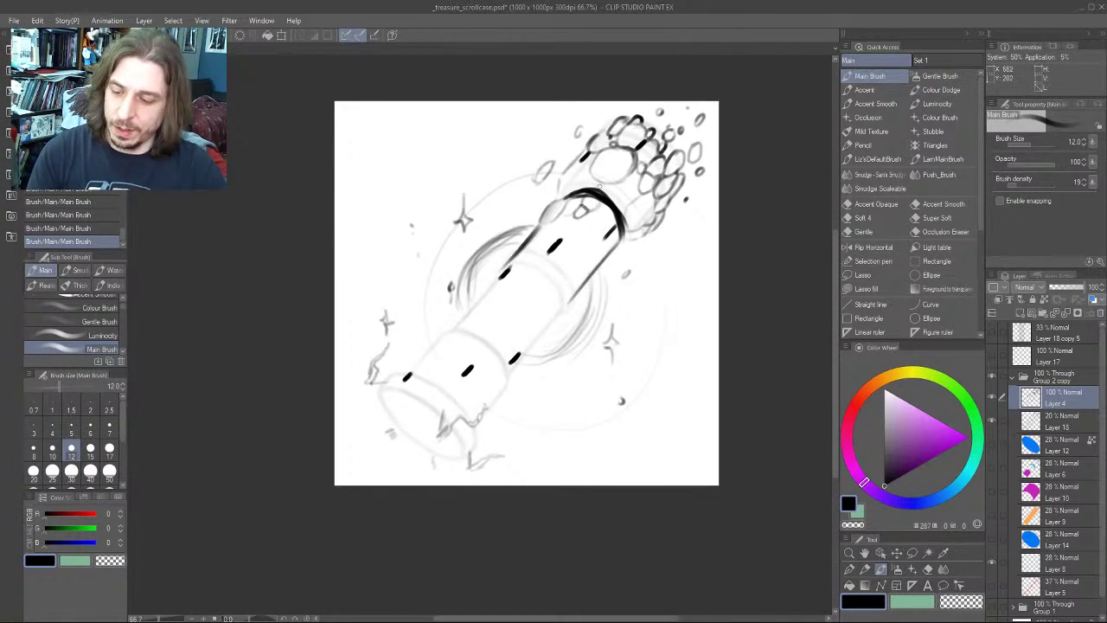
{"action": "key", "text": "c"}
{"action": "mouse_move", "coordinate": [620, 228]}
{"action": "left_mouse_down"}
{"action": "mouse_move", "coordinate": [584, 191]}
{"action": "mouse_move", "coordinate": [621, 235]}
{"action": "left_mouse_up"}
{"action": "left_click_drag", "start_coordinate": [427, 309], "coordinate": [434, 323]}
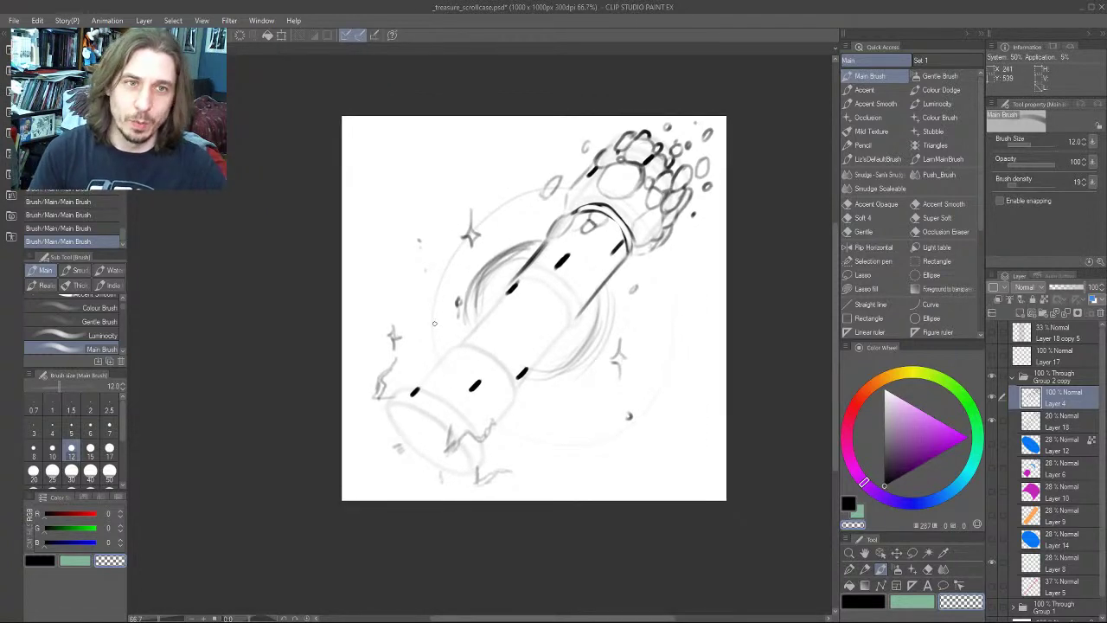
{"action": "key", "text": "c"}
Outline the case's middle band in black with two parallel curves joined at the ends
{"action": "mouse_move", "coordinate": [578, 315]}
{"action": "left_mouse_down"}
{"action": "mouse_move", "coordinate": [570, 290]}
{"action": "mouse_move", "coordinate": [536, 267]}
{"action": "mouse_move", "coordinate": [510, 278]}
{"action": "left_mouse_up"}
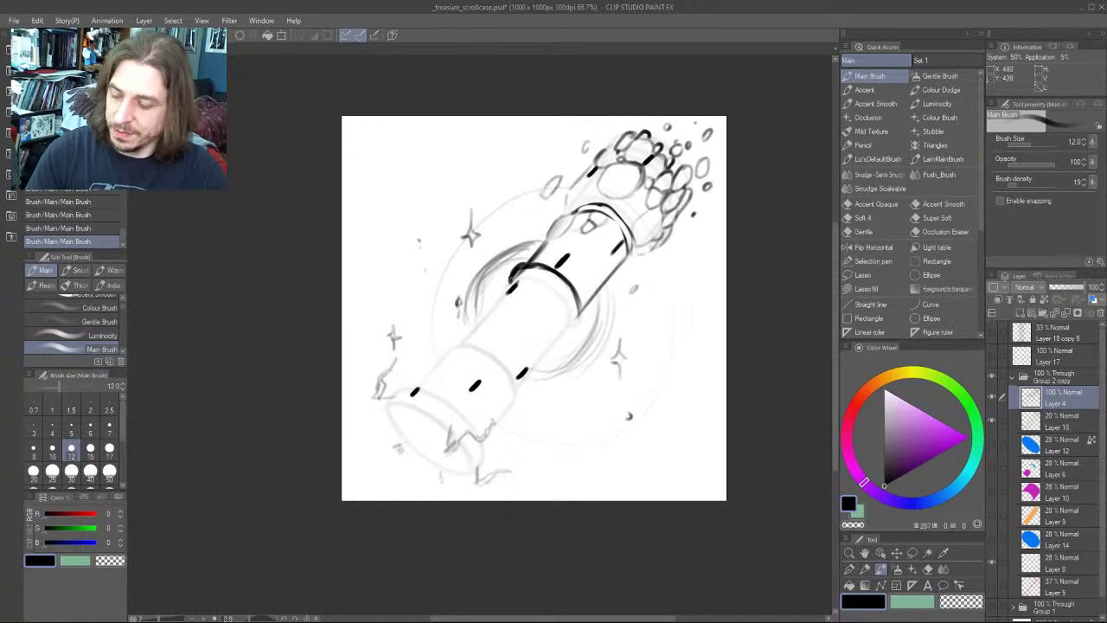
{"action": "mouse_move", "coordinate": [560, 332]}
{"action": "left_mouse_down"}
{"action": "mouse_move", "coordinate": [544, 294]}
{"action": "mouse_move", "coordinate": [510, 277]}
{"action": "left_mouse_up"}
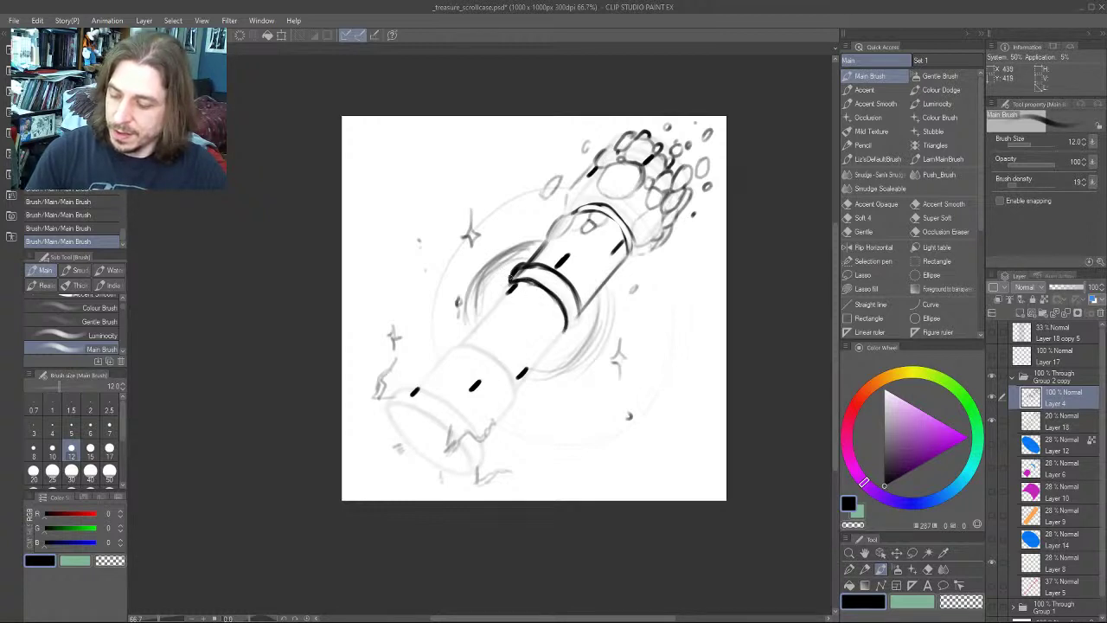
{"action": "mouse_move", "coordinate": [566, 331]}
{"action": "left_mouse_down"}
{"action": "mouse_move", "coordinate": [579, 313]}
{"action": "mouse_move", "coordinate": [560, 273]}
{"action": "left_mouse_up"}
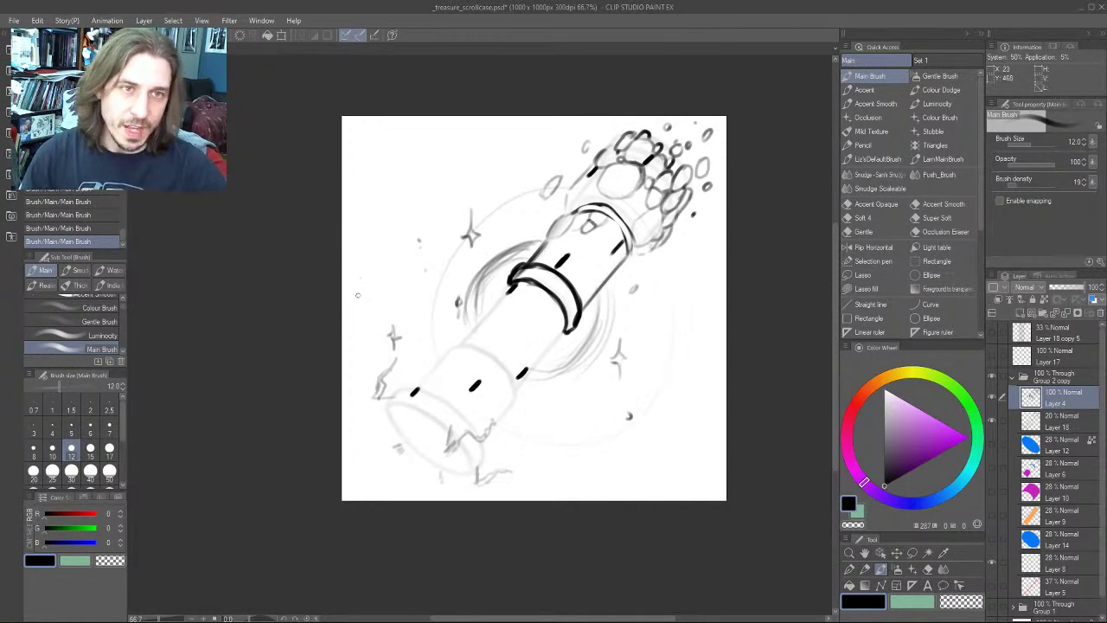
{"action": "left_click_drag", "start_coordinate": [403, 341], "coordinate": [405, 310]}
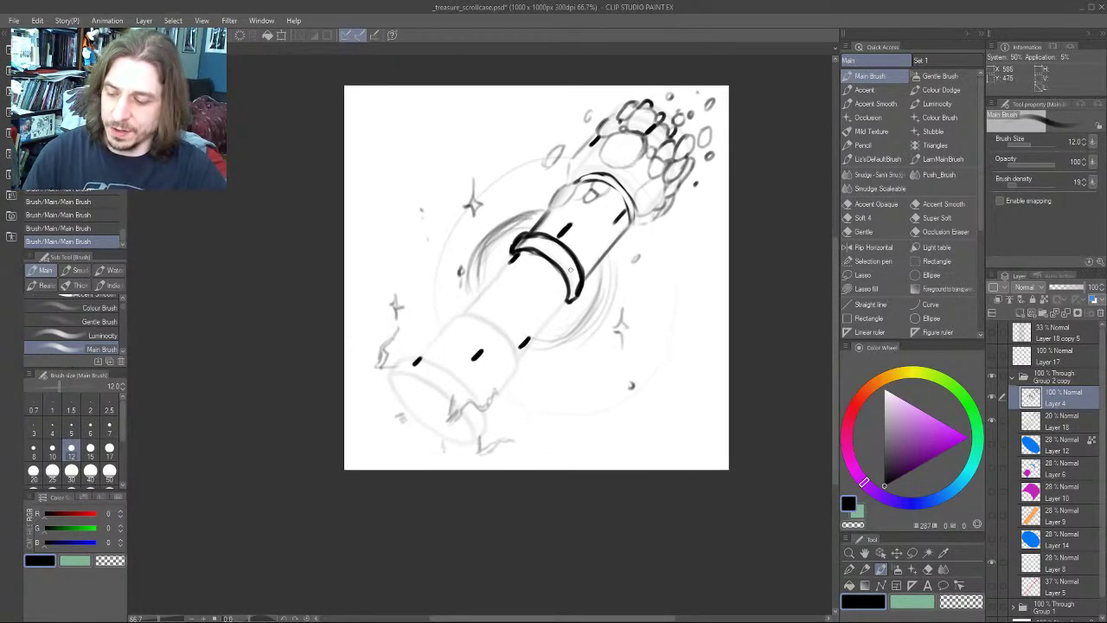
Add an inner contour line along the middle band, try touching it up with the transparent colour and undo the last strokes
{"action": "mouse_move", "coordinate": [575, 296]}
{"action": "left_mouse_down"}
{"action": "mouse_move", "coordinate": [532, 247]}
{"action": "mouse_move", "coordinate": [545, 244]}
{"action": "mouse_move", "coordinate": [531, 246]}
{"action": "mouse_move", "coordinate": [573, 286]}
{"action": "left_mouse_up"}
{"action": "key", "text": "c"}
{"action": "key", "text": "ctrl+z"}
{"action": "key", "text": "ctrl+z"}
{"action": "key", "text": "ctrl+z"}
{"action": "key", "text": "ctrl+z"}
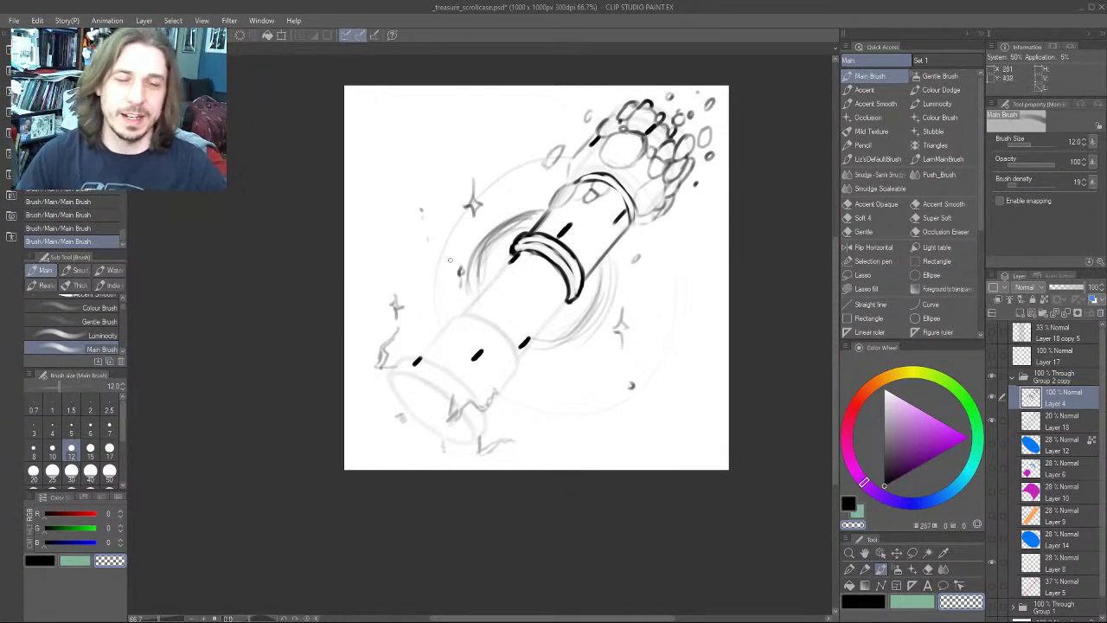
{"action": "left_click_drag", "start_coordinate": [501, 230], "coordinate": [449, 293]}
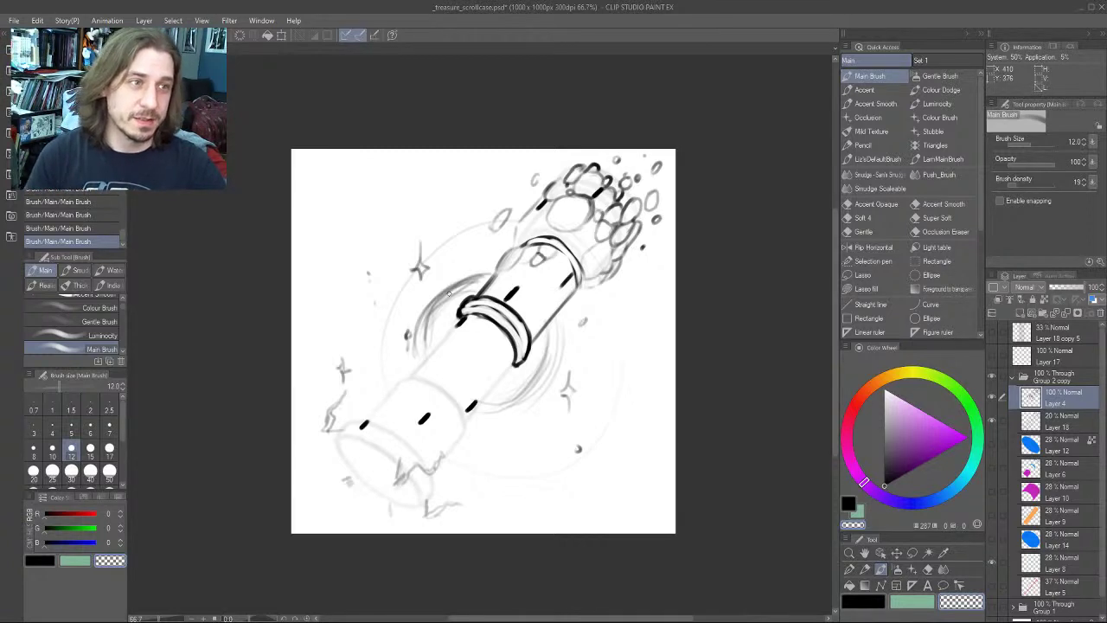
{"action": "mouse_move", "coordinate": [298, 294]}
{"action": "left_mouse_down"}
{"action": "mouse_move", "coordinate": [371, 314]}
{"action": "mouse_move", "coordinate": [408, 304]}
{"action": "left_mouse_up"}
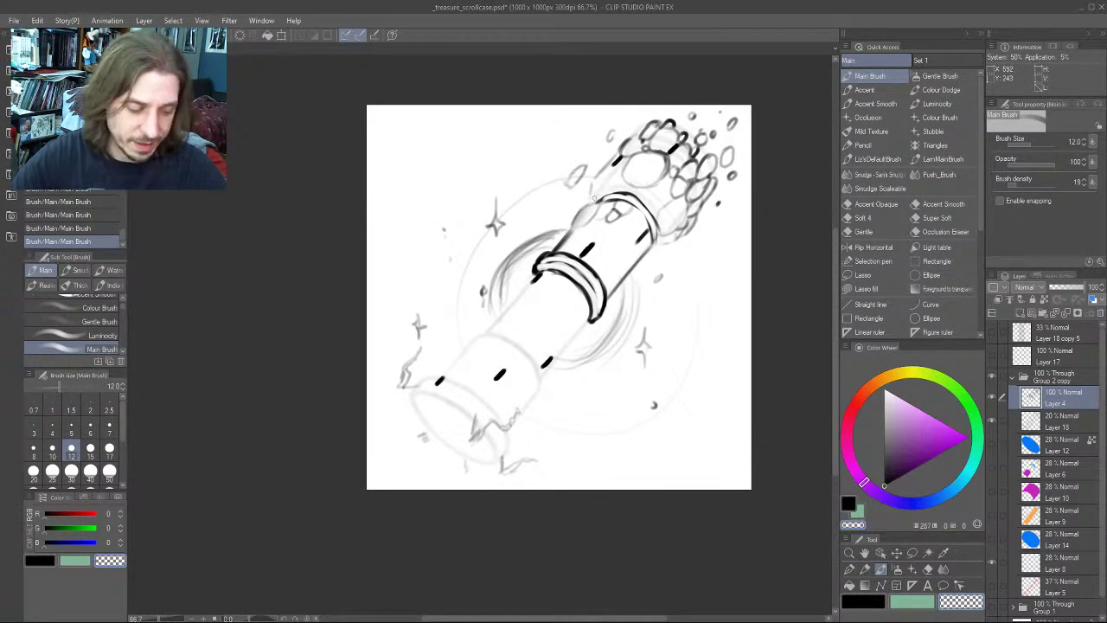
Erase stray lines beside the upper band with the transparent colour and outline the band's second curved edge and end in black
{"action": "mouse_move", "coordinate": [586, 204]}
{"action": "left_mouse_down"}
{"action": "mouse_move", "coordinate": [607, 181]}
{"action": "mouse_move", "coordinate": [656, 205]}
{"action": "mouse_move", "coordinate": [662, 244]}
{"action": "mouse_move", "coordinate": [650, 251]}
{"action": "mouse_move", "coordinate": [663, 220]}
{"action": "mouse_move", "coordinate": [565, 239]}
{"action": "left_mouse_up"}
{"action": "mouse_move", "coordinate": [490, 223]}
{"action": "left_mouse_down"}
{"action": "mouse_move", "coordinate": [551, 242]}
{"action": "mouse_move", "coordinate": [548, 268]}
{"action": "mouse_move", "coordinate": [561, 257]}
{"action": "mouse_move", "coordinate": [539, 220]}
{"action": "mouse_move", "coordinate": [505, 216]}
{"action": "mouse_move", "coordinate": [558, 261]}
{"action": "mouse_move", "coordinate": [547, 232]}
{"action": "mouse_move", "coordinate": [493, 219]}
{"action": "left_mouse_up"}
{"action": "key", "text": "c"}
{"action": "left_click_drag", "start_coordinate": [539, 164], "coordinate": [534, 151]}
{"action": "mouse_move", "coordinate": [490, 206]}
{"action": "left_mouse_down"}
{"action": "mouse_move", "coordinate": [530, 204]}
{"action": "mouse_move", "coordinate": [547, 251]}
{"action": "mouse_move", "coordinate": [557, 226]}
{"action": "mouse_move", "coordinate": [536, 196]}
{"action": "left_mouse_up"}
{"action": "key", "text": "c"}
Draw a narrow dark curved band across the case above the lower end cap
{"action": "mouse_move", "coordinate": [402, 382]}
{"action": "left_mouse_down"}
{"action": "mouse_move", "coordinate": [466, 313]}
{"action": "mouse_move", "coordinate": [393, 321]}
{"action": "mouse_move", "coordinate": [339, 282]}
{"action": "mouse_move", "coordinate": [372, 277]}
{"action": "mouse_move", "coordinate": [405, 313]}
{"action": "mouse_move", "coordinate": [407, 334]}
{"action": "mouse_move", "coordinate": [376, 287]}
{"action": "mouse_move", "coordinate": [350, 276]}
{"action": "left_mouse_up"}
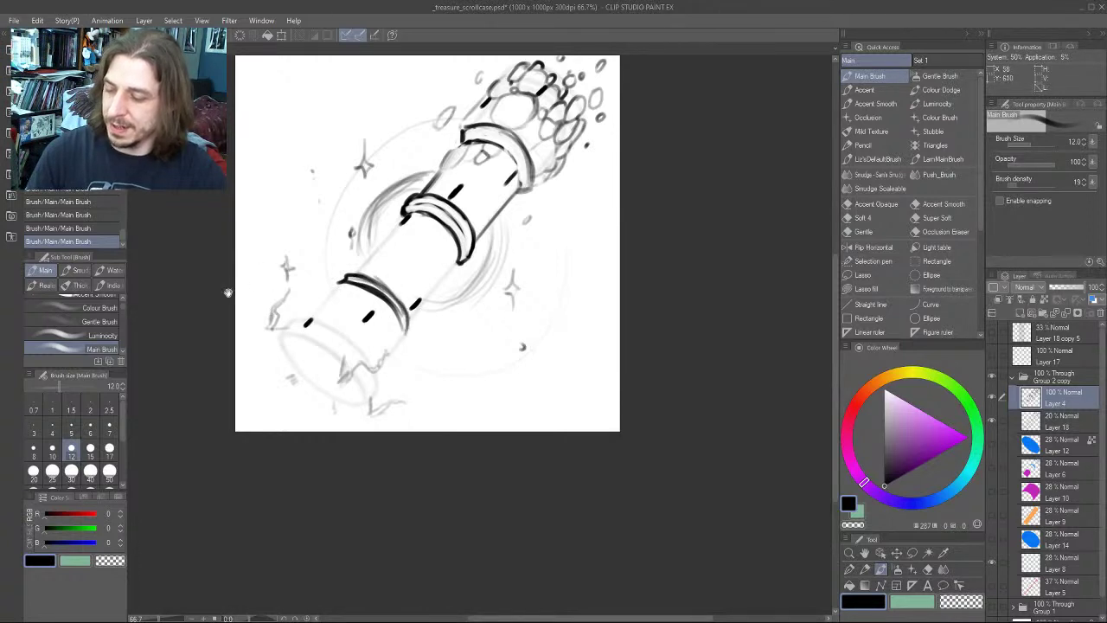
{"action": "left_click_drag", "start_coordinate": [228, 293], "coordinate": [303, 339]}
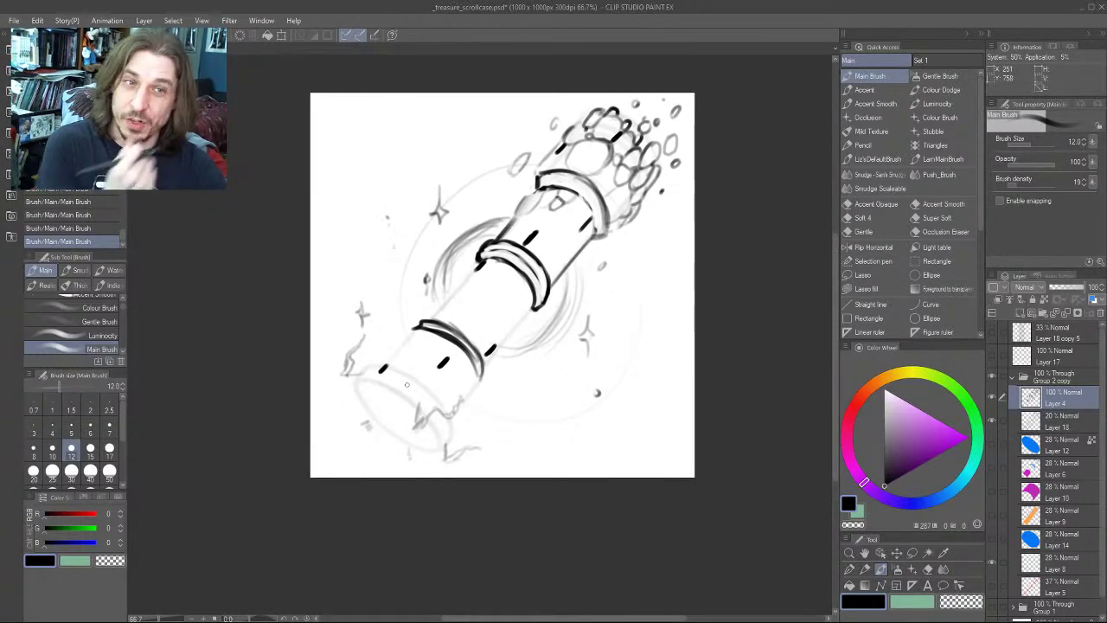
{"action": "mouse_move", "coordinate": [324, 291]}
{"action": "left_mouse_down"}
{"action": "mouse_move", "coordinate": [345, 268]}
{"action": "mouse_move", "coordinate": [322, 328]}
{"action": "left_mouse_up"}
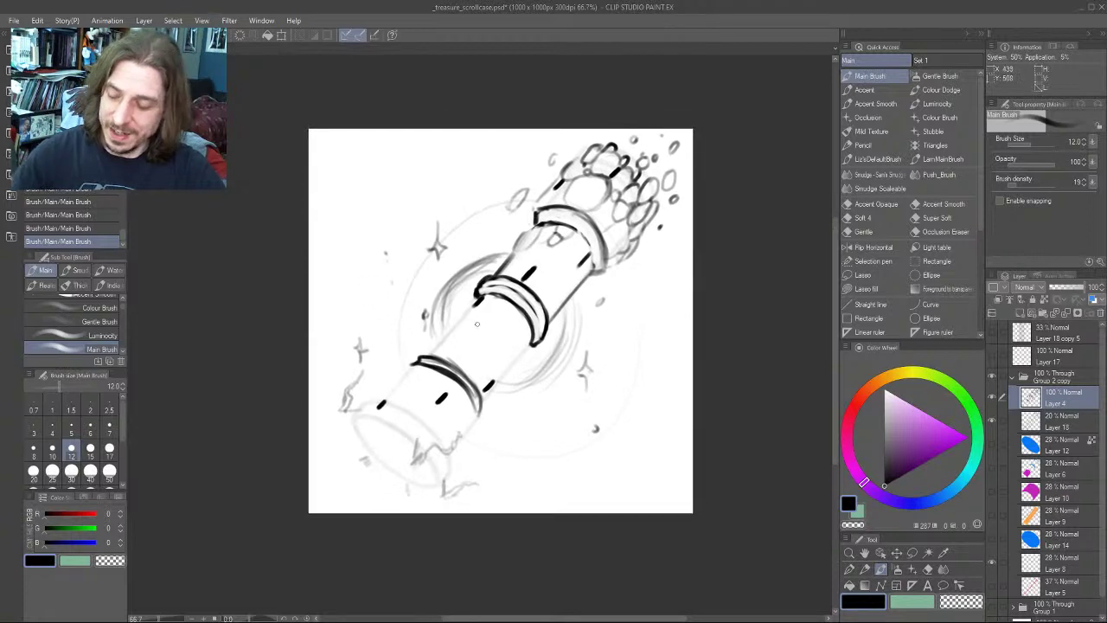
Sketch bubbles of varied sizes around the middle band, with a large one below it and smaller ones along the right edge
{"action": "mouse_move", "coordinate": [515, 312]}
{"action": "left_mouse_down"}
{"action": "mouse_move", "coordinate": [480, 315]}
{"action": "mouse_move", "coordinate": [518, 331]}
{"action": "mouse_move", "coordinate": [507, 357]}
{"action": "mouse_move", "coordinate": [509, 344]}
{"action": "mouse_move", "coordinate": [529, 345]}
{"action": "mouse_move", "coordinate": [477, 353]}
{"action": "mouse_move", "coordinate": [477, 364]}
{"action": "mouse_move", "coordinate": [506, 309]}
{"action": "mouse_move", "coordinate": [486, 312]}
{"action": "mouse_move", "coordinate": [500, 336]}
{"action": "mouse_move", "coordinate": [520, 316]}
{"action": "mouse_move", "coordinate": [505, 321]}
{"action": "left_mouse_up"}
{"action": "left_click_drag", "start_coordinate": [523, 310], "coordinate": [528, 294]}
{"action": "mouse_move", "coordinate": [359, 273]}
{"action": "left_mouse_down"}
{"action": "mouse_move", "coordinate": [320, 288]}
{"action": "mouse_move", "coordinate": [388, 283]}
{"action": "mouse_move", "coordinate": [384, 183]}
{"action": "left_mouse_up"}
{"action": "mouse_move", "coordinate": [540, 269]}
{"action": "left_mouse_down"}
{"action": "mouse_move", "coordinate": [609, 296]}
{"action": "mouse_move", "coordinate": [346, 308]}
{"action": "mouse_move", "coordinate": [419, 341]}
{"action": "left_mouse_up"}
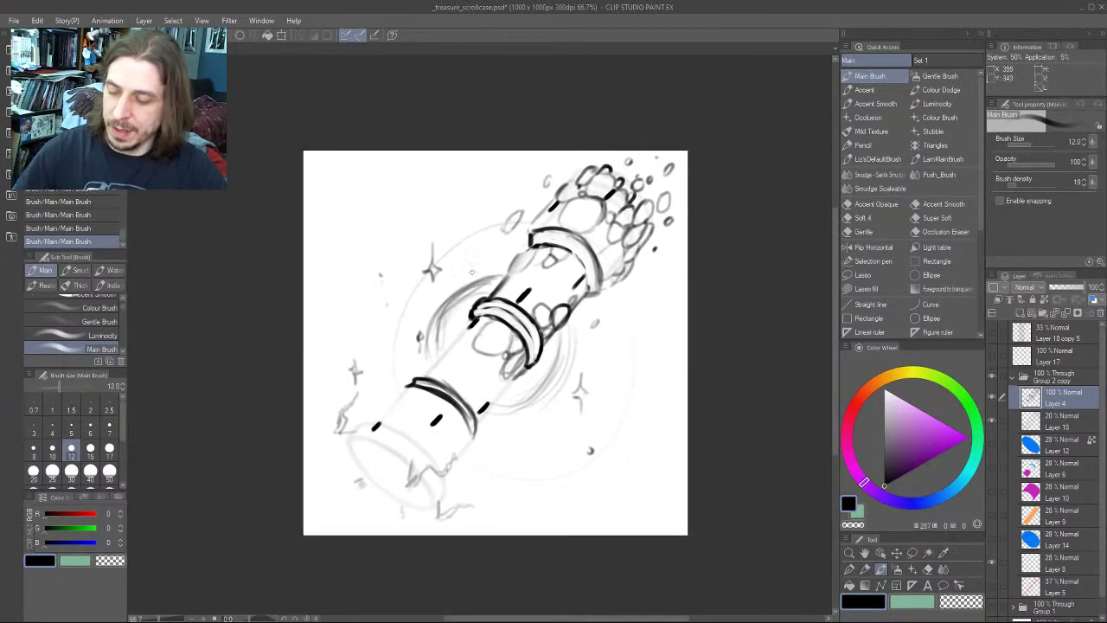
Fill the gap between the upper band and the cap's bubble cluster with more bubbles
{"action": "mouse_move", "coordinate": [603, 249]}
{"action": "left_mouse_down"}
{"action": "mouse_move", "coordinate": [598, 261]}
{"action": "mouse_move", "coordinate": [625, 246]}
{"action": "left_mouse_up"}
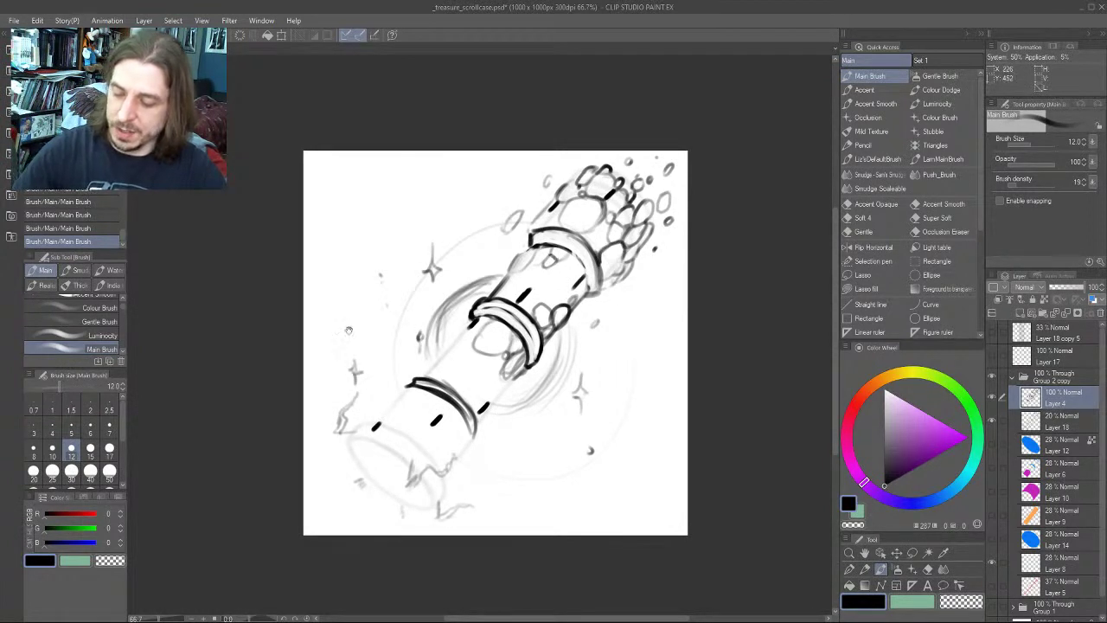
{"action": "left_click_drag", "start_coordinate": [348, 331], "coordinate": [374, 406]}
{"action": "mouse_move", "coordinate": [630, 316]}
{"action": "left_mouse_down"}
{"action": "mouse_move", "coordinate": [624, 326]}
{"action": "mouse_move", "coordinate": [612, 315]}
{"action": "mouse_move", "coordinate": [617, 302]}
{"action": "mouse_move", "coordinate": [635, 308]}
{"action": "mouse_move", "coordinate": [630, 295]}
{"action": "left_mouse_up"}
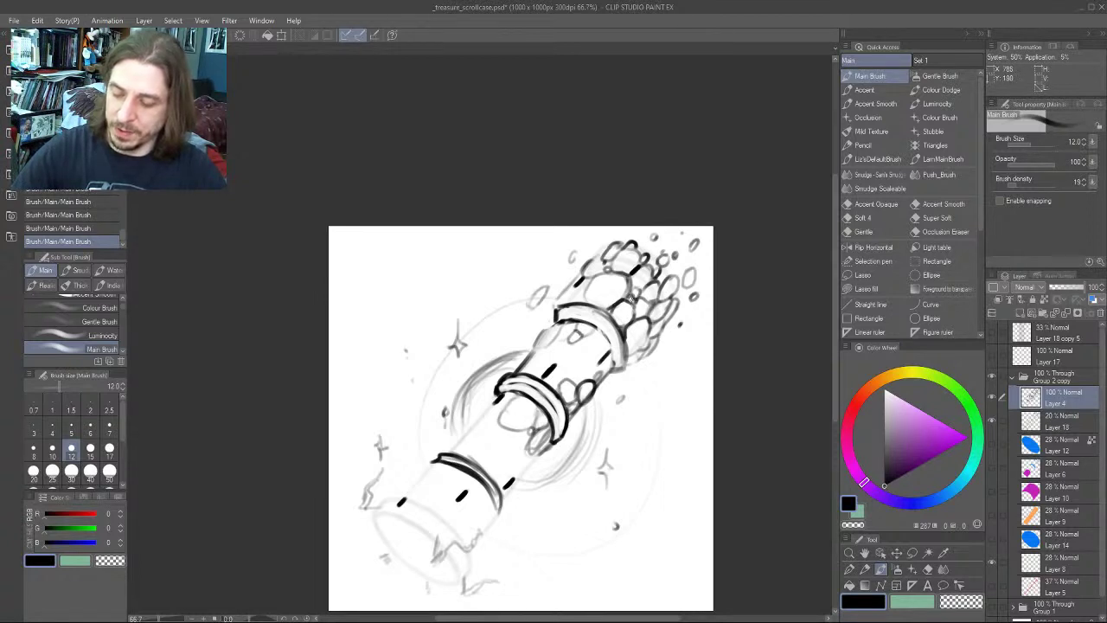
Sketch a small bubble beside the dark dash just above the upper band's left end
{"action": "mouse_move", "coordinate": [286, 329]}
{"action": "left_mouse_down"}
{"action": "mouse_move", "coordinate": [329, 334]}
{"action": "mouse_move", "coordinate": [237, 348]}
{"action": "left_mouse_up"}
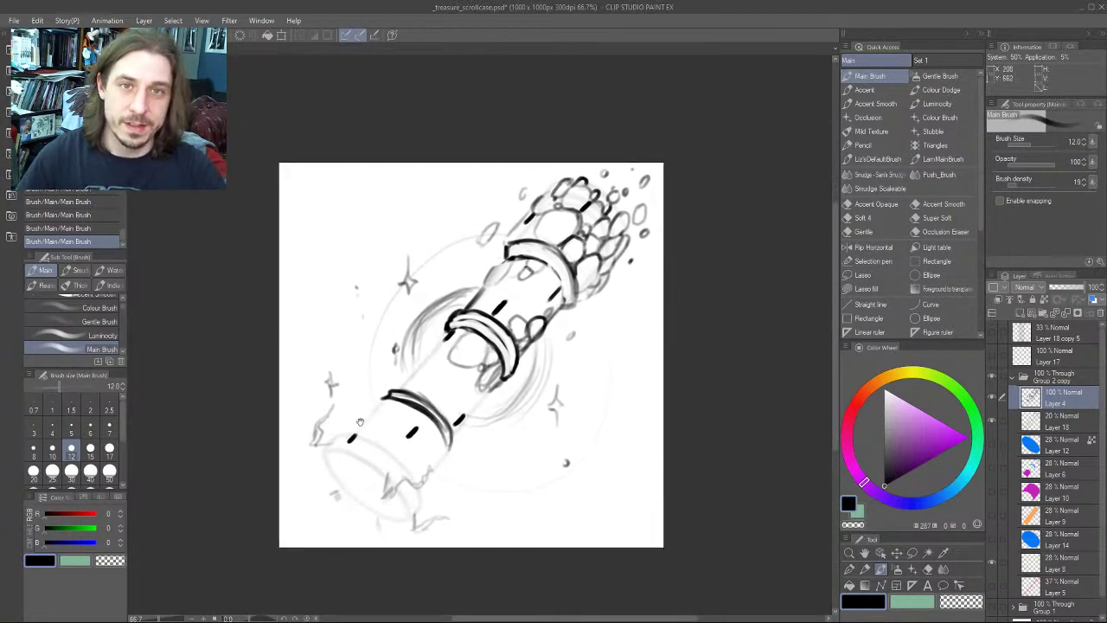
{"action": "mouse_move", "coordinate": [359, 422]}
{"action": "left_mouse_down"}
{"action": "mouse_move", "coordinate": [222, 369]}
{"action": "mouse_move", "coordinate": [285, 390]}
{"action": "left_mouse_up"}
{"action": "left_click_drag", "start_coordinate": [274, 314], "coordinate": [397, 372]}
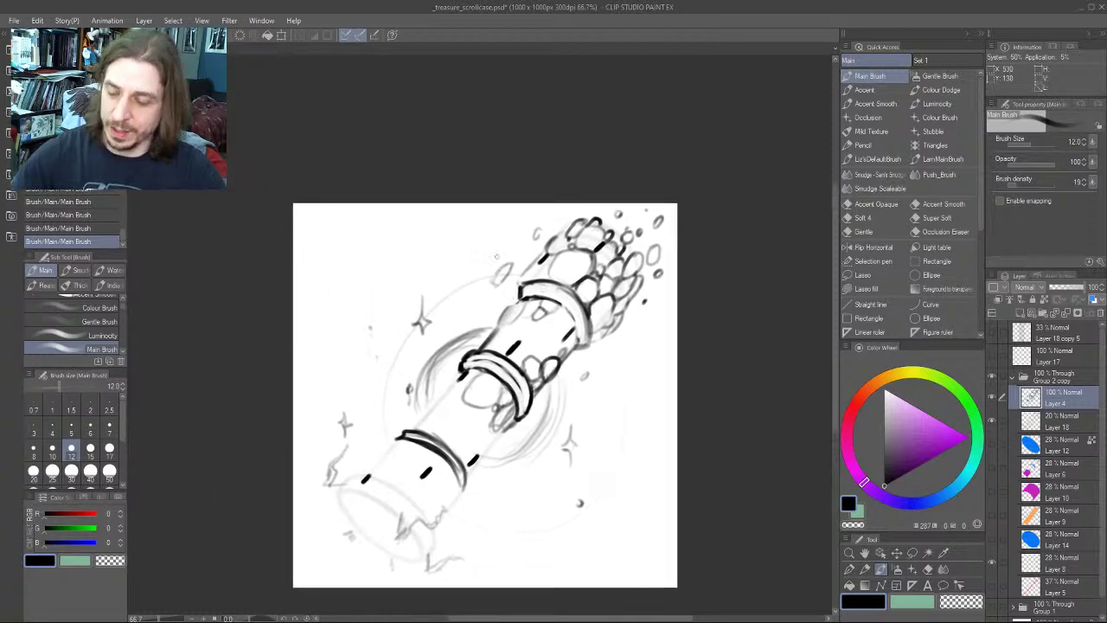
{"action": "mouse_move", "coordinate": [548, 280]}
{"action": "left_mouse_down"}
{"action": "mouse_move", "coordinate": [537, 269]}
{"action": "mouse_move", "coordinate": [552, 256]}
{"action": "left_mouse_up"}
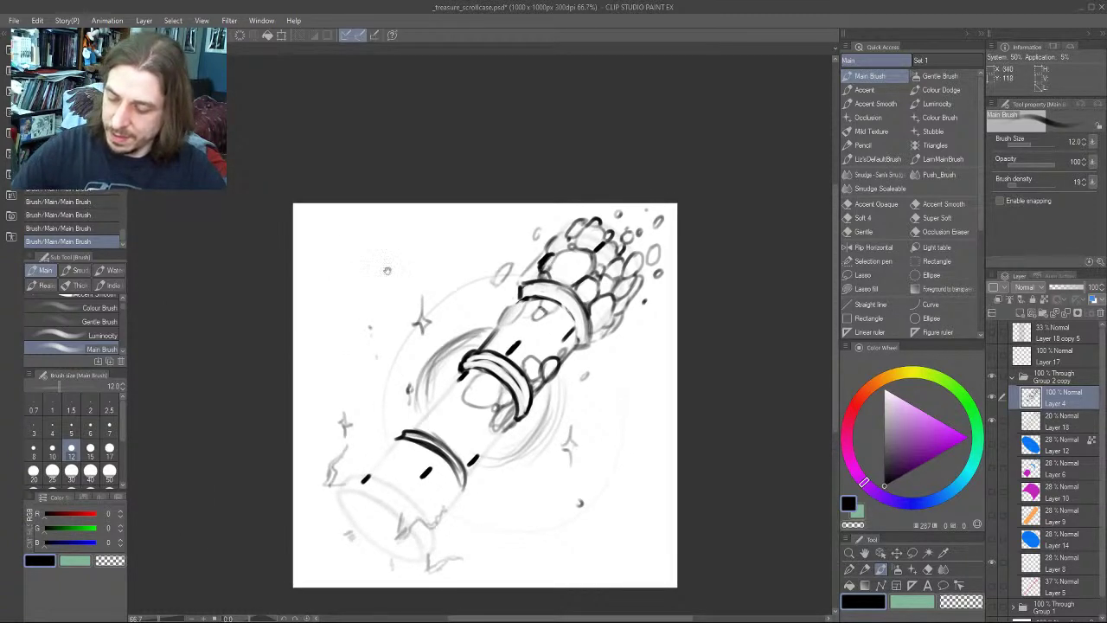
{"action": "mouse_move", "coordinate": [265, 365]}
{"action": "left_mouse_down"}
{"action": "mouse_move", "coordinate": [194, 319]}
{"action": "mouse_move", "coordinate": [321, 302]}
{"action": "left_mouse_up"}
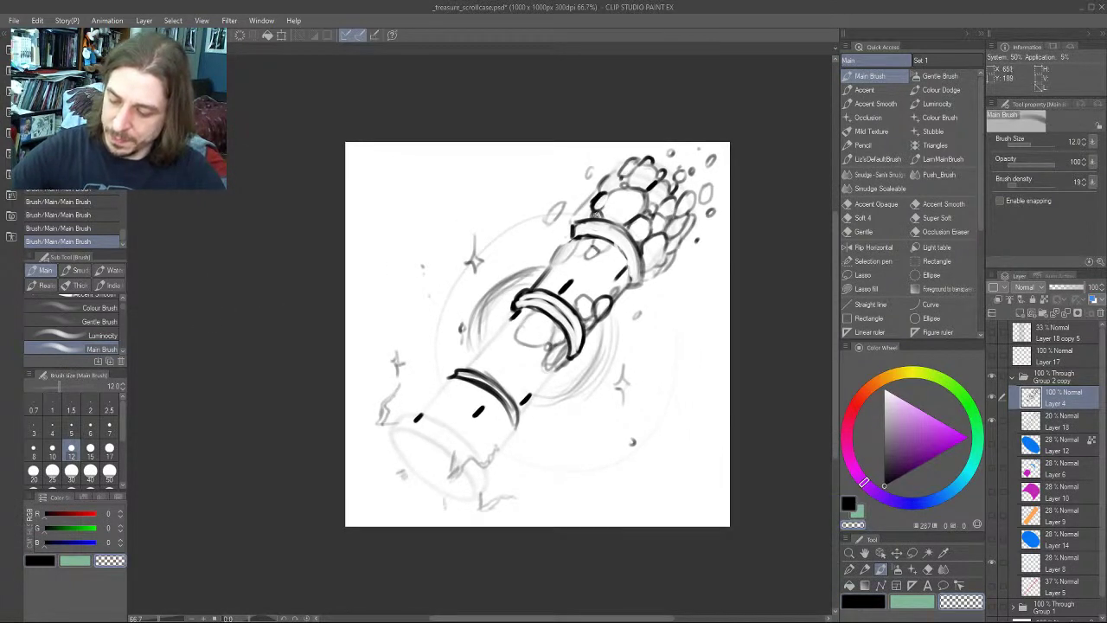
Set the brush size to 7 and outline the elongated bubble under the upper band's left end in black
{"action": "left_click_drag", "start_coordinate": [320, 434], "coordinate": [205, 386]}
{"action": "mouse_move", "coordinate": [365, 455]}
{"action": "left_mouse_down"}
{"action": "mouse_move", "coordinate": [311, 494]}
{"action": "mouse_move", "coordinate": [193, 514]}
{"action": "mouse_move", "coordinate": [300, 500]}
{"action": "mouse_move", "coordinate": [325, 476]}
{"action": "left_mouse_up"}
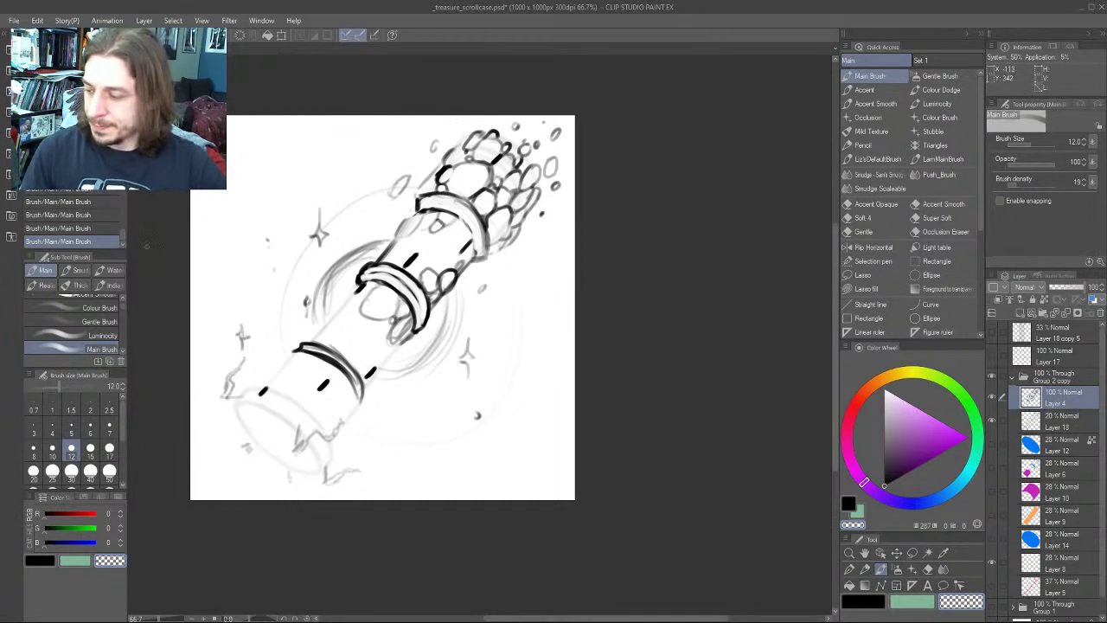
{"action": "left_click_drag", "start_coordinate": [333, 209], "coordinate": [424, 265]}
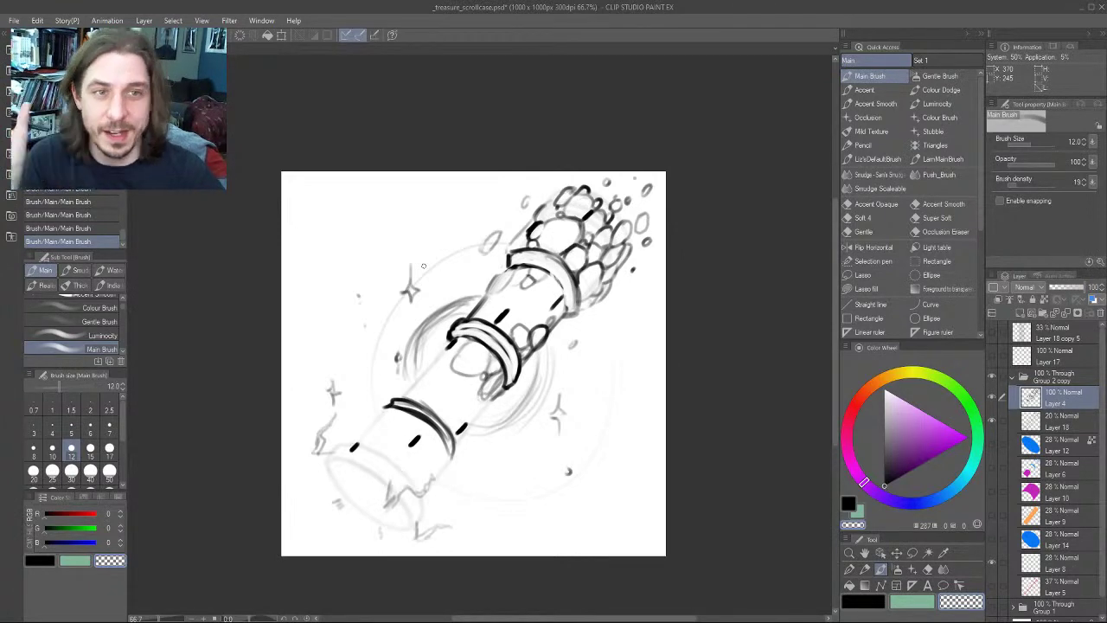
{"action": "scroll", "coordinate": [424, 265], "scroll_direction": "up", "scroll_amount": 5}
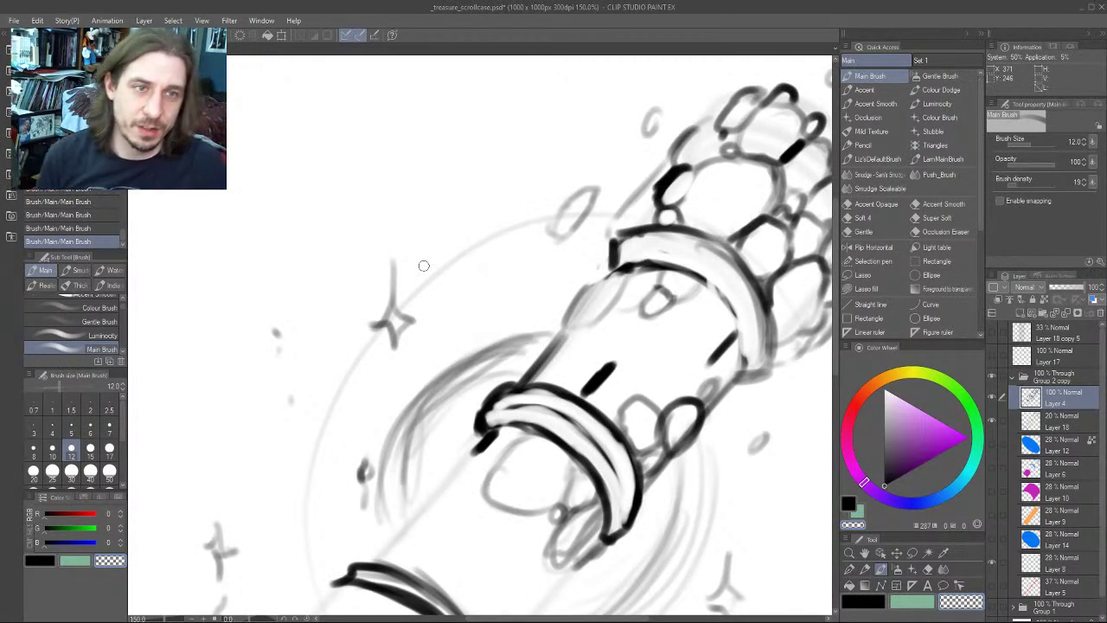
{"action": "key", "text": "bracketleft"}
{"action": "key", "text": "bracketleft"}
{"action": "key", "text": "bracketleft"}
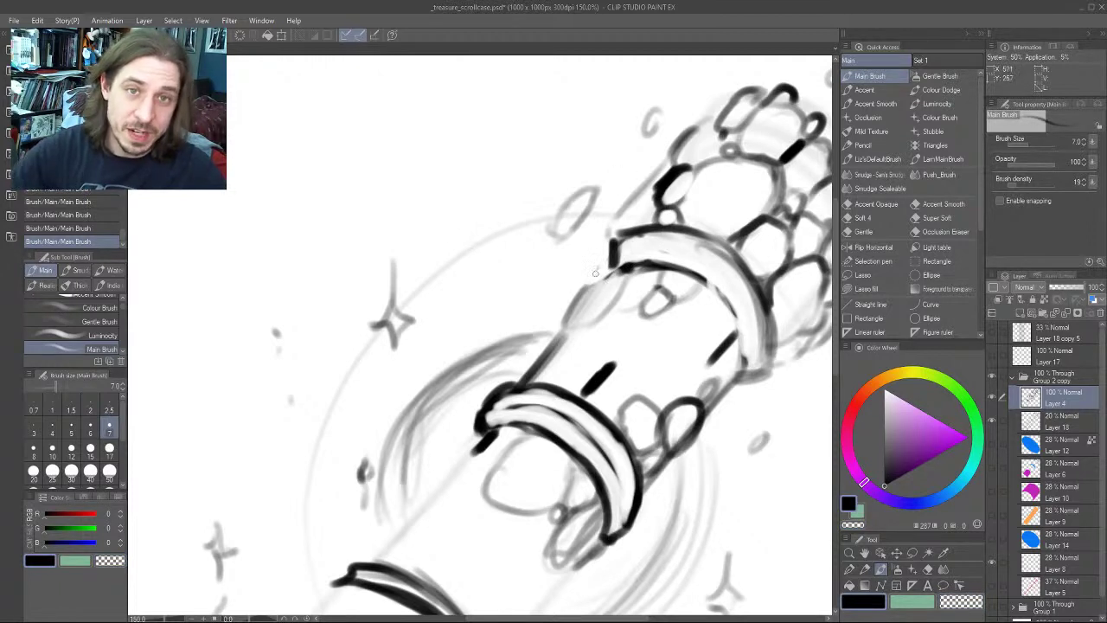
{"action": "mouse_move", "coordinate": [620, 270]}
{"action": "left_mouse_down"}
{"action": "mouse_move", "coordinate": [583, 286]}
{"action": "mouse_move", "coordinate": [566, 328]}
{"action": "mouse_move", "coordinate": [624, 283]}
{"action": "mouse_move", "coordinate": [594, 324]}
{"action": "mouse_move", "coordinate": [634, 293]}
{"action": "mouse_move", "coordinate": [640, 308]}
{"action": "mouse_move", "coordinate": [615, 297]}
{"action": "mouse_move", "coordinate": [629, 272]}
{"action": "mouse_move", "coordinate": [659, 282]}
{"action": "left_mouse_up"}
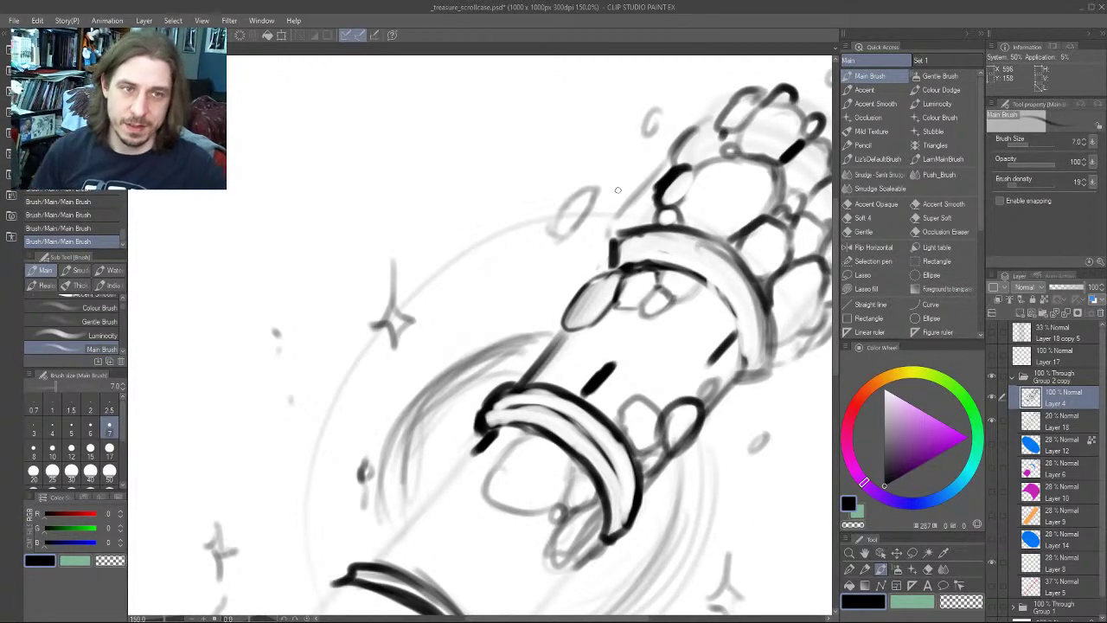
Draw small bubbles and a larger round one beside the elongated bubble below the upper band
{"action": "mouse_move", "coordinate": [621, 307]}
{"action": "left_mouse_down"}
{"action": "mouse_move", "coordinate": [606, 308]}
{"action": "mouse_move", "coordinate": [640, 311]}
{"action": "left_mouse_up"}
{"action": "mouse_move", "coordinate": [501, 325]}
{"action": "left_mouse_down"}
{"action": "mouse_move", "coordinate": [474, 311]}
{"action": "mouse_move", "coordinate": [415, 313]}
{"action": "left_mouse_up"}
{"action": "mouse_move", "coordinate": [530, 328]}
{"action": "left_mouse_down"}
{"action": "mouse_move", "coordinate": [547, 313]}
{"action": "mouse_move", "coordinate": [526, 352]}
{"action": "mouse_move", "coordinate": [562, 328]}
{"action": "mouse_move", "coordinate": [564, 359]}
{"action": "mouse_move", "coordinate": [581, 327]}
{"action": "mouse_move", "coordinate": [553, 301]}
{"action": "mouse_move", "coordinate": [543, 355]}
{"action": "mouse_move", "coordinate": [529, 334]}
{"action": "left_mouse_up"}
{"action": "mouse_move", "coordinate": [530, 334]}
{"action": "left_mouse_down"}
{"action": "mouse_move", "coordinate": [452, 312]}
{"action": "mouse_move", "coordinate": [485, 282]}
{"action": "left_mouse_up"}
{"action": "mouse_move", "coordinate": [346, 302]}
{"action": "left_mouse_down"}
{"action": "mouse_move", "coordinate": [346, 276]}
{"action": "mouse_move", "coordinate": [356, 294]}
{"action": "left_mouse_up"}
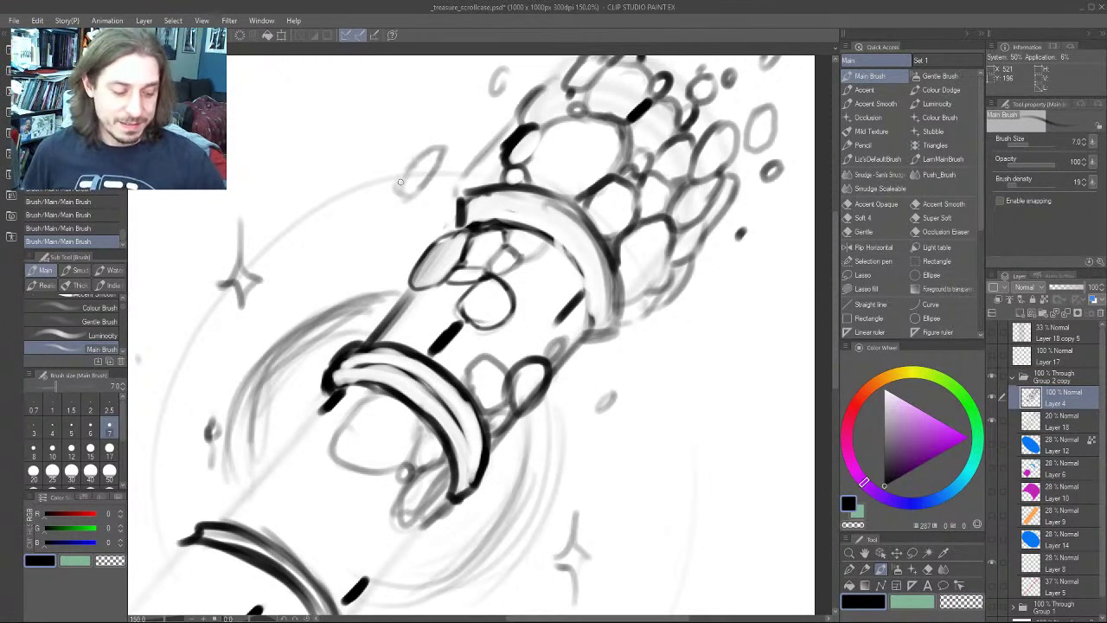
{"action": "left_click_drag", "start_coordinate": [498, 208], "coordinate": [488, 276]}
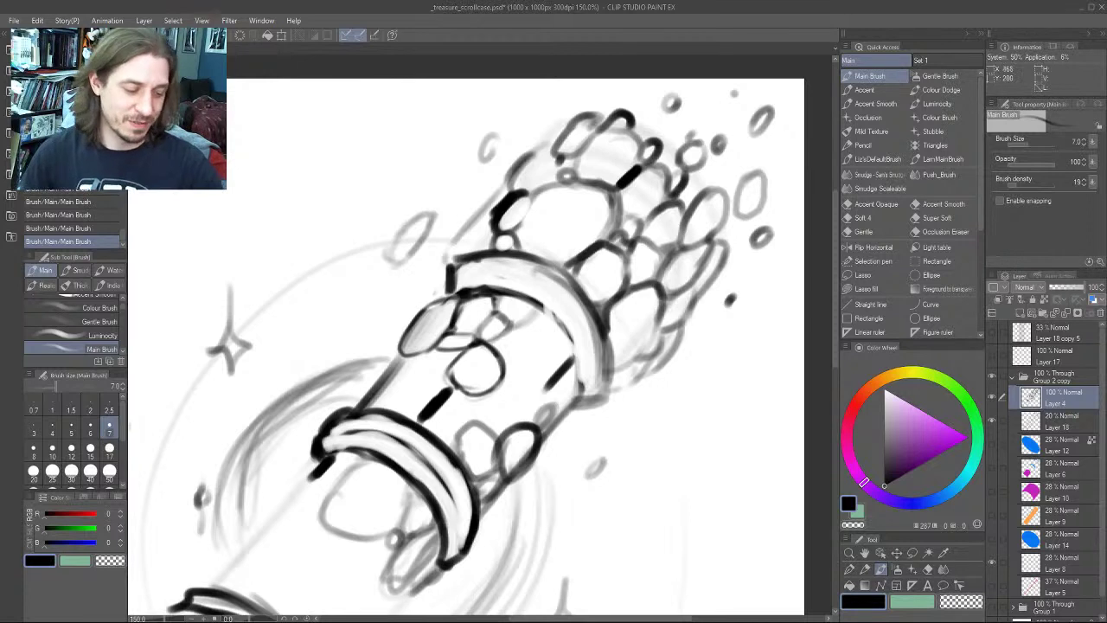
Add a bubble at brush size 6 beside the round one and trim its outline with the transparent colour
{"action": "left_click_drag", "start_coordinate": [314, 353], "coordinate": [422, 206]}
{"action": "key", "text": "bracketleft"}
{"action": "mouse_move", "coordinate": [611, 190]}
{"action": "left_mouse_down"}
{"action": "mouse_move", "coordinate": [604, 199]}
{"action": "mouse_move", "coordinate": [638, 215]}
{"action": "mouse_move", "coordinate": [624, 182]}
{"action": "mouse_move", "coordinate": [619, 218]}
{"action": "mouse_move", "coordinate": [640, 183]}
{"action": "mouse_move", "coordinate": [611, 176]}
{"action": "mouse_move", "coordinate": [604, 190]}
{"action": "mouse_move", "coordinate": [637, 173]}
{"action": "mouse_move", "coordinate": [631, 213]}
{"action": "mouse_move", "coordinate": [619, 210]}
{"action": "left_mouse_up"}
{"action": "left_click_drag", "start_coordinate": [572, 239], "coordinate": [493, 275]}
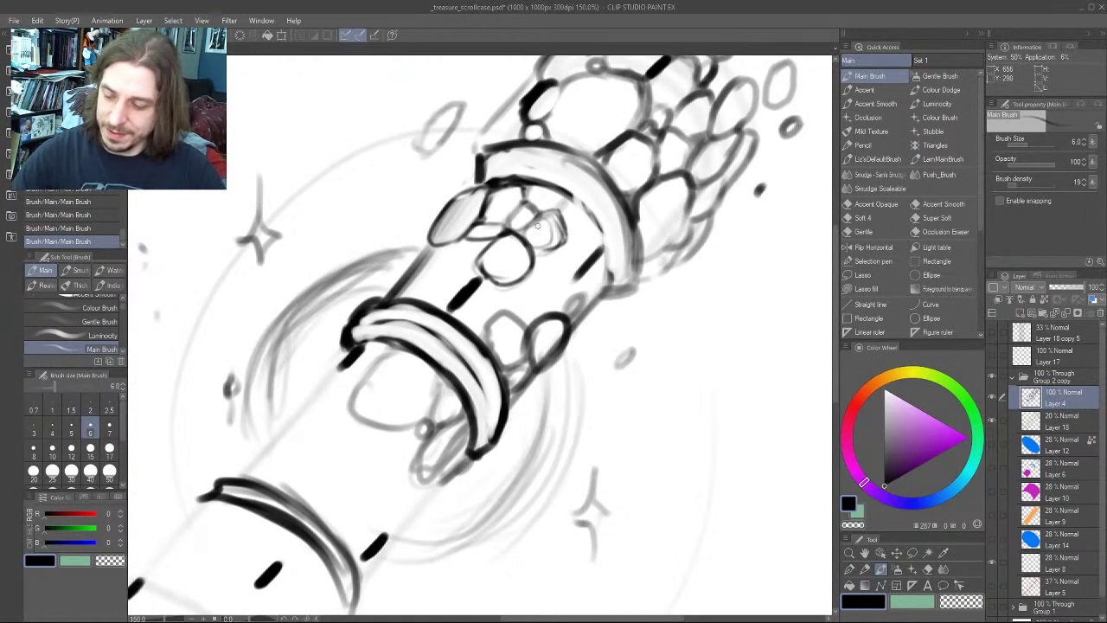
{"action": "key", "text": "c"}
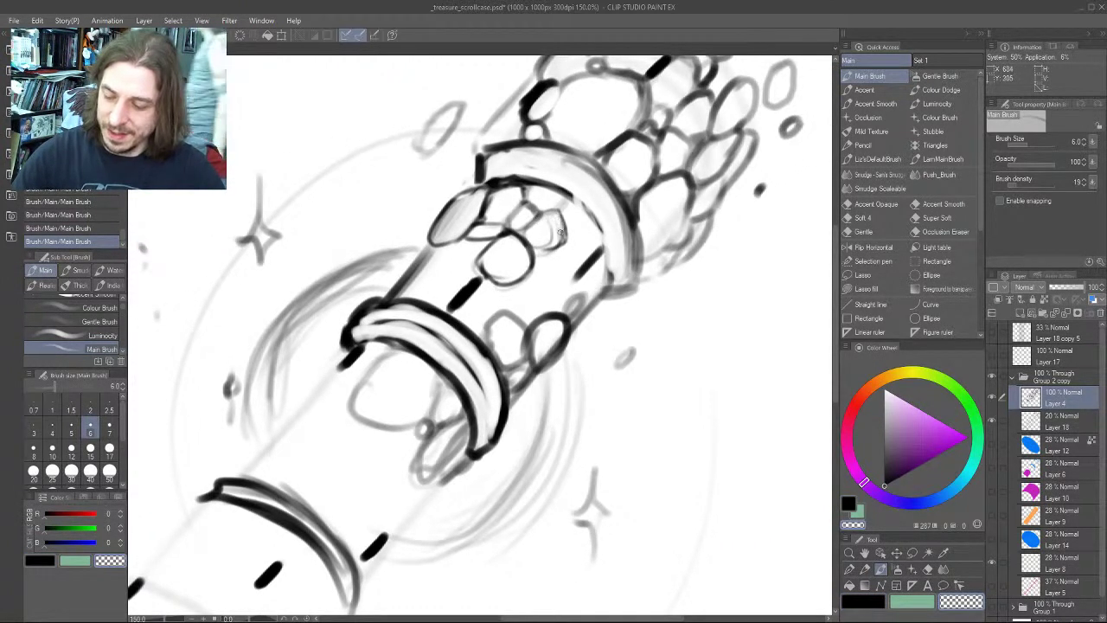
{"action": "left_click_drag", "start_coordinate": [549, 235], "coordinate": [553, 226]}
{"action": "left_click_drag", "start_coordinate": [422, 284], "coordinate": [310, 285]}
{"action": "key", "text": "c"}
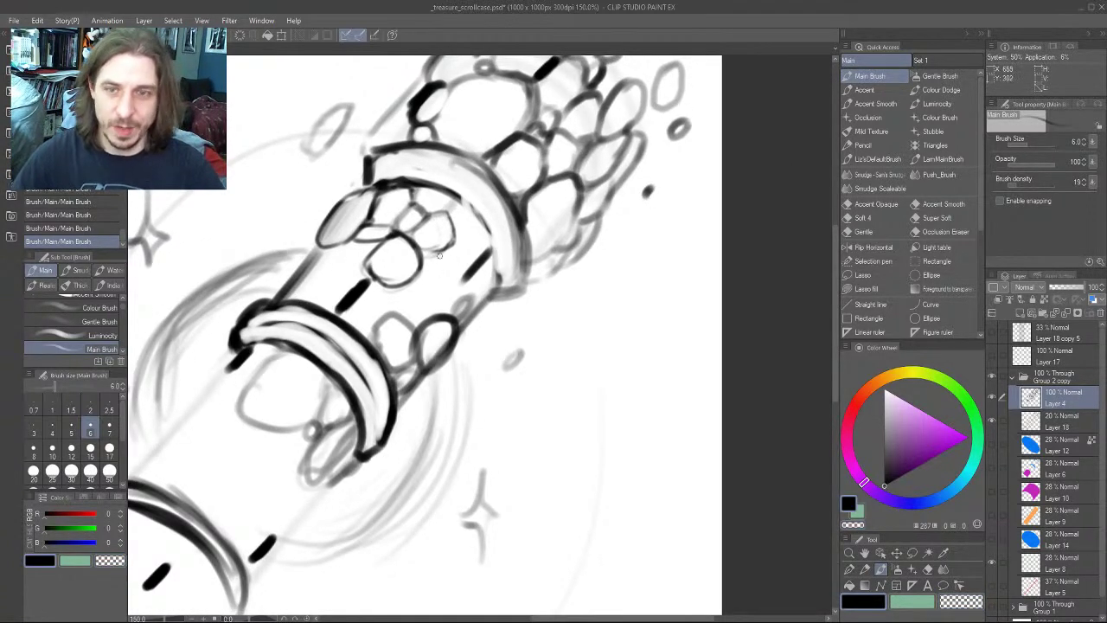
Extend the bubble cluster below the upper band toward the case's right edge with several small black bubbles
{"action": "mouse_move", "coordinate": [427, 257]}
{"action": "left_mouse_down"}
{"action": "mouse_move", "coordinate": [422, 273]}
{"action": "mouse_move", "coordinate": [430, 255]}
{"action": "mouse_move", "coordinate": [439, 274]}
{"action": "left_mouse_up"}
{"action": "left_click_drag", "start_coordinate": [378, 242], "coordinate": [302, 256]}
{"action": "key", "text": "bracketright"}
{"action": "mouse_move", "coordinate": [367, 267]}
{"action": "left_mouse_down"}
{"action": "mouse_move", "coordinate": [378, 295]}
{"action": "mouse_move", "coordinate": [394, 272]}
{"action": "mouse_move", "coordinate": [389, 256]}
{"action": "mouse_move", "coordinate": [370, 260]}
{"action": "mouse_move", "coordinate": [396, 247]}
{"action": "mouse_move", "coordinate": [375, 242]}
{"action": "mouse_move", "coordinate": [383, 217]}
{"action": "mouse_move", "coordinate": [391, 256]}
{"action": "left_mouse_up"}
{"action": "left_click_drag", "start_coordinate": [375, 162], "coordinate": [410, 230]}
{"action": "mouse_move", "coordinate": [438, 315]}
{"action": "left_mouse_down"}
{"action": "mouse_move", "coordinate": [450, 319]}
{"action": "mouse_move", "coordinate": [445, 332]}
{"action": "mouse_move", "coordinate": [450, 317]}
{"action": "left_mouse_up"}
{"action": "left_click_drag", "start_coordinate": [351, 267], "coordinate": [421, 230]}
Erase overlapping lines around the new bubbles near the case's right edge with the transparent colour at brush size 10
{"action": "key", "text": "c"}
{"action": "left_click_drag", "start_coordinate": [402, 288], "coordinate": [265, 284]}
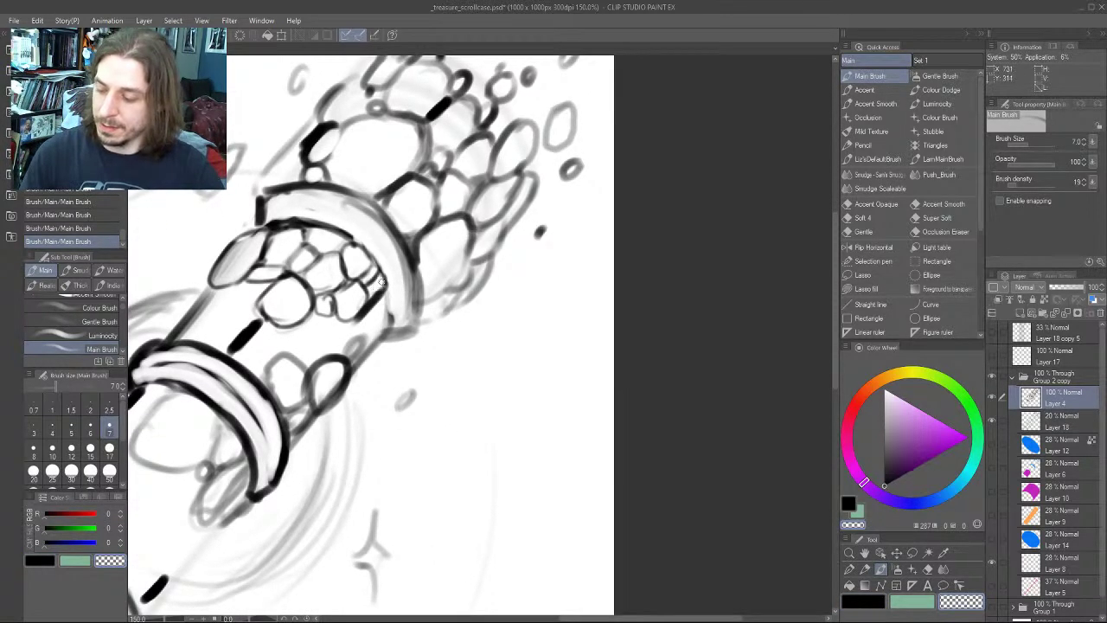
{"action": "key", "text": "bracketright"}
{"action": "key", "text": "bracketright"}
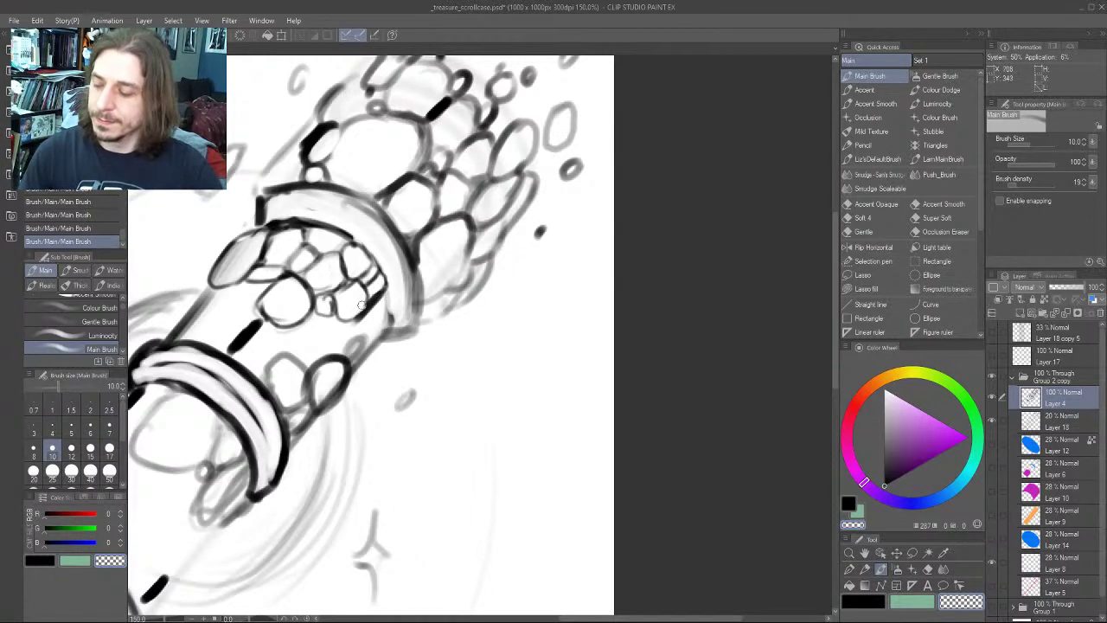
{"action": "mouse_move", "coordinate": [356, 298]}
{"action": "left_mouse_down"}
{"action": "mouse_move", "coordinate": [355, 330]}
{"action": "mouse_move", "coordinate": [304, 325]}
{"action": "mouse_move", "coordinate": [290, 277]}
{"action": "left_mouse_up"}
{"action": "mouse_move", "coordinate": [291, 291]}
{"action": "left_mouse_down"}
{"action": "mouse_move", "coordinate": [321, 291]}
{"action": "mouse_move", "coordinate": [306, 285]}
{"action": "left_mouse_up"}
{"action": "mouse_move", "coordinate": [240, 296]}
{"action": "left_mouse_down"}
{"action": "mouse_move", "coordinate": [442, 279]}
{"action": "mouse_move", "coordinate": [425, 279]}
{"action": "mouse_move", "coordinate": [414, 301]}
{"action": "mouse_move", "coordinate": [415, 289]}
{"action": "left_mouse_up"}
{"action": "left_click_drag", "start_coordinate": [290, 316], "coordinate": [279, 316]}
{"action": "mouse_move", "coordinate": [403, 271]}
{"action": "left_mouse_down"}
{"action": "mouse_move", "coordinate": [403, 261]}
{"action": "mouse_move", "coordinate": [414, 273]}
{"action": "left_mouse_up"}
{"action": "key", "text": "c"}
Thicken the two black dashes between the upper and middle bands with a size 20 brush
{"action": "scroll", "coordinate": [245, 474], "scroll_direction": "down", "scroll_amount": 3}
{"action": "mouse_move", "coordinate": [199, 567]}
{"action": "left_mouse_down"}
{"action": "mouse_move", "coordinate": [244, 475]}
{"action": "mouse_move", "coordinate": [493, 214]}
{"action": "mouse_move", "coordinate": [482, 238]}
{"action": "left_mouse_up"}
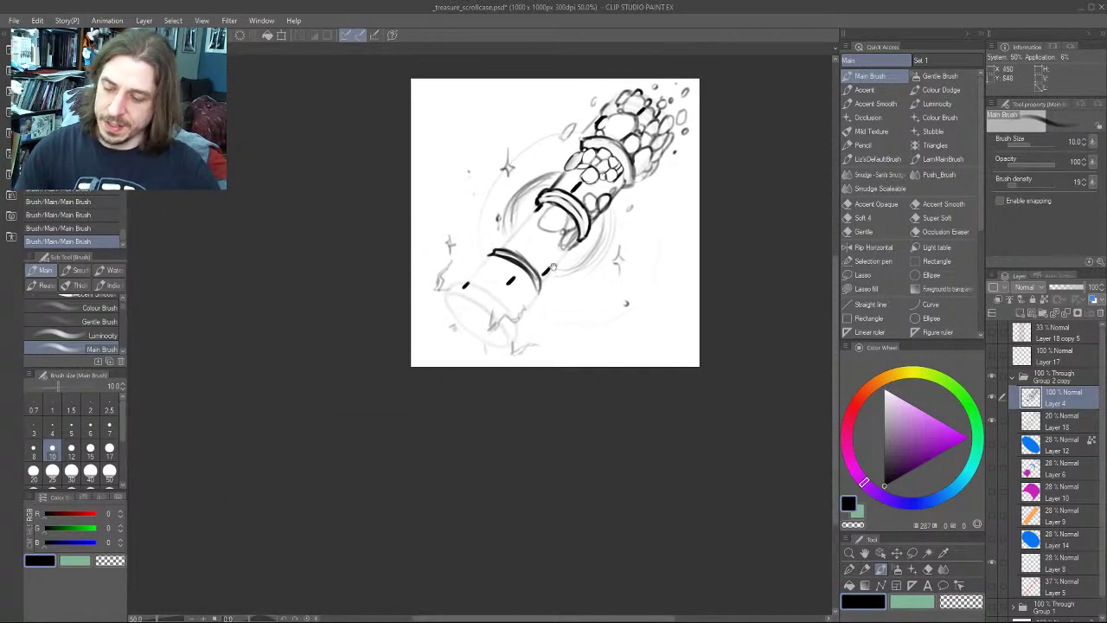
{"action": "scroll", "coordinate": [553, 268], "scroll_direction": "up", "scroll_amount": 2}
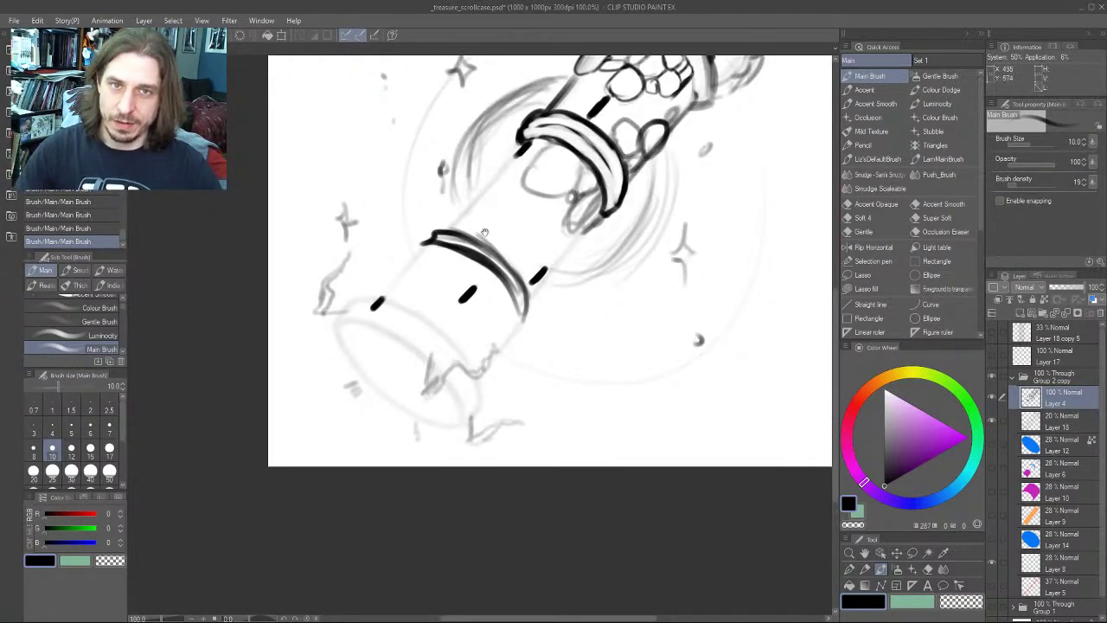
{"action": "left_click_drag", "start_coordinate": [483, 231], "coordinate": [341, 305]}
{"action": "key", "text": "]"}
{"action": "key", "text": "]"}
{"action": "key", "text": "]"}
{"action": "key", "text": "bracketright"}
{"action": "left_click_drag", "start_coordinate": [530, 171], "coordinate": [547, 153]}
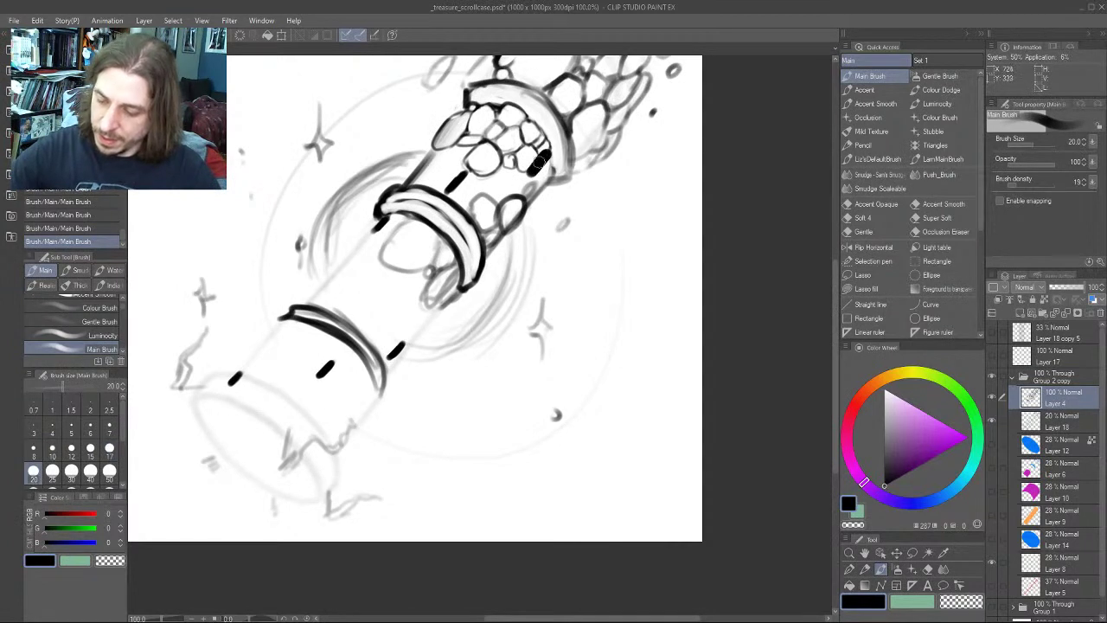
{"action": "left_click_drag", "start_coordinate": [465, 174], "coordinate": [447, 188]}
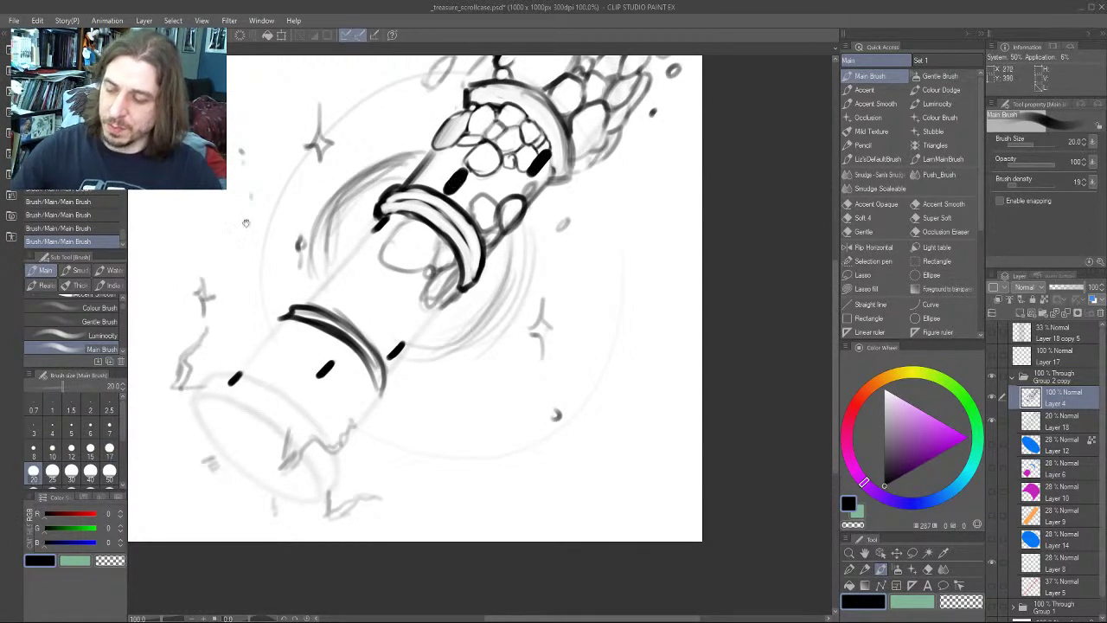
Thicken the black dash under the middle band's left end with the brush reduced to size 15
{"action": "mouse_move", "coordinate": [246, 223]}
{"action": "left_mouse_down"}
{"action": "mouse_move", "coordinate": [268, 320]}
{"action": "mouse_move", "coordinate": [343, 369]}
{"action": "left_mouse_up"}
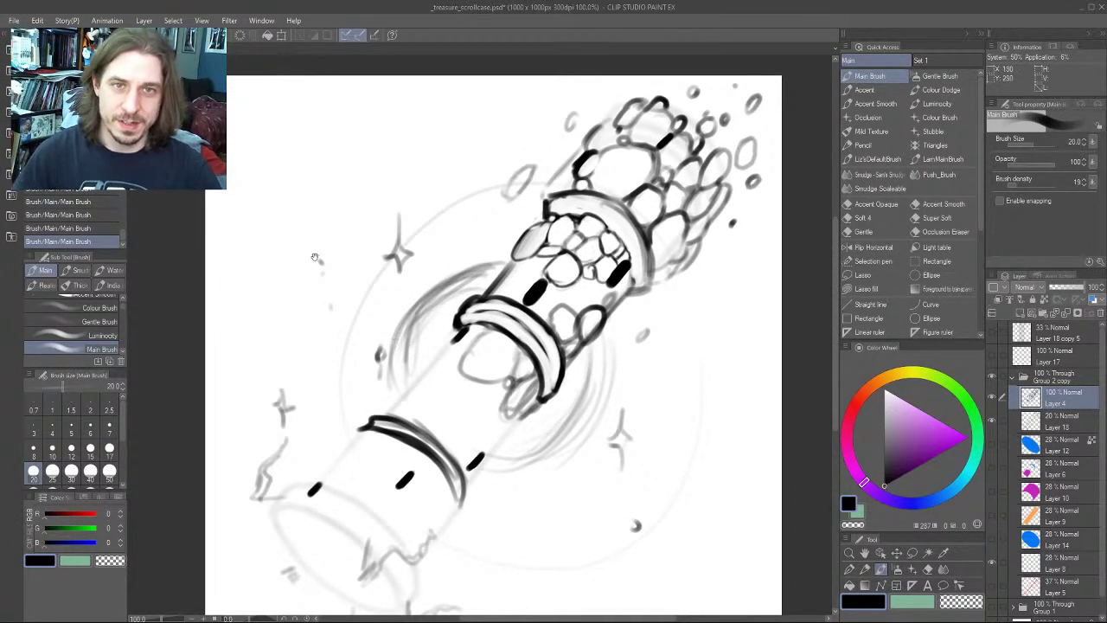
{"action": "left_click_drag", "start_coordinate": [362, 317], "coordinate": [421, 272]}
{"action": "key", "text": "bracketleft"}
{"action": "key", "text": "bracketleft"}
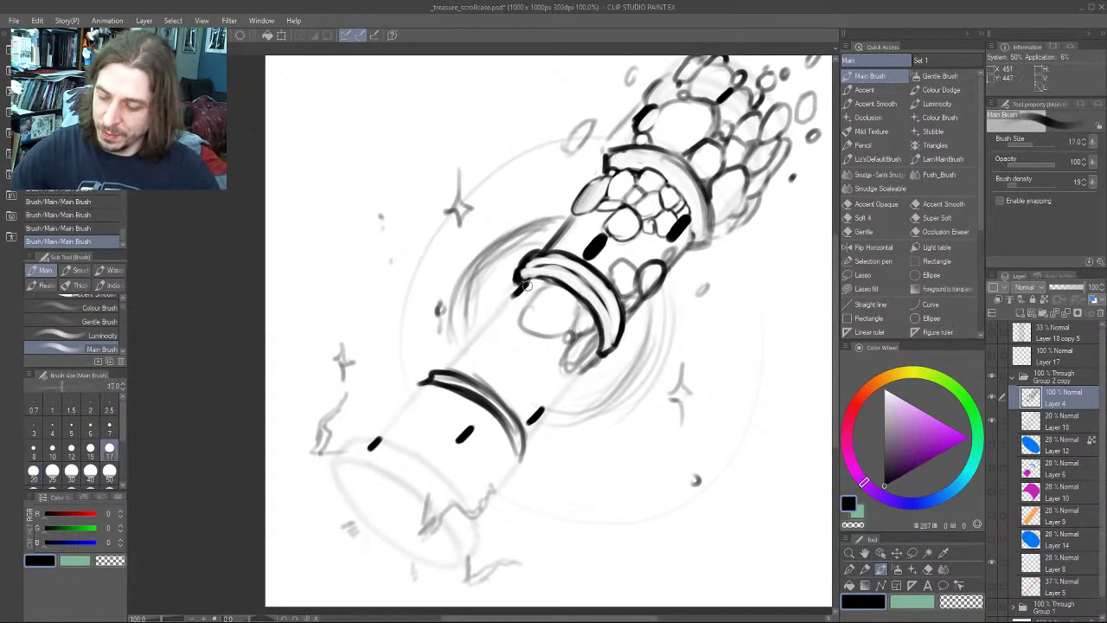
{"action": "left_click_drag", "start_coordinate": [524, 281], "coordinate": [518, 297]}
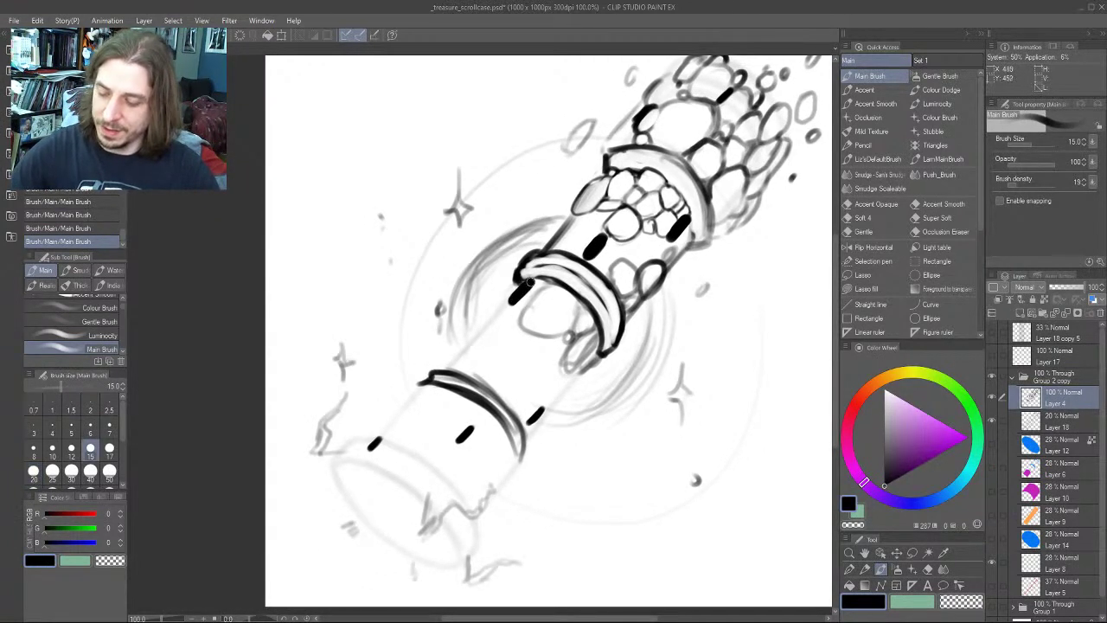
{"action": "left_click_drag", "start_coordinate": [442, 305], "coordinate": [313, 340]}
{"action": "mouse_move", "coordinate": [555, 292]}
{"action": "left_mouse_down"}
{"action": "mouse_move", "coordinate": [576, 268]}
{"action": "mouse_move", "coordinate": [577, 286]}
{"action": "mouse_move", "coordinate": [585, 278]}
{"action": "mouse_move", "coordinate": [562, 277]}
{"action": "left_mouse_up"}
Try adding small dark bubbles at brush size 12 off the case's right edge between the upper and middle bands
{"action": "key", "text": "bracketleft"}
{"action": "left_click_drag", "start_coordinate": [344, 276], "coordinate": [373, 304]}
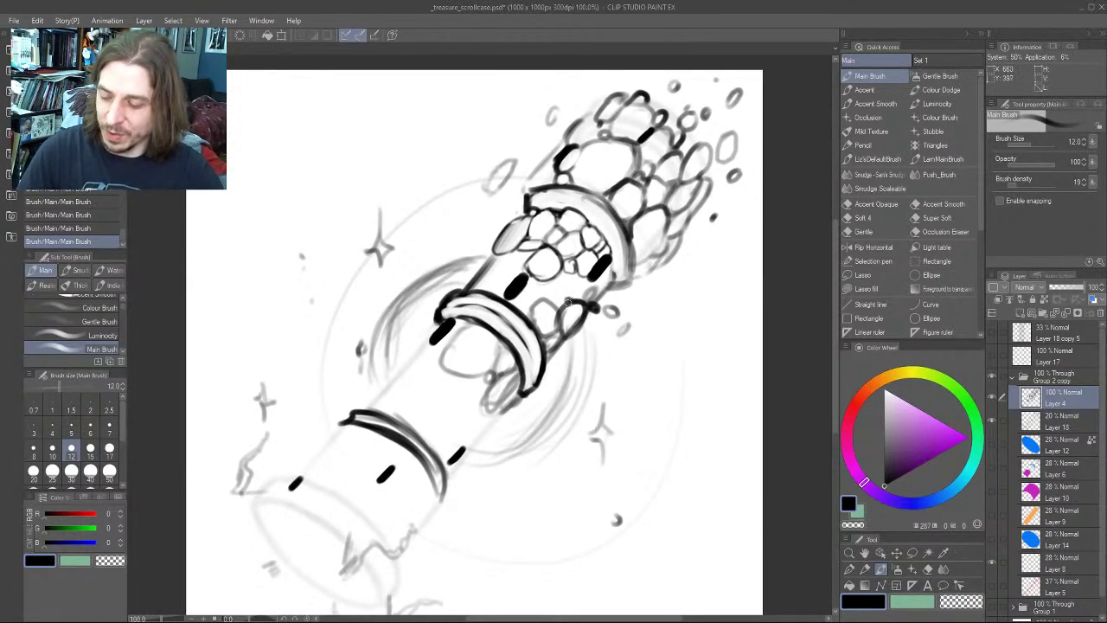
{"action": "key", "text": "ctrl+z"}
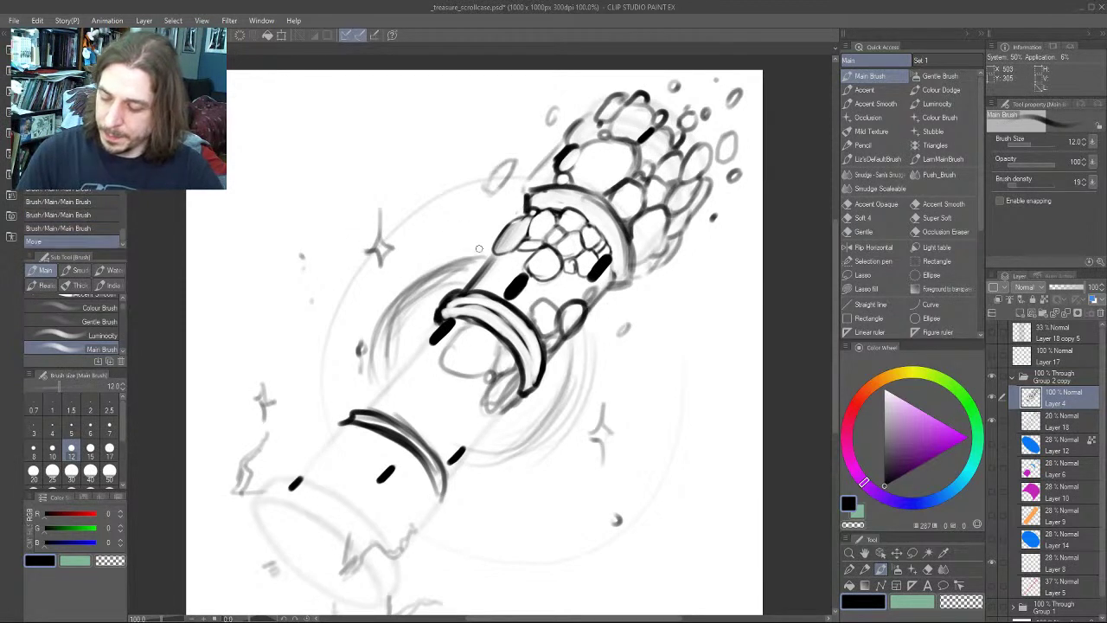
{"action": "mouse_move", "coordinate": [335, 318]}
{"action": "left_mouse_down"}
{"action": "mouse_move", "coordinate": [314, 331]}
{"action": "mouse_move", "coordinate": [211, 327]}
{"action": "left_mouse_up"}
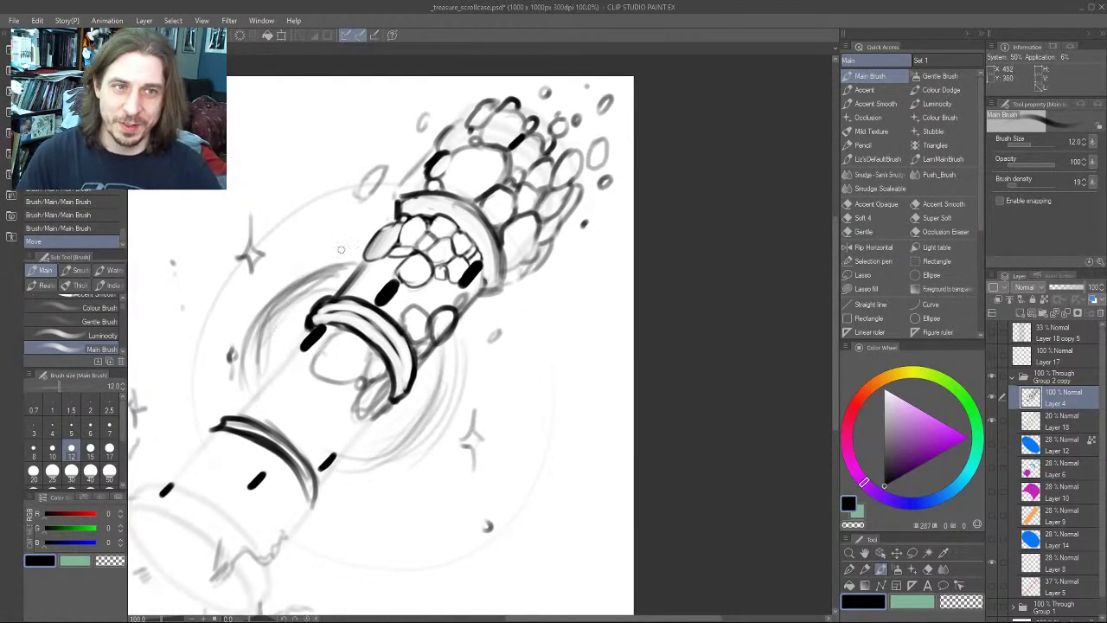
{"action": "left_click_drag", "start_coordinate": [371, 253], "coordinate": [327, 251]}
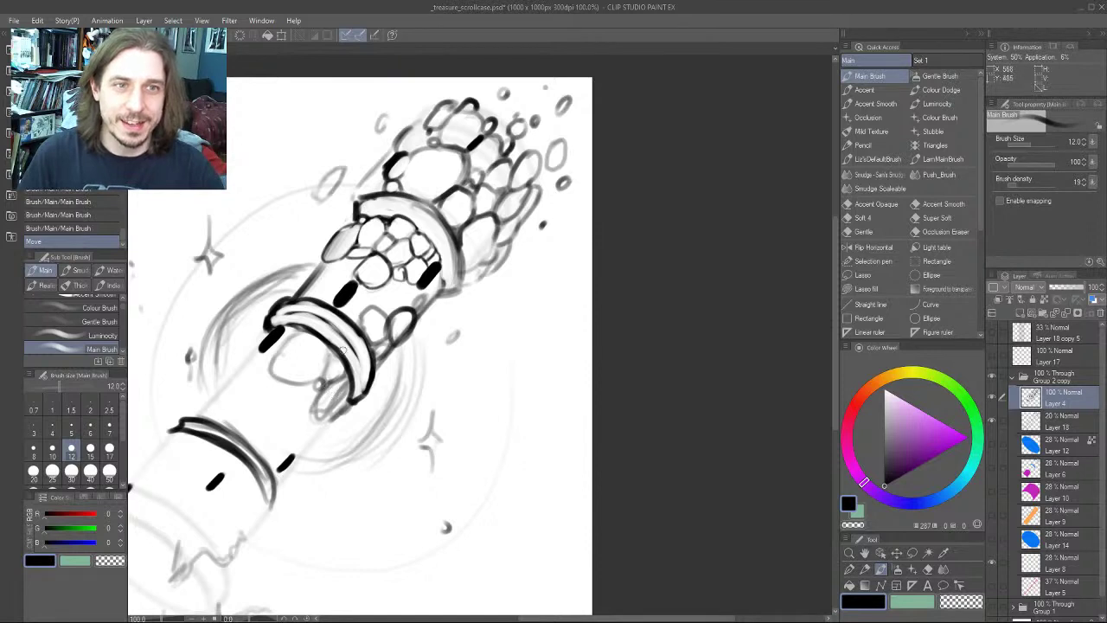
{"action": "left_click_drag", "start_coordinate": [259, 336], "coordinate": [489, 272]}
{"action": "left_click_drag", "start_coordinate": [409, 357], "coordinate": [320, 368]}
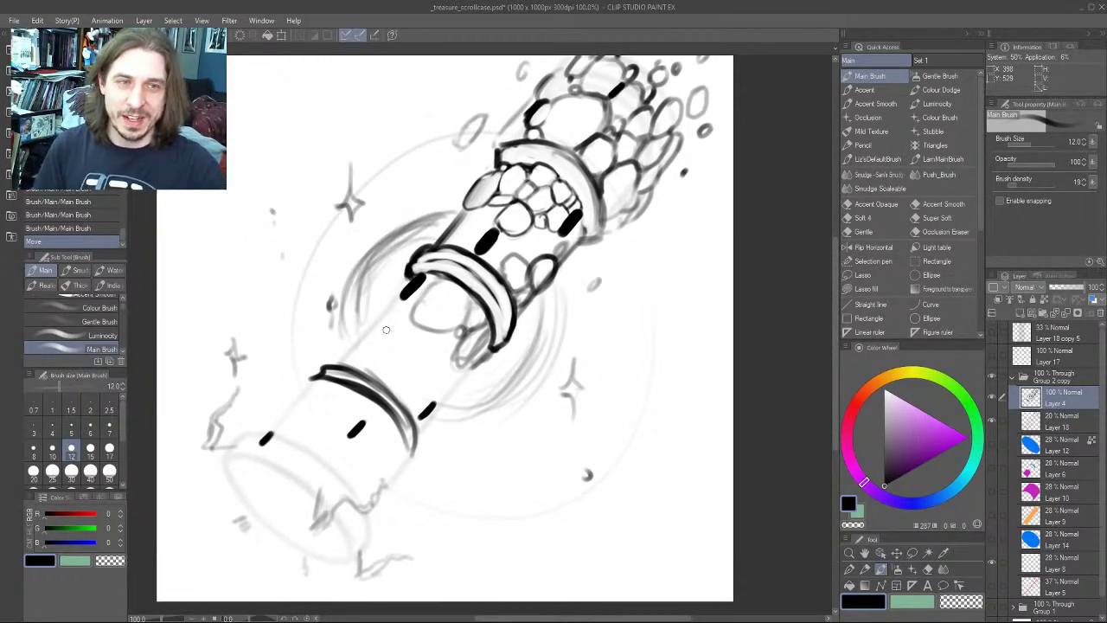
Outline a bold black bubble directly above the upper band's left end
{"action": "mouse_move", "coordinate": [385, 330]}
{"action": "left_mouse_down"}
{"action": "mouse_move", "coordinate": [343, 328]}
{"action": "mouse_move", "coordinate": [344, 368]}
{"action": "left_mouse_up"}
{"action": "mouse_move", "coordinate": [507, 253]}
{"action": "left_mouse_down"}
{"action": "mouse_move", "coordinate": [512, 239]}
{"action": "mouse_move", "coordinate": [494, 250]}
{"action": "mouse_move", "coordinate": [490, 267]}
{"action": "mouse_move", "coordinate": [516, 241]}
{"action": "mouse_move", "coordinate": [494, 266]}
{"action": "left_mouse_up"}
{"action": "left_click_drag", "start_coordinate": [518, 193], "coordinate": [510, 215]}
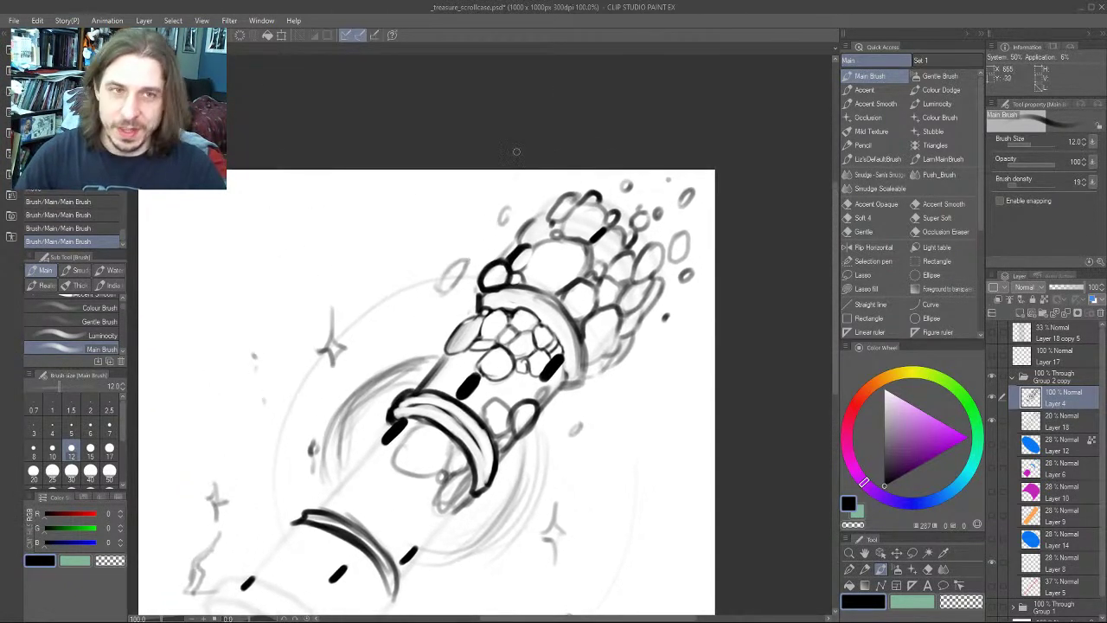
{"action": "left_click_drag", "start_coordinate": [245, 423], "coordinate": [275, 318]}
{"action": "mouse_move", "coordinate": [396, 332]}
{"action": "left_mouse_down"}
{"action": "mouse_move", "coordinate": [294, 373]}
{"action": "mouse_move", "coordinate": [300, 420]}
{"action": "left_mouse_up"}
Add tiny black bubbles along the case's left edge above the bold bubble with a size 7 brush
{"action": "key", "text": "bracketleft"}
{"action": "key", "text": "bracketleft"}
{"action": "key", "text": "bracketleft"}
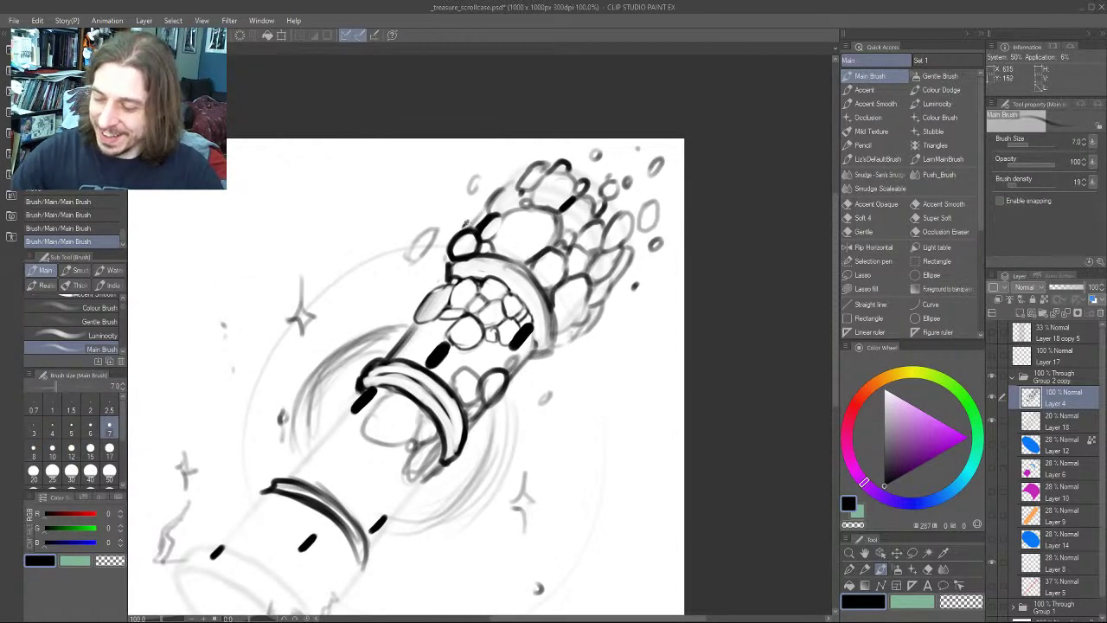
{"action": "left_click_drag", "start_coordinate": [472, 223], "coordinate": [491, 203]}
{"action": "key", "text": "bracketright"}
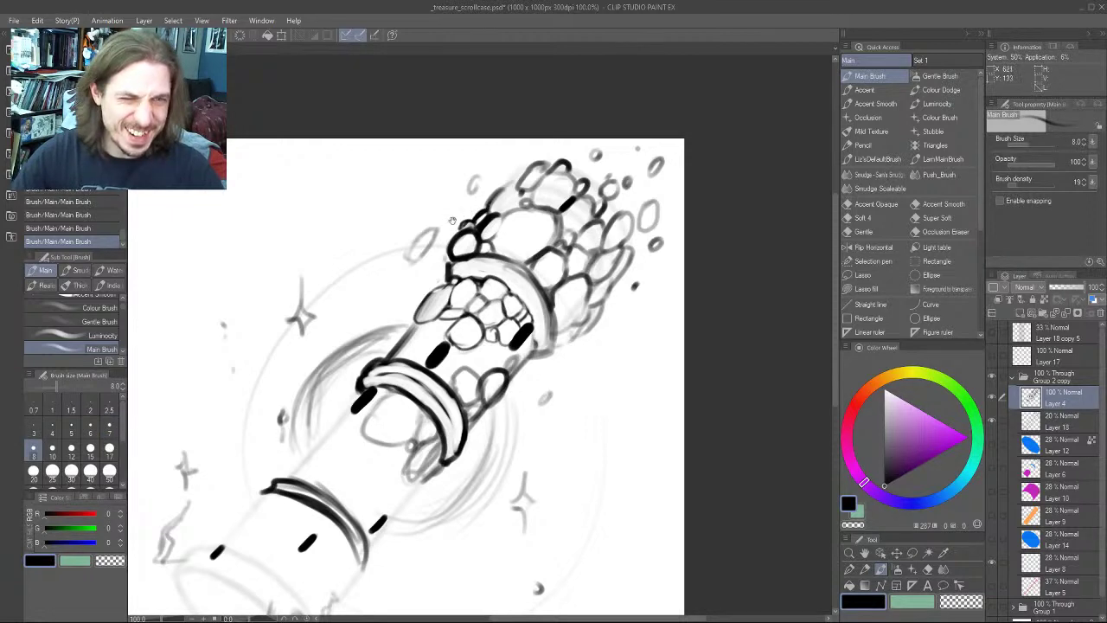
Darken the bubbly cap's upper left outline, add a dark dot beside it, and trim the tip's thick outline with the transparent colour
{"action": "left_click_drag", "start_coordinate": [434, 233], "coordinate": [403, 268]}
{"action": "left_click_drag", "start_coordinate": [280, 351], "coordinate": [374, 272]}
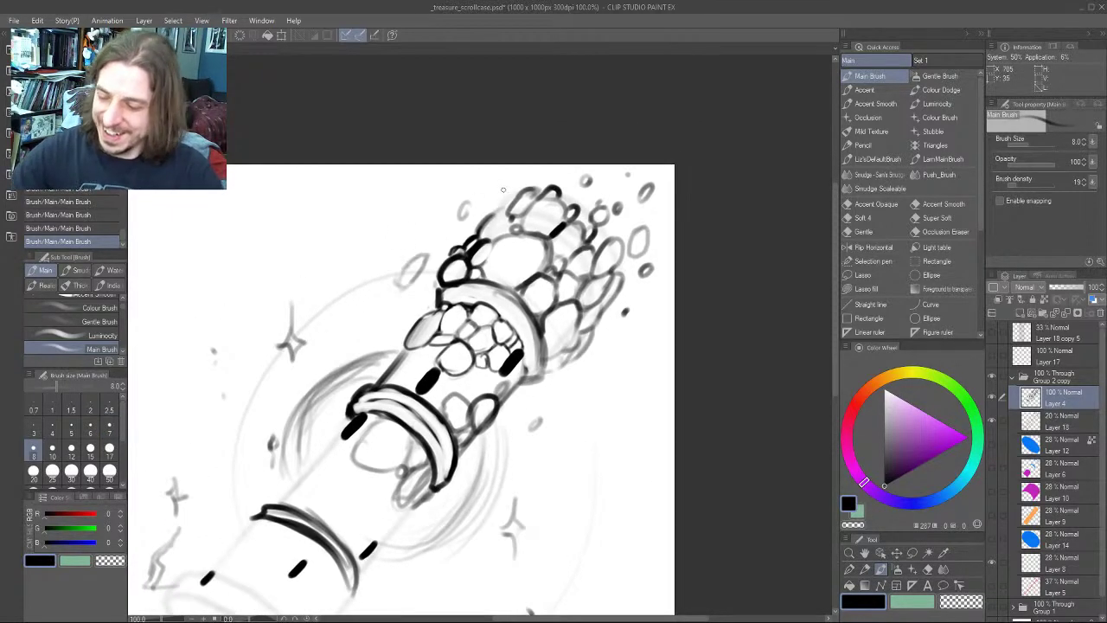
{"action": "mouse_move", "coordinate": [491, 215]}
{"action": "left_mouse_down"}
{"action": "mouse_move", "coordinate": [507, 210]}
{"action": "mouse_move", "coordinate": [507, 195]}
{"action": "mouse_move", "coordinate": [355, 223]}
{"action": "left_mouse_up"}
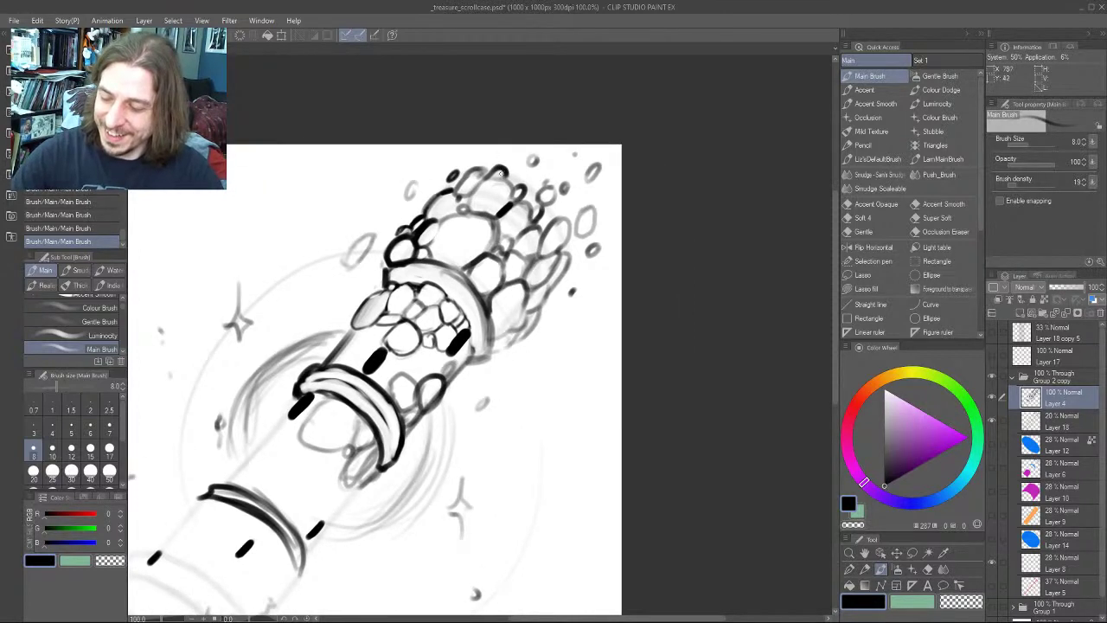
{"action": "mouse_move", "coordinate": [504, 174]}
{"action": "left_mouse_down"}
{"action": "mouse_move", "coordinate": [494, 166]}
{"action": "mouse_move", "coordinate": [507, 166]}
{"action": "mouse_move", "coordinate": [492, 181]}
{"action": "left_mouse_up"}
{"action": "key", "text": "c"}
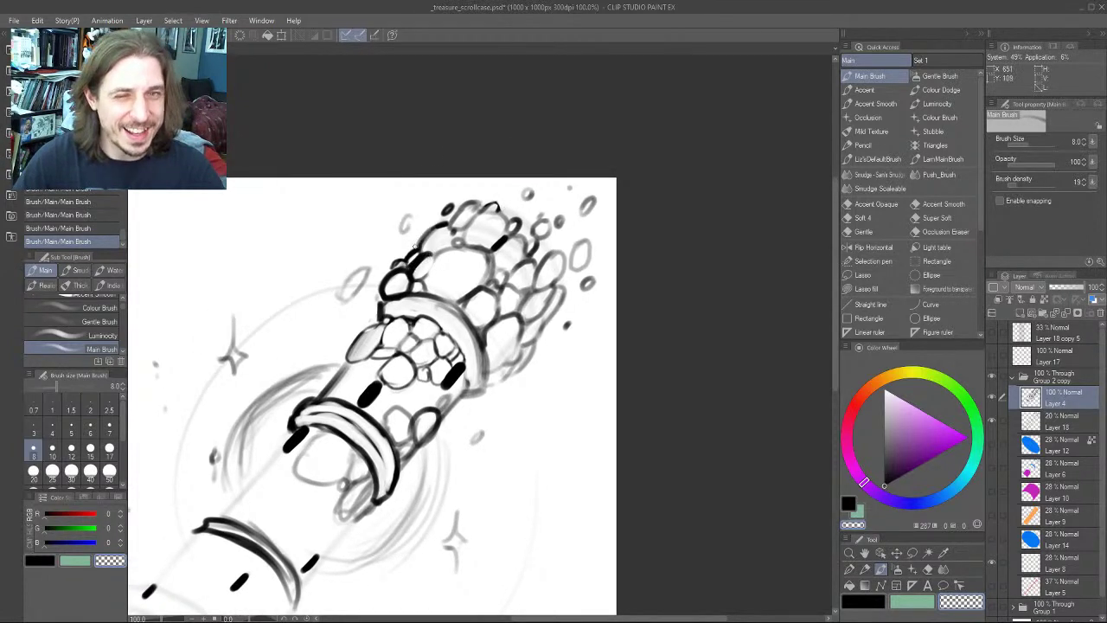
{"action": "left_click_drag", "start_coordinate": [395, 264], "coordinate": [406, 297]}
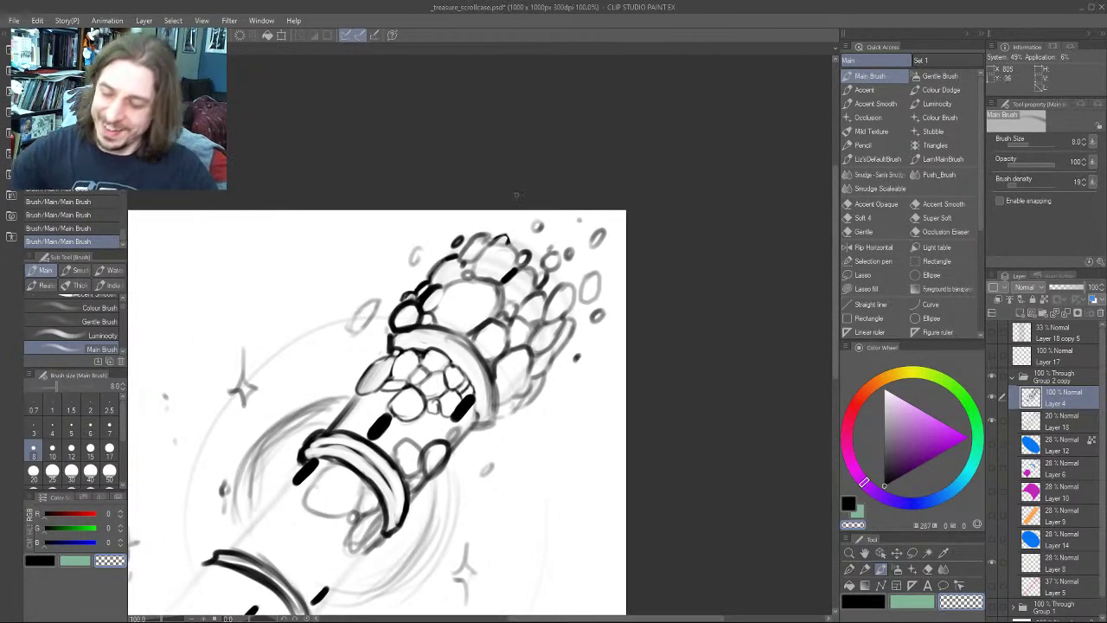
Add small dark bubbles on both edges of the case between the upper and middle bands at brush size 12
{"action": "key", "text": "bracketright"}
{"action": "key", "text": "bracketright"}
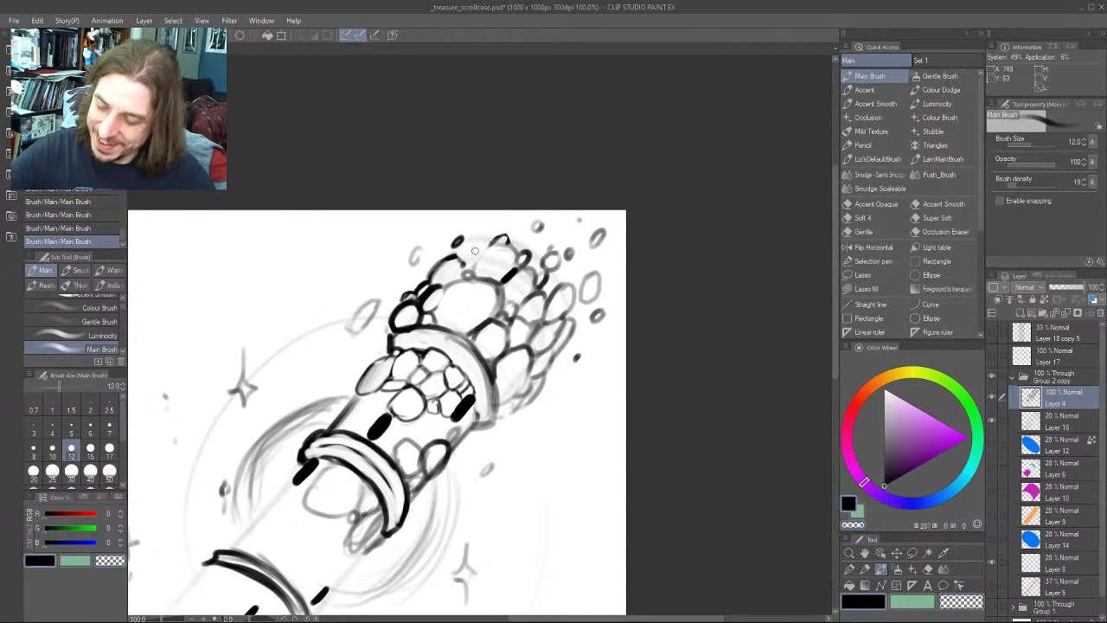
{"action": "mouse_move", "coordinate": [473, 268]}
{"action": "left_mouse_down"}
{"action": "mouse_move", "coordinate": [494, 245]}
{"action": "mouse_move", "coordinate": [509, 247]}
{"action": "mouse_move", "coordinate": [489, 235]}
{"action": "mouse_move", "coordinate": [462, 273]}
{"action": "left_mouse_up"}
{"action": "mouse_move", "coordinate": [275, 410]}
{"action": "left_mouse_down"}
{"action": "mouse_move", "coordinate": [357, 293]}
{"action": "mouse_move", "coordinate": [323, 301]}
{"action": "mouse_move", "coordinate": [305, 320]}
{"action": "mouse_move", "coordinate": [310, 341]}
{"action": "mouse_move", "coordinate": [350, 350]}
{"action": "mouse_move", "coordinate": [396, 334]}
{"action": "left_mouse_up"}
{"action": "mouse_move", "coordinate": [484, 282]}
{"action": "left_mouse_down"}
{"action": "mouse_move", "coordinate": [481, 294]}
{"action": "mouse_move", "coordinate": [499, 275]}
{"action": "mouse_move", "coordinate": [475, 298]}
{"action": "mouse_move", "coordinate": [374, 246]}
{"action": "left_mouse_up"}
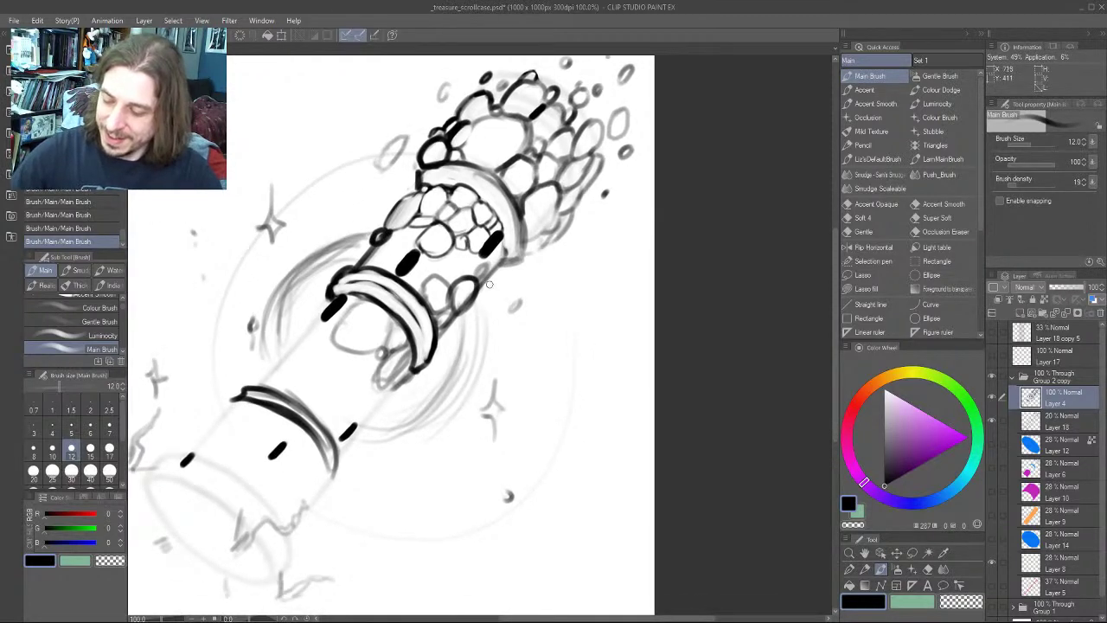
{"action": "left_click_drag", "start_coordinate": [491, 283], "coordinate": [488, 290]}
{"action": "left_click_drag", "start_coordinate": [259, 274], "coordinate": [274, 278]}
{"action": "left_click_drag", "start_coordinate": [291, 346], "coordinate": [386, 398]}
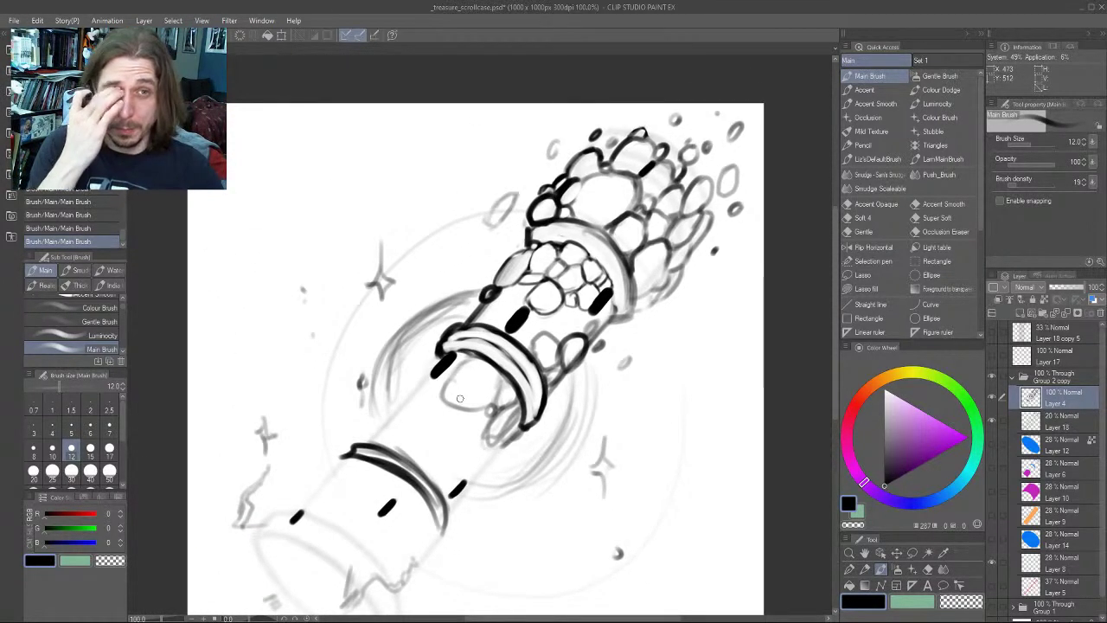
Examine the whole scroll case composition at thumbnail size and at full-canvas view
{"action": "scroll", "coordinate": [460, 398], "scroll_direction": "down", "scroll_amount": 5}
{"action": "scroll", "coordinate": [460, 400], "scroll_direction": "down", "scroll_amount": 4}
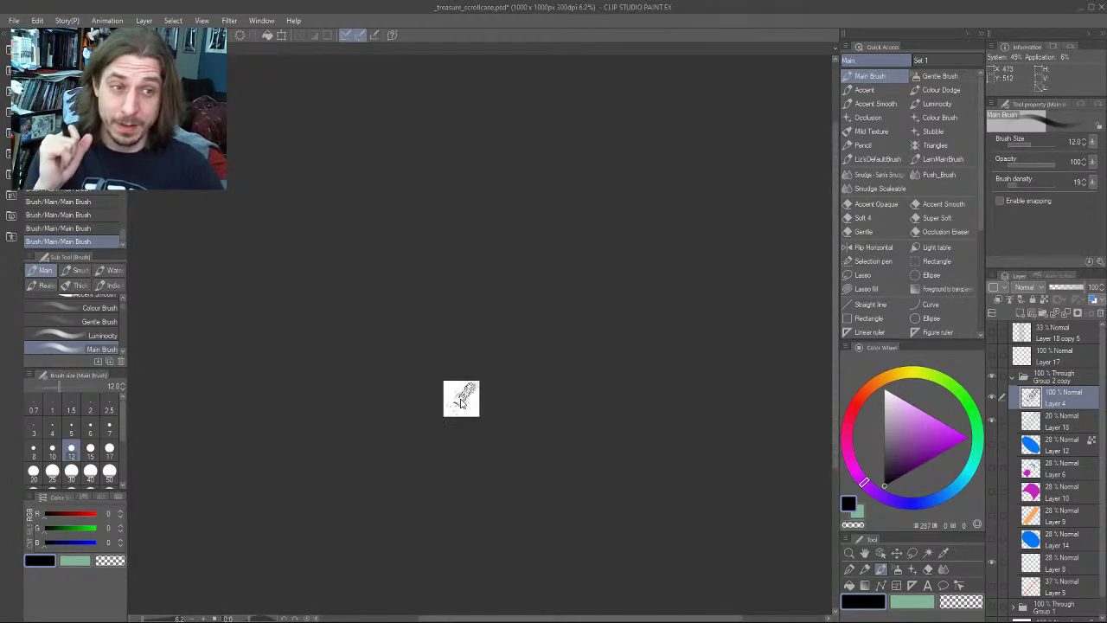
{"action": "scroll", "coordinate": [460, 400], "scroll_direction": "up", "scroll_amount": 1}
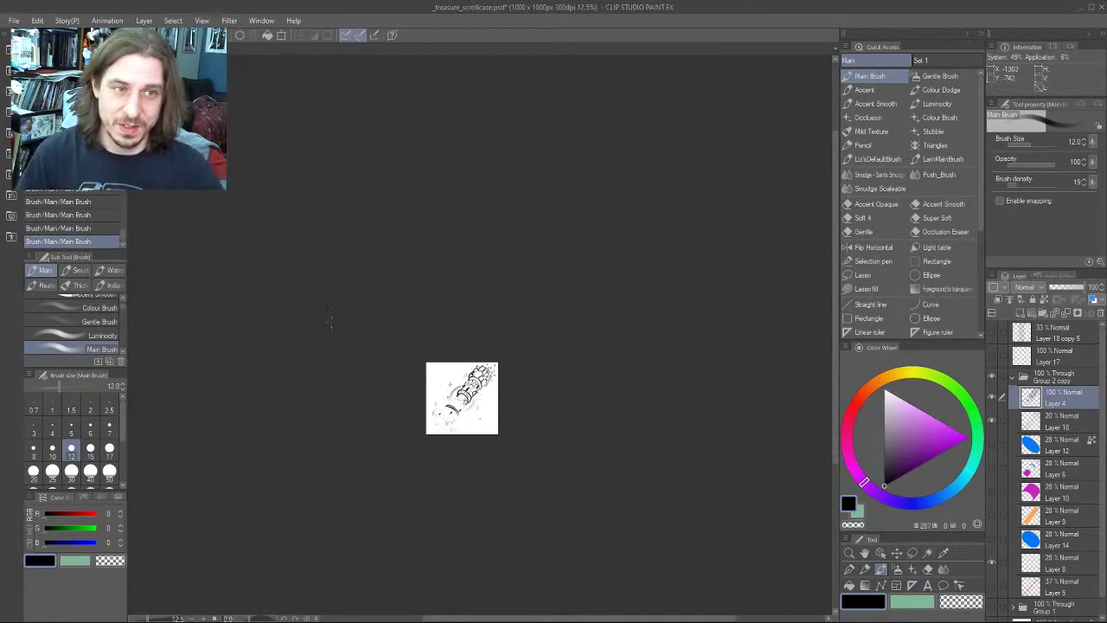
{"action": "left_click_drag", "start_coordinate": [336, 444], "coordinate": [260, 370]}
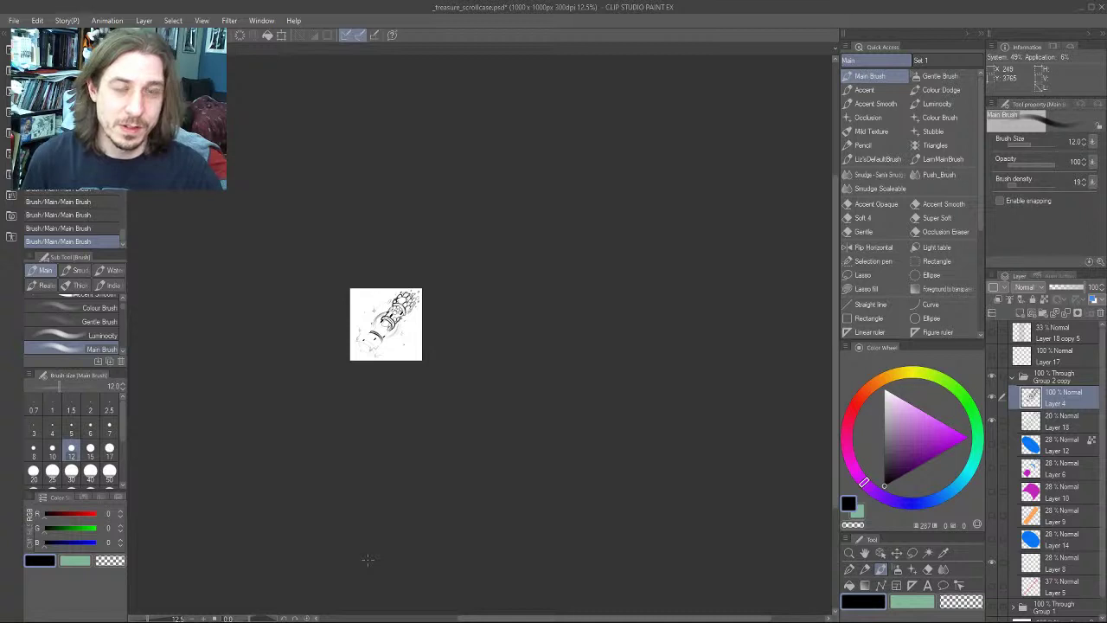
{"action": "scroll", "coordinate": [279, 292], "scroll_direction": "up", "scroll_amount": 5}
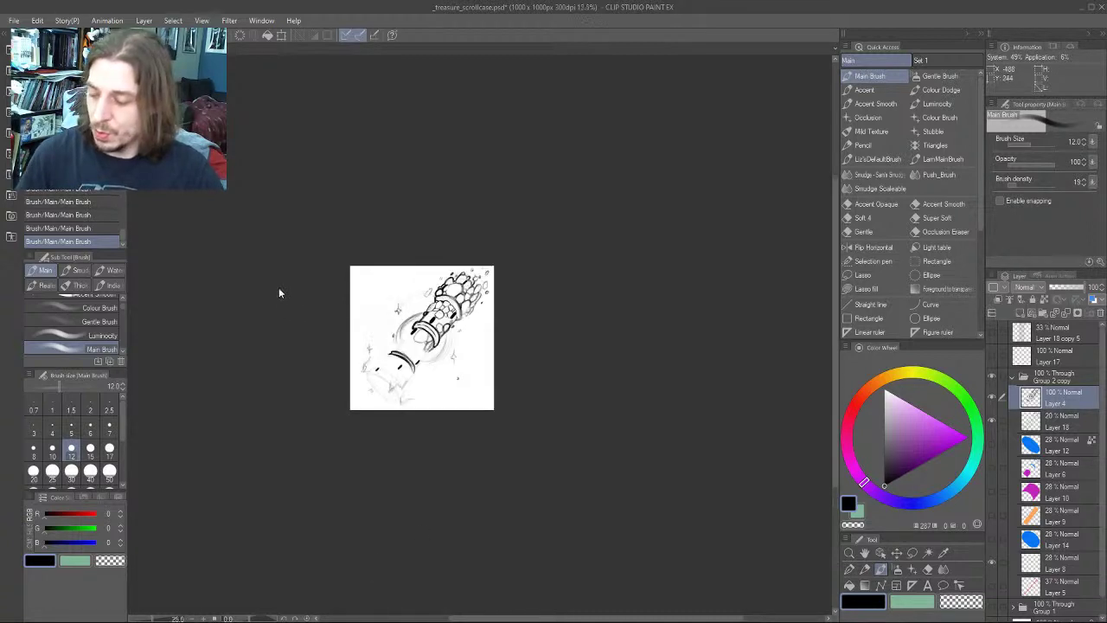
{"action": "scroll", "coordinate": [380, 368], "scroll_direction": "up", "scroll_amount": 1}
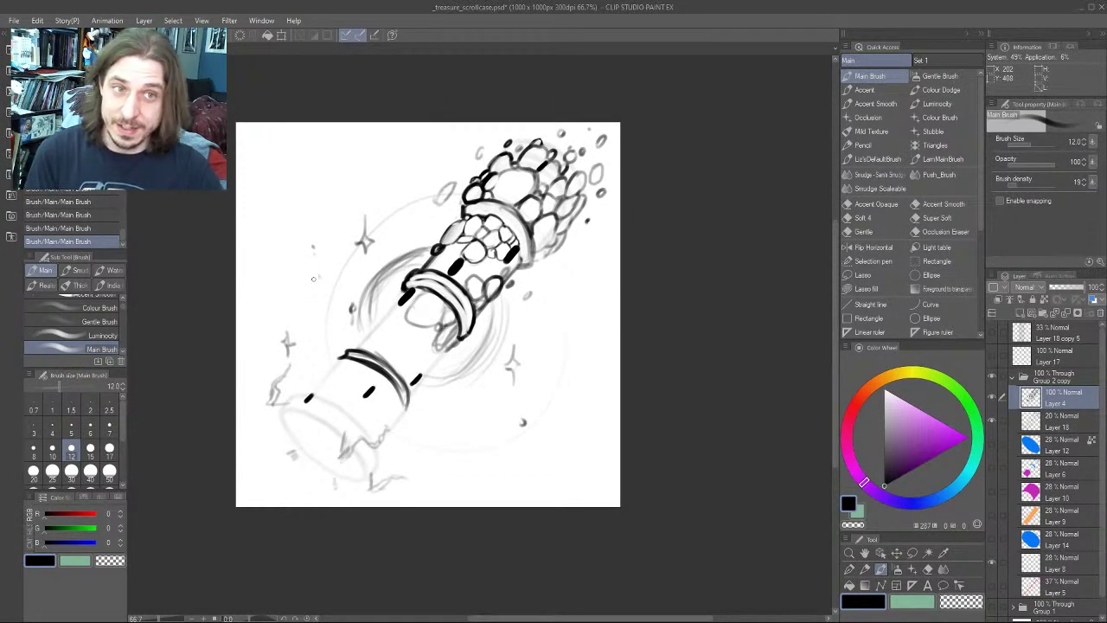
{"action": "left_click_drag", "start_coordinate": [268, 332], "coordinate": [336, 302]}
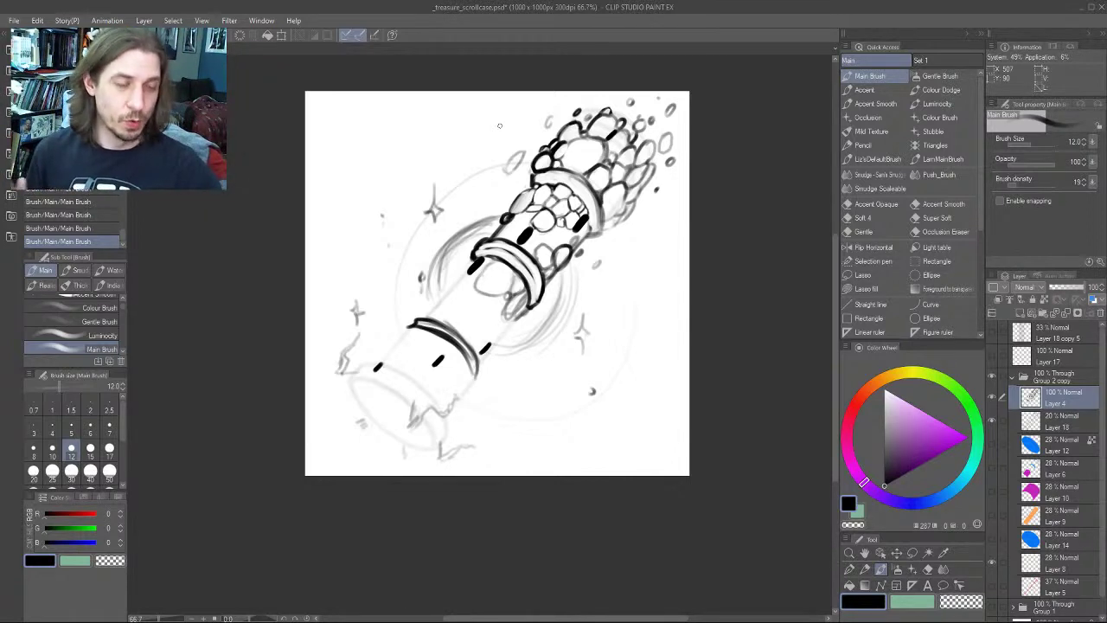
{"action": "left_click_drag", "start_coordinate": [263, 327], "coordinate": [272, 347]}
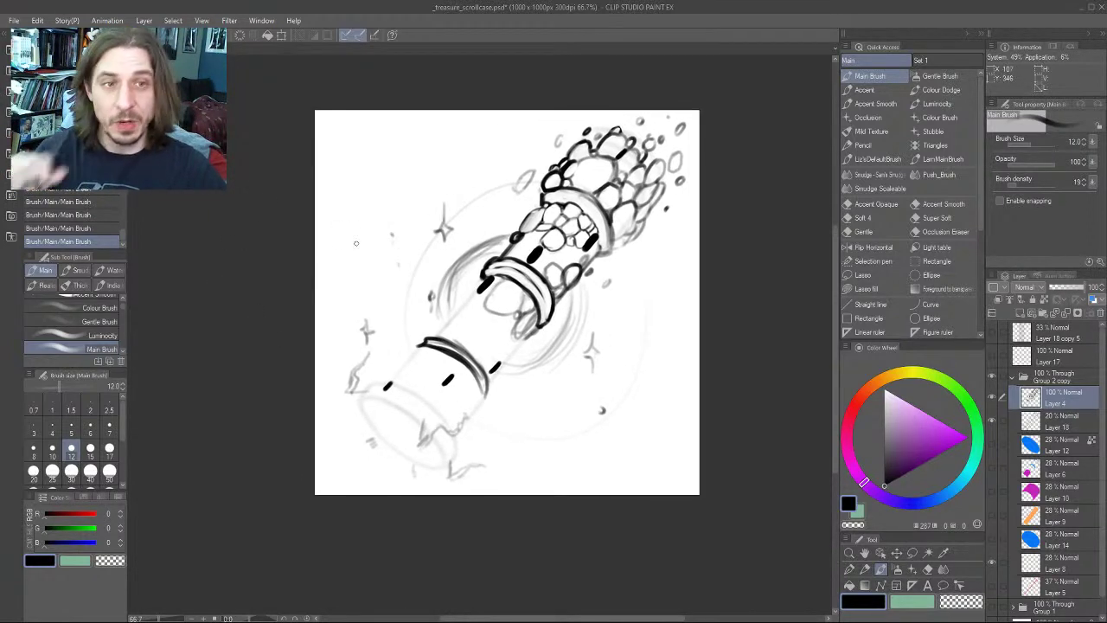
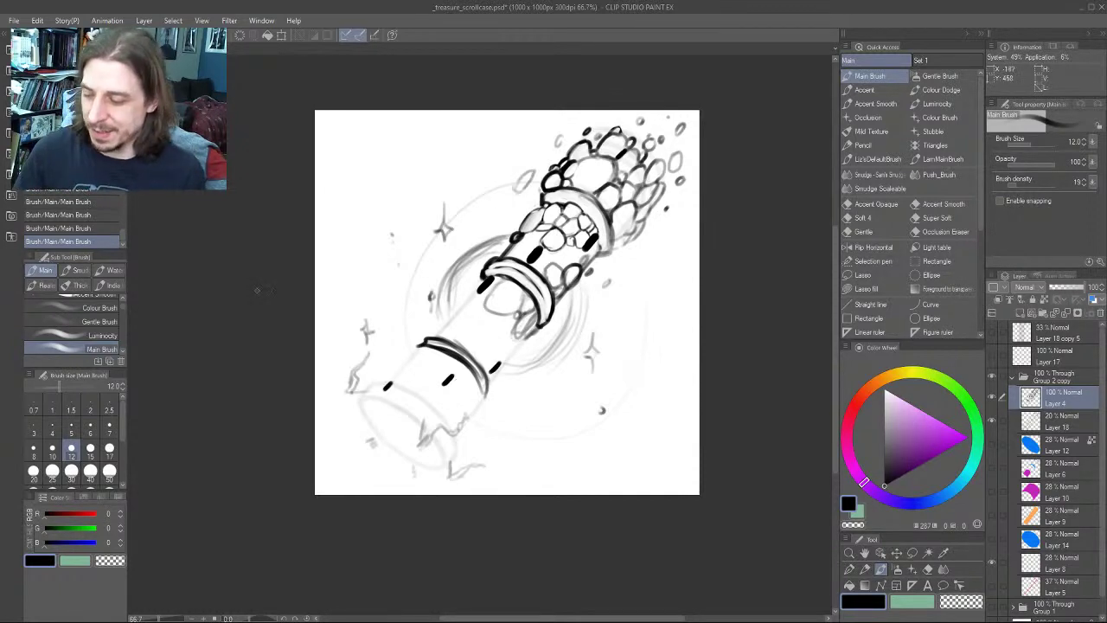
{"action": "mouse_move", "coordinate": [276, 426]}
{"action": "left_mouse_down"}
{"action": "mouse_move", "coordinate": [269, 309]}
{"action": "mouse_move", "coordinate": [270, 378]}
{"action": "left_mouse_up"}
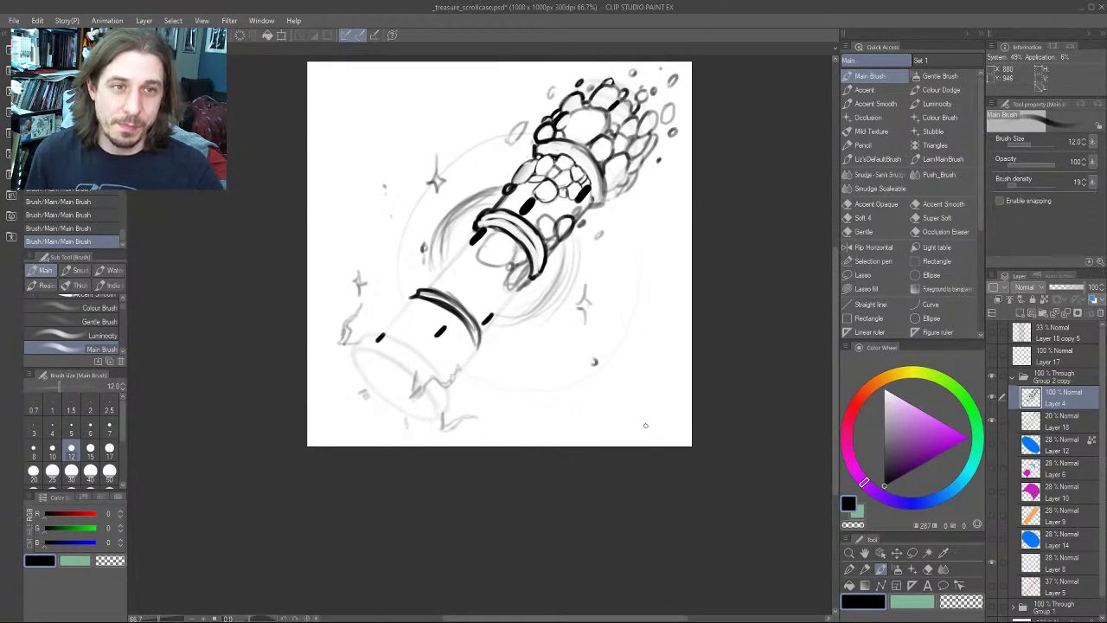
Sketch a jagged stroke at the canvas's upper edge and a light curved line along its right edge at brush size 17
{"action": "left_click_drag", "start_coordinate": [238, 358], "coordinate": [329, 421]}
{"action": "left_click_drag", "start_coordinate": [462, 132], "coordinate": [361, 87]}
{"action": "key", "text": "bracketright"}
{"action": "key", "text": "bracketright"}
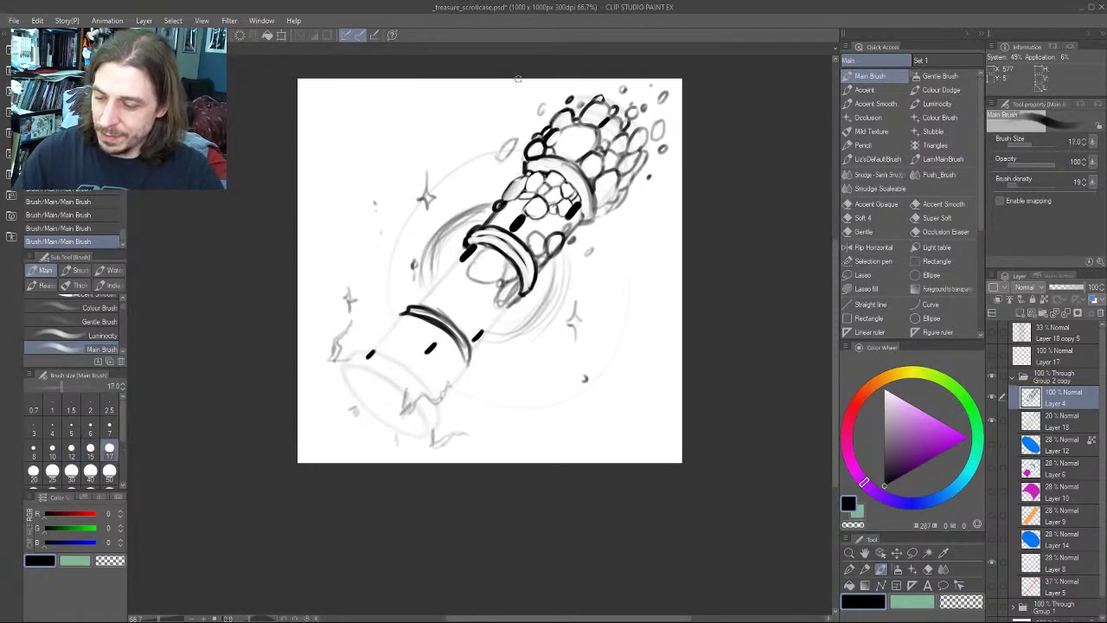
{"action": "left_click_drag", "start_coordinate": [491, 80], "coordinate": [448, 121]}
{"action": "left_click_drag", "start_coordinate": [468, 94], "coordinate": [506, 83]}
{"action": "left_click_drag", "start_coordinate": [682, 222], "coordinate": [643, 330]}
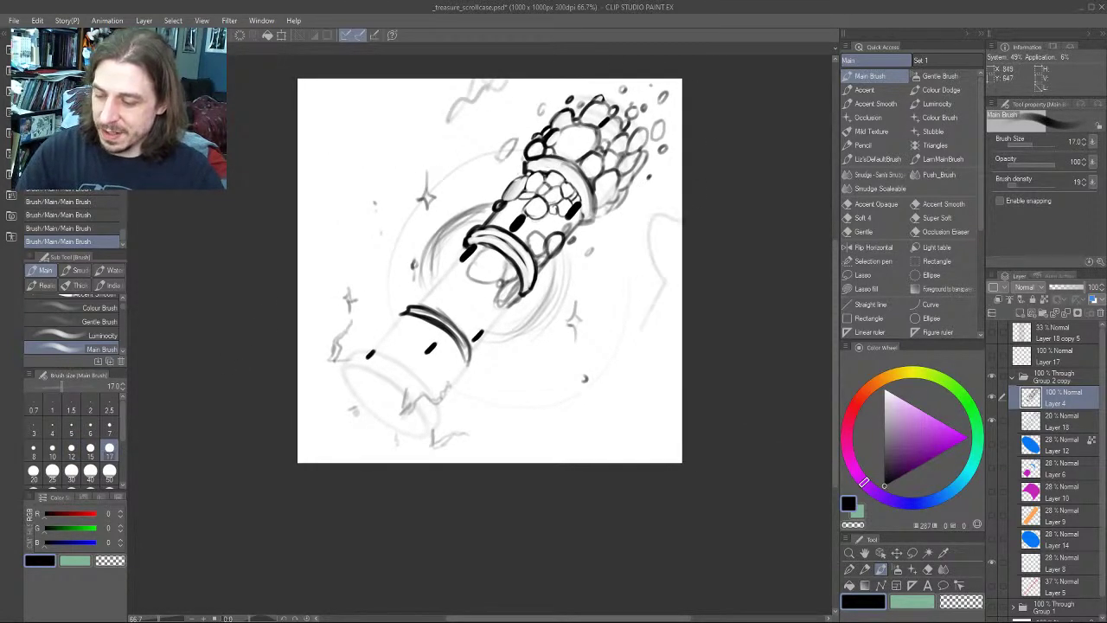
Sketch a light curve at the canvas's left edge and a dark wavy line with a faint arc below the case
{"action": "left_click_drag", "start_coordinate": [221, 364], "coordinate": [238, 383]}
{"action": "left_click_drag", "start_coordinate": [355, 294], "coordinate": [312, 313]}
{"action": "left_click_drag", "start_coordinate": [523, 479], "coordinate": [539, 374]}
{"action": "left_click_drag", "start_coordinate": [486, 265], "coordinate": [408, 254]}
{"action": "left_click_drag", "start_coordinate": [436, 389], "coordinate": [404, 396]}
{"action": "left_click_drag", "start_coordinate": [271, 248], "coordinate": [281, 261]}
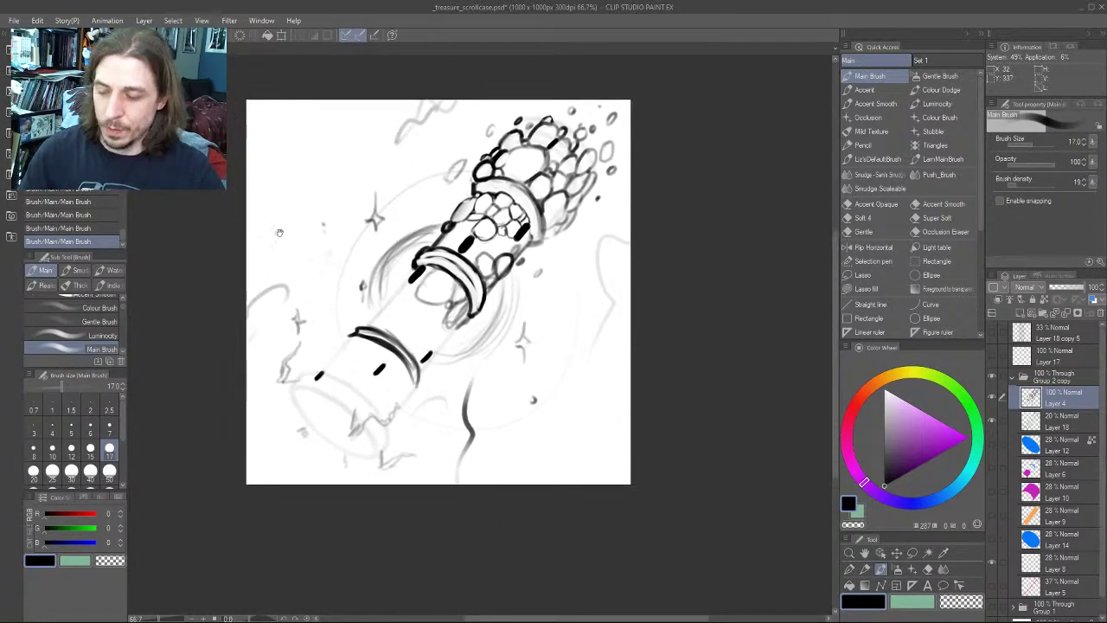
{"action": "left_click_drag", "start_coordinate": [316, 315], "coordinate": [267, 366]}
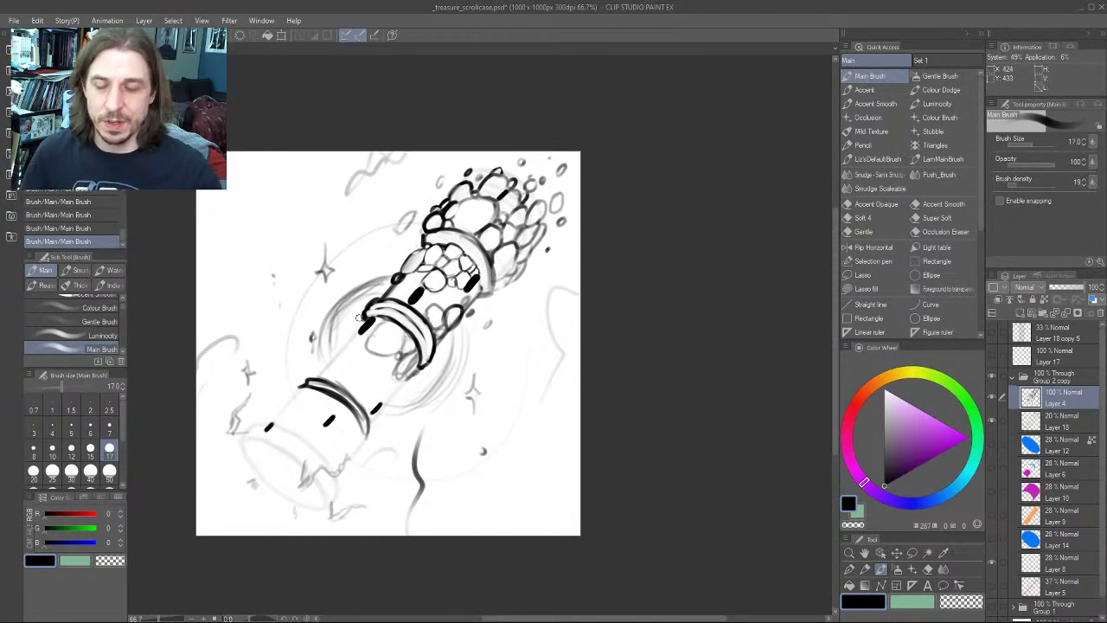
{"action": "left_click_drag", "start_coordinate": [180, 377], "coordinate": [269, 355]}
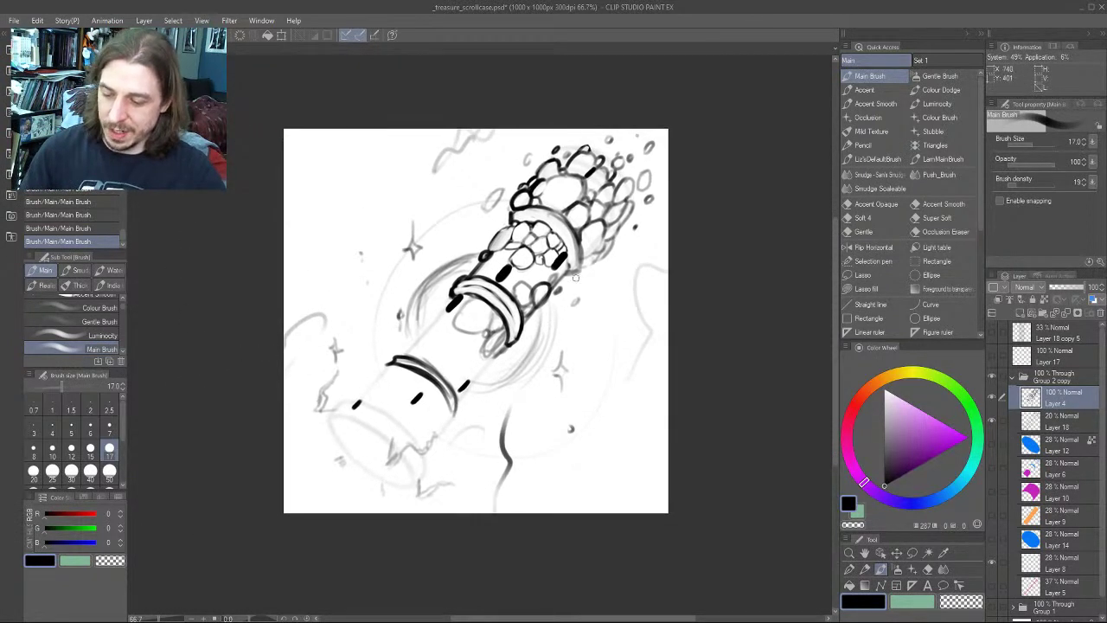
Sketch rough jagged lines right of the case, erase stray strokes with the transparent colour at size 25, and redraw small peaks
{"action": "mouse_move", "coordinate": [661, 283]}
{"action": "left_mouse_down"}
{"action": "mouse_move", "coordinate": [580, 313]}
{"action": "mouse_move", "coordinate": [608, 279]}
{"action": "mouse_move", "coordinate": [647, 262]}
{"action": "mouse_move", "coordinate": [660, 223]}
{"action": "mouse_move", "coordinate": [638, 281]}
{"action": "left_mouse_up"}
{"action": "left_click_drag", "start_coordinate": [585, 325], "coordinate": [646, 331]}
{"action": "key", "text": "c"}
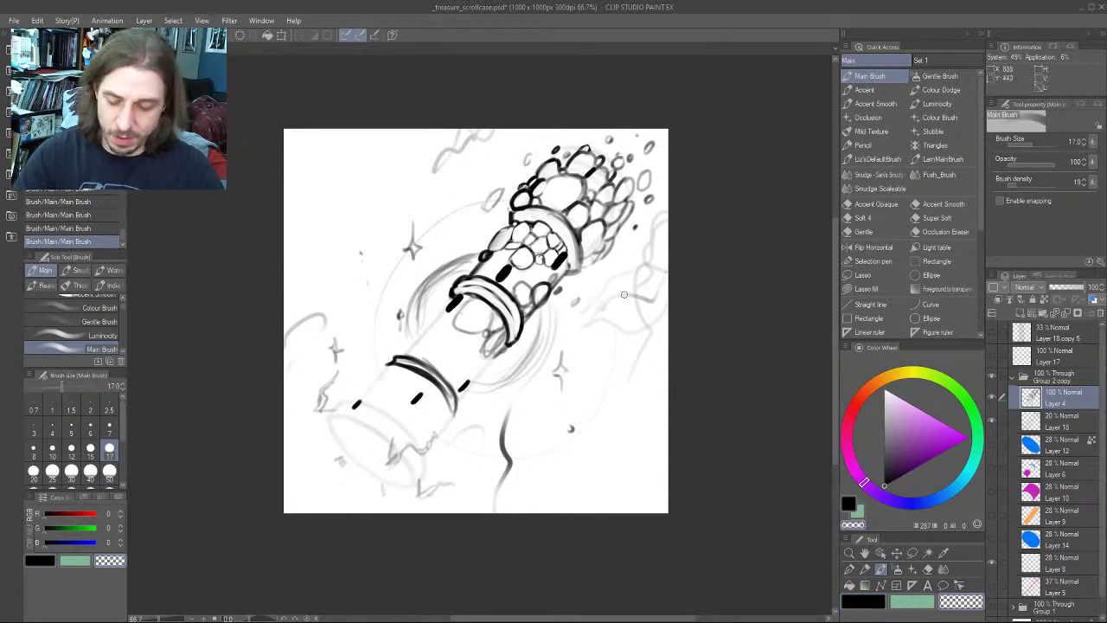
{"action": "key", "text": "]"}
{"action": "key", "text": "]"}
{"action": "mouse_move", "coordinate": [645, 292]}
{"action": "left_mouse_down"}
{"action": "mouse_move", "coordinate": [655, 271]}
{"action": "mouse_move", "coordinate": [639, 255]}
{"action": "mouse_move", "coordinate": [597, 296]}
{"action": "left_mouse_up"}
{"action": "mouse_move", "coordinate": [656, 238]}
{"action": "left_mouse_down"}
{"action": "mouse_move", "coordinate": [662, 206]}
{"action": "mouse_move", "coordinate": [658, 241]}
{"action": "left_mouse_up"}
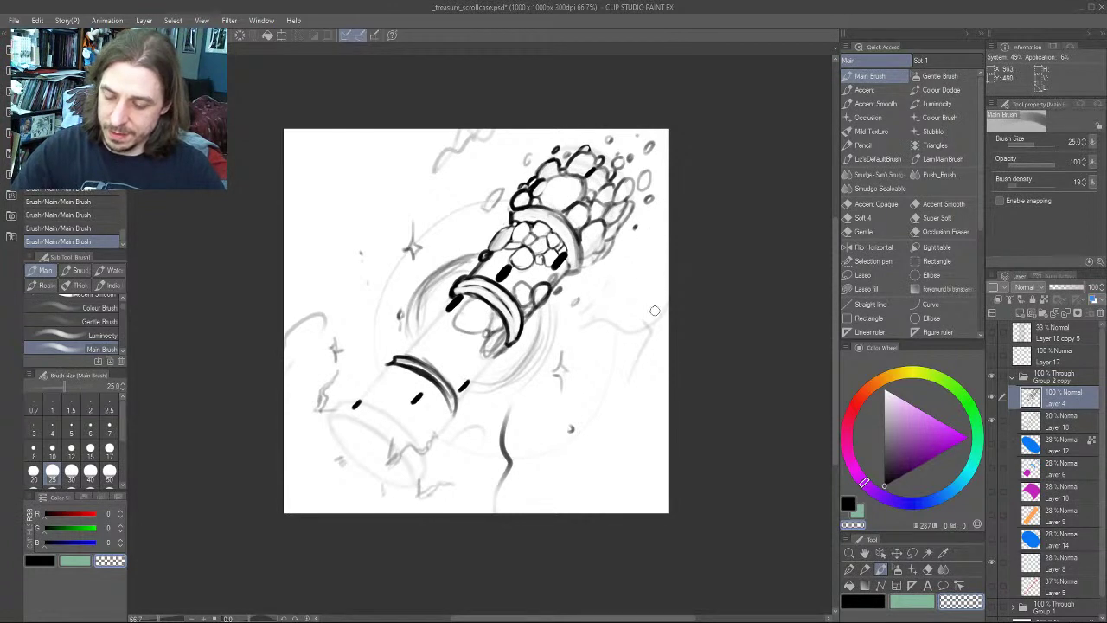
{"action": "left_click_drag", "start_coordinate": [611, 280], "coordinate": [595, 309]}
{"action": "mouse_move", "coordinate": [602, 296]}
{"action": "left_mouse_down"}
{"action": "mouse_move", "coordinate": [639, 292]}
{"action": "mouse_move", "coordinate": [675, 251]}
{"action": "mouse_move", "coordinate": [668, 245]}
{"action": "mouse_move", "coordinate": [640, 288]}
{"action": "left_mouse_up"}
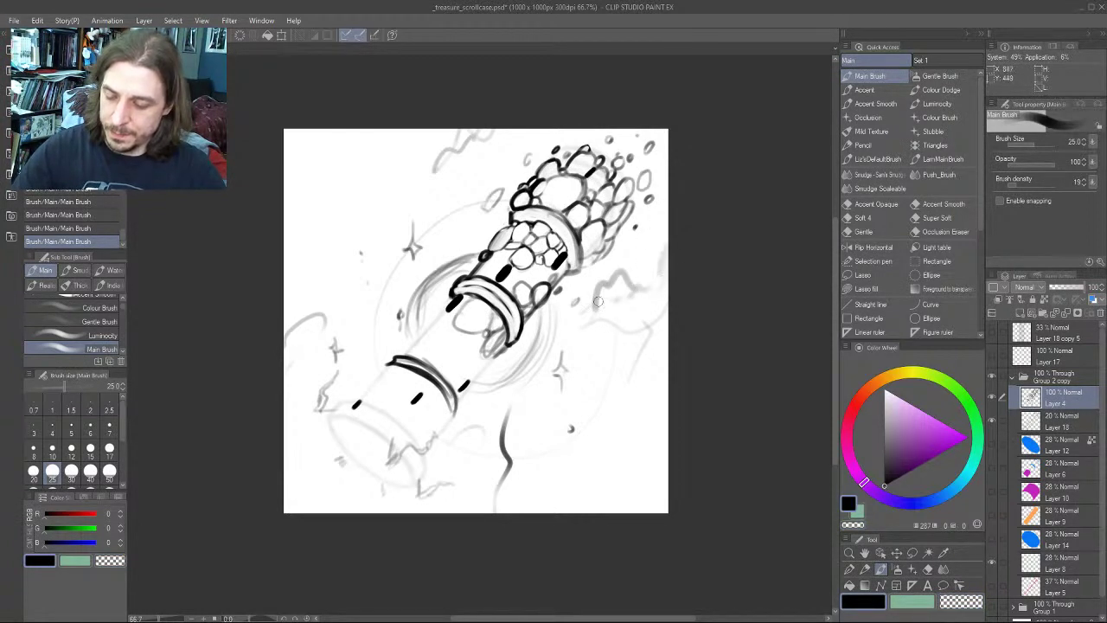
Sketch long light background lines extending from the circle around the case toward all four canvas edges at brush size 25
{"action": "left_click_drag", "start_coordinate": [303, 307], "coordinate": [311, 292]}
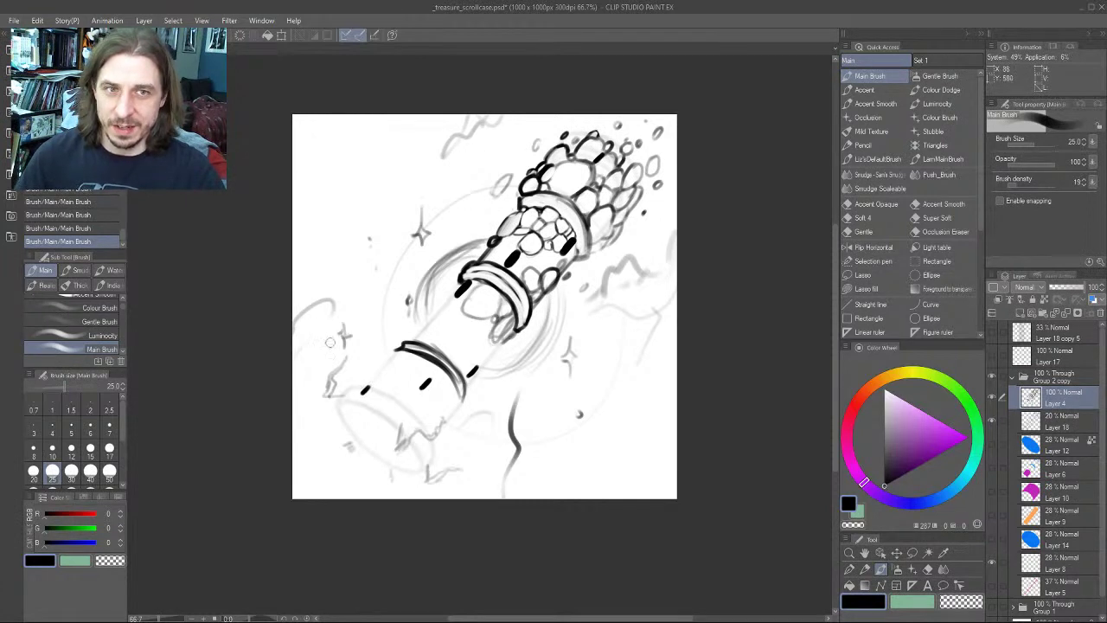
{"action": "left_click_drag", "start_coordinate": [334, 244], "coordinate": [331, 262]}
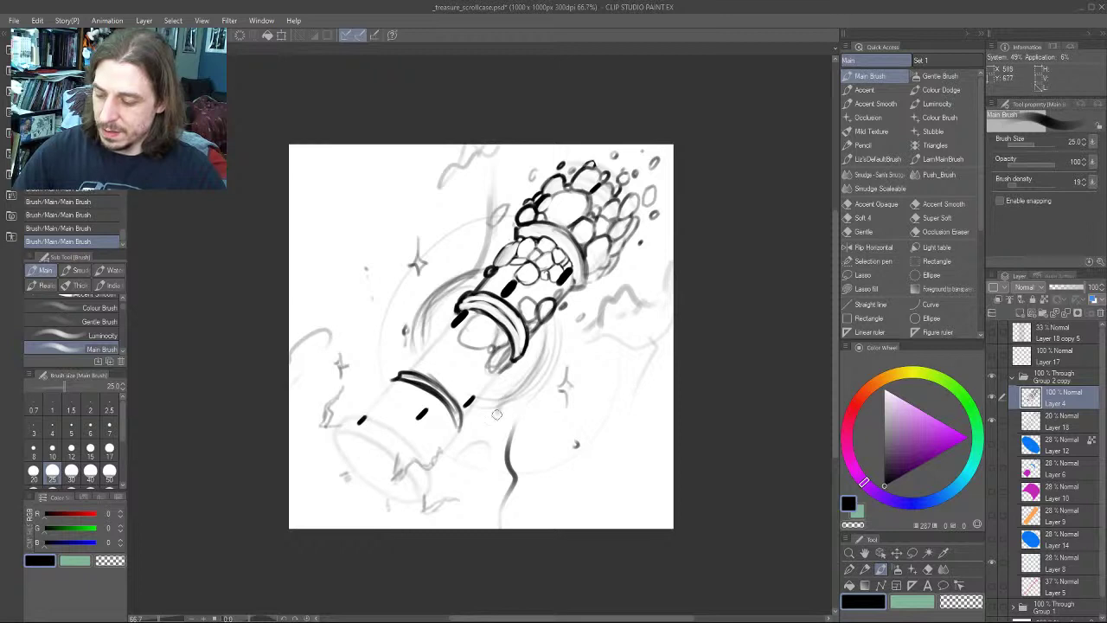
{"action": "left_click_drag", "start_coordinate": [570, 336], "coordinate": [610, 332]}
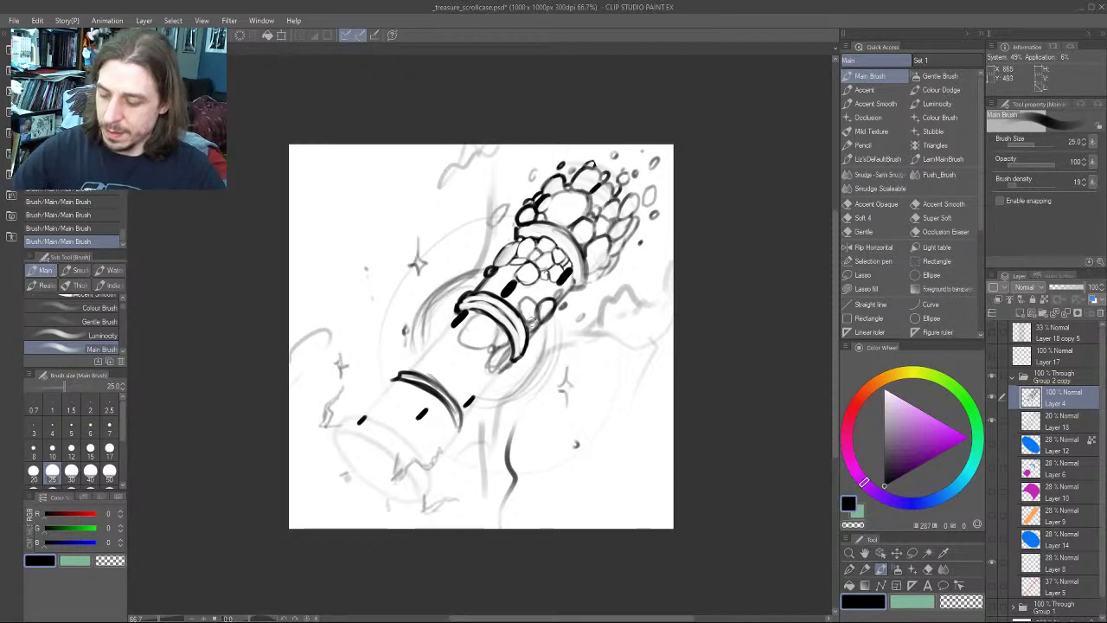
{"action": "mouse_move", "coordinate": [422, 311]}
{"action": "left_mouse_down"}
{"action": "mouse_move", "coordinate": [333, 323]}
{"action": "mouse_move", "coordinate": [407, 331]}
{"action": "left_mouse_up"}
{"action": "left_click_drag", "start_coordinate": [375, 208], "coordinate": [408, 136]}
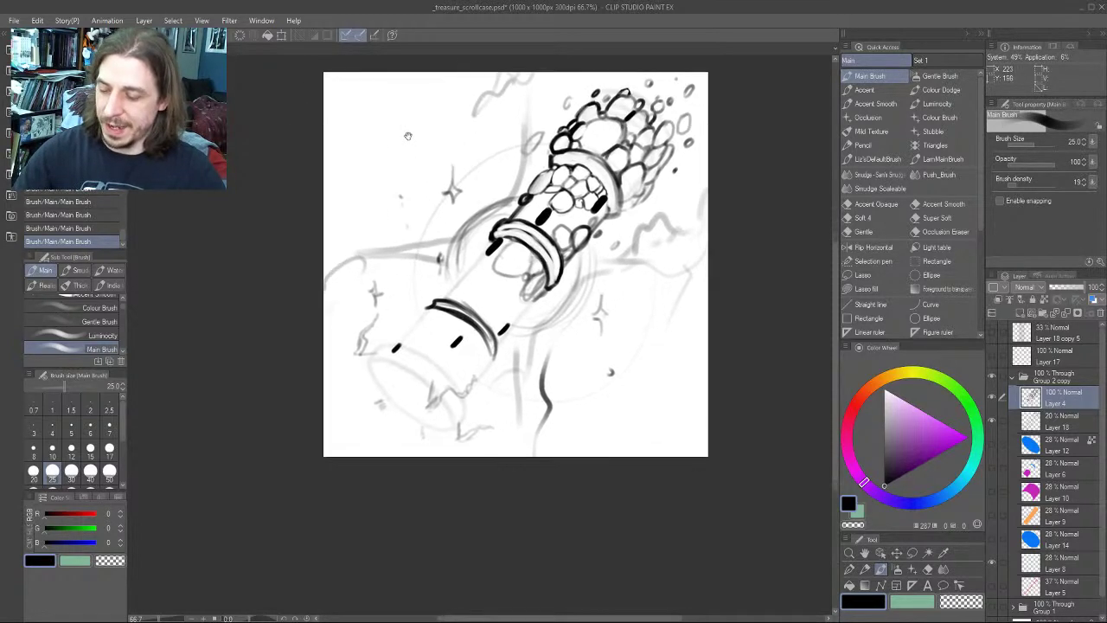
{"action": "left_click_drag", "start_coordinate": [375, 173], "coordinate": [370, 195]}
{"action": "mouse_move", "coordinate": [401, 280]}
{"action": "left_mouse_down"}
{"action": "mouse_move", "coordinate": [331, 247]}
{"action": "mouse_move", "coordinate": [294, 286]}
{"action": "left_mouse_up"}
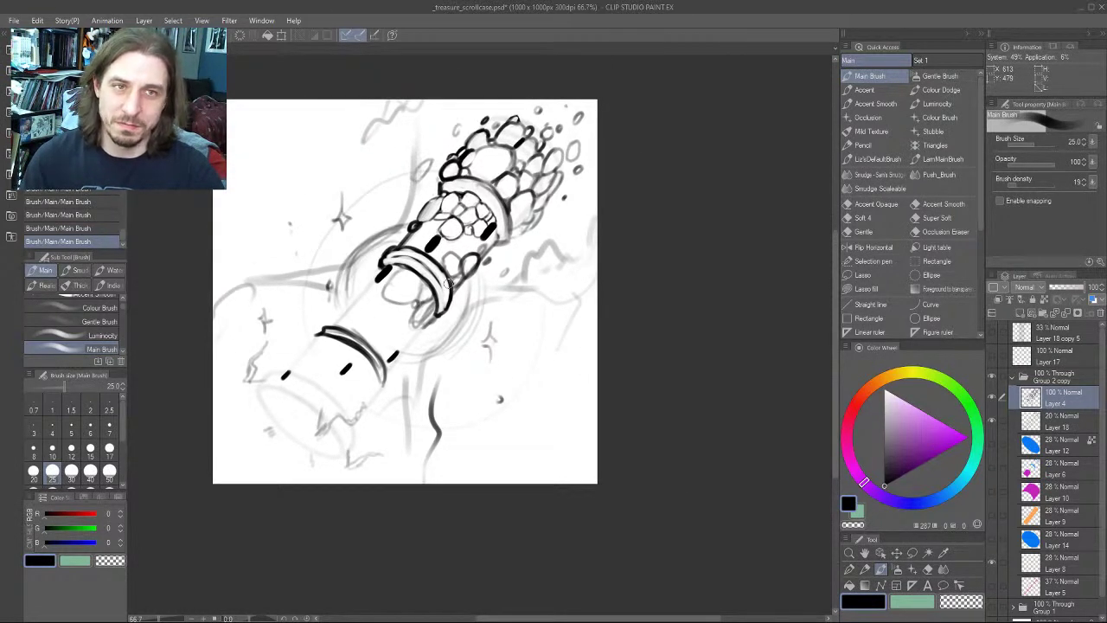
Thicken the black dashes beside and below the lower band using brush sizes 15 and 17
{"action": "mouse_move", "coordinate": [289, 327]}
{"action": "left_mouse_down"}
{"action": "mouse_move", "coordinate": [241, 400]}
{"action": "mouse_move", "coordinate": [322, 425]}
{"action": "mouse_move", "coordinate": [325, 403]}
{"action": "left_mouse_up"}
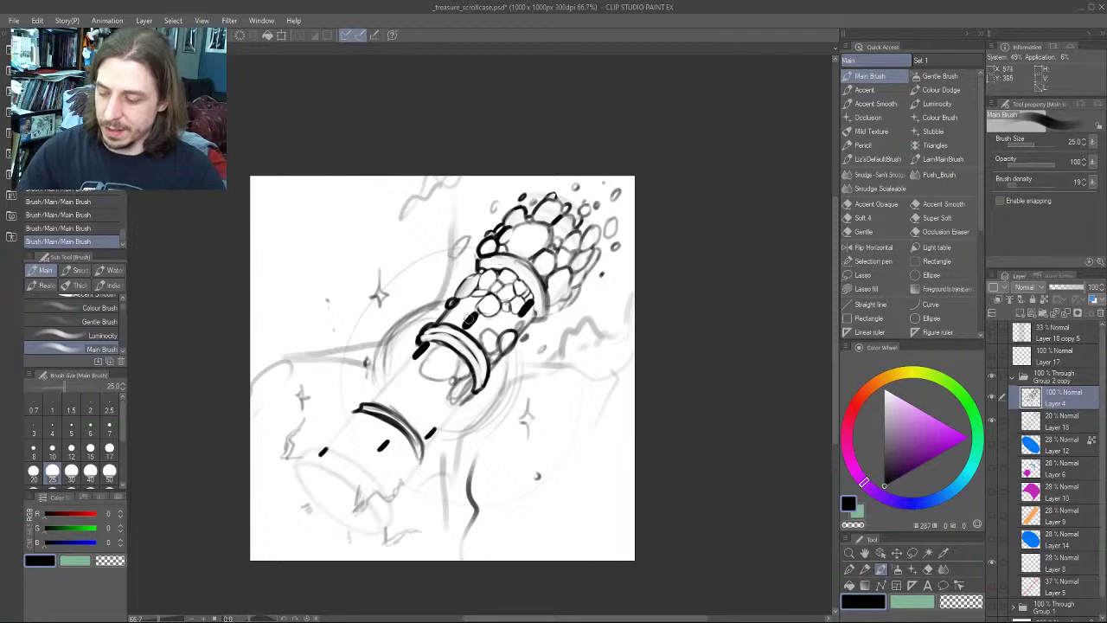
{"action": "left_click_drag", "start_coordinate": [424, 249], "coordinate": [391, 250]}
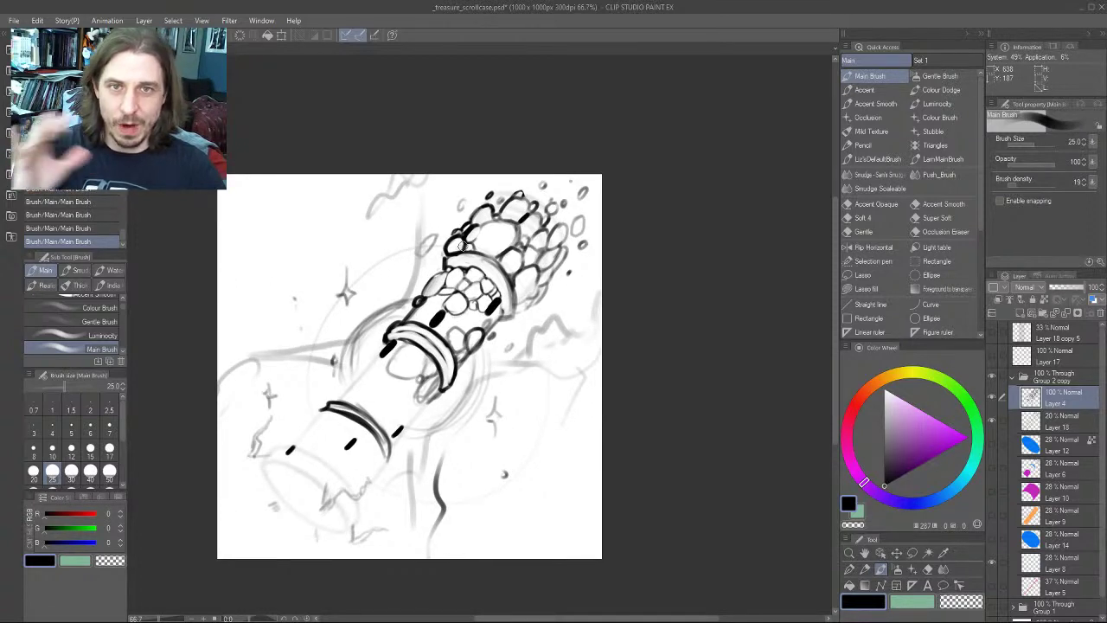
{"action": "left_click_drag", "start_coordinate": [463, 247], "coordinate": [577, 183]}
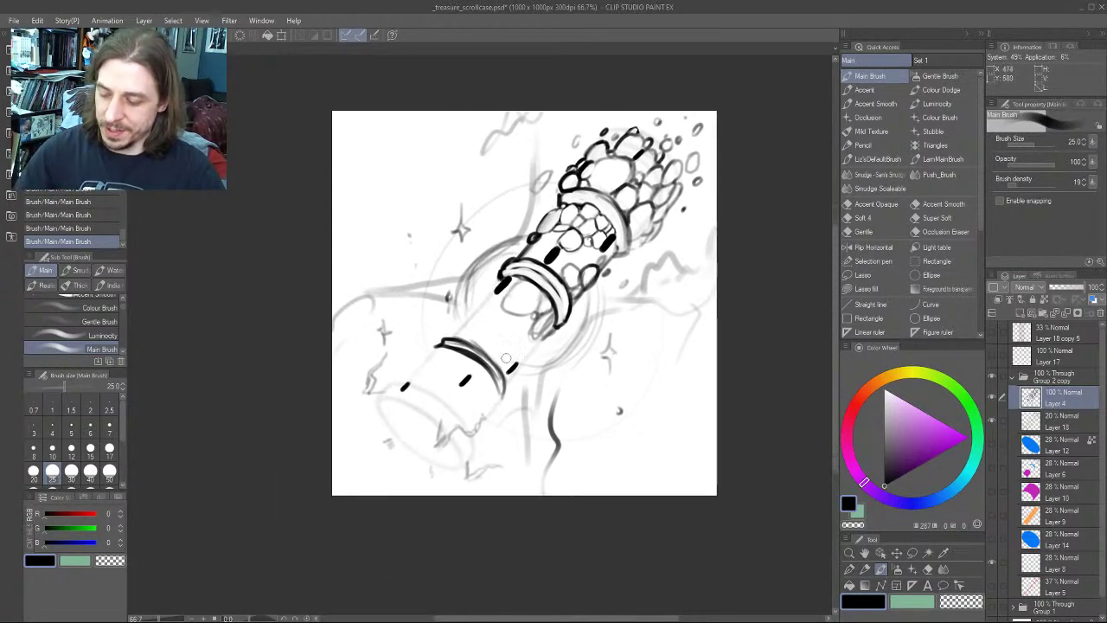
{"action": "key", "text": "bracketleft"}
{"action": "key", "text": "bracketleft"}
{"action": "key", "text": "bracketleft"}
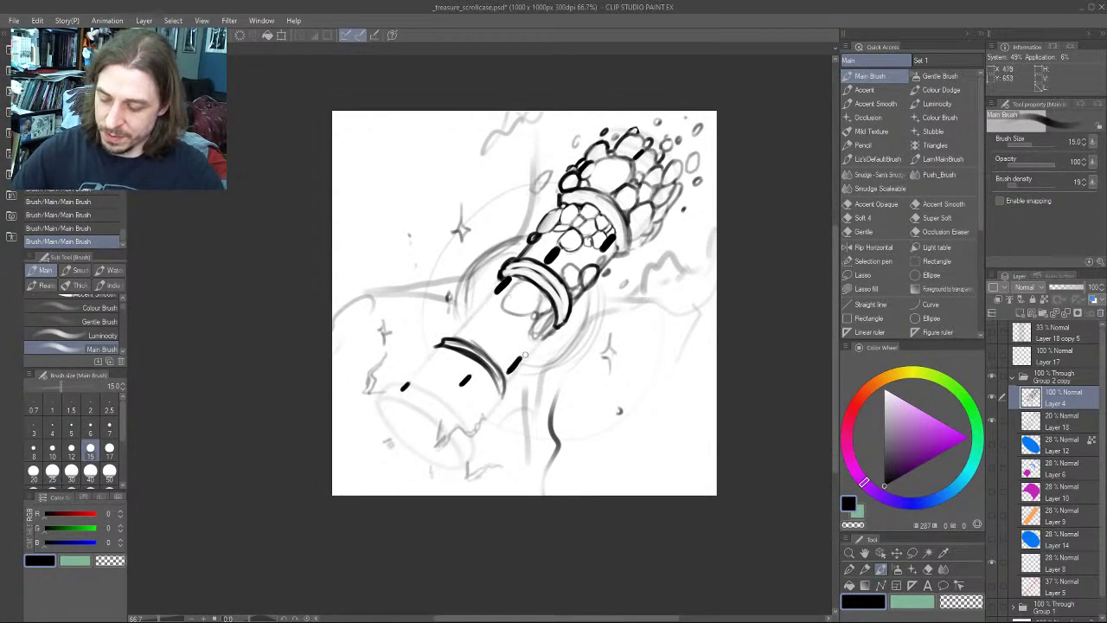
{"action": "key", "text": "bracketright"}
{"action": "left_click_drag", "start_coordinate": [496, 286], "coordinate": [485, 281]}
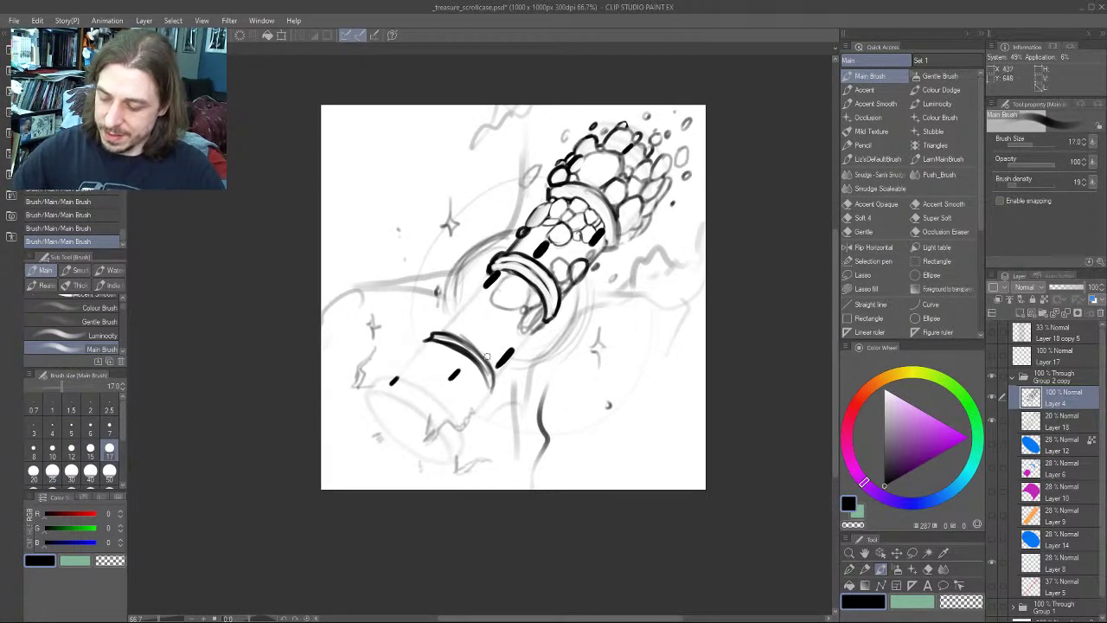
{"action": "left_click_drag", "start_coordinate": [449, 376], "coordinate": [463, 363]}
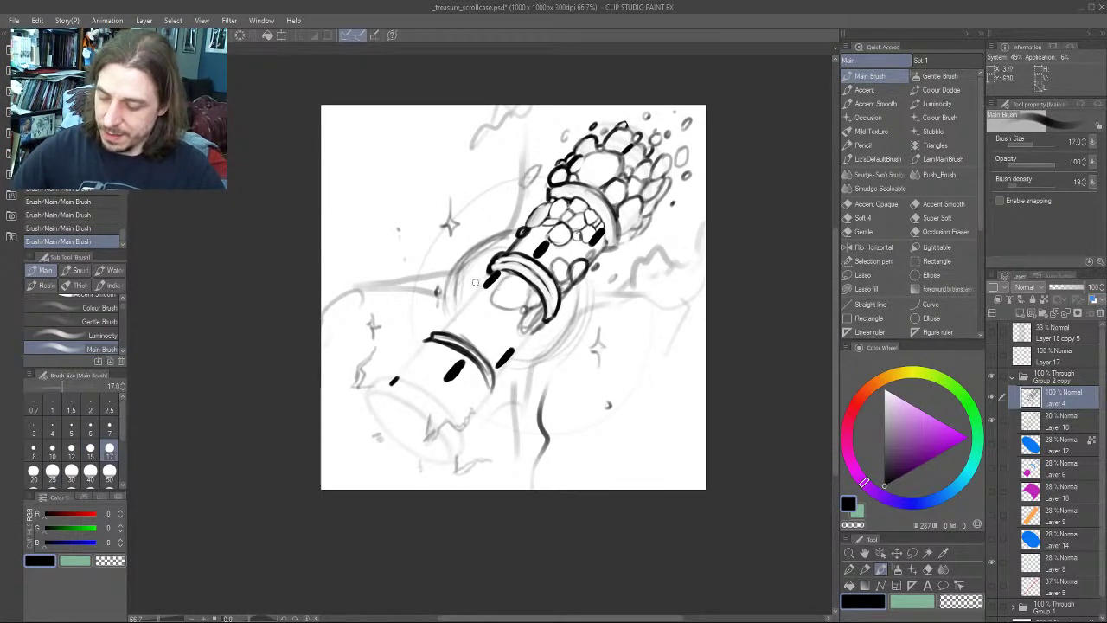
Erase the black dashes around the lower band using the transparent colour and a larger brush
{"action": "key", "text": "c"}
{"action": "mouse_move", "coordinate": [398, 373]}
{"action": "left_mouse_down"}
{"action": "mouse_move", "coordinate": [450, 358]}
{"action": "mouse_move", "coordinate": [435, 384]}
{"action": "mouse_move", "coordinate": [512, 346]}
{"action": "left_mouse_up"}
{"action": "key", "text": "bracketright"}
{"action": "key", "text": "bracketright"}
{"action": "left_click_drag", "start_coordinate": [412, 294], "coordinate": [426, 277]}
Redraw thick black dashes on the case's right edge above the lower band and just below that band at brush size 17
{"action": "key", "text": "c"}
{"action": "key", "text": "bracketleft"}
{"action": "key", "text": "bracketleft"}
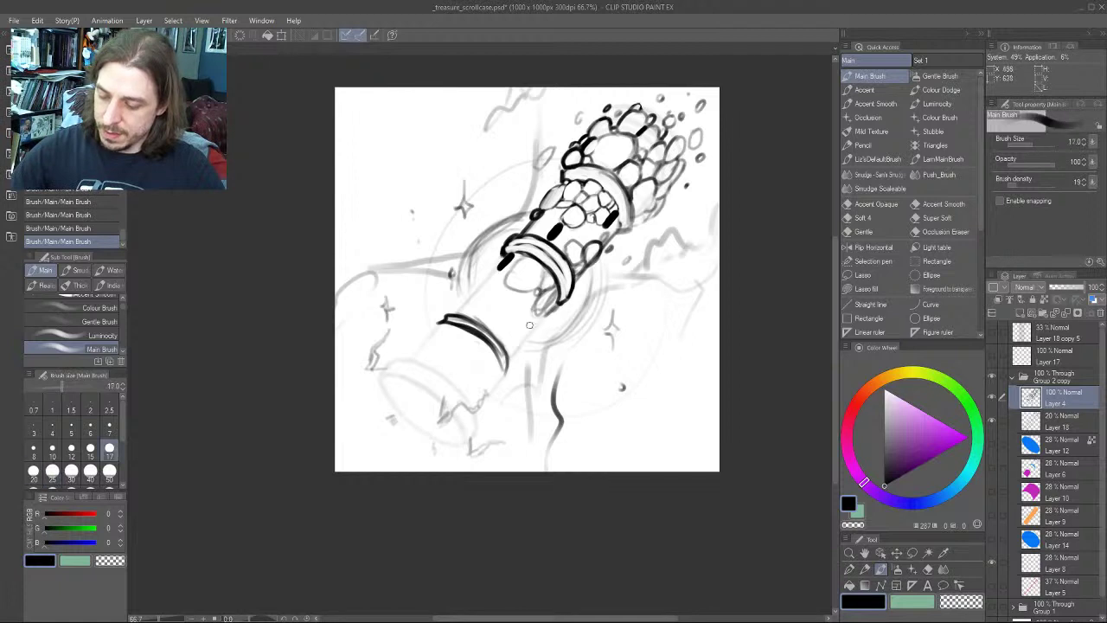
{"action": "mouse_move", "coordinate": [531, 319]}
{"action": "left_mouse_down"}
{"action": "mouse_move", "coordinate": [518, 334]}
{"action": "mouse_move", "coordinate": [528, 318]}
{"action": "left_mouse_up"}
{"action": "key", "text": "ctrl+z"}
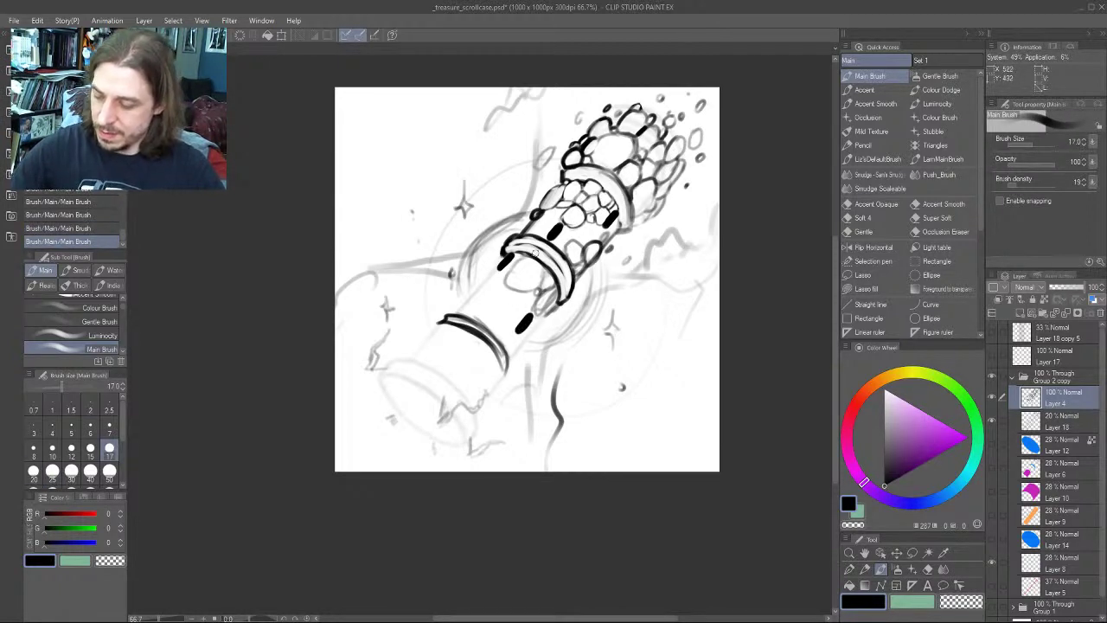
{"action": "left_click_drag", "start_coordinate": [456, 353], "coordinate": [462, 346]}
Outline the case's left edge with a small bubble between the middle and lower bands at brush size 12
{"action": "mouse_move", "coordinate": [342, 268]}
{"action": "left_mouse_down"}
{"action": "mouse_move", "coordinate": [227, 299]}
{"action": "mouse_move", "coordinate": [362, 283]}
{"action": "left_mouse_up"}
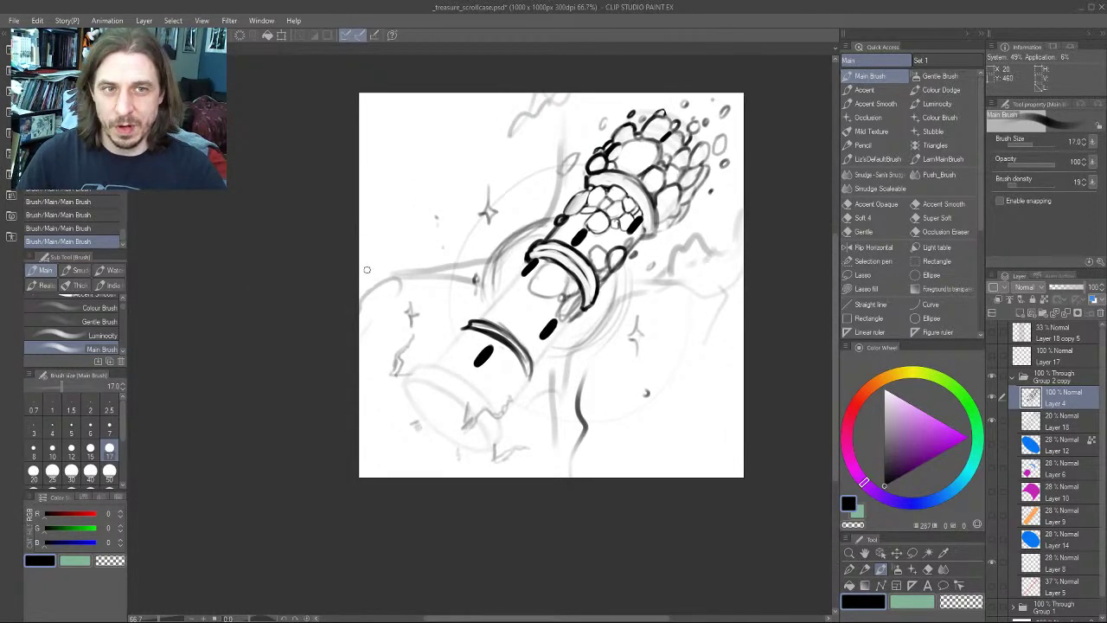
{"action": "left_click_drag", "start_coordinate": [332, 263], "coordinate": [392, 319]}
{"action": "key", "text": "bracketleft"}
{"action": "key", "text": "bracketleft"}
{"action": "mouse_move", "coordinate": [590, 300]}
{"action": "left_mouse_down"}
{"action": "mouse_move", "coordinate": [566, 327]}
{"action": "mouse_move", "coordinate": [575, 323]}
{"action": "mouse_move", "coordinate": [552, 336]}
{"action": "mouse_move", "coordinate": [574, 326]}
{"action": "mouse_move", "coordinate": [548, 345]}
{"action": "left_mouse_up"}
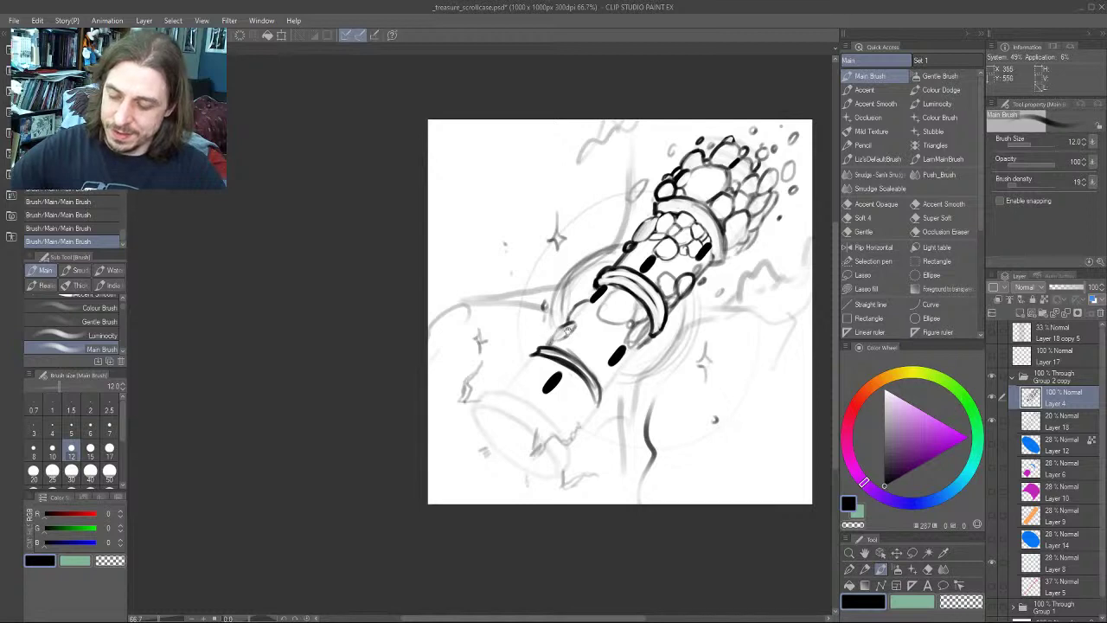
Draw a large bubble in the section between the middle and lower bands, refining its outline with the transparent colour at brush size 10
{"action": "left_click_drag", "start_coordinate": [536, 267], "coordinate": [337, 261]}
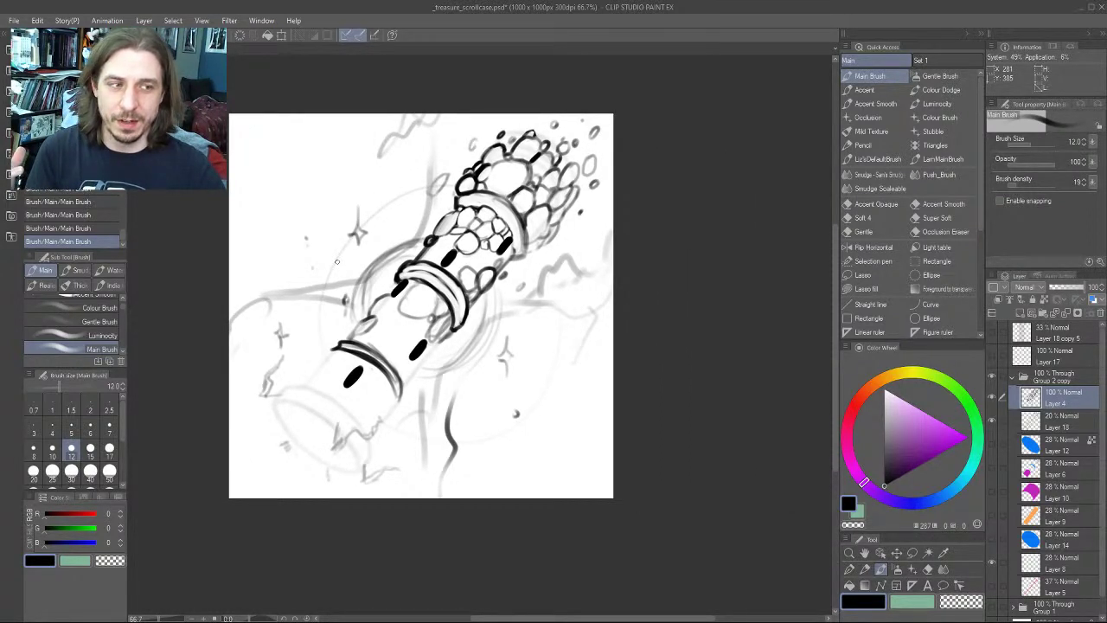
{"action": "left_click_drag", "start_coordinate": [336, 262], "coordinate": [418, 231]}
{"action": "key", "text": "bracketright"}
{"action": "key", "text": "bracketright"}
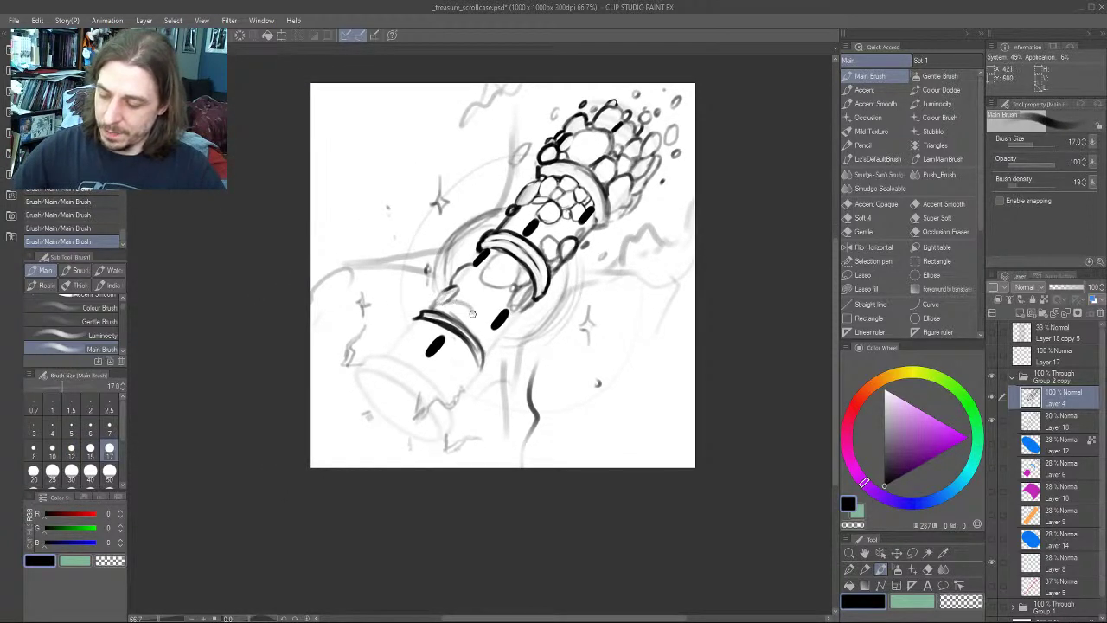
{"action": "mouse_move", "coordinate": [490, 290]}
{"action": "left_mouse_down"}
{"action": "mouse_move", "coordinate": [391, 284]}
{"action": "mouse_move", "coordinate": [399, 316]}
{"action": "mouse_move", "coordinate": [426, 284]}
{"action": "mouse_move", "coordinate": [427, 294]}
{"action": "mouse_move", "coordinate": [427, 268]}
{"action": "mouse_move", "coordinate": [437, 352]}
{"action": "left_mouse_up"}
{"action": "key", "text": "bracketleft"}
{"action": "key", "text": "bracketleft"}
{"action": "key", "text": "bracketleft"}
{"action": "key", "text": "c"}
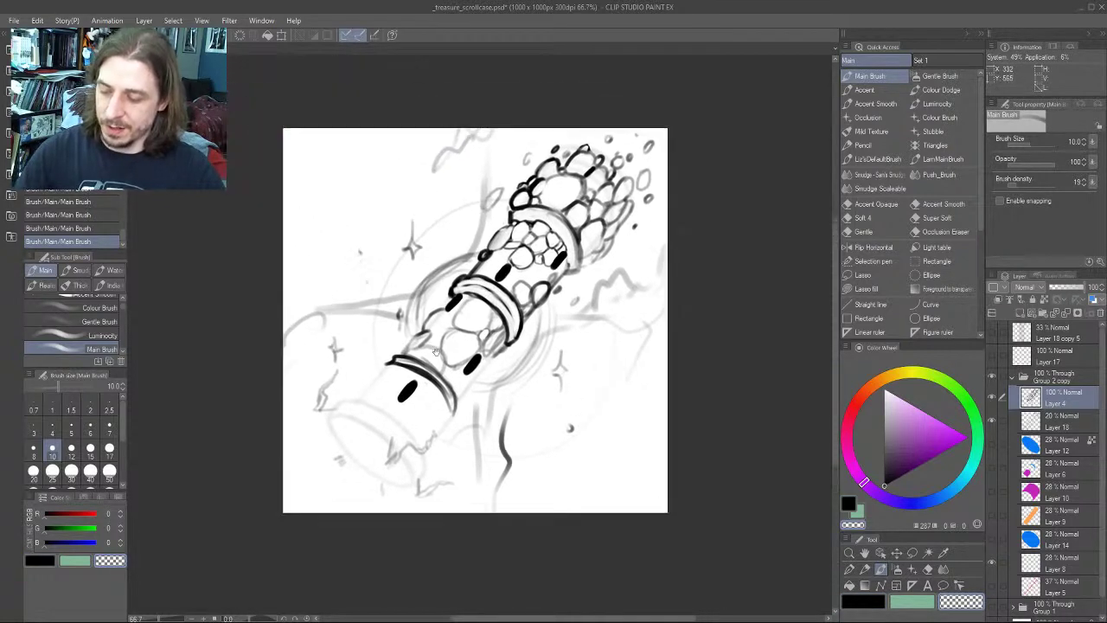
{"action": "left_click_drag", "start_coordinate": [453, 266], "coordinate": [394, 267]}
{"action": "left_click_drag", "start_coordinate": [376, 370], "coordinate": [338, 413]}
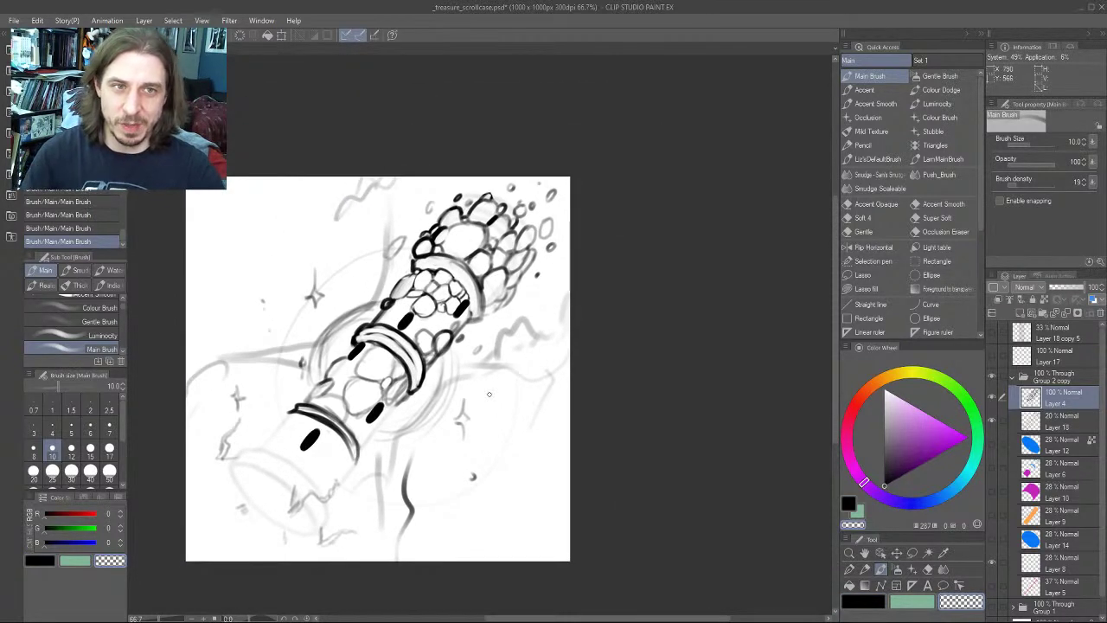
Fill the left side of the section between the middle and lower bands with small bubbles, alternating black and transparent colour
{"action": "mouse_move", "coordinate": [327, 355]}
{"action": "left_mouse_down"}
{"action": "mouse_move", "coordinate": [401, 326]}
{"action": "mouse_move", "coordinate": [345, 340]}
{"action": "mouse_move", "coordinate": [393, 349]}
{"action": "mouse_move", "coordinate": [404, 326]}
{"action": "mouse_move", "coordinate": [389, 337]}
{"action": "mouse_move", "coordinate": [420, 316]}
{"action": "left_mouse_up"}
{"action": "left_click_drag", "start_coordinate": [340, 299], "coordinate": [329, 283]}
{"action": "key", "text": "c"}
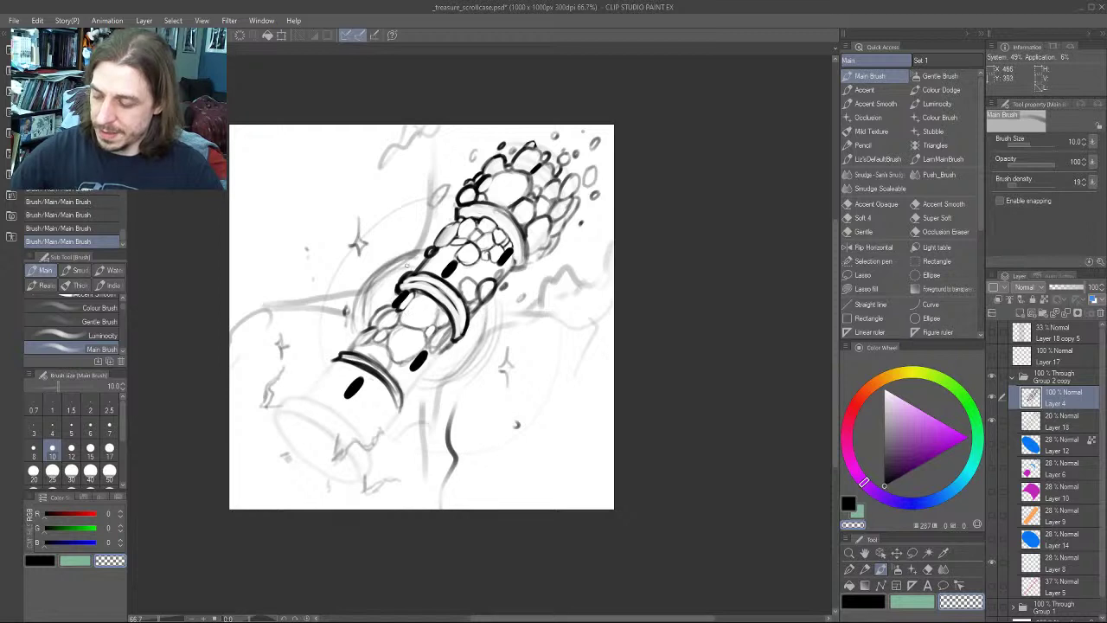
{"action": "key", "text": "c"}
{"action": "left_click_drag", "start_coordinate": [322, 259], "coordinate": [308, 278]}
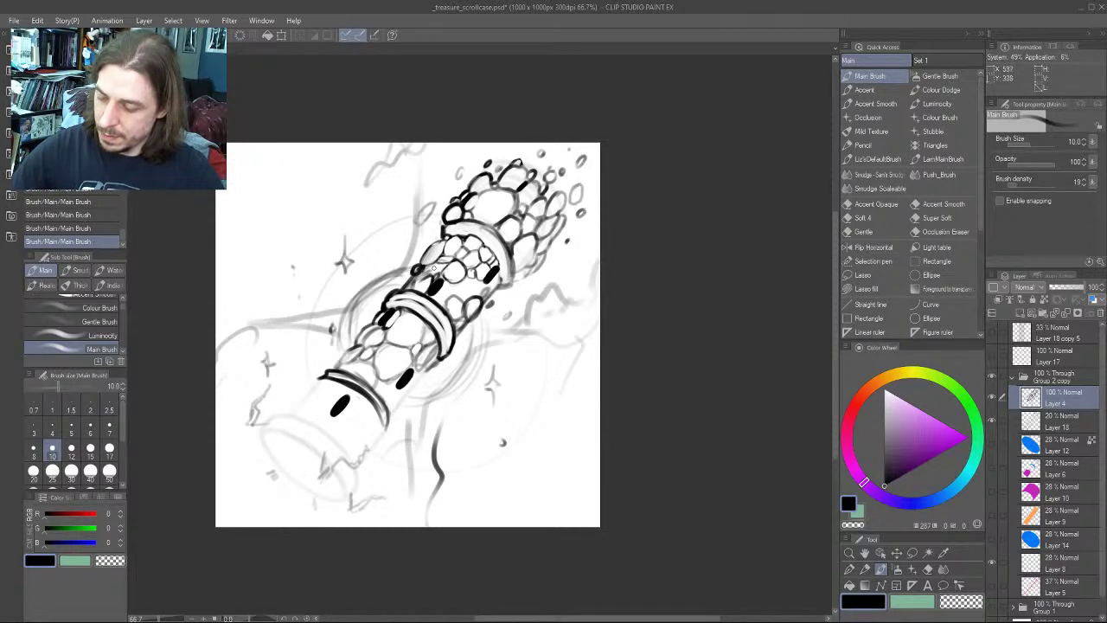
Fill the space around the black dashes between the upper and middle bands with bubbles at brush size 10
{"action": "key", "text": "c"}
{"action": "key", "text": "c"}
{"action": "left_click_drag", "start_coordinate": [432, 274], "coordinate": [438, 270]}
{"action": "mouse_move", "coordinate": [352, 279]}
{"action": "left_mouse_down"}
{"action": "mouse_move", "coordinate": [297, 273]}
{"action": "mouse_move", "coordinate": [334, 259]}
{"action": "left_mouse_up"}
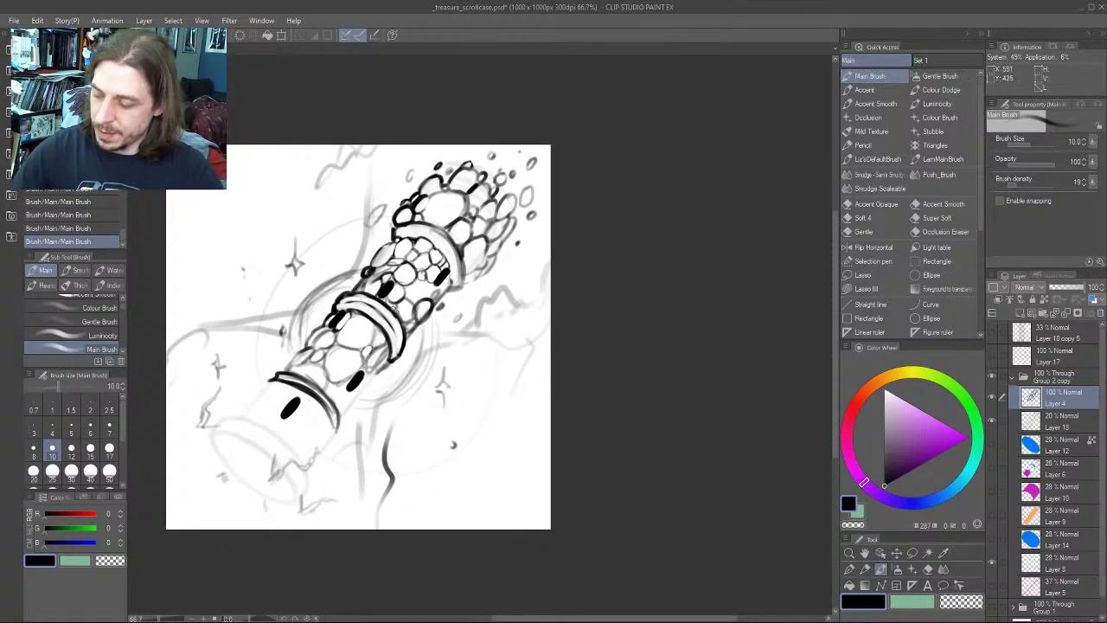
{"action": "mouse_move", "coordinate": [408, 303]}
{"action": "left_mouse_down"}
{"action": "mouse_move", "coordinate": [430, 277]}
{"action": "mouse_move", "coordinate": [418, 279]}
{"action": "left_mouse_up"}
{"action": "left_click_drag", "start_coordinate": [243, 258], "coordinate": [325, 210]}
{"action": "left_click_drag", "start_coordinate": [457, 304], "coordinate": [331, 410]}
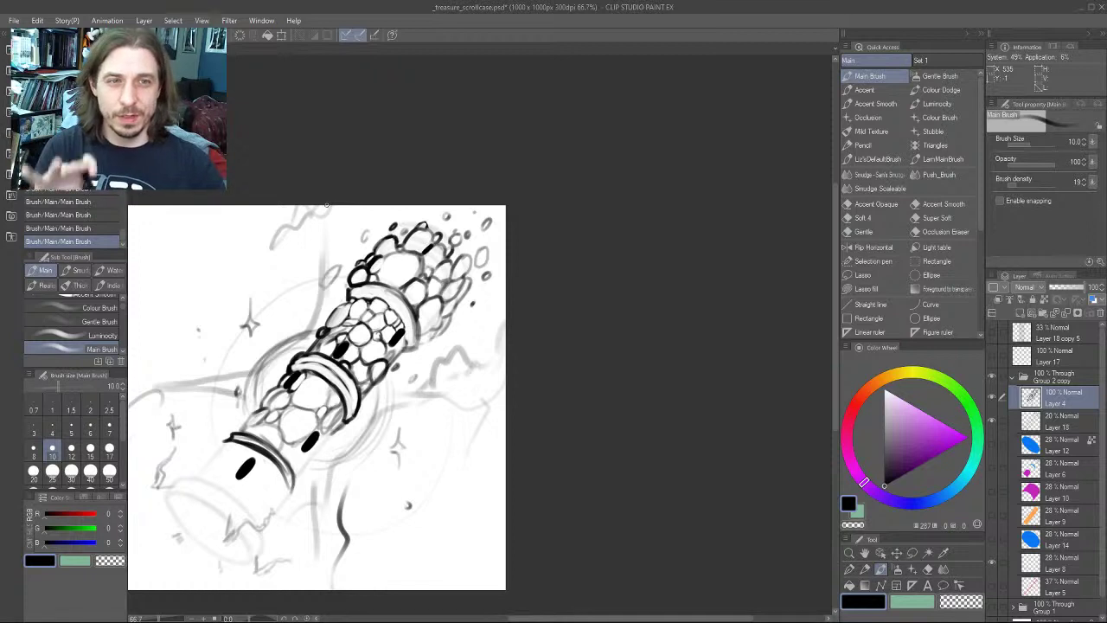
{"action": "mouse_move", "coordinate": [408, 339]}
{"action": "left_mouse_down"}
{"action": "mouse_move", "coordinate": [483, 282]}
{"action": "mouse_move", "coordinate": [482, 269]}
{"action": "left_mouse_up"}
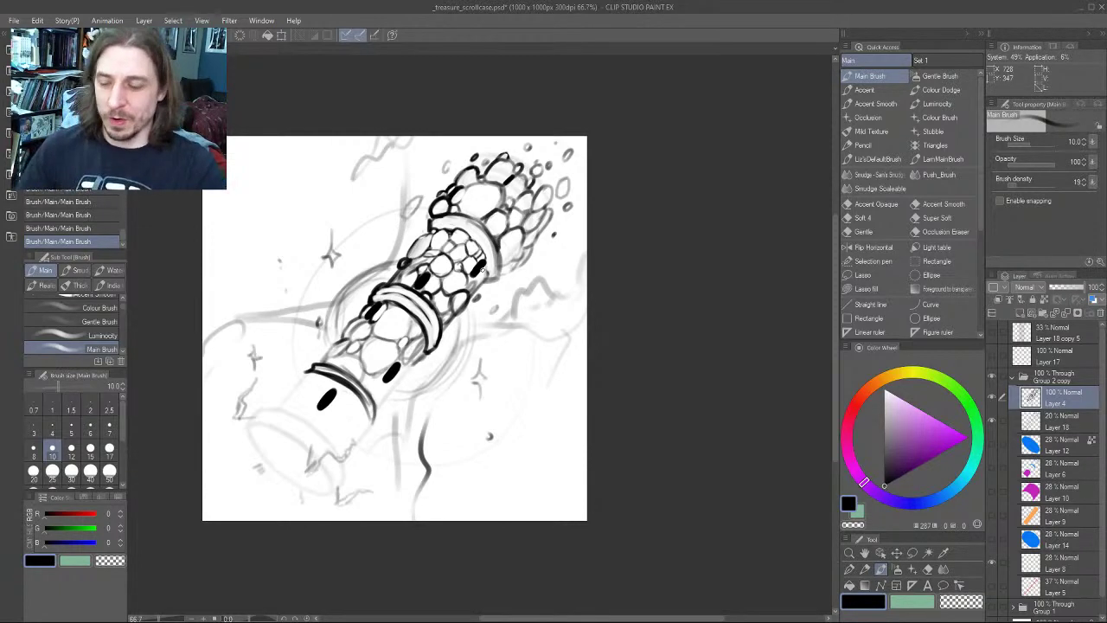
Draw small bubbles around the black dash on the case's right edge just above the lower band
{"action": "left_click_drag", "start_coordinate": [291, 387], "coordinate": [353, 329]}
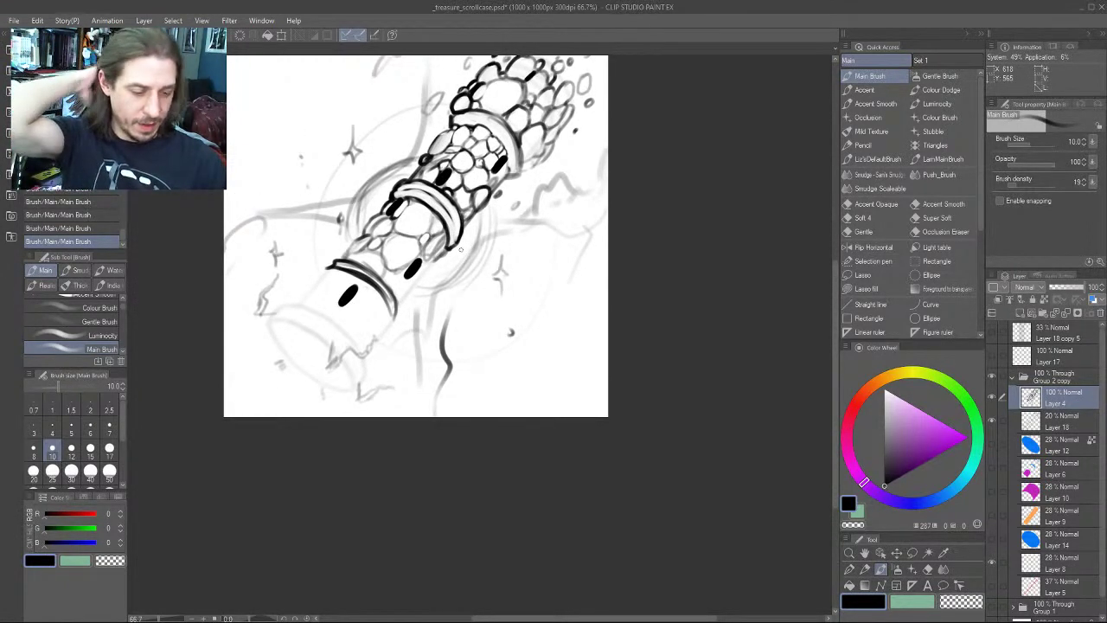
{"action": "left_click_drag", "start_coordinate": [677, 247], "coordinate": [654, 285]}
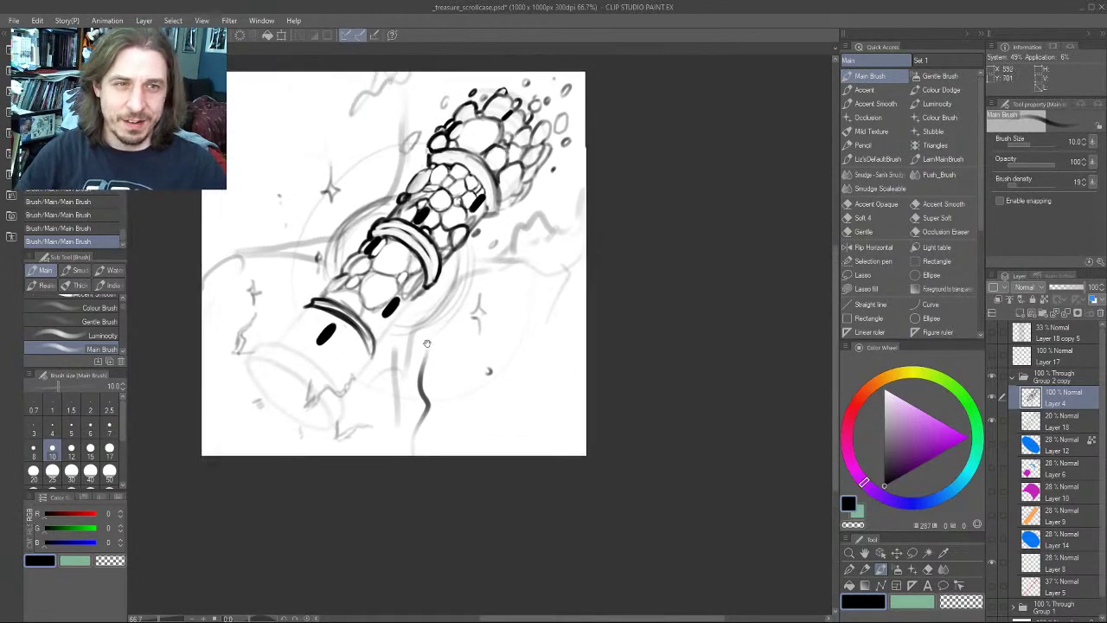
{"action": "left_click_drag", "start_coordinate": [396, 357], "coordinate": [372, 387]}
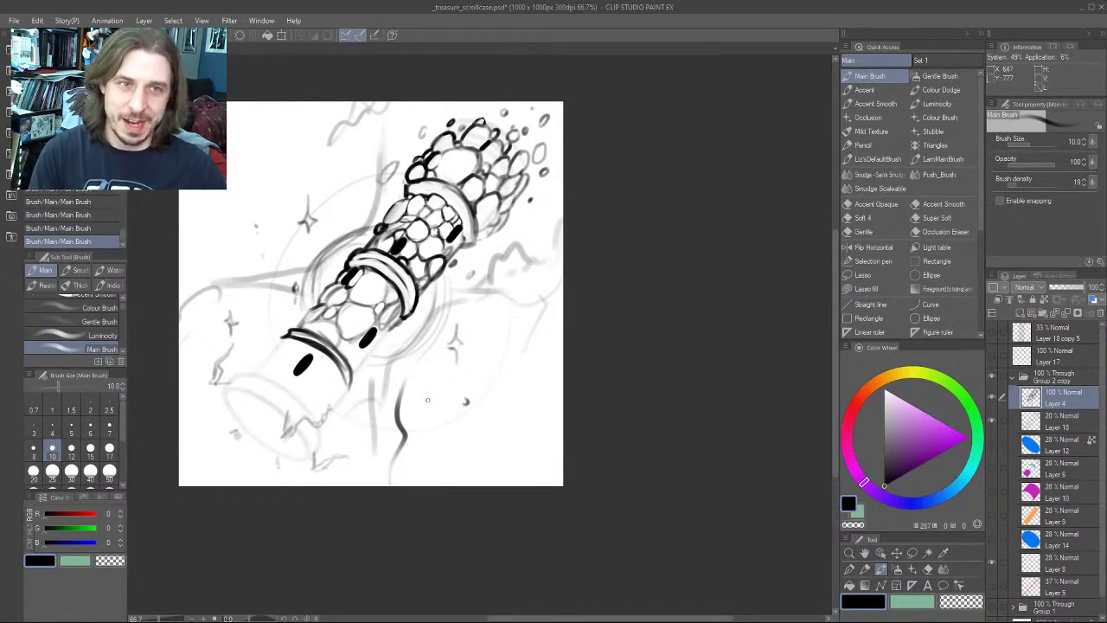
{"action": "mouse_move", "coordinate": [324, 329]}
{"action": "left_mouse_down"}
{"action": "mouse_move", "coordinate": [466, 216]}
{"action": "mouse_move", "coordinate": [505, 242]}
{"action": "mouse_move", "coordinate": [495, 262]}
{"action": "mouse_move", "coordinate": [528, 231]}
{"action": "mouse_move", "coordinate": [507, 226]}
{"action": "mouse_move", "coordinate": [504, 252]}
{"action": "mouse_move", "coordinate": [536, 226]}
{"action": "left_mouse_up"}
{"action": "left_click_drag", "start_coordinate": [498, 156], "coordinate": [483, 183]}
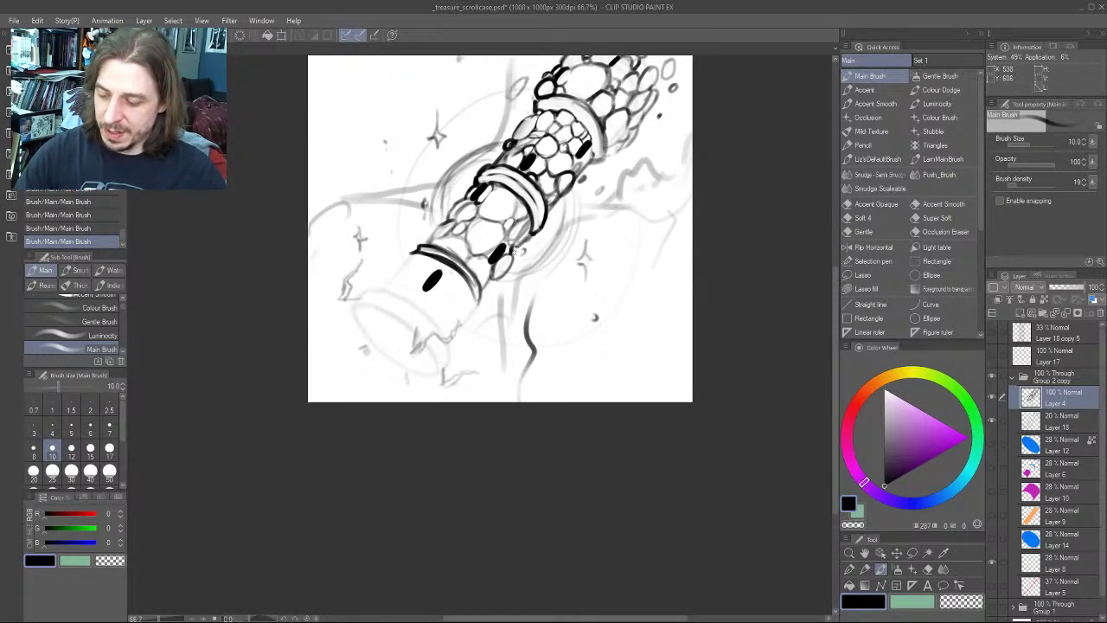
{"action": "mouse_move", "coordinate": [274, 315]}
{"action": "left_mouse_down"}
{"action": "mouse_move", "coordinate": [241, 435]}
{"action": "mouse_move", "coordinate": [254, 474]}
{"action": "left_mouse_up"}
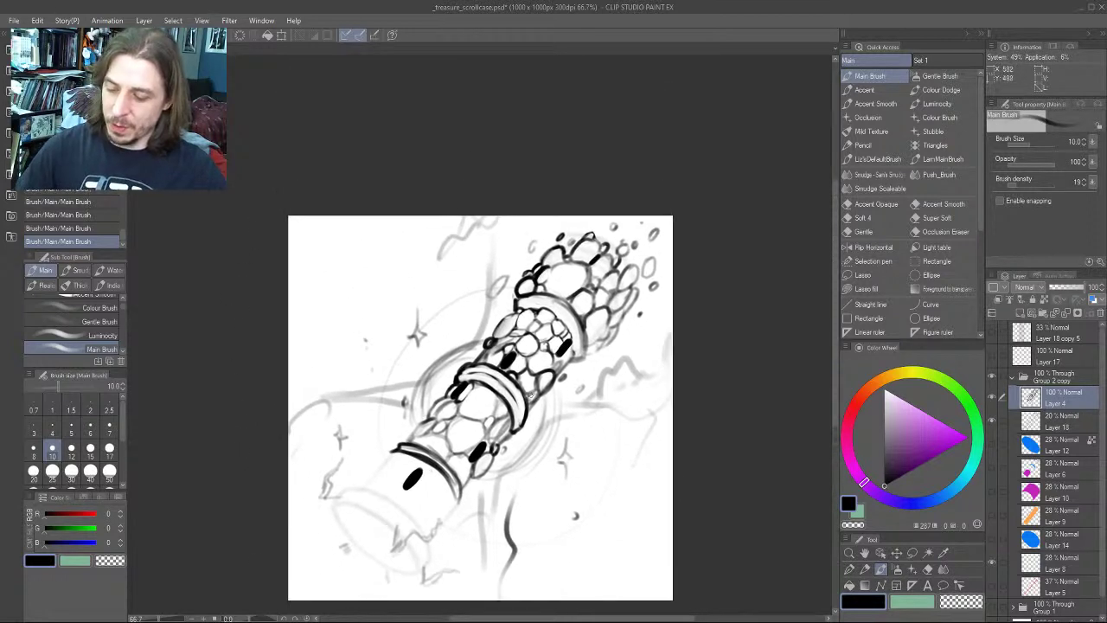
{"action": "mouse_move", "coordinate": [536, 405]}
{"action": "left_mouse_down"}
{"action": "mouse_move", "coordinate": [496, 382]}
{"action": "mouse_move", "coordinate": [489, 344]}
{"action": "mouse_move", "coordinate": [501, 331]}
{"action": "left_mouse_up"}
{"action": "mouse_move", "coordinate": [497, 338]}
{"action": "left_mouse_down"}
{"action": "mouse_move", "coordinate": [484, 322]}
{"action": "mouse_move", "coordinate": [519, 272]}
{"action": "mouse_move", "coordinate": [613, 228]}
{"action": "mouse_move", "coordinate": [551, 232]}
{"action": "left_mouse_up"}
{"action": "mouse_move", "coordinate": [348, 237]}
{"action": "left_mouse_down"}
{"action": "mouse_move", "coordinate": [363, 270]}
{"action": "mouse_move", "coordinate": [289, 294]}
{"action": "mouse_move", "coordinate": [302, 303]}
{"action": "mouse_move", "coordinate": [264, 361]}
{"action": "mouse_move", "coordinate": [289, 394]}
{"action": "mouse_move", "coordinate": [319, 398]}
{"action": "mouse_move", "coordinate": [304, 374]}
{"action": "mouse_move", "coordinate": [221, 355]}
{"action": "mouse_move", "coordinate": [413, 297]}
{"action": "mouse_move", "coordinate": [441, 267]}
{"action": "left_mouse_up"}
Draw a large pointed bubble, adjoining round bubbles and a detached oval below the lower band at brush size 15
{"action": "key", "text": "bracketright"}
{"action": "key", "text": "bracketright"}
{"action": "key", "text": "bracketright"}
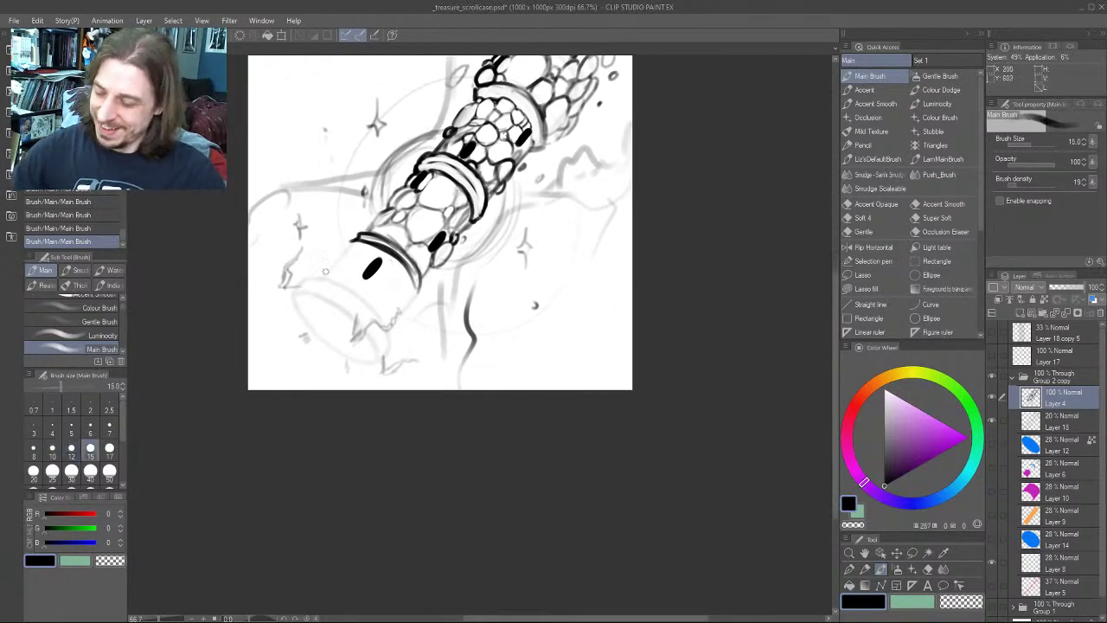
{"action": "key", "text": "bracketleft"}
{"action": "mouse_move", "coordinate": [352, 281]}
{"action": "left_mouse_down"}
{"action": "mouse_move", "coordinate": [320, 290]}
{"action": "mouse_move", "coordinate": [316, 322]}
{"action": "mouse_move", "coordinate": [347, 298]}
{"action": "mouse_move", "coordinate": [311, 281]}
{"action": "mouse_move", "coordinate": [349, 316]}
{"action": "mouse_move", "coordinate": [413, 352]}
{"action": "left_mouse_up"}
{"action": "mouse_move", "coordinate": [354, 268]}
{"action": "left_mouse_down"}
{"action": "mouse_move", "coordinate": [394, 294]}
{"action": "mouse_move", "coordinate": [305, 246]}
{"action": "mouse_move", "coordinate": [326, 306]}
{"action": "mouse_move", "coordinate": [264, 301]}
{"action": "left_mouse_up"}
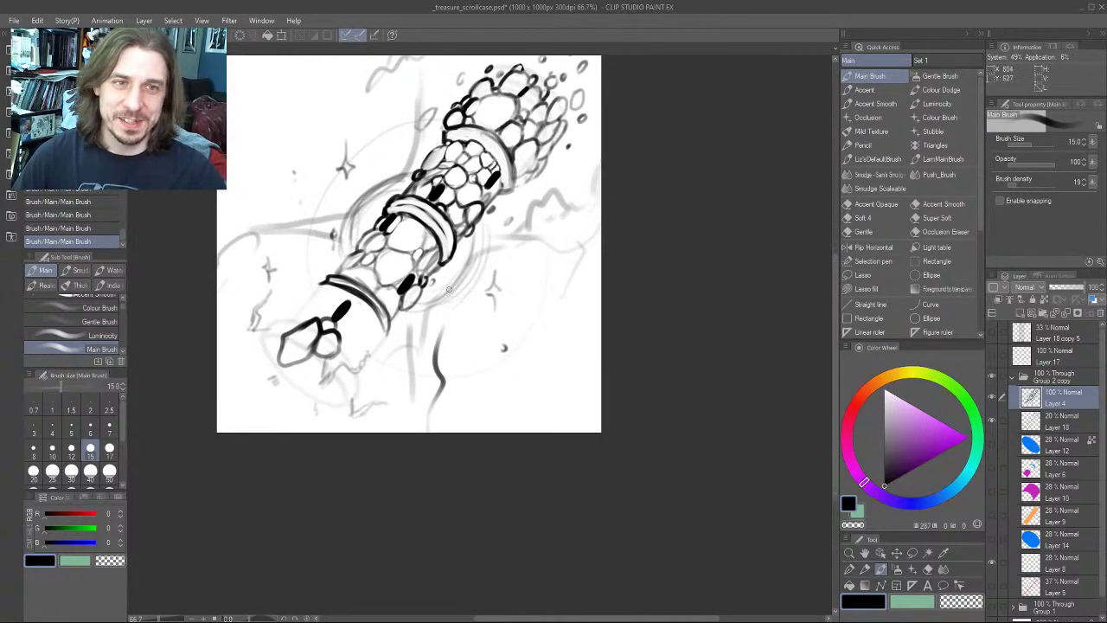
{"action": "mouse_move", "coordinate": [416, 275]}
{"action": "left_mouse_down"}
{"action": "mouse_move", "coordinate": [323, 253]}
{"action": "mouse_move", "coordinate": [360, 310]}
{"action": "mouse_move", "coordinate": [372, 306]}
{"action": "left_mouse_up"}
{"action": "mouse_move", "coordinate": [247, 395]}
{"action": "left_mouse_down"}
{"action": "mouse_move", "coordinate": [370, 280]}
{"action": "mouse_move", "coordinate": [371, 314]}
{"action": "mouse_move", "coordinate": [389, 292]}
{"action": "left_mouse_up"}
{"action": "mouse_move", "coordinate": [489, 197]}
{"action": "left_mouse_down"}
{"action": "mouse_move", "coordinate": [464, 239]}
{"action": "mouse_move", "coordinate": [469, 318]}
{"action": "mouse_move", "coordinate": [401, 271]}
{"action": "left_mouse_up"}
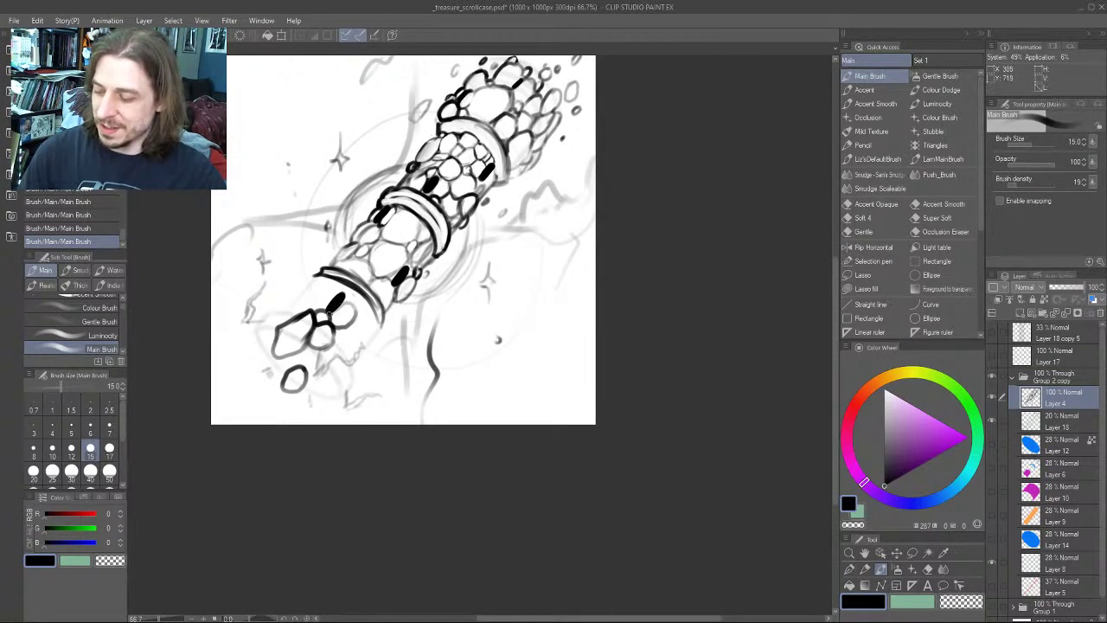
Add bubbles along the left edge and beside the black dash just below the lower band at brush size 12
{"action": "mouse_move", "coordinate": [285, 309]}
{"action": "left_mouse_down"}
{"action": "mouse_move", "coordinate": [339, 338]}
{"action": "mouse_move", "coordinate": [299, 306]}
{"action": "mouse_move", "coordinate": [360, 289]}
{"action": "mouse_move", "coordinate": [380, 316]}
{"action": "mouse_move", "coordinate": [367, 295]}
{"action": "mouse_move", "coordinate": [391, 291]}
{"action": "mouse_move", "coordinate": [404, 329]}
{"action": "mouse_move", "coordinate": [288, 305]}
{"action": "mouse_move", "coordinate": [337, 277]}
{"action": "mouse_move", "coordinate": [404, 277]}
{"action": "mouse_move", "coordinate": [374, 260]}
{"action": "mouse_move", "coordinate": [403, 248]}
{"action": "mouse_move", "coordinate": [383, 270]}
{"action": "mouse_move", "coordinate": [417, 250]}
{"action": "left_mouse_up"}
{"action": "key", "text": "["}
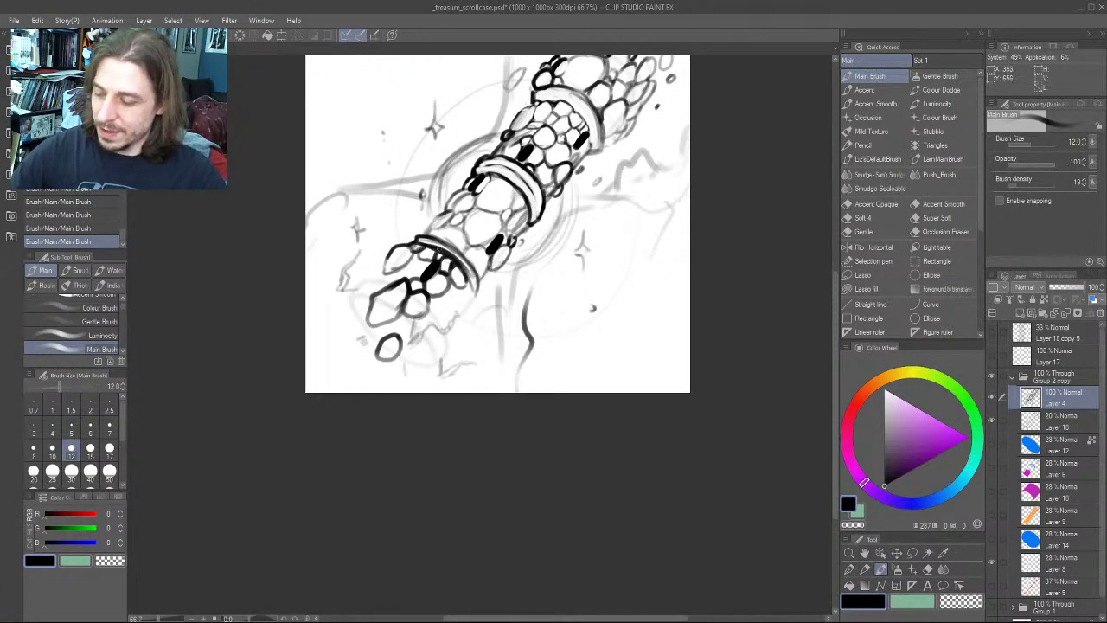
{"action": "left_click_drag", "start_coordinate": [263, 294], "coordinate": [199, 294]}
{"action": "left_click_drag", "start_coordinate": [209, 384], "coordinate": [310, 391]}
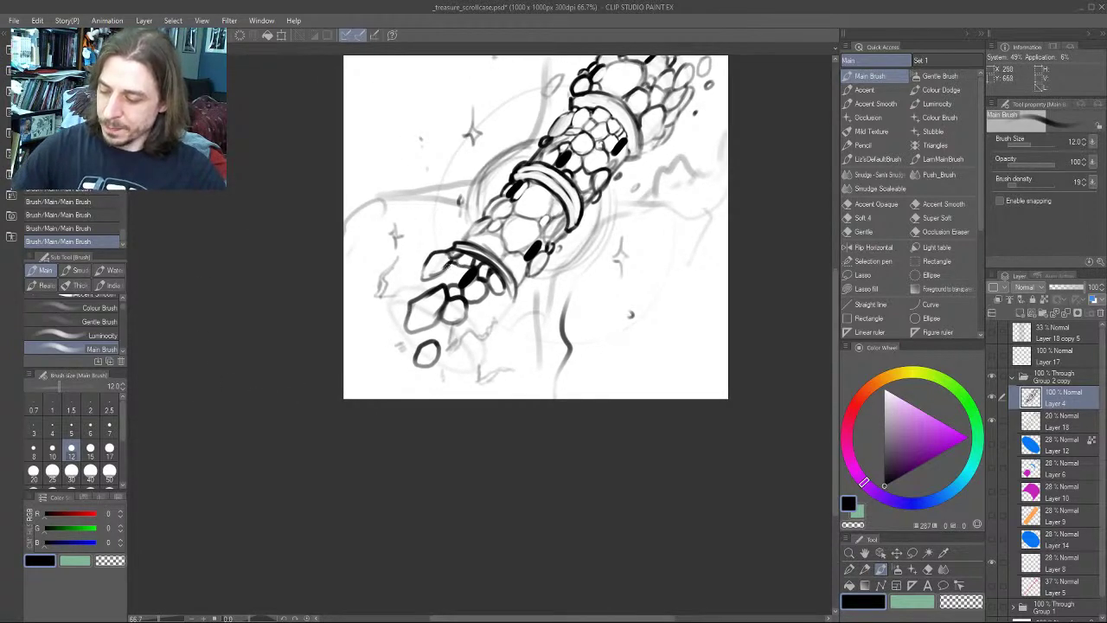
{"action": "left_click_drag", "start_coordinate": [320, 336], "coordinate": [281, 351]}
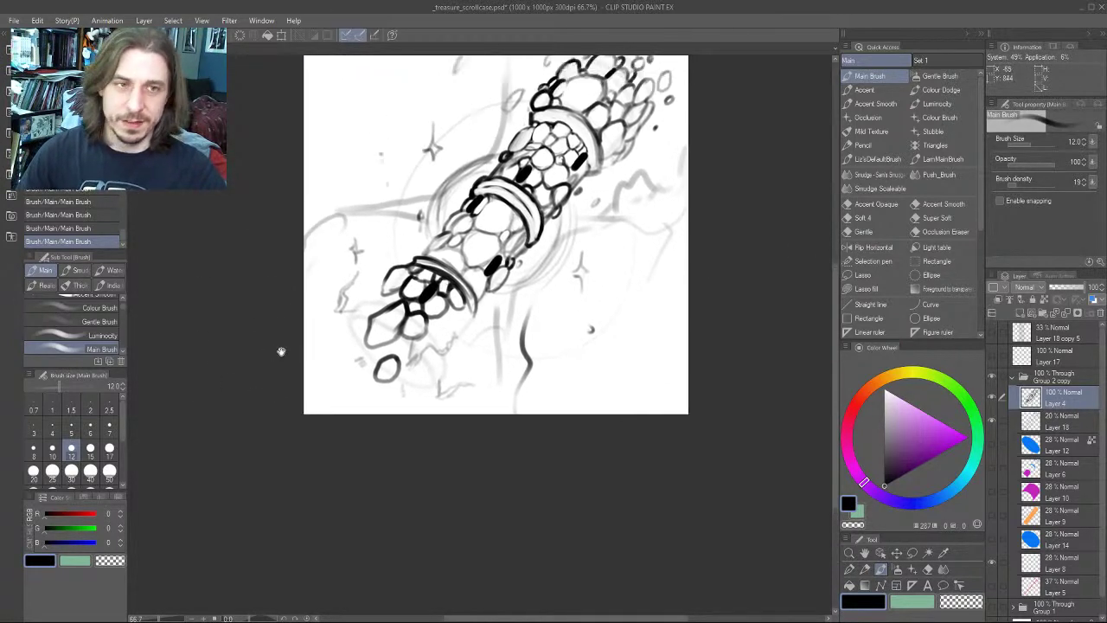
Clean up the bubble outlines at the left edge below the lower band with the transparent colour at brush size 12
{"action": "left_click_drag", "start_coordinate": [432, 268], "coordinate": [446, 230]}
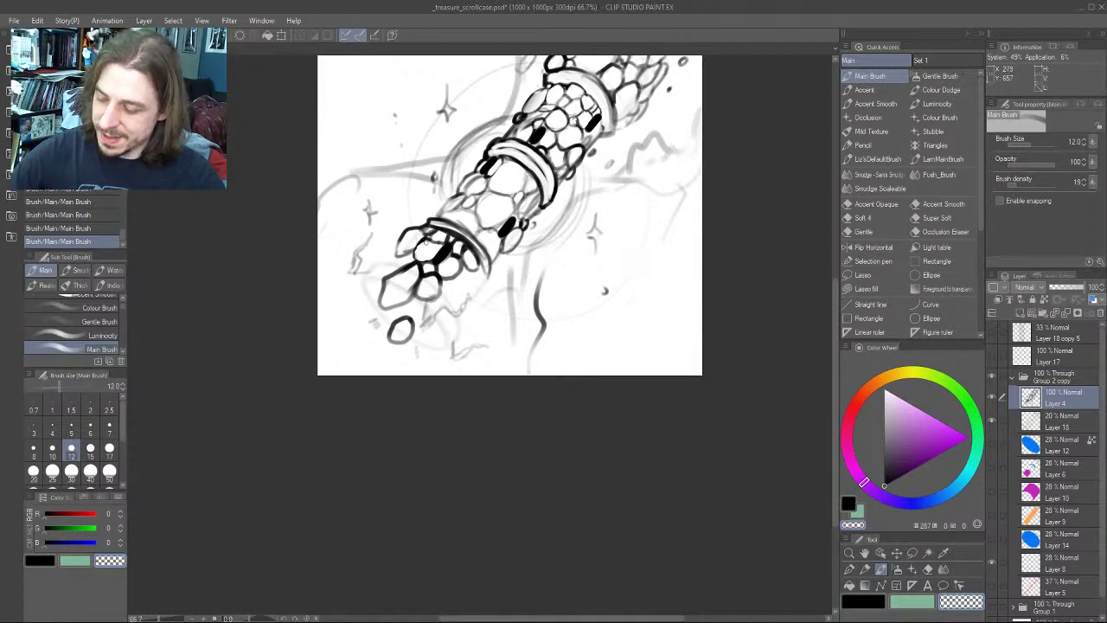
{"action": "mouse_move", "coordinate": [299, 287]}
{"action": "left_mouse_down"}
{"action": "mouse_move", "coordinate": [387, 404]}
{"action": "mouse_move", "coordinate": [289, 334]}
{"action": "mouse_move", "coordinate": [297, 348]}
{"action": "left_mouse_up"}
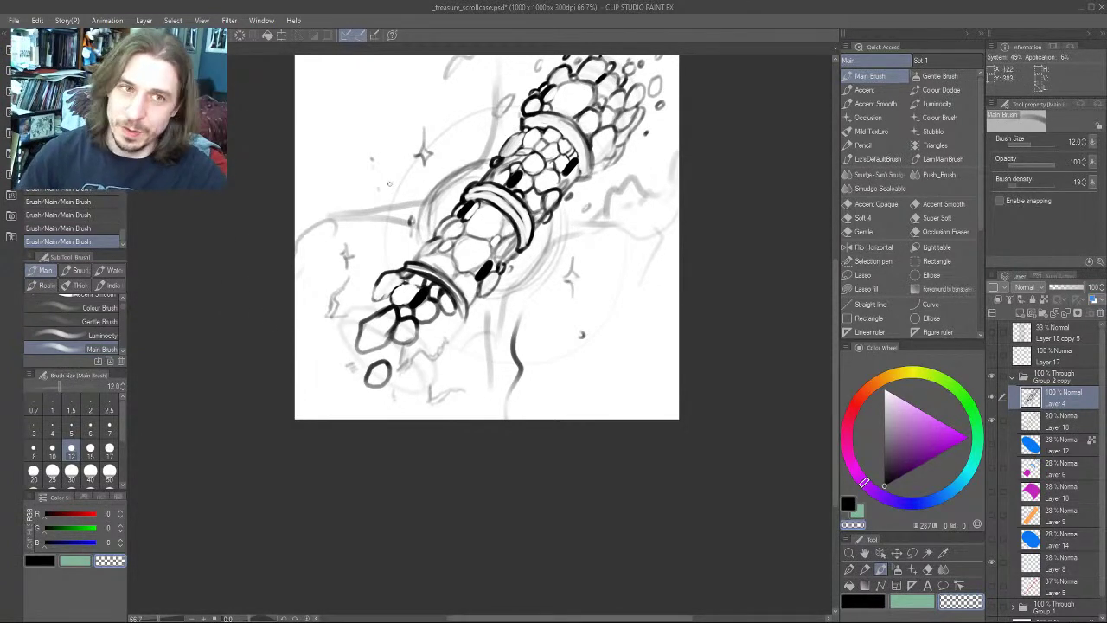
{"action": "left_click_drag", "start_coordinate": [301, 289], "coordinate": [389, 248]}
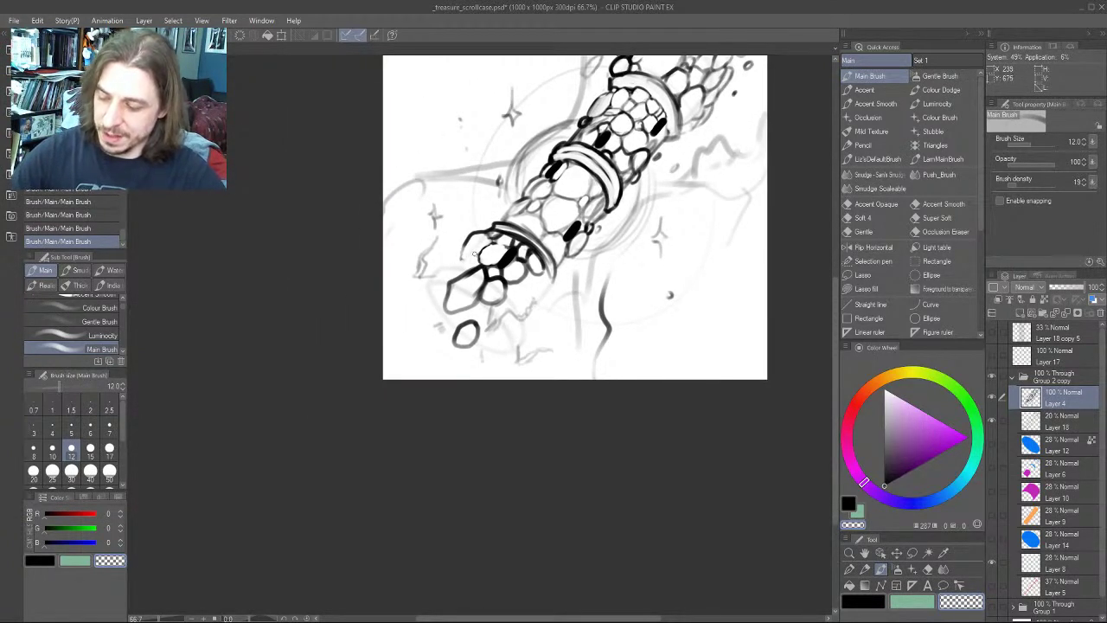
{"action": "left_click_drag", "start_coordinate": [503, 210], "coordinate": [477, 248]}
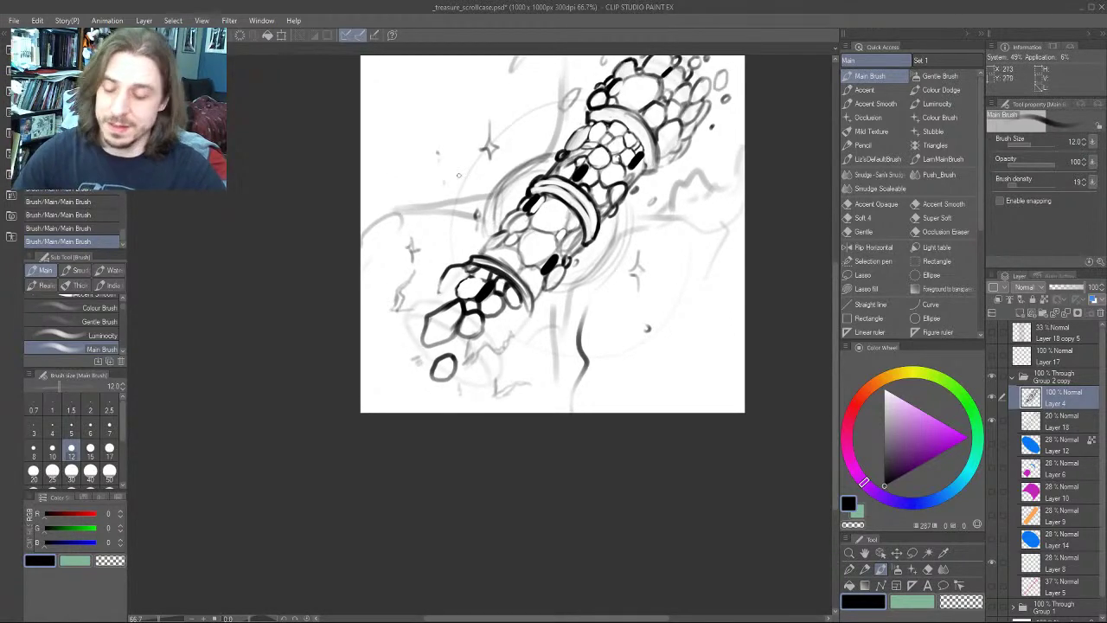
Complete the left-edge bubbles below the lower band and add a round bubble beside them at brush size 10
{"action": "key", "text": "["}
{"action": "mouse_move", "coordinate": [454, 293]}
{"action": "left_mouse_down"}
{"action": "mouse_move", "coordinate": [441, 288]}
{"action": "mouse_move", "coordinate": [442, 302]}
{"action": "mouse_move", "coordinate": [455, 290]}
{"action": "mouse_move", "coordinate": [447, 300]}
{"action": "left_mouse_up"}
{"action": "mouse_move", "coordinate": [445, 300]}
{"action": "left_mouse_down"}
{"action": "mouse_move", "coordinate": [441, 285]}
{"action": "mouse_move", "coordinate": [489, 283]}
{"action": "left_mouse_up"}
{"action": "key", "text": "]"}
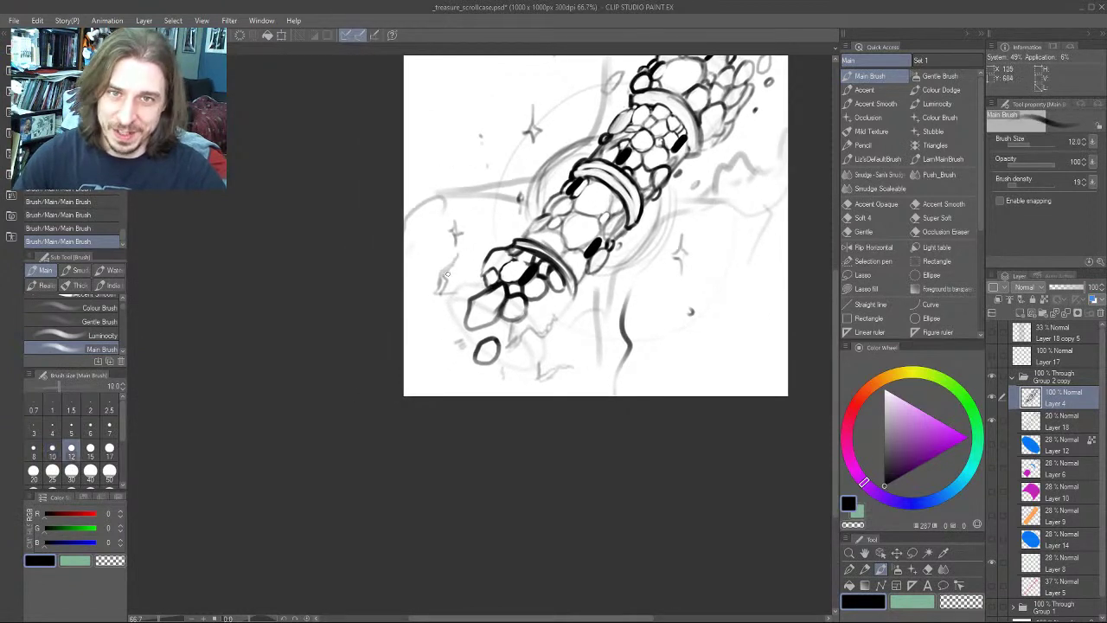
{"action": "key", "text": "["}
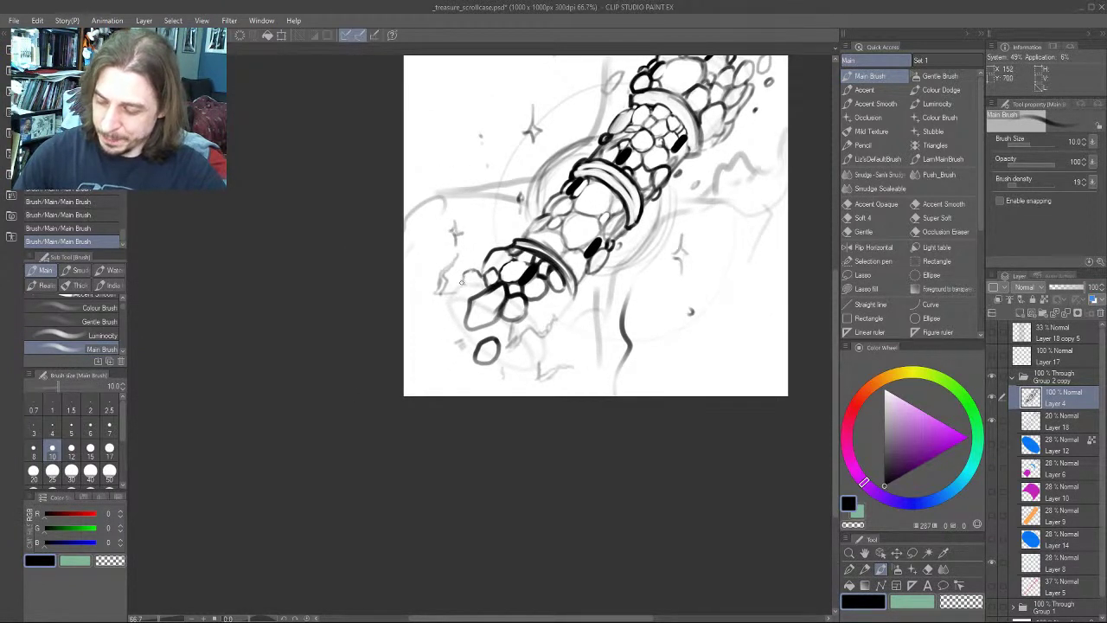
{"action": "mouse_move", "coordinate": [467, 289]}
{"action": "left_mouse_down"}
{"action": "mouse_move", "coordinate": [482, 273]}
{"action": "mouse_move", "coordinate": [475, 292]}
{"action": "left_mouse_up"}
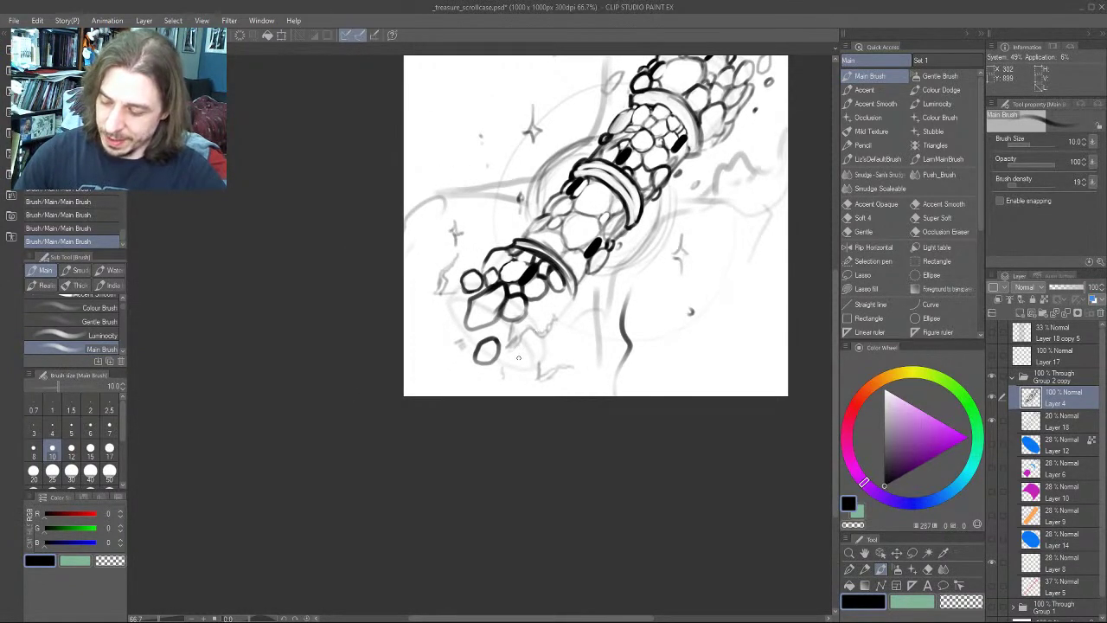
{"action": "mouse_move", "coordinate": [519, 358]}
{"action": "left_mouse_down"}
{"action": "mouse_move", "coordinate": [486, 355]}
{"action": "mouse_move", "coordinate": [502, 367]}
{"action": "left_mouse_up"}
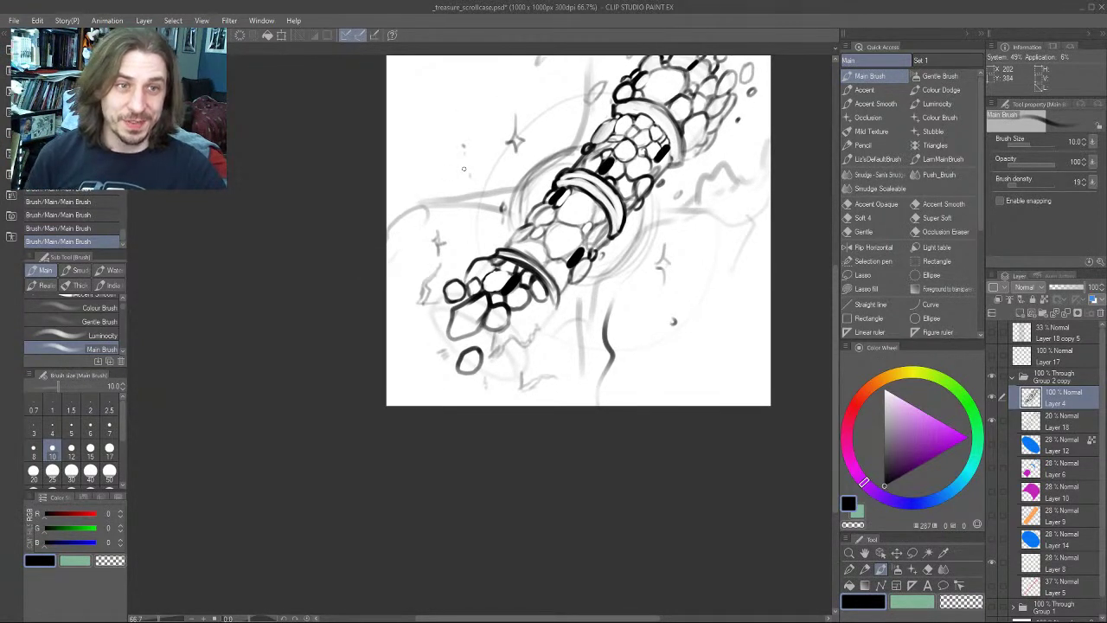
Draw small loose bubbles off the case's lower-left end and a cluster beneath the round bubble at brush size 10
{"action": "mouse_move", "coordinate": [369, 286]}
{"action": "left_mouse_down"}
{"action": "mouse_move", "coordinate": [247, 271]}
{"action": "mouse_move", "coordinate": [257, 317]}
{"action": "mouse_move", "coordinate": [284, 331]}
{"action": "mouse_move", "coordinate": [398, 265]}
{"action": "left_mouse_up"}
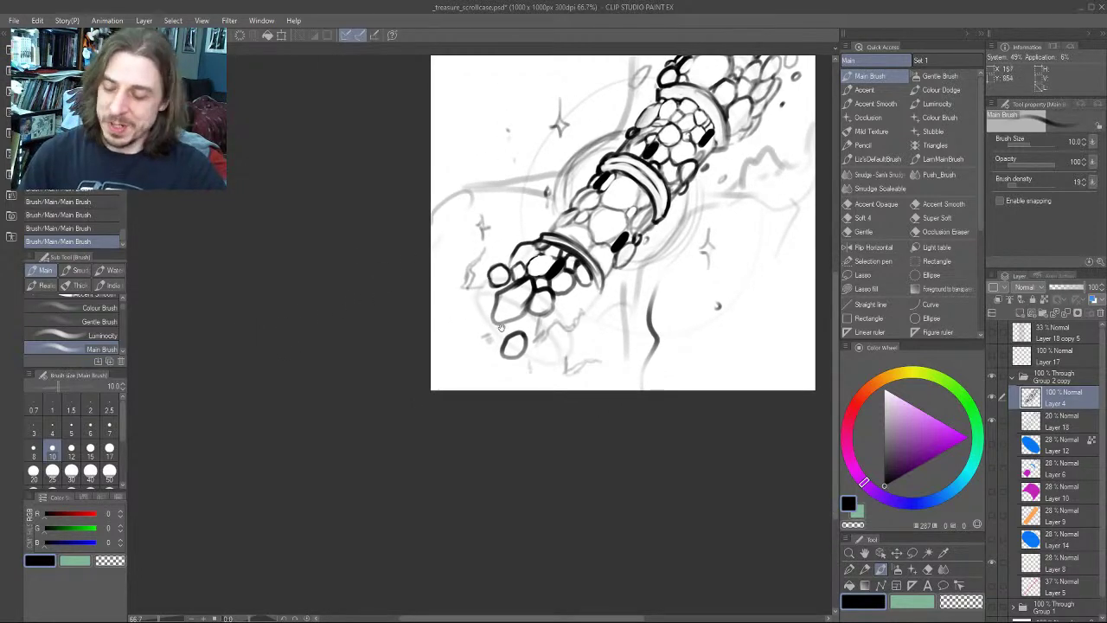
{"action": "mouse_move", "coordinate": [500, 328]}
{"action": "left_mouse_down"}
{"action": "mouse_move", "coordinate": [485, 302]}
{"action": "mouse_move", "coordinate": [362, 283]}
{"action": "mouse_move", "coordinate": [485, 233]}
{"action": "left_mouse_up"}
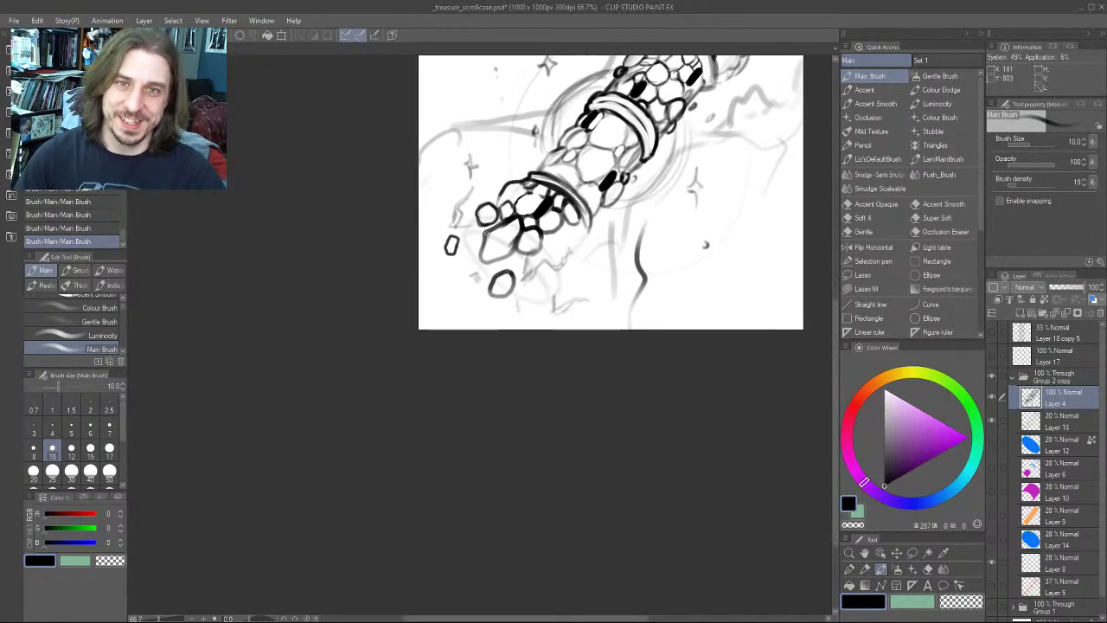
{"action": "left_click_drag", "start_coordinate": [445, 145], "coordinate": [466, 118]}
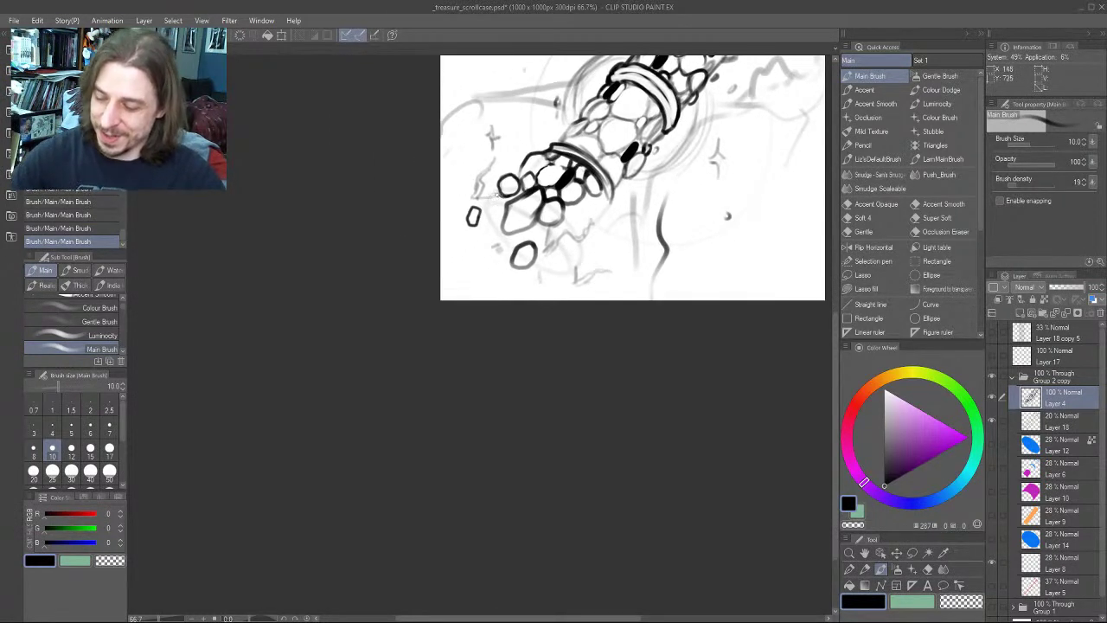
{"action": "left_click_drag", "start_coordinate": [512, 194], "coordinate": [496, 207]}
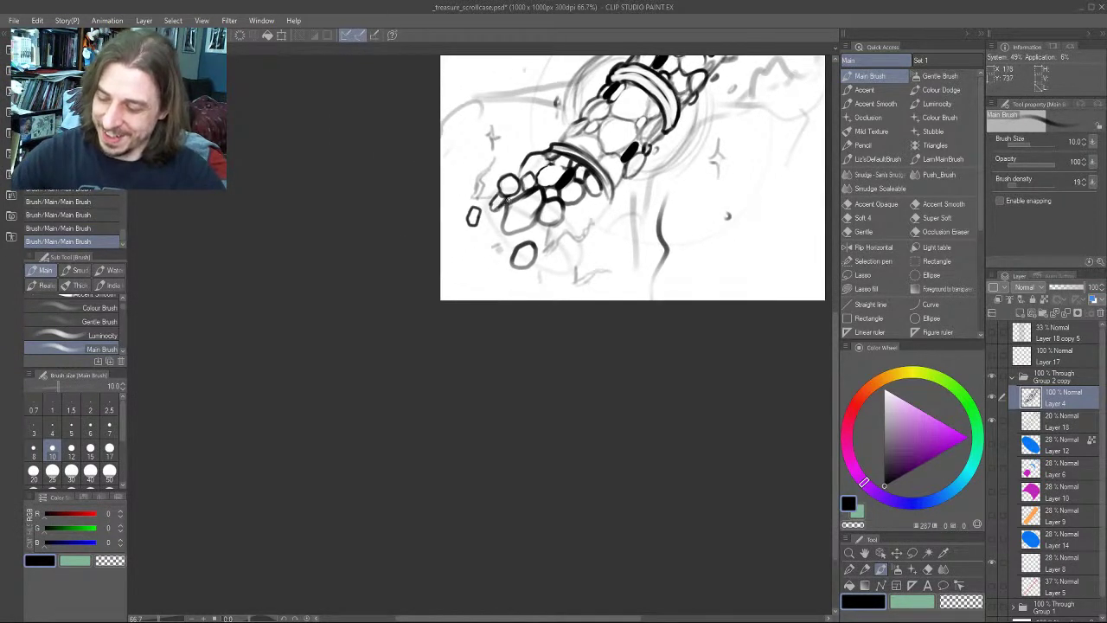
{"action": "mouse_move", "coordinate": [497, 147]}
{"action": "left_mouse_down"}
{"action": "mouse_move", "coordinate": [375, 196]}
{"action": "mouse_move", "coordinate": [386, 219]}
{"action": "left_mouse_up"}
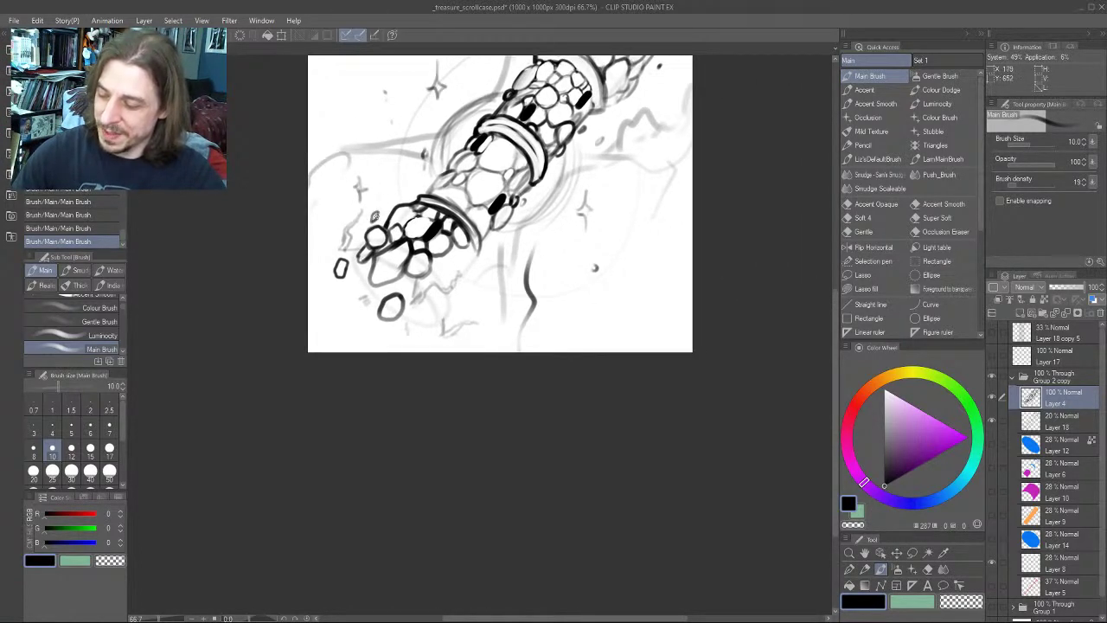
Extend the bubbles along the case's right edge below the lower band, adding a small loose dot beside them
{"action": "left_click_drag", "start_coordinate": [258, 268], "coordinate": [306, 263]}
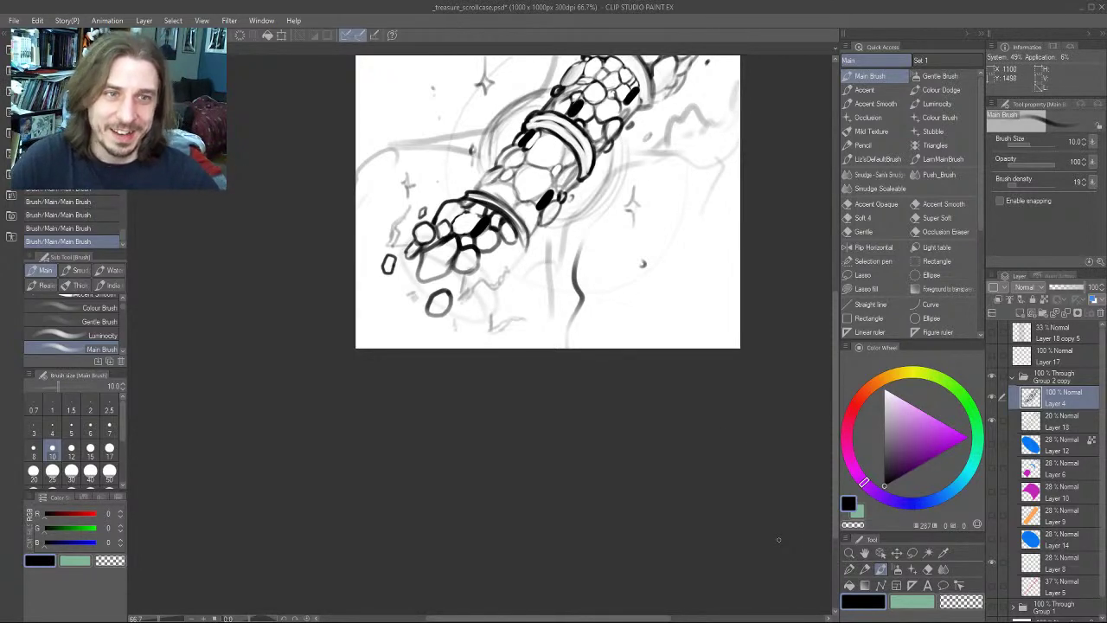
{"action": "left_click_drag", "start_coordinate": [312, 243], "coordinate": [398, 222]}
{"action": "mouse_move", "coordinate": [581, 228]}
{"action": "left_mouse_down"}
{"action": "mouse_move", "coordinate": [571, 250]}
{"action": "mouse_move", "coordinate": [593, 252]}
{"action": "mouse_move", "coordinate": [600, 231]}
{"action": "mouse_move", "coordinate": [576, 225]}
{"action": "mouse_move", "coordinate": [573, 234]}
{"action": "mouse_move", "coordinate": [595, 222]}
{"action": "mouse_move", "coordinate": [607, 234]}
{"action": "mouse_move", "coordinate": [600, 220]}
{"action": "mouse_move", "coordinate": [613, 242]}
{"action": "left_mouse_up"}
{"action": "left_click_drag", "start_coordinate": [383, 260], "coordinate": [355, 332]}
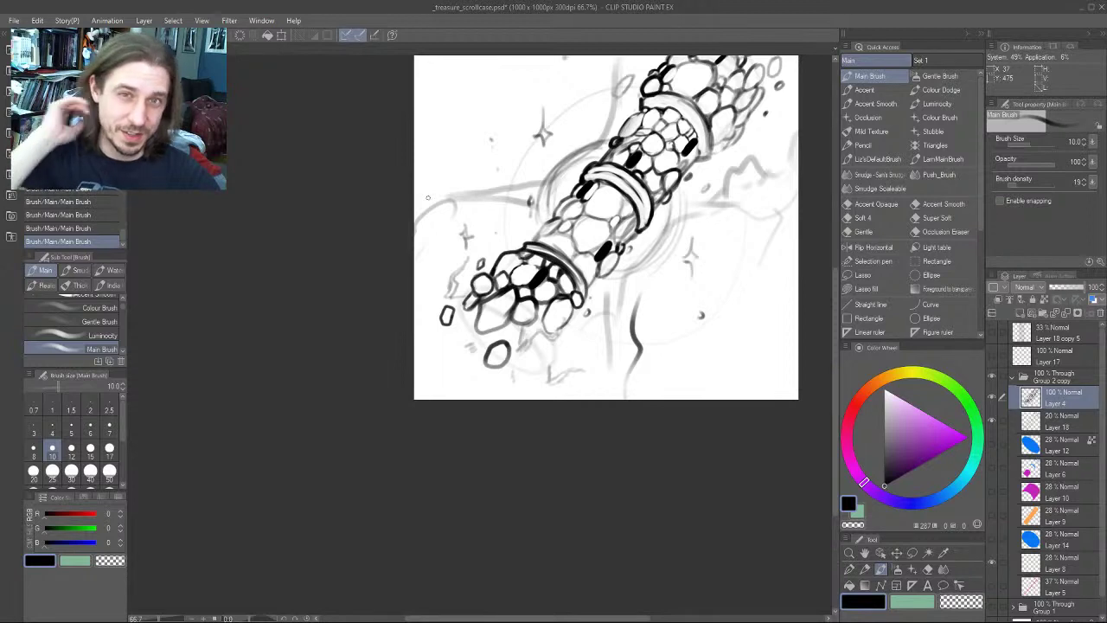
Erase the crowded bubble outlines just below the upper band with the transparent colour at brush size 17
{"action": "left_click_drag", "start_coordinate": [617, 127], "coordinate": [502, 221]}
{"action": "key", "text": "c"}
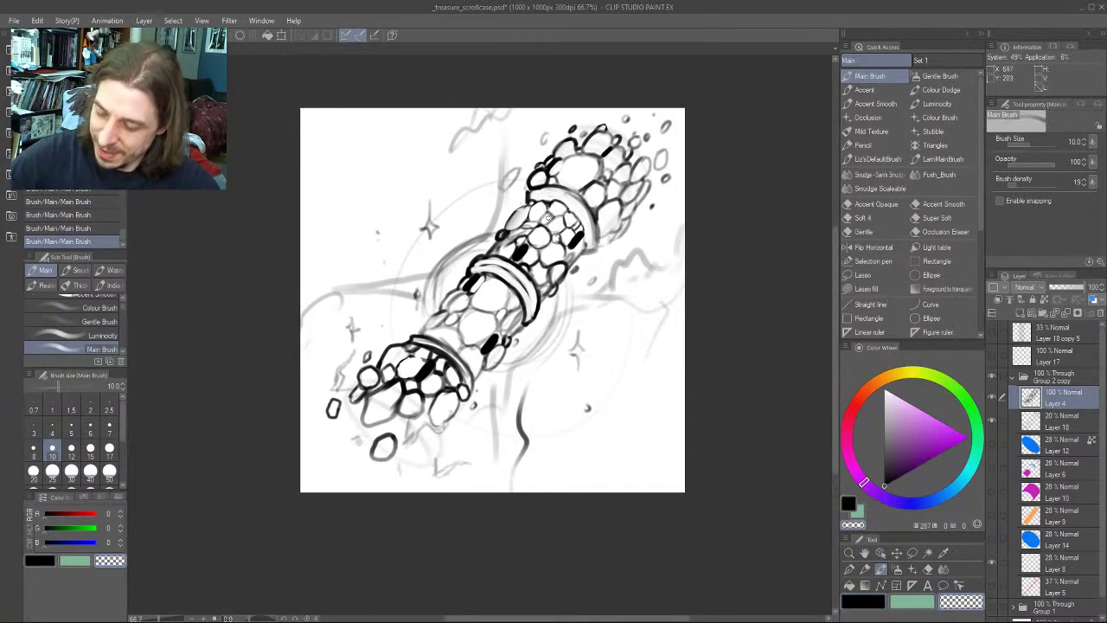
{"action": "key", "text": "bracketright"}
{"action": "key", "text": "bracketright"}
{"action": "key", "text": "bracketright"}
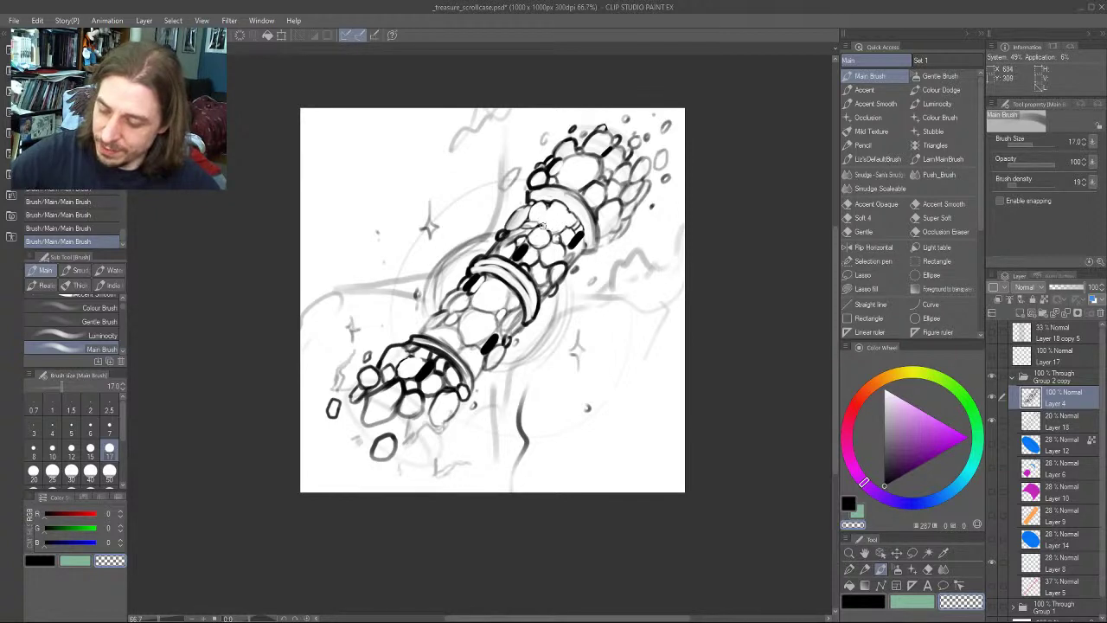
Redraw rounder bubbles between the upper and middle bands, working at brush sizes 10 and 8
{"action": "key", "text": "bracketleft"}
{"action": "key", "text": "bracketleft"}
{"action": "key", "text": "bracketleft"}
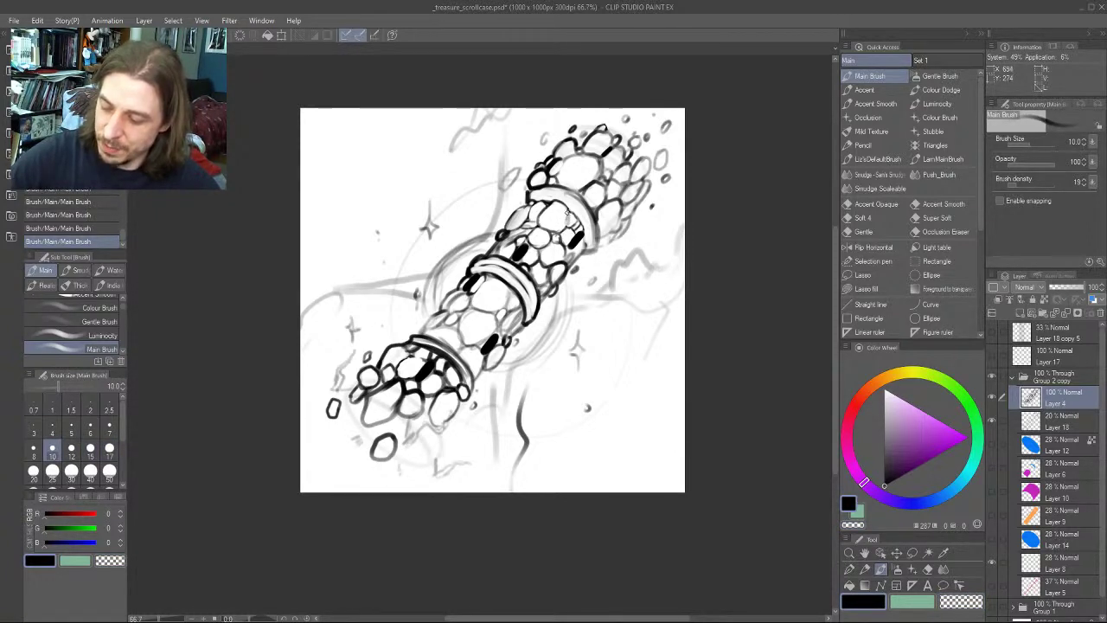
{"action": "left_click_drag", "start_coordinate": [419, 245], "coordinate": [367, 219]}
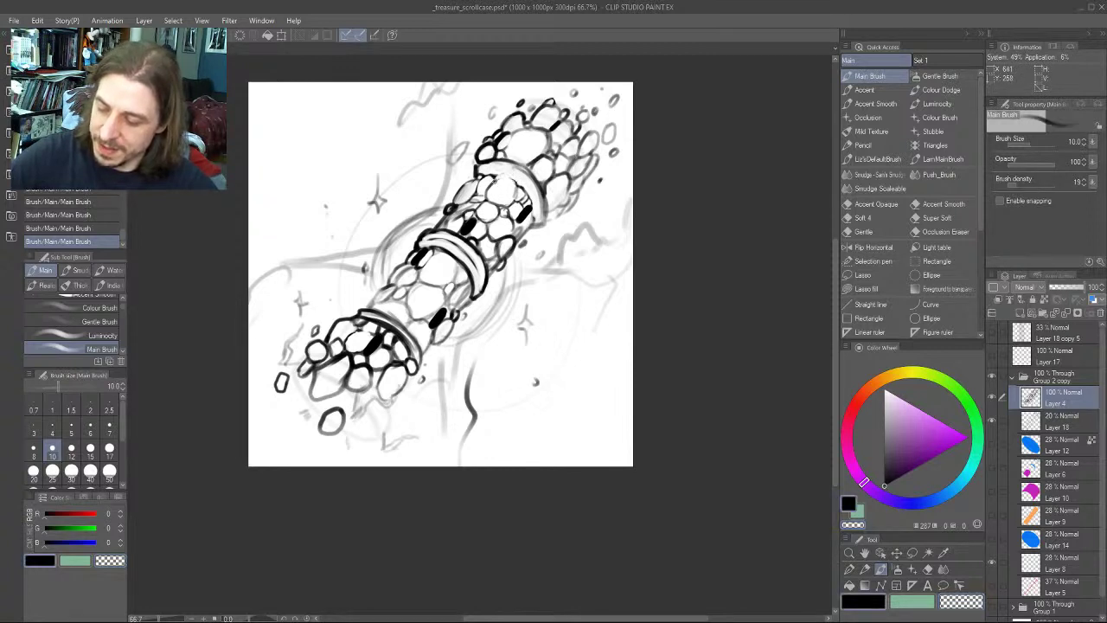
{"action": "key", "text": "bracketleft"}
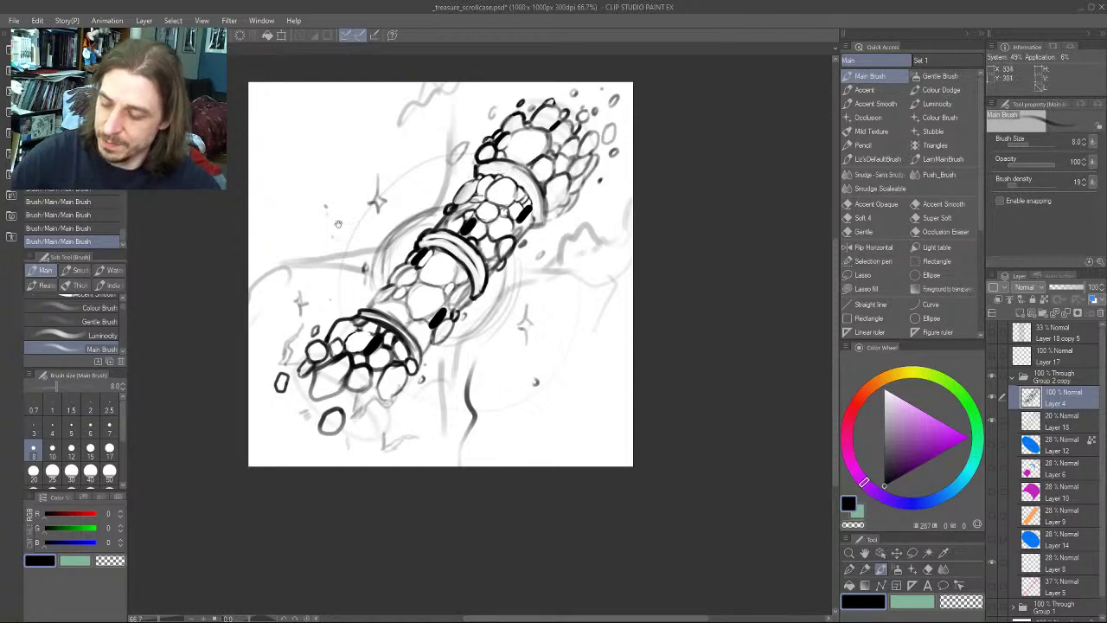
{"action": "left_click_drag", "start_coordinate": [338, 224], "coordinate": [348, 214]}
{"action": "key", "text": "bracketright"}
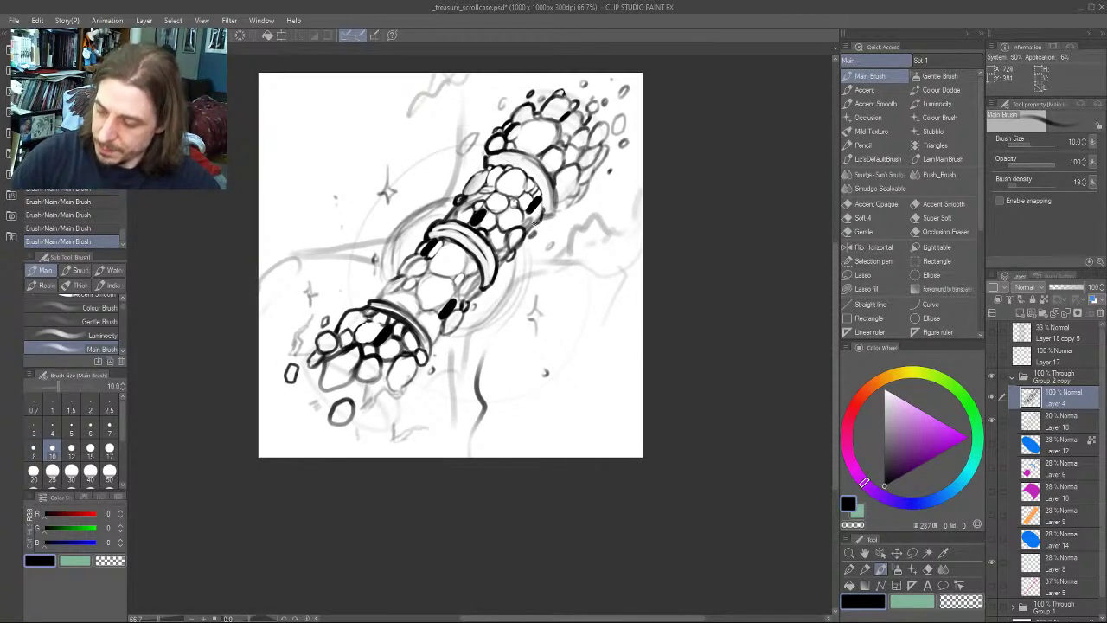
Refine the small bubbles along the underside of the upper band with black and the transparent colour at brush size 10
{"action": "mouse_move", "coordinate": [536, 219]}
{"action": "left_mouse_down"}
{"action": "mouse_move", "coordinate": [542, 203]}
{"action": "mouse_move", "coordinate": [559, 227]}
{"action": "left_mouse_up"}
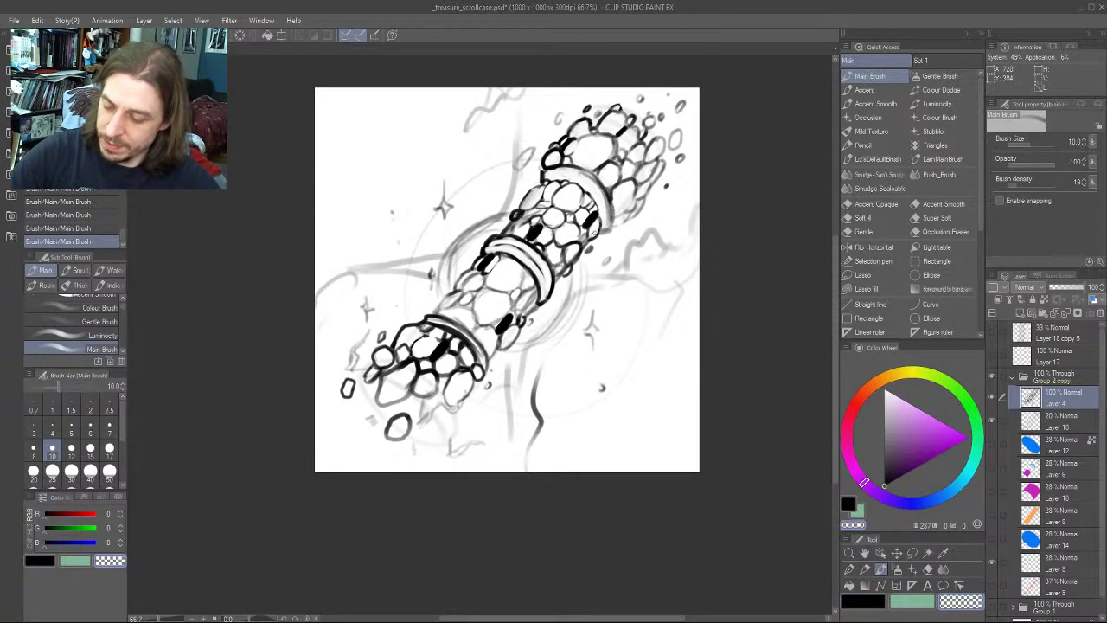
{"action": "left_click_drag", "start_coordinate": [291, 282], "coordinate": [343, 367]}
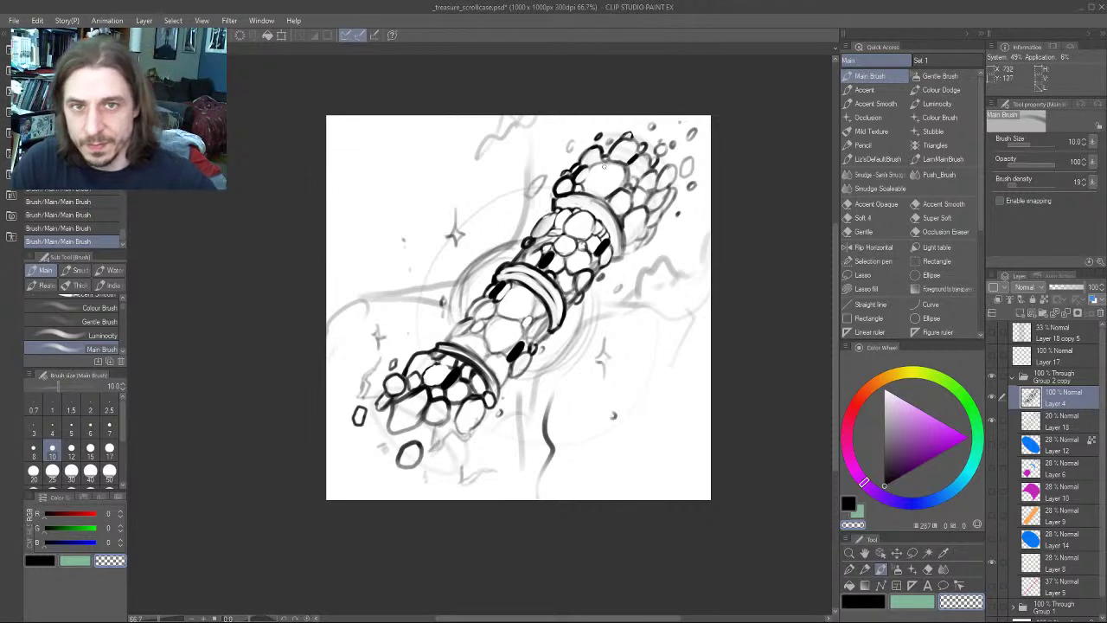
{"action": "left_click_drag", "start_coordinate": [527, 154], "coordinate": [551, 214]}
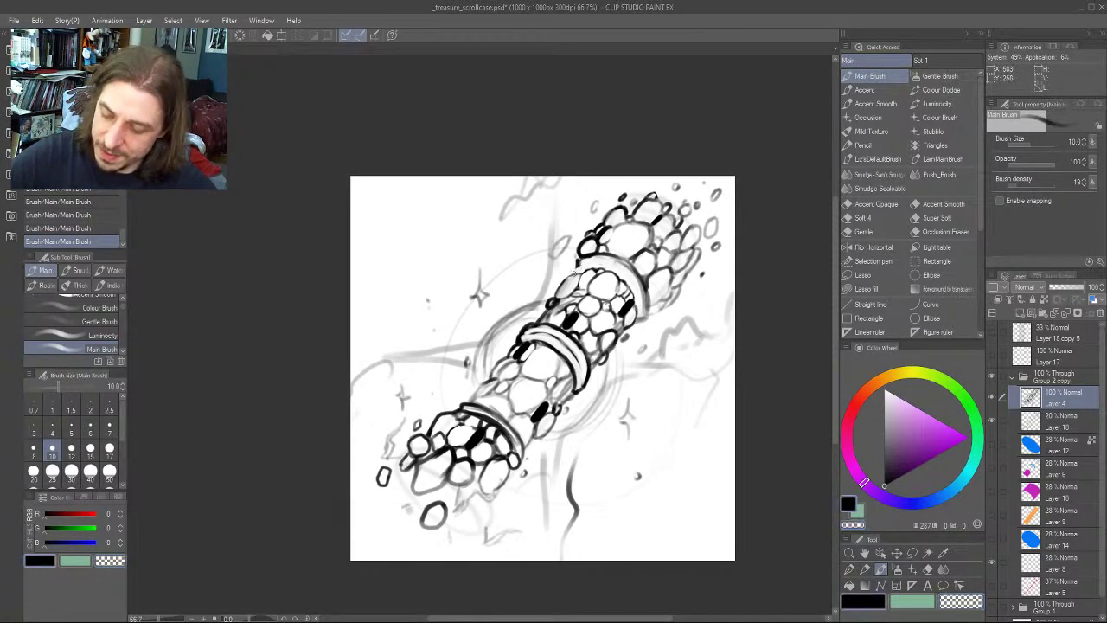
{"action": "key", "text": "c"}
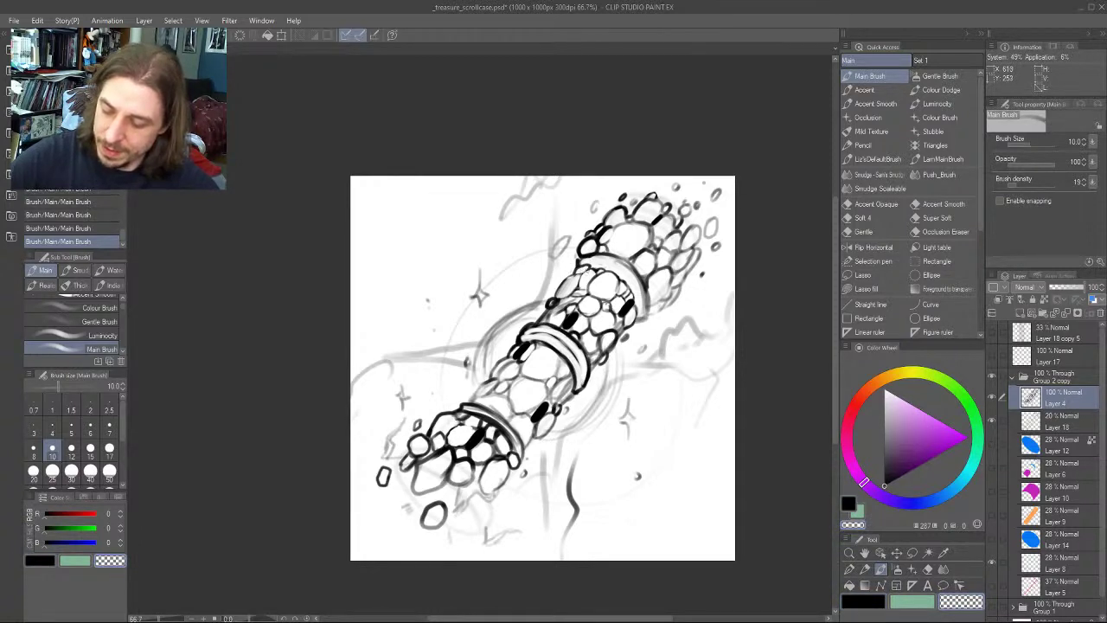
{"action": "mouse_move", "coordinate": [506, 288]}
{"action": "left_mouse_down"}
{"action": "mouse_move", "coordinate": [400, 225]}
{"action": "mouse_move", "coordinate": [402, 236]}
{"action": "left_mouse_up"}
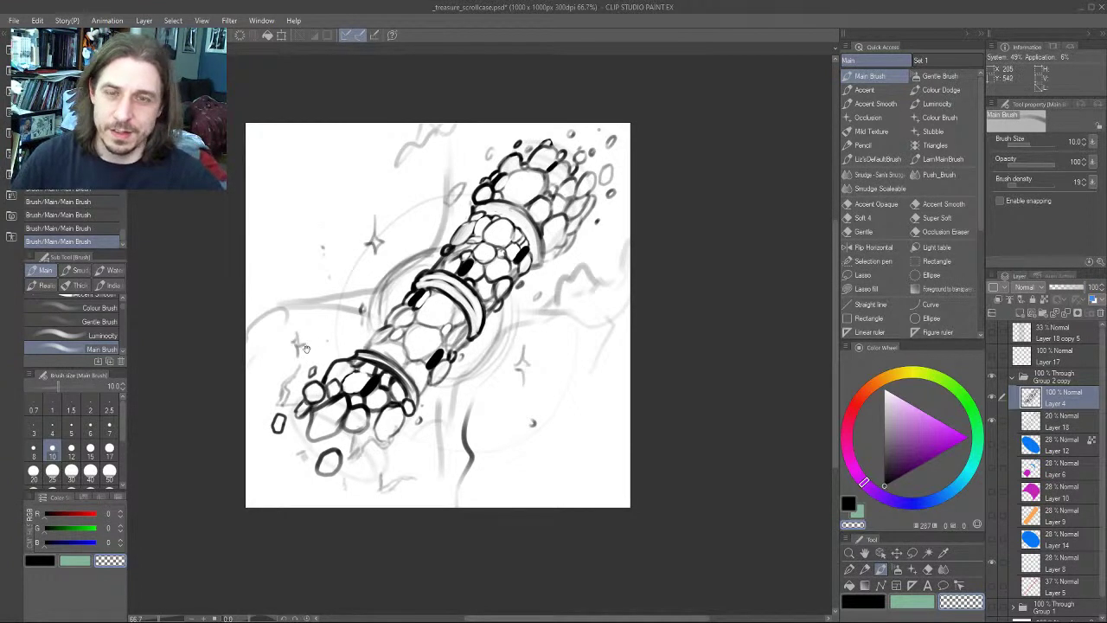
Draw a loose oval bubble with a small round one above it, off the case's lower-left end at brush size 10
{"action": "left_click_drag", "start_coordinate": [290, 460], "coordinate": [479, 229]}
{"action": "key", "text": "c"}
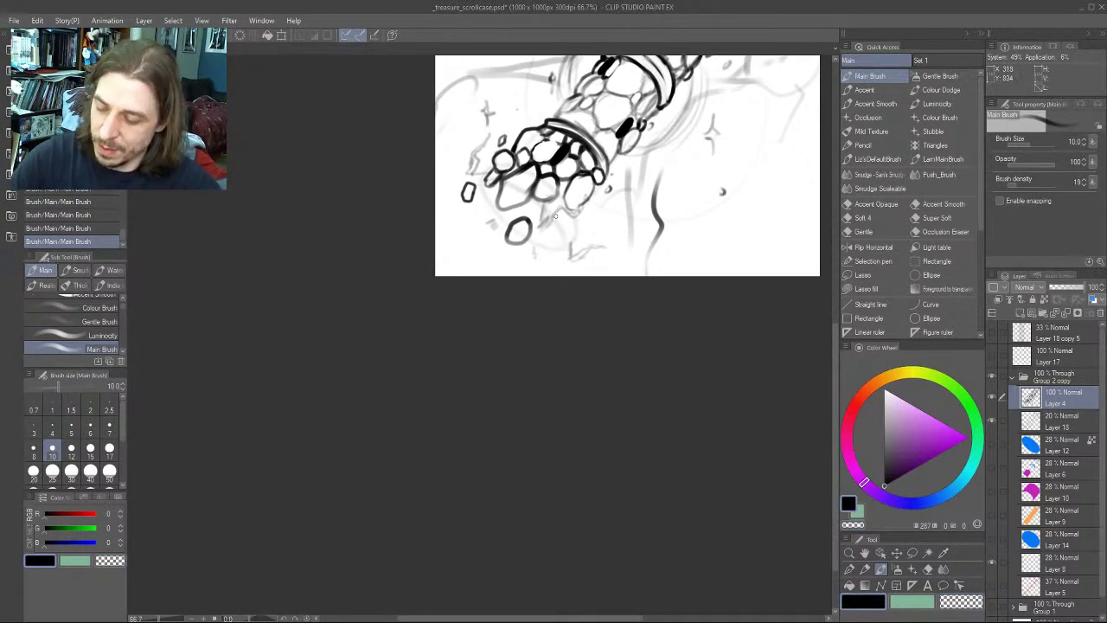
{"action": "mouse_move", "coordinate": [555, 216]}
{"action": "left_mouse_down"}
{"action": "mouse_move", "coordinate": [434, 255]}
{"action": "mouse_move", "coordinate": [432, 265]}
{"action": "mouse_move", "coordinate": [450, 264]}
{"action": "mouse_move", "coordinate": [425, 261]}
{"action": "mouse_move", "coordinate": [450, 278]}
{"action": "mouse_move", "coordinate": [440, 240]}
{"action": "mouse_move", "coordinate": [404, 236]}
{"action": "left_mouse_up"}
{"action": "key", "text": "c"}
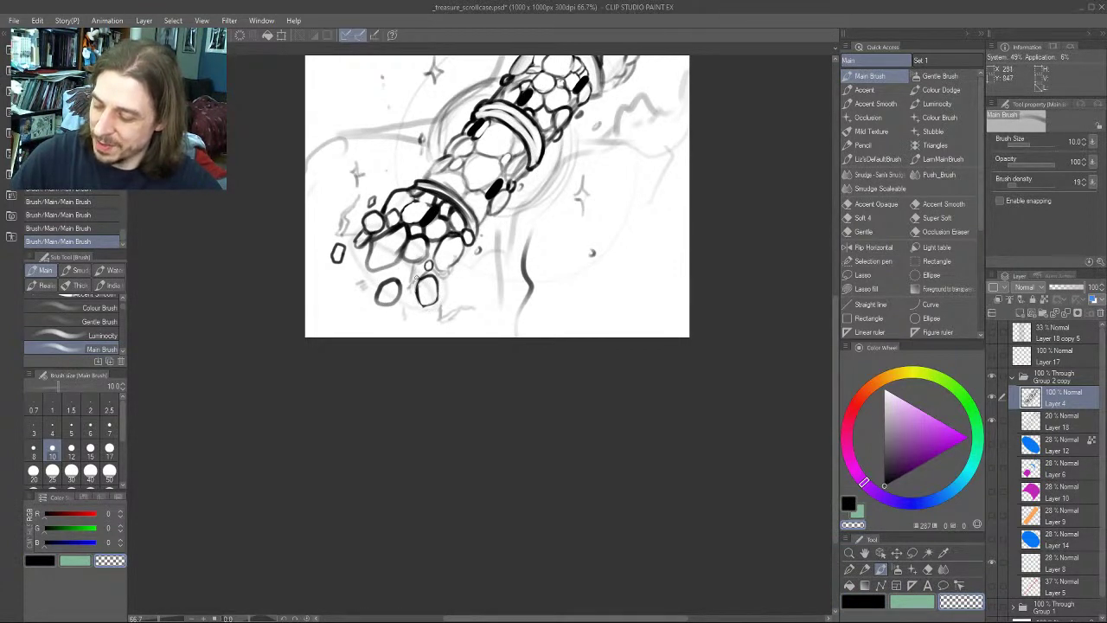
{"action": "mouse_move", "coordinate": [259, 257]}
{"action": "left_mouse_down"}
{"action": "mouse_move", "coordinate": [286, 416]}
{"action": "mouse_move", "coordinate": [375, 408]}
{"action": "mouse_move", "coordinate": [394, 394]}
{"action": "left_mouse_up"}
{"action": "key", "text": "c"}
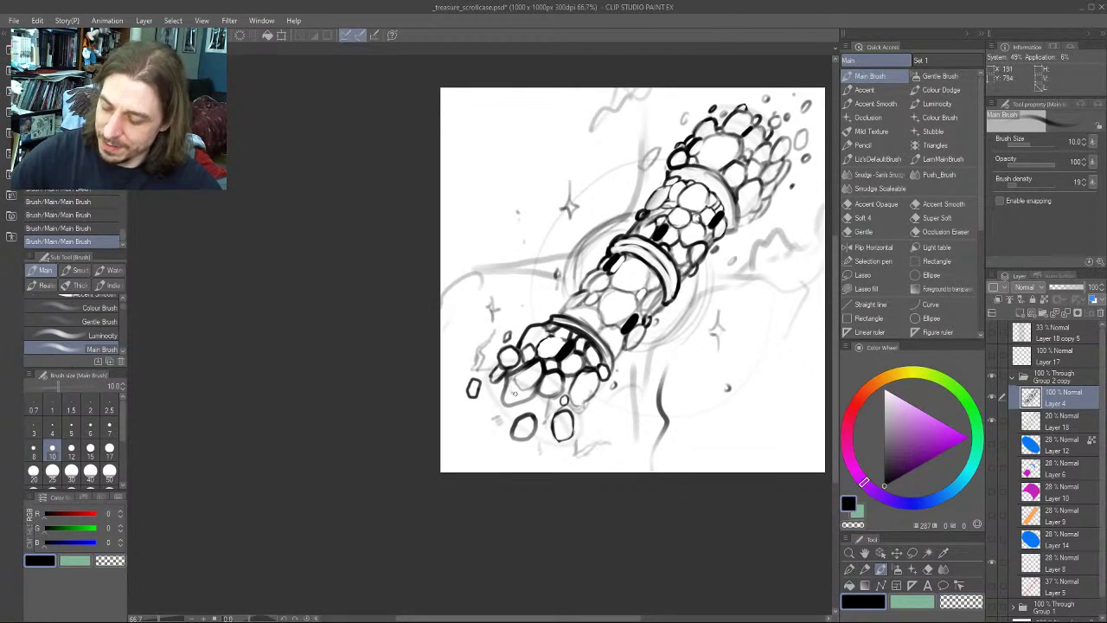
Reshape the large bubble at the lower-left end into an angular form and add a small round bubble to its lower left
{"action": "mouse_move", "coordinate": [515, 392]}
{"action": "left_mouse_down"}
{"action": "mouse_move", "coordinate": [396, 336]}
{"action": "mouse_move", "coordinate": [411, 337]}
{"action": "mouse_move", "coordinate": [380, 344]}
{"action": "mouse_move", "coordinate": [386, 322]}
{"action": "mouse_move", "coordinate": [409, 308]}
{"action": "mouse_move", "coordinate": [369, 297]}
{"action": "mouse_move", "coordinate": [409, 301]}
{"action": "mouse_move", "coordinate": [408, 332]}
{"action": "mouse_move", "coordinate": [439, 318]}
{"action": "mouse_move", "coordinate": [431, 290]}
{"action": "mouse_move", "coordinate": [446, 277]}
{"action": "mouse_move", "coordinate": [407, 264]}
{"action": "mouse_move", "coordinate": [430, 291]}
{"action": "left_mouse_up"}
{"action": "key", "text": "c"}
{"action": "key", "text": "c"}
{"action": "left_click_drag", "start_coordinate": [311, 259], "coordinate": [378, 254]}
{"action": "mouse_move", "coordinate": [362, 362]}
{"action": "left_mouse_down"}
{"action": "mouse_move", "coordinate": [299, 314]}
{"action": "mouse_move", "coordinate": [305, 337]}
{"action": "mouse_move", "coordinate": [294, 291]}
{"action": "mouse_move", "coordinate": [336, 214]}
{"action": "mouse_move", "coordinate": [369, 218]}
{"action": "left_mouse_up"}
{"action": "left_click_drag", "start_coordinate": [364, 171], "coordinate": [339, 207]}
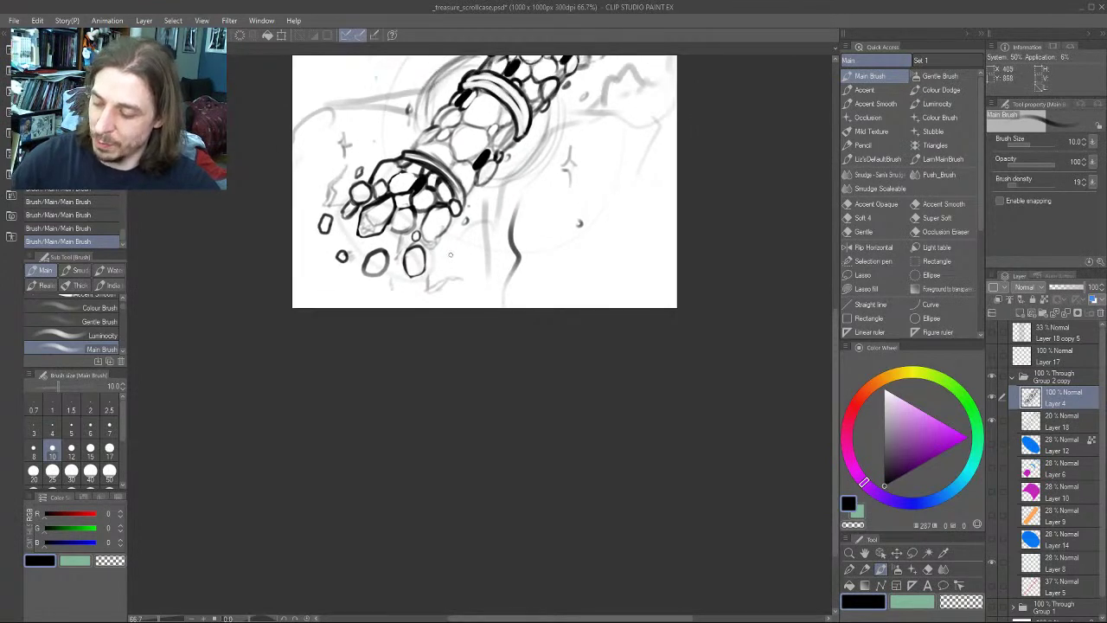
Draw a tall narrow bubble to the right of the loose oval and try small dots above it
{"action": "mouse_move", "coordinate": [454, 240]}
{"action": "left_mouse_down"}
{"action": "mouse_move", "coordinate": [446, 269]}
{"action": "mouse_move", "coordinate": [462, 253]}
{"action": "mouse_move", "coordinate": [456, 236]}
{"action": "mouse_move", "coordinate": [445, 262]}
{"action": "mouse_move", "coordinate": [458, 243]}
{"action": "left_mouse_up"}
{"action": "key", "text": "ctrl+z"}
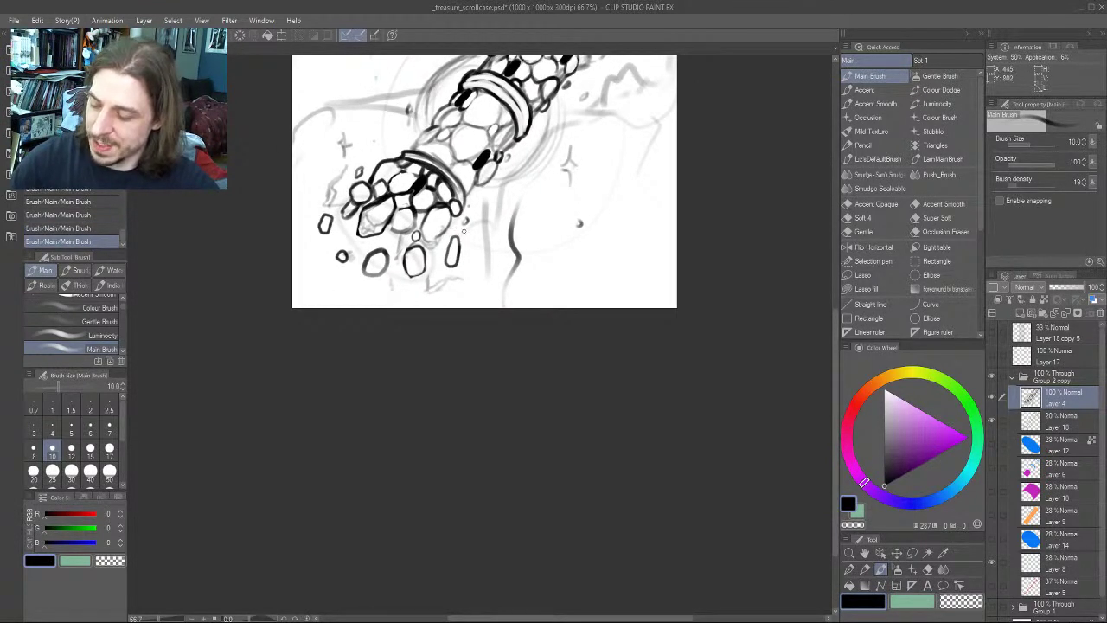
{"action": "key", "text": "ctrl+z"}
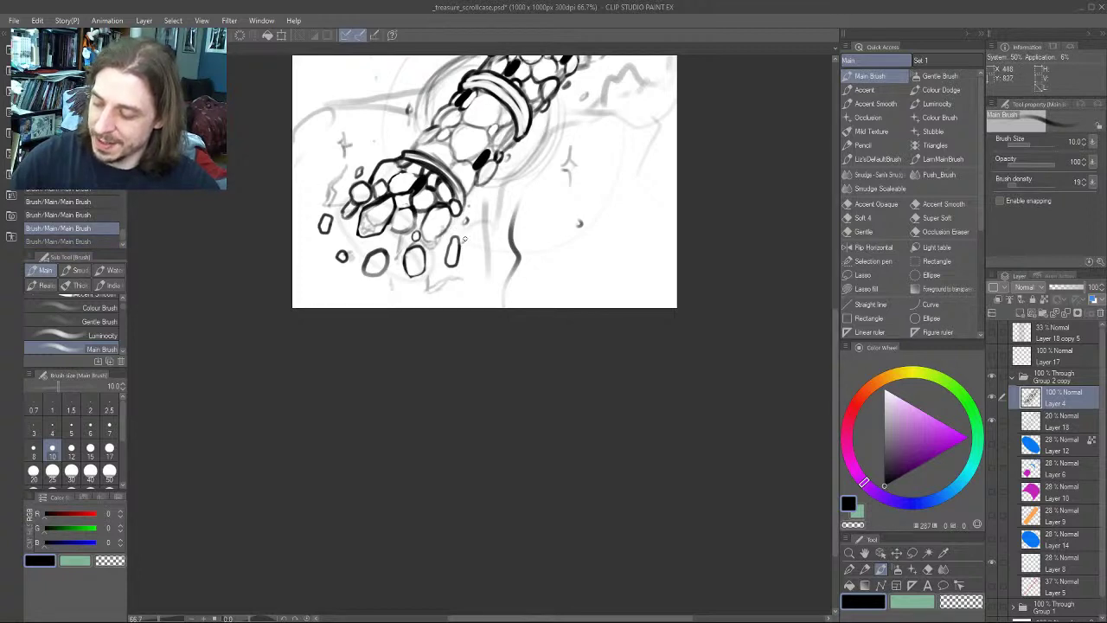
{"action": "left_click_drag", "start_coordinate": [464, 238], "coordinate": [465, 232]}
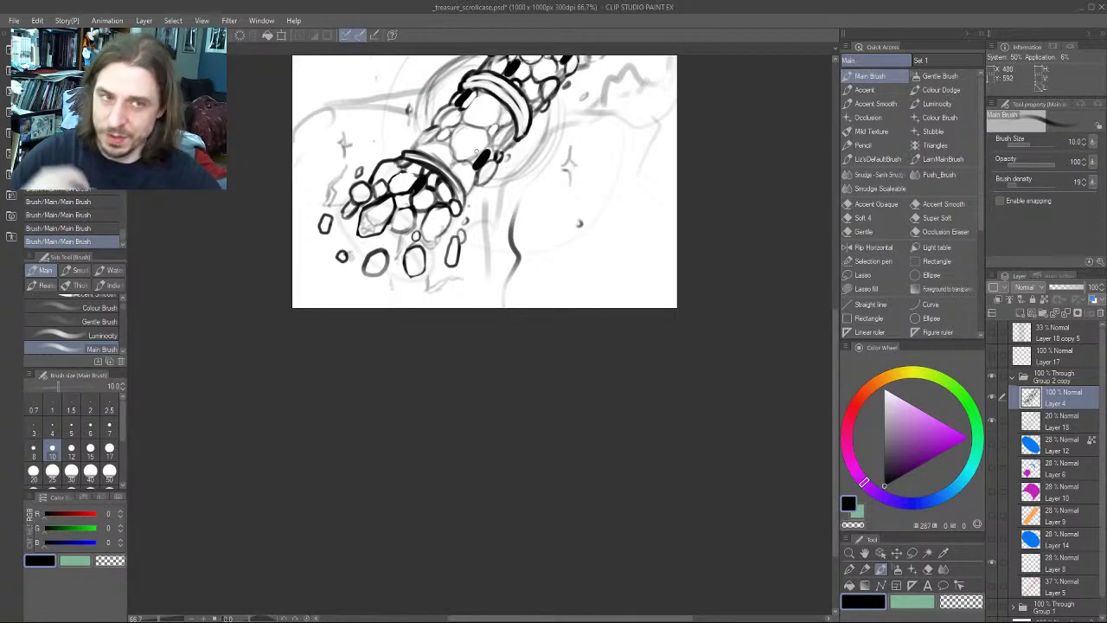
Undo the last dots and draw a small bubble against the left side of the tall narrow bubble
{"action": "left_click_drag", "start_coordinate": [382, 280], "coordinate": [371, 350]}
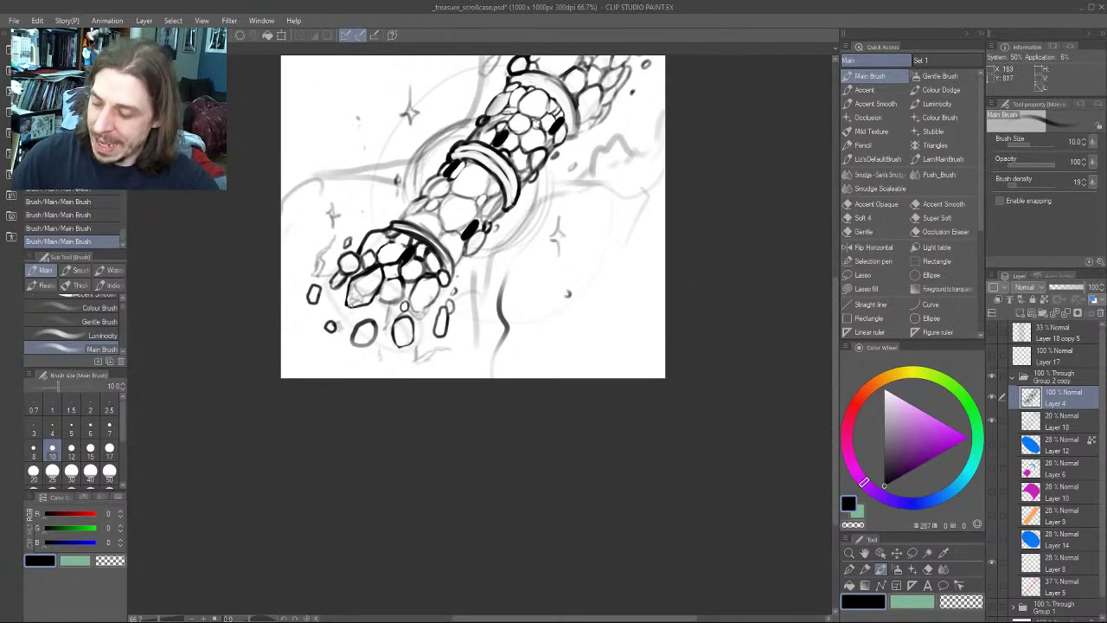
{"action": "key", "text": "ctrl+z"}
{"action": "key", "text": "ctrl+z"}
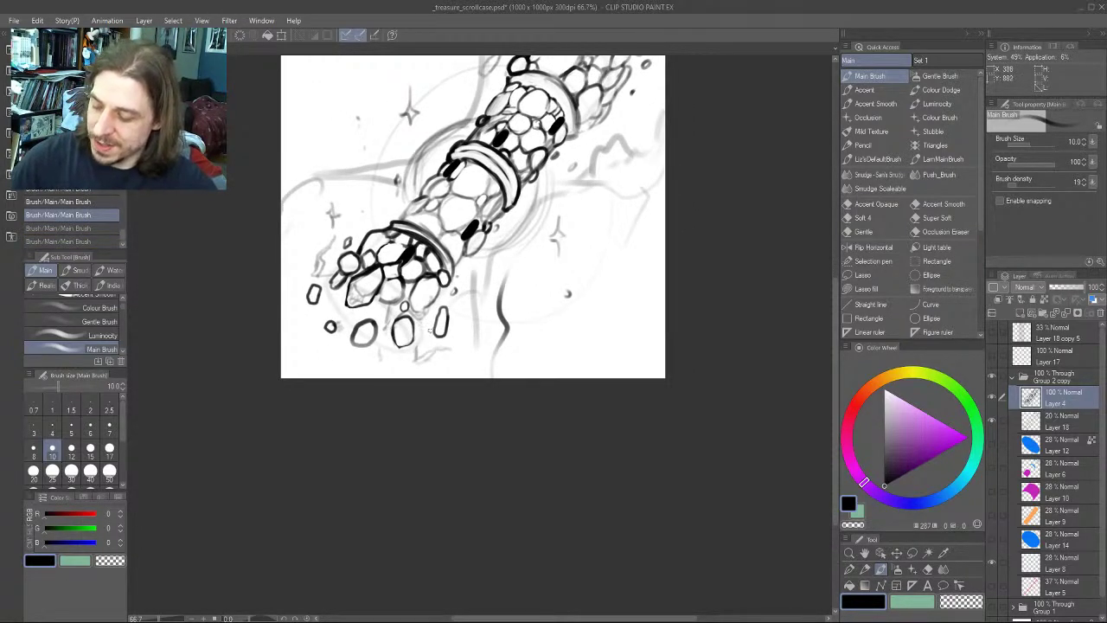
{"action": "left_click_drag", "start_coordinate": [432, 323], "coordinate": [431, 336]}
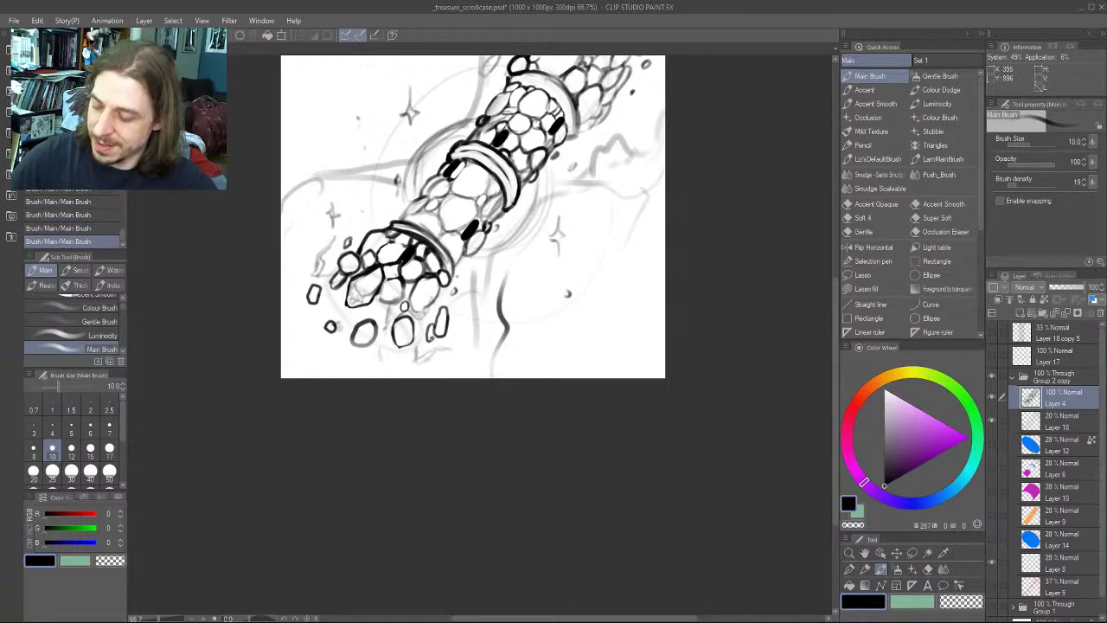
{"action": "scroll", "coordinate": [348, 203], "scroll_direction": "up", "scroll_amount": 1}
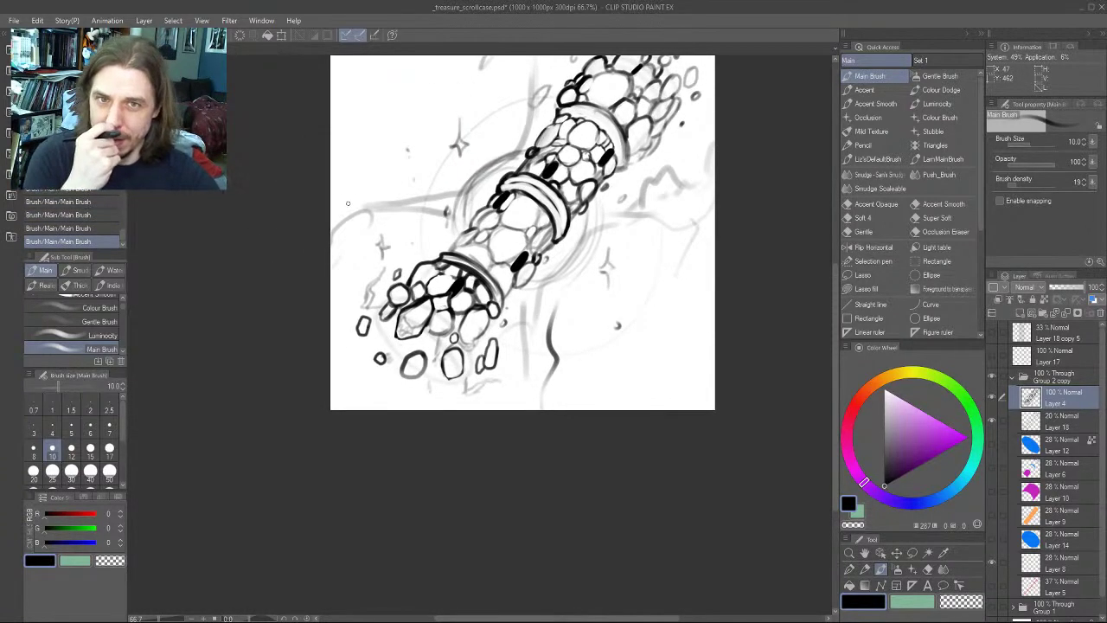
Draw a rounded bubble near the canvas's bottom edge below the loose ovals and trim its outline with the transparent colour
{"action": "left_click_drag", "start_coordinate": [284, 354], "coordinate": [323, 297]}
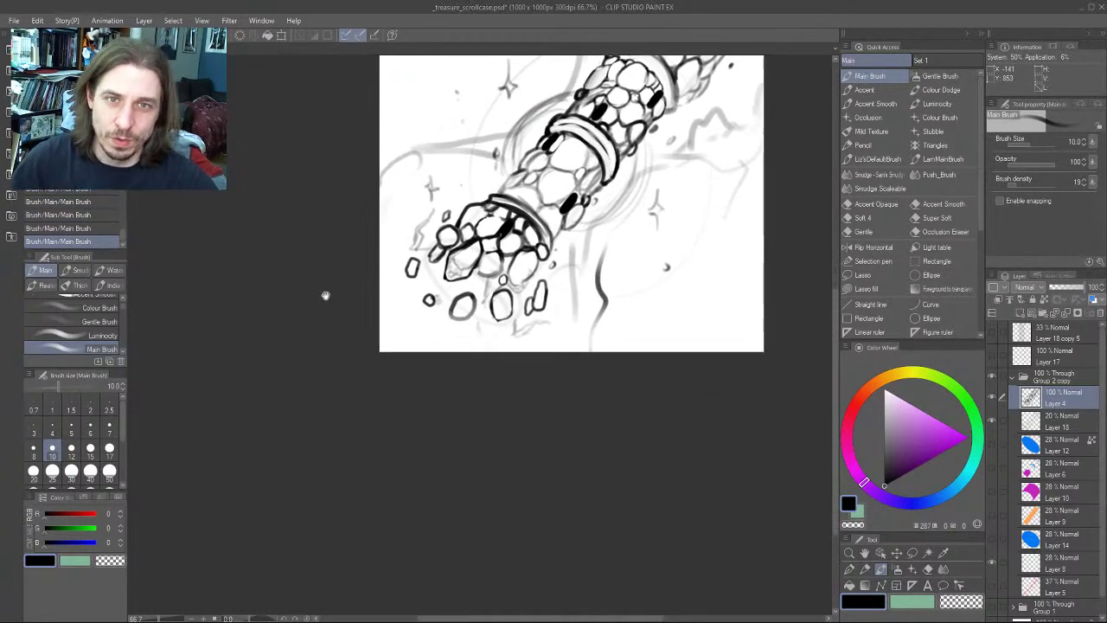
{"action": "left_click_drag", "start_coordinate": [482, 329], "coordinate": [471, 330]}
{"action": "left_click_drag", "start_coordinate": [370, 254], "coordinate": [361, 257]}
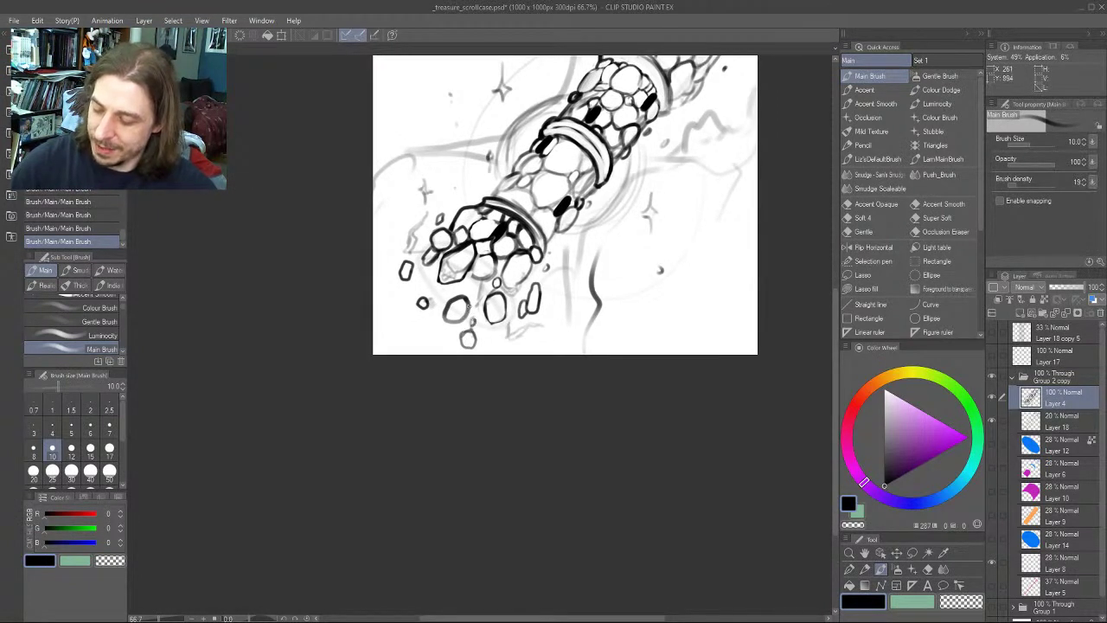
{"action": "mouse_move", "coordinate": [468, 306]}
{"action": "left_mouse_down"}
{"action": "mouse_move", "coordinate": [434, 306]}
{"action": "mouse_move", "coordinate": [436, 328]}
{"action": "mouse_move", "coordinate": [380, 301]}
{"action": "left_mouse_up"}
{"action": "key", "text": "c"}
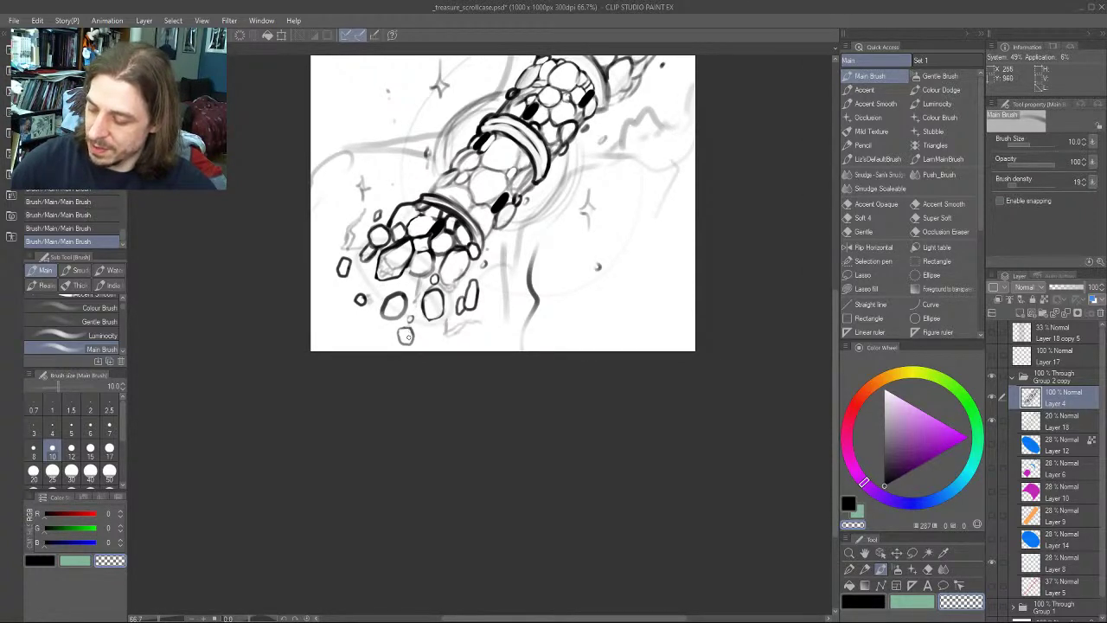
{"action": "left_click_drag", "start_coordinate": [407, 335], "coordinate": [393, 344]}
{"action": "mouse_move", "coordinate": [318, 282]}
{"action": "left_mouse_down"}
{"action": "mouse_move", "coordinate": [337, 260]}
{"action": "mouse_move", "coordinate": [348, 274]}
{"action": "left_mouse_up"}
{"action": "left_click_drag", "start_coordinate": [407, 162], "coordinate": [395, 178]}
{"action": "key", "text": "c"}
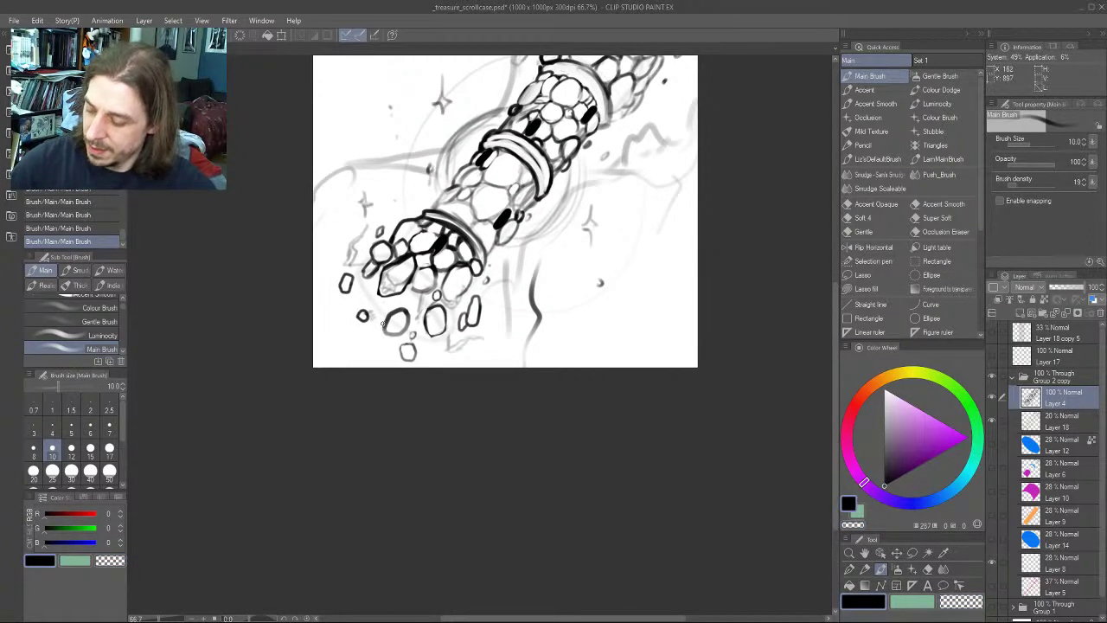
Add a small bubble against the left side of the loose round bubble and tidy its outline
{"action": "mouse_move", "coordinate": [378, 307]}
{"action": "left_mouse_down"}
{"action": "mouse_move", "coordinate": [369, 313]}
{"action": "mouse_move", "coordinate": [382, 315]}
{"action": "left_mouse_up"}
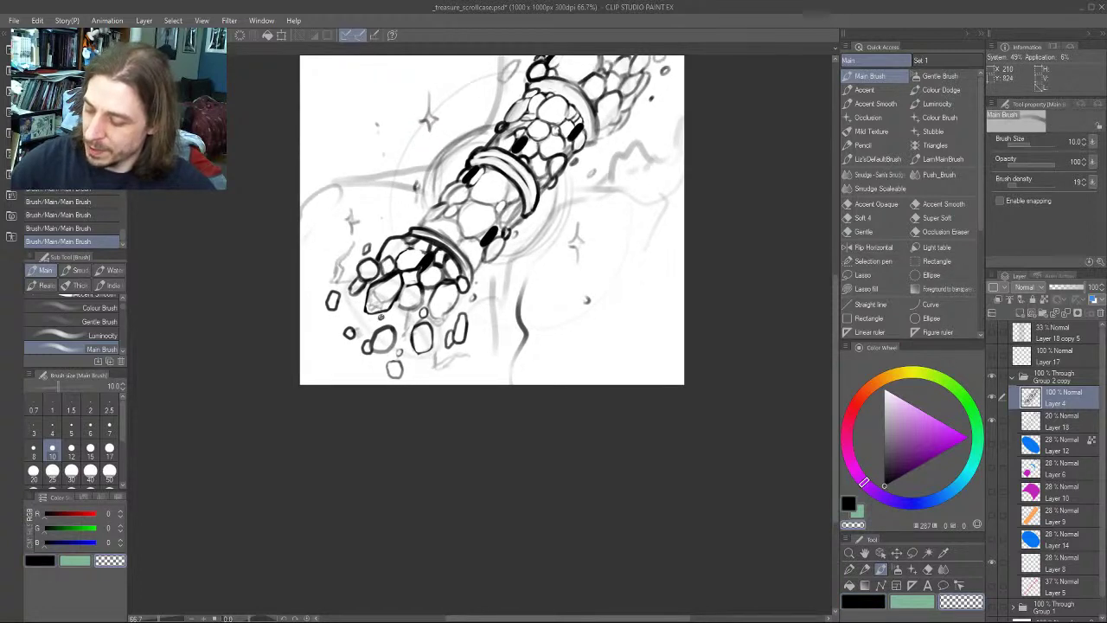
{"action": "left_click_drag", "start_coordinate": [308, 215], "coordinate": [237, 228]}
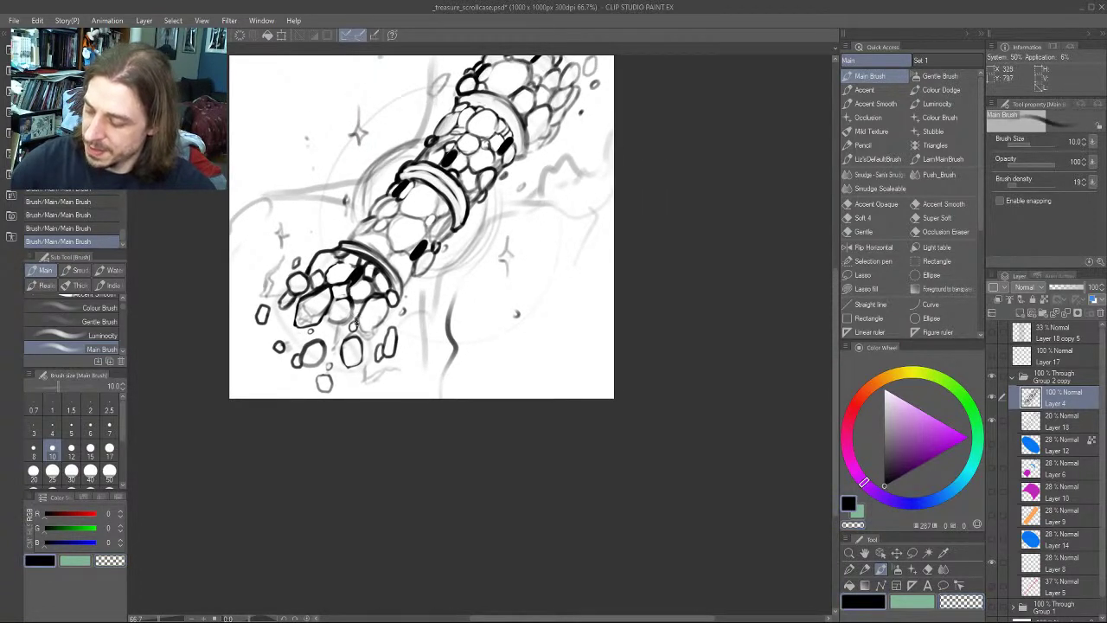
{"action": "left_click_drag", "start_coordinate": [365, 244], "coordinate": [336, 387]}
{"action": "left_click_drag", "start_coordinate": [262, 290], "coordinate": [387, 174]}
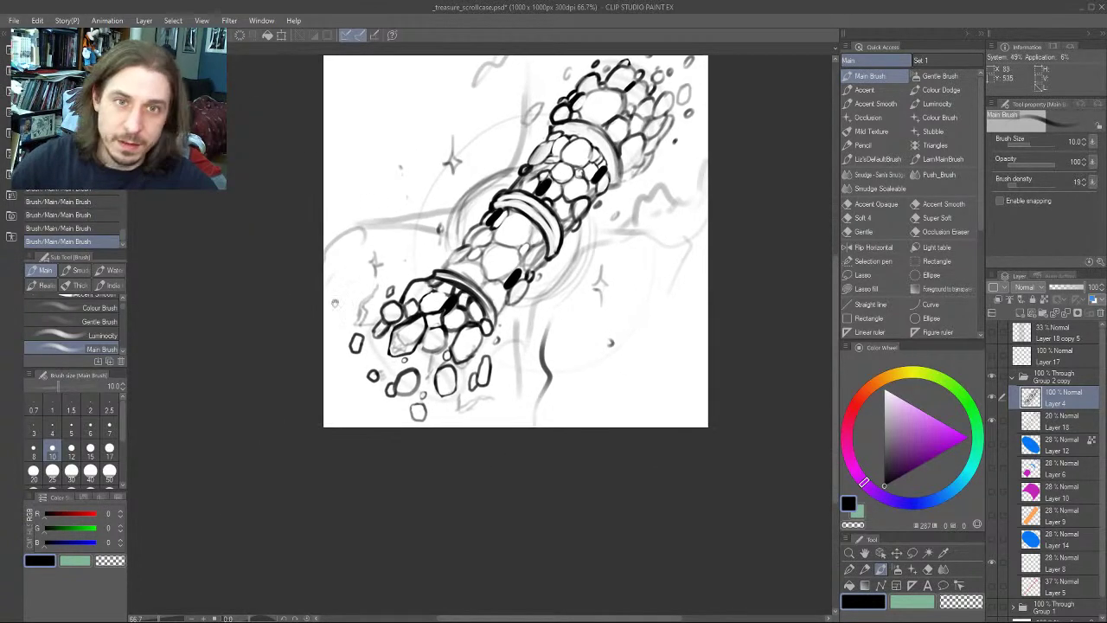
Draw a small bubble near the canvas's lower-left corner and a tiny dot below the large angular bubble
{"action": "left_click_drag", "start_coordinate": [335, 305], "coordinate": [352, 266]}
{"action": "left_click_drag", "start_coordinate": [373, 364], "coordinate": [369, 374]}
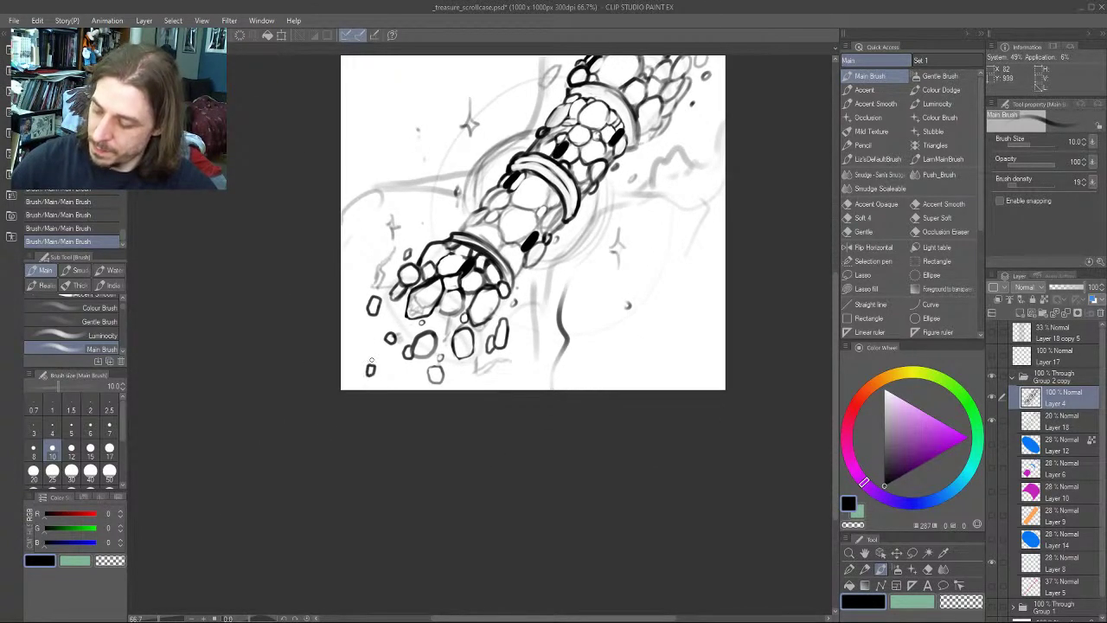
{"action": "mouse_move", "coordinate": [341, 204]}
{"action": "left_mouse_down"}
{"action": "mouse_move", "coordinate": [324, 188]}
{"action": "mouse_move", "coordinate": [304, 312]}
{"action": "left_mouse_up"}
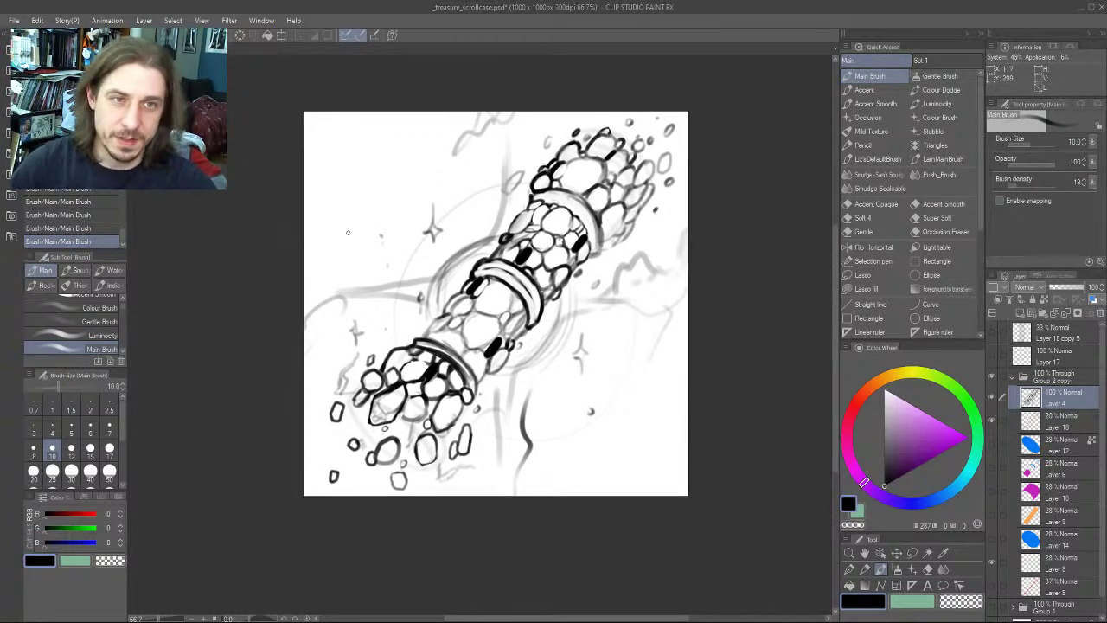
Add small accents around the loose bubbles at the lower-left end and check the whole sketch at reduced size
{"action": "left_click_drag", "start_coordinate": [323, 352], "coordinate": [349, 290]}
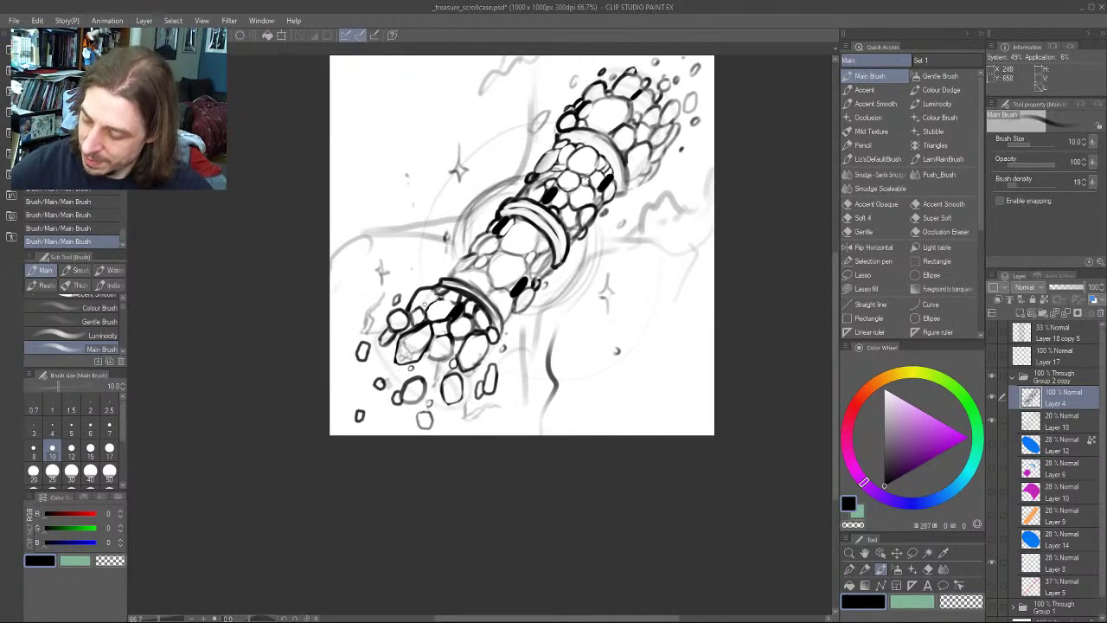
{"action": "left_click_drag", "start_coordinate": [336, 216], "coordinate": [260, 306]}
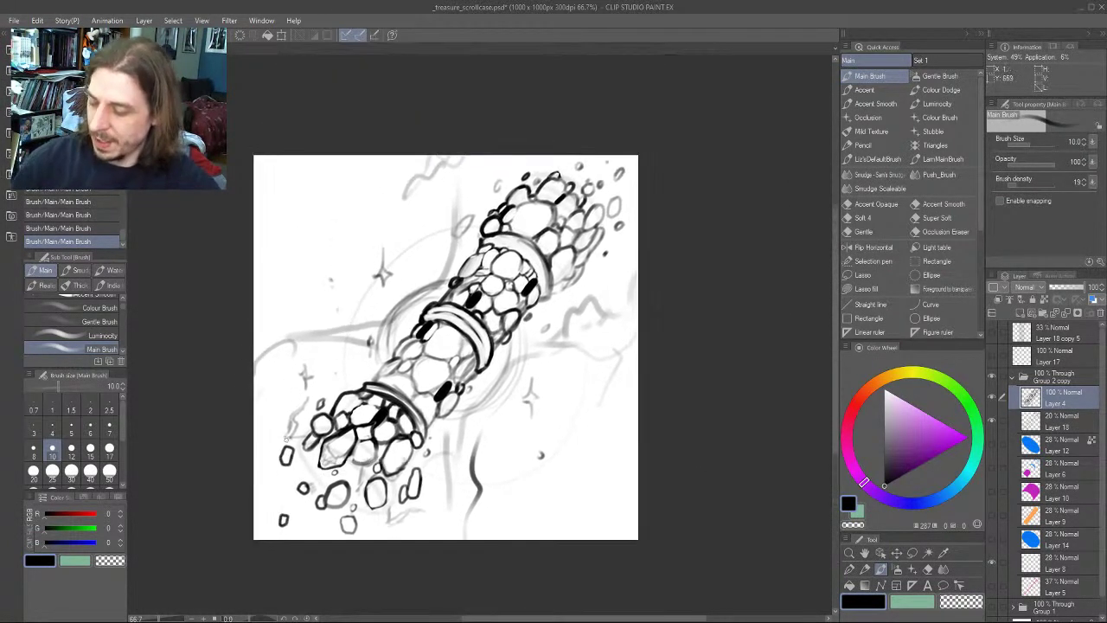
{"action": "scroll", "coordinate": [367, 498], "scroll_direction": "down", "scroll_amount": 4}
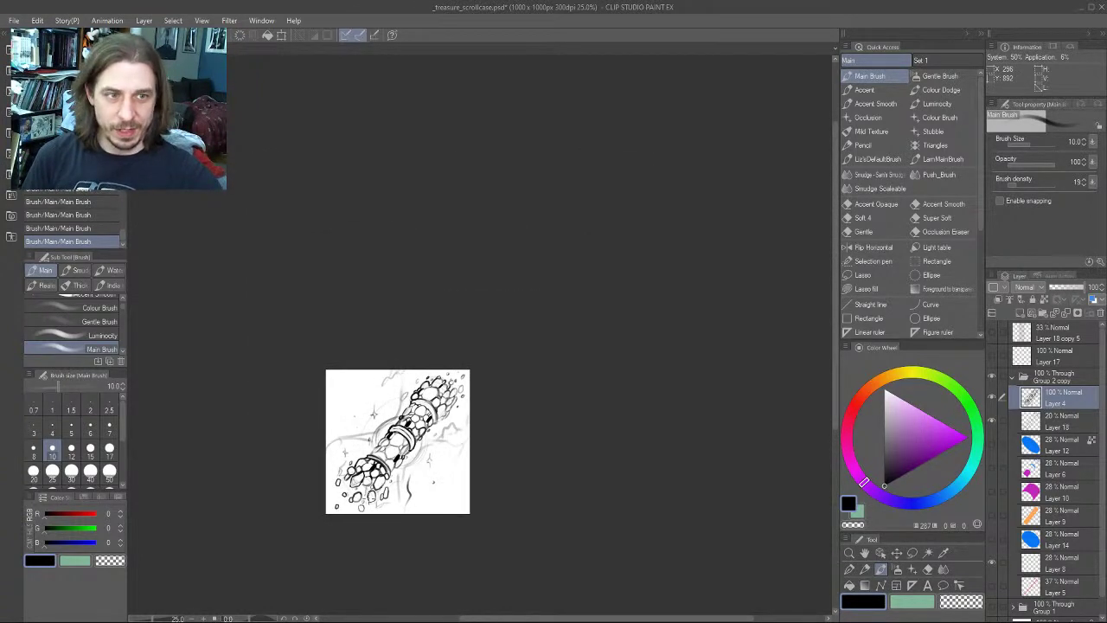
{"action": "scroll", "coordinate": [372, 503], "scroll_direction": "up", "scroll_amount": 3}
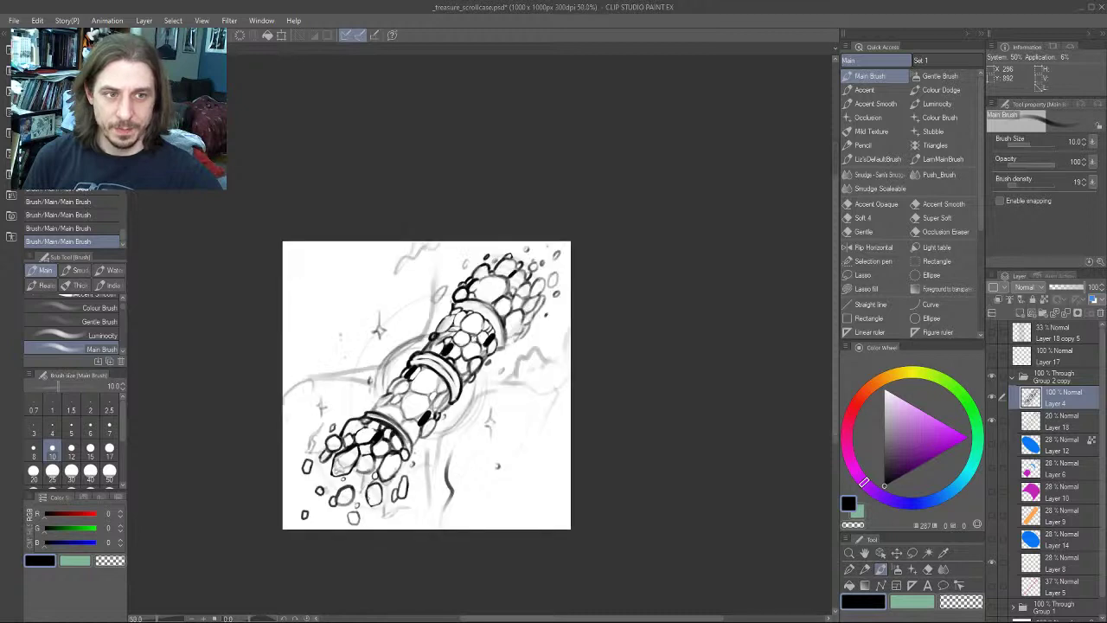
Examine the whole scroll case sketch at reduced size, including the scattered bubbles at both ends
{"action": "left_click_drag", "start_coordinate": [289, 369], "coordinate": [301, 314]}
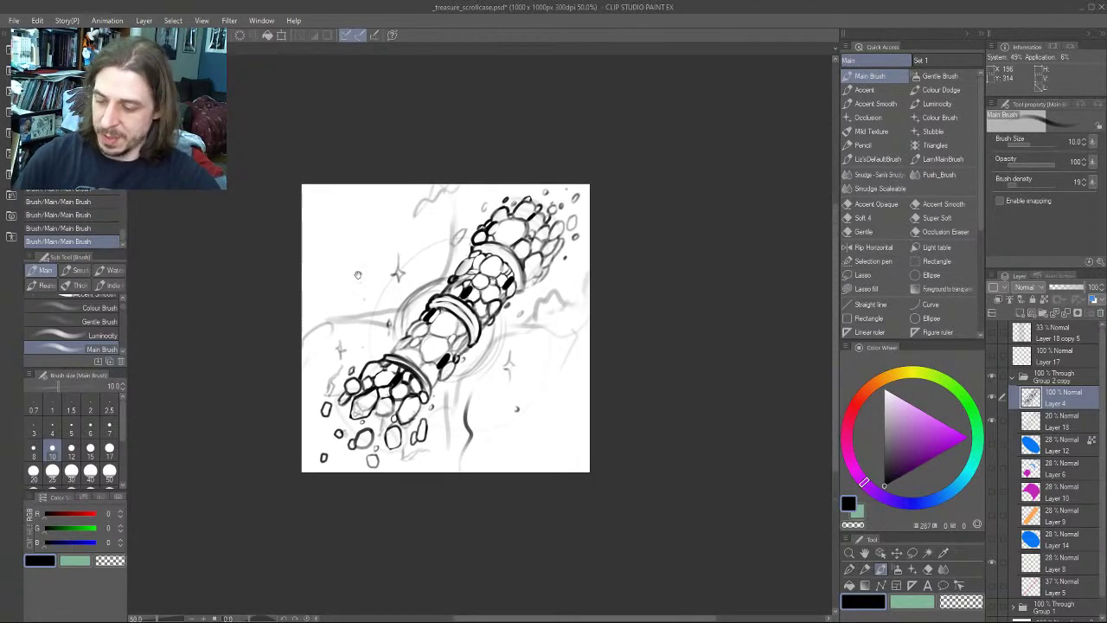
{"action": "mouse_move", "coordinate": [342, 201]}
{"action": "left_mouse_down"}
{"action": "mouse_move", "coordinate": [210, 247]}
{"action": "mouse_move", "coordinate": [337, 198]}
{"action": "left_mouse_up"}
{"action": "scroll", "coordinate": [336, 196], "scroll_direction": "down", "scroll_amount": 1}
{"action": "scroll", "coordinate": [336, 200], "scroll_direction": "down", "scroll_amount": 1}
{"action": "left_click_drag", "start_coordinate": [232, 234], "coordinate": [277, 277]}
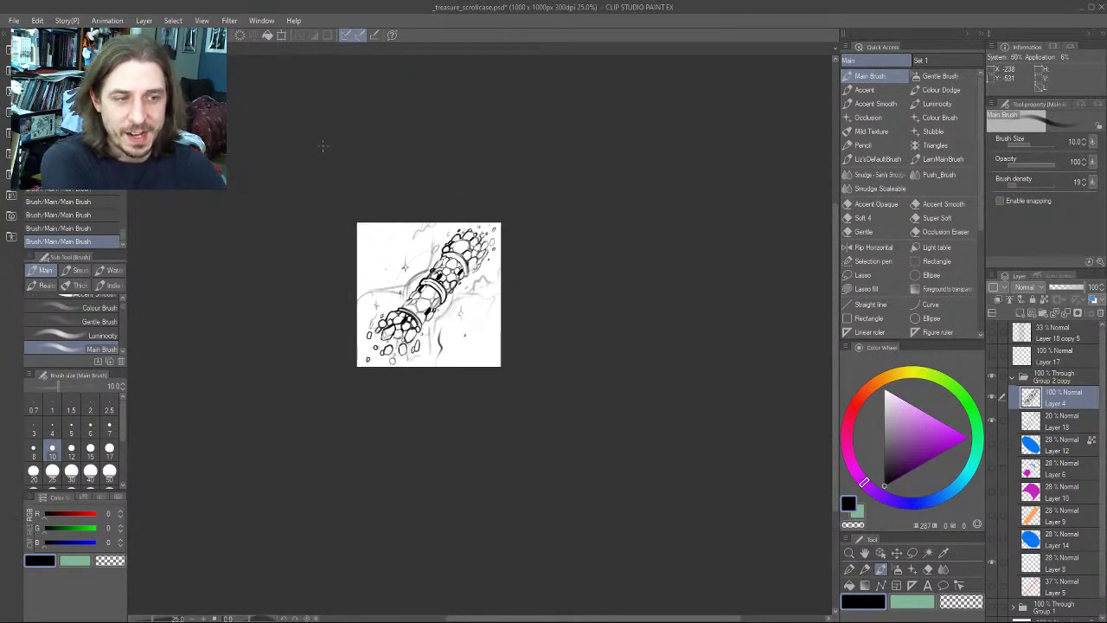
{"action": "scroll", "coordinate": [322, 146], "scroll_direction": "up", "scroll_amount": 1}
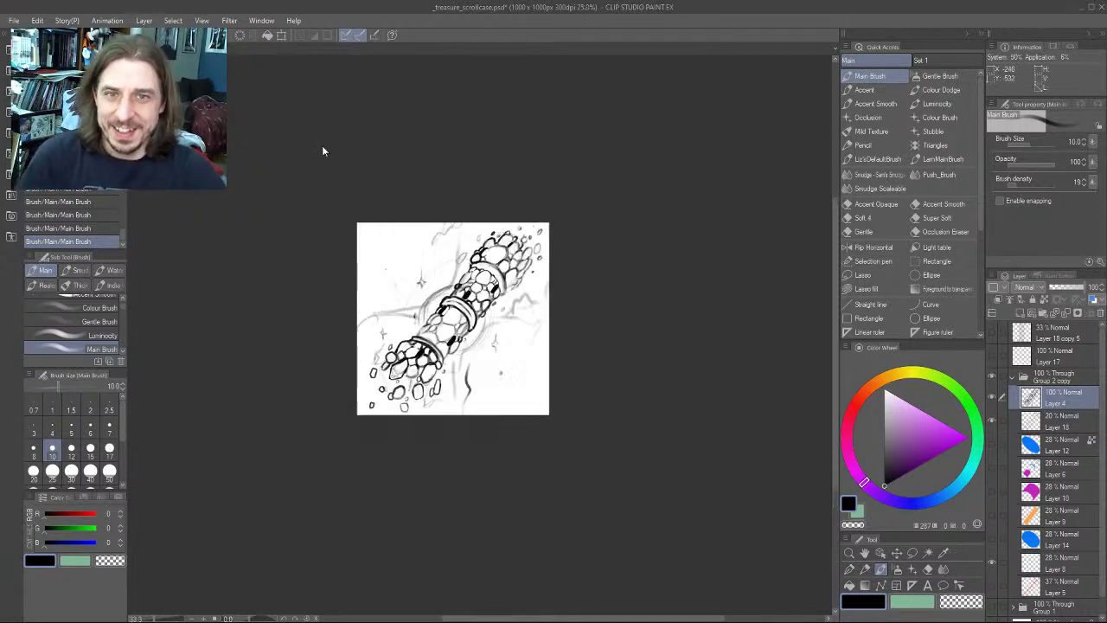
{"action": "left_click_drag", "start_coordinate": [295, 335], "coordinate": [281, 336]}
{"action": "scroll", "coordinate": [380, 354], "scroll_direction": "up", "scroll_amount": 1}
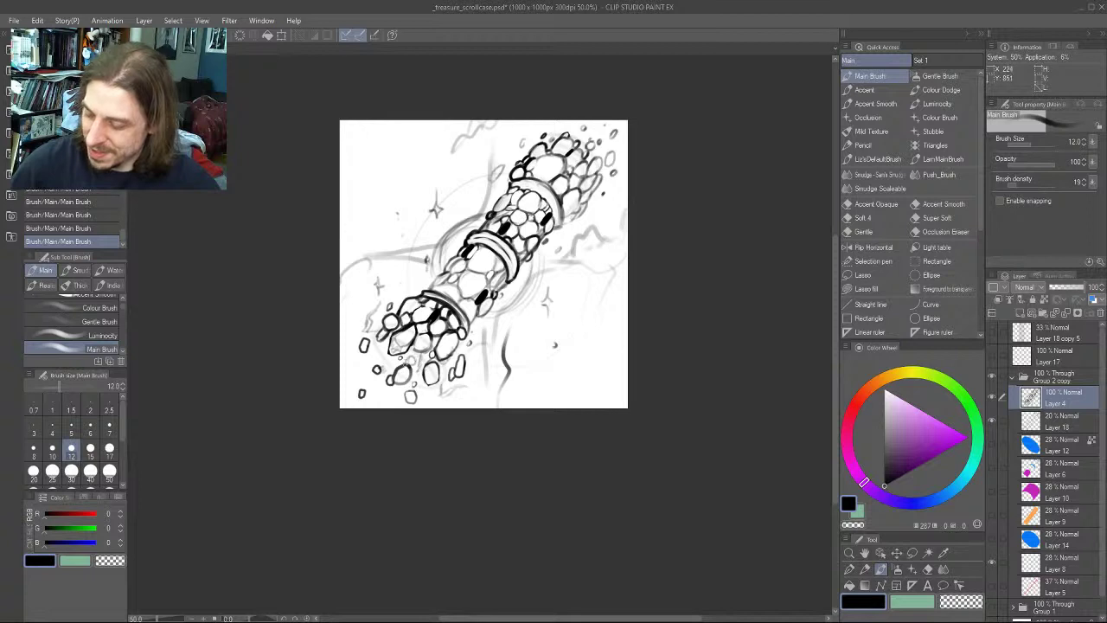
{"action": "mouse_move", "coordinate": [293, 273]}
{"action": "left_mouse_down"}
{"action": "mouse_move", "coordinate": [260, 328]}
{"action": "mouse_move", "coordinate": [259, 358]}
{"action": "left_mouse_up"}
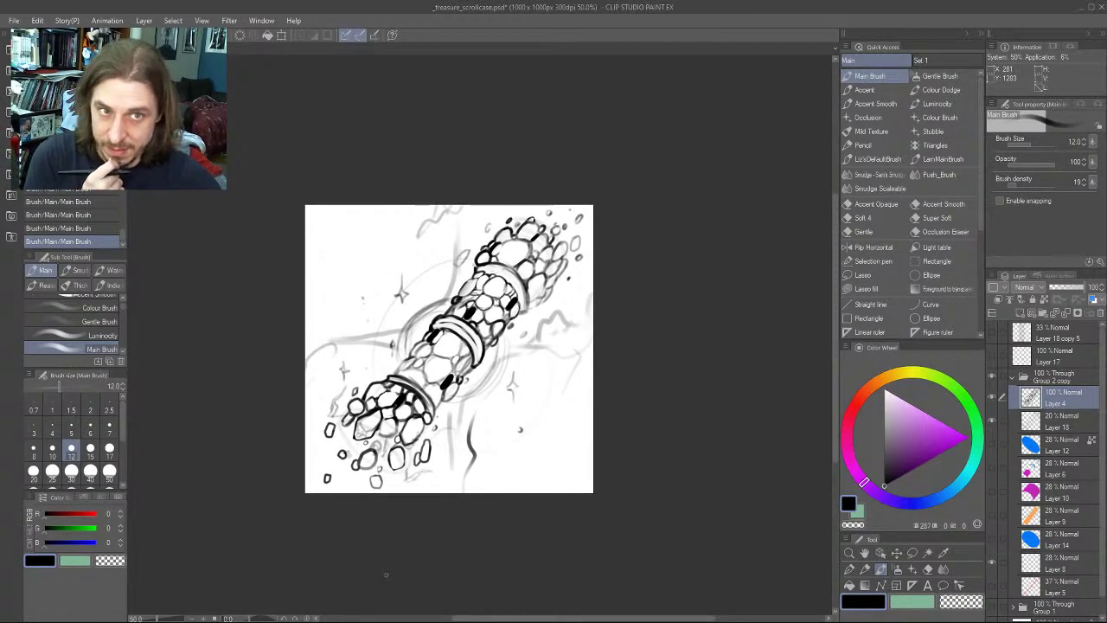
{"action": "left_click_drag", "start_coordinate": [305, 272], "coordinate": [345, 204]}
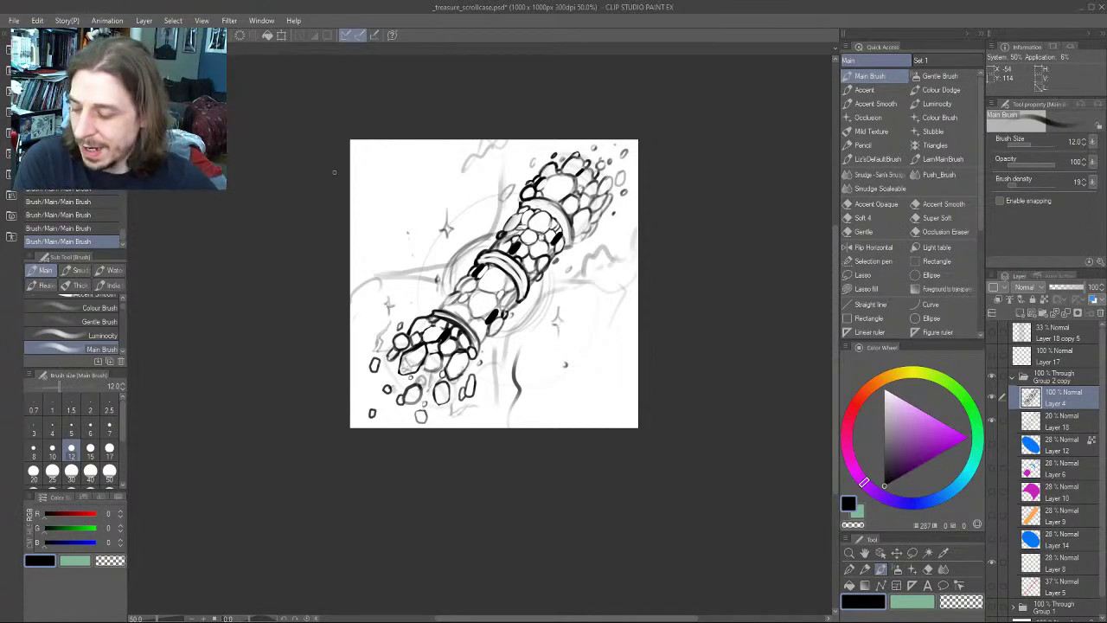
Retouch the upper edge of the lower band, reducing the brush size to 8 and working in black
{"action": "scroll", "coordinate": [334, 171], "scroll_direction": "up", "scroll_amount": 3}
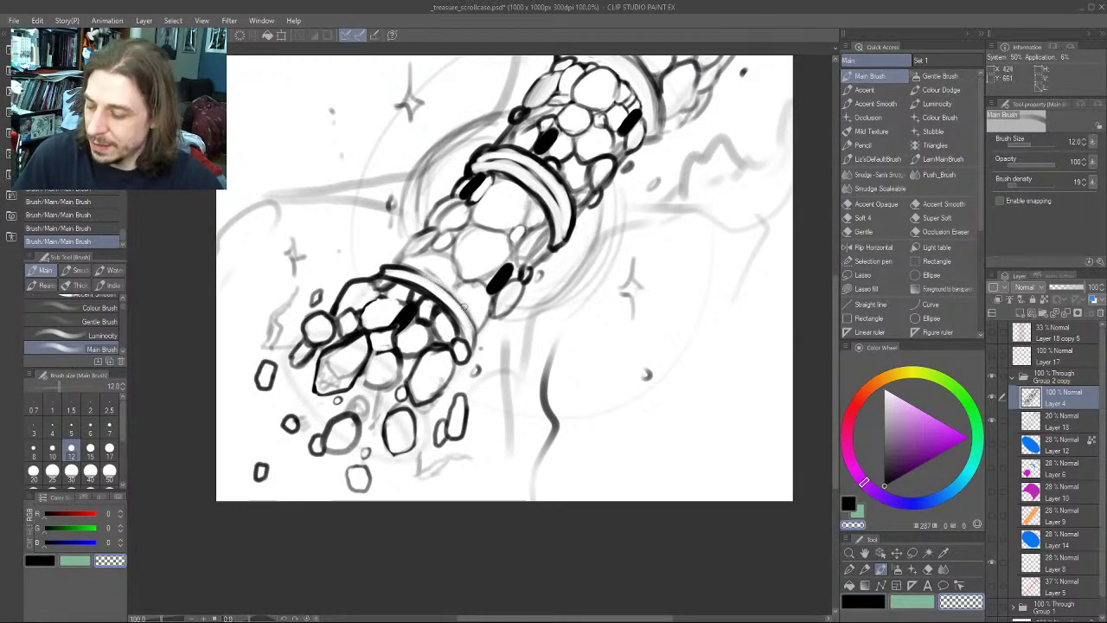
{"action": "mouse_move", "coordinate": [335, 197]}
{"action": "left_mouse_down"}
{"action": "mouse_move", "coordinate": [319, 192]}
{"action": "mouse_move", "coordinate": [352, 227]}
{"action": "mouse_move", "coordinate": [379, 307]}
{"action": "mouse_move", "coordinate": [370, 266]}
{"action": "left_mouse_up"}
{"action": "key", "text": "c"}
{"action": "key", "text": "bracketleft"}
{"action": "key", "text": "bracketleft"}
{"action": "key", "text": "bracketleft"}
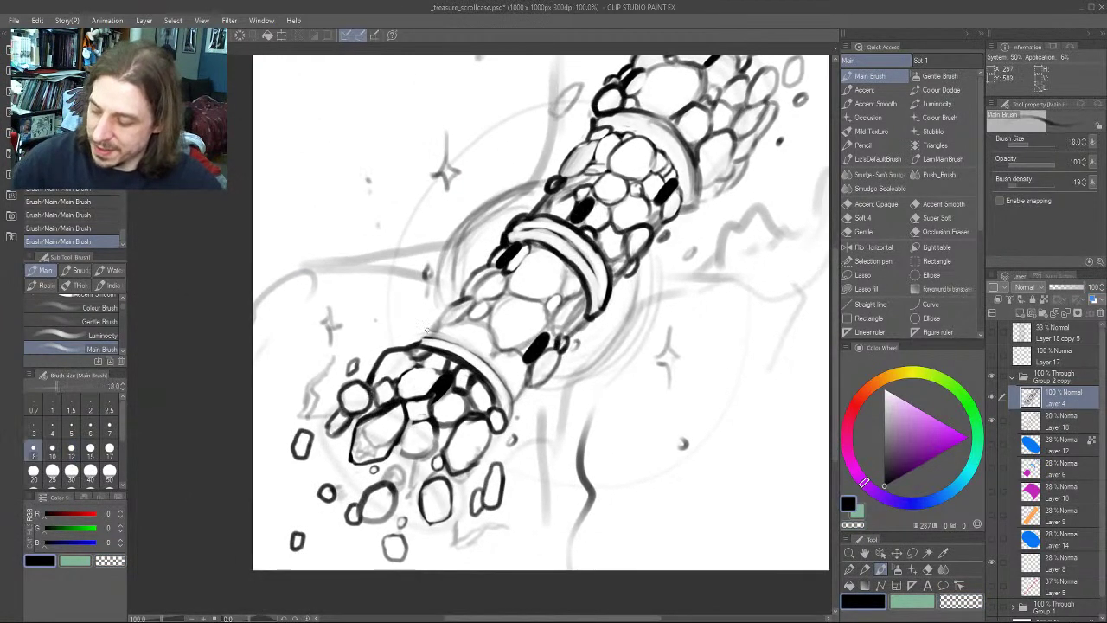
{"action": "mouse_move", "coordinate": [427, 333]}
{"action": "left_mouse_down"}
{"action": "mouse_move", "coordinate": [408, 346]}
{"action": "mouse_move", "coordinate": [333, 314]}
{"action": "left_mouse_up"}
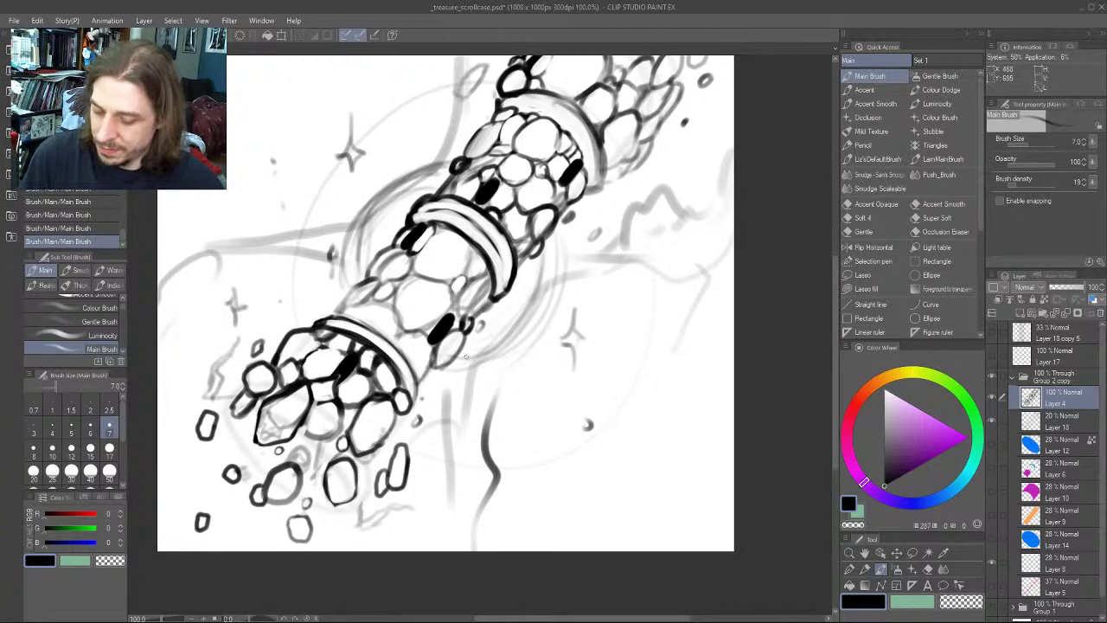
Toggle the visibility of Layer 4 repeatedly to compare the bubble sketch with the faded scroll case line art
{"action": "left_click", "coordinate": [992, 396]}
{"action": "left_click", "coordinate": [992, 397]}
{"action": "left_click", "coordinate": [991, 398]}
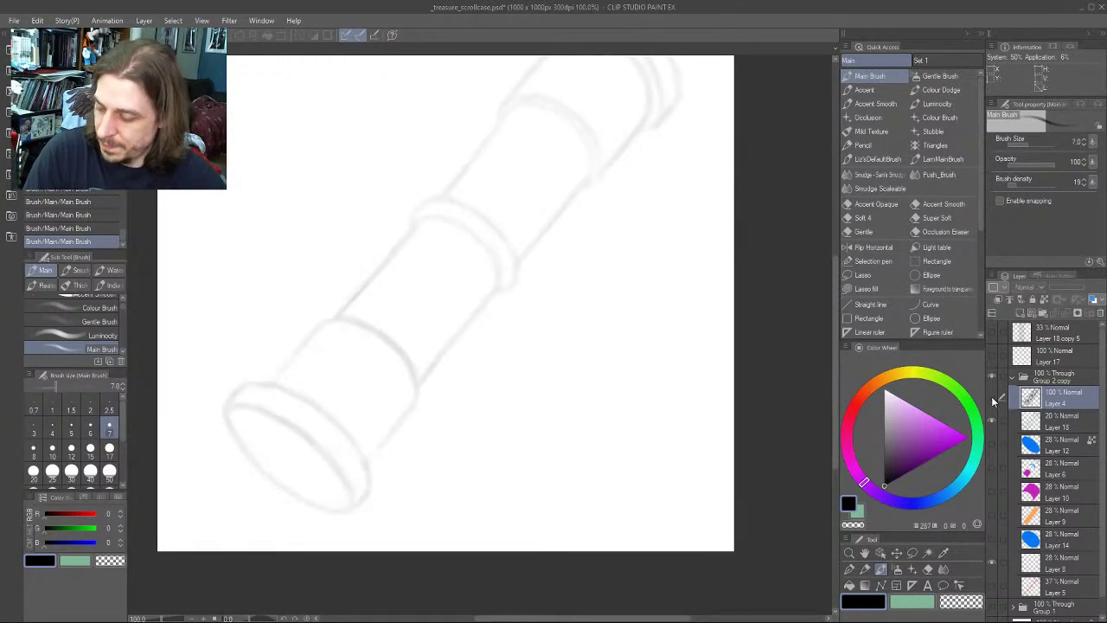
{"action": "left_click", "coordinate": [992, 398]}
{"action": "left_click_drag", "start_coordinate": [310, 218], "coordinate": [466, 212]}
{"action": "scroll", "coordinate": [338, 327], "scroll_direction": "down", "scroll_amount": 2}
{"action": "left_click", "coordinate": [992, 396]}
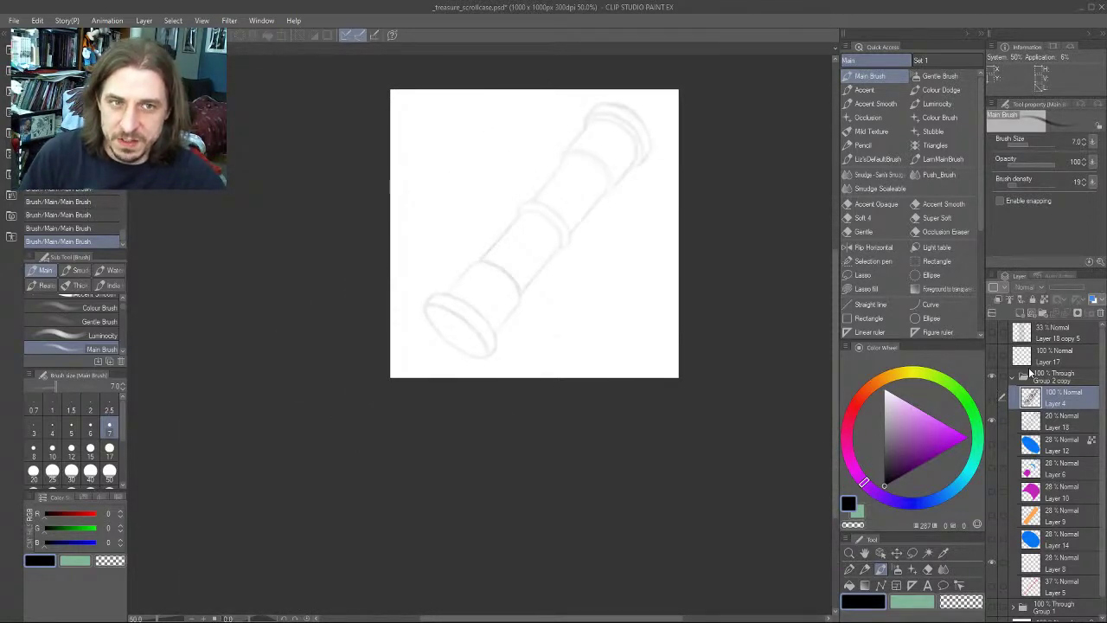
{"action": "left_click", "coordinate": [992, 399]}
{"action": "left_click", "coordinate": [991, 399]}
{"action": "left_click", "coordinate": [992, 398]}
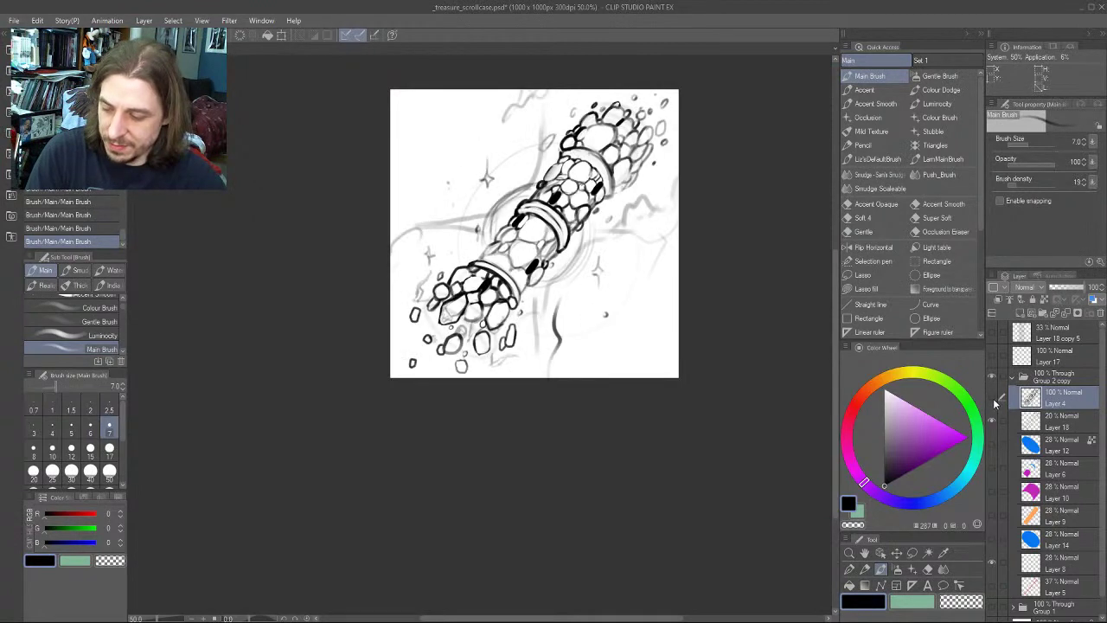
{"action": "left_click", "coordinate": [992, 399]}
{"action": "left_click", "coordinate": [992, 398]}
{"action": "left_click", "coordinate": [992, 398]}
{"action": "left_click", "coordinate": [992, 398]}
{"action": "left_click", "coordinate": [992, 398]}
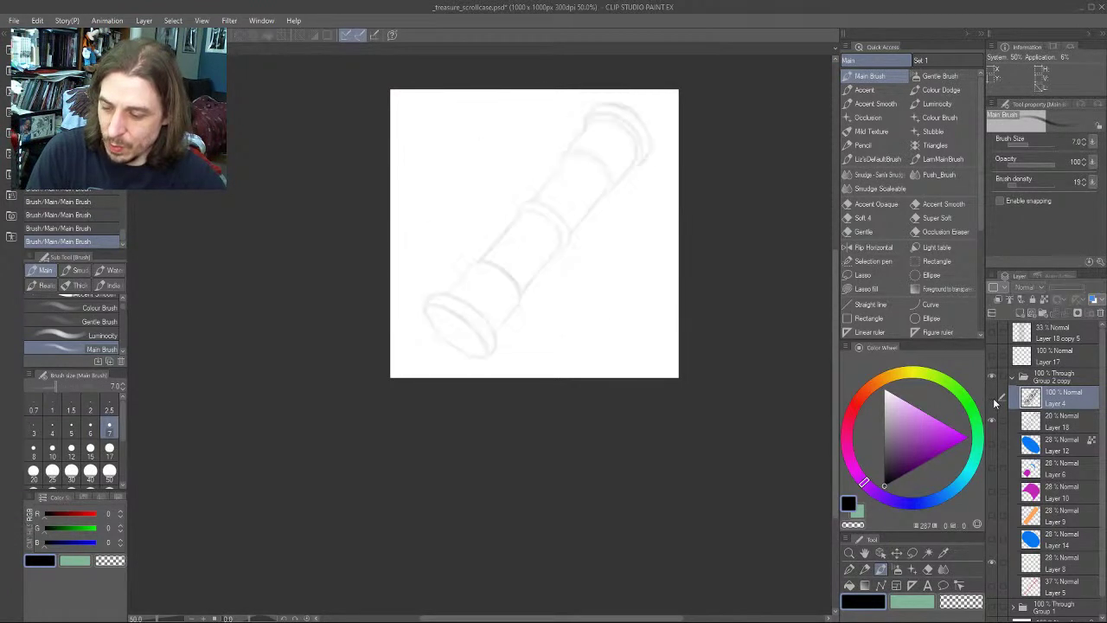
{"action": "left_click", "coordinate": [991, 399]}
Examine the bands and the bubbled sections along the scroll case at full and reduced size
{"action": "left_click_drag", "start_coordinate": [377, 217], "coordinate": [313, 288]}
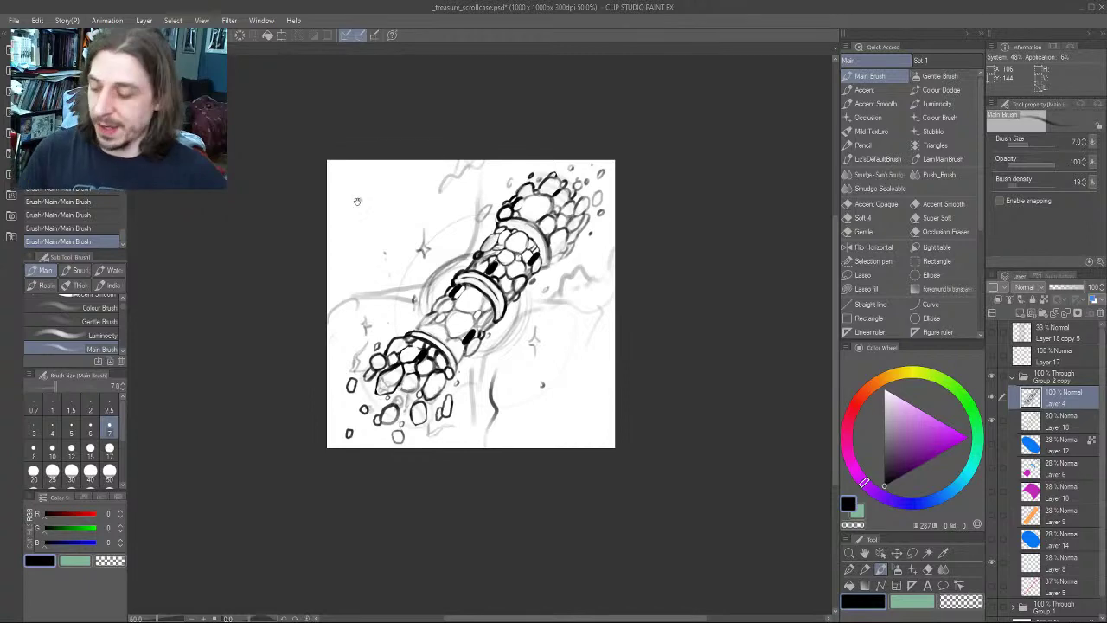
{"action": "left_click_drag", "start_coordinate": [267, 350], "coordinate": [312, 309]}
{"action": "scroll", "coordinate": [274, 306], "scroll_direction": "up", "scroll_amount": 2}
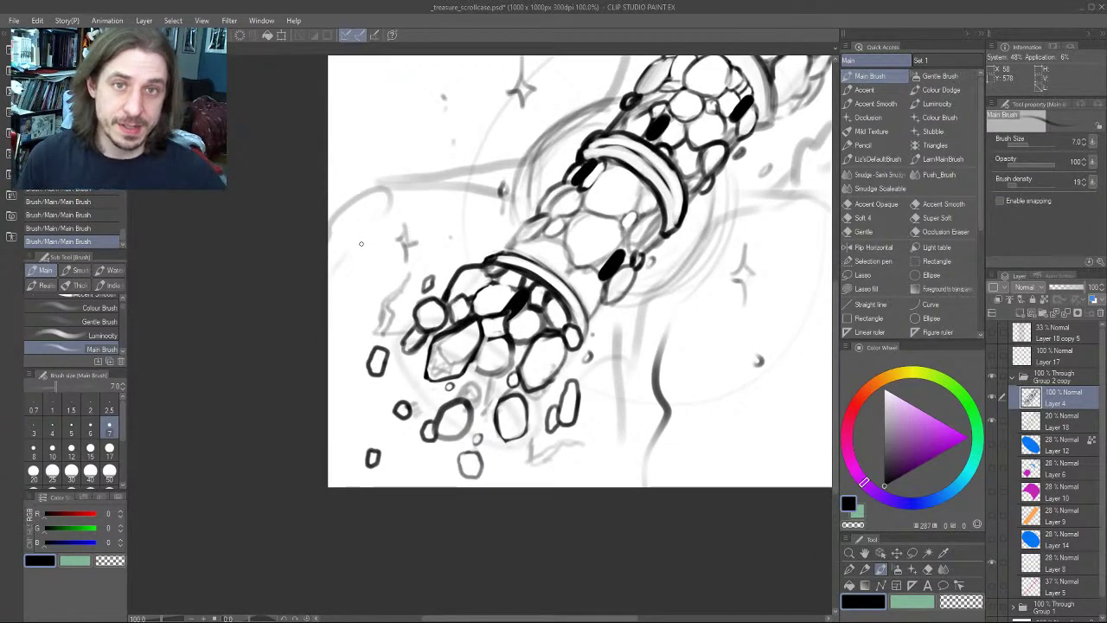
{"action": "scroll", "coordinate": [407, 252], "scroll_direction": "down", "scroll_amount": 2}
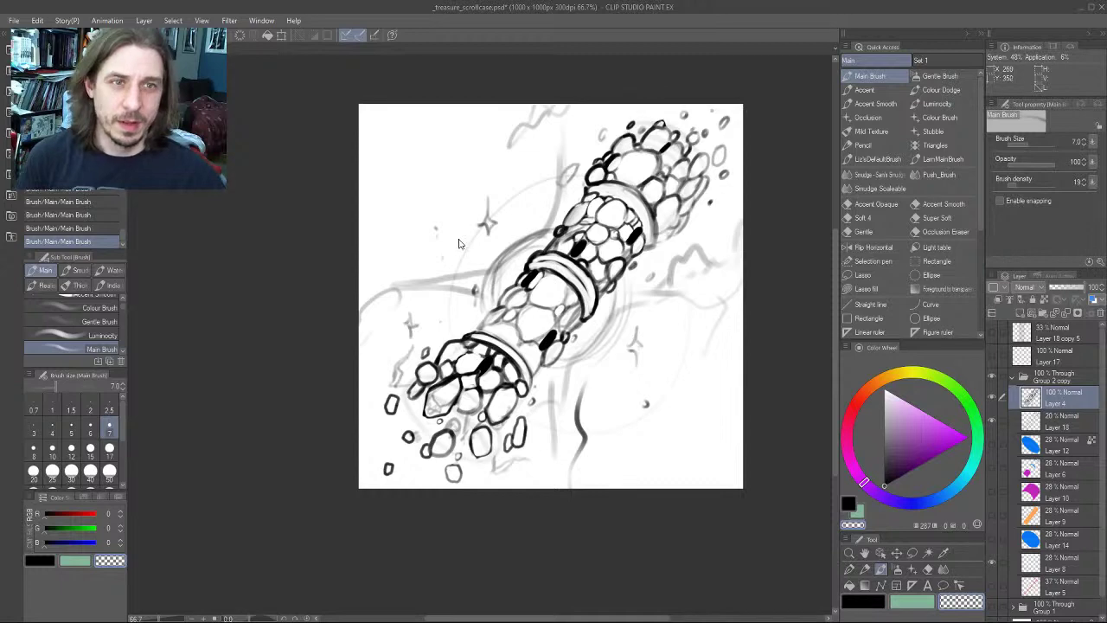
{"action": "scroll", "coordinate": [458, 239], "scroll_direction": "up", "scroll_amount": 2}
{"action": "left_click_drag", "start_coordinate": [463, 269], "coordinate": [439, 228]}
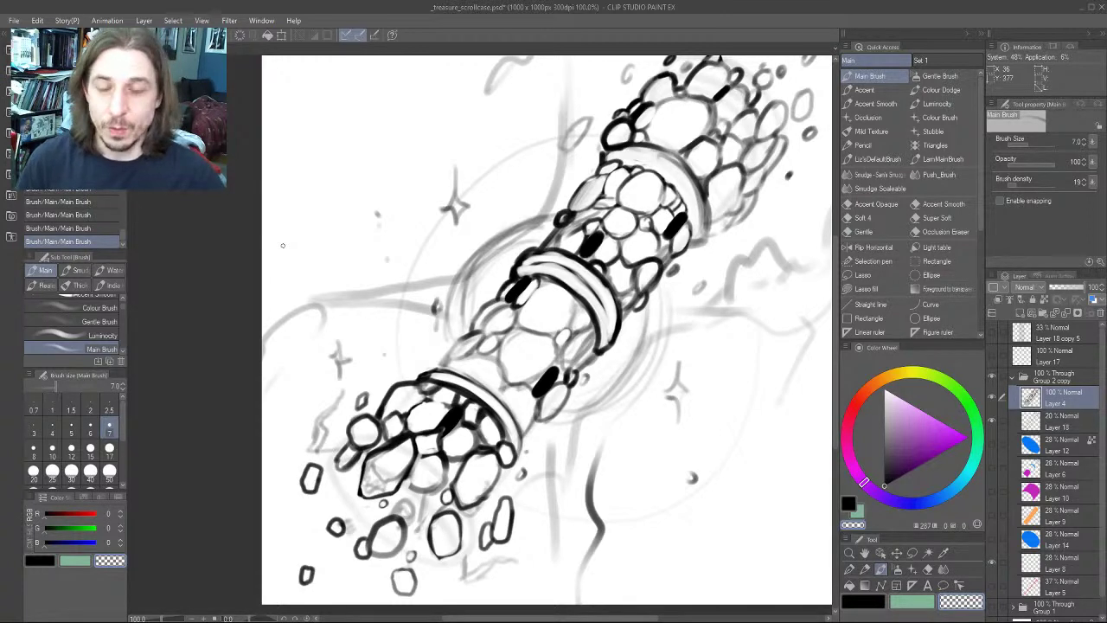
{"action": "left_click_drag", "start_coordinate": [454, 314], "coordinate": [392, 374]}
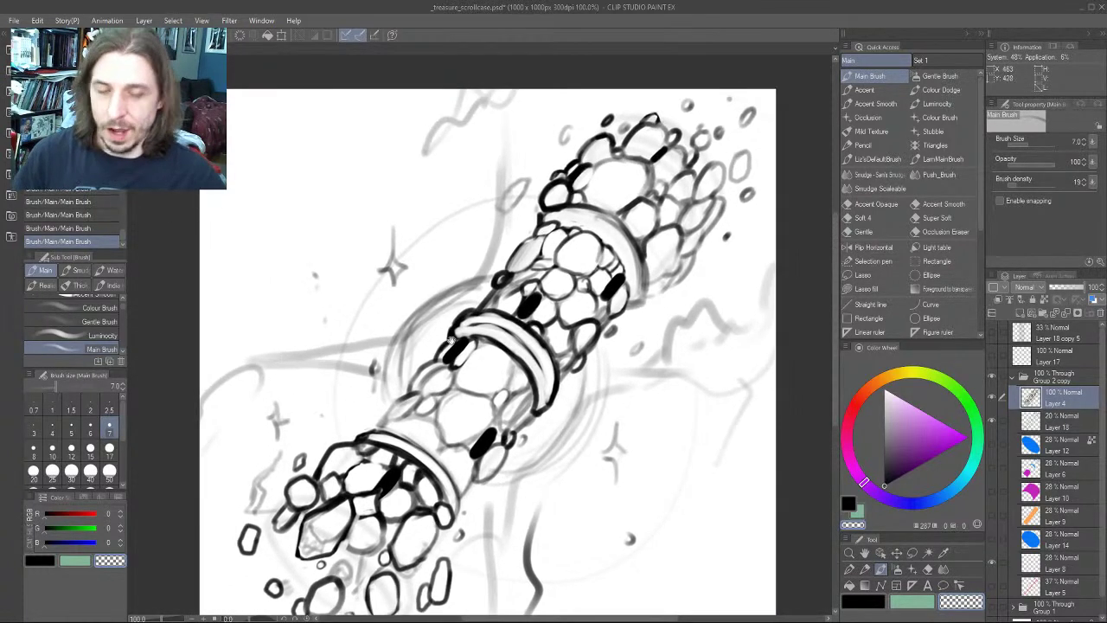
{"action": "left_click_drag", "start_coordinate": [483, 316], "coordinate": [528, 257]}
{"action": "left_click_drag", "start_coordinate": [557, 326], "coordinate": [547, 307]}
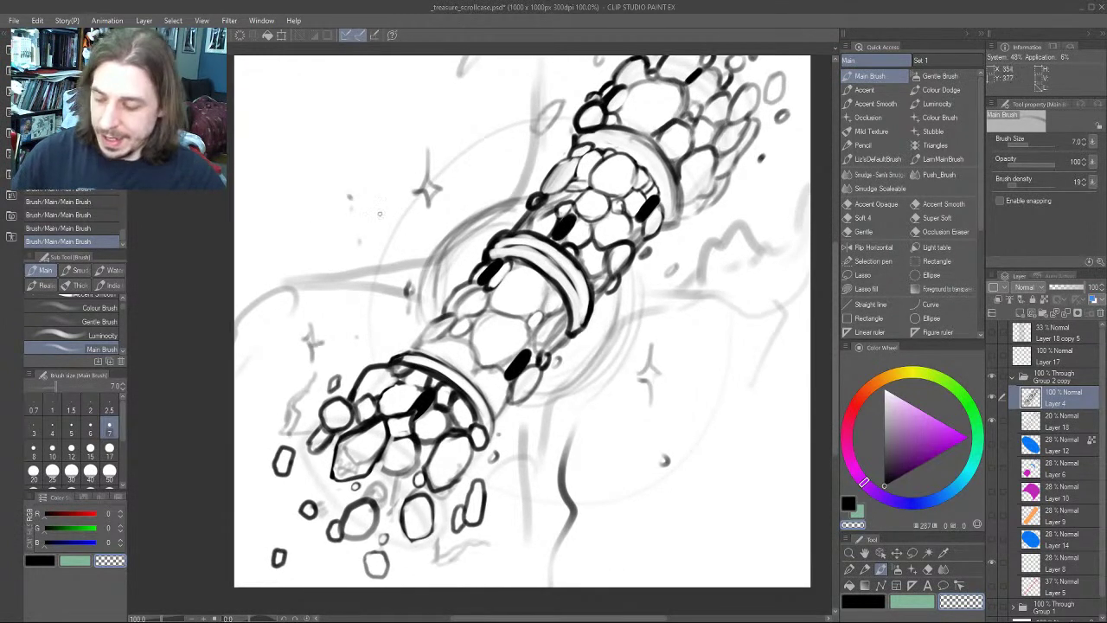
Erase the inner line and stray marks inside the middle band using the transparent colour at brush size 10
{"action": "key", "text": "bracketright"}
{"action": "key", "text": "bracketright"}
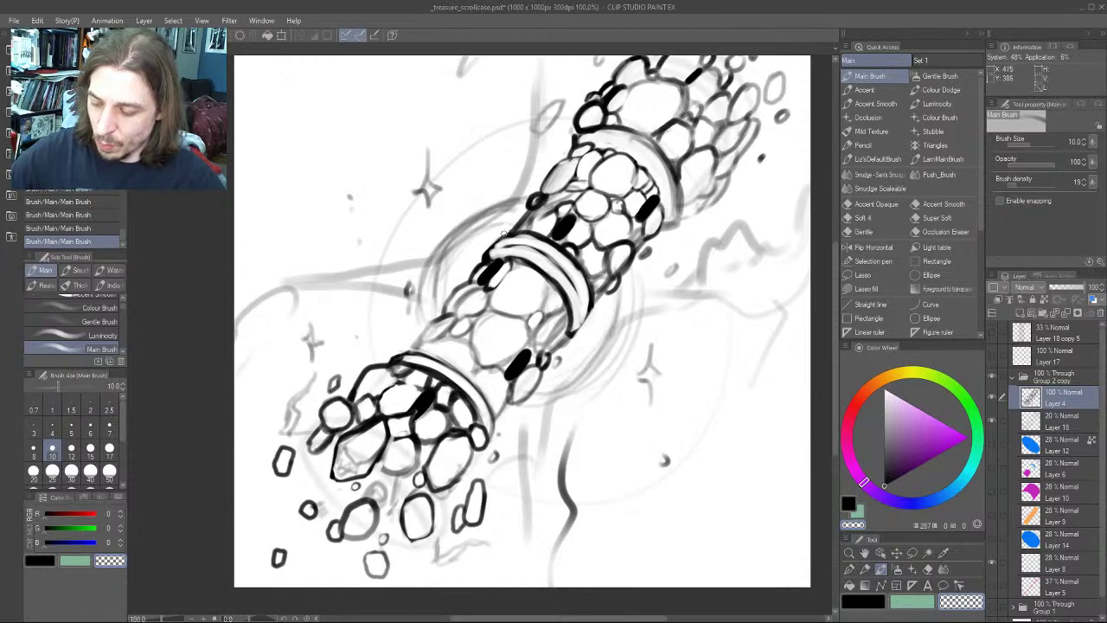
{"action": "left_click_drag", "start_coordinate": [427, 219], "coordinate": [326, 237]}
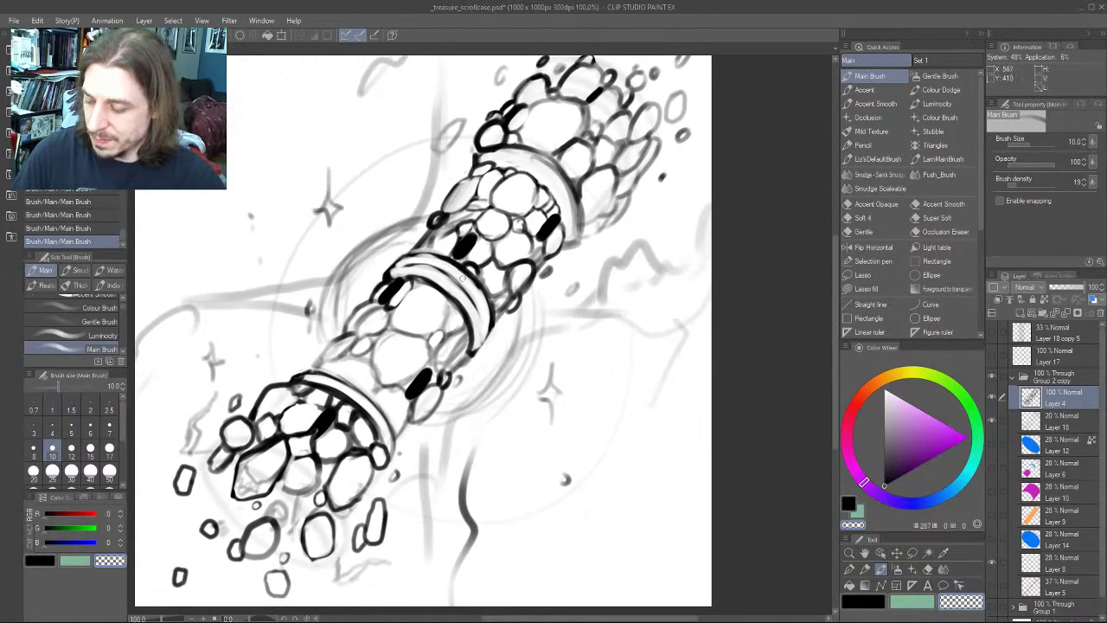
{"action": "mouse_move", "coordinate": [432, 253]}
{"action": "left_mouse_down"}
{"action": "mouse_move", "coordinate": [482, 282]}
{"action": "mouse_move", "coordinate": [453, 258]}
{"action": "mouse_move", "coordinate": [482, 289]}
{"action": "mouse_move", "coordinate": [494, 329]}
{"action": "left_mouse_up"}
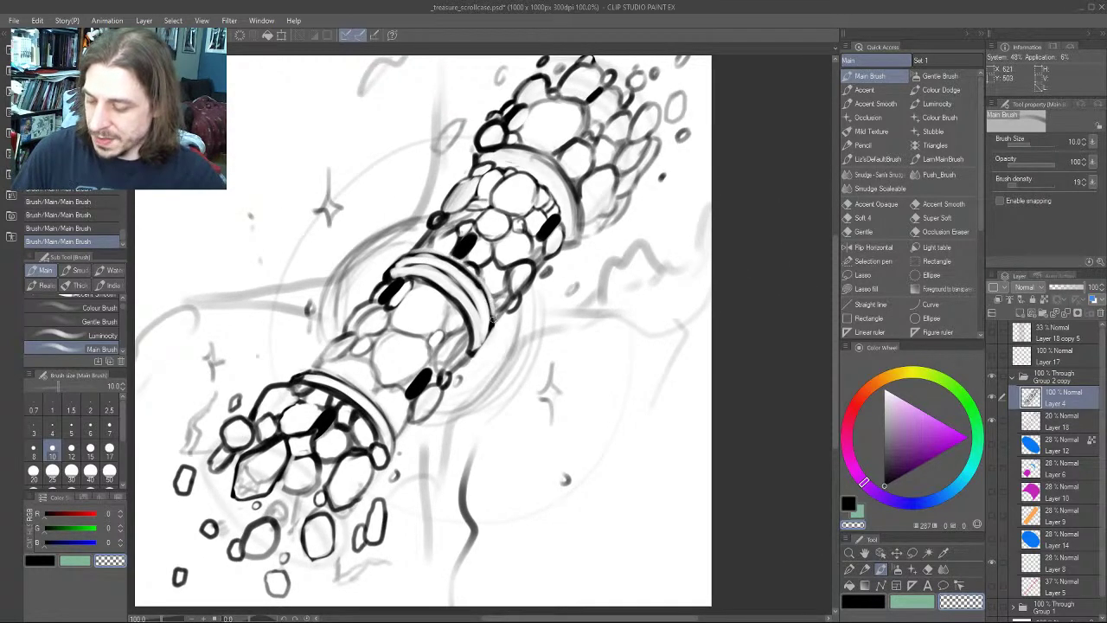
{"action": "mouse_move", "coordinate": [332, 284]}
{"action": "left_mouse_down"}
{"action": "mouse_move", "coordinate": [360, 305]}
{"action": "mouse_move", "coordinate": [455, 293]}
{"action": "left_mouse_up"}
{"action": "key", "text": "c"}
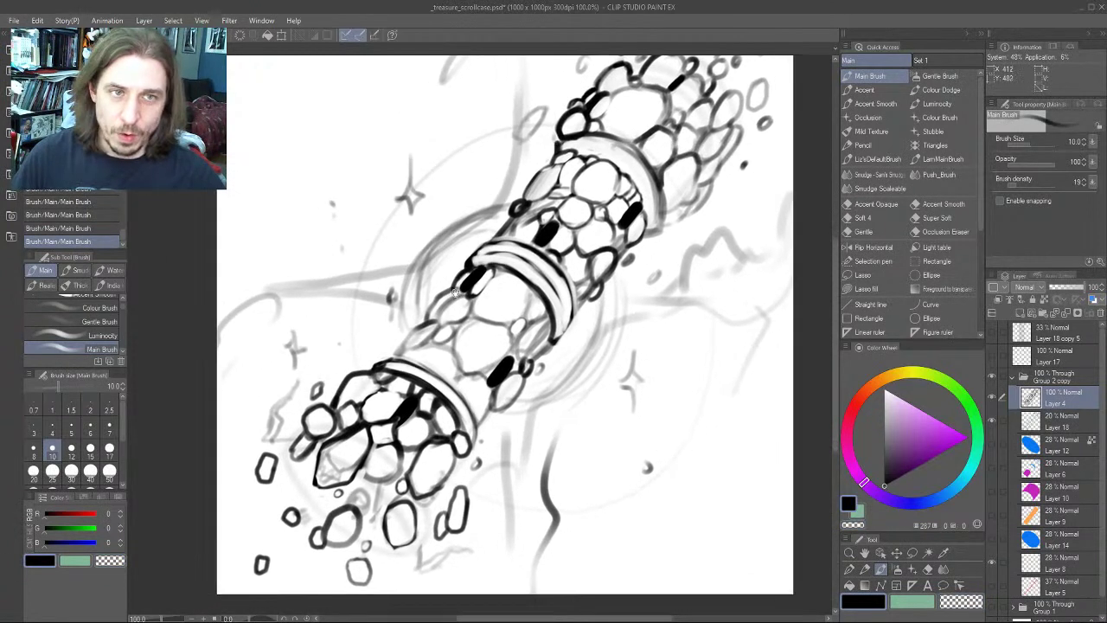
{"action": "key", "text": "c"}
{"action": "mouse_move", "coordinate": [559, 338]}
{"action": "left_mouse_down"}
{"action": "mouse_move", "coordinate": [547, 351]}
{"action": "mouse_move", "coordinate": [567, 321]}
{"action": "mouse_move", "coordinate": [561, 283]}
{"action": "mouse_move", "coordinate": [535, 259]}
{"action": "mouse_move", "coordinate": [545, 259]}
{"action": "mouse_move", "coordinate": [473, 259]}
{"action": "mouse_move", "coordinate": [519, 268]}
{"action": "mouse_move", "coordinate": [539, 287]}
{"action": "mouse_move", "coordinate": [556, 337]}
{"action": "mouse_move", "coordinate": [543, 281]}
{"action": "mouse_move", "coordinate": [499, 253]}
{"action": "mouse_move", "coordinate": [546, 282]}
{"action": "mouse_move", "coordinate": [477, 256]}
{"action": "mouse_move", "coordinate": [557, 294]}
{"action": "left_mouse_up"}
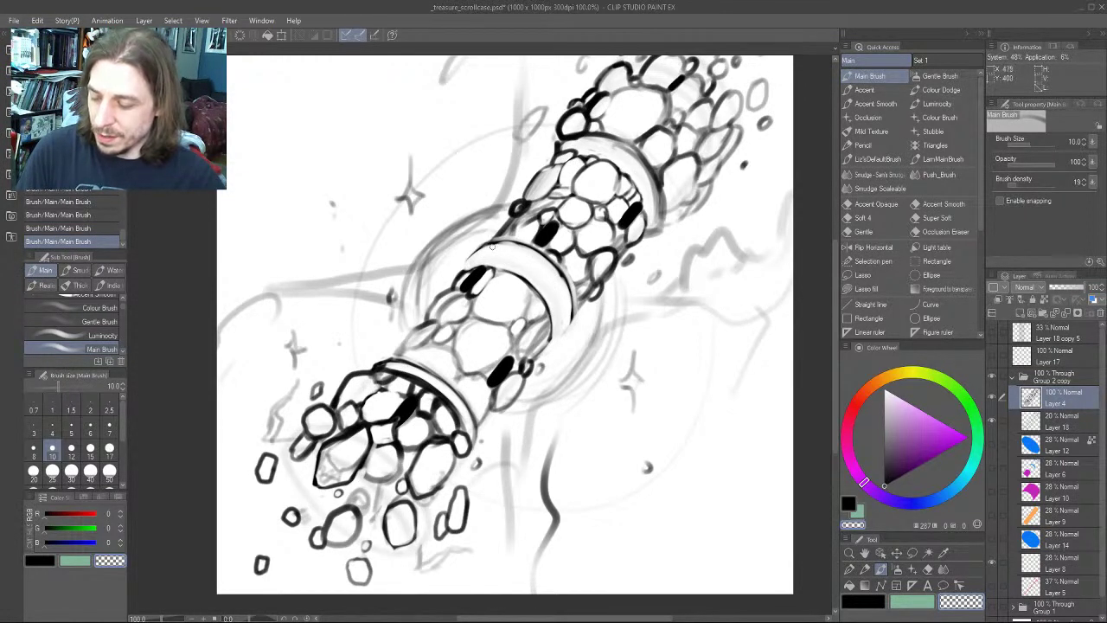
{"action": "mouse_move", "coordinate": [490, 246]}
{"action": "left_mouse_down"}
{"action": "mouse_move", "coordinate": [517, 245]}
{"action": "mouse_move", "coordinate": [554, 279]}
{"action": "left_mouse_up"}
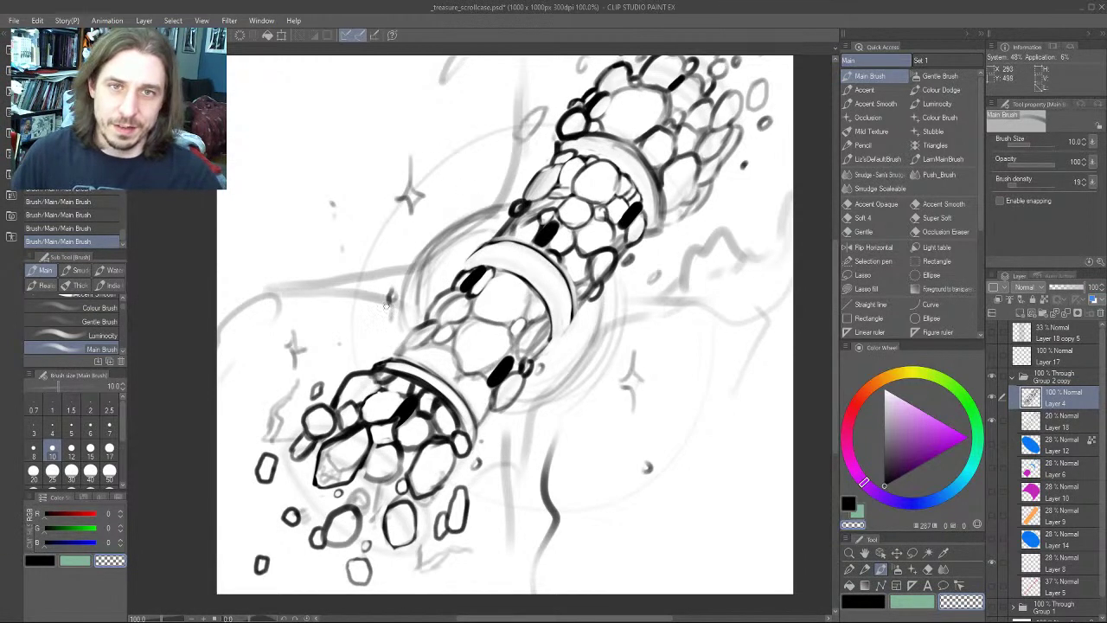
Redraw both ends of the middle band's outline in black at brush sizes 8 and 7, and clean its edges with the transparent colour
{"action": "left_click_drag", "start_coordinate": [537, 259], "coordinate": [601, 204]}
{"action": "key", "text": "bracketleft"}
{"action": "key", "text": "bracketleft"}
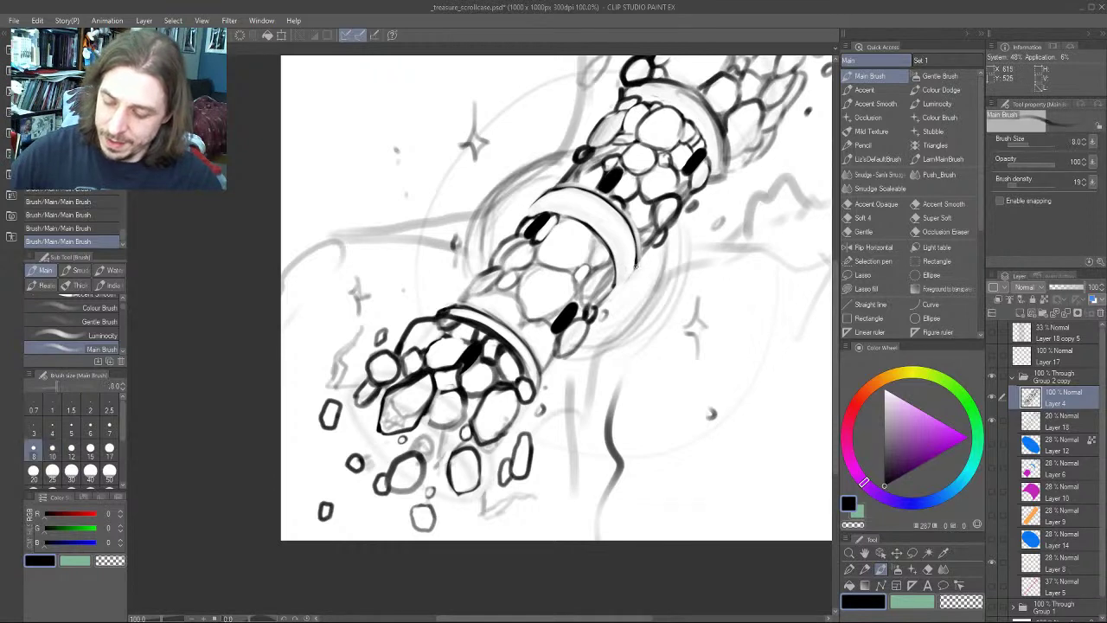
{"action": "left_click_drag", "start_coordinate": [638, 267], "coordinate": [614, 294]}
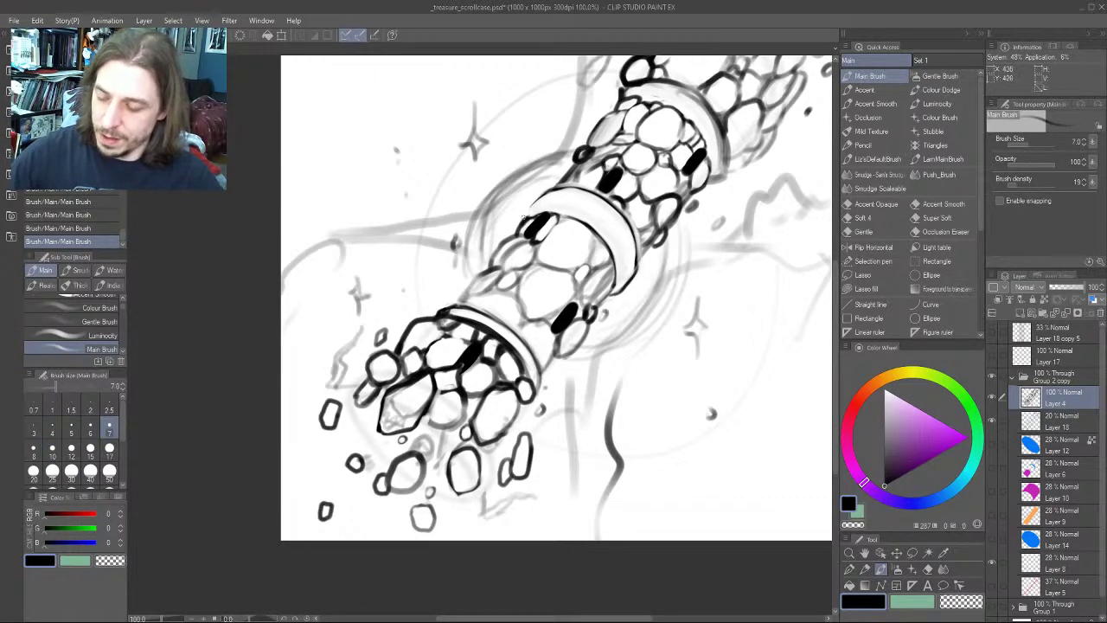
{"action": "left_click_drag", "start_coordinate": [526, 216], "coordinate": [547, 189]}
{"action": "mouse_move", "coordinate": [620, 286]}
{"action": "left_mouse_down"}
{"action": "mouse_move", "coordinate": [421, 286]}
{"action": "mouse_move", "coordinate": [420, 300]}
{"action": "left_mouse_up"}
{"action": "key", "text": "c"}
{"action": "scroll", "coordinate": [419, 298], "scroll_direction": "down", "scroll_amount": 3}
{"action": "scroll", "coordinate": [434, 285], "scroll_direction": "up", "scroll_amount": 3}
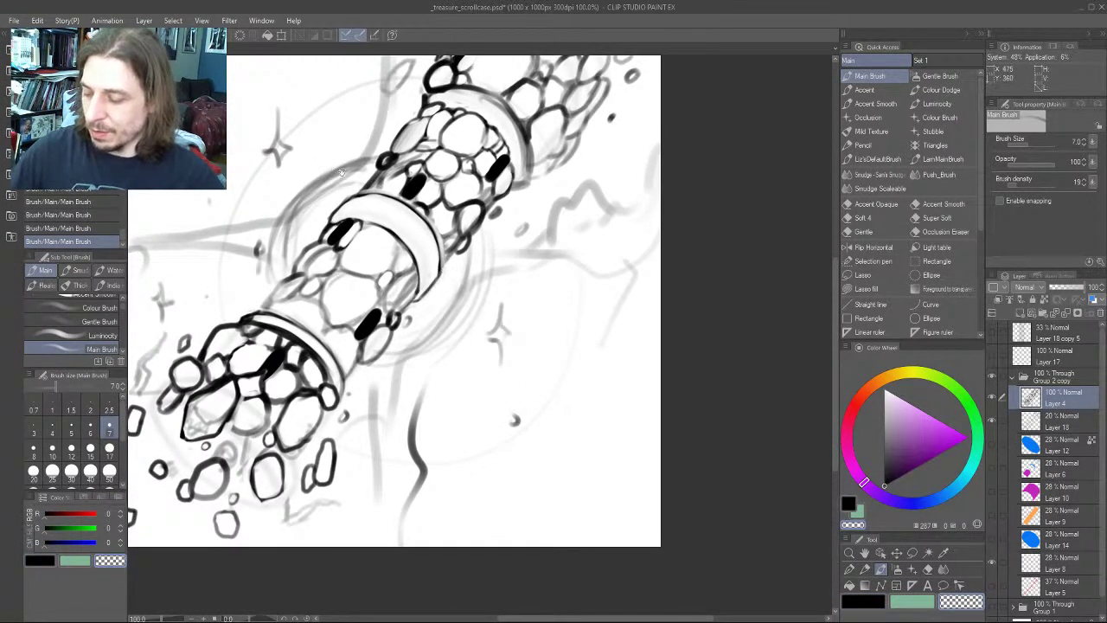
{"action": "scroll", "coordinate": [340, 173], "scroll_direction": "up", "scroll_amount": 1}
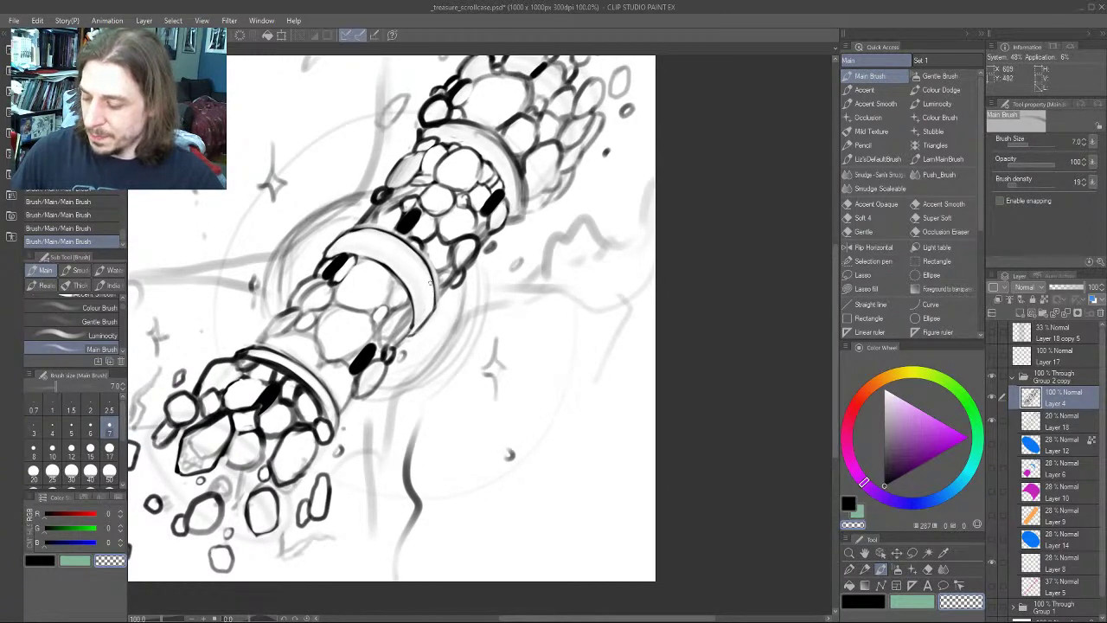
Draw a curved black line along the inside of the middle band at brush size 7, following its curvature
{"action": "scroll", "coordinate": [394, 237], "scroll_direction": "down", "scroll_amount": 3}
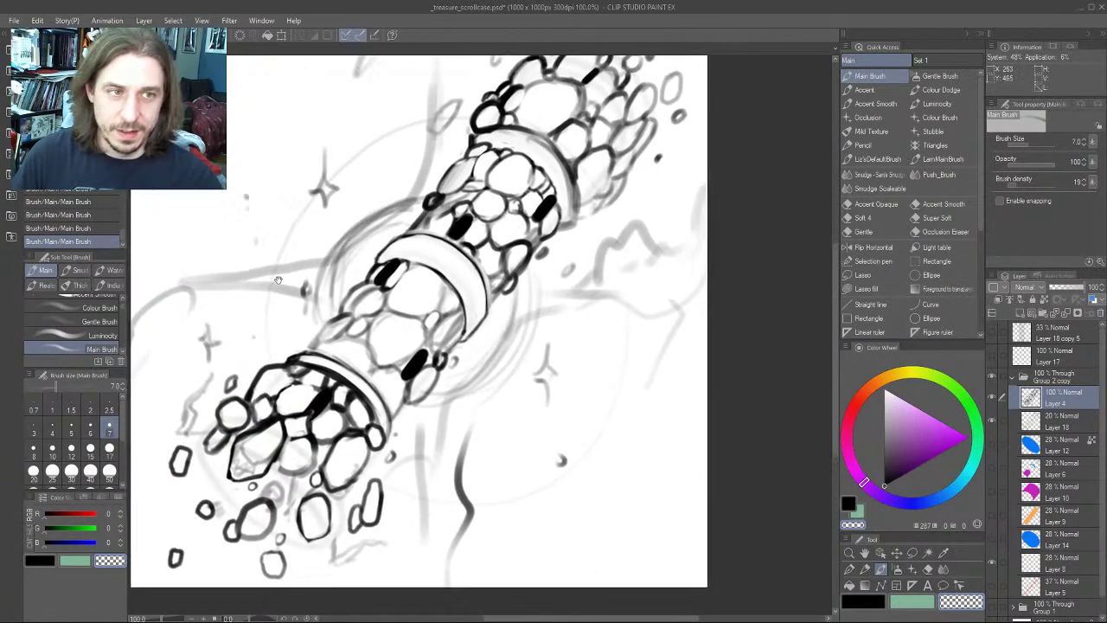
{"action": "scroll", "coordinate": [237, 327], "scroll_direction": "up", "scroll_amount": 4}
{"action": "scroll", "coordinate": [238, 327], "scroll_direction": "down", "scroll_amount": 3}
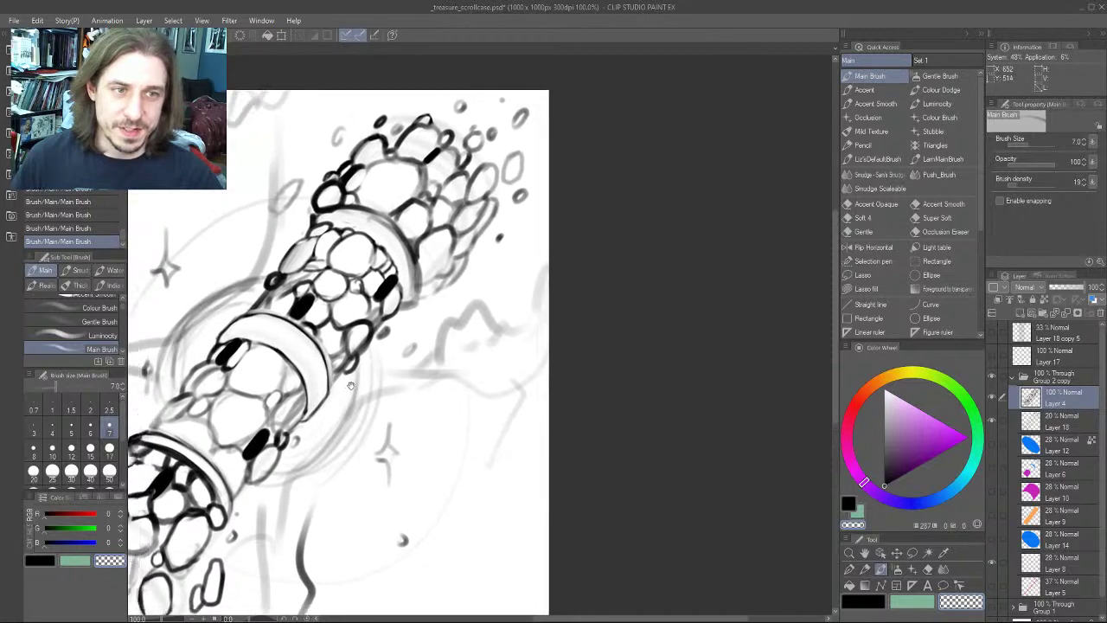
{"action": "scroll", "coordinate": [354, 339], "scroll_direction": "up", "scroll_amount": 4}
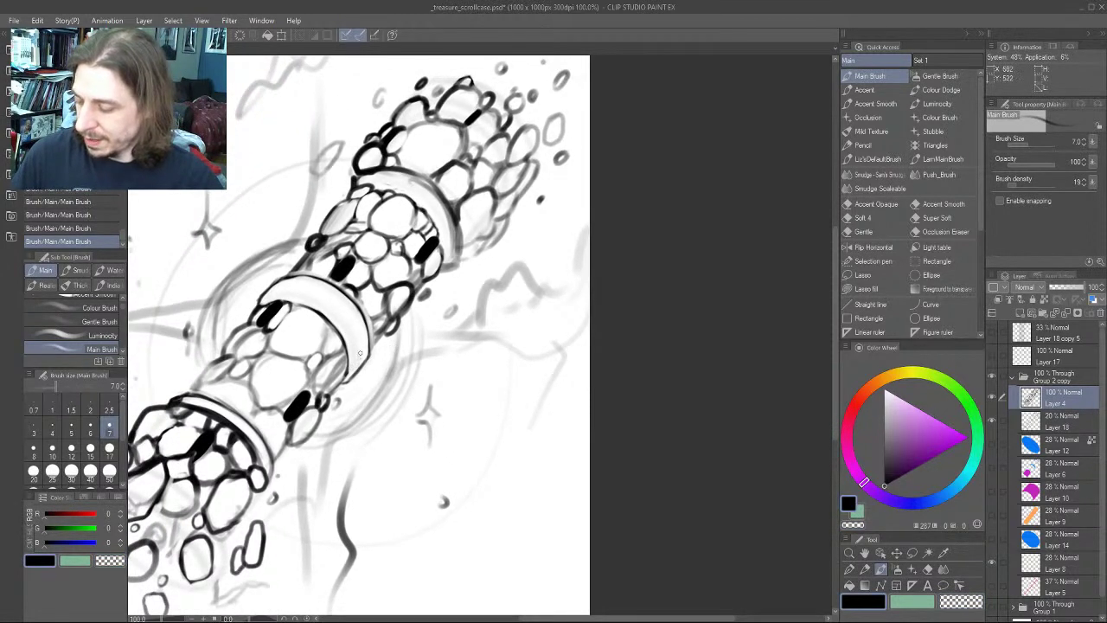
{"action": "scroll", "coordinate": [359, 352], "scroll_direction": "down", "scroll_amount": 3}
{"action": "scroll", "coordinate": [357, 340], "scroll_direction": "up", "scroll_amount": 3}
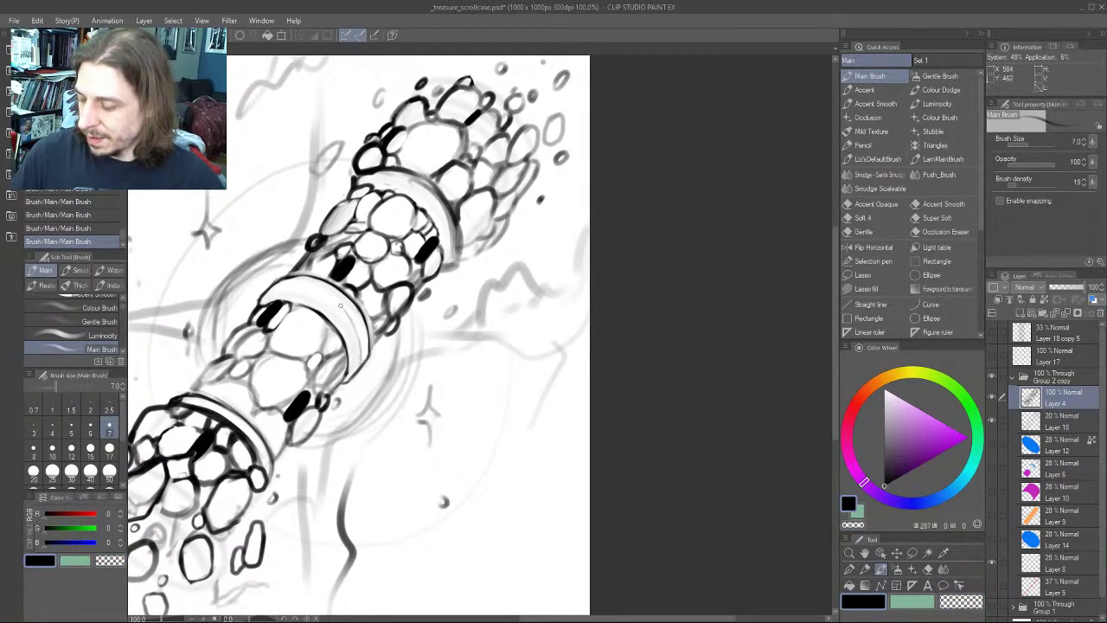
{"action": "mouse_move", "coordinate": [339, 304]}
{"action": "left_mouse_down"}
{"action": "mouse_move", "coordinate": [296, 288]}
{"action": "mouse_move", "coordinate": [309, 289]}
{"action": "mouse_move", "coordinate": [267, 294]}
{"action": "mouse_move", "coordinate": [357, 338]}
{"action": "mouse_move", "coordinate": [345, 314]}
{"action": "mouse_move", "coordinate": [354, 346]}
{"action": "mouse_move", "coordinate": [344, 313]}
{"action": "left_mouse_up"}
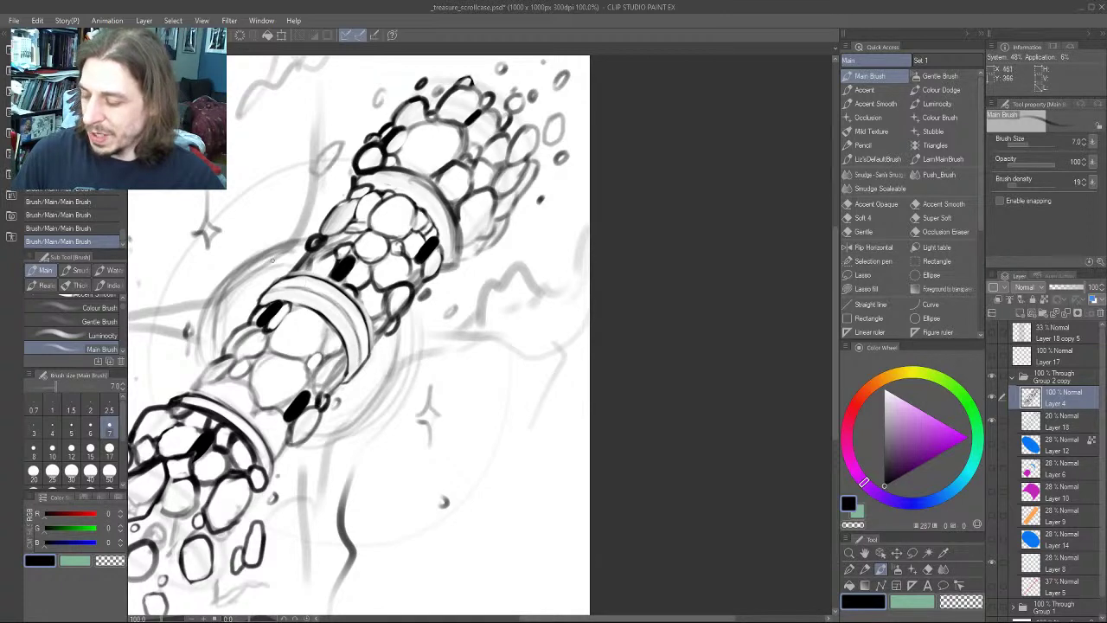
{"action": "left_click_drag", "start_coordinate": [355, 266], "coordinate": [404, 256]}
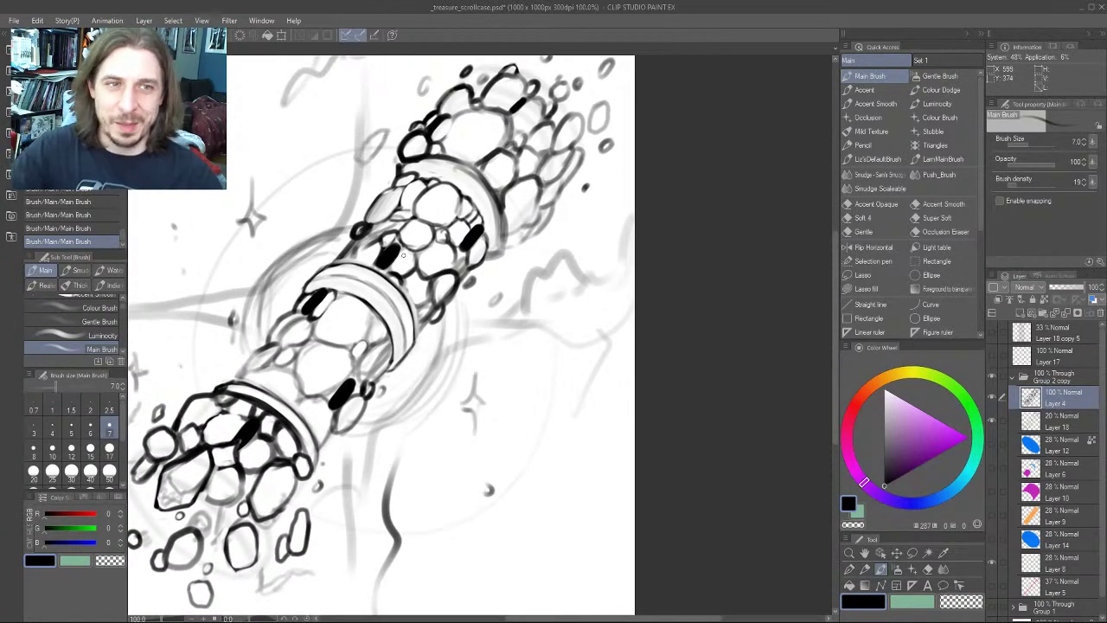
Touch up the lower end of the middle band in black at brush size 7 and clean its edge with the transparent colour
{"action": "left_click_drag", "start_coordinate": [288, 303], "coordinate": [277, 283]}
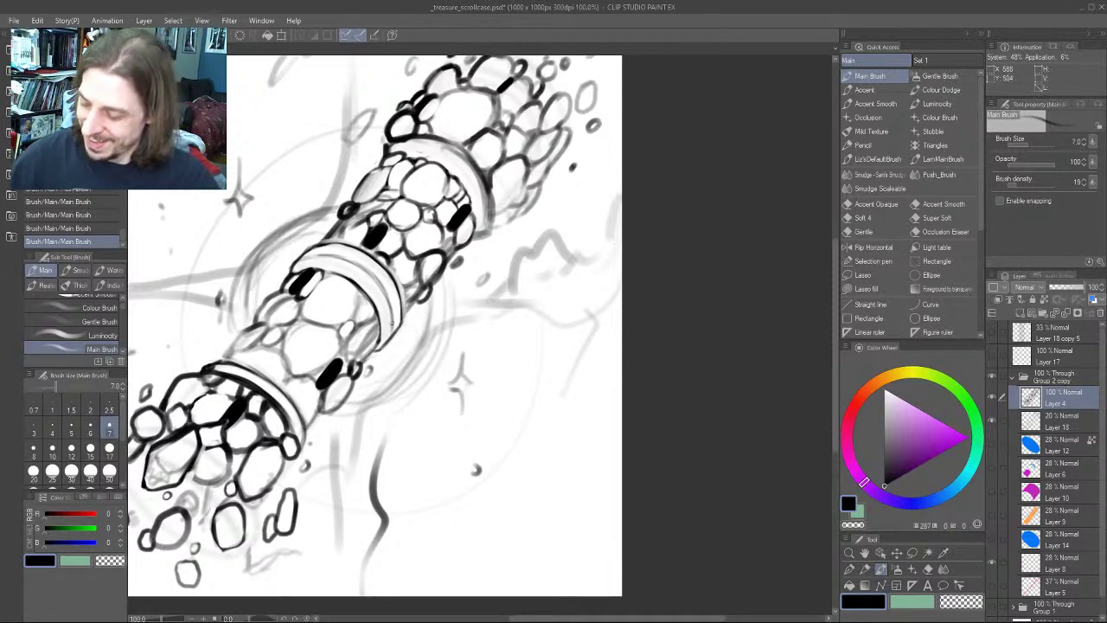
{"action": "left_click_drag", "start_coordinate": [375, 349], "coordinate": [398, 322]}
{"action": "key", "text": "c"}
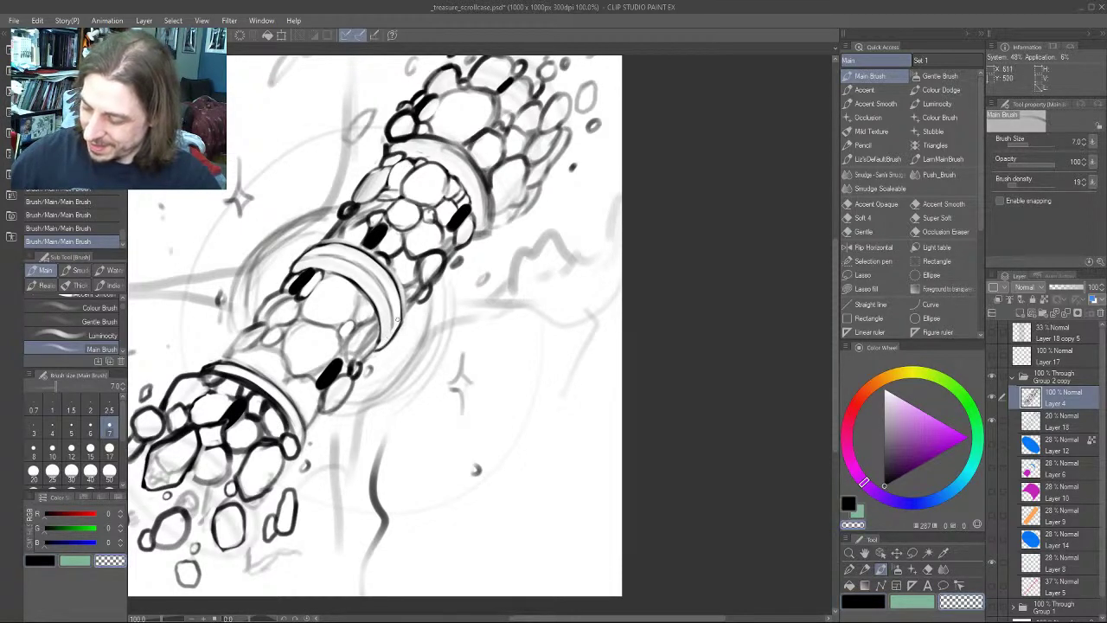
{"action": "left_click_drag", "start_coordinate": [393, 313], "coordinate": [372, 275]}
{"action": "scroll", "coordinate": [347, 259], "scroll_direction": "down", "scroll_amount": 6}
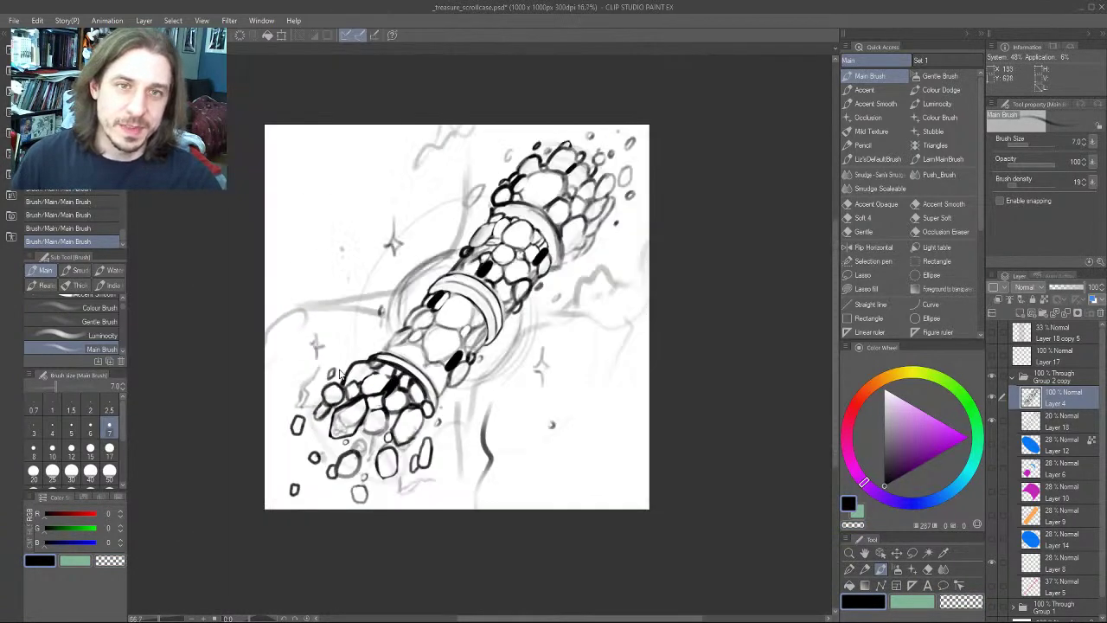
Flip the canvas horizontally and check the whole scroll case in the mirrored view
{"action": "scroll", "coordinate": [339, 373], "scroll_direction": "down", "scroll_amount": 1}
{"action": "left_click_drag", "start_coordinate": [306, 399], "coordinate": [206, 379]}
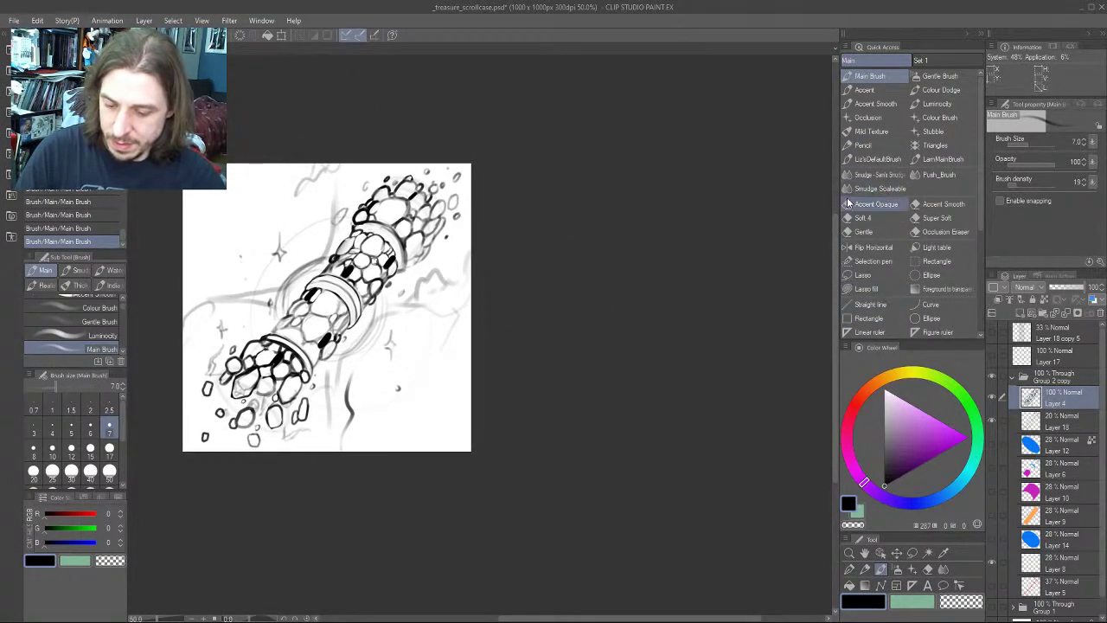
{"action": "left_click", "coordinate": [852, 246]}
{"action": "left_click_drag", "start_coordinate": [283, 376], "coordinate": [240, 349]}
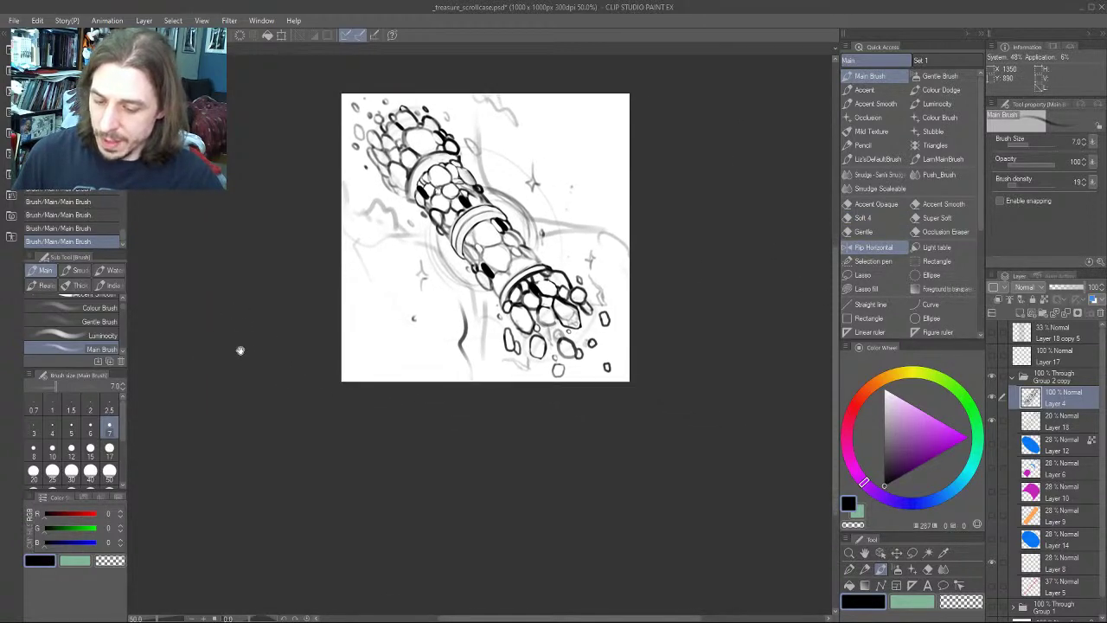
{"action": "mouse_move", "coordinate": [273, 249]}
{"action": "left_mouse_down"}
{"action": "mouse_move", "coordinate": [243, 228]}
{"action": "mouse_move", "coordinate": [268, 242]}
{"action": "left_mouse_up"}
{"action": "scroll", "coordinate": [296, 205], "scroll_direction": "up", "scroll_amount": 1}
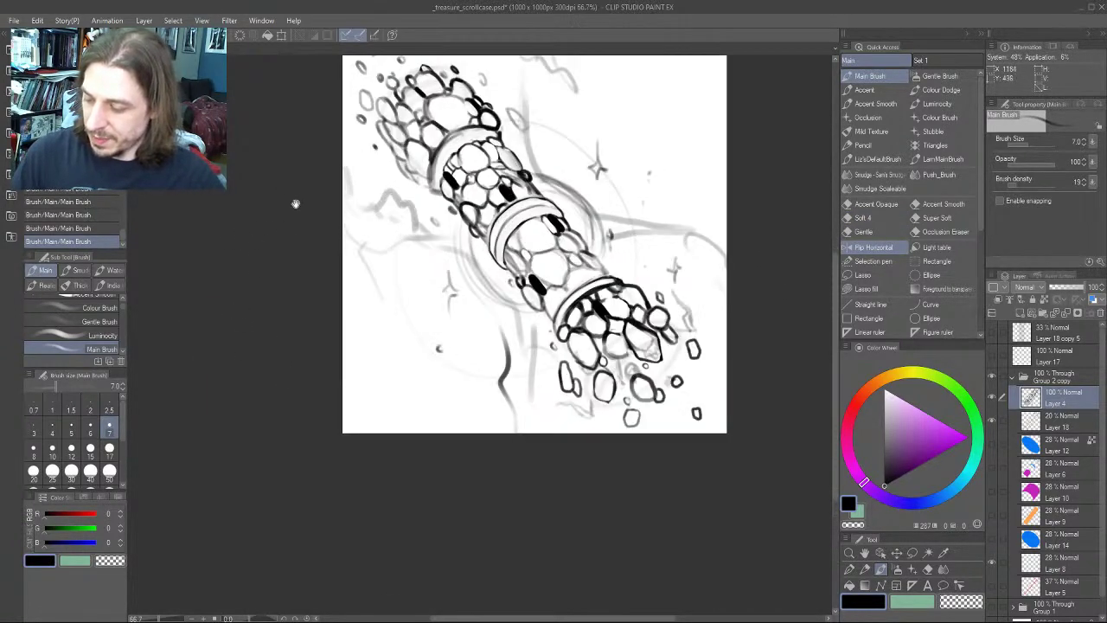
{"action": "left_click_drag", "start_coordinate": [346, 246], "coordinate": [367, 280]}
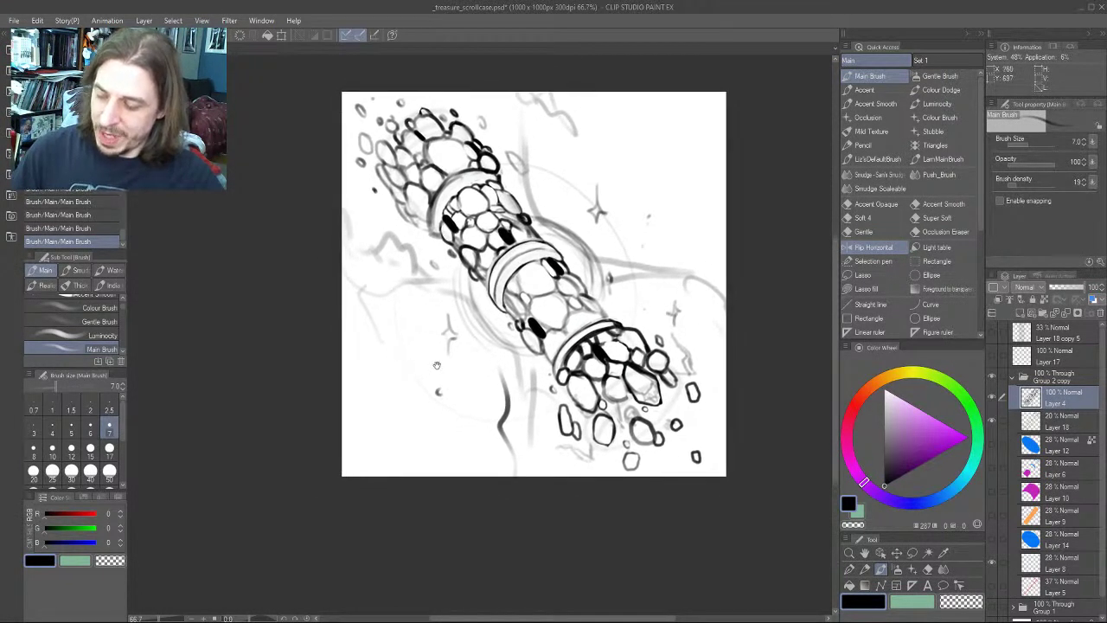
{"action": "left_click_drag", "start_coordinate": [437, 366], "coordinate": [391, 320]}
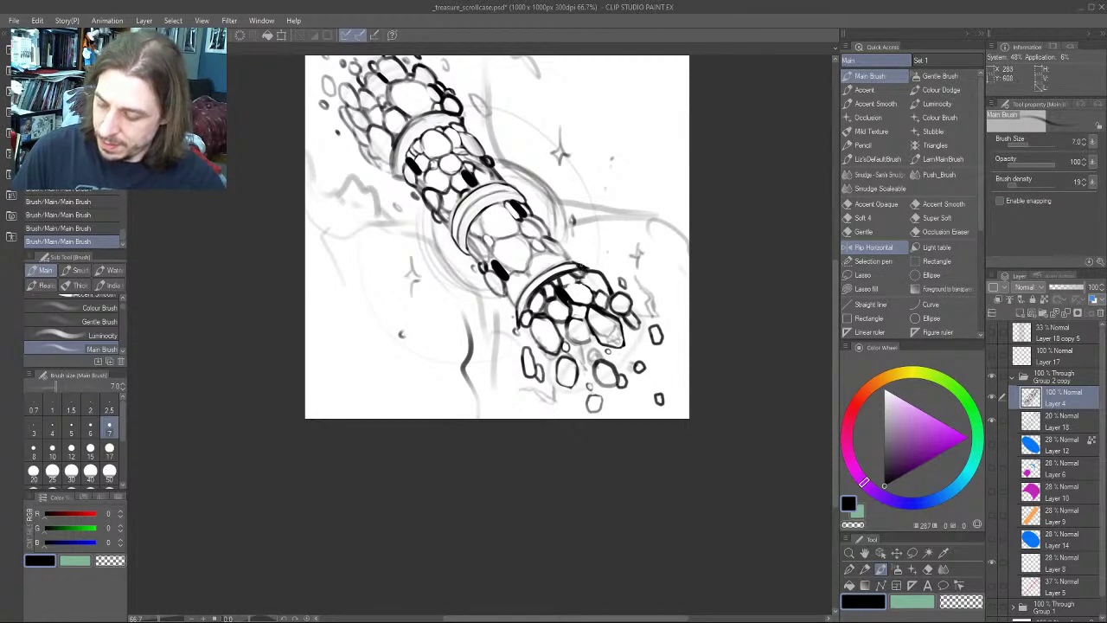
Clean the end of the lower band and the upper bubble edges with the transparent colour, raising the brush size to 12
{"action": "left_click_drag", "start_coordinate": [528, 271], "coordinate": [397, 283]}
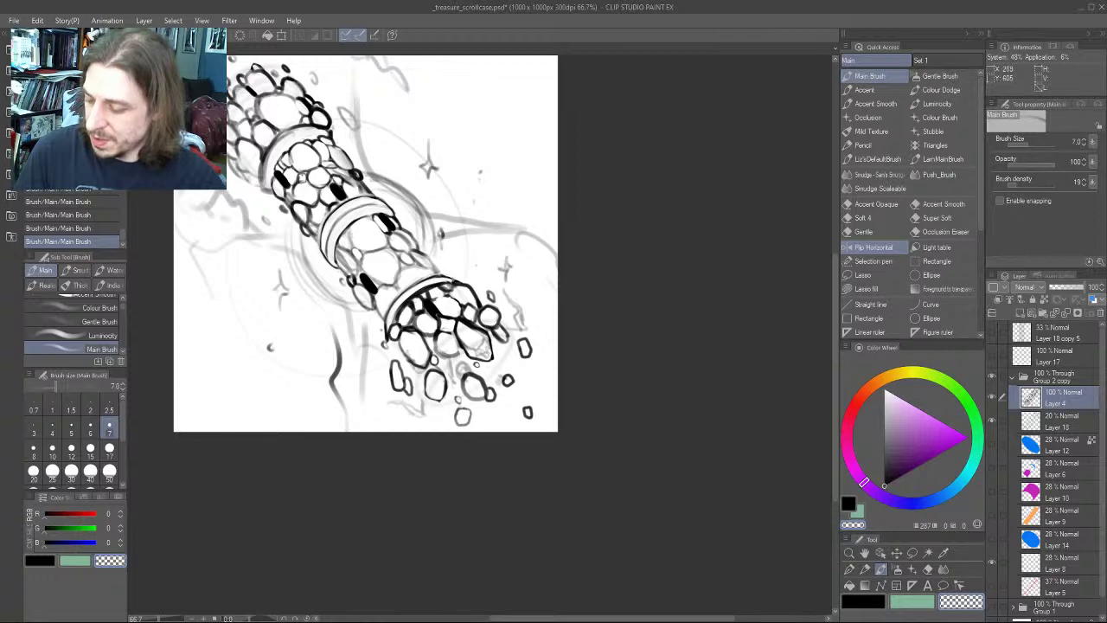
{"action": "mouse_move", "coordinate": [223, 273]}
{"action": "left_mouse_down"}
{"action": "mouse_move", "coordinate": [391, 304]}
{"action": "mouse_move", "coordinate": [428, 373]}
{"action": "left_mouse_up"}
{"action": "key", "text": "bracketright"}
{"action": "key", "text": "bracketright"}
{"action": "key", "text": "bracketright"}
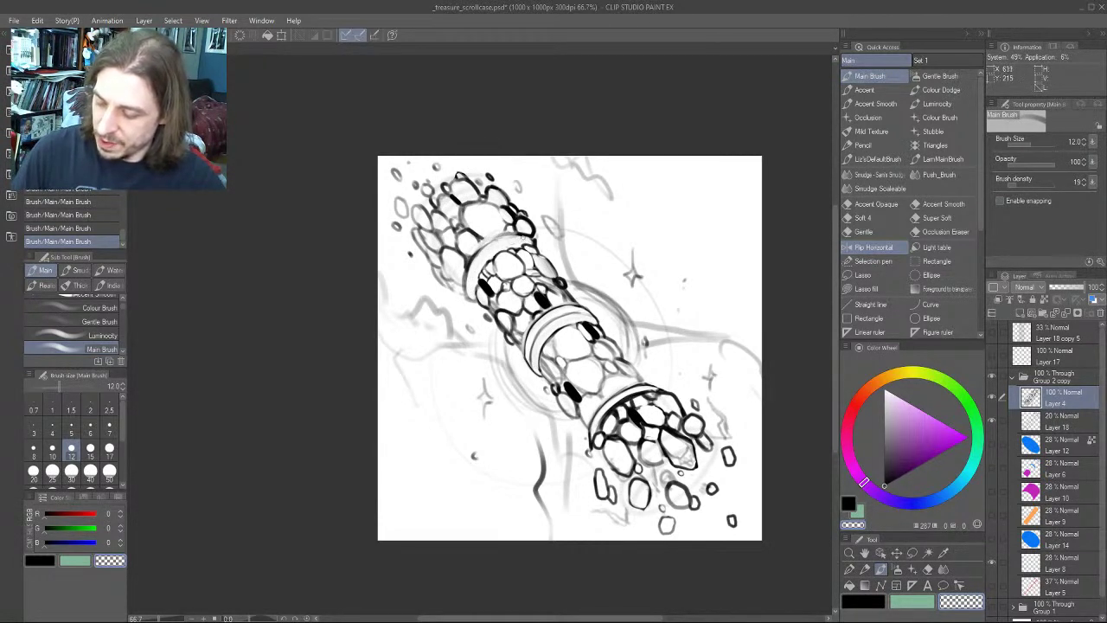
{"action": "left_click_drag", "start_coordinate": [479, 208], "coordinate": [325, 224]}
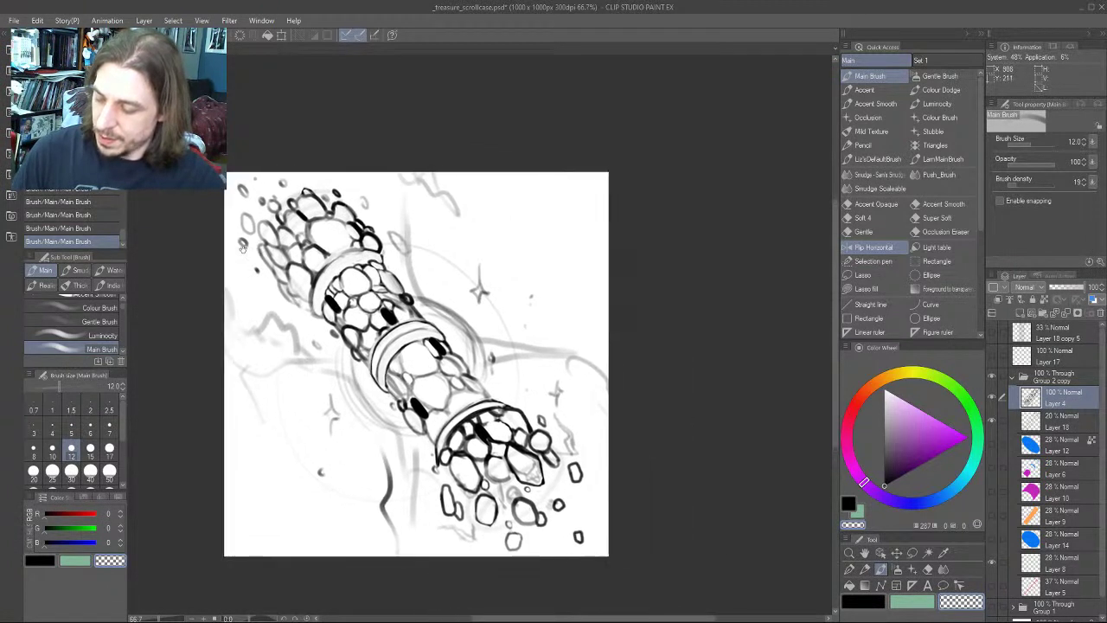
Strengthen the upper band's outline in black at brush sizes 12 and 10, cleaning its edges with the transparent colour
{"action": "key", "text": "c"}
{"action": "mouse_move", "coordinate": [382, 255]}
{"action": "left_mouse_down"}
{"action": "mouse_move", "coordinate": [384, 267]}
{"action": "mouse_move", "coordinate": [378, 253]}
{"action": "left_mouse_up"}
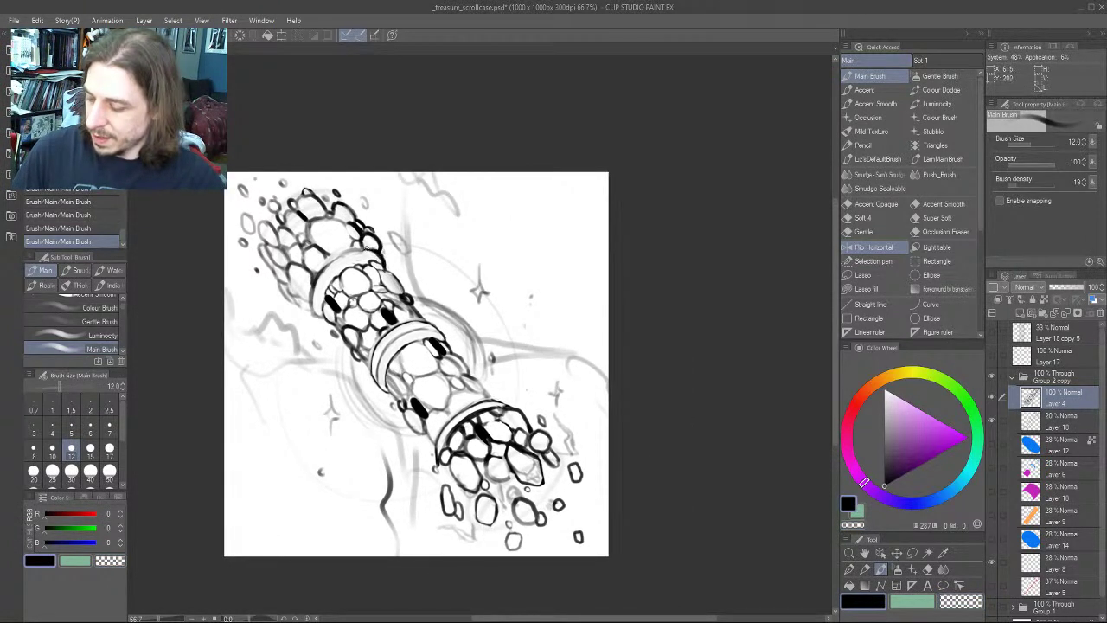
{"action": "left_click_drag", "start_coordinate": [228, 300], "coordinate": [287, 255]}
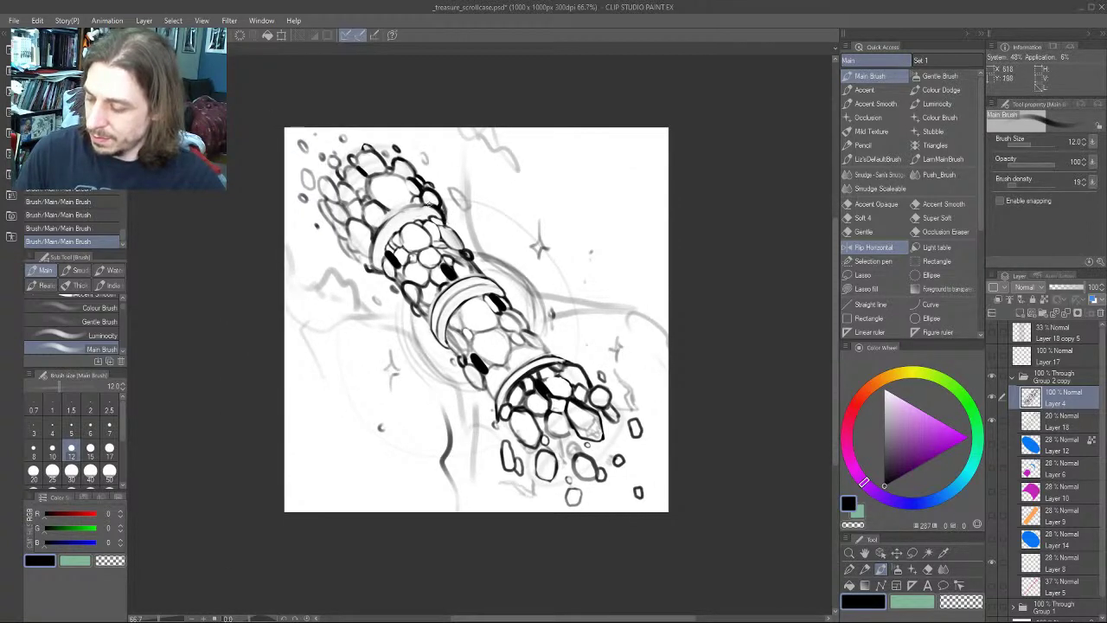
{"action": "left_click_drag", "start_coordinate": [394, 211], "coordinate": [519, 226]}
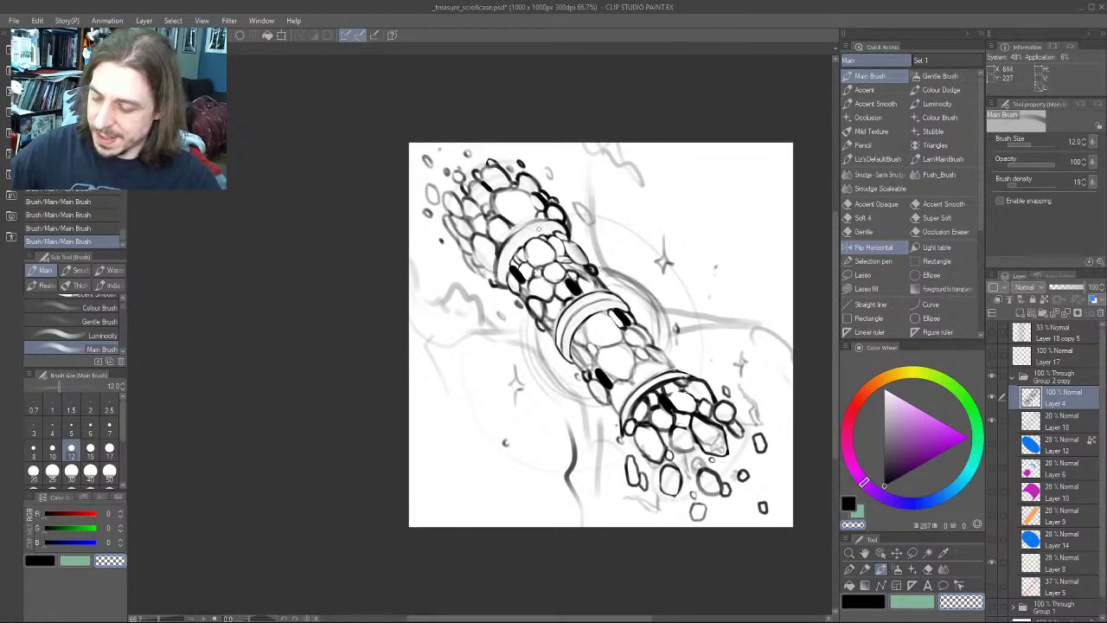
{"action": "left_click_drag", "start_coordinate": [538, 229], "coordinate": [394, 242]}
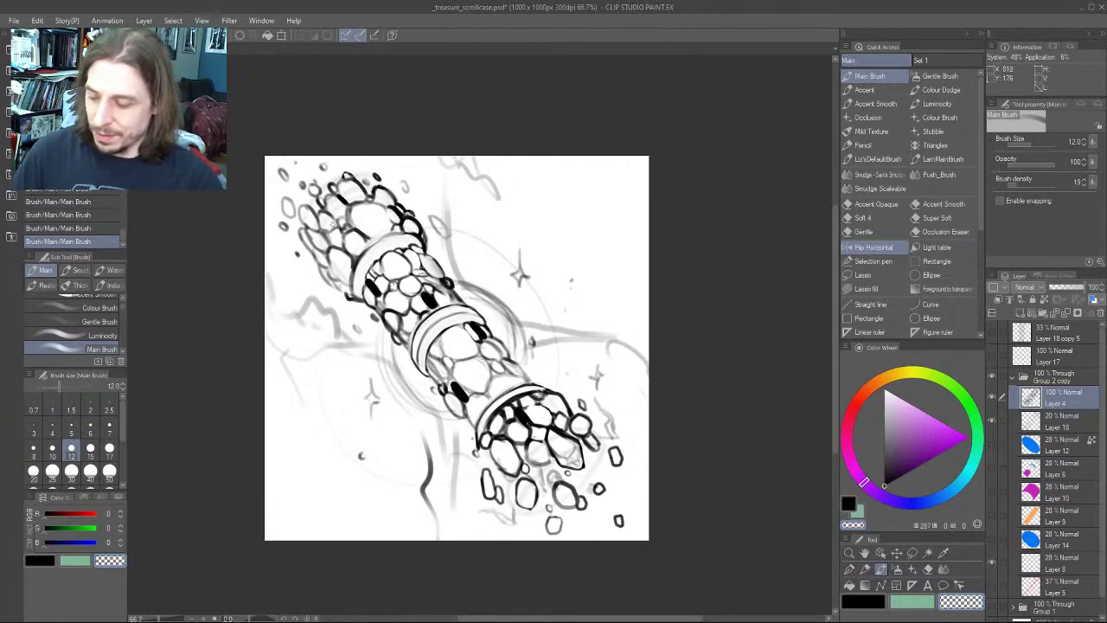
{"action": "key", "text": "bracketleft"}
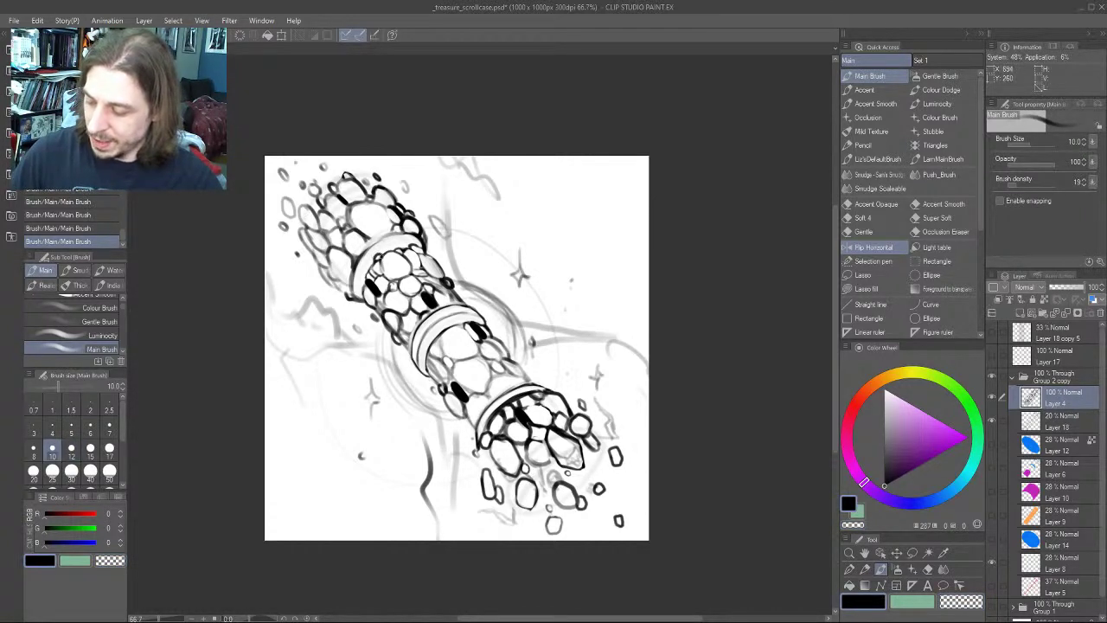
{"action": "left_click_drag", "start_coordinate": [304, 257], "coordinate": [327, 229]}
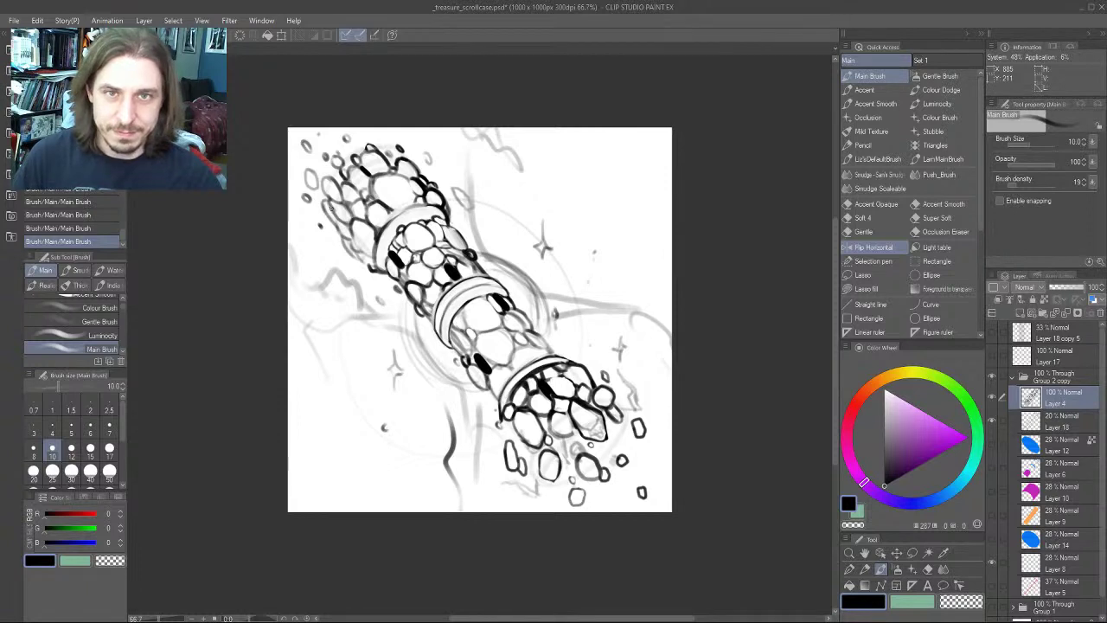
Reshape the bubbles along the lower band's end in black at brush size 10, trimming stray lines with the transparent colour
{"action": "mouse_move", "coordinate": [364, 293]}
{"action": "left_mouse_down"}
{"action": "mouse_move", "coordinate": [350, 233]}
{"action": "mouse_move", "coordinate": [371, 278]}
{"action": "mouse_move", "coordinate": [364, 240]}
{"action": "mouse_move", "coordinate": [342, 183]}
{"action": "left_mouse_up"}
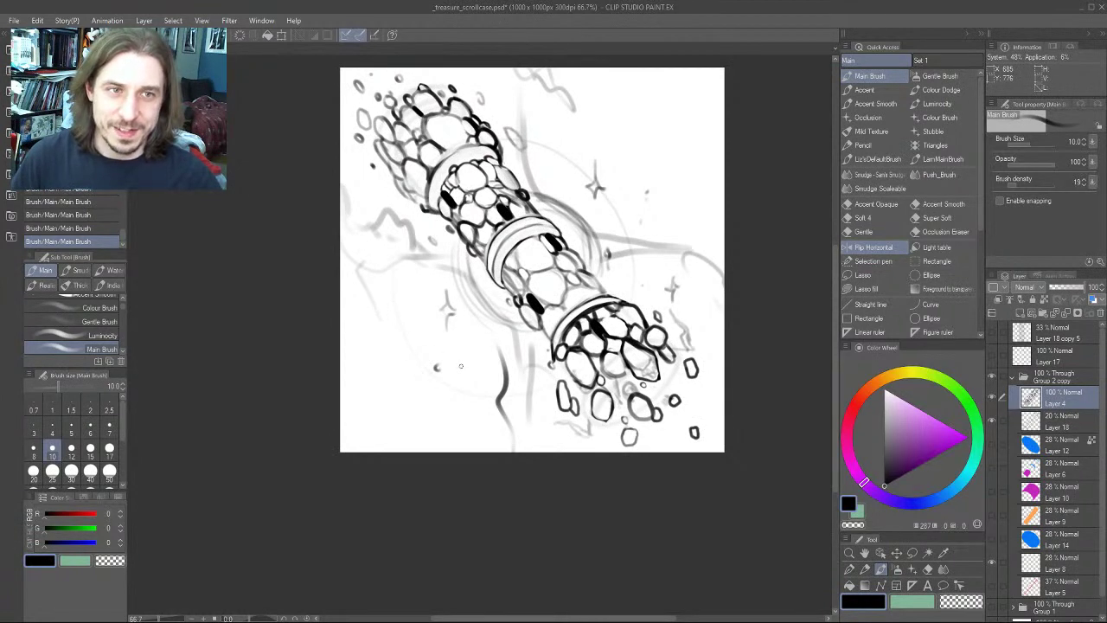
{"action": "mouse_move", "coordinate": [342, 294]}
{"action": "left_mouse_down"}
{"action": "mouse_move", "coordinate": [311, 323]}
{"action": "mouse_move", "coordinate": [291, 272]}
{"action": "mouse_move", "coordinate": [233, 218]}
{"action": "left_mouse_up"}
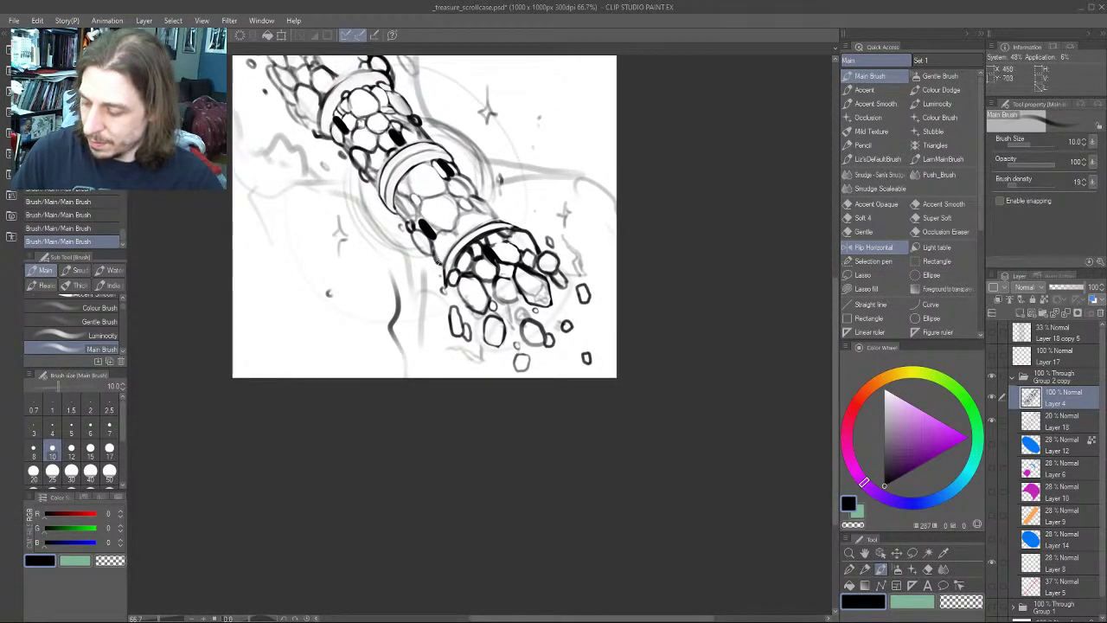
{"action": "mouse_move", "coordinate": [418, 289]}
{"action": "left_mouse_down"}
{"action": "mouse_move", "coordinate": [390, 325]}
{"action": "mouse_move", "coordinate": [307, 338]}
{"action": "mouse_move", "coordinate": [325, 378]}
{"action": "left_mouse_up"}
{"action": "mouse_move", "coordinate": [278, 321]}
{"action": "left_mouse_down"}
{"action": "mouse_move", "coordinate": [381, 381]}
{"action": "mouse_move", "coordinate": [248, 343]}
{"action": "mouse_move", "coordinate": [335, 369]}
{"action": "mouse_move", "coordinate": [422, 316]}
{"action": "mouse_move", "coordinate": [433, 354]}
{"action": "mouse_move", "coordinate": [418, 337]}
{"action": "mouse_move", "coordinate": [431, 351]}
{"action": "mouse_move", "coordinate": [369, 333]}
{"action": "left_mouse_up"}
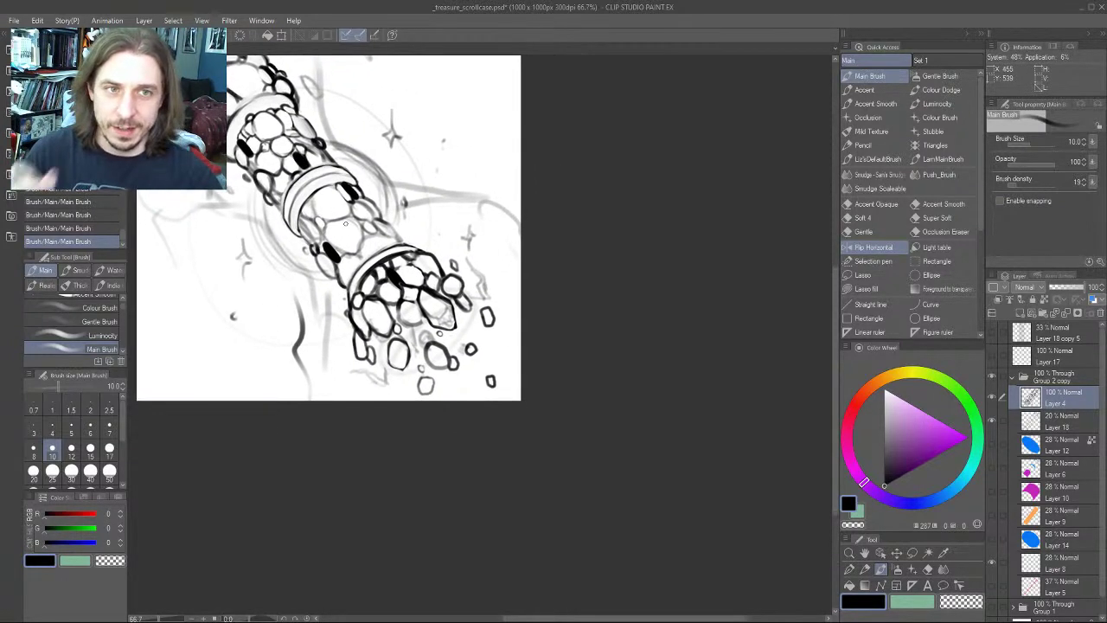
{"action": "key", "text": "c"}
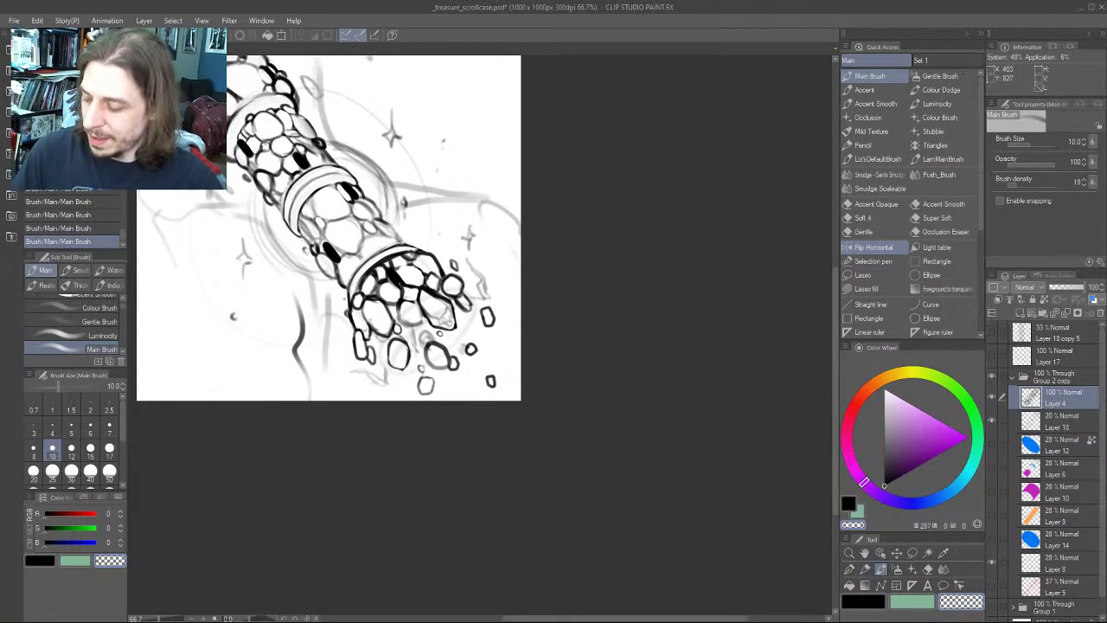
{"action": "mouse_move", "coordinate": [340, 303]}
{"action": "left_mouse_down"}
{"action": "mouse_move", "coordinate": [268, 298]}
{"action": "mouse_move", "coordinate": [387, 297]}
{"action": "left_mouse_up"}
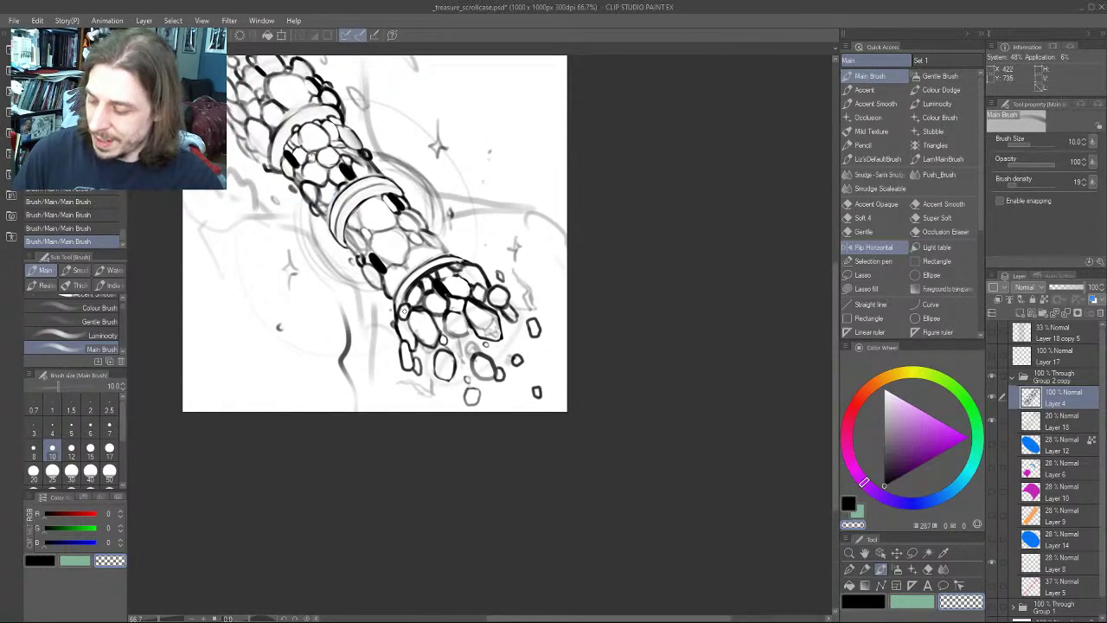
{"action": "scroll", "coordinate": [404, 309], "scroll_direction": "down", "scroll_amount": 1}
{"action": "scroll", "coordinate": [432, 242], "scroll_direction": "up", "scroll_amount": 1}
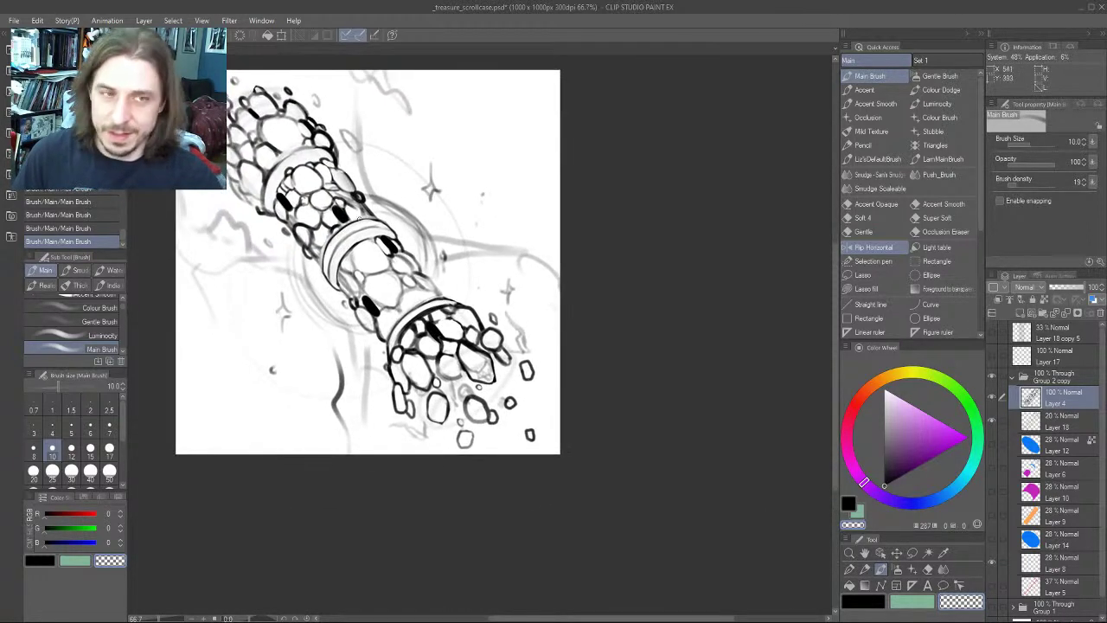
{"action": "mouse_move", "coordinate": [258, 298]}
{"action": "left_mouse_down"}
{"action": "mouse_move", "coordinate": [309, 366]}
{"action": "mouse_move", "coordinate": [263, 278]}
{"action": "left_mouse_up"}
{"action": "mouse_move", "coordinate": [337, 237]}
{"action": "left_mouse_down"}
{"action": "mouse_move", "coordinate": [320, 230]}
{"action": "mouse_move", "coordinate": [378, 242]}
{"action": "left_mouse_up"}
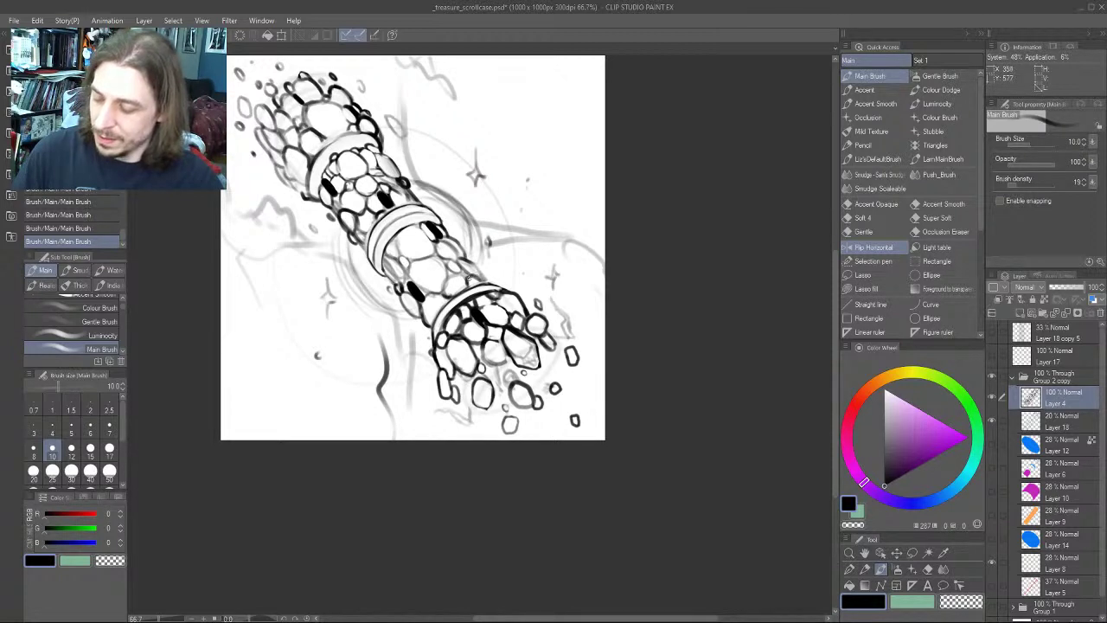
{"action": "left_click_drag", "start_coordinate": [400, 260], "coordinate": [368, 284]}
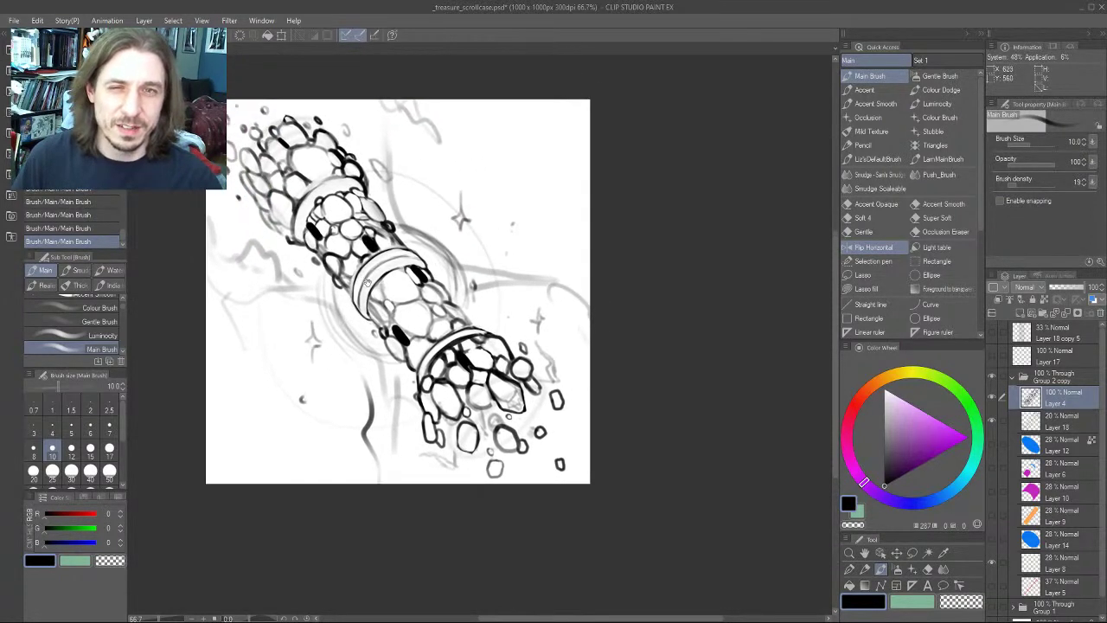
{"action": "left_click_drag", "start_coordinate": [322, 335], "coordinate": [351, 336]}
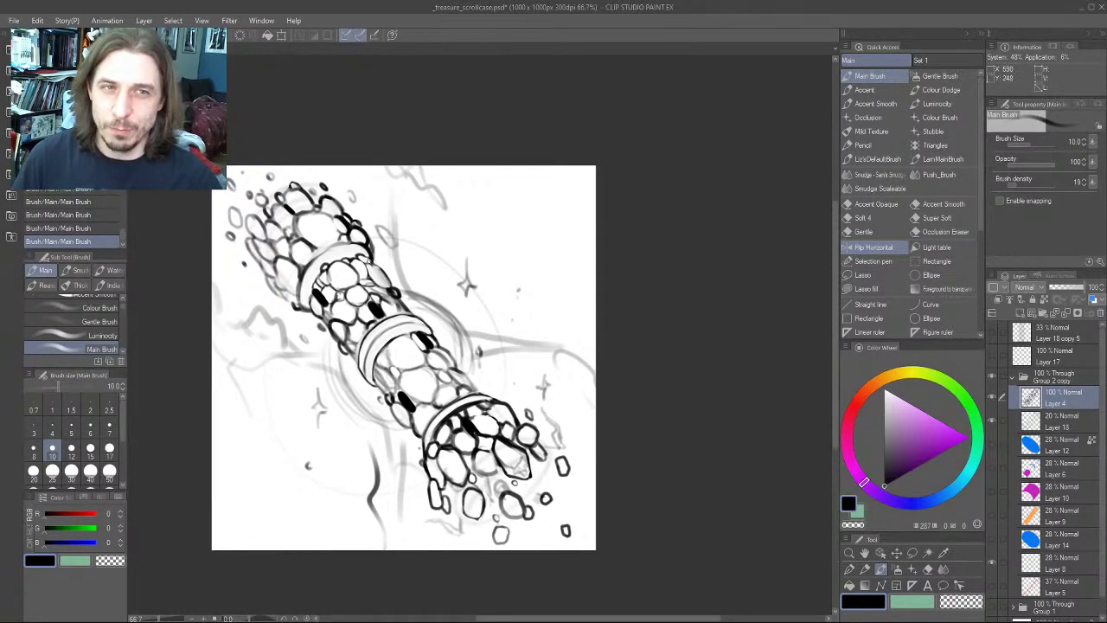
{"action": "left_click_drag", "start_coordinate": [269, 409], "coordinate": [295, 321]}
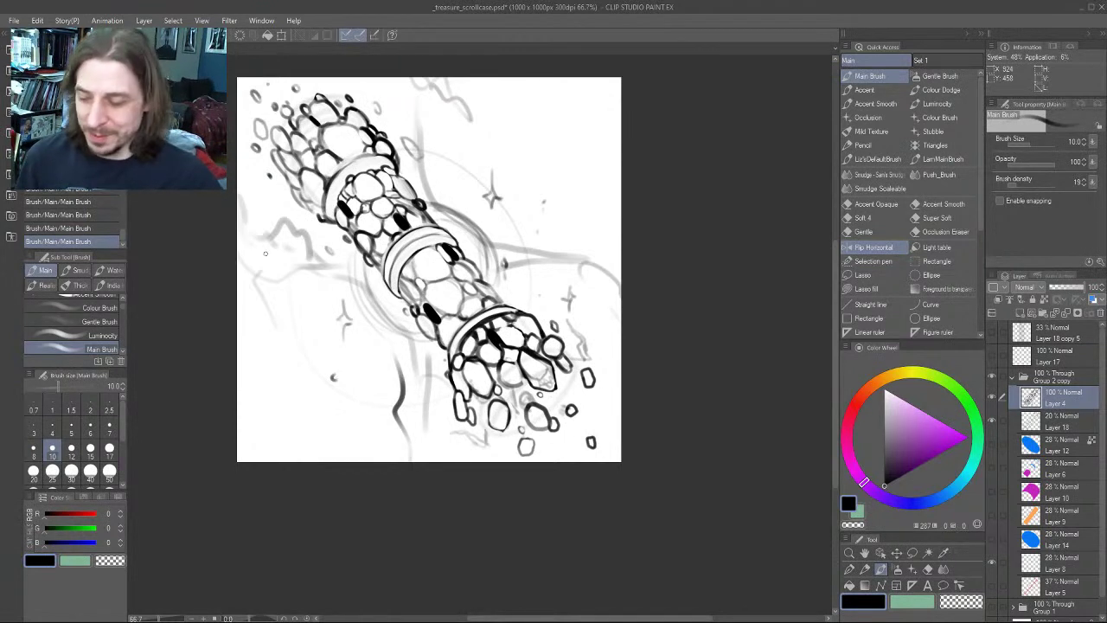
{"action": "left_click_drag", "start_coordinate": [326, 314], "coordinate": [370, 313]}
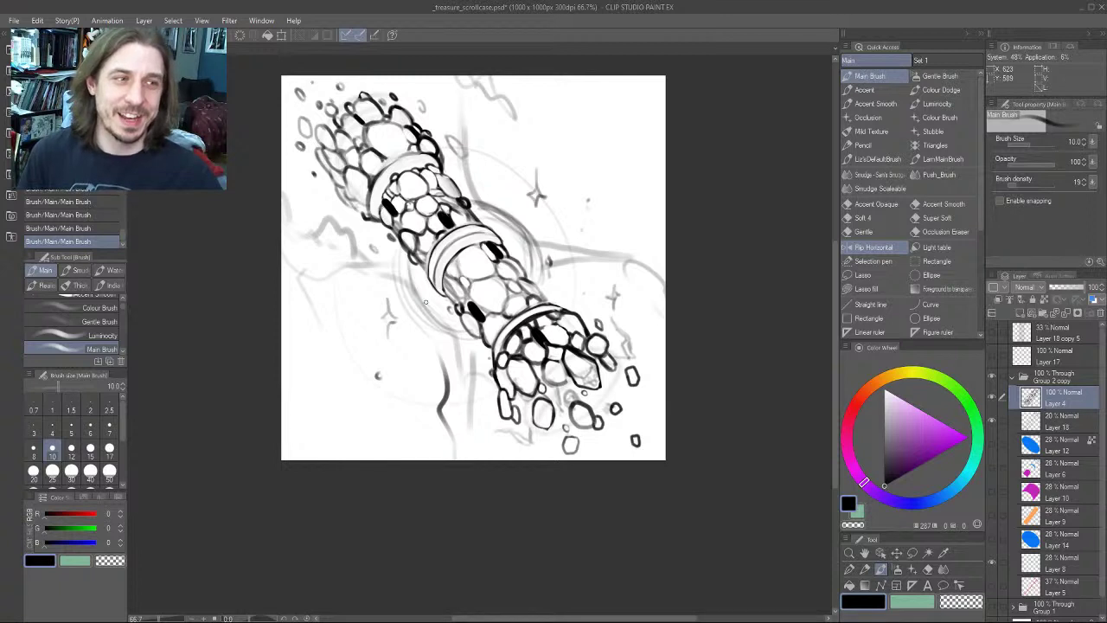
{"action": "mouse_move", "coordinate": [300, 312]}
{"action": "left_mouse_down"}
{"action": "mouse_move", "coordinate": [248, 303]}
{"action": "mouse_move", "coordinate": [226, 328]}
{"action": "mouse_move", "coordinate": [246, 311]}
{"action": "mouse_move", "coordinate": [199, 267]}
{"action": "left_mouse_up"}
Sketch a diagonal guide line with two ellipses across it in the empty area beside the scroll case, in black at brush size 12
{"action": "key", "text": "bracketright"}
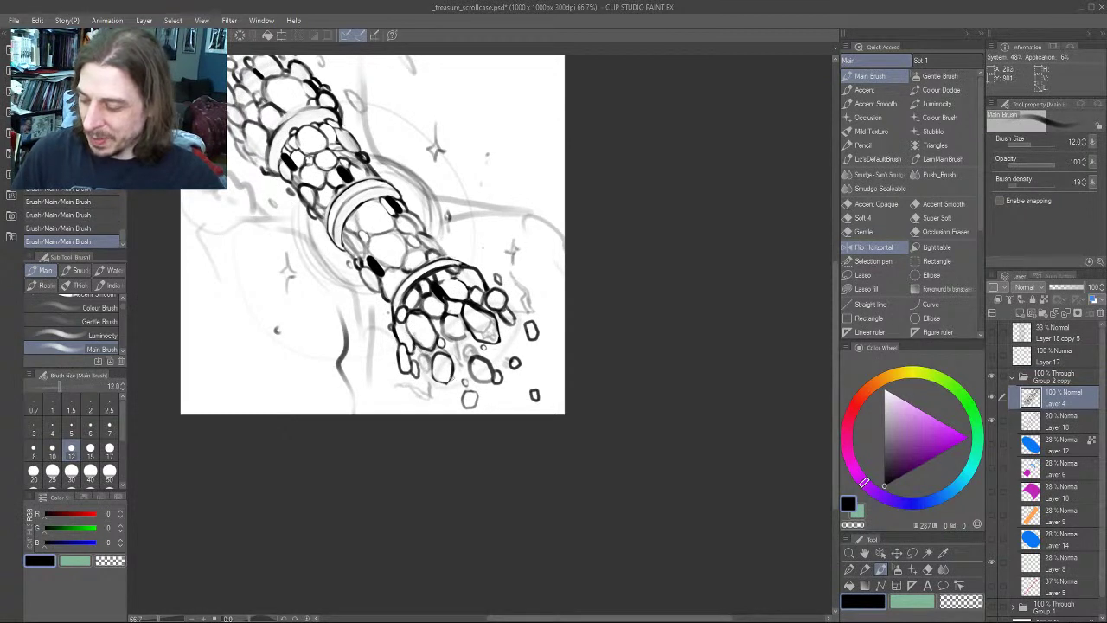
{"action": "left_click_drag", "start_coordinate": [254, 302], "coordinate": [304, 341]}
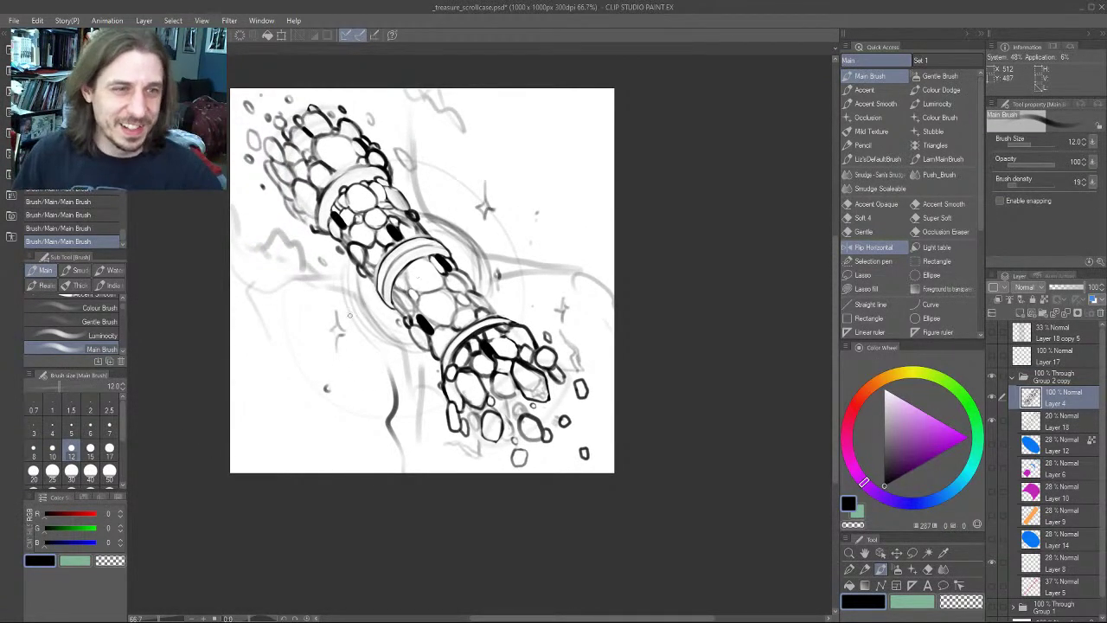
{"action": "mouse_move", "coordinate": [261, 345]}
{"action": "left_mouse_down"}
{"action": "mouse_move", "coordinate": [229, 418]}
{"action": "mouse_move", "coordinate": [287, 345]}
{"action": "left_mouse_up"}
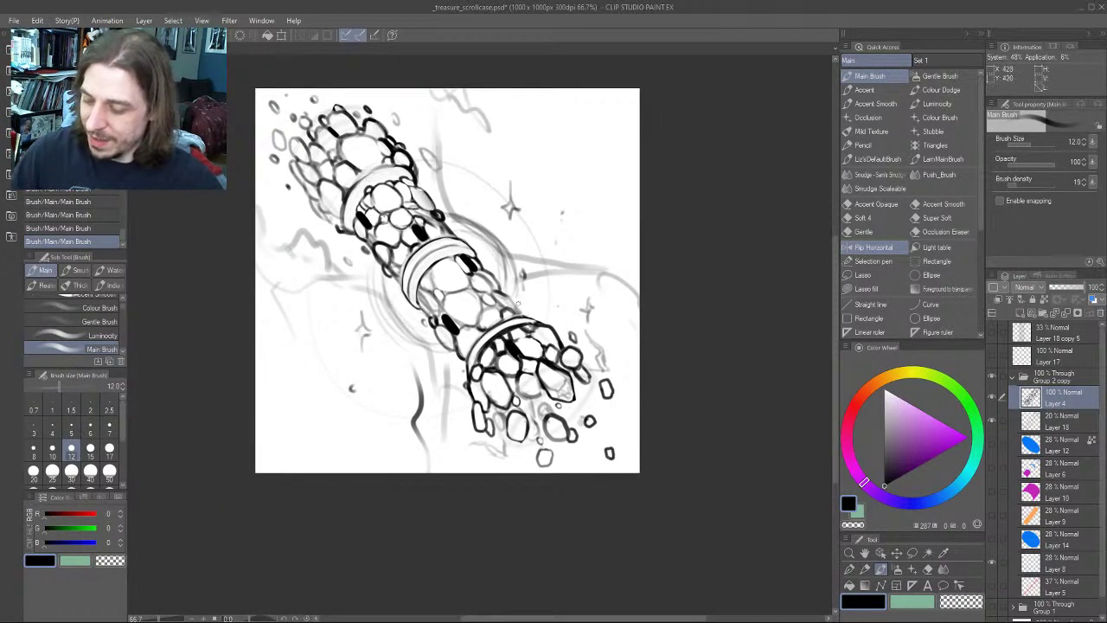
{"action": "left_click_drag", "start_coordinate": [369, 220], "coordinate": [354, 217]}
{"action": "scroll", "coordinate": [354, 217], "scroll_direction": "up", "scroll_amount": 1}
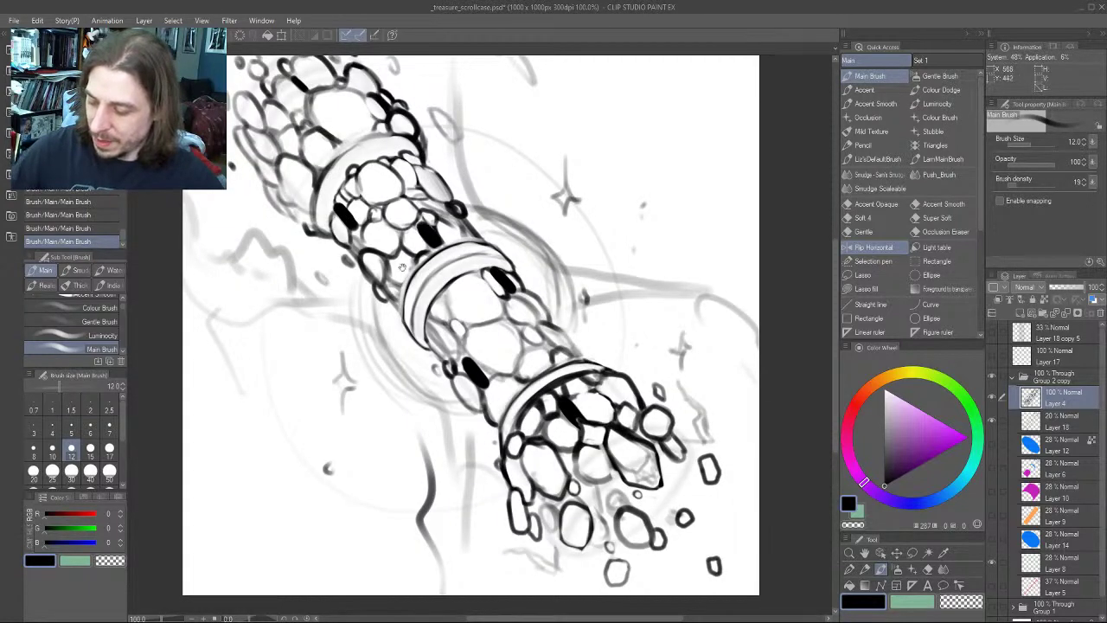
{"action": "left_click_drag", "start_coordinate": [360, 266], "coordinate": [249, 321]}
{"action": "mouse_move", "coordinate": [447, 112]}
{"action": "left_mouse_down"}
{"action": "mouse_move", "coordinate": [588, 275]}
{"action": "mouse_move", "coordinate": [560, 279]}
{"action": "mouse_move", "coordinate": [562, 260]}
{"action": "mouse_move", "coordinate": [597, 247]}
{"action": "mouse_move", "coordinate": [587, 269]}
{"action": "mouse_move", "coordinate": [559, 274]}
{"action": "mouse_move", "coordinate": [578, 248]}
{"action": "left_mouse_up"}
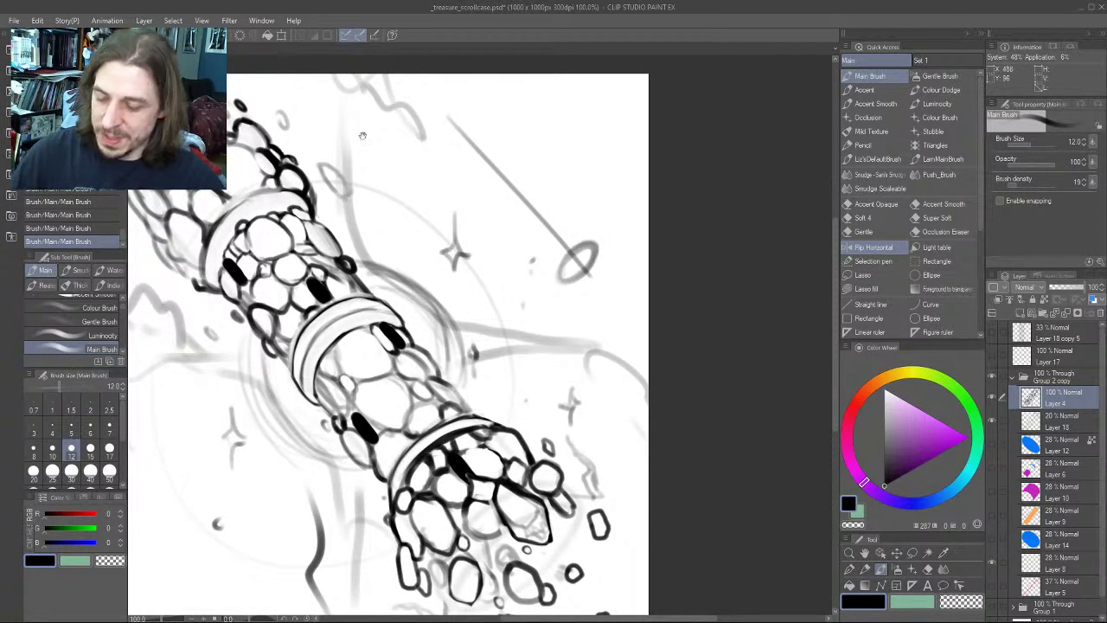
{"action": "left_click_drag", "start_coordinate": [386, 143], "coordinate": [395, 169]}
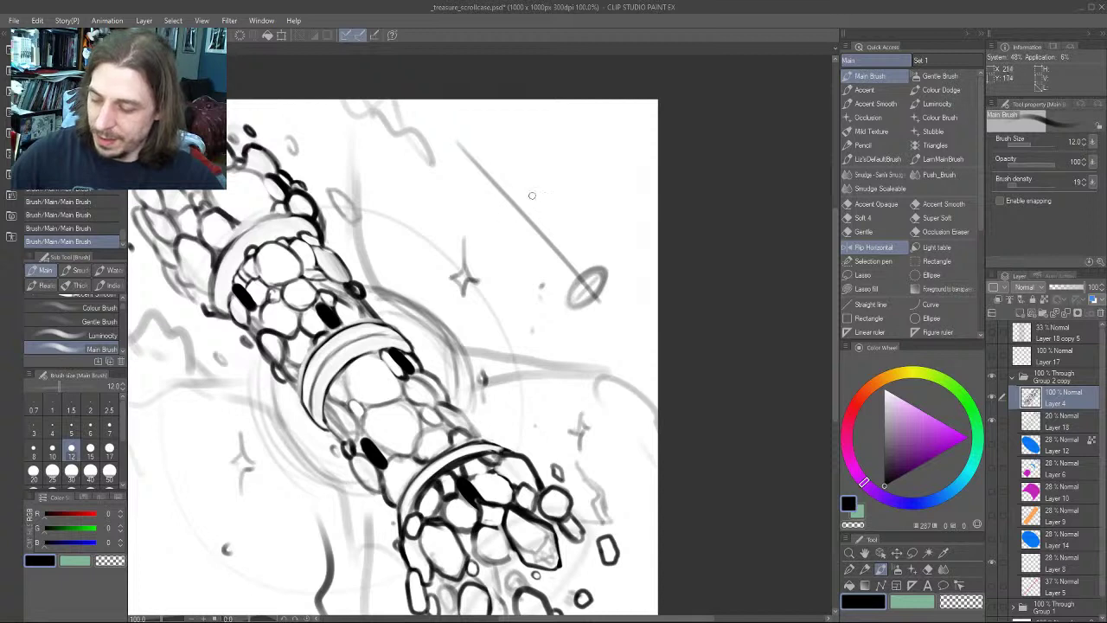
{"action": "mouse_move", "coordinate": [530, 212]}
{"action": "left_mouse_down"}
{"action": "mouse_move", "coordinate": [510, 227]}
{"action": "mouse_move", "coordinate": [534, 198]}
{"action": "mouse_move", "coordinate": [508, 220]}
{"action": "mouse_move", "coordinate": [532, 217]}
{"action": "mouse_move", "coordinate": [510, 226]}
{"action": "mouse_move", "coordinate": [534, 200]}
{"action": "mouse_move", "coordinate": [503, 225]}
{"action": "left_mouse_up"}
{"action": "left_click_drag", "start_coordinate": [547, 293], "coordinate": [510, 290]}
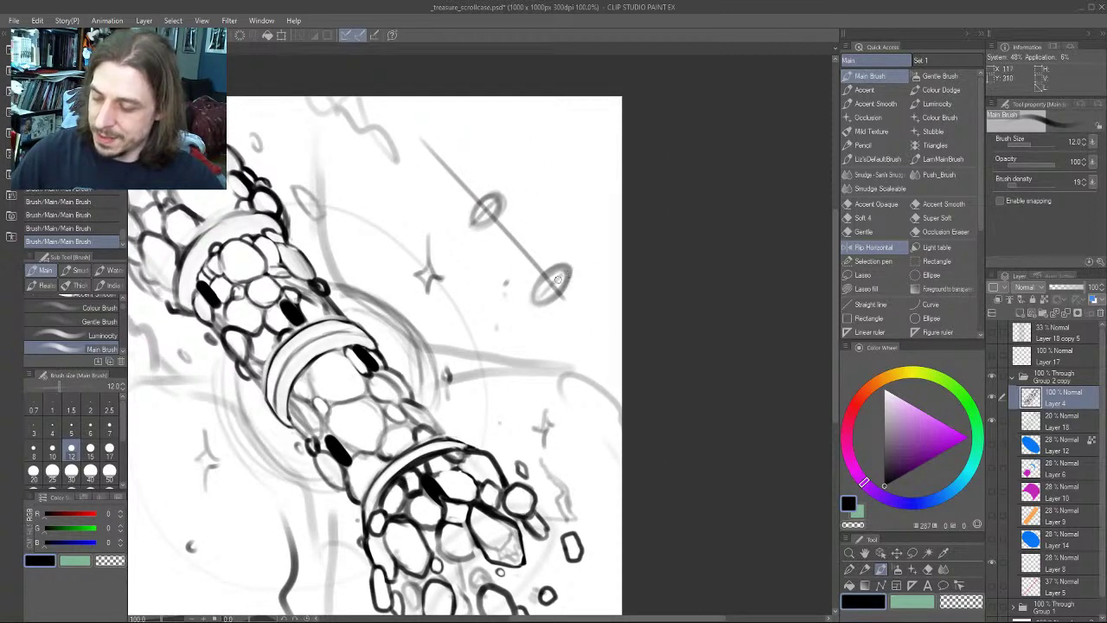
Draw a short line along the long axis of the guide line's upper ellipse in black at brush size 10
{"action": "mouse_move", "coordinate": [562, 278]}
{"action": "left_mouse_down"}
{"action": "mouse_move", "coordinate": [426, 134]}
{"action": "mouse_move", "coordinate": [554, 287]}
{"action": "mouse_move", "coordinate": [416, 141]}
{"action": "mouse_move", "coordinate": [525, 268]}
{"action": "mouse_move", "coordinate": [420, 147]}
{"action": "mouse_move", "coordinate": [564, 289]}
{"action": "mouse_move", "coordinate": [434, 139]}
{"action": "mouse_move", "coordinate": [565, 274]}
{"action": "left_mouse_up"}
{"action": "key", "text": "ctrl+z"}
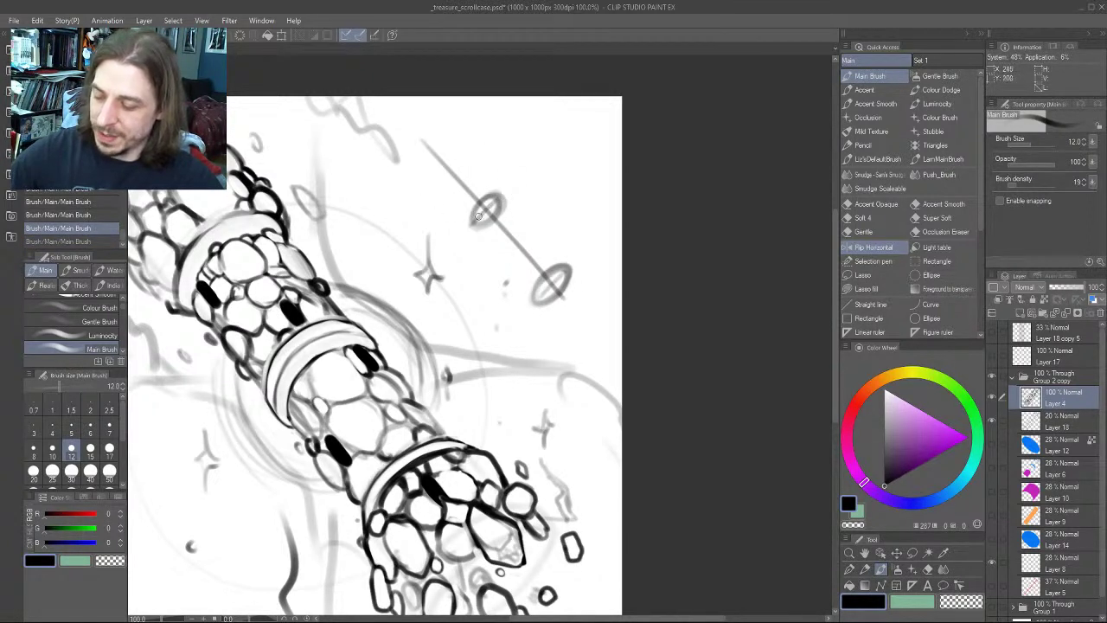
{"action": "key", "text": "bracketleft"}
{"action": "mouse_move", "coordinate": [502, 196]}
{"action": "left_mouse_down"}
{"action": "mouse_move", "coordinate": [468, 227]}
{"action": "mouse_move", "coordinate": [510, 189]}
{"action": "left_mouse_up"}
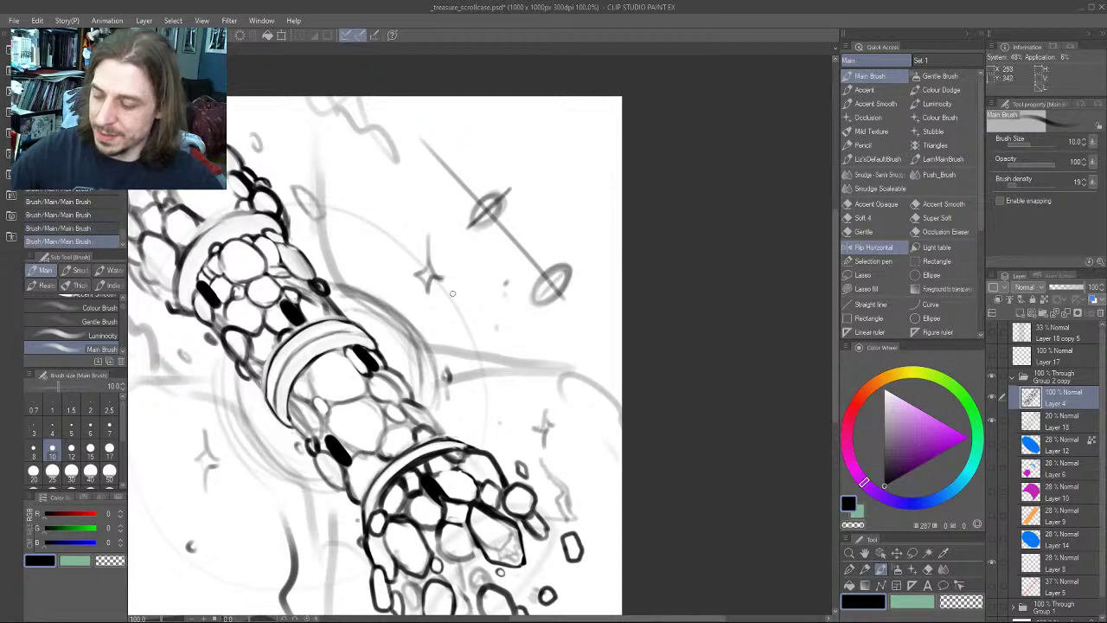
Try a rounder third ellipse between the two on the diagonal guide line, and undo it
{"action": "left_click_drag", "start_coordinate": [381, 338], "coordinate": [334, 344]}
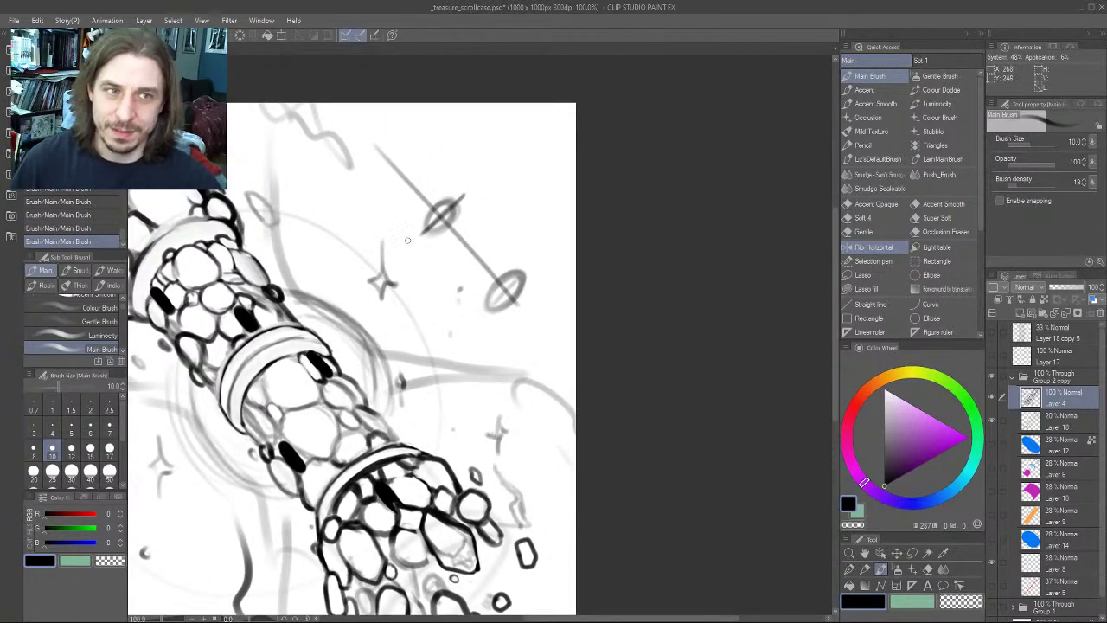
{"action": "left_click_drag", "start_coordinate": [457, 311], "coordinate": [451, 342]}
{"action": "left_click_drag", "start_coordinate": [348, 223], "coordinate": [398, 173]}
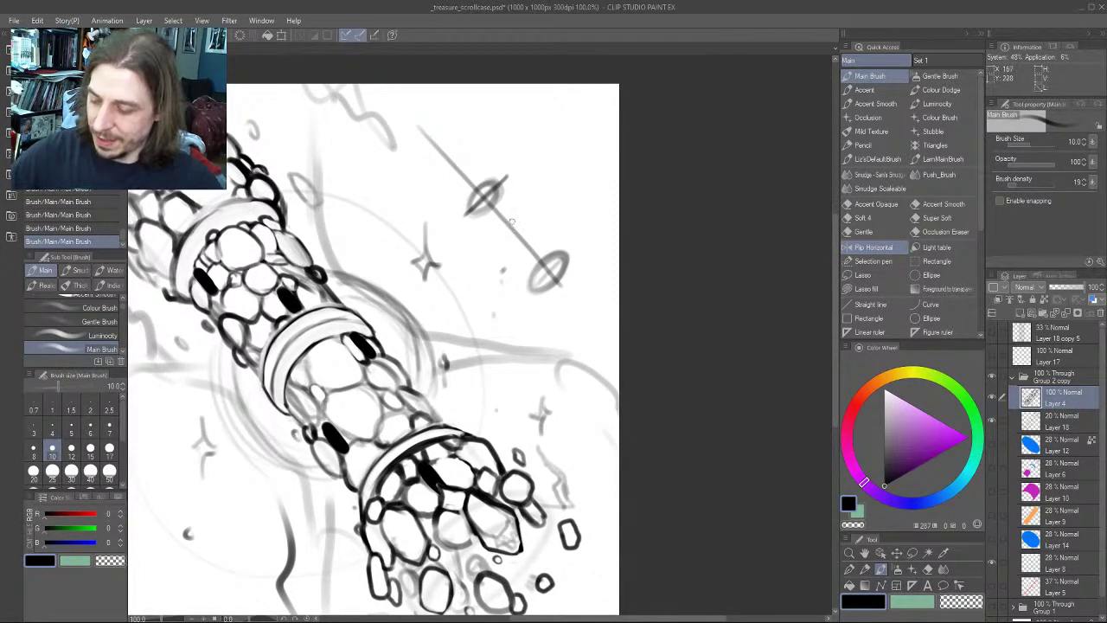
{"action": "mouse_move", "coordinate": [528, 234]}
{"action": "left_mouse_down"}
{"action": "mouse_move", "coordinate": [503, 245]}
{"action": "mouse_move", "coordinate": [522, 217]}
{"action": "mouse_move", "coordinate": [515, 246]}
{"action": "mouse_move", "coordinate": [525, 223]}
{"action": "left_mouse_up"}
{"action": "scroll", "coordinate": [351, 289], "scroll_direction": "up", "scroll_amount": 2}
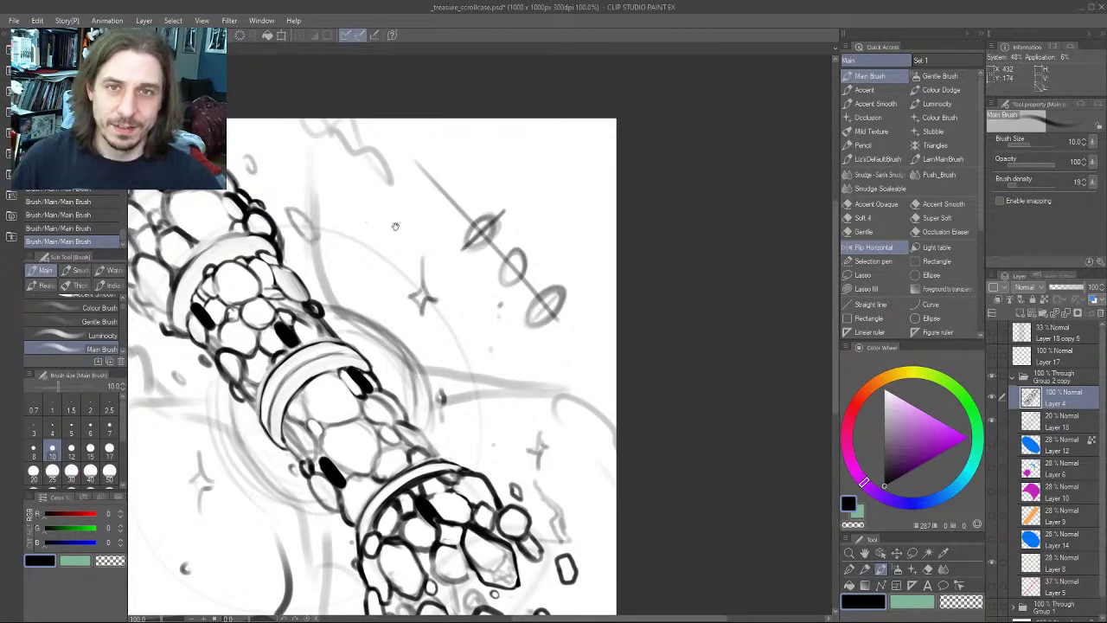
{"action": "mouse_move", "coordinate": [365, 307]}
{"action": "left_mouse_down"}
{"action": "mouse_move", "coordinate": [356, 345]}
{"action": "mouse_move", "coordinate": [368, 319]}
{"action": "left_mouse_up"}
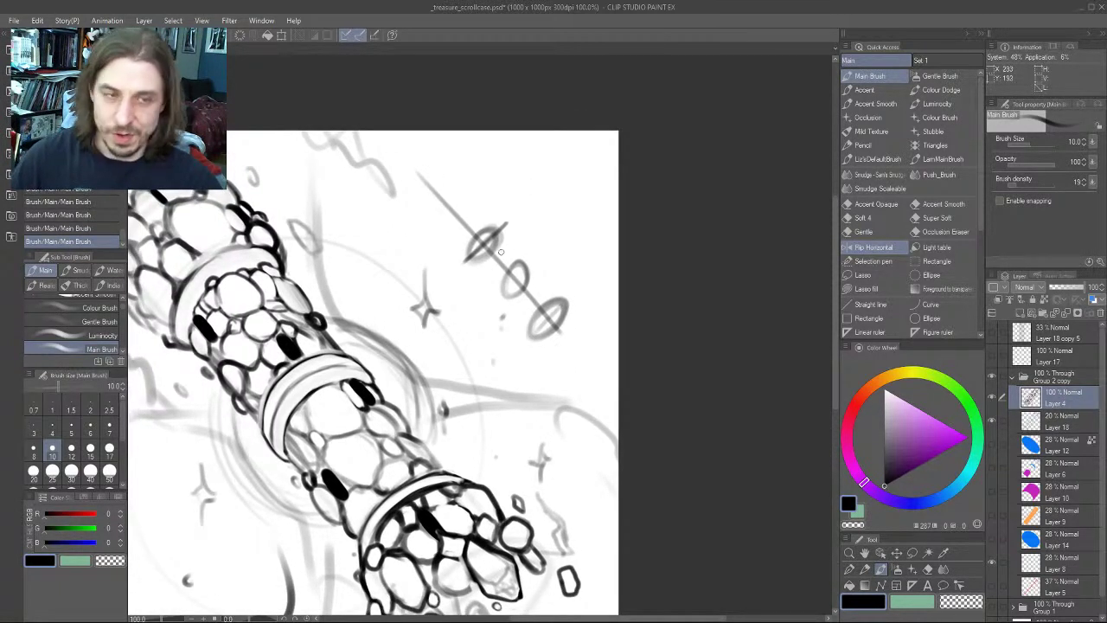
{"action": "key", "text": "ctrl+z"}
{"action": "key", "text": "ctrl+z"}
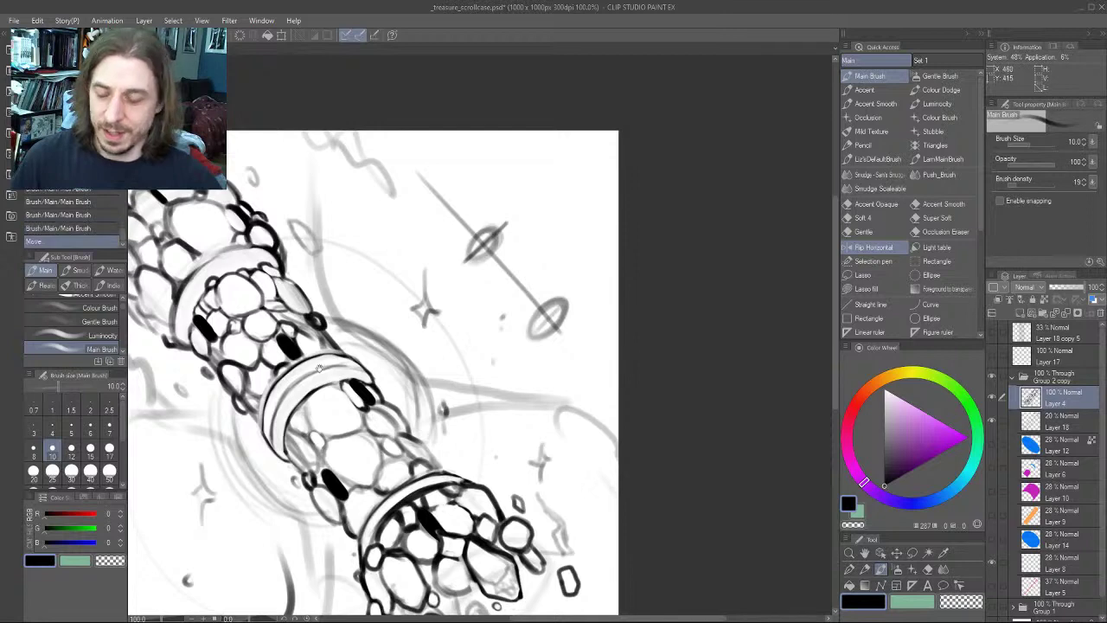
Draw a black centre line along the scroll case's length and a faint perpendicular line across its middle at brush size 10
{"action": "left_click_drag", "start_coordinate": [274, 370], "coordinate": [320, 276]}
{"action": "left_click_drag", "start_coordinate": [268, 194], "coordinate": [377, 170]}
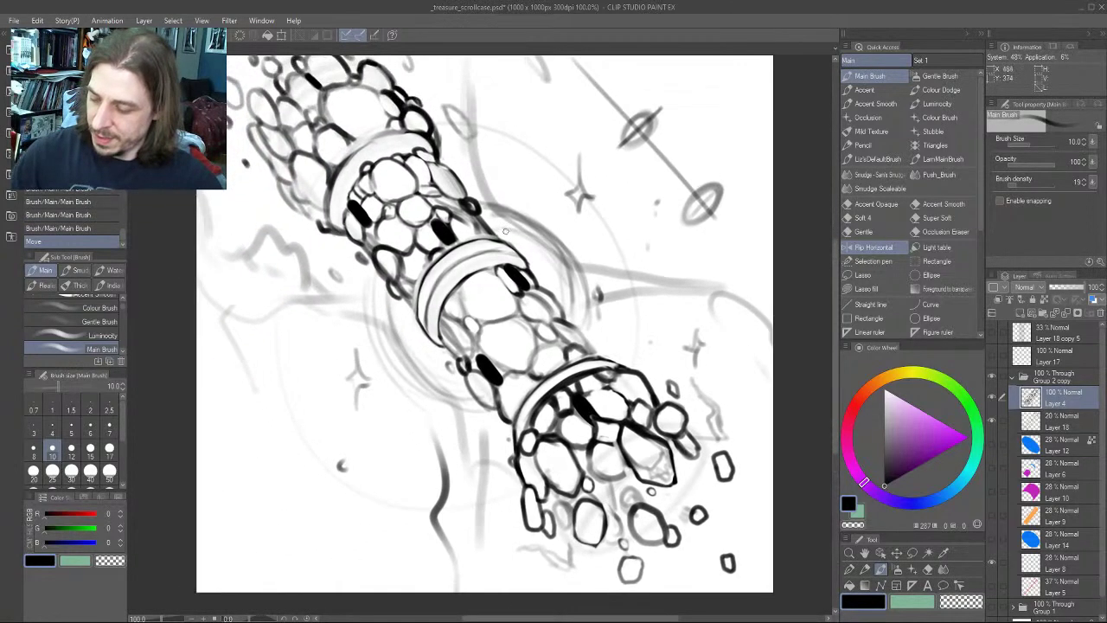
{"action": "left_click_drag", "start_coordinate": [437, 345], "coordinate": [561, 240]}
{"action": "left_click_drag", "start_coordinate": [338, 288], "coordinate": [399, 374]}
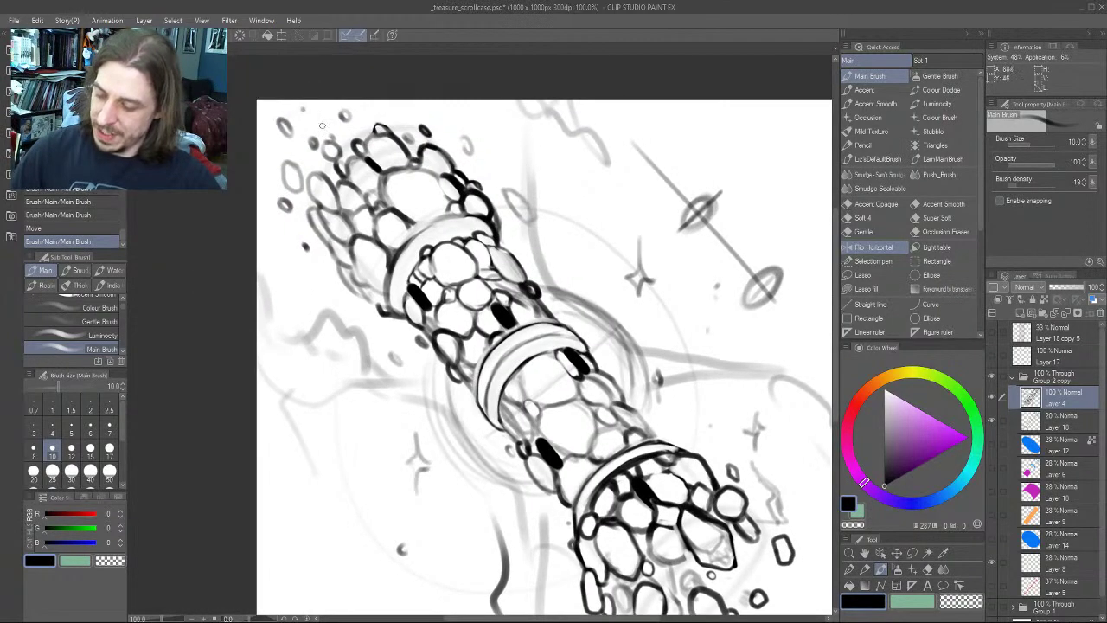
{"action": "left_click_drag", "start_coordinate": [321, 126], "coordinate": [649, 534]}
{"action": "left_click_drag", "start_coordinate": [439, 388], "coordinate": [430, 356]}
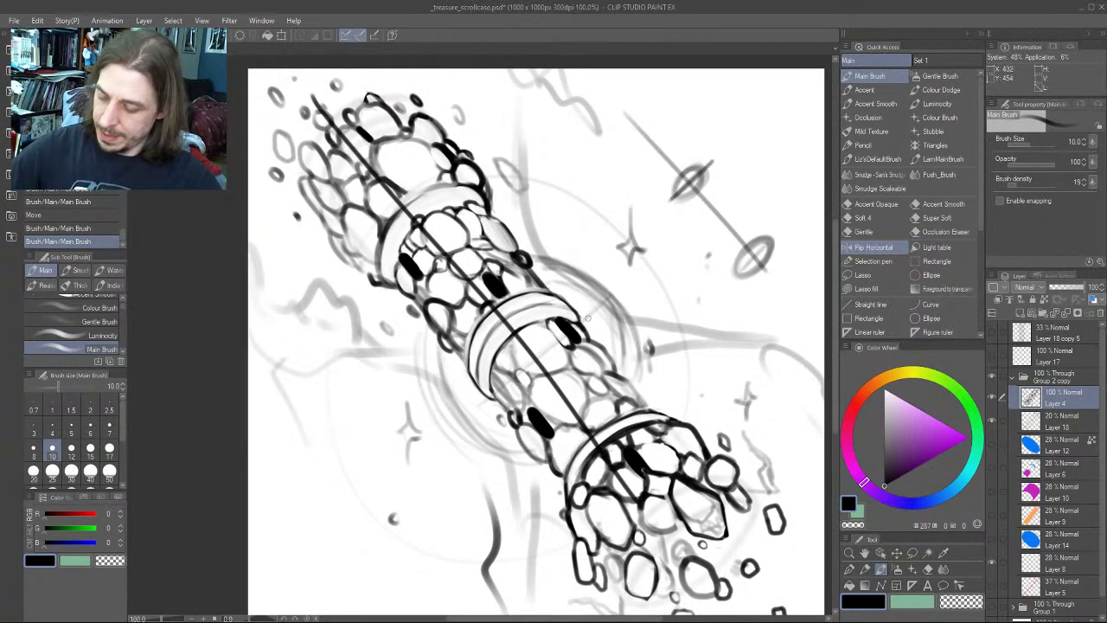
{"action": "mouse_move", "coordinate": [588, 318]}
{"action": "left_mouse_down"}
{"action": "mouse_move", "coordinate": [458, 421]}
{"action": "mouse_move", "coordinate": [624, 291]}
{"action": "left_mouse_up"}
{"action": "mouse_move", "coordinate": [477, 470]}
{"action": "left_mouse_down"}
{"action": "mouse_move", "coordinate": [355, 353]}
{"action": "mouse_move", "coordinate": [311, 368]}
{"action": "mouse_move", "coordinate": [324, 380]}
{"action": "left_mouse_up"}
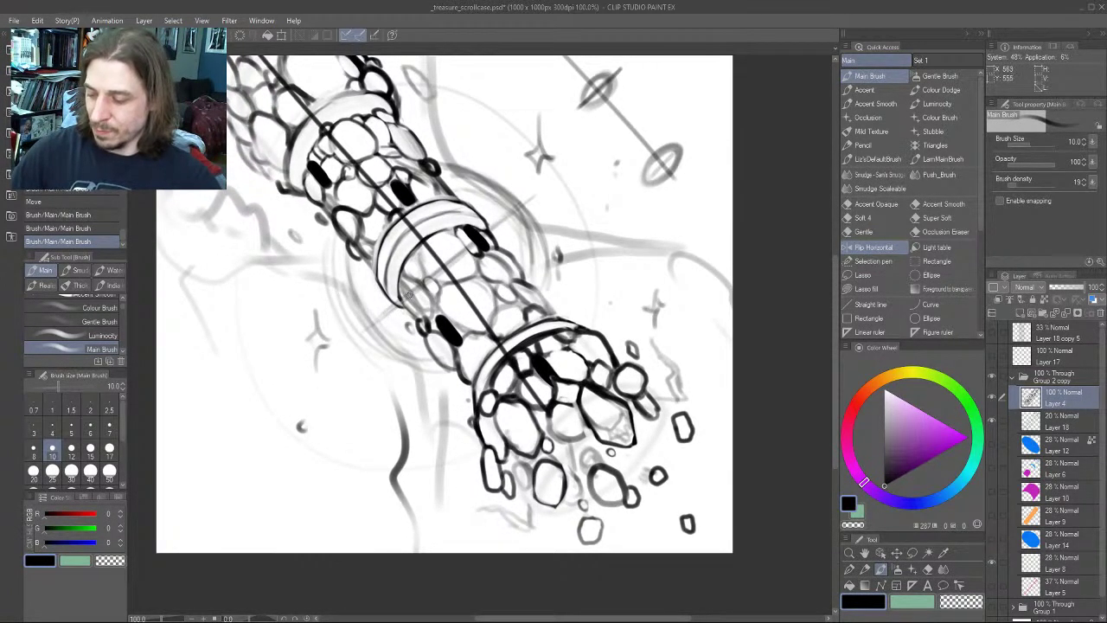
{"action": "left_click_drag", "start_coordinate": [325, 258], "coordinate": [284, 271]}
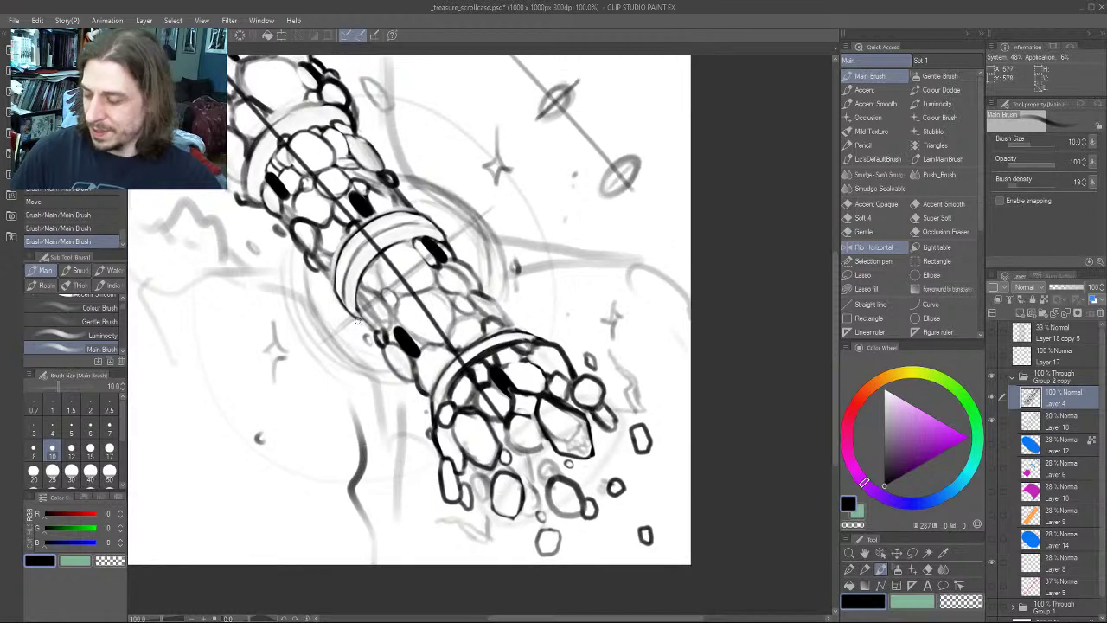
Try dark strokes along the lower edge of the middle band, and undo them
{"action": "left_click_drag", "start_coordinate": [365, 321], "coordinate": [337, 297]}
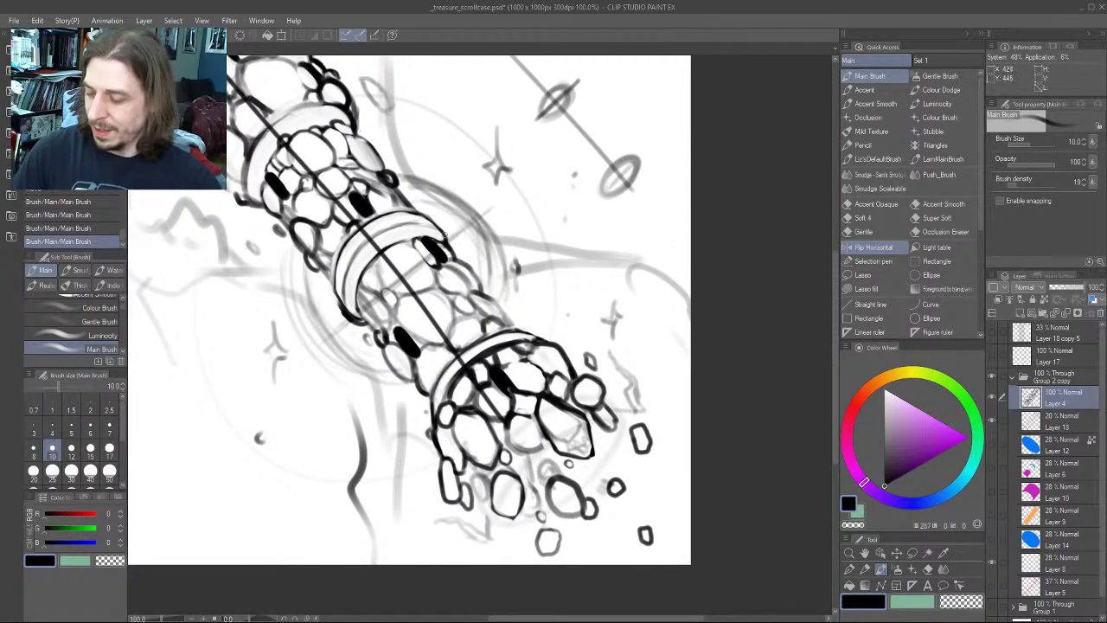
{"action": "left_click_drag", "start_coordinate": [227, 237], "coordinate": [202, 252]}
{"action": "key", "text": "ctrl+z"}
{"action": "key", "text": "ctrl+z"}
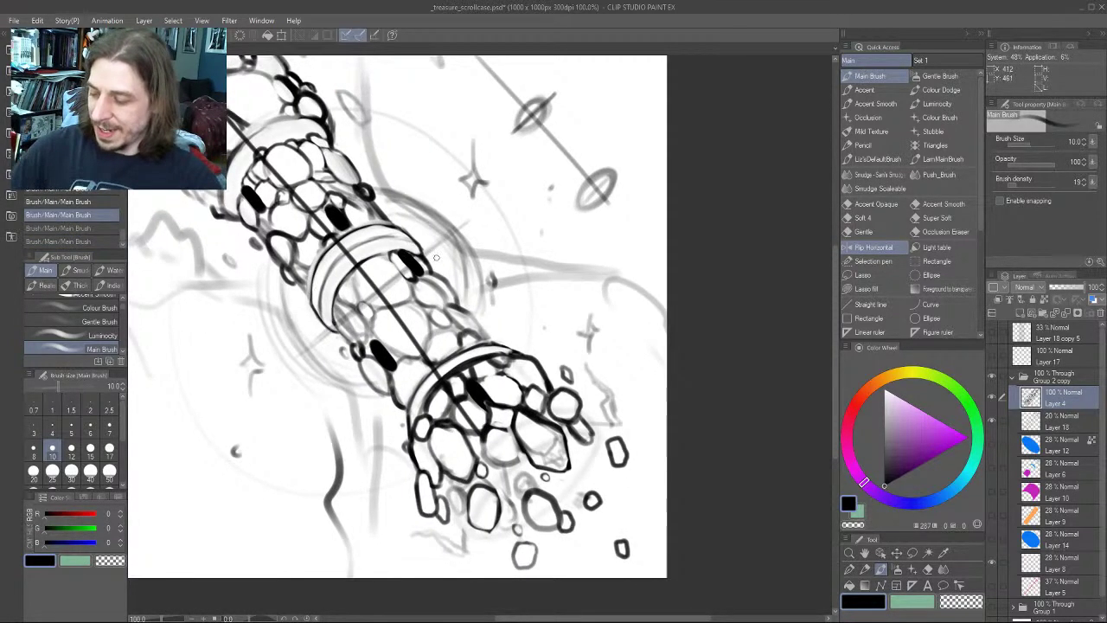
Draw short arrows pointing at both ends of the middle band, and undo them
{"action": "left_click_drag", "start_coordinate": [464, 249], "coordinate": [426, 260]}
{"action": "left_click_drag", "start_coordinate": [246, 359], "coordinate": [287, 347]}
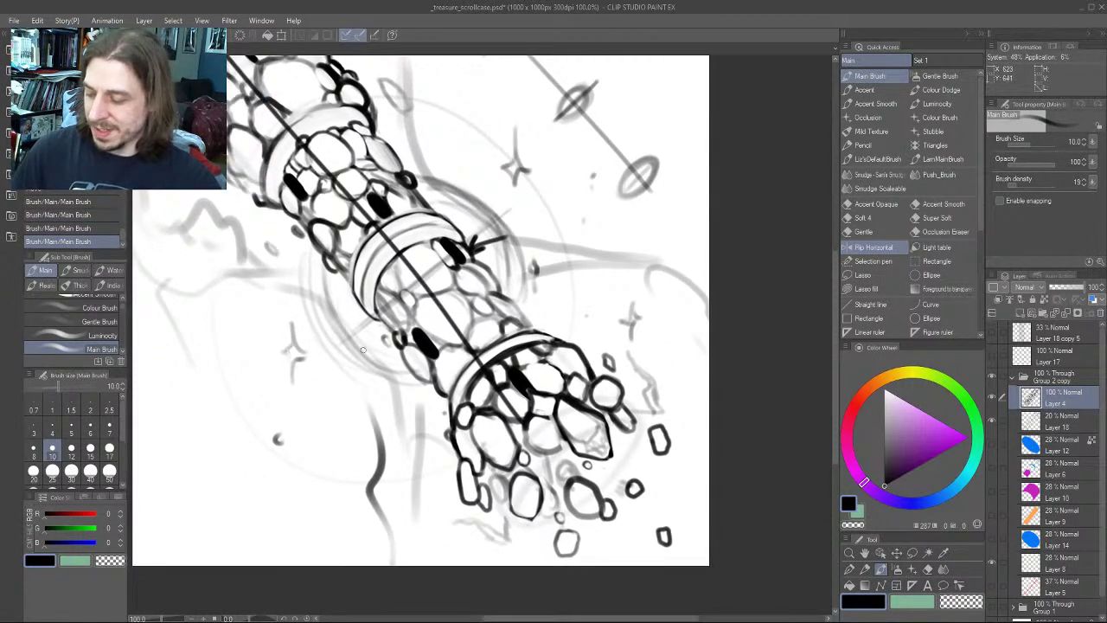
{"action": "mouse_move", "coordinate": [365, 359]}
{"action": "left_mouse_down"}
{"action": "mouse_move", "coordinate": [377, 327]}
{"action": "mouse_move", "coordinate": [363, 332]}
{"action": "left_mouse_up"}
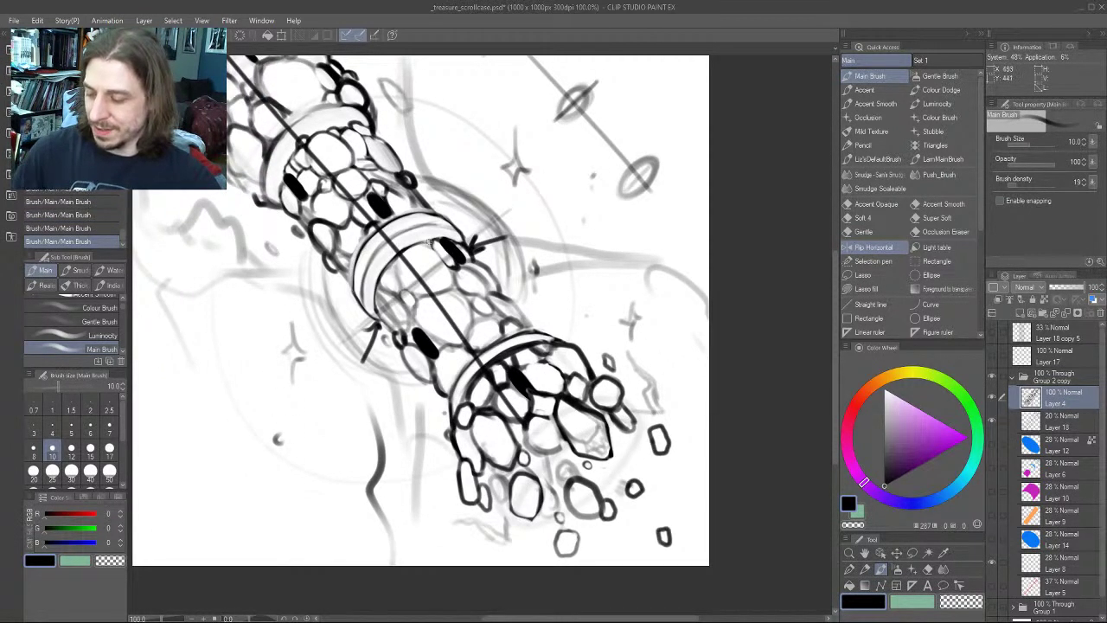
{"action": "left_click_drag", "start_coordinate": [370, 293], "coordinate": [378, 327]}
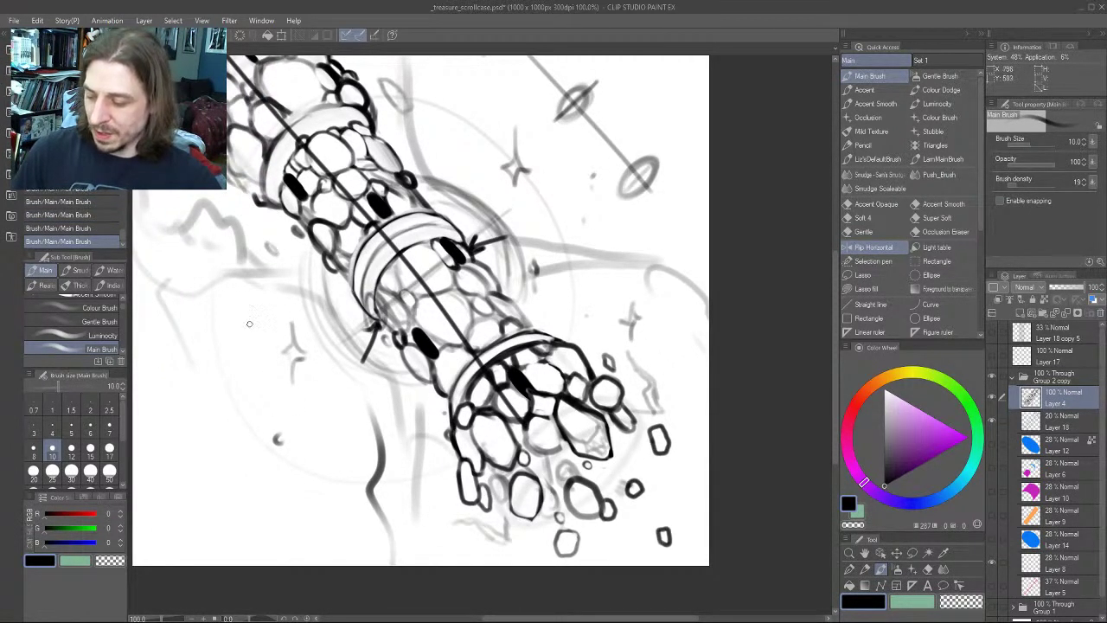
{"action": "key", "text": "ctrl+z"}
{"action": "key", "text": "ctrl+z"}
{"action": "key", "text": "ctrl+z"}
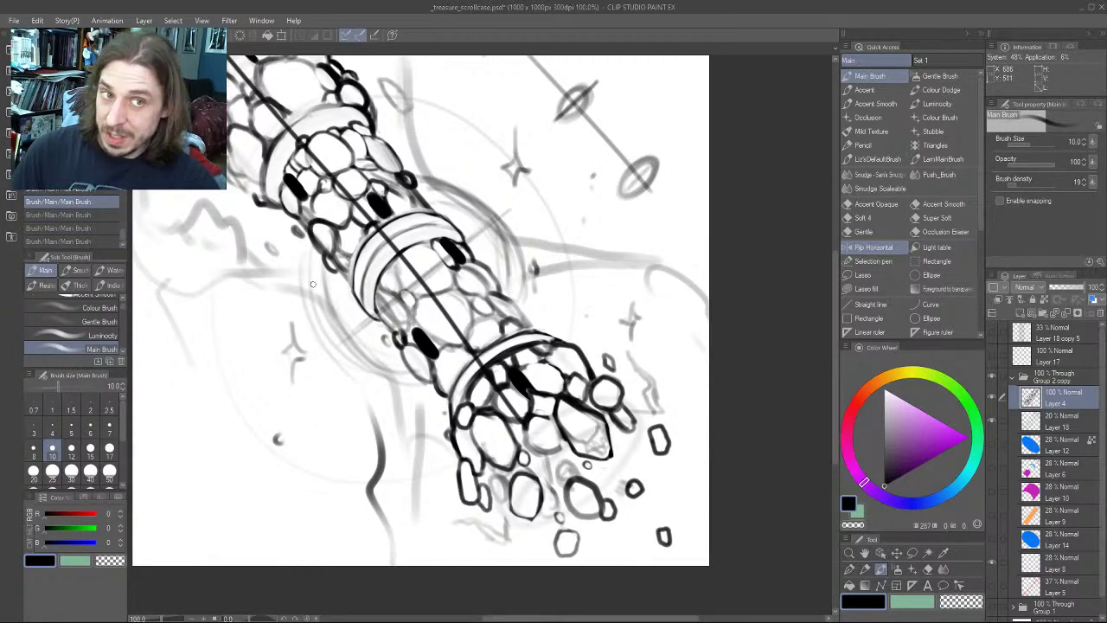
Draw bold black ellipses over the middle and lower bands to mark the cylinder's cross-sections
{"action": "left_click_drag", "start_coordinate": [313, 284], "coordinate": [237, 327]}
{"action": "left_click_drag", "start_coordinate": [311, 232], "coordinate": [311, 245]}
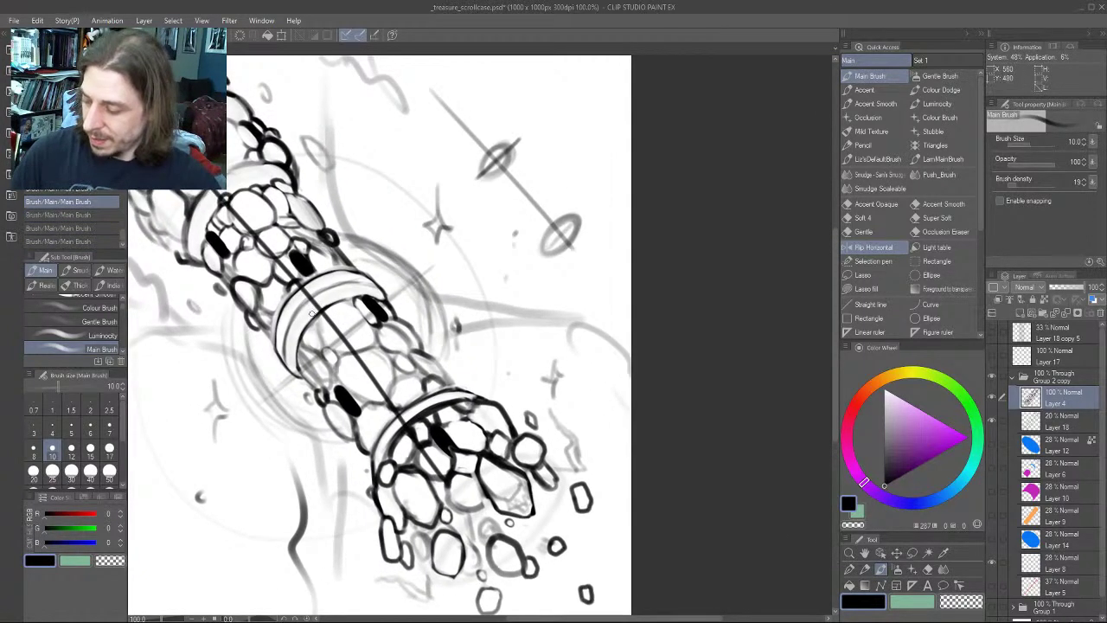
{"action": "left_click_drag", "start_coordinate": [313, 314], "coordinate": [447, 247]}
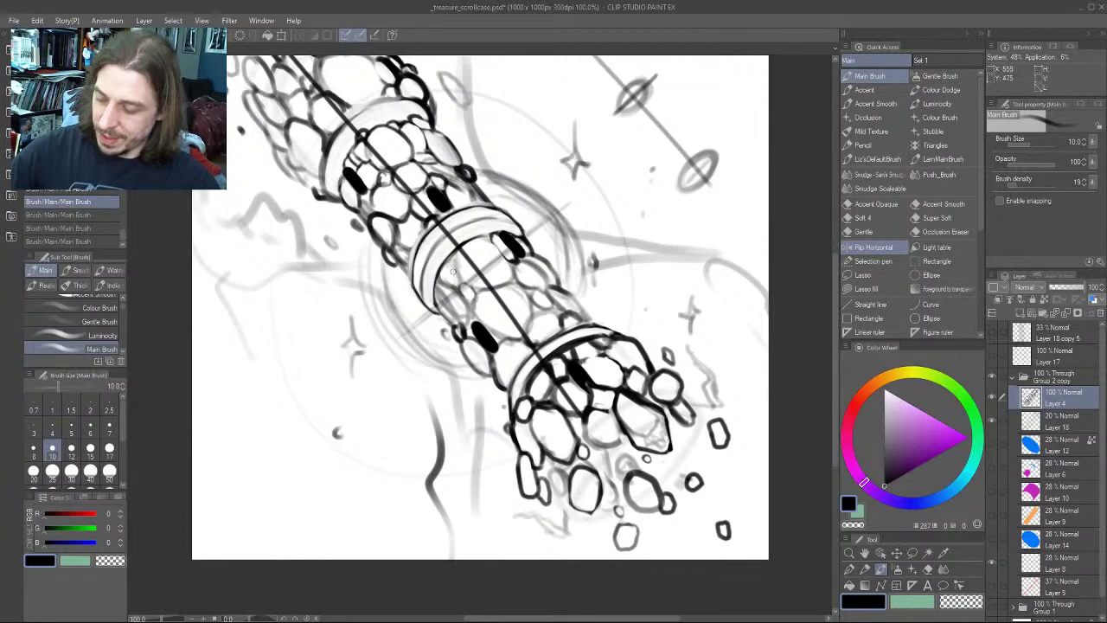
{"action": "mouse_move", "coordinate": [526, 250]}
{"action": "left_mouse_down"}
{"action": "mouse_move", "coordinate": [433, 286]}
{"action": "mouse_move", "coordinate": [519, 242]}
{"action": "mouse_move", "coordinate": [450, 303]}
{"action": "mouse_move", "coordinate": [464, 330]}
{"action": "mouse_move", "coordinate": [510, 290]}
{"action": "mouse_move", "coordinate": [446, 311]}
{"action": "mouse_move", "coordinate": [506, 268]}
{"action": "left_mouse_up"}
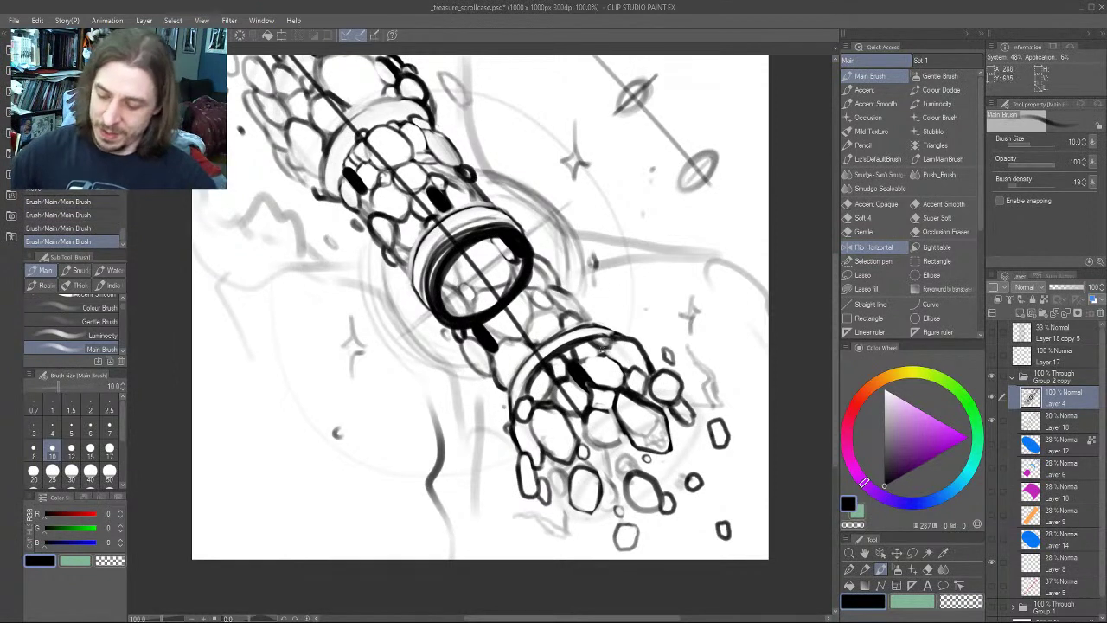
{"action": "mouse_move", "coordinate": [601, 344]}
{"action": "left_mouse_down"}
{"action": "mouse_move", "coordinate": [518, 442]}
{"action": "mouse_move", "coordinate": [642, 351]}
{"action": "mouse_move", "coordinate": [525, 431]}
{"action": "mouse_move", "coordinate": [631, 336]}
{"action": "mouse_move", "coordinate": [577, 423]}
{"action": "mouse_move", "coordinate": [624, 361]}
{"action": "mouse_move", "coordinate": [514, 423]}
{"action": "mouse_move", "coordinate": [620, 343]}
{"action": "mouse_move", "coordinate": [566, 435]}
{"action": "mouse_move", "coordinate": [518, 389]}
{"action": "left_mouse_up"}
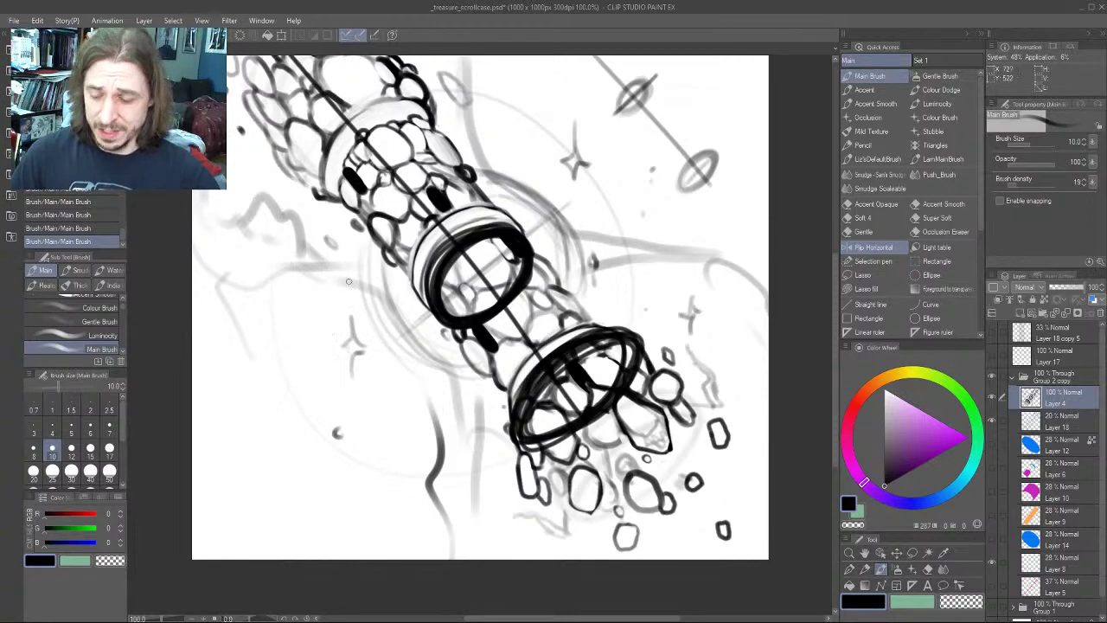
Draw black arrows pointing at the cross-section ellipses of the middle and lower bands
{"action": "left_click_drag", "start_coordinate": [373, 347], "coordinate": [331, 345]}
{"action": "mouse_move", "coordinate": [551, 191]}
{"action": "left_mouse_down"}
{"action": "mouse_move", "coordinate": [494, 229]}
{"action": "mouse_move", "coordinate": [517, 223]}
{"action": "left_mouse_up"}
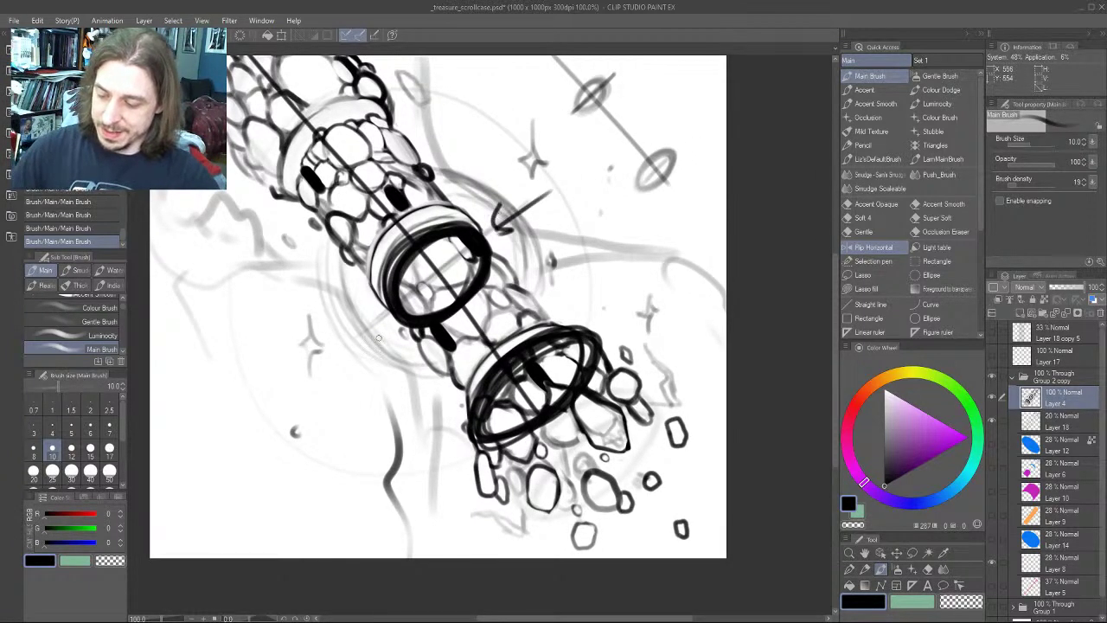
{"action": "left_click_drag", "start_coordinate": [642, 252], "coordinate": [599, 320]}
{"action": "left_click_drag", "start_coordinate": [596, 303], "coordinate": [625, 313]}
{"action": "mouse_move", "coordinate": [300, 287]}
{"action": "left_mouse_down"}
{"action": "mouse_move", "coordinate": [343, 361]}
{"action": "mouse_move", "coordinate": [379, 382]}
{"action": "left_mouse_up"}
{"action": "left_click_drag", "start_coordinate": [445, 292], "coordinate": [368, 214]}
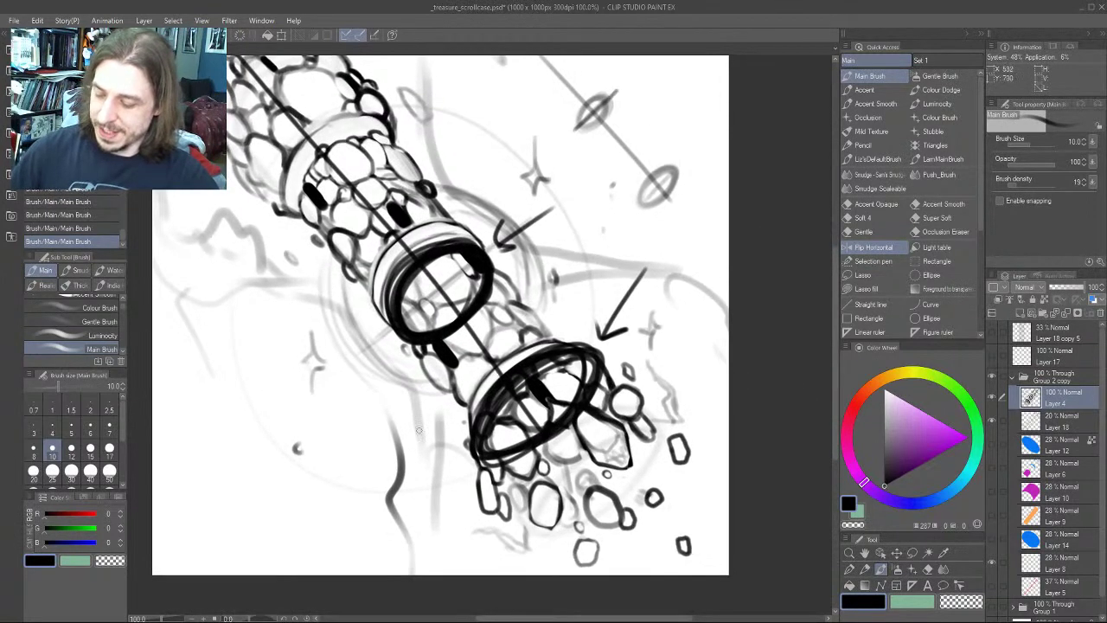
Try a curved arrow running along the lower left side of the scroll case, and undo it
{"action": "mouse_move", "coordinate": [456, 459]}
{"action": "left_mouse_down"}
{"action": "mouse_move", "coordinate": [370, 338]}
{"action": "mouse_move", "coordinate": [399, 374]}
{"action": "left_mouse_up"}
{"action": "left_click_drag", "start_coordinate": [381, 337], "coordinate": [354, 368]}
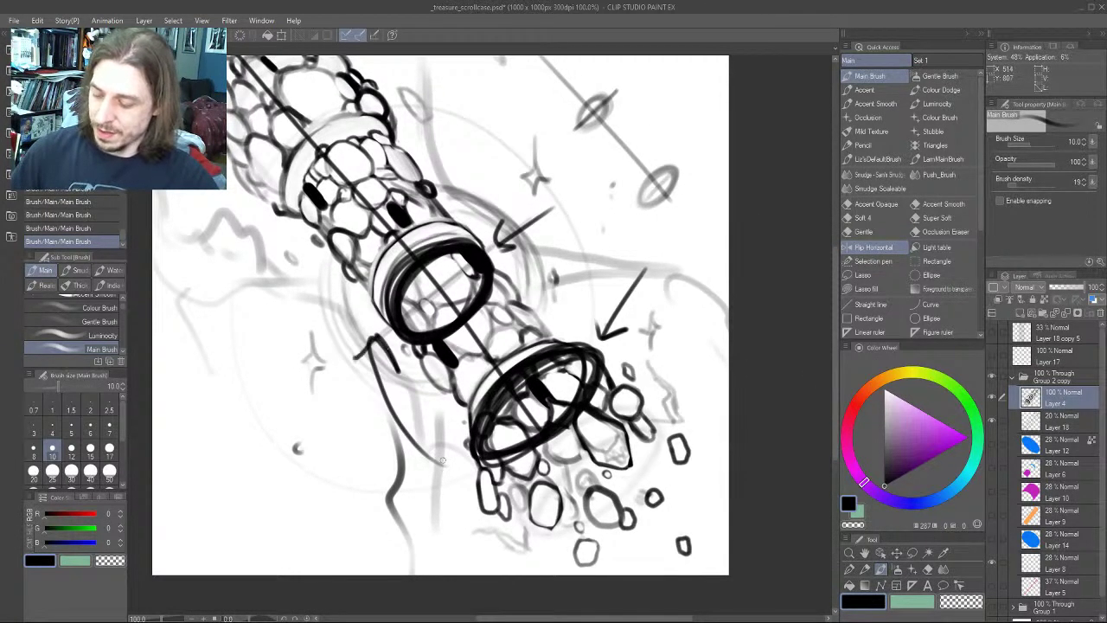
{"action": "key", "text": "ctrl+z"}
{"action": "key", "text": "ctrl+z"}
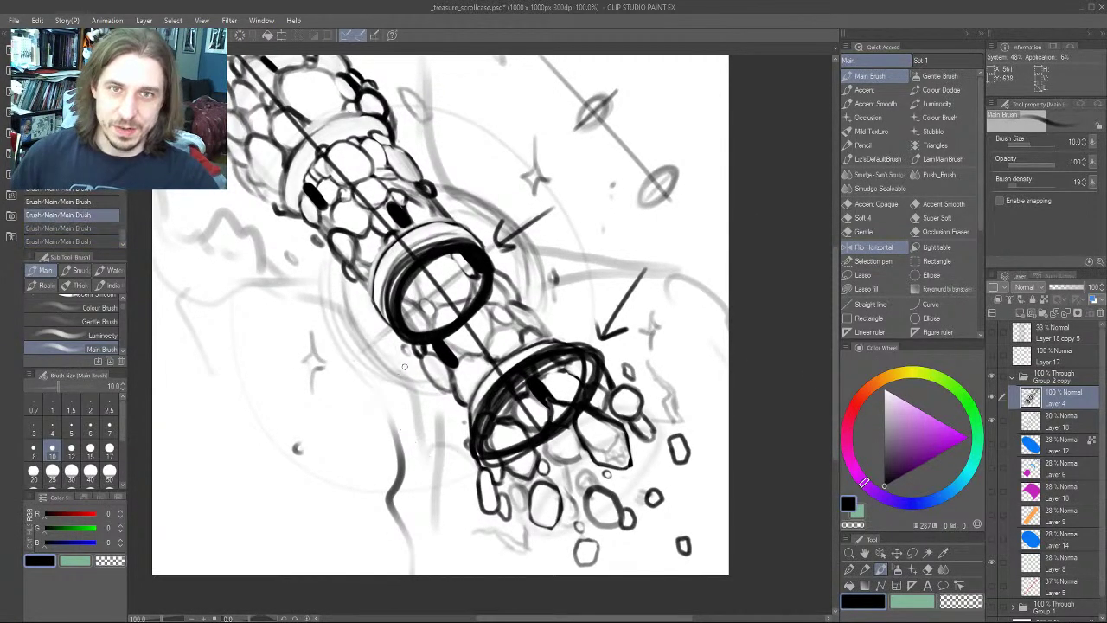
Draw a bold black cross-section ellipse over the upper band of the scroll case
{"action": "mouse_move", "coordinate": [265, 259]}
{"action": "left_mouse_down"}
{"action": "mouse_move", "coordinate": [431, 324]}
{"action": "mouse_move", "coordinate": [370, 266]}
{"action": "left_mouse_up"}
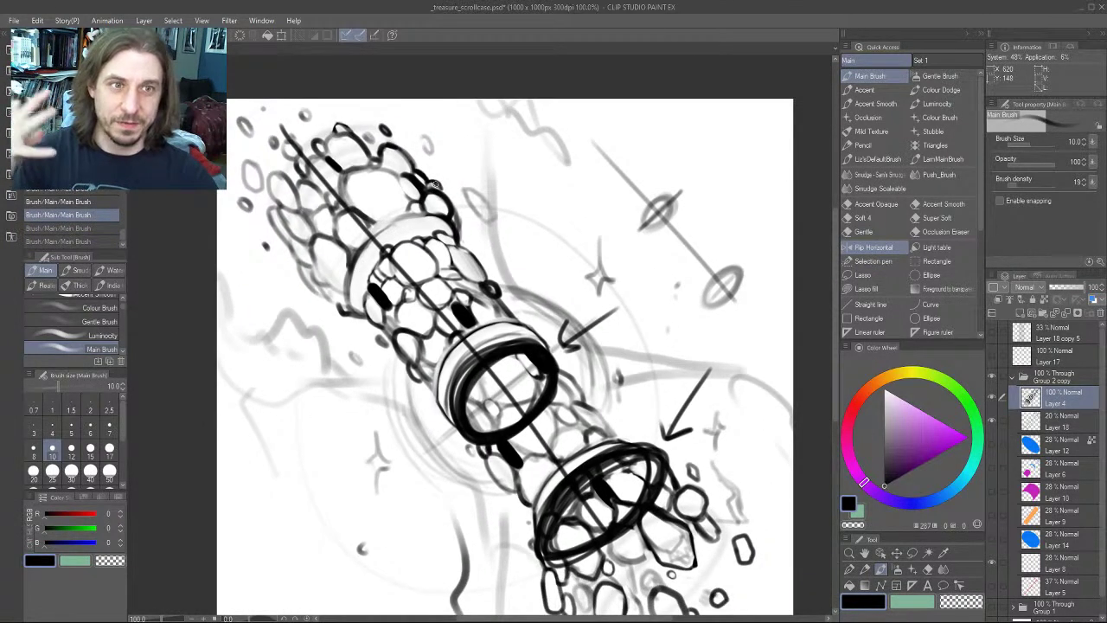
{"action": "mouse_move", "coordinate": [369, 320]}
{"action": "left_mouse_down"}
{"action": "mouse_move", "coordinate": [458, 256]}
{"action": "mouse_move", "coordinate": [377, 308]}
{"action": "mouse_move", "coordinate": [446, 251]}
{"action": "mouse_move", "coordinate": [468, 270]}
{"action": "mouse_move", "coordinate": [440, 235]}
{"action": "left_mouse_up"}
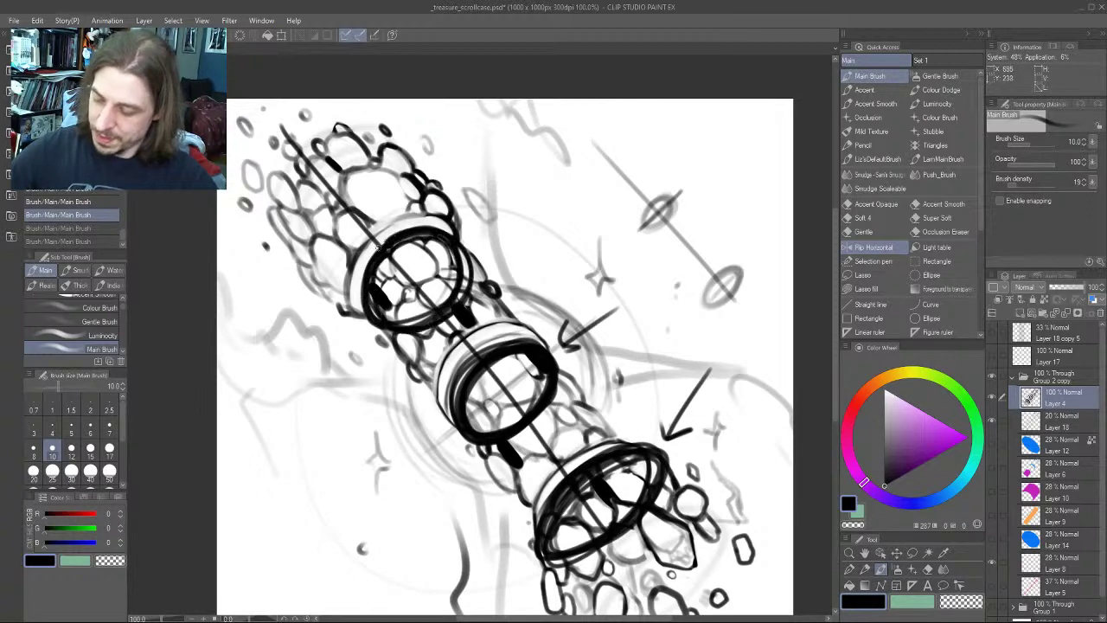
{"action": "left_click_drag", "start_coordinate": [322, 415], "coordinate": [258, 311]}
{"action": "left_click_drag", "start_coordinate": [344, 244], "coordinate": [394, 294]}
{"action": "mouse_move", "coordinate": [401, 181]}
{"action": "left_mouse_down"}
{"action": "mouse_move", "coordinate": [421, 263]}
{"action": "mouse_move", "coordinate": [351, 204]}
{"action": "left_mouse_up"}
{"action": "mouse_move", "coordinate": [382, 399]}
{"action": "left_mouse_down"}
{"action": "mouse_move", "coordinate": [377, 465]}
{"action": "mouse_move", "coordinate": [324, 432]}
{"action": "left_mouse_up"}
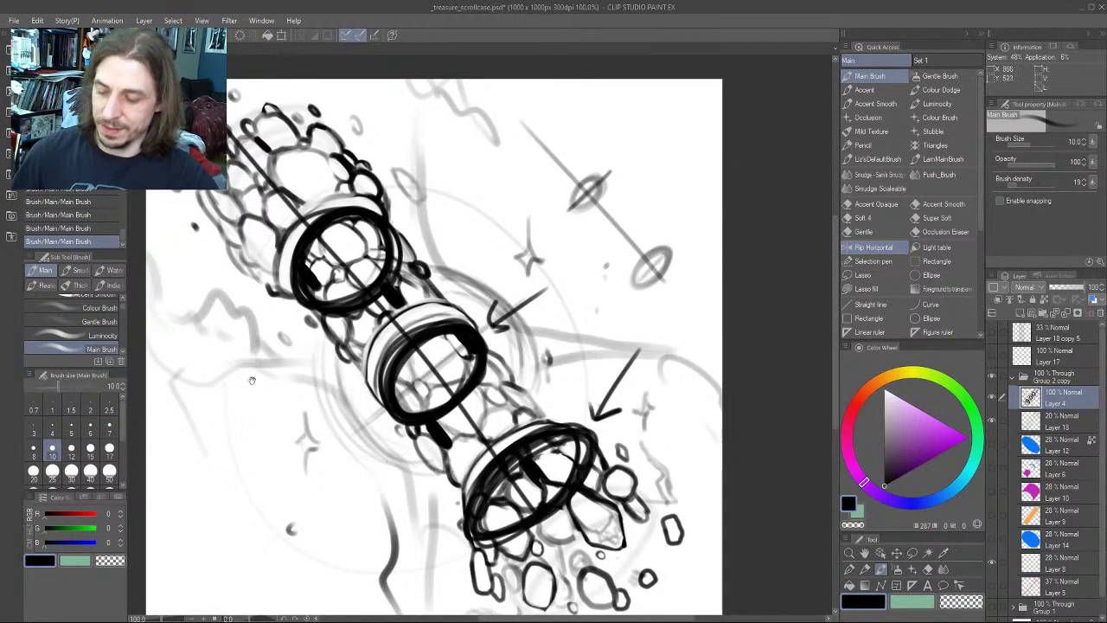
Try a large curved stroke in the empty area left of the scroll case, and undo it
{"action": "scroll", "coordinate": [252, 379], "scroll_direction": "down", "scroll_amount": 5}
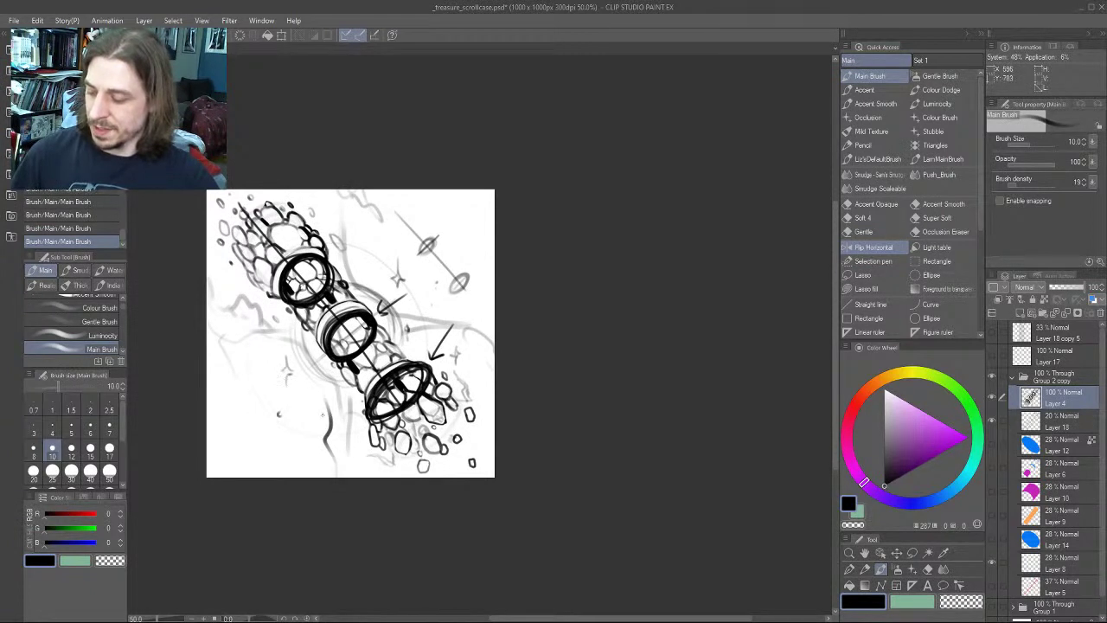
{"action": "mouse_move", "coordinate": [286, 432]}
{"action": "left_mouse_down"}
{"action": "mouse_move", "coordinate": [318, 365]}
{"action": "mouse_move", "coordinate": [268, 337]}
{"action": "left_mouse_up"}
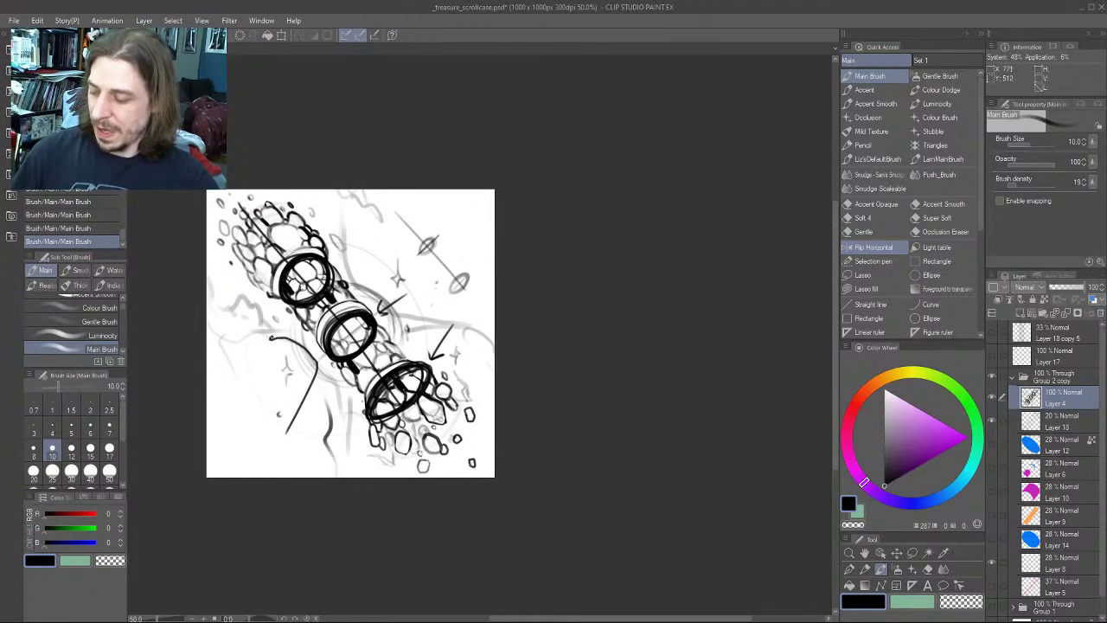
{"action": "key", "text": "ctrl+z"}
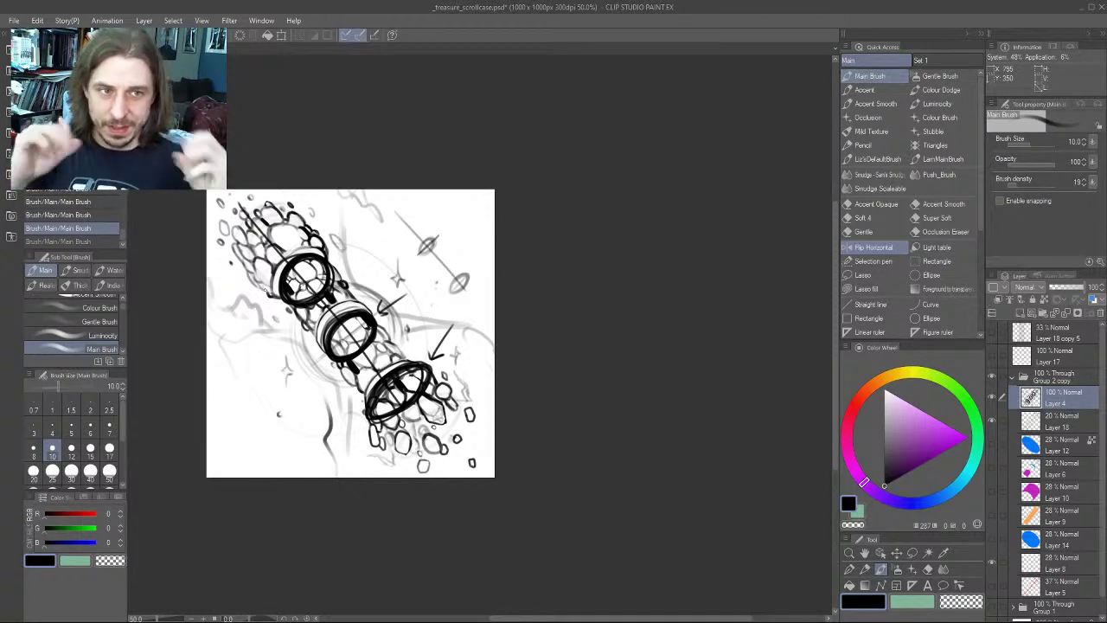
Undo the guide ellipses and arrows drawn over the scroll case
{"action": "left_click_drag", "start_coordinate": [274, 404], "coordinate": [330, 408]}
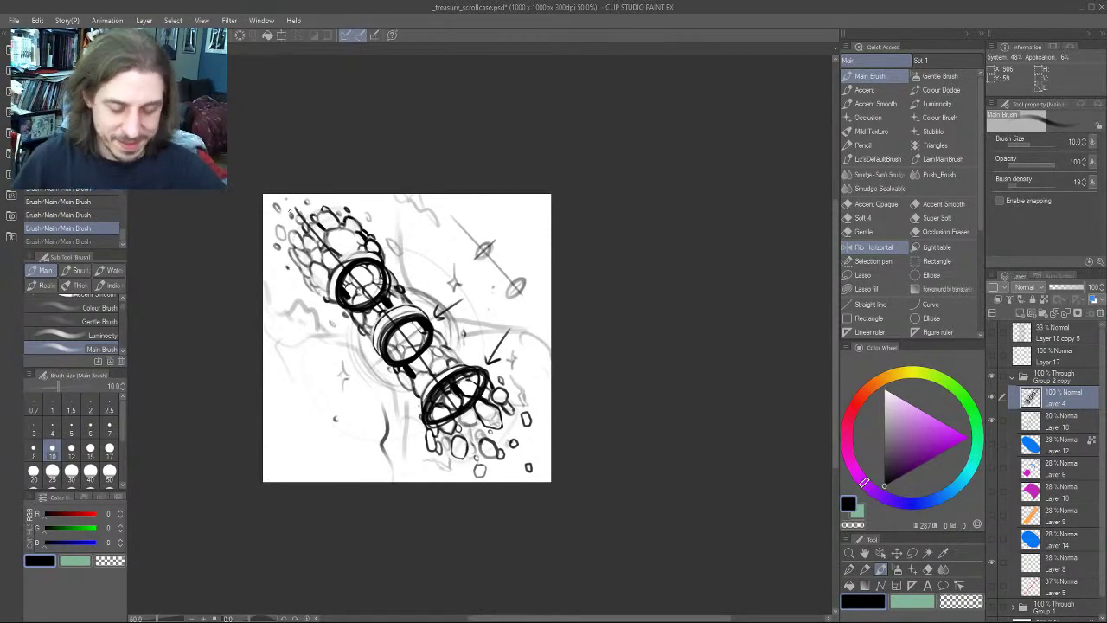
{"action": "key", "text": "ctrl+z"}
{"action": "key", "text": "ctrl+z"}
{"action": "key", "text": "ctrl+z"}
{"action": "key", "text": "ctrl+z"}
{"action": "key", "text": "ctrl+z"}
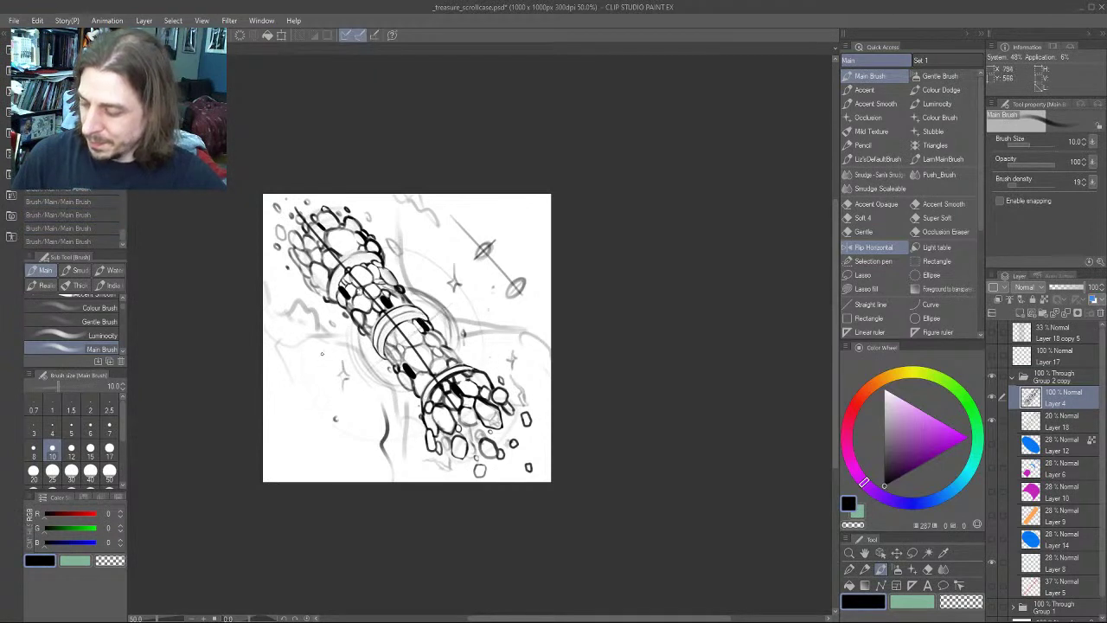
{"action": "left_click_drag", "start_coordinate": [324, 366], "coordinate": [322, 319]}
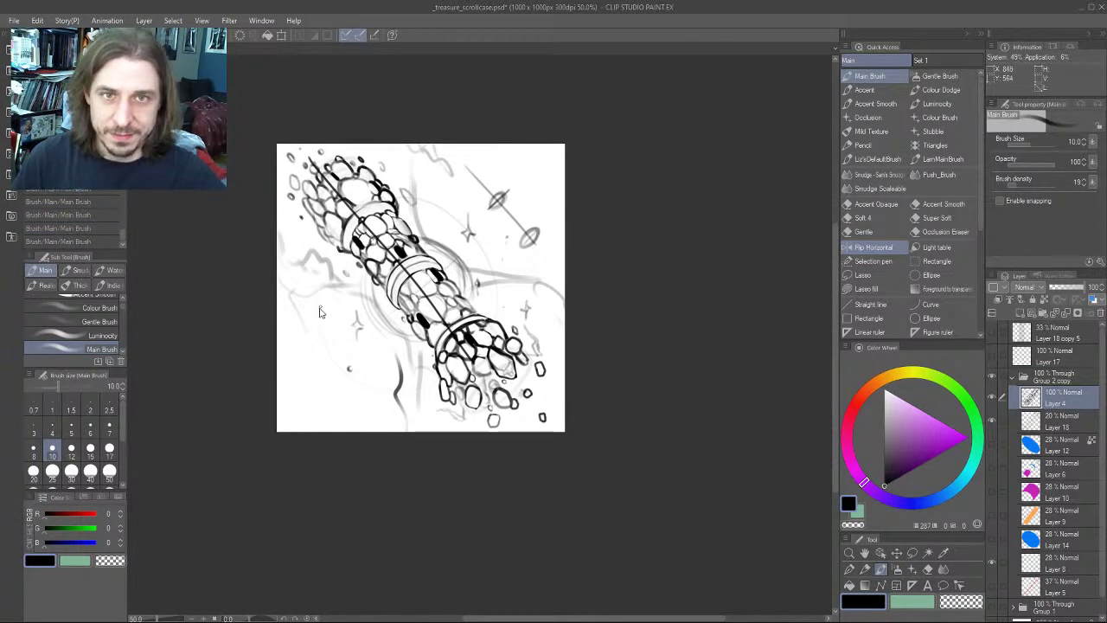
{"action": "left_click_drag", "start_coordinate": [315, 310], "coordinate": [360, 347]}
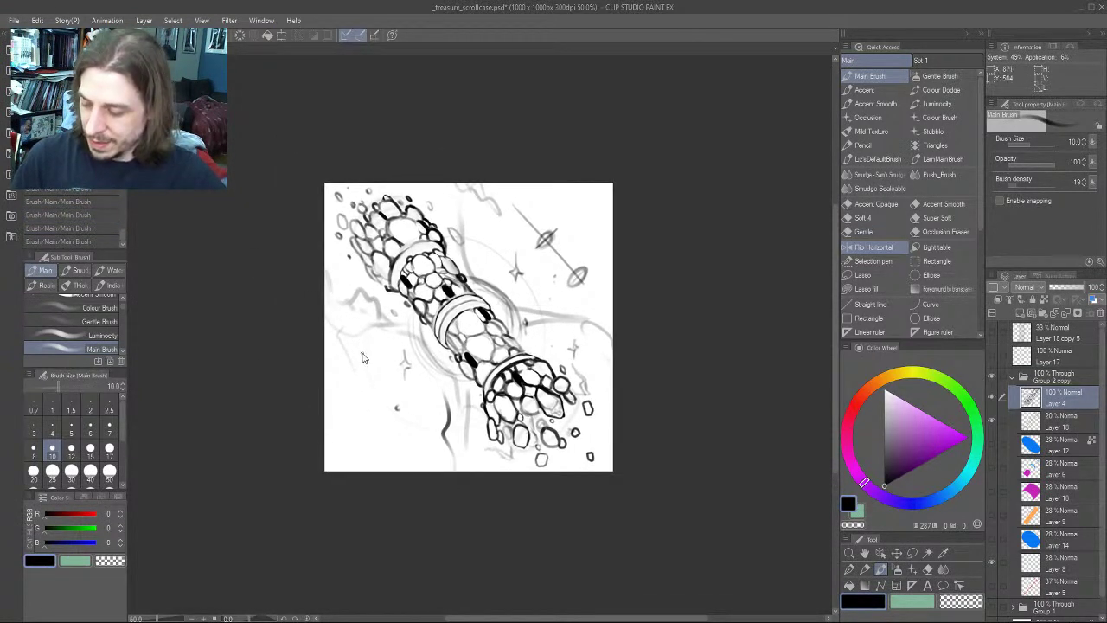
{"action": "scroll", "coordinate": [361, 350], "scroll_direction": "up", "scroll_amount": 1}
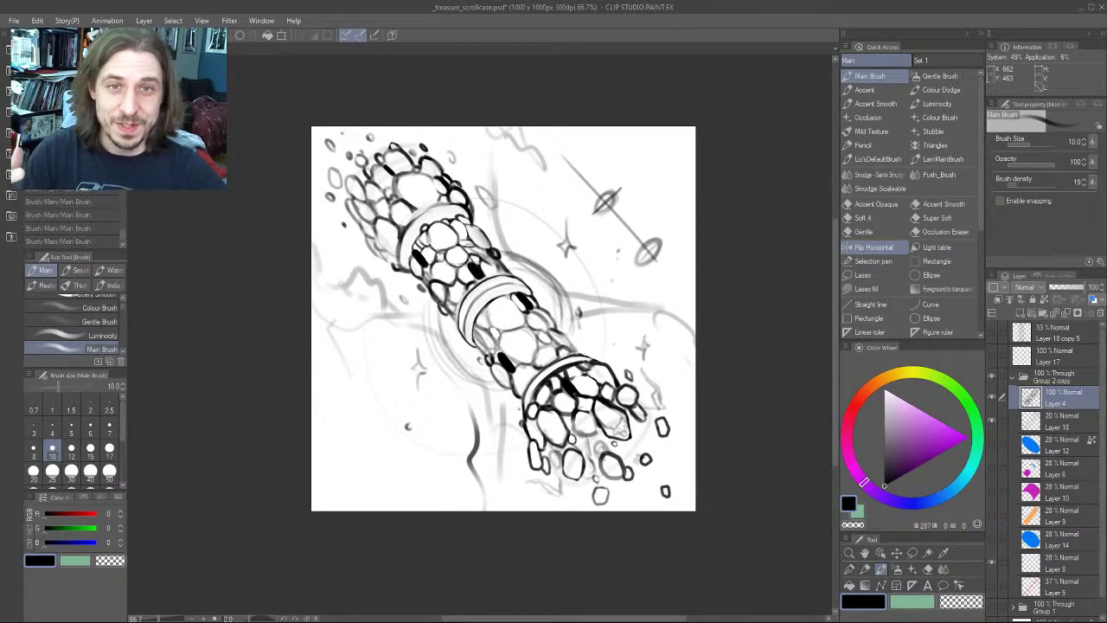
{"action": "left_click_drag", "start_coordinate": [374, 360], "coordinate": [328, 274]}
{"action": "left_click_drag", "start_coordinate": [426, 290], "coordinate": [430, 303]}
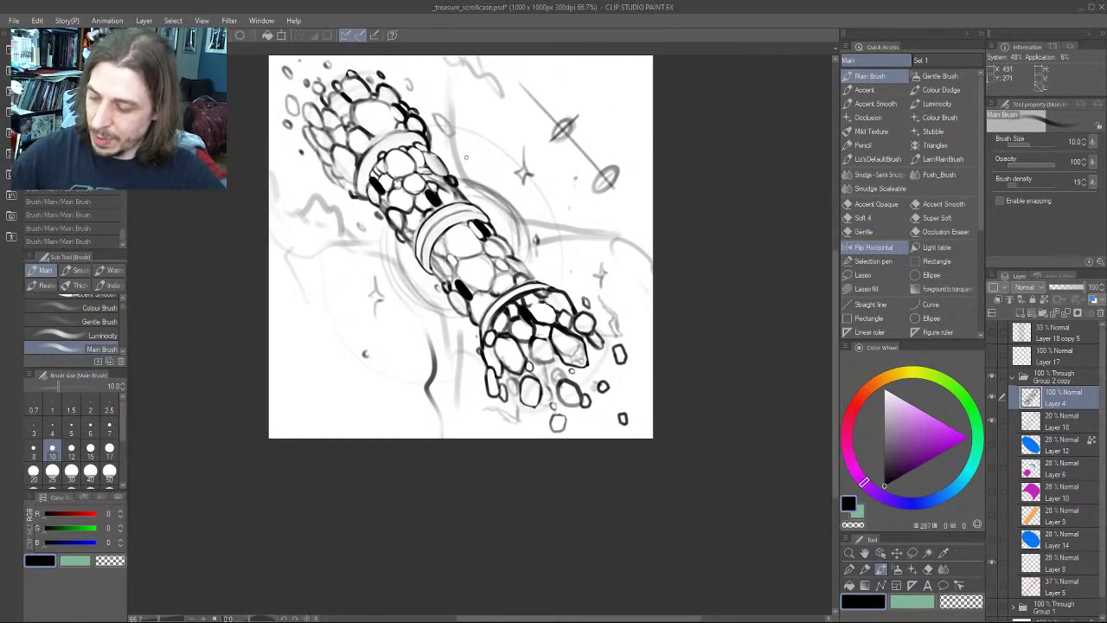
{"action": "left_click_drag", "start_coordinate": [461, 159], "coordinate": [453, 194]}
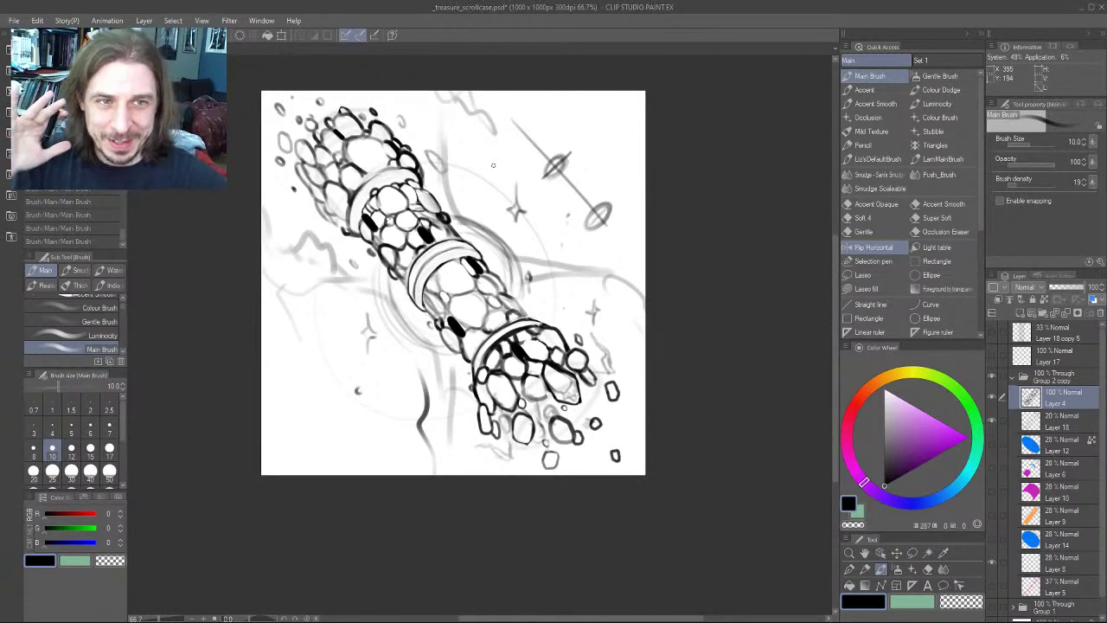
Reduce the Main Brush size to 6 for finer work on the stone linework
{"action": "left_click", "coordinate": [200, 212]}
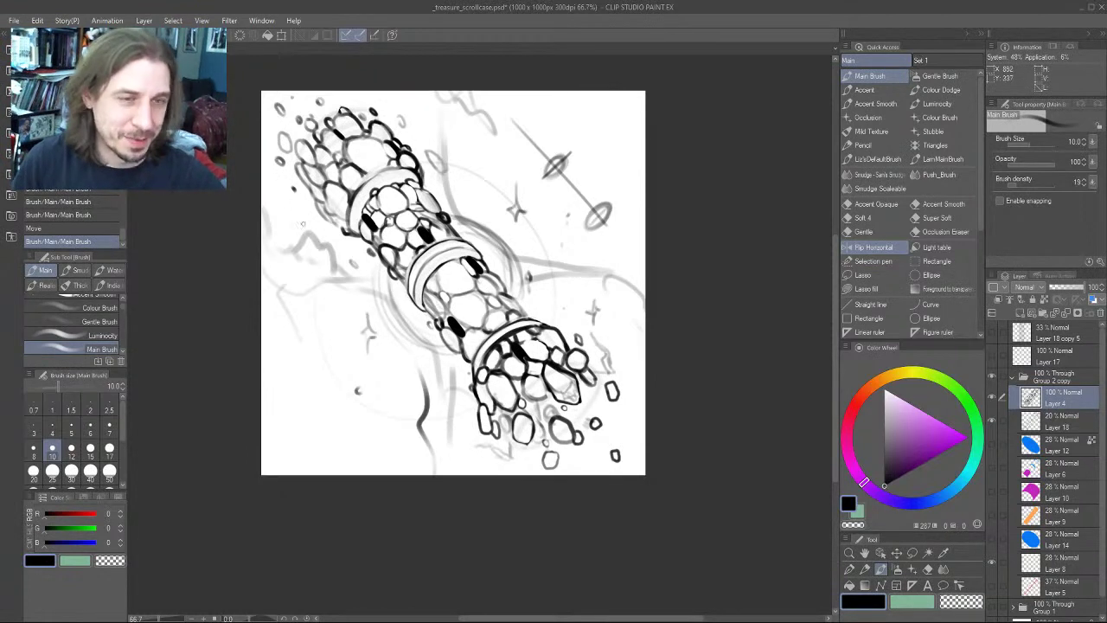
{"action": "left_click", "coordinate": [236, 257]}
{"action": "mouse_move", "coordinate": [239, 356]}
{"action": "left_mouse_down"}
{"action": "mouse_move", "coordinate": [222, 308]}
{"action": "mouse_move", "coordinate": [226, 256]}
{"action": "left_mouse_up"}
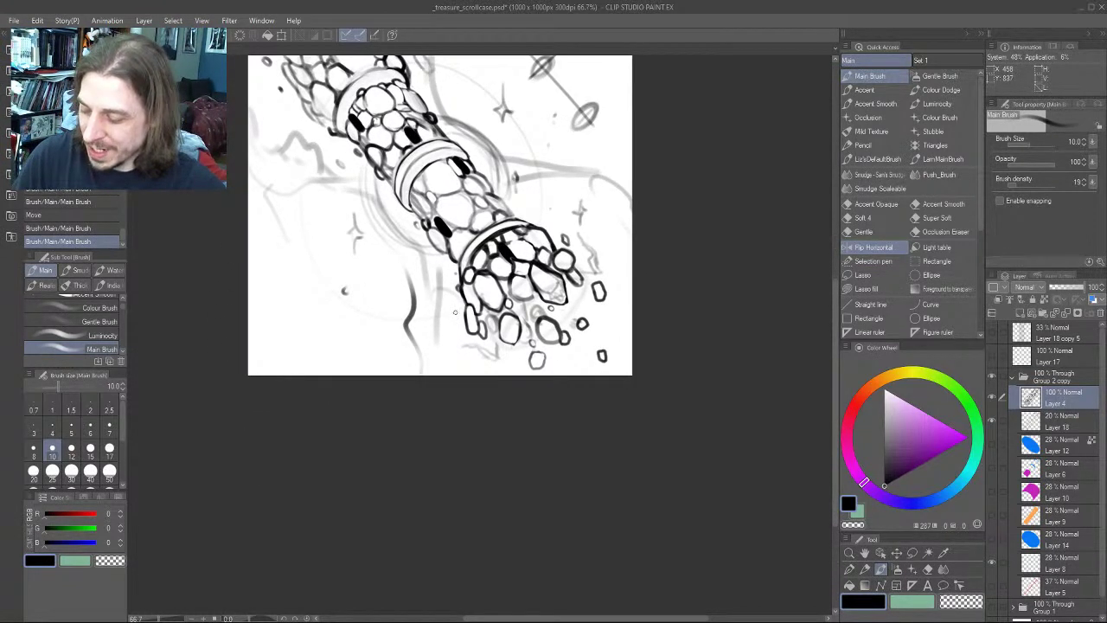
{"action": "key", "text": "c"}
{"action": "key", "text": "c"}
{"action": "key", "text": "bracketleft"}
{"action": "key", "text": "bracketleft"}
{"action": "key", "text": "bracketleft"}
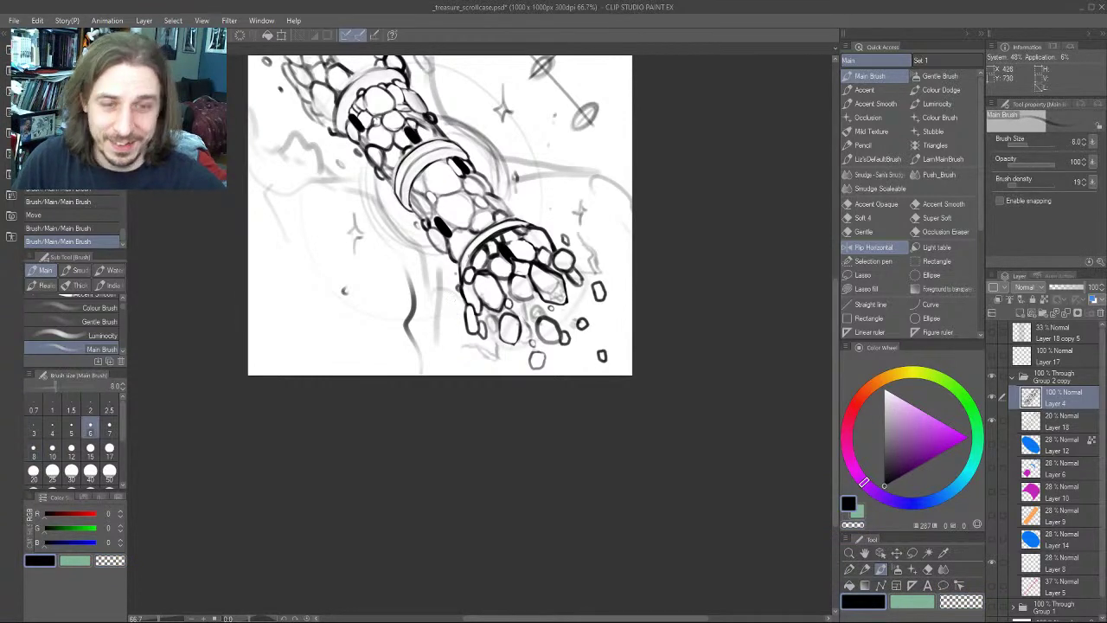
Touch up the stone outlines between the middle and lower bands, and set the Main Brush size to 10
{"action": "scroll", "coordinate": [542, 231], "scroll_direction": "up", "scroll_amount": 2}
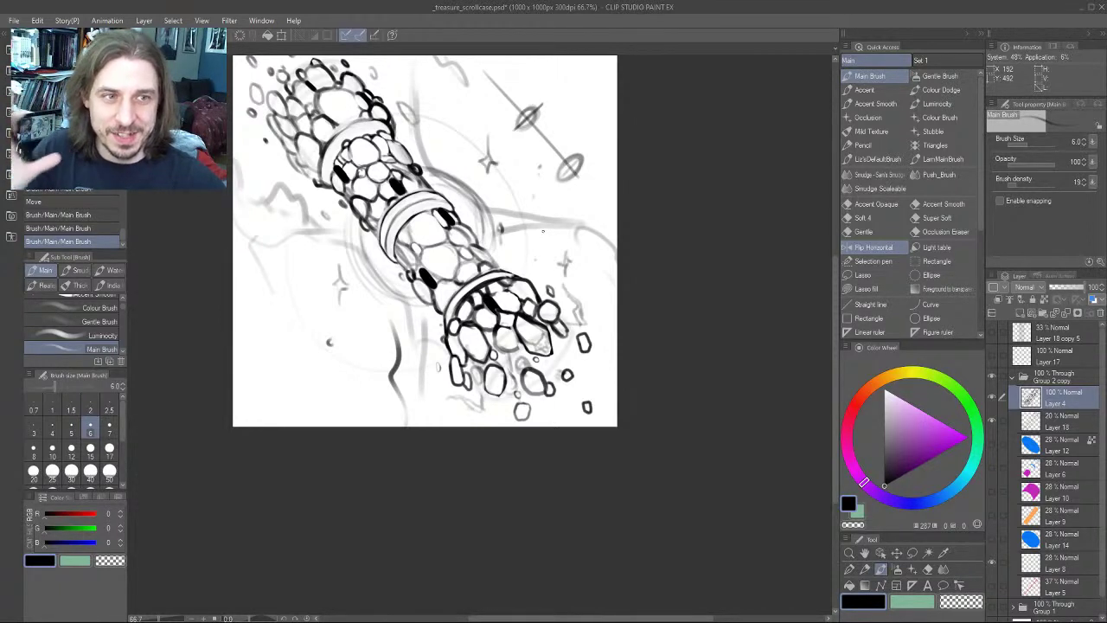
{"action": "mouse_move", "coordinate": [289, 199]}
{"action": "left_mouse_down"}
{"action": "mouse_move", "coordinate": [355, 287]}
{"action": "mouse_move", "coordinate": [342, 289]}
{"action": "mouse_move", "coordinate": [294, 250]}
{"action": "left_mouse_up"}
{"action": "scroll", "coordinate": [283, 210], "scroll_direction": "up", "scroll_amount": 3}
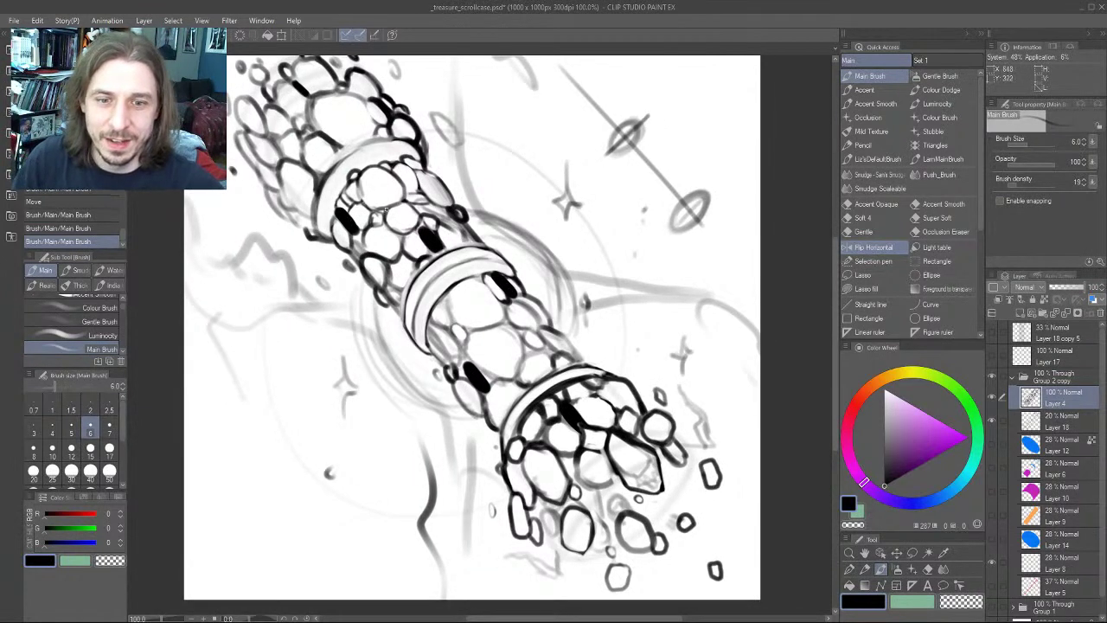
{"action": "mouse_move", "coordinate": [395, 347]}
{"action": "left_mouse_down"}
{"action": "mouse_move", "coordinate": [441, 310]}
{"action": "mouse_move", "coordinate": [327, 303]}
{"action": "left_mouse_up"}
{"action": "mouse_move", "coordinate": [392, 278]}
{"action": "left_mouse_down"}
{"action": "mouse_move", "coordinate": [374, 318]}
{"action": "mouse_move", "coordinate": [407, 342]}
{"action": "left_mouse_up"}
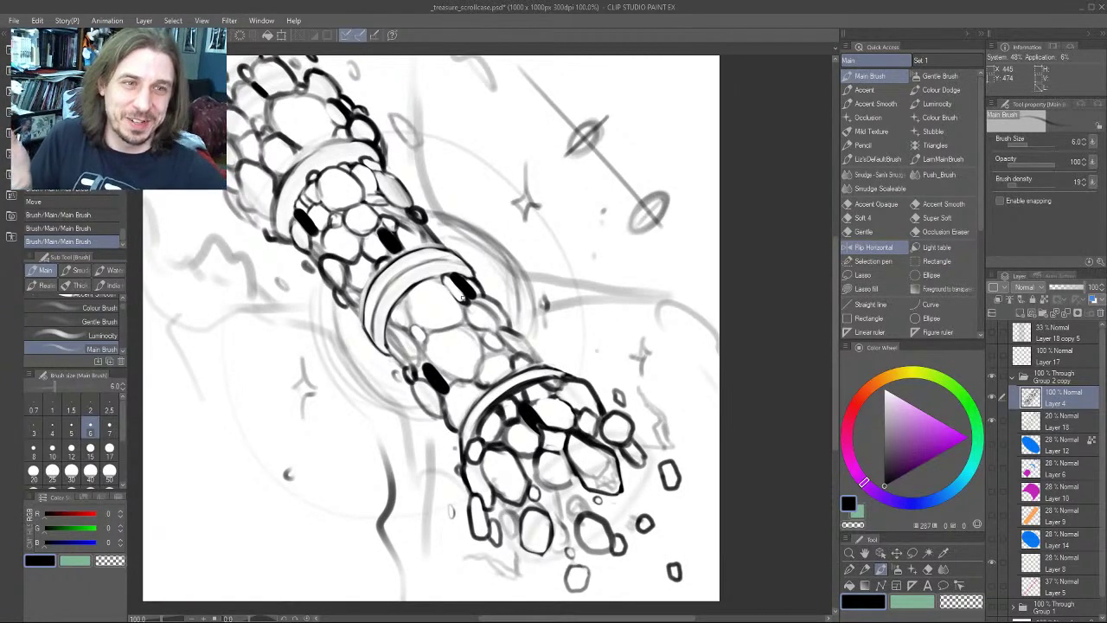
{"action": "mouse_move", "coordinate": [376, 327]}
{"action": "left_mouse_down"}
{"action": "mouse_move", "coordinate": [392, 277]}
{"action": "mouse_move", "coordinate": [325, 220]}
{"action": "mouse_move", "coordinate": [332, 273]}
{"action": "mouse_move", "coordinate": [366, 227]}
{"action": "mouse_move", "coordinate": [350, 241]}
{"action": "mouse_move", "coordinate": [354, 206]}
{"action": "mouse_move", "coordinate": [360, 242]}
{"action": "left_mouse_up"}
{"action": "key", "text": "bracketright"}
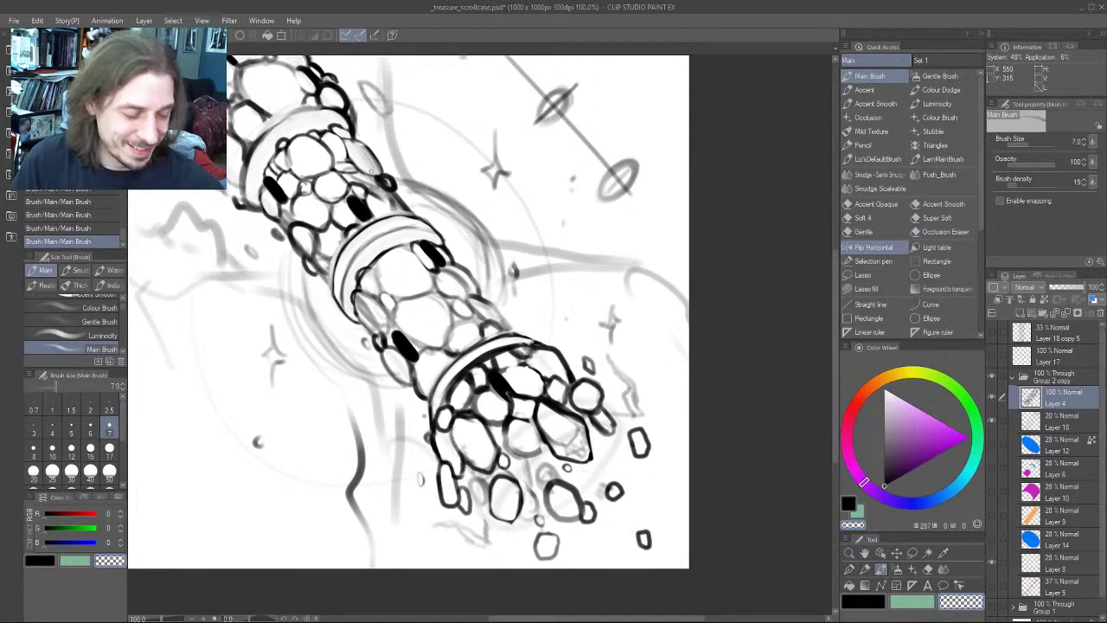
{"action": "key", "text": "bracketright"}
{"action": "key", "text": "bracketright"}
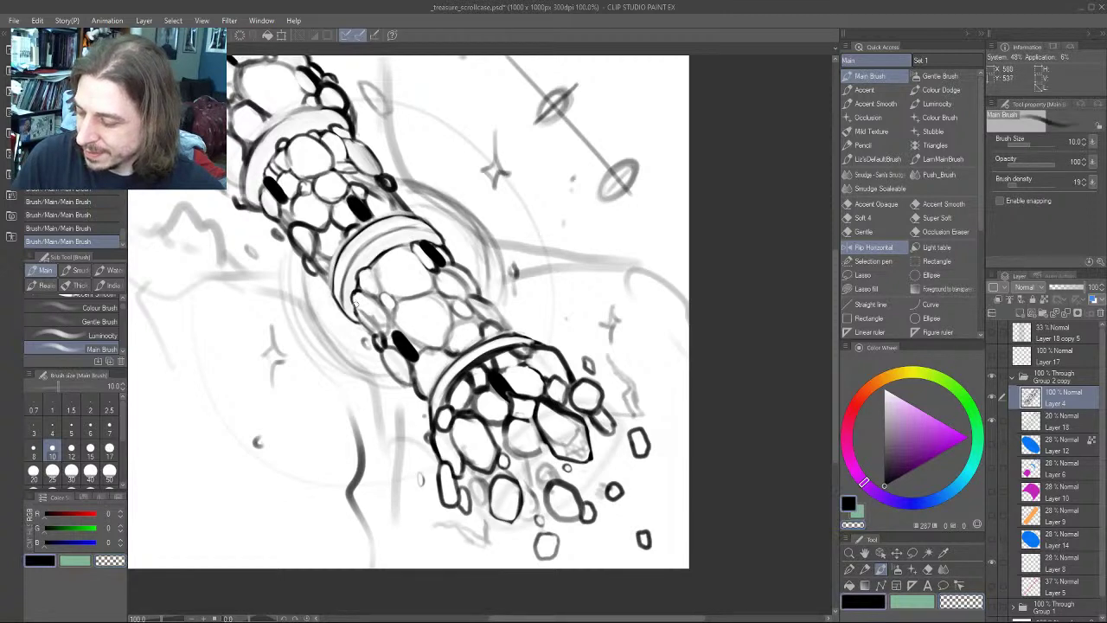
Touch up the dark outline at the lower-left end of the scroll case's middle band
{"action": "left_click_drag", "start_coordinate": [354, 302], "coordinate": [368, 317]}
{"action": "mouse_move", "coordinate": [208, 370]}
{"action": "left_mouse_down"}
{"action": "mouse_move", "coordinate": [233, 440]}
{"action": "mouse_move", "coordinate": [273, 493]}
{"action": "mouse_move", "coordinate": [258, 380]}
{"action": "mouse_move", "coordinate": [324, 213]}
{"action": "left_mouse_up"}
{"action": "scroll", "coordinate": [266, 492], "scroll_direction": "down", "scroll_amount": 2}
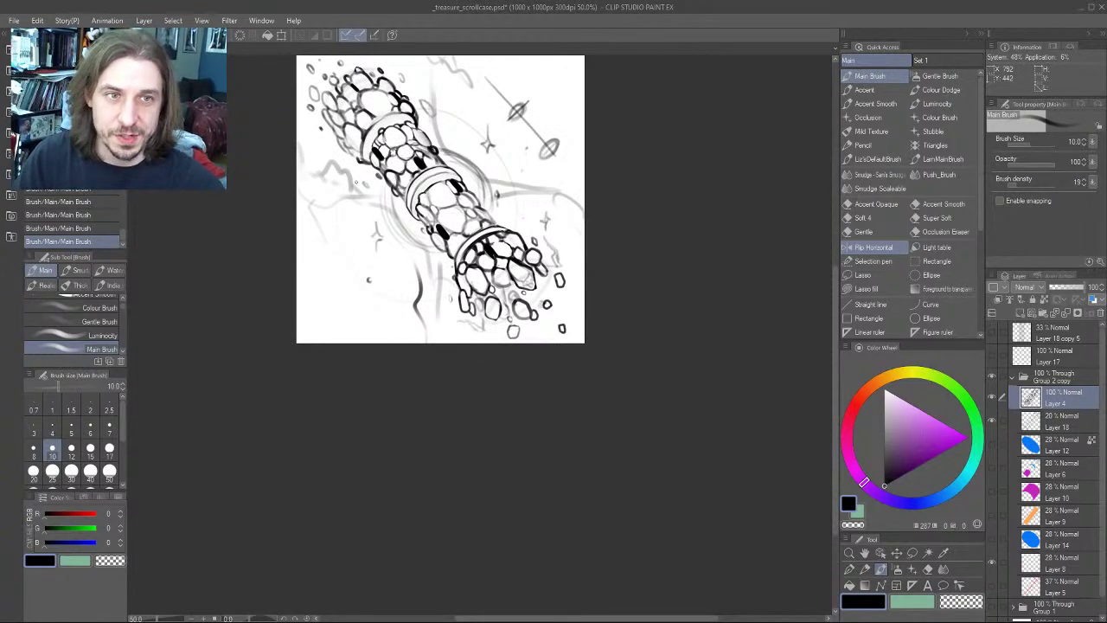
{"action": "scroll", "coordinate": [374, 311], "scroll_direction": "up", "scroll_amount": 2}
{"action": "mouse_move", "coordinate": [418, 234]}
{"action": "left_mouse_down"}
{"action": "mouse_move", "coordinate": [350, 369]}
{"action": "mouse_move", "coordinate": [486, 468]}
{"action": "mouse_move", "coordinate": [385, 421]}
{"action": "left_mouse_up"}
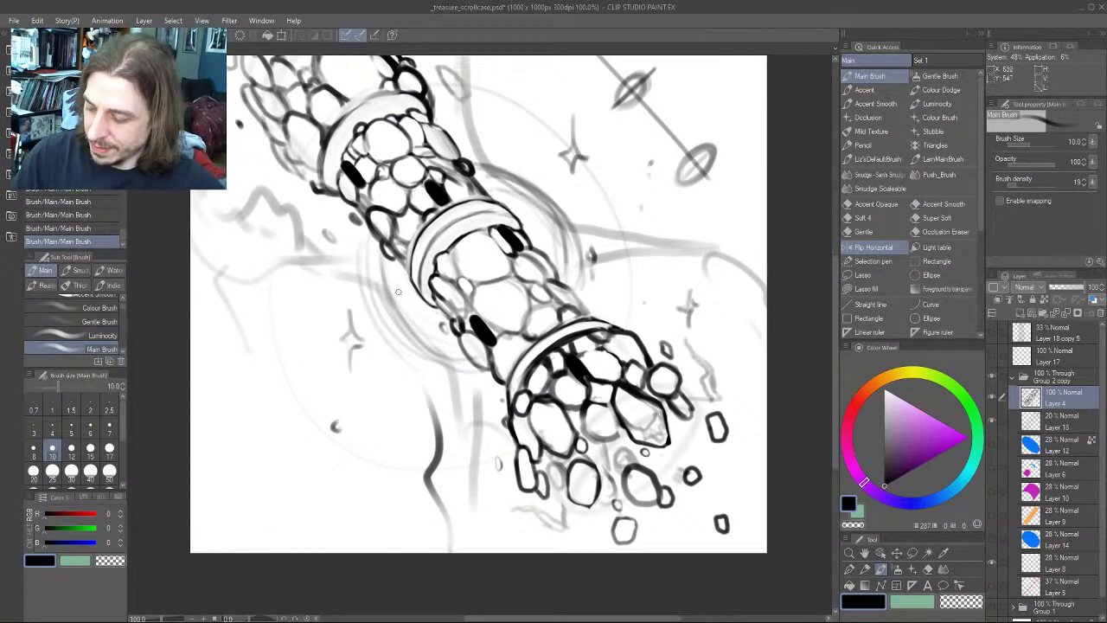
{"action": "scroll", "coordinate": [398, 292], "scroll_direction": "up", "scroll_amount": 2}
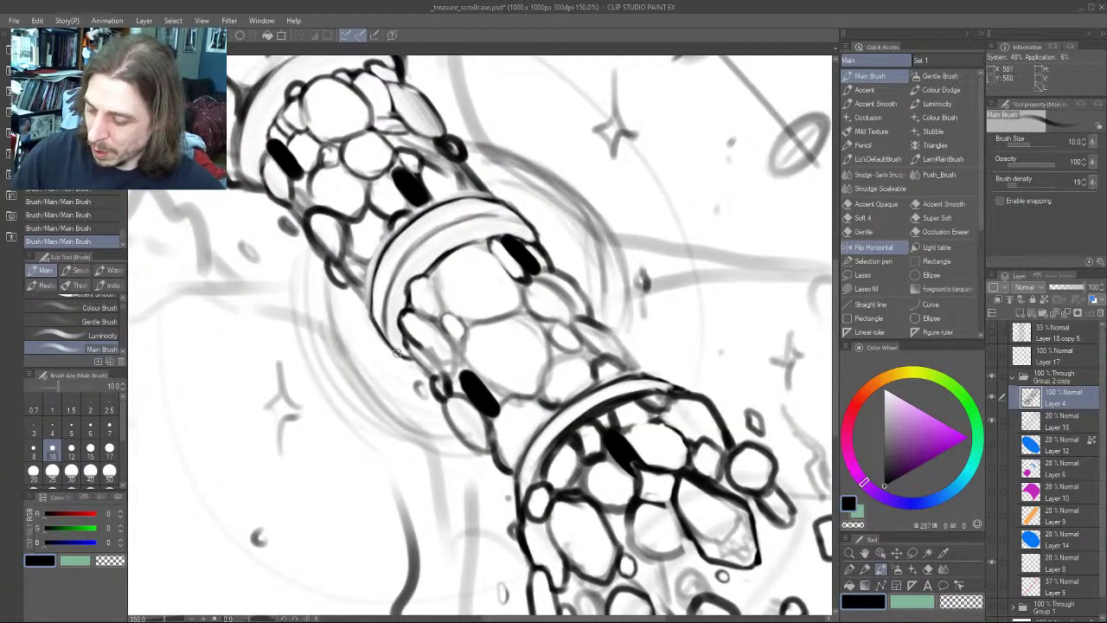
Reduce the Main Brush size to 7 and refine the outline at the right end of the middle band
{"action": "key", "text": "bracketleft"}
{"action": "key", "text": "bracketleft"}
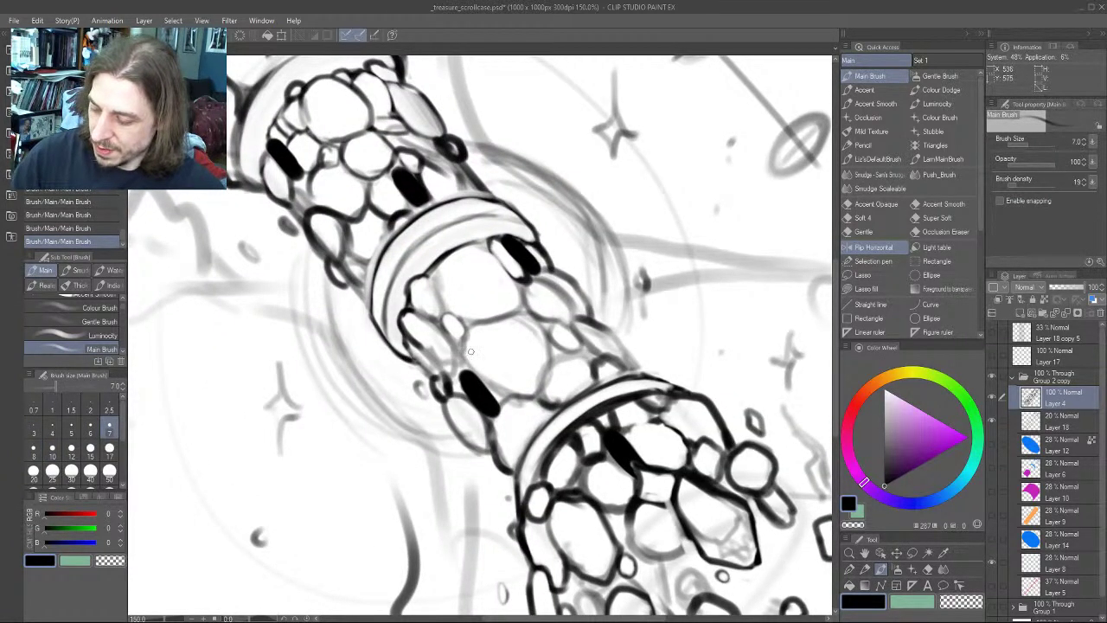
{"action": "left_click_drag", "start_coordinate": [537, 240], "coordinate": [545, 249]}
{"action": "left_click_drag", "start_coordinate": [513, 210], "coordinate": [546, 253]}
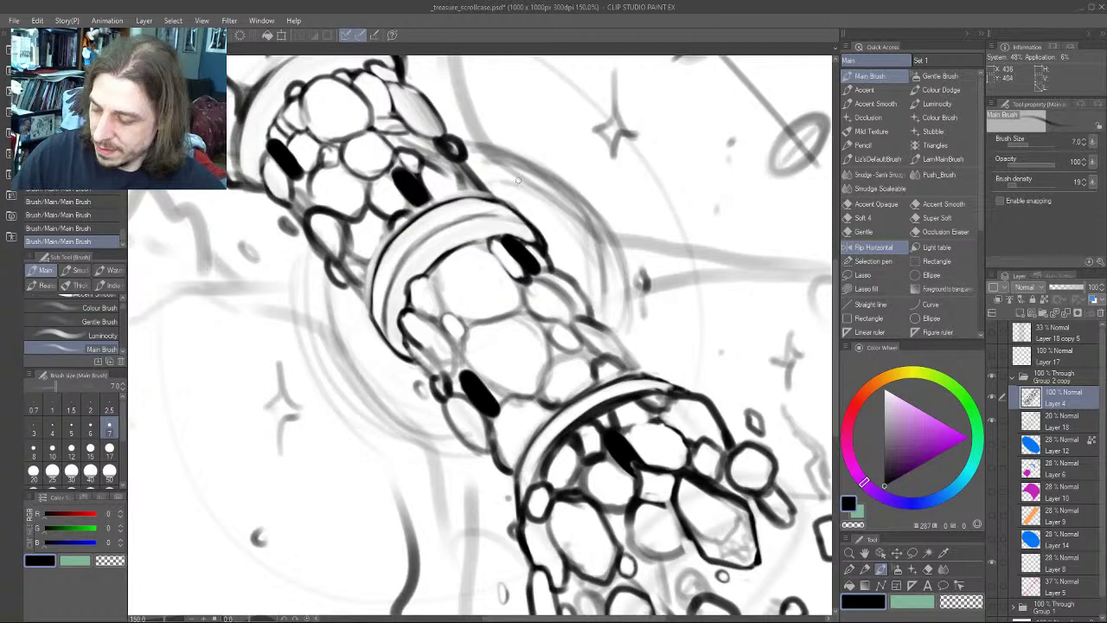
{"action": "mouse_move", "coordinate": [517, 182]}
{"action": "left_mouse_down"}
{"action": "mouse_move", "coordinate": [418, 246]}
{"action": "mouse_move", "coordinate": [412, 208]}
{"action": "left_mouse_up"}
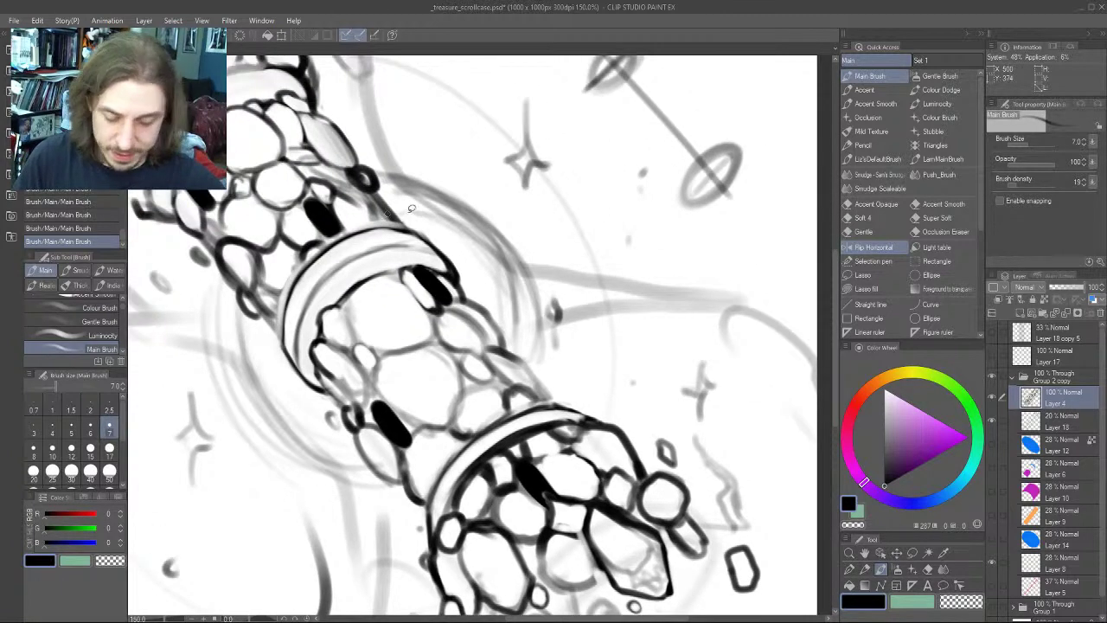
Lasso the black gap and adjoining stone just below the middle band, shift them slightly left, deselect, and return to the Main Brush
{"action": "key", "text": "m"}
{"action": "mouse_move", "coordinate": [480, 301]}
{"action": "left_mouse_down"}
{"action": "mouse_move", "coordinate": [389, 278]}
{"action": "mouse_move", "coordinate": [462, 315]}
{"action": "mouse_move", "coordinate": [474, 303]}
{"action": "left_mouse_up"}
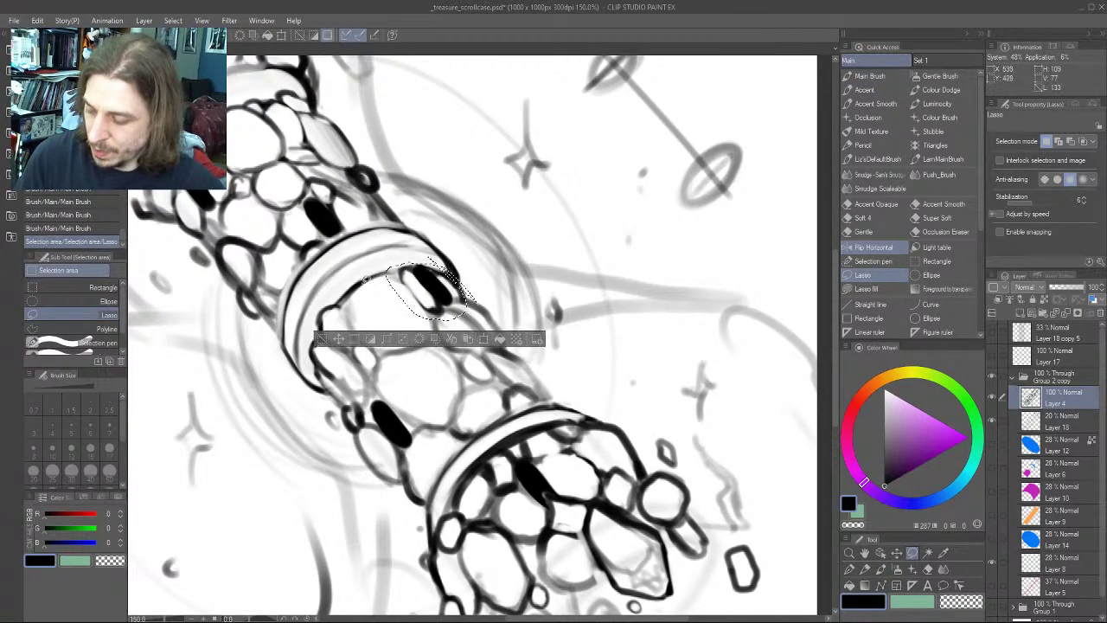
{"action": "left_click", "coordinate": [339, 340]}
{"action": "left_click_drag", "start_coordinate": [385, 271], "coordinate": [374, 270]}
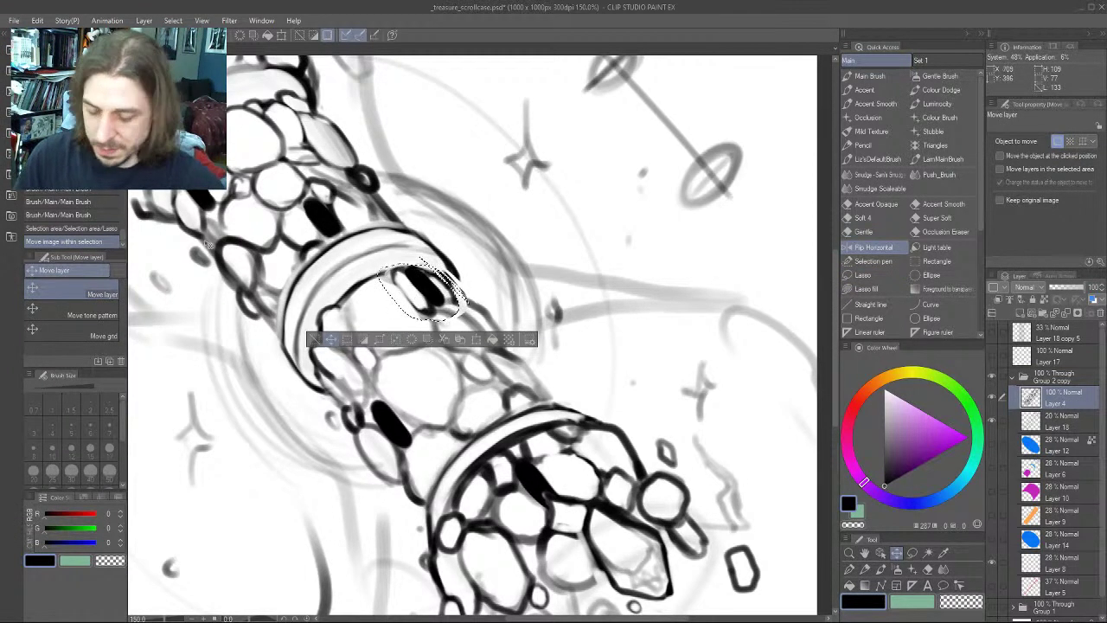
{"action": "key", "text": "ctrl+d"}
{"action": "key", "text": "b"}
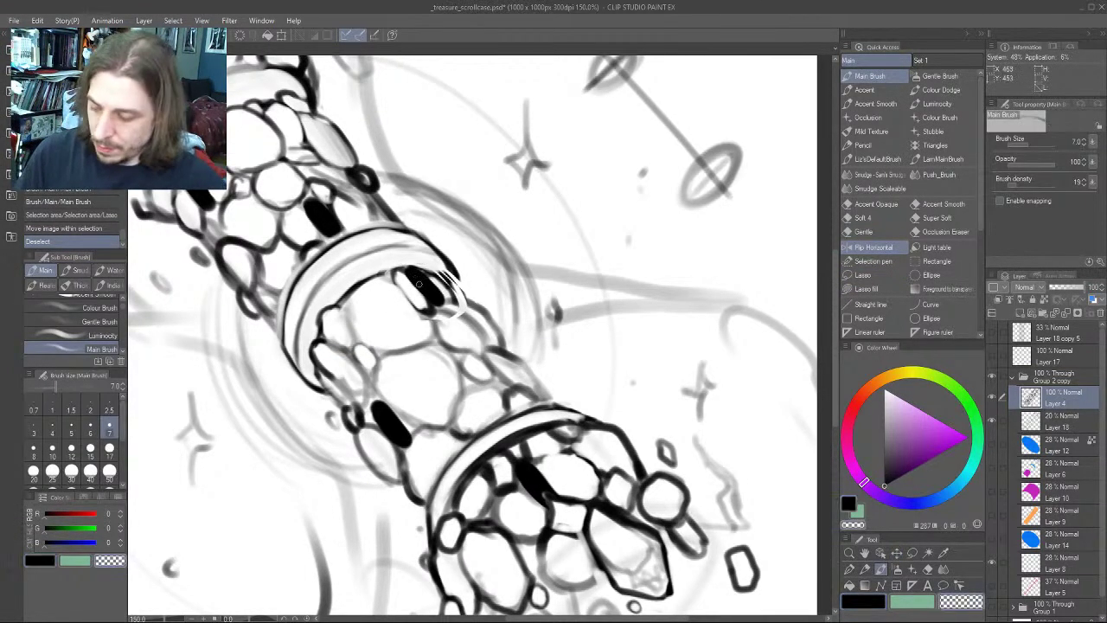
Erase stray lines around the moved black gap using the transparent colour, with the Main Brush size set to 10
{"action": "key", "text": "c"}
{"action": "mouse_move", "coordinate": [438, 269]}
{"action": "left_mouse_down"}
{"action": "mouse_move", "coordinate": [460, 289]}
{"action": "mouse_move", "coordinate": [442, 273]}
{"action": "mouse_move", "coordinate": [374, 261]}
{"action": "mouse_move", "coordinate": [363, 307]}
{"action": "left_mouse_up"}
{"action": "key", "text": "bracketright"}
{"action": "key", "text": "bracketright"}
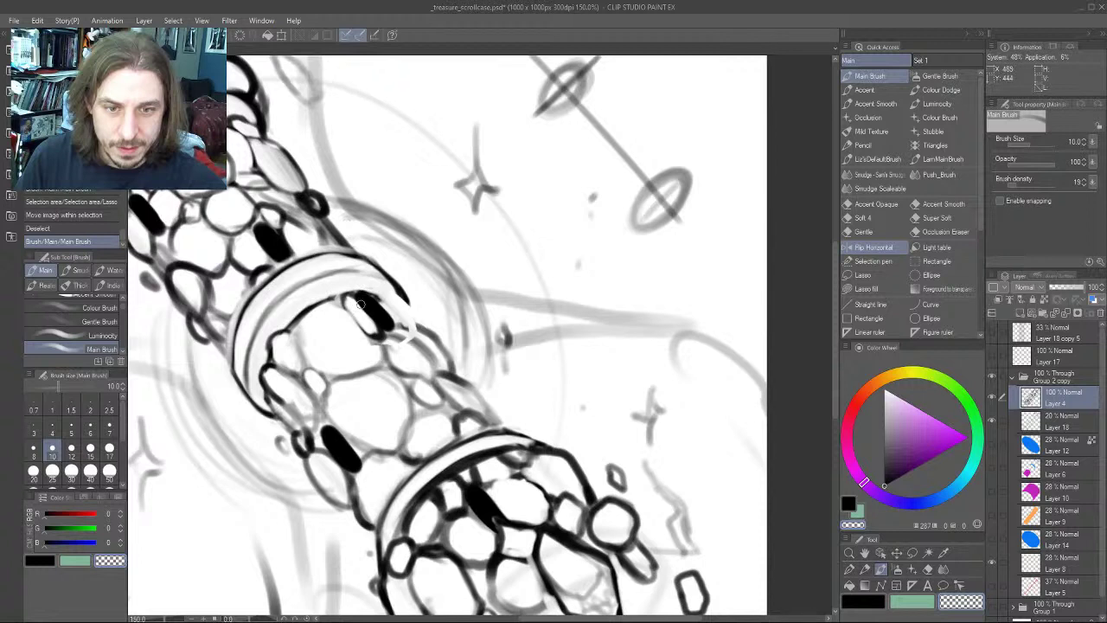
{"action": "left_click_drag", "start_coordinate": [354, 328], "coordinate": [367, 290]}
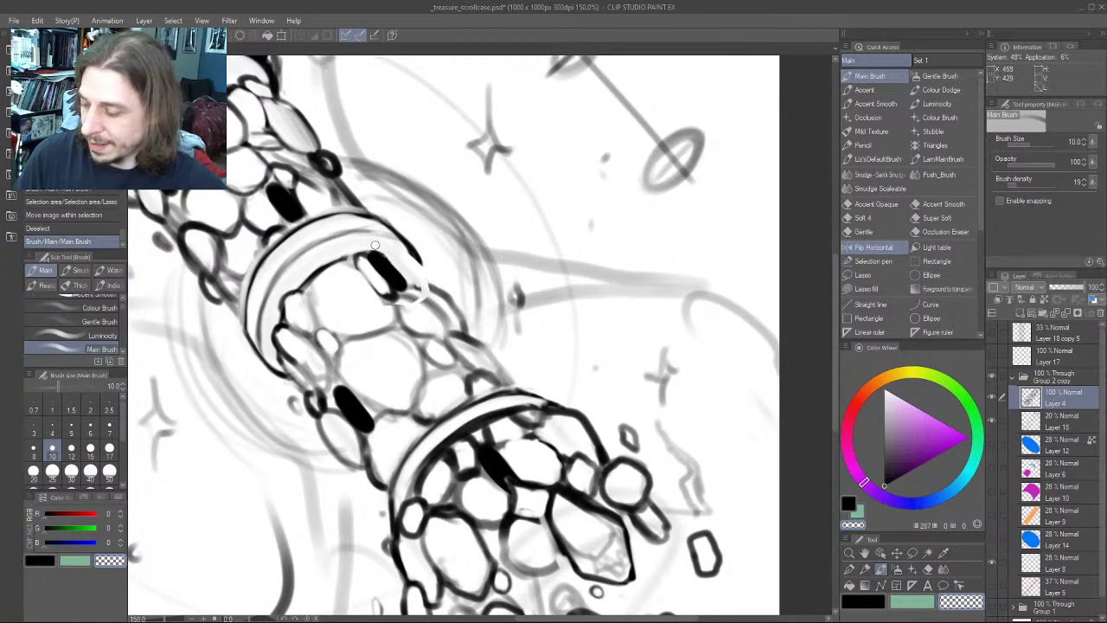
{"action": "left_click_drag", "start_coordinate": [375, 246], "coordinate": [369, 241]}
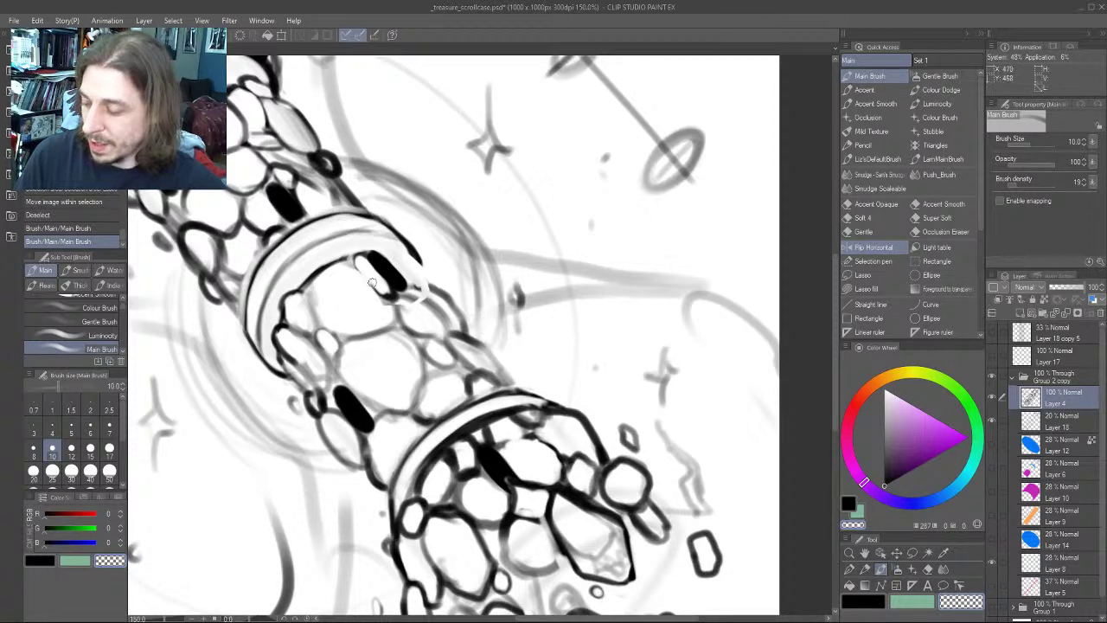
{"action": "mouse_move", "coordinate": [372, 283]}
{"action": "left_mouse_down"}
{"action": "mouse_move", "coordinate": [360, 264]}
{"action": "mouse_move", "coordinate": [307, 271]}
{"action": "mouse_move", "coordinate": [350, 278]}
{"action": "left_mouse_up"}
{"action": "mouse_move", "coordinate": [326, 265]}
{"action": "left_mouse_down"}
{"action": "mouse_move", "coordinate": [313, 270]}
{"action": "mouse_move", "coordinate": [330, 293]}
{"action": "mouse_move", "coordinate": [361, 286]}
{"action": "left_mouse_up"}
Redraw the small stones in black beside the moved gap, filling the edge below the middle band's right end
{"action": "key", "text": "c"}
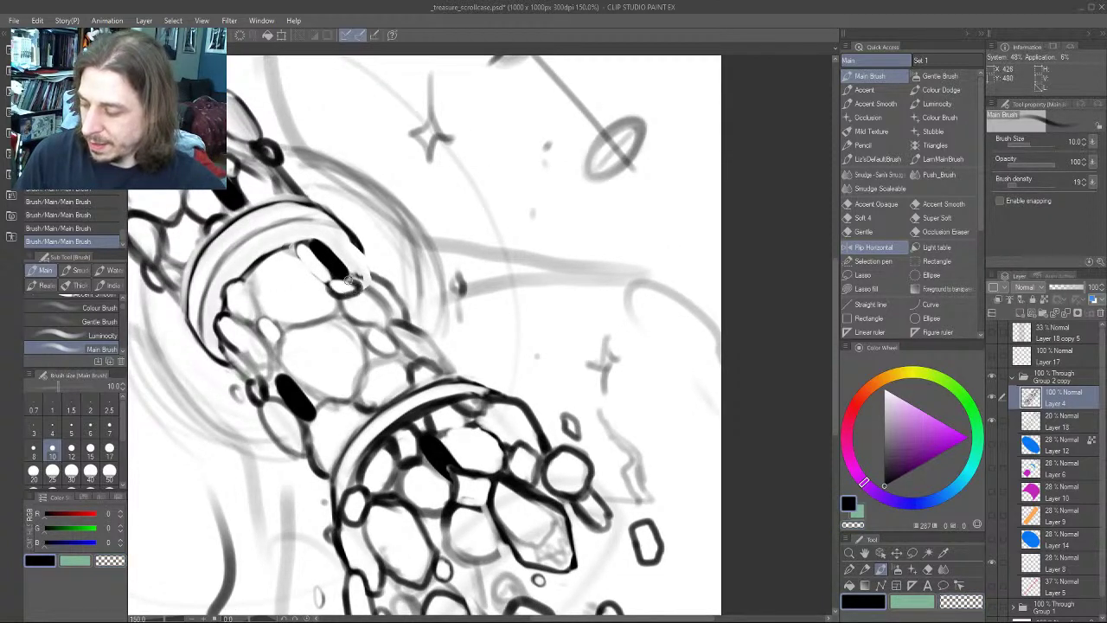
{"action": "left_click_drag", "start_coordinate": [365, 282], "coordinate": [342, 285]}
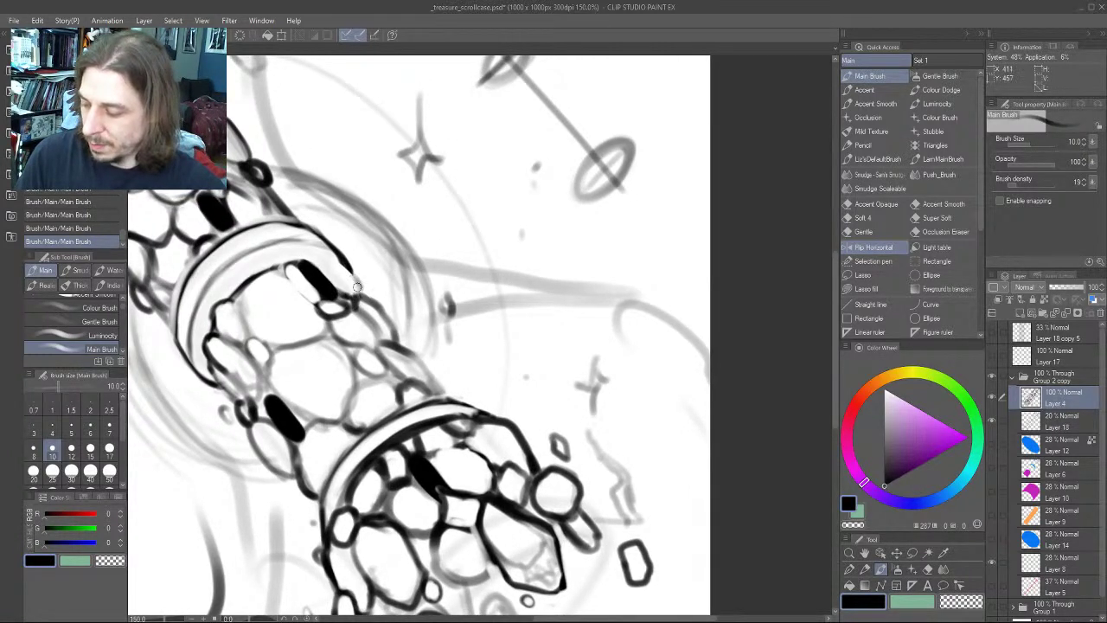
{"action": "left_click_drag", "start_coordinate": [316, 258], "coordinate": [362, 297]}
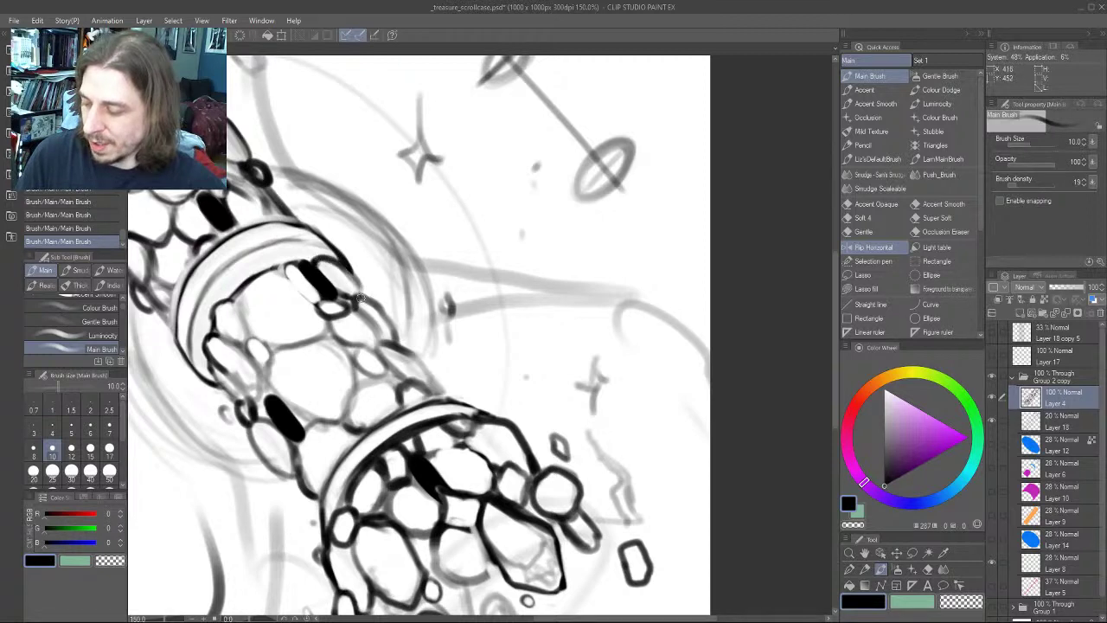
{"action": "left_click_drag", "start_coordinate": [229, 299], "coordinate": [269, 330]}
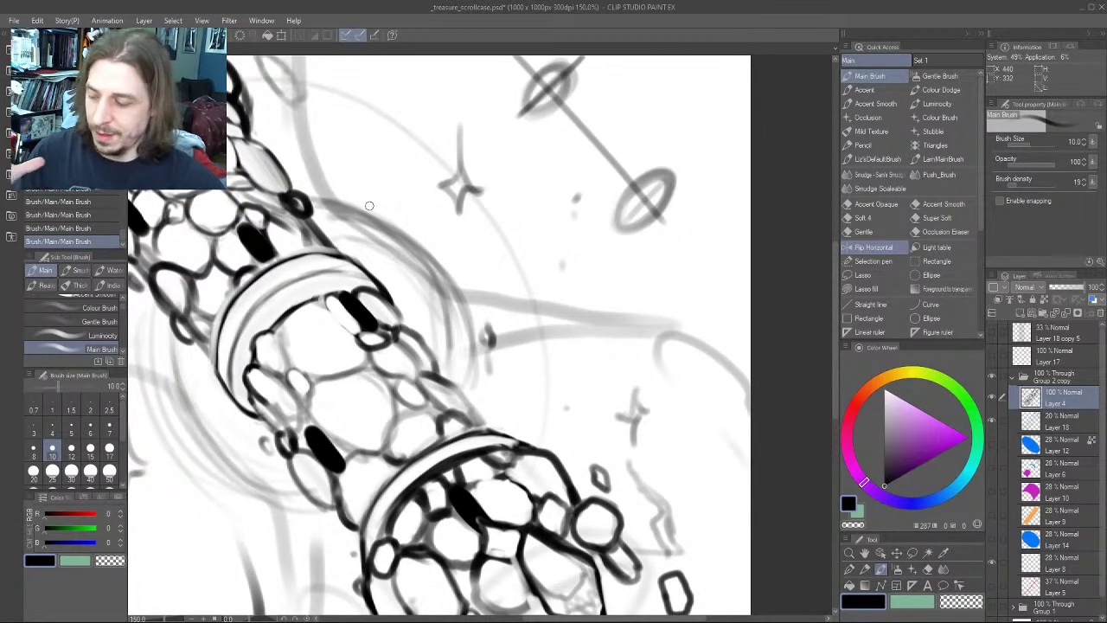
Set the Main Brush size to 6, outline a small stone under the middle band's left side, and clean it up with transparent colour
{"action": "left_click_drag", "start_coordinate": [279, 321], "coordinate": [386, 329]}
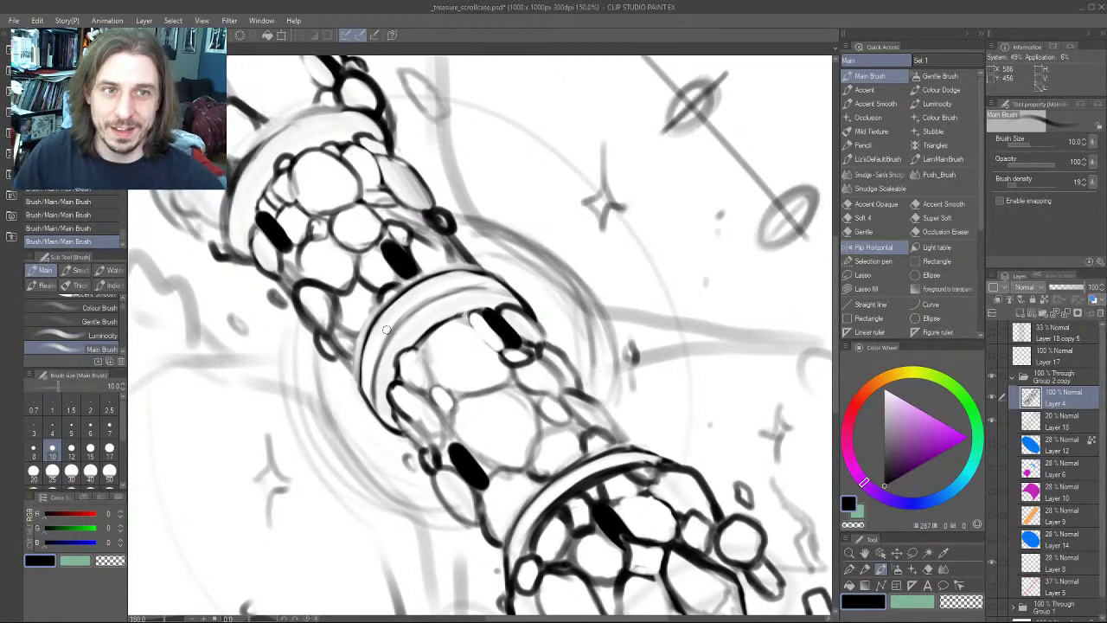
{"action": "left_click_drag", "start_coordinate": [386, 329], "coordinate": [360, 287]}
{"action": "key", "text": "bracketleft"}
{"action": "key", "text": "bracketleft"}
{"action": "key", "text": "bracketleft"}
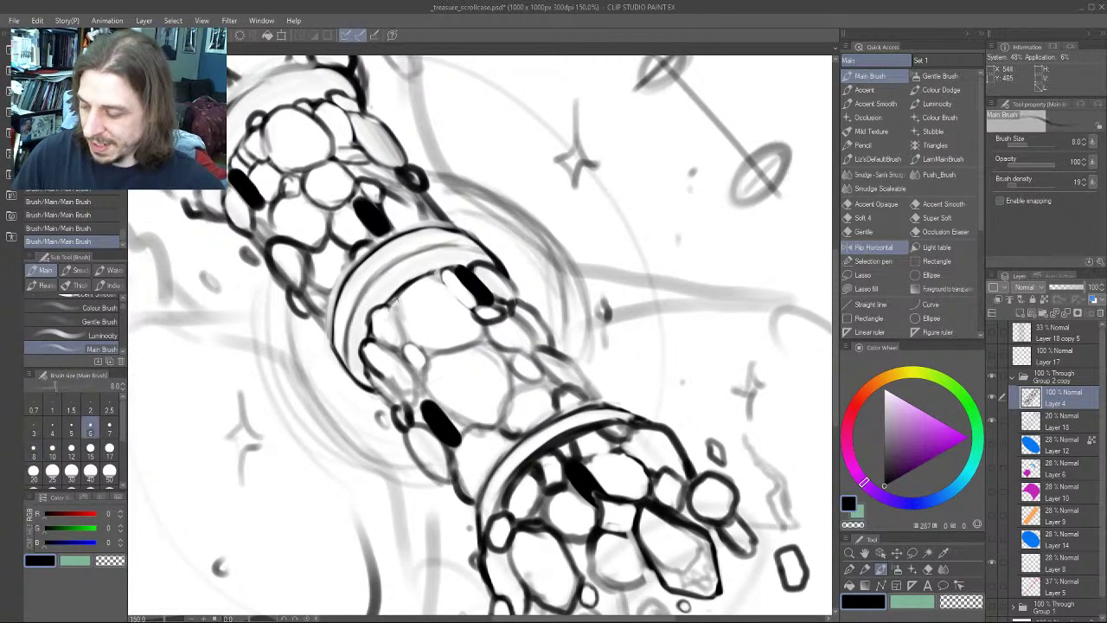
{"action": "key", "text": "bracketleft"}
{"action": "key", "text": "bracketleft"}
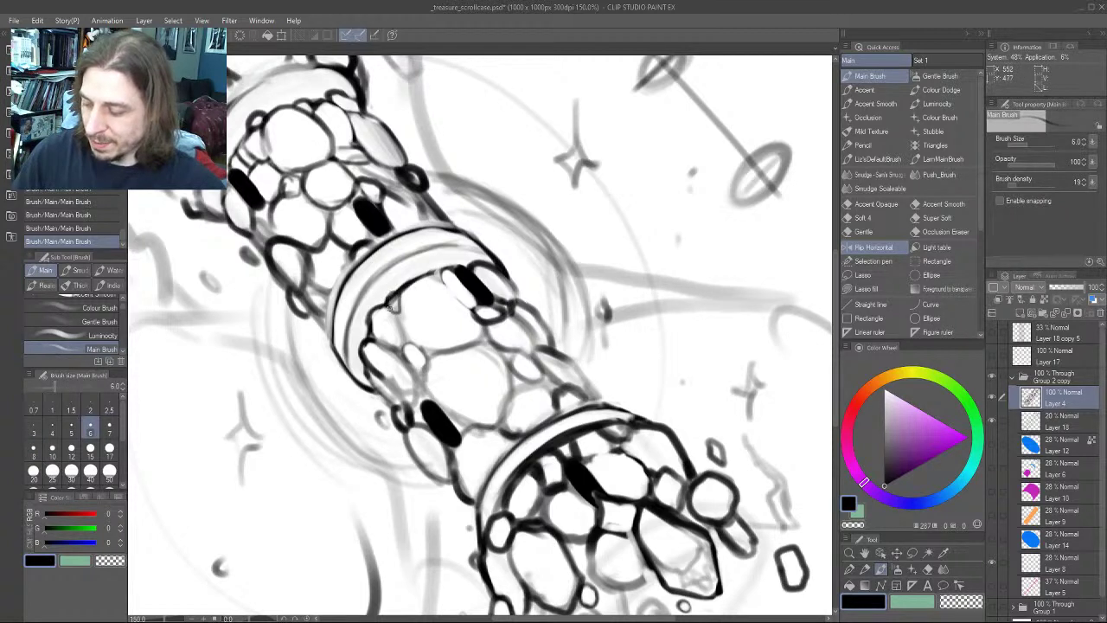
{"action": "mouse_move", "coordinate": [390, 308]}
{"action": "left_mouse_down"}
{"action": "mouse_move", "coordinate": [395, 299]}
{"action": "mouse_move", "coordinate": [399, 310]}
{"action": "left_mouse_up"}
{"action": "key", "text": "c"}
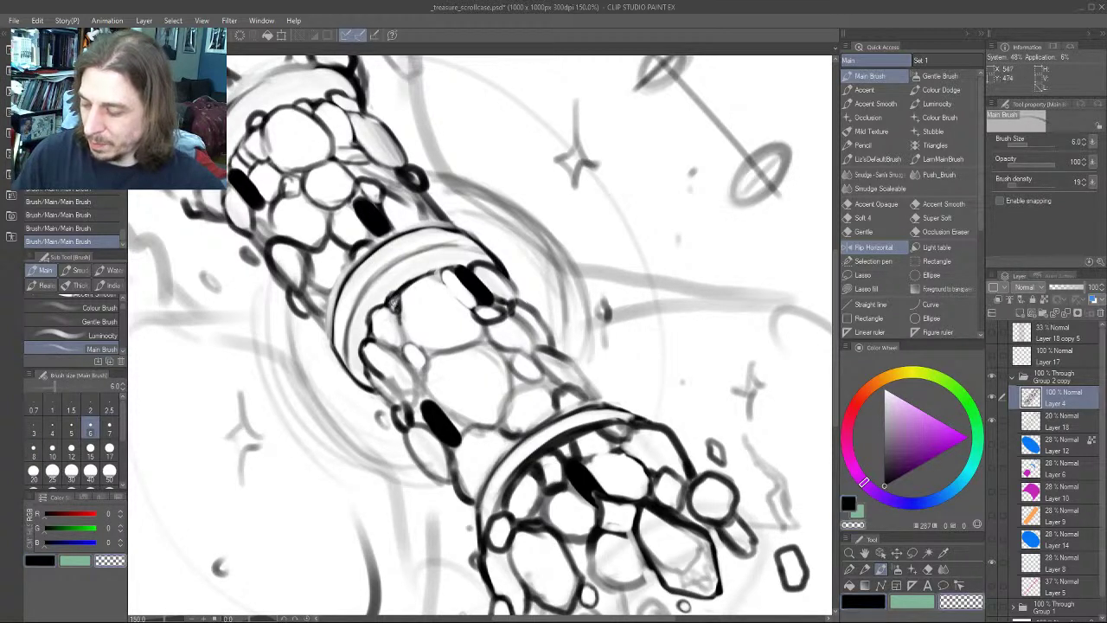
{"action": "left_click_drag", "start_coordinate": [418, 279], "coordinate": [345, 261]}
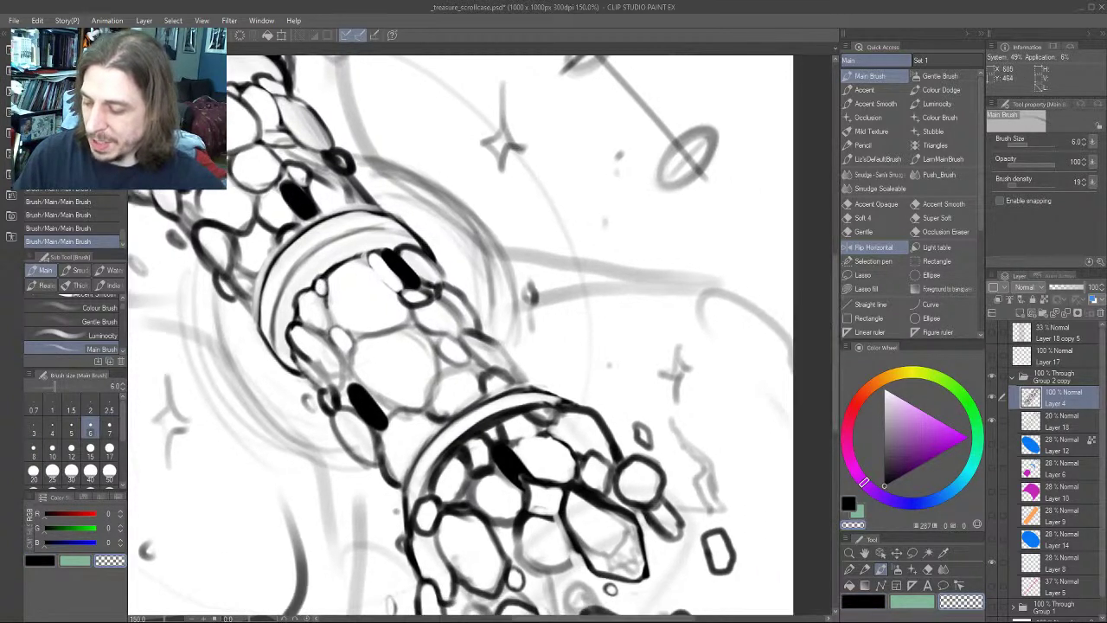
Examine the overall scroll case drawing at several zoom levels to judge the stone pattern and bands
{"action": "key", "text": "bracketright"}
{"action": "key", "text": "bracketright"}
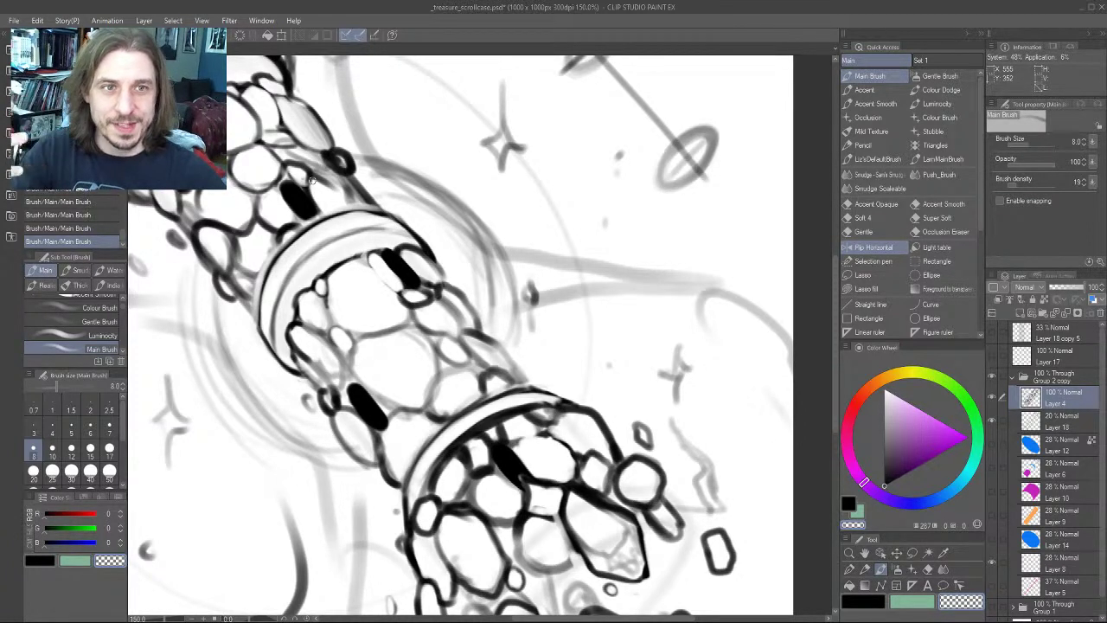
{"action": "left_click_drag", "start_coordinate": [270, 367], "coordinate": [394, 321]}
{"action": "scroll", "coordinate": [346, 272], "scroll_direction": "down", "scroll_amount": 3}
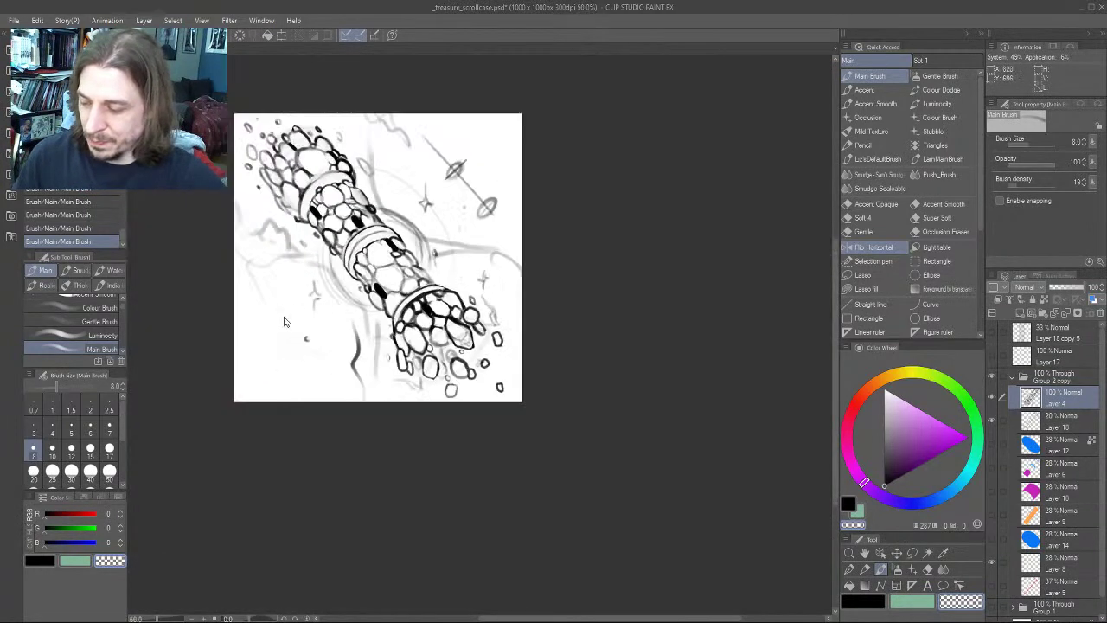
{"action": "left_click_drag", "start_coordinate": [265, 329], "coordinate": [313, 359]}
{"action": "scroll", "coordinate": [311, 387], "scroll_direction": "up", "scroll_amount": 1}
{"action": "left_click_drag", "start_coordinate": [396, 307], "coordinate": [349, 381]}
{"action": "left_click_drag", "start_coordinate": [469, 413], "coordinate": [484, 352]}
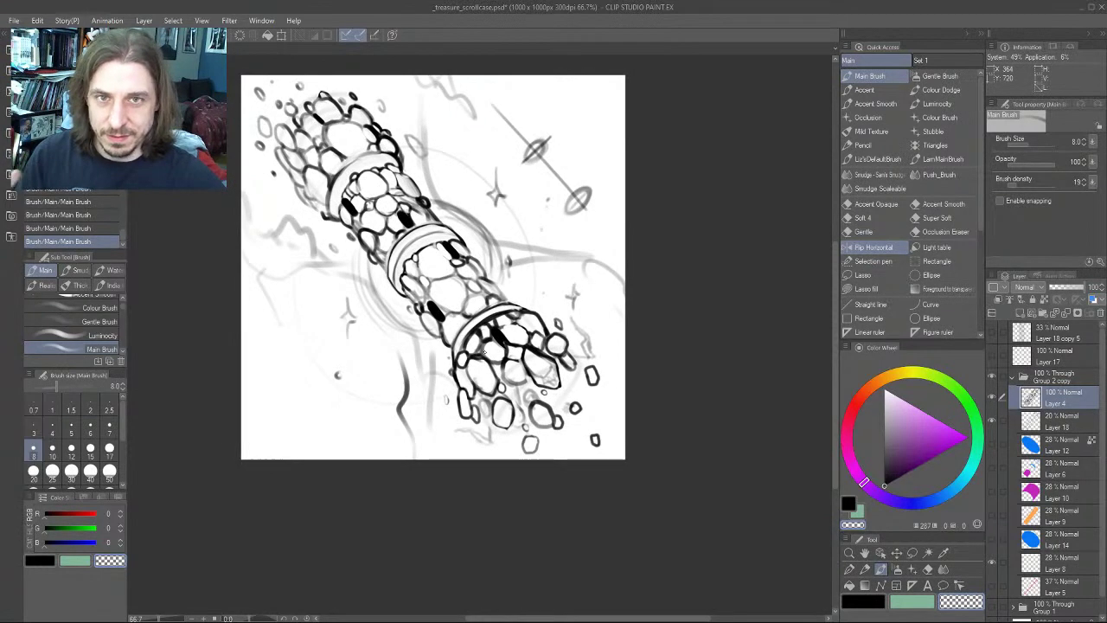
{"action": "scroll", "coordinate": [305, 314], "scroll_direction": "up", "scroll_amount": 1}
{"action": "left_click_drag", "start_coordinate": [306, 314], "coordinate": [301, 395]}
{"action": "scroll", "coordinate": [301, 395], "scroll_direction": "down", "scroll_amount": 1}
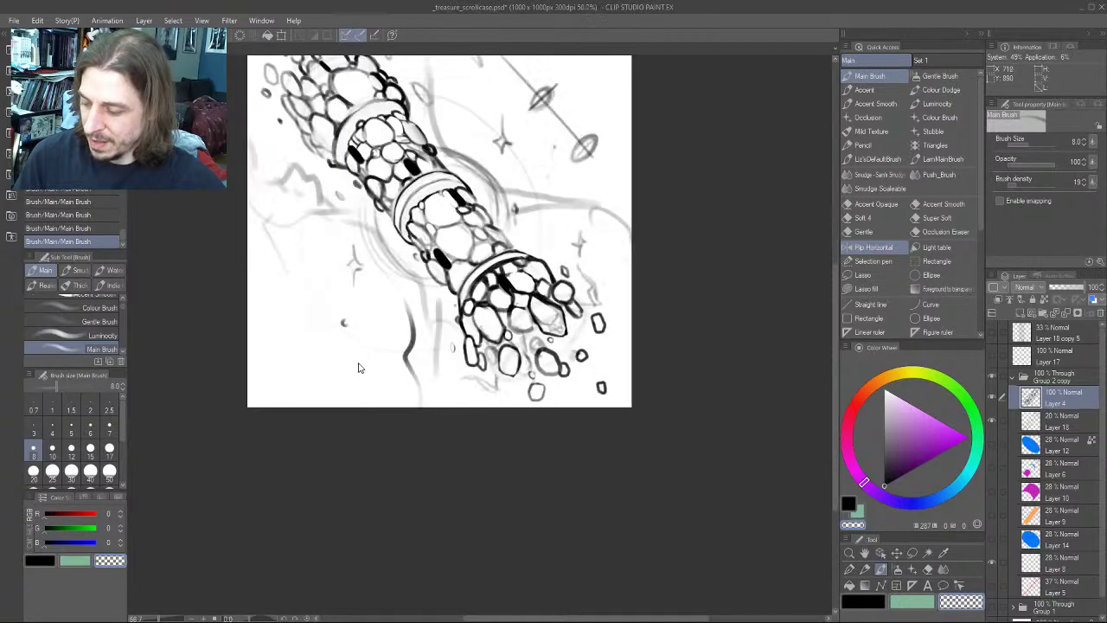
{"action": "scroll", "coordinate": [368, 364], "scroll_direction": "up", "scroll_amount": 1}
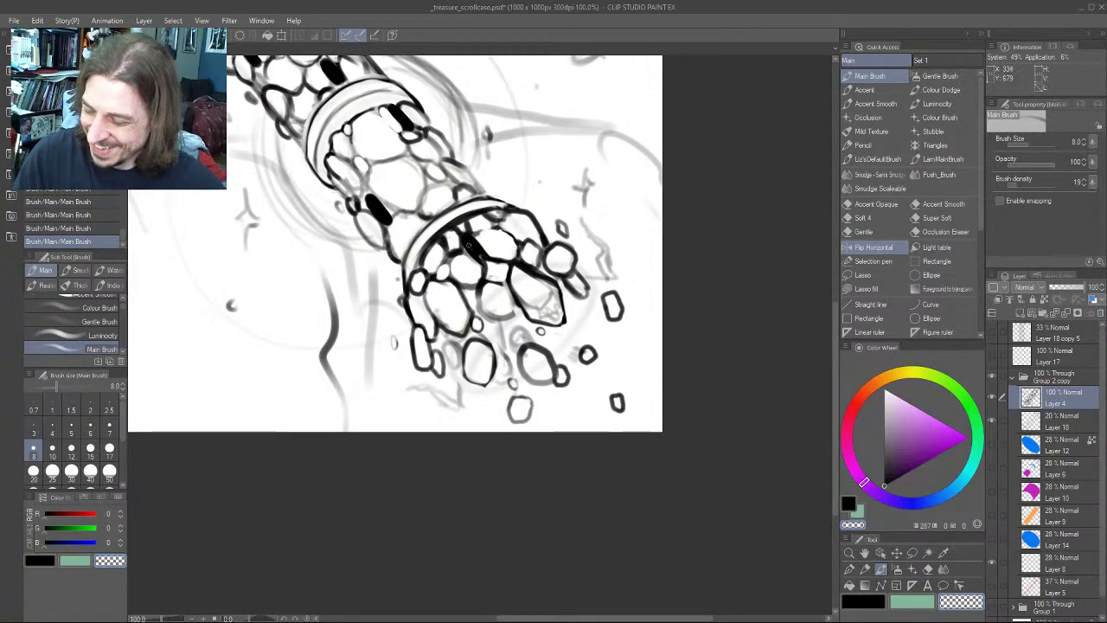
Set the Main Brush size to 12 and turn off the canvas's horizontal flip to see the whole drawing in its original orientation
{"action": "key", "text": "bracketright"}
{"action": "key", "text": "bracketright"}
{"action": "left_click_drag", "start_coordinate": [365, 252], "coordinate": [398, 295]}
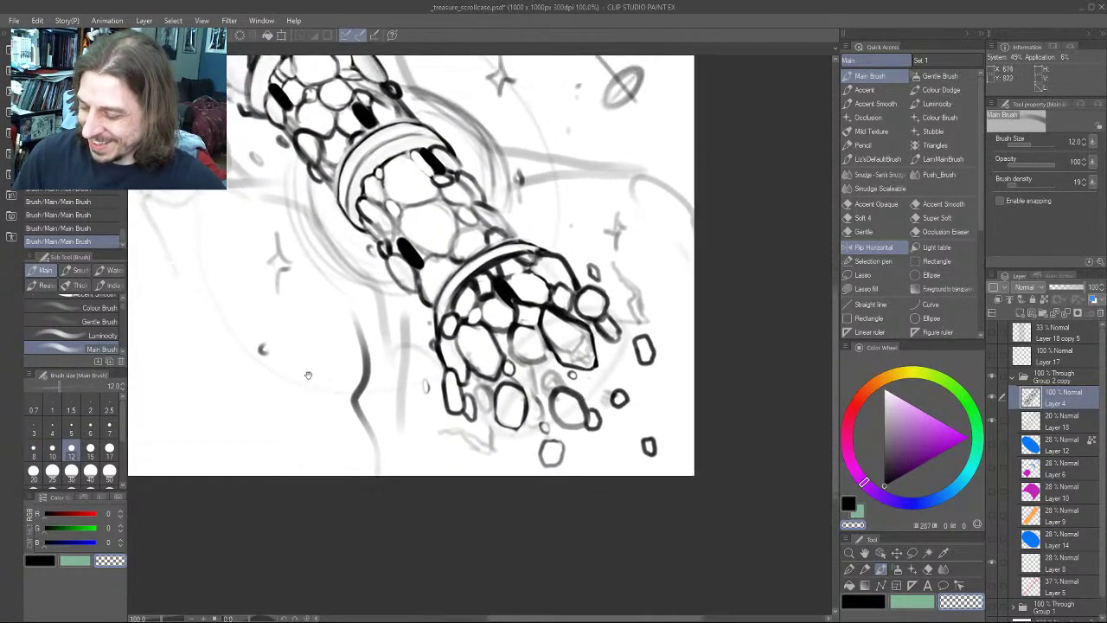
{"action": "left_click_drag", "start_coordinate": [325, 352], "coordinate": [431, 432]}
{"action": "left_click_drag", "start_coordinate": [326, 308], "coordinate": [349, 291]}
{"action": "left_click", "coordinate": [875, 248]}
{"action": "scroll", "coordinate": [300, 342], "scroll_direction": "down", "scroll_amount": 3}
{"action": "scroll", "coordinate": [346, 290], "scroll_direction": "up", "scroll_amount": 1}
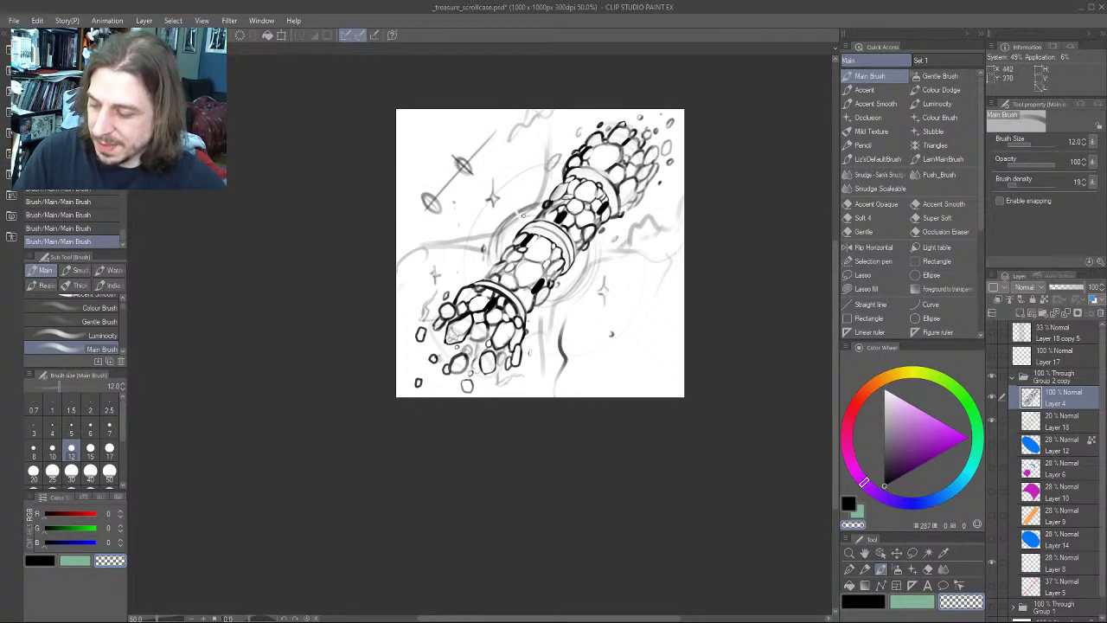
Undo the last stroke, draw a black arrow pointing at the middle band, and undo the arrow
{"action": "key", "text": "ctrl+z"}
{"action": "key", "text": "c"}
{"action": "mouse_move", "coordinate": [495, 182]}
{"action": "left_mouse_down"}
{"action": "mouse_move", "coordinate": [524, 223]}
{"action": "mouse_move", "coordinate": [524, 205]}
{"action": "left_mouse_up"}
{"action": "left_click_drag", "start_coordinate": [395, 166], "coordinate": [384, 204]}
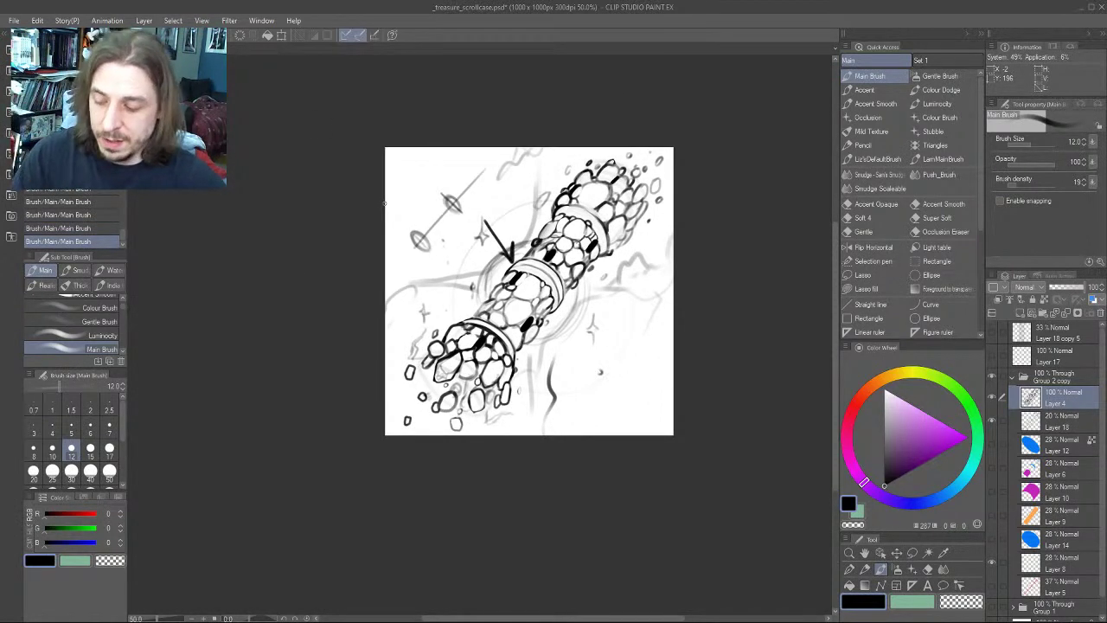
{"action": "key", "text": "ctrl+z"}
Draw a black arrow pointing at the upper band of the scroll case, and undo it
{"action": "left_click_drag", "start_coordinate": [507, 189], "coordinate": [548, 209]}
{"action": "mouse_move", "coordinate": [544, 192]}
{"action": "left_mouse_down"}
{"action": "mouse_move", "coordinate": [550, 209]}
{"action": "mouse_move", "coordinate": [532, 204]}
{"action": "left_mouse_up"}
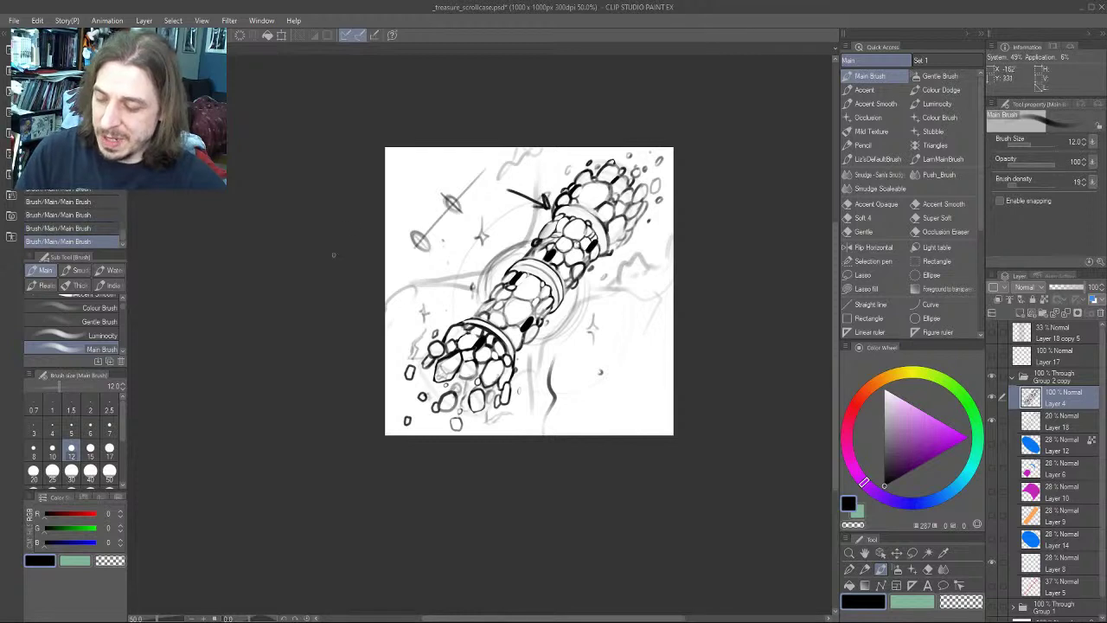
{"action": "left_click_drag", "start_coordinate": [334, 255], "coordinate": [306, 248]}
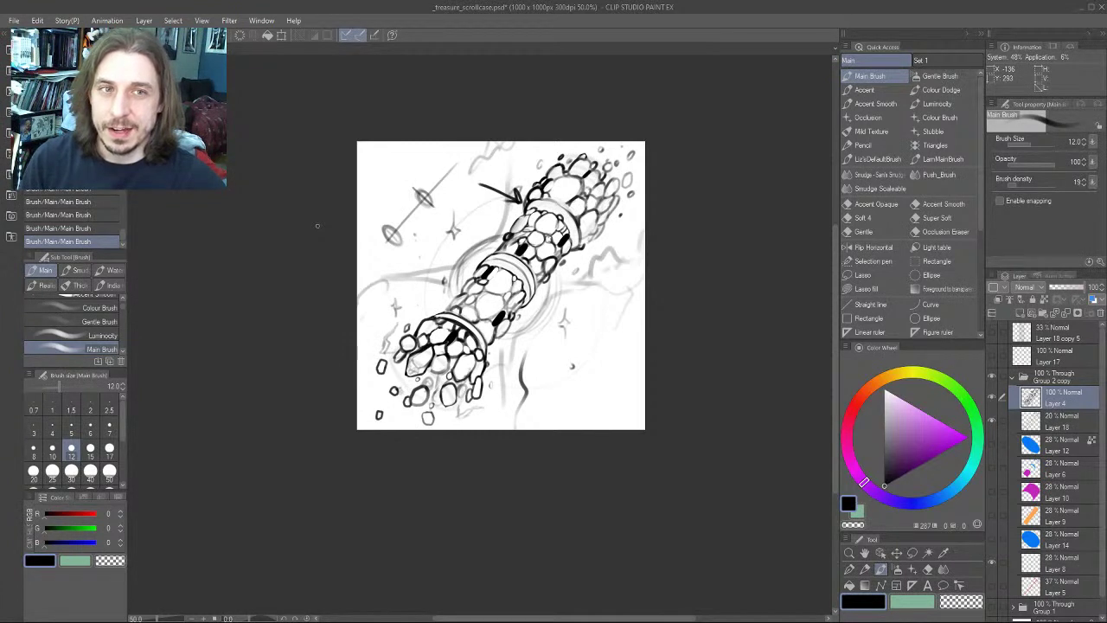
{"action": "key", "text": "ctrl+z"}
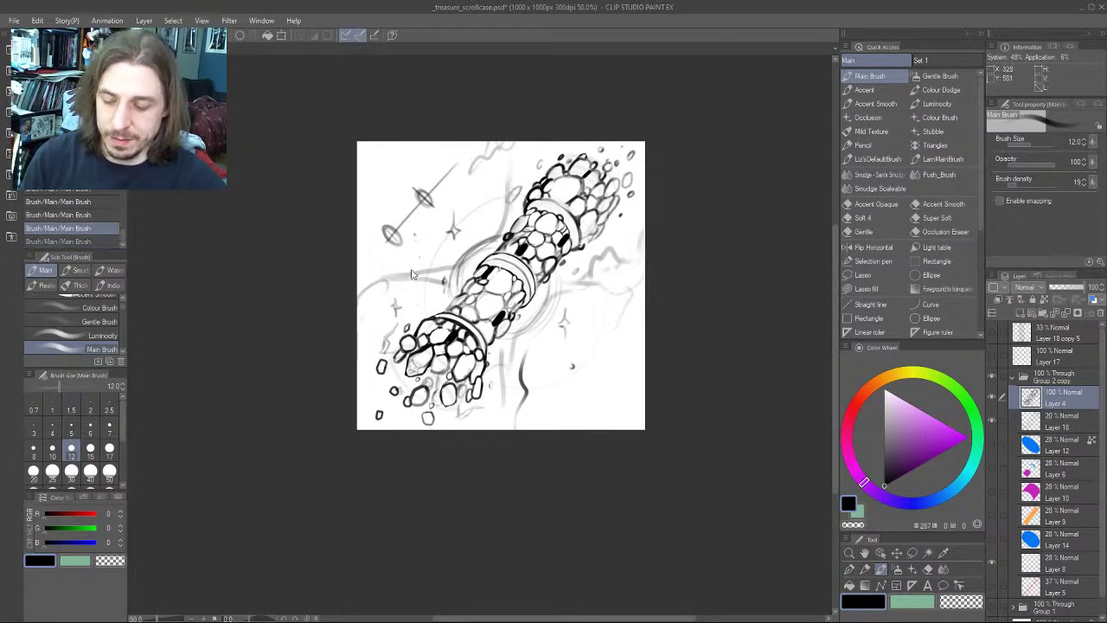
Hide the Layer 4 linework to examine the faint cylinder sketch underneath, and show the layer again
{"action": "left_click_drag", "start_coordinate": [317, 225], "coordinate": [238, 198]}
{"action": "left_click", "coordinate": [993, 398]}
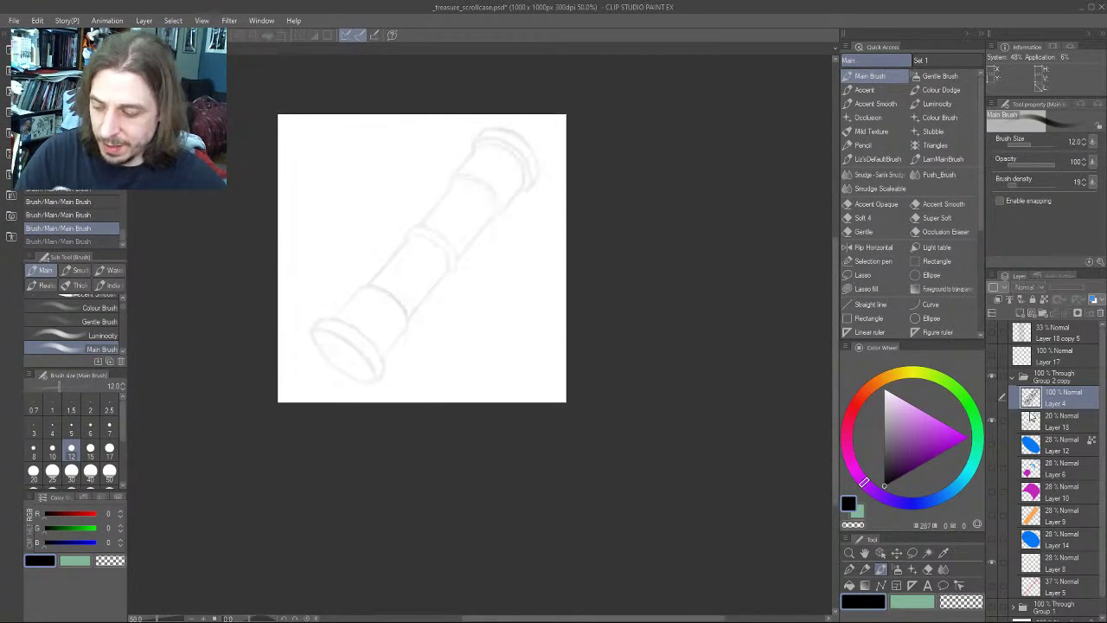
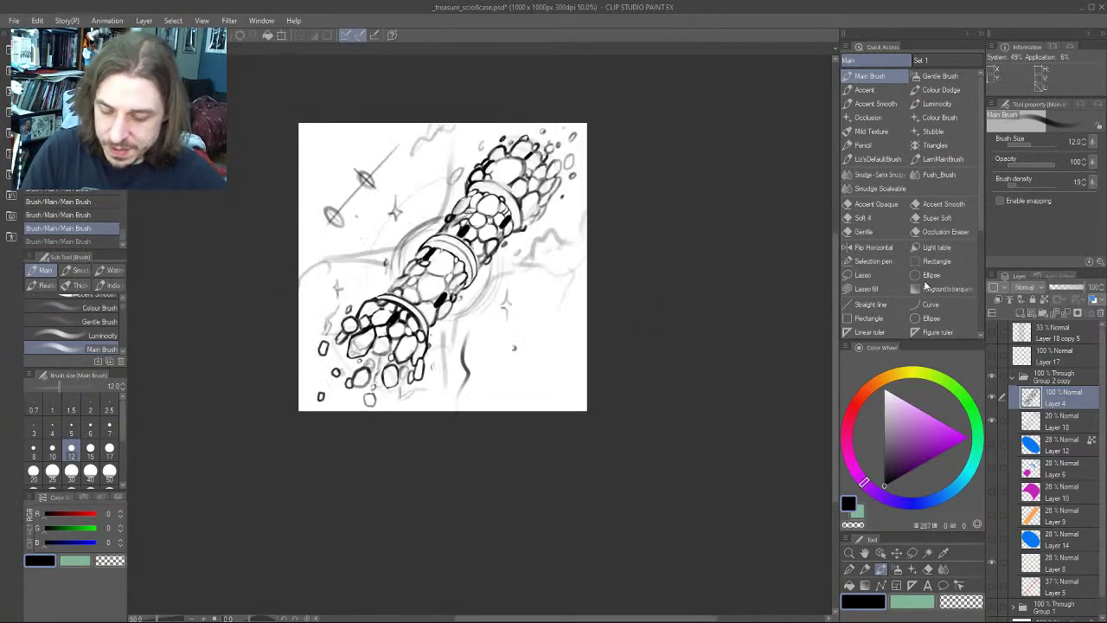
{"action": "left_click_drag", "start_coordinate": [224, 340], "coordinate": [259, 332]}
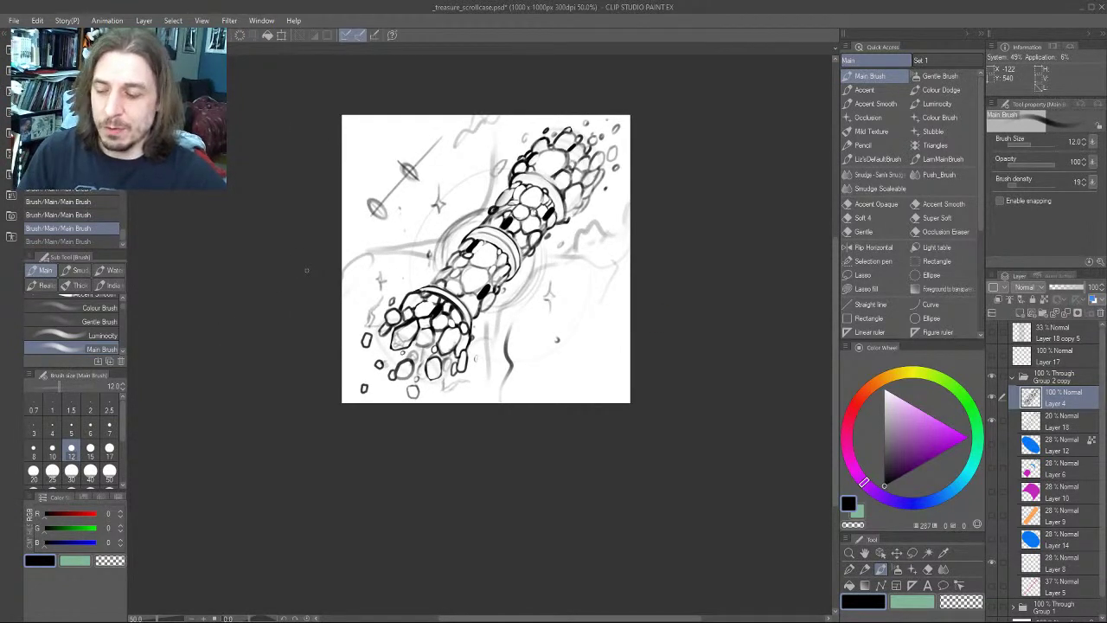
Draw a black arrow pointing at the stones above the upper band, and undo it
{"action": "left_click_drag", "start_coordinate": [264, 344], "coordinate": [300, 305]}
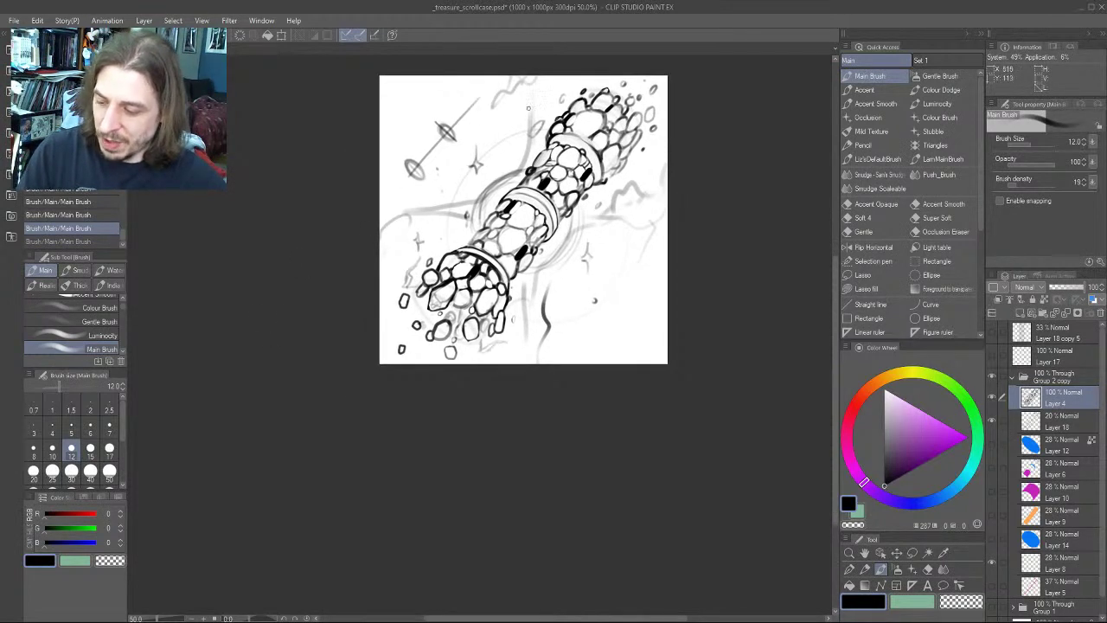
{"action": "left_click_drag", "start_coordinate": [532, 104], "coordinate": [553, 113]}
{"action": "left_click_drag", "start_coordinate": [550, 102], "coordinate": [538, 115]}
{"action": "left_click_drag", "start_coordinate": [319, 248], "coordinate": [319, 277]}
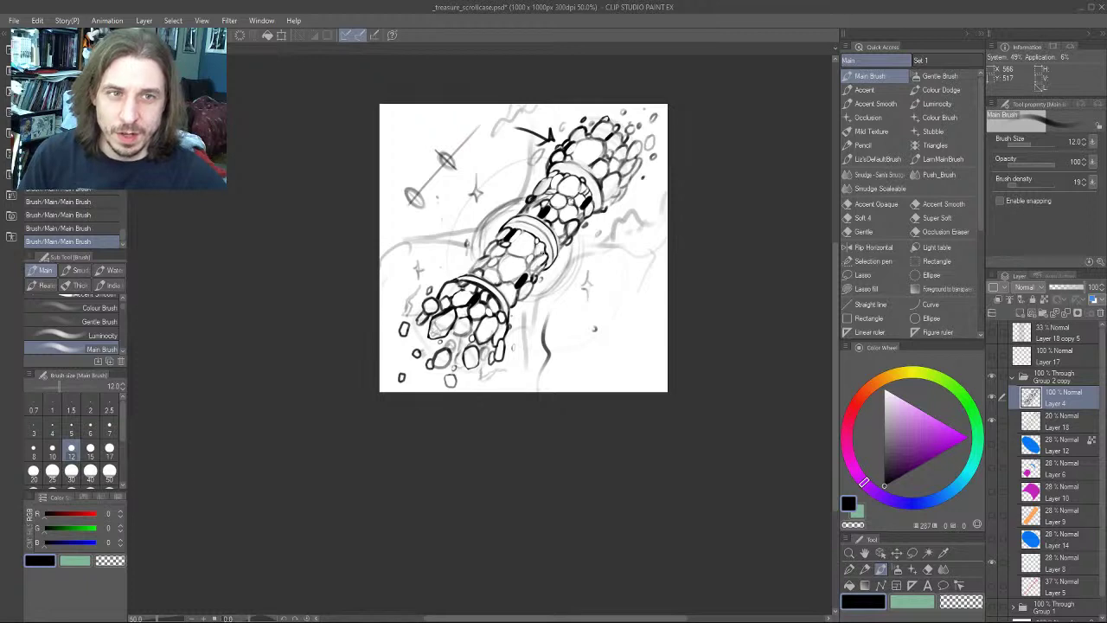
{"action": "mouse_move", "coordinate": [309, 340]}
{"action": "left_mouse_down"}
{"action": "mouse_move", "coordinate": [385, 256]}
{"action": "mouse_move", "coordinate": [314, 385]}
{"action": "left_mouse_up"}
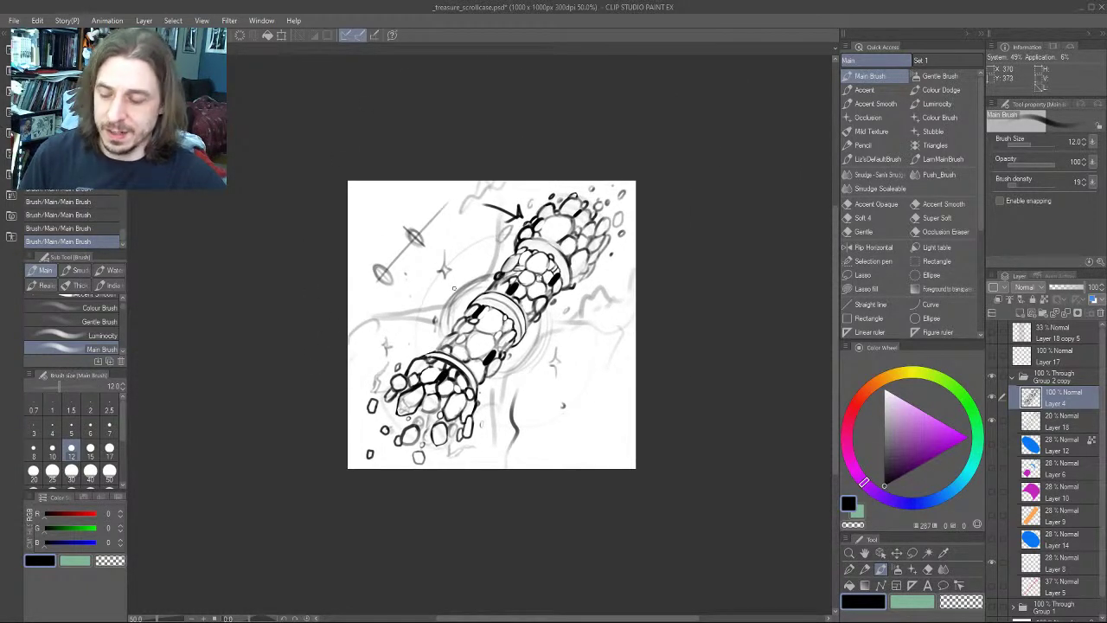
{"action": "key", "text": "ctrl+z"}
Erase the small line-and-ellipses perspective sketch beside the scroll case, using the Main Brush in transparent colour at size 40
{"action": "mouse_move", "coordinate": [317, 344]}
{"action": "left_mouse_down"}
{"action": "mouse_move", "coordinate": [341, 279]}
{"action": "mouse_move", "coordinate": [330, 276]}
{"action": "left_mouse_up"}
{"action": "key", "text": "c"}
{"action": "key", "text": "bracketright"}
{"action": "key", "text": "bracketright"}
{"action": "key", "text": "bracketright"}
{"action": "key", "text": "bracketright"}
{"action": "key", "text": "bracketright"}
{"action": "key", "text": "bracketright"}
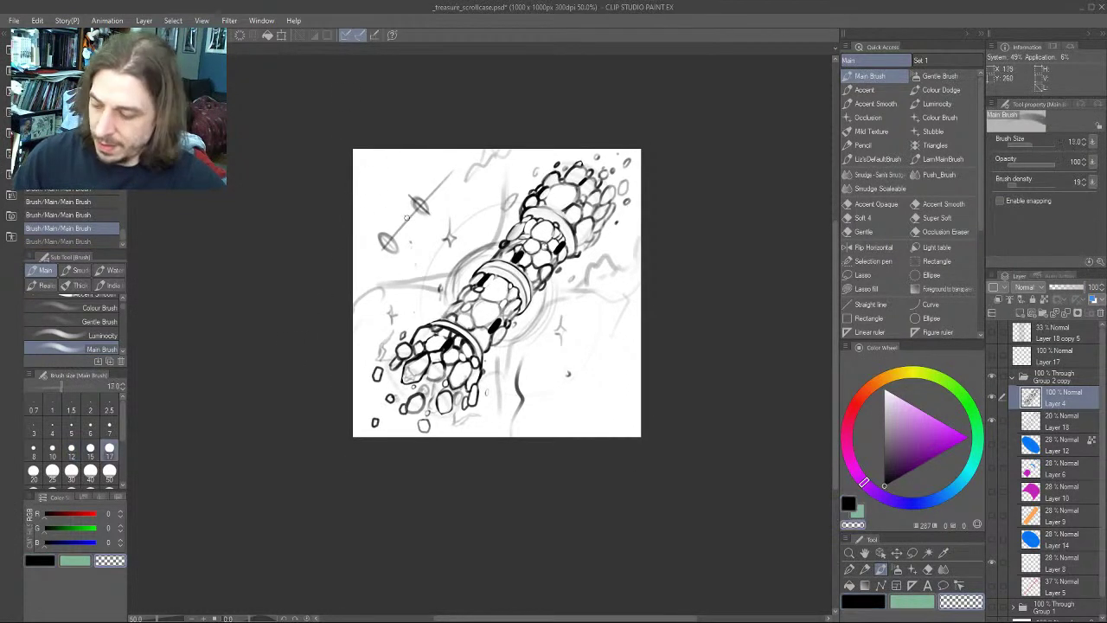
{"action": "mouse_move", "coordinate": [380, 226]}
{"action": "left_mouse_down"}
{"action": "mouse_move", "coordinate": [391, 258]}
{"action": "mouse_move", "coordinate": [419, 186]}
{"action": "mouse_move", "coordinate": [424, 220]}
{"action": "mouse_move", "coordinate": [454, 159]}
{"action": "left_mouse_up"}
{"action": "mouse_move", "coordinate": [307, 226]}
{"action": "left_mouse_down"}
{"action": "mouse_move", "coordinate": [265, 172]}
{"action": "mouse_move", "coordinate": [282, 203]}
{"action": "left_mouse_up"}
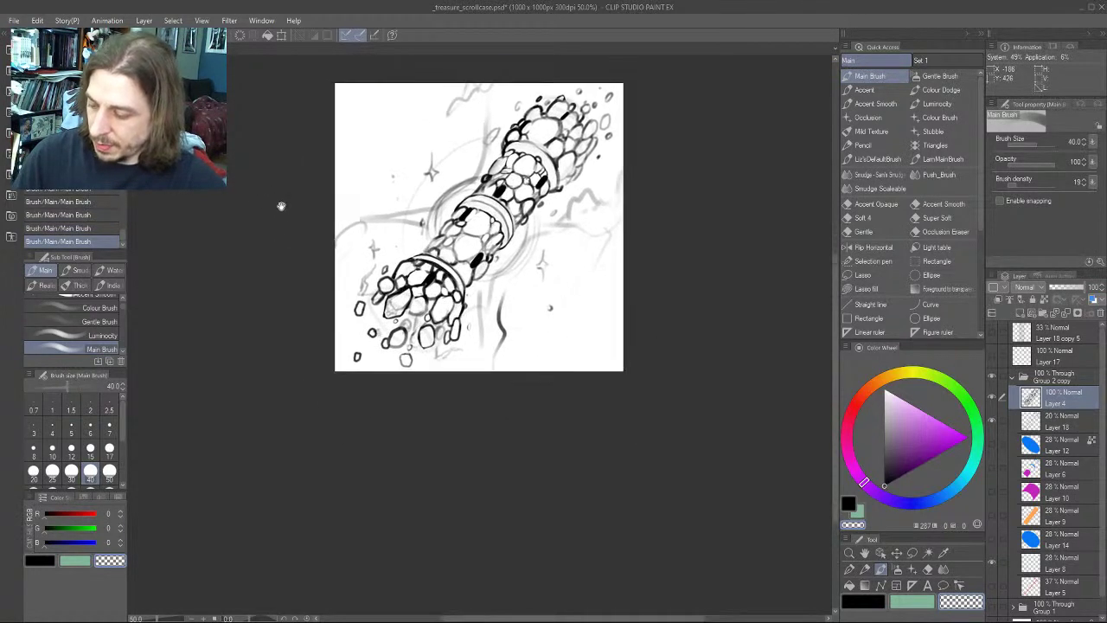
Hide Layer 18 and lower the opacity of the Layer 4 linework to 31%
{"action": "scroll", "coordinate": [268, 214], "scroll_direction": "down", "scroll_amount": 2}
{"action": "scroll", "coordinate": [275, 277], "scroll_direction": "down", "scroll_amount": 1}
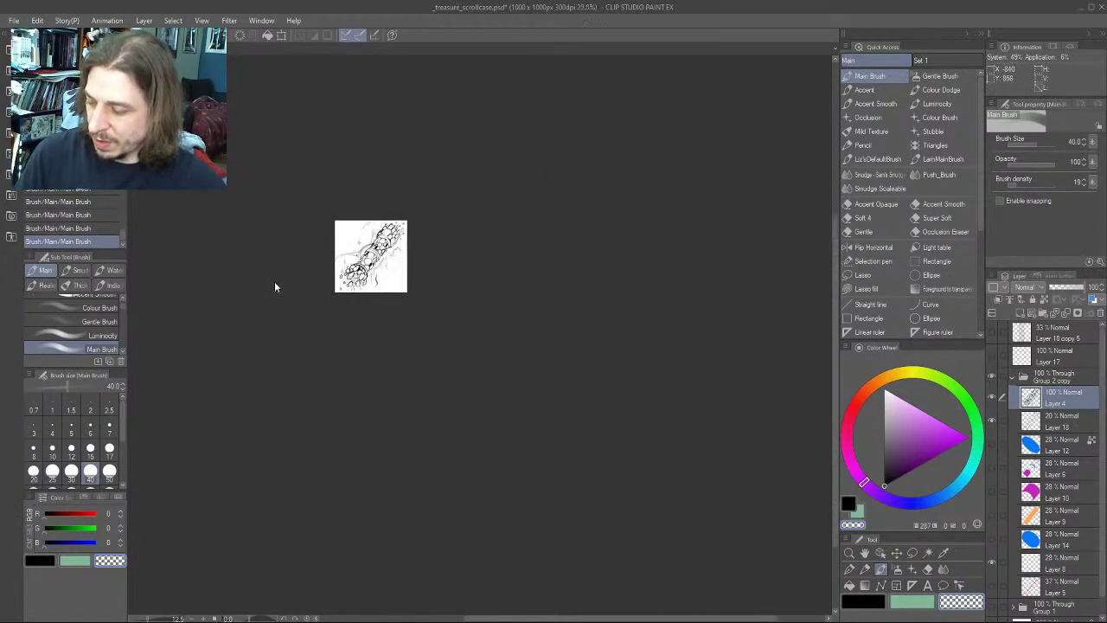
{"action": "scroll", "coordinate": [274, 283], "scroll_direction": "up", "scroll_amount": 4}
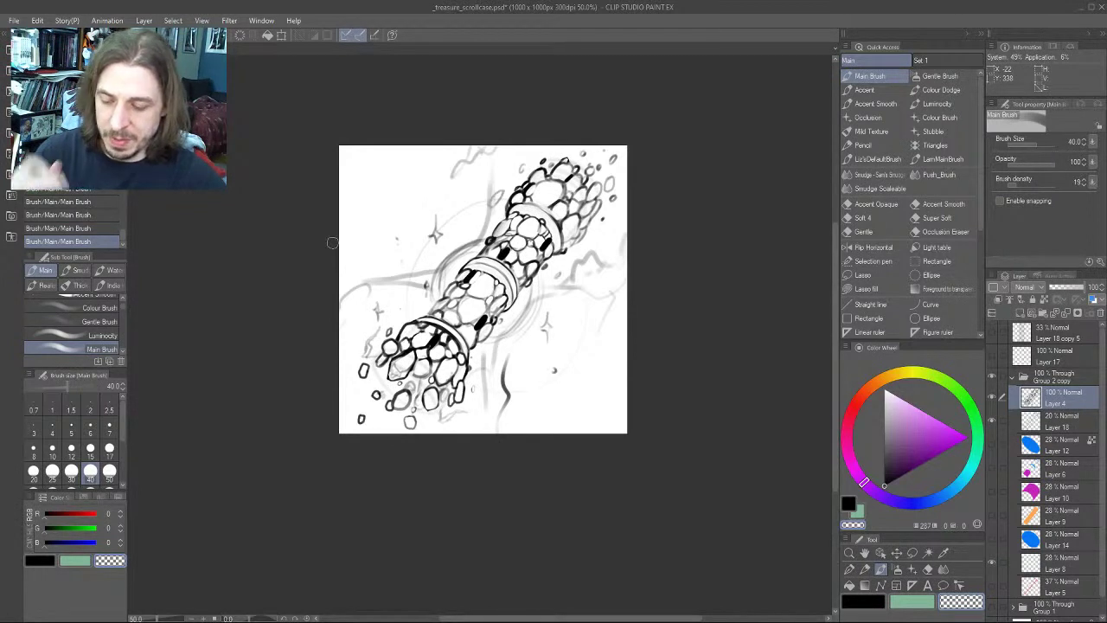
{"action": "mouse_move", "coordinate": [301, 310]}
{"action": "left_mouse_down"}
{"action": "mouse_move", "coordinate": [271, 311]}
{"action": "mouse_move", "coordinate": [254, 295]}
{"action": "left_mouse_up"}
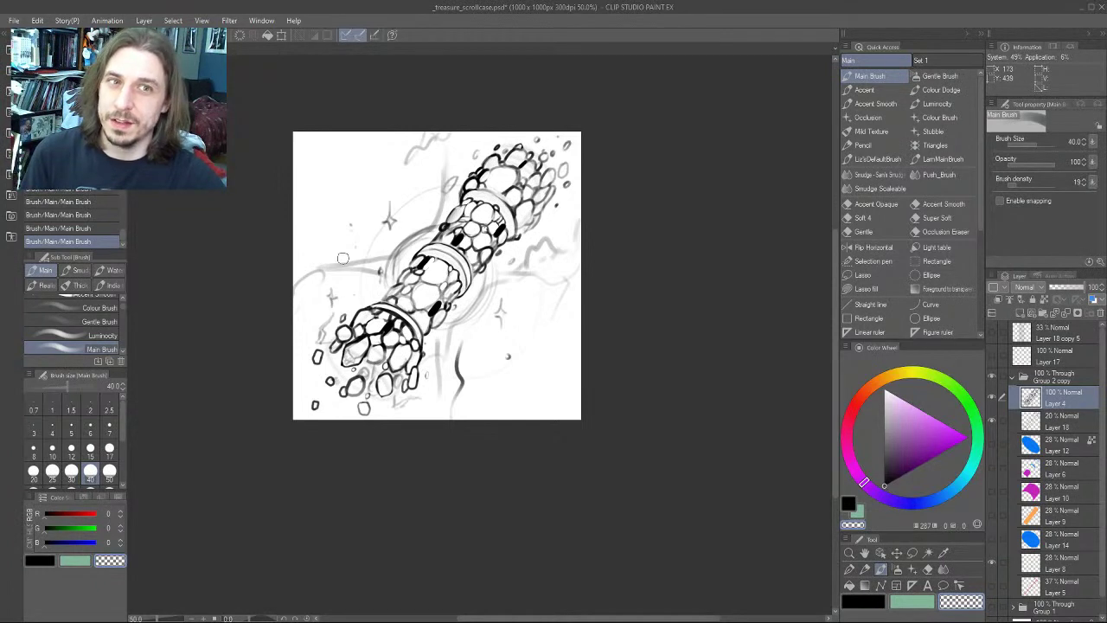
{"action": "left_click_drag", "start_coordinate": [281, 349], "coordinate": [330, 355]}
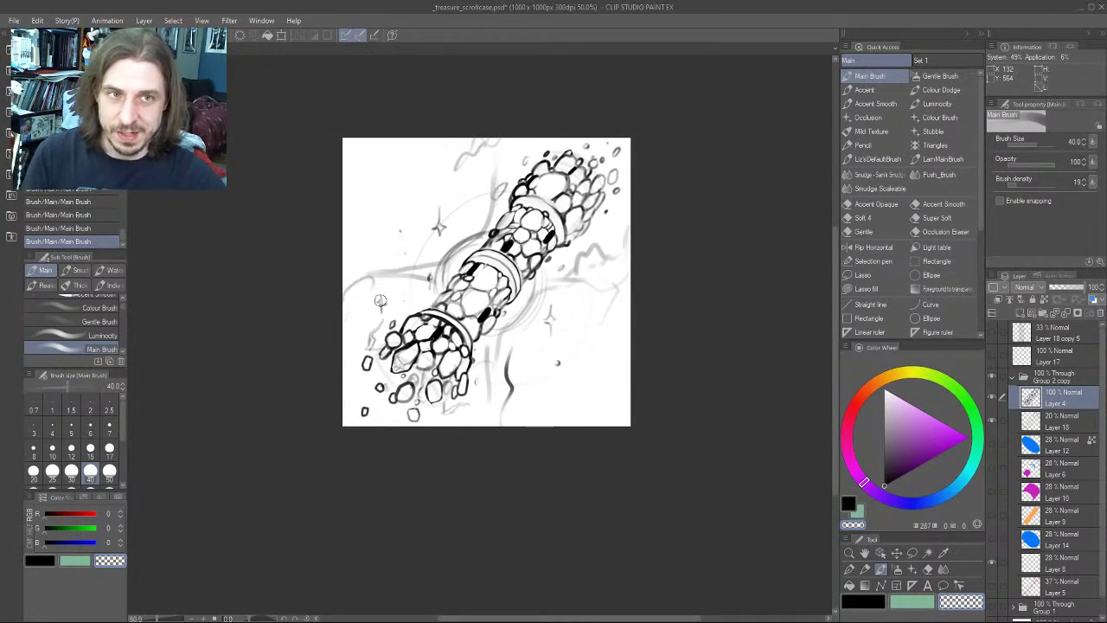
{"action": "left_click", "coordinate": [992, 421]}
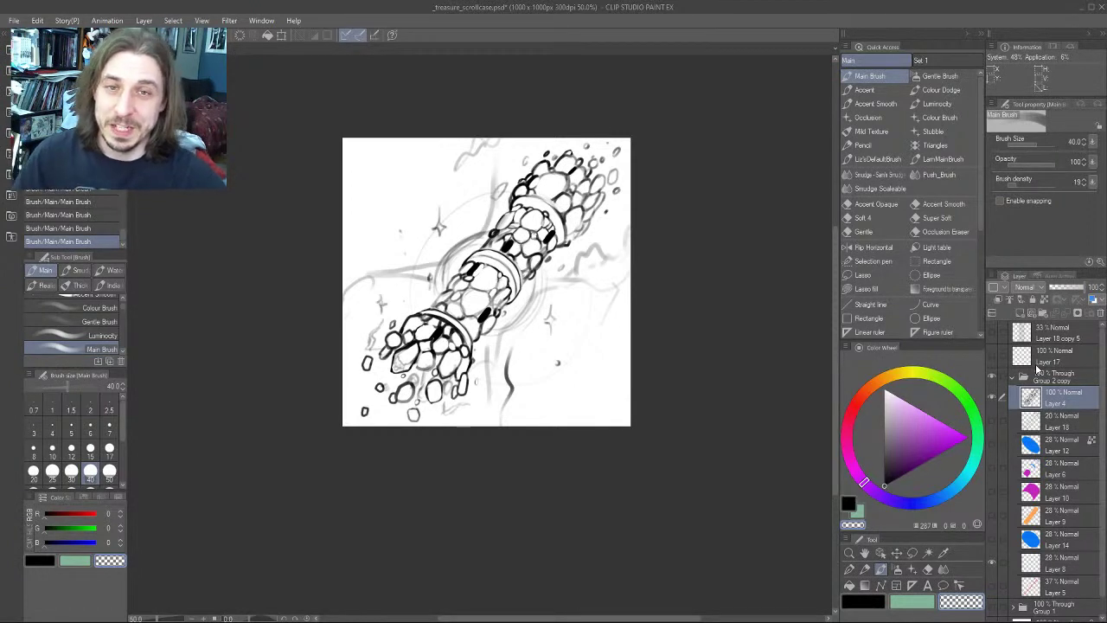
{"action": "left_click_drag", "start_coordinate": [257, 339], "coordinate": [229, 336]}
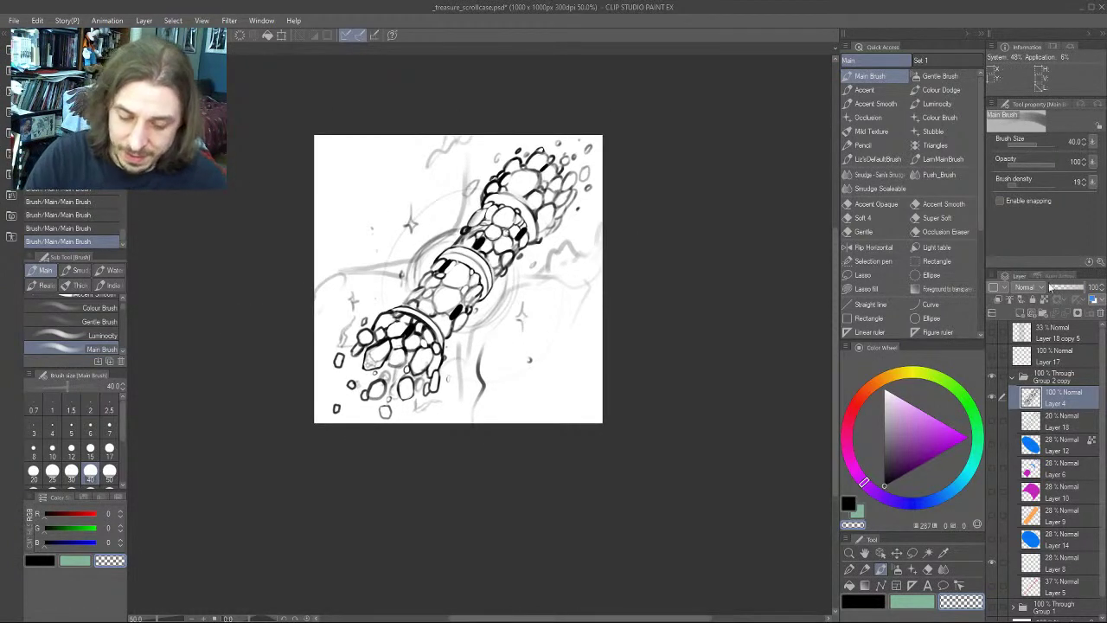
{"action": "left_click_drag", "start_coordinate": [1057, 285], "coordinate": [1060, 287]}
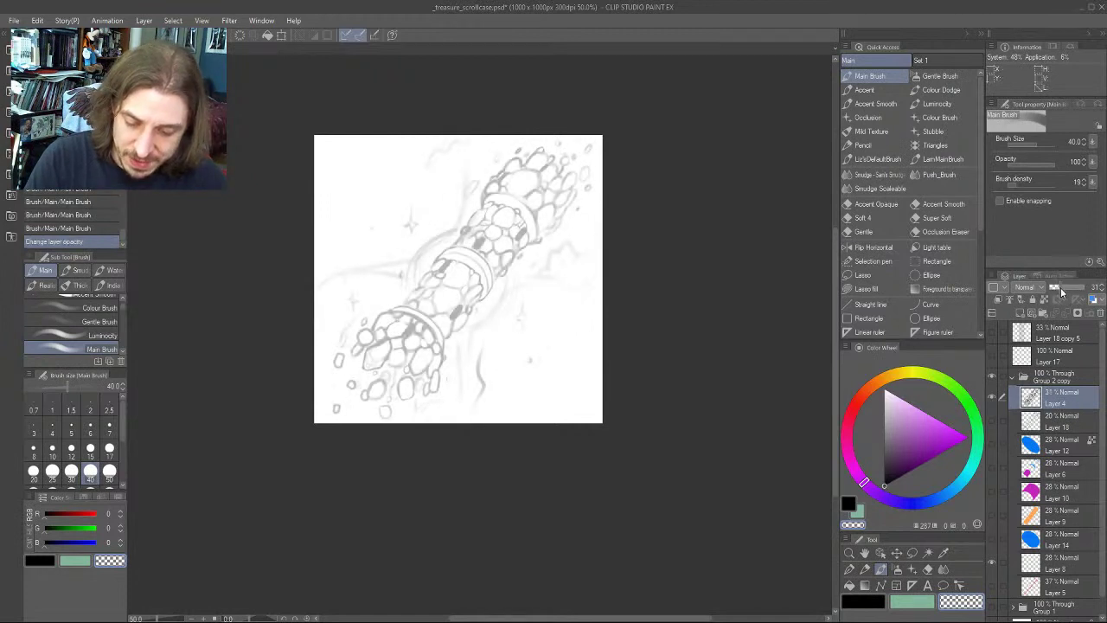
Select Layer 18 and set up the Accent brush with a pale greyish purple at size 20
{"action": "left_click", "coordinate": [1034, 421]}
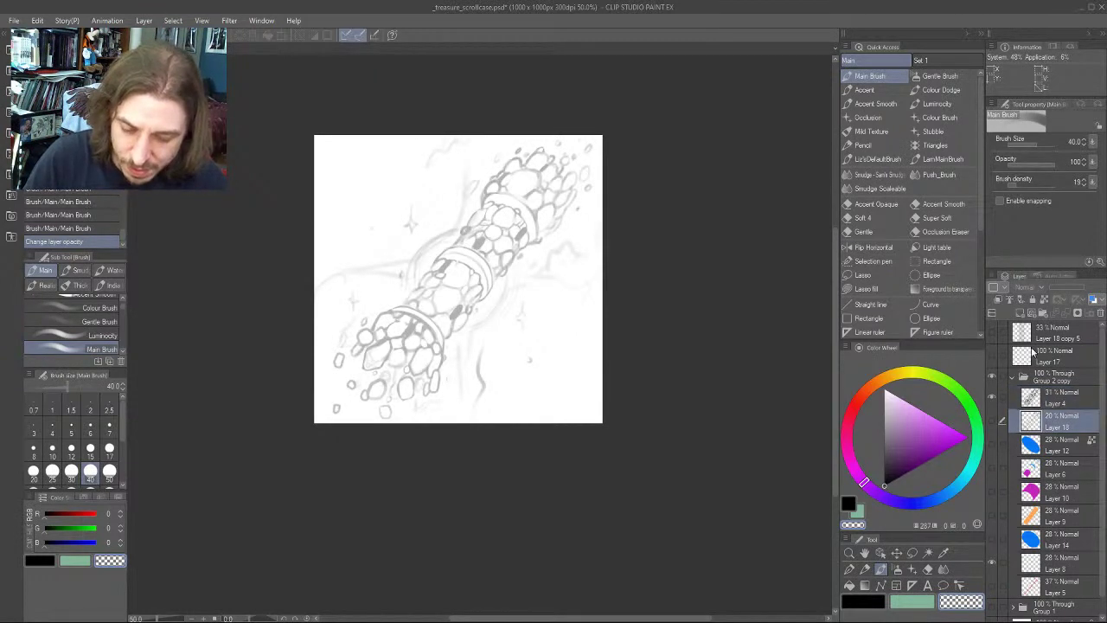
{"action": "left_click", "coordinate": [863, 90]}
{"action": "mouse_move", "coordinate": [325, 258]}
{"action": "left_mouse_down"}
{"action": "mouse_move", "coordinate": [305, 271]}
{"action": "mouse_move", "coordinate": [327, 273]}
{"action": "left_mouse_up"}
{"action": "left_click", "coordinate": [893, 456]}
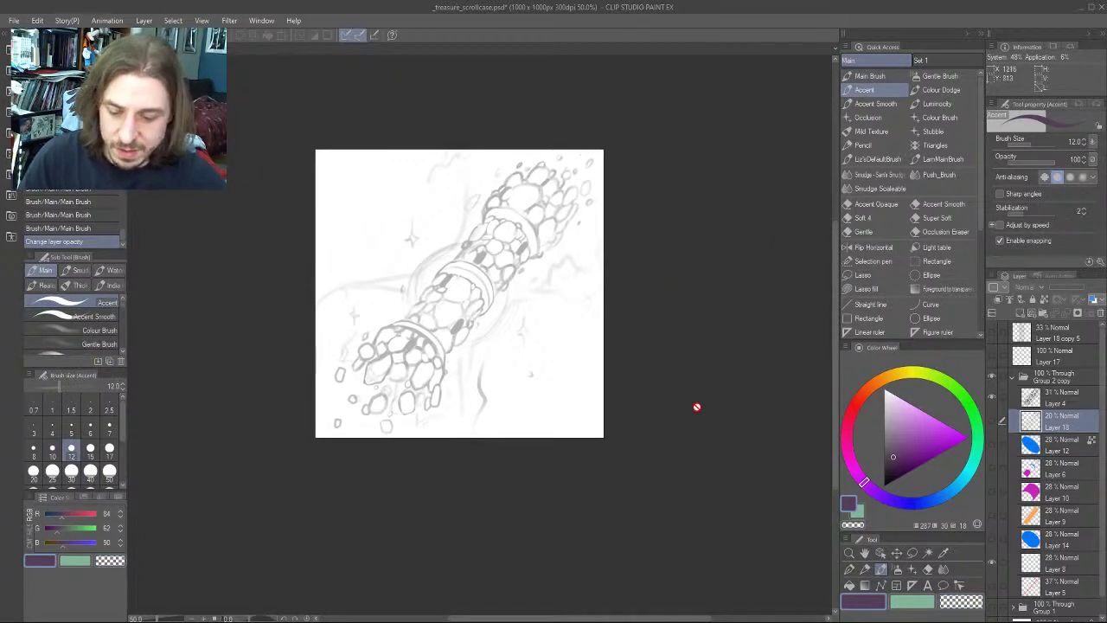
{"action": "left_click", "coordinate": [895, 441]}
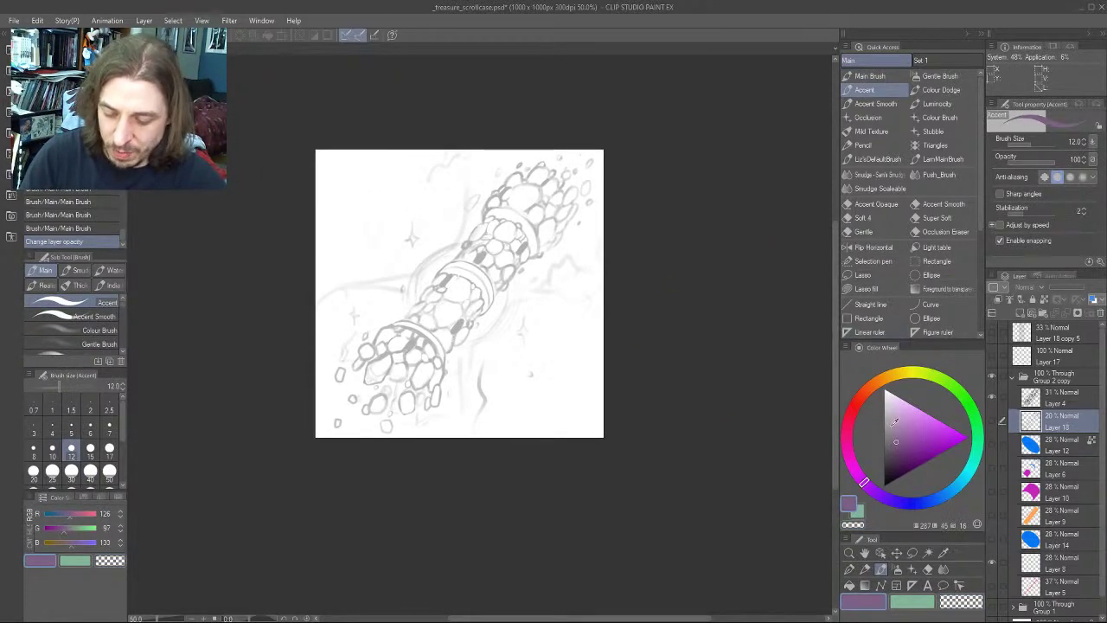
{"action": "left_click", "coordinate": [893, 424]}
{"action": "key", "text": "ctrl+plus"}
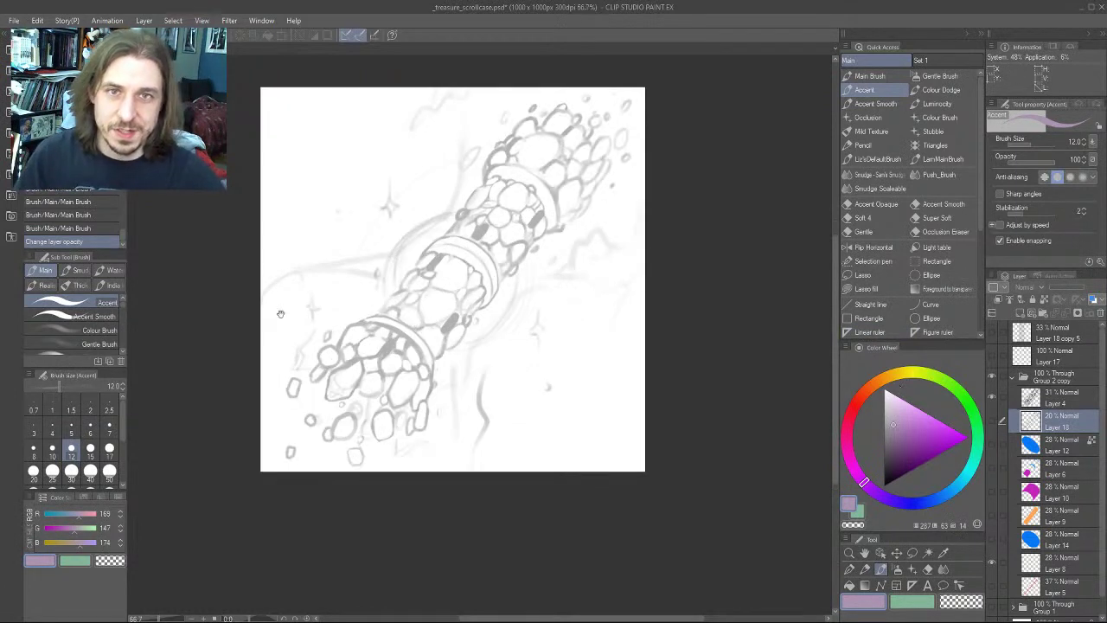
{"action": "left_click_drag", "start_coordinate": [279, 302], "coordinate": [347, 252]}
{"action": "key", "text": "bracketright"}
{"action": "key", "text": "bracketright"}
{"action": "key", "text": "bracketright"}
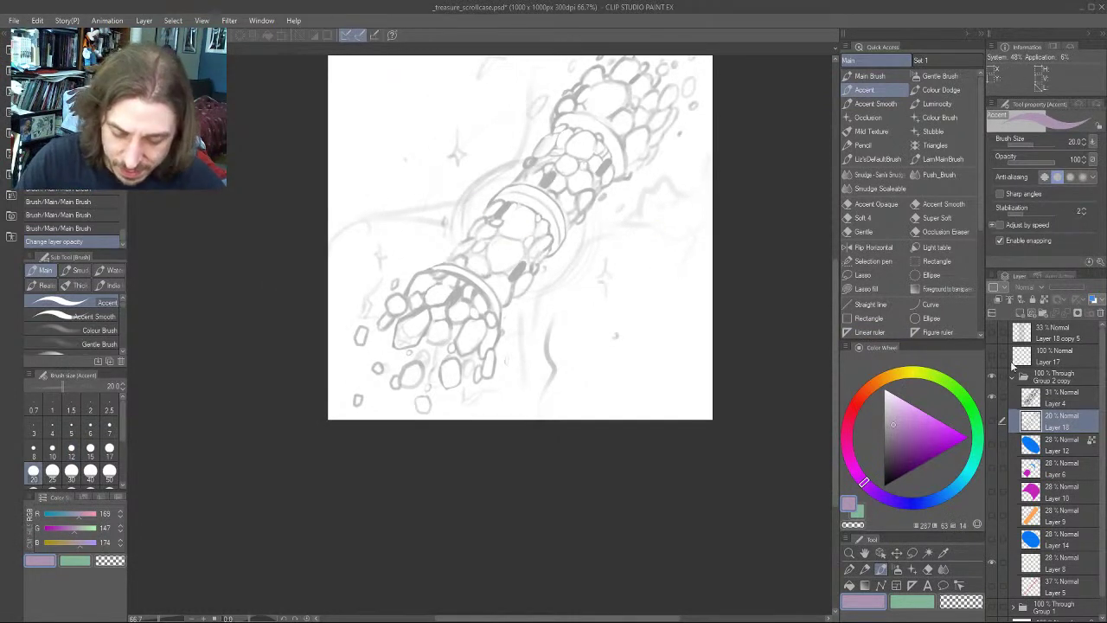
Add a new raster layer beneath Layer 4 and block in purple along the right side of the case's middle section, enlarging the brush to 60
{"action": "left_click", "coordinate": [1020, 312]}
{"action": "key", "text": "bracketright"}
{"action": "key", "text": "bracketright"}
{"action": "key", "text": "bracketright"}
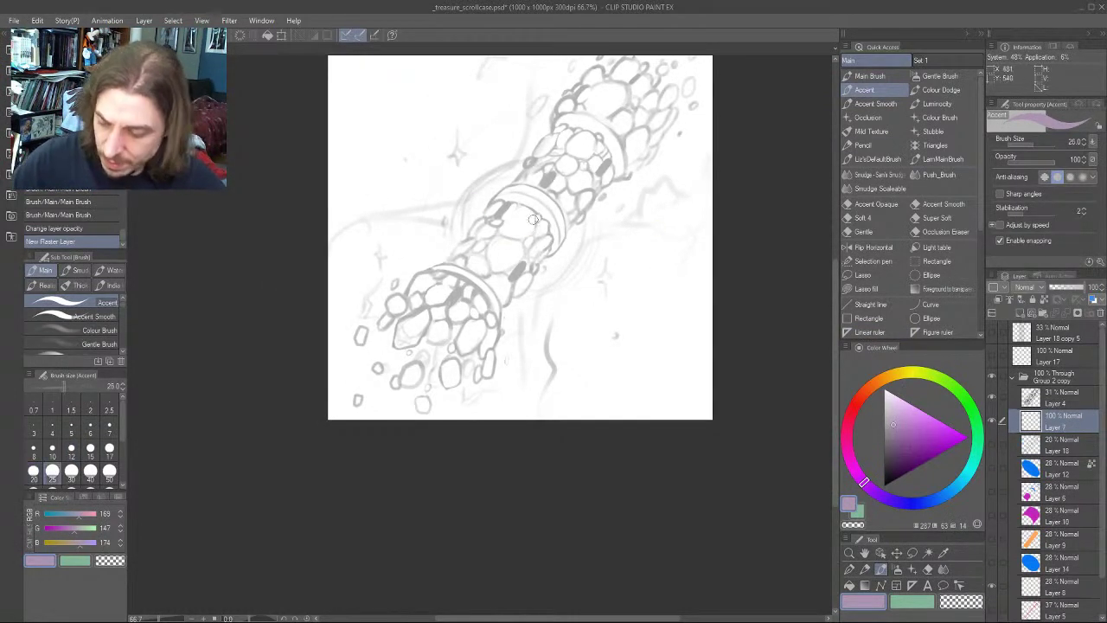
{"action": "left_click_drag", "start_coordinate": [734, 148], "coordinate": [717, 252]}
{"action": "mouse_move", "coordinate": [500, 353]}
{"action": "left_mouse_down"}
{"action": "mouse_move", "coordinate": [566, 271]}
{"action": "mouse_move", "coordinate": [520, 349]}
{"action": "mouse_move", "coordinate": [543, 328]}
{"action": "mouse_move", "coordinate": [566, 290]}
{"action": "mouse_move", "coordinate": [503, 369]}
{"action": "mouse_move", "coordinate": [570, 285]}
{"action": "mouse_move", "coordinate": [498, 370]}
{"action": "left_mouse_up"}
{"action": "key", "text": "bracketright"}
{"action": "key", "text": "bracketright"}
{"action": "key", "text": "bracketright"}
{"action": "key", "text": "ctrl+z"}
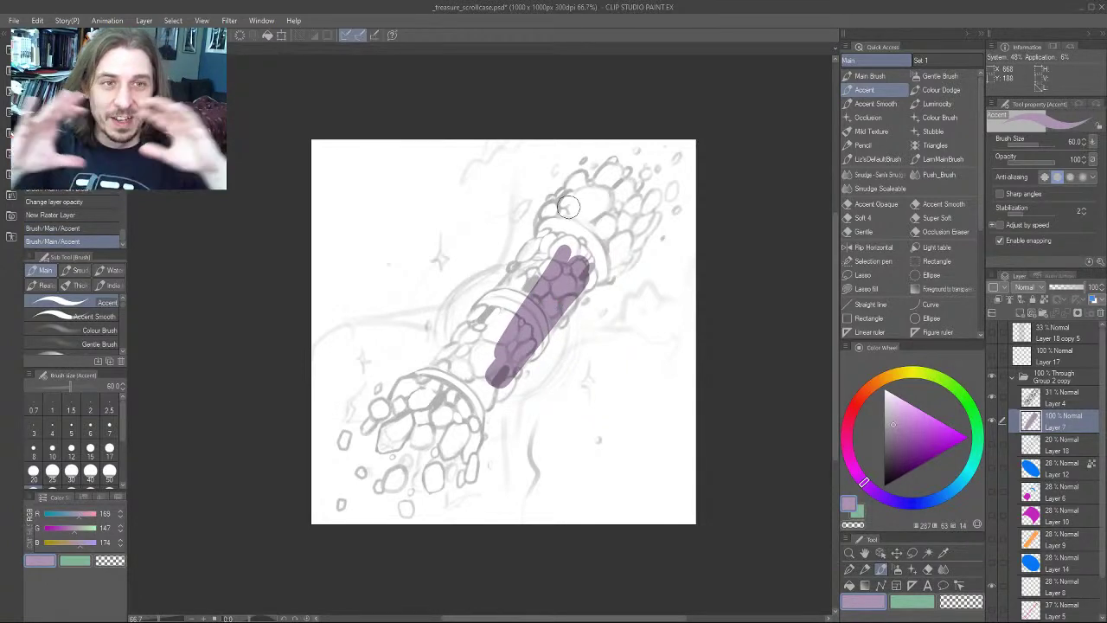
Fill the remaining width of the case's middle section with purple down to the lower band, reducing the brush to 40
{"action": "scroll", "coordinate": [570, 200], "scroll_direction": "up", "scroll_amount": 1}
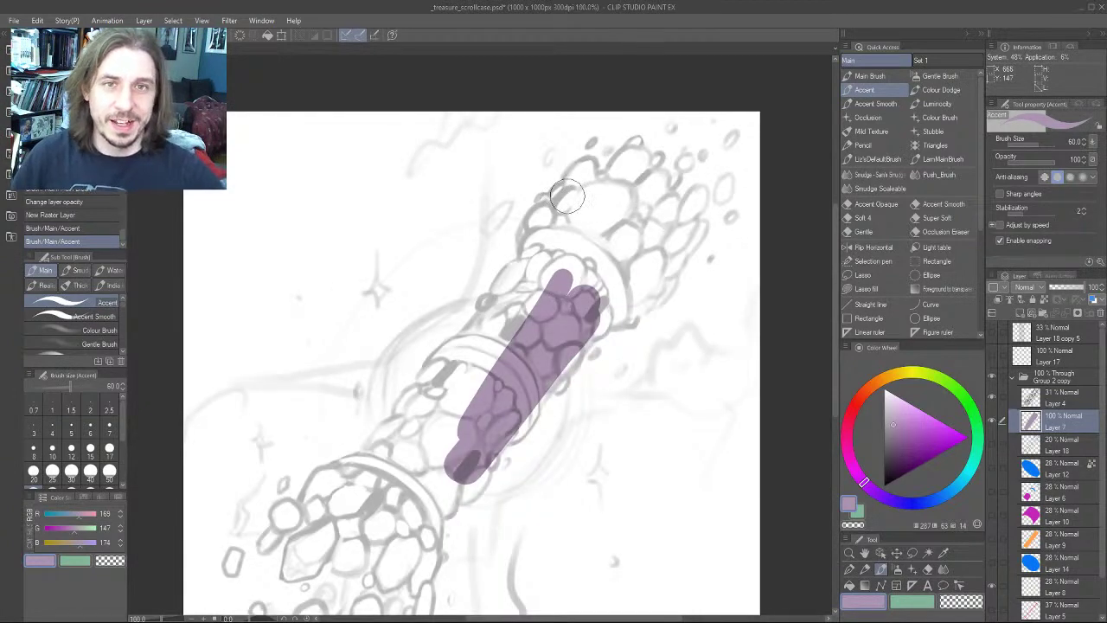
{"action": "mouse_move", "coordinate": [444, 320]}
{"action": "left_mouse_down"}
{"action": "mouse_move", "coordinate": [365, 318]}
{"action": "mouse_move", "coordinate": [458, 300]}
{"action": "mouse_move", "coordinate": [411, 335]}
{"action": "mouse_move", "coordinate": [346, 441]}
{"action": "mouse_move", "coordinate": [372, 445]}
{"action": "mouse_move", "coordinate": [454, 255]}
{"action": "left_mouse_up"}
{"action": "key", "text": "bracketleft"}
{"action": "key", "text": "bracketleft"}
{"action": "key", "text": "bracketleft"}
{"action": "key", "text": "bracketleft"}
{"action": "key", "text": "bracketleft"}
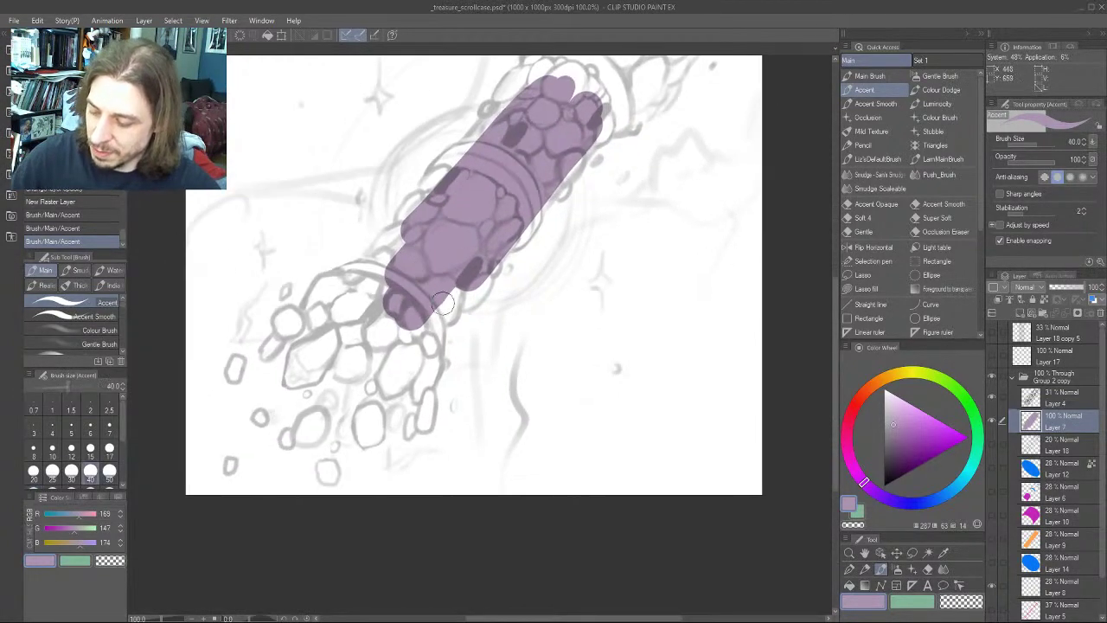
{"action": "mouse_move", "coordinate": [447, 319]}
{"action": "left_mouse_down"}
{"action": "mouse_move", "coordinate": [456, 293]}
{"action": "mouse_move", "coordinate": [447, 314]}
{"action": "mouse_move", "coordinate": [441, 298]}
{"action": "mouse_move", "coordinate": [434, 315]}
{"action": "mouse_move", "coordinate": [473, 301]}
{"action": "mouse_move", "coordinate": [487, 282]}
{"action": "mouse_move", "coordinate": [466, 283]}
{"action": "mouse_move", "coordinate": [492, 270]}
{"action": "left_mouse_up"}
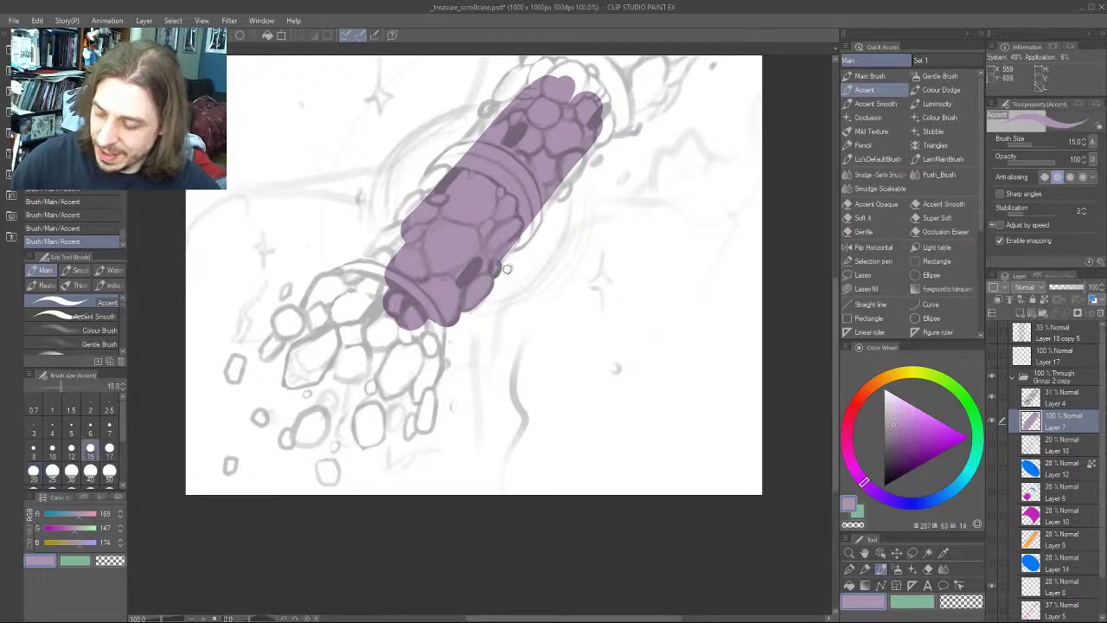
Fill the small protruding stones on the right edge above the lower band with purple at brush size 12
{"action": "key", "text": "bracketleft"}
{"action": "key", "text": "bracketleft"}
{"action": "key", "text": "bracketleft"}
{"action": "key", "text": "bracketleft"}
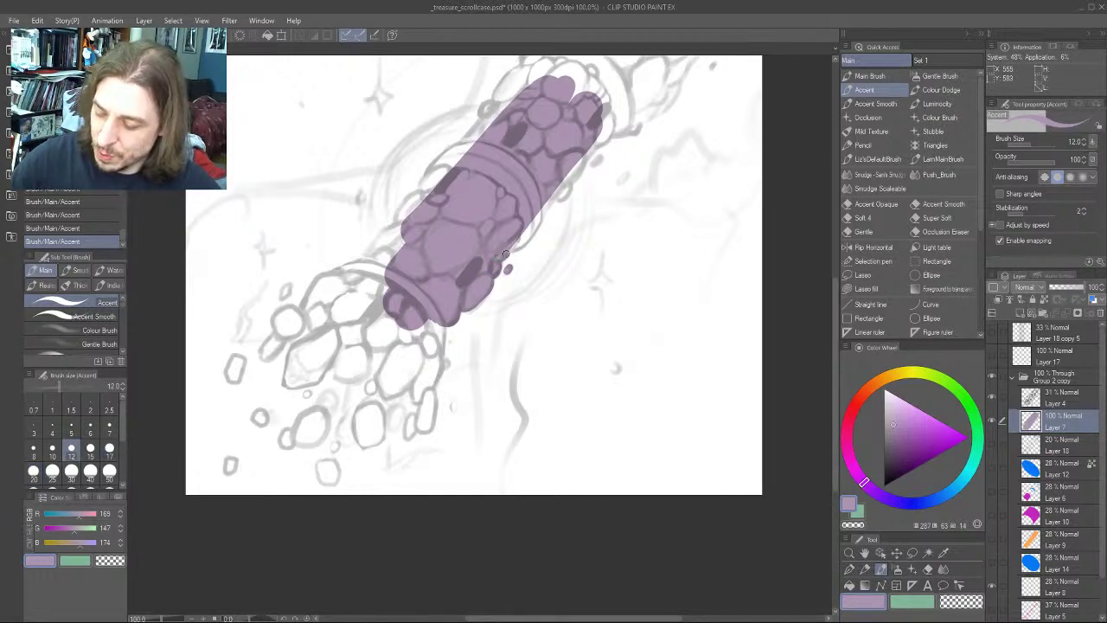
{"action": "left_click_drag", "start_coordinate": [395, 197], "coordinate": [354, 281]}
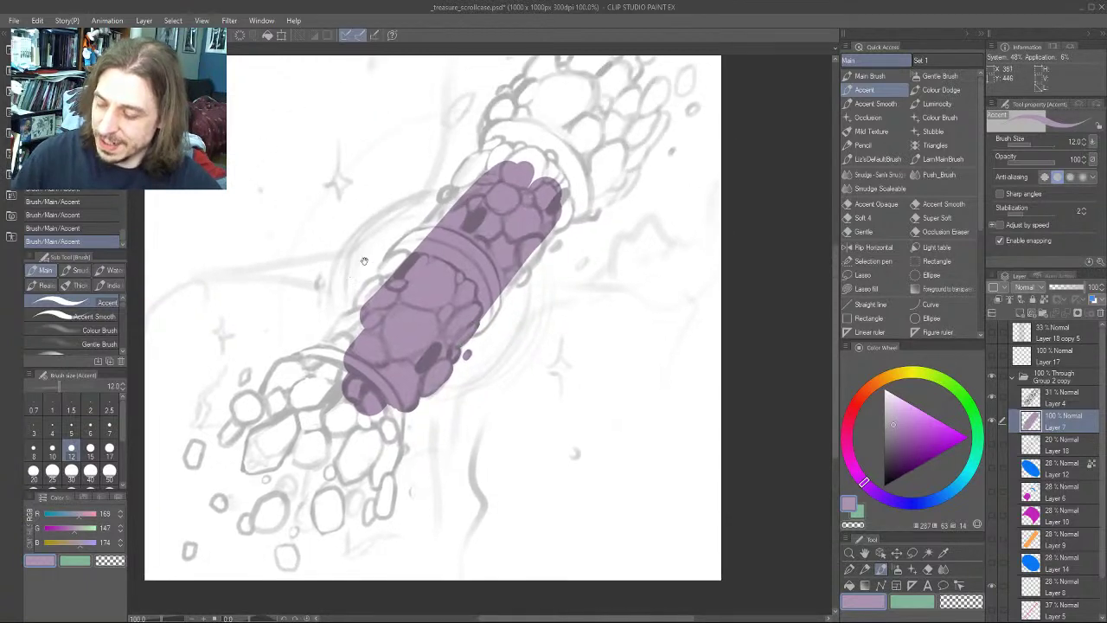
Extend the purple fill at brush size 17 over the left-edge stones, the lower band's end and the stones below the upper band
{"action": "left_click_drag", "start_coordinate": [331, 315], "coordinate": [464, 289]}
{"action": "key", "text": "bracketright"}
{"action": "key", "text": "bracketright"}
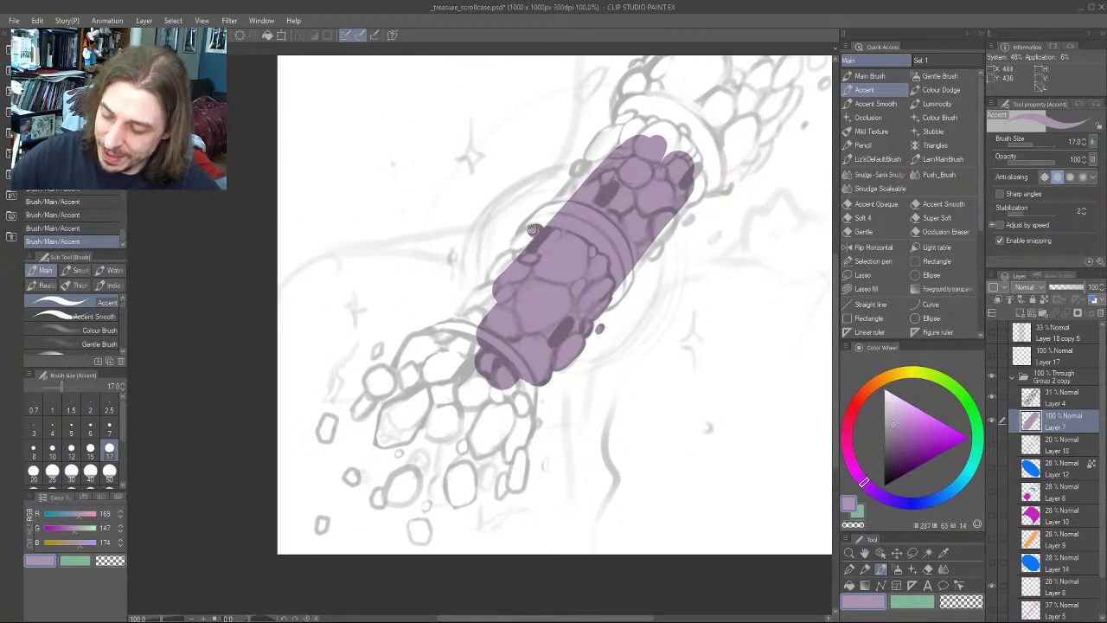
{"action": "mouse_move", "coordinate": [533, 229]}
{"action": "left_mouse_down"}
{"action": "mouse_move", "coordinate": [518, 255]}
{"action": "mouse_move", "coordinate": [498, 261]}
{"action": "mouse_move", "coordinate": [467, 306]}
{"action": "mouse_move", "coordinate": [480, 301]}
{"action": "mouse_move", "coordinate": [476, 320]}
{"action": "mouse_move", "coordinate": [461, 335]}
{"action": "mouse_move", "coordinate": [469, 313]}
{"action": "mouse_move", "coordinate": [450, 332]}
{"action": "left_mouse_up"}
{"action": "left_click_drag", "start_coordinate": [499, 169], "coordinate": [390, 279]}
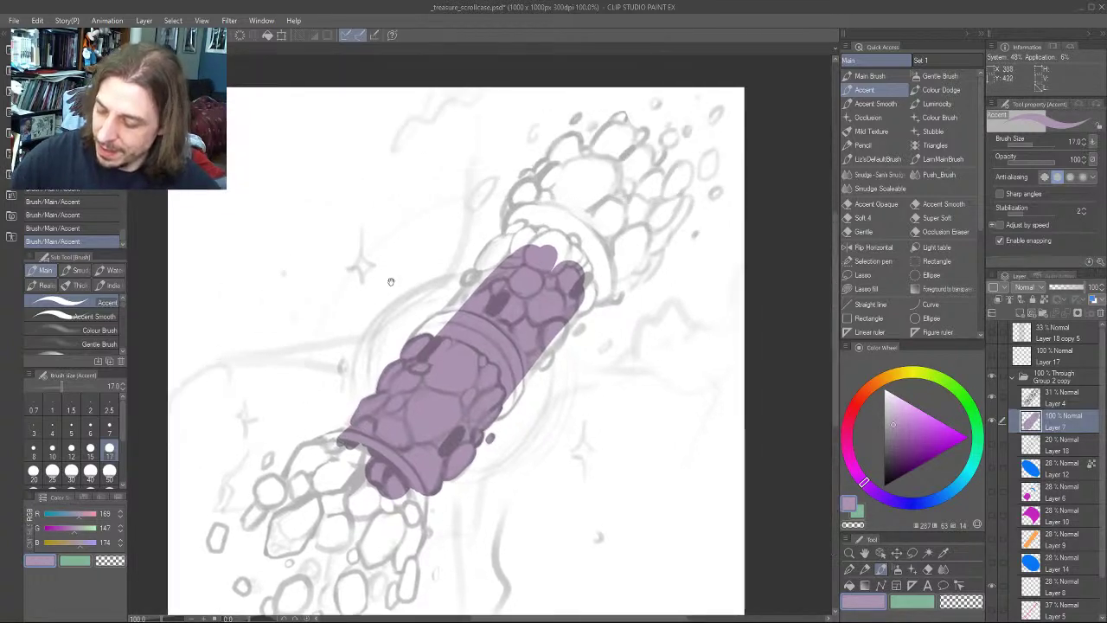
{"action": "mouse_move", "coordinate": [455, 312]}
{"action": "left_mouse_down"}
{"action": "mouse_move", "coordinate": [465, 279]}
{"action": "mouse_move", "coordinate": [508, 235]}
{"action": "mouse_move", "coordinate": [486, 274]}
{"action": "mouse_move", "coordinate": [522, 223]}
{"action": "mouse_move", "coordinate": [515, 248]}
{"action": "mouse_move", "coordinate": [539, 229]}
{"action": "mouse_move", "coordinate": [568, 249]}
{"action": "mouse_move", "coordinate": [547, 250]}
{"action": "mouse_move", "coordinate": [545, 237]}
{"action": "mouse_move", "coordinate": [531, 249]}
{"action": "mouse_move", "coordinate": [574, 239]}
{"action": "mouse_move", "coordinate": [570, 254]}
{"action": "mouse_move", "coordinate": [587, 269]}
{"action": "mouse_move", "coordinate": [573, 267]}
{"action": "mouse_move", "coordinate": [593, 270]}
{"action": "mouse_move", "coordinate": [576, 311]}
{"action": "left_mouse_up"}
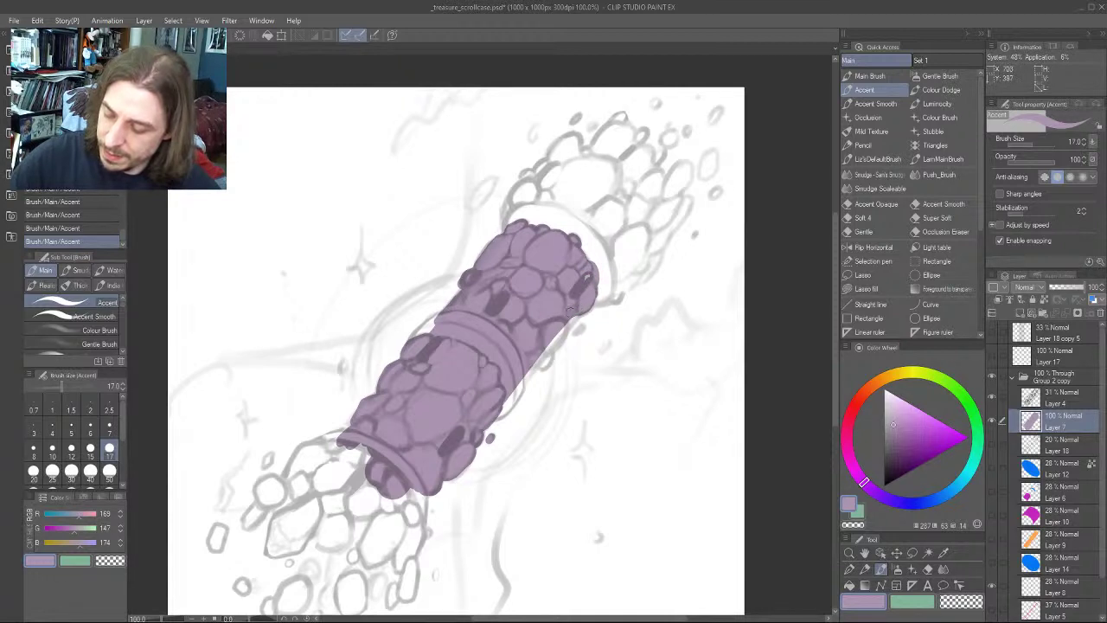
{"action": "left_click_drag", "start_coordinate": [547, 256], "coordinate": [508, 244]}
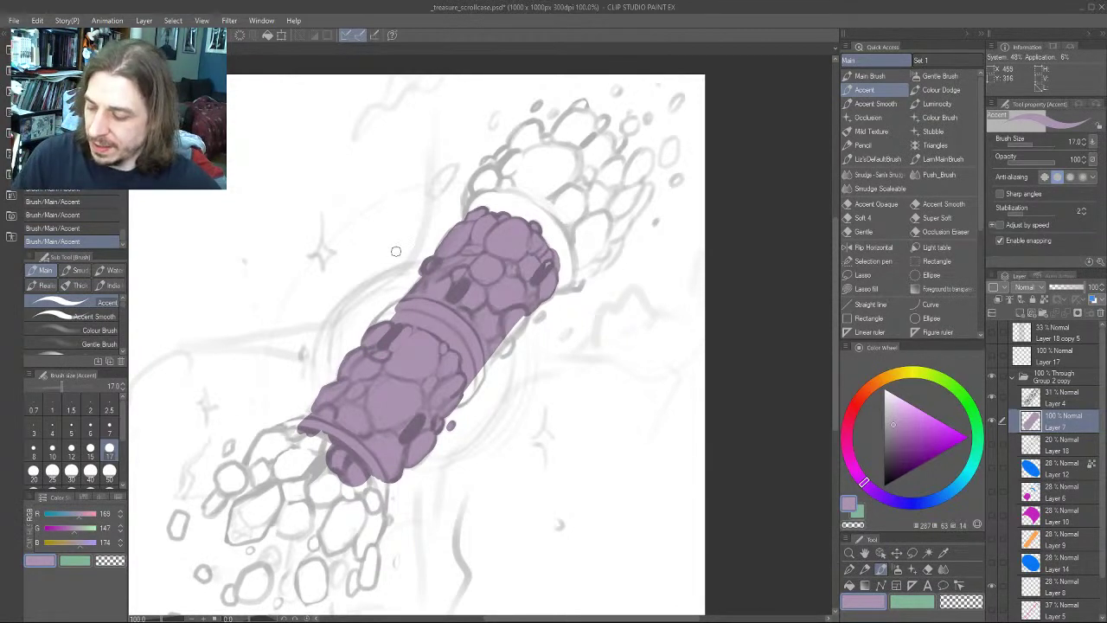
Draw two purple arrows pointing at the middle band and the protruding stone above it, and undo them
{"action": "left_click_drag", "start_coordinate": [372, 246], "coordinate": [394, 296]}
{"action": "left_click_drag", "start_coordinate": [366, 292], "coordinate": [392, 275]}
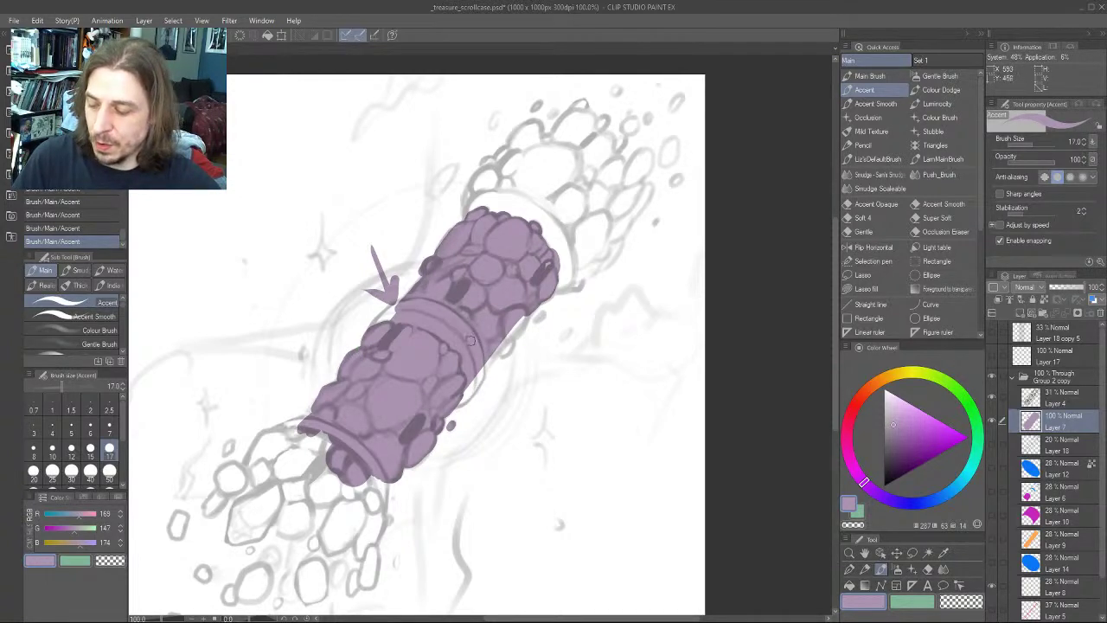
{"action": "left_click_drag", "start_coordinate": [375, 235], "coordinate": [412, 263]}
{"action": "left_click_drag", "start_coordinate": [399, 244], "coordinate": [413, 261]}
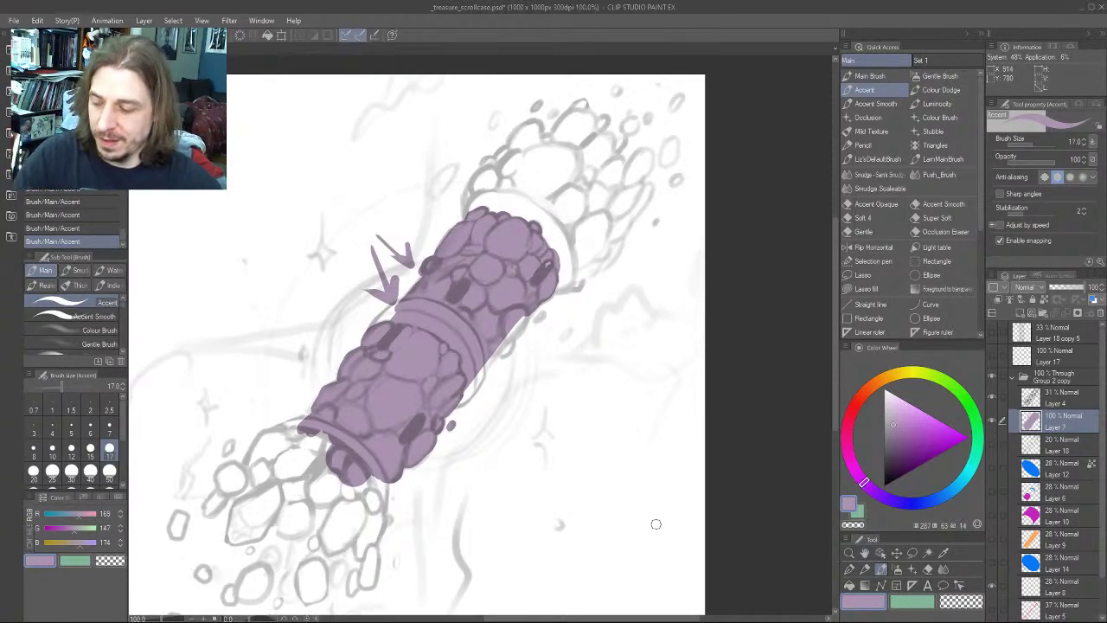
{"action": "key", "text": "ctrl+z"}
{"action": "key", "text": "ctrl+z"}
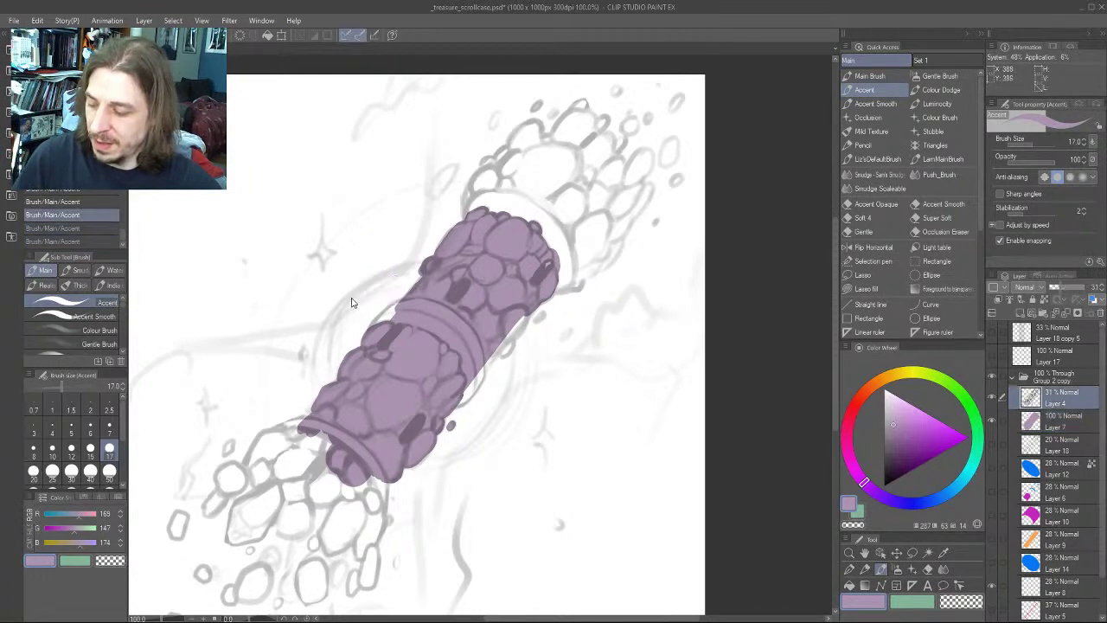
Draw three purple arrows on Layer 7 pointing at the middle band and the stones below it along the case's left edge
{"action": "left_click_drag", "start_coordinate": [311, 303], "coordinate": [340, 337]}
{"action": "left_click_drag", "start_coordinate": [344, 316], "coordinate": [327, 335]}
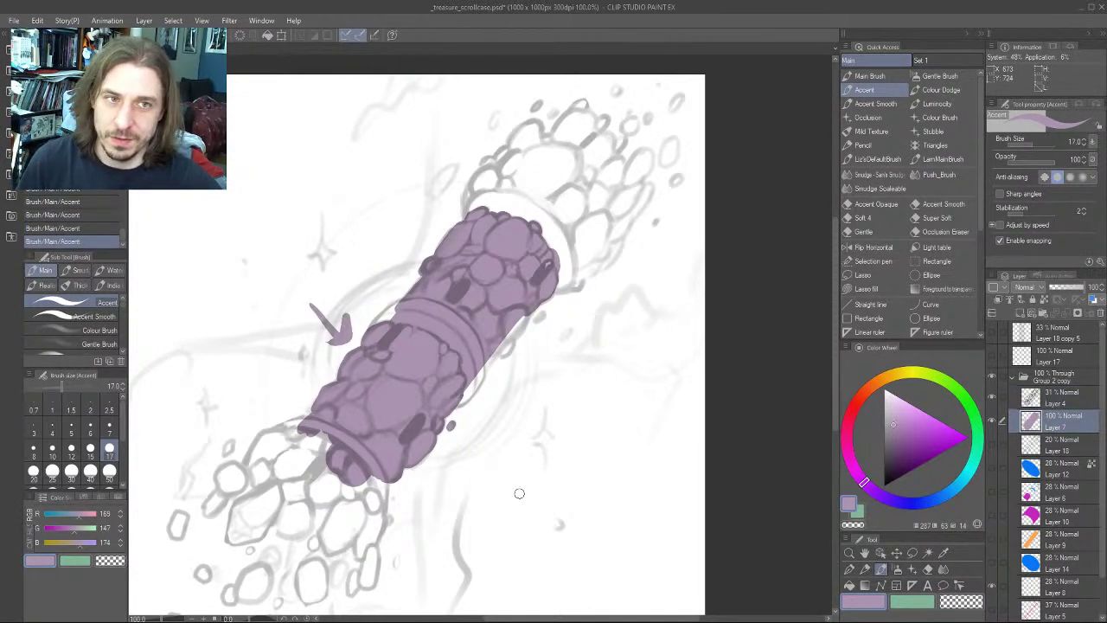
{"action": "mouse_move", "coordinate": [343, 267]}
{"action": "left_mouse_down"}
{"action": "mouse_move", "coordinate": [379, 301]}
{"action": "mouse_move", "coordinate": [351, 308]}
{"action": "left_mouse_up"}
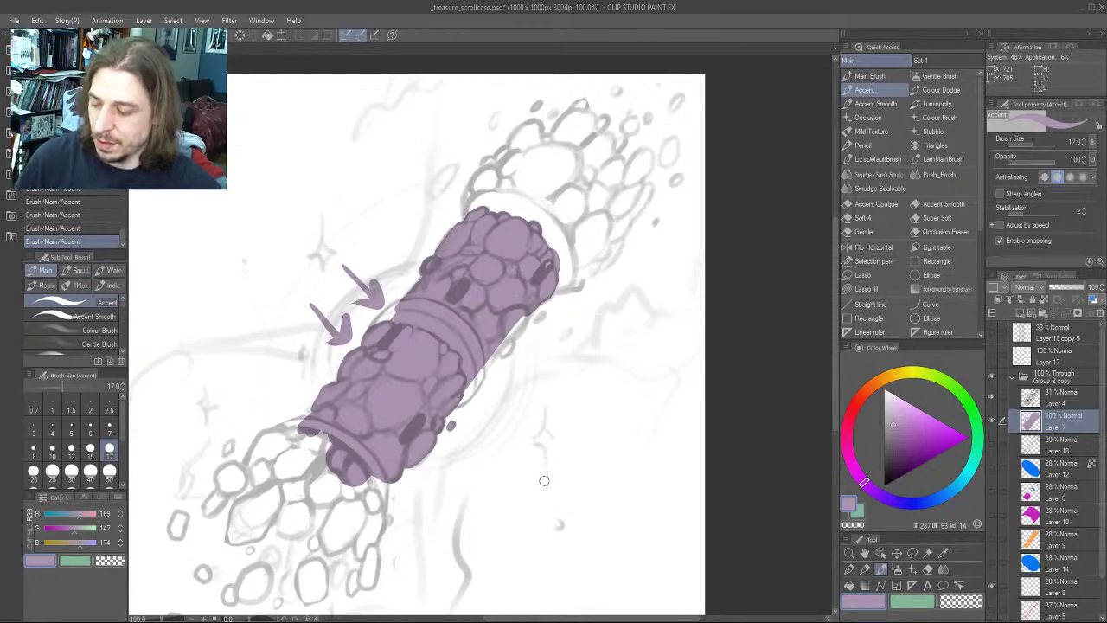
{"action": "left_click_drag", "start_coordinate": [230, 302], "coordinate": [310, 383]}
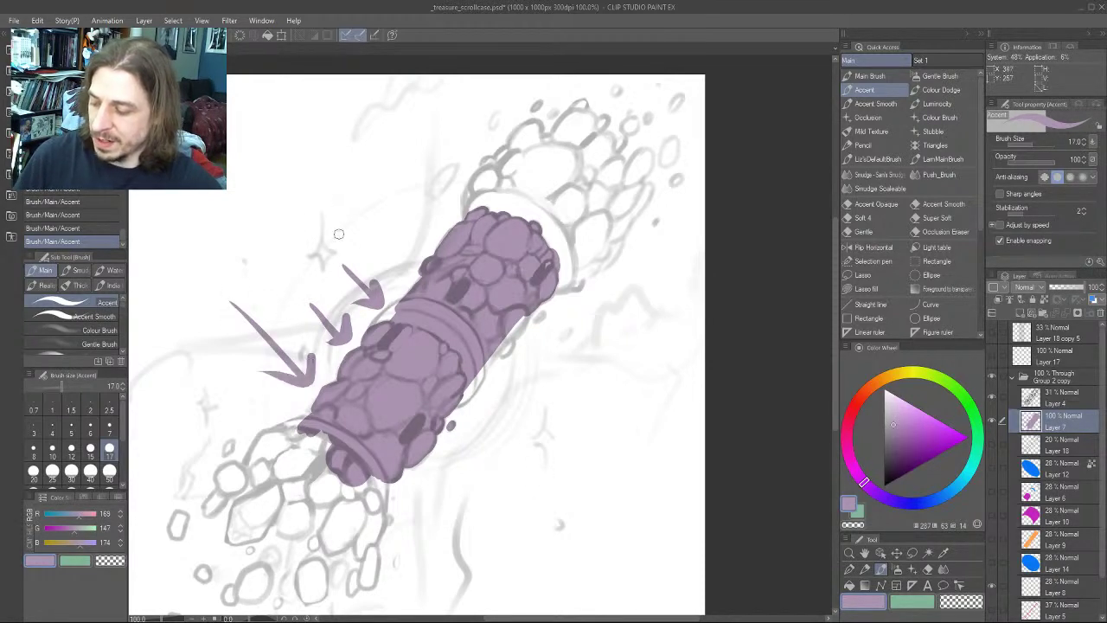
{"action": "left_click_drag", "start_coordinate": [303, 230], "coordinate": [374, 278]}
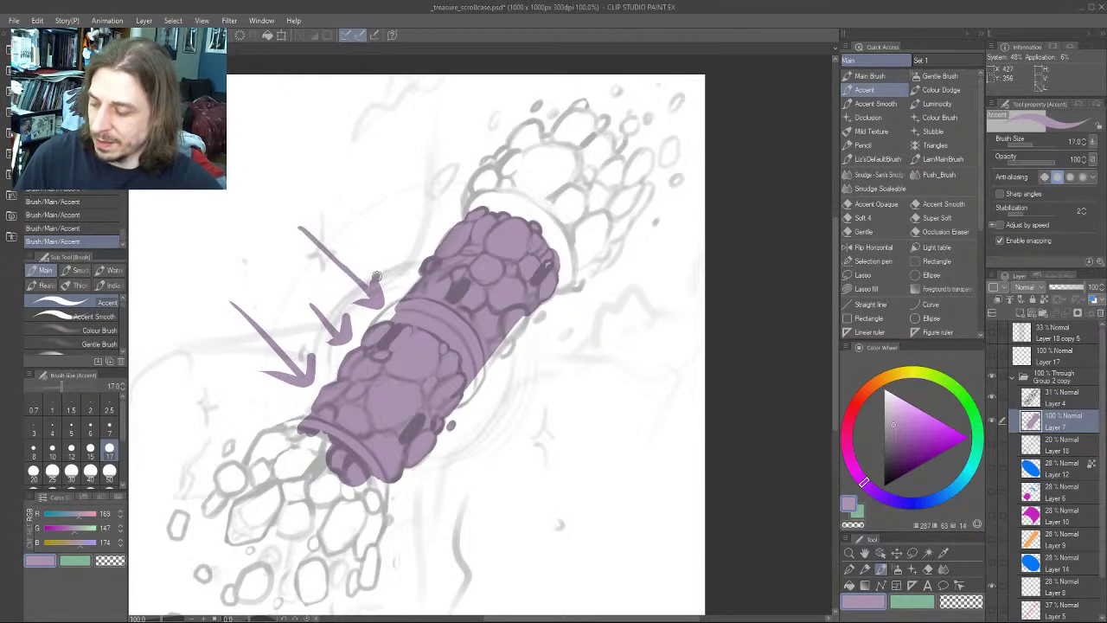
Draw three more purple arrows pointing at the protruding stone above the middle band, the upper band and the upper end stones
{"action": "left_click_drag", "start_coordinate": [362, 199], "coordinate": [422, 261]}
{"action": "left_click_drag", "start_coordinate": [393, 253], "coordinate": [422, 261]}
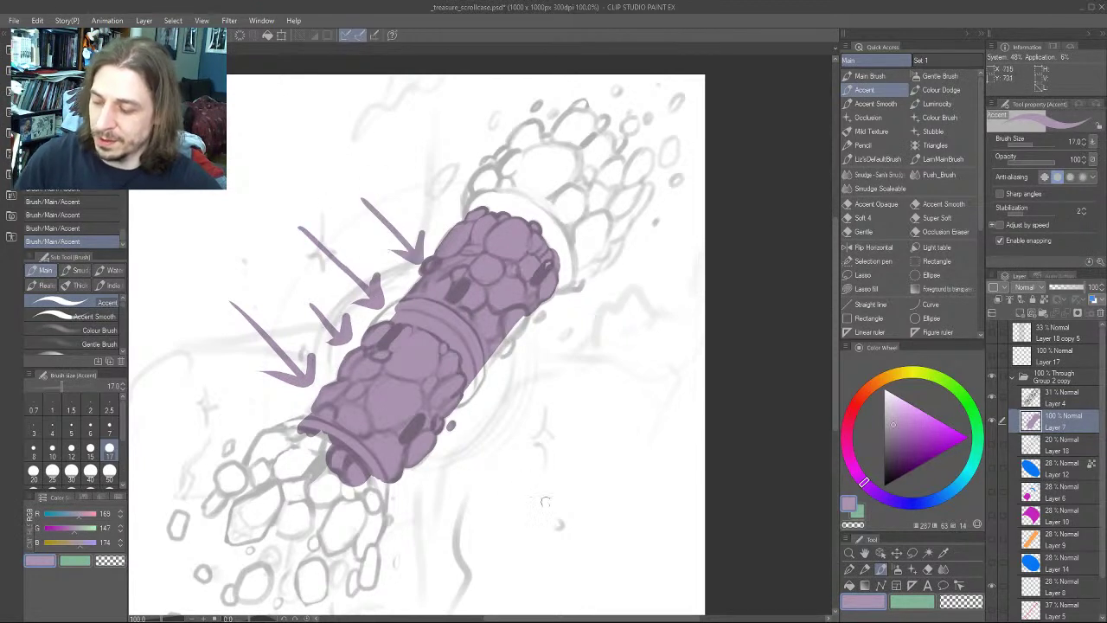
{"action": "left_click_drag", "start_coordinate": [393, 177], "coordinate": [467, 202]}
{"action": "mouse_move", "coordinate": [451, 185]}
{"action": "left_mouse_down"}
{"action": "mouse_move", "coordinate": [457, 206]}
{"action": "mouse_move", "coordinate": [438, 206]}
{"action": "left_mouse_up"}
{"action": "left_click_drag", "start_coordinate": [425, 113], "coordinate": [494, 152]}
{"action": "left_click_drag", "start_coordinate": [493, 152], "coordinate": [461, 158]}
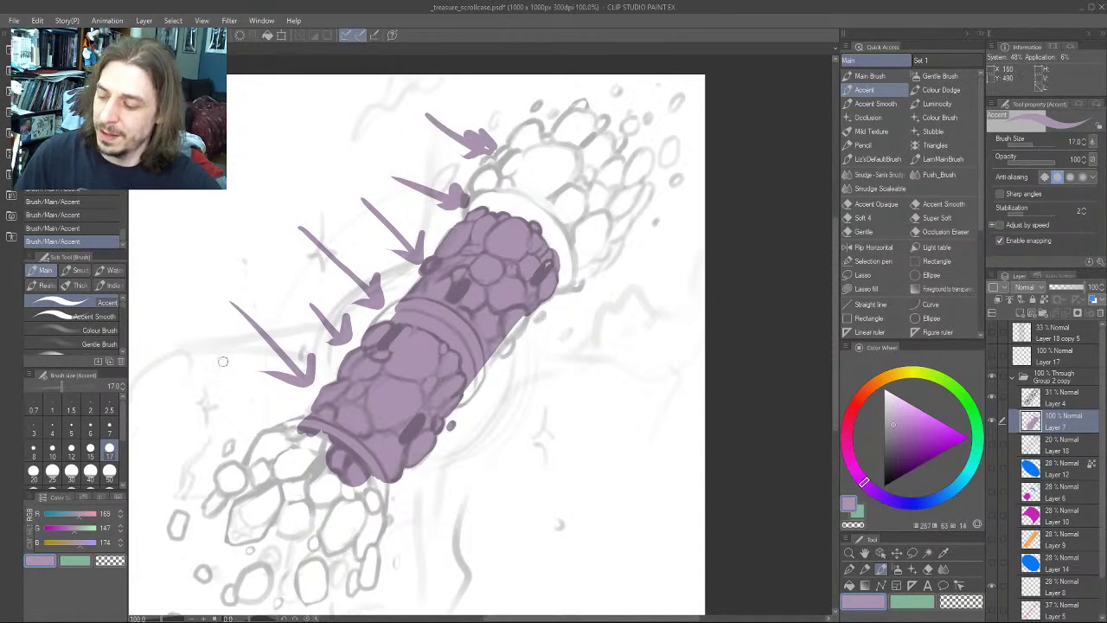
{"action": "left_click_drag", "start_coordinate": [222, 362], "coordinate": [289, 367]}
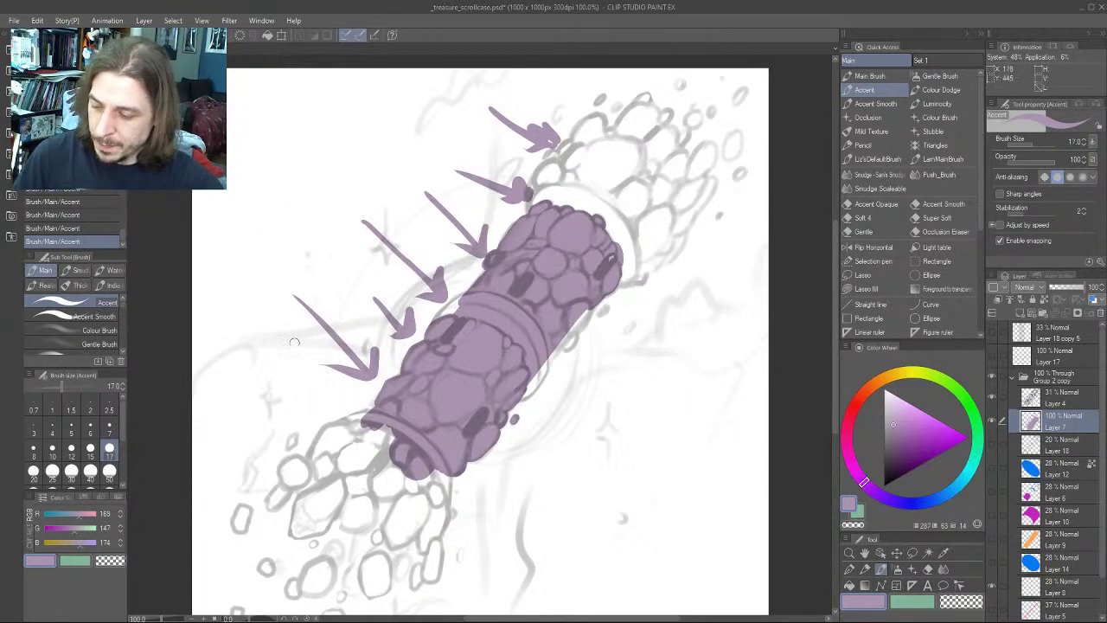
Undo all the purple arrows drawn along the case's left edge
{"action": "key", "text": "ctrl+z"}
{"action": "key", "text": "ctrl+z"}
{"action": "key", "text": "ctrl+z"}
{"action": "key", "text": "ctrl+z"}
{"action": "key", "text": "ctrl+z"}
{"action": "key", "text": "ctrl+z"}
{"action": "key", "text": "ctrl+z"}
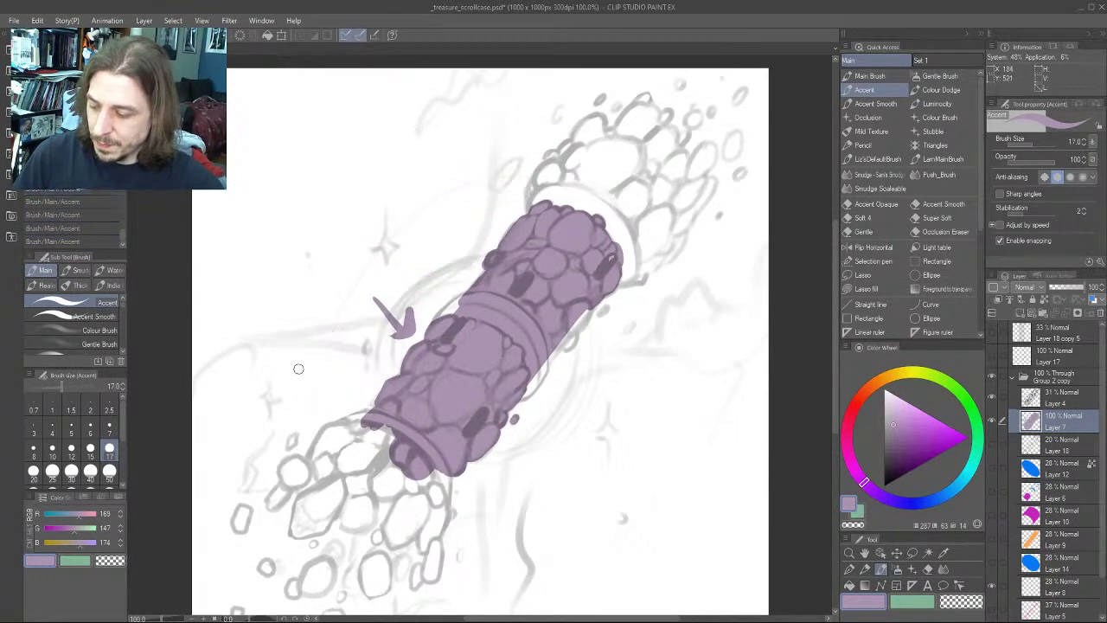
{"action": "mouse_move", "coordinate": [329, 370]}
{"action": "left_mouse_down"}
{"action": "mouse_move", "coordinate": [309, 339]}
{"action": "mouse_move", "coordinate": [323, 383]}
{"action": "left_mouse_up"}
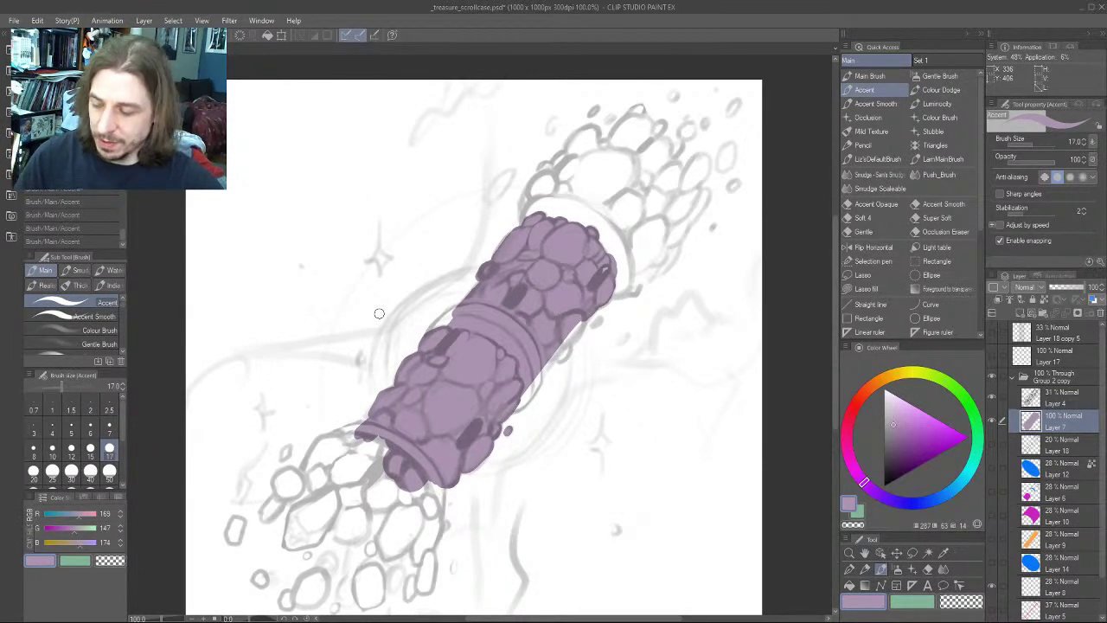
{"action": "left_click_drag", "start_coordinate": [323, 279], "coordinate": [345, 289]}
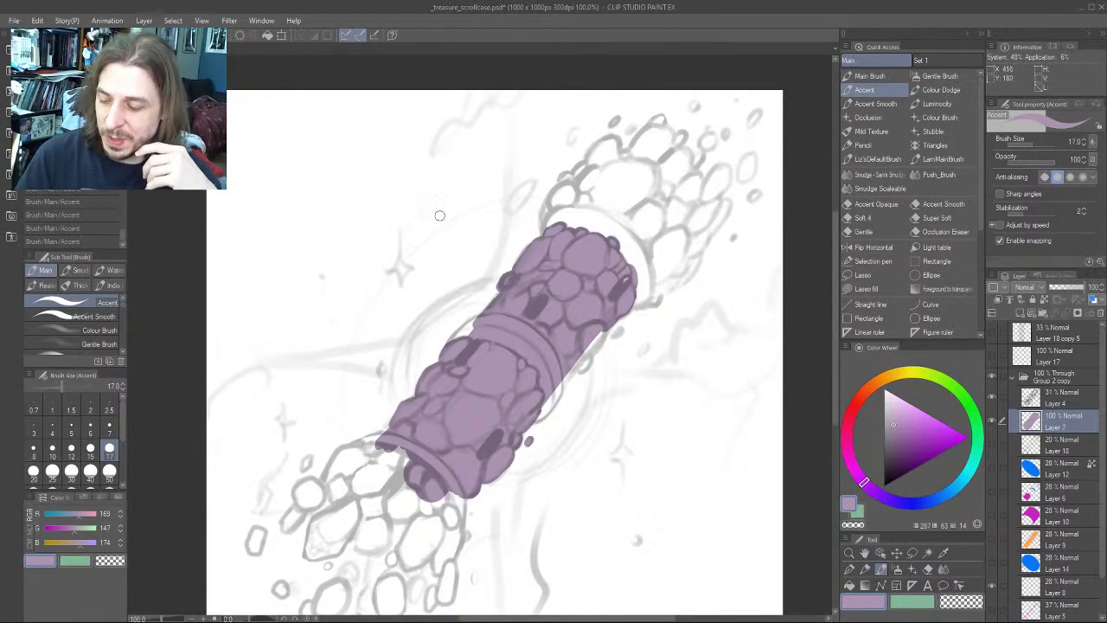
Draw purple arrows pointing at the left-edge stone below the middle band and at two spots on the right edge, and remove them
{"action": "mouse_move", "coordinate": [411, 283]}
{"action": "left_mouse_down"}
{"action": "mouse_move", "coordinate": [437, 321]}
{"action": "mouse_move", "coordinate": [385, 324]}
{"action": "left_mouse_up"}
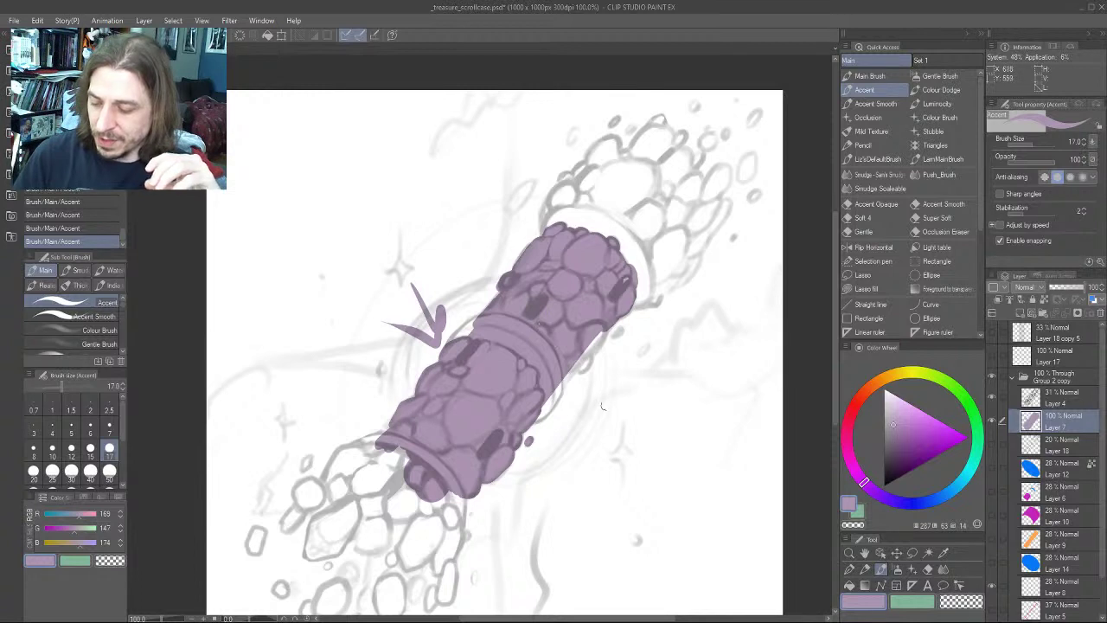
{"action": "left_click_drag", "start_coordinate": [655, 354], "coordinate": [638, 304]}
{"action": "mouse_move", "coordinate": [649, 314]}
{"action": "left_mouse_down"}
{"action": "mouse_move", "coordinate": [637, 303]}
{"action": "mouse_move", "coordinate": [633, 322]}
{"action": "left_mouse_up"}
{"action": "mouse_move", "coordinate": [576, 428]}
{"action": "left_mouse_down"}
{"action": "mouse_move", "coordinate": [554, 391]}
{"action": "mouse_move", "coordinate": [554, 411]}
{"action": "left_mouse_up"}
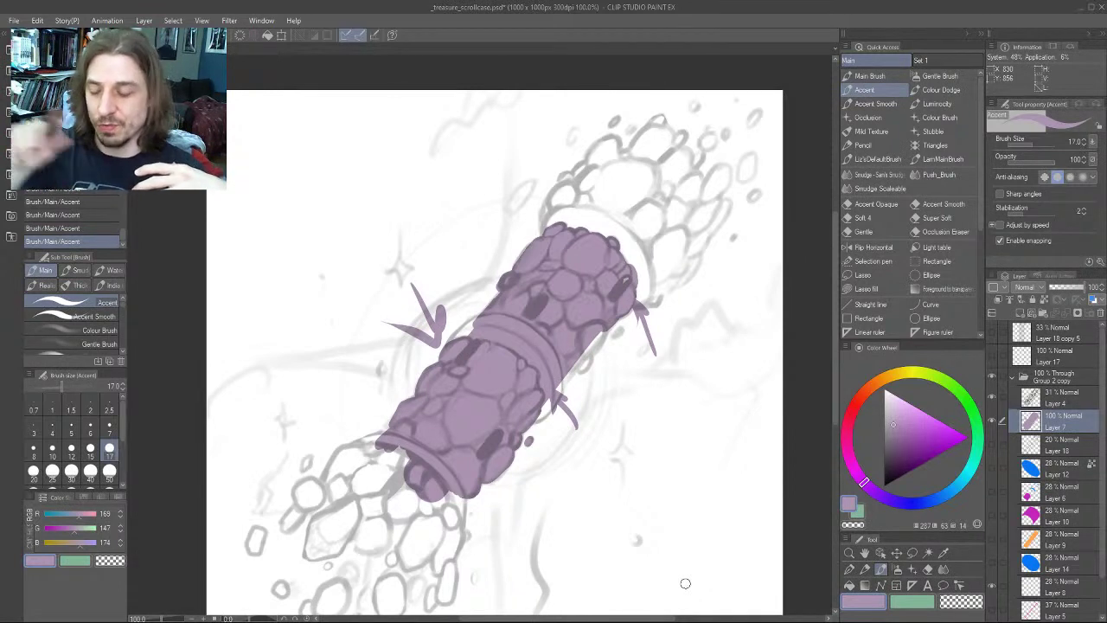
{"action": "key", "text": "ctrl+z"}
{"action": "key", "text": "ctrl+z"}
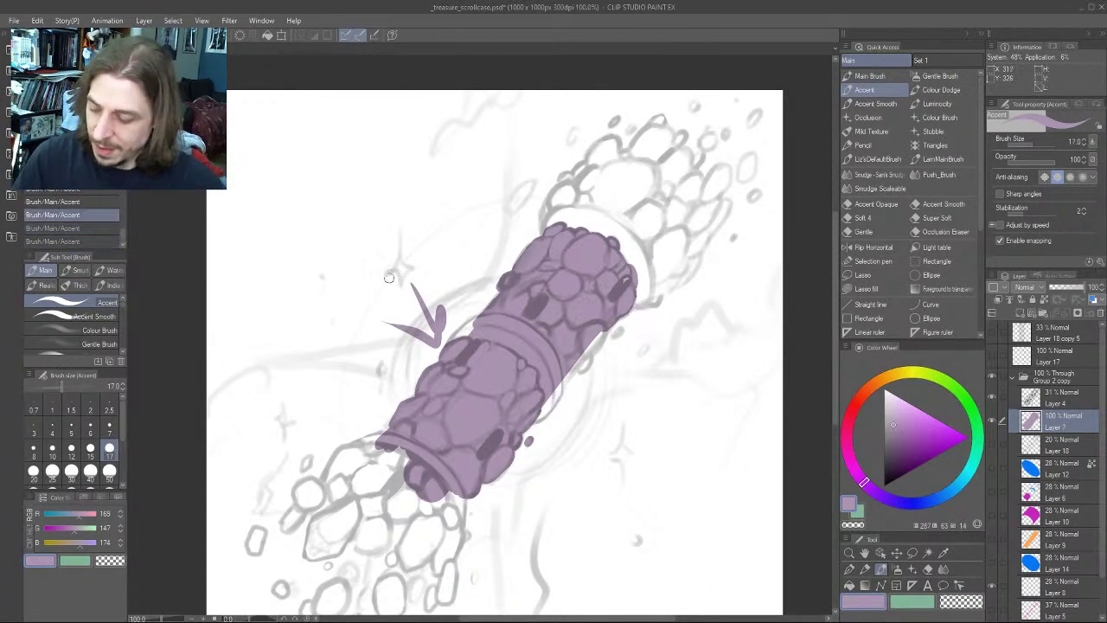
{"action": "key", "text": "ctrl+z"}
{"action": "mouse_move", "coordinate": [462, 210]}
{"action": "left_mouse_down"}
{"action": "mouse_move", "coordinate": [398, 255]}
{"action": "mouse_move", "coordinate": [393, 192]}
{"action": "left_mouse_up"}
{"action": "key", "text": "ctrl+y"}
{"action": "key", "text": "ctrl+y"}
{"action": "key", "text": "ctrl+y"}
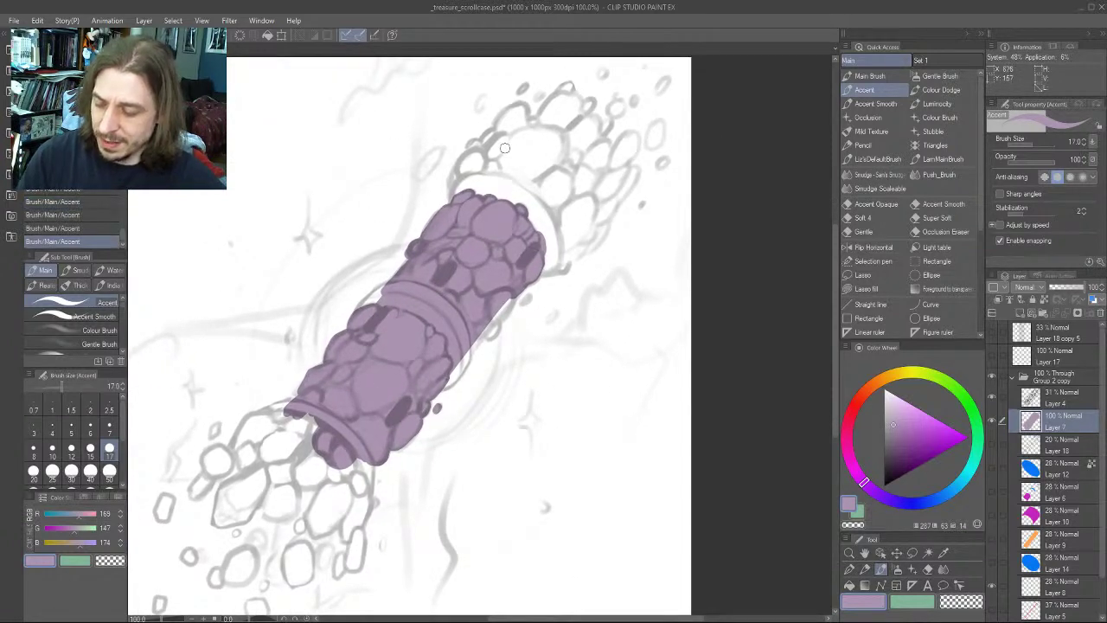
Fill the stones directly beneath the lower band and down the right side of the lower end with purple, varying the brush size up to 25
{"action": "left_click_drag", "start_coordinate": [272, 375], "coordinate": [450, 237]}
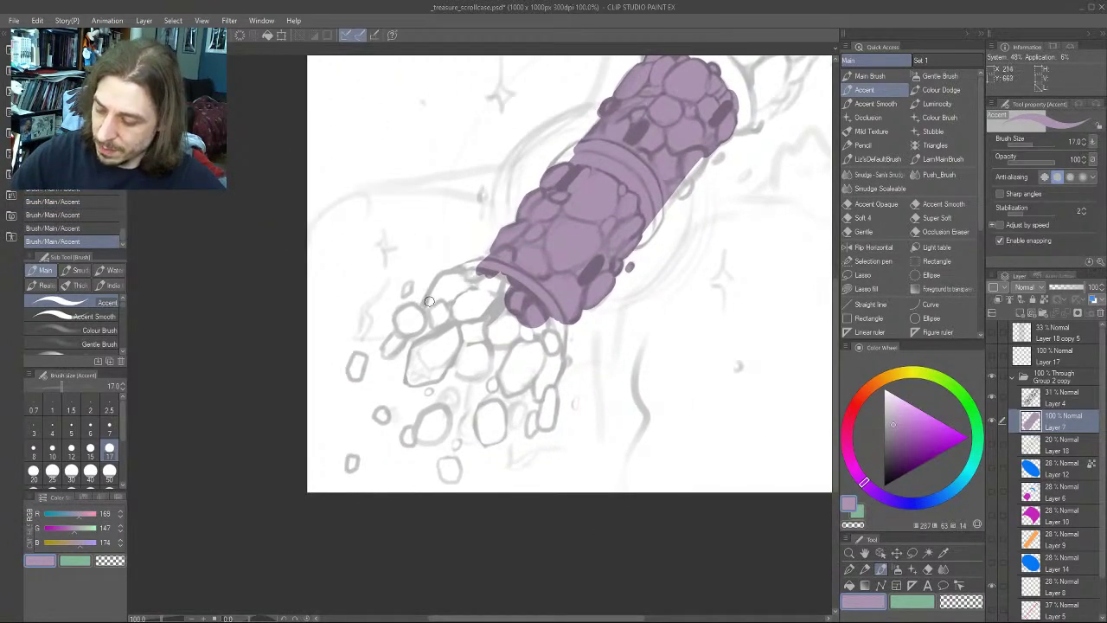
{"action": "mouse_move", "coordinate": [422, 309]}
{"action": "left_mouse_down"}
{"action": "mouse_move", "coordinate": [437, 278]}
{"action": "mouse_move", "coordinate": [456, 273]}
{"action": "mouse_move", "coordinate": [471, 289]}
{"action": "left_mouse_up"}
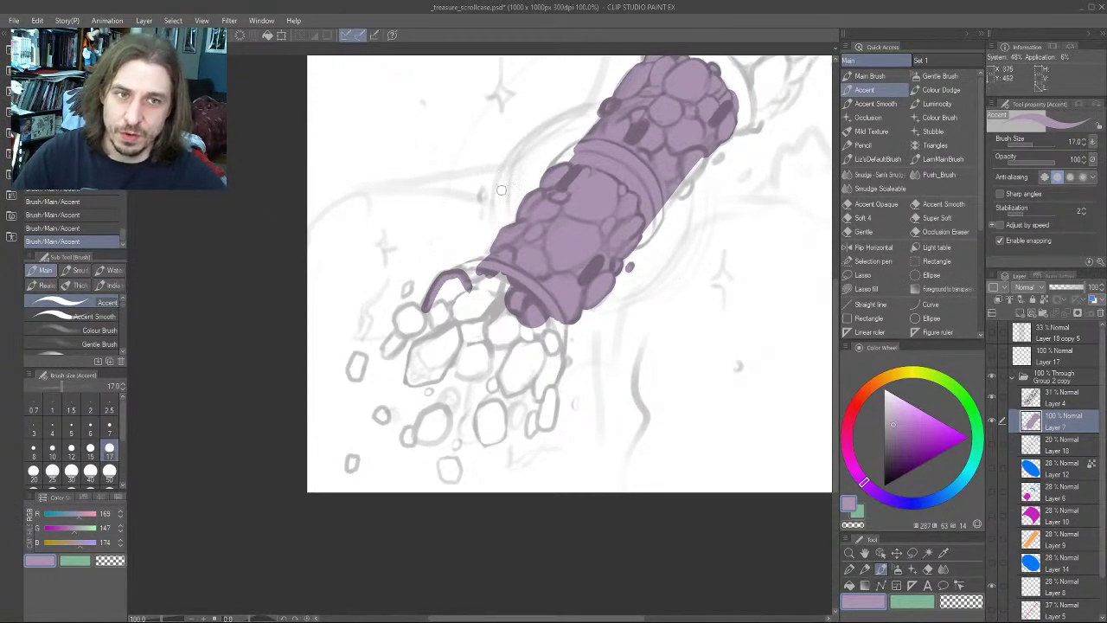
{"action": "key", "text": "bracketright"}
{"action": "key", "text": "bracketright"}
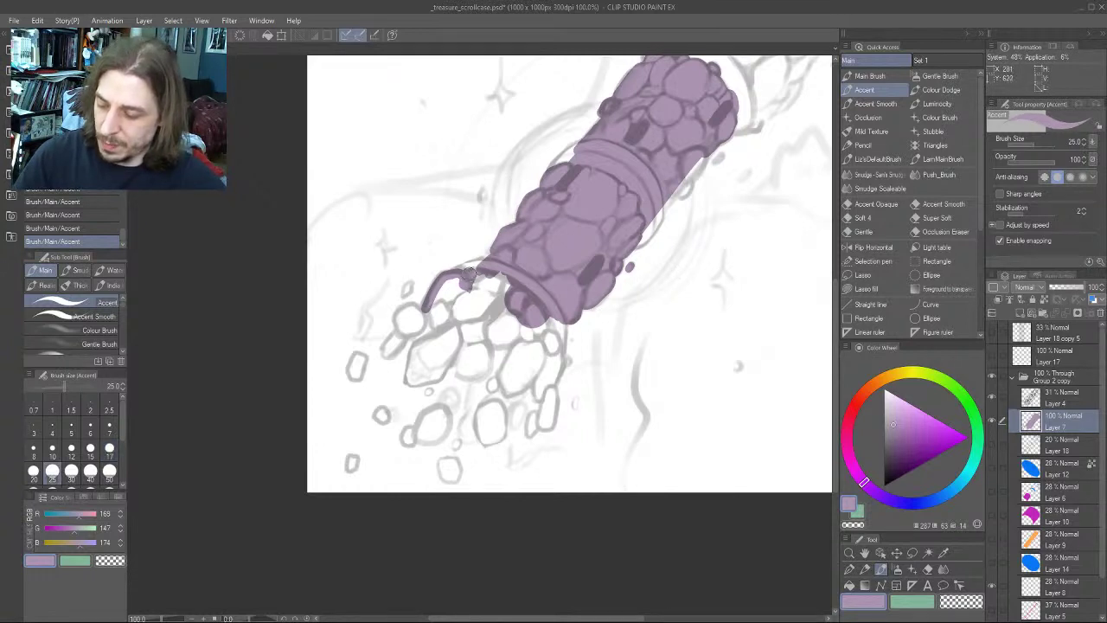
{"action": "mouse_move", "coordinate": [471, 289]}
{"action": "left_mouse_down"}
{"action": "mouse_move", "coordinate": [500, 310]}
{"action": "mouse_move", "coordinate": [493, 280]}
{"action": "mouse_move", "coordinate": [537, 334]}
{"action": "mouse_move", "coordinate": [536, 316]}
{"action": "mouse_move", "coordinate": [556, 364]}
{"action": "mouse_move", "coordinate": [571, 338]}
{"action": "mouse_move", "coordinate": [575, 403]}
{"action": "mouse_move", "coordinate": [528, 347]}
{"action": "mouse_move", "coordinate": [551, 378]}
{"action": "mouse_move", "coordinate": [558, 370]}
{"action": "mouse_move", "coordinate": [543, 394]}
{"action": "mouse_move", "coordinate": [539, 377]}
{"action": "mouse_move", "coordinate": [536, 385]}
{"action": "mouse_move", "coordinate": [548, 370]}
{"action": "mouse_move", "coordinate": [541, 425]}
{"action": "mouse_move", "coordinate": [550, 420]}
{"action": "mouse_move", "coordinate": [551, 394]}
{"action": "mouse_move", "coordinate": [519, 405]}
{"action": "left_mouse_up"}
{"action": "key", "text": "bracketleft"}
{"action": "key", "text": "bracketleft"}
{"action": "key", "text": "bracketleft"}
{"action": "key", "text": "bracketleft"}
{"action": "key", "text": "bracketleft"}
{"action": "key", "text": "bracketright"}
{"action": "key", "text": "bracketright"}
{"action": "key", "text": "bracketright"}
{"action": "key", "text": "bracketright"}
{"action": "mouse_move", "coordinate": [537, 353]}
{"action": "left_mouse_down"}
{"action": "mouse_move", "coordinate": [510, 396]}
{"action": "mouse_move", "coordinate": [503, 346]}
{"action": "mouse_move", "coordinate": [529, 363]}
{"action": "mouse_move", "coordinate": [529, 351]}
{"action": "left_mouse_up"}
{"action": "mouse_move", "coordinate": [316, 334]}
{"action": "left_mouse_down"}
{"action": "mouse_move", "coordinate": [220, 403]}
{"action": "mouse_move", "coordinate": [287, 444]}
{"action": "left_mouse_up"}
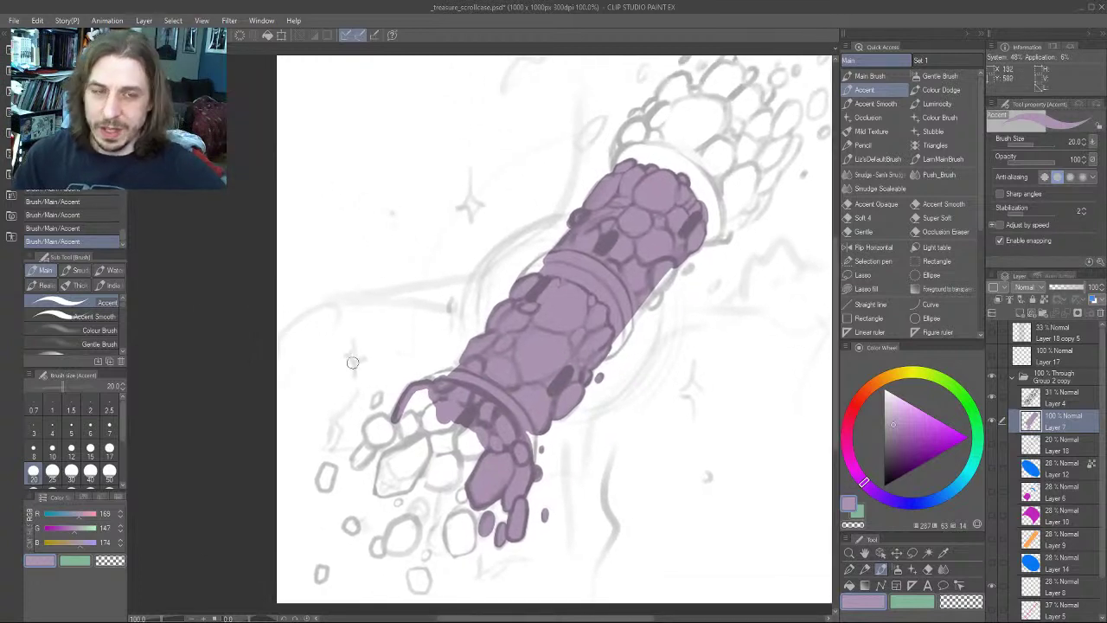
Fill the remaining connected stones on the lower end's left and middle with purple, raising the brush size to 30
{"action": "key", "text": "bracketright"}
{"action": "mouse_move", "coordinate": [376, 397]}
{"action": "left_mouse_down"}
{"action": "mouse_move", "coordinate": [413, 330]}
{"action": "mouse_move", "coordinate": [447, 344]}
{"action": "mouse_move", "coordinate": [442, 358]}
{"action": "mouse_move", "coordinate": [448, 333]}
{"action": "mouse_move", "coordinate": [460, 352]}
{"action": "mouse_move", "coordinate": [452, 380]}
{"action": "mouse_move", "coordinate": [429, 389]}
{"action": "mouse_move", "coordinate": [413, 422]}
{"action": "mouse_move", "coordinate": [445, 406]}
{"action": "mouse_move", "coordinate": [435, 400]}
{"action": "mouse_move", "coordinate": [475, 359]}
{"action": "mouse_move", "coordinate": [491, 381]}
{"action": "mouse_move", "coordinate": [506, 373]}
{"action": "mouse_move", "coordinate": [482, 416]}
{"action": "mouse_move", "coordinate": [470, 406]}
{"action": "mouse_move", "coordinate": [457, 329]}
{"action": "left_mouse_up"}
{"action": "key", "text": "bracketright"}
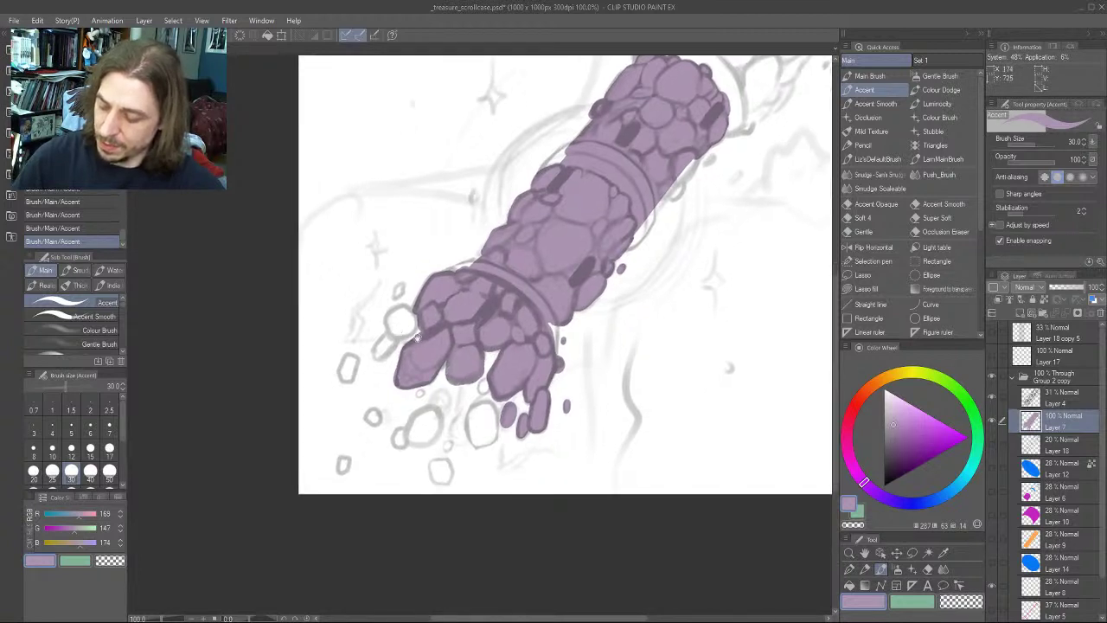
Fill the large loose stone below the lower end at brush size 20 and add a small purple stone under the middle one
{"action": "key", "text": "bracketleft"}
{"action": "key", "text": "bracketleft"}
{"action": "mouse_move", "coordinate": [483, 387]}
{"action": "left_mouse_down"}
{"action": "mouse_move", "coordinate": [458, 357]}
{"action": "mouse_move", "coordinate": [450, 392]}
{"action": "mouse_move", "coordinate": [467, 399]}
{"action": "mouse_move", "coordinate": [465, 368]}
{"action": "mouse_move", "coordinate": [460, 391]}
{"action": "mouse_move", "coordinate": [458, 379]}
{"action": "left_mouse_up"}
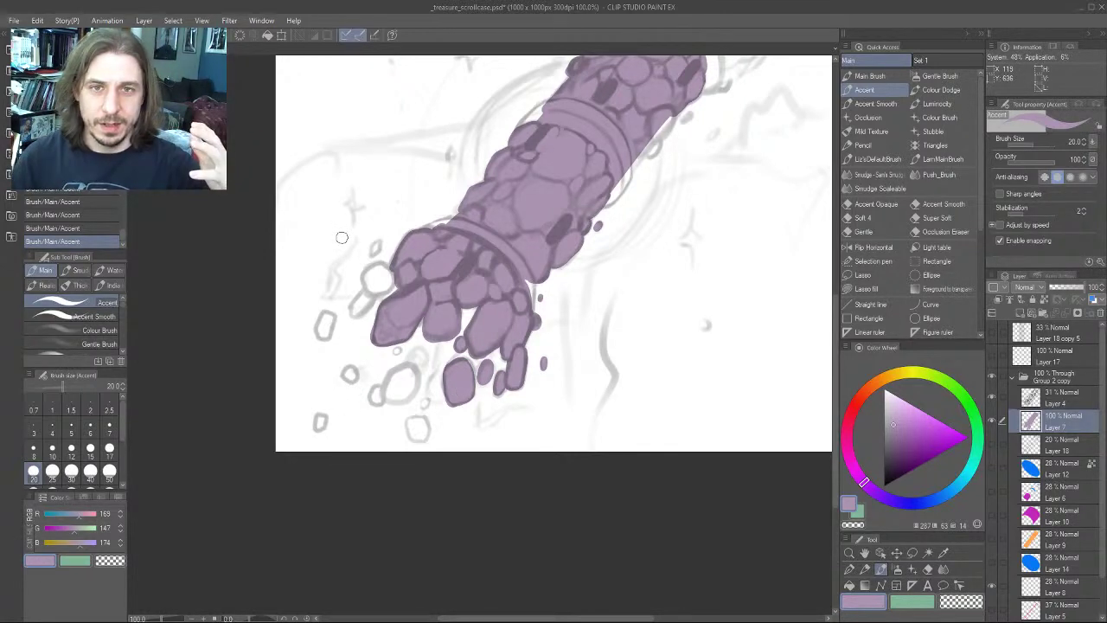
{"action": "left_click_drag", "start_coordinate": [325, 343], "coordinate": [352, 300]}
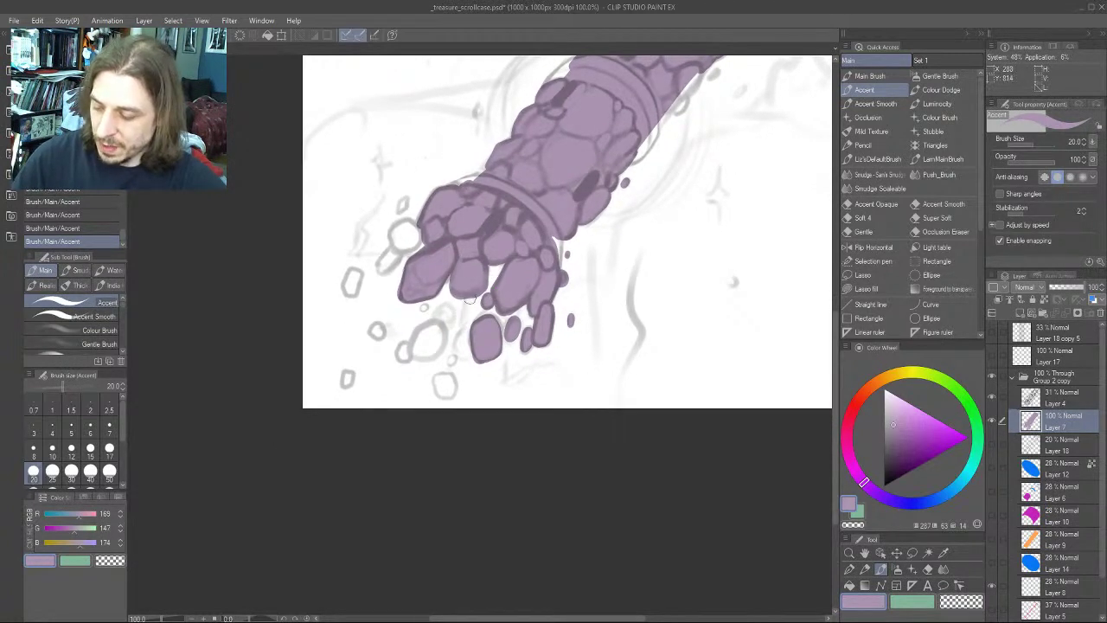
{"action": "left_click_drag", "start_coordinate": [470, 299], "coordinate": [471, 305]}
{"action": "left_click_drag", "start_coordinate": [459, 210], "coordinate": [443, 240]}
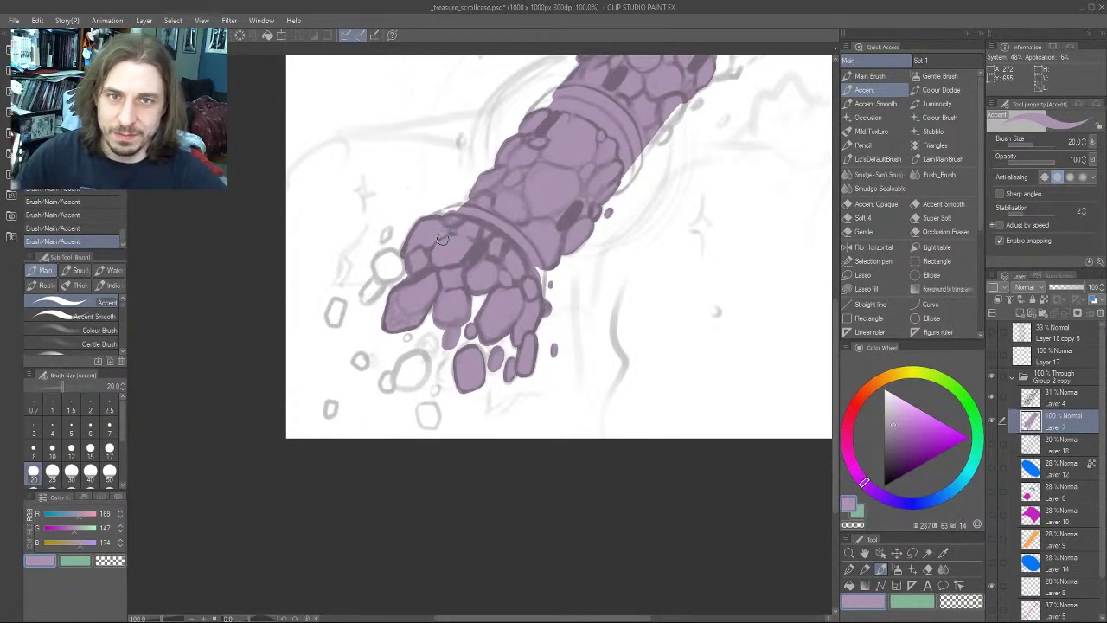
Fill the round stone, the small stones around it and the loose stones at the lower left with purple at brush size 12
{"action": "left_click_drag", "start_coordinate": [292, 282], "coordinate": [294, 284]}
{"action": "key", "text": "bracketleft"}
{"action": "key", "text": "bracketleft"}
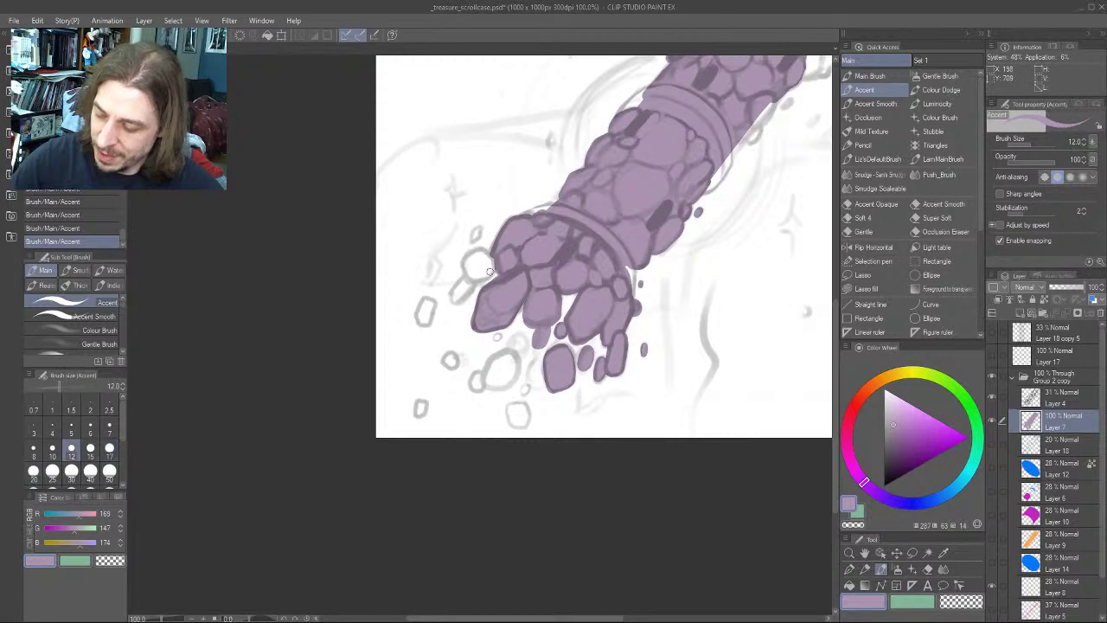
{"action": "mouse_move", "coordinate": [492, 274]}
{"action": "left_mouse_down"}
{"action": "mouse_move", "coordinate": [476, 248]}
{"action": "mouse_move", "coordinate": [463, 268]}
{"action": "mouse_move", "coordinate": [483, 279]}
{"action": "mouse_move", "coordinate": [481, 262]}
{"action": "mouse_move", "coordinate": [471, 272]}
{"action": "left_mouse_up"}
{"action": "left_click_drag", "start_coordinate": [476, 230], "coordinate": [475, 234]}
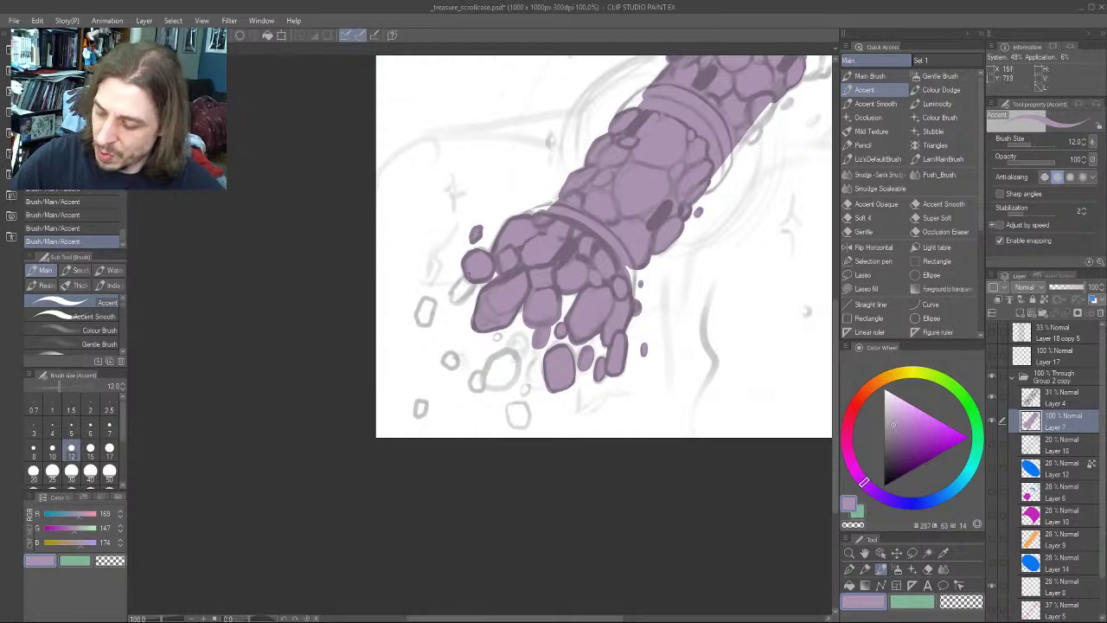
{"action": "mouse_move", "coordinate": [466, 275]}
{"action": "left_mouse_down"}
{"action": "mouse_move", "coordinate": [454, 298]}
{"action": "mouse_move", "coordinate": [469, 284]}
{"action": "left_mouse_up"}
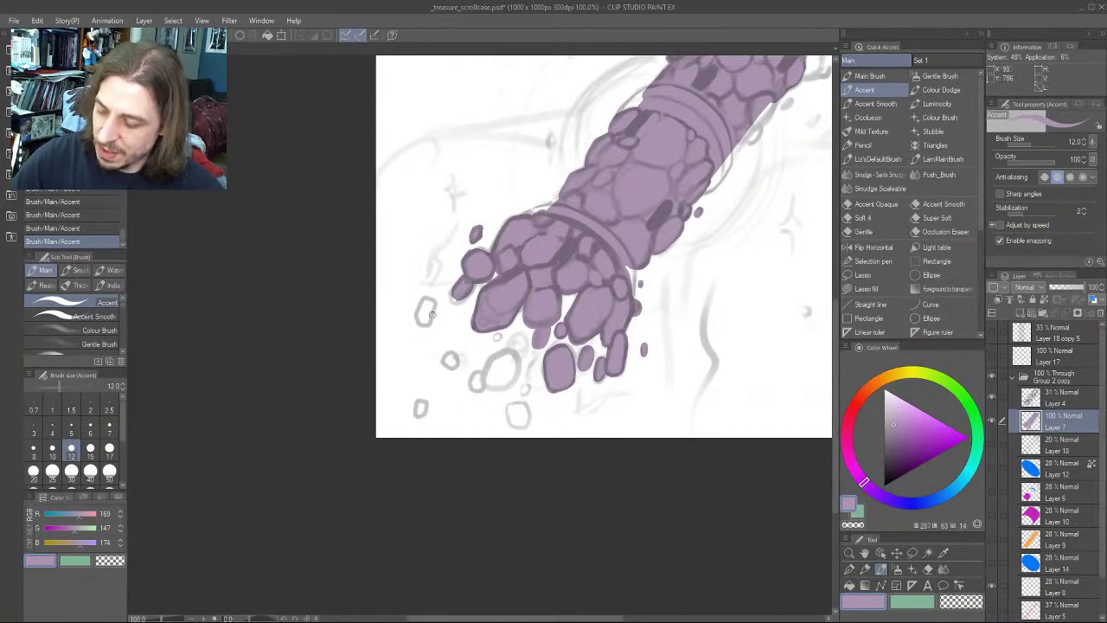
{"action": "mouse_move", "coordinate": [432, 314]}
{"action": "left_mouse_down"}
{"action": "mouse_move", "coordinate": [428, 303]}
{"action": "mouse_move", "coordinate": [419, 317]}
{"action": "left_mouse_up"}
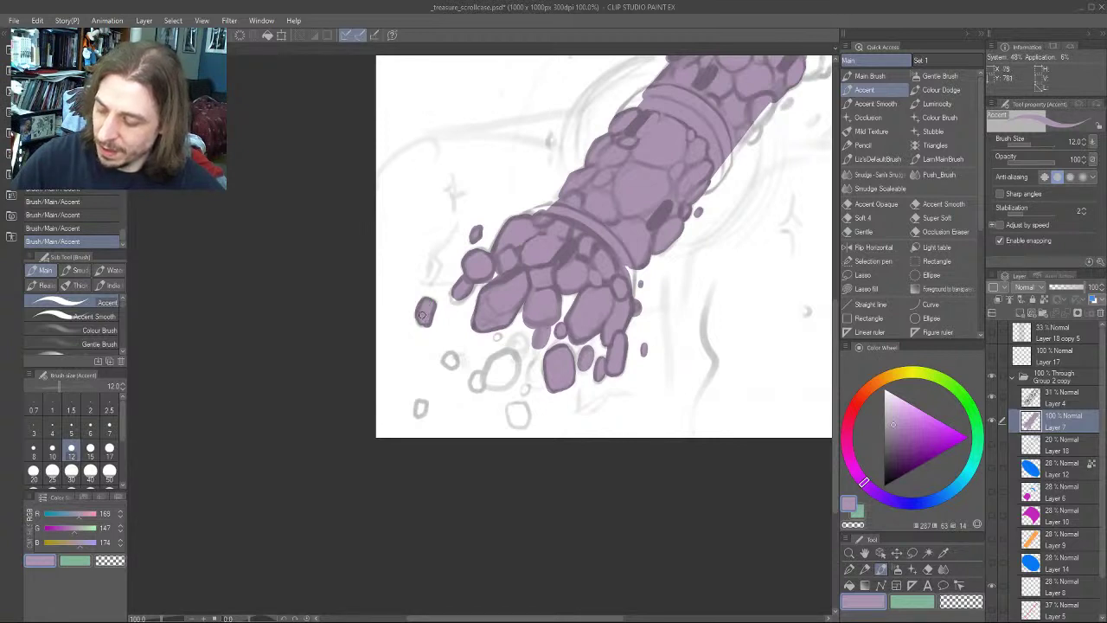
{"action": "mouse_move", "coordinate": [447, 357]}
{"action": "left_mouse_down"}
{"action": "mouse_move", "coordinate": [516, 351]}
{"action": "mouse_move", "coordinate": [491, 387]}
{"action": "mouse_move", "coordinate": [493, 363]}
{"action": "mouse_move", "coordinate": [509, 370]}
{"action": "mouse_move", "coordinate": [500, 376]}
{"action": "left_mouse_up"}
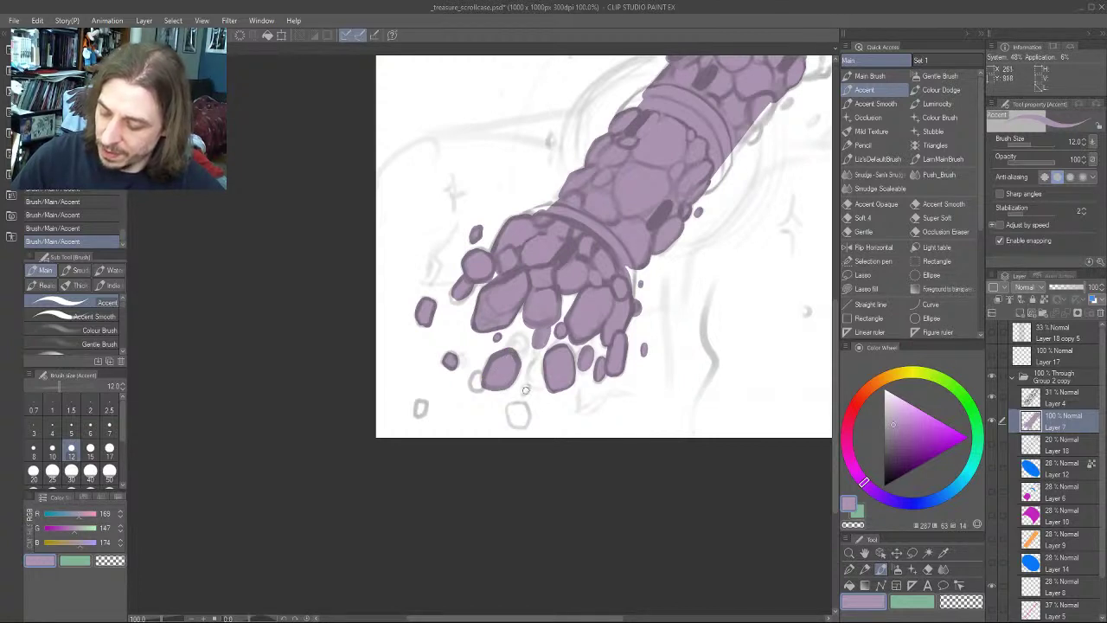
Fill the outermost loose pebbles of the lower end with purple and add one extra pebble in the gap above them
{"action": "left_click", "coordinate": [525, 390]}
{"action": "left_click_drag", "start_coordinate": [524, 421], "coordinate": [514, 420]}
{"action": "left_click_drag", "start_coordinate": [473, 378], "coordinate": [475, 381]}
{"action": "left_click_drag", "start_coordinate": [423, 404], "coordinate": [419, 410]}
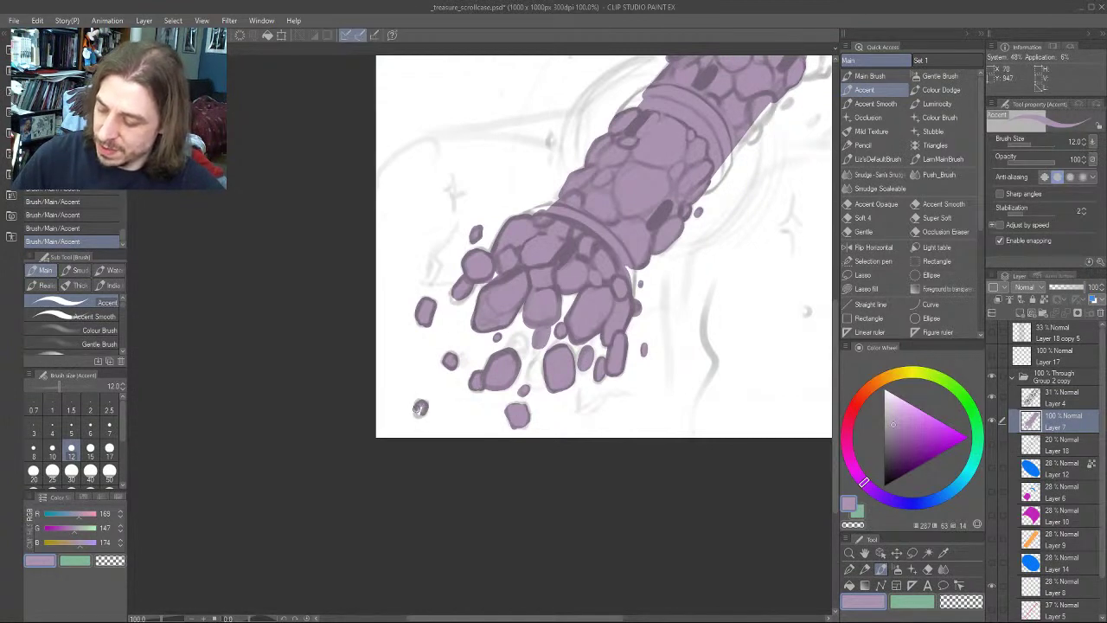
{"action": "left_click_drag", "start_coordinate": [518, 345], "coordinate": [535, 374]}
{"action": "left_click_drag", "start_coordinate": [348, 333], "coordinate": [230, 333]}
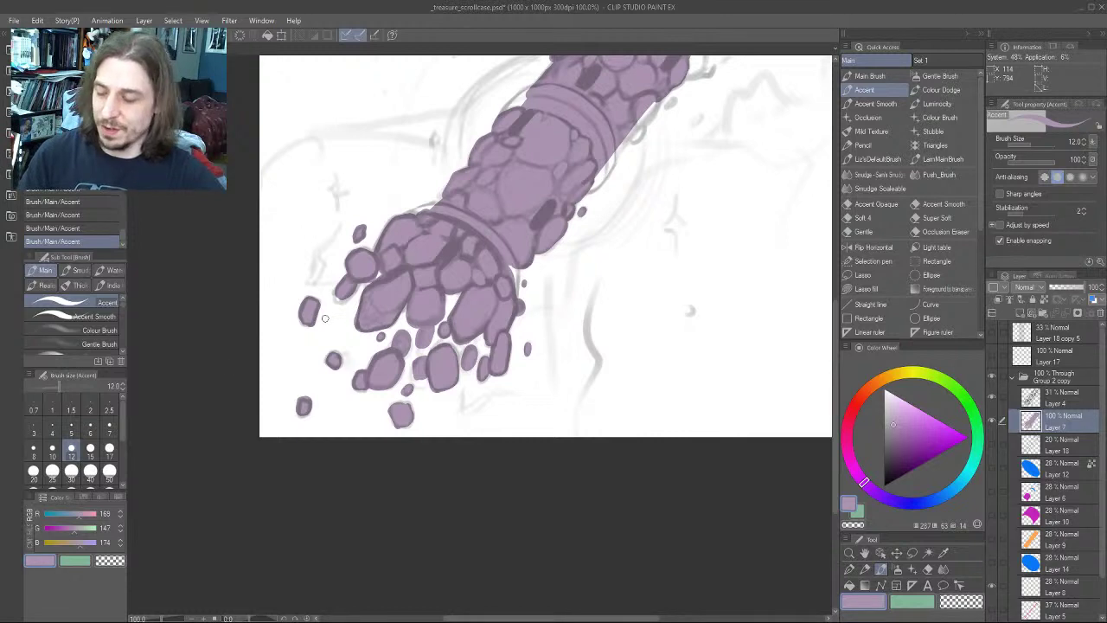
{"action": "key", "text": "ctrl+z"}
{"action": "left_click_drag", "start_coordinate": [222, 360], "coordinate": [244, 336]}
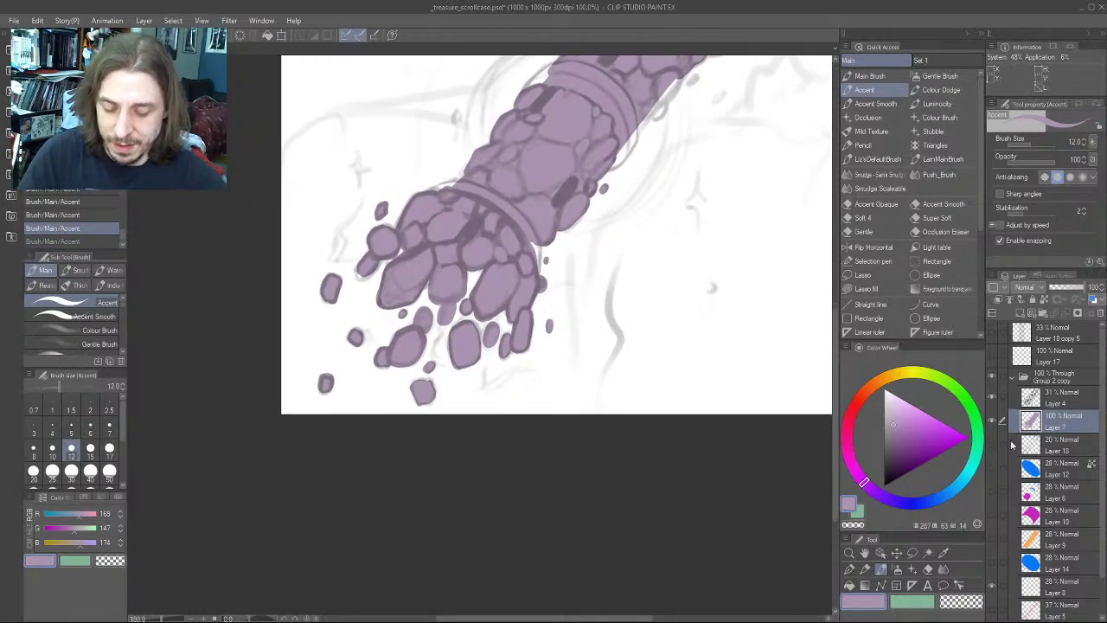
Add a new raster layer below Layer 7, sample the dark purple between the stones and make Layer 7 active again
{"action": "left_click", "coordinate": [1015, 445]}
{"action": "left_click", "coordinate": [1017, 313]}
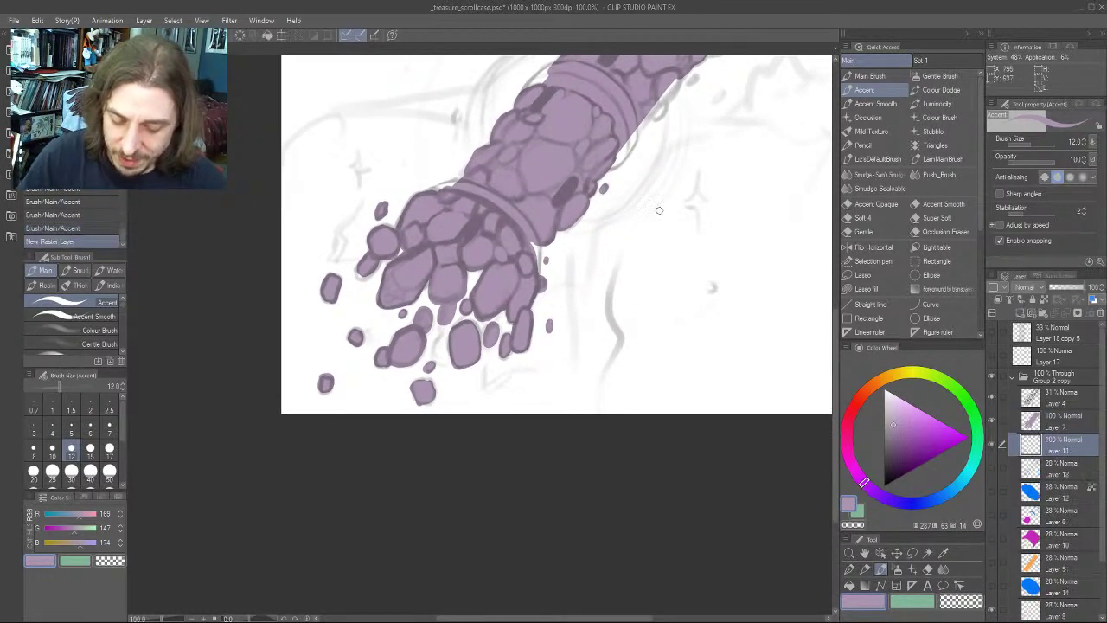
{"action": "left_click_drag", "start_coordinate": [303, 309], "coordinate": [327, 357]}
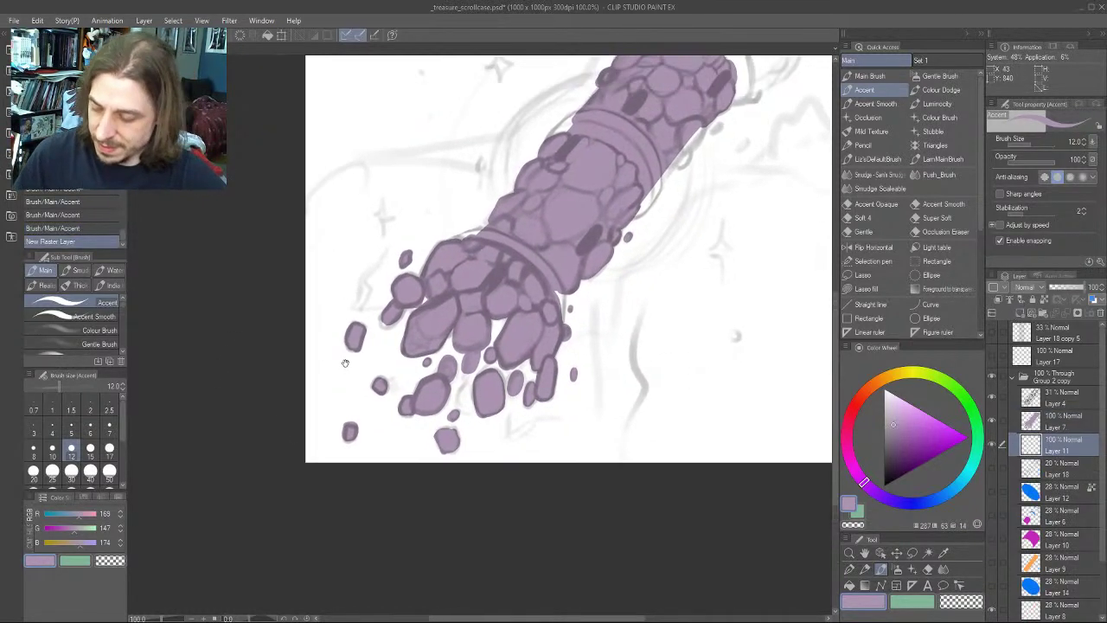
{"action": "left_click", "coordinate": [502, 276], "text": "alt"}
{"action": "left_click_drag", "start_coordinate": [501, 274], "coordinate": [497, 258]}
{"action": "left_click", "coordinate": [1057, 421]}
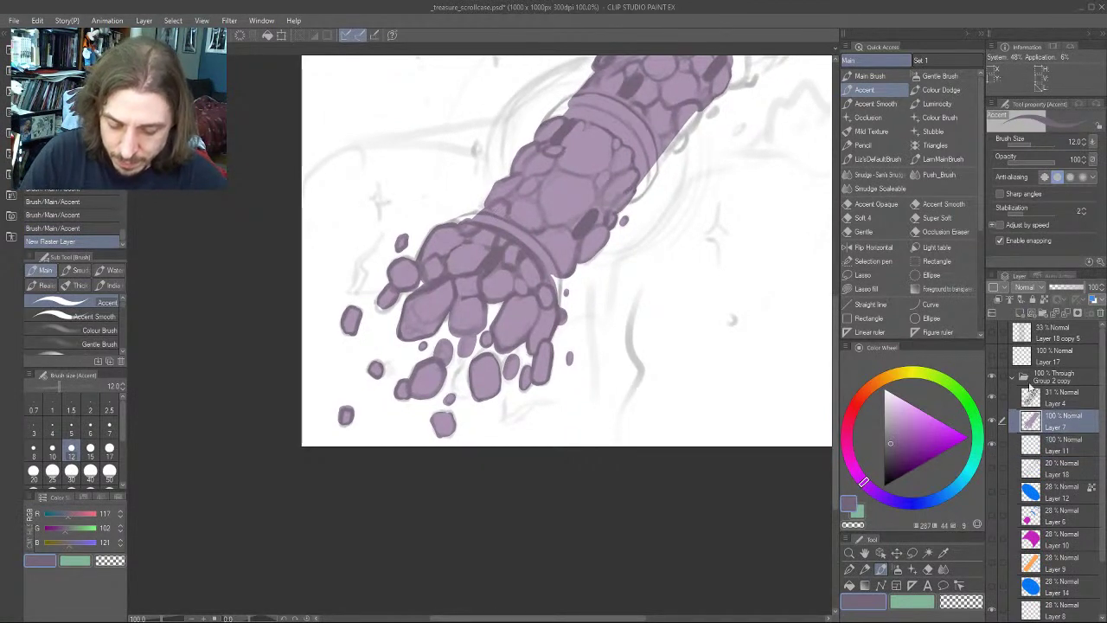
Erase the small pebble above the large loose stone on Layer 7 with transparent colour, and set the Accent brush to size 10
{"action": "key", "text": "b"}
{"action": "key", "text": "c"}
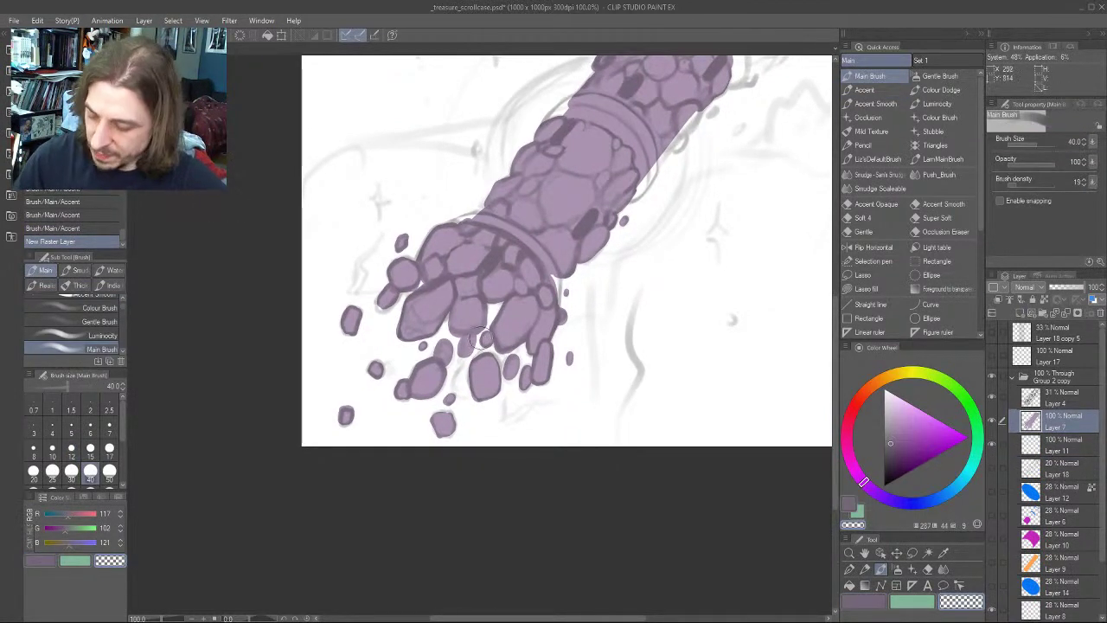
{"action": "key", "text": "bracketleft"}
{"action": "key", "text": "bracketleft"}
{"action": "key", "text": "bracketleft"}
{"action": "key", "text": "bracketleft"}
{"action": "key", "text": "bracketleft"}
{"action": "key", "text": "bracketleft"}
{"action": "left_click_drag", "start_coordinate": [484, 343], "coordinate": [486, 337]}
{"action": "left_click", "coordinate": [865, 89]}
{"action": "key", "text": "bracketleft"}
{"action": "key", "text": "bracketleft"}
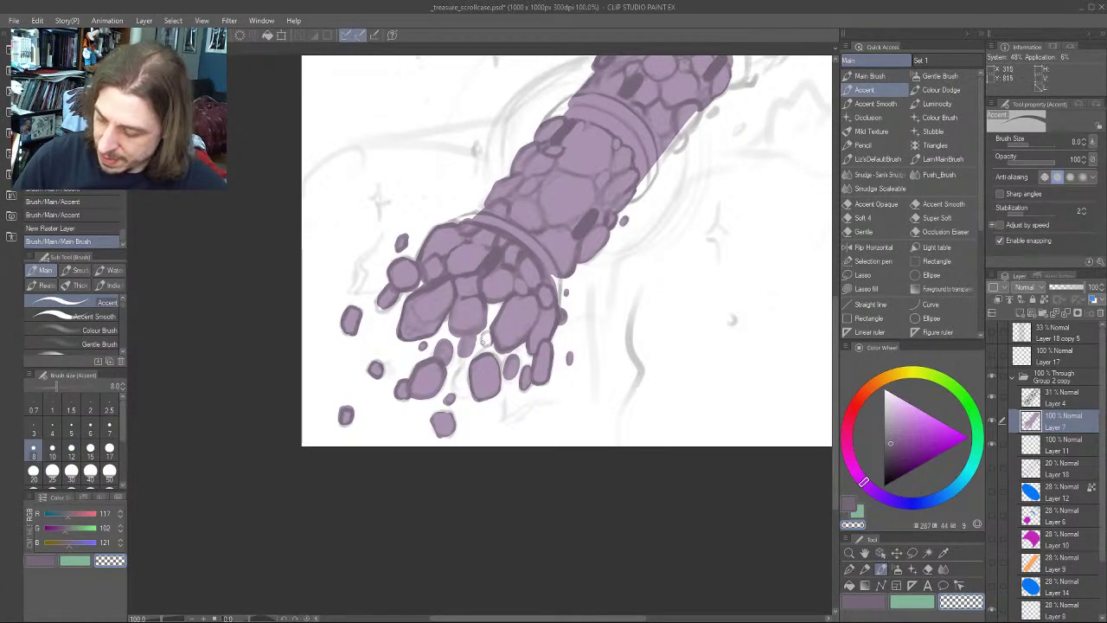
{"action": "key", "text": "bracketright"}
{"action": "key", "text": "bracketright"}
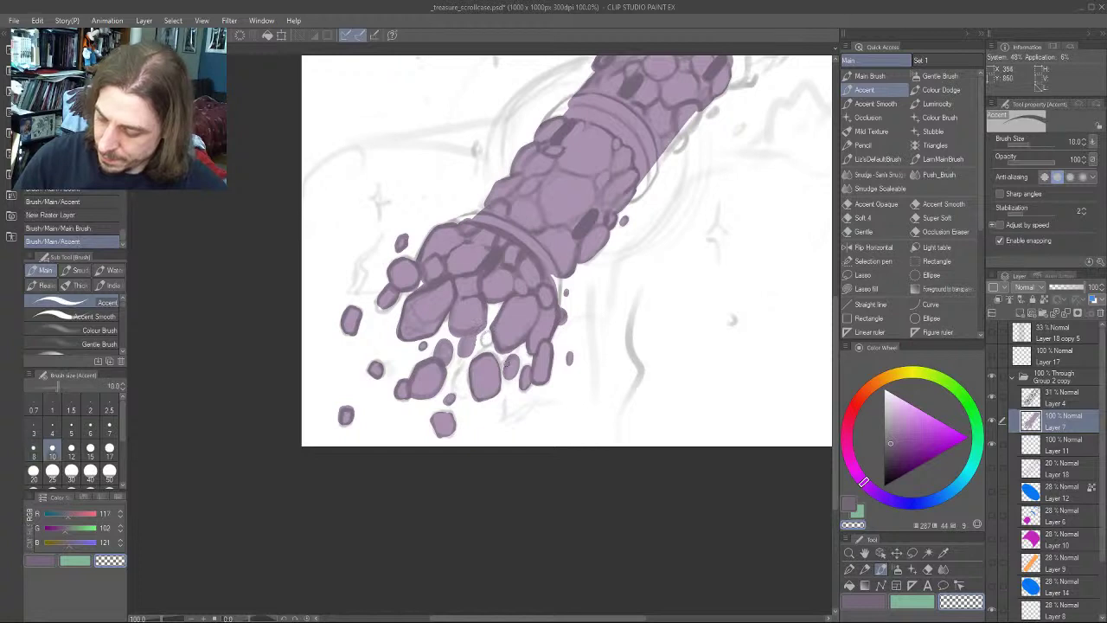
Erase the small pebbles between the large loose stones of the lower end on Layer 7 with transparent colour at brush size 12
{"action": "mouse_move", "coordinate": [521, 386]}
{"action": "left_mouse_down"}
{"action": "mouse_move", "coordinate": [527, 362]}
{"action": "mouse_move", "coordinate": [523, 380]}
{"action": "left_mouse_up"}
{"action": "mouse_move", "coordinate": [520, 355]}
{"action": "left_mouse_down"}
{"action": "mouse_move", "coordinate": [517, 377]}
{"action": "mouse_move", "coordinate": [511, 356]}
{"action": "mouse_move", "coordinate": [474, 354]}
{"action": "mouse_move", "coordinate": [470, 371]}
{"action": "mouse_move", "coordinate": [452, 361]}
{"action": "left_mouse_up"}
{"action": "scroll", "coordinate": [437, 348], "scroll_direction": "up", "scroll_amount": 1}
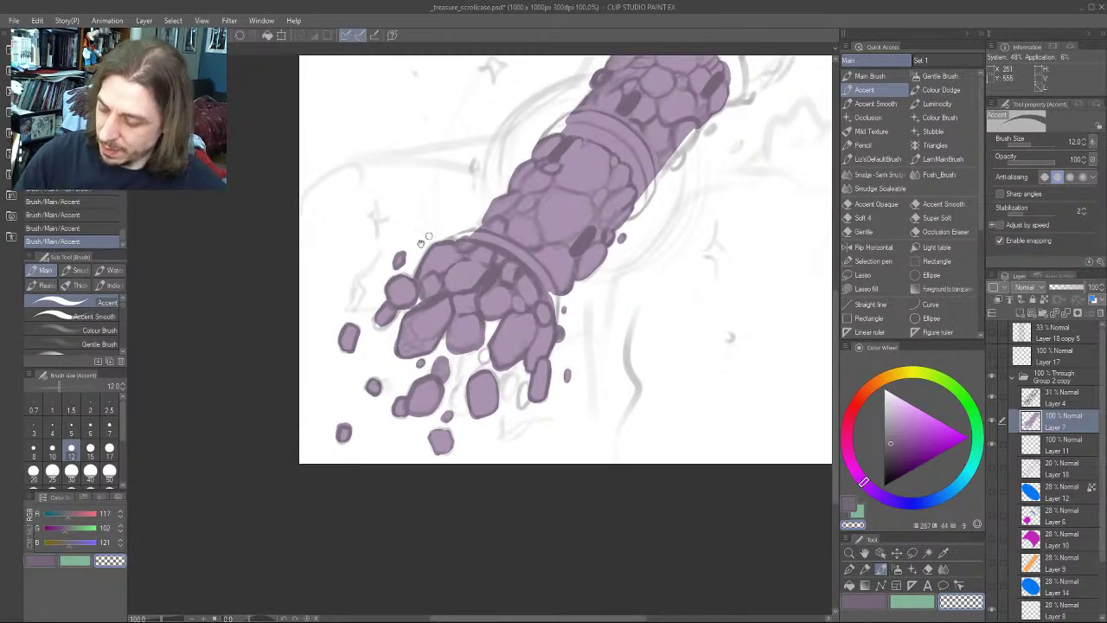
{"action": "left_click_drag", "start_coordinate": [426, 240], "coordinate": [404, 243]}
{"action": "left_click_drag", "start_coordinate": [369, 275], "coordinate": [433, 244]}
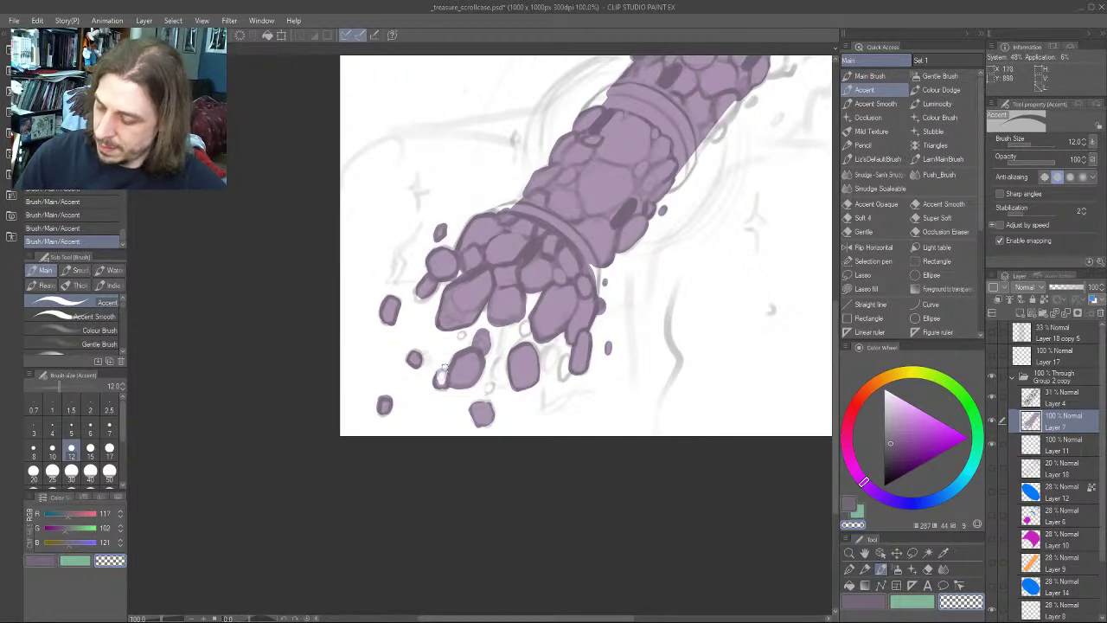
Erase the pebbles around the leftmost large loose stone and the elongated pebble below the round stone on Layer 7
{"action": "mouse_move", "coordinate": [472, 338]}
{"action": "left_mouse_down"}
{"action": "mouse_move", "coordinate": [485, 349]}
{"action": "mouse_move", "coordinate": [490, 335]}
{"action": "left_mouse_up"}
{"action": "left_click_drag", "start_coordinate": [420, 351], "coordinate": [408, 368]}
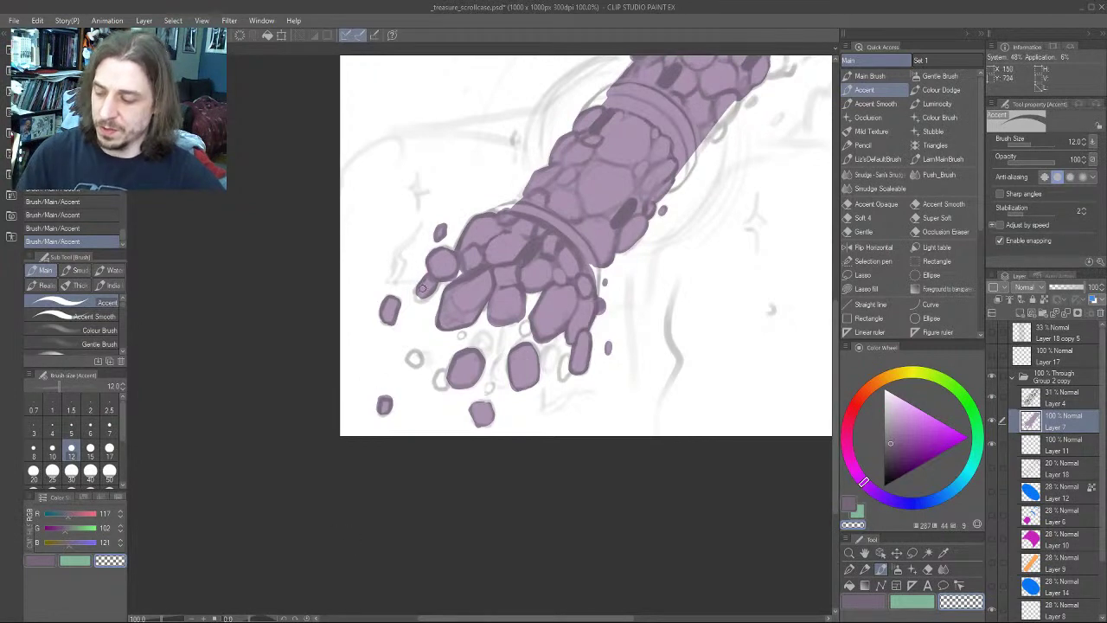
{"action": "mouse_move", "coordinate": [423, 288]}
{"action": "left_mouse_down"}
{"action": "mouse_move", "coordinate": [423, 270]}
{"action": "mouse_move", "coordinate": [430, 283]}
{"action": "mouse_move", "coordinate": [420, 297]}
{"action": "left_mouse_up"}
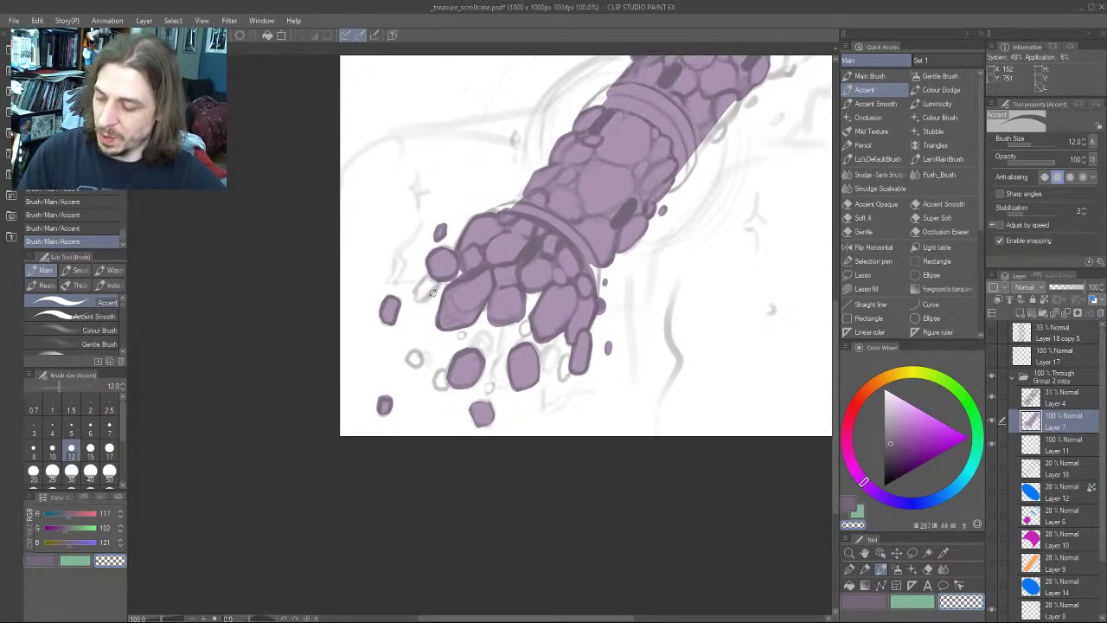
{"action": "left_click_drag", "start_coordinate": [355, 306], "coordinate": [322, 336]}
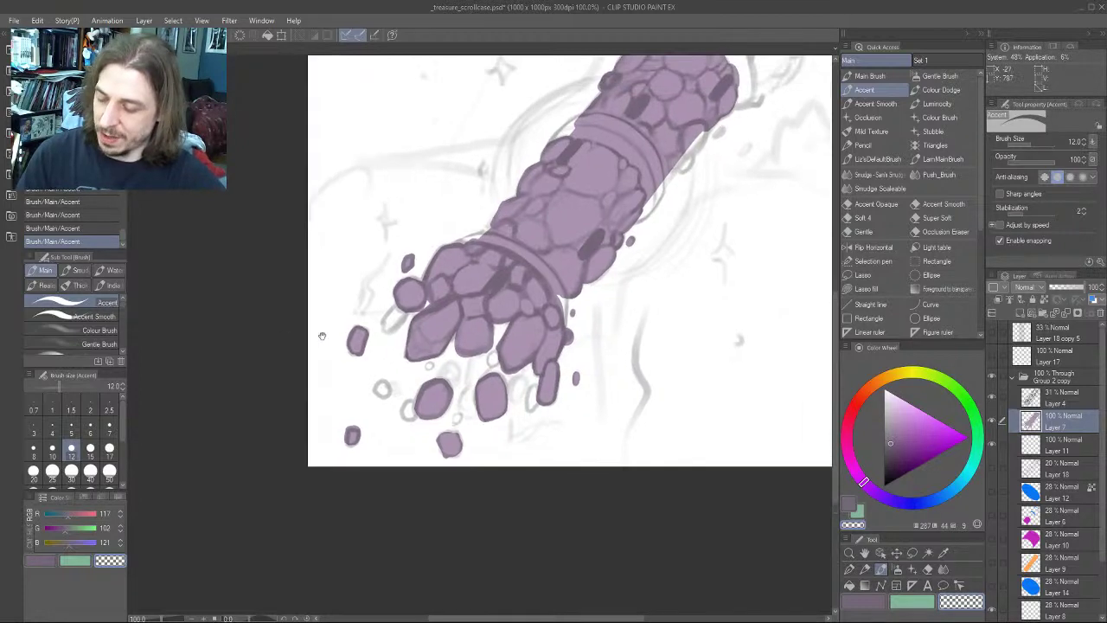
{"action": "mouse_move", "coordinate": [449, 346]}
{"action": "left_mouse_down"}
{"action": "mouse_move", "coordinate": [472, 356]}
{"action": "mouse_move", "coordinate": [494, 343]}
{"action": "left_mouse_up"}
{"action": "mouse_move", "coordinate": [299, 315]}
{"action": "left_mouse_down"}
{"action": "mouse_move", "coordinate": [277, 260]}
{"action": "mouse_move", "coordinate": [333, 282]}
{"action": "mouse_move", "coordinate": [314, 334]}
{"action": "mouse_move", "coordinate": [319, 381]}
{"action": "mouse_move", "coordinate": [311, 351]}
{"action": "left_mouse_up"}
{"action": "left_click_drag", "start_coordinate": [338, 270], "coordinate": [302, 256]}
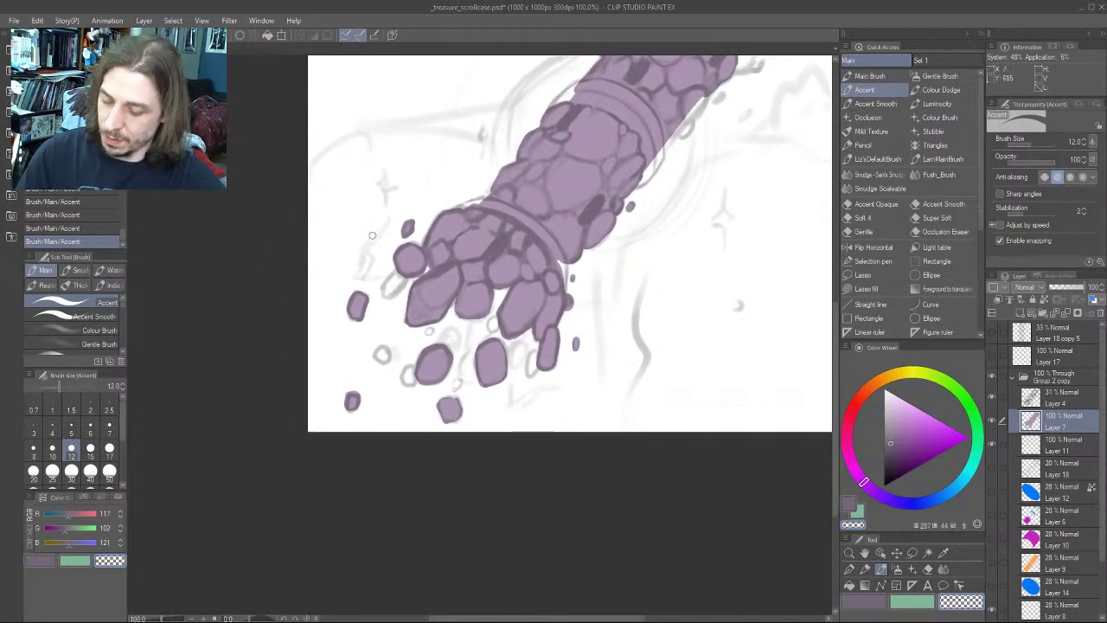
Paint small background pebbles between the lower end's large stones on Layer 11 in dark purple at brush size 17
{"action": "left_click", "coordinate": [1011, 447]}
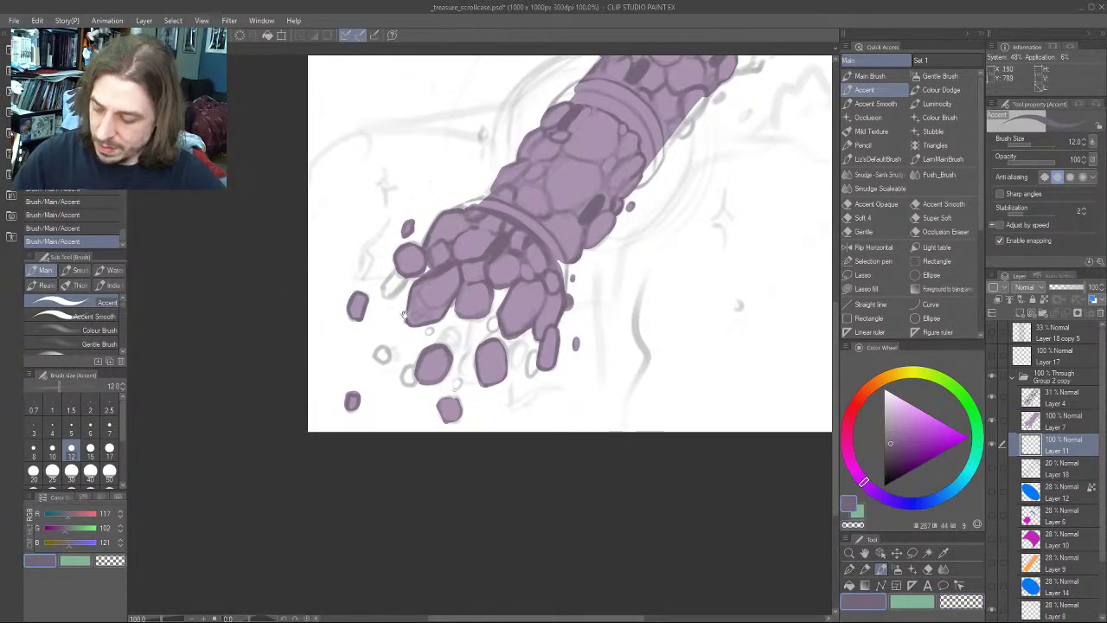
{"action": "key", "text": "bracketright"}
{"action": "key", "text": "bracketright"}
{"action": "mouse_move", "coordinate": [405, 314]}
{"action": "left_mouse_down"}
{"action": "mouse_move", "coordinate": [411, 290]}
{"action": "mouse_move", "coordinate": [434, 309]}
{"action": "left_mouse_up"}
{"action": "key", "text": "bracketright"}
{"action": "key", "text": "bracketleft"}
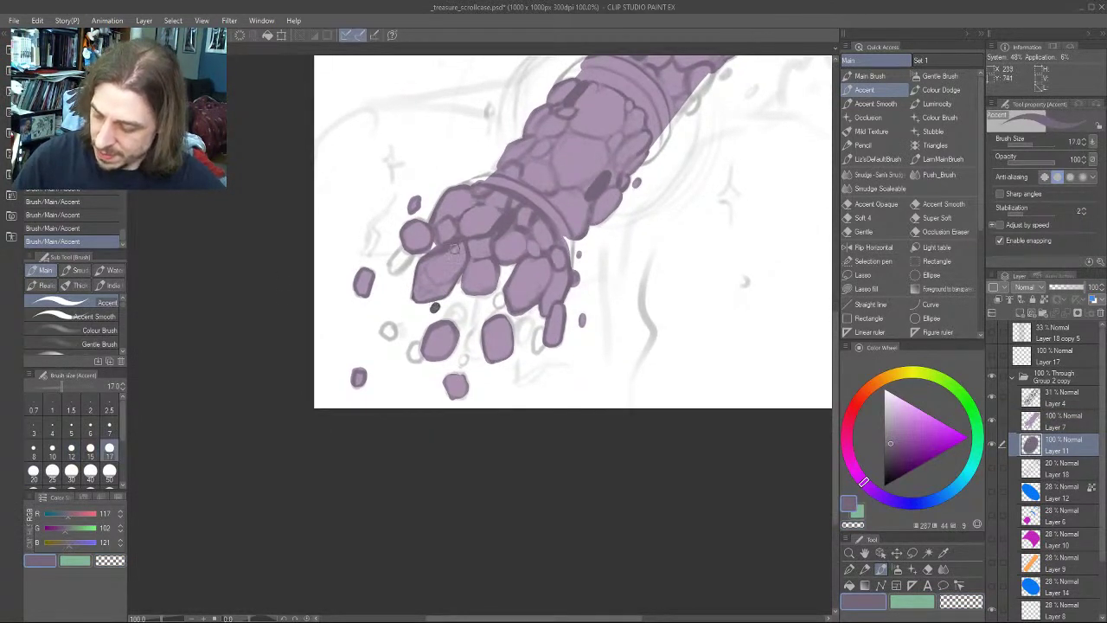
{"action": "mouse_move", "coordinate": [498, 295]}
{"action": "left_mouse_down"}
{"action": "mouse_move", "coordinate": [541, 342]}
{"action": "mouse_move", "coordinate": [535, 351]}
{"action": "mouse_move", "coordinate": [543, 337]}
{"action": "left_mouse_up"}
{"action": "left_click_drag", "start_coordinate": [369, 256], "coordinate": [316, 249]}
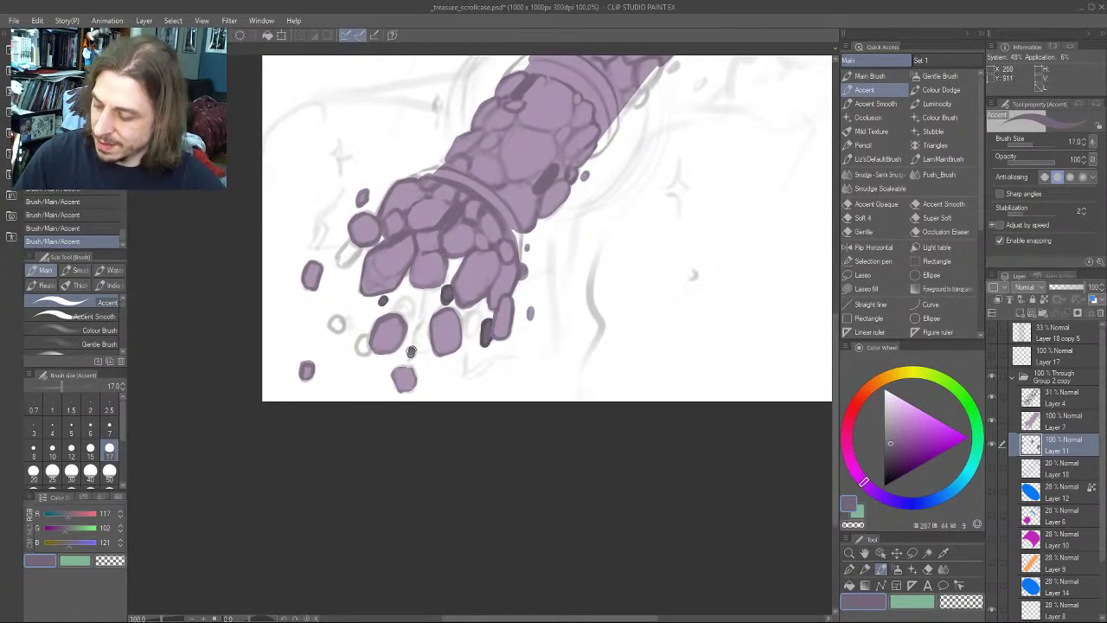
Lock Layer 11's transparent pixels, recolour its pebbles to a light greyish purple (RGB 197, 190, 198) and unlock the pixels again
{"action": "left_click", "coordinate": [887, 422]}
{"action": "key", "text": "slash"}
{"action": "key", "text": "alt+Delete"}
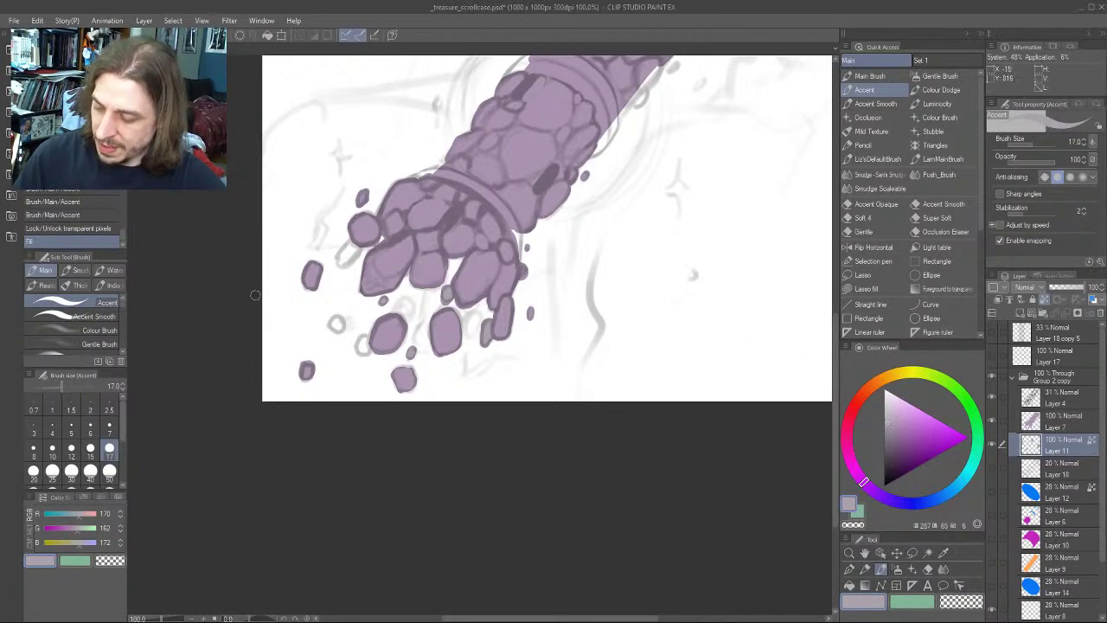
{"action": "left_click", "coordinate": [885, 411]}
{"action": "key", "text": "alt+Delete"}
{"action": "key", "text": "alt+l"}
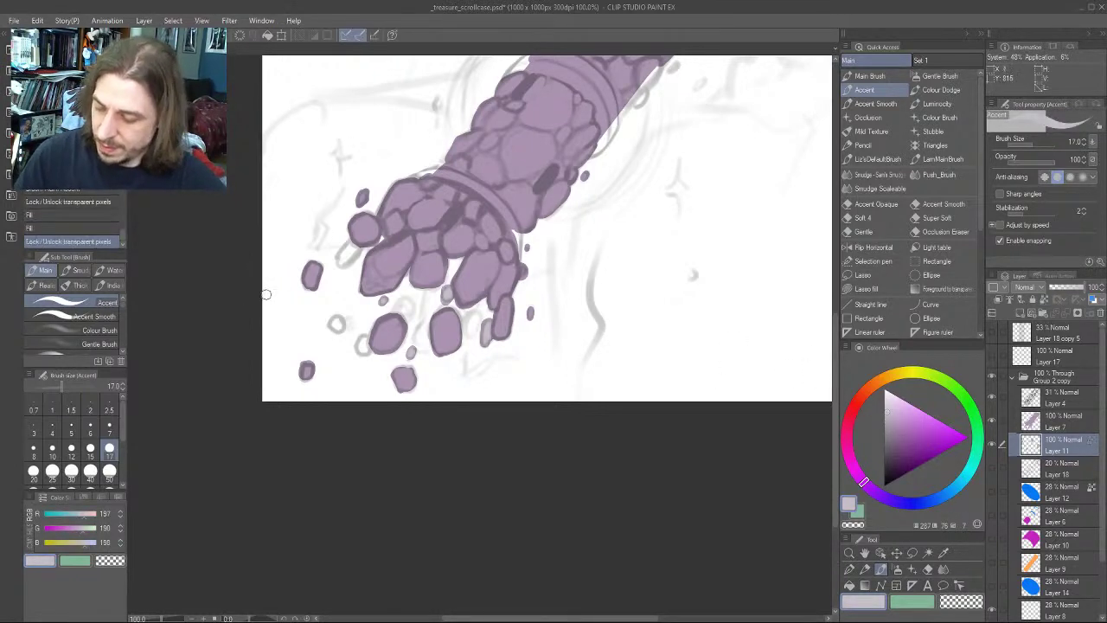
Fill the remaining background pebbles around the lower end's loose stones with light greyish purple on Layer 11
{"action": "left_click_drag", "start_coordinate": [312, 341], "coordinate": [423, 320]}
{"action": "key", "text": "slash"}
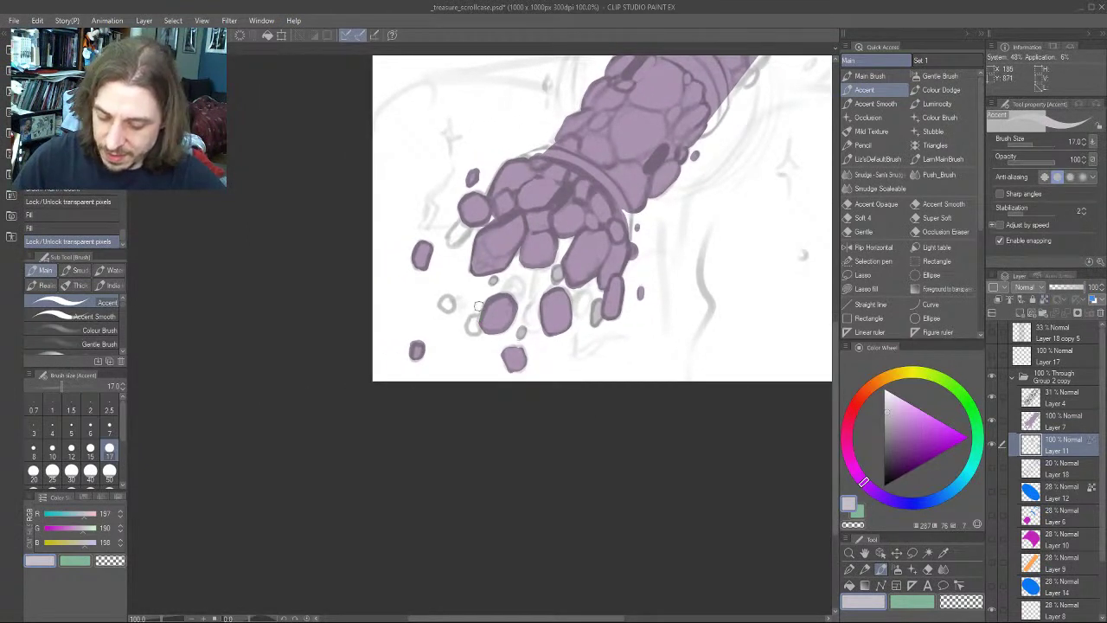
{"action": "left_click_drag", "start_coordinate": [473, 327], "coordinate": [448, 292]}
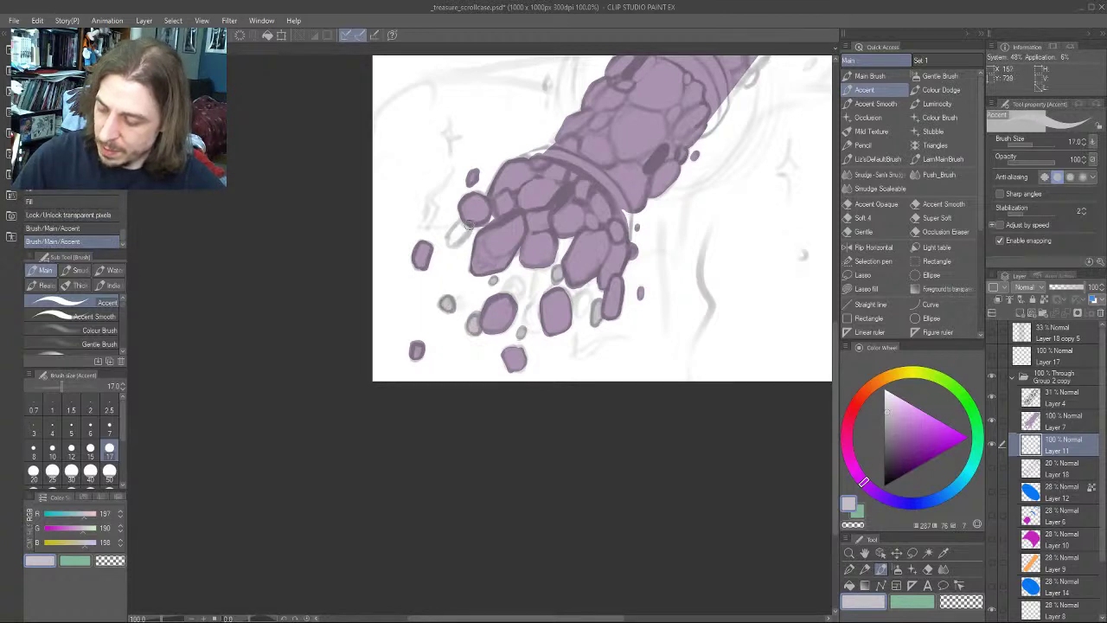
{"action": "mouse_move", "coordinate": [458, 227]}
{"action": "left_mouse_down"}
{"action": "mouse_move", "coordinate": [453, 239]}
{"action": "mouse_move", "coordinate": [459, 226]}
{"action": "left_mouse_up"}
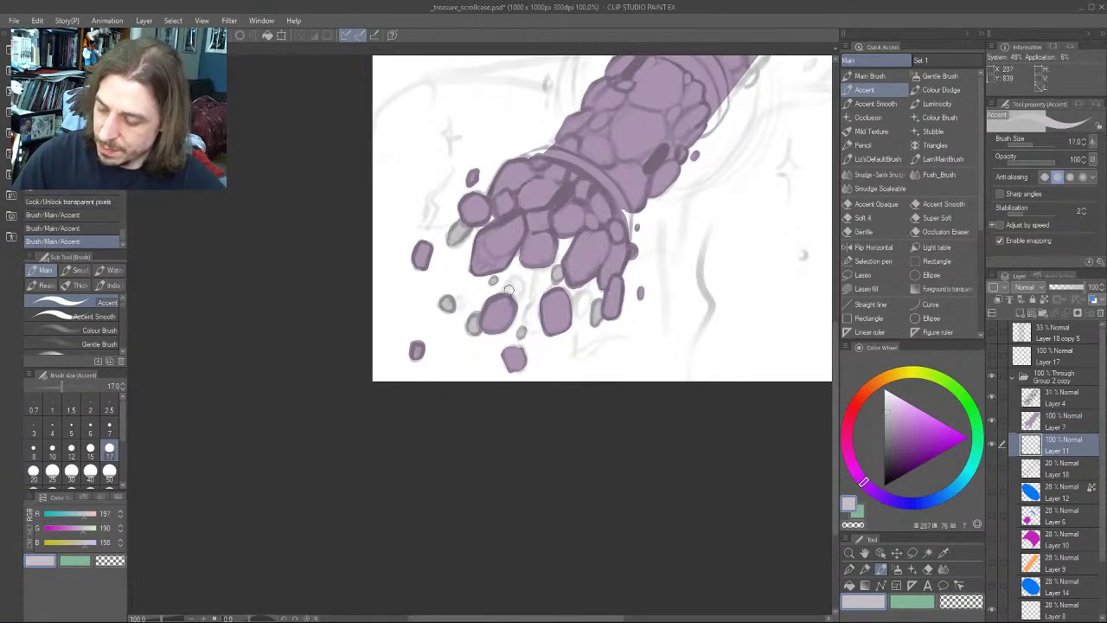
{"action": "mouse_move", "coordinate": [509, 290]}
{"action": "left_mouse_down"}
{"action": "mouse_move", "coordinate": [530, 252]}
{"action": "mouse_move", "coordinate": [534, 282]}
{"action": "mouse_move", "coordinate": [538, 254]}
{"action": "mouse_move", "coordinate": [579, 310]}
{"action": "left_mouse_up"}
{"action": "left_click_drag", "start_coordinate": [355, 257], "coordinate": [287, 297]}
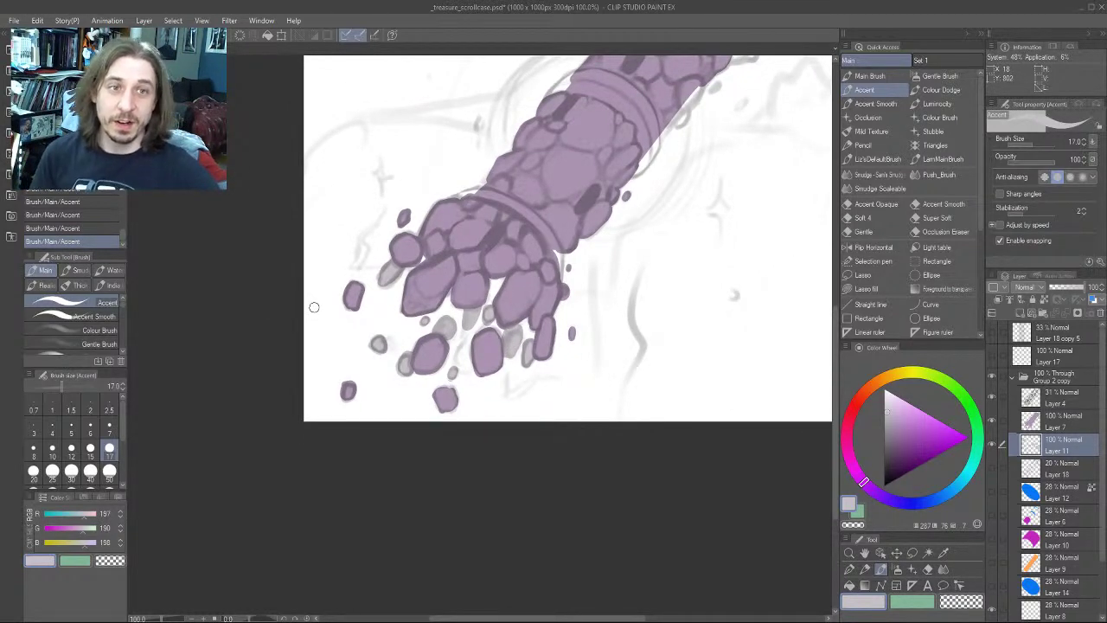
Add a pale shard behind the large left stone and tiny loose pebbles beyond it on Layer 11 at brush size 12
{"action": "scroll", "coordinate": [314, 307], "scroll_direction": "left", "scroll_amount": 3}
{"action": "scroll", "coordinate": [324, 285], "scroll_direction": "down", "scroll_amount": 1}
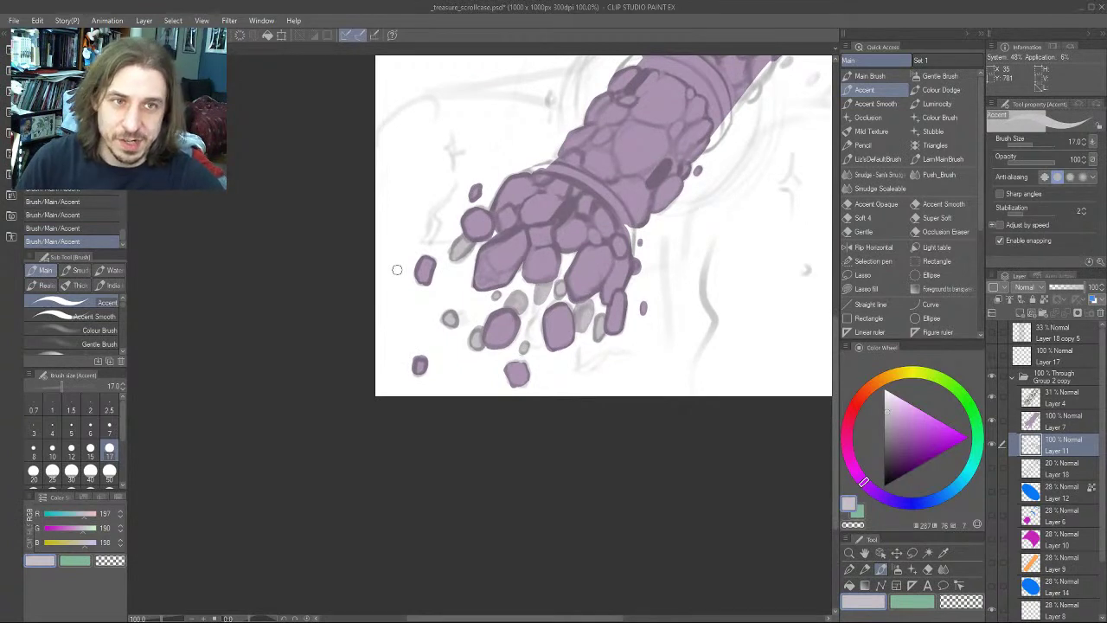
{"action": "scroll", "coordinate": [358, 320], "scroll_direction": "up", "scroll_amount": 2}
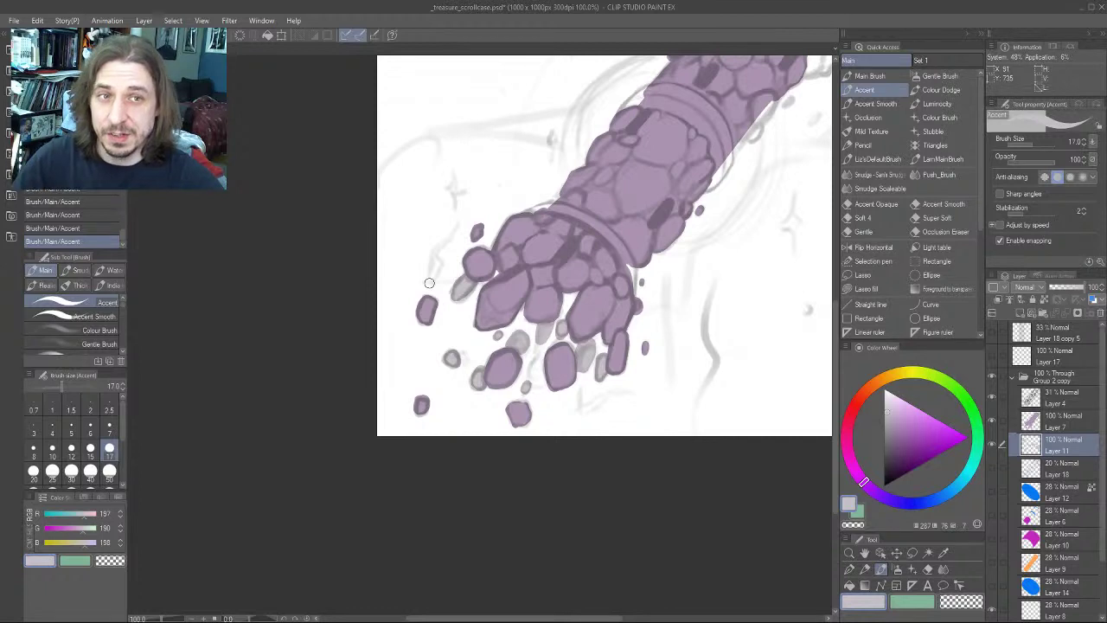
{"action": "key", "text": "bracketleft"}
{"action": "key", "text": "bracketleft"}
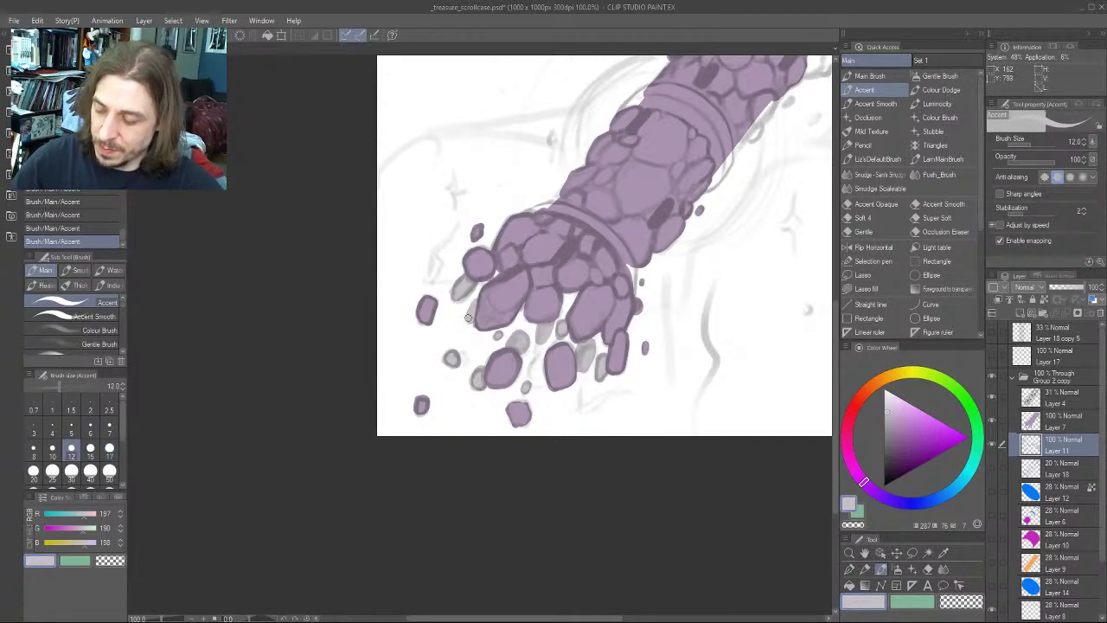
{"action": "mouse_move", "coordinate": [466, 320]}
{"action": "left_mouse_down"}
{"action": "mouse_move", "coordinate": [468, 306]}
{"action": "mouse_move", "coordinate": [437, 340]}
{"action": "left_mouse_up"}
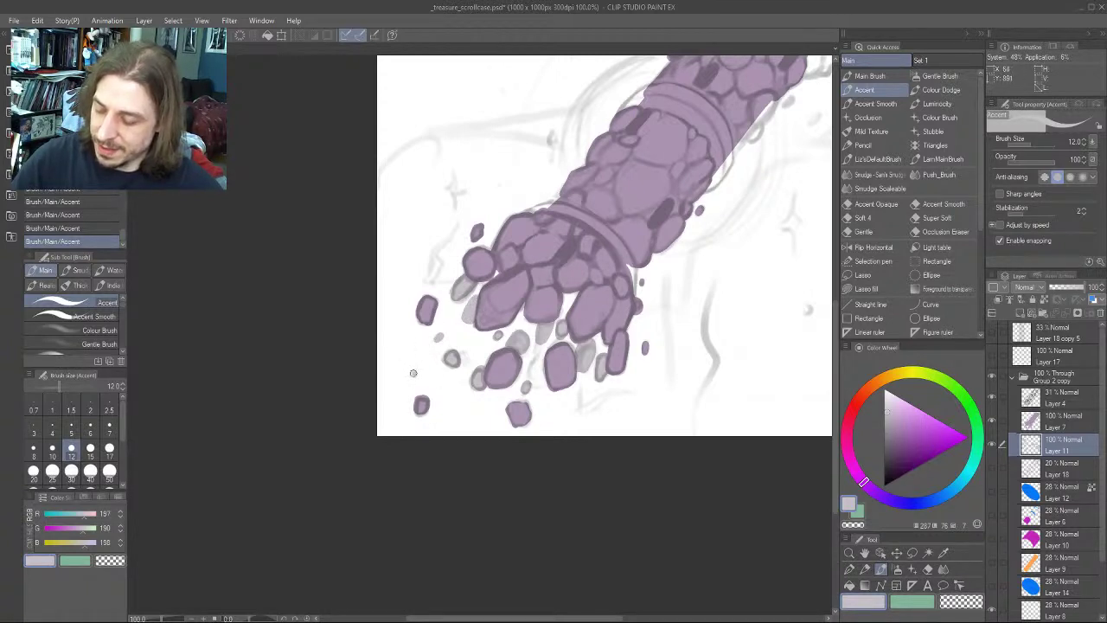
Make Layer 7 active, sample the case's mid purple and paint the loose stones beside the upper section's right edge at brush size 15
{"action": "left_click_drag", "start_coordinate": [430, 170], "coordinate": [261, 297]}
{"action": "left_click_drag", "start_coordinate": [312, 204], "coordinate": [365, 232]}
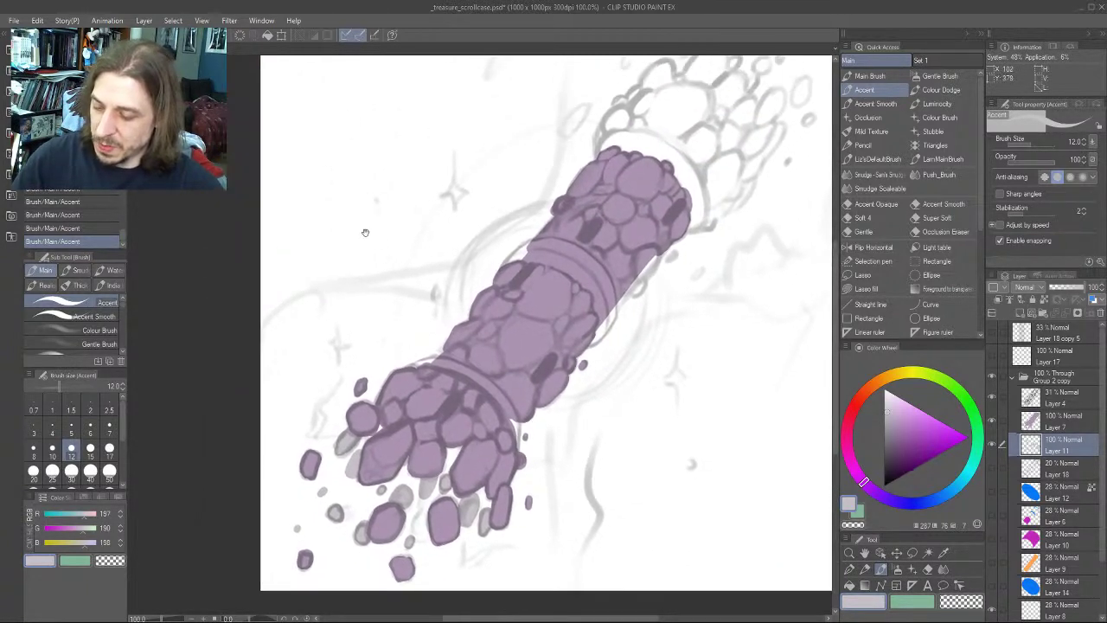
{"action": "left_click_drag", "start_coordinate": [359, 316], "coordinate": [352, 400]}
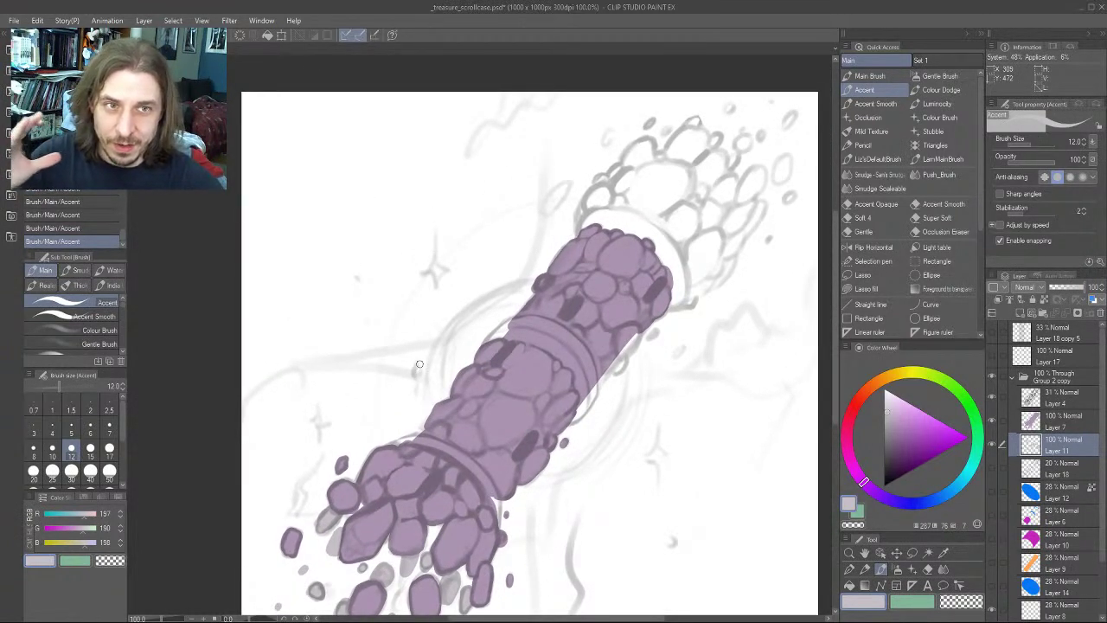
{"action": "left_click_drag", "start_coordinate": [324, 403], "coordinate": [414, 273]}
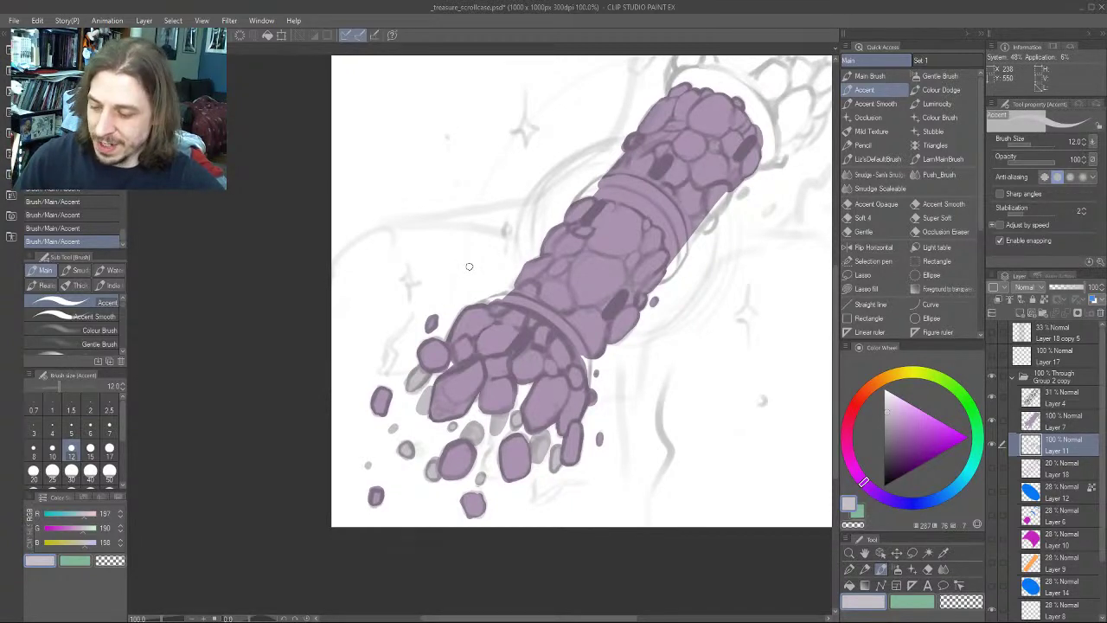
{"action": "left_click_drag", "start_coordinate": [450, 213], "coordinate": [336, 322]}
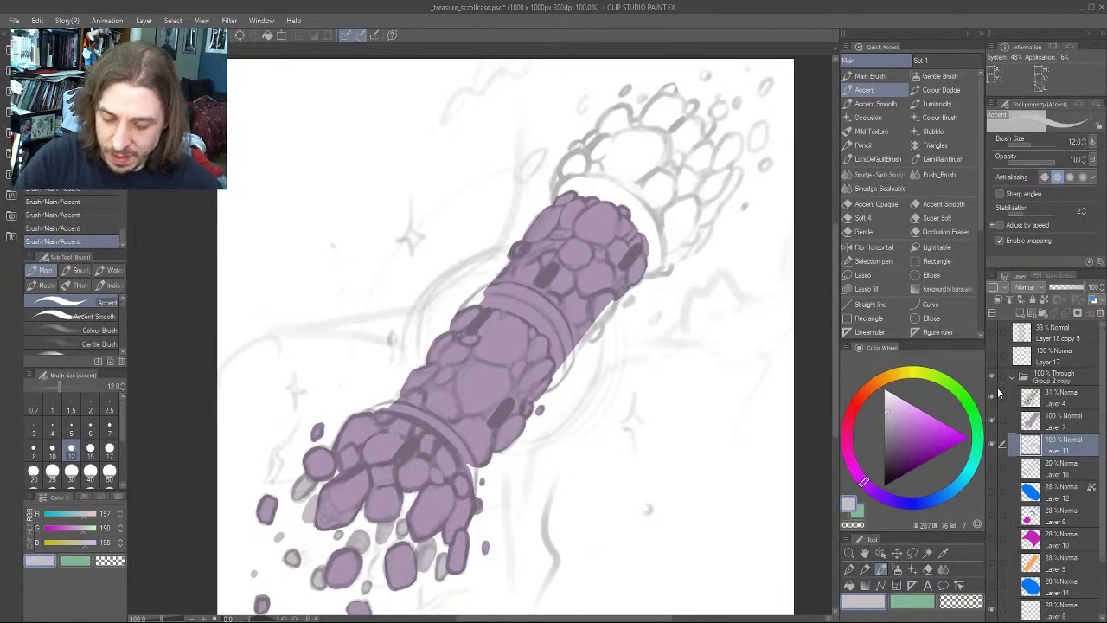
{"action": "left_click", "coordinate": [1043, 424]}
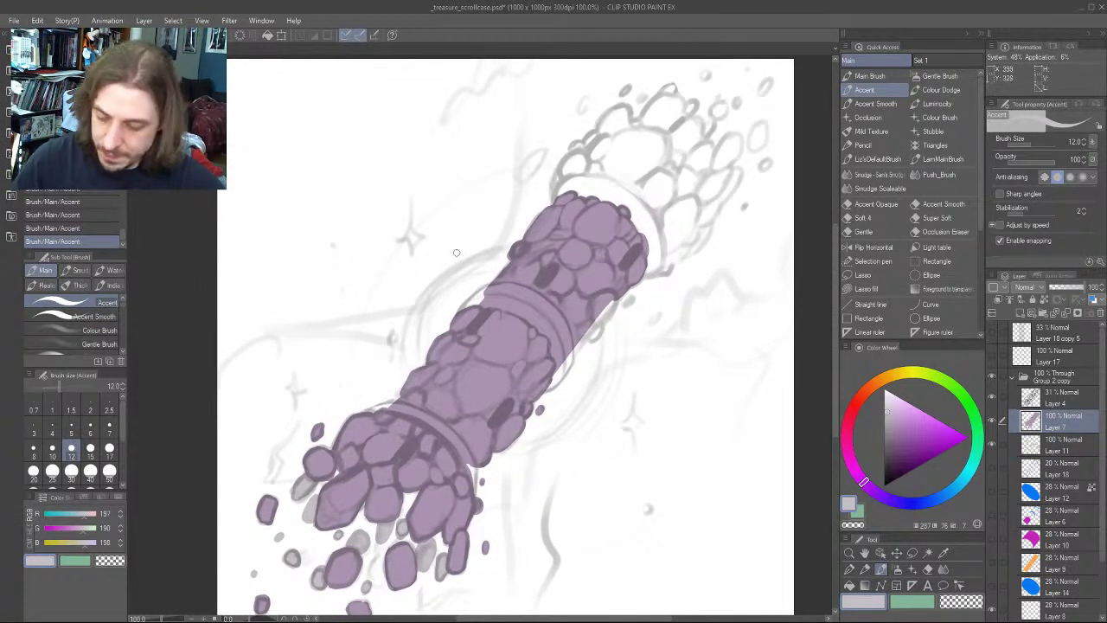
{"action": "key", "text": "x"}
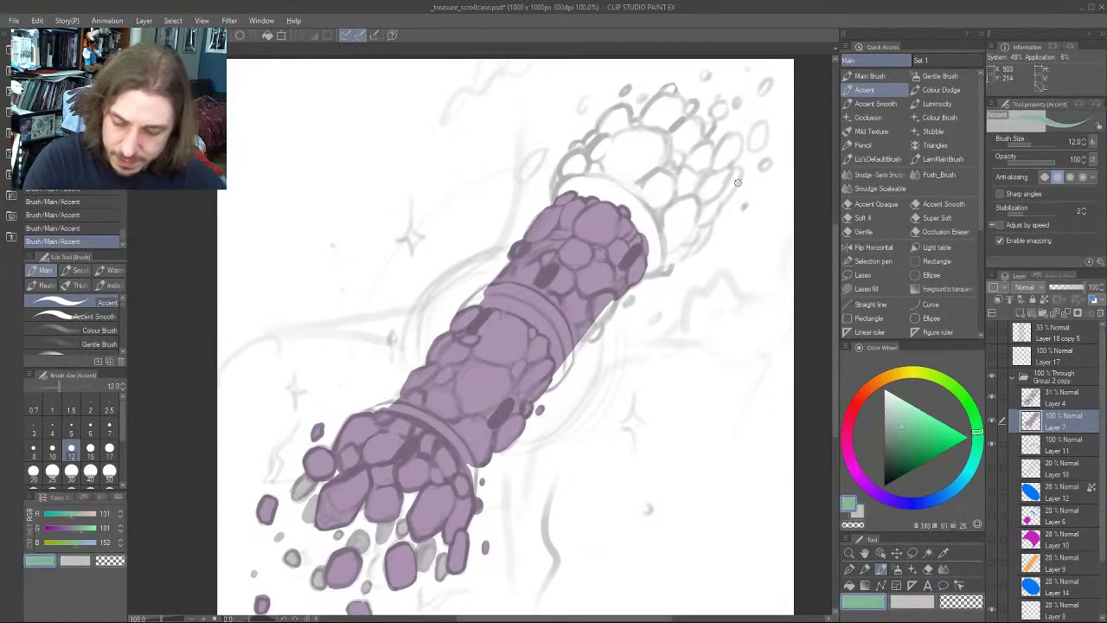
{"action": "key", "text": "x"}
{"action": "key", "text": "]"}
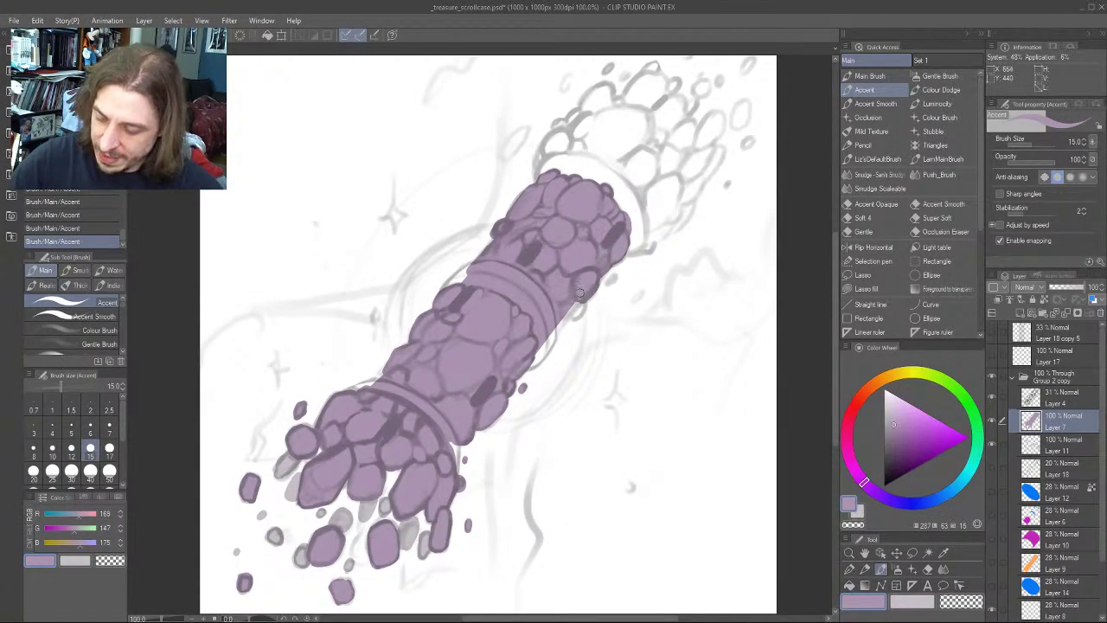
{"action": "mouse_move", "coordinate": [590, 292]}
{"action": "left_mouse_down"}
{"action": "mouse_move", "coordinate": [527, 316]}
{"action": "mouse_move", "coordinate": [555, 332]}
{"action": "left_mouse_up"}
Fill the gap at the case's right edge beside the middle band with purple at brush size 10
{"action": "key", "text": "["}
{"action": "key", "text": "["}
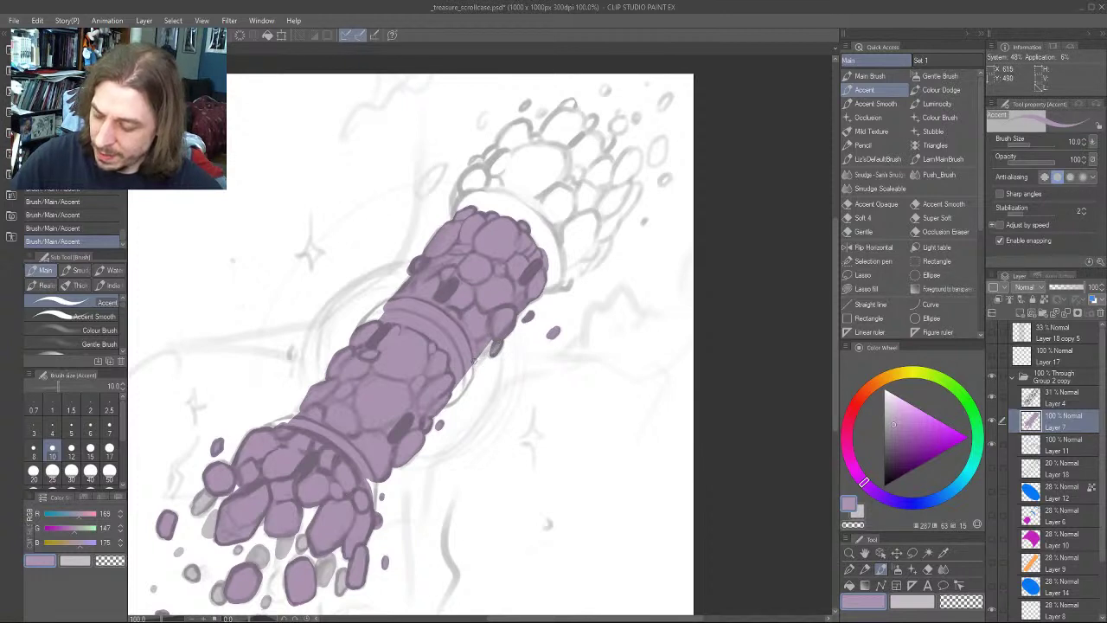
{"action": "left_click_drag", "start_coordinate": [473, 364], "coordinate": [483, 352]}
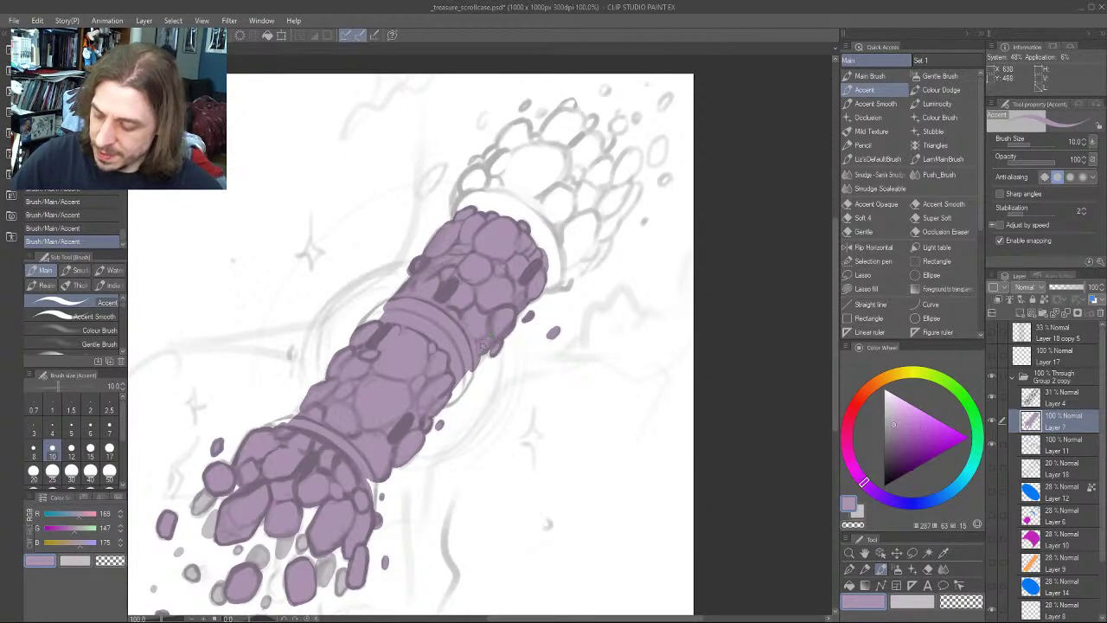
Add a small loose purple pebble just above the left edge of the lower band on Layer 7
{"action": "mouse_move", "coordinate": [300, 255]}
{"action": "left_mouse_down"}
{"action": "mouse_move", "coordinate": [287, 282]}
{"action": "mouse_move", "coordinate": [342, 327]}
{"action": "left_mouse_up"}
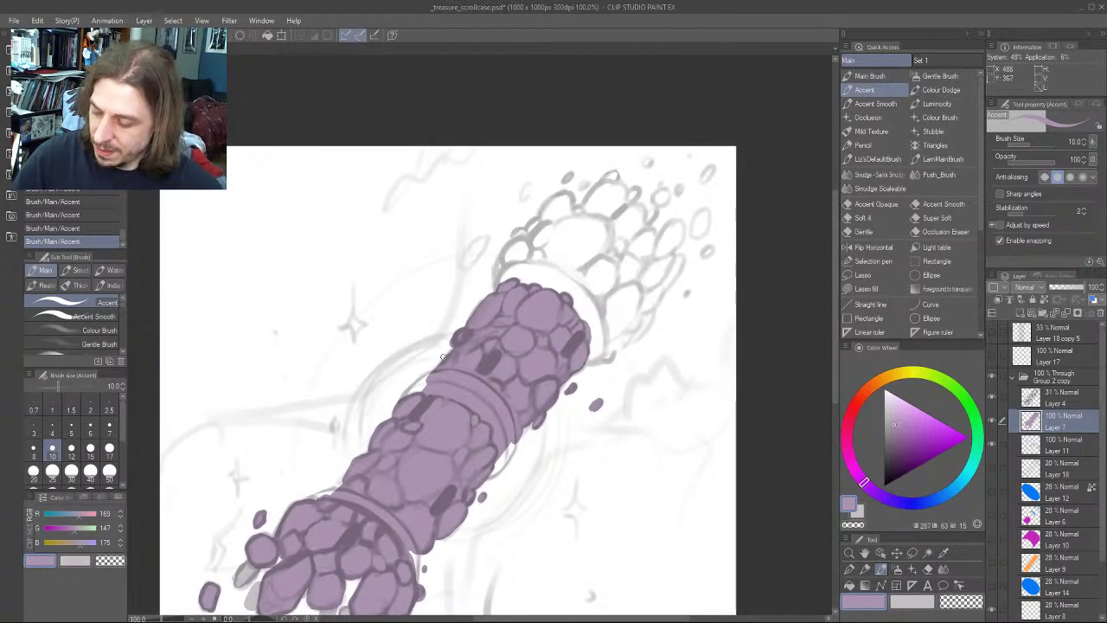
{"action": "left_click_drag", "start_coordinate": [445, 275], "coordinate": [435, 257]}
{"action": "left_click_drag", "start_coordinate": [350, 216], "coordinate": [281, 173]}
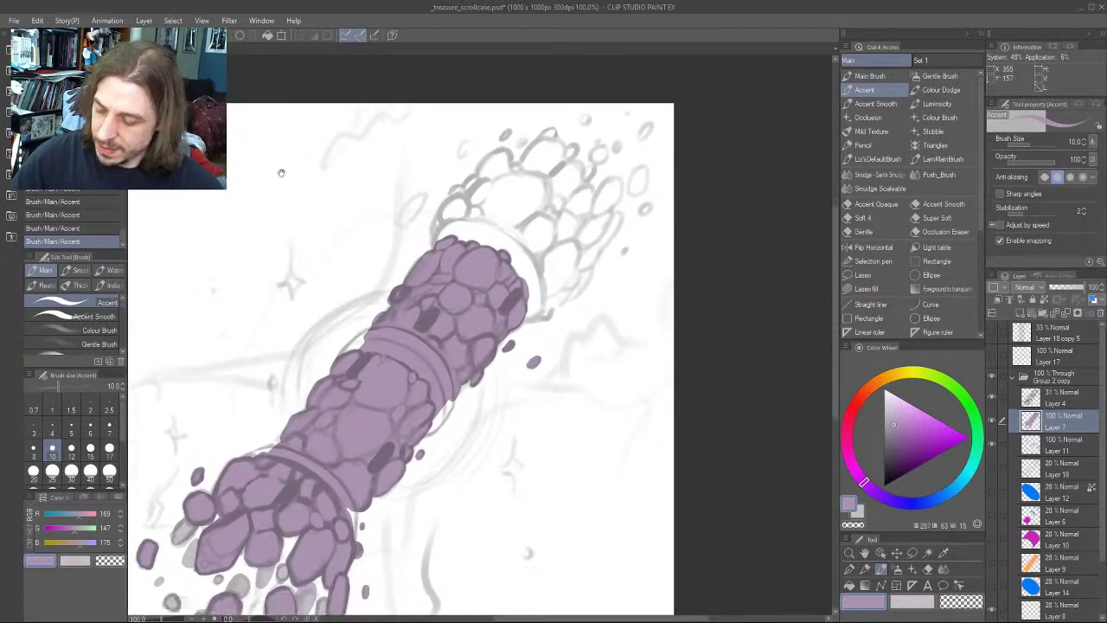
{"action": "left_click_drag", "start_coordinate": [236, 421], "coordinate": [321, 307]}
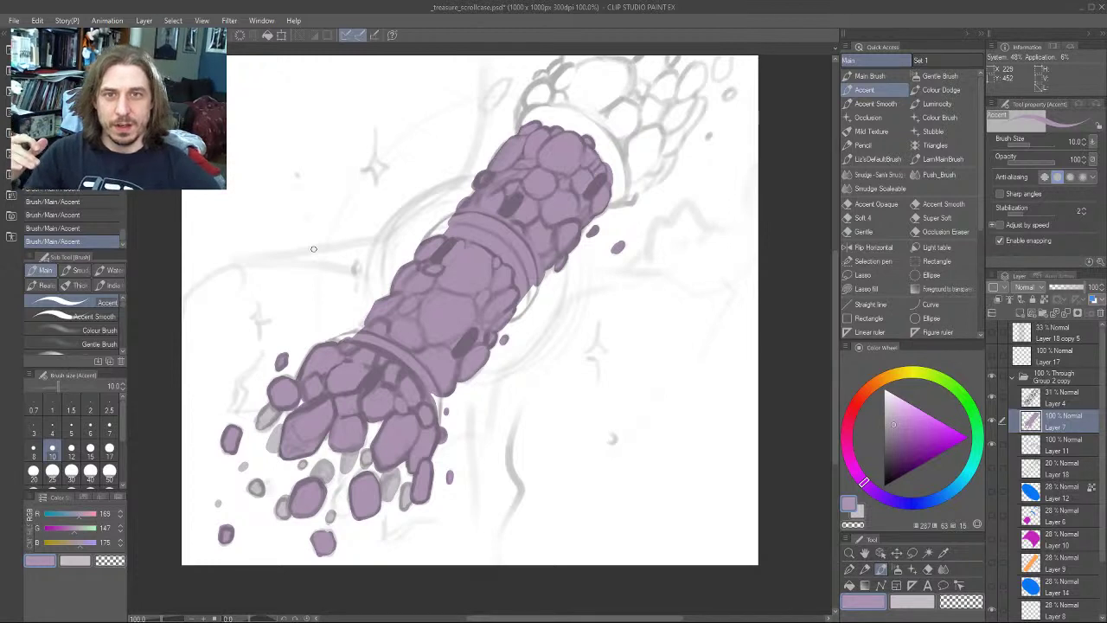
{"action": "left_click_drag", "start_coordinate": [326, 305], "coordinate": [397, 292]}
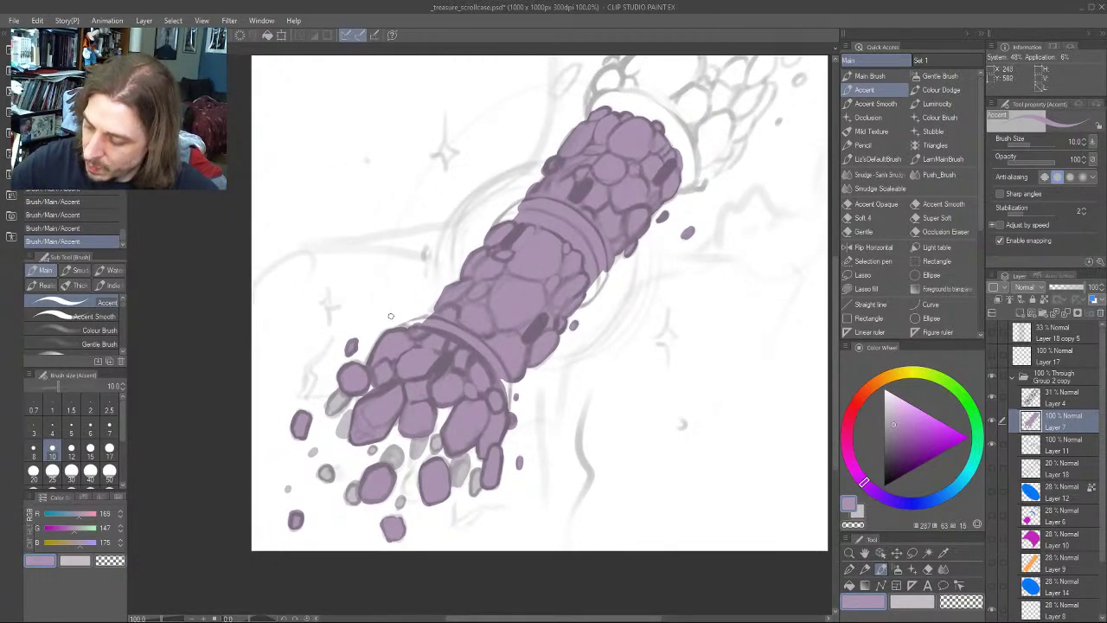
{"action": "mouse_move", "coordinate": [444, 192]}
{"action": "left_mouse_down"}
{"action": "mouse_move", "coordinate": [402, 262]}
{"action": "mouse_move", "coordinate": [396, 367]}
{"action": "left_mouse_up"}
{"action": "left_click_drag", "start_coordinate": [468, 214], "coordinate": [464, 294]}
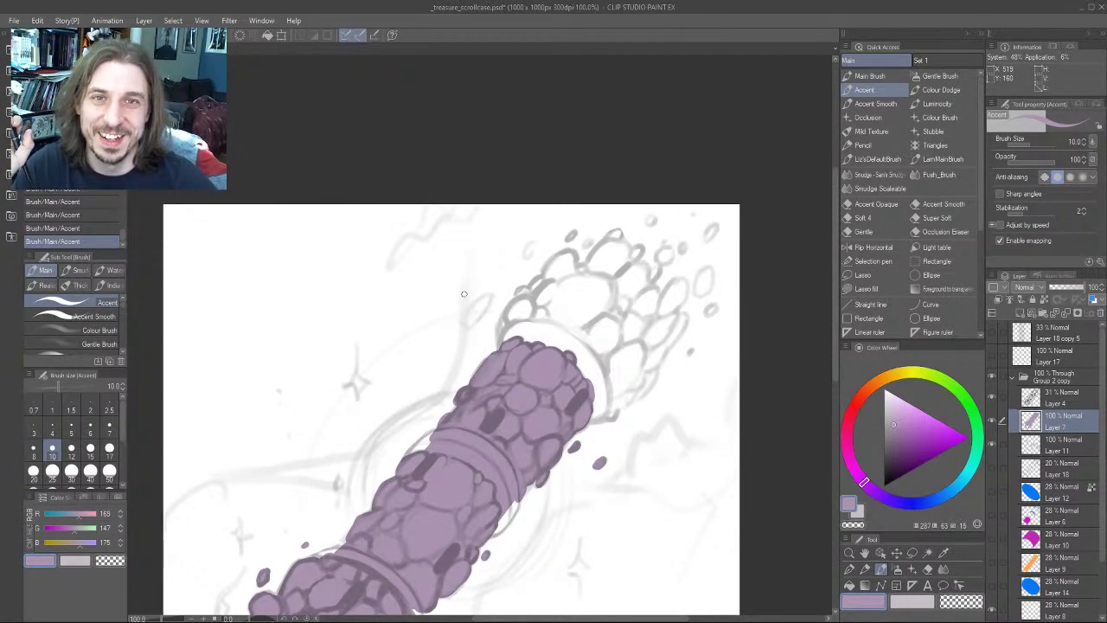
Fill the first stones at the left edge of the upper end, above the top band, with purple at brush size 17
{"action": "left_click_drag", "start_coordinate": [436, 362], "coordinate": [403, 302]}
{"action": "key", "text": "bracketright"}
{"action": "key", "text": "bracketright"}
{"action": "key", "text": "bracketright"}
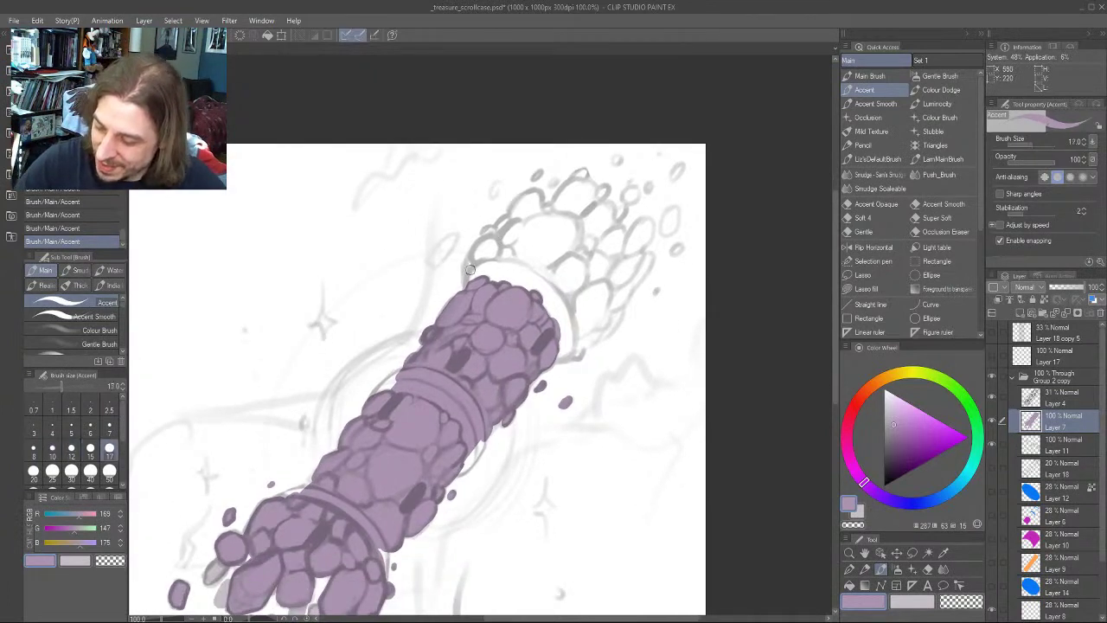
{"action": "mouse_move", "coordinate": [469, 275]}
{"action": "left_mouse_down"}
{"action": "mouse_move", "coordinate": [490, 236]}
{"action": "mouse_move", "coordinate": [489, 254]}
{"action": "mouse_move", "coordinate": [477, 258]}
{"action": "mouse_move", "coordinate": [486, 237]}
{"action": "left_mouse_up"}
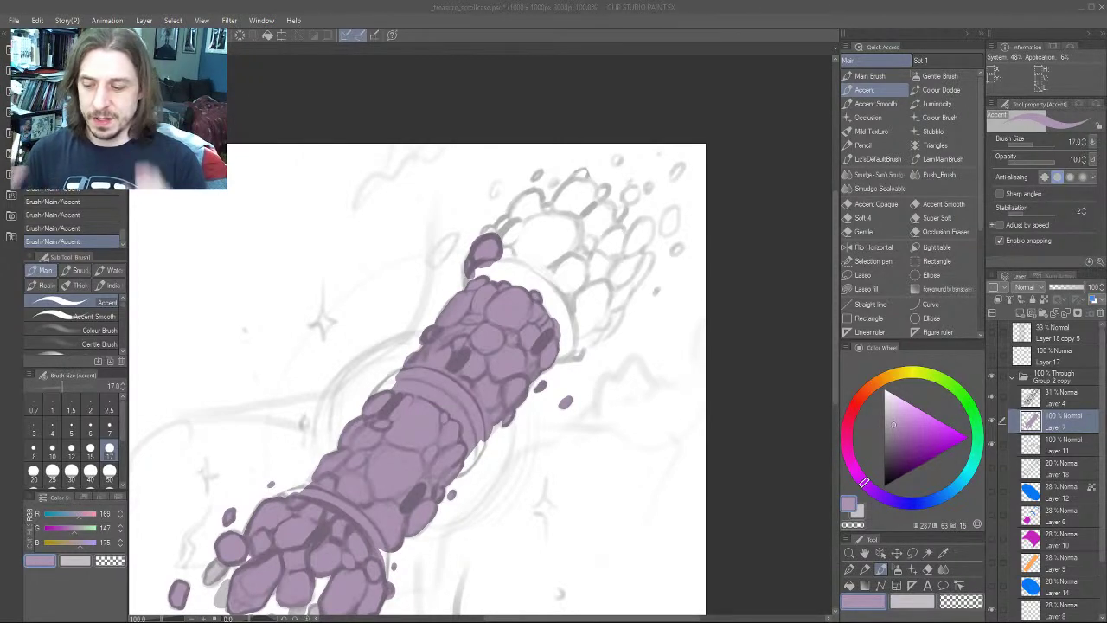
{"action": "left_click_drag", "start_coordinate": [274, 439], "coordinate": [356, 293]}
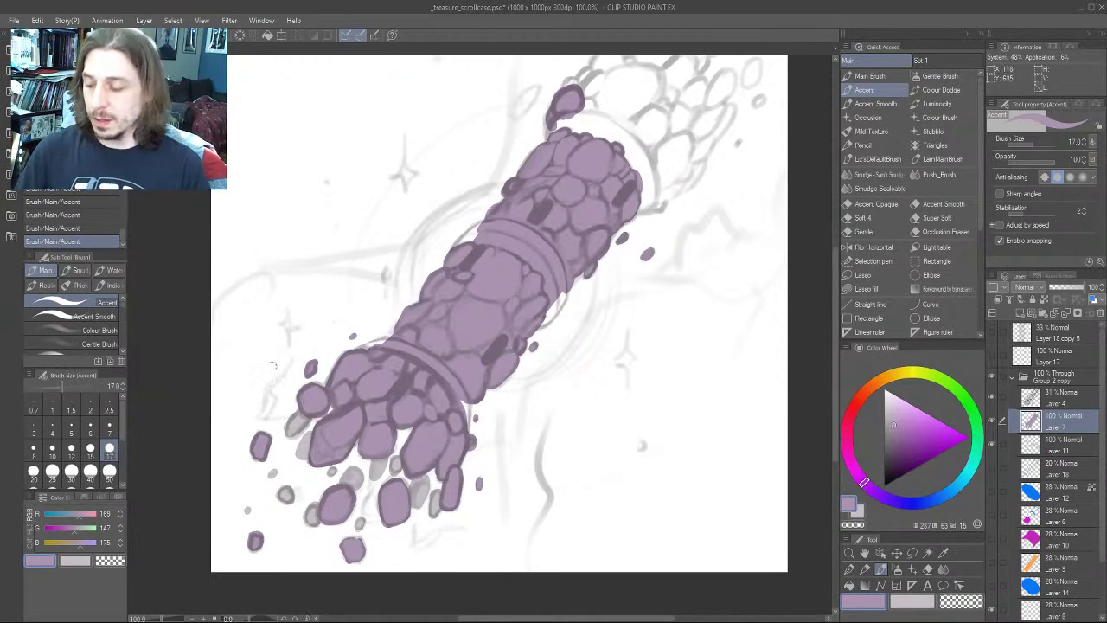
{"action": "left_click_drag", "start_coordinate": [264, 372], "coordinate": [287, 302]}
{"action": "mouse_move", "coordinate": [308, 173]}
{"action": "left_mouse_down"}
{"action": "mouse_move", "coordinate": [312, 303]}
{"action": "mouse_move", "coordinate": [297, 291]}
{"action": "left_mouse_up"}
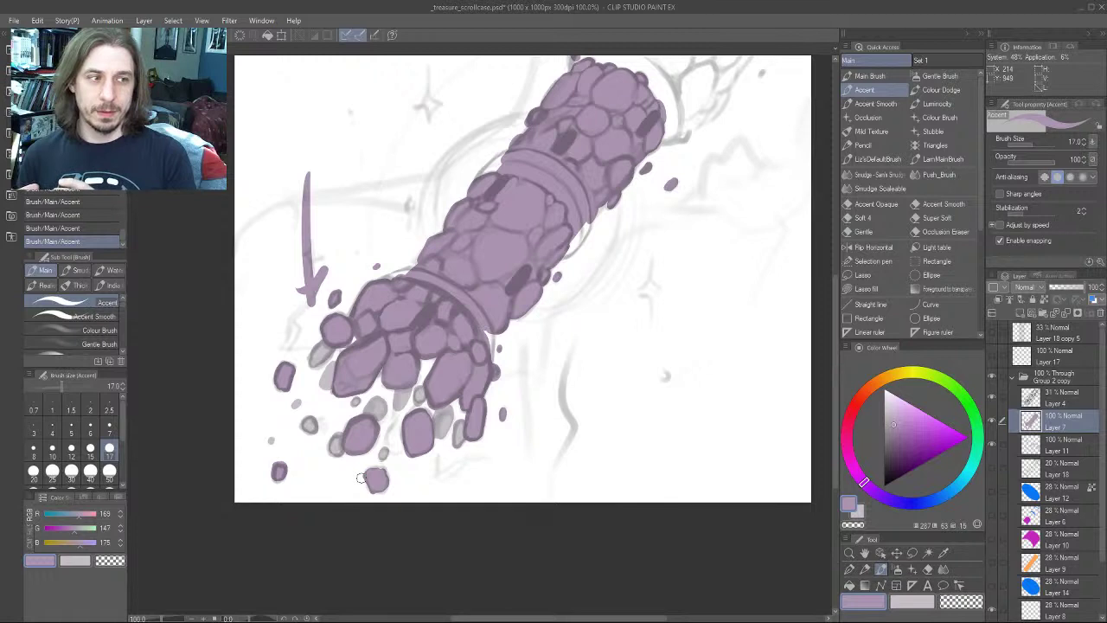
{"action": "left_click_drag", "start_coordinate": [663, 191], "coordinate": [573, 383]}
{"action": "mouse_move", "coordinate": [636, 455]}
{"action": "left_mouse_down"}
{"action": "mouse_move", "coordinate": [655, 373]}
{"action": "mouse_move", "coordinate": [645, 294]}
{"action": "left_mouse_up"}
{"action": "left_click_drag", "start_coordinate": [658, 306], "coordinate": [634, 356]}
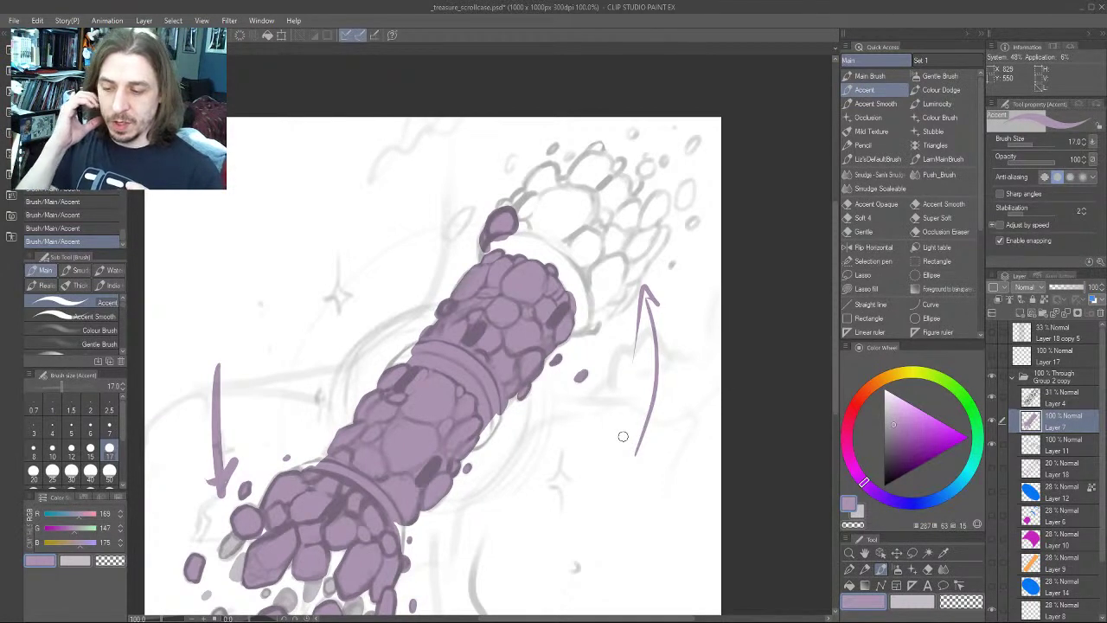
{"action": "mouse_move", "coordinate": [699, 291]}
{"action": "left_mouse_down"}
{"action": "mouse_move", "coordinate": [506, 98]}
{"action": "mouse_move", "coordinate": [495, 133]}
{"action": "mouse_move", "coordinate": [714, 327]}
{"action": "left_mouse_up"}
{"action": "mouse_move", "coordinate": [406, 391]}
{"action": "left_mouse_down"}
{"action": "mouse_move", "coordinate": [268, 352]}
{"action": "mouse_move", "coordinate": [195, 447]}
{"action": "mouse_move", "coordinate": [413, 342]}
{"action": "mouse_move", "coordinate": [449, 250]}
{"action": "left_mouse_up"}
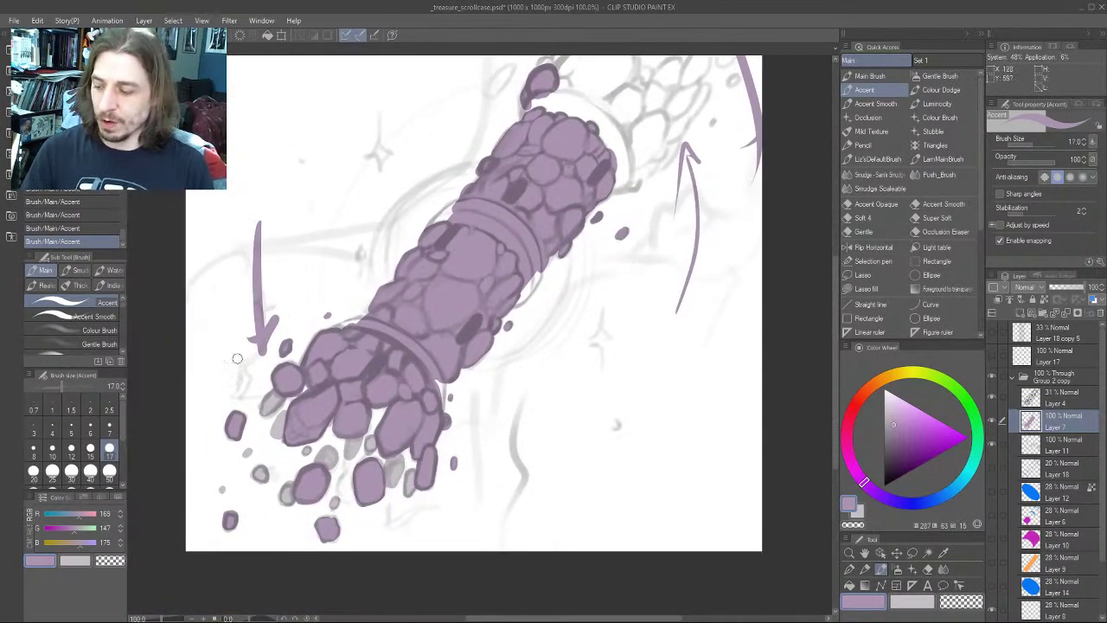
{"action": "left_click_drag", "start_coordinate": [223, 245], "coordinate": [251, 330]}
{"action": "key", "text": "ctrl+z"}
{"action": "key", "text": "ctrl+z"}
{"action": "key", "text": "ctrl+z"}
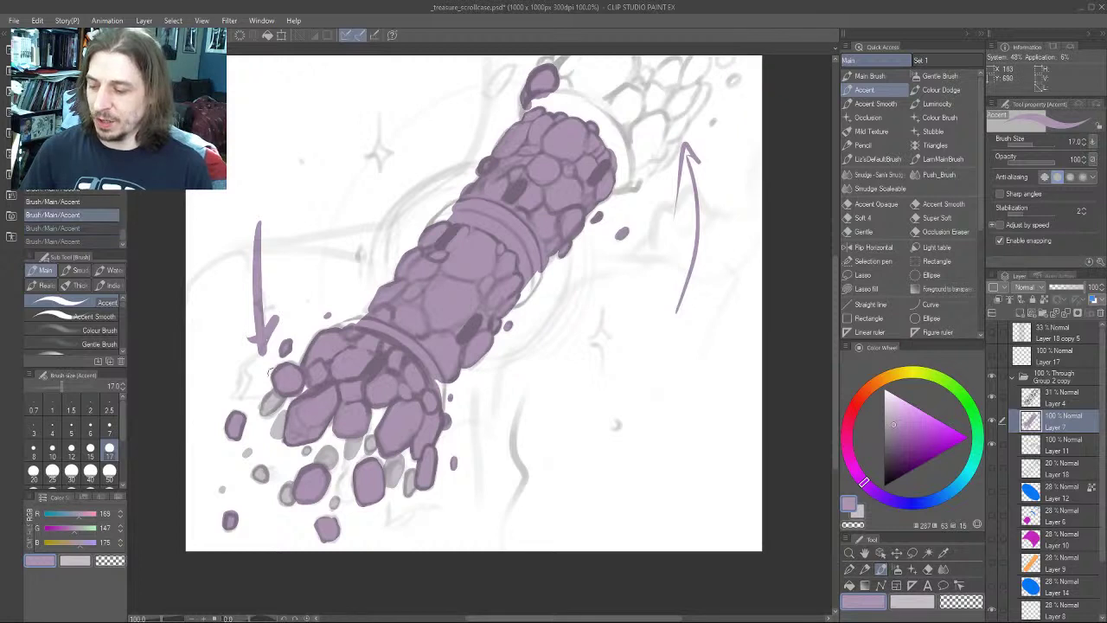
{"action": "key", "text": "ctrl+z"}
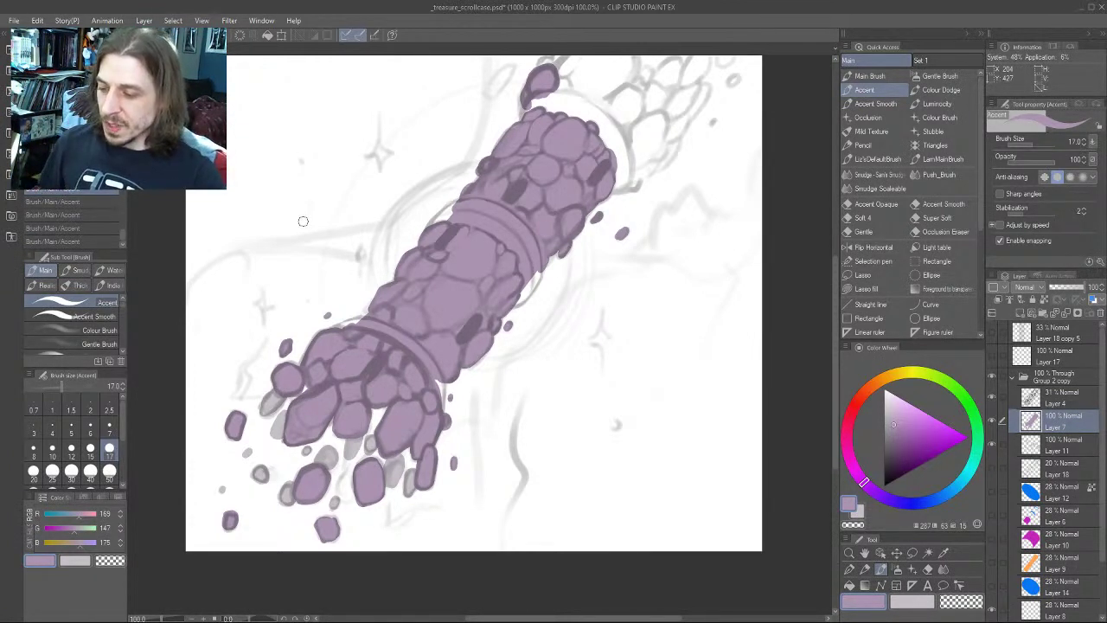
{"action": "mouse_move", "coordinate": [251, 227]}
{"action": "left_mouse_down"}
{"action": "mouse_move", "coordinate": [251, 363]}
{"action": "mouse_move", "coordinate": [210, 350]}
{"action": "left_mouse_up"}
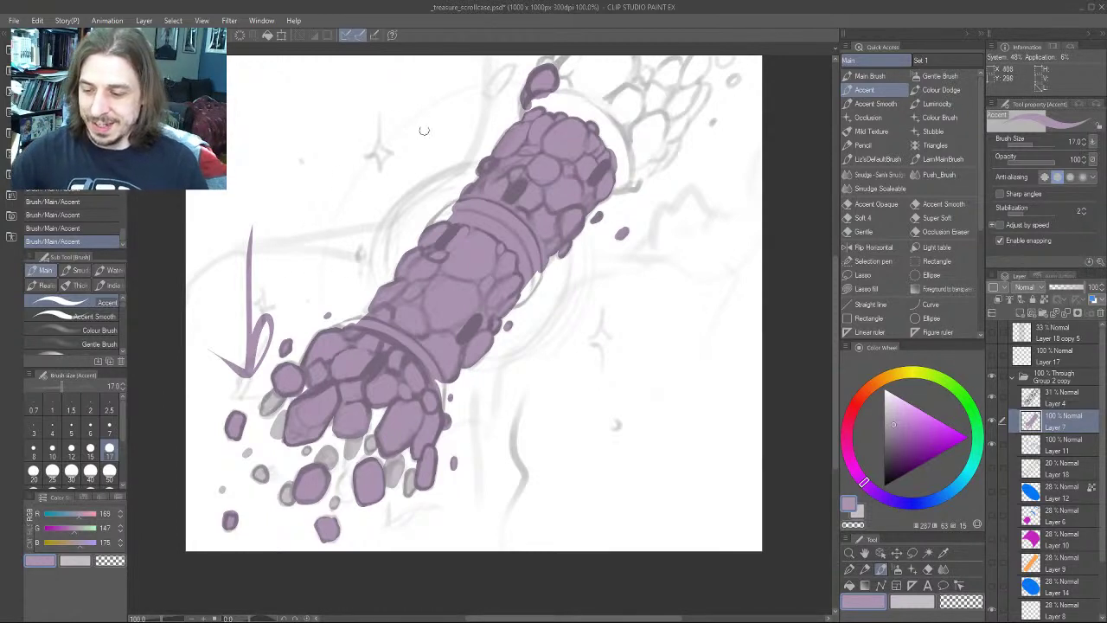
{"action": "mouse_move", "coordinate": [406, 176]}
{"action": "left_mouse_down"}
{"action": "mouse_move", "coordinate": [480, 92]}
{"action": "mouse_move", "coordinate": [475, 115]}
{"action": "left_mouse_up"}
{"action": "left_click_drag", "start_coordinate": [304, 228], "coordinate": [295, 351]}
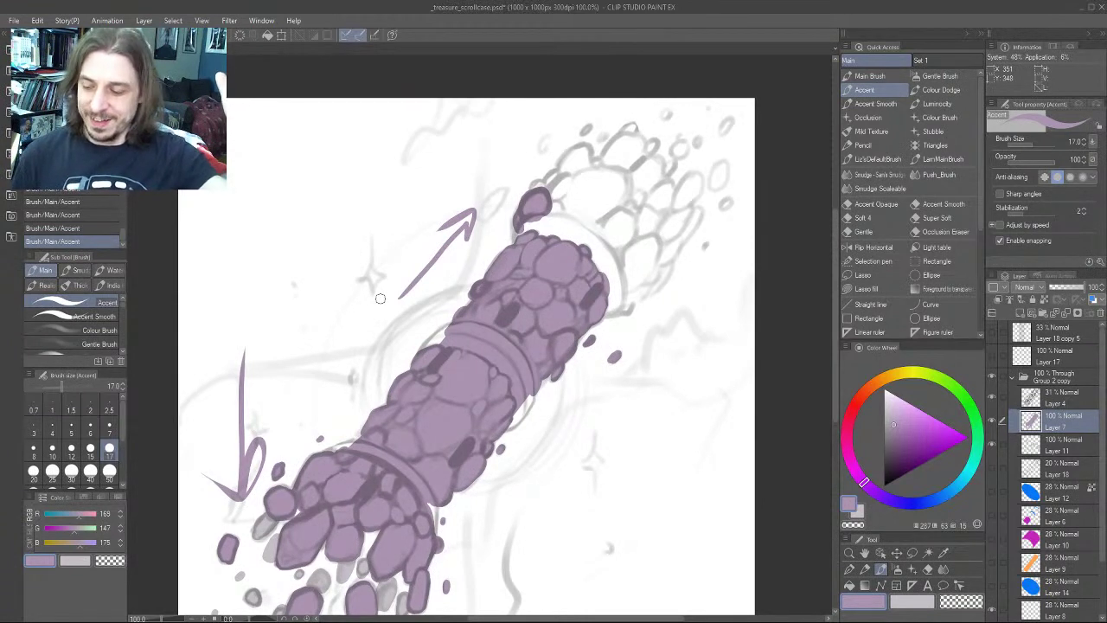
{"action": "key", "text": "ctrl+z"}
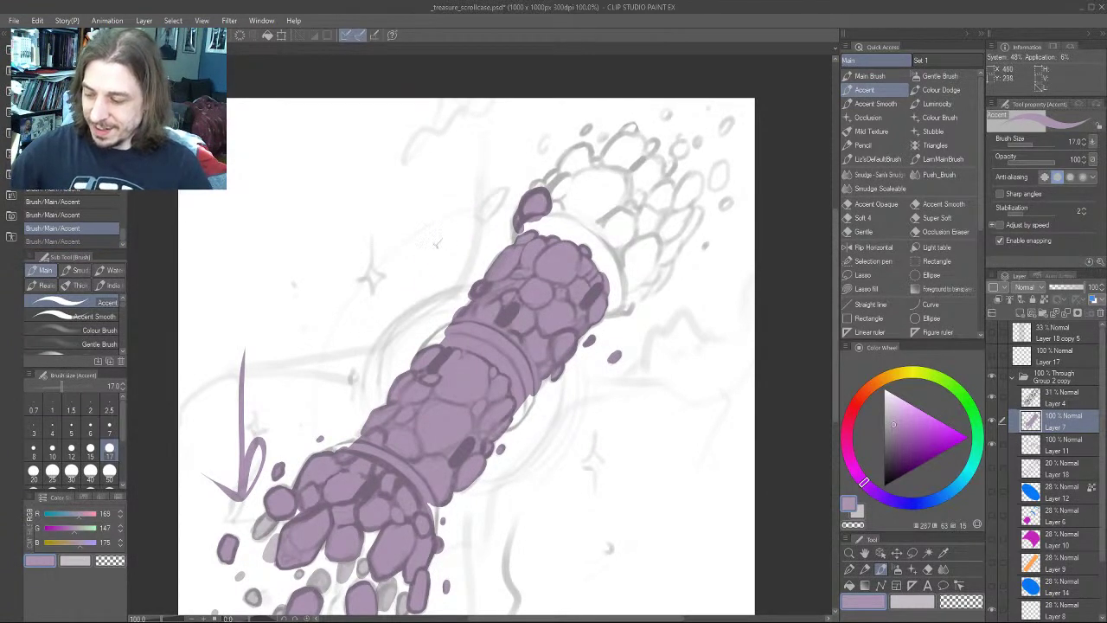
{"action": "left_click_drag", "start_coordinate": [439, 243], "coordinate": [311, 402]}
{"action": "left_click_drag", "start_coordinate": [359, 373], "coordinate": [315, 402]}
{"action": "left_click_drag", "start_coordinate": [335, 344], "coordinate": [305, 406]}
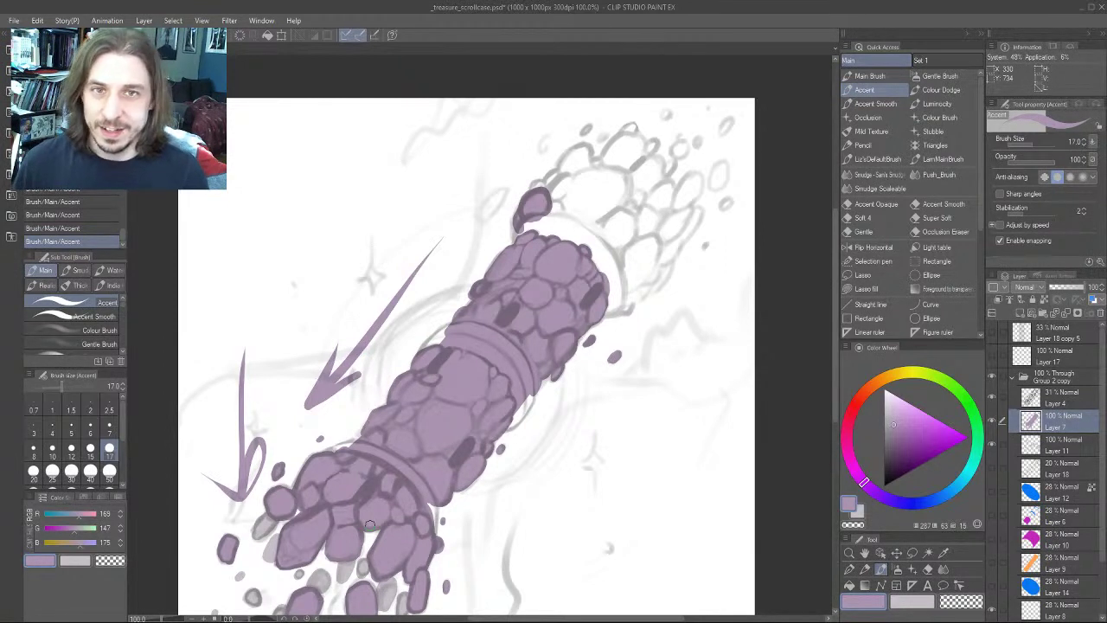
{"action": "key", "text": "ctrl+z"}
{"action": "key", "text": "ctrl+z"}
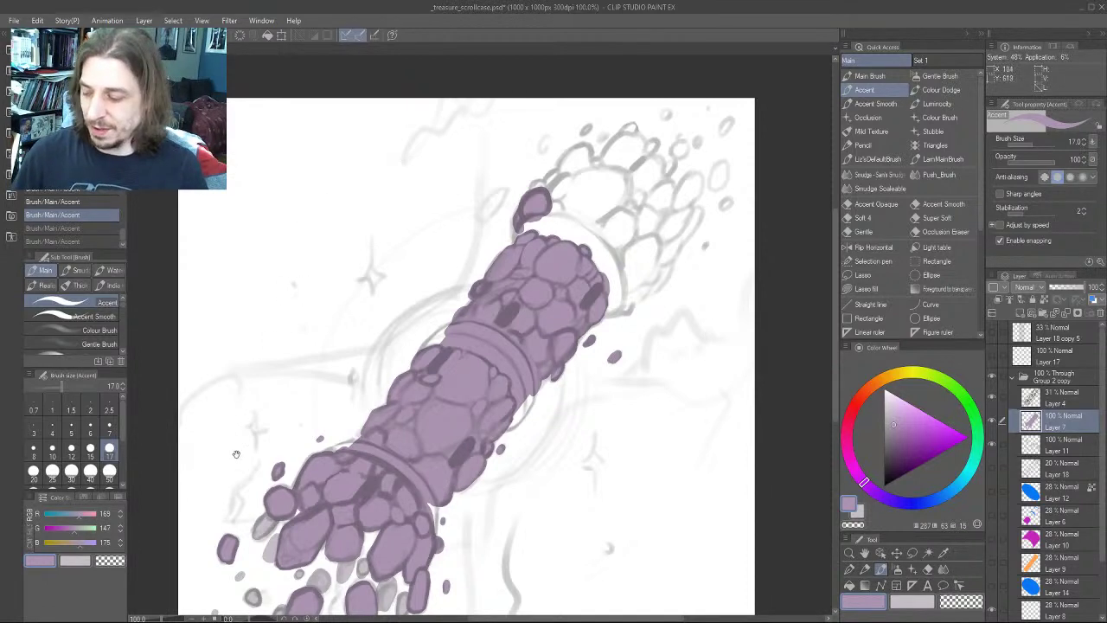
{"action": "left_click_drag", "start_coordinate": [250, 430], "coordinate": [304, 284]}
{"action": "left_click_drag", "start_coordinate": [292, 168], "coordinate": [258, 324]}
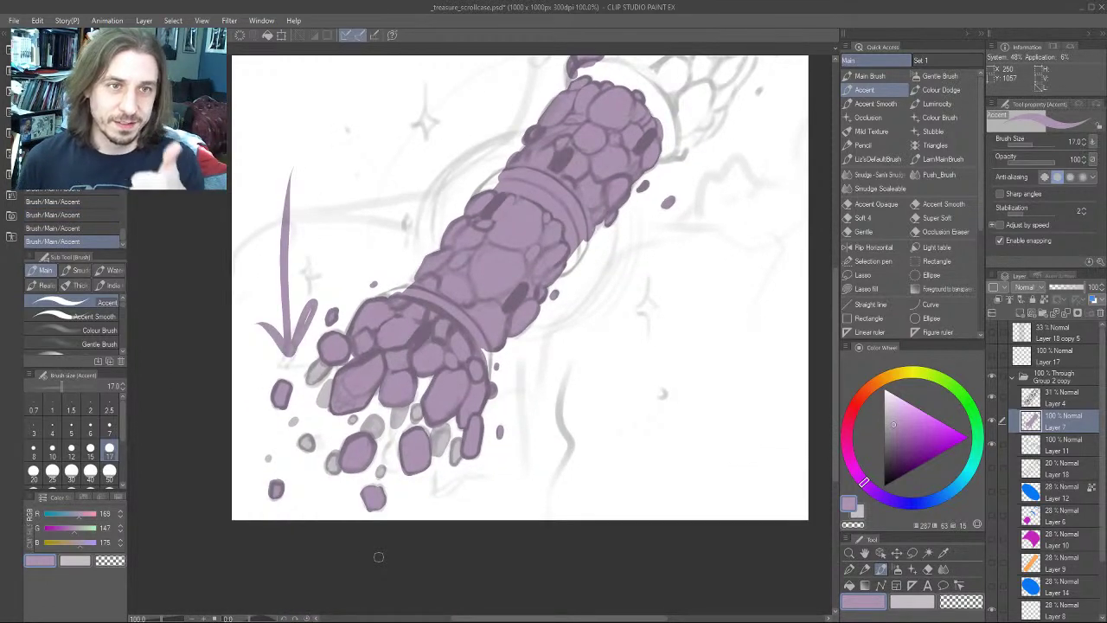
{"action": "key", "text": "ctrl+z"}
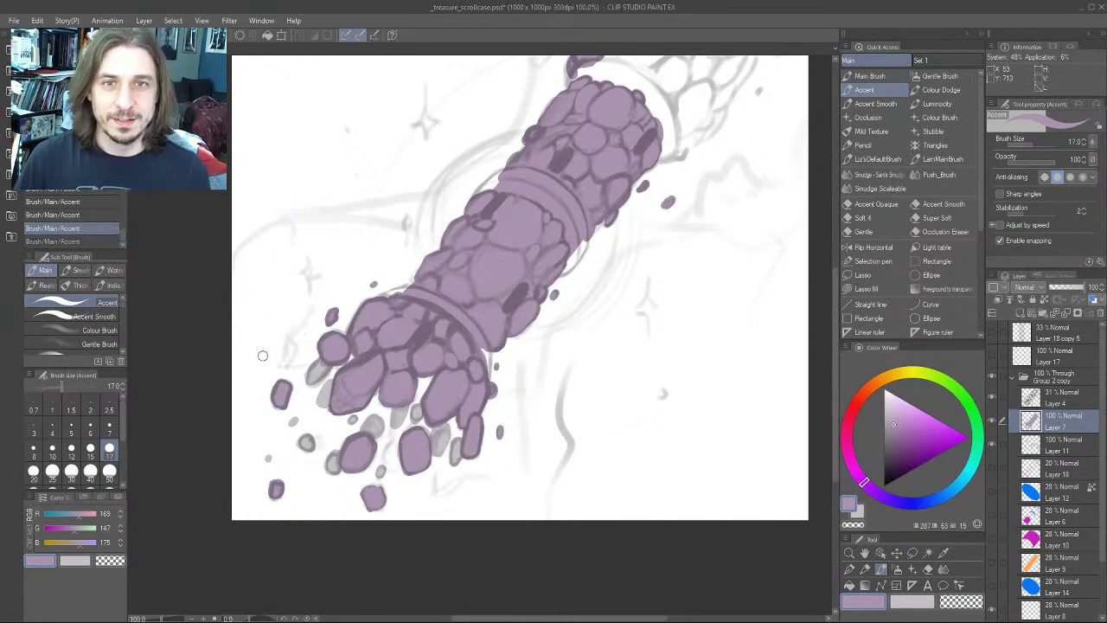
{"action": "left_click_drag", "start_coordinate": [373, 241], "coordinate": [313, 386]}
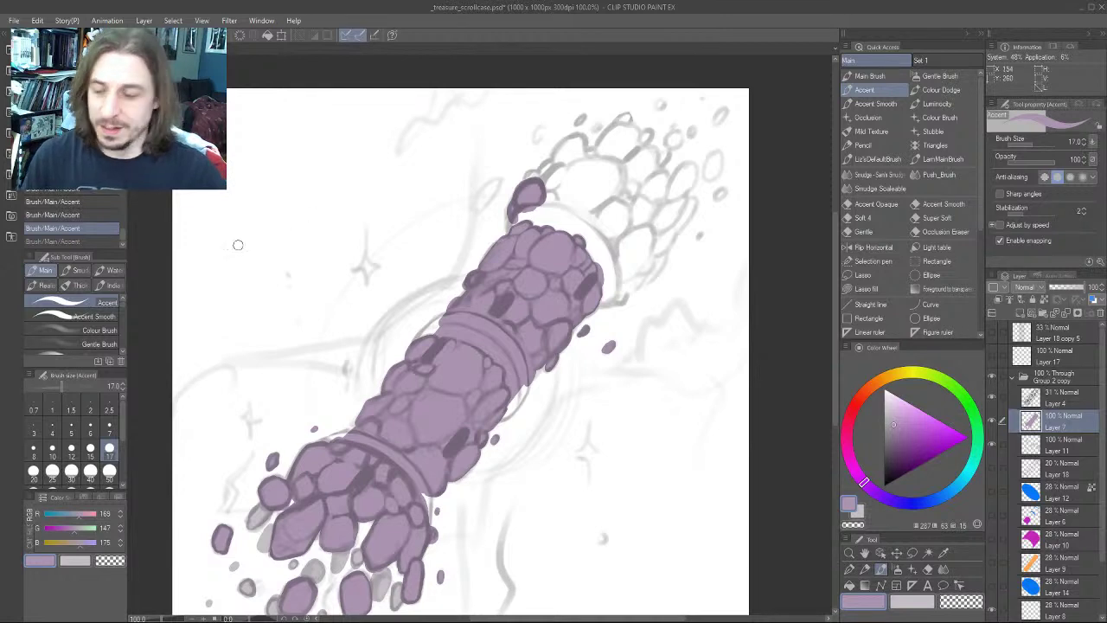
{"action": "key", "text": "ctrl+y"}
Fill the stones along the upper end's left edge and the loose pebbles beside them with purple, reducing the brush from size 25 to 10
{"action": "mouse_move", "coordinate": [205, 400]}
{"action": "left_mouse_down"}
{"action": "mouse_move", "coordinate": [239, 233]}
{"action": "mouse_move", "coordinate": [263, 232]}
{"action": "left_mouse_up"}
{"action": "left_click_drag", "start_coordinate": [484, 294], "coordinate": [310, 383]}
{"action": "mouse_move", "coordinate": [430, 348]}
{"action": "left_mouse_down"}
{"action": "mouse_move", "coordinate": [324, 371]}
{"action": "mouse_move", "coordinate": [304, 352]}
{"action": "mouse_move", "coordinate": [312, 466]}
{"action": "mouse_move", "coordinate": [423, 482]}
{"action": "left_mouse_up"}
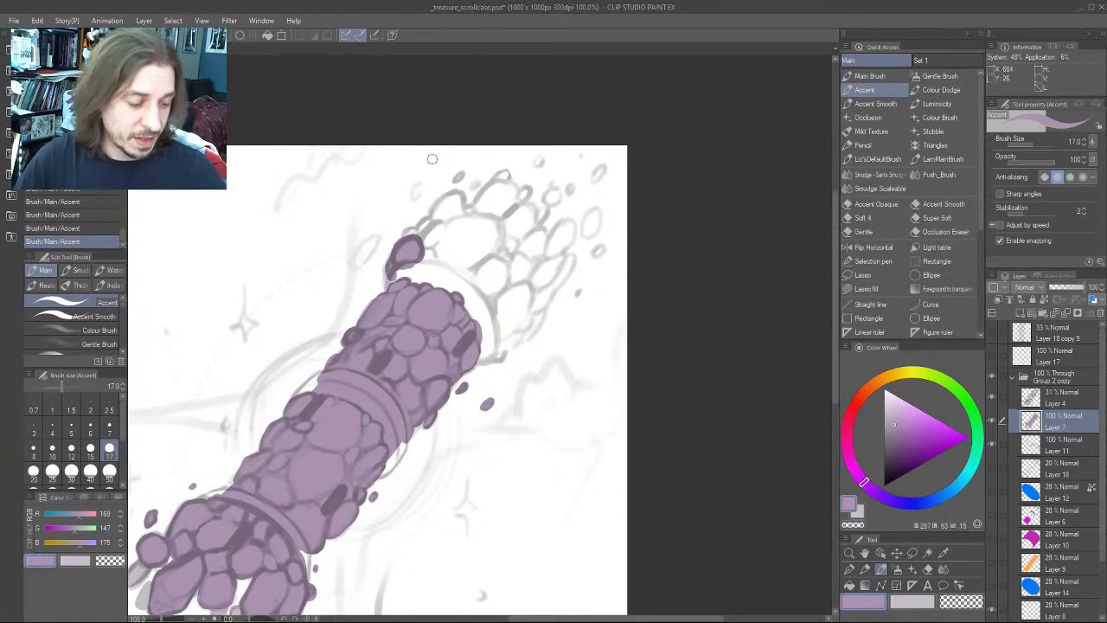
{"action": "left_click_drag", "start_coordinate": [356, 204], "coordinate": [331, 242]}
{"action": "key", "text": "bracketright"}
{"action": "key", "text": "bracketright"}
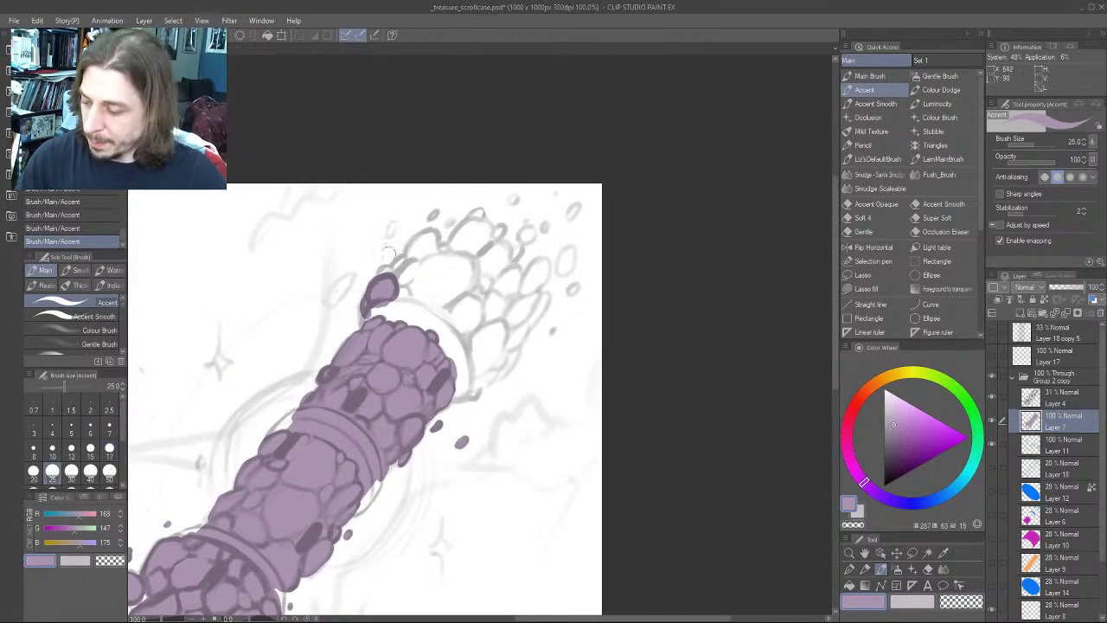
{"action": "mouse_move", "coordinate": [386, 270]}
{"action": "left_mouse_down"}
{"action": "mouse_move", "coordinate": [425, 230]}
{"action": "mouse_move", "coordinate": [434, 246]}
{"action": "mouse_move", "coordinate": [415, 248]}
{"action": "mouse_move", "coordinate": [432, 215]}
{"action": "mouse_move", "coordinate": [392, 223]}
{"action": "left_mouse_up"}
{"action": "key", "text": "bracketleft"}
{"action": "key", "text": "bracketleft"}
{"action": "key", "text": "bracketleft"}
{"action": "key", "text": "bracketleft"}
{"action": "key", "text": "bracketleft"}
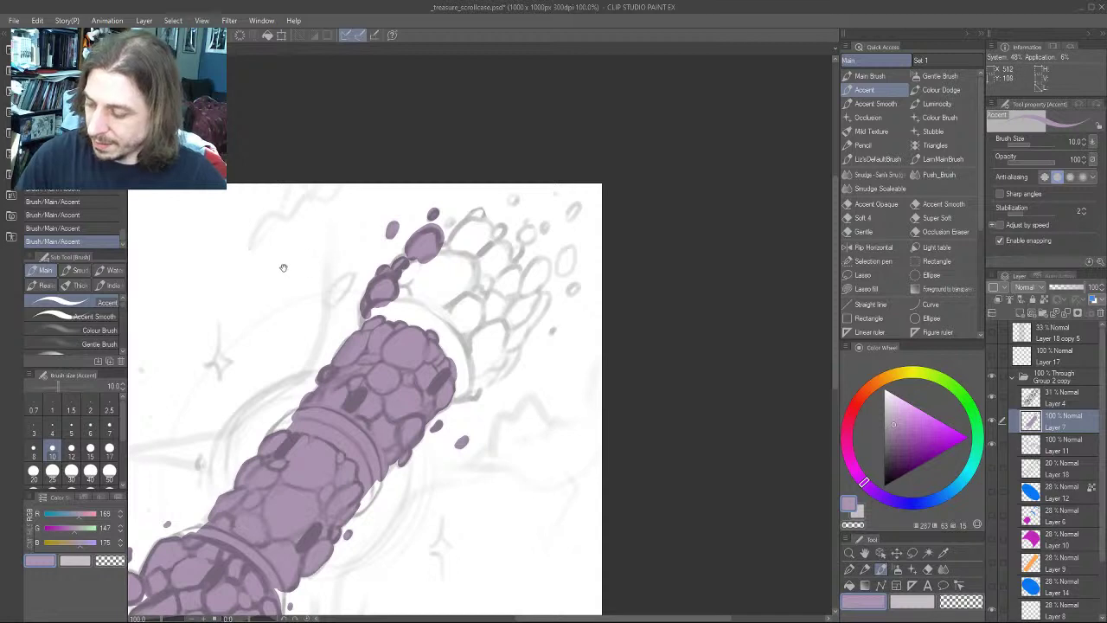
Fill the tall stone at the upper end's tip and add an elongated loose stone off its left side at brush size 12
{"action": "left_click_drag", "start_coordinate": [284, 268], "coordinate": [415, 198]}
{"action": "key", "text": "bracketright"}
{"action": "mouse_move", "coordinate": [473, 225]}
{"action": "left_mouse_down"}
{"action": "mouse_move", "coordinate": [529, 221]}
{"action": "mouse_move", "coordinate": [548, 195]}
{"action": "mouse_move", "coordinate": [538, 207]}
{"action": "mouse_move", "coordinate": [552, 211]}
{"action": "mouse_move", "coordinate": [578, 165]}
{"action": "mouse_move", "coordinate": [582, 176]}
{"action": "mouse_move", "coordinate": [597, 152]}
{"action": "mouse_move", "coordinate": [616, 152]}
{"action": "mouse_move", "coordinate": [616, 171]}
{"action": "mouse_move", "coordinate": [610, 159]}
{"action": "mouse_move", "coordinate": [601, 173]}
{"action": "mouse_move", "coordinate": [606, 141]}
{"action": "left_mouse_up"}
{"action": "key", "text": "bracketright"}
{"action": "key", "text": "bracketright"}
{"action": "key", "text": "bracketleft"}
{"action": "key", "text": "bracketleft"}
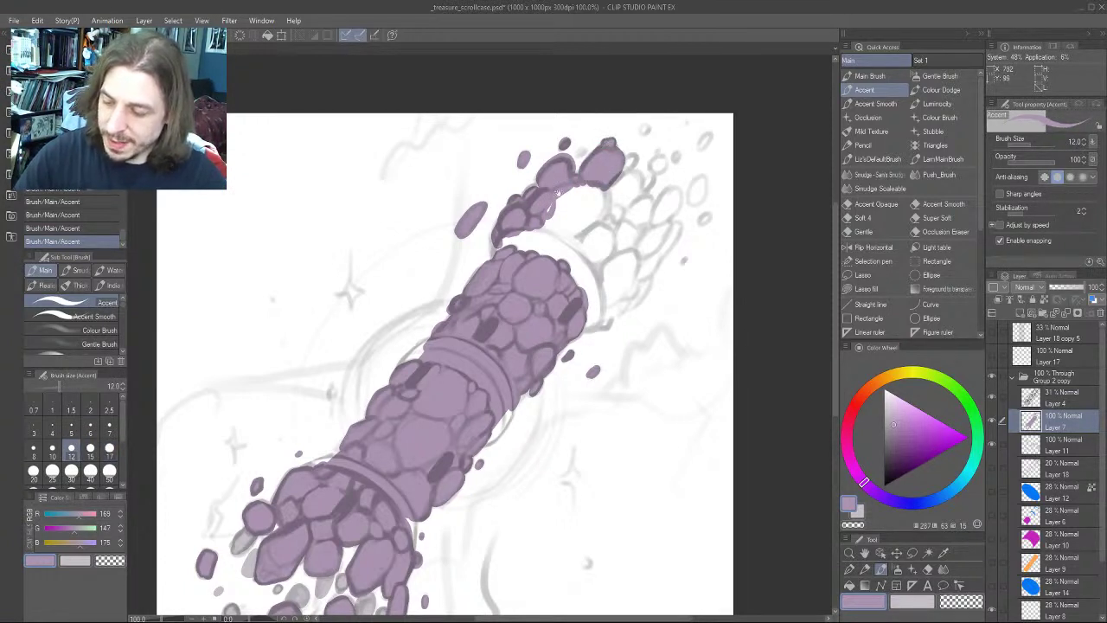
Fill the upper end's left edge, large central stone and neighbouring stones with purple using a larger brush
{"action": "mouse_move", "coordinate": [510, 201]}
{"action": "left_mouse_down"}
{"action": "mouse_move", "coordinate": [421, 199]}
{"action": "mouse_move", "coordinate": [543, 174]}
{"action": "mouse_move", "coordinate": [547, 197]}
{"action": "mouse_move", "coordinate": [539, 204]}
{"action": "mouse_move", "coordinate": [533, 190]}
{"action": "mouse_move", "coordinate": [519, 226]}
{"action": "left_mouse_up"}
{"action": "key", "text": "bracketright"}
{"action": "key", "text": "bracketright"}
{"action": "key", "text": "bracketright"}
{"action": "key", "text": "bracketright"}
{"action": "key", "text": "bracketright"}
{"action": "mouse_move", "coordinate": [429, 222]}
{"action": "left_mouse_down"}
{"action": "mouse_move", "coordinate": [495, 245]}
{"action": "mouse_move", "coordinate": [457, 222]}
{"action": "mouse_move", "coordinate": [474, 216]}
{"action": "mouse_move", "coordinate": [477, 198]}
{"action": "mouse_move", "coordinate": [491, 225]}
{"action": "mouse_move", "coordinate": [512, 184]}
{"action": "mouse_move", "coordinate": [517, 259]}
{"action": "mouse_move", "coordinate": [530, 210]}
{"action": "mouse_move", "coordinate": [533, 230]}
{"action": "mouse_move", "coordinate": [563, 187]}
{"action": "mouse_move", "coordinate": [565, 216]}
{"action": "mouse_move", "coordinate": [575, 191]}
{"action": "mouse_move", "coordinate": [589, 194]}
{"action": "mouse_move", "coordinate": [567, 222]}
{"action": "mouse_move", "coordinate": [593, 189]}
{"action": "mouse_move", "coordinate": [597, 248]}
{"action": "left_mouse_up"}
Paint the small loose pebbles scattered beyond the upper end's tip in purple at brush sizes 15 and 12
{"action": "key", "text": "bracketleft"}
{"action": "key", "text": "bracketleft"}
{"action": "key", "text": "bracketleft"}
{"action": "key", "text": "bracketleft"}
{"action": "left_click", "coordinate": [597, 248]}
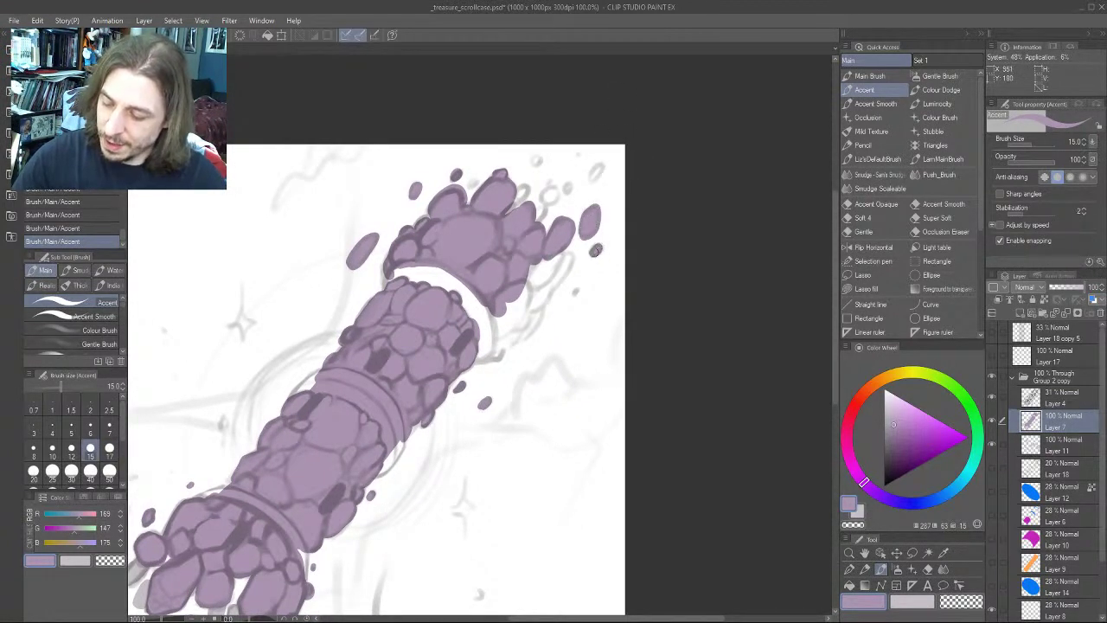
{"action": "key", "text": "bracketleft"}
{"action": "left_click", "coordinate": [566, 188]}
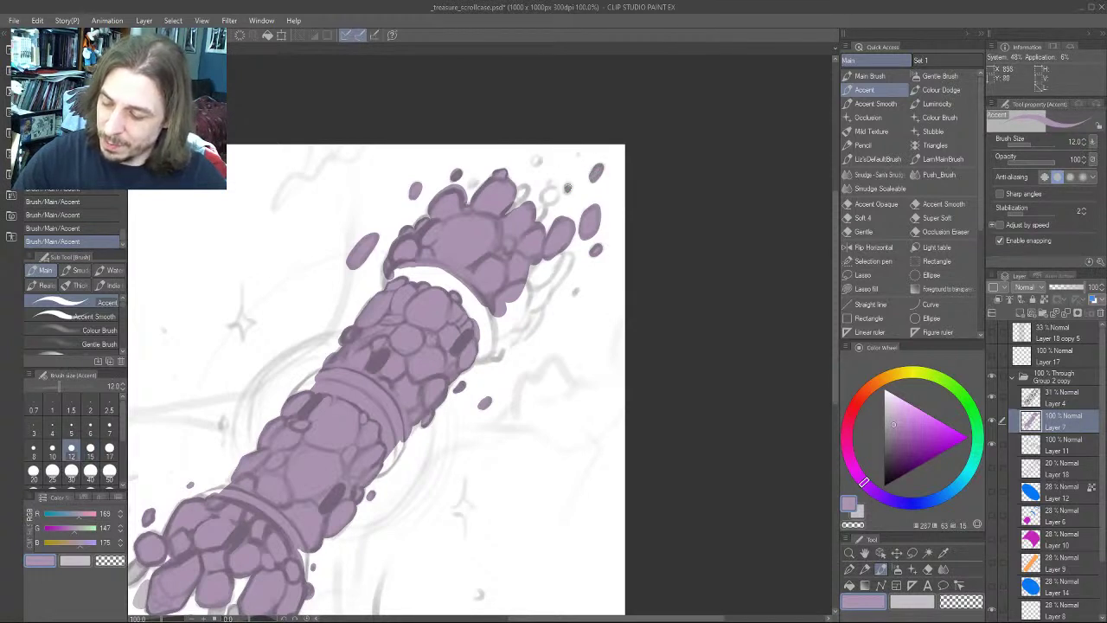
{"action": "left_click", "coordinate": [549, 197]}
{"action": "left_click", "coordinate": [547, 179]}
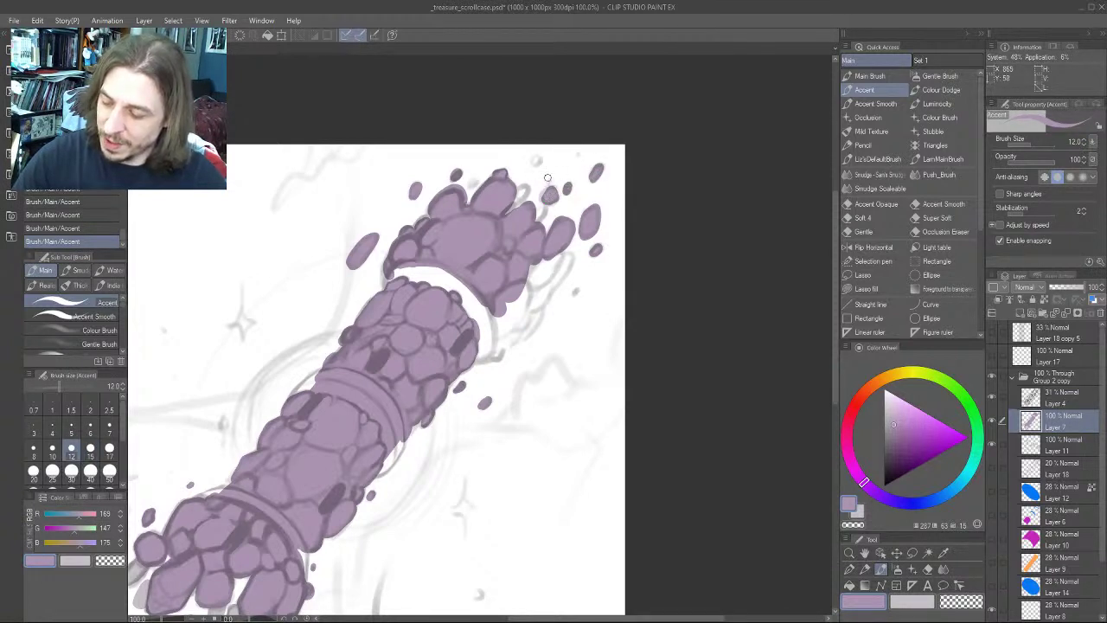
{"action": "left_click", "coordinate": [537, 161]}
Fill the remaining stones along the upper end's right edge down to the band, using transparent colour for clean-up and brush sizes 12 and 17
{"action": "mouse_move", "coordinate": [554, 244]}
{"action": "left_mouse_down"}
{"action": "mouse_move", "coordinate": [564, 271]}
{"action": "mouse_move", "coordinate": [553, 289]}
{"action": "mouse_move", "coordinate": [555, 261]}
{"action": "mouse_move", "coordinate": [522, 293]}
{"action": "left_mouse_up"}
{"action": "left_click_drag", "start_coordinate": [562, 169], "coordinate": [555, 136]}
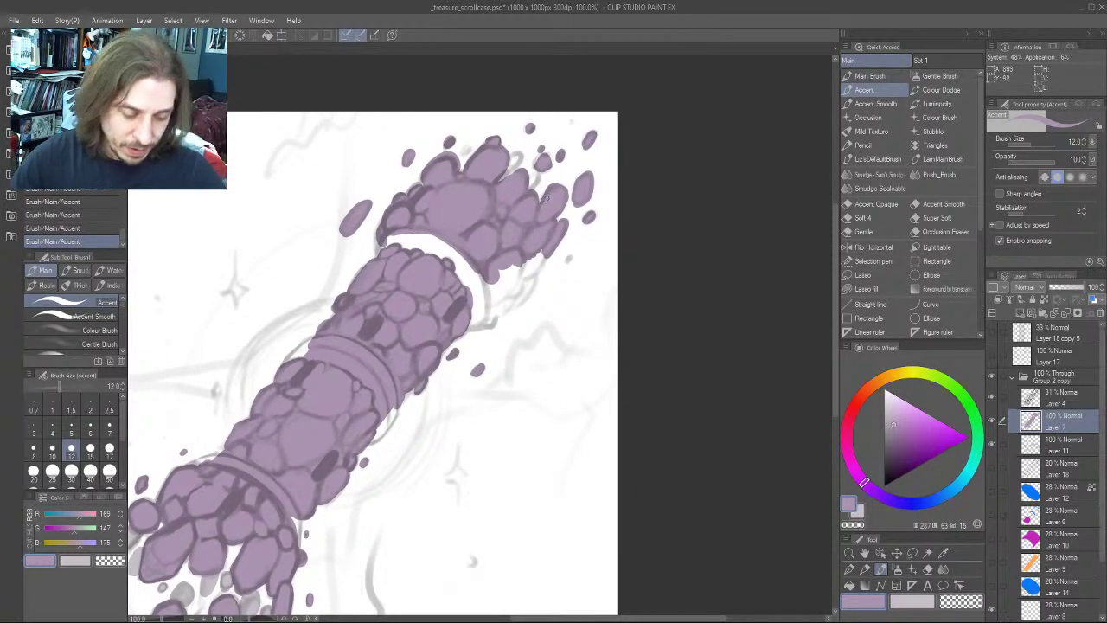
{"action": "key", "text": "c"}
{"action": "mouse_move", "coordinate": [535, 224]}
{"action": "left_mouse_down"}
{"action": "mouse_move", "coordinate": [518, 236]}
{"action": "mouse_move", "coordinate": [522, 209]}
{"action": "left_mouse_up"}
{"action": "key", "text": "c"}
{"action": "key", "text": "]"}
{"action": "key", "text": "]"}
{"action": "mouse_move", "coordinate": [521, 249]}
{"action": "left_mouse_down"}
{"action": "mouse_move", "coordinate": [504, 296]}
{"action": "mouse_move", "coordinate": [514, 271]}
{"action": "mouse_move", "coordinate": [505, 281]}
{"action": "mouse_move", "coordinate": [410, 236]}
{"action": "mouse_move", "coordinate": [501, 231]}
{"action": "mouse_move", "coordinate": [495, 258]}
{"action": "mouse_move", "coordinate": [503, 211]}
{"action": "left_mouse_up"}
Add loose pebbles off the upper end's left and right edges, redoing the right-hand one, at brush sizes 17 and 12
{"action": "mouse_move", "coordinate": [236, 272]}
{"action": "left_mouse_down"}
{"action": "mouse_move", "coordinate": [310, 332]}
{"action": "mouse_move", "coordinate": [354, 410]}
{"action": "left_mouse_up"}
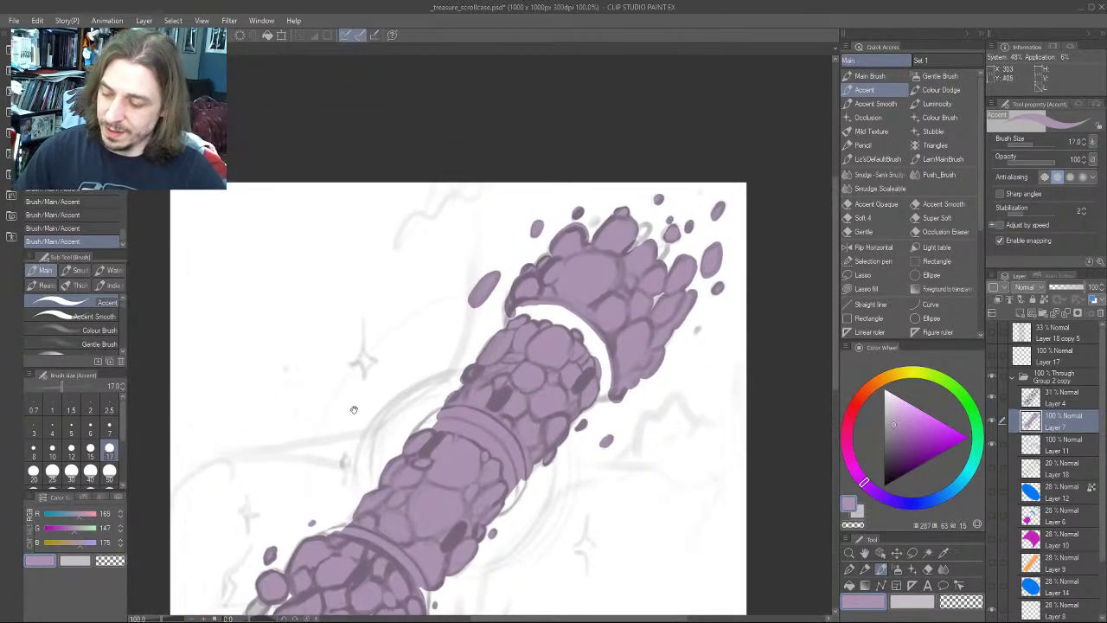
{"action": "left_click_drag", "start_coordinate": [529, 250], "coordinate": [453, 267]}
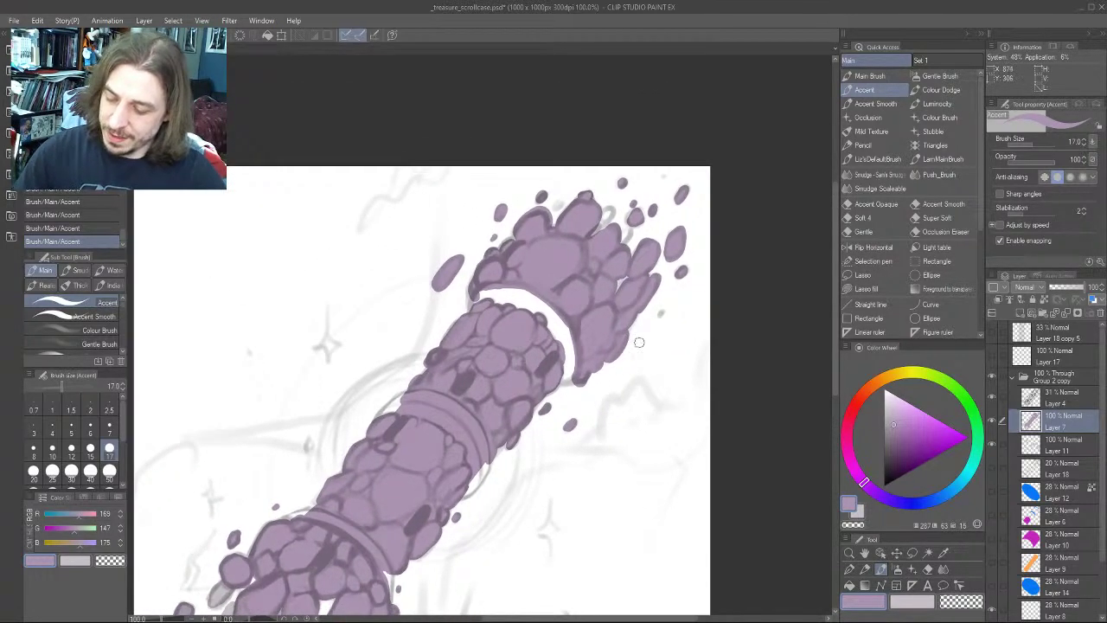
{"action": "key", "text": "ctrl+z"}
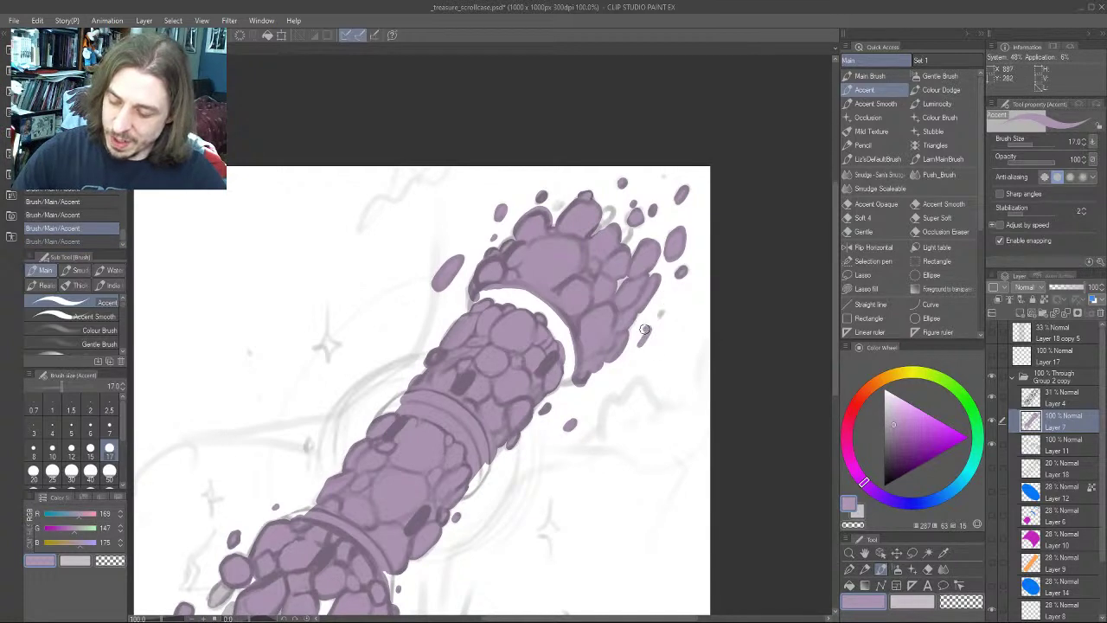
{"action": "mouse_move", "coordinate": [644, 329]}
{"action": "left_mouse_down"}
{"action": "mouse_move", "coordinate": [641, 344]}
{"action": "mouse_move", "coordinate": [660, 314]}
{"action": "left_mouse_up"}
{"action": "key", "text": "bracketleft"}
{"action": "key", "text": "bracketleft"}
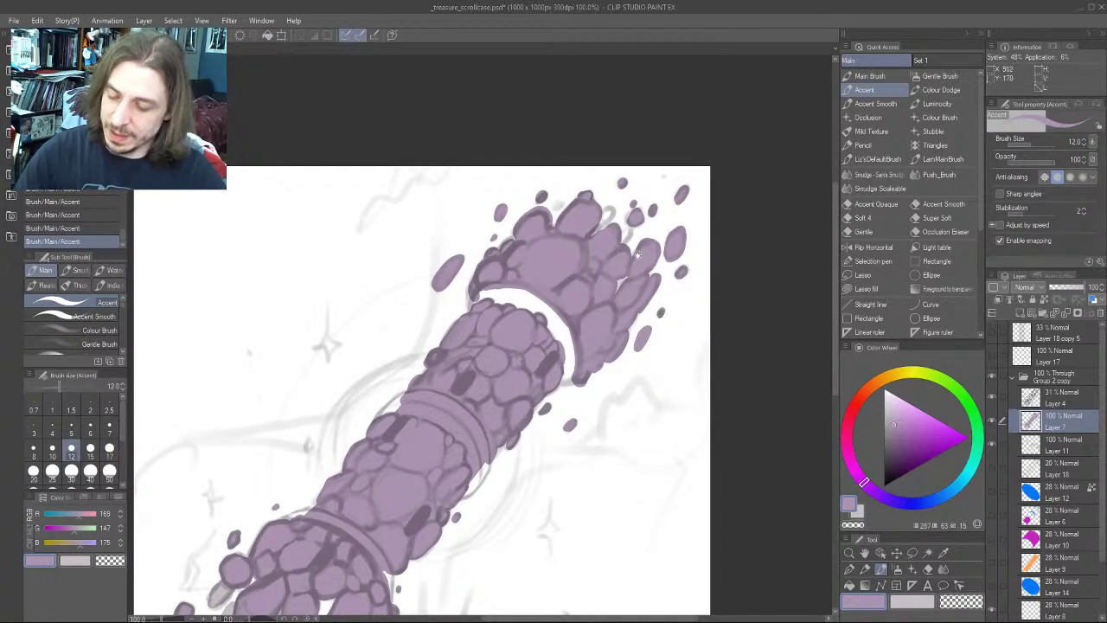
{"action": "left_click_drag", "start_coordinate": [510, 208], "coordinate": [437, 204]}
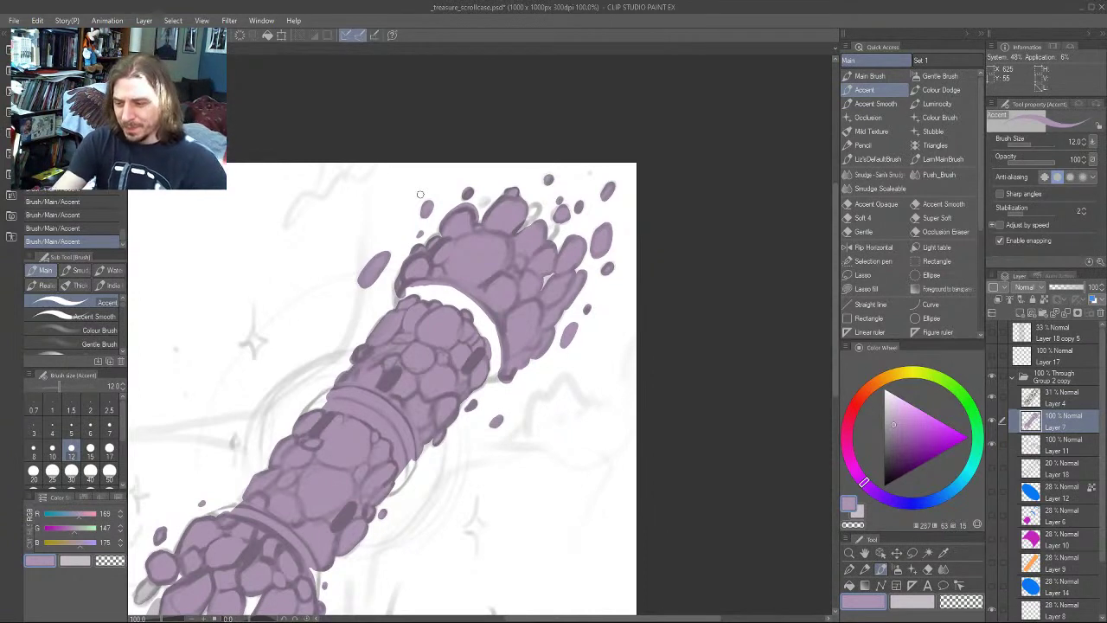
{"action": "mouse_move", "coordinate": [332, 264]}
{"action": "left_mouse_down"}
{"action": "mouse_move", "coordinate": [343, 240]}
{"action": "mouse_move", "coordinate": [384, 263]}
{"action": "left_mouse_up"}
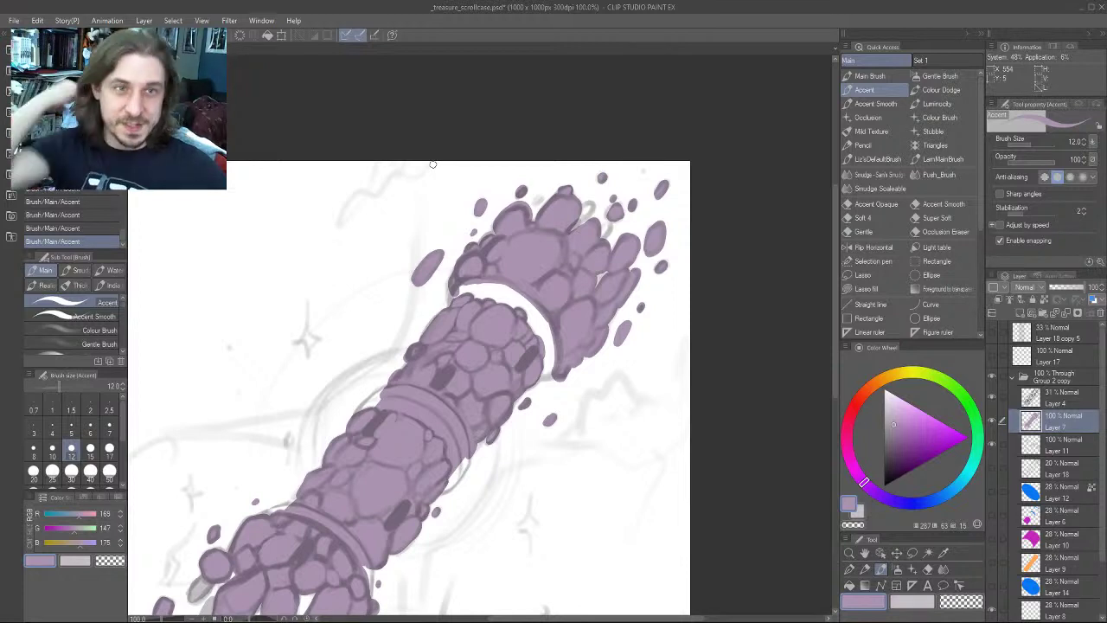
Add a small loose purple pebble beside the lower end's left edge at brush size 12, repositioning it closer to the neighbouring pebble
{"action": "left_click_drag", "start_coordinate": [310, 327], "coordinate": [429, 196]}
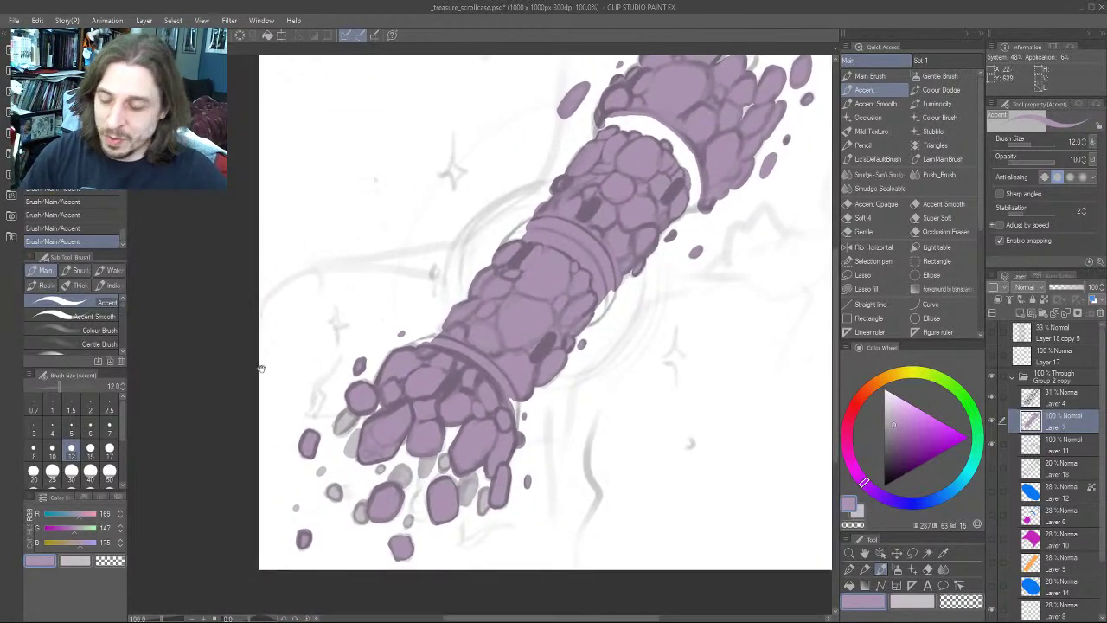
{"action": "left_click_drag", "start_coordinate": [264, 369], "coordinate": [354, 235]}
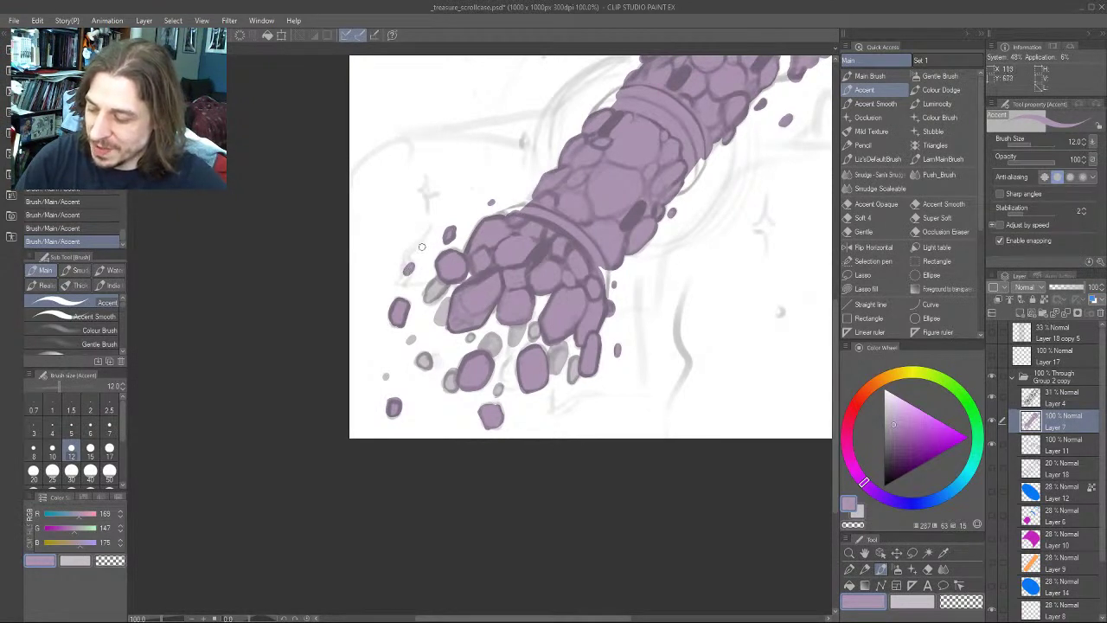
{"action": "key", "text": "ctrl+z"}
{"action": "key", "text": "ctrl+y"}
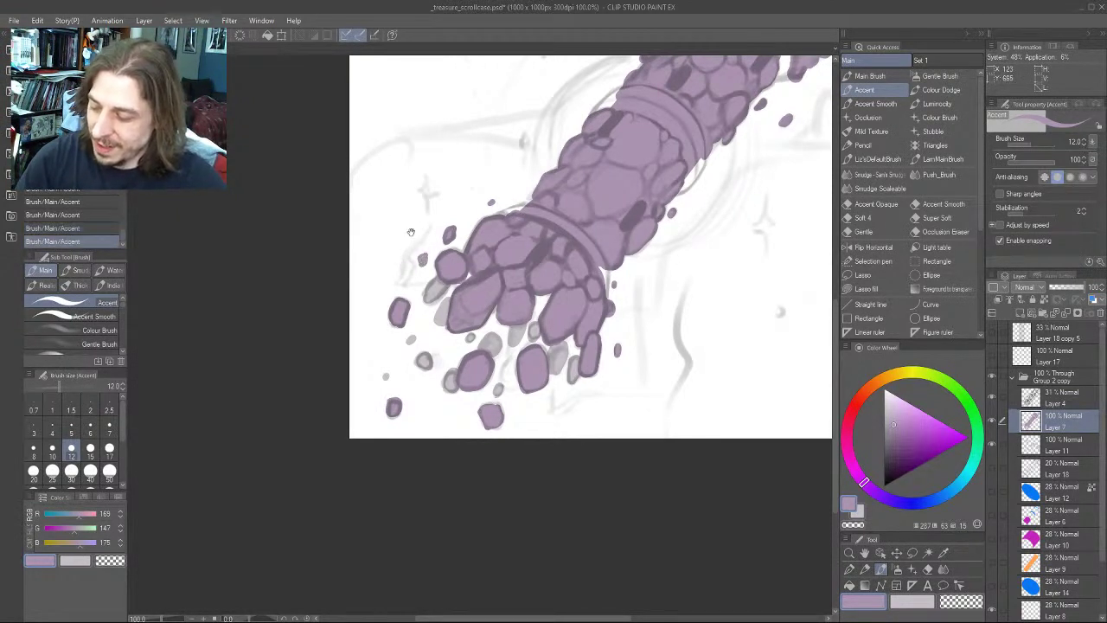
{"action": "left_click_drag", "start_coordinate": [424, 262], "coordinate": [357, 309]}
{"action": "left_click_drag", "start_coordinate": [366, 239], "coordinate": [269, 284]}
{"action": "left_click_drag", "start_coordinate": [375, 266], "coordinate": [351, 340]}
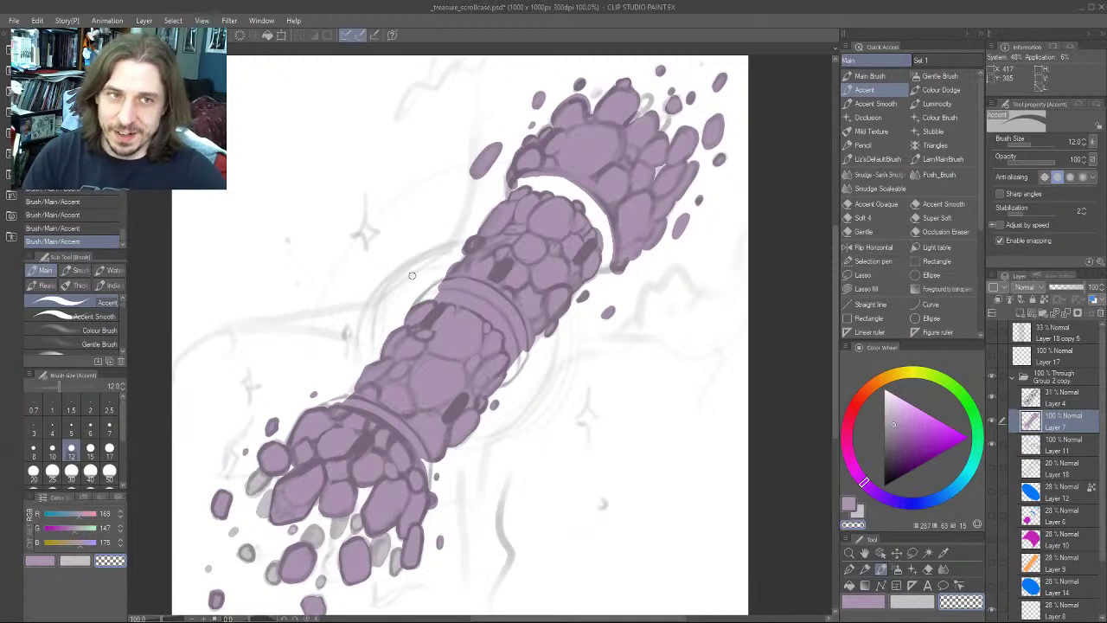
{"action": "left_click_drag", "start_coordinate": [369, 245], "coordinate": [343, 316]}
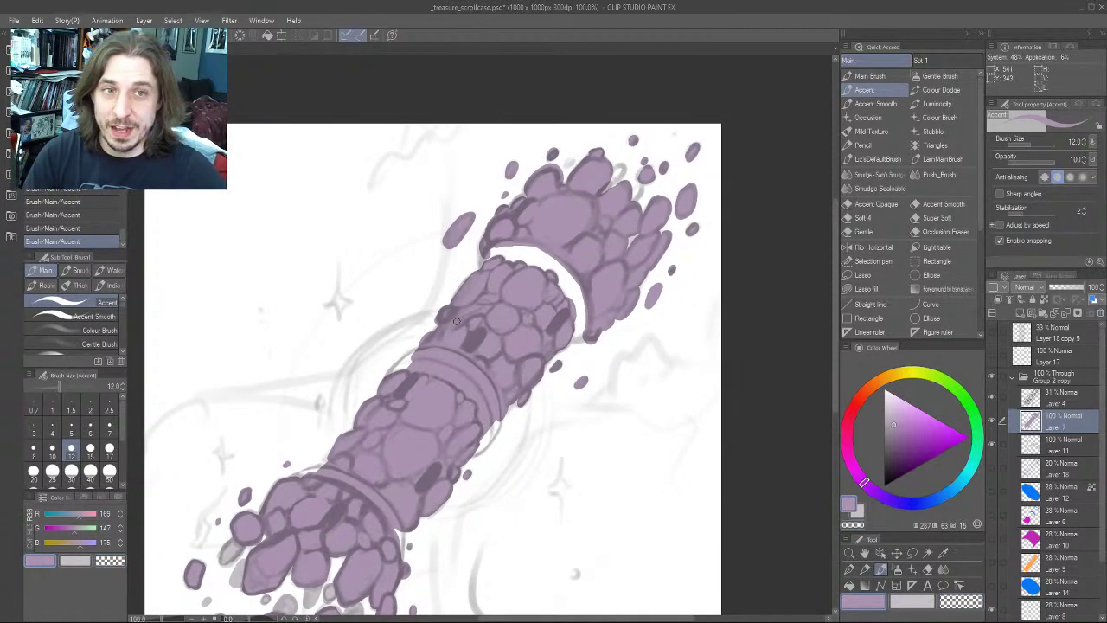
{"action": "left_click_drag", "start_coordinate": [394, 238], "coordinate": [376, 315]}
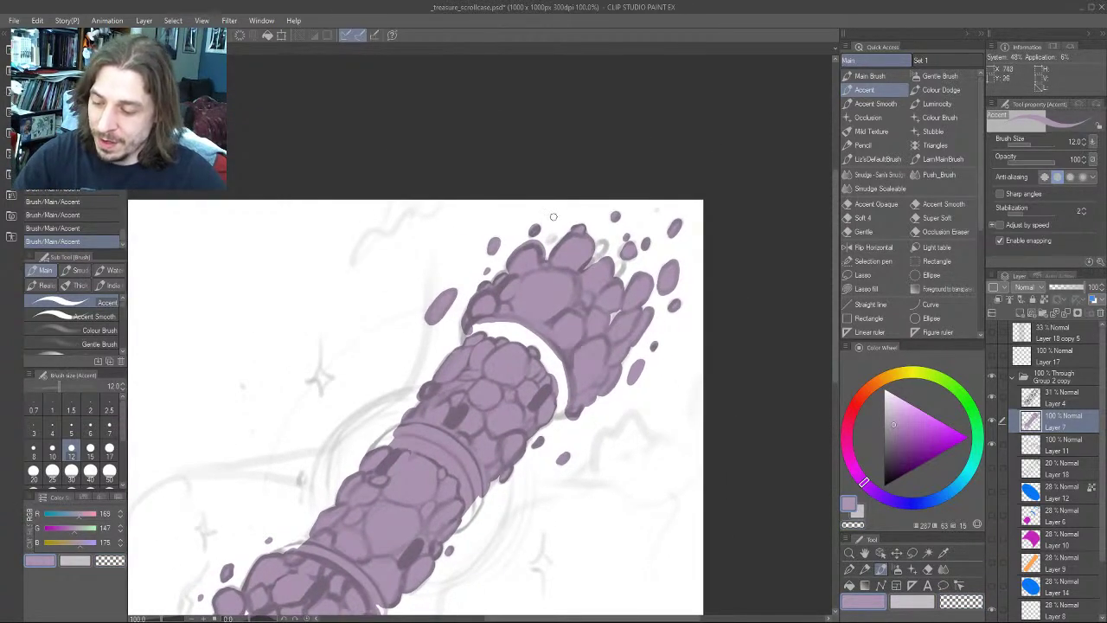
Add tiny loose purple pebbles around the scroll case's upper end at brush size 8
{"action": "key", "text": "bracketleft"}
{"action": "key", "text": "bracketleft"}
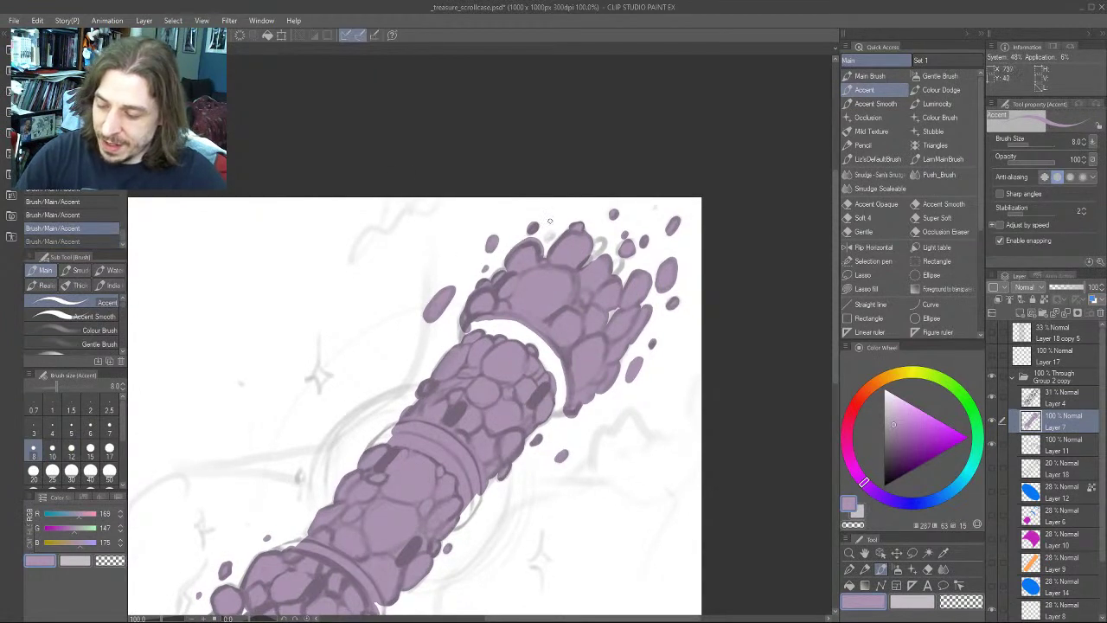
{"action": "mouse_move", "coordinate": [312, 274]}
{"action": "left_mouse_down"}
{"action": "mouse_move", "coordinate": [309, 209]}
{"action": "mouse_move", "coordinate": [260, 205]}
{"action": "left_mouse_up"}
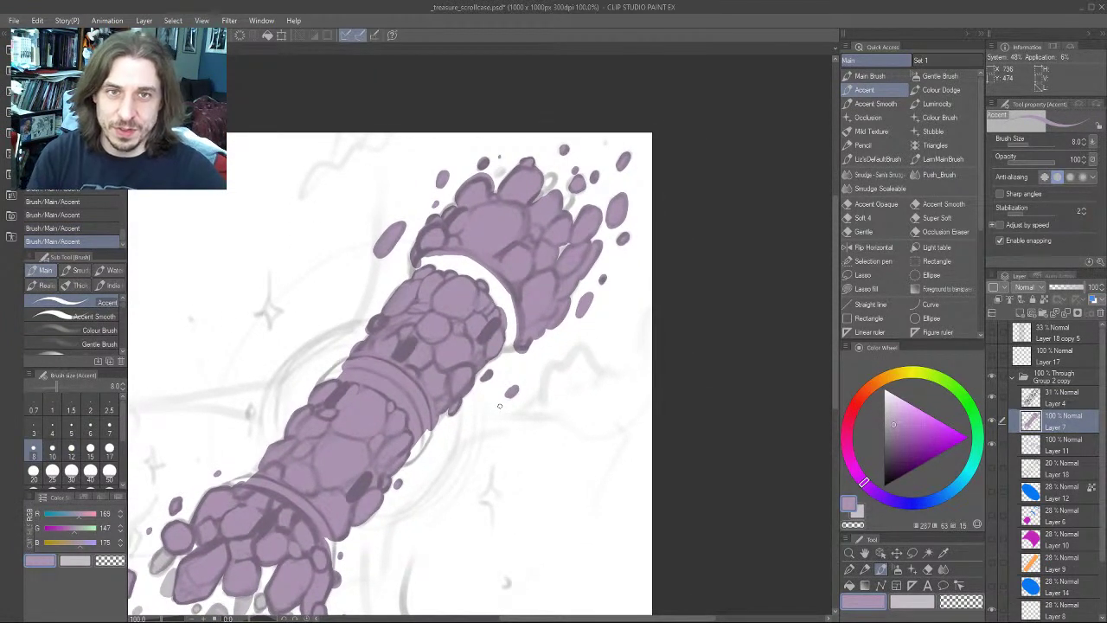
{"action": "mouse_move", "coordinate": [291, 347]}
{"action": "left_mouse_down"}
{"action": "mouse_move", "coordinate": [366, 316]}
{"action": "mouse_move", "coordinate": [368, 352]}
{"action": "left_mouse_up"}
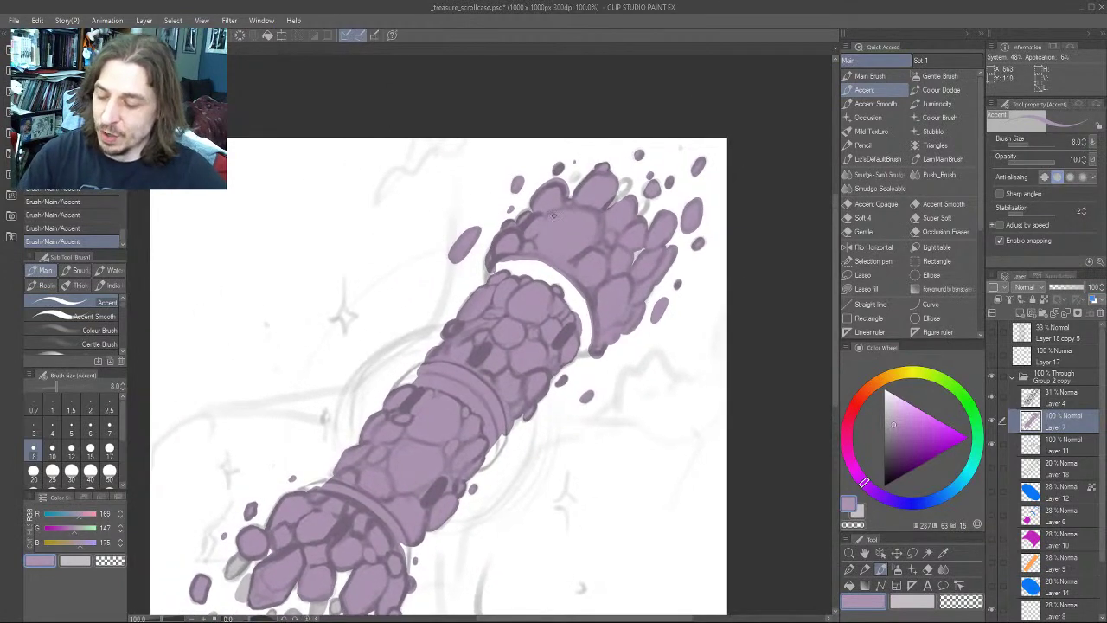
{"action": "left_click_drag", "start_coordinate": [322, 259], "coordinate": [317, 235]}
{"action": "scroll", "coordinate": [284, 285], "scroll_direction": "down", "scroll_amount": 2}
{"action": "mouse_move", "coordinate": [215, 320]}
{"action": "left_mouse_down"}
{"action": "mouse_move", "coordinate": [275, 301]}
{"action": "mouse_move", "coordinate": [316, 306]}
{"action": "left_mouse_up"}
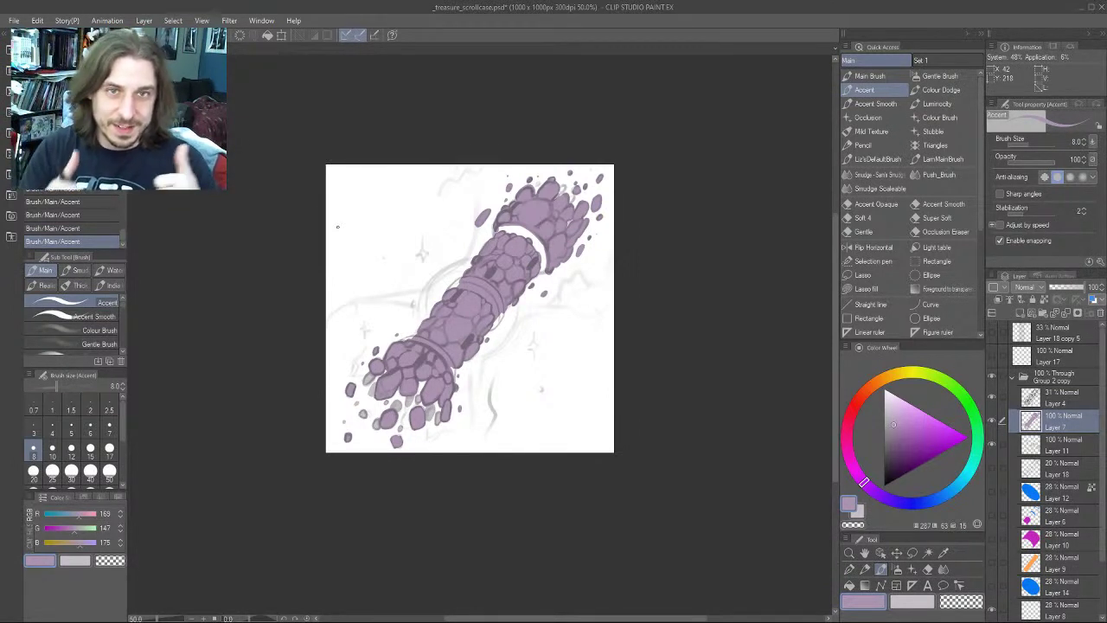
{"action": "mouse_move", "coordinate": [266, 300]}
{"action": "left_mouse_down"}
{"action": "mouse_move", "coordinate": [345, 254]}
{"action": "mouse_move", "coordinate": [321, 289]}
{"action": "left_mouse_up"}
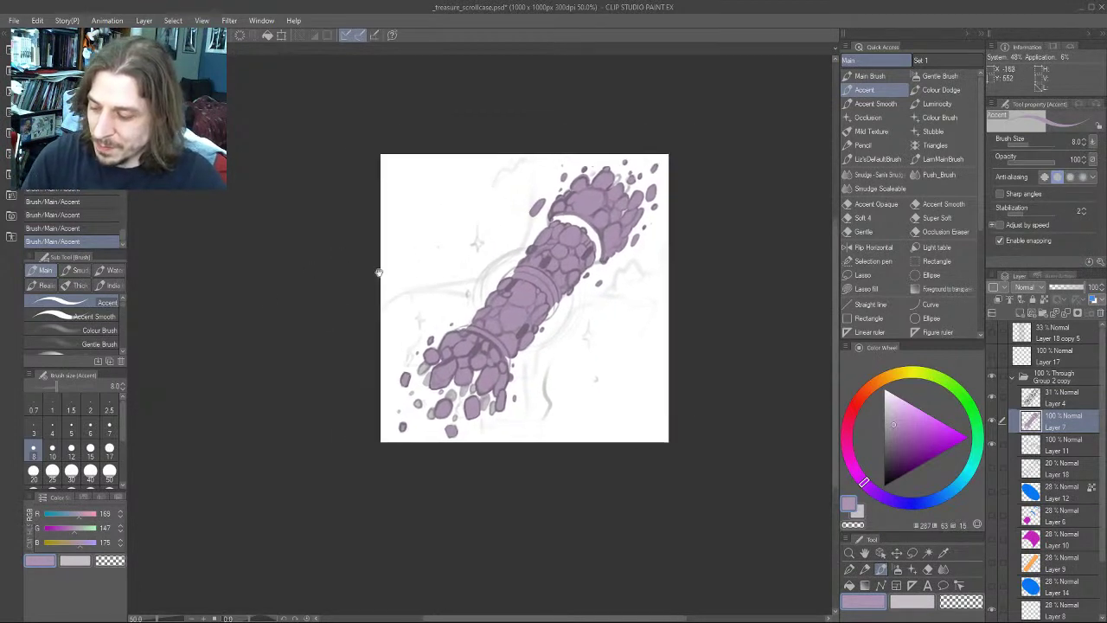
Set the brush size to 15 and hide the Layer 4 linework to examine the bare purple silhouette
{"action": "key", "text": "]"}
{"action": "key", "text": "]"}
{"action": "key", "text": "bracketright"}
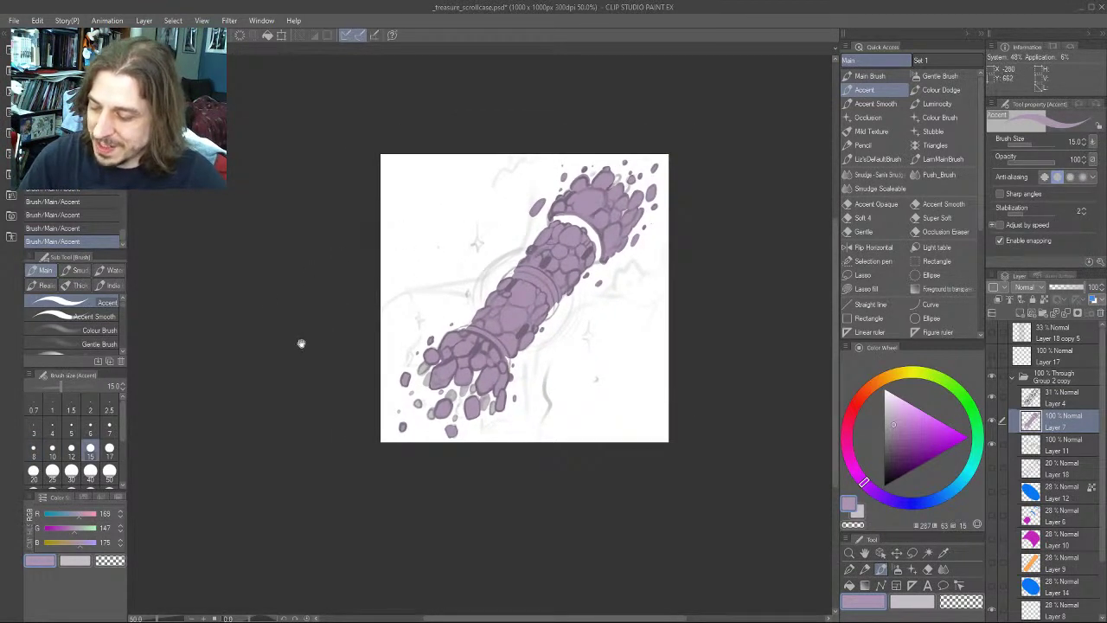
{"action": "mouse_move", "coordinate": [299, 341]}
{"action": "left_mouse_down"}
{"action": "mouse_move", "coordinate": [326, 303]}
{"action": "mouse_move", "coordinate": [250, 351]}
{"action": "left_mouse_up"}
{"action": "scroll", "coordinate": [326, 304], "scroll_direction": "up", "scroll_amount": 1}
{"action": "left_click", "coordinate": [991, 397]}
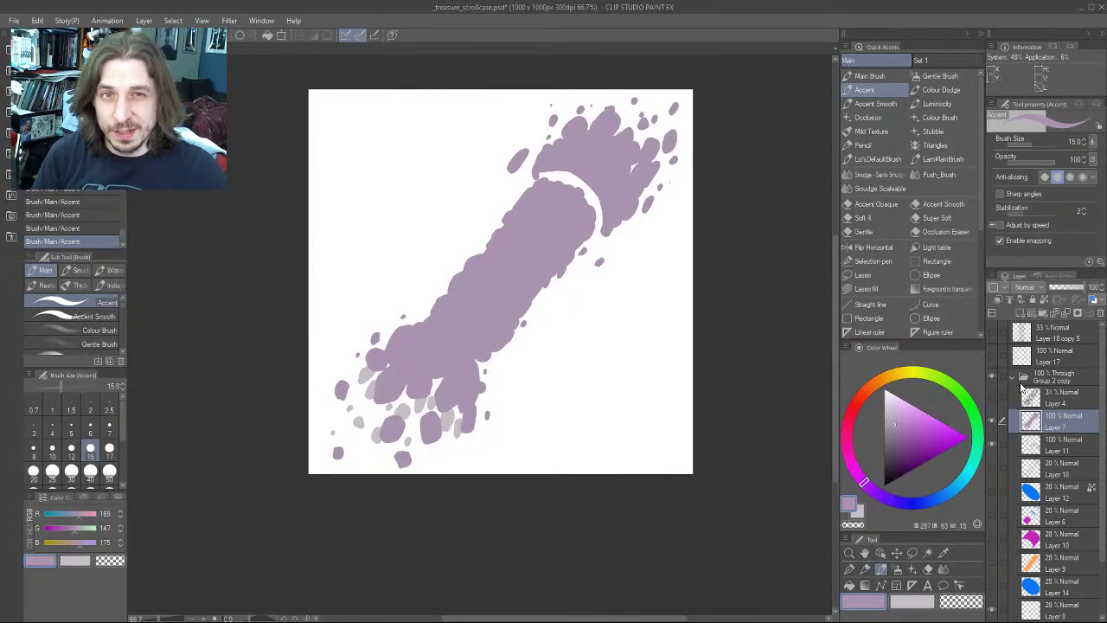
{"action": "left_click_drag", "start_coordinate": [371, 245], "coordinate": [378, 305]}
{"action": "left_click_drag", "start_coordinate": [369, 277], "coordinate": [400, 279]}
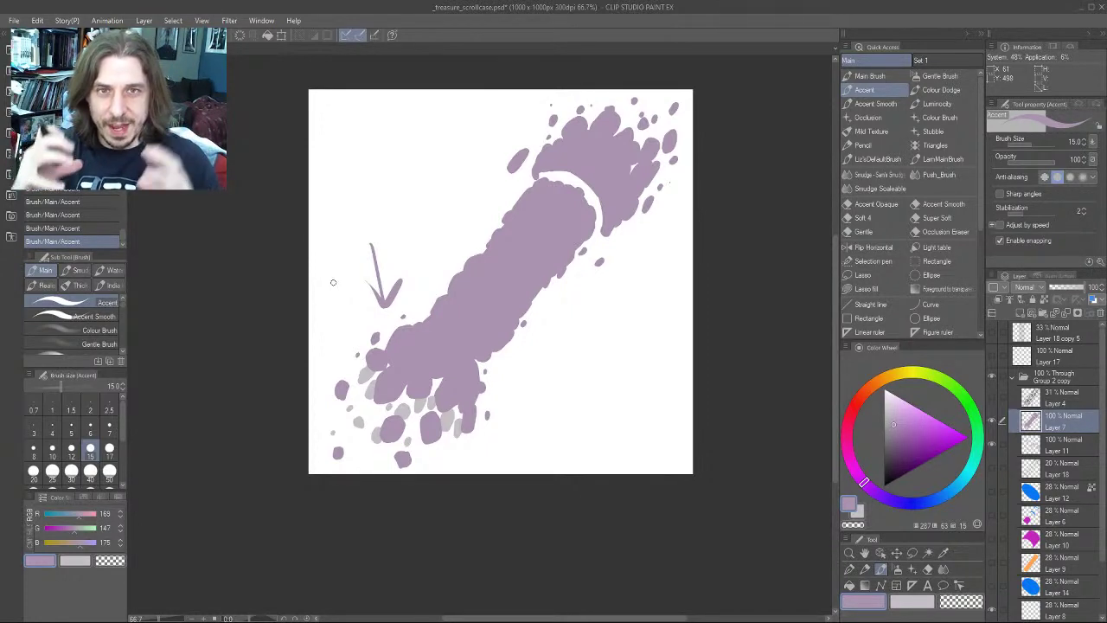
{"action": "mouse_move", "coordinate": [632, 261]}
{"action": "left_mouse_down"}
{"action": "mouse_move", "coordinate": [624, 327]}
{"action": "mouse_move", "coordinate": [618, 268]}
{"action": "left_mouse_up"}
{"action": "key", "text": "ctrl+z"}
{"action": "key", "text": "ctrl+z"}
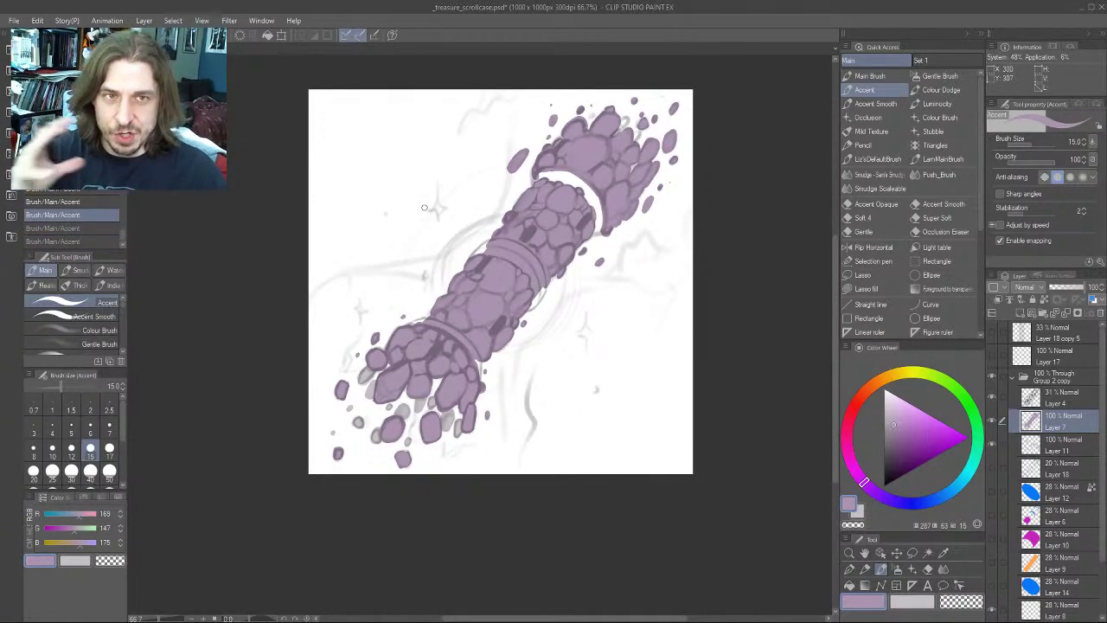
Add a new raster layer directly above Layer 11, beneath the purple base layer
{"action": "scroll", "coordinate": [425, 209], "scroll_direction": "up", "scroll_amount": 1}
{"action": "left_click_drag", "start_coordinate": [368, 336], "coordinate": [301, 324]}
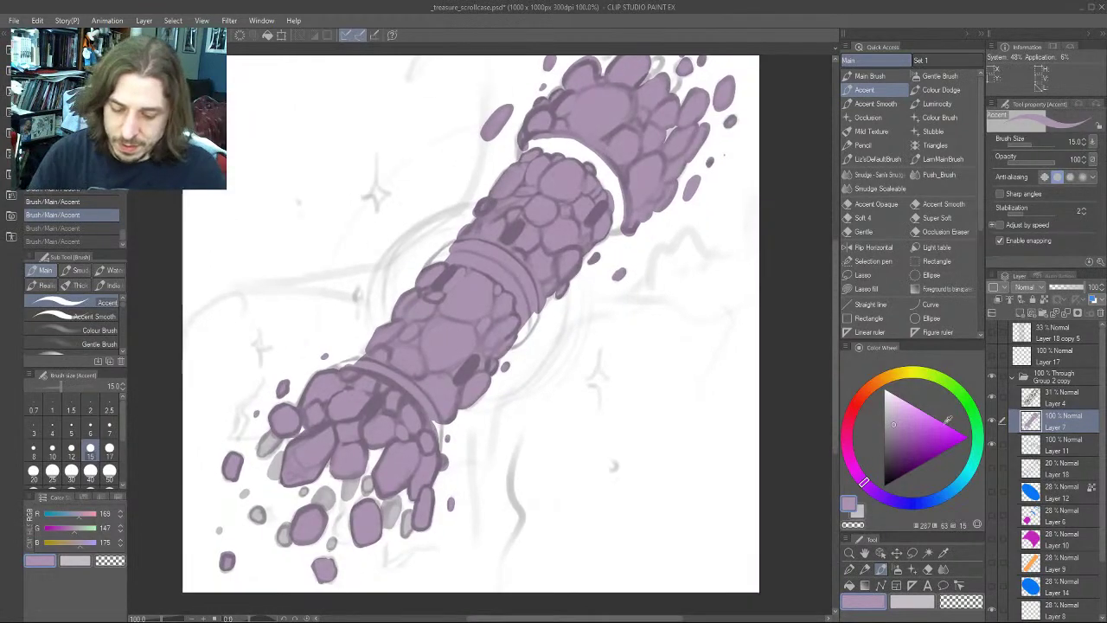
{"action": "left_click", "coordinate": [1050, 437]}
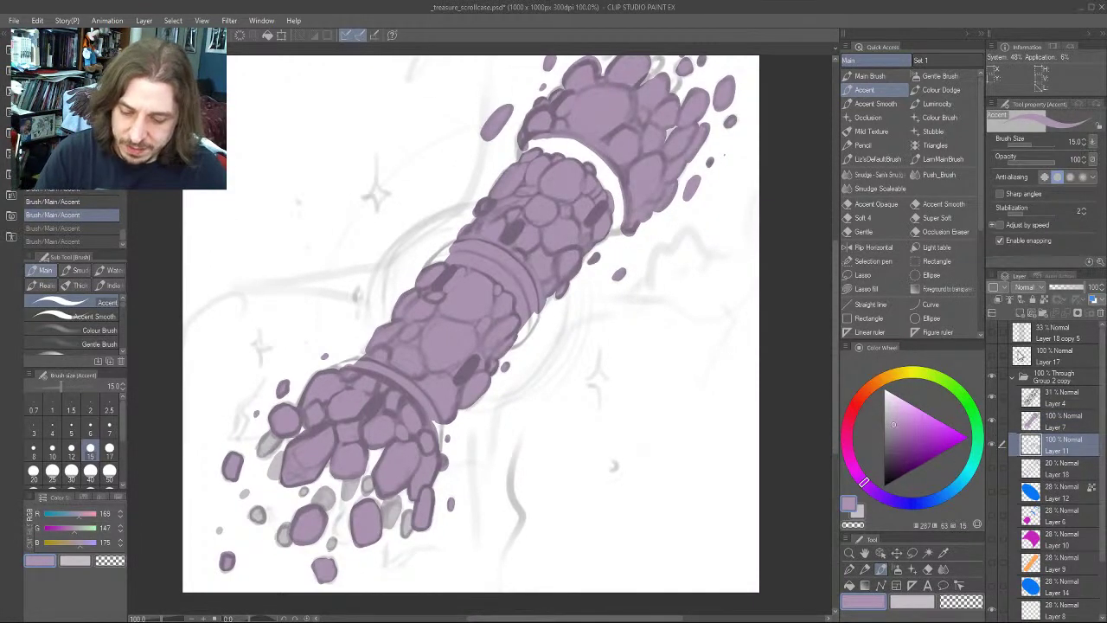
{"action": "left_click", "coordinate": [1019, 313]}
{"action": "left_click_drag", "start_coordinate": [359, 314], "coordinate": [434, 225]}
{"action": "mouse_move", "coordinate": [317, 226]}
{"action": "left_mouse_down"}
{"action": "mouse_move", "coordinate": [271, 297]}
{"action": "mouse_move", "coordinate": [261, 367]}
{"action": "left_mouse_up"}
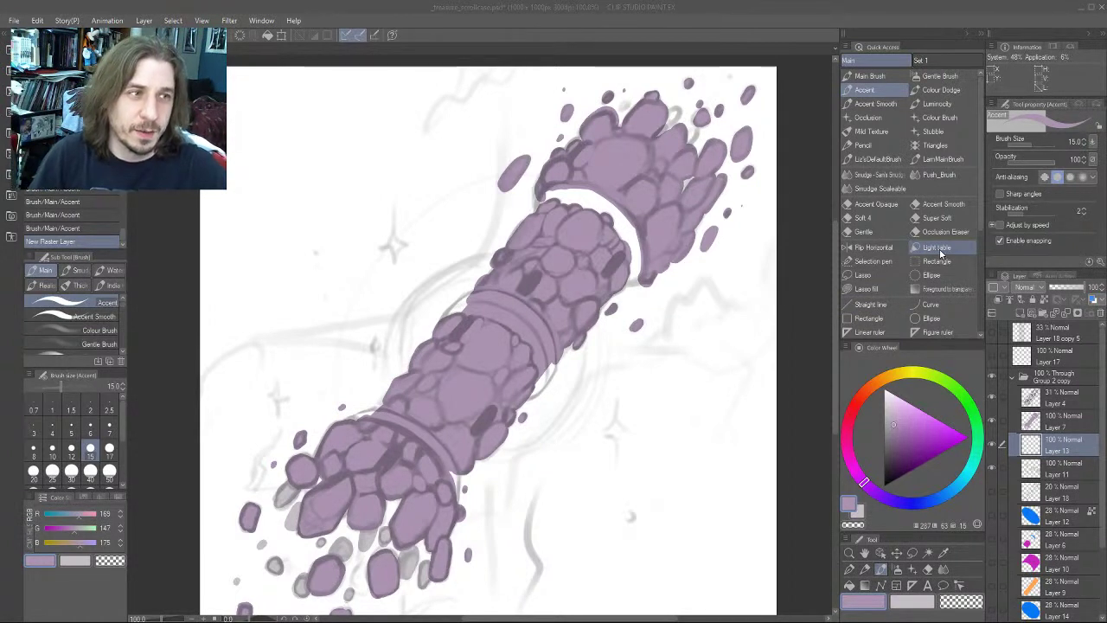
{"action": "left_click", "coordinate": [176, 280]}
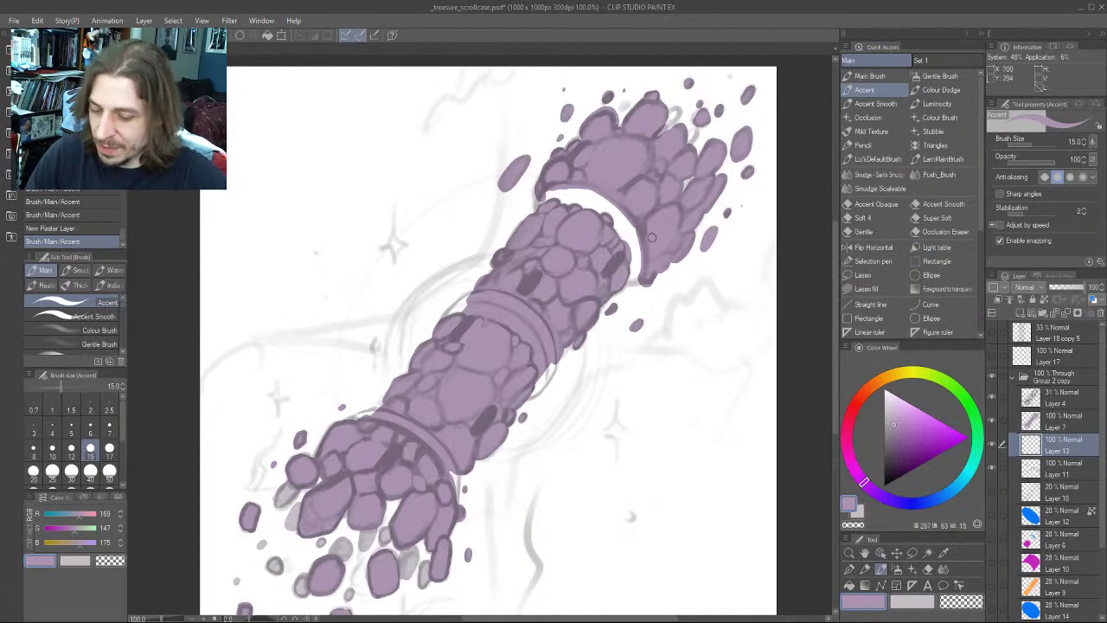
Choose a muted slate blue (RGB 116, 127, 136), paint along the right part of the upper end's gap, and raise the brush size to 20
{"action": "left_click", "coordinate": [949, 492]}
{"action": "left_click", "coordinate": [893, 412]}
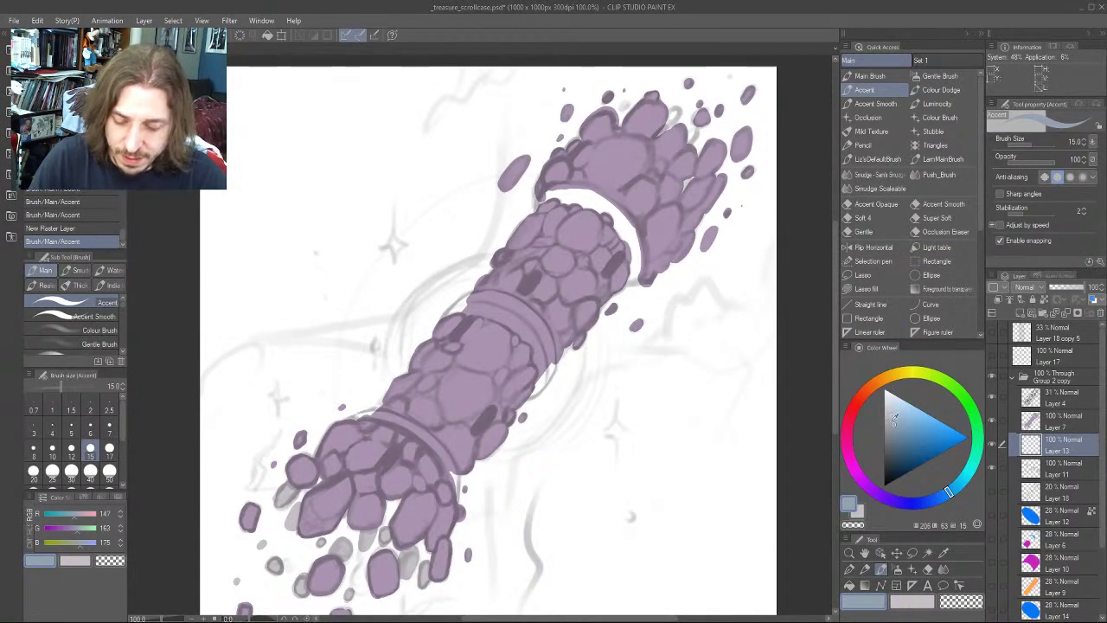
{"action": "left_click_drag", "start_coordinate": [890, 413], "coordinate": [891, 431]}
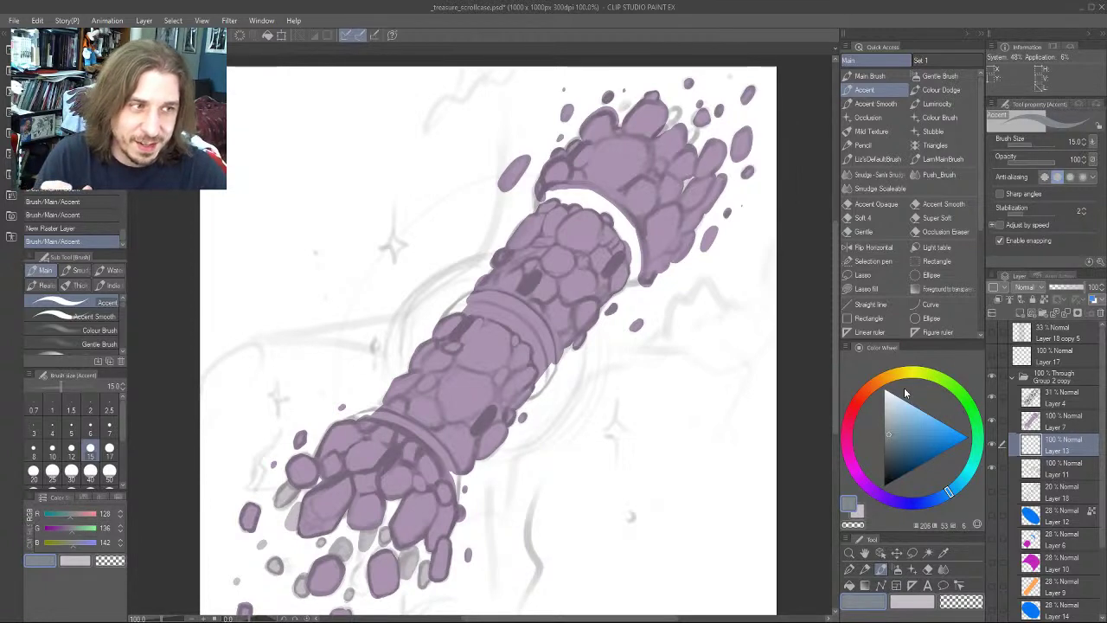
{"action": "left_click", "coordinate": [896, 441]}
{"action": "left_click", "coordinate": [891, 437]}
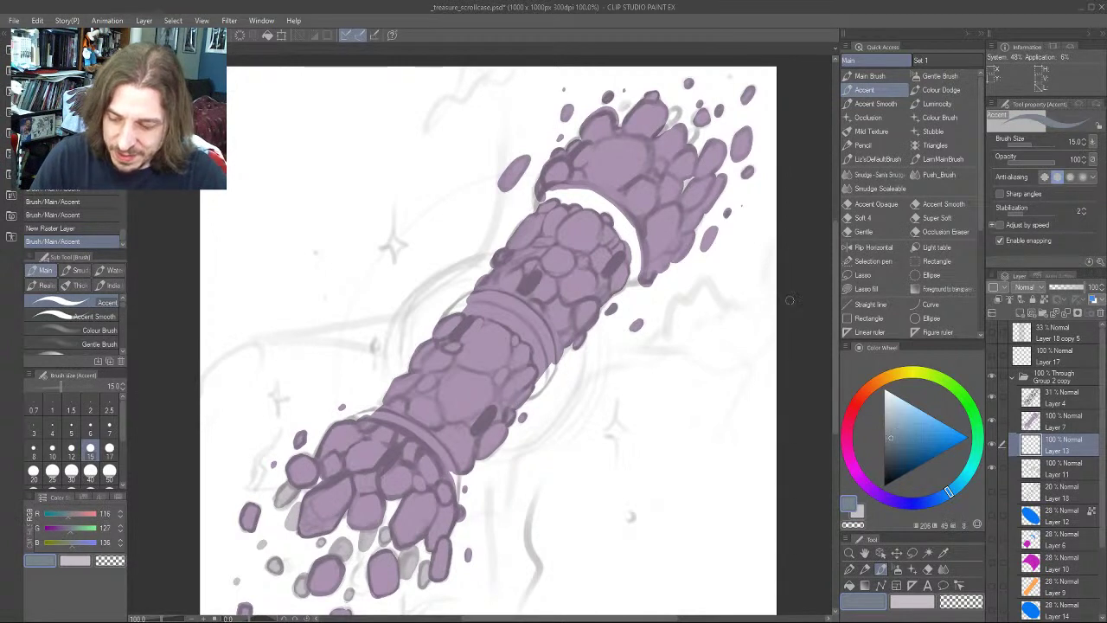
{"action": "mouse_move", "coordinate": [627, 235]}
{"action": "left_mouse_down"}
{"action": "mouse_move", "coordinate": [597, 208]}
{"action": "mouse_move", "coordinate": [637, 258]}
{"action": "left_mouse_up"}
{"action": "key", "text": "bracketright"}
{"action": "key", "text": "bracketright"}
Lighten the colour to pale blue-grey (RGB 168, 179, 186) and fill the whole curved gap below the upper end at brush sizes 20 and 25
{"action": "left_click", "coordinate": [894, 399]}
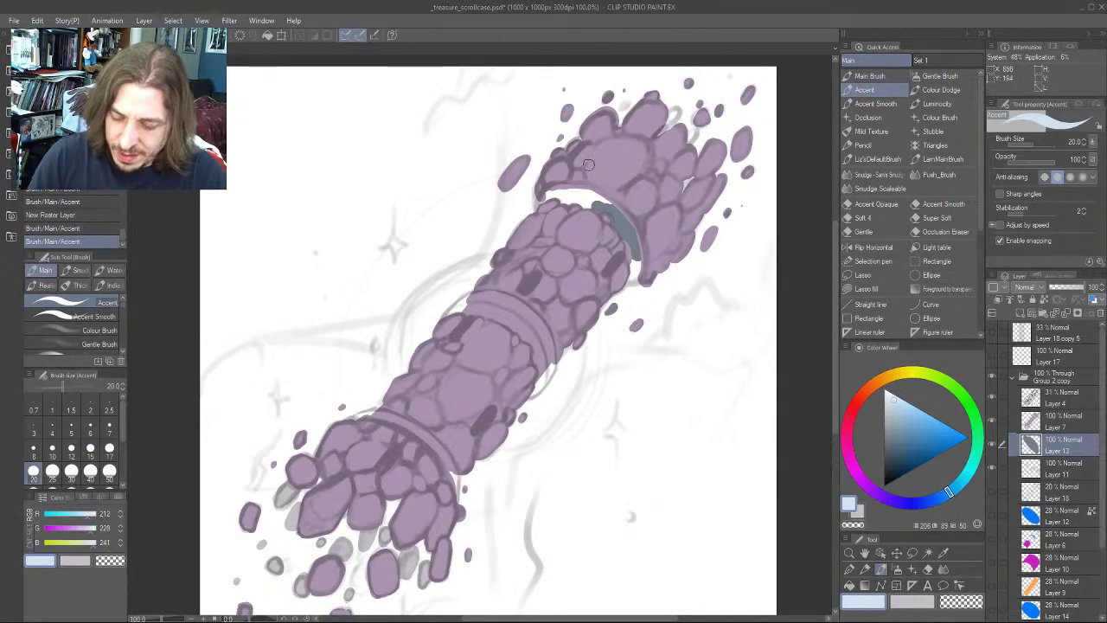
{"action": "left_click_drag", "start_coordinate": [605, 206], "coordinate": [638, 260]}
{"action": "left_click", "coordinate": [892, 410]}
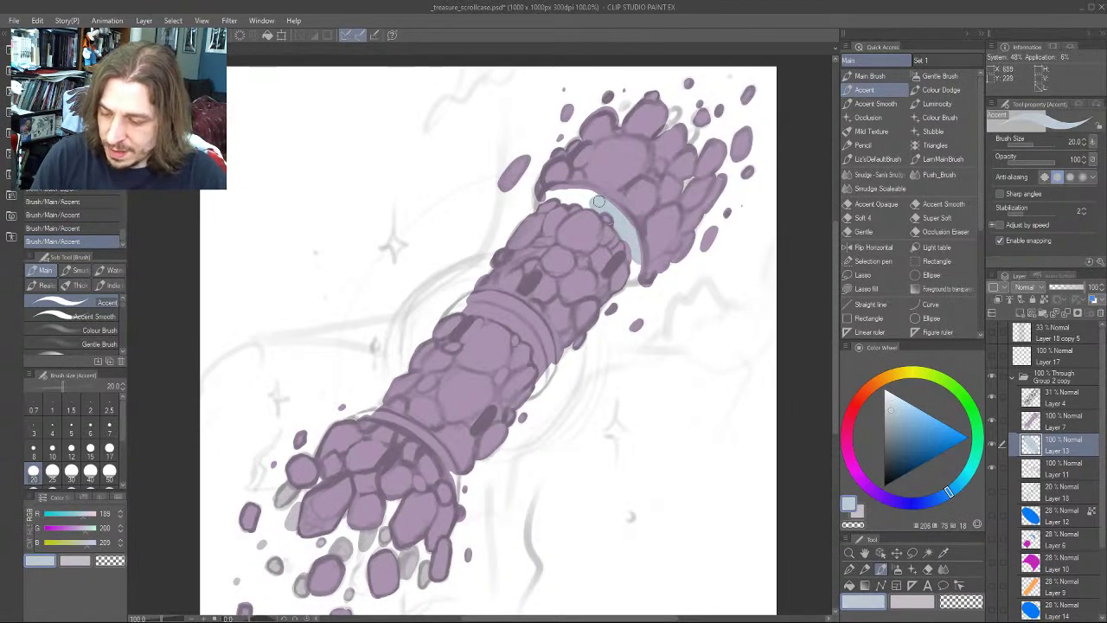
{"action": "left_click", "coordinate": [890, 418]}
{"action": "mouse_move", "coordinate": [604, 205]}
{"action": "left_mouse_down"}
{"action": "mouse_move", "coordinate": [630, 252]}
{"action": "mouse_move", "coordinate": [630, 225]}
{"action": "mouse_move", "coordinate": [593, 199]}
{"action": "left_mouse_up"}
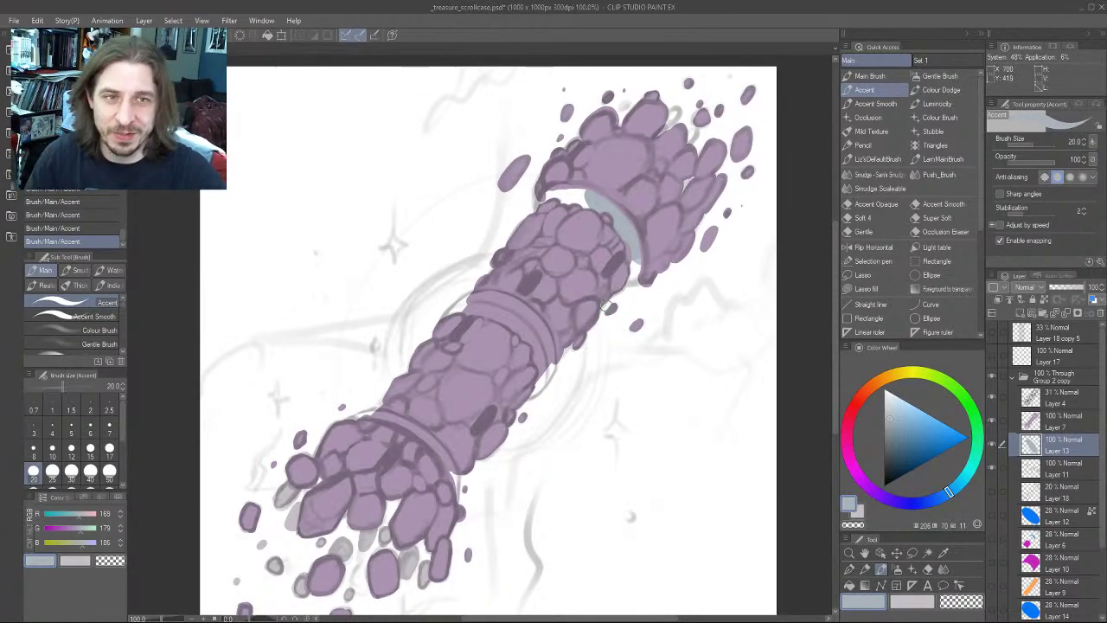
{"action": "key", "text": "bracketright"}
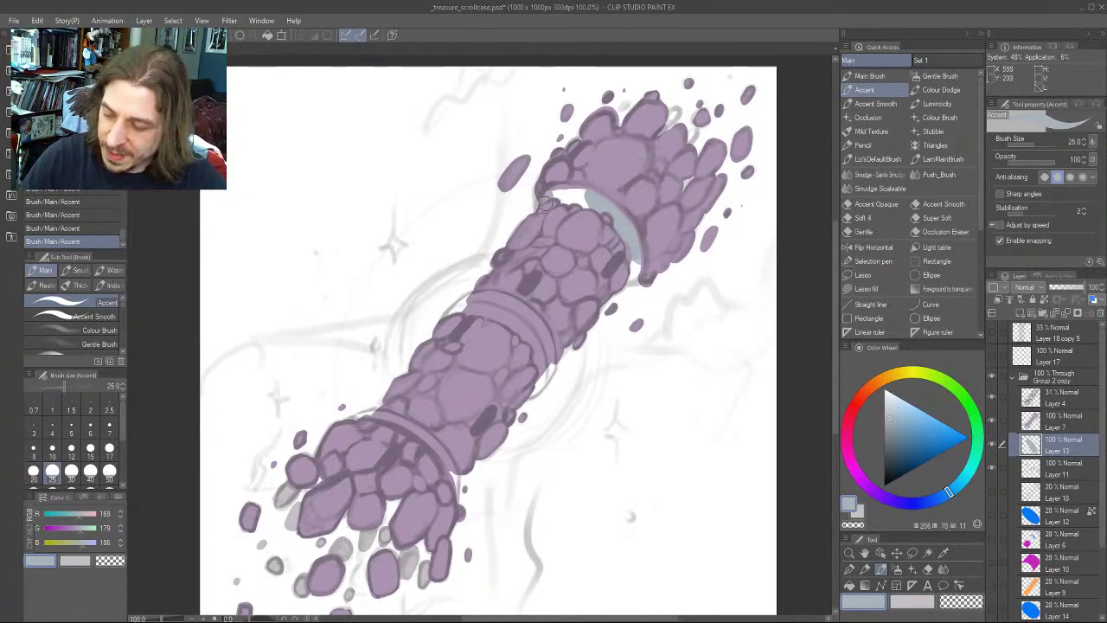
{"action": "mouse_move", "coordinate": [559, 198]}
{"action": "left_mouse_down"}
{"action": "mouse_move", "coordinate": [600, 205]}
{"action": "mouse_move", "coordinate": [614, 240]}
{"action": "left_mouse_up"}
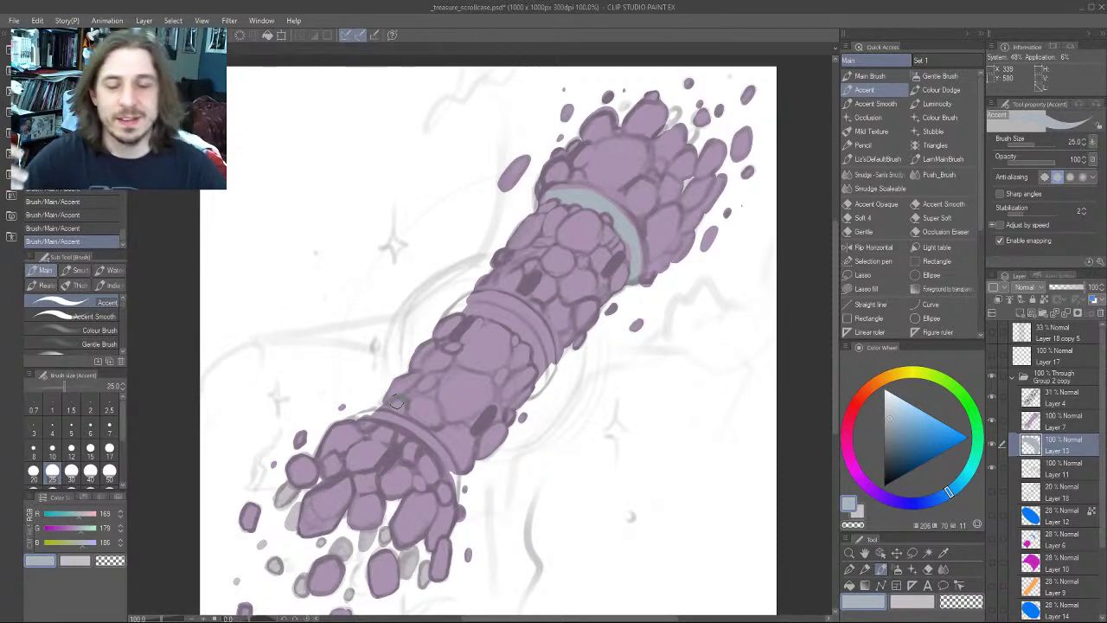
Paint a short blue-grey strip beside the middle band's lower right edge and hide the purple base on Layer 7
{"action": "left_click_drag", "start_coordinate": [411, 367], "coordinate": [505, 284]}
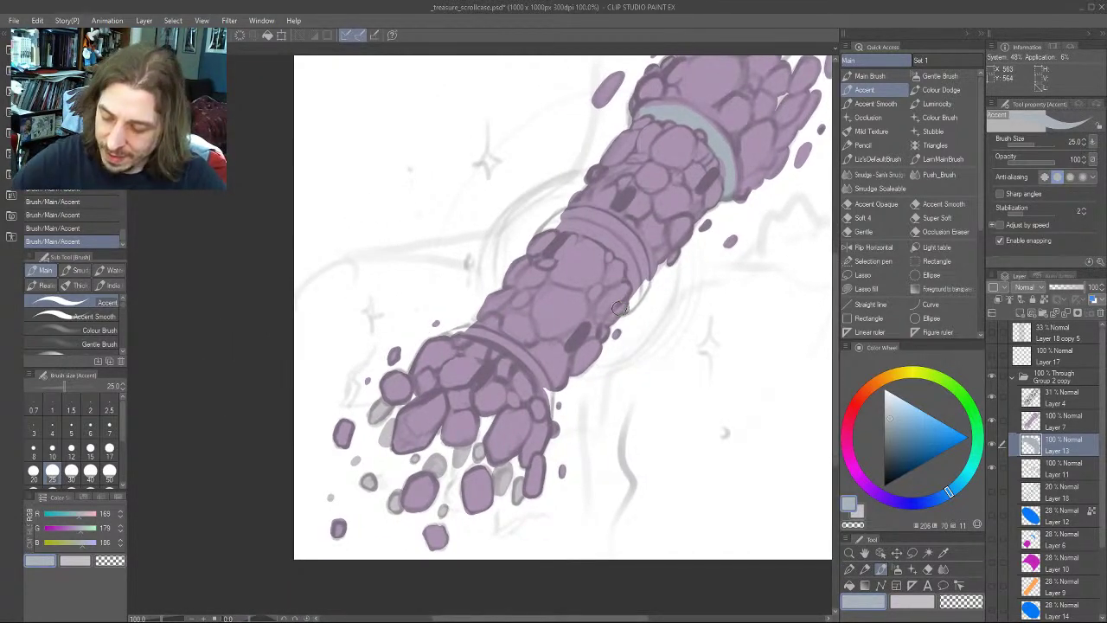
{"action": "left_click_drag", "start_coordinate": [624, 309], "coordinate": [642, 283]}
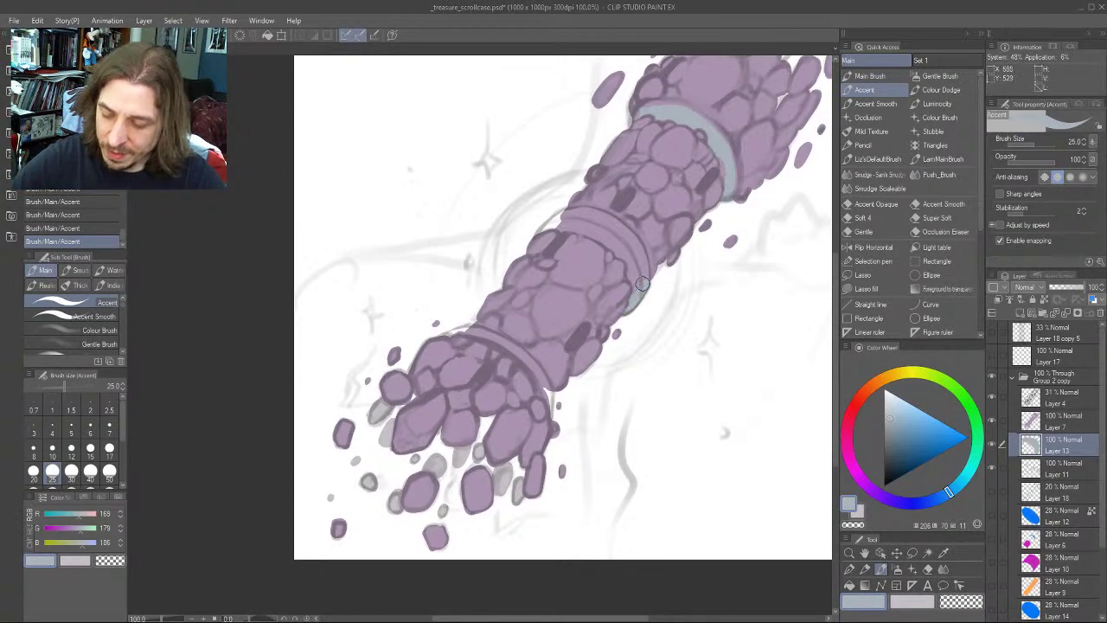
{"action": "left_click", "coordinate": [992, 422]}
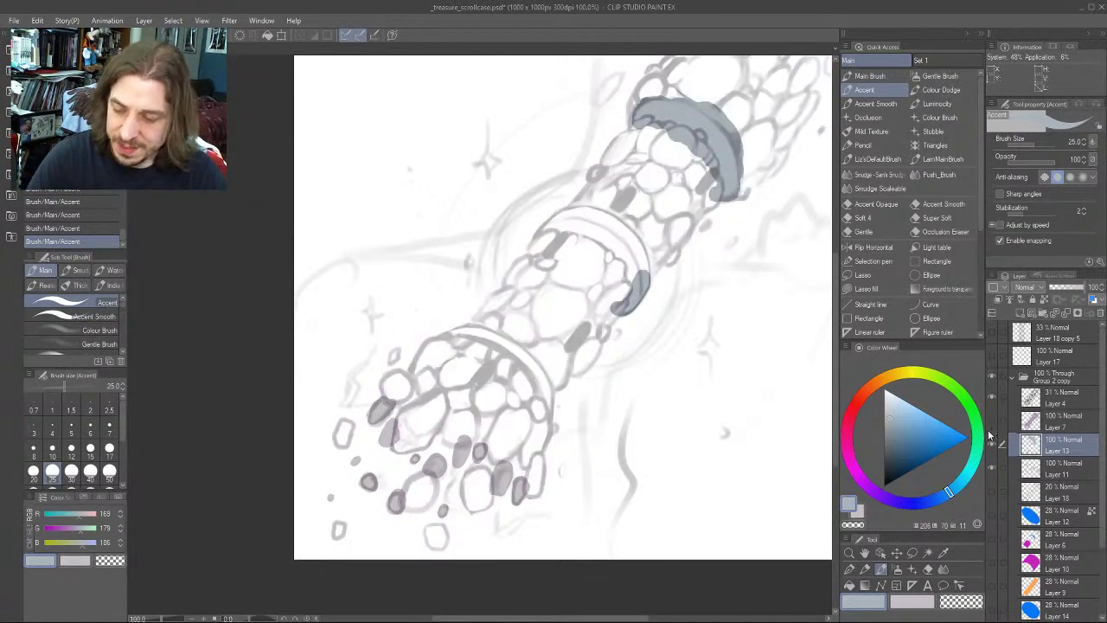
Widen the blue-grey shape of the upper gap and block in the lower band from edge to edge at brush size 25
{"action": "mouse_move", "coordinate": [706, 170]}
{"action": "left_mouse_down"}
{"action": "mouse_move", "coordinate": [662, 130]}
{"action": "mouse_move", "coordinate": [642, 131]}
{"action": "mouse_move", "coordinate": [650, 105]}
{"action": "mouse_move", "coordinate": [680, 98]}
{"action": "mouse_move", "coordinate": [736, 125]}
{"action": "mouse_move", "coordinate": [743, 167]}
{"action": "left_mouse_up"}
{"action": "left_click_drag", "start_coordinate": [559, 136], "coordinate": [496, 237]}
{"action": "mouse_move", "coordinate": [414, 352]}
{"action": "left_mouse_down"}
{"action": "mouse_move", "coordinate": [425, 294]}
{"action": "mouse_move", "coordinate": [447, 272]}
{"action": "left_mouse_up"}
{"action": "mouse_move", "coordinate": [506, 398]}
{"action": "left_mouse_down"}
{"action": "mouse_move", "coordinate": [512, 443]}
{"action": "mouse_move", "coordinate": [512, 400]}
{"action": "left_mouse_up"}
{"action": "mouse_move", "coordinate": [412, 358]}
{"action": "left_mouse_down"}
{"action": "mouse_move", "coordinate": [486, 377]}
{"action": "mouse_move", "coordinate": [429, 364]}
{"action": "mouse_move", "coordinate": [439, 356]}
{"action": "mouse_move", "coordinate": [476, 386]}
{"action": "mouse_move", "coordinate": [473, 358]}
{"action": "mouse_move", "coordinate": [500, 408]}
{"action": "mouse_move", "coordinate": [503, 370]}
{"action": "mouse_move", "coordinate": [523, 405]}
{"action": "left_mouse_up"}
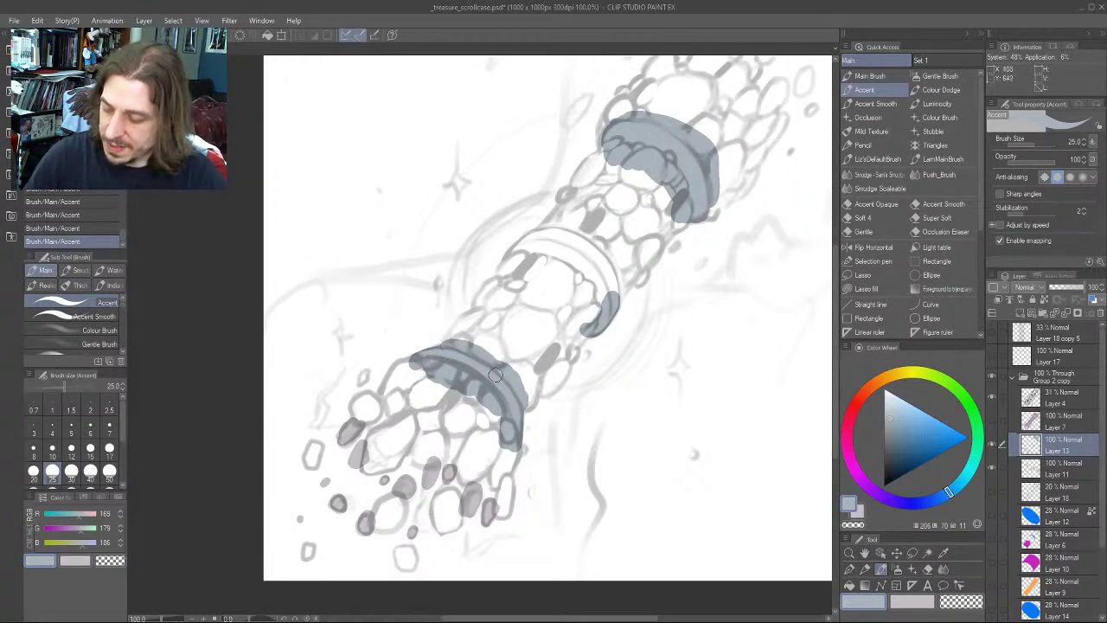
Extend the upper blue-grey shape into a full oval across the shaft, using brush size 40 for filling and 17 for its lower edge
{"action": "left_click_drag", "start_coordinate": [334, 386], "coordinate": [310, 423]}
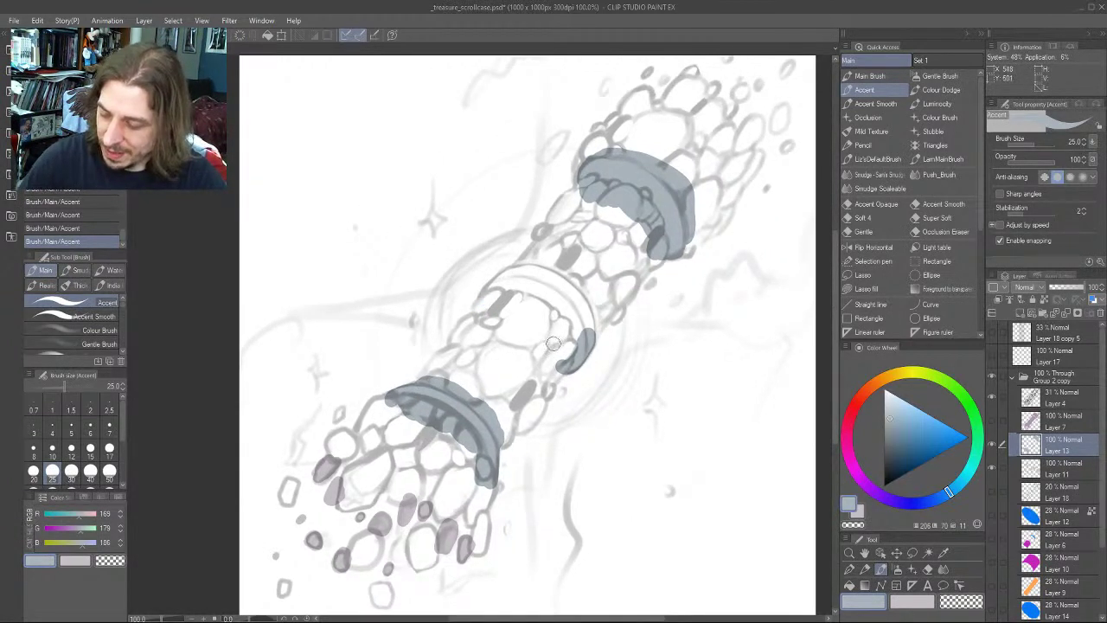
{"action": "key", "text": "bracketright"}
{"action": "key", "text": "bracketright"}
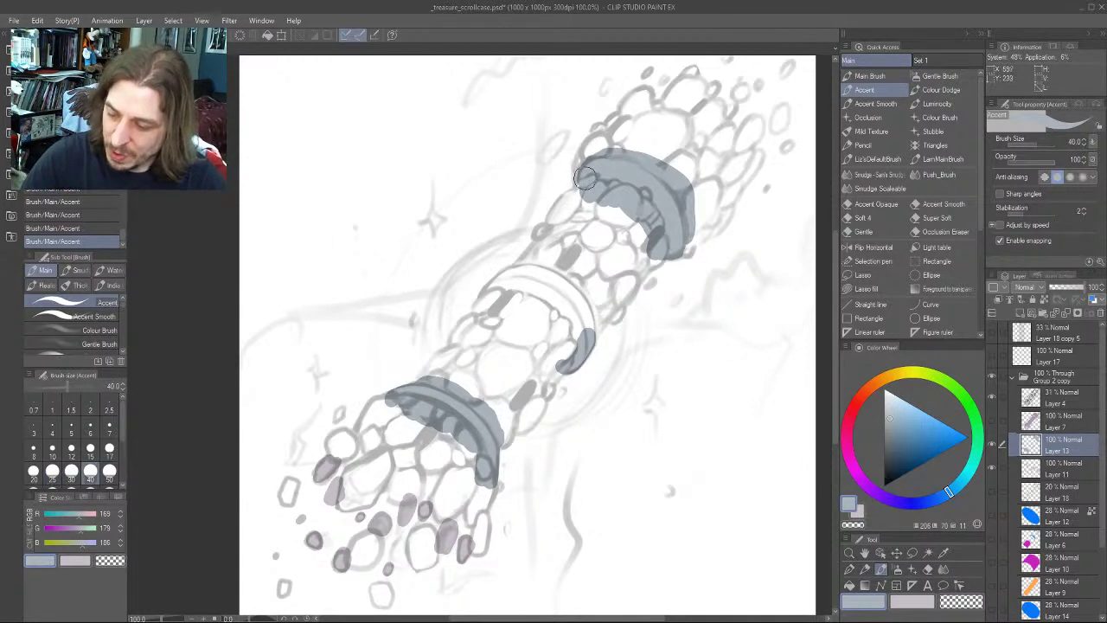
{"action": "mouse_move", "coordinate": [591, 200]}
{"action": "left_mouse_down"}
{"action": "mouse_move", "coordinate": [636, 244]}
{"action": "mouse_move", "coordinate": [630, 205]}
{"action": "mouse_move", "coordinate": [624, 228]}
{"action": "mouse_move", "coordinate": [619, 205]}
{"action": "mouse_move", "coordinate": [579, 179]}
{"action": "mouse_move", "coordinate": [585, 164]}
{"action": "mouse_move", "coordinate": [577, 192]}
{"action": "mouse_move", "coordinate": [594, 226]}
{"action": "mouse_move", "coordinate": [652, 255]}
{"action": "mouse_move", "coordinate": [684, 240]}
{"action": "mouse_move", "coordinate": [651, 257]}
{"action": "left_mouse_up"}
{"action": "key", "text": "bracketleft"}
{"action": "key", "text": "bracketleft"}
{"action": "key", "text": "bracketleft"}
{"action": "key", "text": "bracketleft"}
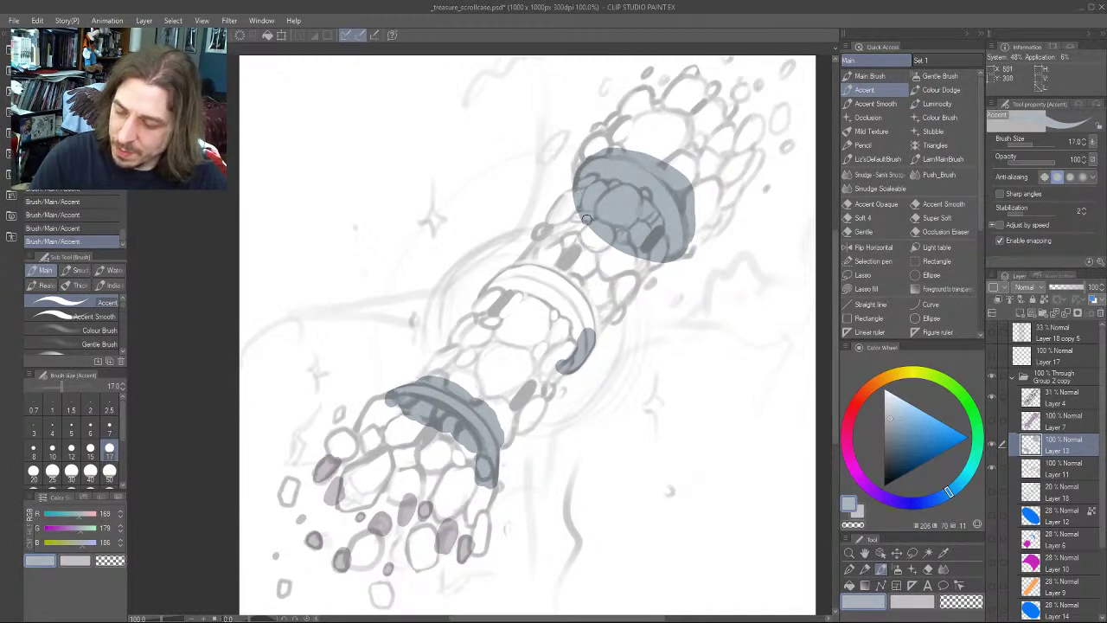
{"action": "left_click_drag", "start_coordinate": [586, 220], "coordinate": [647, 260]}
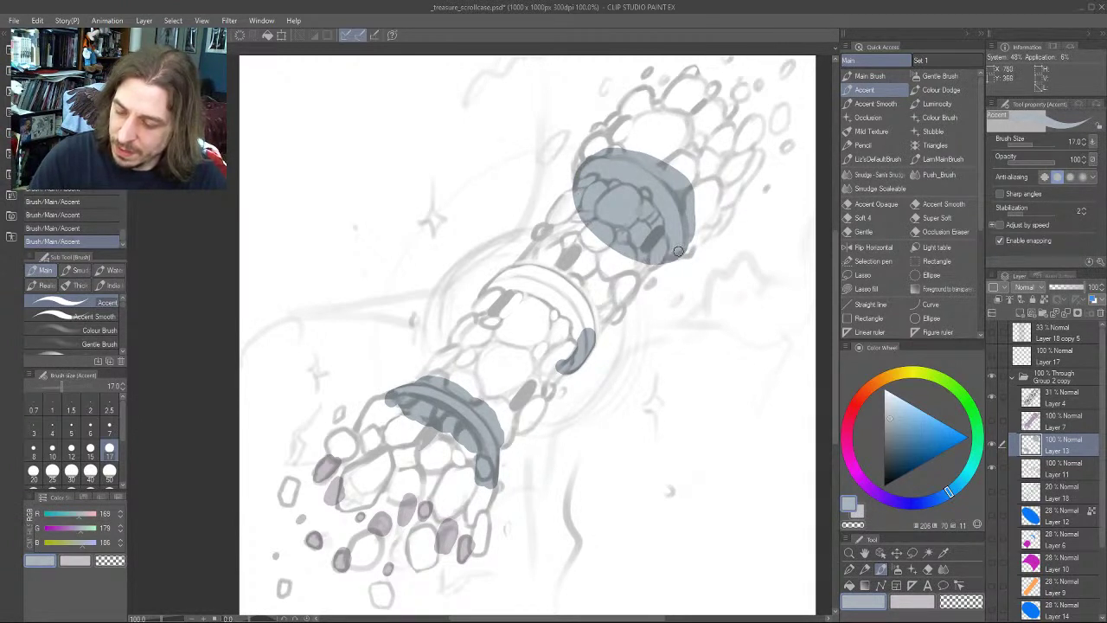
Paint a closed blue-grey ring around the middle band, using brush size 20 for the lower edge and 25 for the upper arc
{"action": "key", "text": "bracketright"}
{"action": "mouse_move", "coordinate": [576, 368]}
{"action": "left_mouse_down"}
{"action": "mouse_move", "coordinate": [533, 362]}
{"action": "mouse_move", "coordinate": [498, 334]}
{"action": "left_mouse_up"}
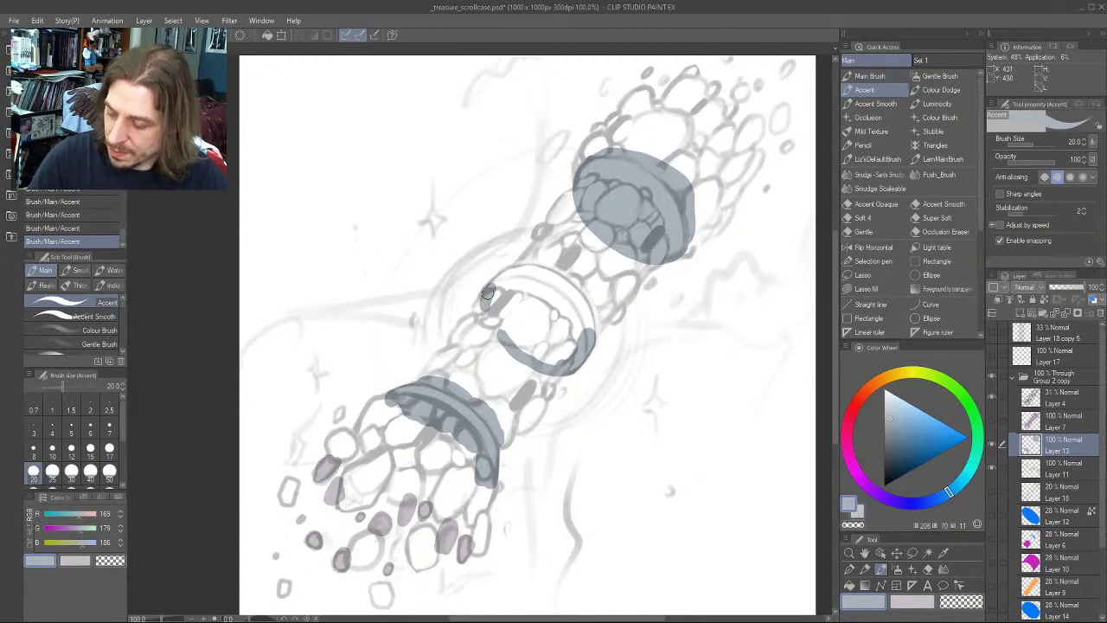
{"action": "mouse_move", "coordinate": [487, 294]}
{"action": "left_mouse_down"}
{"action": "mouse_move", "coordinate": [490, 336]}
{"action": "mouse_move", "coordinate": [517, 359]}
{"action": "left_mouse_up"}
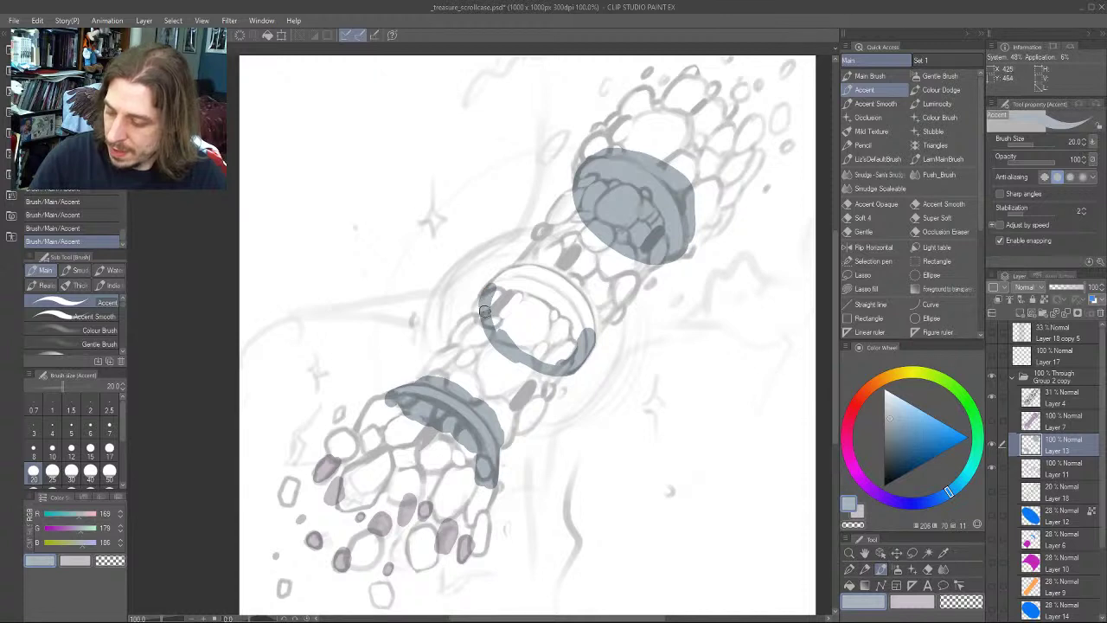
{"action": "mouse_move", "coordinate": [484, 311]}
{"action": "left_mouse_down"}
{"action": "mouse_move", "coordinate": [499, 344]}
{"action": "mouse_move", "coordinate": [547, 364]}
{"action": "left_mouse_up"}
{"action": "key", "text": "bracketright"}
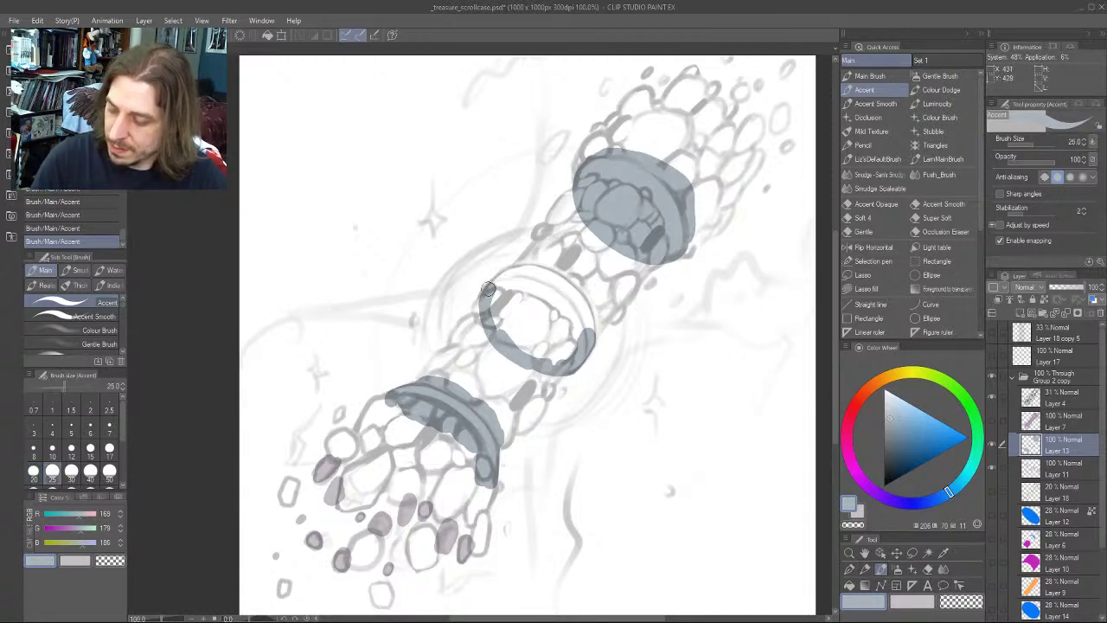
{"action": "mouse_move", "coordinate": [489, 289]}
{"action": "left_mouse_down"}
{"action": "mouse_move", "coordinate": [517, 269]}
{"action": "mouse_move", "coordinate": [540, 274]}
{"action": "mouse_move", "coordinate": [578, 299]}
{"action": "mouse_move", "coordinate": [590, 344]}
{"action": "left_mouse_up"}
Draw a straight blue-grey centre line along the shaft's length, then try a crossing line through the middle ring and undo it
{"action": "left_click_drag", "start_coordinate": [328, 263], "coordinate": [279, 276]}
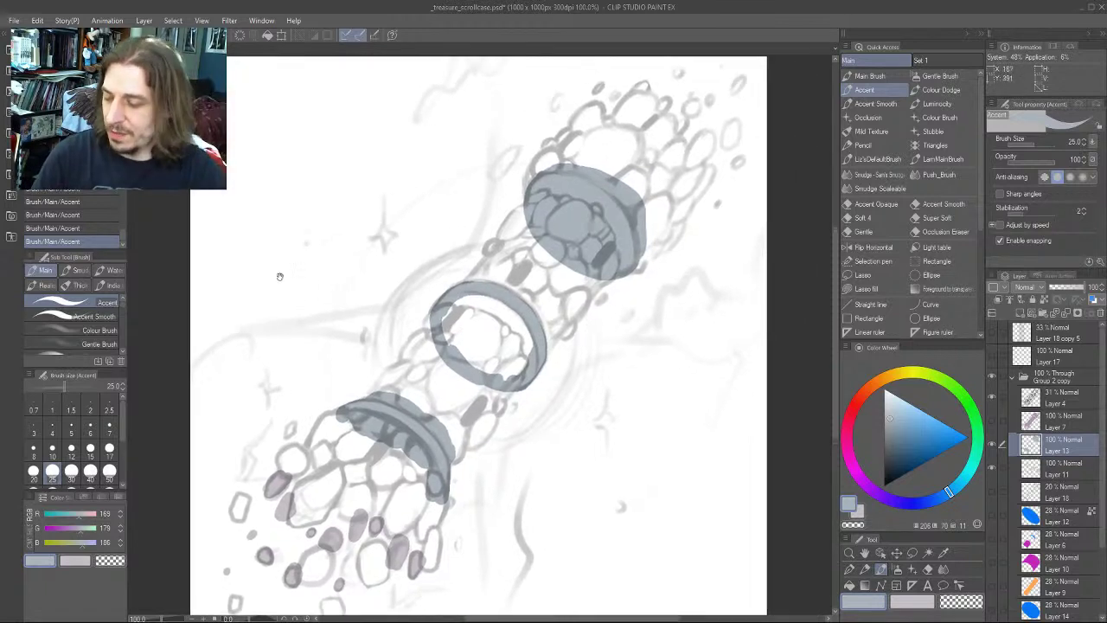
{"action": "left_click_drag", "start_coordinate": [678, 95], "coordinate": [310, 565]}
{"action": "left_click_drag", "start_coordinate": [621, 471], "coordinate": [306, 199]}
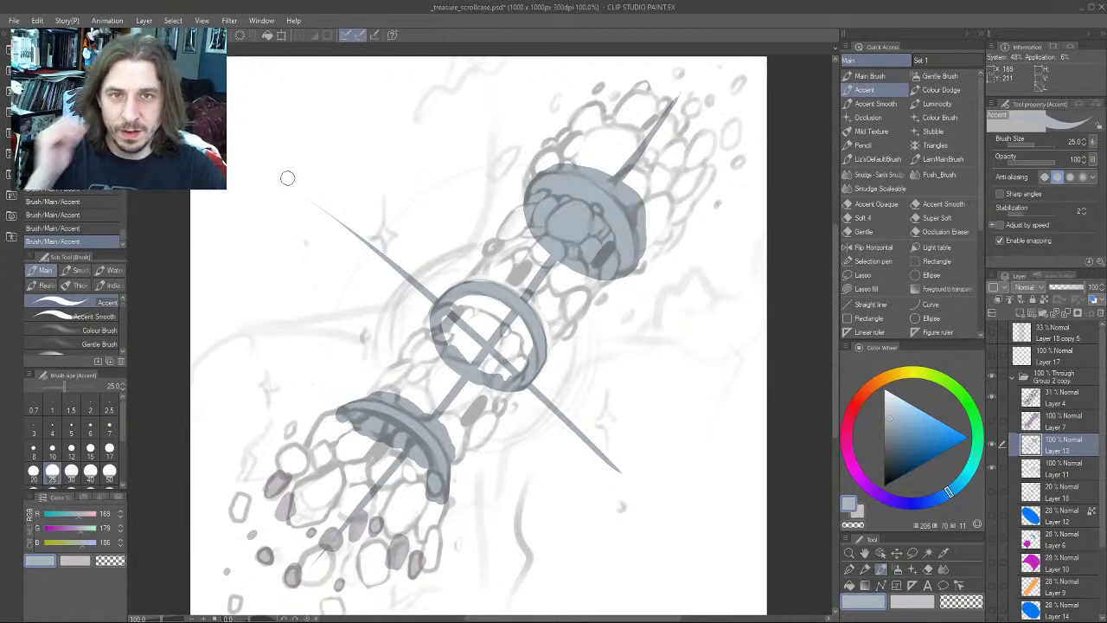
{"action": "mouse_move", "coordinate": [378, 307]}
{"action": "left_mouse_down"}
{"action": "mouse_move", "coordinate": [423, 227]}
{"action": "mouse_move", "coordinate": [431, 256]}
{"action": "left_mouse_up"}
{"action": "left_click_drag", "start_coordinate": [389, 230], "coordinate": [422, 215]}
{"action": "key", "text": "ctrl+z"}
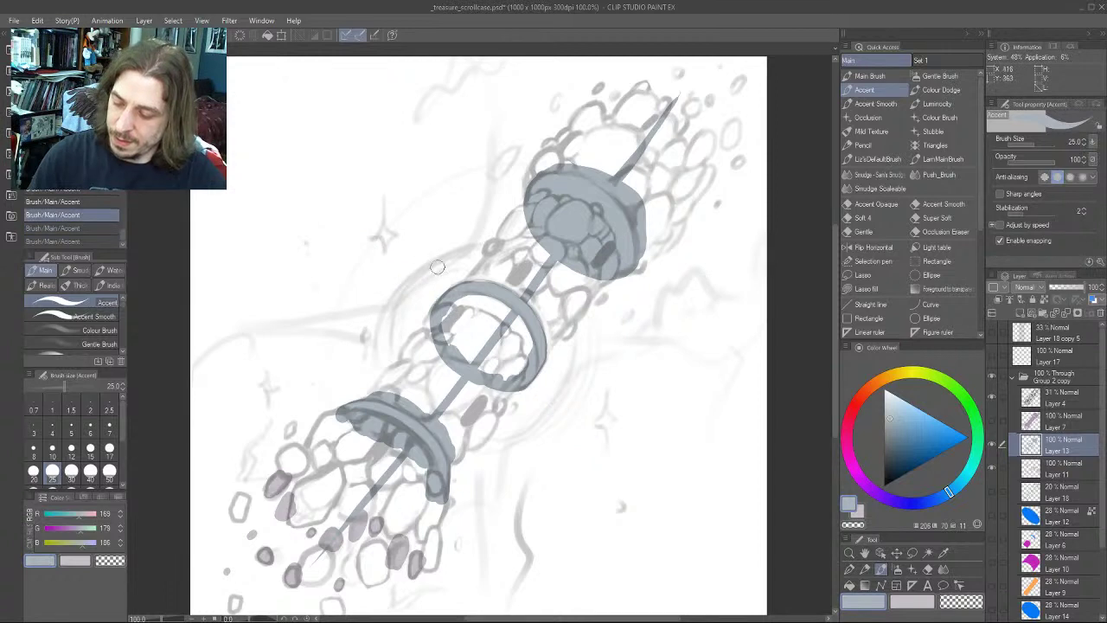
Fill the inside of the middle ring with blue-grey using a larger brush to make a solid oval
{"action": "key", "text": "]"}
{"action": "key", "text": "]"}
{"action": "mouse_move", "coordinate": [461, 337]}
{"action": "left_mouse_down"}
{"action": "mouse_move", "coordinate": [451, 324]}
{"action": "mouse_move", "coordinate": [498, 321]}
{"action": "mouse_move", "coordinate": [466, 306]}
{"action": "mouse_move", "coordinate": [479, 321]}
{"action": "mouse_move", "coordinate": [465, 301]}
{"action": "left_mouse_up"}
Clean up the middle oval's lower edge at brush size 15, undoing the stroke made at size 12
{"action": "key", "text": "bracketleft"}
{"action": "key", "text": "bracketleft"}
{"action": "key", "text": "bracketleft"}
{"action": "key", "text": "bracketleft"}
{"action": "key", "text": "bracketleft"}
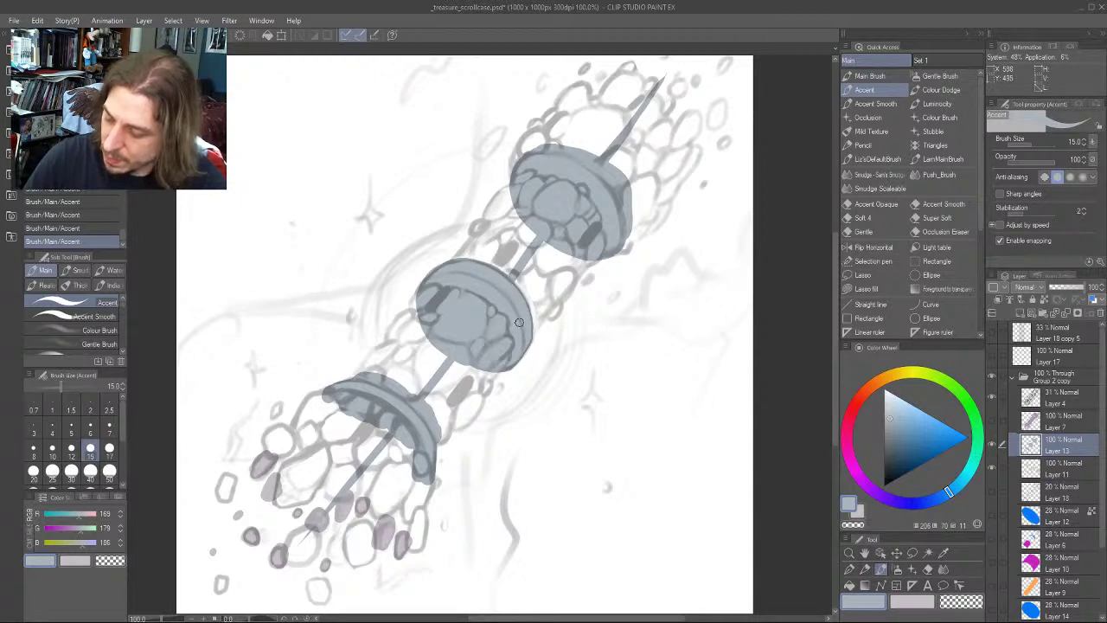
{"action": "mouse_move", "coordinate": [385, 191]}
{"action": "left_mouse_down"}
{"action": "mouse_move", "coordinate": [378, 206]}
{"action": "mouse_move", "coordinate": [388, 224]}
{"action": "left_mouse_up"}
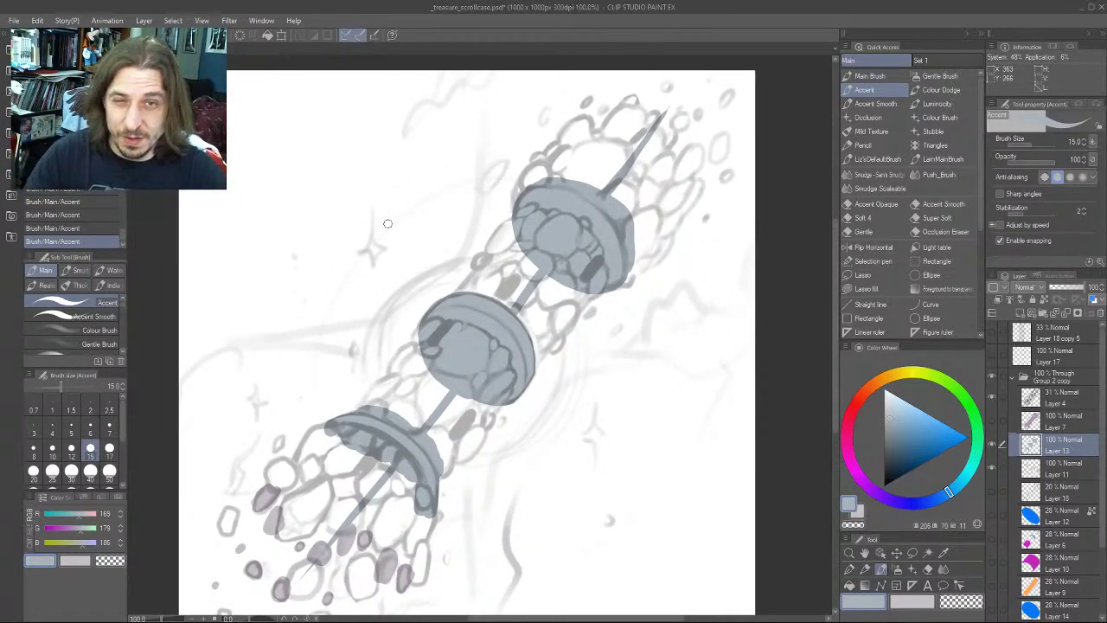
{"action": "left_click_drag", "start_coordinate": [358, 313], "coordinate": [390, 258]}
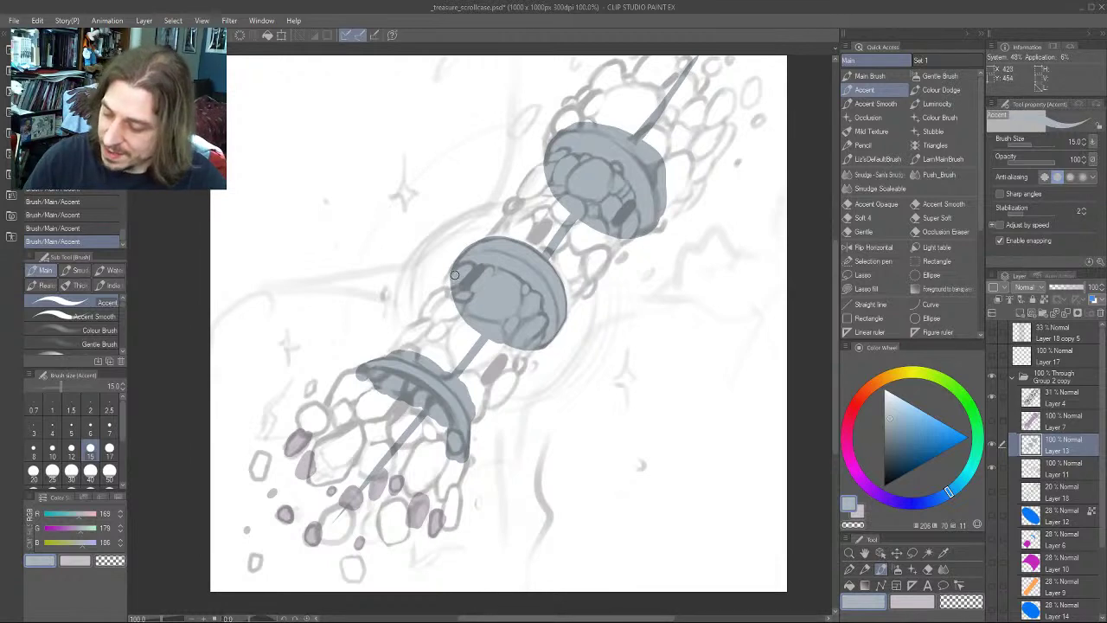
{"action": "key", "text": "bracketleft"}
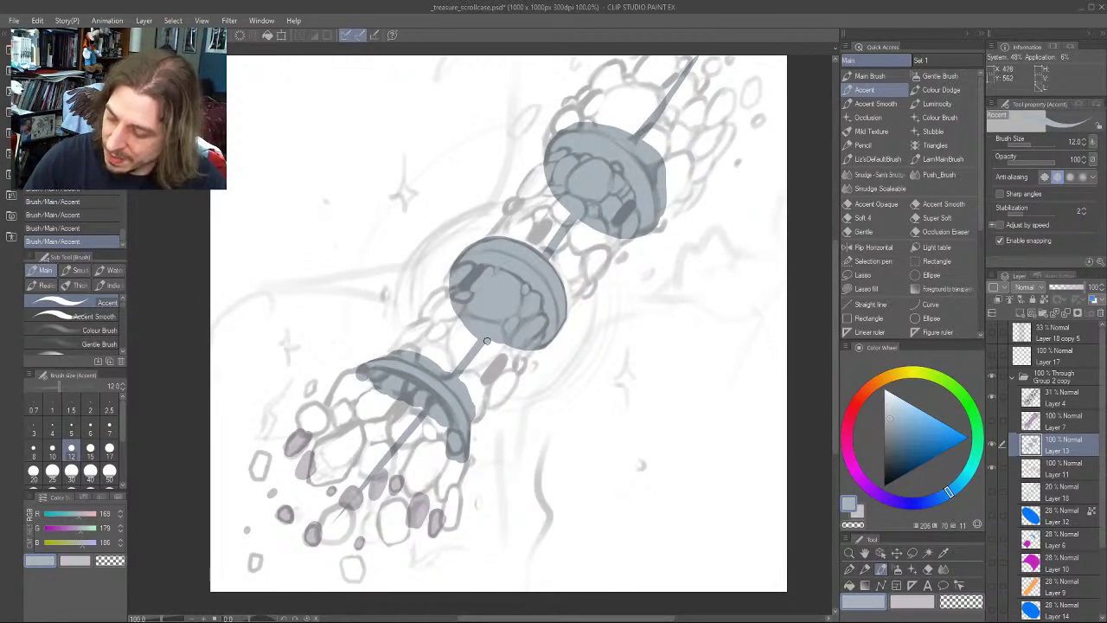
{"action": "key", "text": "ctrl+z"}
{"action": "key", "text": "bracketright"}
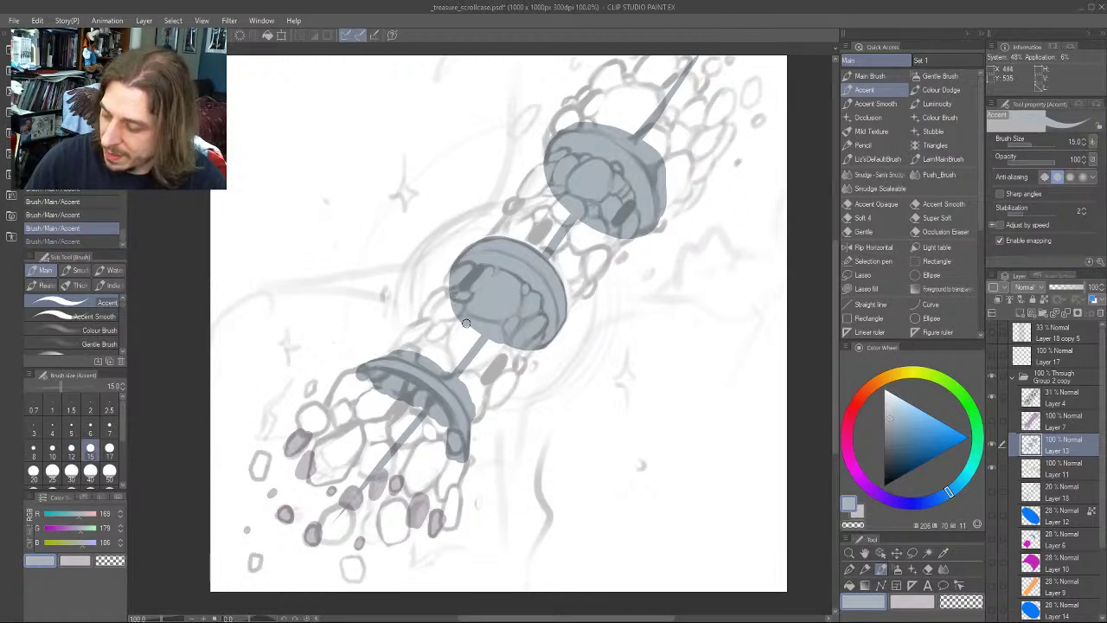
{"action": "left_click_drag", "start_coordinate": [513, 346], "coordinate": [530, 344]}
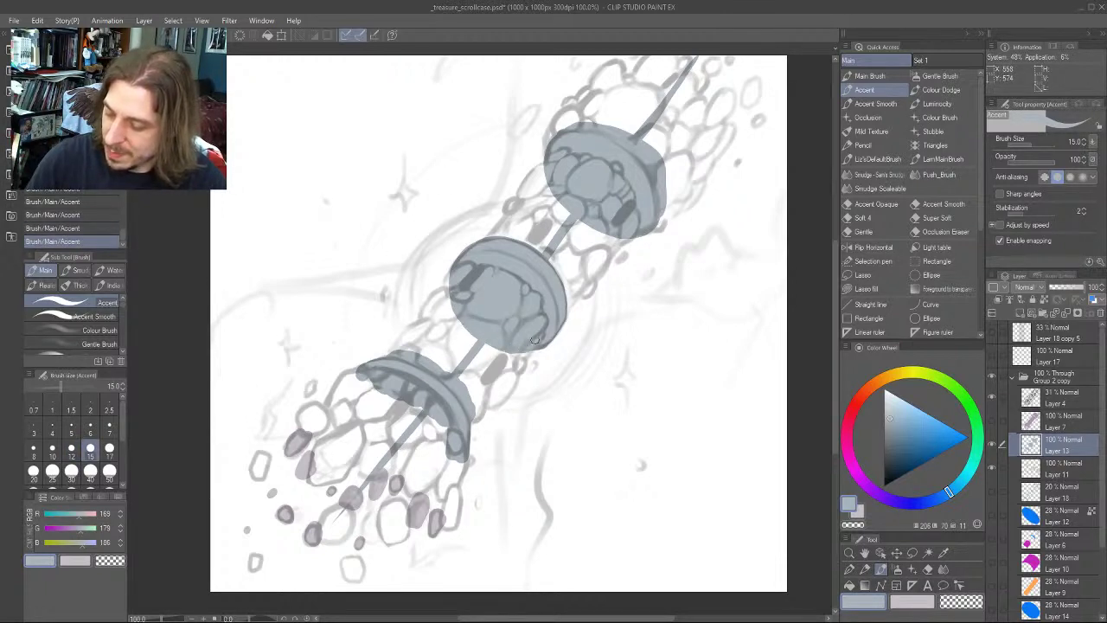
Extend the middle oval slightly past its upper right edge at brush size 25
{"action": "key", "text": "bracketright"}
{"action": "key", "text": "bracketright"}
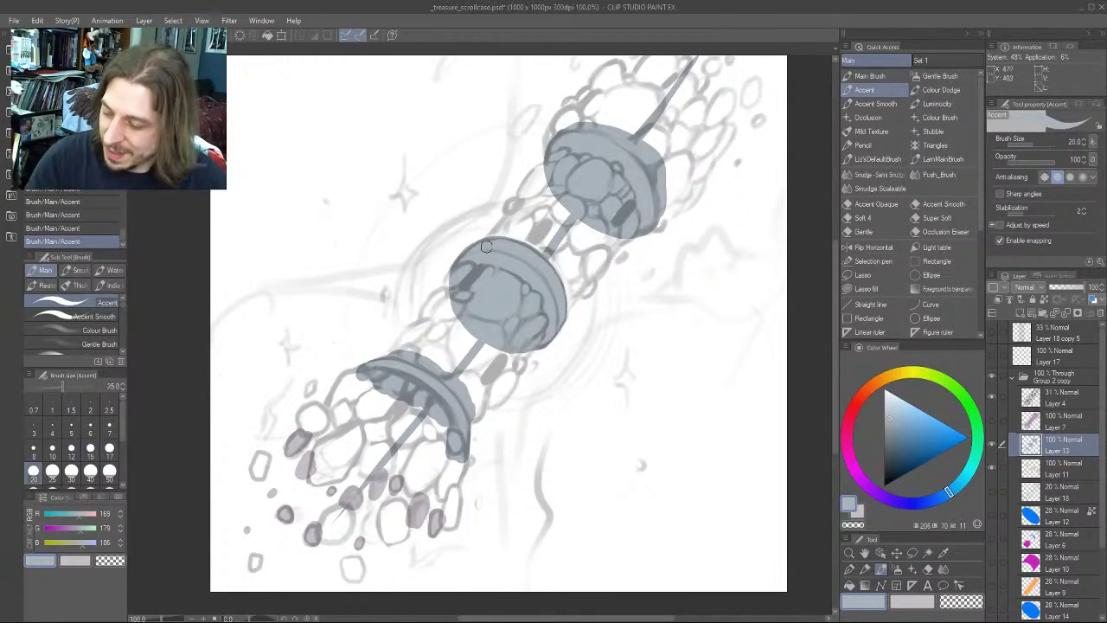
{"action": "mouse_move", "coordinate": [495, 239]}
{"action": "left_mouse_down"}
{"action": "mouse_move", "coordinate": [546, 251]}
{"action": "mouse_move", "coordinate": [563, 302]}
{"action": "left_mouse_up"}
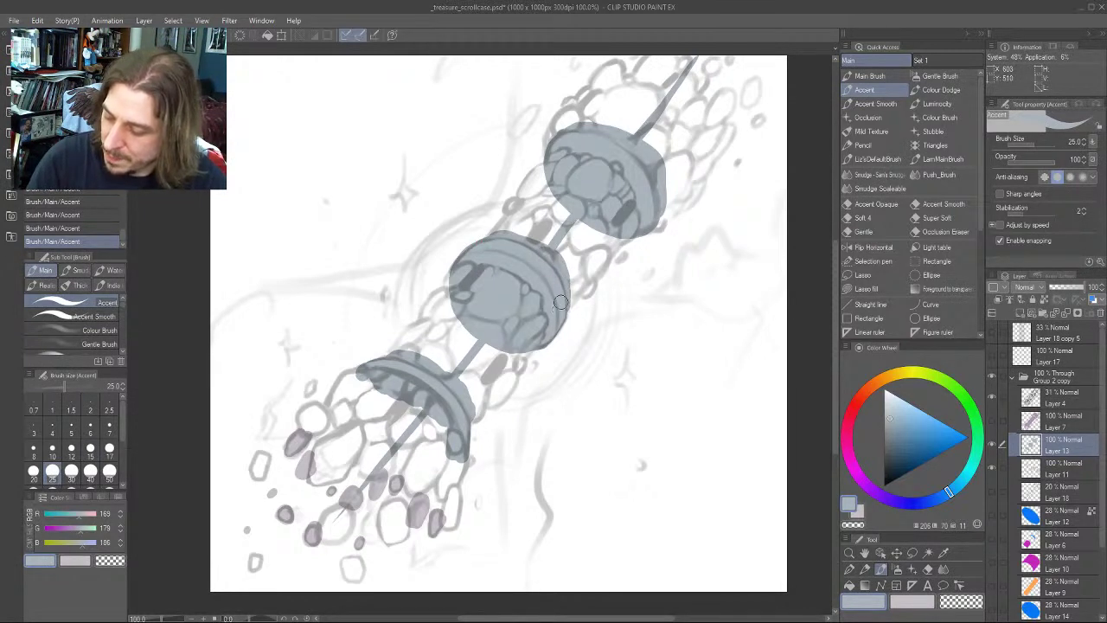
Extend the lower band into a full blue-grey oval across the shaft at brush size 40
{"action": "left_click_drag", "start_coordinate": [304, 376], "coordinate": [340, 343]}
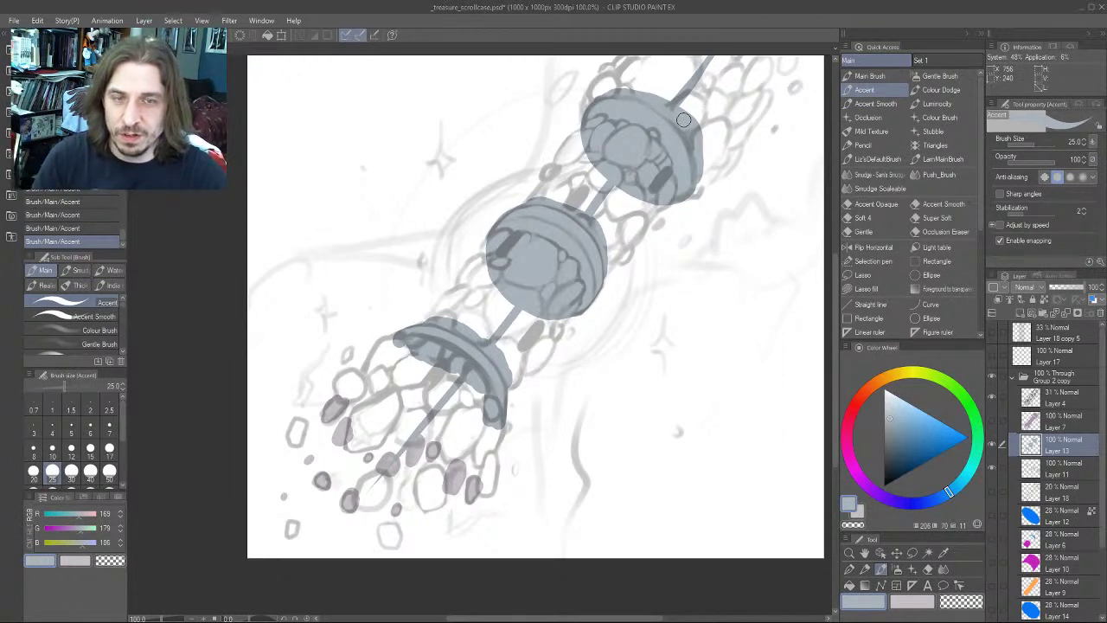
{"action": "left_click_drag", "start_coordinate": [339, 308], "coordinate": [373, 294]}
{"action": "key", "text": "bracketright"}
{"action": "key", "text": "bracketright"}
{"action": "mouse_move", "coordinate": [441, 334]}
{"action": "left_mouse_down"}
{"action": "mouse_move", "coordinate": [456, 368]}
{"action": "mouse_move", "coordinate": [500, 389]}
{"action": "mouse_move", "coordinate": [486, 349]}
{"action": "mouse_move", "coordinate": [510, 398]}
{"action": "mouse_move", "coordinate": [517, 384]}
{"action": "mouse_move", "coordinate": [523, 402]}
{"action": "mouse_move", "coordinate": [477, 386]}
{"action": "mouse_move", "coordinate": [432, 324]}
{"action": "mouse_move", "coordinate": [436, 369]}
{"action": "mouse_move", "coordinate": [519, 408]}
{"action": "left_mouse_up"}
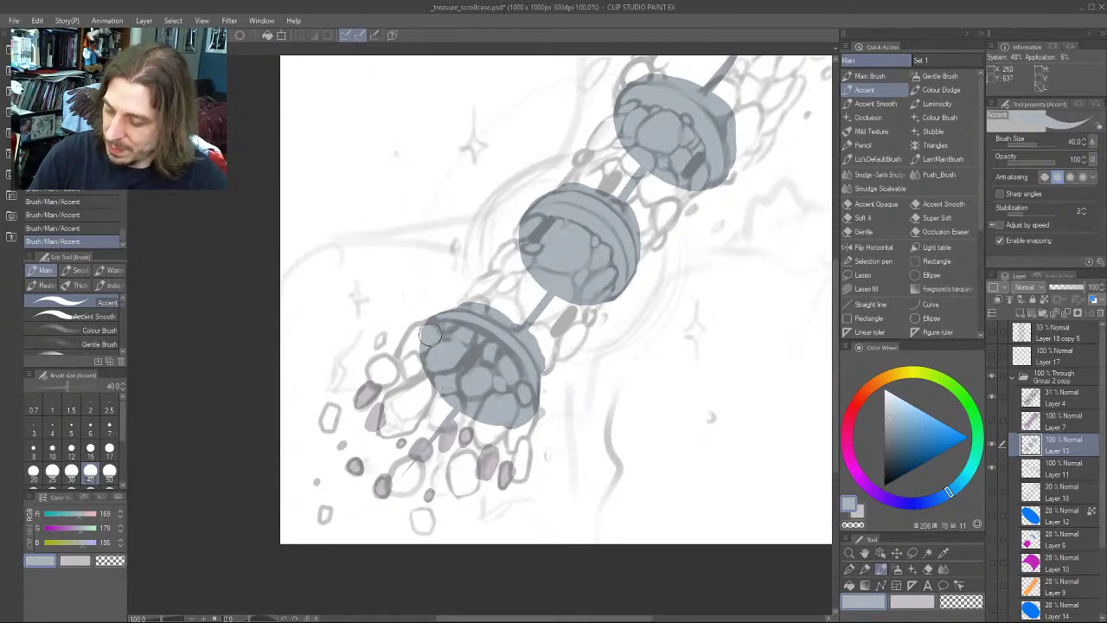
{"action": "mouse_move", "coordinate": [430, 333]}
{"action": "left_mouse_down"}
{"action": "mouse_move", "coordinate": [453, 396]}
{"action": "mouse_move", "coordinate": [497, 415]}
{"action": "mouse_move", "coordinate": [486, 414]}
{"action": "left_mouse_up"}
Trim the connecting rod between the middle and lower ovals with the transparent colour at brush size 25
{"action": "mouse_move", "coordinate": [361, 275]}
{"action": "left_mouse_down"}
{"action": "mouse_move", "coordinate": [375, 230]}
{"action": "mouse_move", "coordinate": [315, 421]}
{"action": "mouse_move", "coordinate": [306, 412]}
{"action": "left_mouse_up"}
{"action": "key", "text": "["}
{"action": "key", "text": "bracketleft"}
{"action": "left_click_drag", "start_coordinate": [319, 491], "coordinate": [311, 439]}
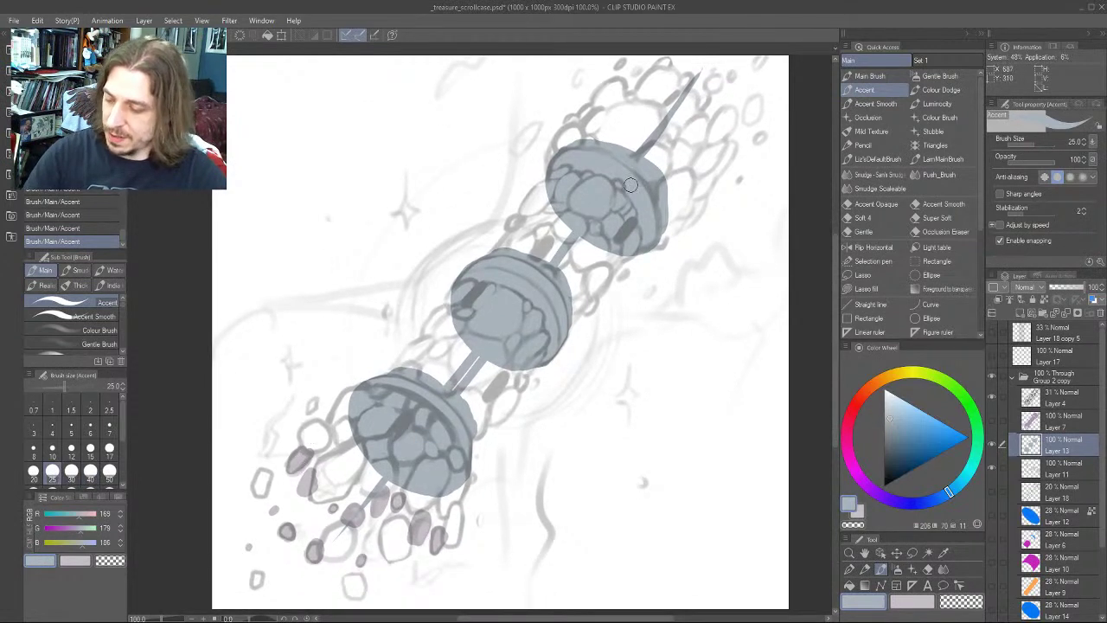
{"action": "key", "text": "c"}
{"action": "mouse_move", "coordinate": [471, 379]}
{"action": "left_mouse_down"}
{"action": "mouse_move", "coordinate": [477, 371]}
{"action": "mouse_move", "coordinate": [461, 389]}
{"action": "left_mouse_up"}
{"action": "left_click_drag", "start_coordinate": [338, 386], "coordinate": [384, 288]}
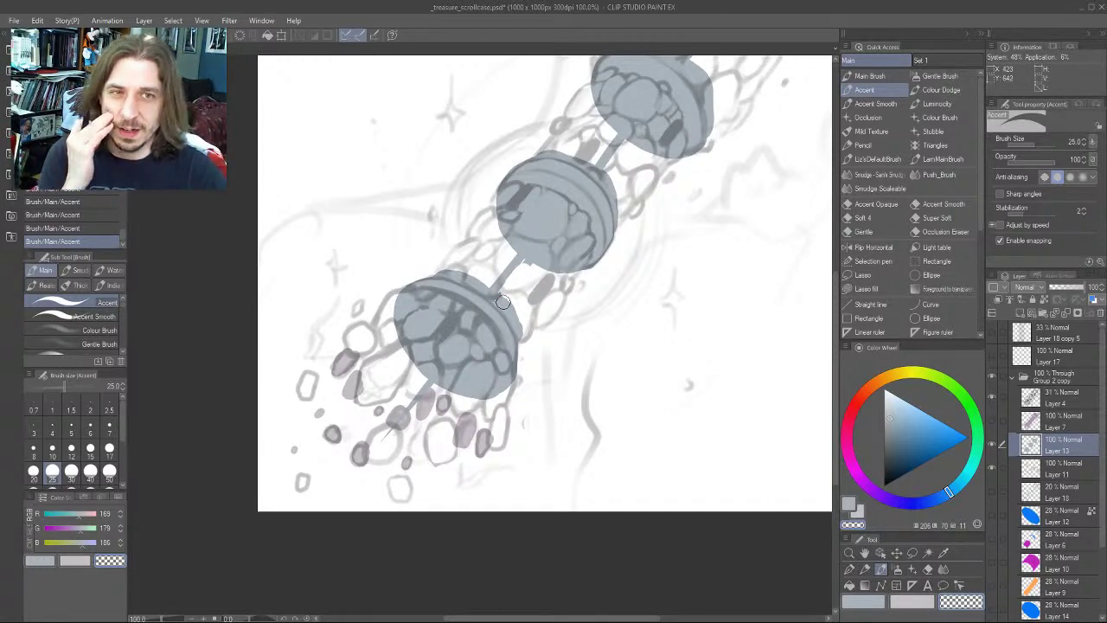
{"action": "left_click_drag", "start_coordinate": [380, 267], "coordinate": [405, 306]}
Round off the lower oval's bottom edge in blue-grey at brush size 25
{"action": "mouse_move", "coordinate": [424, 358]}
{"action": "left_mouse_down"}
{"action": "mouse_move", "coordinate": [422, 380]}
{"action": "mouse_move", "coordinate": [454, 420]}
{"action": "mouse_move", "coordinate": [510, 432]}
{"action": "left_mouse_up"}
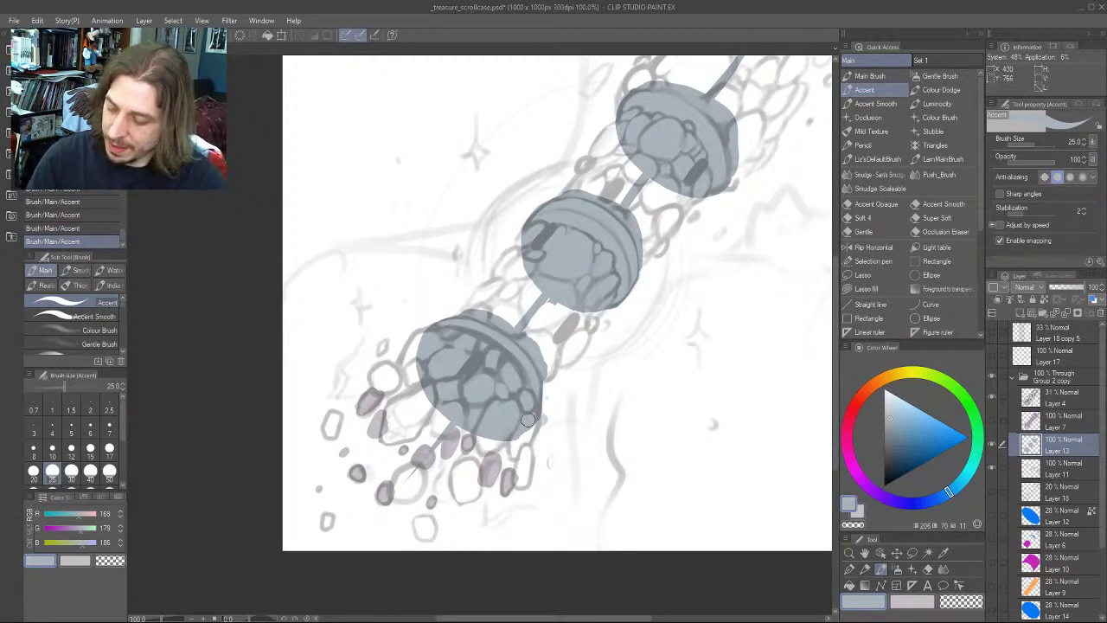
{"action": "left_click_drag", "start_coordinate": [409, 254], "coordinate": [430, 232]}
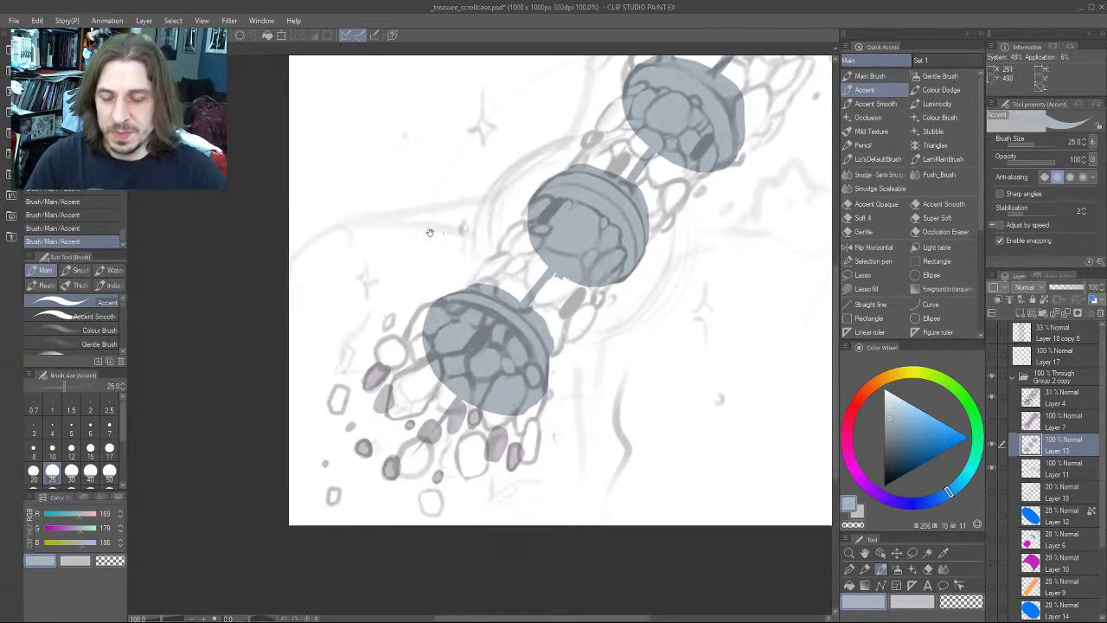
{"action": "left_click_drag", "start_coordinate": [341, 271], "coordinate": [383, 238]}
{"action": "left_click_drag", "start_coordinate": [489, 217], "coordinate": [335, 306]}
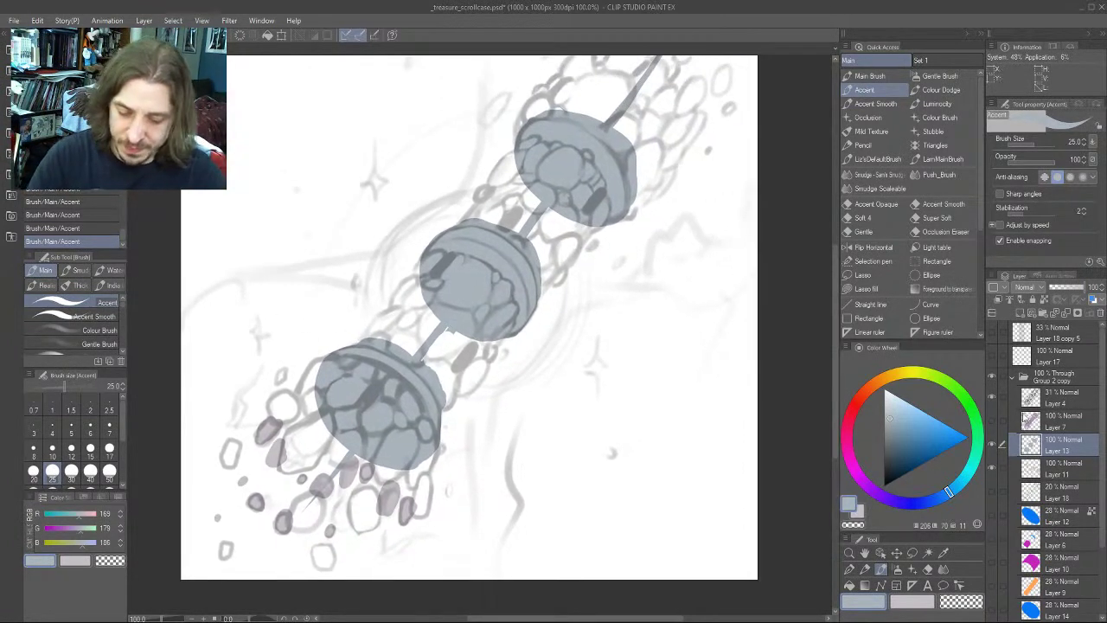
Copy the middle band's line art from Layer 4 with a lasso selection, paste it over the upper band and deselect
{"action": "left_click", "coordinate": [1047, 401]}
{"action": "key", "text": "m"}
{"action": "mouse_move", "coordinate": [446, 214]}
{"action": "left_mouse_down"}
{"action": "mouse_move", "coordinate": [422, 225]}
{"action": "mouse_move", "coordinate": [413, 261]}
{"action": "left_mouse_up"}
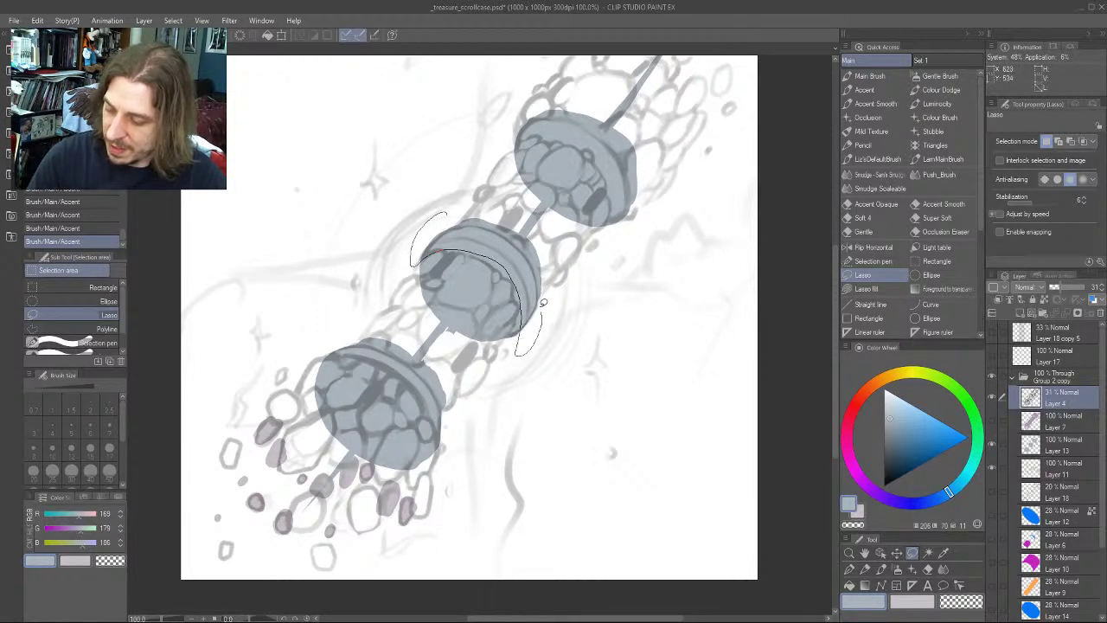
{"action": "left_click_drag", "start_coordinate": [517, 354], "coordinate": [517, 354]}
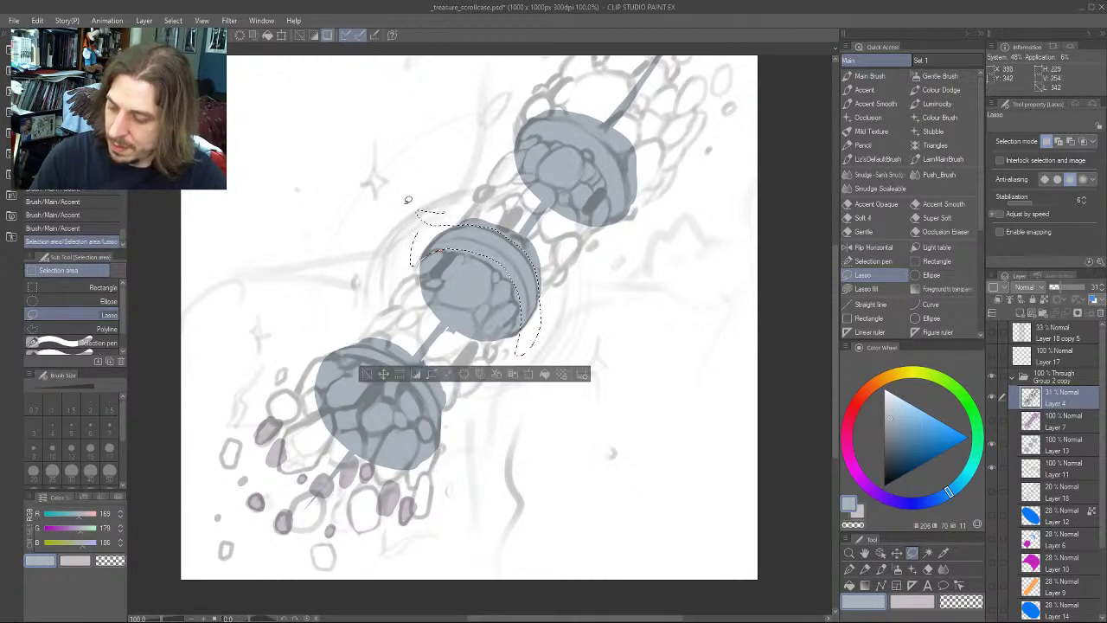
{"action": "key", "text": "ctrl+c"}
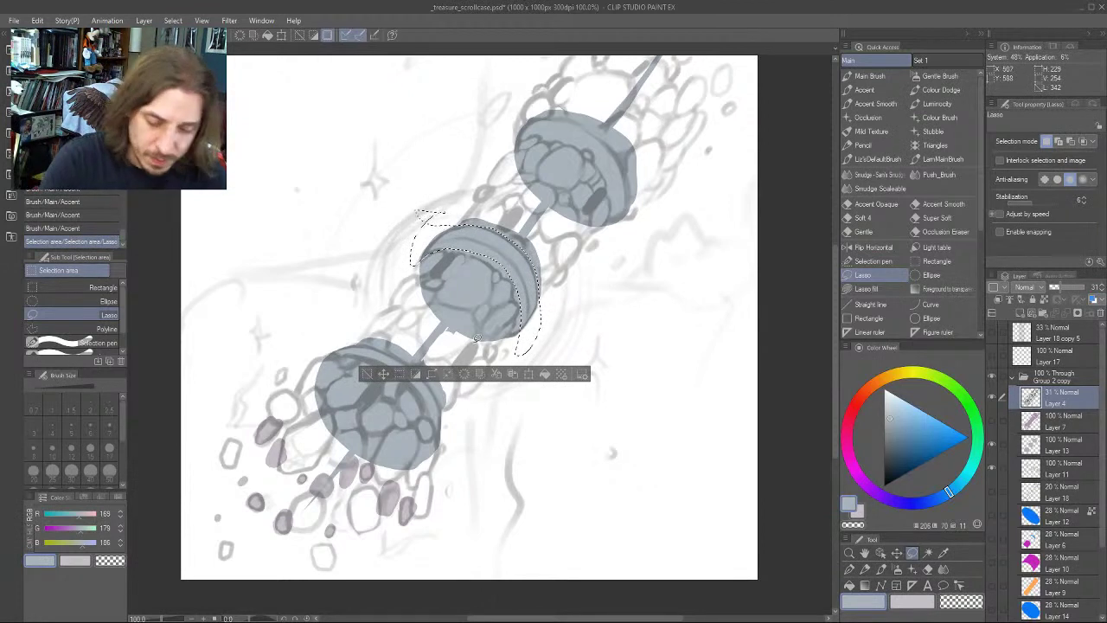
{"action": "key", "text": "ctrl+v"}
{"action": "key", "text": "k"}
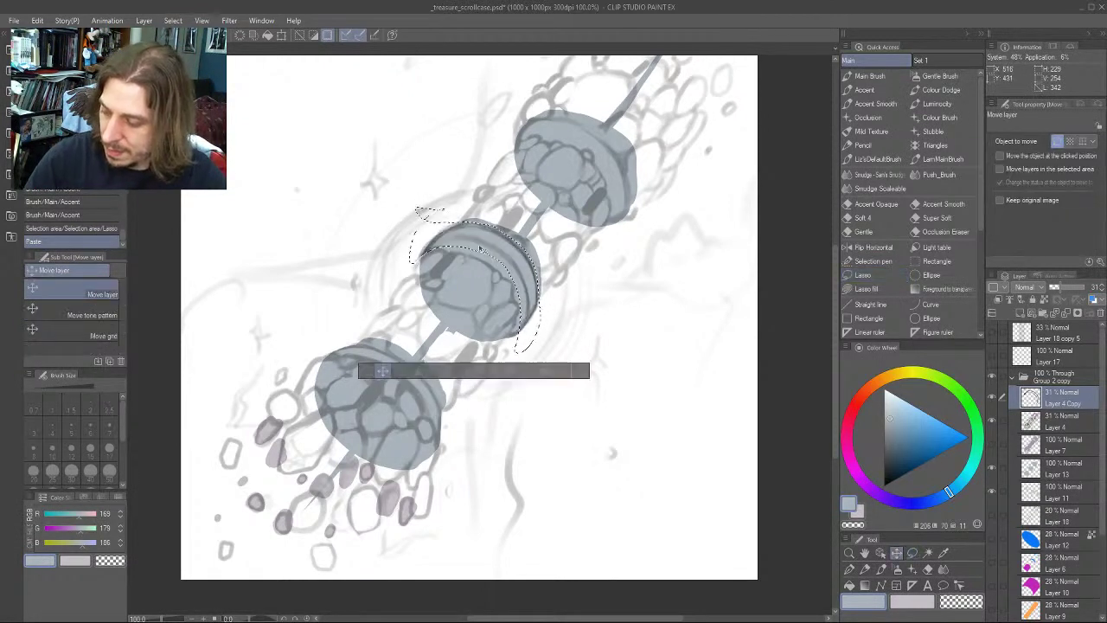
{"action": "left_click_drag", "start_coordinate": [418, 186], "coordinate": [519, 67]}
{"action": "left_click_drag", "start_coordinate": [527, 140], "coordinate": [566, 134]}
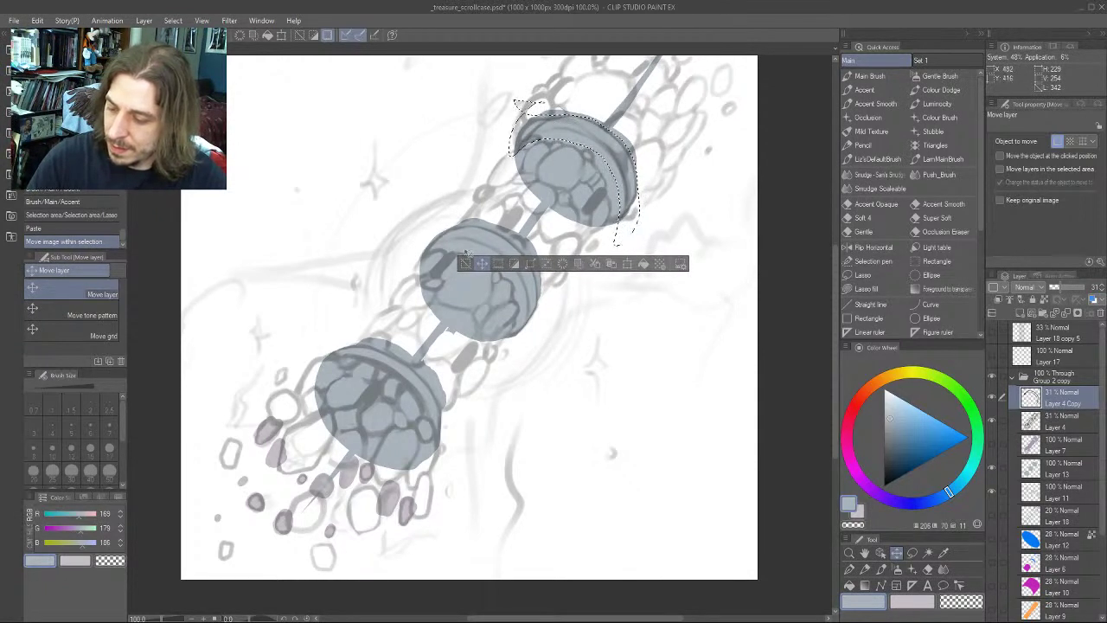
{"action": "left_click", "coordinate": [465, 265]}
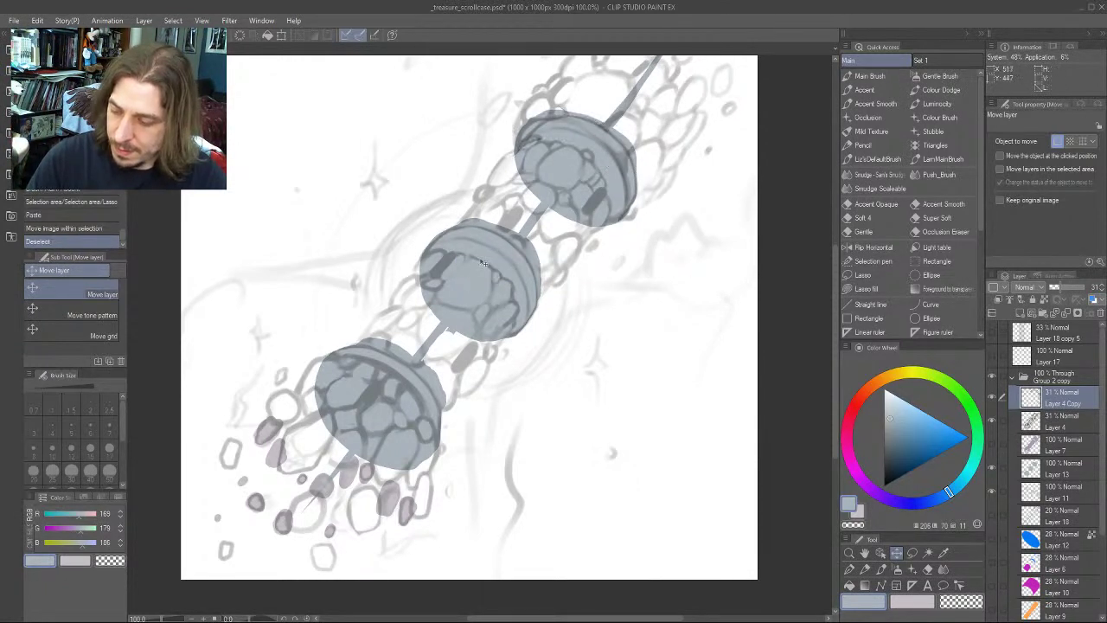
Paste another copy of the band line art and align it with the lower band
{"action": "key", "text": "ctrl+v"}
{"action": "left_click_drag", "start_coordinate": [570, 131], "coordinate": [375, 360]}
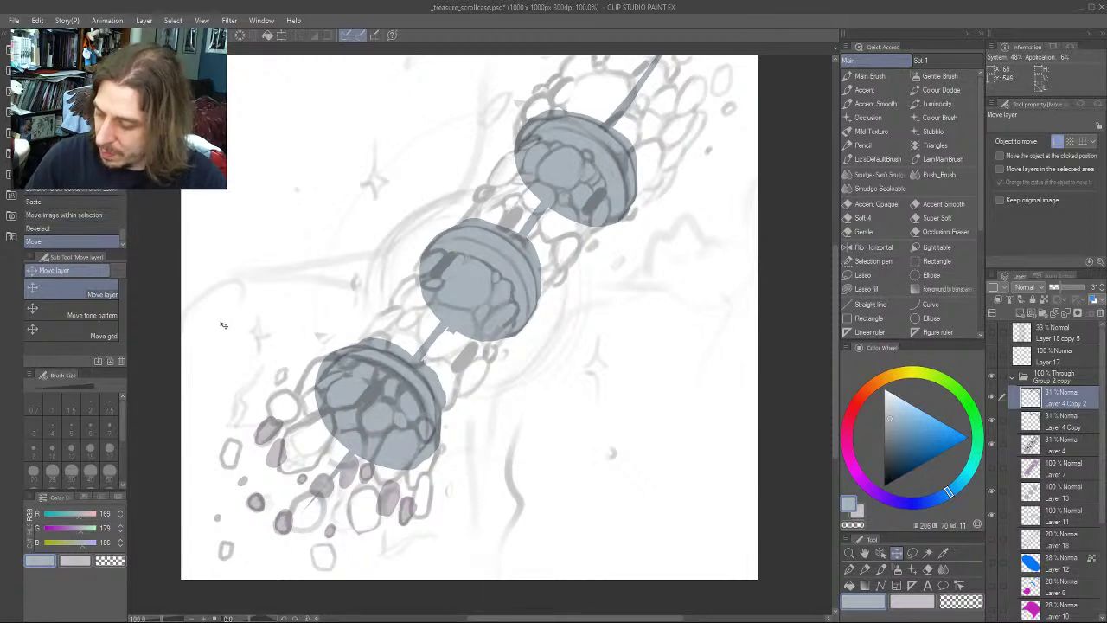
{"action": "left_click_drag", "start_coordinate": [229, 331], "coordinate": [228, 333]}
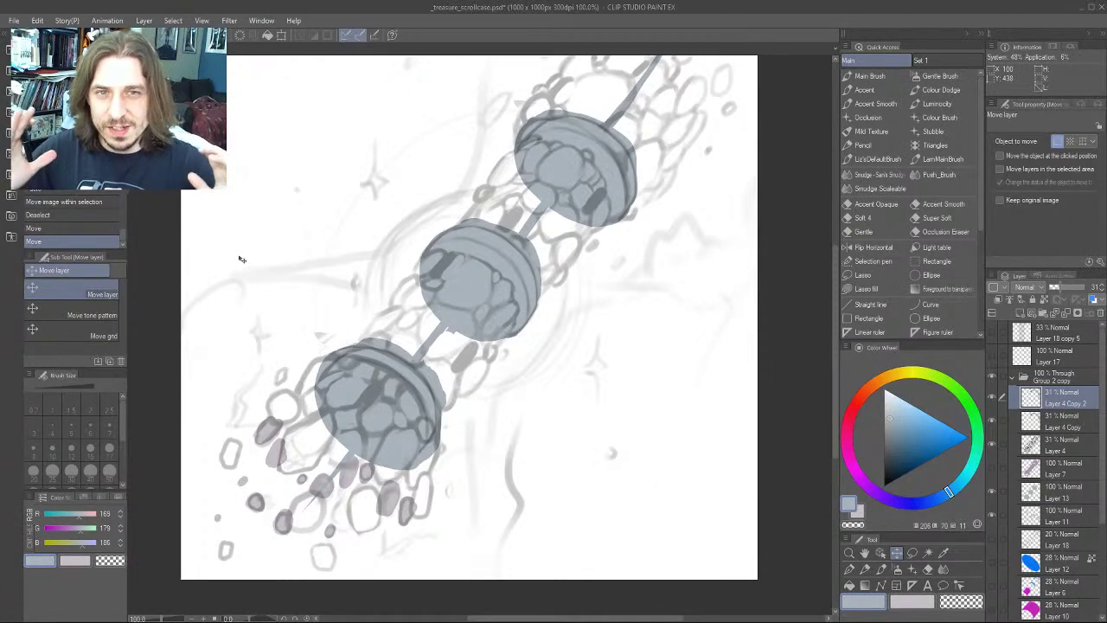
Show the purple stone base on Layer 7 and hide the Layer 4 line art and its two copies to check the silhouette
{"action": "left_click", "coordinate": [993, 467]}
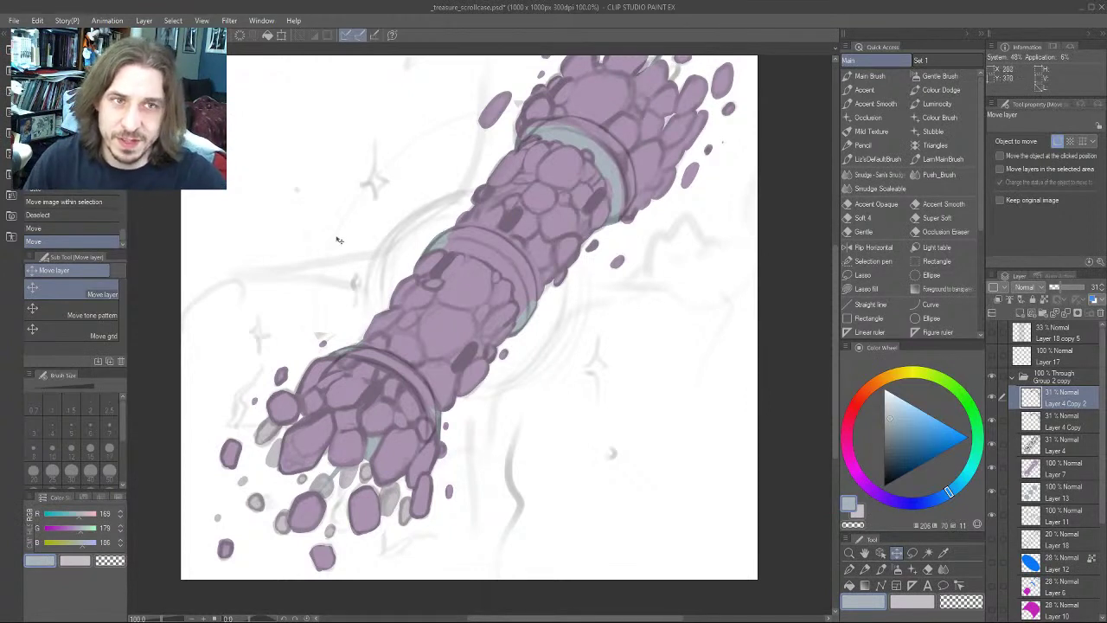
{"action": "left_click_drag", "start_coordinate": [315, 239], "coordinate": [388, 291]}
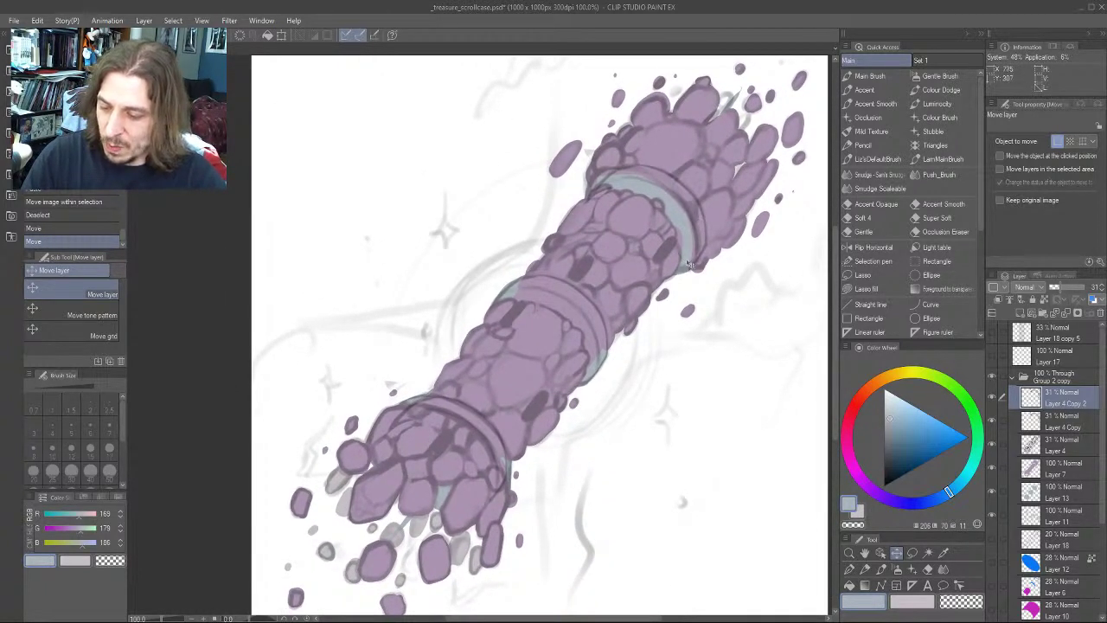
{"action": "left_click_drag", "start_coordinate": [313, 429], "coordinate": [314, 386]}
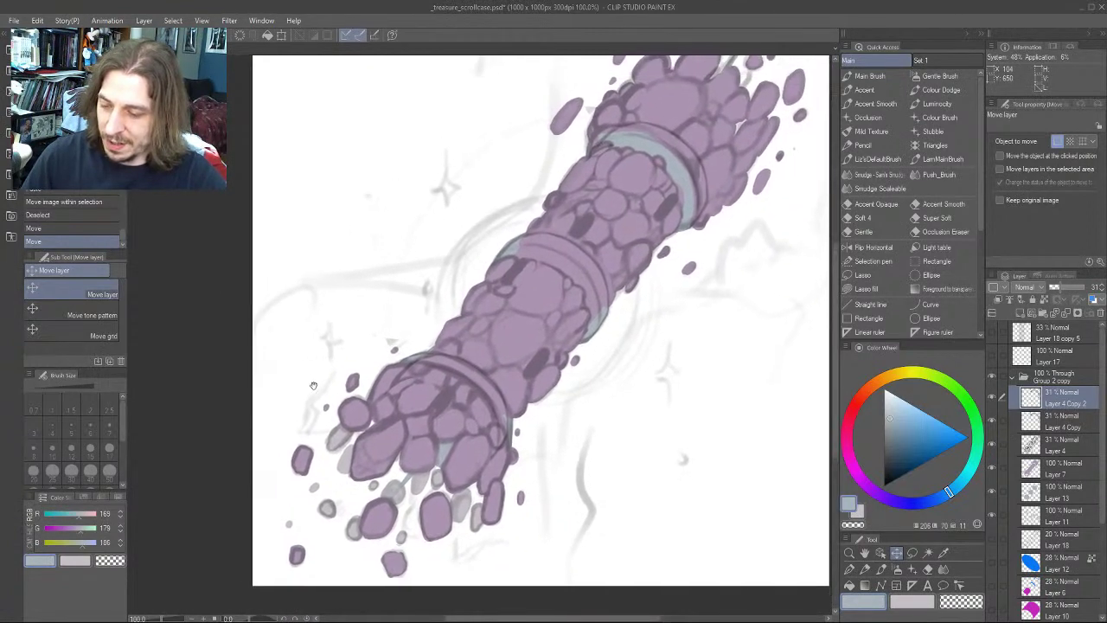
{"action": "scroll", "coordinate": [314, 384], "scroll_direction": "down", "scroll_amount": 3}
{"action": "scroll", "coordinate": [334, 353], "scroll_direction": "up", "scroll_amount": 4}
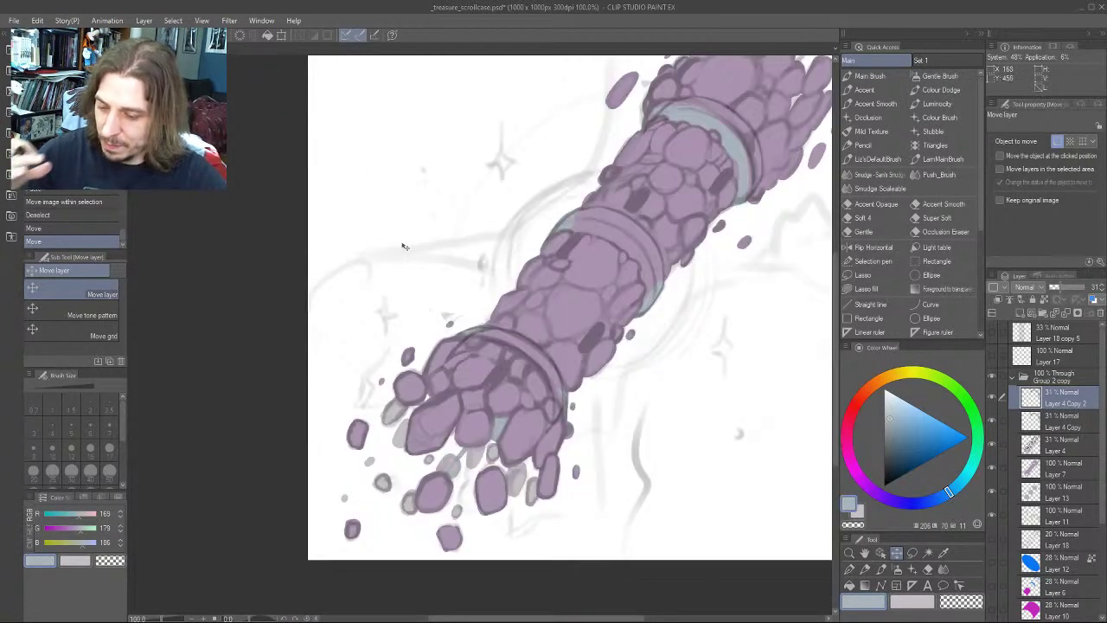
{"action": "scroll", "coordinate": [463, 285], "scroll_direction": "down", "scroll_amount": 3}
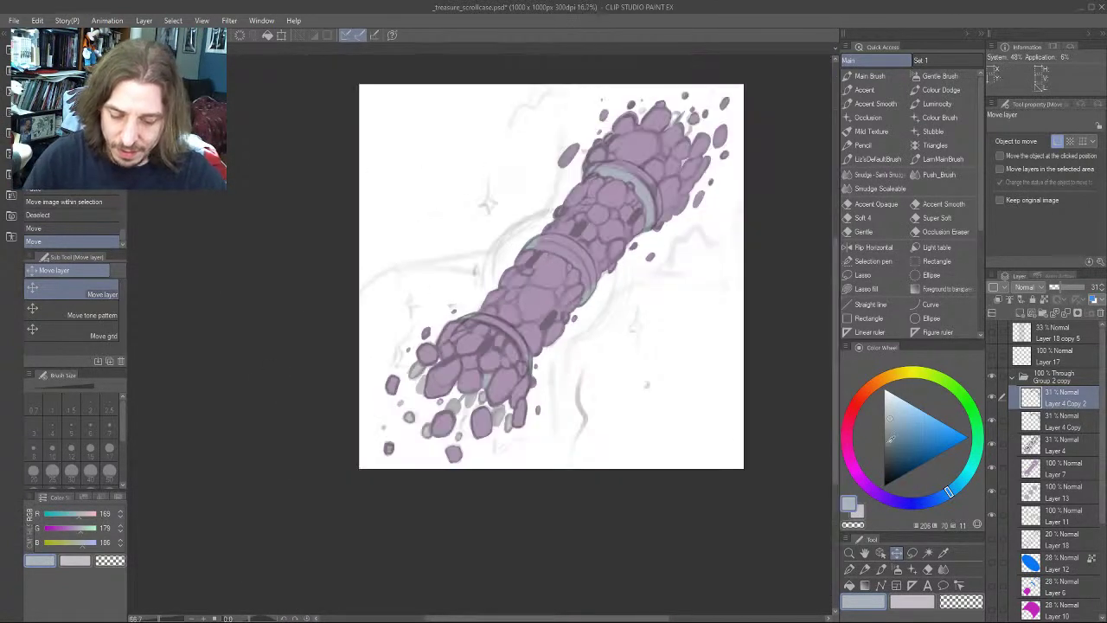
{"action": "left_click", "coordinate": [990, 440]}
{"action": "left_click_drag", "start_coordinate": [377, 319], "coordinate": [358, 335]}
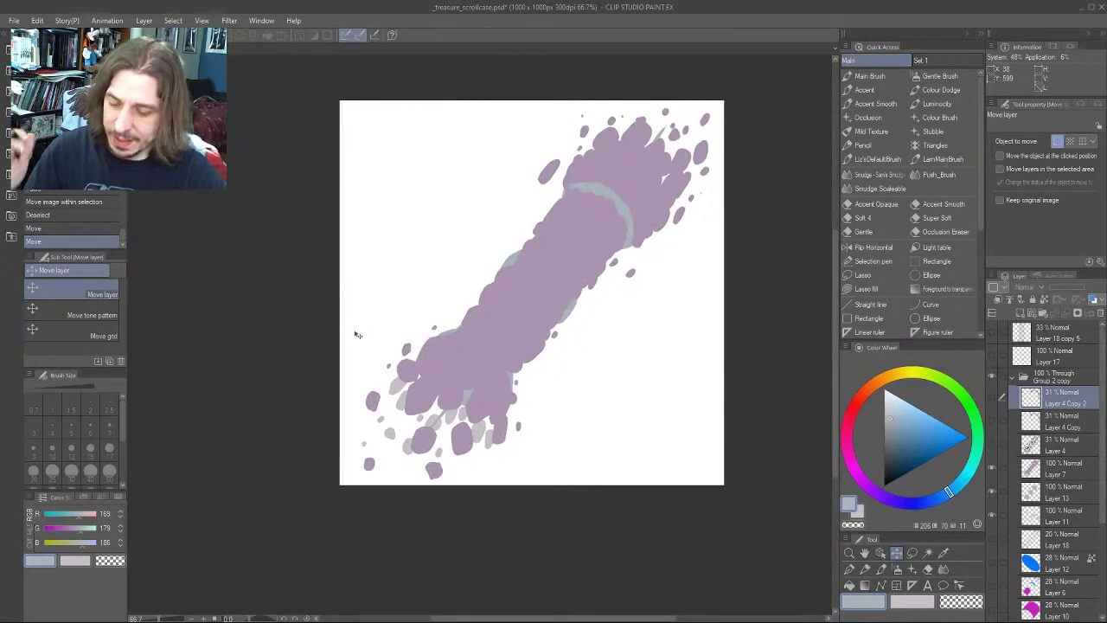
Show the Layer 4 line art and its two copies again, and make the purple stone base on Layer 7 active
{"action": "left_click", "coordinate": [992, 392]}
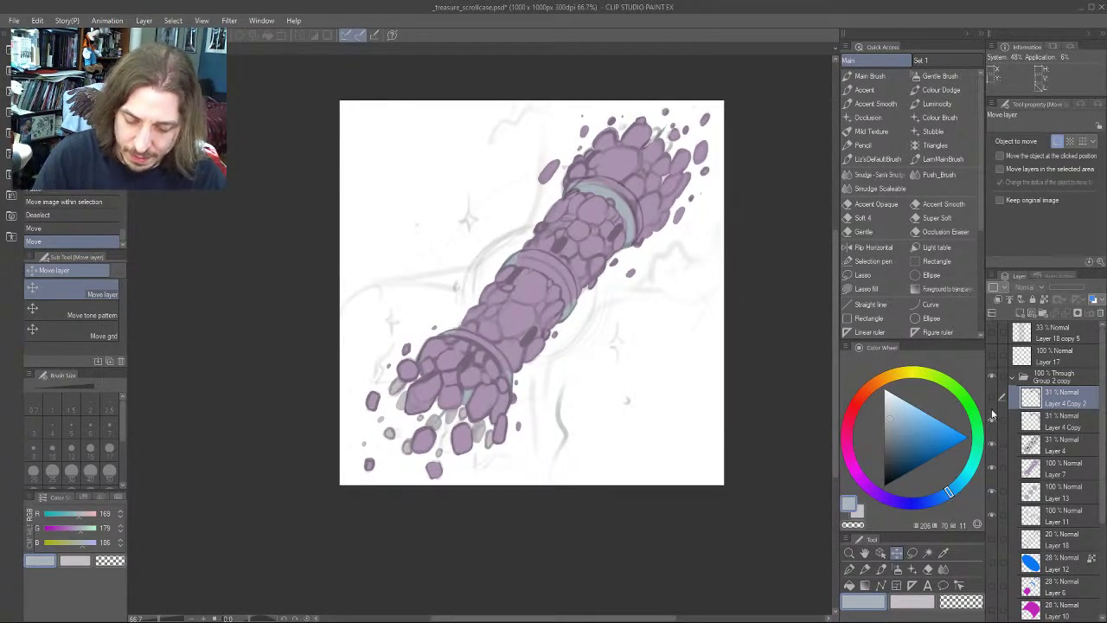
{"action": "left_click", "coordinate": [992, 399]}
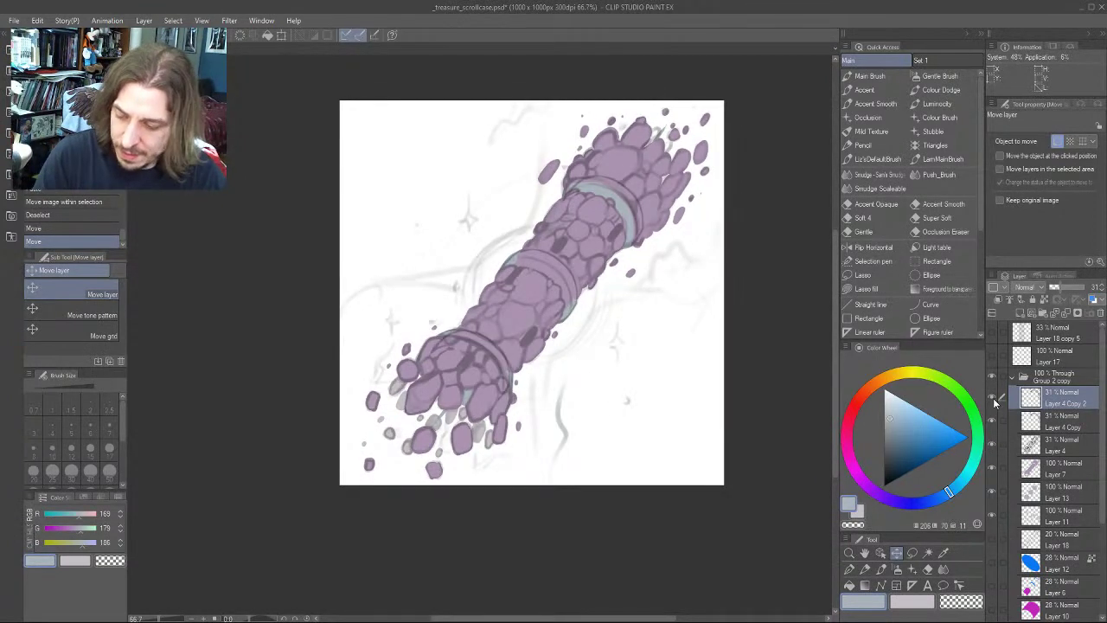
{"action": "left_click", "coordinate": [1046, 474]}
Erase the purple along the middle band's line art using the Accent brush with transparent colour at size 17
{"action": "scroll", "coordinate": [357, 292], "scroll_direction": "up", "scroll_amount": 1}
{"action": "scroll", "coordinate": [357, 292], "scroll_direction": "up", "scroll_amount": 1}
{"action": "left_click_drag", "start_coordinate": [401, 341], "coordinate": [346, 316]}
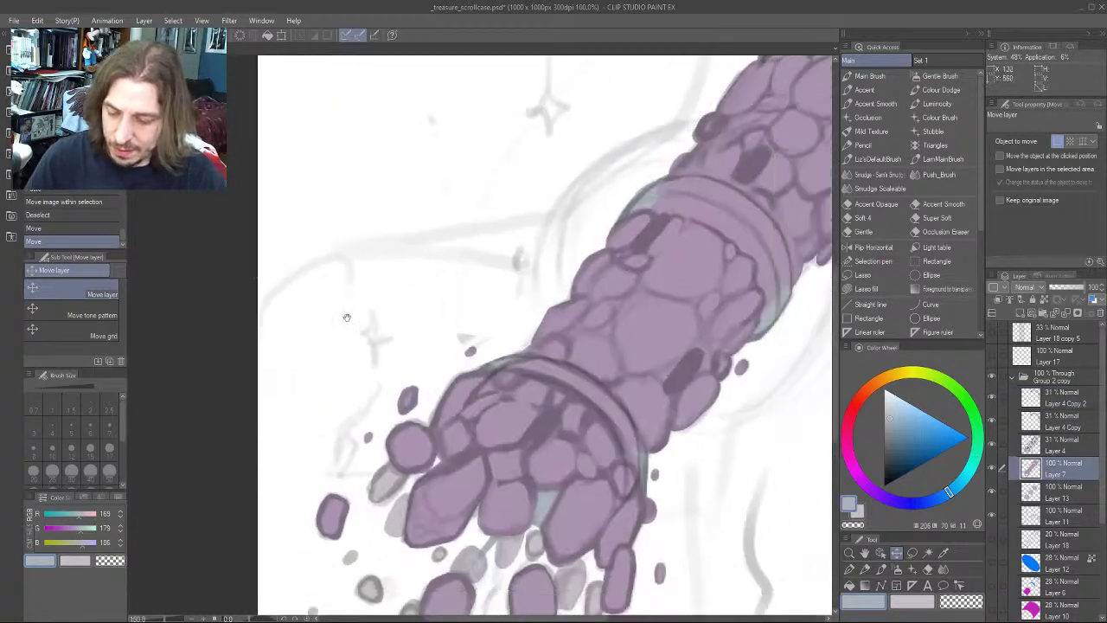
{"action": "left_click_drag", "start_coordinate": [647, 275], "coordinate": [424, 326]}
{"action": "key", "text": "e"}
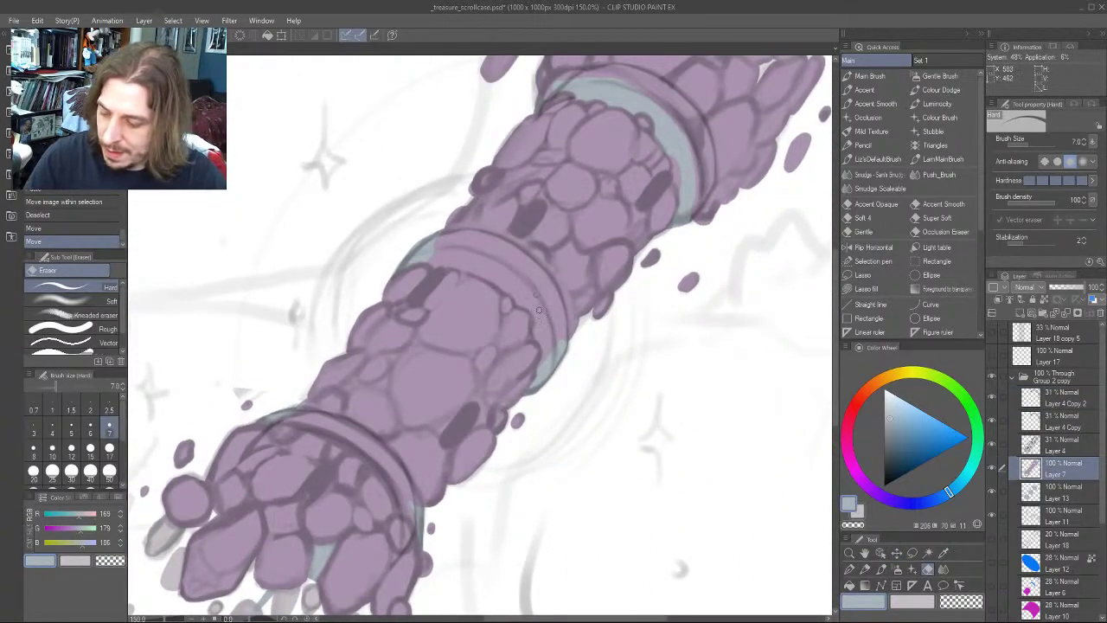
{"action": "key", "text": "b"}
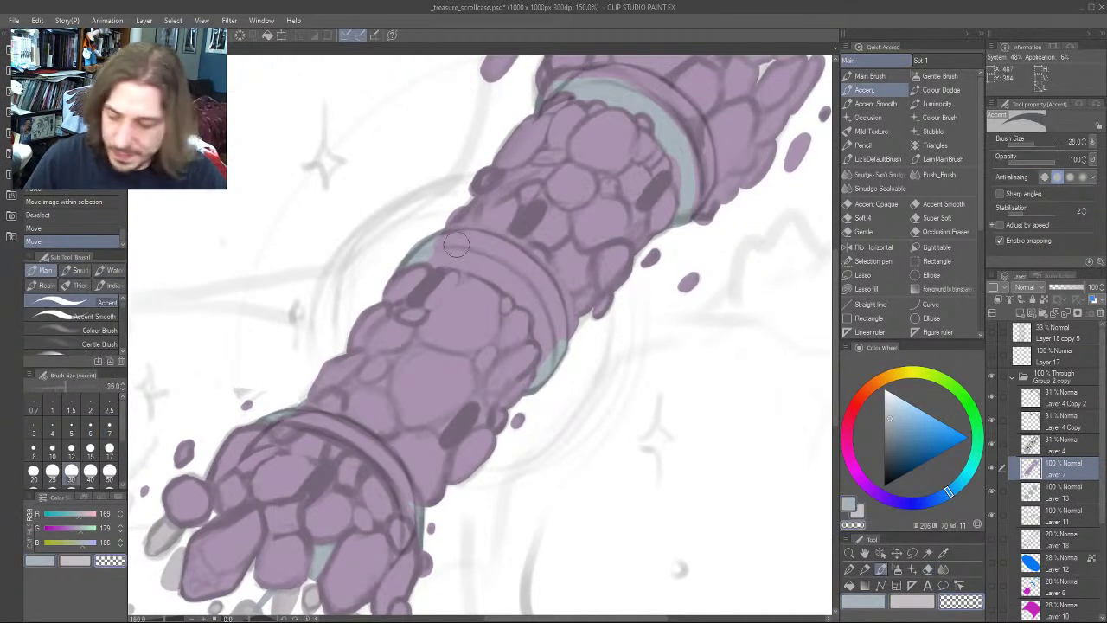
{"action": "mouse_move", "coordinate": [551, 316]}
{"action": "left_mouse_down"}
{"action": "mouse_move", "coordinate": [557, 344]}
{"action": "mouse_move", "coordinate": [555, 310]}
{"action": "mouse_move", "coordinate": [557, 339]}
{"action": "mouse_move", "coordinate": [520, 256]}
{"action": "mouse_move", "coordinate": [431, 228]}
{"action": "left_mouse_up"}
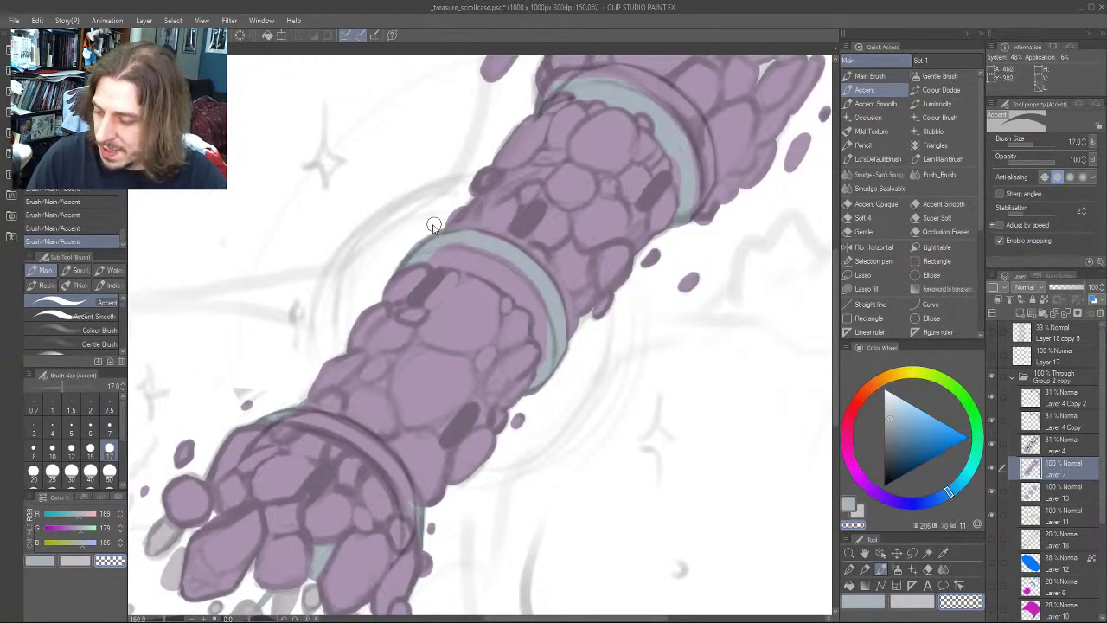
{"action": "key", "text": "ctrl+z"}
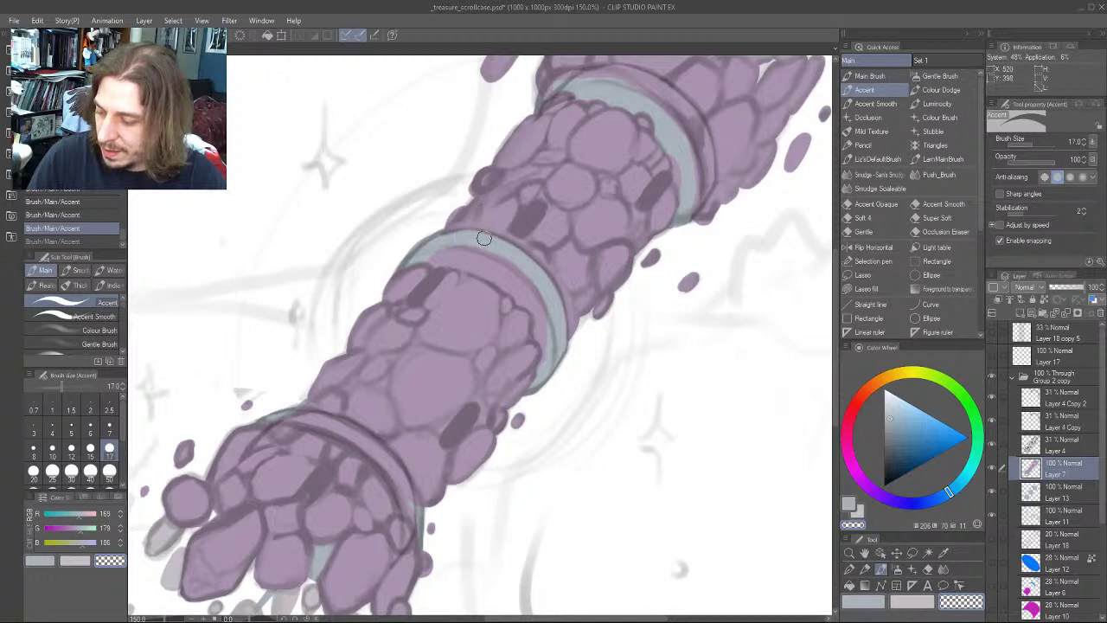
{"action": "key", "text": "ctrl+y"}
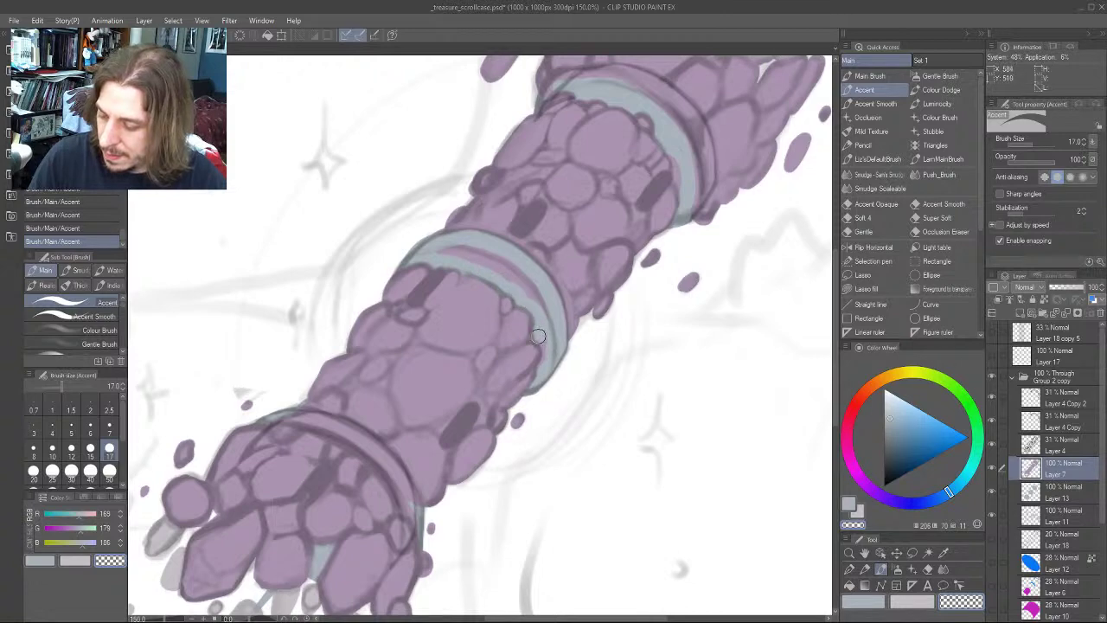
{"action": "left_click_drag", "start_coordinate": [535, 287], "coordinate": [452, 248]}
Erase the purple over the upper band at brush size 12, using sizes 7 and 8 for its edges
{"action": "mouse_move", "coordinate": [453, 171]}
{"action": "left_mouse_down"}
{"action": "mouse_move", "coordinate": [466, 274]}
{"action": "mouse_move", "coordinate": [360, 352]}
{"action": "left_mouse_up"}
{"action": "key", "text": "bracketleft"}
{"action": "key", "text": "bracketleft"}
{"action": "key", "text": "bracketleft"}
{"action": "key", "text": "bracketleft"}
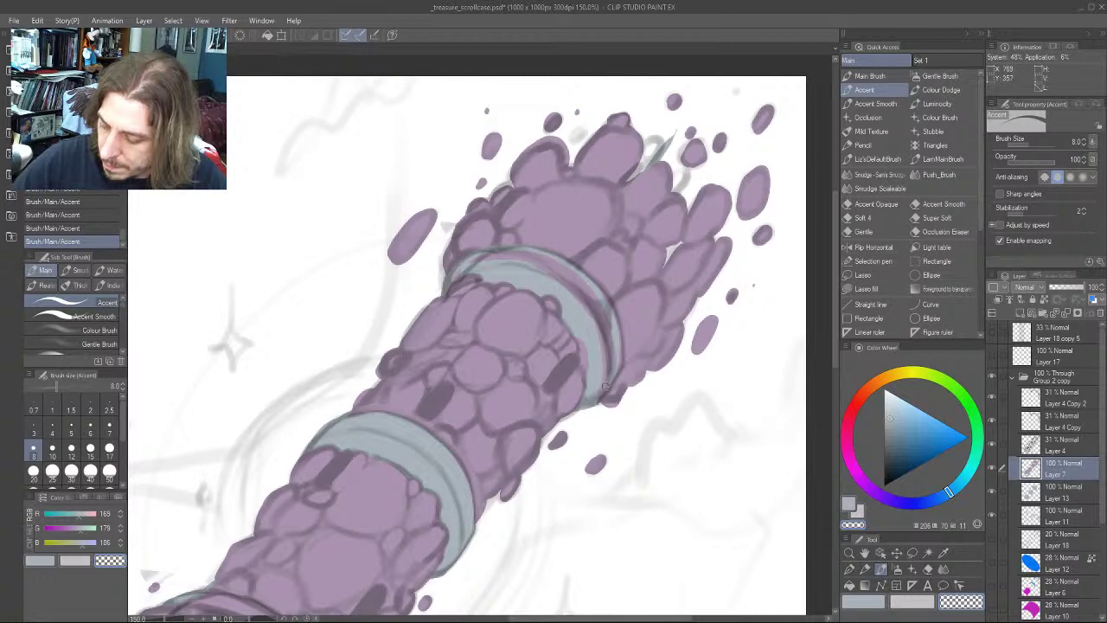
{"action": "key", "text": "bracketright"}
{"action": "key", "text": "bracketright"}
{"action": "mouse_move", "coordinate": [593, 395]}
{"action": "left_mouse_down"}
{"action": "mouse_move", "coordinate": [610, 341]}
{"action": "mouse_move", "coordinate": [608, 351]}
{"action": "mouse_move", "coordinate": [595, 311]}
{"action": "mouse_move", "coordinate": [552, 265]}
{"action": "mouse_move", "coordinate": [537, 270]}
{"action": "mouse_move", "coordinate": [563, 264]}
{"action": "mouse_move", "coordinate": [519, 256]}
{"action": "left_mouse_up"}
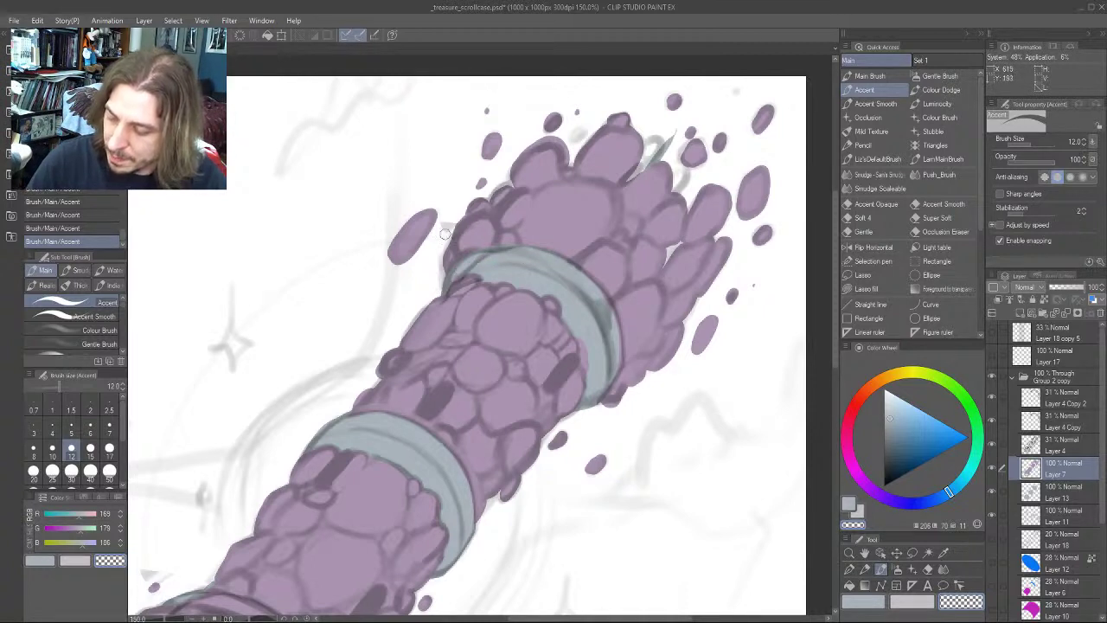
{"action": "left_click_drag", "start_coordinate": [446, 234], "coordinate": [503, 222]}
{"action": "key", "text": "bracketleft"}
{"action": "key", "text": "bracketleft"}
{"action": "key", "text": "bracketleft"}
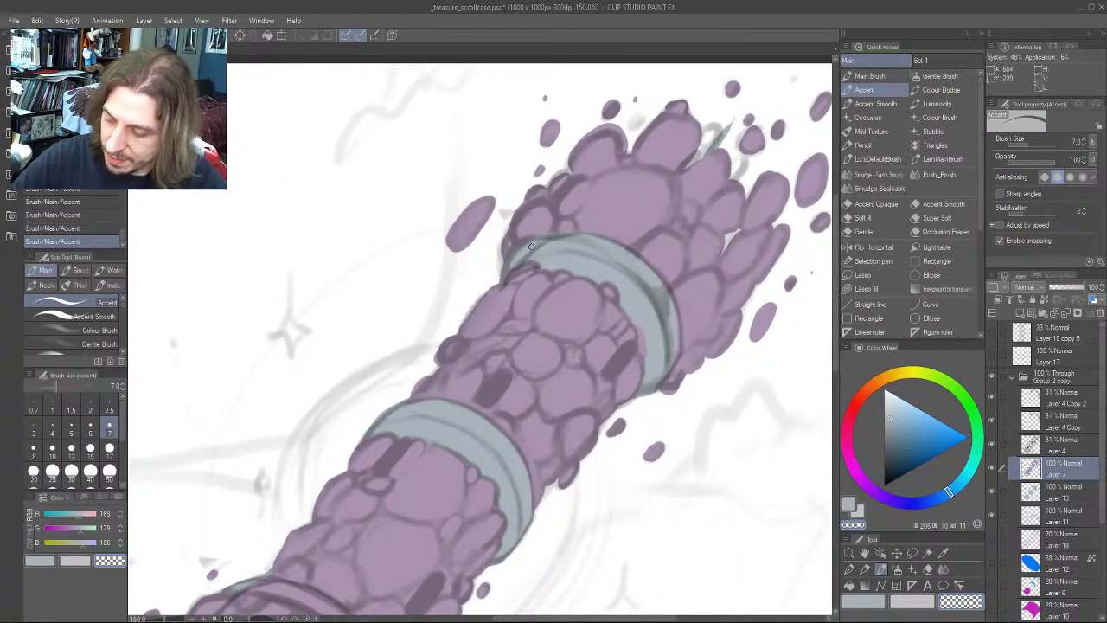
{"action": "scroll", "coordinate": [530, 200], "scroll_direction": "down", "scroll_amount": 1}
{"action": "key", "text": "bracketright"}
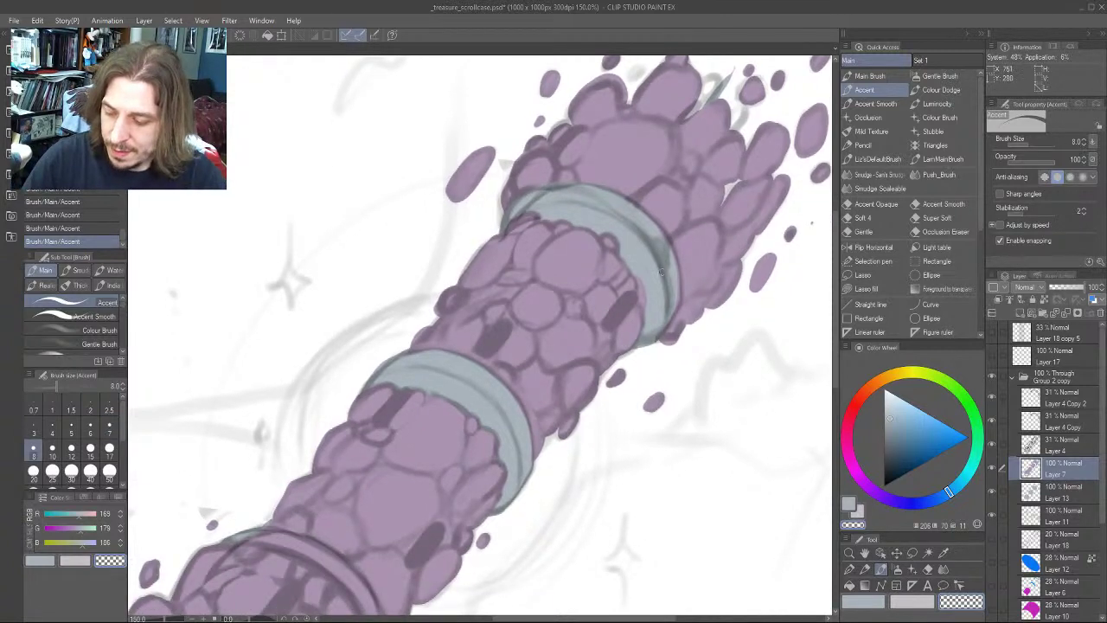
{"action": "scroll", "coordinate": [468, 226], "scroll_direction": "down", "scroll_amount": 1}
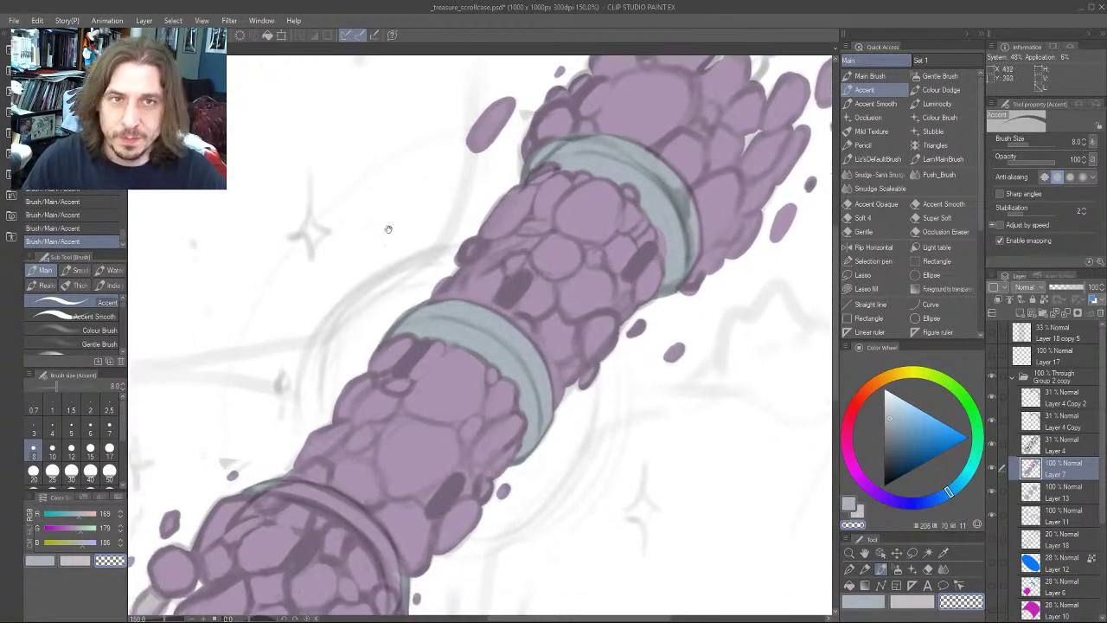
Erase the purple inside the lower band's line art at brush size 12 to expose the blue-grey core
{"action": "scroll", "coordinate": [350, 294], "scroll_direction": "down", "scroll_amount": 3}
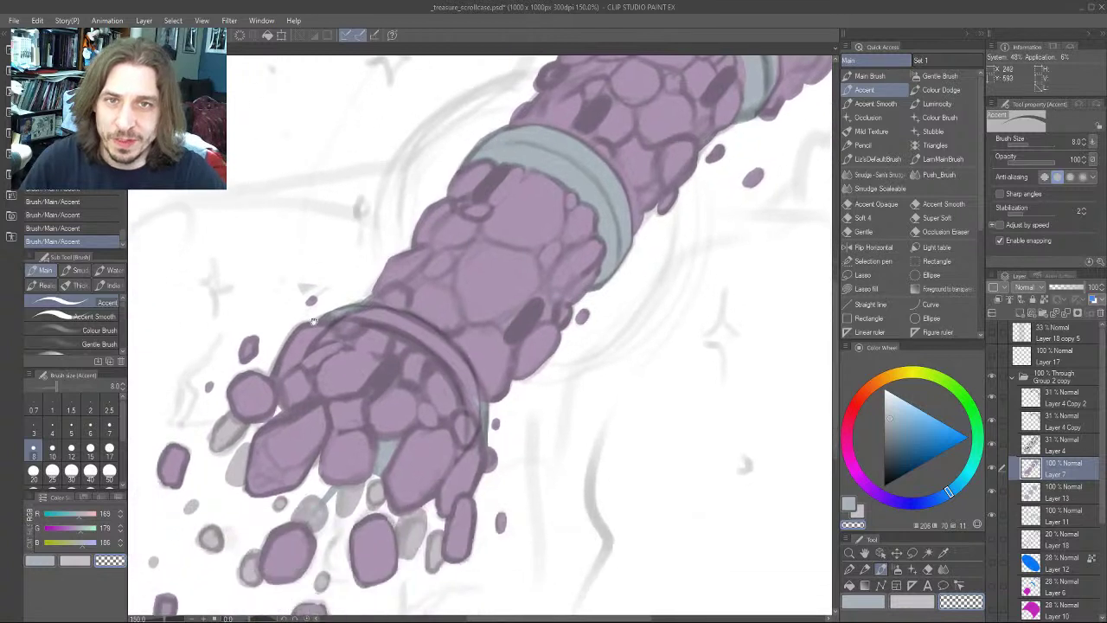
{"action": "key", "text": "bracketright"}
{"action": "key", "text": "bracketright"}
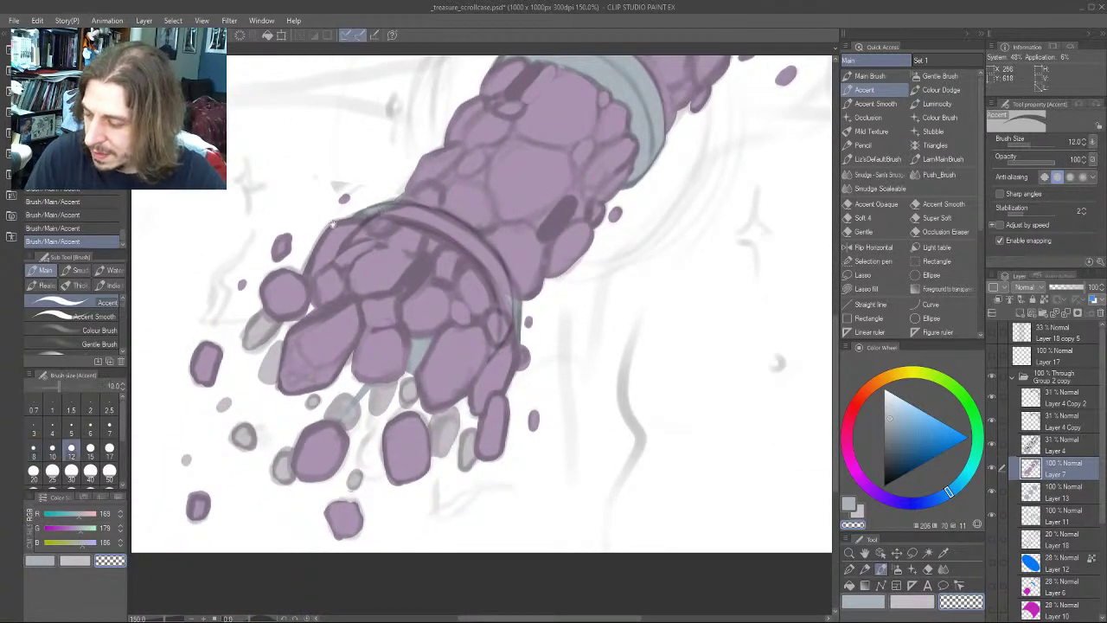
{"action": "scroll", "coordinate": [363, 204], "scroll_direction": "up", "scroll_amount": 1}
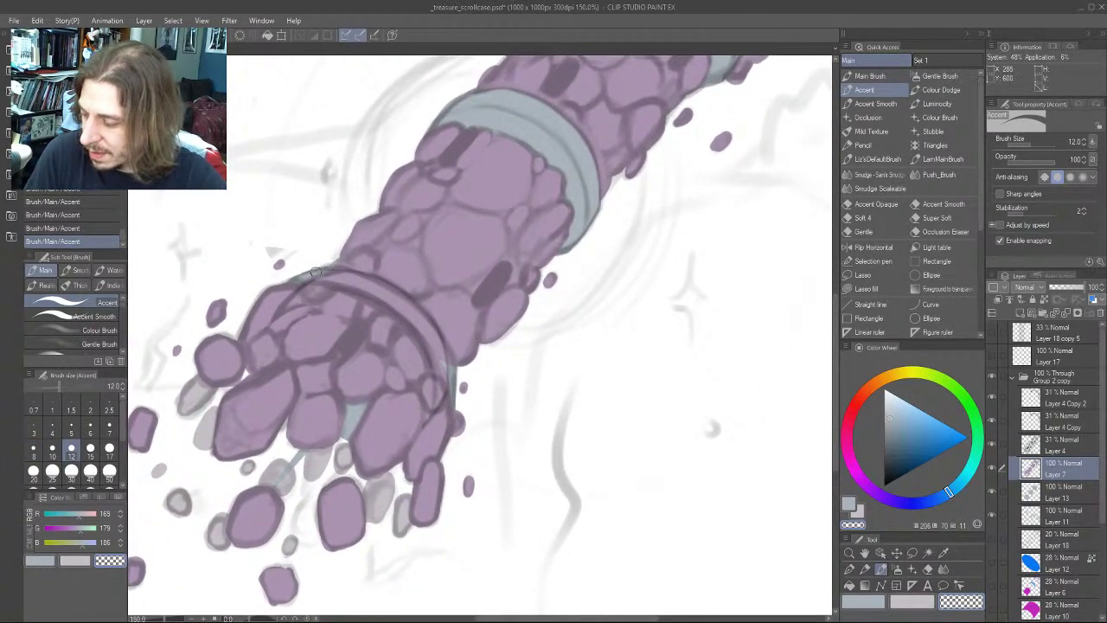
{"action": "mouse_move", "coordinate": [316, 271]}
{"action": "left_mouse_down"}
{"action": "mouse_move", "coordinate": [398, 290]}
{"action": "mouse_move", "coordinate": [429, 322]}
{"action": "mouse_move", "coordinate": [449, 371]}
{"action": "mouse_move", "coordinate": [427, 323]}
{"action": "mouse_move", "coordinate": [392, 292]}
{"action": "mouse_move", "coordinate": [350, 280]}
{"action": "left_mouse_up"}
{"action": "left_click_drag", "start_coordinate": [223, 288], "coordinate": [225, 290]}
{"action": "scroll", "coordinate": [224, 291], "scroll_direction": "down", "scroll_amount": 5}
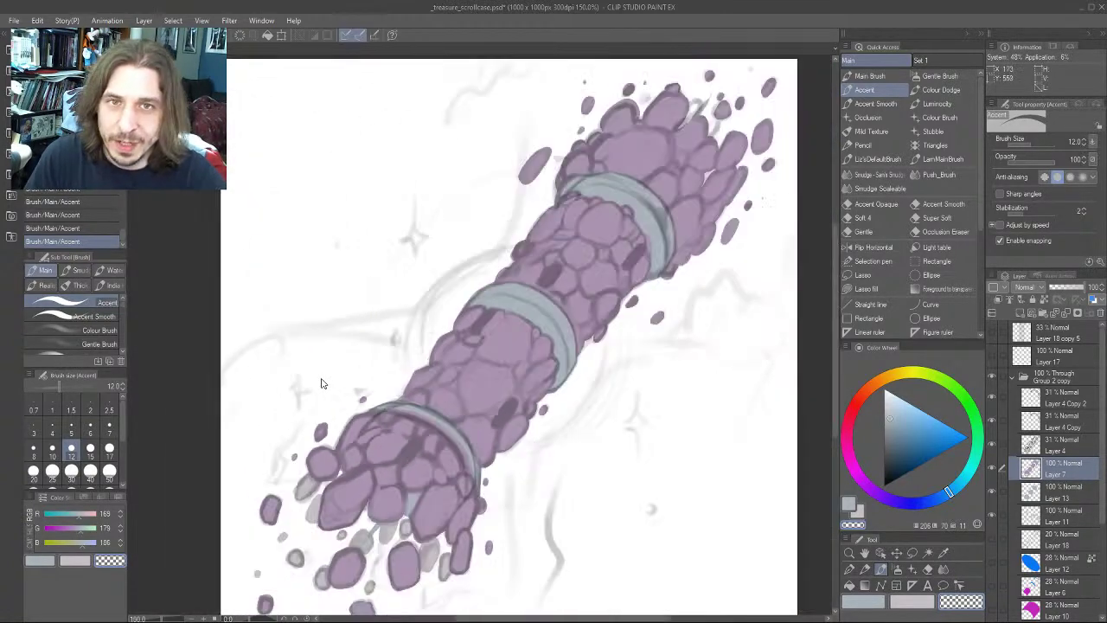
{"action": "scroll", "coordinate": [350, 322], "scroll_direction": "up", "scroll_amount": 5}
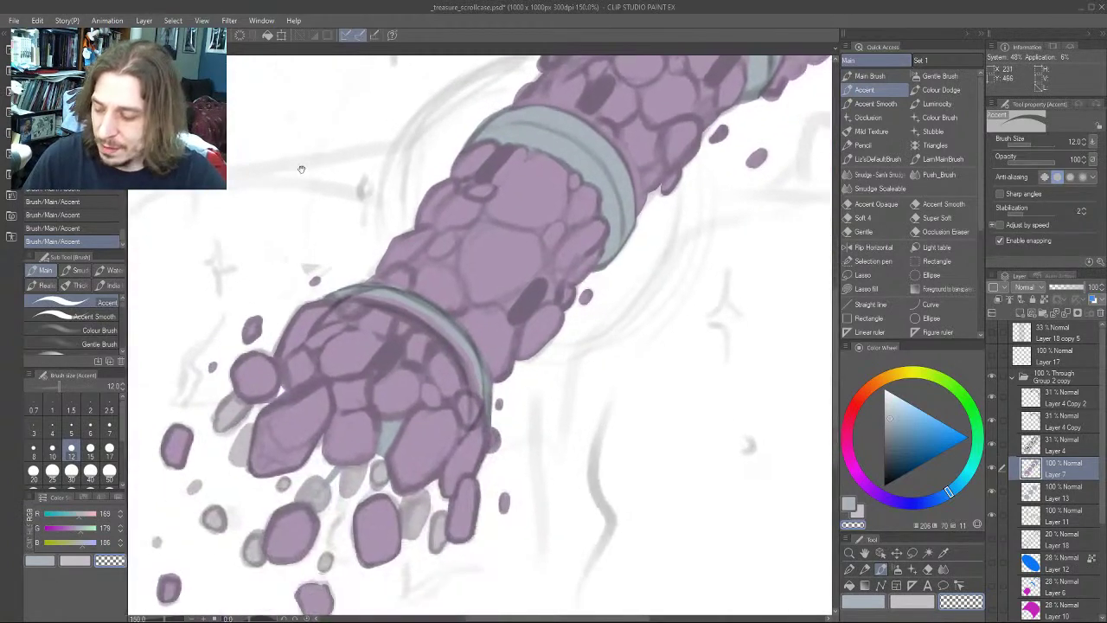
{"action": "mouse_move", "coordinate": [303, 264]}
{"action": "left_mouse_down"}
{"action": "mouse_move", "coordinate": [368, 277]}
{"action": "mouse_move", "coordinate": [424, 314]}
{"action": "mouse_move", "coordinate": [457, 364]}
{"action": "left_mouse_up"}
{"action": "scroll", "coordinate": [366, 271], "scroll_direction": "down", "scroll_amount": 3}
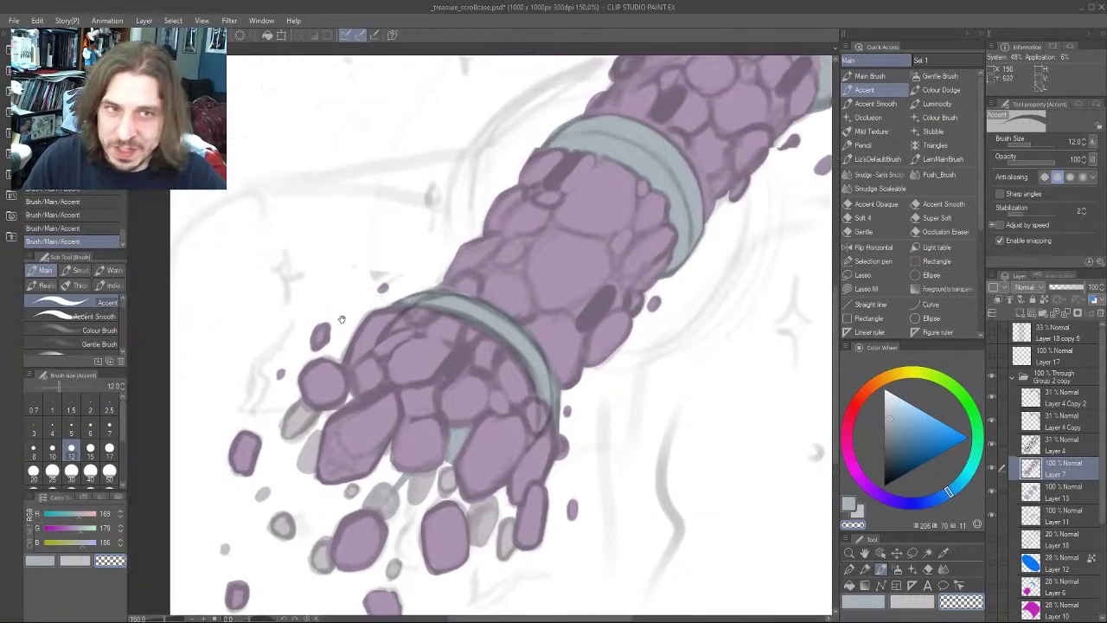
Examine the whole scroll case at reduced size to judge how the three bands read against the stones
{"action": "scroll", "coordinate": [344, 364], "scroll_direction": "down", "scroll_amount": 3}
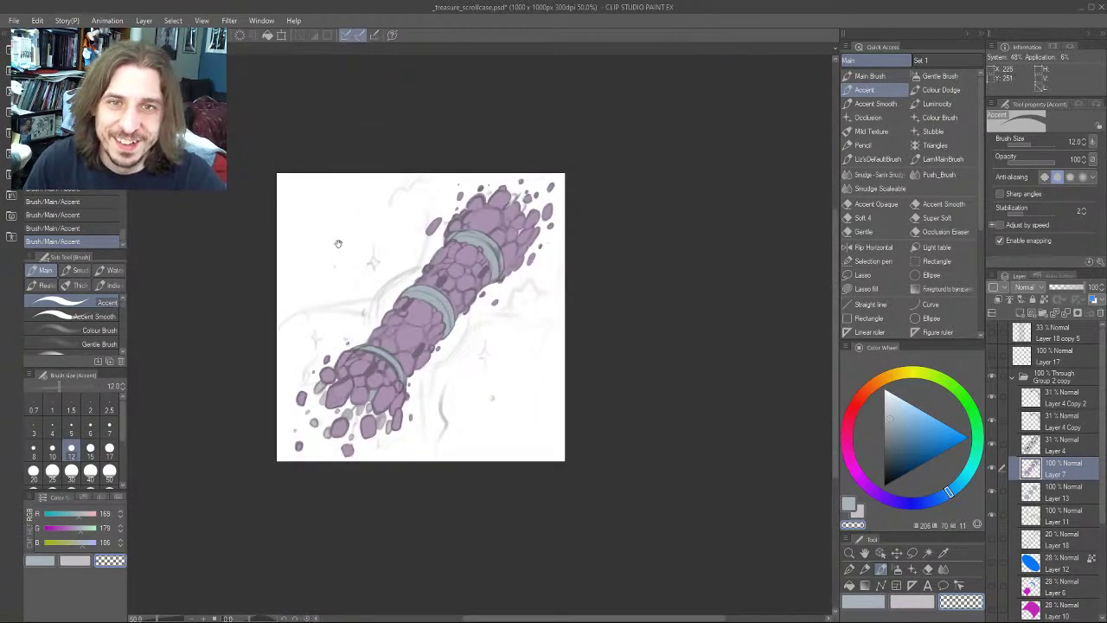
{"action": "left_click_drag", "start_coordinate": [338, 244], "coordinate": [377, 275]}
{"action": "left_click_drag", "start_coordinate": [267, 315], "coordinate": [303, 327]}
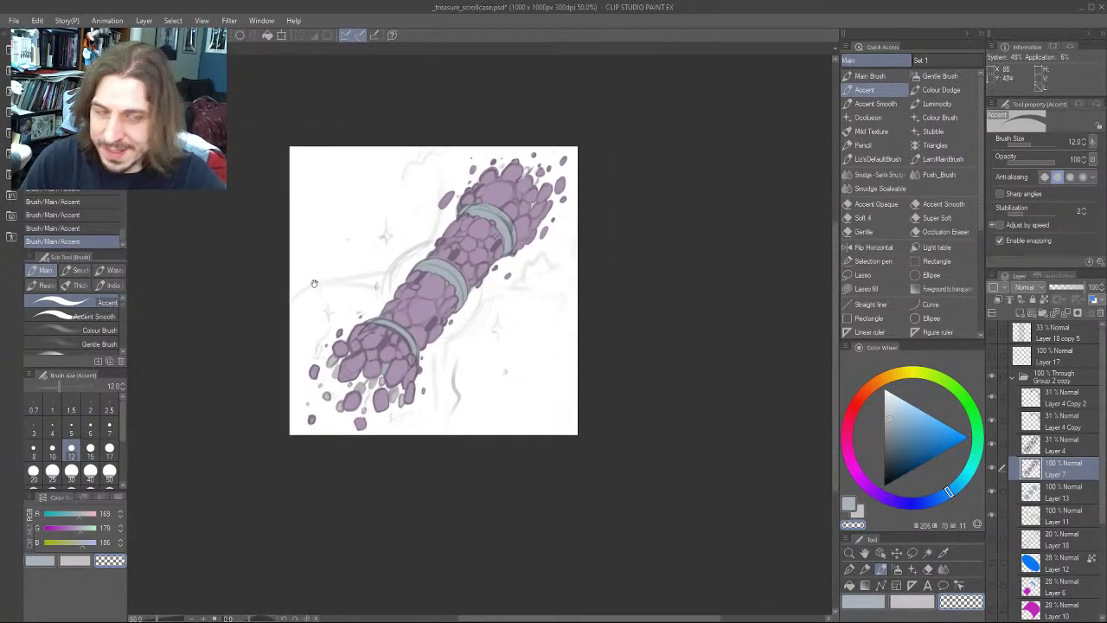
{"action": "left_click_drag", "start_coordinate": [311, 279], "coordinate": [343, 341]}
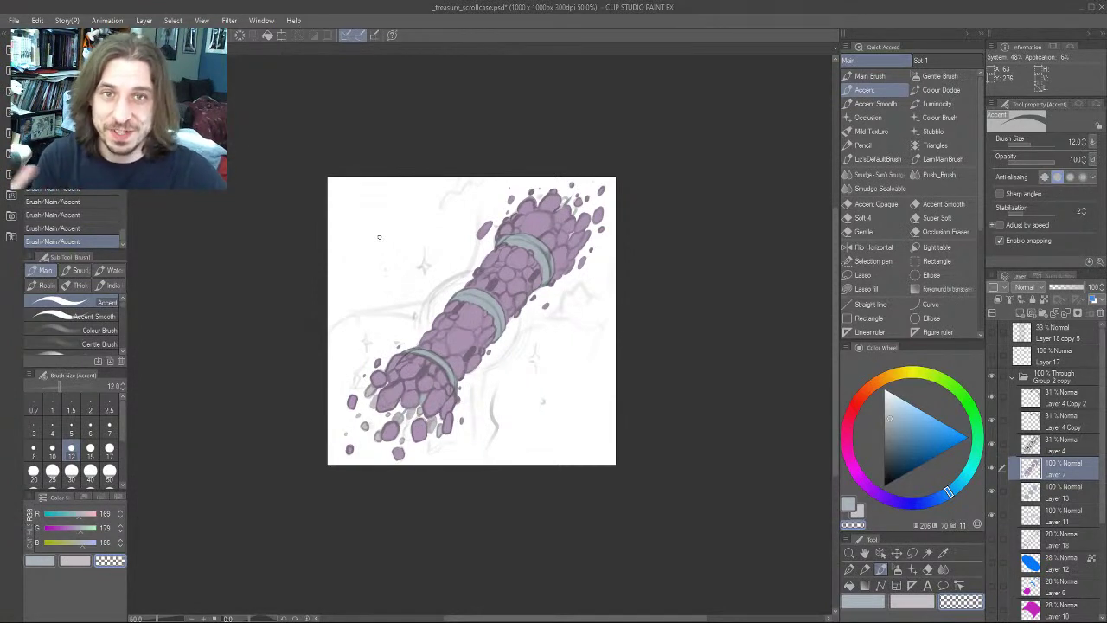
{"action": "left_click_drag", "start_coordinate": [378, 236], "coordinate": [316, 367]}
{"action": "scroll", "coordinate": [317, 357], "scroll_direction": "down", "scroll_amount": 4}
{"action": "scroll", "coordinate": [301, 388], "scroll_direction": "up", "scroll_amount": 2}
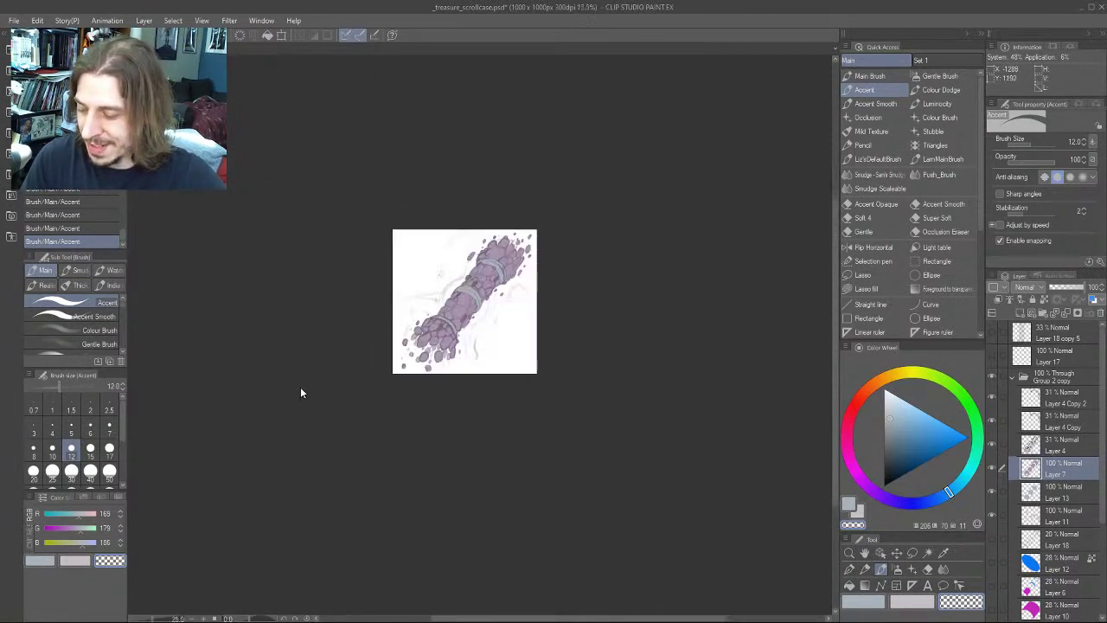
{"action": "scroll", "coordinate": [301, 391], "scroll_direction": "up", "scroll_amount": 2}
{"action": "left_click_drag", "start_coordinate": [316, 222], "coordinate": [305, 324]}
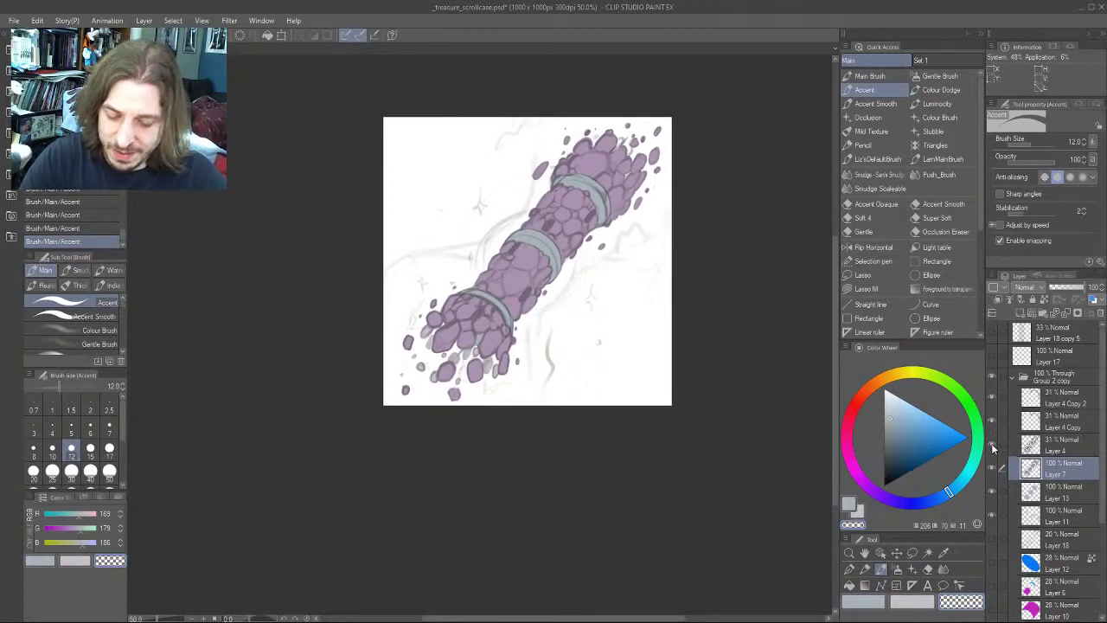
Hide the Layer 4 line art and its two copies to check the base shapes of the stones and bands
{"action": "left_click_drag", "start_coordinate": [992, 398], "coordinate": [991, 443]}
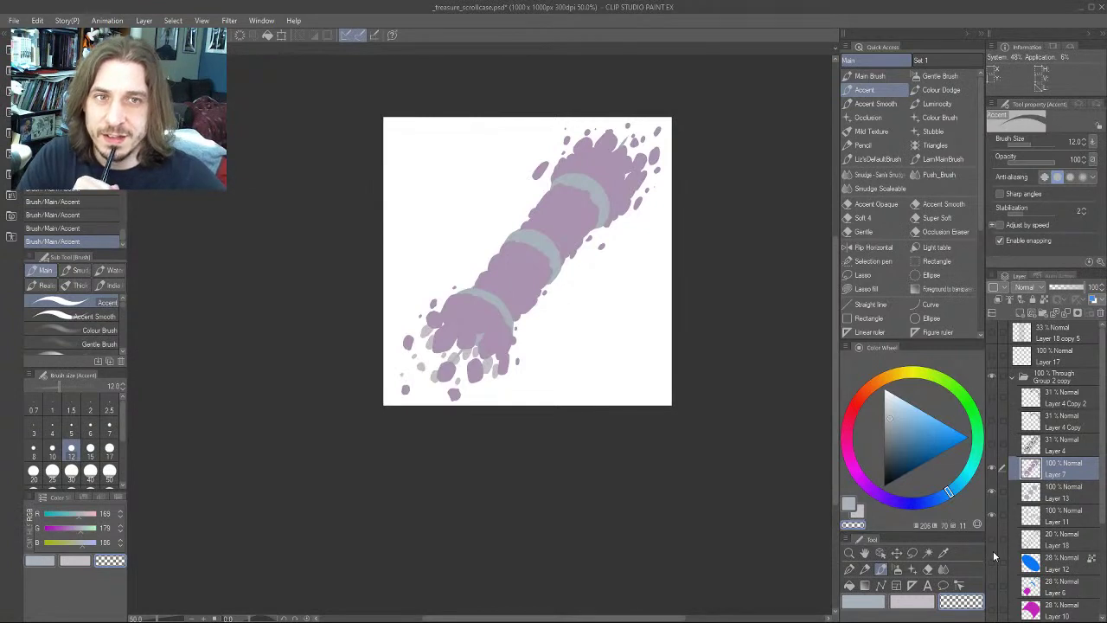
{"action": "key", "text": "ctrl+plus"}
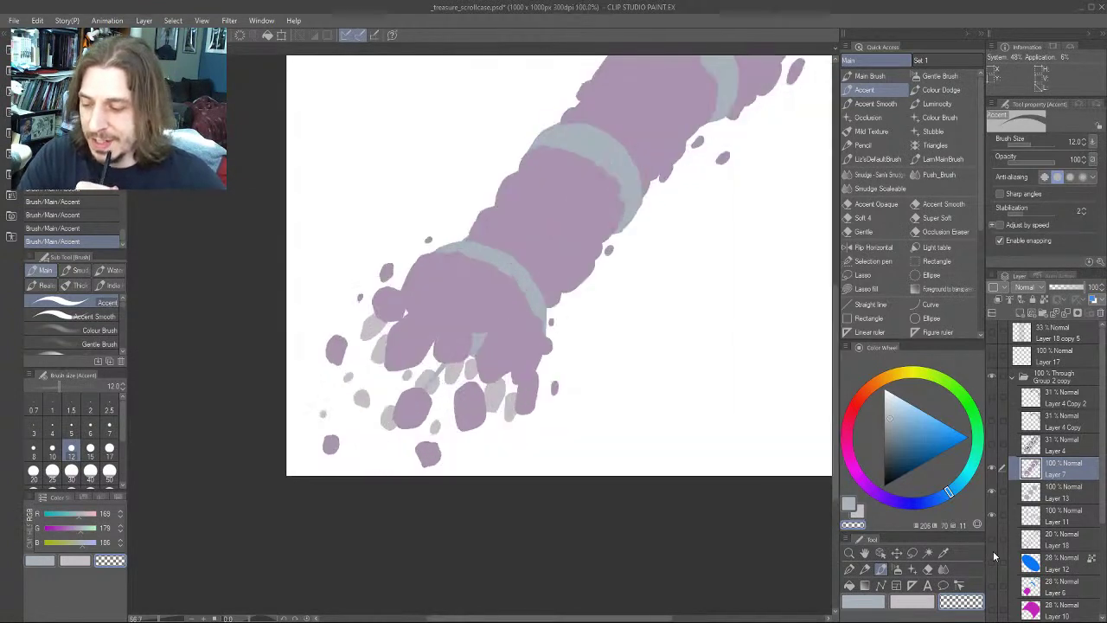
{"action": "left_click_drag", "start_coordinate": [391, 143], "coordinate": [274, 303]}
{"action": "scroll", "coordinate": [332, 354], "scroll_direction": "down", "scroll_amount": 1}
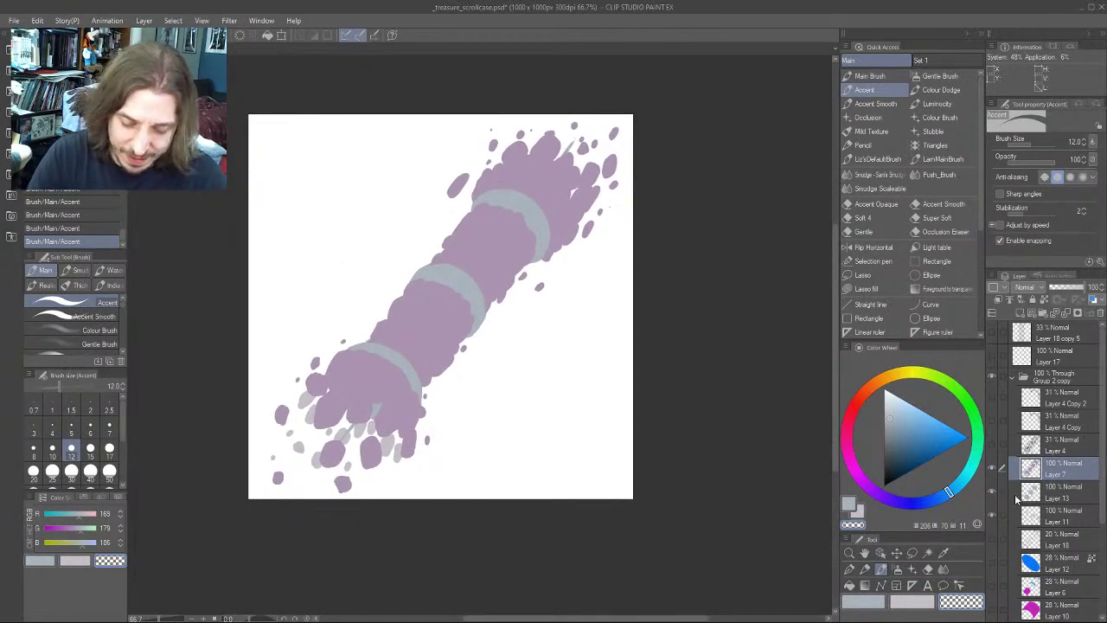
Erase the exposed rod tips between the pebbles at both ends on Layer 13 with the transparent Accent brush at size 30
{"action": "left_click", "coordinate": [1017, 491]}
{"action": "left_click", "coordinate": [993, 493]}
{"action": "left_click", "coordinate": [992, 492]}
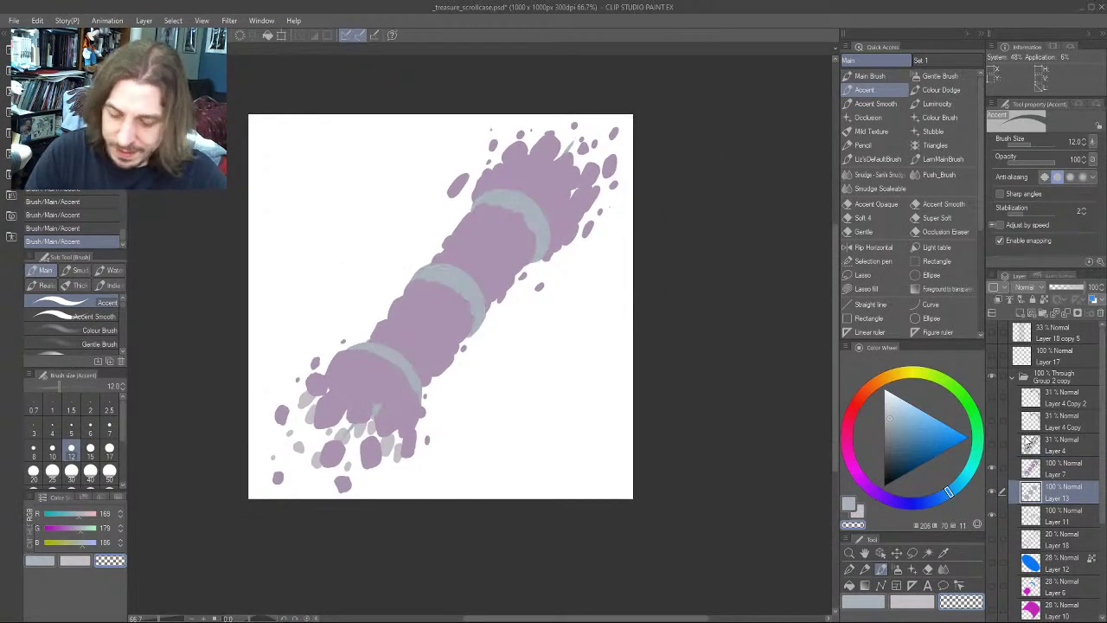
{"action": "key", "text": "e"}
{"action": "key", "text": "b"}
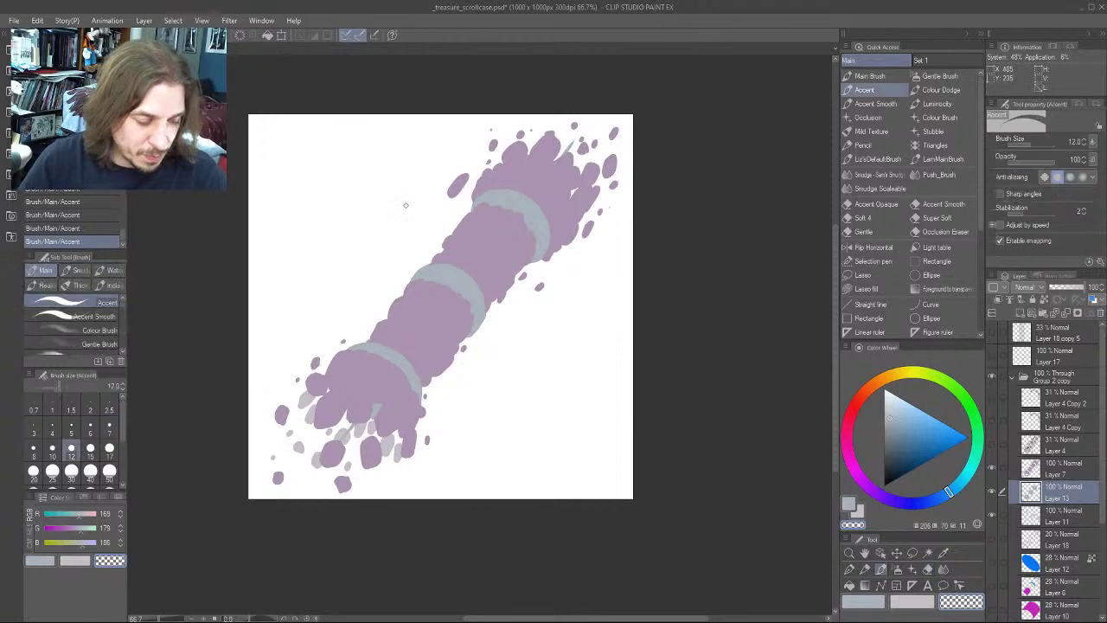
{"action": "key", "text": "bracketright"}
{"action": "key", "text": "bracketright"}
{"action": "key", "text": "bracketright"}
{"action": "key", "text": "bracketright"}
{"action": "key", "text": "bracketright"}
{"action": "key", "text": "bracketright"}
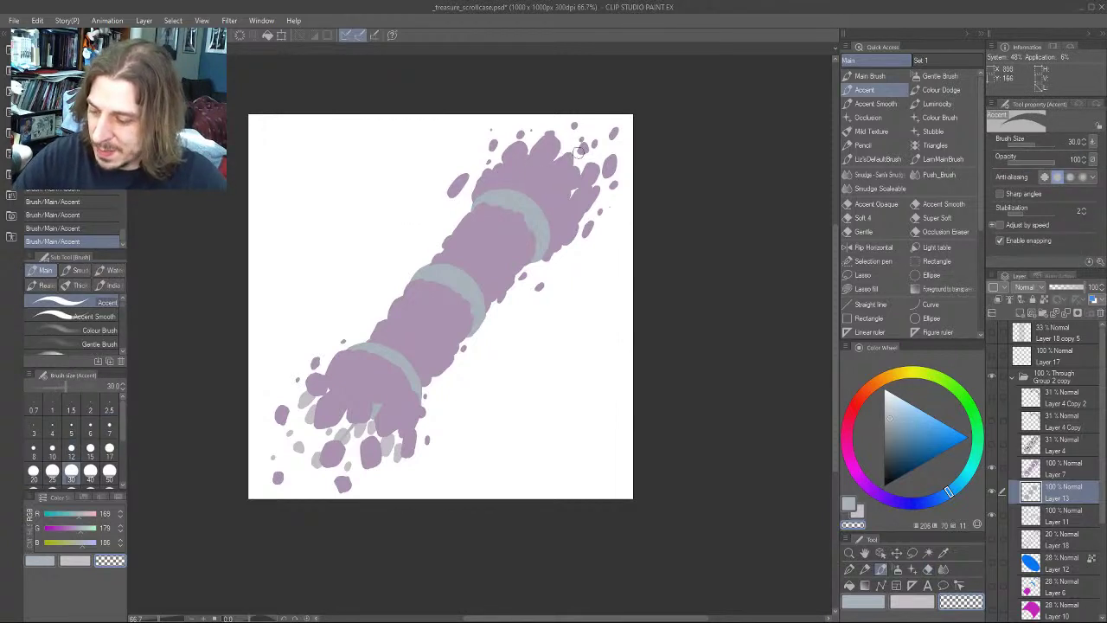
{"action": "left_click_drag", "start_coordinate": [410, 225], "coordinate": [420, 177]}
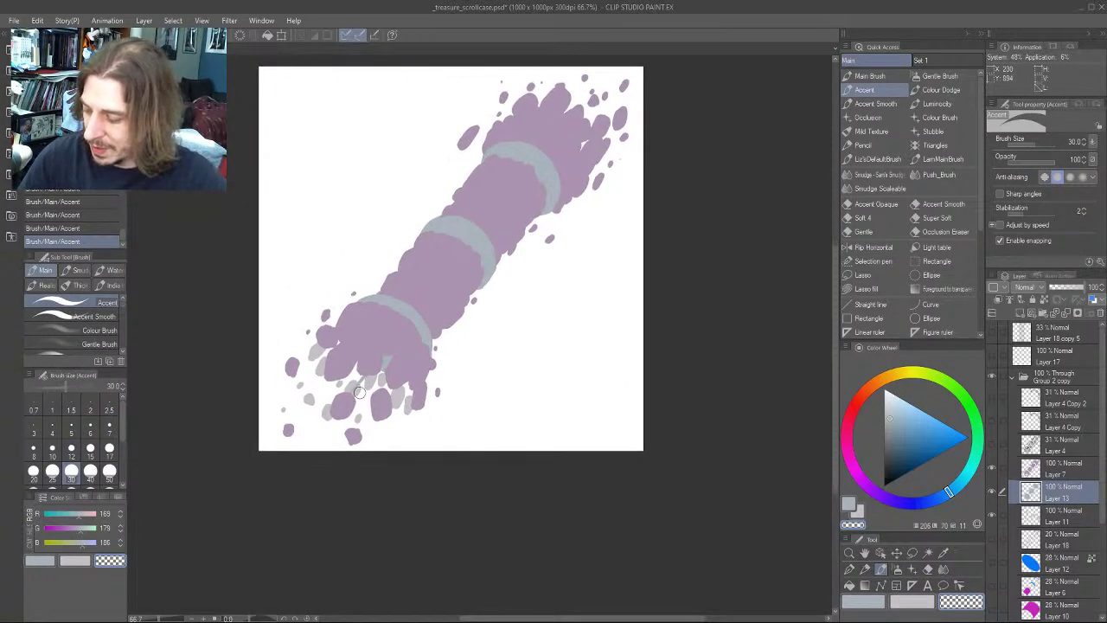
{"action": "left_click_drag", "start_coordinate": [351, 396], "coordinate": [355, 369]}
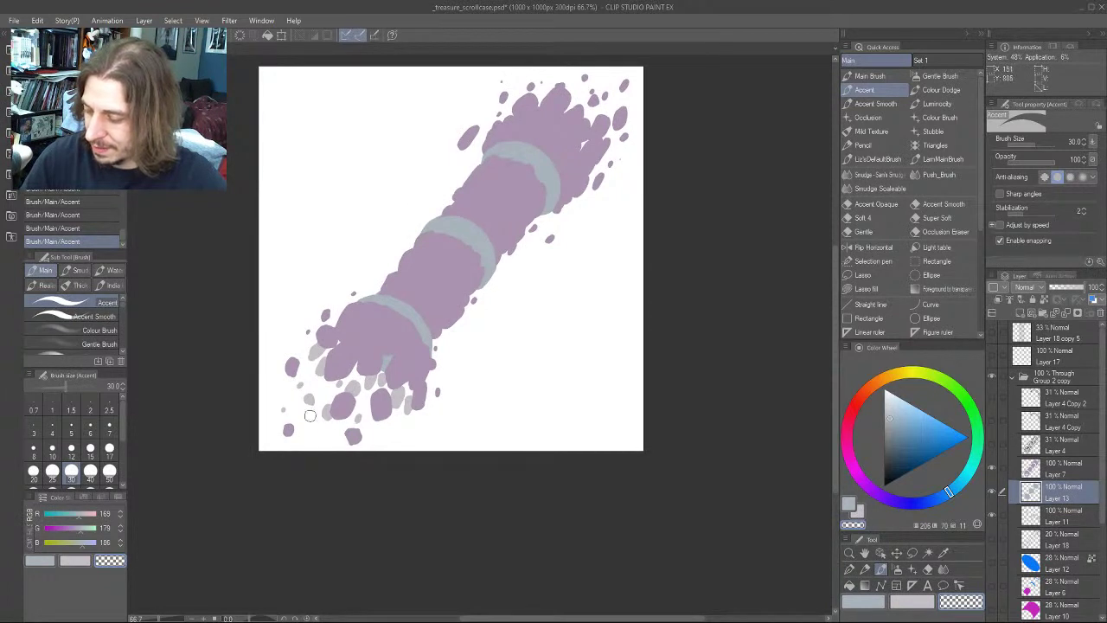
Show the Layer 4 line art and its two copies over the base shapes to compare them
{"action": "left_click_drag", "start_coordinate": [216, 313], "coordinate": [302, 412]}
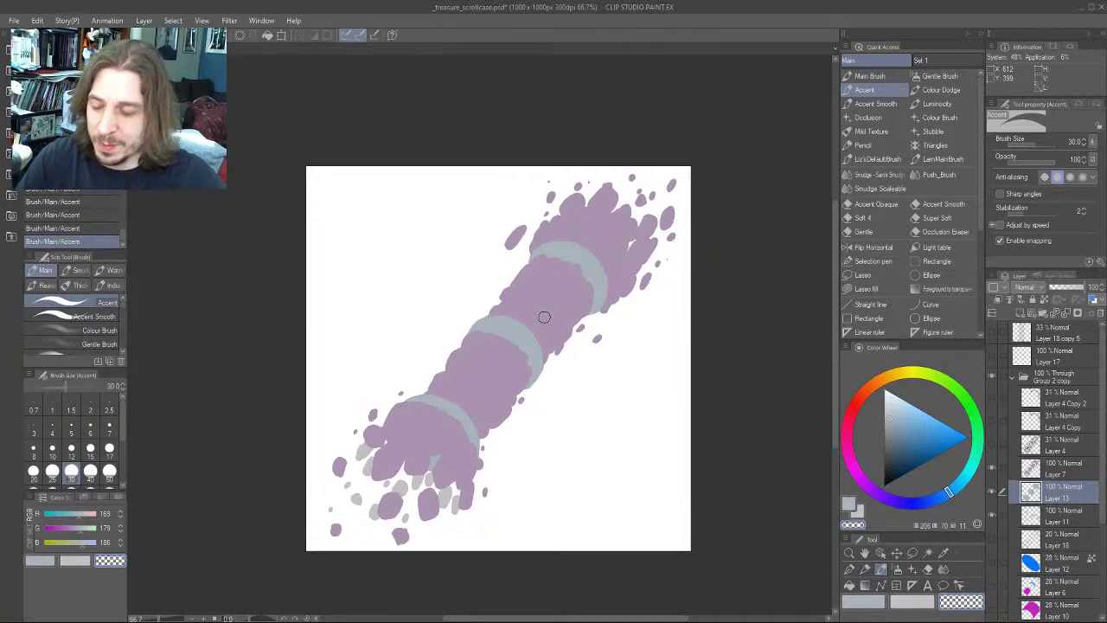
{"action": "left_click_drag", "start_coordinate": [279, 390], "coordinate": [284, 297]}
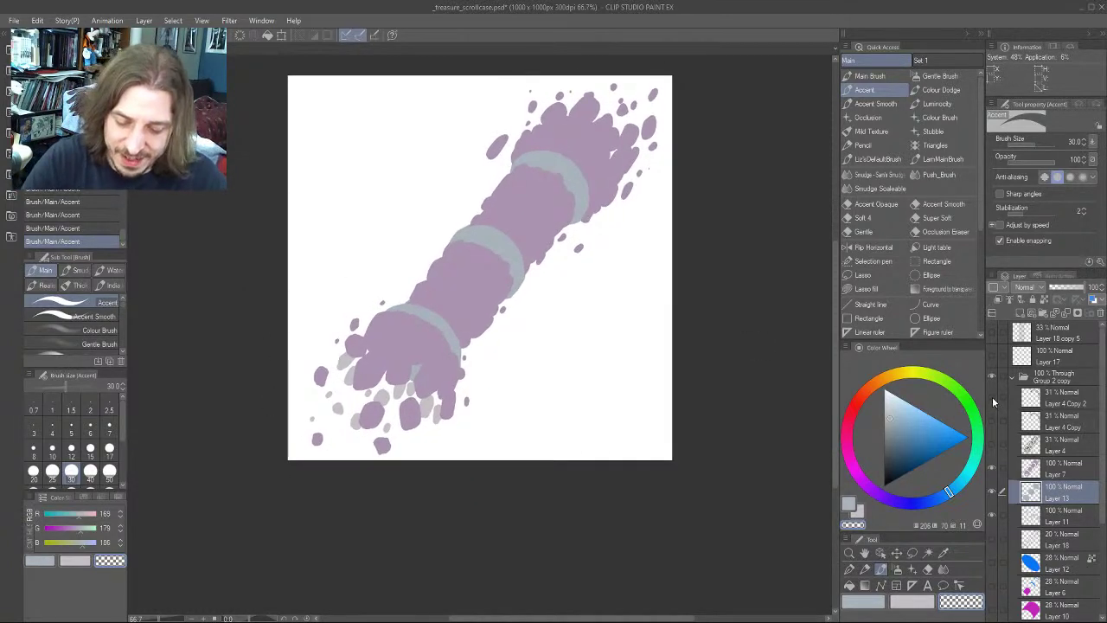
{"action": "left_click_drag", "start_coordinate": [992, 399], "coordinate": [992, 444]}
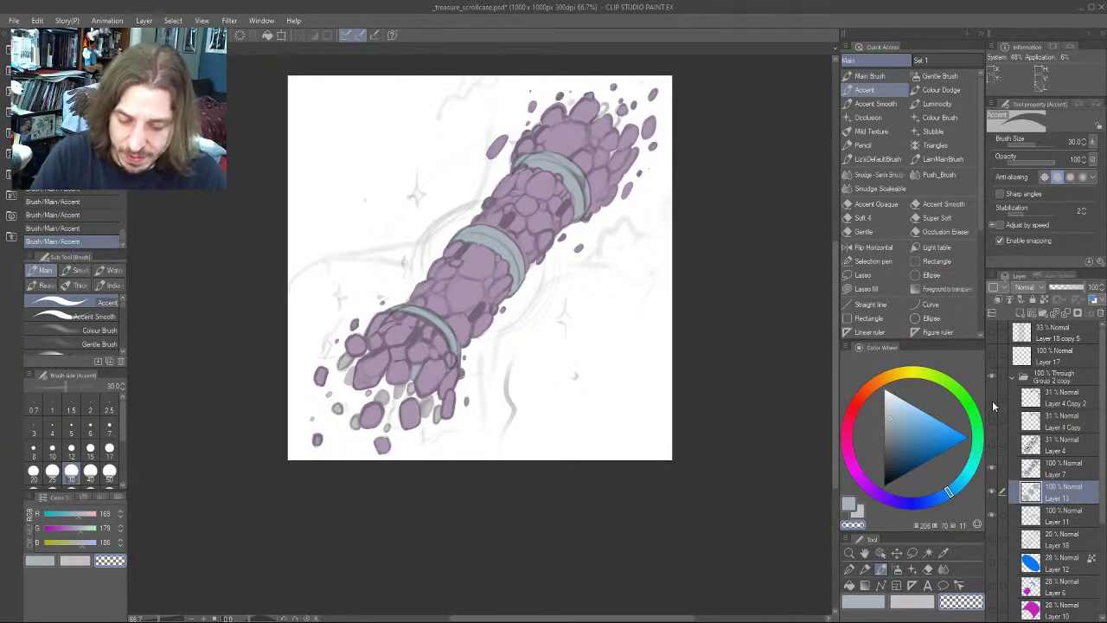
Compare the stone and band base shapes with the Layer 4 line art hidden and shown
{"action": "left_click", "coordinate": [992, 401]}
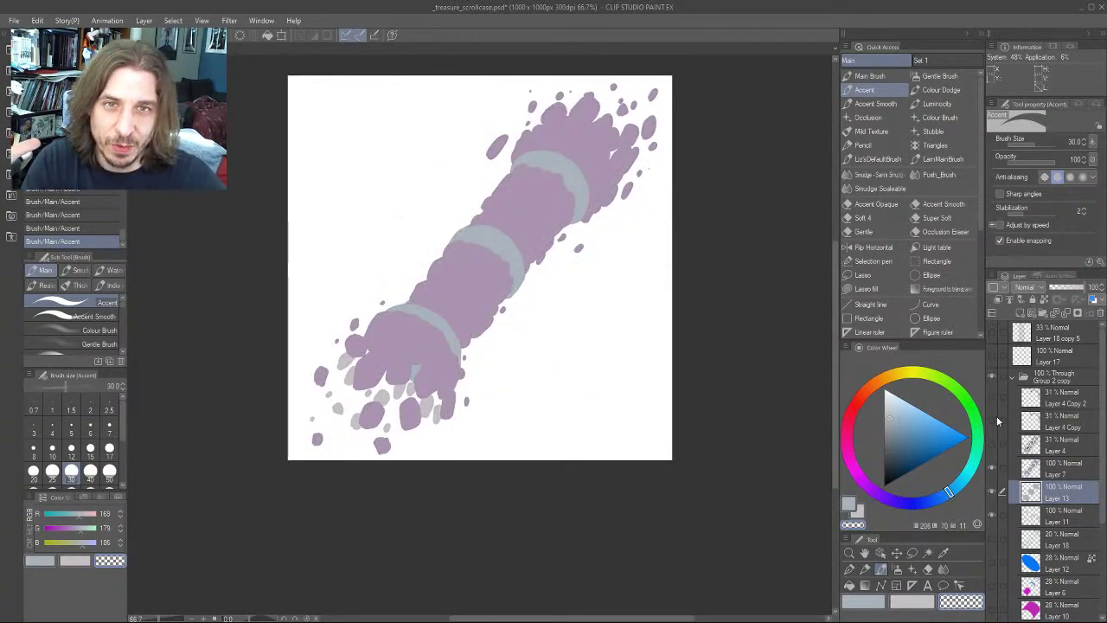
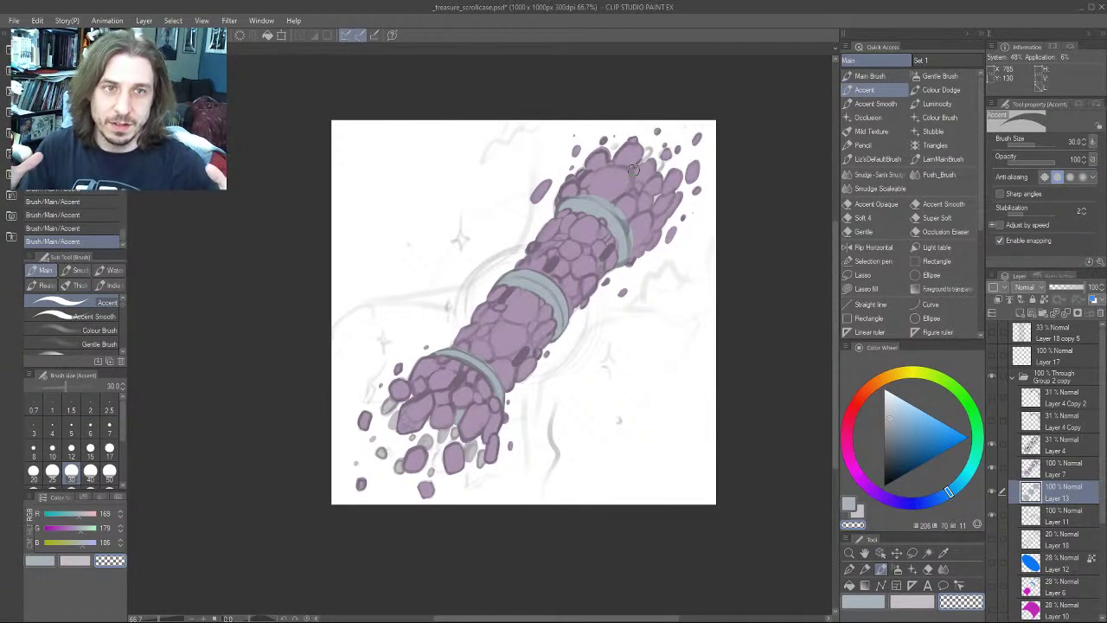
{"action": "left_click_drag", "start_coordinate": [633, 169], "coordinate": [684, 154]}
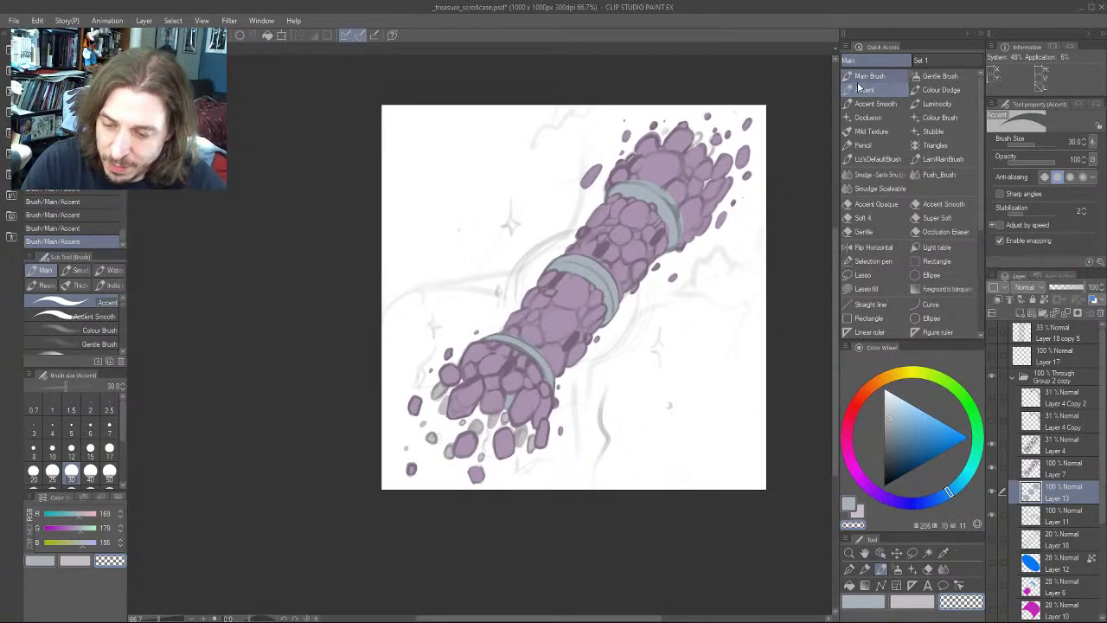
Trim the protruding pebbles along both edges of the case's shaft on Layer 7 with the transparent Accent brush at size 17
{"action": "left_click", "coordinate": [1050, 471]}
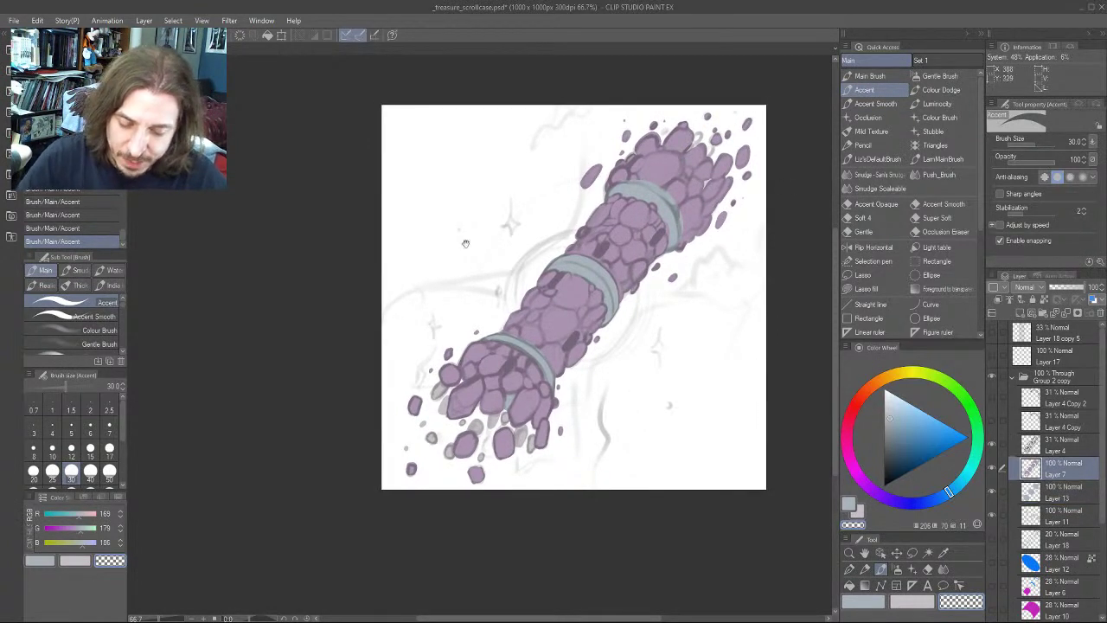
{"action": "scroll", "coordinate": [351, 269], "scroll_direction": "up", "scroll_amount": 2}
{"action": "left_click_drag", "start_coordinate": [548, 296], "coordinate": [441, 287]}
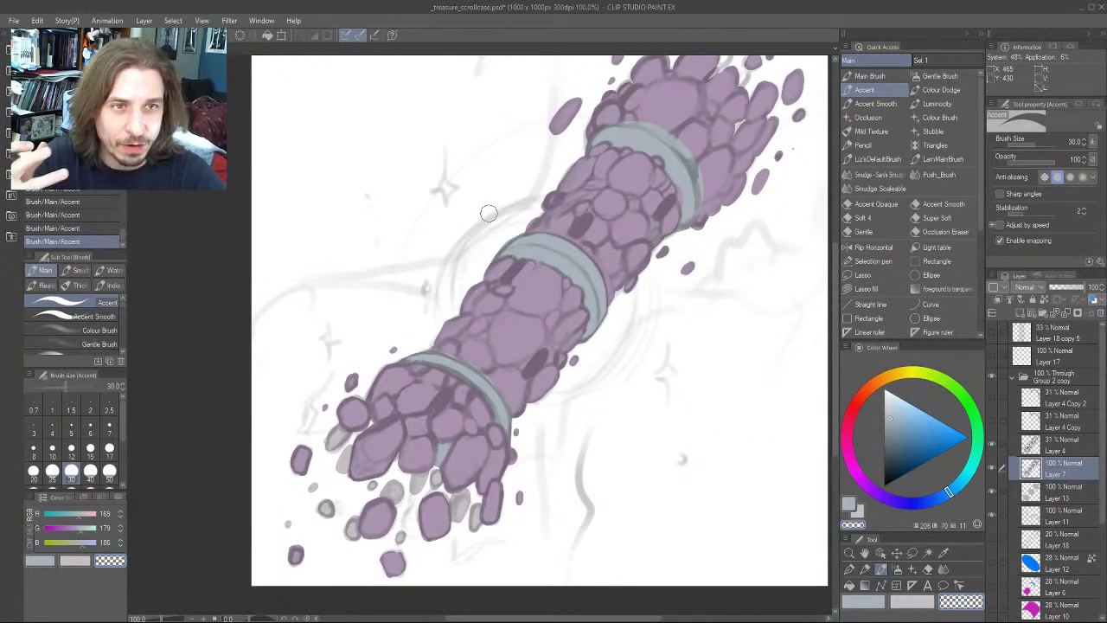
{"action": "left_click_drag", "start_coordinate": [414, 276], "coordinate": [389, 302]}
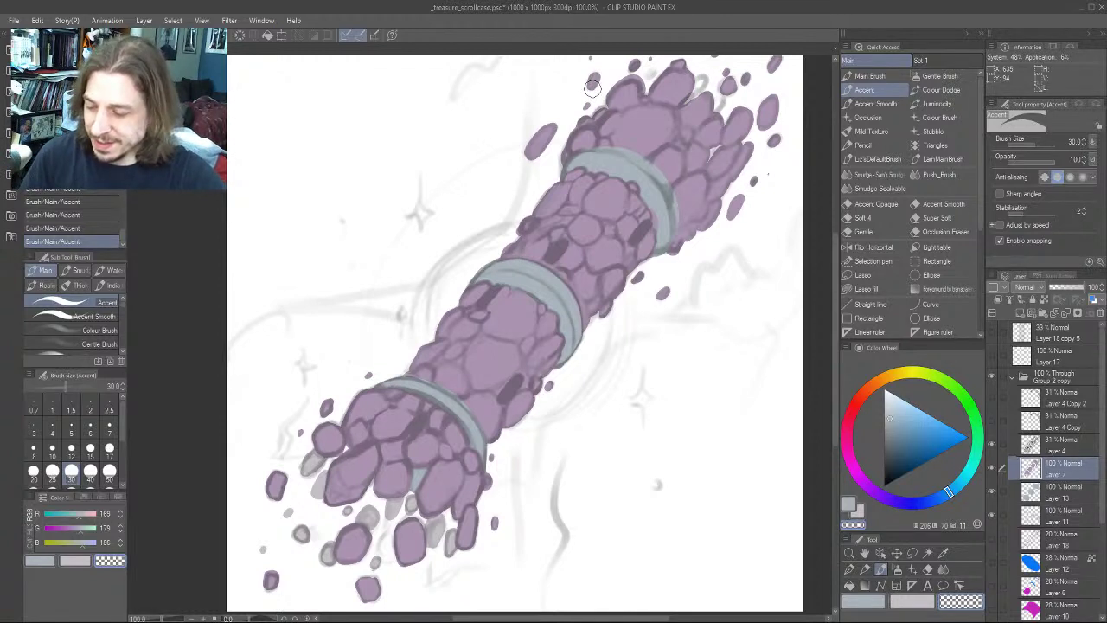
{"action": "left_click_drag", "start_coordinate": [401, 229], "coordinate": [414, 265]}
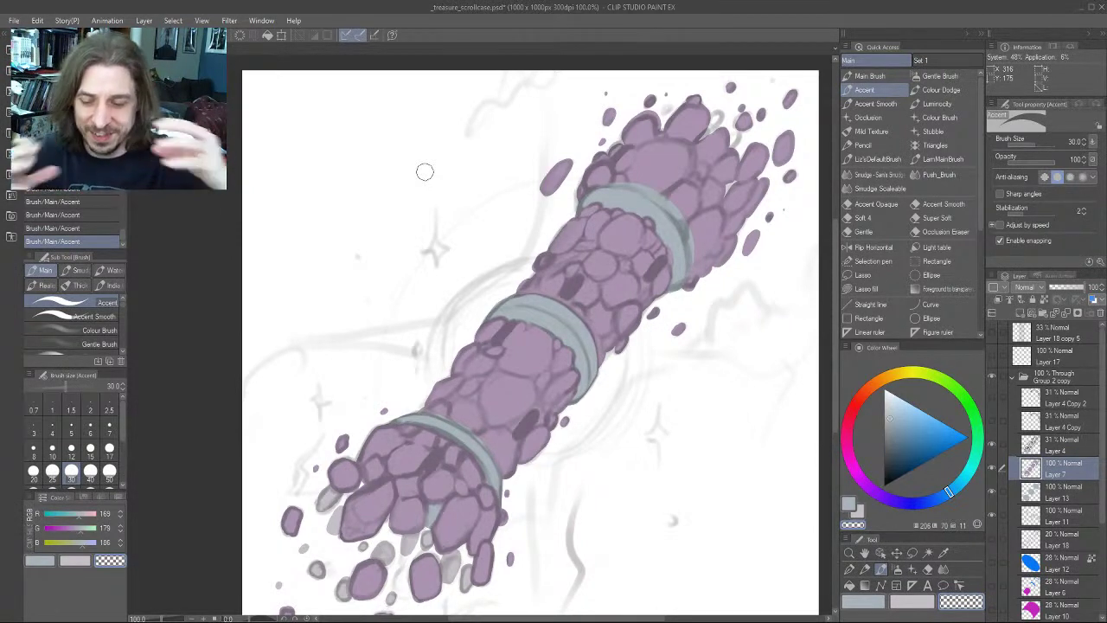
{"action": "left_click_drag", "start_coordinate": [437, 300], "coordinate": [479, 251]}
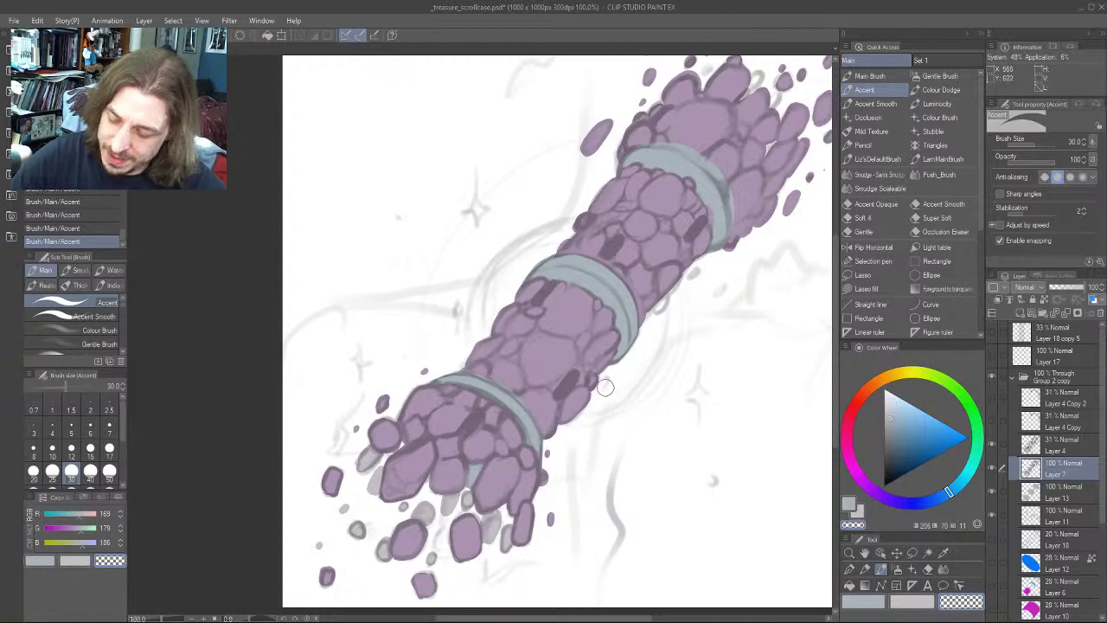
{"action": "key", "text": "bracketleft"}
{"action": "key", "text": "bracketleft"}
{"action": "key", "text": "bracketleft"}
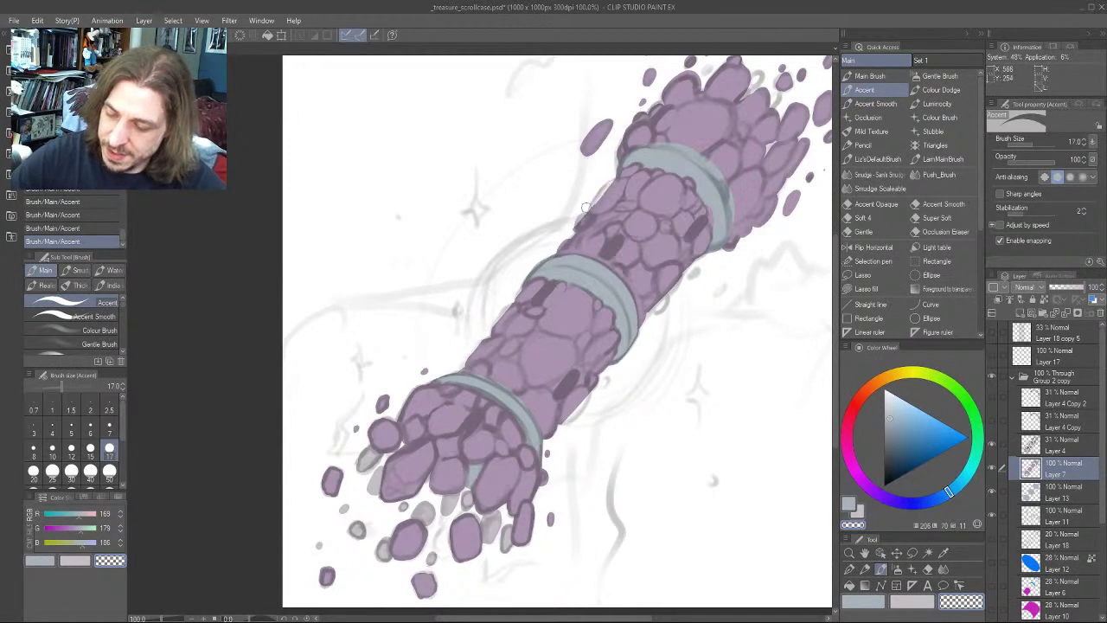
{"action": "mouse_move", "coordinate": [586, 207]}
{"action": "left_mouse_down"}
{"action": "mouse_move", "coordinate": [612, 171]}
{"action": "mouse_move", "coordinate": [559, 238]}
{"action": "mouse_move", "coordinate": [610, 179]}
{"action": "left_mouse_up"}
{"action": "left_click_drag", "start_coordinate": [435, 255], "coordinate": [381, 279]}
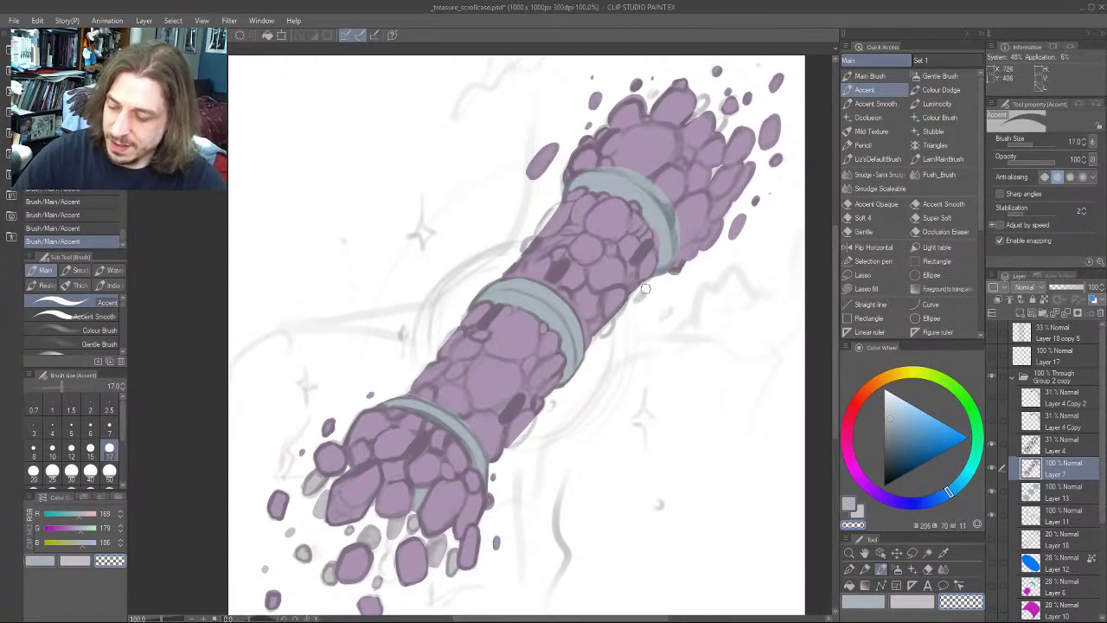
{"action": "left_click_drag", "start_coordinate": [434, 343], "coordinate": [418, 315]}
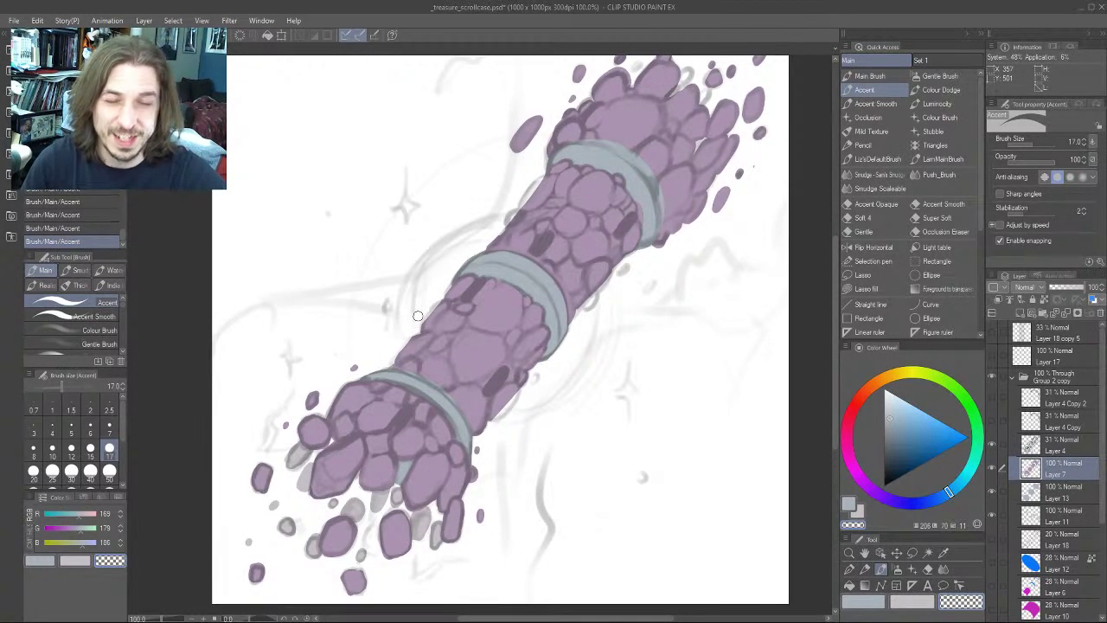
{"action": "left_click_drag", "start_coordinate": [417, 315], "coordinate": [428, 329]}
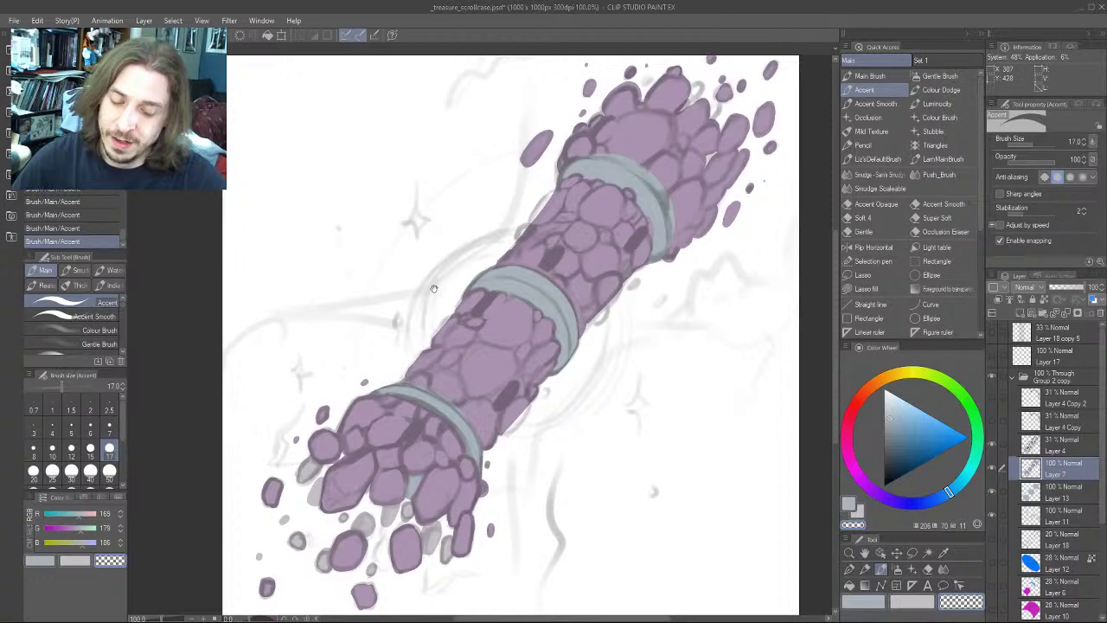
Hide the Layer 4 line art and check the trimmed silhouette at reduced size
{"action": "left_click", "coordinate": [991, 444]}
{"action": "scroll", "coordinate": [350, 257], "scroll_direction": "down", "scroll_amount": 3}
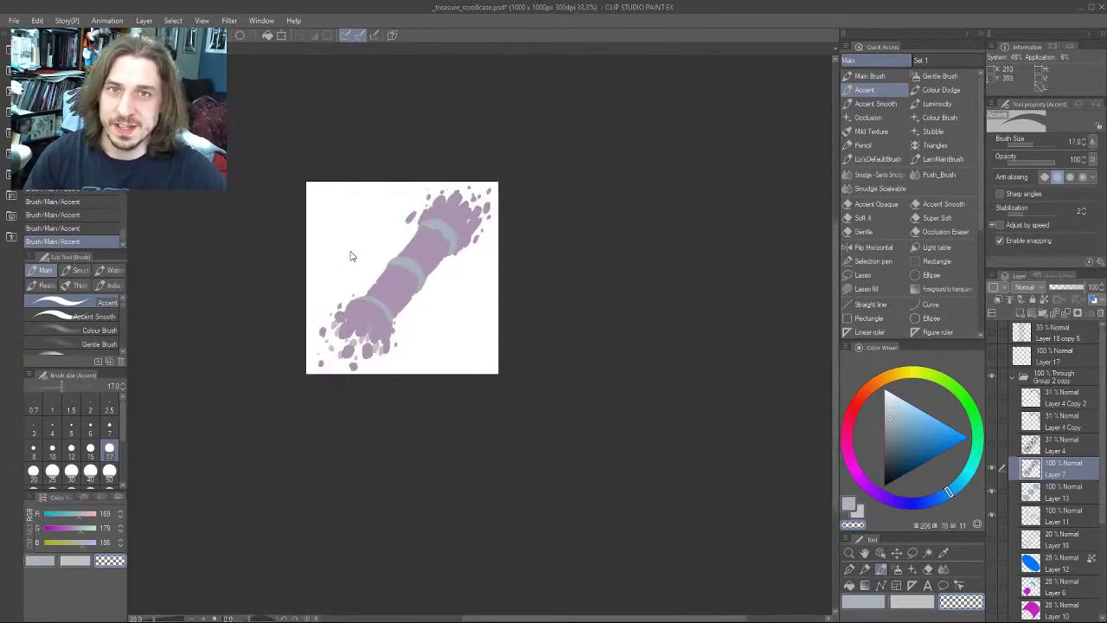
{"action": "left_click_drag", "start_coordinate": [410, 217], "coordinate": [460, 251]}
{"action": "scroll", "coordinate": [366, 292], "scroll_direction": "up", "scroll_amount": 1}
{"action": "scroll", "coordinate": [366, 296], "scroll_direction": "up", "scroll_amount": 2}
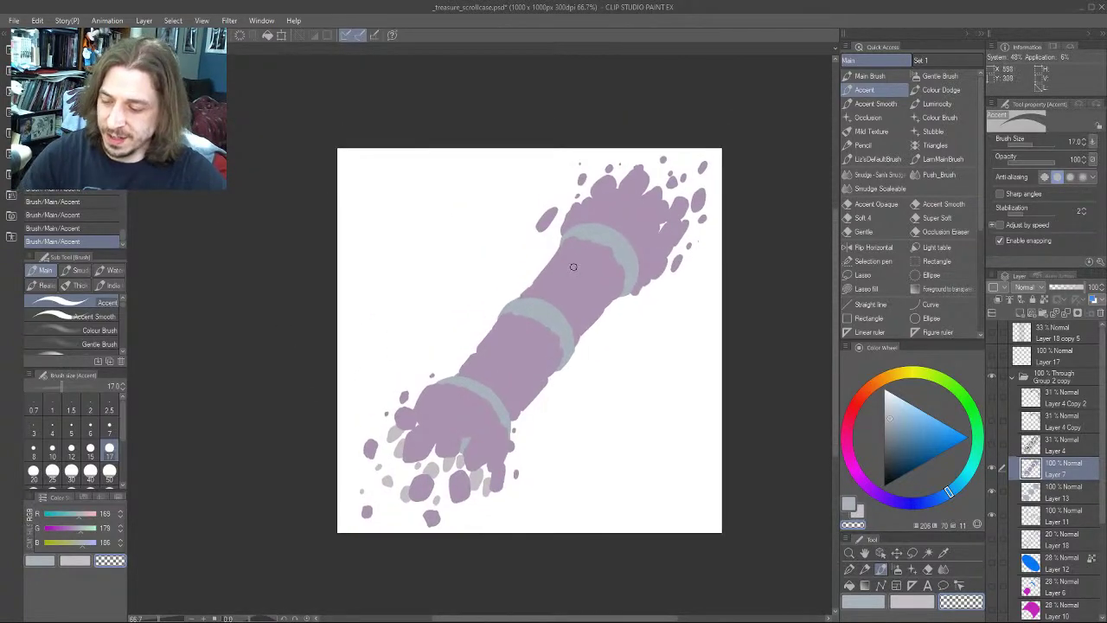
Even out both long edges of the shaft on Layer 7 with the Accent Smooth brush at size 17 in the sampled stone purple
{"action": "left_click", "coordinate": [865, 103]}
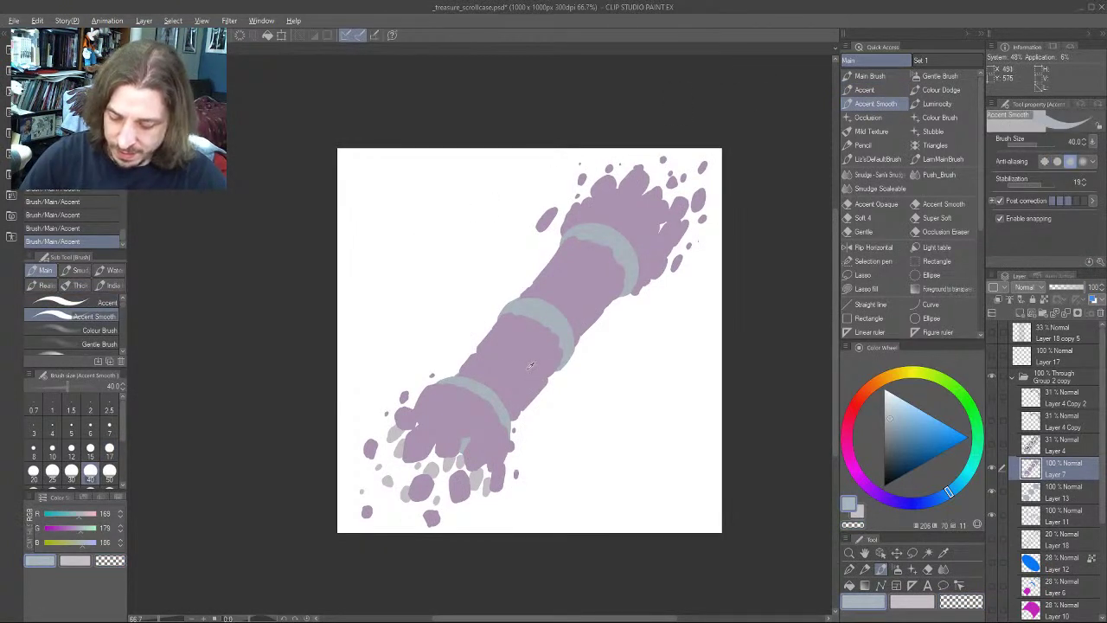
{"action": "left_click", "coordinate": [531, 365], "text": "alt"}
{"action": "key", "text": "bracketleft"}
{"action": "key", "text": "bracketleft"}
{"action": "key", "text": "bracketleft"}
{"action": "key", "text": "bracketleft"}
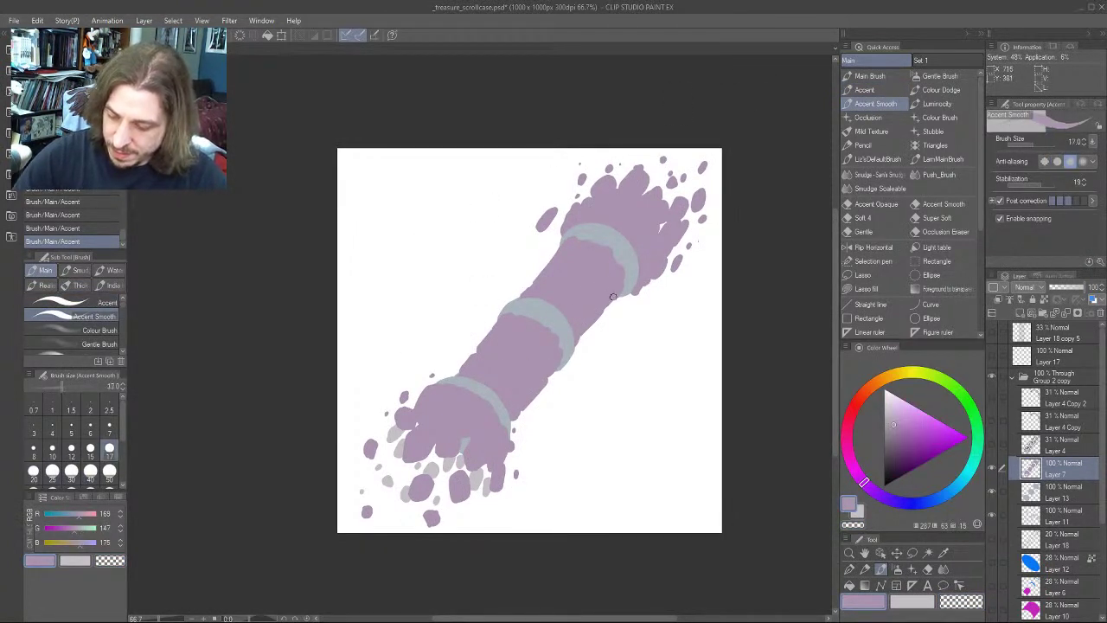
{"action": "left_click_drag", "start_coordinate": [612, 296], "coordinate": [513, 413]}
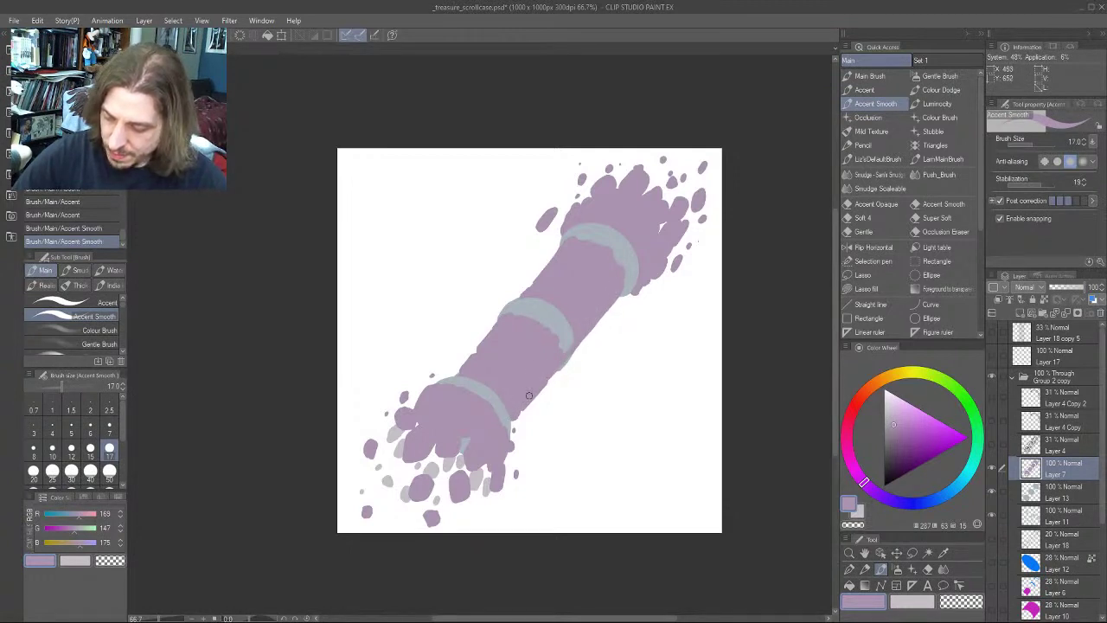
{"action": "left_click_drag", "start_coordinate": [543, 261], "coordinate": [522, 299]}
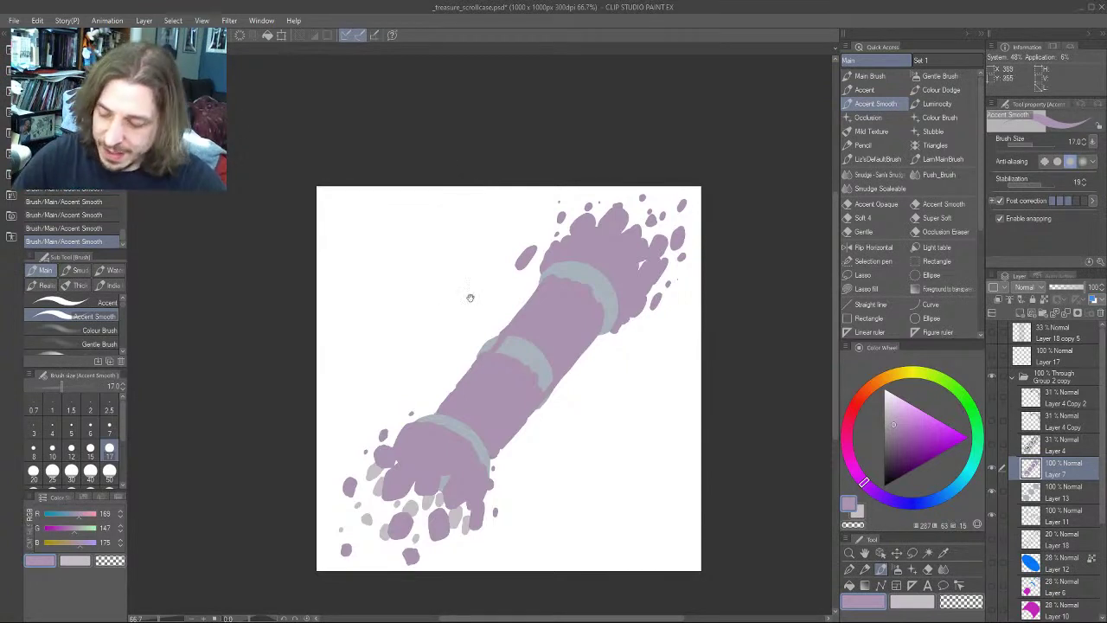
{"action": "left_click_drag", "start_coordinate": [533, 300], "coordinate": [574, 244]}
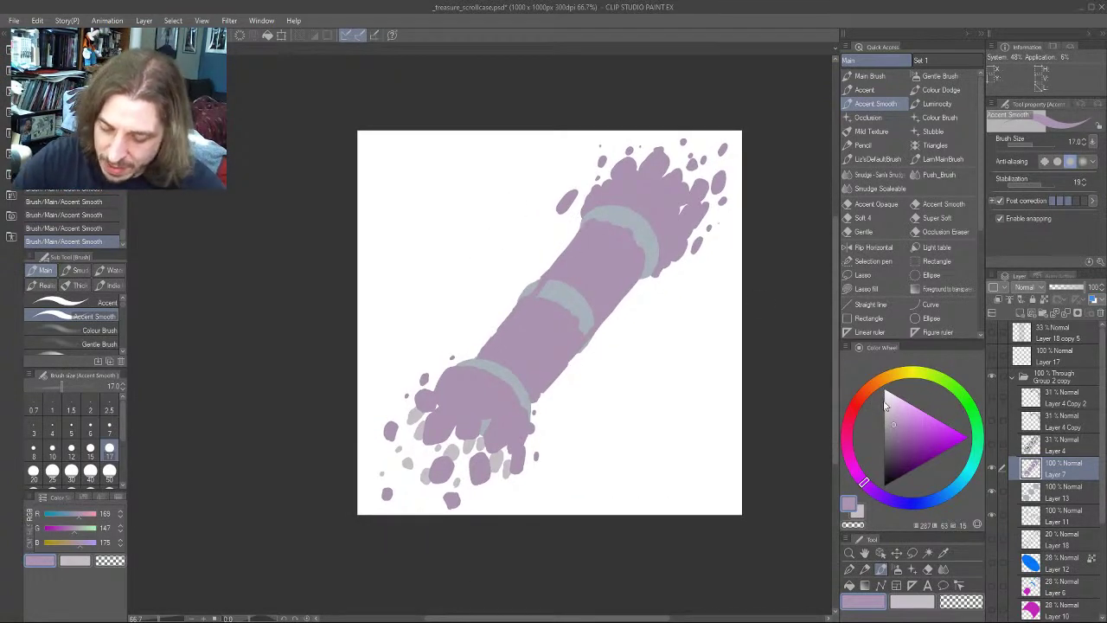
Show the Layer 18 cylinder guide and move it above the Layer 4 line-art layers in the Group 2 copy folder
{"action": "left_click", "coordinate": [991, 516]}
{"action": "left_click", "coordinate": [992, 516]}
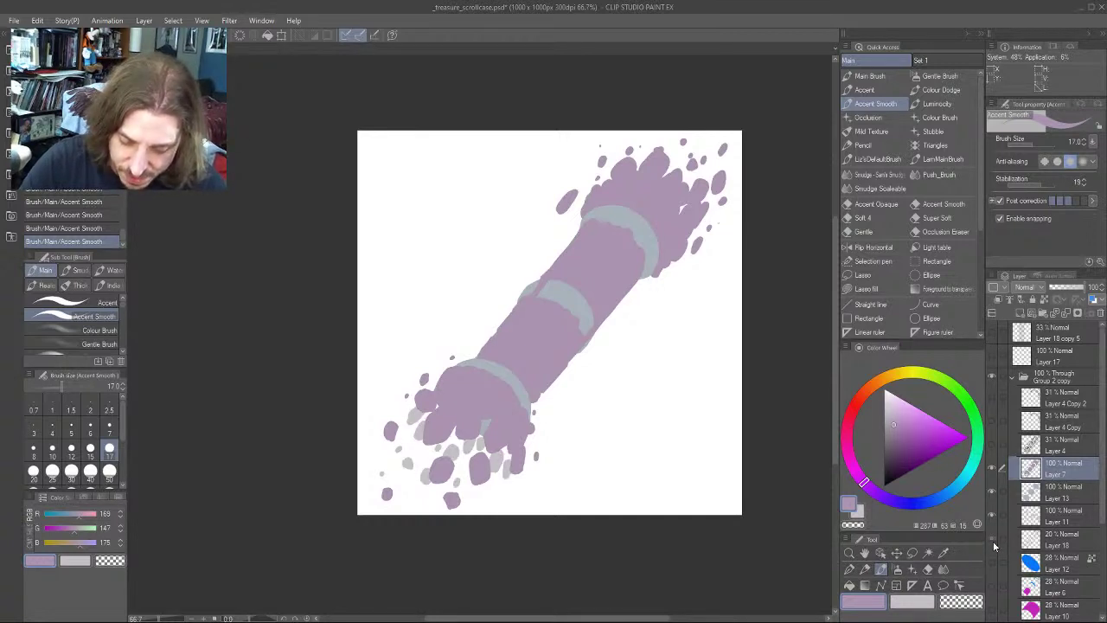
{"action": "left_click_drag", "start_coordinate": [1048, 540], "coordinate": [1050, 396]}
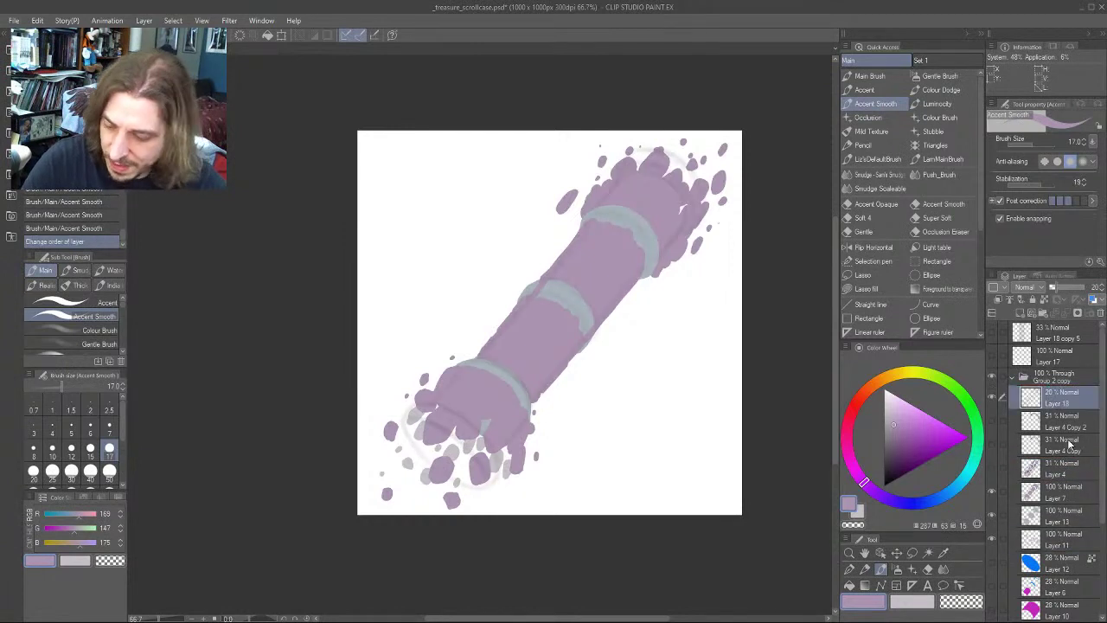
{"action": "key", "text": "ctrl+plus"}
{"action": "left_click_drag", "start_coordinate": [445, 298], "coordinate": [404, 328]}
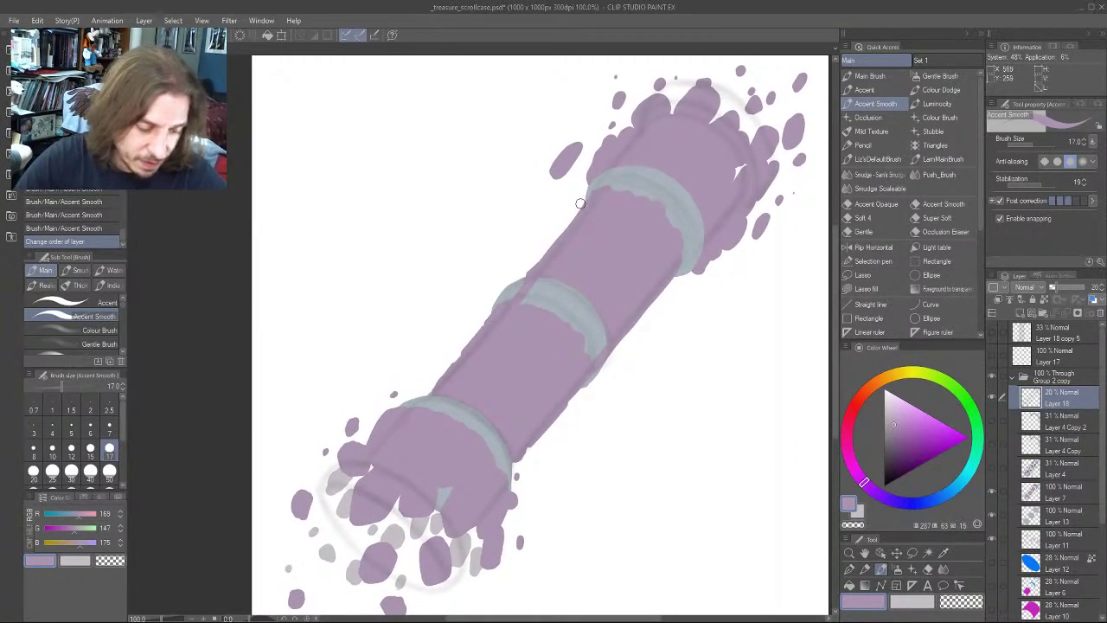
{"action": "left_click_drag", "start_coordinate": [586, 188], "coordinate": [559, 228]}
{"action": "key", "text": "ctrl+z"}
{"action": "key", "text": "ctrl+z"}
{"action": "key", "text": "ctrl+z"}
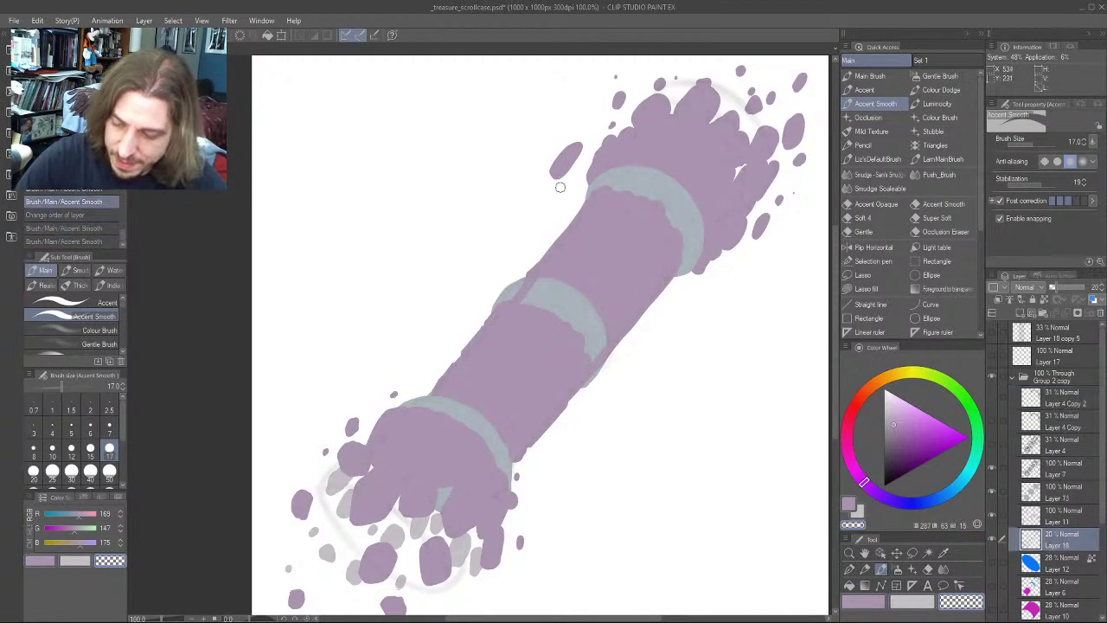
Move the Layer 18 guide to the top of the Group 2 copy folder and make Layer 7 the active layer
{"action": "left_click_drag", "start_coordinate": [1044, 501], "coordinate": [1034, 389]}
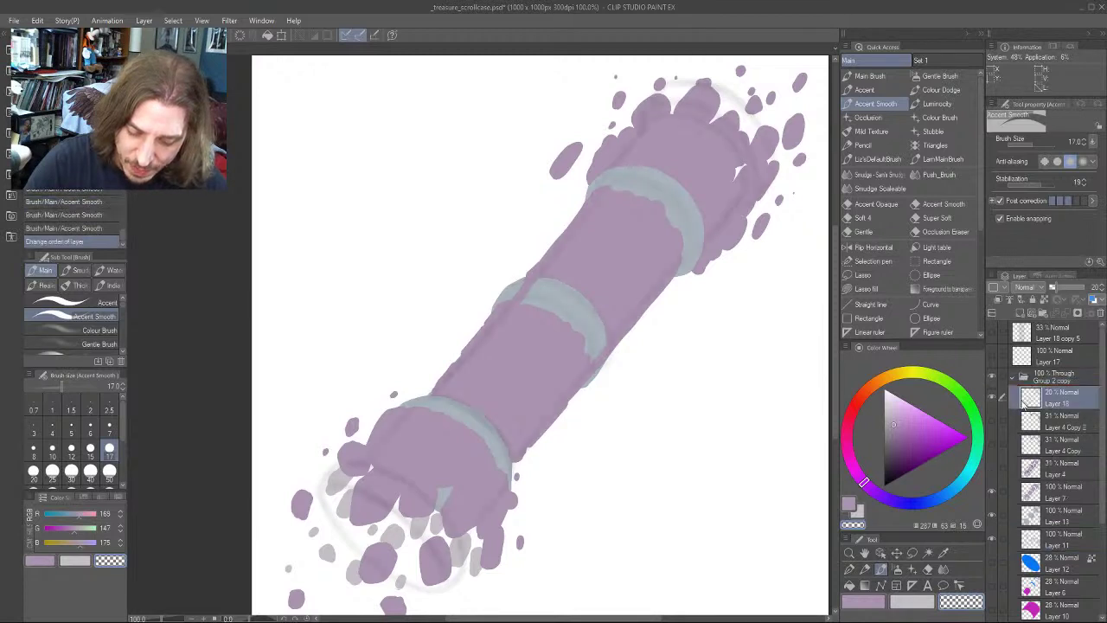
{"action": "left_click", "coordinate": [1017, 477]}
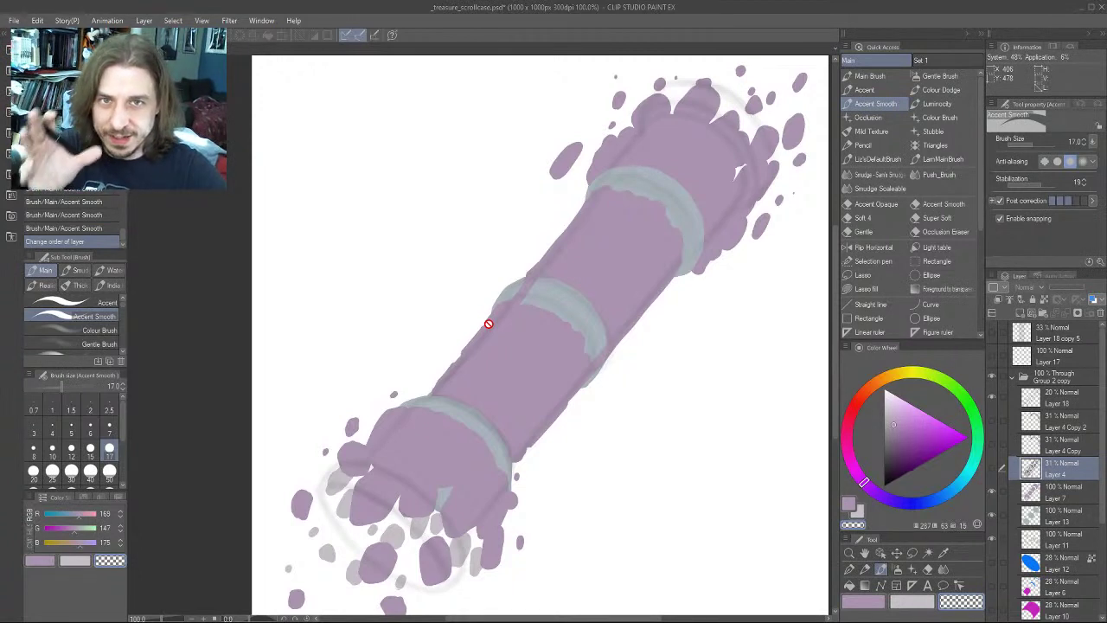
{"action": "left_click", "coordinate": [1052, 494]}
Erase Layer 7's shaft edges straight along the guide and clear the purple overlap from the middle band's ends with transparent Accent Smooth at size 17
{"action": "left_click_drag", "start_coordinate": [416, 337], "coordinate": [444, 328]}
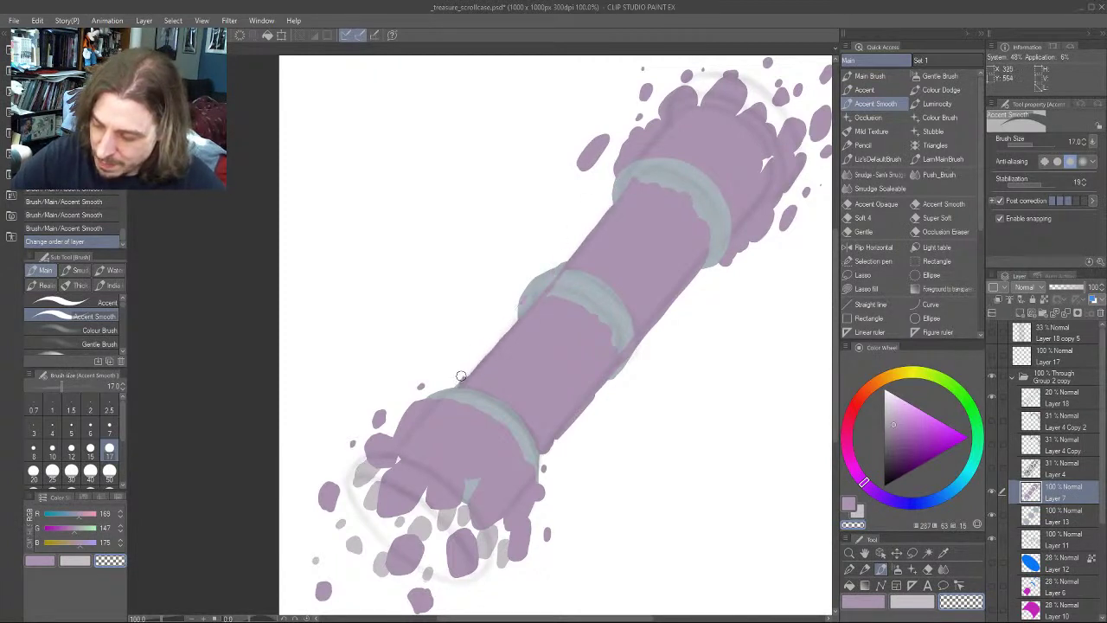
{"action": "left_click_drag", "start_coordinate": [450, 386], "coordinate": [512, 312]}
{"action": "left_click_drag", "start_coordinate": [717, 251], "coordinate": [538, 463]}
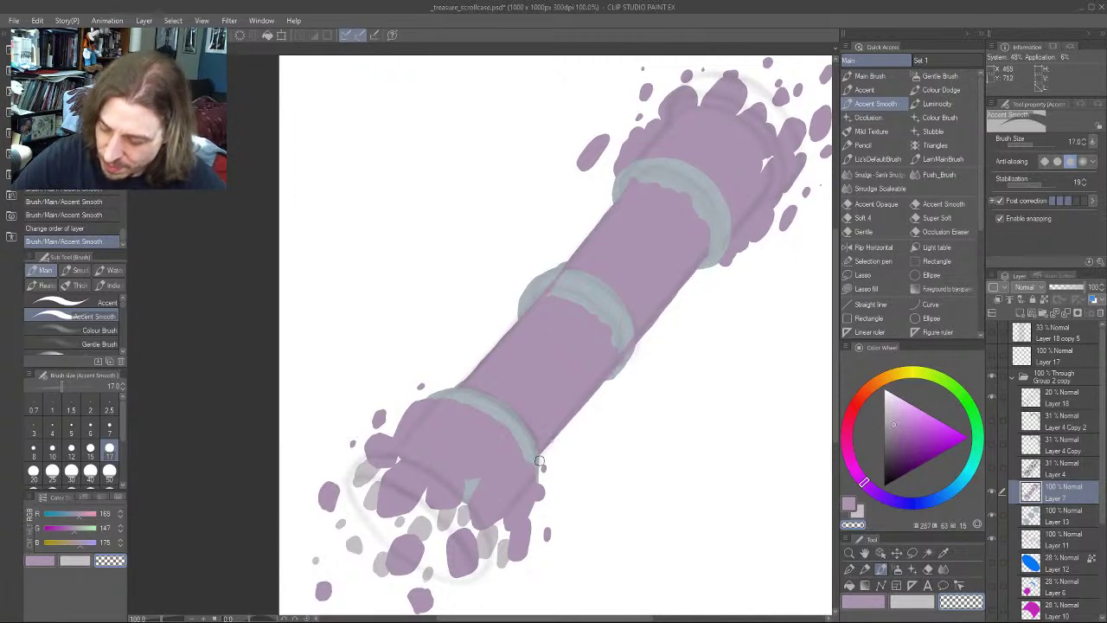
{"action": "left_click_drag", "start_coordinate": [713, 250], "coordinate": [537, 466]}
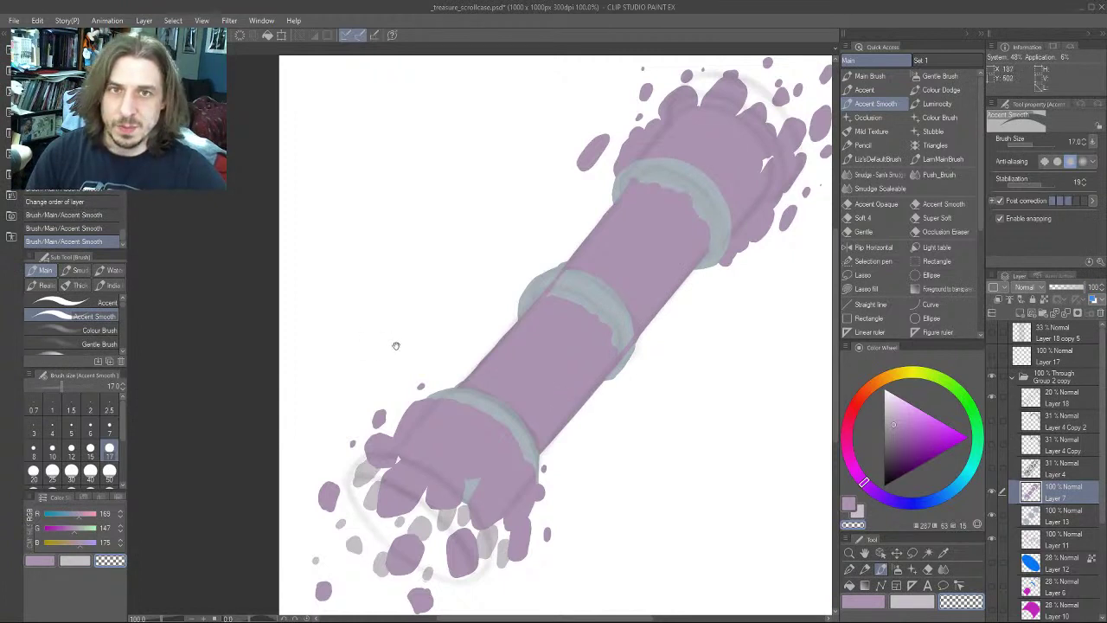
{"action": "left_click_drag", "start_coordinate": [554, 349], "coordinate": [518, 348]}
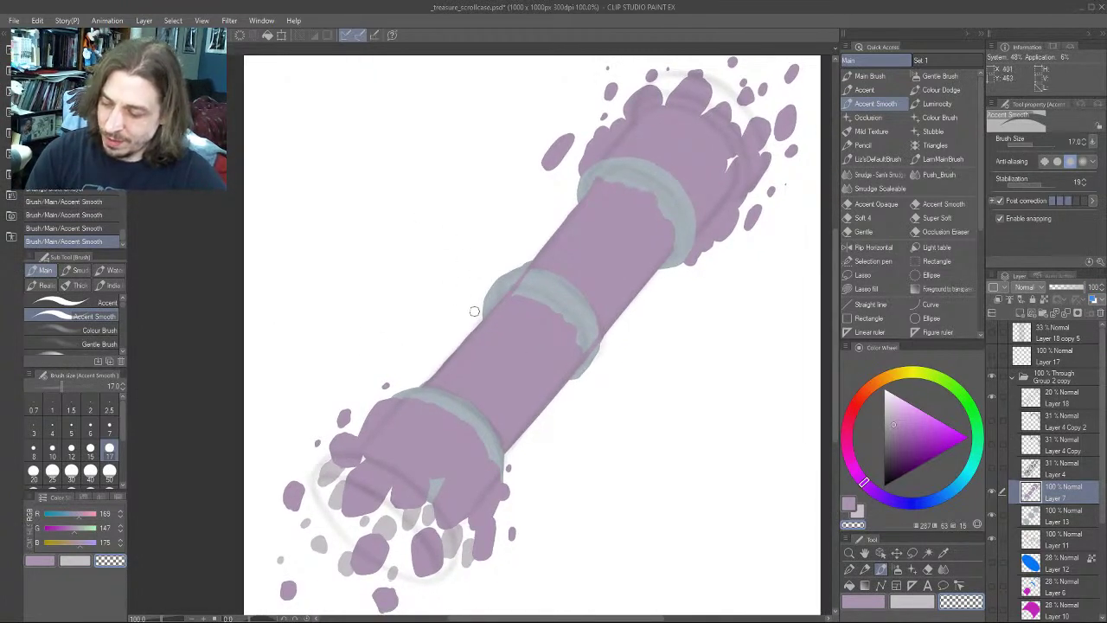
{"action": "mouse_move", "coordinate": [475, 304]}
{"action": "left_mouse_down"}
{"action": "mouse_move", "coordinate": [573, 364]}
{"action": "mouse_move", "coordinate": [577, 387]}
{"action": "left_mouse_up"}
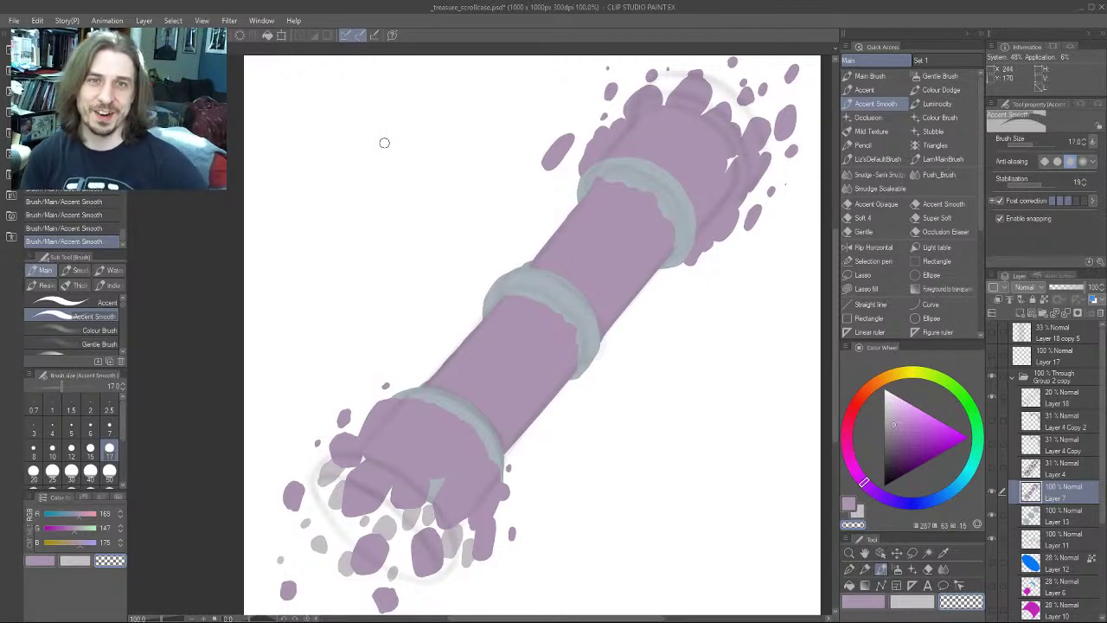
Hide the Layer 18 guide and flip the canvas horizontally to check the straightened silhouette at reduced and full size
{"action": "scroll", "coordinate": [389, 318], "scroll_direction": "down", "scroll_amount": 4}
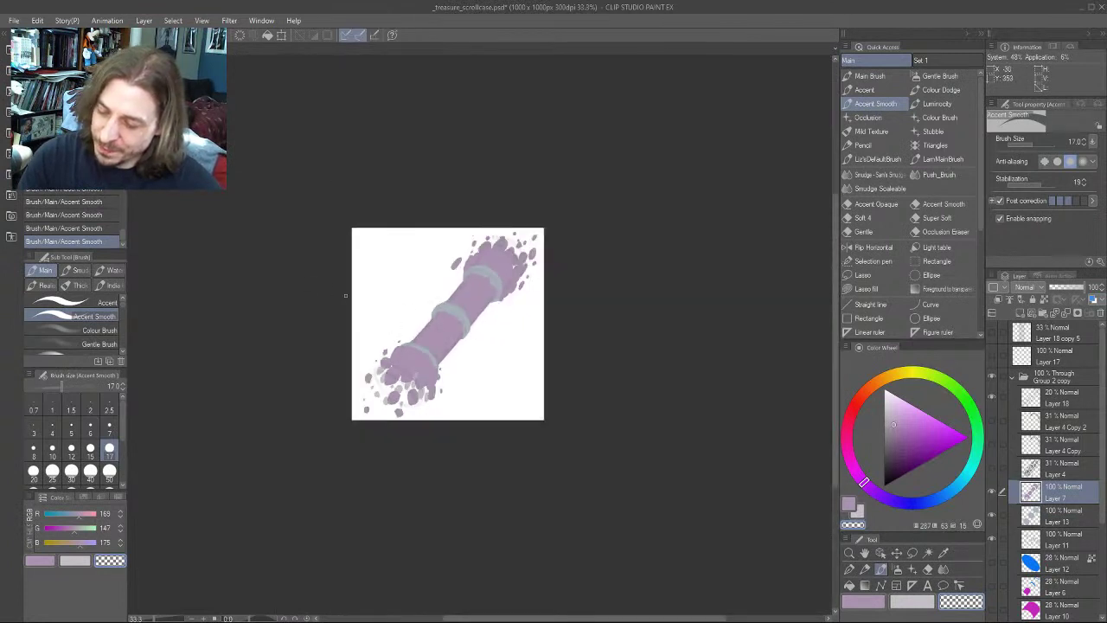
{"action": "left_click_drag", "start_coordinate": [340, 284], "coordinate": [348, 256]}
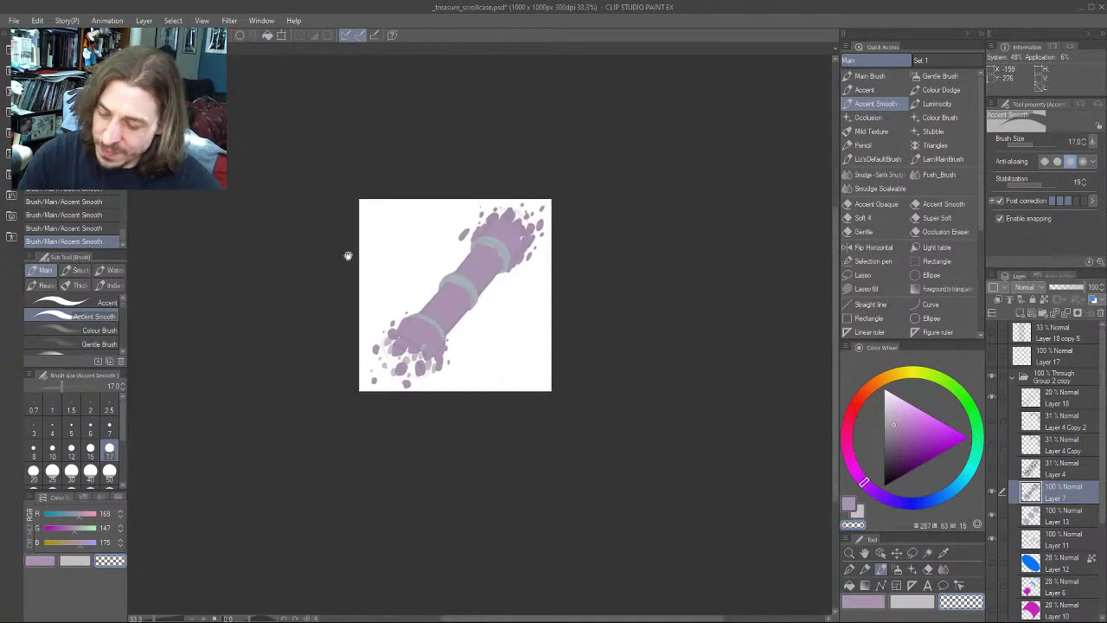
{"action": "left_click", "coordinate": [992, 397]}
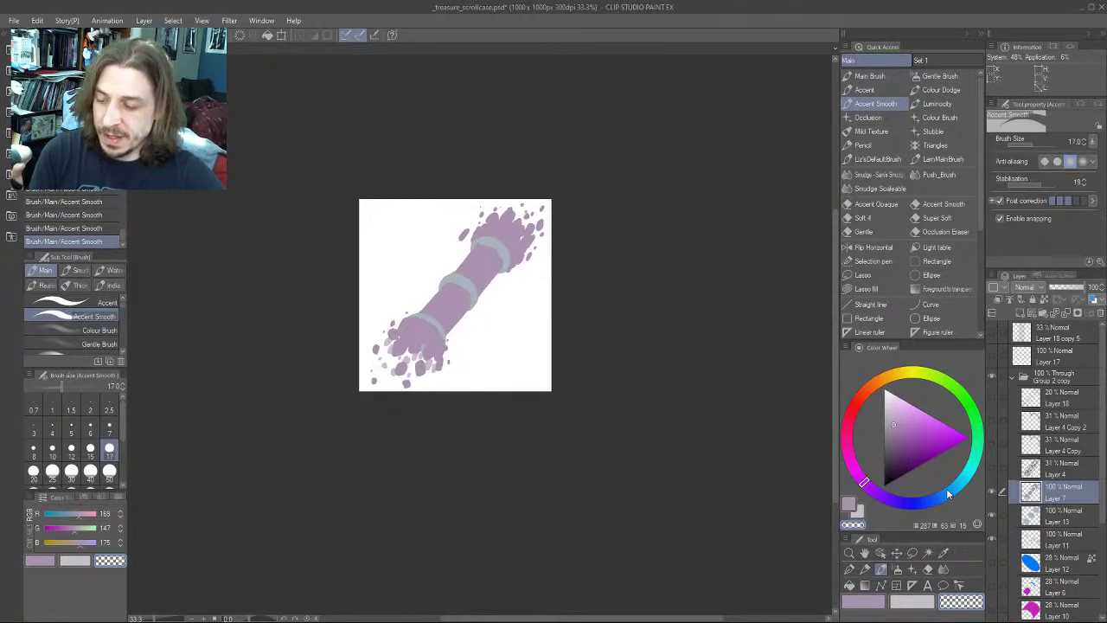
{"action": "left_click", "coordinate": [871, 247]}
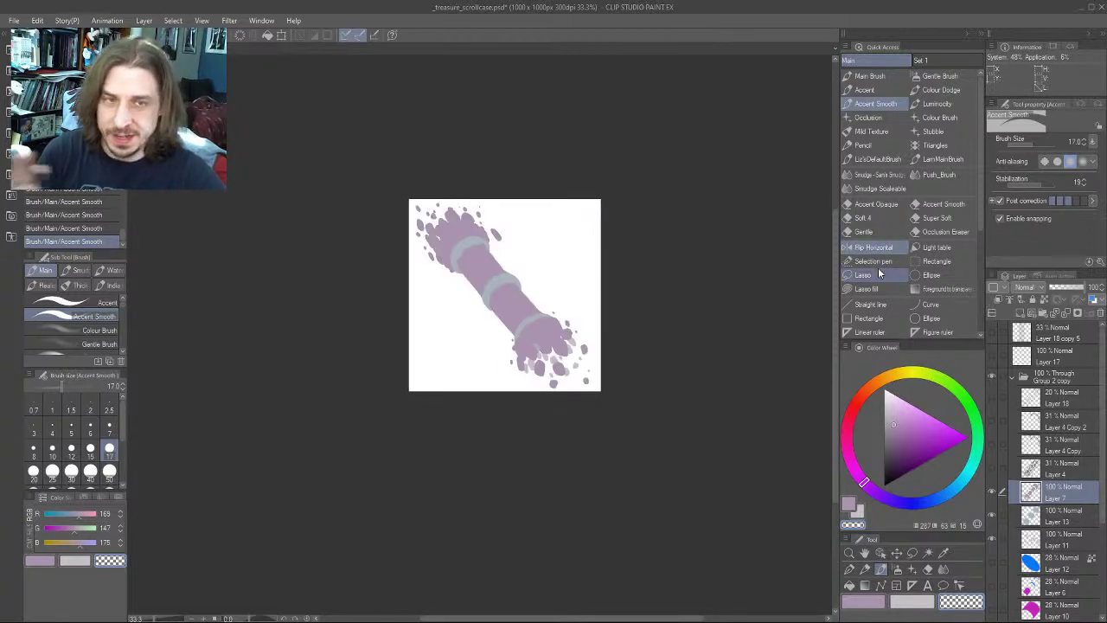
{"action": "key", "text": "ctrl+plus"}
{"action": "key", "text": "ctrl+plus"}
{"action": "key", "text": "ctrl+plus"}
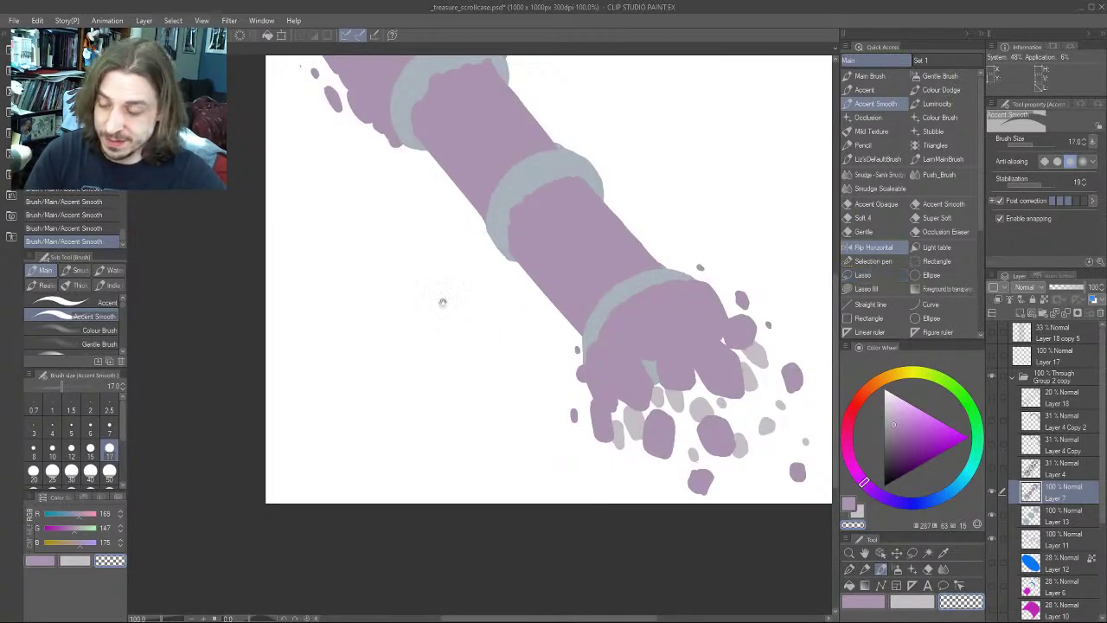
Make Layer 13 the active layer and tidy the middle core band's outer edge with transparent Accent at size 15
{"action": "left_click_drag", "start_coordinate": [460, 361], "coordinate": [383, 360]}
{"action": "left_click_drag", "start_coordinate": [343, 233], "coordinate": [388, 371]}
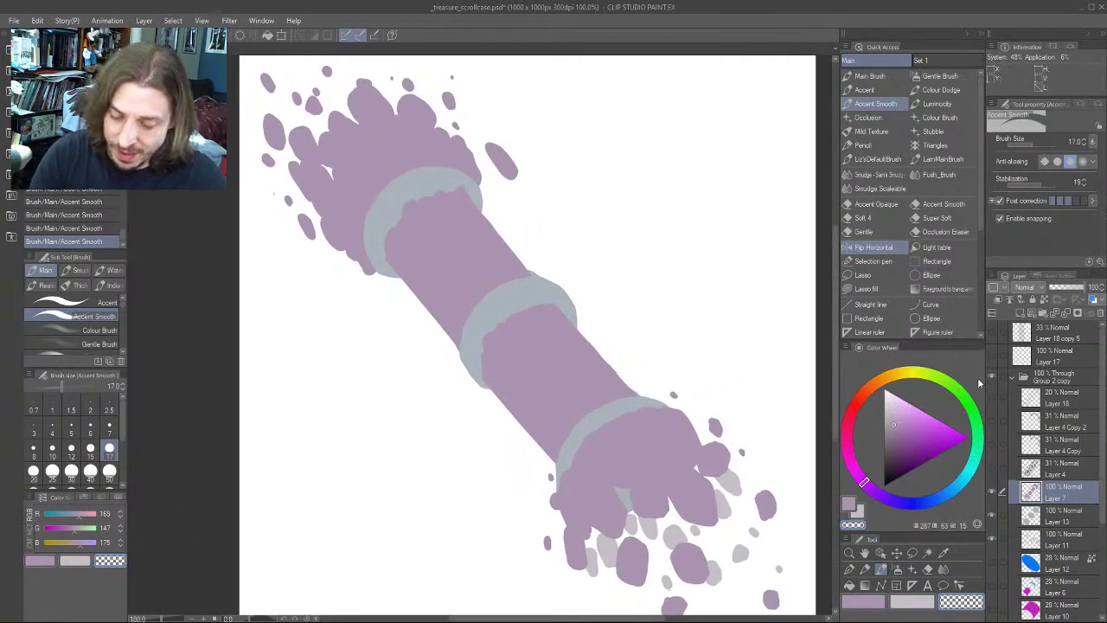
{"action": "left_click", "coordinate": [1017, 518]}
{"action": "key", "text": "b"}
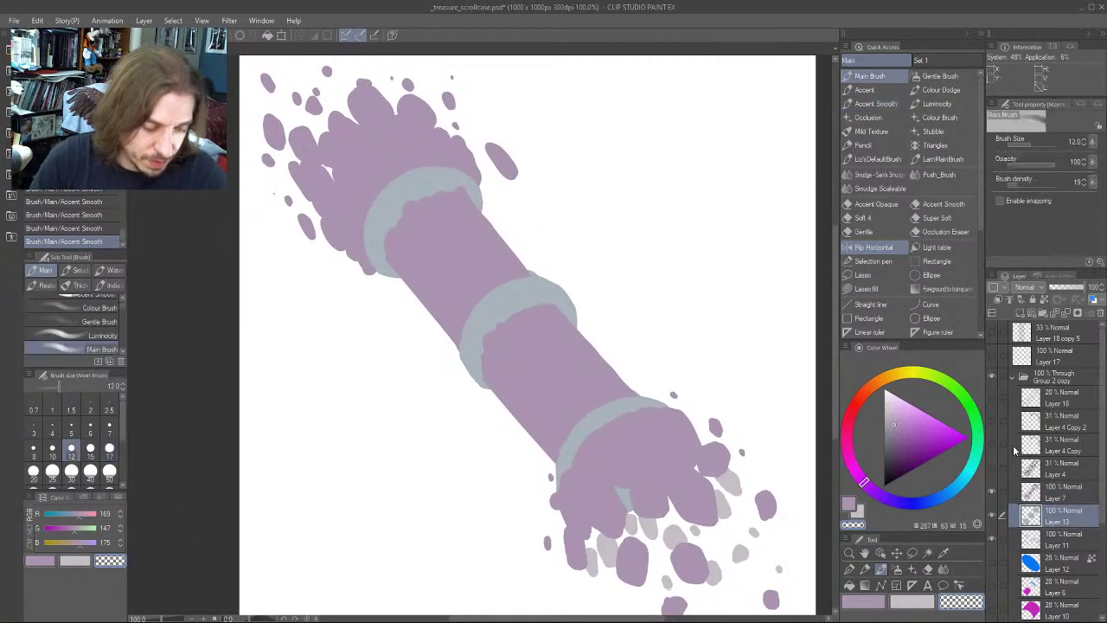
{"action": "key", "text": "b"}
{"action": "left_click_drag", "start_coordinate": [547, 260], "coordinate": [492, 266]}
{"action": "mouse_move", "coordinate": [489, 261]}
{"action": "left_mouse_down"}
{"action": "mouse_move", "coordinate": [524, 280]}
{"action": "mouse_move", "coordinate": [541, 326]}
{"action": "left_mouse_up"}
{"action": "left_click_drag", "start_coordinate": [268, 261], "coordinate": [252, 287]}
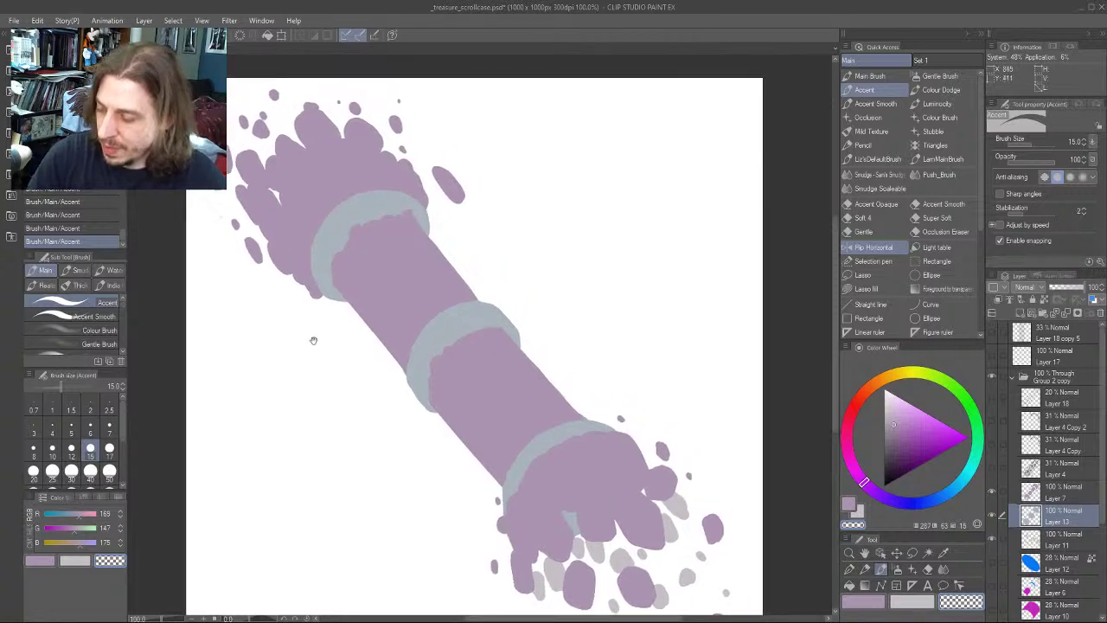
Examine the shaft and the three core bands for uneven ends and outlines
{"action": "left_click_drag", "start_coordinate": [394, 416], "coordinate": [404, 411]}
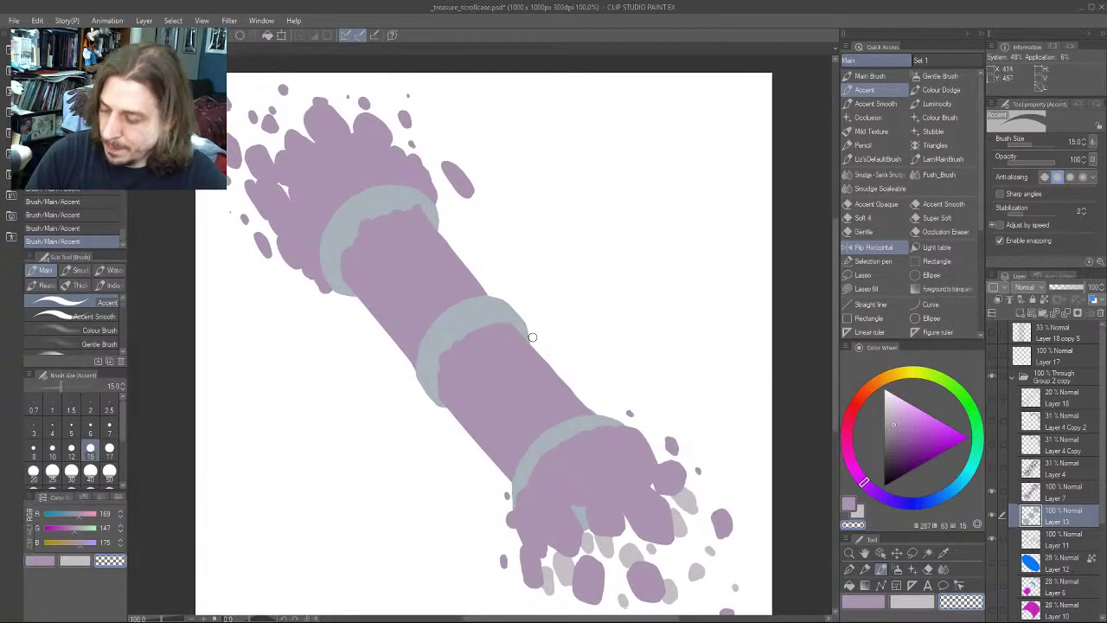
{"action": "scroll", "coordinate": [529, 342], "scroll_direction": "up", "scroll_amount": 1}
{"action": "left_click_drag", "start_coordinate": [402, 275], "coordinate": [395, 223]}
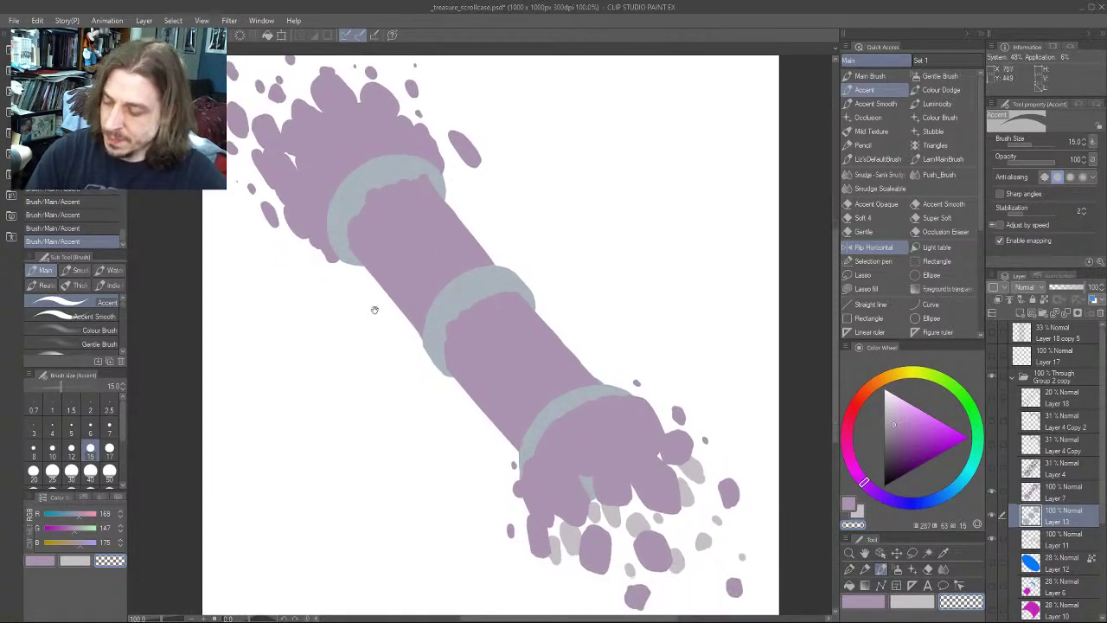
{"action": "left_click_drag", "start_coordinate": [398, 345], "coordinate": [425, 357]}
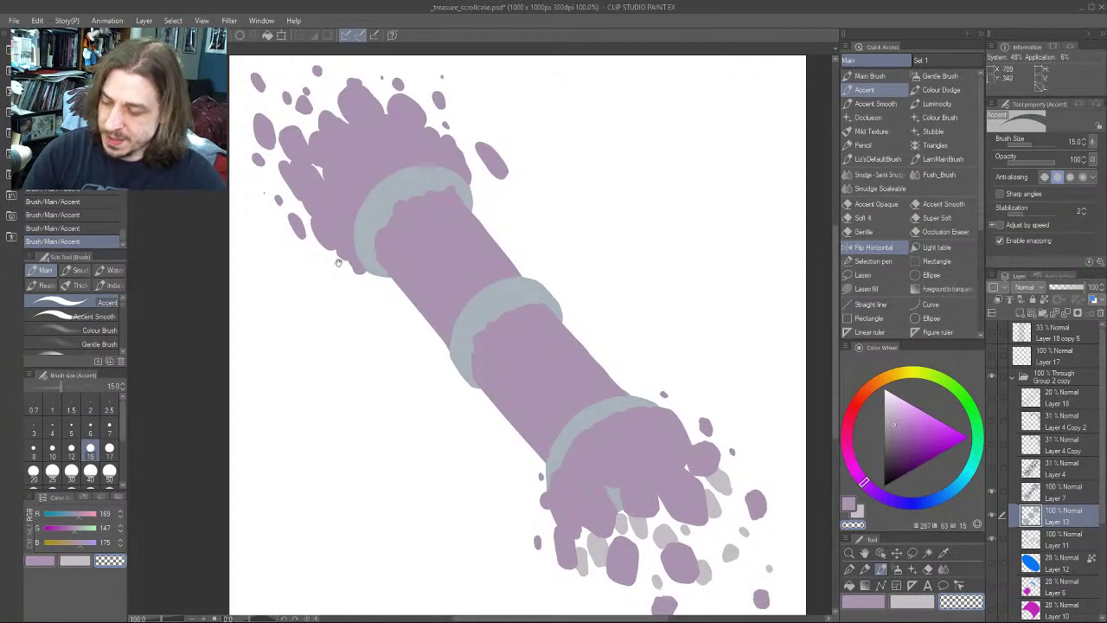
{"action": "scroll", "coordinate": [433, 320], "scroll_direction": "up", "scroll_amount": 3}
{"action": "scroll", "coordinate": [432, 320], "scroll_direction": "left", "scroll_amount": 1}
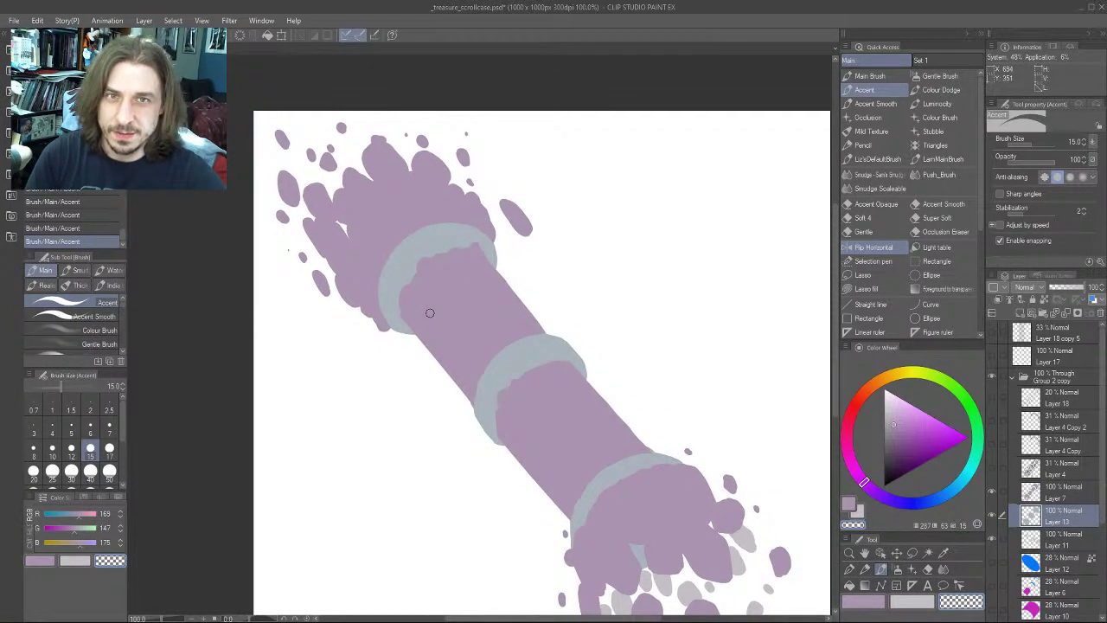
{"action": "scroll", "coordinate": [429, 313], "scroll_direction": "down", "scroll_amount": 1}
{"action": "scroll", "coordinate": [429, 313], "scroll_direction": "left", "scroll_amount": 1}
{"action": "scroll", "coordinate": [467, 303], "scroll_direction": "down", "scroll_amount": 2}
{"action": "scroll", "coordinate": [467, 303], "scroll_direction": "right", "scroll_amount": 1}
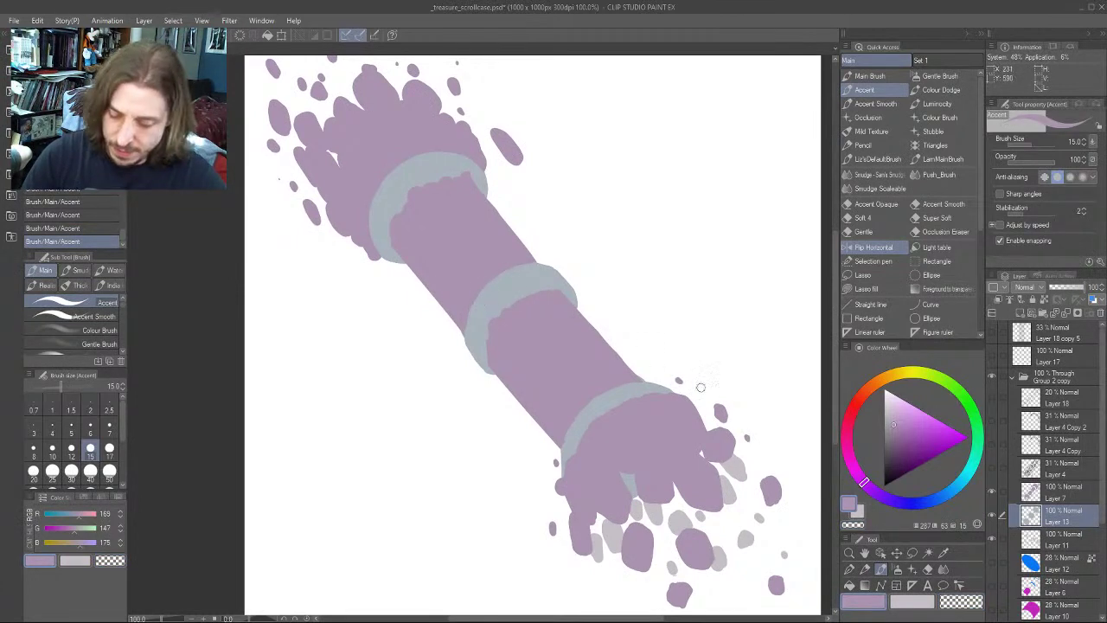
Sample the middle band's blue-grey and touch up that band's lower end on Layer 13 with Accent at size 15
{"action": "key", "text": "x"}
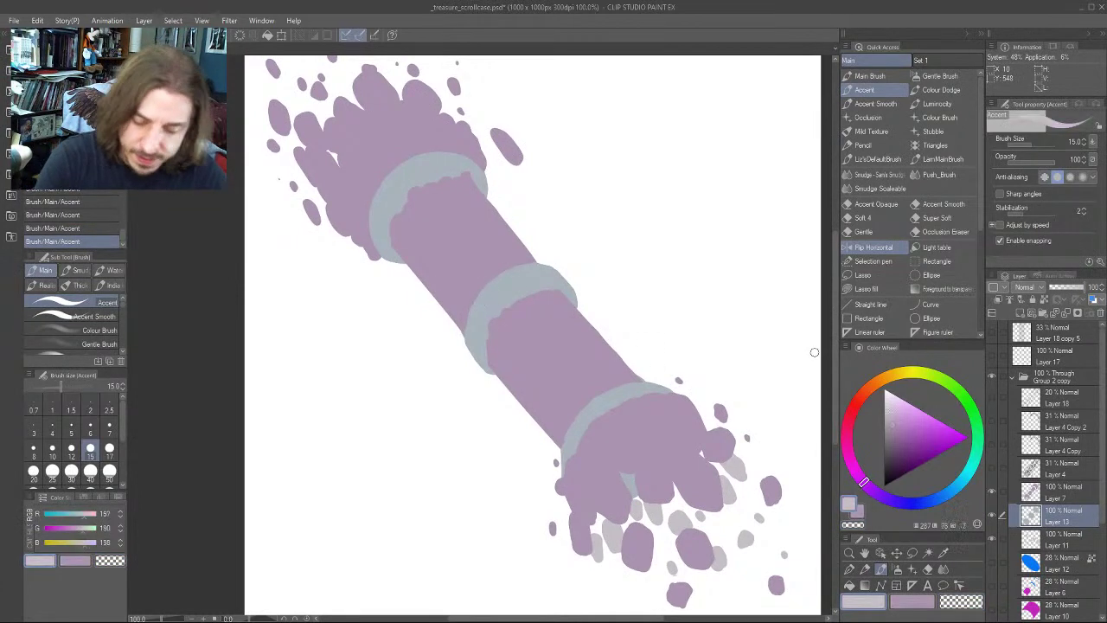
{"action": "mouse_move", "coordinate": [482, 290]}
{"action": "left_mouse_down"}
{"action": "mouse_move", "coordinate": [481, 255]}
{"action": "mouse_move", "coordinate": [500, 287]}
{"action": "mouse_move", "coordinate": [475, 312]}
{"action": "left_mouse_up"}
{"action": "left_click", "coordinate": [500, 288], "text": "alt"}
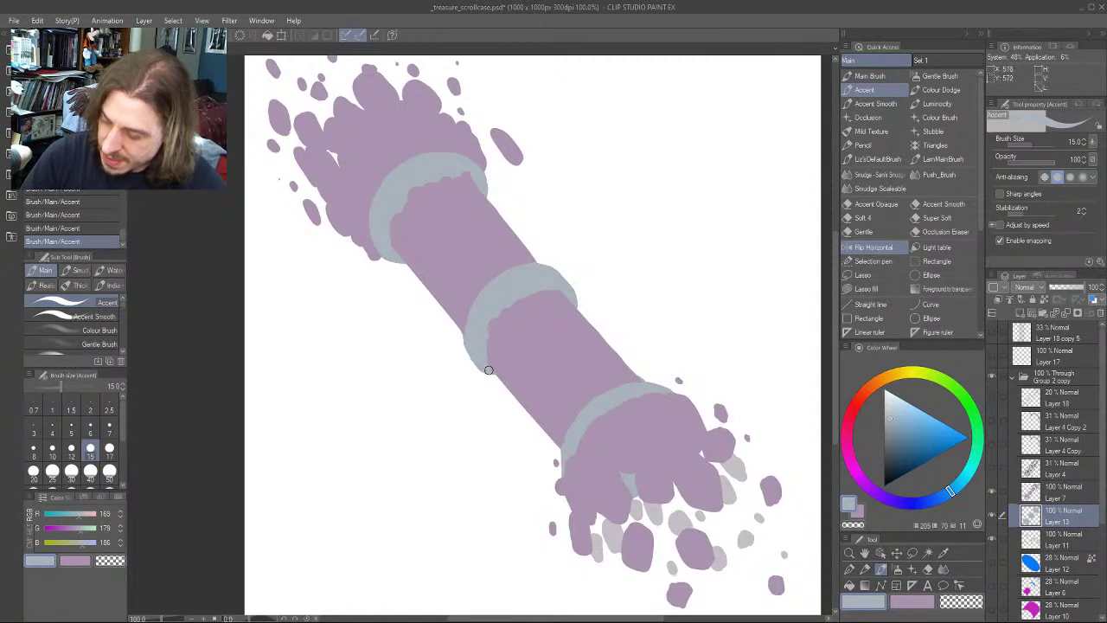
{"action": "left_click_drag", "start_coordinate": [448, 303], "coordinate": [400, 294]}
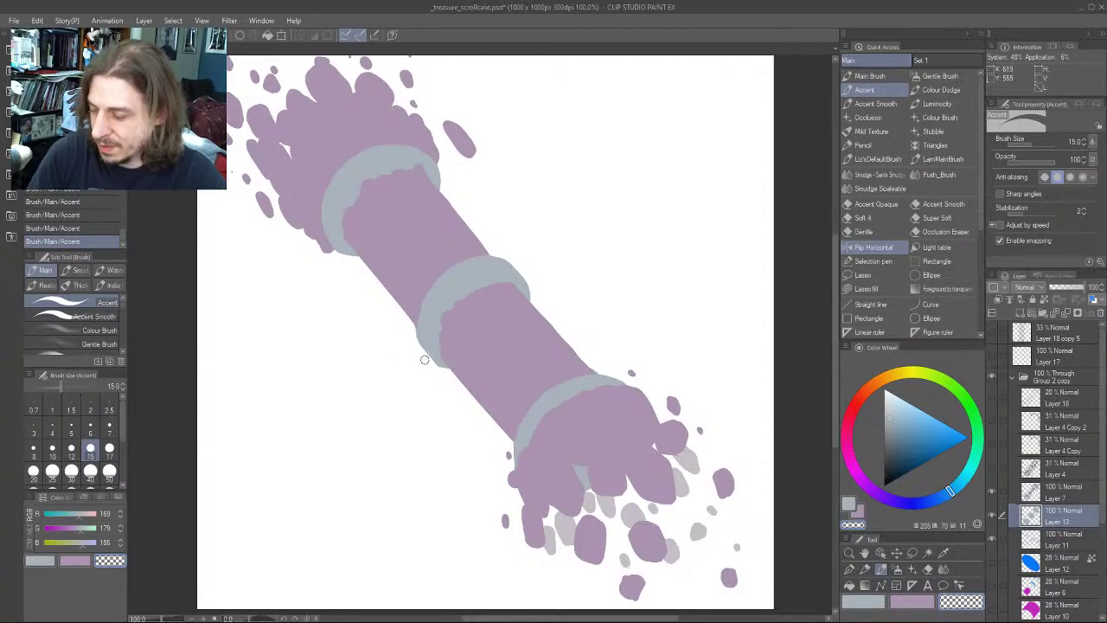
Check how the scroll case's silhouette and bands read at full size and at tiny thumbnail size
{"action": "left_click_drag", "start_coordinate": [408, 253], "coordinate": [418, 285]}
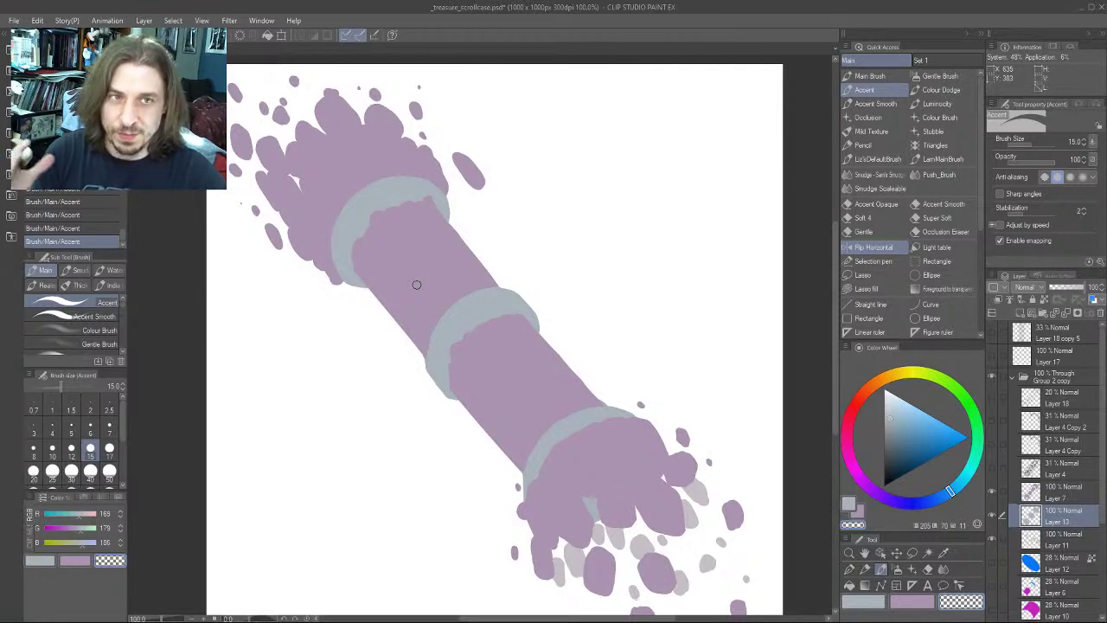
{"action": "left_click_drag", "start_coordinate": [376, 395], "coordinate": [383, 367]}
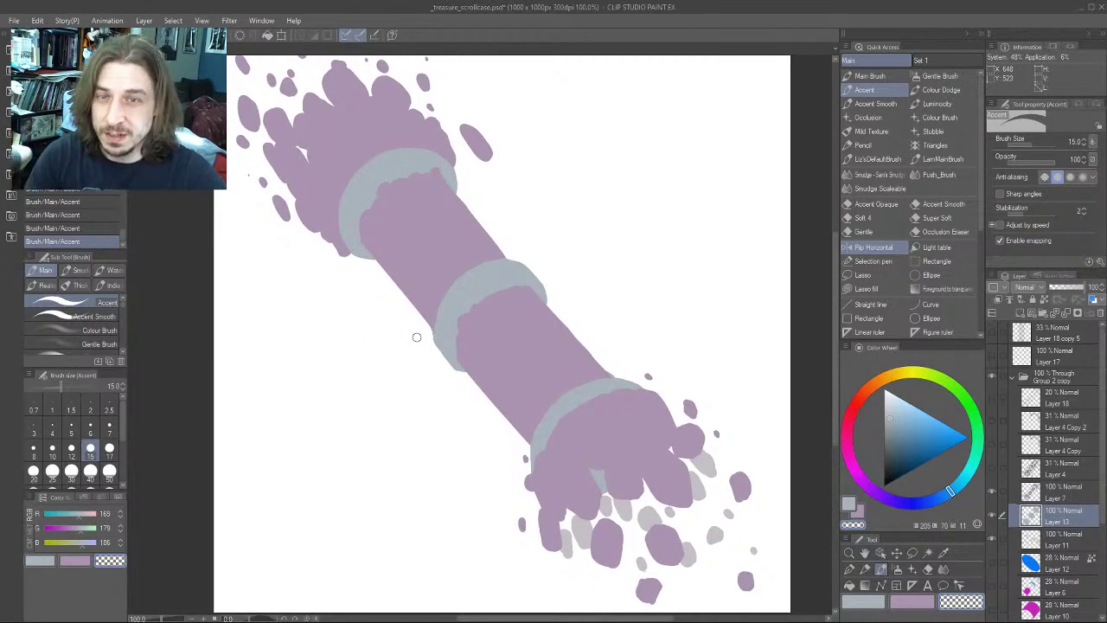
{"action": "mouse_move", "coordinate": [365, 330]}
{"action": "left_mouse_down"}
{"action": "mouse_move", "coordinate": [376, 323]}
{"action": "mouse_move", "coordinate": [362, 351]}
{"action": "left_mouse_up"}
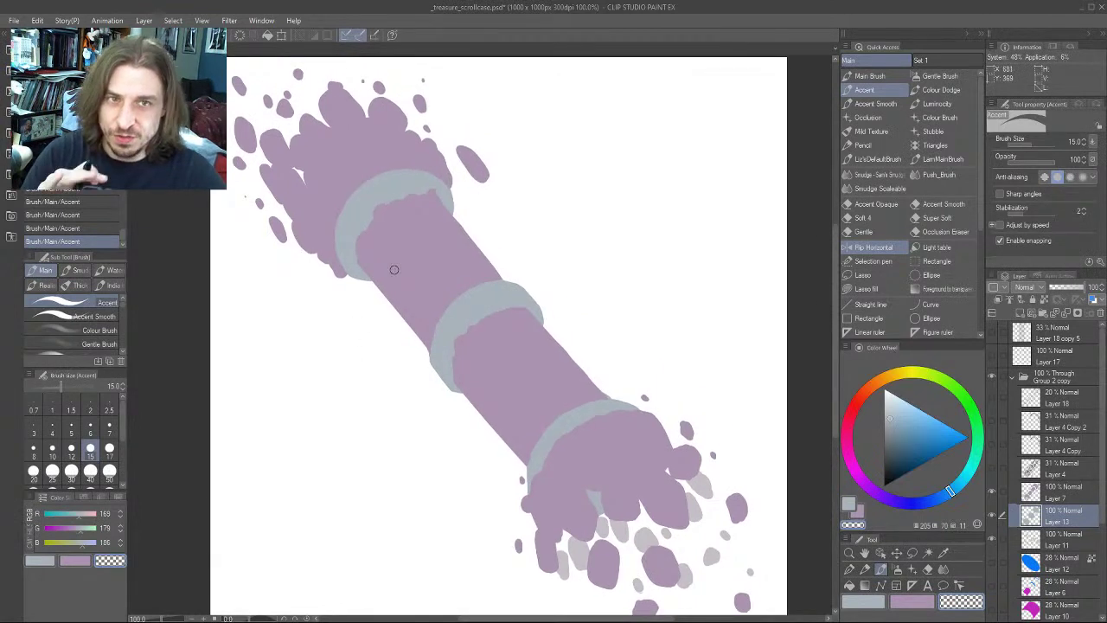
{"action": "scroll", "coordinate": [394, 269], "scroll_direction": "down", "scroll_amount": 5}
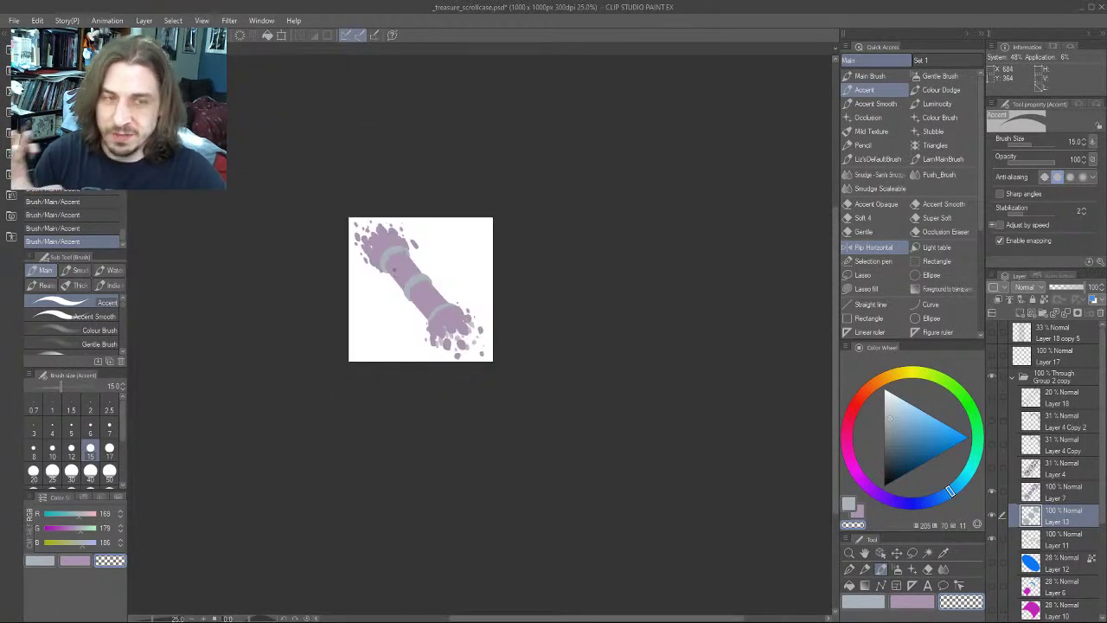
{"action": "scroll", "coordinate": [394, 275], "scroll_direction": "down", "scroll_amount": 3}
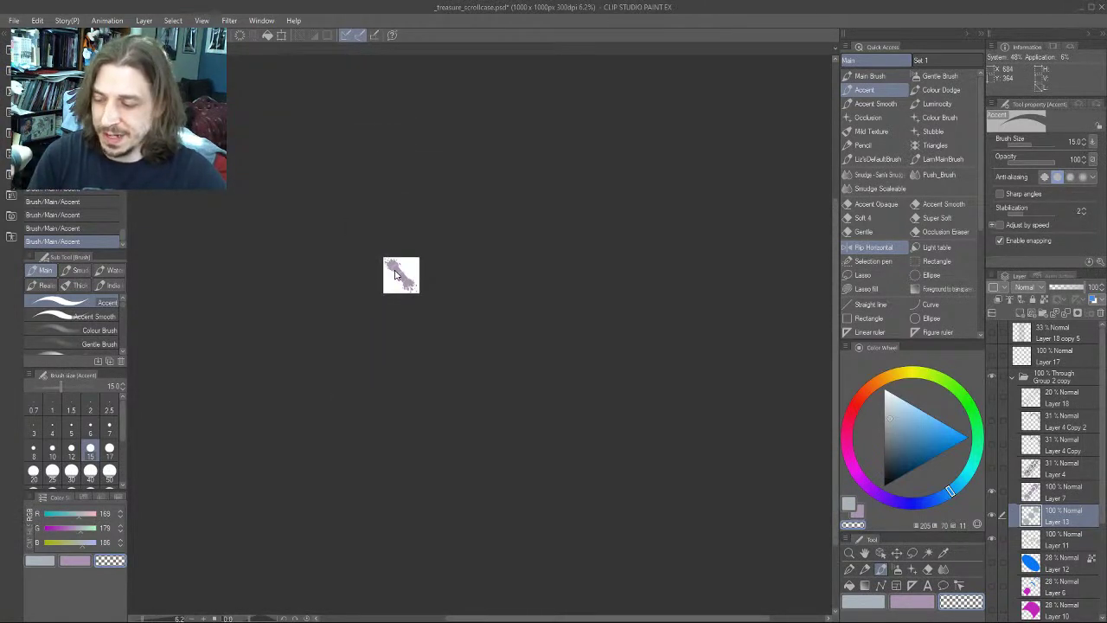
{"action": "left_click_drag", "start_coordinate": [364, 403], "coordinate": [393, 442]}
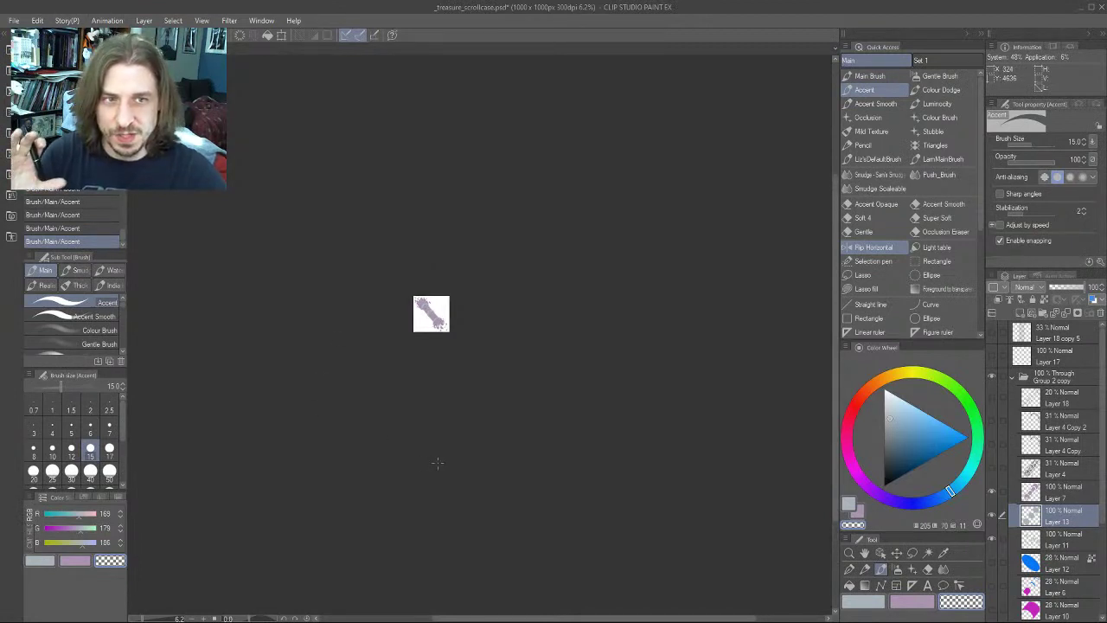
{"action": "scroll", "coordinate": [438, 331], "scroll_direction": "up", "scroll_amount": 2}
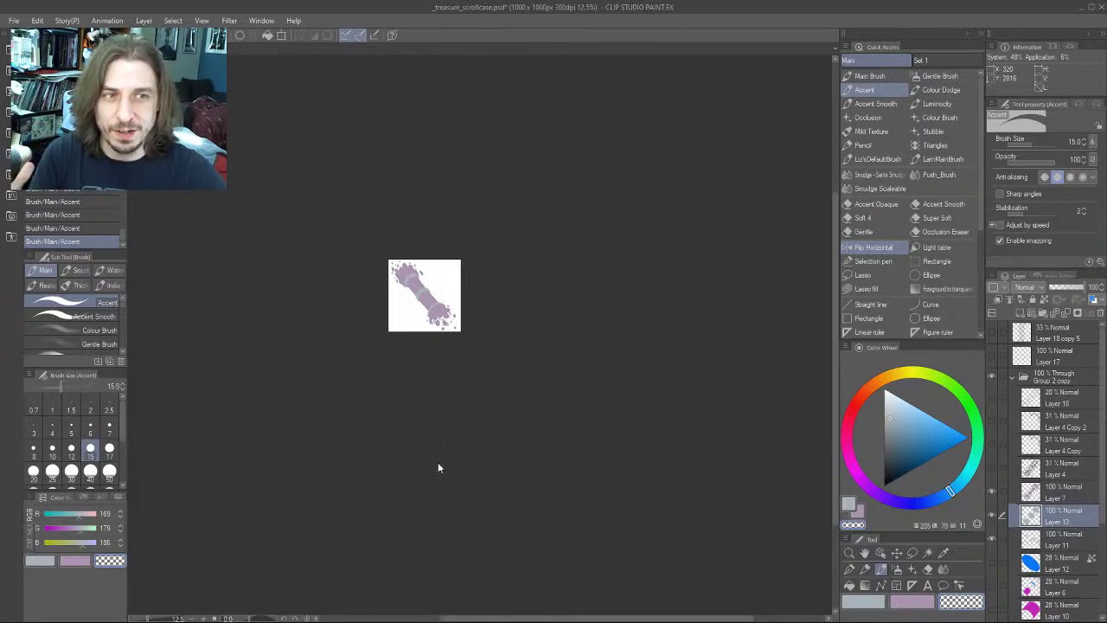
{"action": "scroll", "coordinate": [438, 464], "scroll_direction": "up", "scroll_amount": 6}
{"action": "left_click_drag", "start_coordinate": [260, 69], "coordinate": [468, 320]}
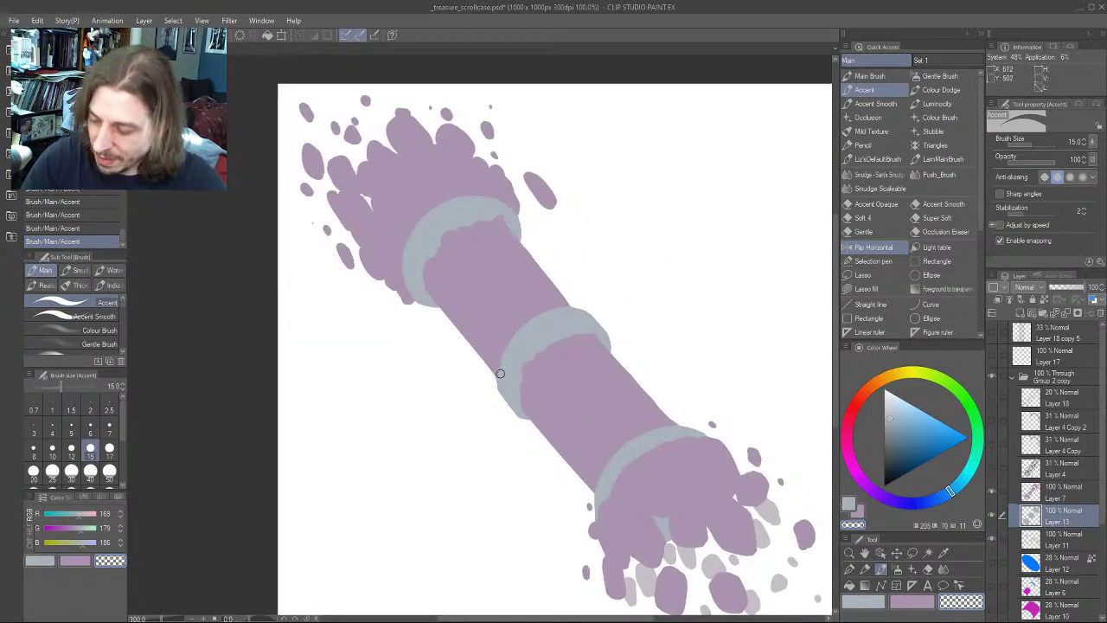
Make Layer 7 the active layer and trim its purple edge beside the middle band with the Hard eraser at size 5
{"action": "left_click", "coordinate": [1037, 491]}
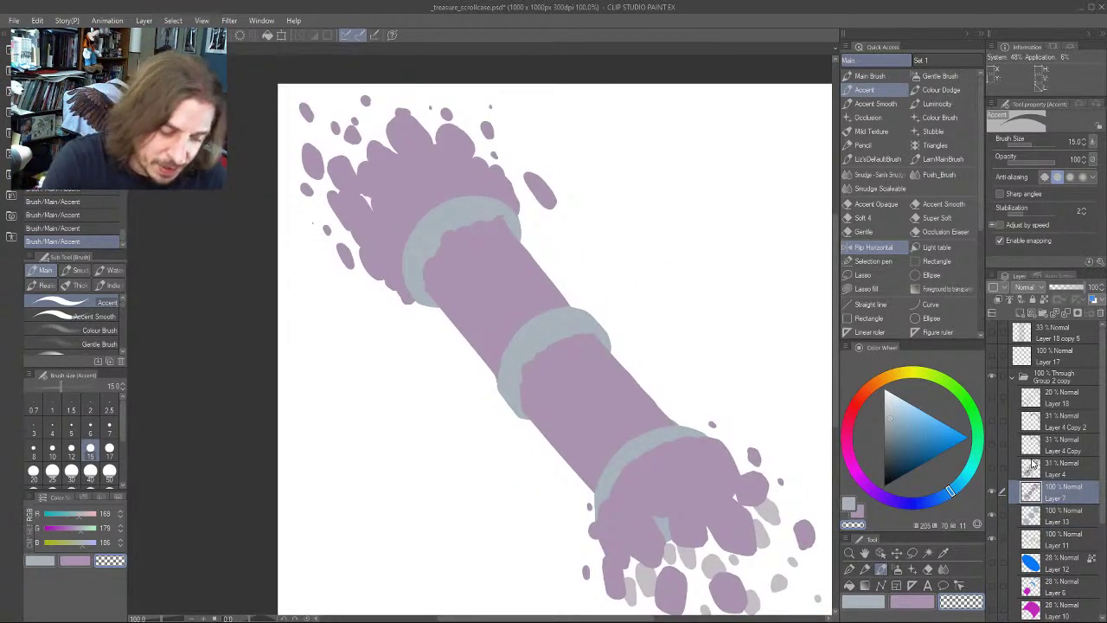
{"action": "key", "text": "e"}
{"action": "key", "text": "bracketleft"}
{"action": "key", "text": "bracketleft"}
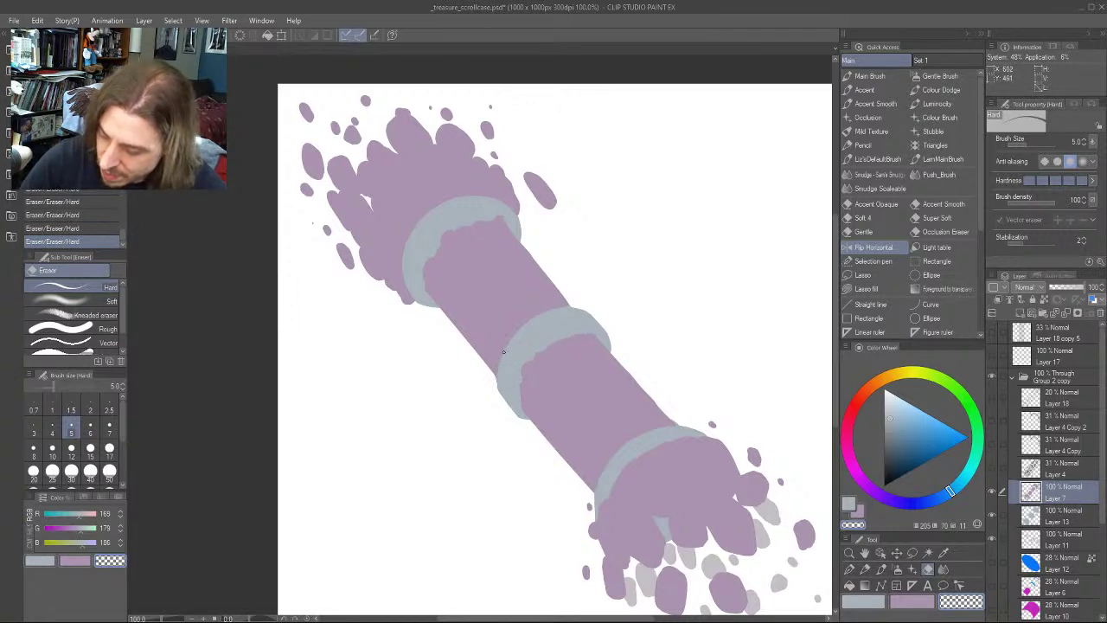
Erase the rough purple edge beside the middle grey band on Layer 7 with the Hard eraser at size 6
{"action": "key", "text": "bracketright"}
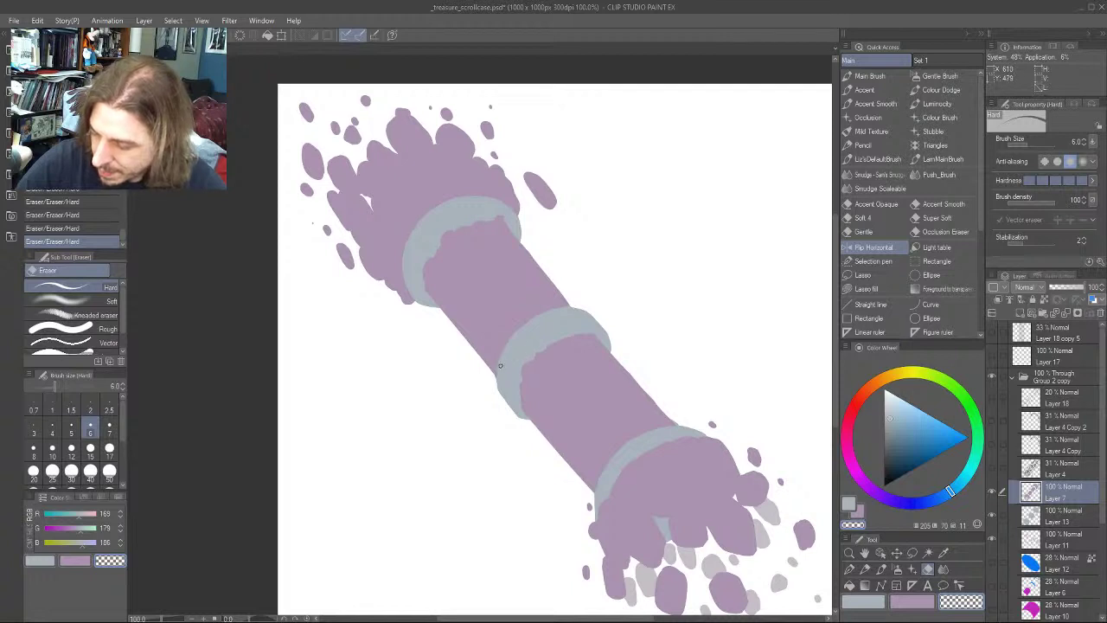
{"action": "left_click_drag", "start_coordinate": [472, 205], "coordinate": [394, 218]}
{"action": "left_click_drag", "start_coordinate": [276, 461], "coordinate": [315, 443]}
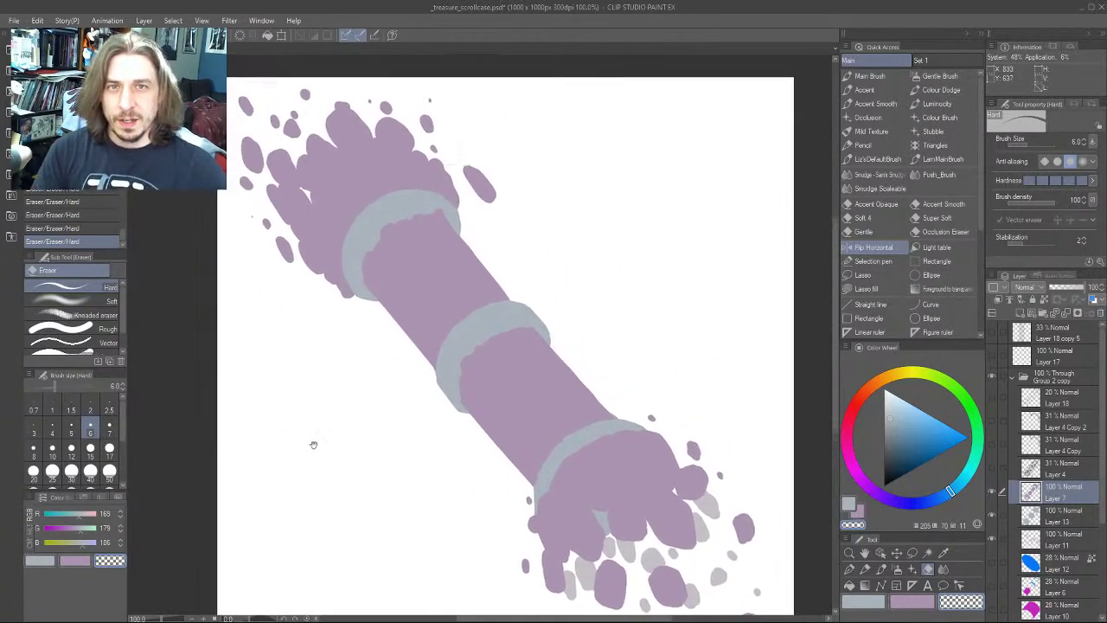
{"action": "left_click_drag", "start_coordinate": [310, 288], "coordinate": [342, 333]}
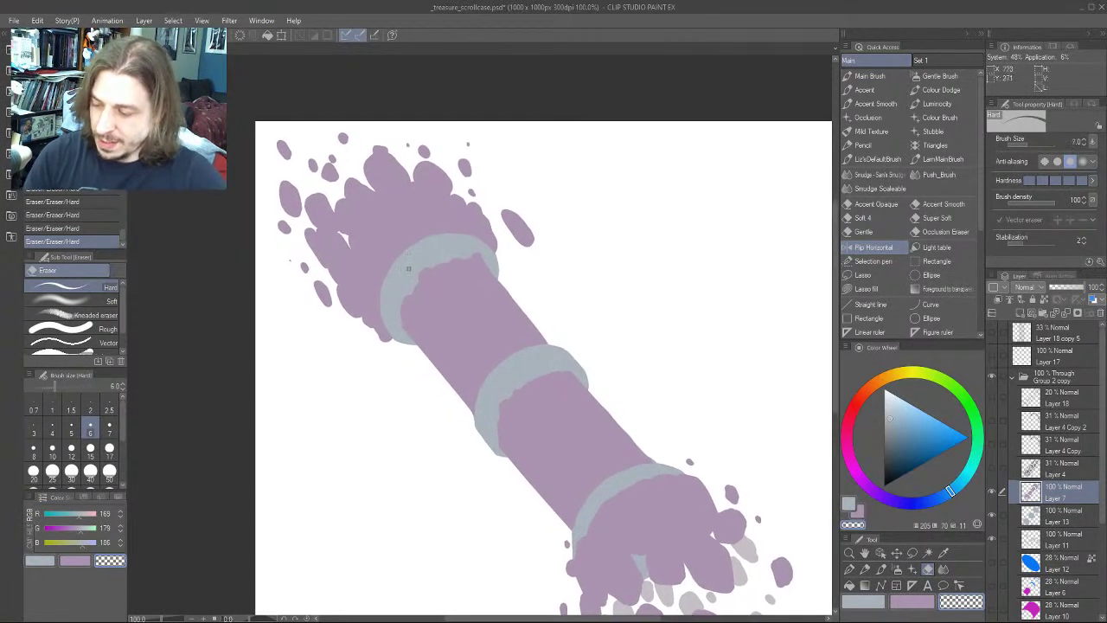
Smooth the lower edge of the upper grey band by erasing the overlapping purple with the Hard eraser at size 10
{"action": "key", "text": "bracketright"}
{"action": "key", "text": "bracketright"}
{"action": "key", "text": "bracketright"}
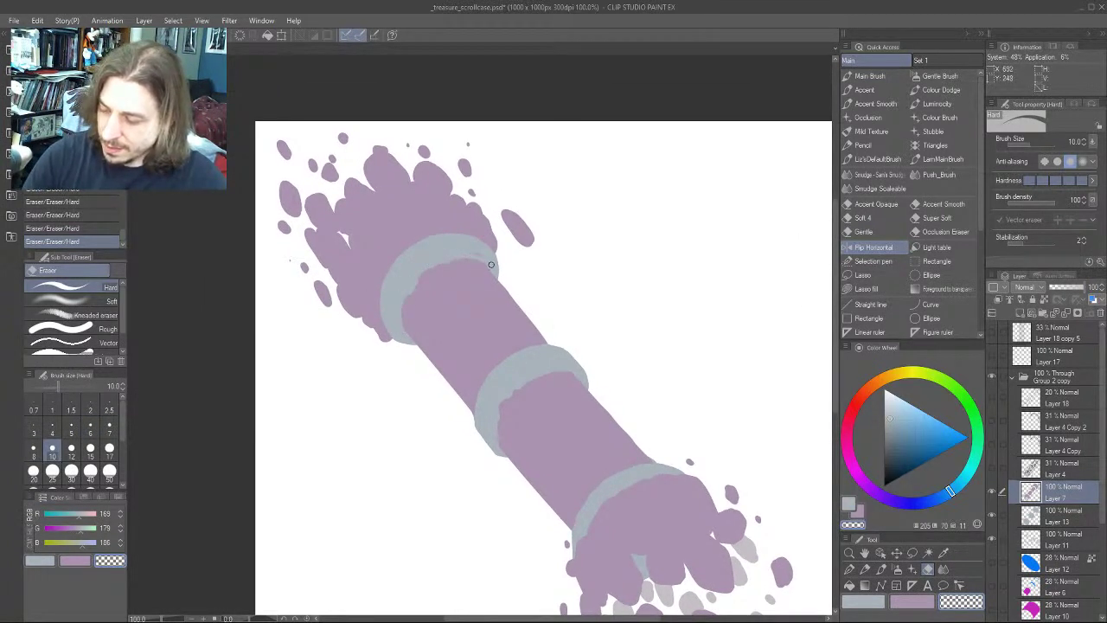
{"action": "left_click_drag", "start_coordinate": [305, 318], "coordinate": [286, 333]}
{"action": "left_click_drag", "start_coordinate": [407, 381], "coordinate": [397, 365]}
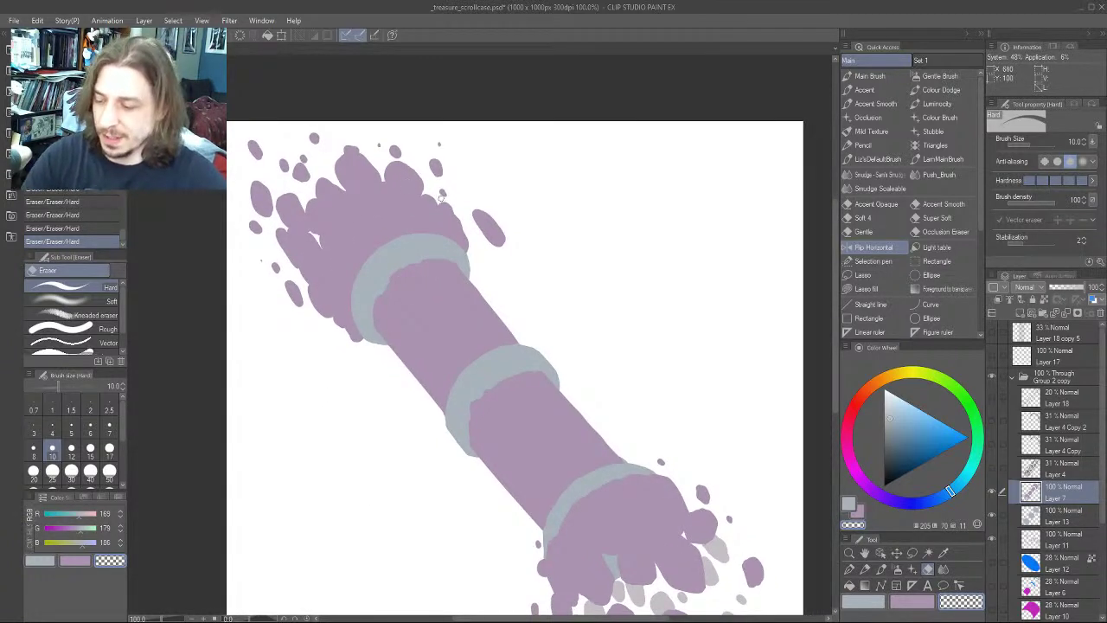
Undo the last erasing stroke and refine the purple edge along the upper grey band with the eraser at size 8
{"action": "key", "text": "bracketright"}
{"action": "key", "text": "bracketleft"}
{"action": "left_click_drag", "start_coordinate": [420, 241], "coordinate": [427, 249]}
{"action": "key", "text": "ctrl+z"}
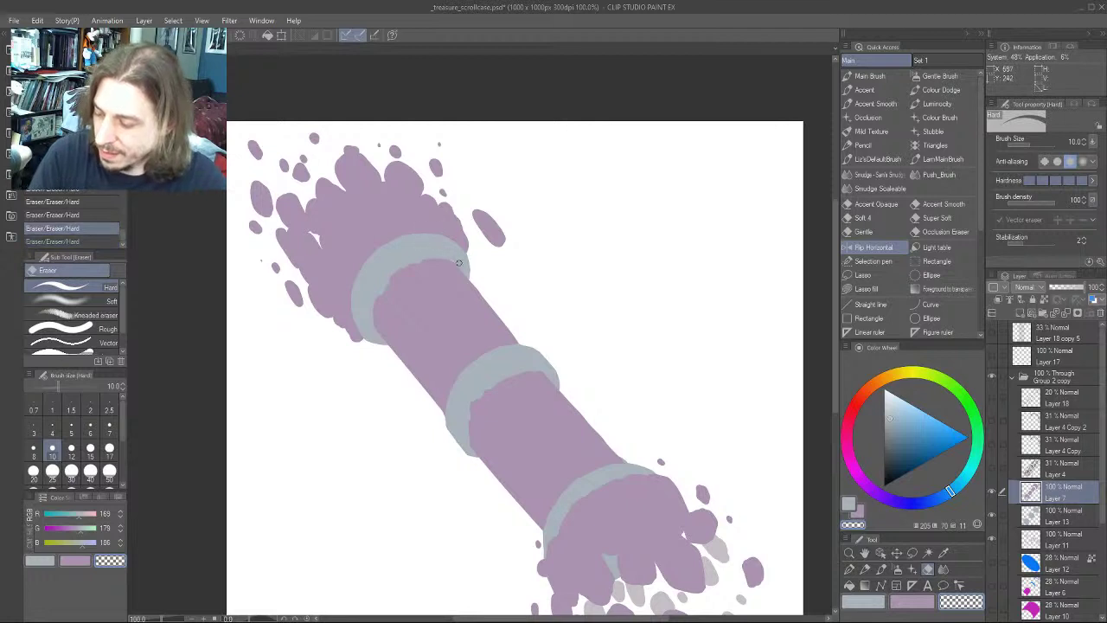
{"action": "key", "text": "bracketleft"}
{"action": "left_click_drag", "start_coordinate": [325, 261], "coordinate": [347, 292]}
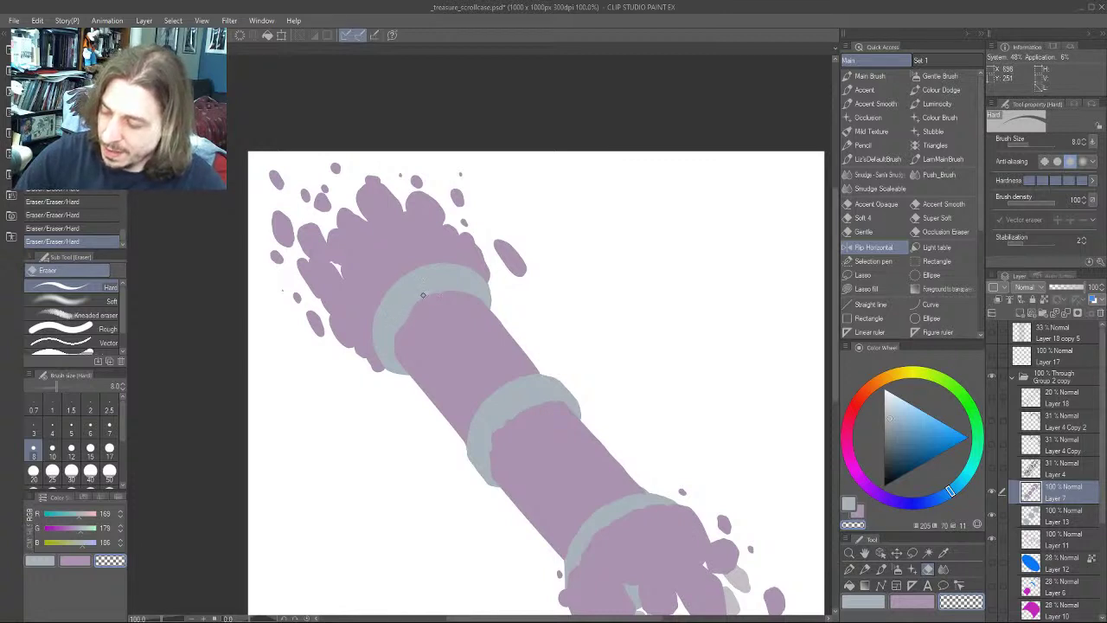
{"action": "left_click_drag", "start_coordinate": [462, 290], "coordinate": [478, 296]}
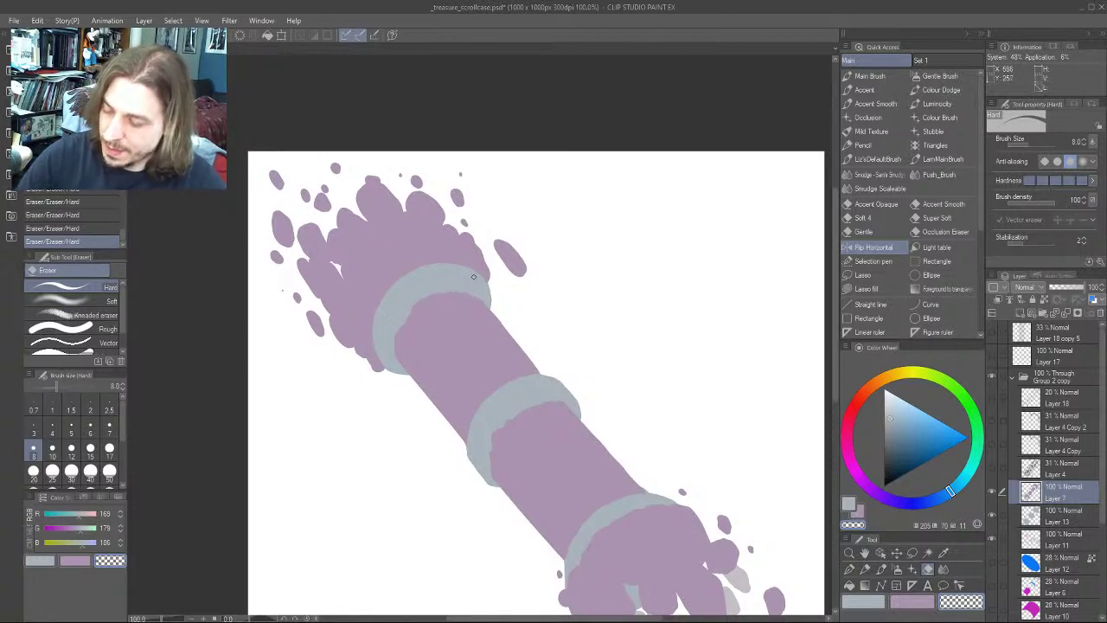
{"action": "left_click_drag", "start_coordinate": [363, 370], "coordinate": [355, 303]}
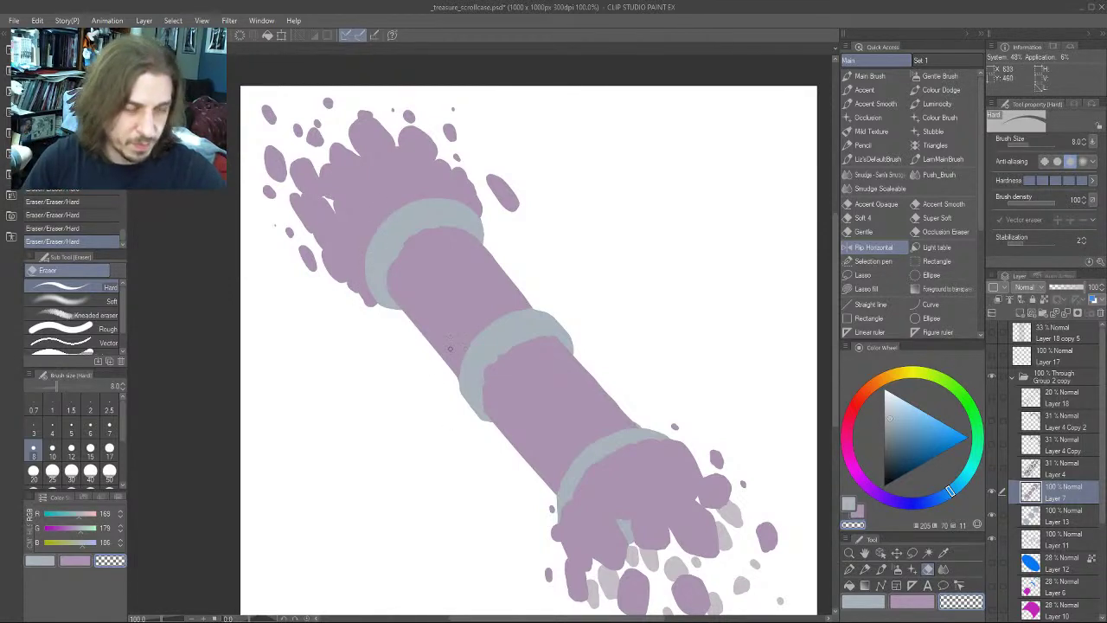
Carve small notches into the outer edges of the purple tube segments with the Hard eraser at size 7
{"action": "left_click_drag", "start_coordinate": [422, 417], "coordinate": [337, 395]}
{"action": "left_click_drag", "start_coordinate": [256, 296], "coordinate": [319, 293]}
{"action": "key", "text": "bracketleft"}
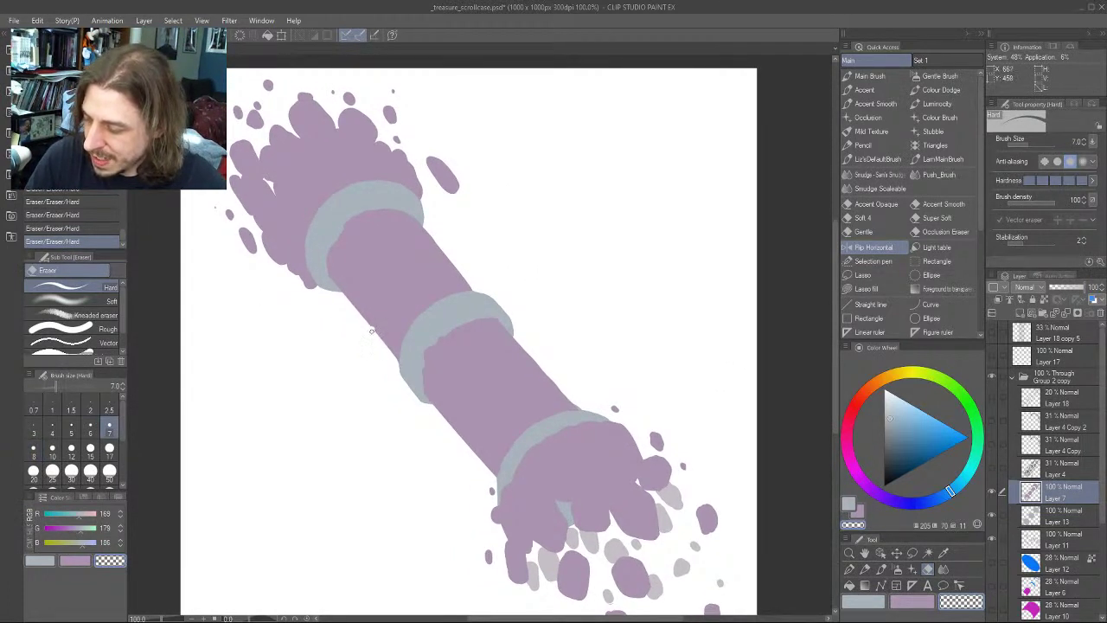
{"action": "left_click_drag", "start_coordinate": [270, 333], "coordinate": [256, 354]}
{"action": "left_click_drag", "start_coordinate": [379, 418], "coordinate": [331, 422]}
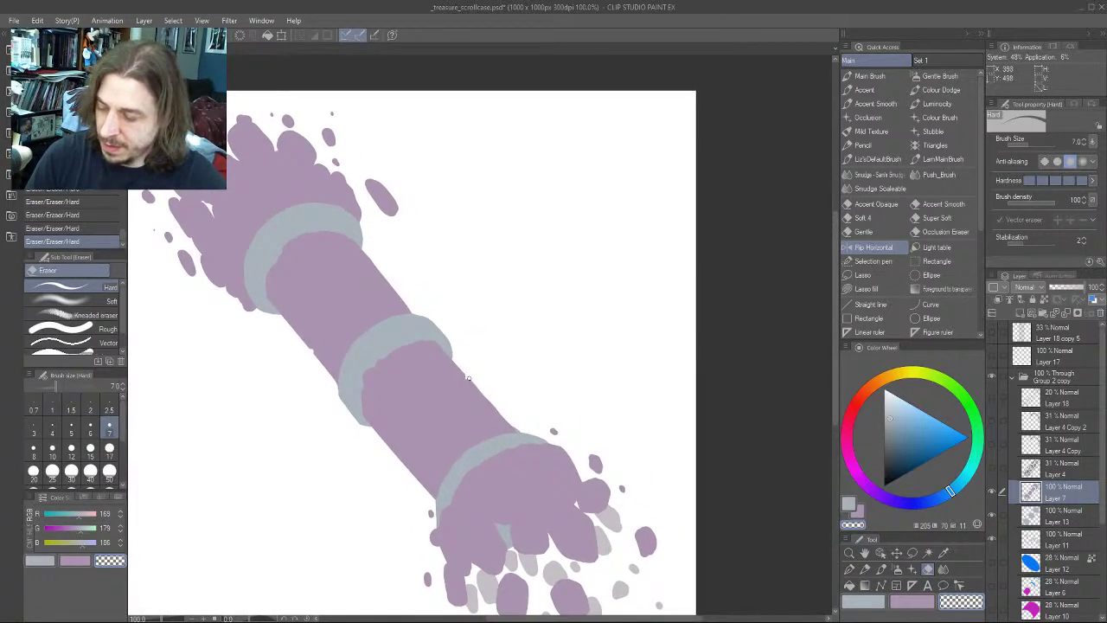
{"action": "left_click_drag", "start_coordinate": [327, 282], "coordinate": [319, 259]}
{"action": "left_click_drag", "start_coordinate": [291, 437], "coordinate": [314, 436]}
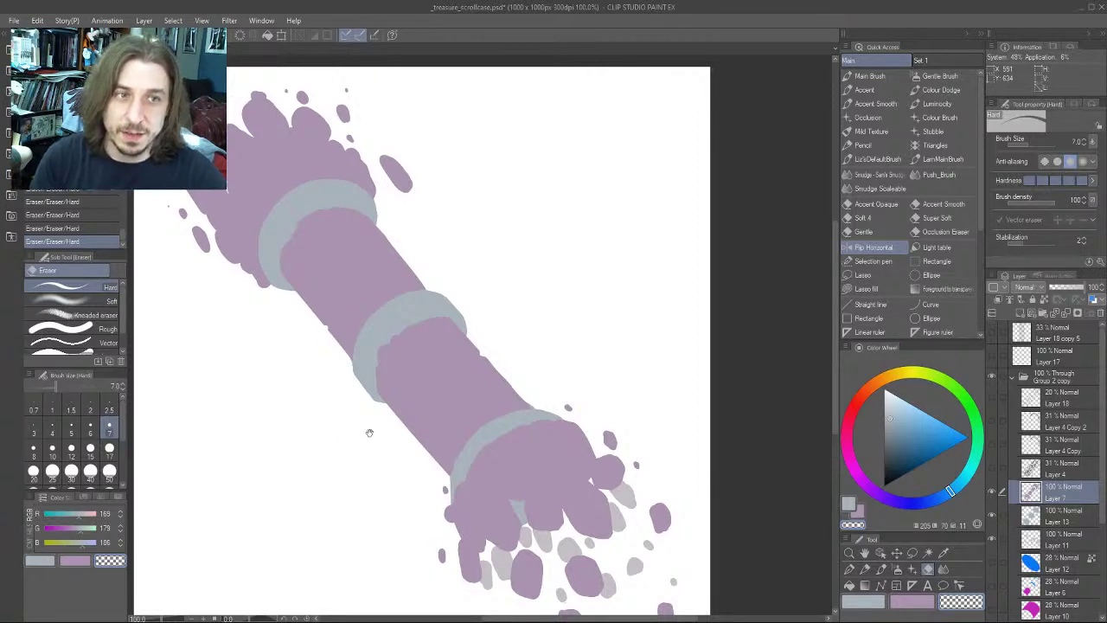
Sample the tube's purple and paint stone-like bumps on the lower segment's right edge with the Accent brush at size 8
{"action": "left_click_drag", "start_coordinate": [342, 431], "coordinate": [298, 410]}
{"action": "left_click", "coordinate": [403, 376], "text": "alt"}
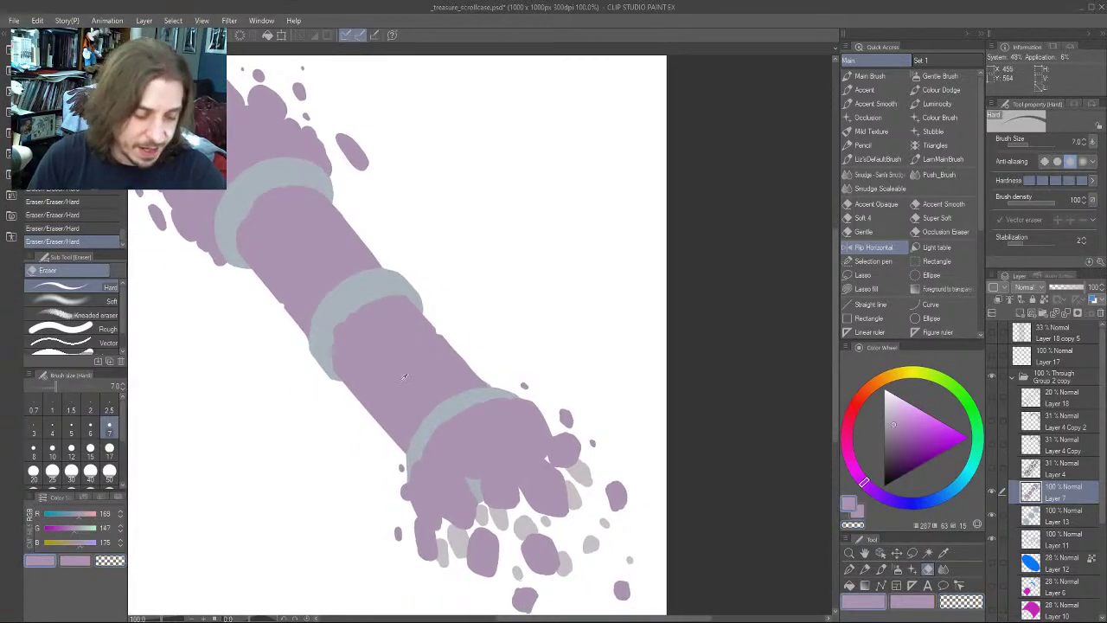
{"action": "key", "text": "b"}
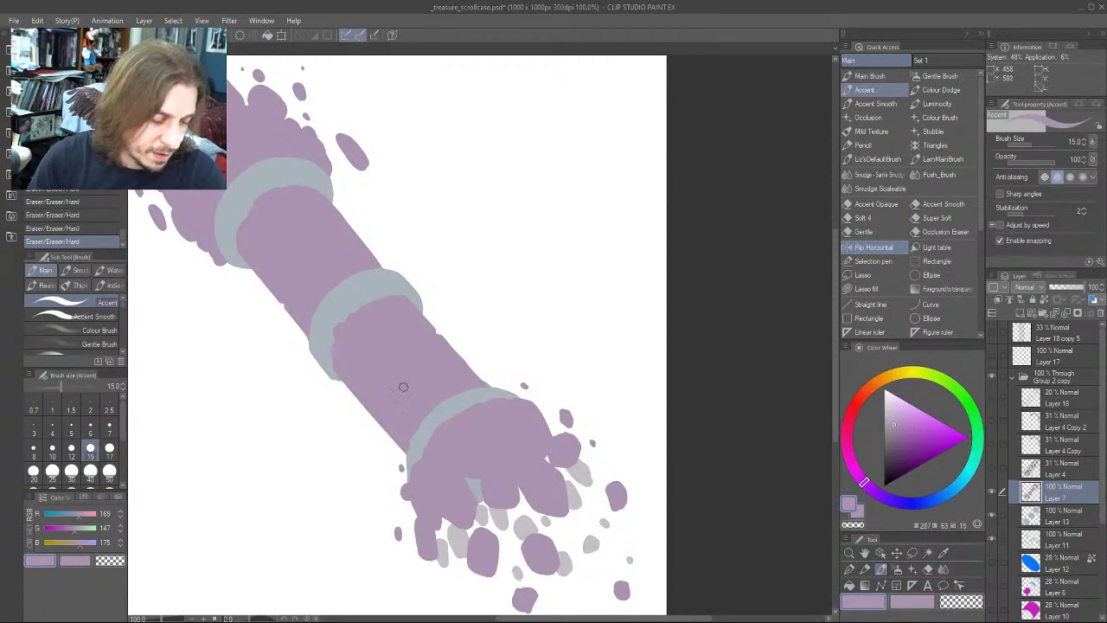
{"action": "left_click_drag", "start_coordinate": [360, 327], "coordinate": [331, 310]}
{"action": "key", "text": "bracketleft"}
{"action": "key", "text": "bracketleft"}
{"action": "key", "text": "bracketleft"}
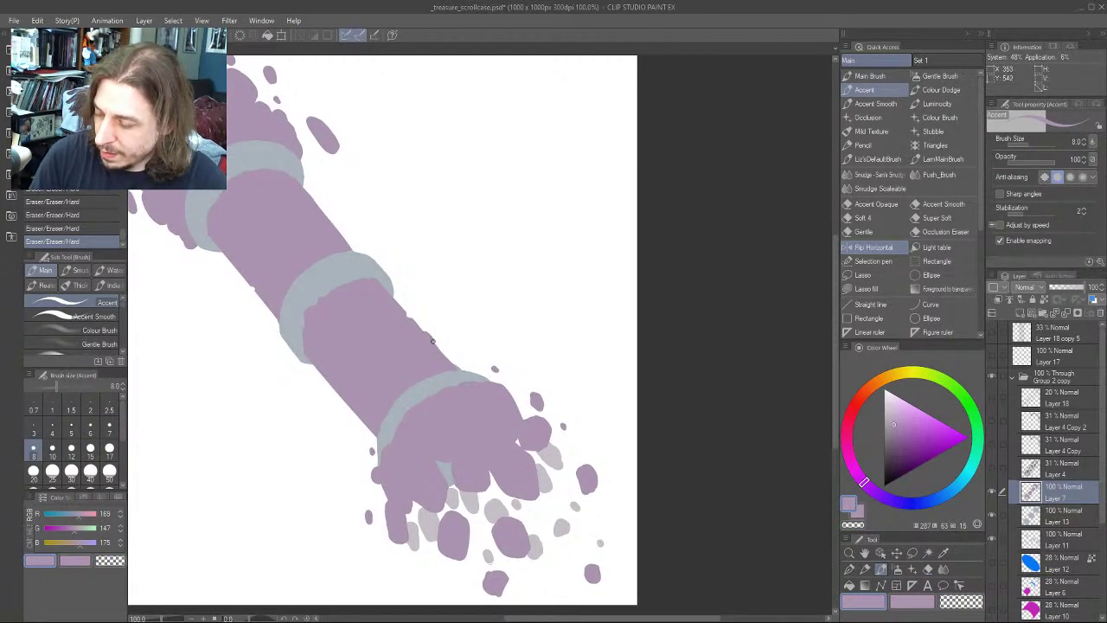
{"action": "left_click_drag", "start_coordinate": [428, 336], "coordinate": [436, 347]}
{"action": "left_click_drag", "start_coordinate": [274, 283], "coordinate": [307, 296]}
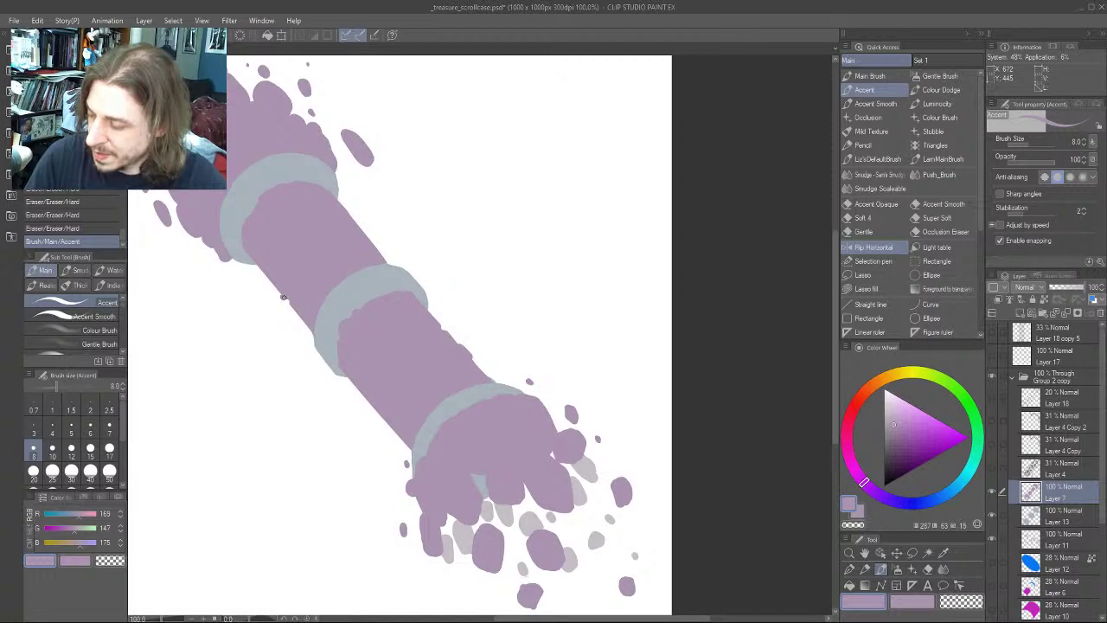
Paint purple bumps on the left edge of the upper tube segment and trim them with transparent colour
{"action": "left_click_drag", "start_coordinate": [283, 297], "coordinate": [275, 285]}
{"action": "left_click_drag", "start_coordinate": [231, 244], "coordinate": [240, 257]}
{"action": "key", "text": "c"}
{"action": "mouse_move", "coordinate": [287, 310]}
{"action": "left_mouse_down"}
{"action": "mouse_move", "coordinate": [280, 302]}
{"action": "mouse_move", "coordinate": [295, 319]}
{"action": "left_mouse_up"}
{"action": "key", "text": "c"}
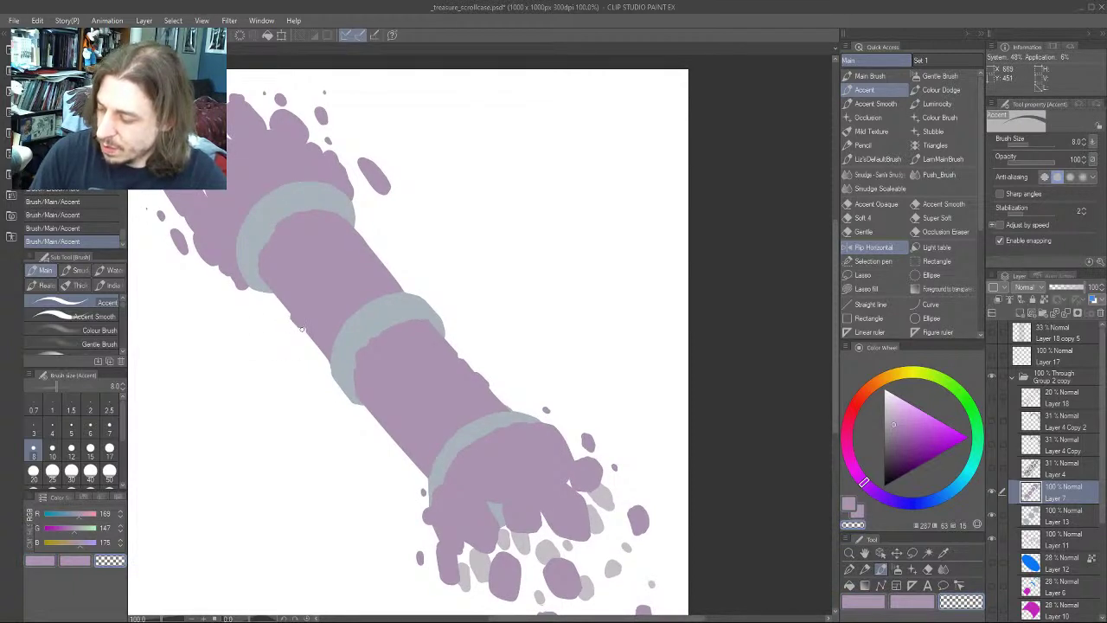
Paint small floating purple fragments off the right edge of the upper tube segment and trim them with transparent colour
{"action": "left_click_drag", "start_coordinate": [340, 523], "coordinate": [363, 539]}
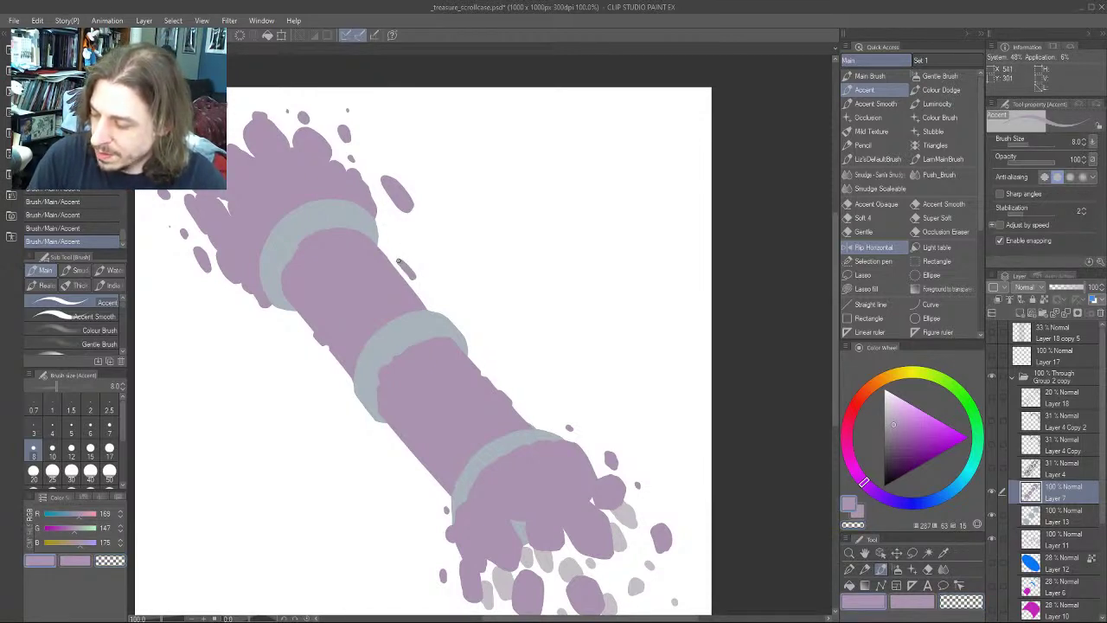
{"action": "left_click_drag", "start_coordinate": [263, 249], "coordinate": [257, 269]}
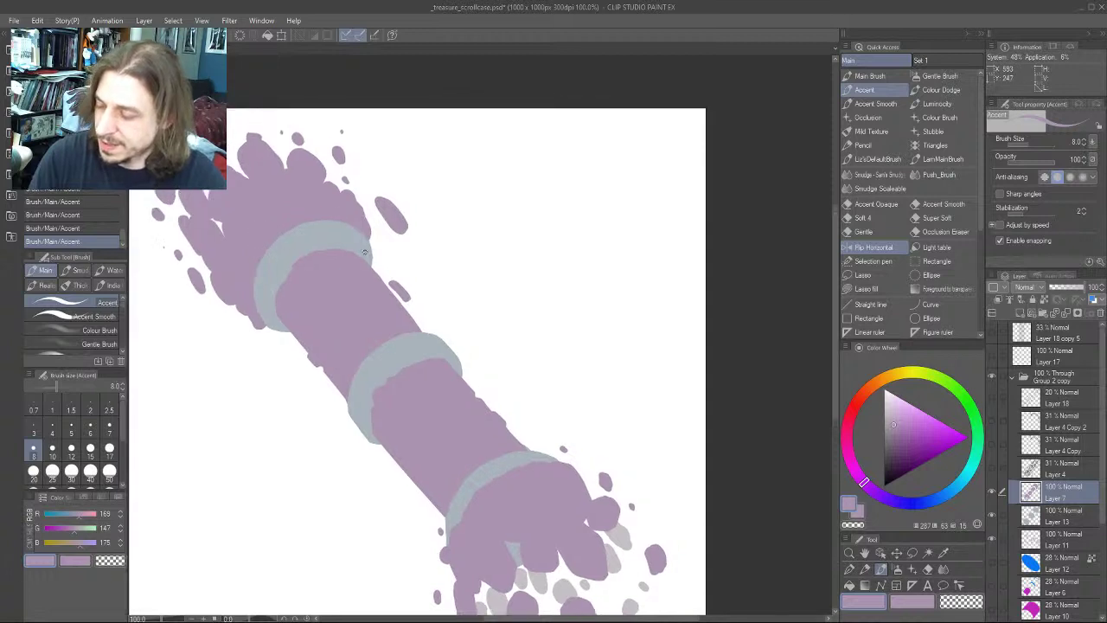
{"action": "key", "text": "c"}
{"action": "left_click_drag", "start_coordinate": [385, 282], "coordinate": [393, 290]}
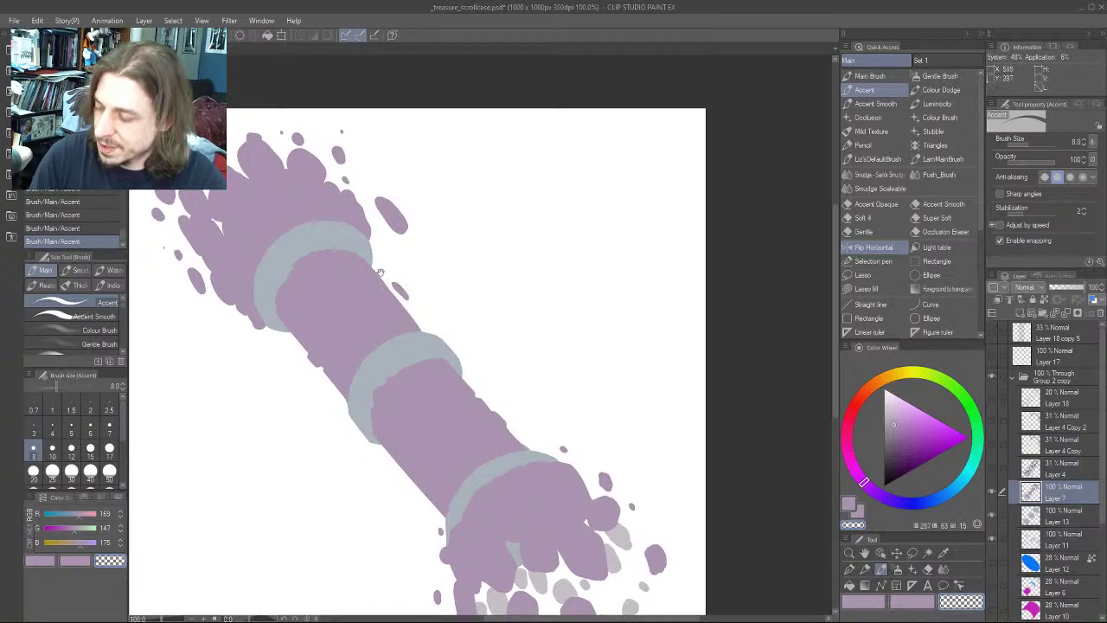
{"action": "left_click_drag", "start_coordinate": [380, 273], "coordinate": [367, 260]}
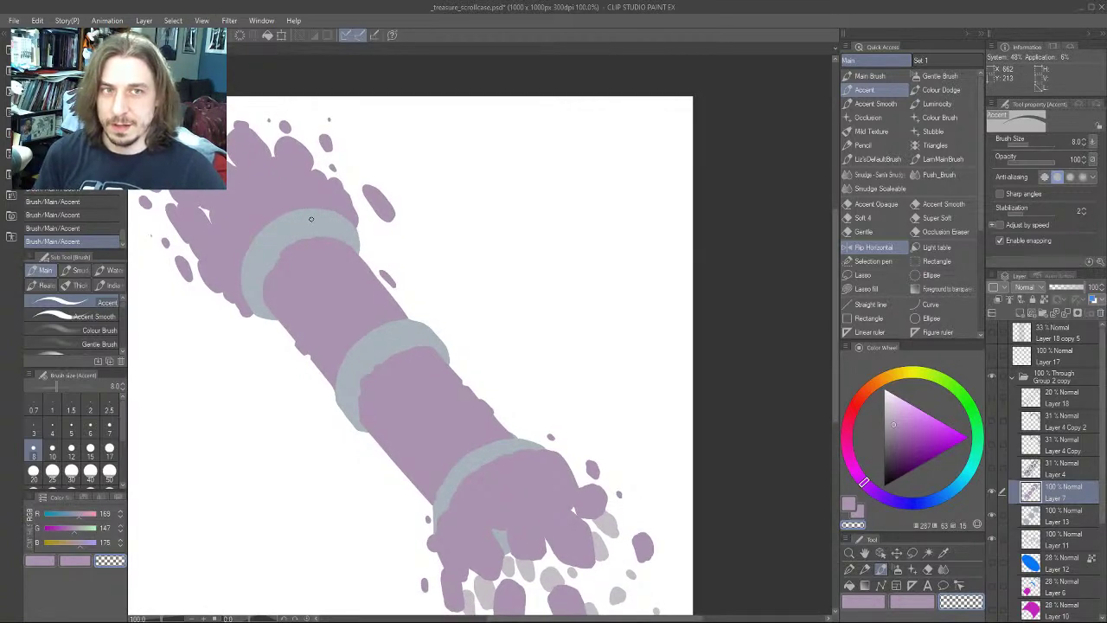
Flip the canvas view horizontally to check the whole silhouette at 50% zoom
{"action": "left_click_drag", "start_coordinate": [249, 443], "coordinate": [245, 414]}
{"action": "scroll", "coordinate": [302, 561], "scroll_direction": "down", "scroll_amount": 2}
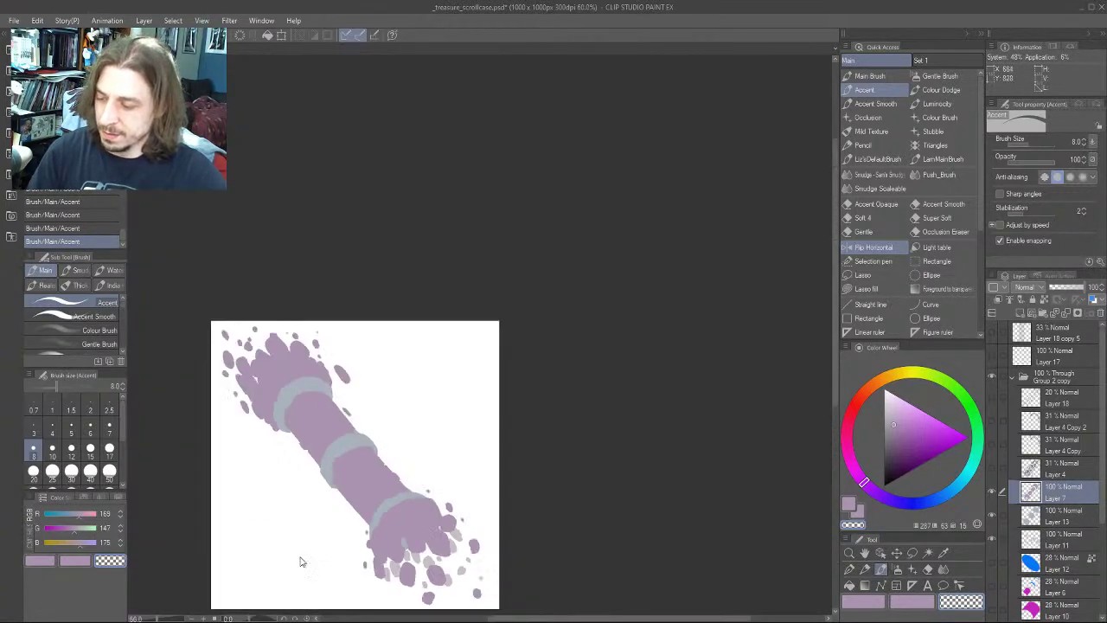
{"action": "left_click_drag", "start_coordinate": [298, 474], "coordinate": [304, 373]}
{"action": "left_click", "coordinate": [852, 251]}
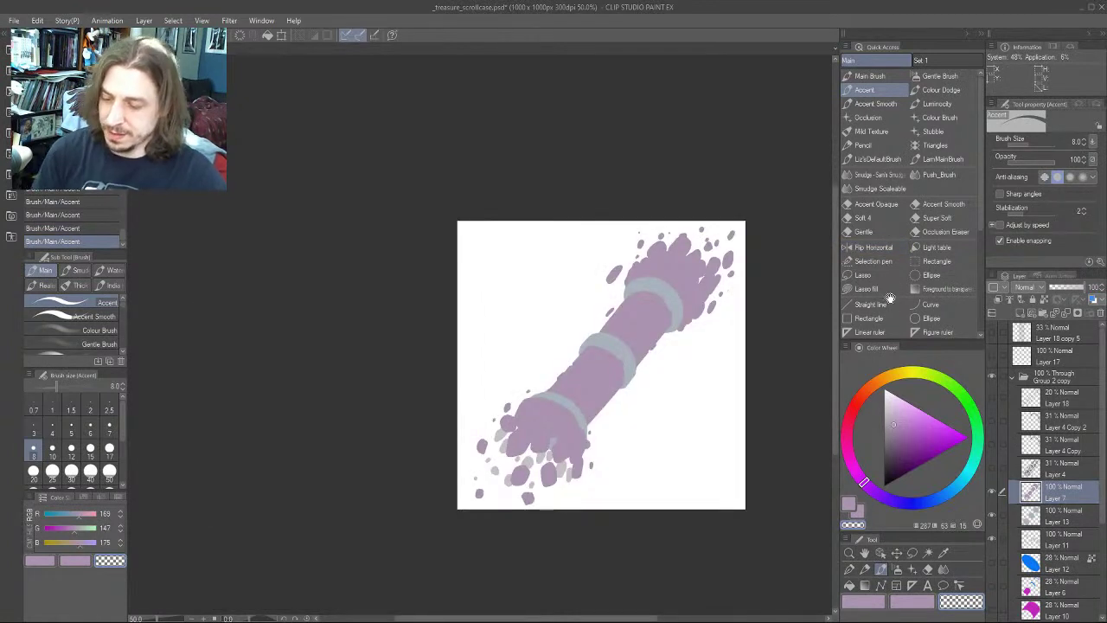
{"action": "left_click_drag", "start_coordinate": [371, 415], "coordinate": [206, 391]}
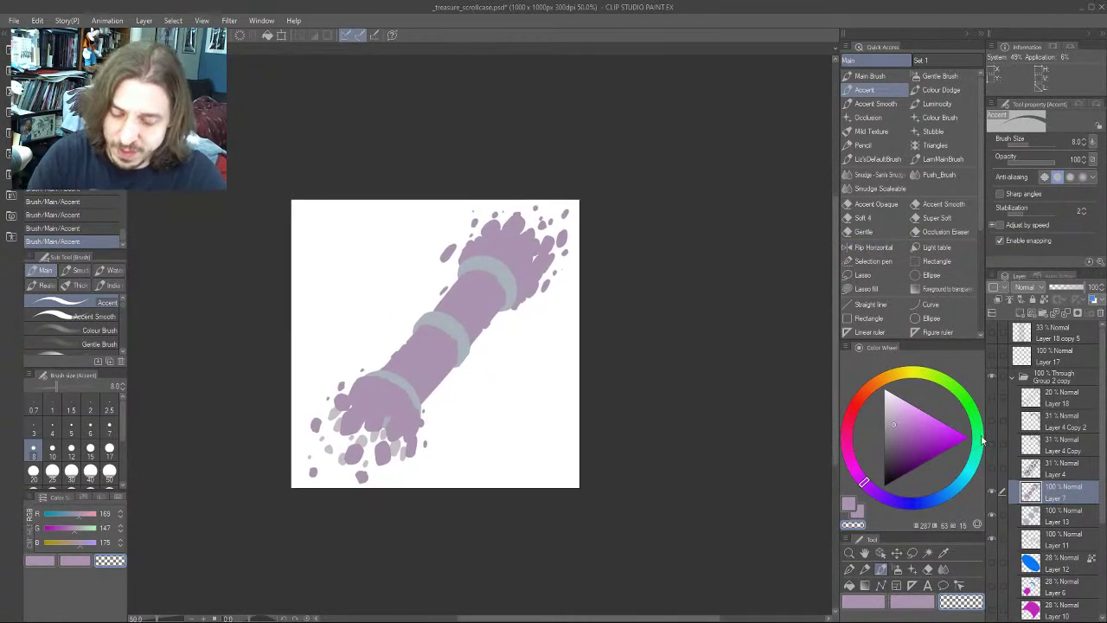
Show the line art on Layer 4 over the flat colours
{"action": "left_click", "coordinate": [990, 467]}
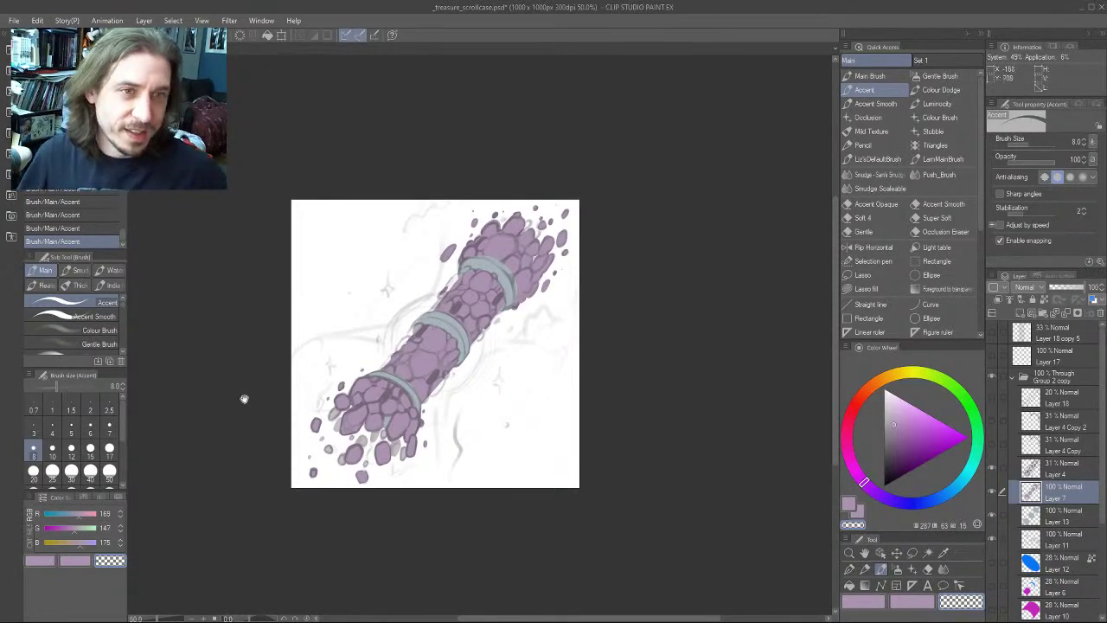
{"action": "mouse_move", "coordinate": [242, 398]}
{"action": "left_mouse_down"}
{"action": "mouse_move", "coordinate": [362, 272]}
{"action": "mouse_move", "coordinate": [312, 312]}
{"action": "mouse_move", "coordinate": [363, 285]}
{"action": "mouse_move", "coordinate": [455, 282]}
{"action": "left_mouse_up"}
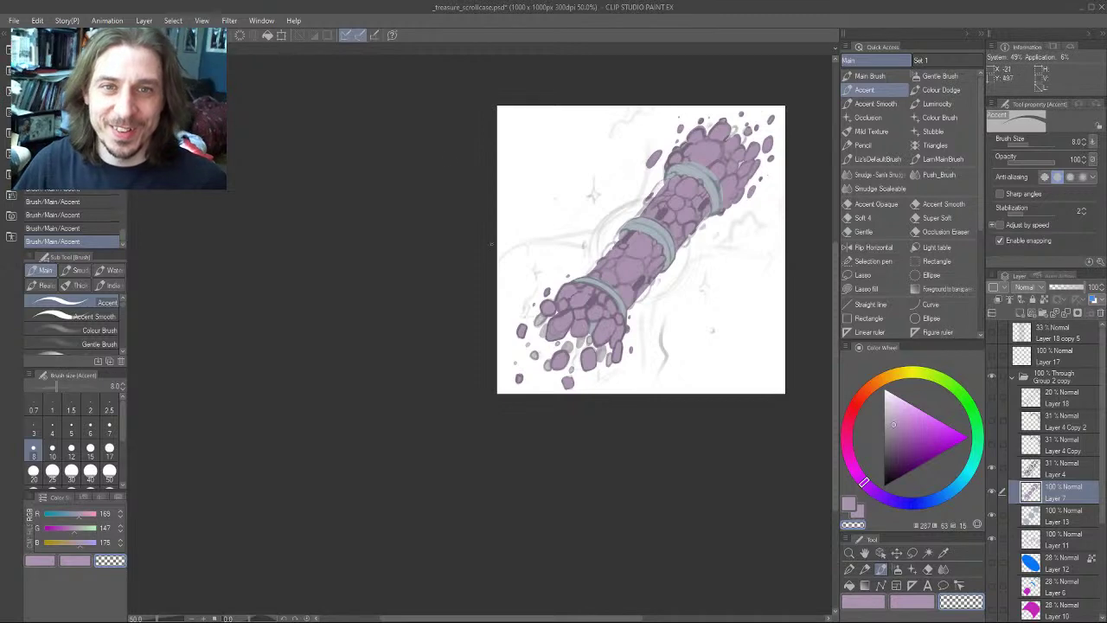
{"action": "left_click_drag", "start_coordinate": [454, 217], "coordinate": [329, 305]}
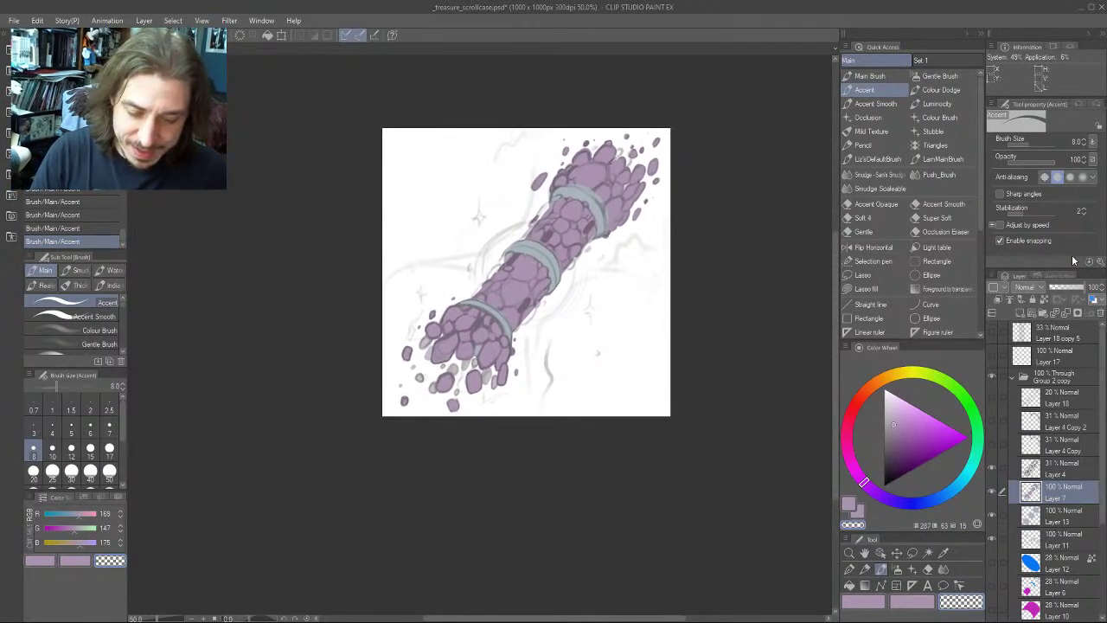
Add a Hue/Saturation/Luminosity correction layer above Layer 18 copy 5 with saturation set to -100
{"action": "left_click", "coordinate": [1020, 330]}
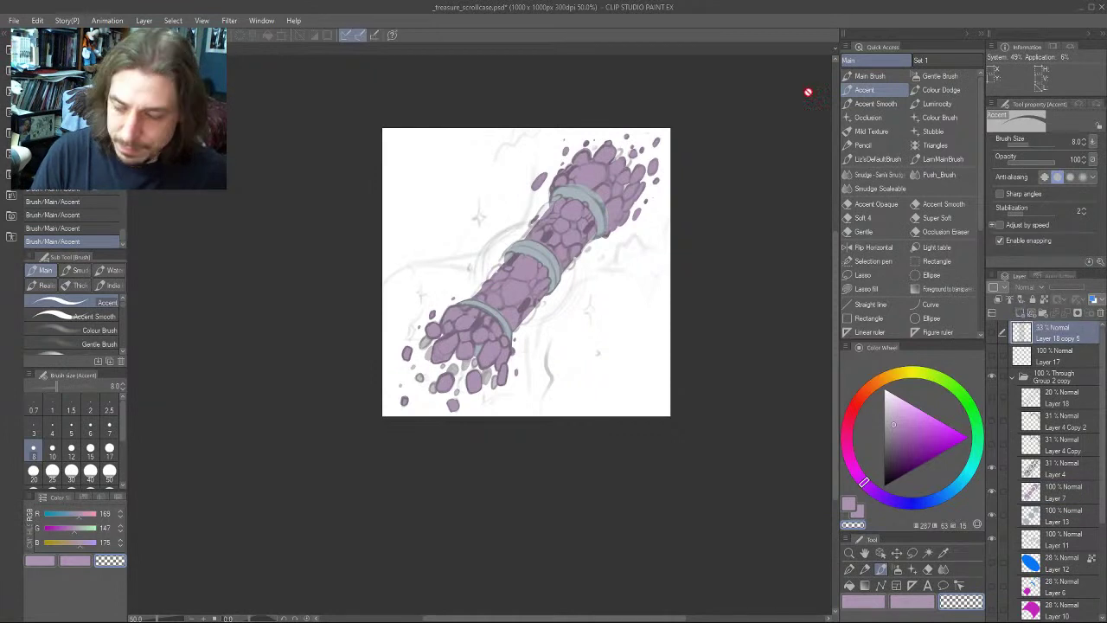
{"action": "left_click", "coordinate": [144, 20]}
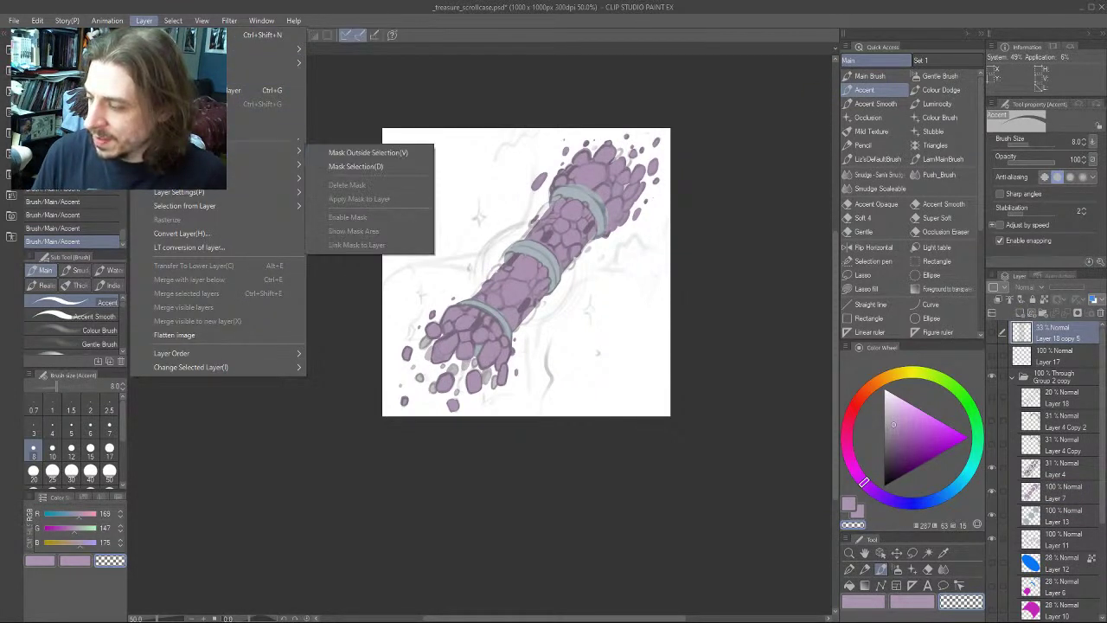
{"action": "mouse_move", "coordinate": [259, 62]}
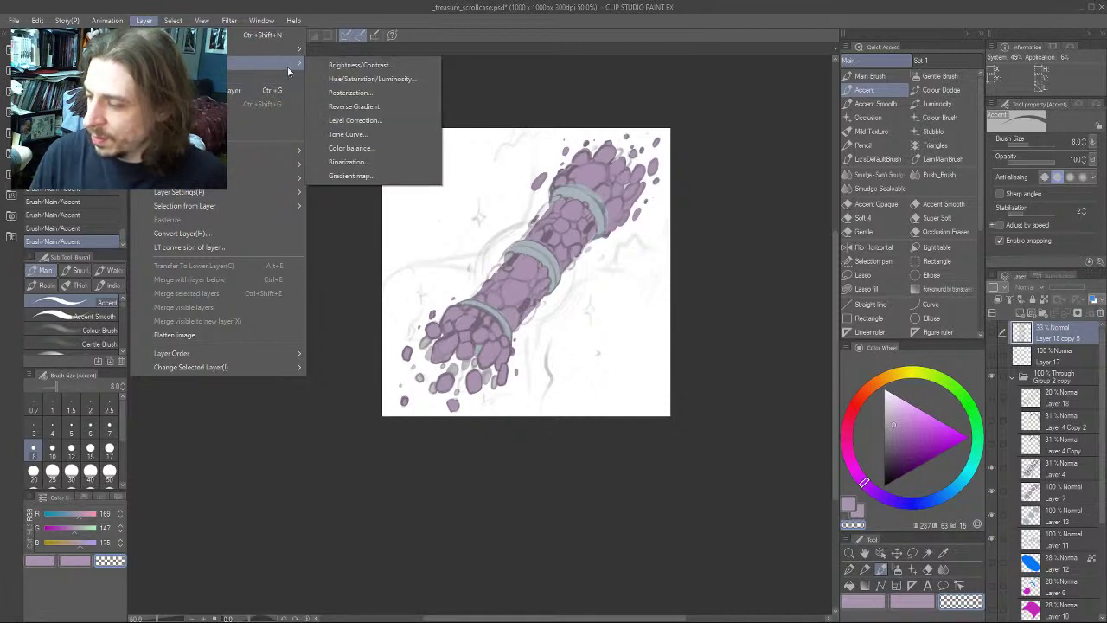
{"action": "left_click", "coordinate": [364, 78]}
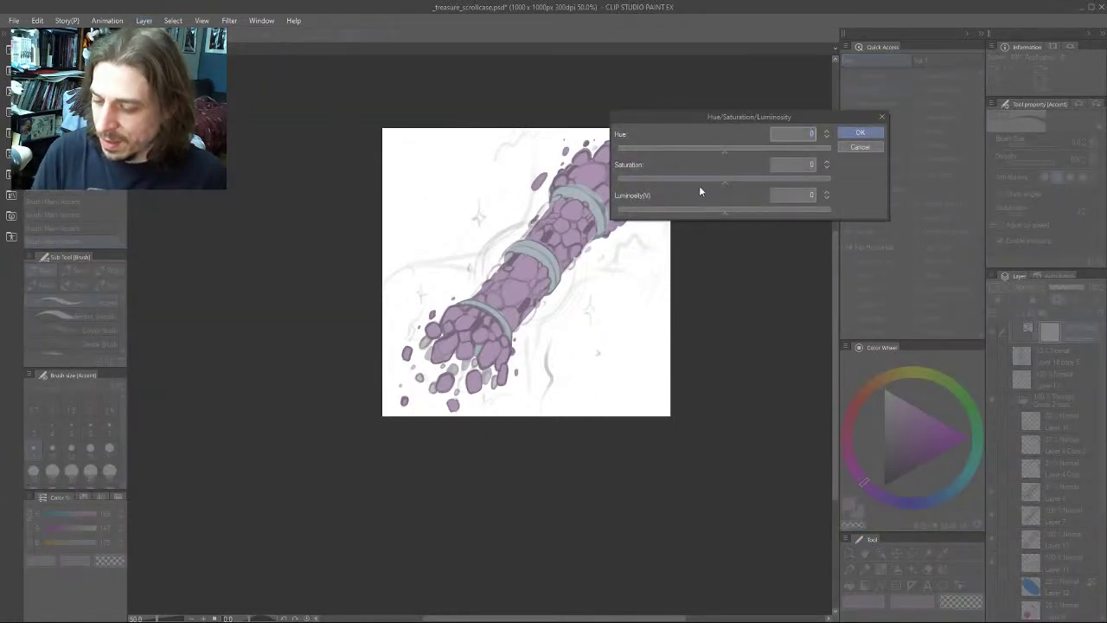
{"action": "left_click_drag", "start_coordinate": [725, 182], "coordinate": [475, 169]}
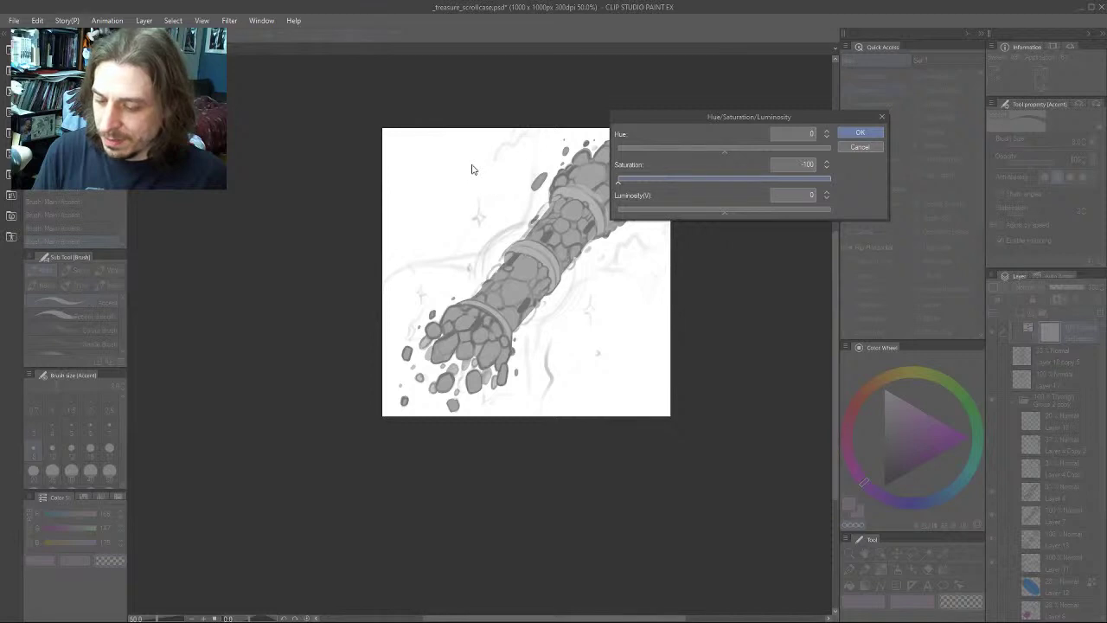
{"action": "left_click", "coordinate": [859, 132]}
Set the correction layer's blending mode to Color
{"action": "left_click", "coordinate": [1022, 288]}
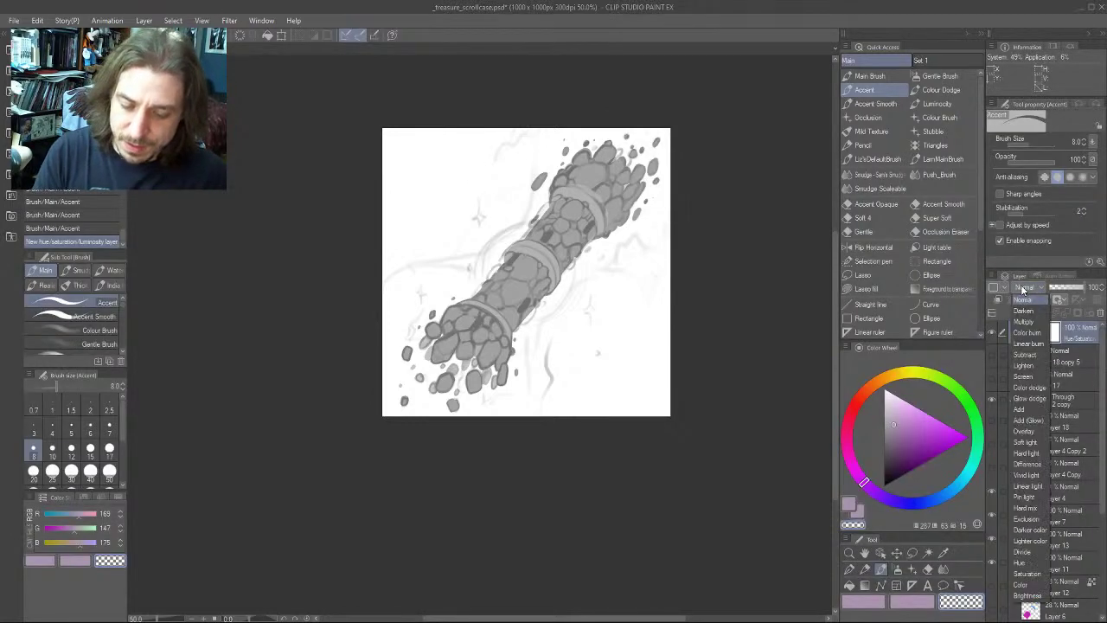
{"action": "left_click", "coordinate": [1019, 587]}
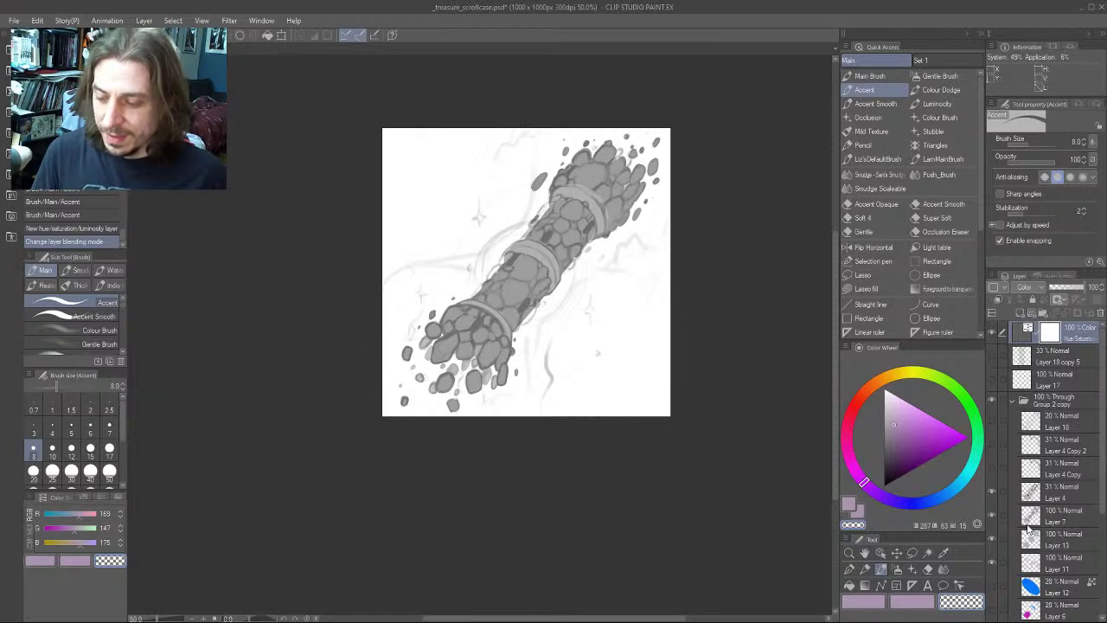
{"action": "mouse_move", "coordinate": [301, 280]}
{"action": "left_mouse_down"}
{"action": "mouse_move", "coordinate": [285, 250]}
{"action": "mouse_move", "coordinate": [319, 364]}
{"action": "left_mouse_up"}
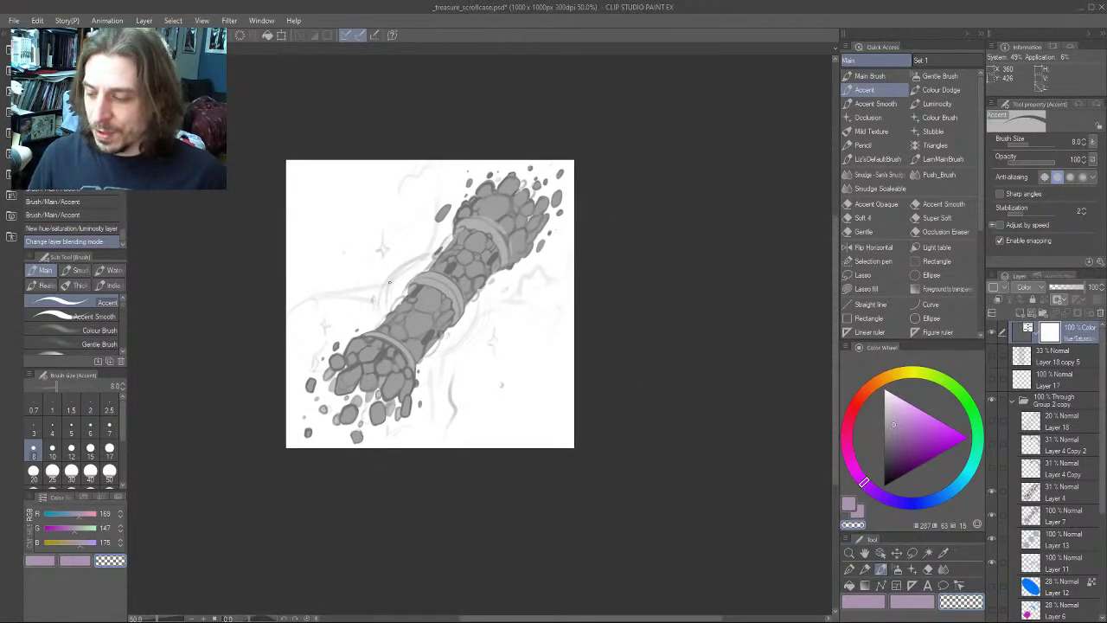
Compare the illustration's values in greyscale and colour by toggling the Hue/Saturation/Luminosity correction layer, leaving it hidden
{"action": "mouse_move", "coordinate": [254, 338]}
{"action": "left_mouse_down"}
{"action": "mouse_move", "coordinate": [339, 324]}
{"action": "mouse_move", "coordinate": [257, 319]}
{"action": "left_mouse_up"}
{"action": "scroll", "coordinate": [368, 259], "scroll_direction": "up", "scroll_amount": 1}
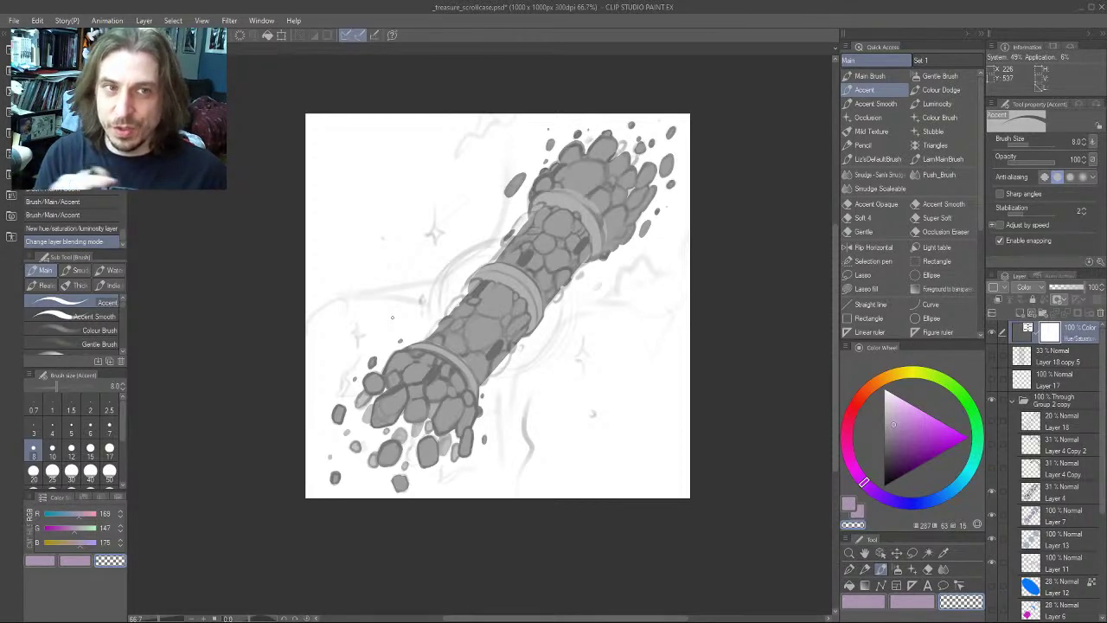
{"action": "left_click", "coordinate": [992, 331]}
{"action": "left_click", "coordinate": [996, 332]}
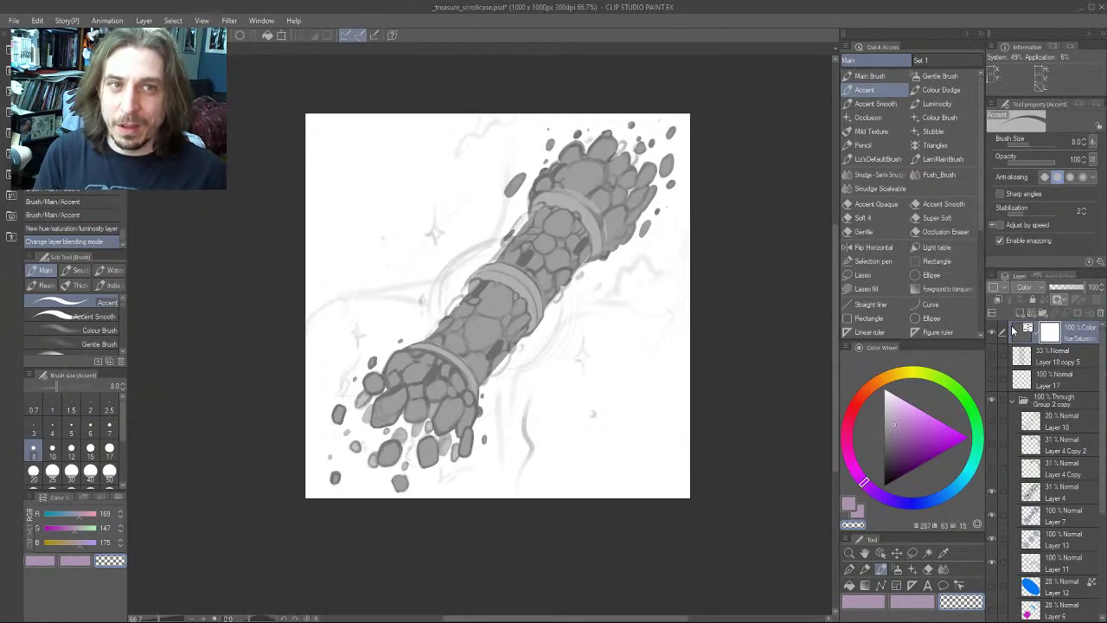
{"action": "left_click", "coordinate": [991, 332]}
{"action": "left_click", "coordinate": [991, 332]}
{"action": "left_click", "coordinate": [992, 332]}
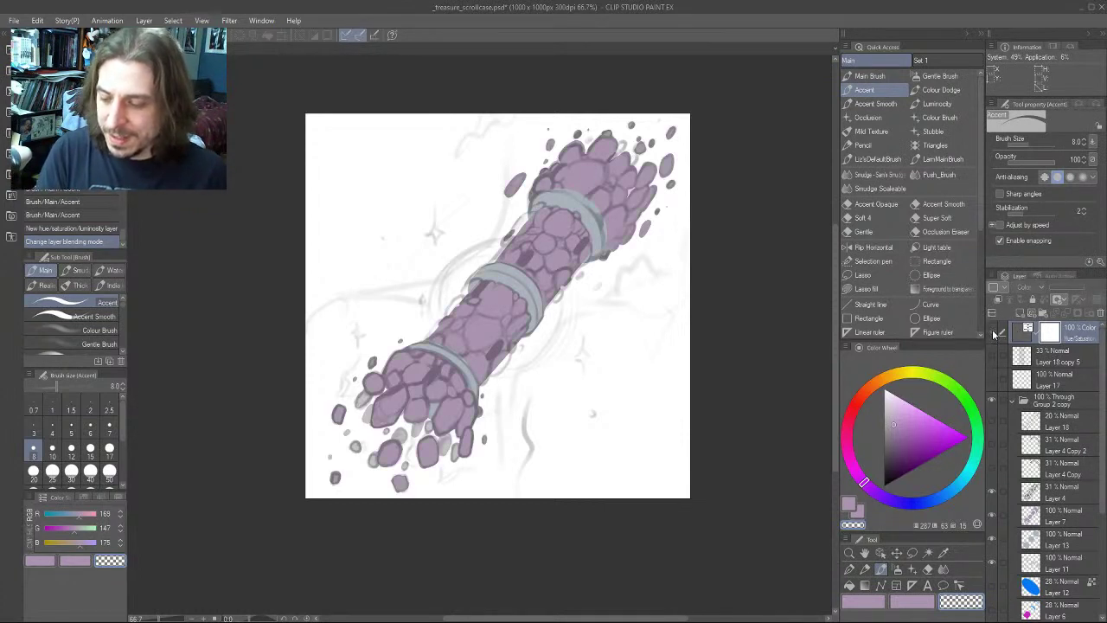
{"action": "left_click", "coordinate": [992, 332]}
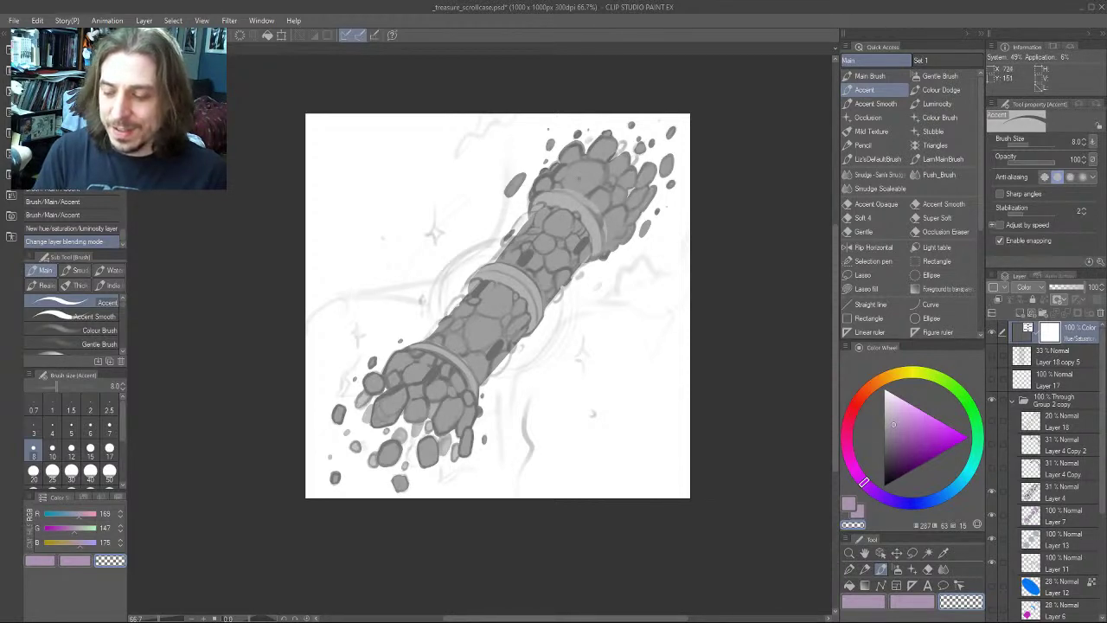
{"action": "left_click", "coordinate": [992, 332]}
{"action": "left_click", "coordinate": [992, 332]}
{"action": "left_click", "coordinate": [992, 332]}
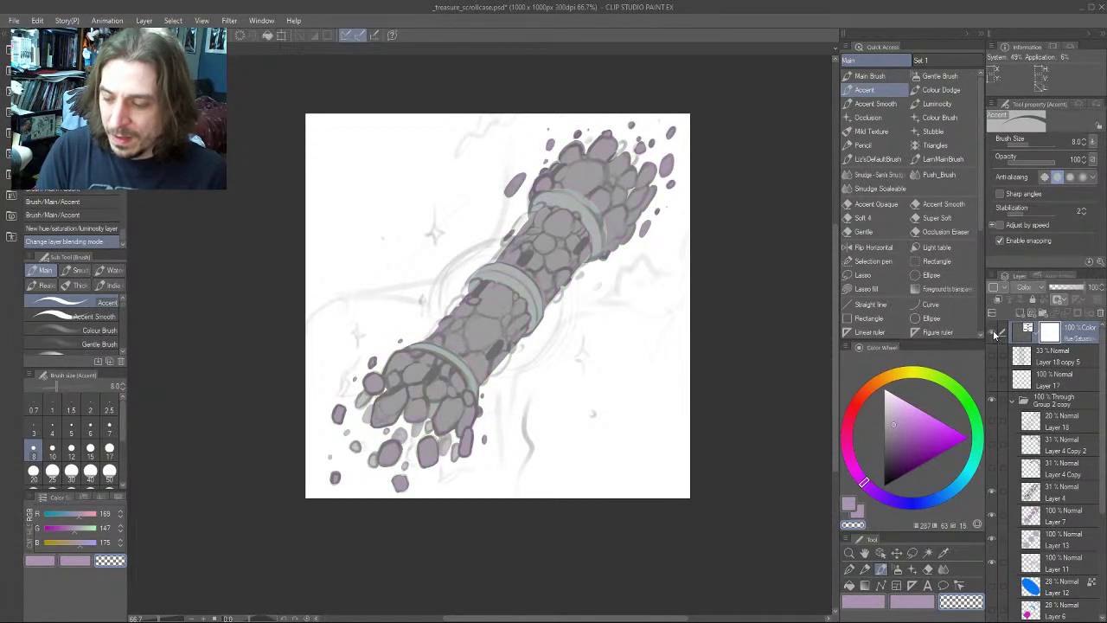
{"action": "left_click", "coordinate": [992, 332]}
{"action": "left_click", "coordinate": [993, 332]}
{"action": "left_click", "coordinate": [992, 332]}
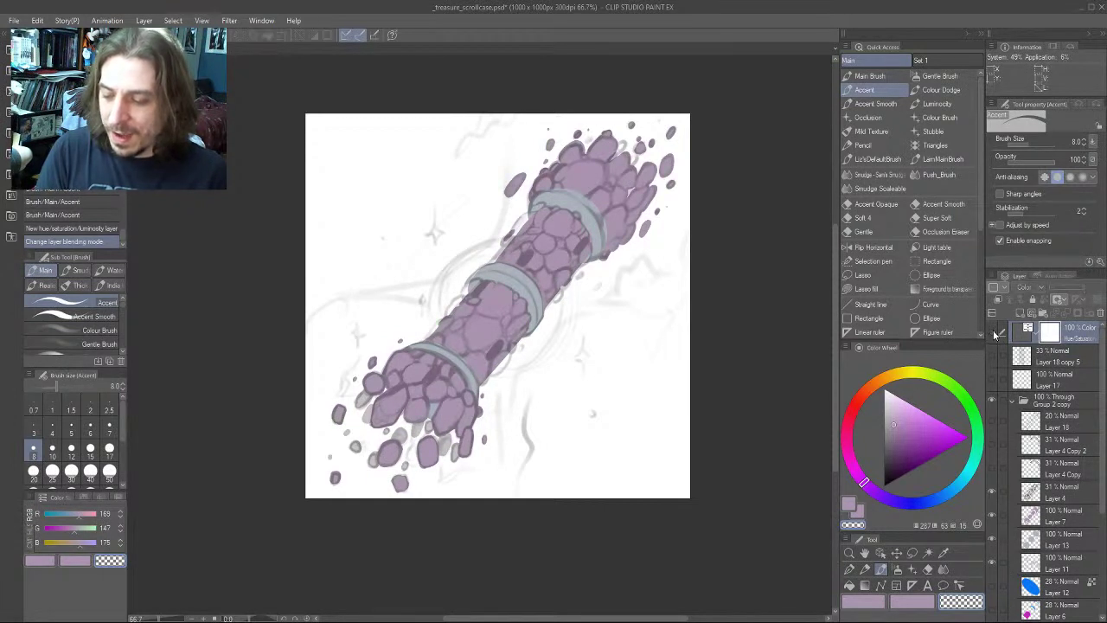
{"action": "left_click", "coordinate": [992, 332]}
{"action": "left_click", "coordinate": [993, 332]}
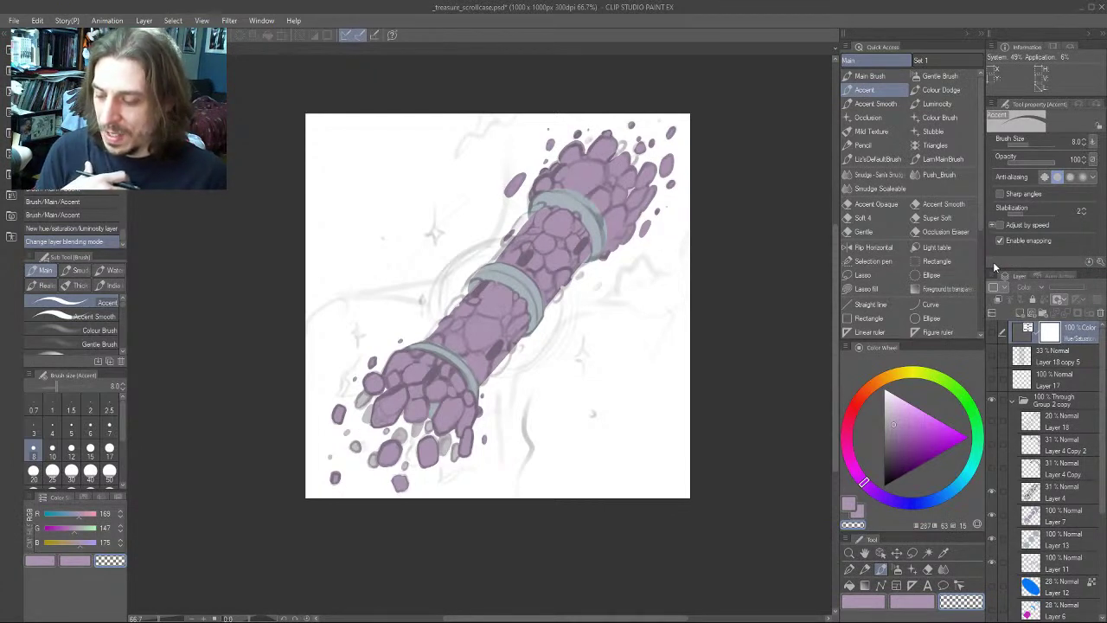
Compare the flat colours with and without the Layer 4 line art, then select Layer 4 with its line art shown
{"action": "mouse_move", "coordinate": [270, 351]}
{"action": "left_mouse_down"}
{"action": "mouse_move", "coordinate": [328, 249]}
{"action": "mouse_move", "coordinate": [356, 248]}
{"action": "mouse_move", "coordinate": [271, 353]}
{"action": "left_mouse_up"}
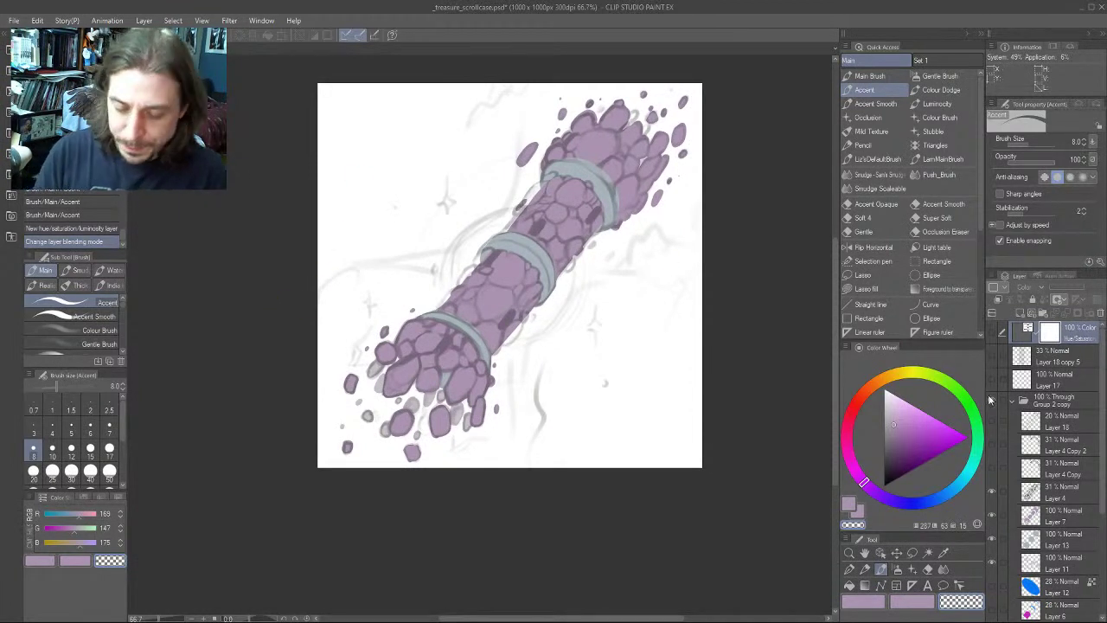
{"action": "left_click", "coordinate": [991, 490]}
{"action": "left_click", "coordinate": [991, 490]}
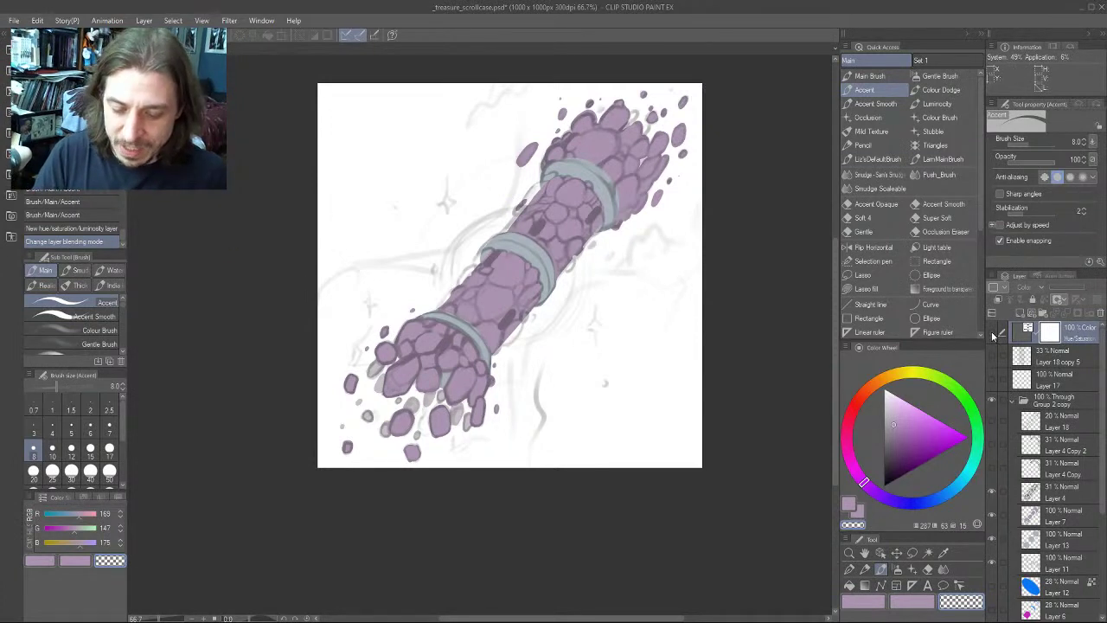
{"action": "left_click", "coordinate": [992, 493]}
{"action": "left_click", "coordinate": [992, 493]}
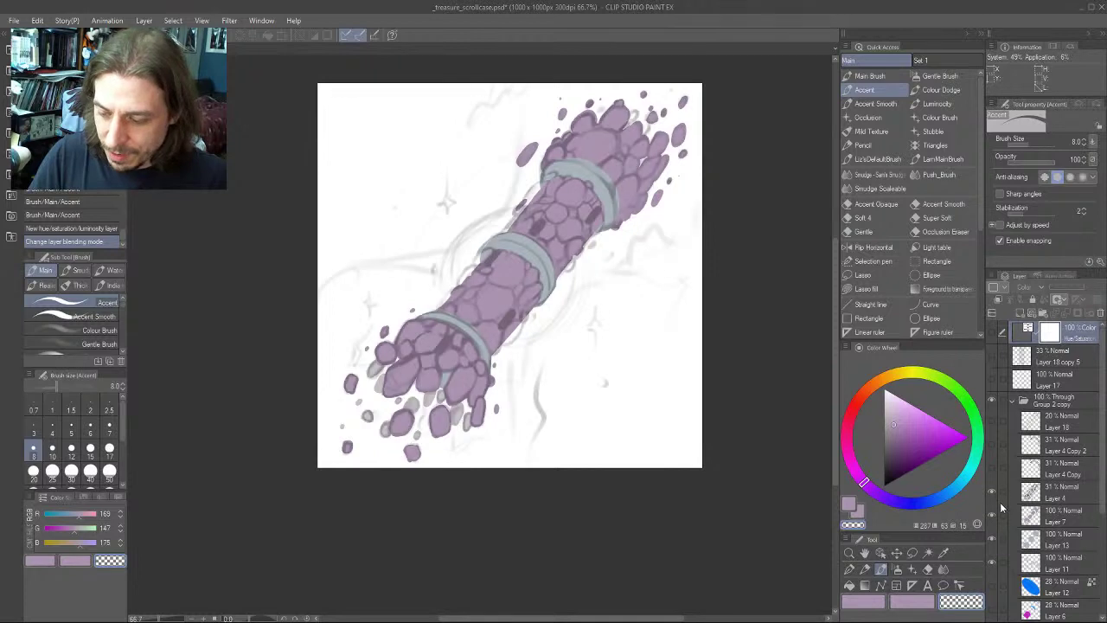
{"action": "left_click", "coordinate": [1009, 492]}
{"action": "left_click_drag", "start_coordinate": [309, 322], "coordinate": [366, 344]}
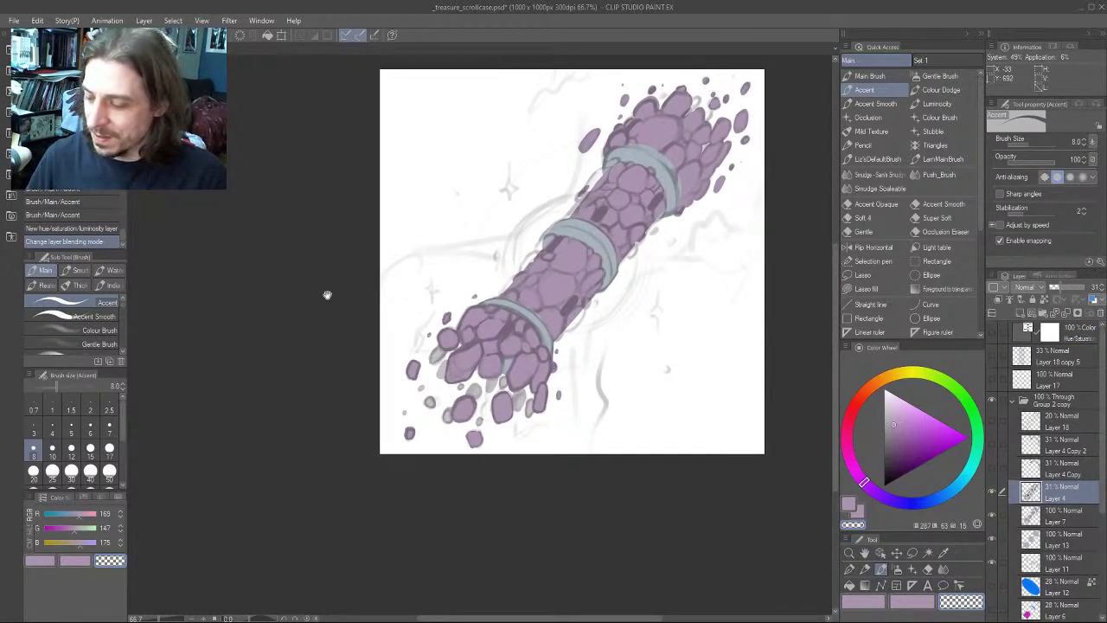
{"action": "left_click_drag", "start_coordinate": [330, 283], "coordinate": [243, 397]}
{"action": "scroll", "coordinate": [399, 317], "scroll_direction": "up", "scroll_amount": 1}
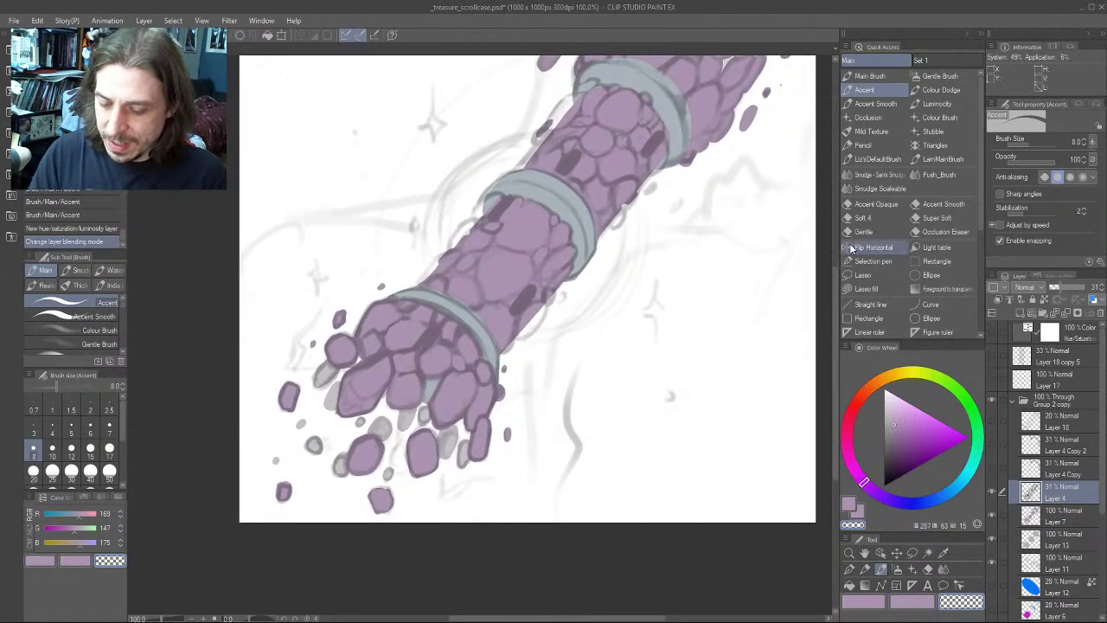
Flip the canvas view horizontally and check the lower stone end of the scroll case
{"action": "left_click", "coordinate": [873, 247]}
{"action": "scroll", "coordinate": [288, 260], "scroll_direction": "down", "scroll_amount": 3}
{"action": "scroll", "coordinate": [348, 348], "scroll_direction": "up", "scroll_amount": 5}
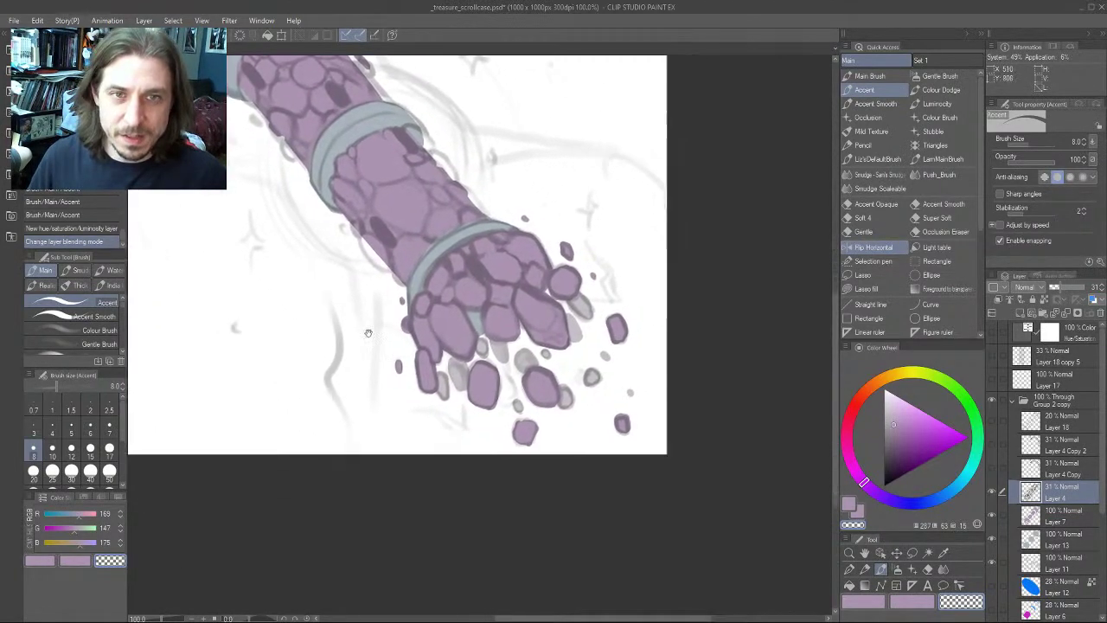
{"action": "mouse_move", "coordinate": [349, 348]}
{"action": "left_mouse_down"}
{"action": "mouse_move", "coordinate": [315, 333]}
{"action": "mouse_move", "coordinate": [279, 364]}
{"action": "mouse_move", "coordinate": [377, 345]}
{"action": "left_mouse_up"}
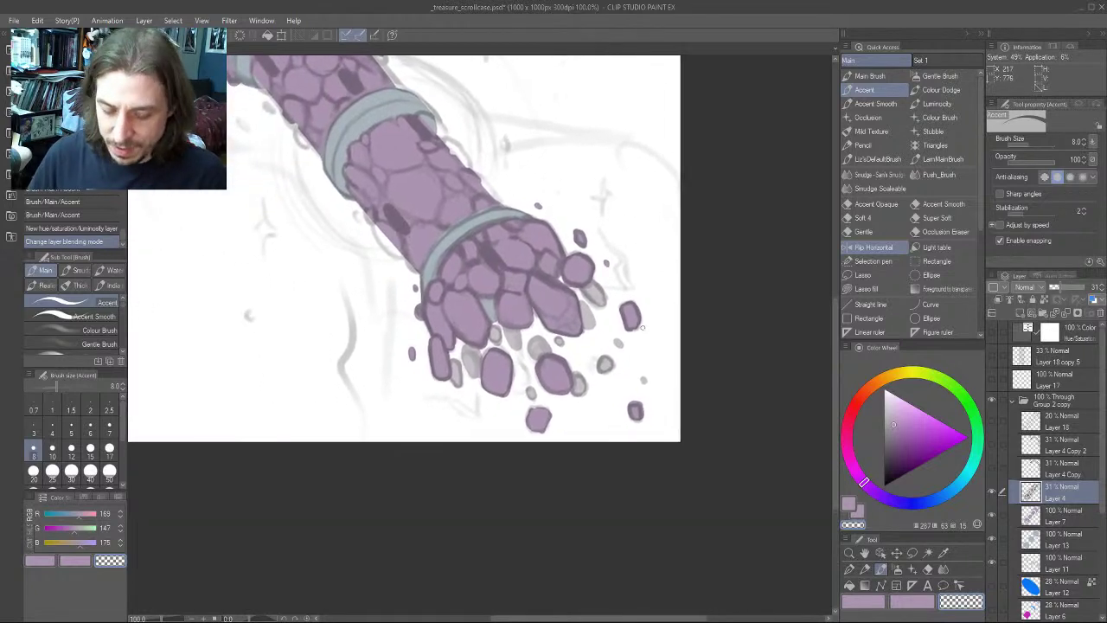
On Layer 7, draw a thin mauve guide line along the case's underside from the upper band to the lower stone end
{"action": "left_click", "coordinate": [993, 516]}
{"action": "left_click", "coordinate": [994, 517]}
{"action": "left_click", "coordinate": [1036, 519]}
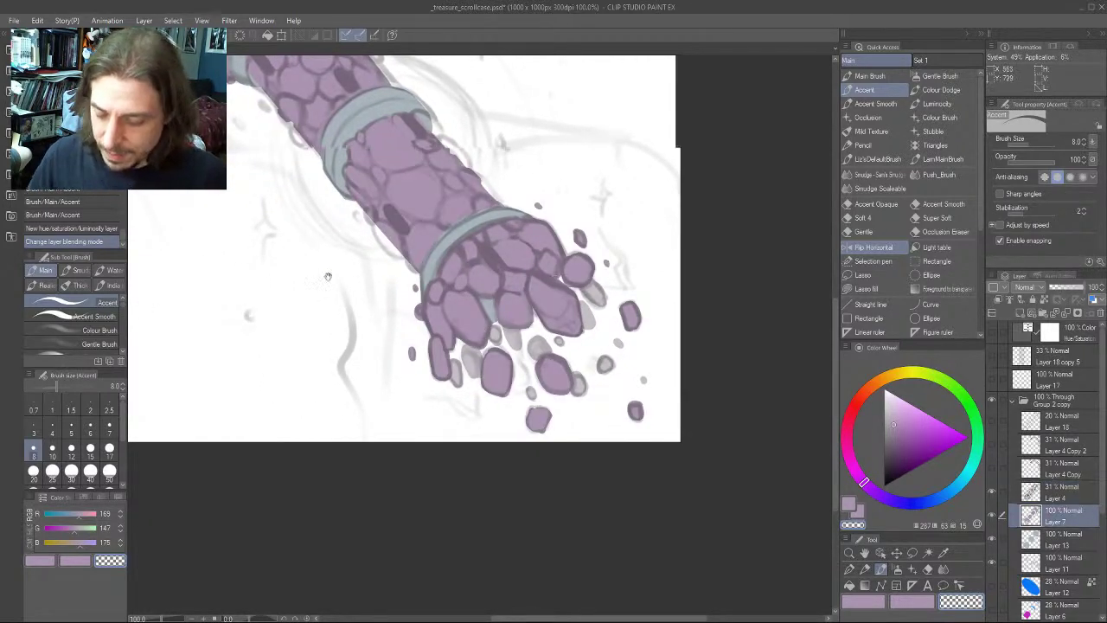
{"action": "scroll", "coordinate": [394, 277], "scroll_direction": "down", "scroll_amount": 1}
{"action": "scroll", "coordinate": [394, 277], "scroll_direction": "down", "scroll_amount": 4}
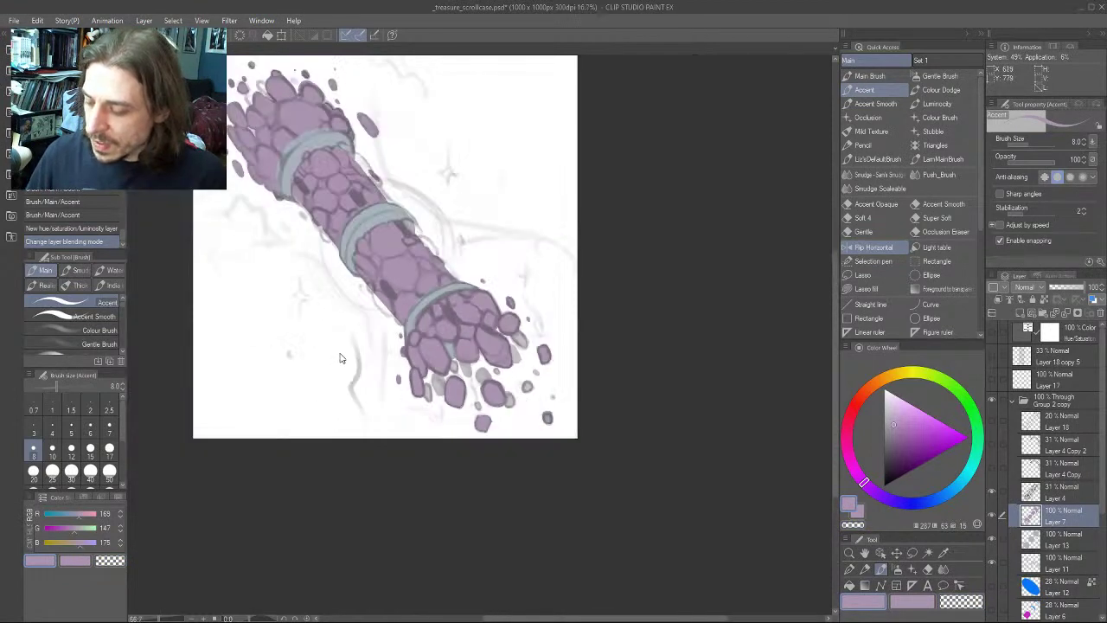
{"action": "scroll", "coordinate": [284, 327], "scroll_direction": "up", "scroll_amount": 4}
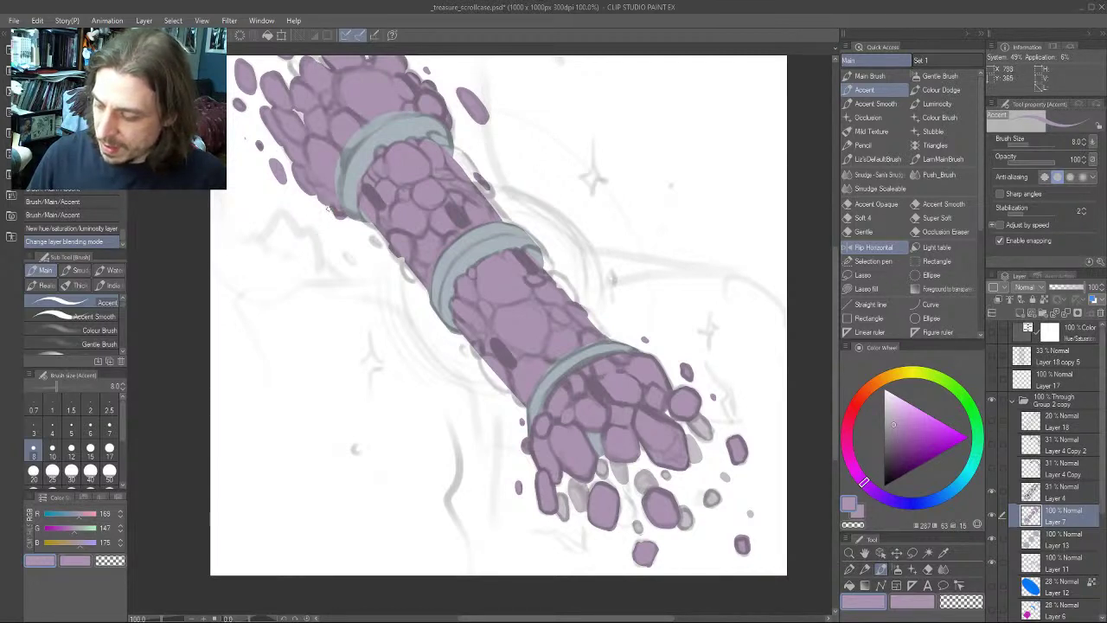
{"action": "left_click_drag", "start_coordinate": [346, 230], "coordinate": [531, 472]}
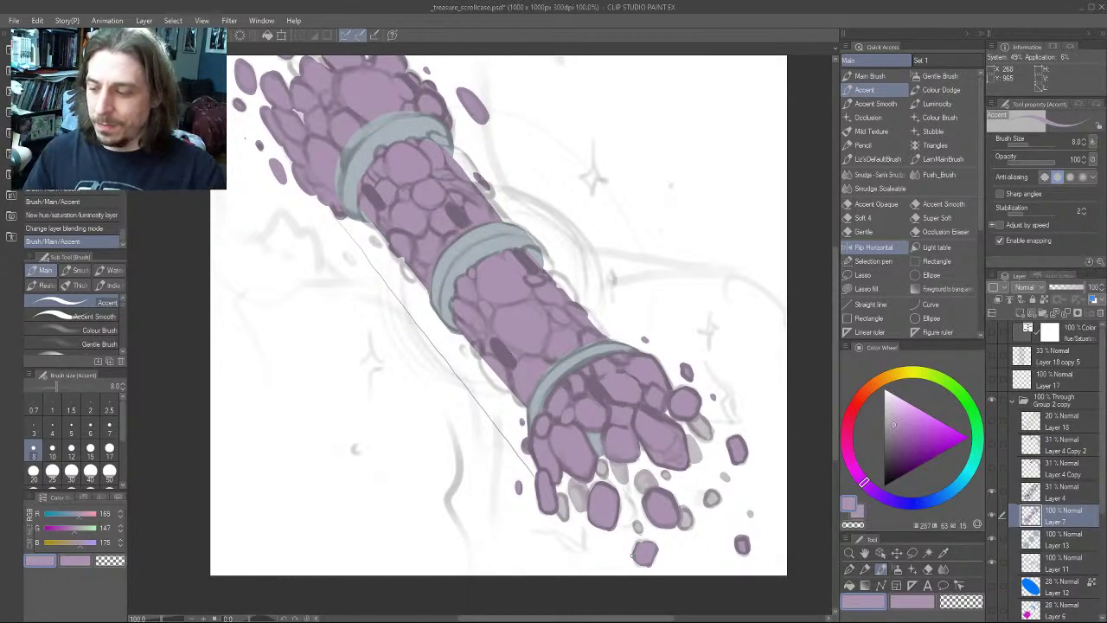
Erase the uneven outer edges on both sides of the upper stone end using the Accent brush at size 15 with transparent colour
{"action": "mouse_move", "coordinate": [285, 230]}
{"action": "left_mouse_down"}
{"action": "mouse_move", "coordinate": [387, 338]}
{"action": "mouse_move", "coordinate": [279, 171]}
{"action": "mouse_move", "coordinate": [448, 389]}
{"action": "left_mouse_up"}
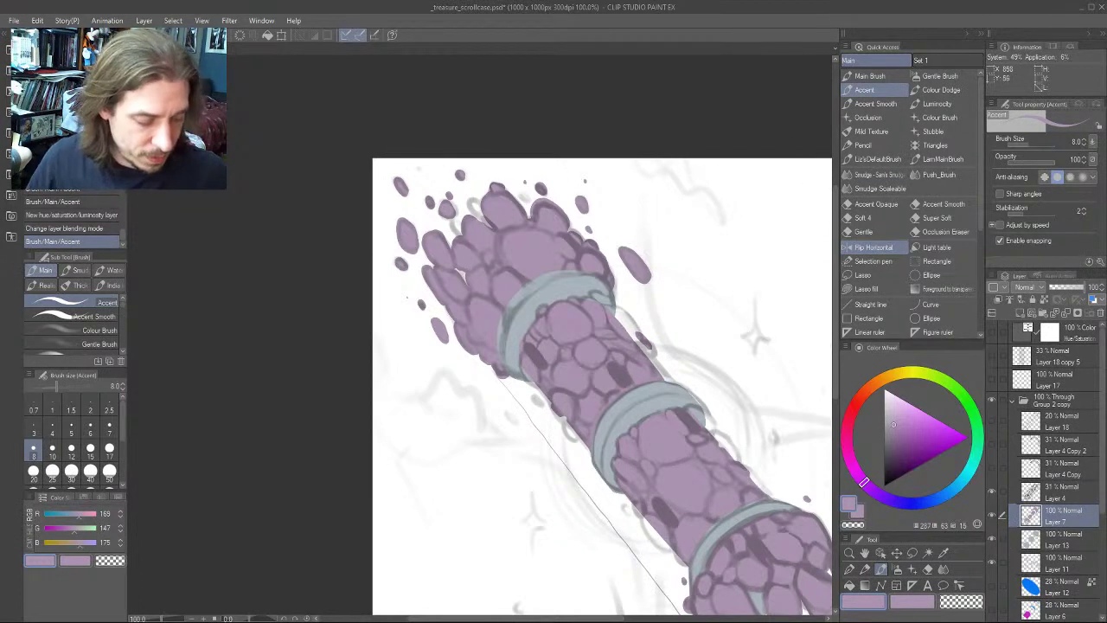
{"action": "key", "text": "bracketright"}
{"action": "key", "text": "bracketright"}
{"action": "key", "text": "bracketright"}
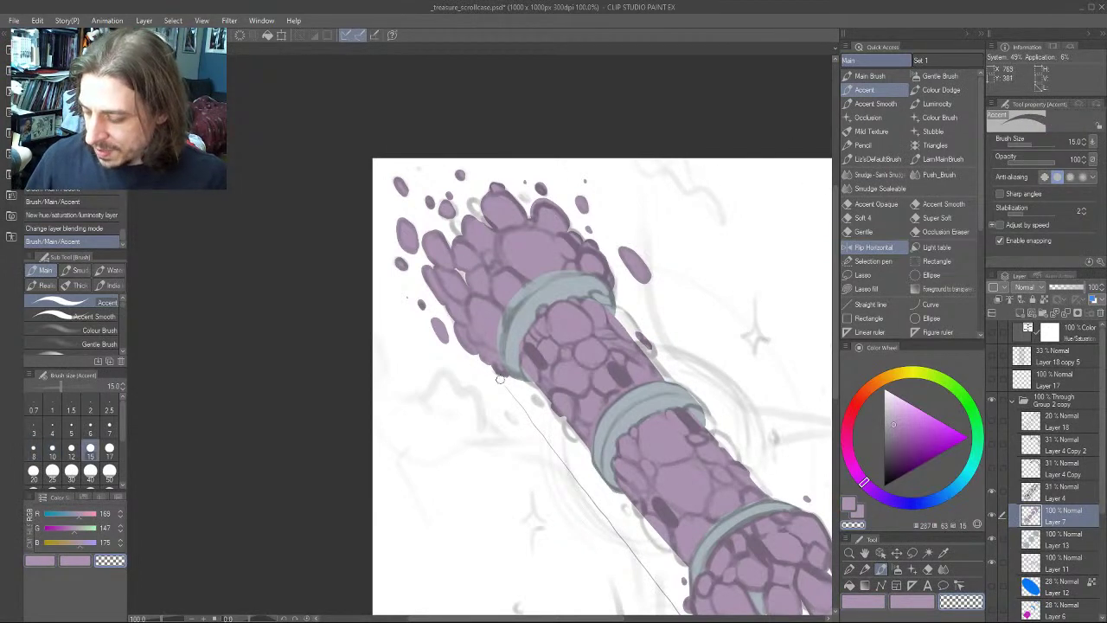
{"action": "mouse_move", "coordinate": [510, 382]}
{"action": "left_mouse_down"}
{"action": "mouse_move", "coordinate": [460, 336]}
{"action": "mouse_move", "coordinate": [475, 350]}
{"action": "left_mouse_up"}
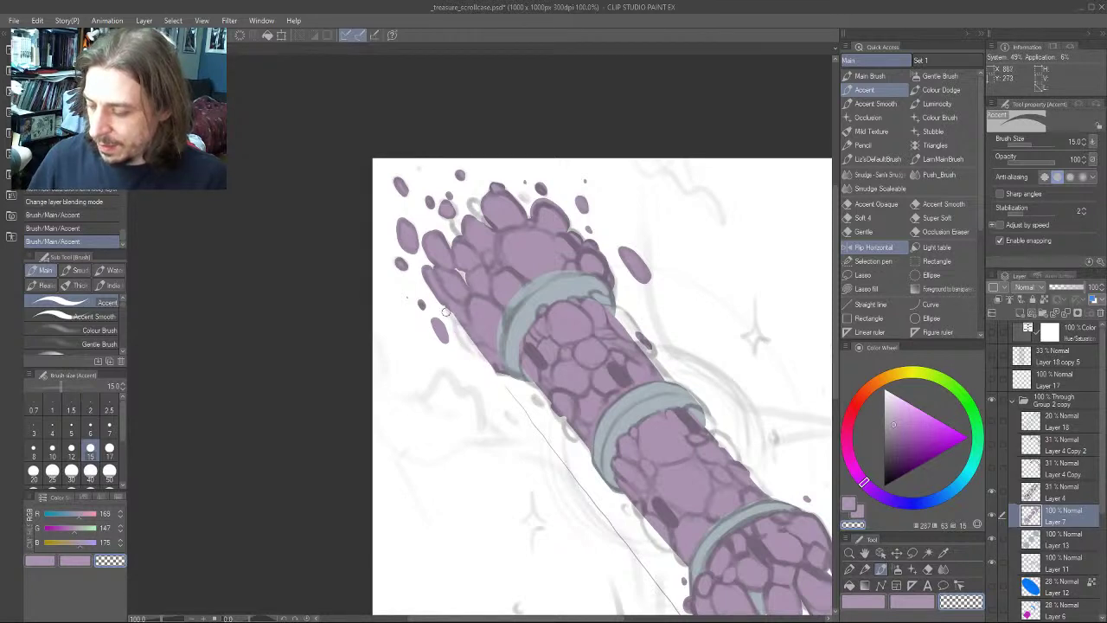
{"action": "left_click_drag", "start_coordinate": [499, 370], "coordinate": [464, 334]}
{"action": "left_click_drag", "start_coordinate": [534, 290], "coordinate": [463, 277]}
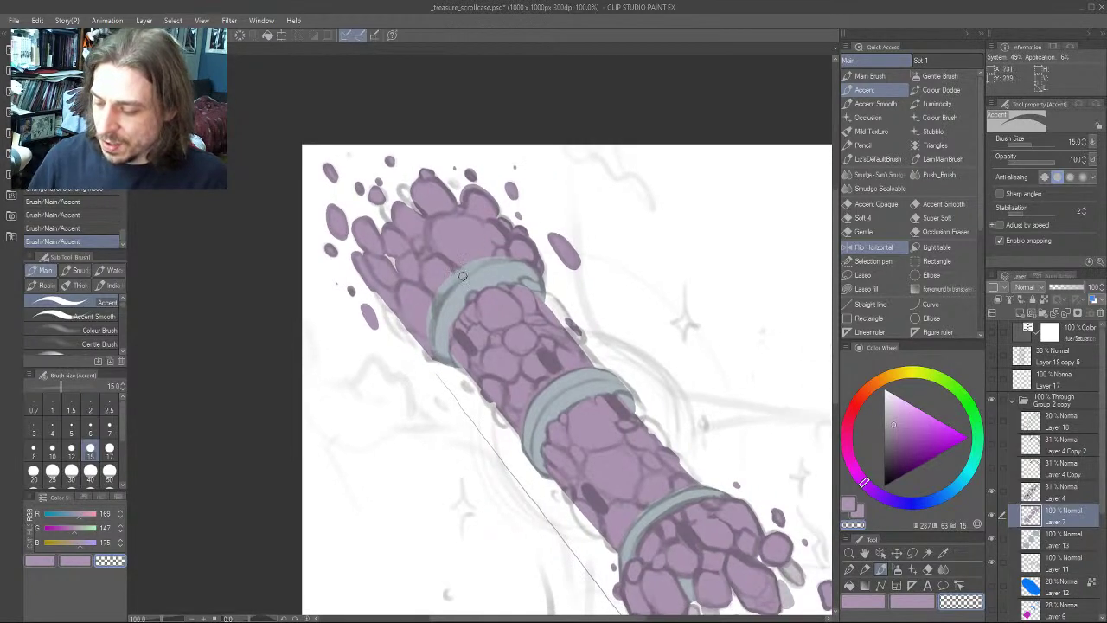
{"action": "mouse_move", "coordinate": [545, 269]}
{"action": "left_mouse_down"}
{"action": "mouse_move", "coordinate": [509, 218]}
{"action": "mouse_move", "coordinate": [538, 251]}
{"action": "mouse_move", "coordinate": [513, 206]}
{"action": "left_mouse_up"}
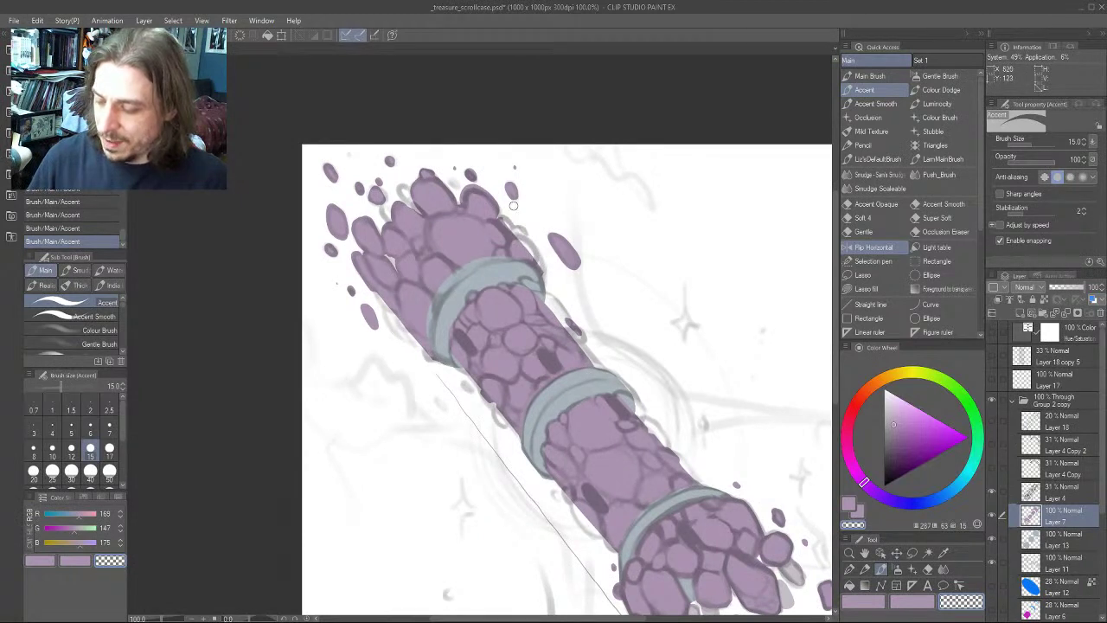
{"action": "left_click_drag", "start_coordinate": [527, 251], "coordinate": [508, 225]}
{"action": "left_click_drag", "start_coordinate": [353, 363], "coordinate": [347, 296]}
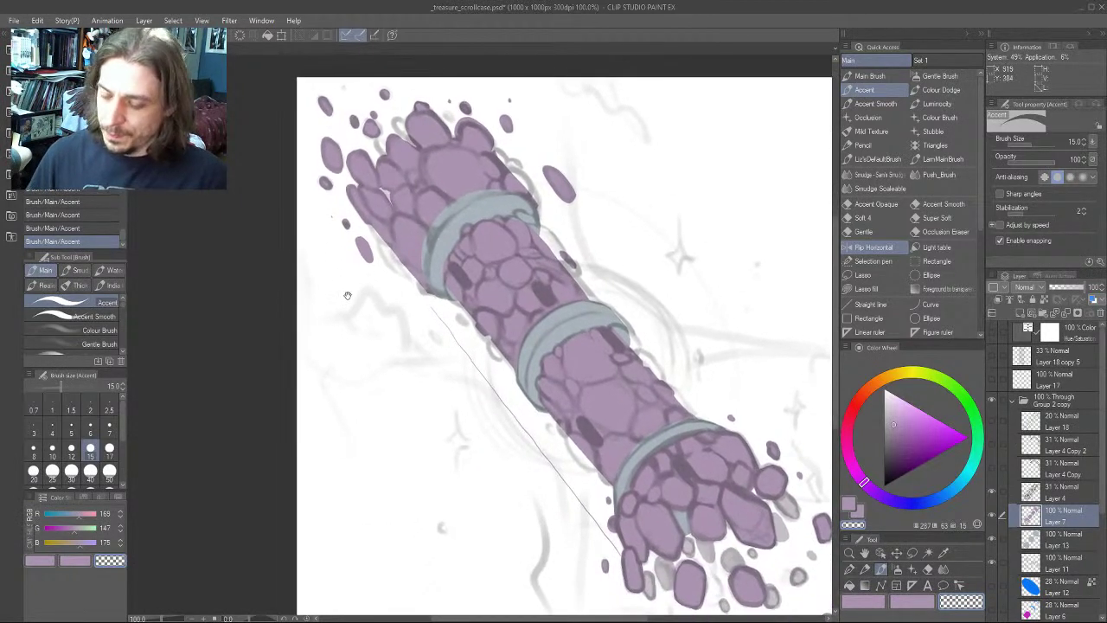
Hide the Layer 4 line art and check the upper stone end as a plain flat colour silhouette
{"action": "left_click", "coordinate": [991, 493]}
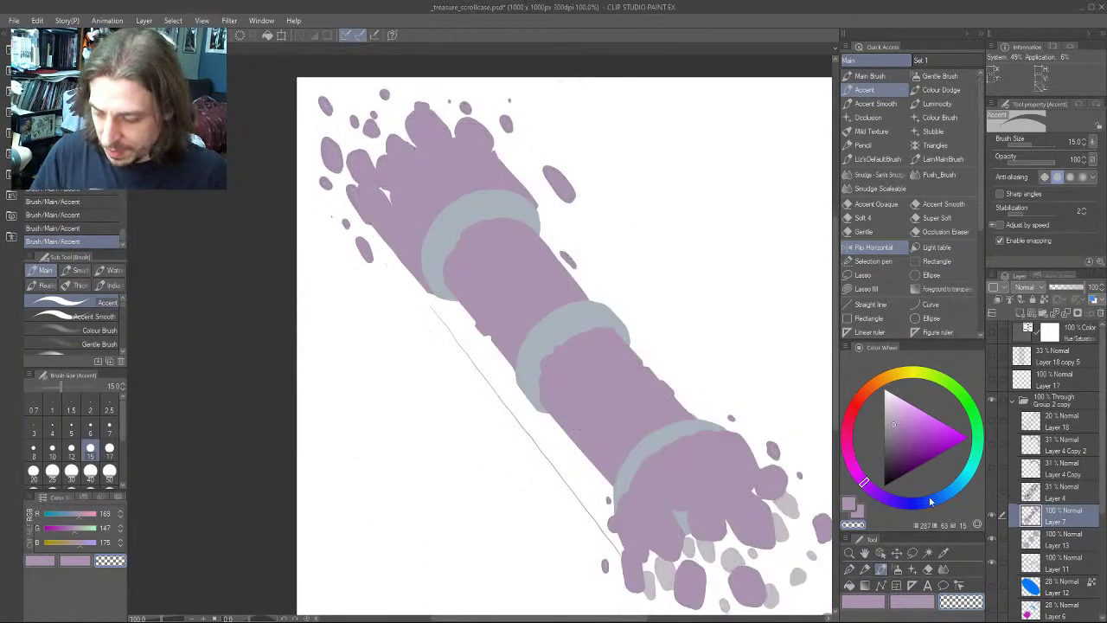
{"action": "left_click_drag", "start_coordinate": [358, 352], "coordinate": [363, 373]}
{"action": "scroll", "coordinate": [363, 156], "scroll_direction": "up", "scroll_amount": 1}
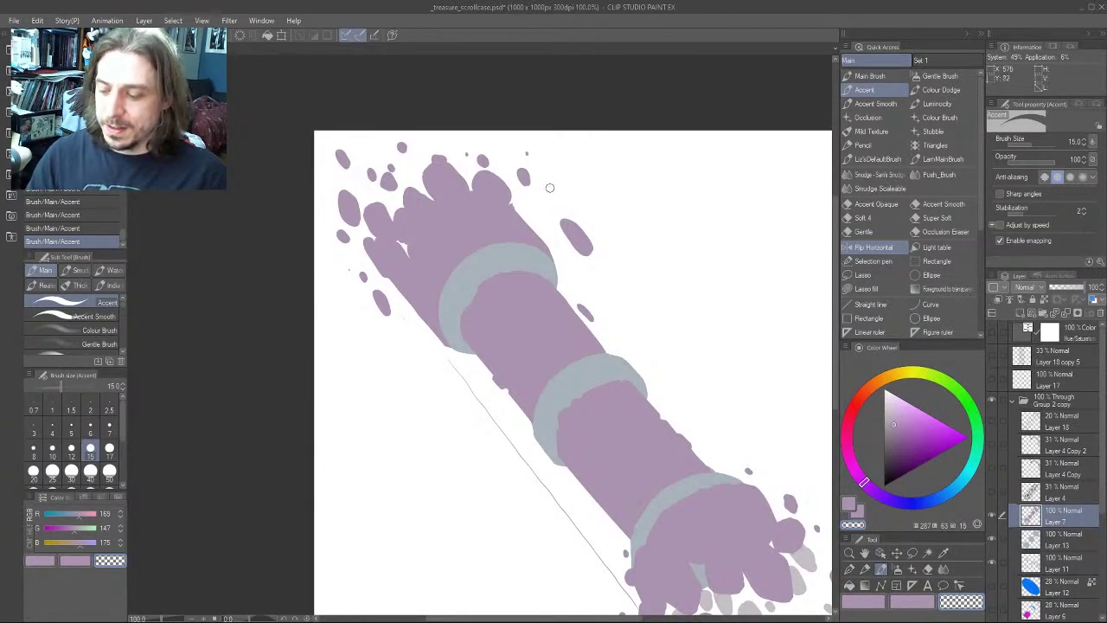
{"action": "left_click_drag", "start_coordinate": [345, 295], "coordinate": [362, 321]}
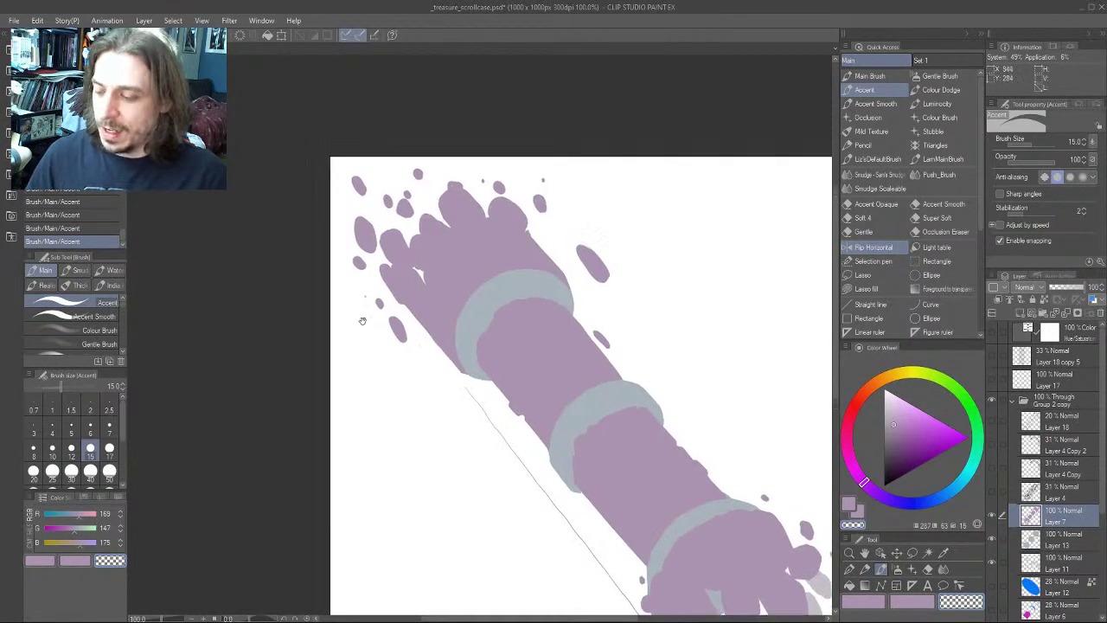
{"action": "left_click_drag", "start_coordinate": [375, 270], "coordinate": [392, 305]}
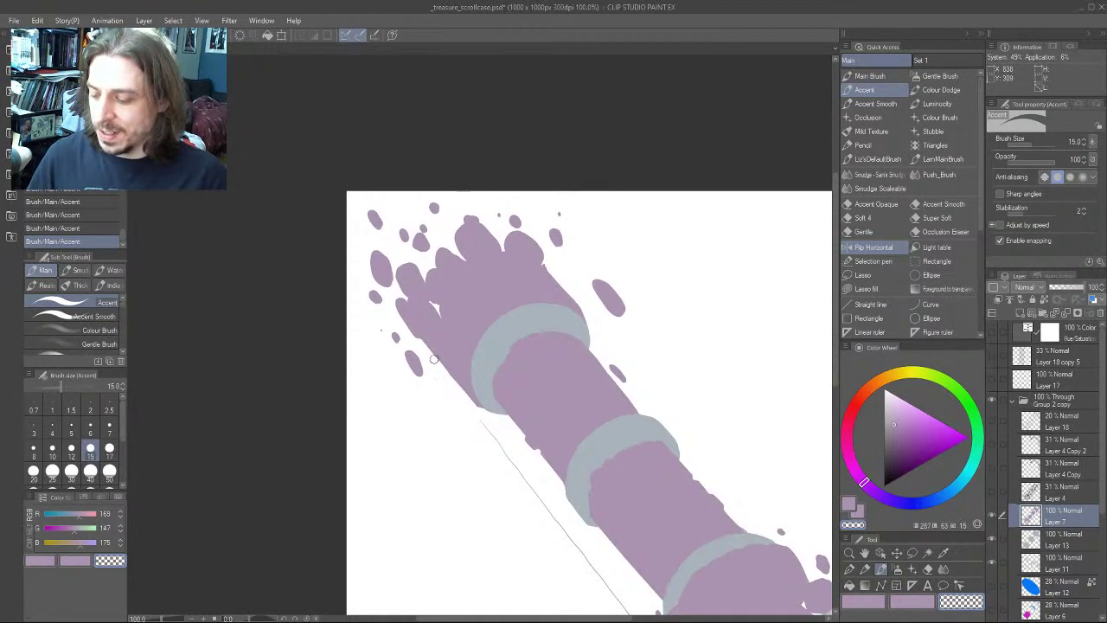
Erase small notches into both outer edges of the upper stone end, reducing the Accent brush to size 10 and 8
{"action": "left_click_drag", "start_coordinate": [427, 370], "coordinate": [389, 373]}
{"action": "key", "text": "bracketleft"}
{"action": "key", "text": "bracketleft"}
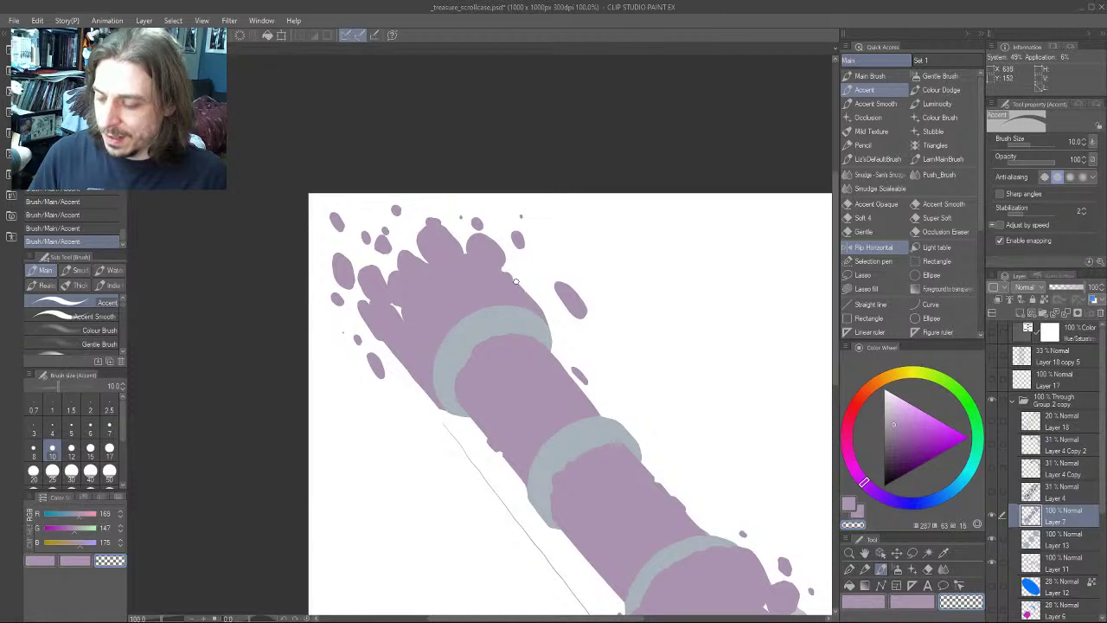
{"action": "left_click_drag", "start_coordinate": [367, 385], "coordinate": [359, 343]}
{"action": "key", "text": "bracketleft"}
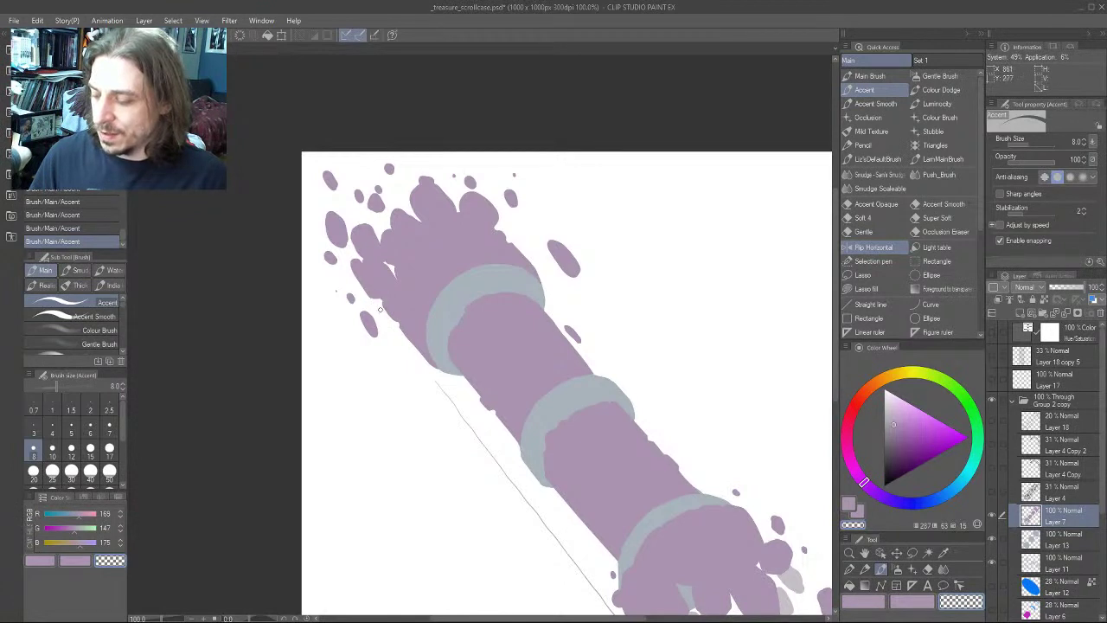
{"action": "left_click_drag", "start_coordinate": [379, 309], "coordinate": [364, 291]}
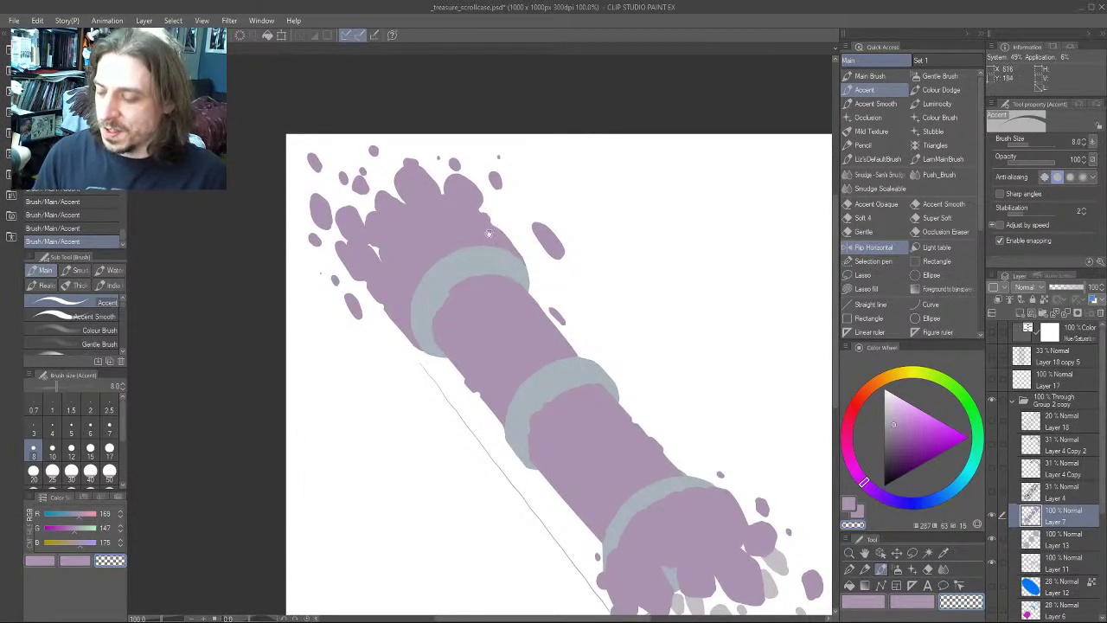
{"action": "left_click_drag", "start_coordinate": [503, 229], "coordinate": [446, 224]}
{"action": "left_click_drag", "start_coordinate": [413, 421], "coordinate": [414, 383]}
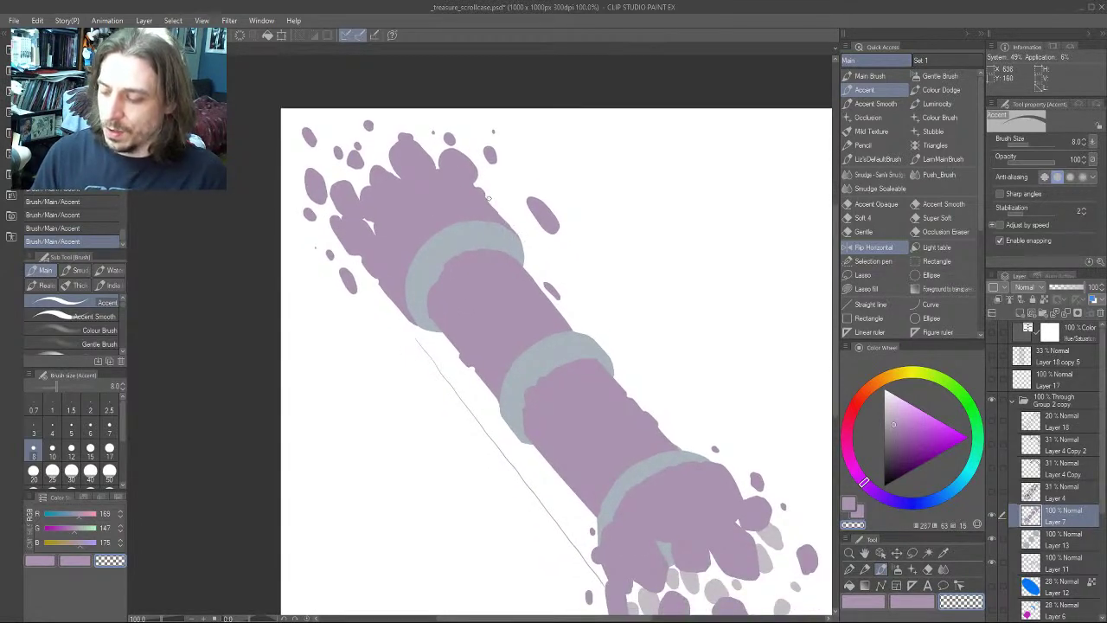
{"action": "left_click_drag", "start_coordinate": [327, 188], "coordinate": [357, 198]}
{"action": "left_click_drag", "start_coordinate": [351, 326], "coordinate": [380, 371]}
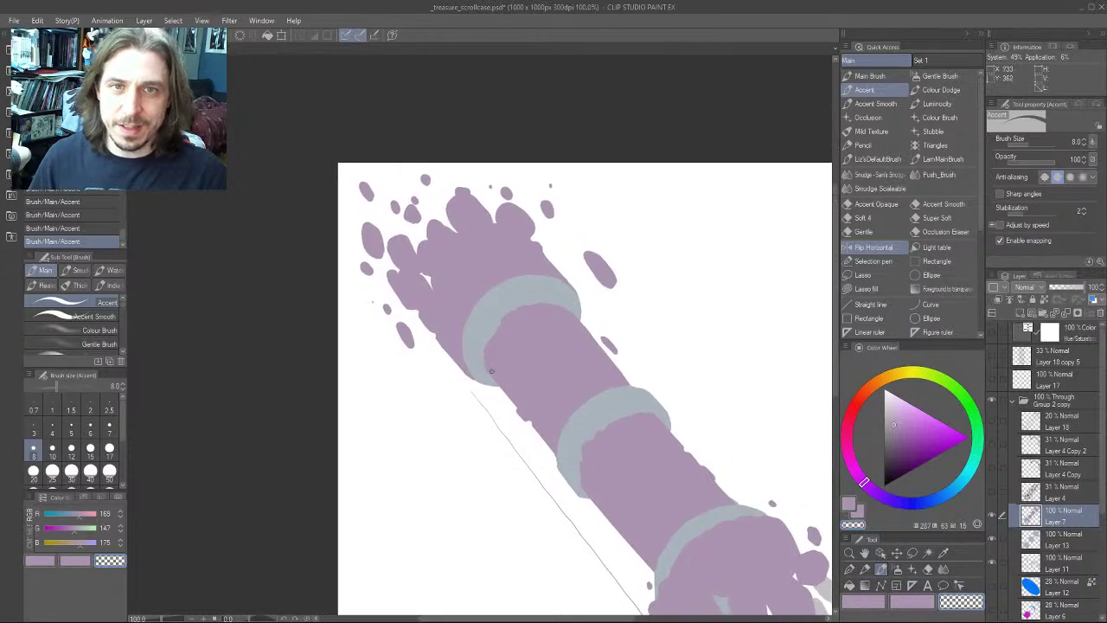
Draw thin mauve guide lines along the case's upper side from the upper band to the lower stone end, using the Accent brush at size 10
{"action": "left_click_drag", "start_coordinate": [369, 332], "coordinate": [357, 276]}
{"action": "left_click_drag", "start_coordinate": [499, 459], "coordinate": [427, 284]}
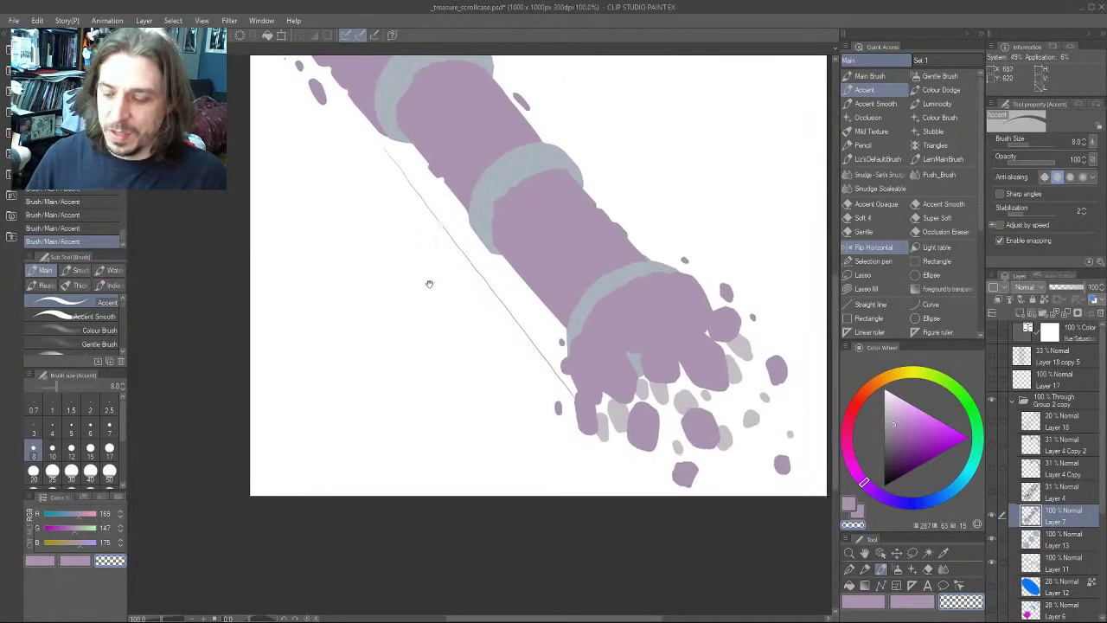
{"action": "left_click_drag", "start_coordinate": [506, 403], "coordinate": [450, 444]}
{"action": "left_click_drag", "start_coordinate": [370, 310], "coordinate": [341, 225]}
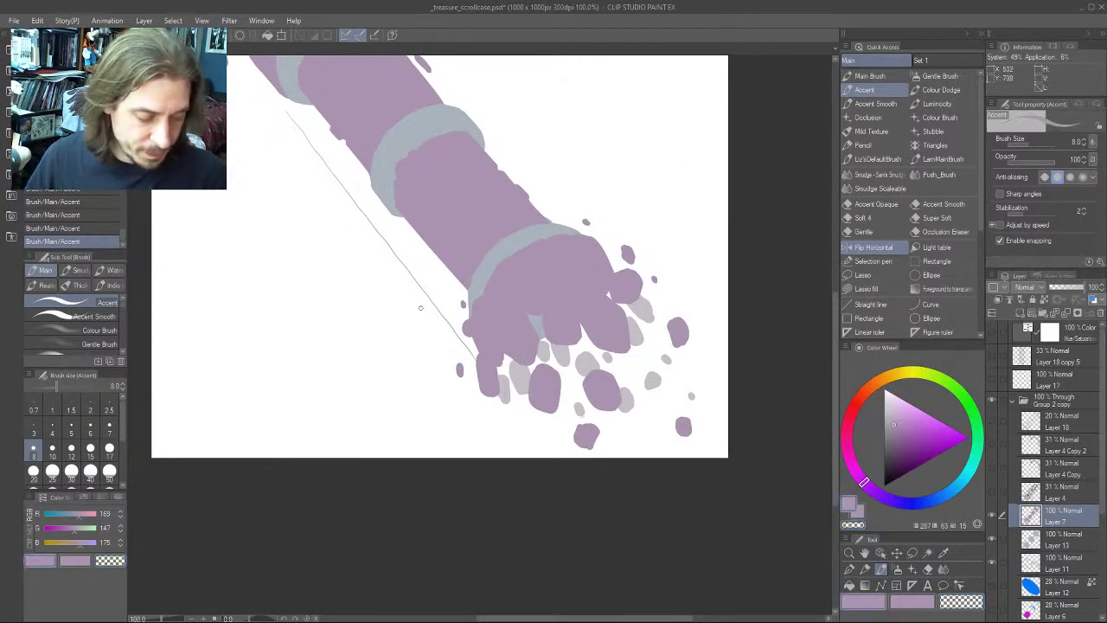
{"action": "mouse_move", "coordinate": [533, 288]}
{"action": "left_mouse_down"}
{"action": "mouse_move", "coordinate": [454, 273]}
{"action": "mouse_move", "coordinate": [405, 296]}
{"action": "left_mouse_up"}
{"action": "key", "text": "bracketright"}
{"action": "key", "text": "bracketright"}
{"action": "key", "text": "bracketright"}
{"action": "key", "text": "bracketright"}
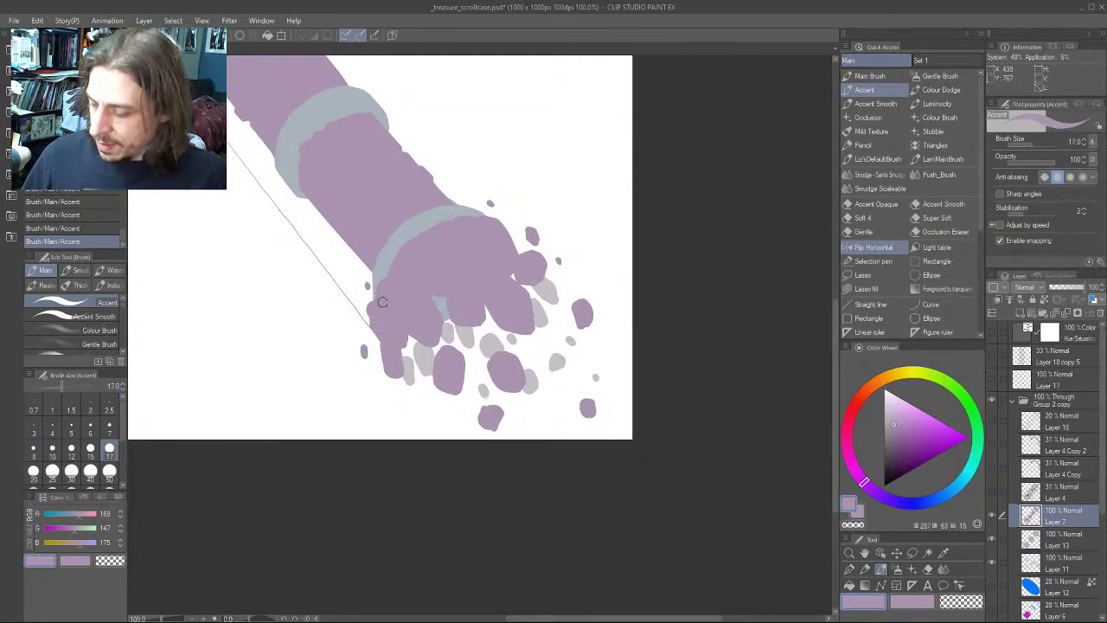
{"action": "mouse_move", "coordinate": [379, 261]}
{"action": "left_mouse_down"}
{"action": "mouse_move", "coordinate": [343, 282]}
{"action": "mouse_move", "coordinate": [541, 467]}
{"action": "left_mouse_up"}
{"action": "key", "text": "bracketleft"}
{"action": "key", "text": "bracketleft"}
{"action": "key", "text": "bracketleft"}
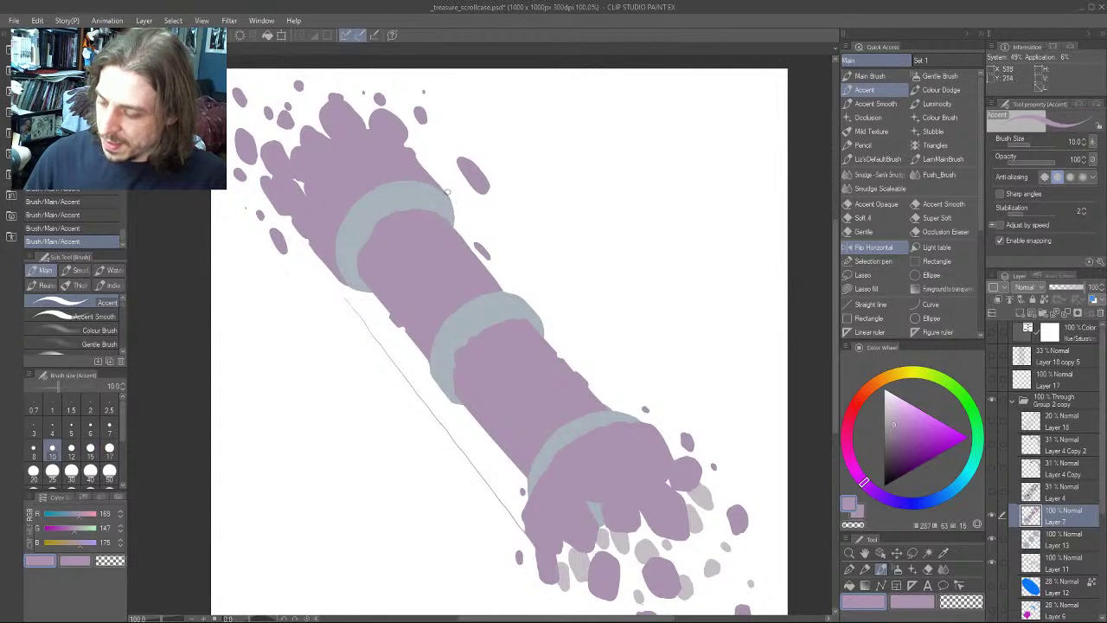
{"action": "left_click_drag", "start_coordinate": [448, 192], "coordinate": [666, 435]}
{"action": "mouse_move", "coordinate": [468, 214]}
{"action": "left_mouse_down"}
{"action": "mouse_move", "coordinate": [639, 409]}
{"action": "mouse_move", "coordinate": [465, 207]}
{"action": "mouse_move", "coordinate": [642, 409]}
{"action": "left_mouse_up"}
{"action": "left_click_drag", "start_coordinate": [451, 198], "coordinate": [659, 428]}
Draw several overlapping mauve guide lines along the case's underside between the upper and lower stone ends
{"action": "left_click_drag", "start_coordinate": [405, 292], "coordinate": [344, 229]}
{"action": "left_click_drag", "start_coordinate": [302, 243], "coordinate": [342, 288]}
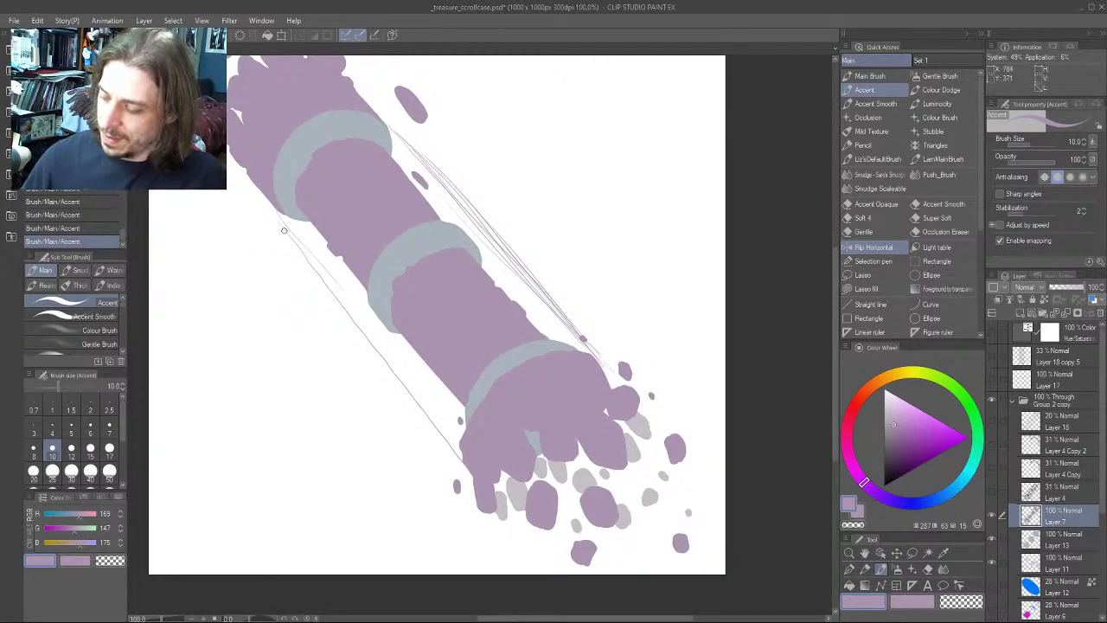
{"action": "left_click_drag", "start_coordinate": [252, 185], "coordinate": [424, 386]}
{"action": "left_click_drag", "start_coordinate": [286, 241], "coordinate": [454, 437]}
{"action": "left_click_drag", "start_coordinate": [329, 280], "coordinate": [460, 451]}
{"action": "left_click_drag", "start_coordinate": [253, 197], "coordinate": [462, 467]}
{"action": "left_click_drag", "start_coordinate": [279, 284], "coordinate": [395, 362]}
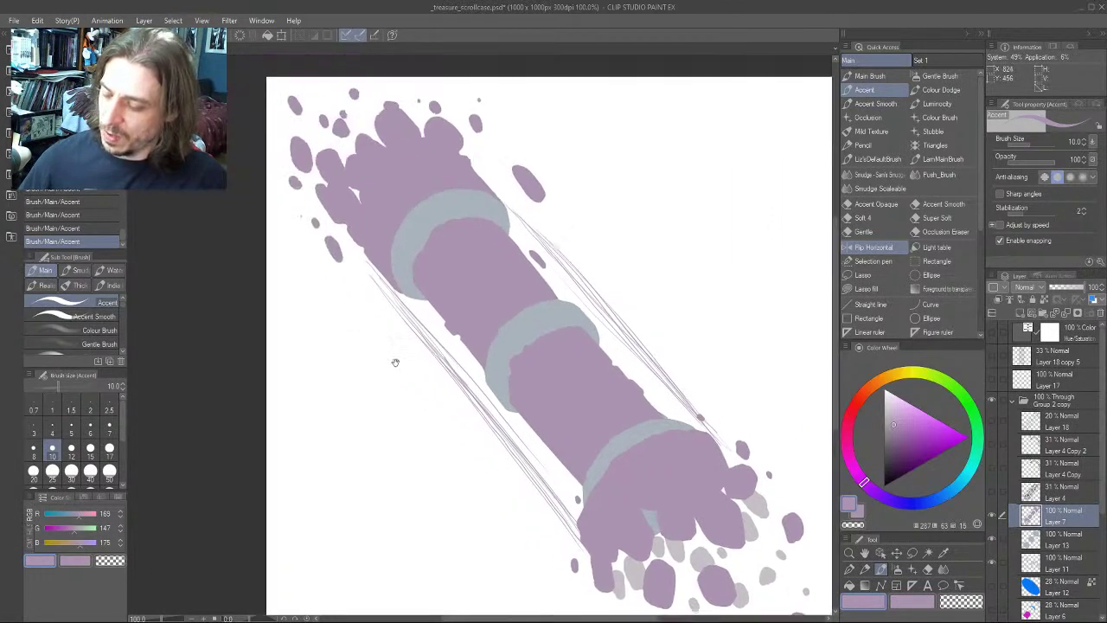
{"action": "mouse_move", "coordinate": [364, 258]}
{"action": "left_mouse_down"}
{"action": "mouse_move", "coordinate": [535, 491]}
{"action": "mouse_move", "coordinate": [375, 298]}
{"action": "mouse_move", "coordinate": [581, 548]}
{"action": "left_mouse_up"}
{"action": "left_click_drag", "start_coordinate": [436, 339], "coordinate": [480, 402]}
{"action": "left_click_drag", "start_coordinate": [367, 261], "coordinate": [526, 472]}
{"action": "mouse_move", "coordinate": [389, 292]}
{"action": "left_mouse_down"}
{"action": "mouse_move", "coordinate": [270, 170]}
{"action": "mouse_move", "coordinate": [422, 332]}
{"action": "left_mouse_up"}
Add more thin guide lines along the case's upper side, starting just above the upper band
{"action": "mouse_move", "coordinate": [581, 370]}
{"action": "left_mouse_down"}
{"action": "mouse_move", "coordinate": [424, 206]}
{"action": "mouse_move", "coordinate": [540, 346]}
{"action": "left_mouse_up"}
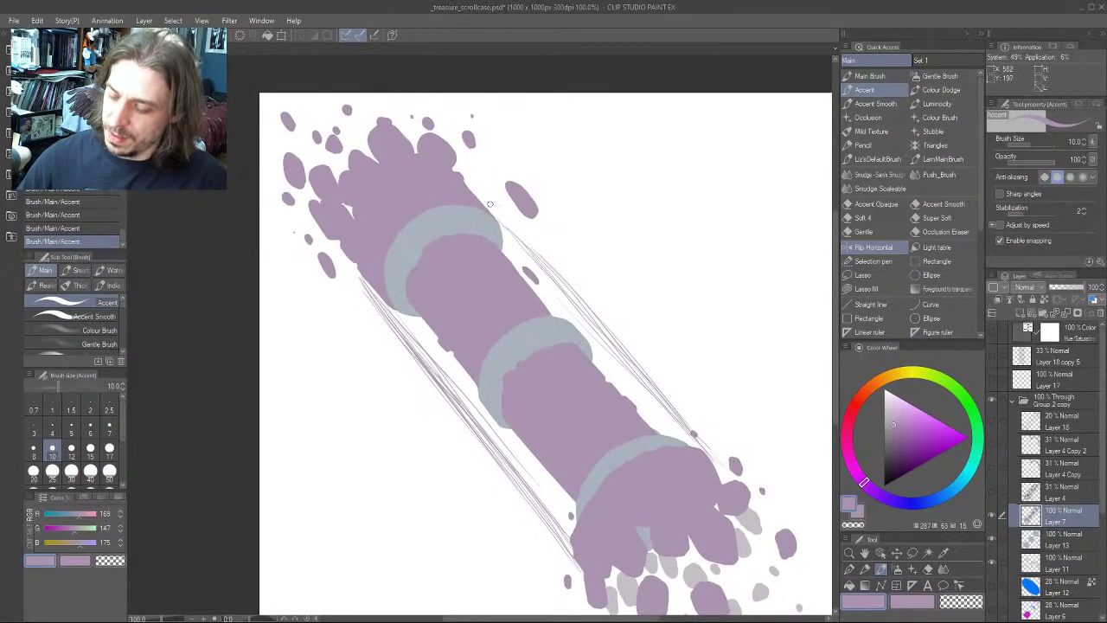
{"action": "left_click_drag", "start_coordinate": [484, 199], "coordinate": [684, 432]}
{"action": "left_click_drag", "start_coordinate": [574, 305], "coordinate": [717, 465]}
{"action": "left_click_drag", "start_coordinate": [545, 312], "coordinate": [450, 274]}
{"action": "left_click_drag", "start_coordinate": [294, 388], "coordinate": [328, 392]}
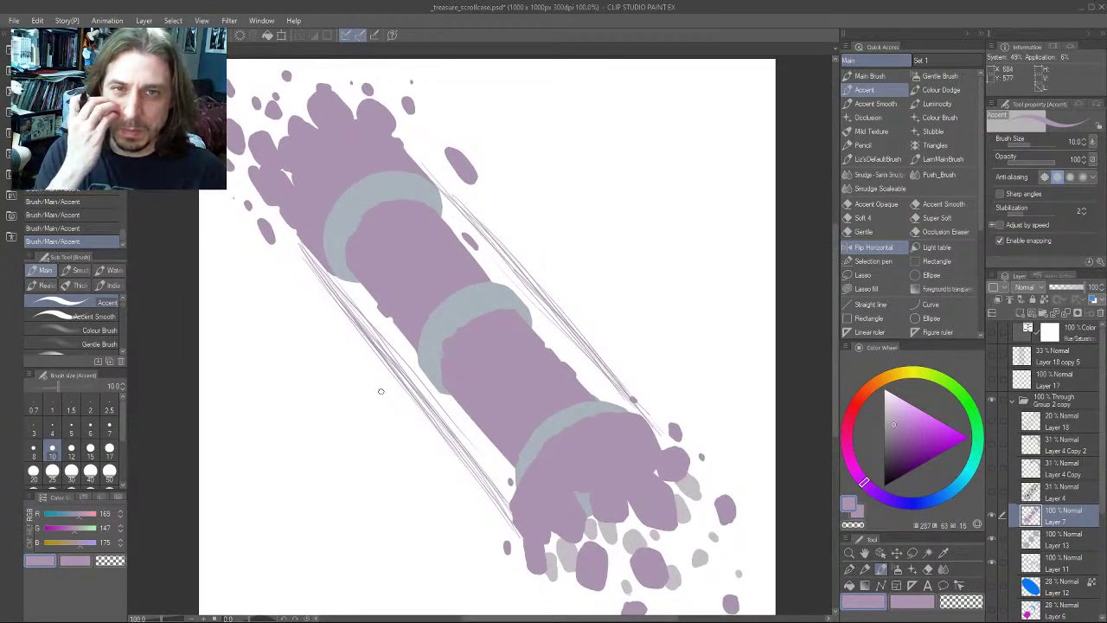
Fill out both outer edges of the upper stone end beside the band with mauve, using the Accent brush at size 15
{"action": "left_click_drag", "start_coordinate": [272, 319], "coordinate": [362, 290]}
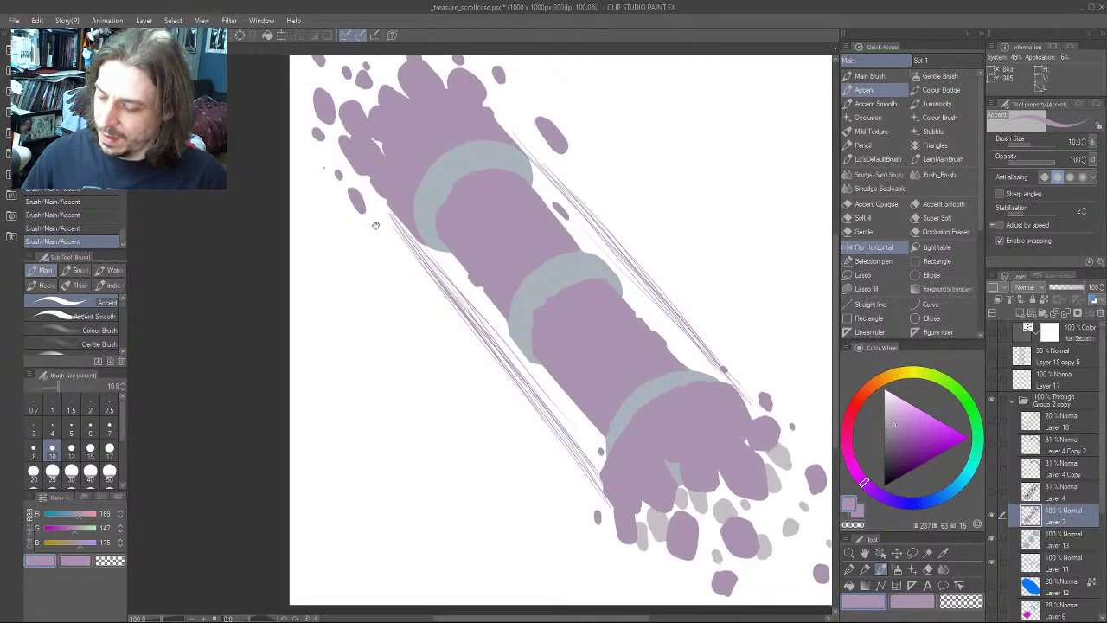
{"action": "key", "text": "bracketright"}
{"action": "key", "text": "bracketright"}
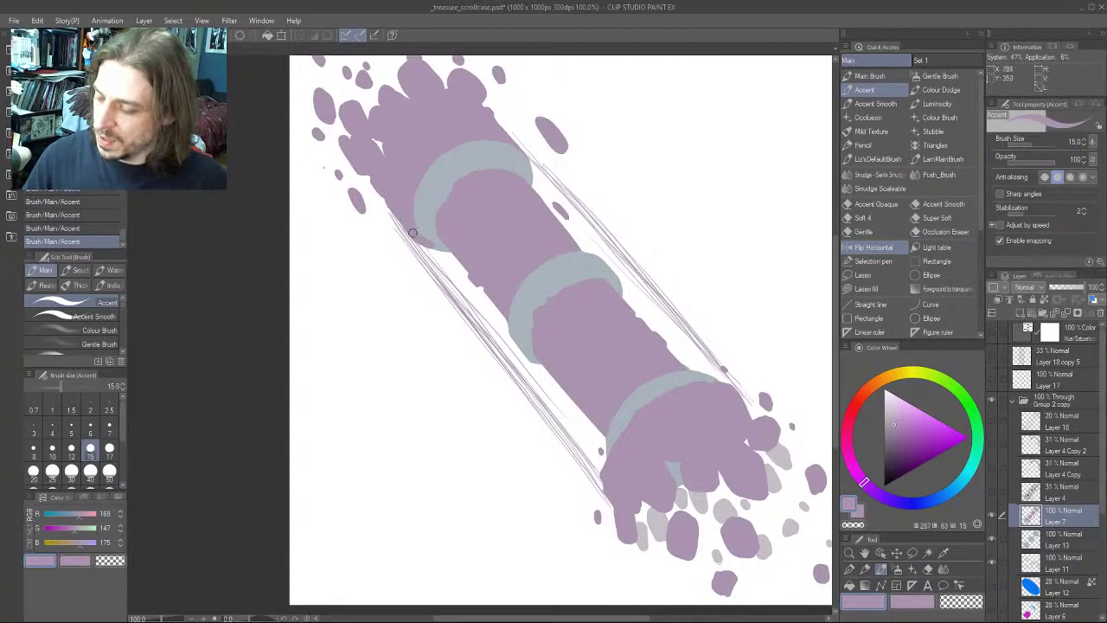
{"action": "left_click_drag", "start_coordinate": [412, 233], "coordinate": [378, 185]}
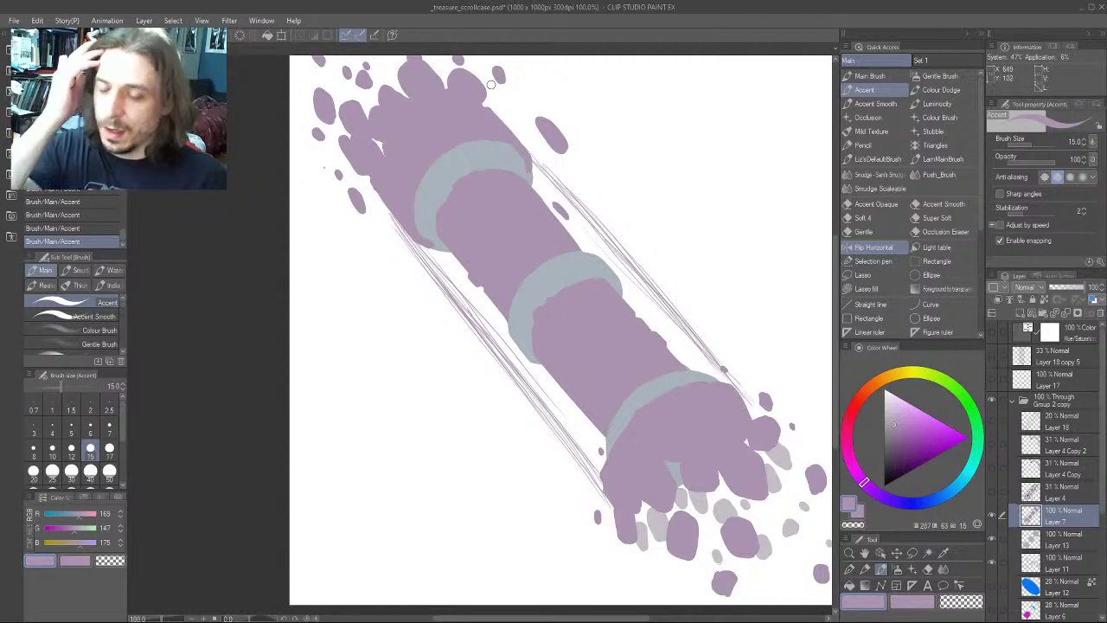
Sketch arrows pointing at the upper stone end and the body section below the upper band, and undo them
{"action": "left_click_drag", "start_coordinate": [362, 346], "coordinate": [286, 364]}
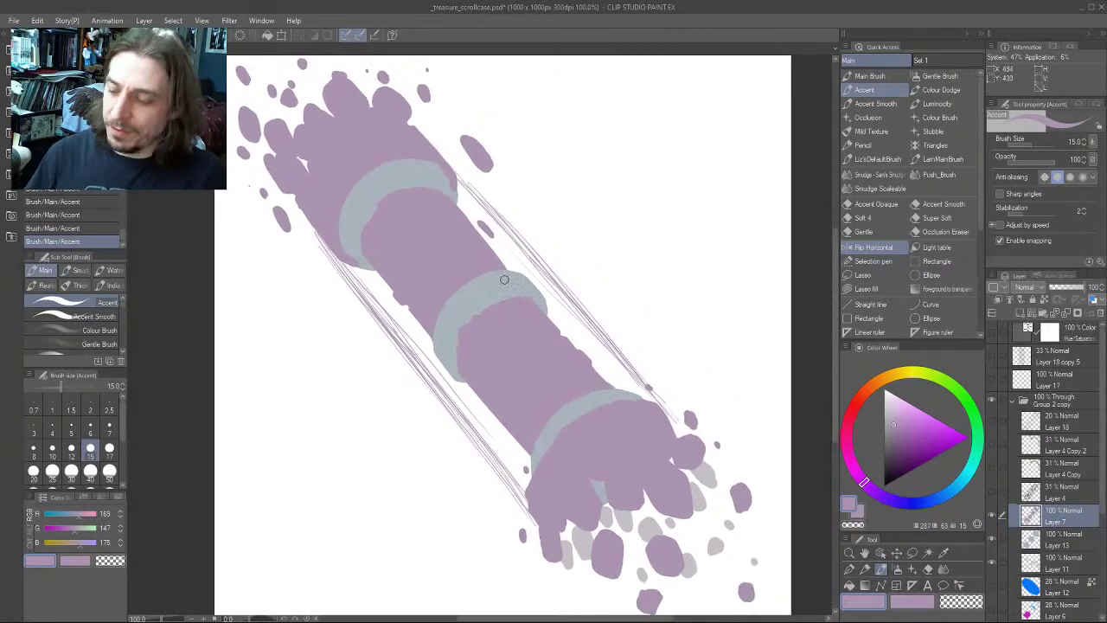
{"action": "mouse_move", "coordinate": [488, 97]}
{"action": "left_mouse_down"}
{"action": "mouse_move", "coordinate": [439, 142]}
{"action": "mouse_move", "coordinate": [458, 148]}
{"action": "left_mouse_up"}
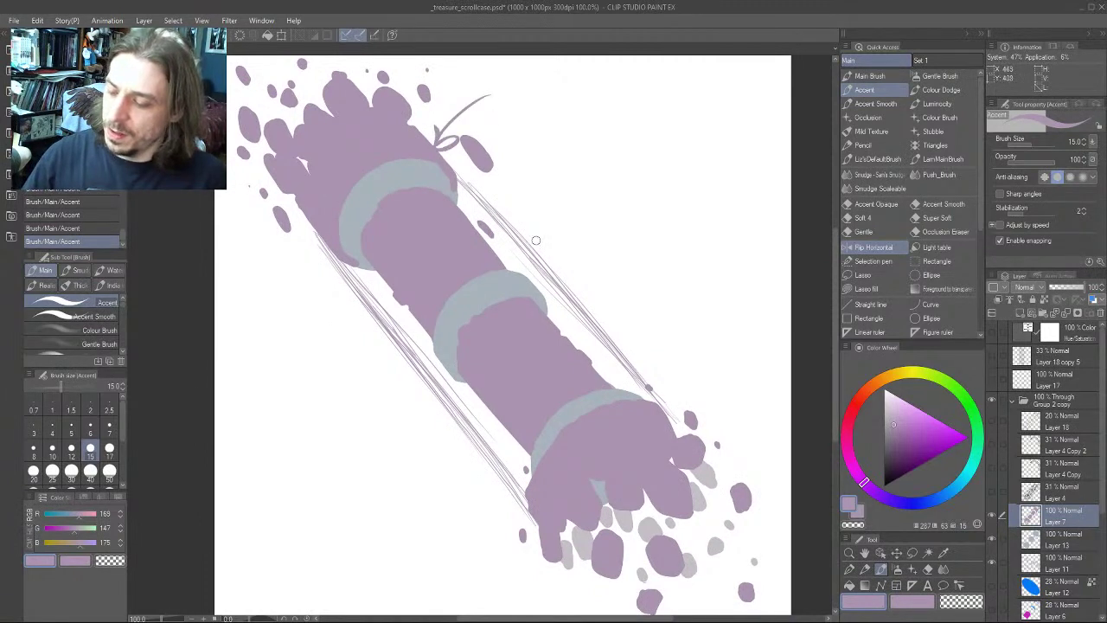
{"action": "mouse_move", "coordinate": [555, 182]}
{"action": "left_mouse_down"}
{"action": "mouse_move", "coordinate": [504, 239]}
{"action": "mouse_move", "coordinate": [536, 230]}
{"action": "left_mouse_up"}
{"action": "left_click_drag", "start_coordinate": [427, 309], "coordinate": [438, 361]}
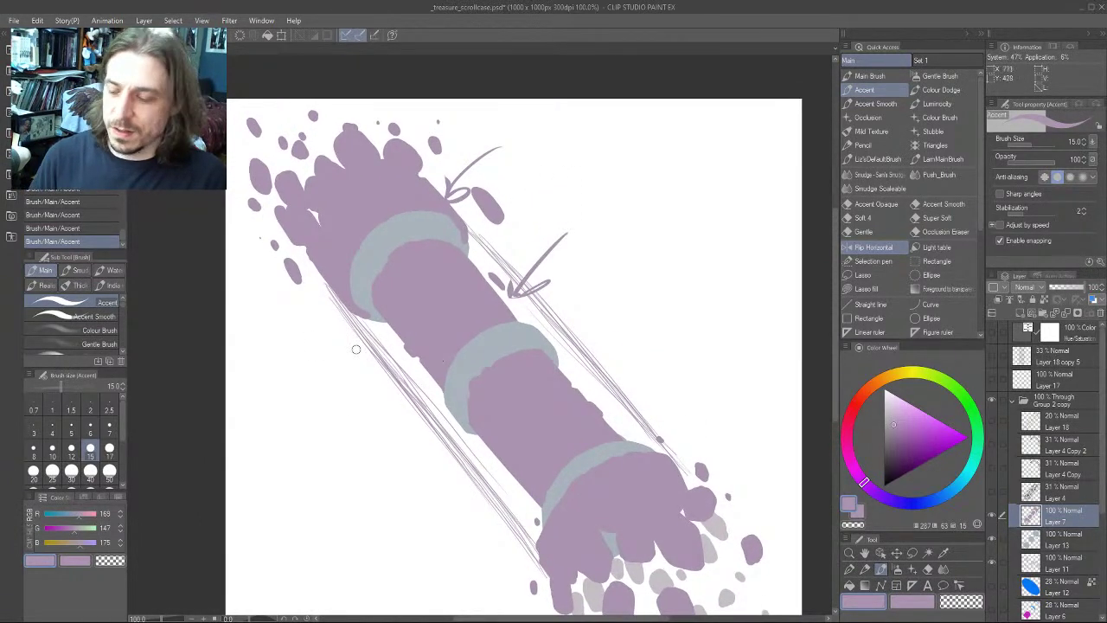
{"action": "key", "text": "ctrl+z"}
{"action": "key", "text": "ctrl+z"}
Paint a straight stroke on the blank canvas beside the case, thicken part of it, and undo both strokes
{"action": "left_click_drag", "start_coordinate": [384, 414], "coordinate": [293, 309]}
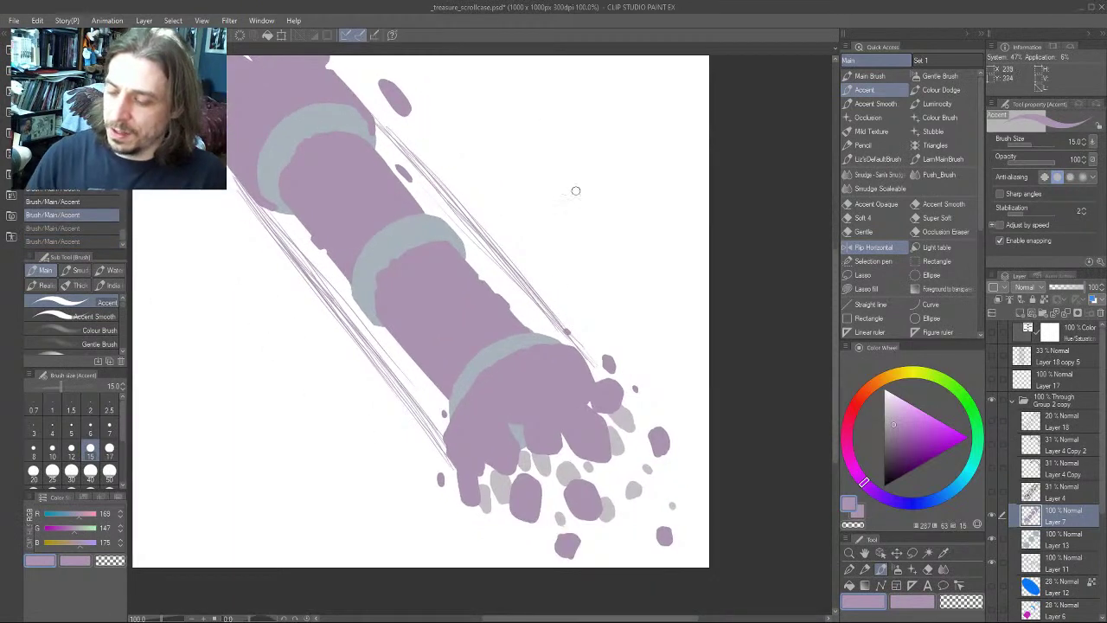
{"action": "left_click_drag", "start_coordinate": [524, 112], "coordinate": [615, 248]}
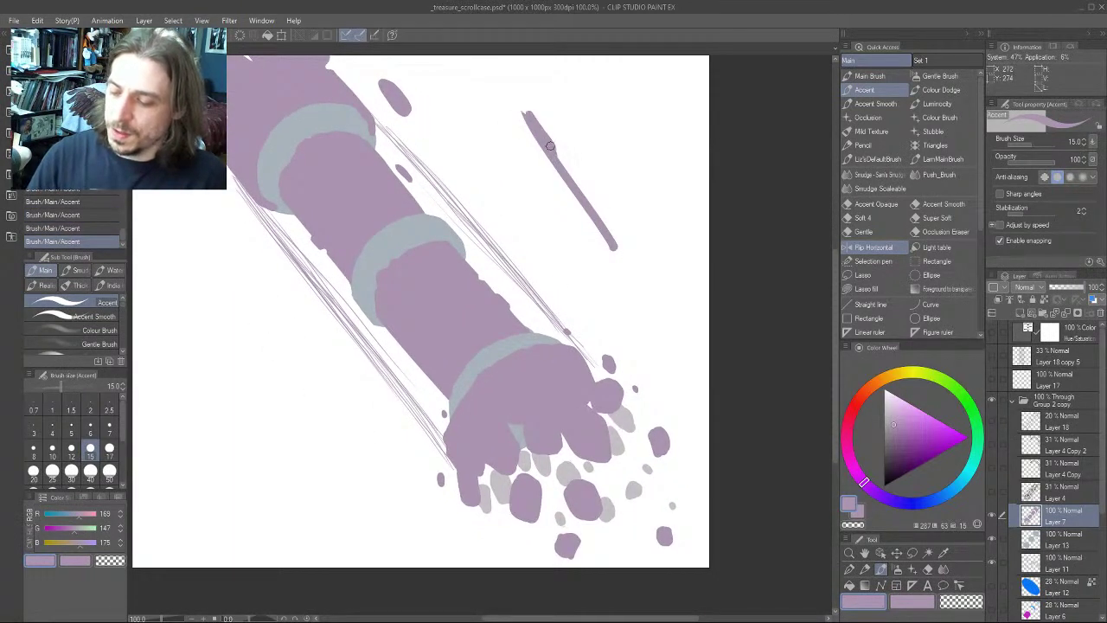
{"action": "mouse_move", "coordinate": [550, 145]}
{"action": "left_mouse_down"}
{"action": "mouse_move", "coordinate": [522, 116]}
{"action": "mouse_move", "coordinate": [551, 156]}
{"action": "left_mouse_up"}
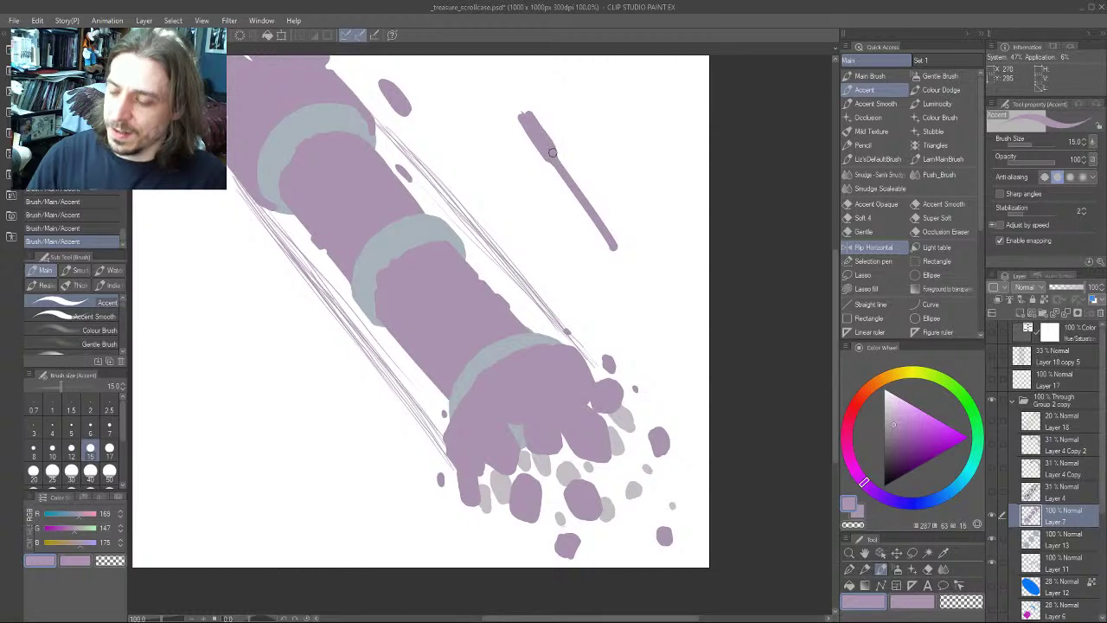
{"action": "left_click_drag", "start_coordinate": [493, 215], "coordinate": [559, 309]}
{"action": "key", "text": "ctrl+z"}
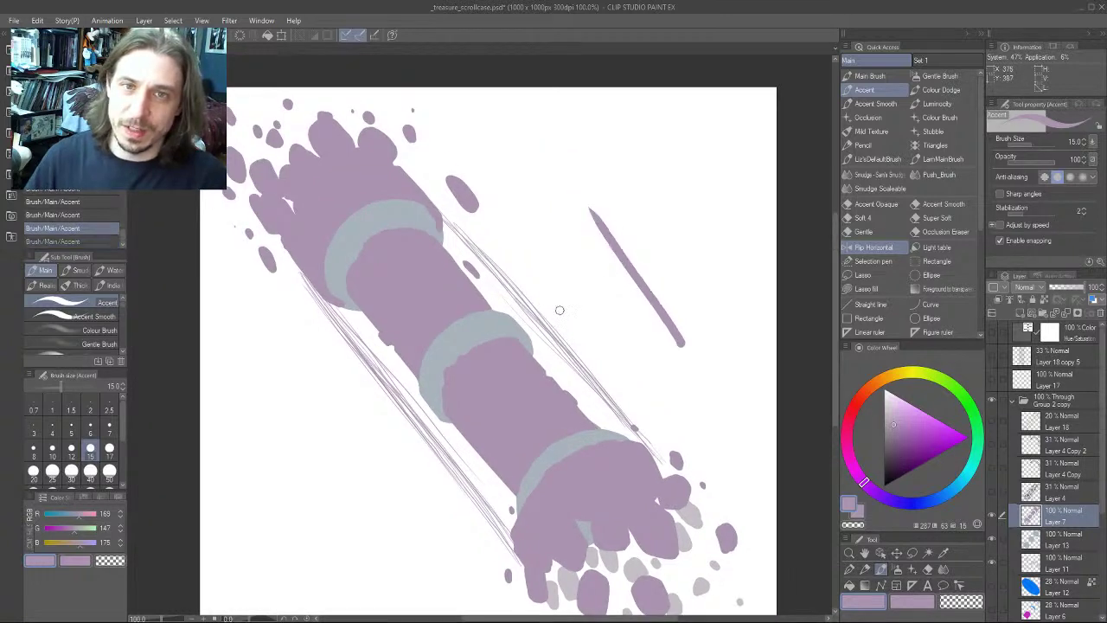
{"action": "key", "text": "ctrl+z"}
Sketch arrows pointing at the middle band and at the edge of the upper stone end, and undo them
{"action": "left_click_drag", "start_coordinate": [325, 318], "coordinate": [386, 299]}
{"action": "left_click_drag", "start_coordinate": [452, 358], "coordinate": [449, 390]}
{"action": "left_click_drag", "start_coordinate": [518, 279], "coordinate": [429, 263]}
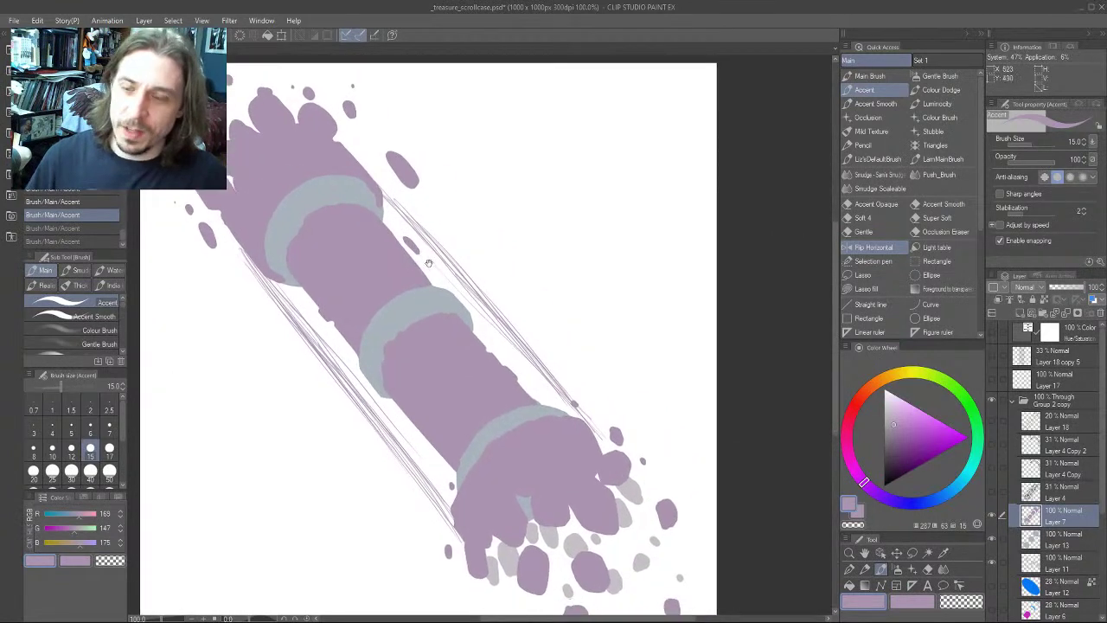
{"action": "left_click_drag", "start_coordinate": [505, 236], "coordinate": [462, 292]}
{"action": "left_click_drag", "start_coordinate": [463, 275], "coordinate": [482, 286]}
{"action": "left_click_drag", "start_coordinate": [313, 336], "coordinate": [329, 388]}
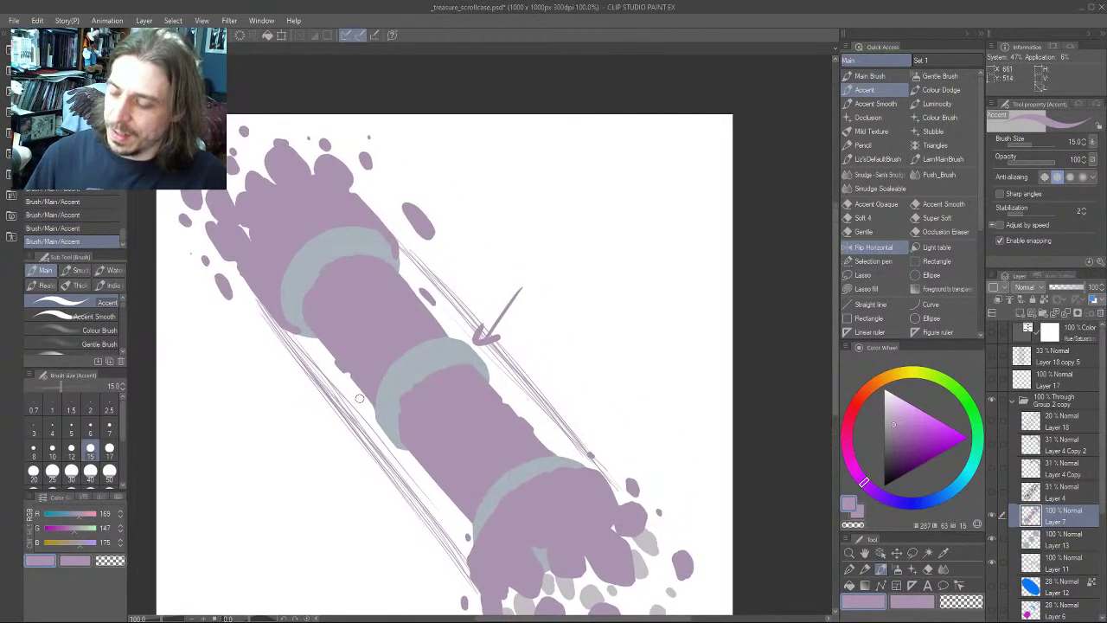
{"action": "left_click_drag", "start_coordinate": [438, 140], "coordinate": [377, 204]}
{"action": "left_click_drag", "start_coordinate": [371, 185], "coordinate": [406, 198]}
{"action": "left_click_drag", "start_coordinate": [320, 337], "coordinate": [324, 403]}
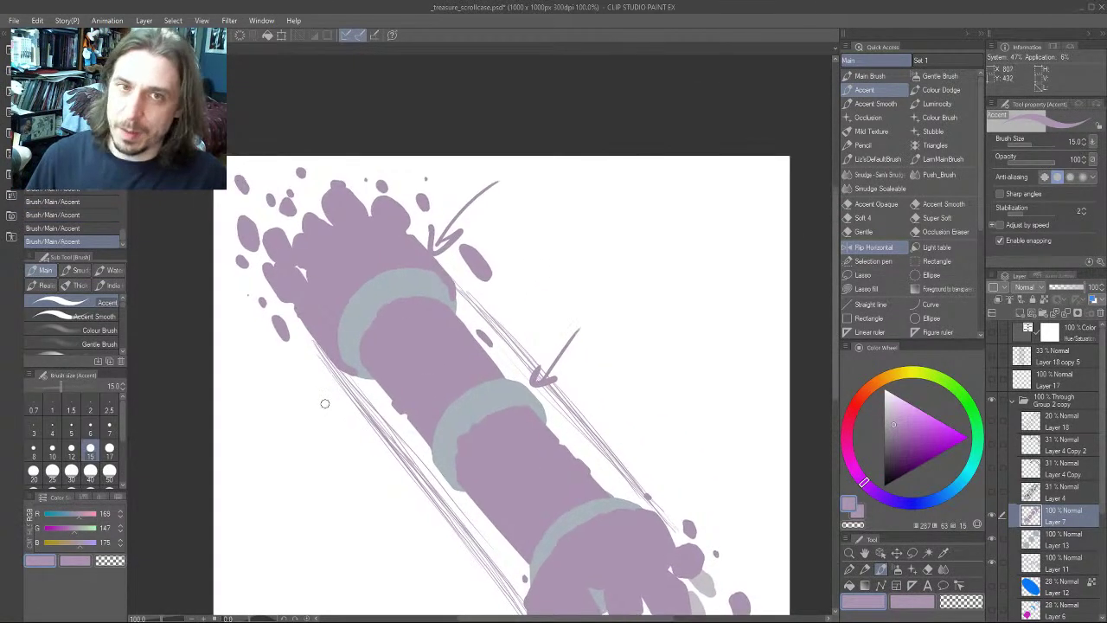
{"action": "mouse_move", "coordinate": [375, 351]}
{"action": "left_mouse_down"}
{"action": "mouse_move", "coordinate": [323, 298]}
{"action": "mouse_move", "coordinate": [417, 335]}
{"action": "mouse_move", "coordinate": [337, 229]}
{"action": "left_mouse_up"}
{"action": "key", "text": "ctrl+z"}
{"action": "key", "text": "ctrl+z"}
Sketch arrows pointing at the middle band and at the edge of the lower stone end, and undo them
{"action": "left_click_drag", "start_coordinate": [437, 400], "coordinate": [328, 310]}
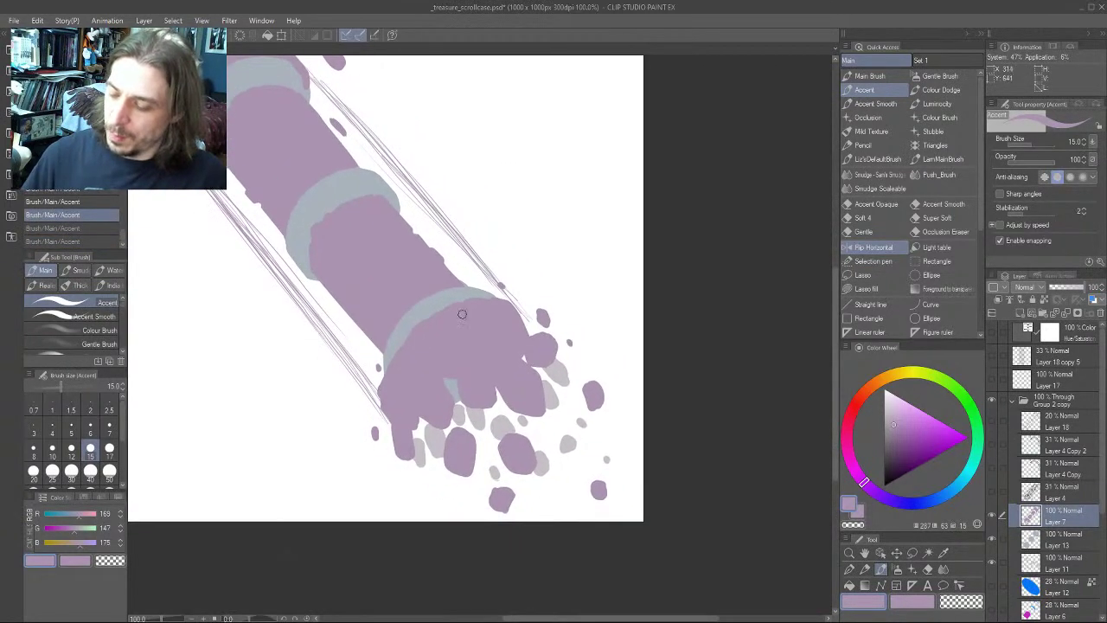
{"action": "mouse_move", "coordinate": [439, 139]}
{"action": "left_mouse_down"}
{"action": "mouse_move", "coordinate": [390, 171]}
{"action": "mouse_move", "coordinate": [411, 173]}
{"action": "left_mouse_up"}
{"action": "left_click_drag", "start_coordinate": [355, 299], "coordinate": [373, 346]}
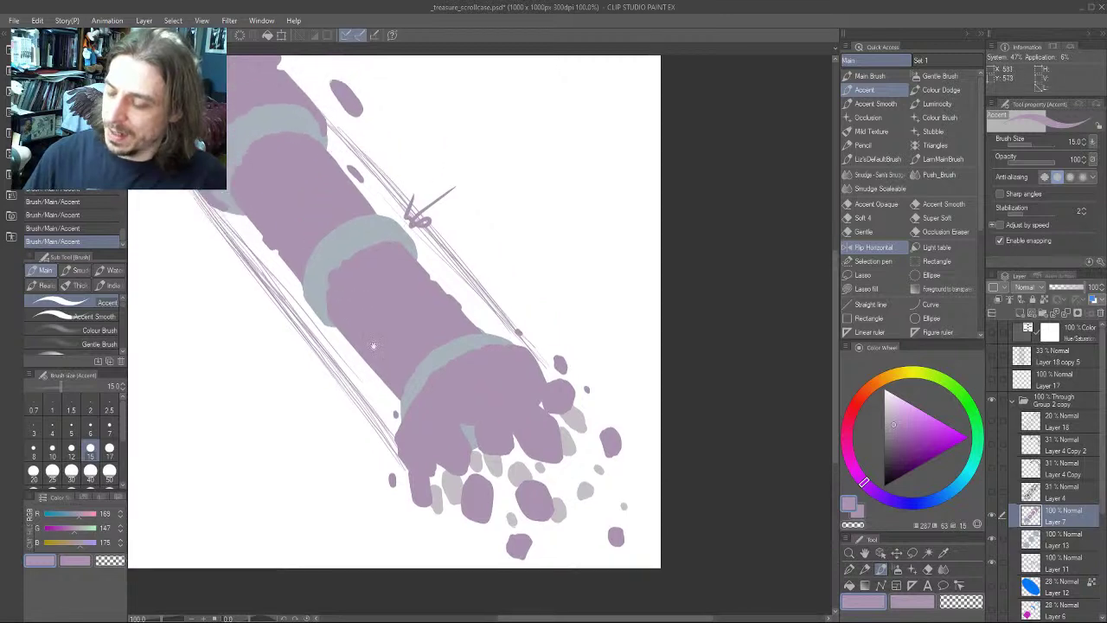
{"action": "left_click_drag", "start_coordinate": [475, 363], "coordinate": [450, 339]}
{"action": "left_click_drag", "start_coordinate": [545, 241], "coordinate": [496, 315]}
{"action": "left_click_drag", "start_coordinate": [487, 284], "coordinate": [524, 301]}
{"action": "left_click_drag", "start_coordinate": [344, 374], "coordinate": [355, 402]}
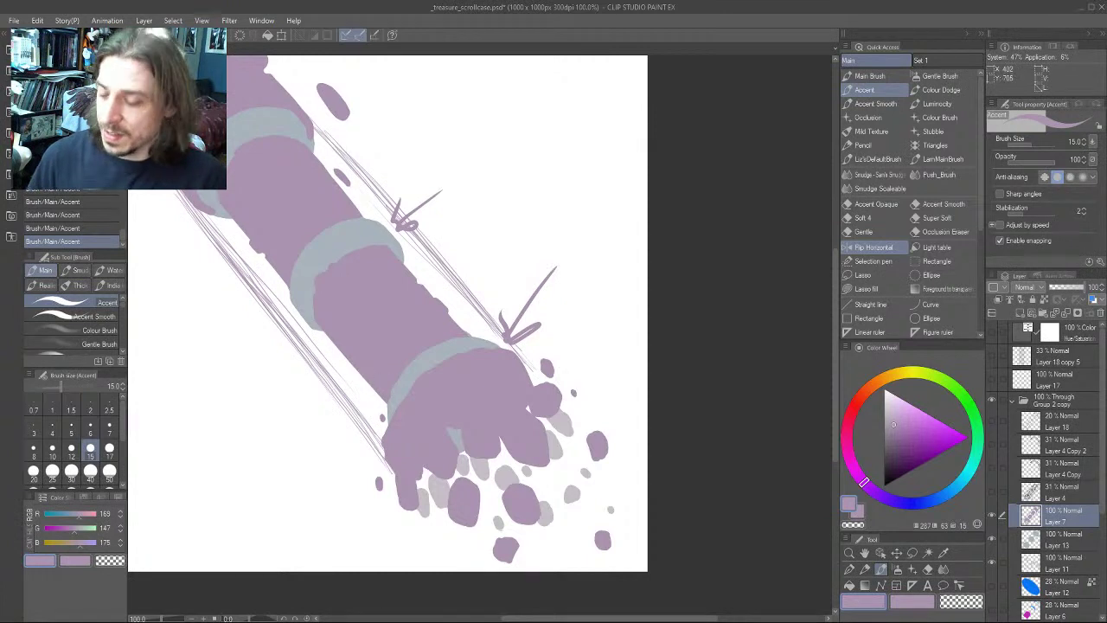
{"action": "key", "text": "ctrl+z"}
{"action": "key", "text": "ctrl+z"}
{"action": "left_click_drag", "start_coordinate": [394, 268], "coordinate": [421, 344]}
{"action": "left_click_drag", "start_coordinate": [321, 187], "coordinate": [270, 122]}
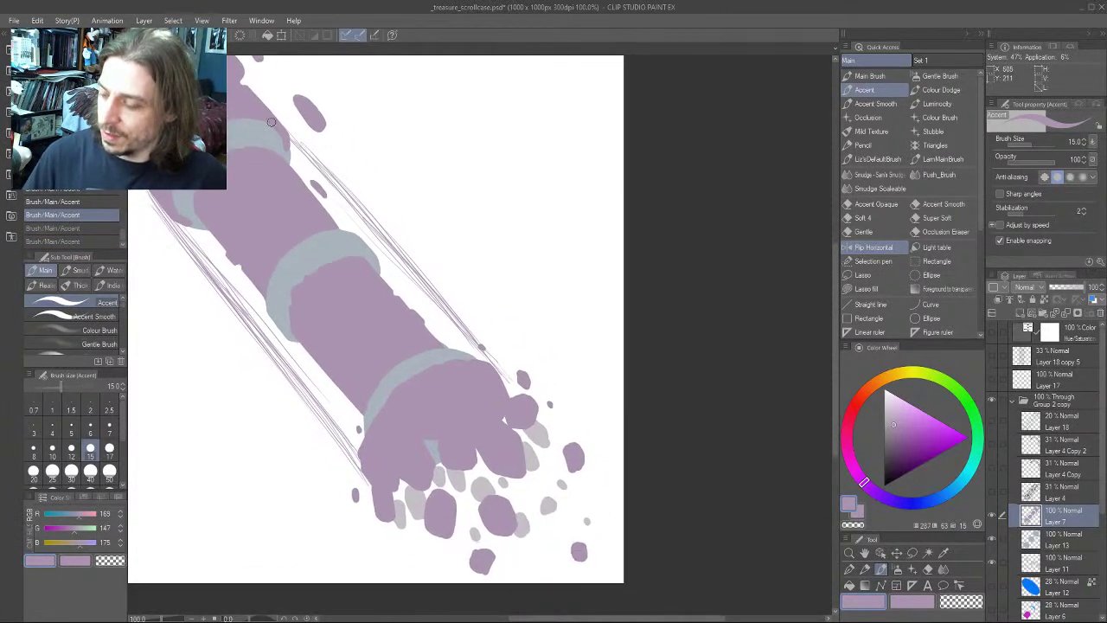
Fill out both outer edges of the lower stone end with mauve to join the separate stones into straighter sides
{"action": "key", "text": "ctrl+y"}
{"action": "key", "text": "ctrl+y"}
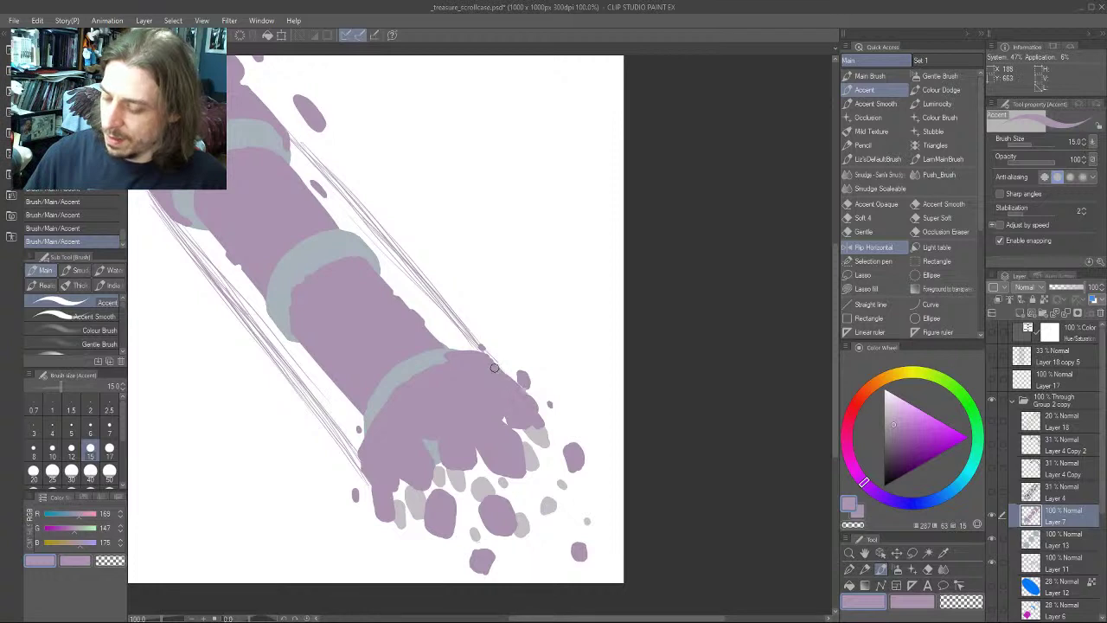
{"action": "mouse_move", "coordinate": [276, 359]}
{"action": "left_mouse_down"}
{"action": "mouse_move", "coordinate": [279, 285]}
{"action": "mouse_move", "coordinate": [409, 351]}
{"action": "left_mouse_up"}
{"action": "left_click_drag", "start_coordinate": [538, 498], "coordinate": [512, 450]}
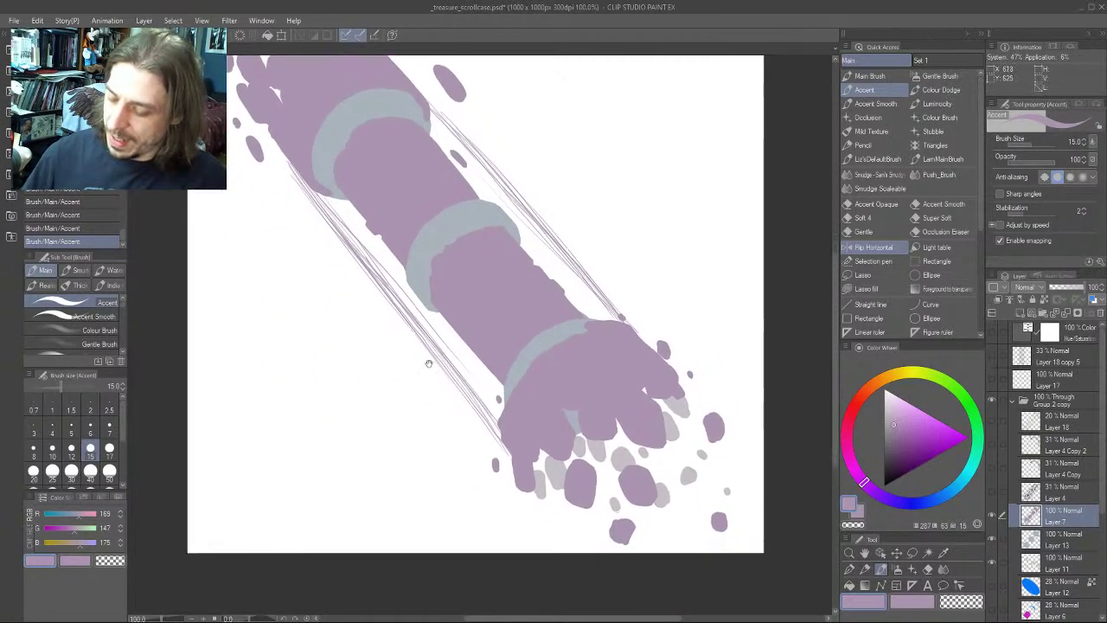
{"action": "left_click_drag", "start_coordinate": [437, 348], "coordinate": [373, 341]}
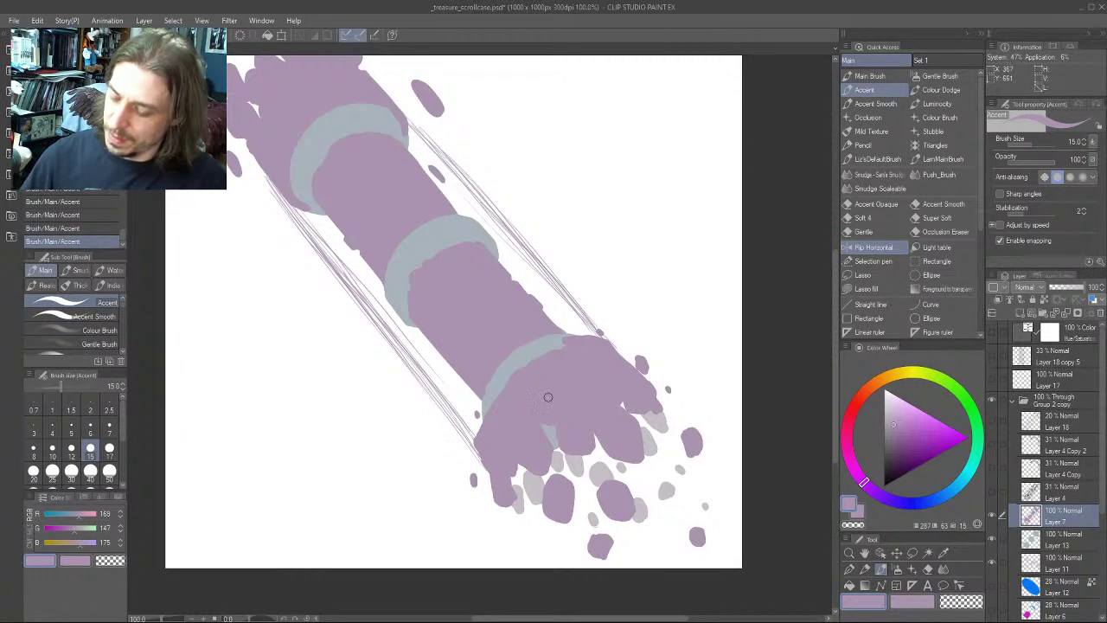
Trim both outer sides of the lower stone end straight with transparent colour, enlarging the Accent brush to size 20
{"action": "key", "text": "c"}
{"action": "left_click_drag", "start_coordinate": [459, 424], "coordinate": [498, 484]}
{"action": "left_click_drag", "start_coordinate": [467, 313], "coordinate": [411, 255]}
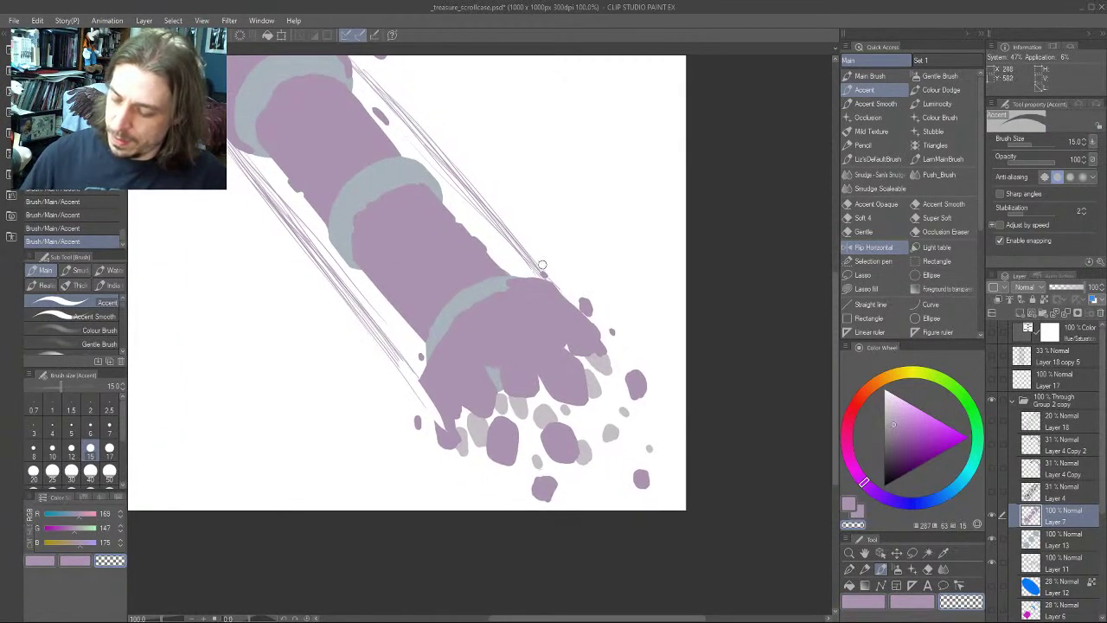
{"action": "left_click_drag", "start_coordinate": [543, 266], "coordinate": [615, 348]}
{"action": "key", "text": "bracketright"}
{"action": "key", "text": "bracketright"}
{"action": "mouse_move", "coordinate": [534, 252]}
{"action": "left_mouse_down"}
{"action": "mouse_move", "coordinate": [622, 356]}
{"action": "mouse_move", "coordinate": [590, 311]}
{"action": "left_mouse_up"}
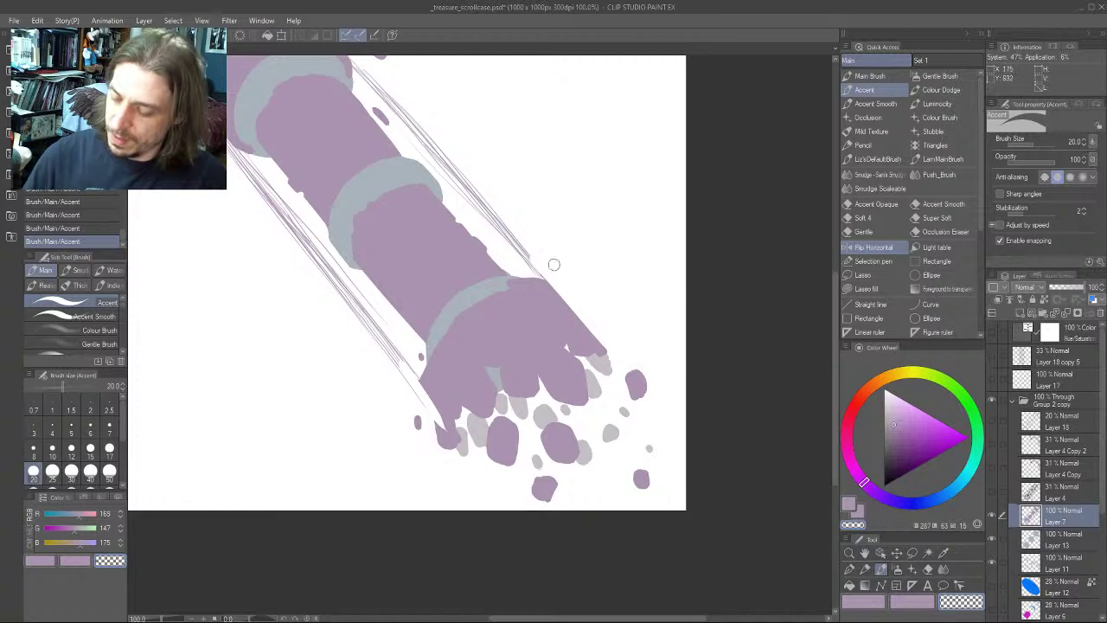
{"action": "mouse_move", "coordinate": [408, 366]}
{"action": "left_mouse_down"}
{"action": "mouse_move", "coordinate": [388, 358]}
{"action": "mouse_move", "coordinate": [445, 446]}
{"action": "mouse_move", "coordinate": [407, 370]}
{"action": "left_mouse_up"}
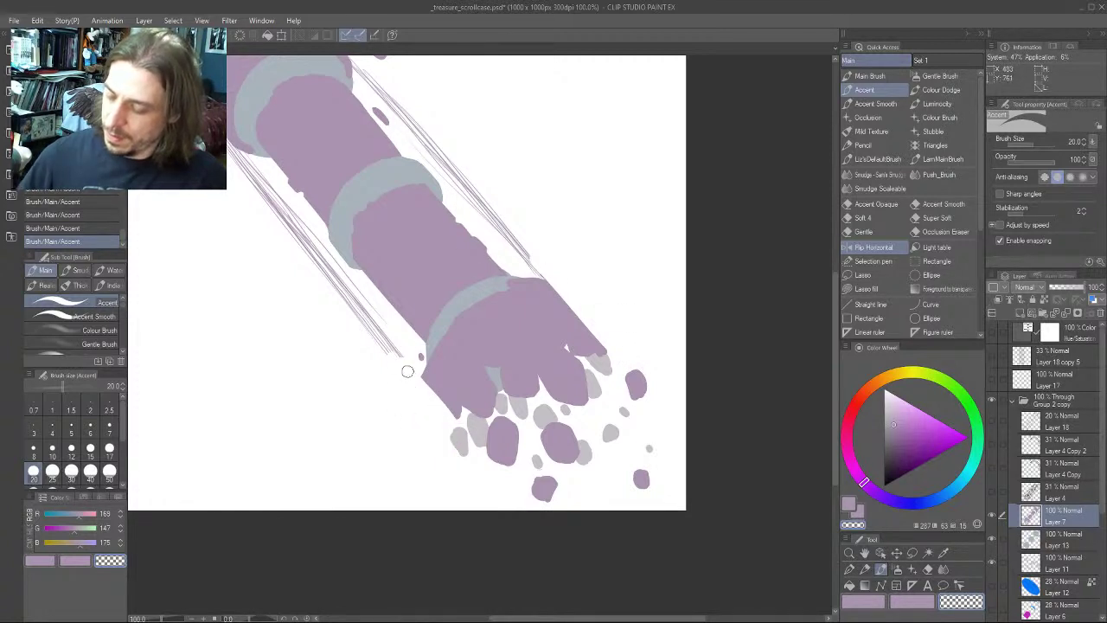
Erase the mauve overlapping the lower band's outer end with transparent colour, reducing the Accent brush to size 10
{"action": "left_click_drag", "start_coordinate": [477, 294], "coordinate": [544, 247]}
{"action": "key", "text": "bracketleft"}
{"action": "key", "text": "bracketleft"}
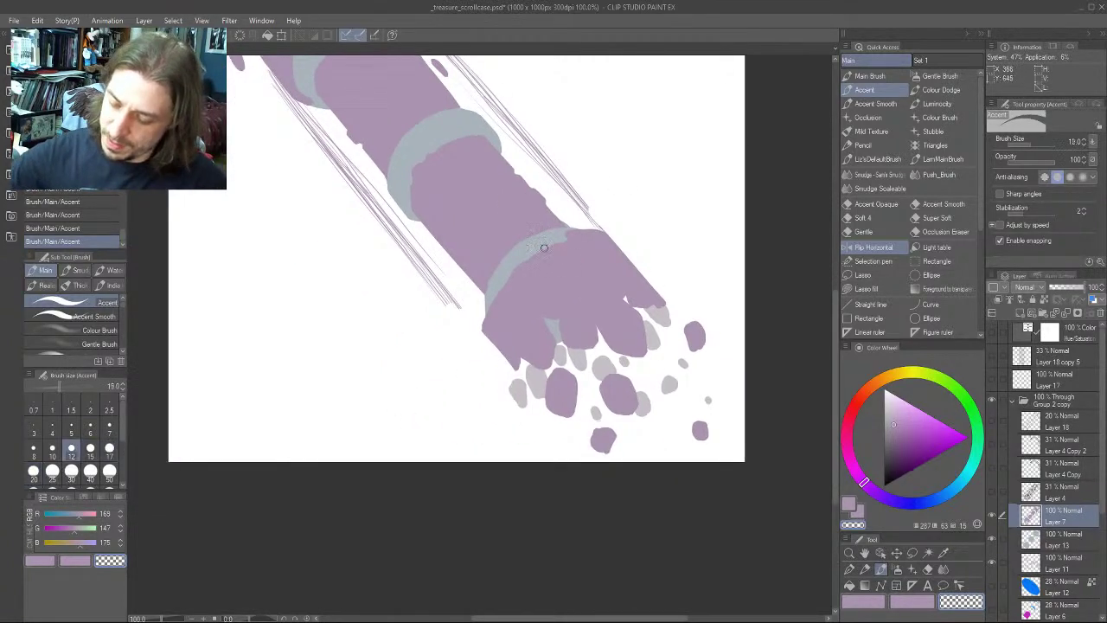
{"action": "key", "text": "bracketleft"}
{"action": "key", "text": "bracketleft"}
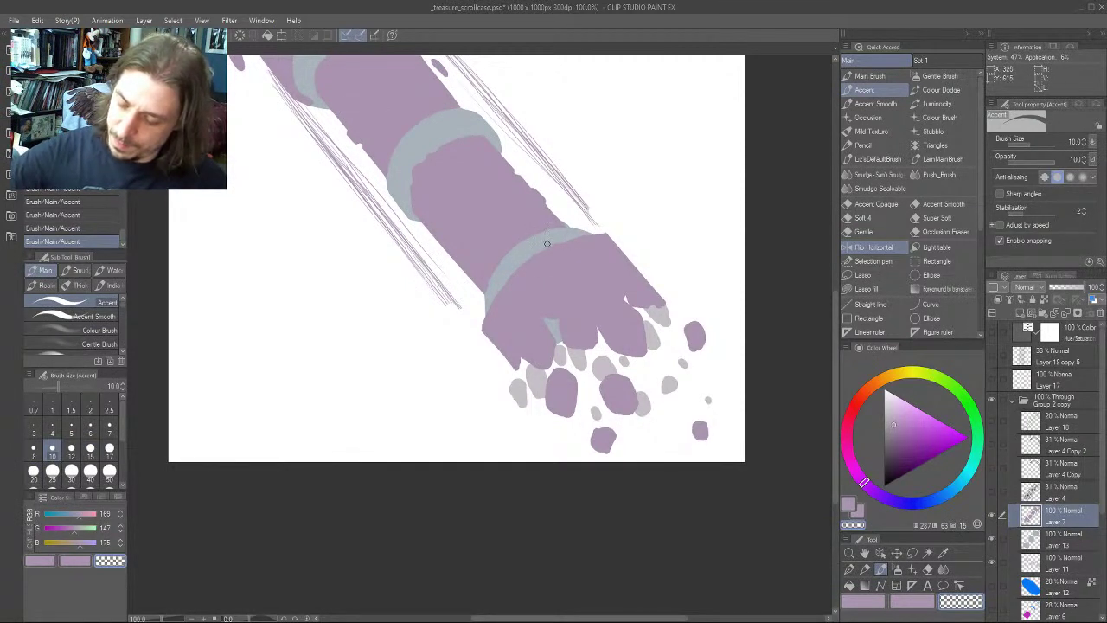
{"action": "mouse_move", "coordinate": [592, 233]}
{"action": "left_mouse_down"}
{"action": "mouse_move", "coordinate": [580, 240]}
{"action": "mouse_move", "coordinate": [597, 380]}
{"action": "mouse_move", "coordinate": [578, 394]}
{"action": "left_mouse_up"}
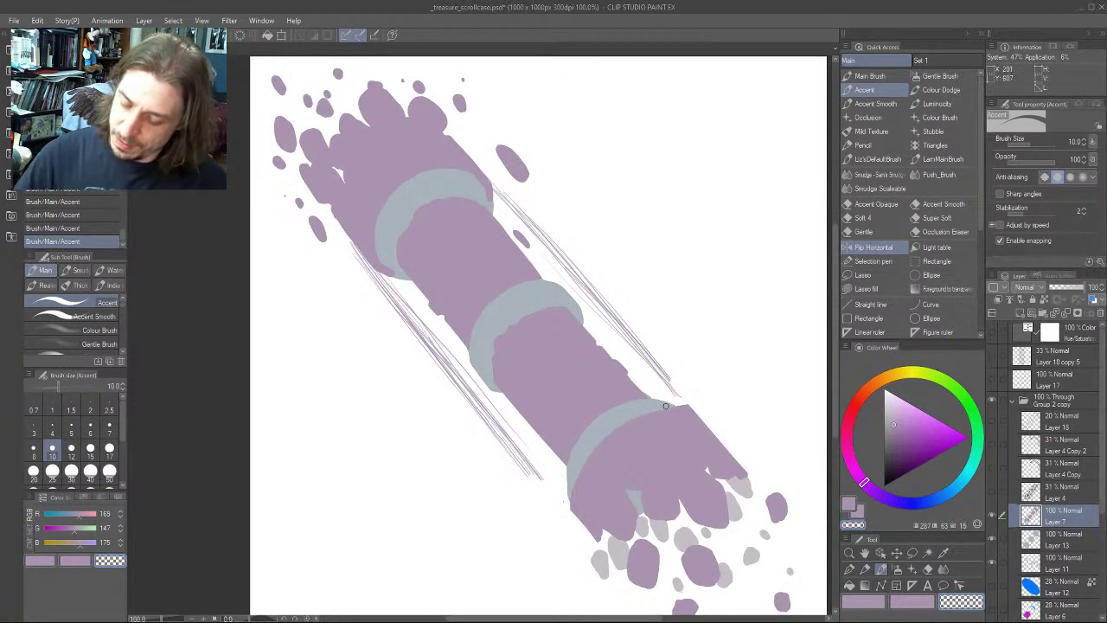
{"action": "left_click_drag", "start_coordinate": [664, 405], "coordinate": [376, 396]}
{"action": "mouse_move", "coordinate": [282, 325]}
{"action": "left_mouse_down"}
{"action": "mouse_move", "coordinate": [360, 323]}
{"action": "mouse_move", "coordinate": [422, 424]}
{"action": "mouse_move", "coordinate": [420, 309]}
{"action": "mouse_move", "coordinate": [378, 340]}
{"action": "mouse_move", "coordinate": [464, 432]}
{"action": "mouse_move", "coordinate": [378, 263]}
{"action": "left_mouse_up"}
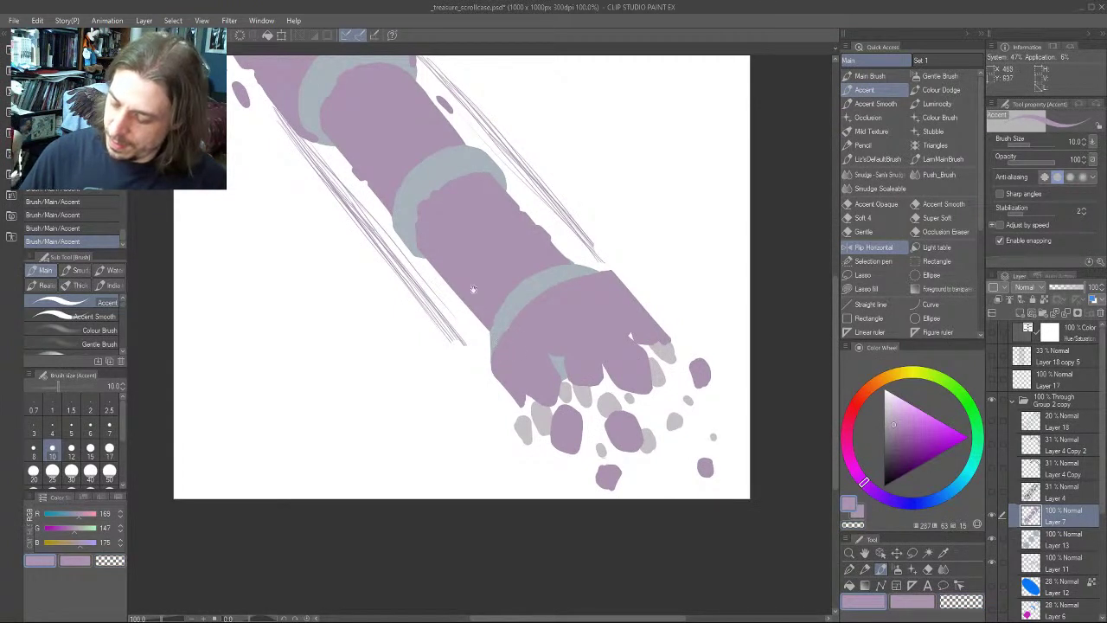
Fill out the ends of the lower band with its sampled blue-grey on Layer 13, enlarging the Accent brush to size 17
{"action": "left_click_drag", "start_coordinate": [493, 355], "coordinate": [481, 357]}
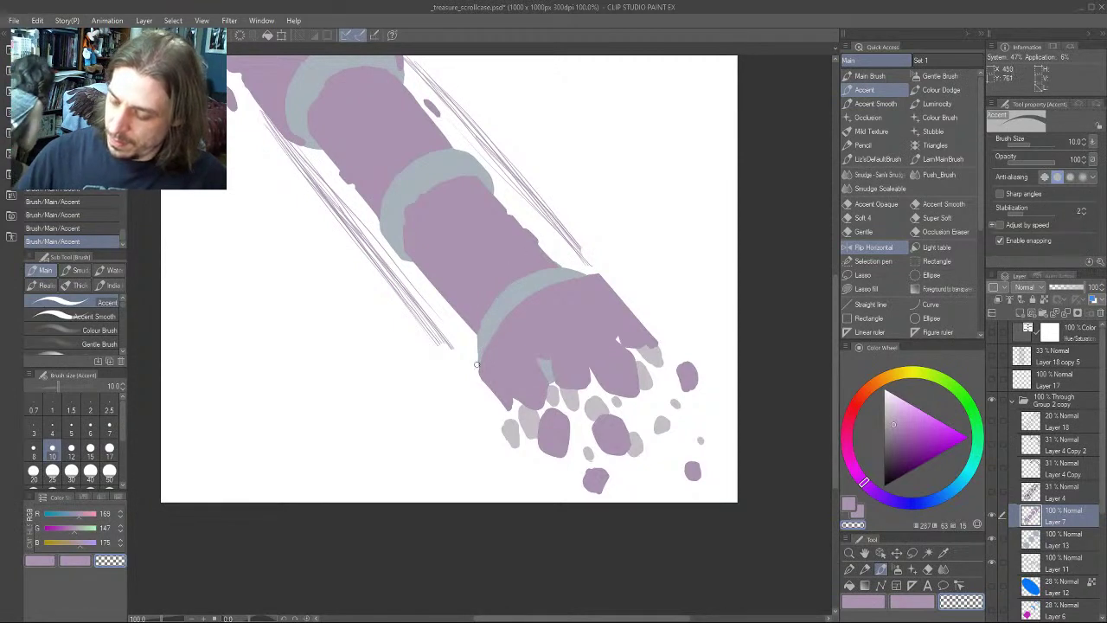
{"action": "left_click_drag", "start_coordinate": [656, 323], "coordinate": [597, 308]}
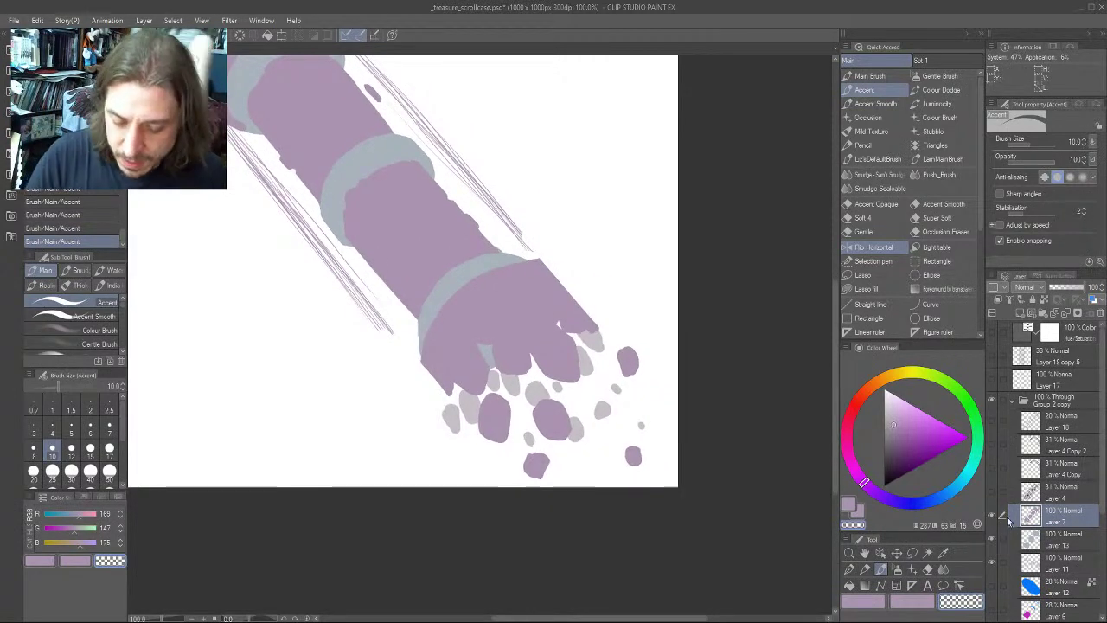
{"action": "left_click", "coordinate": [1062, 539]}
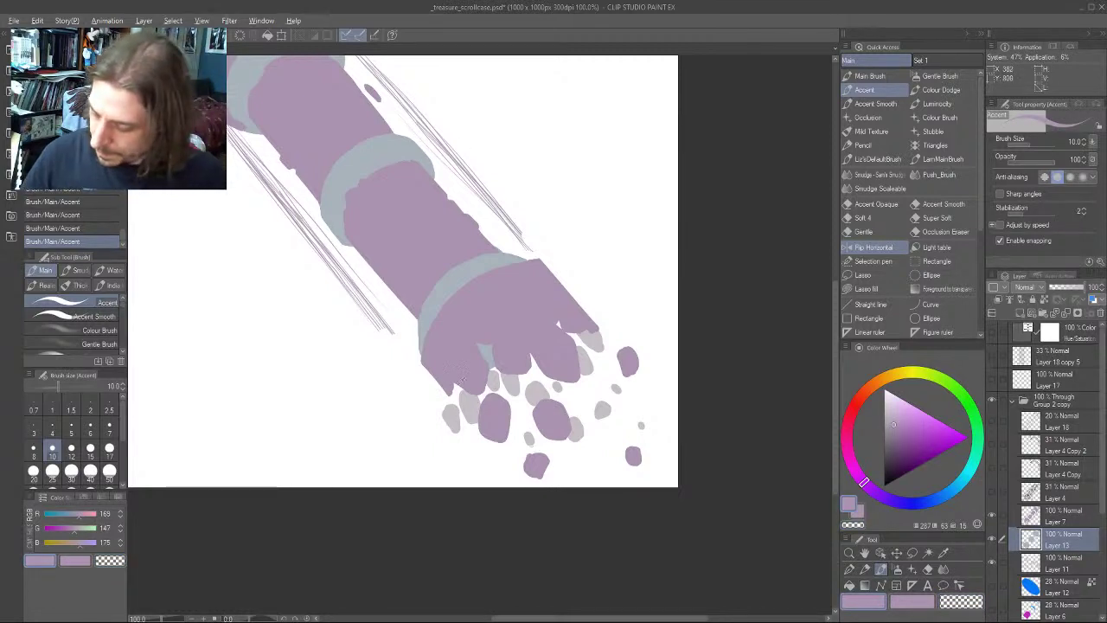
{"action": "left_click", "coordinate": [420, 340], "text": "alt"}
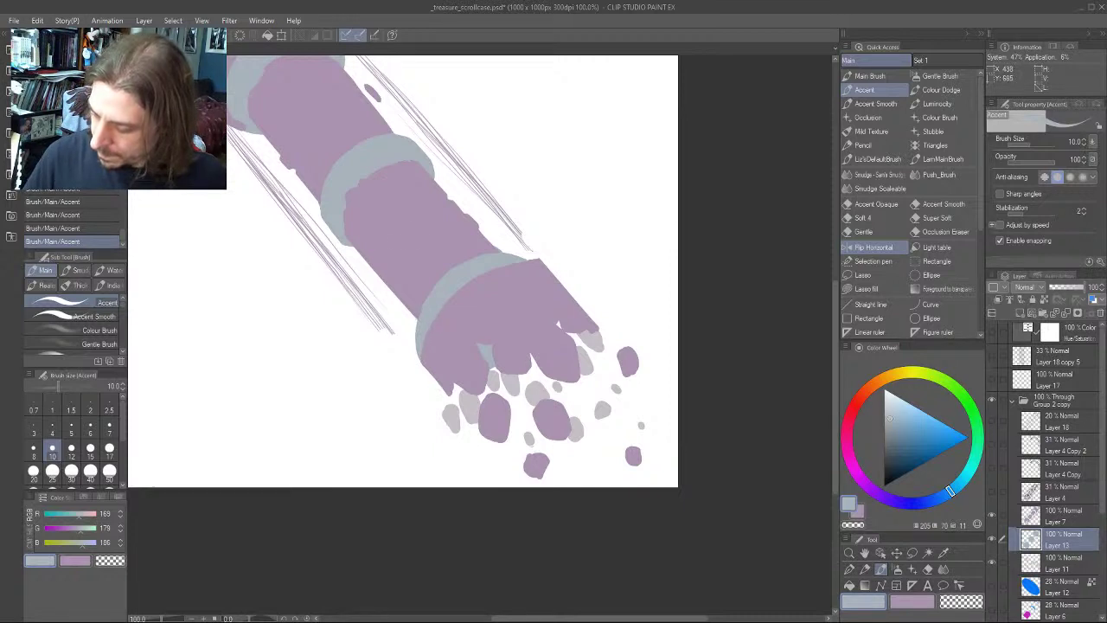
{"action": "left_click_drag", "start_coordinate": [413, 219], "coordinate": [374, 277]}
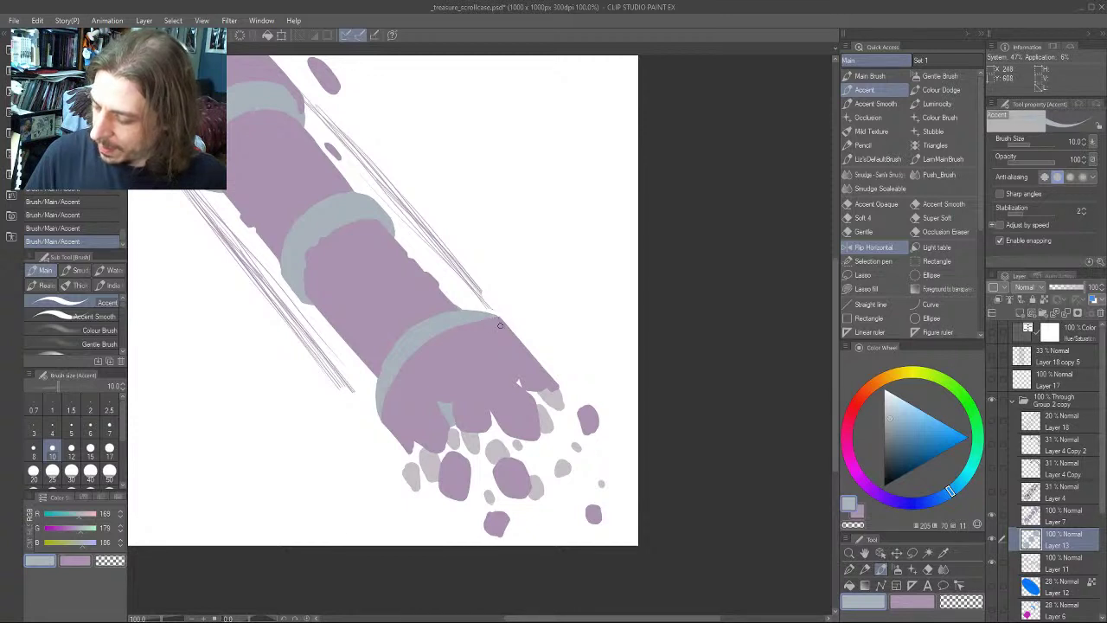
{"action": "left_click_drag", "start_coordinate": [355, 325], "coordinate": [369, 267]}
{"action": "left_click_drag", "start_coordinate": [269, 305], "coordinate": [308, 304]}
{"action": "mouse_move", "coordinate": [381, 287]}
{"action": "left_mouse_down"}
{"action": "mouse_move", "coordinate": [447, 331]}
{"action": "mouse_move", "coordinate": [383, 274]}
{"action": "left_mouse_up"}
{"action": "left_click_drag", "start_coordinate": [428, 330], "coordinate": [364, 260]}
{"action": "key", "text": "bracketright"}
{"action": "key", "text": "bracketright"}
{"action": "key", "text": "bracketright"}
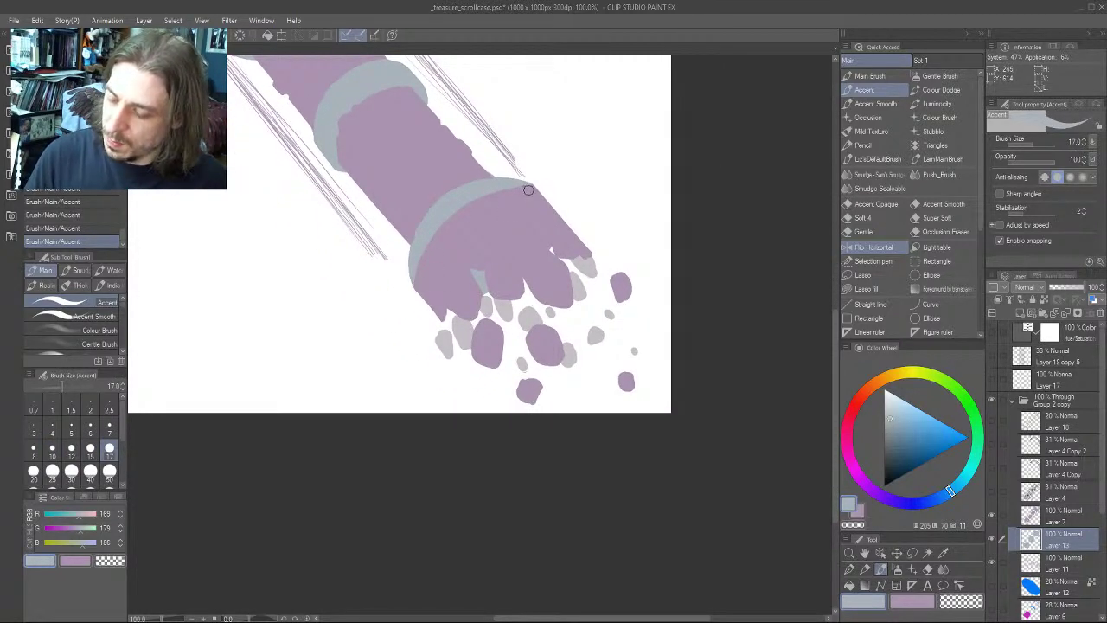
{"action": "mouse_move", "coordinate": [333, 198]}
{"action": "left_mouse_down"}
{"action": "mouse_move", "coordinate": [403, 489]}
{"action": "mouse_move", "coordinate": [405, 420]}
{"action": "left_mouse_up"}
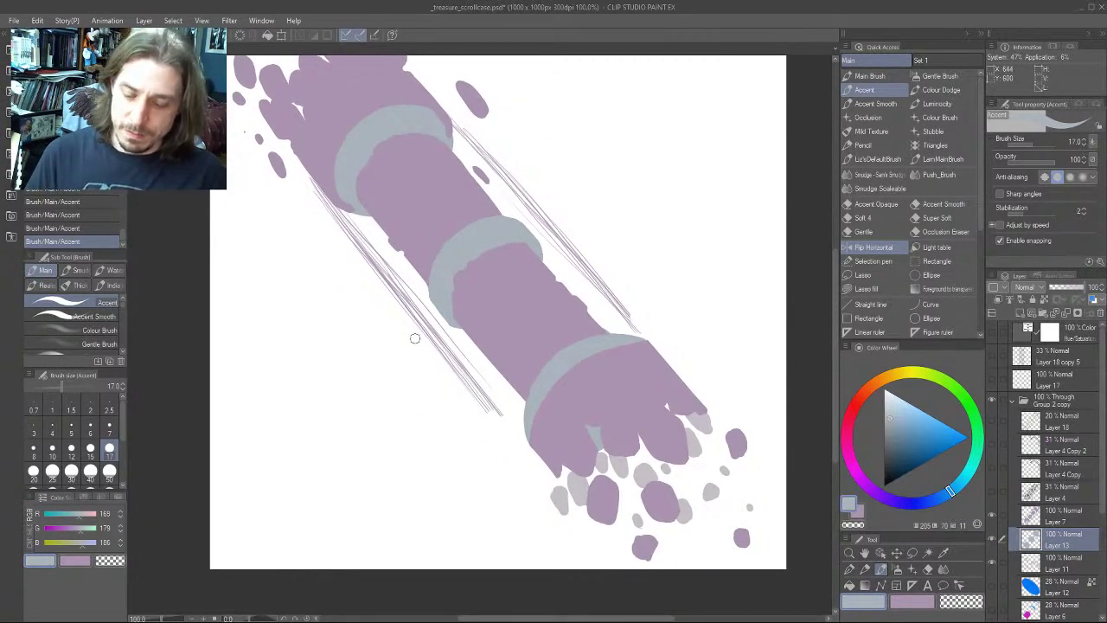
{"action": "left_click_drag", "start_coordinate": [660, 302], "coordinate": [585, 262]}
Erase the mauve overlapping the outer end of the upper band with transparent colour on Layer 7
{"action": "left_click", "coordinate": [1014, 517]}
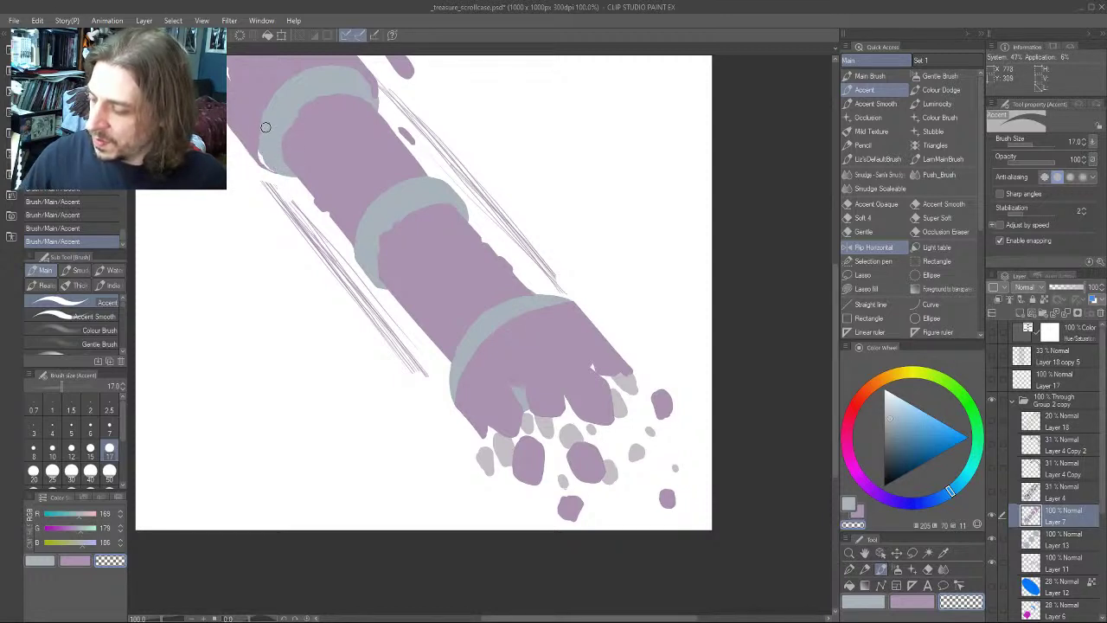
{"action": "left_click_drag", "start_coordinate": [287, 107], "coordinate": [254, 215]}
{"action": "left_click_drag", "start_coordinate": [342, 211], "coordinate": [333, 198]}
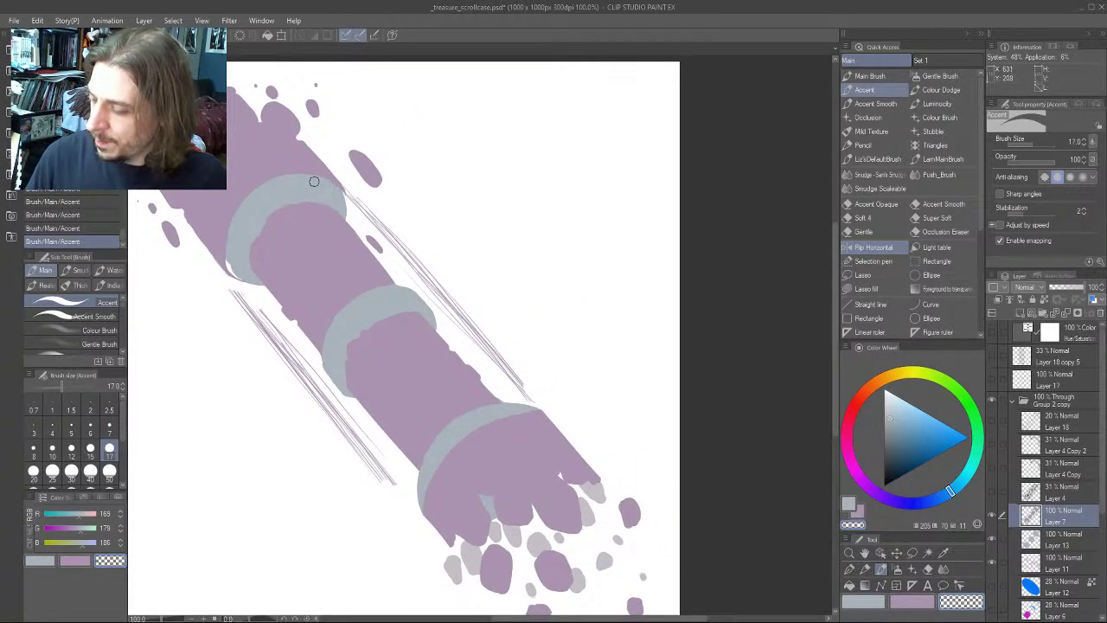
{"action": "left_click_drag", "start_coordinate": [214, 215], "coordinate": [310, 174]}
{"action": "left_click_drag", "start_coordinate": [367, 318], "coordinate": [370, 354]}
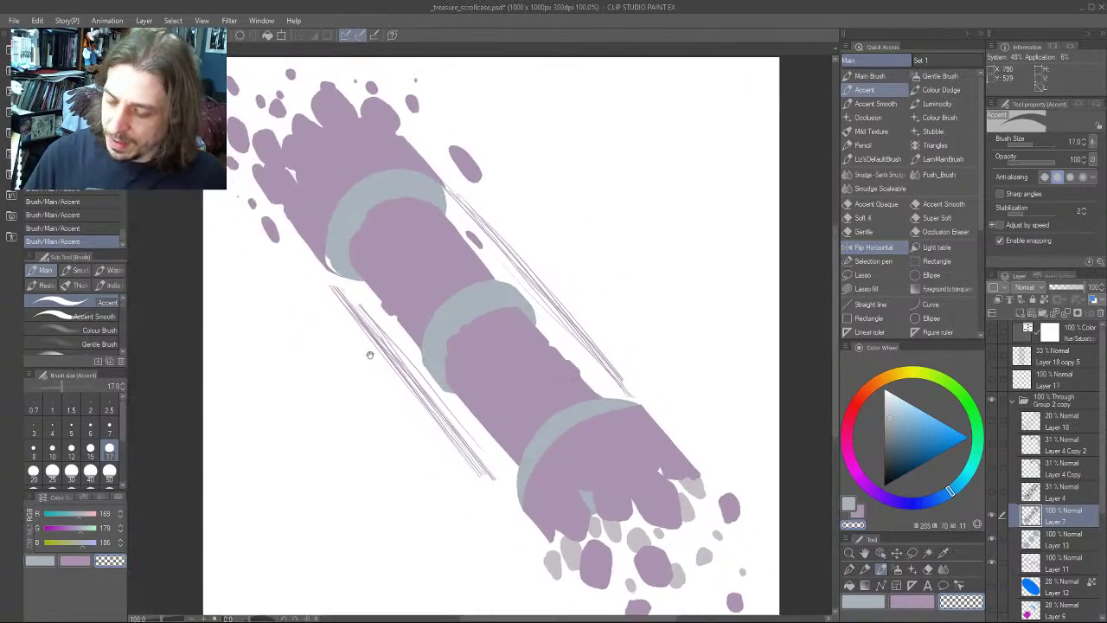
Fill the gap at the upper band's outer end with blue-grey on Layer 13, reducing the Accent brush to size 12
{"action": "left_click", "coordinate": [1028, 540]}
{"action": "key", "text": "c"}
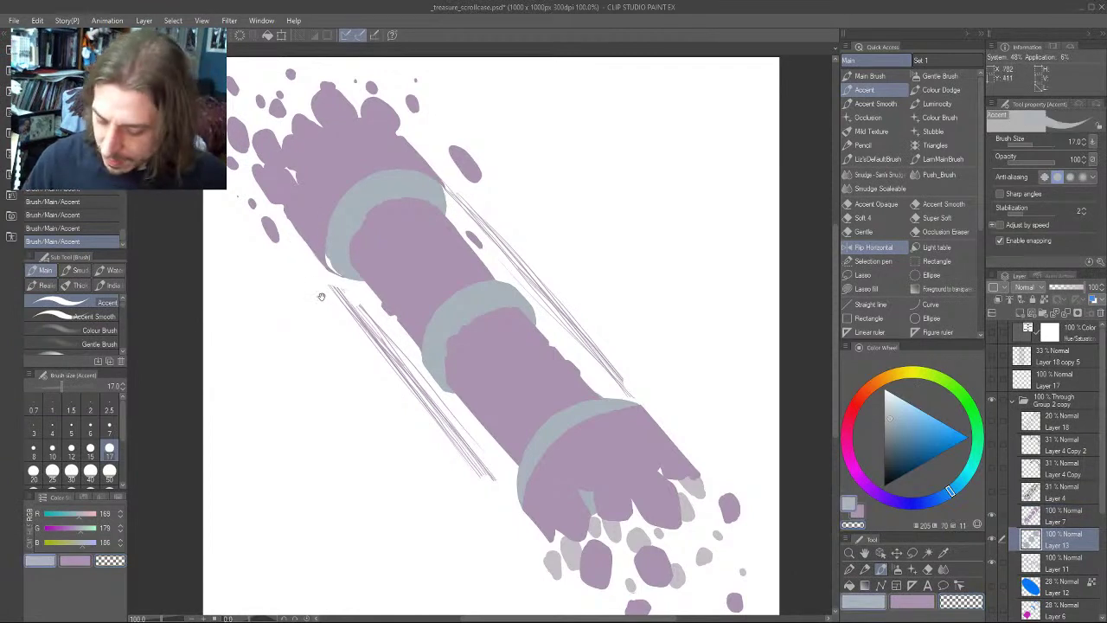
{"action": "left_click_drag", "start_coordinate": [322, 296], "coordinate": [318, 253]}
{"action": "key", "text": "["}
{"action": "key", "text": "["}
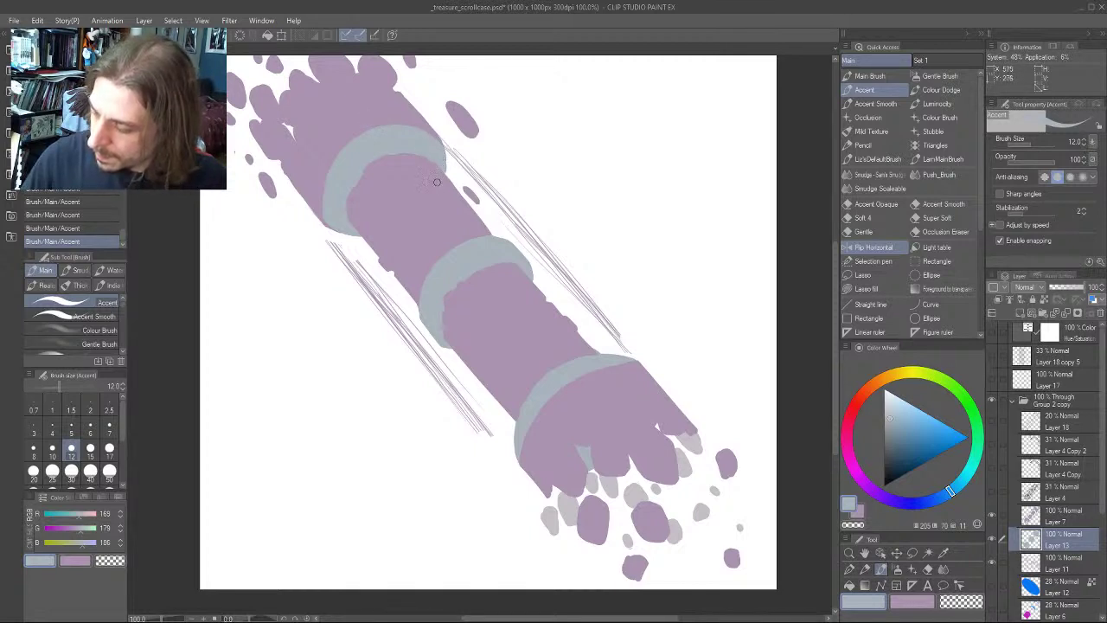
{"action": "left_click_drag", "start_coordinate": [325, 273], "coordinate": [389, 336]}
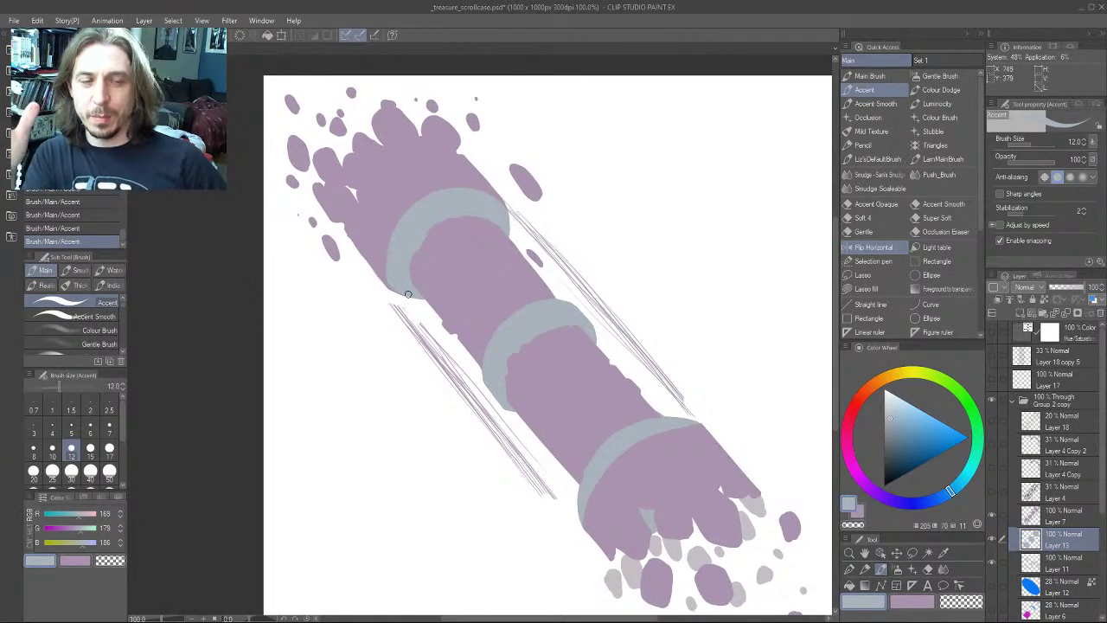
{"action": "left_click_drag", "start_coordinate": [408, 294], "coordinate": [339, 243]}
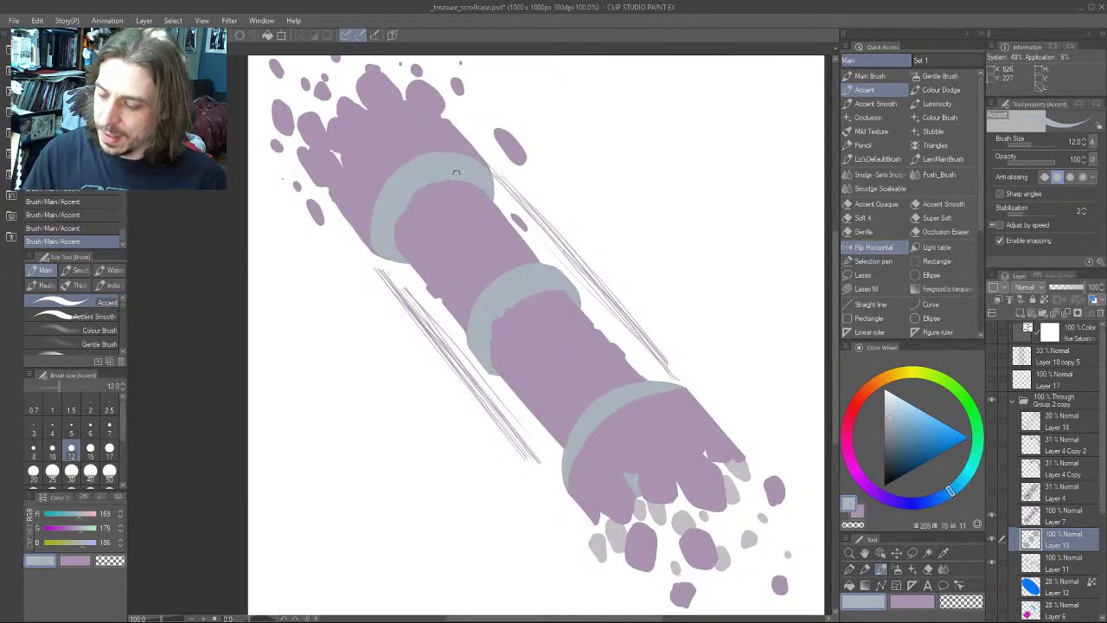
{"action": "left_click_drag", "start_coordinate": [414, 353], "coordinate": [358, 307]}
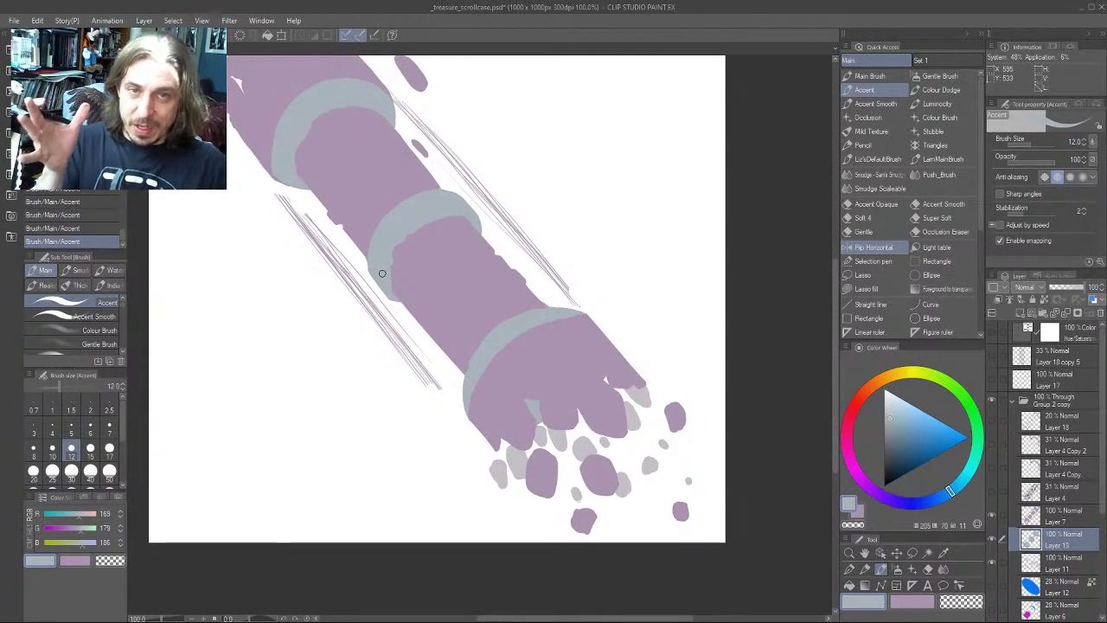
Undo the last stroke and trim the lower band's upper edge with transparent colour on Layer 13
{"action": "left_click_drag", "start_coordinate": [544, 203], "coordinate": [581, 289]}
{"action": "left_click_drag", "start_coordinate": [668, 324], "coordinate": [611, 377]}
{"action": "left_click_drag", "start_coordinate": [622, 339], "coordinate": [644, 358]}
{"action": "mouse_move", "coordinate": [381, 498]}
{"action": "left_mouse_down"}
{"action": "mouse_move", "coordinate": [329, 380]}
{"action": "mouse_move", "coordinate": [351, 362]}
{"action": "mouse_move", "coordinate": [353, 334]}
{"action": "mouse_move", "coordinate": [338, 410]}
{"action": "mouse_move", "coordinate": [377, 292]}
{"action": "left_mouse_up"}
{"action": "key", "text": "ctrl+z"}
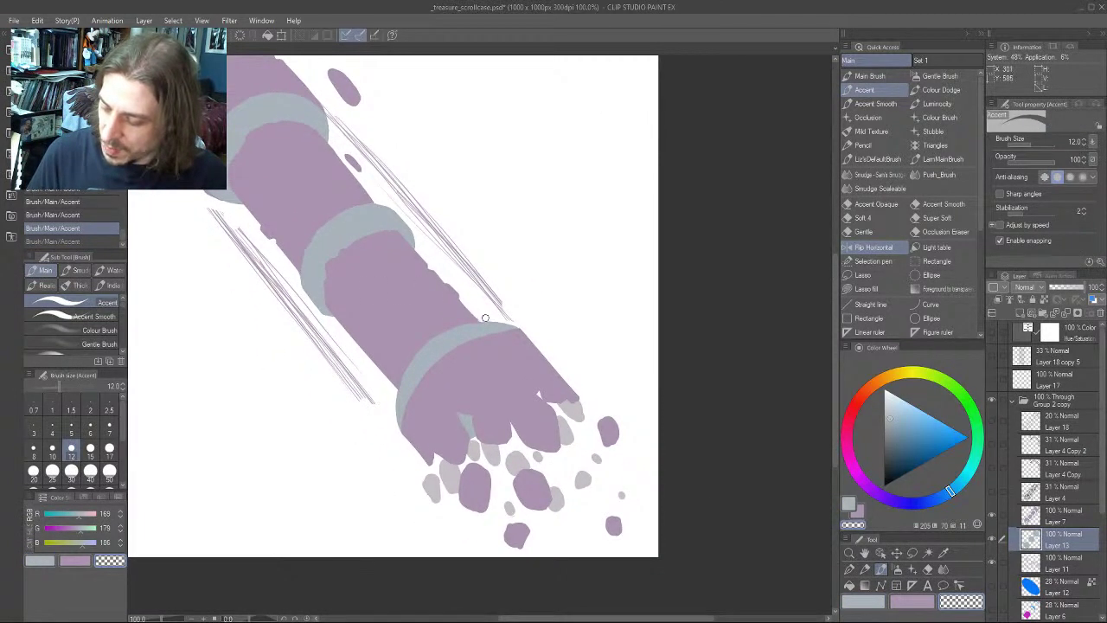
{"action": "left_click_drag", "start_coordinate": [485, 318], "coordinate": [491, 319]}
{"action": "left_click_drag", "start_coordinate": [332, 346], "coordinate": [360, 314]}
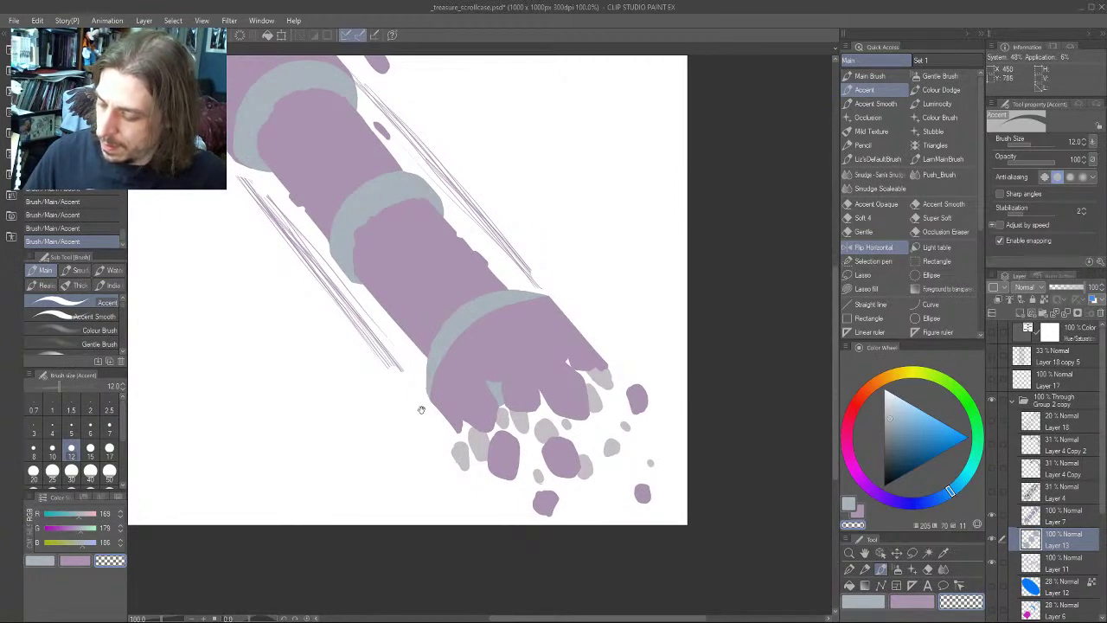
{"action": "mouse_move", "coordinate": [421, 410]}
{"action": "left_mouse_down"}
{"action": "mouse_move", "coordinate": [376, 513]}
{"action": "mouse_move", "coordinate": [407, 536]}
{"action": "mouse_move", "coordinate": [343, 361]}
{"action": "mouse_move", "coordinate": [314, 343]}
{"action": "mouse_move", "coordinate": [336, 309]}
{"action": "mouse_move", "coordinate": [308, 330]}
{"action": "left_mouse_up"}
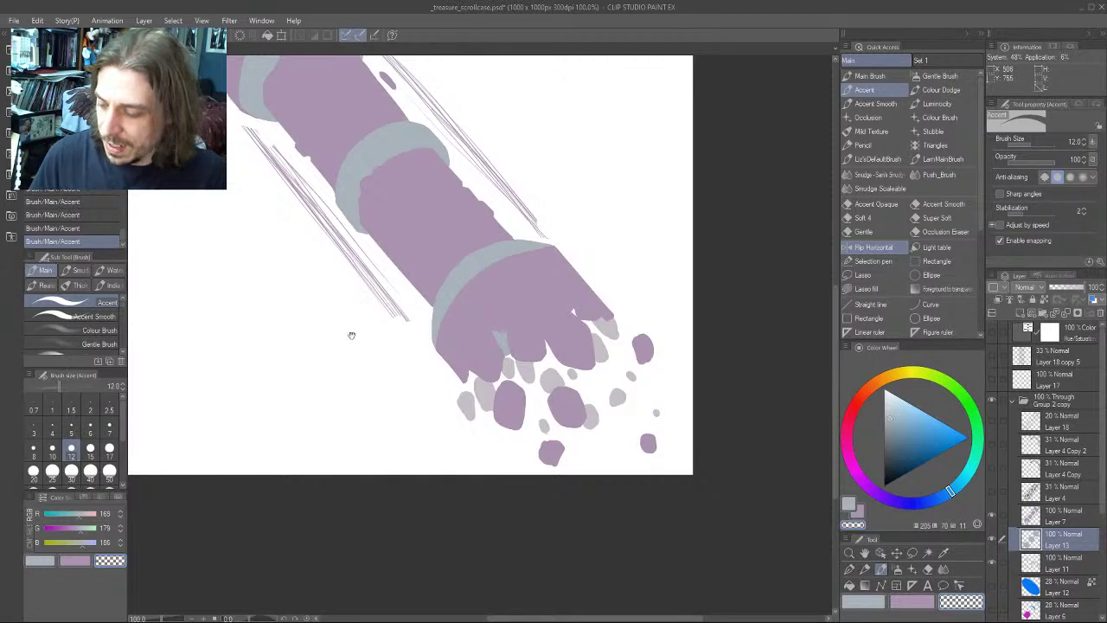
{"action": "left_click_drag", "start_coordinate": [351, 335], "coordinate": [312, 356]}
Touch up the lower stone end's upper corner beside the band with mauve on Layer 7
{"action": "left_click", "coordinate": [1045, 516]}
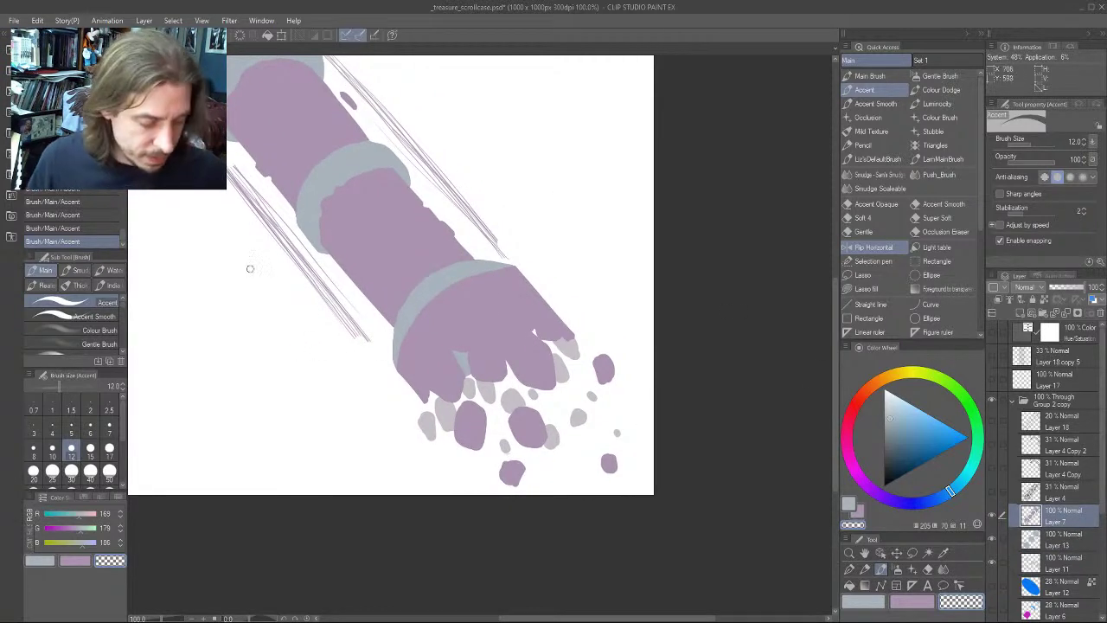
{"action": "key", "text": "x"}
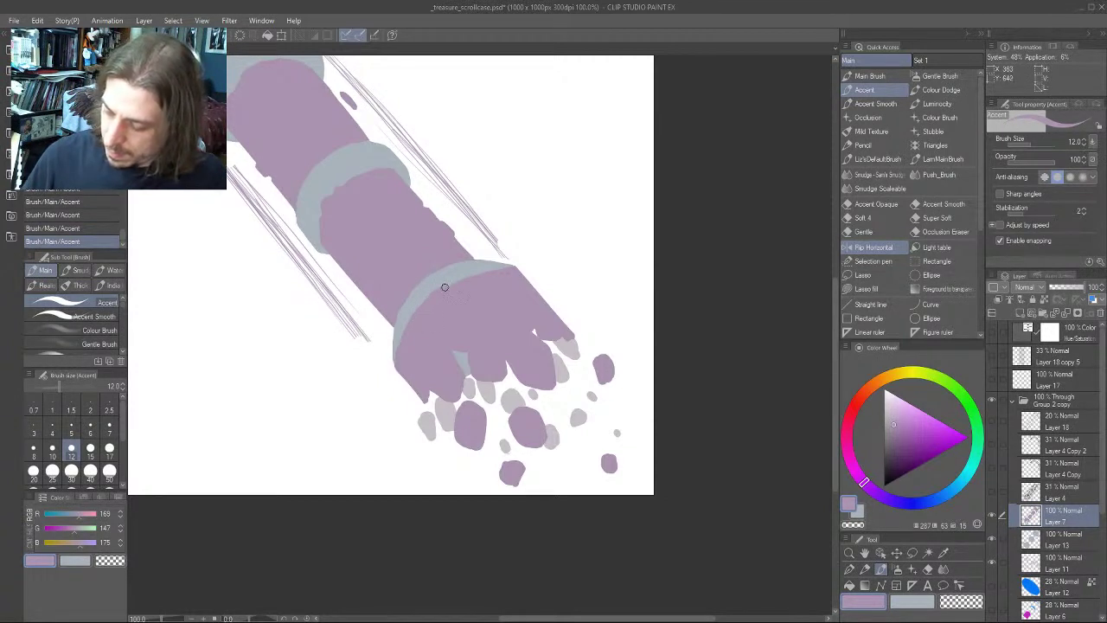
{"action": "left_click_drag", "start_coordinate": [487, 269], "coordinate": [512, 269]}
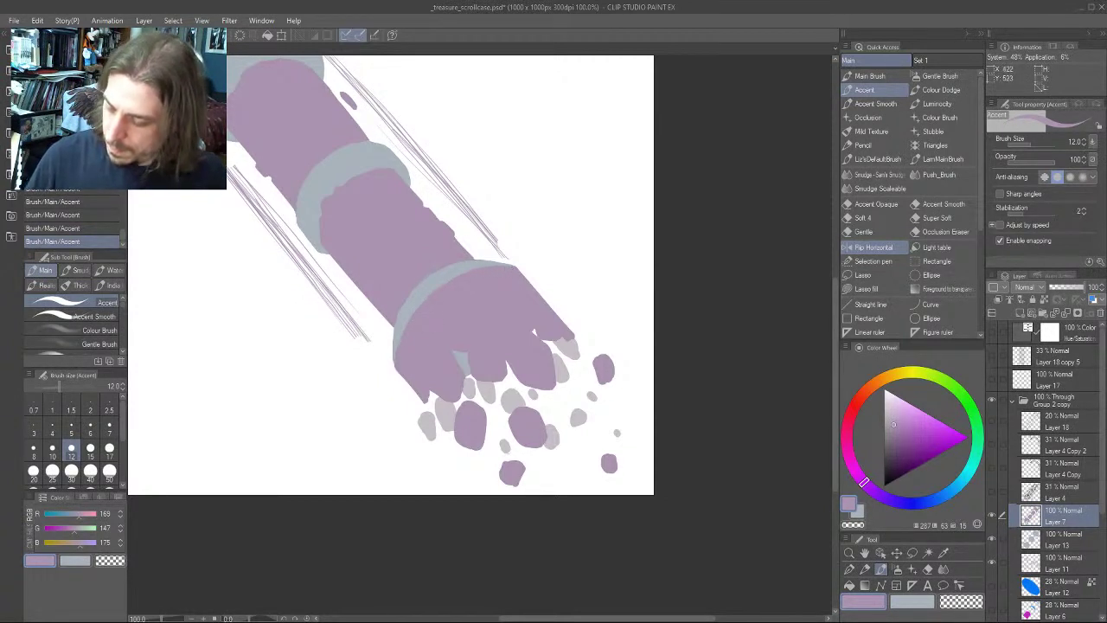
{"action": "mouse_move", "coordinate": [267, 296]}
{"action": "left_mouse_down"}
{"action": "mouse_move", "coordinate": [443, 362]}
{"action": "mouse_move", "coordinate": [469, 409]}
{"action": "left_mouse_up"}
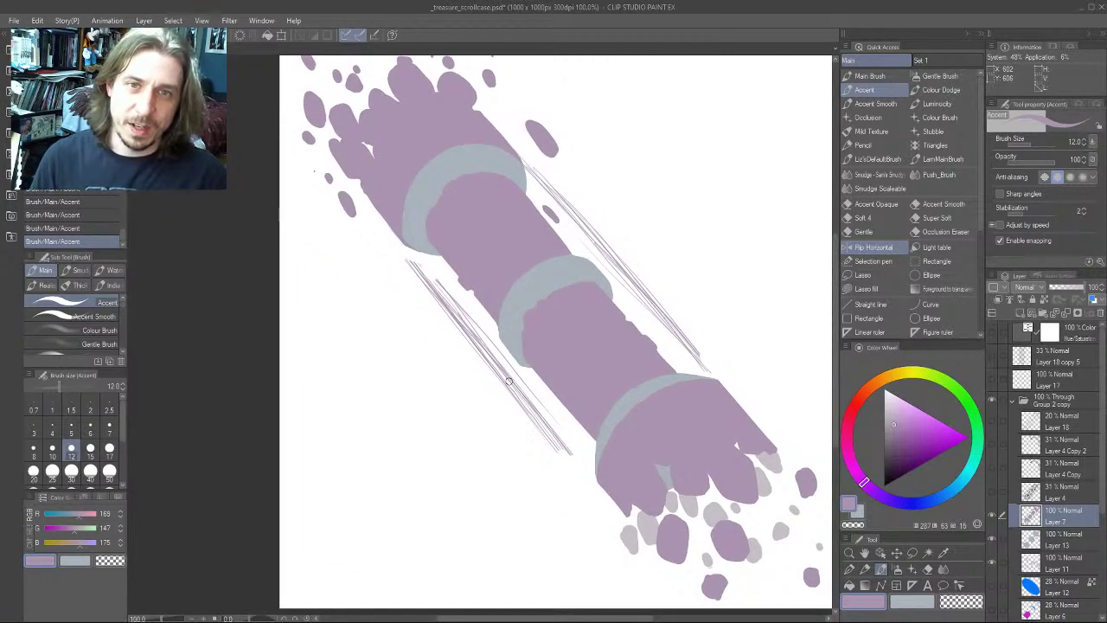
{"action": "mouse_move", "coordinate": [431, 319]}
{"action": "left_mouse_down"}
{"action": "mouse_move", "coordinate": [354, 334]}
{"action": "mouse_move", "coordinate": [321, 355]}
{"action": "mouse_move", "coordinate": [315, 344]}
{"action": "left_mouse_up"}
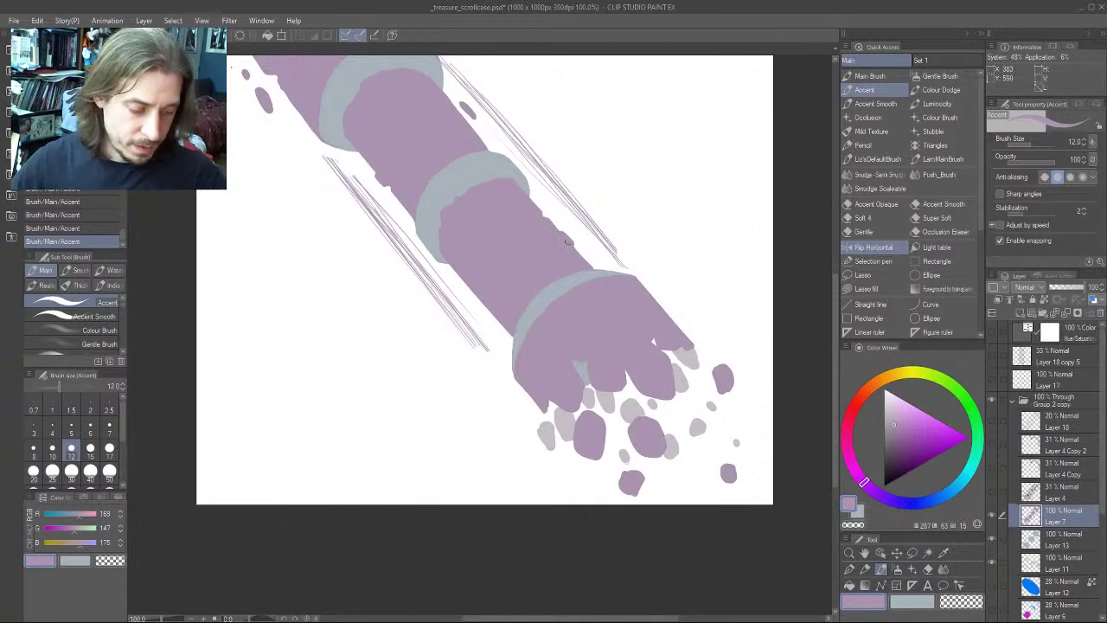
Erase the sketched guide lines along both sides of the scroll case with transparent colour
{"action": "key", "text": "c"}
{"action": "mouse_move", "coordinate": [369, 230]}
{"action": "left_mouse_down"}
{"action": "mouse_move", "coordinate": [423, 381]}
{"action": "mouse_move", "coordinate": [405, 315]}
{"action": "left_mouse_up"}
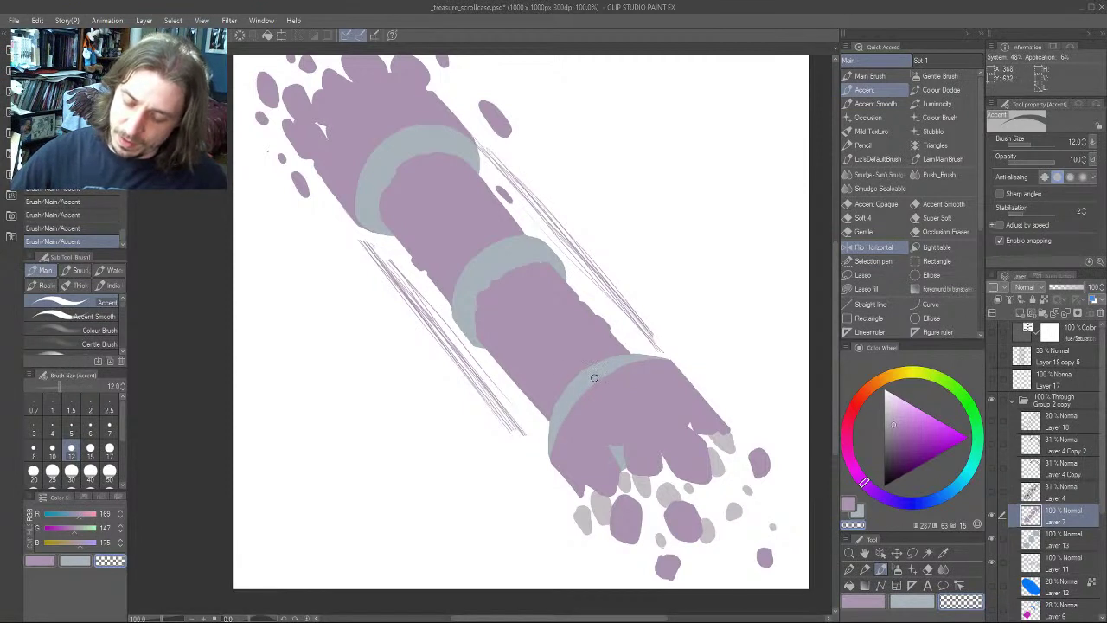
{"action": "mouse_move", "coordinate": [651, 354]}
{"action": "left_mouse_down"}
{"action": "mouse_move", "coordinate": [304, 298]}
{"action": "mouse_move", "coordinate": [324, 344]}
{"action": "left_mouse_up"}
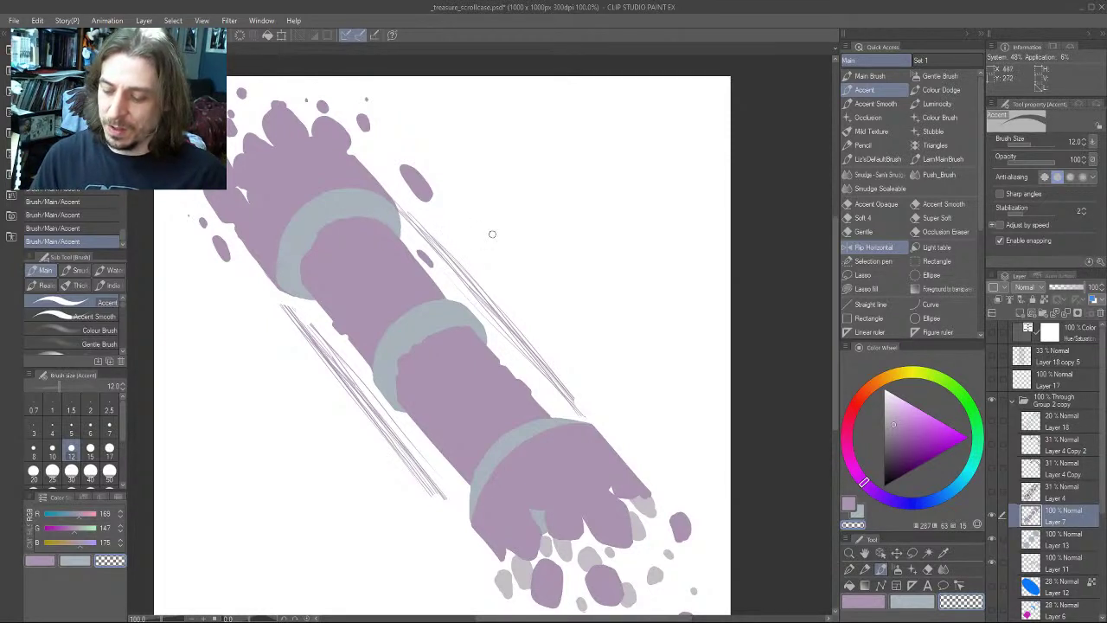
{"action": "mouse_move", "coordinate": [560, 382]}
{"action": "left_mouse_down"}
{"action": "mouse_move", "coordinate": [585, 414]}
{"action": "mouse_move", "coordinate": [477, 290]}
{"action": "mouse_move", "coordinate": [497, 324]}
{"action": "mouse_move", "coordinate": [455, 283]}
{"action": "mouse_move", "coordinate": [401, 210]}
{"action": "mouse_move", "coordinate": [529, 342]}
{"action": "left_mouse_up"}
{"action": "mouse_move", "coordinate": [281, 305]}
{"action": "left_mouse_down"}
{"action": "mouse_move", "coordinate": [361, 391]}
{"action": "mouse_move", "coordinate": [310, 337]}
{"action": "mouse_move", "coordinate": [378, 428]}
{"action": "mouse_move", "coordinate": [343, 361]}
{"action": "mouse_move", "coordinate": [432, 484]}
{"action": "mouse_move", "coordinate": [389, 448]}
{"action": "left_mouse_up"}
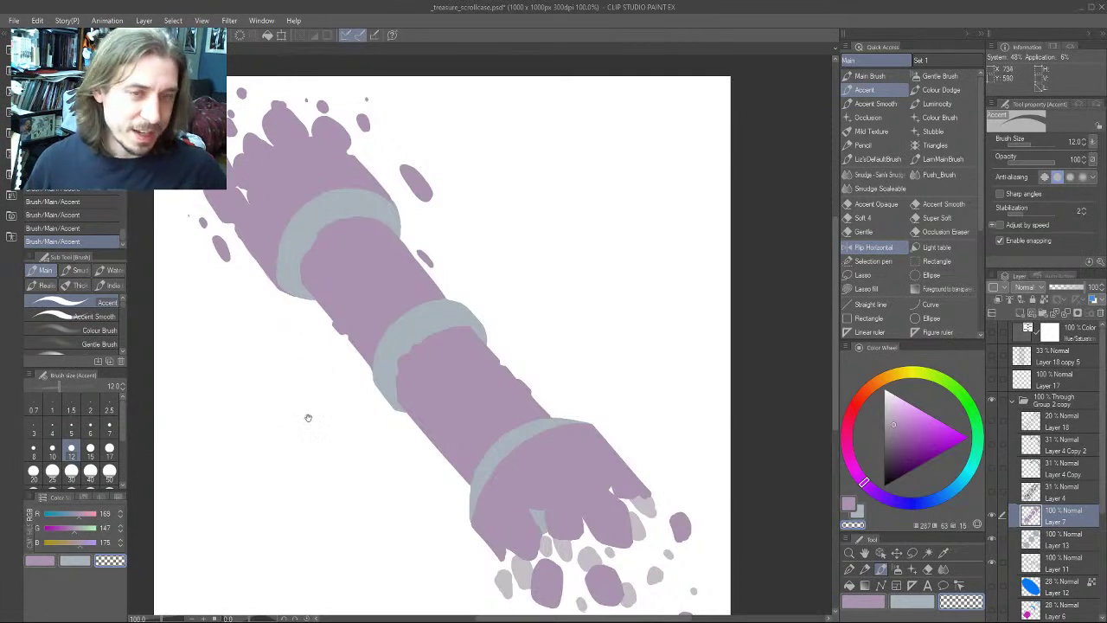
{"action": "mouse_move", "coordinate": [306, 415]}
{"action": "left_mouse_down"}
{"action": "mouse_move", "coordinate": [343, 357]}
{"action": "mouse_move", "coordinate": [299, 412]}
{"action": "mouse_move", "coordinate": [337, 403]}
{"action": "mouse_move", "coordinate": [306, 430]}
{"action": "left_mouse_up"}
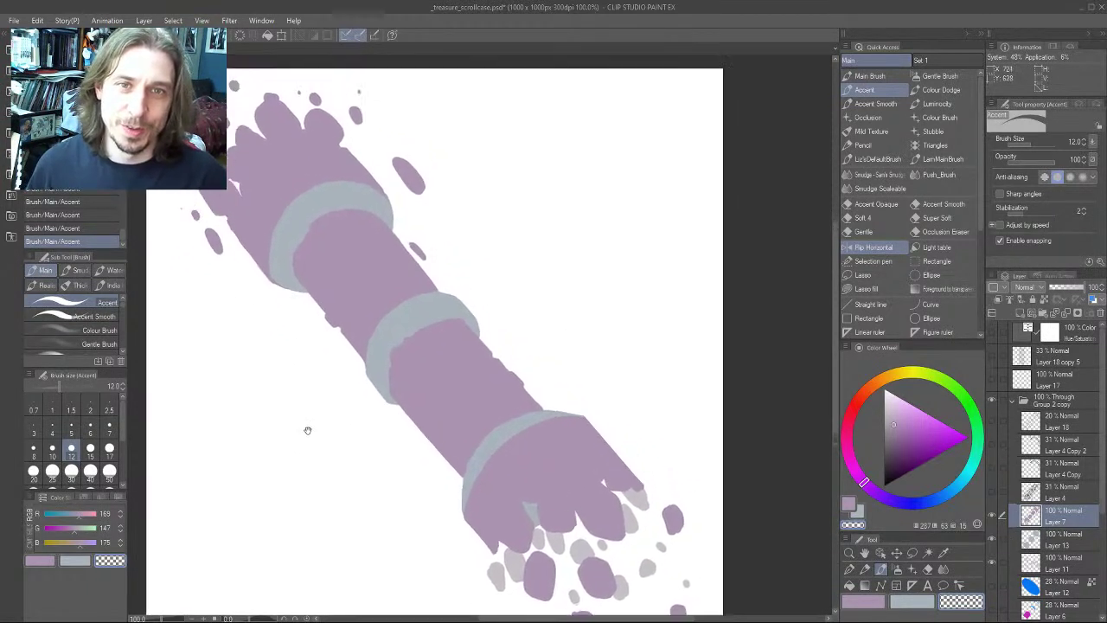
Fill out the side of the upper stone end next to the band with mauve and trim it with transparent colour
{"action": "left_click_drag", "start_coordinate": [274, 242], "coordinate": [381, 262]}
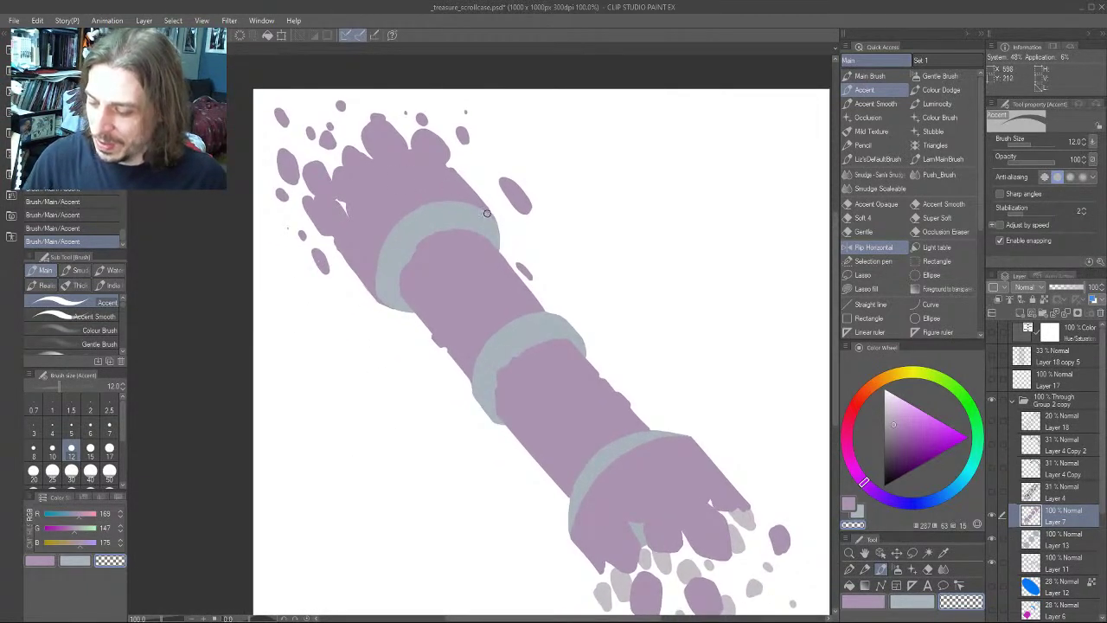
{"action": "key", "text": "c"}
{"action": "left_click_drag", "start_coordinate": [483, 203], "coordinate": [503, 225]}
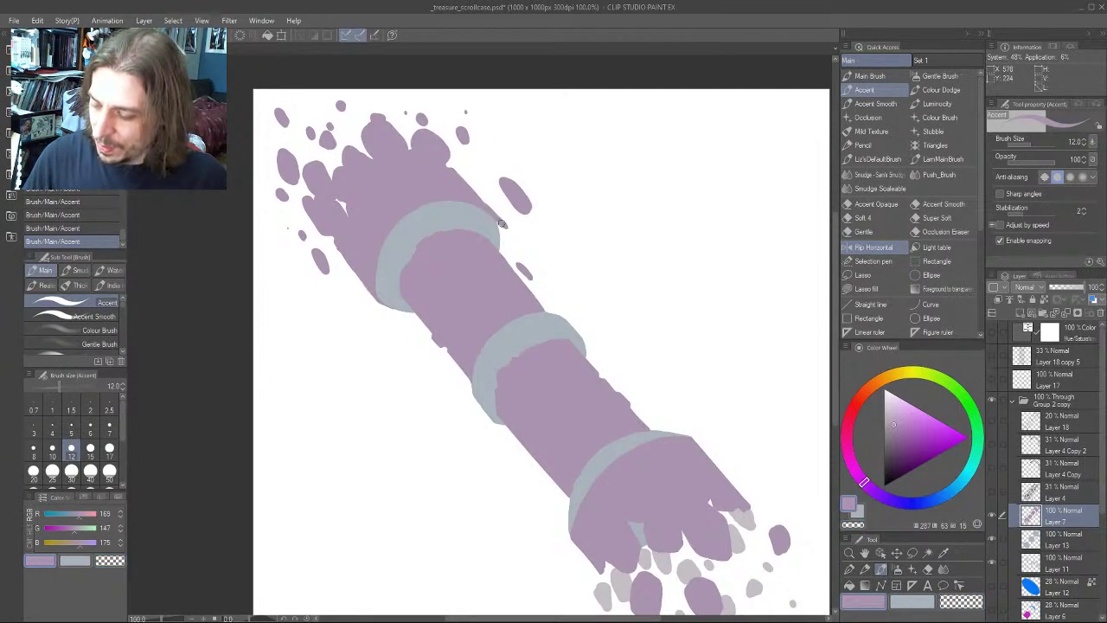
{"action": "key", "text": "c"}
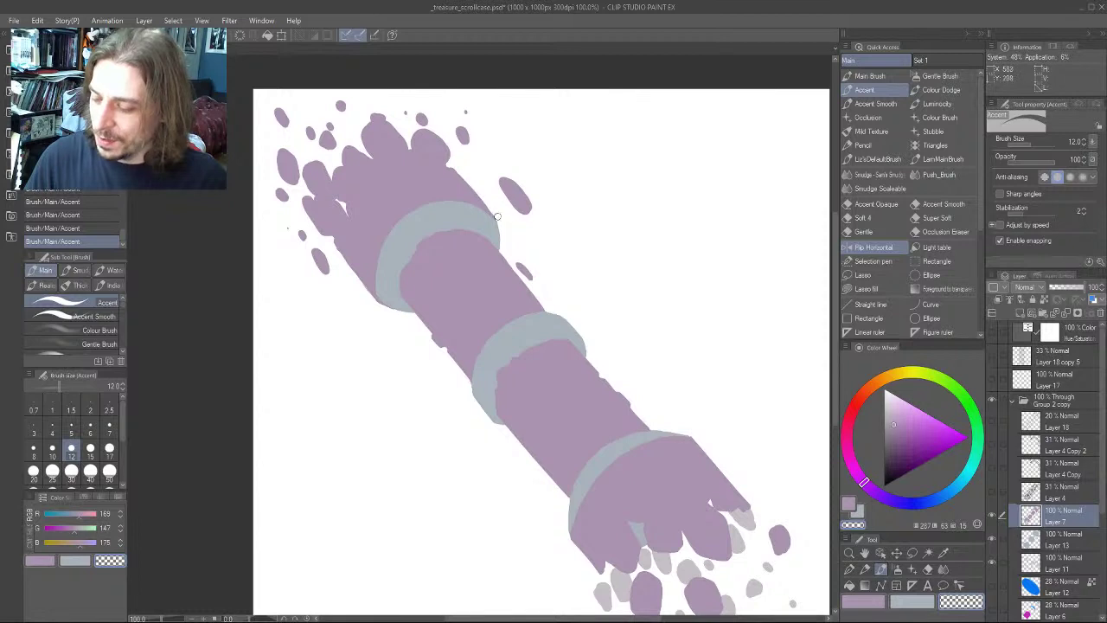
{"action": "left_click_drag", "start_coordinate": [338, 167], "coordinate": [342, 184]}
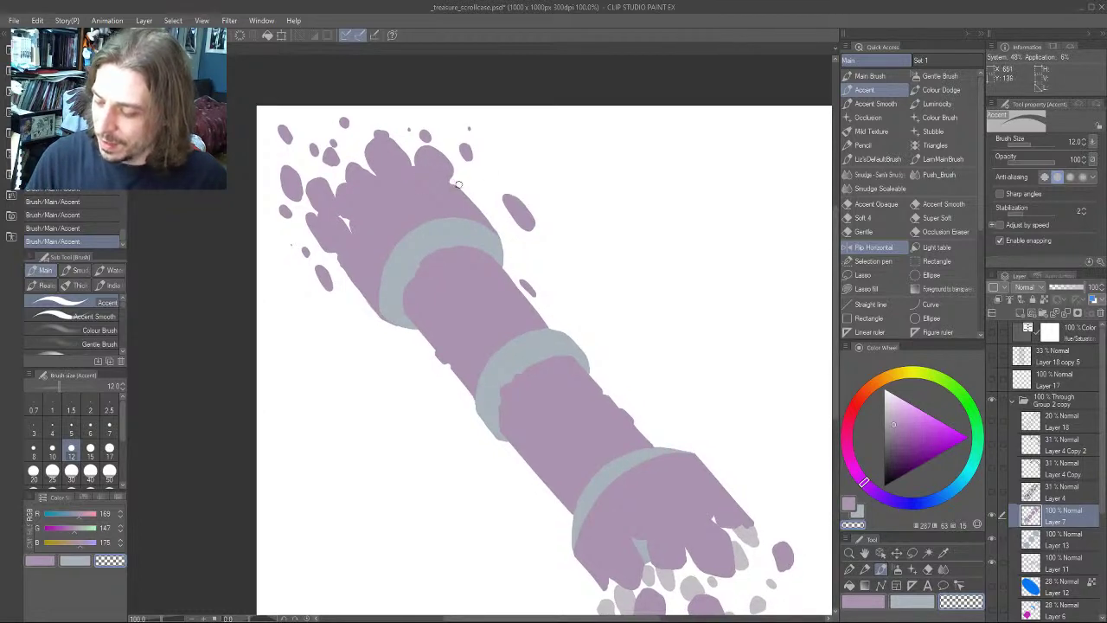
Refine the upper stone end's side with mauve at brush size 8 and chip the loose stone beside it with transparent colour
{"action": "key", "text": "bracketleft"}
{"action": "key", "text": "bracketleft"}
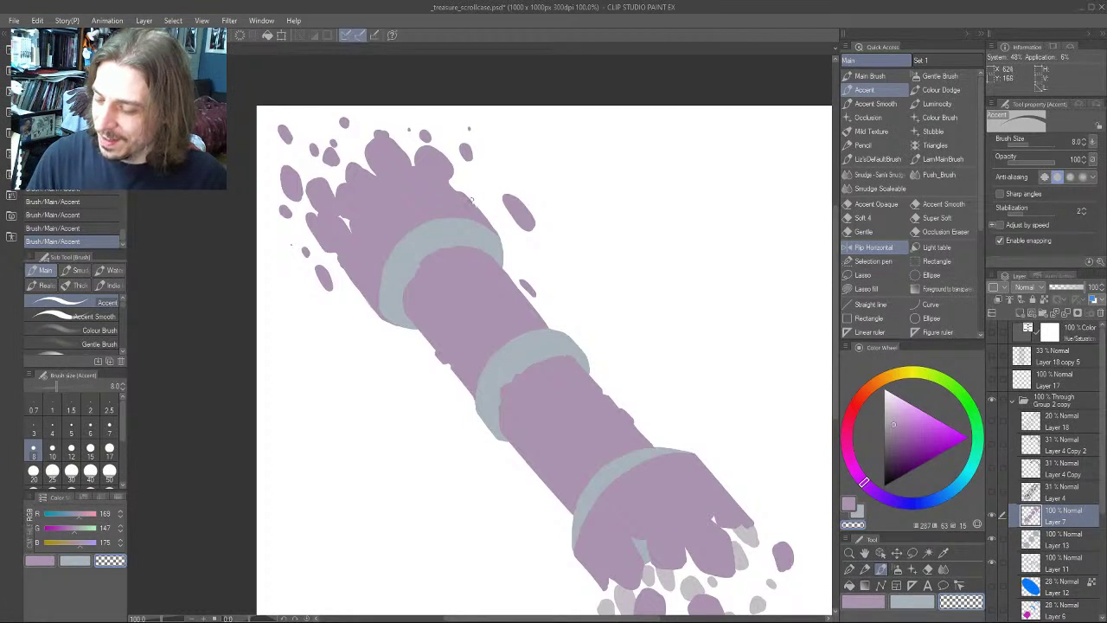
{"action": "key", "text": "c"}
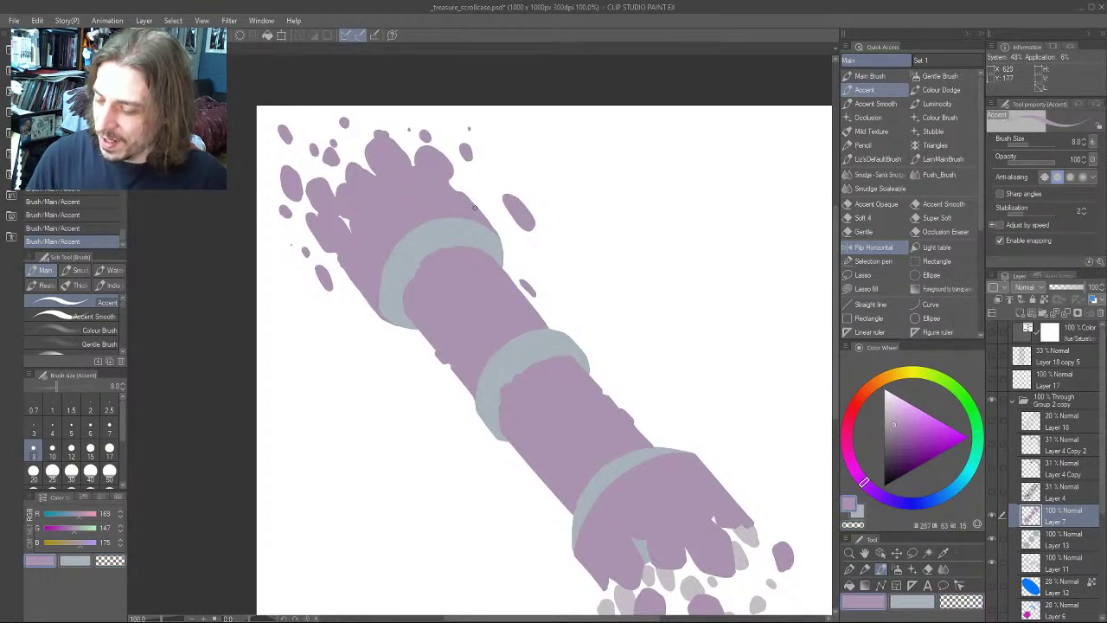
{"action": "left_click_drag", "start_coordinate": [308, 351], "coordinate": [351, 309]}
{"action": "mouse_move", "coordinate": [448, 419]}
{"action": "left_mouse_down"}
{"action": "mouse_move", "coordinate": [306, 356]}
{"action": "mouse_move", "coordinate": [370, 355]}
{"action": "mouse_move", "coordinate": [385, 329]}
{"action": "mouse_move", "coordinate": [413, 358]}
{"action": "mouse_move", "coordinate": [366, 388]}
{"action": "mouse_move", "coordinate": [410, 401]}
{"action": "mouse_move", "coordinate": [459, 437]}
{"action": "left_mouse_up"}
{"action": "left_click_drag", "start_coordinate": [392, 226], "coordinate": [482, 432]}
{"action": "key", "text": "c"}
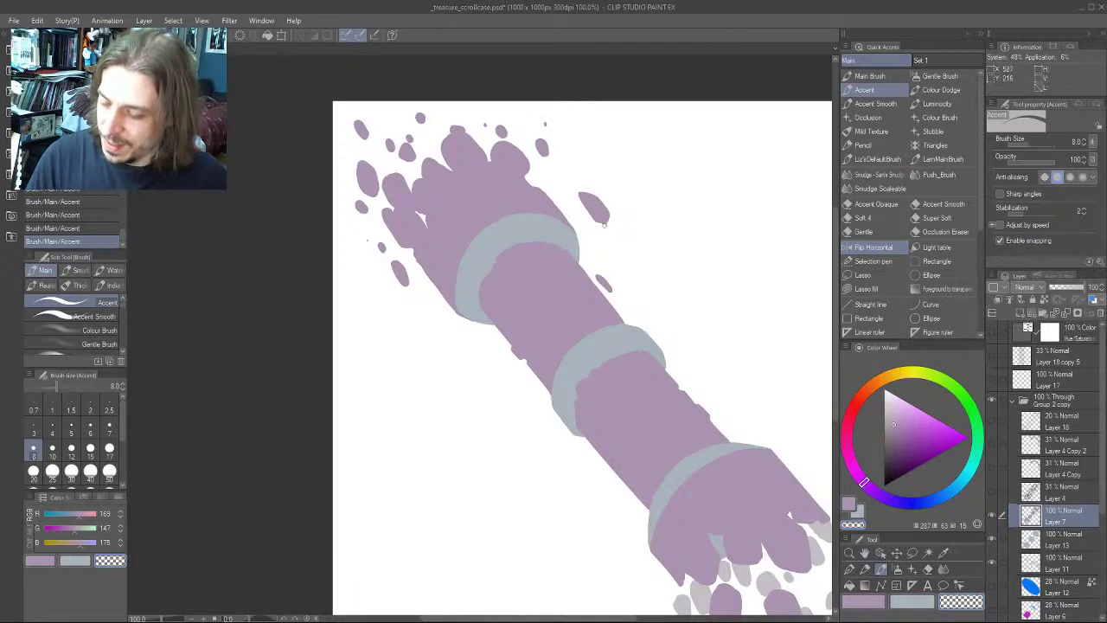
{"action": "left_click_drag", "start_coordinate": [368, 259], "coordinate": [372, 309]}
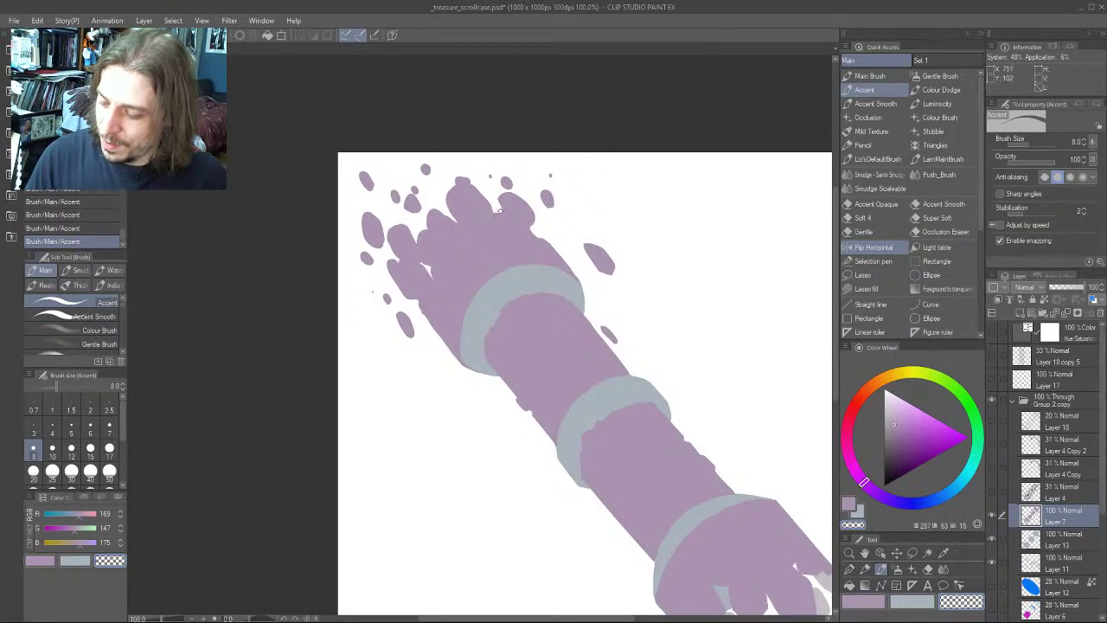
Trim the small stone at the upper stone end's tip with transparent colour and undo the last two strokes on Layer 7
{"action": "left_click_drag", "start_coordinate": [506, 192], "coordinate": [498, 189]}
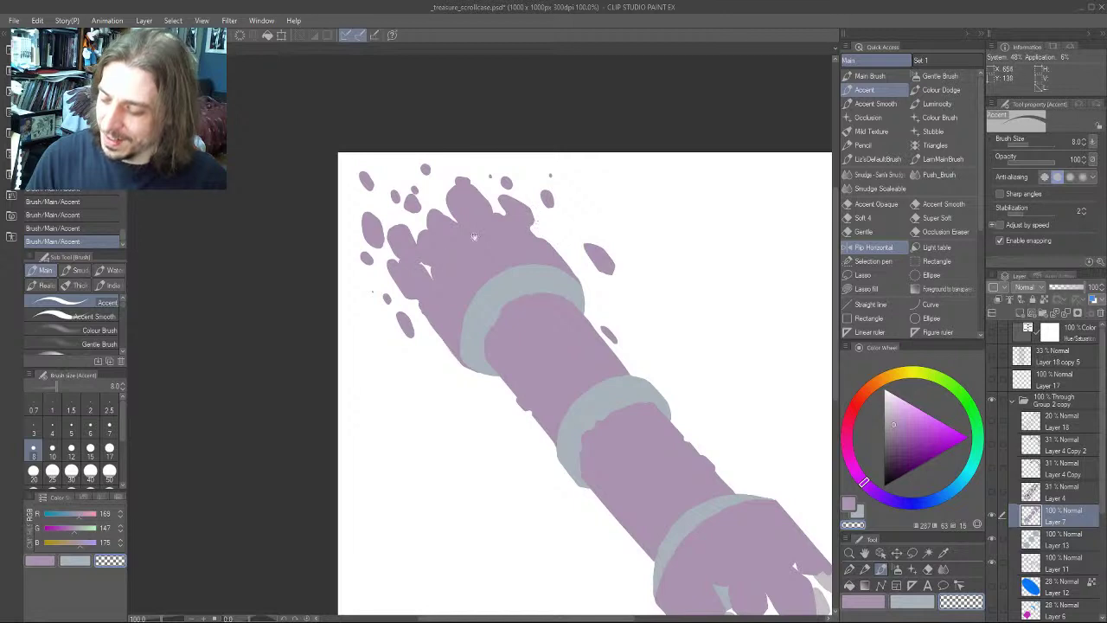
{"action": "left_click_drag", "start_coordinate": [474, 238], "coordinate": [442, 242]}
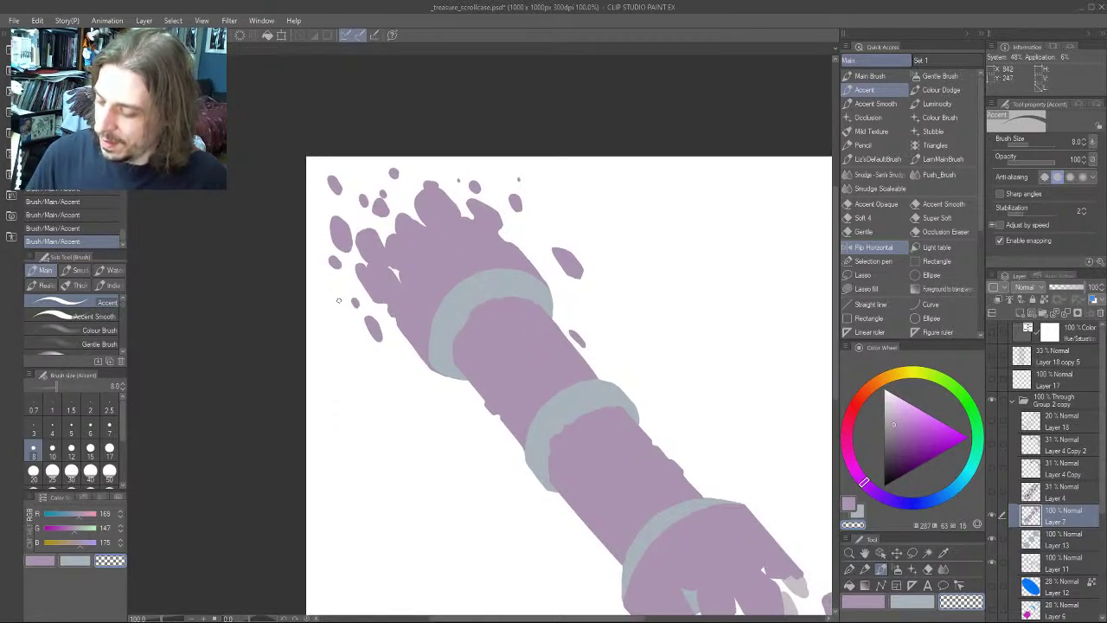
{"action": "key", "text": "ctrl+z"}
{"action": "key", "text": "ctrl+z"}
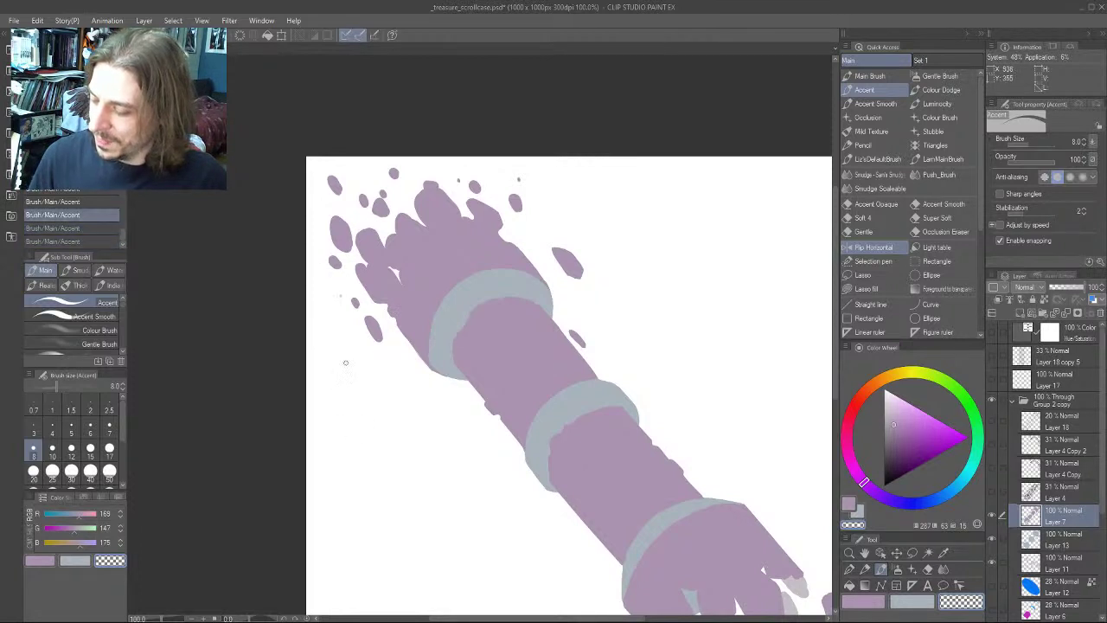
Examine the whole scroll case silhouette, comparing the upper stone end with the lower end and its loose grey and mauve stones
{"action": "left_click_drag", "start_coordinate": [370, 461], "coordinate": [291, 299]}
{"action": "left_click_drag", "start_coordinate": [510, 464], "coordinate": [467, 431]}
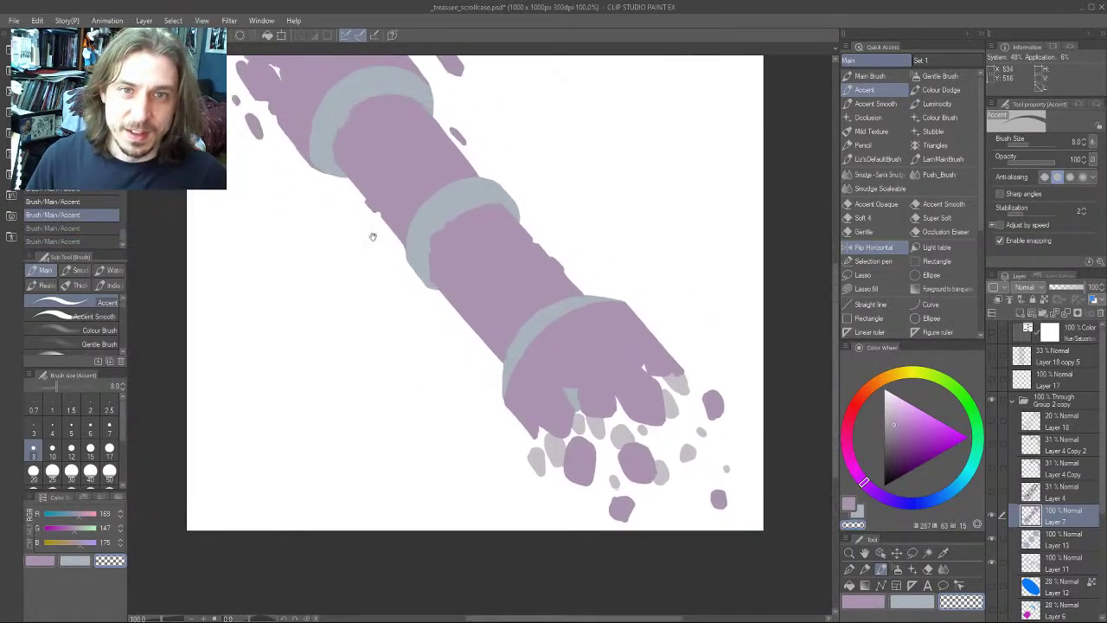
{"action": "left_click_drag", "start_coordinate": [367, 247], "coordinate": [445, 430]}
{"action": "left_click_drag", "start_coordinate": [401, 353], "coordinate": [441, 371]}
{"action": "mouse_move", "coordinate": [505, 309]}
{"action": "left_mouse_down"}
{"action": "mouse_move", "coordinate": [513, 323]}
{"action": "mouse_move", "coordinate": [435, 259]}
{"action": "left_mouse_up"}
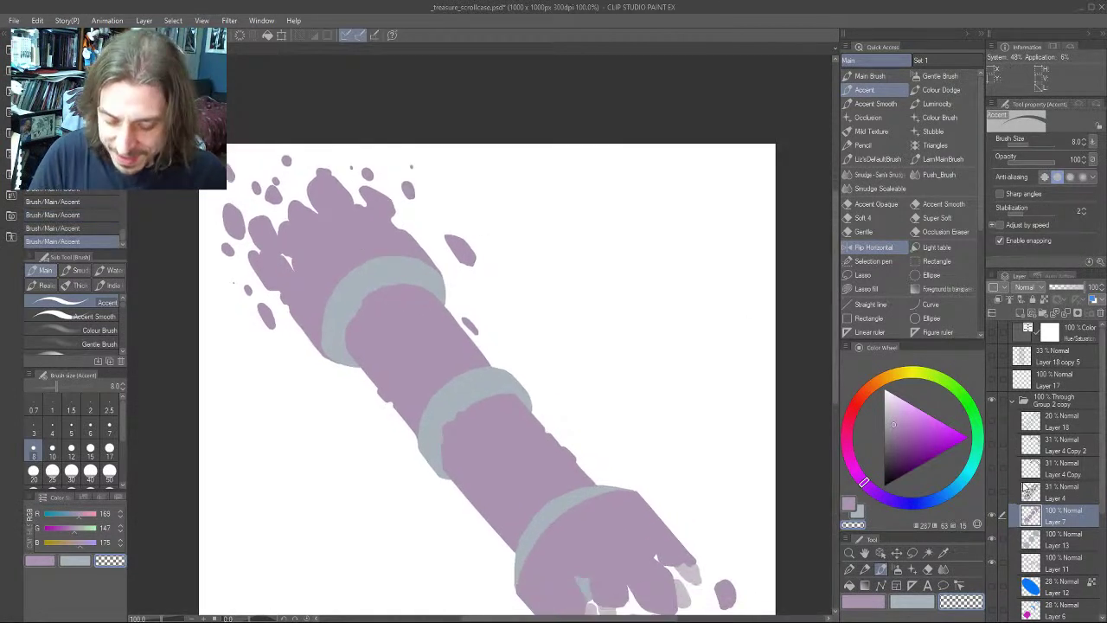
{"action": "left_click", "coordinate": [1017, 542]}
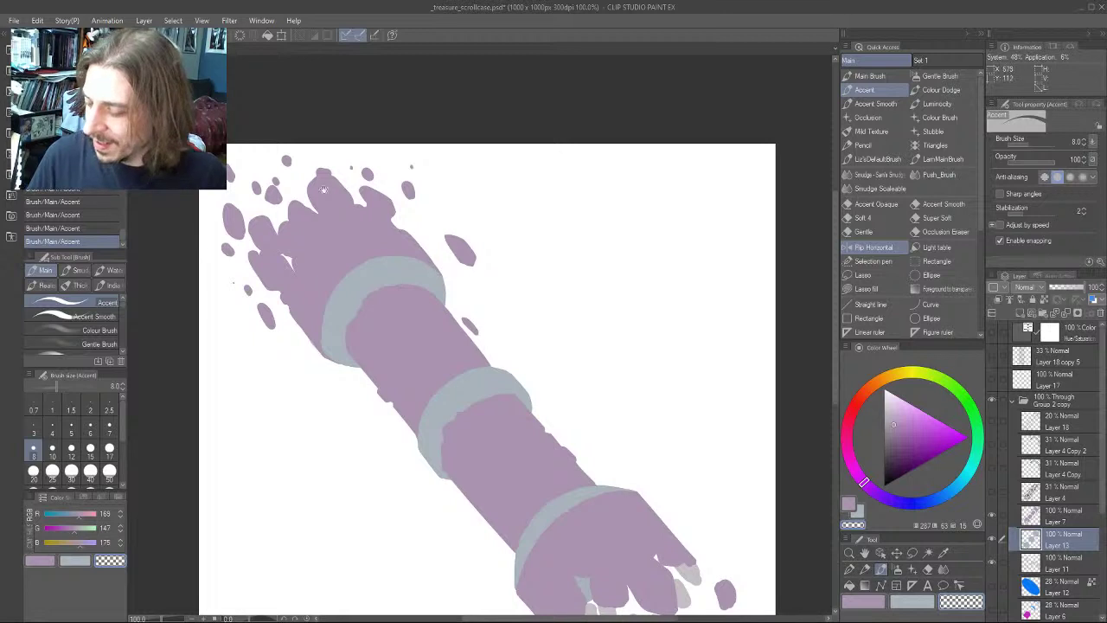
{"action": "left_click_drag", "start_coordinate": [274, 425], "coordinate": [253, 264]}
{"action": "left_click_drag", "start_coordinate": [394, 406], "coordinate": [409, 464]}
{"action": "left_click_drag", "start_coordinate": [318, 329], "coordinate": [341, 333]}
{"action": "scroll", "coordinate": [282, 387], "scroll_direction": "down", "scroll_amount": 3}
{"action": "left_click_drag", "start_coordinate": [253, 475], "coordinate": [309, 359]}
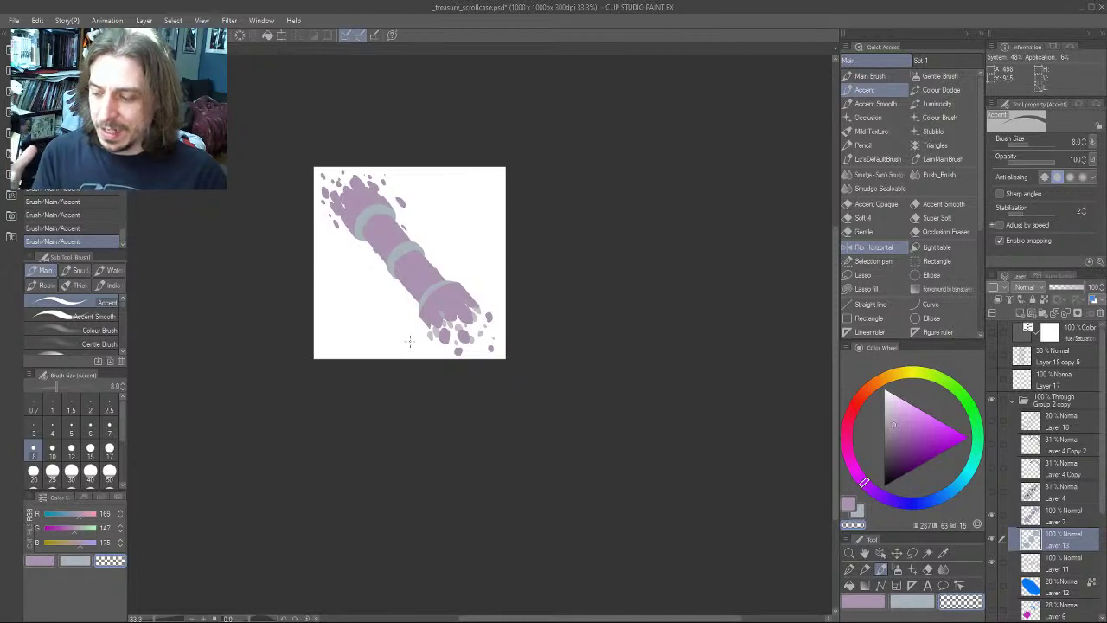
{"action": "scroll", "coordinate": [410, 346], "scroll_direction": "up", "scroll_amount": 2}
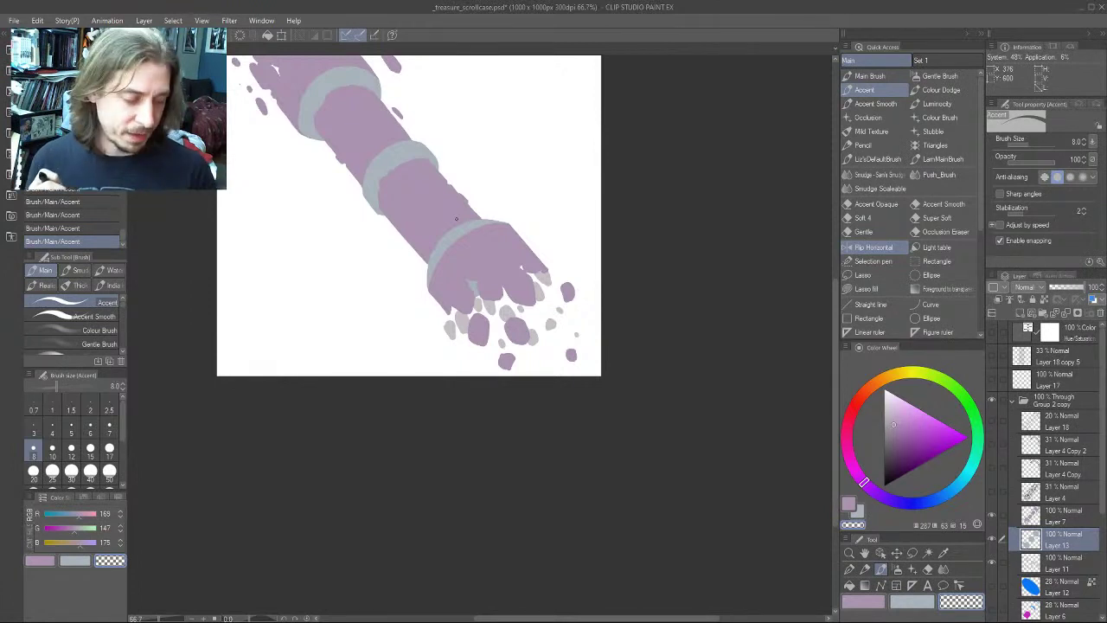
{"action": "left_click_drag", "start_coordinate": [455, 218], "coordinate": [597, 468]}
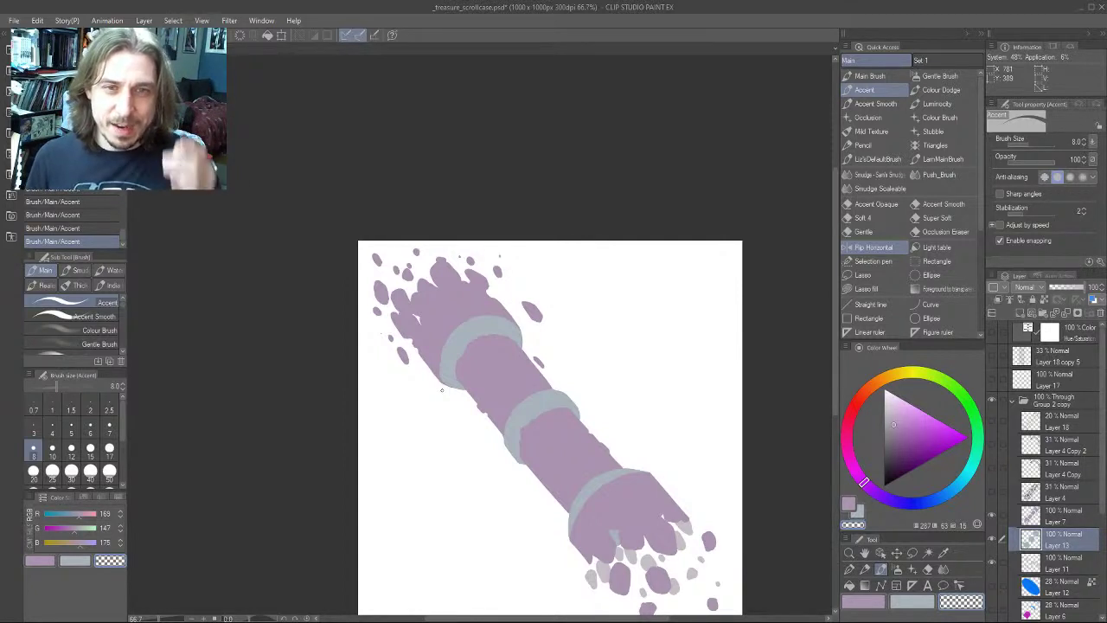
{"action": "mouse_move", "coordinate": [346, 360]}
{"action": "left_mouse_down"}
{"action": "mouse_move", "coordinate": [331, 272]}
{"action": "mouse_move", "coordinate": [329, 285]}
{"action": "left_mouse_up"}
{"action": "mouse_move", "coordinate": [392, 248]}
{"action": "left_mouse_down"}
{"action": "mouse_move", "coordinate": [385, 273]}
{"action": "mouse_move", "coordinate": [336, 225]}
{"action": "mouse_move", "coordinate": [378, 306]}
{"action": "mouse_move", "coordinate": [412, 281]}
{"action": "mouse_move", "coordinate": [401, 306]}
{"action": "left_mouse_up"}
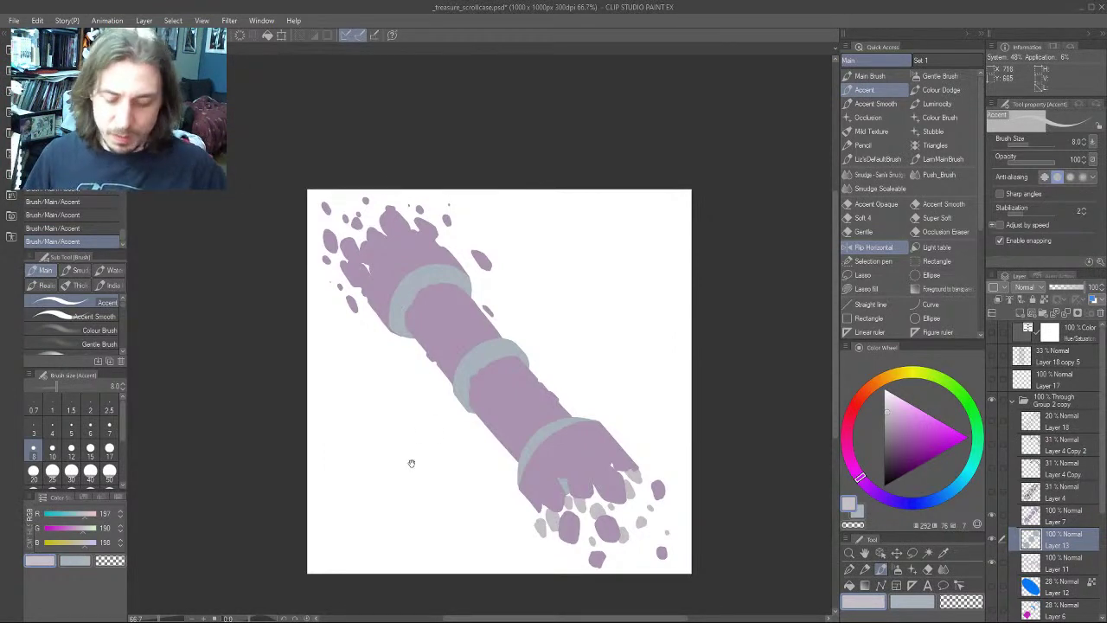
{"action": "left_click_drag", "start_coordinate": [411, 464], "coordinate": [368, 344]}
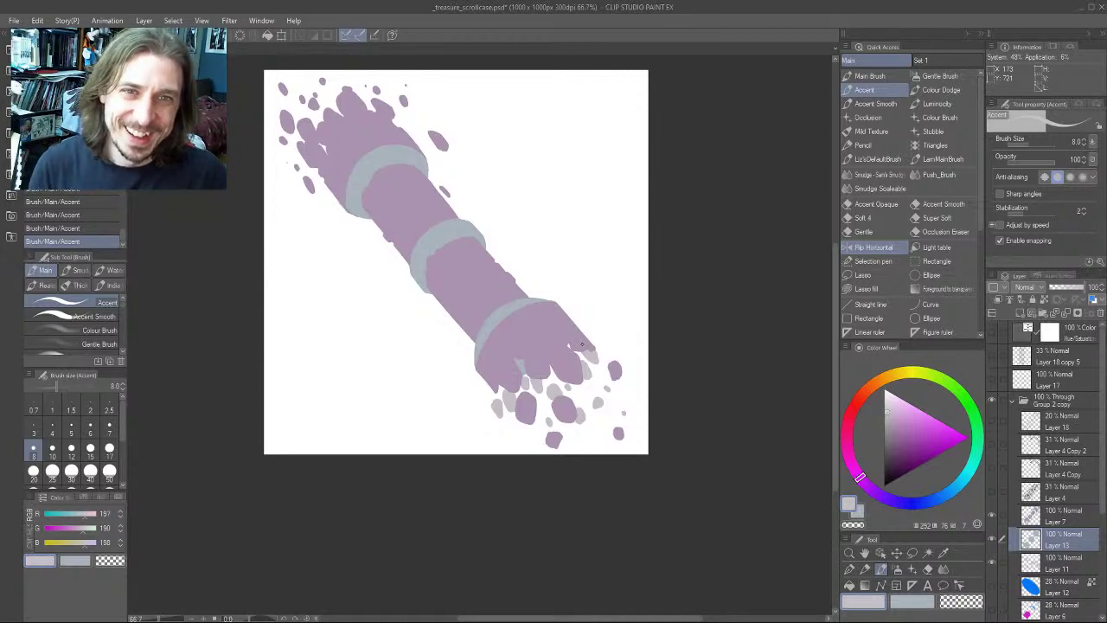
{"action": "left_click_drag", "start_coordinate": [368, 207], "coordinate": [420, 291]}
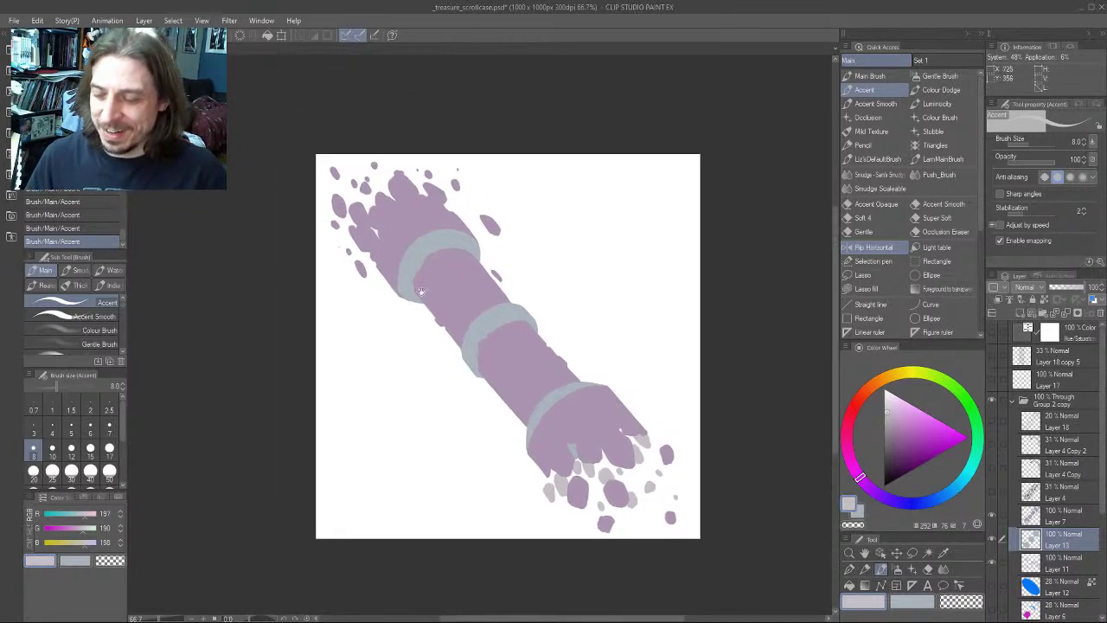
{"action": "left_click_drag", "start_coordinate": [400, 335], "coordinate": [412, 308]}
{"action": "mouse_move", "coordinate": [332, 329]}
{"action": "left_mouse_down"}
{"action": "mouse_move", "coordinate": [366, 331]}
{"action": "mouse_move", "coordinate": [390, 351]}
{"action": "mouse_move", "coordinate": [335, 324]}
{"action": "left_mouse_up"}
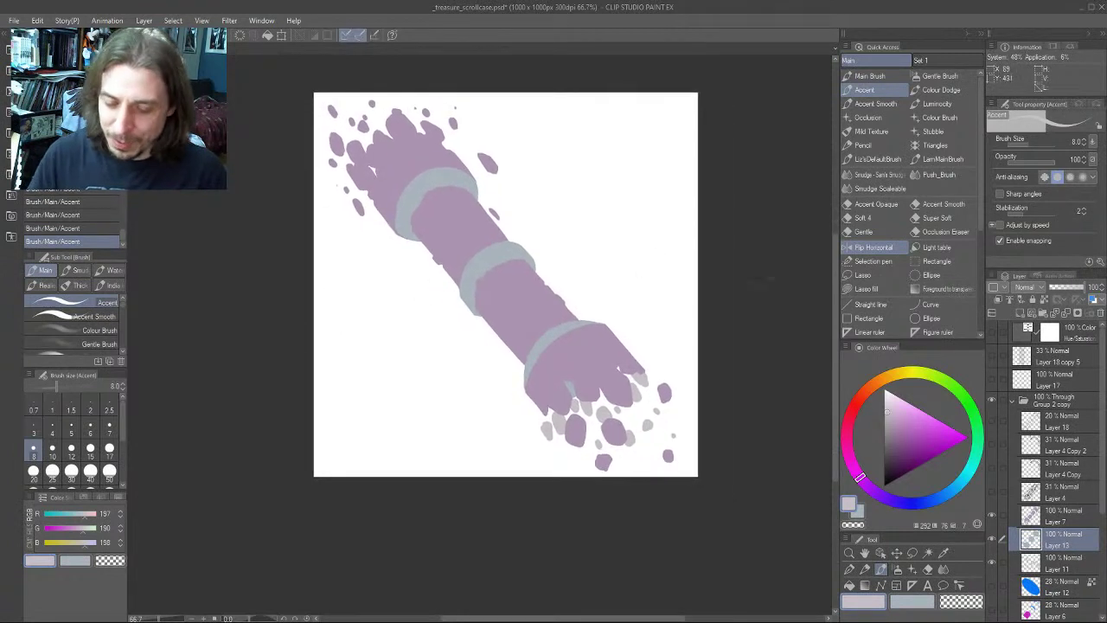
Erase the stones along the outer side of the upper stone end on Layer 7 with transparent colour at brush size 25
{"action": "left_click_drag", "start_coordinate": [396, 277], "coordinate": [392, 345]}
{"action": "key", "text": "bracketright"}
{"action": "key", "text": "bracketright"}
{"action": "key", "text": "bracketright"}
{"action": "key", "text": "bracketright"}
{"action": "key", "text": "bracketright"}
{"action": "key", "text": "bracketright"}
{"action": "key", "text": "bracketright"}
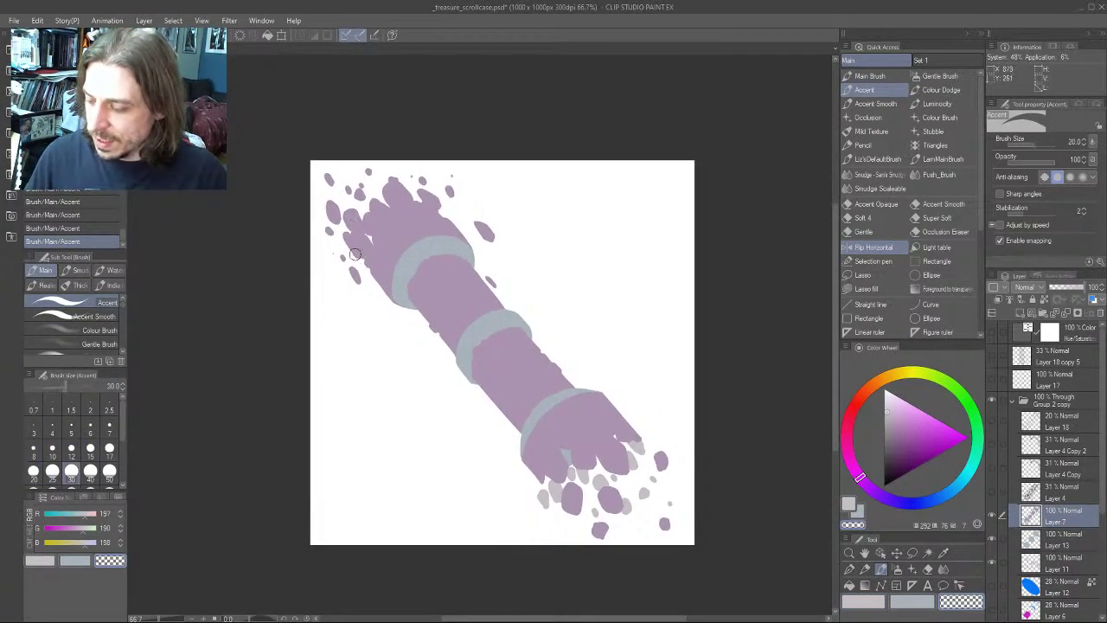
{"action": "key", "text": "bracketleft"}
{"action": "key", "text": "bracketleft"}
{"action": "key", "text": "bracketright"}
{"action": "mouse_move", "coordinate": [352, 209]}
{"action": "left_mouse_down"}
{"action": "mouse_move", "coordinate": [357, 224]}
{"action": "mouse_move", "coordinate": [343, 218]}
{"action": "mouse_move", "coordinate": [371, 226]}
{"action": "mouse_move", "coordinate": [360, 214]}
{"action": "mouse_move", "coordinate": [325, 235]}
{"action": "left_mouse_up"}
{"action": "left_click_drag", "start_coordinate": [362, 269], "coordinate": [342, 261]}
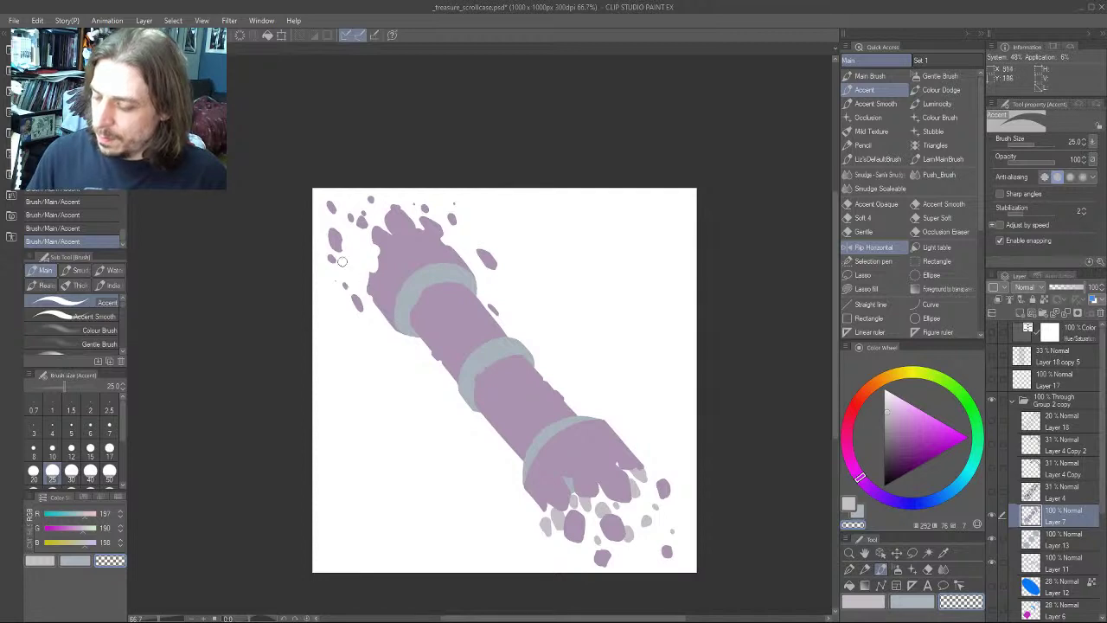
Reshape the upper stone end's eroded edge and paint a large oval stone beside it with mauve at brush size 17
{"action": "left_click_drag", "start_coordinate": [272, 226], "coordinate": [304, 279]}
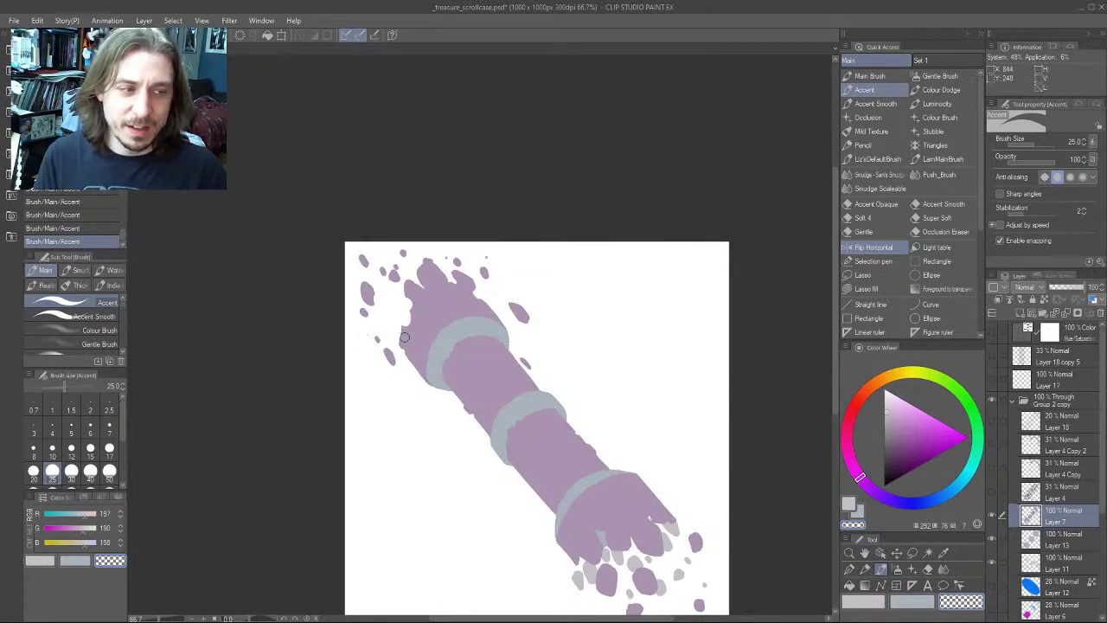
{"action": "left_click_drag", "start_coordinate": [344, 359], "coordinate": [375, 263]}
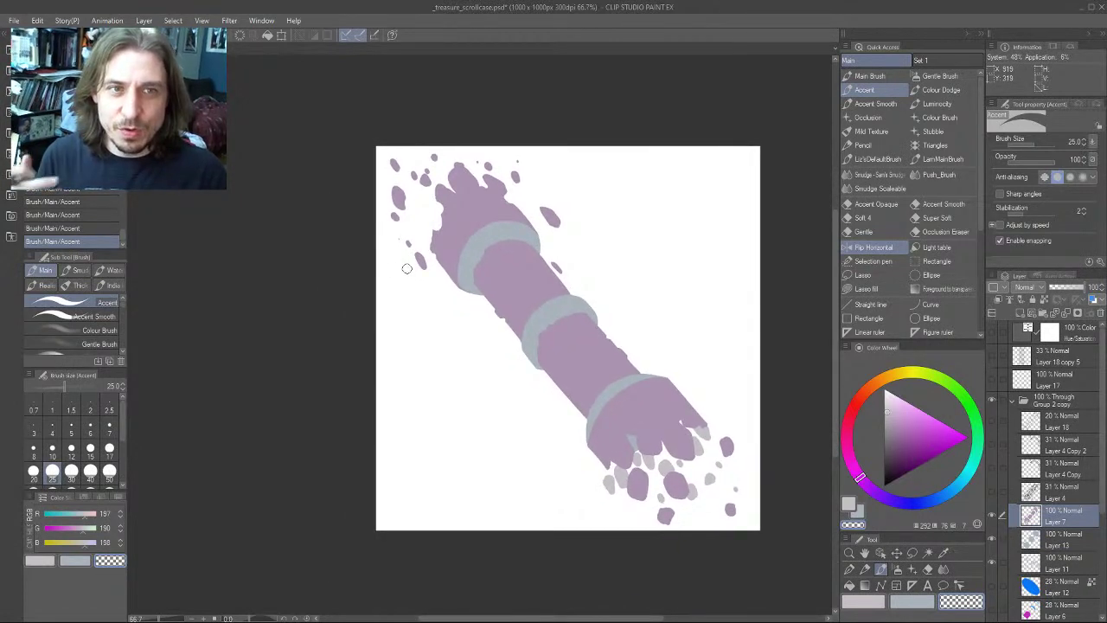
{"action": "left_click_drag", "start_coordinate": [407, 269], "coordinate": [420, 307]}
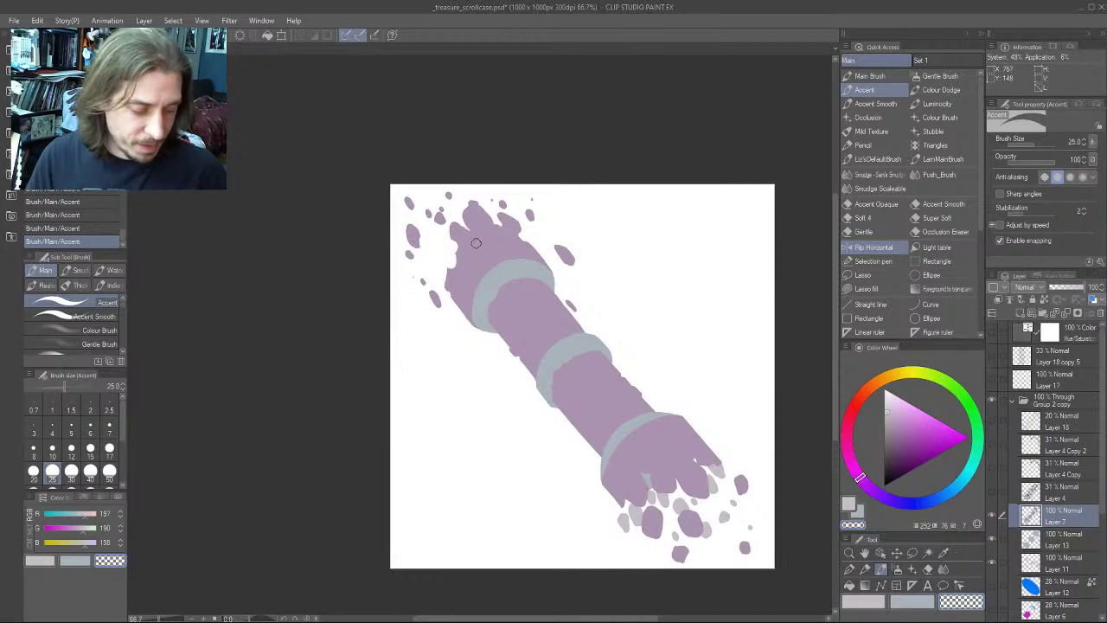
{"action": "left_click_drag", "start_coordinate": [475, 255], "coordinate": [456, 268]}
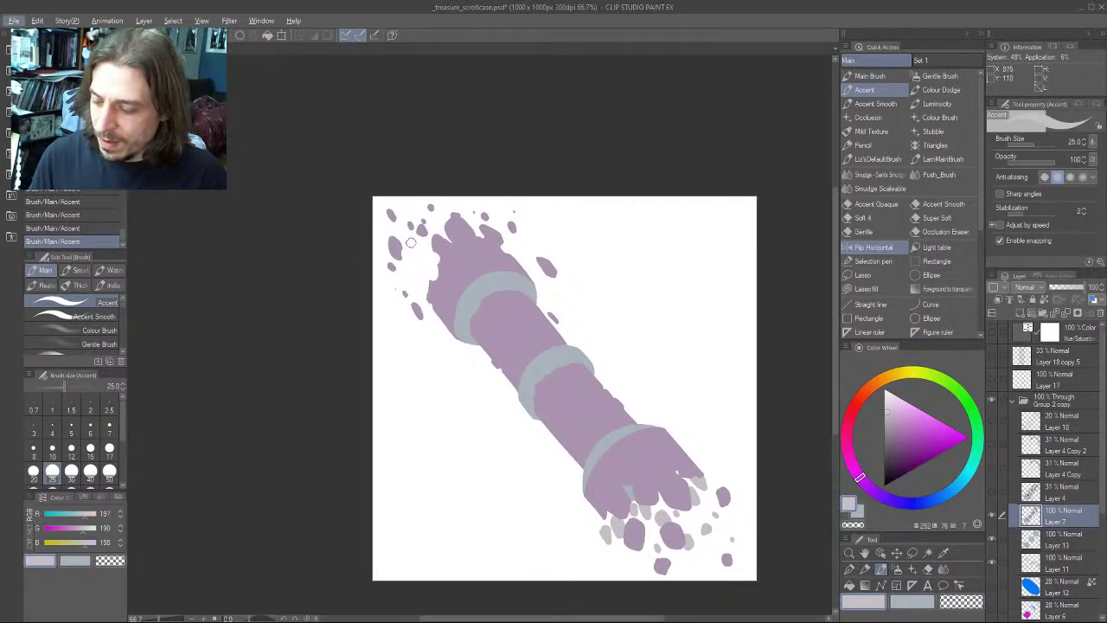
{"action": "key", "text": "bracketleft"}
{"action": "key", "text": "bracketleft"}
{"action": "left_click", "coordinate": [434, 249], "text": "alt"}
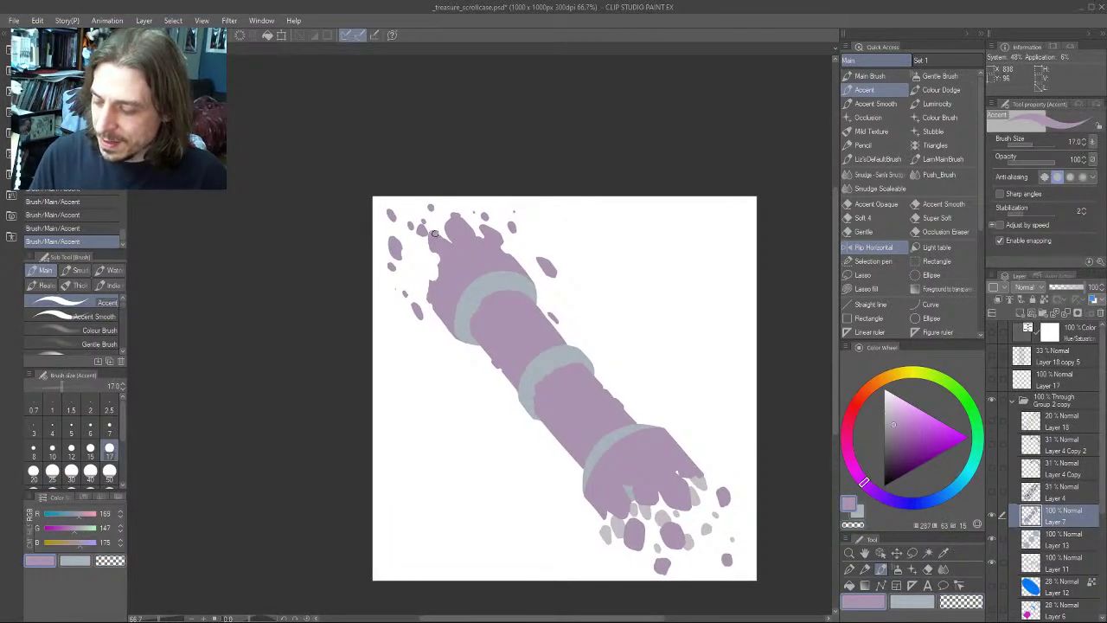
{"action": "mouse_move", "coordinate": [428, 221]}
{"action": "left_mouse_down"}
{"action": "mouse_move", "coordinate": [436, 267]}
{"action": "mouse_move", "coordinate": [427, 257]}
{"action": "left_mouse_up"}
{"action": "key", "text": "c"}
{"action": "left_click_drag", "start_coordinate": [305, 243], "coordinate": [275, 242]}
{"action": "key", "text": "c"}
{"action": "mouse_move", "coordinate": [389, 300]}
{"action": "left_mouse_down"}
{"action": "mouse_move", "coordinate": [381, 284]}
{"action": "mouse_move", "coordinate": [390, 300]}
{"action": "left_mouse_up"}
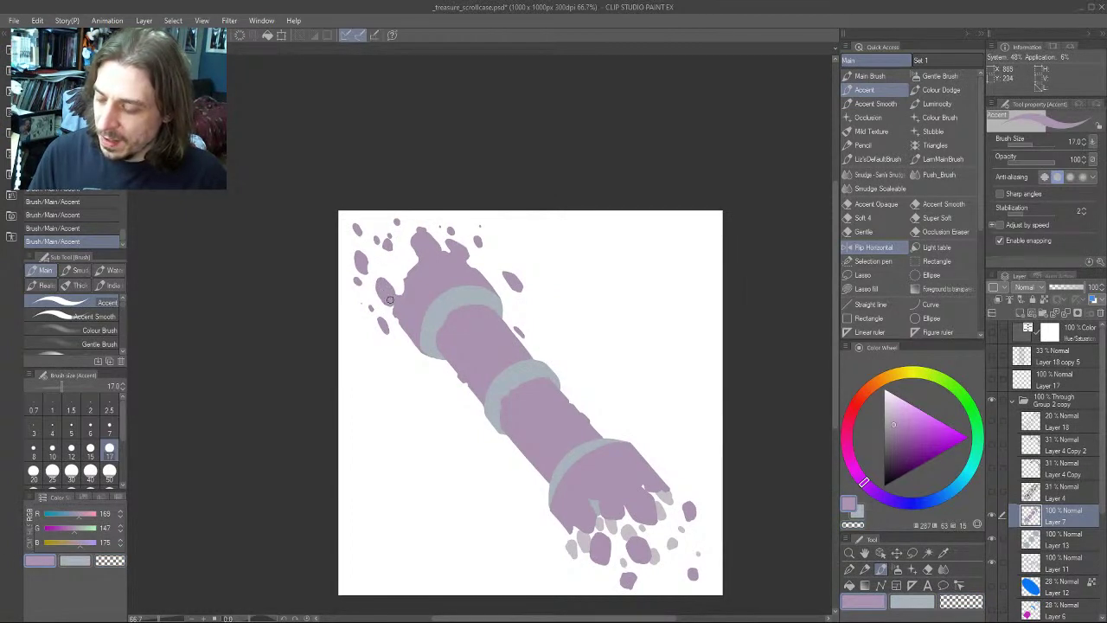
{"action": "left_click_drag", "start_coordinate": [325, 275], "coordinate": [288, 282]}
Add a small mauve stone between the large oval stone and the upper stone end, reducing the brush size to 12
{"action": "key", "text": "bracketleft"}
{"action": "key", "text": "bracketleft"}
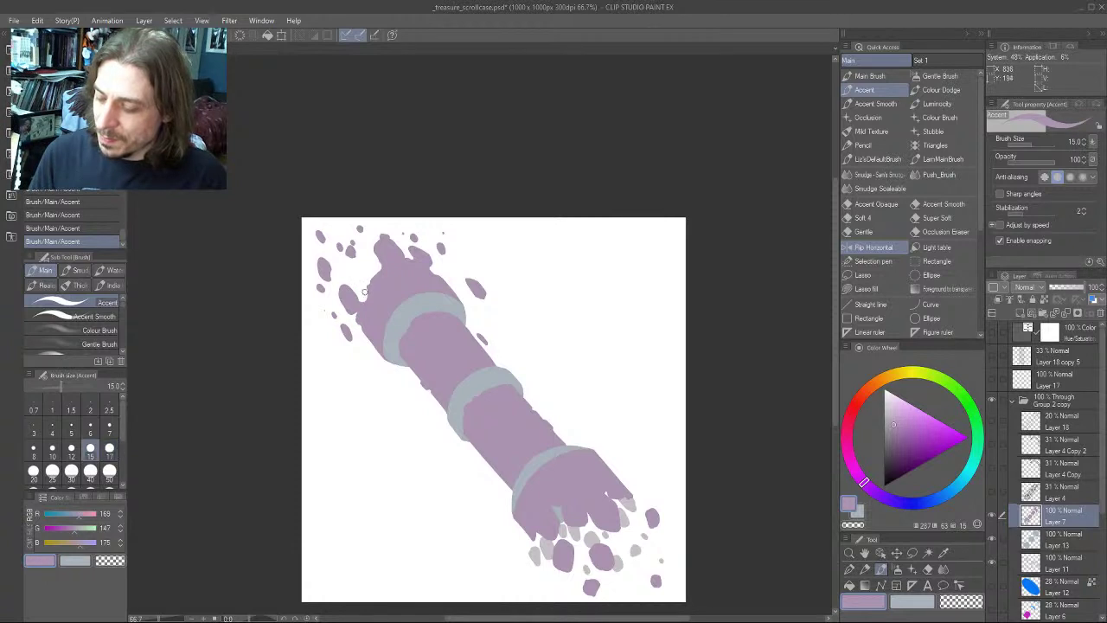
{"action": "left_click_drag", "start_coordinate": [365, 292], "coordinate": [364, 285]}
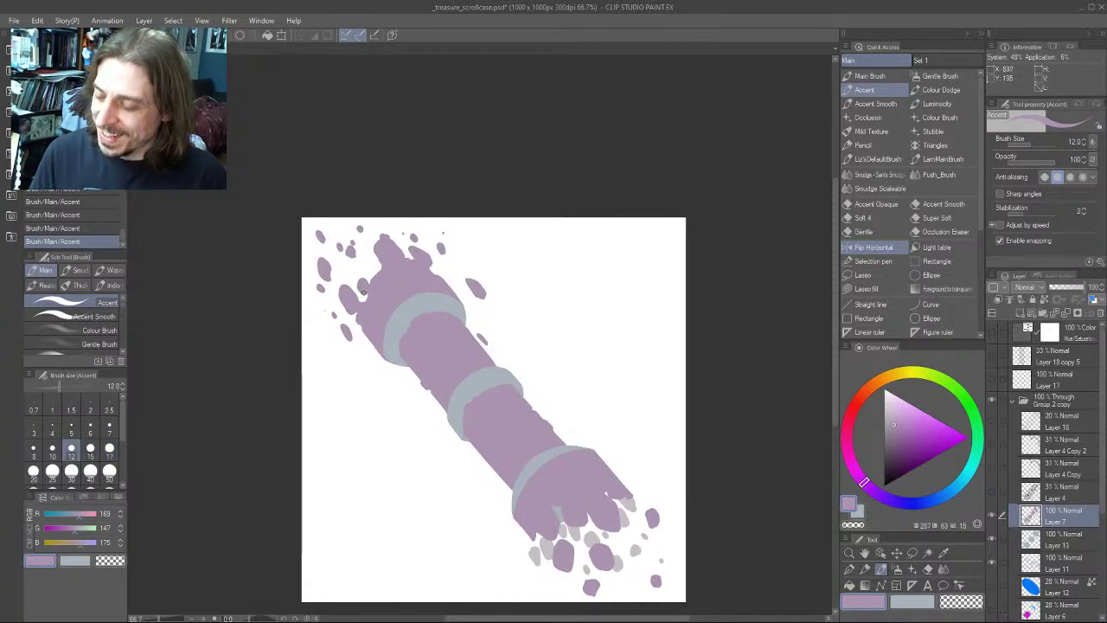
{"action": "mouse_move", "coordinate": [304, 264]}
{"action": "left_mouse_down"}
{"action": "mouse_move", "coordinate": [337, 284]}
{"action": "mouse_move", "coordinate": [290, 220]}
{"action": "left_mouse_up"}
{"action": "left_click_drag", "start_coordinate": [321, 299], "coordinate": [251, 278]}
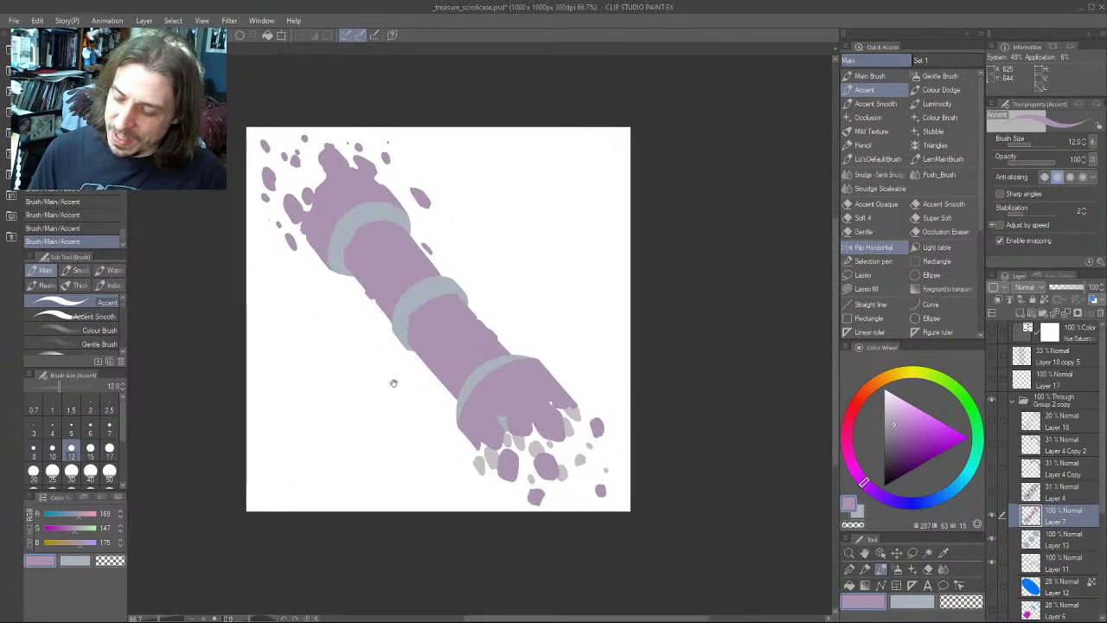
{"action": "left_click_drag", "start_coordinate": [392, 383], "coordinate": [383, 350]}
{"action": "mouse_move", "coordinate": [558, 262]}
{"action": "left_mouse_down"}
{"action": "mouse_move", "coordinate": [558, 329]}
{"action": "mouse_move", "coordinate": [571, 316]}
{"action": "left_mouse_up"}
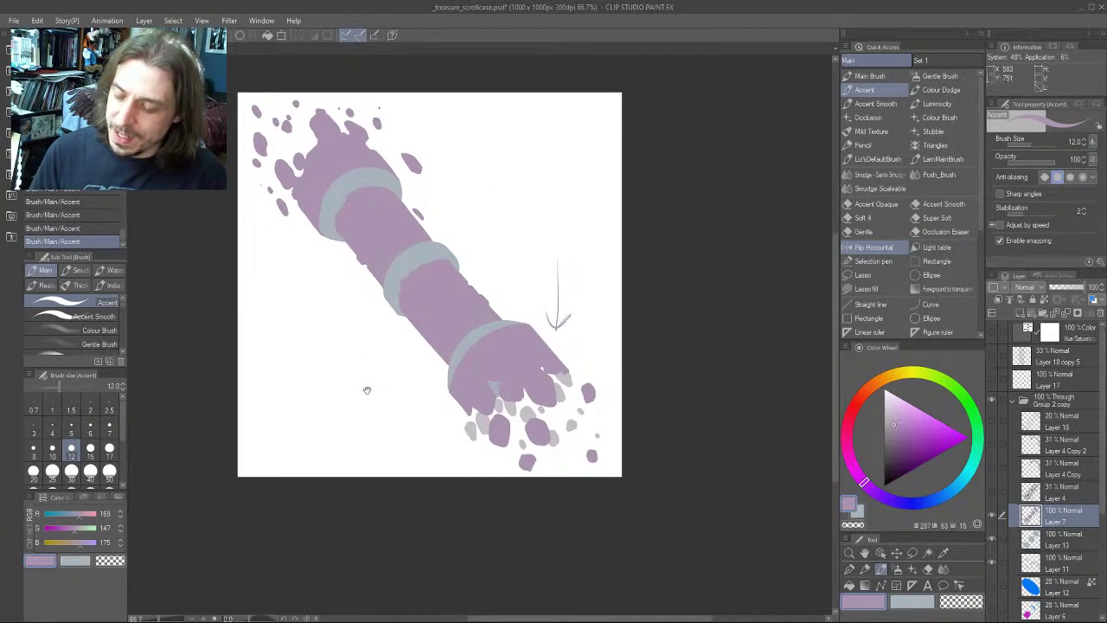
{"action": "left_click_drag", "start_coordinate": [354, 391], "coordinate": [333, 367]}
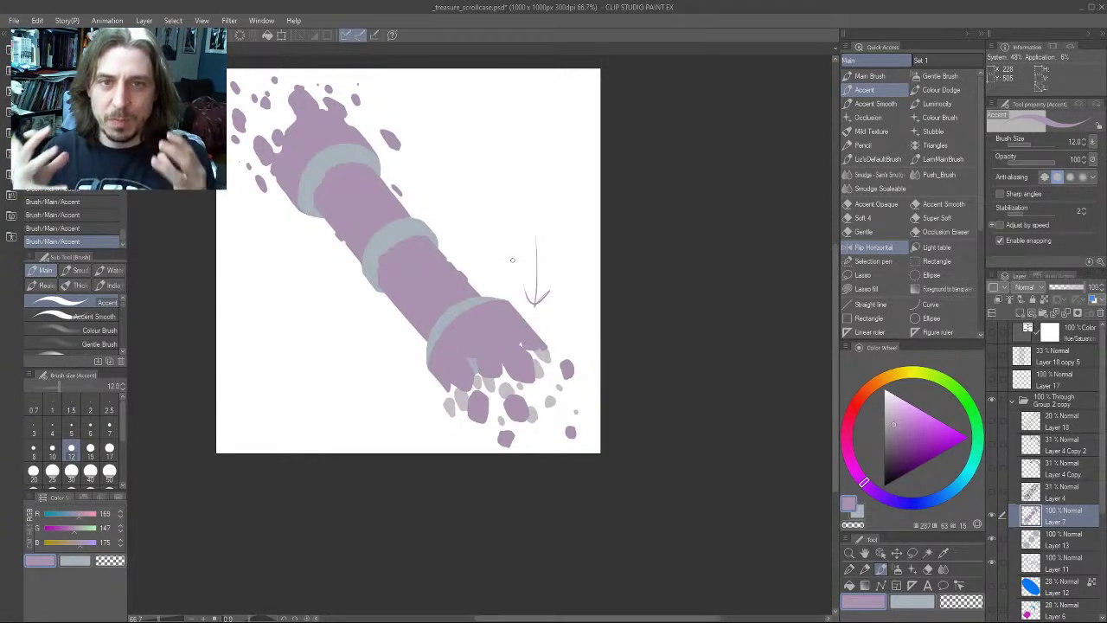
{"action": "mouse_move", "coordinate": [573, 282]}
{"action": "left_mouse_down"}
{"action": "mouse_move", "coordinate": [588, 352]}
{"action": "mouse_move", "coordinate": [575, 384]}
{"action": "left_mouse_up"}
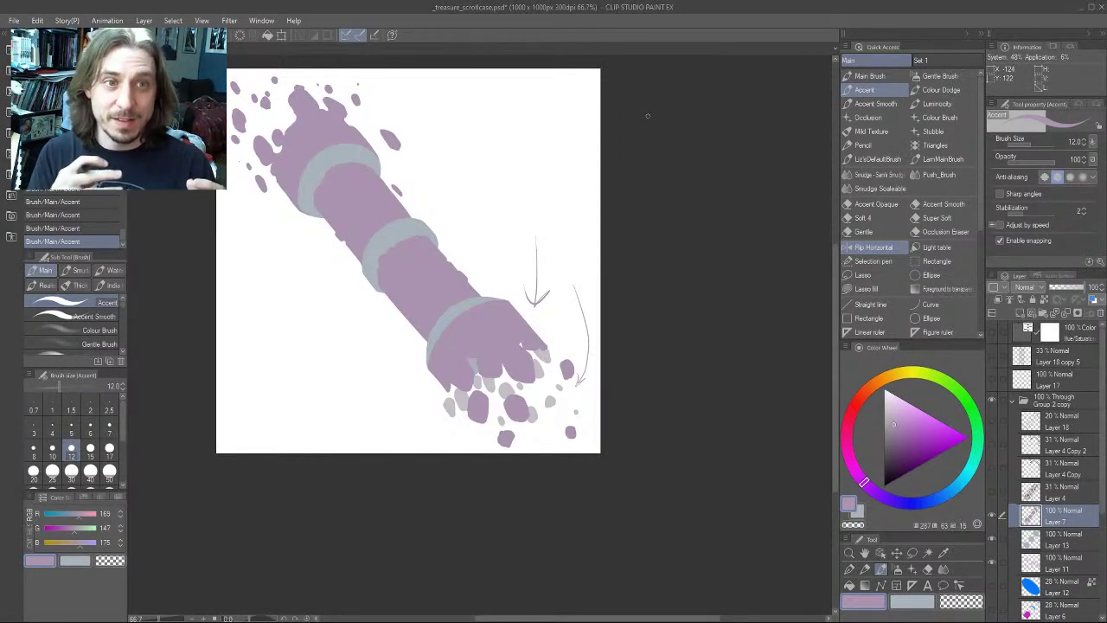
{"action": "key", "text": "ctrl+z"}
{"action": "key", "text": "ctrl+z"}
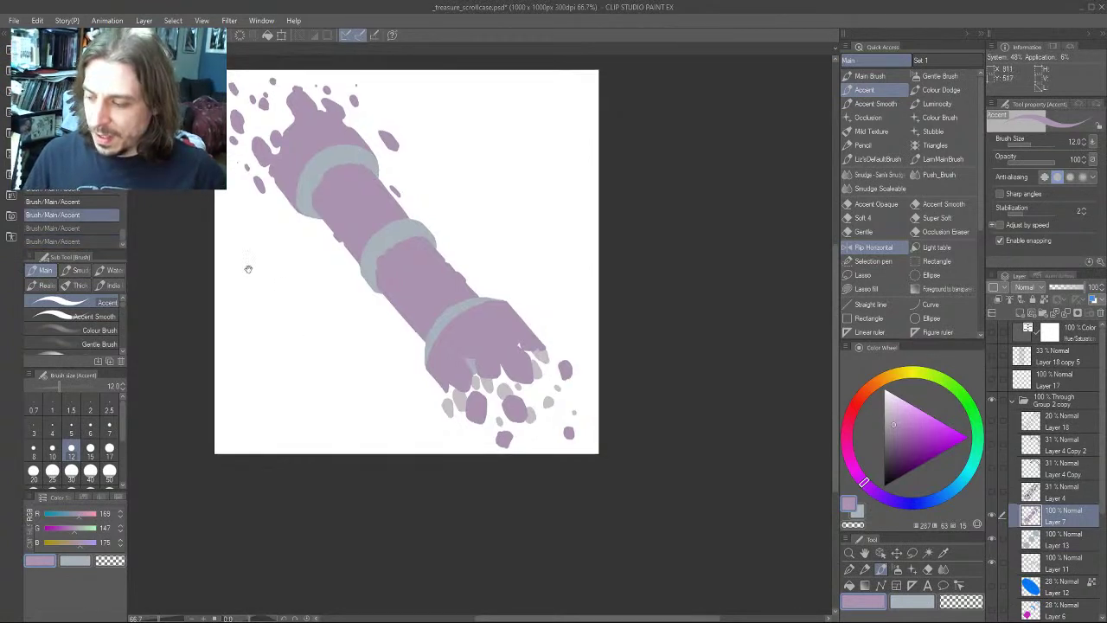
Build out the upper stone end's broken edge with rounded mauve stones at brush sizes 20 and 15
{"action": "left_click_drag", "start_coordinate": [244, 201], "coordinate": [415, 321]}
{"action": "key", "text": "bracketright"}
{"action": "key", "text": "bracketright"}
{"action": "key", "text": "bracketright"}
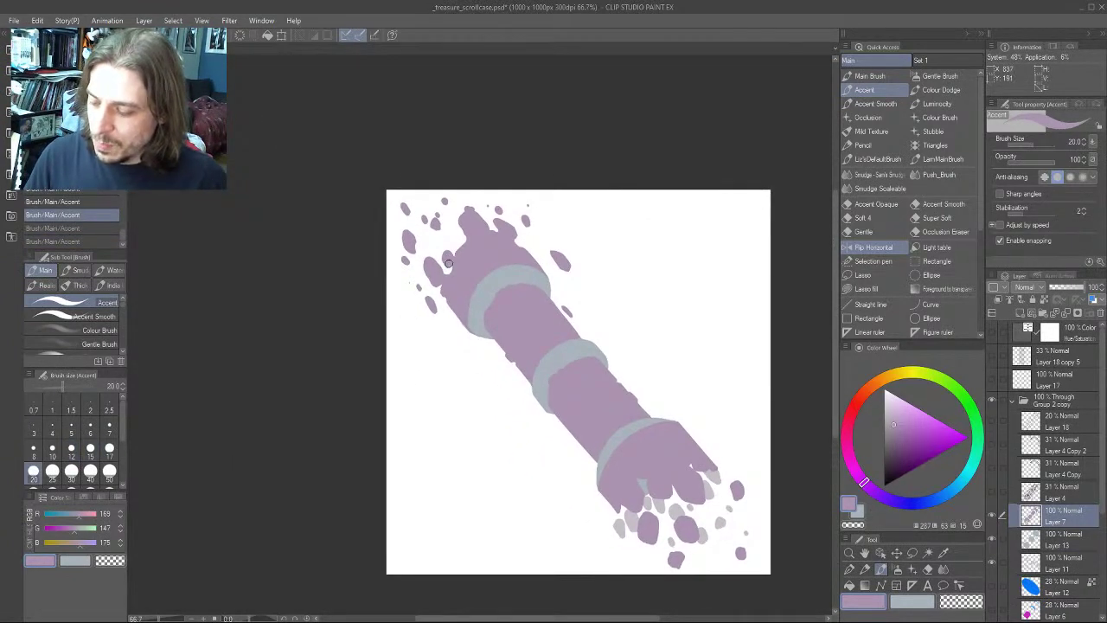
{"action": "left_click_drag", "start_coordinate": [445, 266], "coordinate": [452, 248]}
{"action": "key", "text": "bracketleft"}
{"action": "key", "text": "bracketleft"}
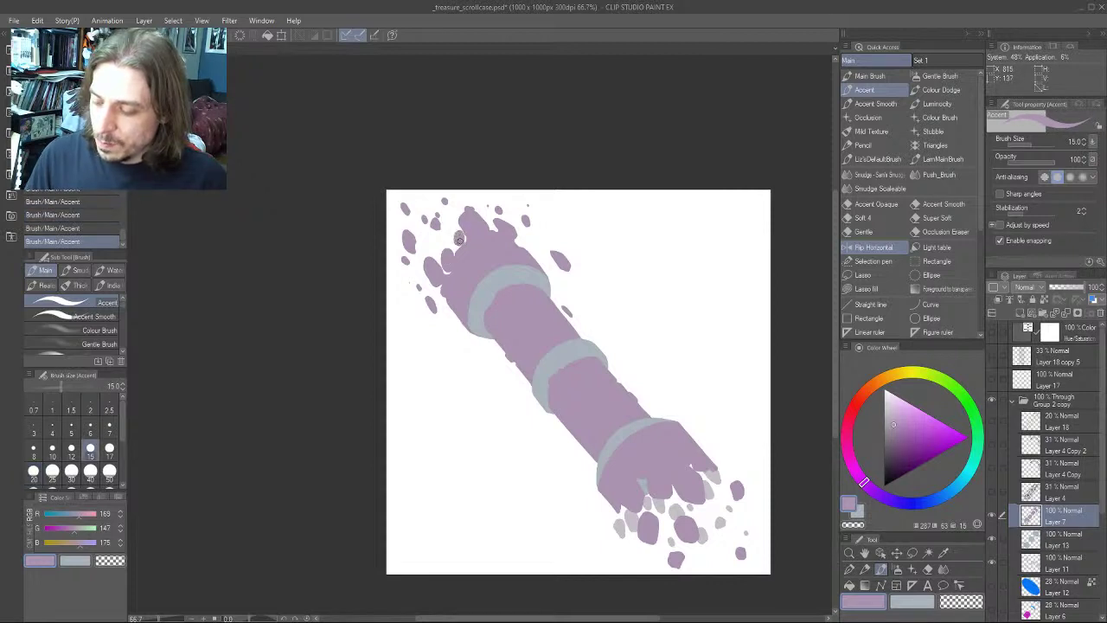
{"action": "left_click_drag", "start_coordinate": [416, 209], "coordinate": [329, 331]}
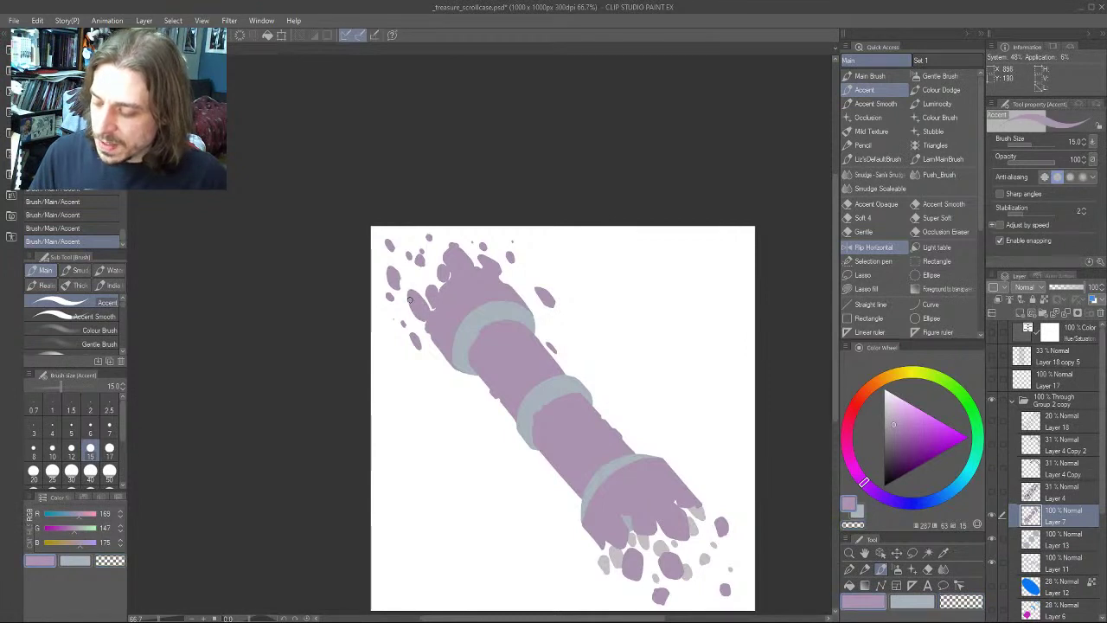
Refine the large oval stone and the edge beside it at the upper stone end with mauve, reducing the brush size to 10
{"action": "mouse_move", "coordinate": [410, 299]}
{"action": "left_mouse_down"}
{"action": "mouse_move", "coordinate": [424, 321]}
{"action": "mouse_move", "coordinate": [409, 302]}
{"action": "left_mouse_up"}
{"action": "key", "text": "["}
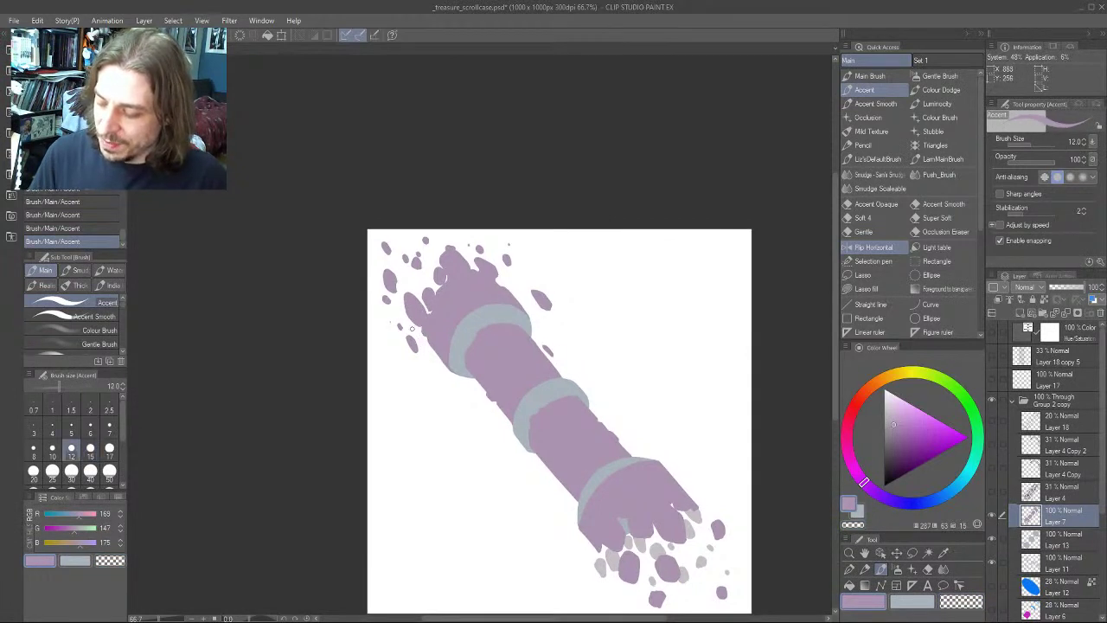
{"action": "key", "text": "bracketleft"}
{"action": "left_click_drag", "start_coordinate": [326, 227], "coordinate": [319, 163]}
{"action": "left_click_drag", "start_coordinate": [362, 323], "coordinate": [348, 288]}
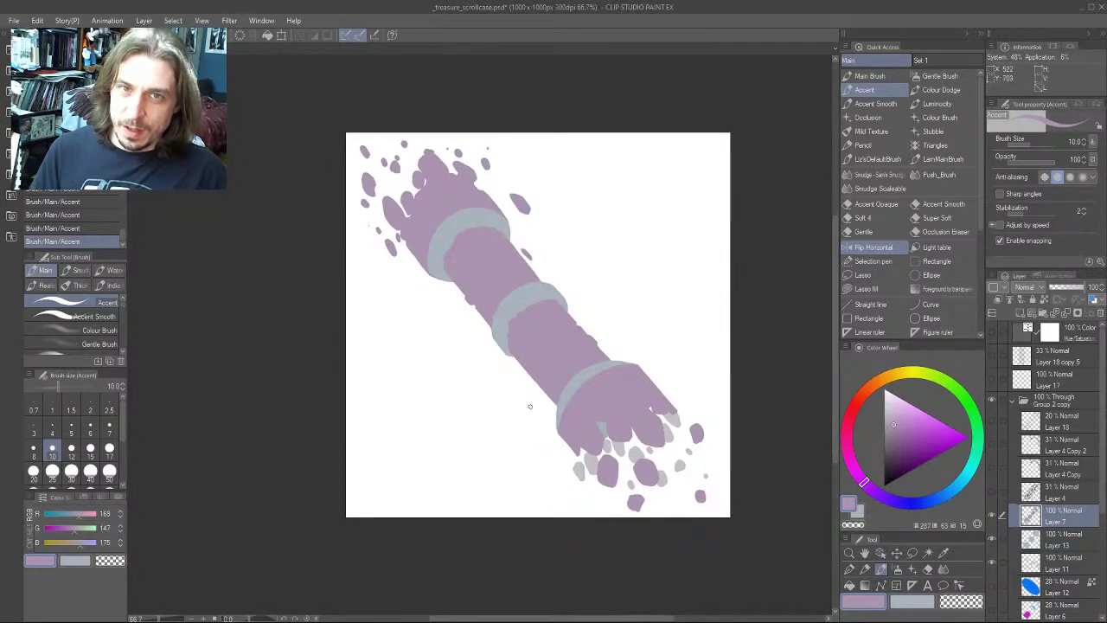
Sketch a rough outline of a broken stone end in the blank area beside the case, and undo it
{"action": "left_click_drag", "start_coordinate": [482, 418], "coordinate": [455, 375]}
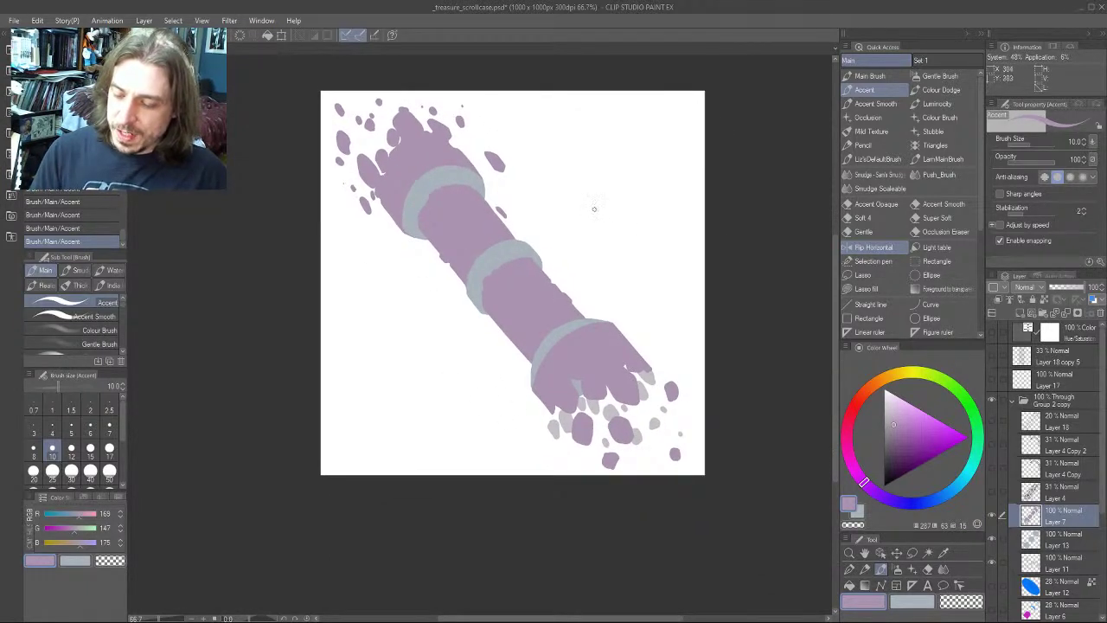
{"action": "mouse_move", "coordinate": [596, 168]}
{"action": "left_mouse_down"}
{"action": "mouse_move", "coordinate": [637, 225]}
{"action": "mouse_move", "coordinate": [628, 232]}
{"action": "mouse_move", "coordinate": [577, 232]}
{"action": "mouse_move", "coordinate": [536, 198]}
{"action": "mouse_move", "coordinate": [556, 165]}
{"action": "mouse_move", "coordinate": [589, 164]}
{"action": "left_mouse_up"}
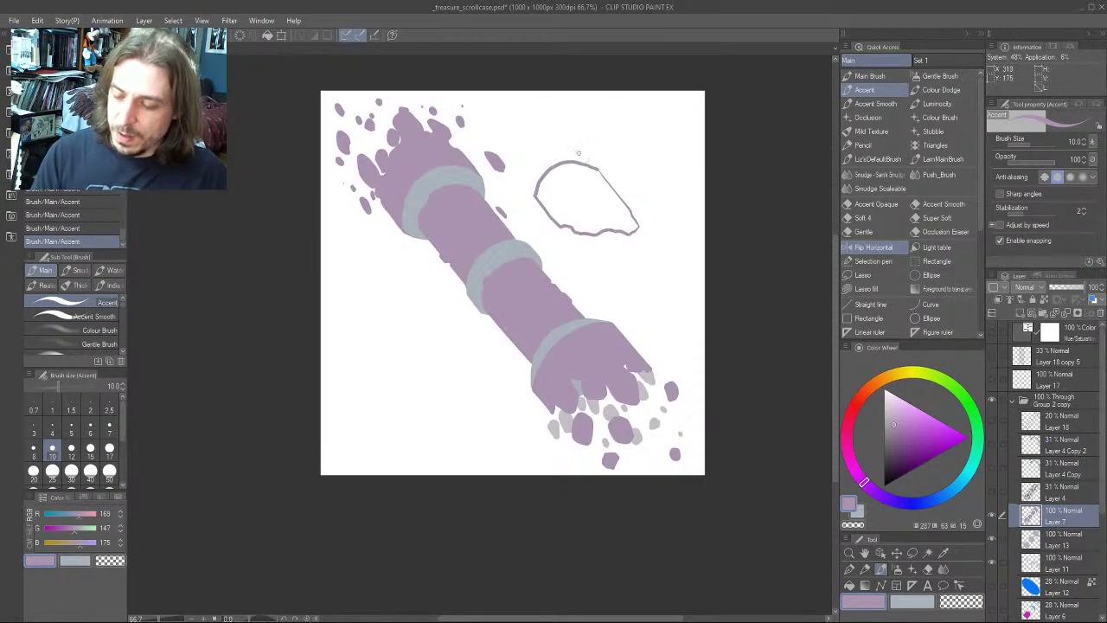
{"action": "mouse_move", "coordinate": [564, 229]}
{"action": "left_mouse_down"}
{"action": "mouse_move", "coordinate": [581, 244]}
{"action": "mouse_move", "coordinate": [617, 233]}
{"action": "left_mouse_up"}
{"action": "left_click_drag", "start_coordinate": [433, 182], "coordinate": [426, 189]}
{"action": "left_click_drag", "start_coordinate": [612, 262], "coordinate": [606, 316]}
{"action": "mouse_move", "coordinate": [621, 297]}
{"action": "left_mouse_down"}
{"action": "mouse_move", "coordinate": [611, 269]}
{"action": "mouse_move", "coordinate": [598, 301]}
{"action": "left_mouse_up"}
{"action": "left_click_drag", "start_coordinate": [357, 289], "coordinate": [361, 328]}
{"action": "key", "text": "ctrl+z"}
{"action": "key", "text": "ctrl+z"}
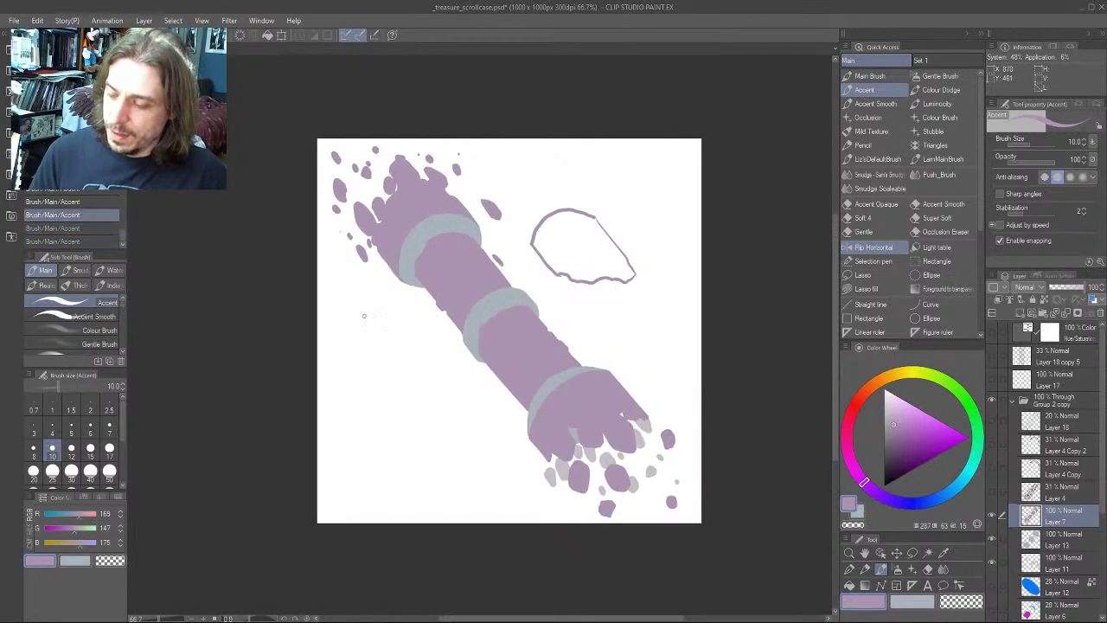
{"action": "key", "text": "ctrl+z"}
Draw a thin arrow pointing at the large loose stone beside the upper stone end
{"action": "left_click_drag", "start_coordinate": [578, 212], "coordinate": [485, 191]}
{"action": "left_click_drag", "start_coordinate": [516, 268], "coordinate": [515, 283]}
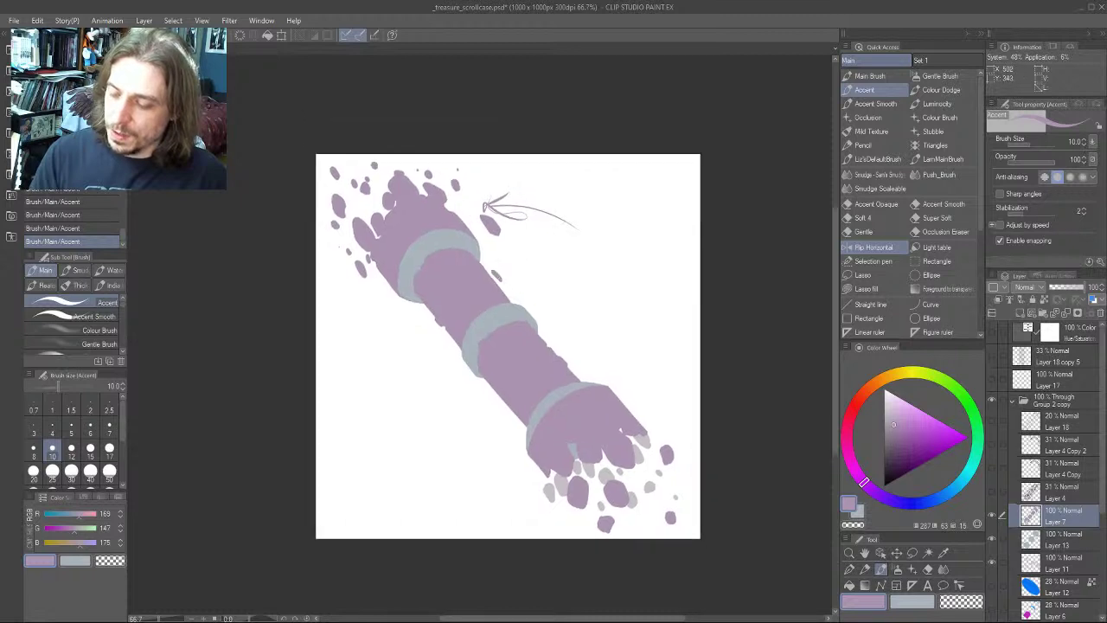
{"action": "mouse_move", "coordinate": [650, 262]}
{"action": "left_mouse_down"}
{"action": "mouse_move", "coordinate": [587, 223]}
{"action": "mouse_move", "coordinate": [593, 255]}
{"action": "mouse_move", "coordinate": [573, 231]}
{"action": "mouse_move", "coordinate": [567, 260]}
{"action": "mouse_move", "coordinate": [611, 306]}
{"action": "mouse_move", "coordinate": [645, 269]}
{"action": "left_mouse_up"}
{"action": "left_click_drag", "start_coordinate": [338, 344], "coordinate": [329, 355]}
{"action": "key", "text": "ctrl+z"}
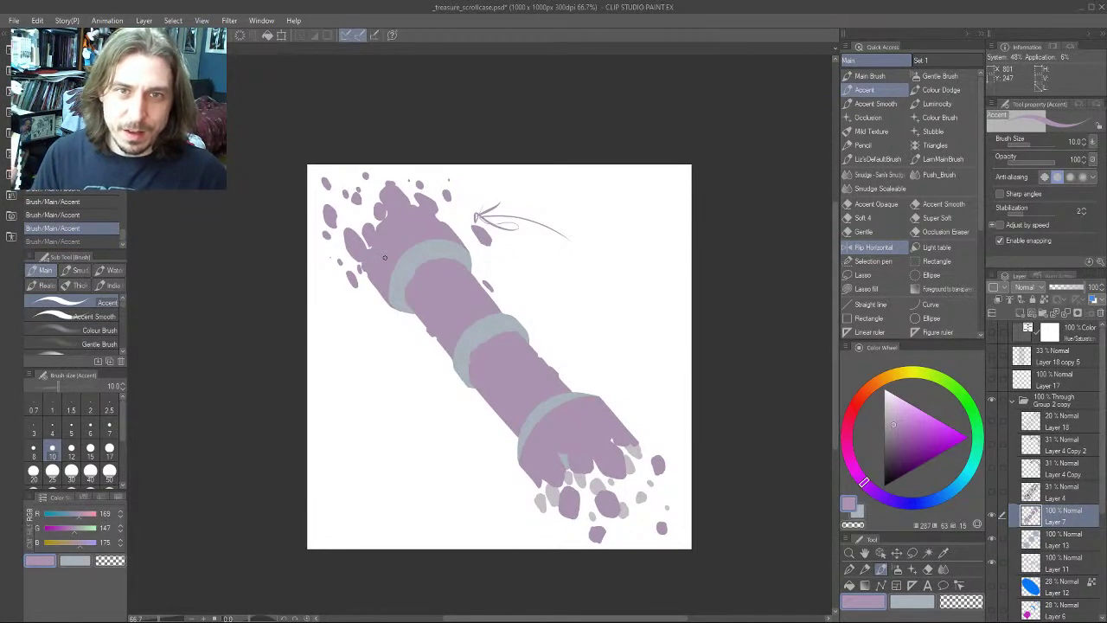
{"action": "left_click_drag", "start_coordinate": [384, 257], "coordinate": [375, 288]}
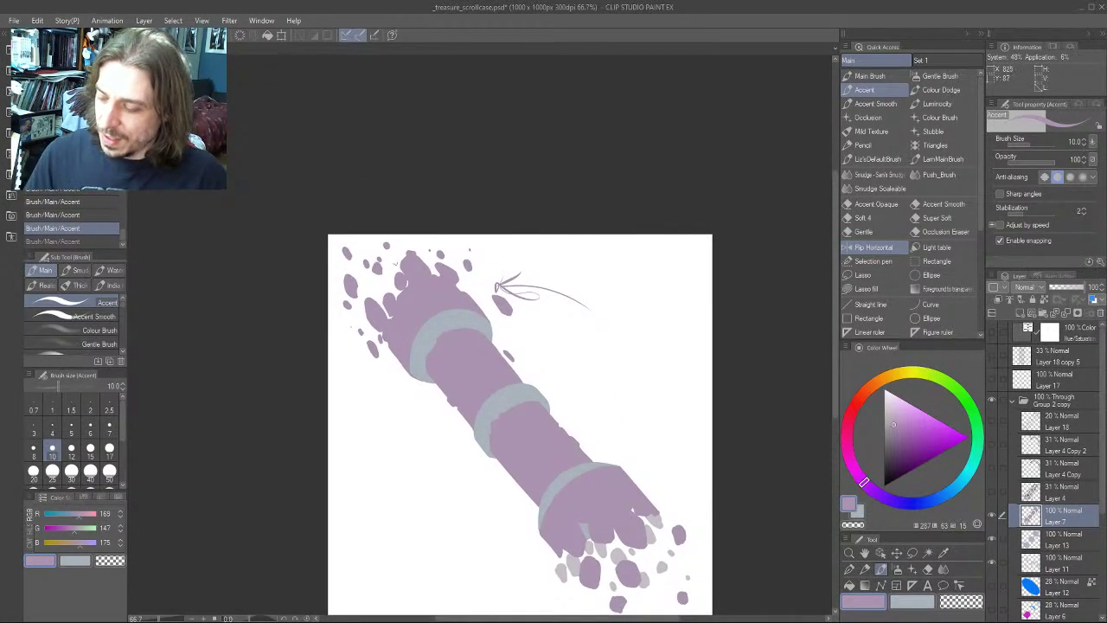
{"action": "left_click_drag", "start_coordinate": [390, 223], "coordinate": [386, 214]}
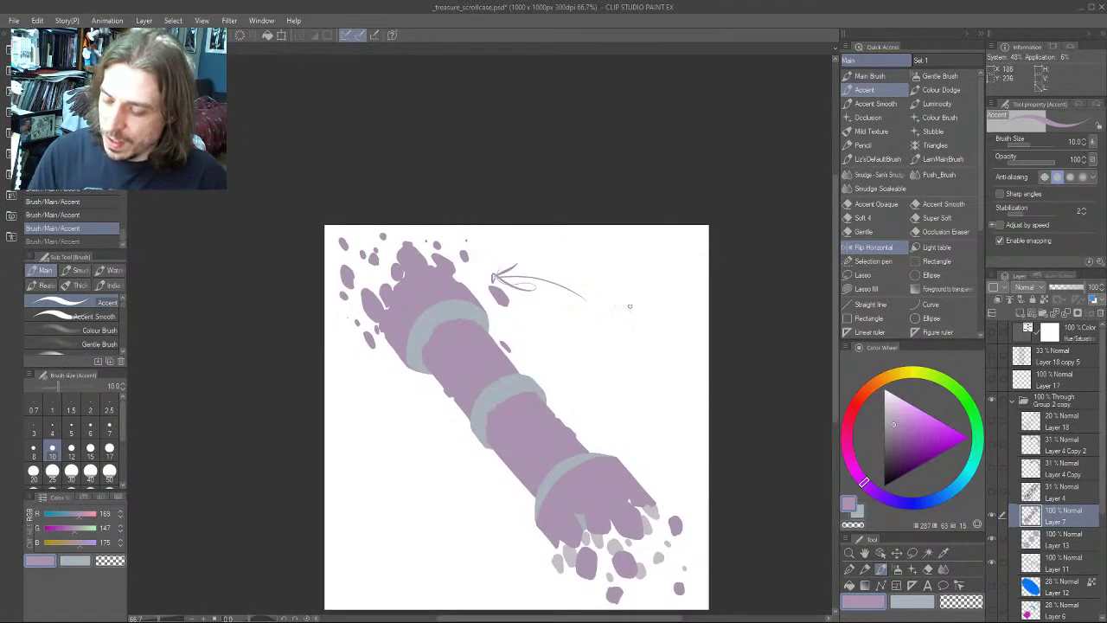
Sketch a jagged stone end with a band and shaft in the blank area, and undo it together with the arrow
{"action": "mouse_move", "coordinate": [657, 333]}
{"action": "left_mouse_down"}
{"action": "mouse_move", "coordinate": [606, 283]}
{"action": "mouse_move", "coordinate": [594, 354]}
{"action": "mouse_move", "coordinate": [532, 329]}
{"action": "mouse_move", "coordinate": [585, 386]}
{"action": "left_mouse_up"}
{"action": "left_click_drag", "start_coordinate": [572, 295], "coordinate": [563, 294]}
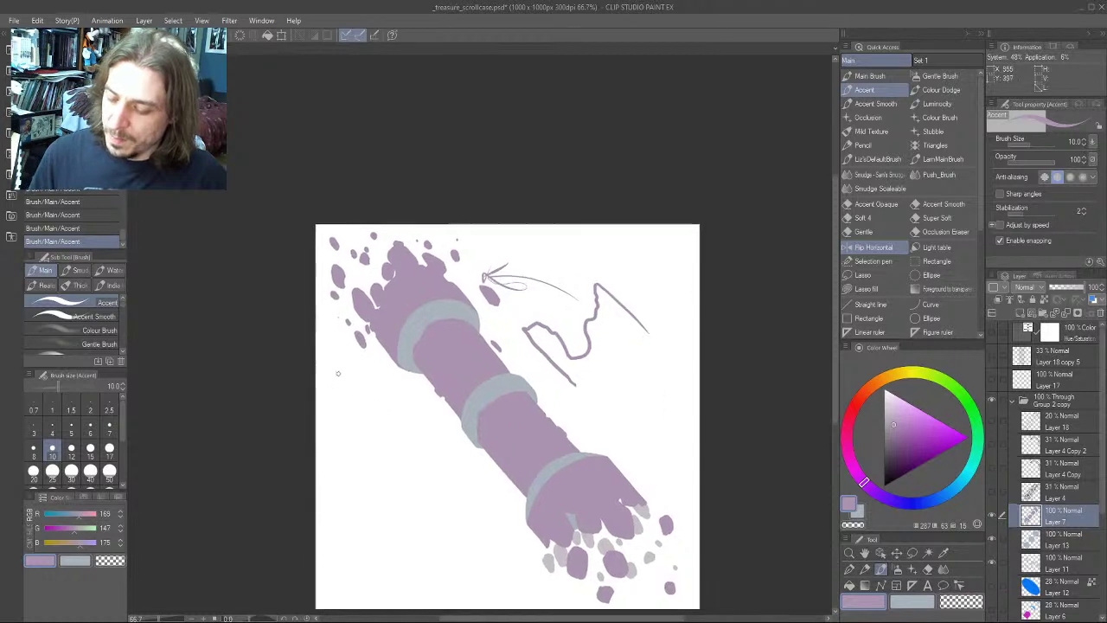
{"action": "key", "text": "ctrl+z"}
{"action": "mouse_move", "coordinate": [634, 327]}
{"action": "left_mouse_down"}
{"action": "mouse_move", "coordinate": [537, 295]}
{"action": "mouse_move", "coordinate": [539, 354]}
{"action": "mouse_move", "coordinate": [567, 387]}
{"action": "mouse_move", "coordinate": [589, 386]}
{"action": "mouse_move", "coordinate": [647, 436]}
{"action": "mouse_move", "coordinate": [668, 393]}
{"action": "left_mouse_up"}
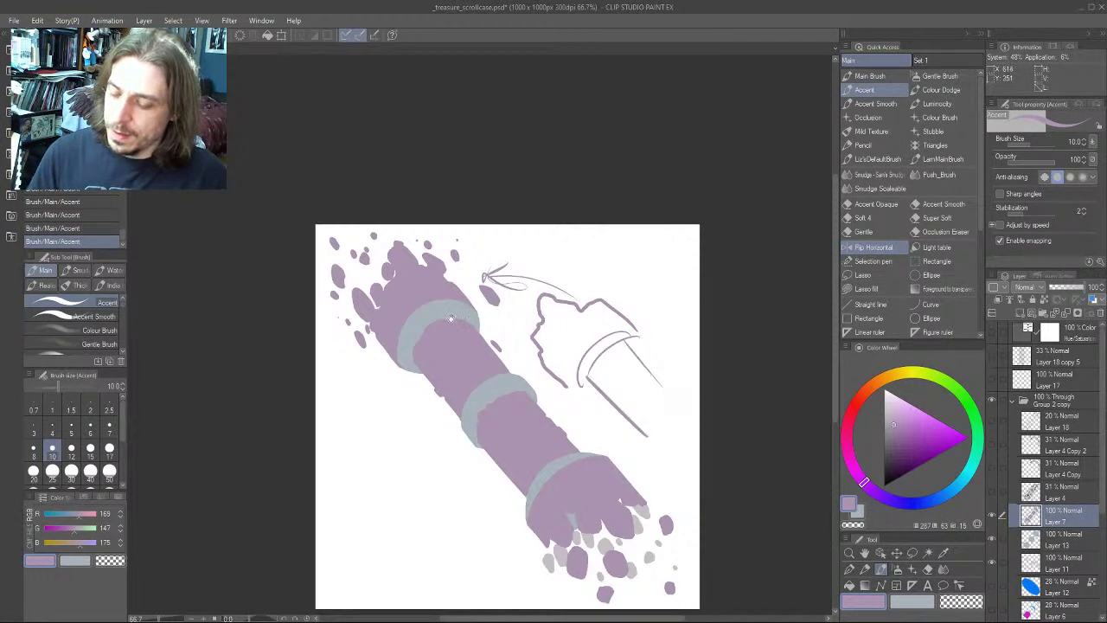
{"action": "left_click_drag", "start_coordinate": [451, 320], "coordinate": [416, 309]}
{"action": "key", "text": "ctrl+z"}
{"action": "key", "text": "ctrl+z"}
{"action": "key", "text": "ctrl+z"}
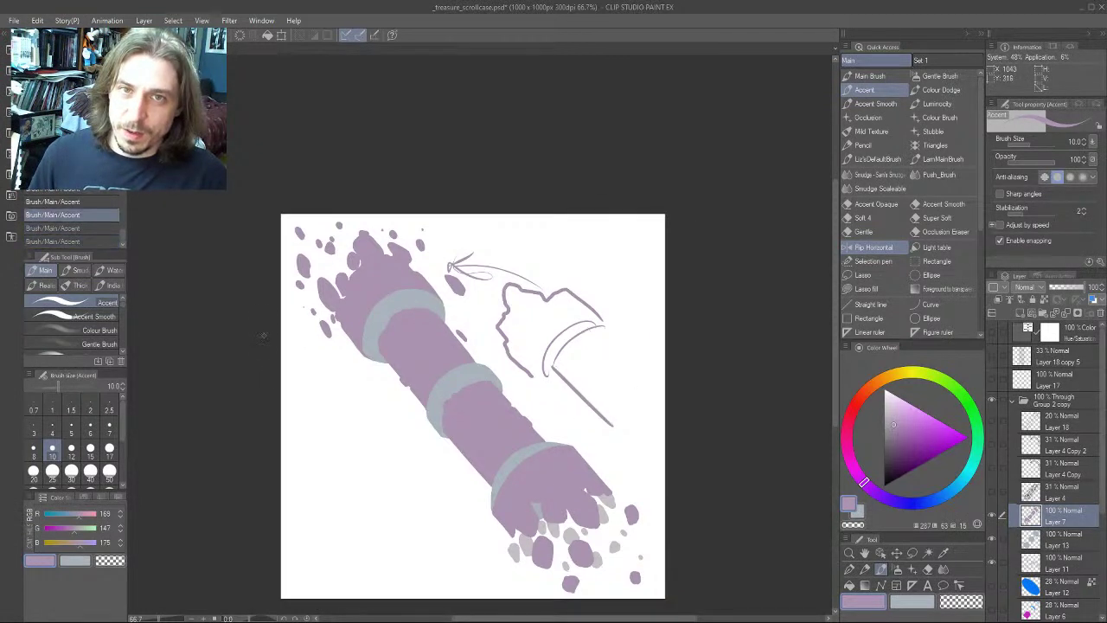
{"action": "key", "text": "ctrl+z"}
{"action": "key", "text": "ctrl+z"}
{"action": "key", "text": "ctrl+z"}
{"action": "key", "text": "ctrl+z"}
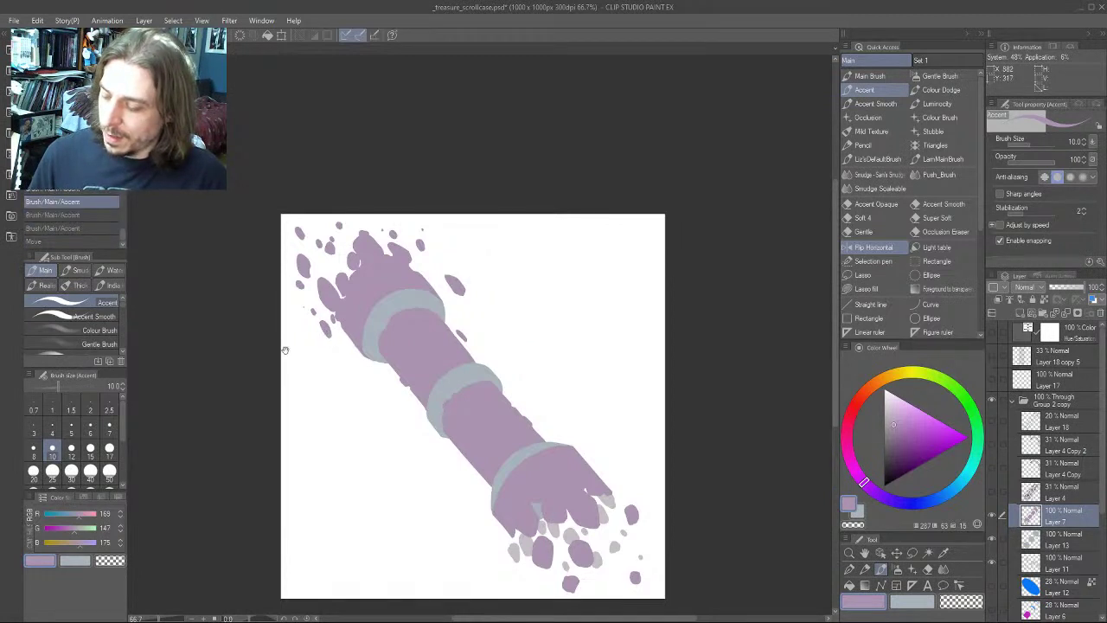
Sketch an angular broken end with an oval rim, a shaft and a downward arrow in the blank area
{"action": "left_click_drag", "start_coordinate": [284, 349], "coordinate": [344, 356]}
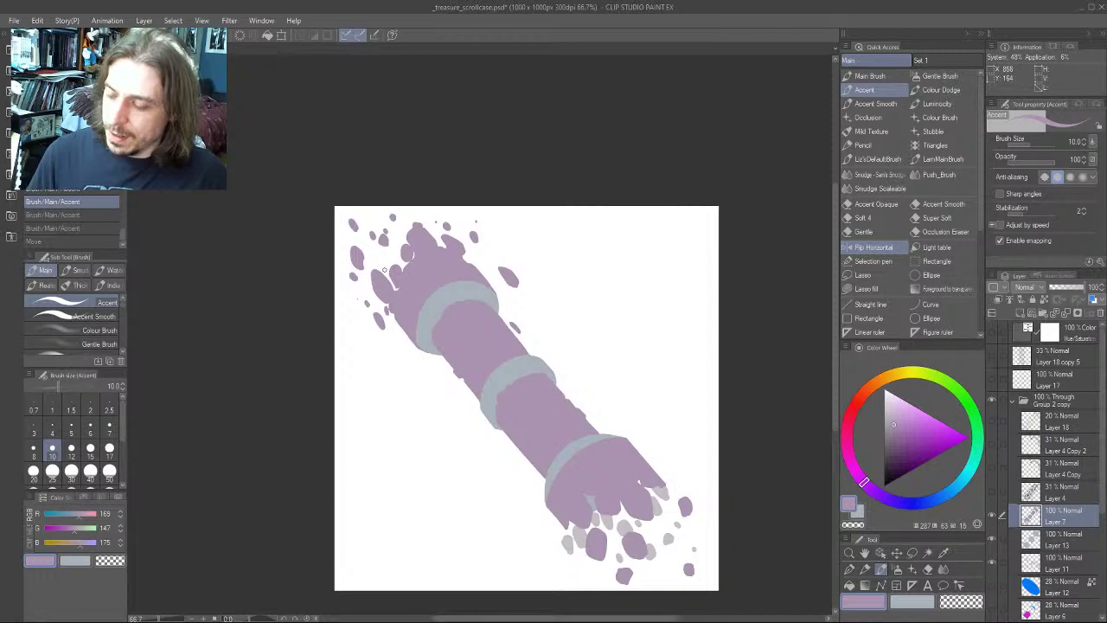
{"action": "mouse_move", "coordinate": [667, 317]}
{"action": "left_mouse_down"}
{"action": "mouse_move", "coordinate": [638, 289]}
{"action": "mouse_move", "coordinate": [562, 290]}
{"action": "mouse_move", "coordinate": [574, 345]}
{"action": "mouse_move", "coordinate": [596, 369]}
{"action": "mouse_move", "coordinate": [652, 346]}
{"action": "mouse_move", "coordinate": [689, 430]}
{"action": "left_mouse_up"}
{"action": "left_click_drag", "start_coordinate": [660, 339], "coordinate": [715, 400]}
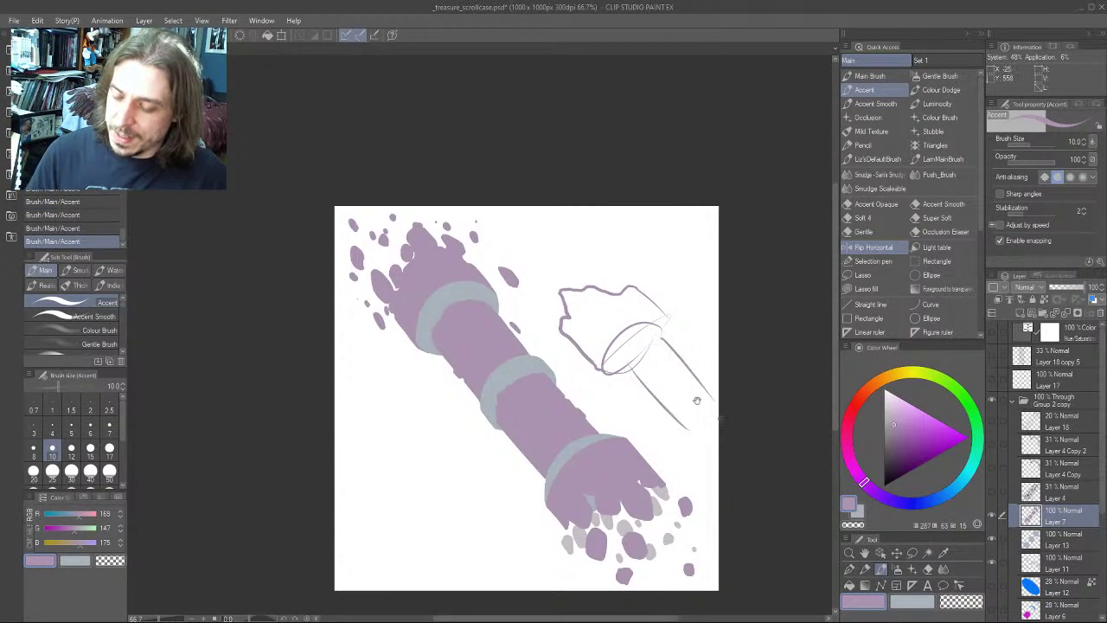
{"action": "left_click_drag", "start_coordinate": [540, 321], "coordinate": [449, 236]}
{"action": "left_click_drag", "start_coordinate": [510, 301], "coordinate": [512, 329]}
{"action": "mouse_move", "coordinate": [500, 317]}
{"action": "left_mouse_down"}
{"action": "mouse_move", "coordinate": [519, 316]}
{"action": "mouse_move", "coordinate": [573, 372]}
{"action": "mouse_move", "coordinate": [554, 458]}
{"action": "mouse_move", "coordinate": [562, 372]}
{"action": "left_mouse_up"}
{"action": "key", "text": "ctrl+z"}
{"action": "key", "text": "ctrl+z"}
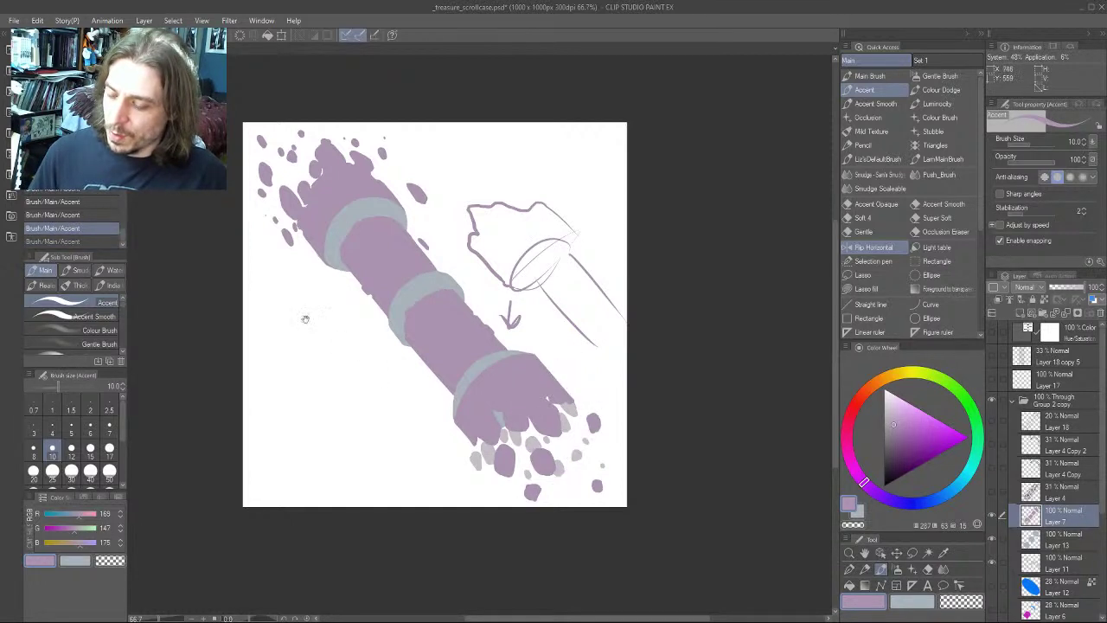
{"action": "mouse_move", "coordinate": [305, 319]}
{"action": "left_mouse_down"}
{"action": "mouse_move", "coordinate": [388, 315]}
{"action": "mouse_move", "coordinate": [391, 333]}
{"action": "left_mouse_up"}
Circle the loose stones beside the upper stone end, undo all the explanatory sketching, and set the brush size to 25
{"action": "left_click_drag", "start_coordinate": [379, 494], "coordinate": [317, 424]}
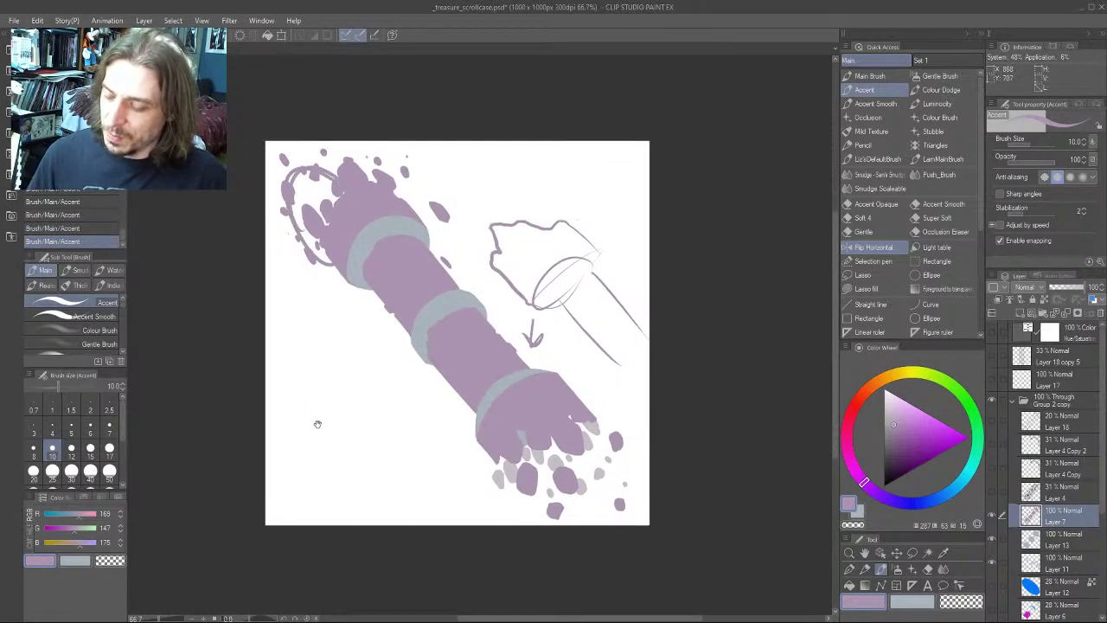
{"action": "key", "text": "ctrl+z"}
{"action": "key", "text": "ctrl+z"}
{"action": "key", "text": "ctrl+z"}
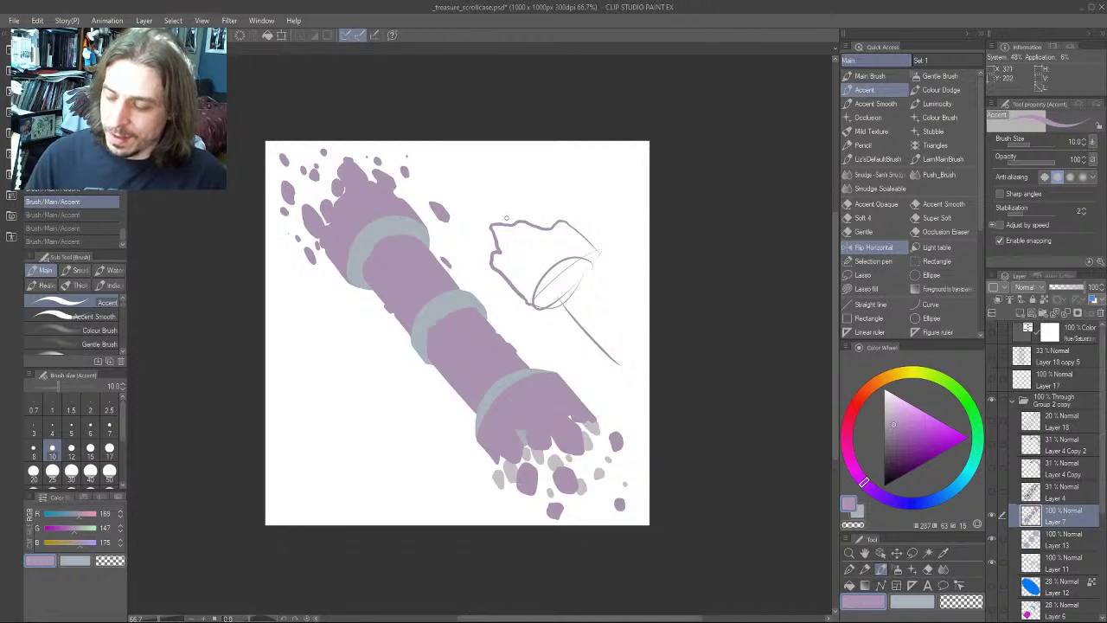
{"action": "key", "text": "bracketright"}
{"action": "key", "text": "bracketright"}
{"action": "key", "text": "bracketright"}
{"action": "key", "text": "bracketright"}
{"action": "key", "text": "bracketright"}
{"action": "key", "text": "ctrl+z"}
{"action": "key", "text": "ctrl+z"}
{"action": "key", "text": "ctrl+z"}
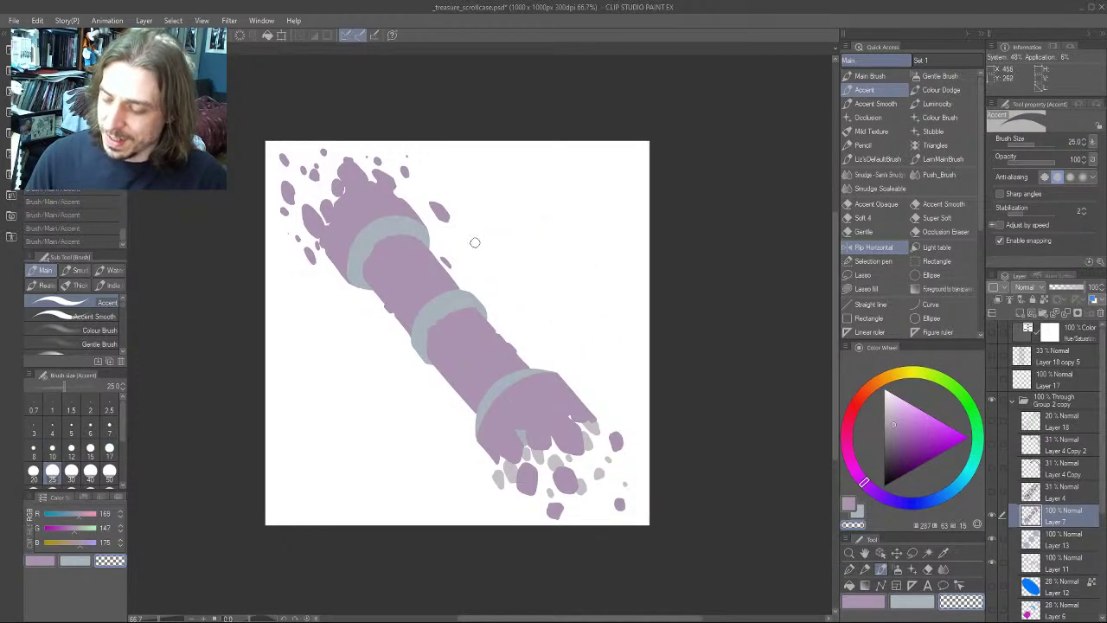
Trim the upper tip of the oval stone beside the upper stone end with transparent colour at brush size 25
{"action": "left_click_drag", "start_coordinate": [475, 242], "coordinate": [571, 316]}
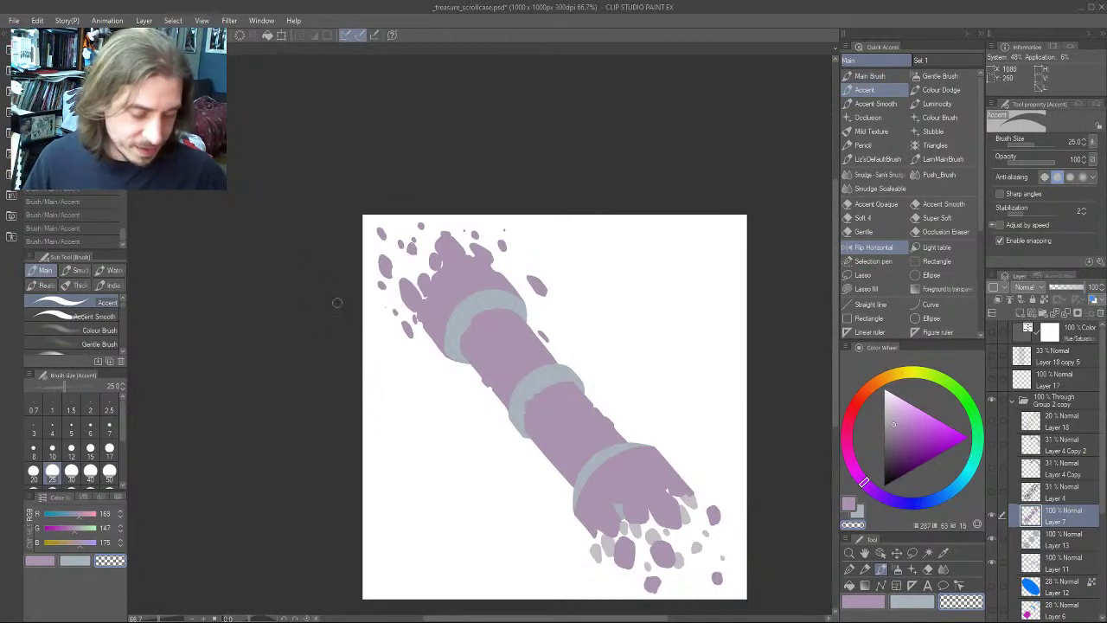
{"action": "left_click_drag", "start_coordinate": [398, 276], "coordinate": [402, 284]}
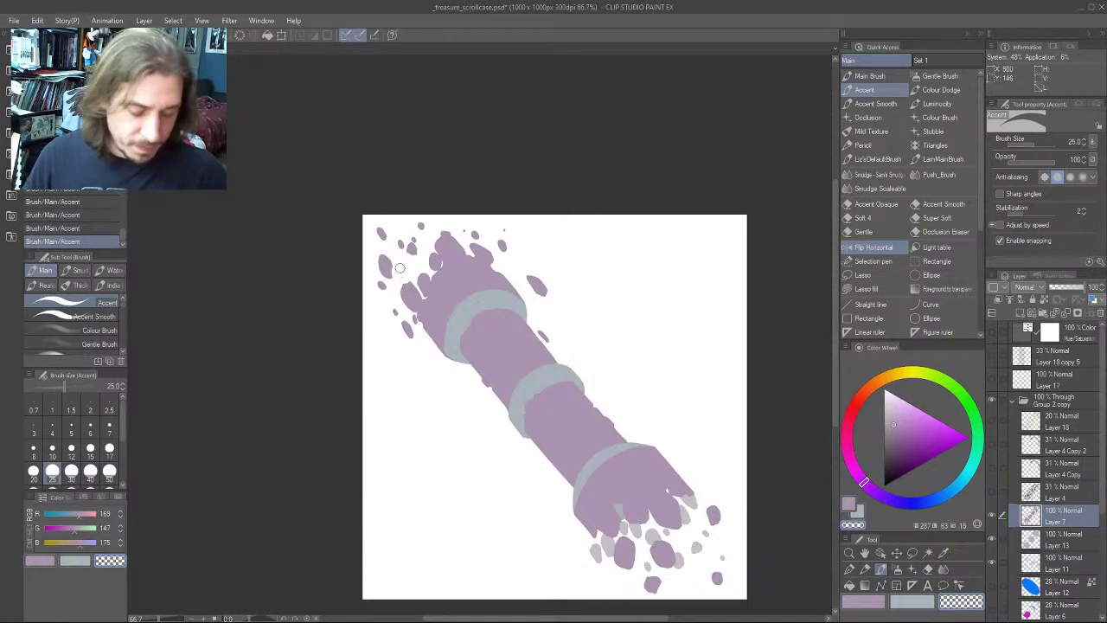
{"action": "left_click_drag", "start_coordinate": [609, 405], "coordinate": [538, 330]}
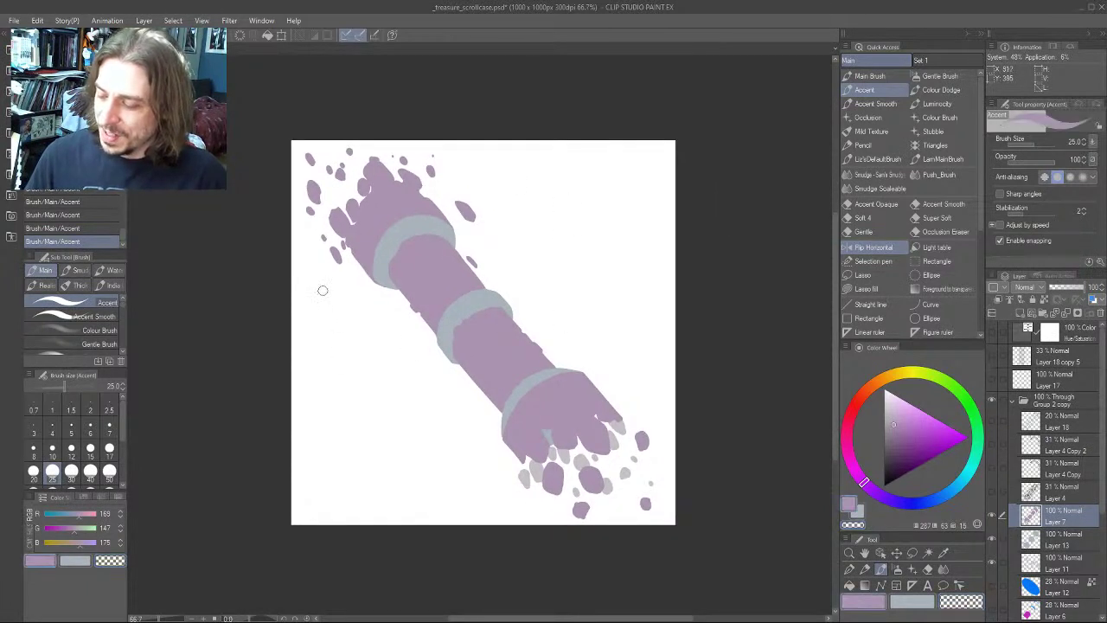
Draw a thick arrow pointing at the stones beside the upper stone end, and undo it
{"action": "left_click_drag", "start_coordinate": [343, 359], "coordinate": [316, 249]}
{"action": "left_click_drag", "start_coordinate": [347, 282], "coordinate": [308, 304]}
{"action": "left_click_drag", "start_coordinate": [323, 403], "coordinate": [372, 451]}
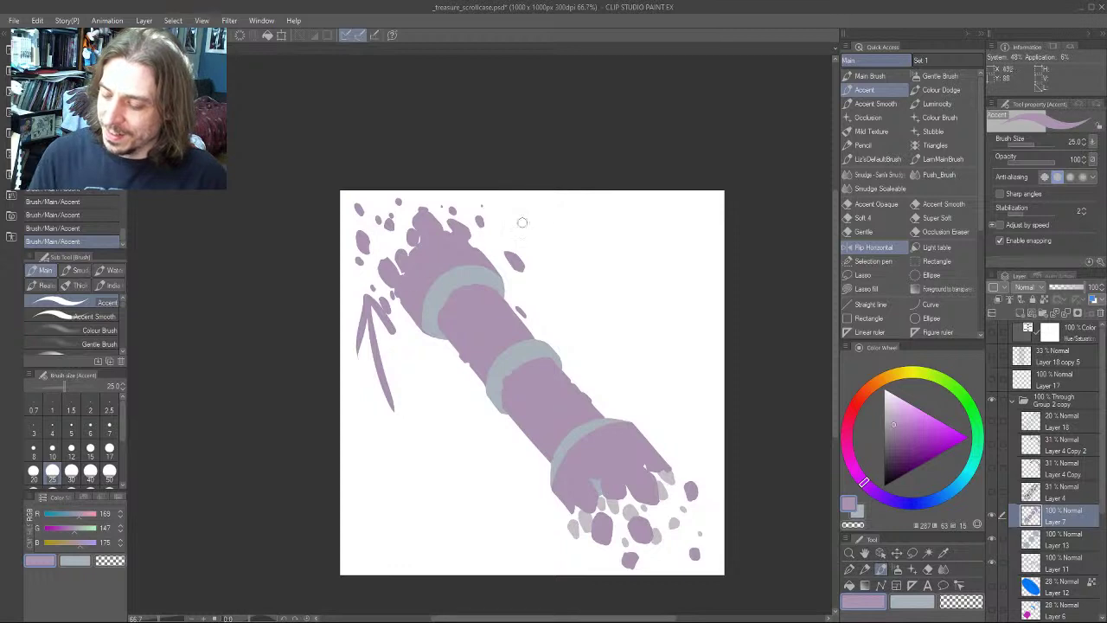
{"action": "left_click_drag", "start_coordinate": [560, 224], "coordinate": [485, 201]}
{"action": "key", "text": "ctrl+z"}
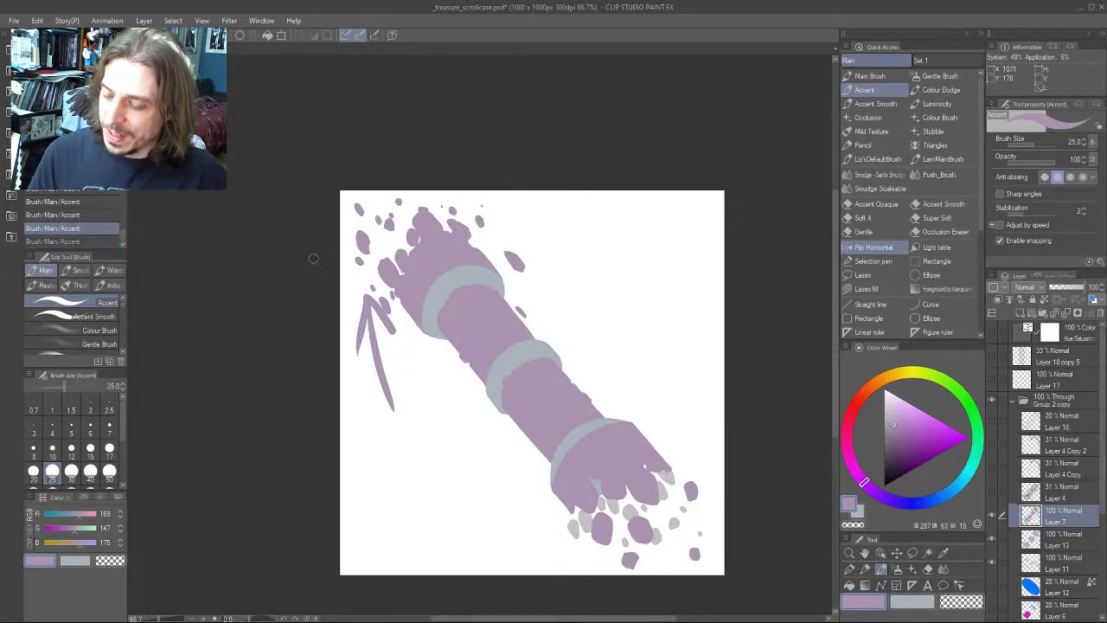
{"action": "key", "text": "ctrl+z"}
{"action": "key", "text": "ctrl+z"}
Erase the upper stone end's protruding stones and the large loose stone beside it with transparent colour at brush size 40
{"action": "key", "text": "bracketright"}
{"action": "key", "text": "bracketright"}
{"action": "mouse_move", "coordinate": [424, 234]}
{"action": "left_mouse_down"}
{"action": "mouse_move", "coordinate": [445, 243]}
{"action": "mouse_move", "coordinate": [448, 209]}
{"action": "left_mouse_up"}
{"action": "left_click_drag", "start_coordinate": [298, 257], "coordinate": [289, 296]}
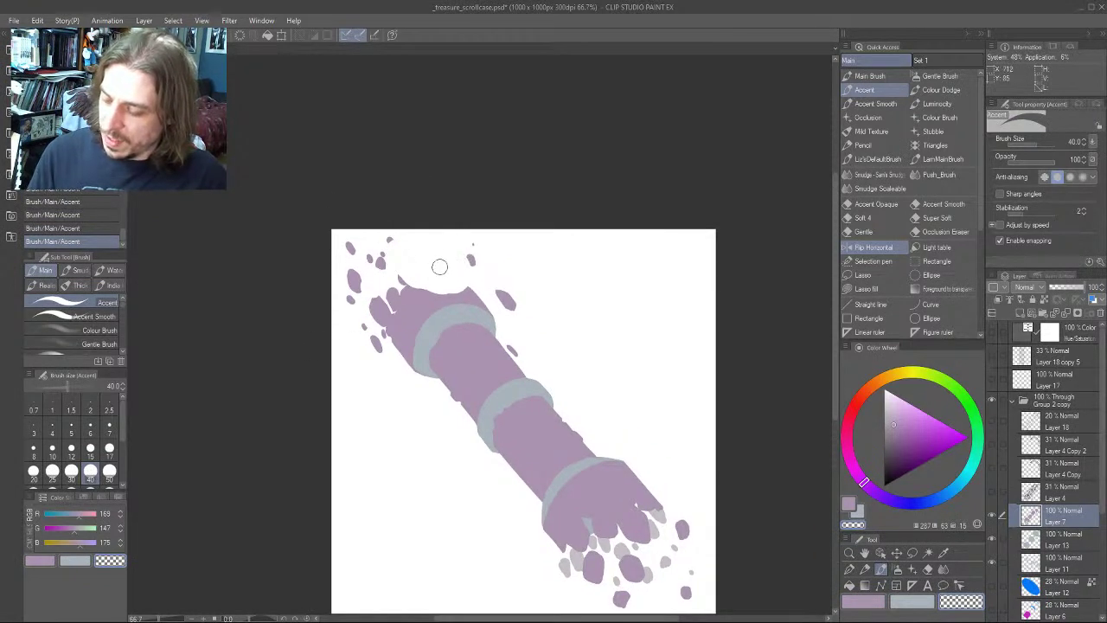
{"action": "scroll", "coordinate": [424, 225], "scroll_direction": "down", "scroll_amount": 1}
{"action": "left_click_drag", "start_coordinate": [488, 279], "coordinate": [494, 286]}
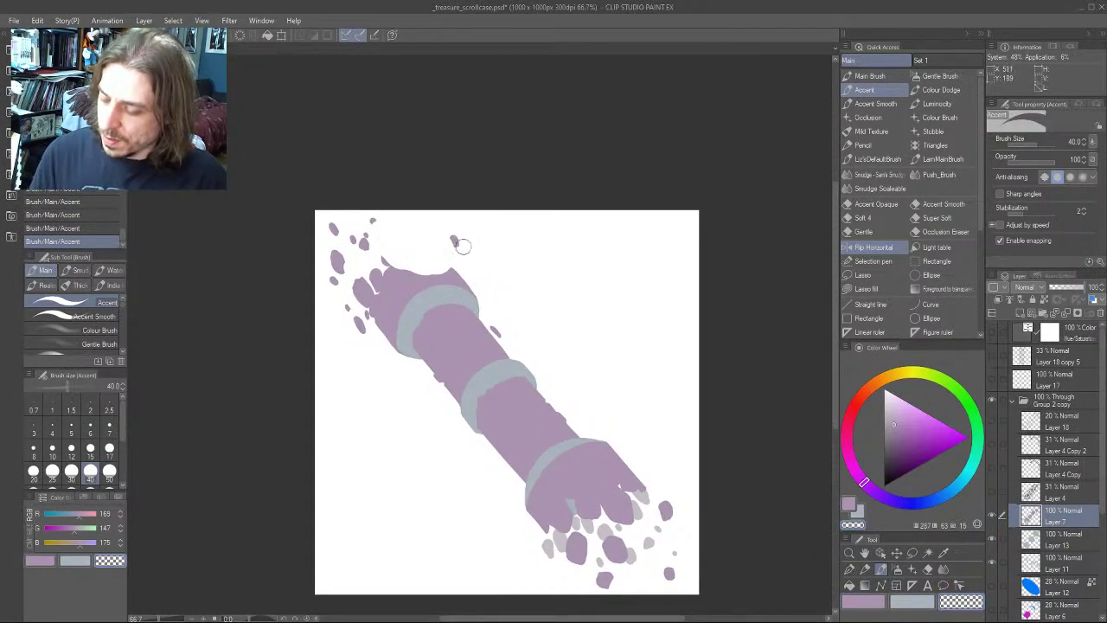
{"action": "left_click_drag", "start_coordinate": [421, 341], "coordinate": [420, 338]}
Rebuild the upper stone end's broken edge with larger rounded mauve stones at brush size 20
{"action": "key", "text": "c"}
{"action": "key", "text": "bracketleft"}
{"action": "key", "text": "bracketleft"}
{"action": "key", "text": "bracketleft"}
{"action": "left_click_drag", "start_coordinate": [442, 266], "coordinate": [387, 264]}
{"action": "left_click_drag", "start_coordinate": [266, 262], "coordinate": [278, 290]}
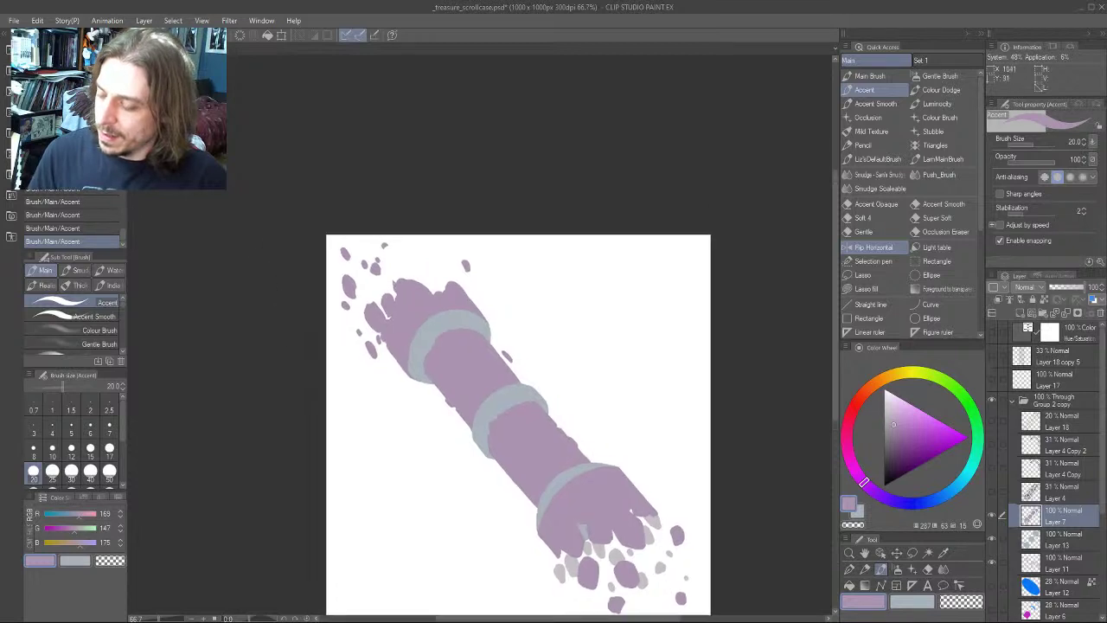
{"action": "left_click_drag", "start_coordinate": [380, 294], "coordinate": [390, 321]}
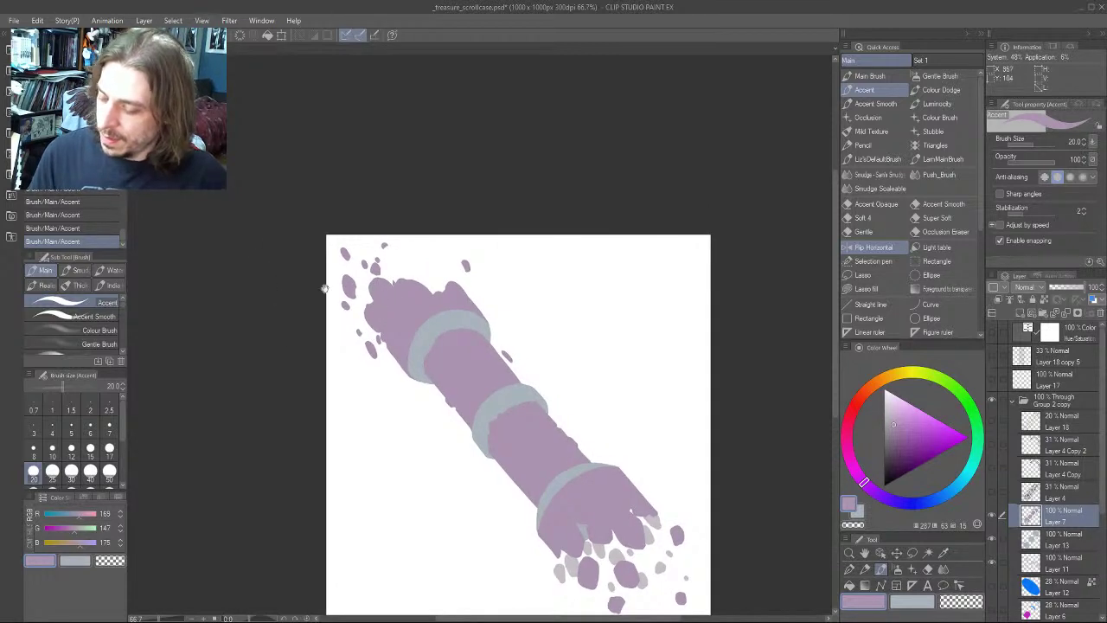
Carve a notch between the rounded stones of the upper stone end with transparent colour and refine their edges in mauve
{"action": "left_click_drag", "start_coordinate": [325, 289], "coordinate": [328, 301]}
{"action": "key", "text": "c"}
{"action": "left_click_drag", "start_coordinate": [384, 323], "coordinate": [388, 328]}
{"action": "key", "text": "c"}
{"action": "left_click_drag", "start_coordinate": [391, 290], "coordinate": [351, 321]}
{"action": "left_click_drag", "start_coordinate": [434, 370], "coordinate": [433, 419]}
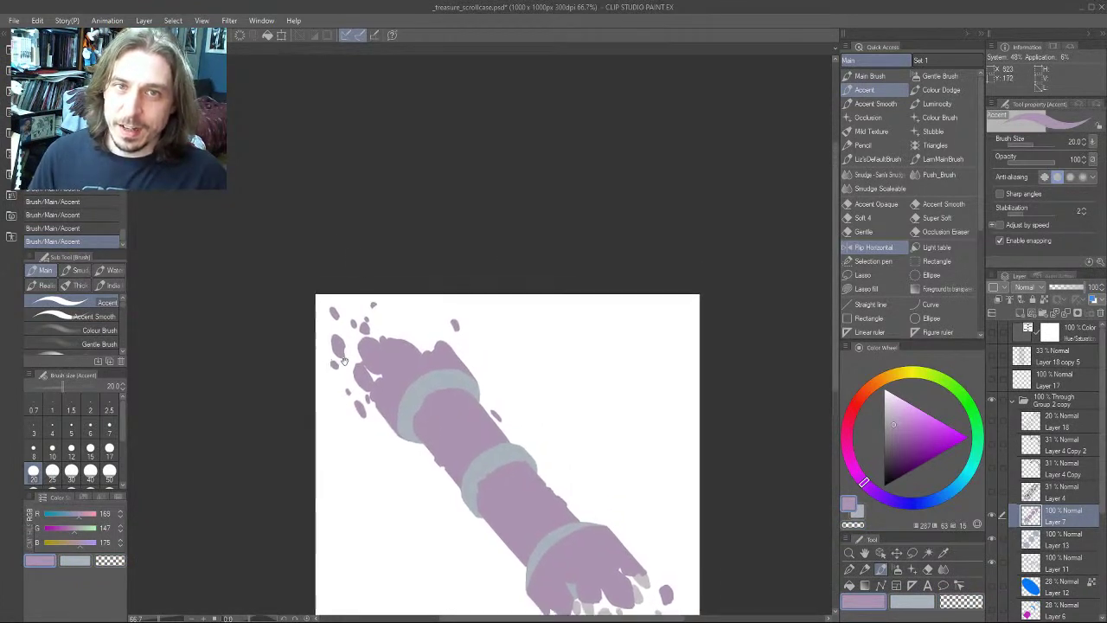
Add an oval mauve loose stone above the upper stone end at brush size 20 and a small one beside it at size 12
{"action": "left_click_drag", "start_coordinate": [400, 329], "coordinate": [399, 324]}
{"action": "key", "text": "bracketleft"}
{"action": "key", "text": "bracketleft"}
{"action": "key", "text": "bracketleft"}
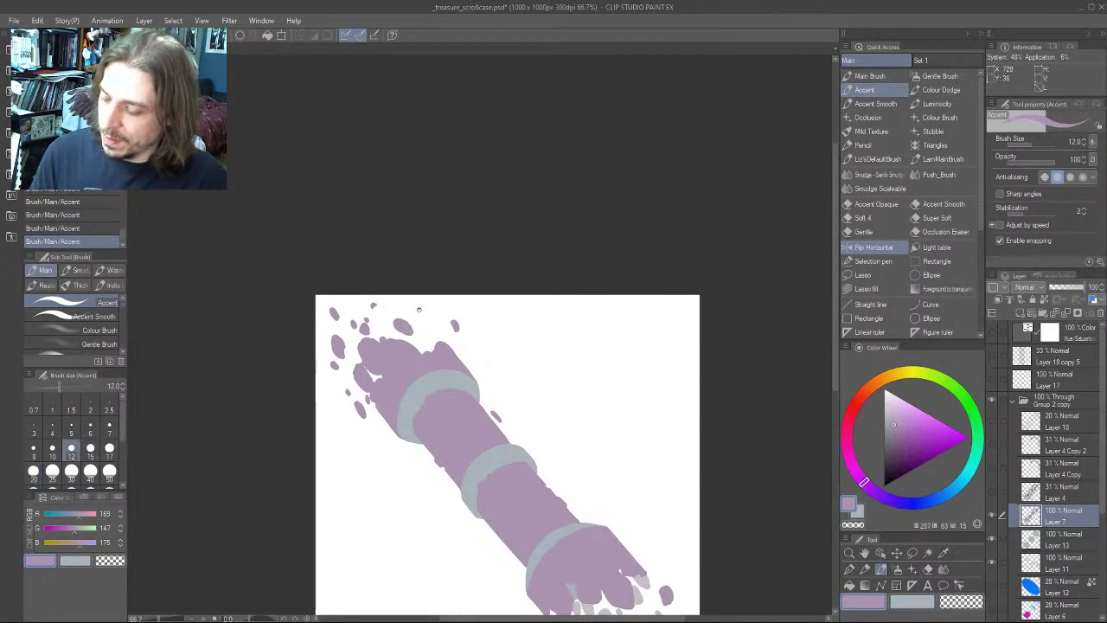
{"action": "left_click_drag", "start_coordinate": [294, 275], "coordinate": [284, 242]}
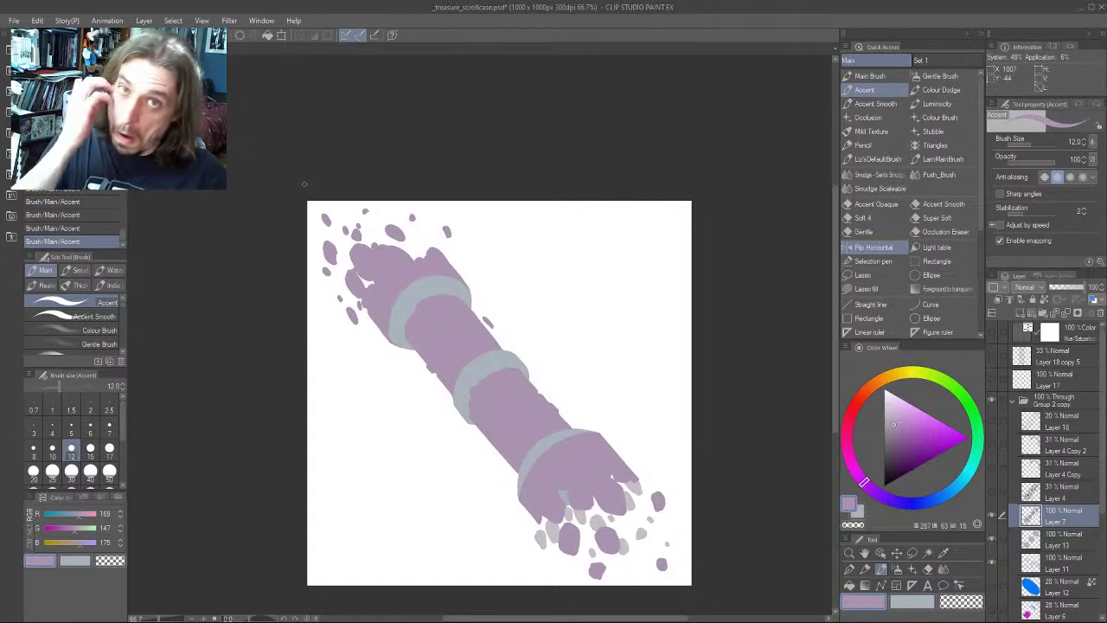
Replace the outer loose stone at the upper stone end with a smaller one closer in, and add a tiny mauve stone nearby
{"action": "left_click_drag", "start_coordinate": [285, 326], "coordinate": [295, 342]}
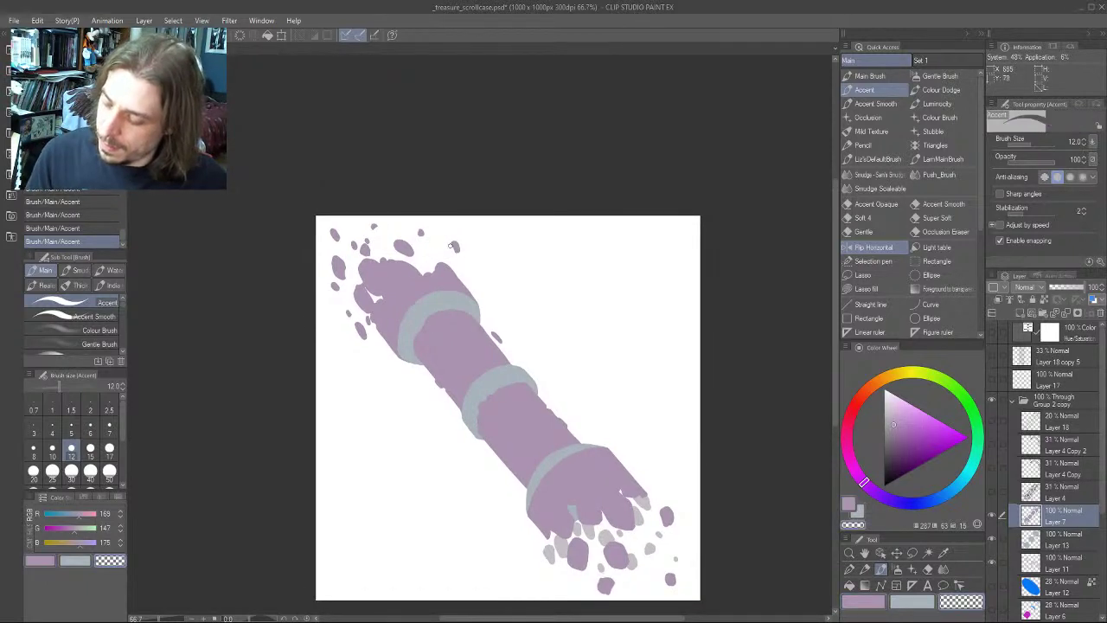
{"action": "left_click_drag", "start_coordinate": [302, 204], "coordinate": [308, 214]}
{"action": "left_click_drag", "start_coordinate": [435, 254], "coordinate": [438, 261]}
{"action": "left_click_drag", "start_coordinate": [332, 215], "coordinate": [331, 215]}
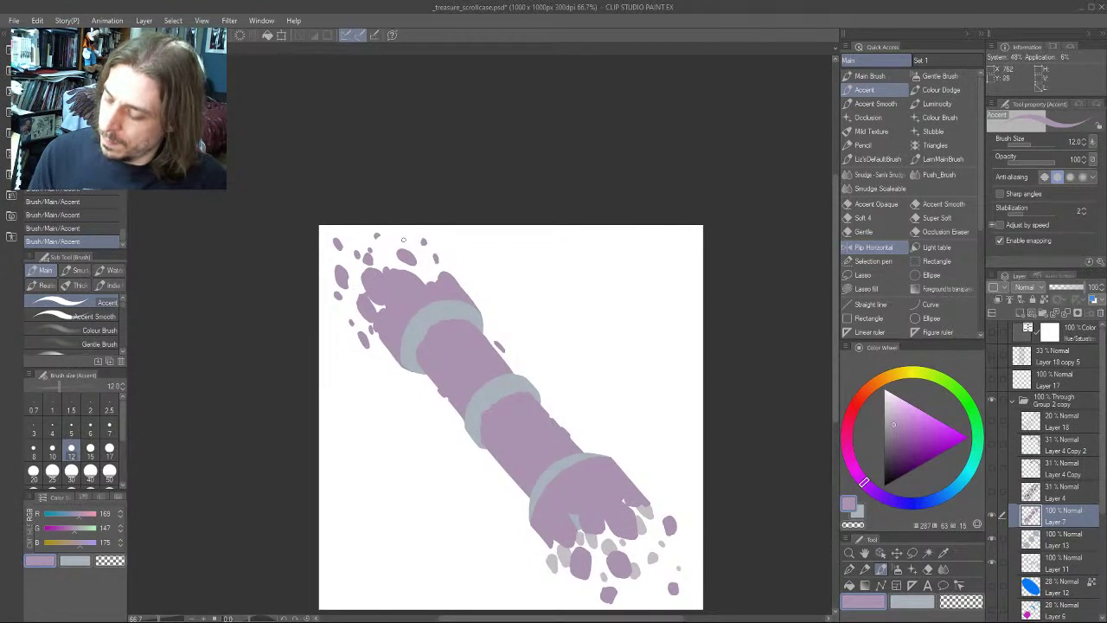
{"action": "left_click_drag", "start_coordinate": [395, 245], "coordinate": [401, 245]}
{"action": "left_click_drag", "start_coordinate": [273, 243], "coordinate": [313, 230]}
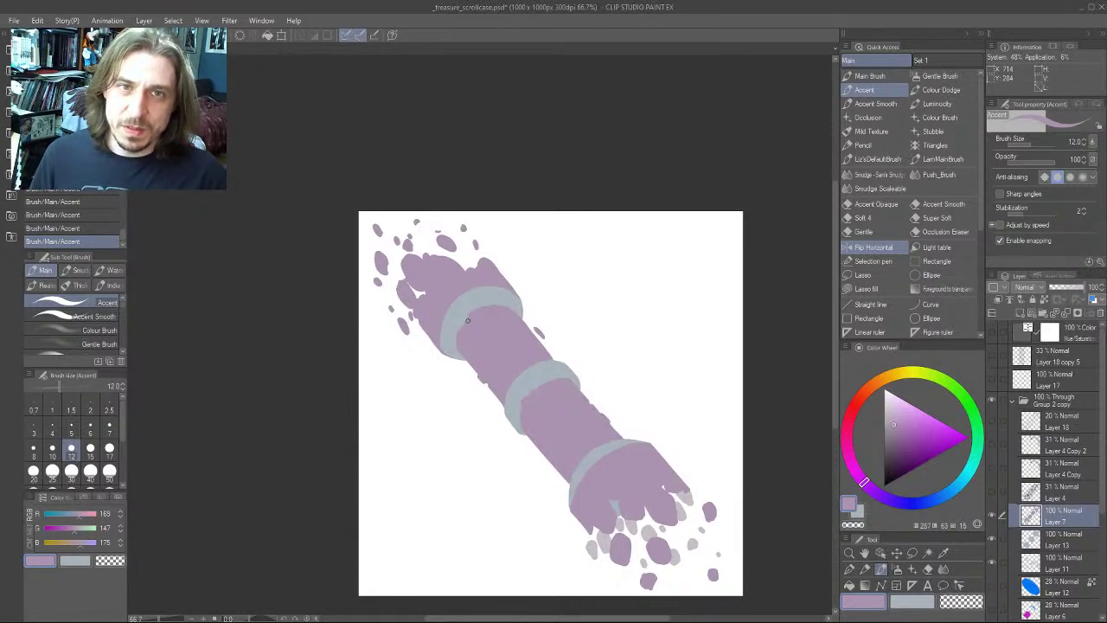
{"action": "left_click_drag", "start_coordinate": [323, 359], "coordinate": [304, 325]}
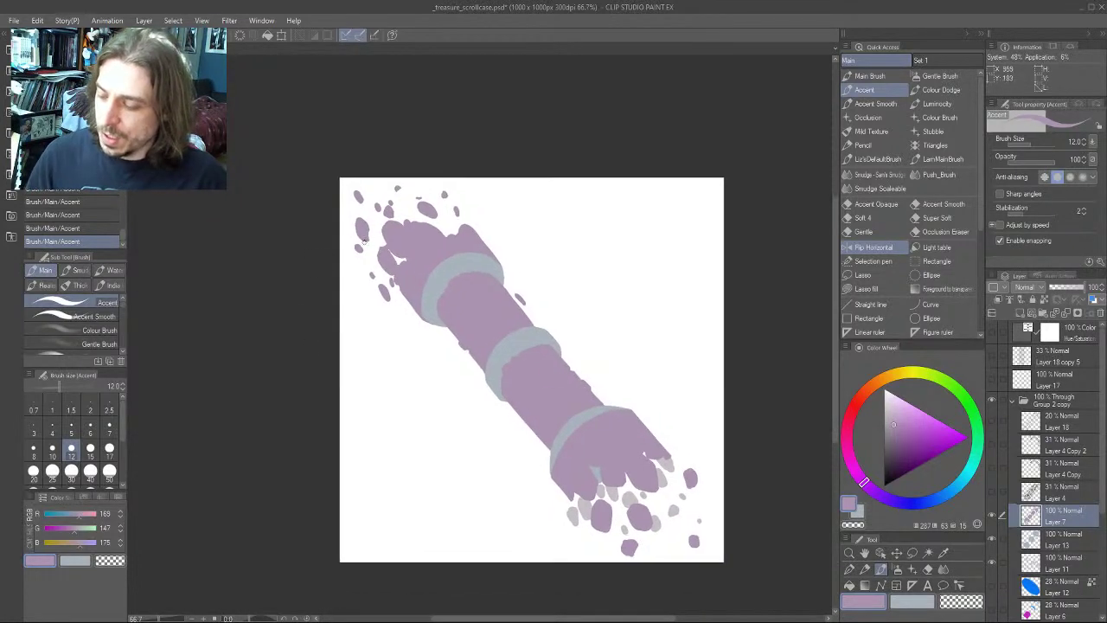
Enlarge the oval loose stone above the upper stone end at brush size 15 and erase the small stones beside it
{"action": "mouse_move", "coordinate": [421, 196]}
{"action": "left_mouse_down"}
{"action": "mouse_move", "coordinate": [415, 219]}
{"action": "mouse_move", "coordinate": [391, 216]}
{"action": "mouse_move", "coordinate": [432, 249]}
{"action": "mouse_move", "coordinate": [414, 242]}
{"action": "left_mouse_up"}
{"action": "key", "text": "bracketleft"}
{"action": "key", "text": "bracketright"}
{"action": "key", "text": "bracketright"}
{"action": "key", "text": "c"}
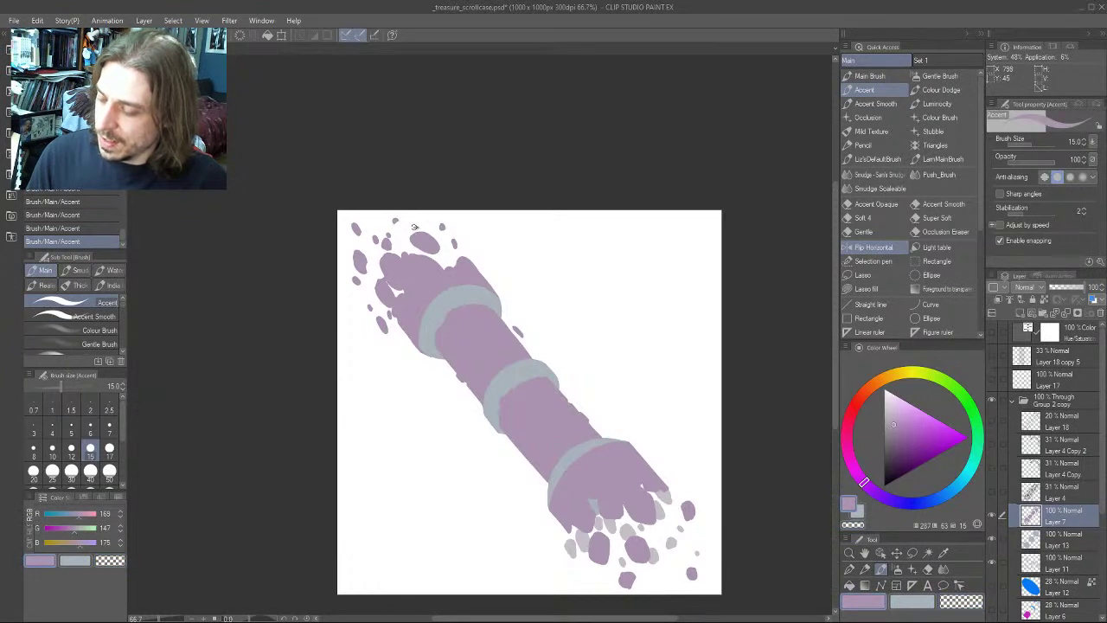
{"action": "left_click_drag", "start_coordinate": [414, 227], "coordinate": [416, 228]}
{"action": "left_click_drag", "start_coordinate": [304, 216], "coordinate": [300, 232]}
{"action": "key", "text": "c"}
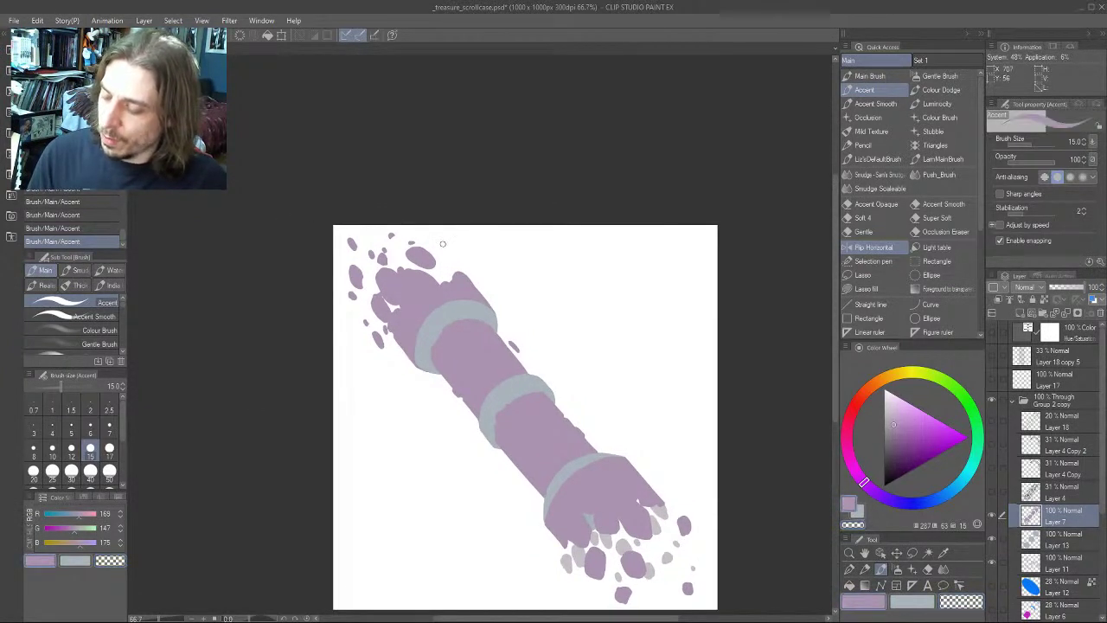
Add a small mauve loose stone beside the large oval one above the upper stone end, refining its shape at brush size 12
{"action": "left_click_drag", "start_coordinate": [441, 243], "coordinate": [444, 247]}
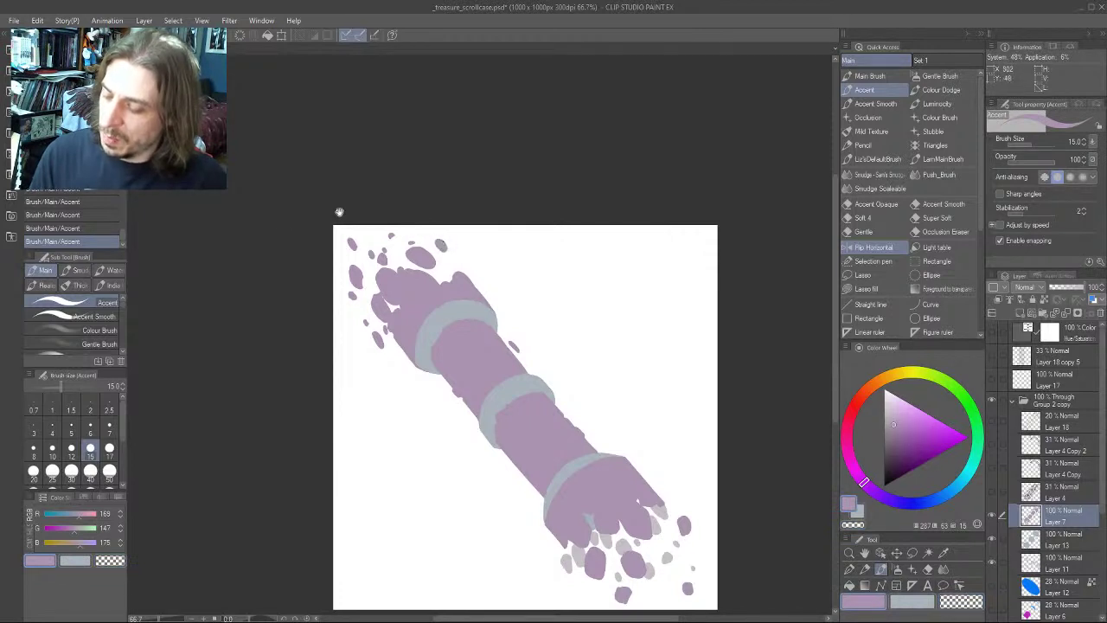
{"action": "left_click_drag", "start_coordinate": [339, 212], "coordinate": [344, 212]}
{"action": "left_click_drag", "start_coordinate": [287, 460], "coordinate": [309, 430]}
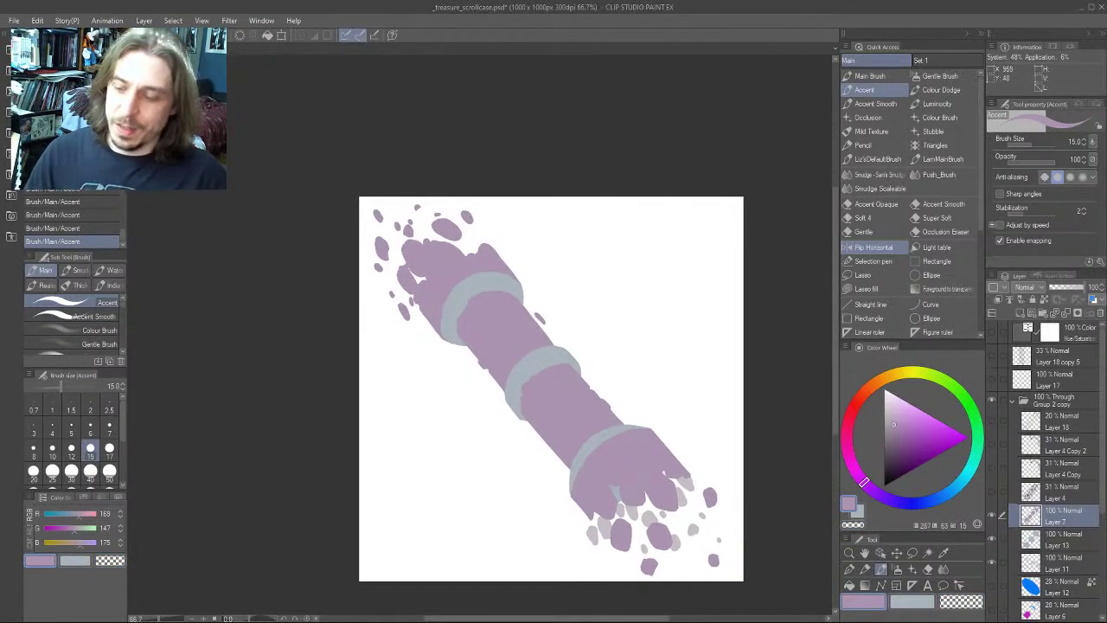
{"action": "key", "text": "c"}
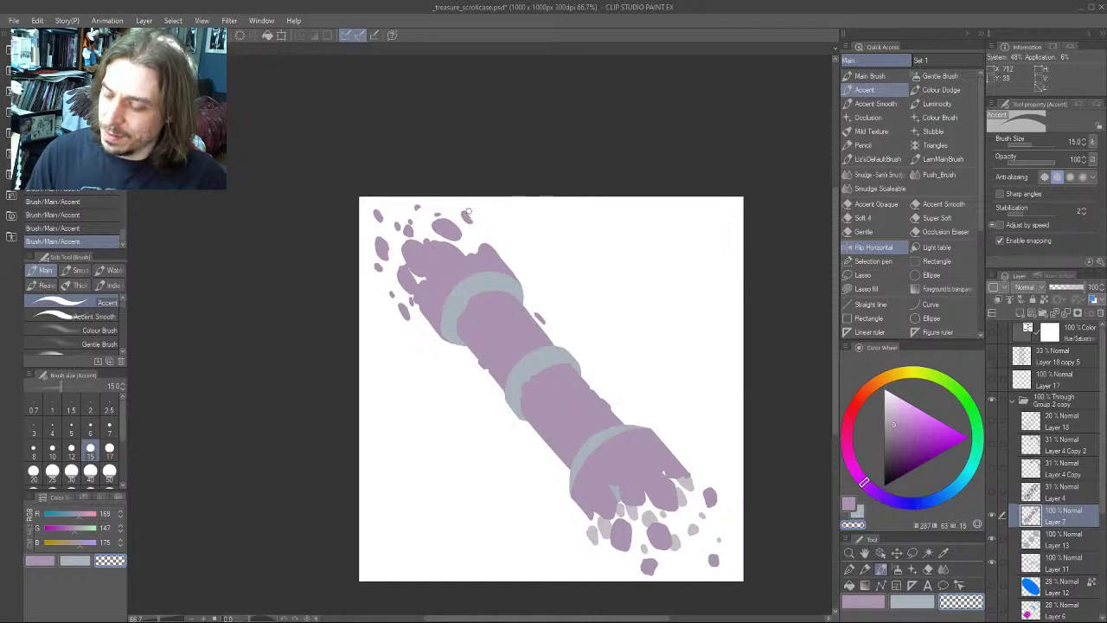
{"action": "scroll", "coordinate": [359, 223], "scroll_direction": "up", "scroll_amount": 1}
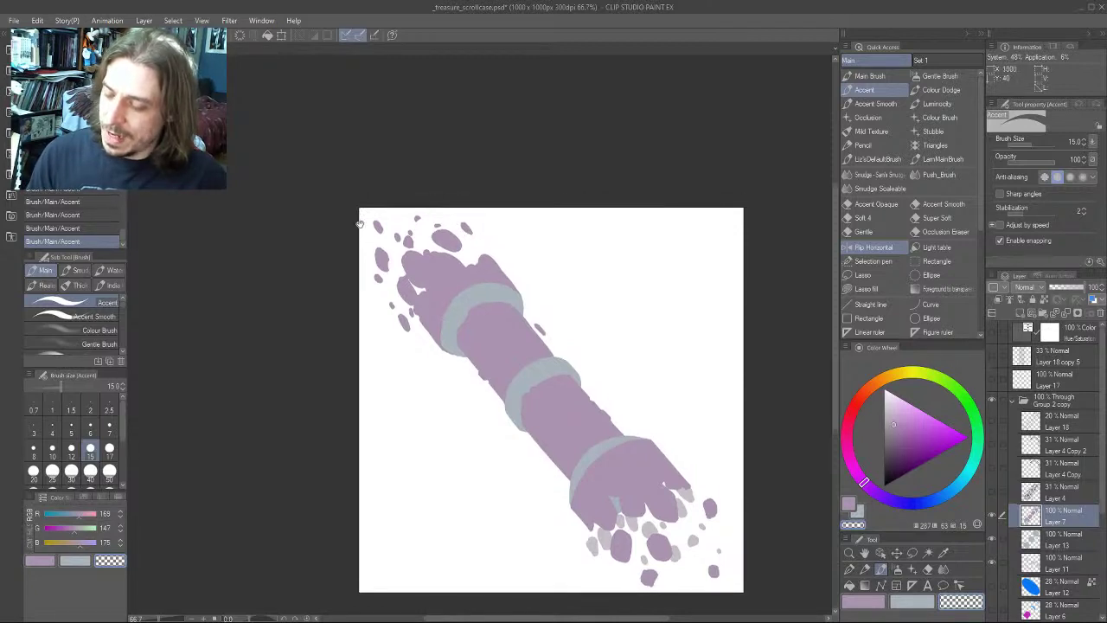
{"action": "key", "text": "c"}
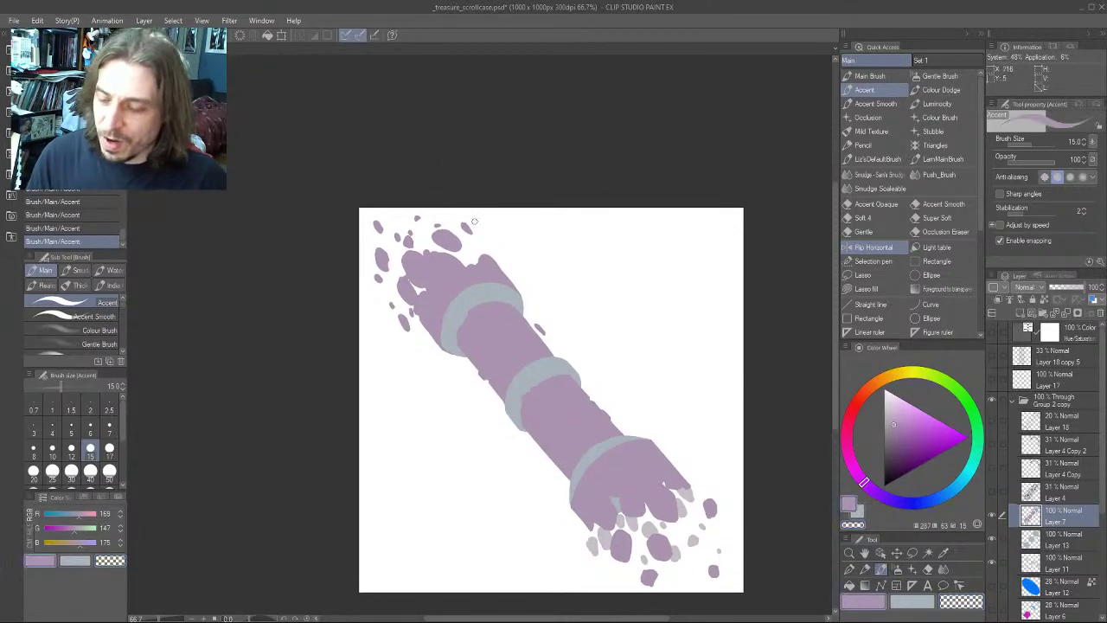
{"action": "key", "text": "bracketleft"}
{"action": "left_click_drag", "start_coordinate": [470, 230], "coordinate": [472, 233]}
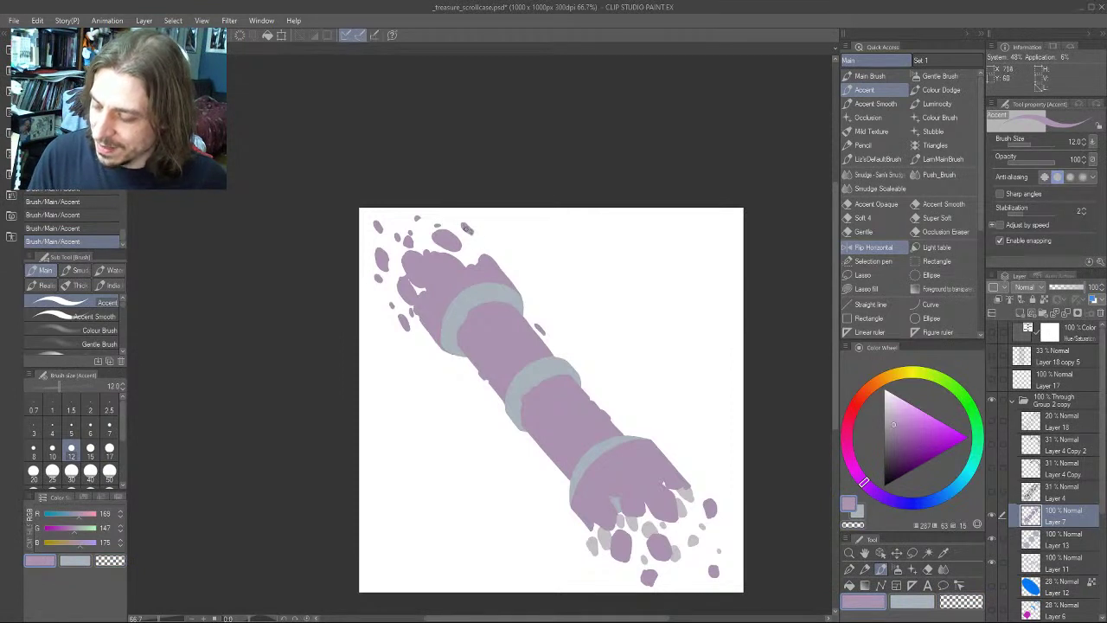
Carve into the pointed right-hand corner of the upper stone end with transparent colour at brush size 10
{"action": "left_click_drag", "start_coordinate": [305, 268], "coordinate": [323, 298]}
{"action": "left_click_drag", "start_coordinate": [412, 452], "coordinate": [452, 442]}
{"action": "mouse_move", "coordinate": [391, 320]}
{"action": "left_mouse_down"}
{"action": "mouse_move", "coordinate": [292, 284]}
{"action": "mouse_move", "coordinate": [314, 346]}
{"action": "mouse_move", "coordinate": [414, 353]}
{"action": "left_mouse_up"}
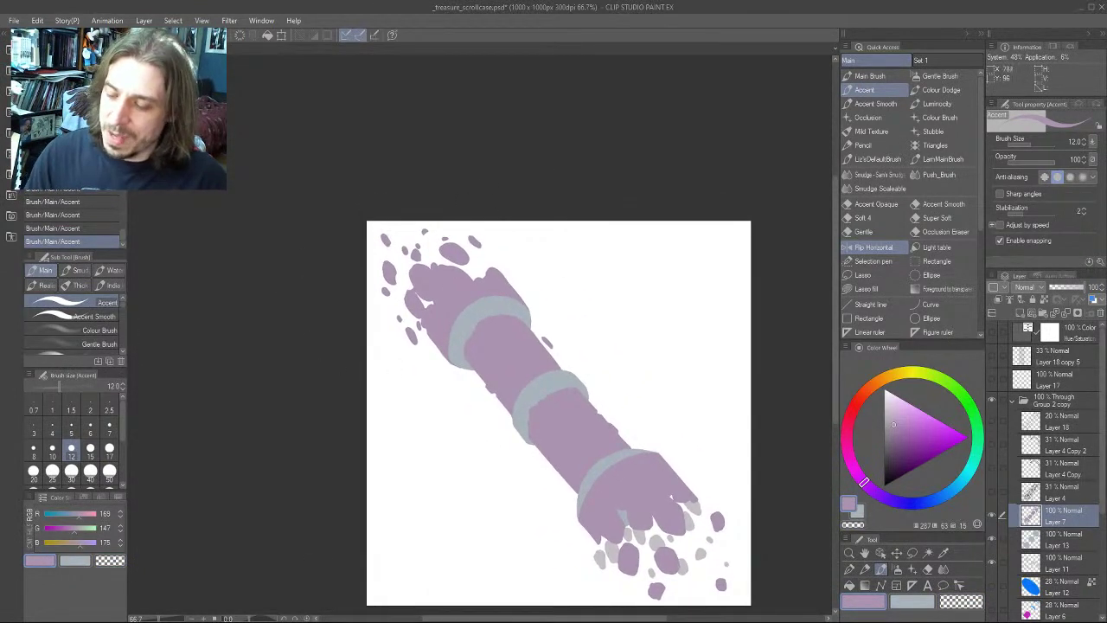
{"action": "left_click_drag", "start_coordinate": [303, 327], "coordinate": [318, 299]}
{"action": "key", "text": "c"}
{"action": "key", "text": "bracketleft"}
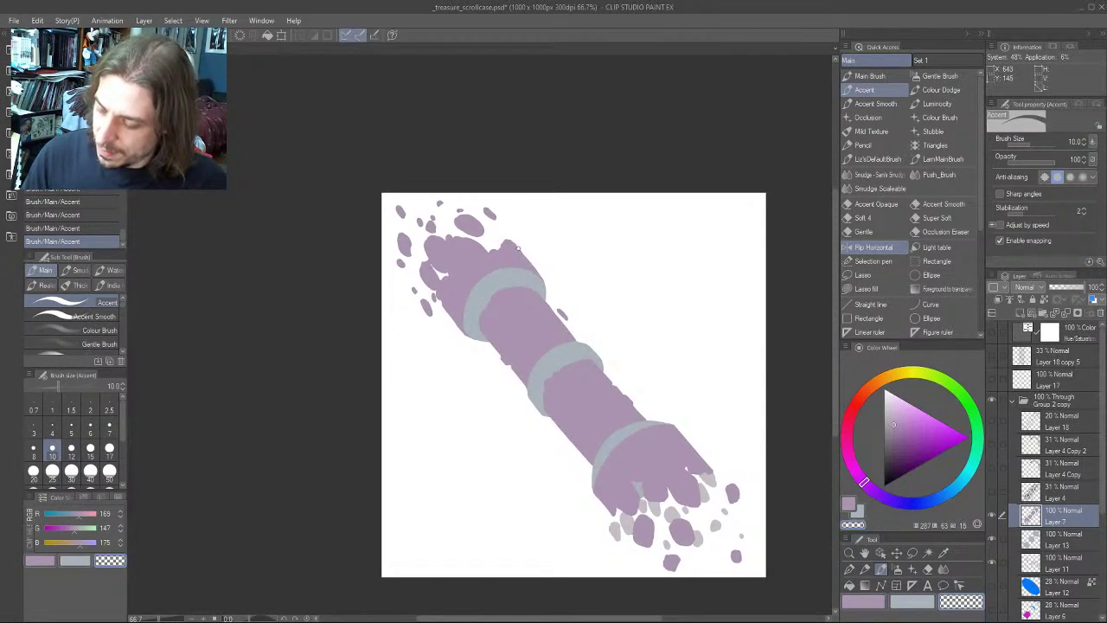
{"action": "left_click_drag", "start_coordinate": [517, 251], "coordinate": [490, 255]}
Build the carved corner of the upper stone end into a rounded mauve stone at brush size 12 and trim around it with transparent colour
{"action": "key", "text": "bracketright"}
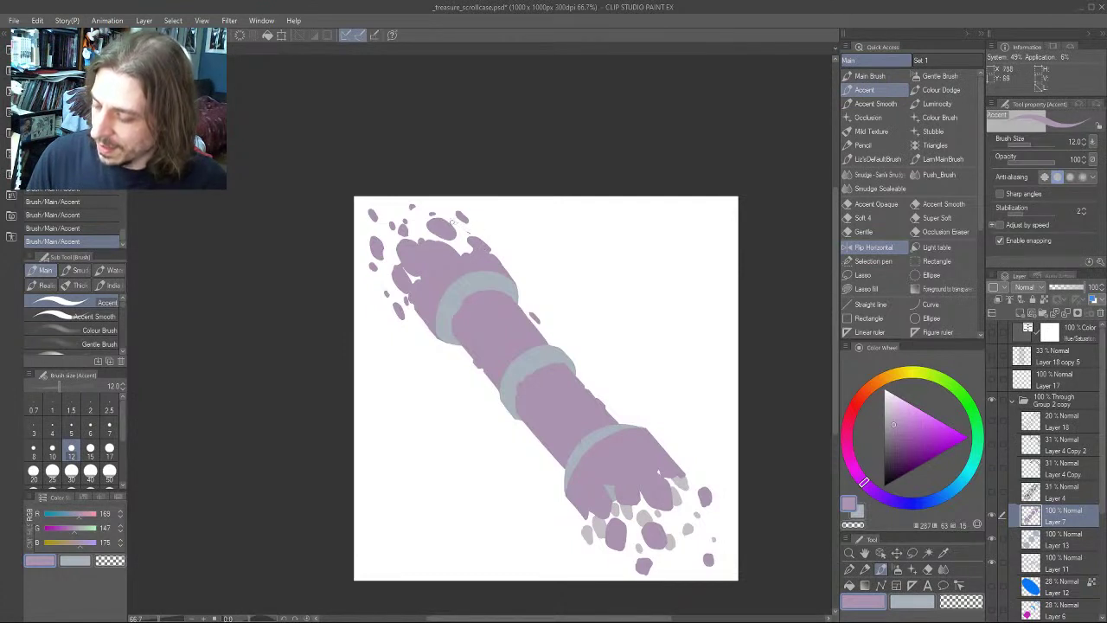
{"action": "left_click", "coordinate": [468, 232]}
{"action": "left_click_drag", "start_coordinate": [336, 279], "coordinate": [358, 296]}
{"action": "key", "text": "c"}
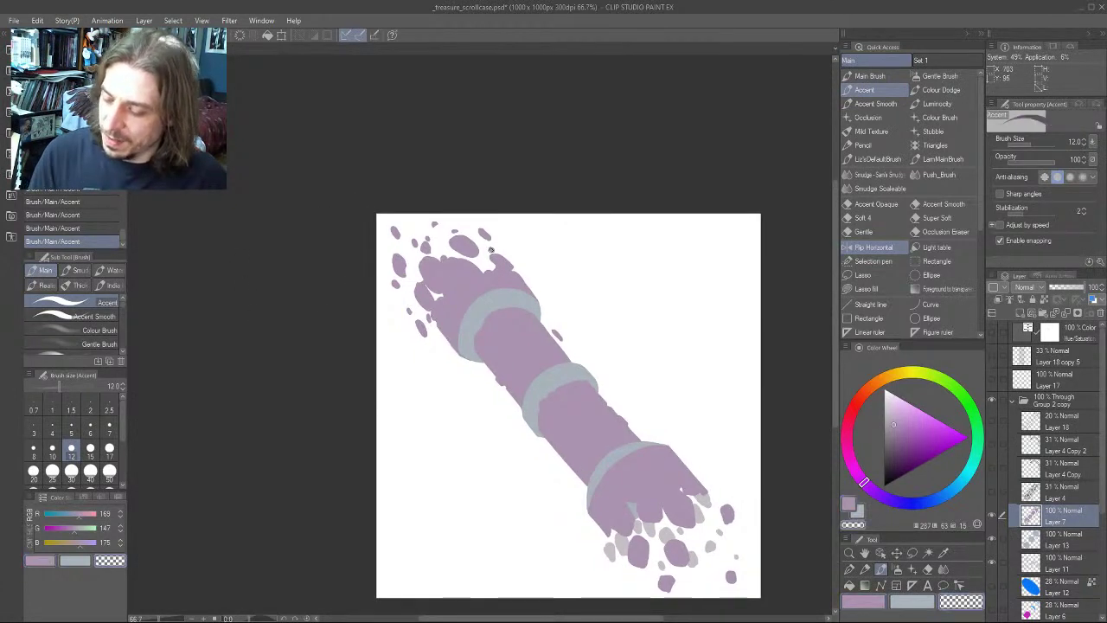
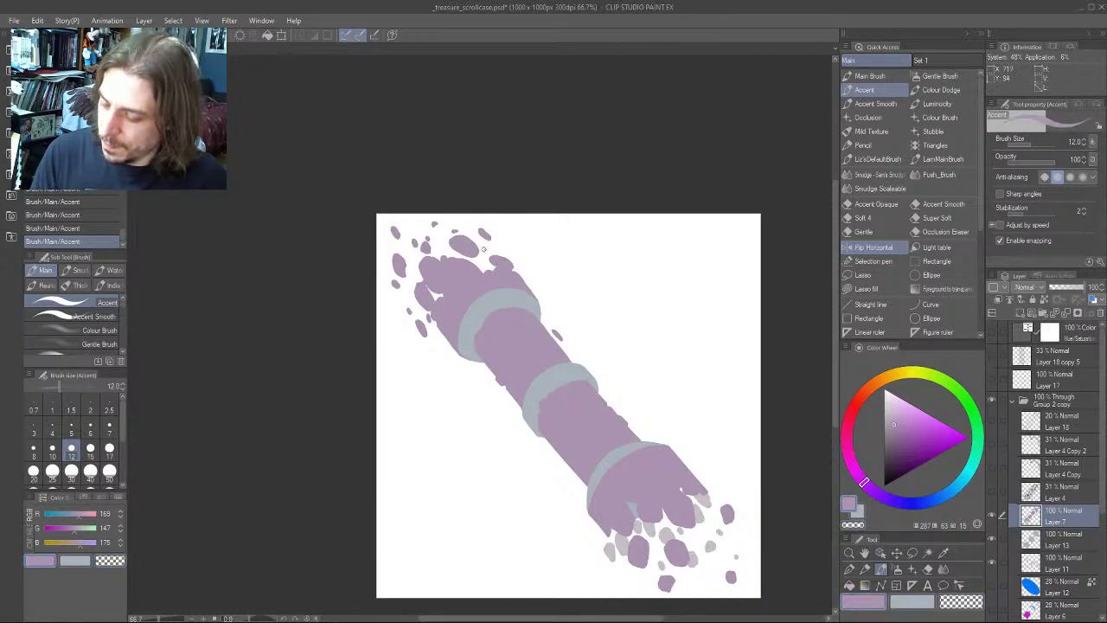
{"action": "key", "text": "ctrl+z"}
{"action": "key", "text": "ctrl+y"}
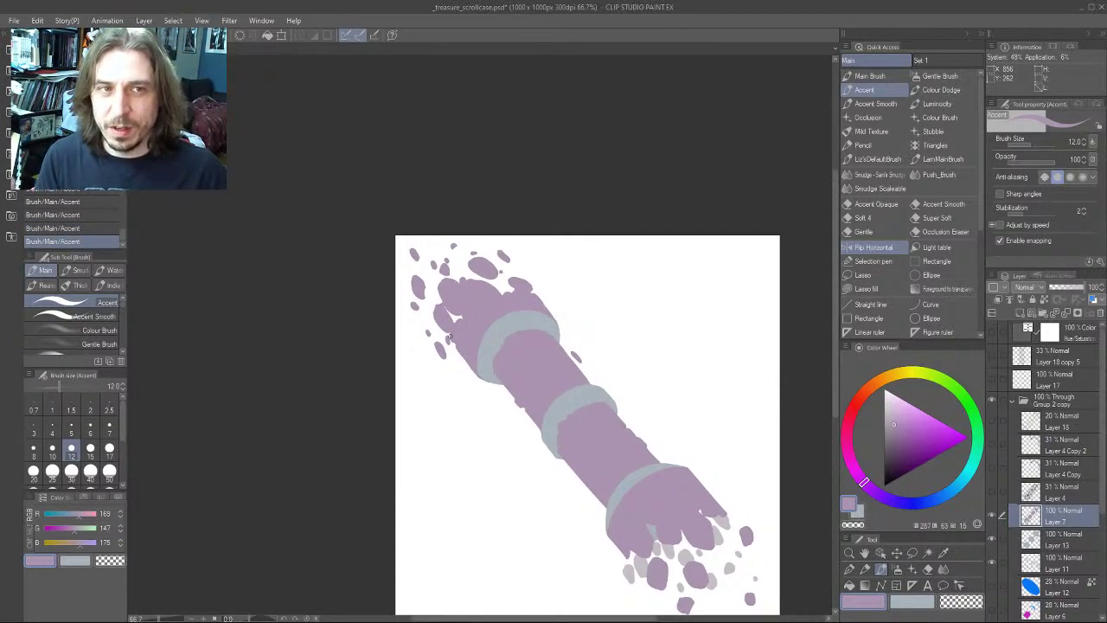
Paint a row of mauve example stones of diminishing size on the blank canvas to the right of the case
{"action": "left_click_drag", "start_coordinate": [393, 411], "coordinate": [341, 303]}
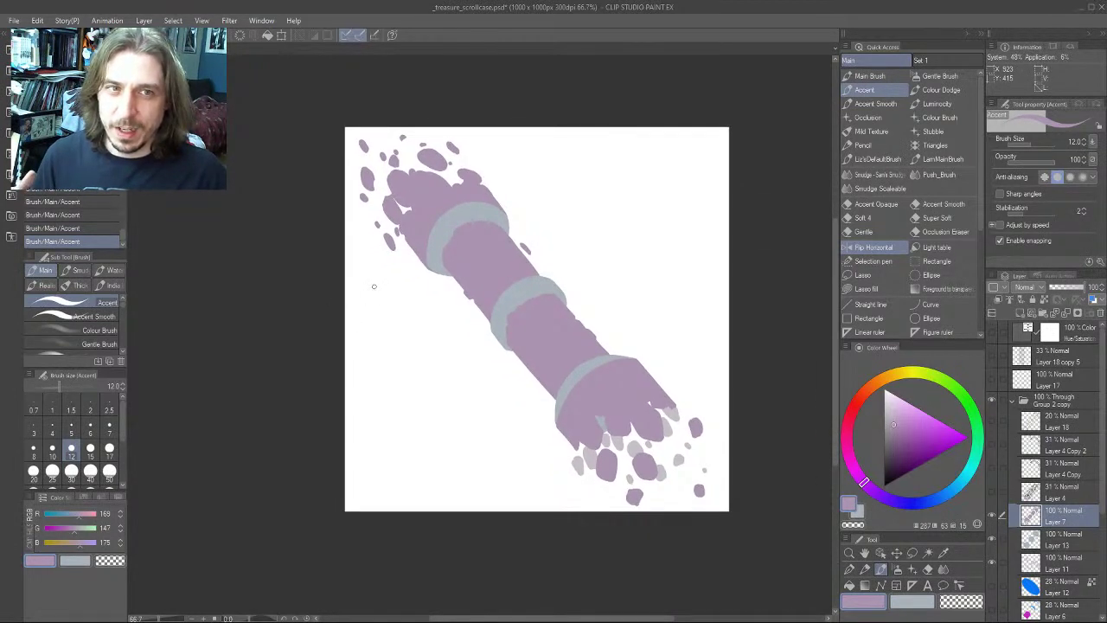
{"action": "left_click_drag", "start_coordinate": [276, 276], "coordinate": [316, 314]}
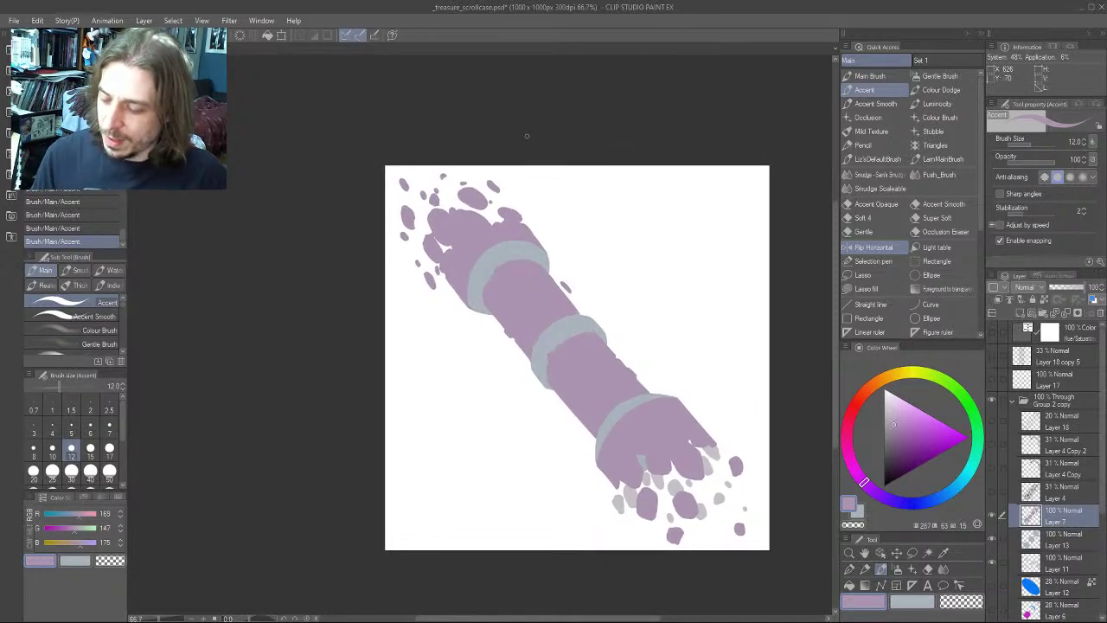
{"action": "left_click_drag", "start_coordinate": [441, 413], "coordinate": [434, 292]}
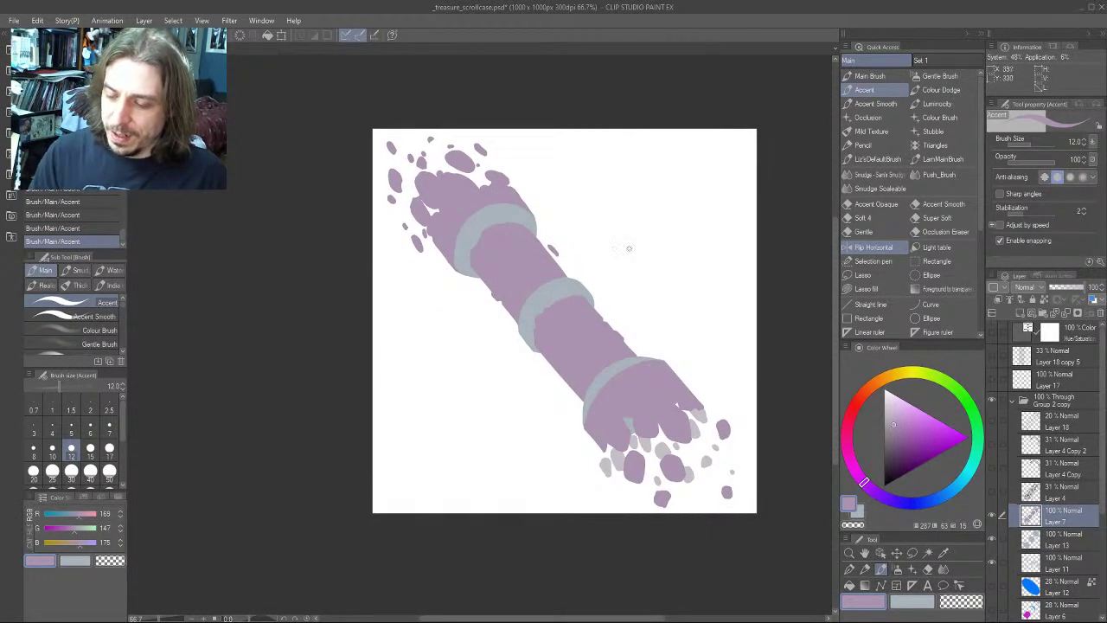
{"action": "left_click_drag", "start_coordinate": [650, 254], "coordinate": [623, 247]}
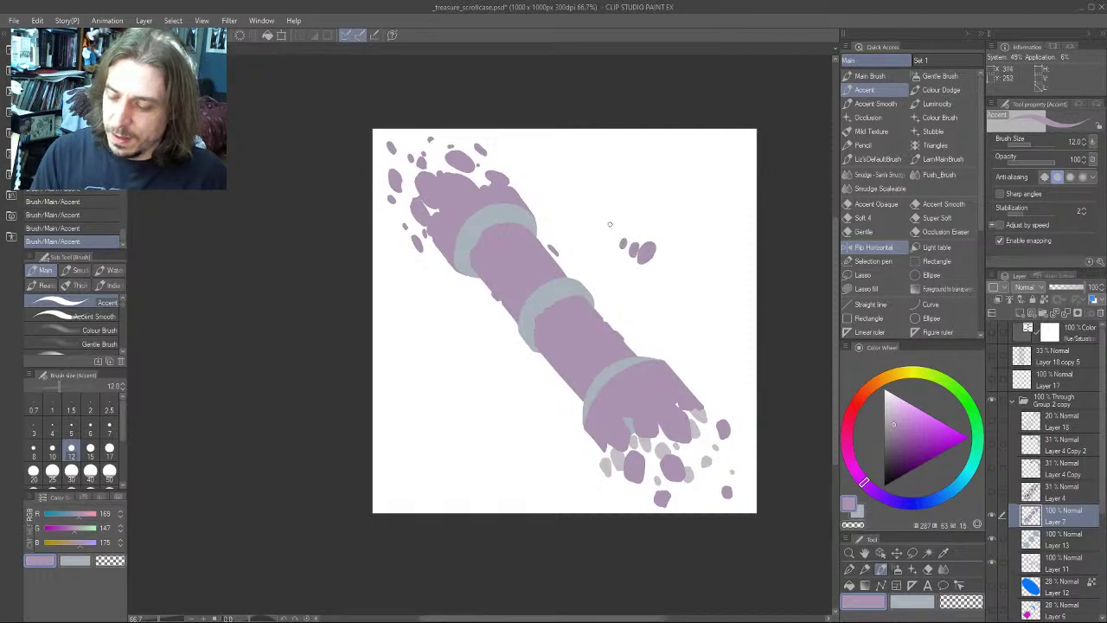
{"action": "left_click", "coordinate": [605, 225]}
{"action": "left_click", "coordinate": [592, 227]}
{"action": "left_click", "coordinate": [557, 205]}
{"action": "left_click_drag", "start_coordinate": [351, 332], "coordinate": [353, 352]}
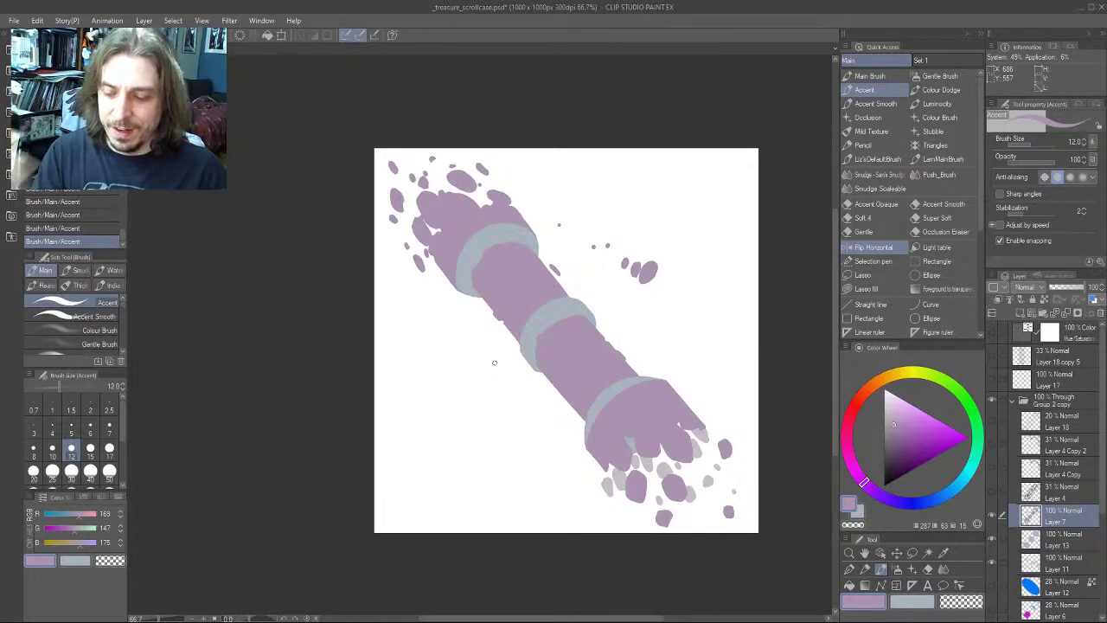
Sketch direction arrows above the example stones, and clear both the arrows and the stones from the canvas
{"action": "left_click_drag", "start_coordinate": [569, 198], "coordinate": [641, 249]}
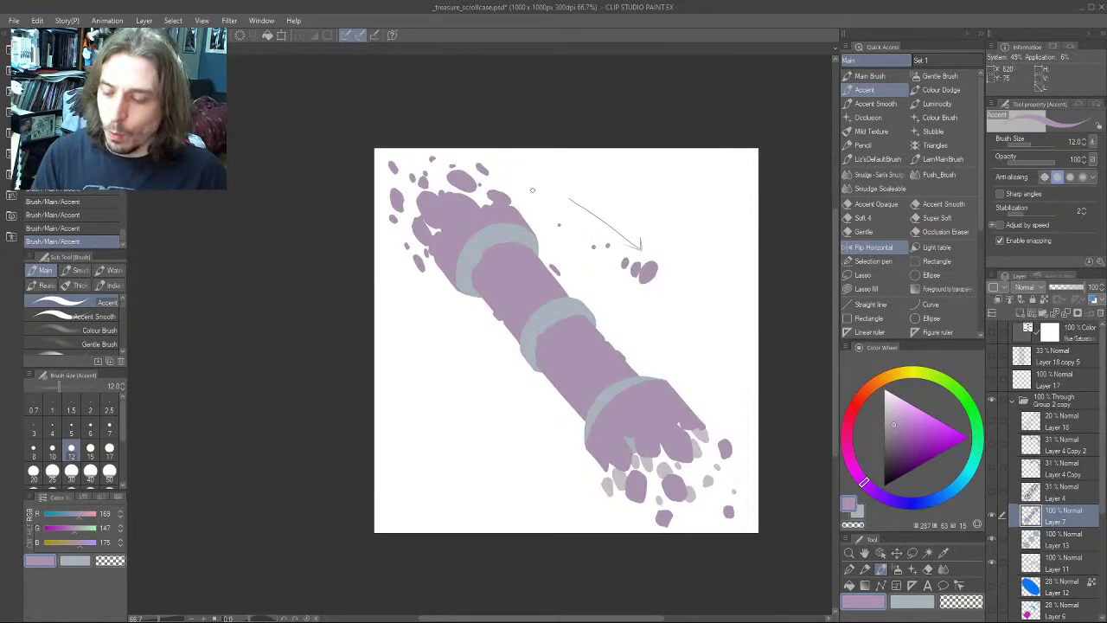
{"action": "key", "text": "ctrl+z"}
{"action": "mouse_move", "coordinate": [652, 253]}
{"action": "left_mouse_down"}
{"action": "mouse_move", "coordinate": [584, 209]}
{"action": "mouse_move", "coordinate": [605, 217]}
{"action": "left_mouse_up"}
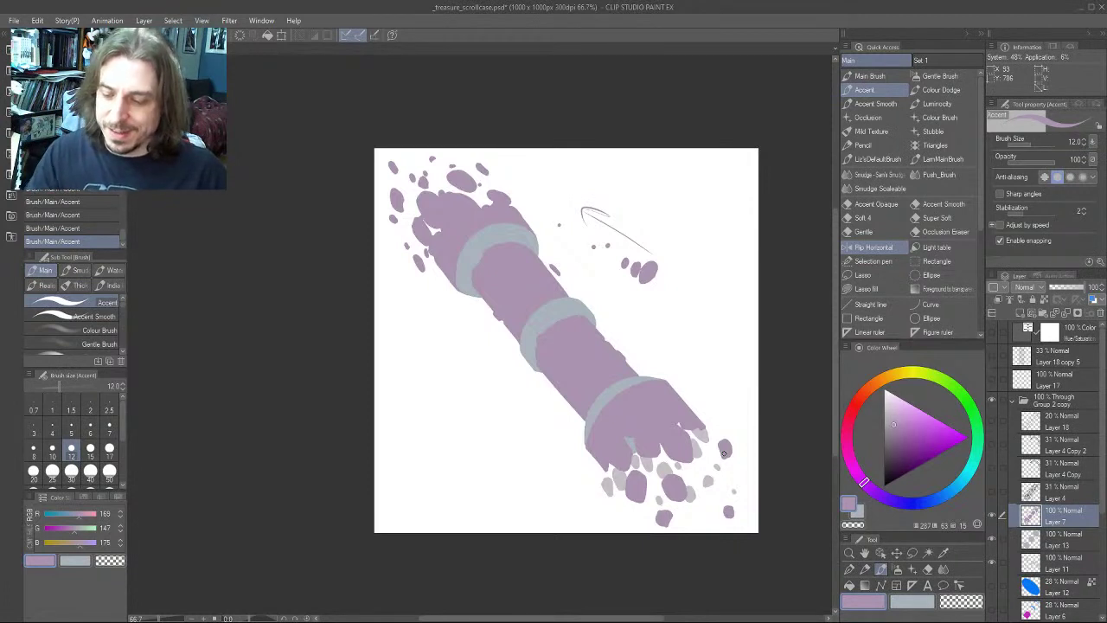
{"action": "key", "text": "ctrl+z"}
{"action": "key", "text": "ctrl+z"}
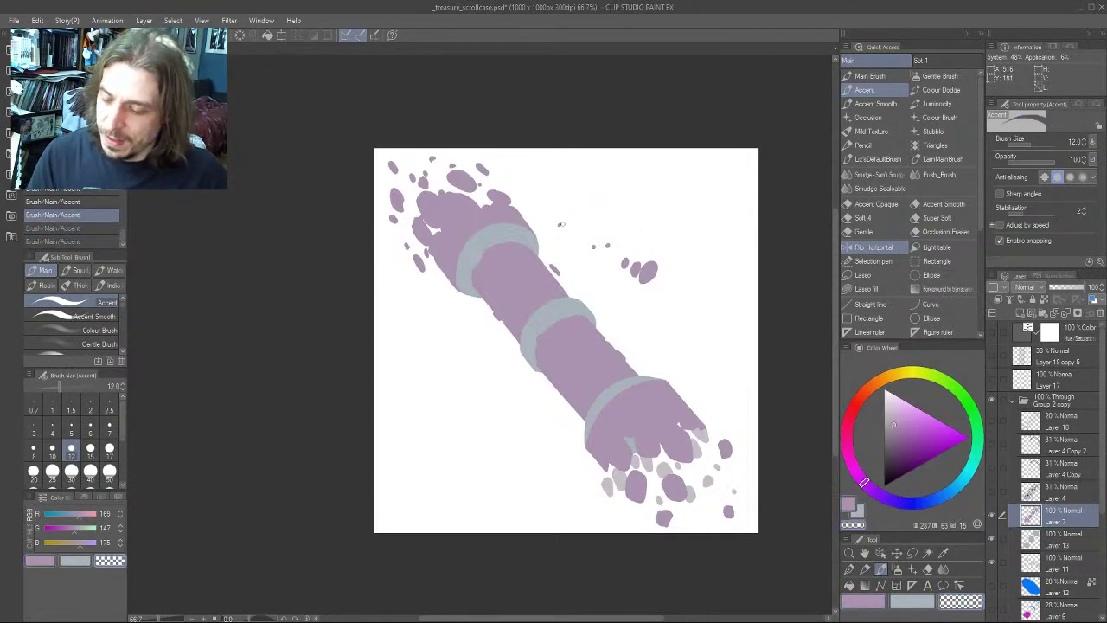
{"action": "mouse_move", "coordinate": [584, 239]}
{"action": "left_mouse_down"}
{"action": "mouse_move", "coordinate": [637, 285]}
{"action": "mouse_move", "coordinate": [602, 238]}
{"action": "mouse_move", "coordinate": [659, 285]}
{"action": "mouse_move", "coordinate": [643, 260]}
{"action": "left_mouse_up"}
{"action": "key", "text": "ctrl+y"}
{"action": "key", "text": "ctrl+y"}
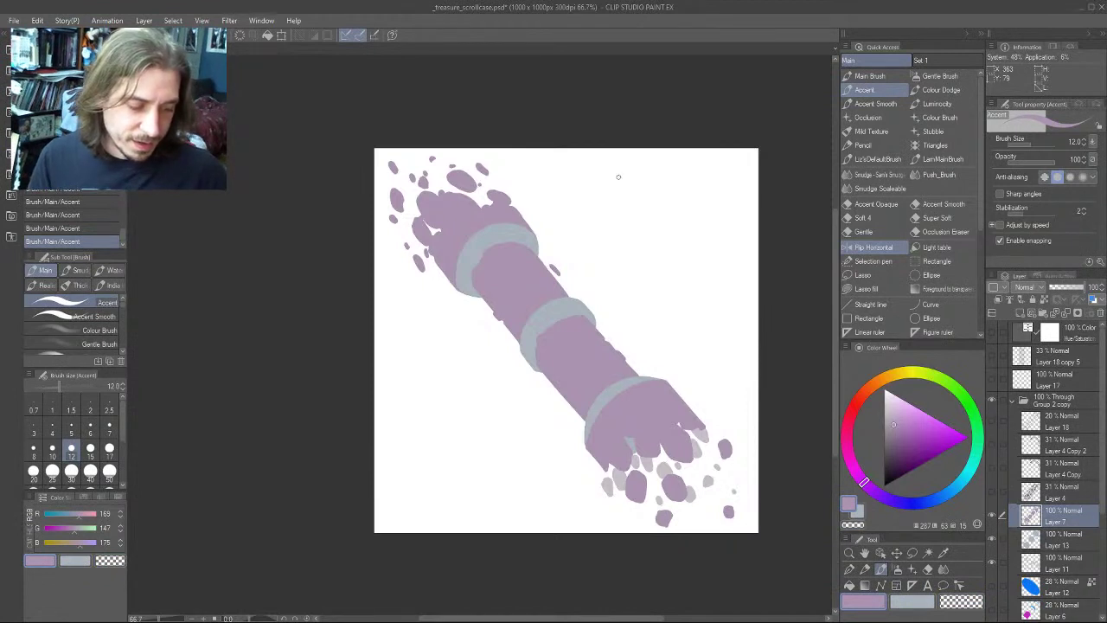
Add a small mauve stone beside the rounded corner of the upper stone end and a tiny one above it at brush size 8
{"action": "left_click_drag", "start_coordinate": [319, 300], "coordinate": [317, 326]}
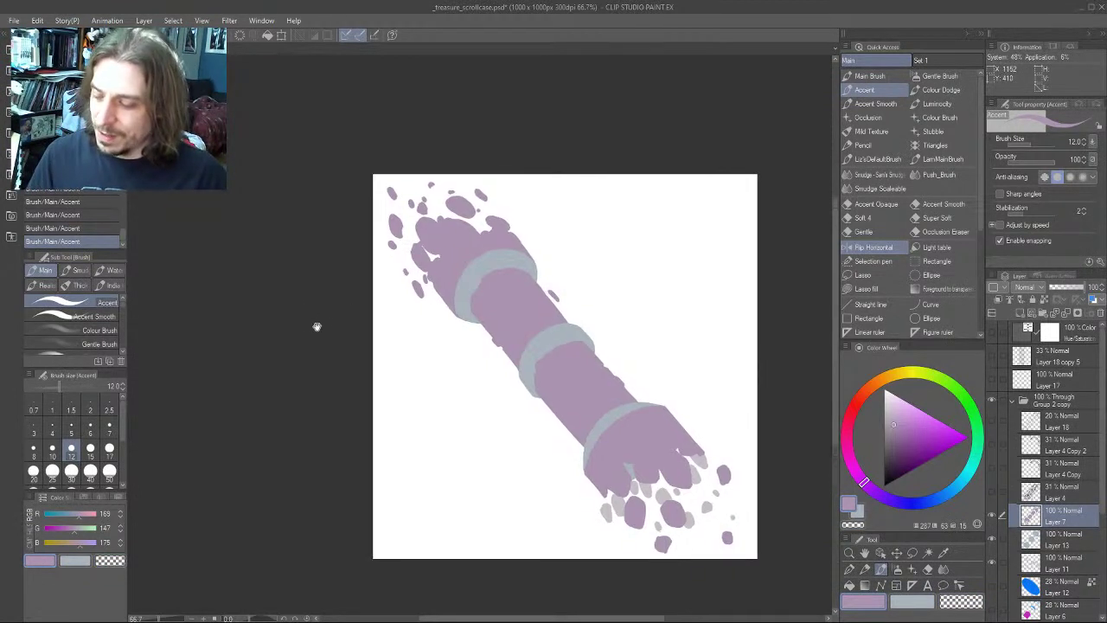
{"action": "key", "text": "c"}
{"action": "key", "text": "bracketleft"}
{"action": "key", "text": "bracketleft"}
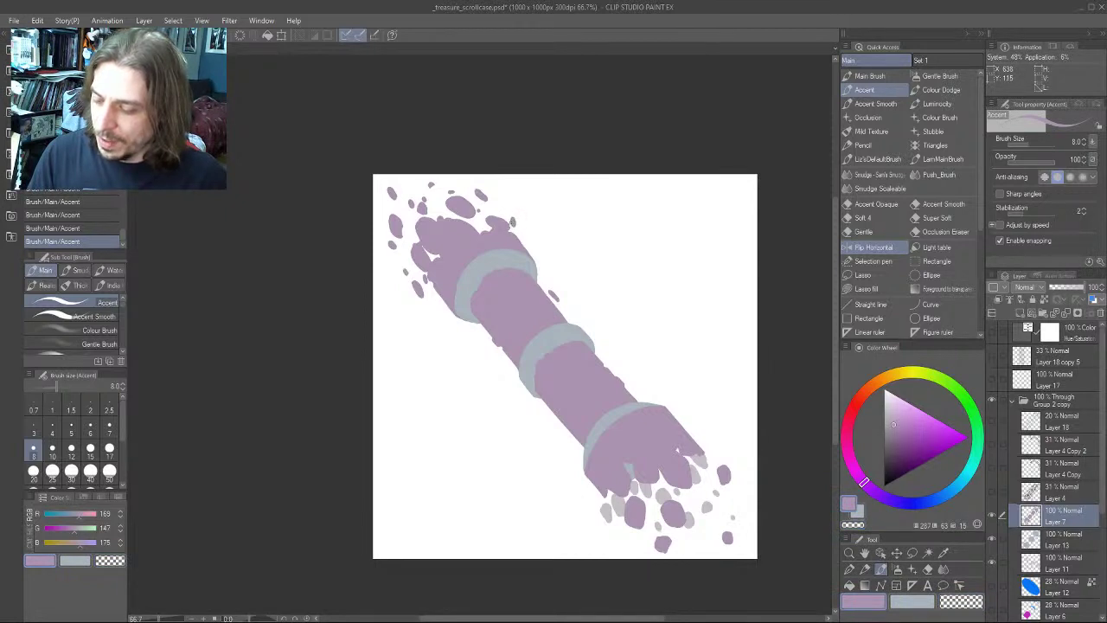
{"action": "left_click_drag", "start_coordinate": [318, 228], "coordinate": [308, 251]}
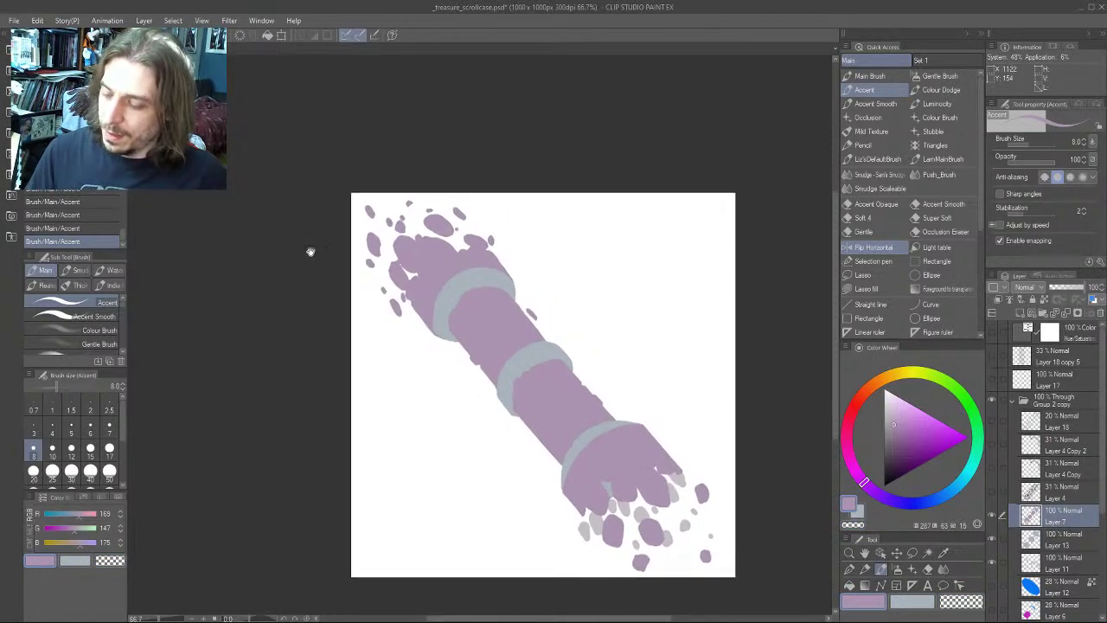
{"action": "scroll", "coordinate": [262, 269], "scroll_direction": "up", "scroll_amount": 1}
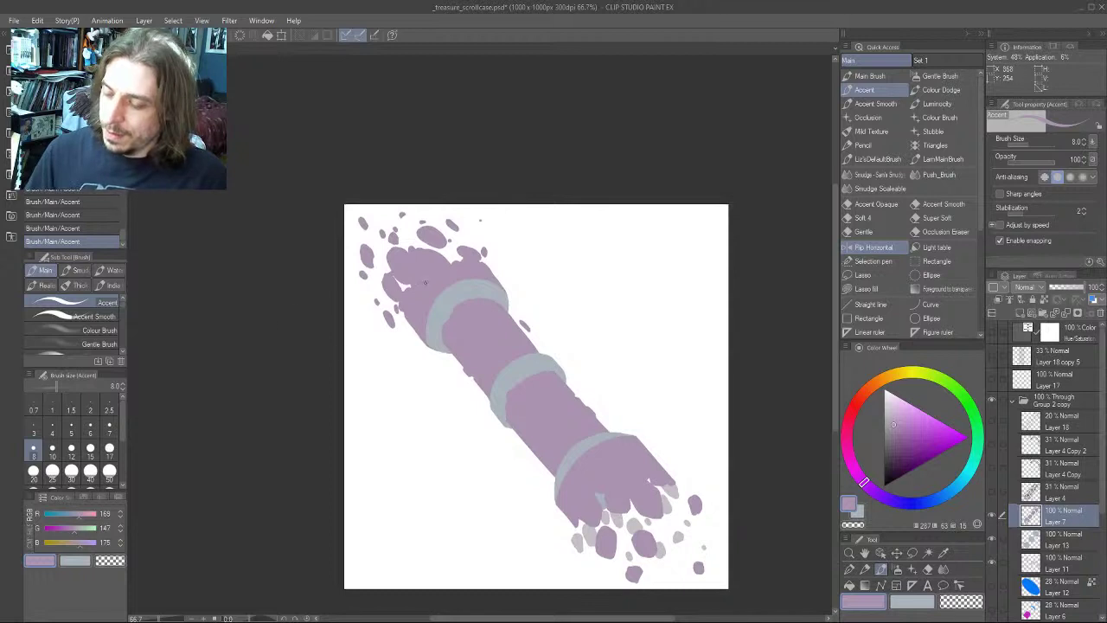
{"action": "key", "text": "ctrl+z"}
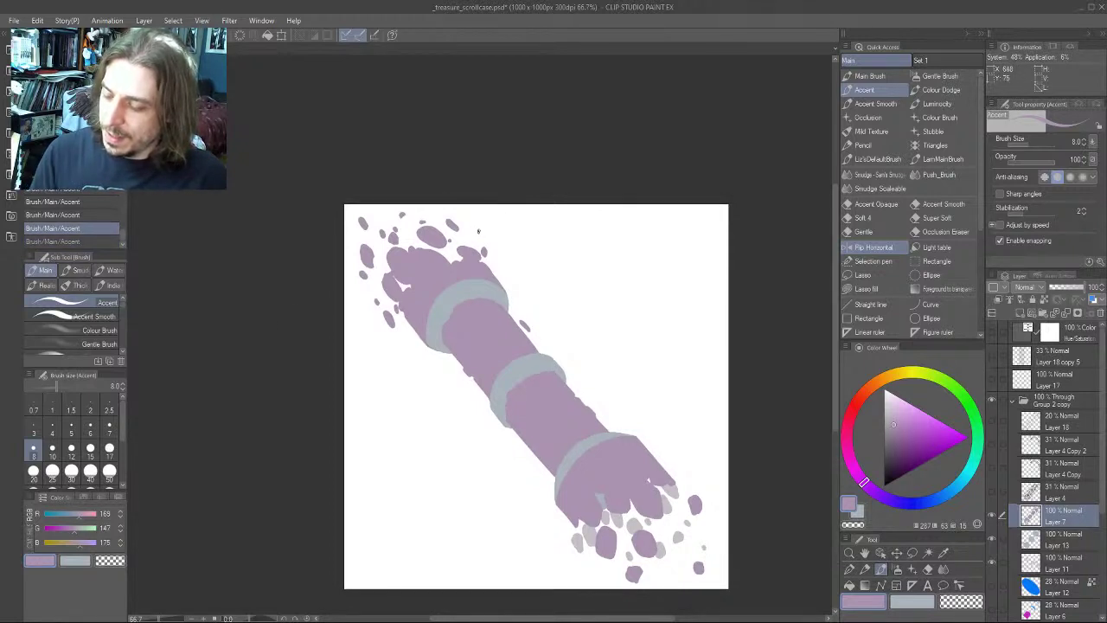
{"action": "key", "text": "ctrl+y"}
{"action": "scroll", "coordinate": [344, 264], "scroll_direction": "up", "scroll_amount": 1}
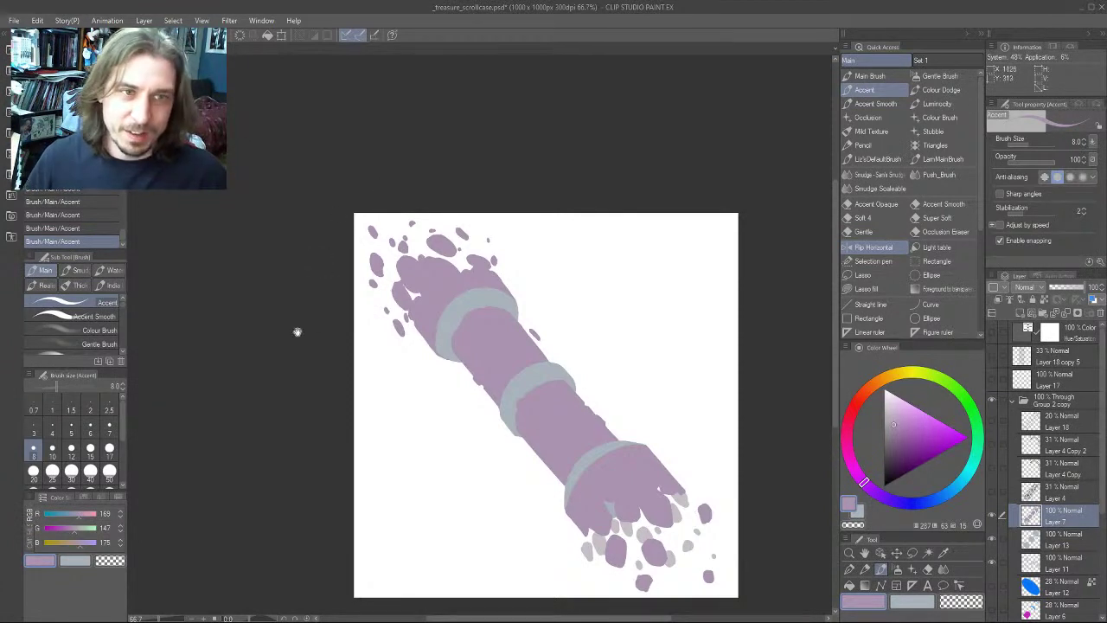
Add a tiny mauve stone close to the left edge of the upper stone end at brush size 10
{"action": "left_click_drag", "start_coordinate": [296, 329], "coordinate": [267, 353]}
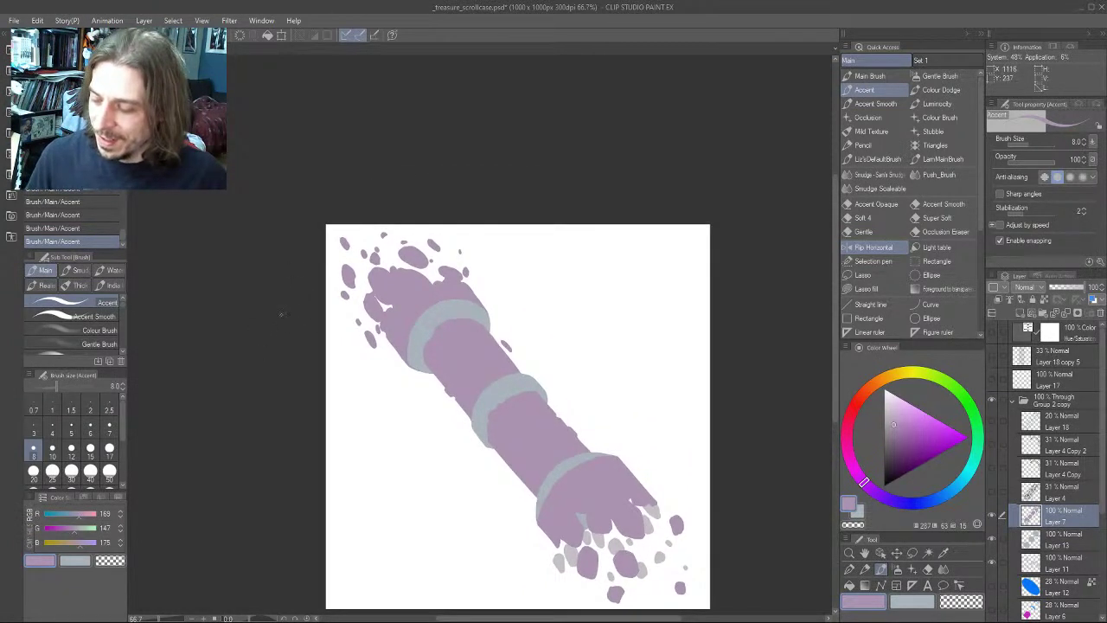
{"action": "left_click_drag", "start_coordinate": [350, 285], "coordinate": [346, 248]}
{"action": "key", "text": "bracketright"}
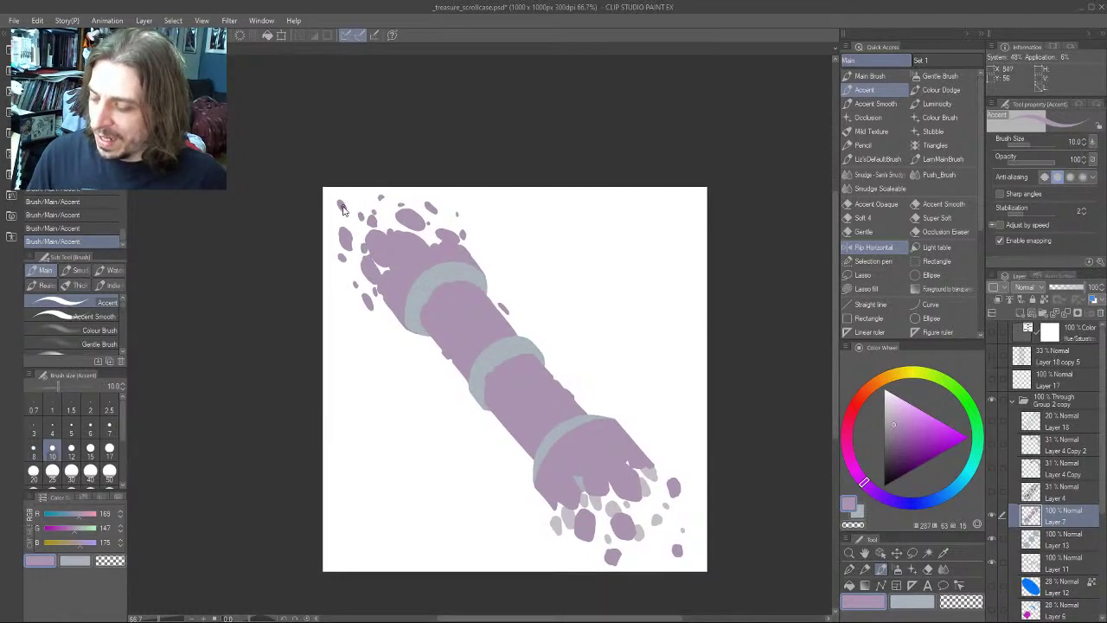
{"action": "left_click", "coordinate": [364, 250], "text": "ctrl"}
{"action": "left_click_drag", "start_coordinate": [363, 250], "coordinate": [363, 250]}
Touch up the small gap between the stones on the left side of the upper stone end at brush size 12
{"action": "left_click_drag", "start_coordinate": [270, 270], "coordinate": [263, 292]}
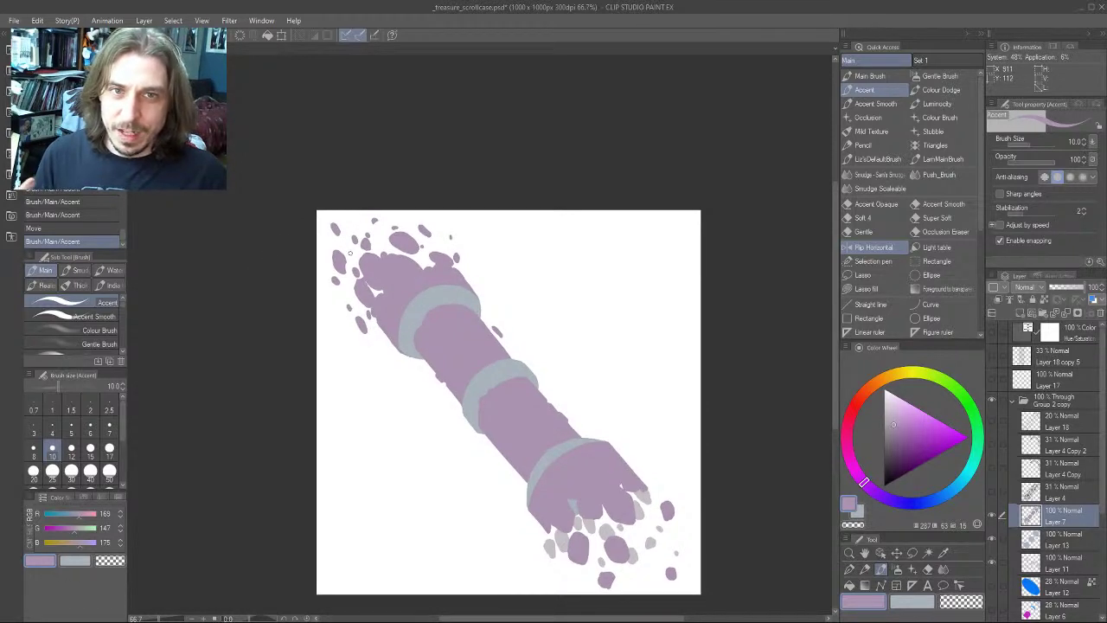
{"action": "left_click_drag", "start_coordinate": [352, 317], "coordinate": [345, 295]}
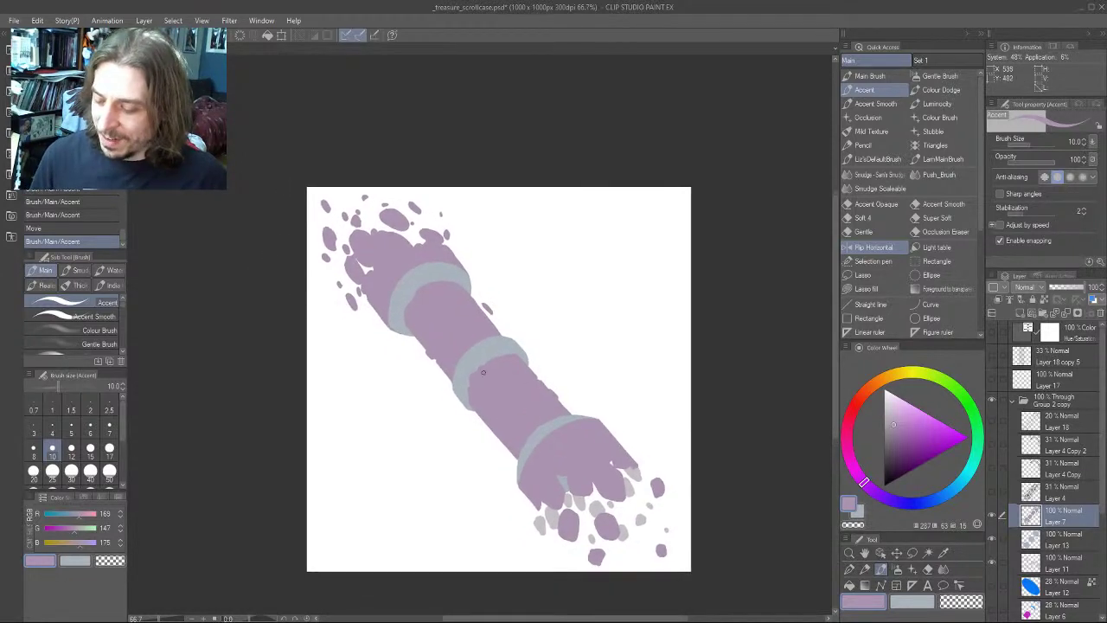
{"action": "left_click_drag", "start_coordinate": [325, 410], "coordinate": [338, 389]}
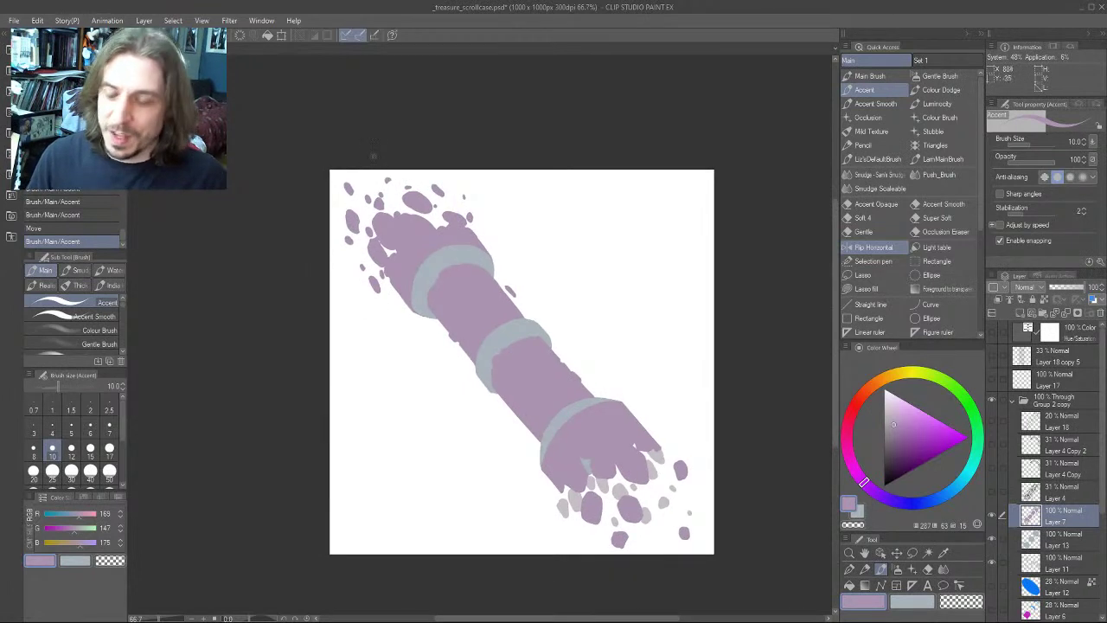
{"action": "key", "text": "bracketright"}
{"action": "left_click_drag", "start_coordinate": [391, 258], "coordinate": [390, 255]}
{"action": "left_click_drag", "start_coordinate": [294, 251], "coordinate": [284, 263]}
{"action": "key", "text": "ctrl+z"}
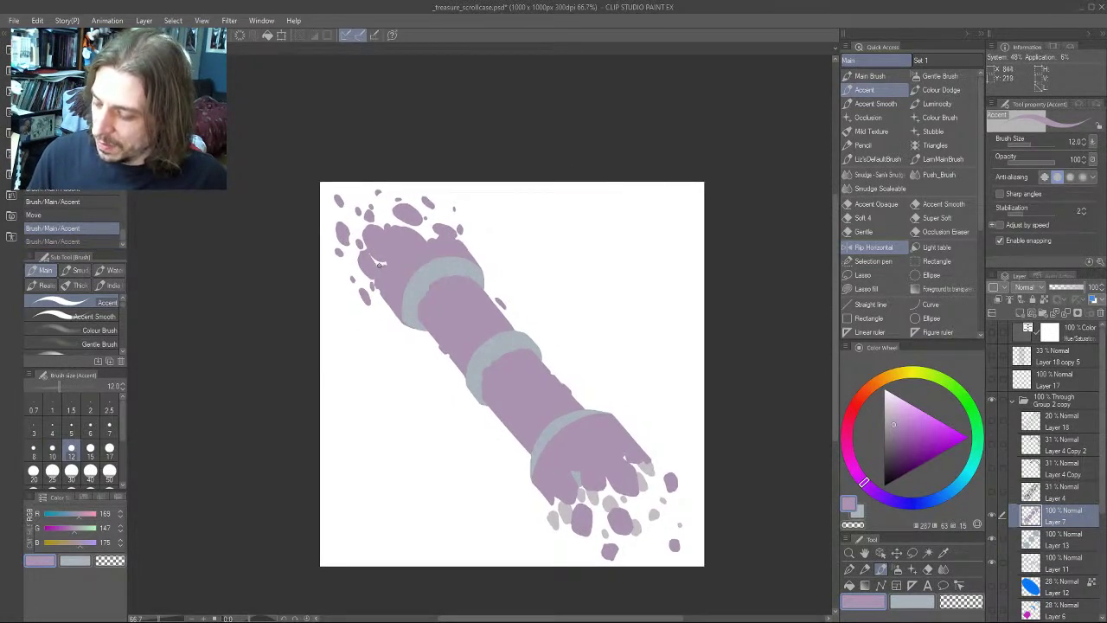
{"action": "left_click_drag", "start_coordinate": [381, 265], "coordinate": [379, 267]}
{"action": "mouse_move", "coordinate": [285, 250]}
{"action": "left_mouse_down"}
{"action": "mouse_move", "coordinate": [248, 232]}
{"action": "mouse_move", "coordinate": [272, 227]}
{"action": "left_mouse_up"}
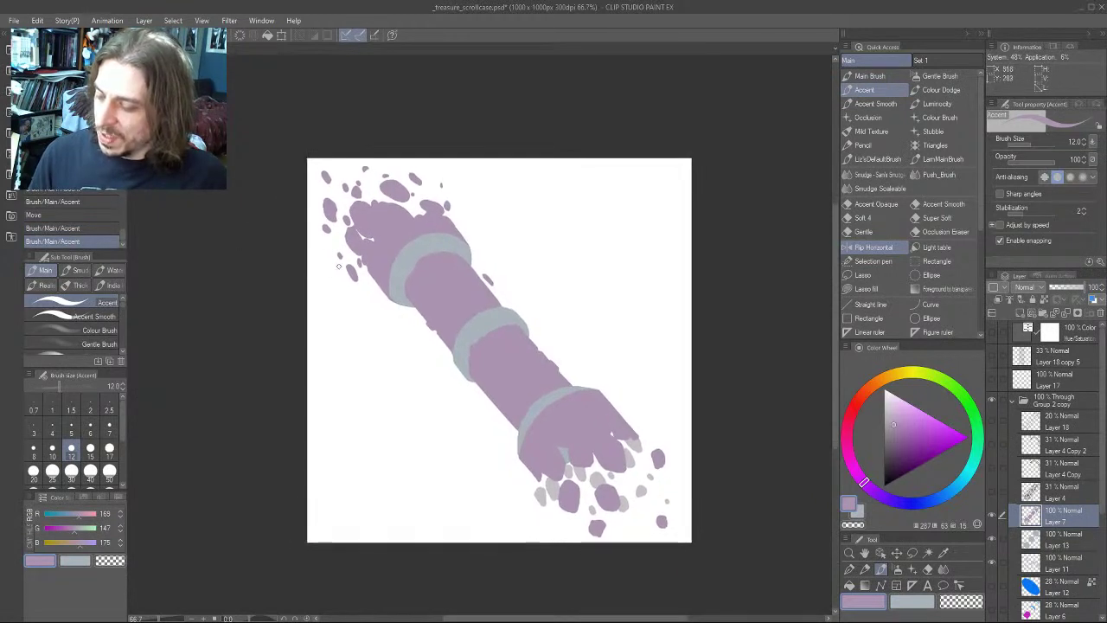
Trim the left edge of the upper stone end with the transparent colour, and return to mauve at brush size 10
{"action": "left_click", "coordinate": [345, 228]}
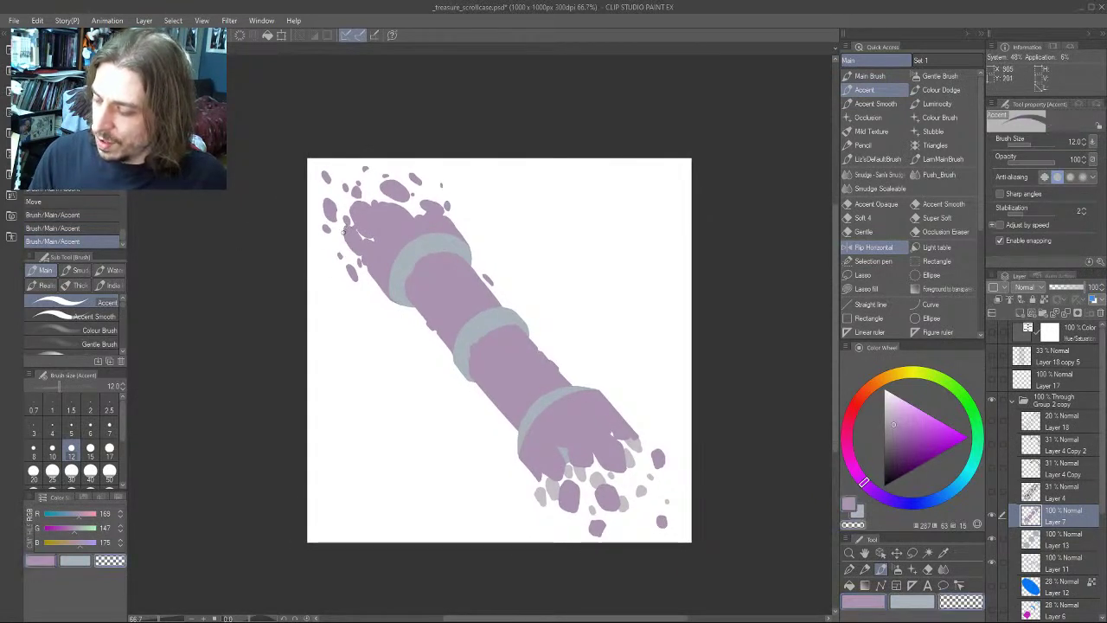
{"action": "left_click", "coordinate": [343, 235]}
{"action": "mouse_move", "coordinate": [344, 236]}
{"action": "left_mouse_down"}
{"action": "mouse_move", "coordinate": [346, 246]}
{"action": "mouse_move", "coordinate": [349, 208]}
{"action": "left_mouse_up"}
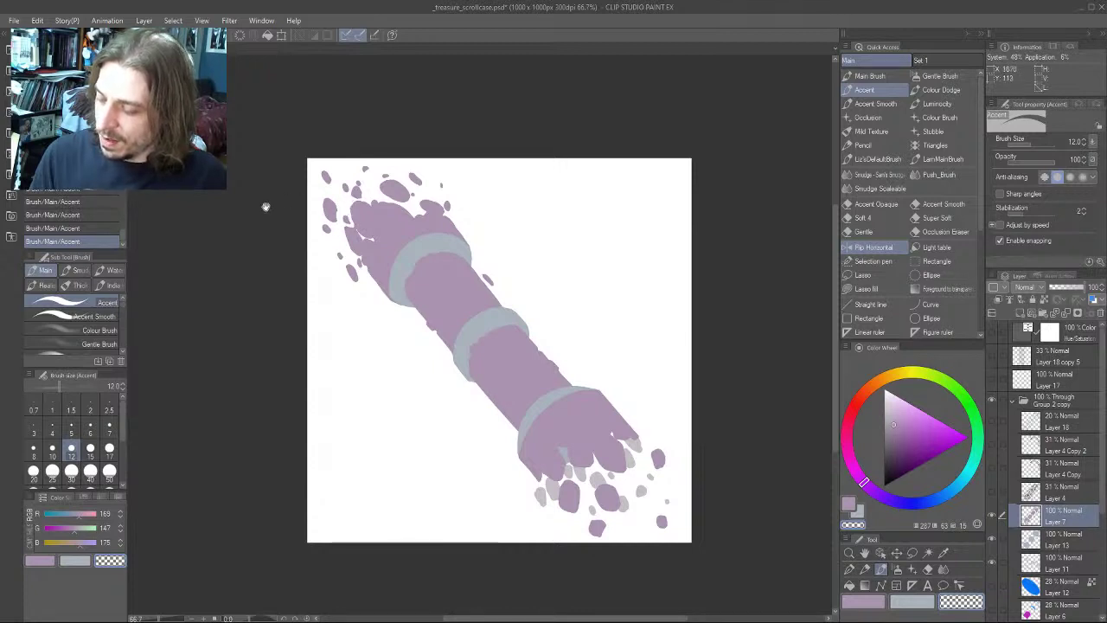
{"action": "mouse_move", "coordinate": [266, 207]}
{"action": "left_mouse_down"}
{"action": "mouse_move", "coordinate": [278, 238]}
{"action": "mouse_move", "coordinate": [359, 253]}
{"action": "mouse_move", "coordinate": [329, 268]}
{"action": "left_mouse_up"}
{"action": "key", "text": "bracketleft"}
{"action": "key", "text": "c"}
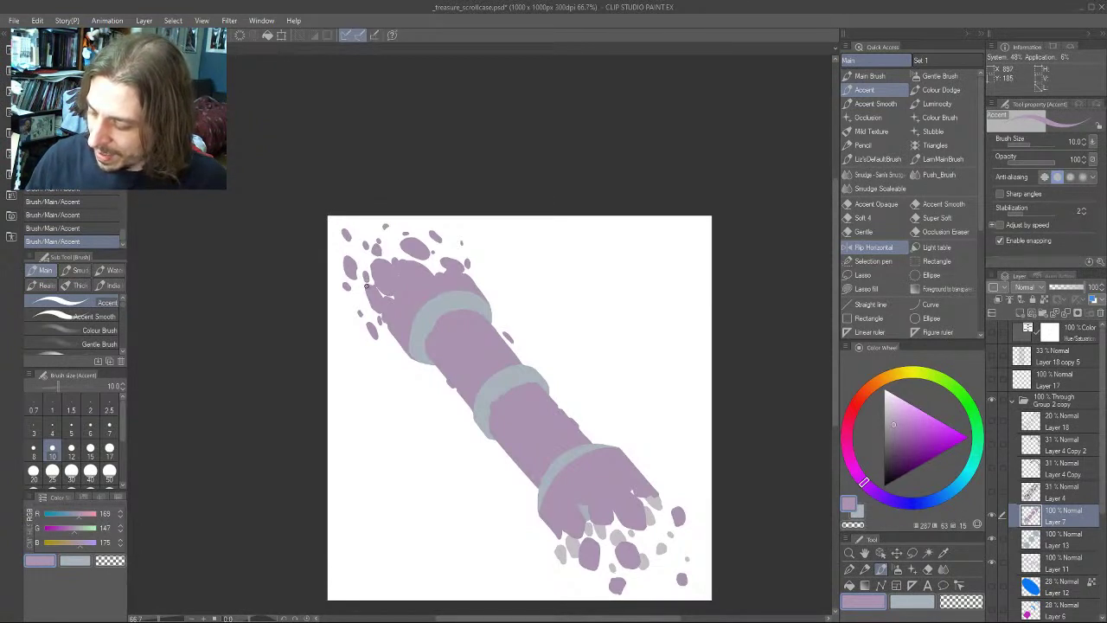
{"action": "left_click_drag", "start_coordinate": [283, 261], "coordinate": [257, 245]}
{"action": "left_click_drag", "start_coordinate": [264, 391], "coordinate": [301, 386]}
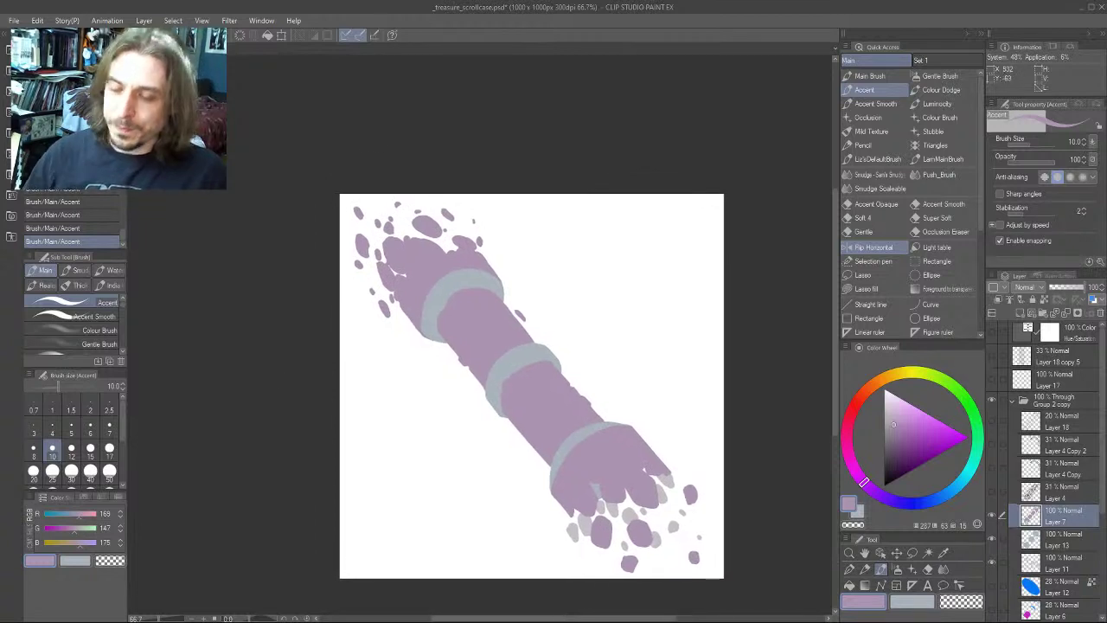
{"action": "left_click_drag", "start_coordinate": [404, 366], "coordinate": [366, 352]}
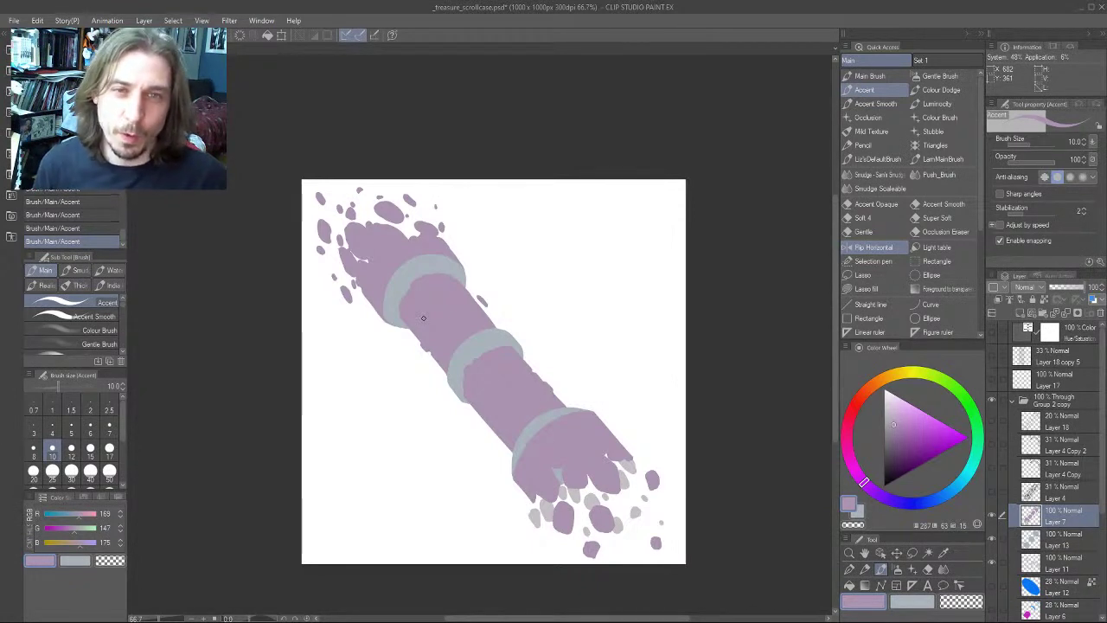
{"action": "left_click_drag", "start_coordinate": [394, 319], "coordinate": [326, 222]}
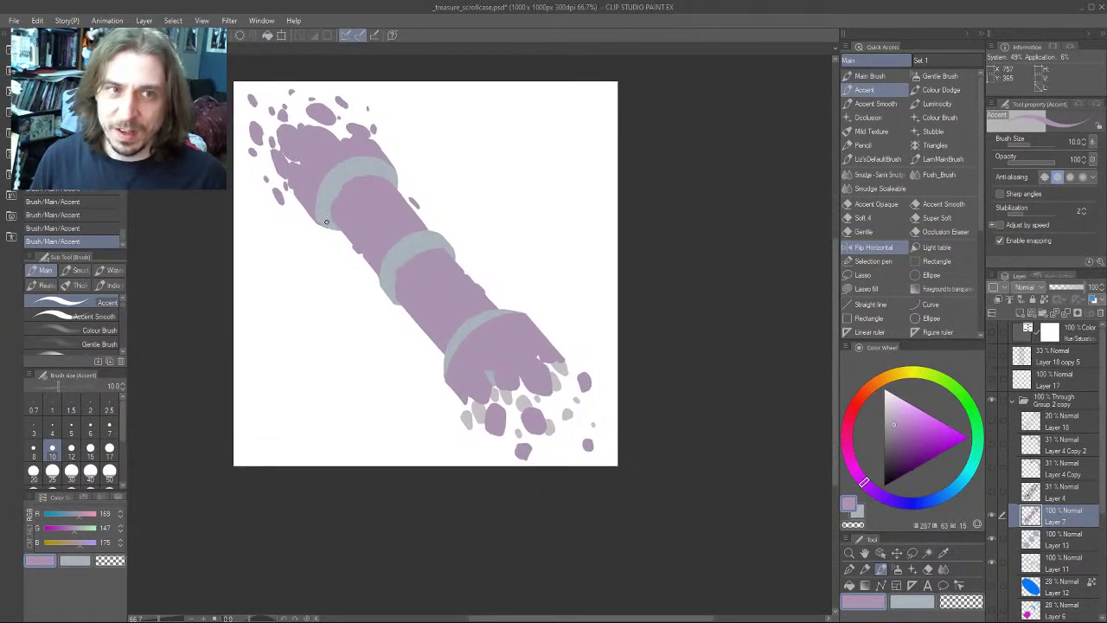
{"action": "left_click_drag", "start_coordinate": [265, 322], "coordinate": [356, 380]}
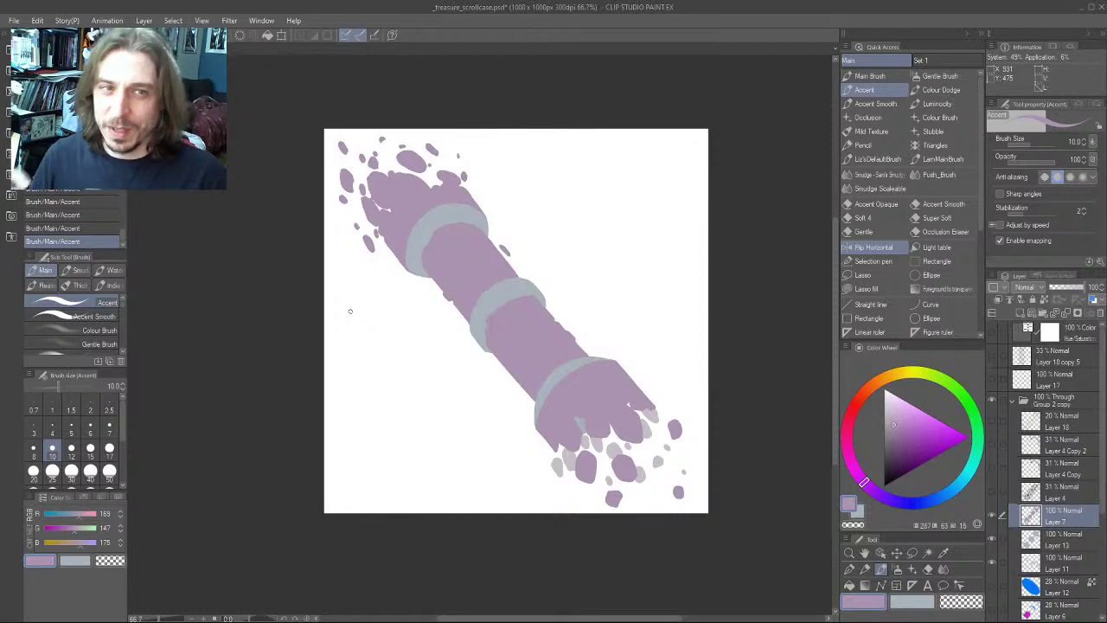
{"action": "left_click_drag", "start_coordinate": [335, 273], "coordinate": [350, 331]}
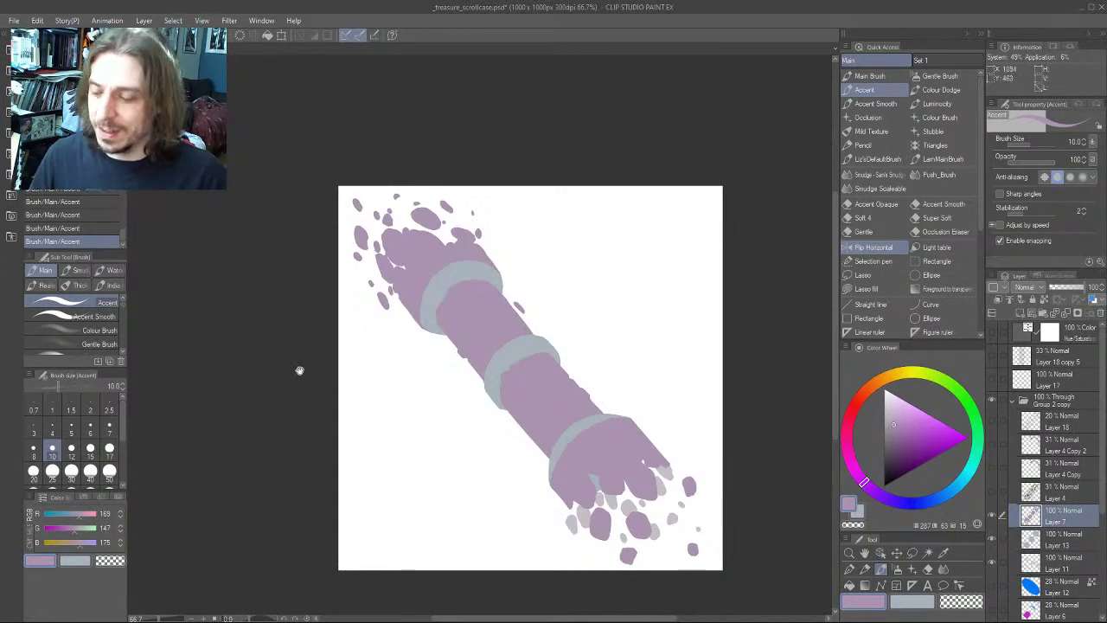
{"action": "left_click_drag", "start_coordinate": [388, 375], "coordinate": [312, 273]}
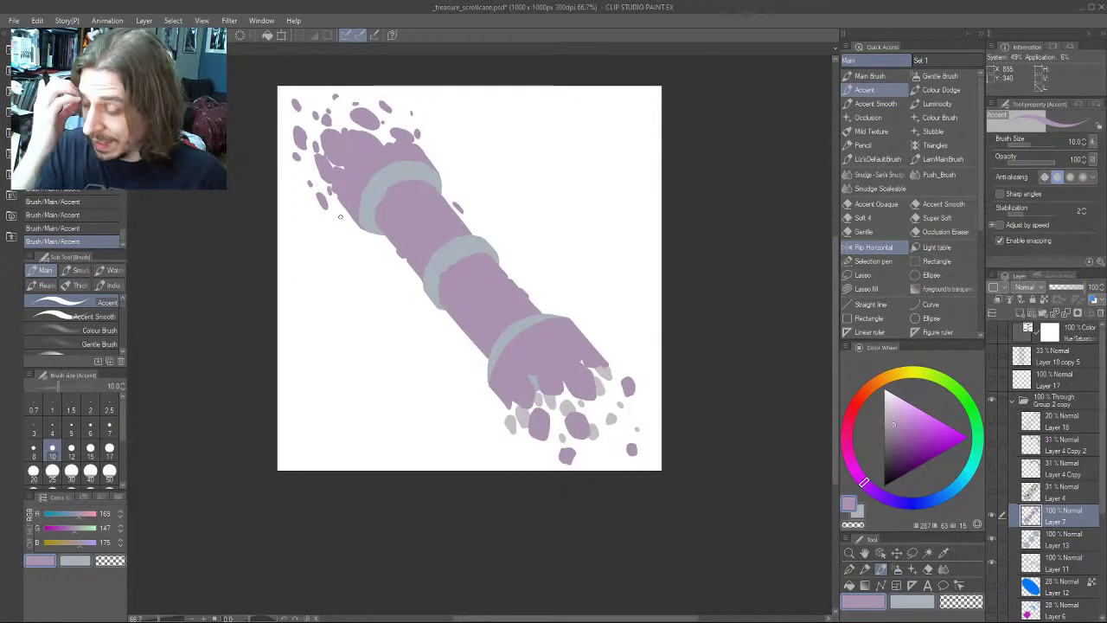
{"action": "left_click_drag", "start_coordinate": [292, 337], "coordinate": [269, 332]}
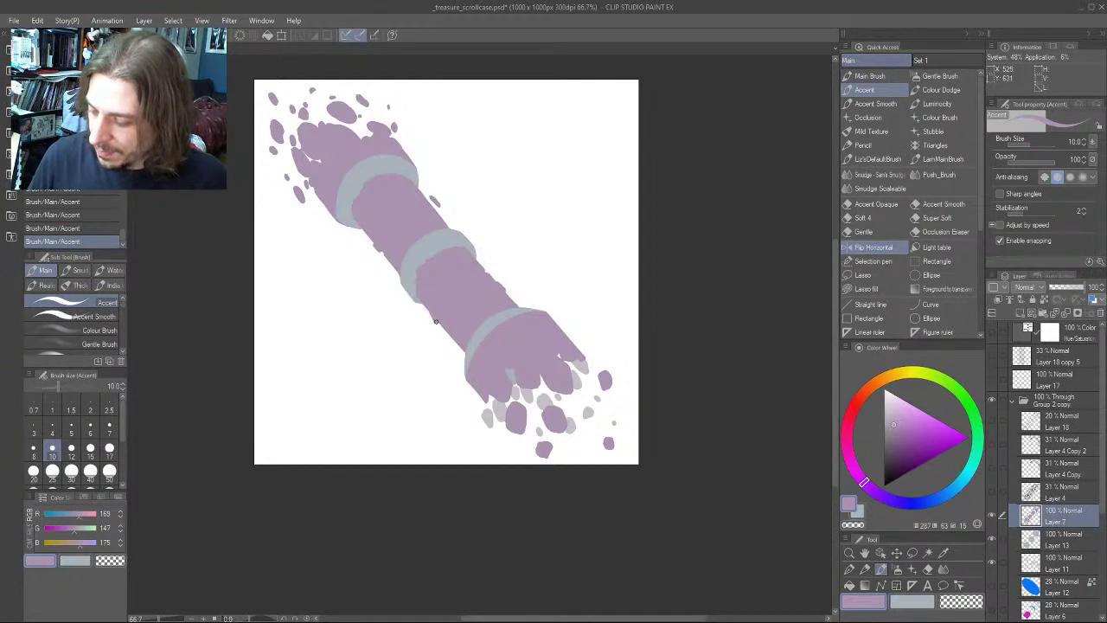
Roughen the left edge of the lower shaft section and the right edge of the lower stone end with small irregular stone bumps
{"action": "left_click_drag", "start_coordinate": [324, 268], "coordinate": [323, 276]}
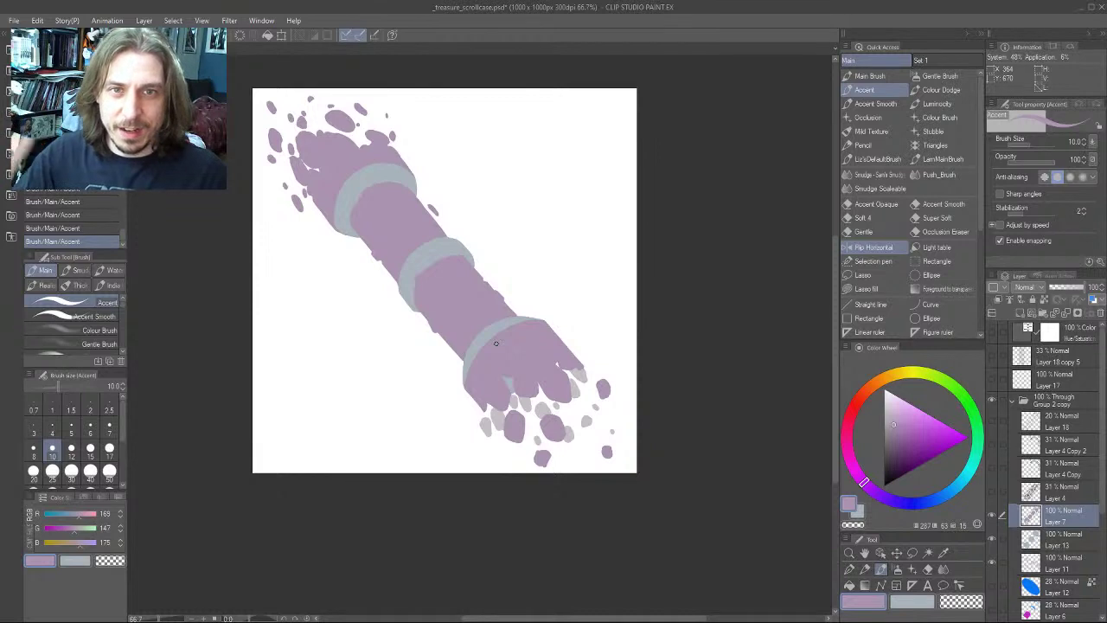
{"action": "left_click_drag", "start_coordinate": [346, 354], "coordinate": [329, 324]}
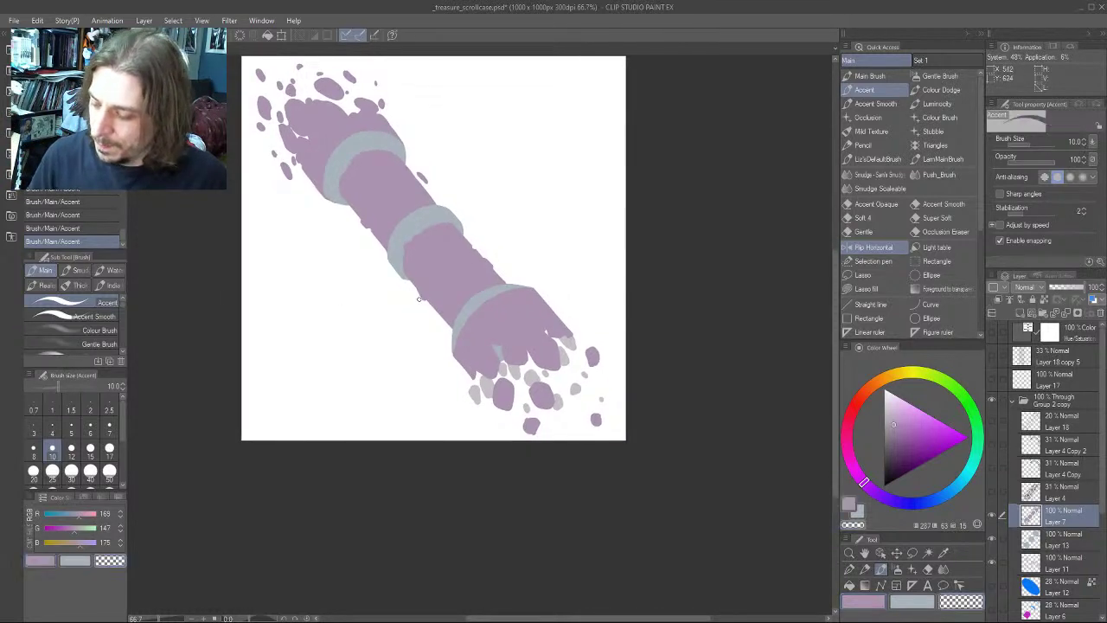
{"action": "left_click_drag", "start_coordinate": [416, 293], "coordinate": [257, 186]}
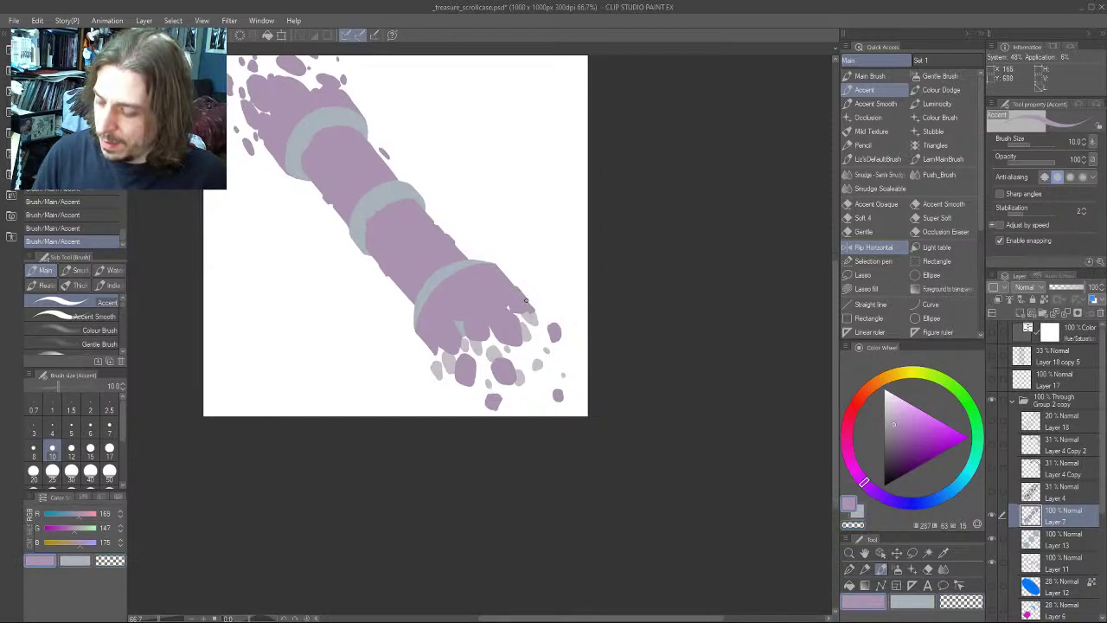
{"action": "left_click_drag", "start_coordinate": [286, 316], "coordinate": [325, 372]}
{"action": "key", "text": "ctrl+z"}
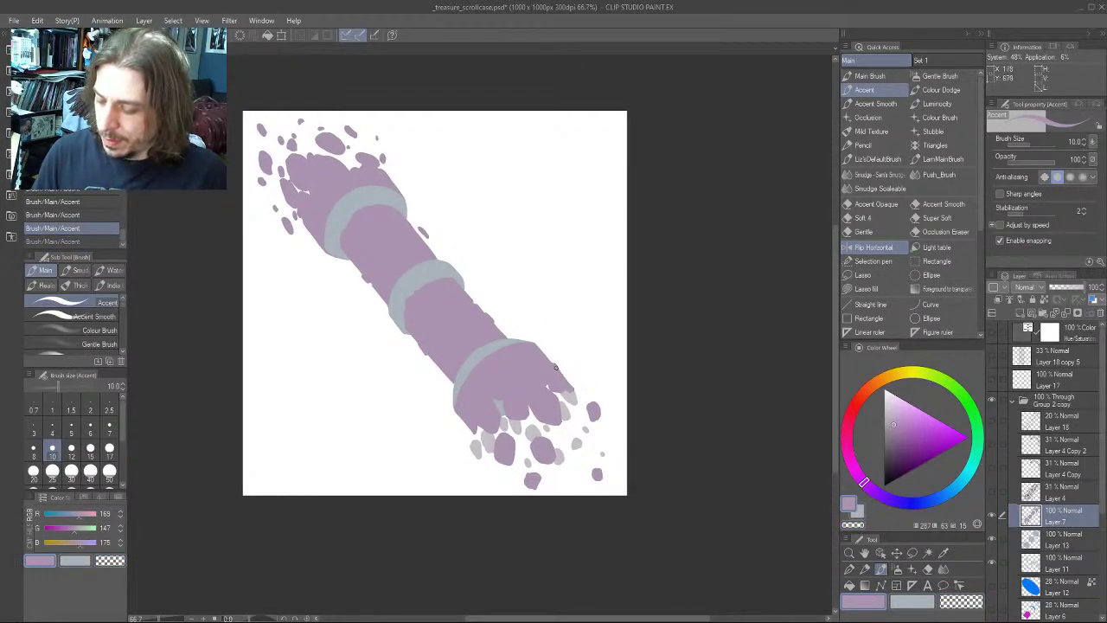
{"action": "key", "text": "ctrl+y"}
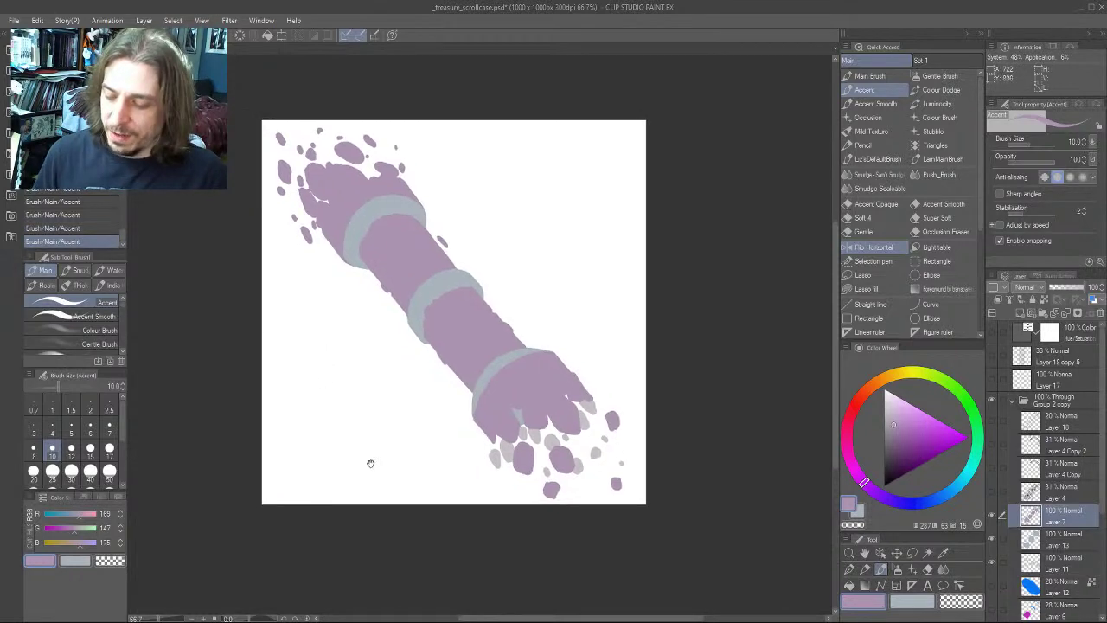
Sketch two arrows pointing at the bumps on either side of the lower case, and undo them
{"action": "left_click_drag", "start_coordinate": [403, 209], "coordinate": [416, 268]}
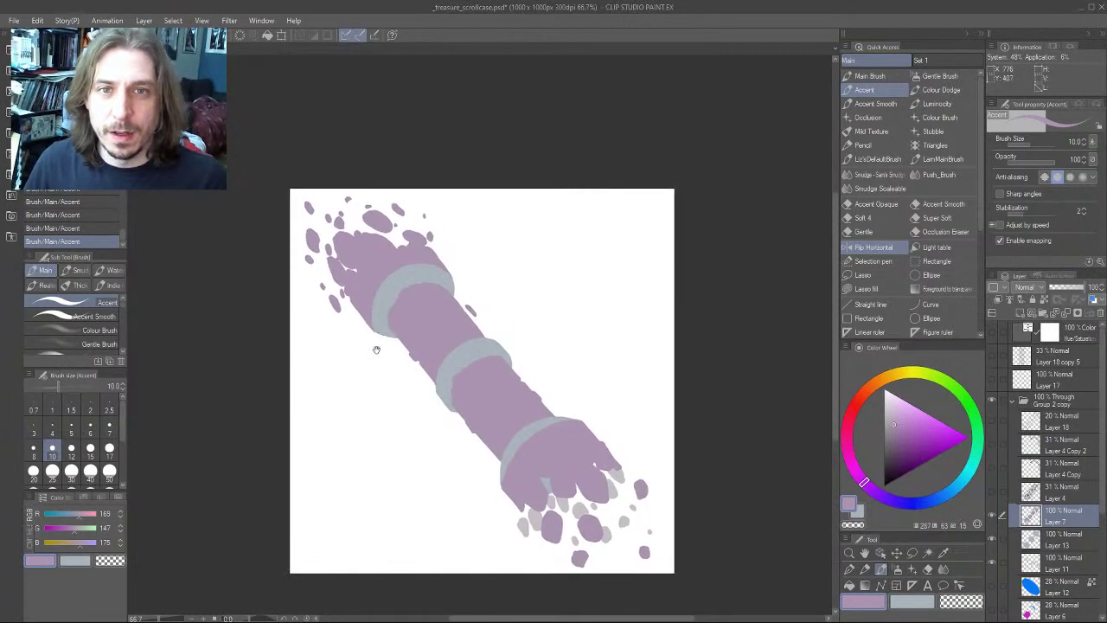
{"action": "left_click_drag", "start_coordinate": [610, 410], "coordinate": [604, 436]}
{"action": "left_click_drag", "start_coordinate": [599, 431], "coordinate": [612, 430]}
{"action": "left_click_drag", "start_coordinate": [458, 461], "coordinate": [470, 438]}
{"action": "left_click_drag", "start_coordinate": [471, 443], "coordinate": [464, 440]}
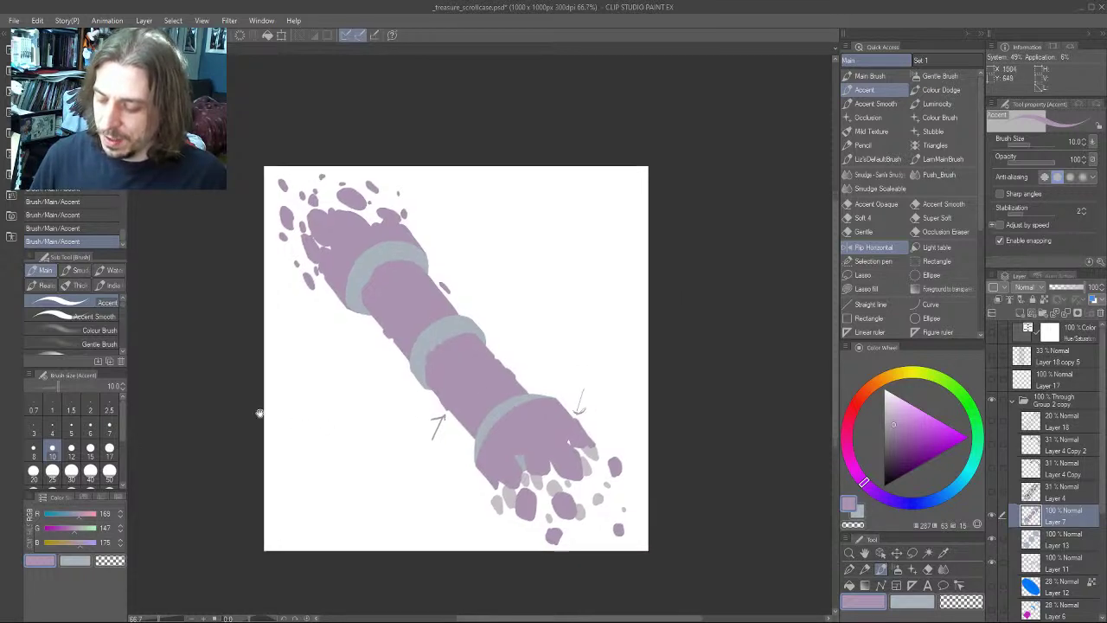
{"action": "key", "text": "ctrl+z"}
{"action": "key", "text": "ctrl+z"}
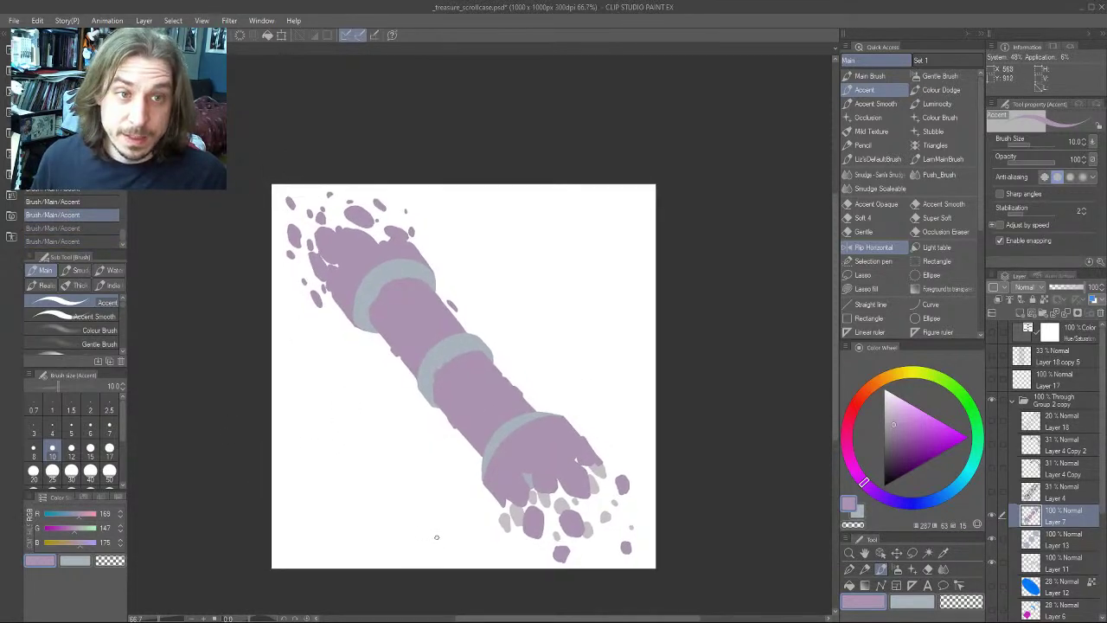
Redo the last two undone brush strokes on the scroll case silhouette
{"action": "mouse_move", "coordinate": [390, 391]}
{"action": "left_mouse_down"}
{"action": "mouse_move", "coordinate": [334, 366]}
{"action": "mouse_move", "coordinate": [328, 404]}
{"action": "mouse_move", "coordinate": [299, 408]}
{"action": "left_mouse_up"}
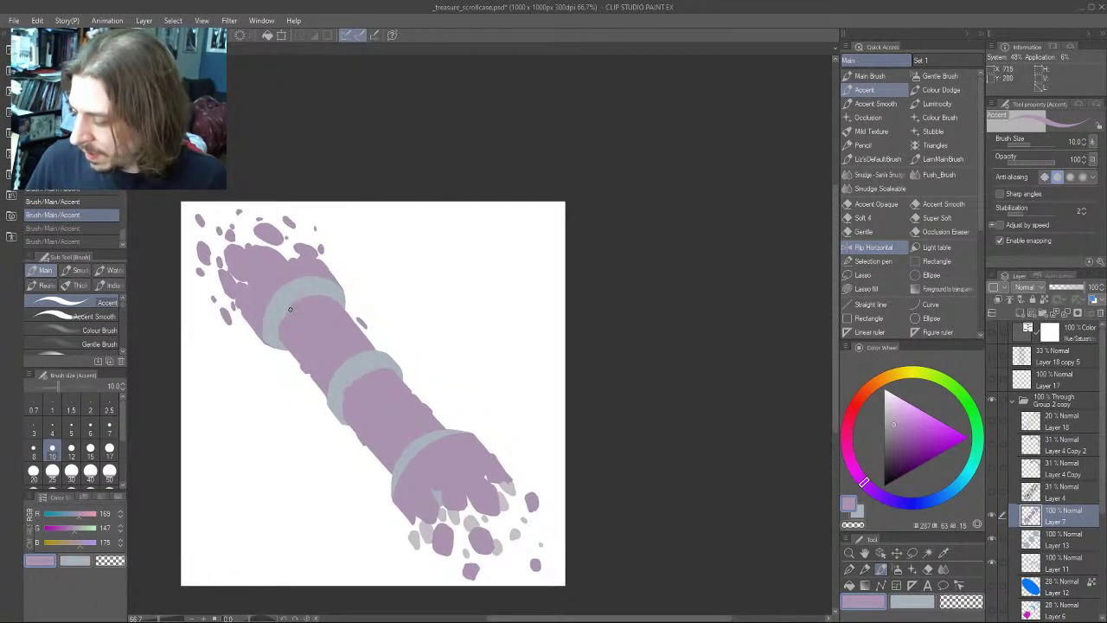
{"action": "key", "text": "ctrl+y"}
{"action": "key", "text": "ctrl+y"}
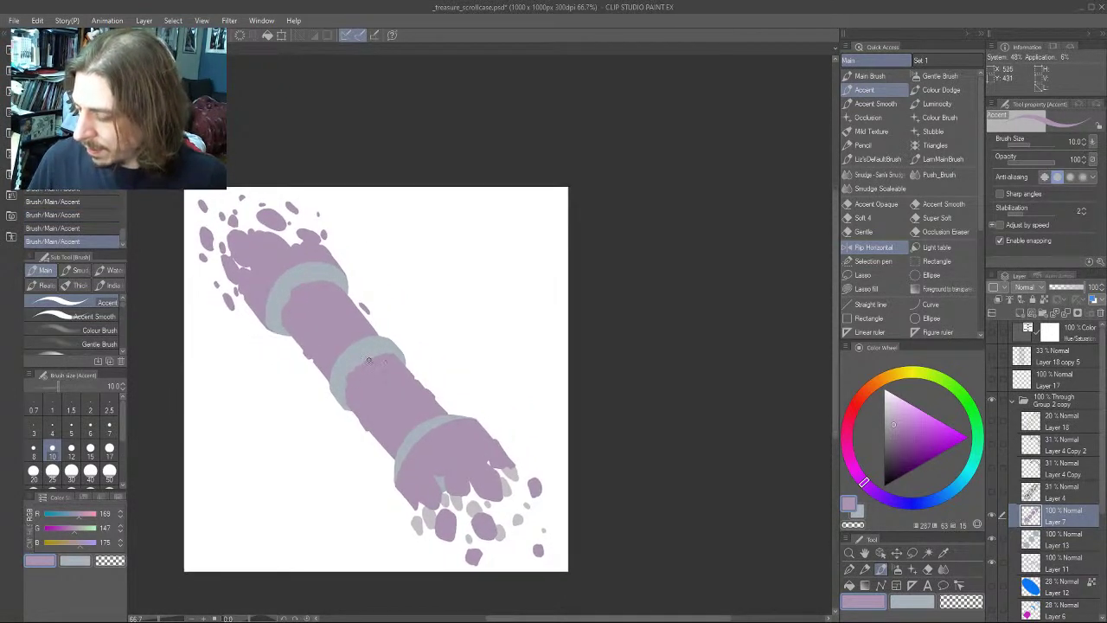
{"action": "left_click_drag", "start_coordinate": [234, 343], "coordinate": [280, 313]}
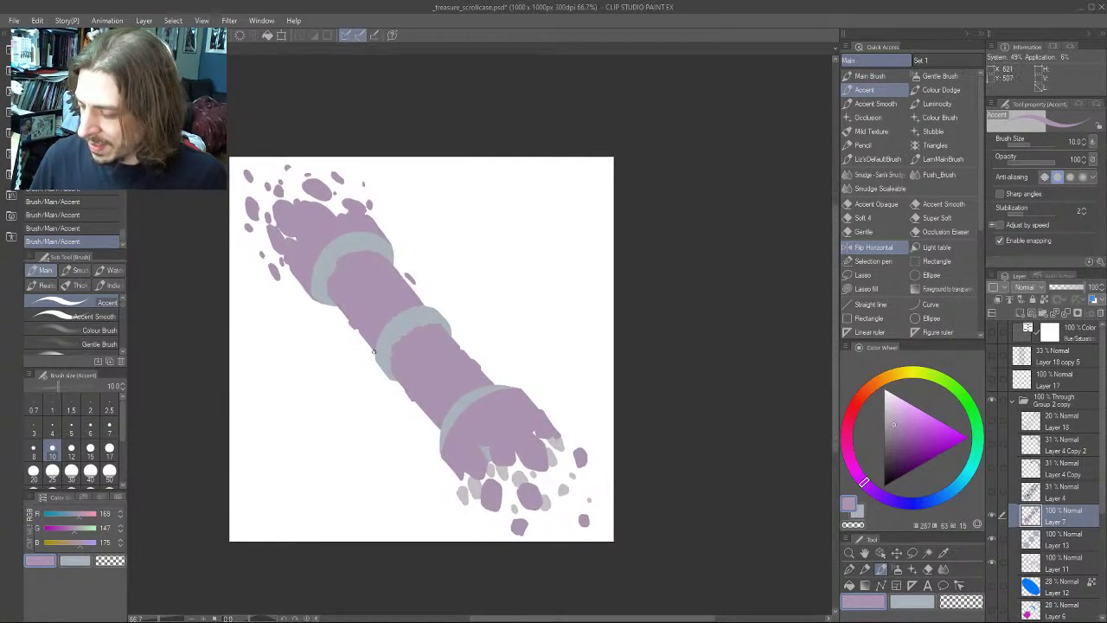
{"action": "left_click_drag", "start_coordinate": [463, 459], "coordinate": [499, 484]}
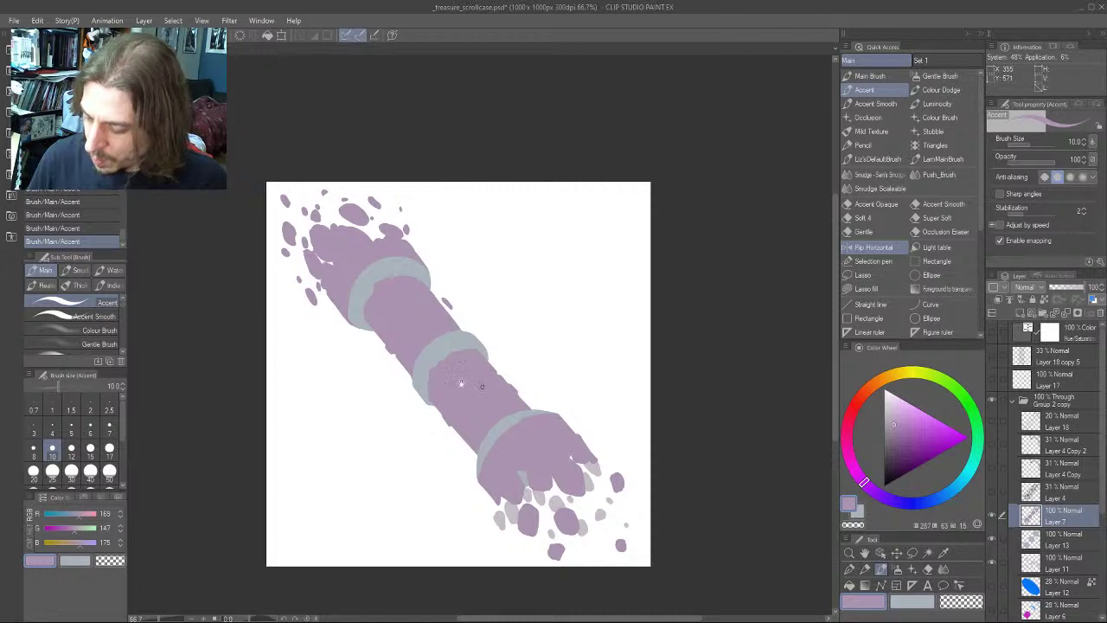
{"action": "left_click_drag", "start_coordinate": [333, 475], "coordinate": [296, 457]}
{"action": "left_click_drag", "start_coordinate": [262, 412], "coordinate": [296, 416]}
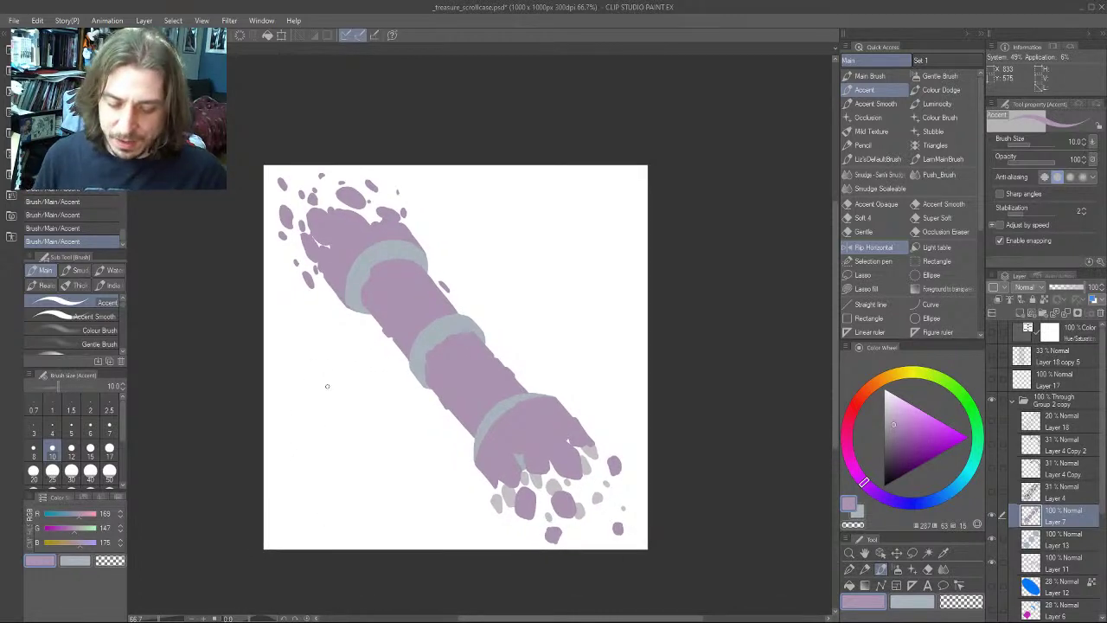
Show the stone line sketch on Layer 4 over the flat colours of the scroll case
{"action": "left_click", "coordinate": [992, 493]}
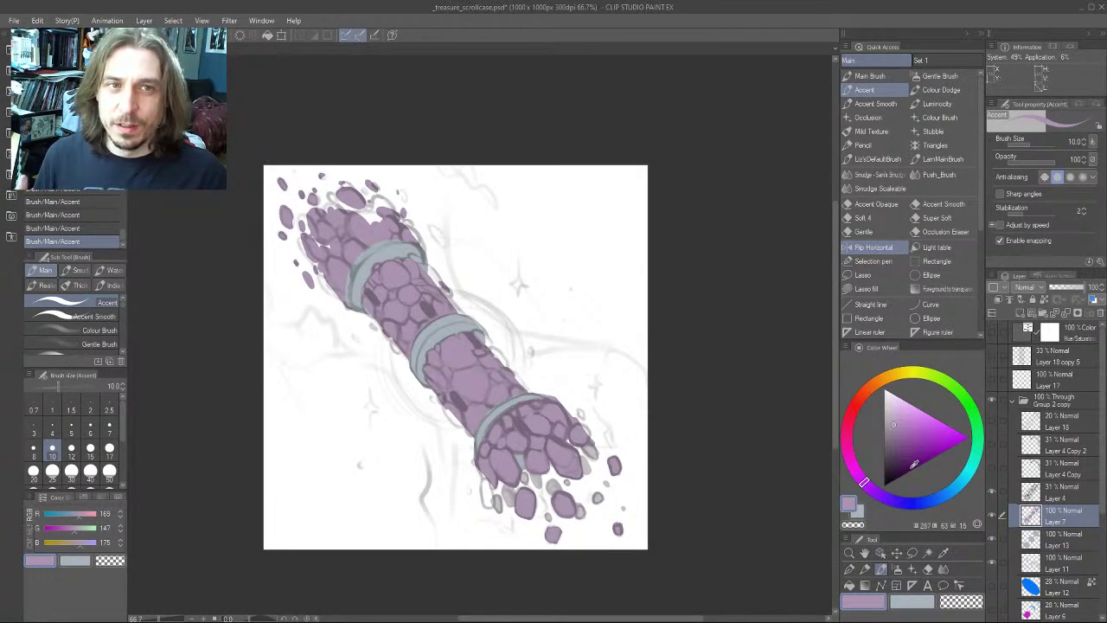
{"action": "left_click_drag", "start_coordinate": [307, 343], "coordinate": [360, 262]}
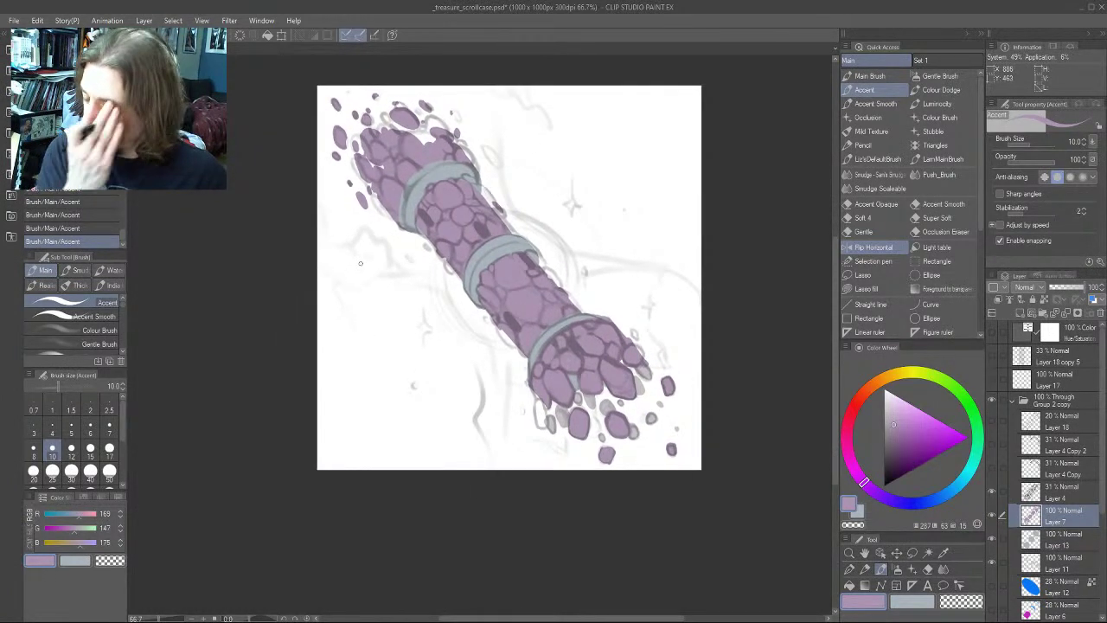
{"action": "left_click_drag", "start_coordinate": [327, 313], "coordinate": [346, 328]}
{"action": "mouse_move", "coordinate": [418, 382]}
{"action": "left_mouse_down"}
{"action": "mouse_move", "coordinate": [393, 370]}
{"action": "mouse_move", "coordinate": [398, 383]}
{"action": "left_mouse_up"}
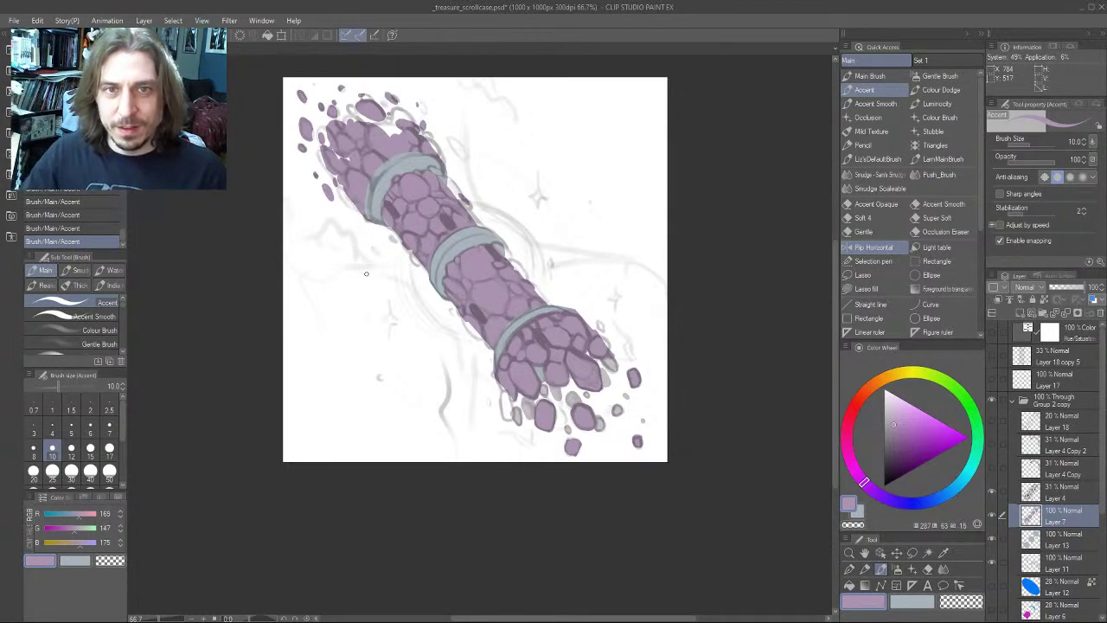
{"action": "left_click_drag", "start_coordinate": [325, 344], "coordinate": [331, 403]}
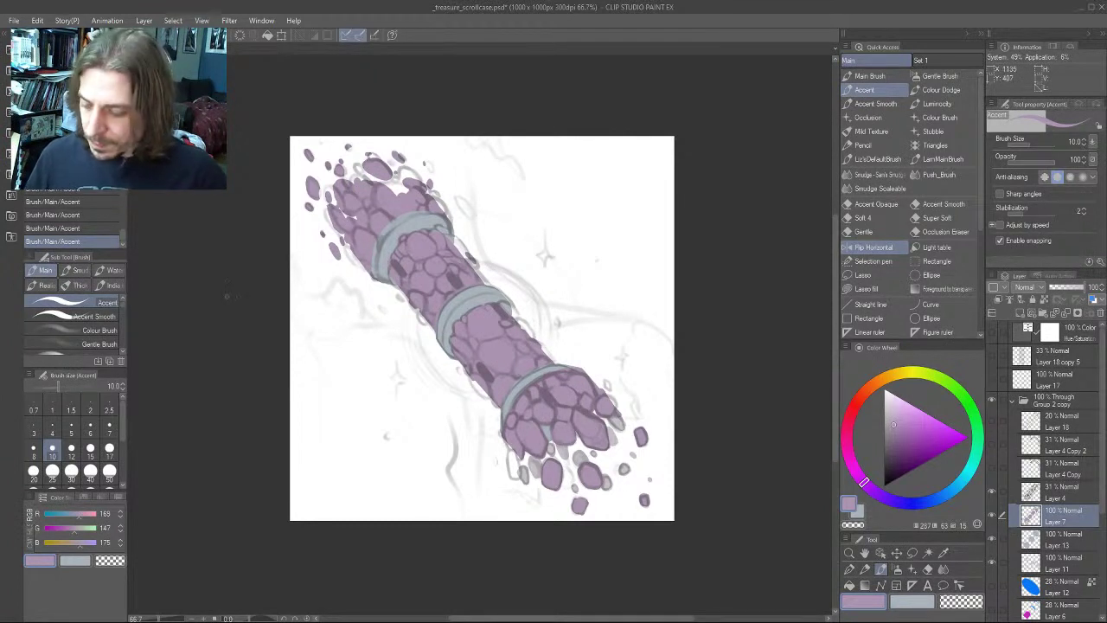
{"action": "left_click_drag", "start_coordinate": [355, 370], "coordinate": [312, 349]}
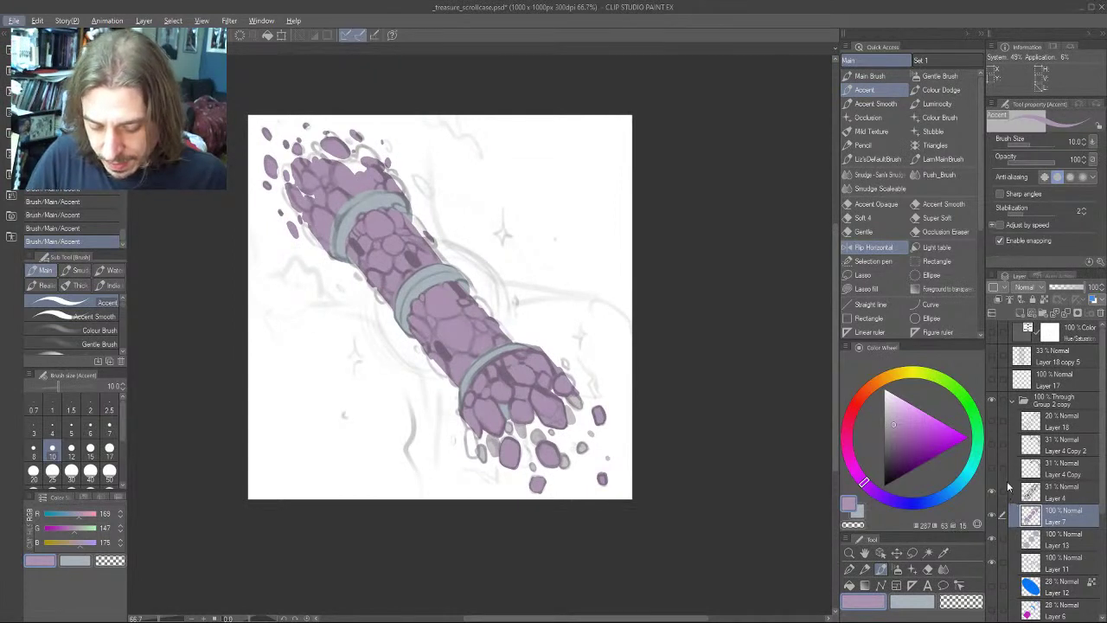
Clip Layer 4 with the stone line sketch to the mauve colour layer below it
{"action": "left_click", "coordinate": [1020, 492]}
{"action": "left_click", "coordinate": [998, 299]}
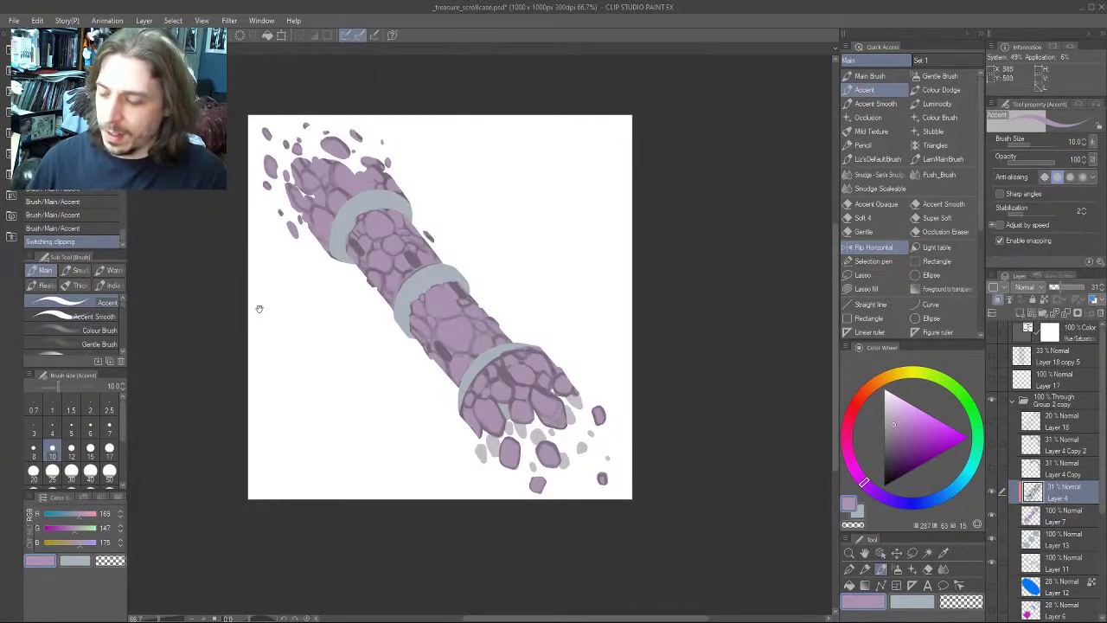
{"action": "left_click_drag", "start_coordinate": [242, 307], "coordinate": [278, 297]}
{"action": "scroll", "coordinate": [1075, 498], "scroll_direction": "down", "scroll_amount": 5}
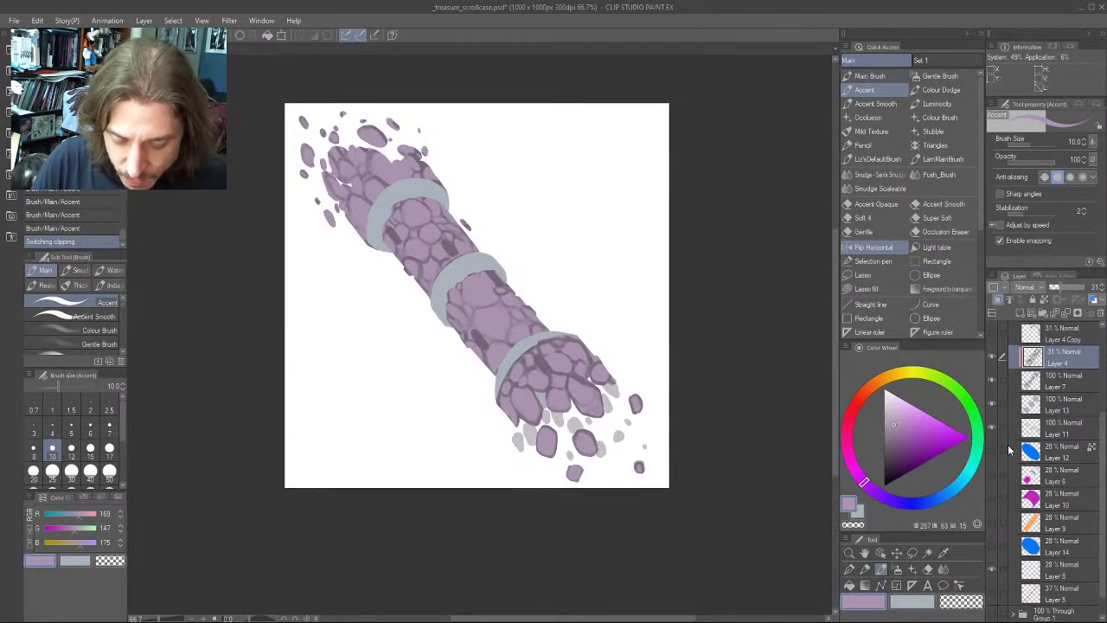
Add a raster layer below Layer 11 and set the drawing colour to dark purple, RGB 73, 35, 90
{"action": "left_click", "coordinate": [1010, 450]}
{"action": "left_click", "coordinate": [1020, 313]}
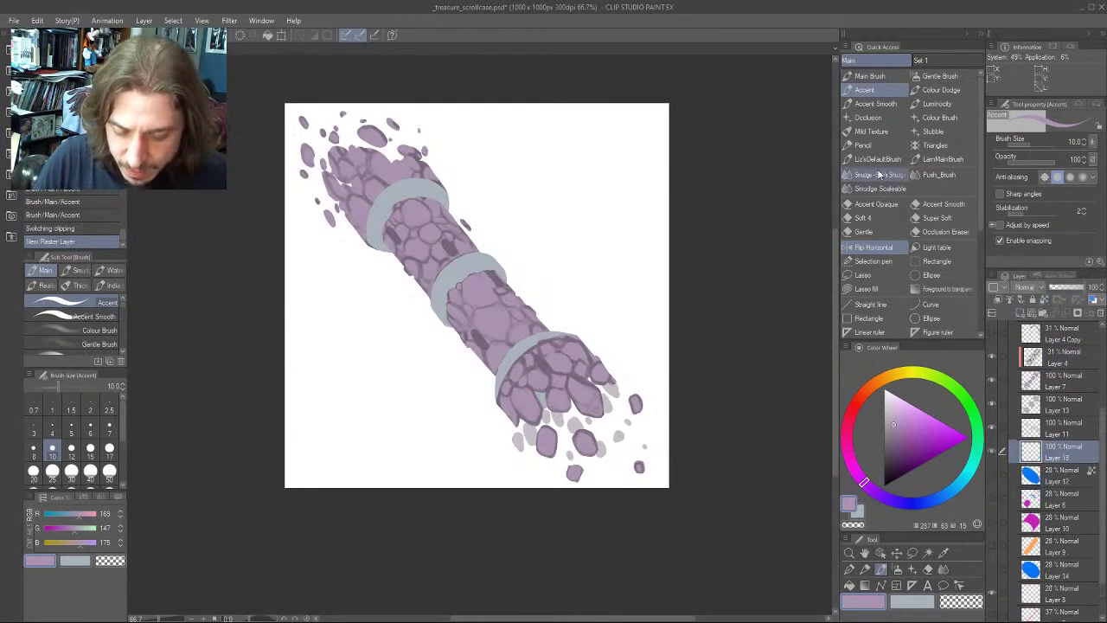
{"action": "mouse_move", "coordinate": [359, 307]}
{"action": "left_mouse_down"}
{"action": "mouse_move", "coordinate": [388, 351]}
{"action": "mouse_move", "coordinate": [380, 358]}
{"action": "mouse_move", "coordinate": [372, 306]}
{"action": "left_mouse_up"}
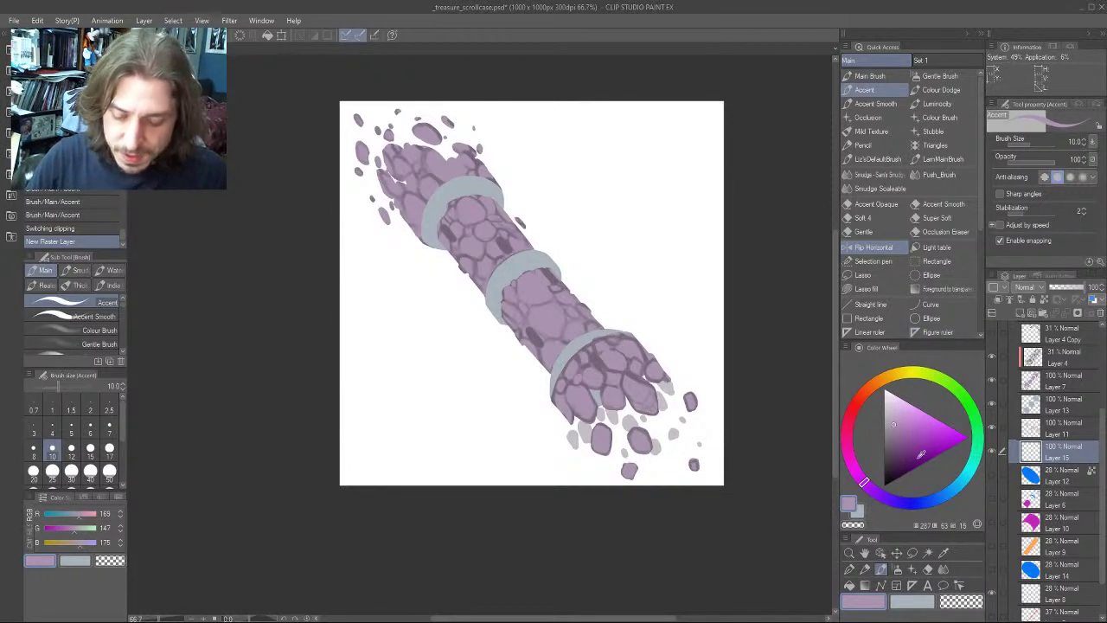
{"action": "left_click", "coordinate": [904, 464]}
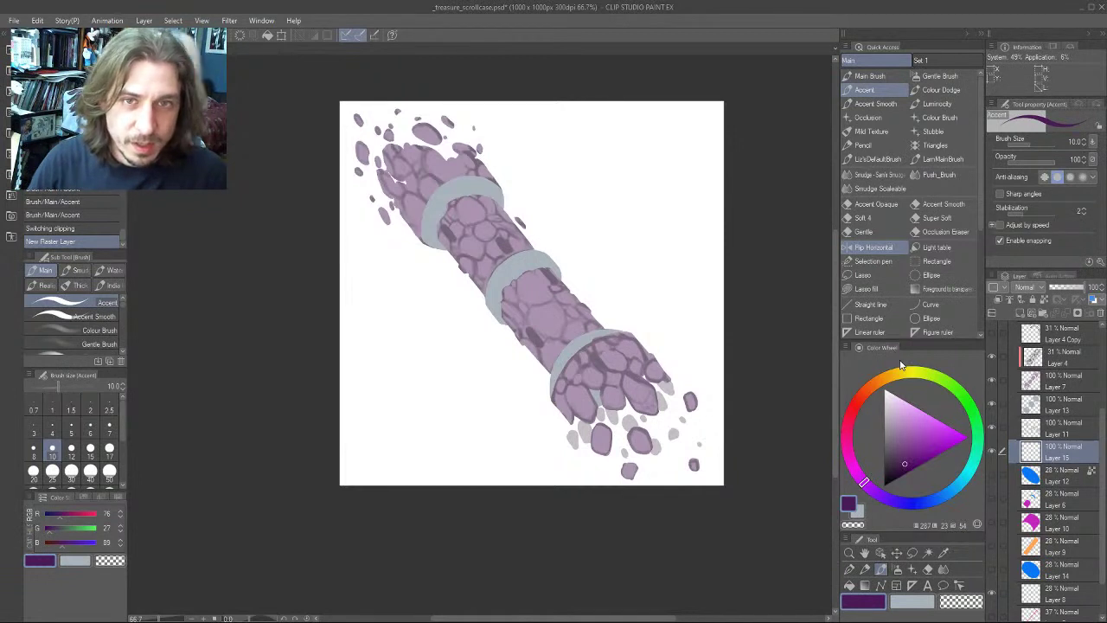
{"action": "left_click_drag", "start_coordinate": [901, 461], "coordinate": [901, 461]}
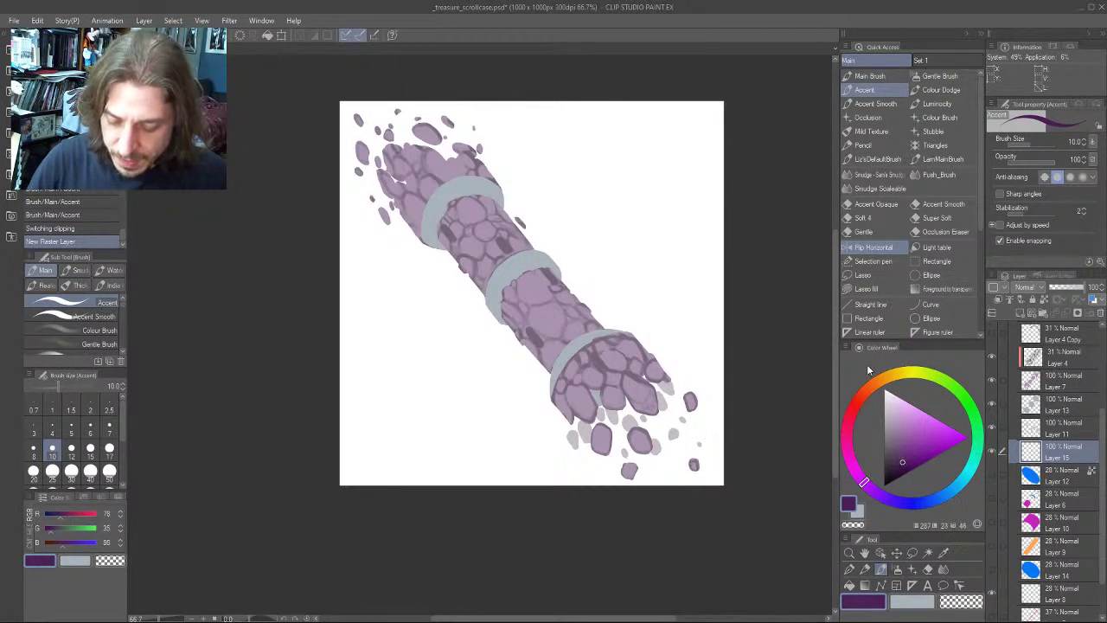
{"action": "left_click", "coordinate": [869, 487]}
Cover the whole background behind the scroll case with dark purple clouds using the Nebula brush at size 170
{"action": "left_click_drag", "start_coordinate": [517, 233], "coordinate": [428, 263]}
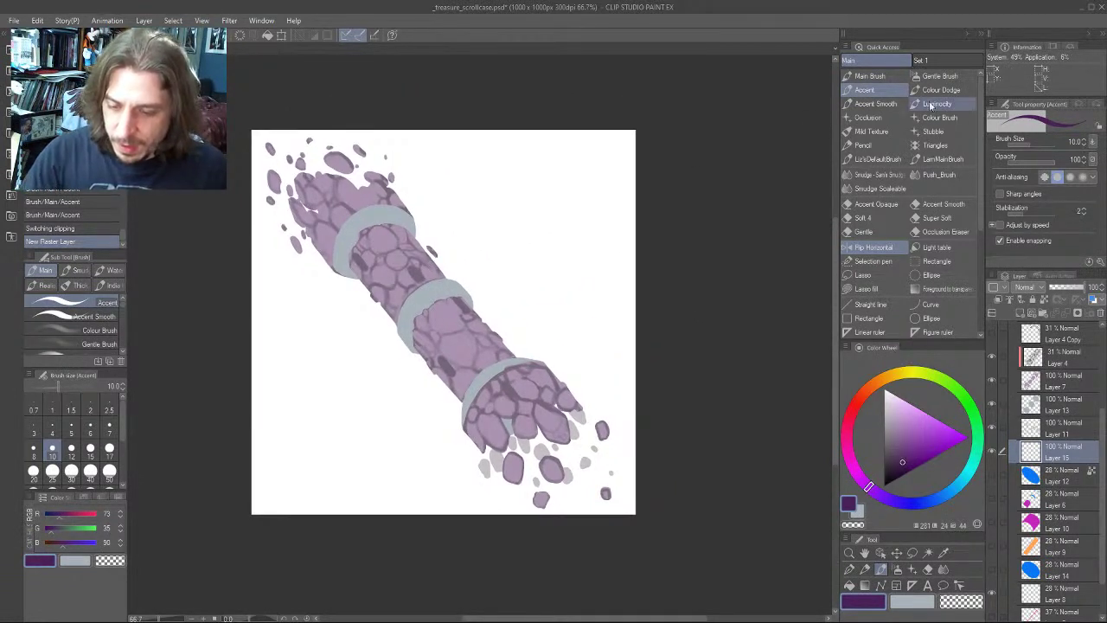
{"action": "scroll", "coordinate": [973, 182], "scroll_direction": "down", "scroll_amount": 3}
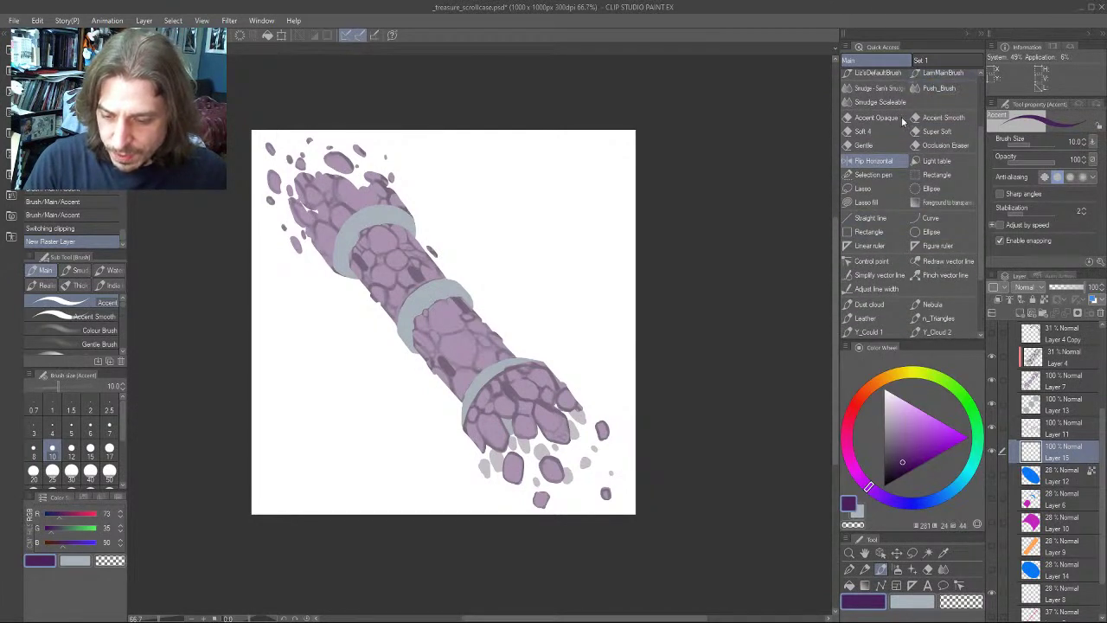
{"action": "left_click", "coordinate": [932, 304]}
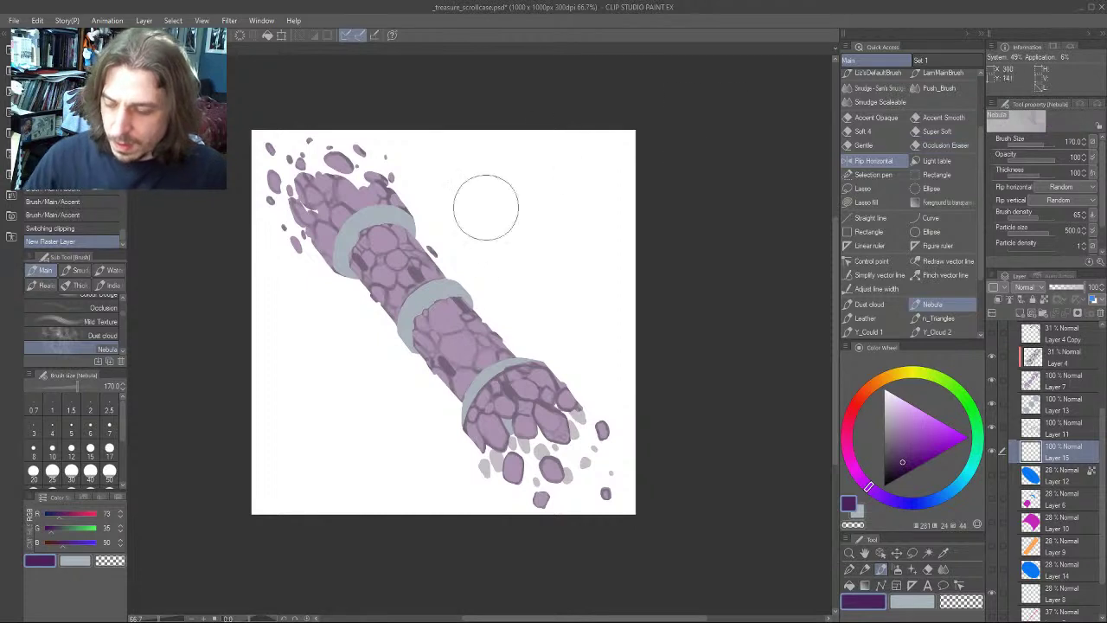
{"action": "mouse_move", "coordinate": [408, 198]}
{"action": "left_mouse_down"}
{"action": "mouse_move", "coordinate": [491, 322]}
{"action": "mouse_move", "coordinate": [487, 493]}
{"action": "mouse_move", "coordinate": [376, 377]}
{"action": "mouse_move", "coordinate": [308, 260]}
{"action": "mouse_move", "coordinate": [297, 172]}
{"action": "mouse_move", "coordinate": [427, 157]}
{"action": "mouse_move", "coordinate": [359, 464]}
{"action": "mouse_move", "coordinate": [407, 302]}
{"action": "mouse_move", "coordinate": [613, 331]}
{"action": "mouse_move", "coordinate": [557, 367]}
{"action": "mouse_move", "coordinate": [670, 273]}
{"action": "mouse_move", "coordinate": [470, 517]}
{"action": "mouse_move", "coordinate": [293, 396]}
{"action": "mouse_move", "coordinate": [206, 366]}
{"action": "mouse_move", "coordinate": [244, 344]}
{"action": "mouse_move", "coordinate": [402, 122]}
{"action": "mouse_move", "coordinate": [610, 222]}
{"action": "mouse_move", "coordinate": [590, 279]}
{"action": "mouse_move", "coordinate": [633, 451]}
{"action": "mouse_move", "coordinate": [393, 165]}
{"action": "mouse_move", "coordinate": [393, 503]}
{"action": "mouse_move", "coordinate": [270, 450]}
{"action": "mouse_move", "coordinate": [301, 479]}
{"action": "left_mouse_up"}
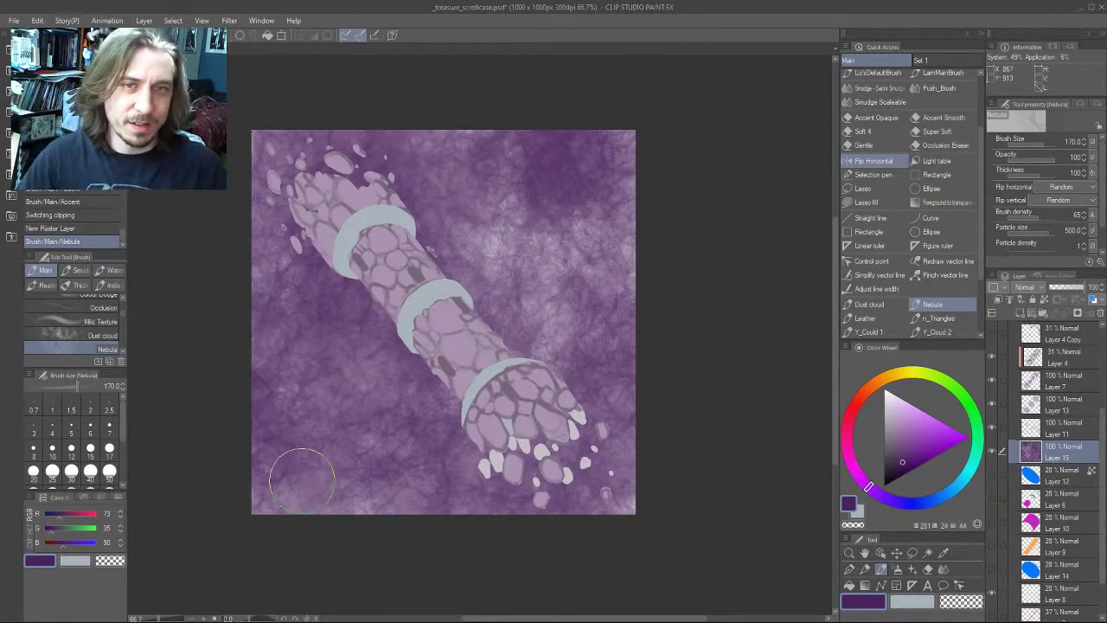
{"action": "scroll", "coordinate": [302, 478], "scroll_direction": "up", "scroll_amount": 2}
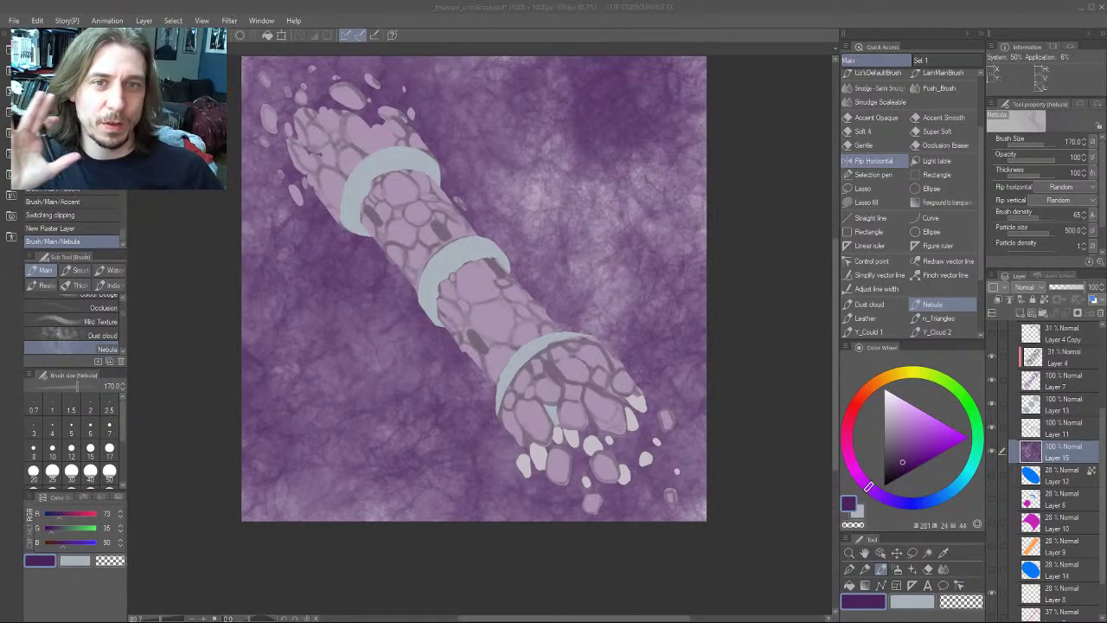
{"action": "left_click", "coordinate": [210, 260]}
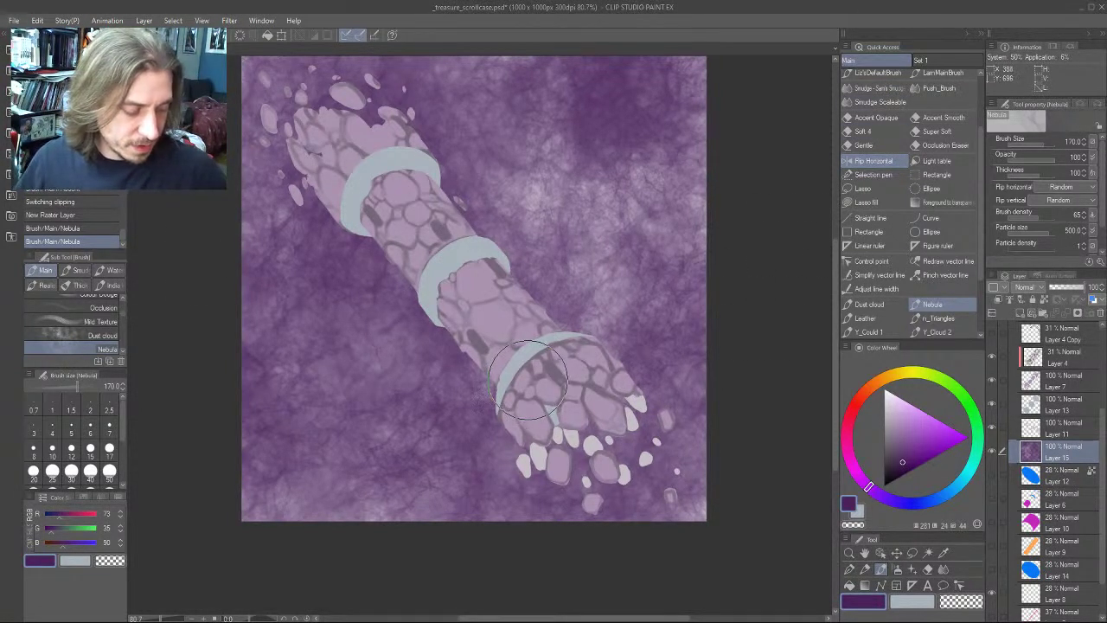
Fade out the purple background along the canvas's right edge using the Occlusion Eraser at size 150
{"action": "key", "text": "b"}
{"action": "key", "text": "b"}
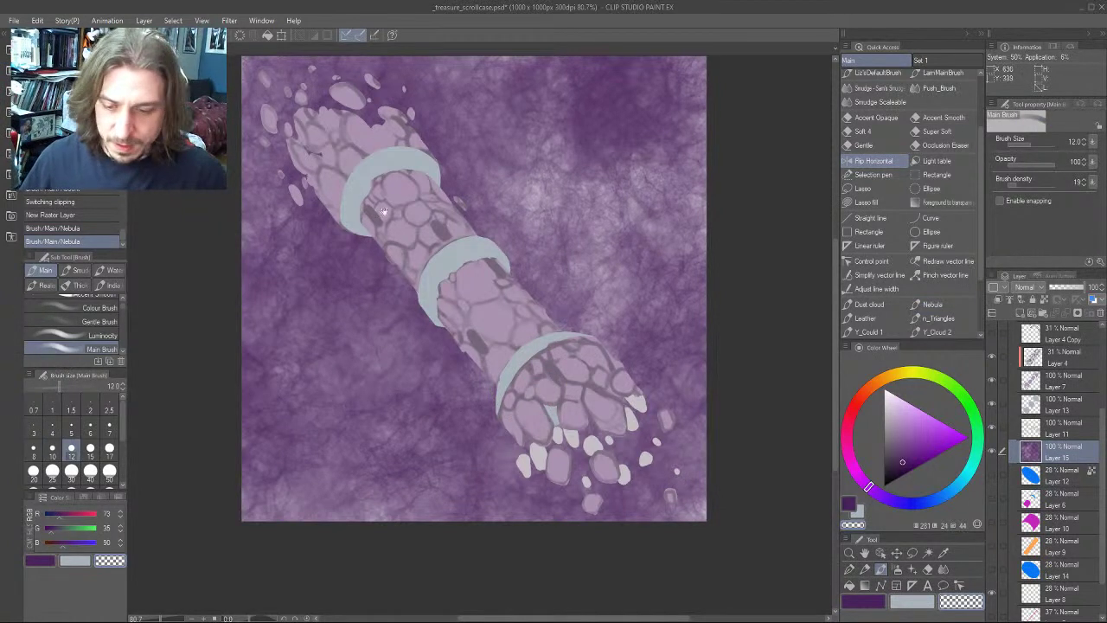
{"action": "left_click_drag", "start_coordinate": [384, 211], "coordinate": [361, 299]}
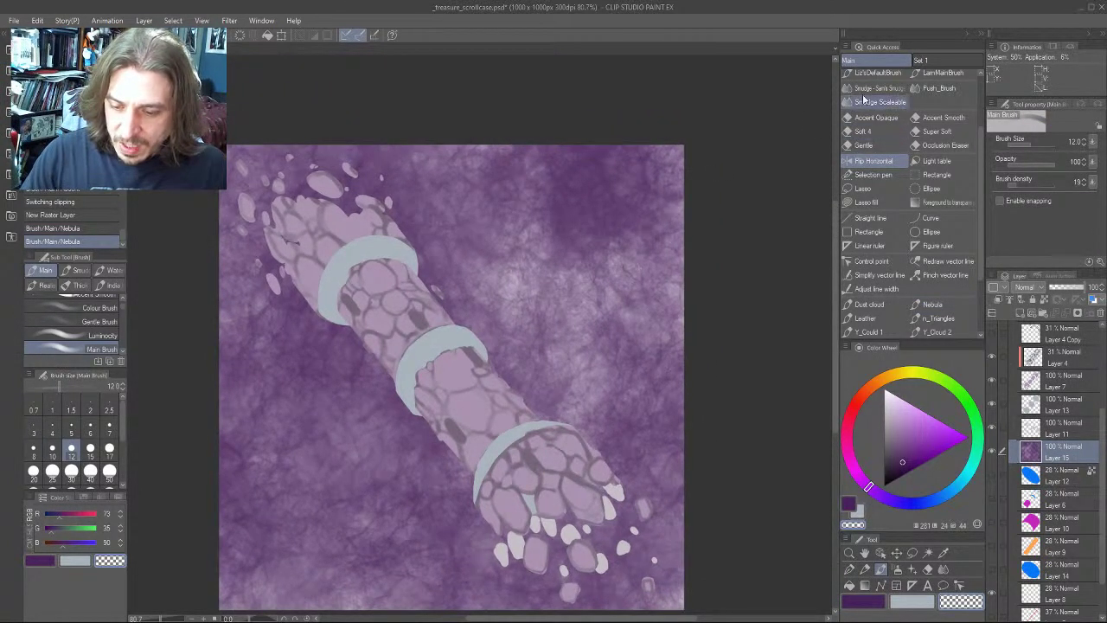
{"action": "left_click", "coordinate": [945, 144]}
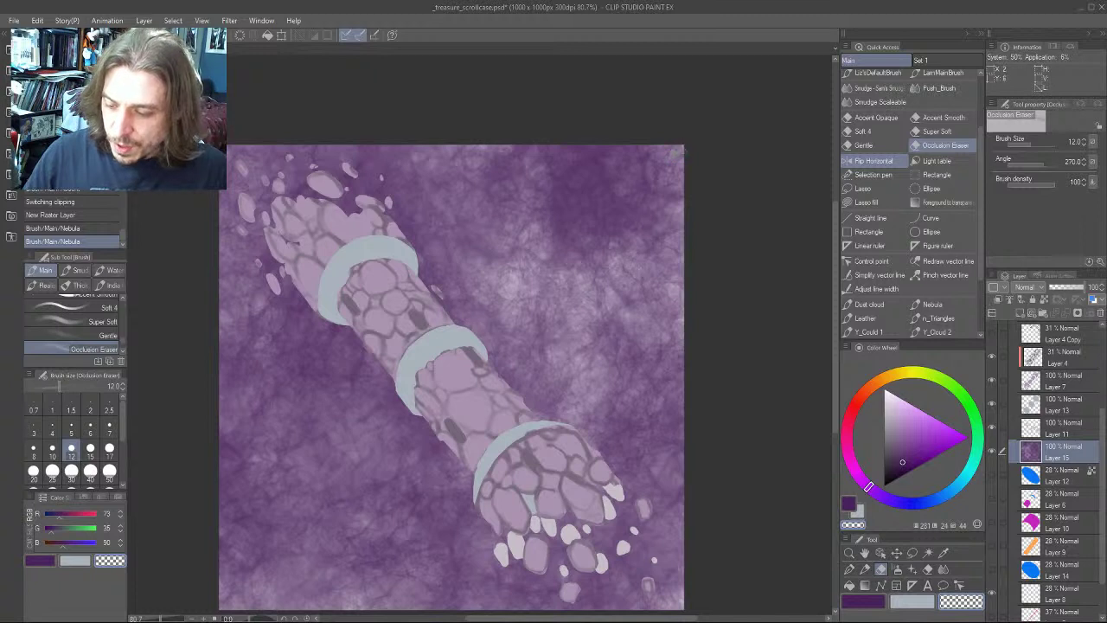
{"action": "mouse_move", "coordinate": [683, 150]}
{"action": "left_mouse_down"}
{"action": "mouse_move", "coordinate": [684, 225]}
{"action": "mouse_move", "coordinate": [684, 125]}
{"action": "mouse_move", "coordinate": [681, 174]}
{"action": "mouse_move", "coordinate": [689, 143]}
{"action": "left_mouse_up"}
{"action": "key", "text": "]"}
{"action": "key", "text": "]"}
{"action": "key", "text": "]"}
{"action": "key", "text": "]"}
{"action": "key", "text": "]"}
{"action": "key", "text": "]"}
{"action": "key", "text": "]"}
{"action": "key", "text": "bracketright"}
{"action": "key", "text": "bracketright"}
{"action": "key", "text": "bracketright"}
{"action": "key", "text": "bracketright"}
{"action": "key", "text": "bracketright"}
{"action": "key", "text": "bracketright"}
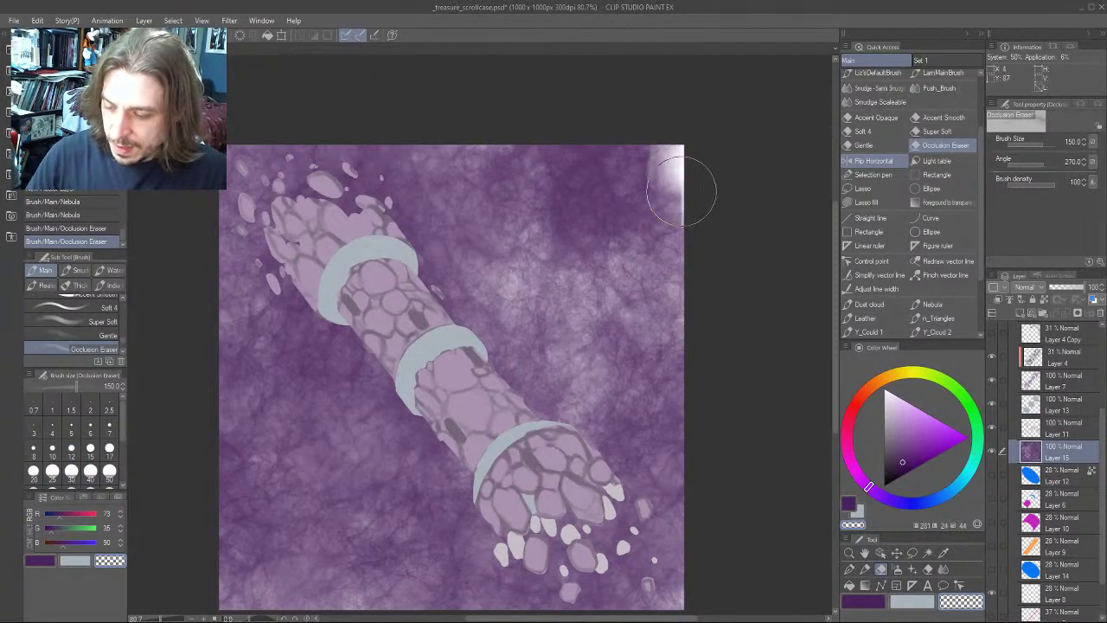
{"action": "left_click_drag", "start_coordinate": [682, 192], "coordinate": [691, 581]}
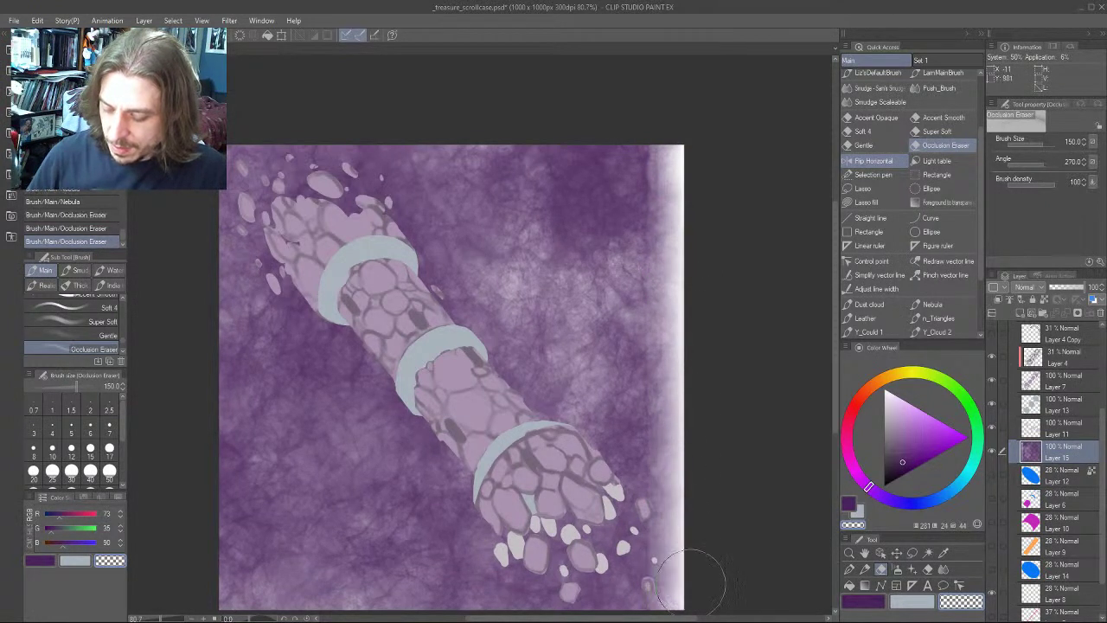
{"action": "mouse_move", "coordinate": [656, 145]}
{"action": "left_mouse_down"}
{"action": "mouse_move", "coordinate": [644, 85]}
{"action": "mouse_move", "coordinate": [672, 119]}
{"action": "mouse_move", "coordinate": [668, 575]}
{"action": "left_mouse_up"}
{"action": "scroll", "coordinate": [376, 388], "scroll_direction": "down", "scroll_amount": 1}
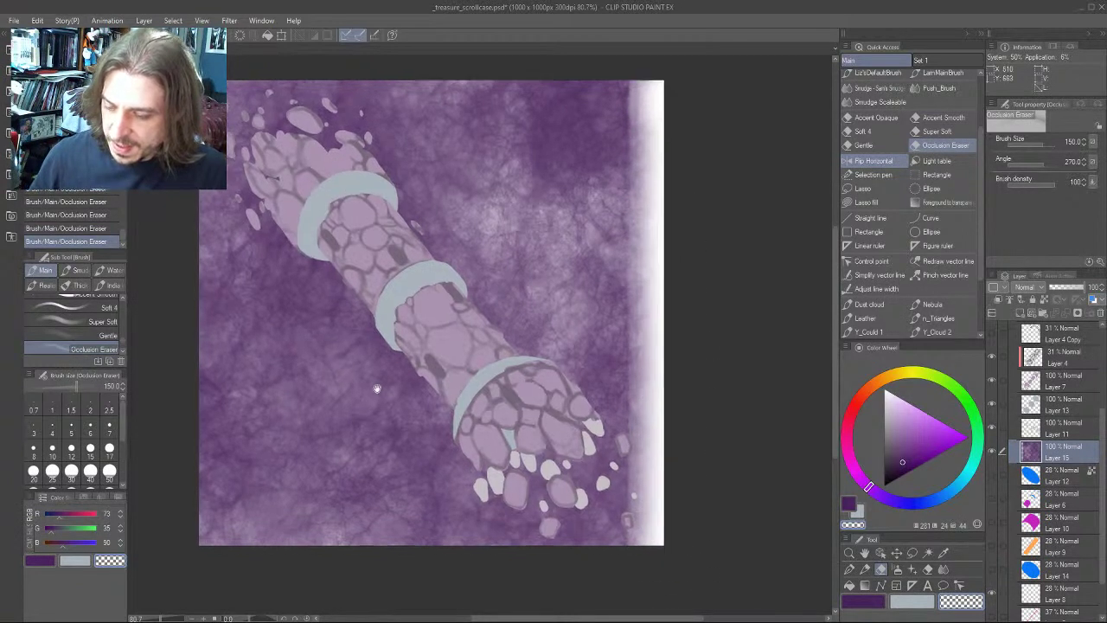
Fade out the purple background along the bottom, left and top edges of the canvas with the Occlusion Eraser
{"action": "left_click_drag", "start_coordinate": [376, 388], "coordinate": [401, 332]}
{"action": "scroll", "coordinate": [296, 378], "scroll_direction": "down", "scroll_amount": 1}
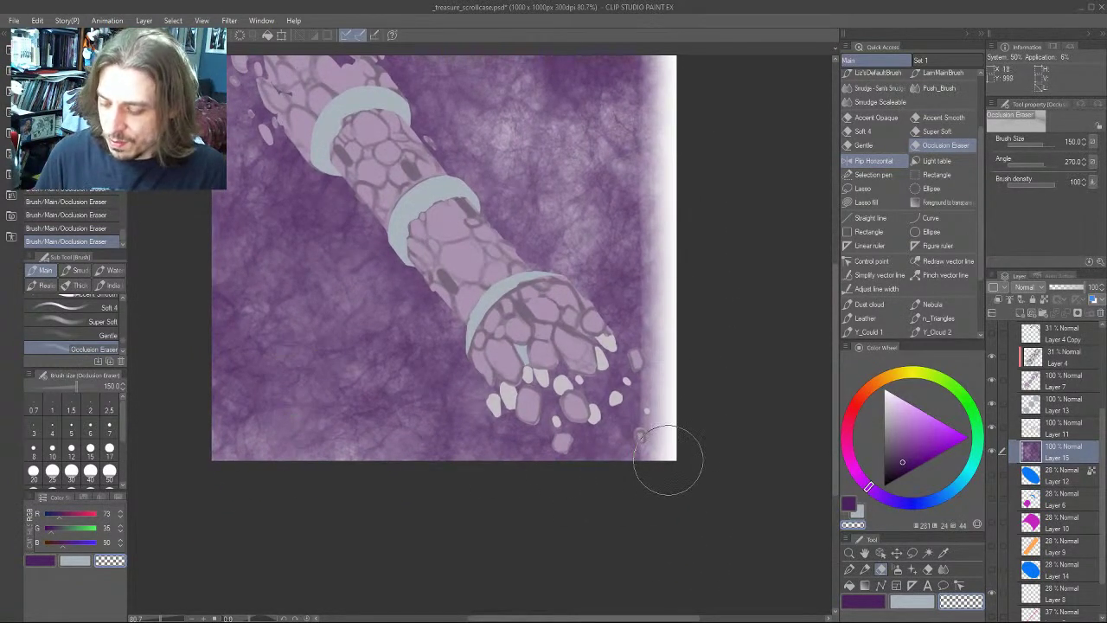
{"action": "left_click_drag", "start_coordinate": [666, 459], "coordinate": [231, 439]}
{"action": "key", "text": "ctrl+z"}
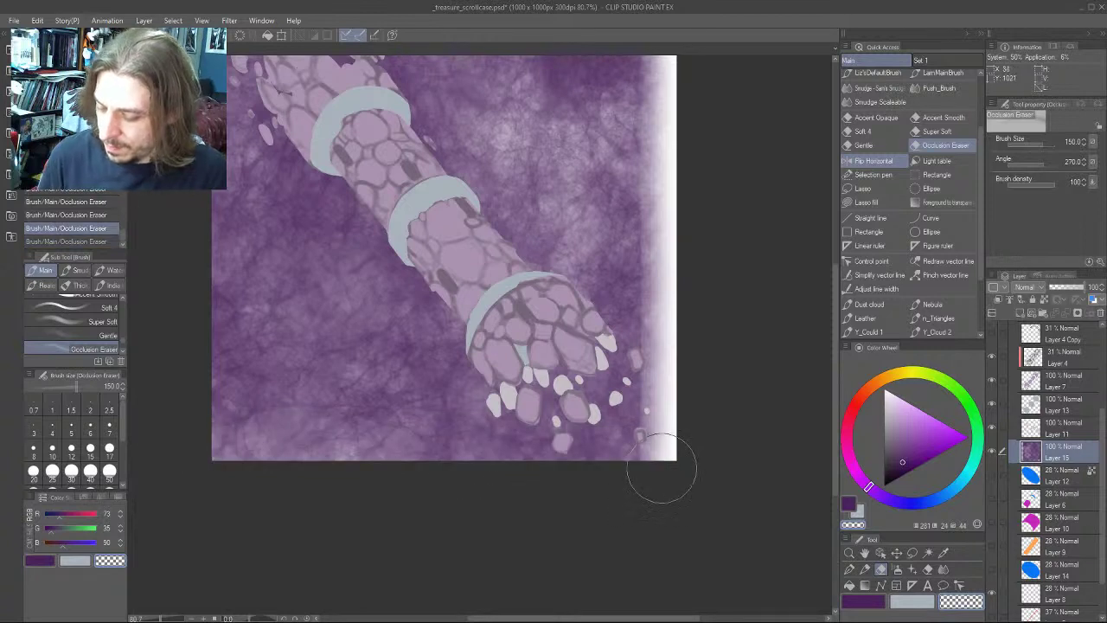
{"action": "mouse_move", "coordinate": [574, 463]}
{"action": "left_mouse_down"}
{"action": "mouse_move", "coordinate": [338, 447]}
{"action": "mouse_move", "coordinate": [228, 469]}
{"action": "mouse_move", "coordinate": [628, 467]}
{"action": "mouse_move", "coordinate": [335, 459]}
{"action": "mouse_move", "coordinate": [687, 472]}
{"action": "left_mouse_up"}
{"action": "left_click_drag", "start_coordinate": [266, 465], "coordinate": [467, 561]}
{"action": "mouse_move", "coordinate": [424, 93]}
{"action": "left_mouse_down"}
{"action": "mouse_move", "coordinate": [397, 112]}
{"action": "mouse_move", "coordinate": [414, 569]}
{"action": "mouse_move", "coordinate": [414, 119]}
{"action": "mouse_move", "coordinate": [423, 92]}
{"action": "left_mouse_up"}
{"action": "mouse_move", "coordinate": [395, 84]}
{"action": "left_mouse_down"}
{"action": "mouse_move", "coordinate": [282, 119]}
{"action": "mouse_move", "coordinate": [298, 156]}
{"action": "mouse_move", "coordinate": [702, 161]}
{"action": "mouse_move", "coordinate": [571, 137]}
{"action": "mouse_move", "coordinate": [216, 153]}
{"action": "mouse_move", "coordinate": [676, 149]}
{"action": "mouse_move", "coordinate": [373, 147]}
{"action": "mouse_move", "coordinate": [232, 158]}
{"action": "mouse_move", "coordinate": [194, 195]}
{"action": "left_mouse_up"}
{"action": "mouse_move", "coordinate": [195, 239]}
{"action": "left_mouse_down"}
{"action": "mouse_move", "coordinate": [244, 157]}
{"action": "mouse_move", "coordinate": [281, 178]}
{"action": "left_mouse_up"}
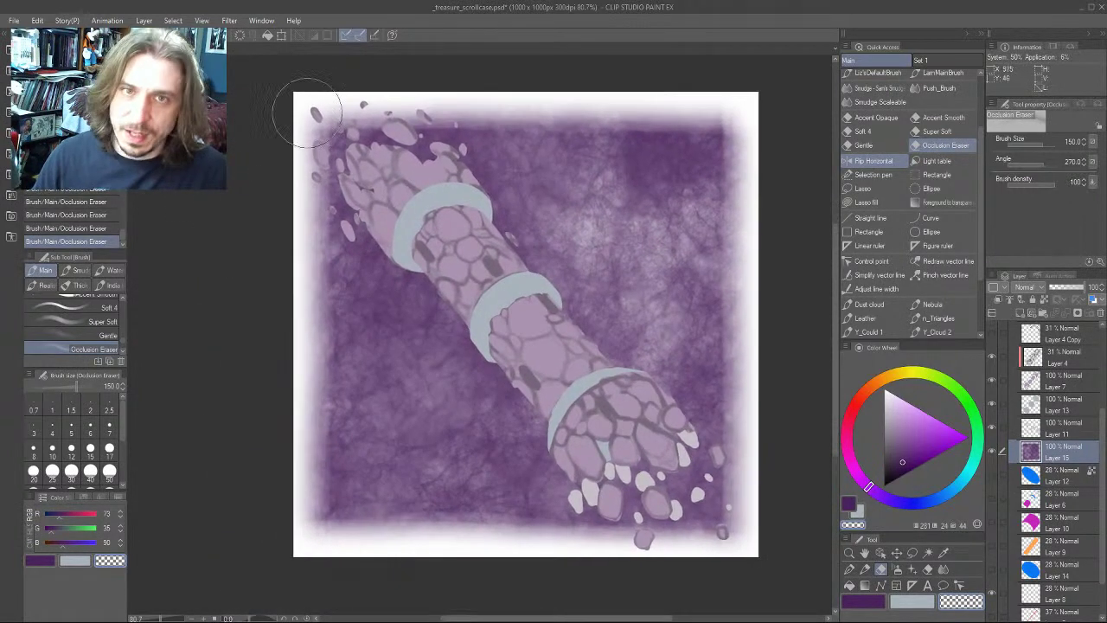
{"action": "mouse_move", "coordinate": [451, 178]}
{"action": "left_mouse_down"}
{"action": "mouse_move", "coordinate": [456, 170]}
{"action": "mouse_move", "coordinate": [473, 182]}
{"action": "left_mouse_up"}
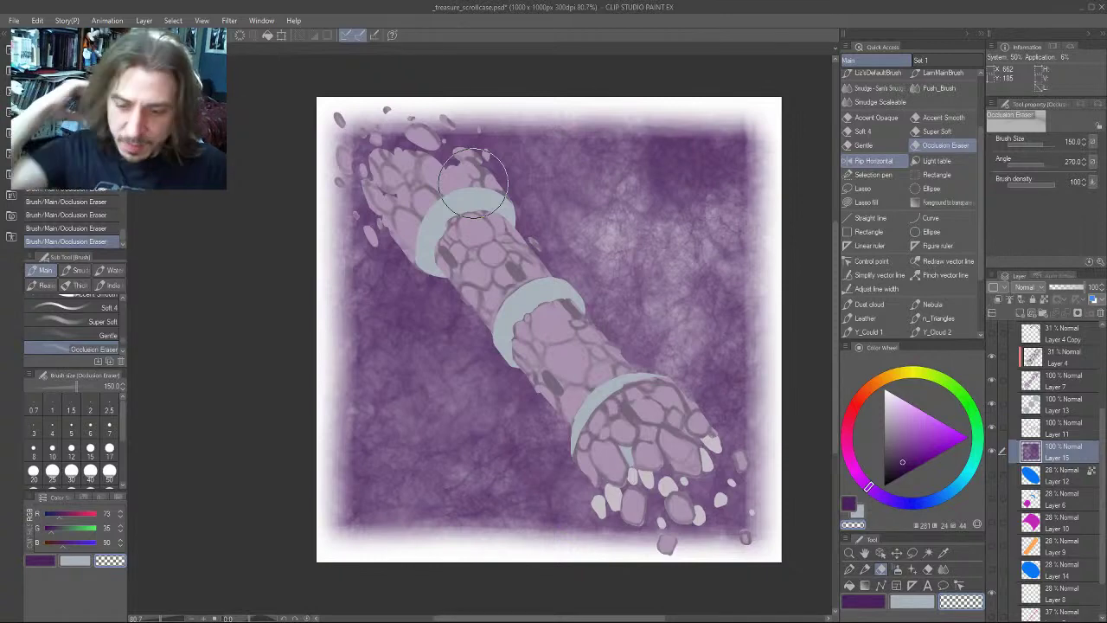
Erase the leftover purple haze along the canvas borders in straight strokes with the transparent Accent brush at size 30
{"action": "scroll", "coordinate": [900, 129], "scroll_direction": "up", "scroll_amount": 3}
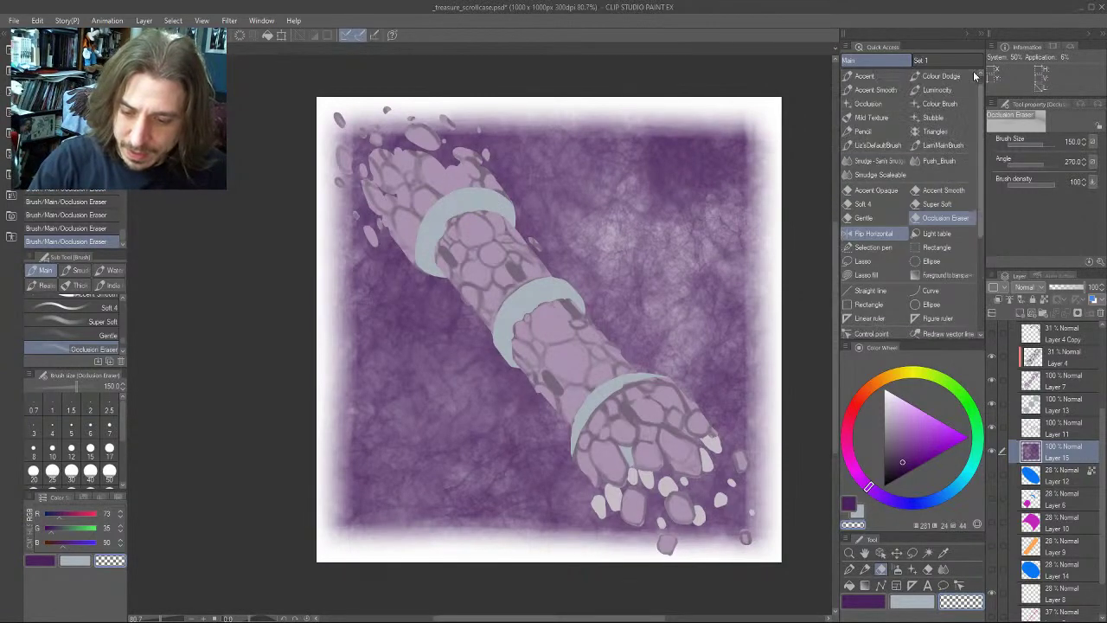
{"action": "left_click", "coordinate": [940, 76]}
{"action": "scroll", "coordinate": [342, 281], "scroll_direction": "down", "scroll_amount": 10}
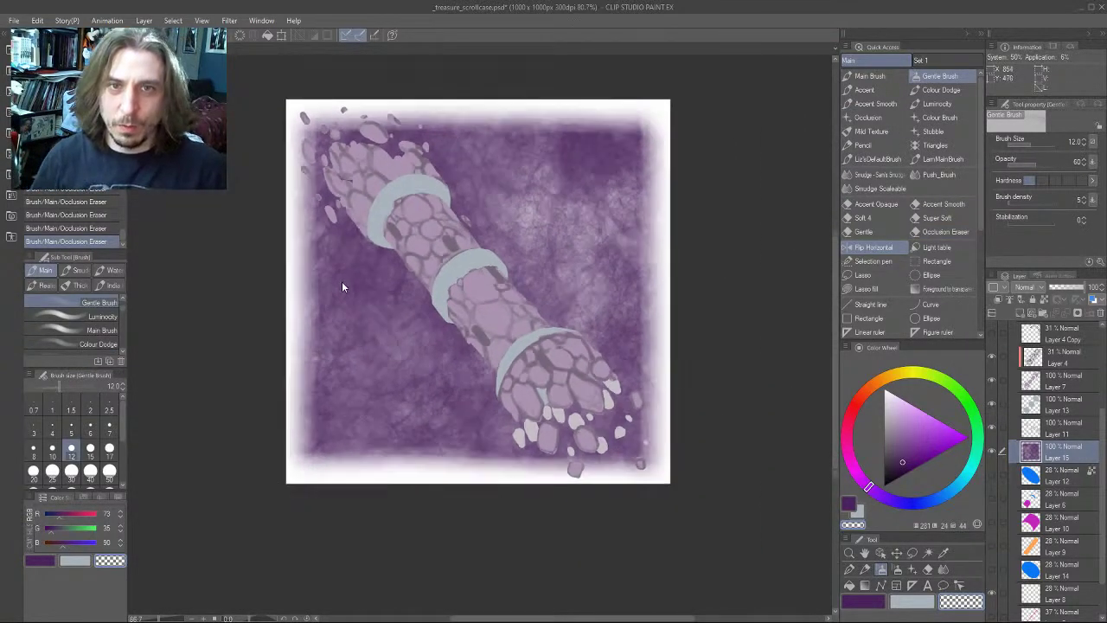
{"action": "scroll", "coordinate": [268, 468], "scroll_direction": "up", "scroll_amount": 5}
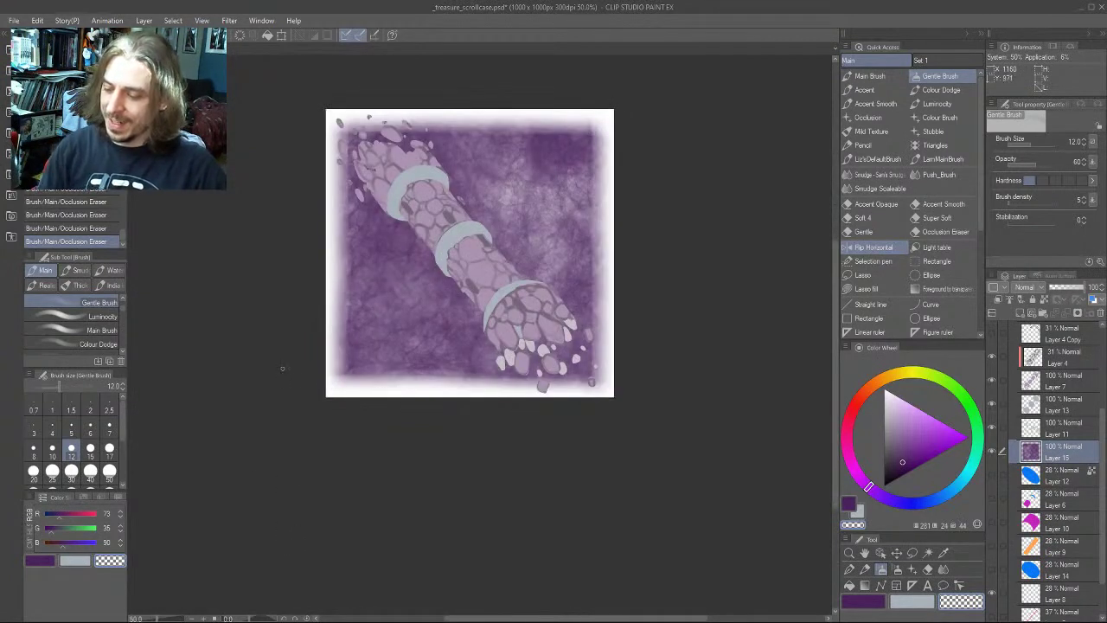
{"action": "key", "text": "bracketright"}
{"action": "key", "text": "bracketright"}
{"action": "key", "text": "bracketright"}
{"action": "key", "text": "bracketright"}
{"action": "key", "text": "bracketright"}
{"action": "key", "text": "bracketright"}
{"action": "left_click", "coordinate": [863, 90]}
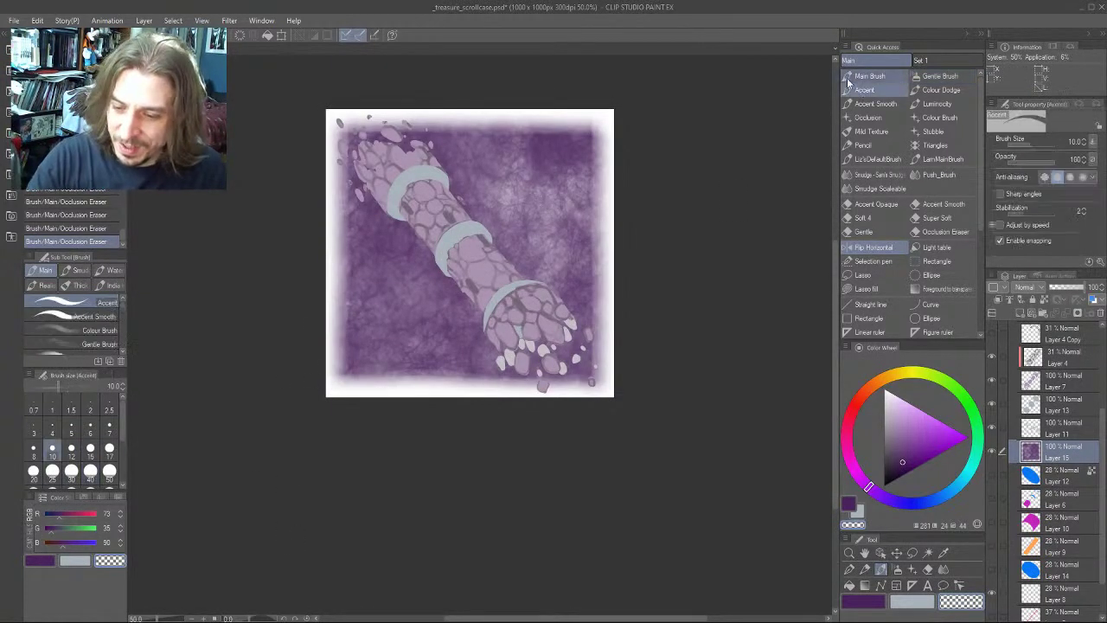
{"action": "key", "text": "bracketright"}
{"action": "key", "text": "bracketright"}
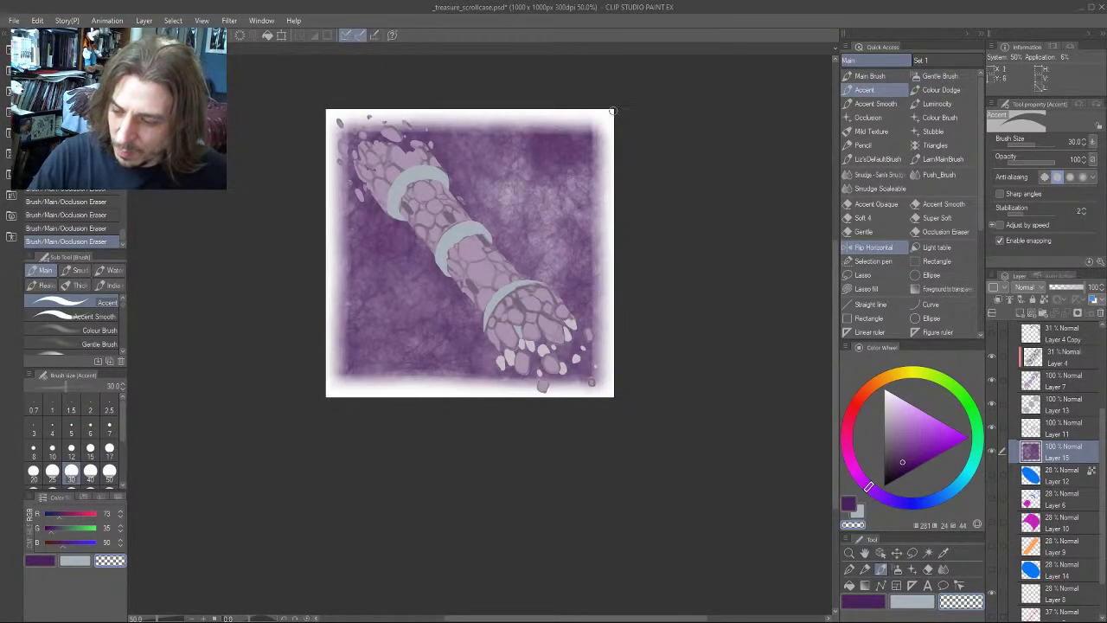
{"action": "left_click_drag", "start_coordinate": [612, 113], "coordinate": [609, 221]}
{"action": "left_click", "coordinate": [612, 405], "text": "shift"}
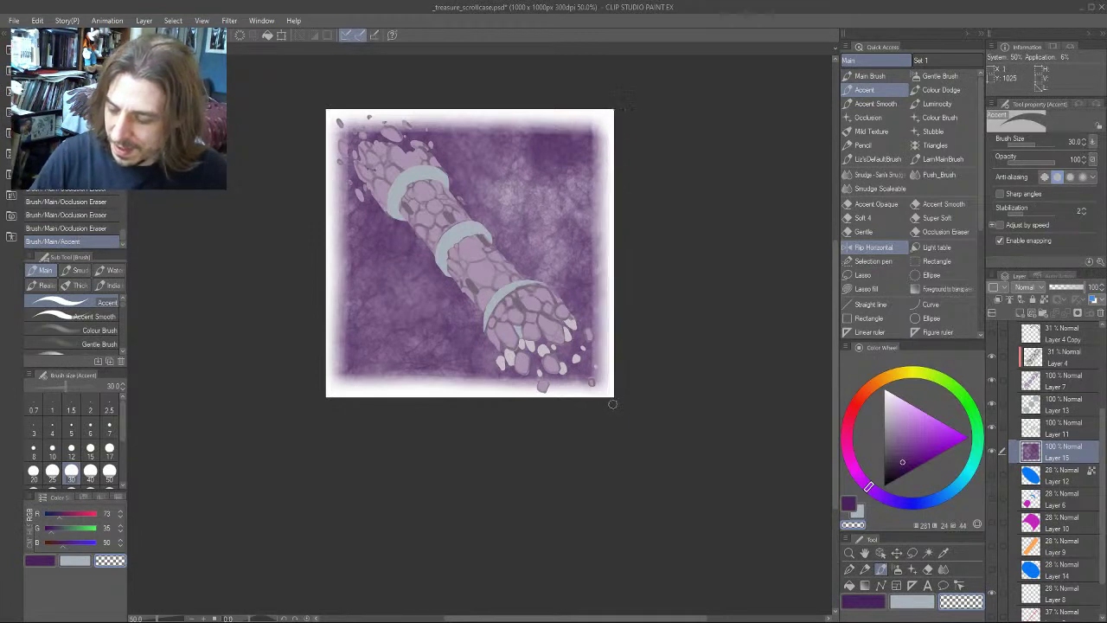
{"action": "left_click", "coordinate": [611, 395]}
{"action": "mouse_move", "coordinate": [544, 386]}
{"action": "left_mouse_down"}
{"action": "mouse_move", "coordinate": [317, 395]}
{"action": "mouse_move", "coordinate": [327, 108]}
{"action": "mouse_move", "coordinate": [463, 93]}
{"action": "mouse_move", "coordinate": [616, 111]}
{"action": "left_mouse_up"}
{"action": "left_click", "coordinate": [616, 111], "text": "shift"}
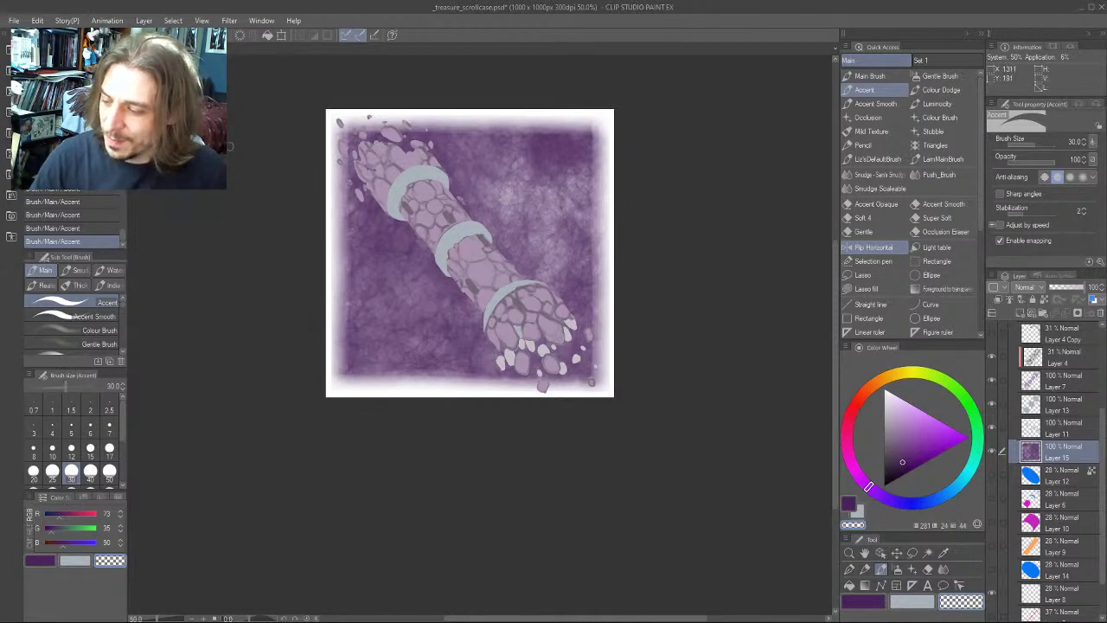
{"action": "left_click_drag", "start_coordinate": [253, 293], "coordinate": [257, 319]}
Soften the right edge of the purple background with the transparent Gentle Brush at size 100
{"action": "left_click", "coordinate": [939, 76]}
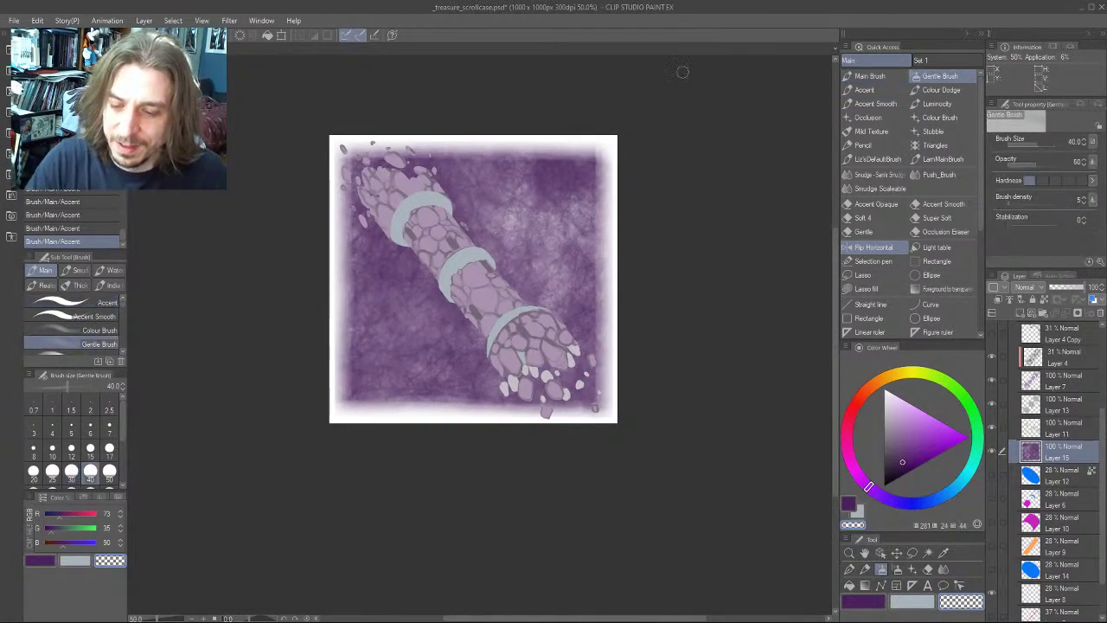
{"action": "scroll", "coordinate": [281, 272], "scroll_direction": "down", "scroll_amount": 1}
{"action": "key", "text": "]"}
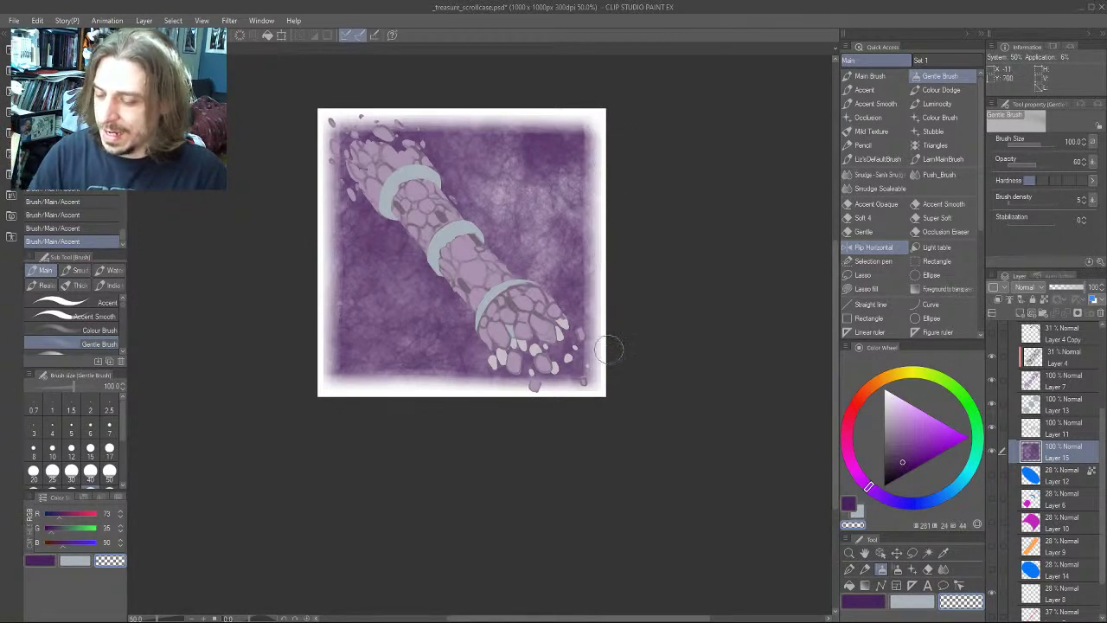
{"action": "left_click_drag", "start_coordinate": [598, 120], "coordinate": [616, 182]}
{"action": "left_click_drag", "start_coordinate": [598, 242], "coordinate": [614, 151]}
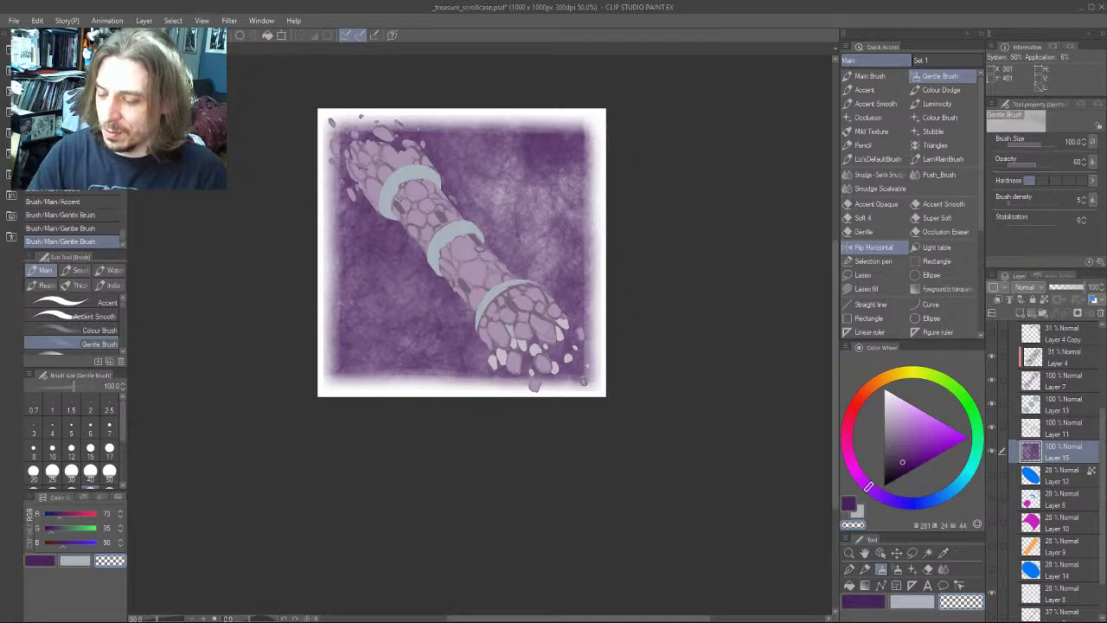
{"action": "left_click_drag", "start_coordinate": [480, 206], "coordinate": [454, 186]}
Soften the bottom, left and top edges of the purple background, enlarging the transparent Gentle Brush to size 400
{"action": "key", "text": "]"}
{"action": "key", "text": "]"}
{"action": "mouse_move", "coordinate": [562, 388]}
{"action": "left_mouse_down"}
{"action": "mouse_move", "coordinate": [393, 382]}
{"action": "mouse_move", "coordinate": [280, 358]}
{"action": "left_mouse_up"}
{"action": "key", "text": "]"}
{"action": "key", "text": "]"}
{"action": "key", "text": "]"}
{"action": "key", "text": "]"}
{"action": "key", "text": "]"}
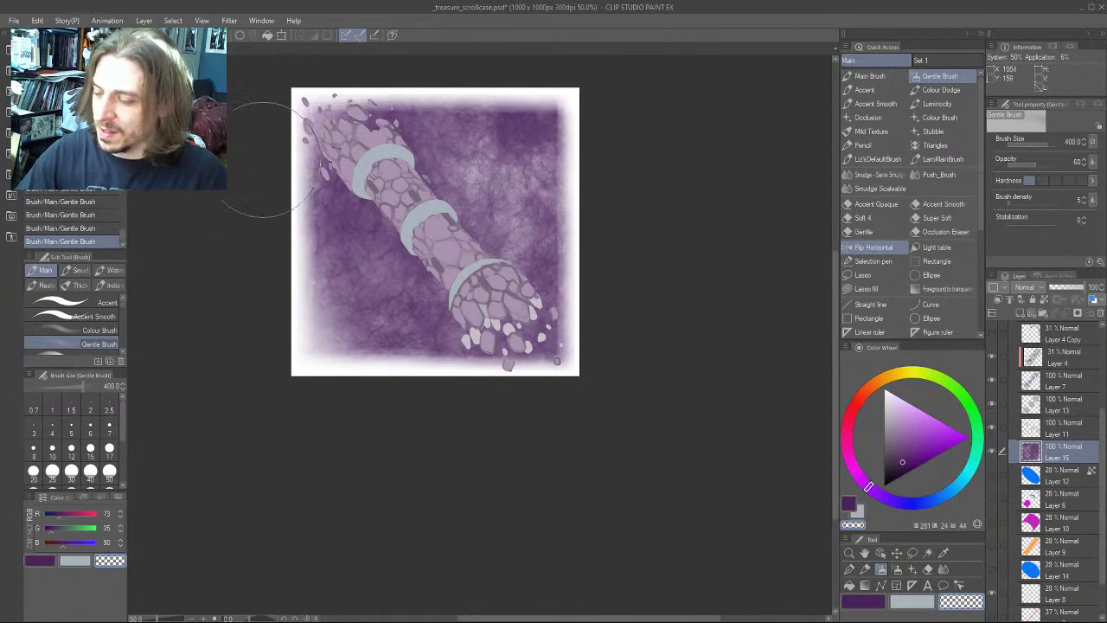
{"action": "mouse_move", "coordinate": [355, 86]}
{"action": "left_mouse_down"}
{"action": "mouse_move", "coordinate": [513, 67]}
{"action": "mouse_move", "coordinate": [577, 169]}
{"action": "left_mouse_up"}
{"action": "left_click_drag", "start_coordinate": [480, 125], "coordinate": [489, 255]}
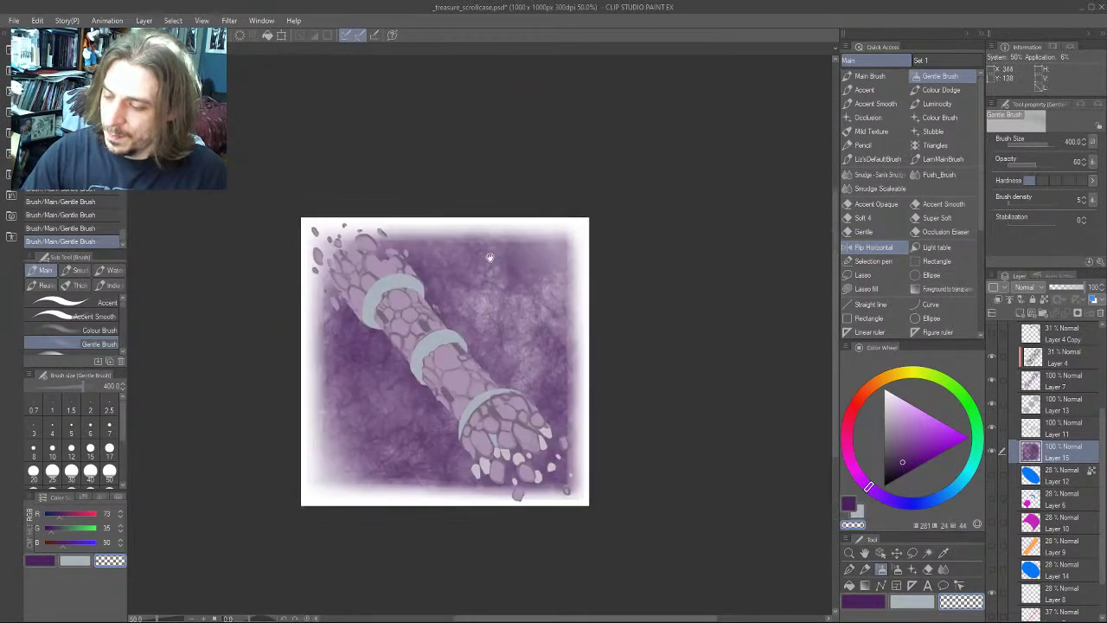
Fade the corners of the purple background into a round vignette with the Gentle Brush at sizes 600 down to 300, and switch to the Main Brush
{"action": "key", "text": "]"}
{"action": "key", "text": "]"}
{"action": "mouse_move", "coordinate": [560, 227]}
{"action": "left_mouse_down"}
{"action": "mouse_move", "coordinate": [536, 177]}
{"action": "mouse_move", "coordinate": [512, 173]}
{"action": "mouse_move", "coordinate": [529, 240]}
{"action": "left_mouse_up"}
{"action": "key", "text": "["}
{"action": "key", "text": "["}
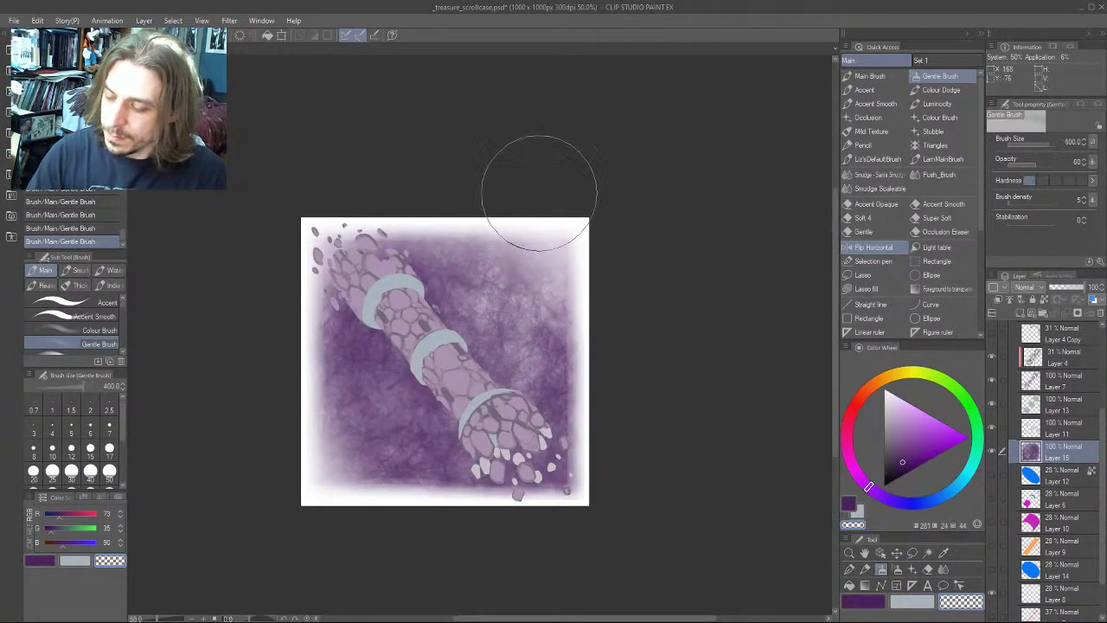
{"action": "key", "text": "["}
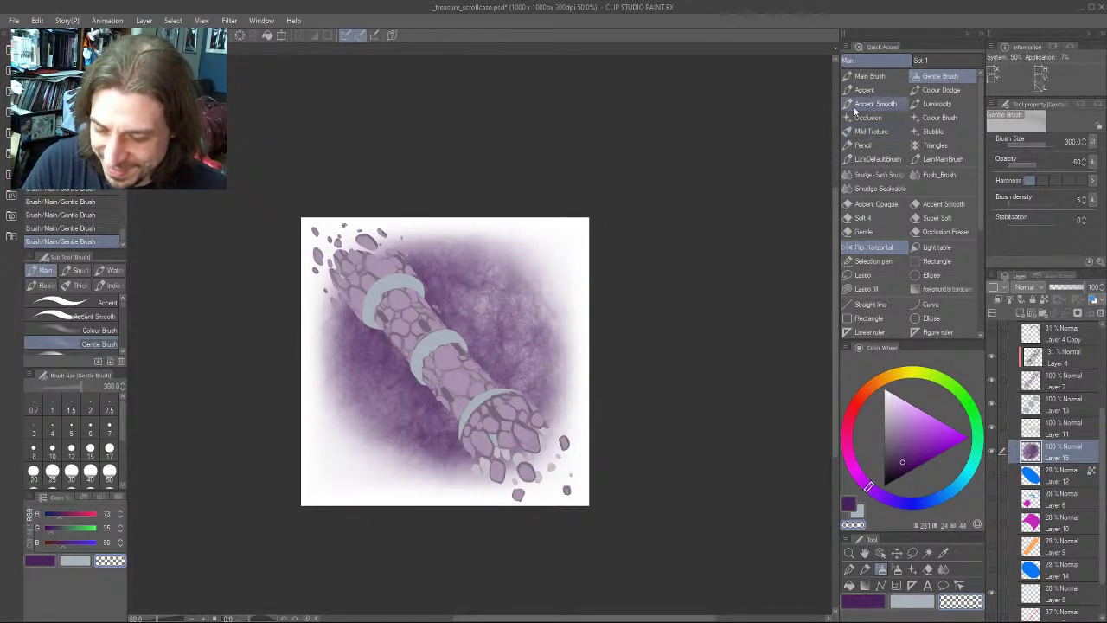
{"action": "left_click", "coordinate": [869, 76]}
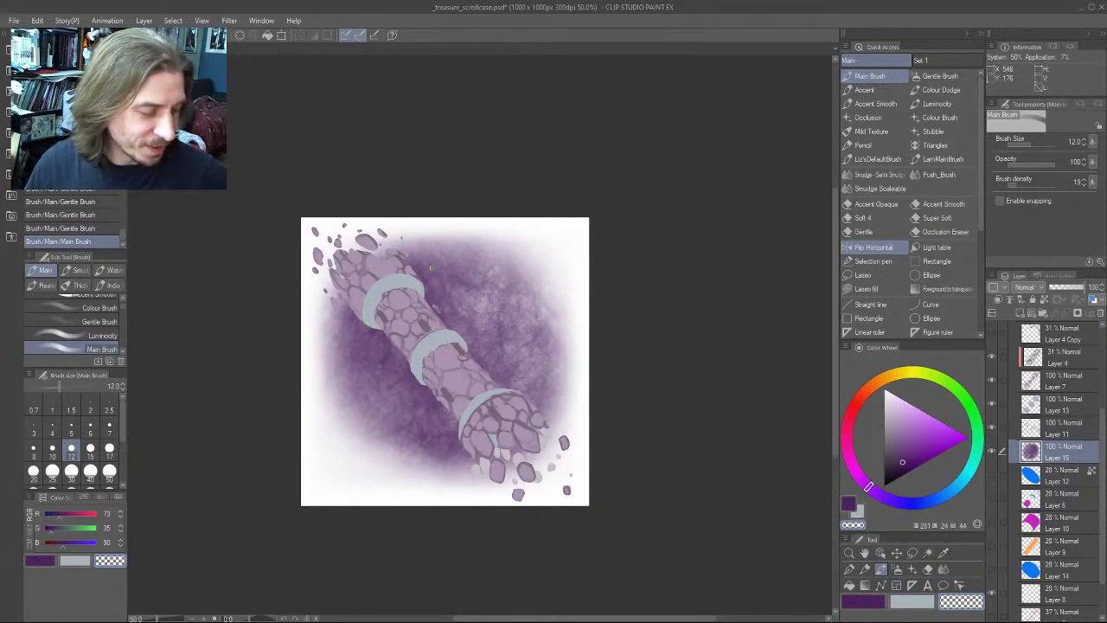
Flip the canvas view horizontally and compare the painting with the purple background layer hidden and shown
{"action": "mouse_move", "coordinate": [311, 372]}
{"action": "left_mouse_down"}
{"action": "mouse_move", "coordinate": [340, 314]}
{"action": "mouse_move", "coordinate": [282, 299]}
{"action": "mouse_move", "coordinate": [326, 338]}
{"action": "mouse_move", "coordinate": [309, 348]}
{"action": "left_mouse_up"}
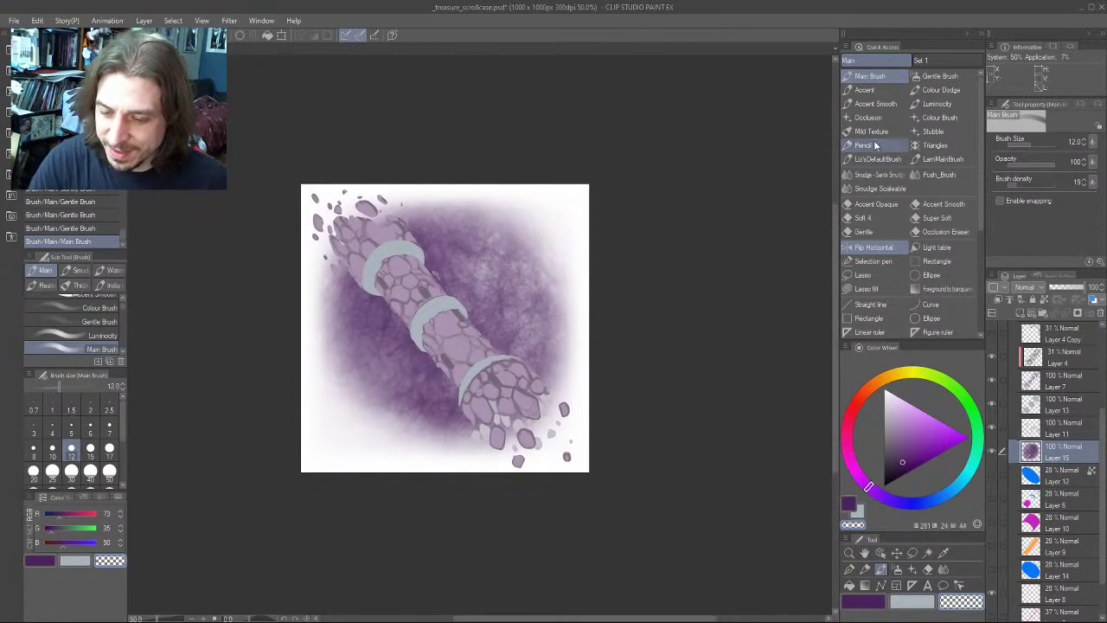
{"action": "left_click", "coordinate": [874, 248]}
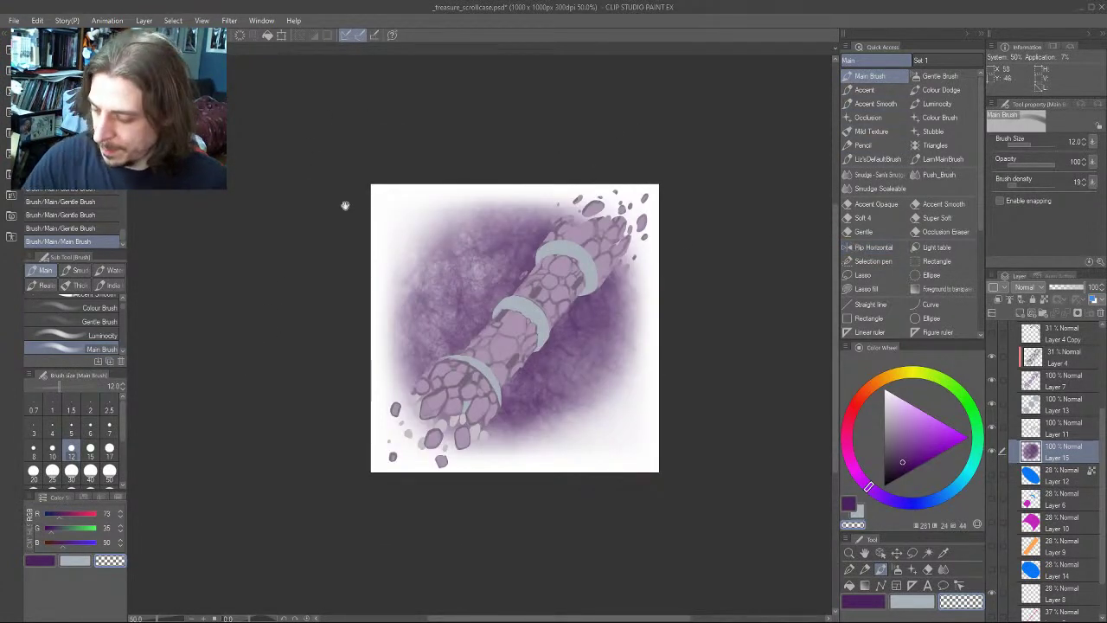
{"action": "left_click_drag", "start_coordinate": [251, 381], "coordinate": [245, 334]}
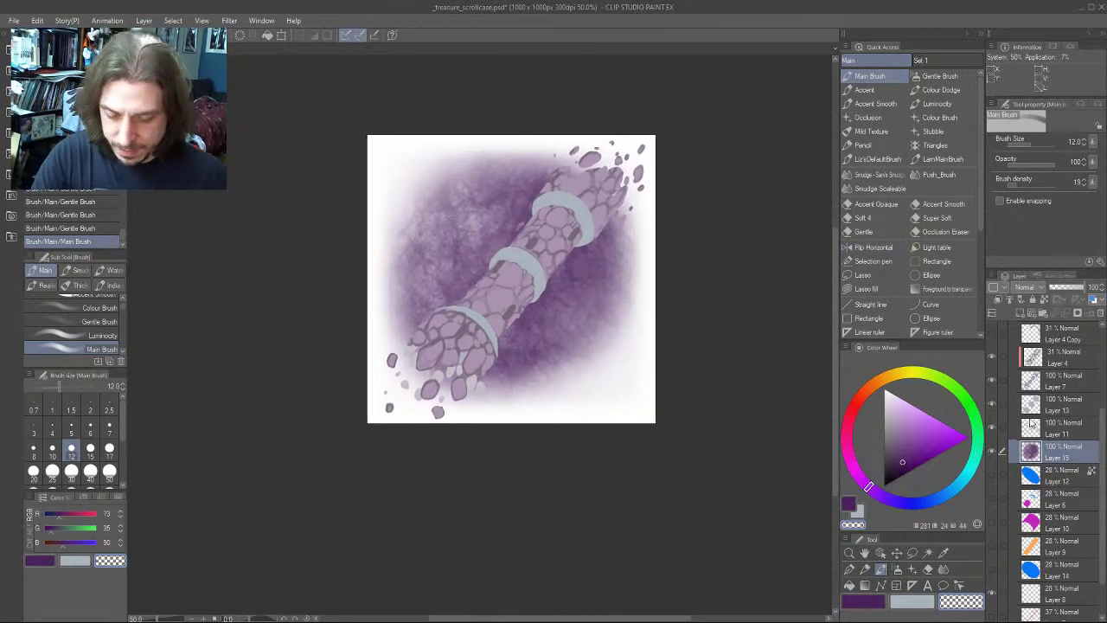
{"action": "left_click", "coordinate": [991, 452]}
{"action": "left_click", "coordinate": [991, 451]}
{"action": "left_click", "coordinate": [991, 453]}
{"action": "left_click", "coordinate": [992, 453]}
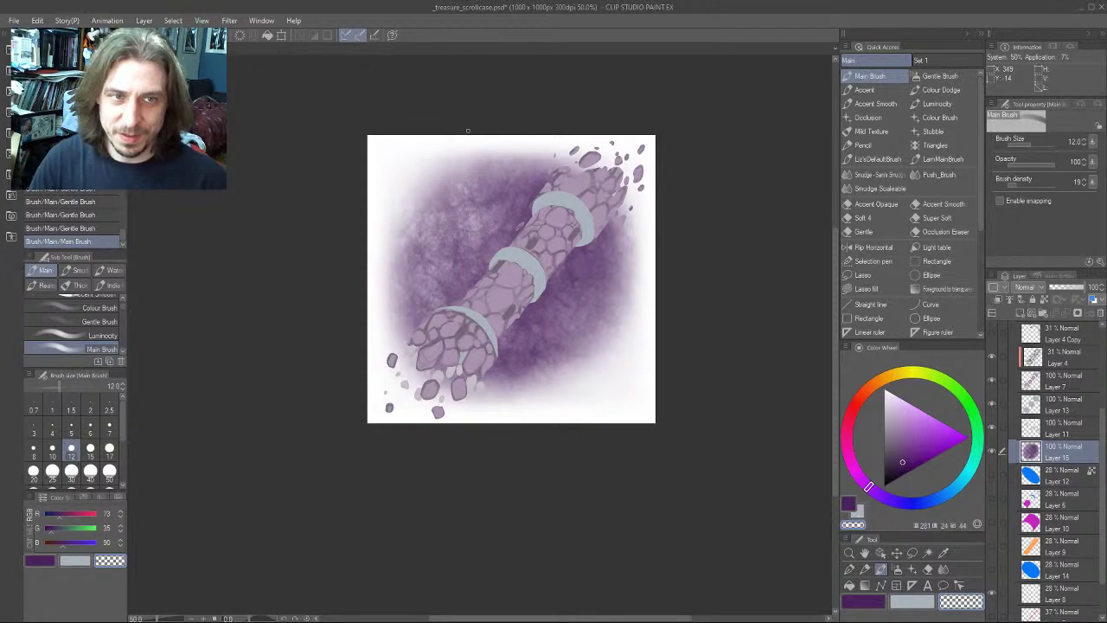
{"action": "mouse_move", "coordinate": [337, 234]}
{"action": "left_mouse_down"}
{"action": "mouse_move", "coordinate": [349, 331]}
{"action": "mouse_move", "coordinate": [395, 376]}
{"action": "mouse_move", "coordinate": [416, 299]}
{"action": "left_mouse_up"}
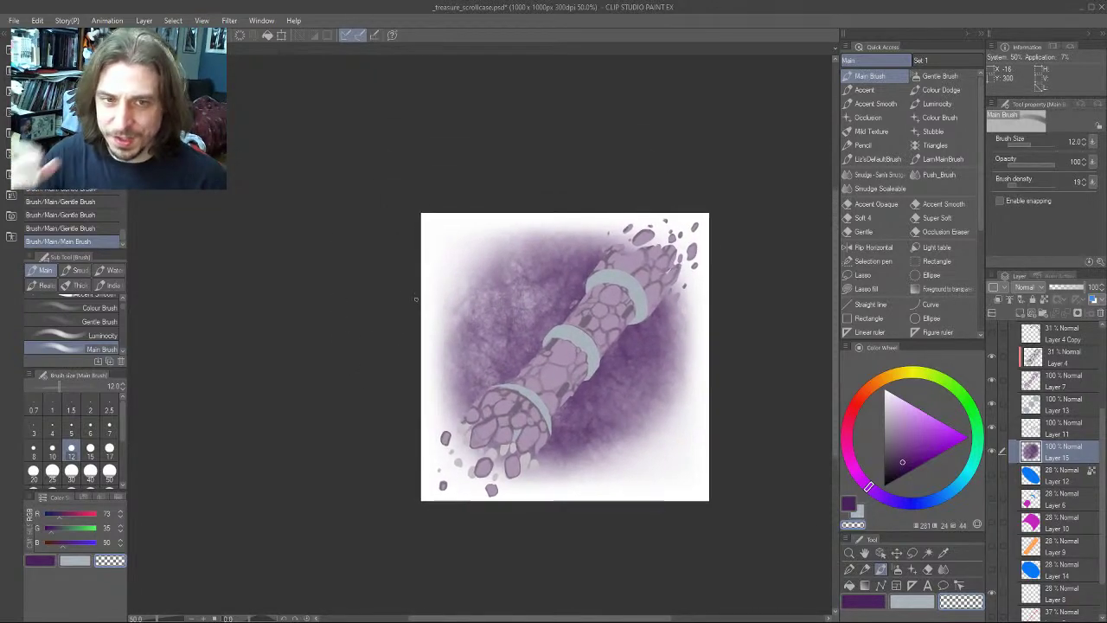
Show the Hue/Saturation layer to examine the painting in greyscale, at thumbnail size and with the background layer hidden and shown
{"action": "scroll", "coordinate": [1094, 420], "scroll_direction": "up", "scroll_amount": 3}
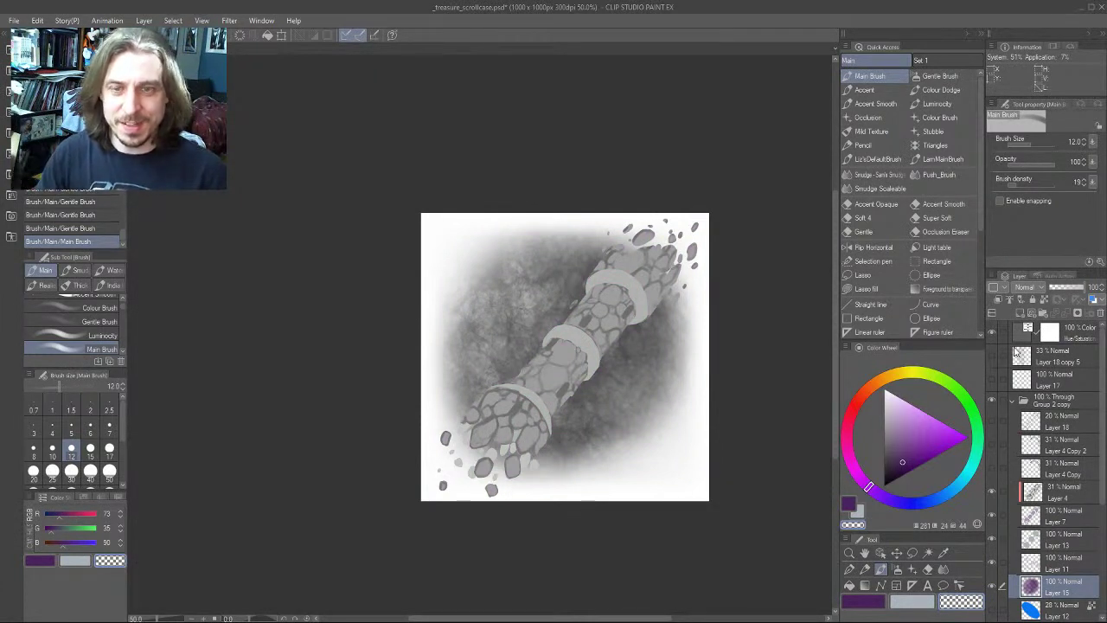
{"action": "left_click_drag", "start_coordinate": [364, 437], "coordinate": [341, 386]}
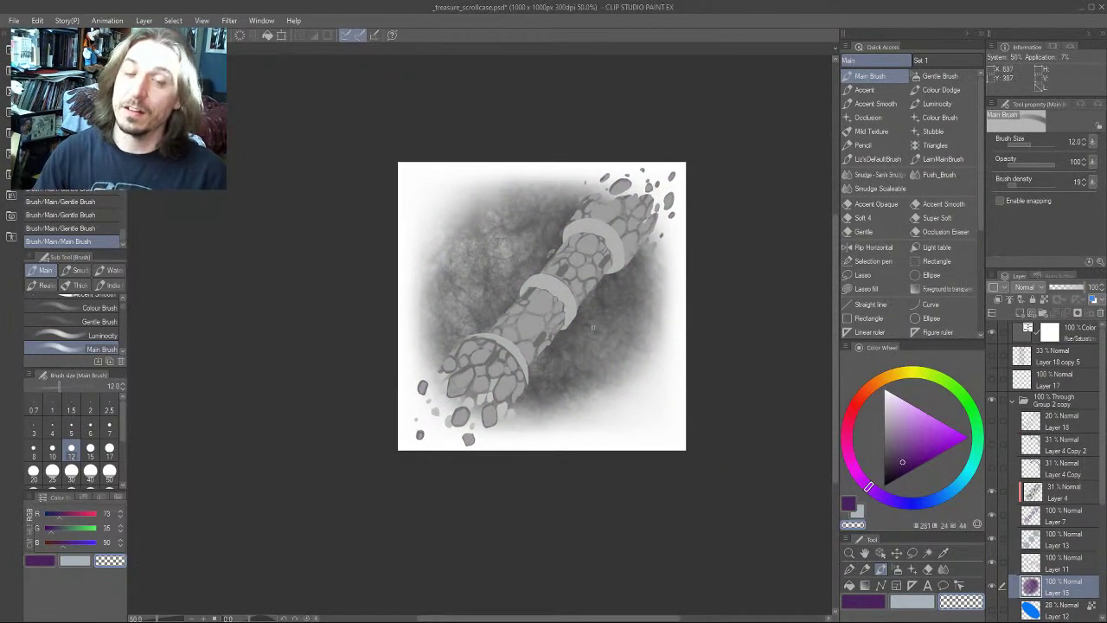
{"action": "left_click_drag", "start_coordinate": [329, 342], "coordinate": [326, 361]}
{"action": "scroll", "coordinate": [323, 372], "scroll_direction": "down", "scroll_amount": 4}
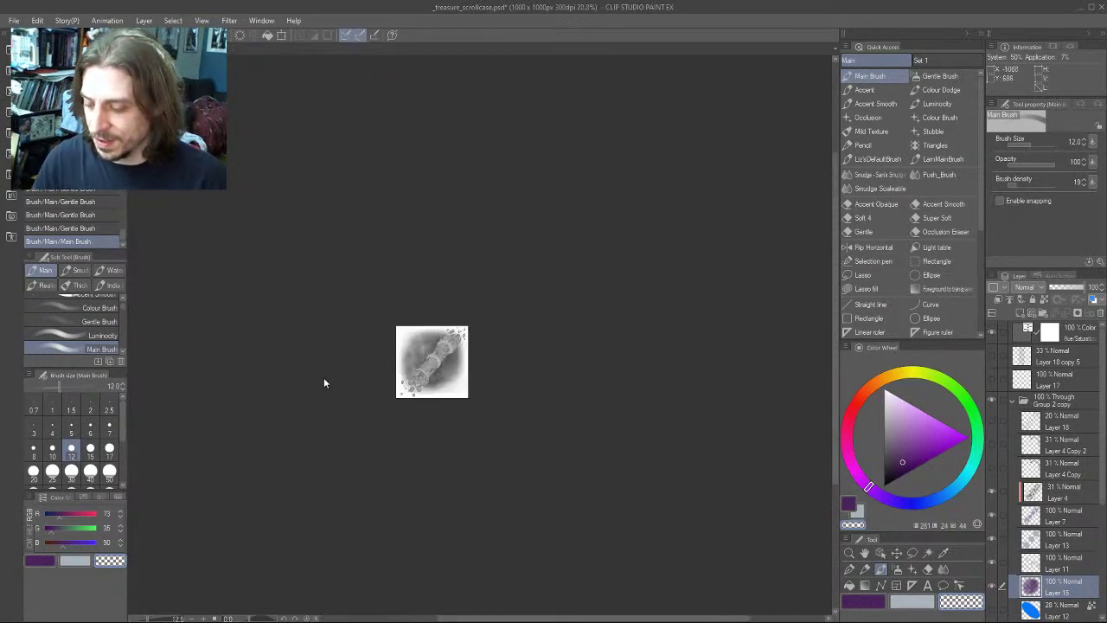
{"action": "scroll", "coordinate": [323, 383], "scroll_direction": "up", "scroll_amount": 3}
{"action": "scroll", "coordinate": [324, 388], "scroll_direction": "up", "scroll_amount": 2}
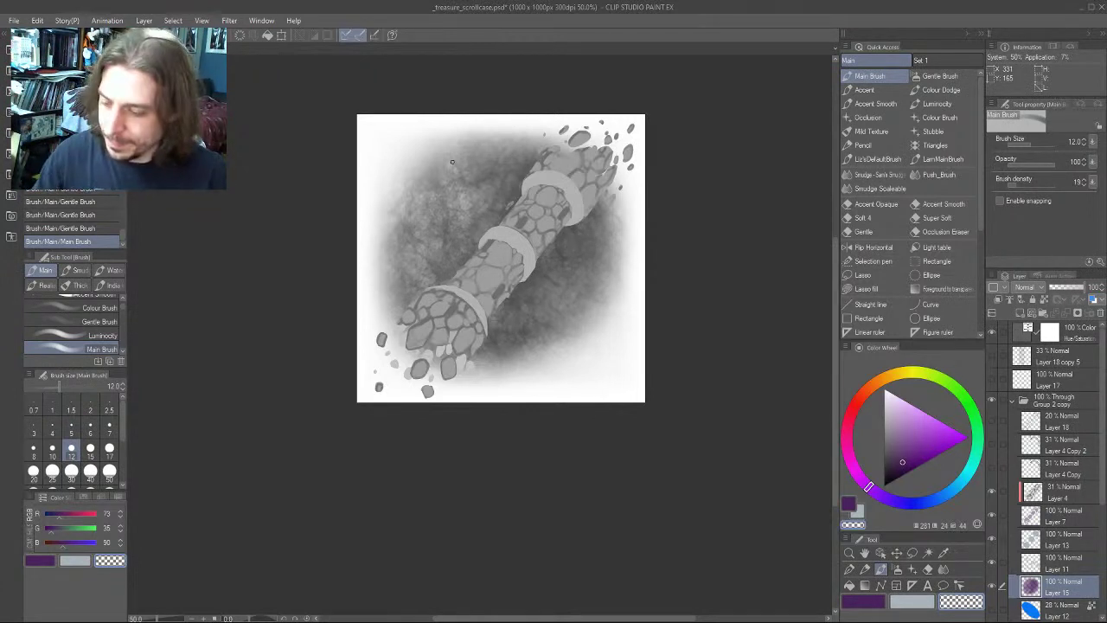
{"action": "left_click", "coordinate": [992, 589]}
{"action": "left_click", "coordinate": [991, 589]}
{"action": "left_click", "coordinate": [991, 588]}
{"action": "left_click", "coordinate": [991, 589]}
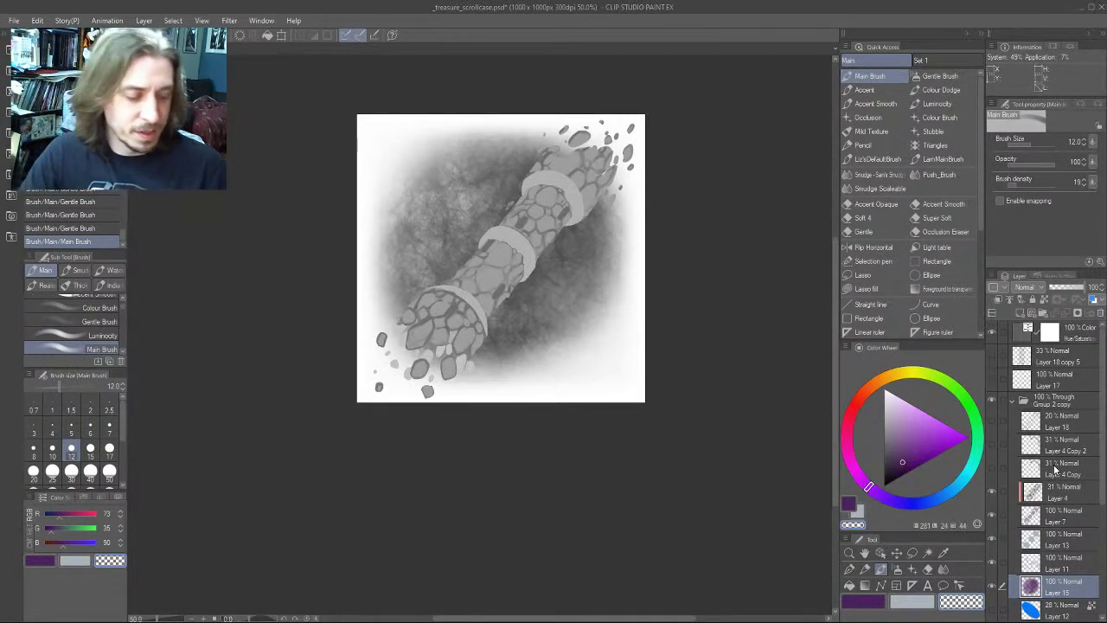
{"action": "left_click", "coordinate": [270, 293]}
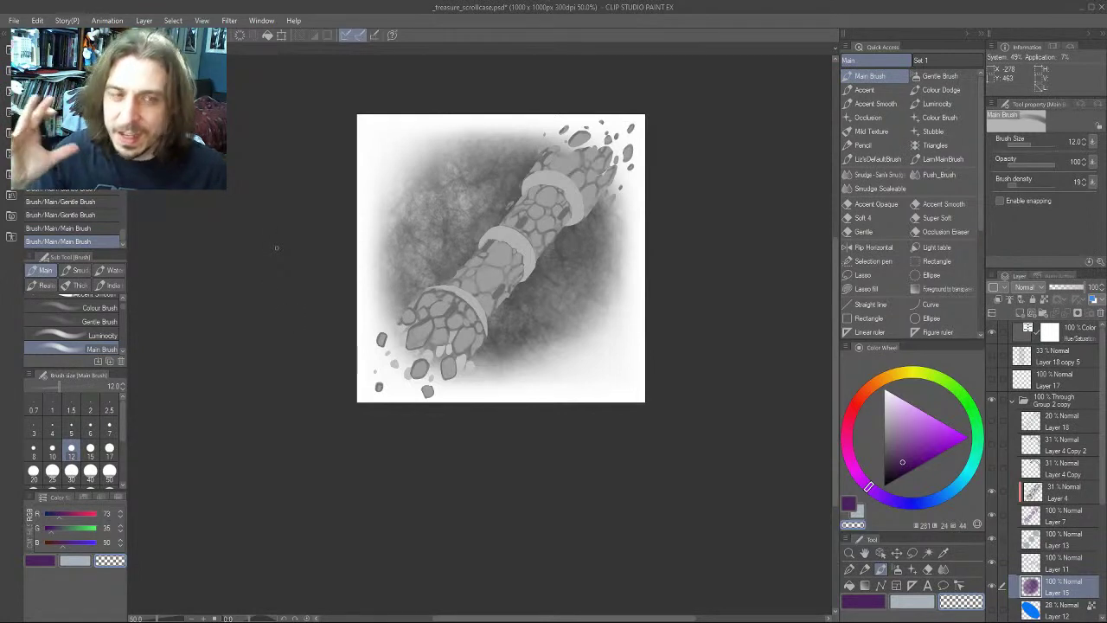
{"action": "left_click_drag", "start_coordinate": [276, 247], "coordinate": [253, 238]}
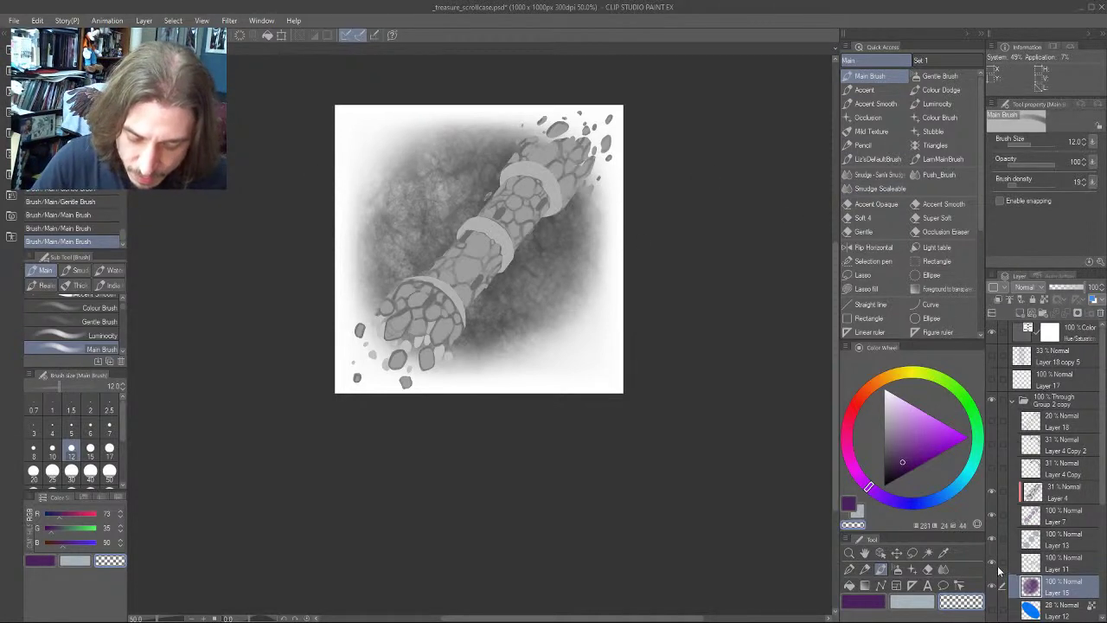
Add a new raster layer above the purple background layer and group the two in a folder
{"action": "left_click", "coordinate": [1018, 313]}
{"action": "left_click_drag", "start_coordinate": [528, 268], "coordinate": [556, 204]}
{"action": "scroll", "coordinate": [1103, 430], "scroll_direction": "down", "scroll_amount": 3}
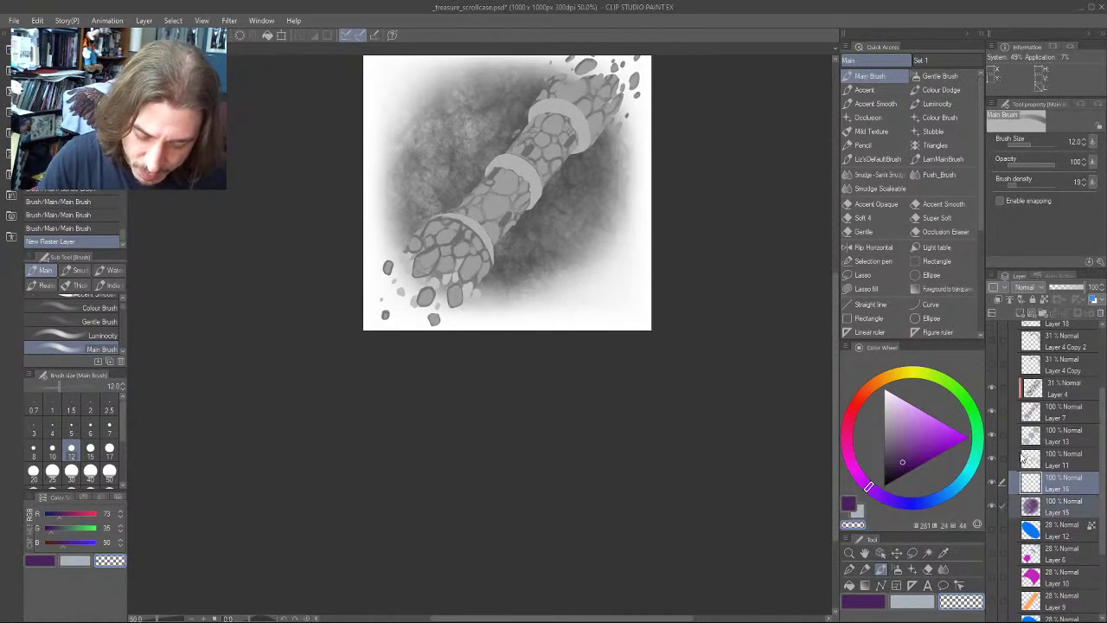
{"action": "left_click_drag", "start_coordinate": [1029, 335], "coordinate": [1043, 313]}
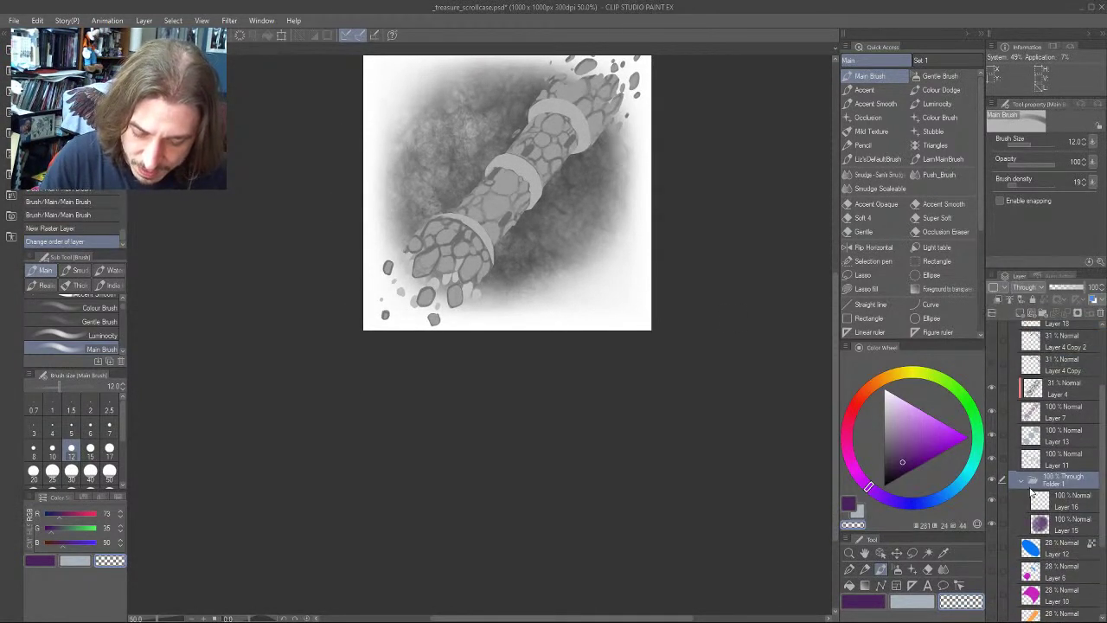
Rename the new layer folder as Backdrop
{"action": "double_click", "coordinate": [1049, 483]}
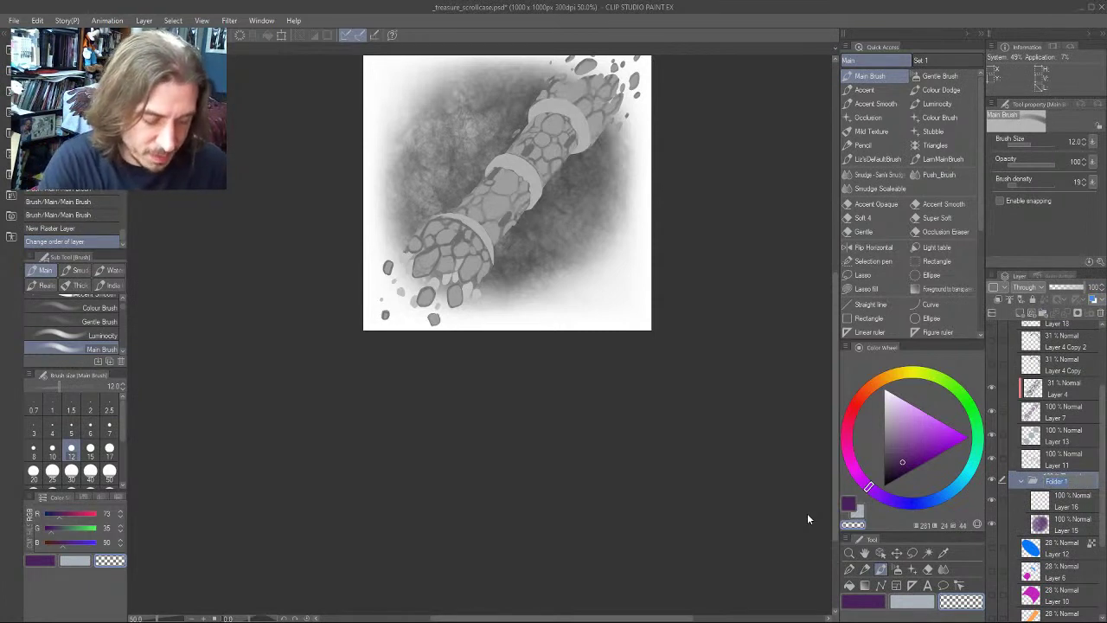
{"action": "type", "text": "Backdrop"}
{"action": "key", "text": "Return"}
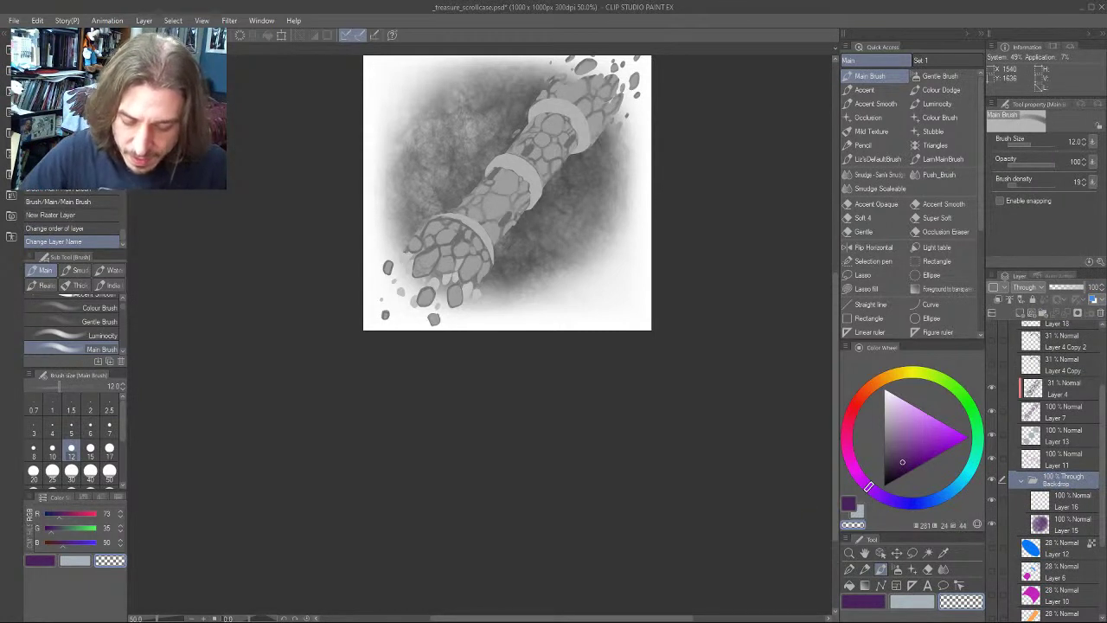
On the empty Backdrop layer, paint a white outline from the middle ring up to the upper ring with the Accent brush at size 20
{"action": "left_click", "coordinate": [1064, 499]}
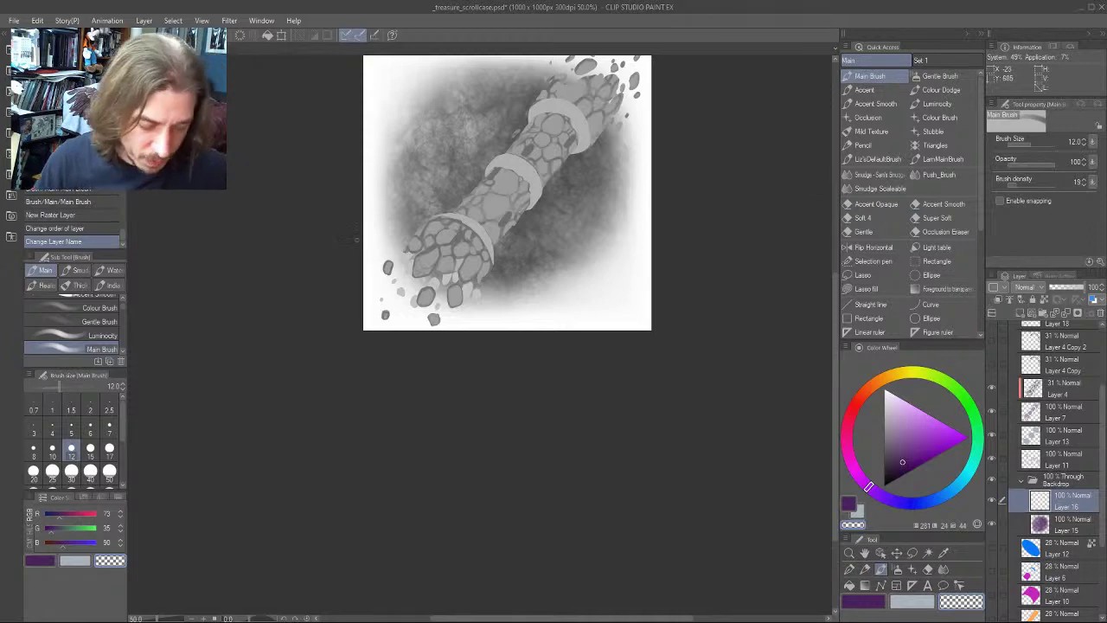
{"action": "left_click_drag", "start_coordinate": [909, 410], "coordinate": [884, 388]}
{"action": "left_click_drag", "start_coordinate": [298, 342], "coordinate": [330, 409]}
{"action": "left_click", "coordinate": [864, 90]}
{"action": "left_click_drag", "start_coordinate": [344, 243], "coordinate": [351, 281]}
{"action": "scroll", "coordinate": [615, 149], "scroll_direction": "up", "scroll_amount": 2}
{"action": "left_click_drag", "start_coordinate": [397, 355], "coordinate": [480, 262]}
{"action": "key", "text": "]"}
{"action": "key", "text": "]"}
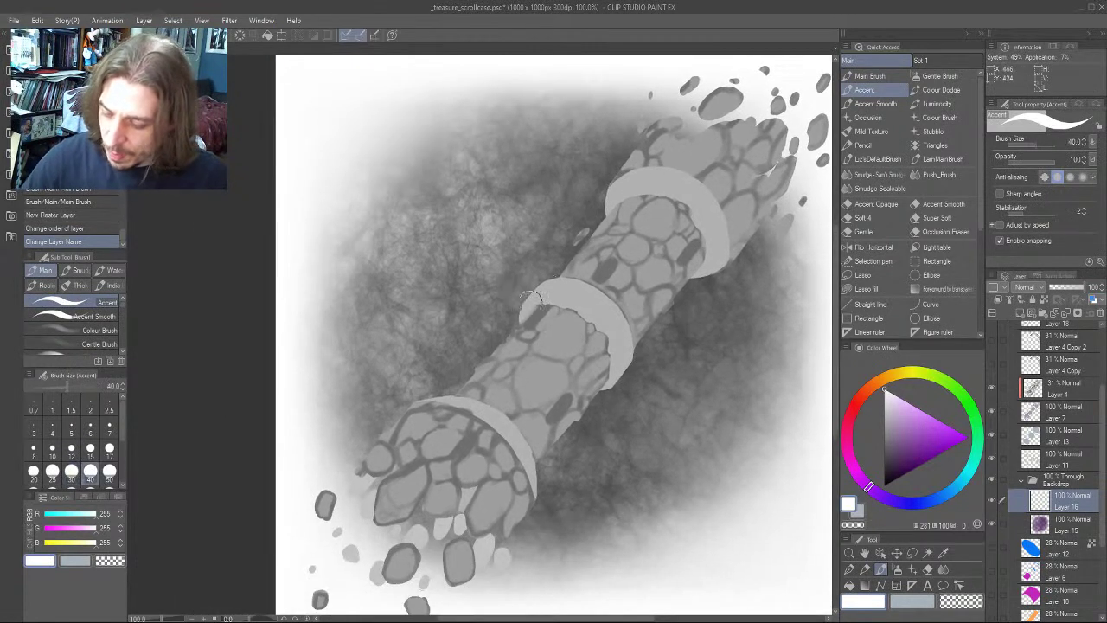
{"action": "key", "text": "["}
{"action": "key", "text": "["}
{"action": "key", "text": "["}
{"action": "key", "text": "["}
{"action": "mouse_move", "coordinate": [514, 329]}
{"action": "left_mouse_down"}
{"action": "mouse_move", "coordinate": [551, 271]}
{"action": "mouse_move", "coordinate": [519, 327]}
{"action": "mouse_move", "coordinate": [531, 294]}
{"action": "mouse_move", "coordinate": [607, 210]}
{"action": "left_mouse_up"}
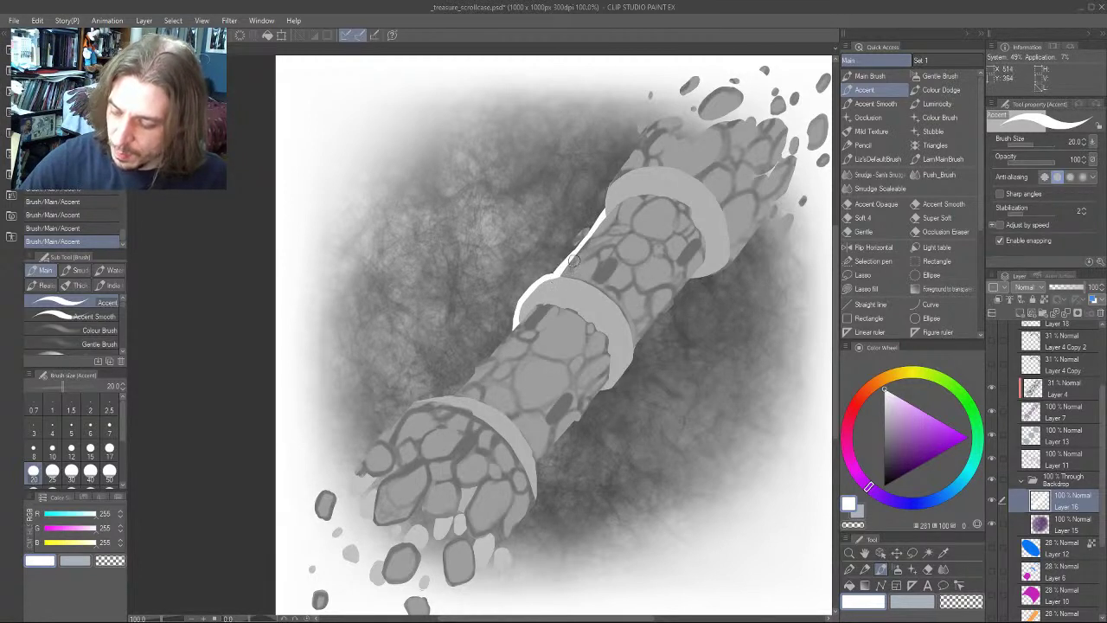
Extend the white outline at size 15 onto the upper ring's edge and from the middle ring down to the lower ring
{"action": "key", "text": "bracketleft"}
{"action": "key", "text": "bracketleft"}
{"action": "left_click_drag", "start_coordinate": [607, 204], "coordinate": [611, 184]}
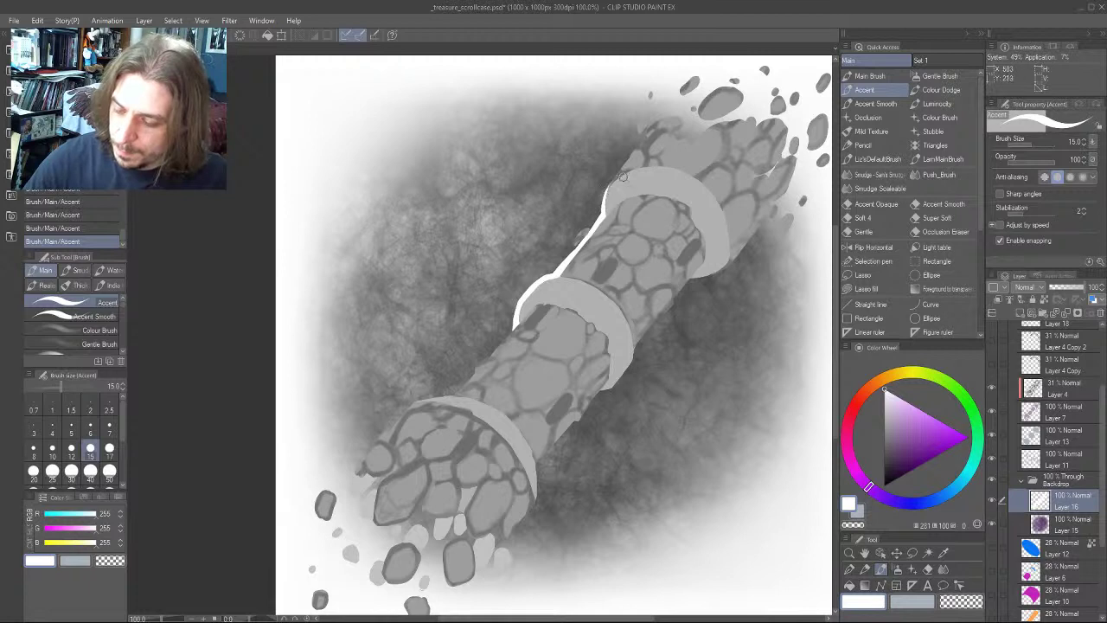
{"action": "mouse_move", "coordinate": [514, 325]}
{"action": "left_mouse_down"}
{"action": "mouse_move", "coordinate": [494, 351]}
{"action": "mouse_move", "coordinate": [521, 318]}
{"action": "mouse_move", "coordinate": [456, 392]}
{"action": "mouse_move", "coordinate": [413, 406]}
{"action": "left_mouse_up"}
{"action": "left_click_drag", "start_coordinate": [379, 247], "coordinate": [378, 181]}
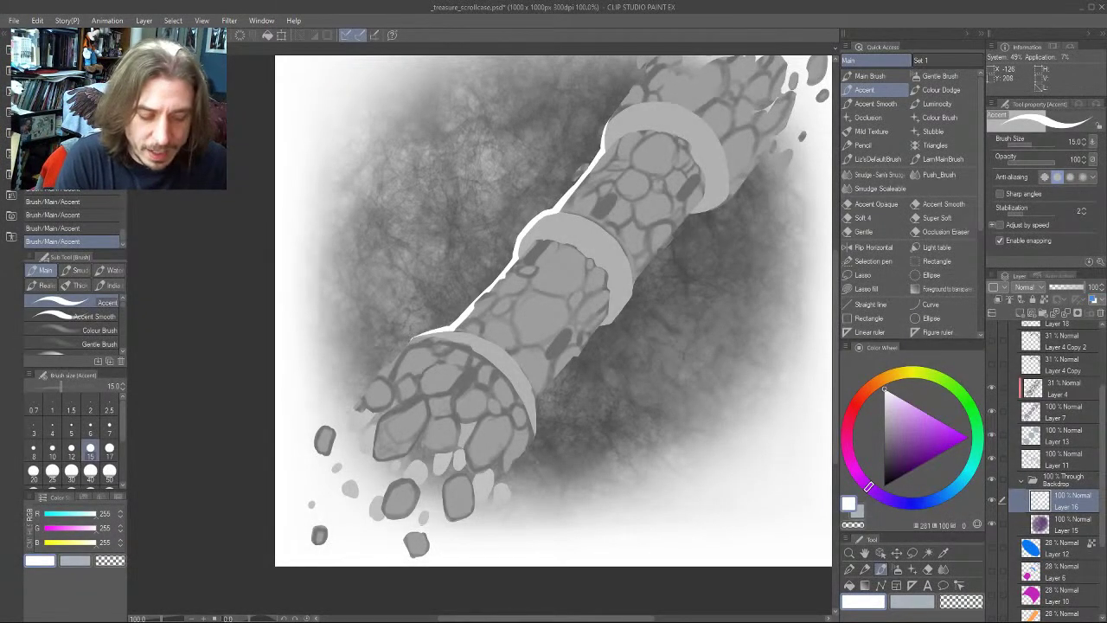
Paste the copied eclipse reference image into the Backdrop folder and move it onto the nebula's upper-left area
{"action": "left_click", "coordinate": [869, 75]}
{"action": "key", "text": "ctrl+v"}
{"action": "key", "text": "k"}
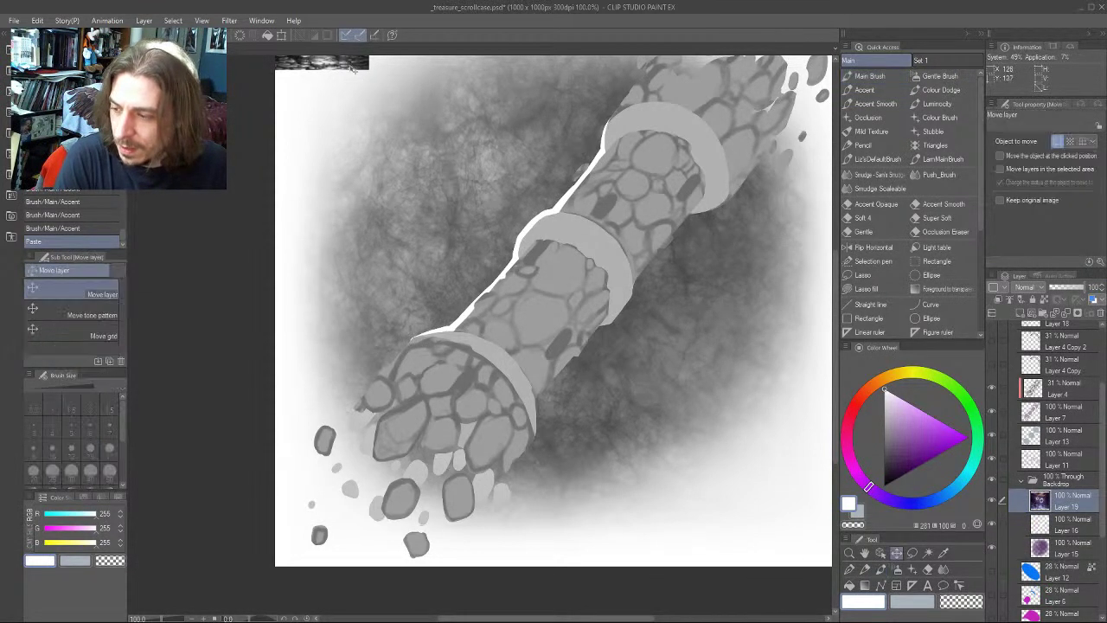
{"action": "left_click_drag", "start_coordinate": [351, 72], "coordinate": [417, 171]}
Hide the Hue/Saturation layer to restore colour, and shift the reference image closer to the canvas's left edge
{"action": "scroll", "coordinate": [1008, 387], "scroll_direction": "up", "scroll_amount": 3}
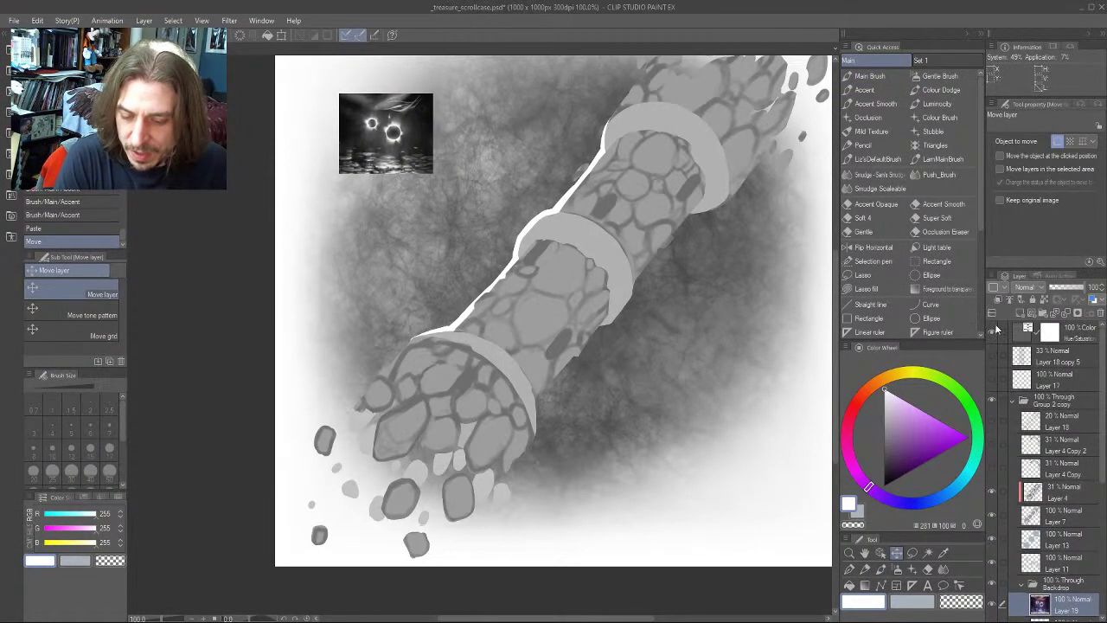
{"action": "left_click", "coordinate": [993, 332]}
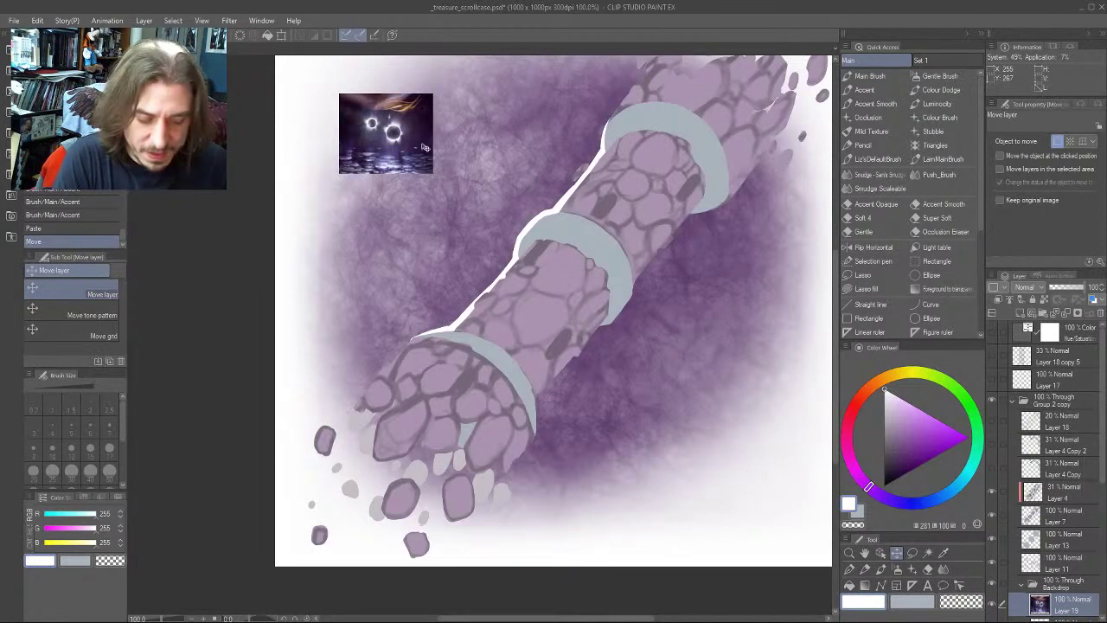
{"action": "left_click_drag", "start_coordinate": [395, 143], "coordinate": [362, 153]}
{"action": "left_click_drag", "start_coordinate": [352, 140], "coordinate": [363, 142]}
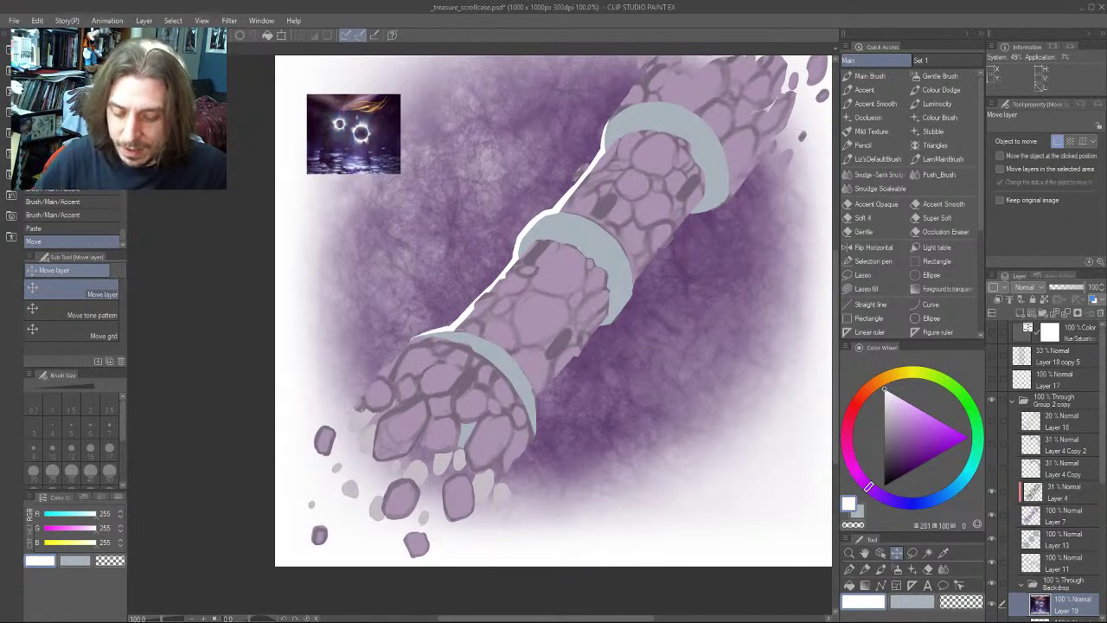
On Layer 16, add white around the small stone chip and beneath the upper ring with the Main Brush at size 12
{"action": "scroll", "coordinate": [1080, 533], "scroll_direction": "down", "scroll_amount": 5}
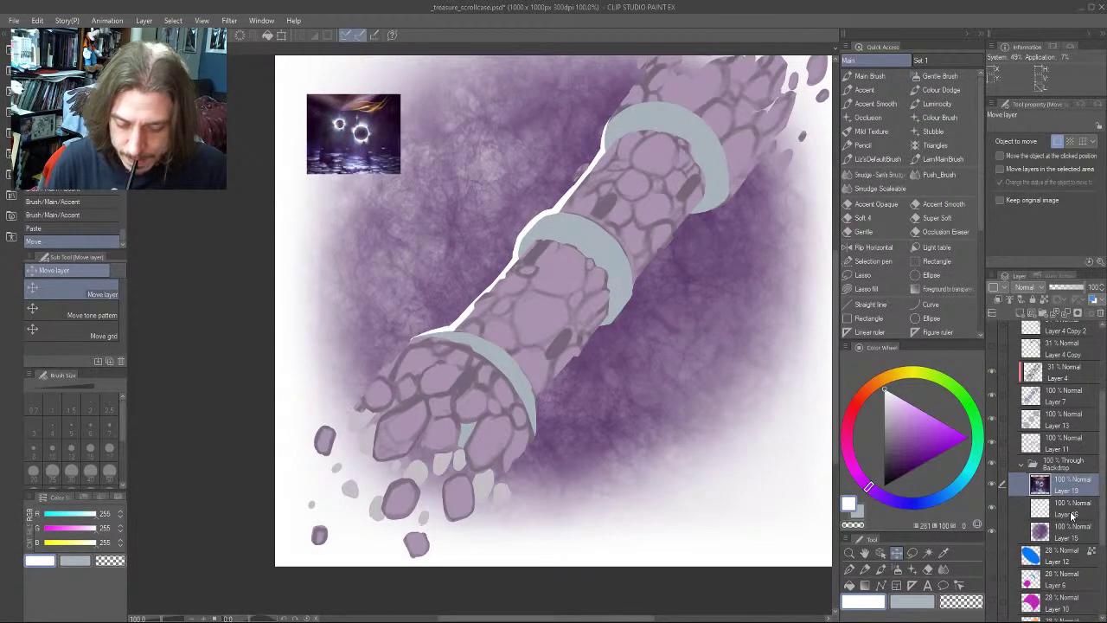
{"action": "left_click", "coordinate": [1072, 513]}
{"action": "left_click_drag", "start_coordinate": [211, 313], "coordinate": [214, 316]}
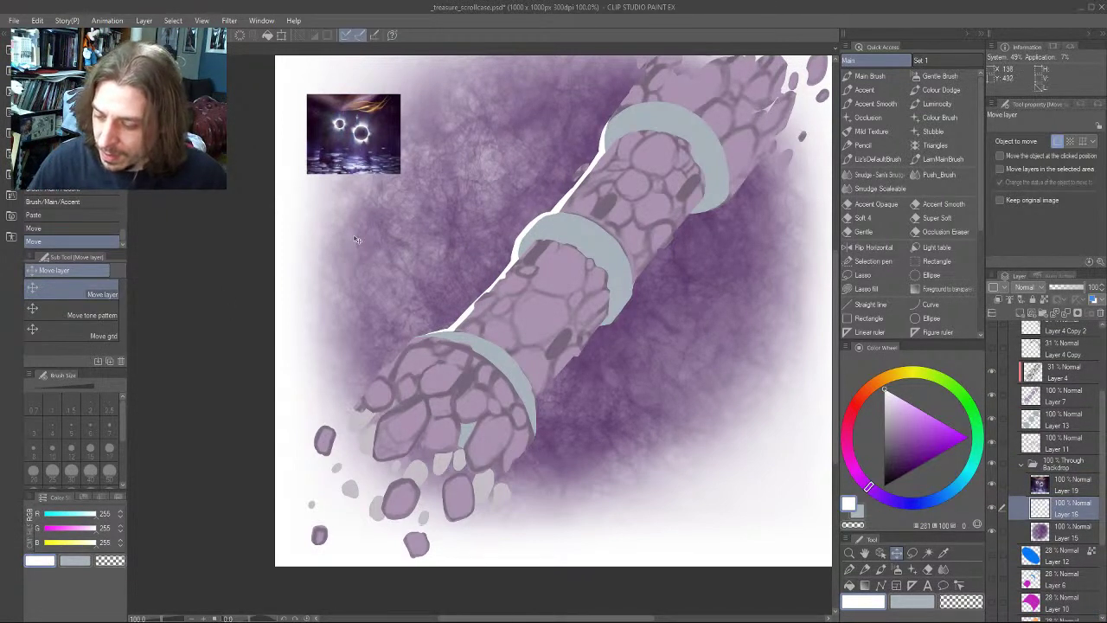
{"action": "key", "text": "ctrl+z"}
{"action": "key", "text": "b"}
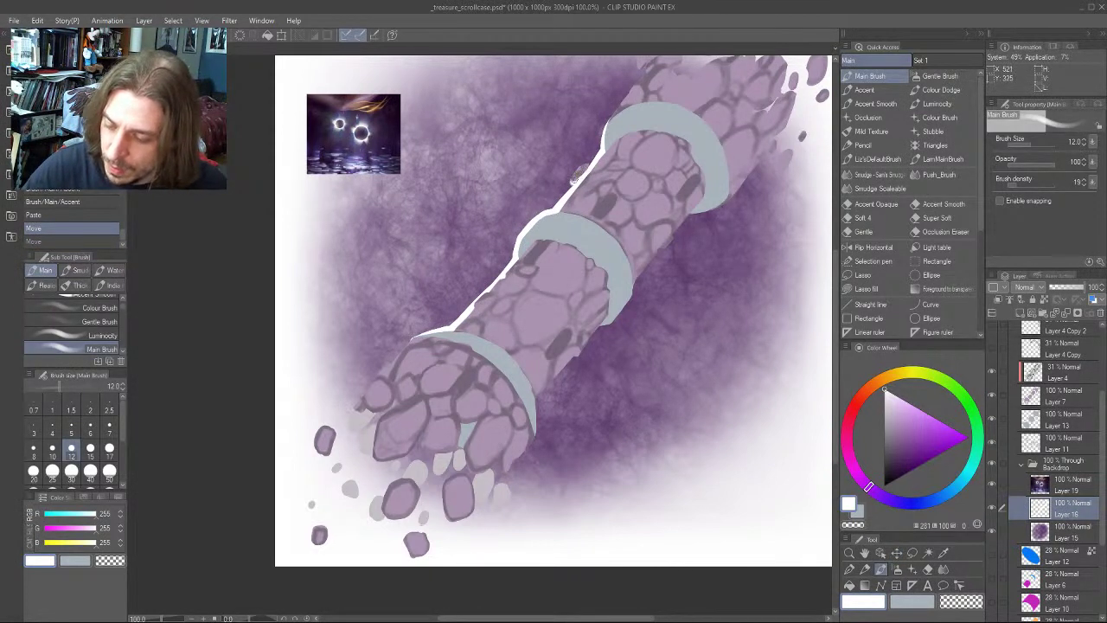
{"action": "left_click_drag", "start_coordinate": [578, 175], "coordinate": [582, 169]}
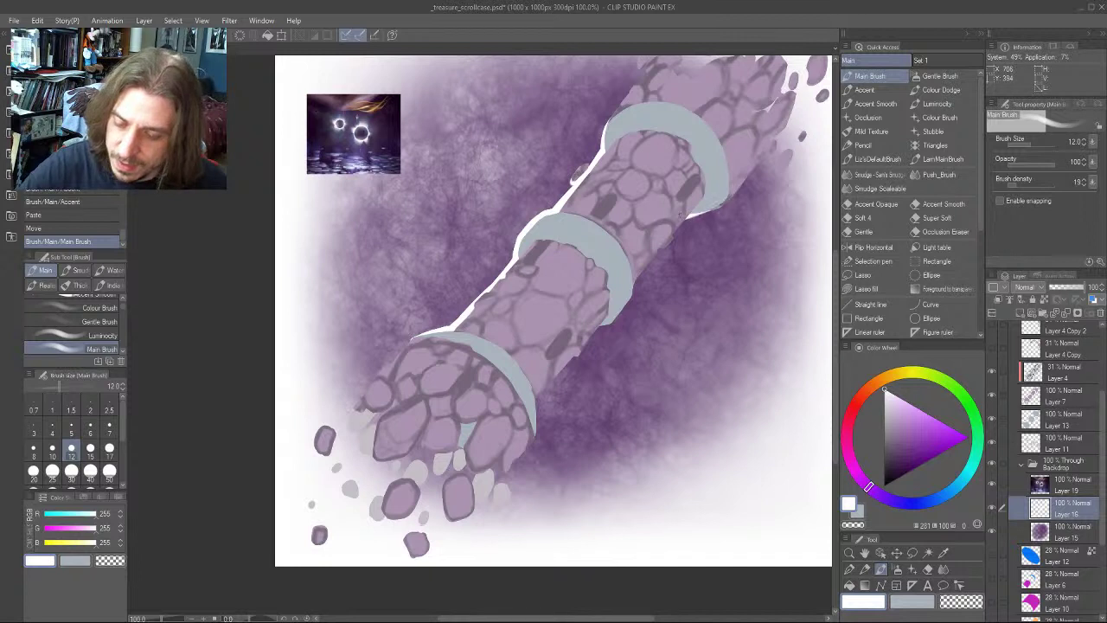
{"action": "left_click_drag", "start_coordinate": [680, 216], "coordinate": [677, 218]}
Outline the case's lower-right edge in white from the upper ring past the middle ring with the Accent brush at size 15
{"action": "key", "text": "]"}
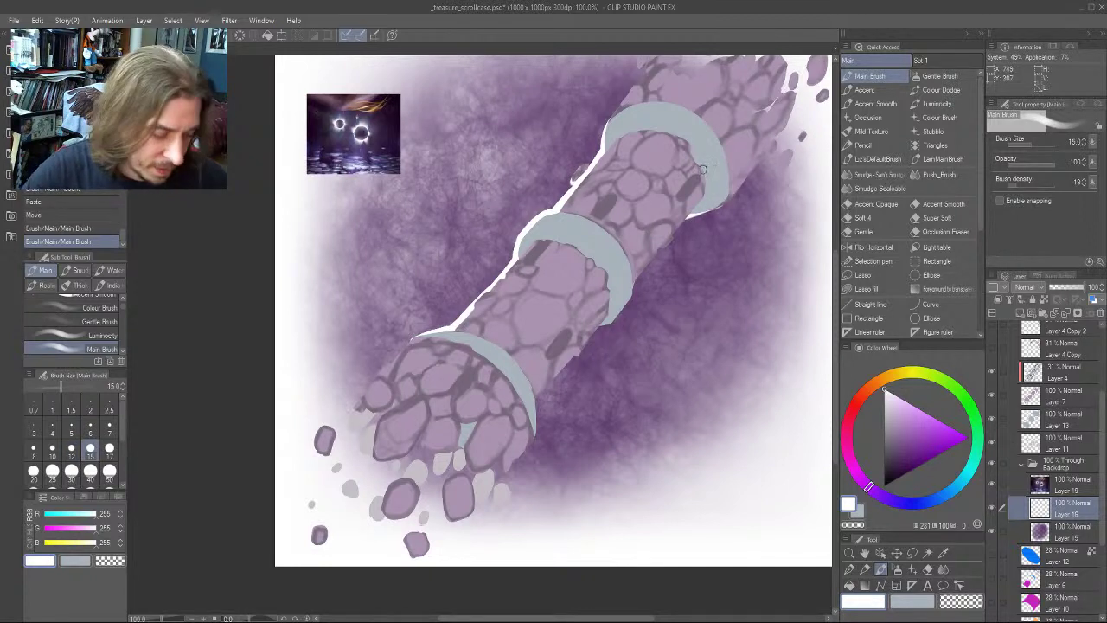
{"action": "key", "text": "b"}
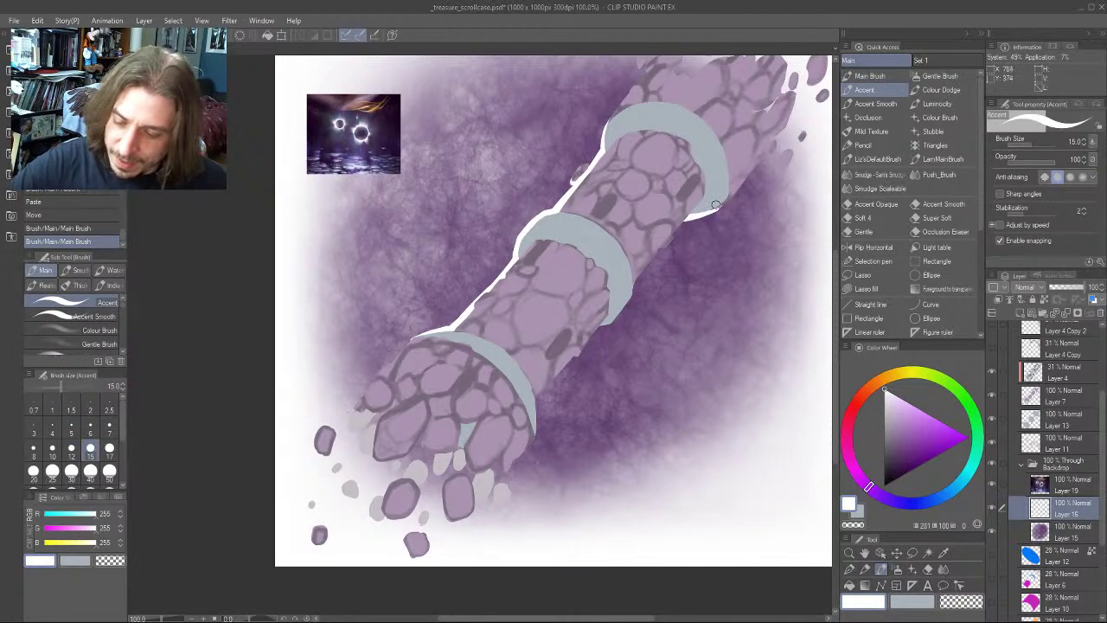
{"action": "left_click_drag", "start_coordinate": [715, 205], "coordinate": [737, 184]}
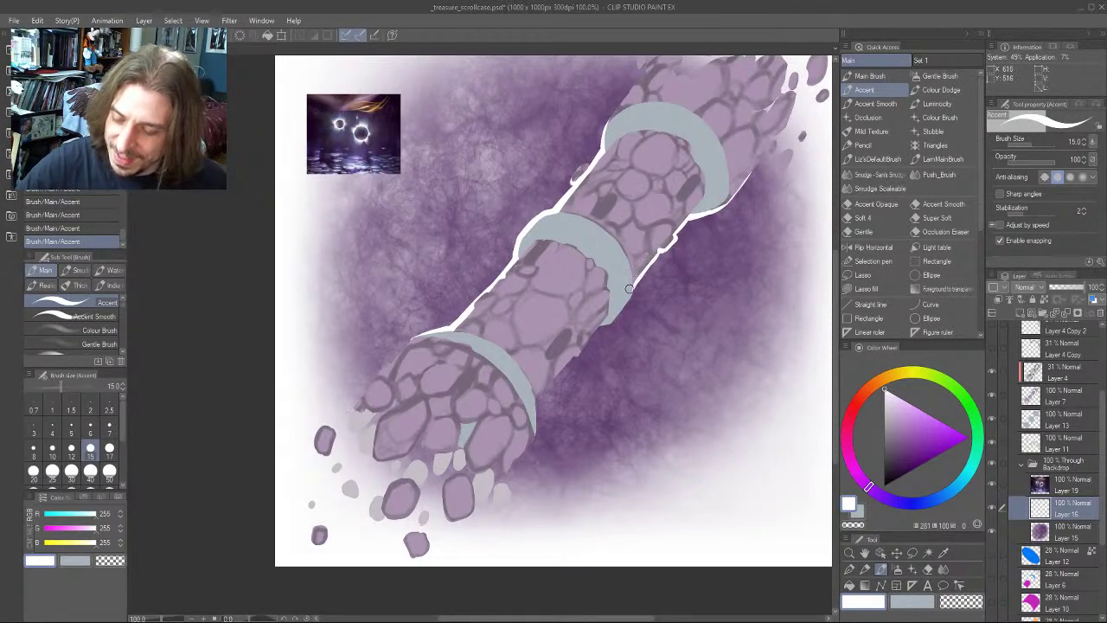
{"action": "left_click_drag", "start_coordinate": [630, 296], "coordinate": [604, 327]}
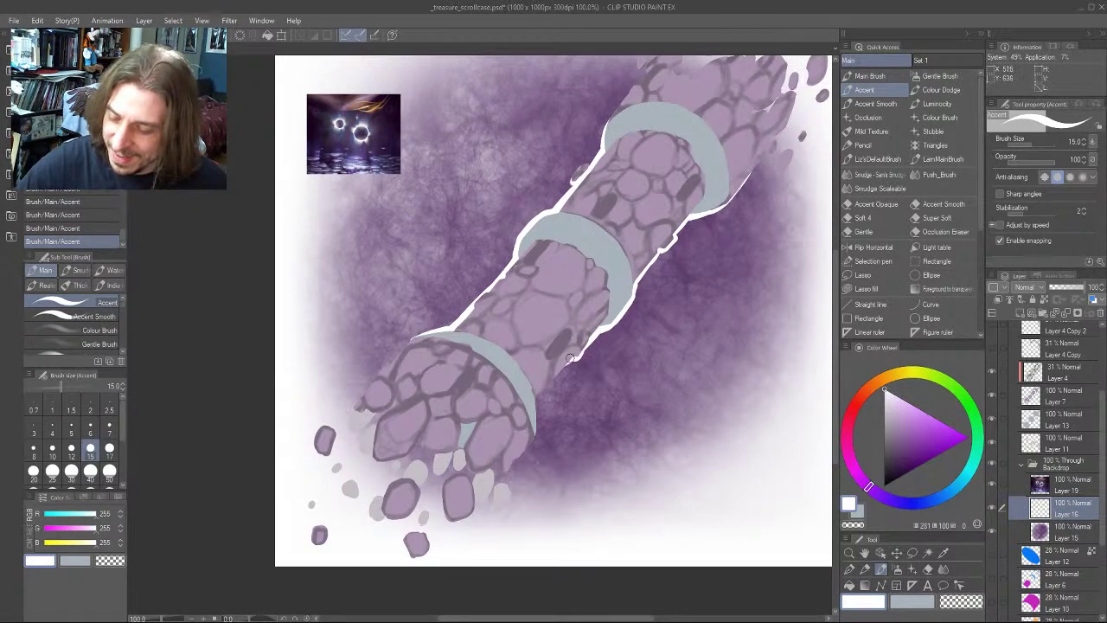
Extend the white outline down the case's lower-right edge past the bottom ring and along the upper-left edge beside that ring
{"action": "left_click_drag", "start_coordinate": [567, 363], "coordinate": [537, 399]}
{"action": "left_click_drag", "start_coordinate": [474, 358], "coordinate": [486, 216]}
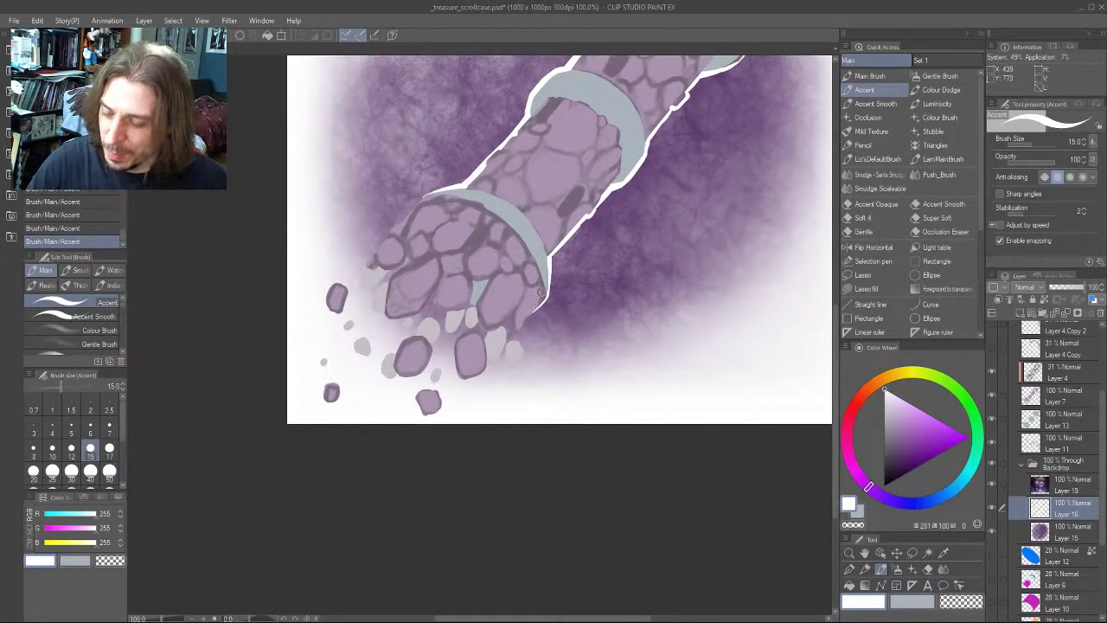
{"action": "left_click_drag", "start_coordinate": [432, 228], "coordinate": [479, 430]}
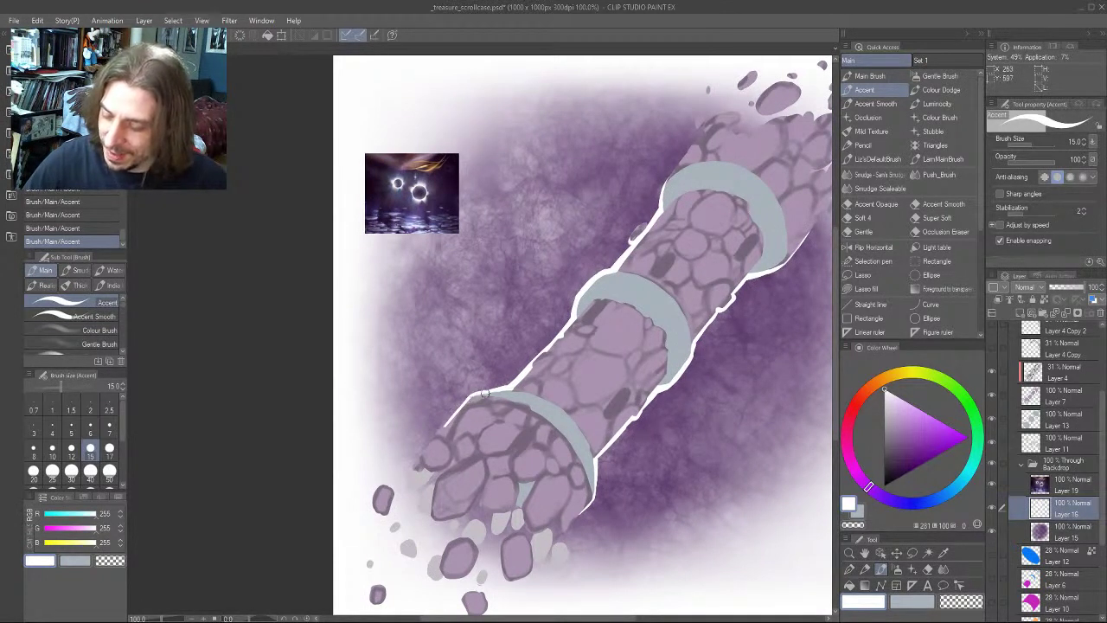
{"action": "left_click_drag", "start_coordinate": [542, 285], "coordinate": [534, 277]}
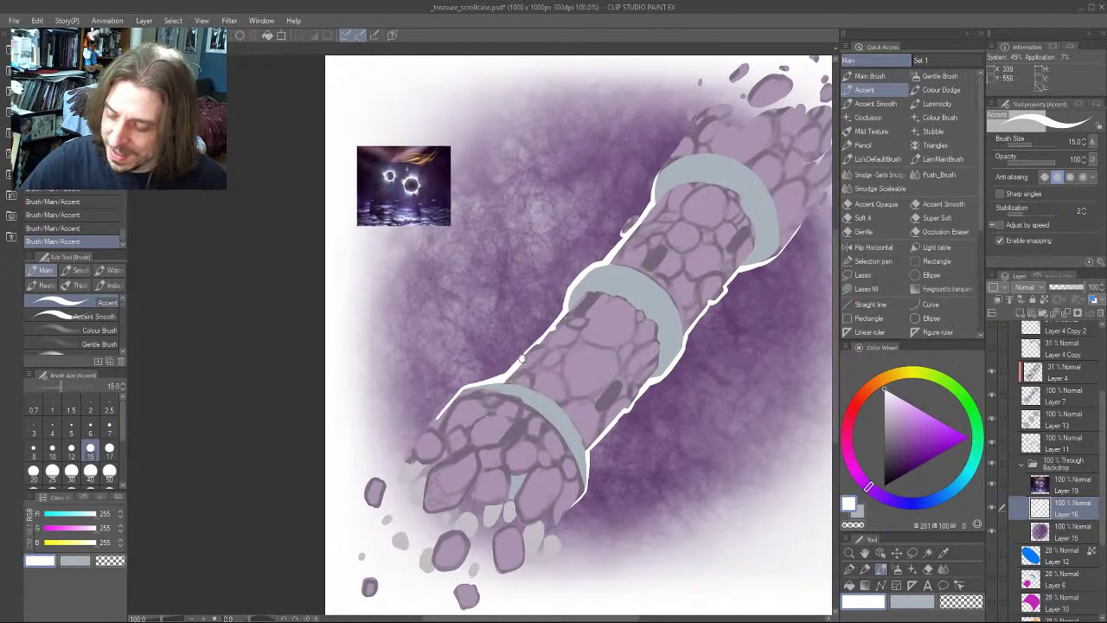
{"action": "left_click_drag", "start_coordinate": [618, 213], "coordinate": [579, 262]}
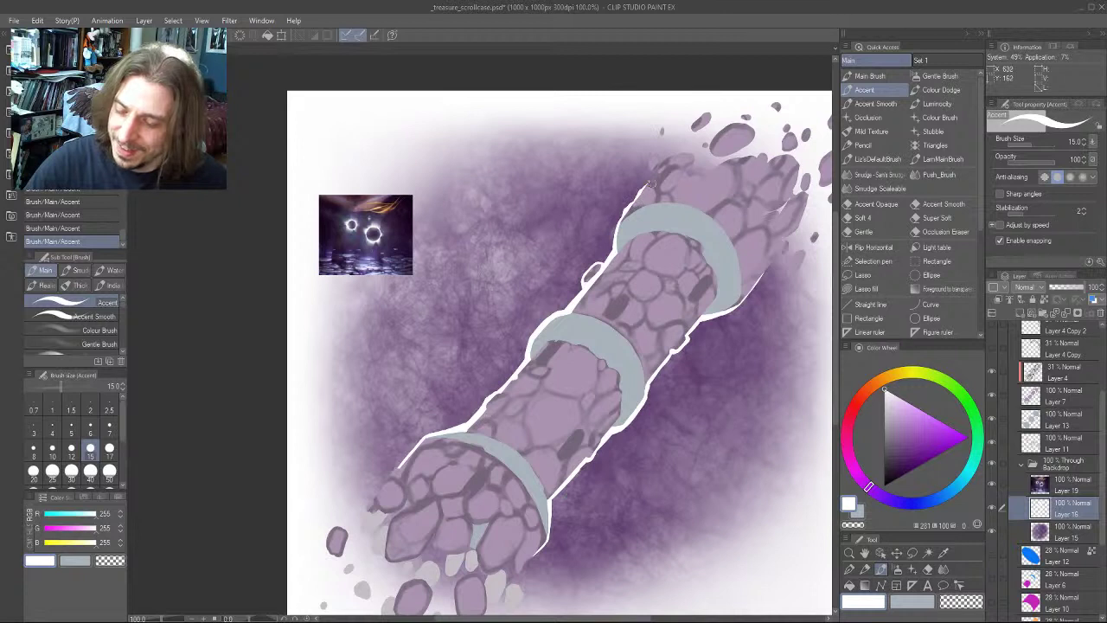
Shrink the Accent brush and add white edges to the small stone chips beside the case's upper-right end
{"action": "key", "text": "bracketleft"}
{"action": "key", "text": "bracketleft"}
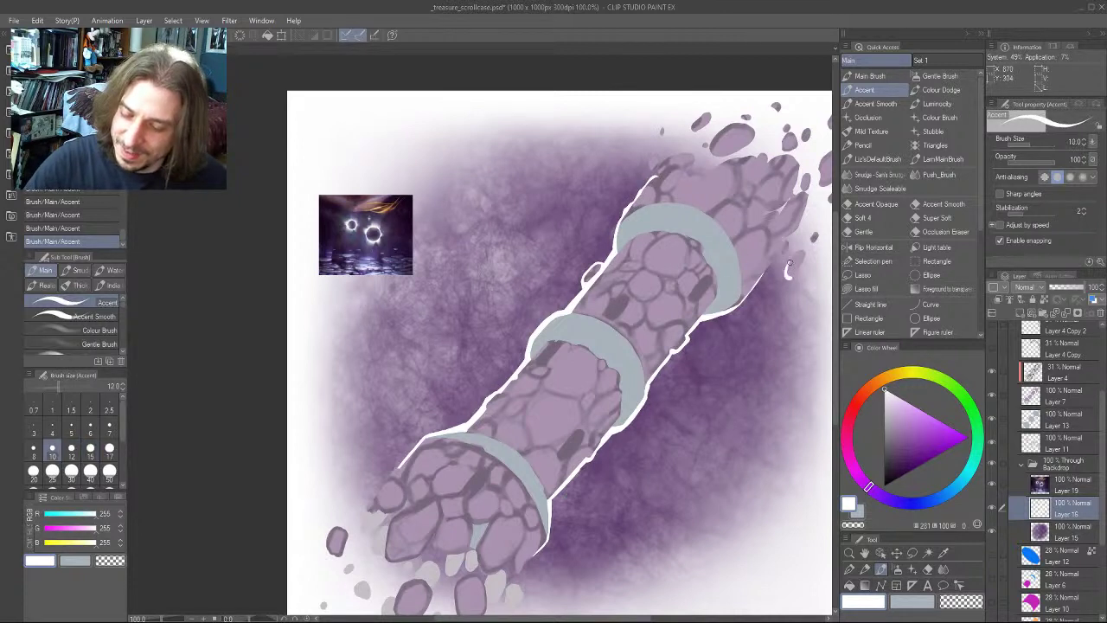
{"action": "mouse_move", "coordinate": [779, 209]}
{"action": "left_mouse_down"}
{"action": "mouse_move", "coordinate": [674, 187]}
{"action": "mouse_move", "coordinate": [791, 101]}
{"action": "left_mouse_up"}
Thicken the white outline on both sides of the middle ring with the Accent brush at size 20
{"action": "key", "text": "bracketright"}
{"action": "key", "text": "bracketright"}
{"action": "key", "text": "bracketright"}
{"action": "key", "text": "bracketright"}
{"action": "left_click_drag", "start_coordinate": [609, 329], "coordinate": [521, 276]}
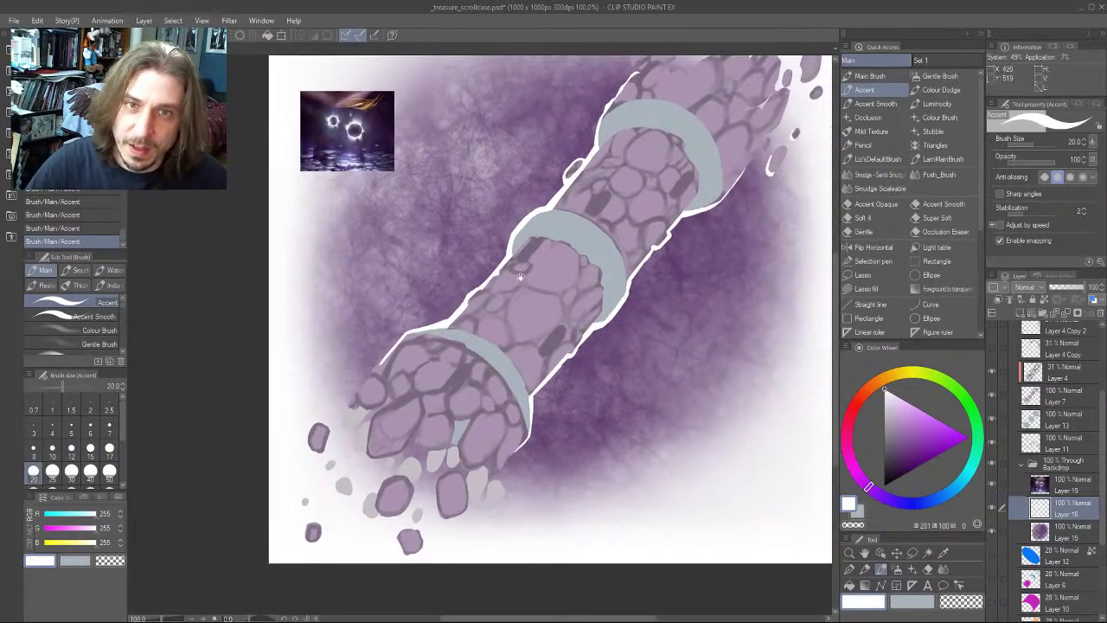
{"action": "left_click_drag", "start_coordinate": [585, 328], "coordinate": [616, 307]}
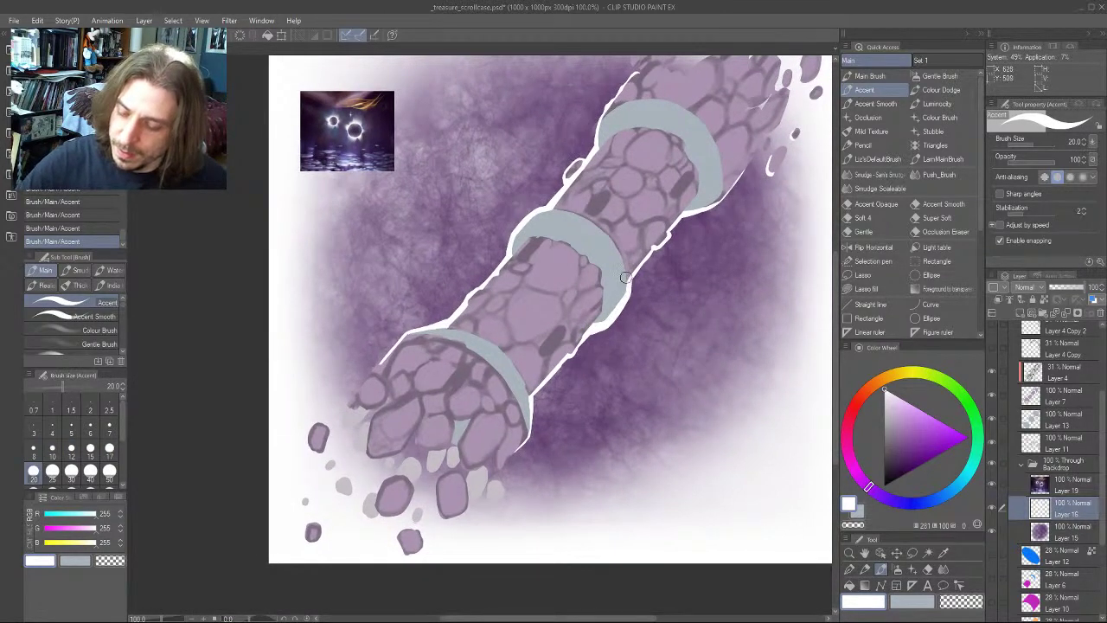
{"action": "left_click_drag", "start_coordinate": [519, 225], "coordinate": [550, 209]}
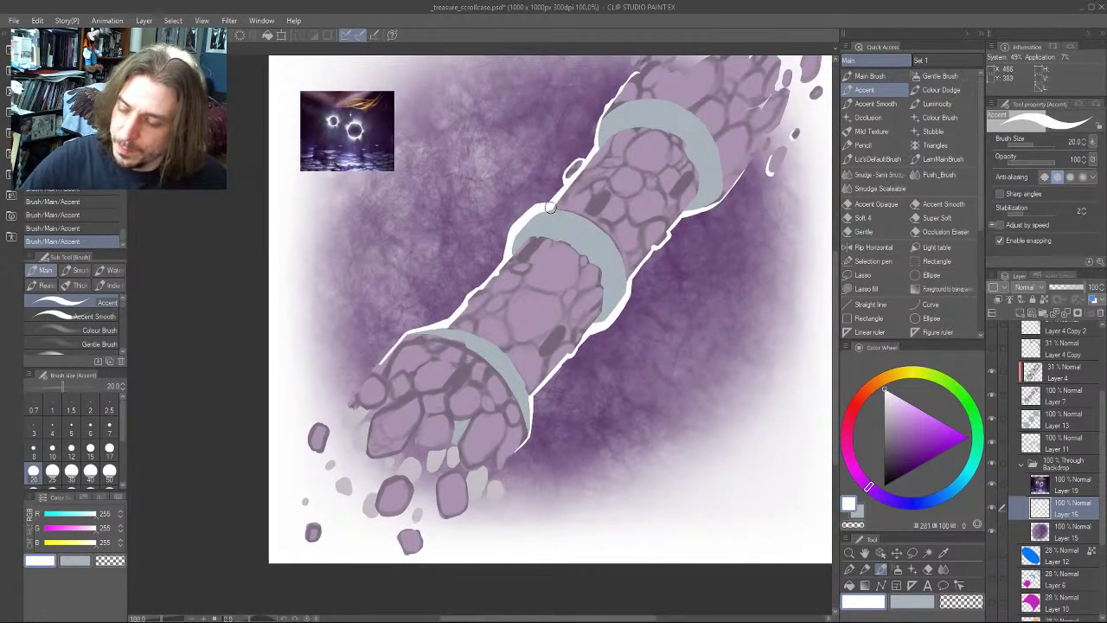
{"action": "mouse_move", "coordinate": [332, 320]}
{"action": "left_mouse_down"}
{"action": "mouse_move", "coordinate": [316, 345]}
{"action": "mouse_move", "coordinate": [344, 424]}
{"action": "left_mouse_up"}
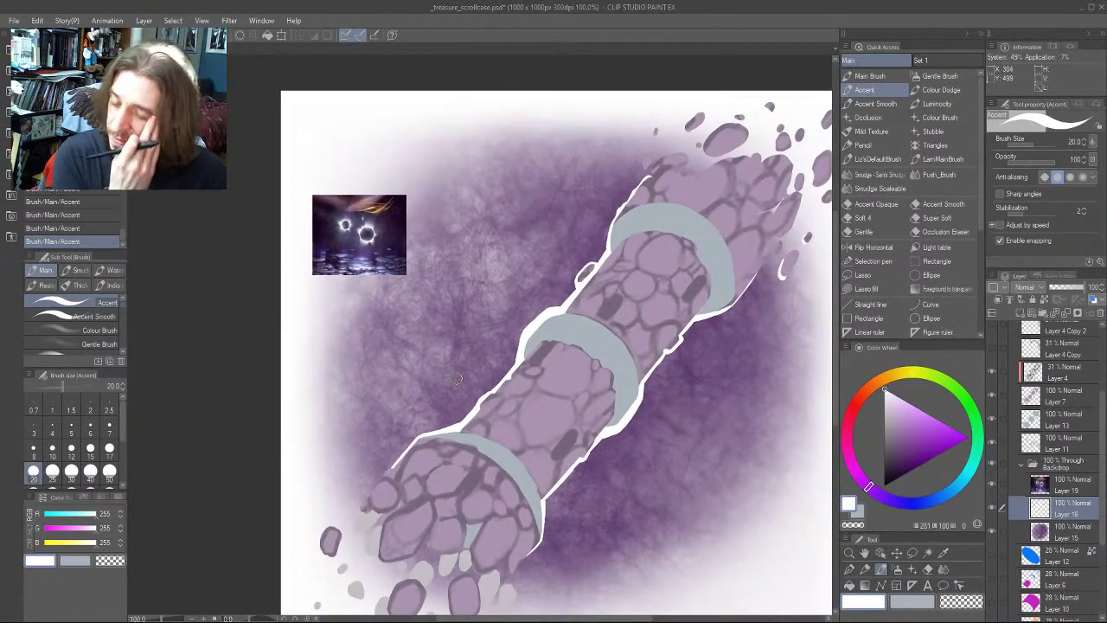
Add a new raster layer directly above Layer 16 in the Backdrop folder for painting with the Main Brush
{"action": "key", "text": "b"}
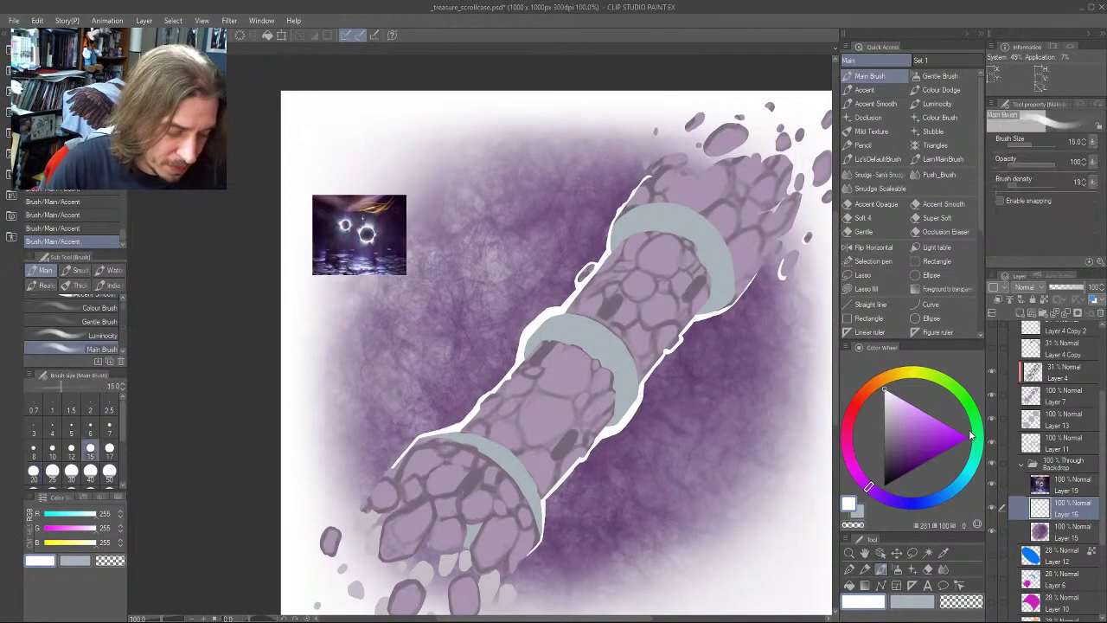
{"action": "key", "text": "ctrl+0"}
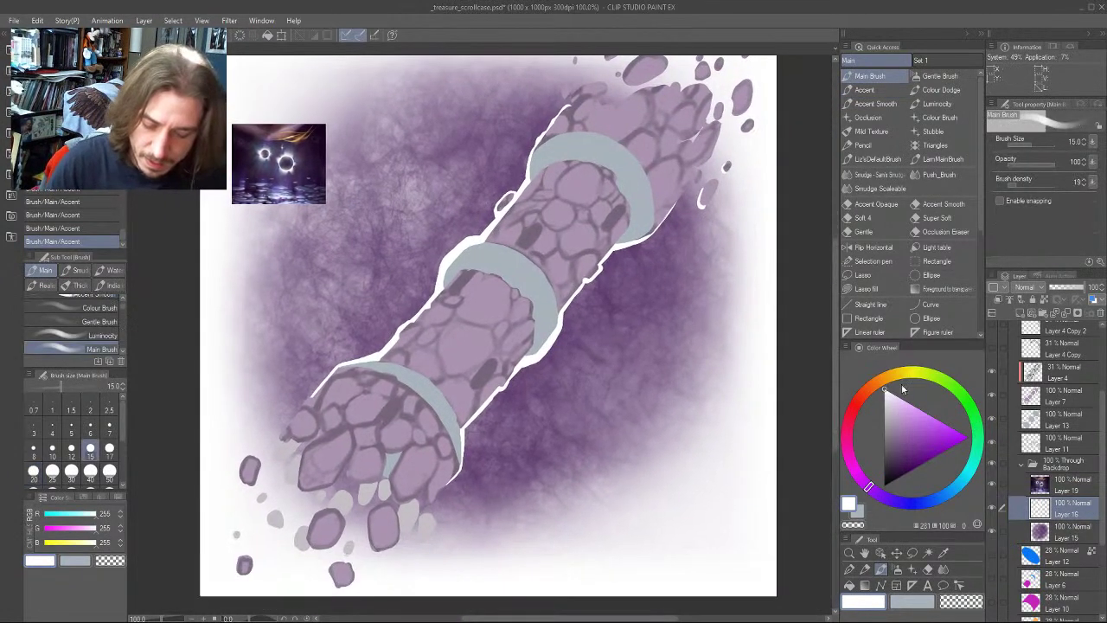
{"action": "left_click", "coordinate": [1021, 312]}
{"action": "left_click_drag", "start_coordinate": [523, 247], "coordinate": [467, 225]}
Paint four wide white light beams radiating from behind the middle ring across the nebula with the Main Brush at size 80
{"action": "key", "text": "bracketright"}
{"action": "key", "text": "bracketright"}
{"action": "key", "text": "bracketright"}
{"action": "key", "text": "bracketright"}
{"action": "key", "text": "bracketright"}
{"action": "key", "text": "bracketright"}
{"action": "key", "text": "bracketright"}
{"action": "key", "text": "bracketright"}
{"action": "key", "text": "bracketright"}
{"action": "key", "text": "bracketright"}
{"action": "key", "text": "bracketright"}
{"action": "key", "text": "bracketright"}
{"action": "key", "text": "bracketright"}
{"action": "key", "text": "bracketright"}
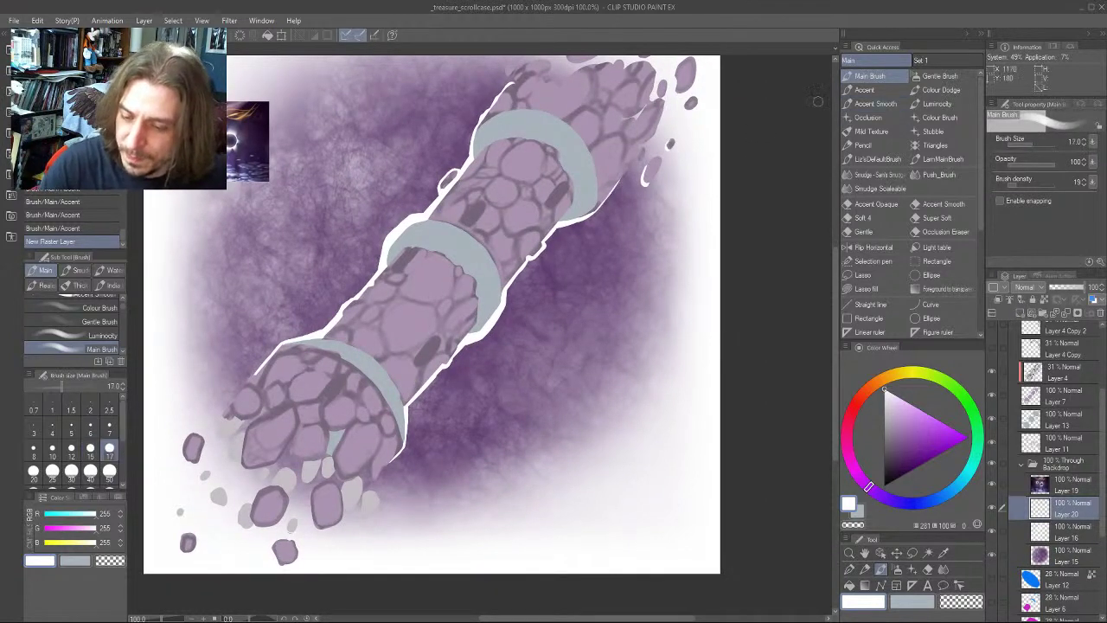
{"action": "key", "text": "bracketleft"}
{"action": "mouse_move", "coordinate": [458, 290]}
{"action": "left_mouse_down"}
{"action": "mouse_move", "coordinate": [470, 318]}
{"action": "mouse_move", "coordinate": [490, 318]}
{"action": "mouse_move", "coordinate": [465, 306]}
{"action": "mouse_move", "coordinate": [516, 394]}
{"action": "left_mouse_up"}
{"action": "key", "text": "ctrl+z"}
{"action": "key", "text": "bracketleft"}
{"action": "key", "text": "bracketleft"}
{"action": "key", "text": "bracketleft"}
{"action": "key", "text": "bracketleft"}
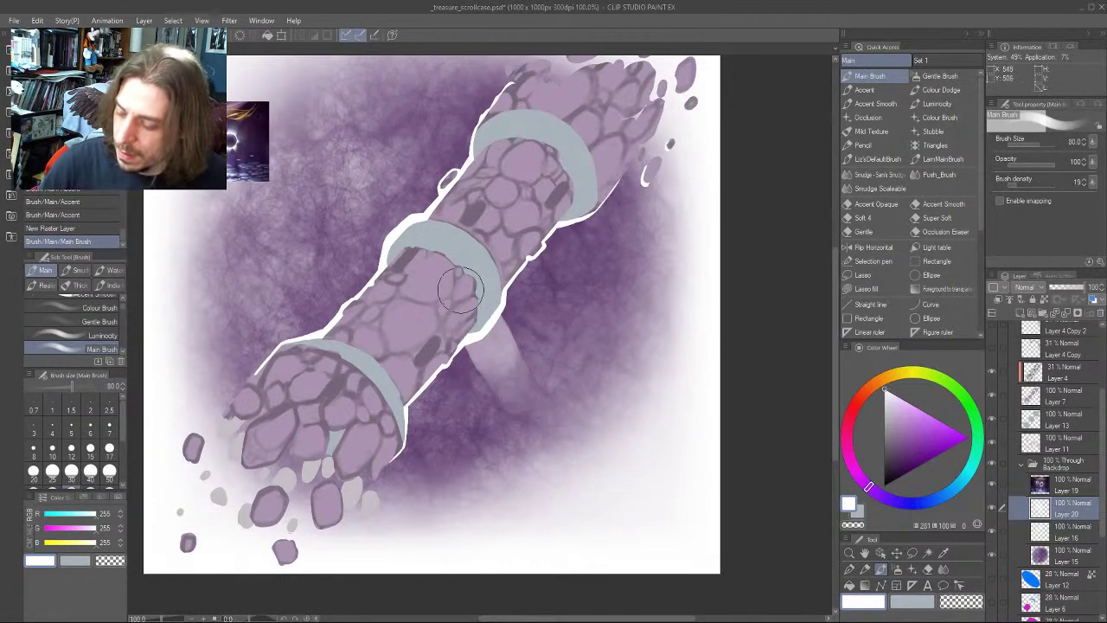
{"action": "mouse_move", "coordinate": [469, 301]}
{"action": "left_mouse_down"}
{"action": "mouse_move", "coordinate": [538, 444]}
{"action": "mouse_move", "coordinate": [434, 211]}
{"action": "left_mouse_up"}
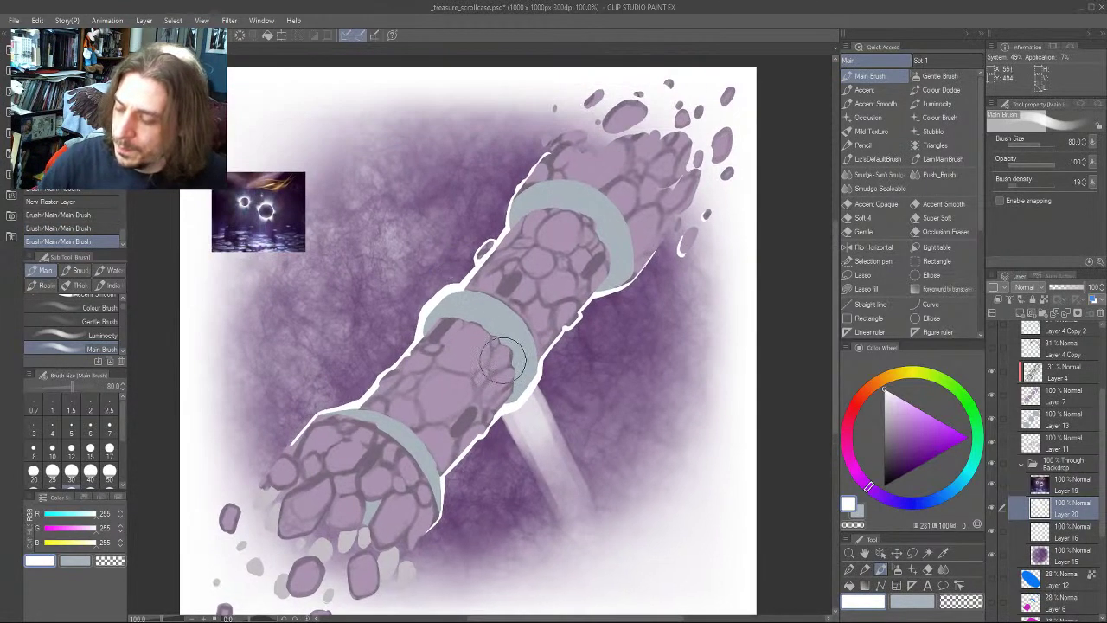
{"action": "mouse_move", "coordinate": [495, 361]}
{"action": "left_mouse_down"}
{"action": "mouse_move", "coordinate": [385, 158]}
{"action": "mouse_move", "coordinate": [456, 305]}
{"action": "left_mouse_up"}
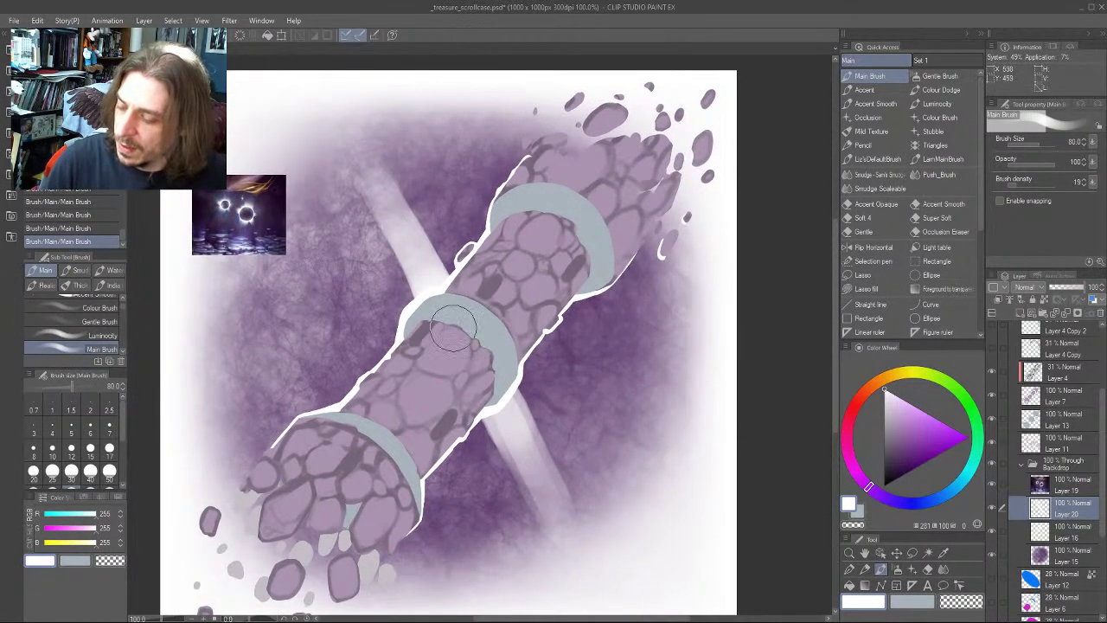
{"action": "left_click_drag", "start_coordinate": [548, 352], "coordinate": [637, 371]}
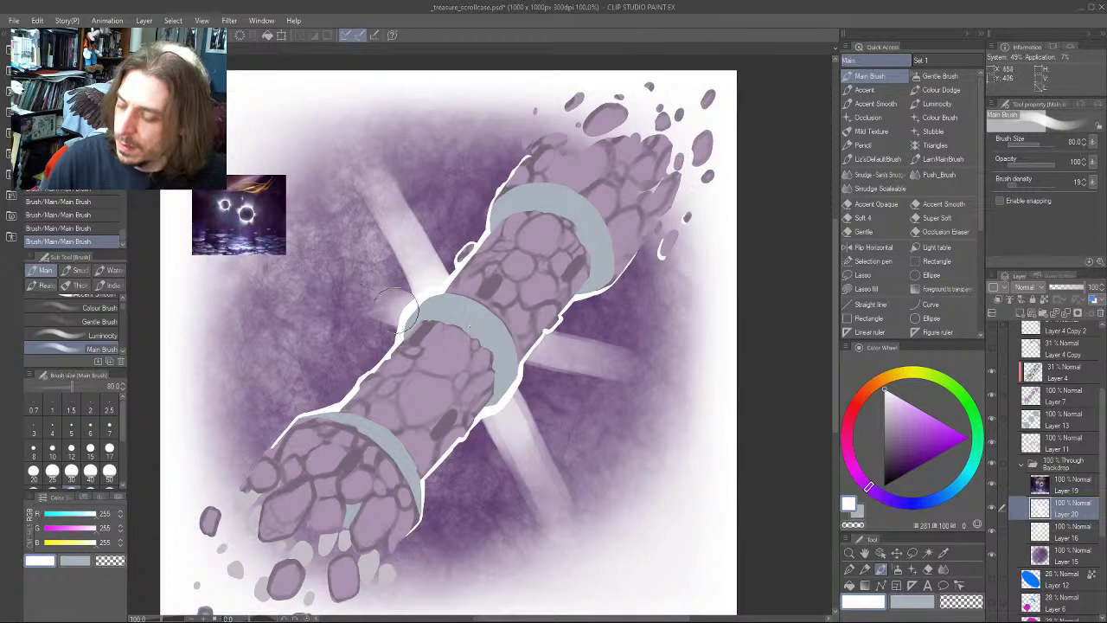
{"action": "left_click_drag", "start_coordinate": [403, 313], "coordinate": [260, 274]}
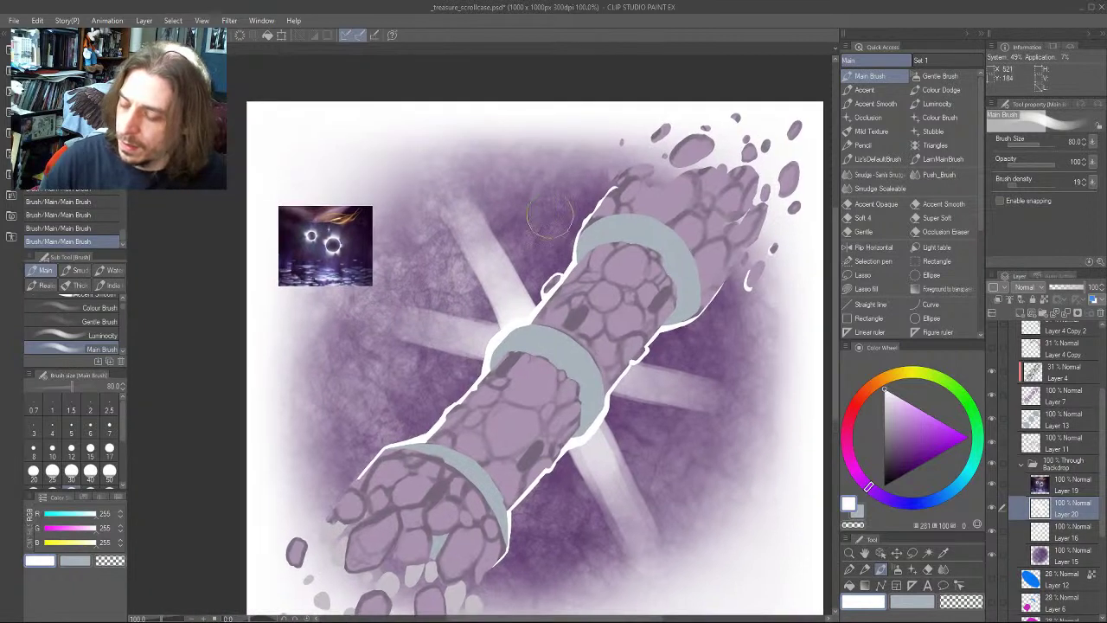
Paint a narrower white beam rising straight up from behind the case with the Main Brush at size 50
{"action": "key", "text": "bracketleft"}
{"action": "key", "text": "bracketleft"}
{"action": "key", "text": "bracketleft"}
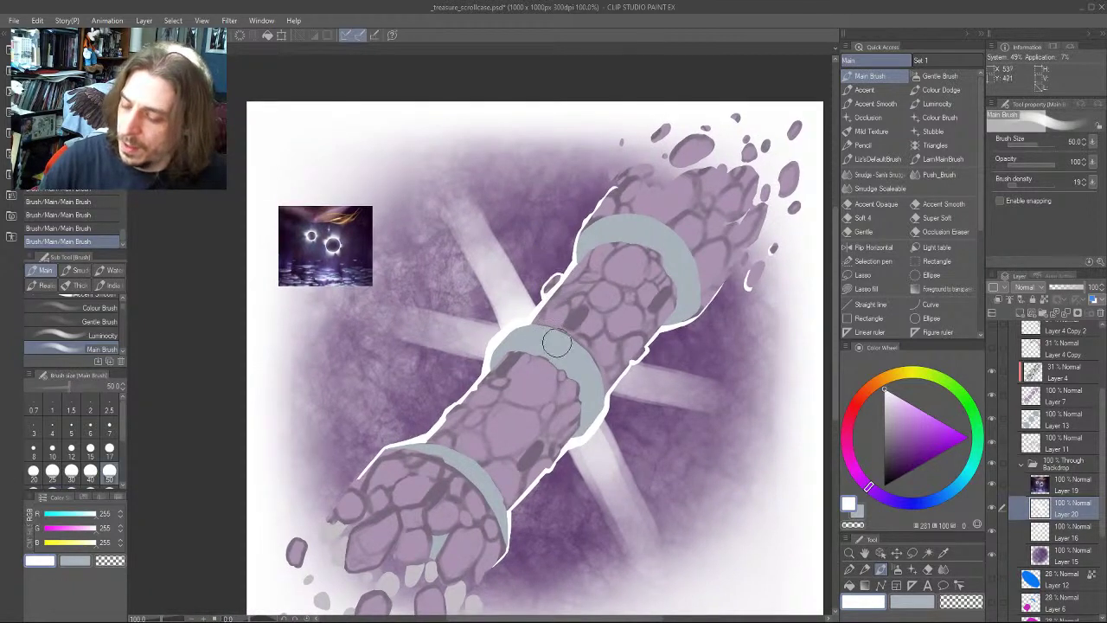
{"action": "left_click_drag", "start_coordinate": [560, 283], "coordinate": [567, 177]}
{"action": "scroll", "coordinate": [558, 311], "scroll_direction": "down", "scroll_amount": 2}
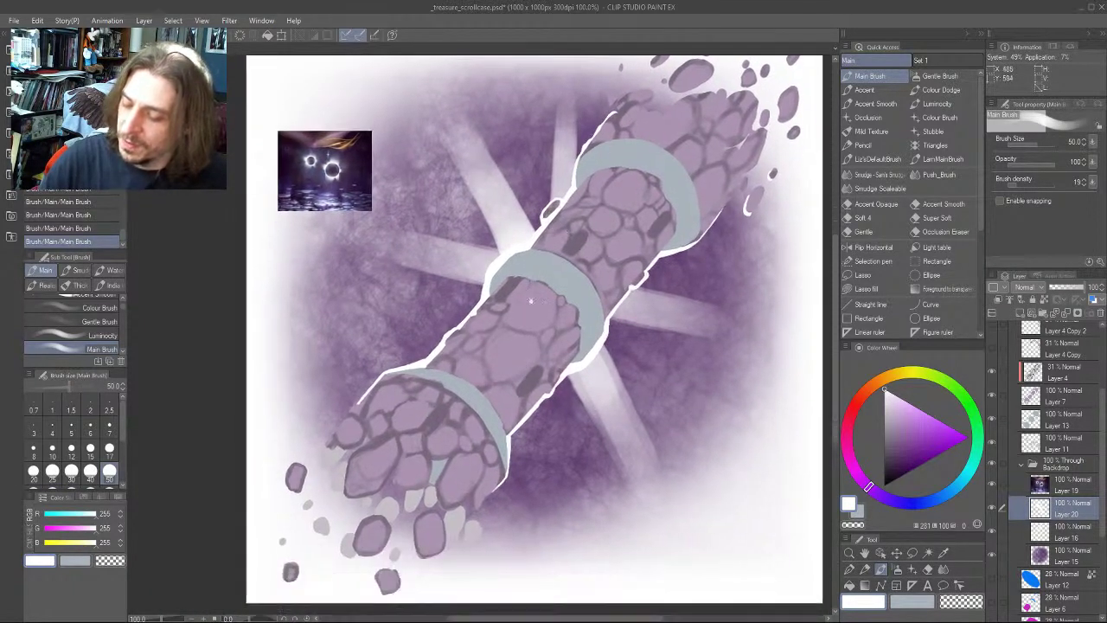
Add two thin white rays below the middle ring, one straight down and one toward the lower right, with the Main Brush at size 25
{"action": "key", "text": "bracketleft"}
{"action": "key", "text": "bracketleft"}
{"action": "key", "text": "bracketleft"}
{"action": "left_click_drag", "start_coordinate": [566, 345], "coordinate": [553, 478]}
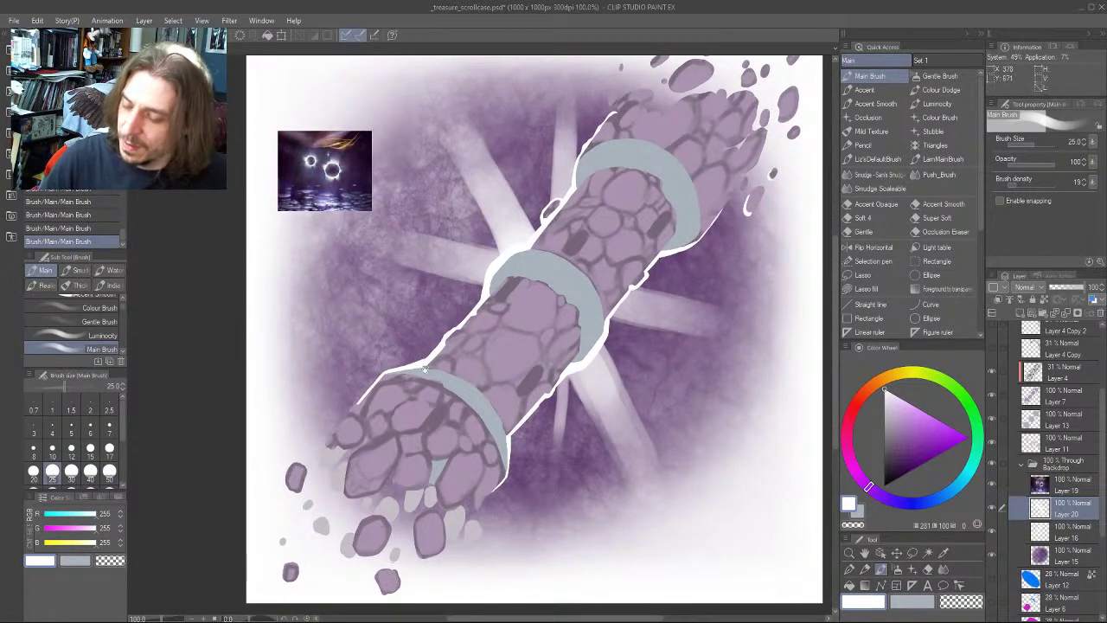
{"action": "mouse_move", "coordinate": [577, 311]}
{"action": "left_mouse_down"}
{"action": "mouse_move", "coordinate": [518, 296]}
{"action": "mouse_move", "coordinate": [636, 402]}
{"action": "left_mouse_up"}
Add a short white ray extending left from the case below the middle ring with the Main Brush at sizes 30 to 40
{"action": "key", "text": "bracketright"}
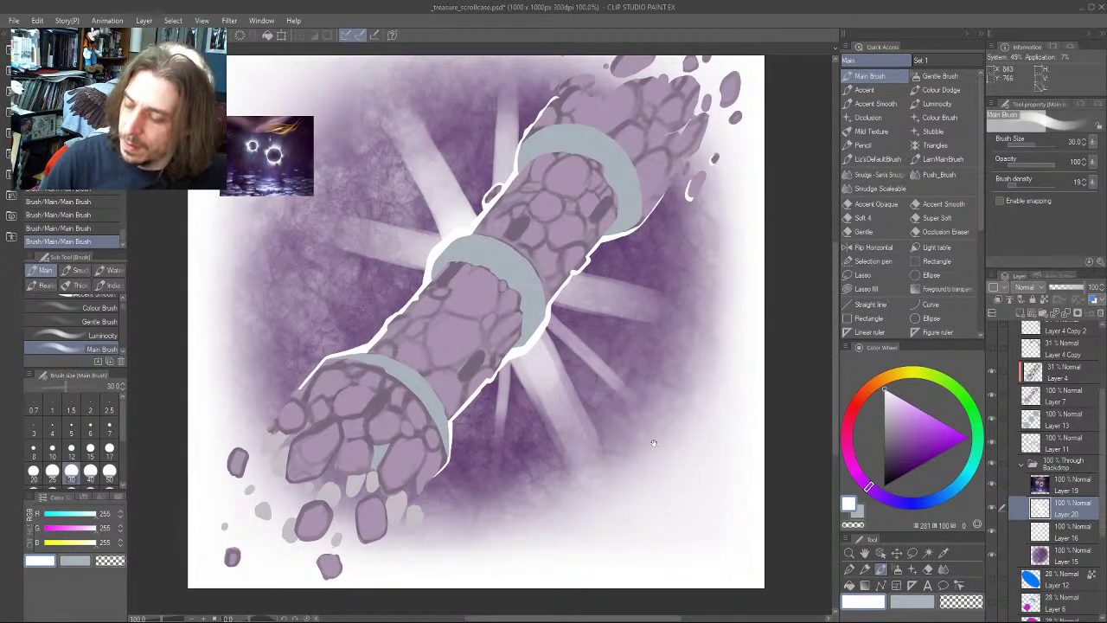
{"action": "left_click_drag", "start_coordinate": [444, 324], "coordinate": [567, 363]}
{"action": "key", "text": "bracketright"}
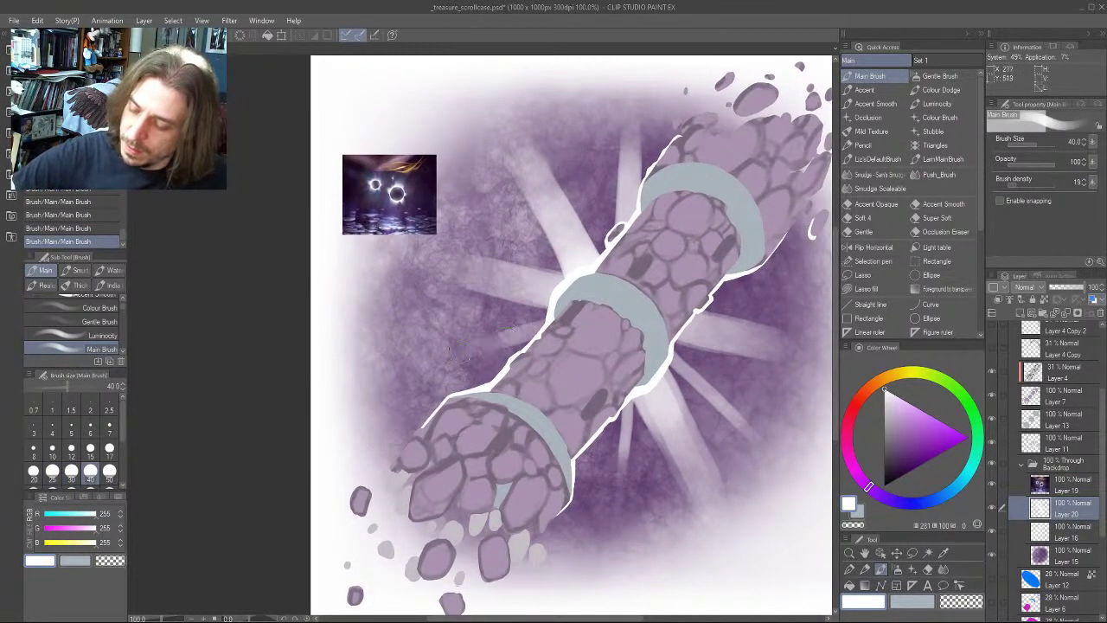
Switch to the Gentle Brush at size 300 for soft white shading on the light-beam layer
{"action": "scroll", "coordinate": [274, 348], "scroll_direction": "down", "scroll_amount": 4}
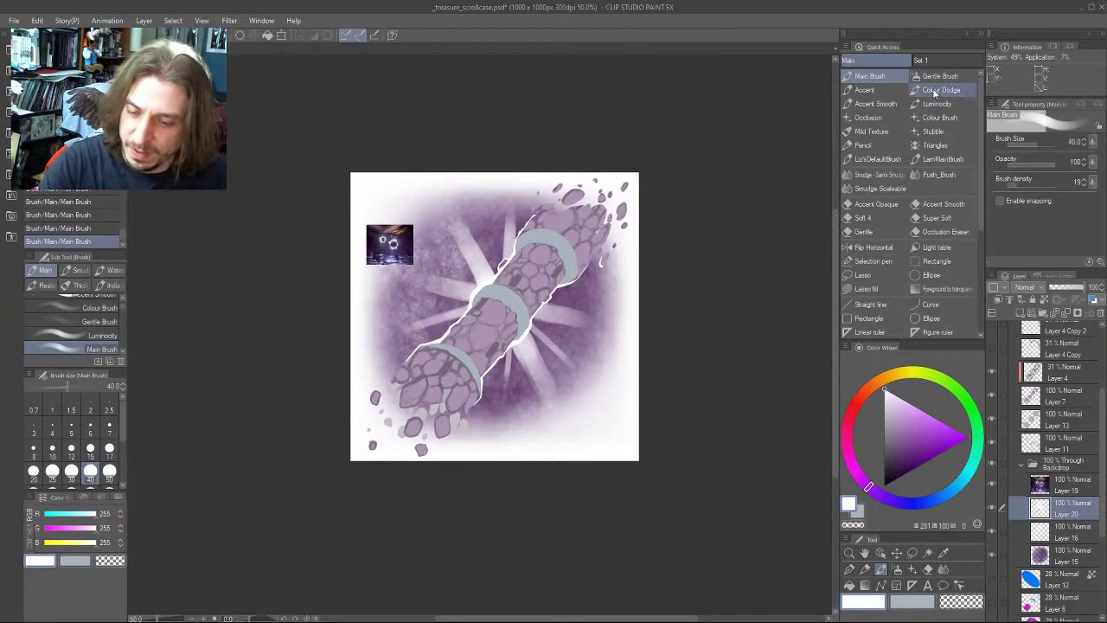
{"action": "left_click", "coordinate": [939, 76]}
{"action": "key", "text": "bracketleft"}
{"action": "key", "text": "bracketleft"}
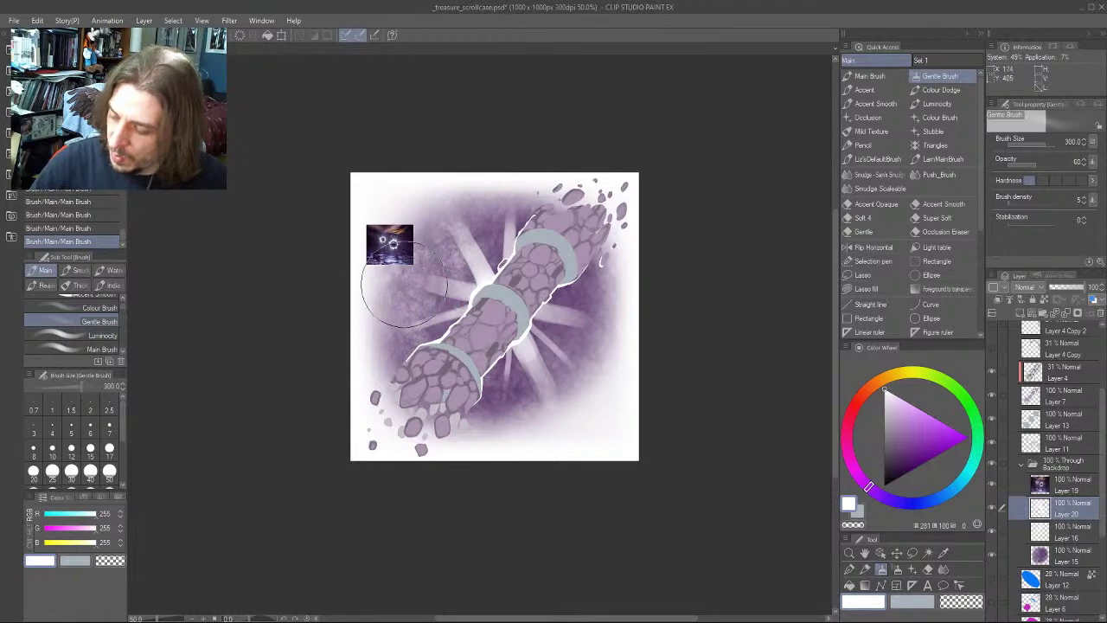
Undo the recent white haze strokes over the upper-left part of the purple backdrop
{"action": "mouse_move", "coordinate": [433, 259]}
{"action": "left_mouse_down"}
{"action": "mouse_move", "coordinate": [458, 238]}
{"action": "mouse_move", "coordinate": [380, 197]}
{"action": "mouse_move", "coordinate": [359, 202]}
{"action": "mouse_move", "coordinate": [424, 288]}
{"action": "left_mouse_up"}
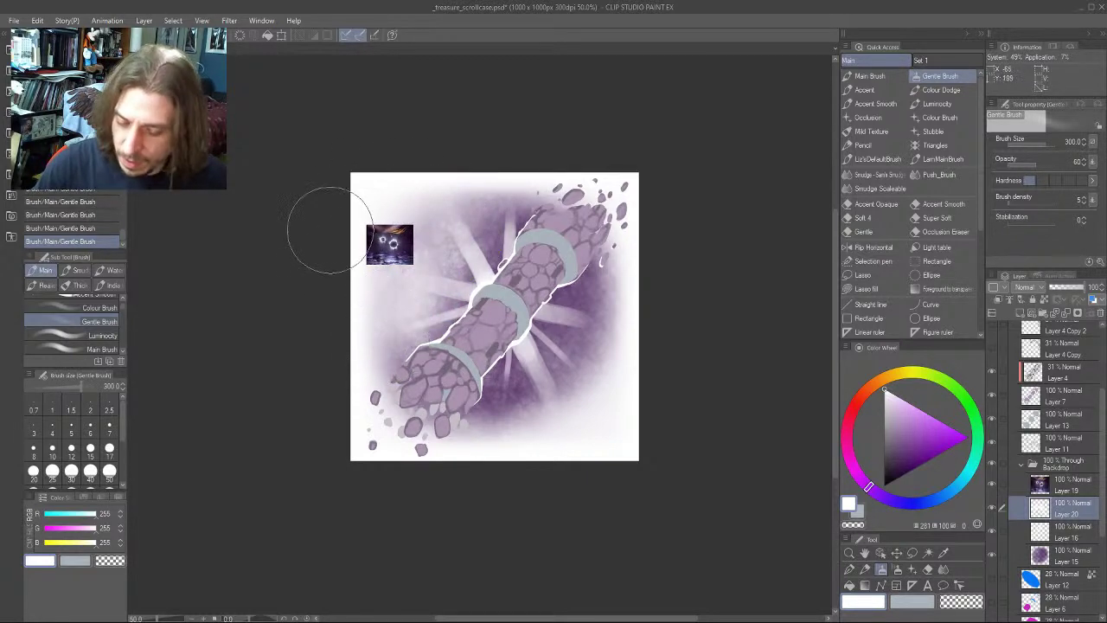
{"action": "key", "text": "ctrl+z"}
{"action": "key", "text": "ctrl+z"}
{"action": "key", "text": "ctrl+z"}
{"action": "key", "text": "ctrl+z"}
{"action": "key", "text": "ctrl+z"}
{"action": "key", "text": "ctrl+z"}
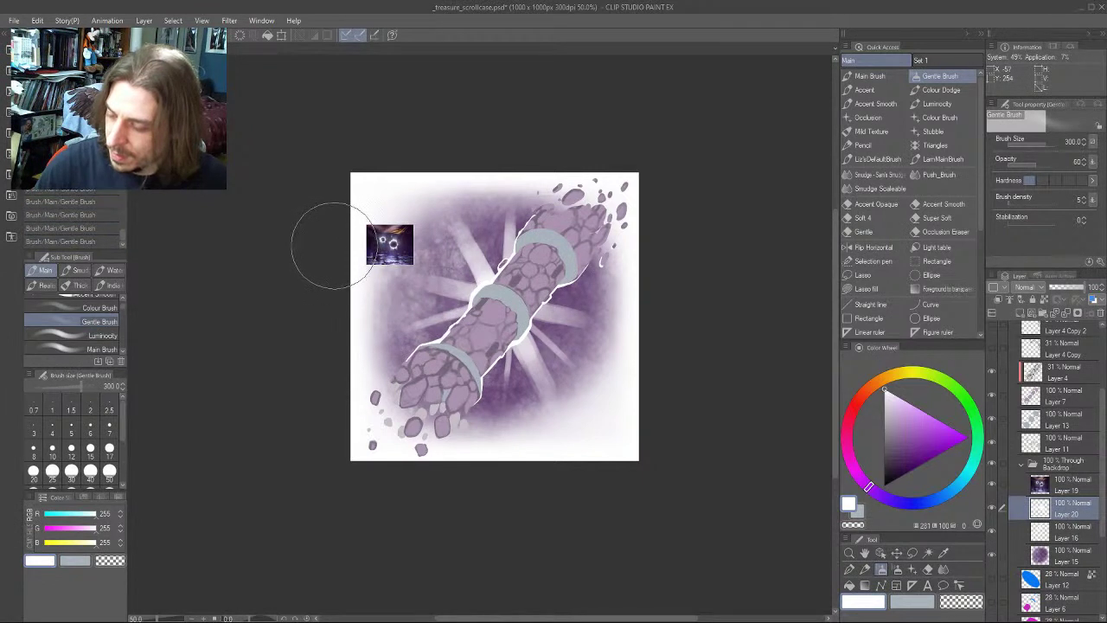
{"action": "key", "text": "ctrl+z"}
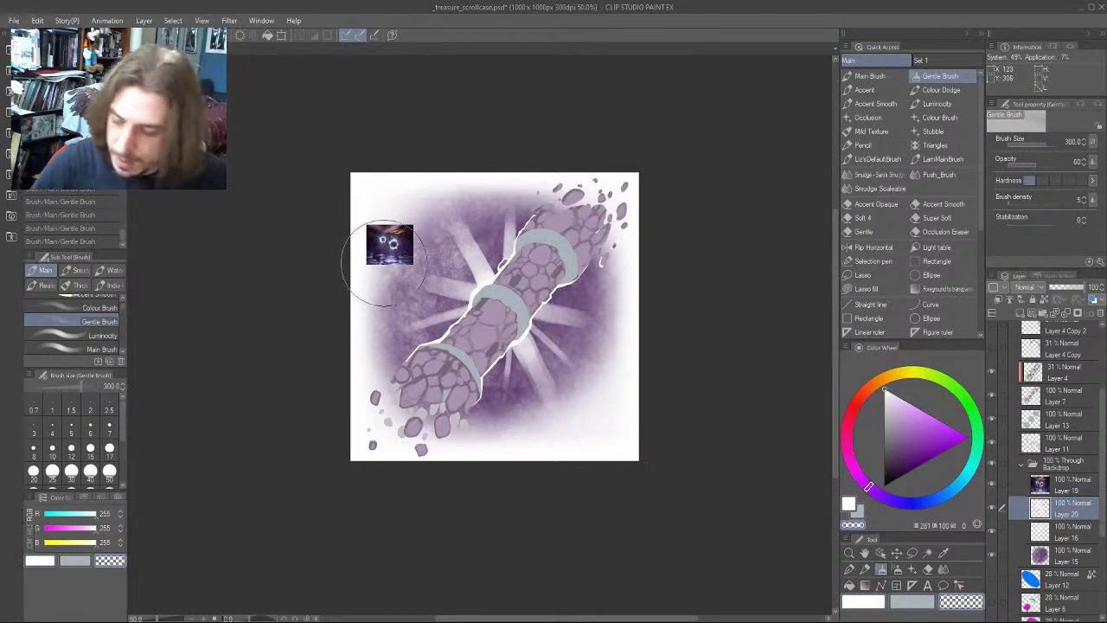
Soften the light rays around the scroll case on Layer 20 using the Gentle Brush with transparent colour
{"action": "left_click_drag", "start_coordinate": [476, 207], "coordinate": [506, 185]}
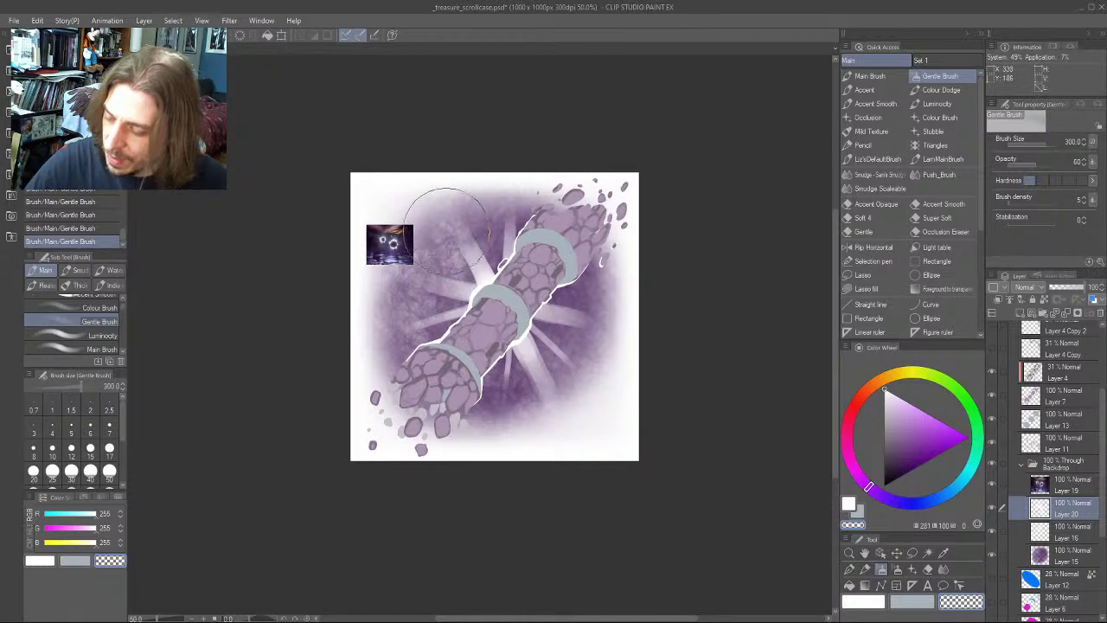
{"action": "mouse_move", "coordinate": [493, 457]}
{"action": "left_mouse_down"}
{"action": "mouse_move", "coordinate": [555, 407]}
{"action": "mouse_move", "coordinate": [557, 371]}
{"action": "mouse_move", "coordinate": [529, 404]}
{"action": "mouse_move", "coordinate": [506, 389]}
{"action": "mouse_move", "coordinate": [575, 319]}
{"action": "mouse_move", "coordinate": [571, 359]}
{"action": "mouse_move", "coordinate": [501, 402]}
{"action": "left_mouse_up"}
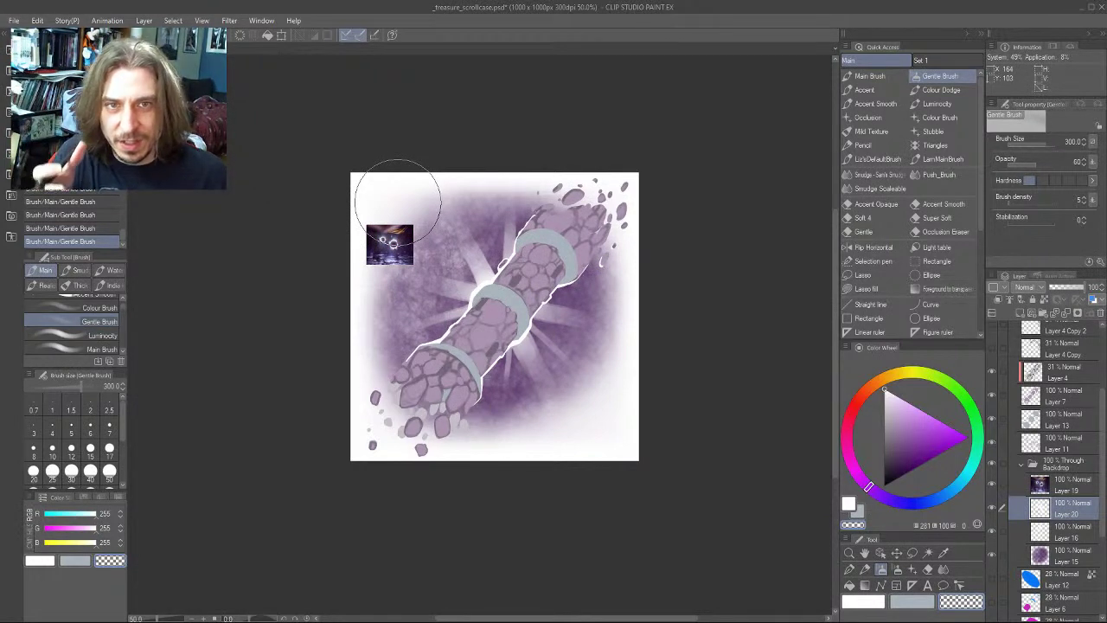
{"action": "left_click_drag", "start_coordinate": [555, 377], "coordinate": [562, 379]}
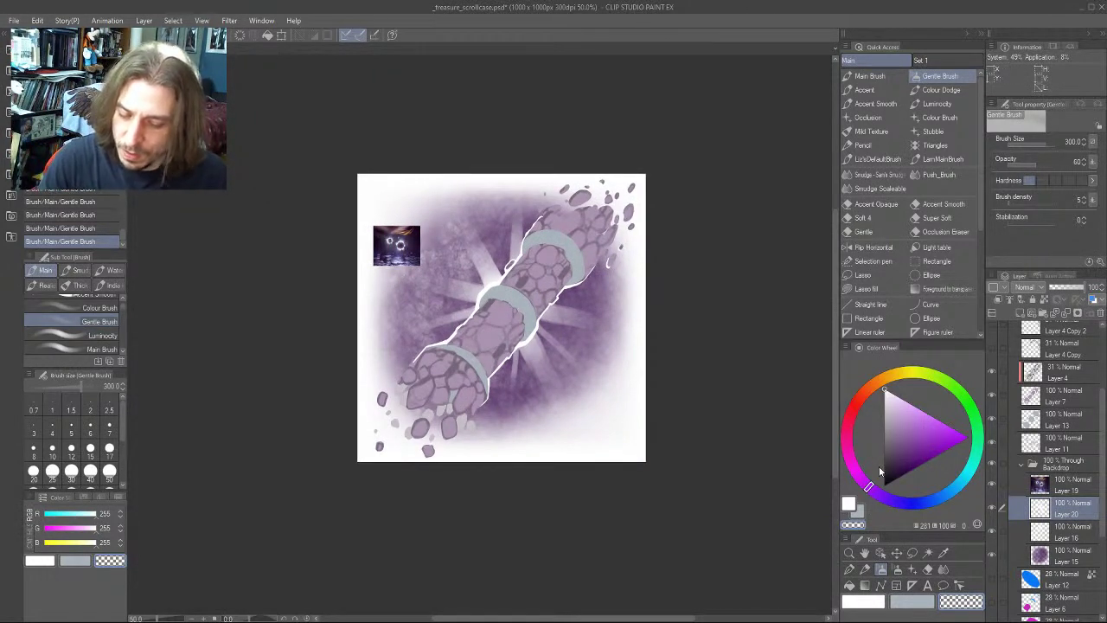
Add a new raster layer directly above the stone case layer, Layer 7
{"action": "left_click", "coordinate": [1049, 390]}
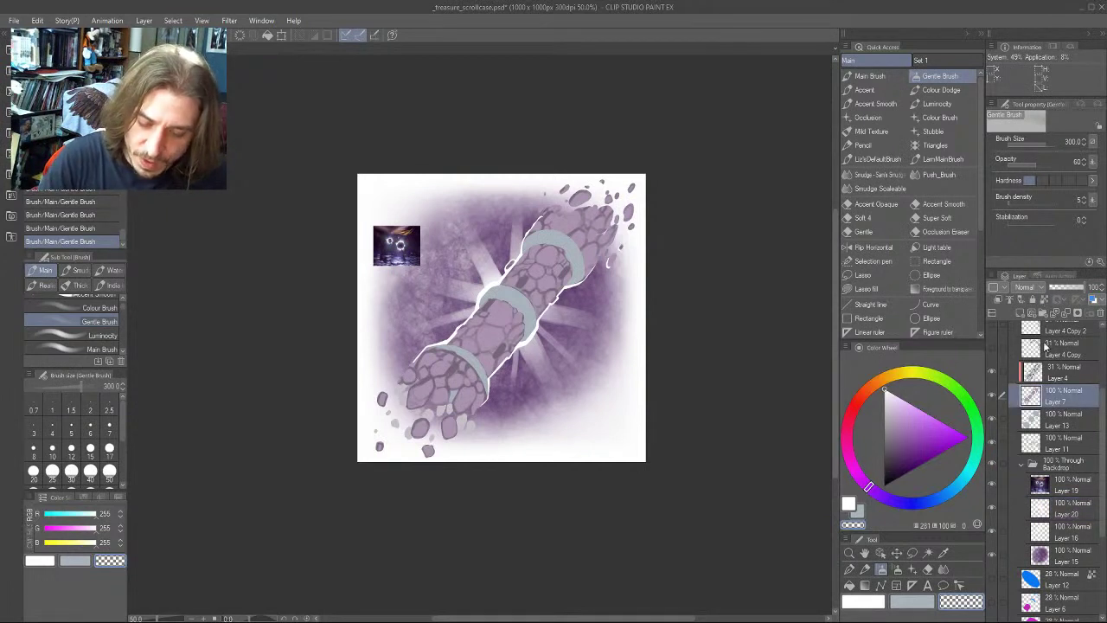
{"action": "left_click", "coordinate": [1021, 313]}
{"action": "left_click_drag", "start_coordinate": [505, 250], "coordinate": [510, 271]}
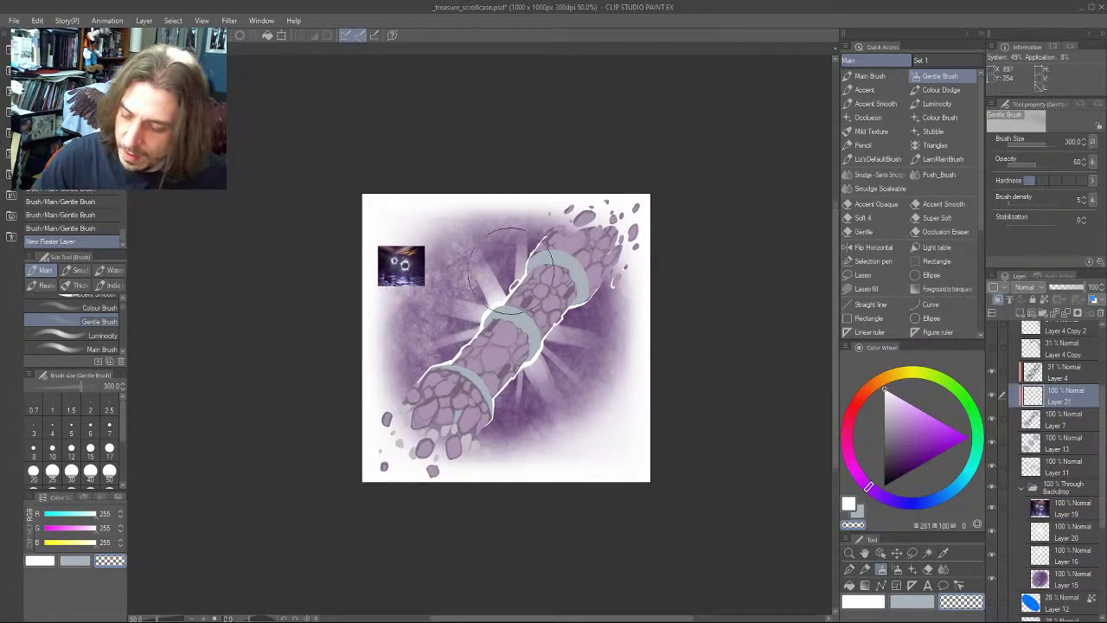
Brush a white glow onto the case beside the middle band's lower edge with the Gentle Brush at size 60, and raise the size to 80
{"action": "key", "text": "bracketleft"}
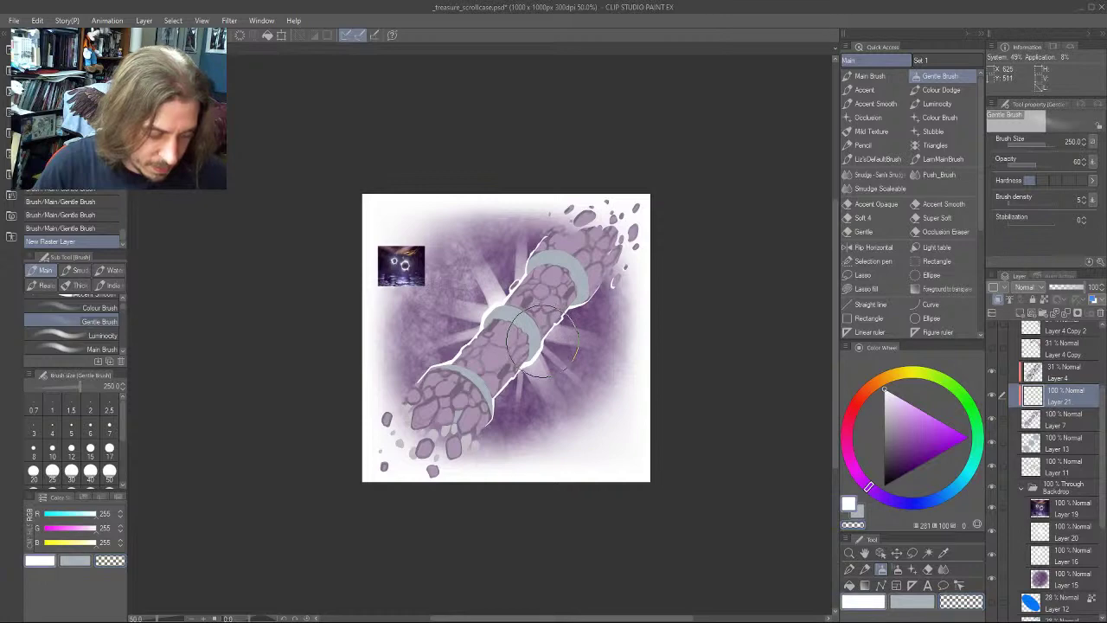
{"action": "scroll", "coordinate": [541, 342], "scroll_direction": "down", "scroll_amount": 1}
{"action": "scroll", "coordinate": [538, 339], "scroll_direction": "up", "scroll_amount": 4}
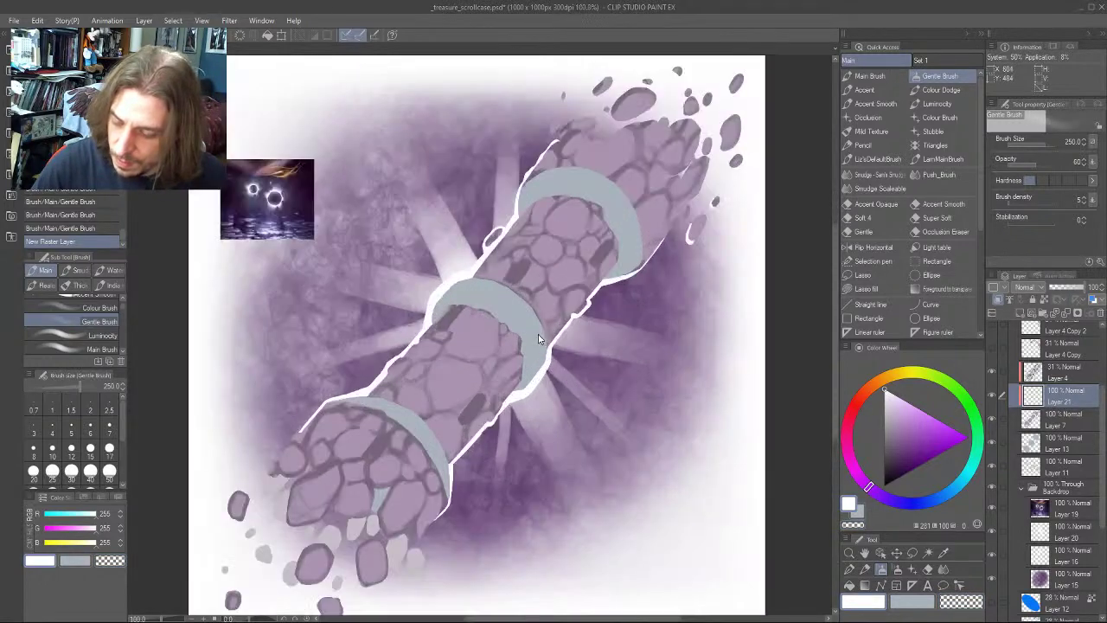
{"action": "scroll", "coordinate": [538, 333], "scroll_direction": "up", "scroll_amount": 2}
{"action": "key", "text": "bracketleft"}
{"action": "key", "text": "bracketleft"}
{"action": "key", "text": "bracketleft"}
{"action": "key", "text": "bracketleft"}
{"action": "key", "text": "bracketleft"}
{"action": "key", "text": "bracketleft"}
{"action": "key", "text": "bracketleft"}
{"action": "key", "text": "bracketleft"}
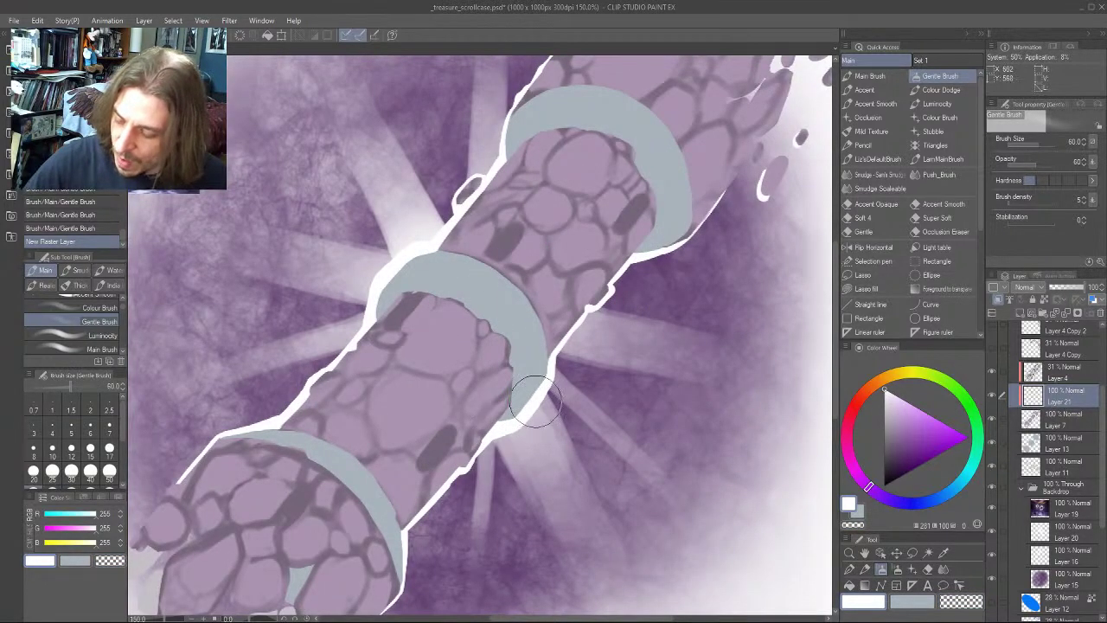
{"action": "mouse_move", "coordinate": [513, 413]}
{"action": "left_mouse_down"}
{"action": "mouse_move", "coordinate": [468, 447]}
{"action": "mouse_move", "coordinate": [522, 406]}
{"action": "mouse_move", "coordinate": [571, 324]}
{"action": "left_mouse_up"}
{"action": "key", "text": "bracketright"}
{"action": "key", "text": "bracketright"}
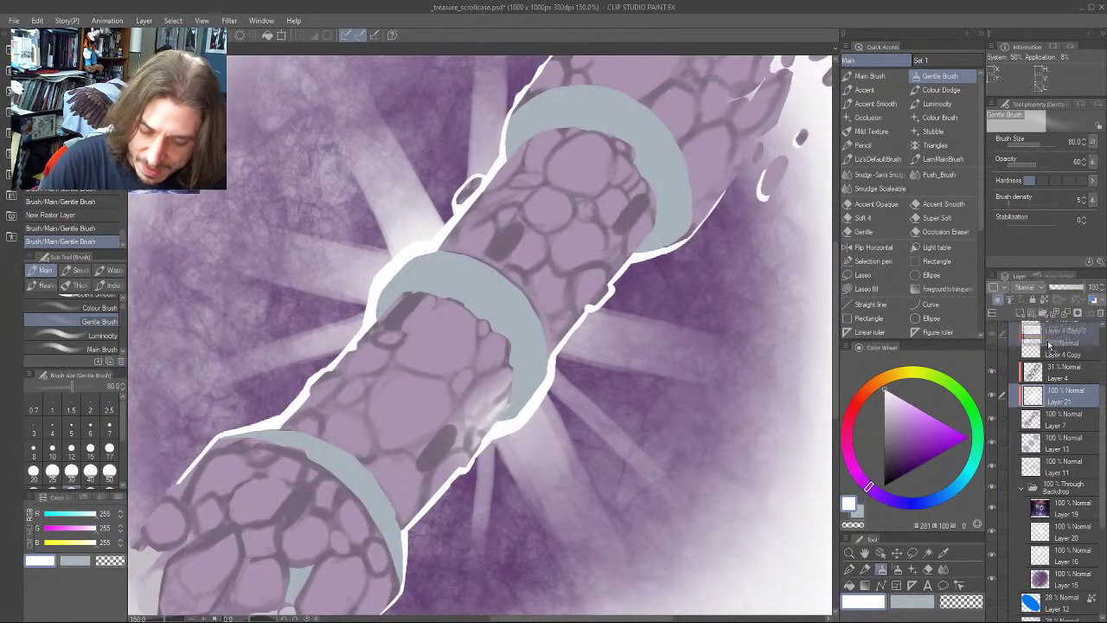
Move the new glow layer above Layer 4 and turn off its clipping so it covers the bands too
{"action": "left_click_drag", "start_coordinate": [1048, 345], "coordinate": [1050, 358]}
{"action": "left_click_drag", "start_coordinate": [1101, 402], "coordinate": [1102, 358]}
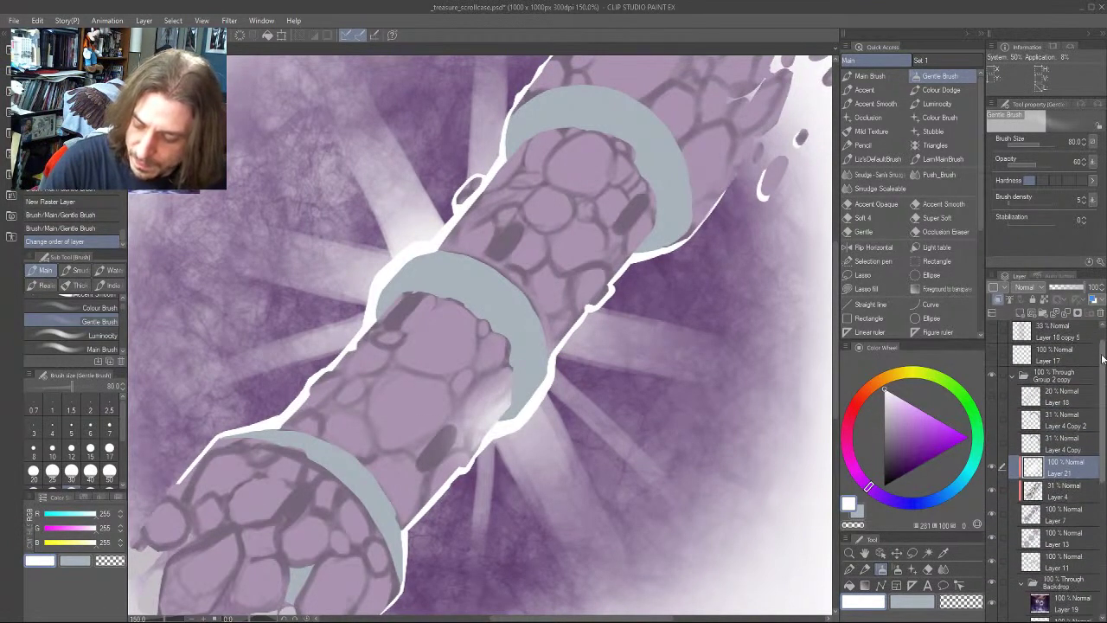
{"action": "left_click", "coordinate": [992, 537]}
{"action": "left_click", "coordinate": [992, 537]}
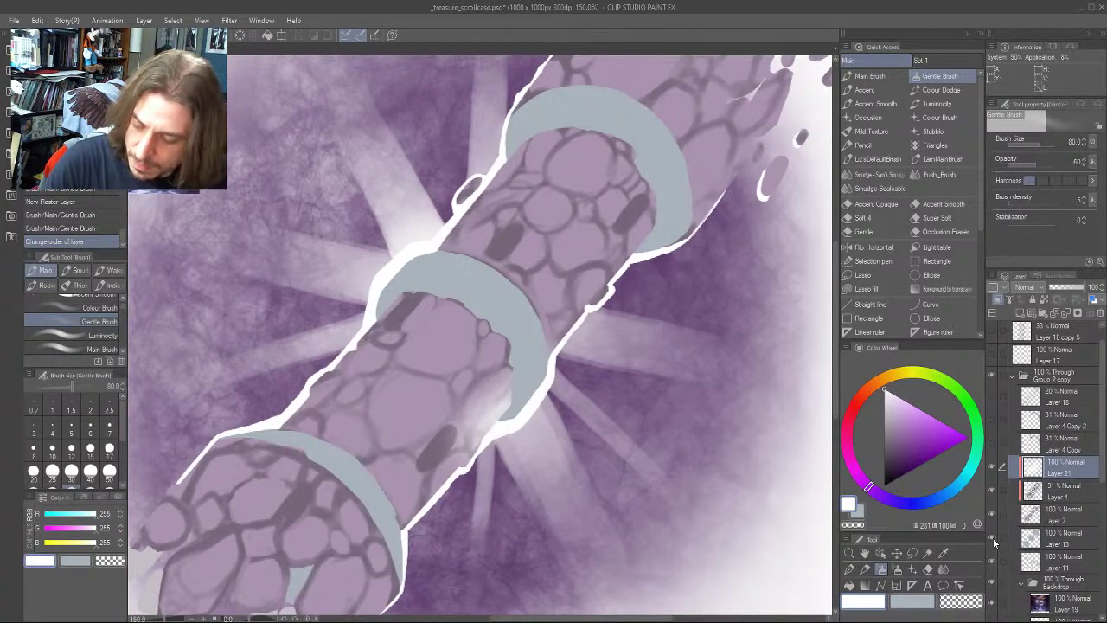
{"action": "left_click", "coordinate": [993, 465]}
{"action": "left_click", "coordinate": [991, 465]}
{"action": "left_click", "coordinate": [990, 465]}
{"action": "left_click", "coordinate": [990, 466]}
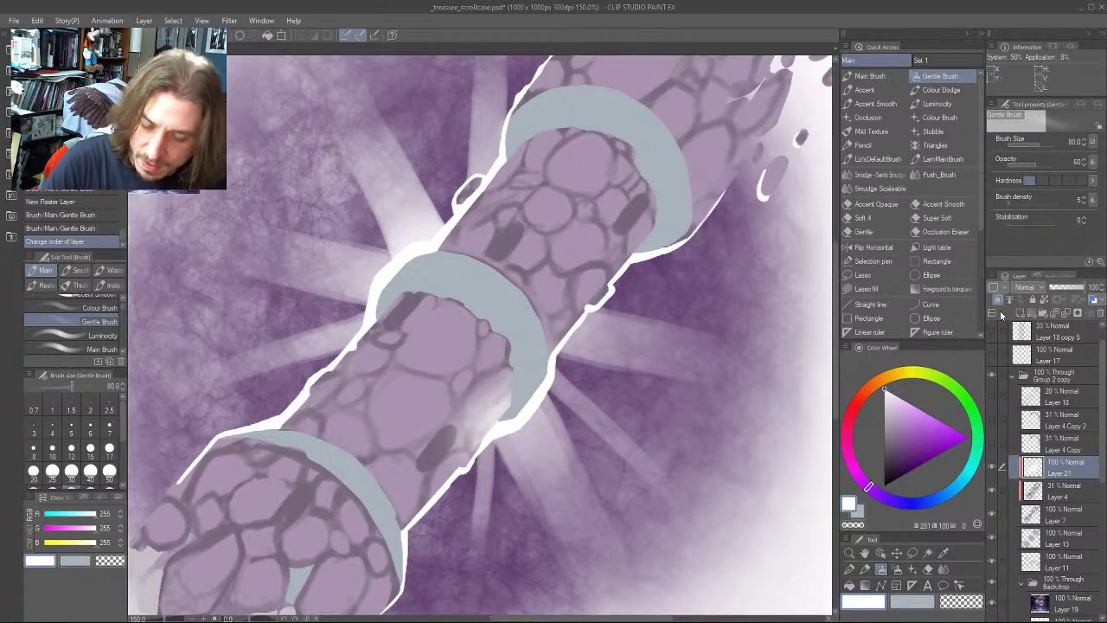
{"action": "left_click", "coordinate": [997, 300]}
Paint a soft white glow along both edges of the case around the middle and upper bands with the Gentle Brush at size 80
{"action": "left_click_drag", "start_coordinate": [413, 352], "coordinate": [427, 315]}
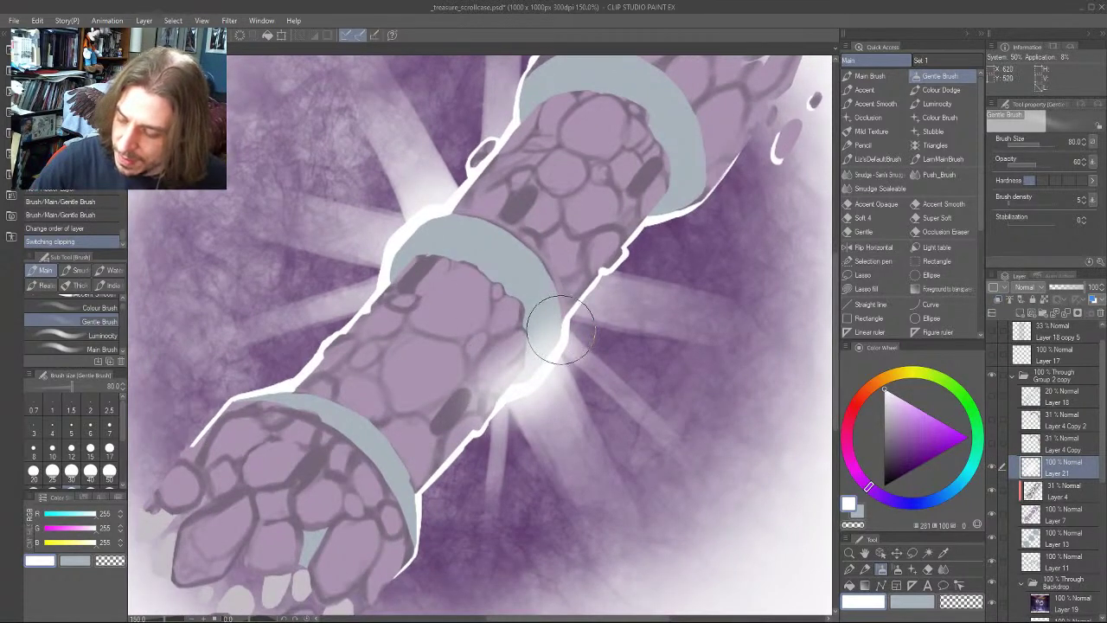
{"action": "left_click_drag", "start_coordinate": [561, 330], "coordinate": [644, 221]}
{"action": "left_click_drag", "start_coordinate": [622, 246], "coordinate": [673, 184]}
{"action": "mouse_move", "coordinate": [483, 173]}
{"action": "left_mouse_down"}
{"action": "mouse_move", "coordinate": [488, 256]}
{"action": "mouse_move", "coordinate": [435, 296]}
{"action": "mouse_move", "coordinate": [543, 156]}
{"action": "left_mouse_up"}
{"action": "mouse_move", "coordinate": [408, 315]}
{"action": "left_mouse_down"}
{"action": "mouse_move", "coordinate": [378, 372]}
{"action": "mouse_move", "coordinate": [414, 321]}
{"action": "mouse_move", "coordinate": [388, 344]}
{"action": "mouse_move", "coordinate": [395, 351]}
{"action": "mouse_move", "coordinate": [369, 394]}
{"action": "mouse_move", "coordinate": [395, 364]}
{"action": "mouse_move", "coordinate": [315, 438]}
{"action": "mouse_move", "coordinate": [315, 501]}
{"action": "left_mouse_up"}
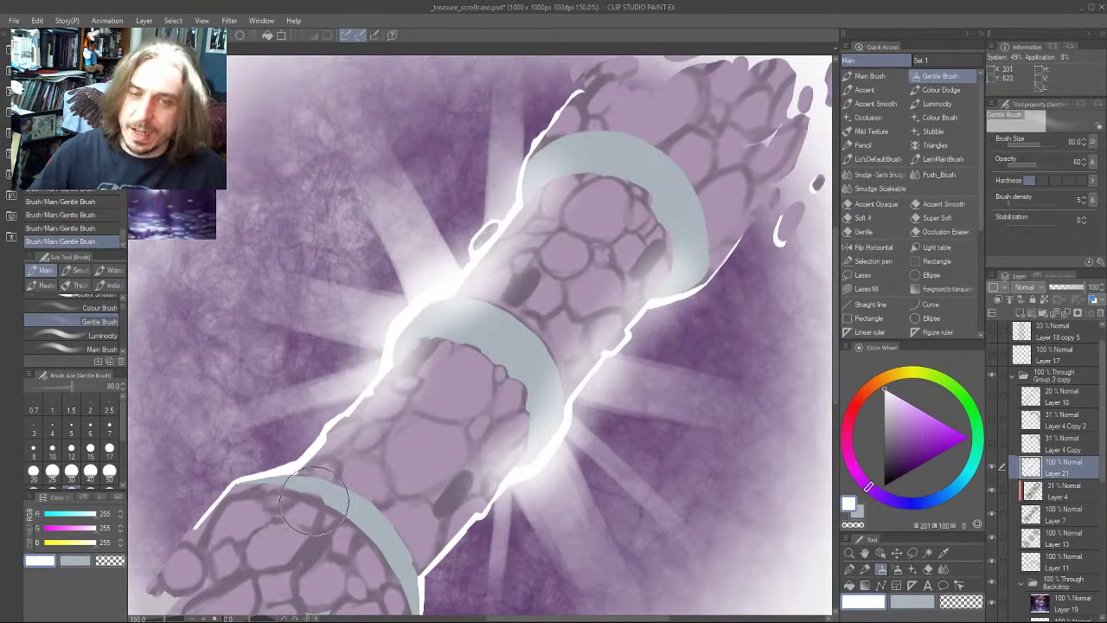
{"action": "key", "text": "ctrl+minus"}
{"action": "key", "text": "ctrl+minus"}
{"action": "key", "text": "ctrl+minus"}
{"action": "key", "text": "ctrl+minus"}
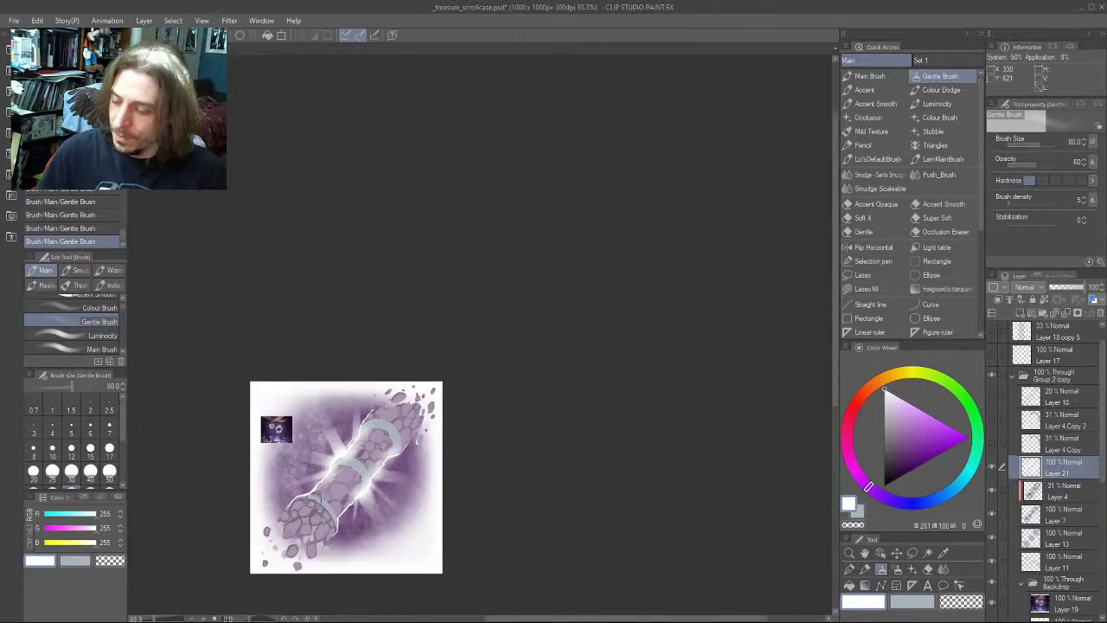
{"action": "left_click_drag", "start_coordinate": [287, 373], "coordinate": [366, 333]}
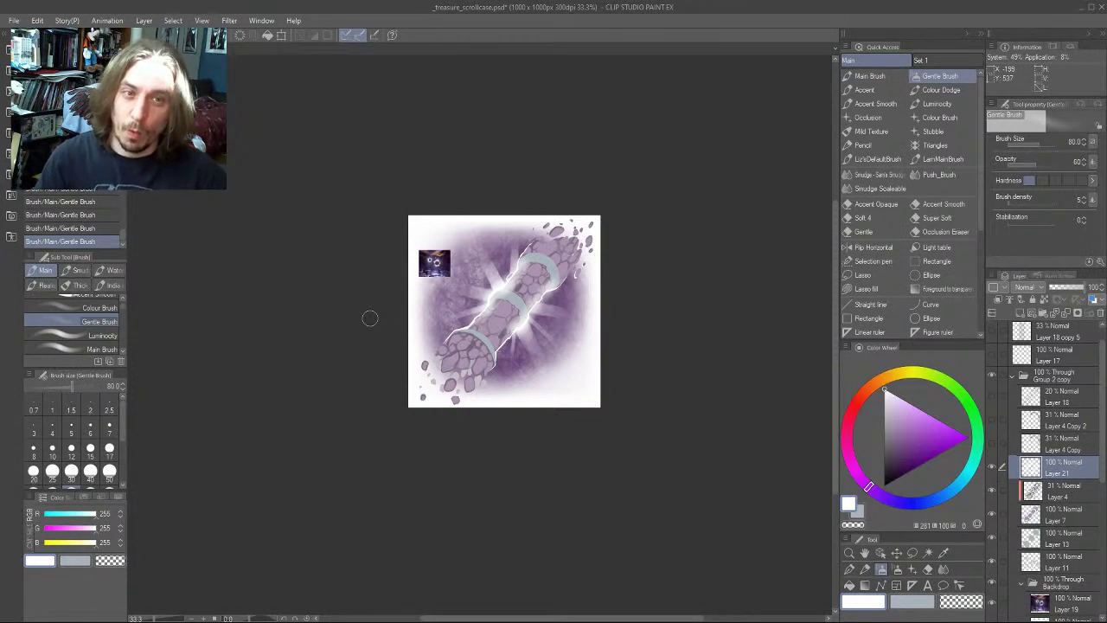
Lock the transparent pixels of the stone case layer, Layer 7, and sample a purple from the artwork
{"action": "left_click", "coordinate": [1030, 519]}
{"action": "left_click_drag", "start_coordinate": [383, 369], "coordinate": [378, 357]}
{"action": "key", "text": "slash"}
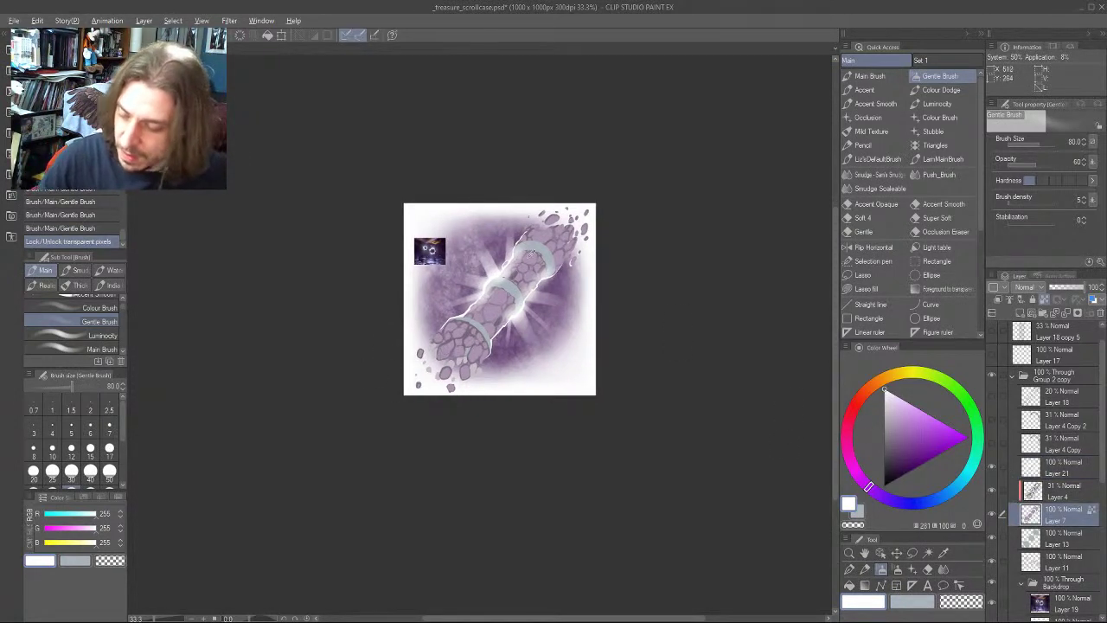
{"action": "left_click", "coordinate": [532, 256], "text": "alt"}
Try filling Layer 7 with dark purple RGB 84, 54, 92 and with the lighter purple RGB 107, 75, 116
{"action": "left_click", "coordinate": [896, 451]}
{"action": "left_click", "coordinate": [895, 457]}
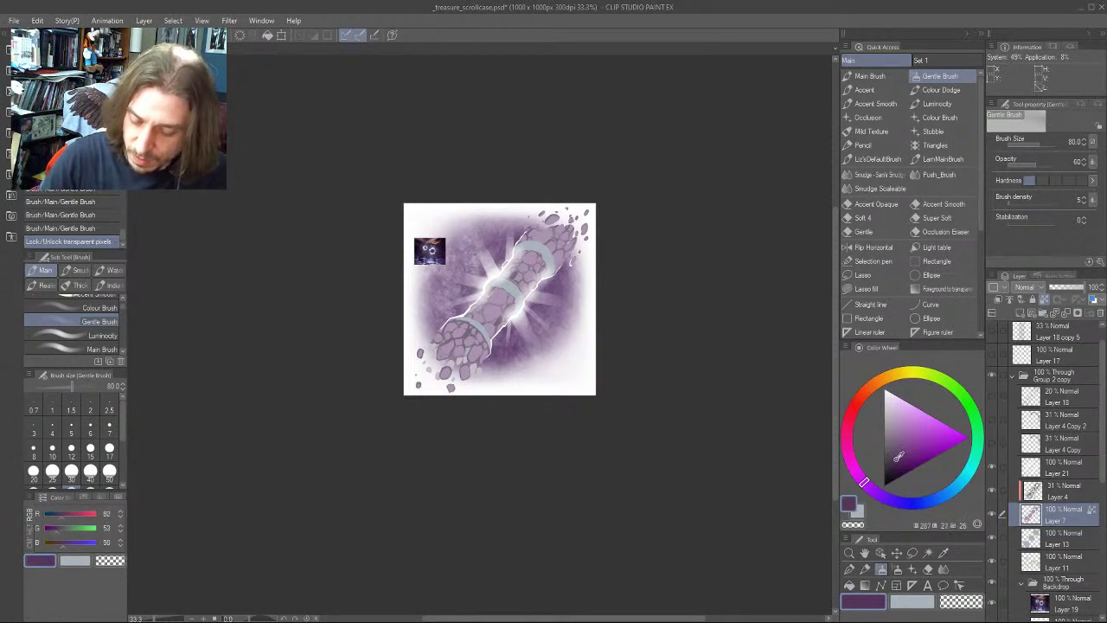
{"action": "key", "text": "alt+BackSpace"}
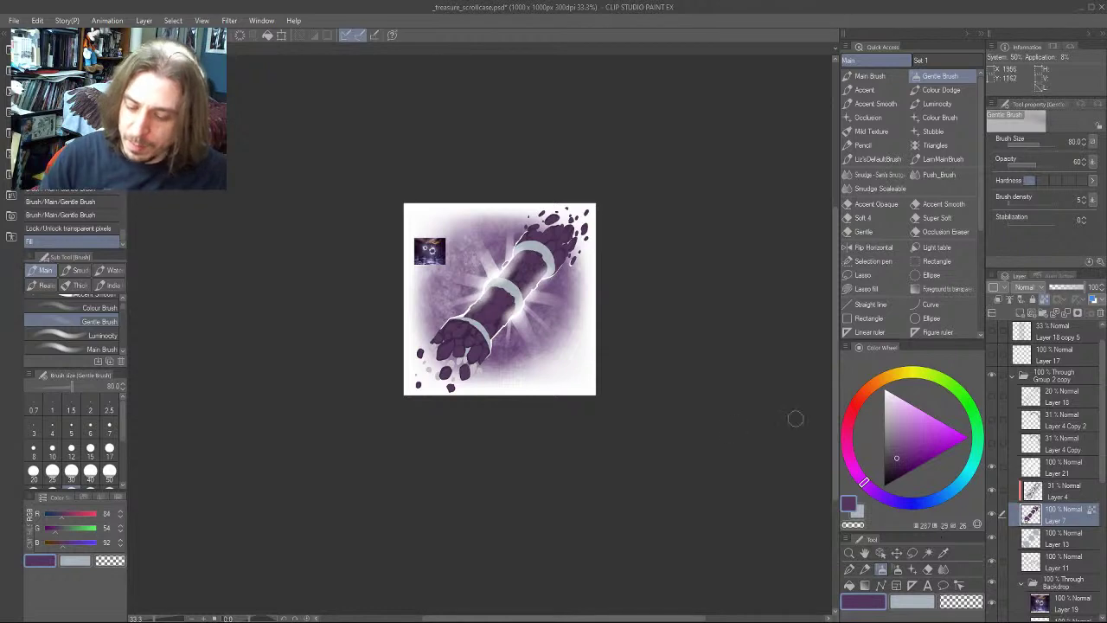
{"action": "left_click", "coordinate": [900, 446]}
{"action": "key", "text": "alt+Delete"}
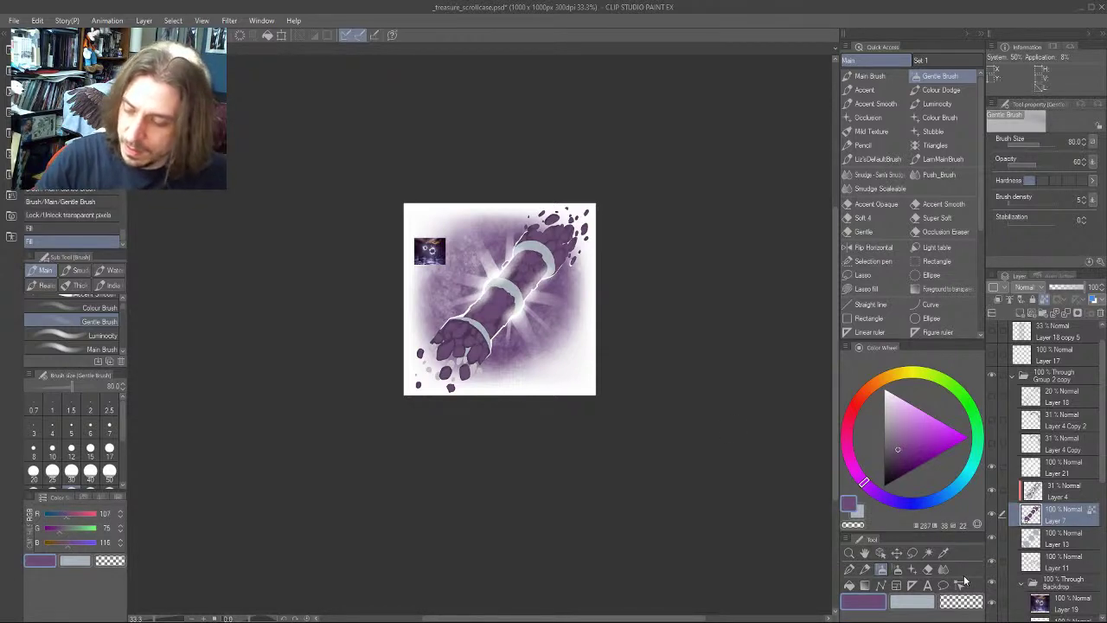
{"action": "left_click_drag", "start_coordinate": [399, 333], "coordinate": [357, 361]}
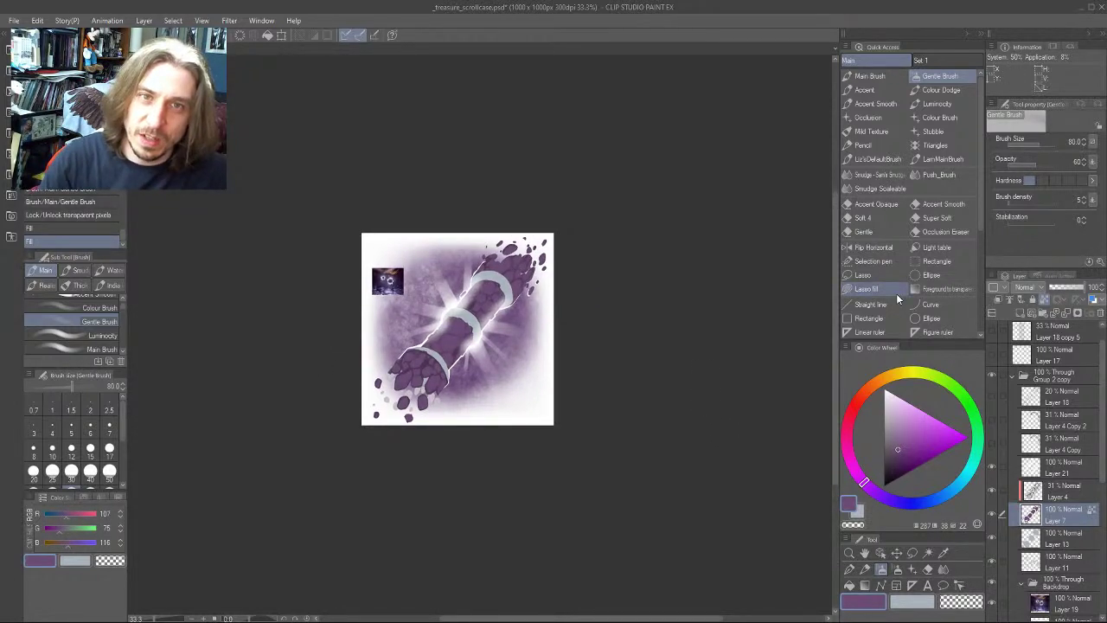
Try lower opacities on the purple backdrop layer, Layer 15, and return it to 100%
{"action": "scroll", "coordinate": [1063, 467], "scroll_direction": "down", "scroll_amount": 4}
{"action": "left_click", "coordinate": [1050, 551]}
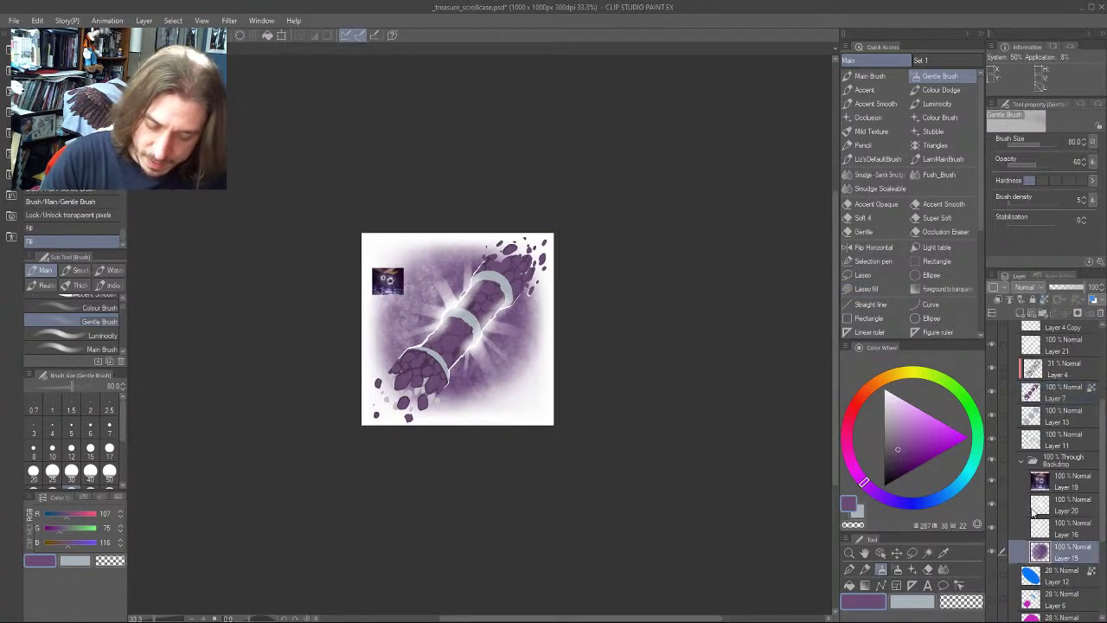
{"action": "left_click", "coordinate": [1062, 288]}
{"action": "left_click", "coordinate": [1080, 287]}
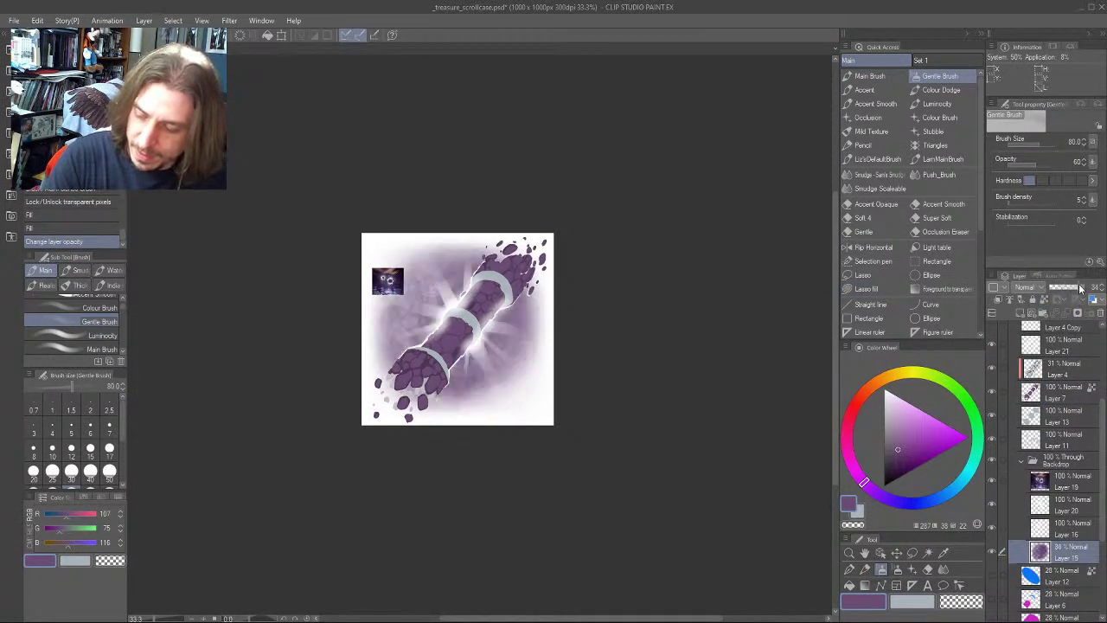
{"action": "left_click_drag", "start_coordinate": [1068, 289], "coordinate": [1104, 289]}
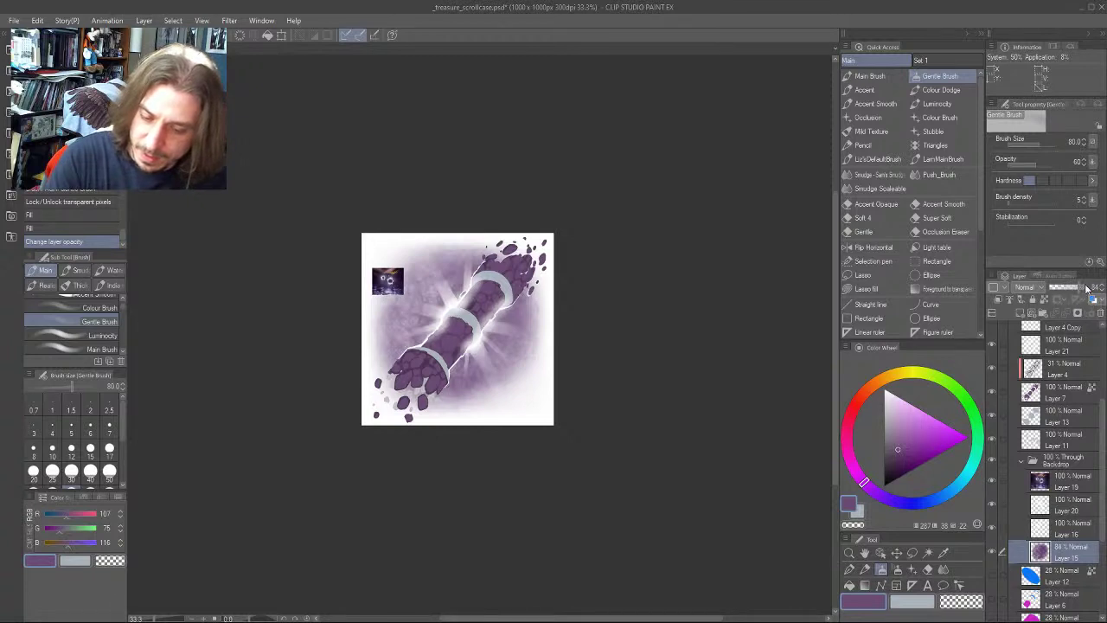
Fill the stone case on Layer 7 with the deep purple RGB 73, 31, 84
{"action": "left_click", "coordinate": [1027, 392]}
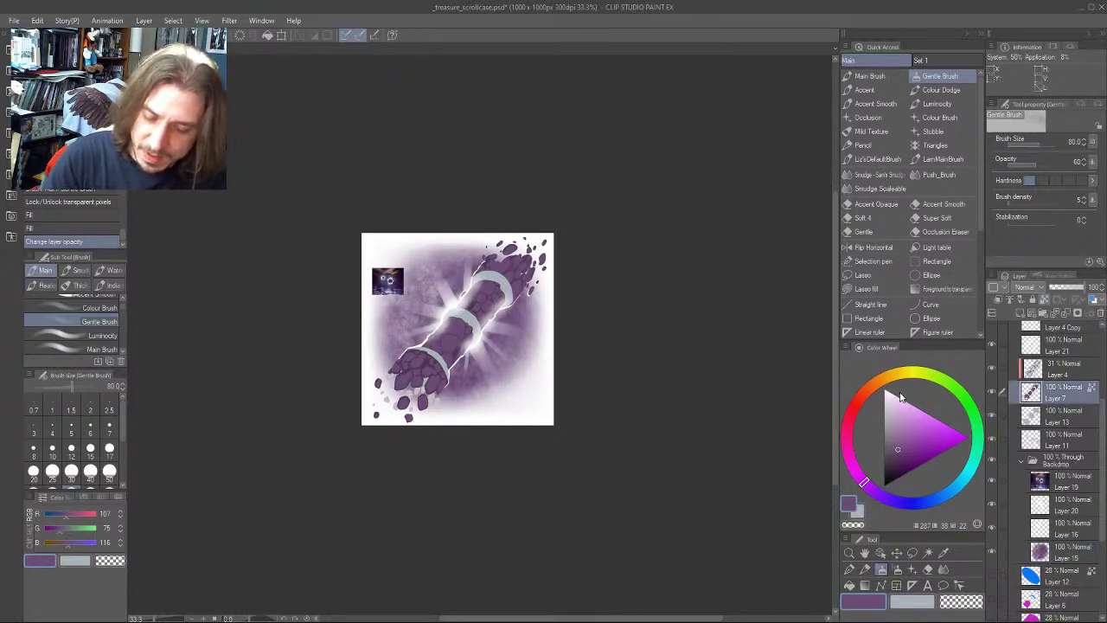
{"action": "left_click", "coordinate": [901, 463]}
{"action": "key", "text": "alt+BackSpace"}
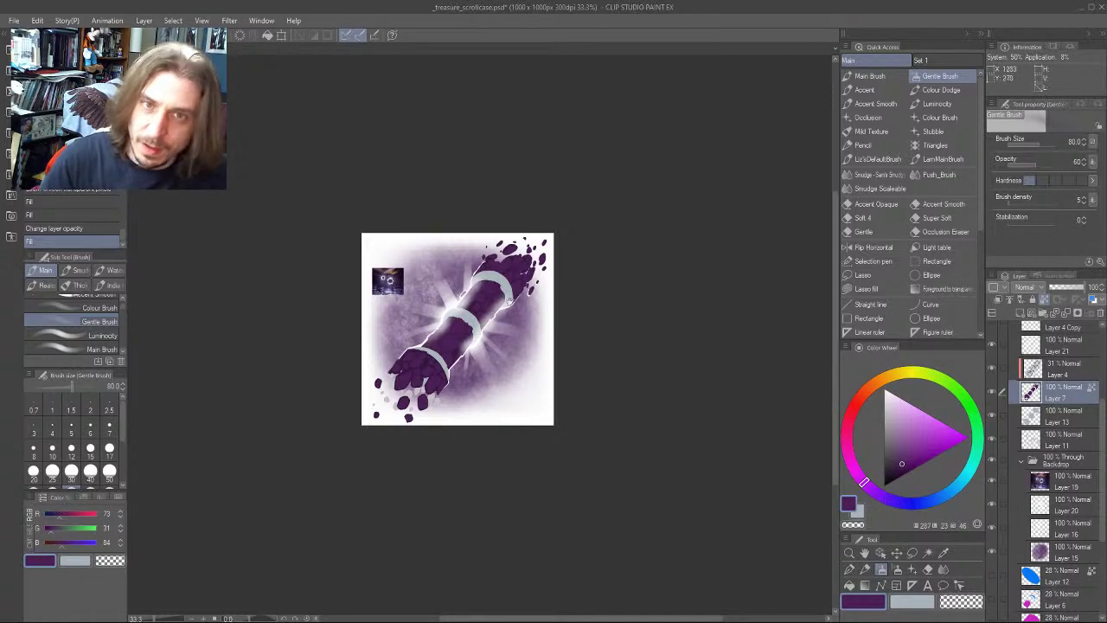
Examine how the dark case reads against the glowing backdrop at thumbnail size and at 50% zoom
{"action": "left_click_drag", "start_coordinate": [516, 241], "coordinate": [548, 306]}
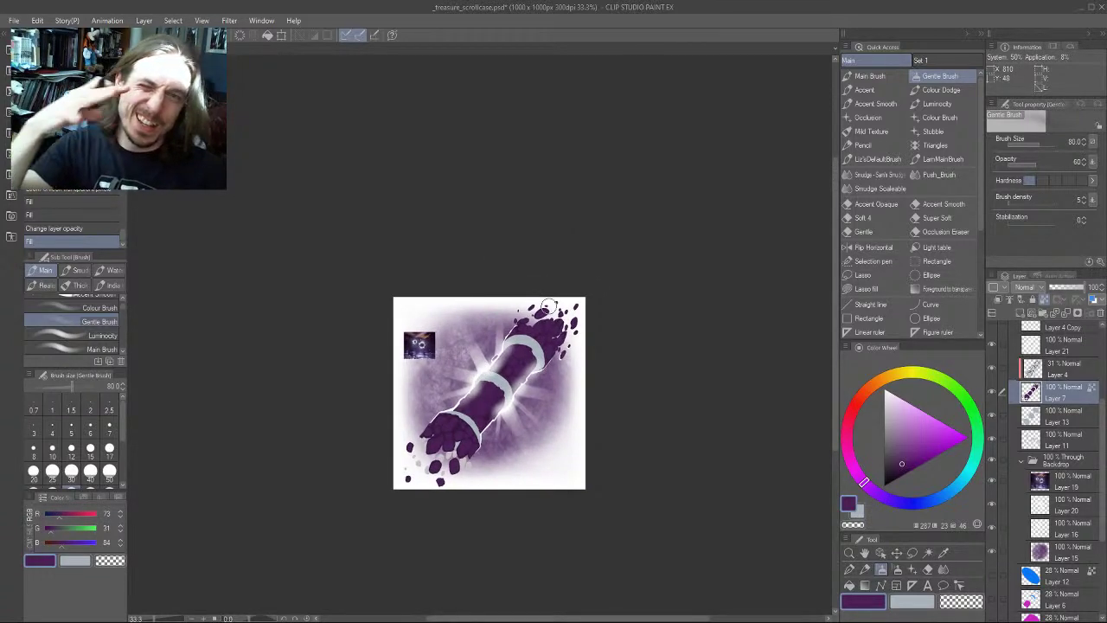
{"action": "scroll", "coordinate": [549, 307], "scroll_direction": "up", "scroll_amount": 1}
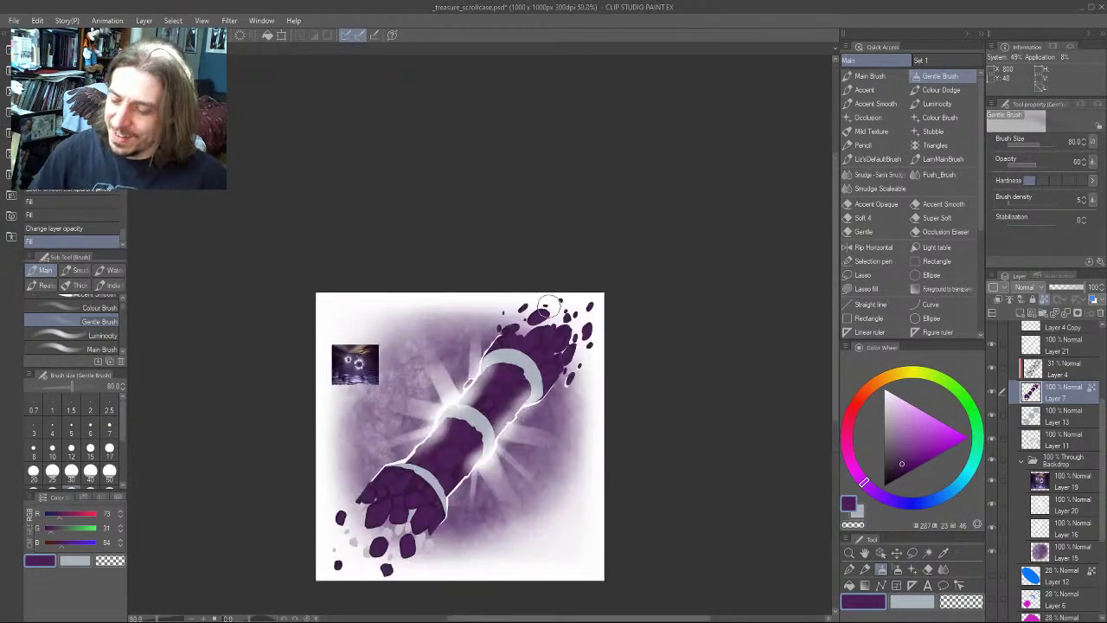
{"action": "left_click_drag", "start_coordinate": [264, 468], "coordinate": [319, 424]}
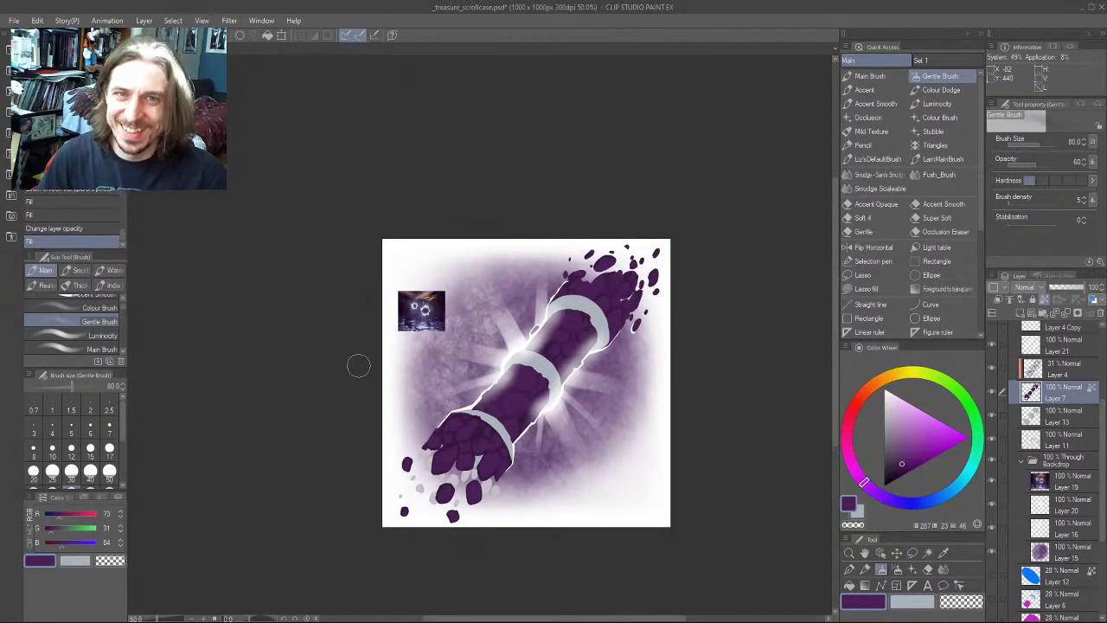
{"action": "scroll", "coordinate": [358, 365], "scroll_direction": "down", "scroll_amount": 5}
{"action": "left_click_drag", "start_coordinate": [305, 364], "coordinate": [438, 338]}
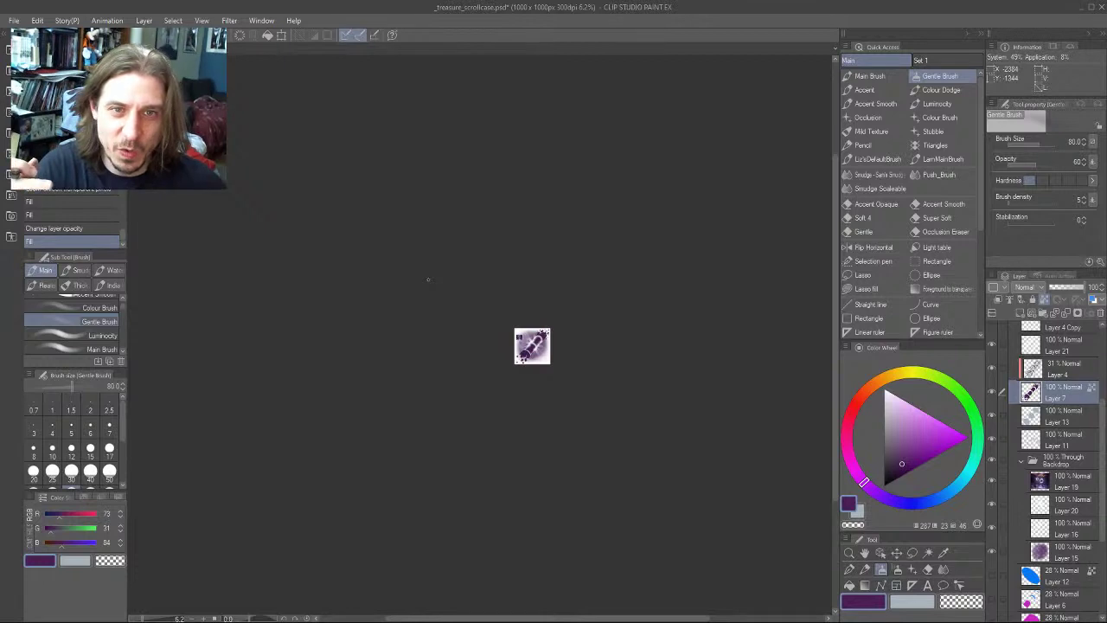
{"action": "key", "text": "ctrl+plus"}
{"action": "key", "text": "ctrl+plus"}
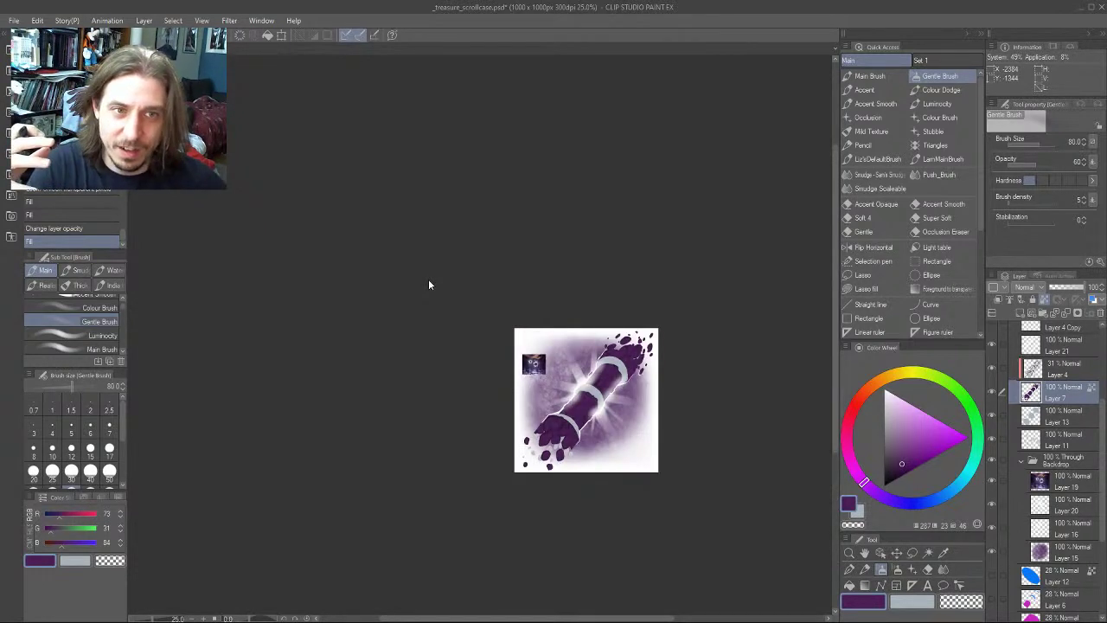
{"action": "key", "text": "ctrl+plus"}
{"action": "key", "text": "ctrl+plus"}
{"action": "left_click_drag", "start_coordinate": [470, 491], "coordinate": [320, 345]}
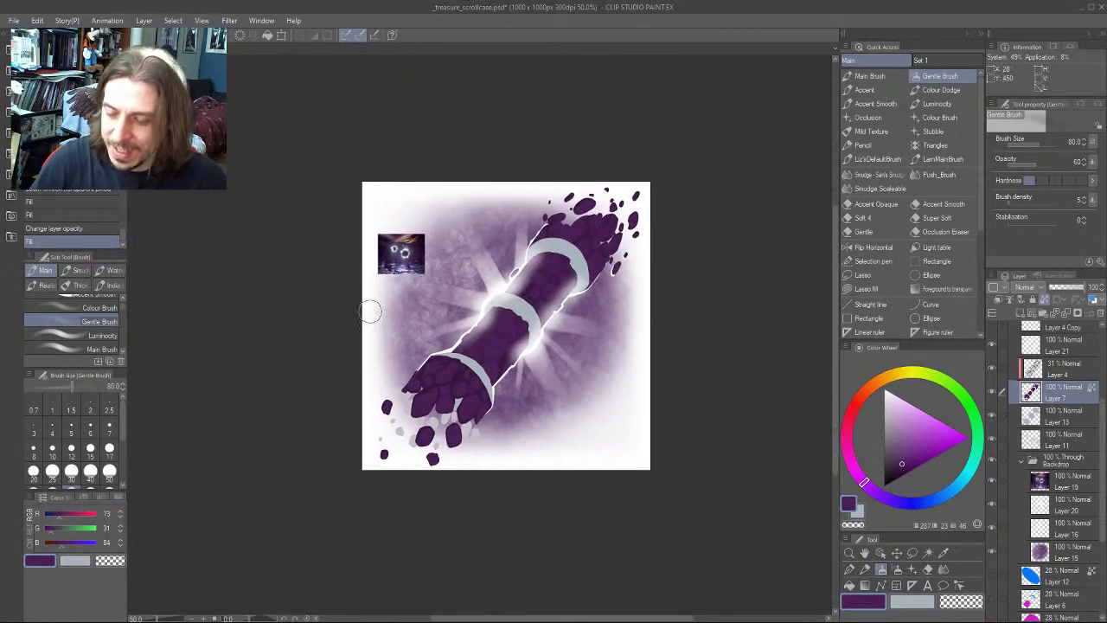
Lower the opacity of Layer 21, the soft glow overlapping the stone case, to 66%
{"action": "key", "text": "ctrl+plus"}
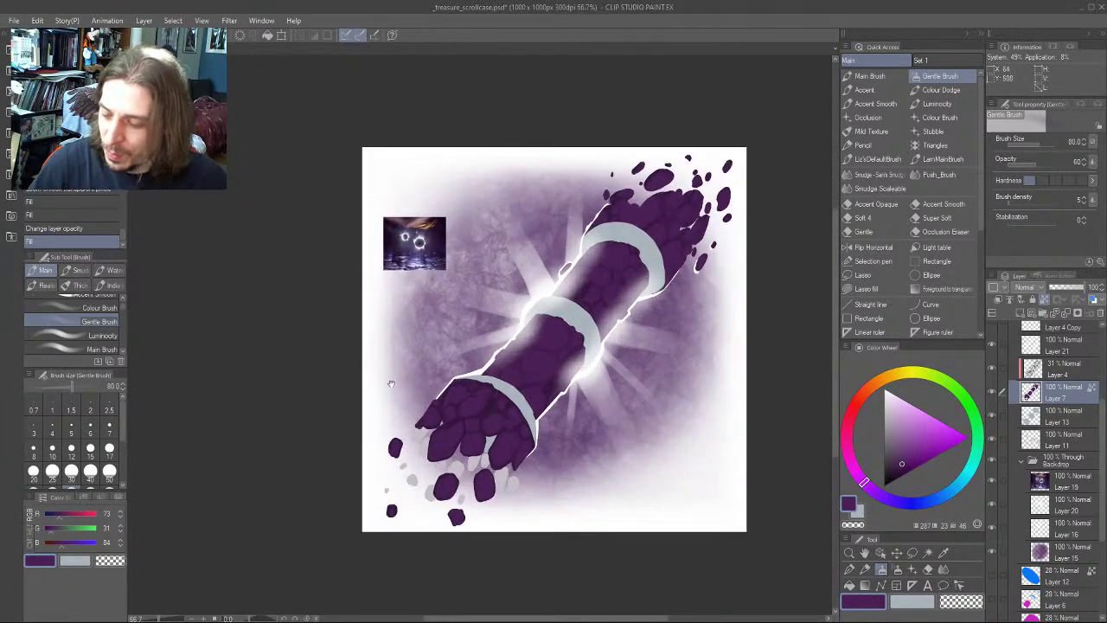
{"action": "key", "text": "ctrl+minus"}
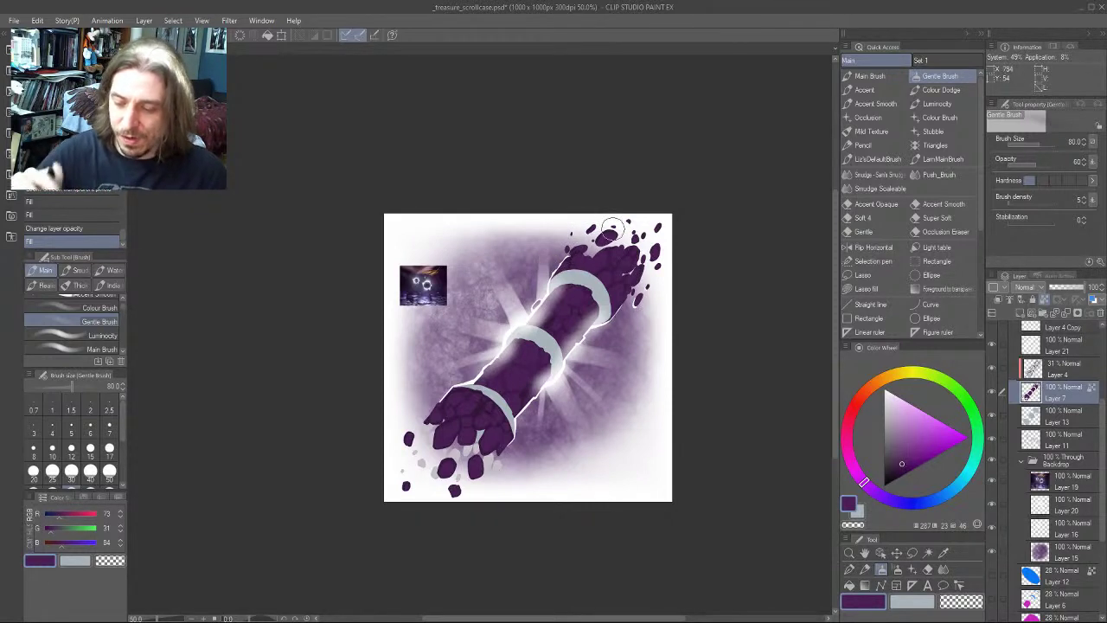
{"action": "scroll", "coordinate": [611, 229], "scroll_direction": "up", "scroll_amount": 2}
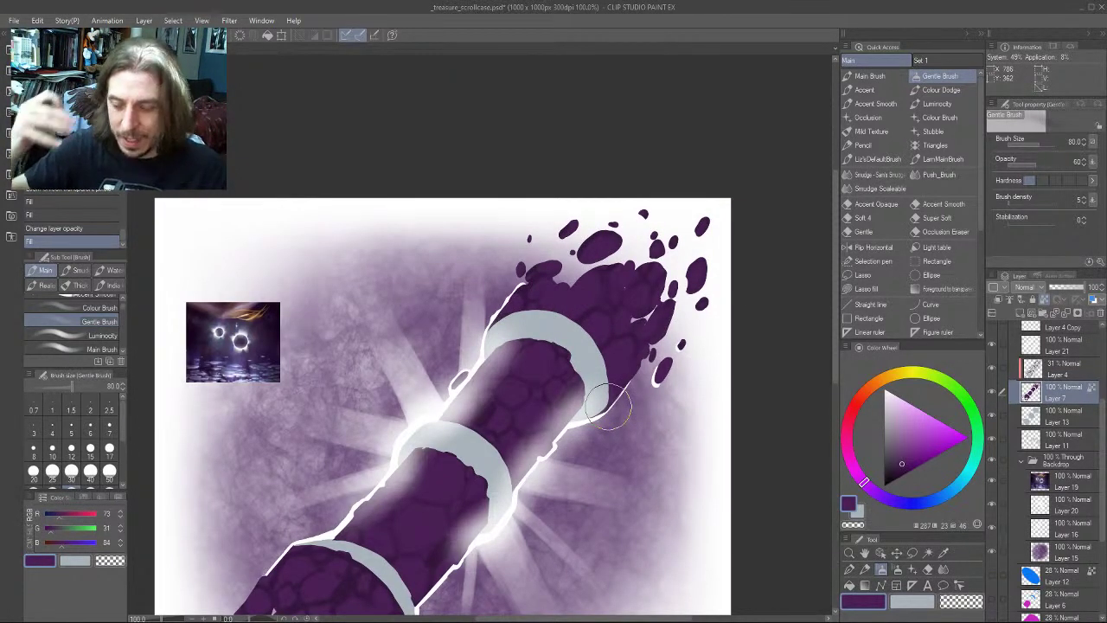
{"action": "left_click_drag", "start_coordinate": [386, 574], "coordinate": [473, 421]}
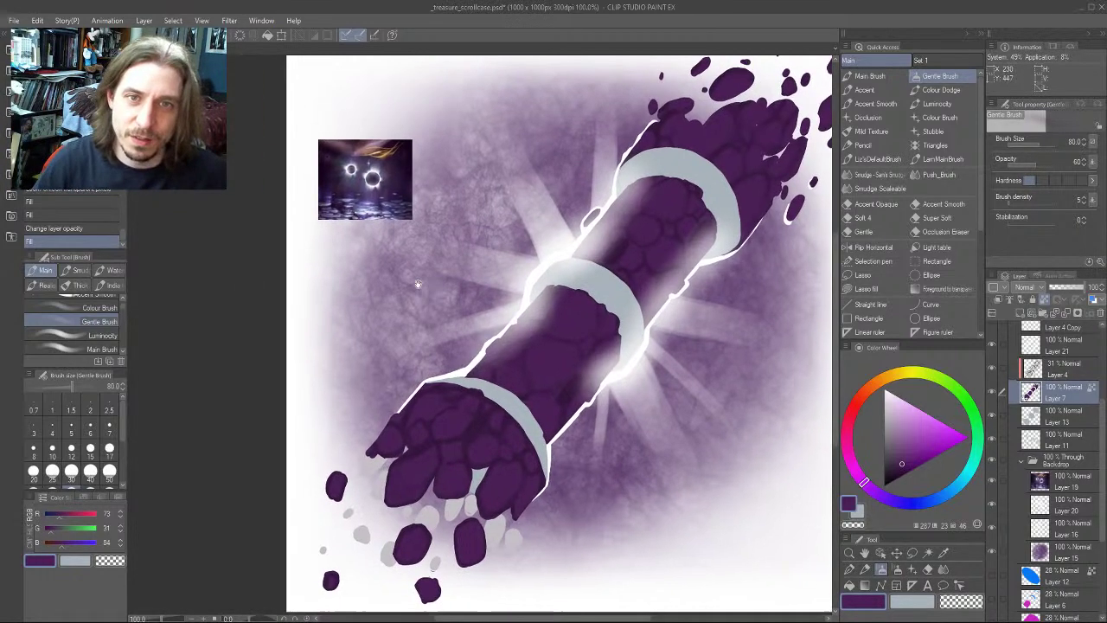
{"action": "scroll", "coordinate": [417, 283], "scroll_direction": "down", "scroll_amount": 5}
{"action": "scroll", "coordinate": [418, 282], "scroll_direction": "up", "scroll_amount": 2}
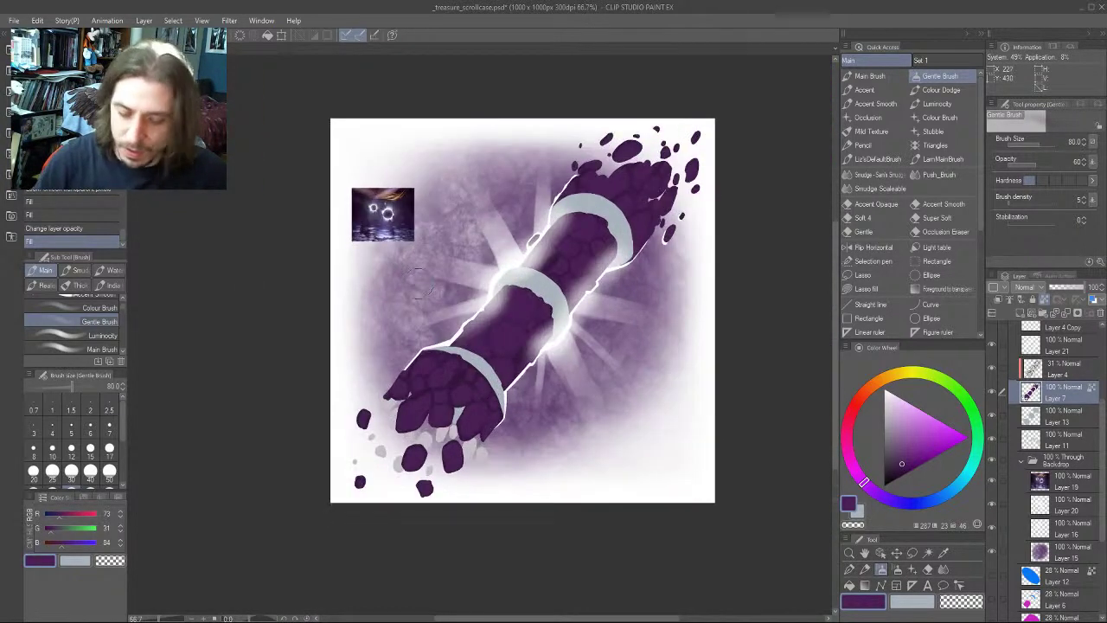
{"action": "left_click", "coordinate": [992, 346]}
{"action": "left_click", "coordinate": [991, 345]}
{"action": "left_click", "coordinate": [1052, 351]}
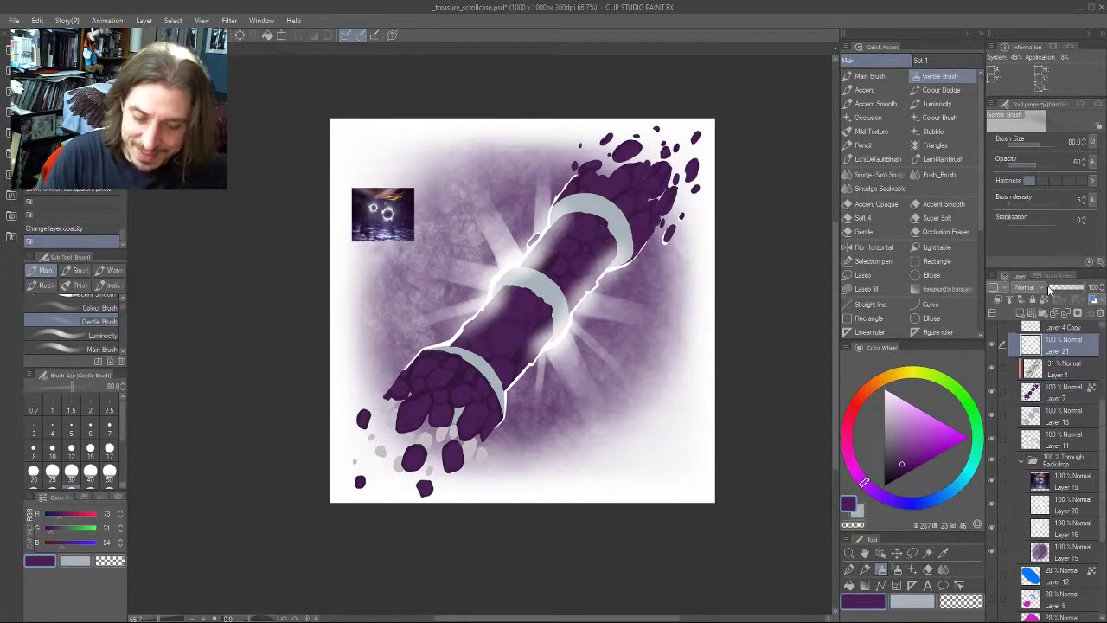
{"action": "left_click_drag", "start_coordinate": [1082, 288], "coordinate": [1076, 289]}
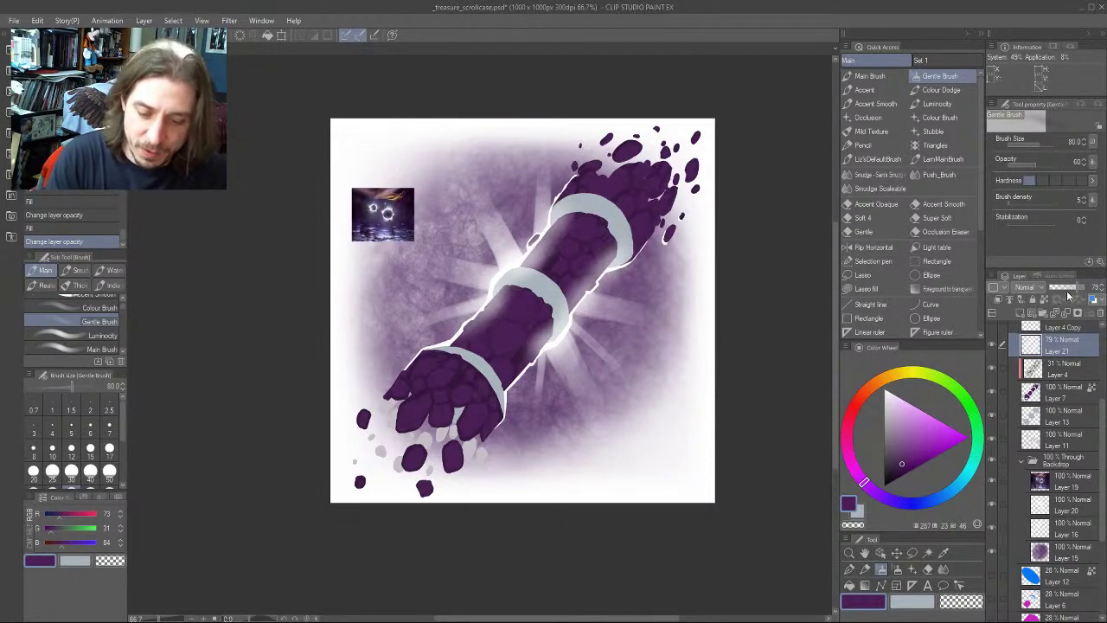
{"action": "left_click", "coordinate": [1069, 289]}
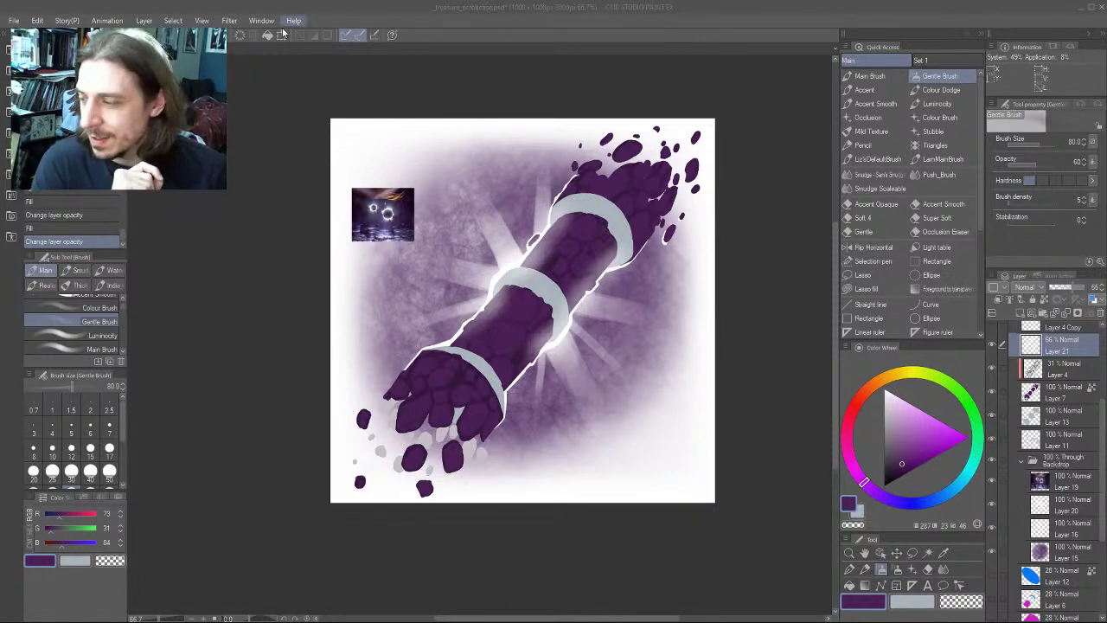
Save the illustration under the file name vr_scrollcase.psd
{"action": "left_click", "coordinate": [14, 19]}
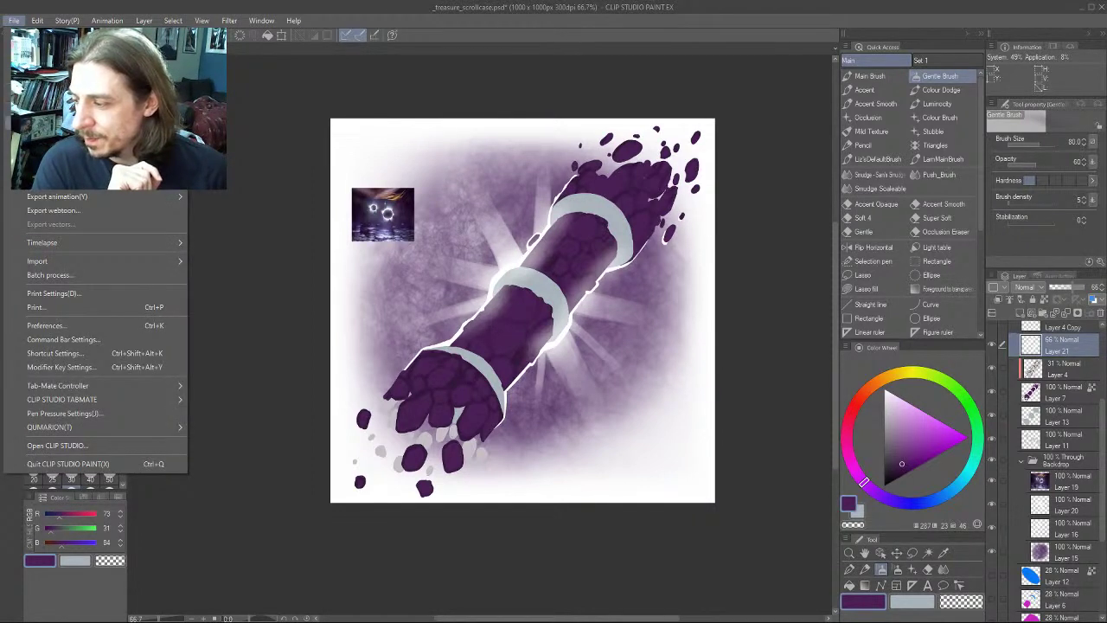
{"action": "left_click", "coordinate": [41, 123]}
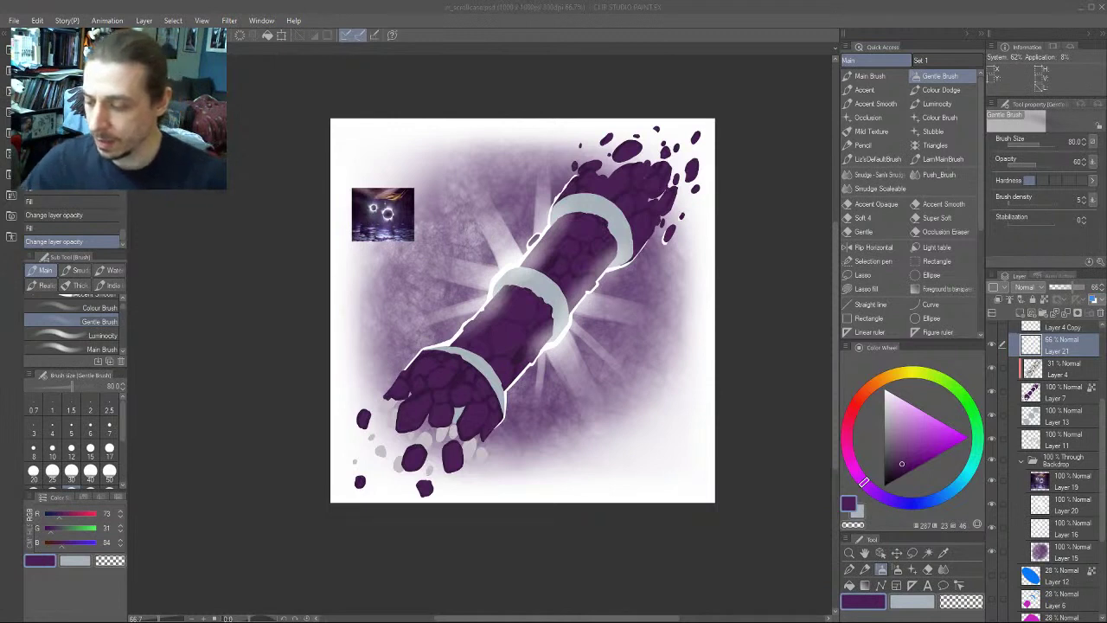
{"action": "left_click", "coordinate": [400, 164]}
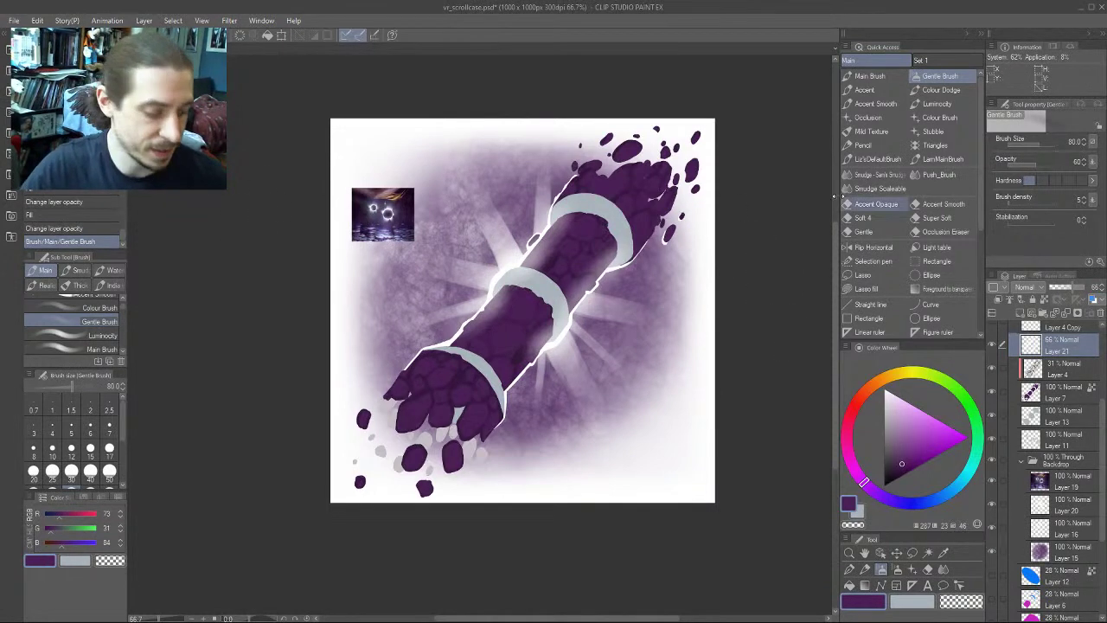
Examine the glowing eclipse rings in the small reference image at up to 800% zoom and compare them with the scroll case's glow
{"action": "mouse_move", "coordinate": [416, 284]}
{"action": "left_mouse_down"}
{"action": "mouse_move", "coordinate": [415, 232]}
{"action": "mouse_move", "coordinate": [457, 333]}
{"action": "mouse_move", "coordinate": [493, 338]}
{"action": "left_mouse_up"}
{"action": "scroll", "coordinate": [466, 227], "scroll_direction": "up", "scroll_amount": 2}
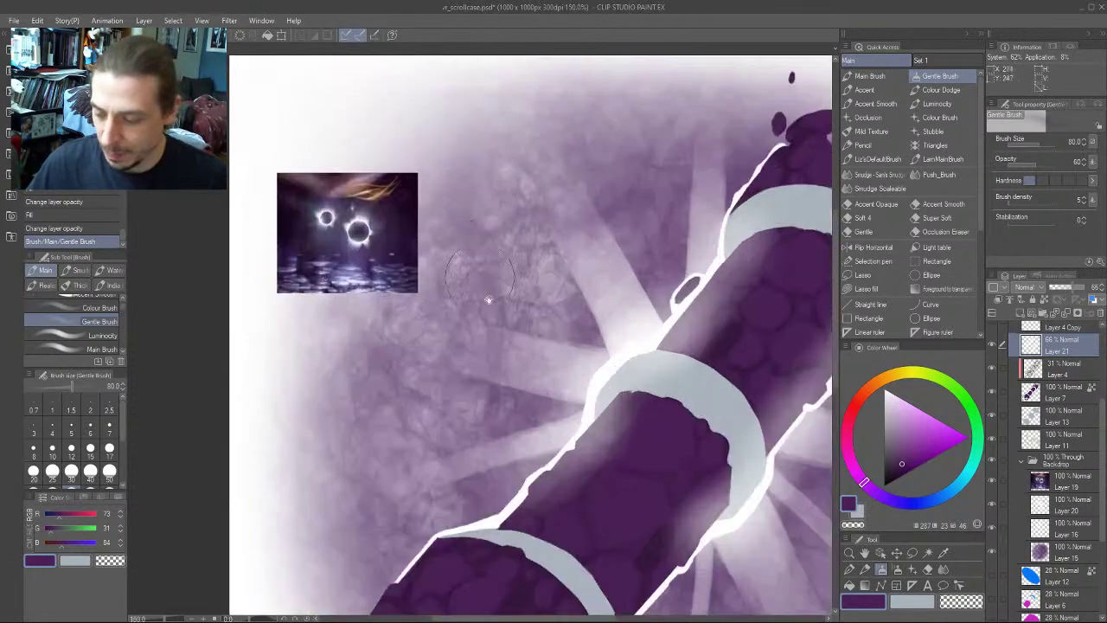
{"action": "left_click_drag", "start_coordinate": [553, 363], "coordinate": [320, 263]}
{"action": "scroll", "coordinate": [357, 286], "scroll_direction": "down", "scroll_amount": 2}
{"action": "mouse_move", "coordinate": [373, 291]}
{"action": "left_mouse_down"}
{"action": "mouse_move", "coordinate": [491, 243]}
{"action": "mouse_move", "coordinate": [480, 223]}
{"action": "left_mouse_up"}
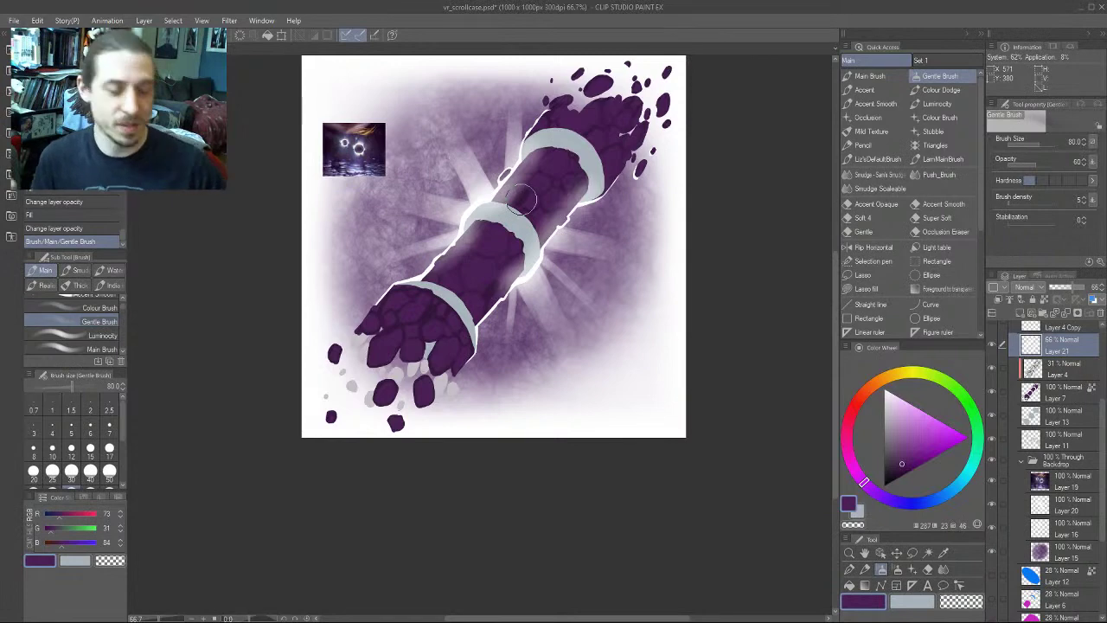
{"action": "left_click_drag", "start_coordinate": [274, 194], "coordinate": [435, 291]}
{"action": "scroll", "coordinate": [436, 291], "scroll_direction": "up", "scroll_amount": 3}
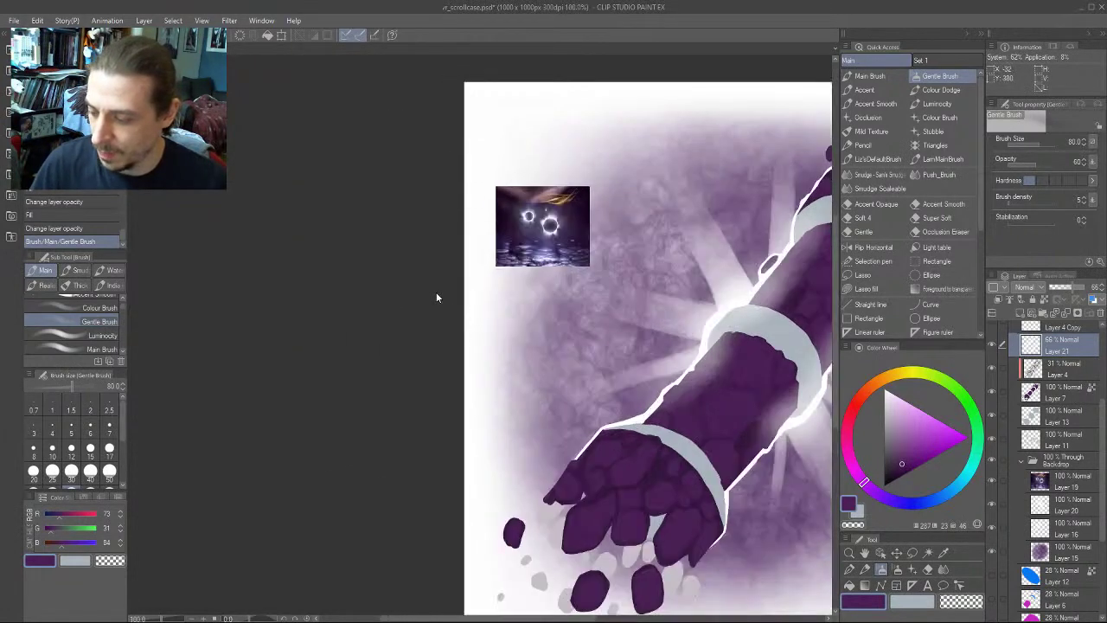
{"action": "left_click_drag", "start_coordinate": [430, 191], "coordinate": [341, 312]}
{"action": "scroll", "coordinate": [397, 334], "scroll_direction": "up", "scroll_amount": 4}
{"action": "left_click_drag", "start_coordinate": [417, 335], "coordinate": [183, 328]}
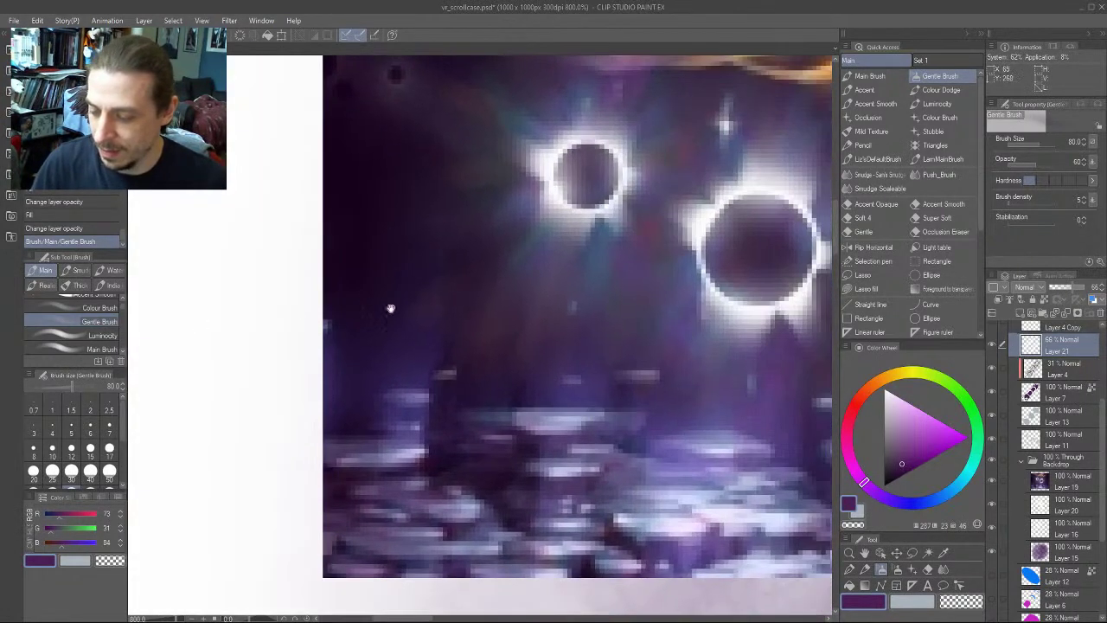
{"action": "left_click_drag", "start_coordinate": [390, 308], "coordinate": [222, 352]}
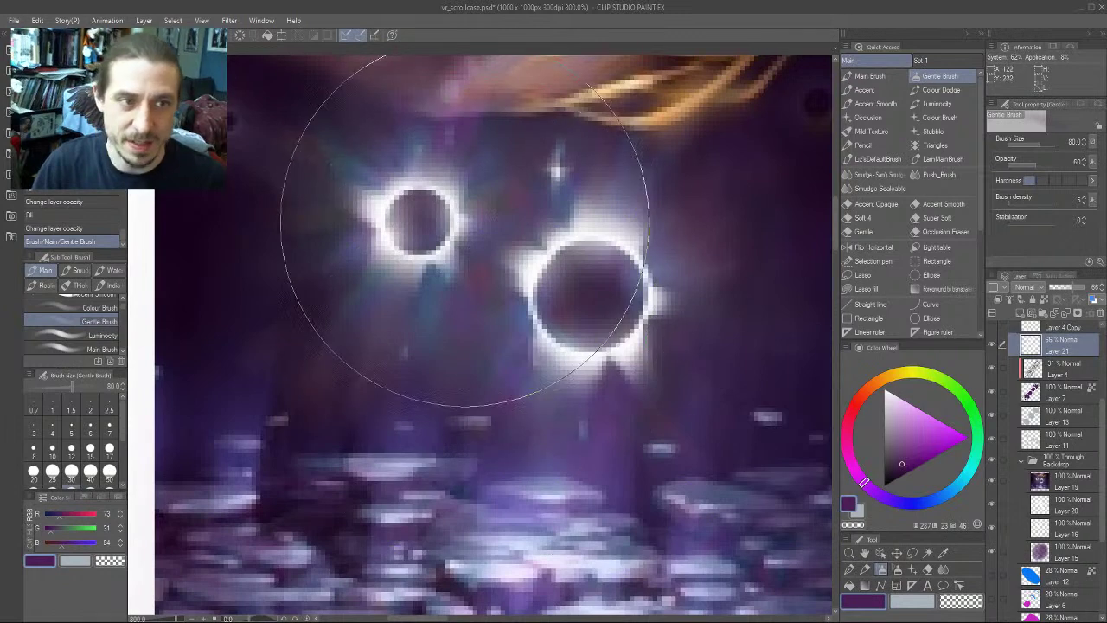
{"action": "scroll", "coordinate": [580, 310], "scroll_direction": "down", "scroll_amount": 5}
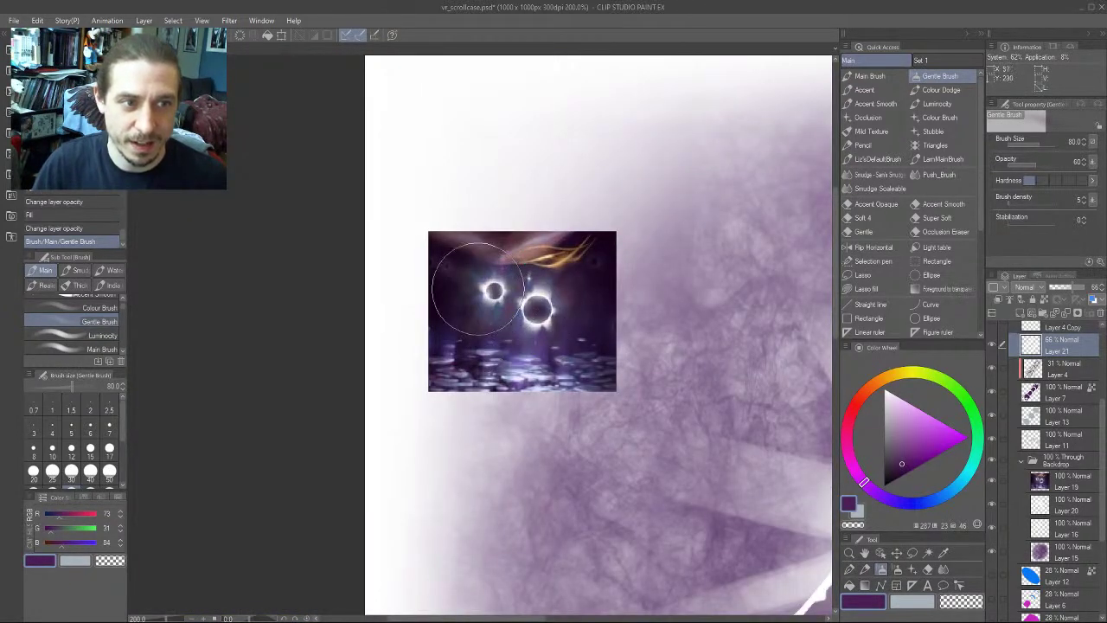
{"action": "left_click_drag", "start_coordinate": [602, 340], "coordinate": [352, 280]}
{"action": "mouse_move", "coordinate": [456, 346]}
{"action": "left_mouse_down"}
{"action": "mouse_move", "coordinate": [548, 361]}
{"action": "mouse_move", "coordinate": [465, 321]}
{"action": "left_mouse_up"}
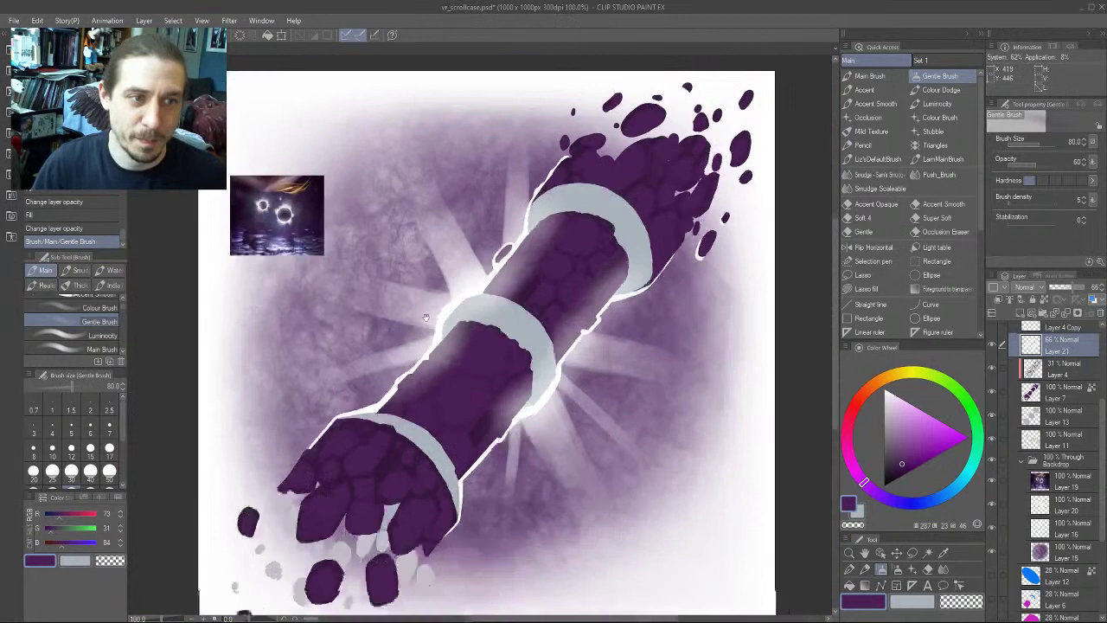
{"action": "left_click_drag", "start_coordinate": [426, 317], "coordinate": [413, 272]}
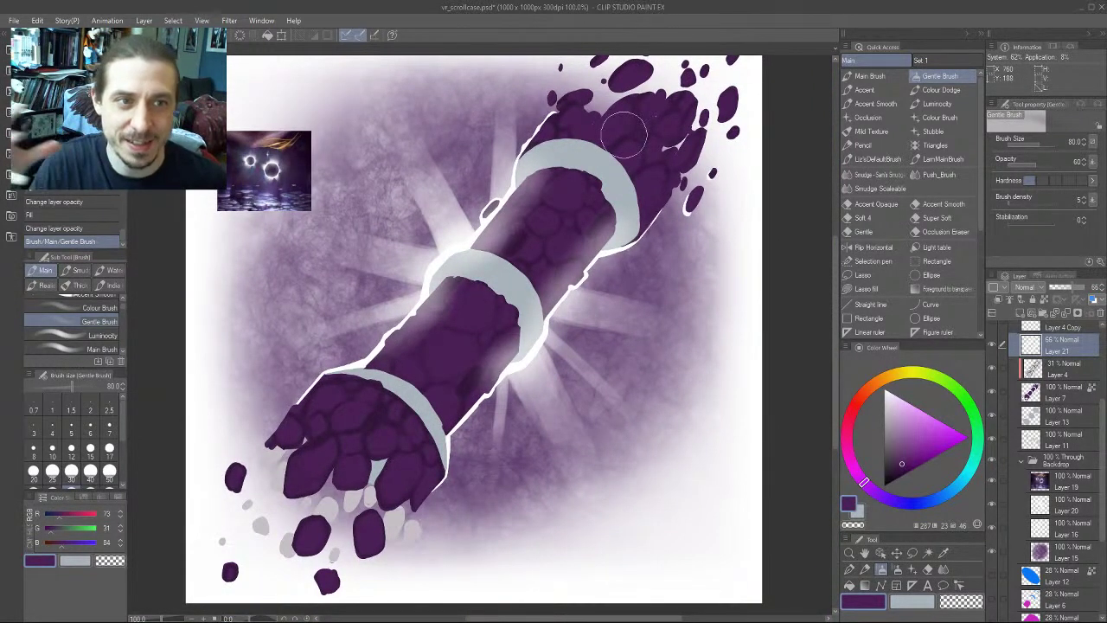
{"action": "left_click_drag", "start_coordinate": [361, 325], "coordinate": [401, 302]}
Add a new raster layer directly above the band layer, Layer 13, and clip it to that layer
{"action": "left_click", "coordinate": [1056, 420]}
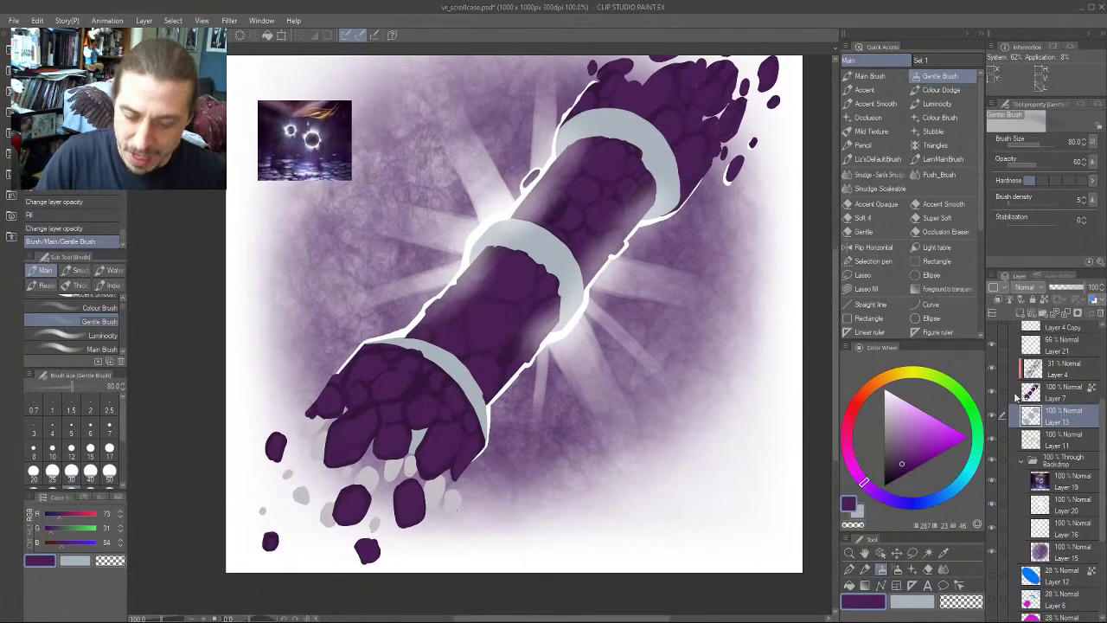
{"action": "left_click", "coordinate": [1019, 313]}
{"action": "left_click", "coordinate": [998, 301]}
{"action": "left_click_drag", "start_coordinate": [439, 244], "coordinate": [465, 293]}
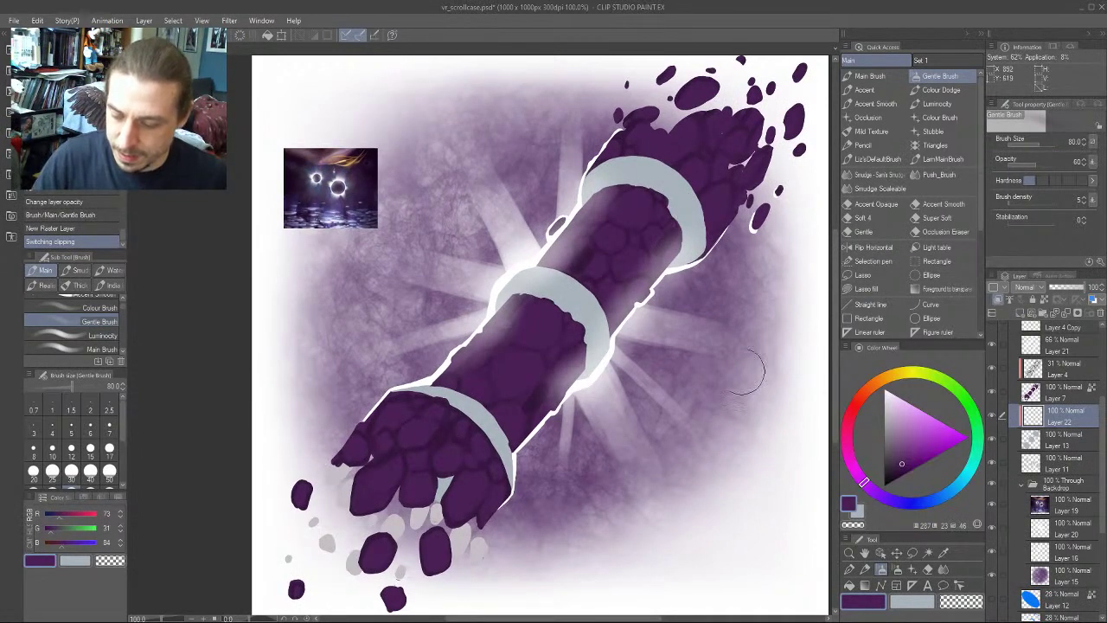
Shade the middle of the three metal bands in dark blue-grey RGB 67, 74, 79 with the Gentle Brush enlarged to size 150
{"action": "left_click", "coordinate": [950, 490]}
{"action": "left_click", "coordinate": [895, 446]}
{"action": "left_click", "coordinate": [888, 459]}
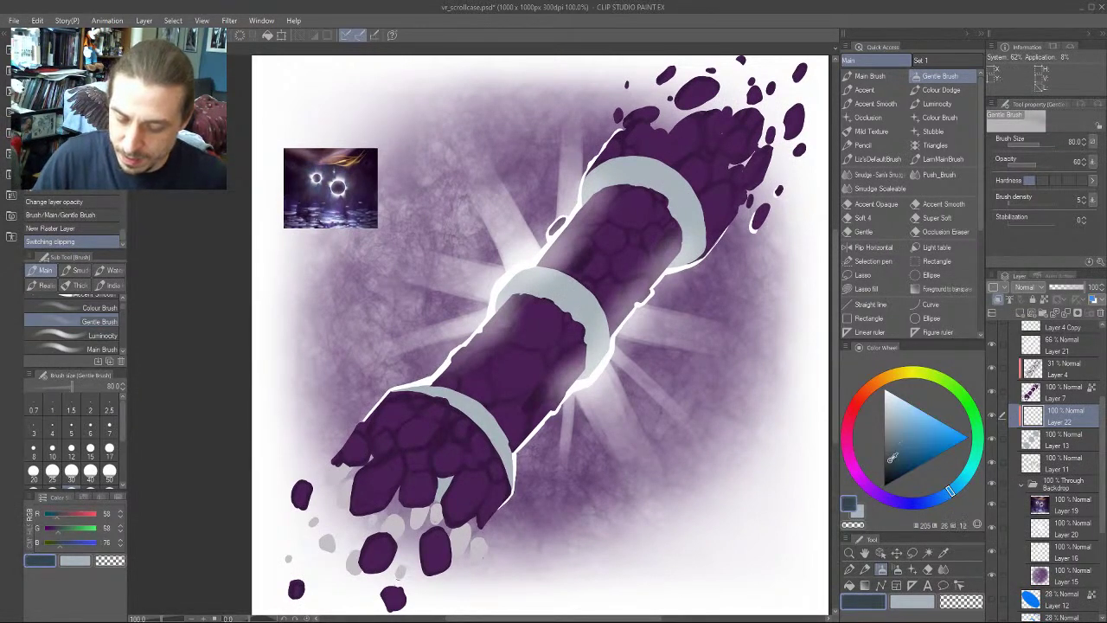
{"action": "left_click", "coordinate": [887, 457]}
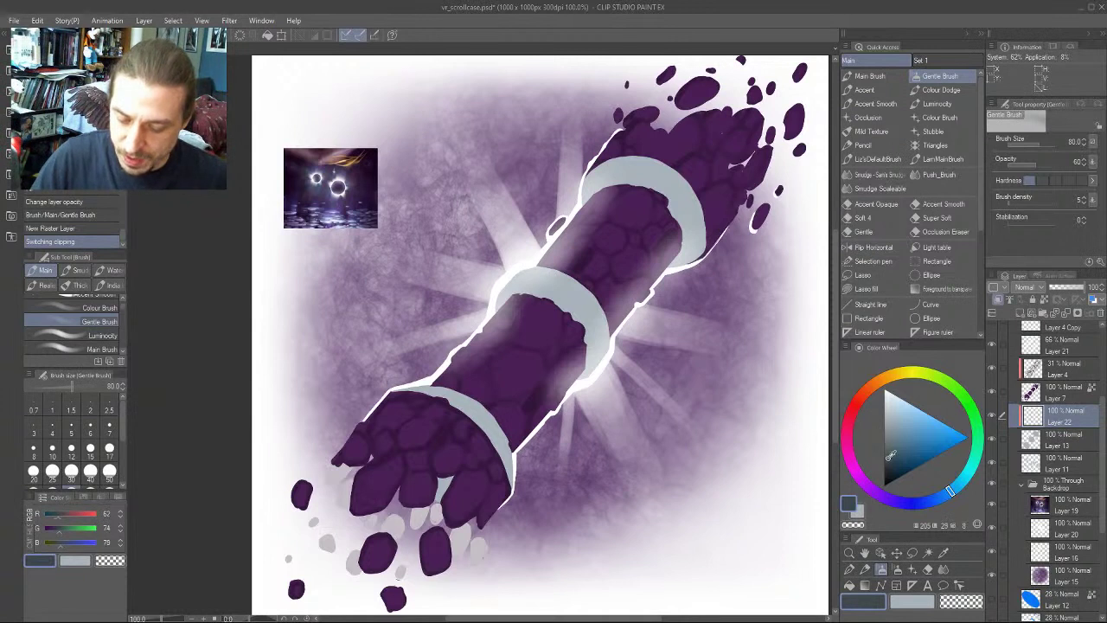
{"action": "mouse_move", "coordinate": [566, 278]}
{"action": "left_mouse_down"}
{"action": "mouse_move", "coordinate": [577, 332]}
{"action": "mouse_move", "coordinate": [520, 299]}
{"action": "mouse_move", "coordinate": [583, 342]}
{"action": "mouse_move", "coordinate": [585, 295]}
{"action": "mouse_move", "coordinate": [538, 249]}
{"action": "mouse_move", "coordinate": [552, 251]}
{"action": "mouse_move", "coordinate": [502, 280]}
{"action": "mouse_move", "coordinate": [532, 282]}
{"action": "mouse_move", "coordinate": [522, 239]}
{"action": "mouse_move", "coordinate": [559, 321]}
{"action": "mouse_move", "coordinate": [542, 297]}
{"action": "mouse_move", "coordinate": [518, 298]}
{"action": "mouse_move", "coordinate": [562, 380]}
{"action": "mouse_move", "coordinate": [518, 277]}
{"action": "left_mouse_up"}
{"action": "key", "text": "bracketright"}
{"action": "key", "text": "bracketright"}
{"action": "key", "text": "bracketright"}
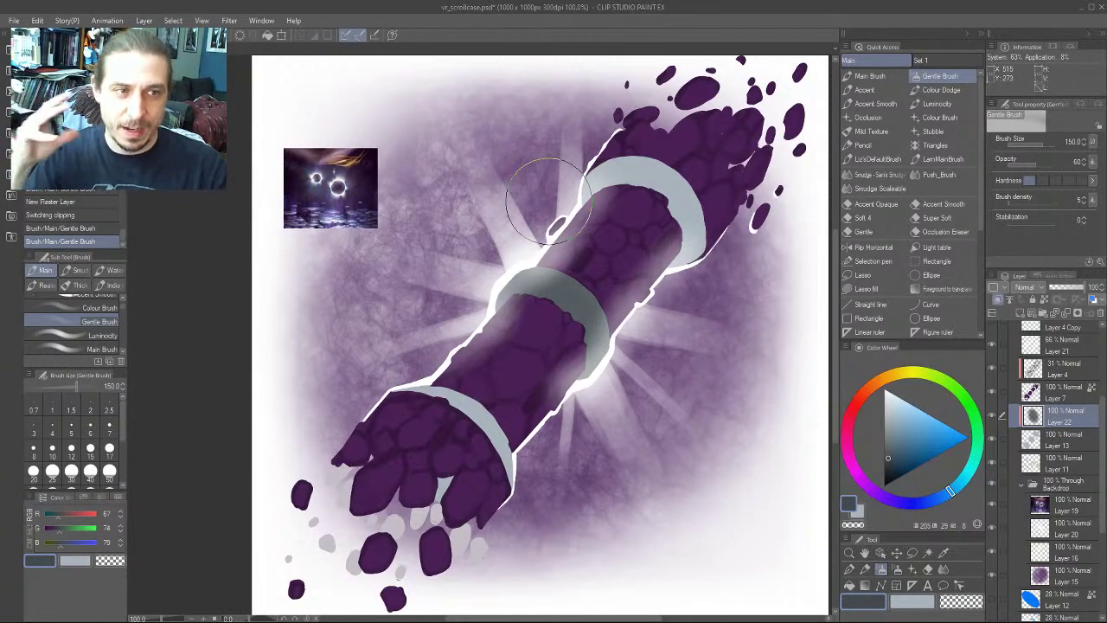
{"action": "mouse_move", "coordinate": [610, 223]}
{"action": "left_mouse_down"}
{"action": "mouse_move", "coordinate": [665, 197]}
{"action": "mouse_move", "coordinate": [635, 229]}
{"action": "left_mouse_up"}
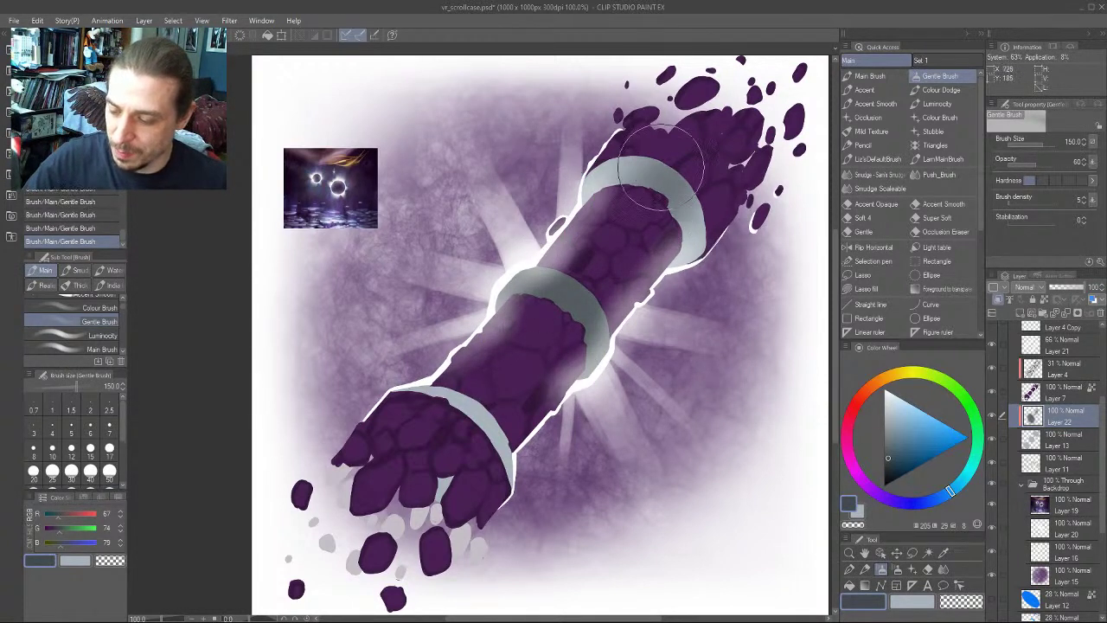
{"action": "mouse_move", "coordinate": [460, 428]}
{"action": "left_mouse_down"}
{"action": "mouse_move", "coordinate": [431, 472]}
{"action": "mouse_move", "coordinate": [445, 450]}
{"action": "left_mouse_up"}
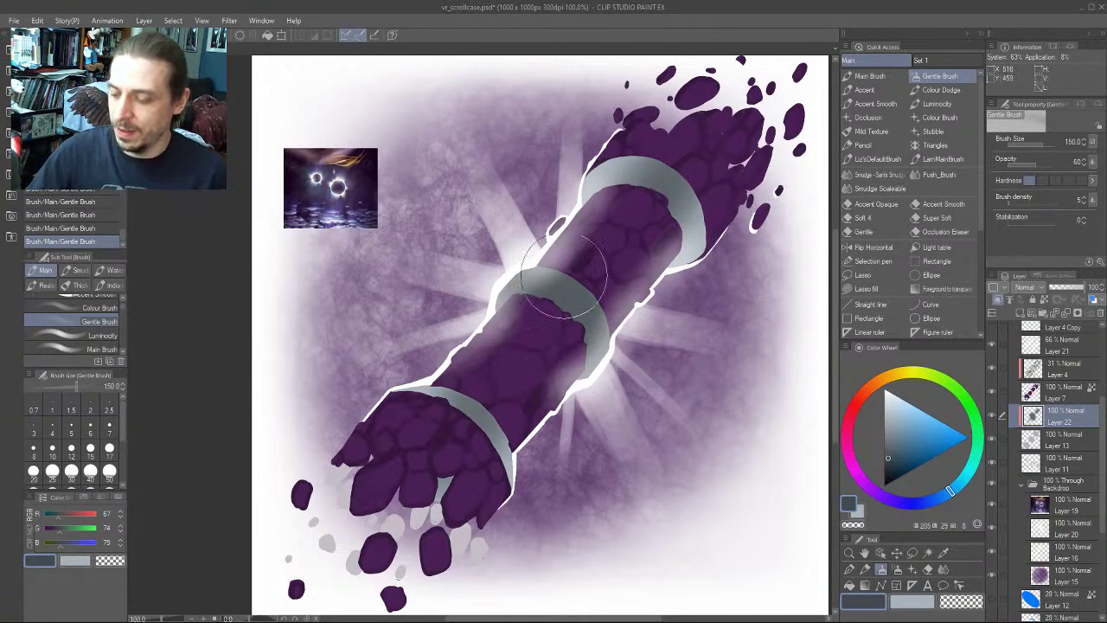
Refine the blue-grey shading along the upper and lower bands with the Gentle Brush reduced to sizes 80 and 60
{"action": "key", "text": "bracketleft"}
{"action": "key", "text": "bracketleft"}
{"action": "key", "text": "bracketleft"}
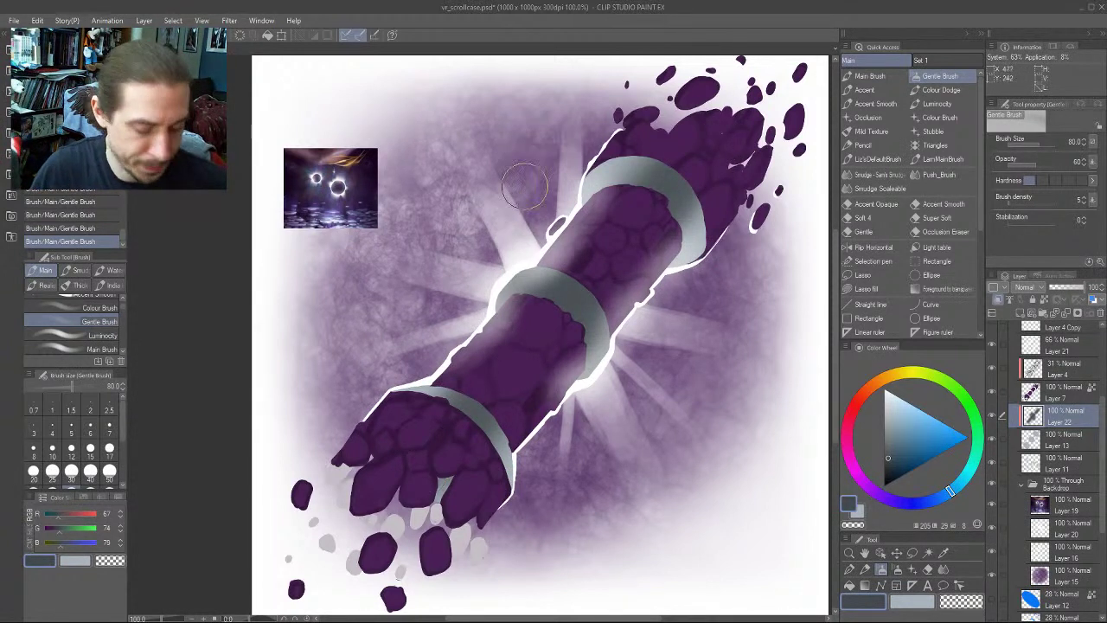
{"action": "scroll", "coordinate": [536, 190], "scroll_direction": "up", "scroll_amount": 2}
{"action": "key", "text": "bracketleft"}
{"action": "key", "text": "bracketleft"}
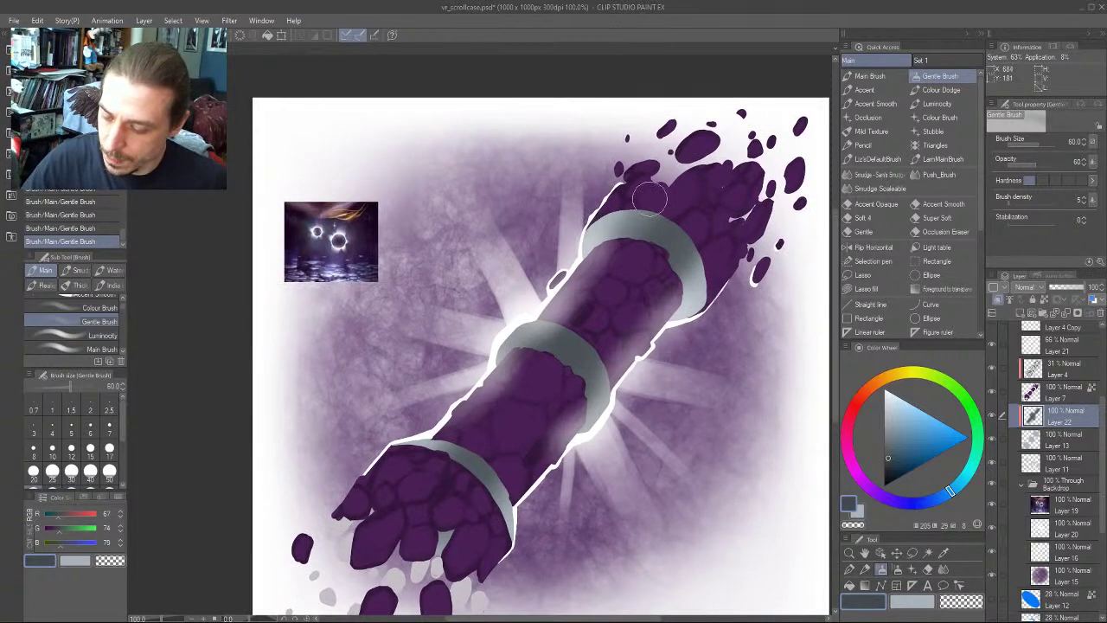
{"action": "scroll", "coordinate": [536, 303], "scroll_direction": "down", "scroll_amount": 3}
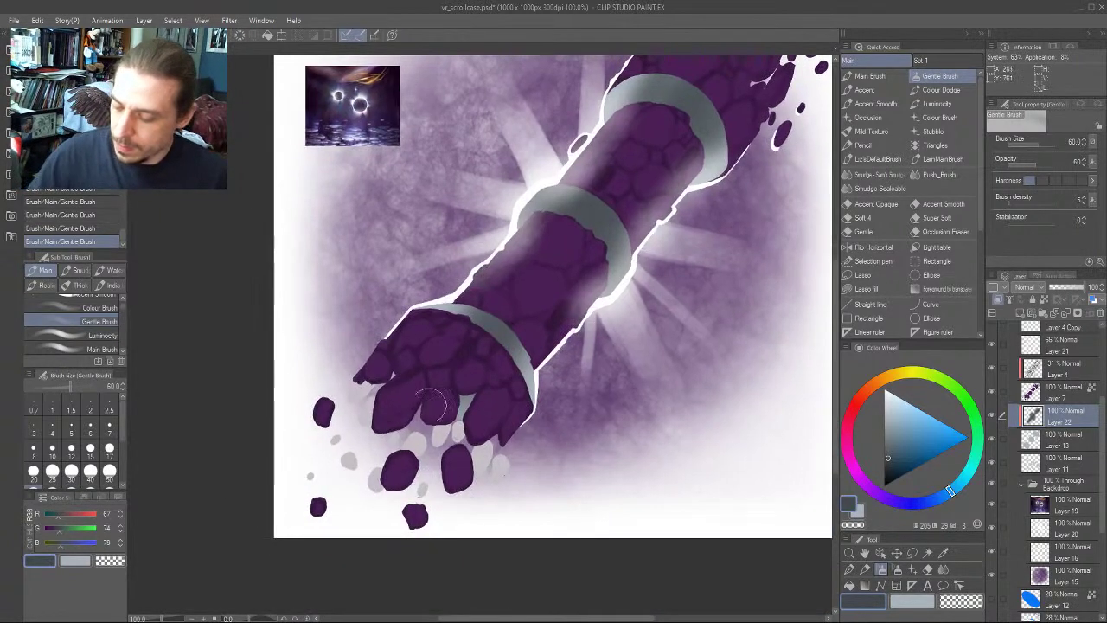
{"action": "scroll", "coordinate": [531, 298], "scroll_direction": "up", "scroll_amount": 3}
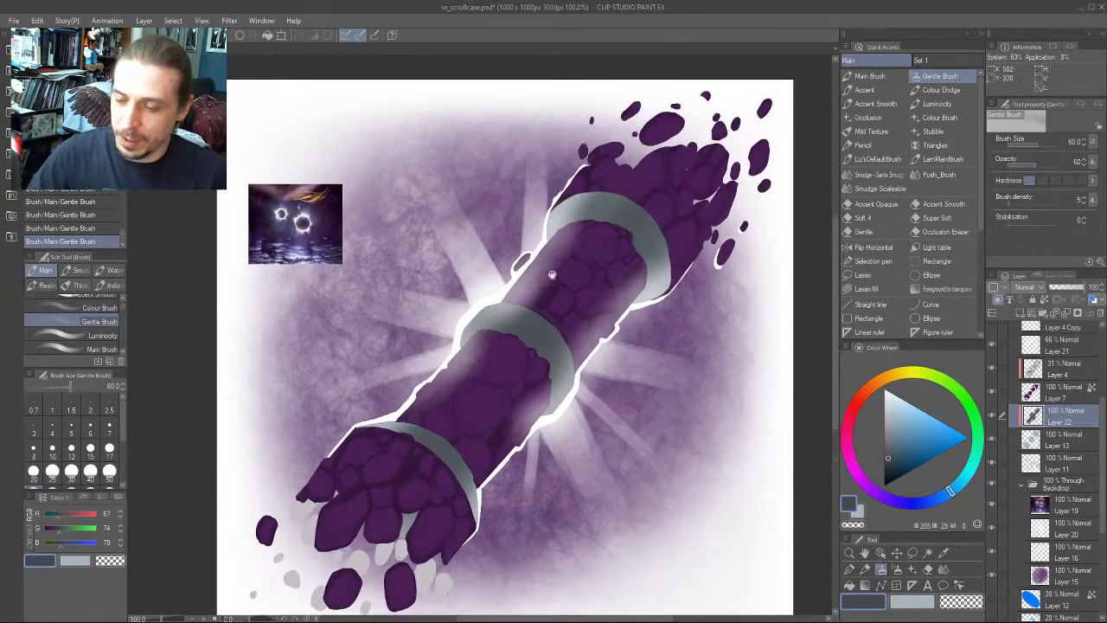
{"action": "left_click_drag", "start_coordinate": [553, 275], "coordinate": [529, 308]}
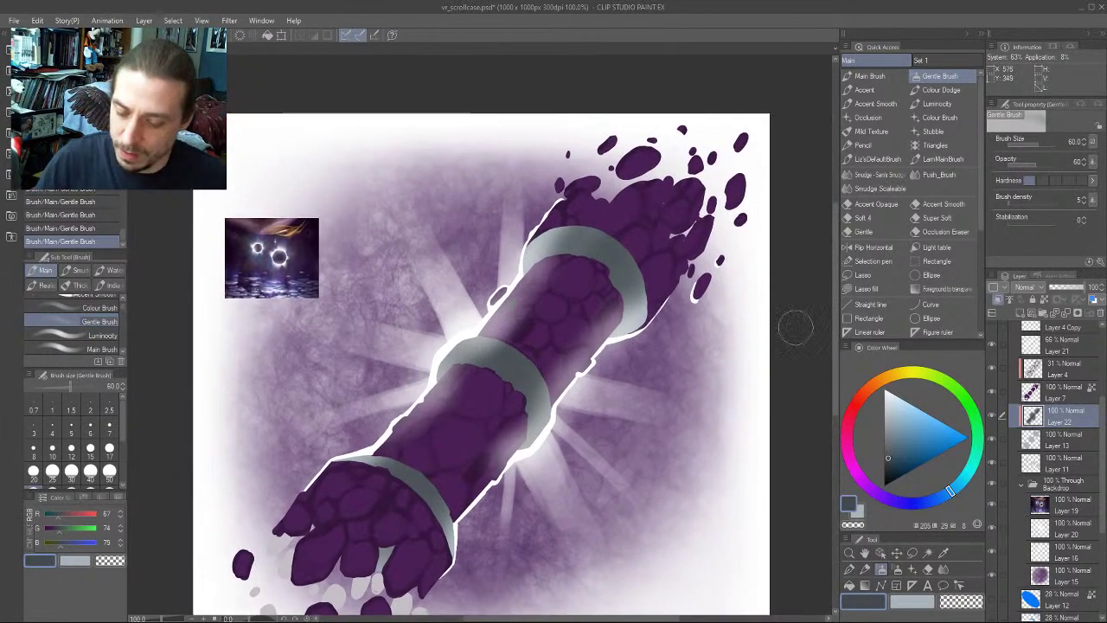
Deepen the shadows on the central and upper bands in near-black blue RGB 34, 41, 45 with the Gentle Brush at size 80
{"action": "left_click", "coordinate": [888, 471]}
{"action": "key", "text": "bracketright"}
{"action": "key", "text": "bracketright"}
{"action": "mouse_move", "coordinate": [528, 399]}
{"action": "left_mouse_down"}
{"action": "mouse_move", "coordinate": [488, 372]}
{"action": "mouse_move", "coordinate": [508, 396]}
{"action": "mouse_move", "coordinate": [525, 394]}
{"action": "mouse_move", "coordinate": [515, 422]}
{"action": "mouse_move", "coordinate": [499, 427]}
{"action": "mouse_move", "coordinate": [484, 401]}
{"action": "mouse_move", "coordinate": [508, 336]}
{"action": "mouse_move", "coordinate": [554, 349]}
{"action": "mouse_move", "coordinate": [558, 375]}
{"action": "mouse_move", "coordinate": [544, 395]}
{"action": "mouse_move", "coordinate": [475, 393]}
{"action": "mouse_move", "coordinate": [465, 364]}
{"action": "mouse_move", "coordinate": [487, 347]}
{"action": "mouse_move", "coordinate": [532, 348]}
{"action": "mouse_move", "coordinate": [521, 449]}
{"action": "left_mouse_up"}
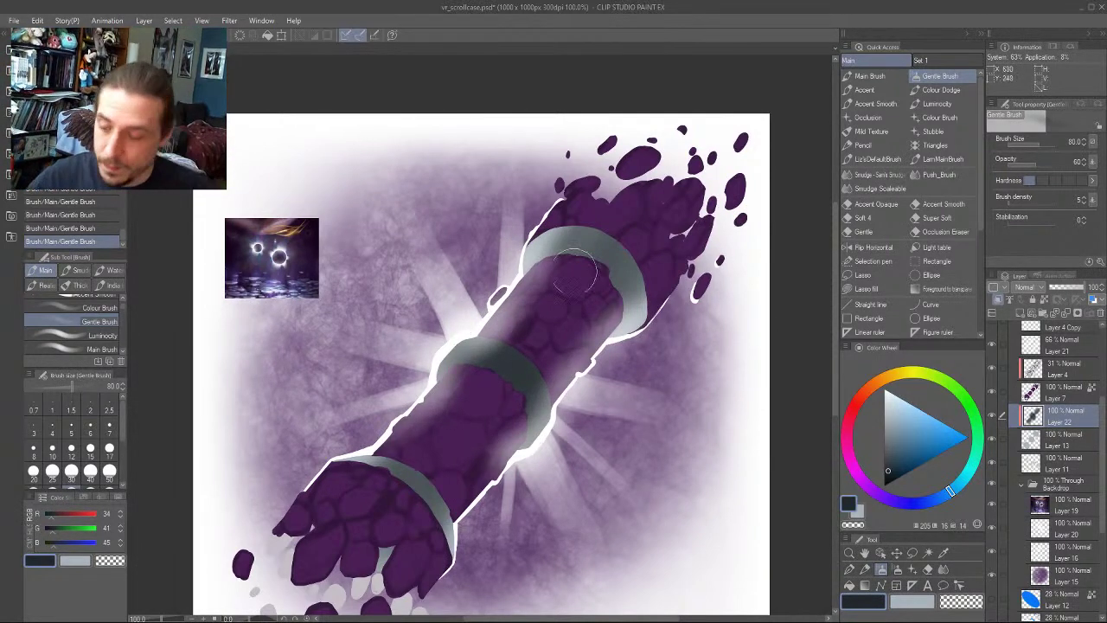
{"action": "mouse_move", "coordinate": [579, 268]}
{"action": "left_mouse_down"}
{"action": "mouse_move", "coordinate": [607, 262]}
{"action": "mouse_move", "coordinate": [579, 296]}
{"action": "left_mouse_up"}
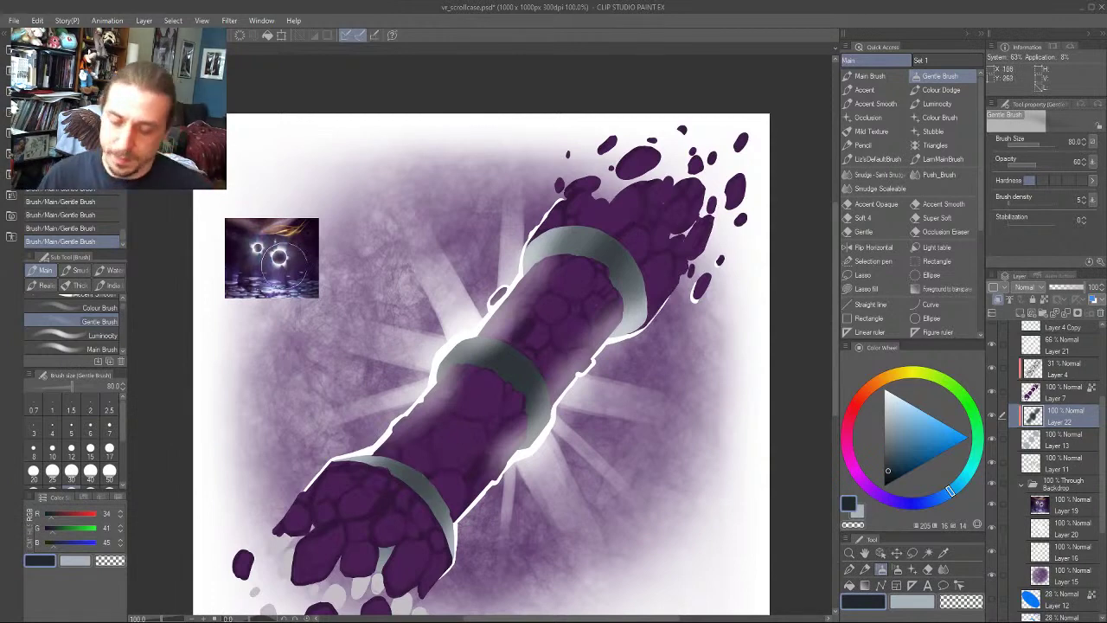
{"action": "mouse_move", "coordinate": [316, 377]}
{"action": "left_mouse_down"}
{"action": "mouse_move", "coordinate": [403, 309]}
{"action": "mouse_move", "coordinate": [437, 316]}
{"action": "left_mouse_up"}
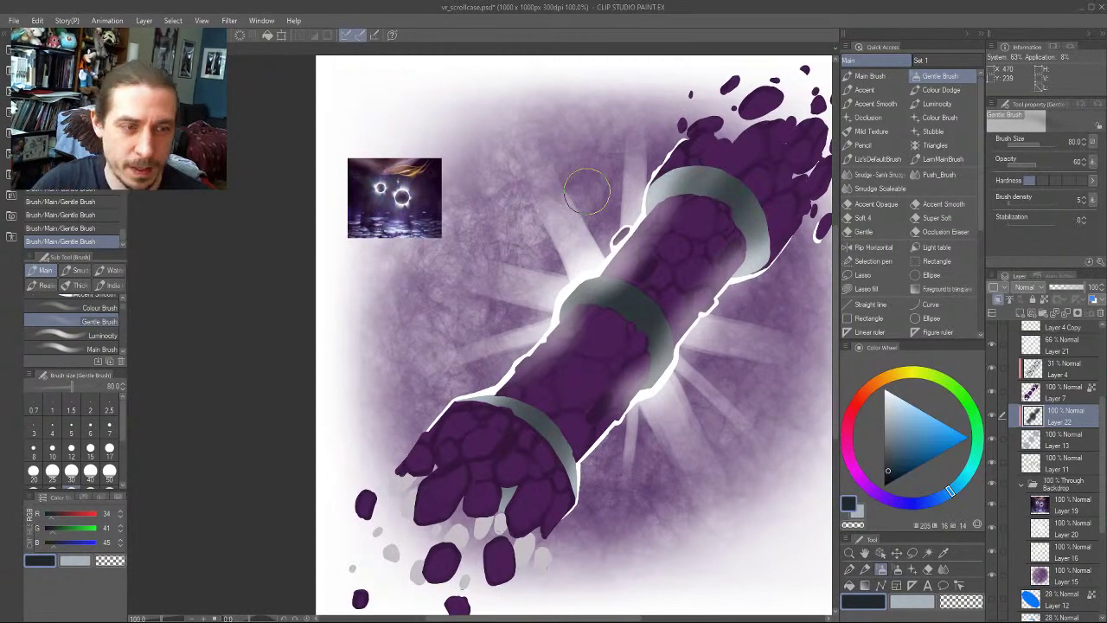
{"action": "scroll", "coordinate": [446, 227], "scroll_direction": "down", "scroll_amount": 1}
{"action": "mouse_move", "coordinate": [365, 308]}
{"action": "left_mouse_down"}
{"action": "mouse_move", "coordinate": [409, 368]}
{"action": "mouse_move", "coordinate": [369, 318]}
{"action": "left_mouse_up"}
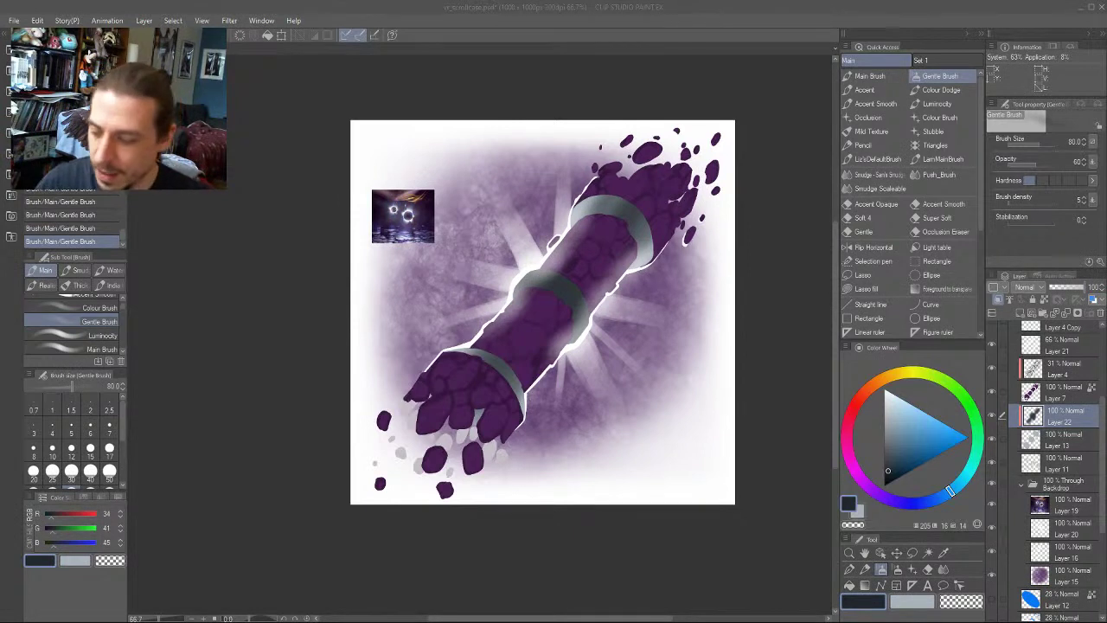
Select the purple stone layer, Layer 7, and check the case with the crack lines of Layer 4 hidden and shown
{"action": "left_click", "coordinate": [334, 220]}
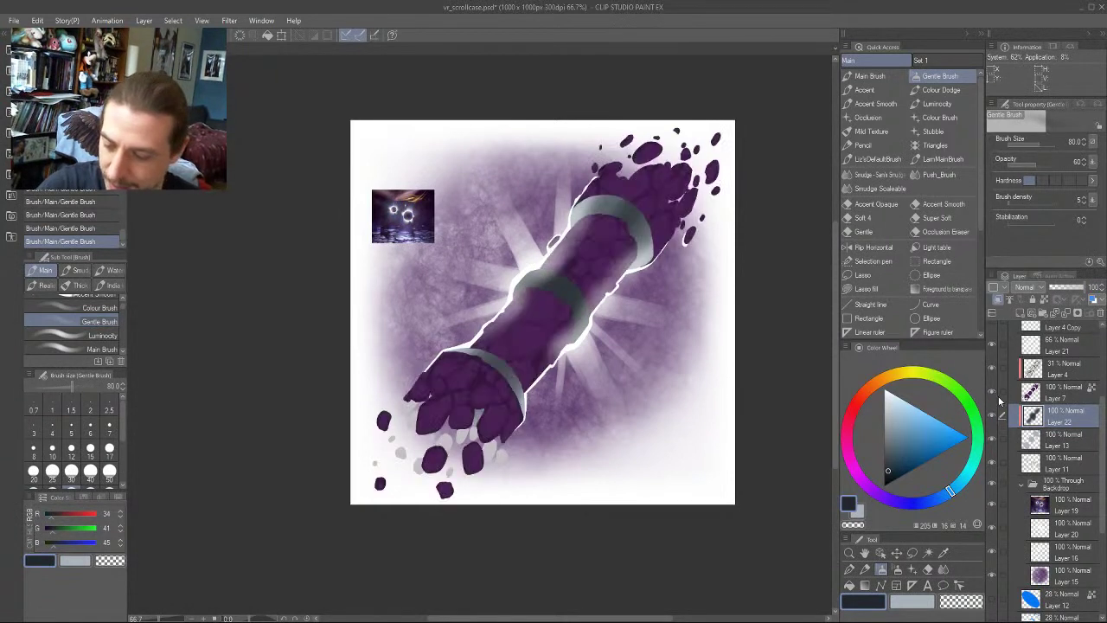
{"action": "left_click", "coordinate": [1042, 392]}
{"action": "left_click", "coordinate": [993, 372]}
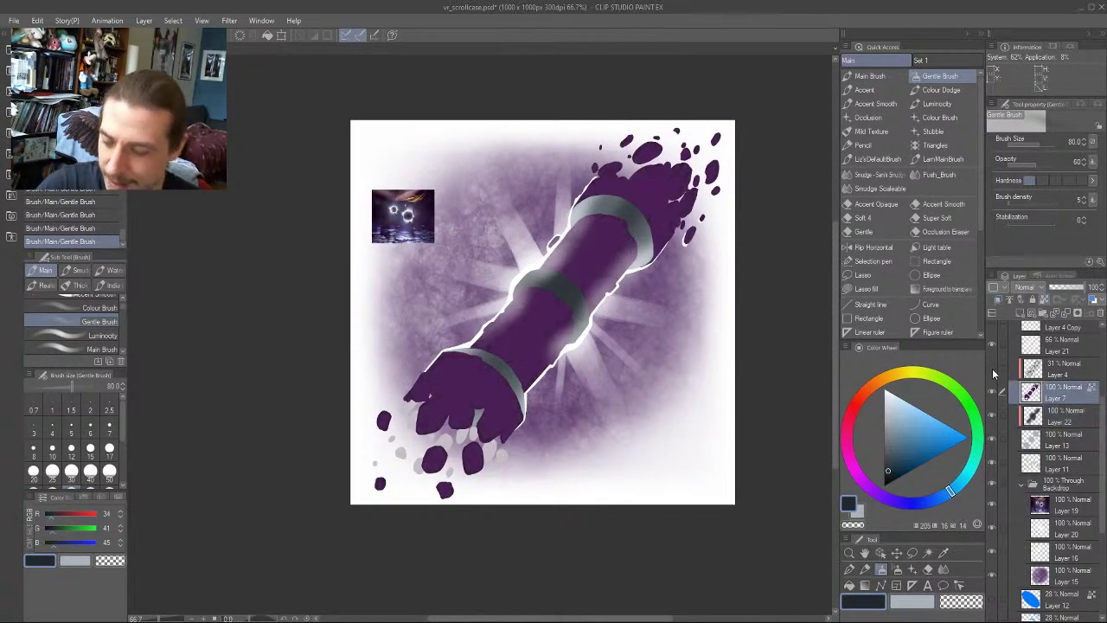
{"action": "left_click", "coordinate": [992, 373]}
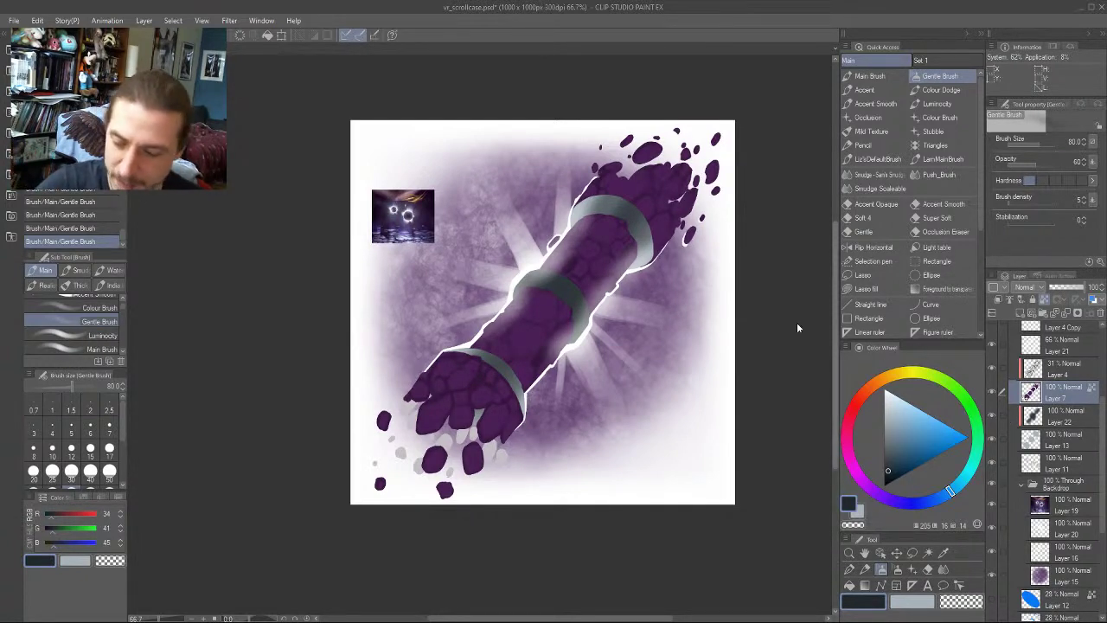
{"action": "scroll", "coordinate": [563, 247], "scroll_direction": "up", "scroll_amount": 2}
{"action": "mouse_move", "coordinate": [620, 217]}
{"action": "left_mouse_down"}
{"action": "mouse_move", "coordinate": [380, 312]}
{"action": "mouse_move", "coordinate": [392, 368]}
{"action": "left_mouse_up"}
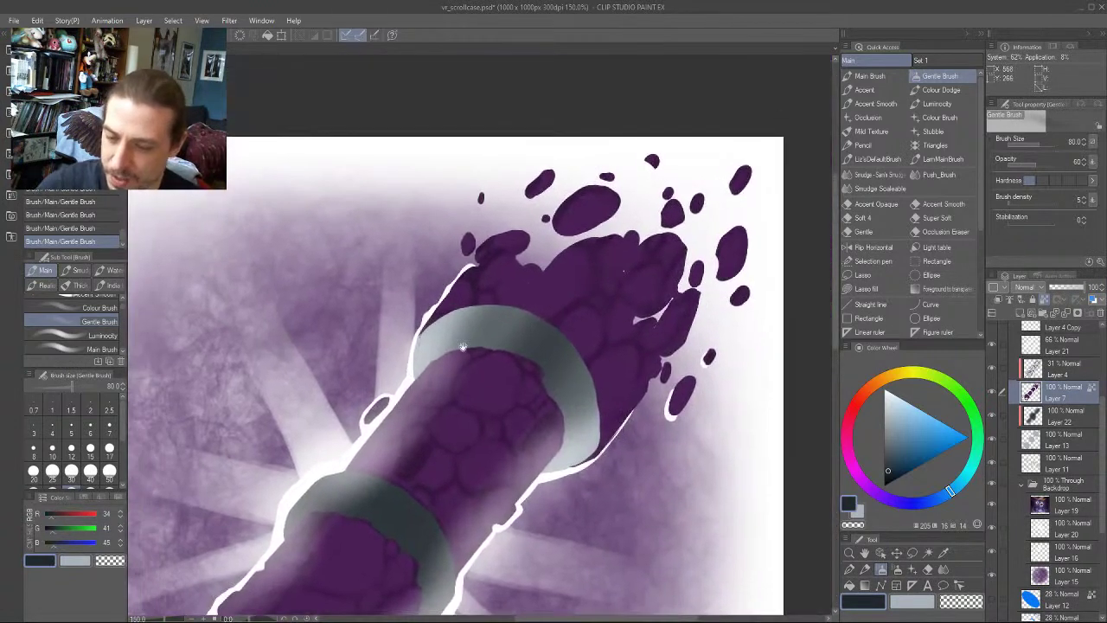
Unlock transparent pixels on Layer 7 and fill the tiny holes in the upper rubble in dark purple RGB 73, 31, 84 with the Accent brush at size 15
{"action": "left_click", "coordinate": [856, 93]}
{"action": "left_click_drag", "start_coordinate": [527, 292], "coordinate": [520, 251]}
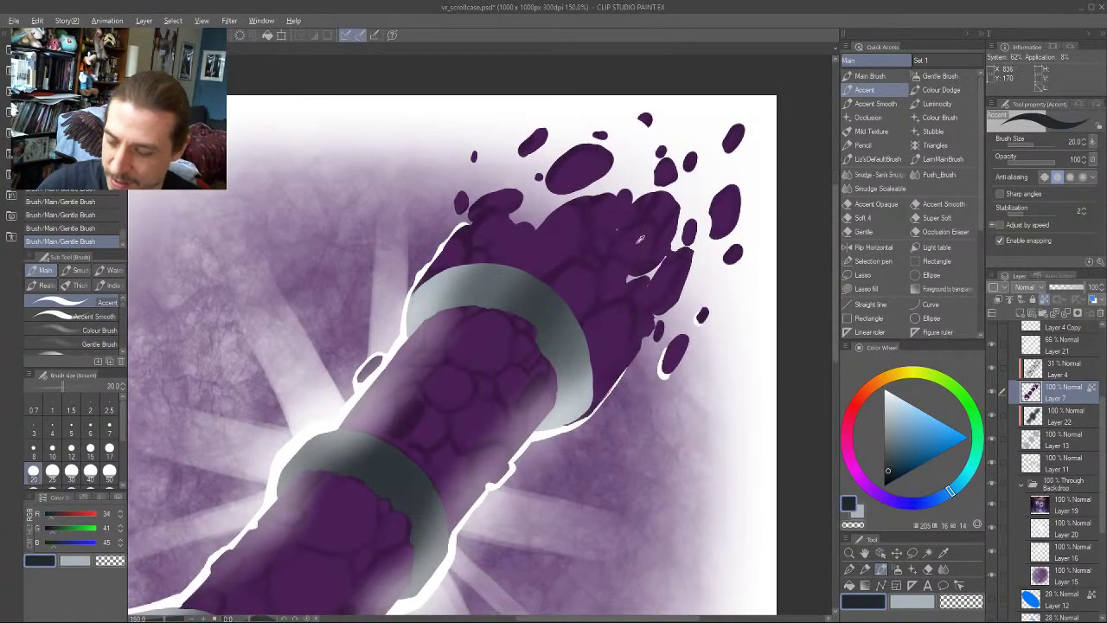
{"action": "left_click", "coordinate": [587, 181], "text": "alt"}
{"action": "key", "text": "["}
{"action": "key", "text": "["}
{"action": "mouse_move", "coordinate": [617, 225]}
{"action": "left_mouse_down"}
{"action": "mouse_move", "coordinate": [599, 164]}
{"action": "mouse_move", "coordinate": [610, 159]}
{"action": "mouse_move", "coordinate": [626, 230]}
{"action": "left_mouse_up"}
{"action": "key", "text": "slash"}
{"action": "left_click_drag", "start_coordinate": [638, 292], "coordinate": [639, 244]}
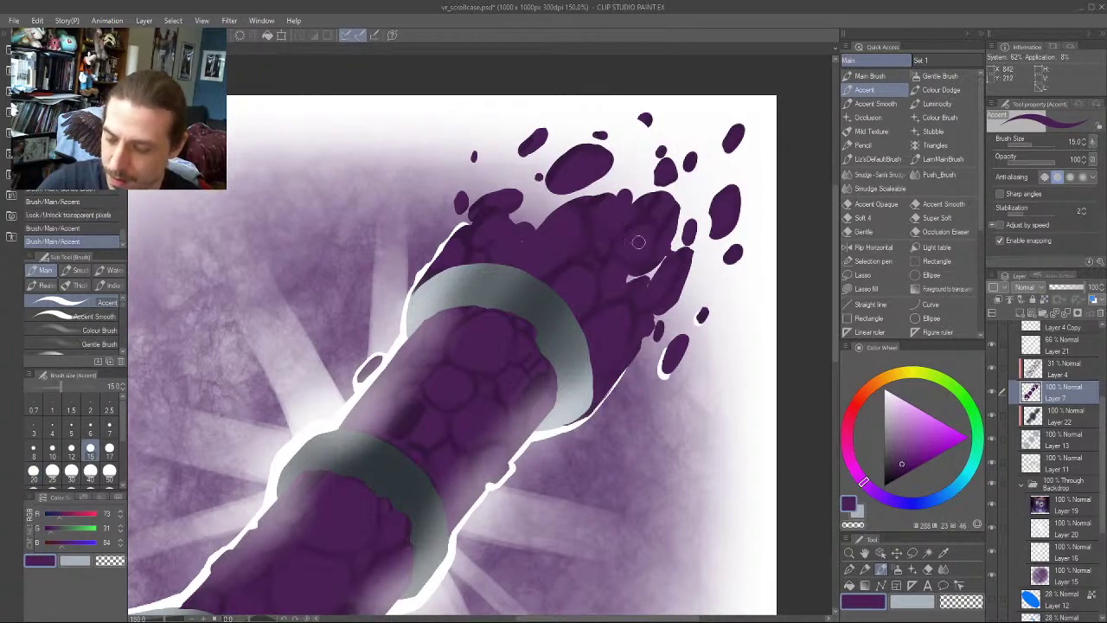
{"action": "left_click_drag", "start_coordinate": [516, 245], "coordinate": [515, 255]}
{"action": "left_click_drag", "start_coordinate": [515, 255], "coordinate": [504, 259]}
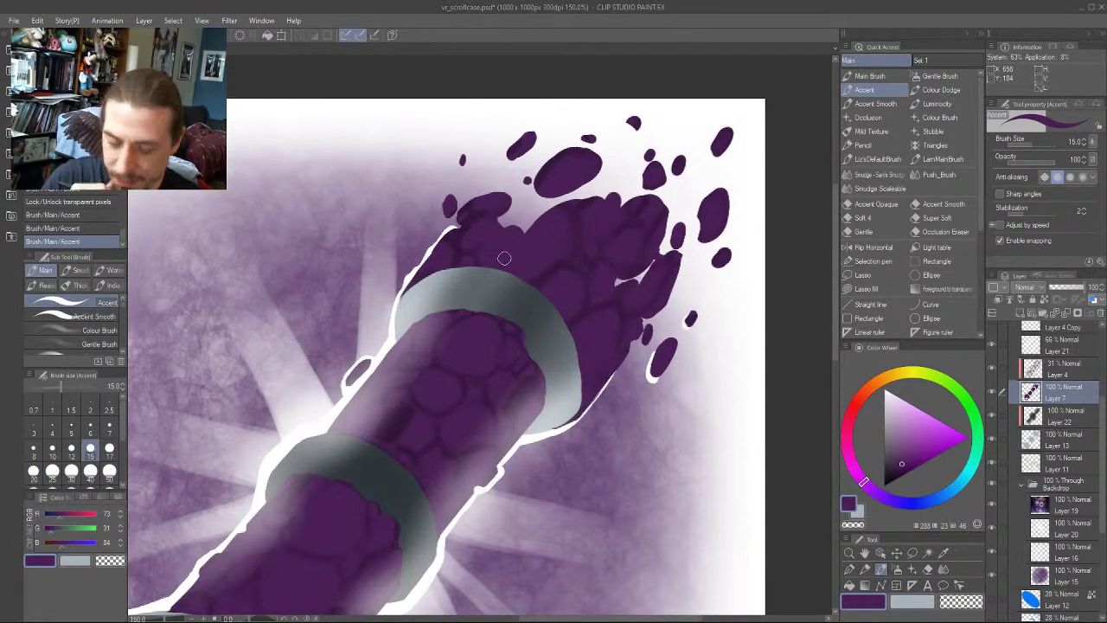
{"action": "key", "text": "e"}
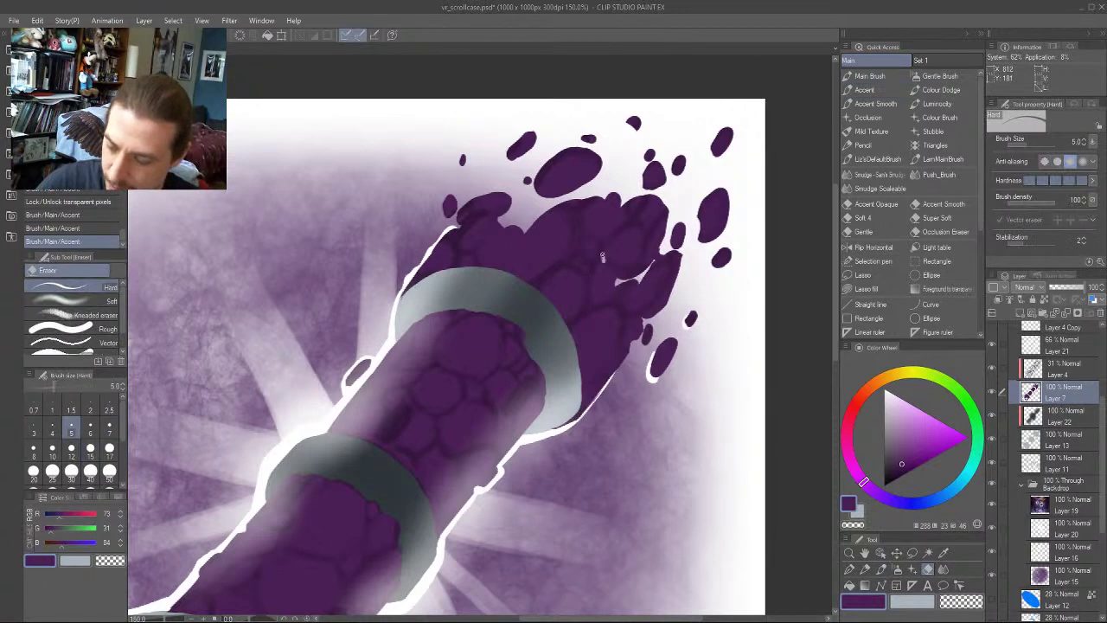
{"action": "left_click", "coordinate": [600, 255]}
{"action": "key", "text": "ctrl+z"}
Carve a small gap between the upper stones with the Accent brush at size 6 in transparent colour, refining its edge in dark purple
{"action": "key", "text": "b"}
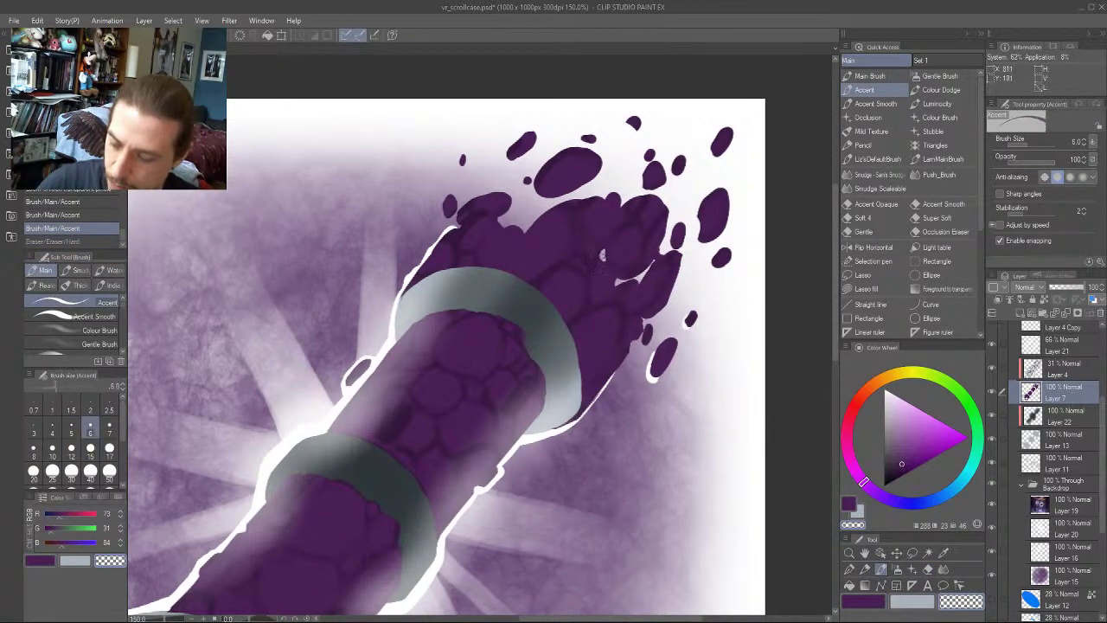
{"action": "left_click_drag", "start_coordinate": [598, 260], "coordinate": [604, 257]}
{"action": "left_click_drag", "start_coordinate": [422, 208], "coordinate": [420, 241]}
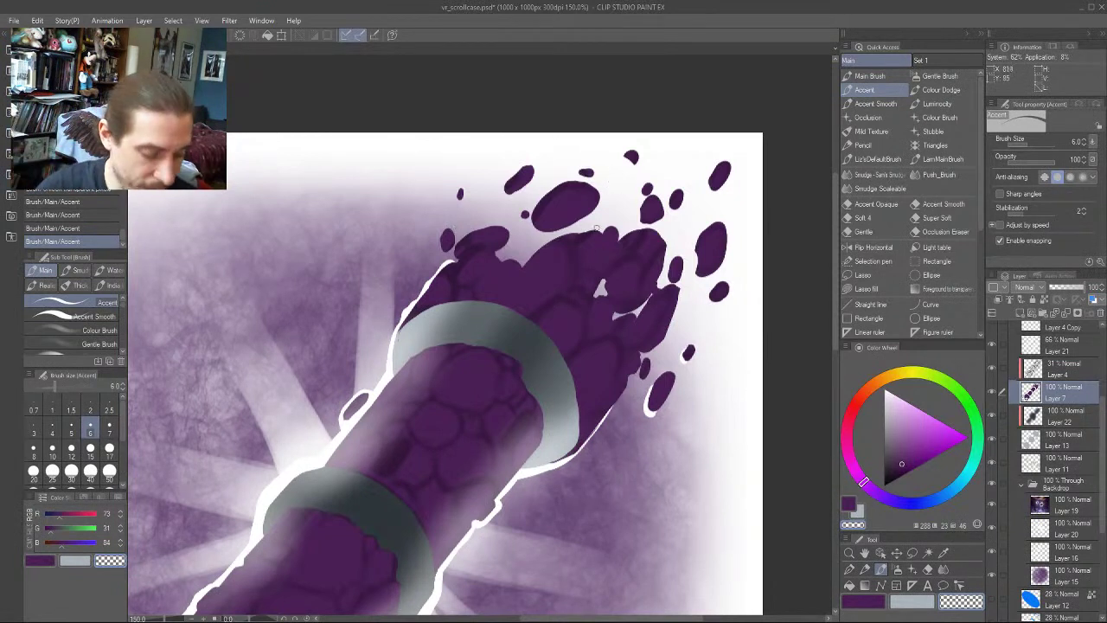
{"action": "left_click_drag", "start_coordinate": [434, 258], "coordinate": [474, 228]}
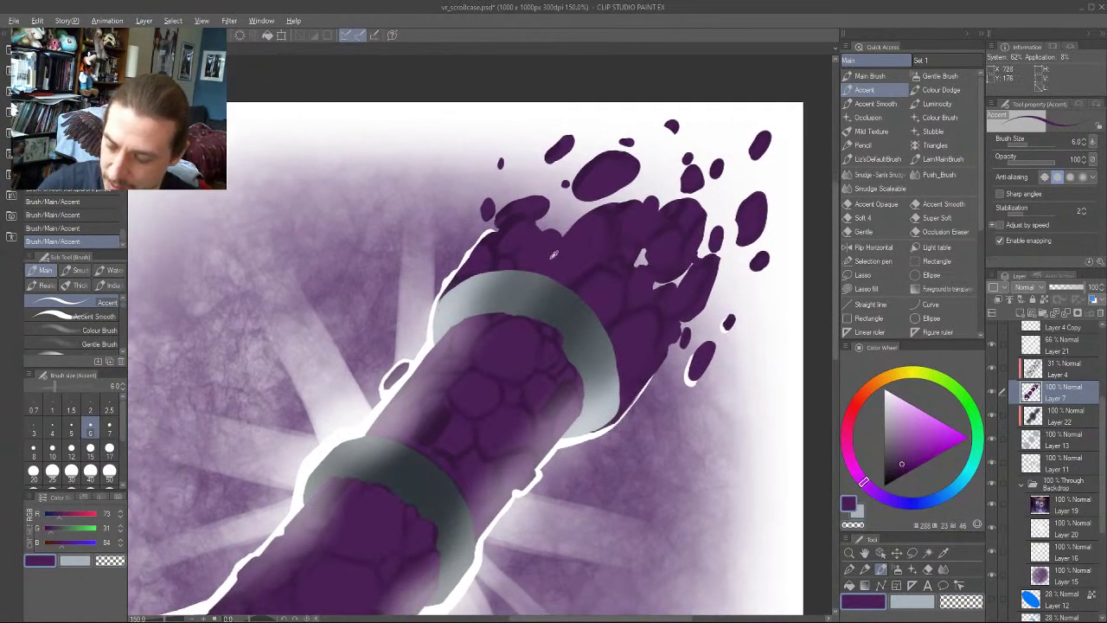
{"action": "left_click_drag", "start_coordinate": [643, 246], "coordinate": [645, 261]}
{"action": "left_click_drag", "start_coordinate": [525, 241], "coordinate": [499, 219]}
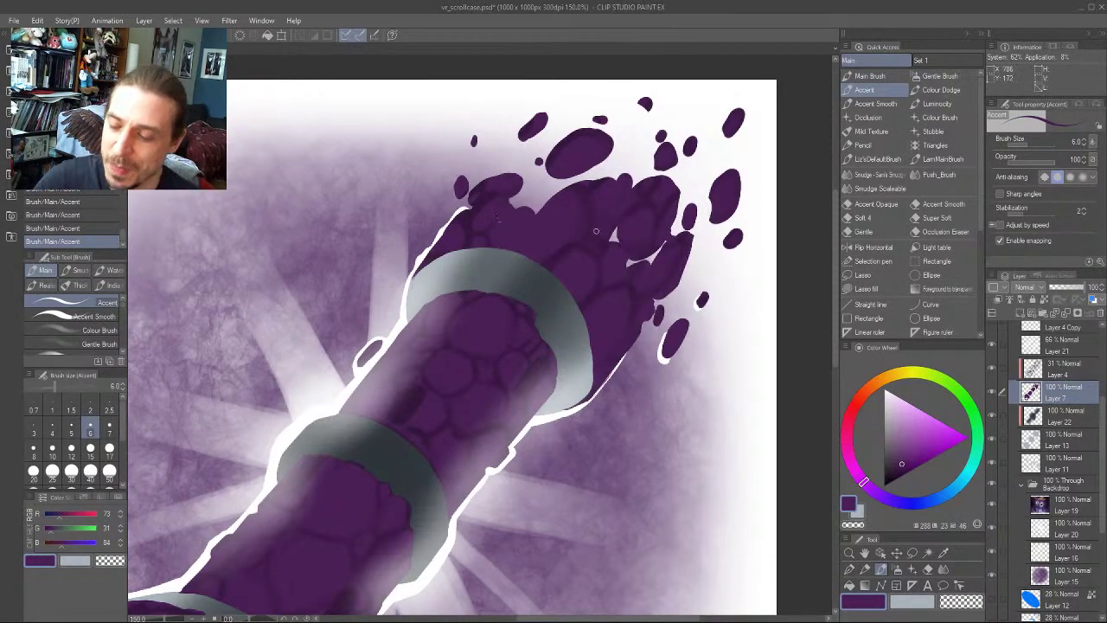
Cut a small notch into the edge of the raised stone above the upper band with the transparent Accent brush at size 6
{"action": "mouse_move", "coordinate": [391, 255]}
{"action": "left_mouse_down"}
{"action": "mouse_move", "coordinate": [484, 180]}
{"action": "mouse_move", "coordinate": [517, 174]}
{"action": "left_mouse_up"}
{"action": "left_click_drag", "start_coordinate": [373, 223], "coordinate": [450, 229]}
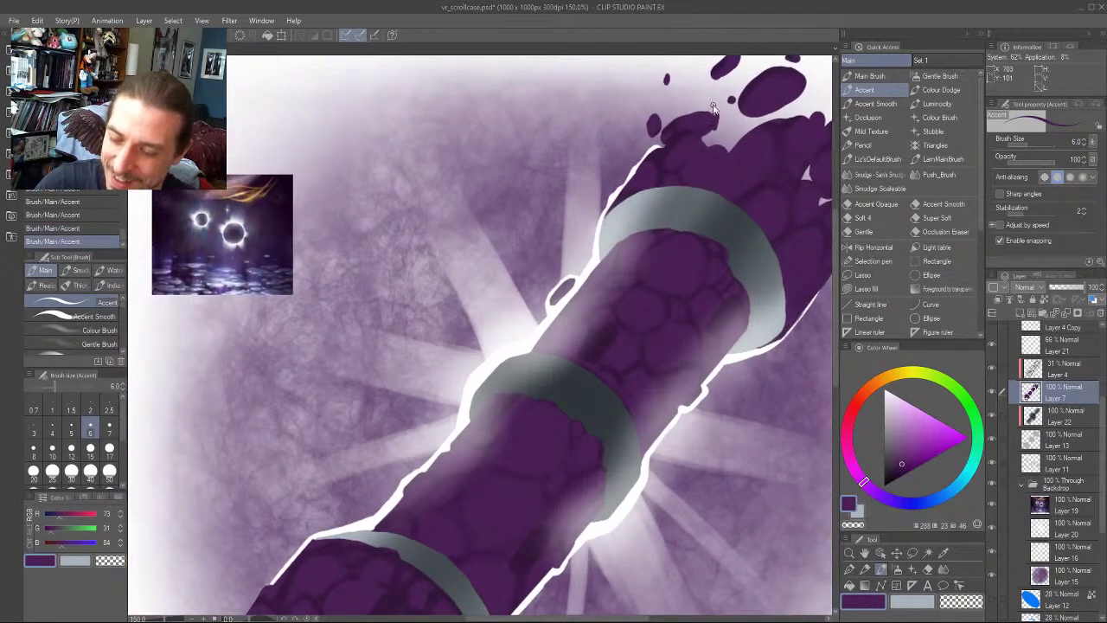
{"action": "key", "text": "ctrl+z"}
{"action": "key", "text": "c"}
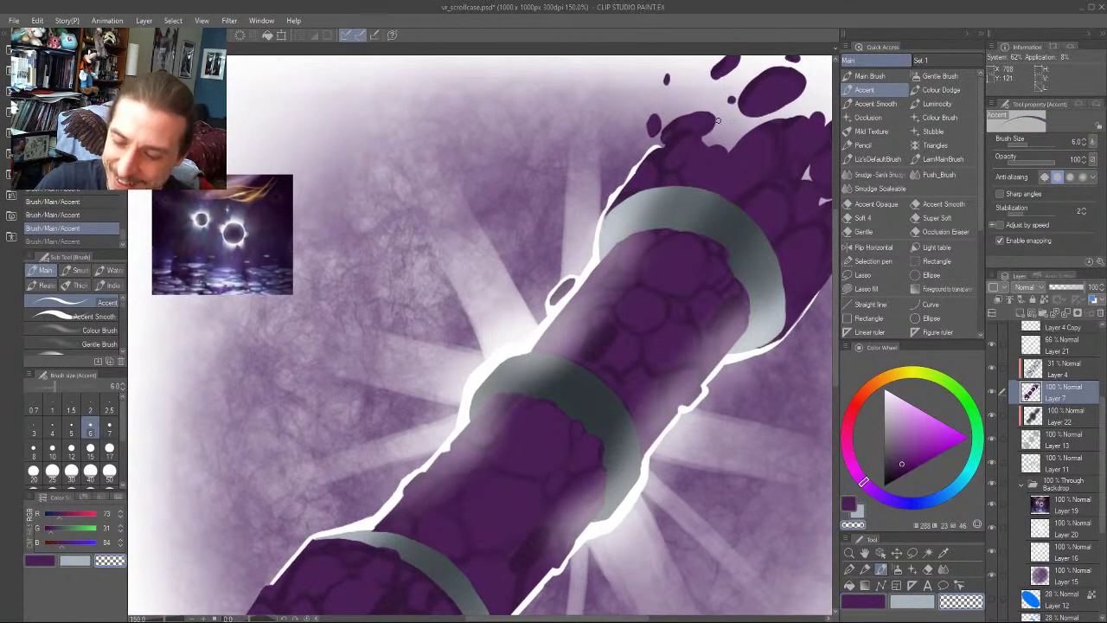
{"action": "left_click_drag", "start_coordinate": [715, 118], "coordinate": [707, 132]}
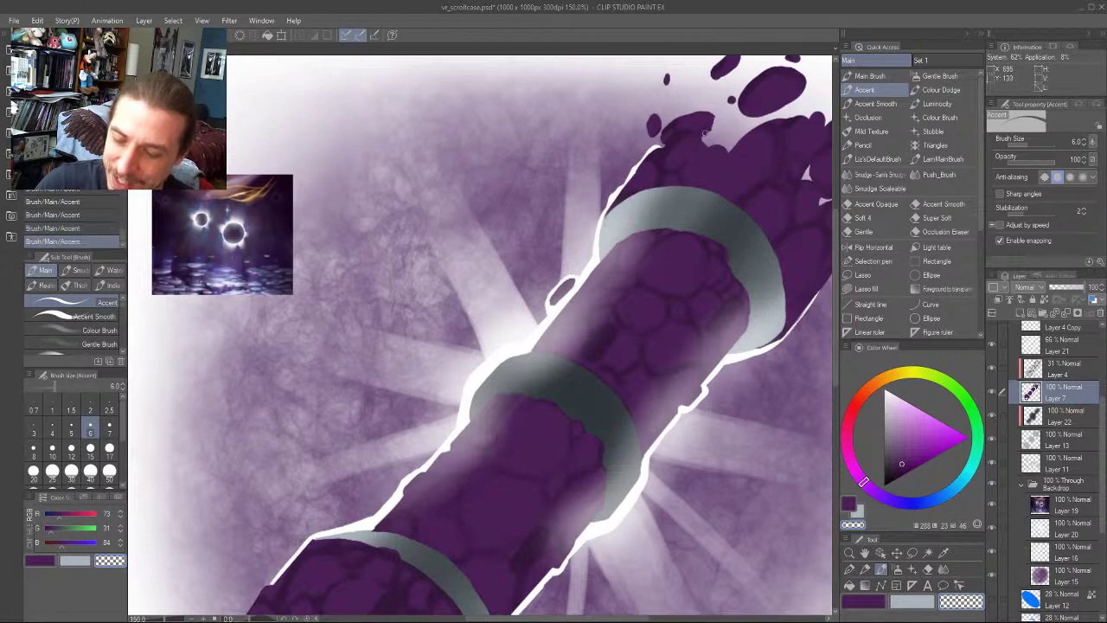
{"action": "left_click_drag", "start_coordinate": [495, 123], "coordinate": [464, 180]}
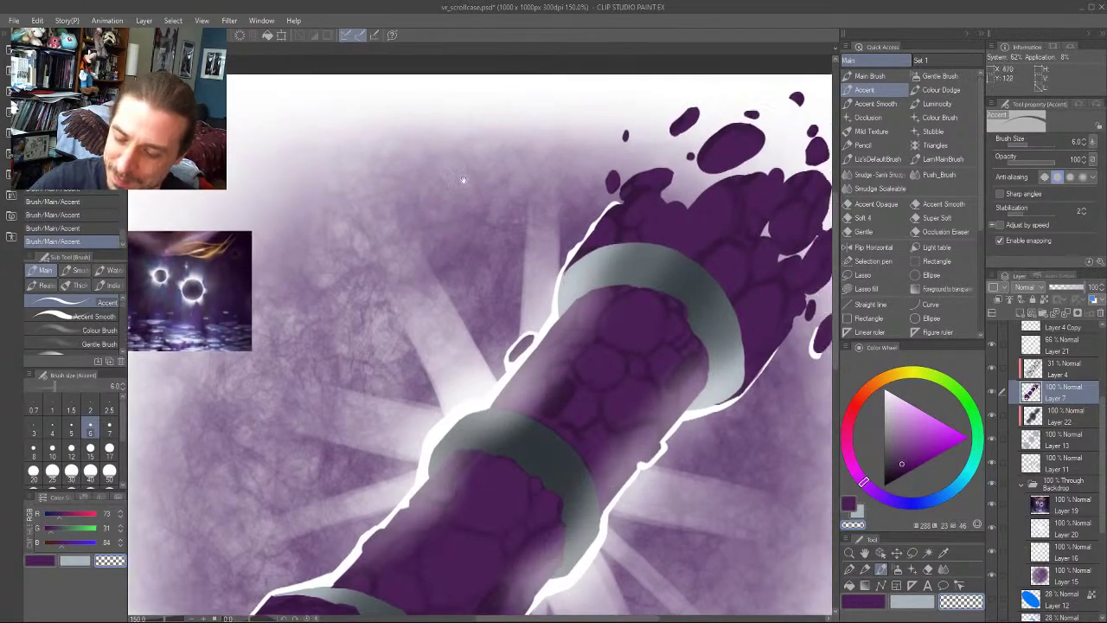
Open small gaps between the stones at the lower broken end and clean up their edges in dark purple with the Accent brush at size 6
{"action": "left_click_drag", "start_coordinate": [405, 344], "coordinate": [436, 100]}
{"action": "left_click_drag", "start_coordinate": [292, 338], "coordinate": [538, 142]}
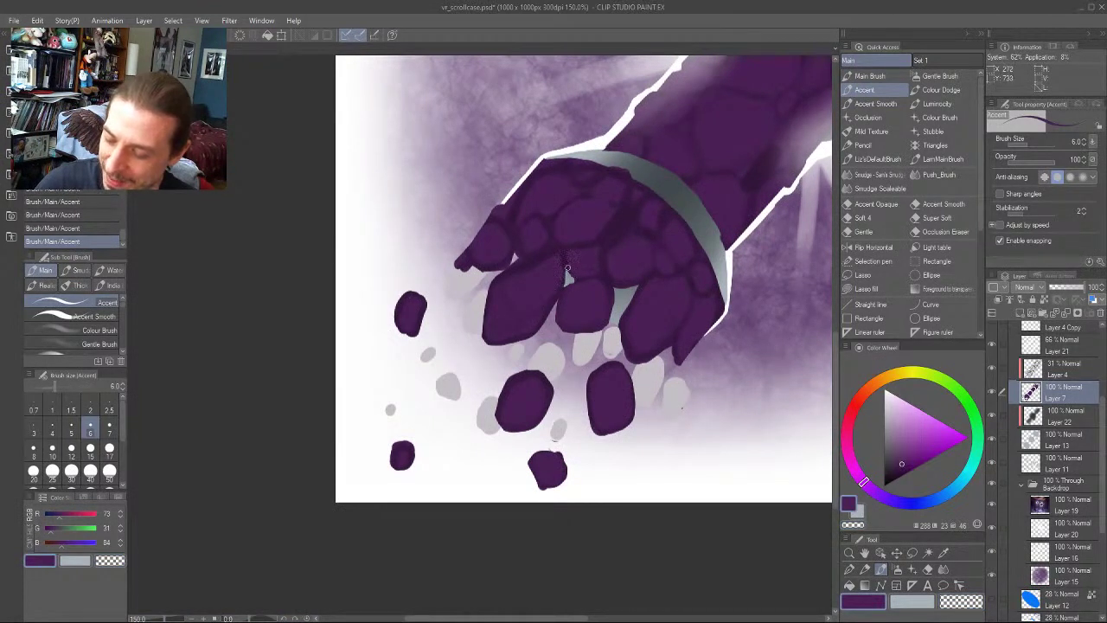
{"action": "left_click_drag", "start_coordinate": [574, 284], "coordinate": [566, 282]}
{"action": "mouse_move", "coordinate": [390, 287]}
{"action": "left_mouse_down"}
{"action": "mouse_move", "coordinate": [284, 346]}
{"action": "mouse_move", "coordinate": [288, 375]}
{"action": "left_mouse_up"}
{"action": "key", "text": "c"}
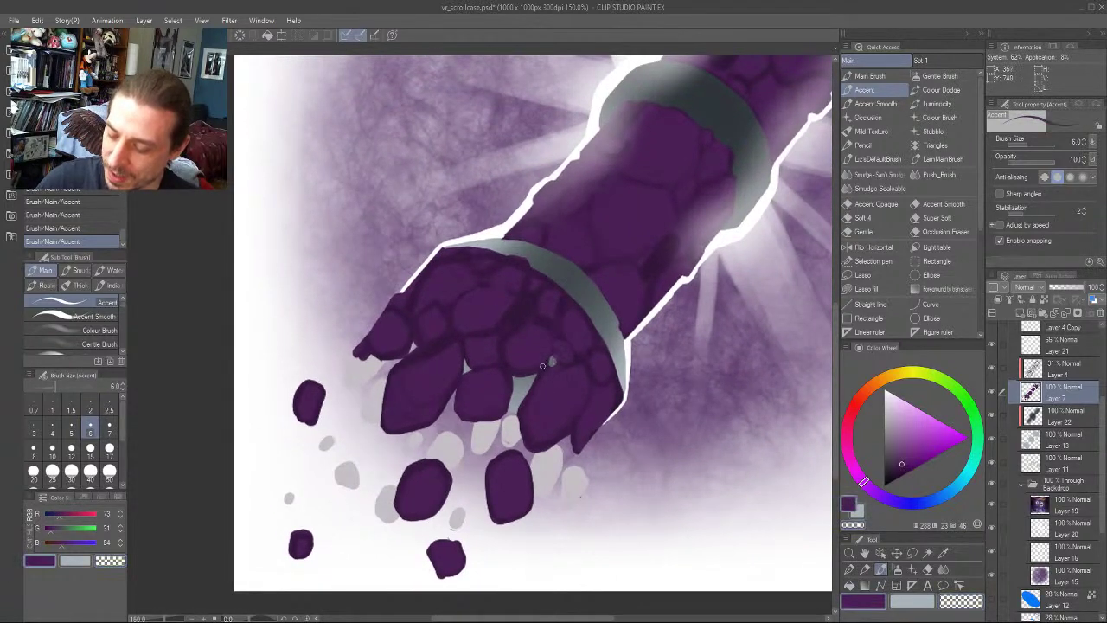
{"action": "left_click_drag", "start_coordinate": [561, 361], "coordinate": [548, 368]}
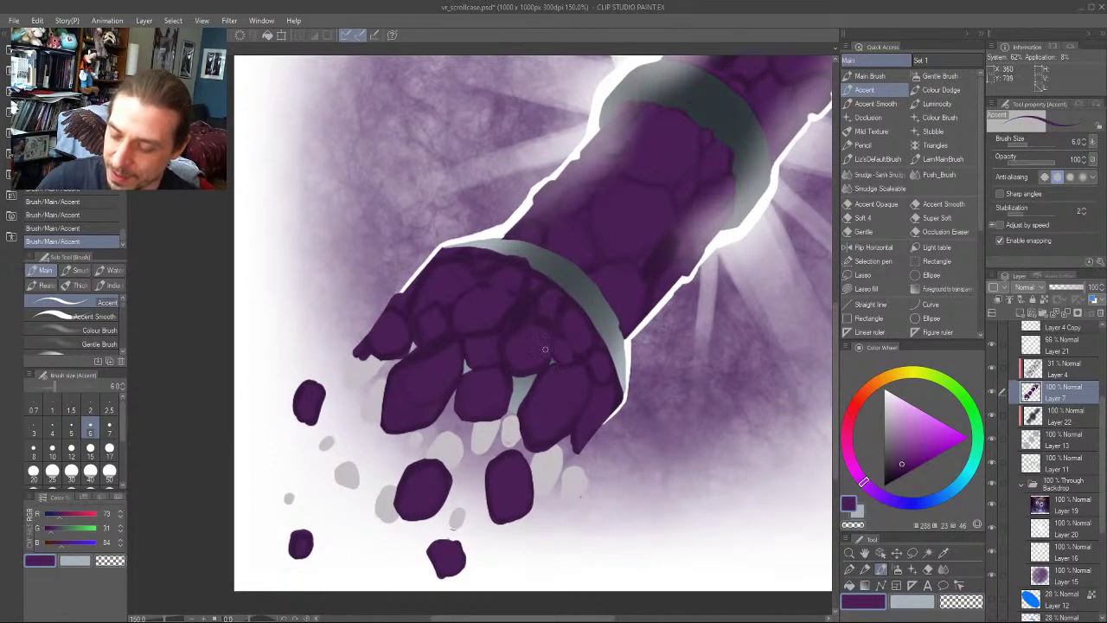
{"action": "mouse_move", "coordinate": [293, 176]}
{"action": "left_mouse_down"}
{"action": "mouse_move", "coordinate": [325, 206]}
{"action": "mouse_move", "coordinate": [424, 197]}
{"action": "left_mouse_up"}
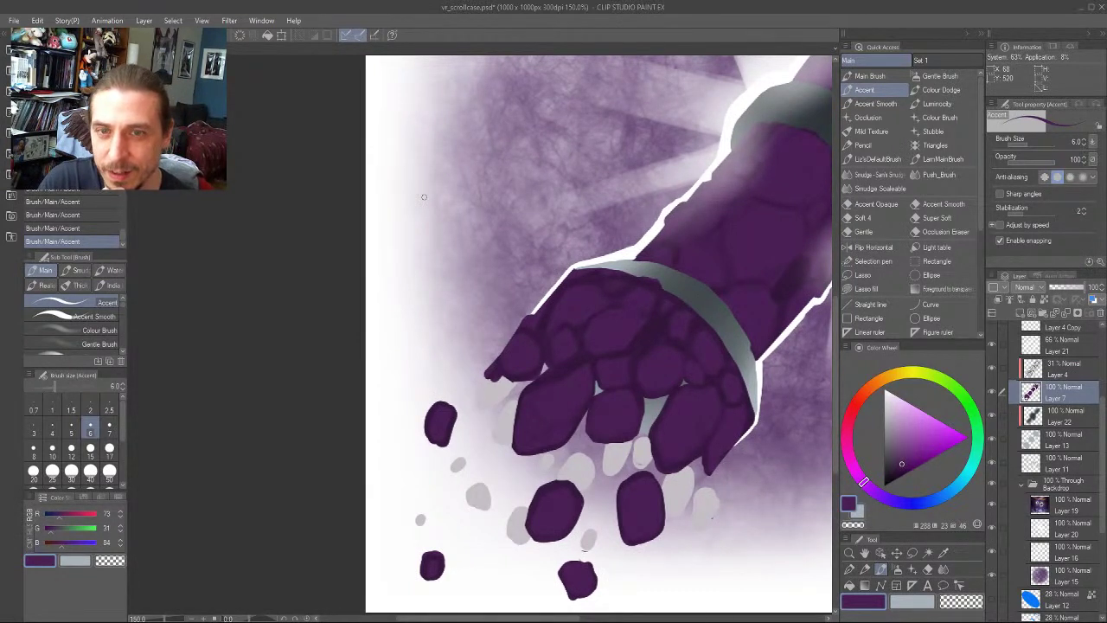
Examine the whole illustration with the glow on Layer 21 and the light rays on Layer 20 hidden and shown
{"action": "scroll", "coordinate": [423, 197], "scroll_direction": "down", "scroll_amount": 3}
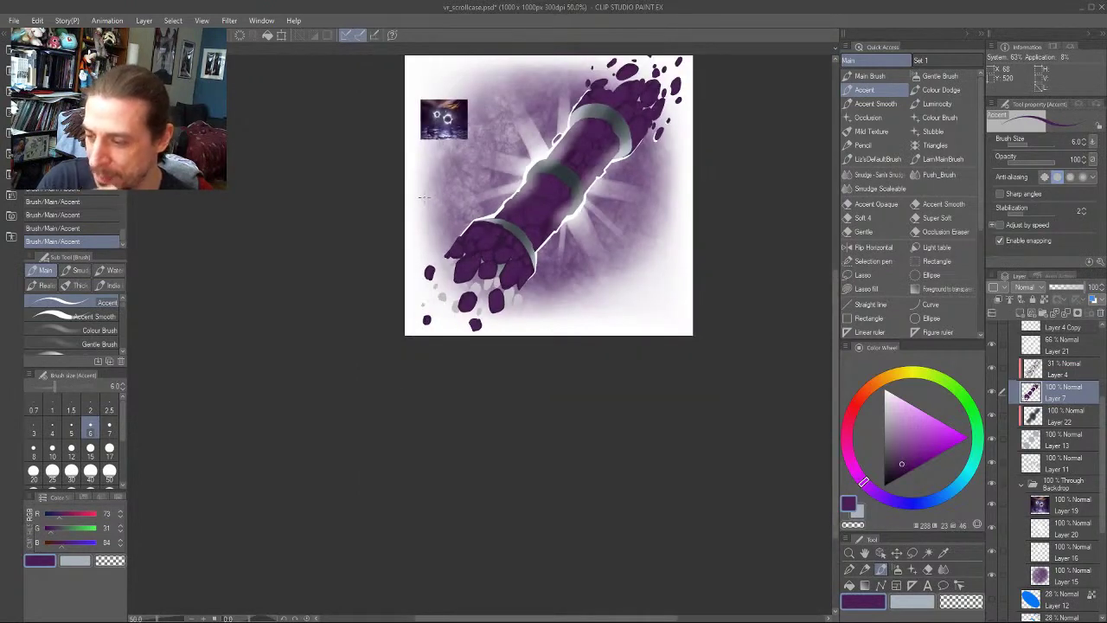
{"action": "left_click_drag", "start_coordinate": [367, 210], "coordinate": [363, 338]}
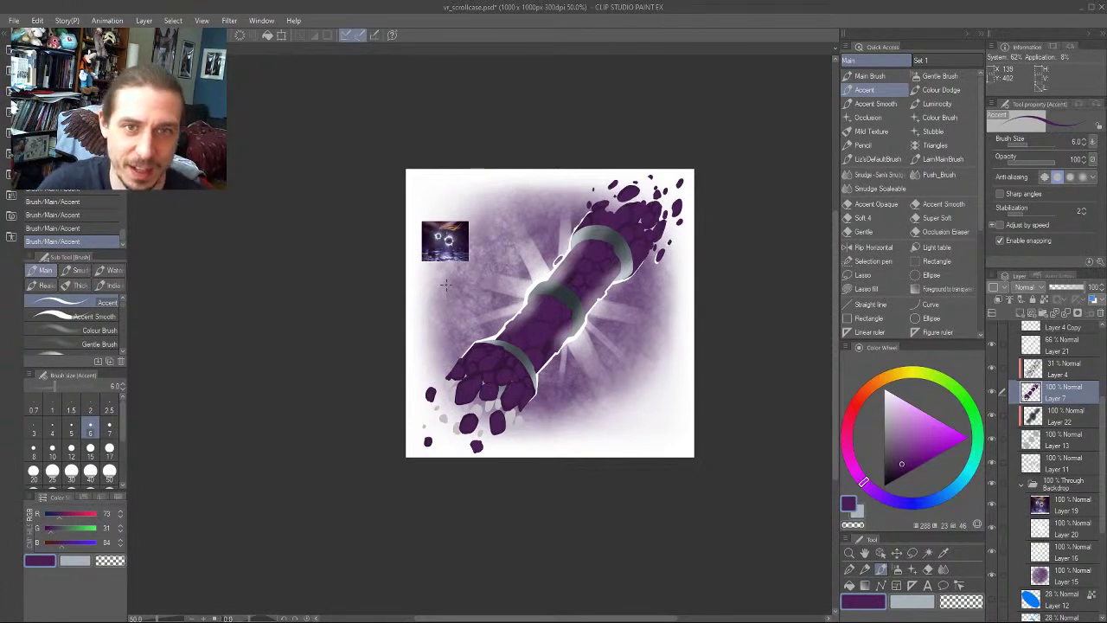
{"action": "left_click_drag", "start_coordinate": [365, 293], "coordinate": [354, 274]}
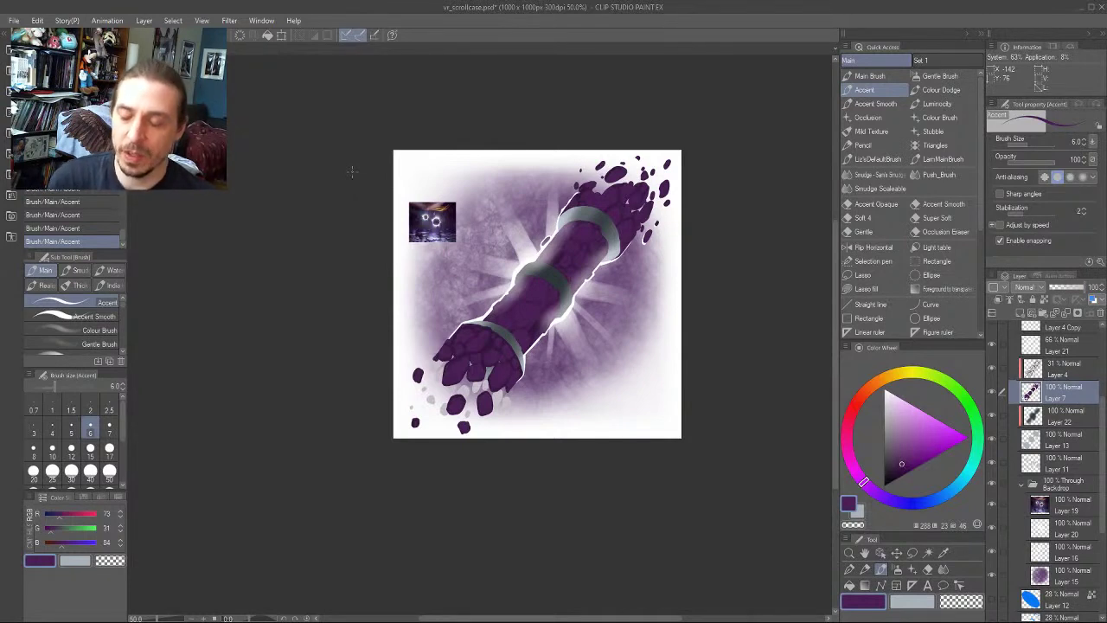
{"action": "left_click_drag", "start_coordinate": [299, 271], "coordinate": [362, 246]}
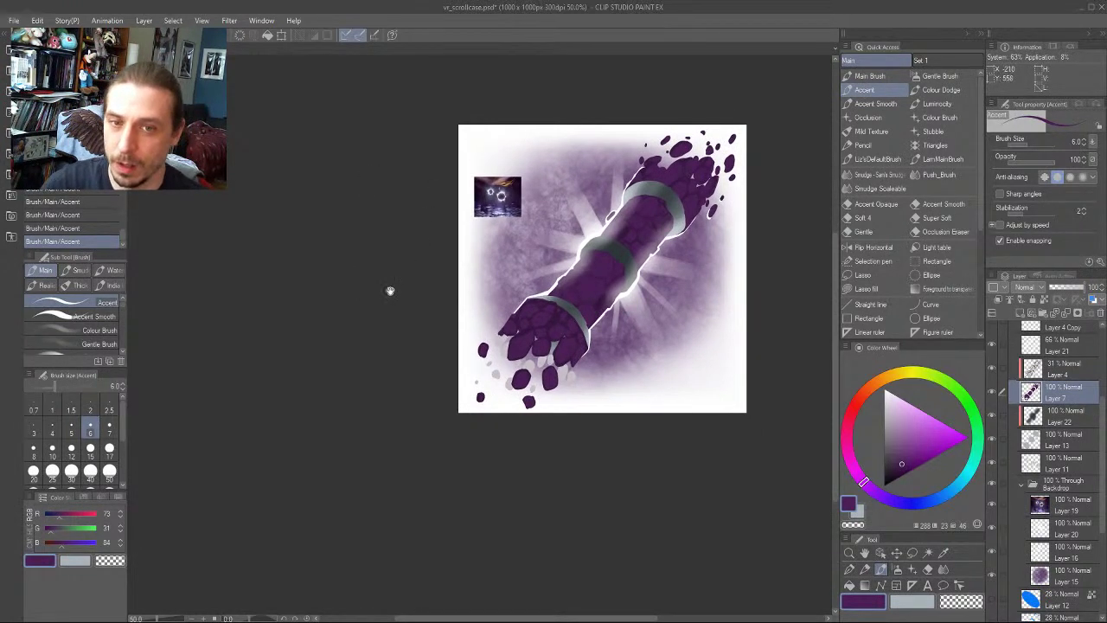
{"action": "left_click_drag", "start_coordinate": [457, 273], "coordinate": [418, 282]}
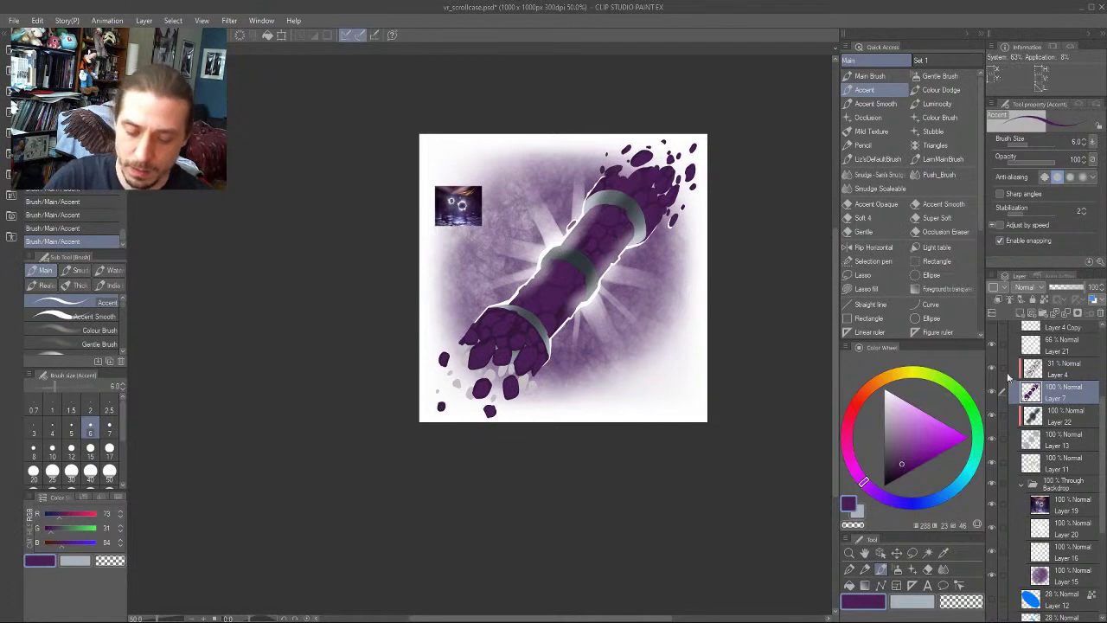
{"action": "left_click", "coordinate": [992, 348]}
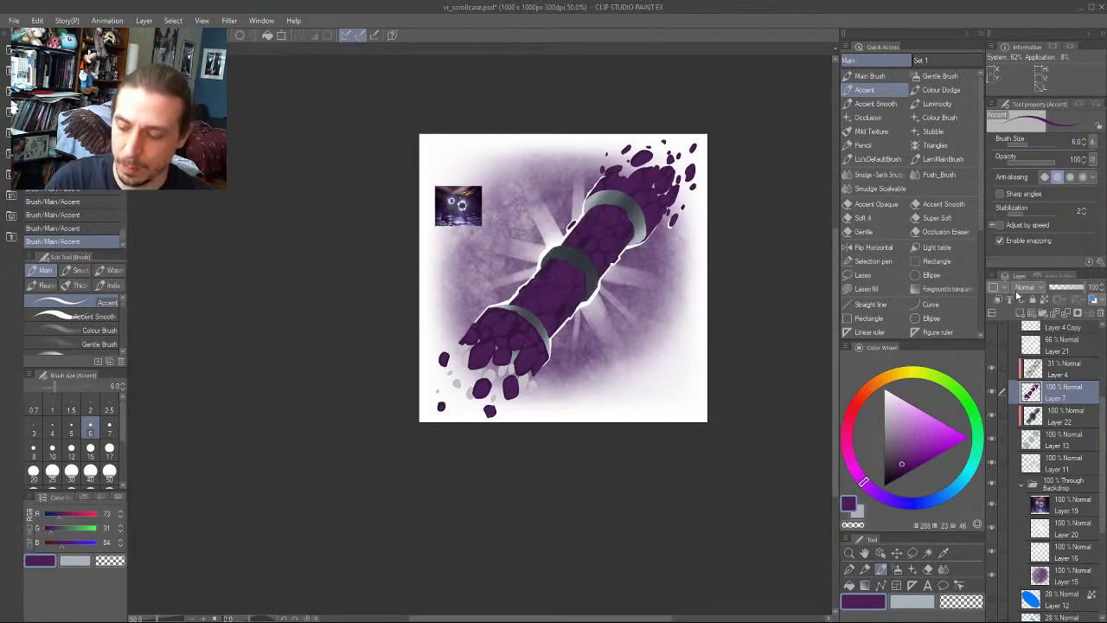
{"action": "left_click", "coordinate": [991, 529]}
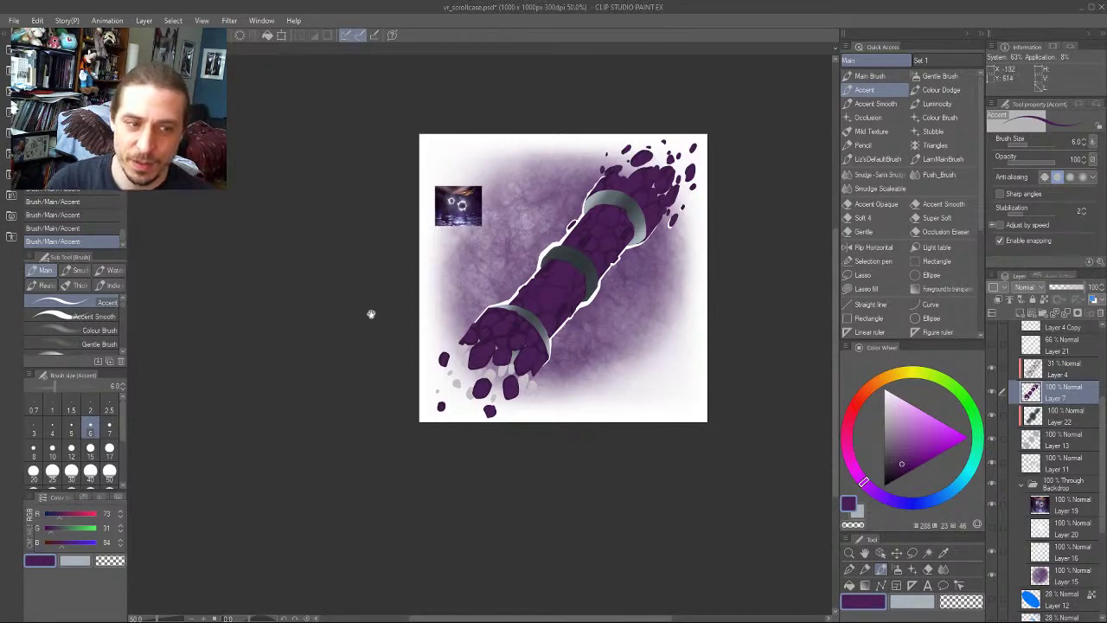
{"action": "left_click_drag", "start_coordinate": [370, 314], "coordinate": [372, 338]}
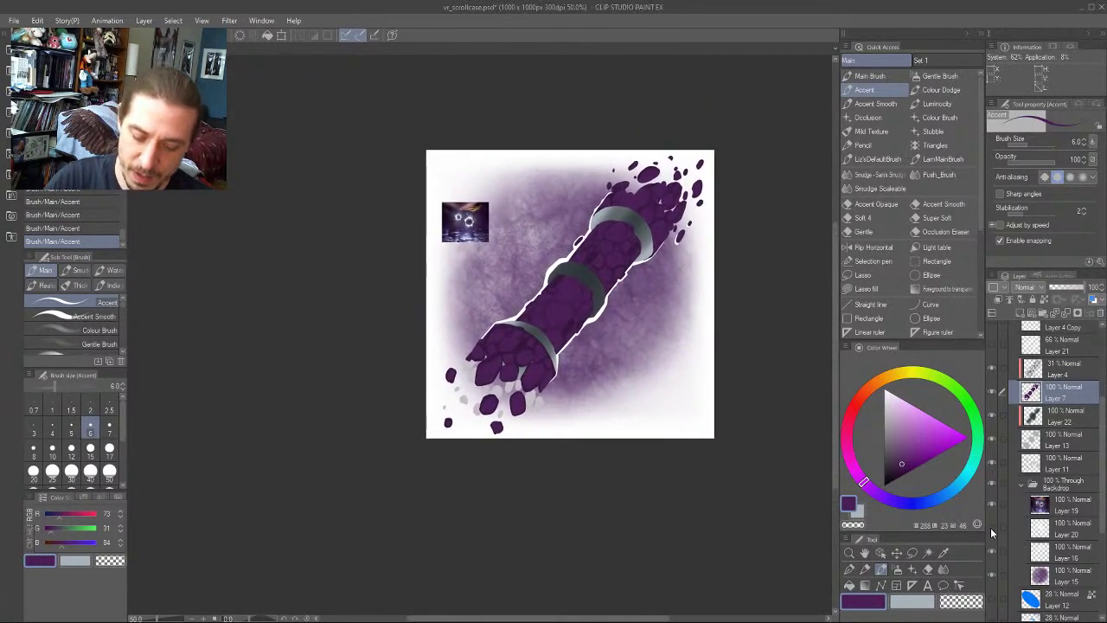
{"action": "left_click", "coordinate": [992, 531]}
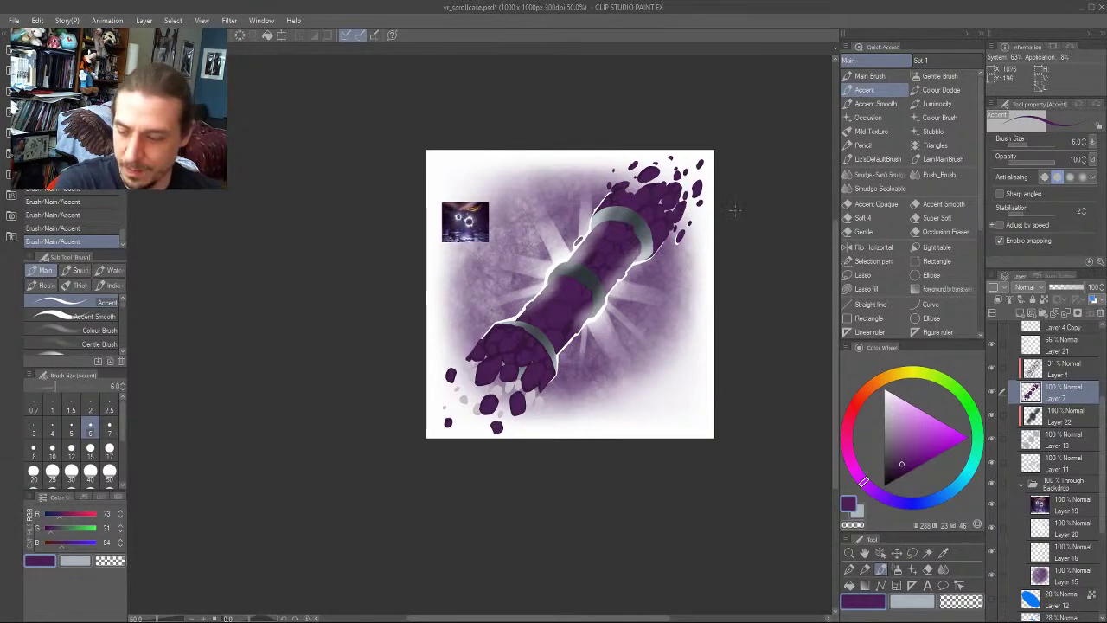
{"action": "scroll", "coordinate": [733, 253], "scroll_direction": "up", "scroll_amount": 1}
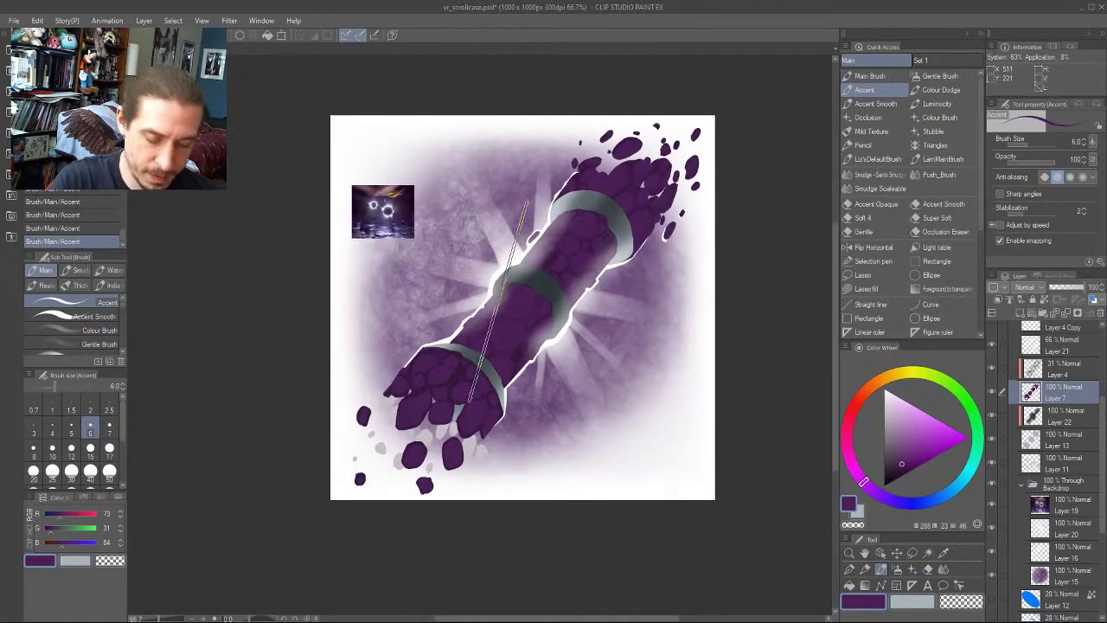
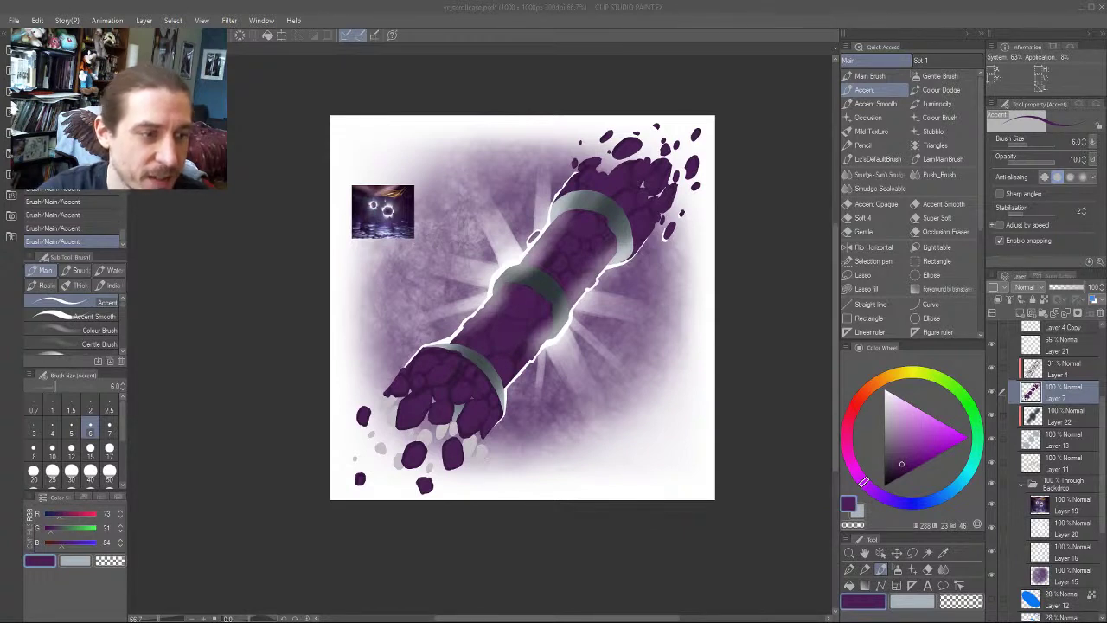
Add a new raster layer directly beneath the textured Layer 15 in the Backdrop folder, with a large Gentle Brush ready
{"action": "left_click", "coordinate": [222, 265]}
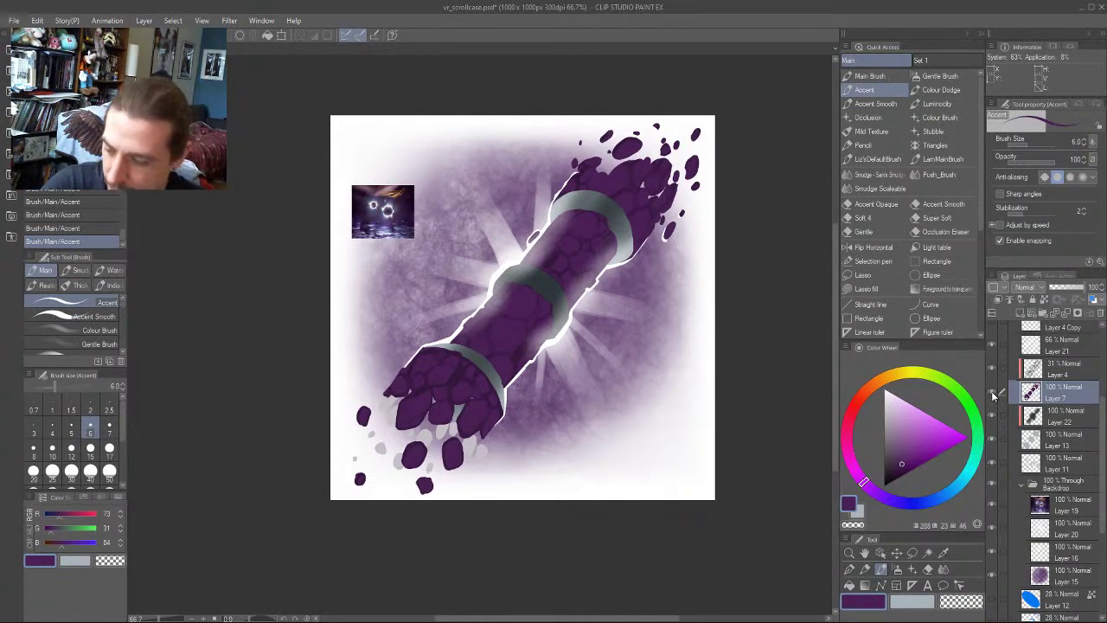
{"action": "scroll", "coordinate": [1091, 400], "scroll_direction": "down", "scroll_amount": 3}
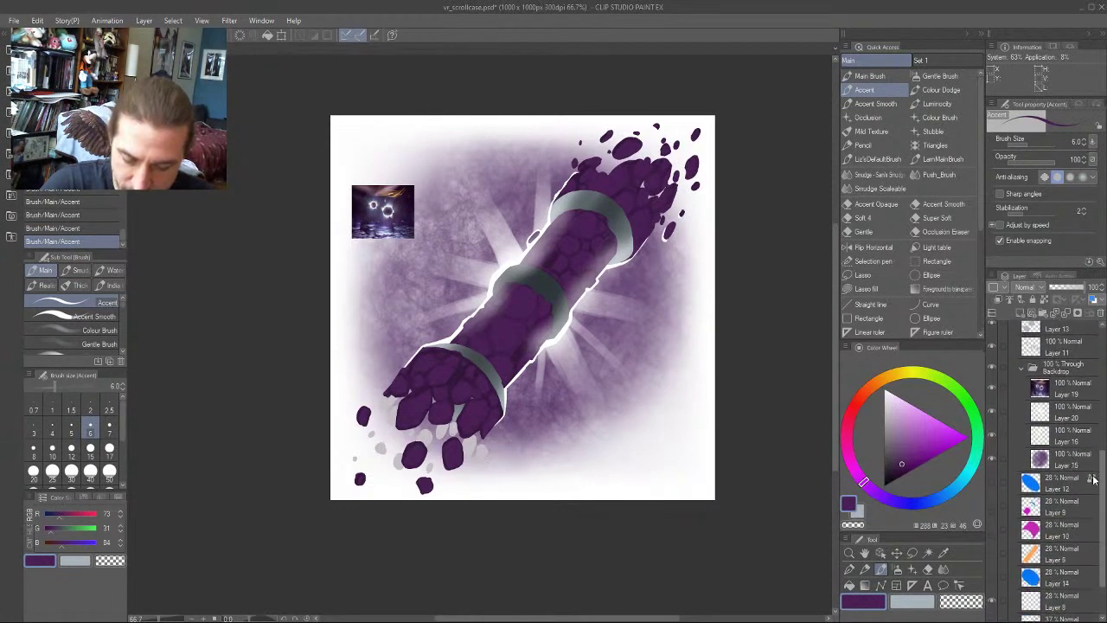
{"action": "left_click", "coordinate": [1013, 453]}
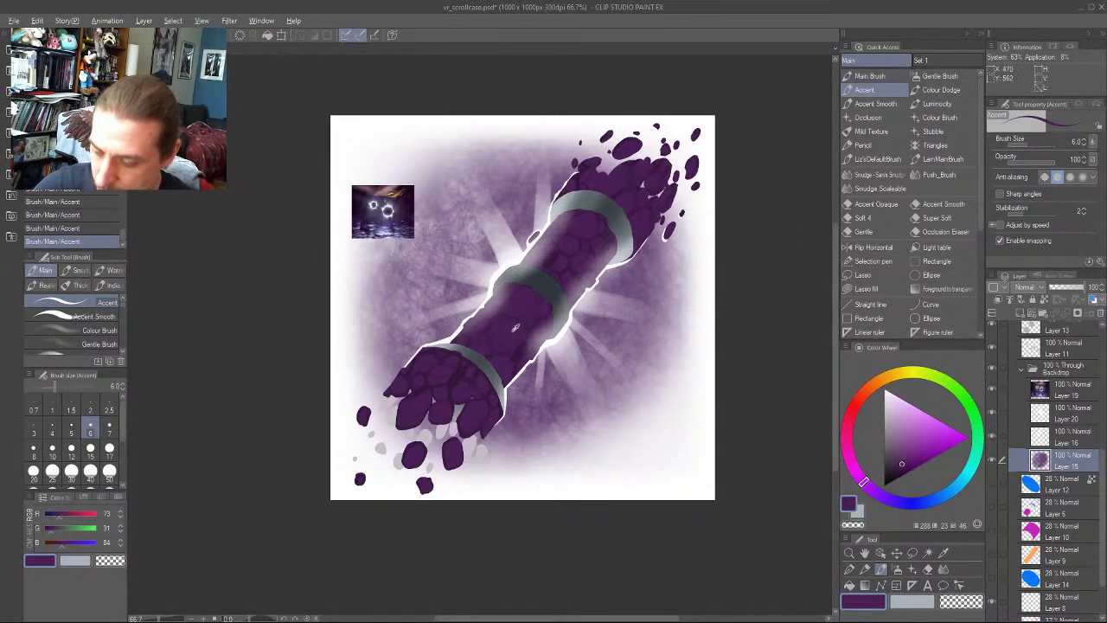
{"action": "key", "text": "alt"}
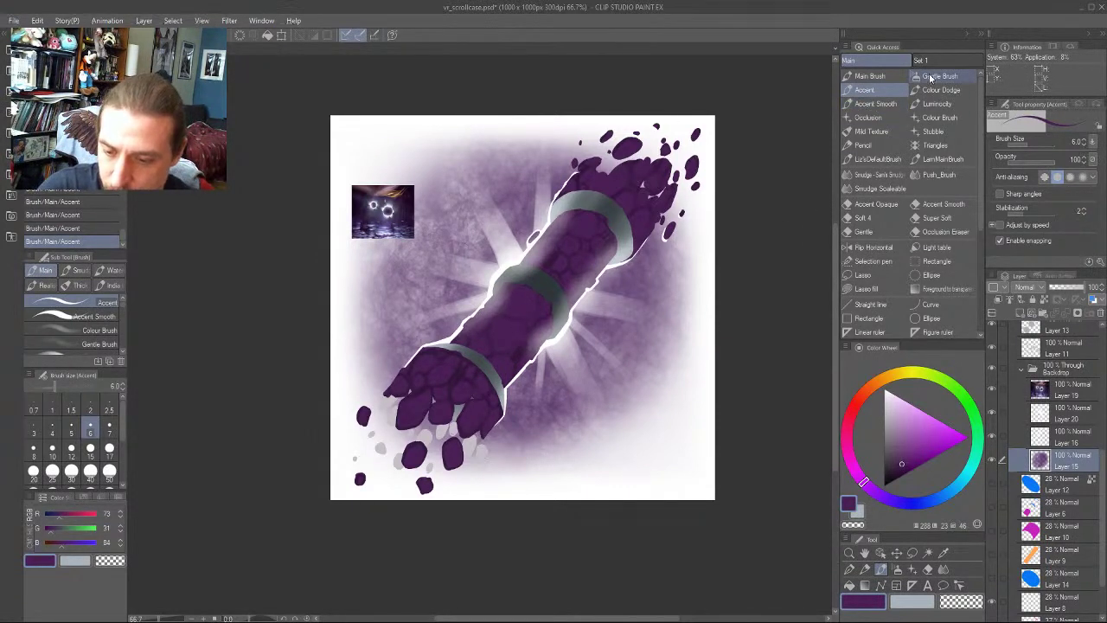
{"action": "left_click", "coordinate": [938, 76]}
{"action": "key", "text": "bracketright"}
{"action": "key", "text": "bracketright"}
{"action": "key", "text": "bracketright"}
{"action": "key", "text": "bracketright"}
{"action": "key", "text": "bracketright"}
{"action": "key", "text": "bracketright"}
{"action": "key", "text": "bracketright"}
{"action": "key", "text": "bracketright"}
{"action": "key", "text": "bracketleft"}
{"action": "key", "text": "bracketleft"}
{"action": "key", "text": "bracketleft"}
{"action": "key", "text": "bracketleft"}
{"action": "key", "text": "bracketleft"}
{"action": "key", "text": "bracketleft"}
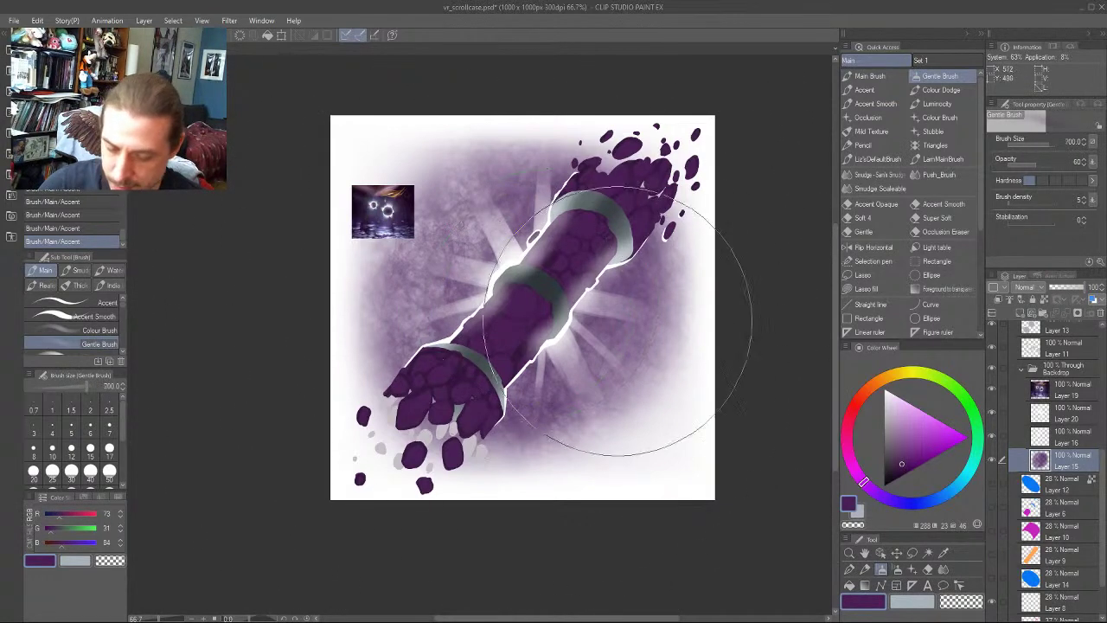
{"action": "left_click", "coordinate": [1019, 312]}
{"action": "left_click_drag", "start_coordinate": [1019, 465], "coordinate": [1019, 489]}
Paint soft dark purple across the new backdrop layer around the scroll case with the Gentle Brush, reducing its size from 600 to 250
{"action": "key", "text": "bracketleft"}
{"action": "key", "text": "bracketleft"}
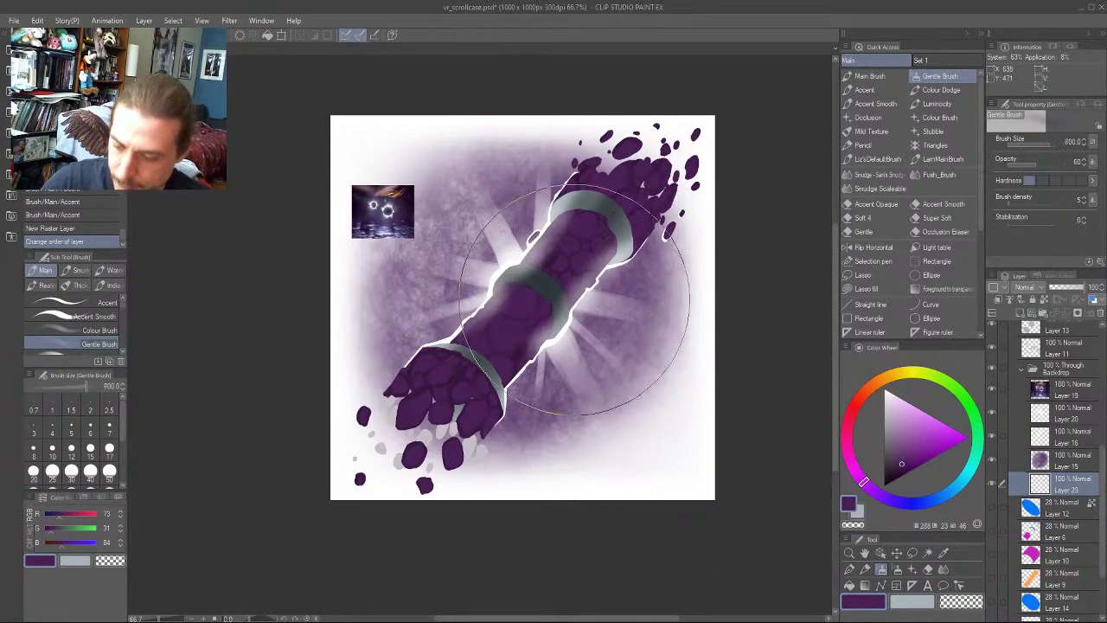
{"action": "mouse_move", "coordinate": [551, 325]}
{"action": "left_mouse_down"}
{"action": "mouse_move", "coordinate": [534, 358]}
{"action": "mouse_move", "coordinate": [563, 312]}
{"action": "mouse_move", "coordinate": [529, 296]}
{"action": "mouse_move", "coordinate": [492, 306]}
{"action": "mouse_move", "coordinate": [461, 336]}
{"action": "mouse_move", "coordinate": [469, 349]}
{"action": "mouse_move", "coordinate": [519, 256]}
{"action": "mouse_move", "coordinate": [544, 234]}
{"action": "mouse_move", "coordinate": [533, 218]}
{"action": "mouse_move", "coordinate": [542, 297]}
{"action": "mouse_move", "coordinate": [591, 299]}
{"action": "left_mouse_up"}
{"action": "key", "text": "bracketleft"}
{"action": "key", "text": "bracketleft"}
{"action": "key", "text": "bracketleft"}
{"action": "mouse_move", "coordinate": [639, 251]}
{"action": "left_mouse_down"}
{"action": "mouse_move", "coordinate": [613, 275]}
{"action": "mouse_move", "coordinate": [587, 388]}
{"action": "mouse_move", "coordinate": [601, 429]}
{"action": "mouse_move", "coordinate": [648, 378]}
{"action": "mouse_move", "coordinate": [525, 377]}
{"action": "mouse_move", "coordinate": [456, 389]}
{"action": "mouse_move", "coordinate": [415, 376]}
{"action": "mouse_move", "coordinate": [409, 283]}
{"action": "mouse_move", "coordinate": [487, 199]}
{"action": "mouse_move", "coordinate": [433, 151]}
{"action": "mouse_move", "coordinate": [436, 223]}
{"action": "mouse_move", "coordinate": [392, 243]}
{"action": "left_mouse_up"}
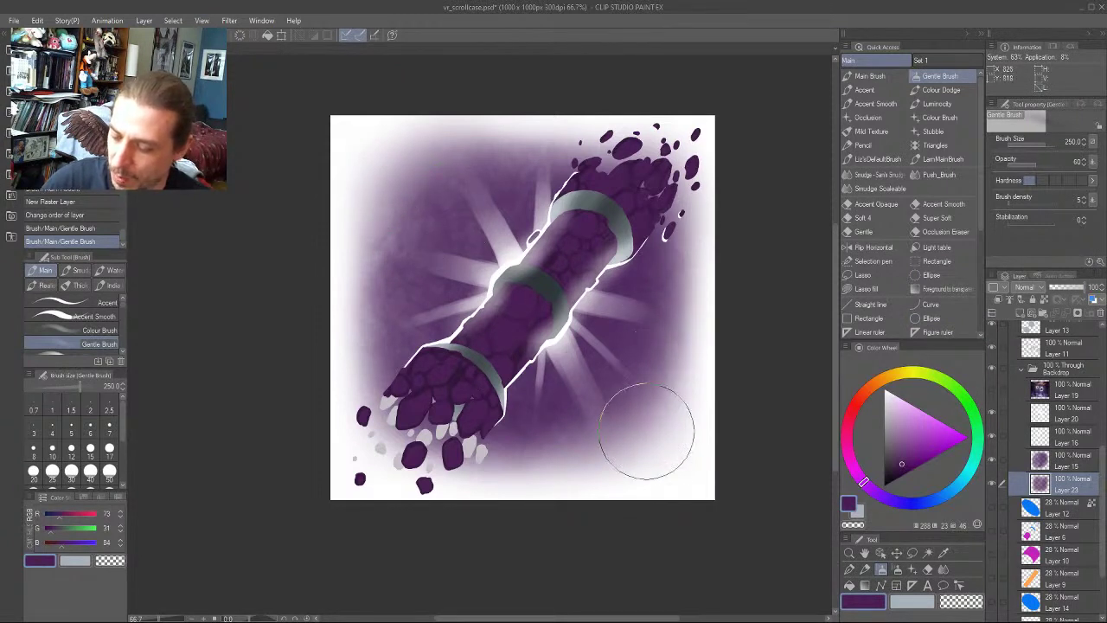
{"action": "mouse_move", "coordinate": [409, 204]}
{"action": "left_mouse_down"}
{"action": "mouse_move", "coordinate": [638, 199]}
{"action": "mouse_move", "coordinate": [596, 353]}
{"action": "left_mouse_up"}
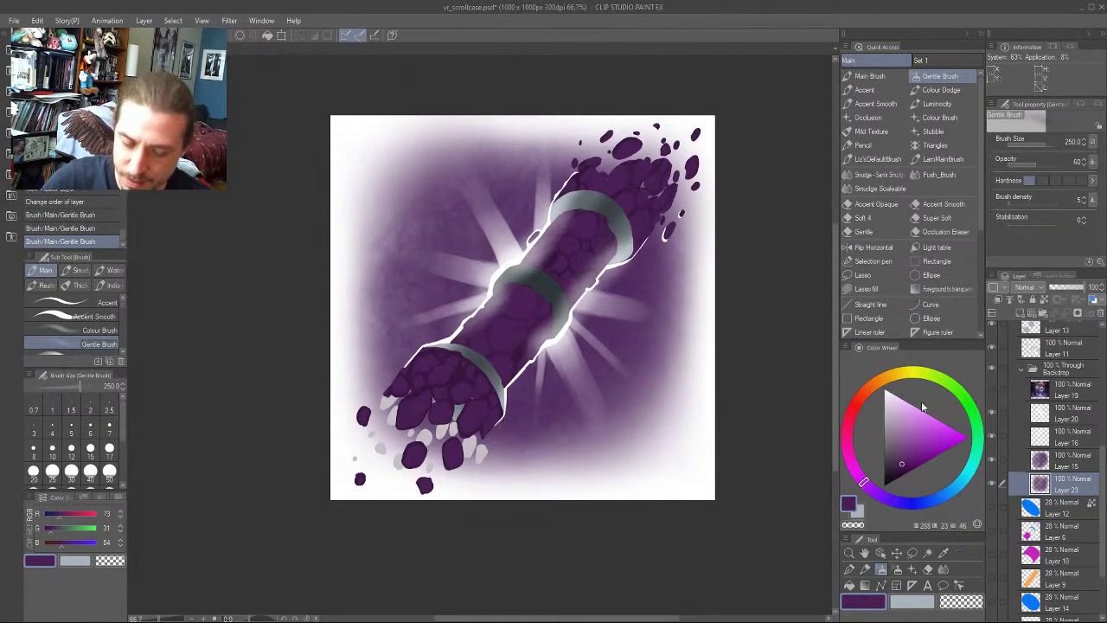
Compare the backdrop with Layer 15 hidden and shown, and merge Layer 15 with the dark purple layer below
{"action": "left_click", "coordinate": [1016, 460]}
{"action": "left_click", "coordinate": [992, 463]}
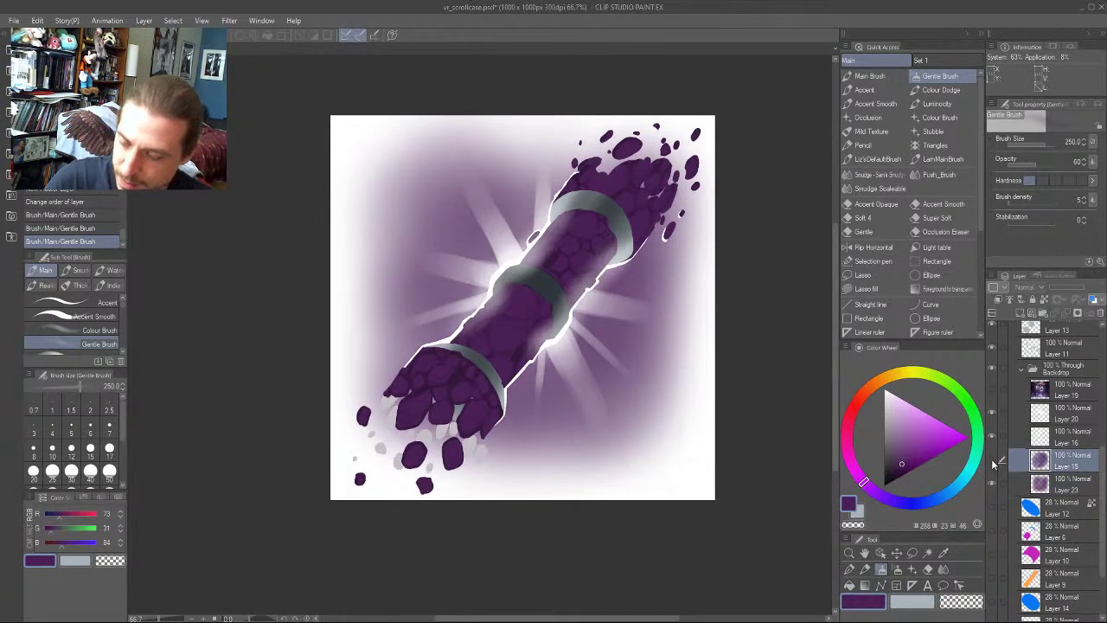
{"action": "left_click", "coordinate": [992, 462]}
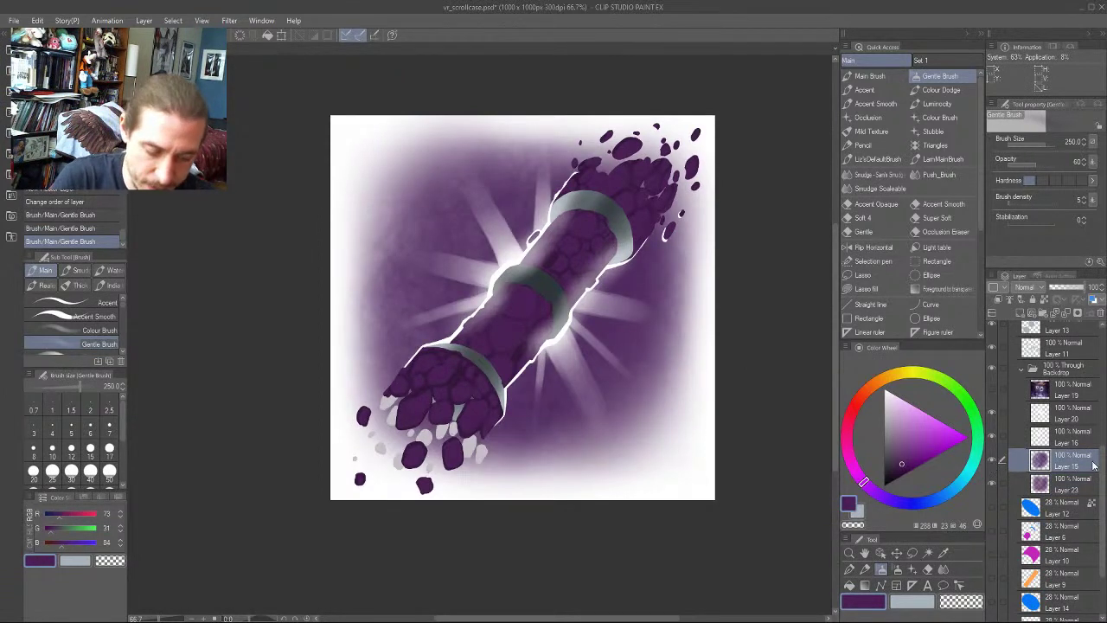
{"action": "key", "text": "ctrl+e"}
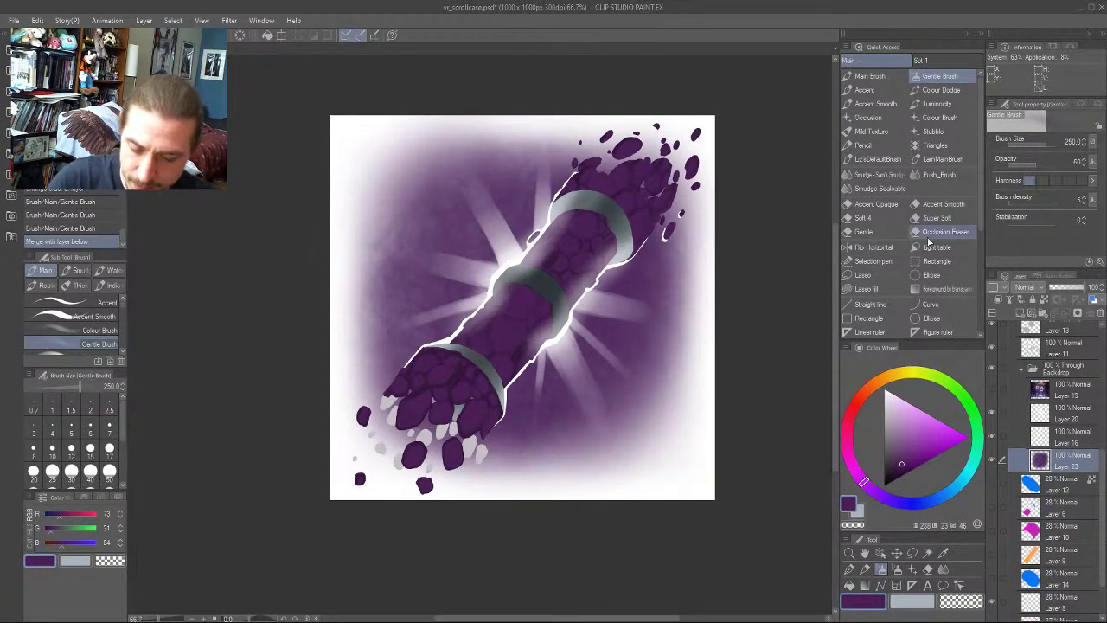
Add a new raster layer clipped to the merged backdrop and set the drawing colour to light blue, RGB 113, 206, 240
{"action": "left_click", "coordinate": [1015, 309]}
{"action": "left_click", "coordinate": [997, 301]}
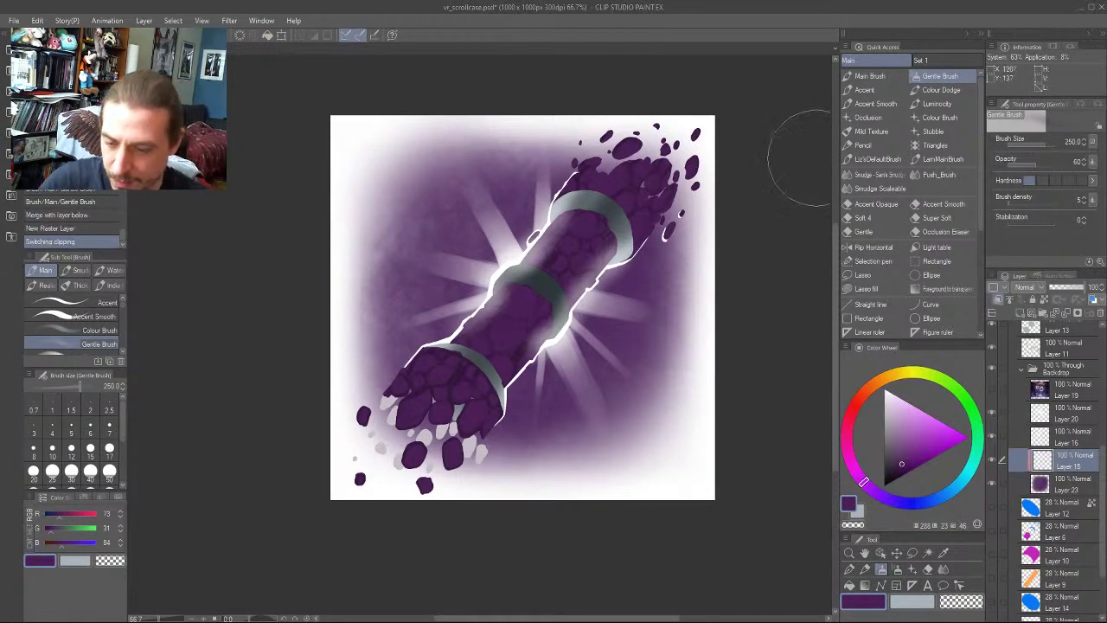
{"action": "left_click_drag", "start_coordinate": [922, 489], "coordinate": [947, 494]}
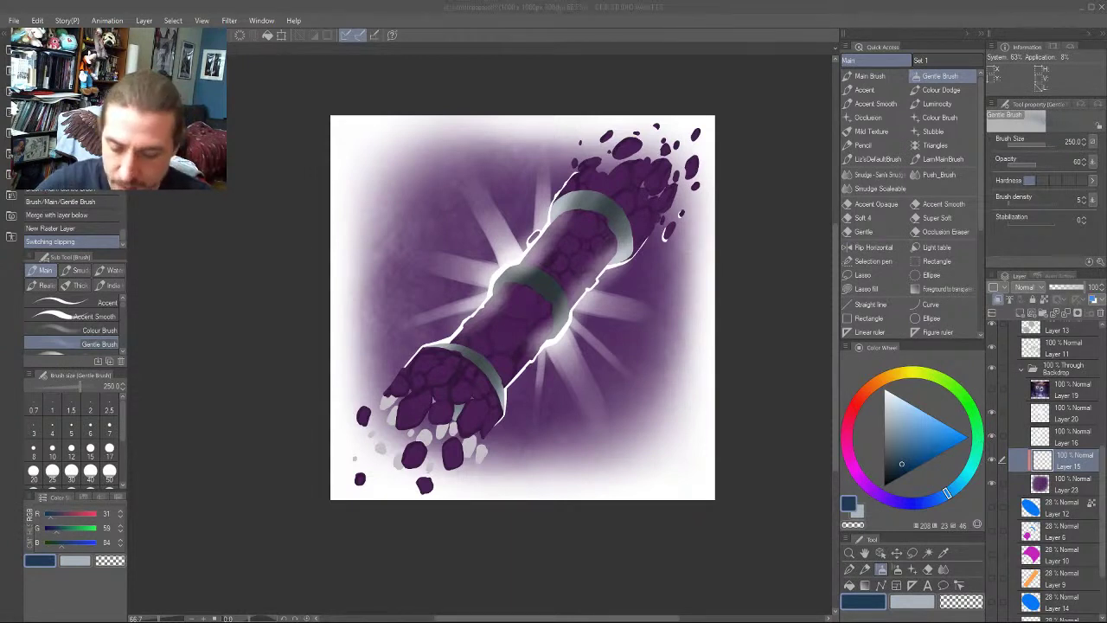
{"action": "left_click_drag", "start_coordinate": [965, 490], "coordinate": [960, 486]}
{"action": "left_click_drag", "start_coordinate": [918, 426], "coordinate": [926, 418]}
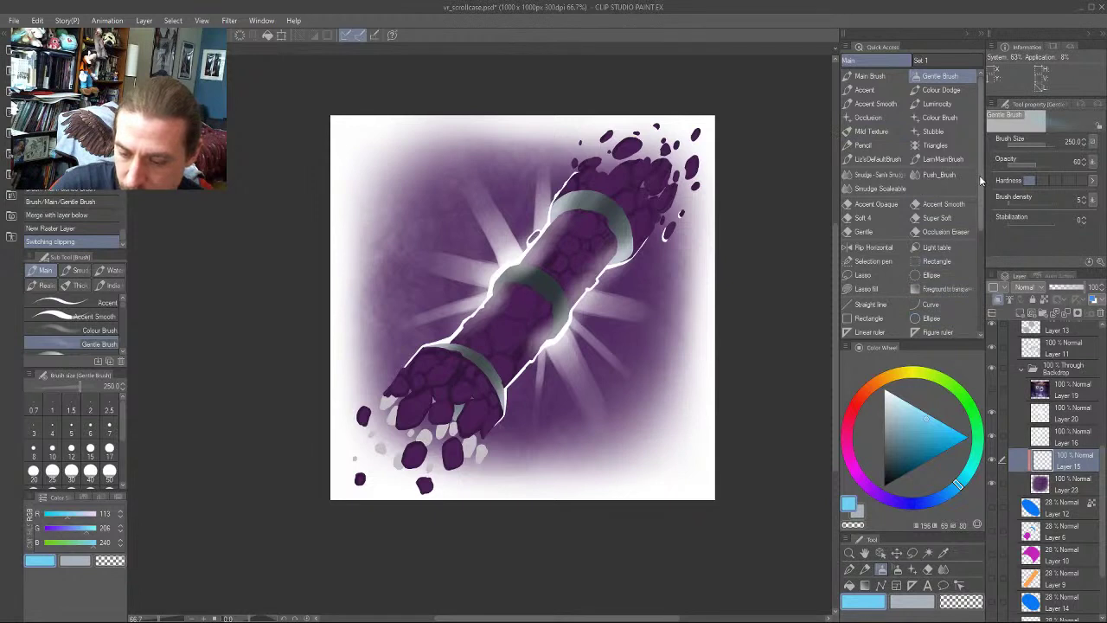
Paint faint light blue texture on the upper-left area of the backdrop with the Nebula brush at size 170, undoing the excess strokes
{"action": "left_click_drag", "start_coordinate": [979, 174], "coordinate": [974, 249]}
{"action": "left_click", "coordinate": [934, 263]}
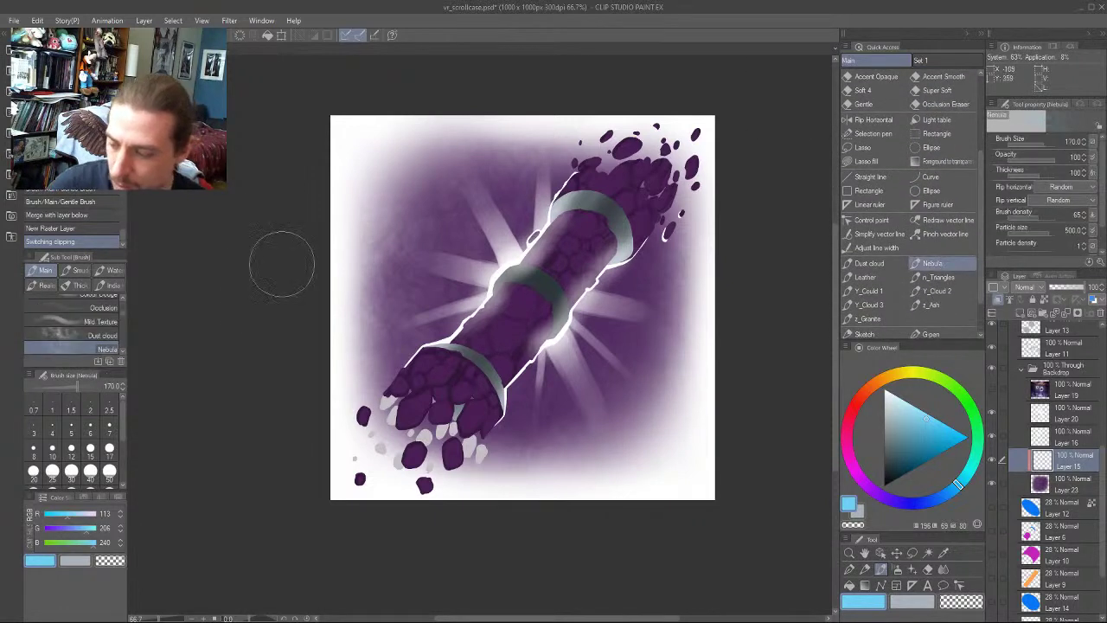
{"action": "left_click", "coordinate": [189, 301]}
{"action": "mouse_move", "coordinate": [417, 166]}
{"action": "left_mouse_down"}
{"action": "mouse_move", "coordinate": [466, 251]}
{"action": "mouse_move", "coordinate": [475, 369]}
{"action": "left_mouse_up"}
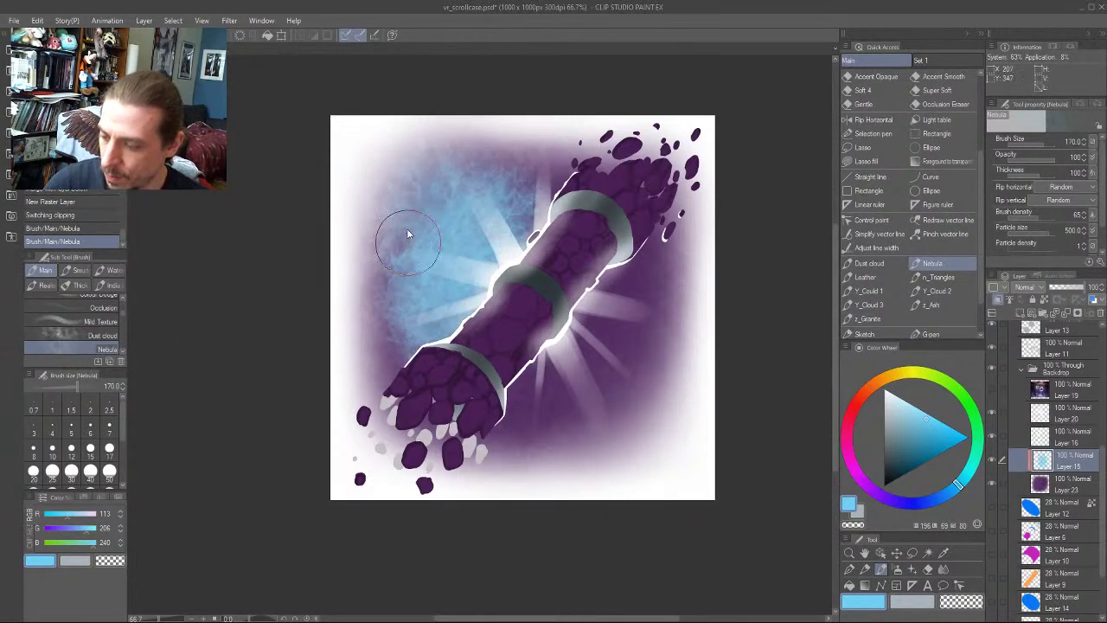
{"action": "key", "text": "ctrl+z"}
{"action": "left_click_drag", "start_coordinate": [420, 191], "coordinate": [437, 196]}
{"action": "left_click_drag", "start_coordinate": [463, 270], "coordinate": [477, 331]}
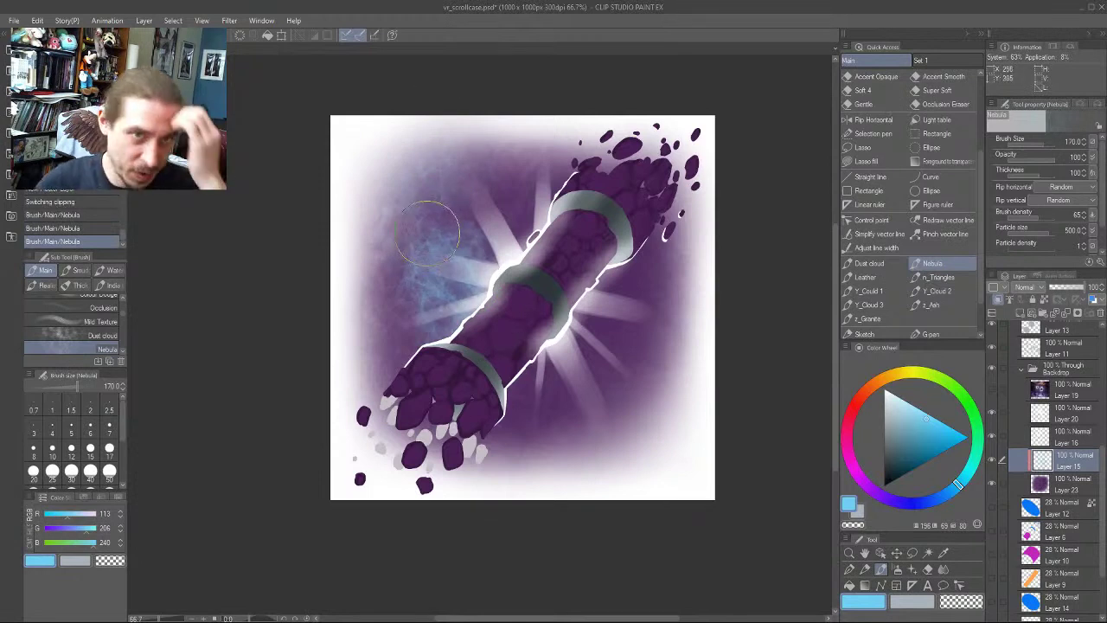
{"action": "key", "text": "ctrl+z"}
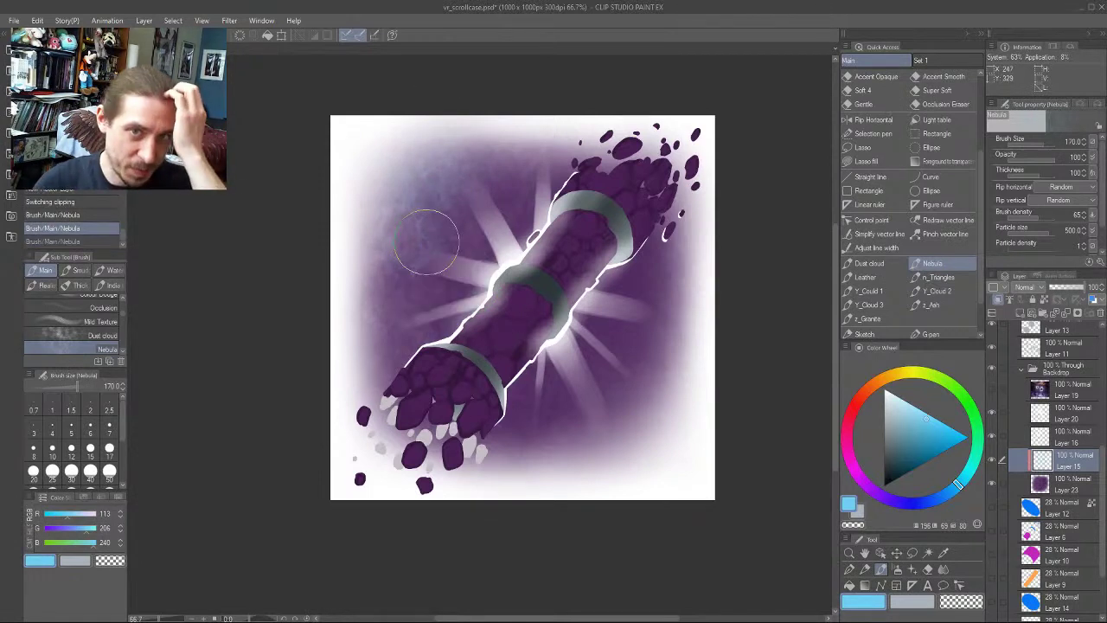
Examine the Nebula brush's detailed brush tip and spraying effect settings, undoing a test stroke on the backdrop
{"action": "left_click", "coordinate": [936, 262]}
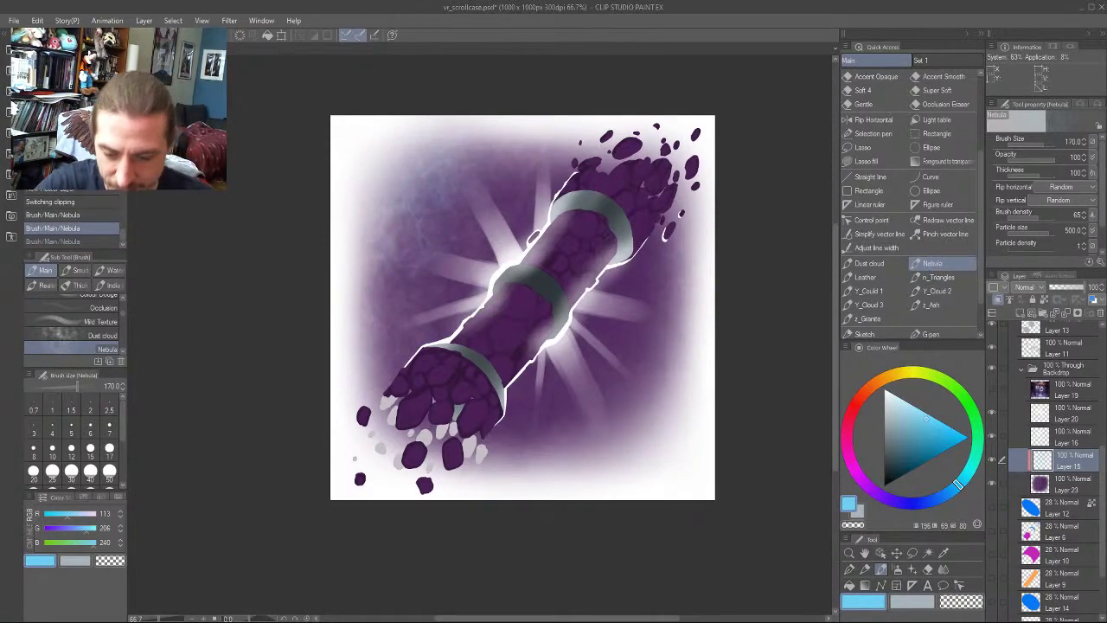
{"action": "left_click", "coordinate": [1099, 263]}
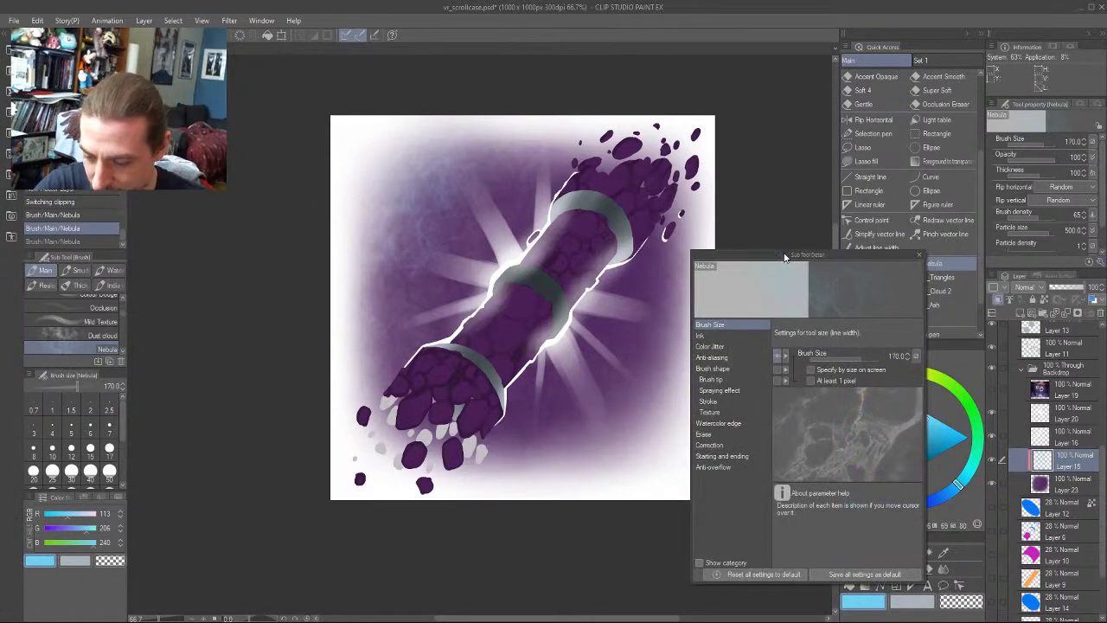
{"action": "left_click_drag", "start_coordinate": [785, 255], "coordinate": [762, 197]}
{"action": "left_click", "coordinate": [696, 321]}
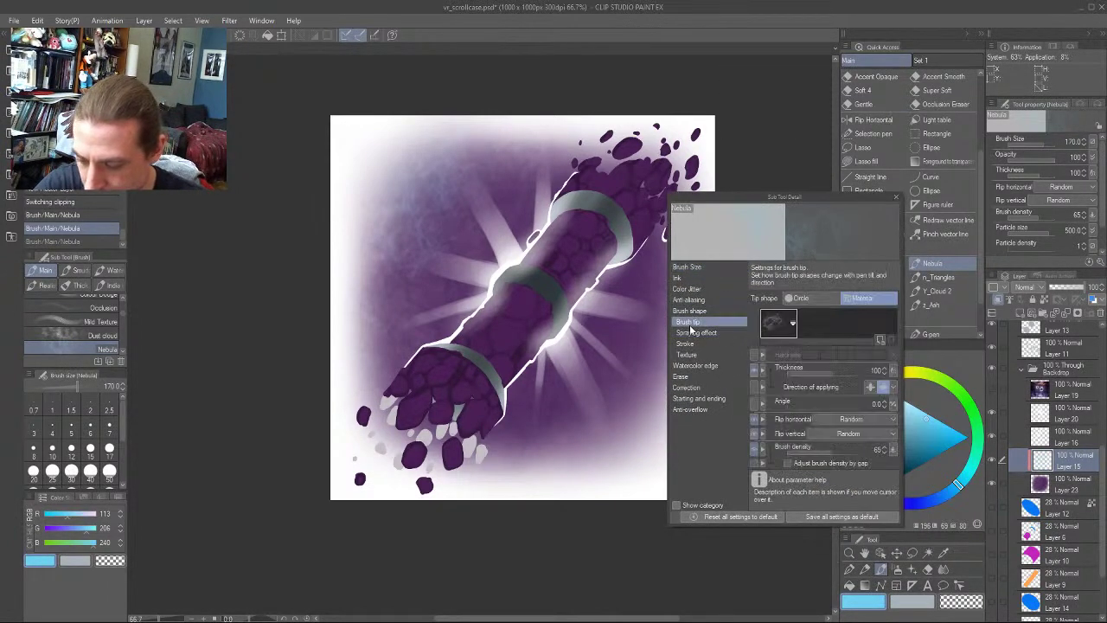
{"action": "left_click", "coordinate": [696, 332]}
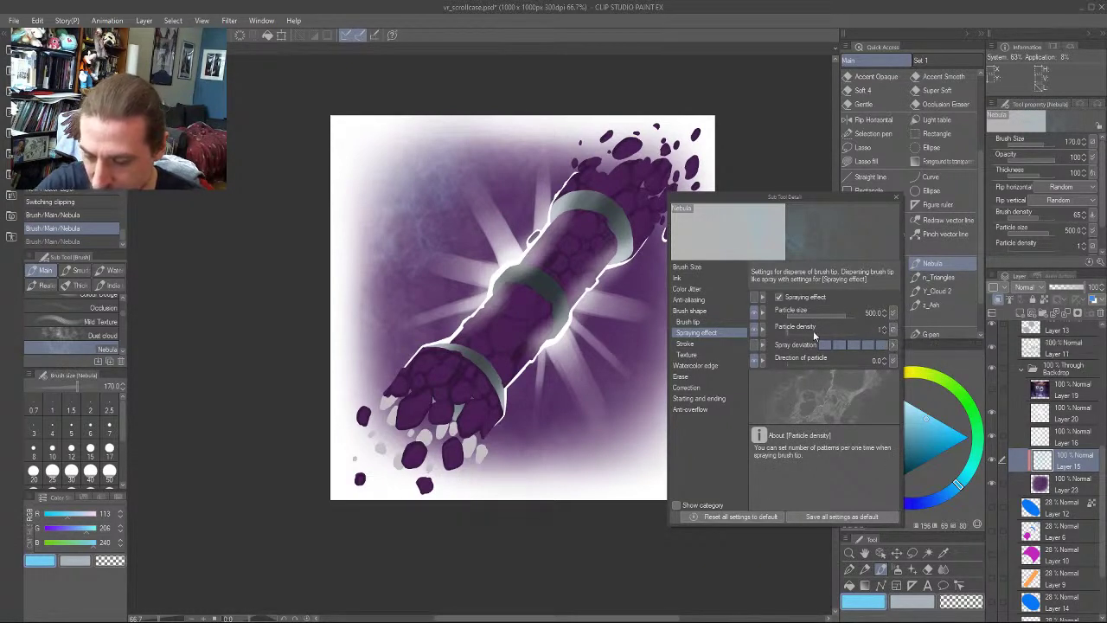
{"action": "mouse_move", "coordinate": [403, 149]}
{"action": "left_mouse_down"}
{"action": "mouse_move", "coordinate": [441, 242]}
{"action": "mouse_move", "coordinate": [447, 309]}
{"action": "left_mouse_up"}
{"action": "key", "text": "ctrl+z"}
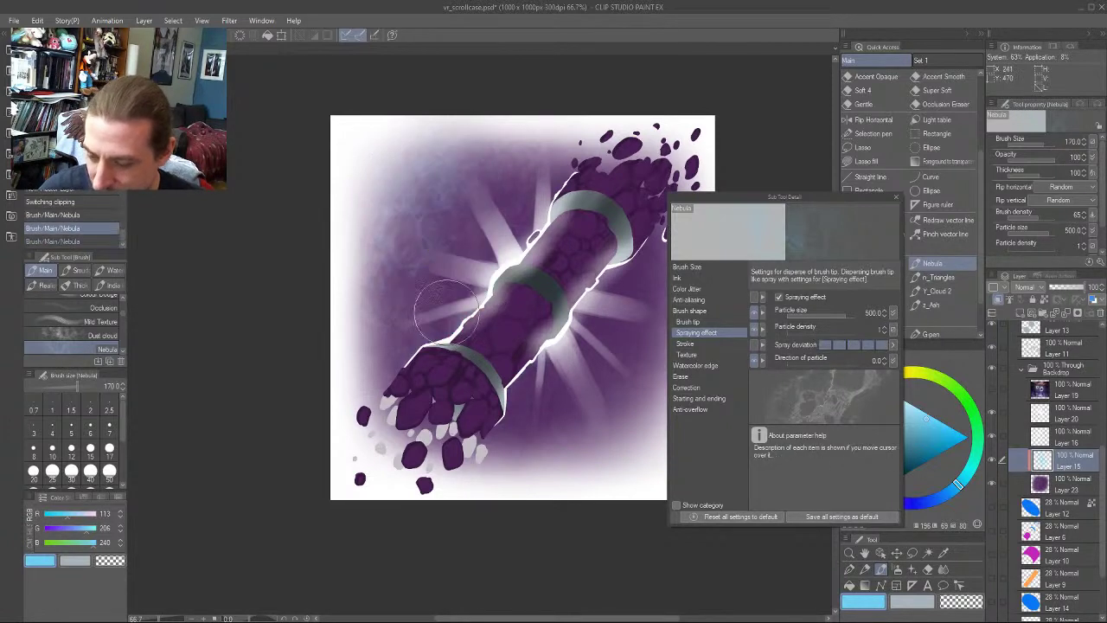
{"action": "left_click", "coordinate": [708, 299]}
{"action": "left_click", "coordinate": [708, 311]}
{"action": "left_click", "coordinate": [704, 322]}
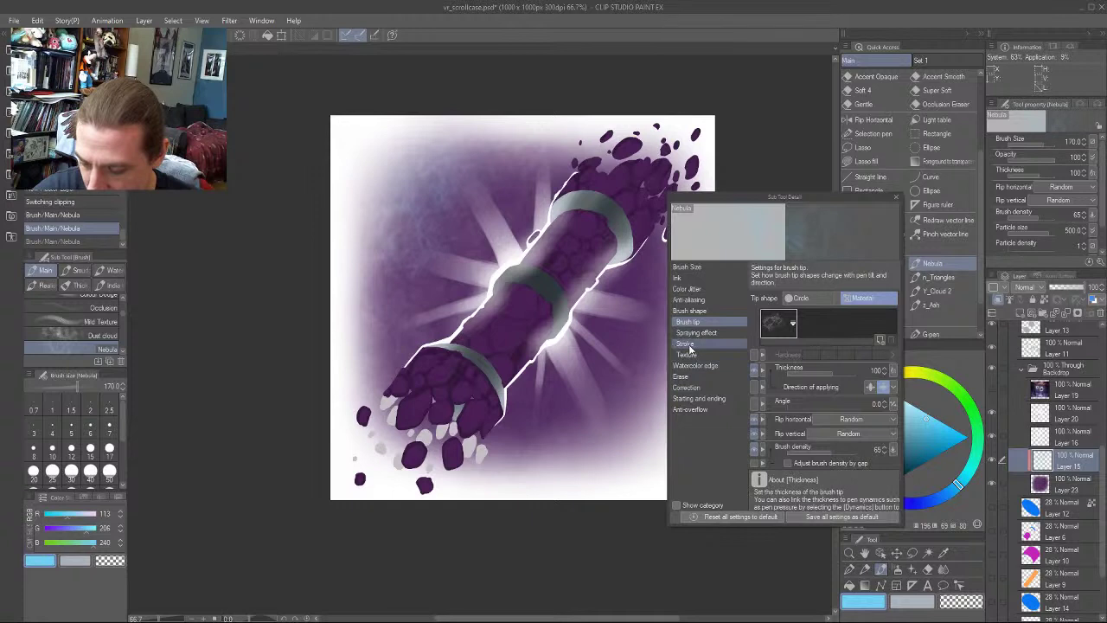
Try the Nebula brush with its stroke gap set to 486.0 and undo the test stroke
{"action": "left_click", "coordinate": [687, 344]}
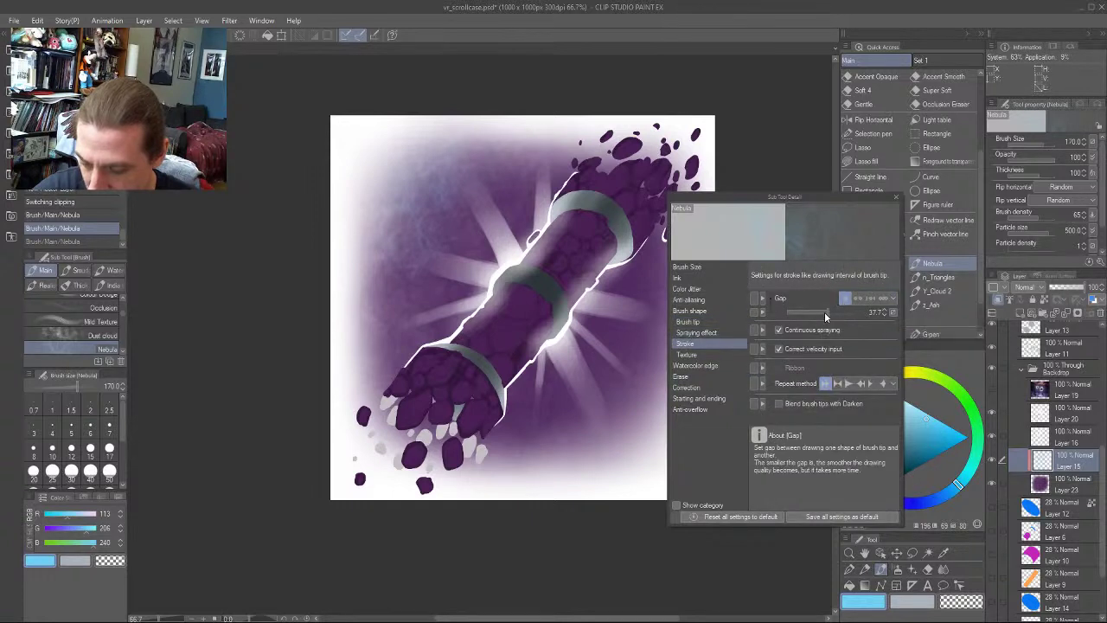
{"action": "mouse_move", "coordinate": [481, 229]}
{"action": "left_mouse_down"}
{"action": "mouse_move", "coordinate": [449, 207]}
{"action": "mouse_move", "coordinate": [452, 380]}
{"action": "left_mouse_up"}
{"action": "key", "text": "ctrl+z"}
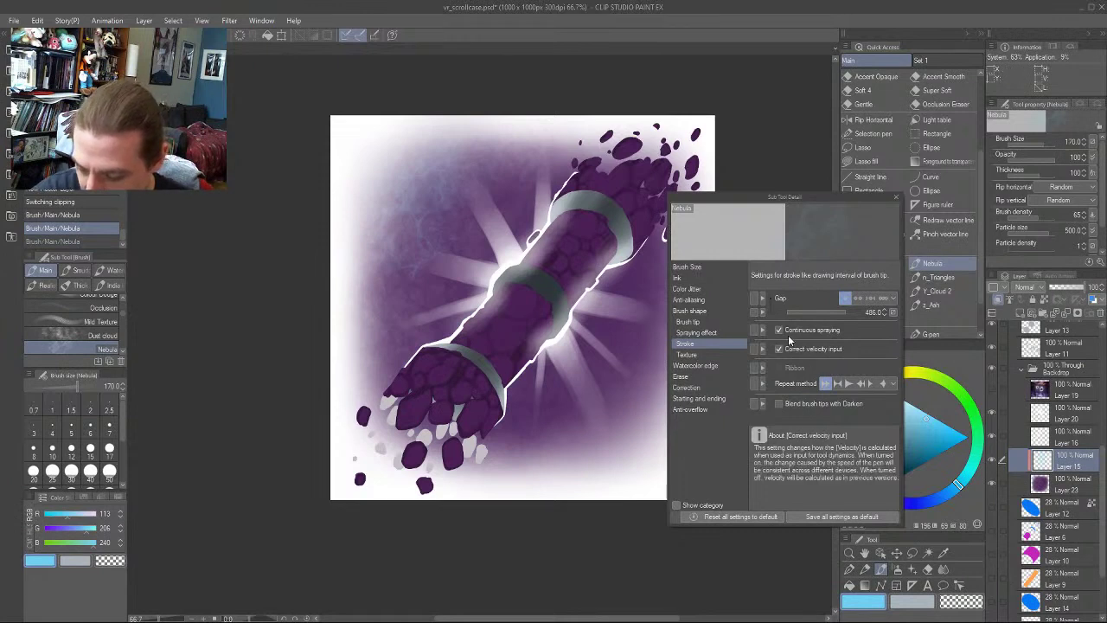
Turn off the Nebula brush's spraying effect and undo a test stroke across the backdrop
{"action": "left_click", "coordinate": [705, 333]}
{"action": "mouse_move", "coordinate": [475, 233]}
{"action": "left_mouse_down"}
{"action": "mouse_move", "coordinate": [424, 257]}
{"action": "mouse_move", "coordinate": [468, 359]}
{"action": "mouse_move", "coordinate": [556, 457]}
{"action": "left_mouse_up"}
{"action": "key", "text": "ctrl+z"}
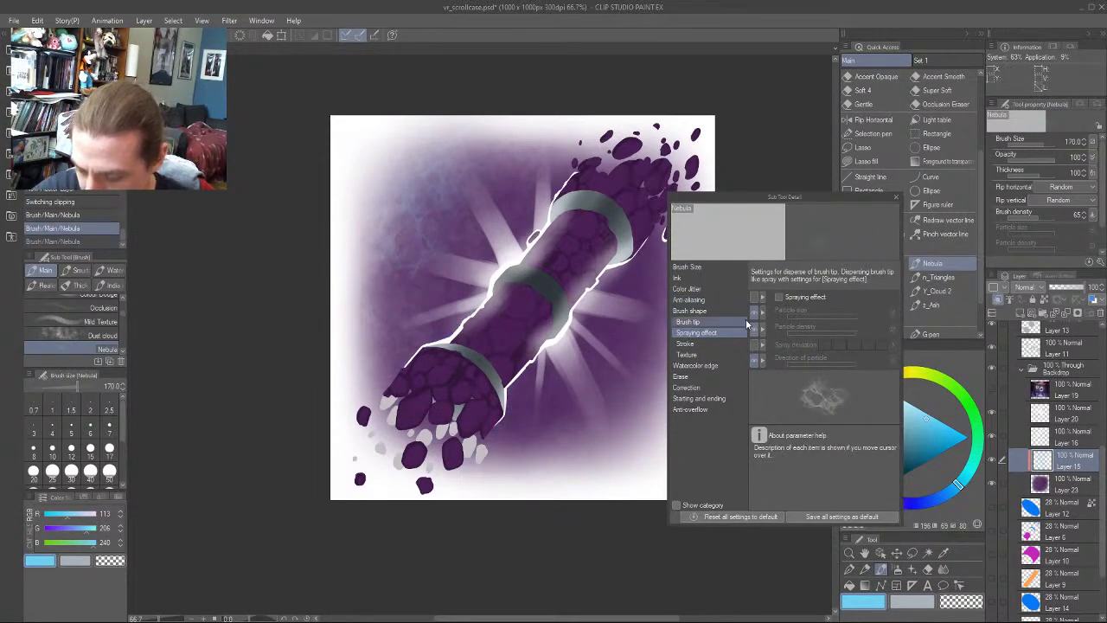
Turn off continuous spraying for the Nebula brush and try a stroke on the backdrop beside the case
{"action": "left_click", "coordinate": [699, 344]}
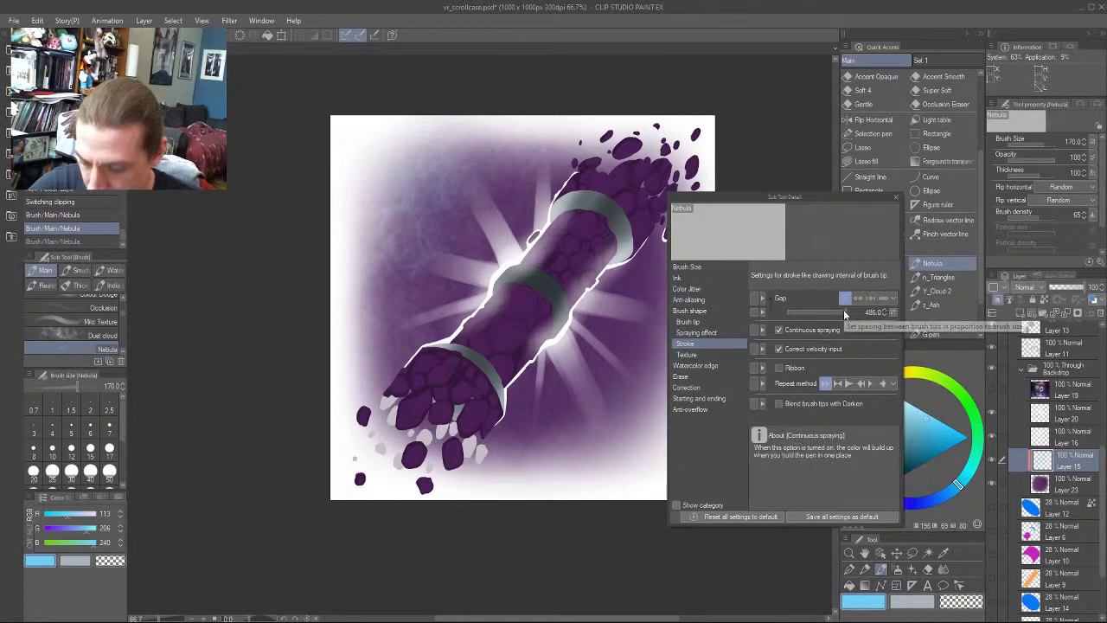
{"action": "left_click", "coordinate": [778, 330]}
{"action": "mouse_move", "coordinate": [455, 207]}
{"action": "left_mouse_down"}
{"action": "mouse_move", "coordinate": [495, 442]}
{"action": "mouse_move", "coordinate": [400, 328]}
{"action": "mouse_move", "coordinate": [510, 400]}
{"action": "mouse_move", "coordinate": [497, 309]}
{"action": "mouse_move", "coordinate": [579, 403]}
{"action": "mouse_move", "coordinate": [454, 367]}
{"action": "left_mouse_up"}
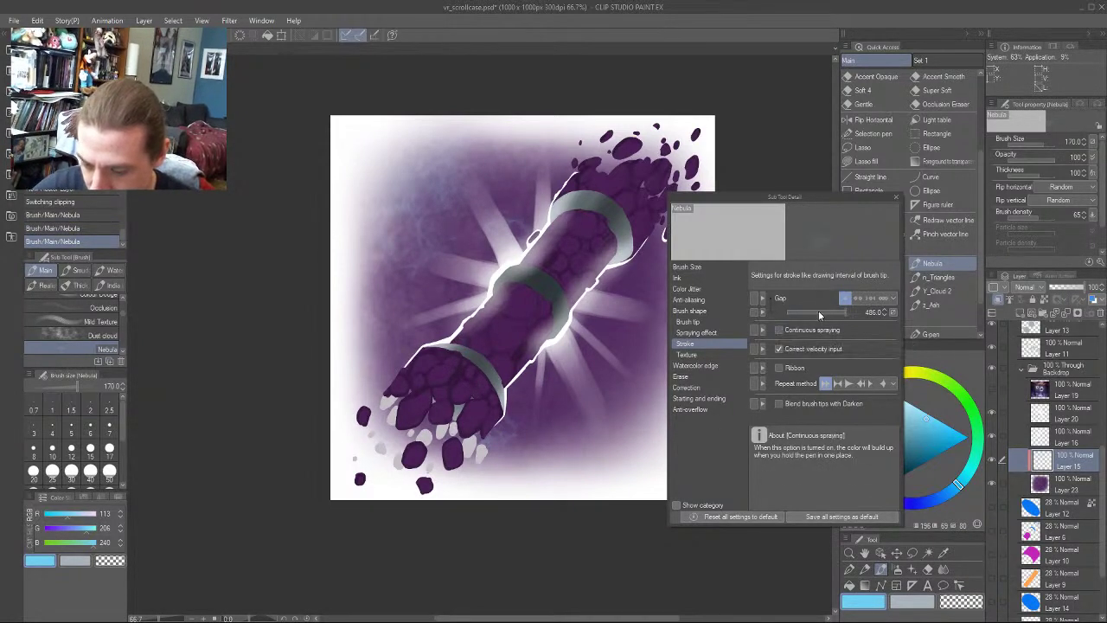
Try the Nebula brush with a stroke gap of 84.6 and with a preset gap option, undoing both test strokes
{"action": "mouse_move", "coordinate": [818, 310]}
{"action": "left_mouse_down"}
{"action": "mouse_move", "coordinate": [799, 307]}
{"action": "mouse_move", "coordinate": [833, 310]}
{"action": "left_mouse_up"}
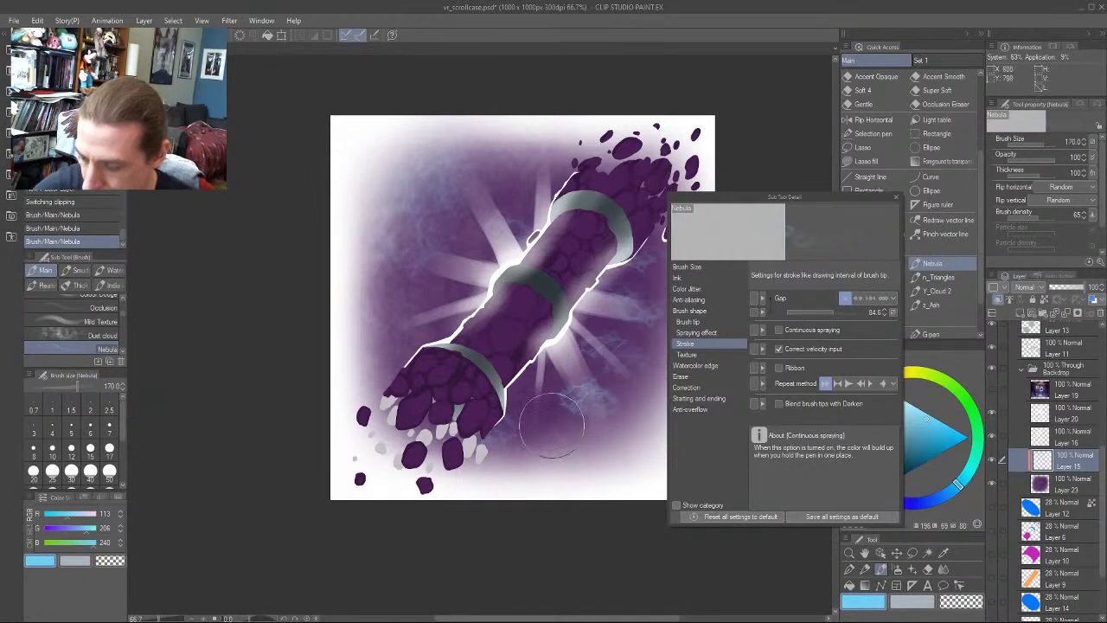
{"action": "left_click_drag", "start_coordinate": [552, 425], "coordinate": [475, 398]}
{"action": "key", "text": "ctrl+z"}
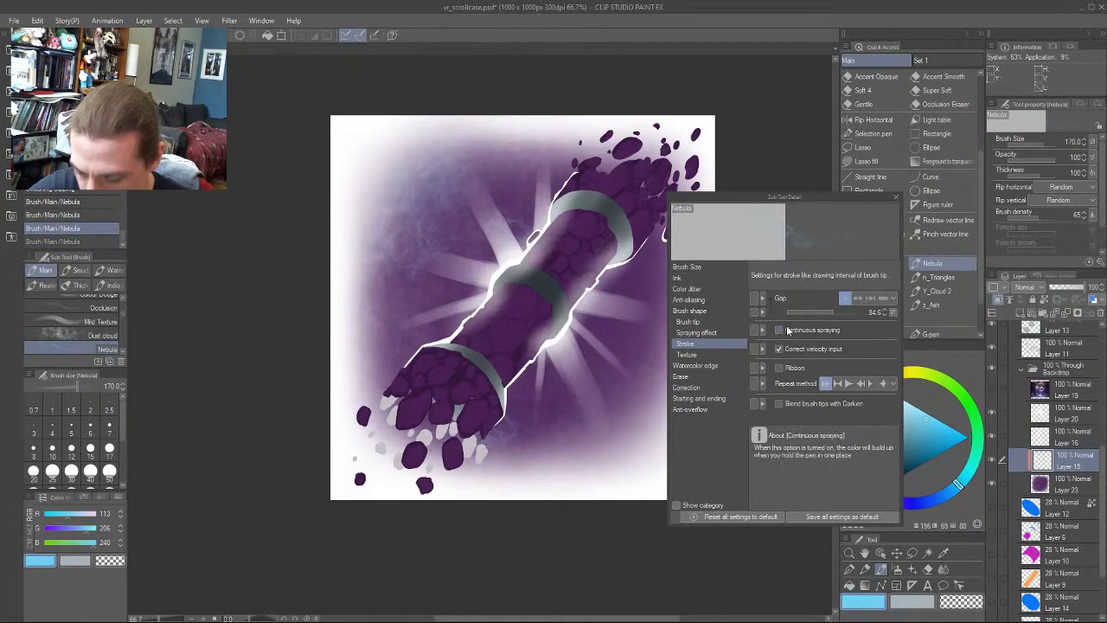
{"action": "left_click", "coordinate": [856, 298]}
{"action": "mouse_move", "coordinate": [578, 318]}
{"action": "left_mouse_down"}
{"action": "mouse_move", "coordinate": [472, 402]}
{"action": "mouse_move", "coordinate": [427, 415]}
{"action": "left_mouse_up"}
{"action": "key", "text": "ctrl+z"}
Set the Nebula brush's stroke gap to a fixed 38.0, paint light blue wisps around the scroll case, and review its brush tip settings
{"action": "left_click", "coordinate": [840, 298]}
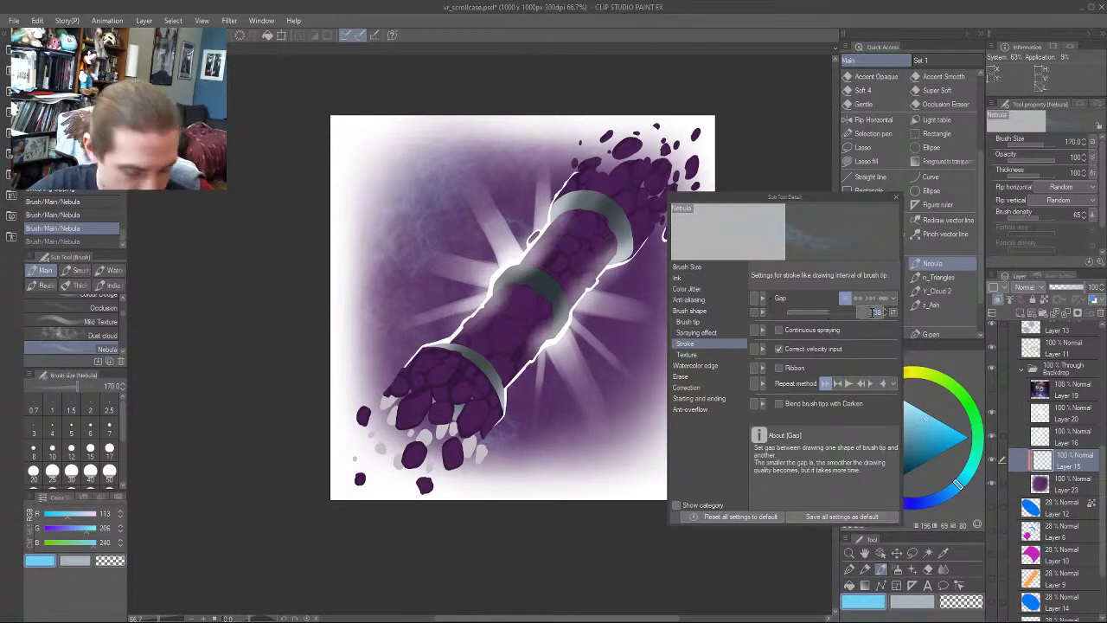
{"action": "mouse_move", "coordinate": [524, 200]}
{"action": "left_mouse_down"}
{"action": "mouse_move", "coordinate": [598, 373]}
{"action": "mouse_move", "coordinate": [520, 430]}
{"action": "mouse_move", "coordinate": [386, 274]}
{"action": "left_mouse_up"}
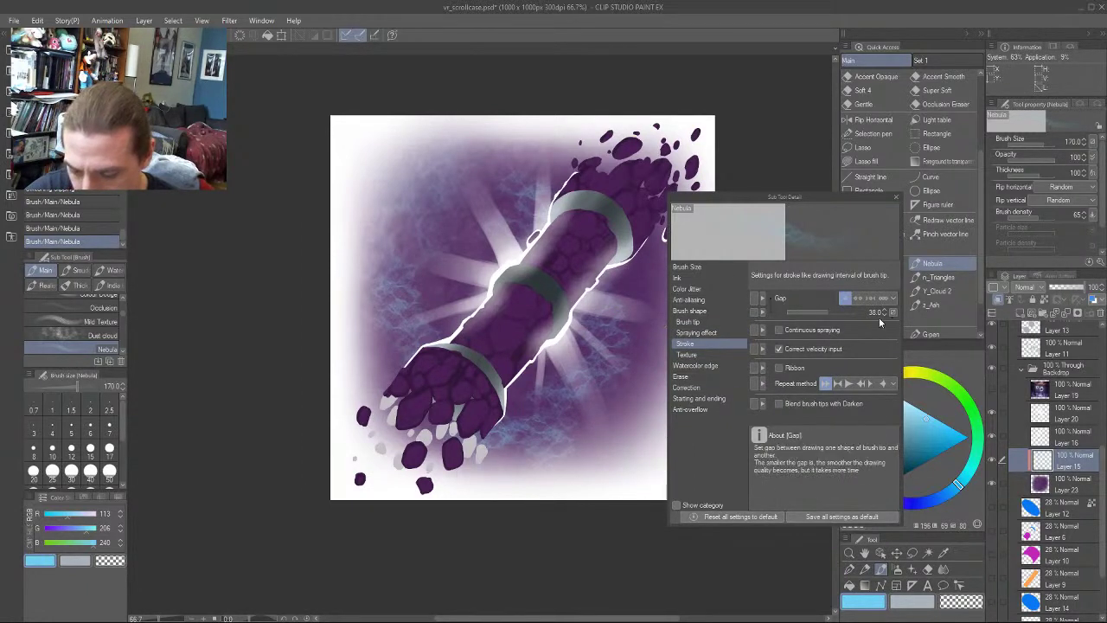
{"action": "left_click", "coordinate": [692, 322]}
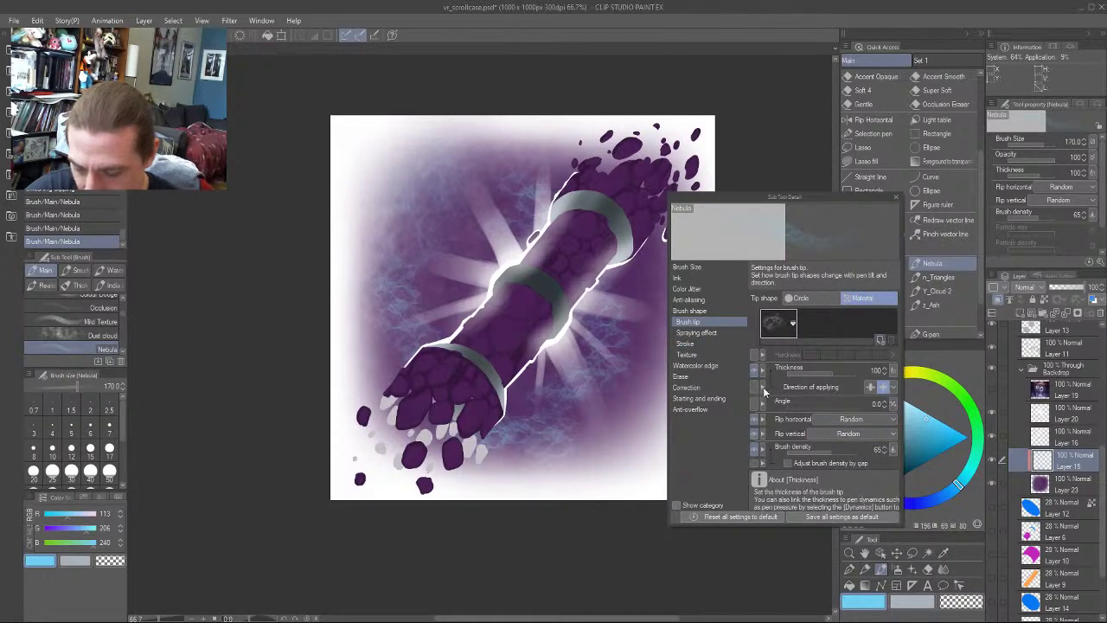
{"action": "left_click", "coordinate": [702, 344]}
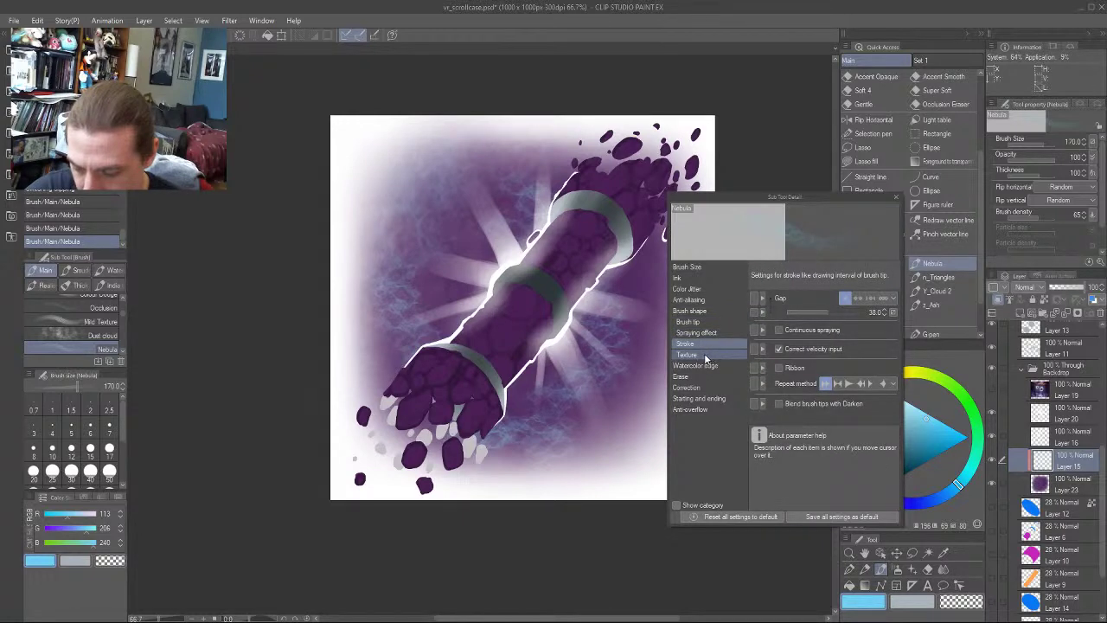
Review the Nebula brush's texture, anti-aliasing, size, ink, color jitter, brush shape and brush tip settings, including the tip's angle dynamics
{"action": "left_click", "coordinate": [704, 356]}
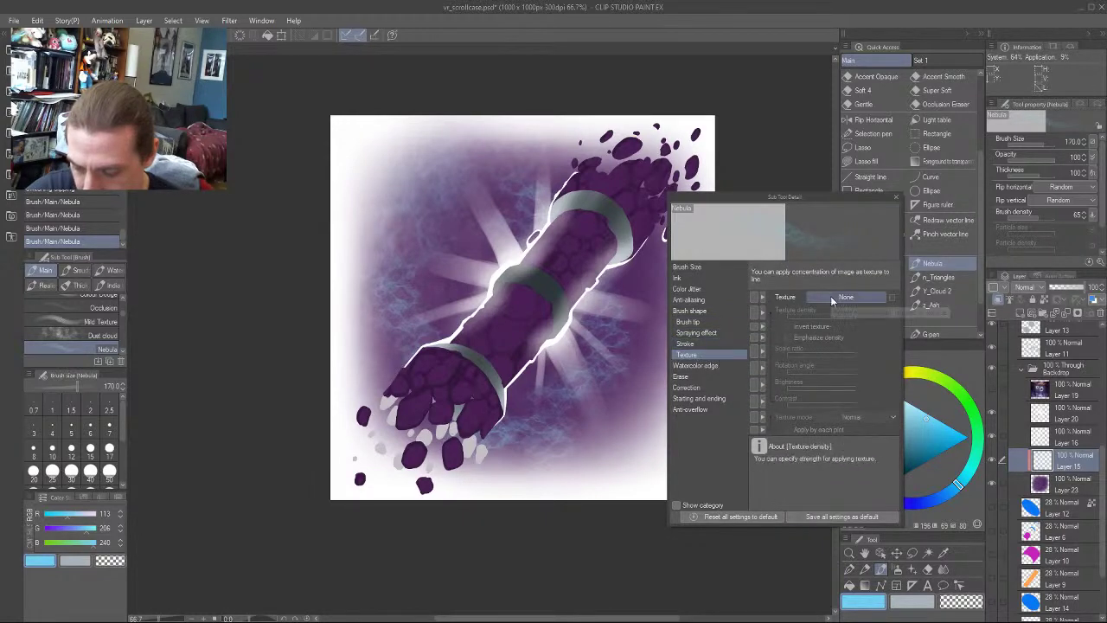
{"action": "left_click", "coordinate": [704, 300]}
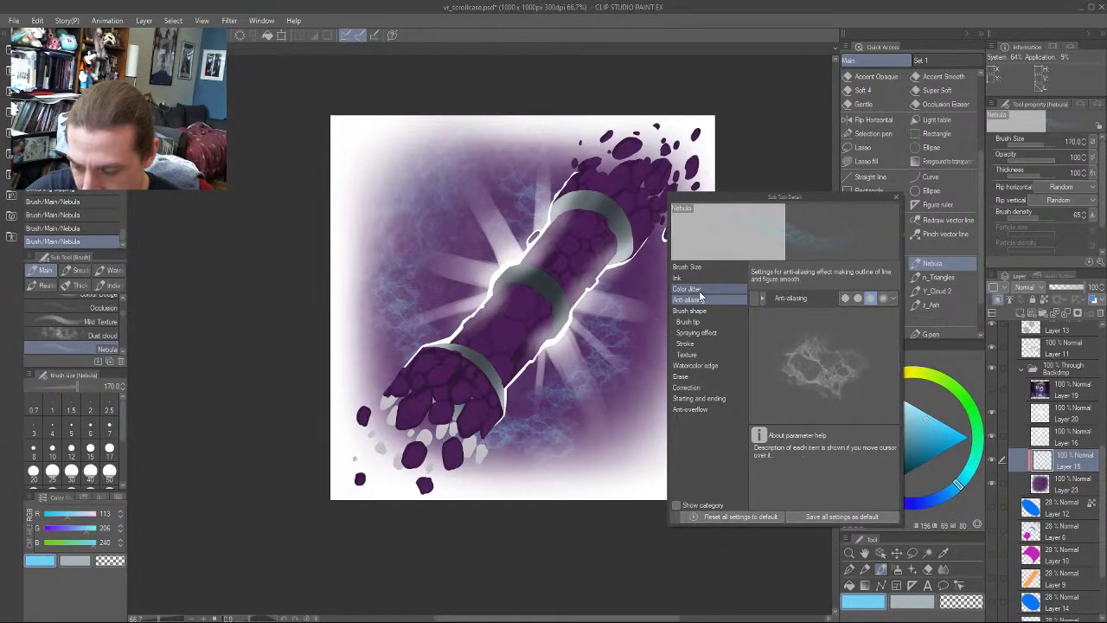
{"action": "left_click", "coordinate": [689, 268]}
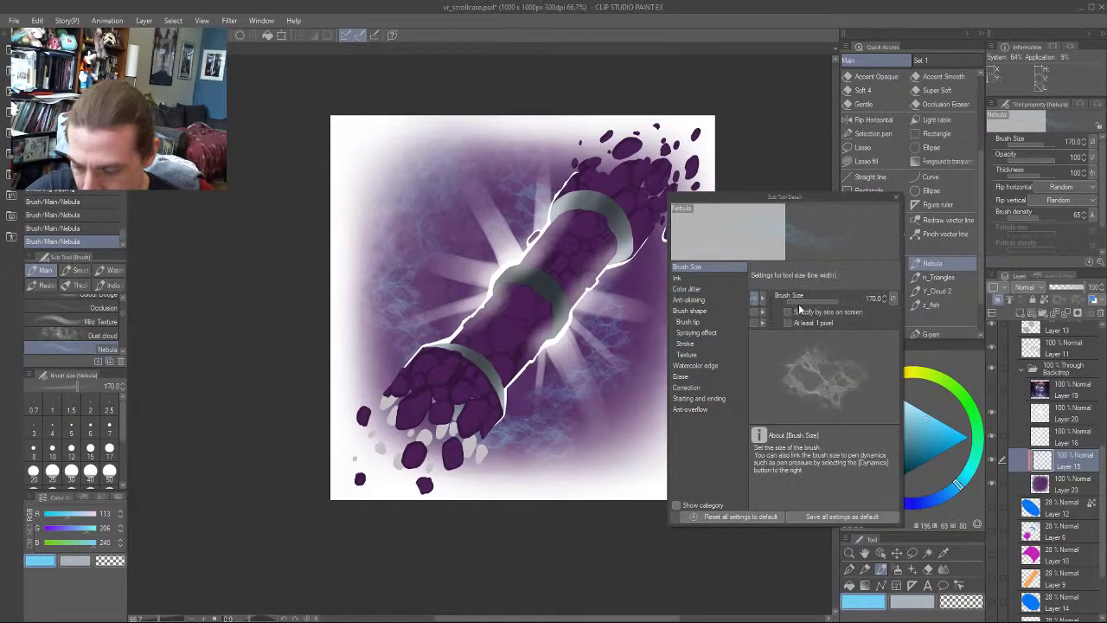
{"action": "left_click", "coordinate": [689, 278]}
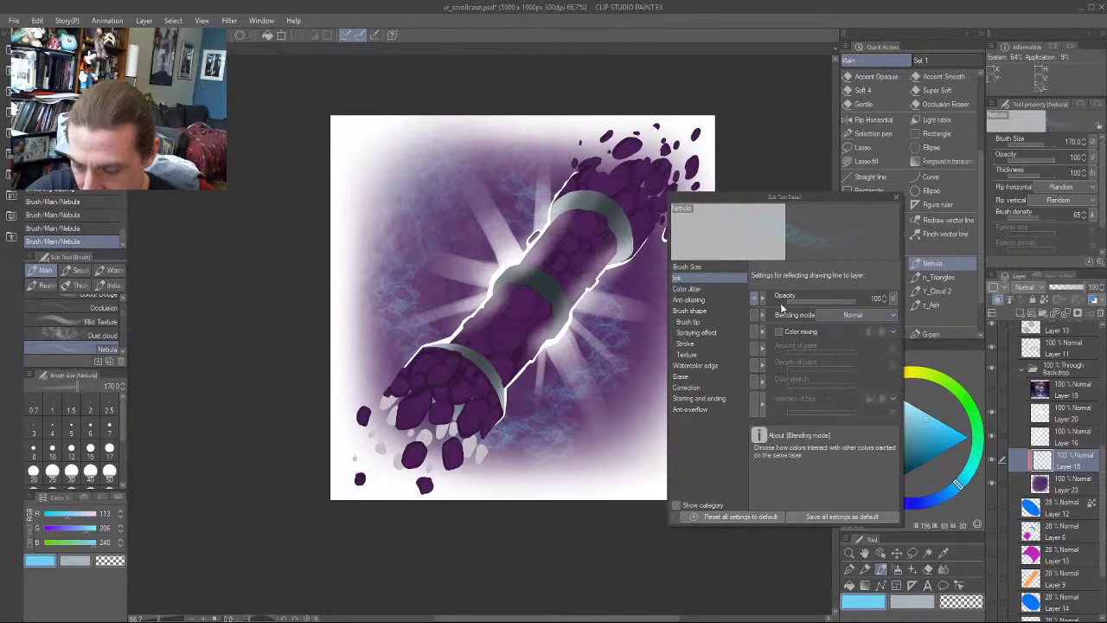
{"action": "left_click", "coordinate": [704, 290]}
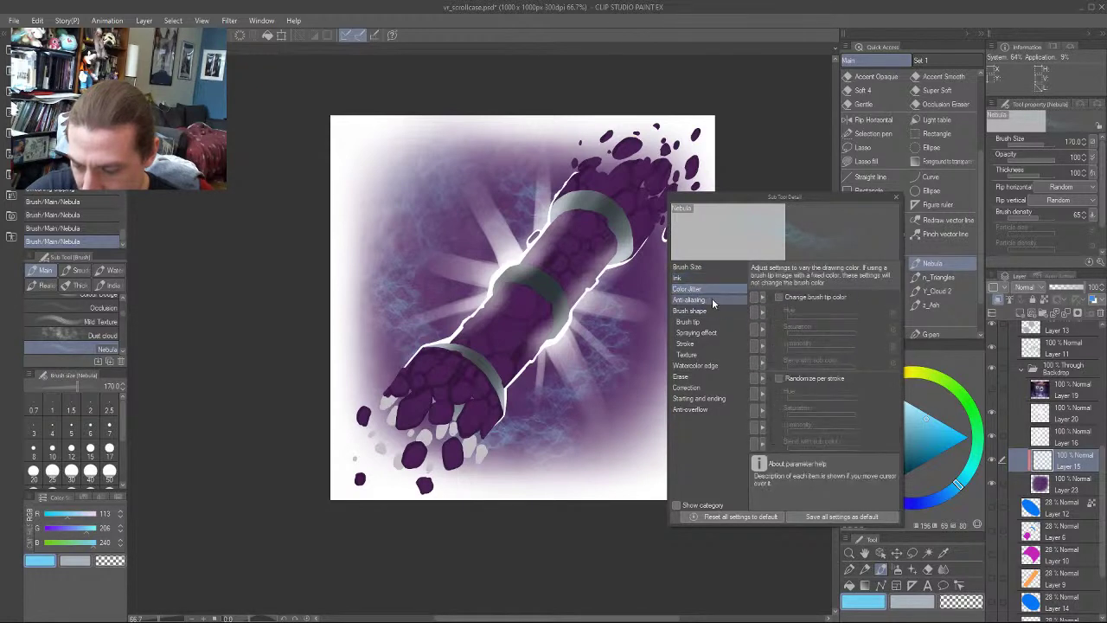
{"action": "left_click", "coordinate": [712, 299]}
{"action": "left_click", "coordinate": [705, 310]}
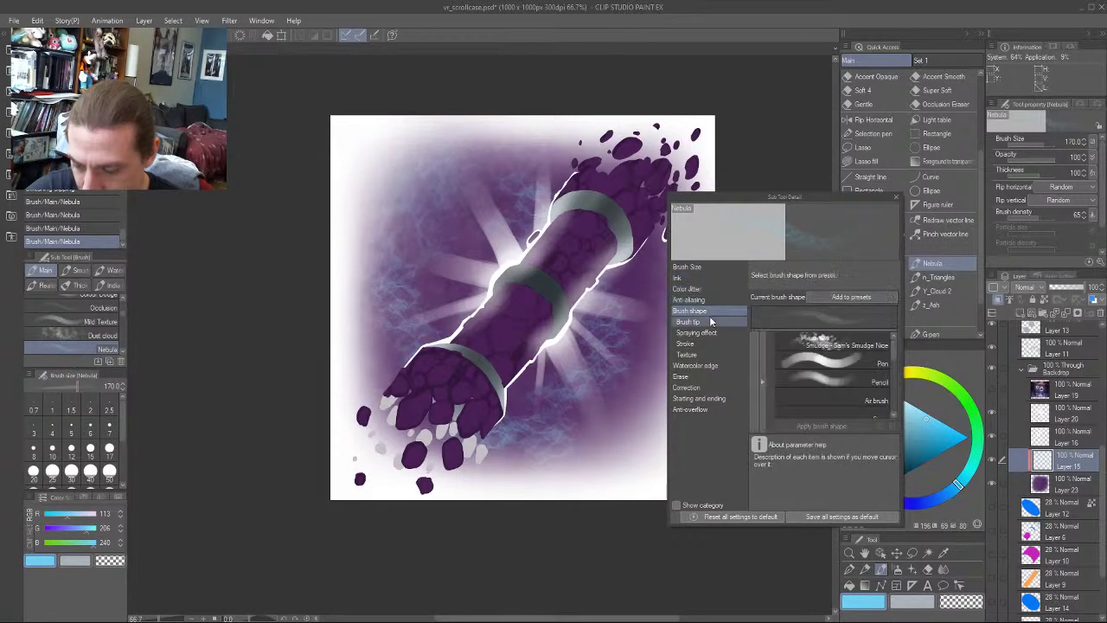
{"action": "left_click", "coordinate": [708, 320]}
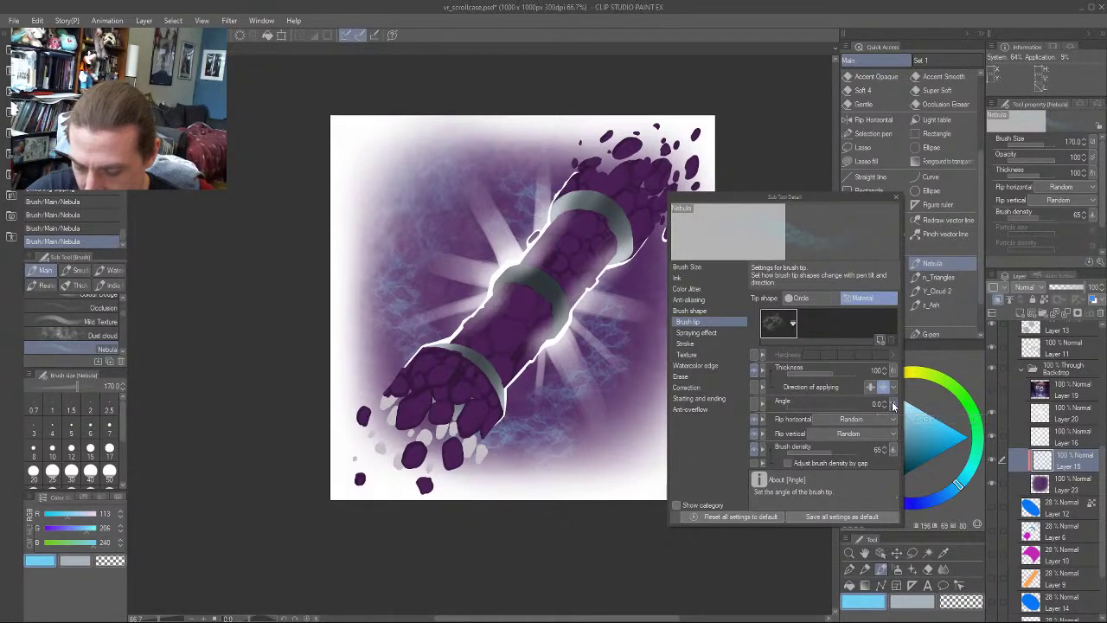
{"action": "left_click", "coordinate": [893, 404]}
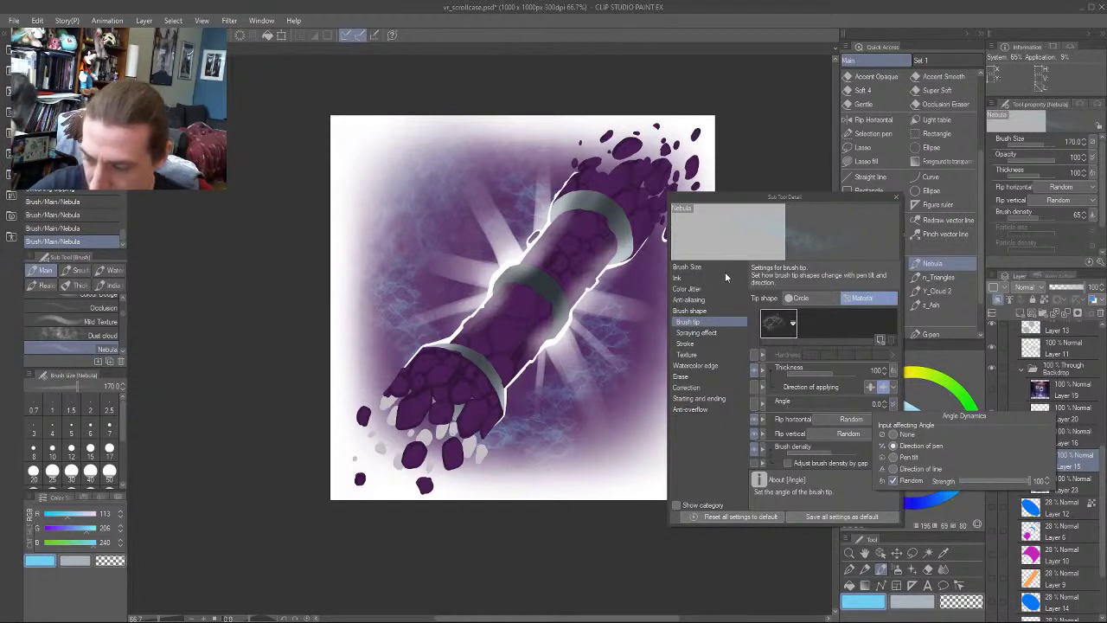
Try a Nebula stroke over the scroll case area, and undo the recent light blue wisps around the case
{"action": "mouse_move", "coordinate": [450, 269]}
{"action": "left_mouse_down"}
{"action": "mouse_move", "coordinate": [442, 345]}
{"action": "mouse_move", "coordinate": [462, 198]}
{"action": "mouse_move", "coordinate": [432, 311]}
{"action": "mouse_move", "coordinate": [497, 456]}
{"action": "mouse_move", "coordinate": [470, 247]}
{"action": "mouse_move", "coordinate": [581, 386]}
{"action": "mouse_move", "coordinate": [636, 384]}
{"action": "mouse_move", "coordinate": [652, 225]}
{"action": "mouse_move", "coordinate": [541, 334]}
{"action": "left_mouse_up"}
{"action": "key", "text": "ctrl+z"}
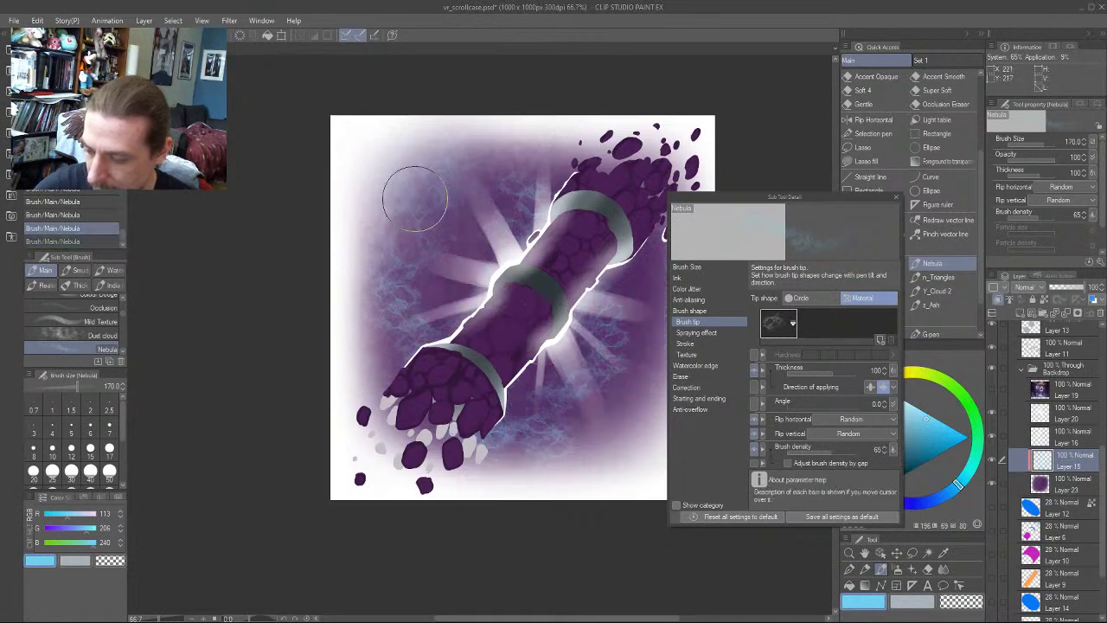
{"action": "key", "text": "ctrl+z"}
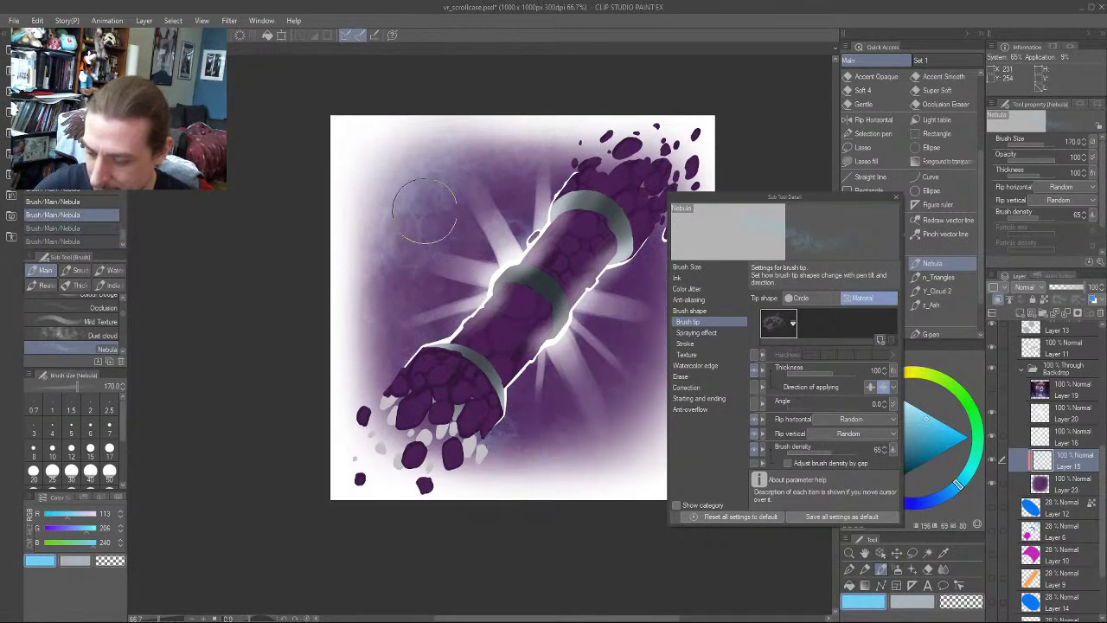
Try a lower thickness for the Nebula brush tip and restore it to 100
{"action": "left_click", "coordinate": [839, 372]}
{"action": "left_click", "coordinate": [819, 375]}
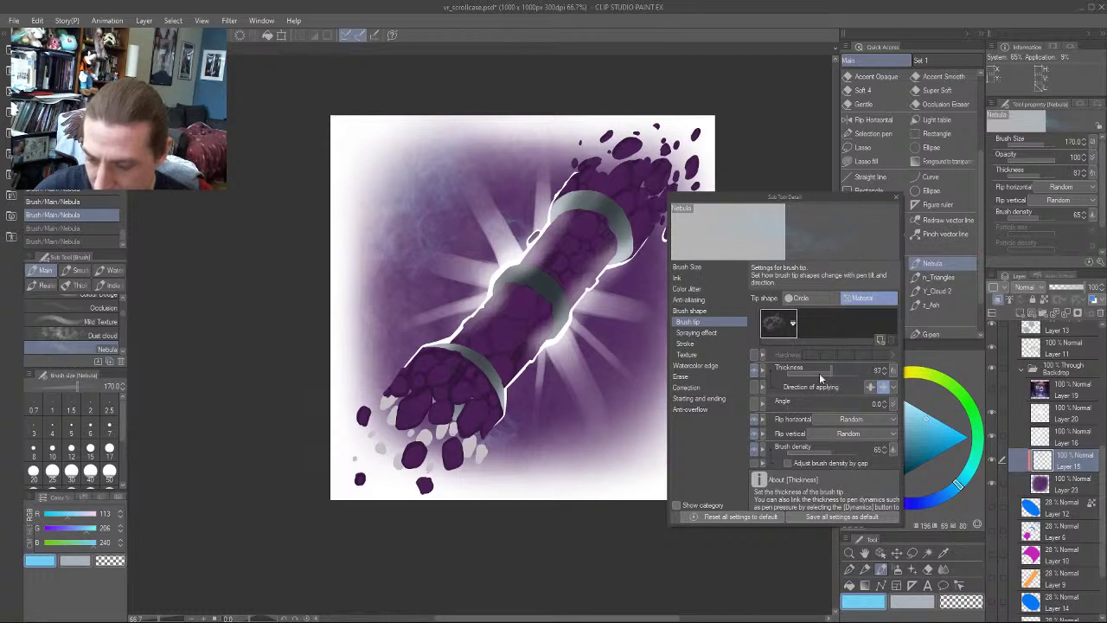
{"action": "left_click", "coordinate": [877, 369]}
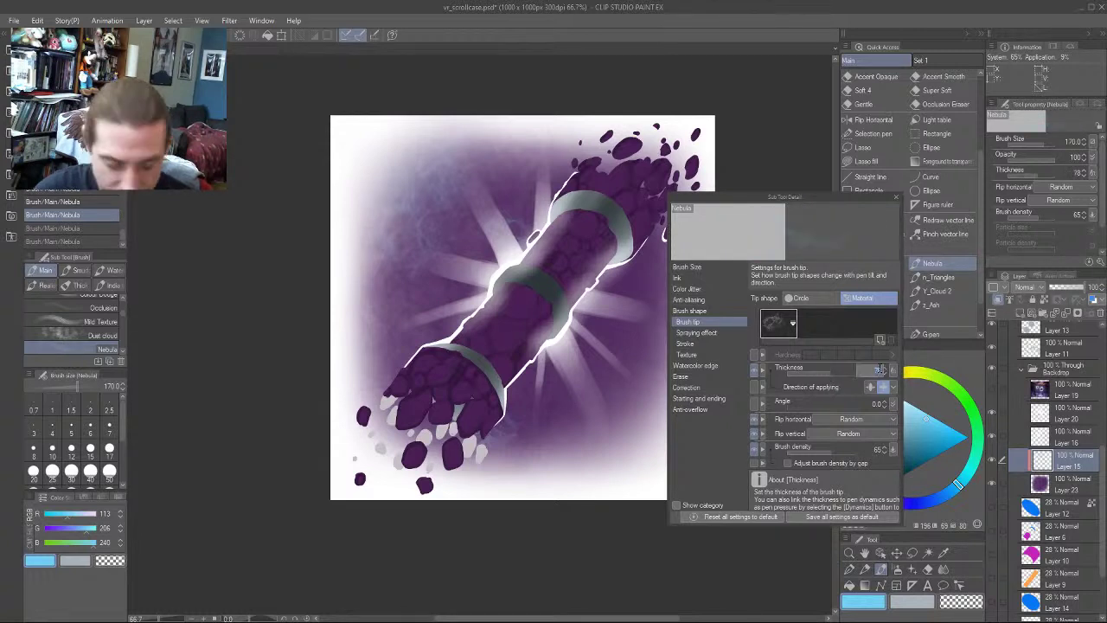
{"action": "type", "text": "100"}
{"action": "key", "text": "Return"}
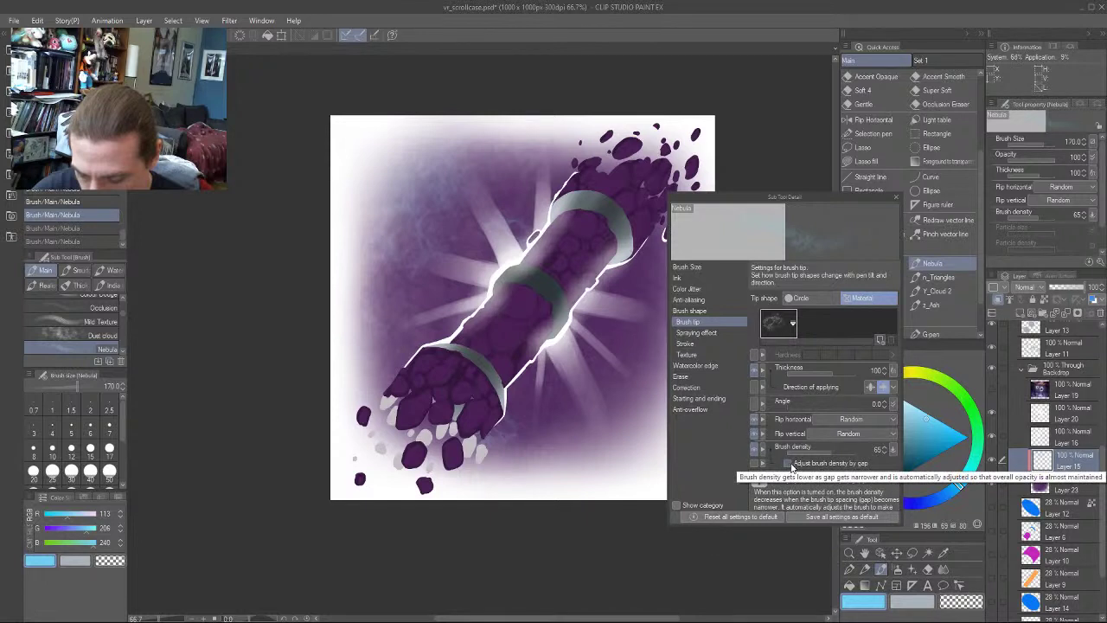
Turn on adjusting brush density by gap for the Nebula brush, comparing and undoing test strokes with it on and off
{"action": "left_click", "coordinate": [790, 464]}
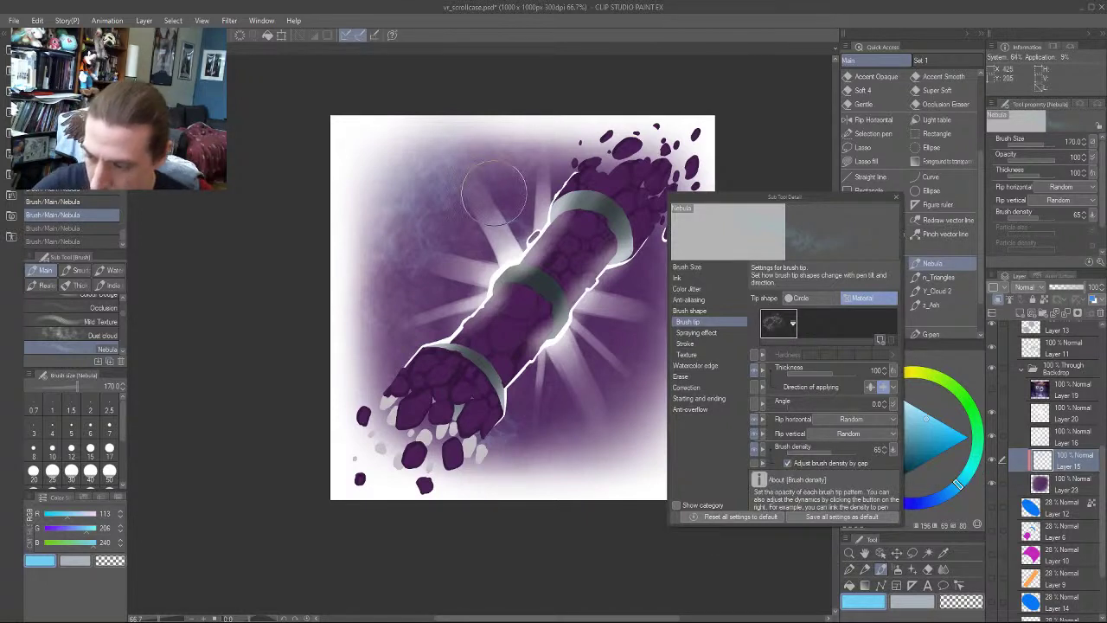
{"action": "mouse_move", "coordinate": [495, 195]}
{"action": "left_mouse_down"}
{"action": "mouse_move", "coordinate": [493, 278]}
{"action": "mouse_move", "coordinate": [401, 453]}
{"action": "left_mouse_up"}
{"action": "key", "text": "ctrl+z"}
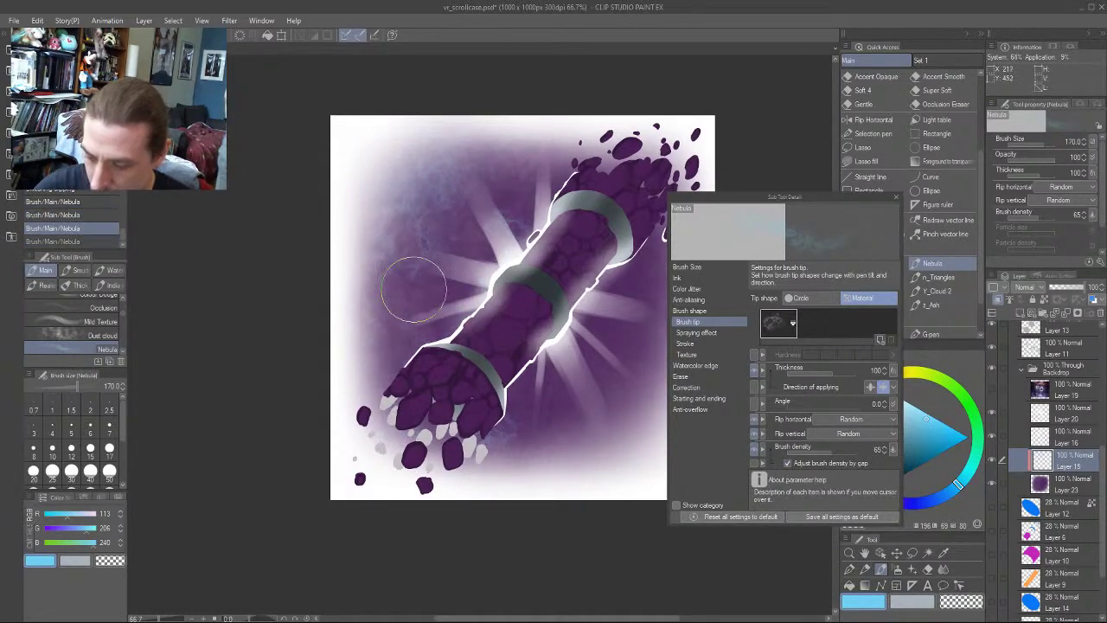
{"action": "left_click_drag", "start_coordinate": [464, 189], "coordinate": [398, 407]}
{"action": "key", "text": "ctrl+z"}
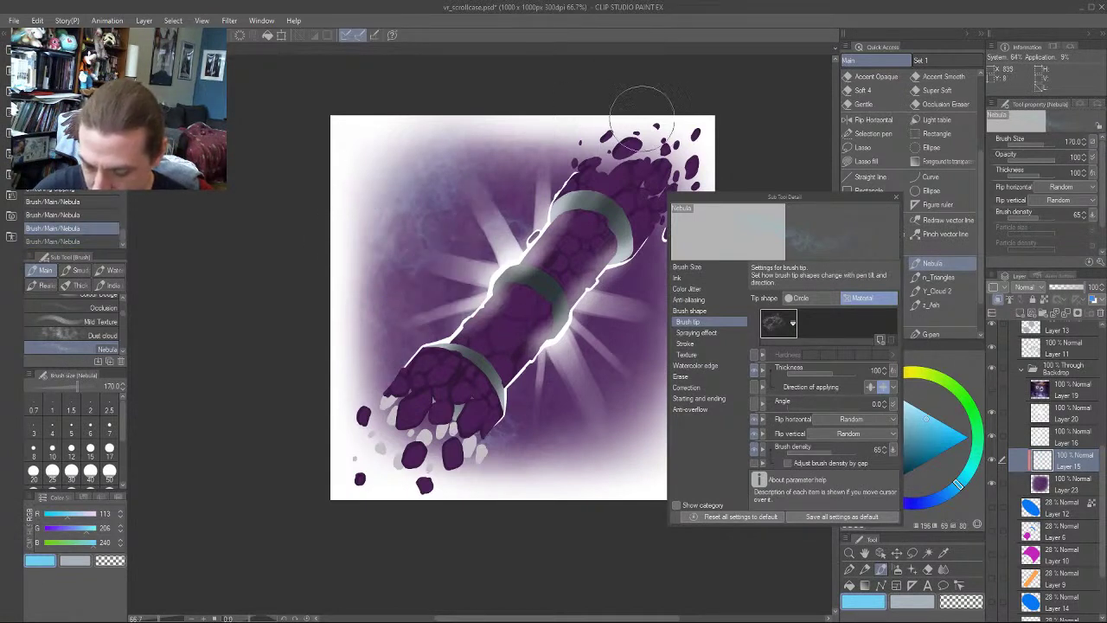
{"action": "left_click", "coordinate": [787, 463]}
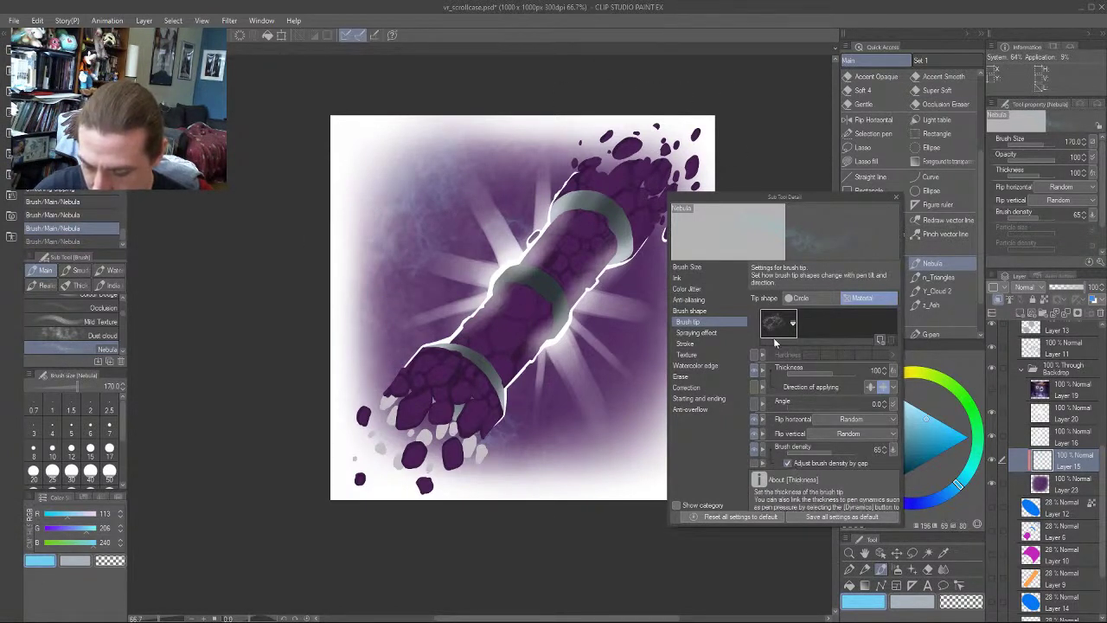
Try Nebula brush densities of 87, 8 and 100 with strokes on the backdrop beside the case, undoing the test strokes
{"action": "left_click", "coordinate": [880, 451]}
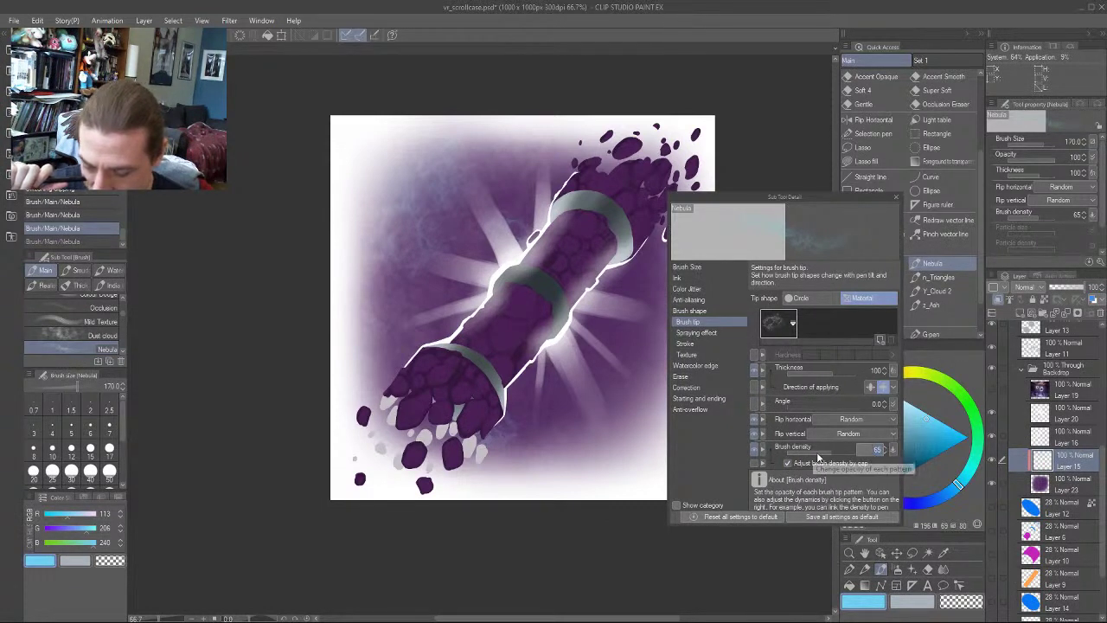
{"action": "left_click", "coordinate": [838, 456]}
{"action": "left_click_drag", "start_coordinate": [836, 453], "coordinate": [835, 453]}
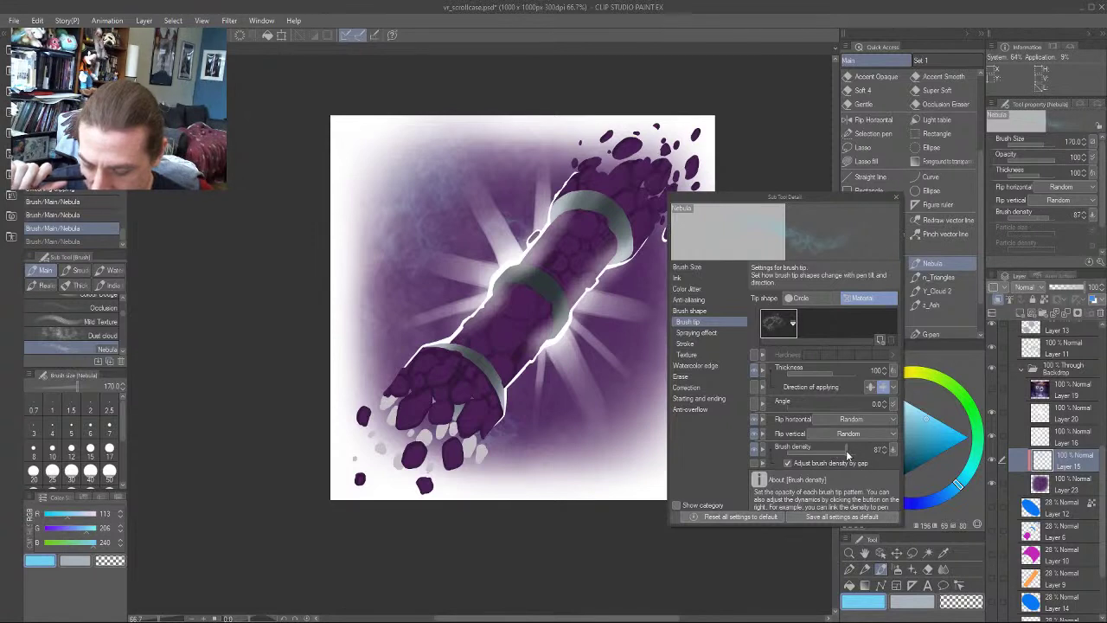
{"action": "mouse_move", "coordinate": [477, 205]}
{"action": "left_mouse_down"}
{"action": "mouse_move", "coordinate": [471, 345]}
{"action": "mouse_move", "coordinate": [372, 427]}
{"action": "left_mouse_up"}
{"action": "left_click", "coordinate": [786, 463]}
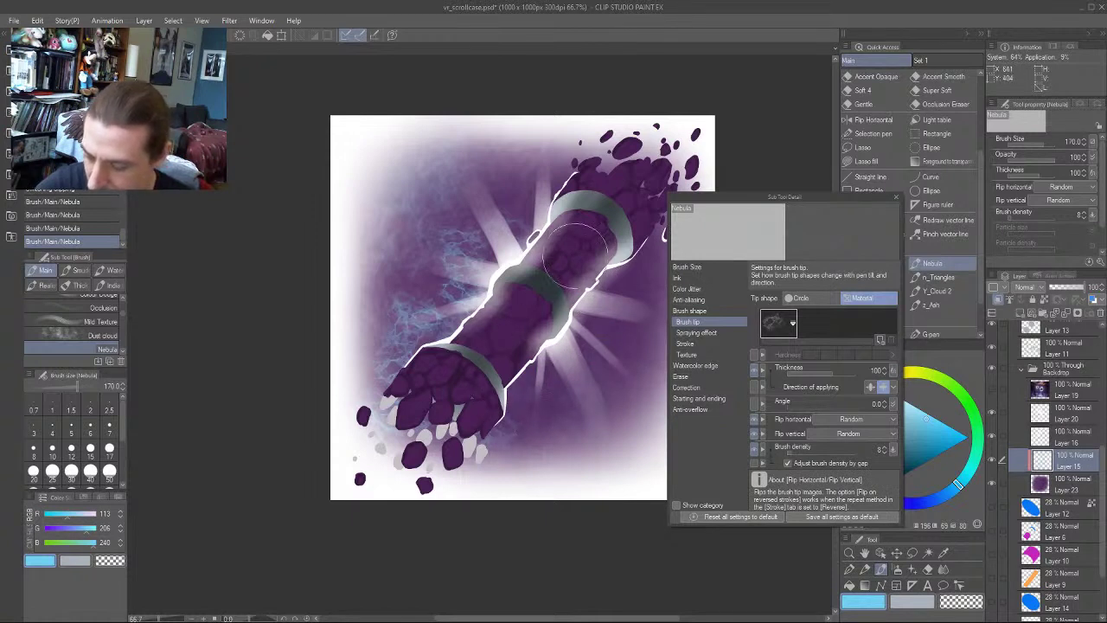
{"action": "key", "text": "ctrl+z"}
{"action": "key", "text": "ctrl+z"}
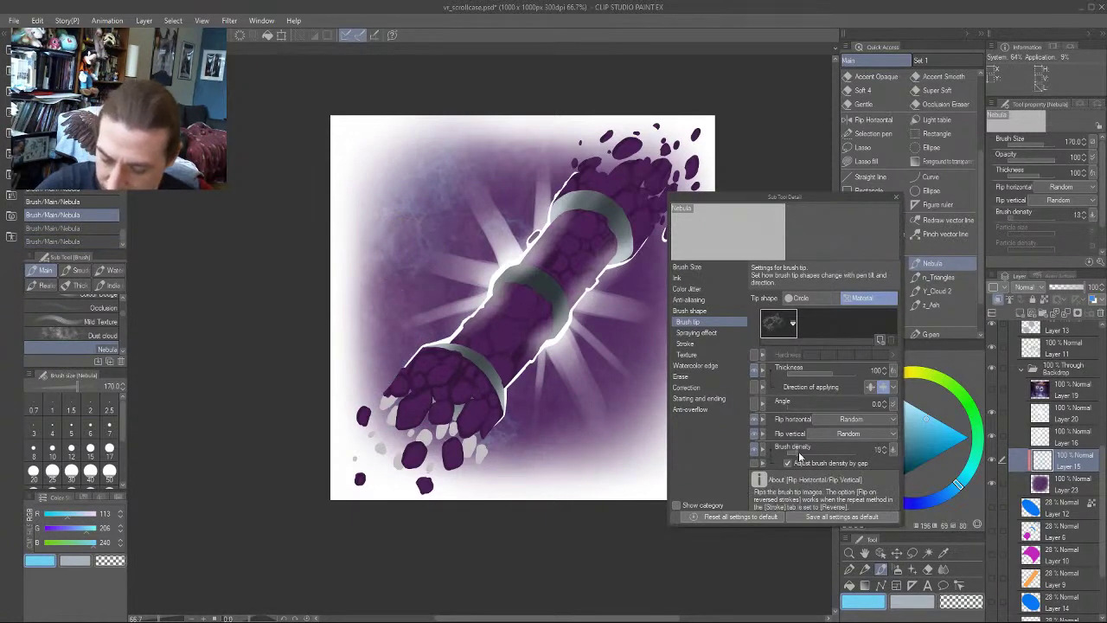
{"action": "left_click_drag", "start_coordinate": [798, 454], "coordinate": [856, 454]}
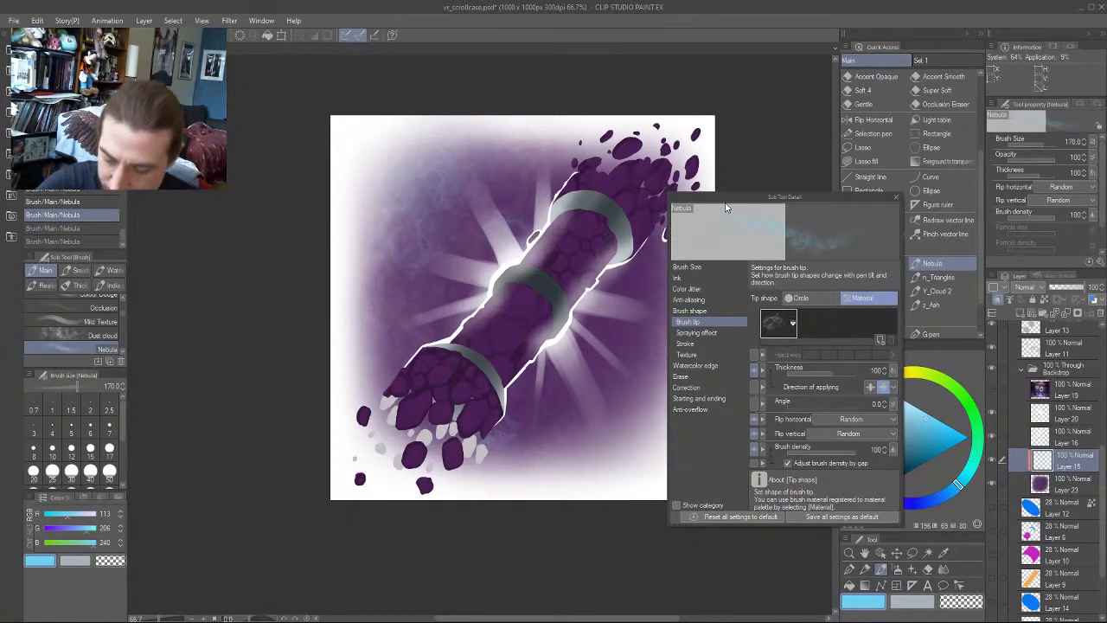
{"action": "left_click_drag", "start_coordinate": [507, 198], "coordinate": [371, 430]}
{"action": "key", "text": "ctrl+z"}
Set the Nebula brush density to 62 and undo a test stroke on the backdrop beside the case
{"action": "left_click", "coordinate": [831, 450]}
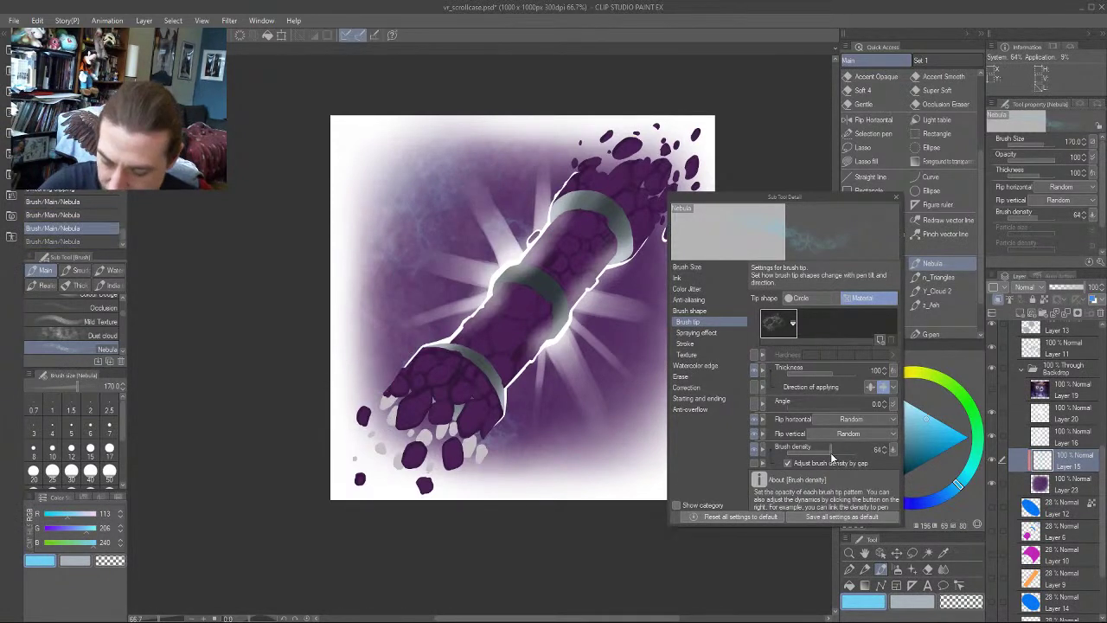
{"action": "left_click_drag", "start_coordinate": [830, 458], "coordinate": [829, 458]}
{"action": "mouse_move", "coordinate": [481, 203]}
{"action": "left_mouse_down"}
{"action": "mouse_move", "coordinate": [419, 248]}
{"action": "mouse_move", "coordinate": [399, 415]}
{"action": "left_mouse_up"}
{"action": "key", "text": "ctrl+z"}
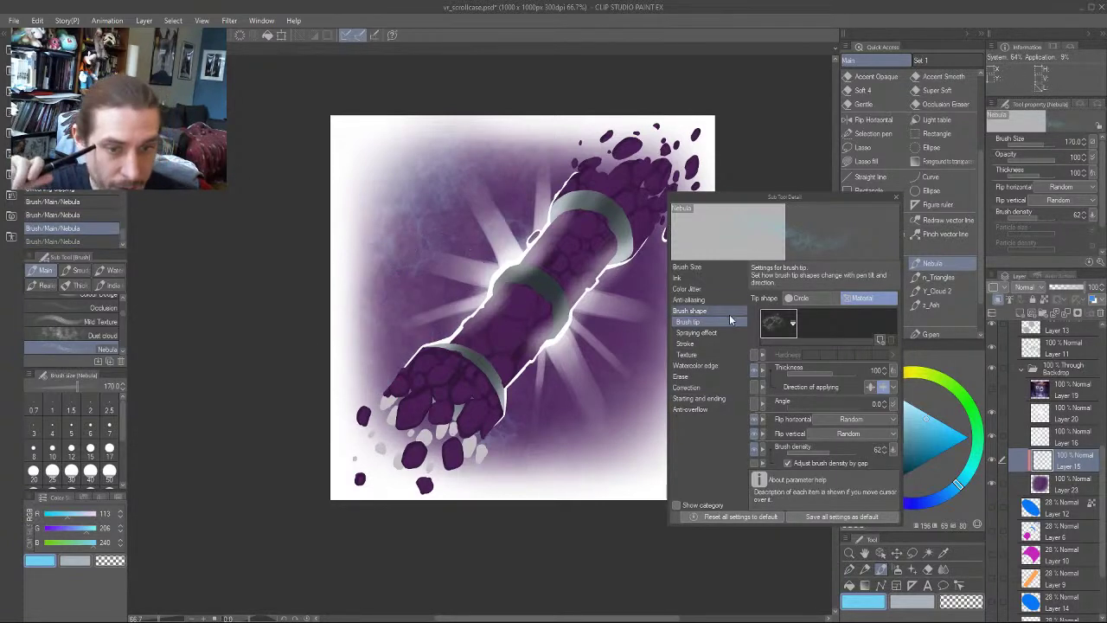
Check the pen pressure dynamics of the brush density, and try Nebula strokes on the backdrop around the case, undoing them
{"action": "left_click", "coordinate": [897, 450]}
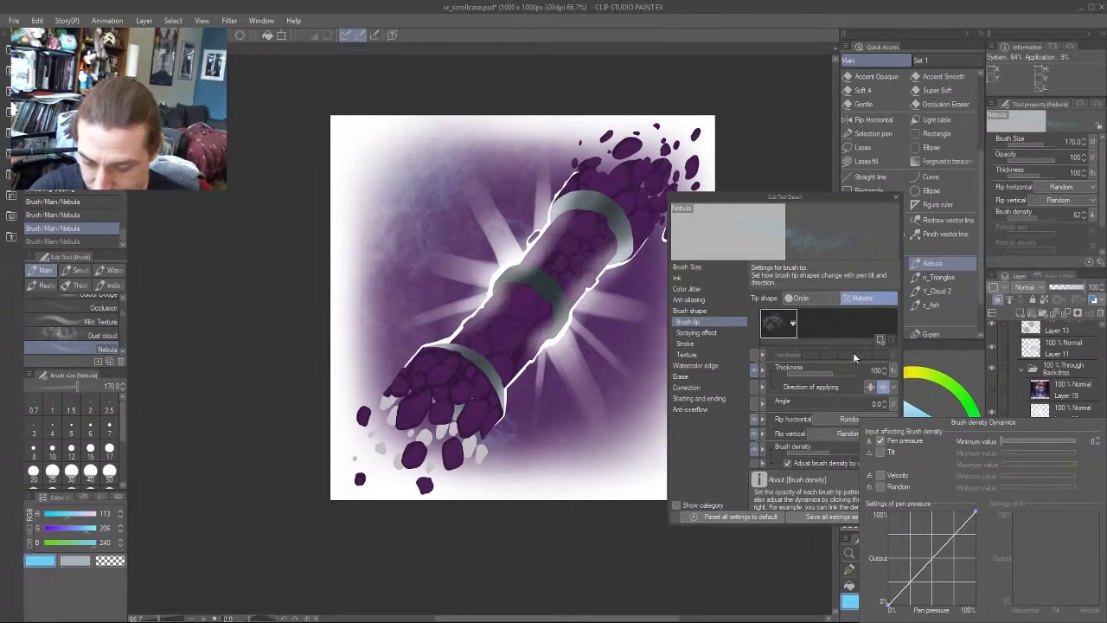
{"action": "left_click", "coordinate": [834, 199]}
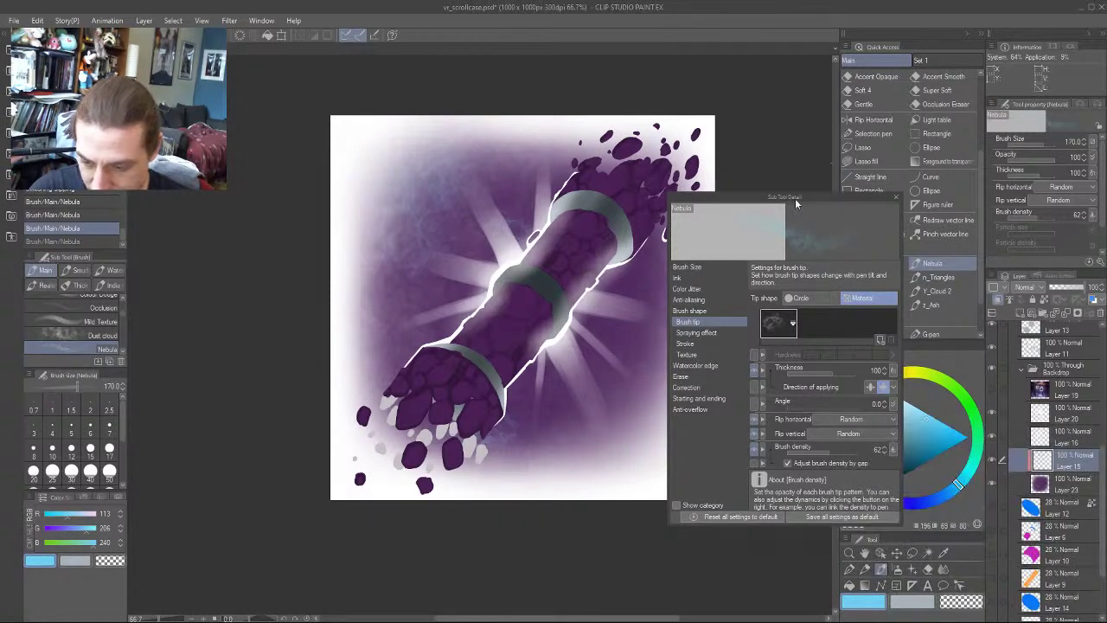
{"action": "left_click_drag", "start_coordinate": [795, 198], "coordinate": [803, 94]}
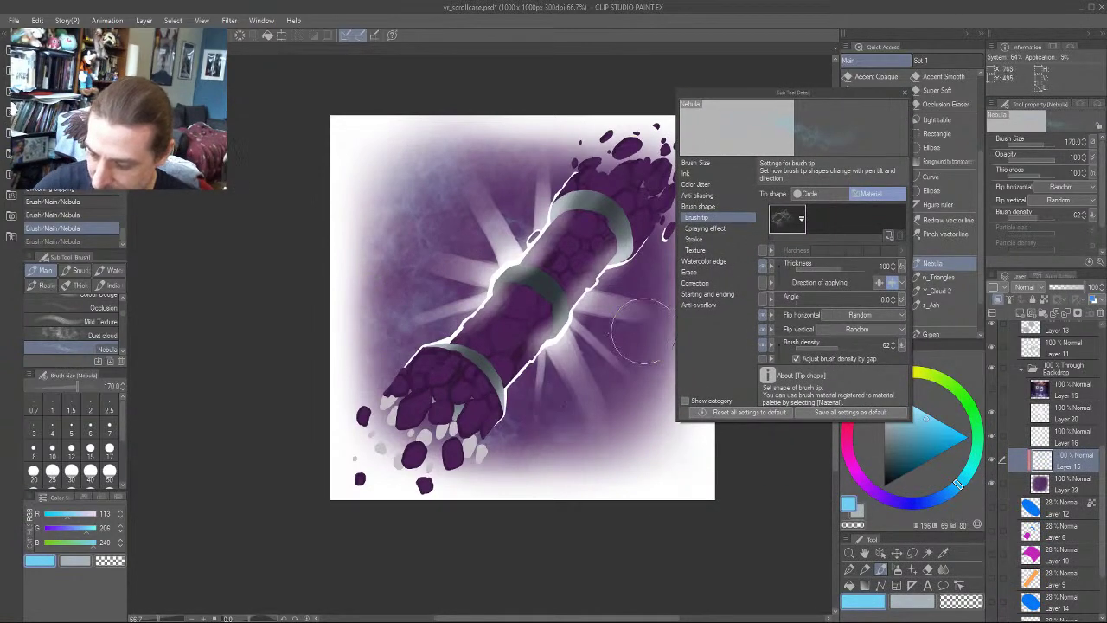
{"action": "left_click_drag", "start_coordinate": [495, 423], "coordinate": [541, 407]}
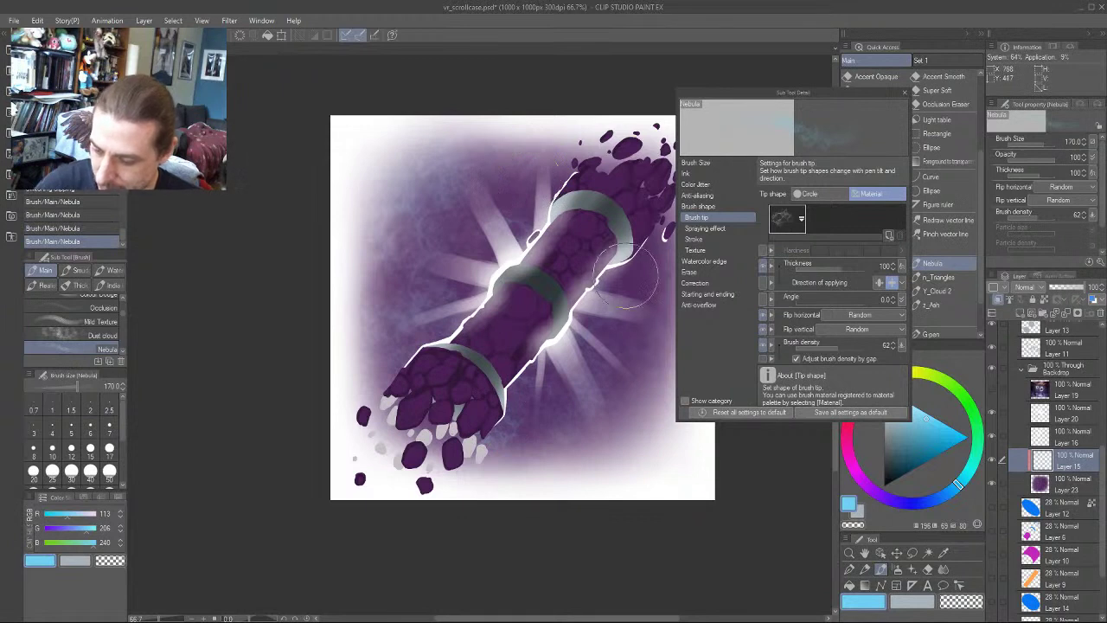
{"action": "key", "text": "ctrl+z"}
{"action": "key", "text": "ctrl+z"}
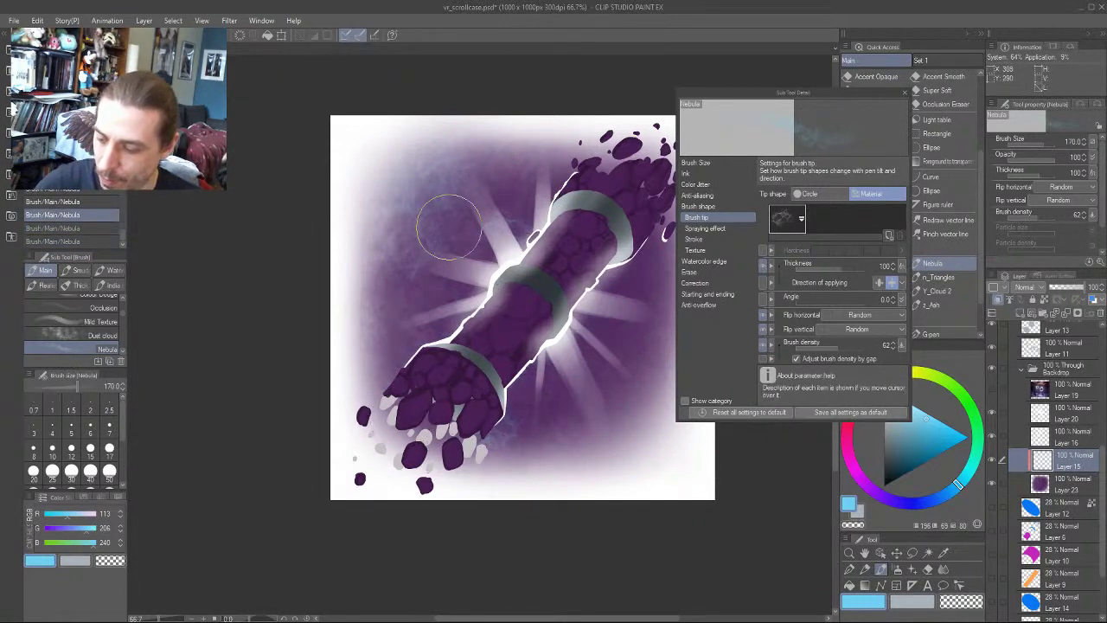
Turn off velocity input correction in the Nebula brush's stroke settings and undo a test stroke beside the case
{"action": "left_click", "coordinate": [875, 314]}
{"action": "left_click", "coordinate": [875, 315]}
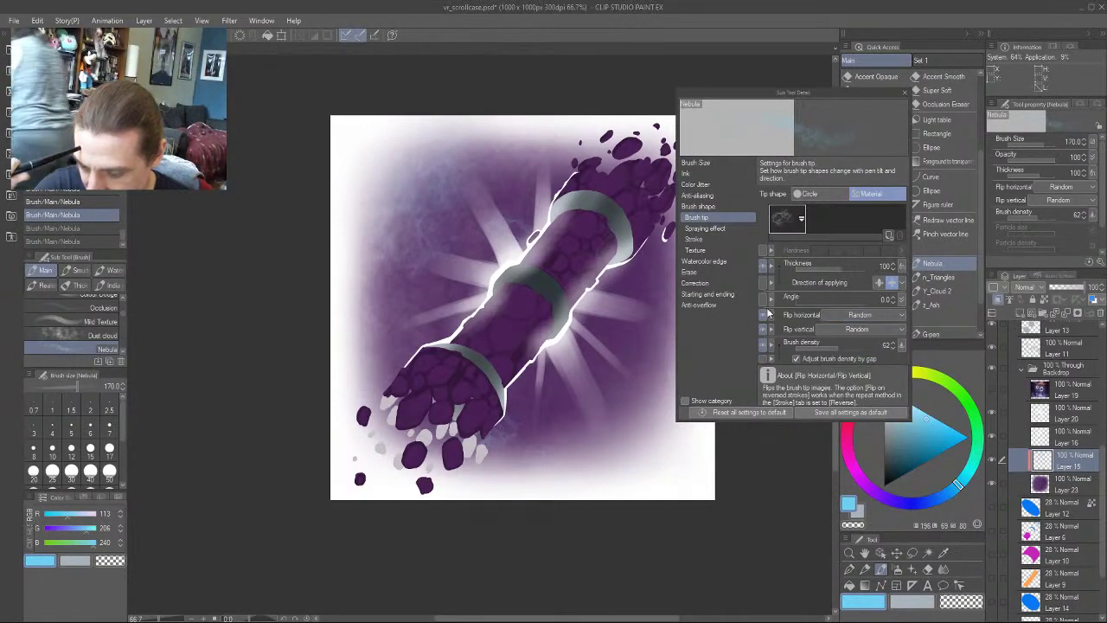
{"action": "left_click", "coordinate": [705, 231]}
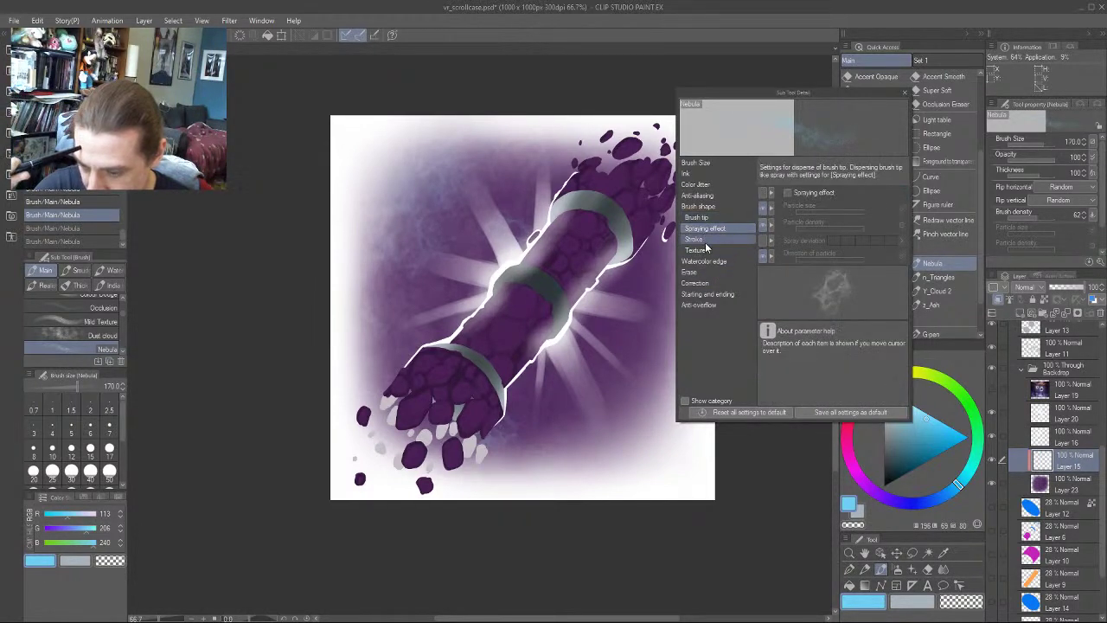
{"action": "left_click", "coordinate": [702, 239]}
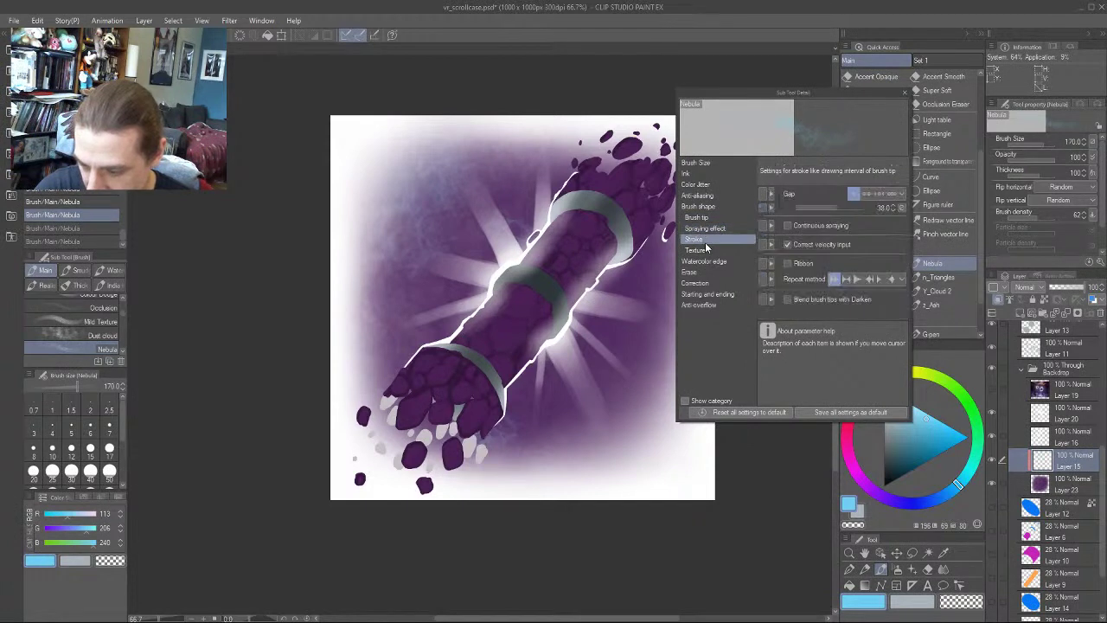
{"action": "left_click", "coordinate": [786, 246]}
{"action": "mouse_move", "coordinate": [638, 279]}
{"action": "left_mouse_down"}
{"action": "mouse_move", "coordinate": [553, 363]}
{"action": "mouse_move", "coordinate": [531, 404]}
{"action": "left_mouse_up"}
{"action": "key", "text": "ctrl+z"}
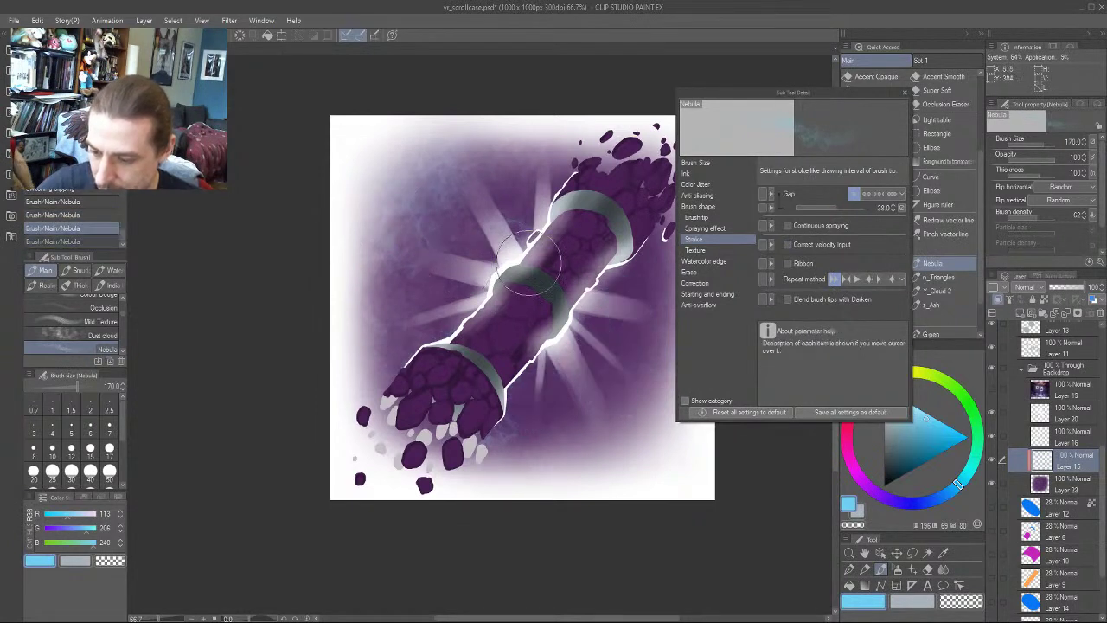
Turn on the Ribbon option for the Nebula brush and try light blue strokes on the backdrop below the case
{"action": "left_click", "coordinate": [787, 263]}
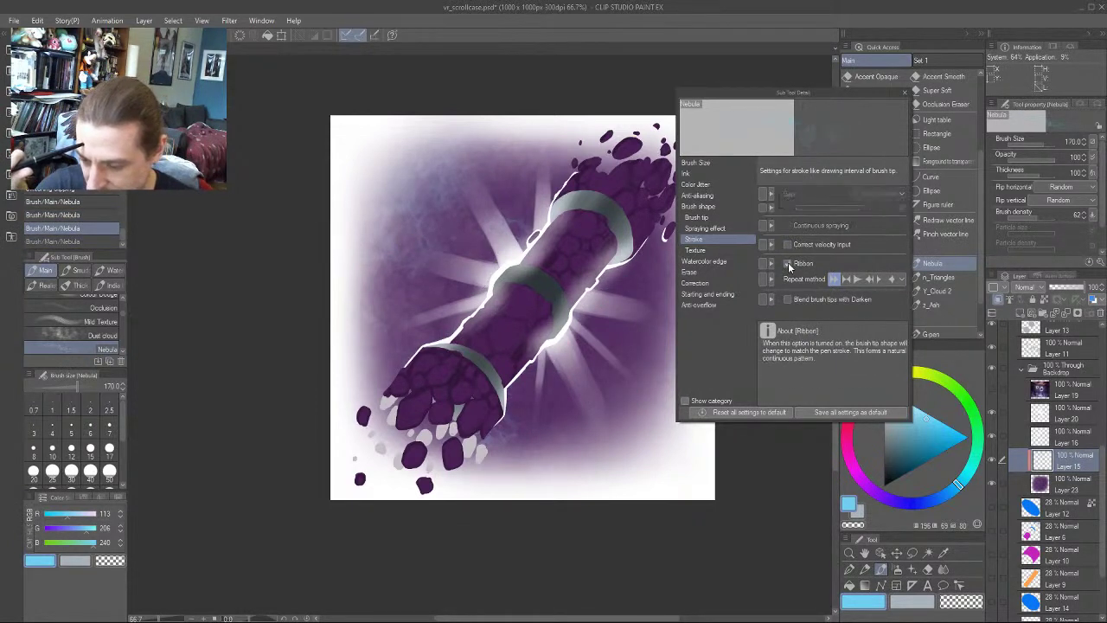
{"action": "mouse_move", "coordinate": [623, 267]}
{"action": "left_mouse_down"}
{"action": "mouse_move", "coordinate": [536, 385]}
{"action": "mouse_move", "coordinate": [544, 454]}
{"action": "mouse_move", "coordinate": [636, 358]}
{"action": "left_mouse_up"}
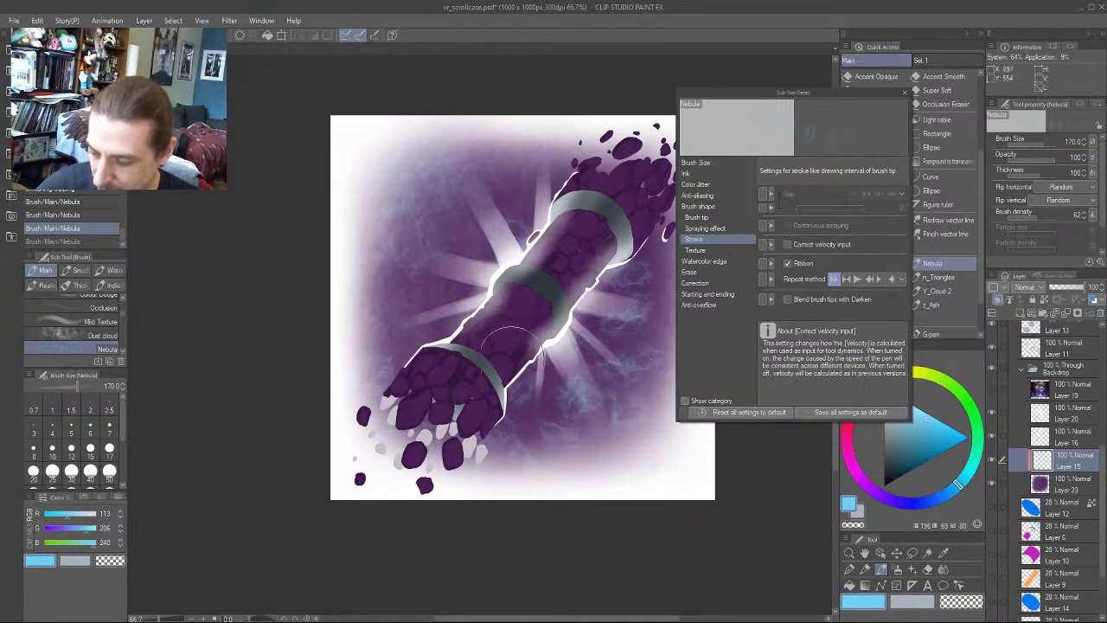
Undo the ribbon strokes, turn off the Nebula brush's Ribbon option and close the brush's detail settings
{"action": "key", "text": "ctrl+z"}
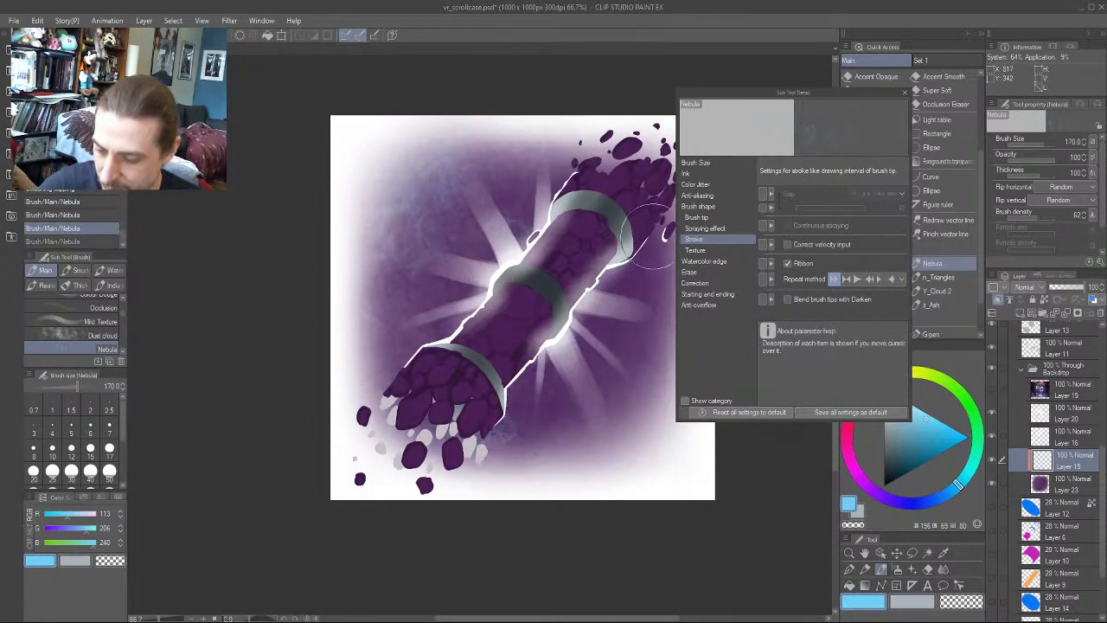
{"action": "left_click", "coordinate": [787, 263]}
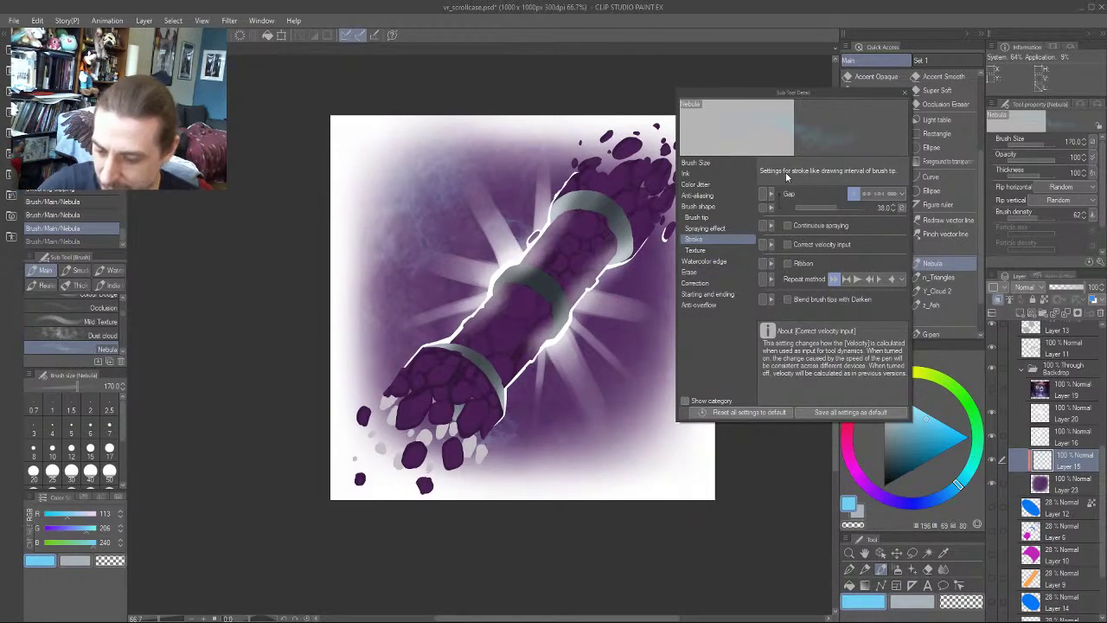
{"action": "left_click", "coordinate": [715, 250]}
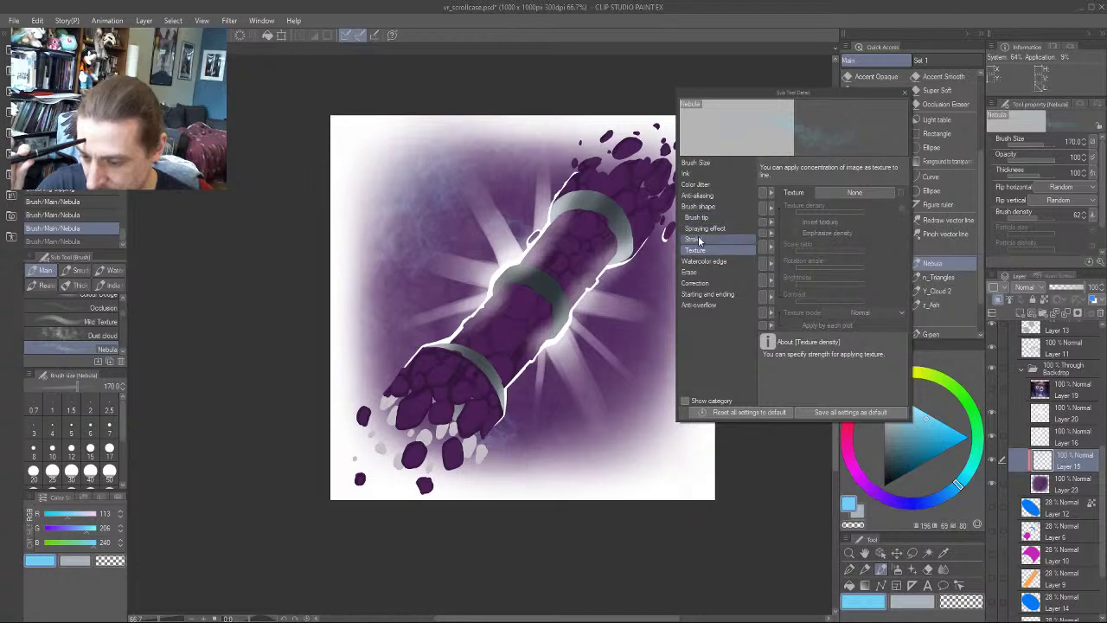
{"action": "left_click", "coordinate": [689, 272]}
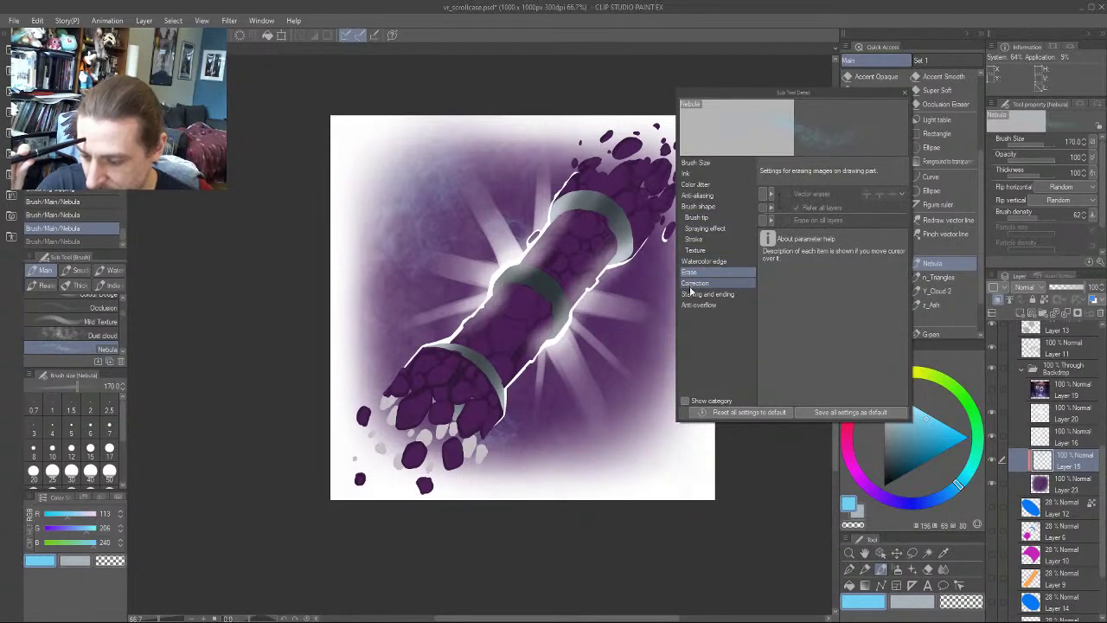
{"action": "left_click", "coordinate": [696, 173]}
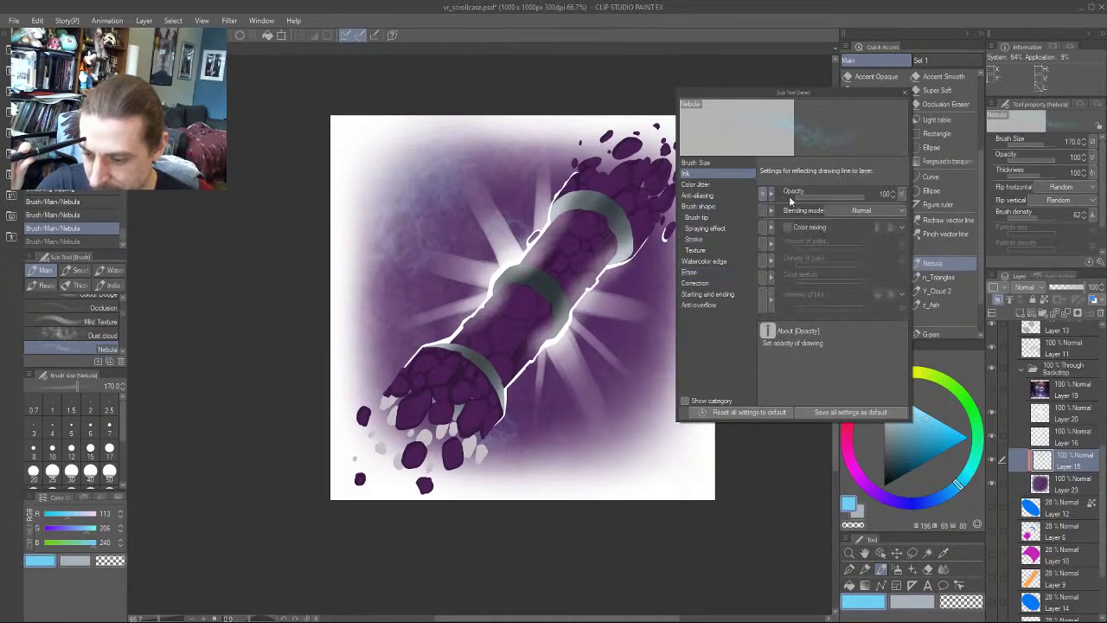
{"action": "left_click", "coordinate": [699, 163]}
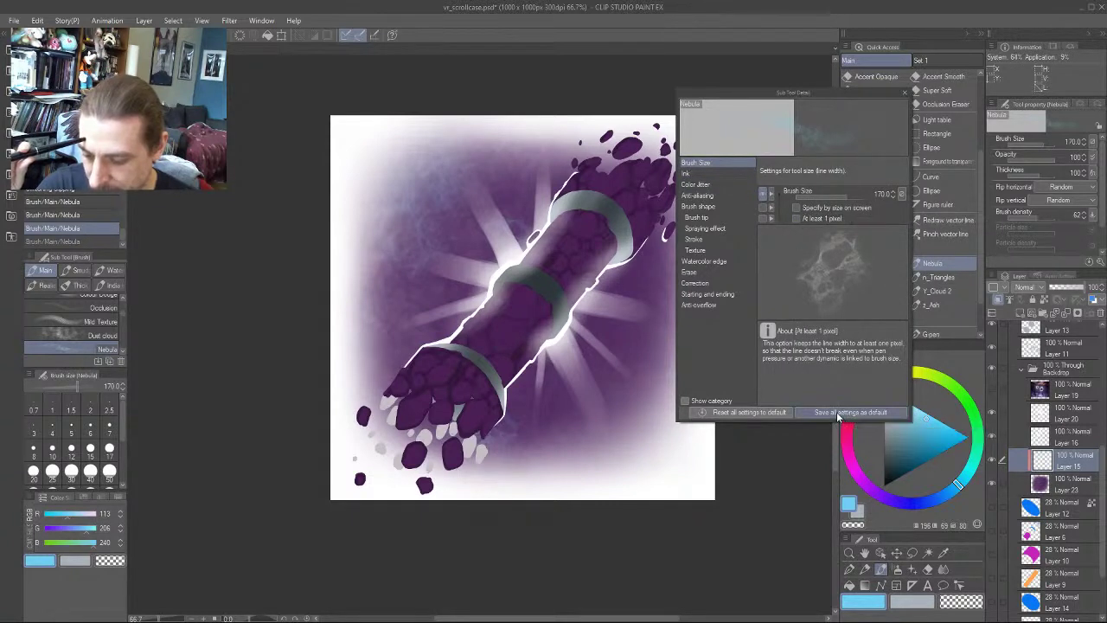
{"action": "left_click", "coordinate": [905, 92]}
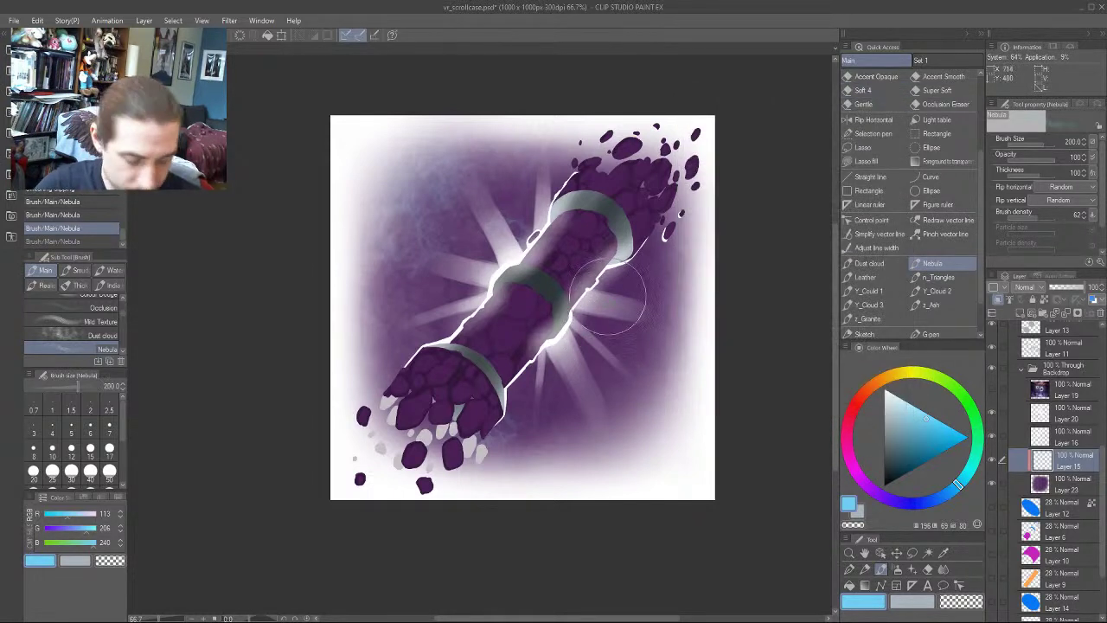
Enlarge the Nebula brush to 300 and paint light blue nebula texture on the backdrop on both sides of the case
{"action": "key", "text": "bracketright"}
{"action": "key", "text": "bracketright"}
{"action": "key", "text": "bracketright"}
{"action": "mouse_move", "coordinate": [613, 327]}
{"action": "left_mouse_down"}
{"action": "mouse_move", "coordinate": [573, 324]}
{"action": "mouse_move", "coordinate": [371, 407]}
{"action": "mouse_move", "coordinate": [469, 148]}
{"action": "mouse_move", "coordinate": [376, 396]}
{"action": "mouse_move", "coordinate": [445, 264]}
{"action": "mouse_move", "coordinate": [578, 430]}
{"action": "mouse_move", "coordinate": [613, 224]}
{"action": "mouse_move", "coordinate": [627, 313]}
{"action": "mouse_move", "coordinate": [476, 165]}
{"action": "mouse_move", "coordinate": [500, 167]}
{"action": "mouse_move", "coordinate": [467, 165]}
{"action": "left_mouse_up"}
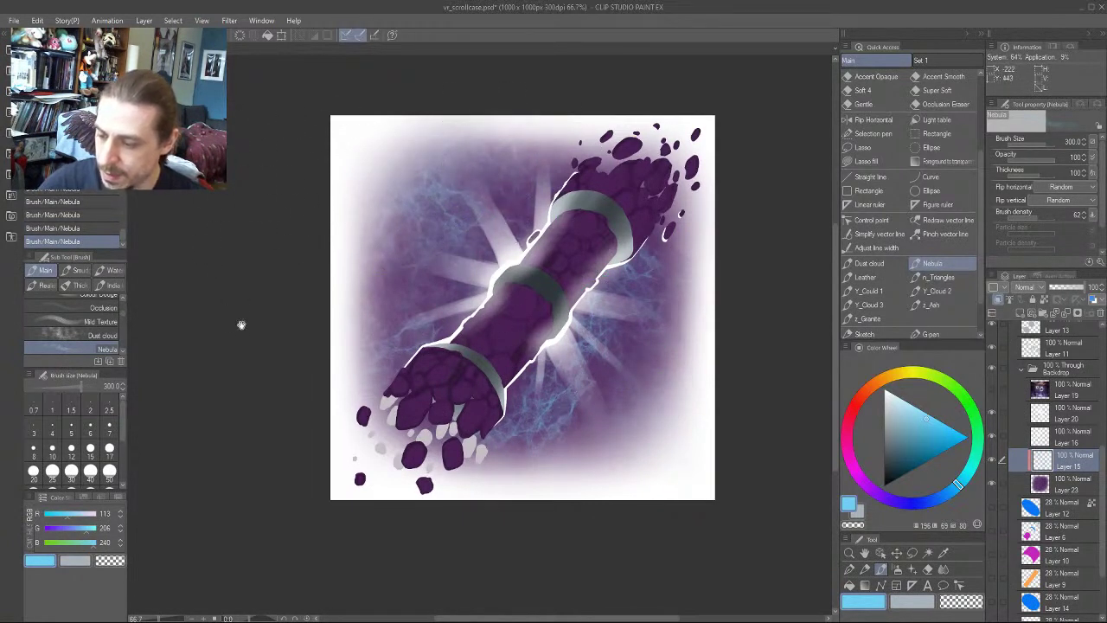
{"action": "mouse_move", "coordinate": [251, 359]}
{"action": "left_mouse_down"}
{"action": "mouse_move", "coordinate": [319, 415]}
{"action": "mouse_move", "coordinate": [252, 353]}
{"action": "left_mouse_up"}
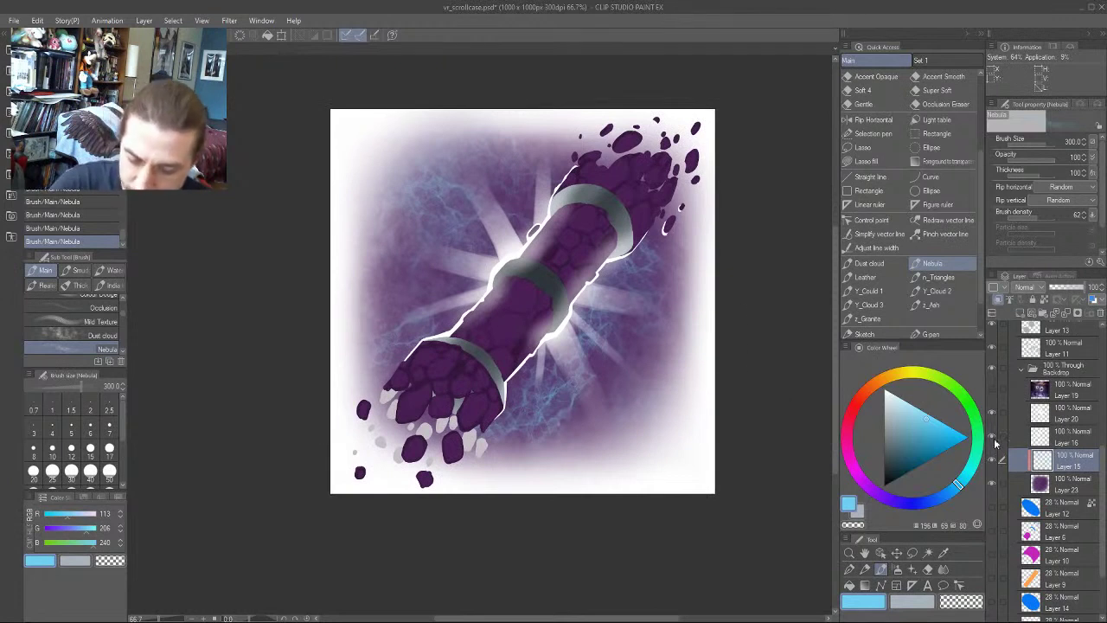
Compare the backdrop with Layer 16 and Layer 20 each hidden and shown again
{"action": "left_click", "coordinate": [993, 439]}
{"action": "left_click", "coordinate": [993, 440]}
{"action": "left_click", "coordinate": [992, 415]}
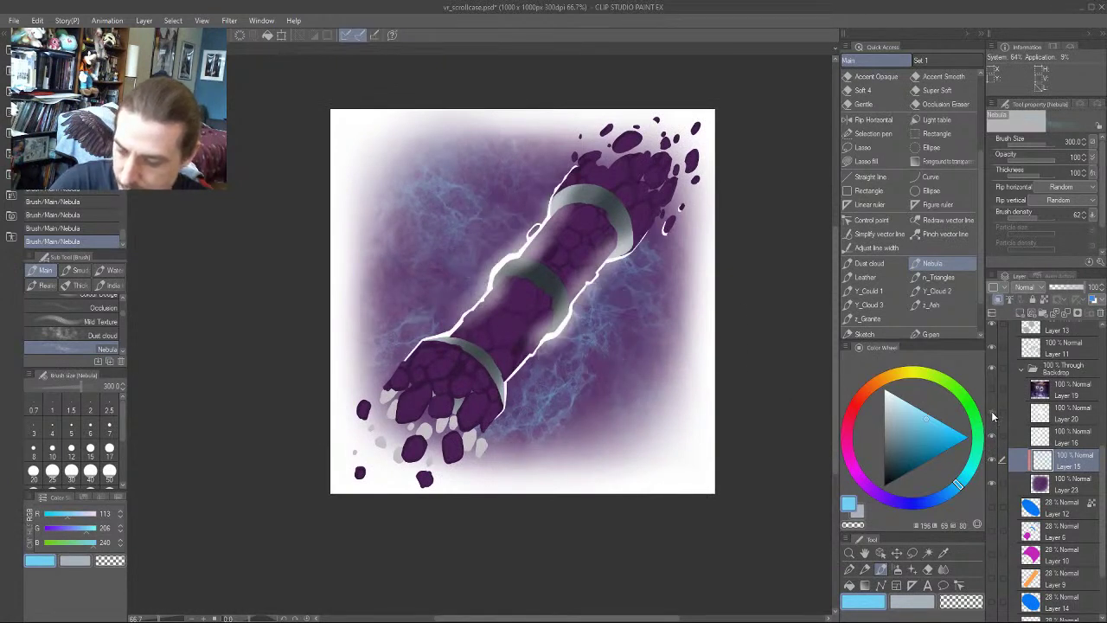
{"action": "left_click", "coordinate": [991, 411]}
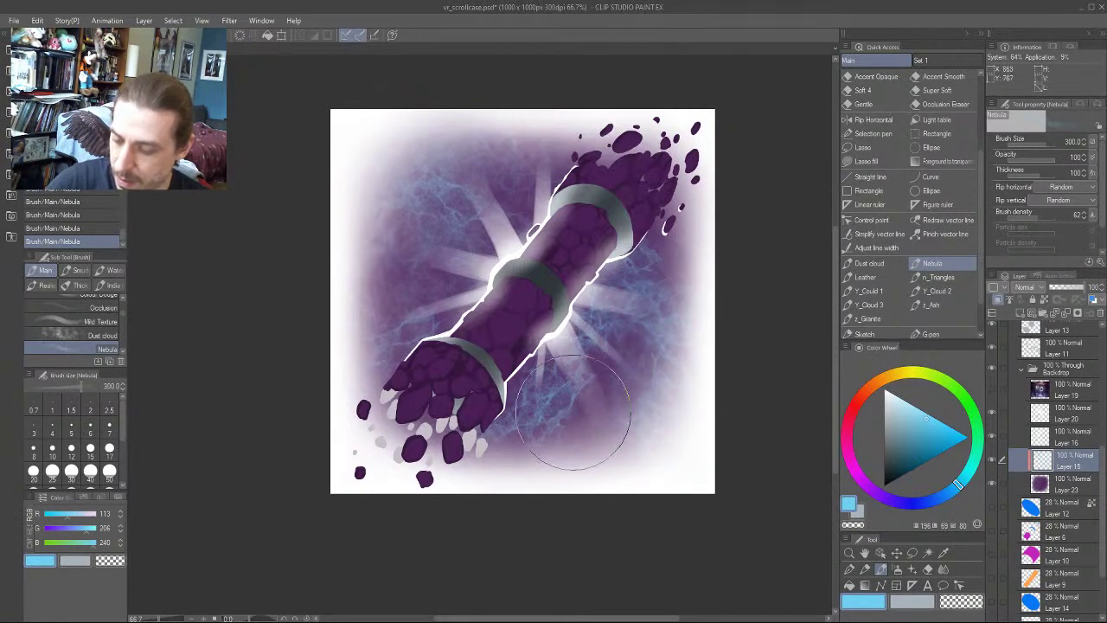
Pick a bright pink and paint pink nebula strokes over the blue texture around the case
{"action": "left_click_drag", "start_coordinate": [277, 326], "coordinate": [282, 366]}
{"action": "left_click_drag", "start_coordinate": [744, 333], "coordinate": [752, 287]}
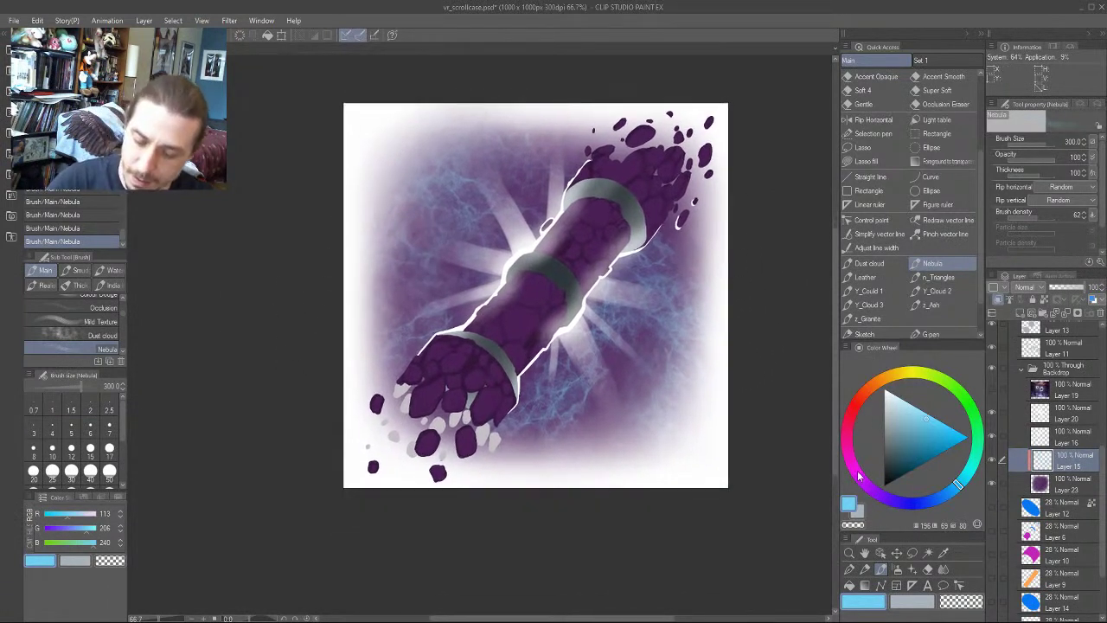
{"action": "left_click_drag", "start_coordinate": [860, 475], "coordinate": [851, 462]}
{"action": "left_click_drag", "start_coordinate": [917, 423], "coordinate": [937, 419]}
{"action": "mouse_move", "coordinate": [553, 337]}
{"action": "left_mouse_down"}
{"action": "mouse_move", "coordinate": [625, 329]}
{"action": "mouse_move", "coordinate": [699, 250]}
{"action": "mouse_move", "coordinate": [688, 226]}
{"action": "mouse_move", "coordinate": [665, 387]}
{"action": "mouse_move", "coordinate": [646, 249]}
{"action": "mouse_move", "coordinate": [676, 281]}
{"action": "mouse_move", "coordinate": [552, 172]}
{"action": "mouse_move", "coordinate": [390, 291]}
{"action": "mouse_move", "coordinate": [460, 188]}
{"action": "mouse_move", "coordinate": [461, 348]}
{"action": "left_mouse_up"}
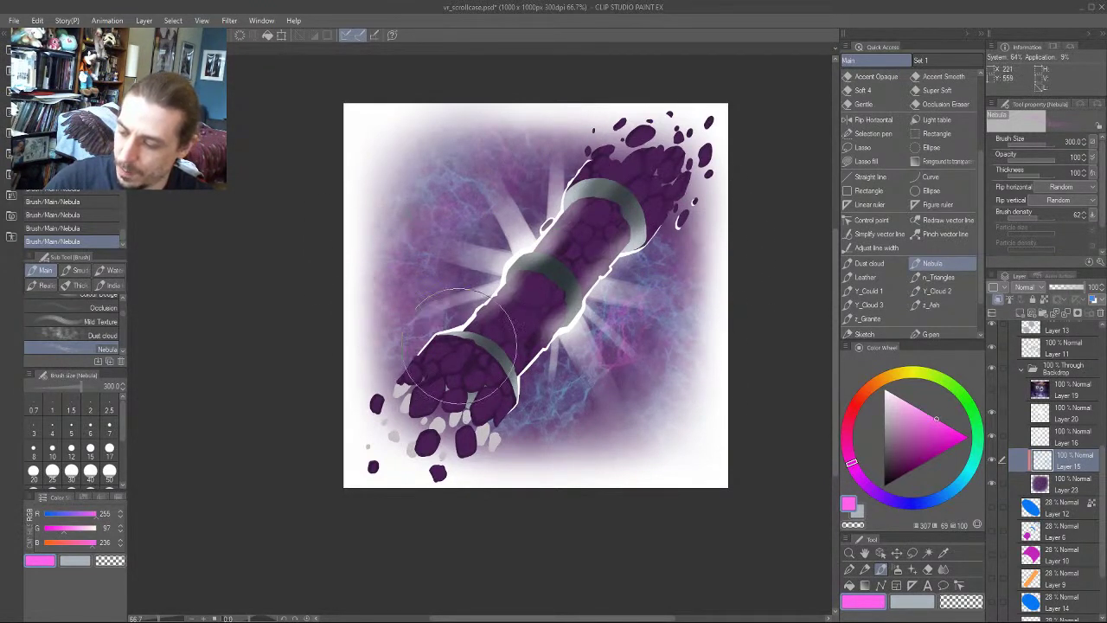
{"action": "left_click_drag", "start_coordinate": [316, 315], "coordinate": [327, 395]}
{"action": "mouse_move", "coordinate": [438, 212]}
{"action": "left_mouse_down"}
{"action": "mouse_move", "coordinate": [386, 320]}
{"action": "mouse_move", "coordinate": [431, 238]}
{"action": "mouse_move", "coordinate": [544, 234]}
{"action": "mouse_move", "coordinate": [556, 303]}
{"action": "left_mouse_up"}
Enlarge the Nebula brush to 700 and spread broader pink nebula texture across the backdrop
{"action": "key", "text": "bracketright"}
{"action": "key", "text": "bracketright"}
{"action": "key", "text": "]"}
{"action": "key", "text": "]"}
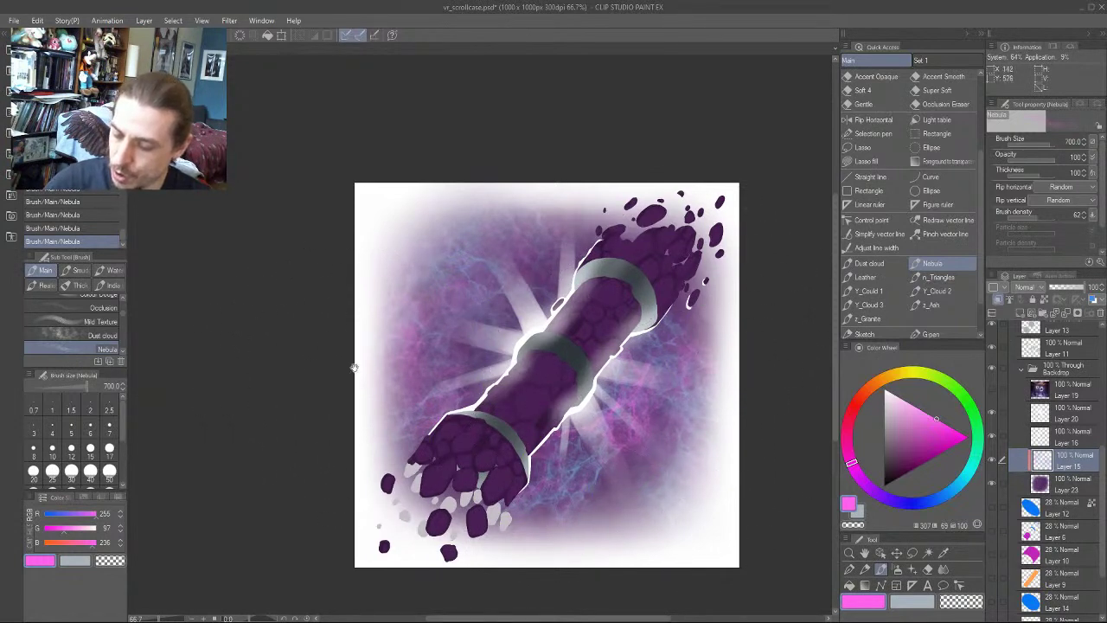
{"action": "left_click_drag", "start_coordinate": [351, 367], "coordinate": [298, 271]}
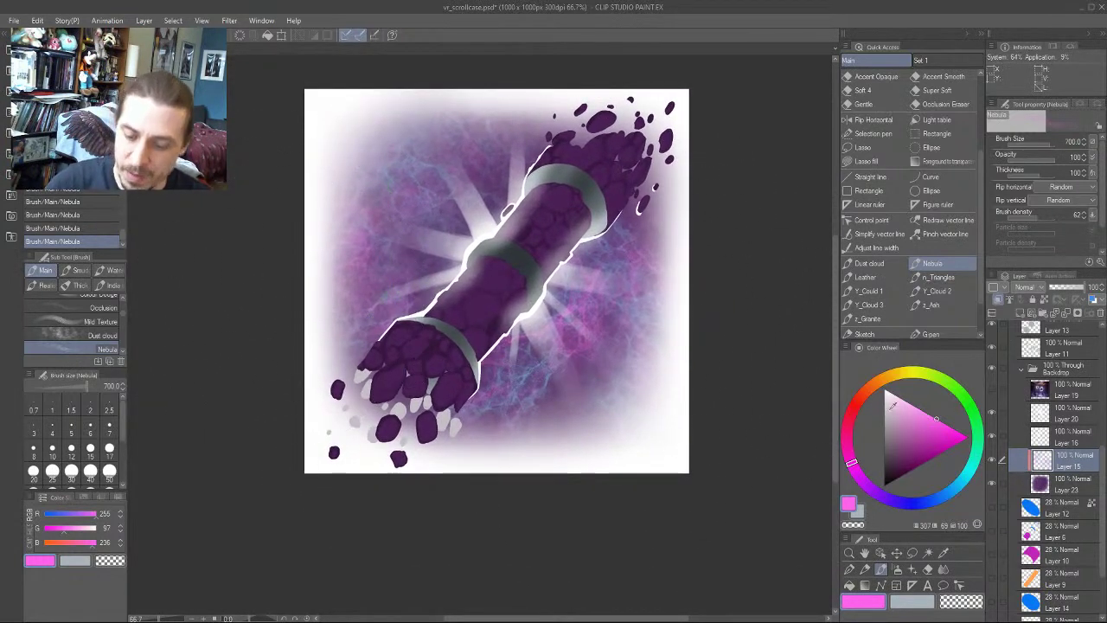
Pick a bright cyan and stamp large Nebula textures on the backdrop below and above the case
{"action": "left_click", "coordinate": [970, 468]}
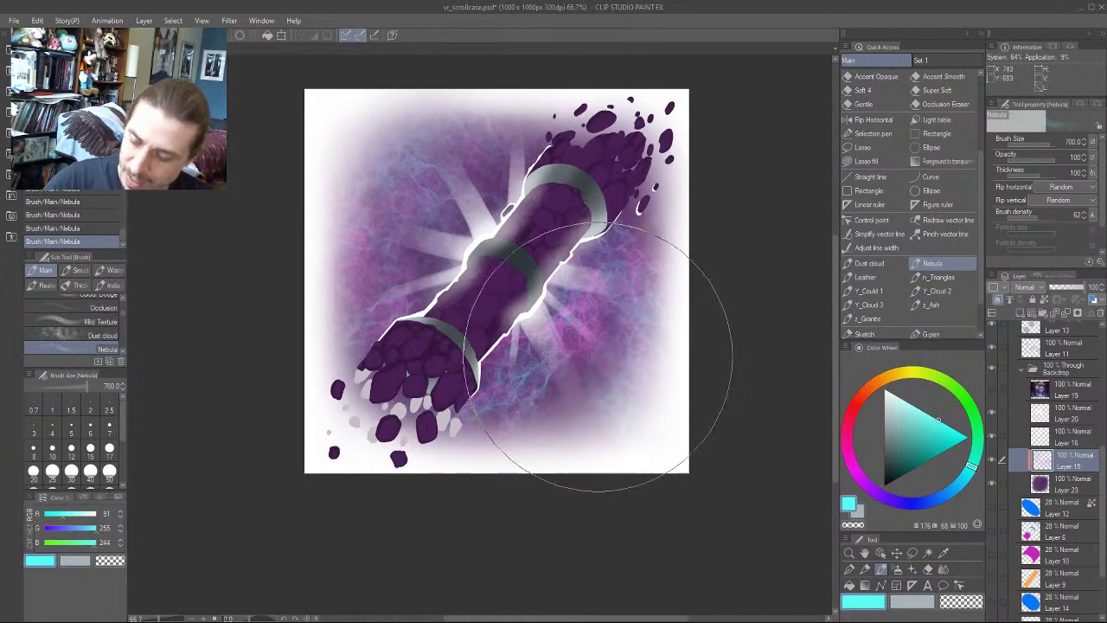
{"action": "left_click", "coordinate": [574, 364]}
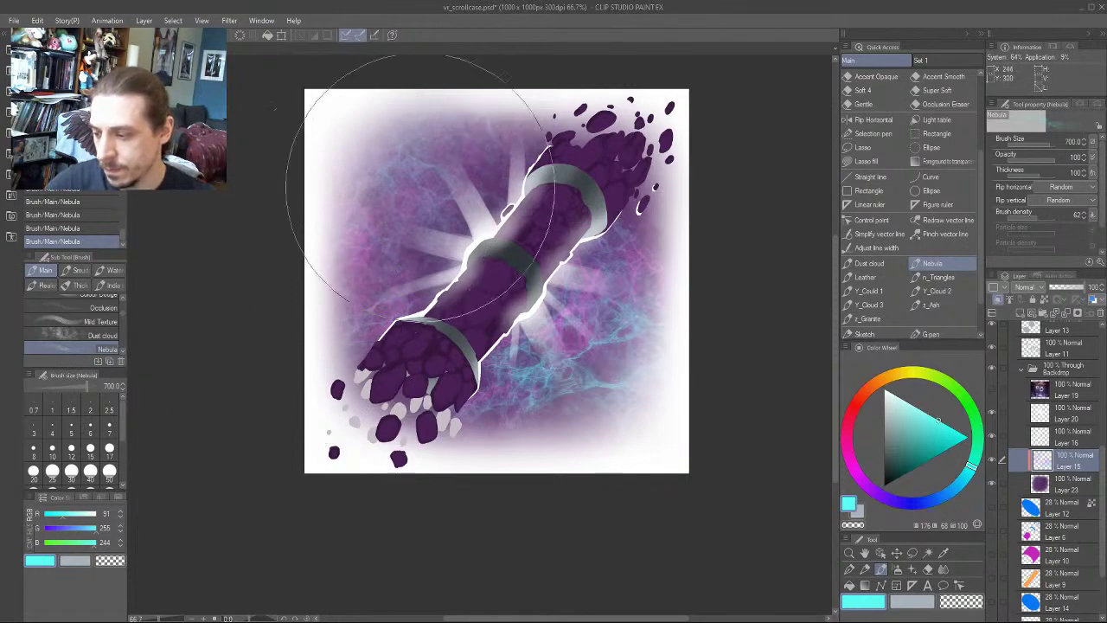
{"action": "left_click", "coordinate": [436, 201]}
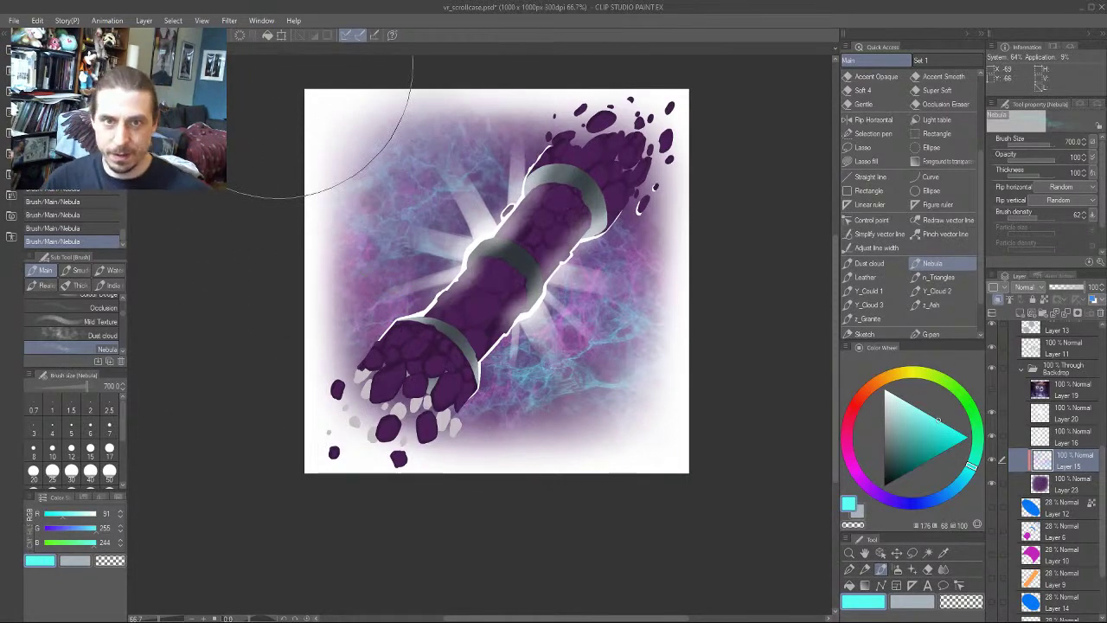
Examine how the scroll case reads against the nebula backdrop at thumbnail size
{"action": "scroll", "coordinate": [270, 61], "scroll_direction": "down", "scroll_amount": 7}
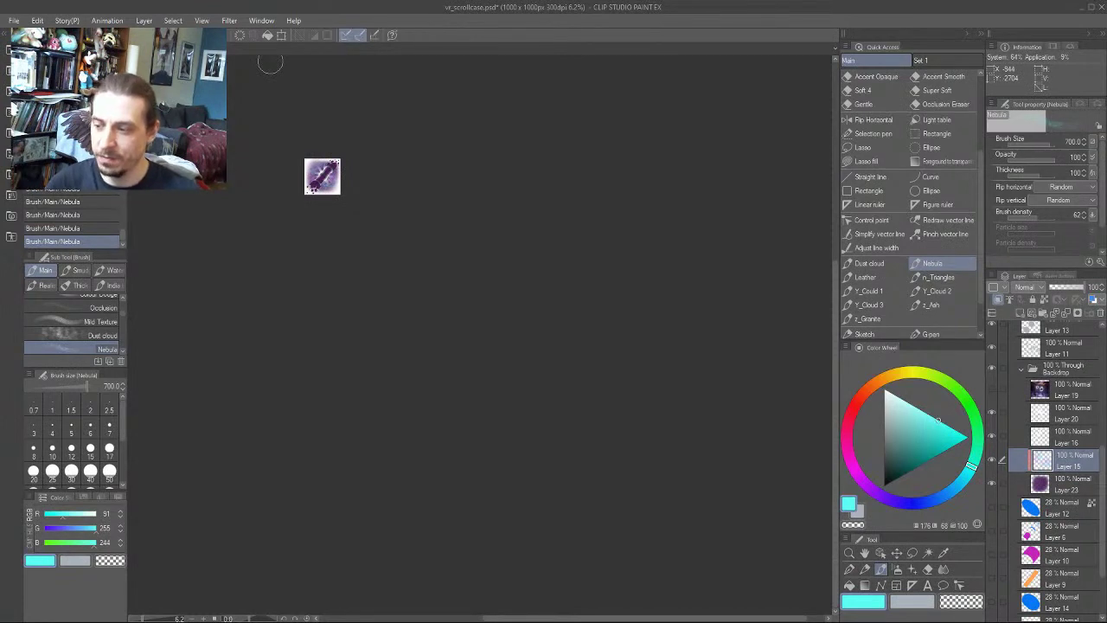
{"action": "left_click_drag", "start_coordinate": [270, 61], "coordinate": [422, 187]}
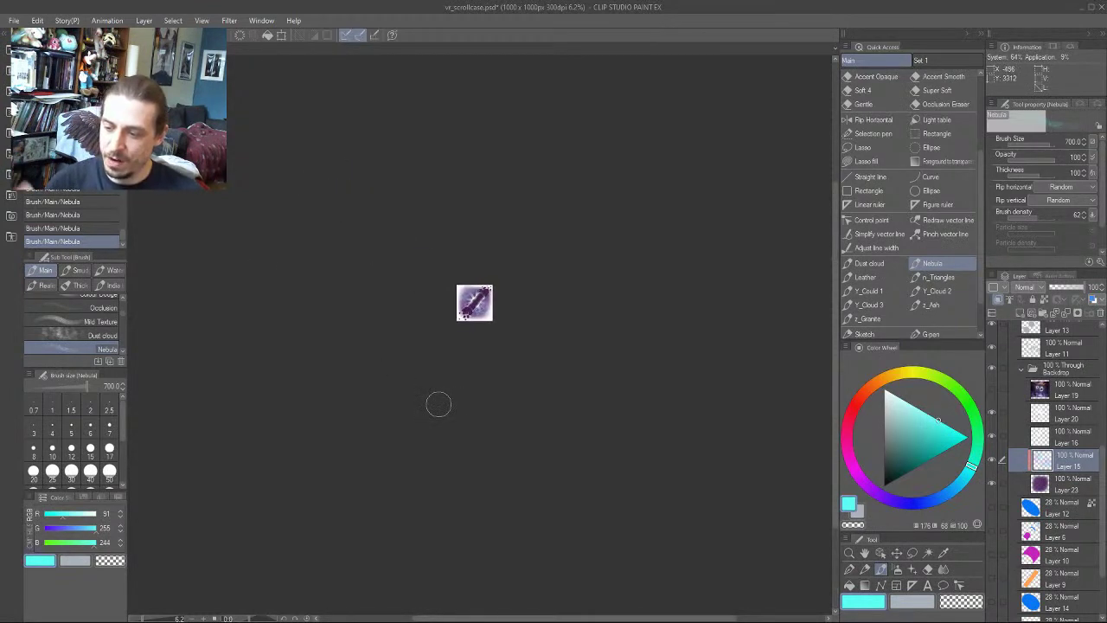
{"action": "scroll", "coordinate": [439, 408], "scroll_direction": "up", "scroll_amount": 6}
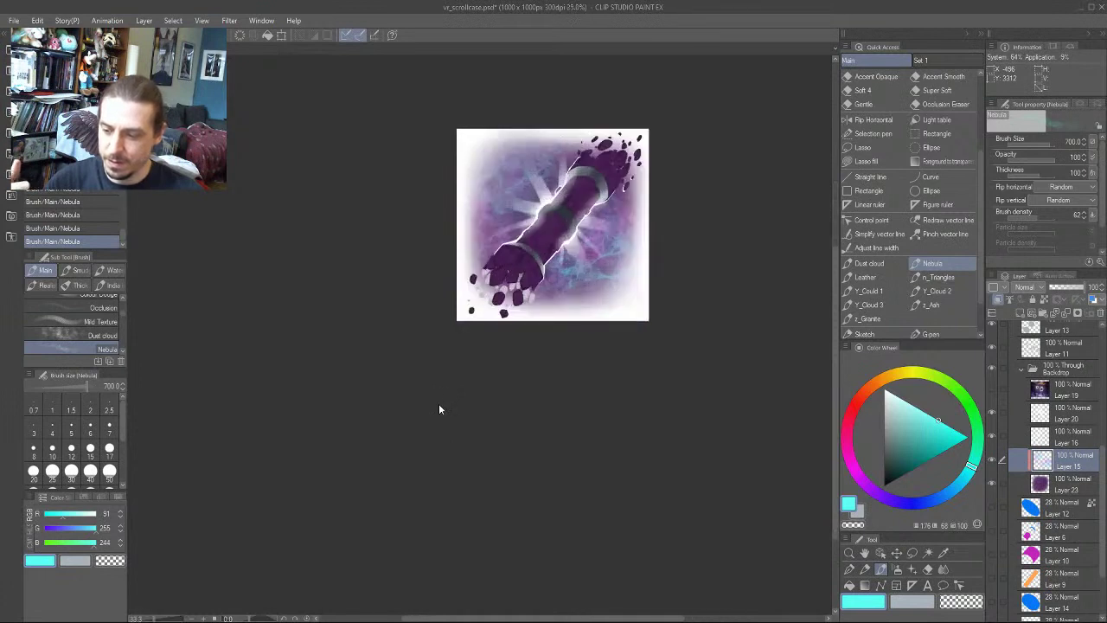
{"action": "scroll", "coordinate": [358, 469], "scroll_direction": "down", "scroll_amount": 3}
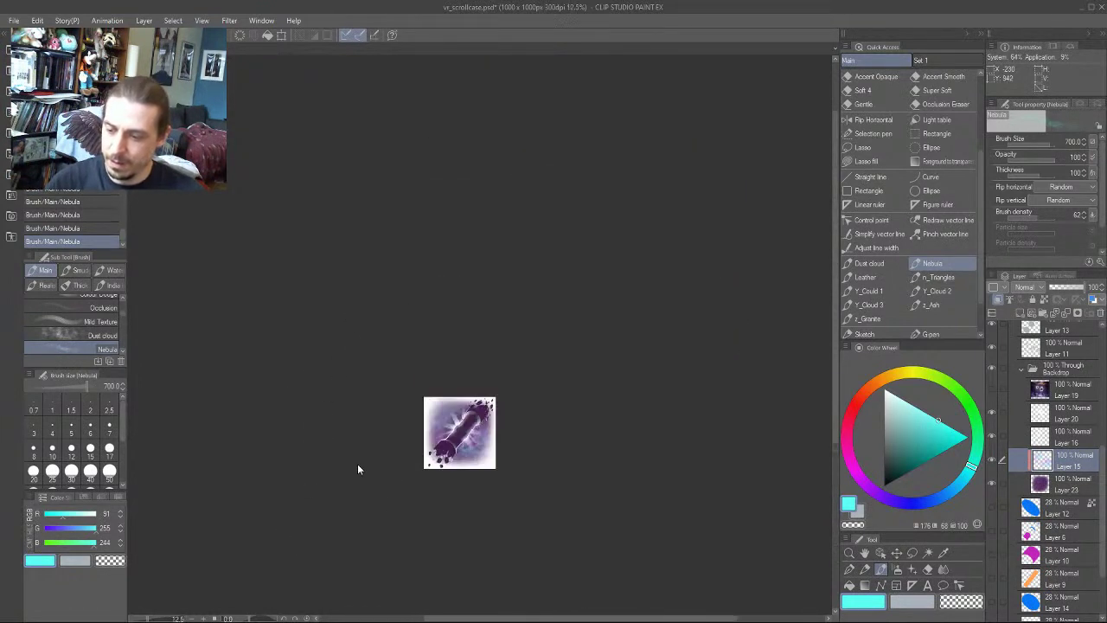
{"action": "scroll", "coordinate": [357, 463], "scroll_direction": "down", "scroll_amount": 3}
{"action": "scroll", "coordinate": [419, 343], "scroll_direction": "up", "scroll_amount": 5}
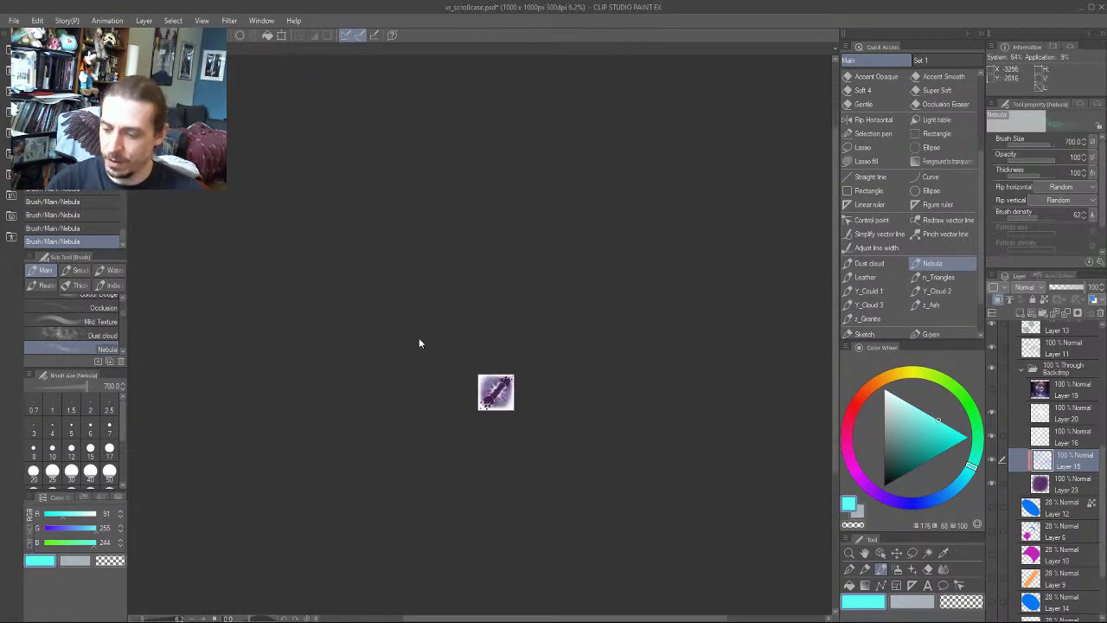
{"action": "left_click_drag", "start_coordinate": [410, 459], "coordinate": [372, 350]}
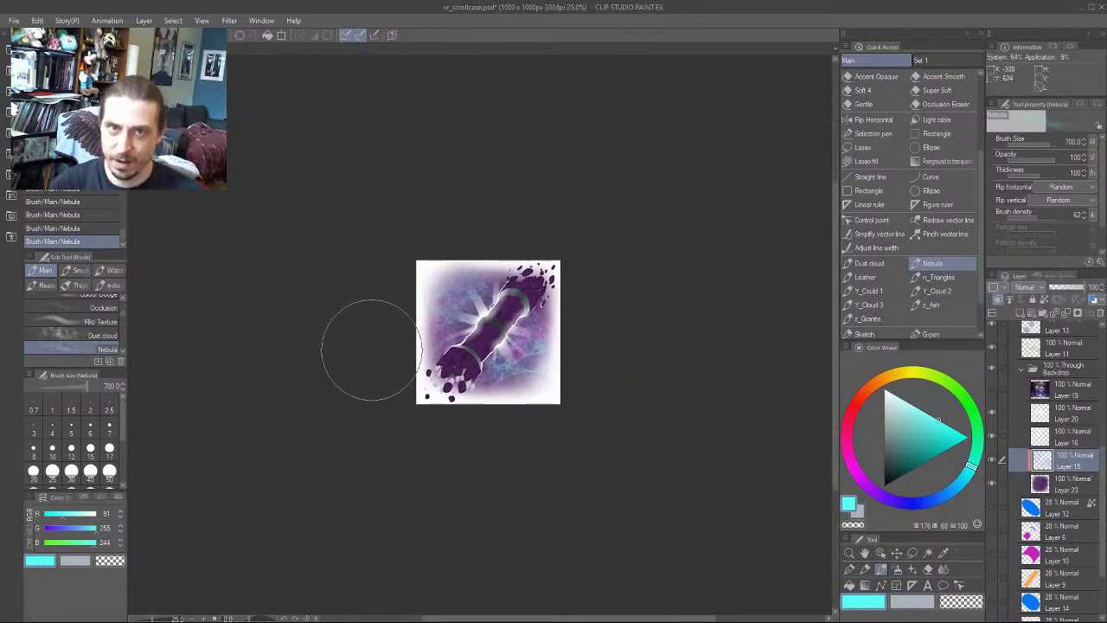
{"action": "scroll", "coordinate": [372, 349], "scroll_direction": "up", "scroll_amount": 2}
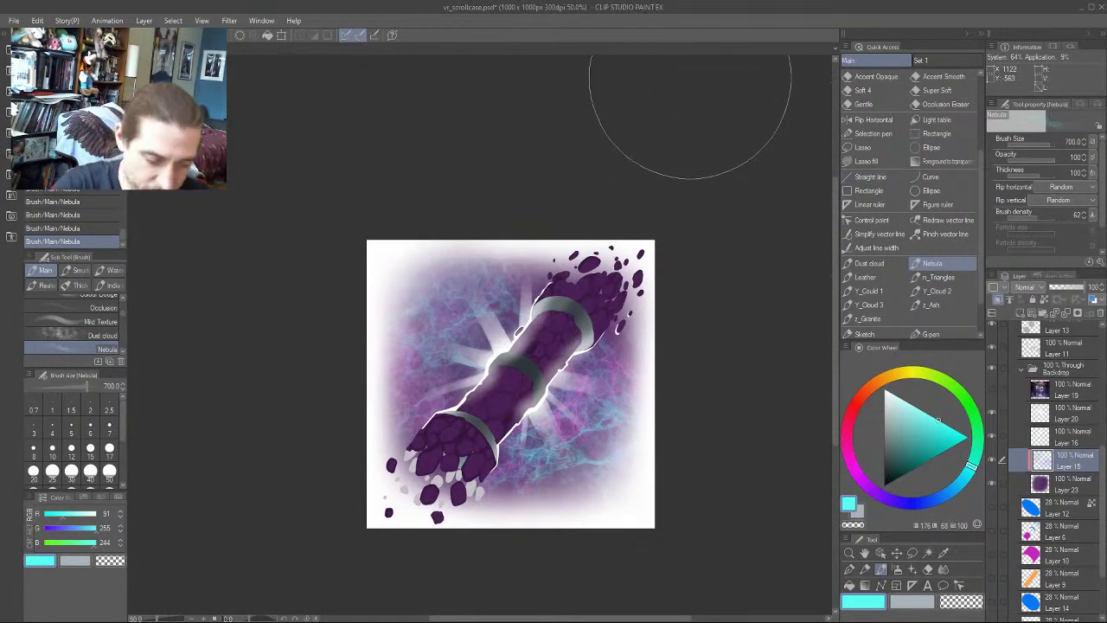
Switch to the Main Brush with transparent colour at size 25 and erase parts of the nebula texture below the case
{"action": "key", "text": "b"}
{"action": "key", "text": "c"}
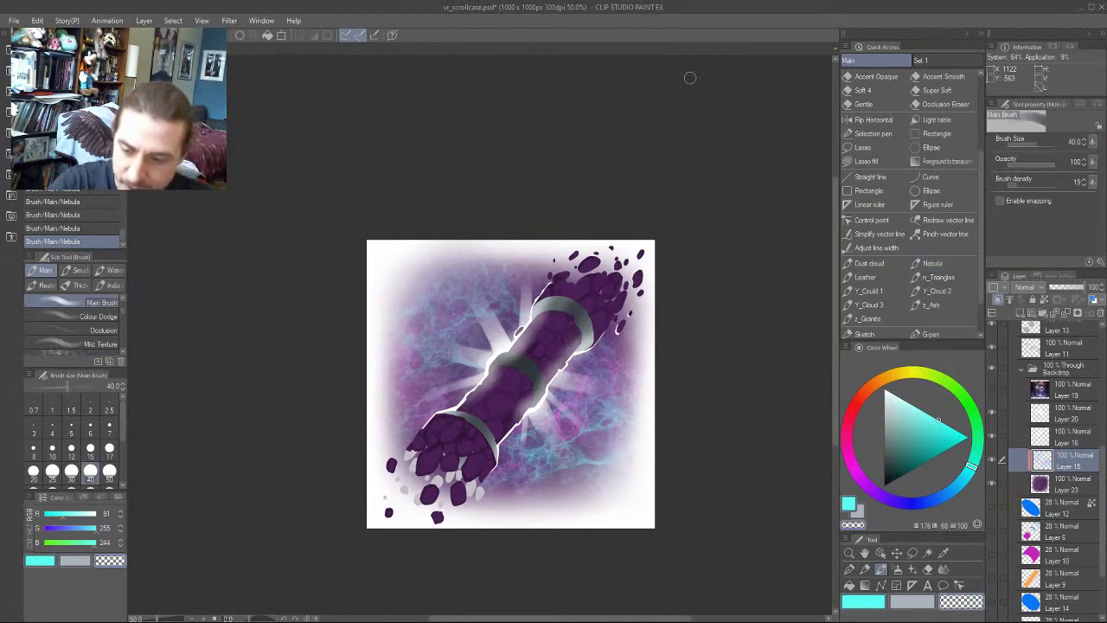
{"action": "left_click_drag", "start_coordinate": [517, 234], "coordinate": [494, 184]}
{"action": "key", "text": "bracketright"}
{"action": "key", "text": "bracketright"}
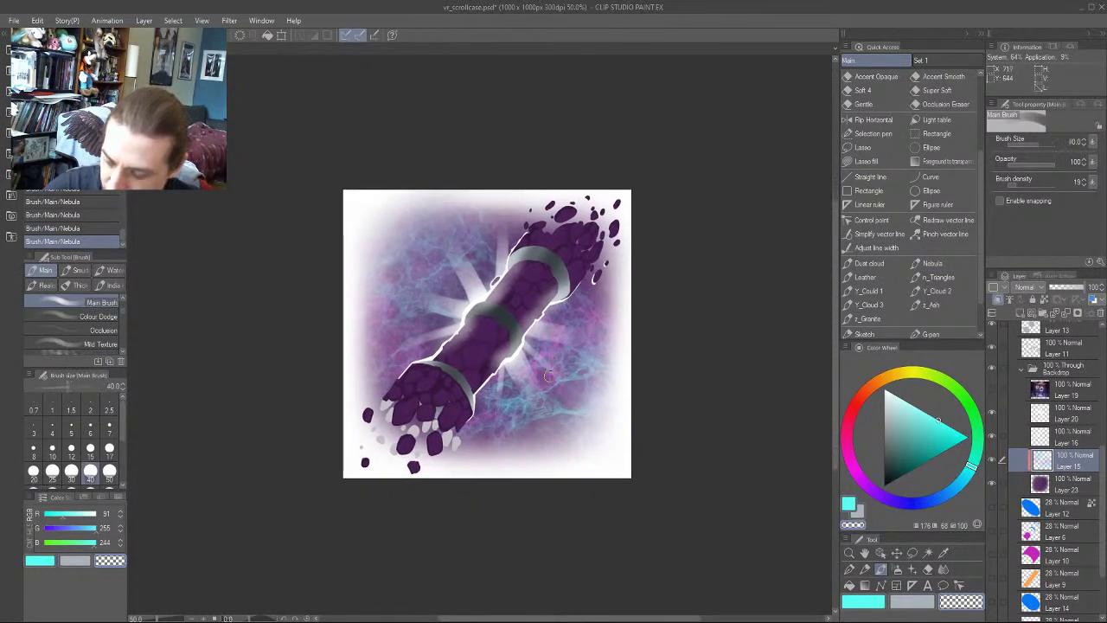
{"action": "key", "text": "bracketleft"}
{"action": "key", "text": "bracketleft"}
{"action": "key", "text": "bracketleft"}
{"action": "scroll", "coordinate": [498, 282], "scroll_direction": "up", "scroll_amount": 3}
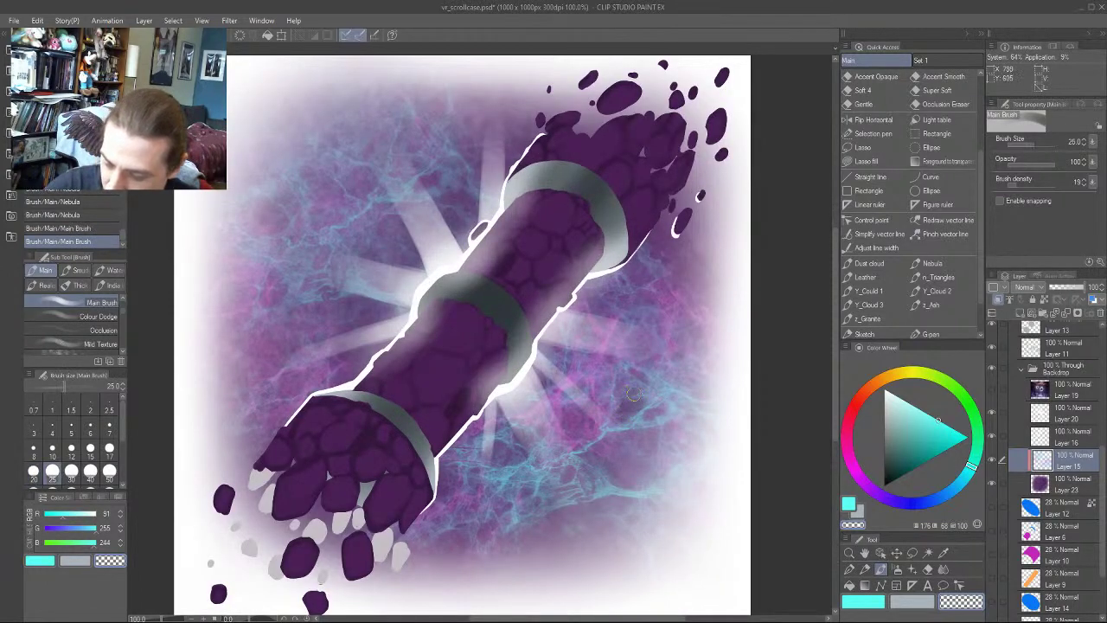
Set the transparent Main Brush to size 30 and carve dark gaps between the cyan and pink nebula strands
{"action": "key", "text": "bracketleft"}
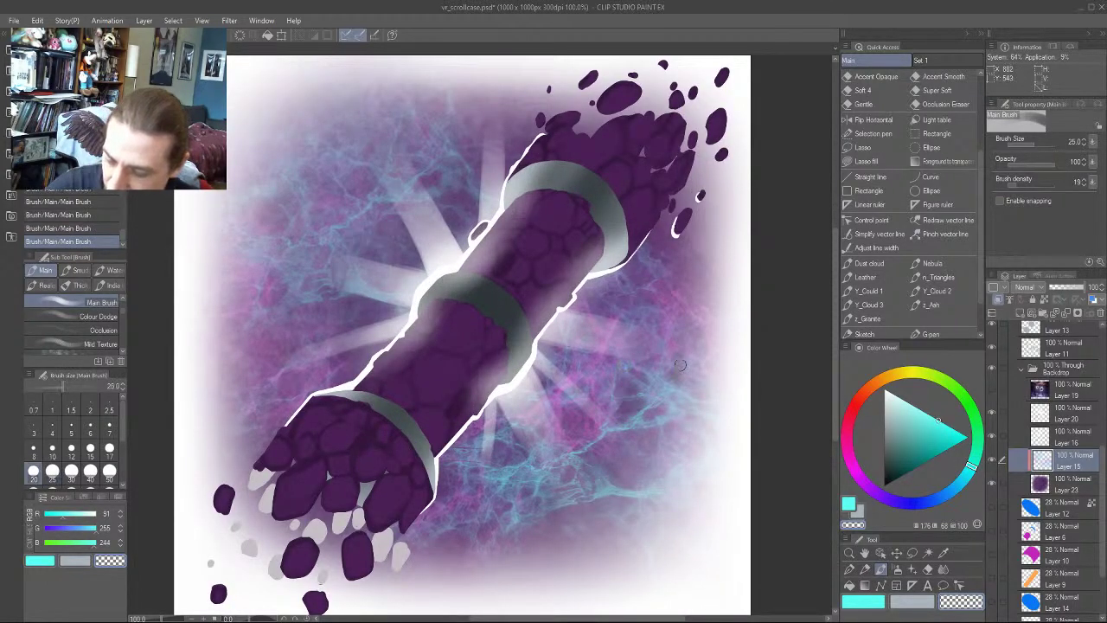
{"action": "left_click_drag", "start_coordinate": [698, 370], "coordinate": [656, 323]}
{"action": "key", "text": "bracketright"}
{"action": "key", "text": "bracketright"}
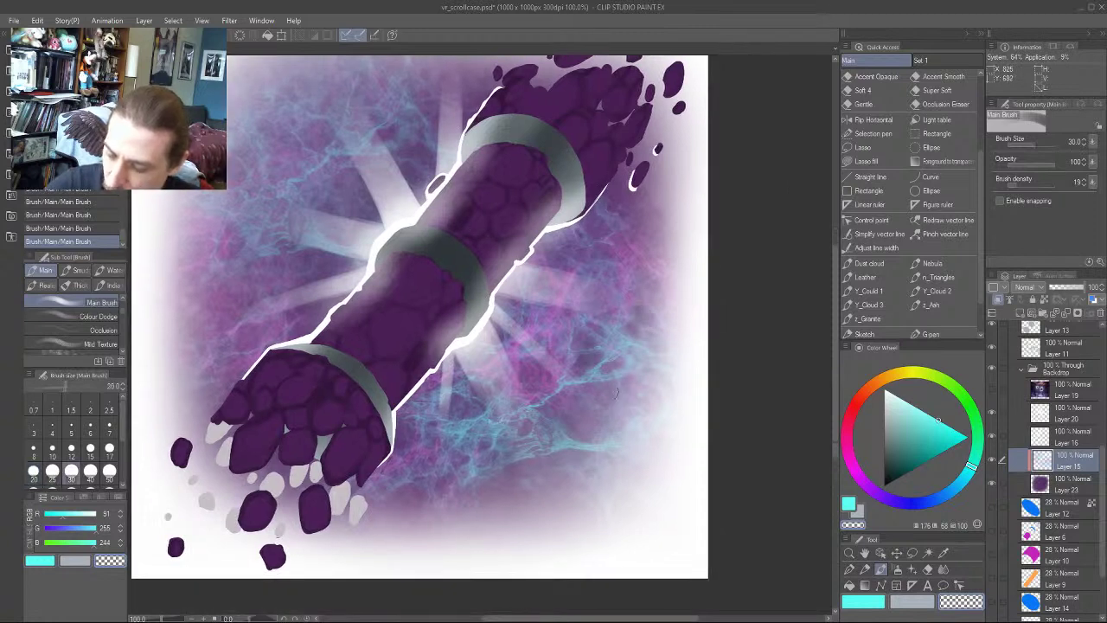
{"action": "left_click_drag", "start_coordinate": [610, 398], "coordinate": [583, 417]}
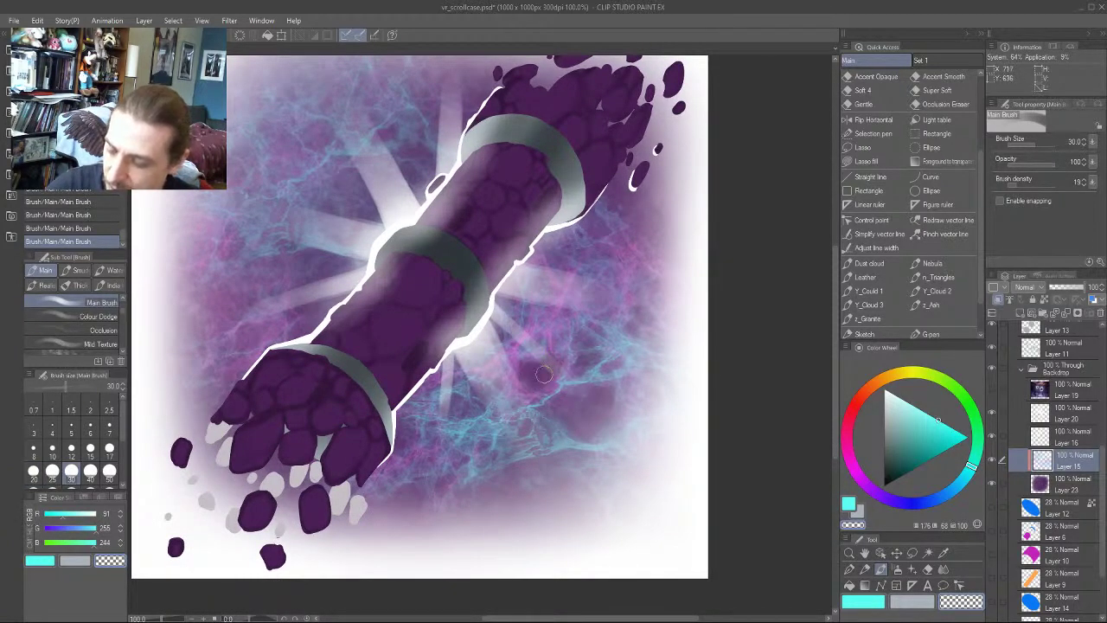
Erase more nebula texture around the light rays beside the case with the Main Brush at sizes 25 and 30
{"action": "key", "text": "bracketleft"}
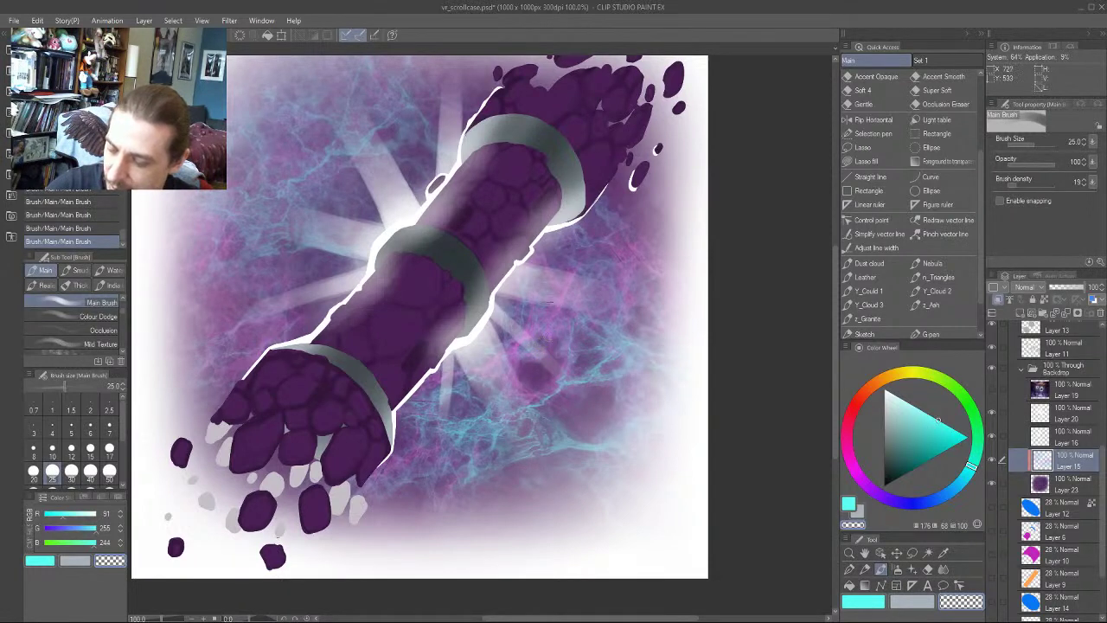
{"action": "left_click_drag", "start_coordinate": [470, 251], "coordinate": [458, 253]}
{"action": "key", "text": "bracketright"}
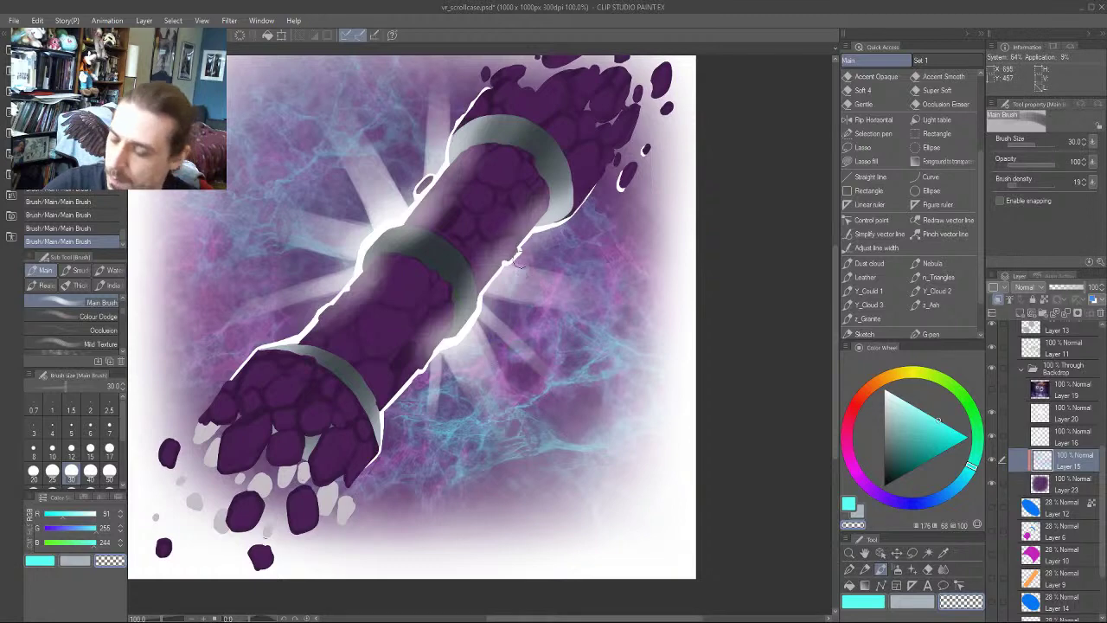
{"action": "mouse_move", "coordinate": [475, 331]}
{"action": "left_mouse_down"}
{"action": "mouse_move", "coordinate": [589, 455]}
{"action": "mouse_move", "coordinate": [570, 327]}
{"action": "left_mouse_up"}
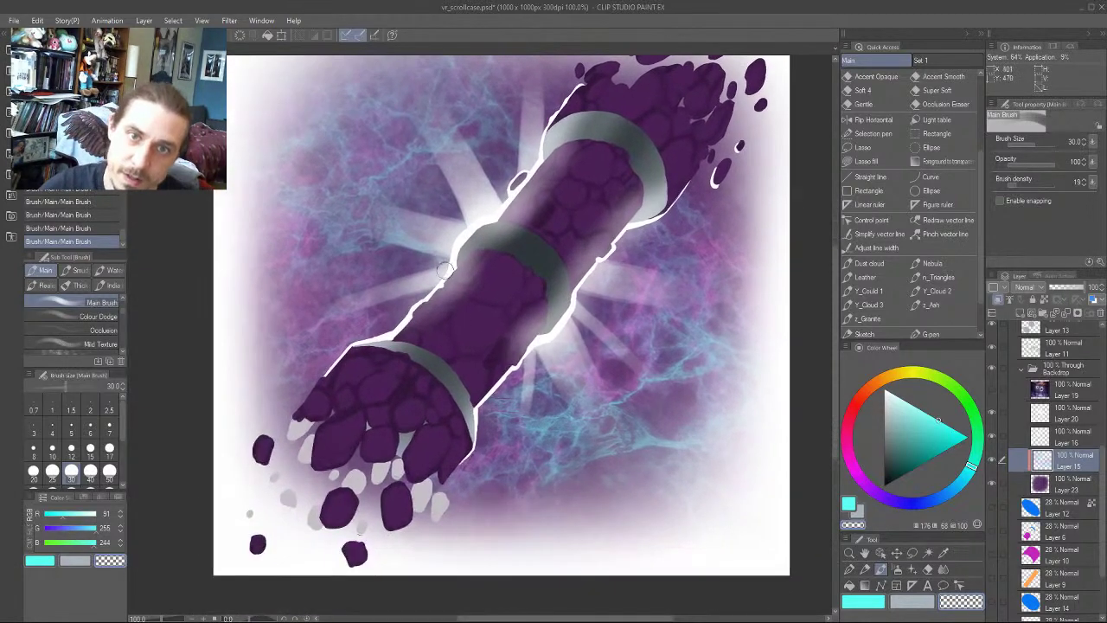
Erase more nebula texture below the case with the transparent Main Brush, varying its size between 17 and 40
{"action": "key", "text": "bracketleft"}
{"action": "key", "text": "bracketleft"}
{"action": "key", "text": "bracketleft"}
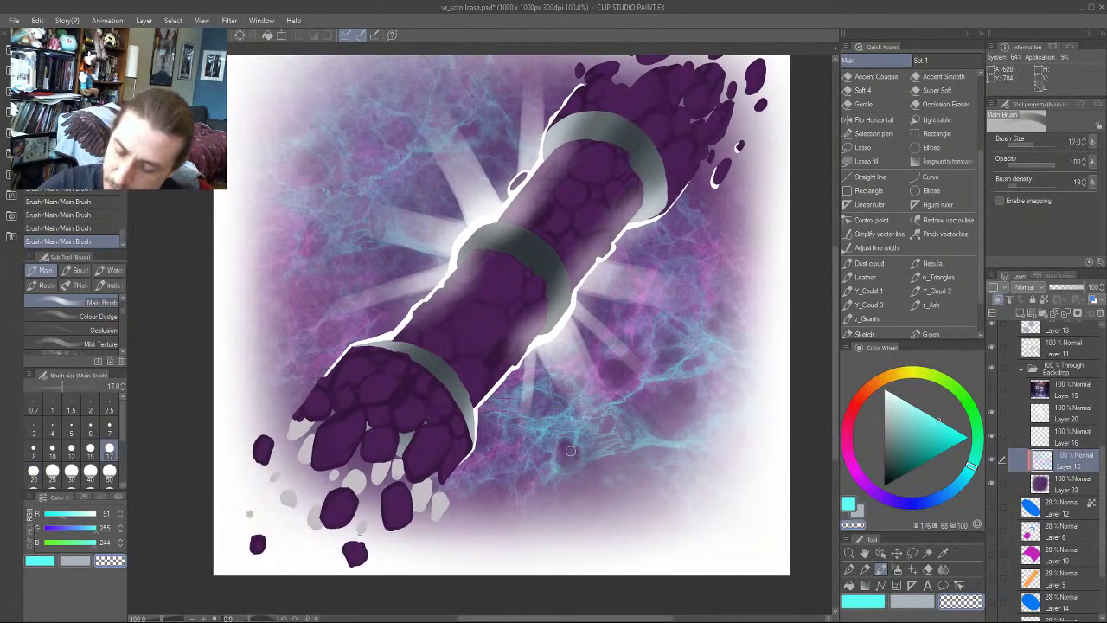
{"action": "key", "text": "bracketright"}
{"action": "mouse_move", "coordinate": [605, 450]}
{"action": "left_mouse_down"}
{"action": "mouse_move", "coordinate": [594, 340]}
{"action": "mouse_move", "coordinate": [589, 377]}
{"action": "left_mouse_up"}
{"action": "key", "text": "bracketright"}
{"action": "key", "text": "bracketright"}
{"action": "key", "text": "bracketright"}
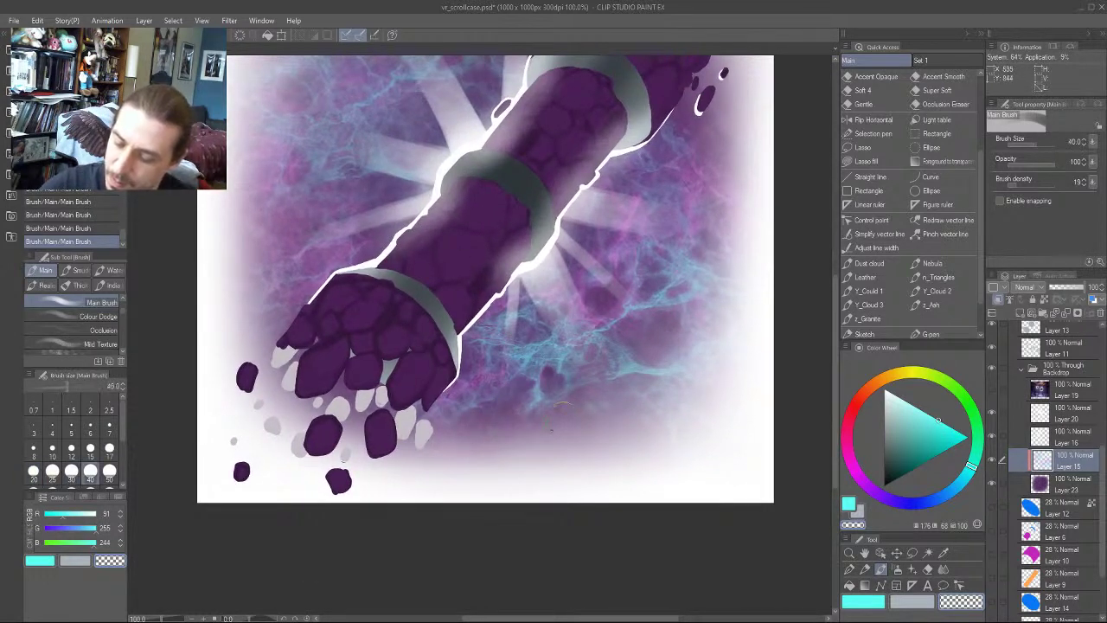
{"action": "left_click_drag", "start_coordinate": [626, 317], "coordinate": [593, 338]}
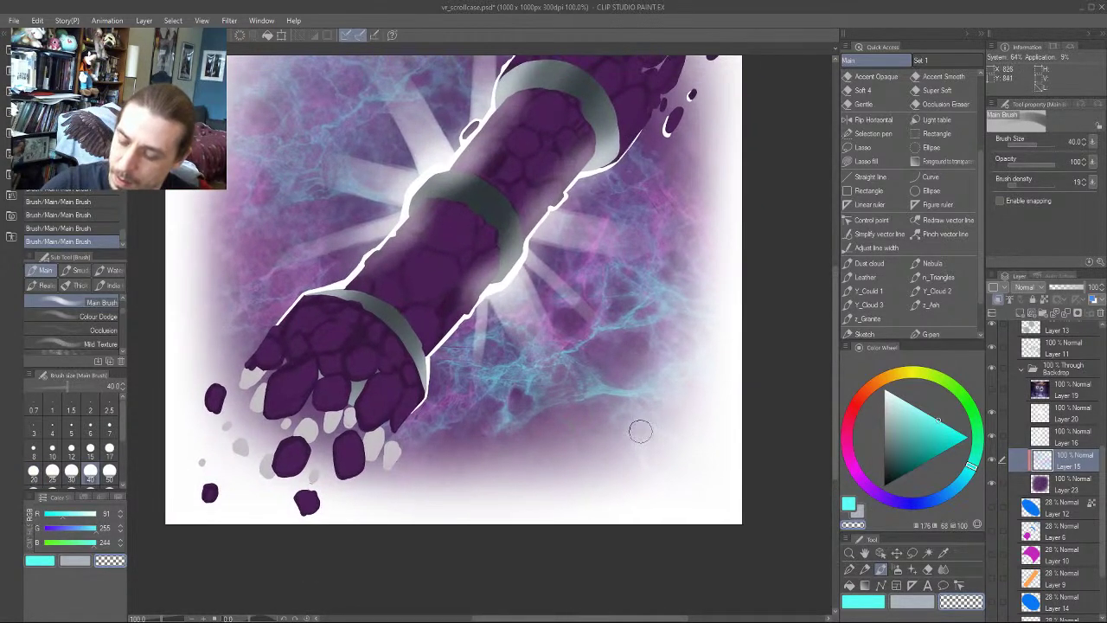
{"action": "left_click_drag", "start_coordinate": [650, 421], "coordinate": [609, 458]}
Thin the cyan strands around the light rays beneath the case with the transparent Main Brush at sizes 25 and 50
{"action": "key", "text": "bracketleft"}
{"action": "key", "text": "bracketleft"}
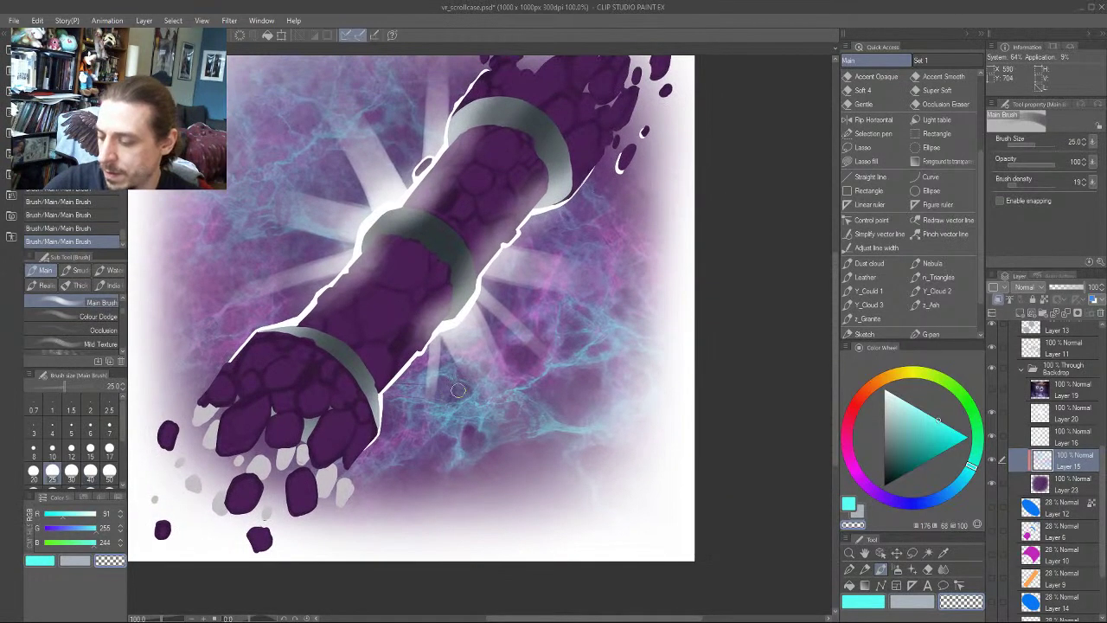
{"action": "key", "text": "bracketright"}
{"action": "key", "text": "bracketright"}
{"action": "key", "text": "bracketright"}
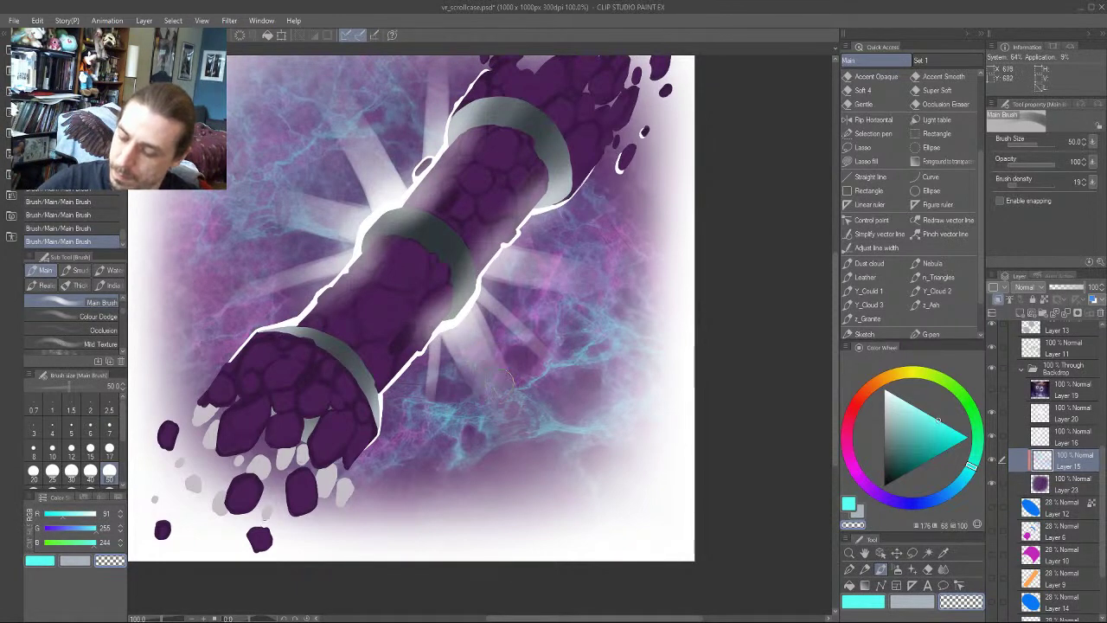
Erase dark gaps in the nebula around the light rays on the case's upper-left side with the Main Brush at size 40
{"action": "left_click_drag", "start_coordinate": [318, 274], "coordinate": [303, 340]}
{"action": "left_click_drag", "start_coordinate": [456, 259], "coordinate": [489, 310]}
{"action": "left_click_drag", "start_coordinate": [405, 274], "coordinate": [459, 255]}
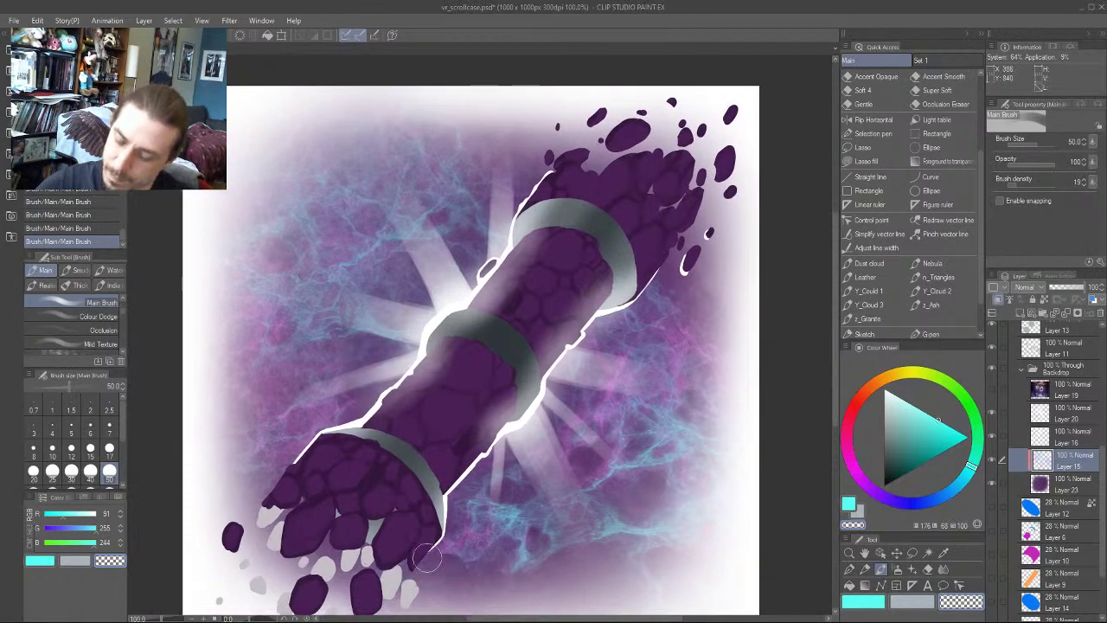
{"action": "left_click_drag", "start_coordinate": [294, 174], "coordinate": [379, 184]}
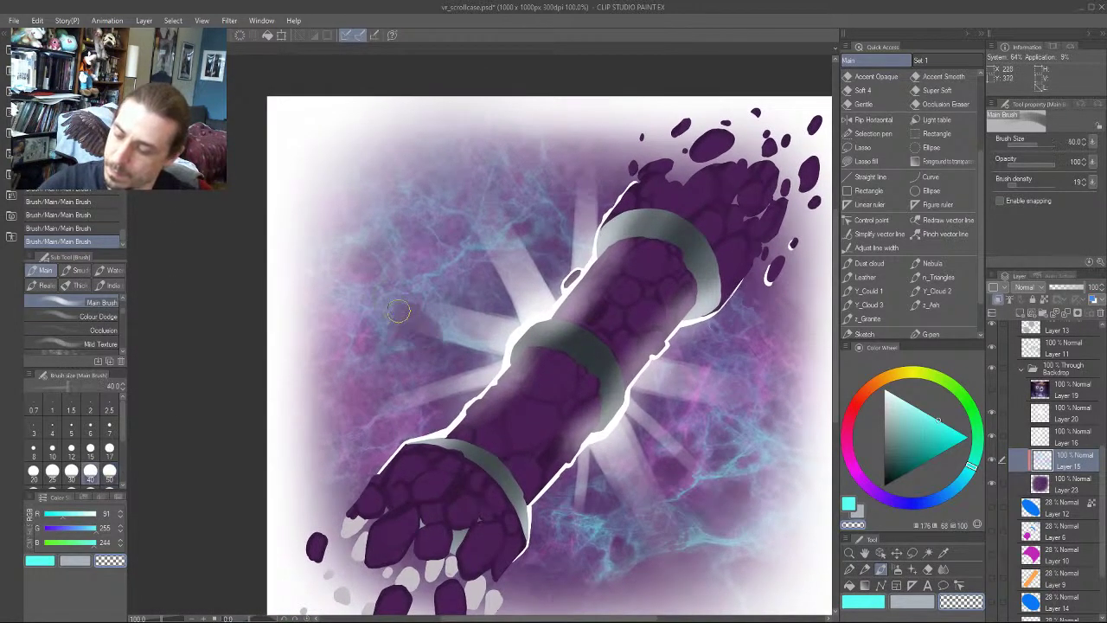
{"action": "left_click_drag", "start_coordinate": [430, 346], "coordinate": [419, 361]}
{"action": "left_click_drag", "start_coordinate": [398, 325], "coordinate": [356, 285]}
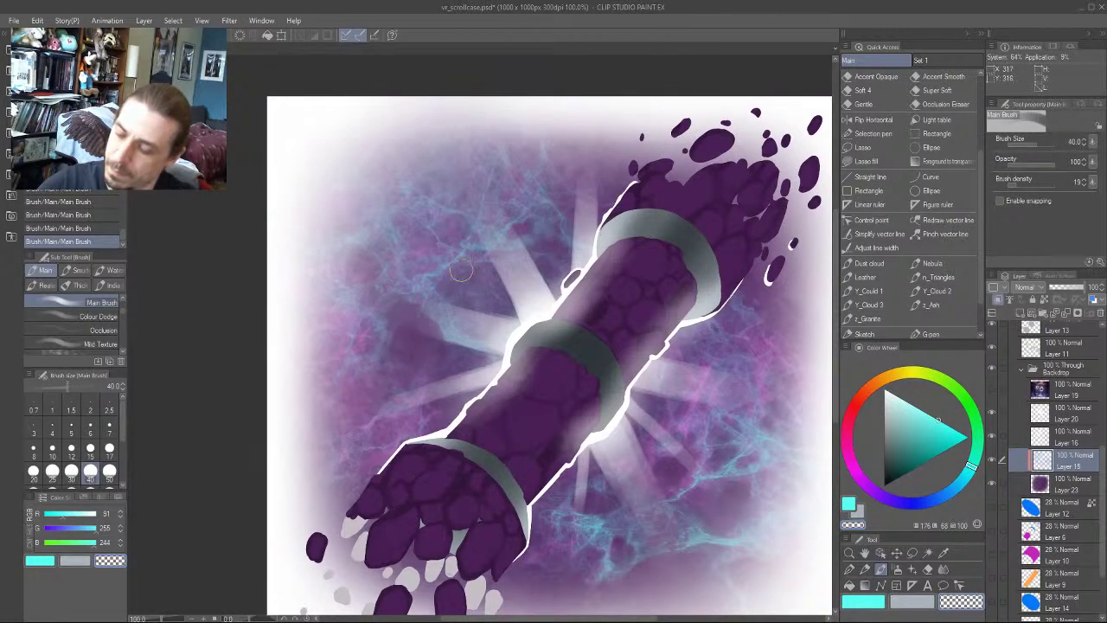
{"action": "key", "text": "]"}
{"action": "left_click_drag", "start_coordinate": [453, 305], "coordinate": [427, 292]}
{"action": "key", "text": "["}
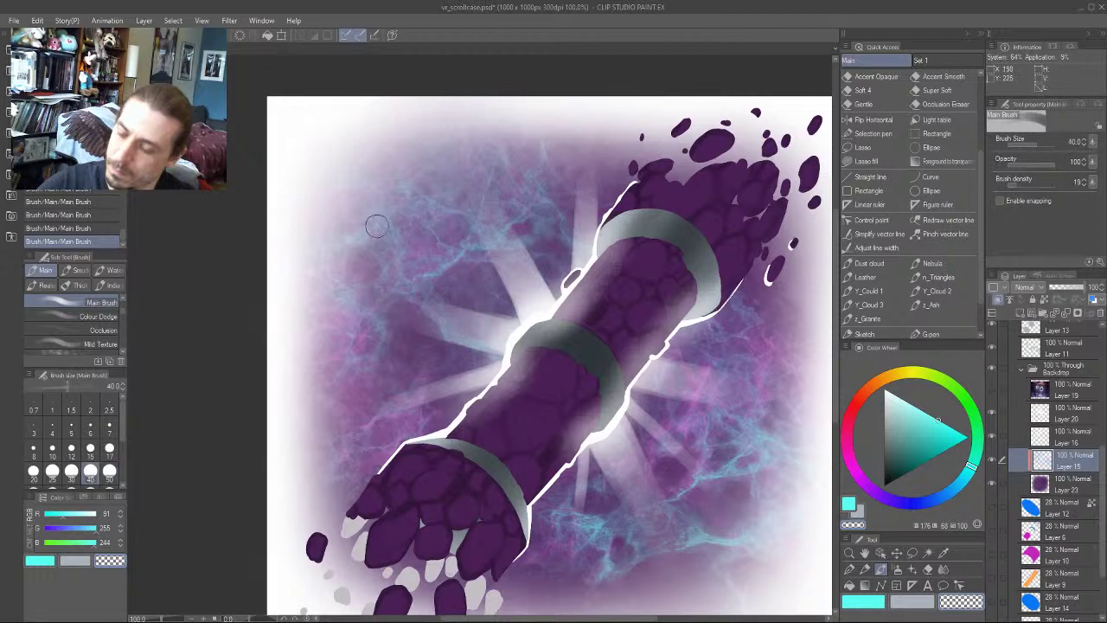
{"action": "key", "text": "["}
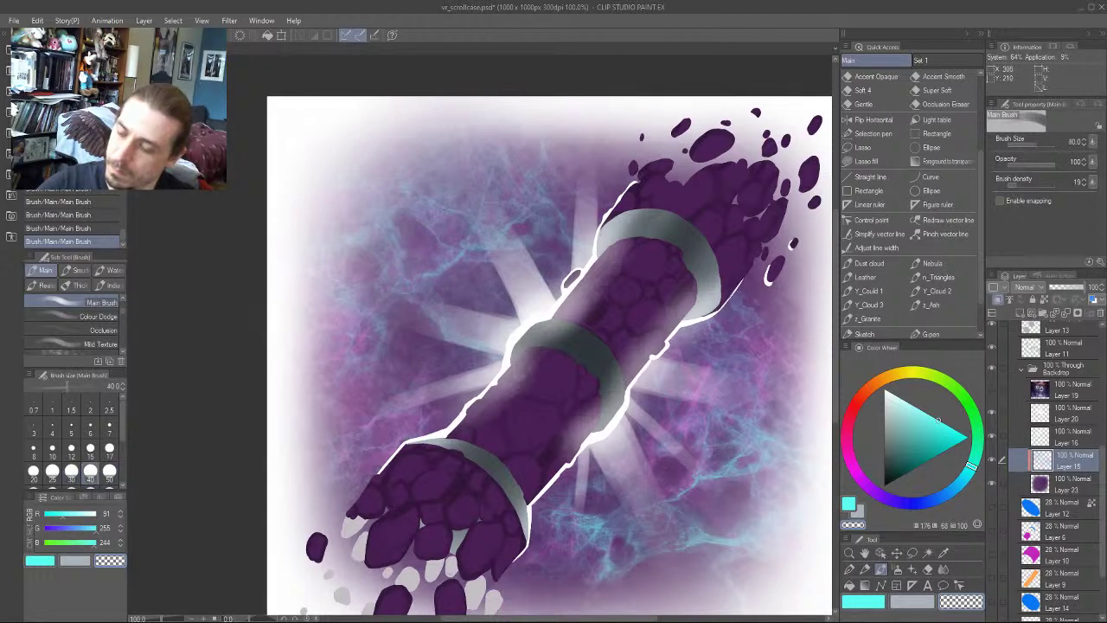
Soften the nebula toward the backdrop's upper-left corner at size 60 and carve finer gaps at sizes 40 and 30
{"action": "key", "text": "bracketright"}
{"action": "key", "text": "bracketright"}
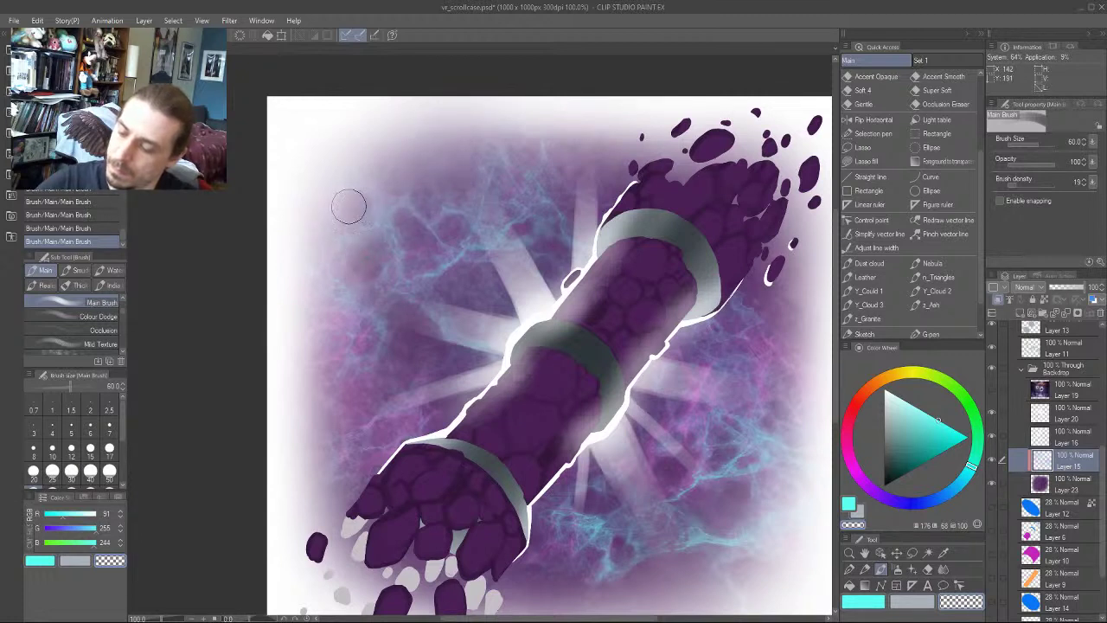
{"action": "key", "text": "bracketleft"}
{"action": "key", "text": "bracketleft"}
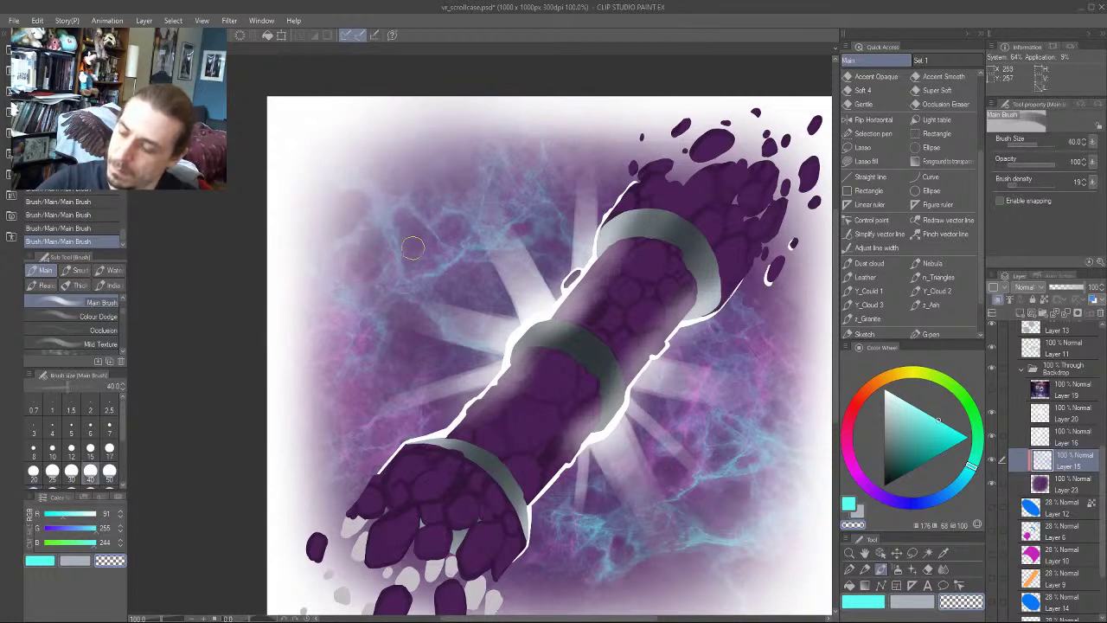
{"action": "key", "text": "bracketleft"}
{"action": "key", "text": "bracketleft"}
{"action": "key", "text": "bracketleft"}
{"action": "key", "text": "bracketright"}
{"action": "key", "text": "bracketright"}
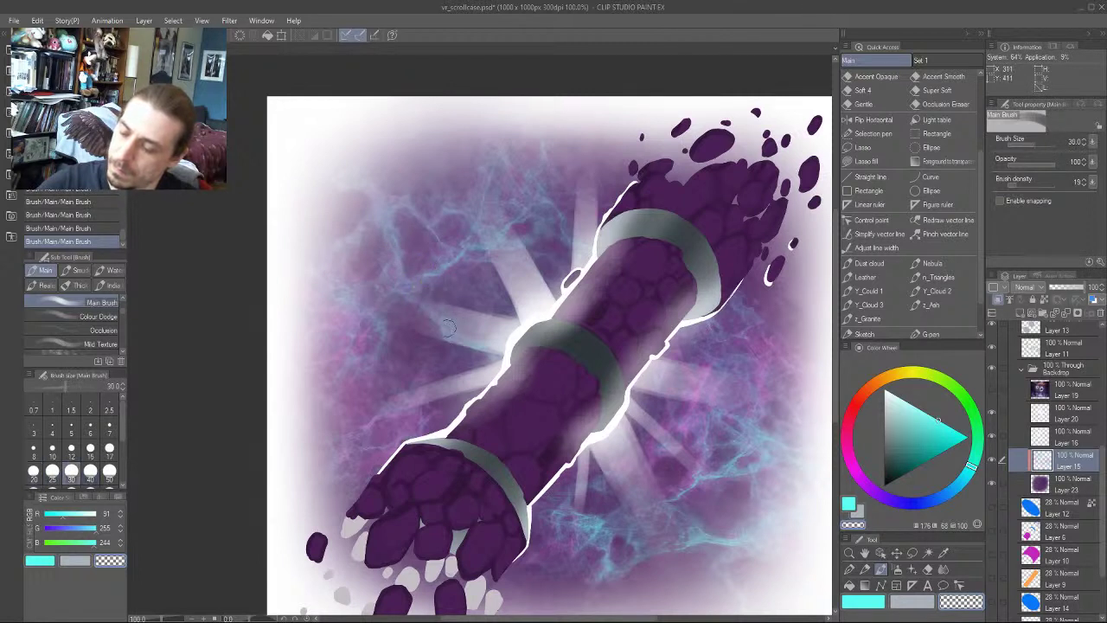
Erase the blue and pink nebula texture along the backdrop's left edge with the Main Brush at sizes 40 and 50
{"action": "left_click_drag", "start_coordinate": [282, 258], "coordinate": [267, 304]}
{"action": "key", "text": "bracketright"}
{"action": "key", "text": "bracketright"}
{"action": "key", "text": "bracketleft"}
{"action": "key", "text": "bracketleft"}
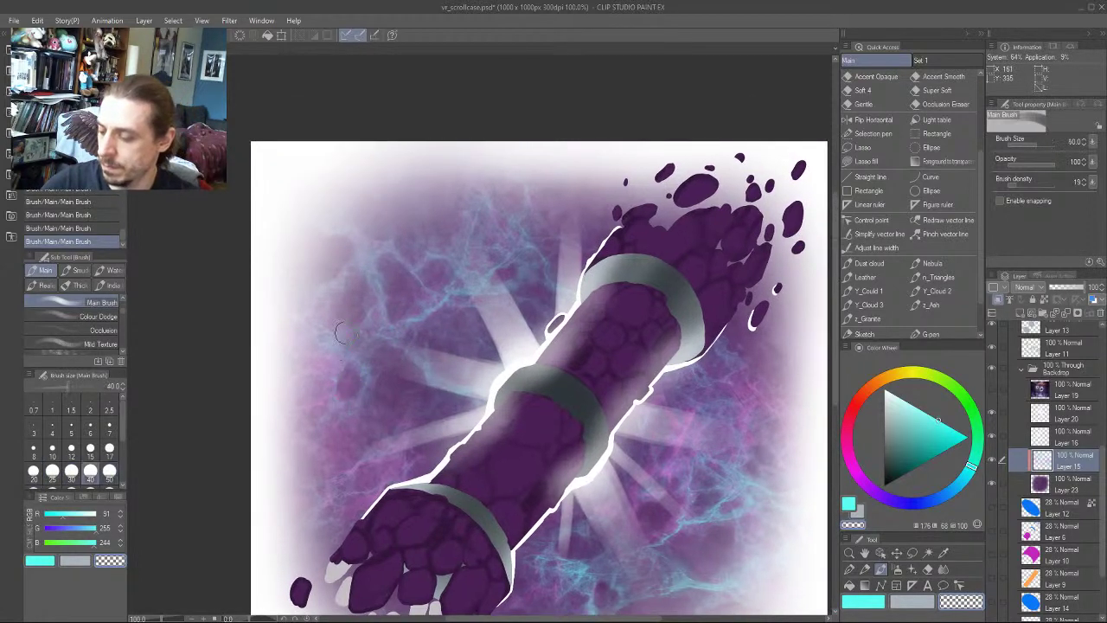
{"action": "key", "text": "bracketright"}
{"action": "key", "text": "bracketright"}
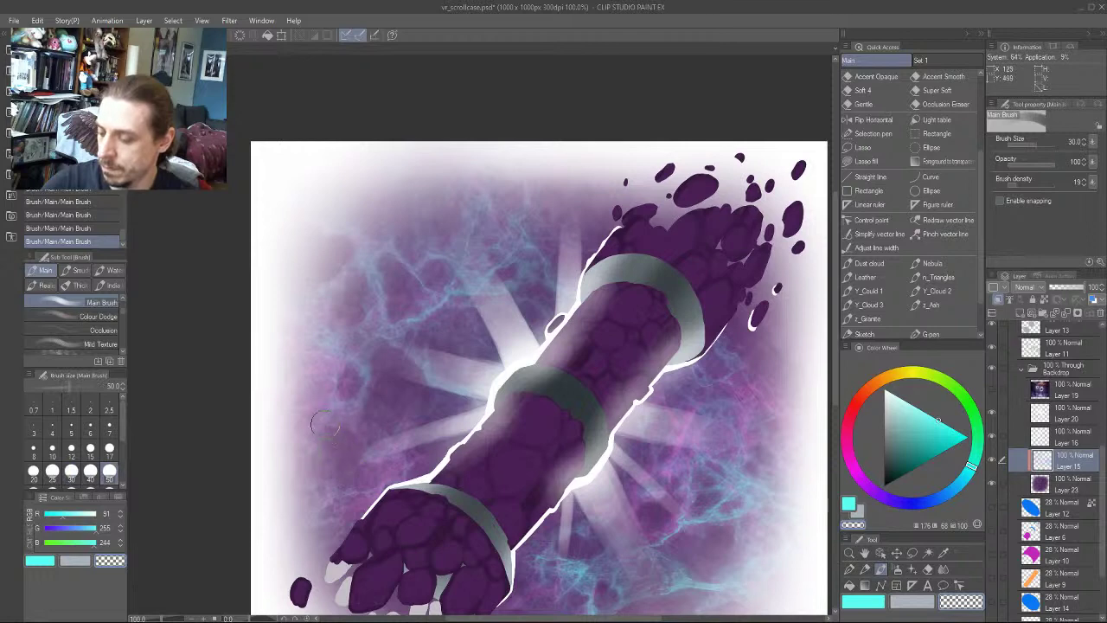
{"action": "key", "text": "ctrl+z"}
{"action": "key", "text": "ctrl+y"}
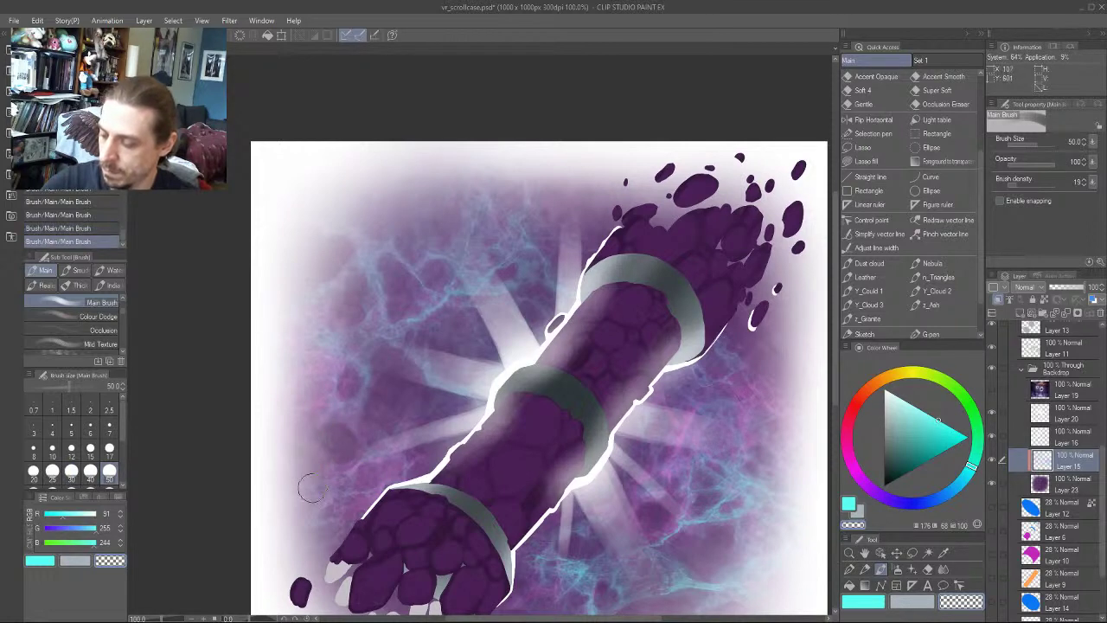
Examine how the thinned nebula texture reads around the scroll case at reduced sizes
{"action": "scroll", "coordinate": [371, 522], "scroll_direction": "up", "scroll_amount": 1}
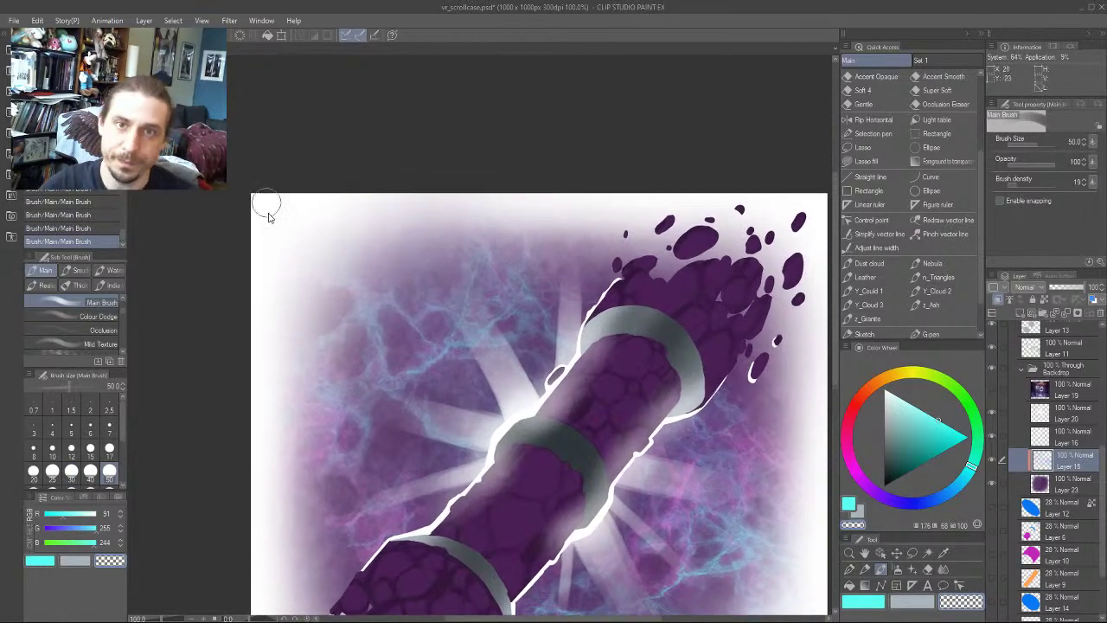
{"action": "scroll", "coordinate": [268, 216], "scroll_direction": "down", "scroll_amount": 6}
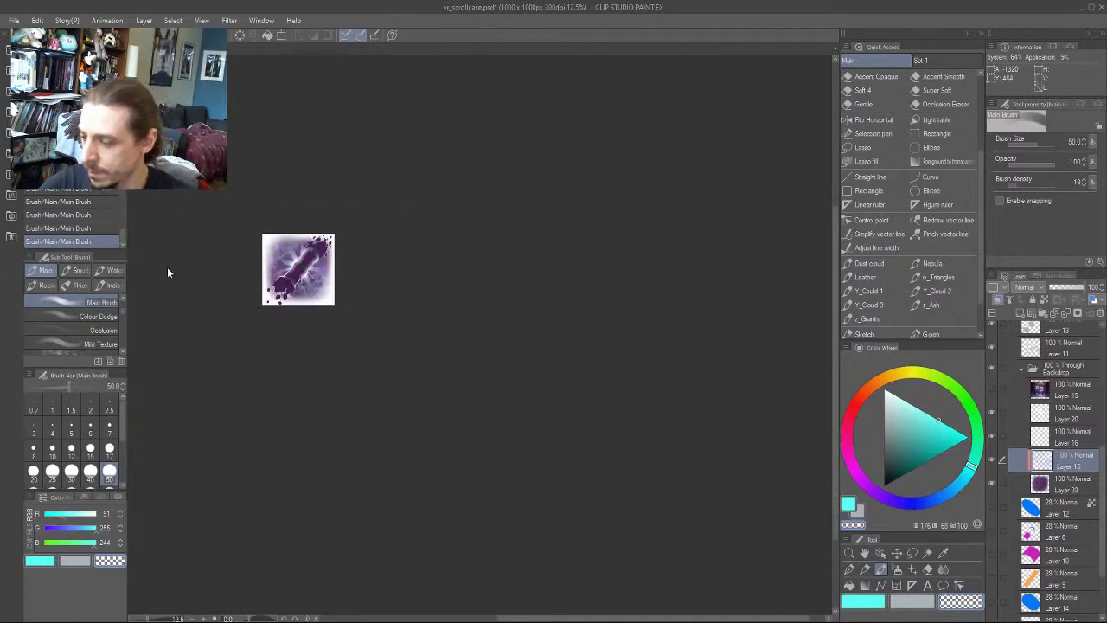
{"action": "scroll", "coordinate": [169, 270], "scroll_direction": "up", "scroll_amount": 4}
{"action": "left_click_drag", "start_coordinate": [177, 271], "coordinate": [315, 357]}
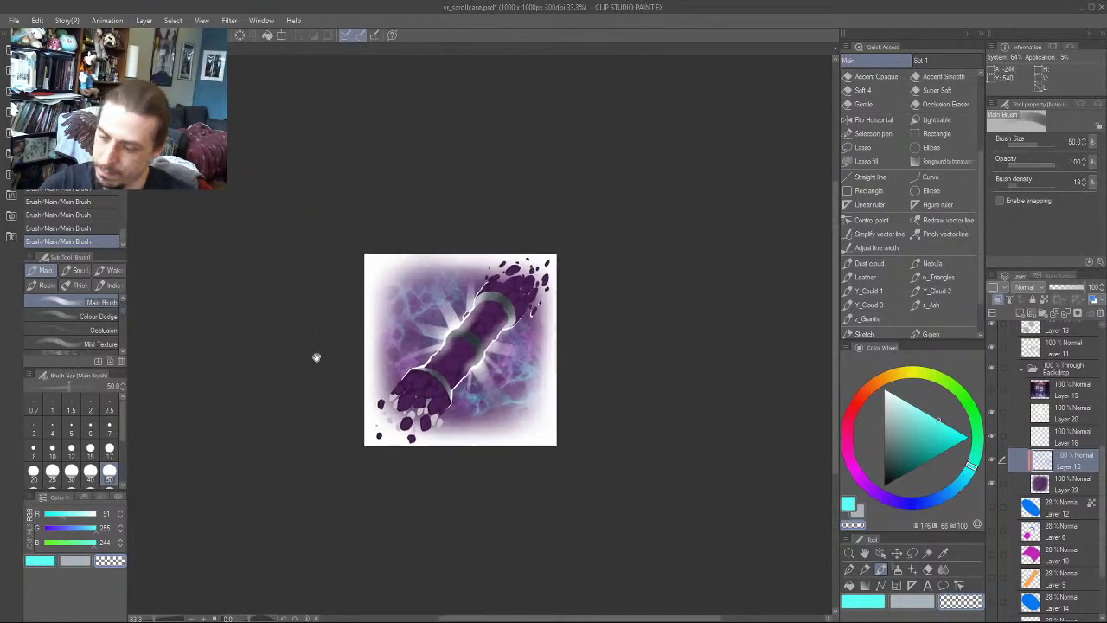
{"action": "scroll", "coordinate": [363, 381], "scroll_direction": "up", "scroll_amount": 2}
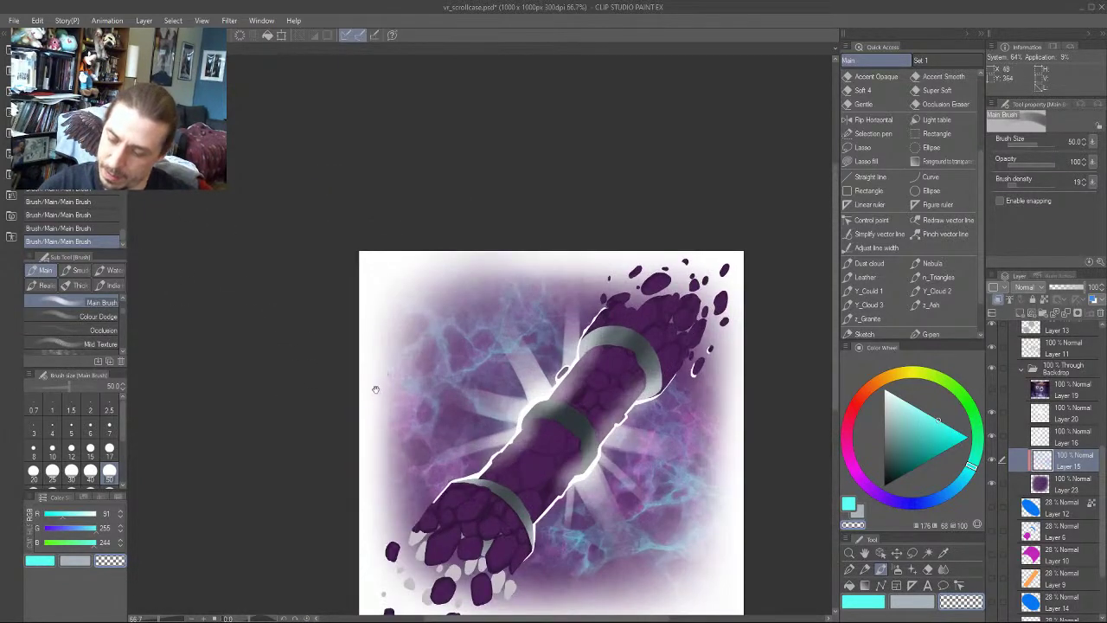
{"action": "left_click_drag", "start_coordinate": [375, 389], "coordinate": [357, 282]}
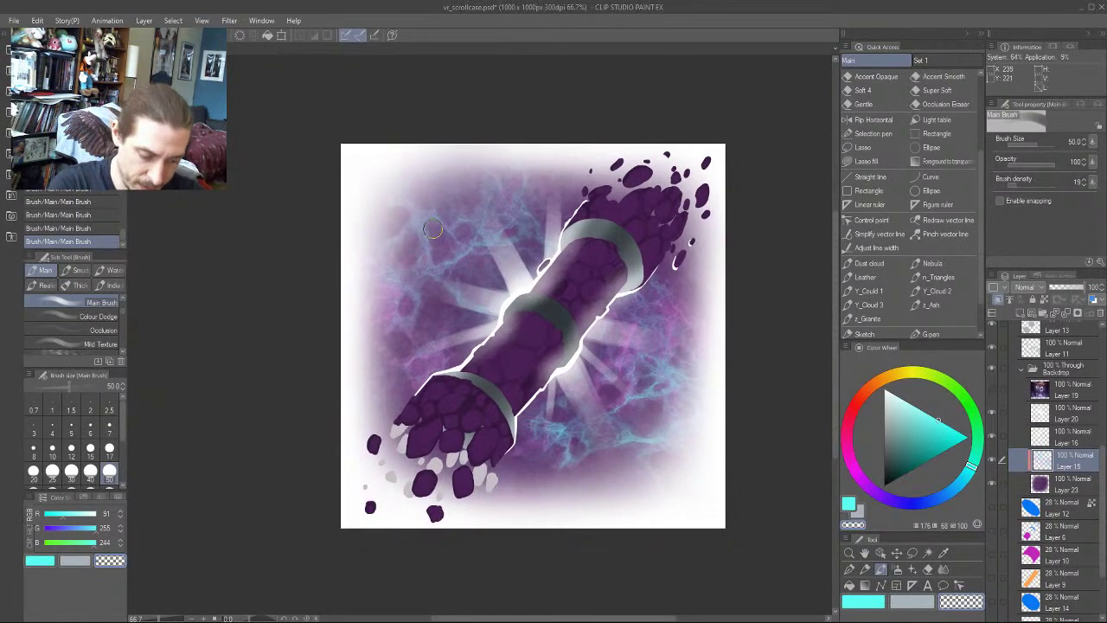
Stamp fresh cyan texture on the nebula to the left of the case with the Nebula brush at size 400
{"action": "left_click", "coordinate": [918, 264]}
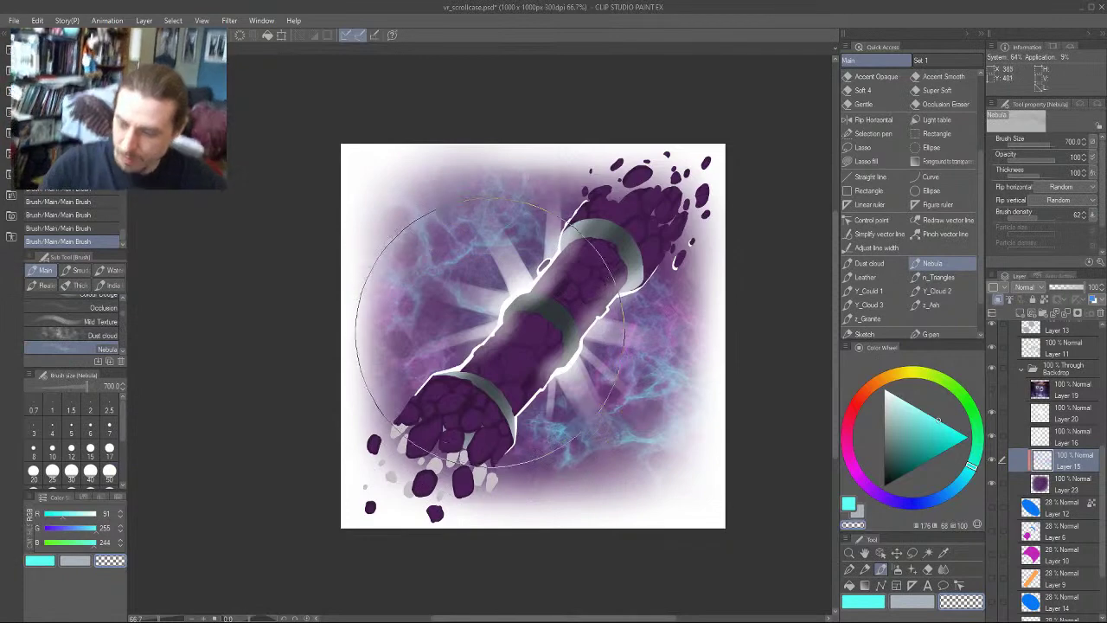
{"action": "key", "text": "bracketleft"}
{"action": "key", "text": "bracketleft"}
{"action": "key", "text": "bracketleft"}
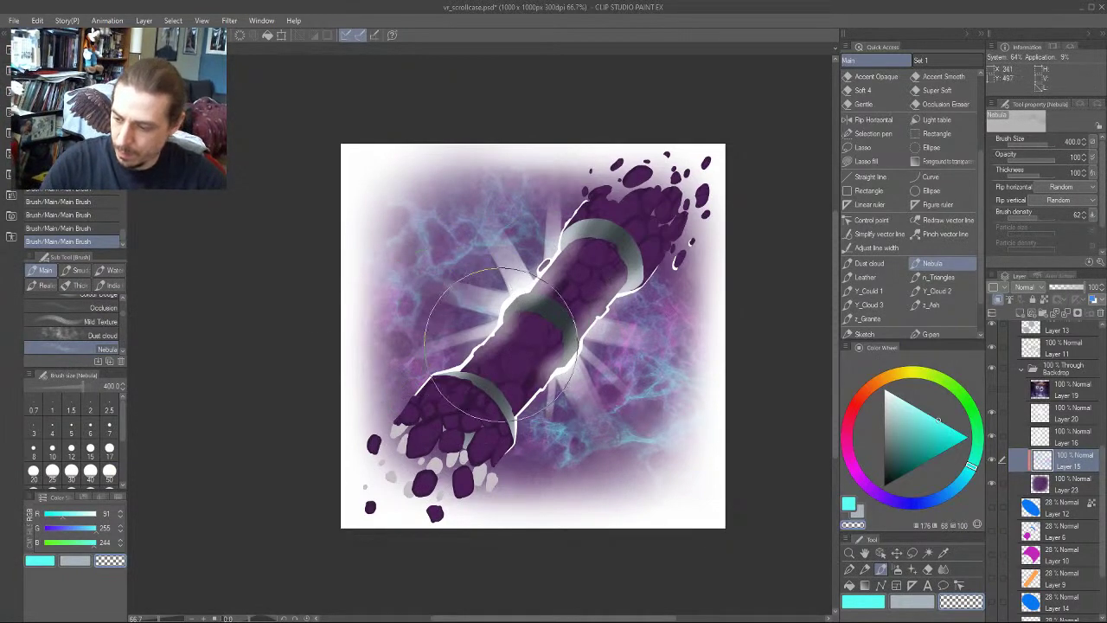
{"action": "left_click", "coordinate": [374, 199], "text": "ctrl"}
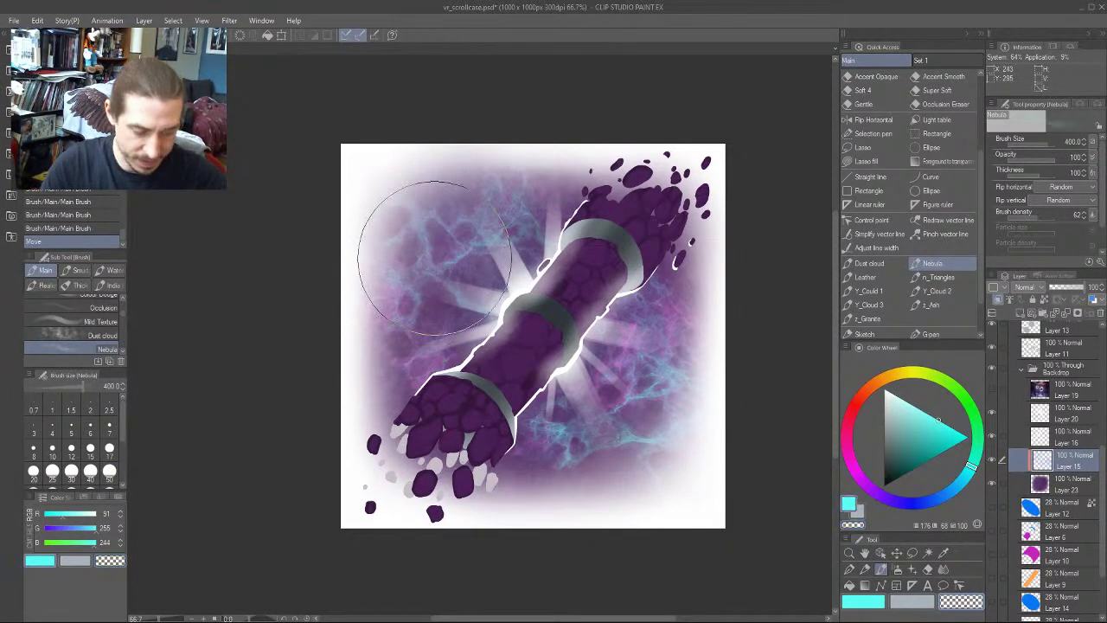
{"action": "mouse_move", "coordinate": [434, 258]}
{"action": "left_mouse_down"}
{"action": "mouse_move", "coordinate": [463, 310]}
{"action": "mouse_move", "coordinate": [489, 331]}
{"action": "mouse_move", "coordinate": [456, 320]}
{"action": "left_mouse_up"}
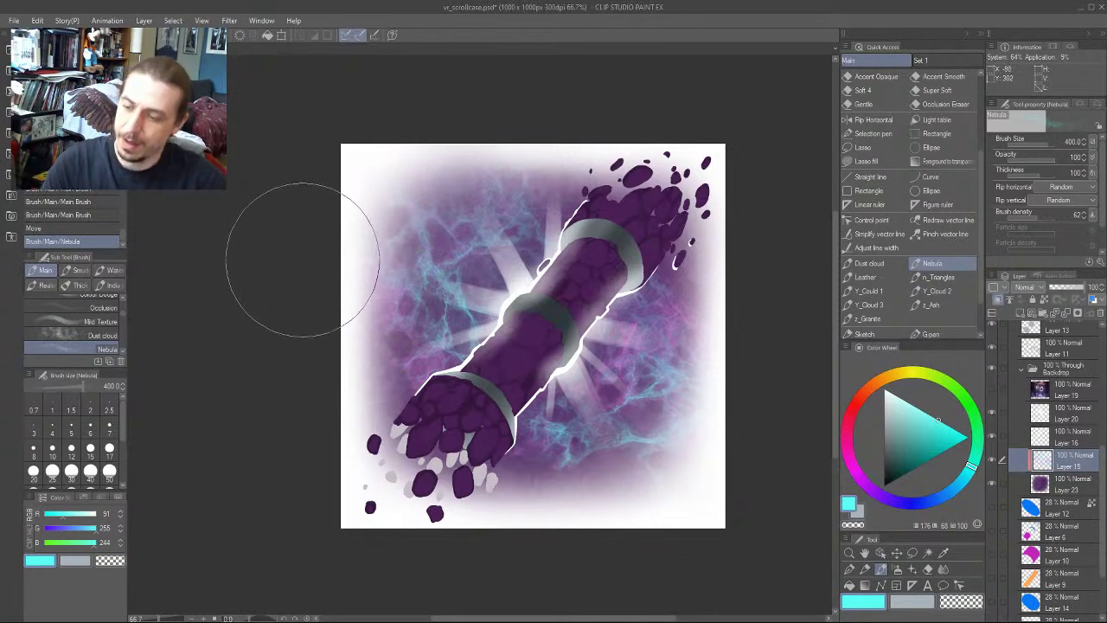
{"action": "left_click_drag", "start_coordinate": [242, 282], "coordinate": [249, 372]}
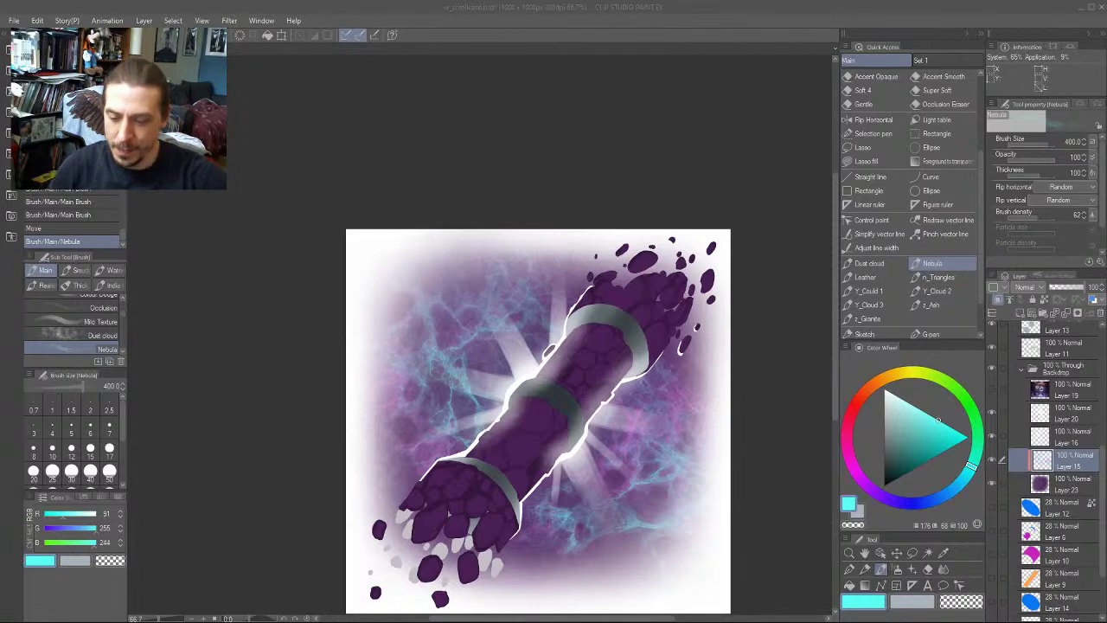
{"action": "left_click", "coordinate": [278, 285]}
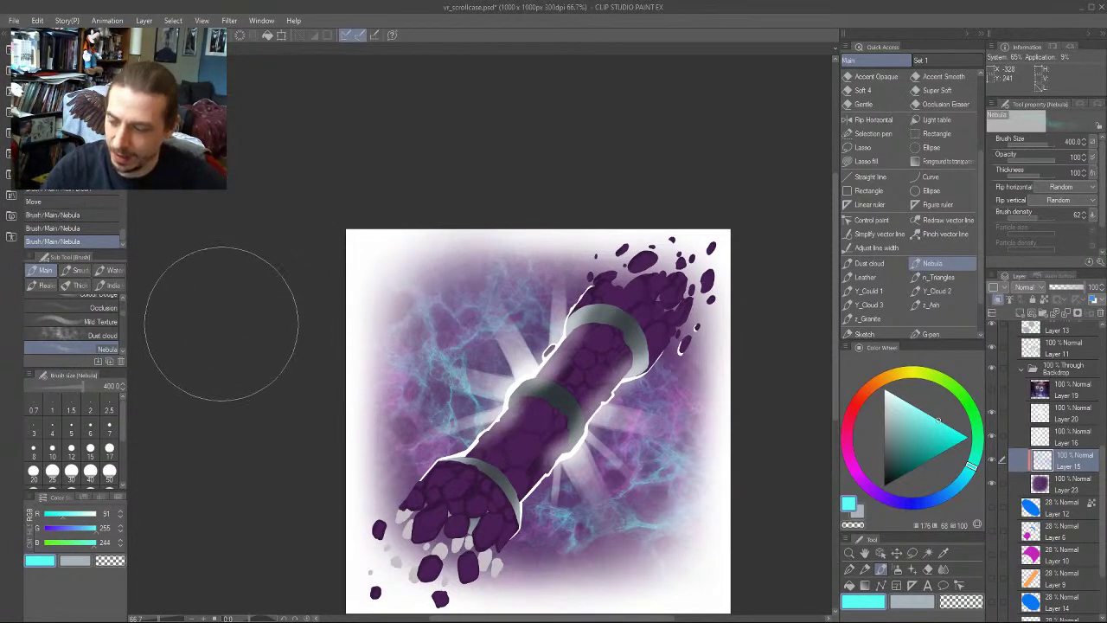
Check the added cyan nebula texture at thumbnail size and again at 50% zoom
{"action": "mouse_move", "coordinate": [300, 437]}
{"action": "left_mouse_down"}
{"action": "mouse_move", "coordinate": [264, 247]}
{"action": "mouse_move", "coordinate": [327, 363]}
{"action": "mouse_move", "coordinate": [363, 335]}
{"action": "mouse_move", "coordinate": [314, 381]}
{"action": "mouse_move", "coordinate": [350, 378]}
{"action": "left_mouse_up"}
{"action": "scroll", "coordinate": [327, 368], "scroll_direction": "down", "scroll_amount": 3}
{"action": "scroll", "coordinate": [323, 302], "scroll_direction": "down", "scroll_amount": 5}
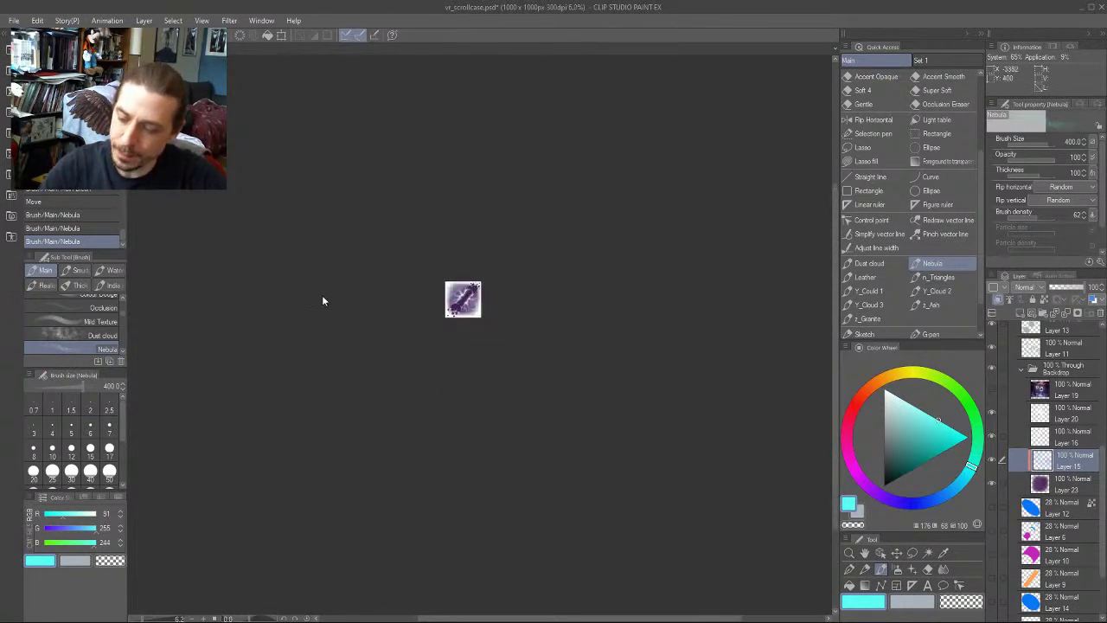
{"action": "scroll", "coordinate": [322, 305], "scroll_direction": "up", "scroll_amount": 6}
{"action": "scroll", "coordinate": [345, 284], "scroll_direction": "up", "scroll_amount": 1}
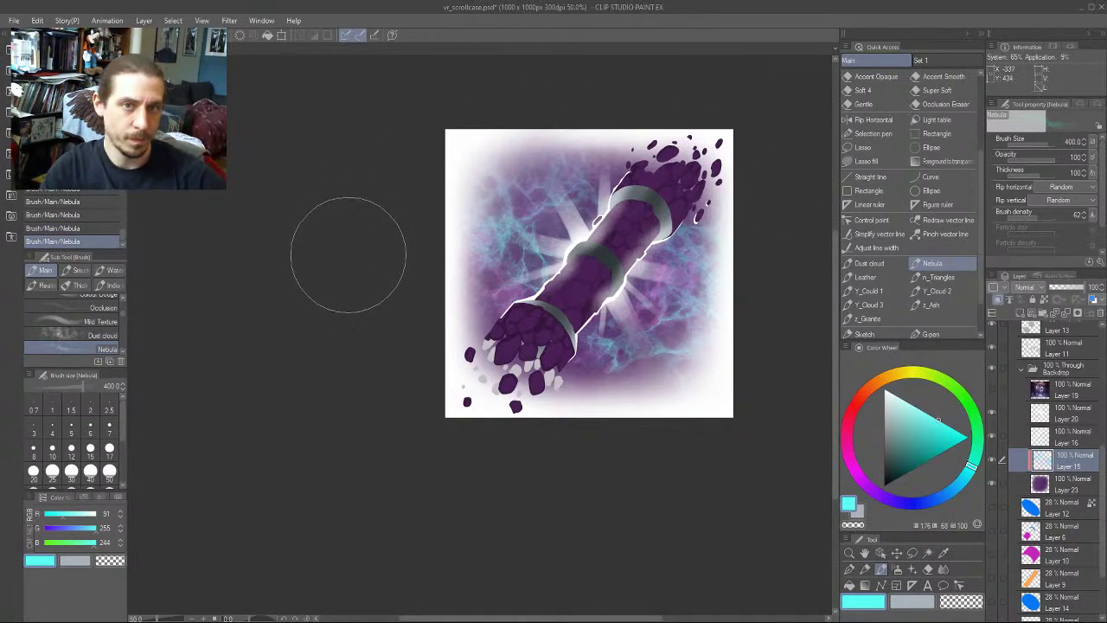
{"action": "left_click_drag", "start_coordinate": [372, 325], "coordinate": [277, 348]}
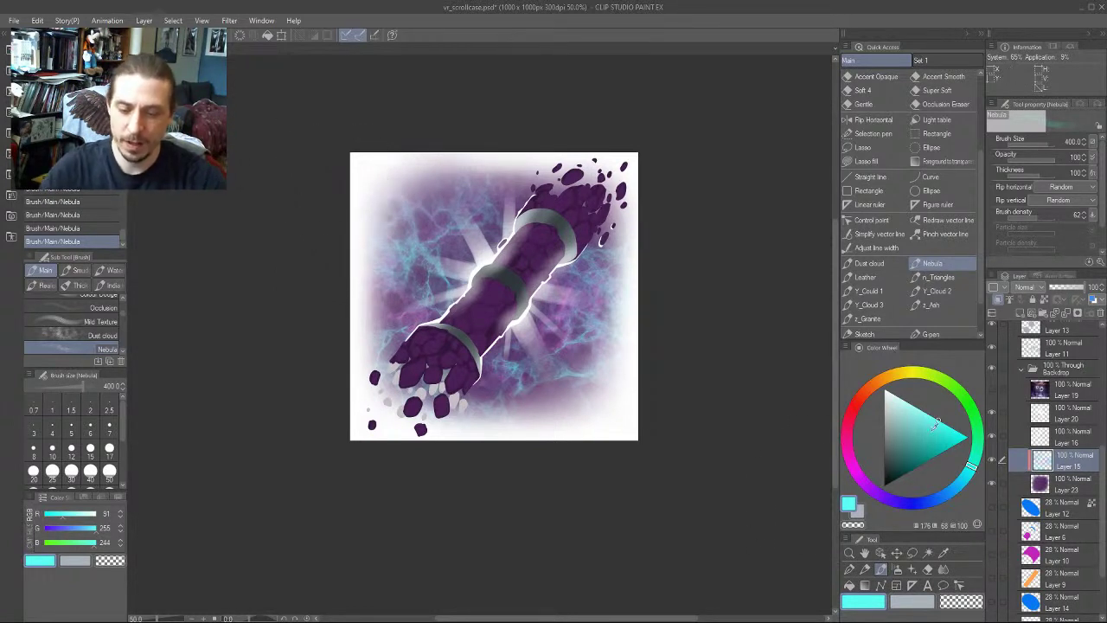
Show the Hue/Saturation layer temporarily to check the painting's values in greyscale, and hide it again
{"action": "scroll", "coordinate": [999, 339], "scroll_direction": "up", "scroll_amount": 5}
{"action": "left_click", "coordinate": [993, 332]}
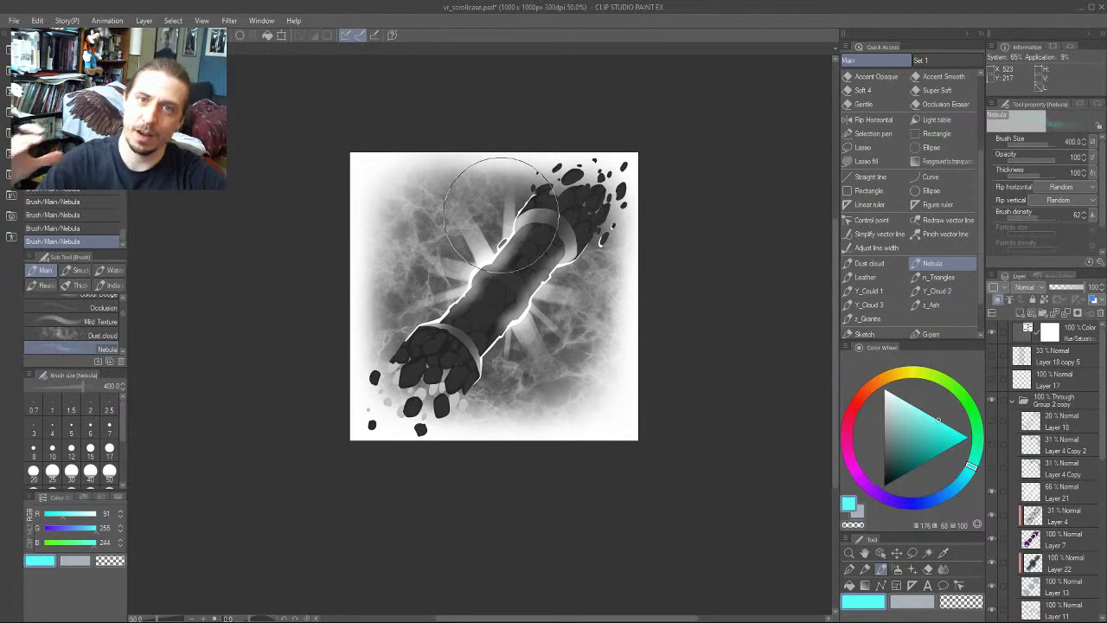
{"action": "left_click_drag", "start_coordinate": [252, 321], "coordinate": [248, 464]}
{"action": "left_click", "coordinate": [992, 329]}
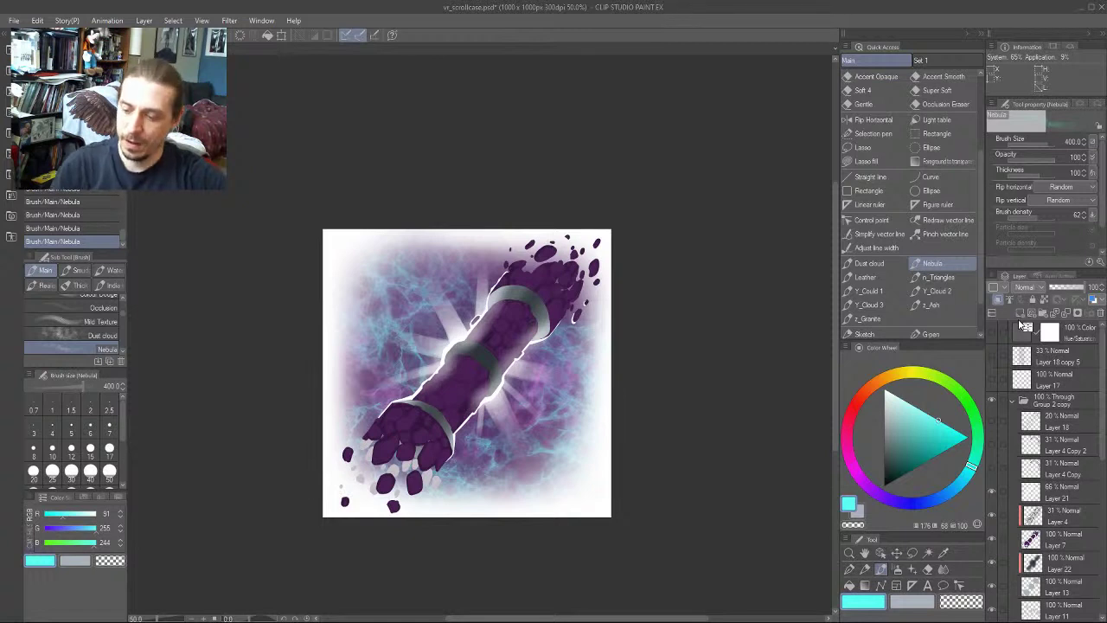
Examine the full-colour scroll case and backdrop at 12.5% zoom, and return to 50%
{"action": "key", "text": "ctrl+minus"}
{"action": "key", "text": "ctrl+minus"}
{"action": "key", "text": "ctrl+minus"}
{"action": "key", "text": "ctrl+minus"}
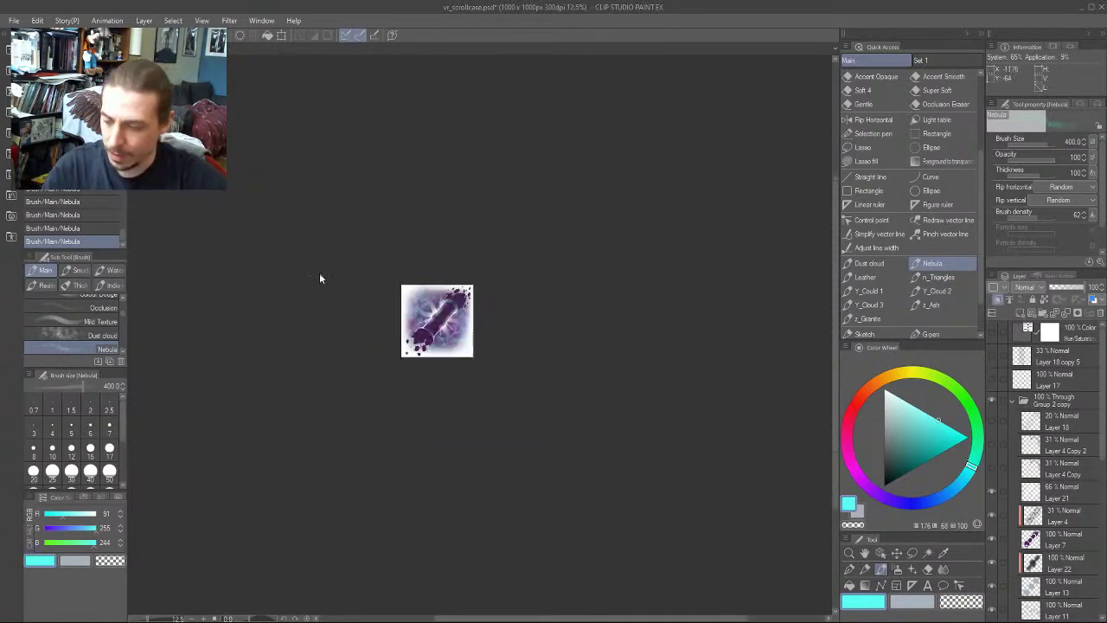
{"action": "left_click_drag", "start_coordinate": [274, 346], "coordinate": [329, 390]}
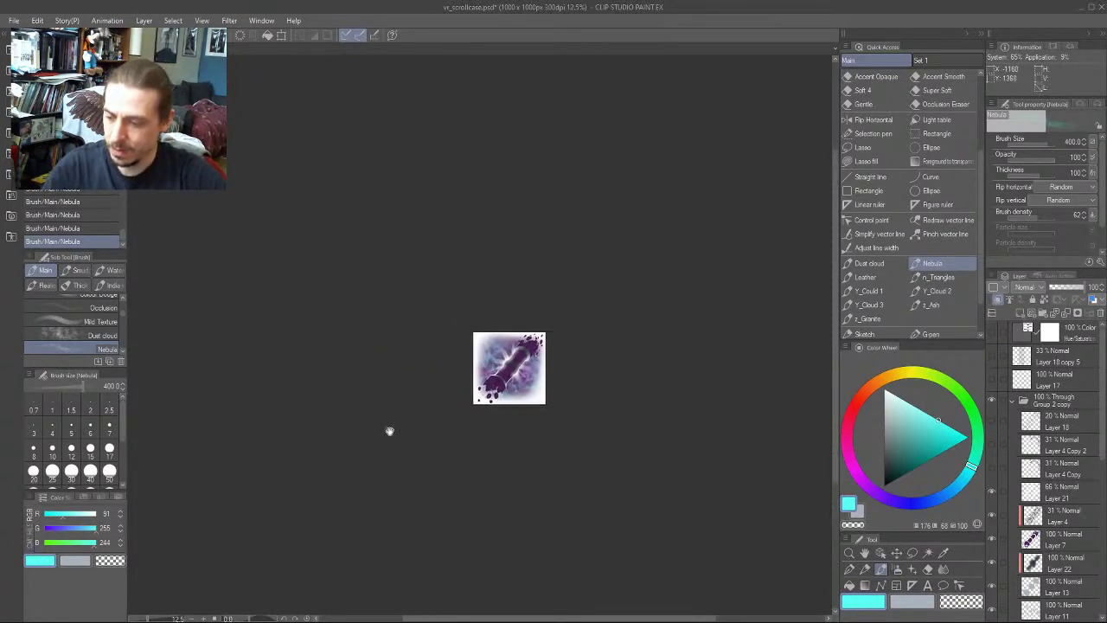
{"action": "key", "text": "ctrl+plus"}
{"action": "key", "text": "ctrl+plus"}
{"action": "key", "text": "ctrl+plus"}
{"action": "key", "text": "ctrl+plus"}
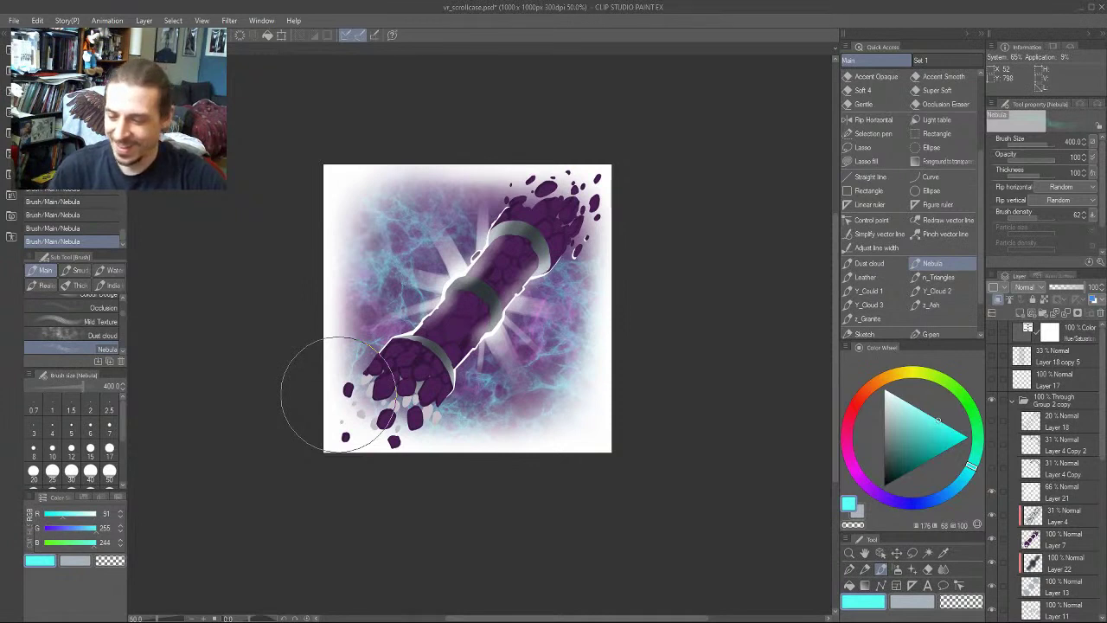
Toggle the visibility of Layer 7, Layer 4 and Layer 21 to check what each contributes to the scroll case
{"action": "mouse_move", "coordinate": [292, 276]}
{"action": "left_mouse_down"}
{"action": "mouse_move", "coordinate": [385, 337]}
{"action": "mouse_move", "coordinate": [296, 323]}
{"action": "mouse_move", "coordinate": [343, 355]}
{"action": "mouse_move", "coordinate": [293, 336]}
{"action": "left_mouse_up"}
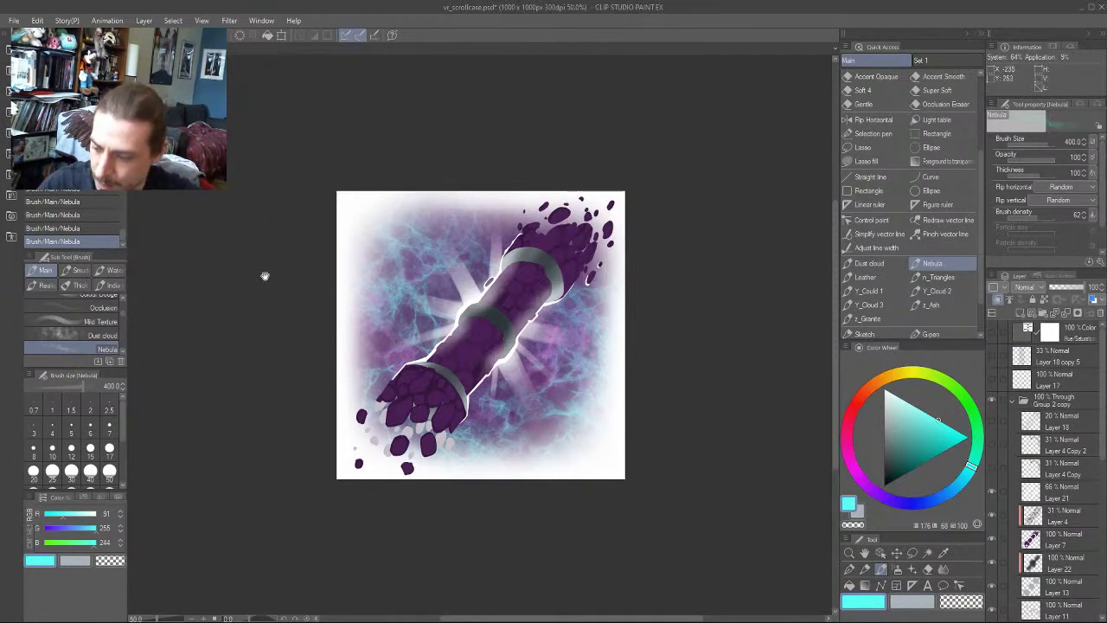
{"action": "left_click_drag", "start_coordinate": [259, 300], "coordinate": [269, 378]}
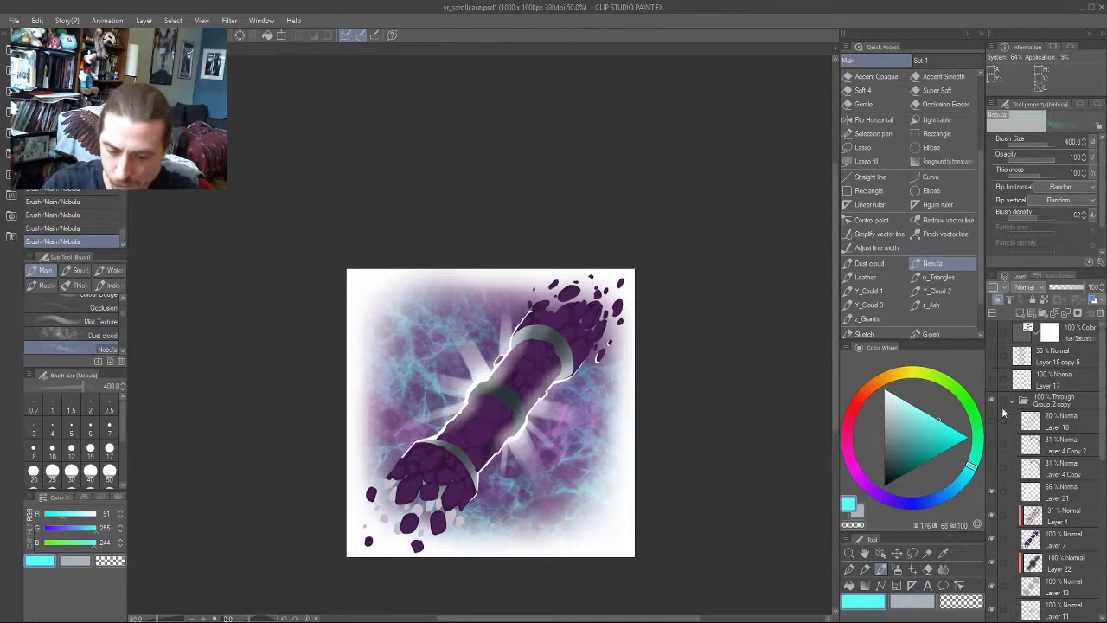
{"action": "left_click", "coordinate": [992, 539]}
{"action": "left_click", "coordinate": [992, 539]}
{"action": "left_click", "coordinate": [992, 515]}
{"action": "left_click", "coordinate": [992, 518]}
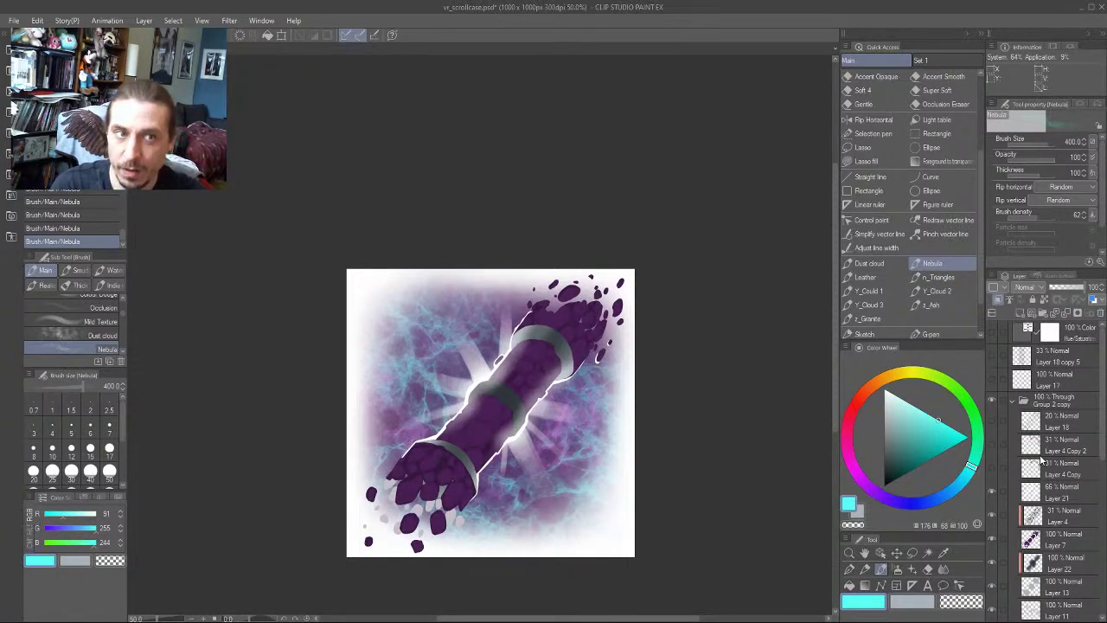
{"action": "left_click_drag", "start_coordinate": [375, 418], "coordinate": [357, 318]}
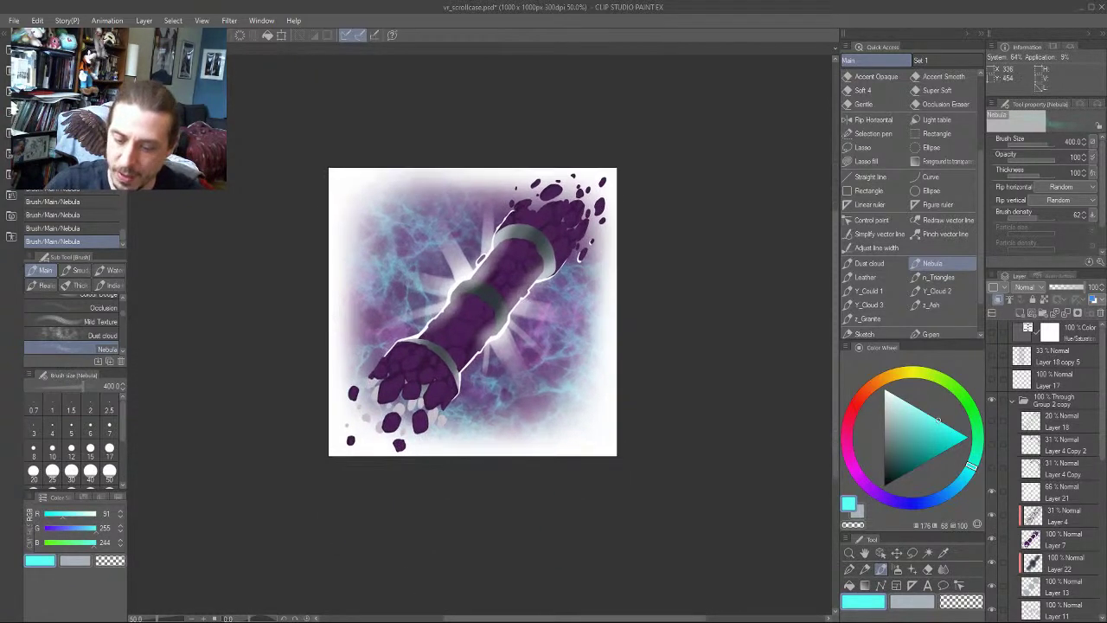
{"action": "left_click", "coordinate": [993, 492]}
{"action": "left_click", "coordinate": [993, 492]}
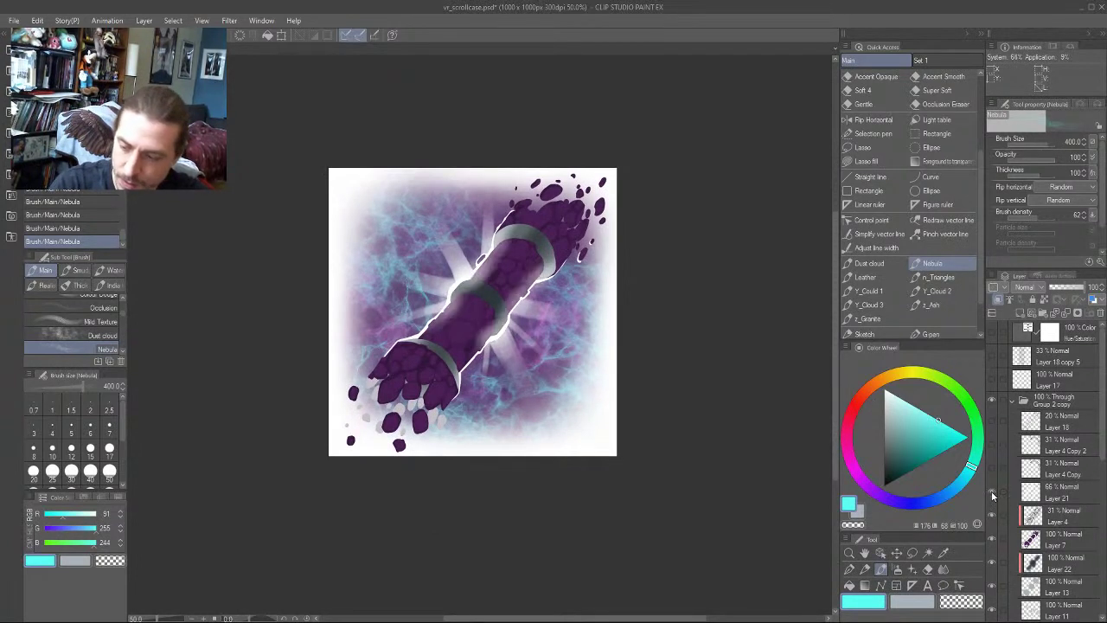
Toggle Layer 15, Layer 16 and Layer 20 in the Backdrop group to compare the nebula texture and glow
{"action": "scroll", "coordinate": [1063, 484], "scroll_direction": "down", "scroll_amount": 5}
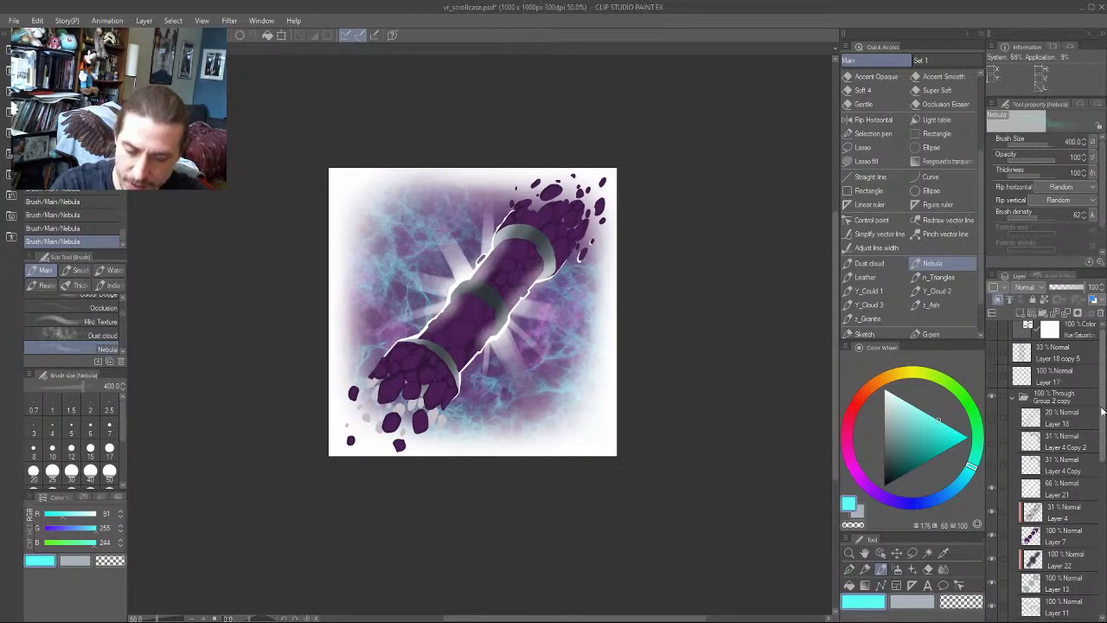
{"action": "left_click", "coordinate": [992, 509]}
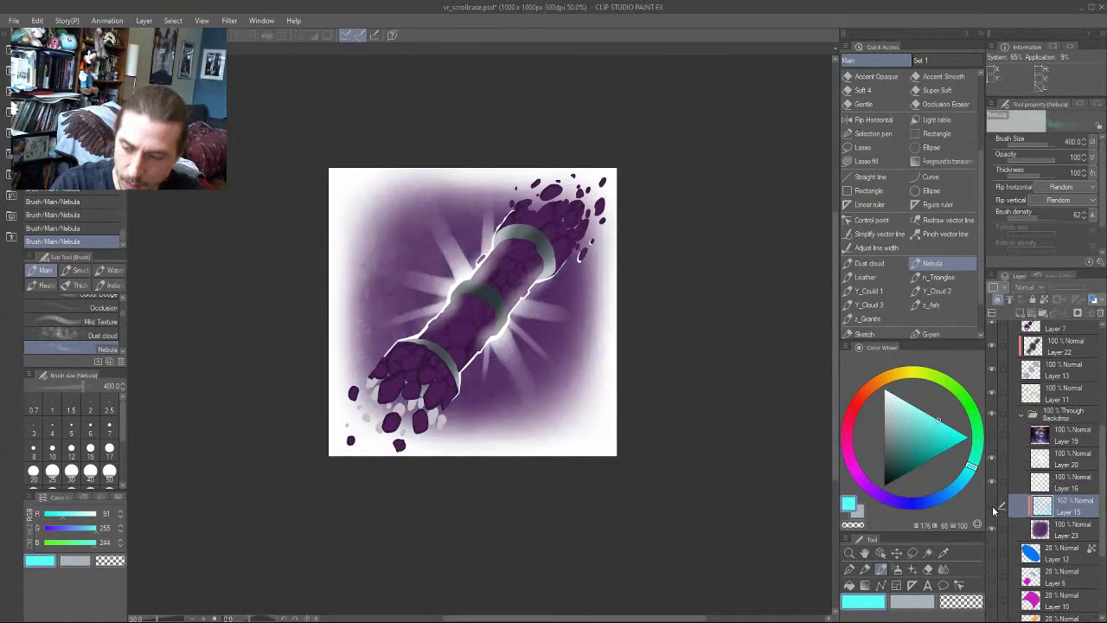
{"action": "left_click", "coordinate": [993, 510]}
{"action": "left_click", "coordinate": [992, 482]}
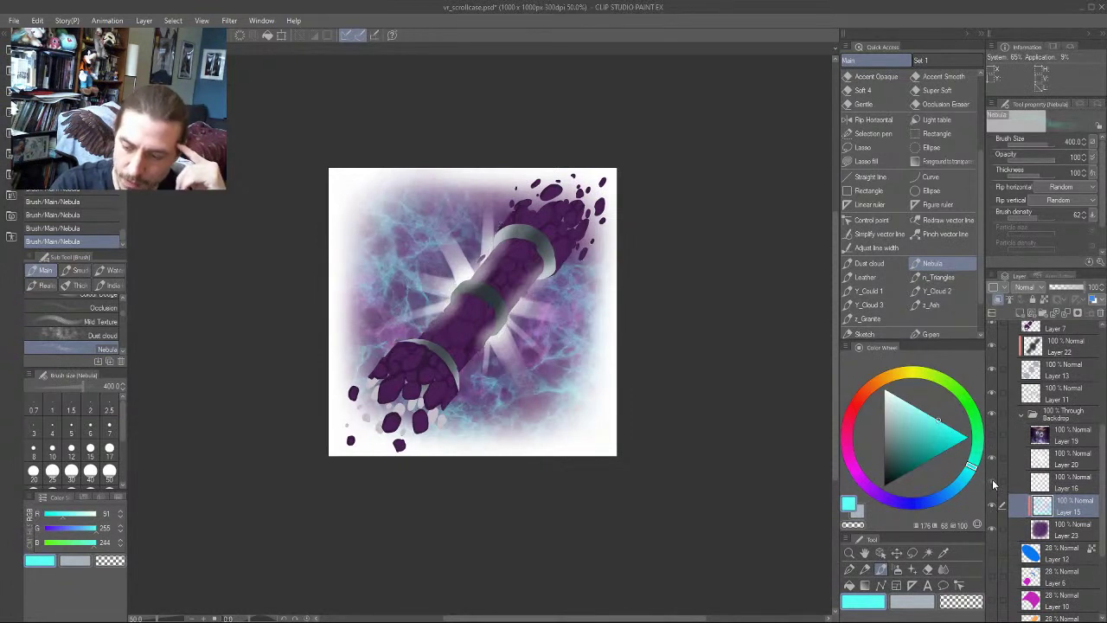
{"action": "left_click", "coordinate": [992, 483]}
{"action": "left_click", "coordinate": [993, 462]}
{"action": "left_click", "coordinate": [992, 462]}
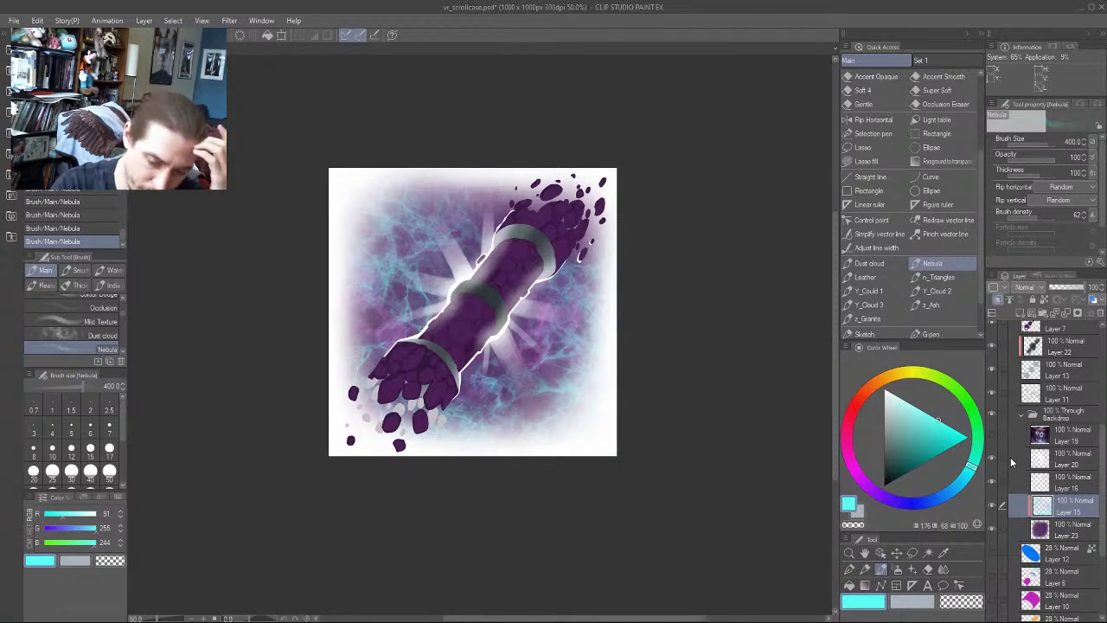
Select Layer 16 and examine the case, light rays and nebula backdrop closely at 100% zoom
{"action": "left_click", "coordinate": [1018, 462]}
{"action": "left_click", "coordinate": [1014, 484]}
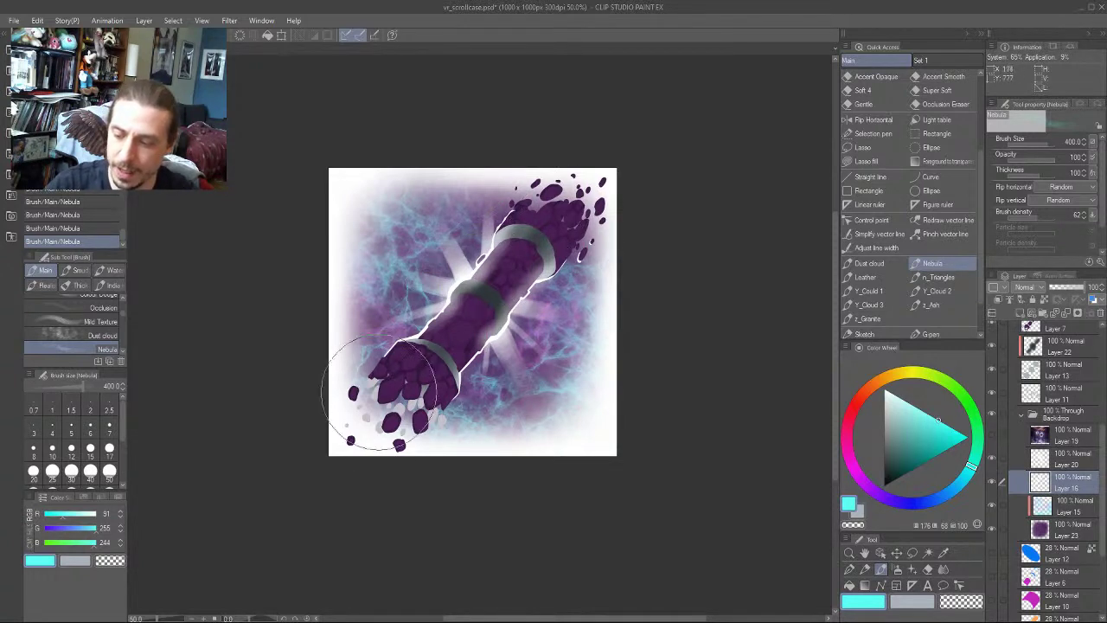
{"action": "left_click_drag", "start_coordinate": [440, 225], "coordinate": [489, 282]}
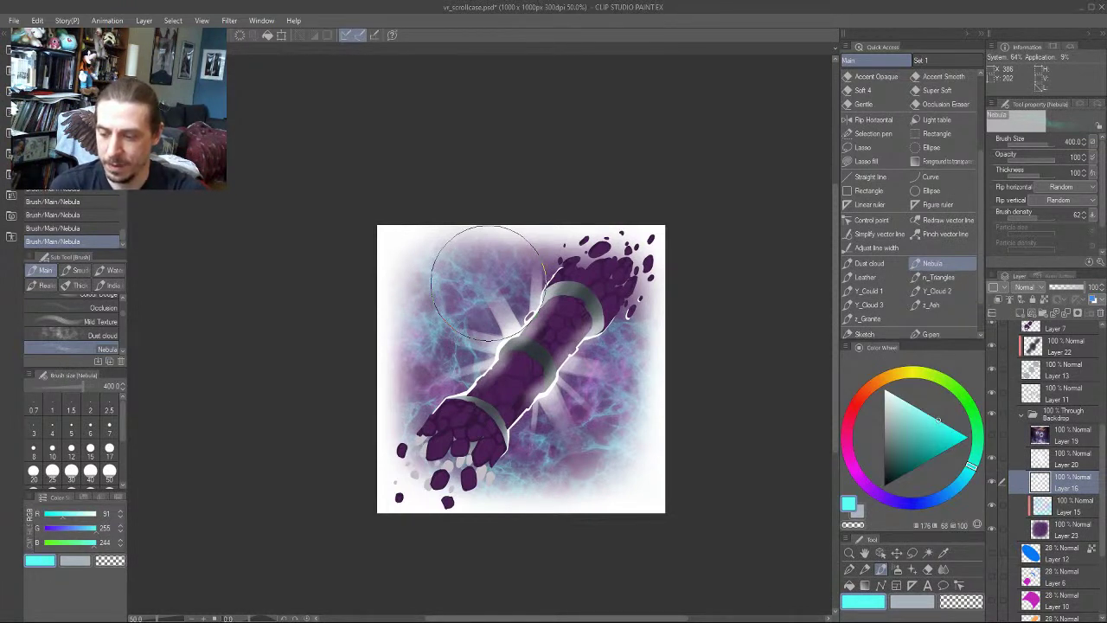
{"action": "scroll", "coordinate": [334, 354], "scroll_direction": "up", "scroll_amount": 3}
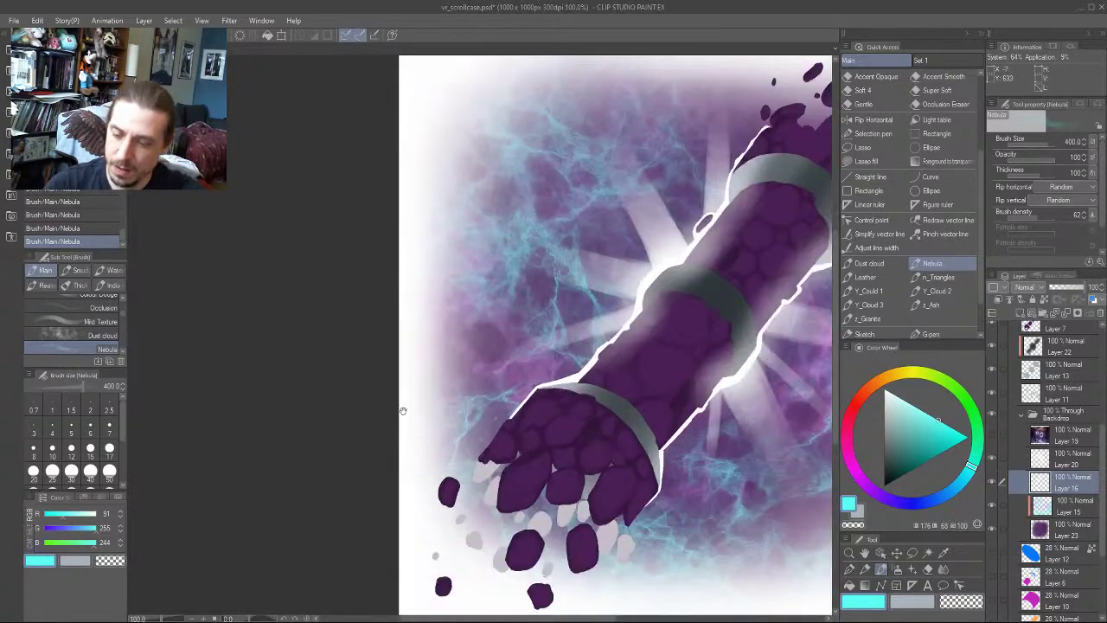
{"action": "left_click_drag", "start_coordinate": [402, 411], "coordinate": [276, 316]}
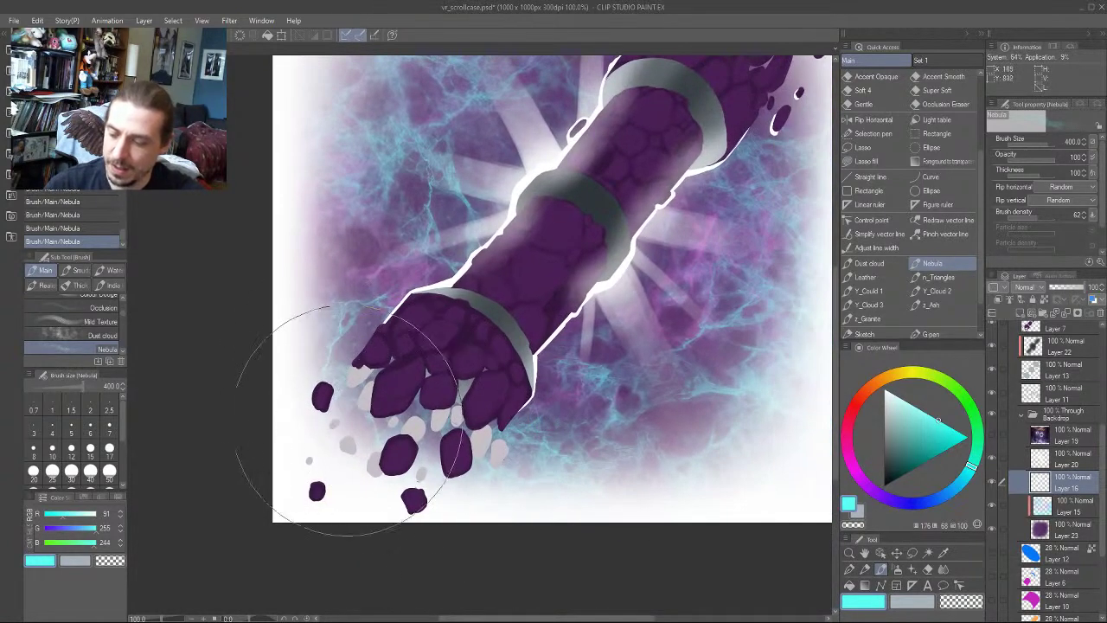
{"action": "left_click_drag", "start_coordinate": [369, 276], "coordinate": [320, 488]}
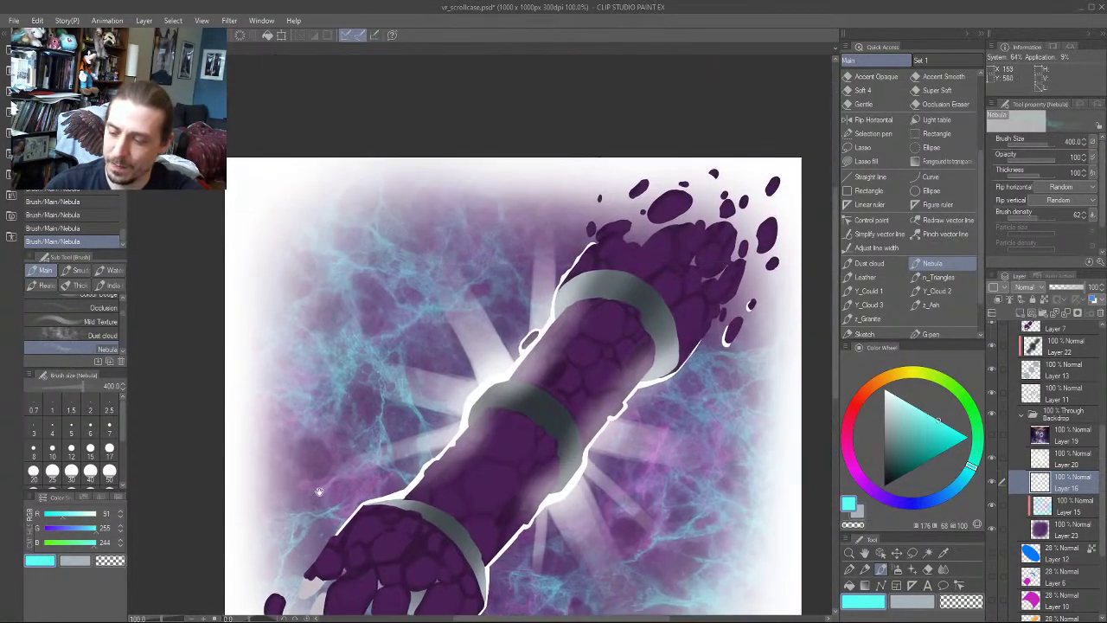
{"action": "left_click_drag", "start_coordinate": [364, 345], "coordinate": [402, 164]}
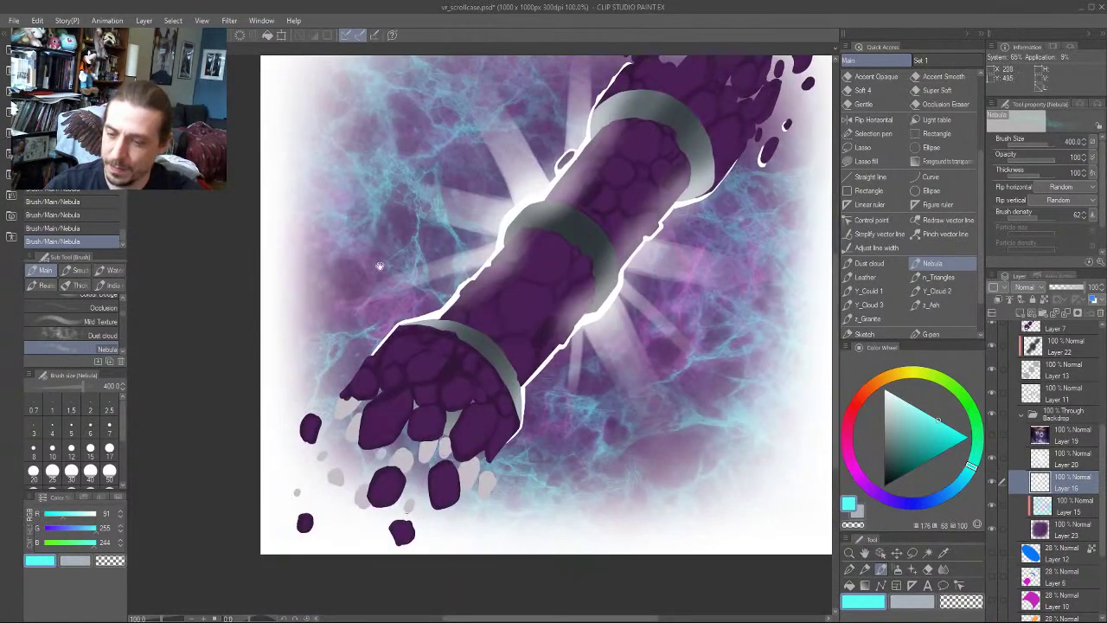
{"action": "left_click_drag", "start_coordinate": [380, 270], "coordinate": [422, 224]}
{"action": "left_click_drag", "start_coordinate": [395, 408], "coordinate": [377, 466]}
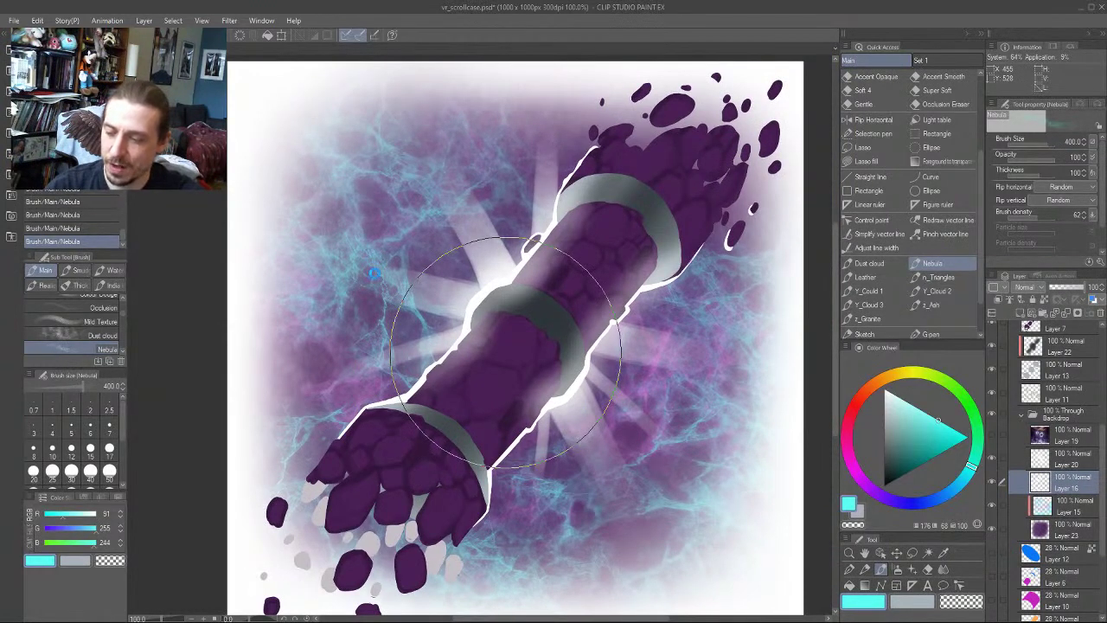
{"action": "key", "text": "ctrl+s"}
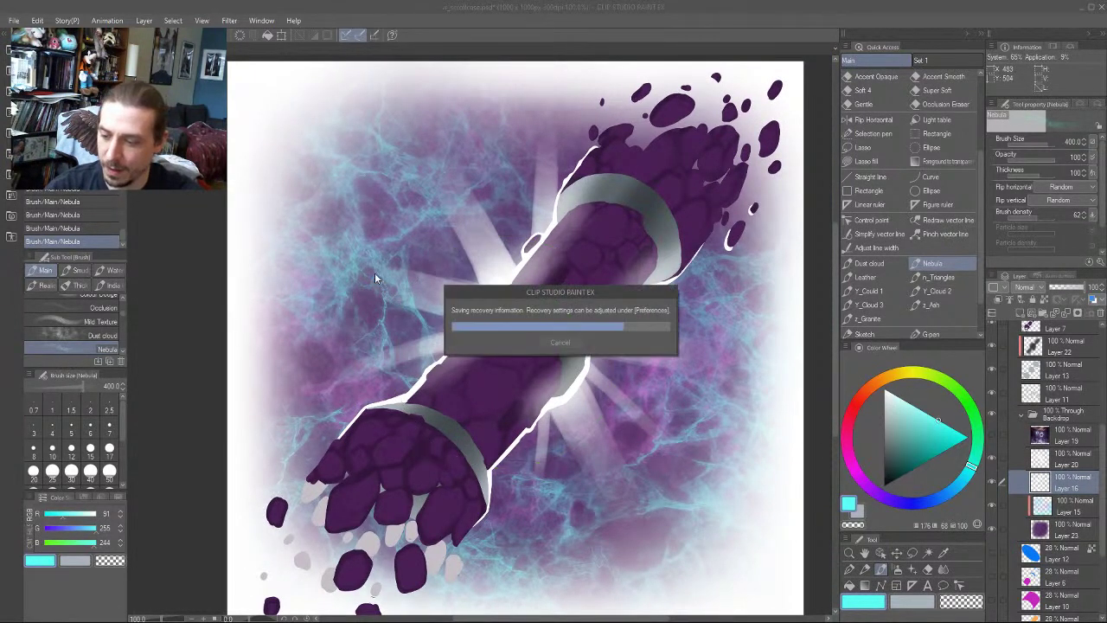
{"action": "scroll", "coordinate": [410, 261], "scroll_direction": "down", "scroll_amount": 2}
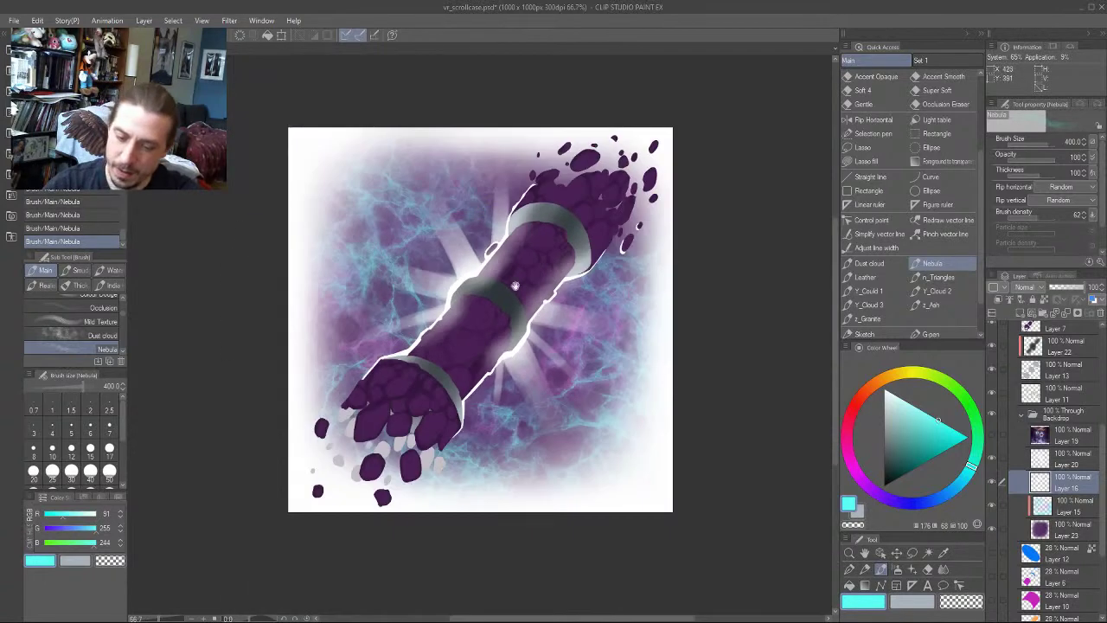
Add a new raster layer above Layer 20 in the Backdrop group and set its blending mode to Color
{"action": "left_click", "coordinate": [991, 484]}
{"action": "left_click", "coordinate": [991, 484]}
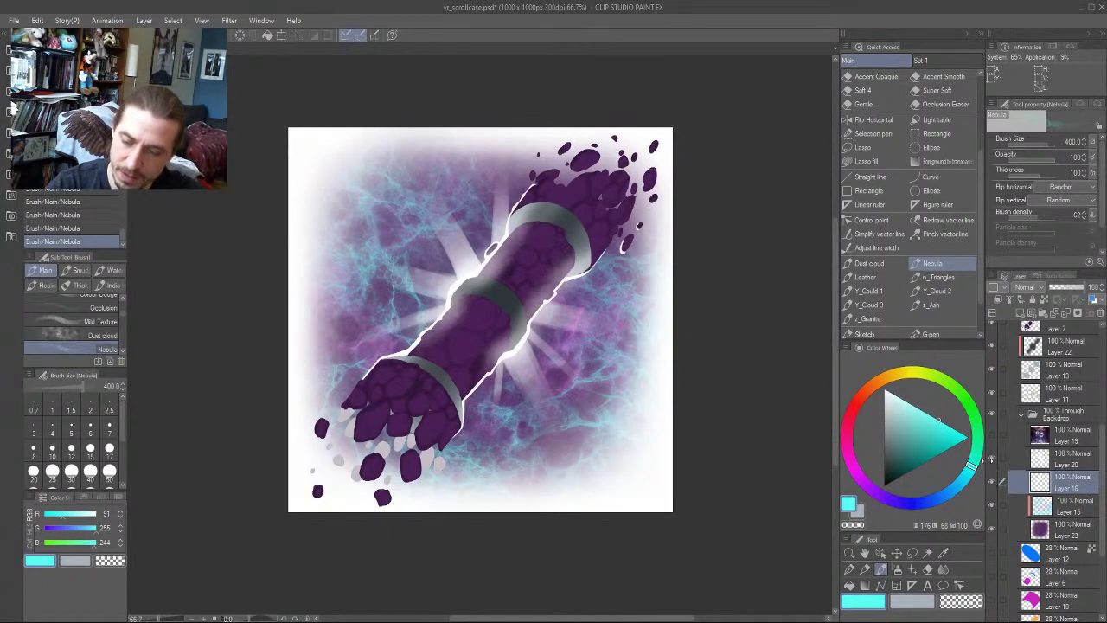
{"action": "left_click", "coordinate": [992, 456]}
{"action": "left_click", "coordinate": [992, 454]}
{"action": "left_click", "coordinate": [1020, 461]}
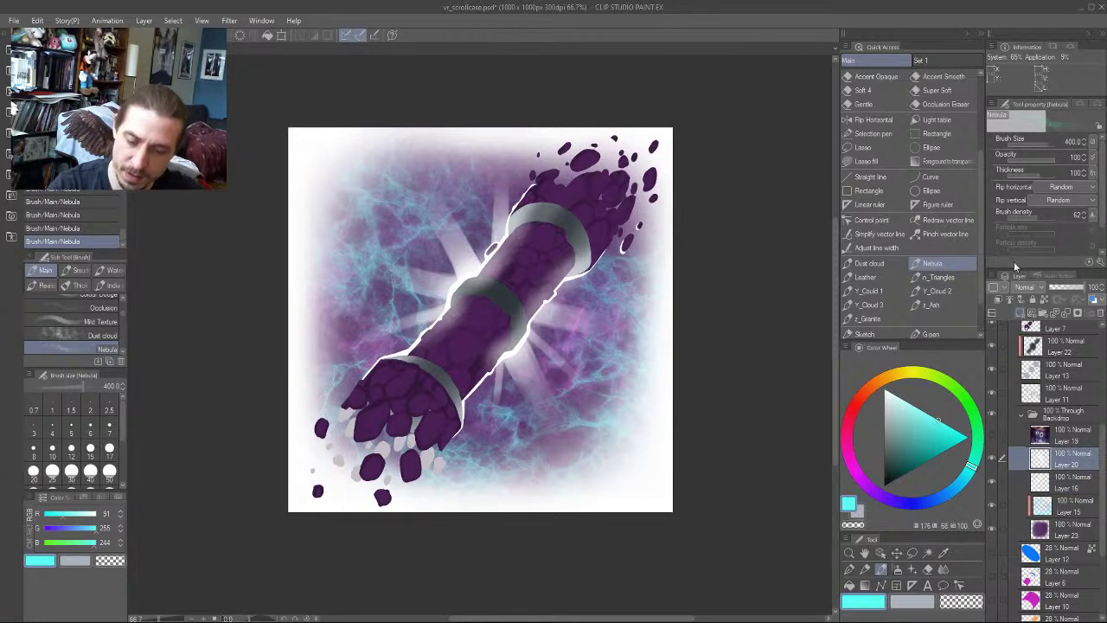
{"action": "left_click", "coordinate": [1021, 313]}
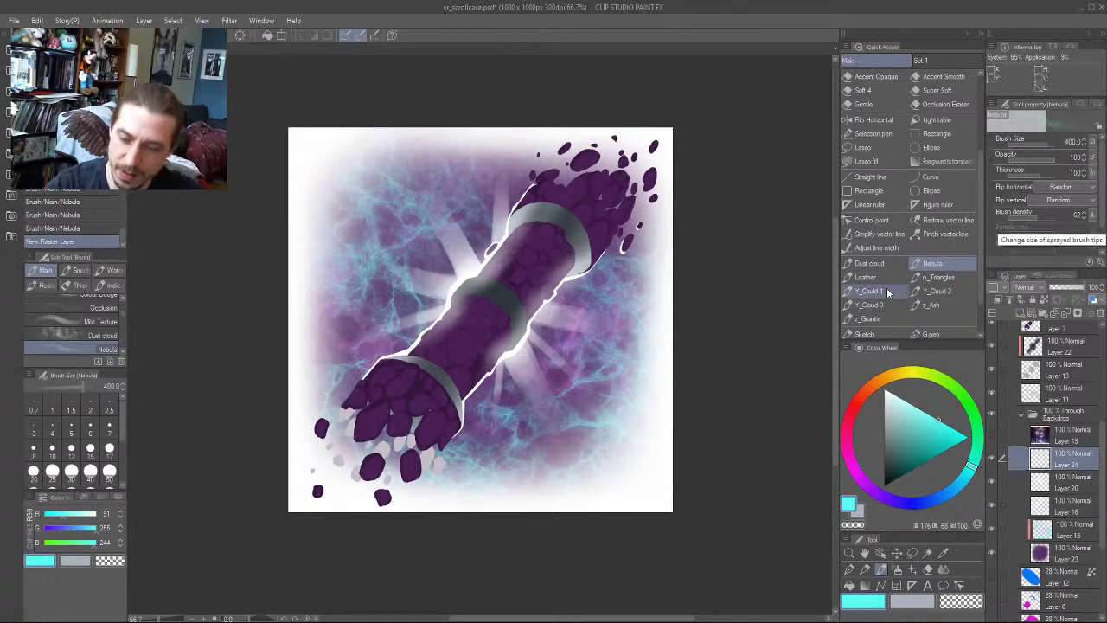
{"action": "left_click", "coordinate": [1023, 287]}
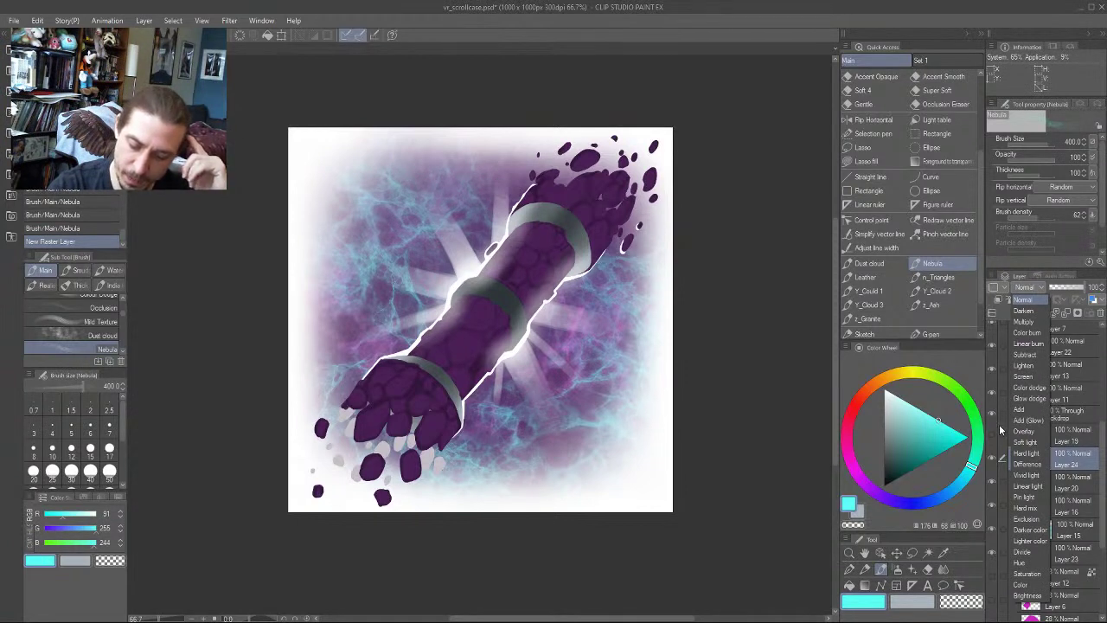
{"action": "left_click", "coordinate": [1017, 586]}
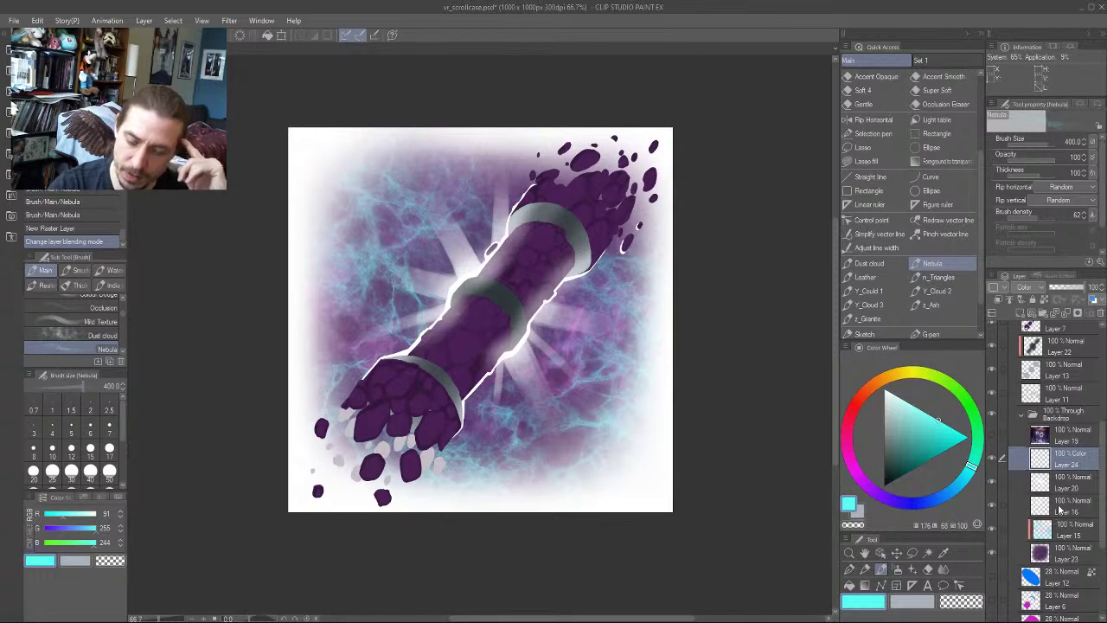
Tint the light rays and nebula above the case's middle band with saturated cyan, using the Main Brush at size 50
{"action": "left_click_drag", "start_coordinate": [933, 427], "coordinate": [948, 424]}
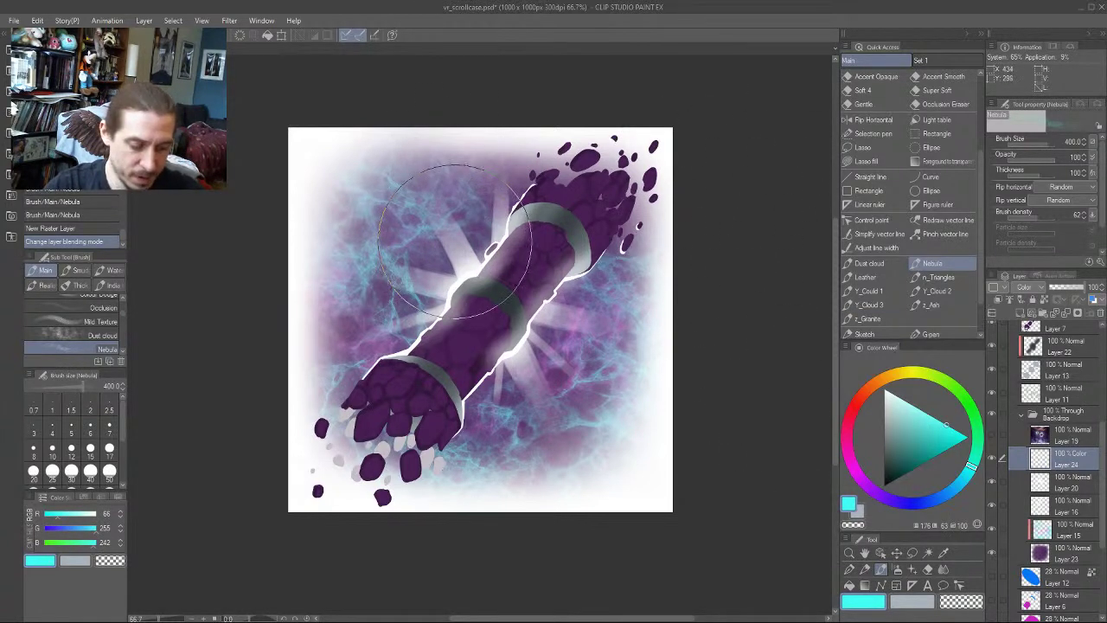
{"action": "key", "text": "b"}
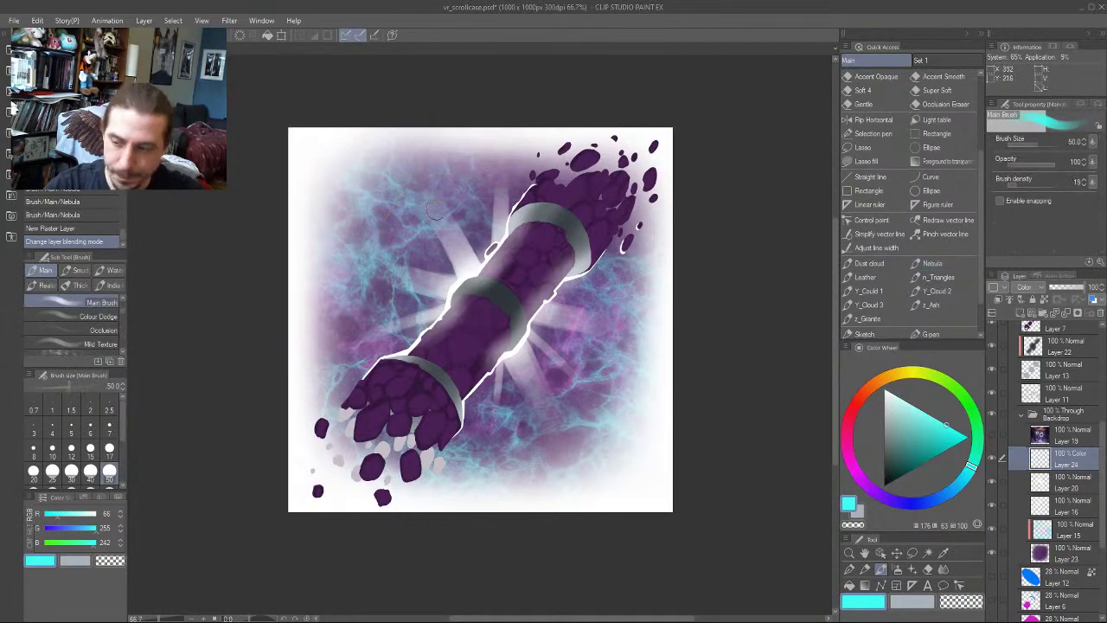
{"action": "left_click_drag", "start_coordinate": [431, 256], "coordinate": [434, 306]}
{"action": "scroll", "coordinate": [433, 303], "scroll_direction": "up", "scroll_amount": 1}
{"action": "key", "text": "bracketleft"}
{"action": "key", "text": "bracketleft"}
{"action": "key", "text": "bracketleft"}
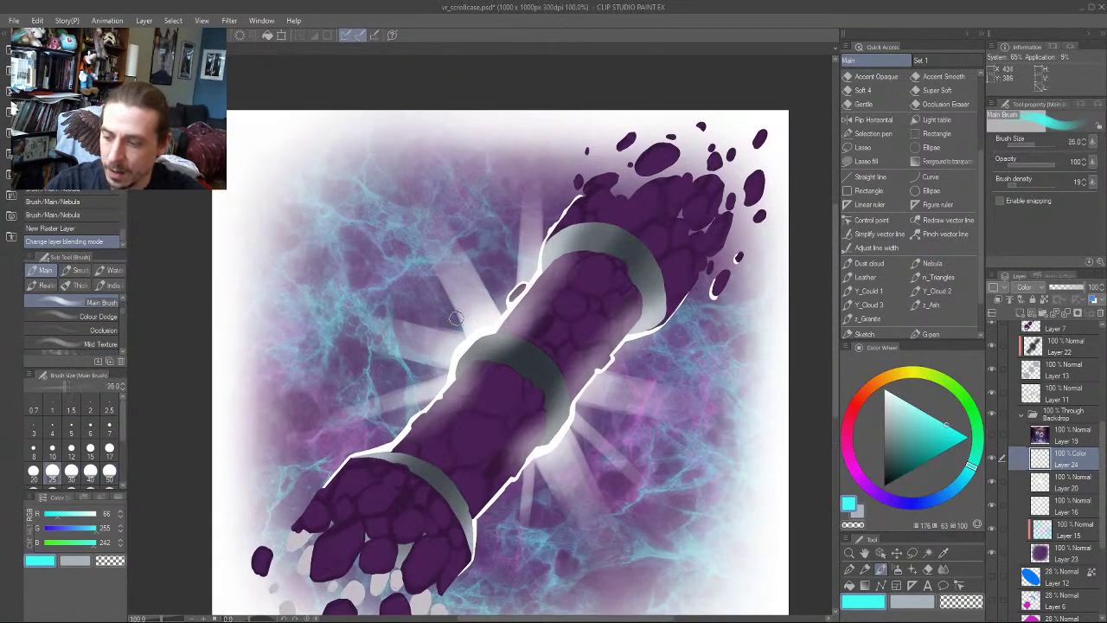
{"action": "key", "text": "bracketright"}
{"action": "key", "text": "bracketright"}
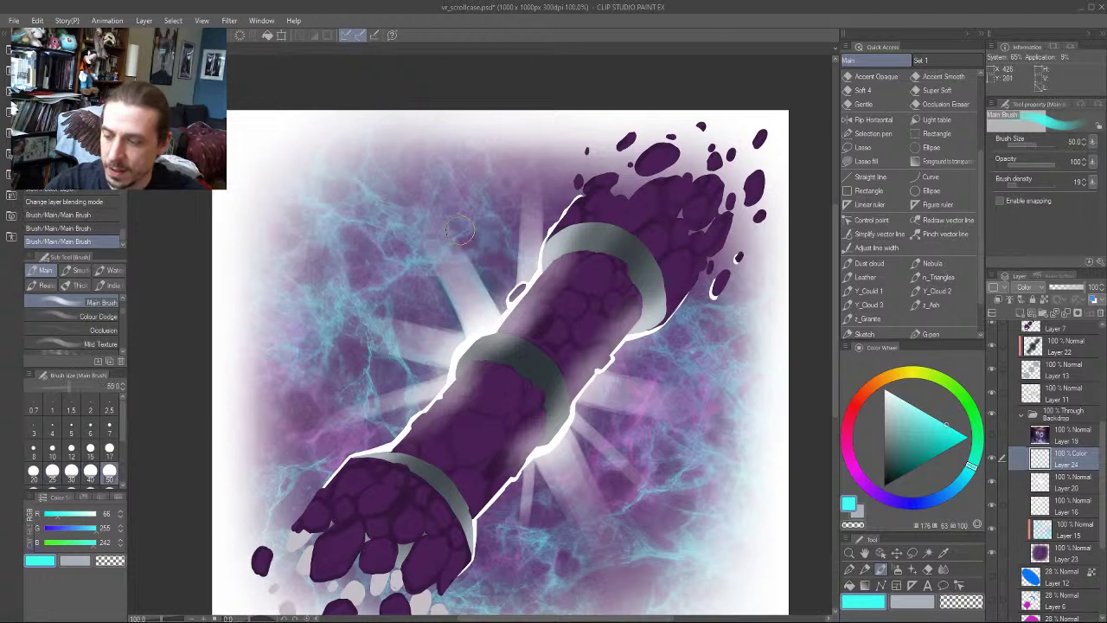
{"action": "left_click_drag", "start_coordinate": [477, 239], "coordinate": [493, 306]}
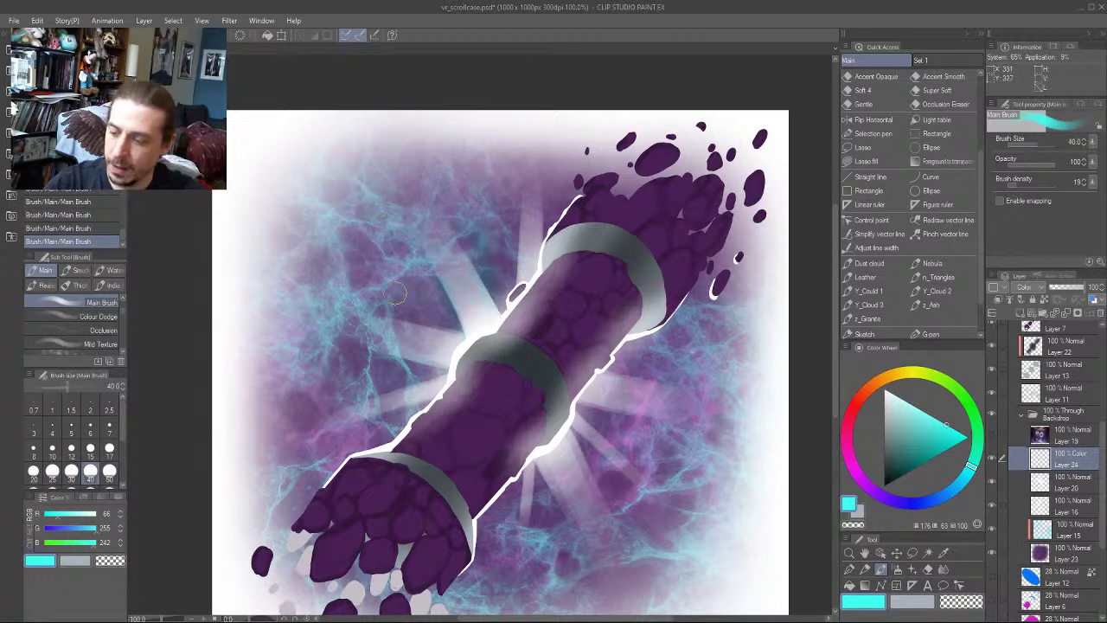
Brush orange streaks (RGB 255, 179, 41) over the nebula and light rays around the case with the Main Brush at size 40
{"action": "left_click_drag", "start_coordinate": [512, 456], "coordinate": [481, 413]}
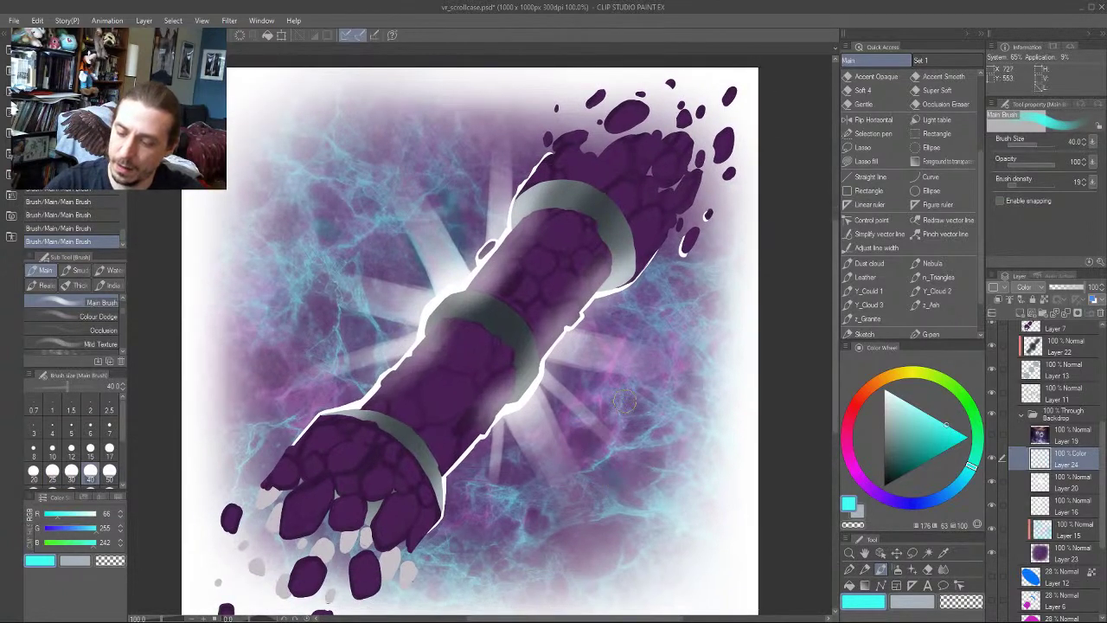
{"action": "left_click", "coordinate": [886, 382]}
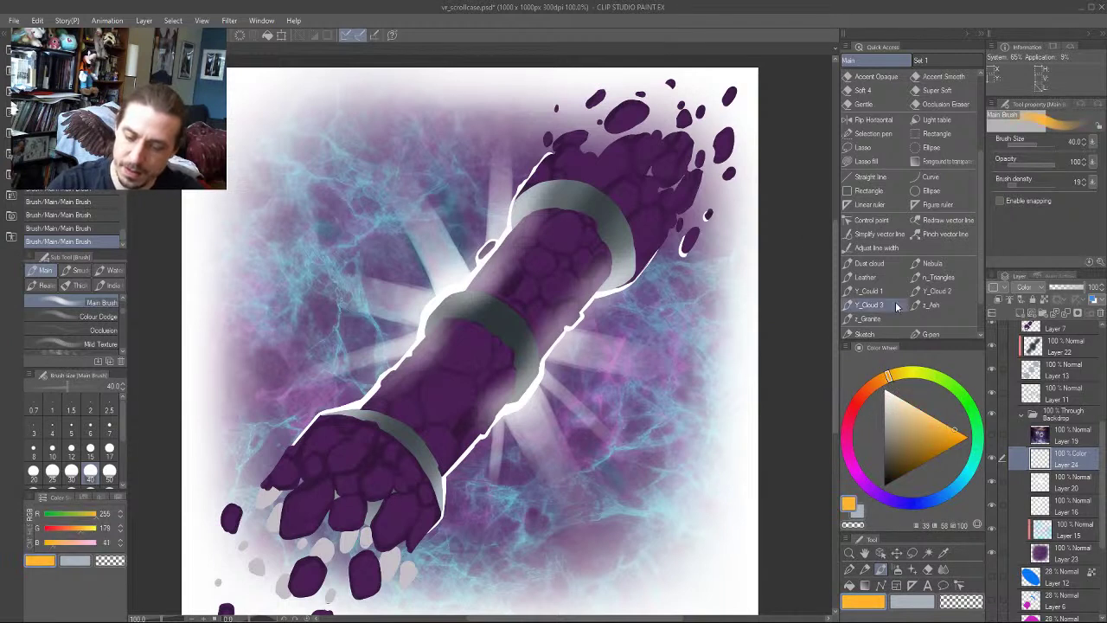
{"action": "mouse_move", "coordinate": [664, 324]}
{"action": "left_mouse_down"}
{"action": "mouse_move", "coordinate": [621, 318]}
{"action": "mouse_move", "coordinate": [582, 351]}
{"action": "left_mouse_up"}
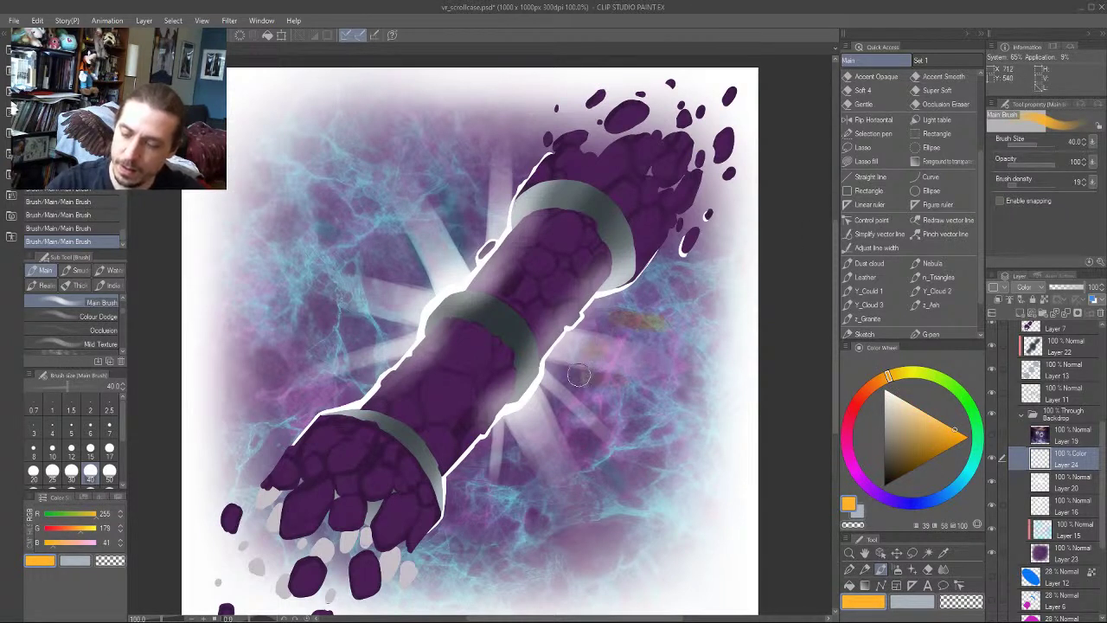
{"action": "mouse_move", "coordinate": [406, 288]}
{"action": "left_mouse_down"}
{"action": "mouse_move", "coordinate": [323, 262]}
{"action": "mouse_move", "coordinate": [302, 284]}
{"action": "left_mouse_up"}
{"action": "left_click_drag", "start_coordinate": [334, 332], "coordinate": [281, 335]}
{"action": "left_click_drag", "start_coordinate": [357, 469], "coordinate": [382, 481]}
{"action": "left_click_drag", "start_coordinate": [523, 495], "coordinate": [526, 531]}
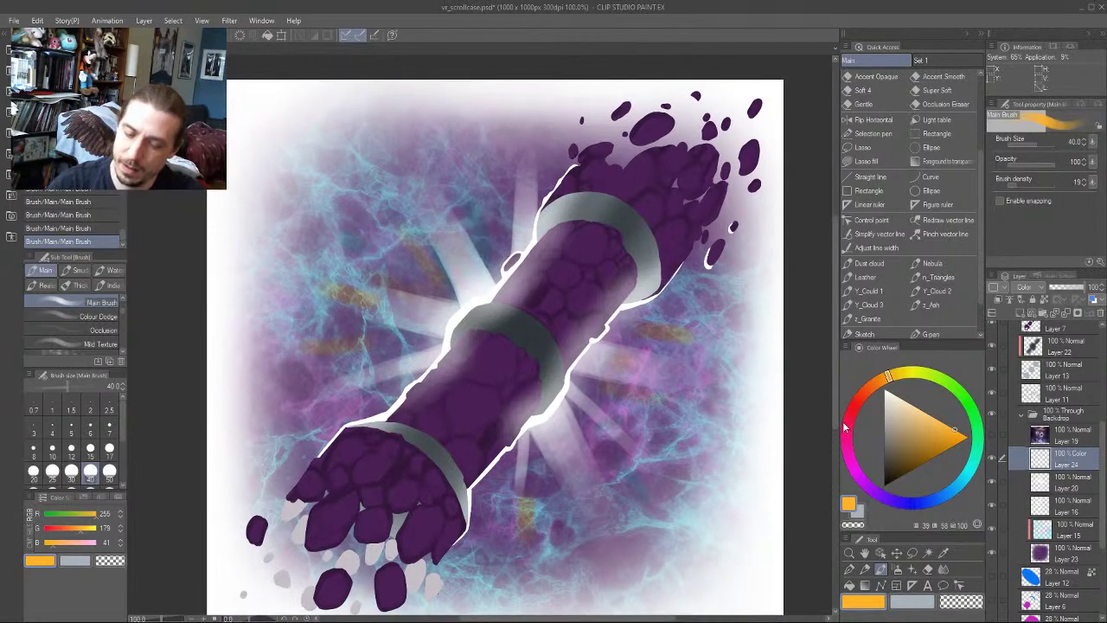
Brush red streaks (RGB 255, 82, 60) along the rays below the case and one ray above it on the Color layer
{"action": "left_click", "coordinate": [860, 400]}
{"action": "left_click_drag", "start_coordinate": [922, 424], "coordinate": [976, 410]}
{"action": "left_click_drag", "start_coordinate": [503, 498], "coordinate": [486, 562]}
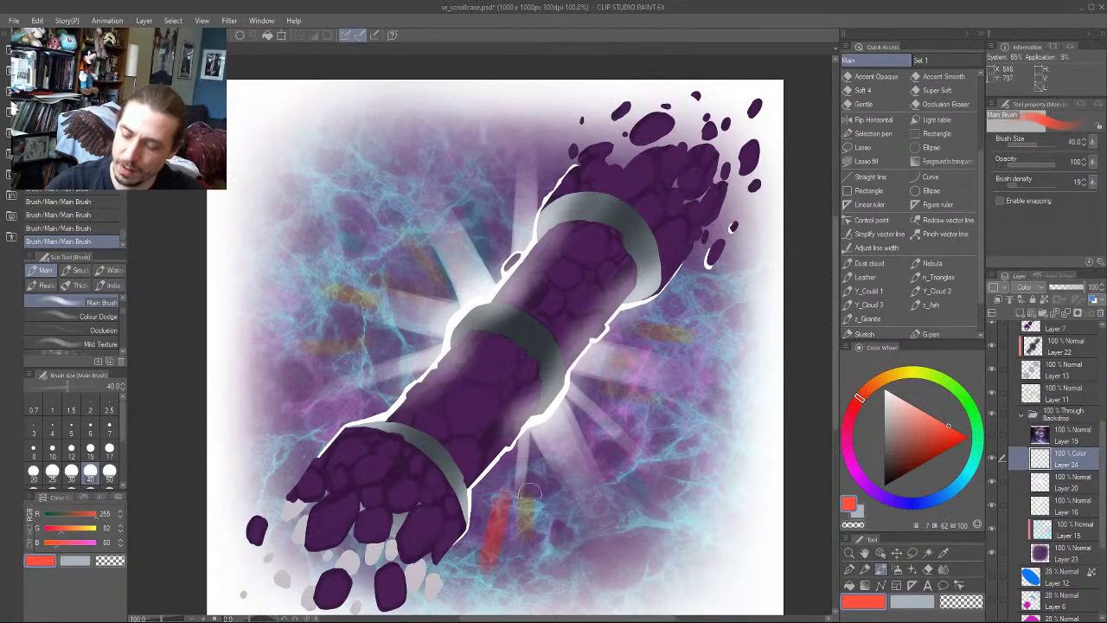
{"action": "left_click_drag", "start_coordinate": [548, 442], "coordinate": [568, 536]}
{"action": "left_click_drag", "start_coordinate": [492, 256], "coordinate": [480, 220]}
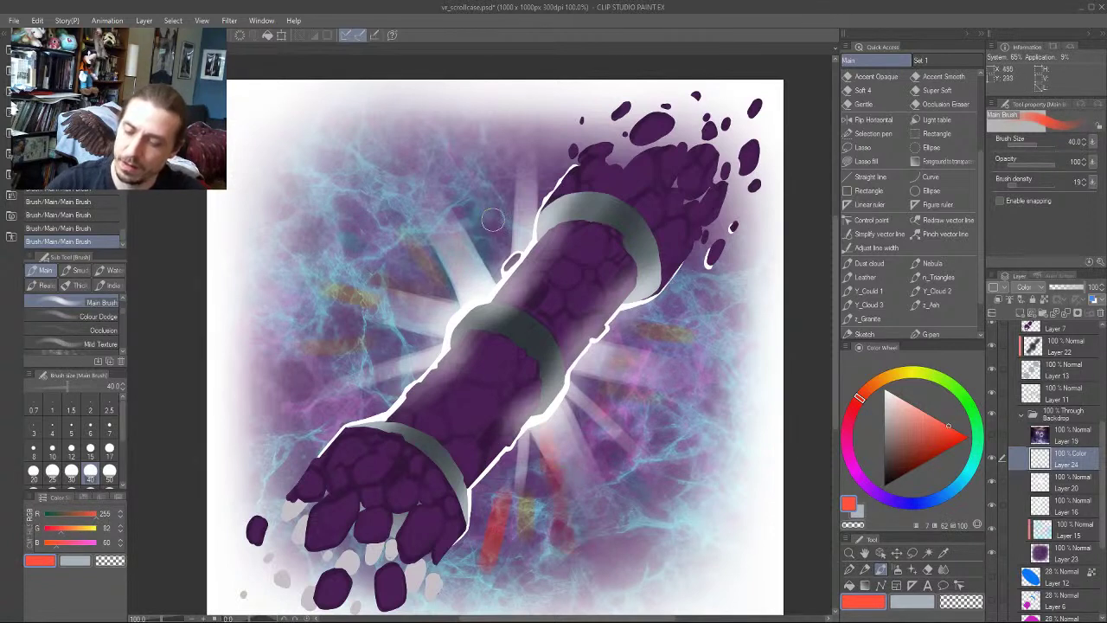
Brush magenta (RGB 255, 60, 210) and violet (RGB 233, 60, 255) streaks over the nebula and rays on both sides of the case
{"action": "left_click_drag", "start_coordinate": [847, 438], "coordinate": [849, 456]}
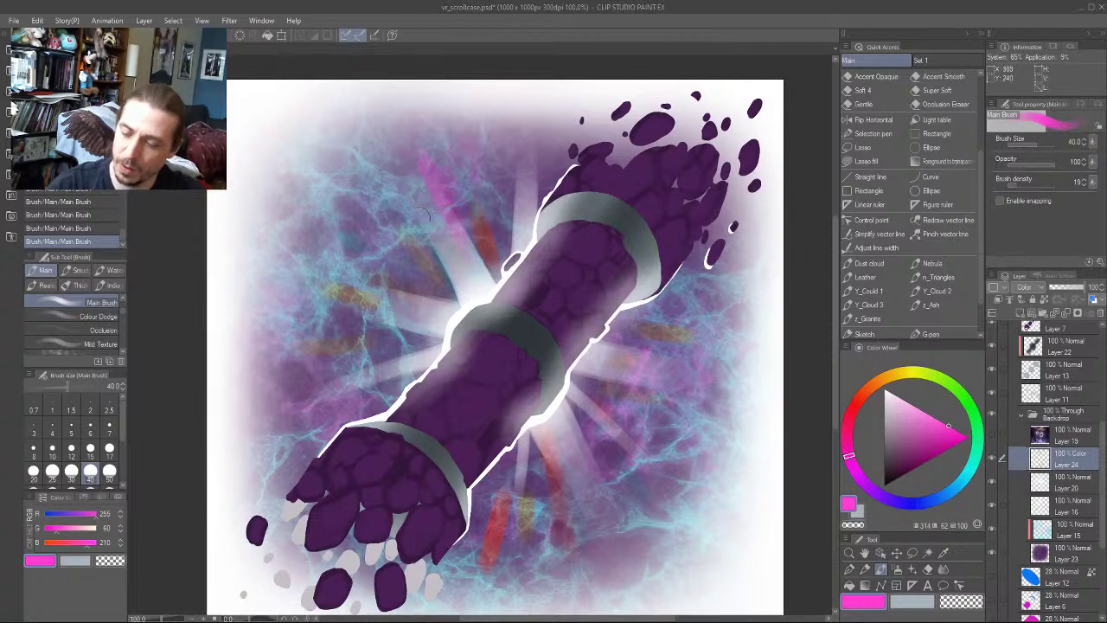
{"action": "left_click_drag", "start_coordinate": [335, 353], "coordinate": [317, 282]}
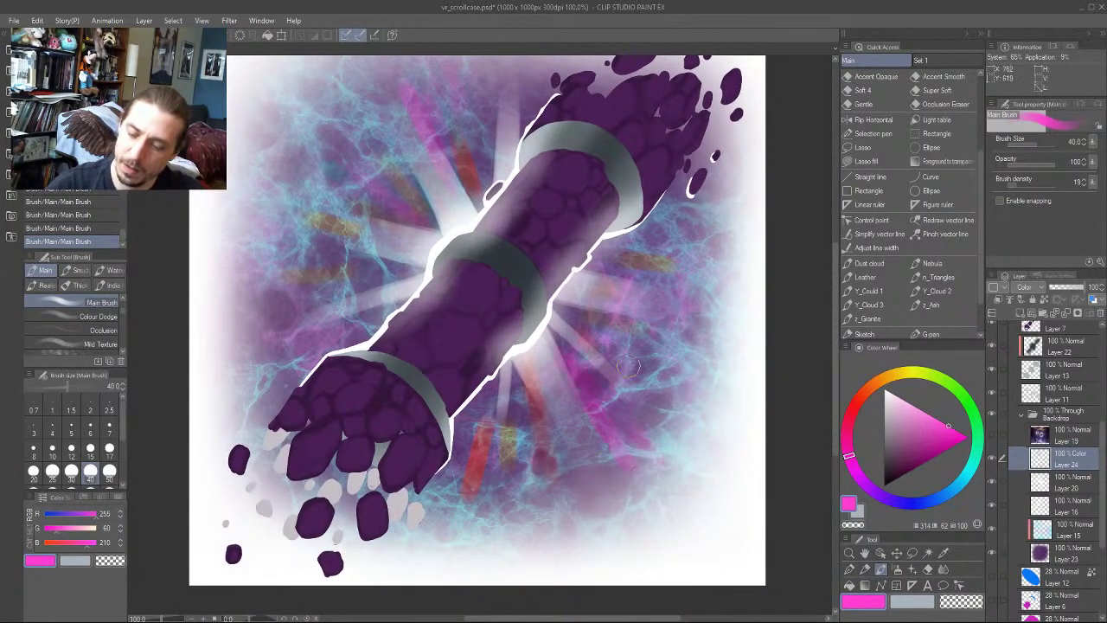
{"action": "left_click", "coordinate": [856, 477]}
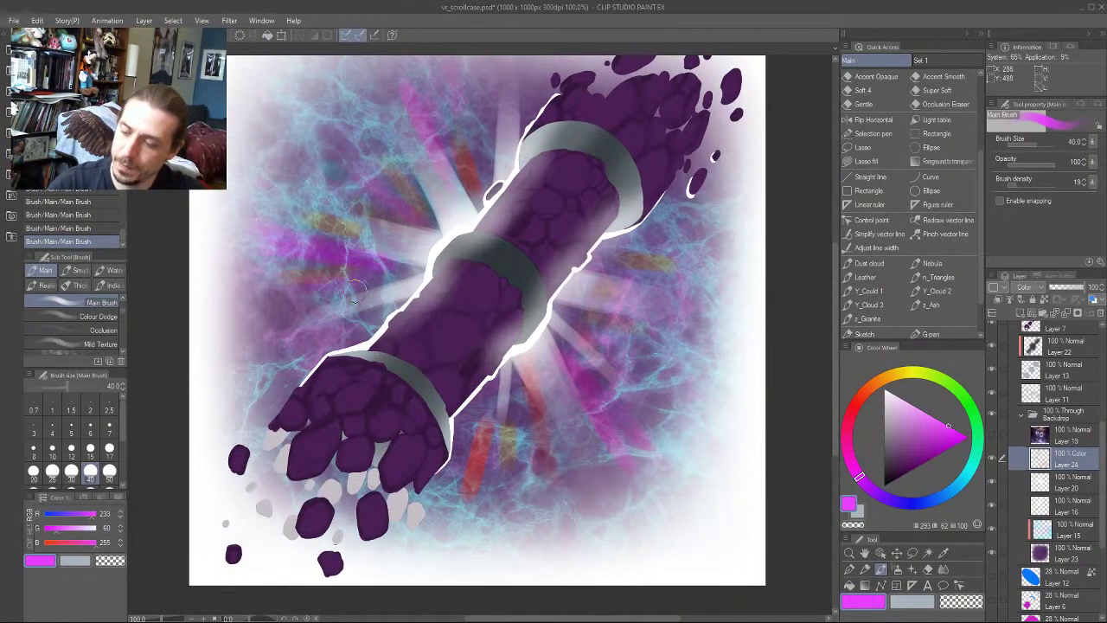
{"action": "left_click_drag", "start_coordinate": [409, 254], "coordinate": [496, 388]}
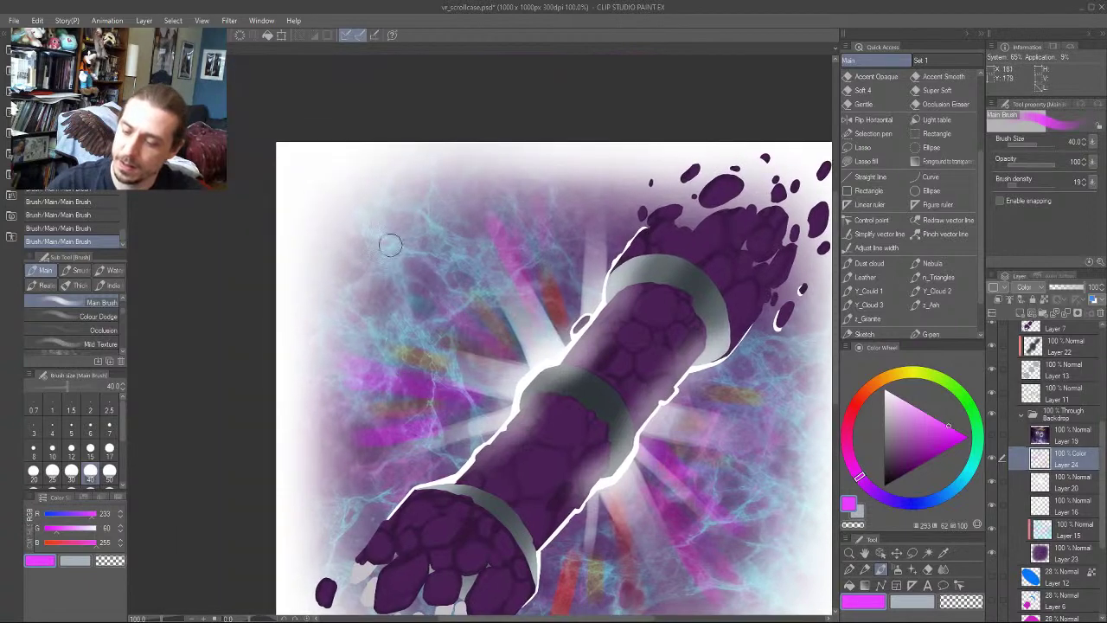
{"action": "mouse_move", "coordinate": [442, 262]}
{"action": "left_mouse_down"}
{"action": "mouse_move", "coordinate": [387, 187]}
{"action": "mouse_move", "coordinate": [431, 243]}
{"action": "left_mouse_up"}
{"action": "key", "text": "ctrl+z"}
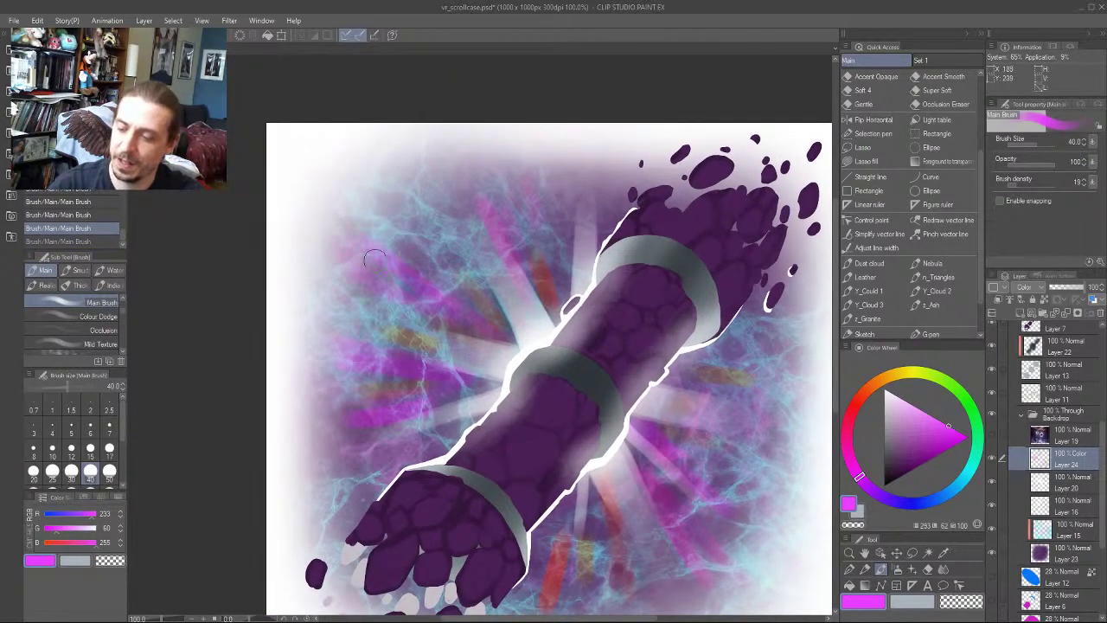
{"action": "key", "text": "ctrl+y"}
{"action": "mouse_move", "coordinate": [396, 334]}
{"action": "left_mouse_down"}
{"action": "mouse_move", "coordinate": [352, 280]}
{"action": "mouse_move", "coordinate": [345, 249]}
{"action": "left_mouse_up"}
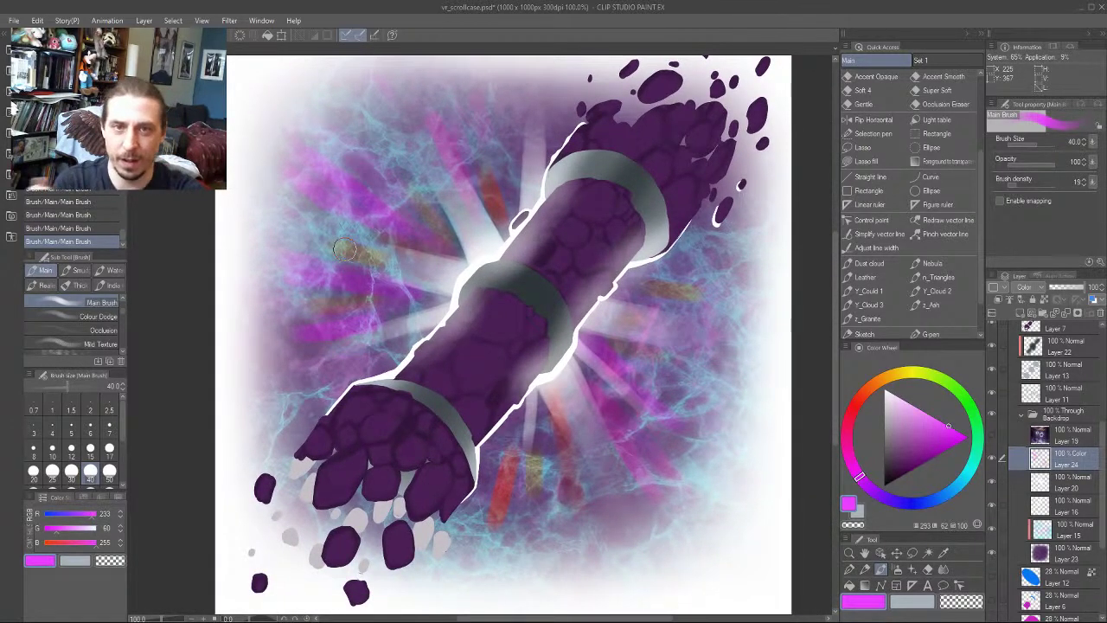
Brush cyan streaks (RGB 60, 255, 252) over the nebula below the case at size 40 and above it at size 30
{"action": "left_click", "coordinate": [966, 471]}
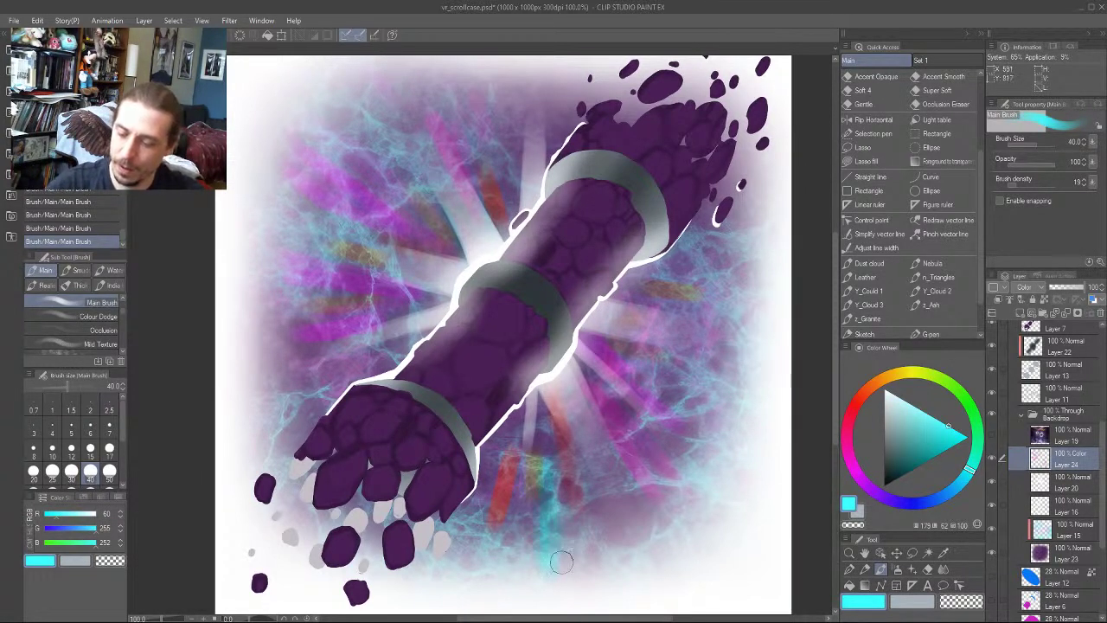
{"action": "left_click_drag", "start_coordinate": [556, 403], "coordinate": [604, 548]}
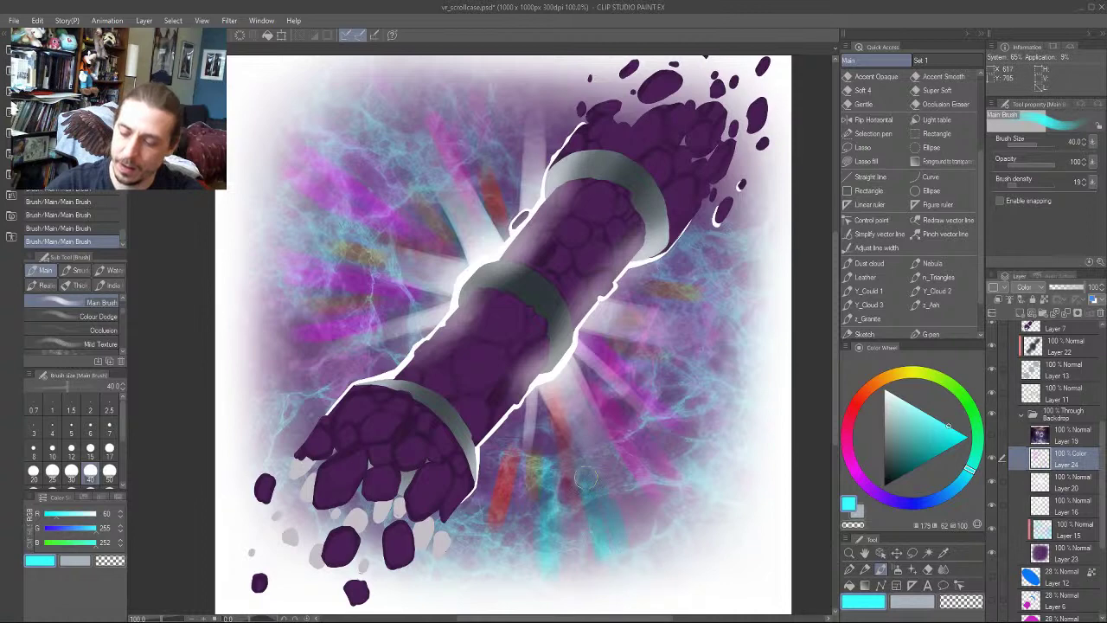
{"action": "left_click_drag", "start_coordinate": [372, 108], "coordinate": [415, 192]}
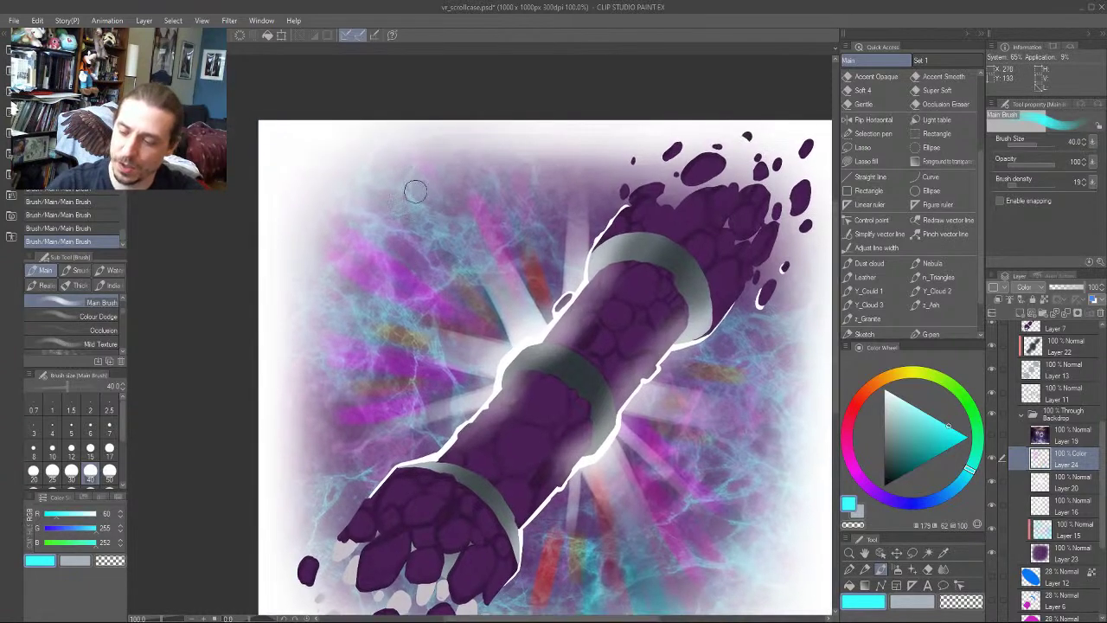
{"action": "key", "text": "bracketleft"}
{"action": "left_click_drag", "start_coordinate": [304, 199], "coordinate": [295, 163]}
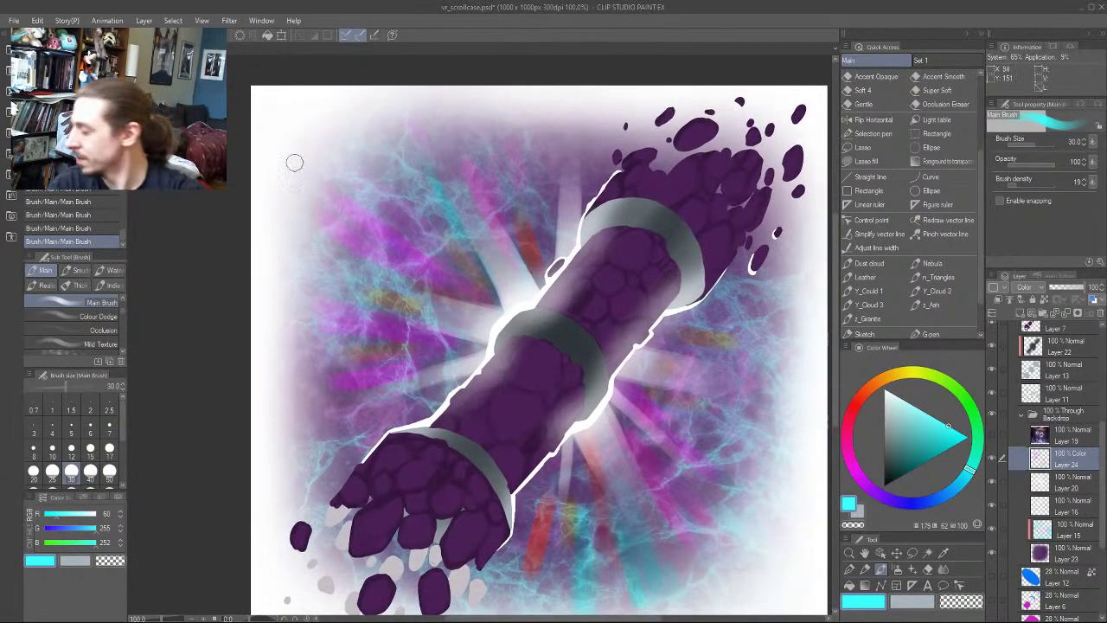
Tint the nebula beside the case's lower end cyan with the Main Brush at size 60
{"action": "left_click_drag", "start_coordinate": [312, 388], "coordinate": [336, 283]}
{"action": "key", "text": "bracketright"}
{"action": "key", "text": "bracketright"}
{"action": "key", "text": "bracketright"}
{"action": "left_click_drag", "start_coordinate": [320, 342], "coordinate": [457, 297]}
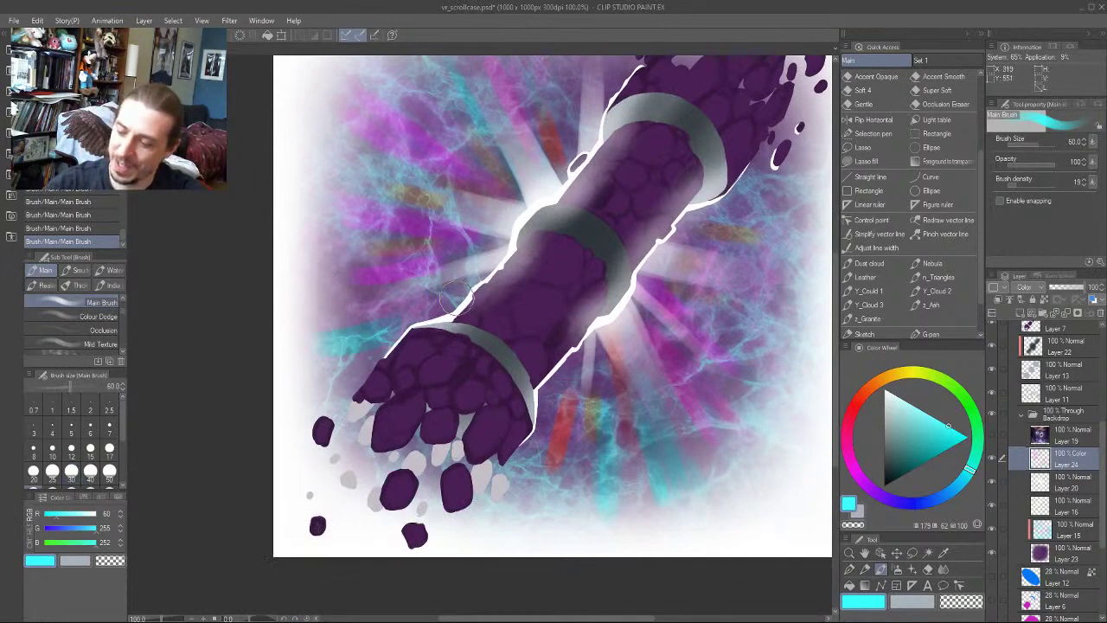
{"action": "left_click_drag", "start_coordinate": [310, 372], "coordinate": [378, 300]}
{"action": "left_click_drag", "start_coordinate": [317, 316], "coordinate": [415, 259]}
{"action": "left_click_drag", "start_coordinate": [411, 233], "coordinate": [370, 294]}
{"action": "scroll", "coordinate": [369, 294], "scroll_direction": "up", "scroll_amount": 2}
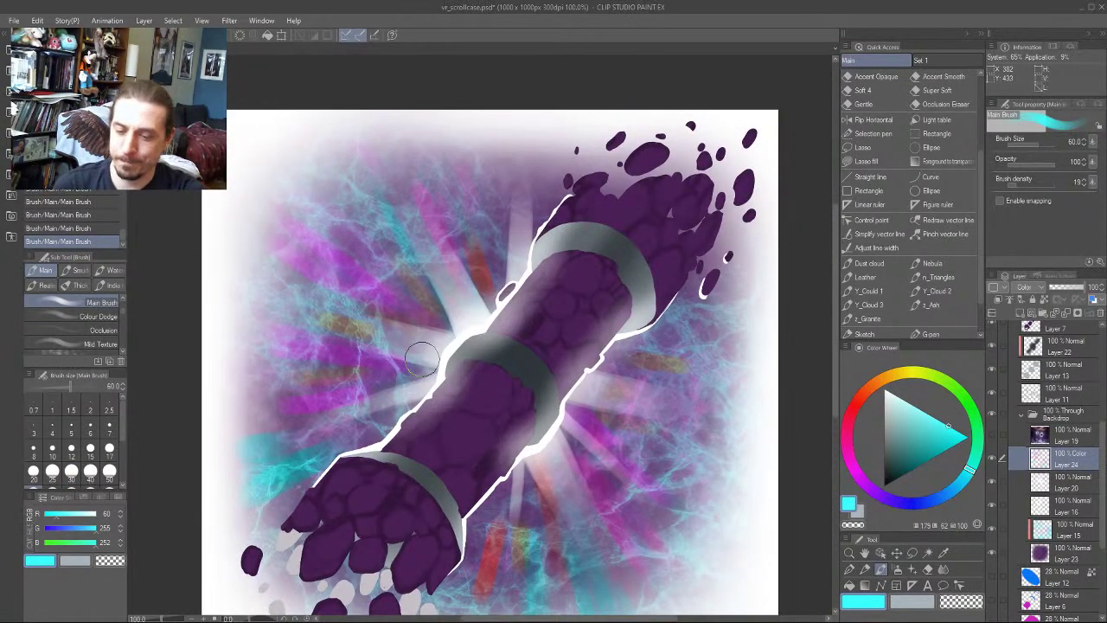
Brush green streaks (RGB 55, 255, 108) along the light rays around the case with the Main Brush at size 30
{"action": "left_click", "coordinate": [972, 413]}
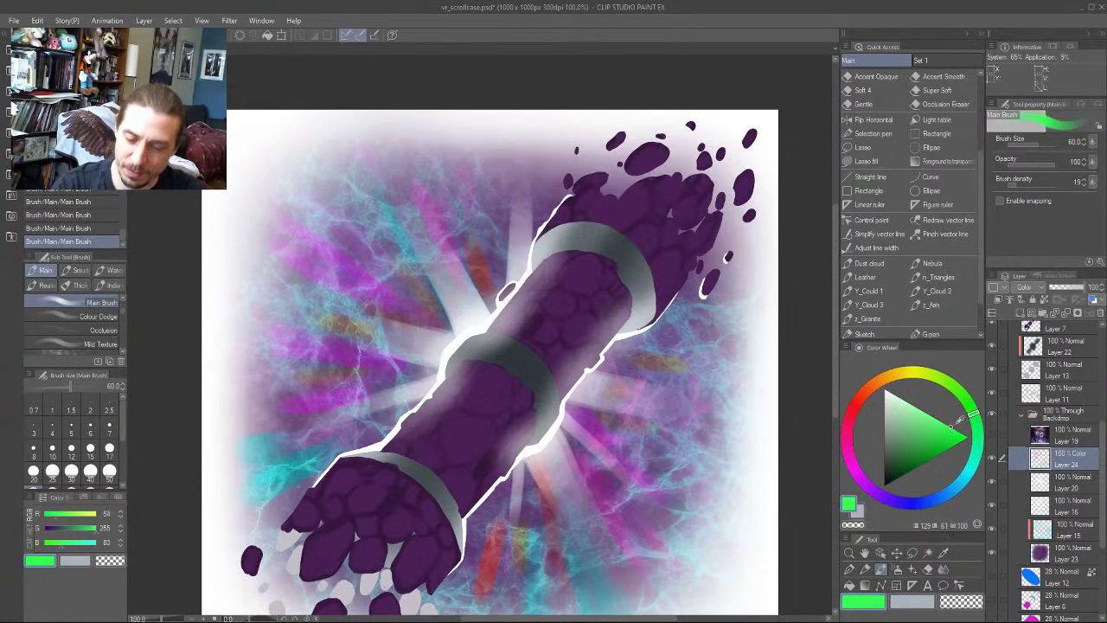
{"action": "left_click", "coordinate": [976, 422]}
{"action": "key", "text": "bracketleft"}
{"action": "key", "text": "bracketleft"}
{"action": "key", "text": "bracketleft"}
{"action": "left_click_drag", "start_coordinate": [570, 405], "coordinate": [628, 417]}
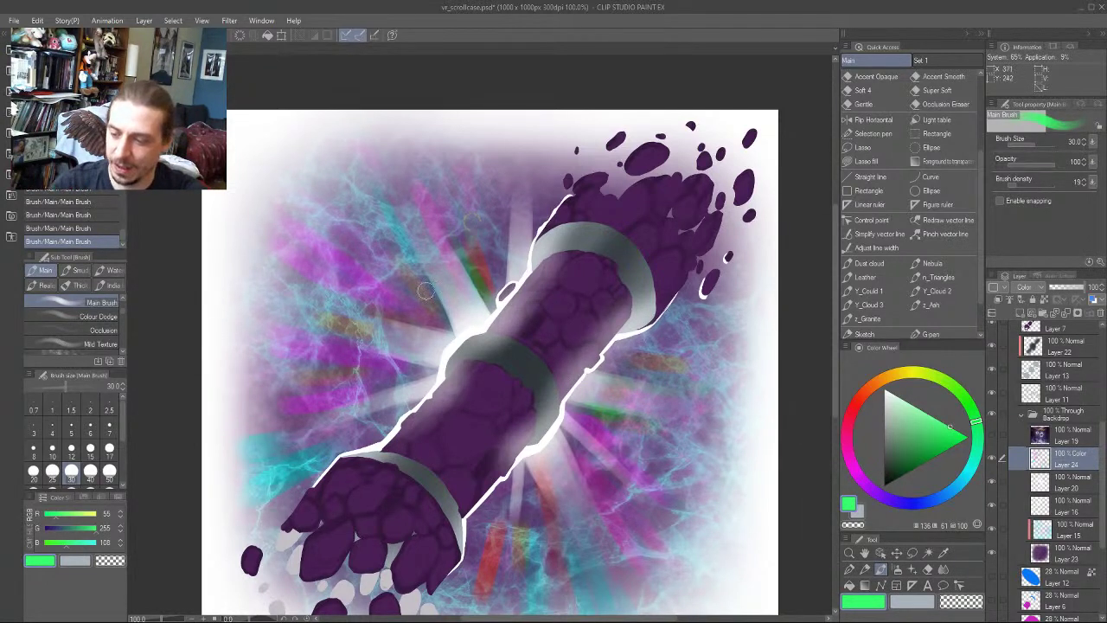
{"action": "left_click_drag", "start_coordinate": [425, 291], "coordinate": [435, 298]}
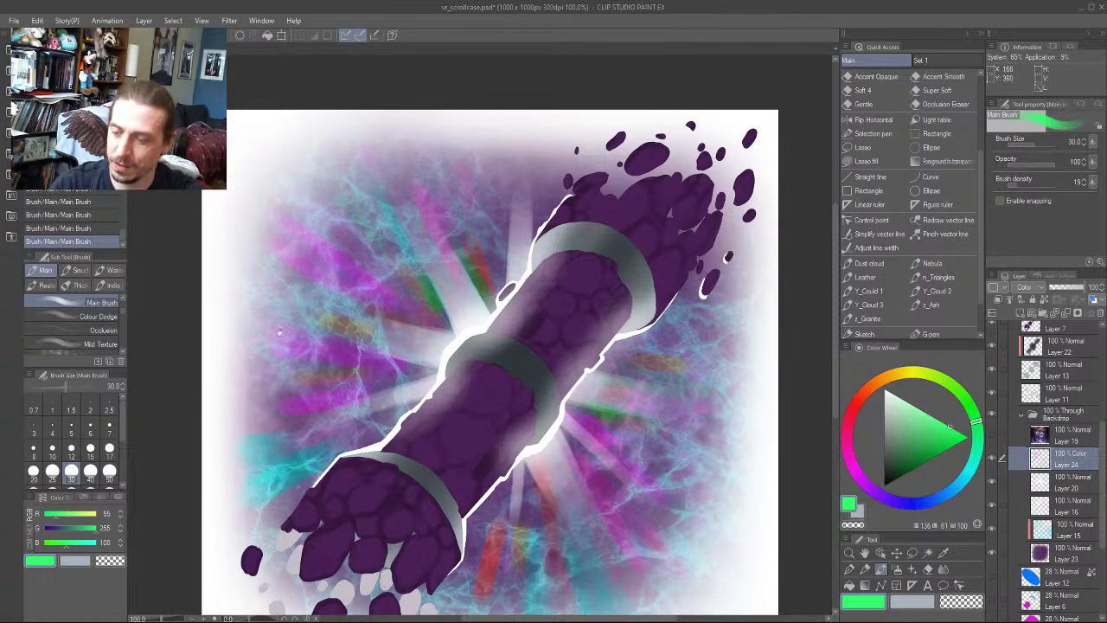
{"action": "left_click_drag", "start_coordinate": [280, 331], "coordinate": [249, 277]}
{"action": "left_click_drag", "start_coordinate": [246, 419], "coordinate": [258, 369]}
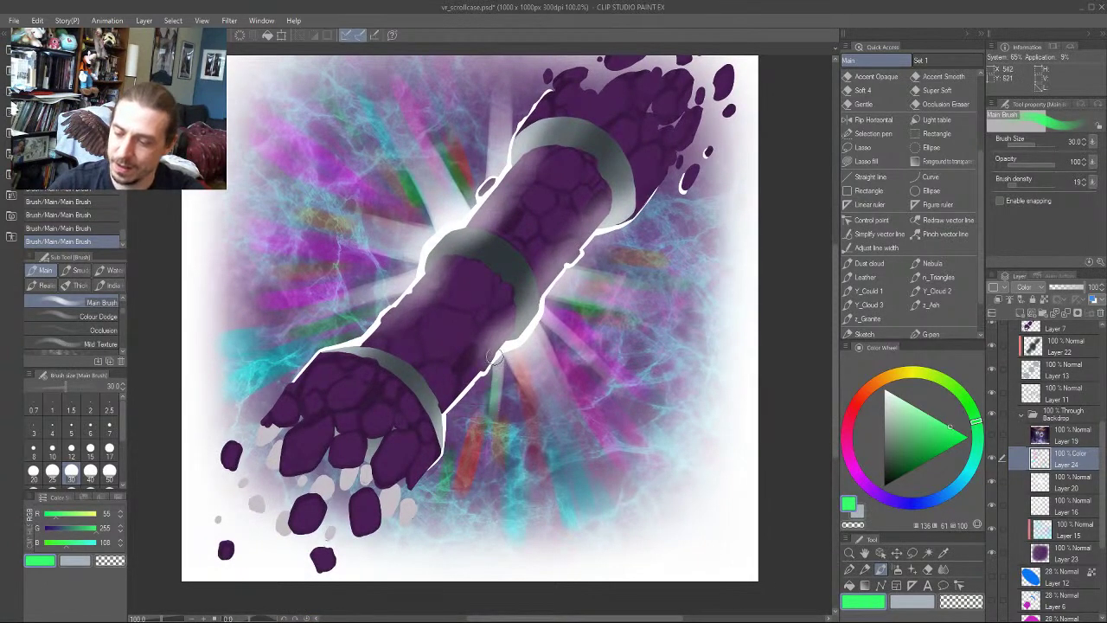
{"action": "left_click_drag", "start_coordinate": [411, 167], "coordinate": [509, 342]}
{"action": "left_click_drag", "start_coordinate": [304, 338], "coordinate": [251, 262]}
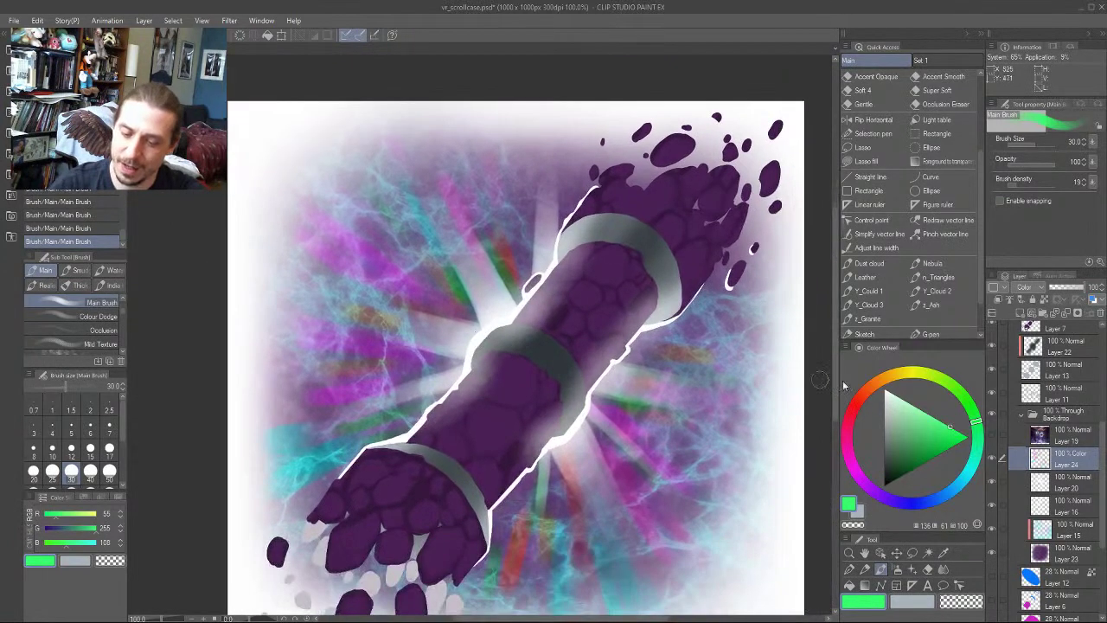
Brush yellow accents (RGB 255, 255, 55) over the rays and nebula on both sides of the case's middle band
{"action": "left_click", "coordinate": [912, 373]}
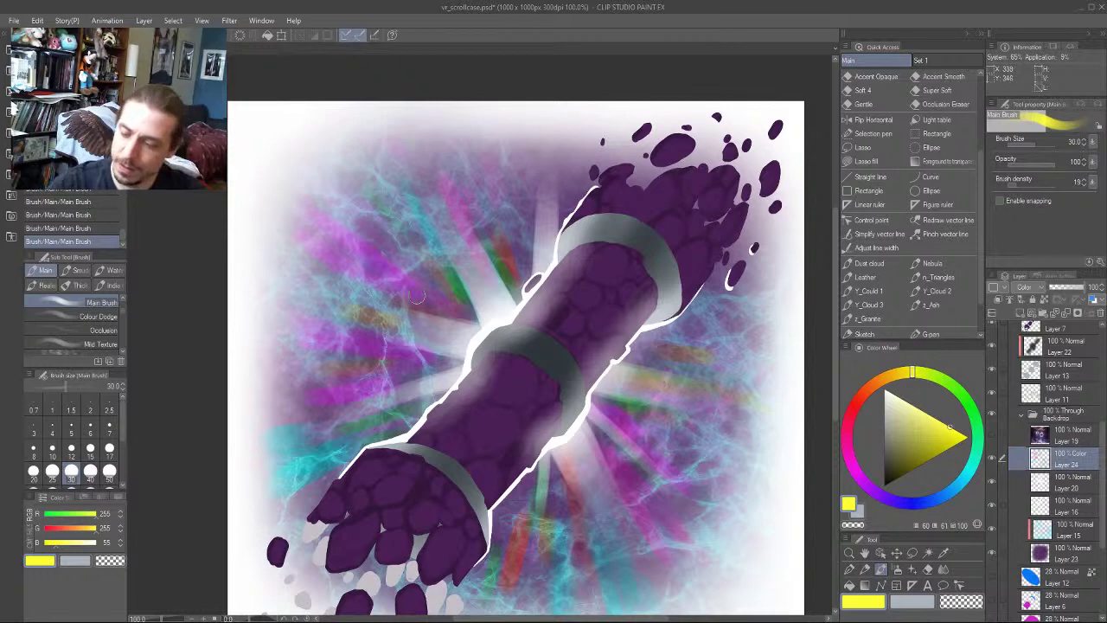
{"action": "left_click_drag", "start_coordinate": [348, 182], "coordinate": [351, 155]}
{"action": "left_click_drag", "start_coordinate": [218, 192], "coordinate": [246, 193]}
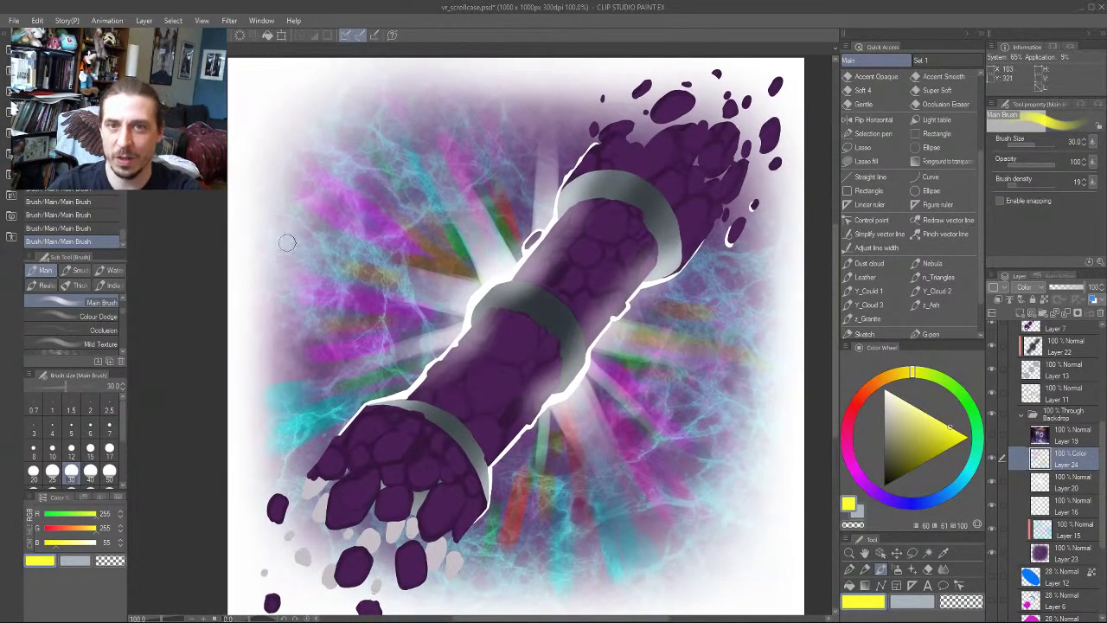
{"action": "left_click_drag", "start_coordinate": [243, 365], "coordinate": [208, 371]}
Lower the opacity of the Color layer to 70%
{"action": "left_click_drag", "start_coordinate": [1056, 287], "coordinate": [1065, 287]}
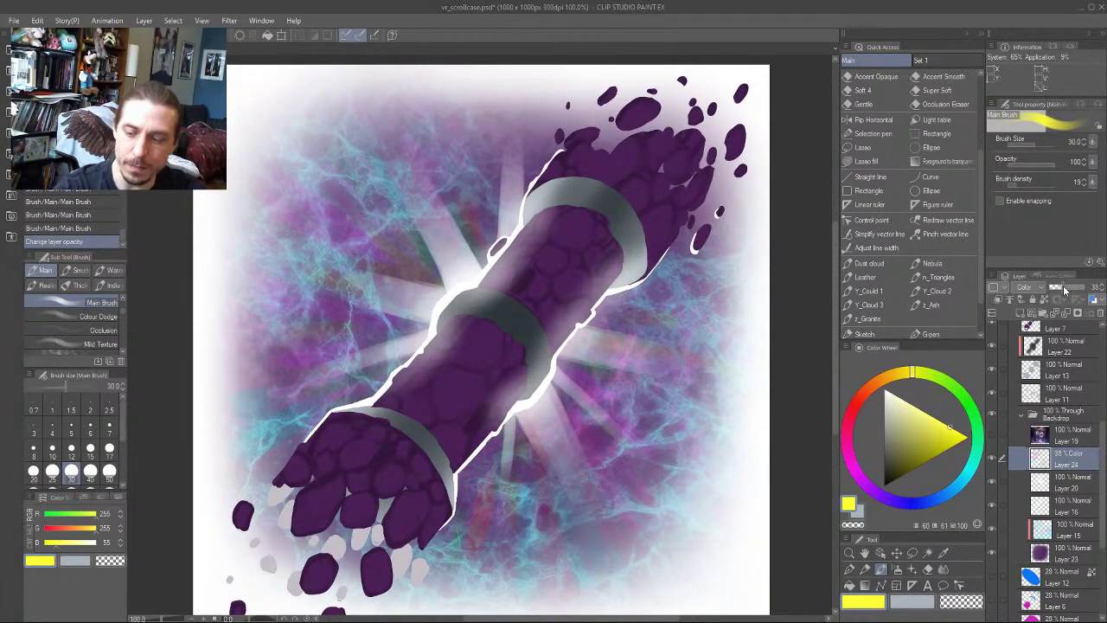
{"action": "left_click_drag", "start_coordinate": [1063, 289], "coordinate": [1065, 289]}
{"action": "key", "text": "ctrl+minus"}
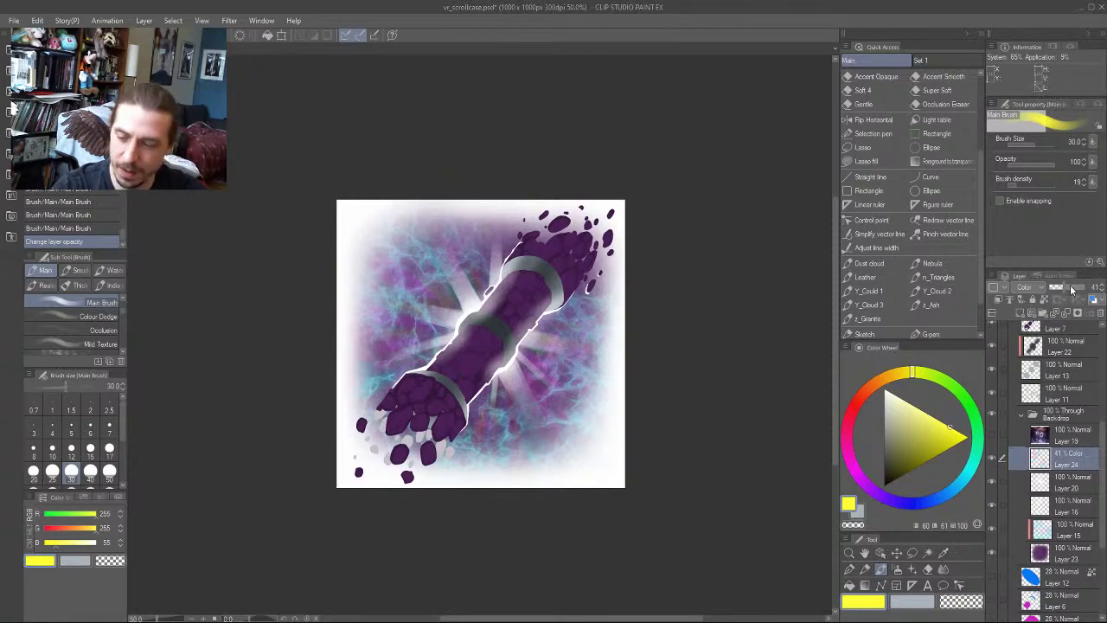
{"action": "left_click_drag", "start_coordinate": [1070, 290], "coordinate": [1073, 290]}
Tint the light rays below the case's middle band yellow-green (RGB 201, 255, 61) with the Main Brush at size 40
{"action": "scroll", "coordinate": [431, 207], "scroll_direction": "up", "scroll_amount": 2}
{"action": "left_click_drag", "start_coordinate": [460, 335], "coordinate": [355, 224]}
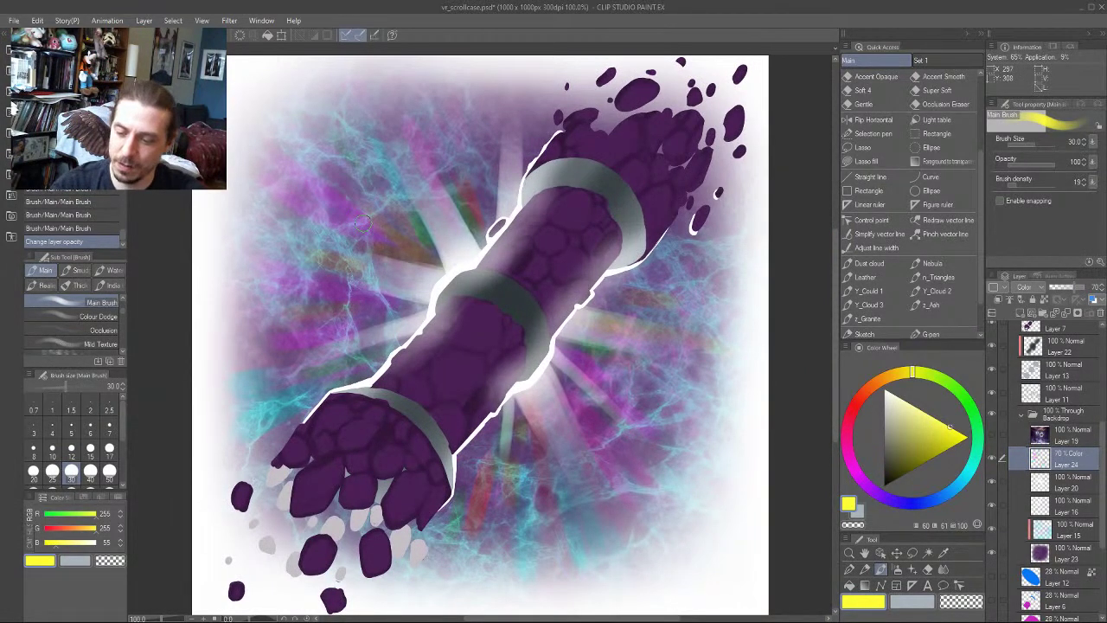
{"action": "left_click_drag", "start_coordinate": [364, 223], "coordinate": [319, 197]}
{"action": "mouse_move", "coordinate": [908, 374]}
{"action": "left_mouse_down"}
{"action": "mouse_move", "coordinate": [899, 386]}
{"action": "mouse_move", "coordinate": [931, 374]}
{"action": "left_mouse_up"}
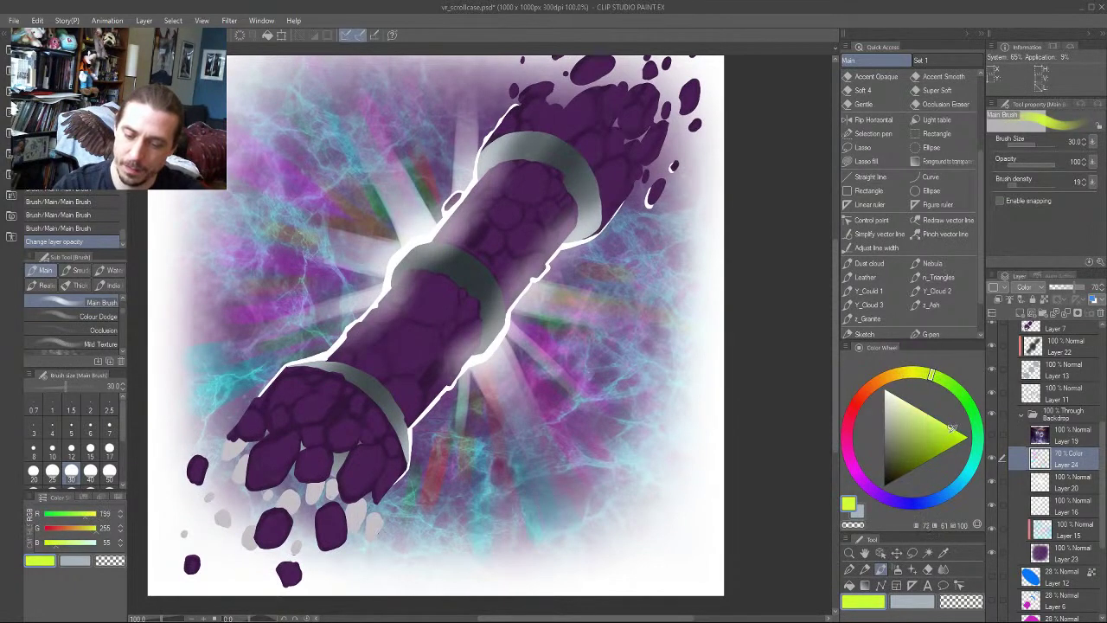
{"action": "left_click", "coordinate": [949, 425]}
{"action": "key", "text": "]"}
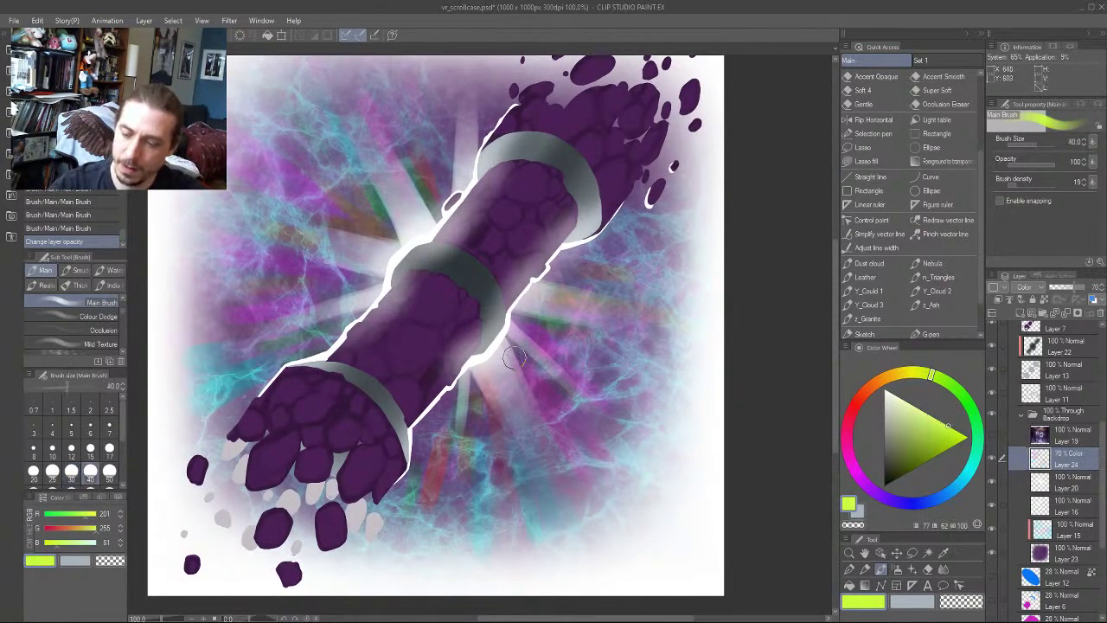
{"action": "mouse_move", "coordinate": [514, 358]}
{"action": "left_mouse_down"}
{"action": "mouse_move", "coordinate": [537, 437]}
{"action": "mouse_move", "coordinate": [489, 379]}
{"action": "mouse_move", "coordinate": [497, 327]}
{"action": "mouse_move", "coordinate": [523, 346]}
{"action": "left_mouse_up"}
Brush mint green (RGB 61, 255, 177) along the light rays and nebula around the case at size 40
{"action": "left_click", "coordinate": [974, 441]}
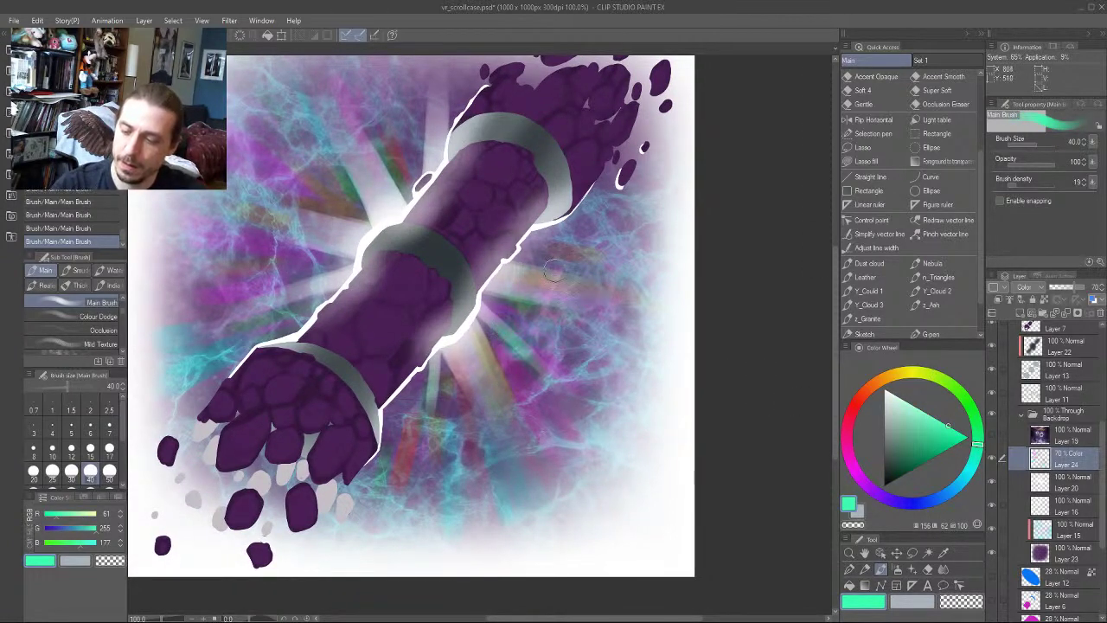
{"action": "left_click_drag", "start_coordinate": [268, 237], "coordinate": [327, 302]}
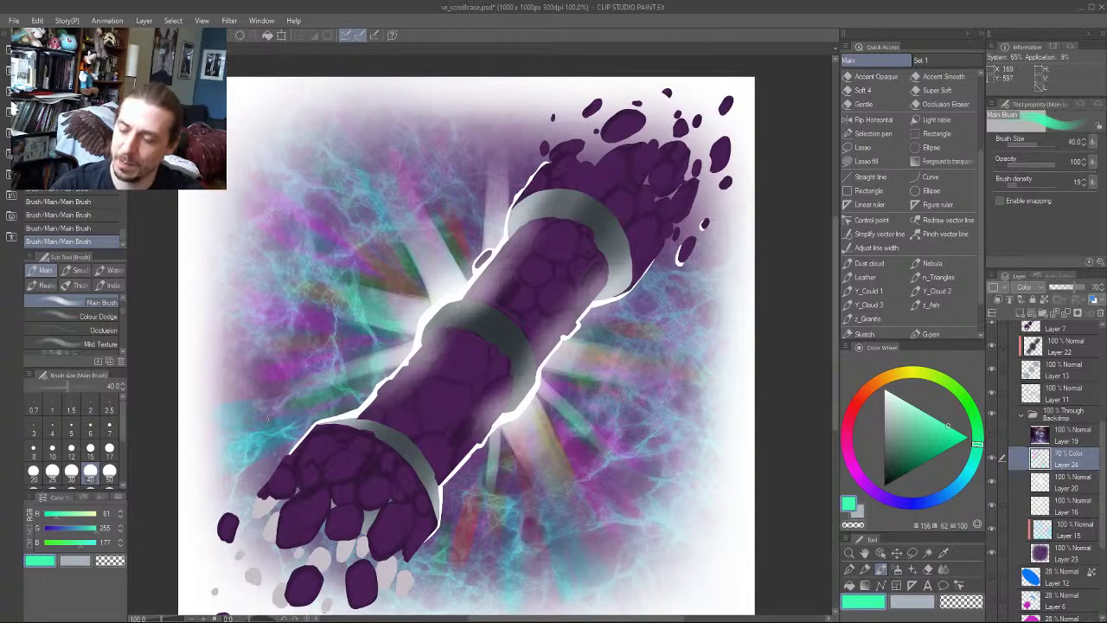
{"action": "mouse_move", "coordinate": [416, 258]}
{"action": "left_mouse_down"}
{"action": "mouse_move", "coordinate": [457, 175]}
{"action": "mouse_move", "coordinate": [452, 271]}
{"action": "left_mouse_up"}
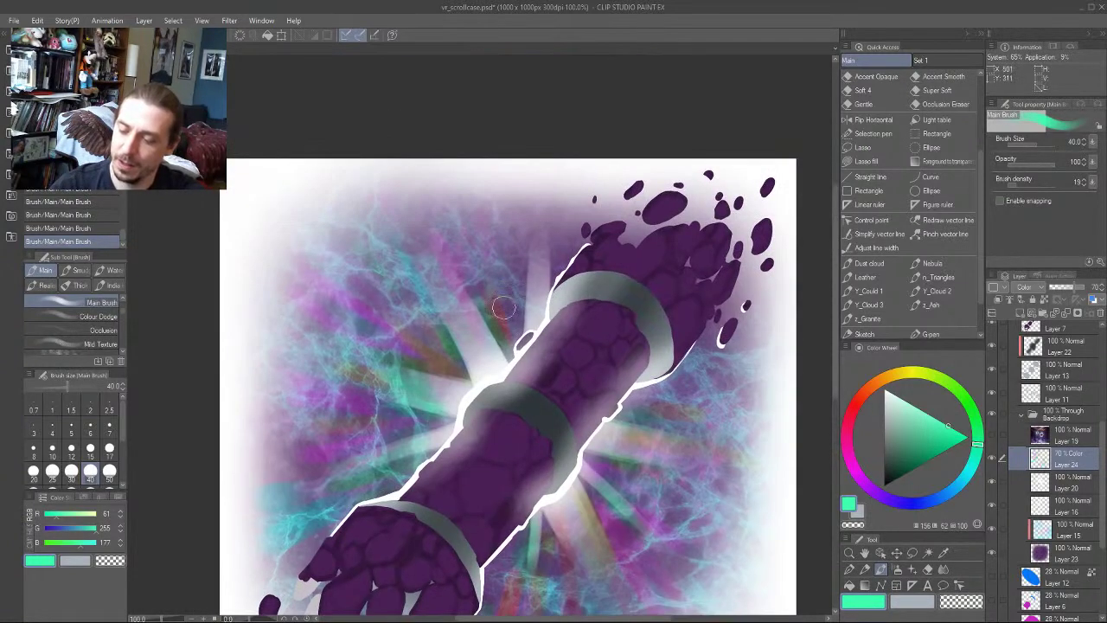
{"action": "left_click_drag", "start_coordinate": [429, 205], "coordinate": [385, 162]}
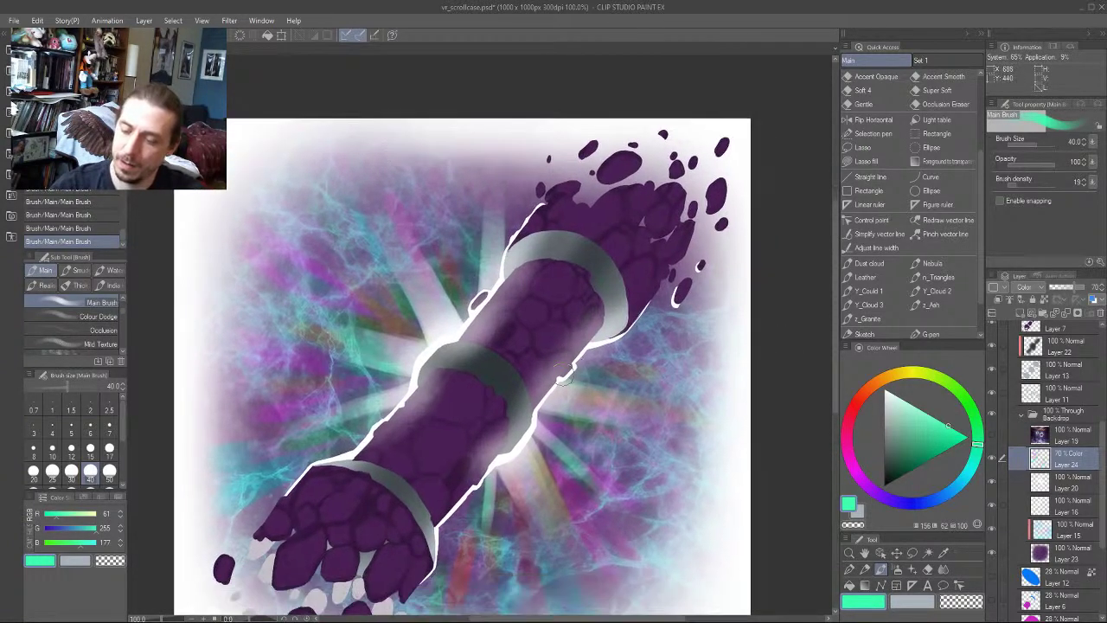
{"action": "mouse_move", "coordinate": [371, 241]}
{"action": "left_mouse_down"}
{"action": "mouse_move", "coordinate": [337, 219]}
{"action": "mouse_move", "coordinate": [332, 180]}
{"action": "left_mouse_up"}
{"action": "left_click_drag", "start_coordinate": [248, 222], "coordinate": [376, 311]}
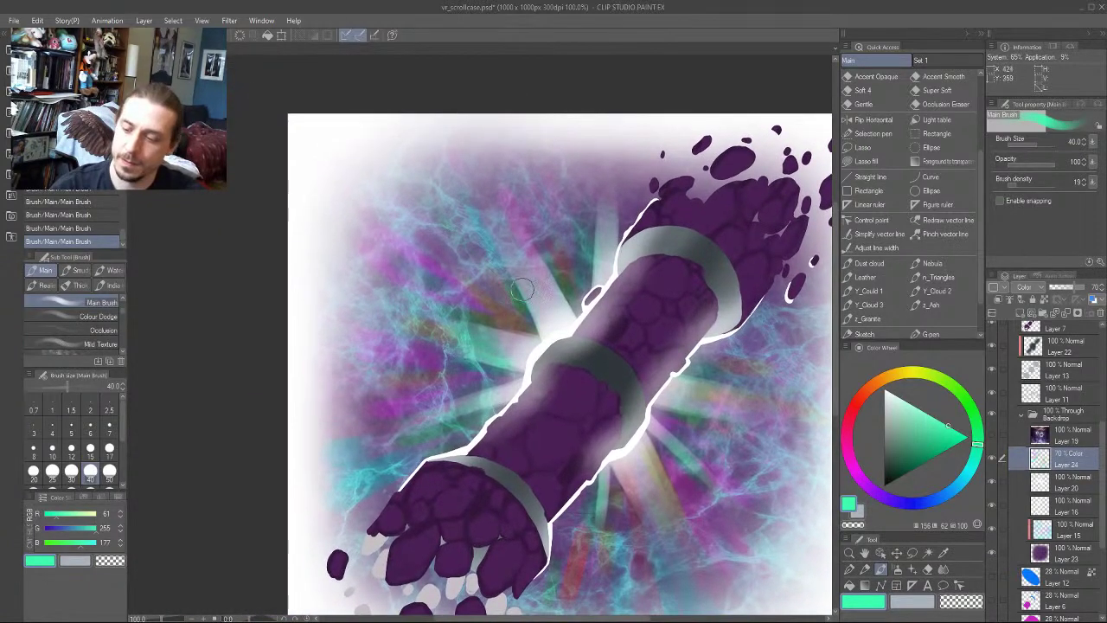
{"action": "left_click_drag", "start_coordinate": [481, 265], "coordinate": [497, 292]}
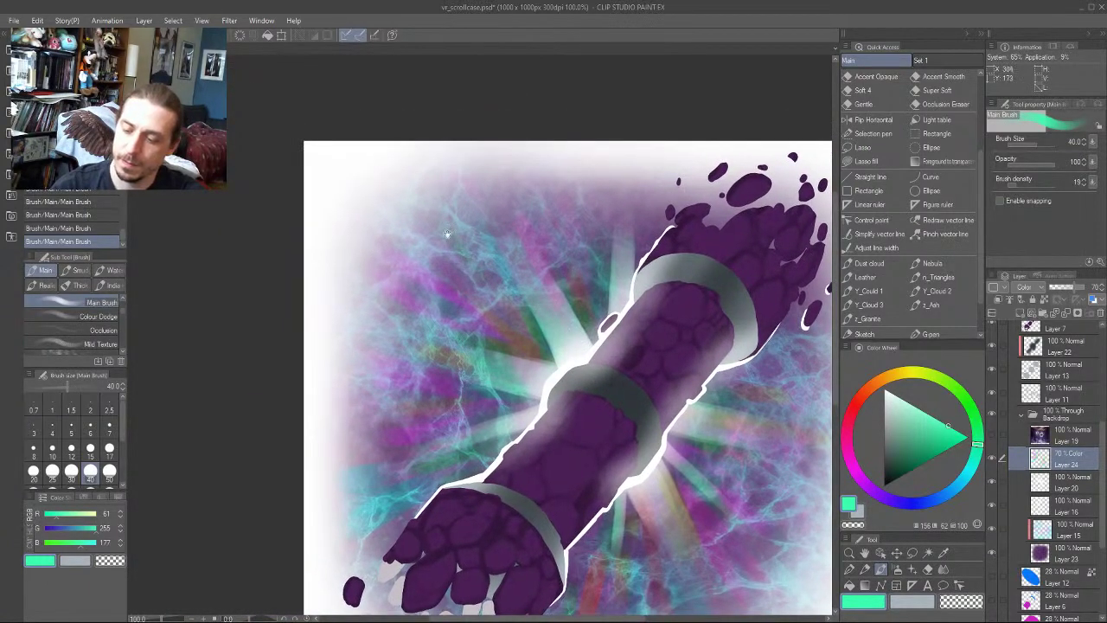
{"action": "left_click_drag", "start_coordinate": [419, 235], "coordinate": [351, 197]}
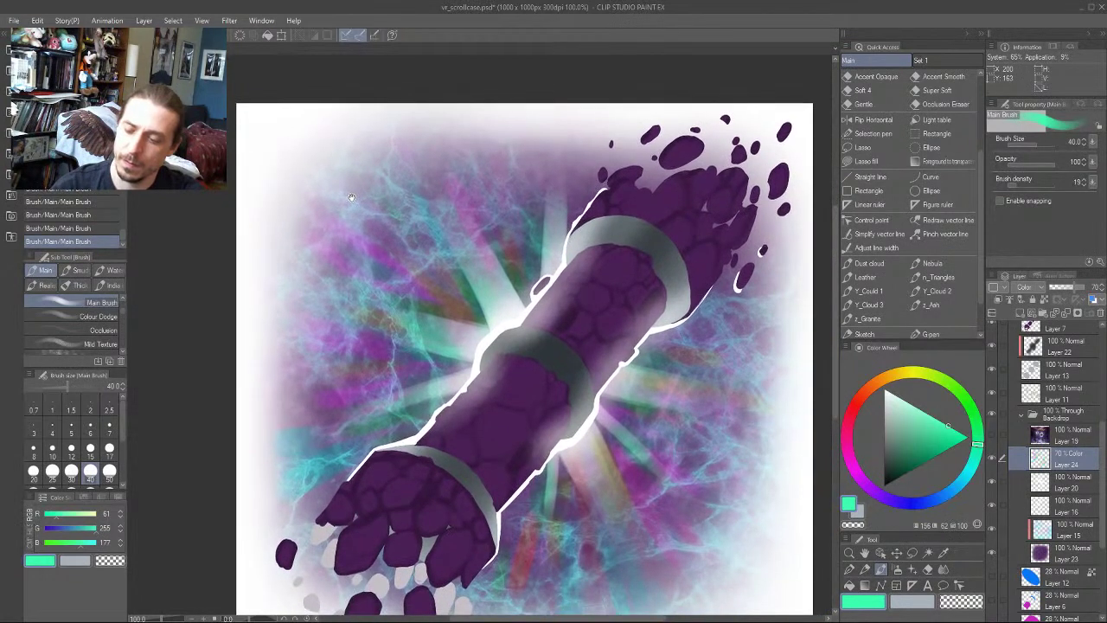
{"action": "scroll", "coordinate": [333, 242], "scroll_direction": "down", "scroll_amount": 2}
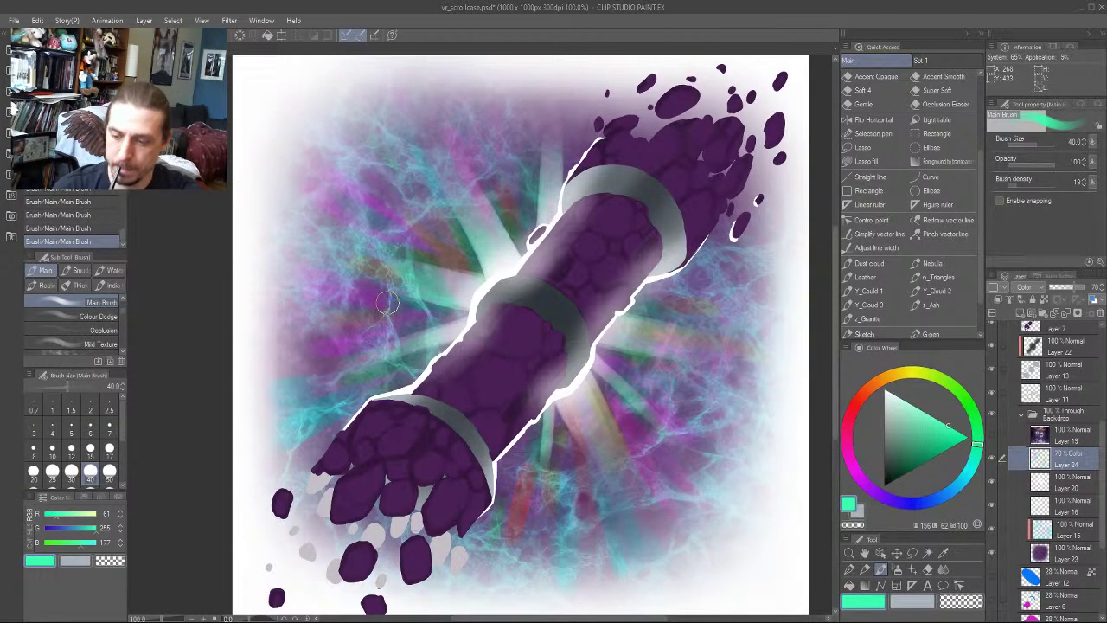
{"action": "left_click_drag", "start_coordinate": [333, 313], "coordinate": [304, 346]}
Toggle the visibility of Layer 24 and Layer 20 off and on to compare their effect on the backdrop
{"action": "left_click", "coordinate": [992, 461]}
{"action": "left_click", "coordinate": [993, 461]}
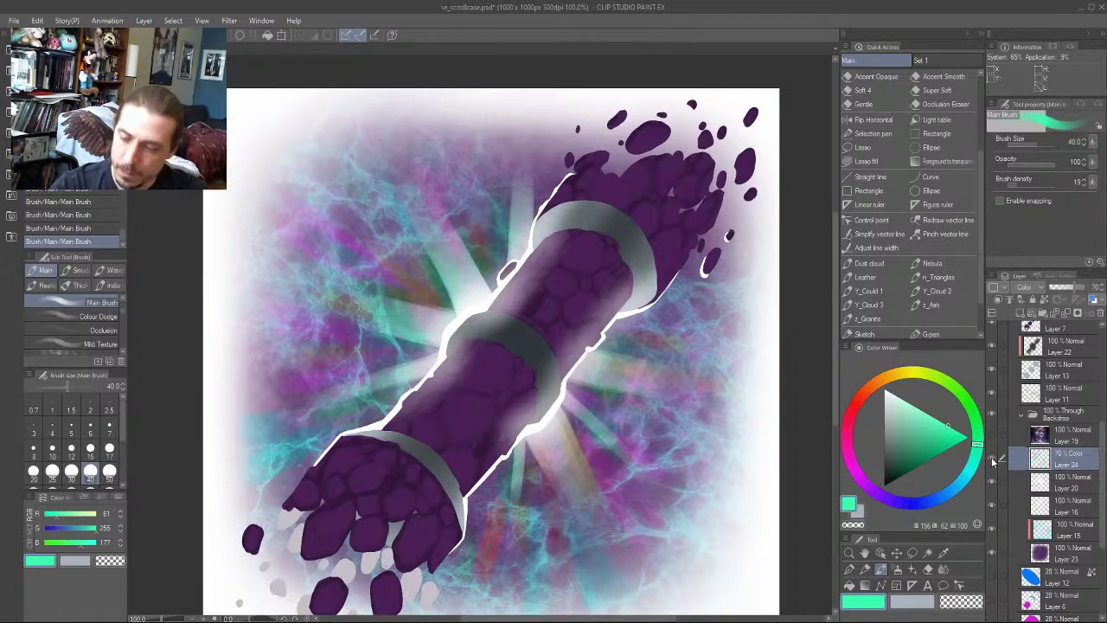
{"action": "left_click", "coordinate": [992, 461]}
{"action": "left_click", "coordinate": [992, 461]}
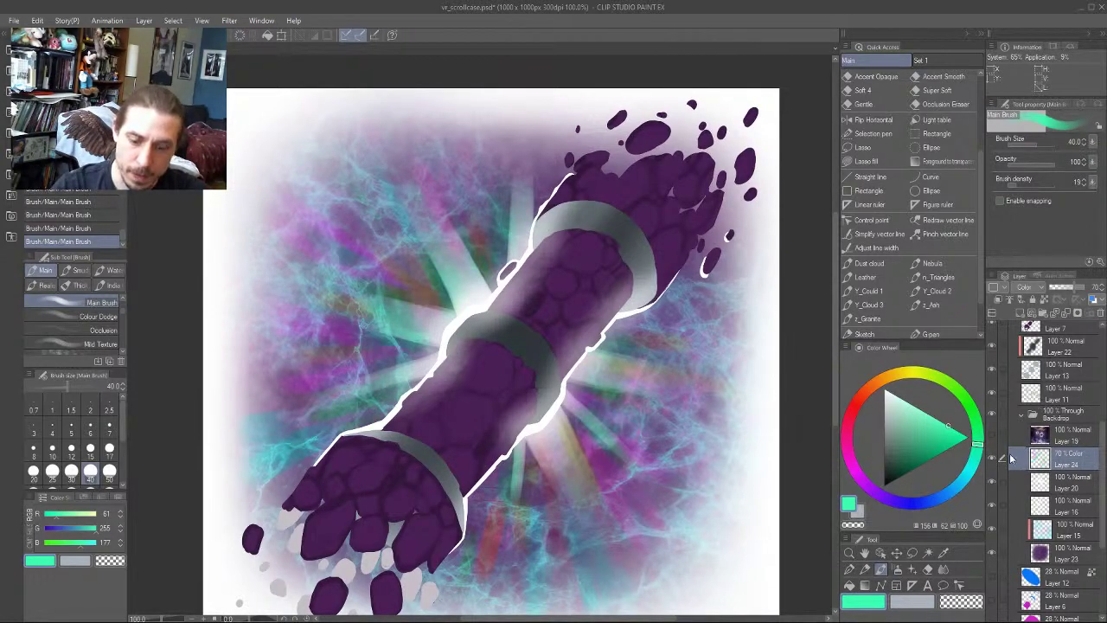
{"action": "left_click", "coordinate": [994, 485]}
{"action": "left_click", "coordinate": [994, 486]}
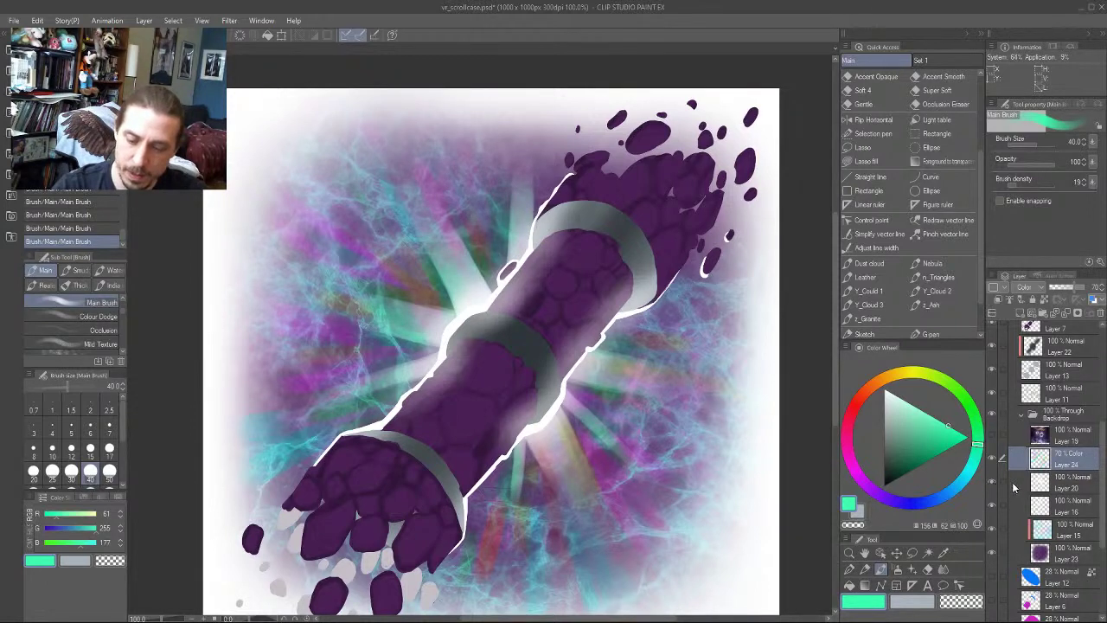
Duplicate Layer 20, which holds the white light rays, inside the Backdrop folder
{"action": "left_click", "coordinate": [1014, 484]}
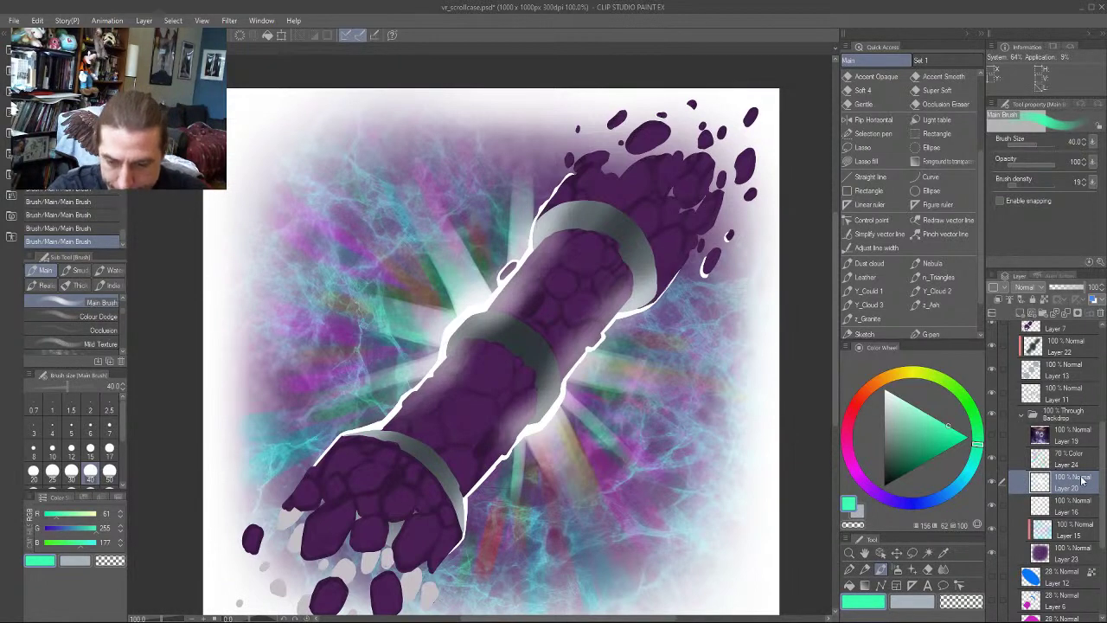
{"action": "right_click", "coordinate": [1016, 487]}
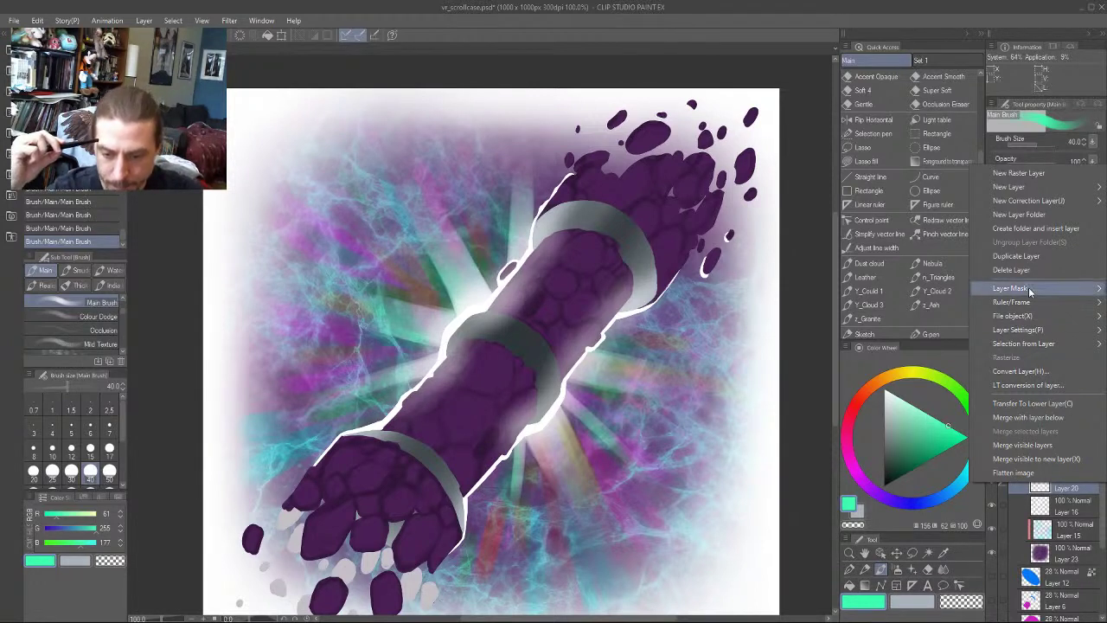
{"action": "mouse_move", "coordinate": [1029, 292]}
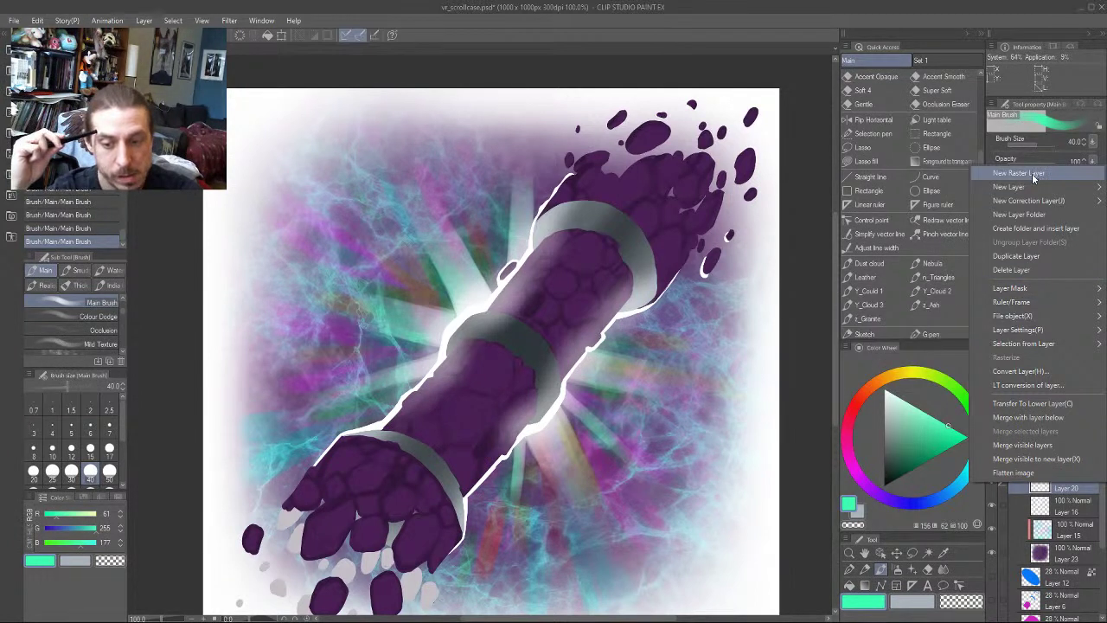
{"action": "mouse_move", "coordinate": [1033, 203]}
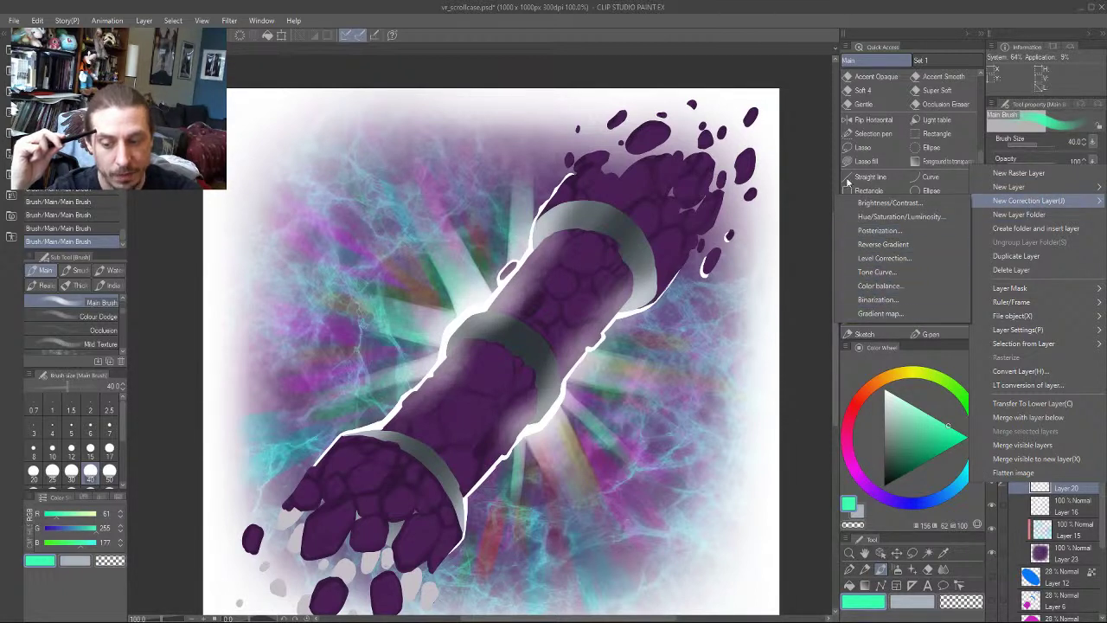
{"action": "left_click", "coordinate": [748, 11]}
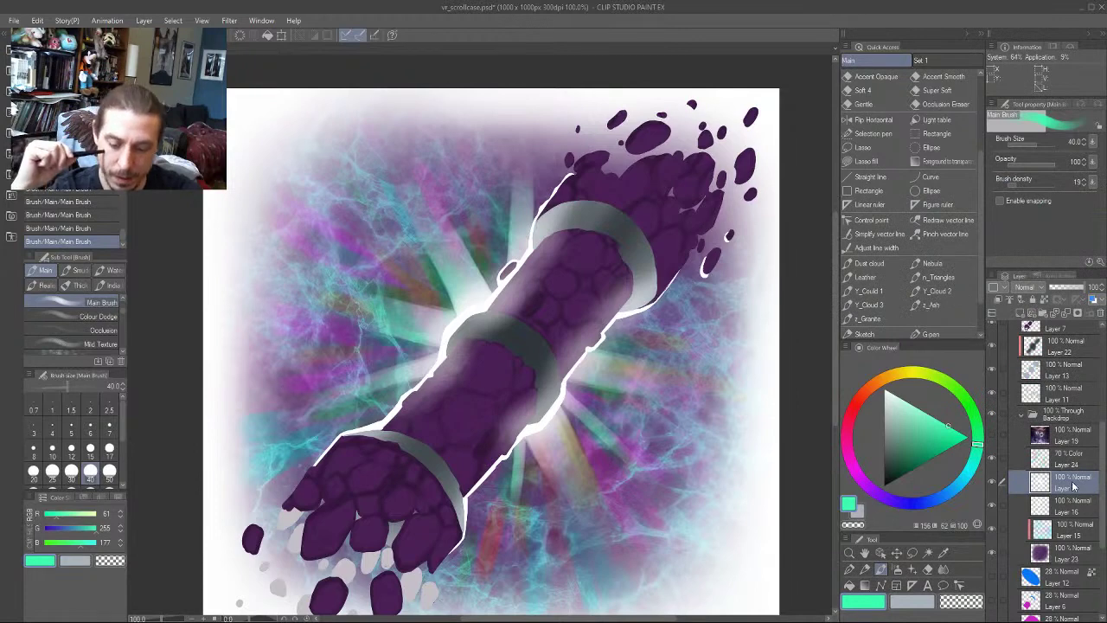
{"action": "left_click_drag", "start_coordinate": [1072, 487], "coordinate": [1020, 314]}
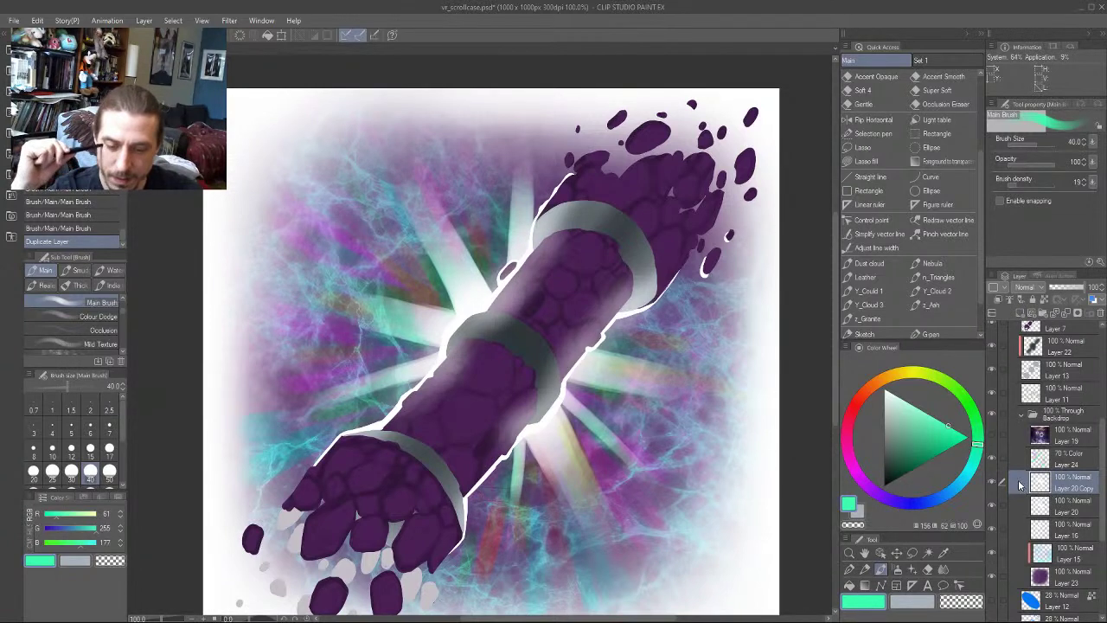
{"action": "right_click", "coordinate": [1019, 484]}
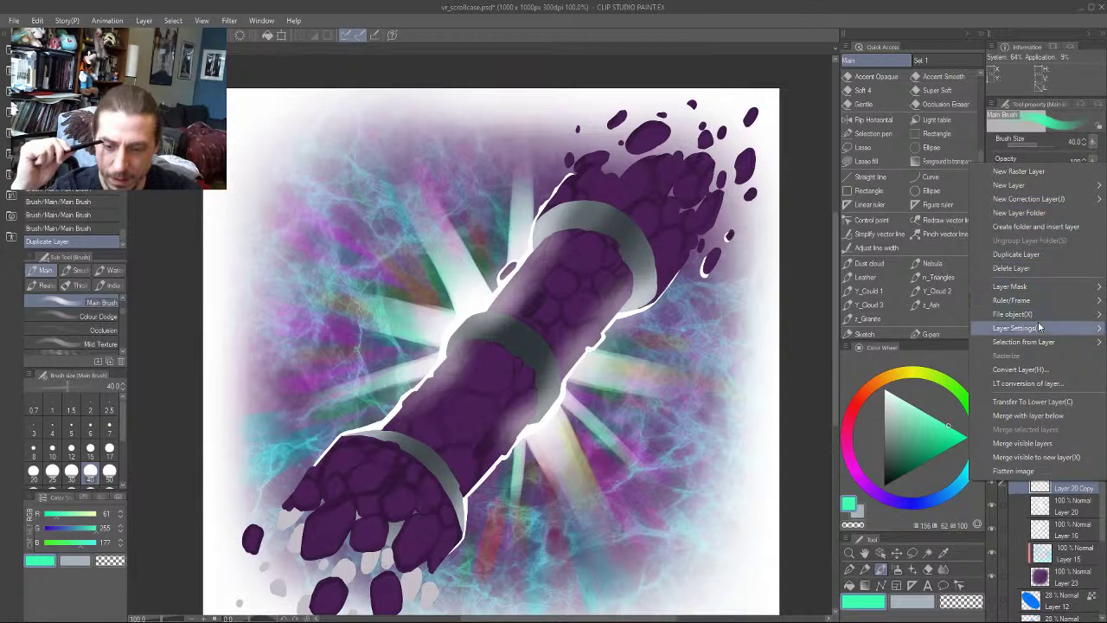
{"action": "mouse_move", "coordinate": [1041, 327]}
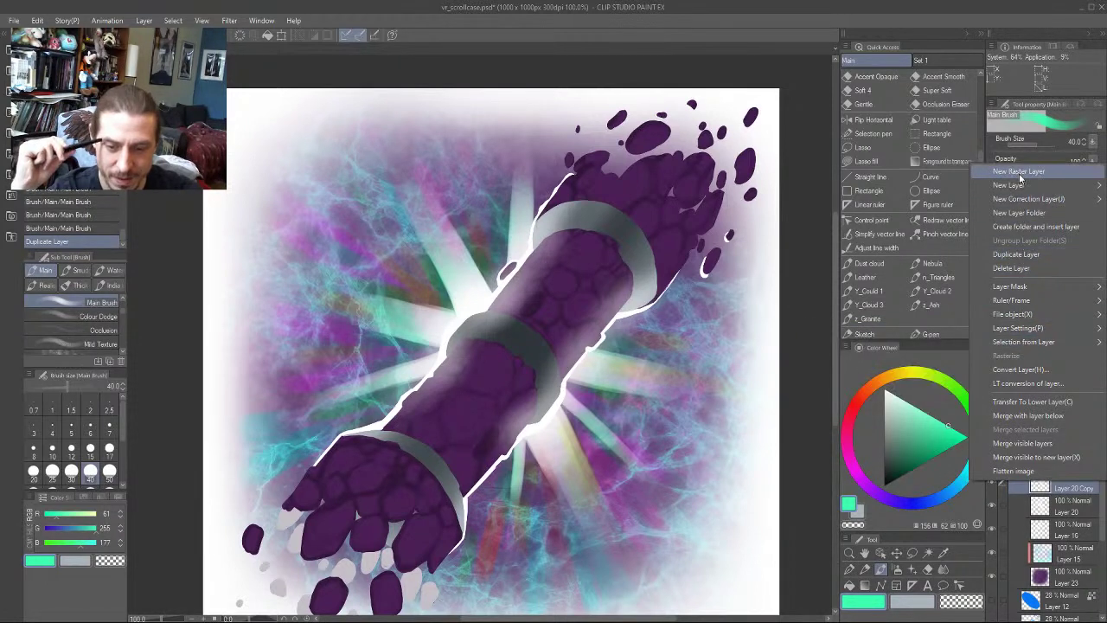
{"action": "left_click", "coordinate": [800, 107]}
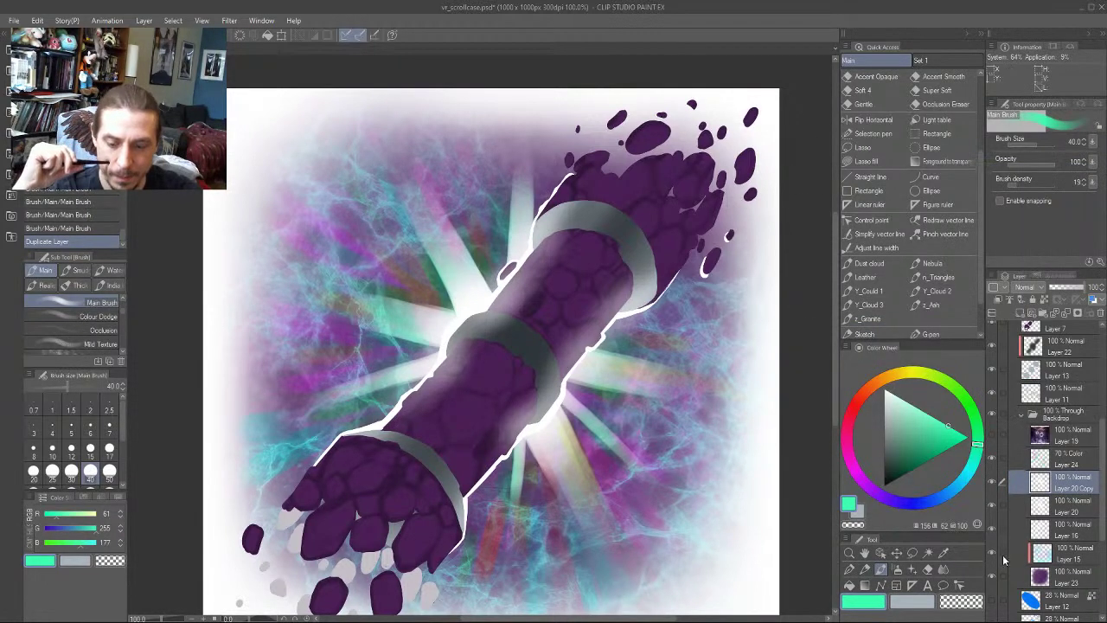
Lock Layer 20 Copy's transparent pixels, fill its rays with cyan (RGB 61, 255, 242), and set the layer's blending mode to Add
{"action": "left_click_drag", "start_coordinate": [967, 452], "coordinate": [984, 478]}
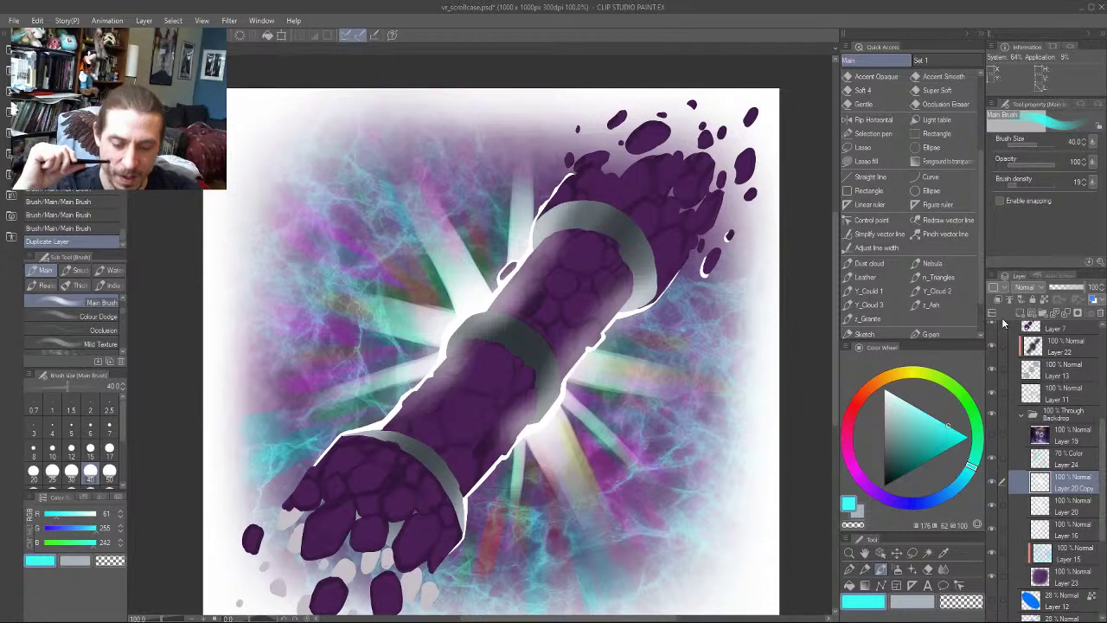
{"action": "key", "text": "slash"}
{"action": "key", "text": "alt+Delete"}
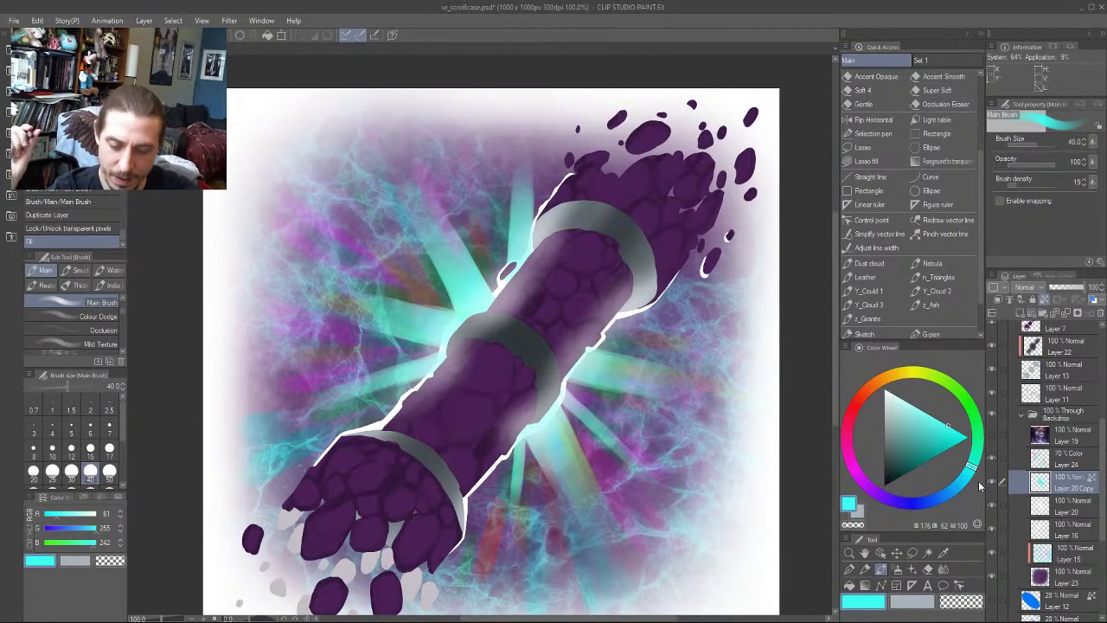
{"action": "left_click", "coordinate": [1022, 289]}
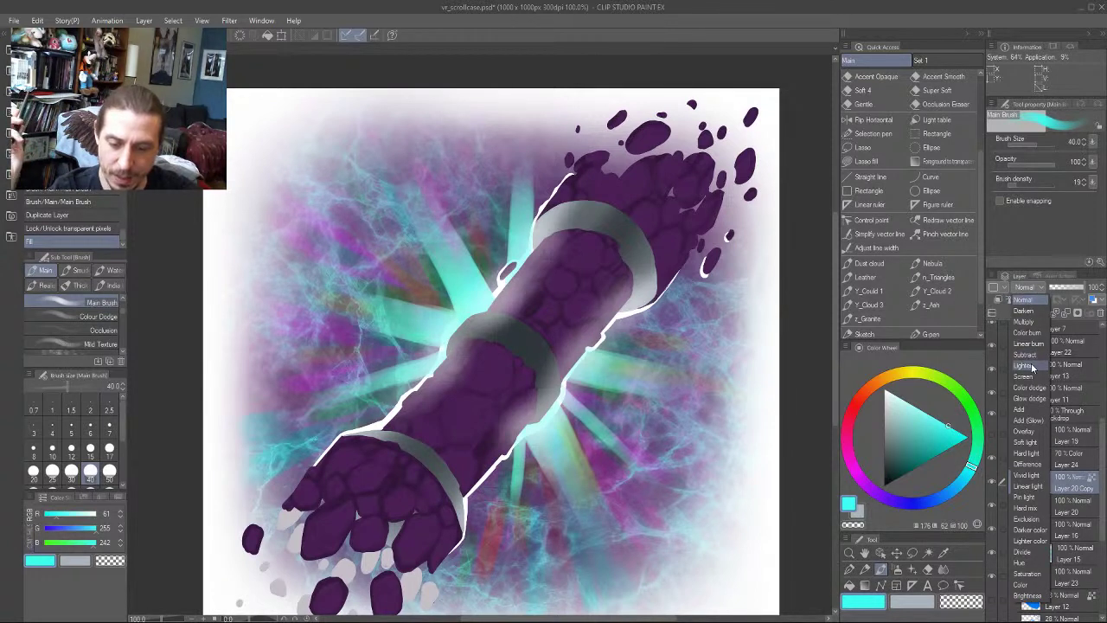
{"action": "left_click", "coordinate": [1040, 408]}
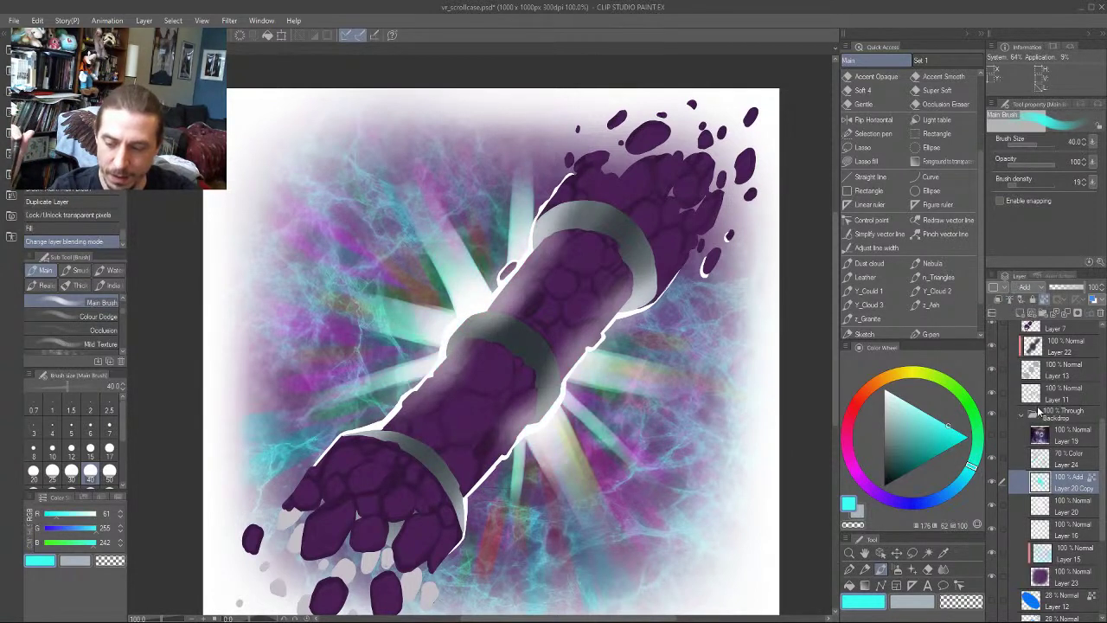
Lock Layer 20's transparent pixels, fill its rays with red (RGB 255, 0, 16), and set the layer's blending mode to Add
{"action": "left_click", "coordinate": [1069, 510]}
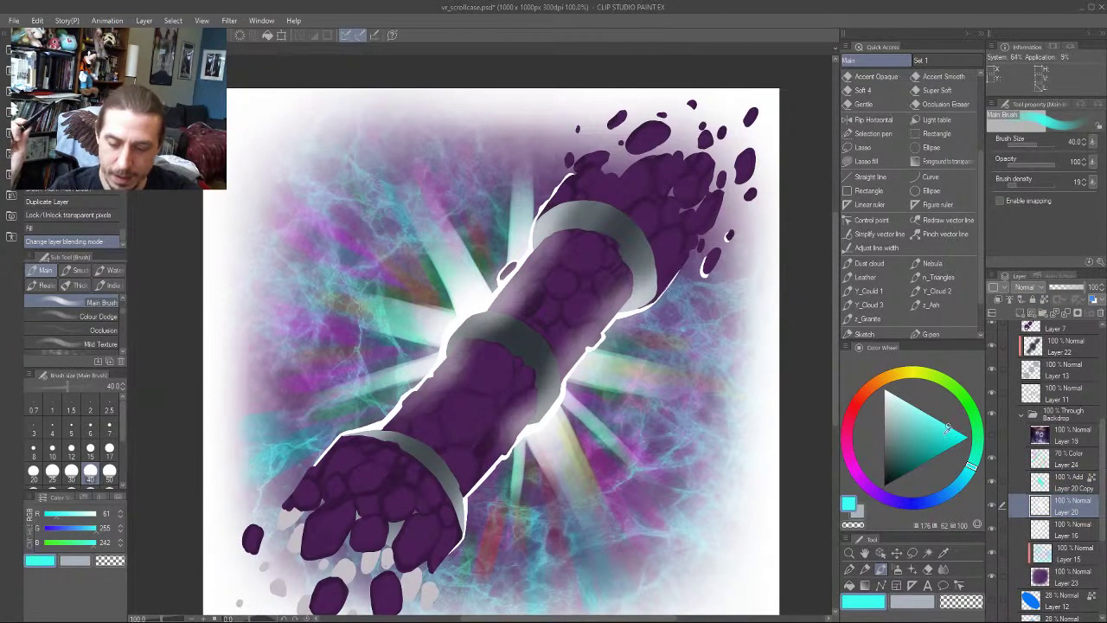
{"action": "left_click", "coordinate": [849, 413]}
{"action": "left_click_drag", "start_coordinate": [949, 428], "coordinate": [967, 437]}
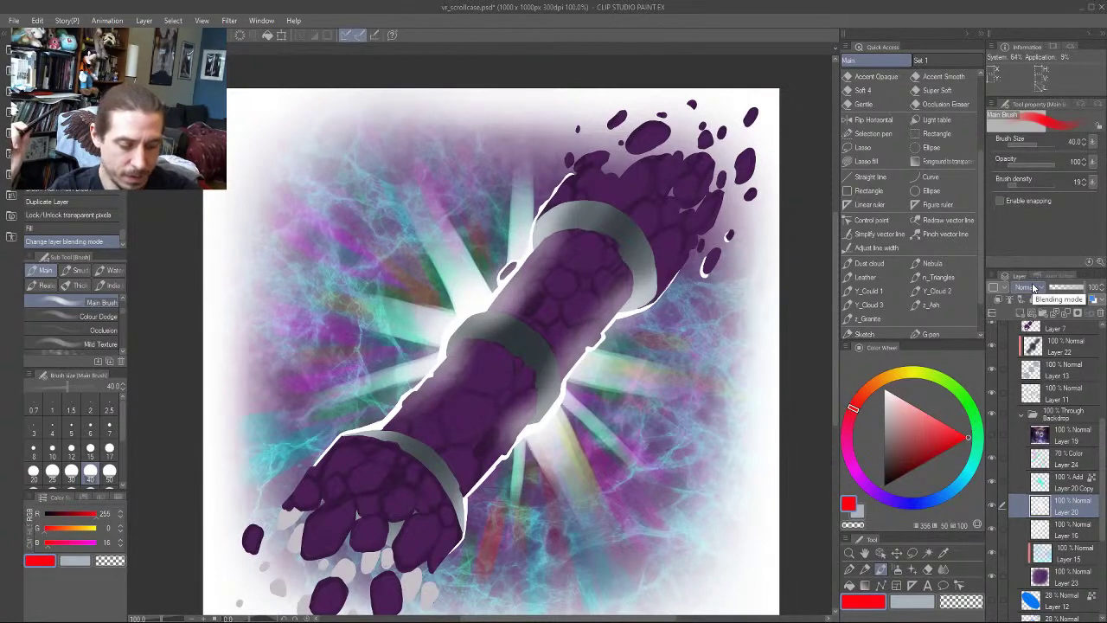
{"action": "key", "text": "slash"}
{"action": "key", "text": "alt+Delete"}
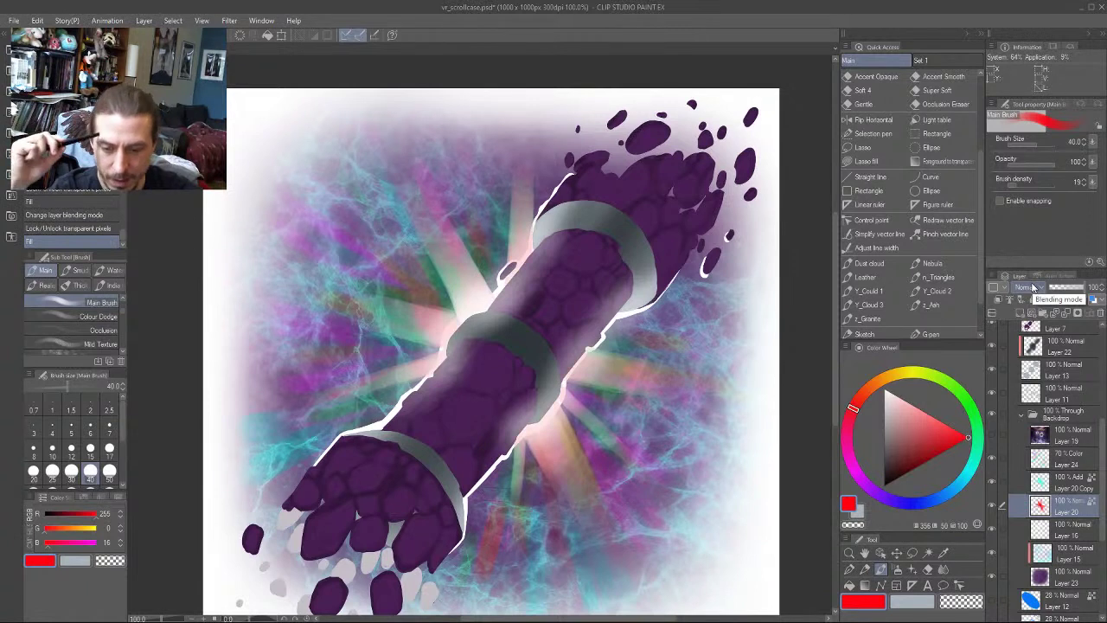
{"action": "left_click", "coordinate": [1033, 287]}
{"action": "left_click", "coordinate": [1038, 411]}
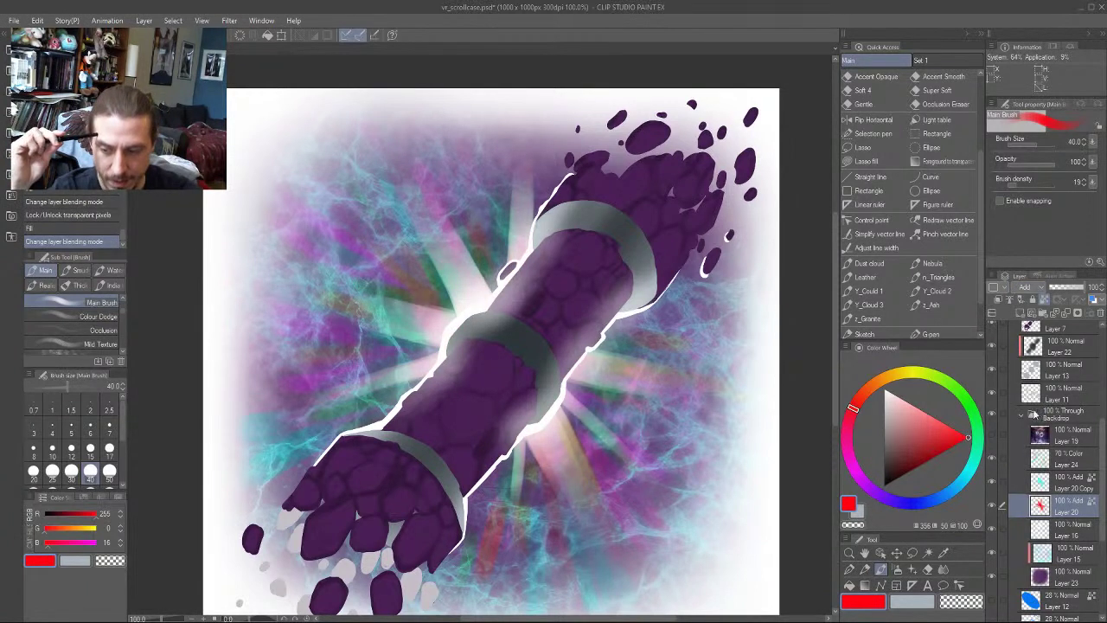
Nudge the cyan Layer 20 Copy and the red Layer 20 slightly apart with Move layer to give the rays coloured fringes
{"action": "left_click", "coordinate": [1025, 486]}
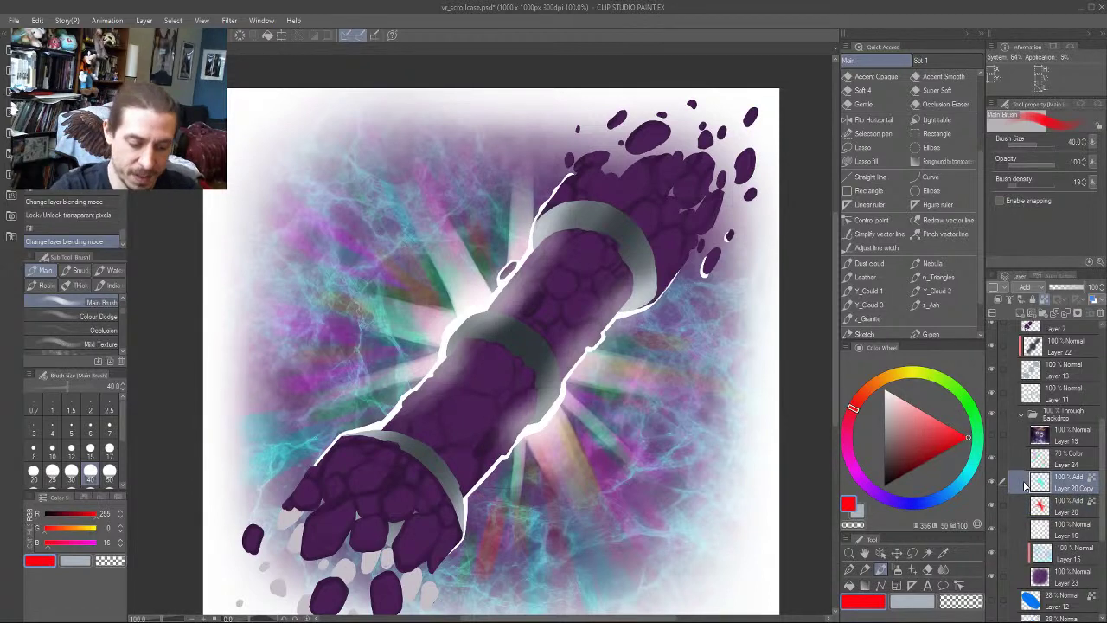
{"action": "key", "text": "k"}
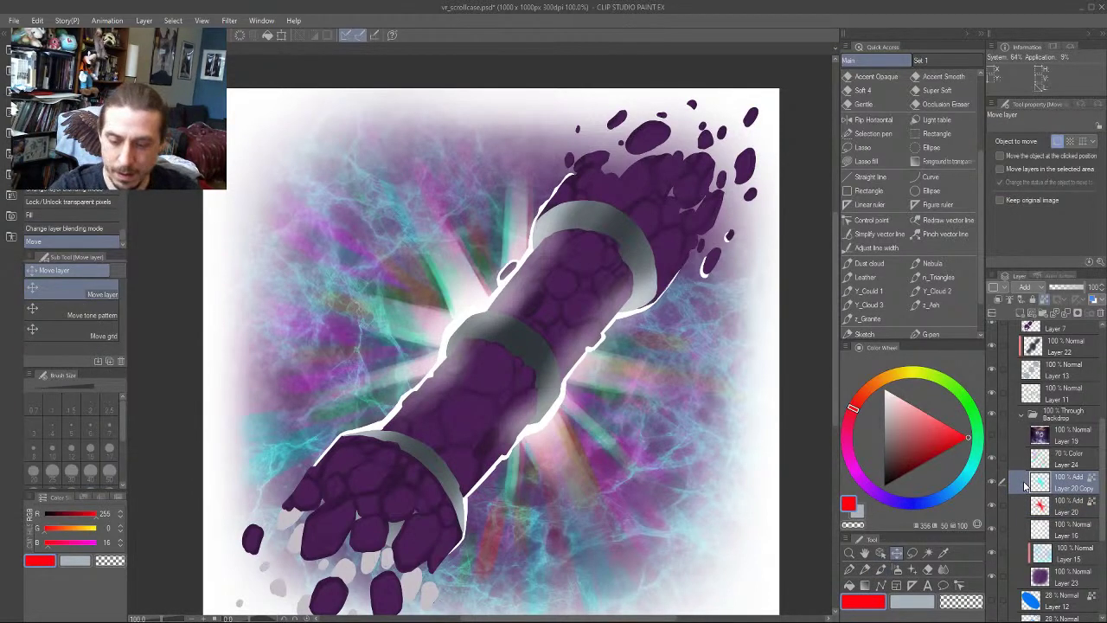
{"action": "left_click", "coordinate": [1057, 508]}
{"action": "key", "text": "Right"}
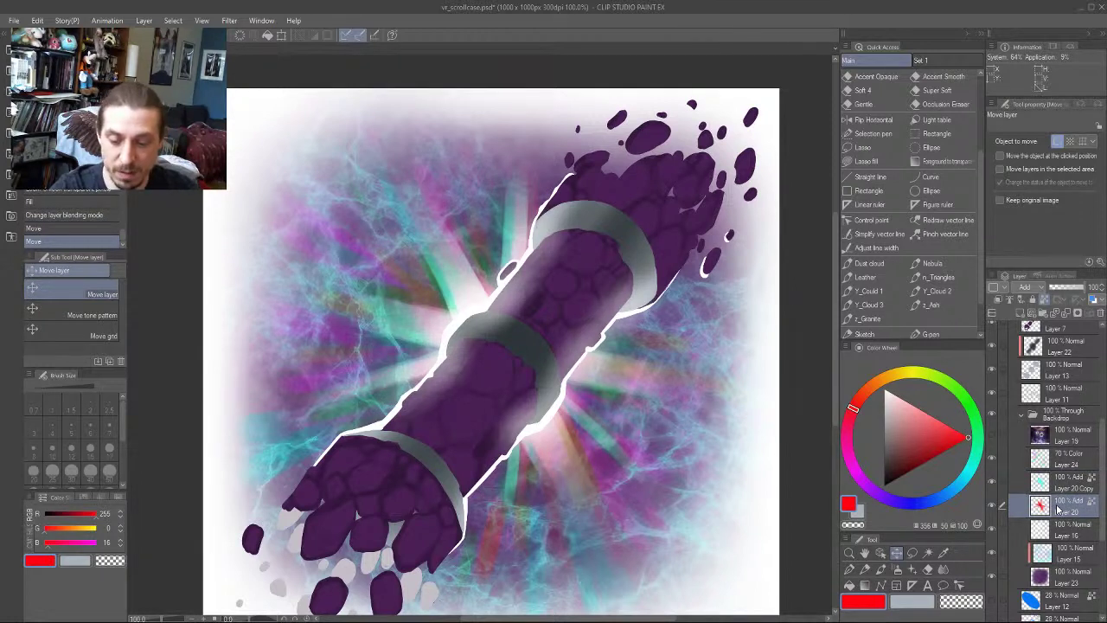
{"action": "left_click", "coordinate": [1018, 486]}
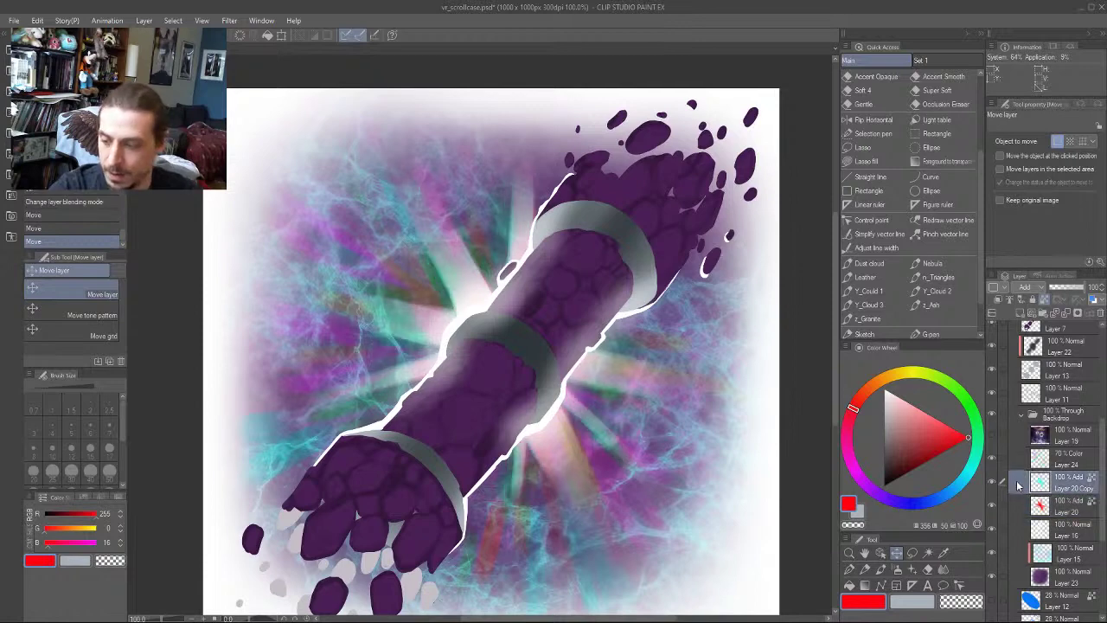
{"action": "key", "text": "Up"}
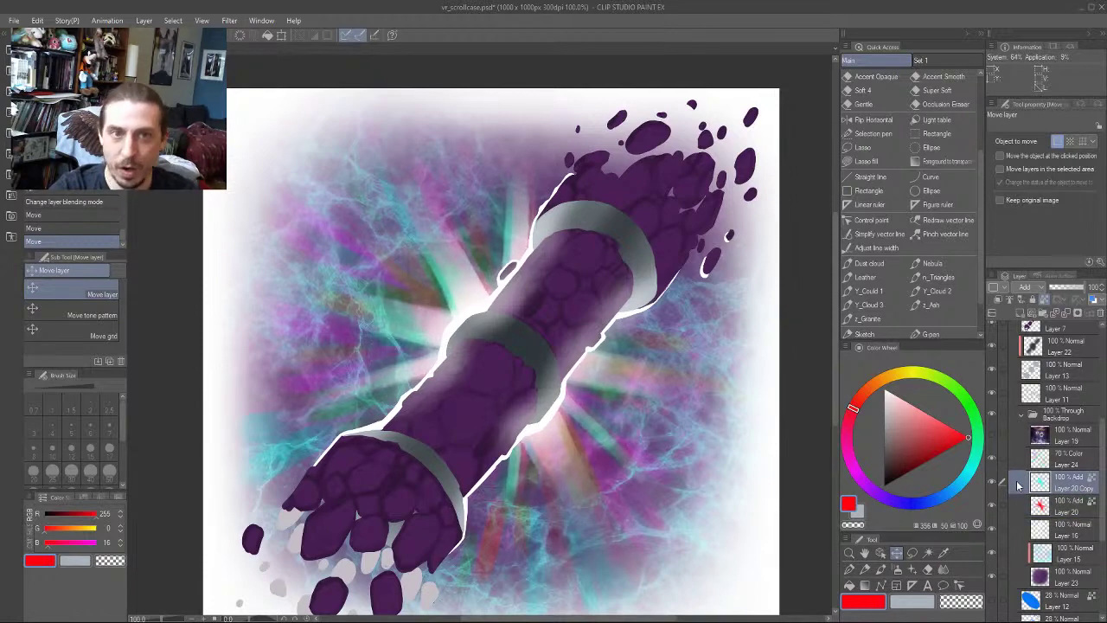
Compare the cyan and red ray layers' effect on the whole illustration at reduced size by hiding and showing each in turn
{"action": "key", "text": "ctrl+minus"}
{"action": "key", "text": "ctrl+minus"}
{"action": "key", "text": "ctrl+minus"}
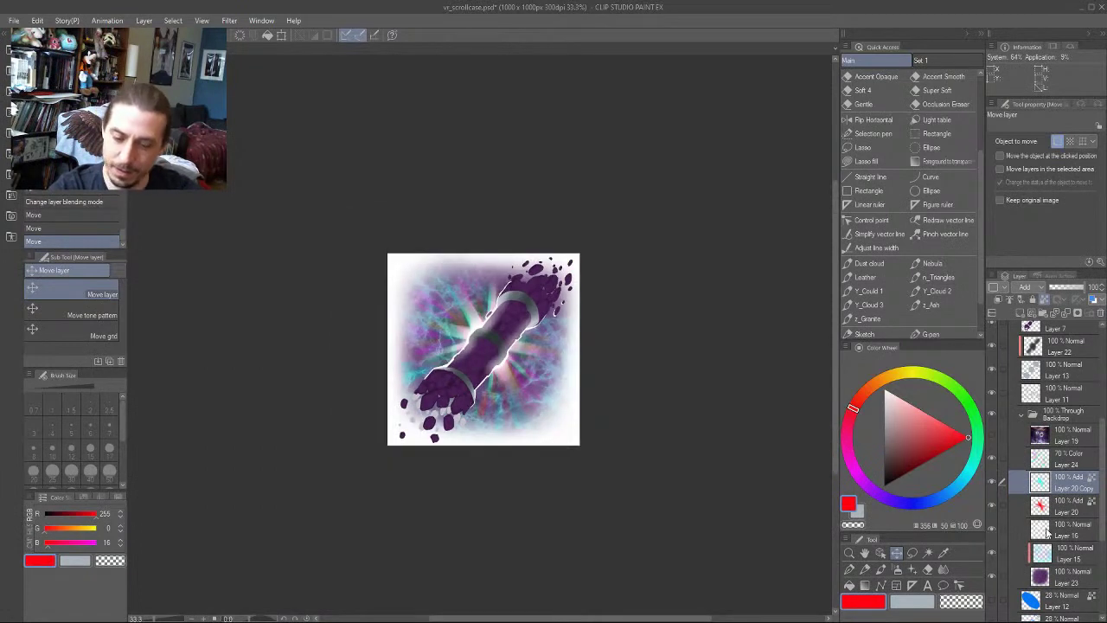
{"action": "left_click", "coordinate": [993, 487]}
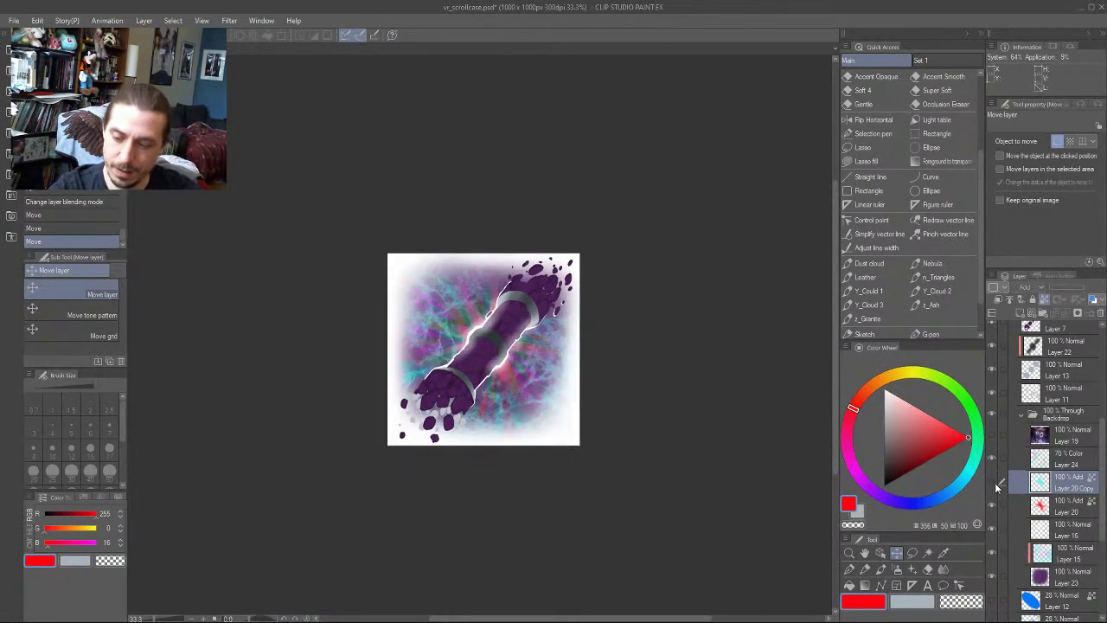
{"action": "left_click", "coordinate": [993, 484]}
{"action": "left_click", "coordinate": [991, 505]}
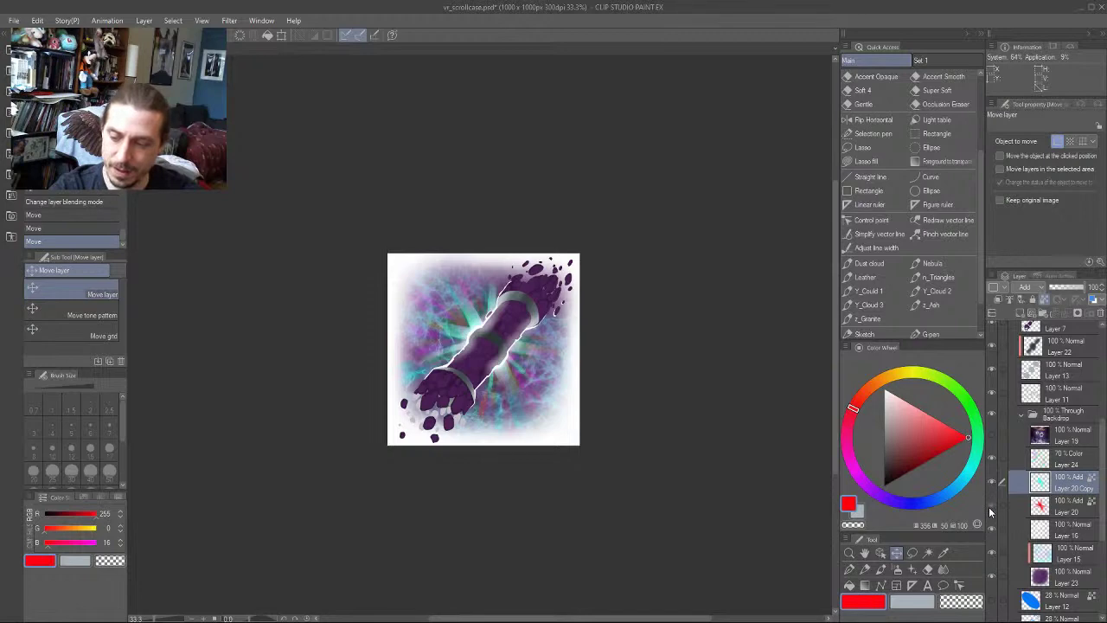
{"action": "left_click", "coordinate": [991, 505]}
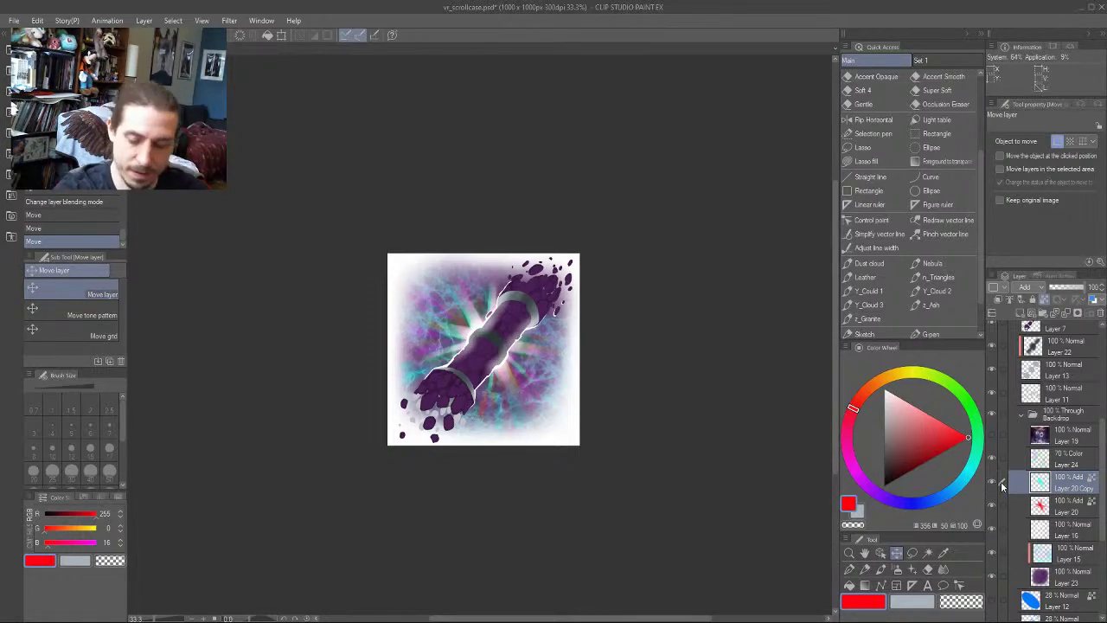
{"action": "key", "text": "ctrl+plus"}
{"action": "key", "text": "ctrl+plus"}
{"action": "key", "text": "ctrl+plus"}
{"action": "key", "text": "ctrl+plus"}
{"action": "key", "text": "ctrl+minus"}
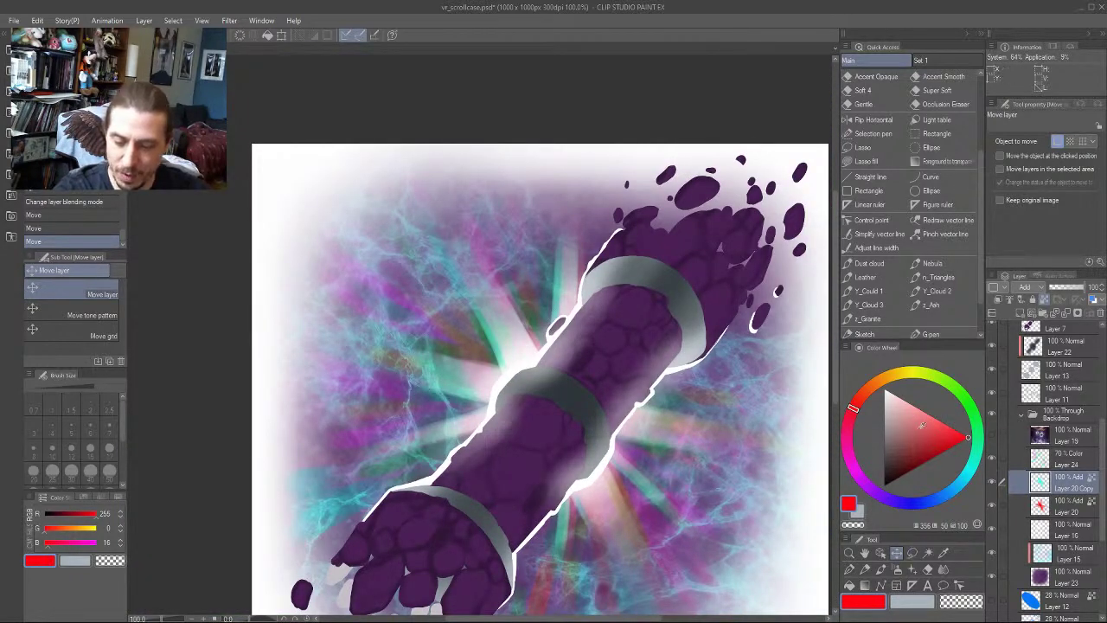
Refill the red rays on Layer 20 with pink (RGB 255, 36, 113)
{"action": "left_click_drag", "start_coordinate": [849, 415], "coordinate": [837, 429]}
{"action": "left_click", "coordinate": [1065, 509]}
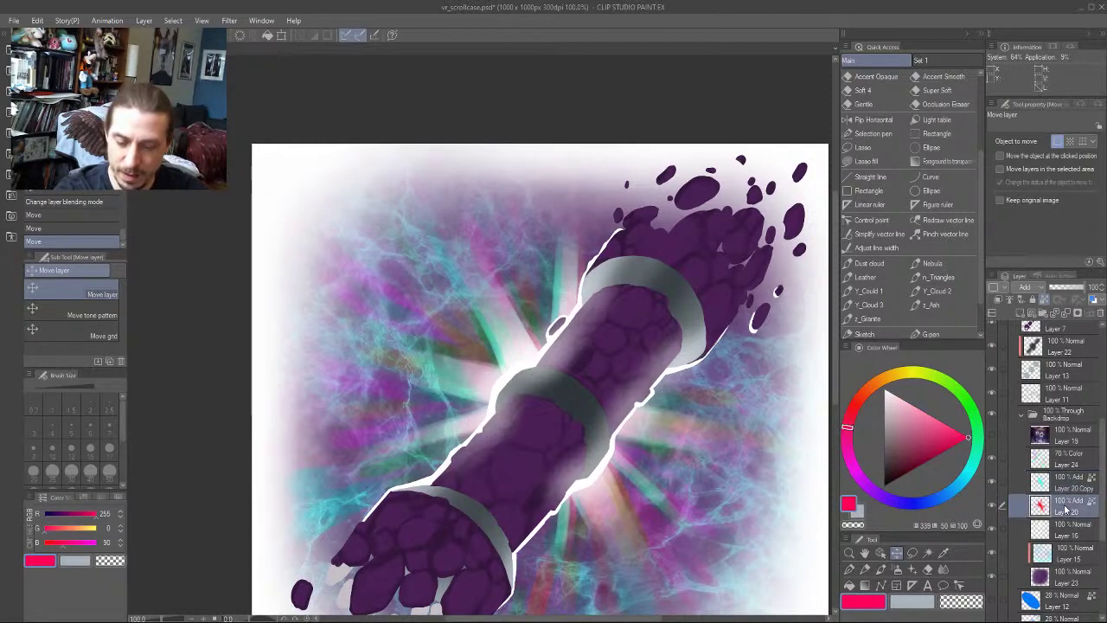
{"action": "key", "text": "alt+Delete"}
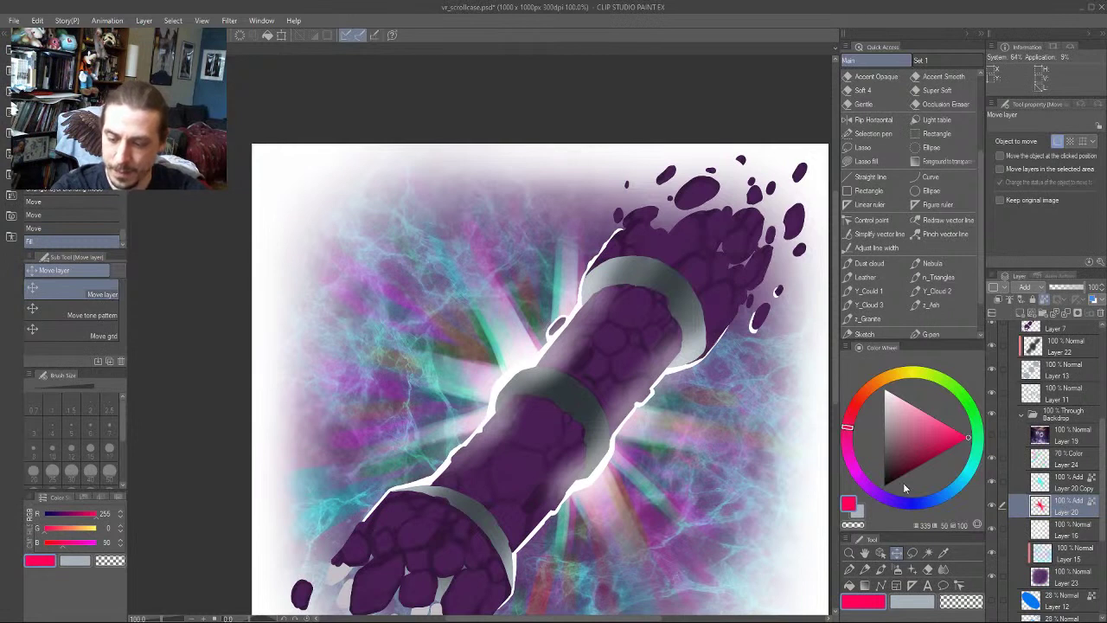
{"action": "left_click_drag", "start_coordinate": [940, 423], "coordinate": [956, 429]}
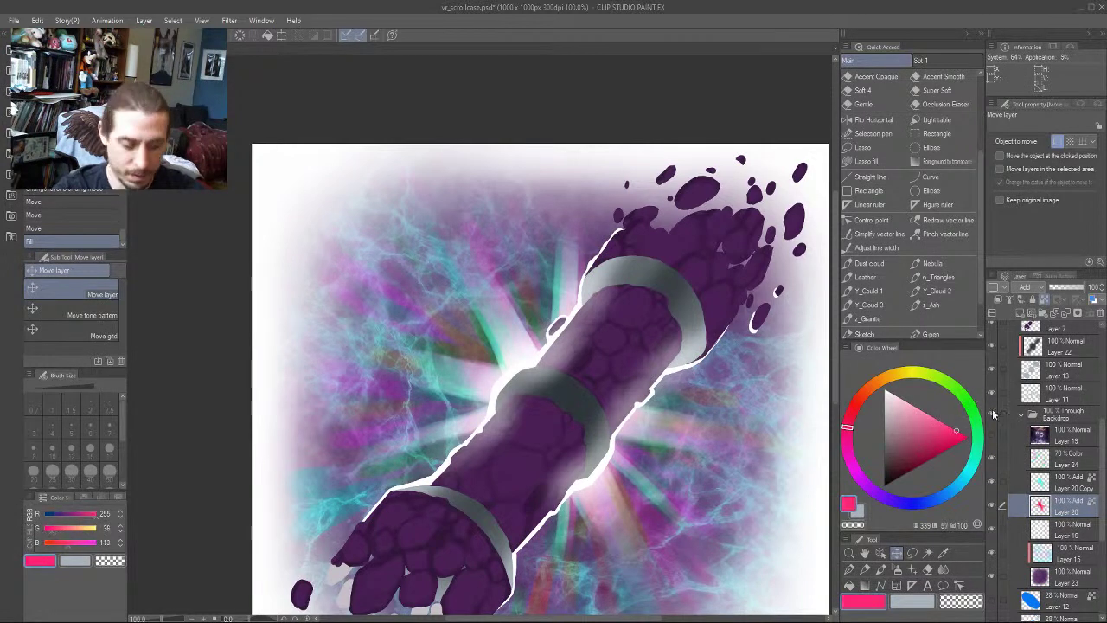
{"action": "key", "text": "alt+BackSpace"}
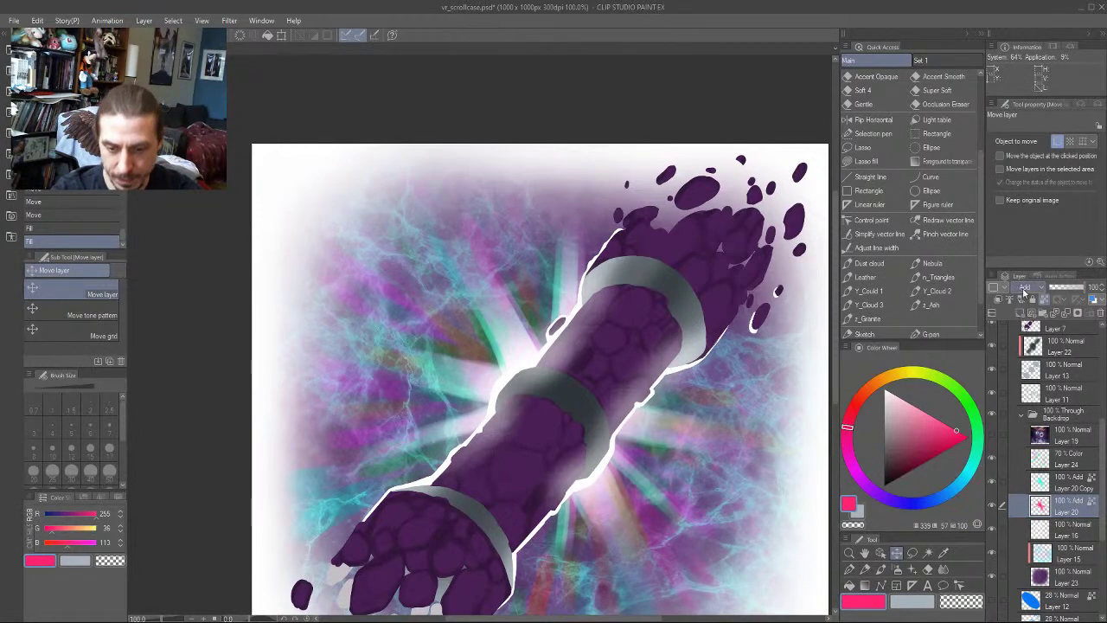
{"action": "left_click", "coordinate": [143, 20]}
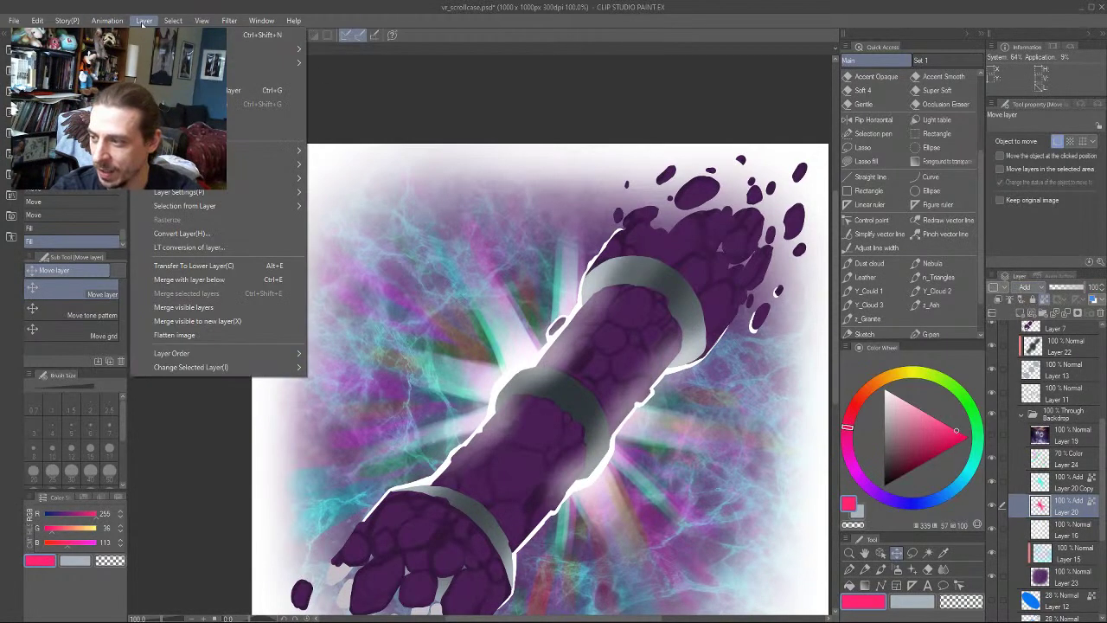
{"action": "mouse_move", "coordinate": [239, 71]}
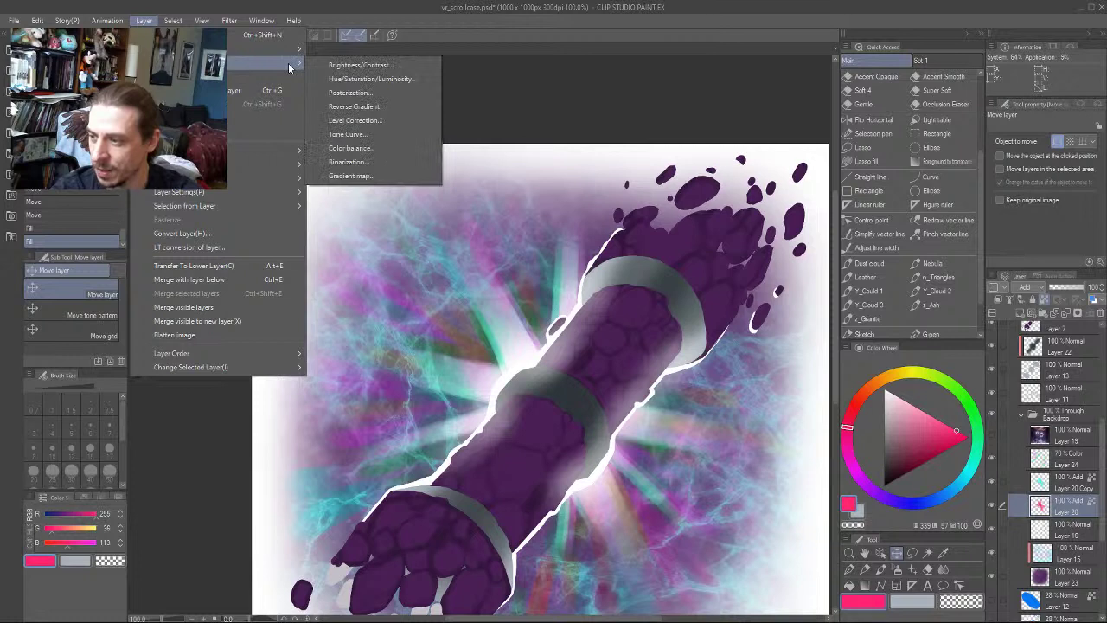
{"action": "mouse_move", "coordinate": [277, 49]}
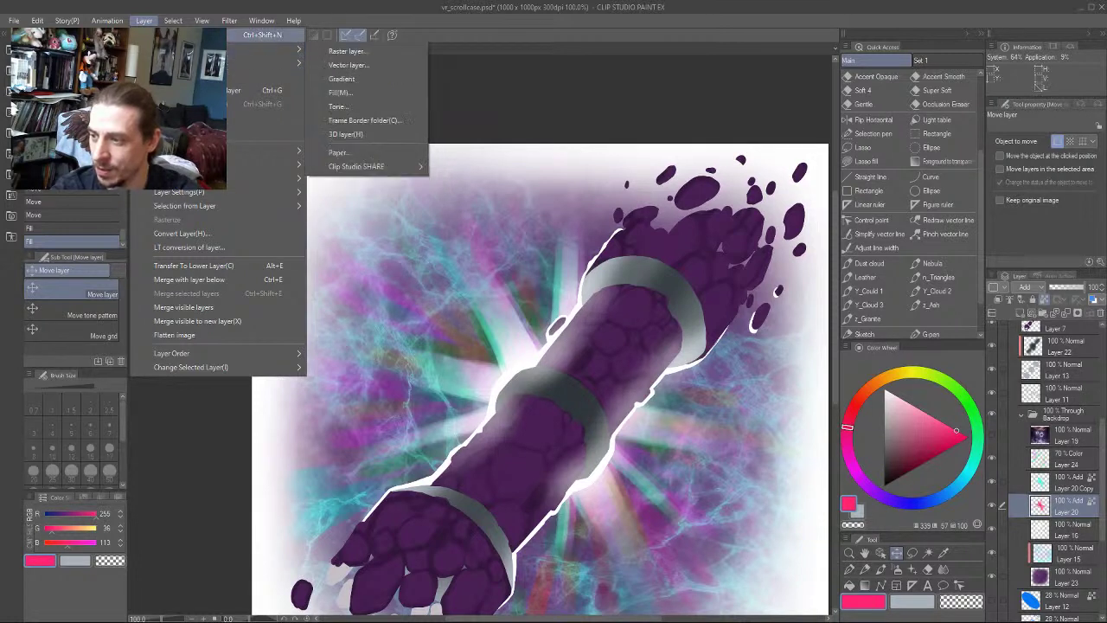
{"action": "left_click", "coordinate": [336, 58]}
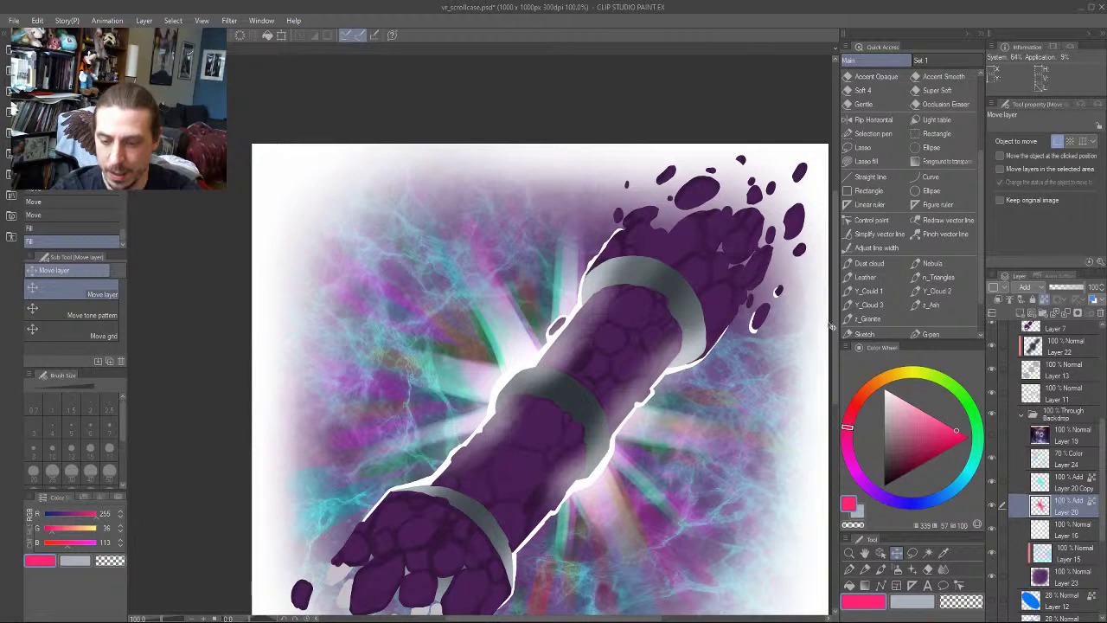
Duplicate Layer 20 Copy and fill the duplicate's rays with white, hiding Layer 20 Copy, Layer 20 and Layer 16 beneath it
{"action": "left_click", "coordinate": [1056, 489]}
{"action": "left_click_drag", "start_coordinate": [1060, 491], "coordinate": [1020, 313]}
{"action": "left_click_drag", "start_coordinate": [991, 518], "coordinate": [990, 559]}
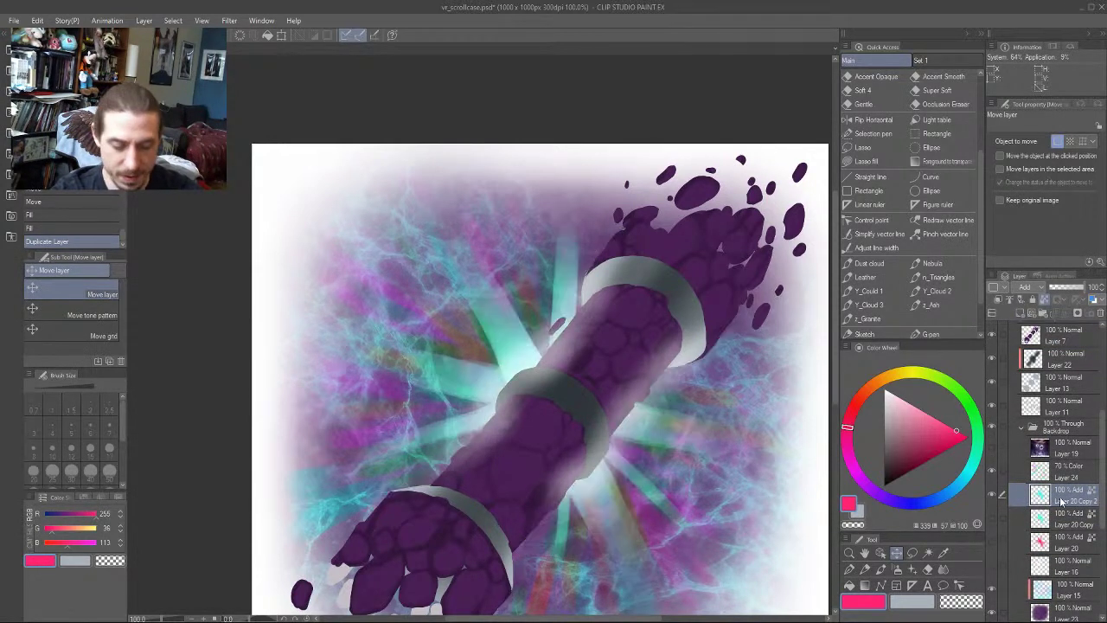
{"action": "left_click", "coordinate": [883, 391]}
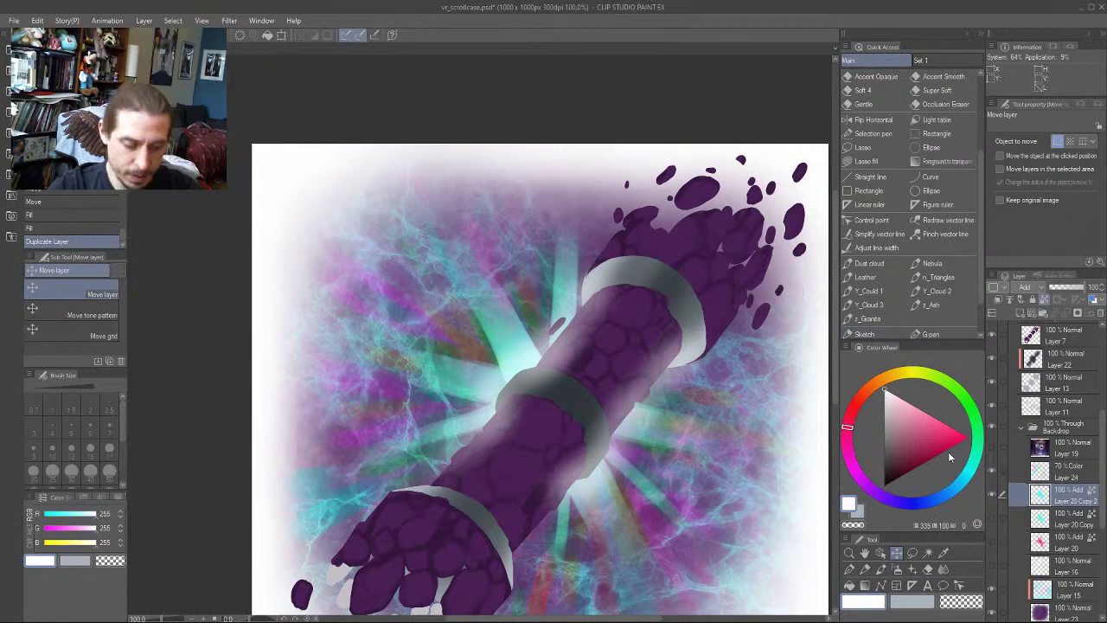
{"action": "key", "text": "alt+BackSpace"}
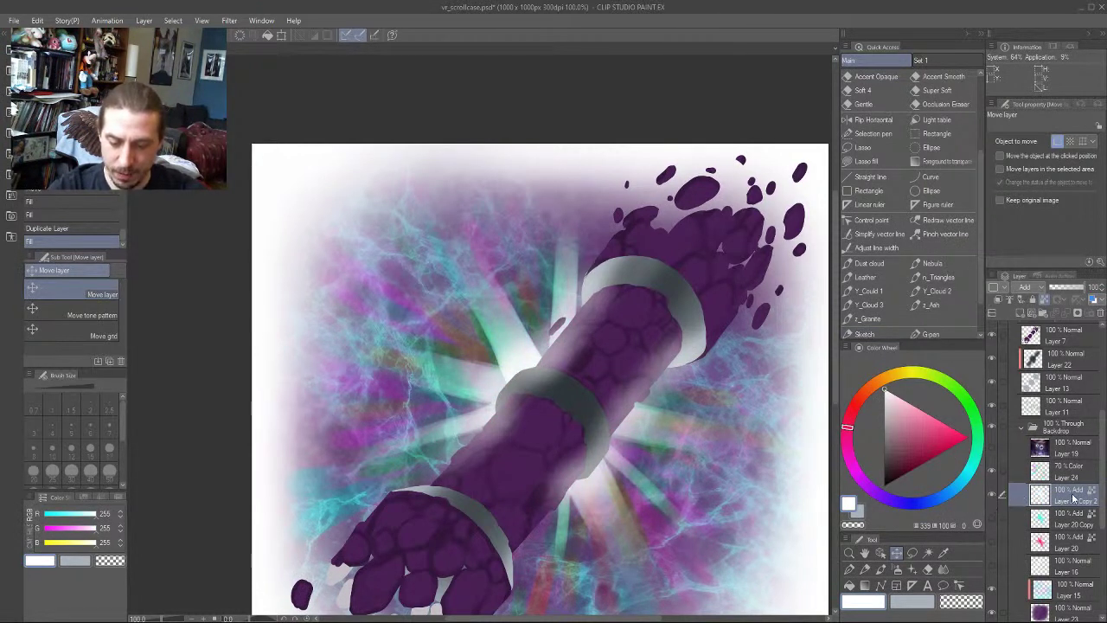
{"action": "key", "text": "slash"}
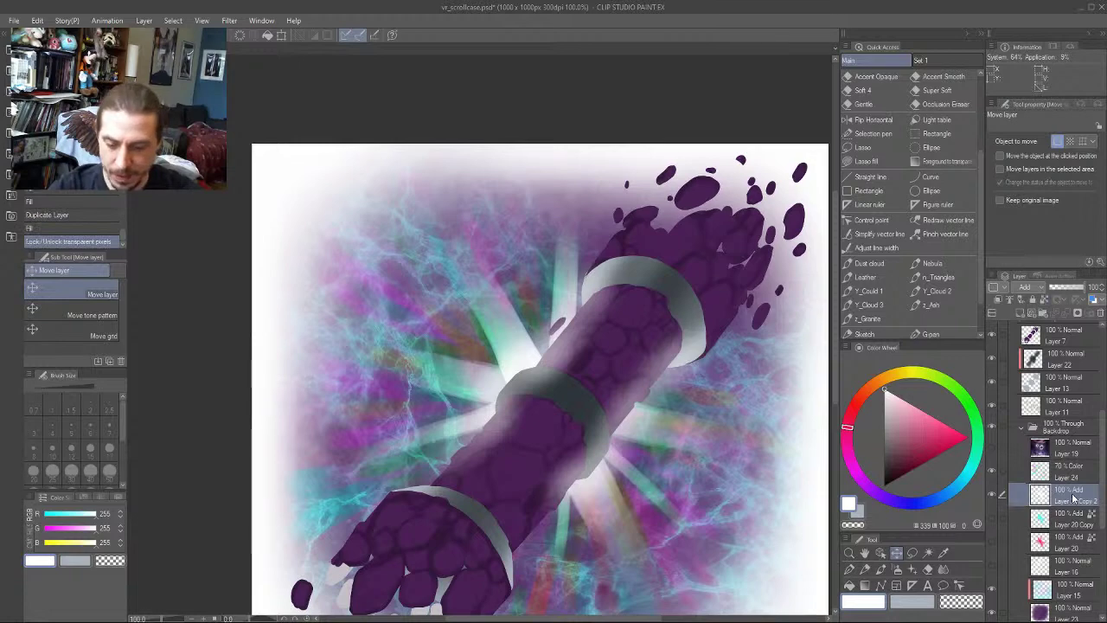
{"action": "right_click", "coordinate": [1022, 499]}
{"action": "mouse_move", "coordinate": [1024, 198]}
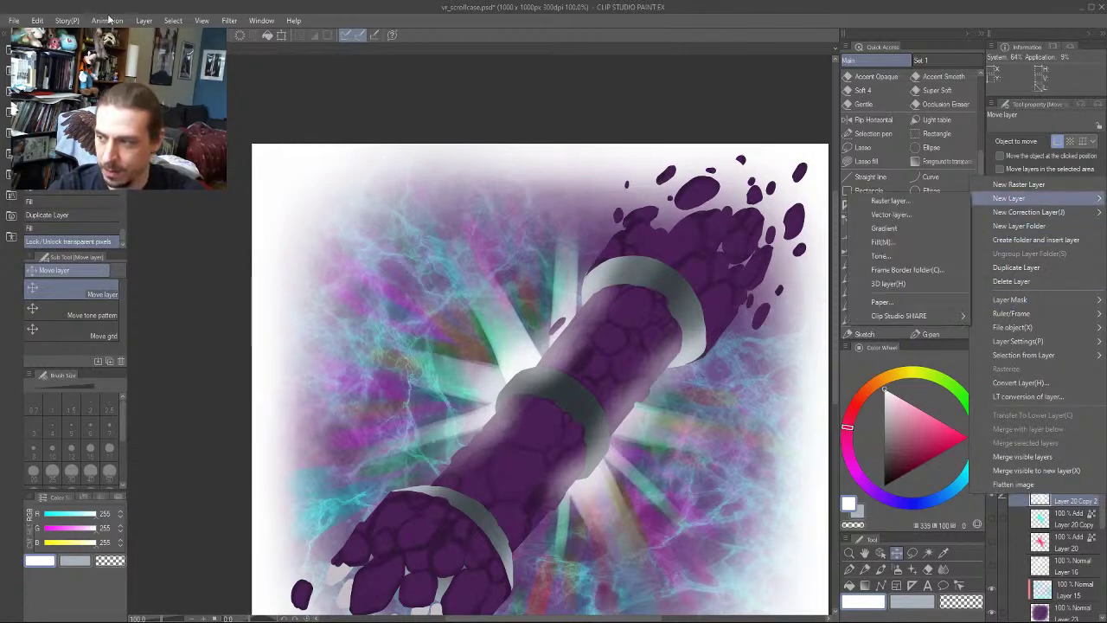
{"action": "left_click", "coordinate": [53, 18]}
{"action": "left_click", "coordinate": [39, 19]}
{"action": "mouse_move", "coordinate": [140, 20]}
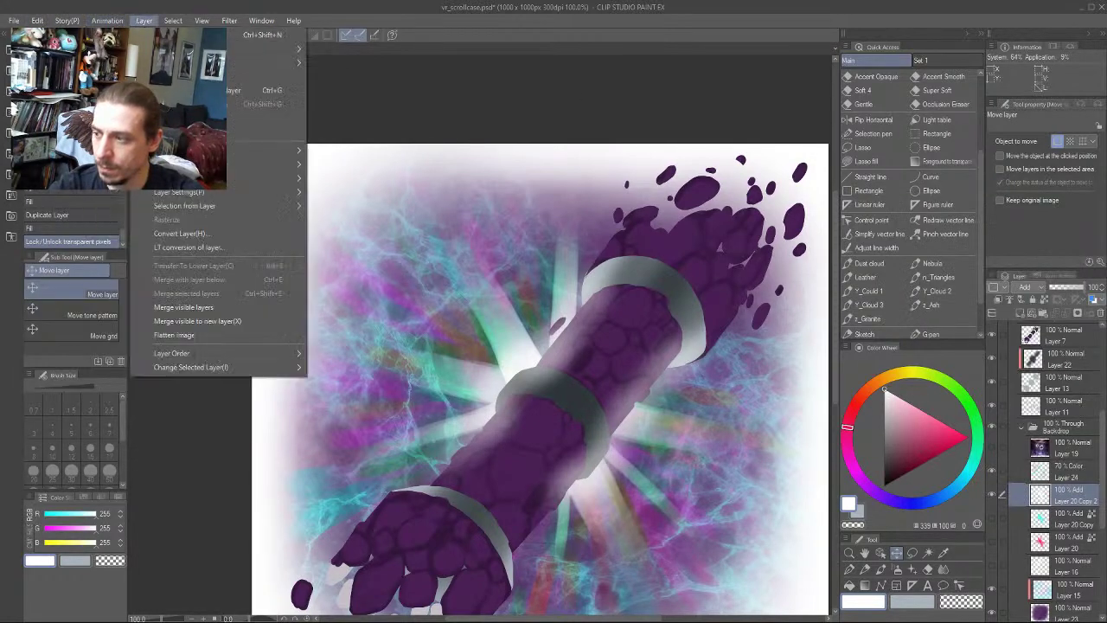
{"action": "mouse_move", "coordinate": [250, 68]}
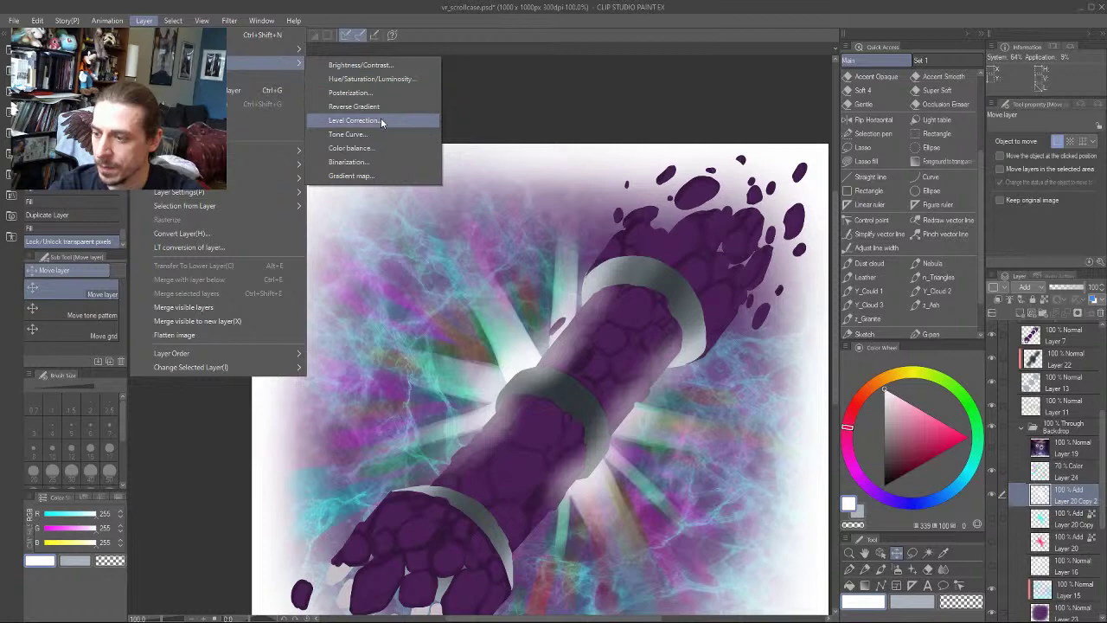
{"action": "left_click", "coordinate": [375, 148]}
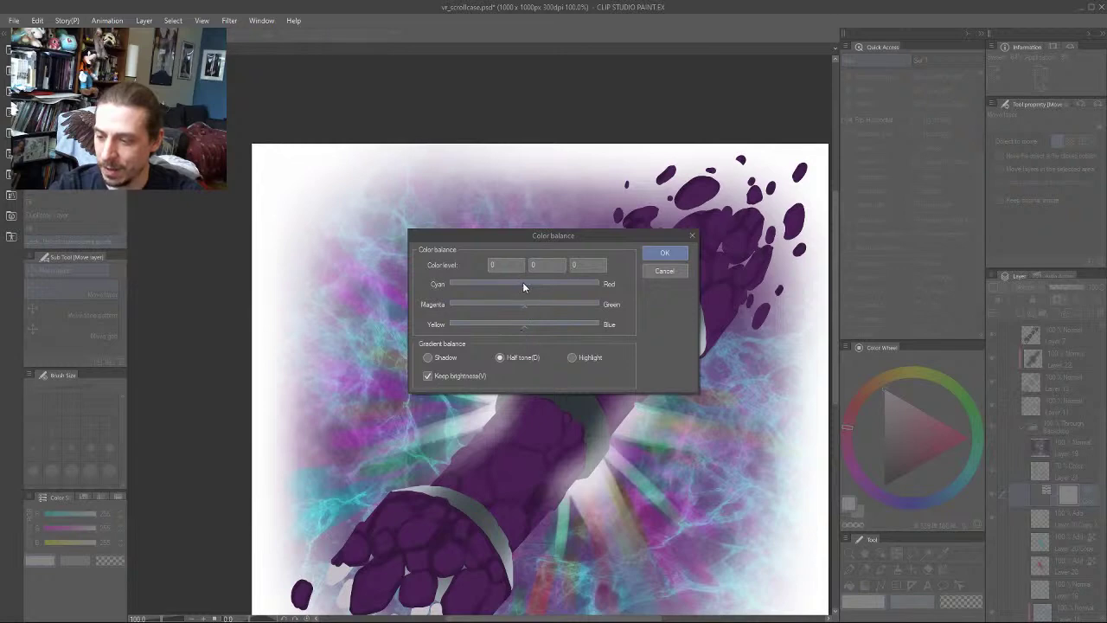
{"action": "left_click_drag", "start_coordinate": [524, 285], "coordinate": [661, 293]}
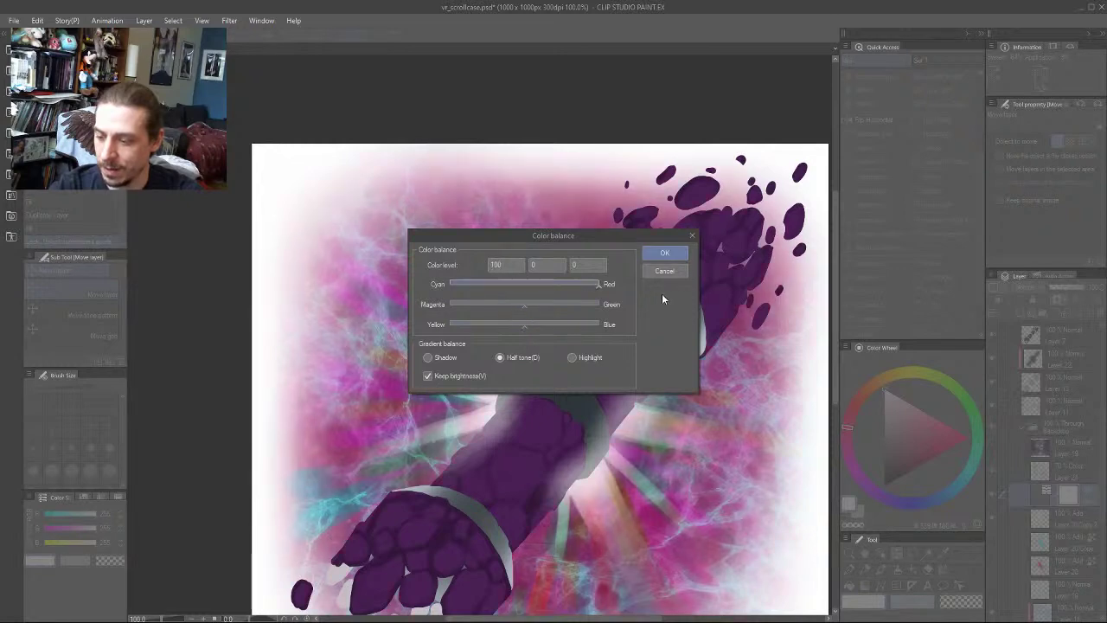
{"action": "left_click", "coordinate": [664, 271]}
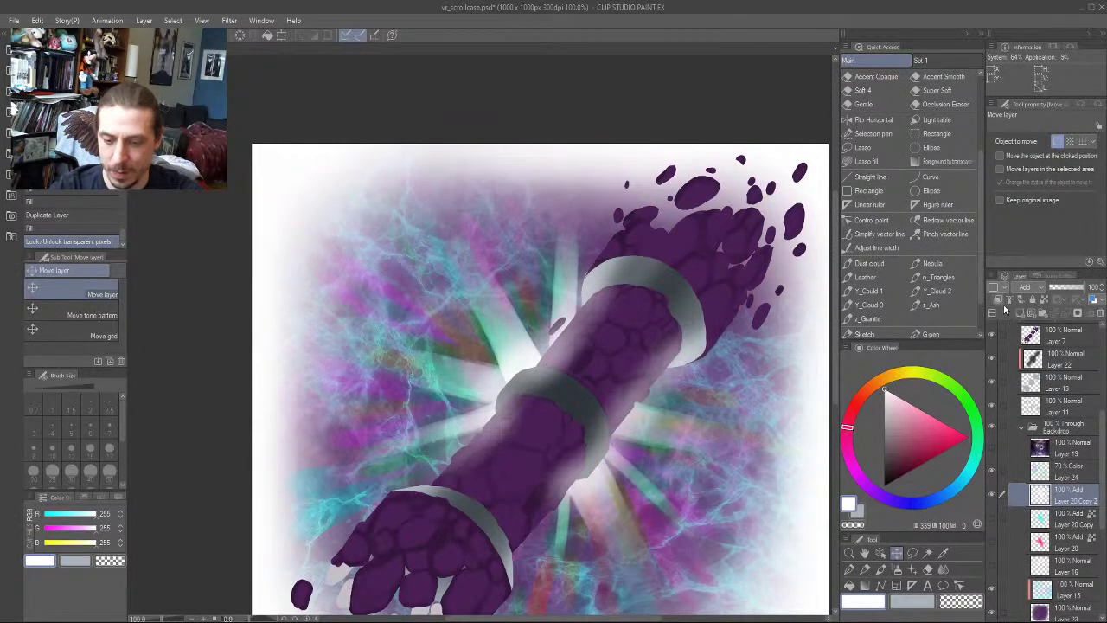
{"action": "left_click", "coordinate": [1001, 309]}
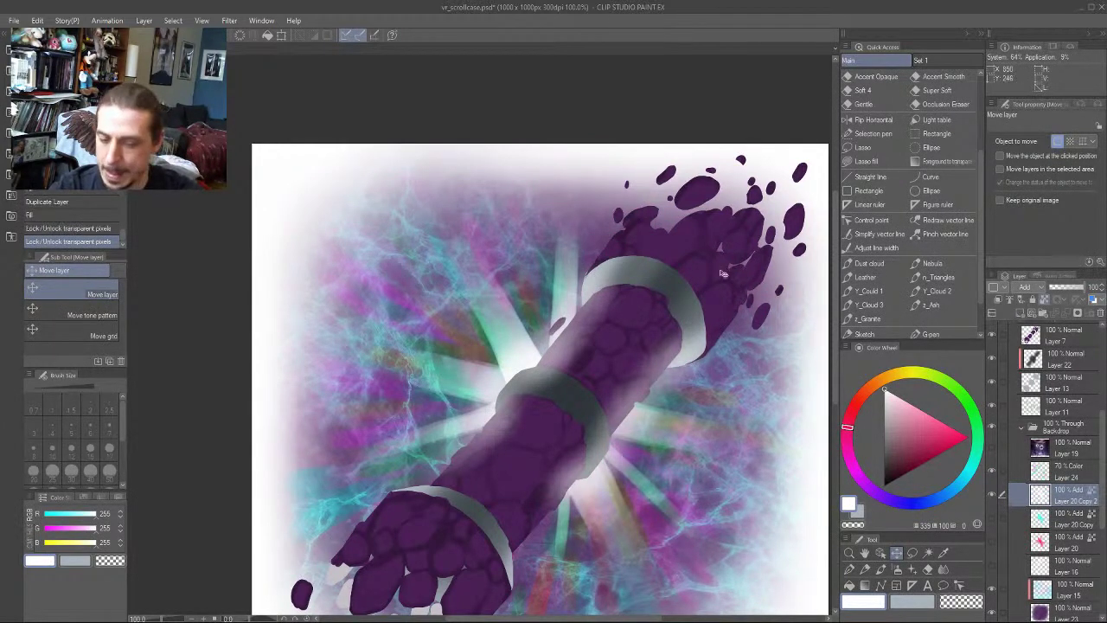
Open the Color balance tonal correction for the white rays on Layer 20 Copy 2 and shift the Cyan–Red level to -100
{"action": "left_click", "coordinate": [144, 21]}
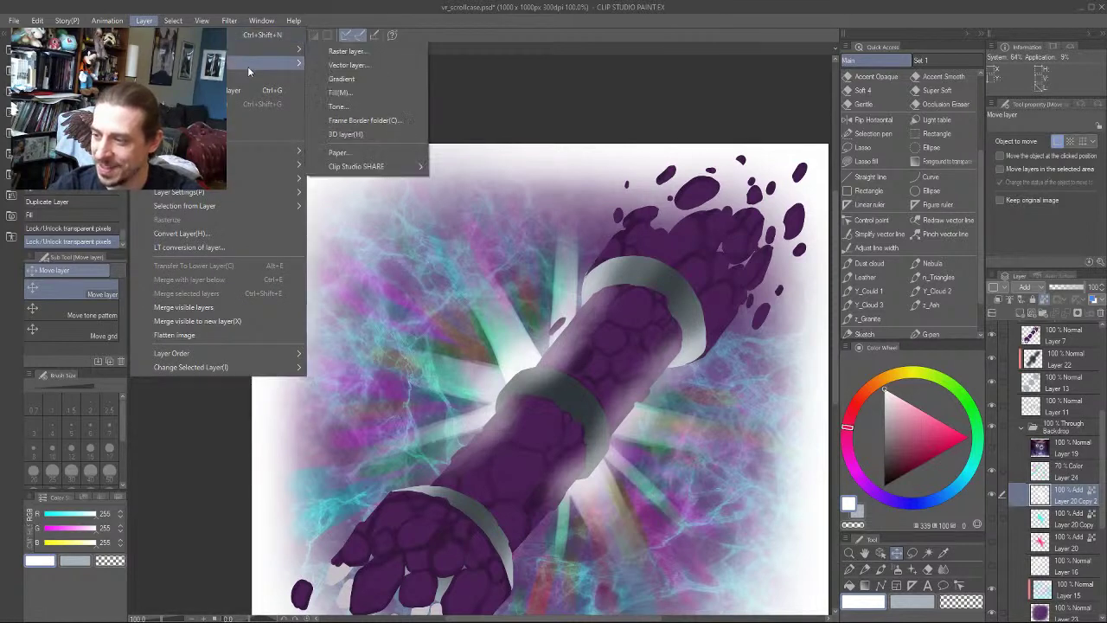
{"action": "mouse_move", "coordinate": [252, 66]}
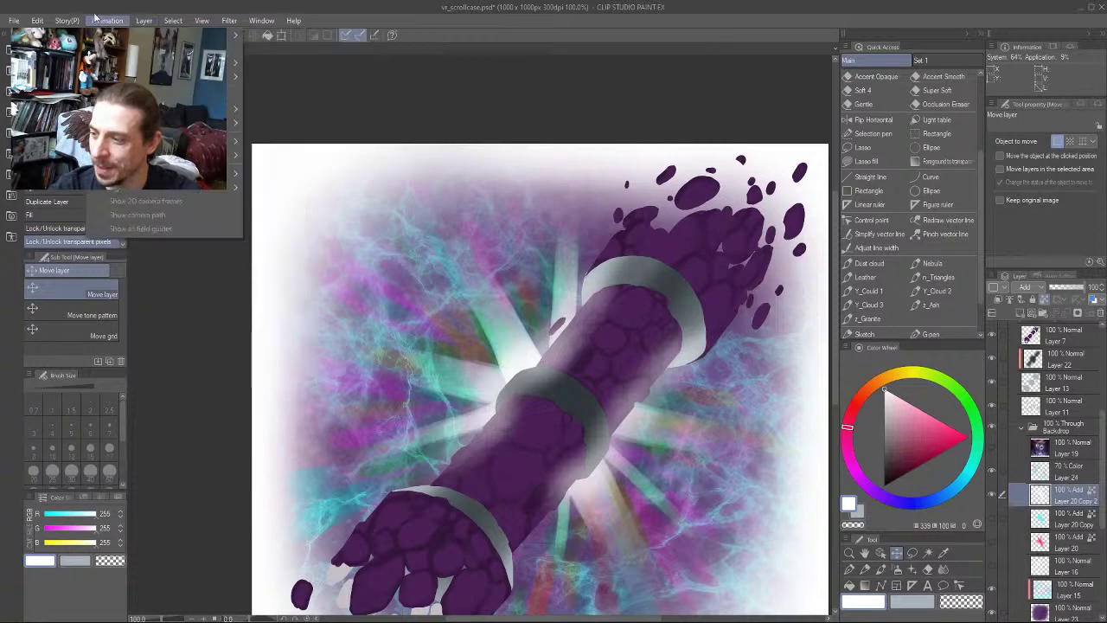
{"action": "left_click", "coordinate": [38, 21]}
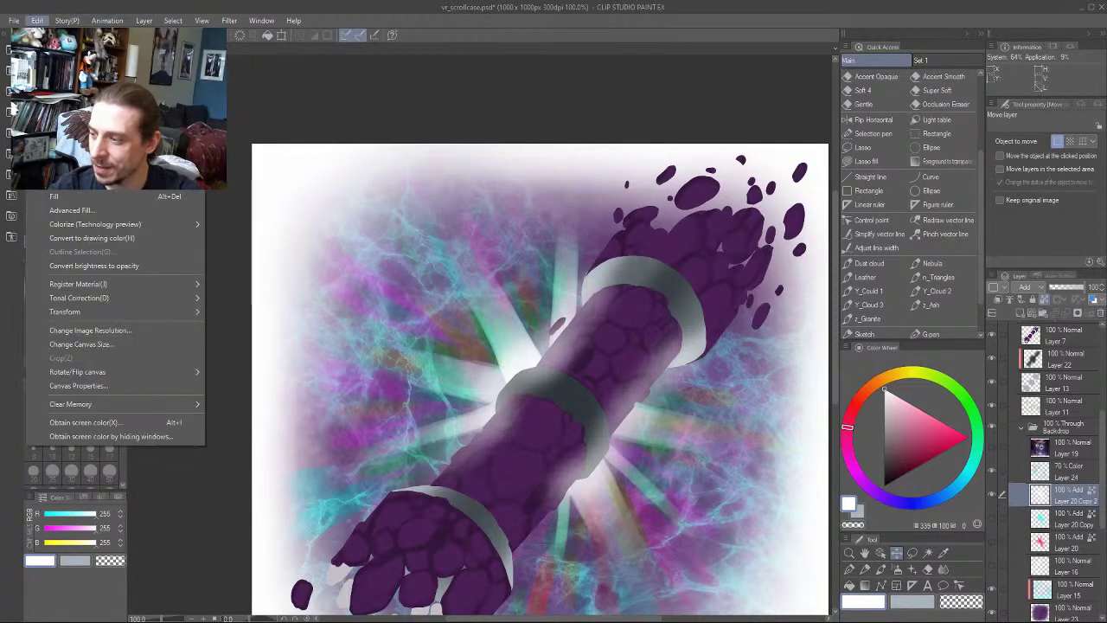
{"action": "mouse_move", "coordinate": [169, 298]}
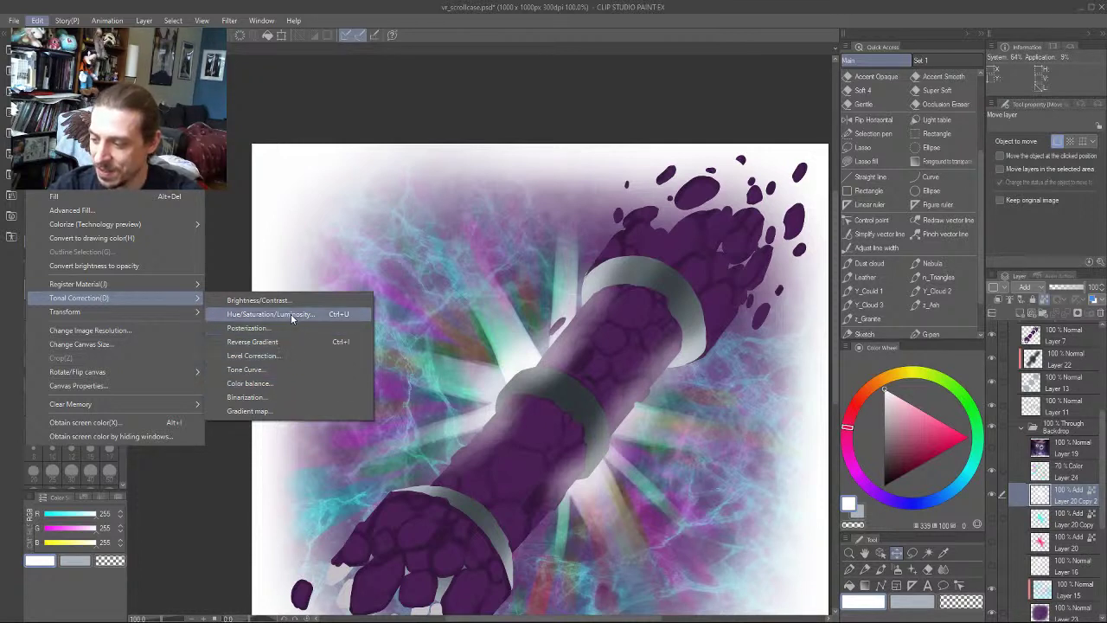
{"action": "left_click", "coordinate": [250, 383]}
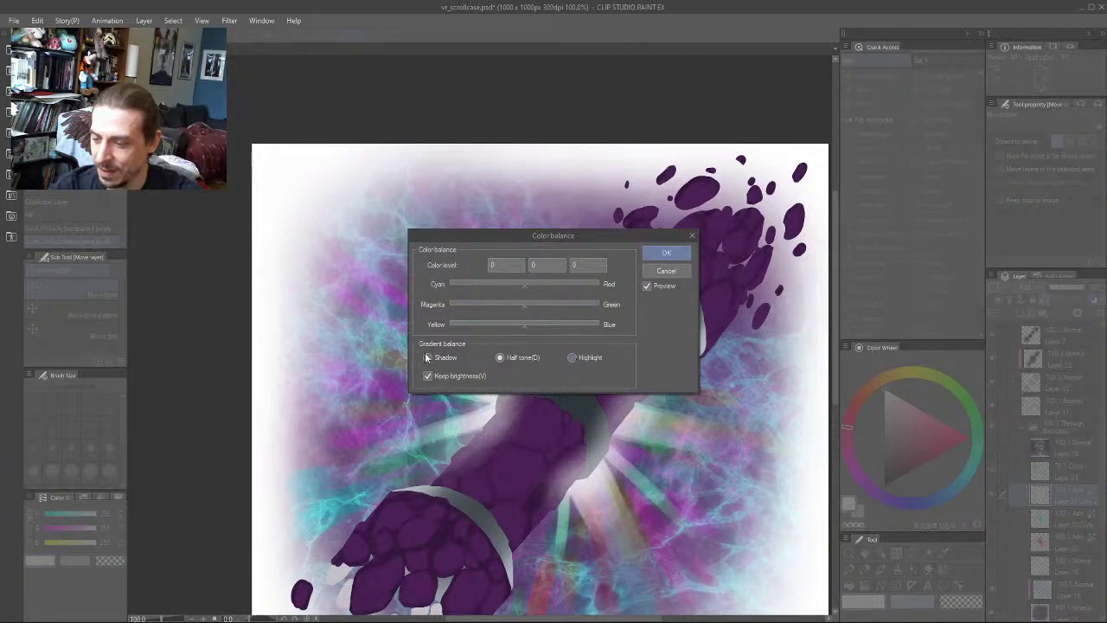
{"action": "left_click", "coordinate": [571, 357]}
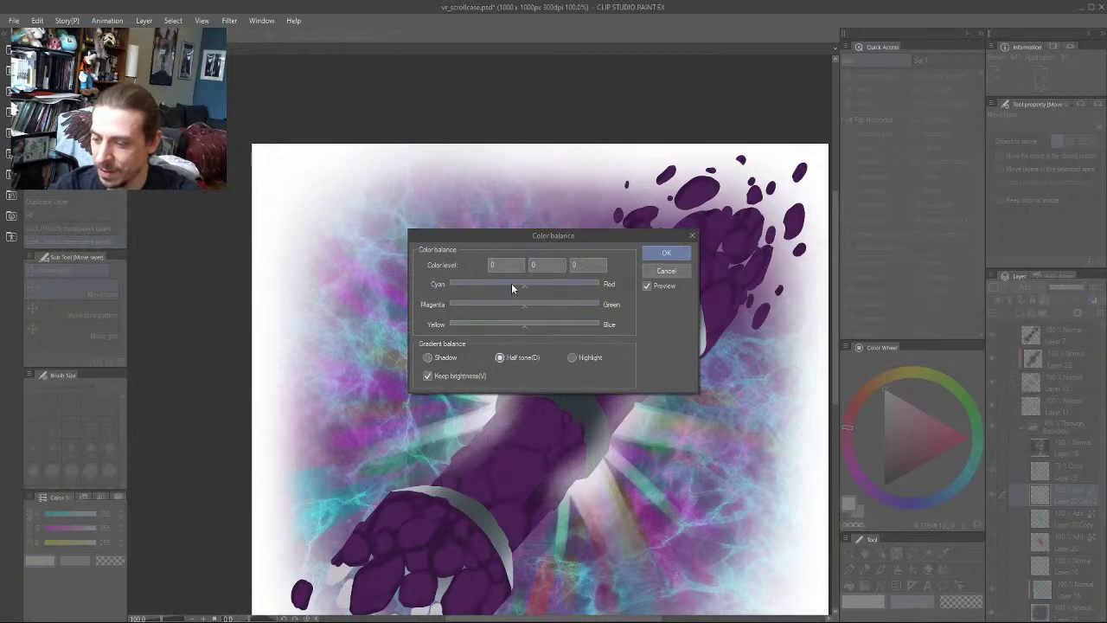
{"action": "left_click_drag", "start_coordinate": [529, 288], "coordinate": [507, 286]}
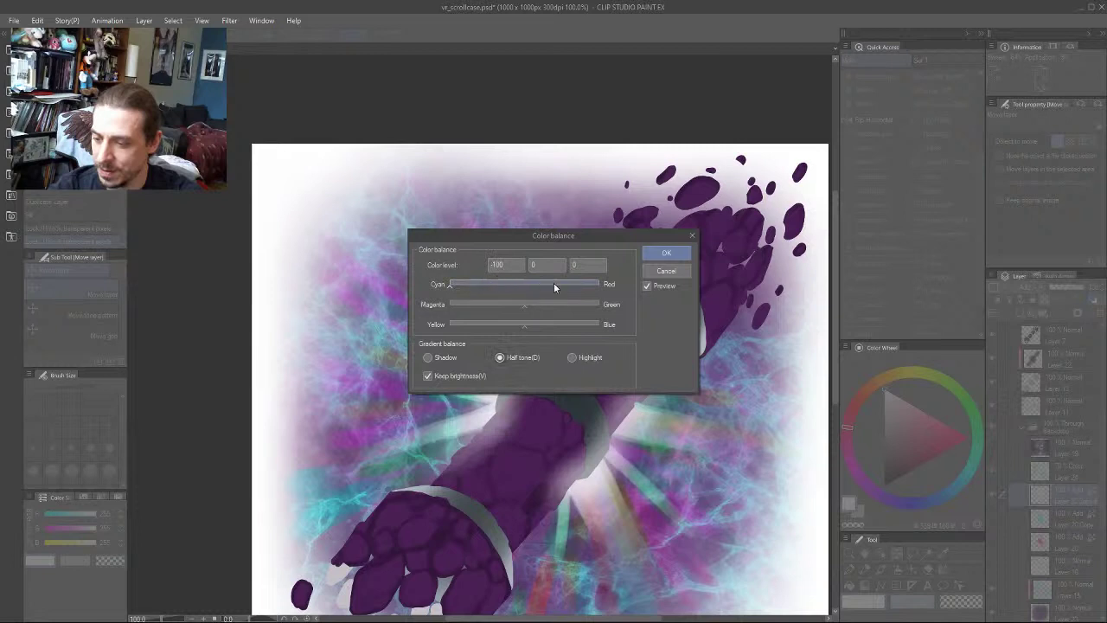
{"action": "left_click", "coordinate": [647, 286]}
{"action": "left_click_drag", "start_coordinate": [524, 328], "coordinate": [598, 324]}
{"action": "left_click_drag", "start_coordinate": [524, 307], "coordinate": [691, 325]}
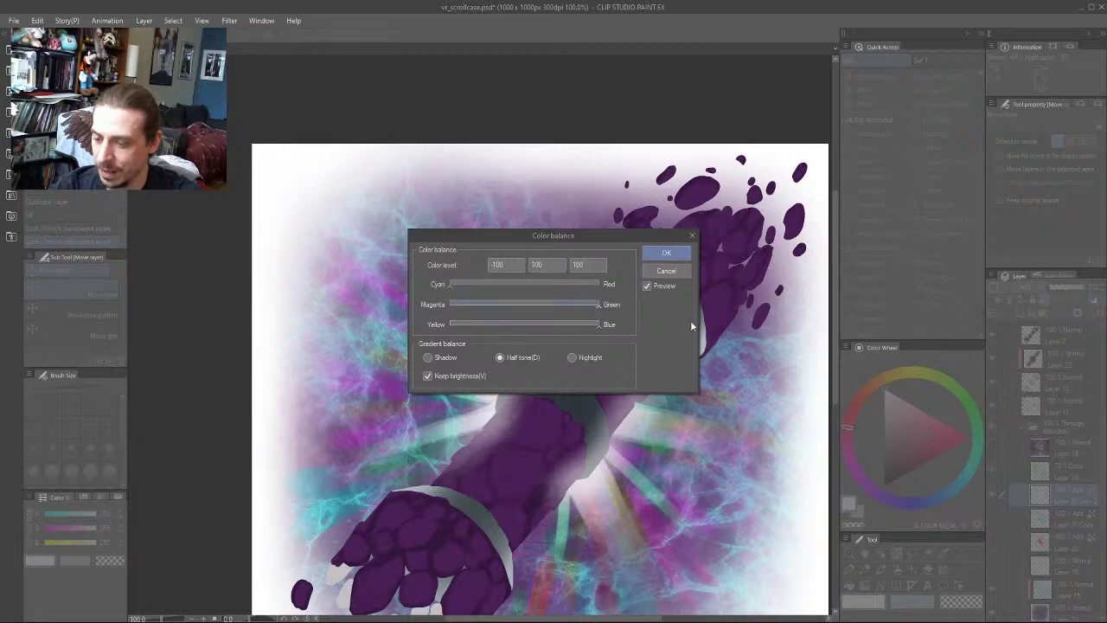
{"action": "left_click", "coordinate": [575, 357]}
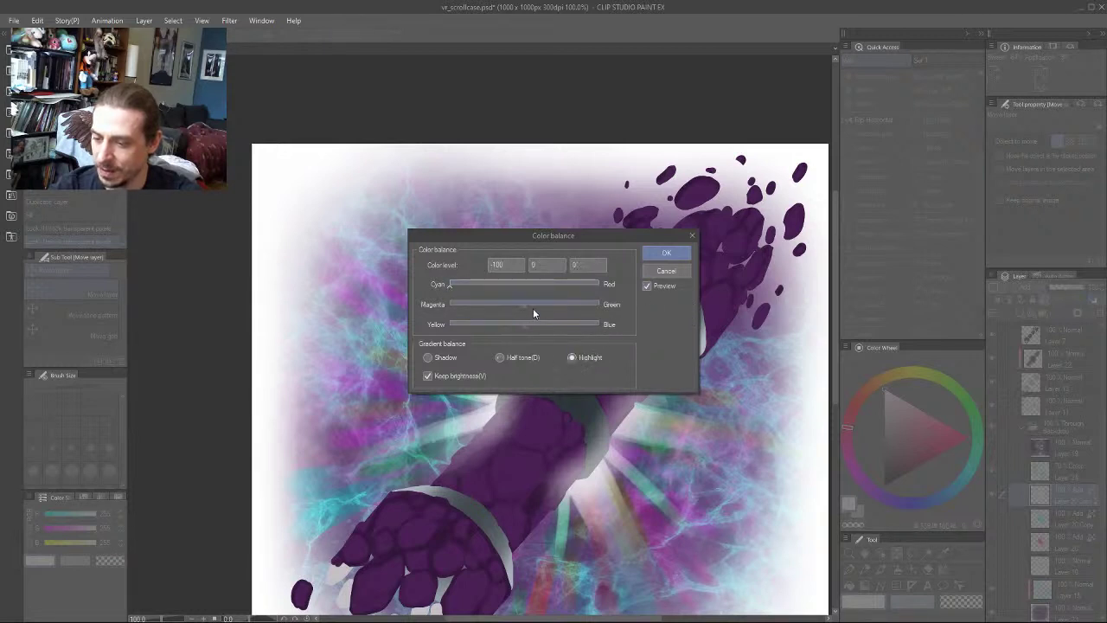
{"action": "left_click_drag", "start_coordinate": [526, 304], "coordinate": [605, 306]}
{"action": "left_click_drag", "start_coordinate": [524, 330], "coordinate": [666, 339]}
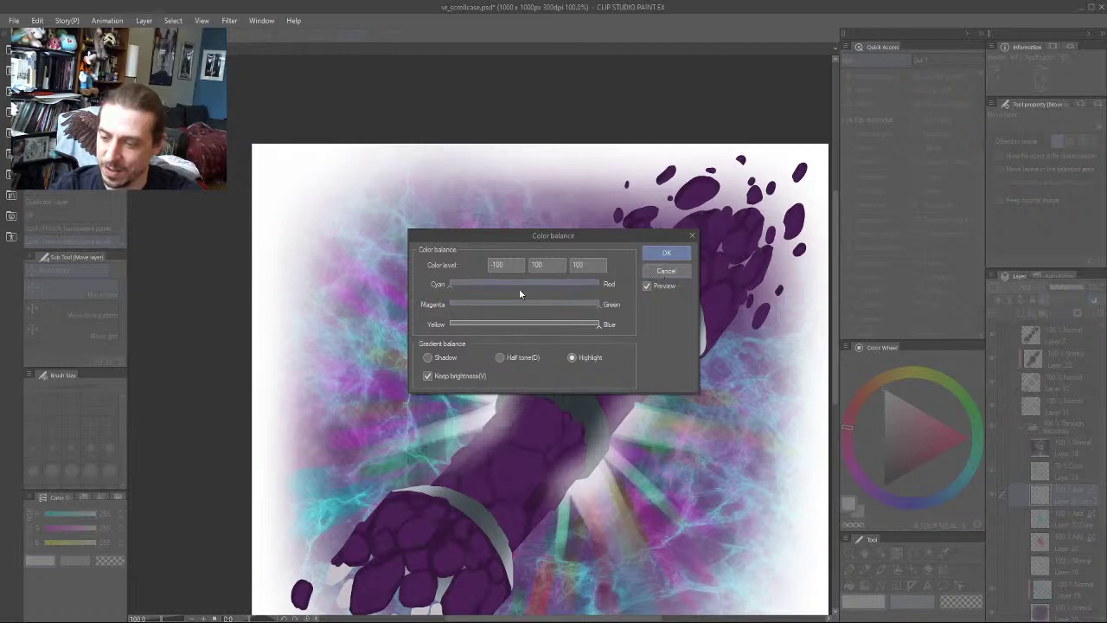
{"action": "left_click", "coordinate": [428, 357]}
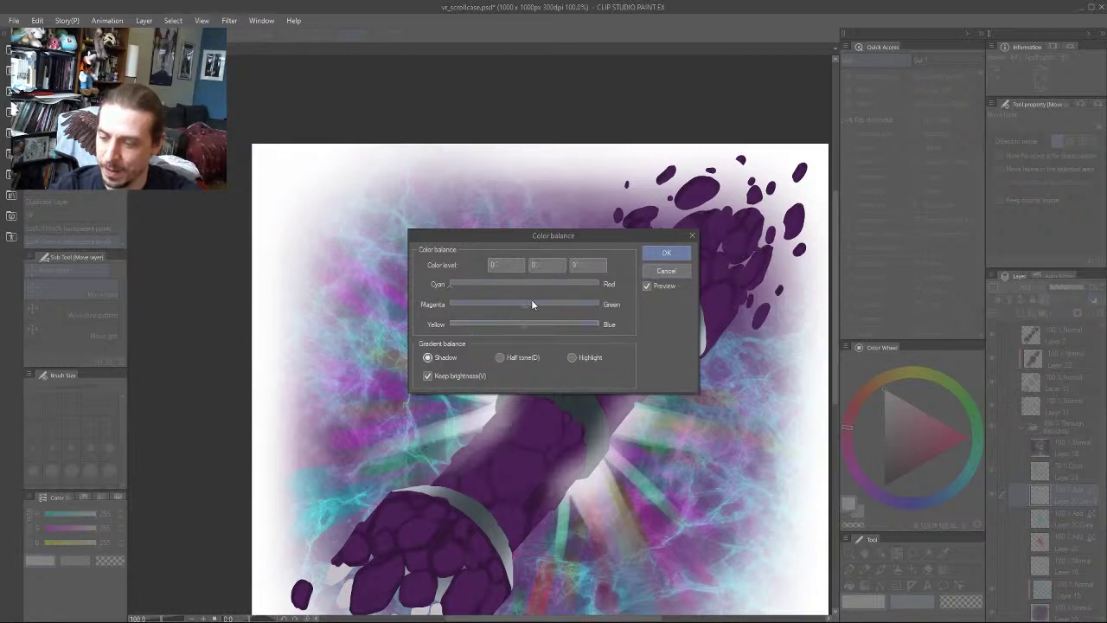
{"action": "left_click_drag", "start_coordinate": [524, 307], "coordinate": [606, 308]}
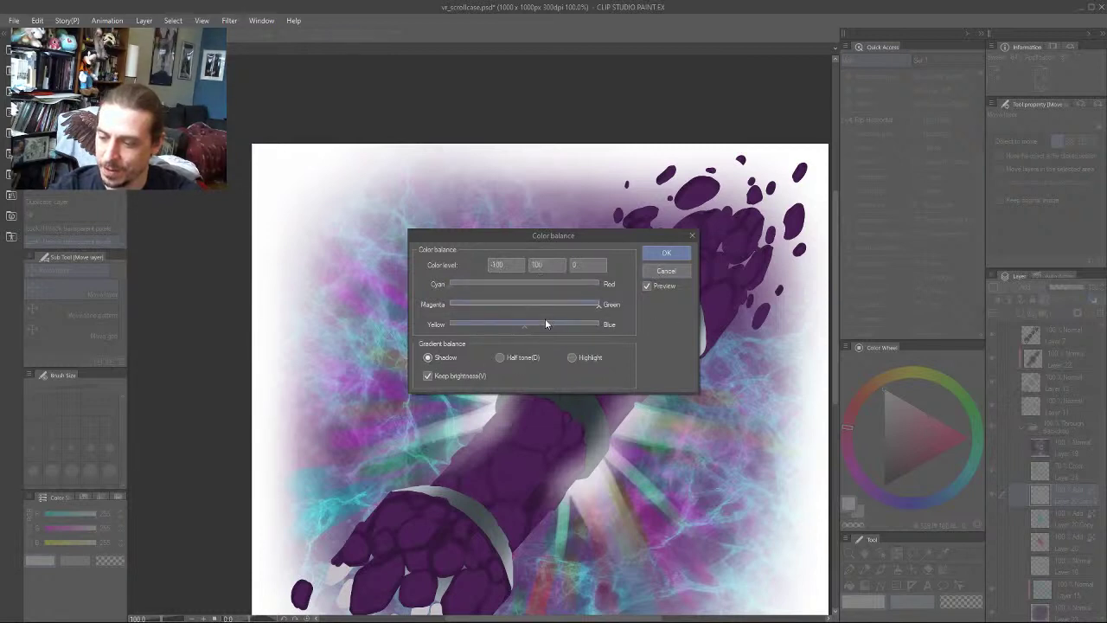
{"action": "left_click_drag", "start_coordinate": [524, 326], "coordinate": [677, 334]}
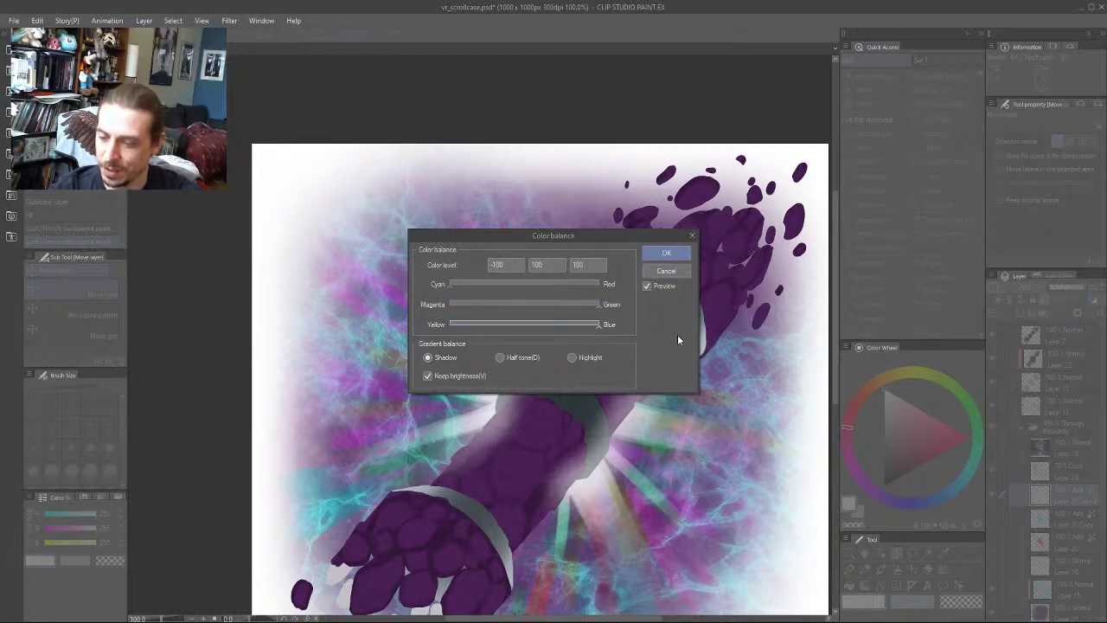
{"action": "left_click", "coordinate": [647, 288]}
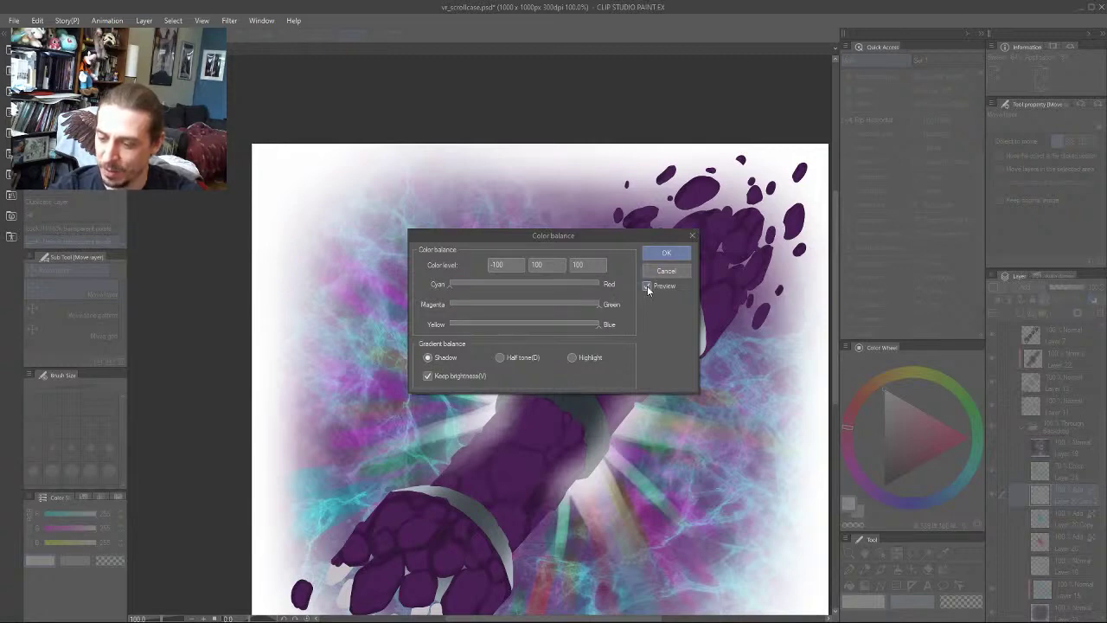
{"action": "left_click", "coordinate": [661, 272]}
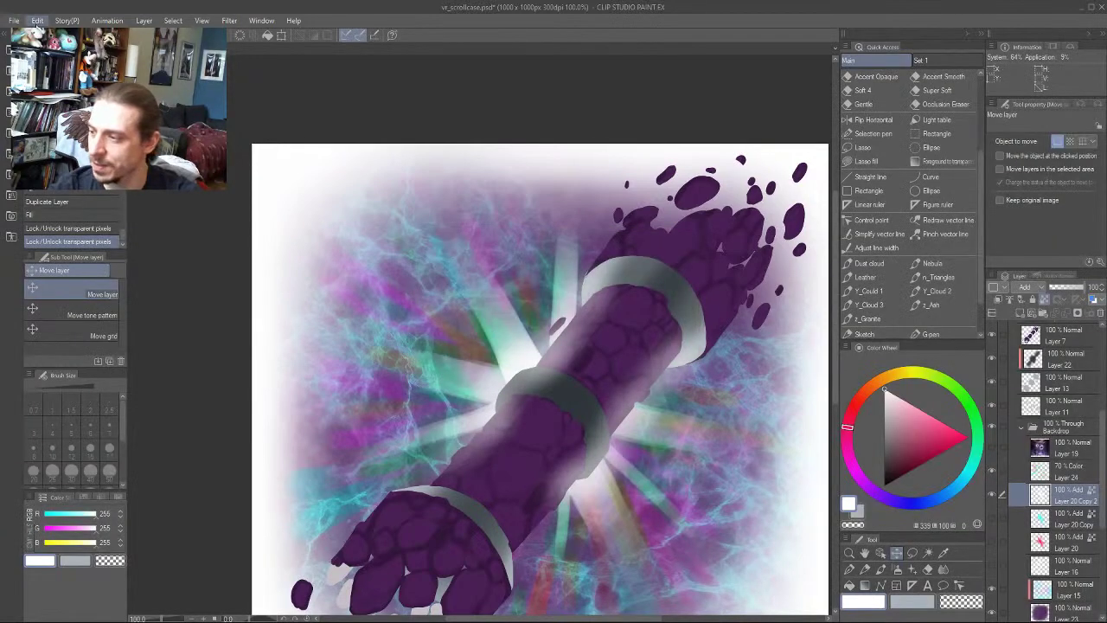
Apply a Level Correction to Layer 20 Copy 2, lowering the Red channel's maximum output to the black end
{"action": "left_click", "coordinate": [37, 20]}
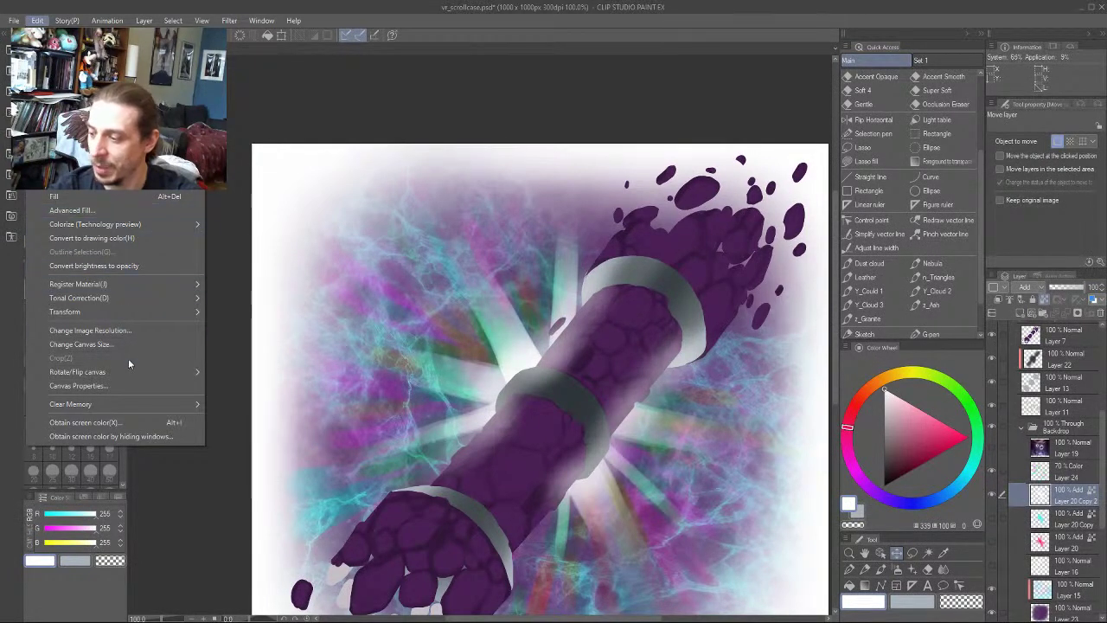
{"action": "mouse_move", "coordinate": [142, 300]}
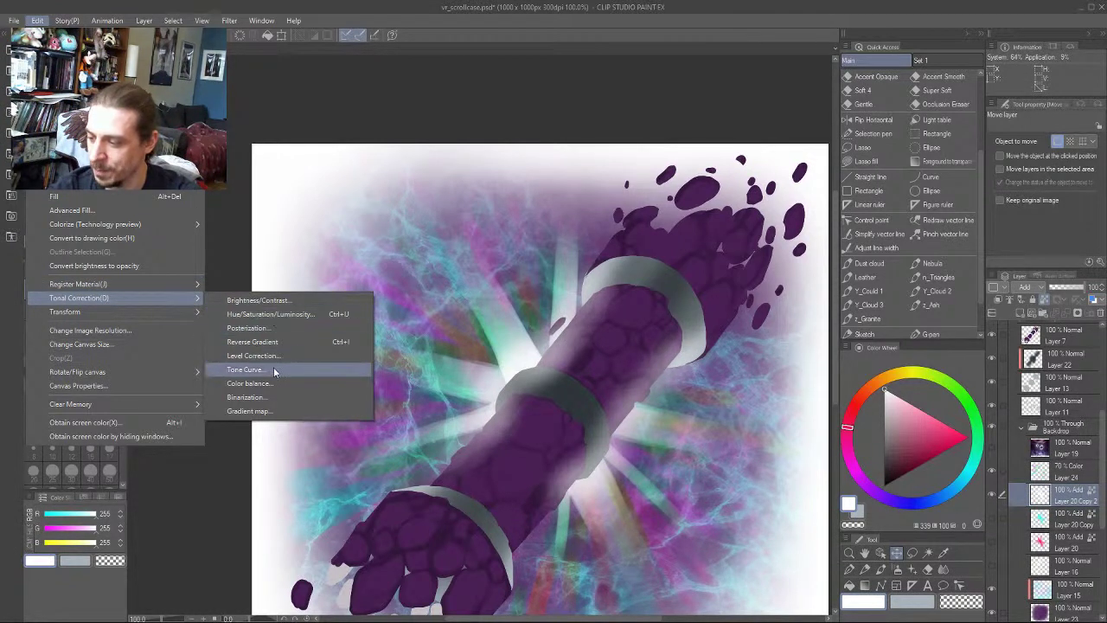
{"action": "left_click", "coordinate": [273, 357]}
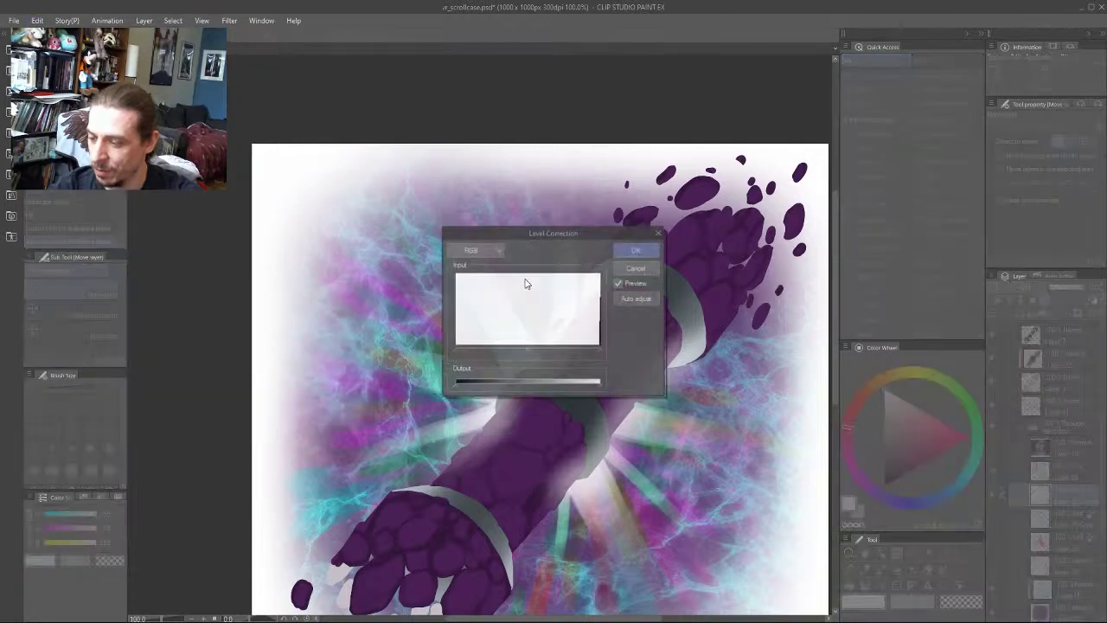
{"action": "left_click", "coordinate": [478, 249]}
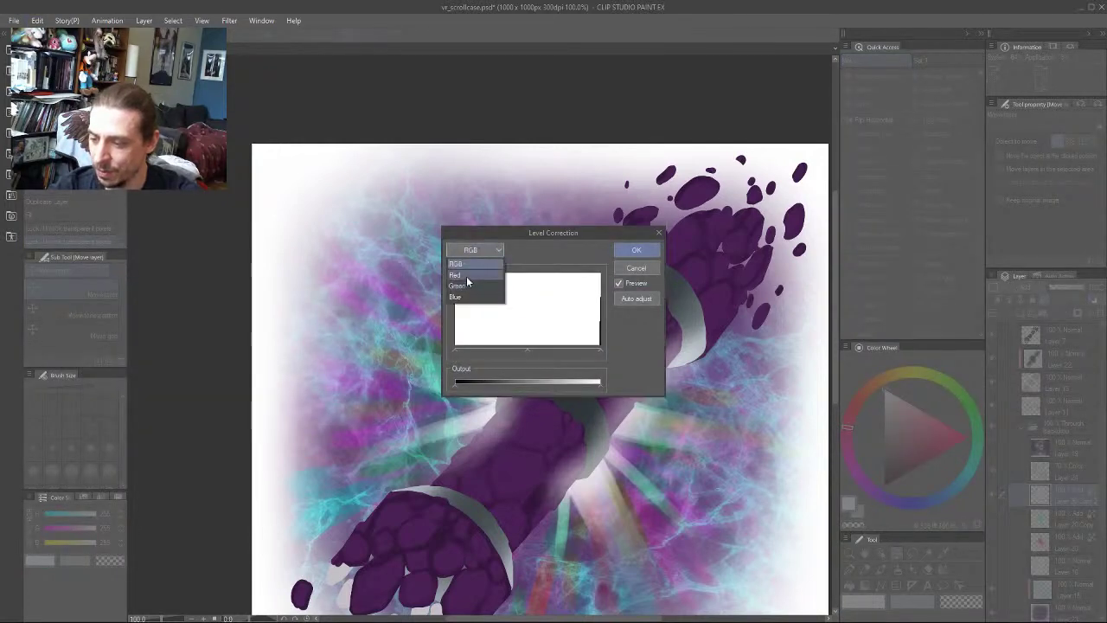
{"action": "left_click", "coordinate": [472, 274]}
{"action": "left_click_drag", "start_coordinate": [599, 385], "coordinate": [440, 382]}
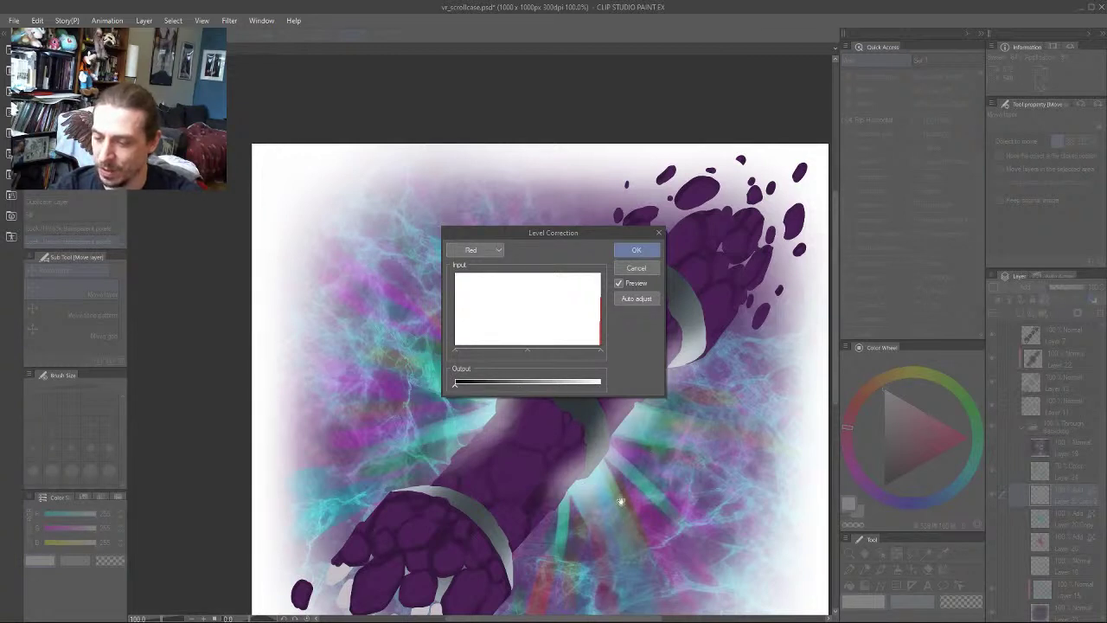
{"action": "left_click", "coordinate": [638, 249]}
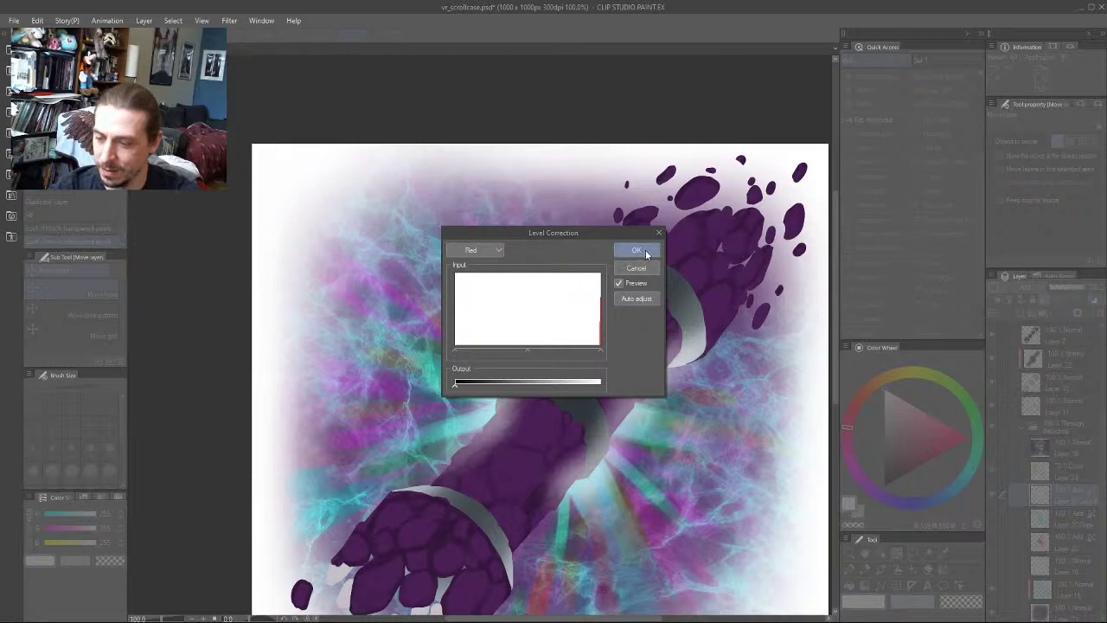
Toggle the visibility of Layer 20 Copy and Layer 20 Copy 2 to compare the two cyan ray layers
{"action": "left_click", "coordinate": [994, 521]}
{"action": "left_click", "coordinate": [992, 494]}
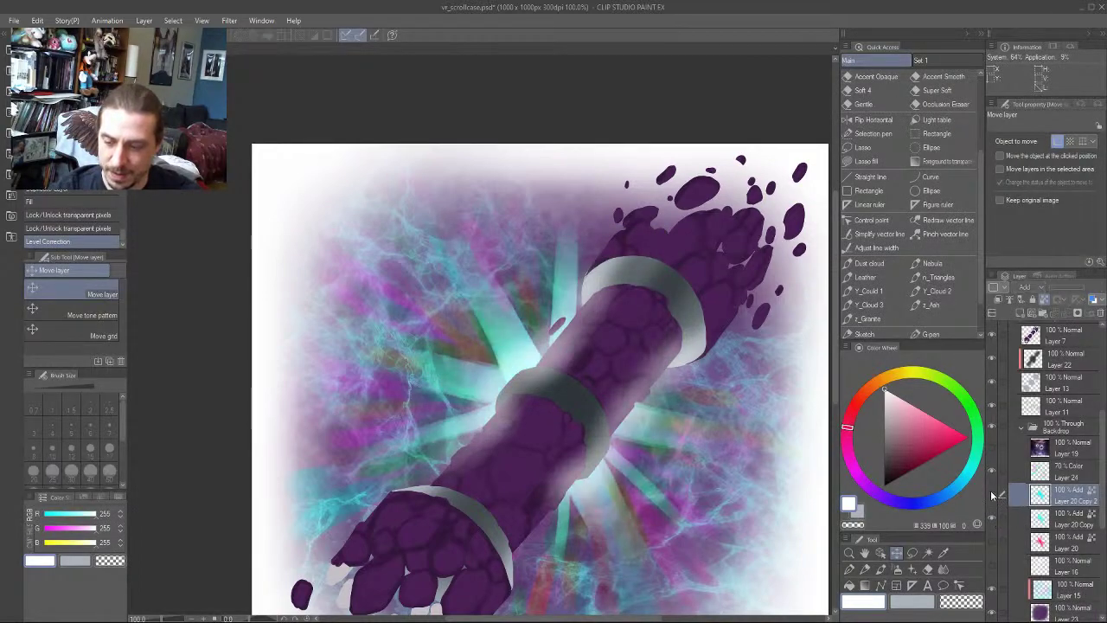
{"action": "left_click", "coordinate": [992, 496]}
{"action": "left_click", "coordinate": [994, 519]}
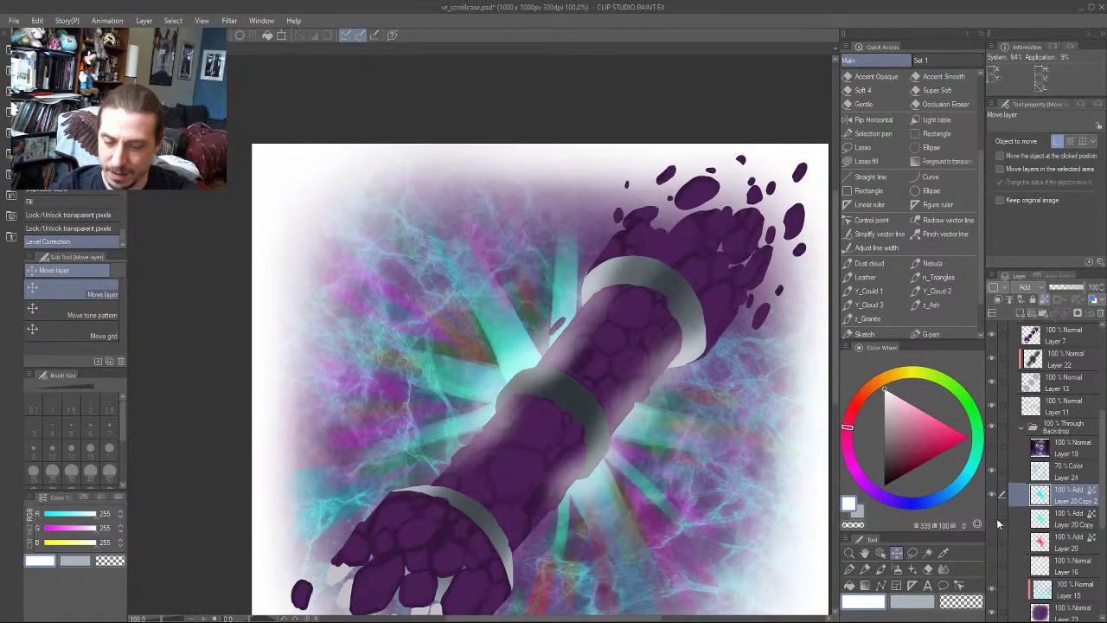
Duplicate Layer 20 Copy, lock the duplicate's transparent pixels, show it and fill its rays with white
{"action": "left_click", "coordinate": [1068, 516]}
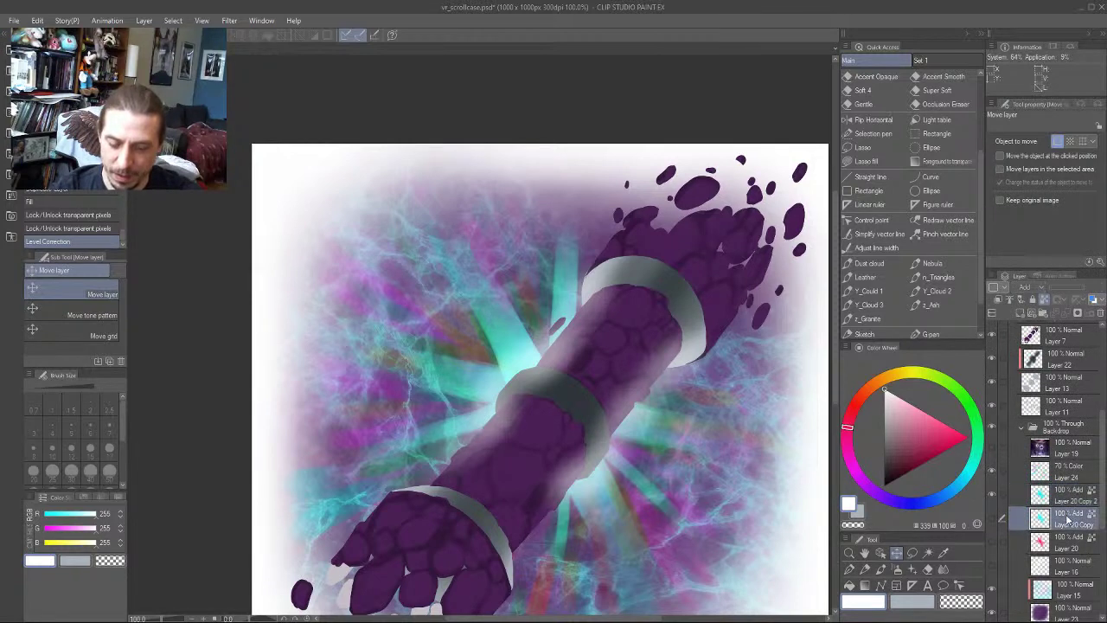
{"action": "left_click_drag", "start_coordinate": [1067, 519], "coordinate": [1020, 314]}
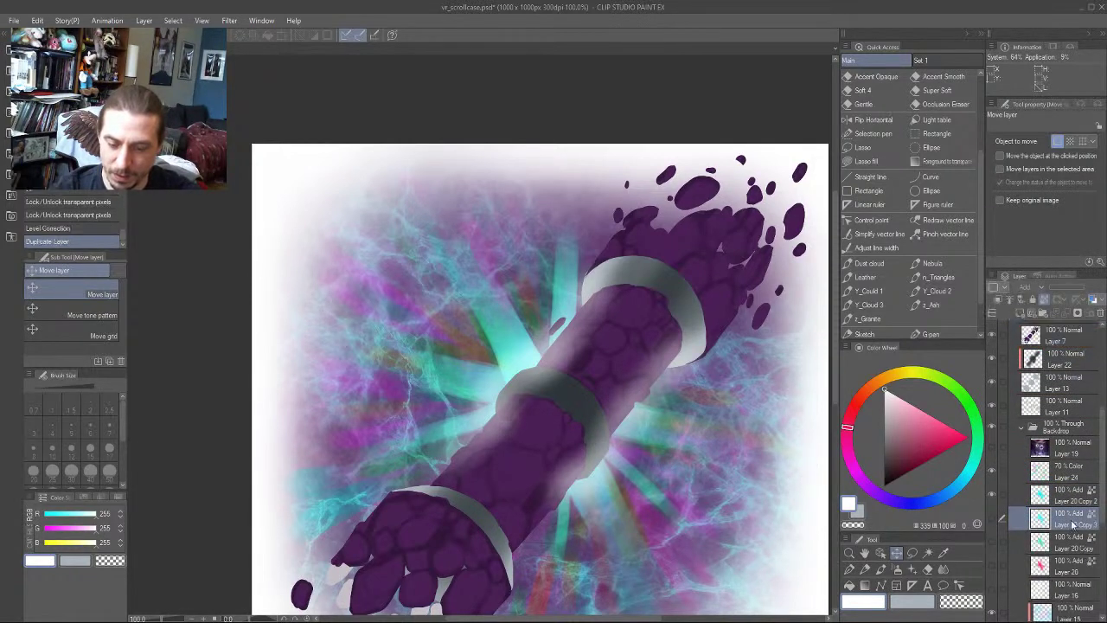
{"action": "key", "text": "/"}
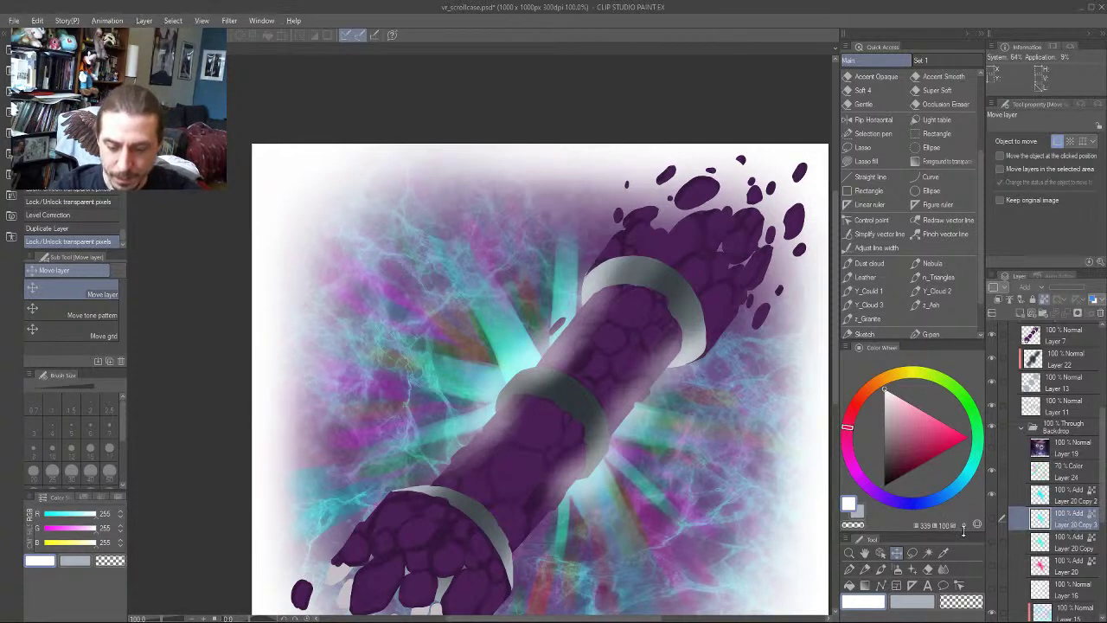
{"action": "left_click", "coordinate": [992, 519]}
{"action": "key", "text": "alt+BackSpace"}
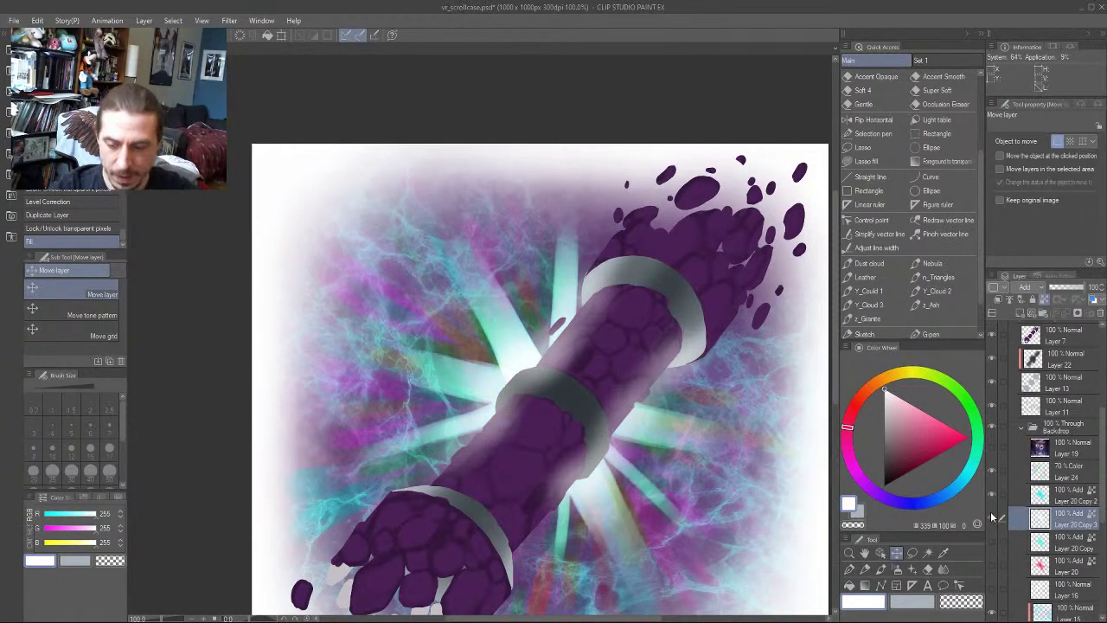
{"action": "left_click", "coordinate": [37, 20]}
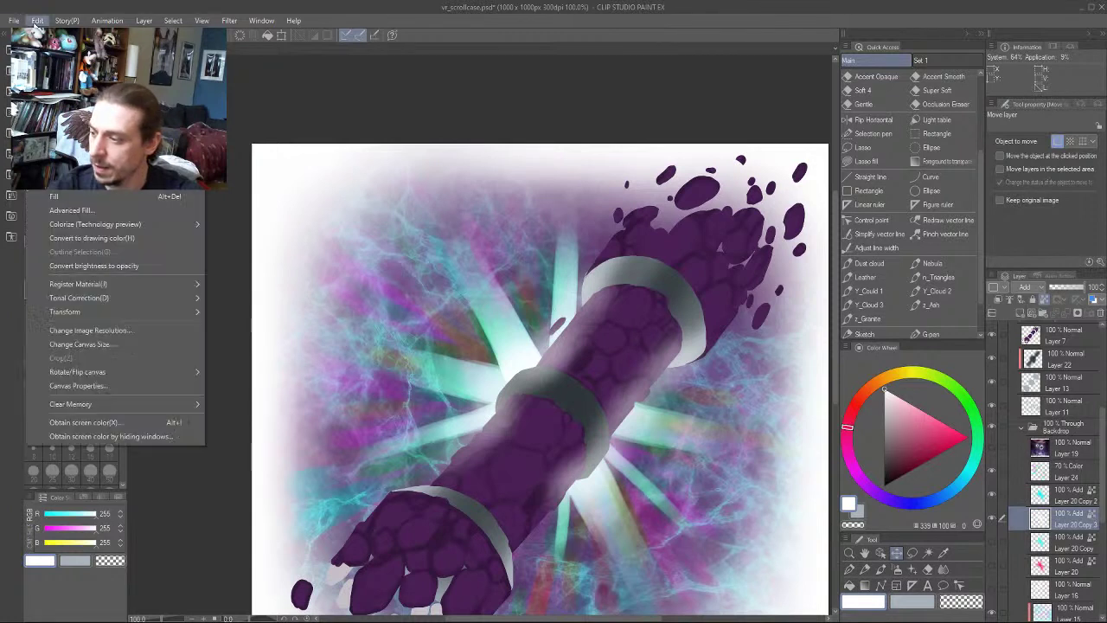
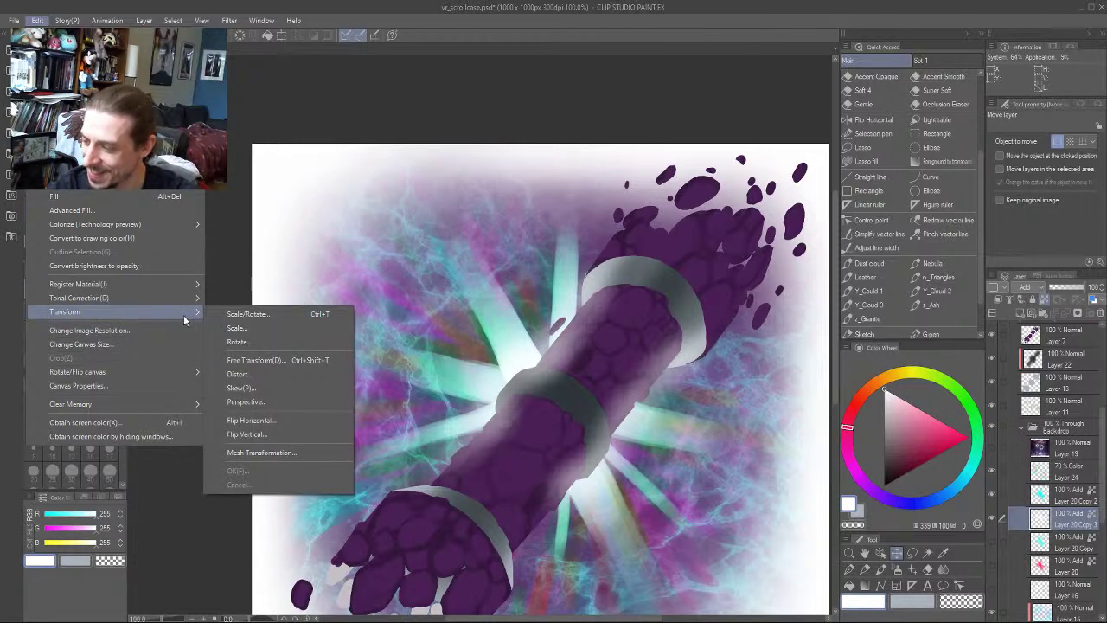
{"action": "mouse_move", "coordinate": [169, 289]}
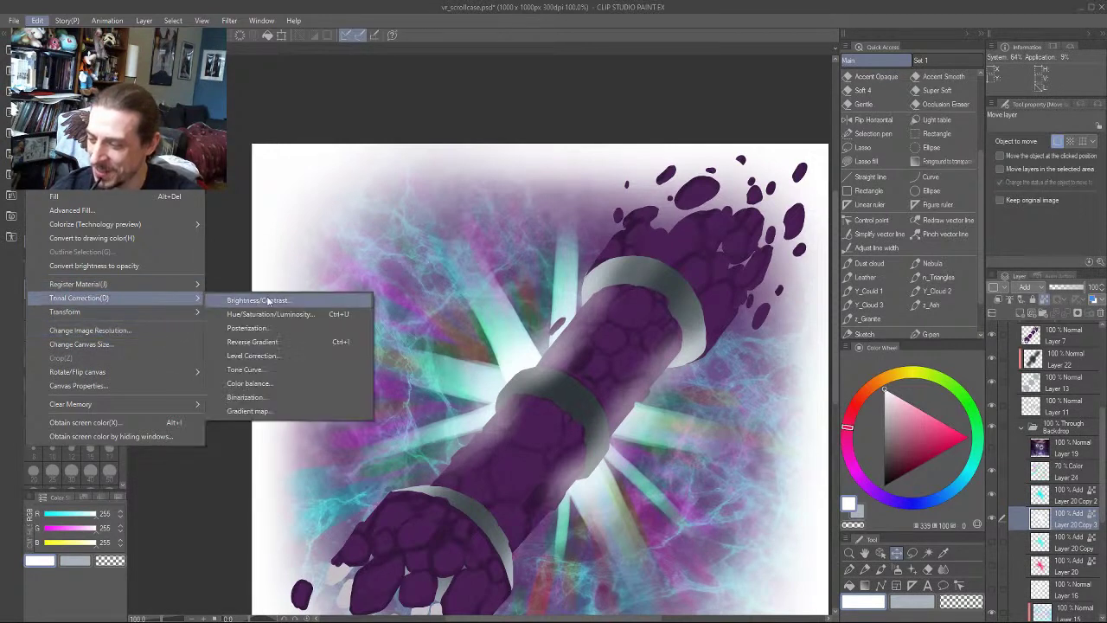
{"action": "left_click", "coordinate": [291, 370]}
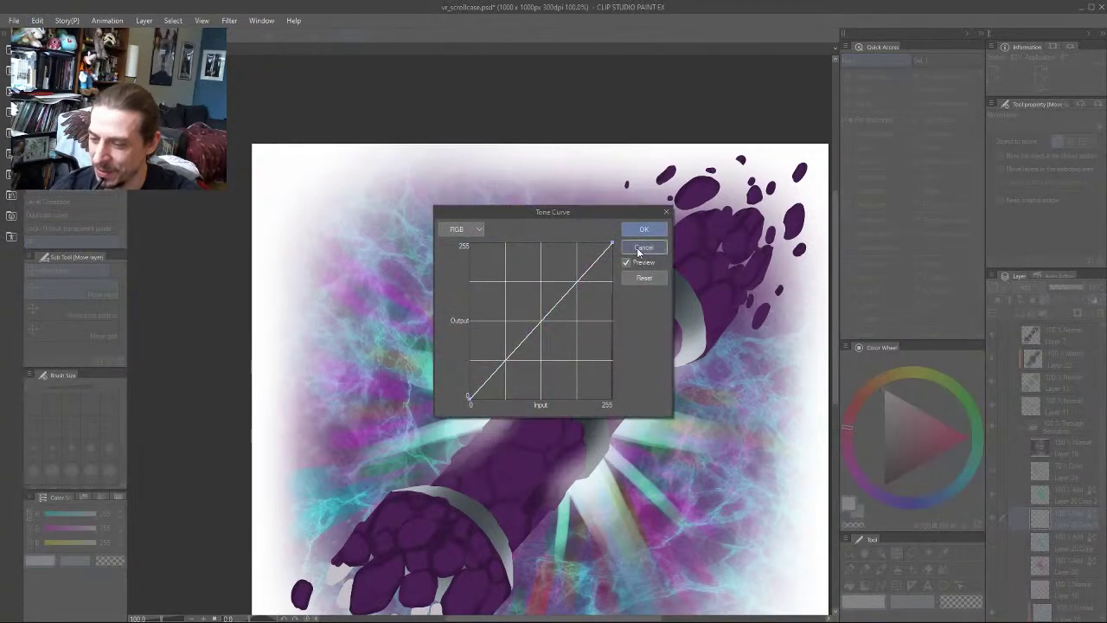
{"action": "left_click", "coordinate": [639, 248]}
Turn the white rays on Layer 20 Copy 3 red with Level Correction, lowering the Blue and Green channels' maximum output to the black end
{"action": "left_click", "coordinate": [37, 20]}
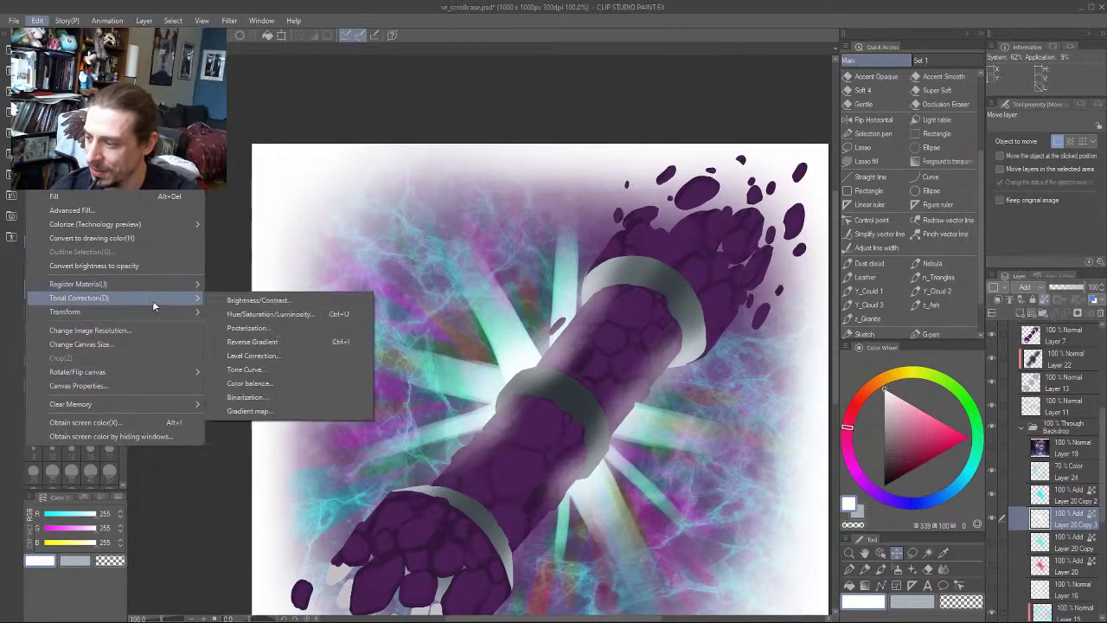
{"action": "left_click", "coordinate": [302, 358]}
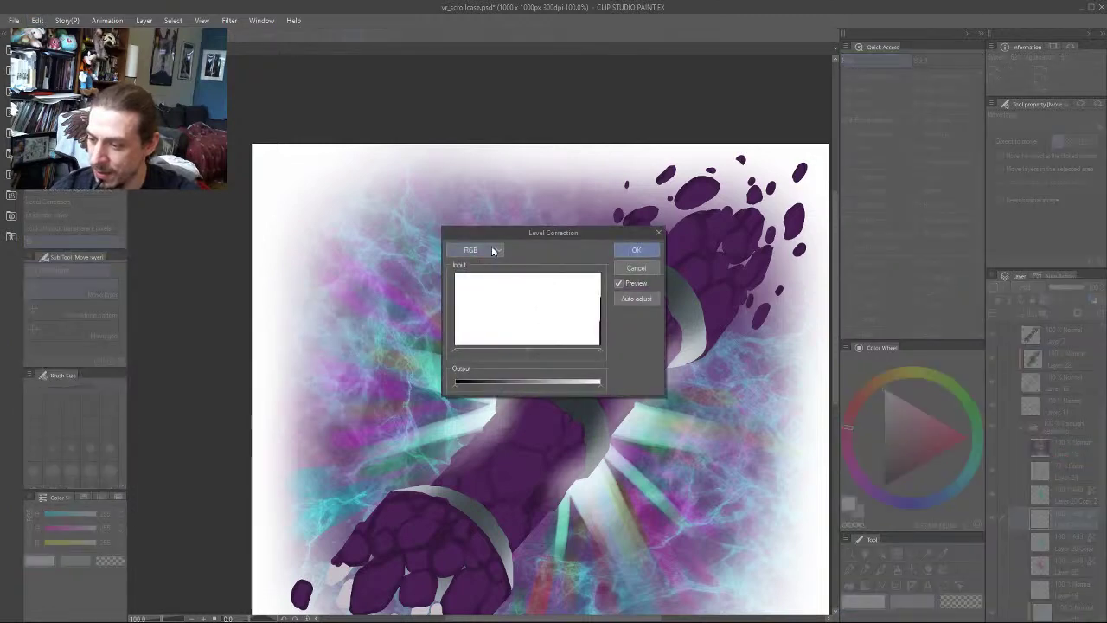
{"action": "left_click", "coordinate": [493, 250]}
{"action": "left_click", "coordinate": [467, 297]}
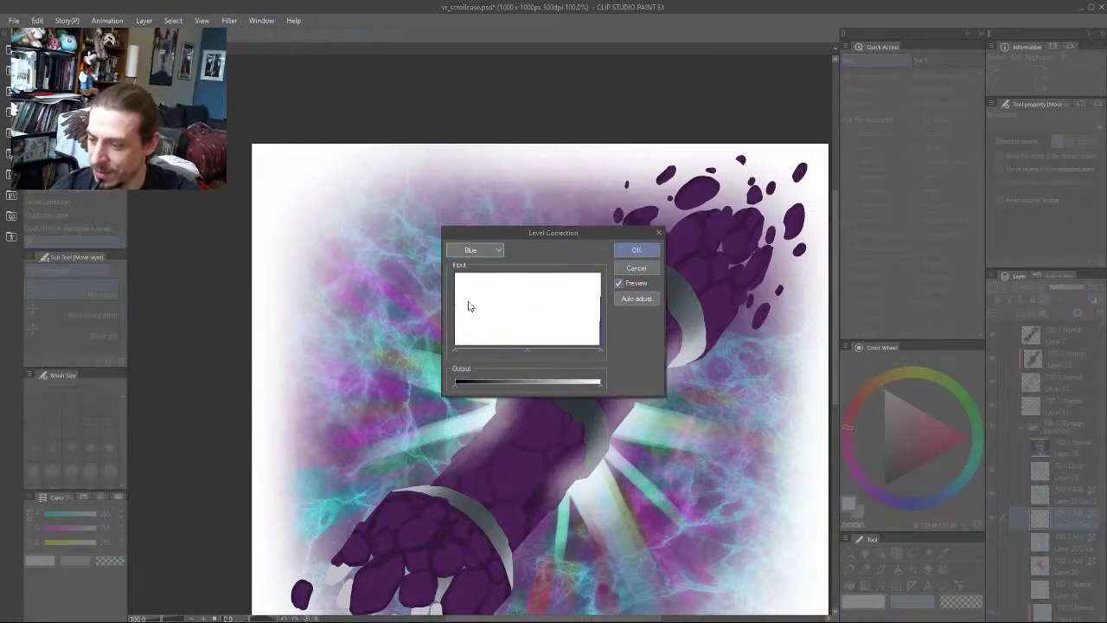
{"action": "left_click_drag", "start_coordinate": [560, 381], "coordinate": [602, 386]}
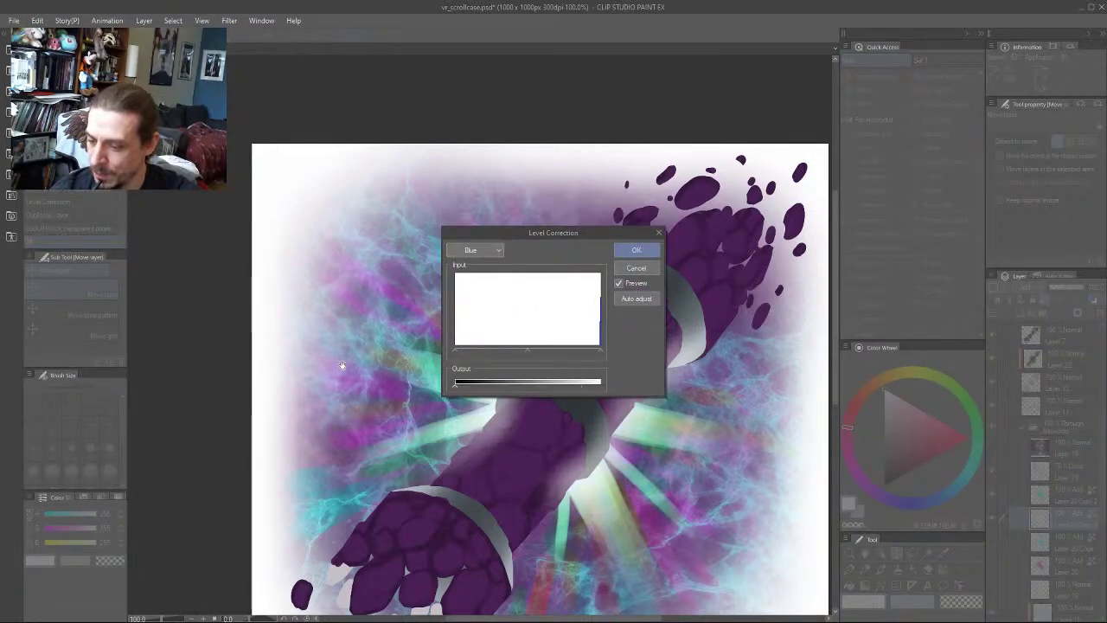
{"action": "left_click", "coordinate": [479, 252]}
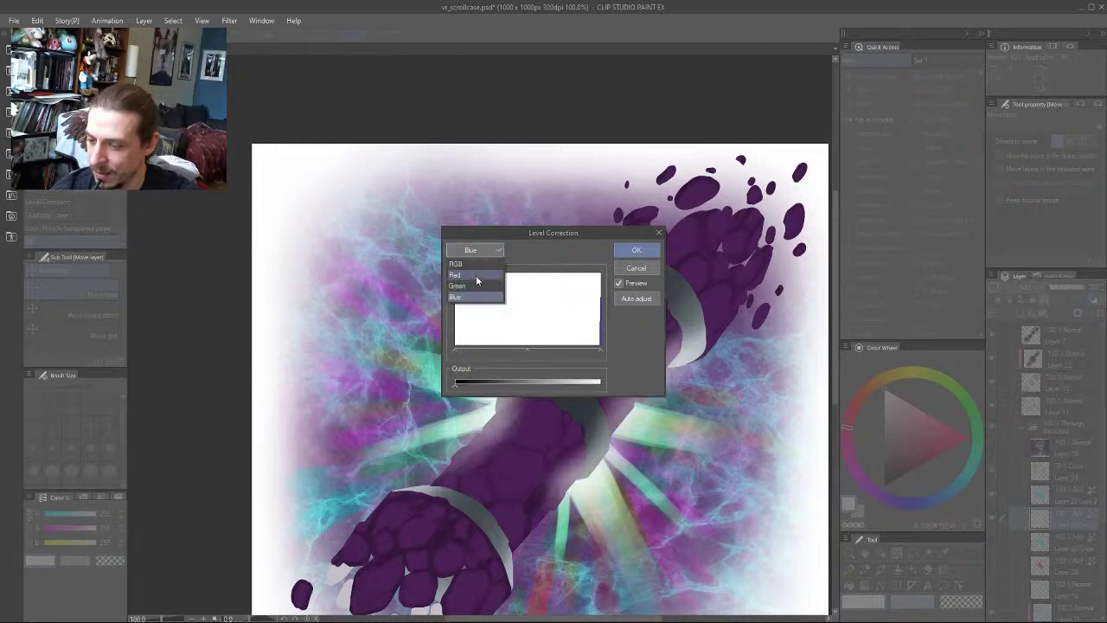
{"action": "left_click", "coordinate": [472, 285]}
{"action": "left_click_drag", "start_coordinate": [603, 384], "coordinate": [556, 383]}
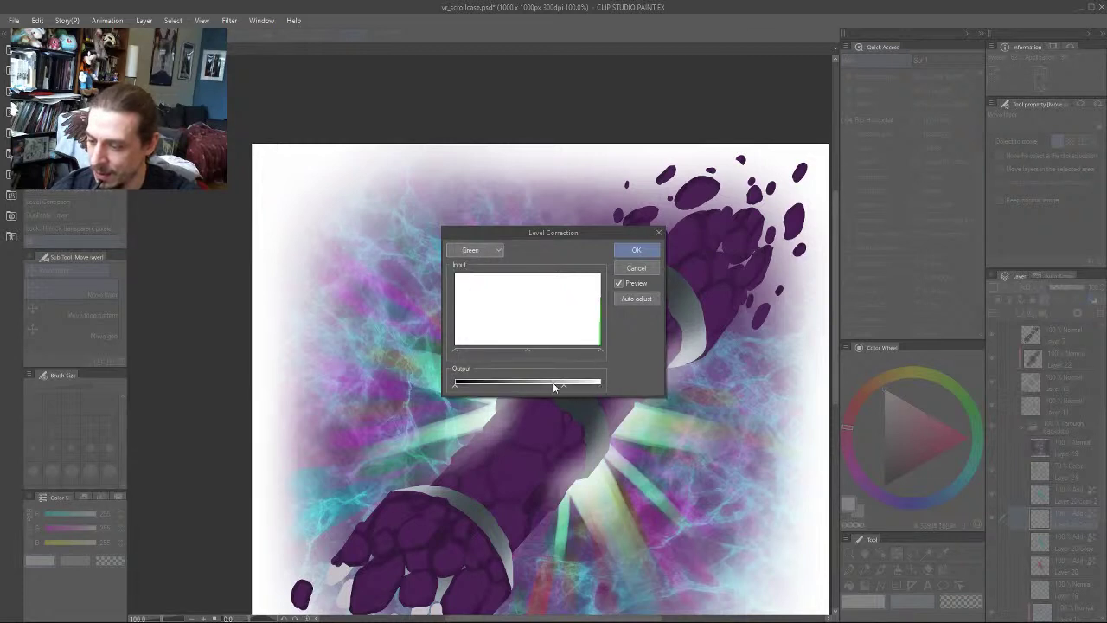
{"action": "left_click", "coordinate": [635, 249]}
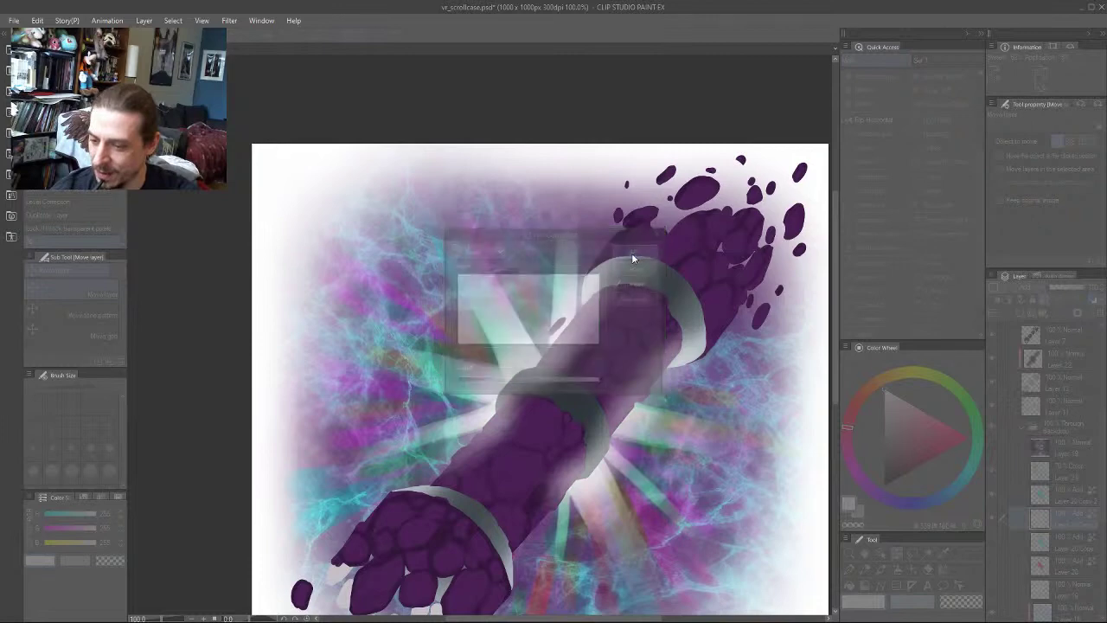
Compare the recoloured Layer 20 Copy 2 and Copy 3 pair with Layer 20 and Layer 20 Copy by toggling their visibility
{"action": "left_click", "coordinate": [1024, 496]}
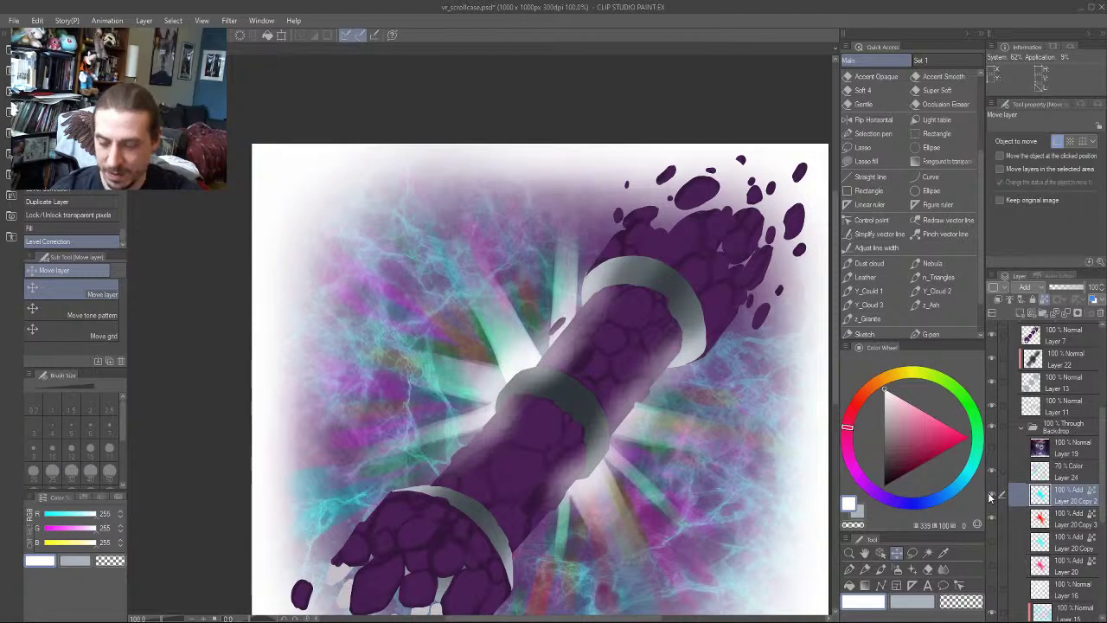
{"action": "left_click", "coordinate": [992, 517]}
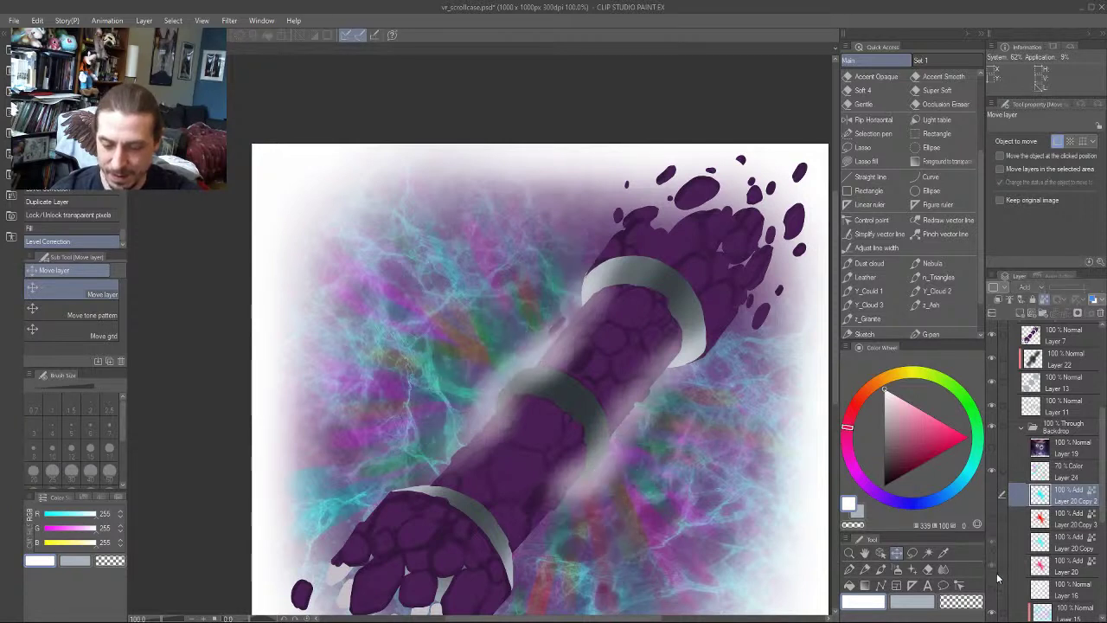
{"action": "left_click", "coordinate": [996, 572]}
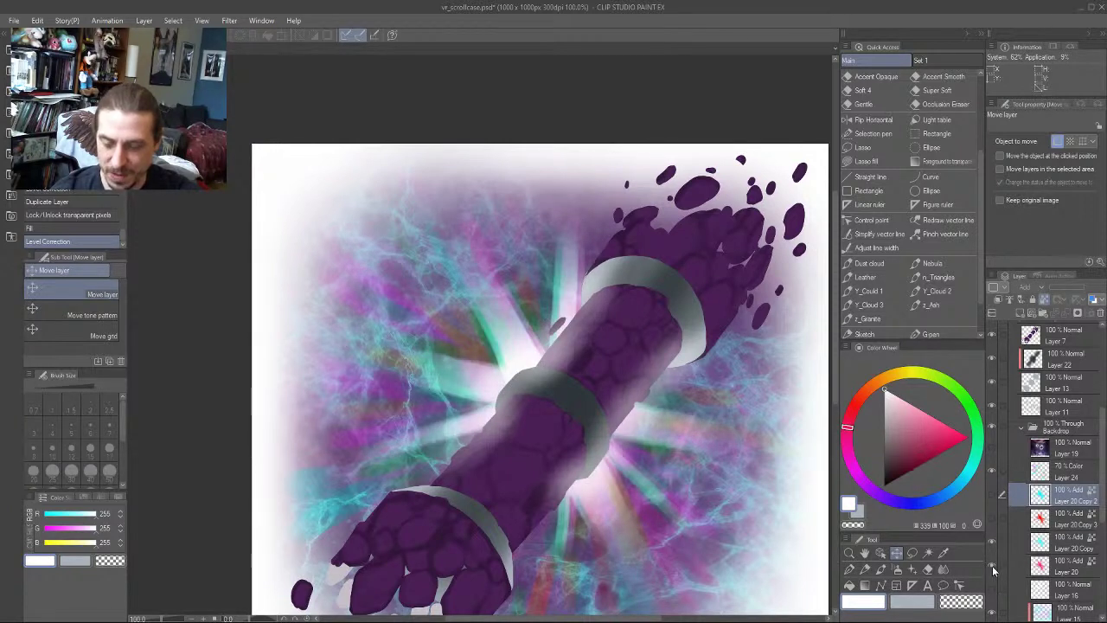
{"action": "left_click", "coordinate": [995, 538]}
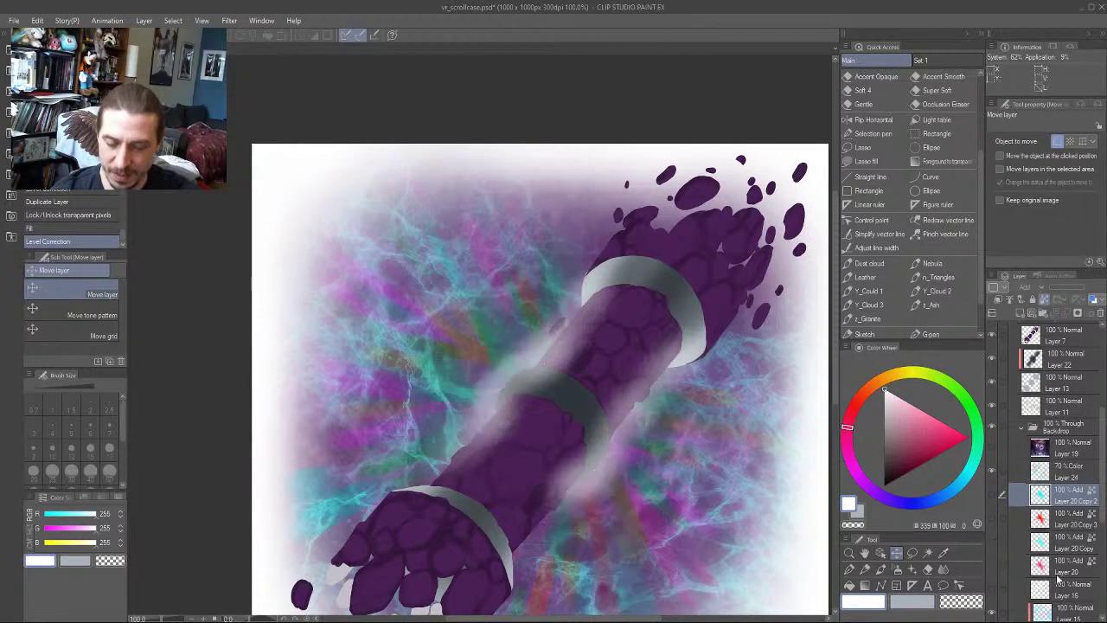
Make the red Layer 20 Copy 3 and the cyan Layer 20 Copy 2 visible together
{"action": "left_click", "coordinate": [1047, 568]}
{"action": "left_click", "coordinate": [1058, 521]}
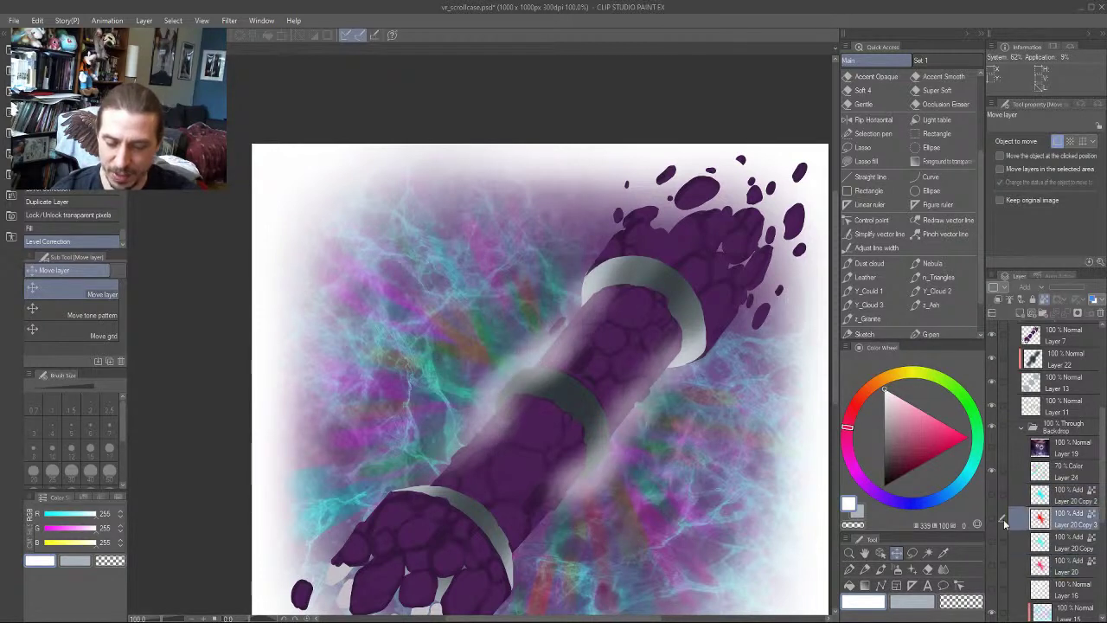
{"action": "left_click", "coordinate": [992, 519]}
{"action": "left_click", "coordinate": [992, 496]}
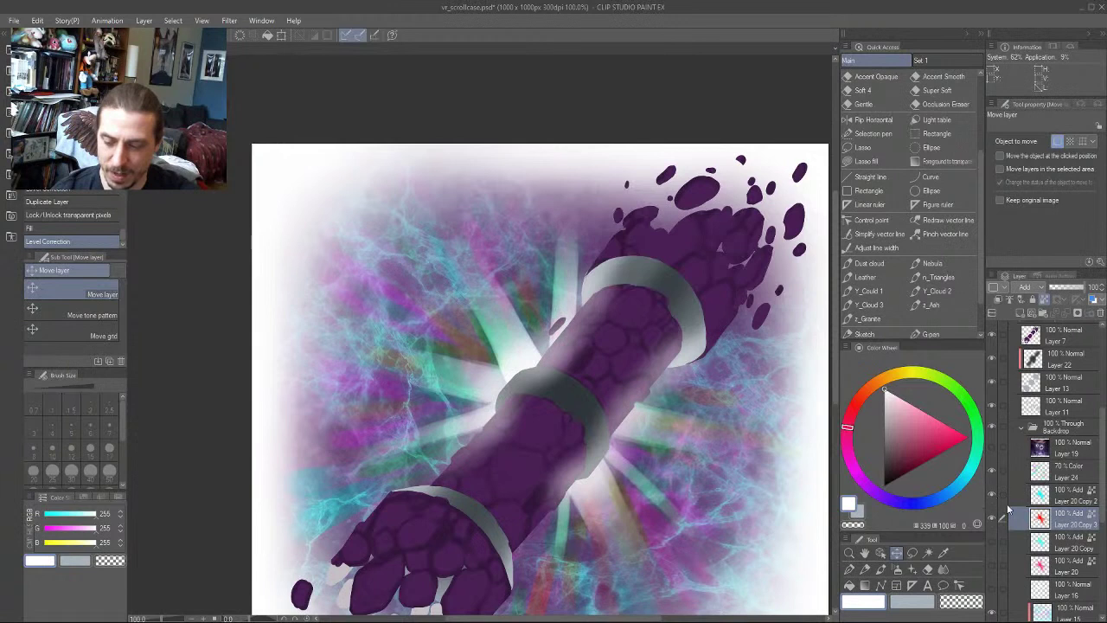
Nudge Layer 20 Copy 2 left and back right, and Layer 20 Copy 3 upward, to offset the cyan and red rays
{"action": "left_click", "coordinate": [1057, 502]}
{"action": "key", "text": "Left"}
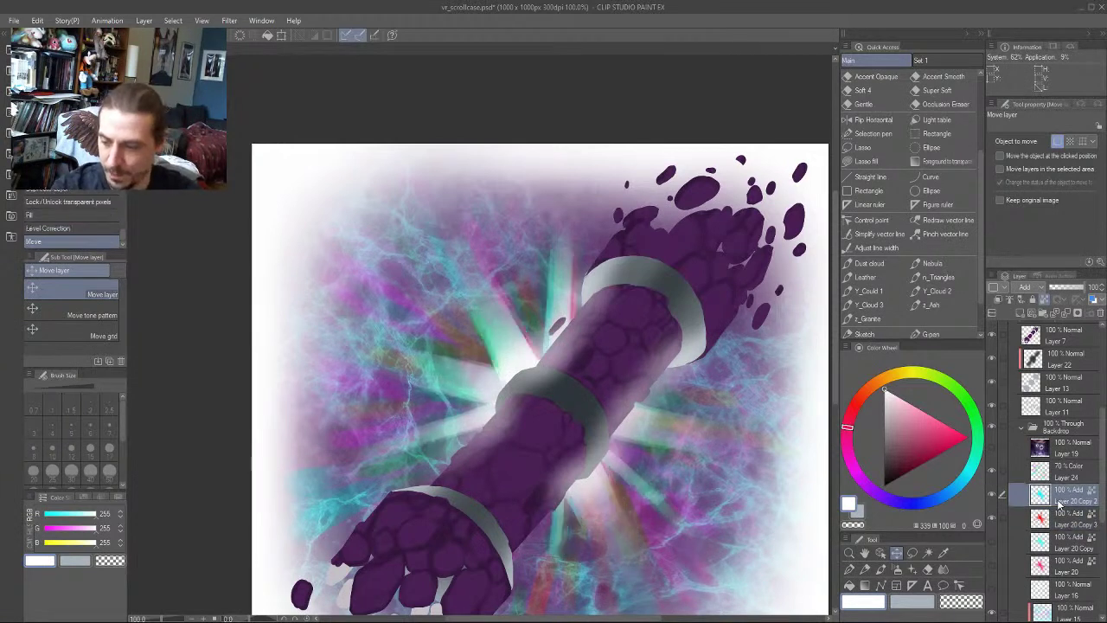
{"action": "key", "text": "Right"}
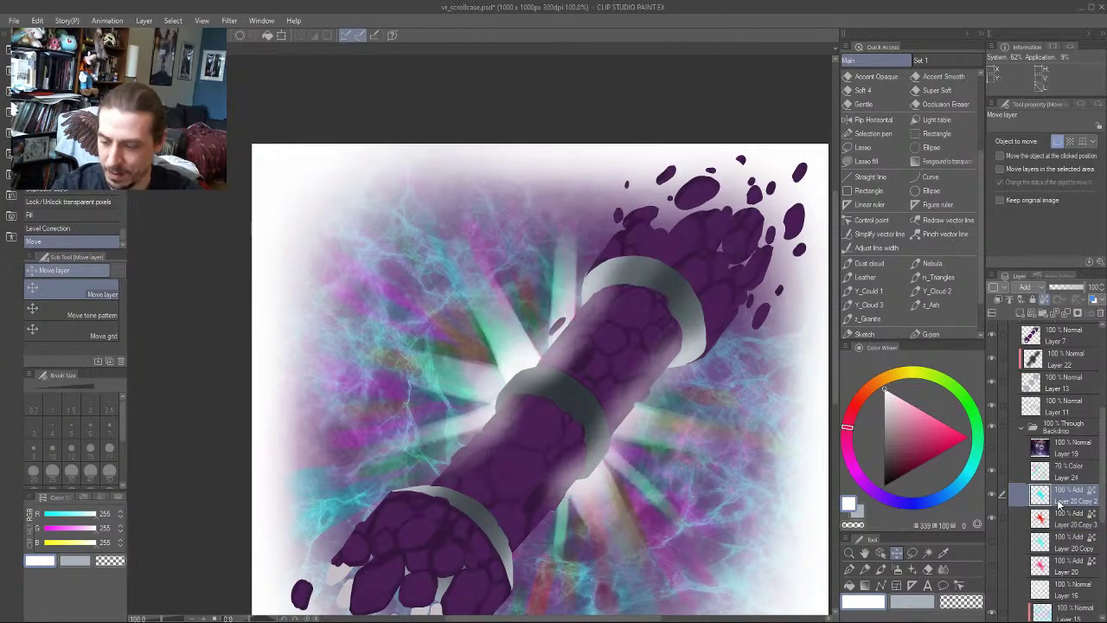
{"action": "left_click", "coordinate": [1068, 524]}
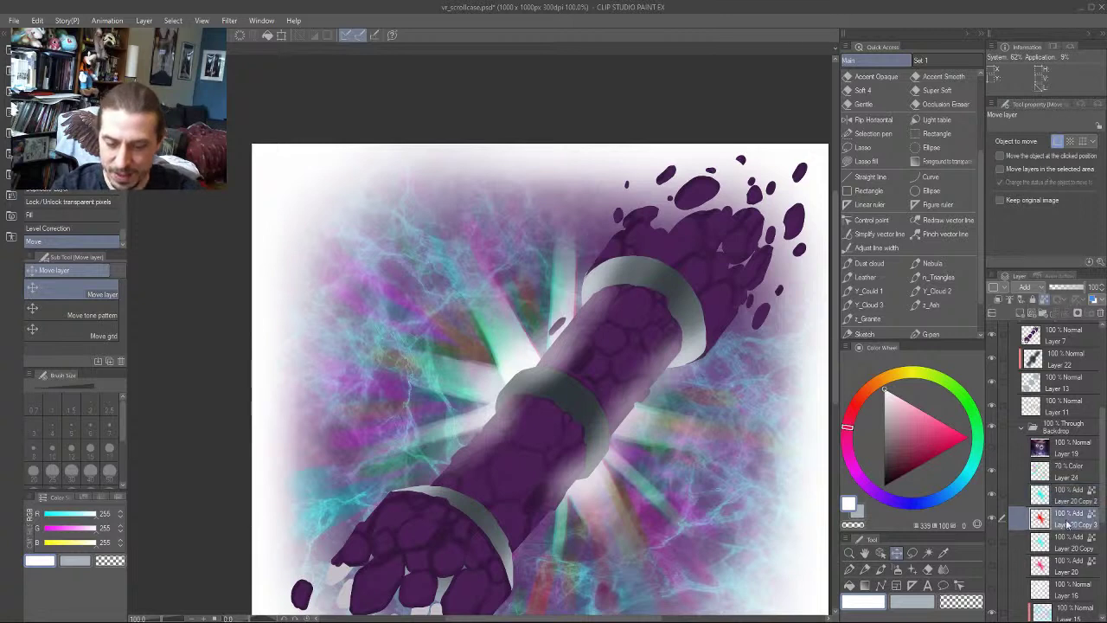
{"action": "key", "text": "Up"}
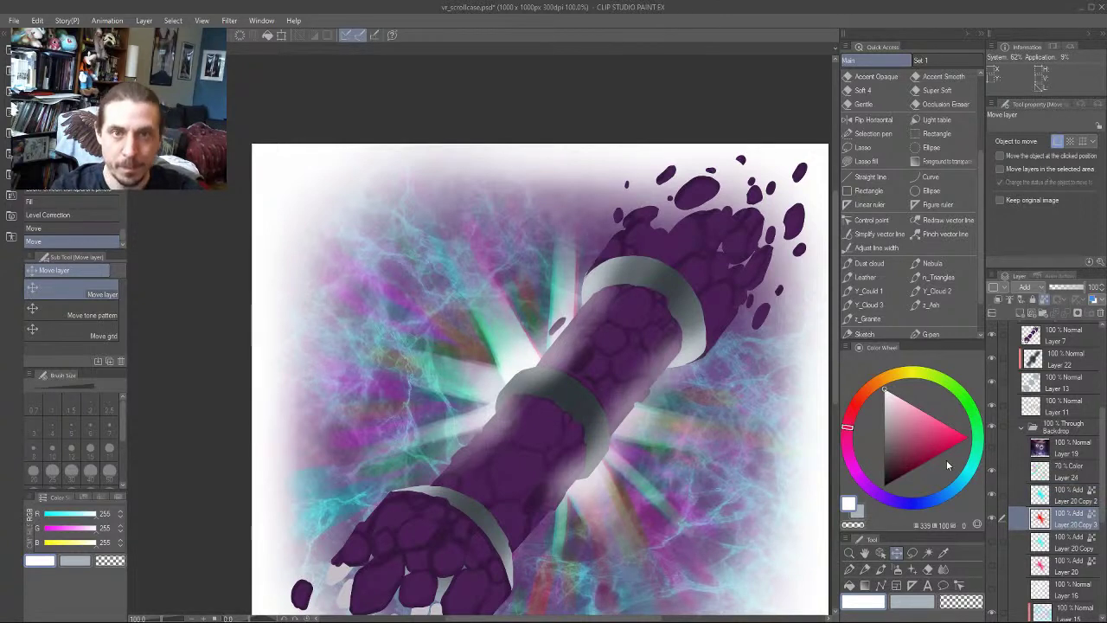
Try the Lighten blending mode on Layer 20 Copy 2 and on Layer 20 Copy 3
{"action": "left_click_drag", "start_coordinate": [594, 375], "coordinate": [483, 296]}
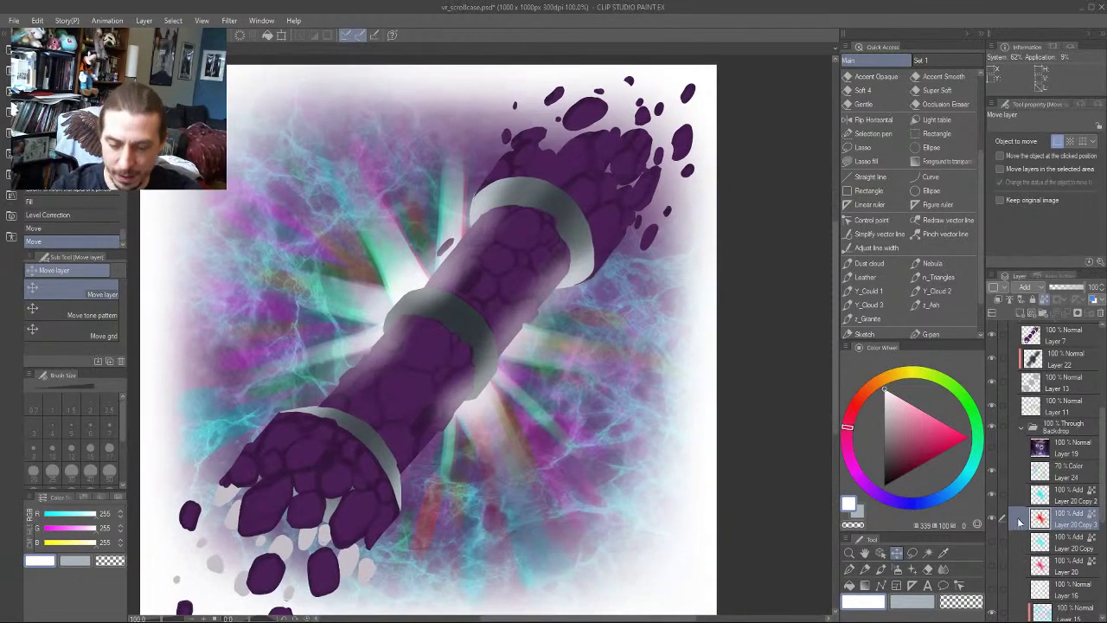
{"action": "key", "text": "alt+bracketright"}
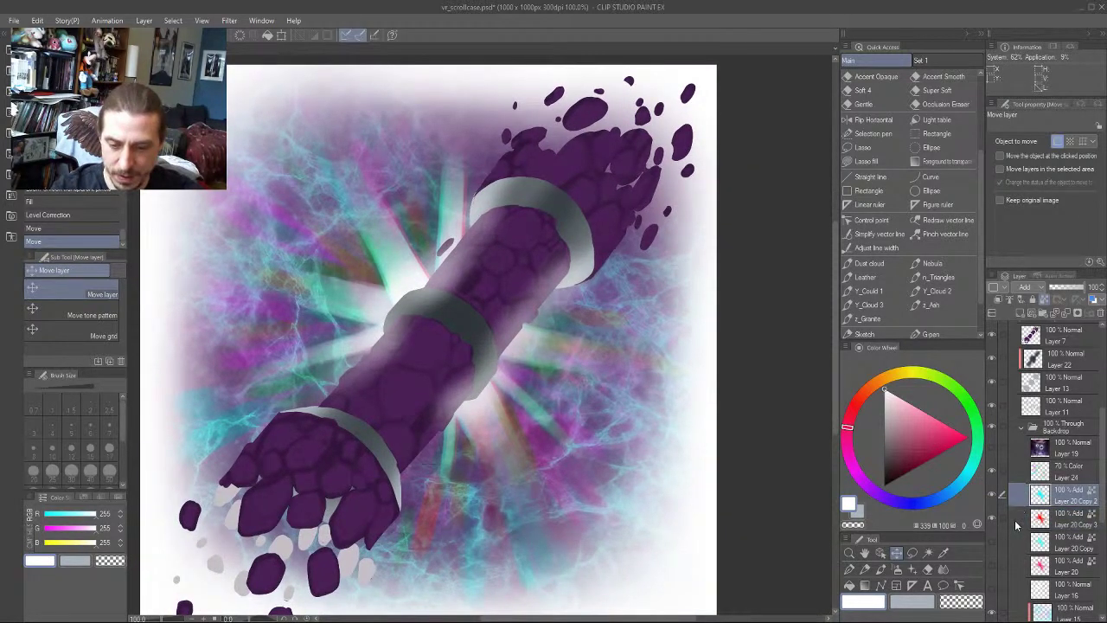
{"action": "left_click", "coordinate": [1030, 288]}
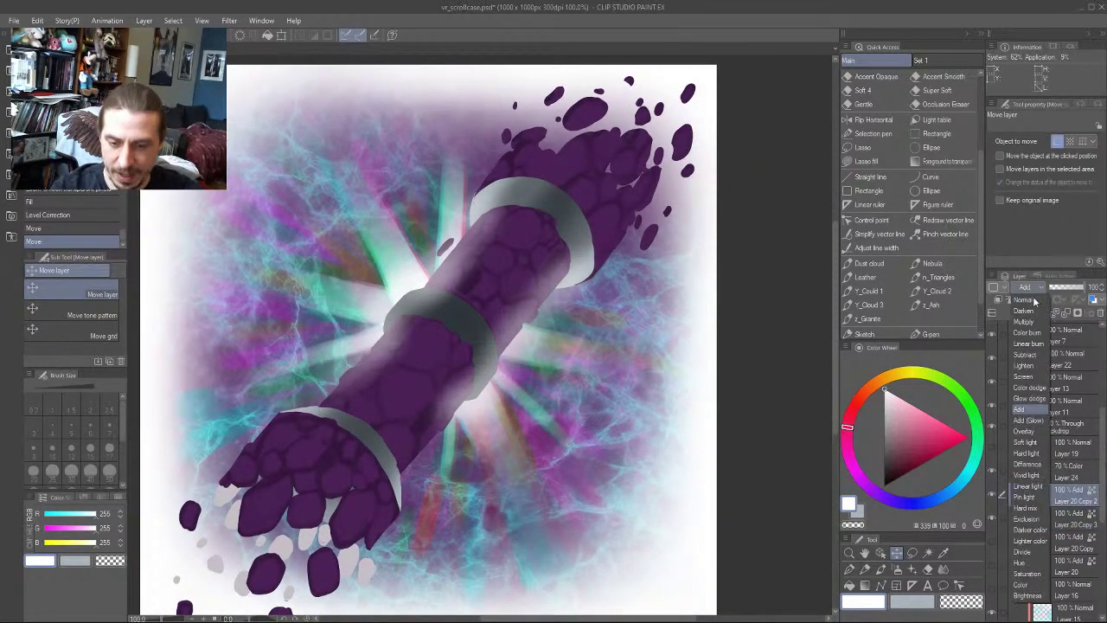
{"action": "left_click", "coordinate": [1025, 368]}
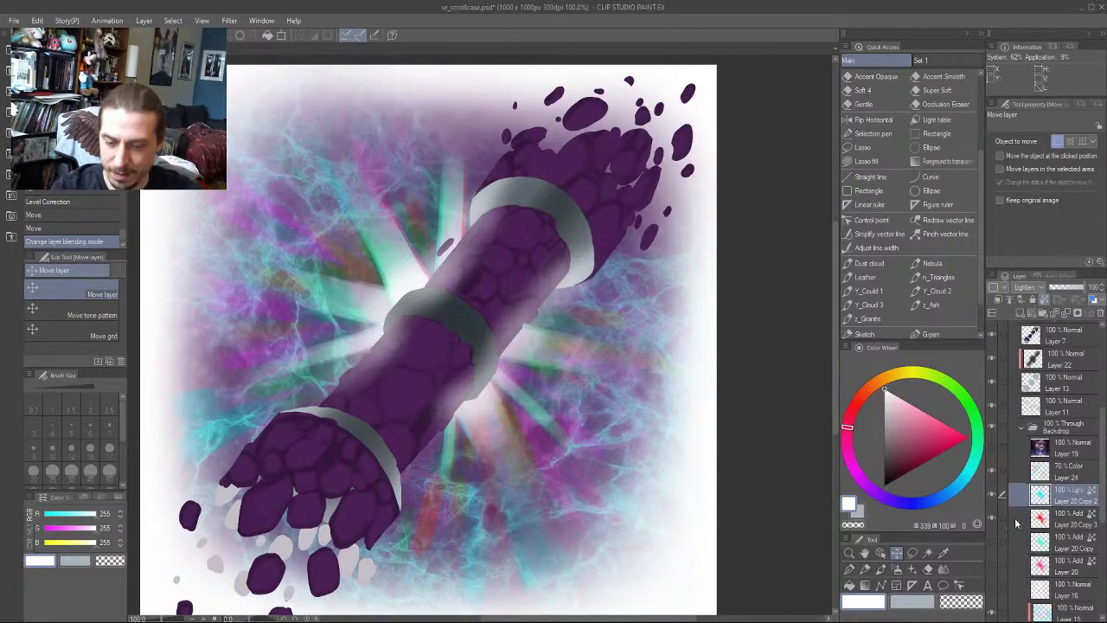
{"action": "left_click", "coordinate": [1016, 519]}
{"action": "left_click", "coordinate": [1025, 288]}
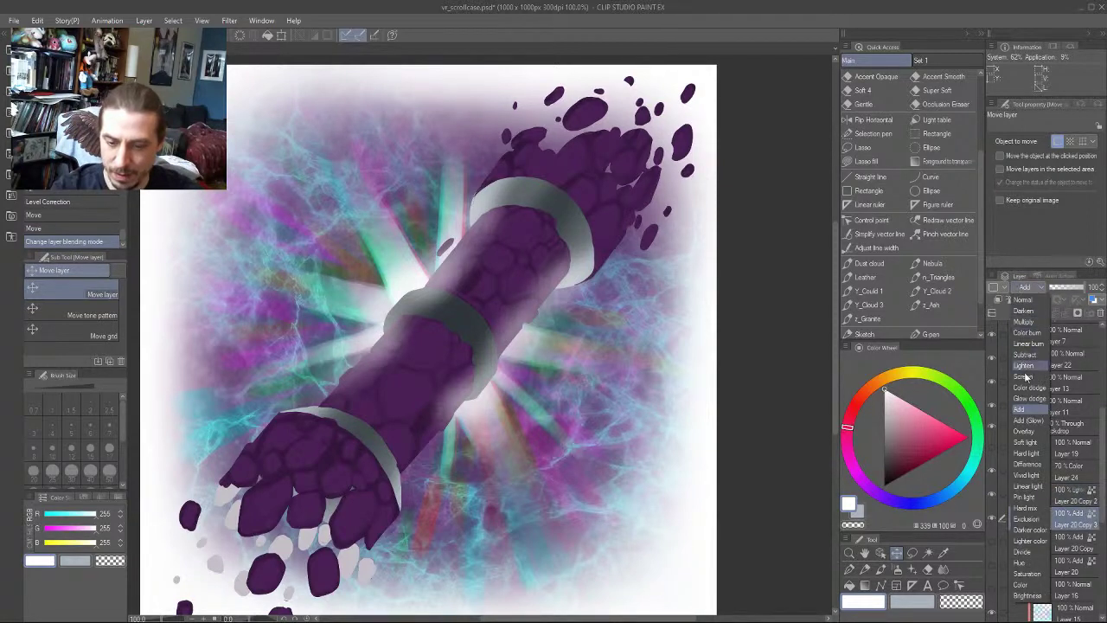
{"action": "left_click", "coordinate": [1025, 365]}
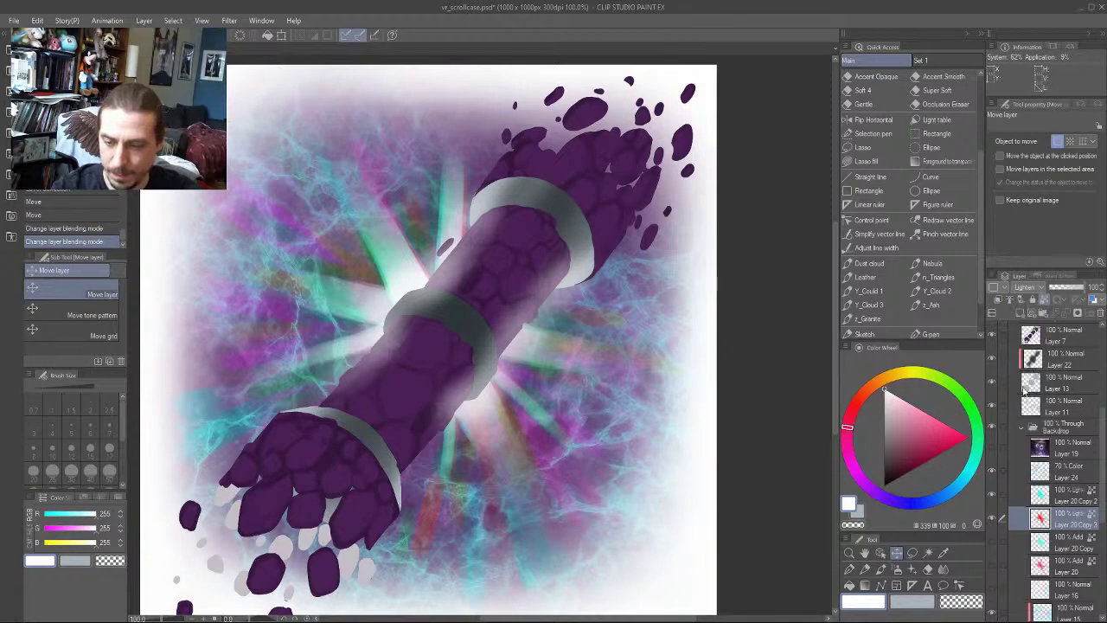
Select Layer 20 Copy 2 together with Copy 3 and try the Color Dodge and Glow Dodge blending modes on both
{"action": "left_click", "coordinate": [1012, 496], "text": "ctrl"}
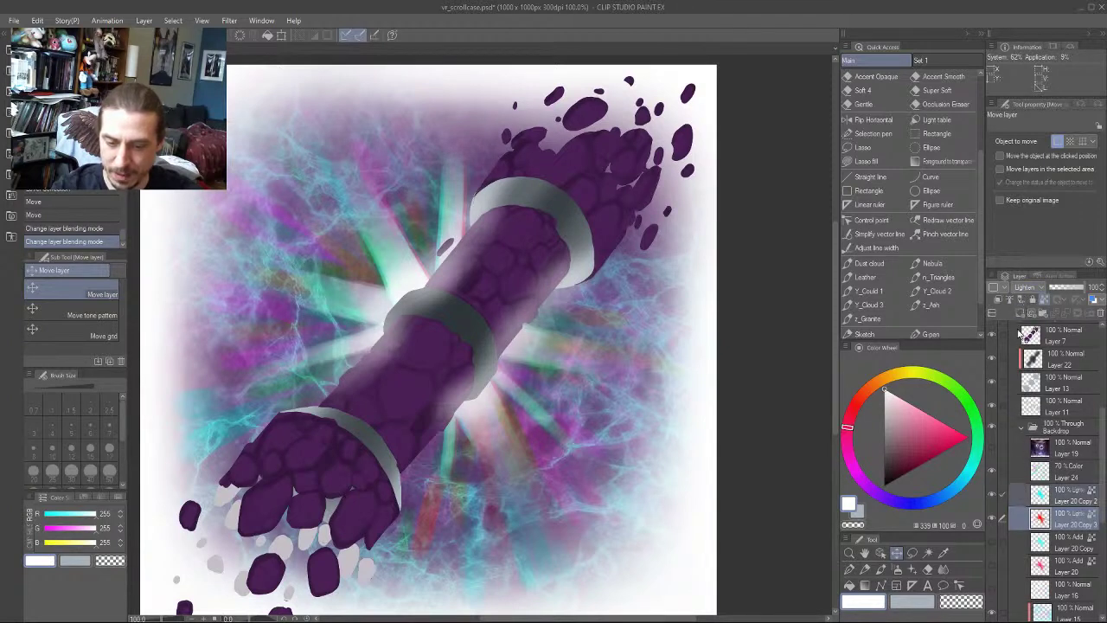
{"action": "left_click", "coordinate": [1020, 294]}
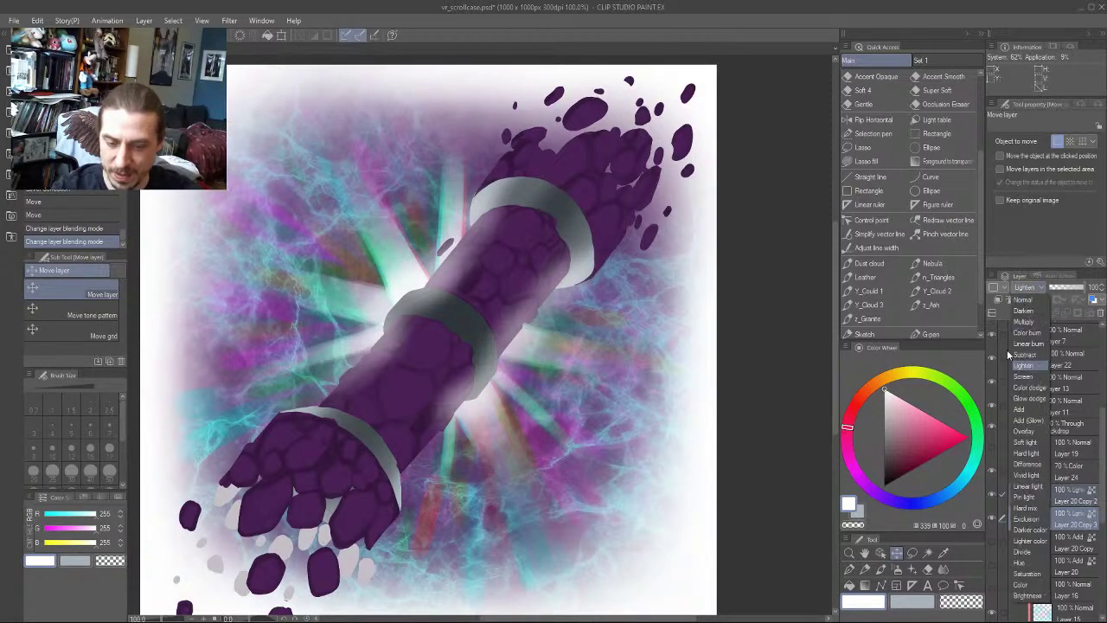
{"action": "left_click", "coordinate": [1035, 396]}
{"action": "left_click", "coordinate": [1022, 288]}
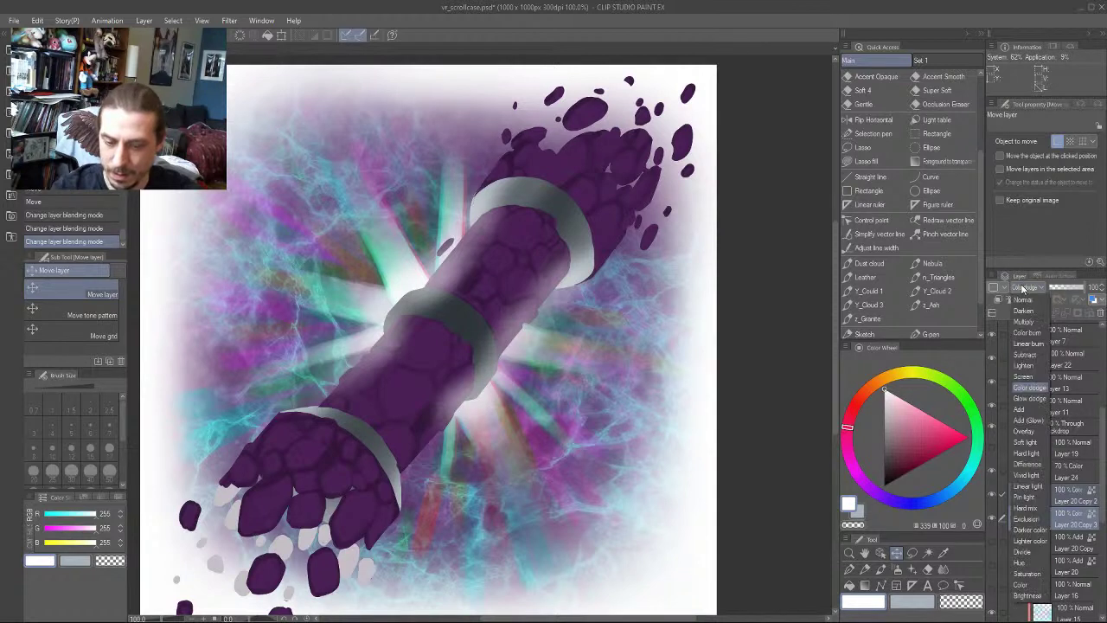
{"action": "left_click", "coordinate": [1034, 399]}
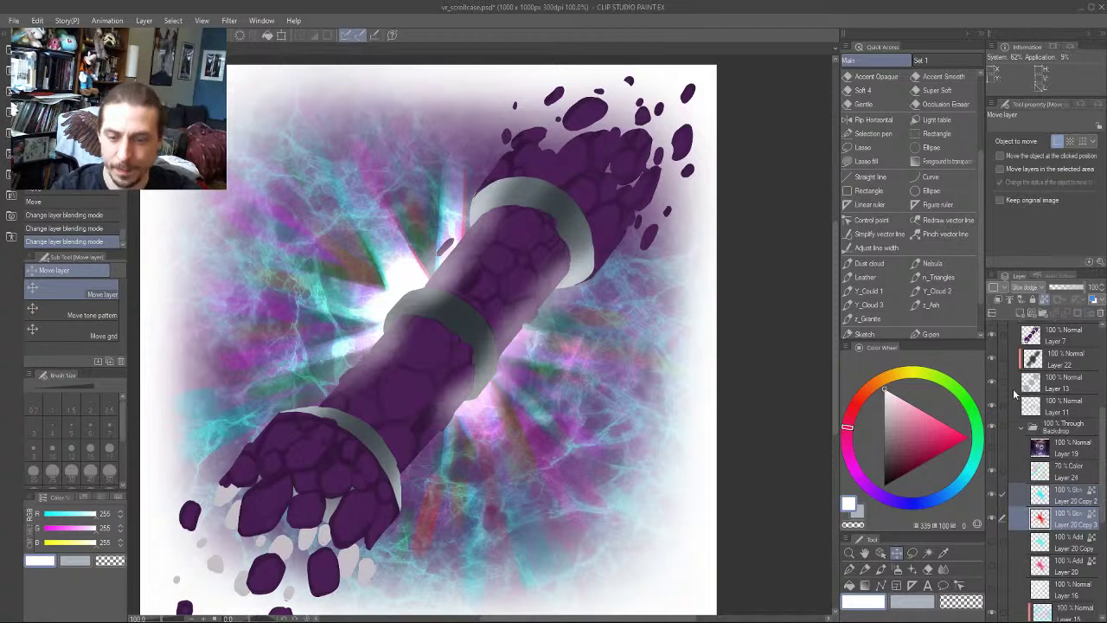
Try the Add and Add (Glow) blending modes on Layer 20 Copy 2 and Copy 3
{"action": "left_click", "coordinate": [1023, 287]}
{"action": "left_click", "coordinate": [1029, 410]}
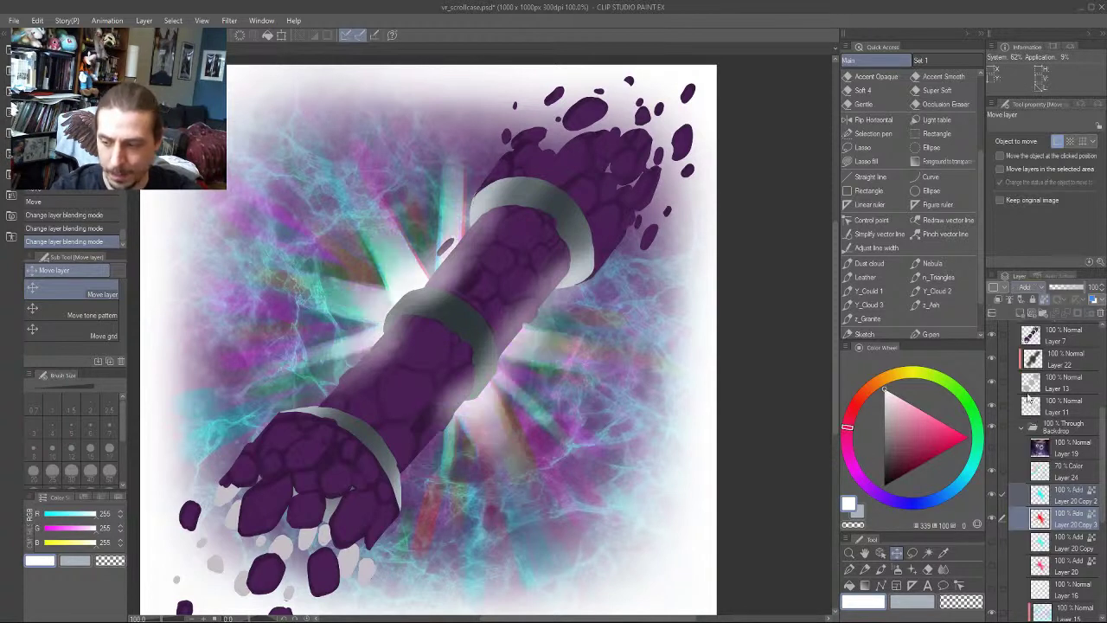
{"action": "left_click", "coordinate": [1030, 290]}
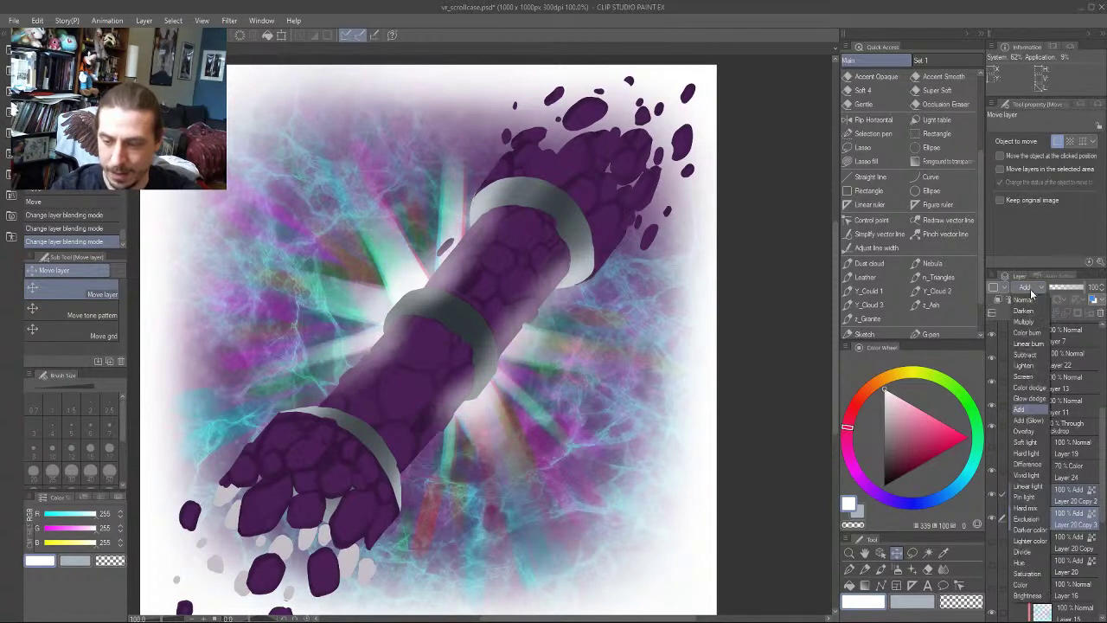
{"action": "left_click", "coordinate": [1029, 420]}
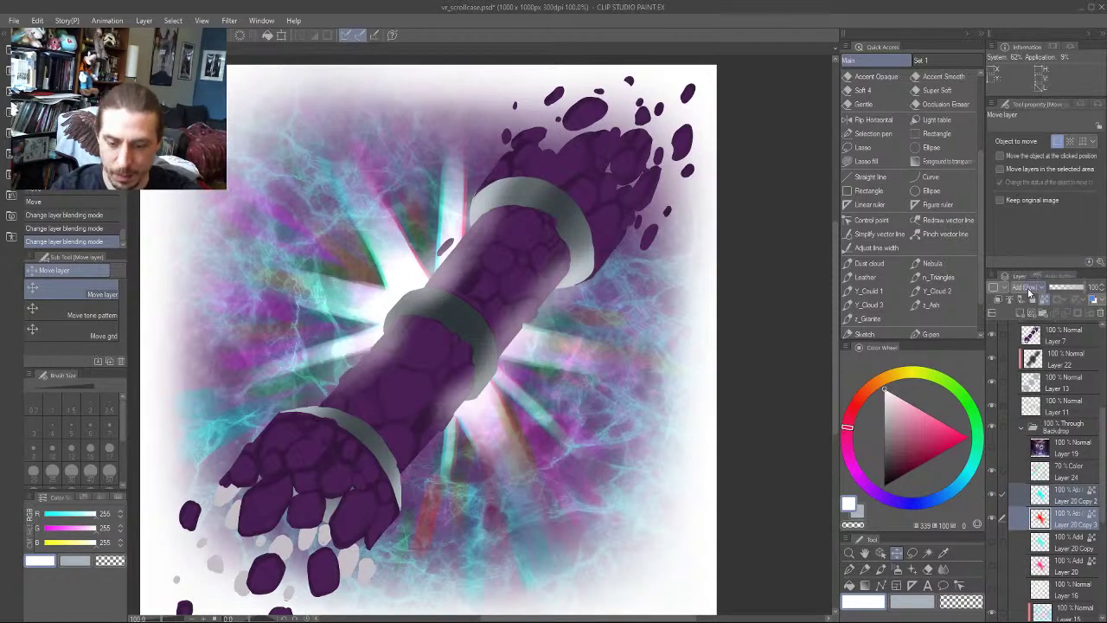
Nudge only the red Layer 20 Copy 3 to the right to increase its offset from the cyan rays
{"action": "left_click", "coordinate": [1068, 525]}
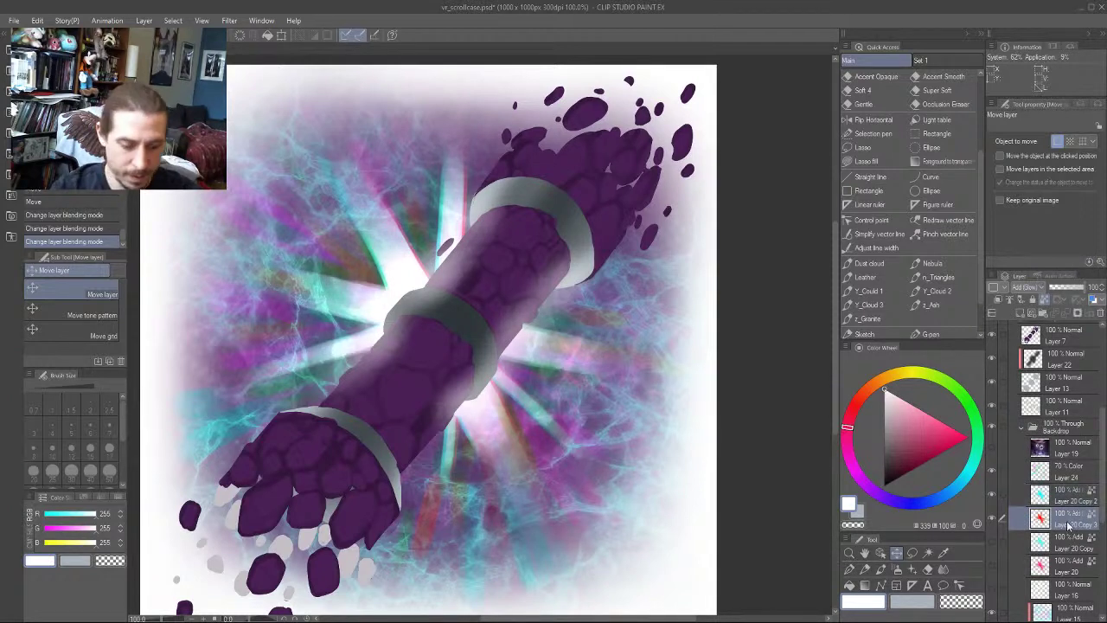
{"action": "key", "text": "Right"}
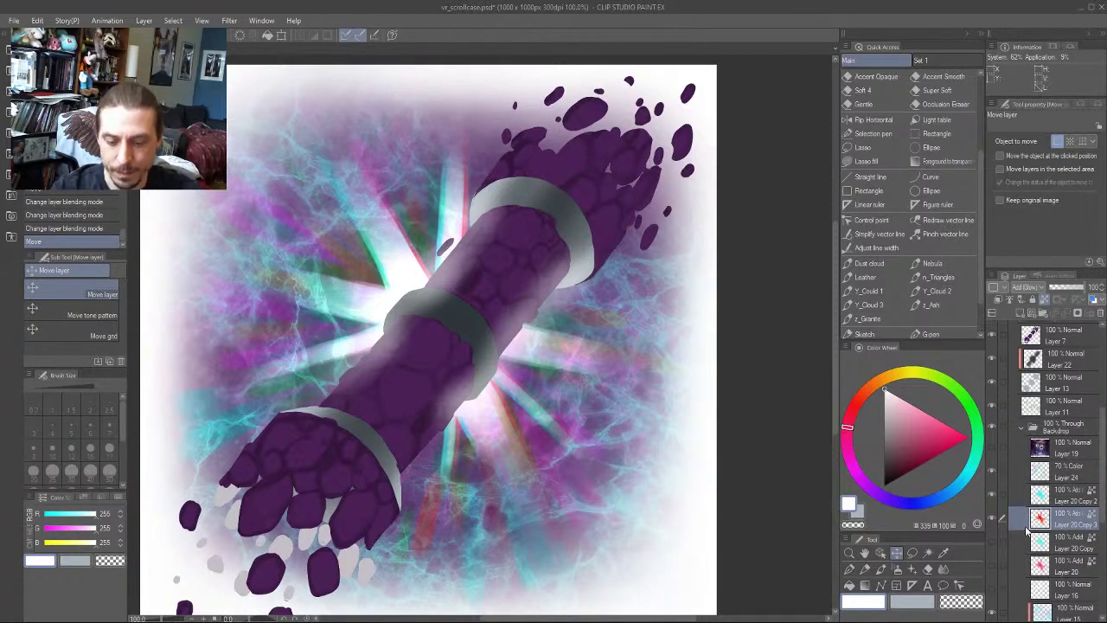
Try the Overlay, Soft Light and Hard Light blending modes on Layer 20 Copy 2 and Copy 3 together
{"action": "left_click", "coordinate": [1025, 287]}
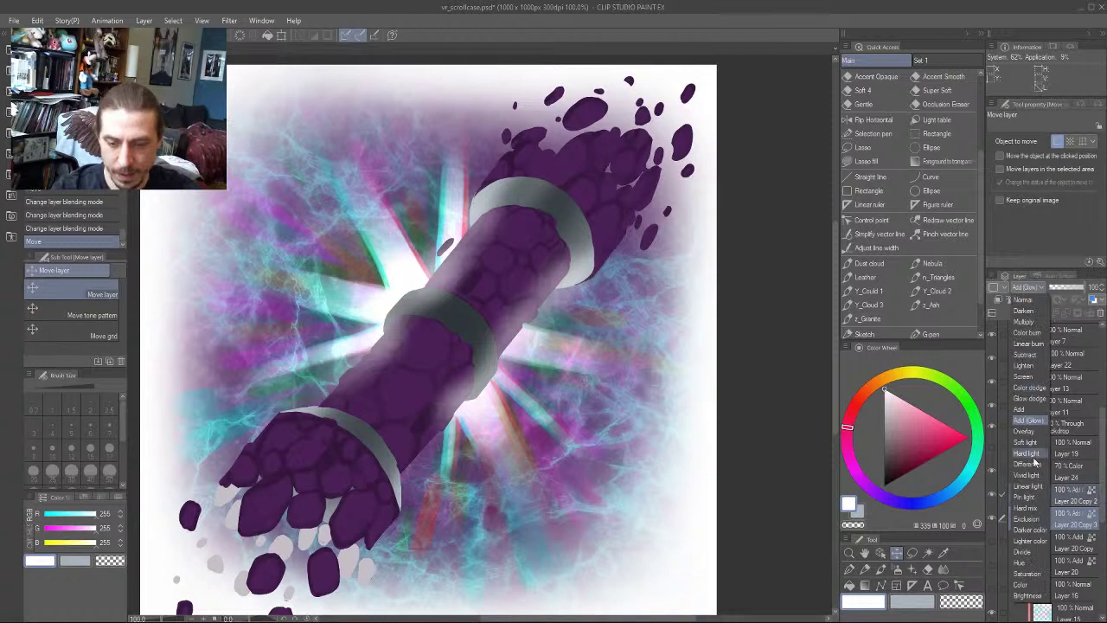
{"action": "left_click", "coordinate": [1029, 431]}
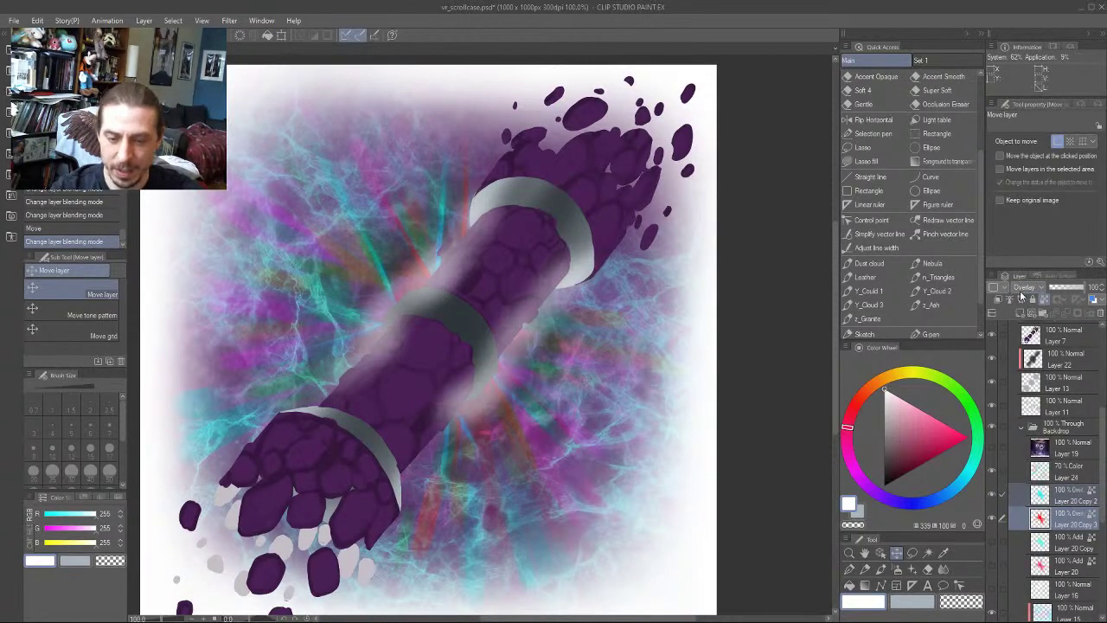
{"action": "left_click", "coordinate": [1033, 442]}
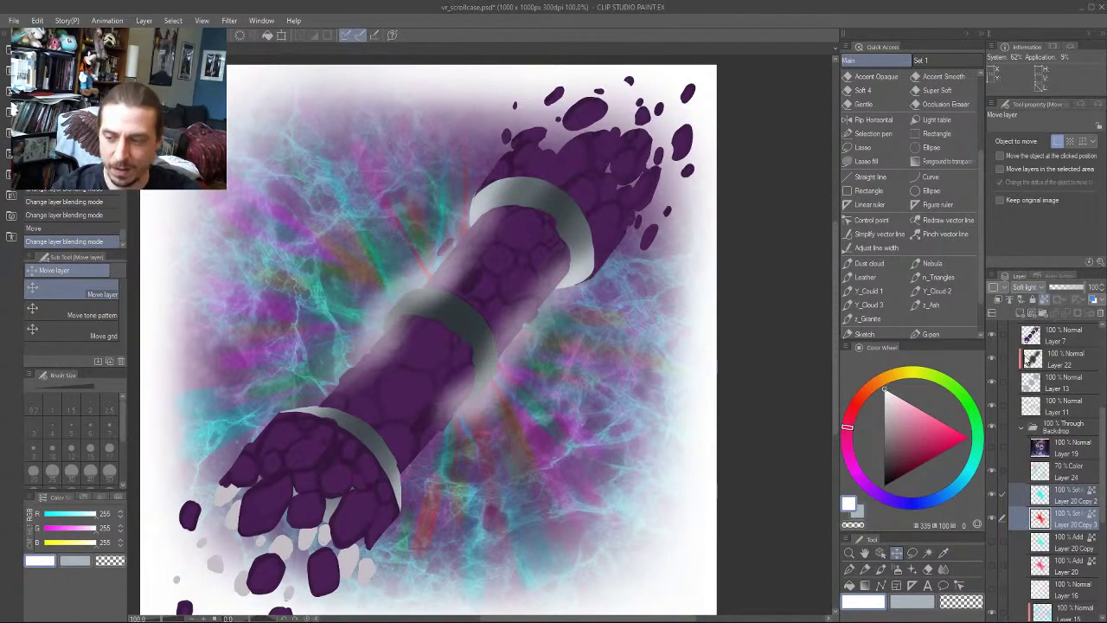
{"action": "left_click", "coordinate": [1031, 289]}
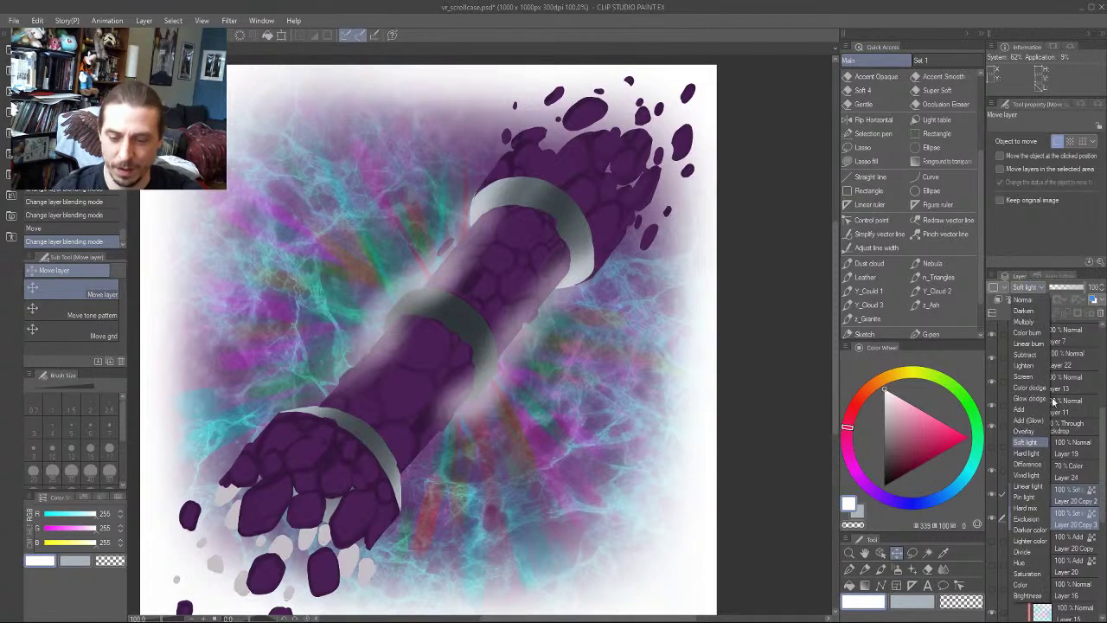
{"action": "left_click", "coordinate": [1027, 453]}
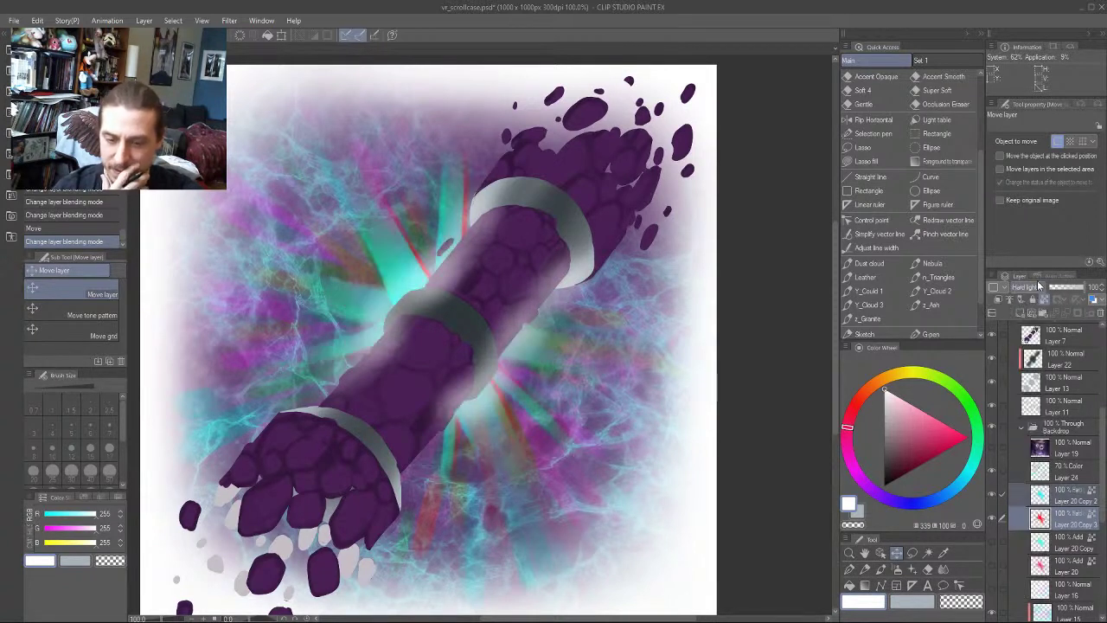
Try the Difference and Vivid Light blending modes on the two selected ray layers
{"action": "left_click", "coordinate": [1030, 290]}
{"action": "left_click", "coordinate": [1026, 465]}
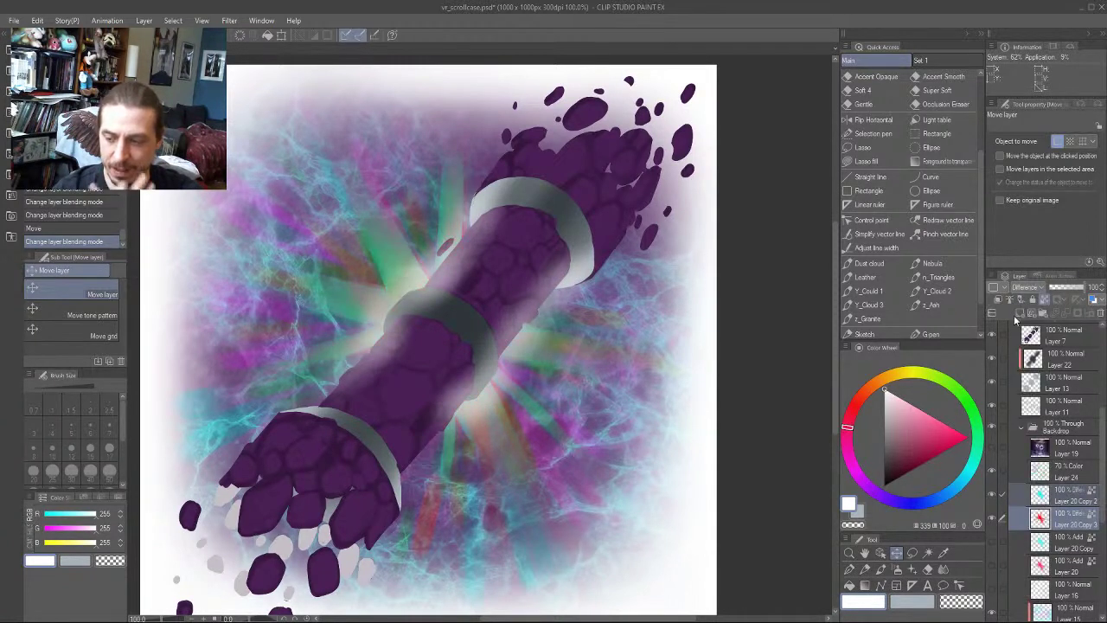
{"action": "left_click", "coordinate": [1023, 289]}
{"action": "left_click", "coordinate": [1028, 476]}
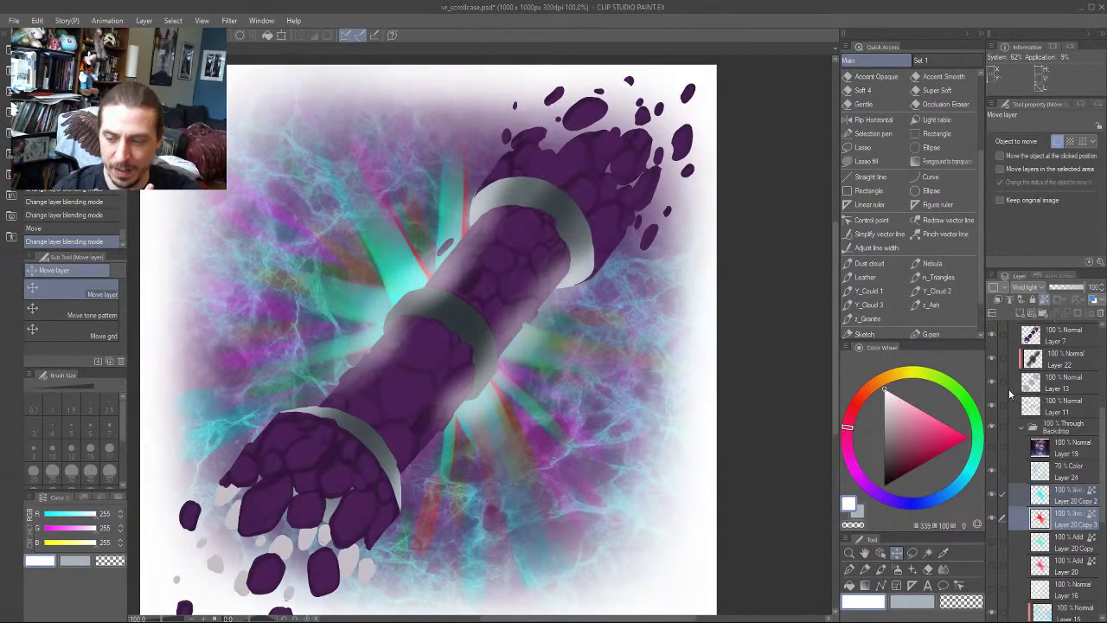
Try the Linear Light, Pin Light and Hard Mix blending modes on the two selected ray layers
{"action": "left_click", "coordinate": [1023, 288]}
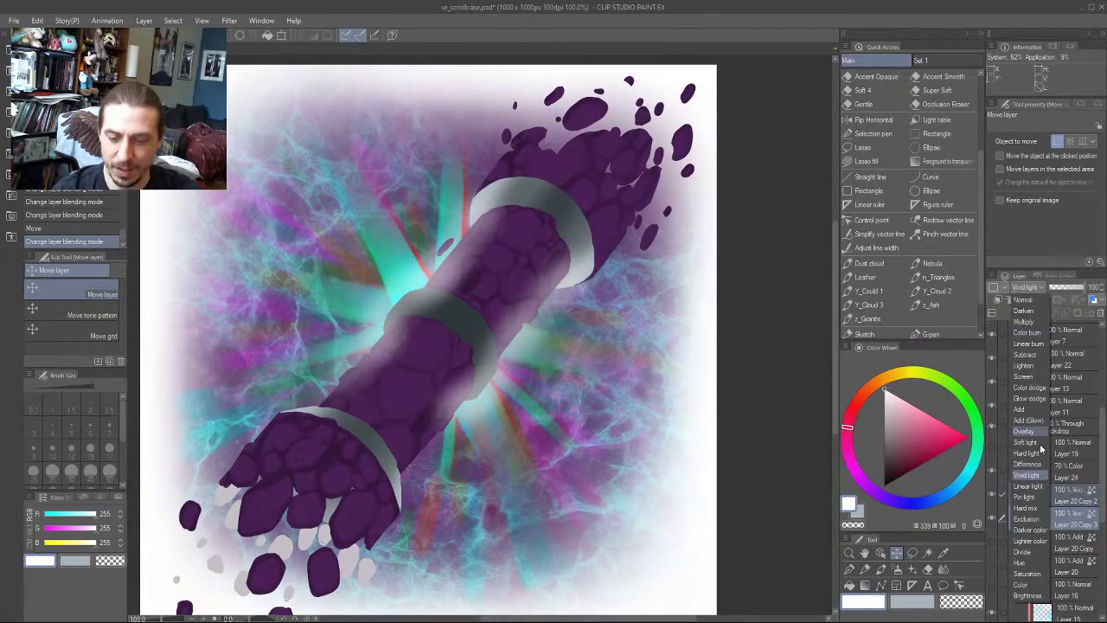
{"action": "left_click", "coordinate": [1041, 489]}
{"action": "left_click", "coordinate": [1023, 289]}
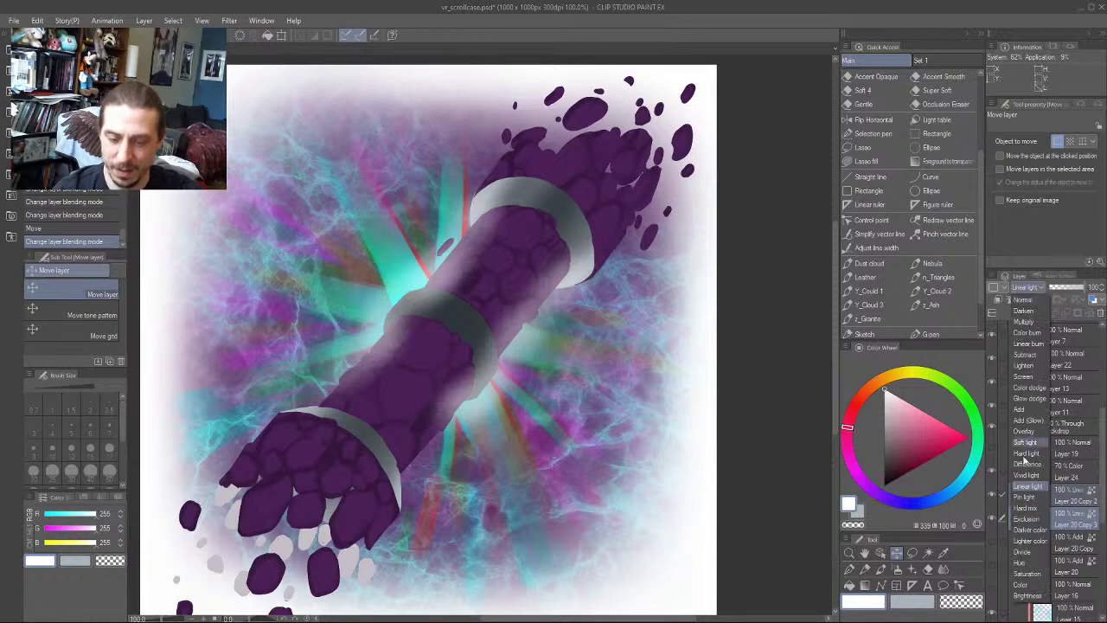
{"action": "left_click", "coordinate": [1025, 498]}
{"action": "left_click", "coordinate": [1029, 289]}
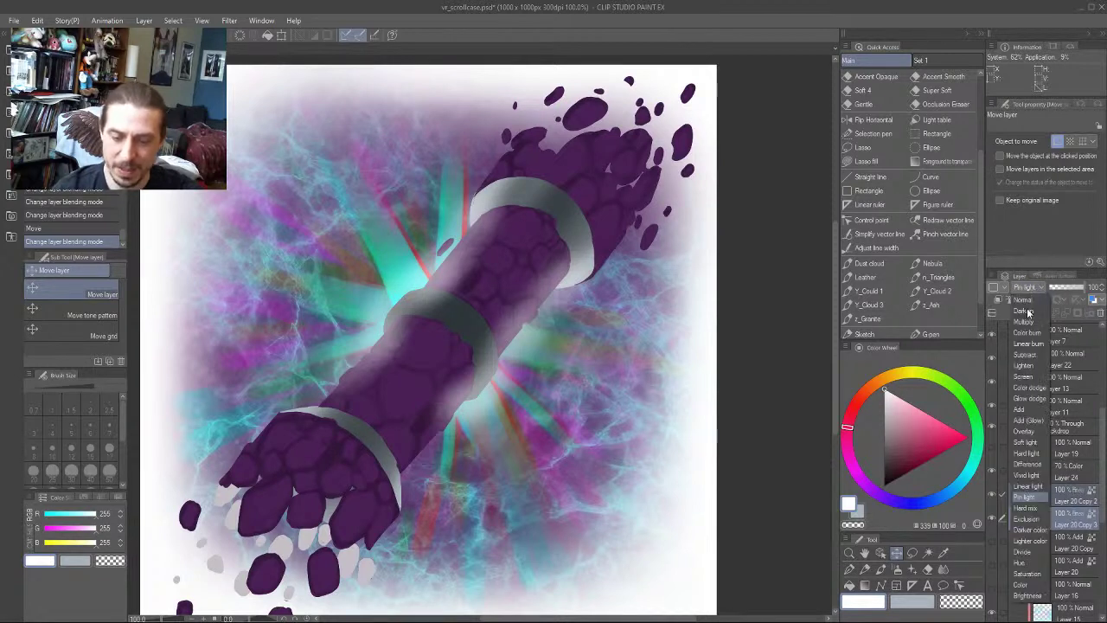
{"action": "left_click", "coordinate": [1029, 508]}
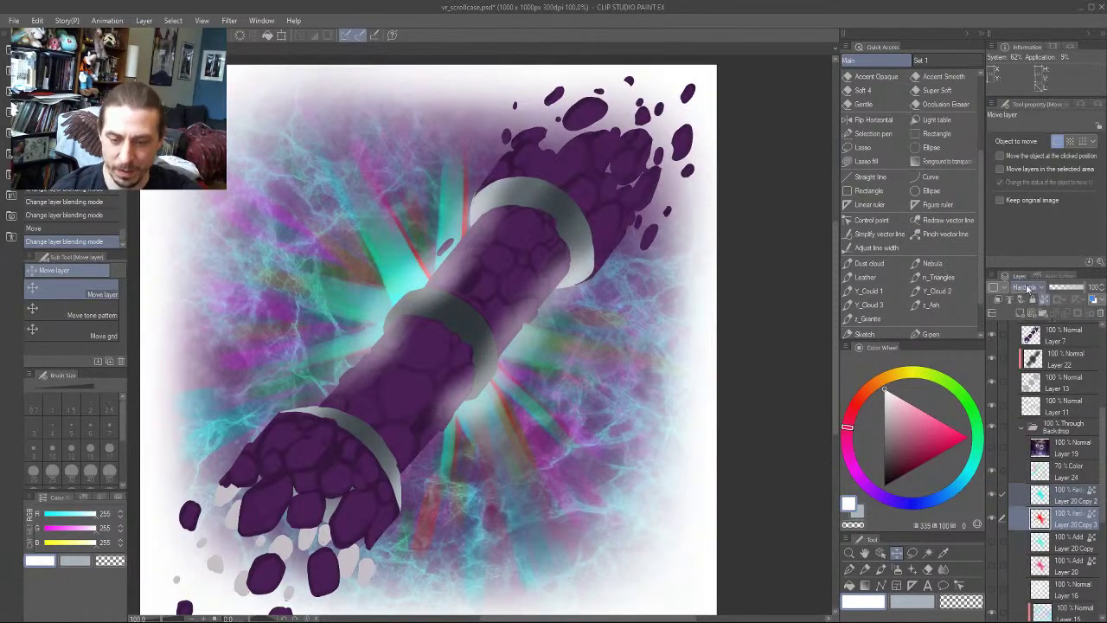
Try the Exclusion, Darker Color and Lighter Color blending modes on Layer 20 Copy 2 and Copy 3 together
{"action": "left_click", "coordinate": [1029, 288]}
{"action": "left_click", "coordinate": [1029, 526]}
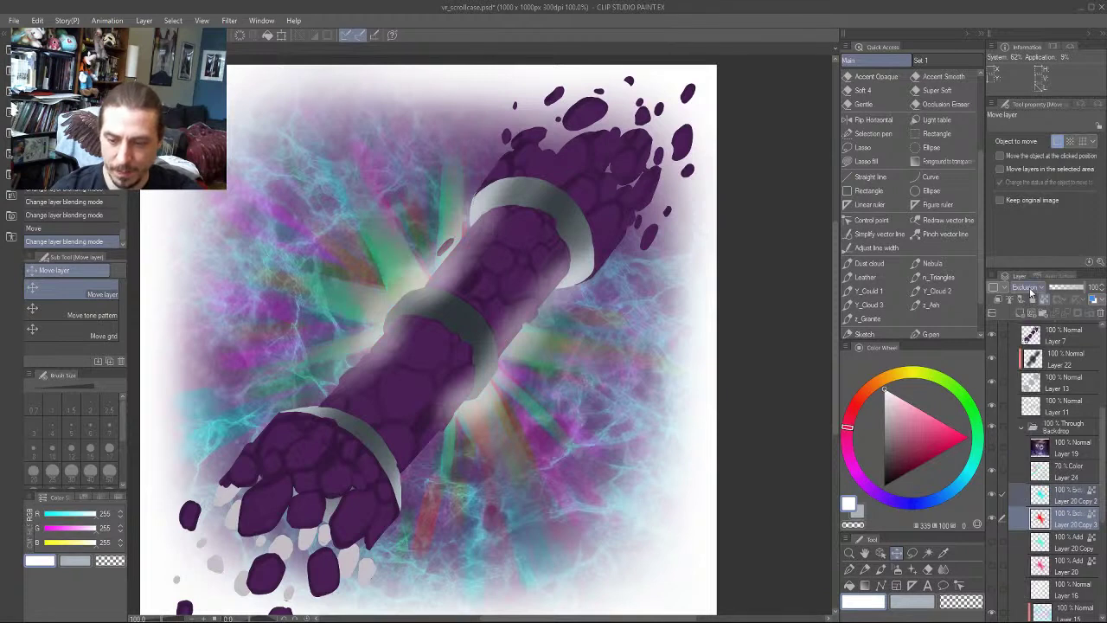
{"action": "left_click", "coordinate": [1029, 291]}
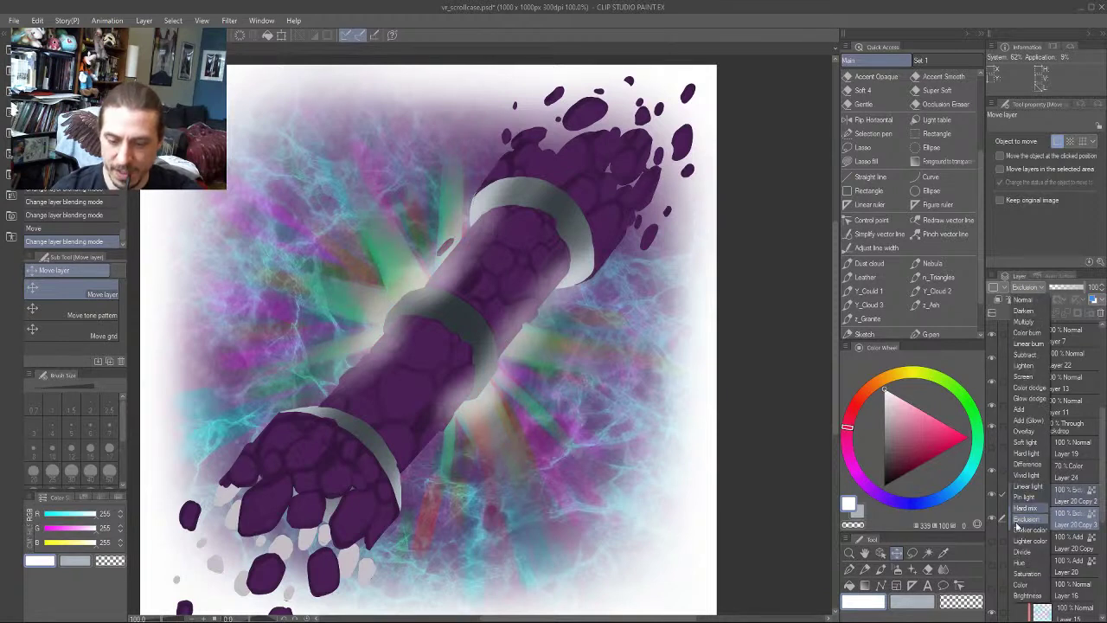
{"action": "left_click", "coordinate": [1024, 287]}
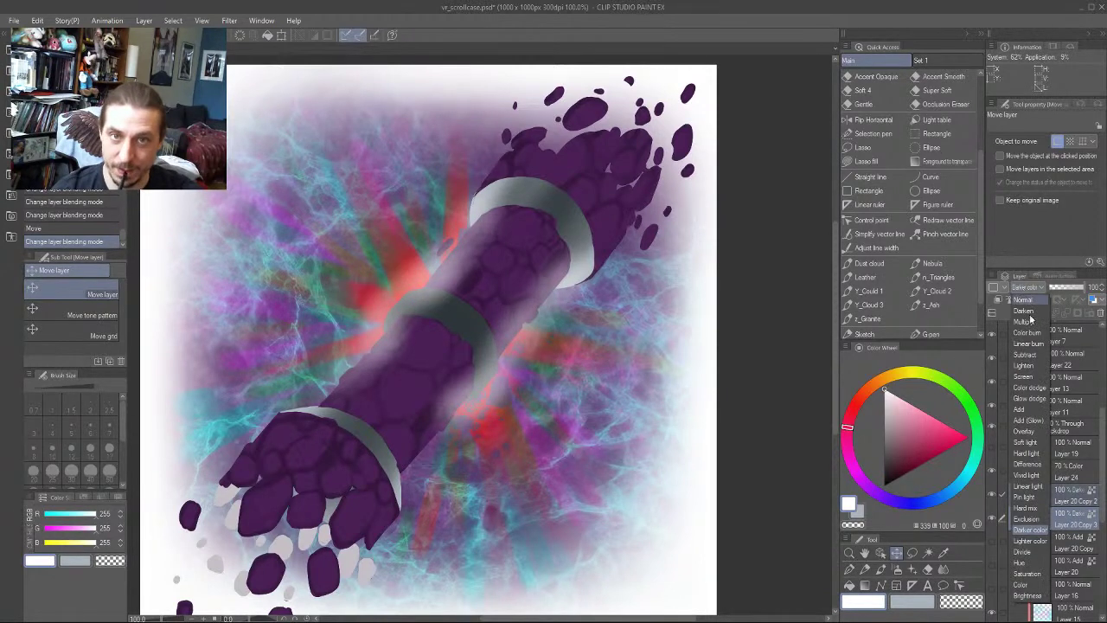
{"action": "left_click", "coordinate": [1031, 541]}
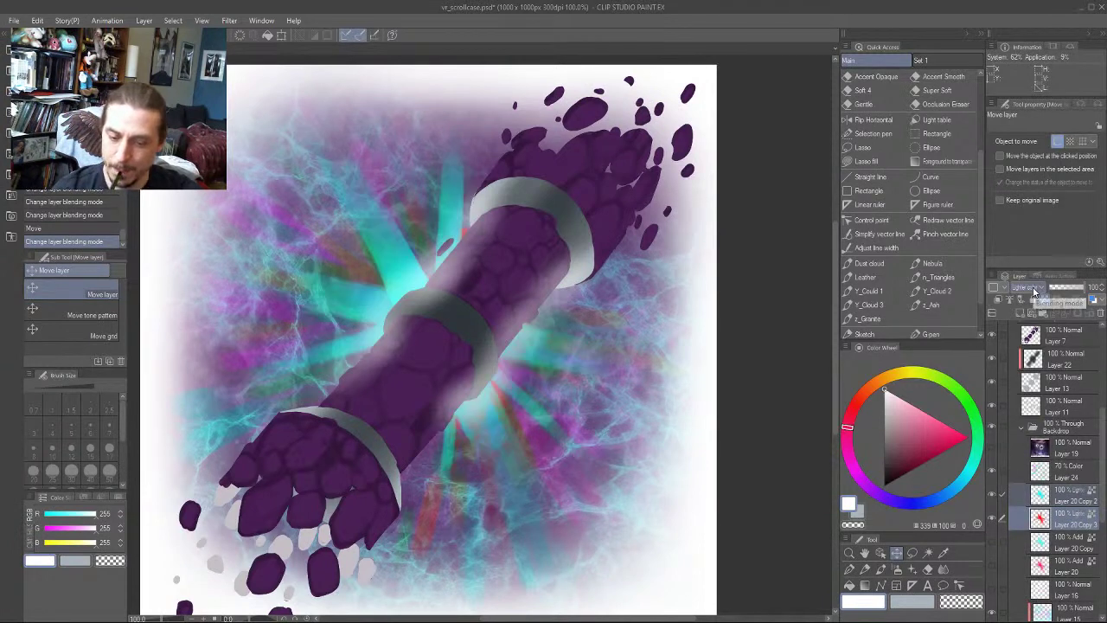
Try the Divide, Hue and Saturation blending modes on the two selected ray layers
{"action": "left_click", "coordinate": [1042, 287]}
{"action": "left_click", "coordinate": [1025, 551]}
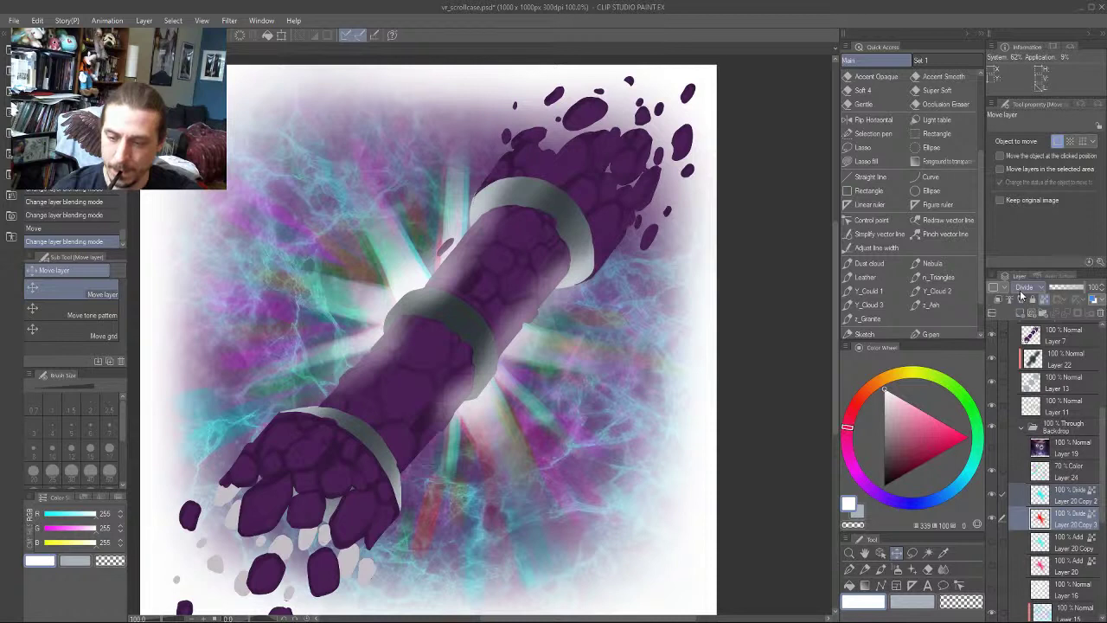
{"action": "left_click", "coordinate": [1029, 288]}
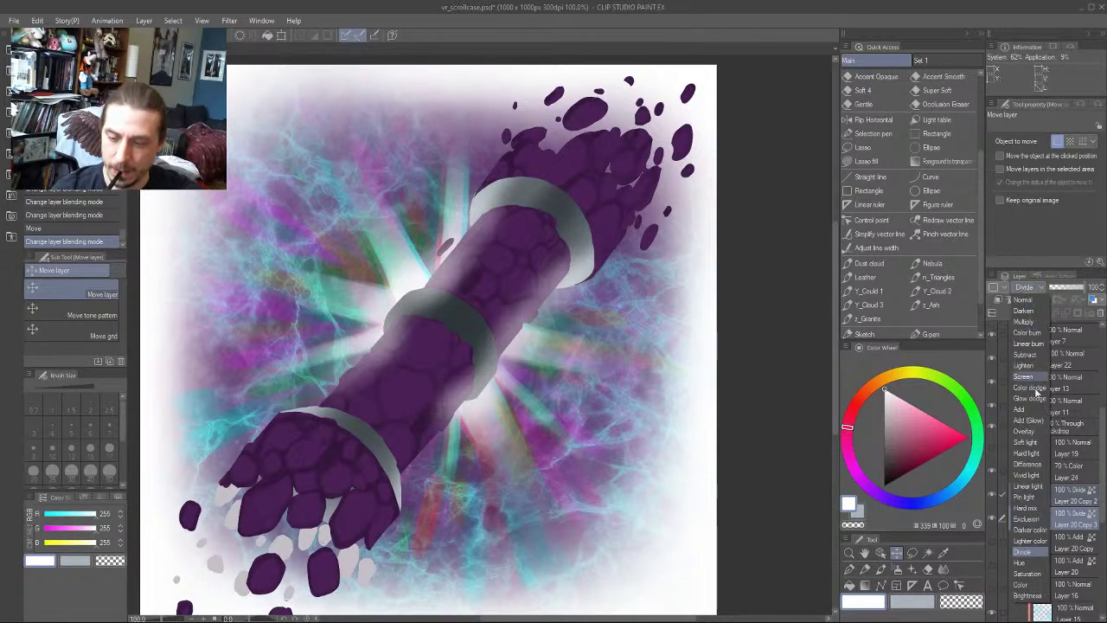
{"action": "left_click", "coordinate": [1024, 562]}
{"action": "left_click", "coordinate": [1024, 288]}
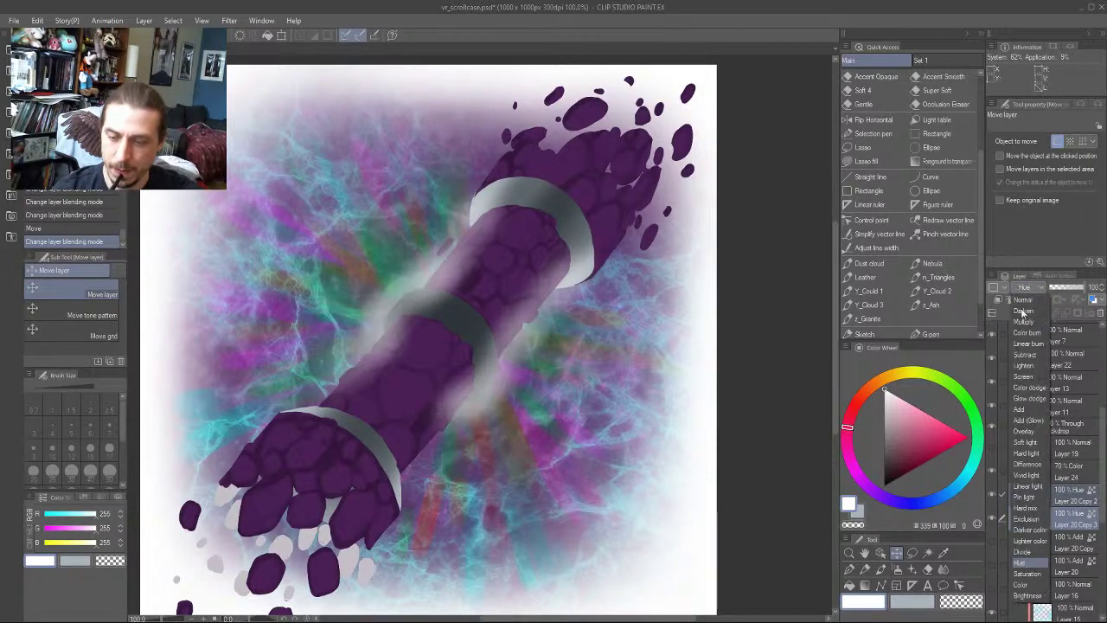
{"action": "left_click", "coordinate": [1025, 573]}
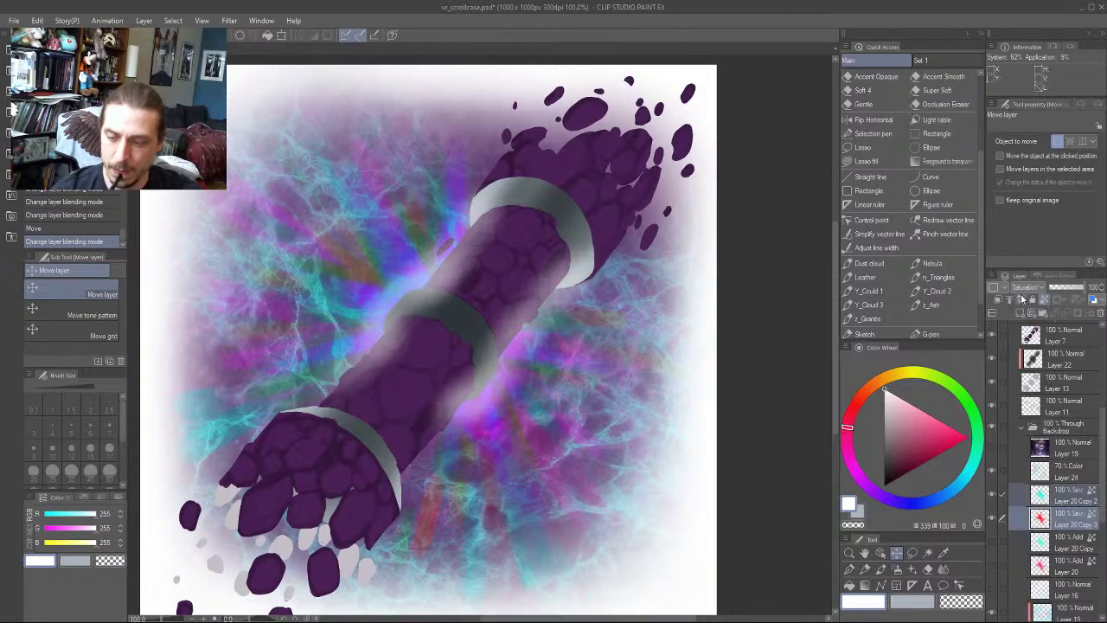
Try the Color, Brightness and Normal blending modes on the two selected ray layers
{"action": "left_click", "coordinate": [1022, 290]}
{"action": "left_click", "coordinate": [1023, 586]}
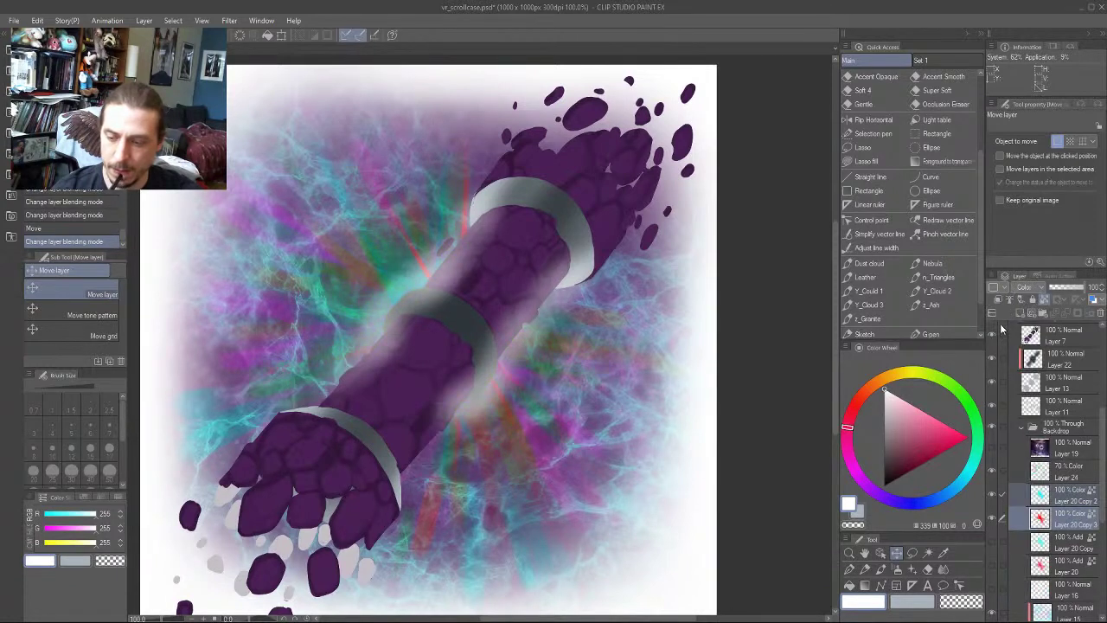
{"action": "left_click", "coordinate": [1024, 289]}
{"action": "left_click", "coordinate": [1034, 596]}
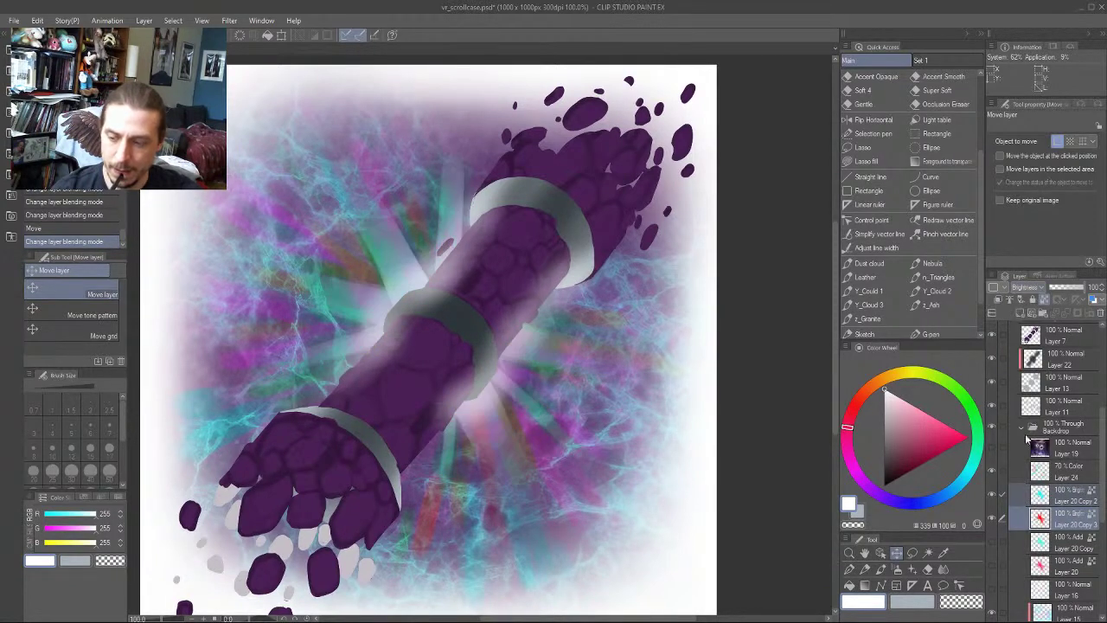
{"action": "left_click", "coordinate": [1025, 289]}
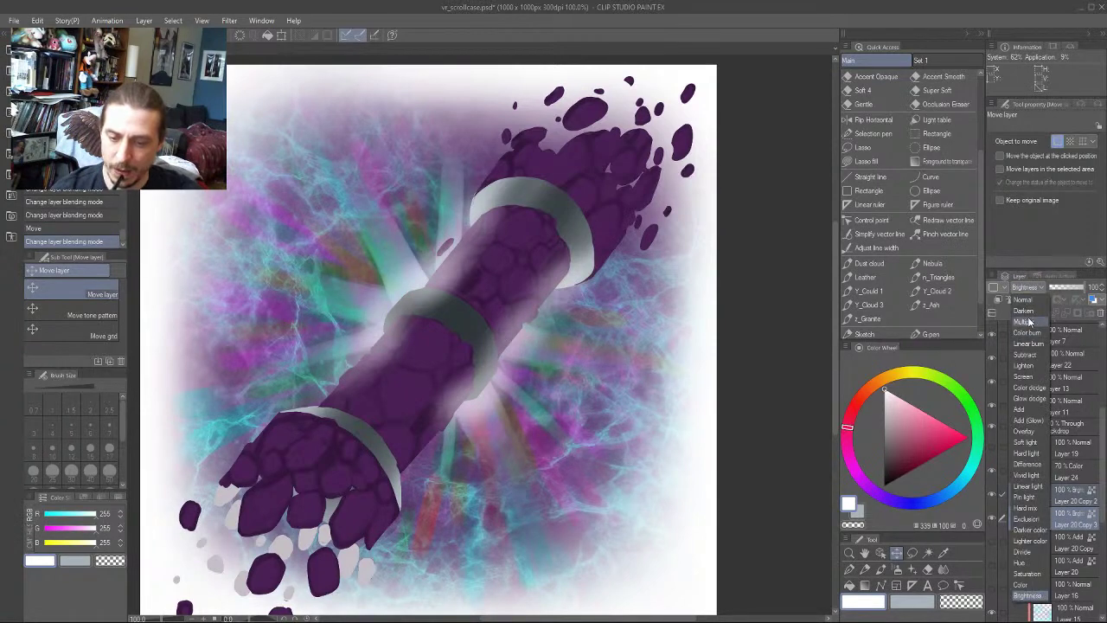
{"action": "left_click", "coordinate": [1019, 300]}
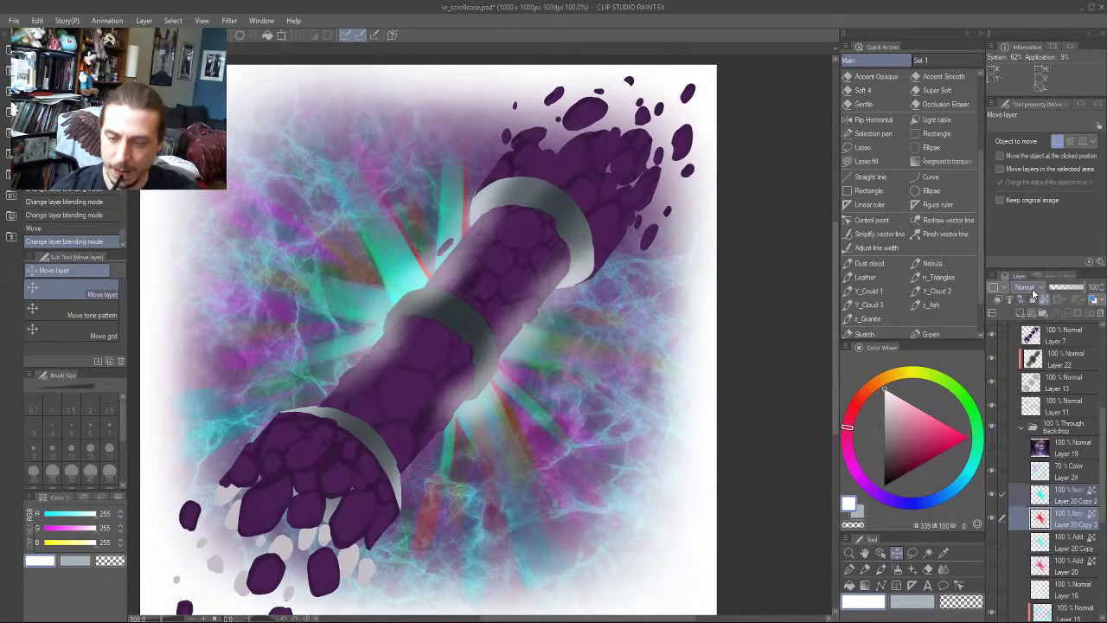
Try the Lighten, Screen and Color Dodge blending modes on the two selected ray layers
{"action": "left_click", "coordinate": [1027, 289]}
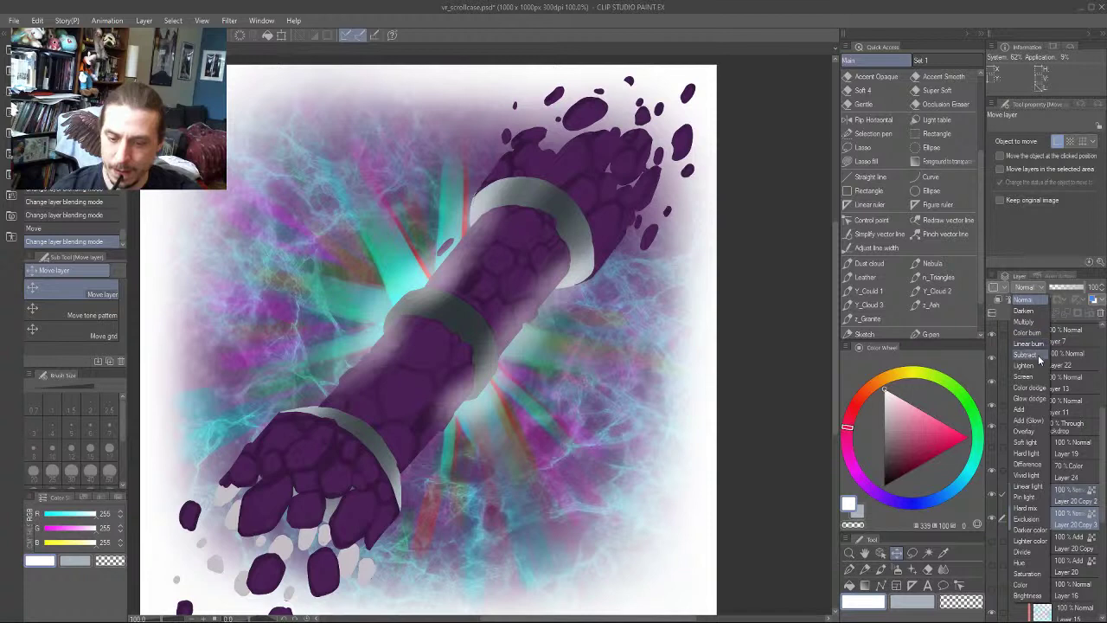
{"action": "left_click", "coordinate": [1024, 365]}
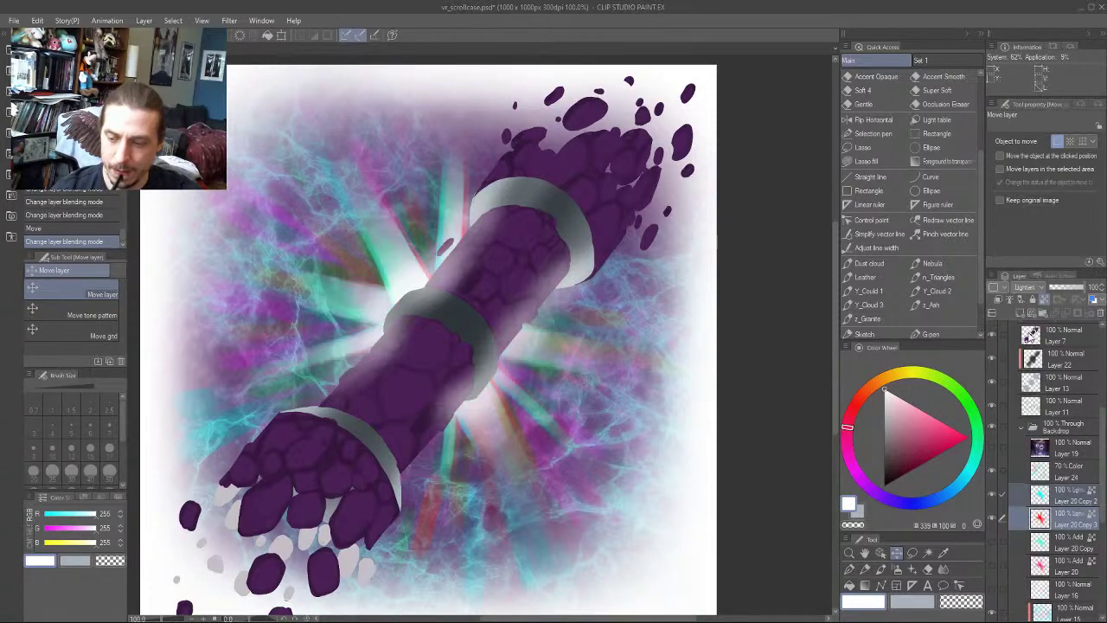
{"action": "left_click", "coordinate": [1025, 293]}
{"action": "left_click", "coordinate": [1026, 377]}
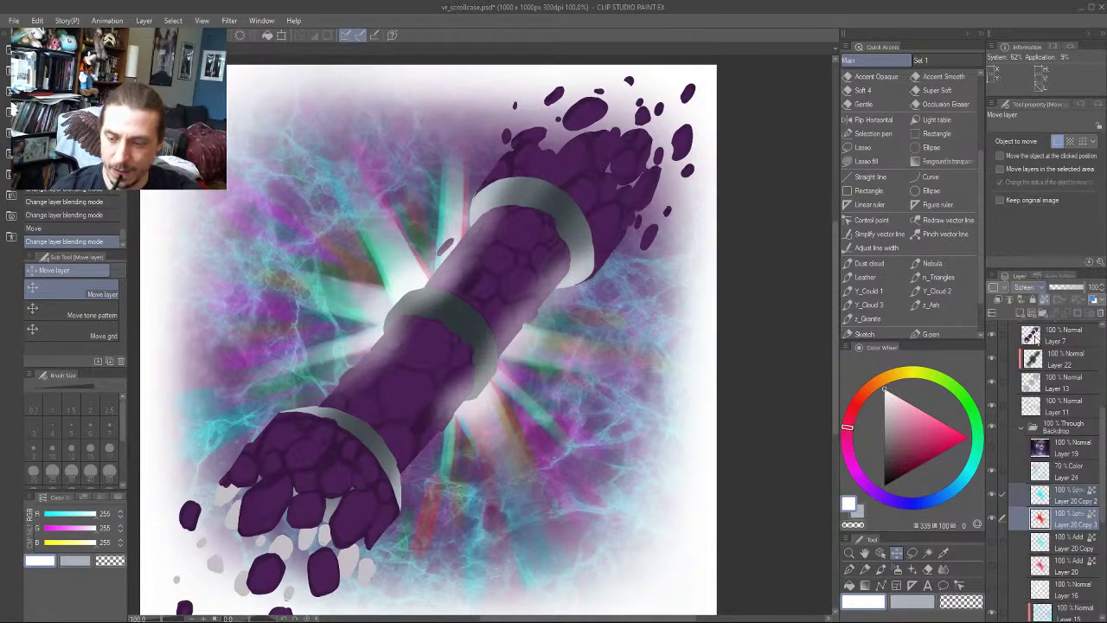
{"action": "left_click", "coordinate": [1044, 292]}
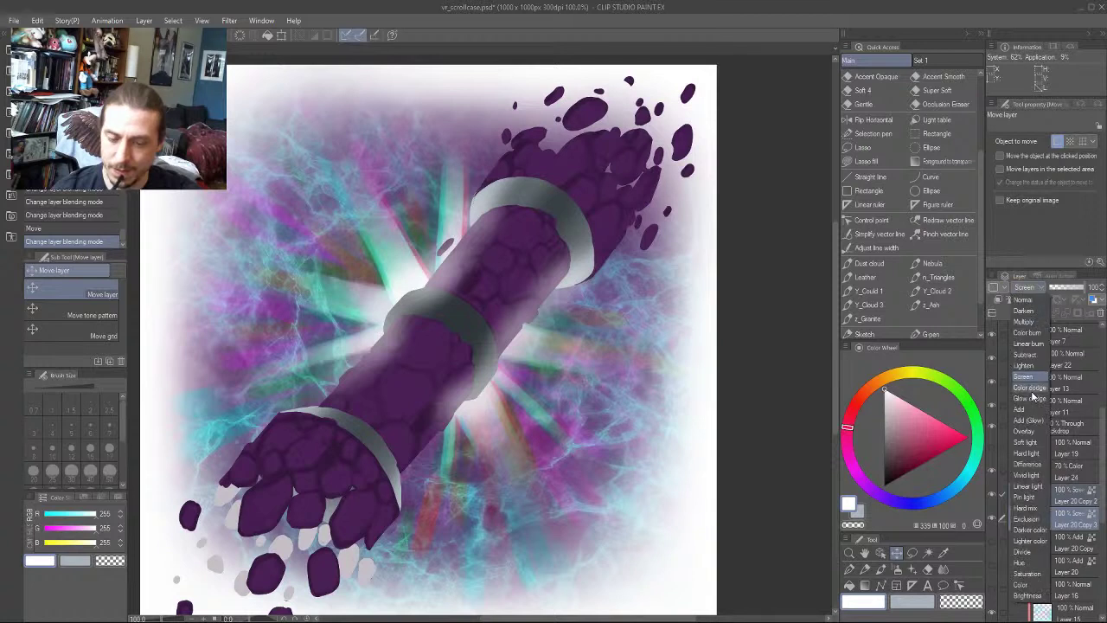
{"action": "left_click", "coordinate": [1027, 387]}
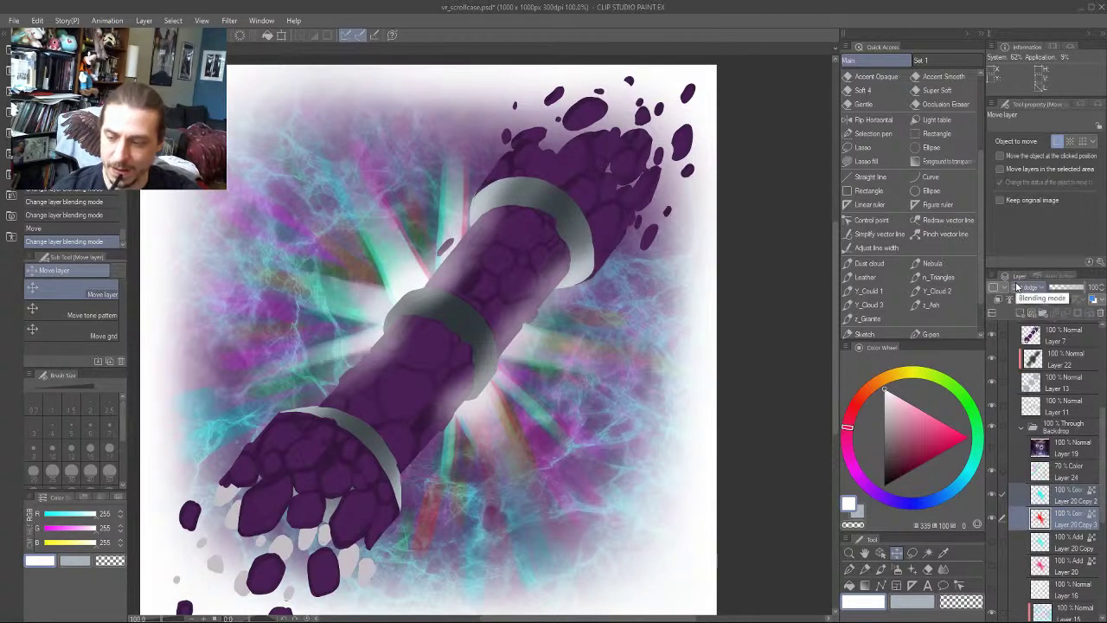
Try the Glow Dodge, Add and Add (Glow) blending modes on the cyan and red ray layers
{"action": "left_click", "coordinate": [1018, 288]}
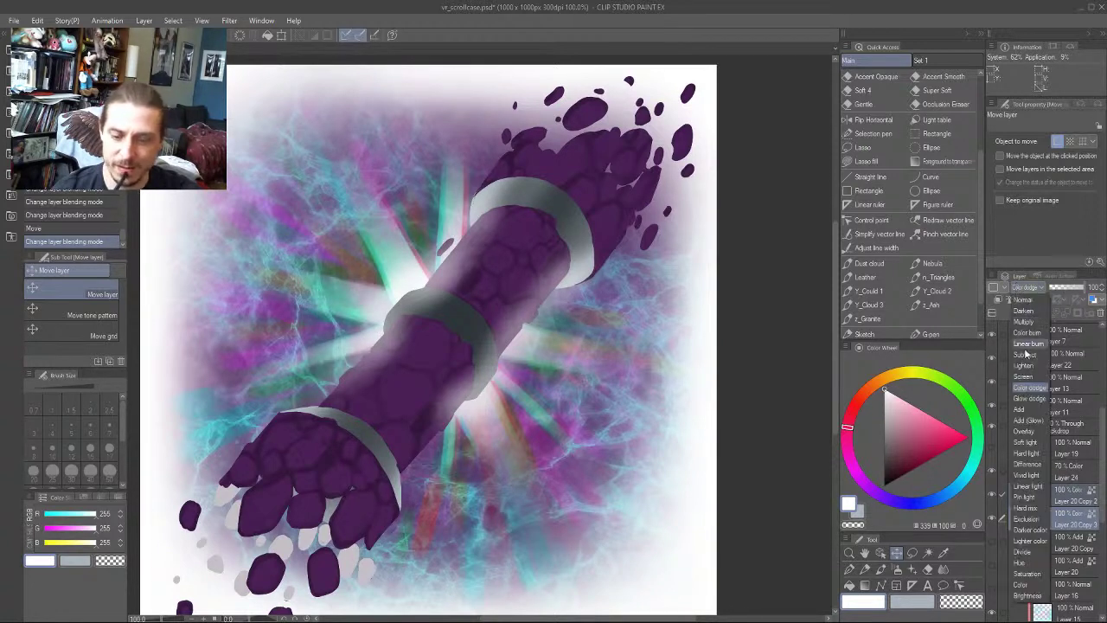
{"action": "left_click", "coordinate": [1027, 400]}
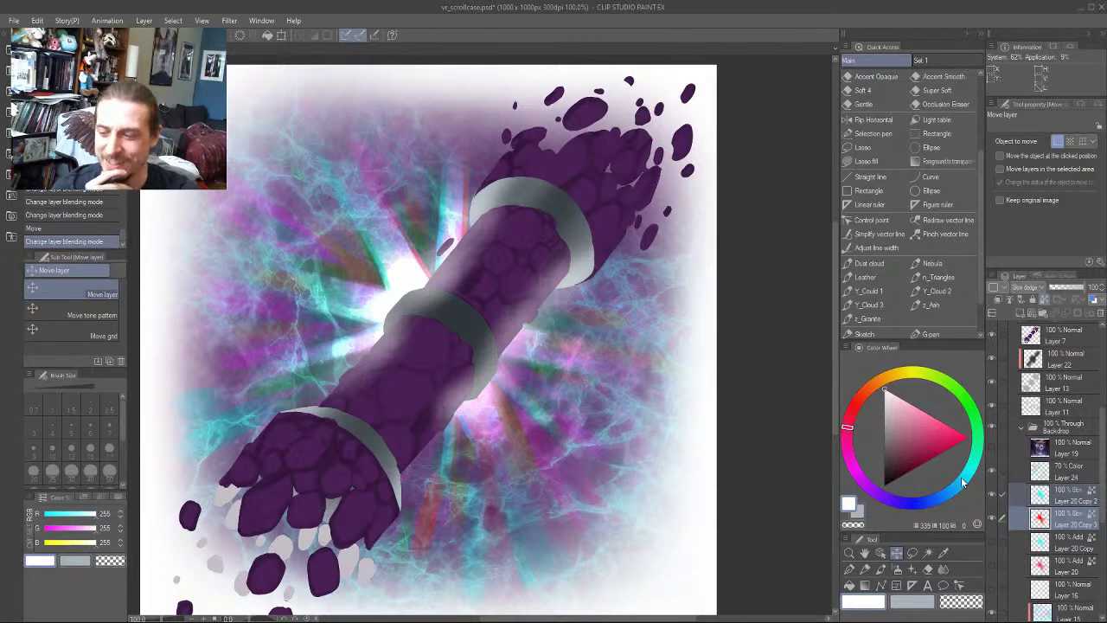
{"action": "left_click", "coordinate": [1038, 289]}
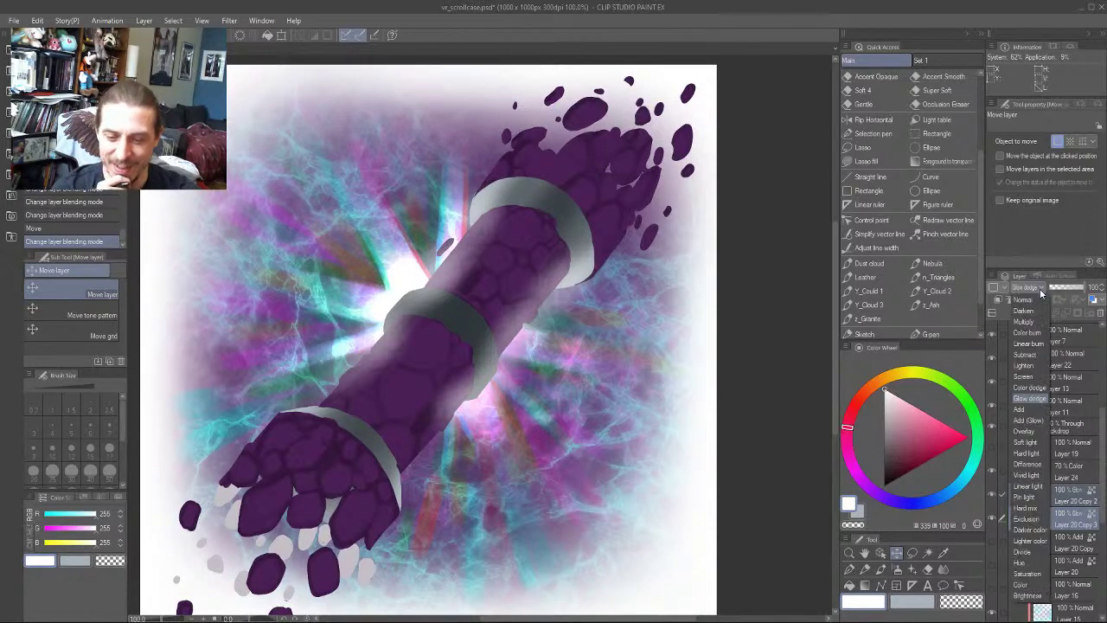
{"action": "left_click", "coordinate": [1037, 412]}
{"action": "left_click", "coordinate": [1026, 289]}
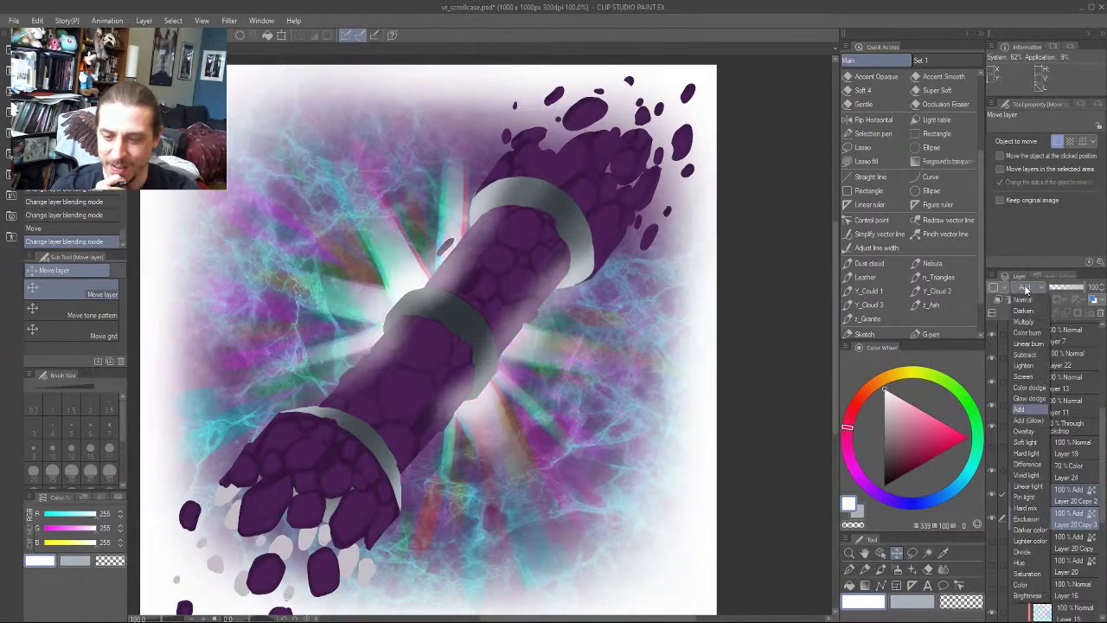
{"action": "left_click", "coordinate": [1030, 421]}
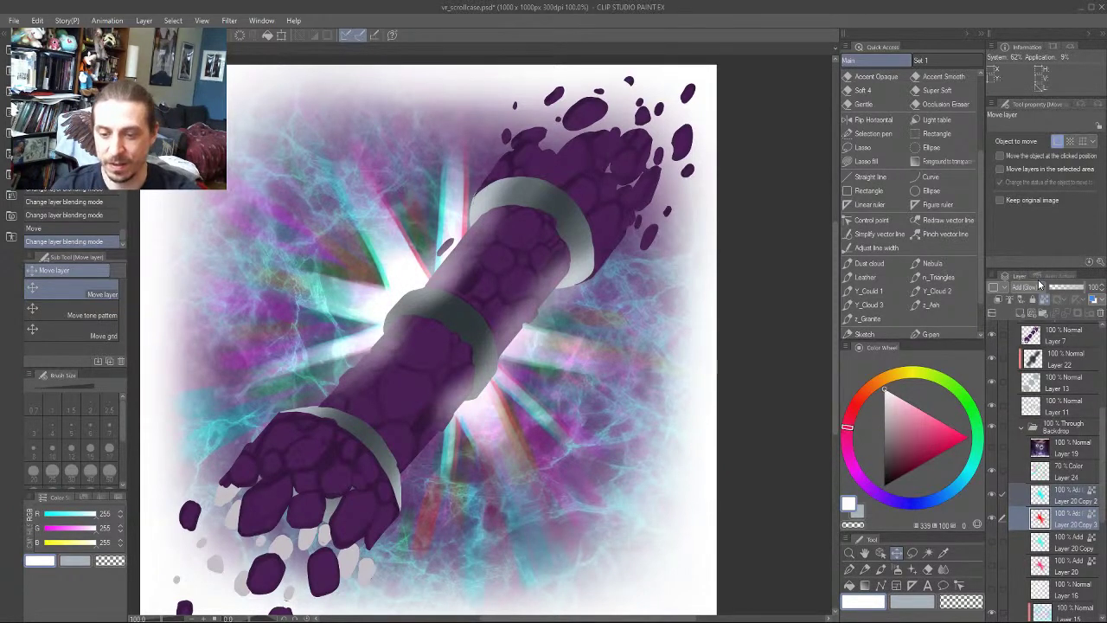
Try Color Dodge again on the two ray layers, followed by Glow Dodge, for comparison
{"action": "left_click", "coordinate": [1039, 285]}
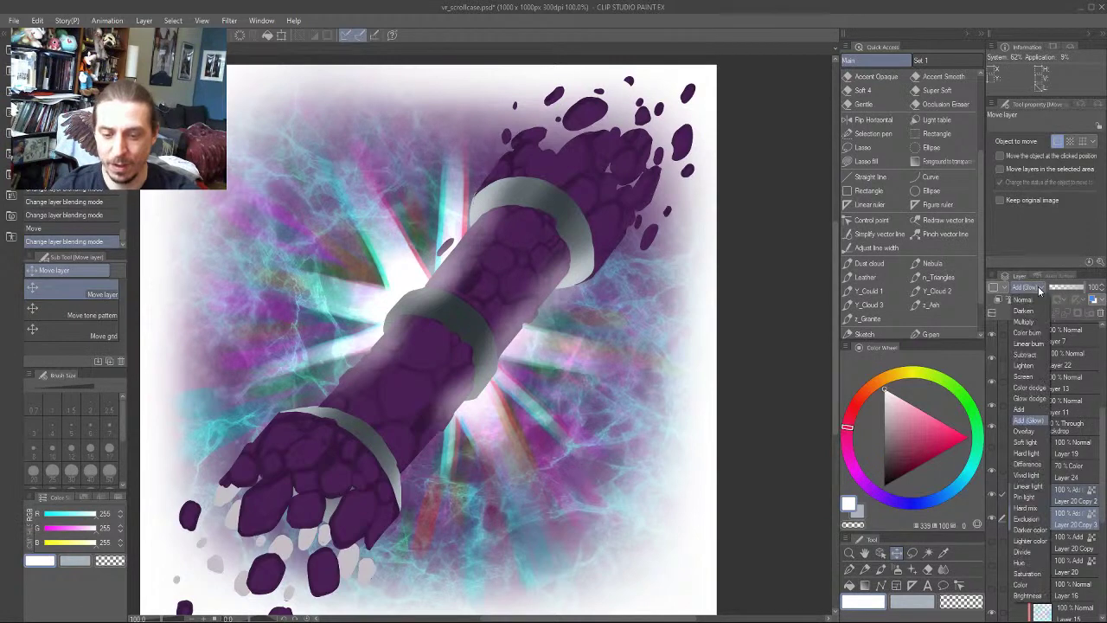
{"action": "left_click", "coordinate": [1039, 390]}
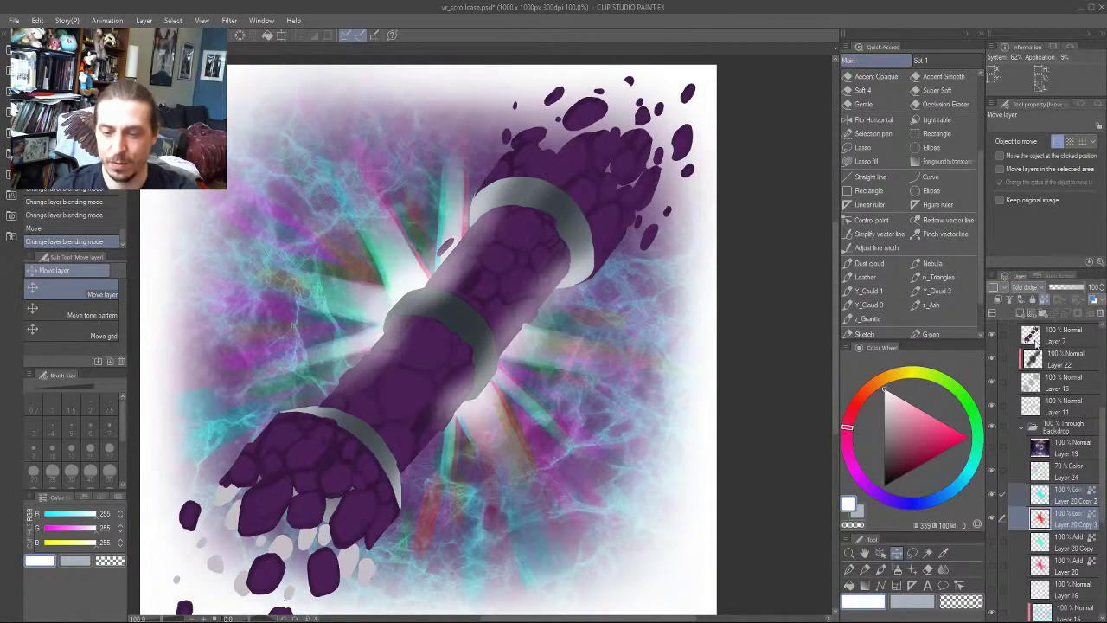
{"action": "left_click", "coordinate": [1025, 296]}
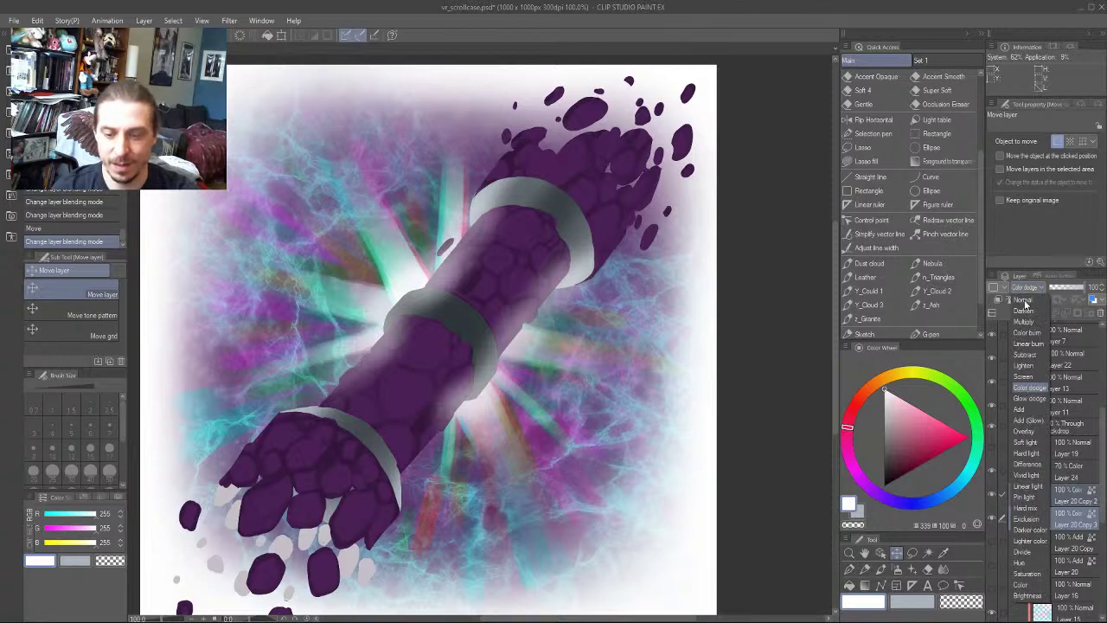
{"action": "left_click", "coordinate": [1030, 402]}
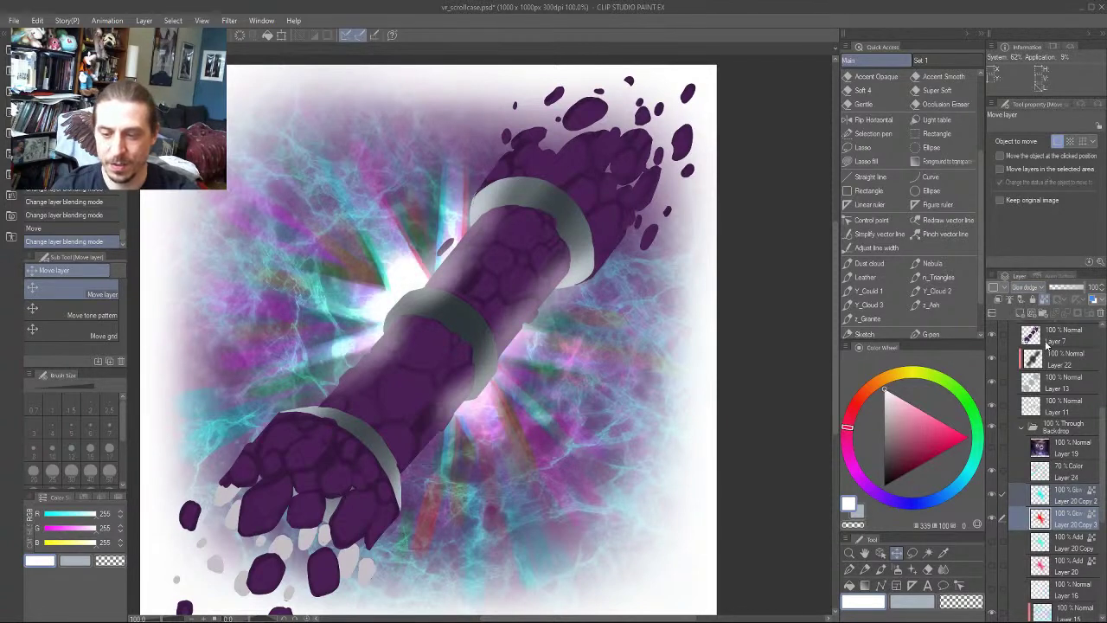
Compare Add (Glow) with Glow Dodge on the two ray layers and settle on Add (Glow)
{"action": "left_click", "coordinate": [1042, 290]}
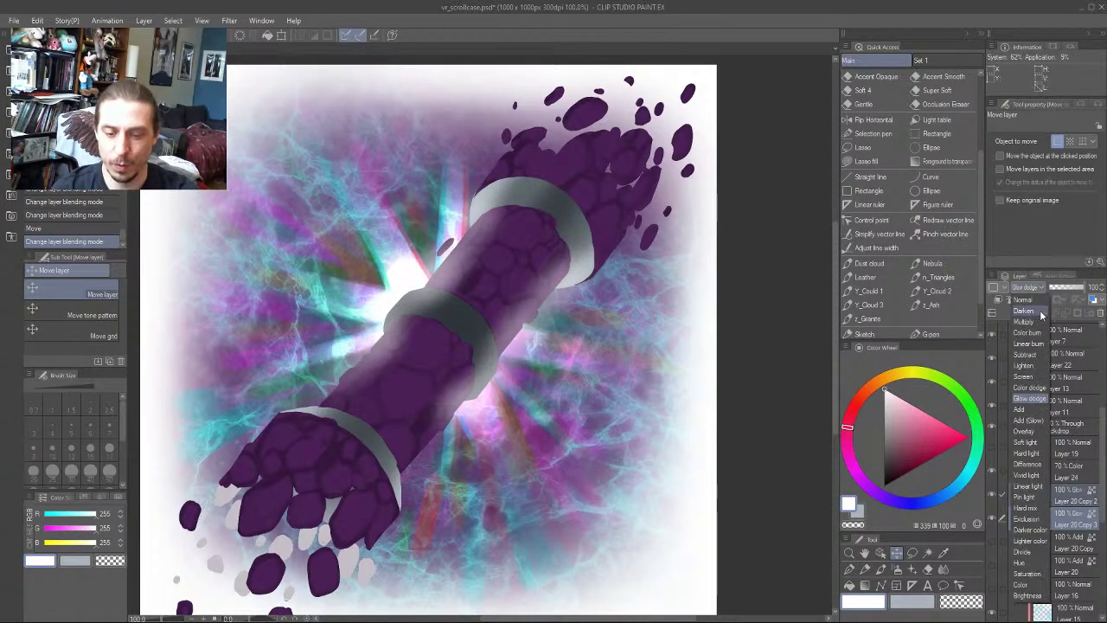
{"action": "left_click", "coordinate": [1040, 419]}
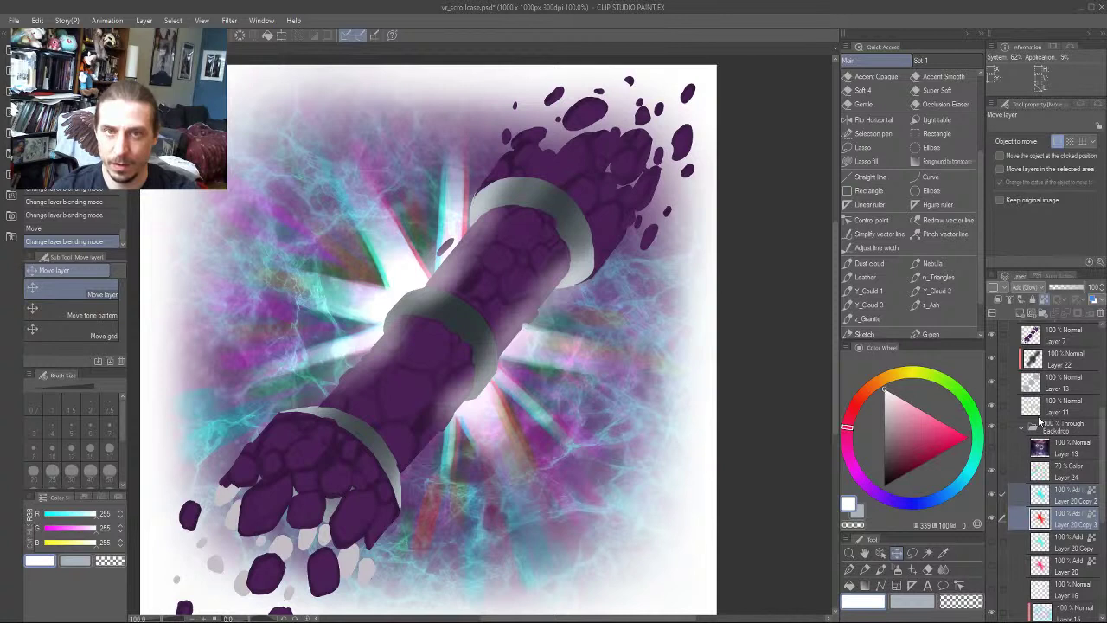
{"action": "left_click", "coordinate": [1033, 294]}
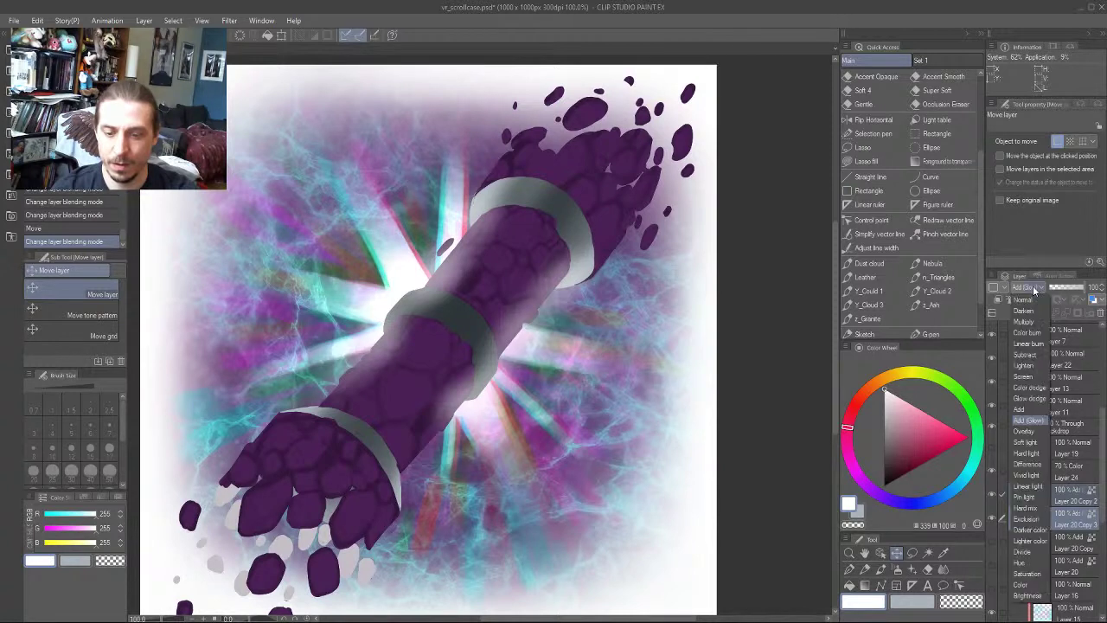
{"action": "left_click", "coordinate": [1031, 398]}
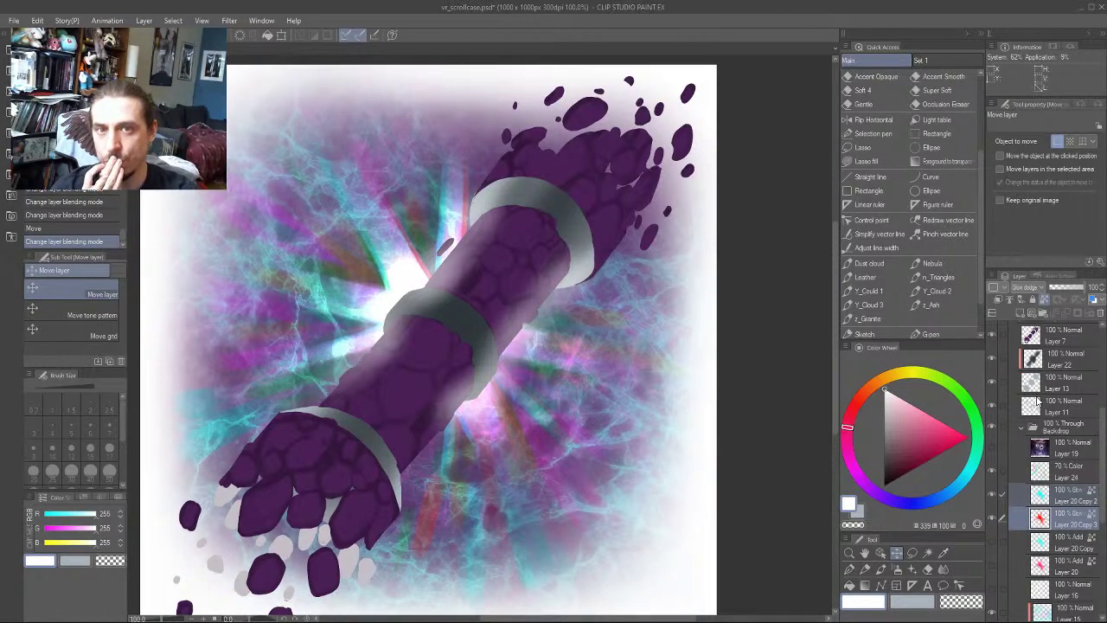
{"action": "left_click", "coordinate": [1044, 294]}
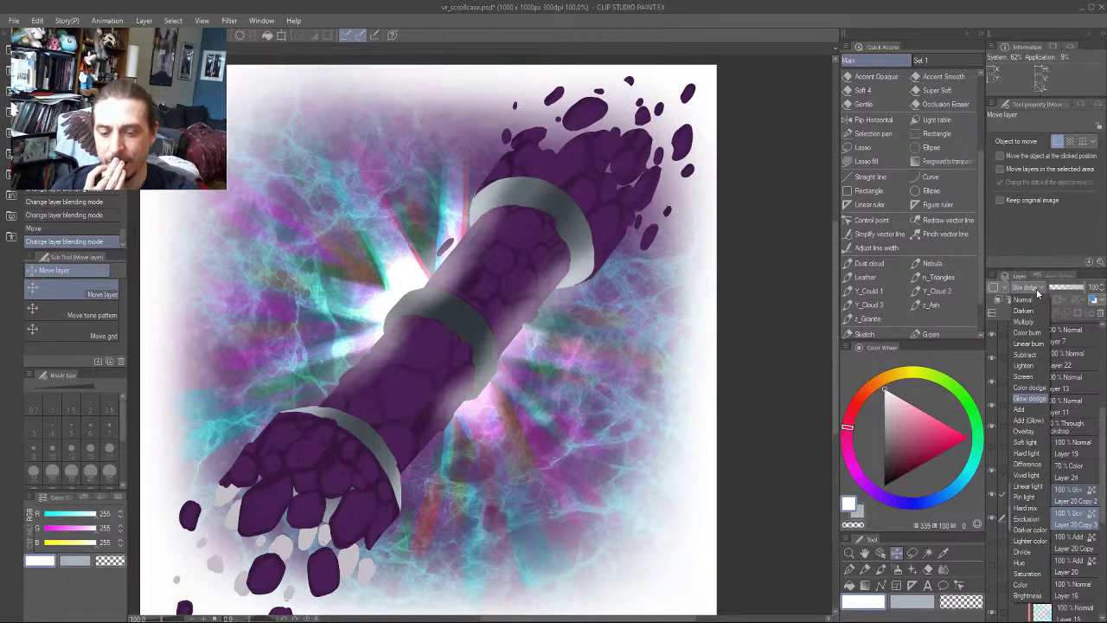
{"action": "left_click", "coordinate": [1029, 421]}
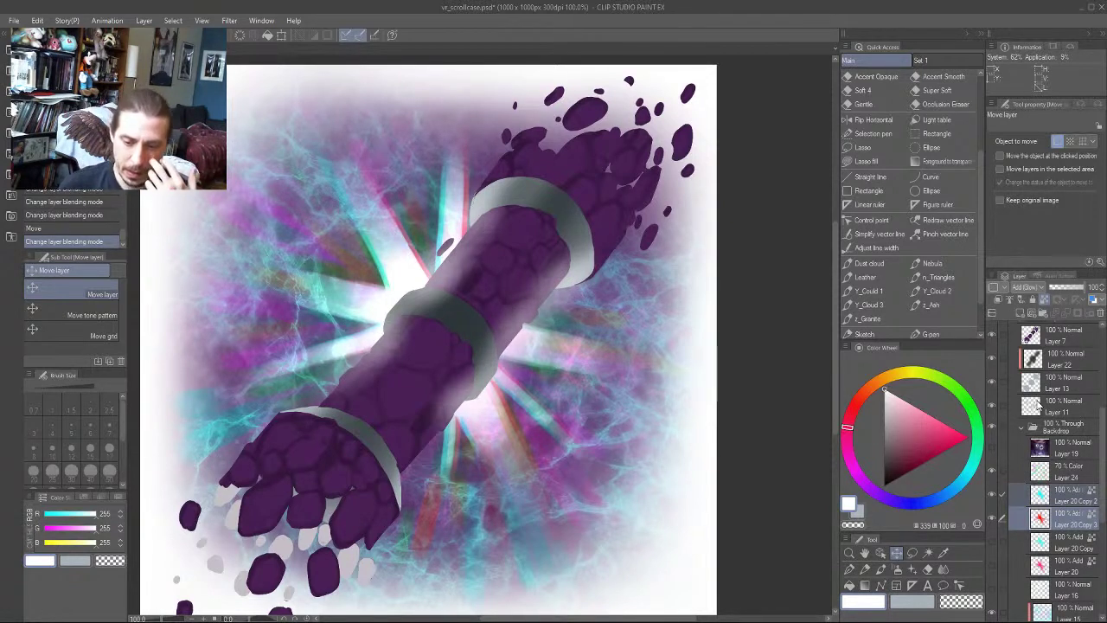
Show the white outline on Layer 16 around the scroll case and nudge both selected ray layers right and down
{"action": "left_click", "coordinate": [994, 595]}
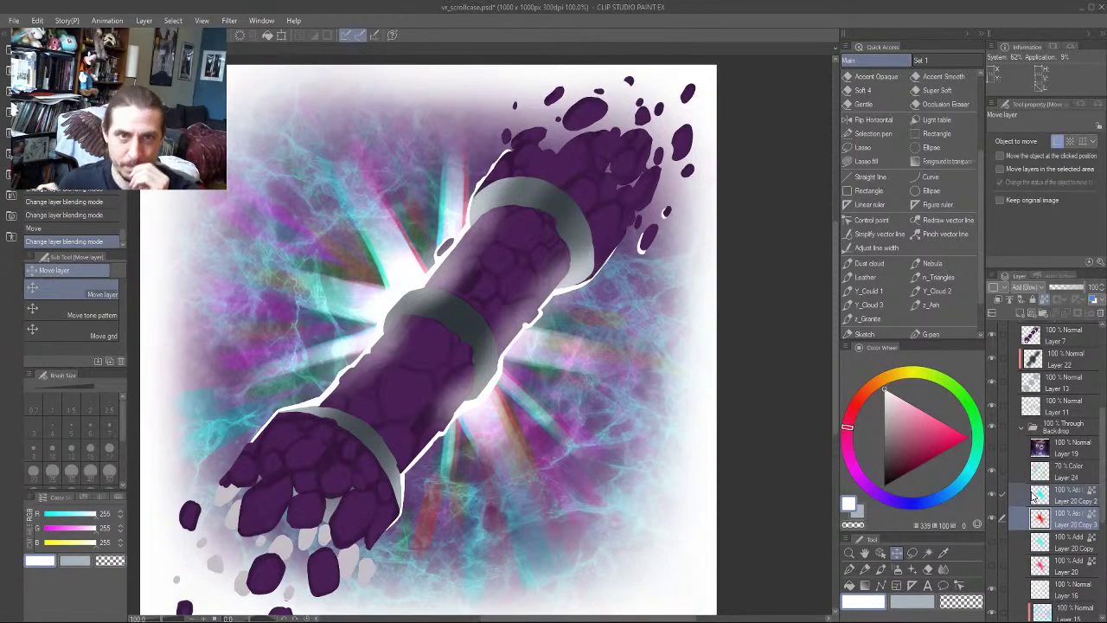
{"action": "key", "text": "ctrl+minus"}
{"action": "key", "text": "ctrl+minus"}
{"action": "key", "text": "ctrl+minus"}
{"action": "key", "text": "ctrl+minus"}
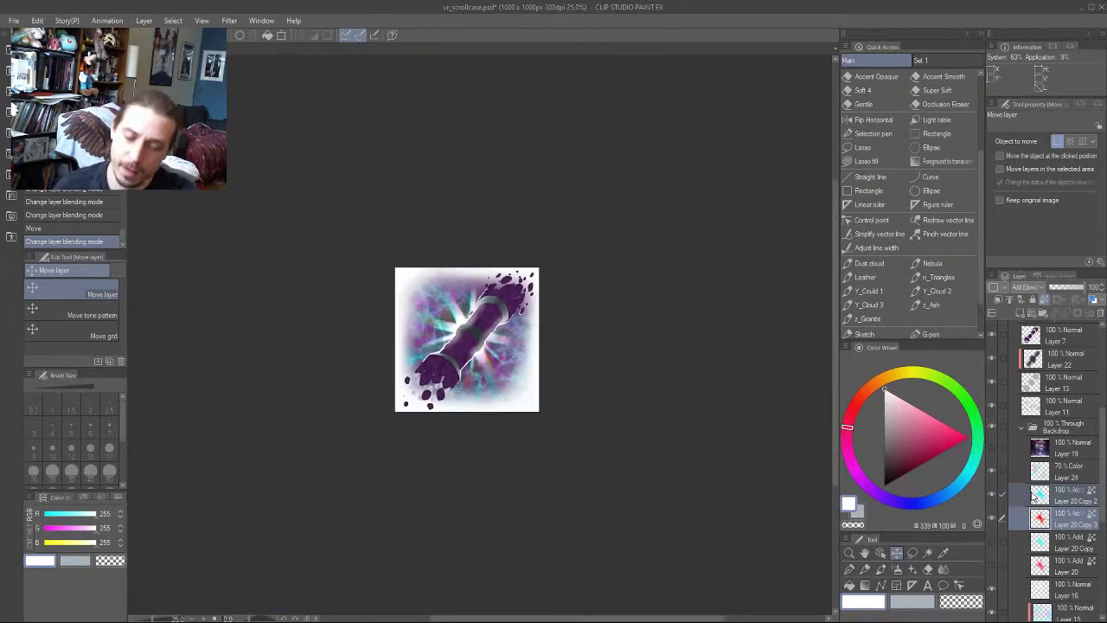
{"action": "key", "text": "Right"}
{"action": "key", "text": "Down"}
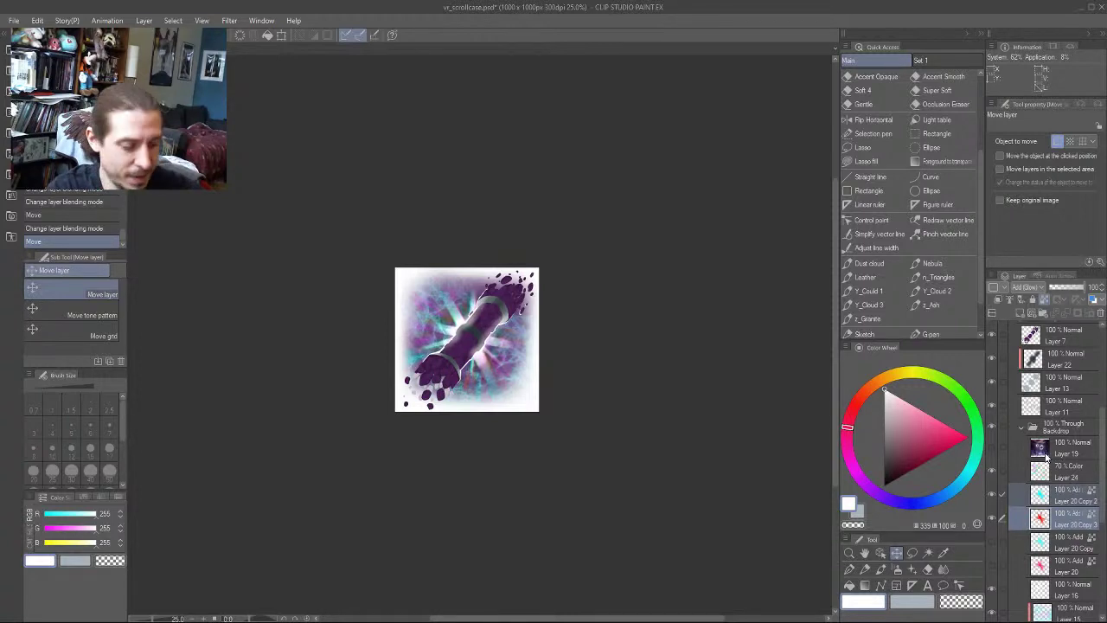
Show the Hue/Saturation correction layer above the artwork to check the scroll case's values in greyscale
{"action": "key", "text": "ctrl+plus"}
{"action": "key", "text": "ctrl+plus"}
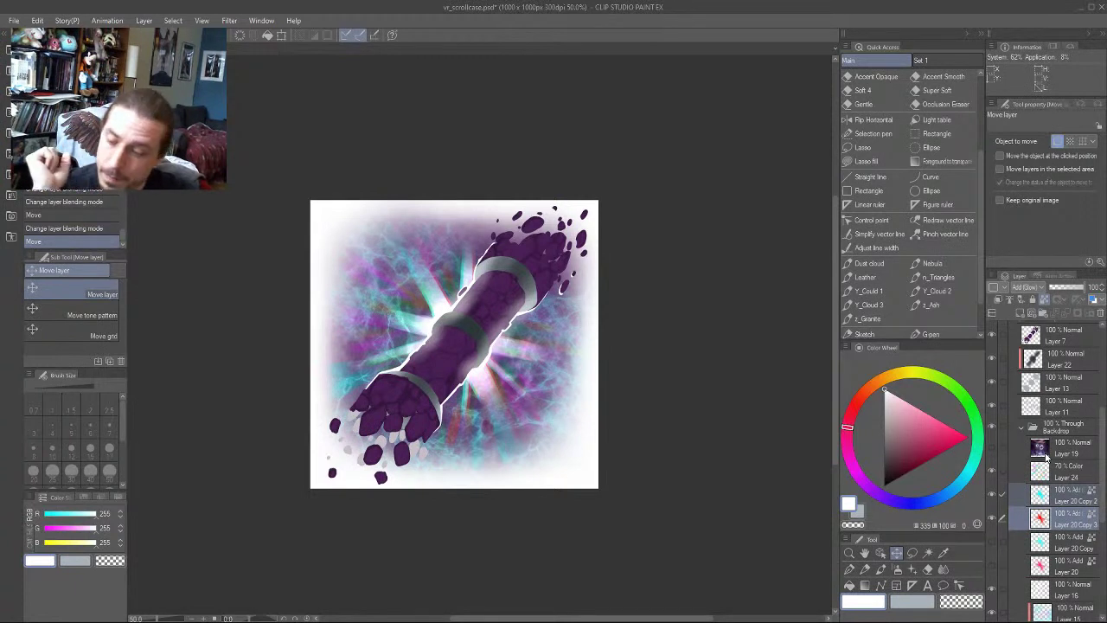
{"action": "scroll", "coordinate": [1095, 428], "scroll_direction": "up", "scroll_amount": 5}
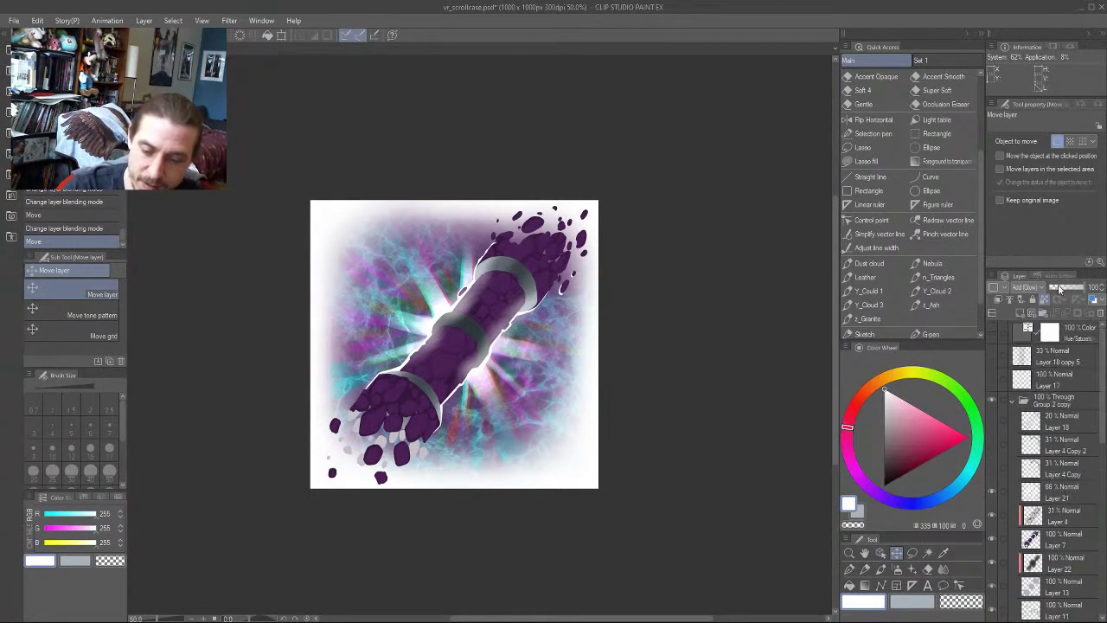
{"action": "left_click", "coordinate": [994, 333]}
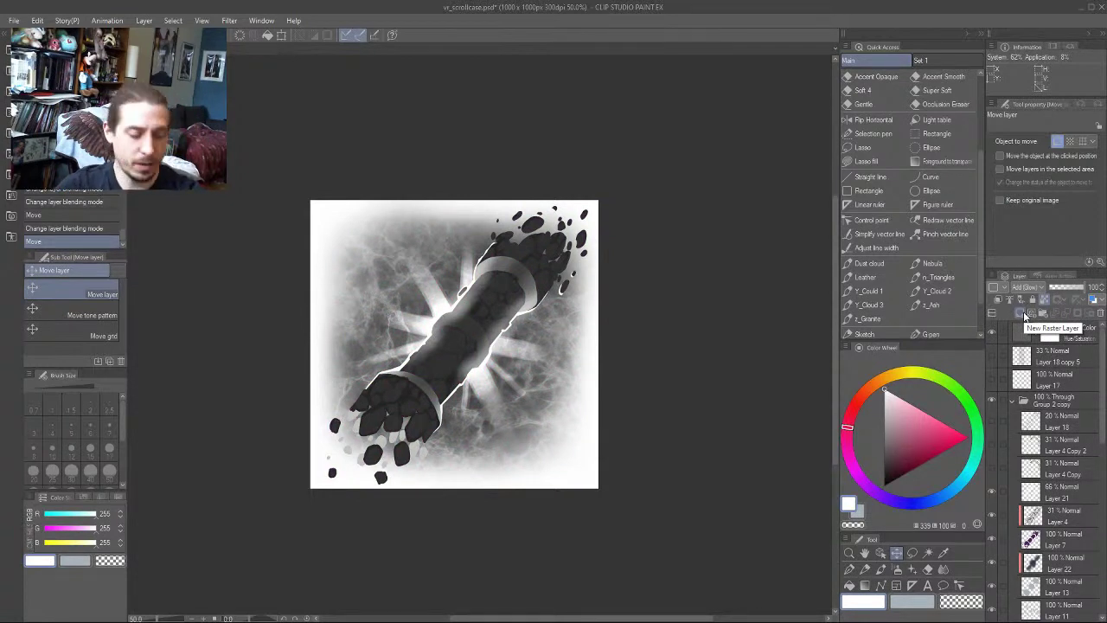
Examine the greyscale scroll case at thumbnail size and at larger sizes to judge how well it reads
{"action": "key", "text": "ctrl+minus"}
{"action": "key", "text": "ctrl+minus"}
{"action": "key", "text": "ctrl+minus"}
{"action": "key", "text": "ctrl+minus"}
{"action": "key", "text": "ctrl+minus"}
{"action": "key", "text": "ctrl+minus"}
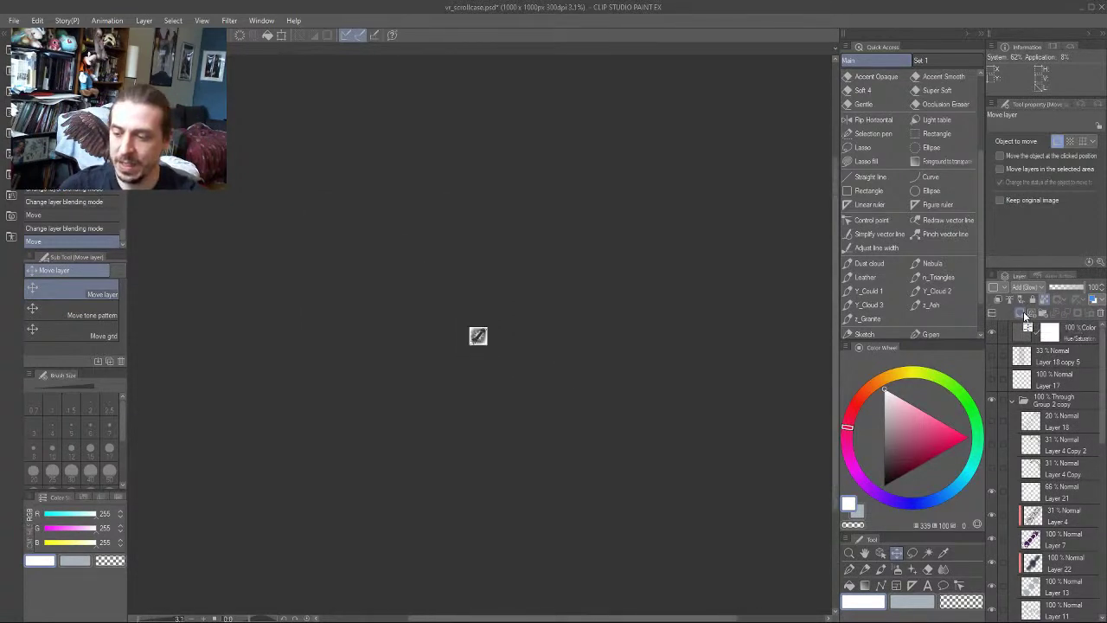
{"action": "key", "text": "ctrl+plus"}
{"action": "key", "text": "ctrl+plus"}
{"action": "key", "text": "ctrl+plus"}
{"action": "key", "text": "ctrl+plus"}
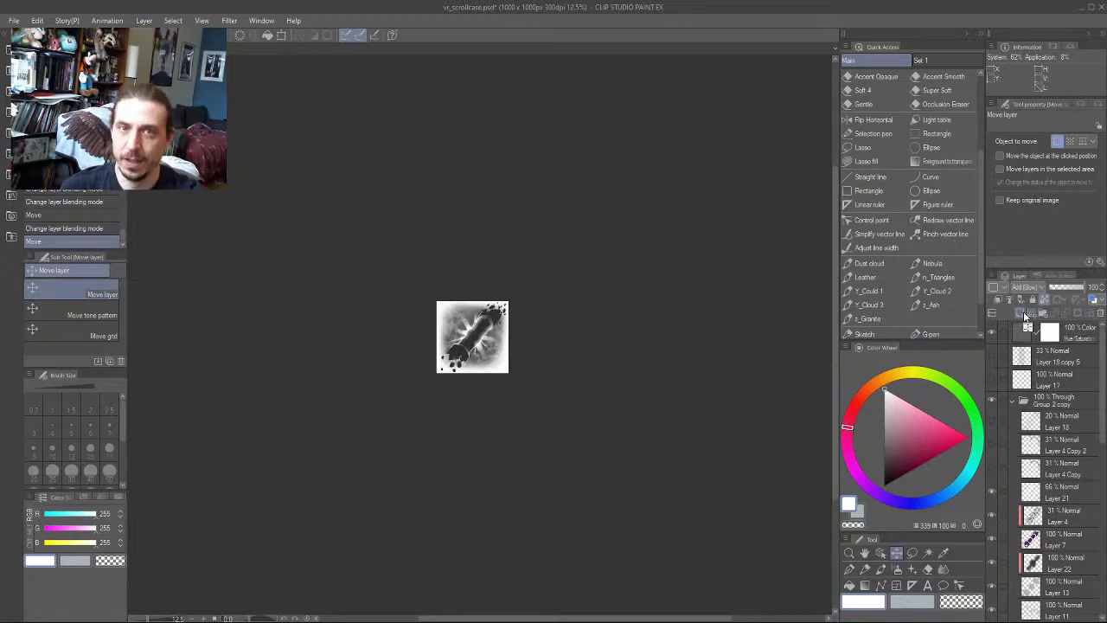
{"action": "key", "text": "ctrl+plus"}
{"action": "key", "text": "ctrl+plus"}
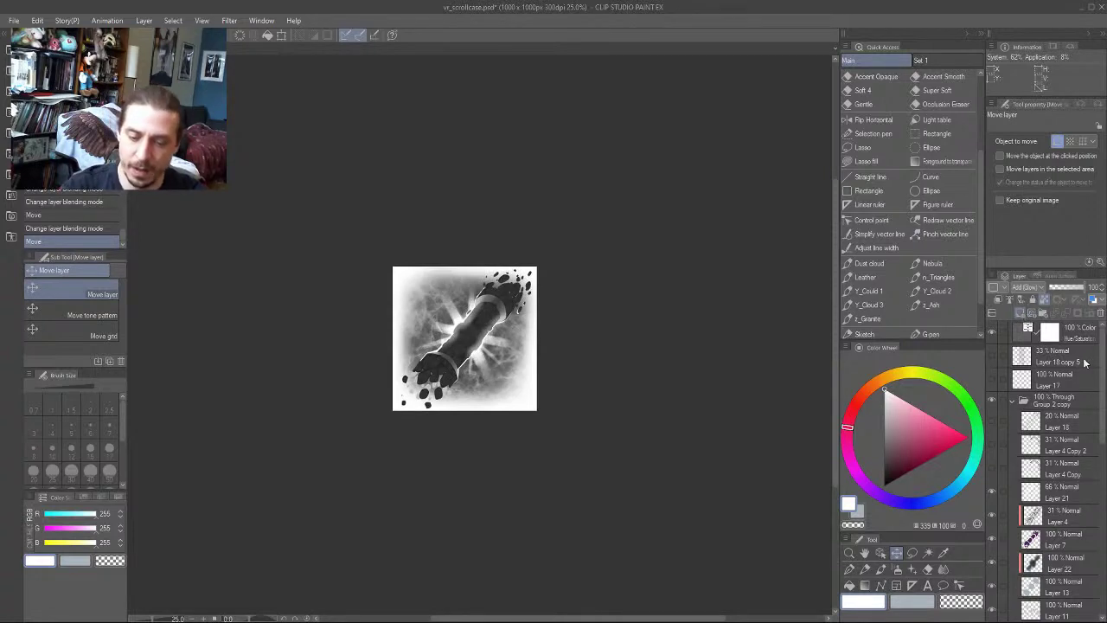
Lower the opacity of Layer 23, the purple backdrop layer, to 89%
{"action": "scroll", "coordinate": [1041, 387], "scroll_direction": "down", "scroll_amount": 10}
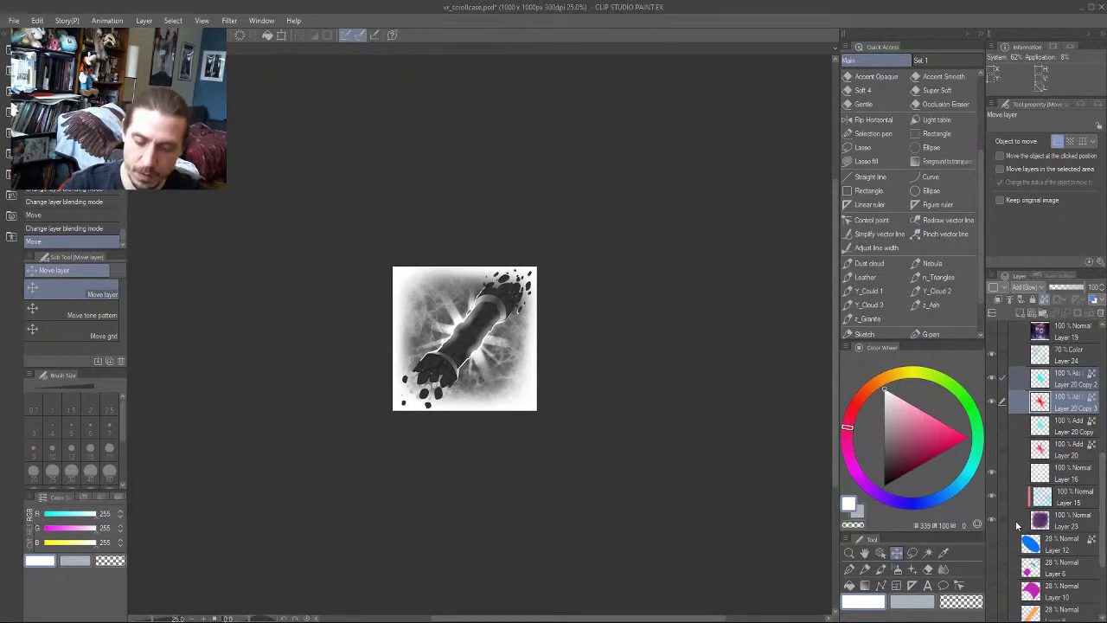
{"action": "left_click", "coordinate": [1019, 524]}
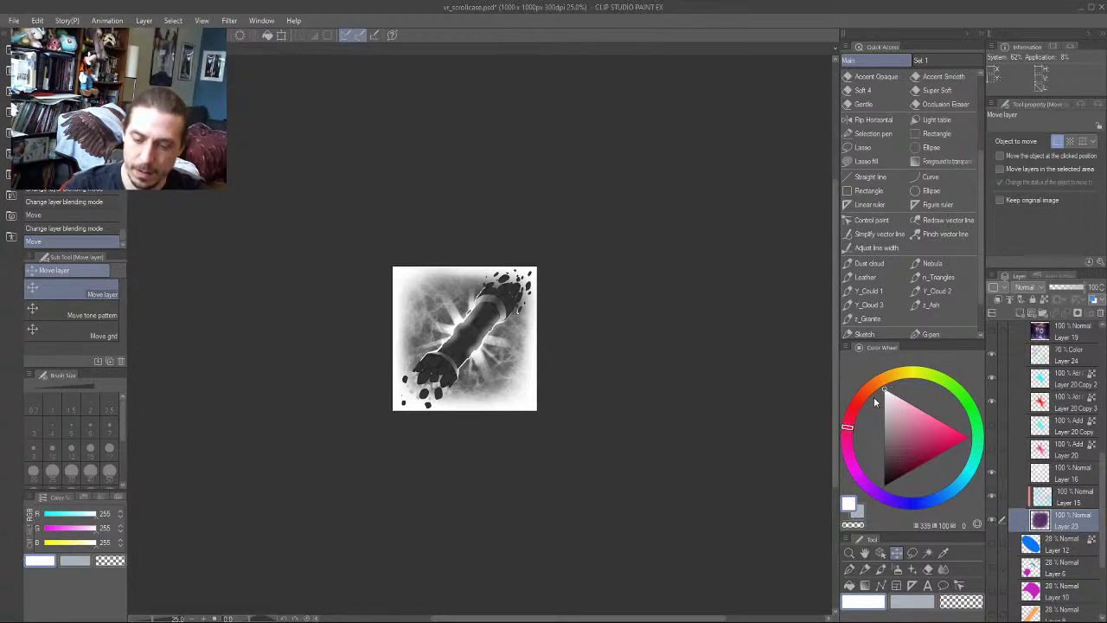
{"action": "left_click", "coordinate": [1080, 292]}
{"action": "left_click", "coordinate": [1080, 289]}
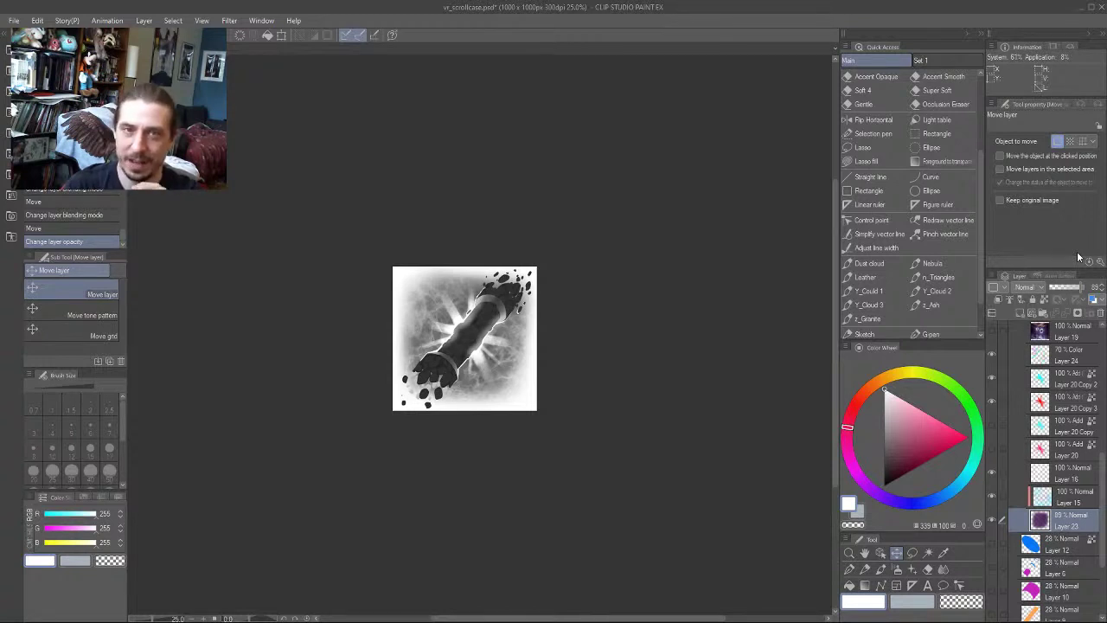
Compare the greyscale illustration repeatedly at thumbnail and 50% size to judge the contrast between scroll case and backdrop
{"action": "key", "text": "ctrl+minus"}
{"action": "key", "text": "ctrl+minus"}
{"action": "key", "text": "ctrl+minus"}
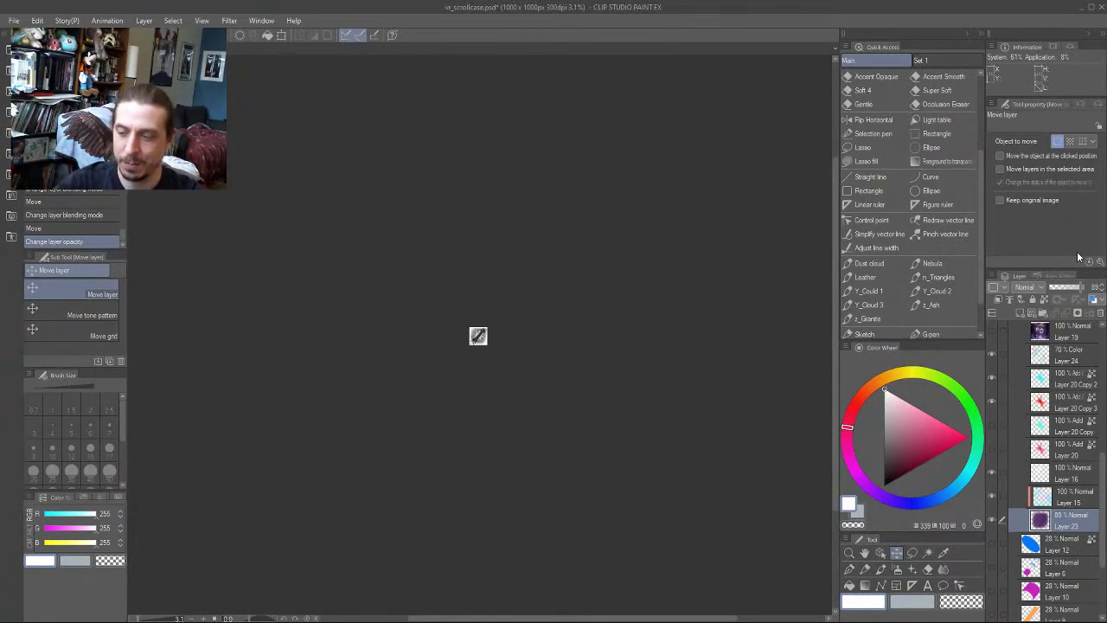
{"action": "key", "text": "ctrl+minus"}
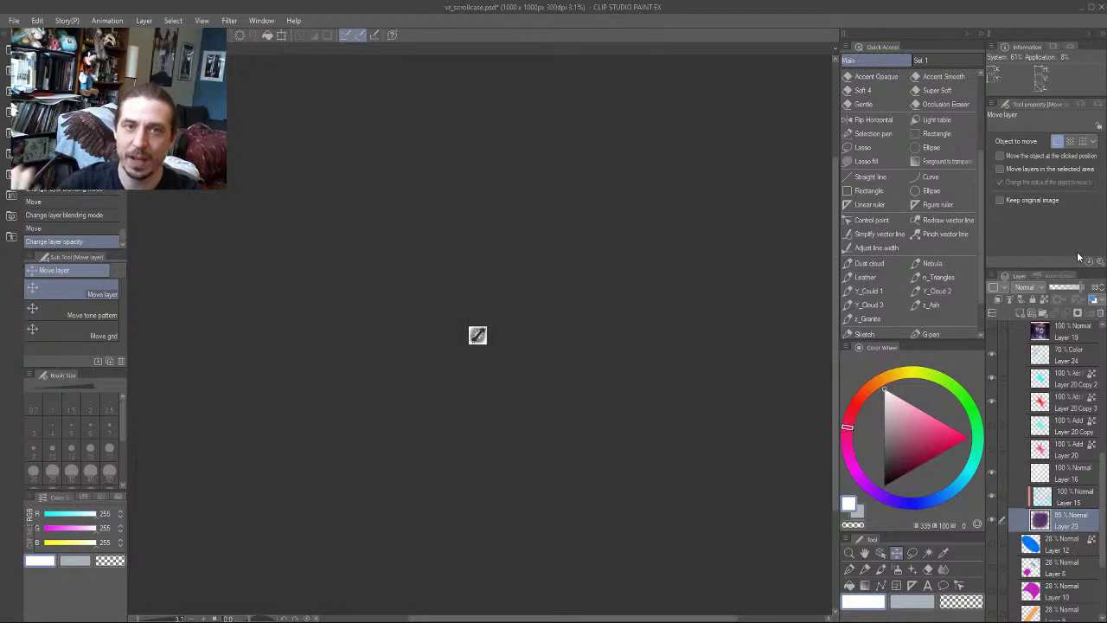
{"action": "key", "text": "ctrl+plus"}
{"action": "key", "text": "ctrl+minus"}
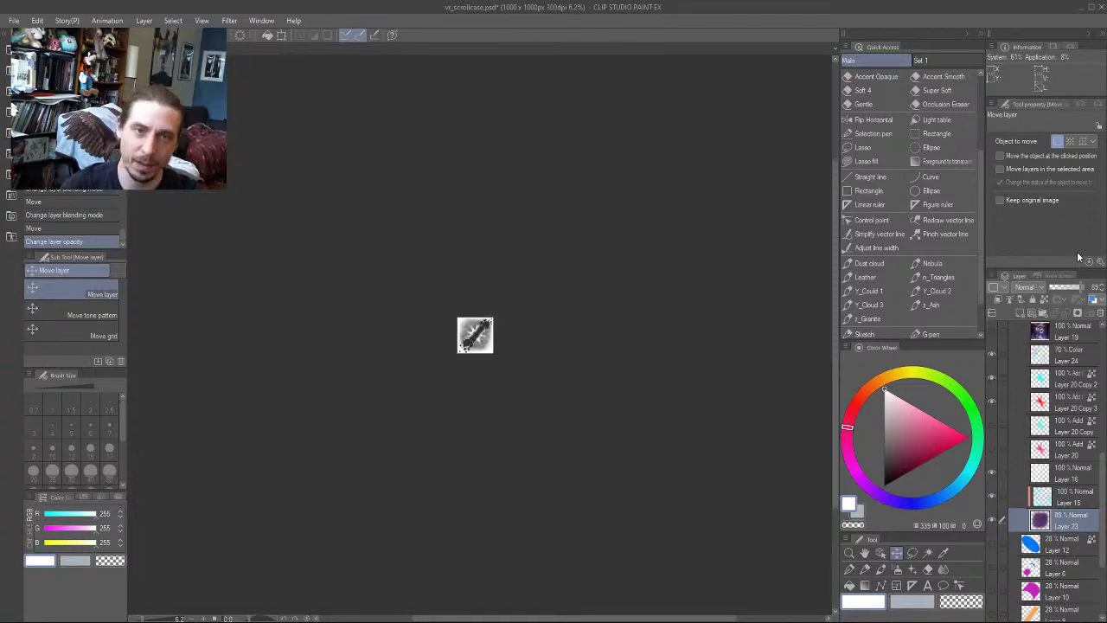
{"action": "key", "text": "ctrl+plus"}
{"action": "key", "text": "ctrl+plus"}
{"action": "key", "text": "ctrl+plus"}
{"action": "key", "text": "ctrl+plus"}
{"action": "key", "text": "ctrl+plus"}
{"action": "key", "text": "ctrl+plus"}
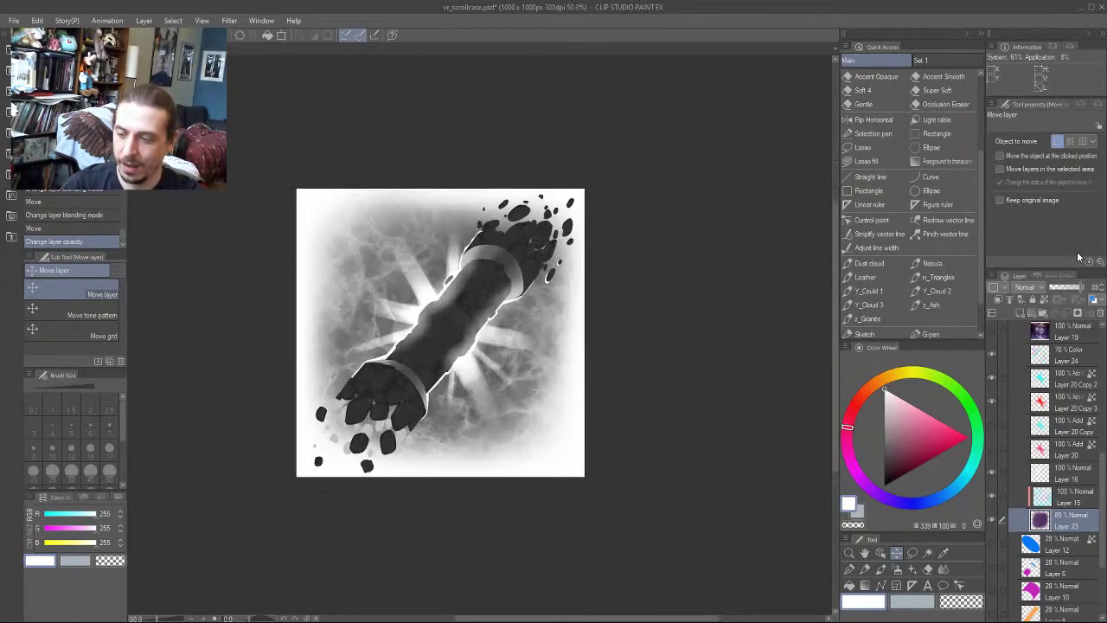
{"action": "key", "text": "ctrl+minus"}
{"action": "key", "text": "ctrl+minus"}
{"action": "key", "text": "ctrl+minus"}
{"action": "key", "text": "ctrl+minus"}
{"action": "key", "text": "ctrl+minus"}
{"action": "key", "text": "ctrl+minus"}
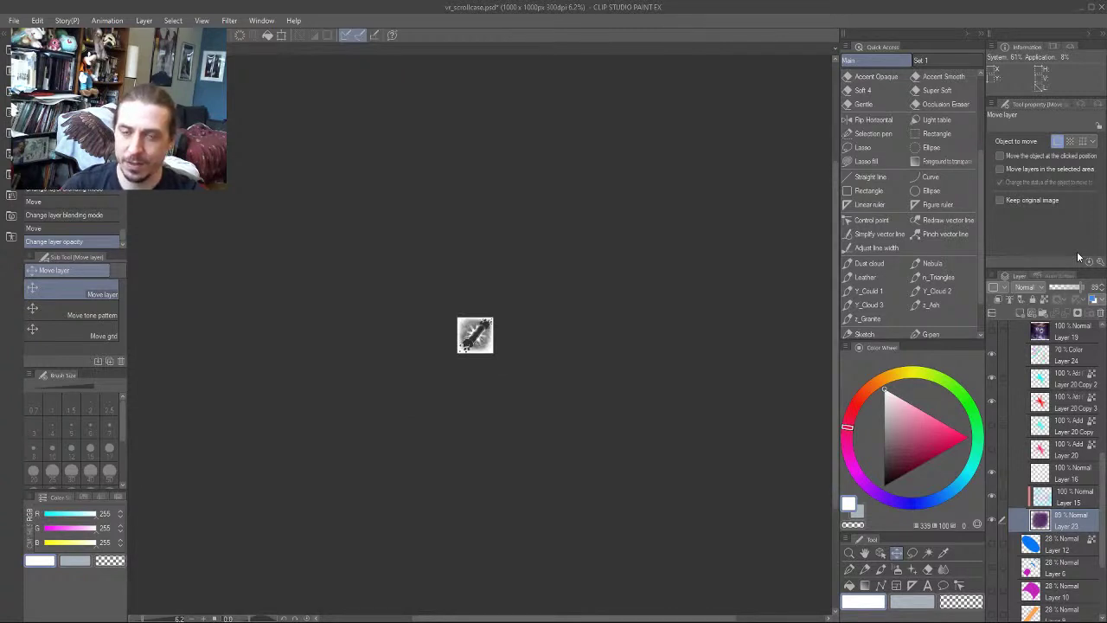
{"action": "key", "text": "ctrl+plus"}
{"action": "key", "text": "ctrl+plus"}
{"action": "key", "text": "ctrl+plus"}
{"action": "key", "text": "ctrl+plus"}
{"action": "key", "text": "ctrl+plus"}
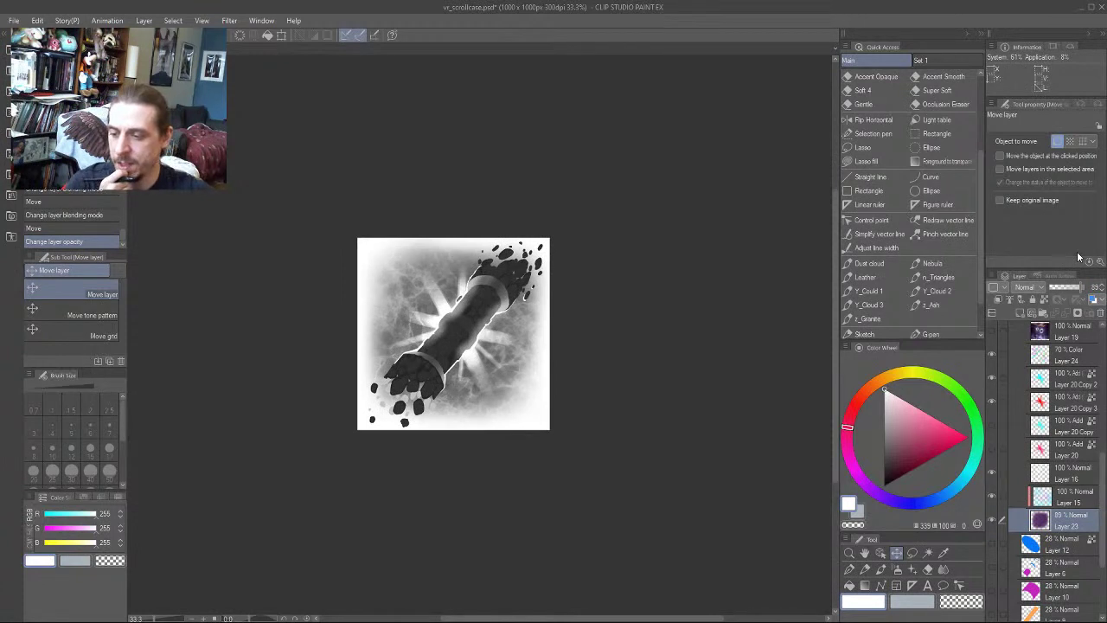
{"action": "key", "text": "ctrl+plus"}
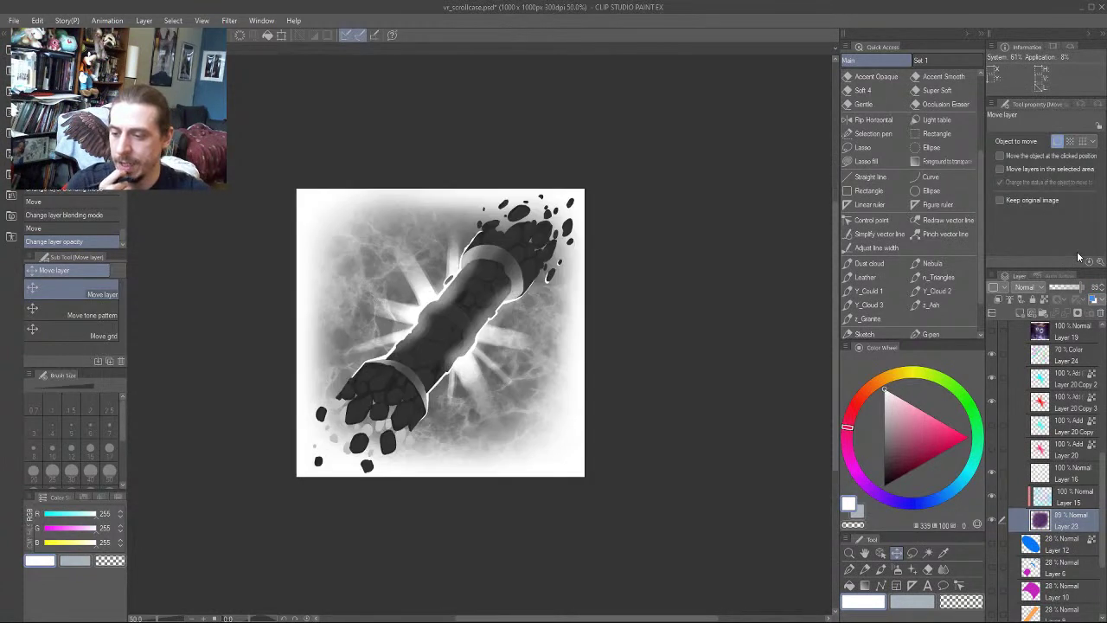
{"action": "key", "text": "ctrl+minus"}
{"action": "key", "text": "ctrl+minus"}
{"action": "key", "text": "ctrl+minus"}
{"action": "key", "text": "ctrl+minus"}
{"action": "key", "text": "ctrl+plus"}
{"action": "key", "text": "ctrl+plus"}
{"action": "key", "text": "ctrl+plus"}
{"action": "key", "text": "ctrl+plus"}
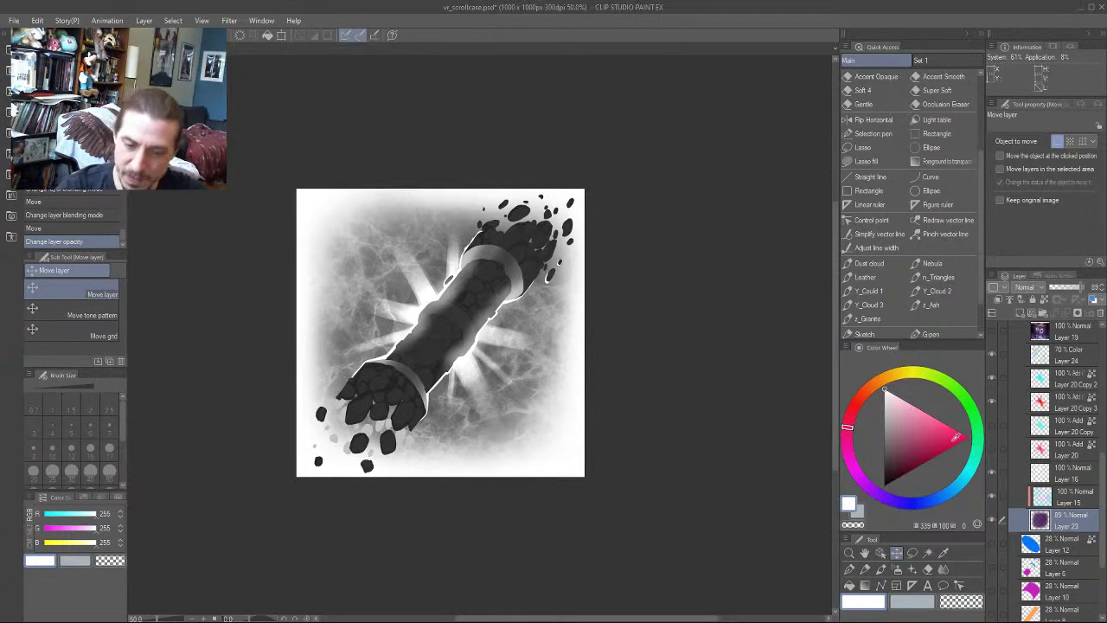
Compare the artwork with and without the Hue/Saturation correction layer, and select that layer while leaving it visible
{"action": "left_click_drag", "start_coordinate": [1099, 462], "coordinate": [1099, 329]}
{"action": "left_click", "coordinate": [993, 332]}
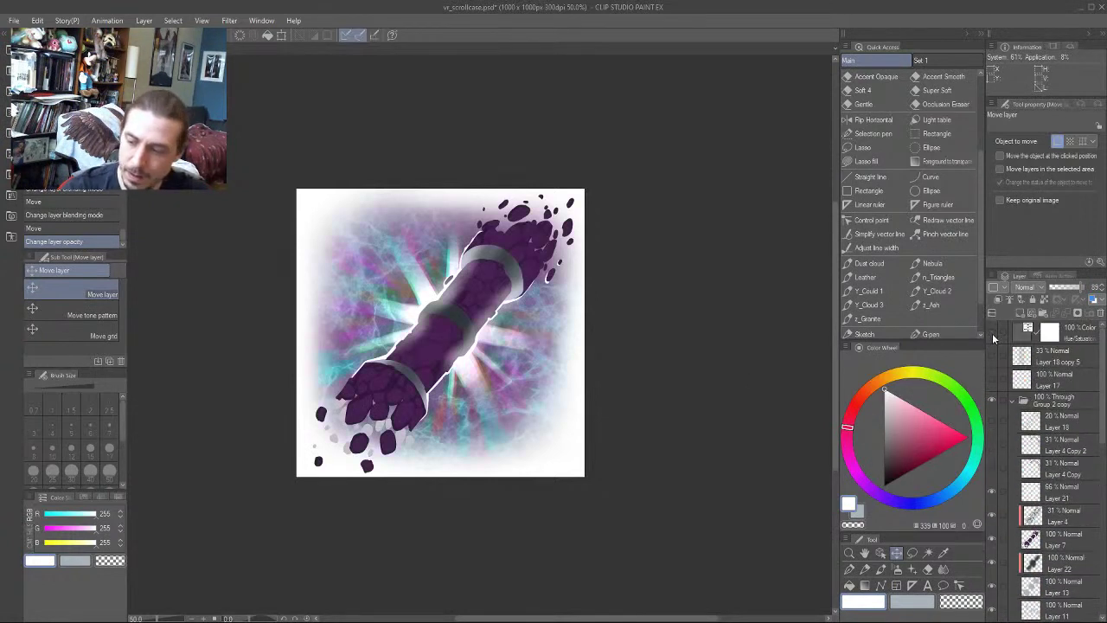
{"action": "left_click", "coordinate": [993, 332]}
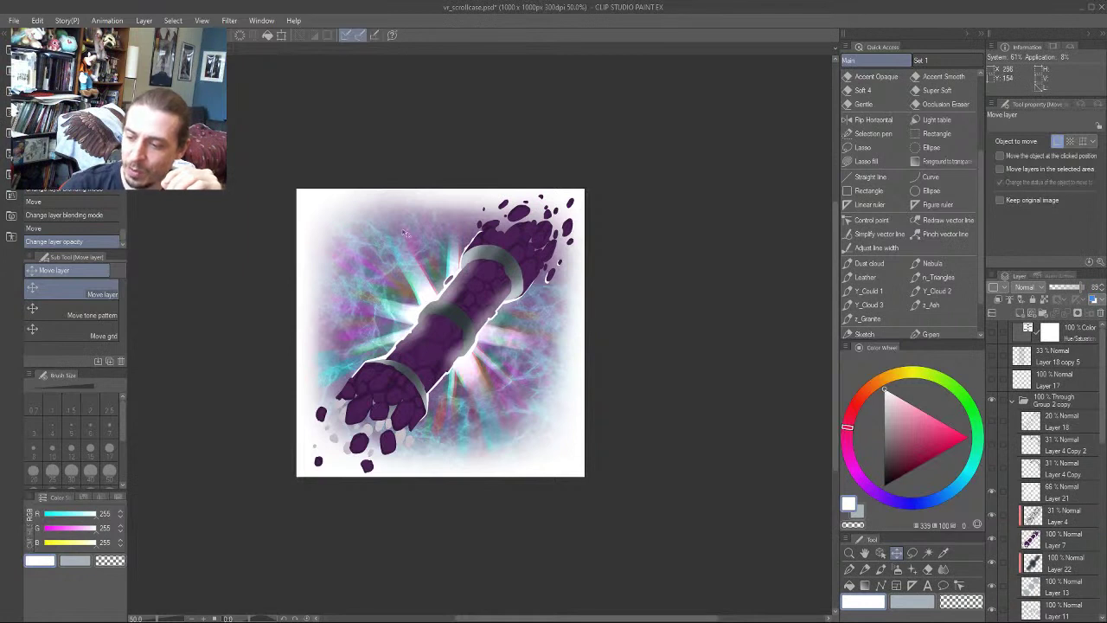
{"action": "left_click", "coordinate": [992, 333]}
{"action": "left_click", "coordinate": [1070, 338]}
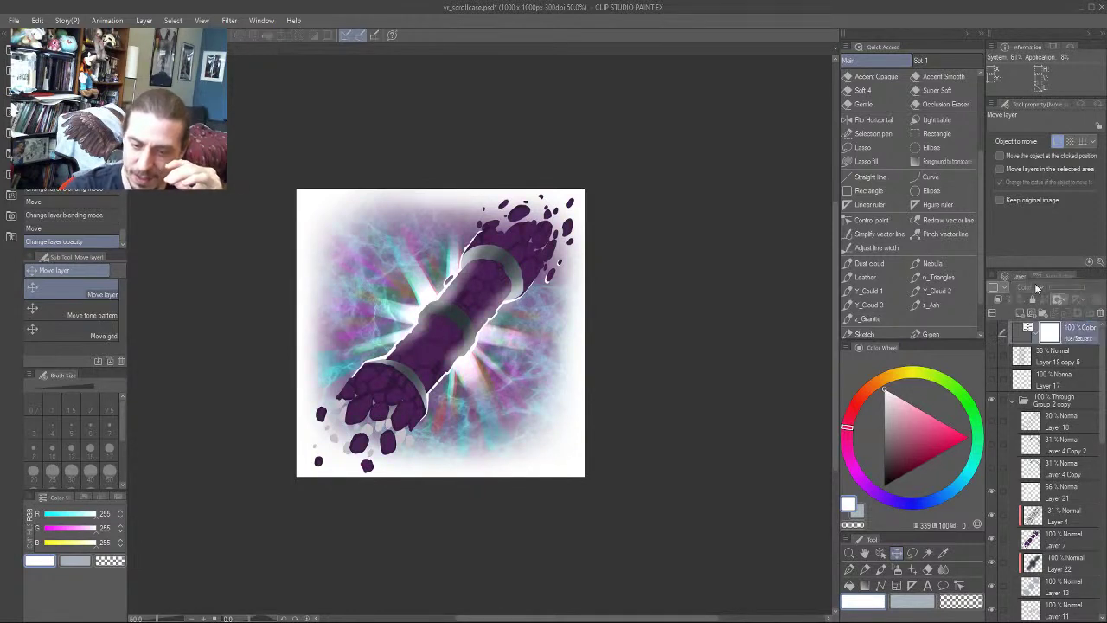
{"action": "left_click", "coordinate": [992, 332]}
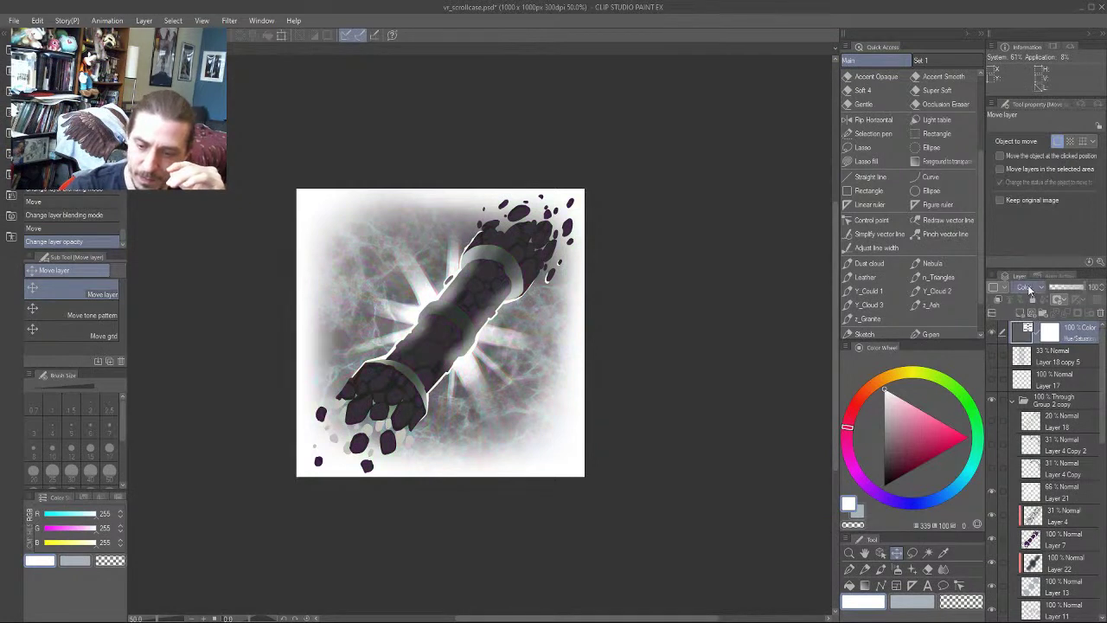
Try Normal blending on the Hue/Saturation correction layer, toggling its visibility to compare the greyscale with the colours
{"action": "left_click", "coordinate": [1023, 287]}
{"action": "left_click", "coordinate": [1023, 300]}
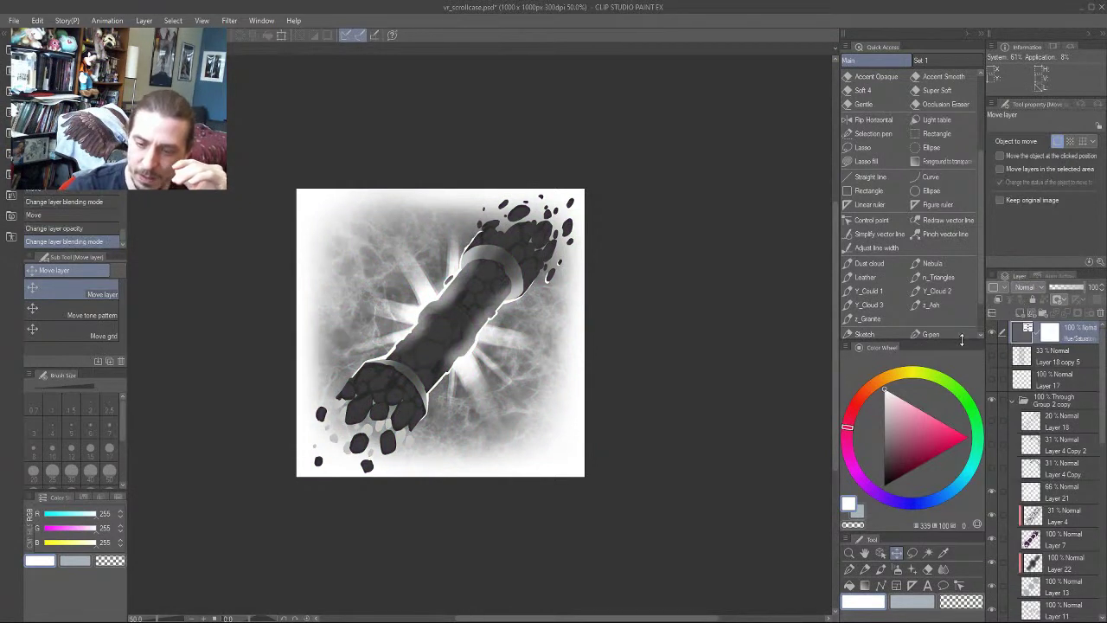
{"action": "left_click", "coordinate": [991, 333]}
{"action": "left_click", "coordinate": [994, 334]}
{"action": "left_click", "coordinate": [994, 334]}
{"action": "left_click", "coordinate": [994, 334]}
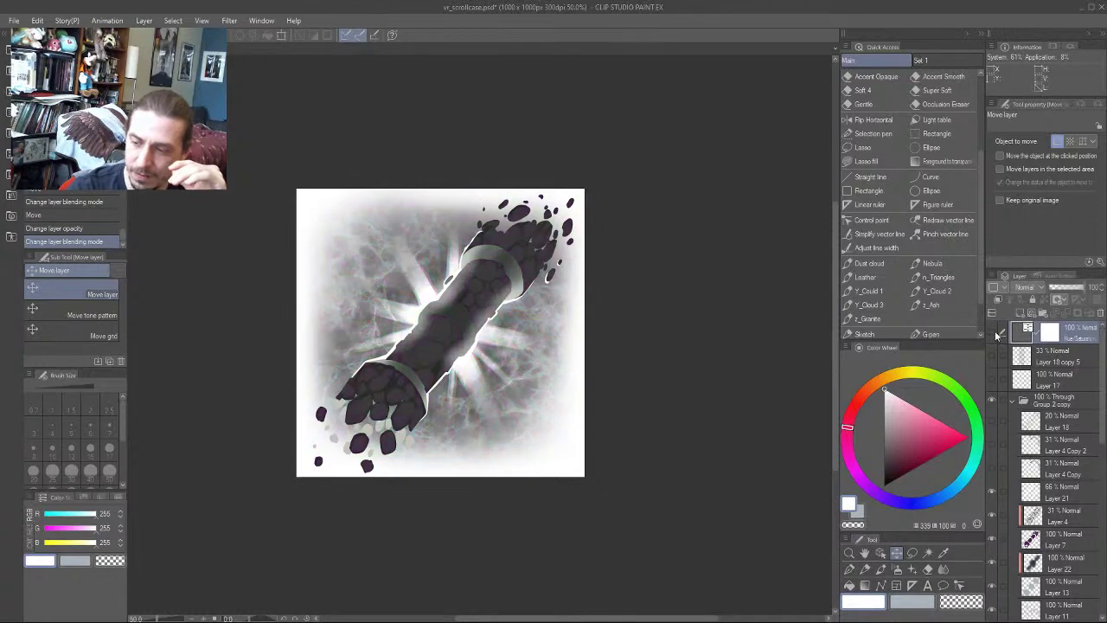
{"action": "left_click", "coordinate": [994, 333]}
{"action": "left_click", "coordinate": [995, 333]}
{"action": "left_click", "coordinate": [996, 333]}
{"action": "left_click", "coordinate": [996, 335]}
{"action": "left_click", "coordinate": [996, 334]}
{"action": "left_click", "coordinate": [996, 335]}
{"action": "left_click", "coordinate": [996, 334]}
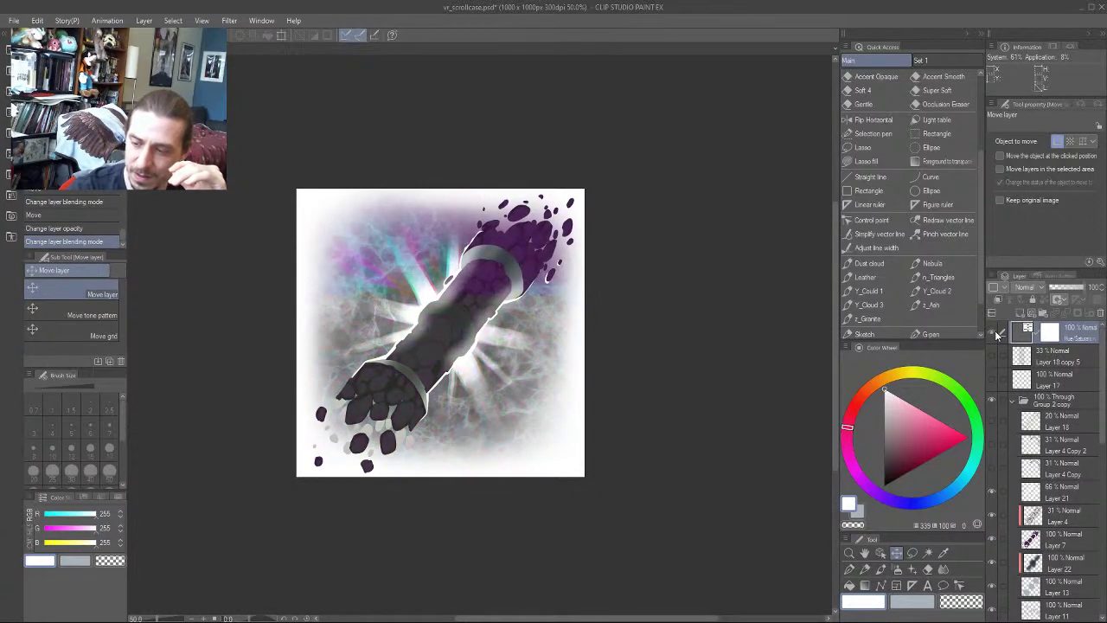
{"action": "left_click", "coordinate": [997, 335]}
Switch the Hue/Saturation correction layer back to Color blending and compare the artwork with it off and on
{"action": "left_click", "coordinate": [1021, 294]}
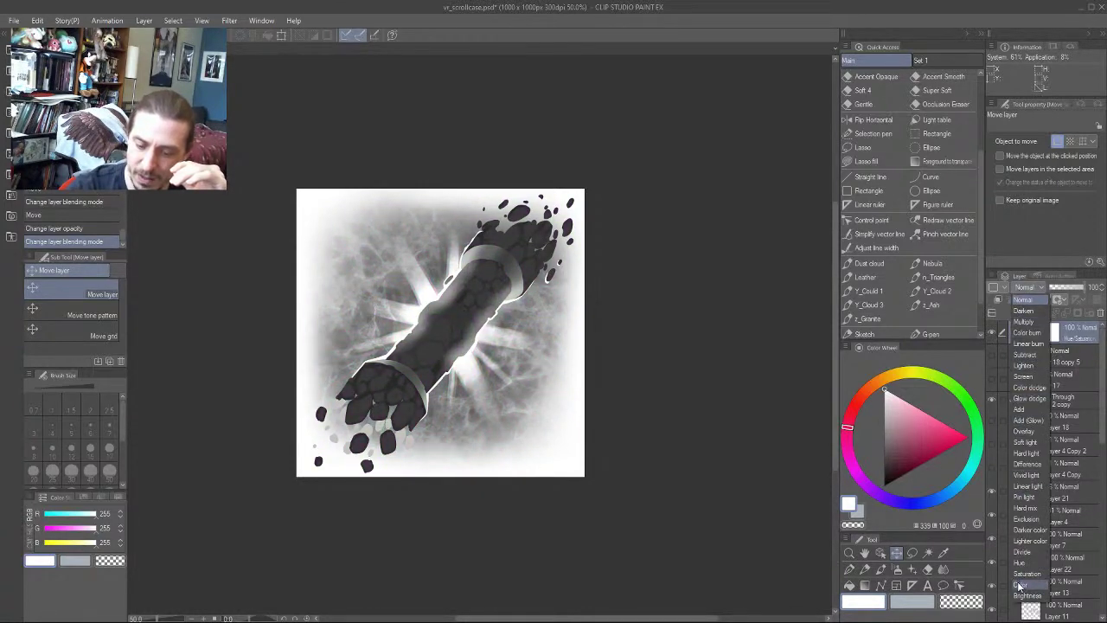
{"action": "left_click", "coordinate": [1020, 585]}
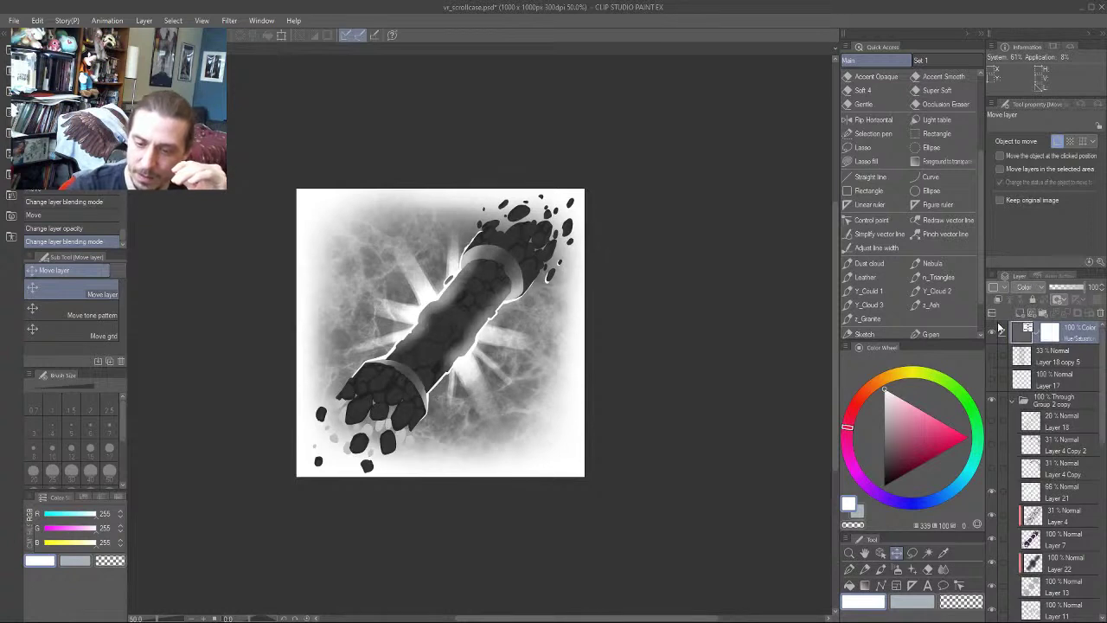
{"action": "left_click", "coordinate": [994, 332]}
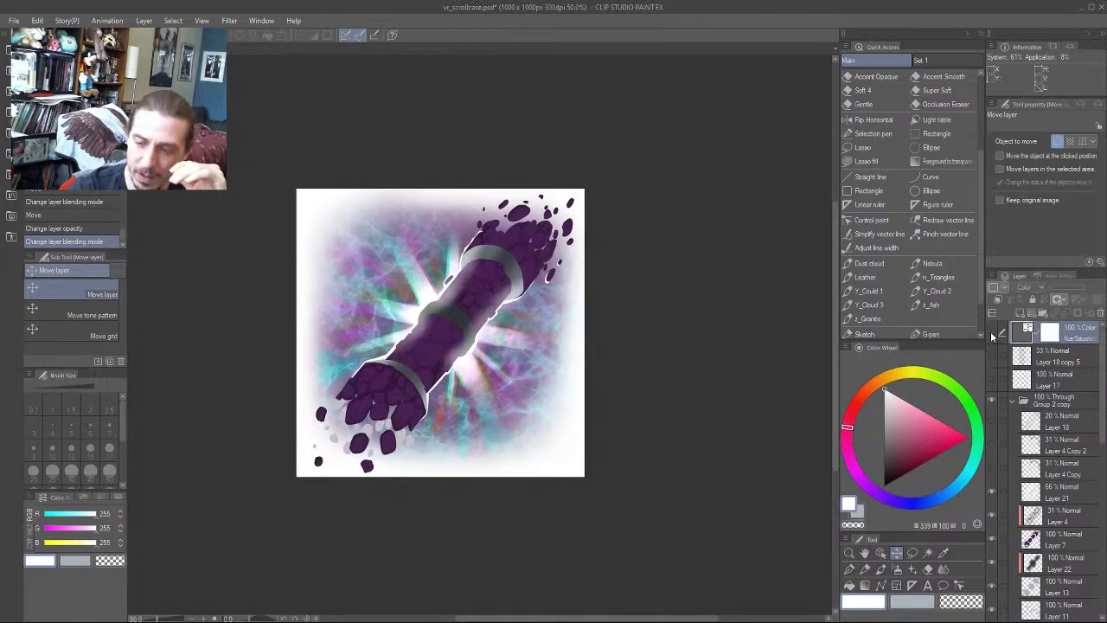
{"action": "left_click", "coordinate": [993, 333]}
Try Hue blending on the Hue/Saturation correction layer, toggling its visibility to compare the result
{"action": "left_click", "coordinate": [1023, 288]}
{"action": "left_click", "coordinate": [1020, 562]}
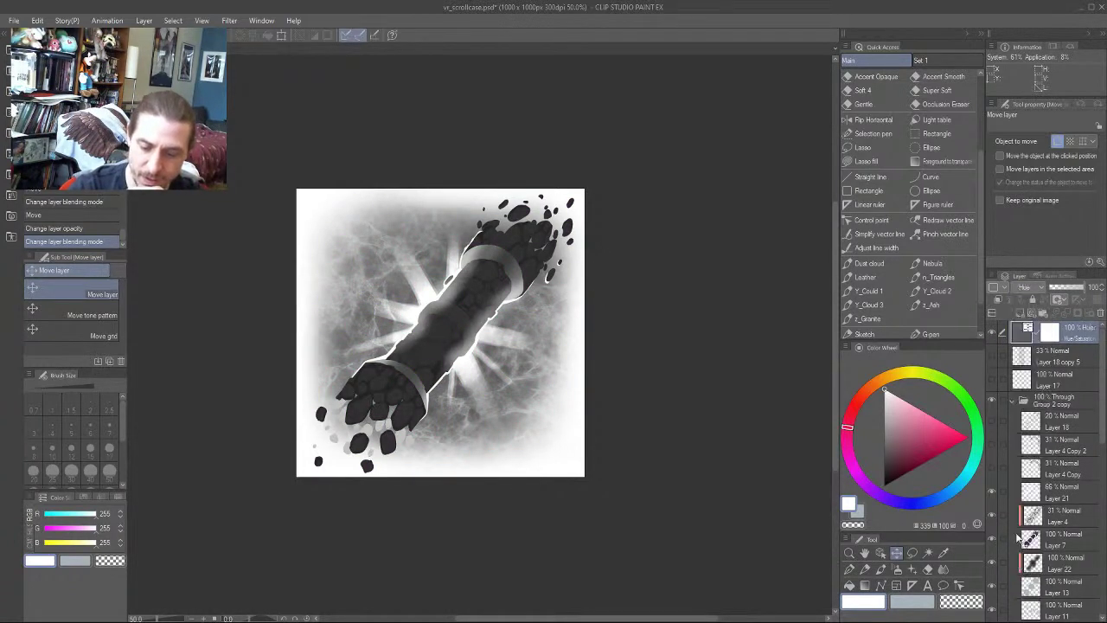
{"action": "left_click", "coordinate": [994, 333]}
{"action": "left_click", "coordinate": [994, 333]}
{"action": "left_click", "coordinate": [994, 333]}
{"action": "left_click", "coordinate": [994, 333]}
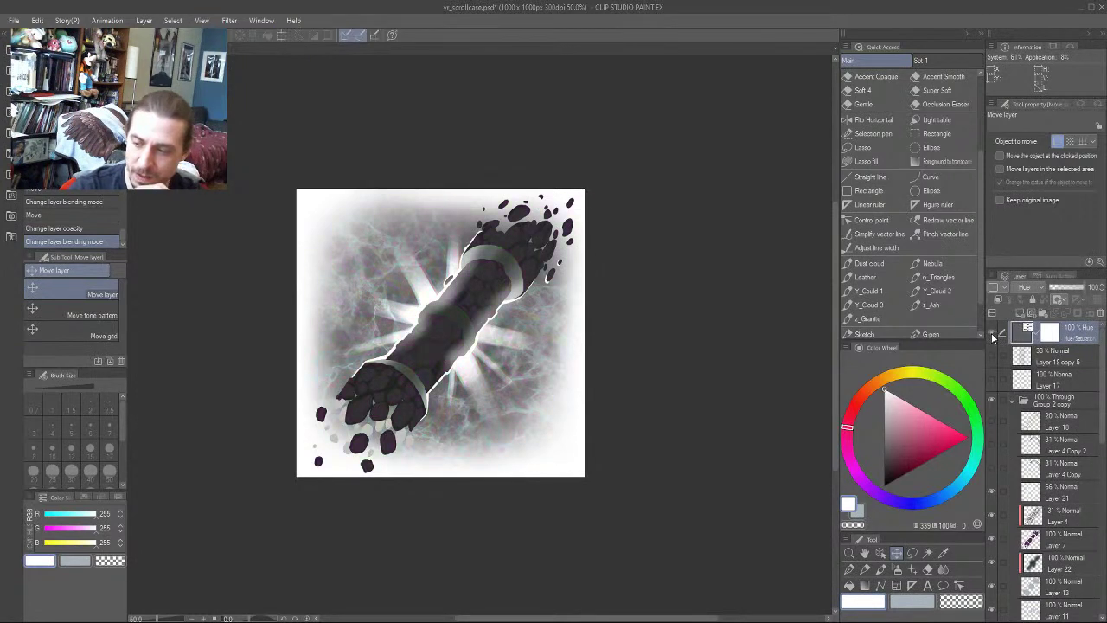
{"action": "left_click", "coordinate": [993, 334]}
{"action": "left_click", "coordinate": [993, 335]}
Restore Color blending on the Hue/Saturation correction layer and hide it to return to the coloured artwork
{"action": "left_click", "coordinate": [1023, 288]}
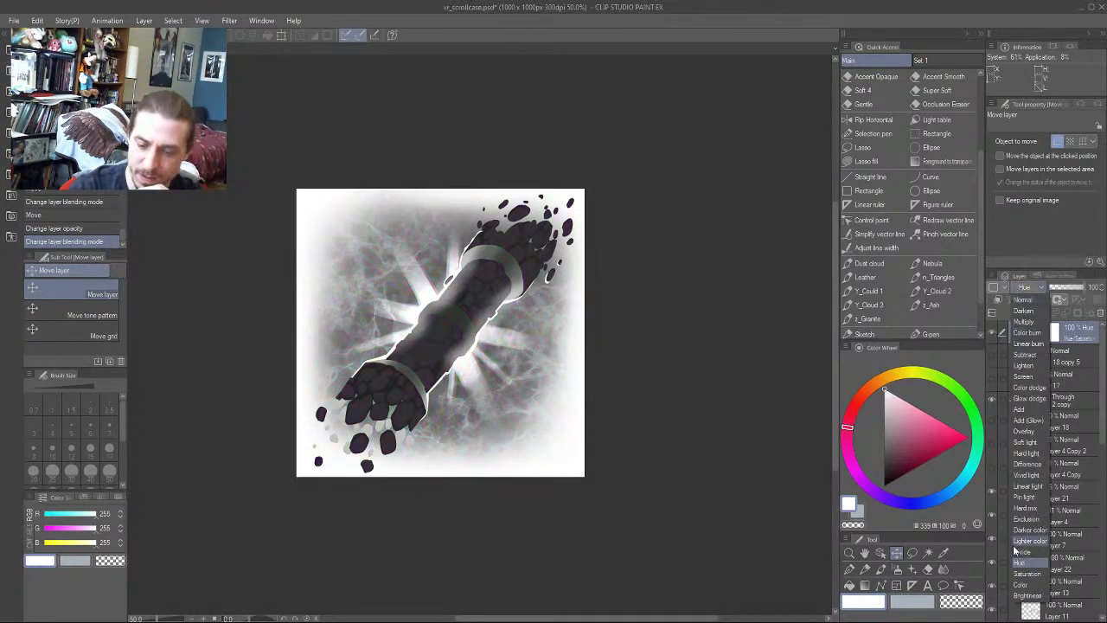
{"action": "left_click", "coordinate": [1019, 584]}
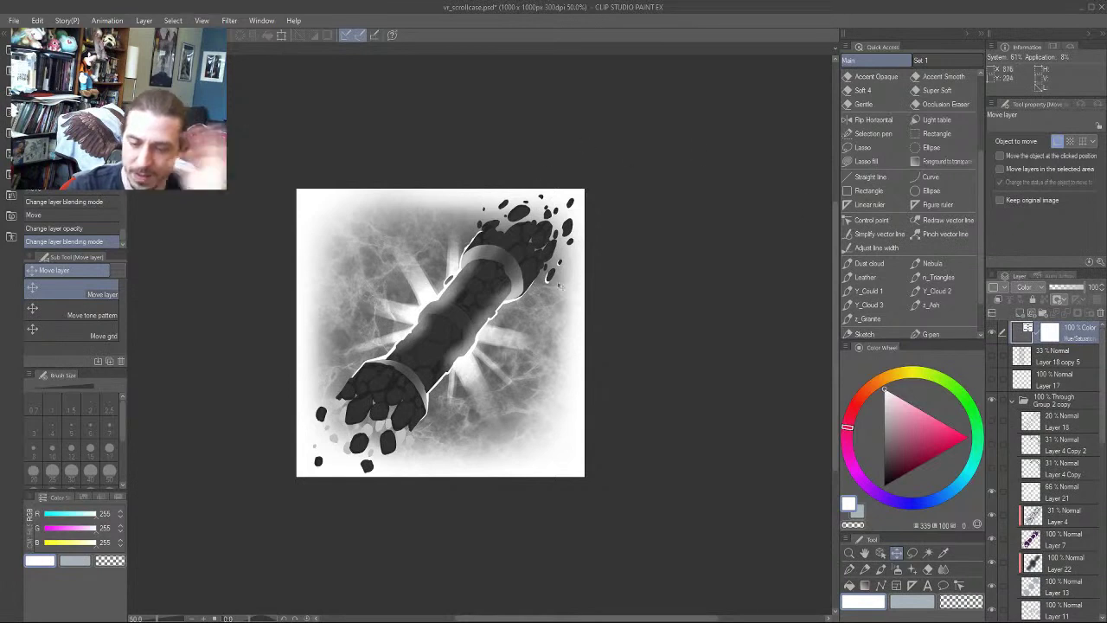
{"action": "left_click", "coordinate": [994, 333]}
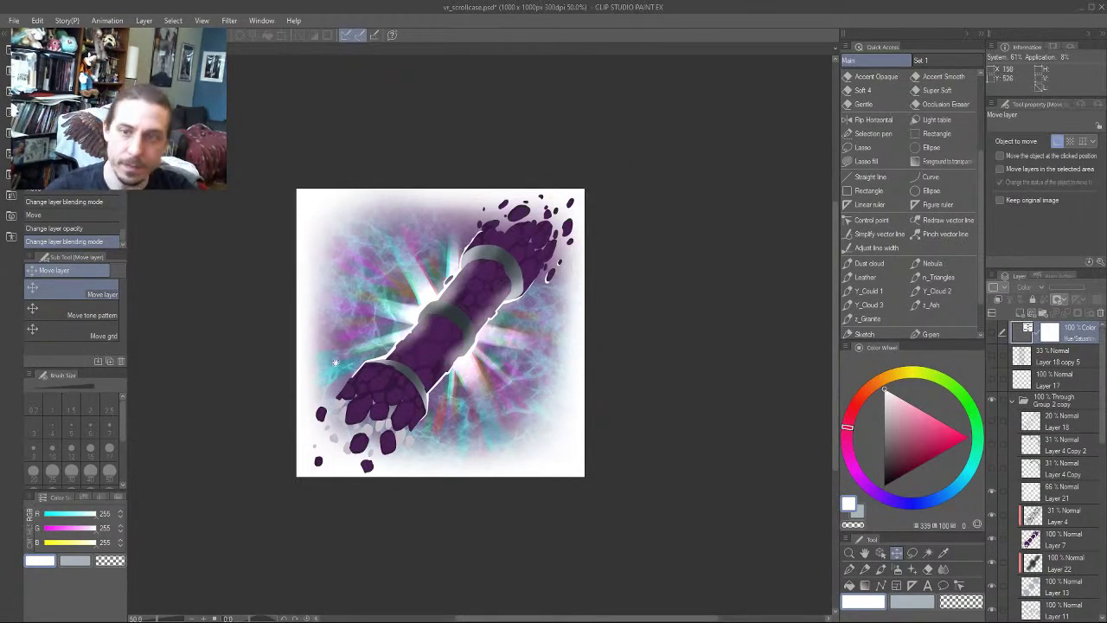
Select Layer 13, just below Layer 22, and lock its transparent pixels
{"action": "left_click_drag", "start_coordinate": [271, 419], "coordinate": [354, 451]}
{"action": "scroll", "coordinate": [338, 351], "scroll_direction": "up", "scroll_amount": 1}
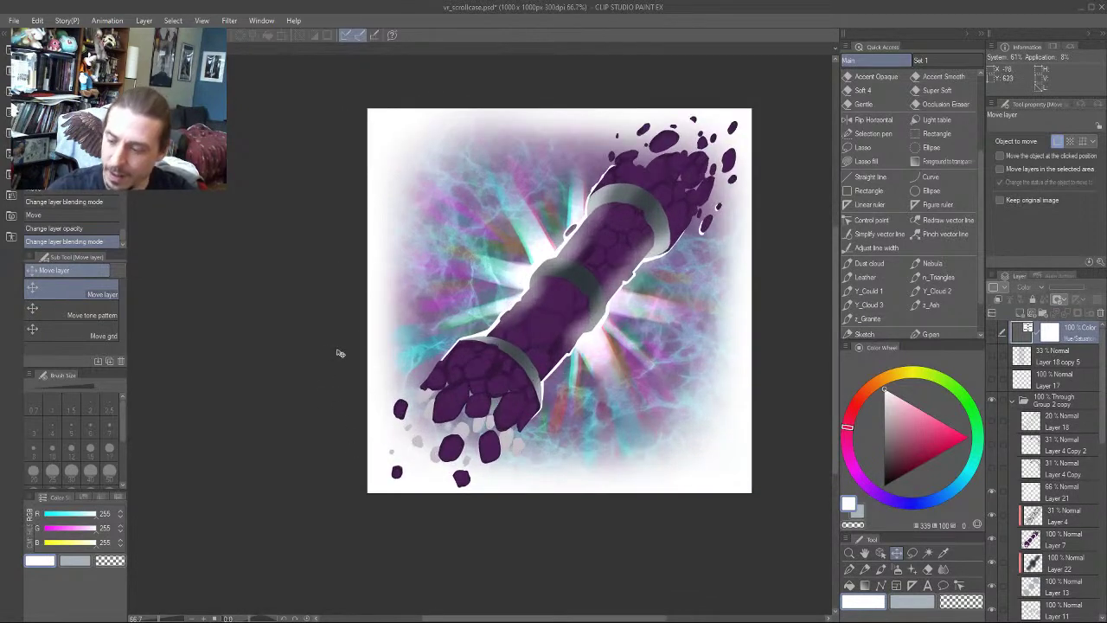
{"action": "left_click_drag", "start_coordinate": [337, 379], "coordinate": [297, 304]}
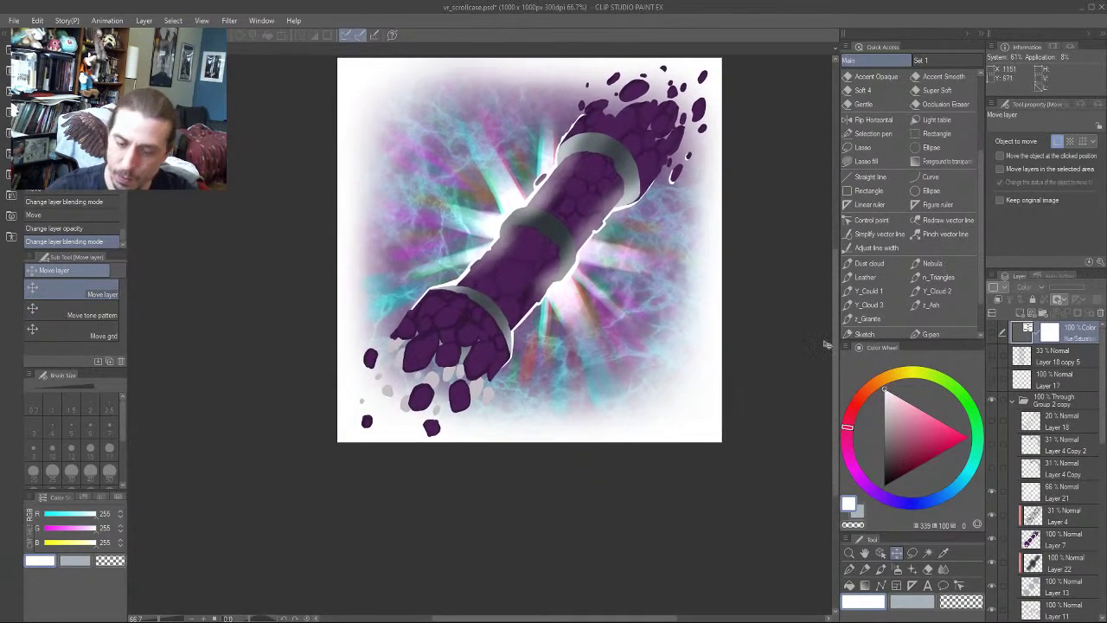
{"action": "scroll", "coordinate": [1072, 406], "scroll_direction": "down", "scroll_amount": 5}
{"action": "left_click", "coordinate": [1059, 448]}
{"action": "left_click", "coordinate": [1044, 300]}
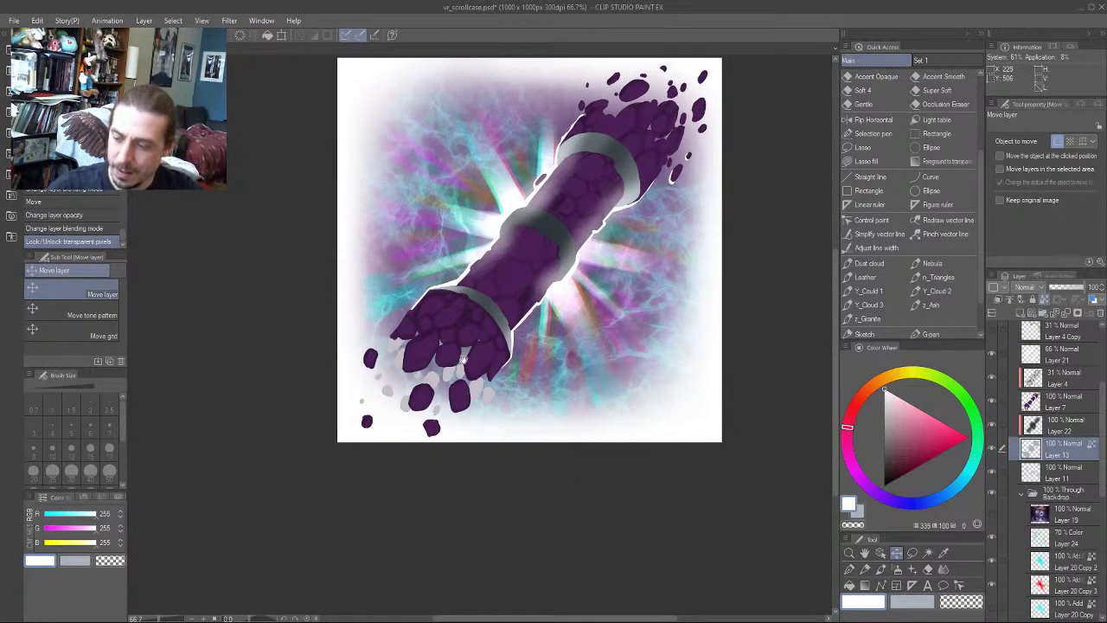
Save the illustration and toggle Layer 13 off and on to see which elements it holds
{"action": "key", "text": "ctrl+s"}
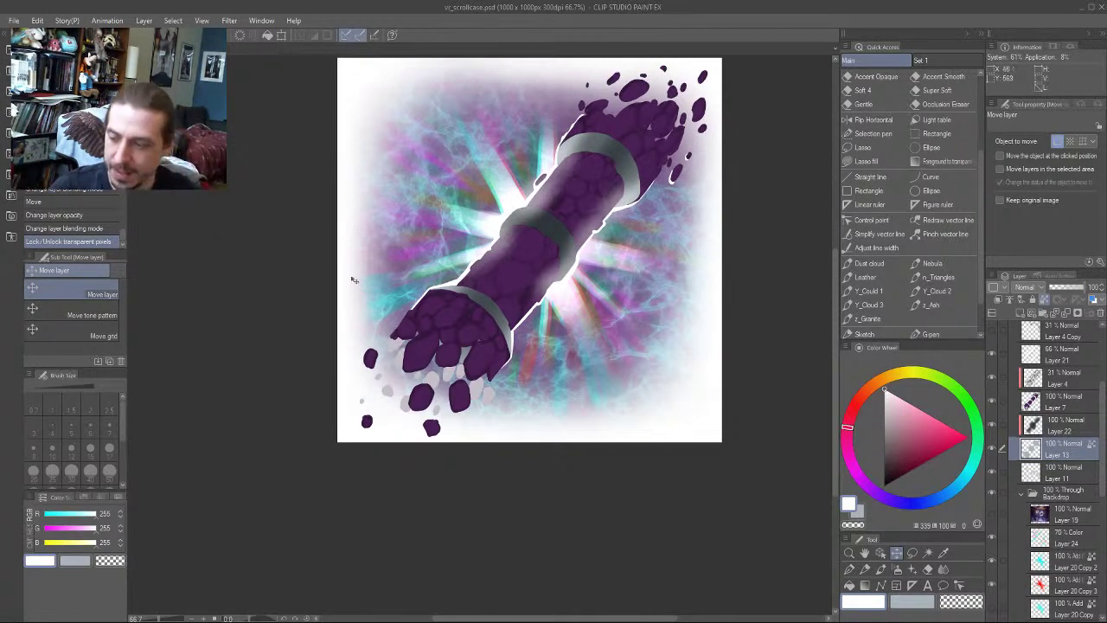
{"action": "left_click", "coordinate": [992, 449]}
{"action": "left_click", "coordinate": [993, 449]}
{"action": "left_click", "coordinate": [992, 449]}
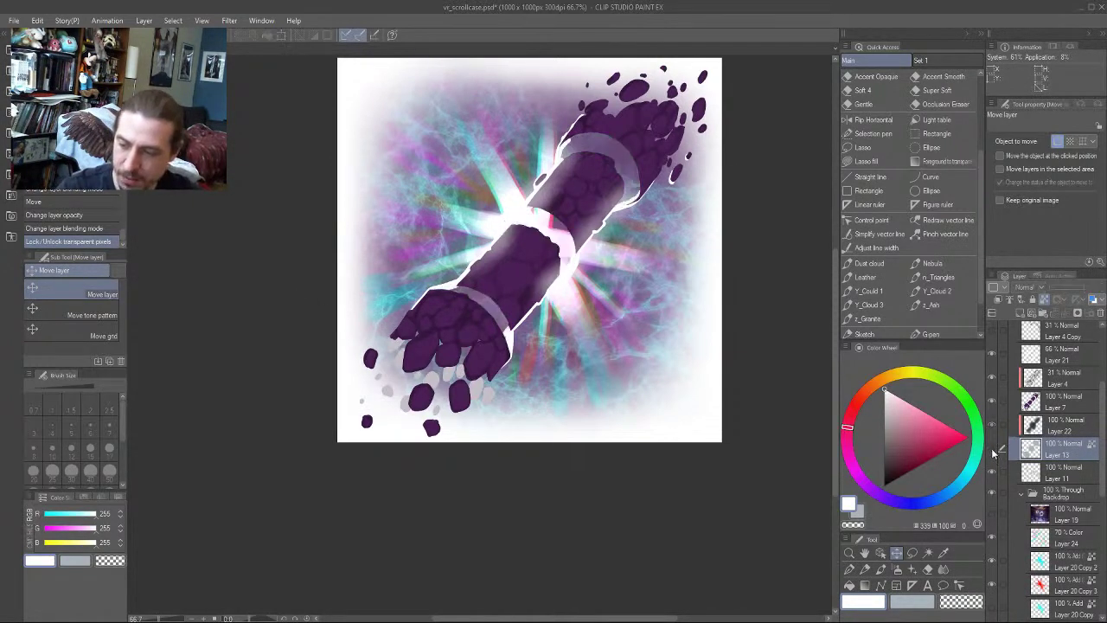
{"action": "left_click", "coordinate": [992, 450]}
Compare the artwork with and without Layer 11, and lock that layer's transparent pixels
{"action": "left_click", "coordinate": [992, 474]}
{"action": "left_click", "coordinate": [993, 474]}
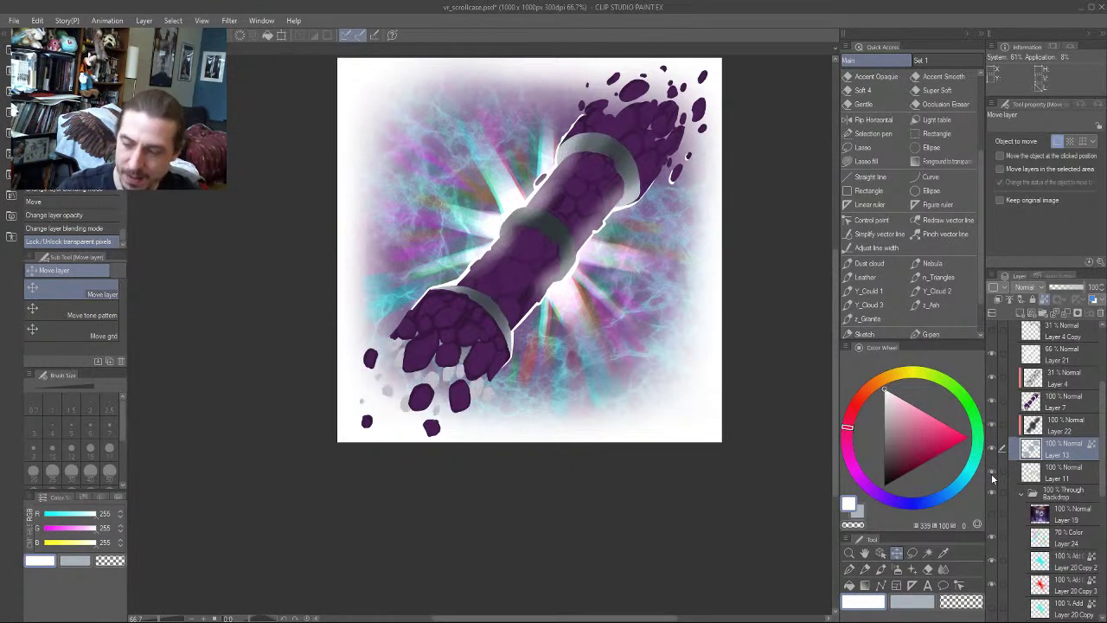
{"action": "left_click", "coordinate": [992, 475]}
{"action": "left_click", "coordinate": [993, 475]}
{"action": "left_click", "coordinate": [1056, 473]}
{"action": "left_click", "coordinate": [1044, 299]}
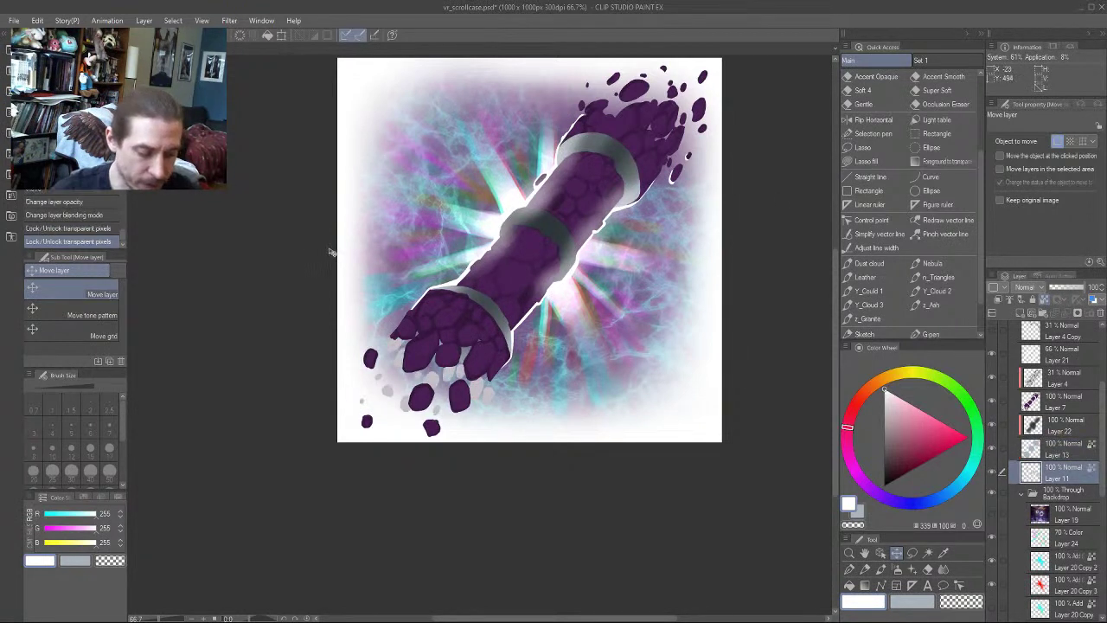
{"action": "left_click_drag", "start_coordinate": [333, 290], "coordinate": [348, 351]}
{"action": "key", "text": "alt"}
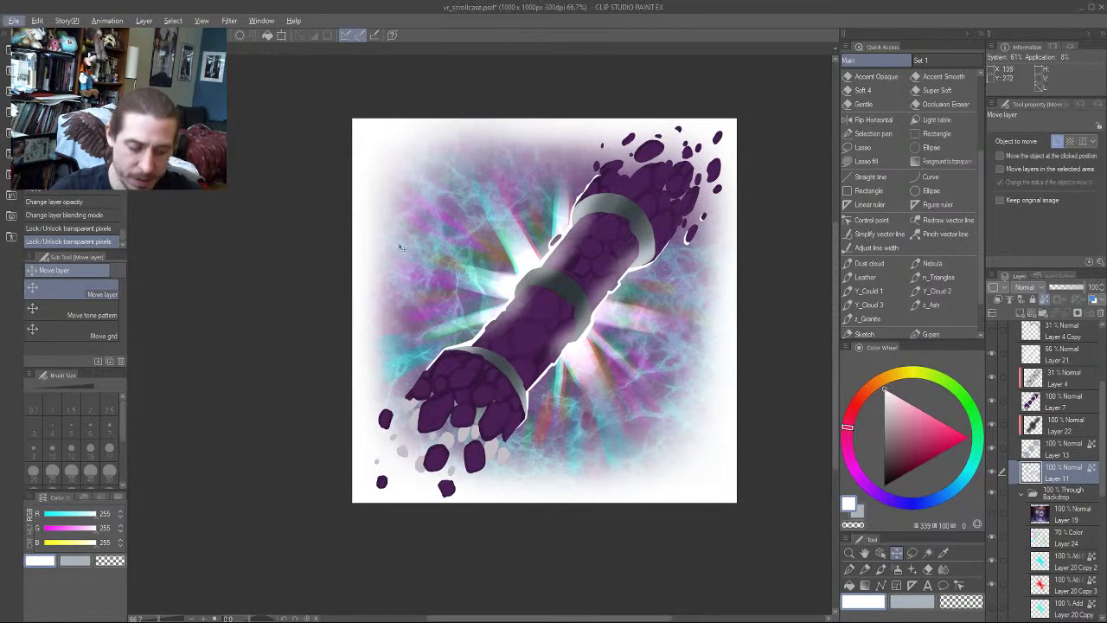
{"action": "key", "text": "alt"}
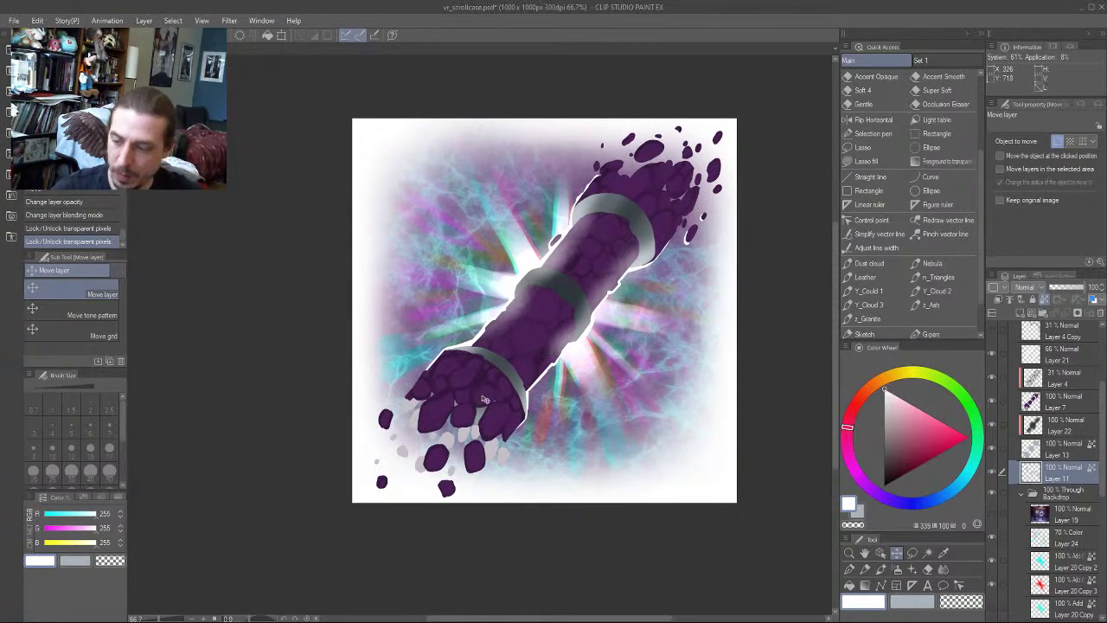
{"action": "left_click", "coordinate": [469, 383]}
{"action": "key", "text": "alt"}
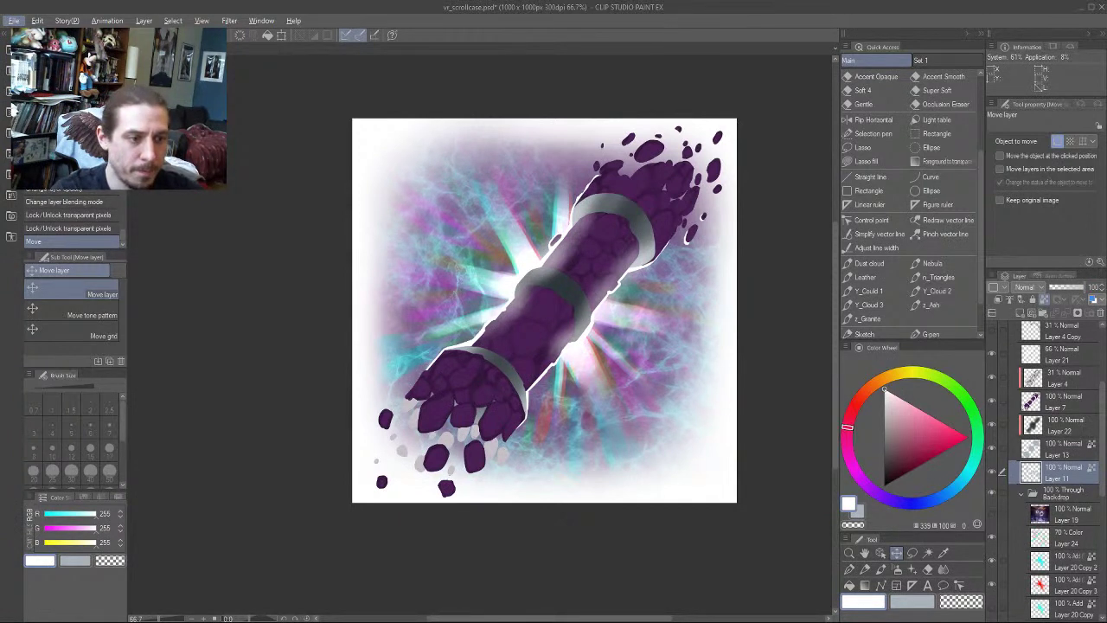
{"action": "key", "text": "alt+Tab"}
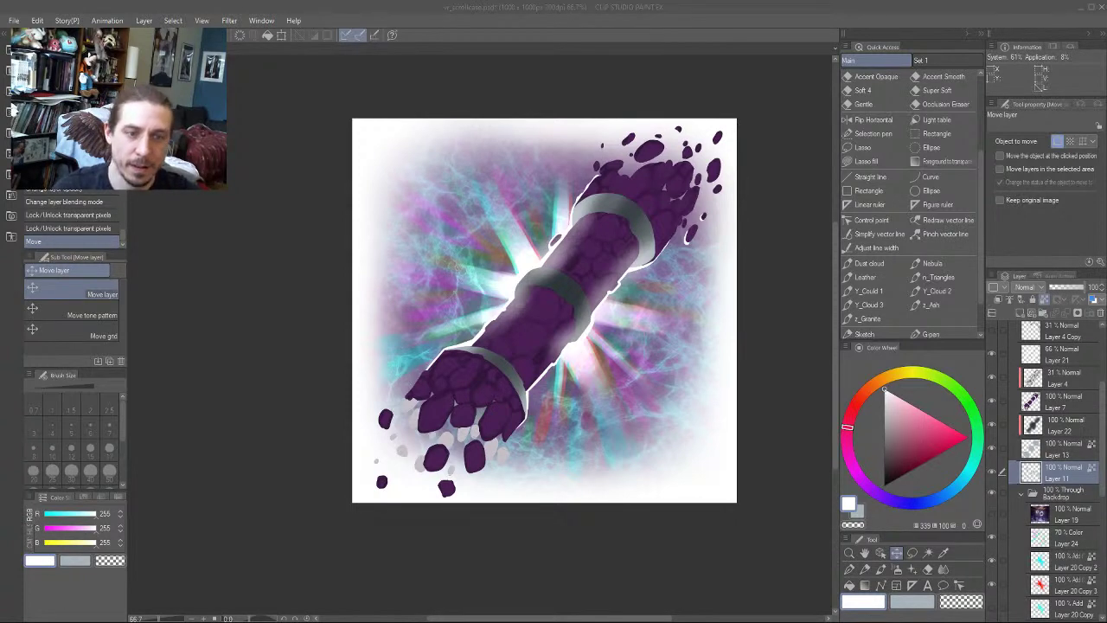
{"action": "left_click", "coordinate": [266, 252]}
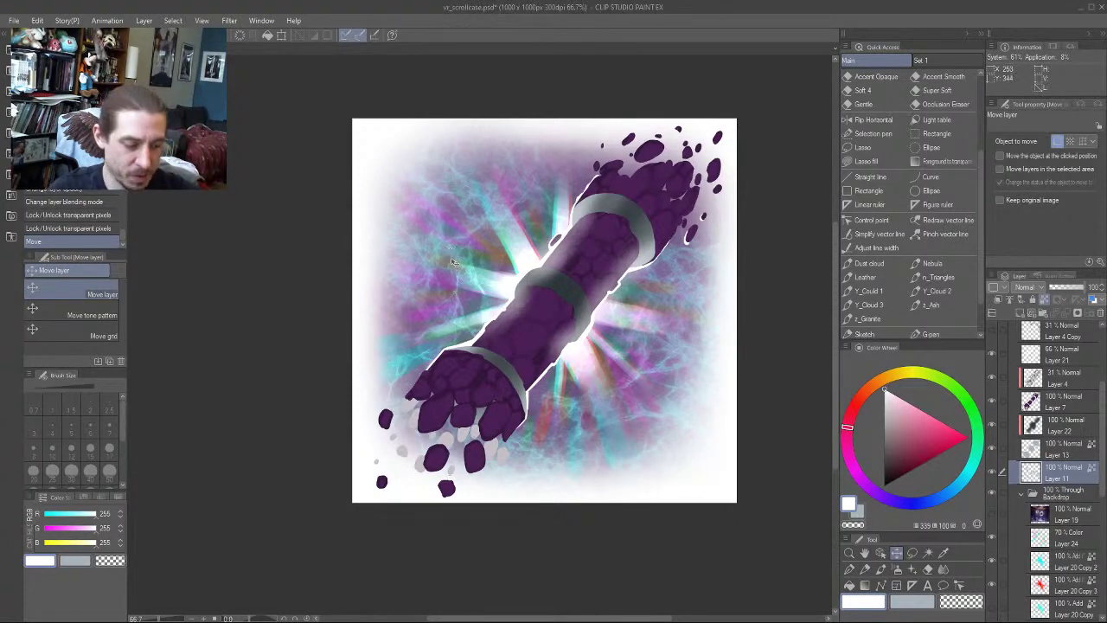
{"action": "left_click_drag", "start_coordinate": [287, 320], "coordinate": [299, 359]}
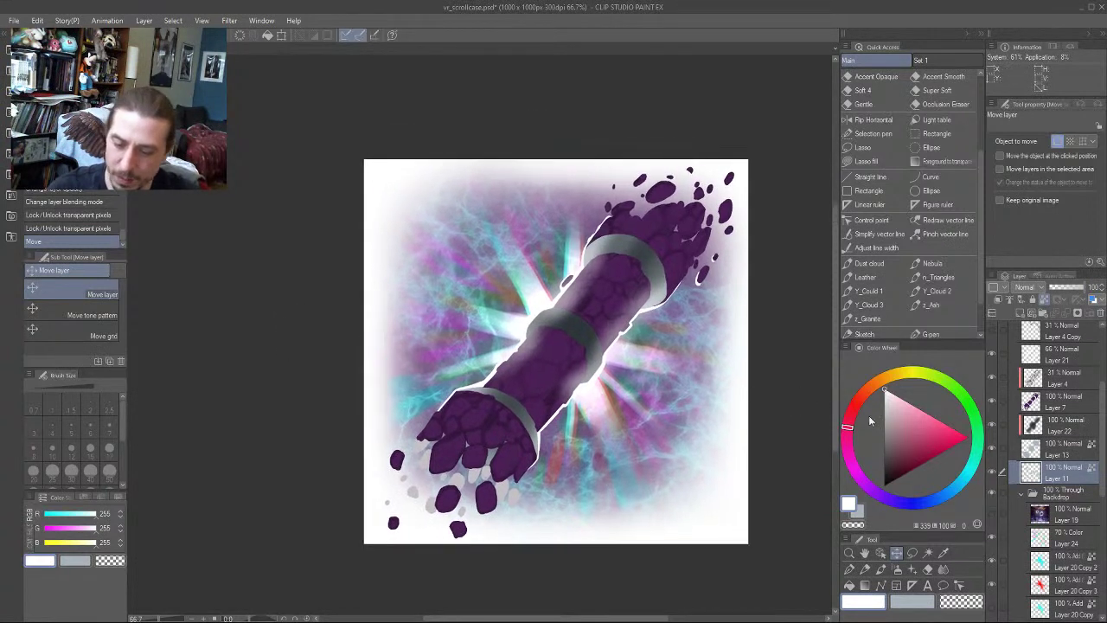
Paint the small grey rocks at the case's lower end on Layer 11 bright purple, RGB 169, 94, 243, with the Main Brush at size 60
{"action": "left_click", "coordinate": [890, 499]}
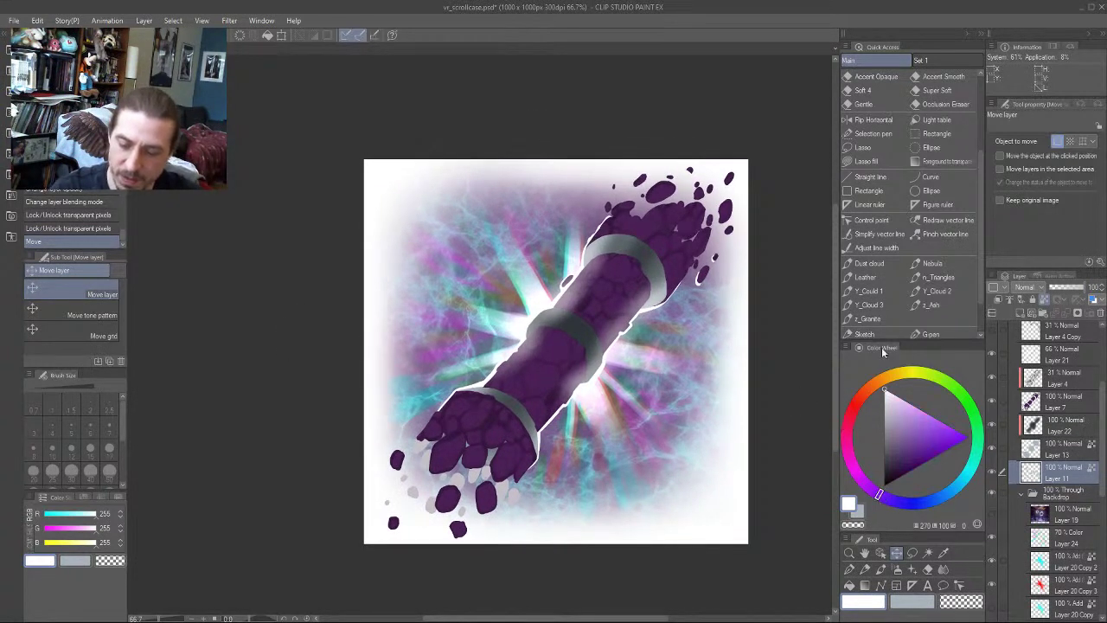
{"action": "left_click", "coordinate": [933, 422]}
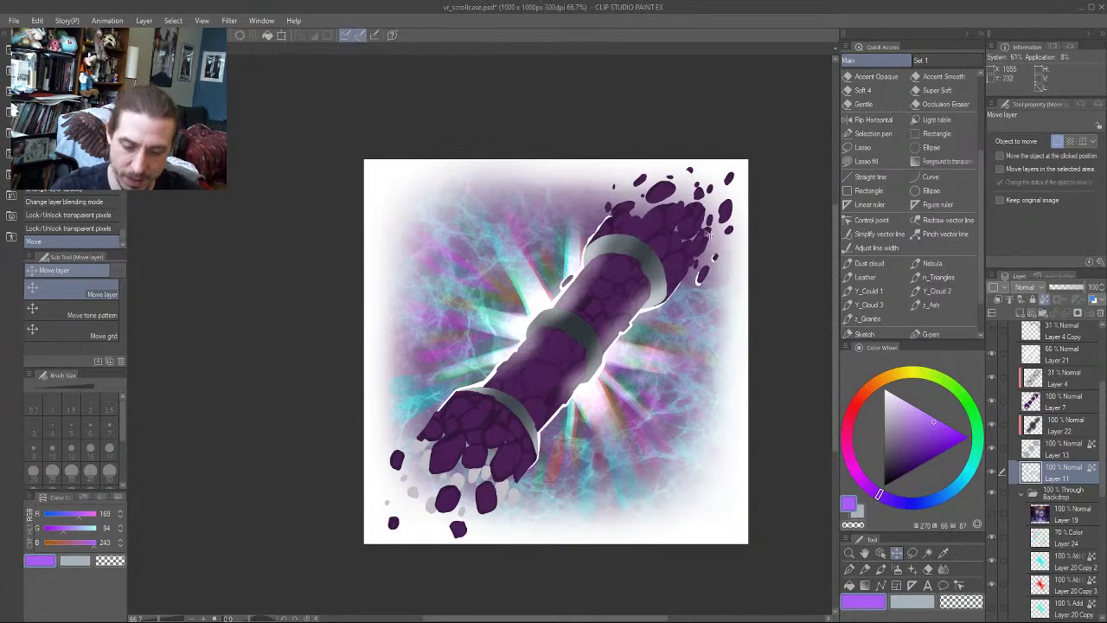
{"action": "key", "text": "b"}
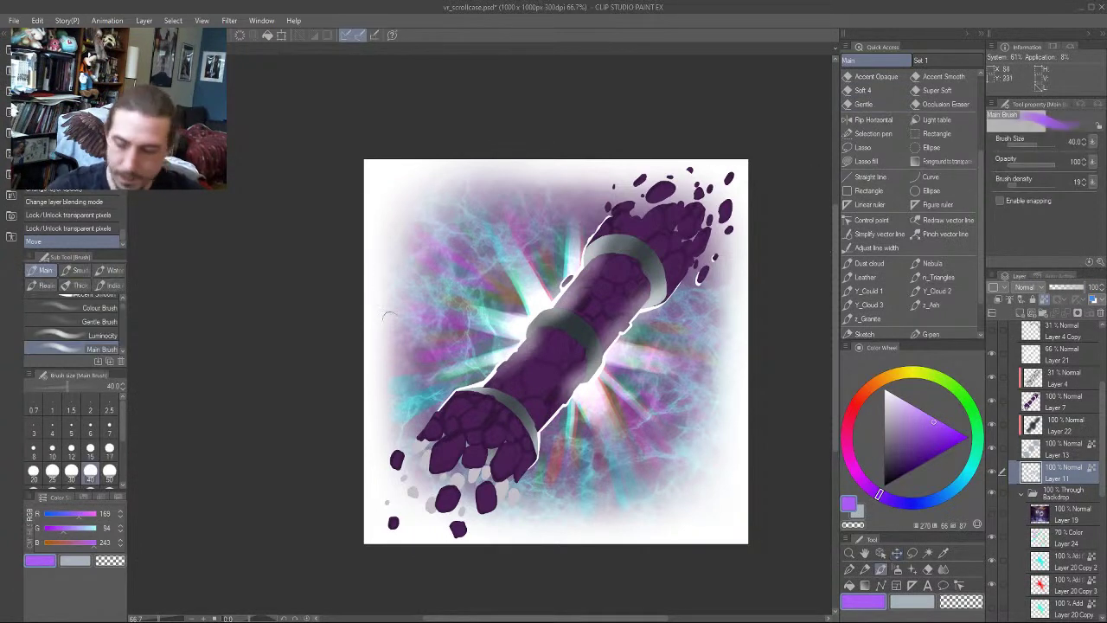
{"action": "key", "text": "]"}
{"action": "mouse_move", "coordinate": [411, 465]}
{"action": "left_mouse_down"}
{"action": "mouse_move", "coordinate": [437, 429]}
{"action": "mouse_move", "coordinate": [487, 449]}
{"action": "mouse_move", "coordinate": [481, 535]}
{"action": "mouse_move", "coordinate": [508, 523]}
{"action": "mouse_move", "coordinate": [504, 380]}
{"action": "mouse_move", "coordinate": [440, 439]}
{"action": "mouse_move", "coordinate": [426, 416]}
{"action": "mouse_move", "coordinate": [436, 503]}
{"action": "mouse_move", "coordinate": [507, 466]}
{"action": "mouse_move", "coordinate": [510, 526]}
{"action": "left_mouse_up"}
Repaint the background rocks on Layer 11 in a muted greyish purple, RGB 138, 122, 154
{"action": "left_click", "coordinate": [906, 415]}
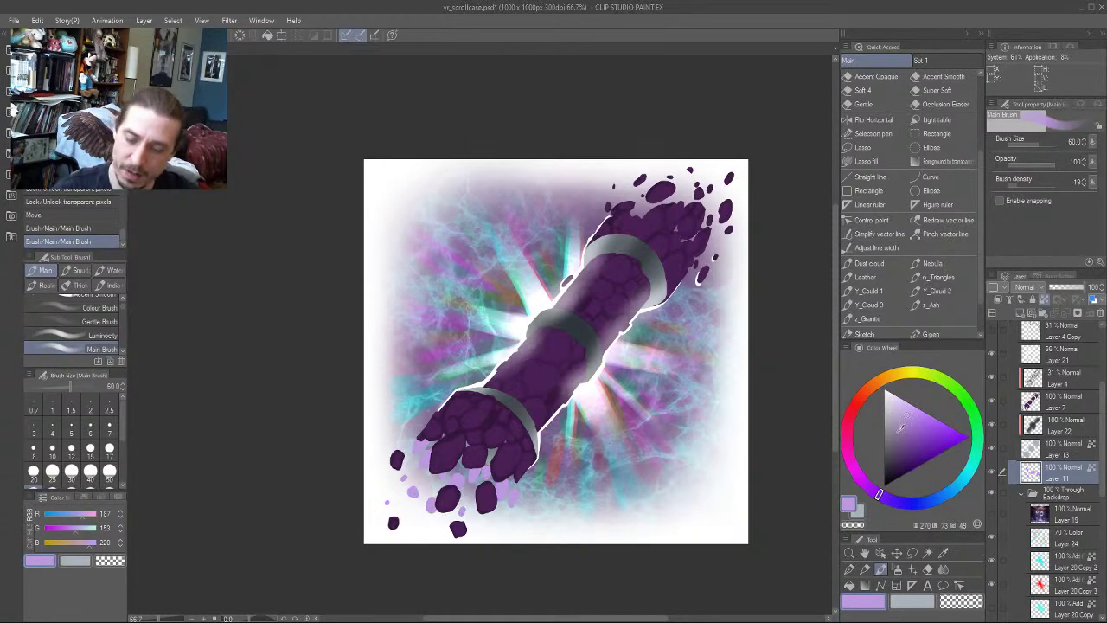
{"action": "left_click", "coordinate": [895, 433]}
{"action": "mouse_move", "coordinate": [490, 485]}
{"action": "left_mouse_down"}
{"action": "mouse_move", "coordinate": [516, 493]}
{"action": "mouse_move", "coordinate": [435, 521]}
{"action": "mouse_move", "coordinate": [407, 425]}
{"action": "mouse_move", "coordinate": [386, 500]}
{"action": "left_mouse_up"}
{"action": "left_click_drag", "start_coordinate": [473, 458], "coordinate": [505, 388]}
{"action": "left_click_drag", "start_coordinate": [615, 235], "coordinate": [582, 273]}
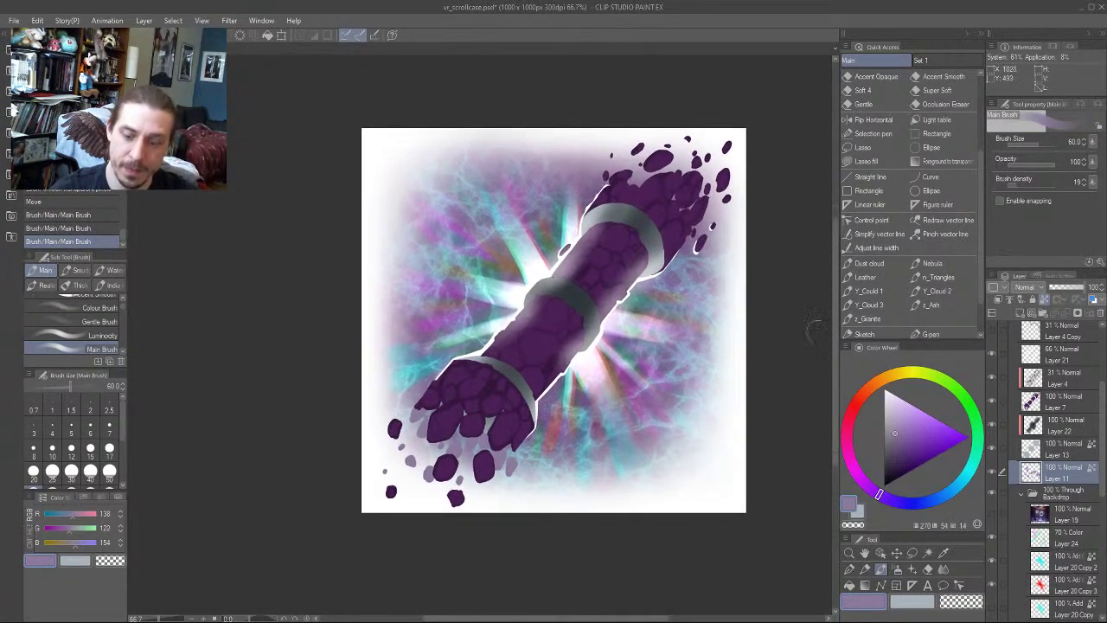
Darken the background rocks on Layer 11 with a bluer purple, RGB 112, 94, 140
{"action": "left_click", "coordinate": [899, 441]}
{"action": "left_click", "coordinate": [885, 499]}
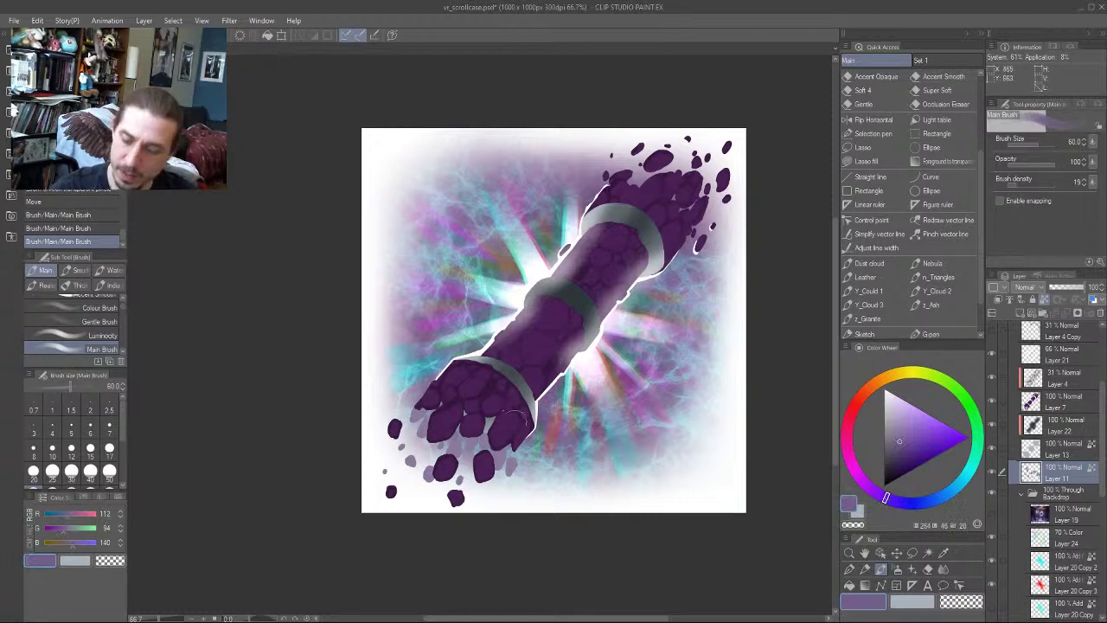
{"action": "mouse_move", "coordinate": [517, 423]}
{"action": "left_mouse_down"}
{"action": "mouse_move", "coordinate": [488, 494]}
{"action": "mouse_move", "coordinate": [469, 501]}
{"action": "mouse_move", "coordinate": [388, 407]}
{"action": "left_mouse_up"}
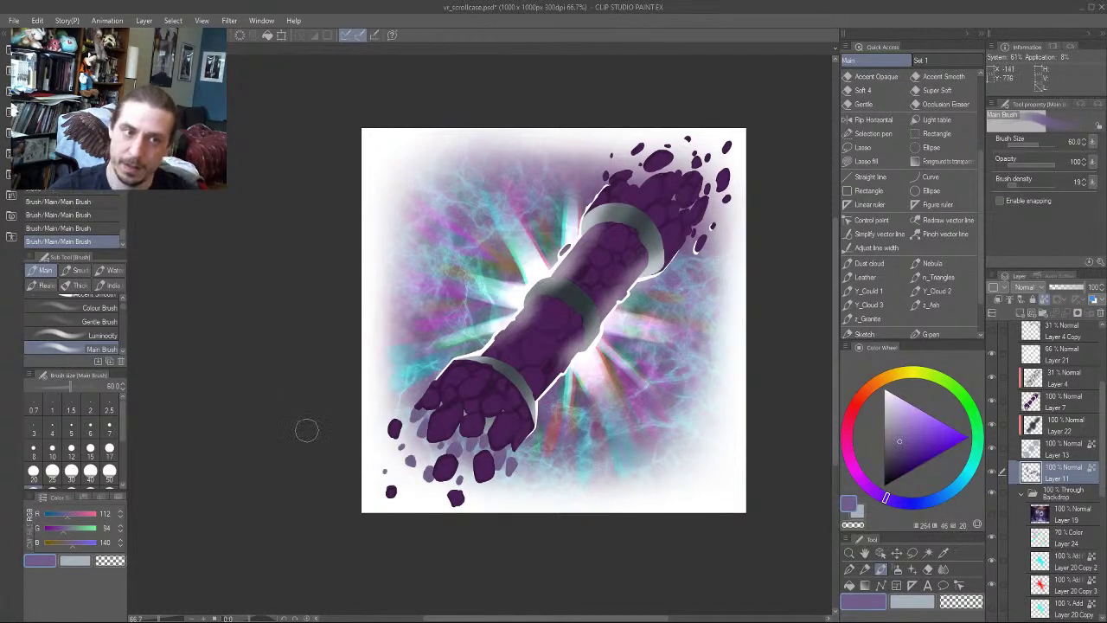
{"action": "scroll", "coordinate": [299, 398], "scroll_direction": "up", "scroll_amount": 2}
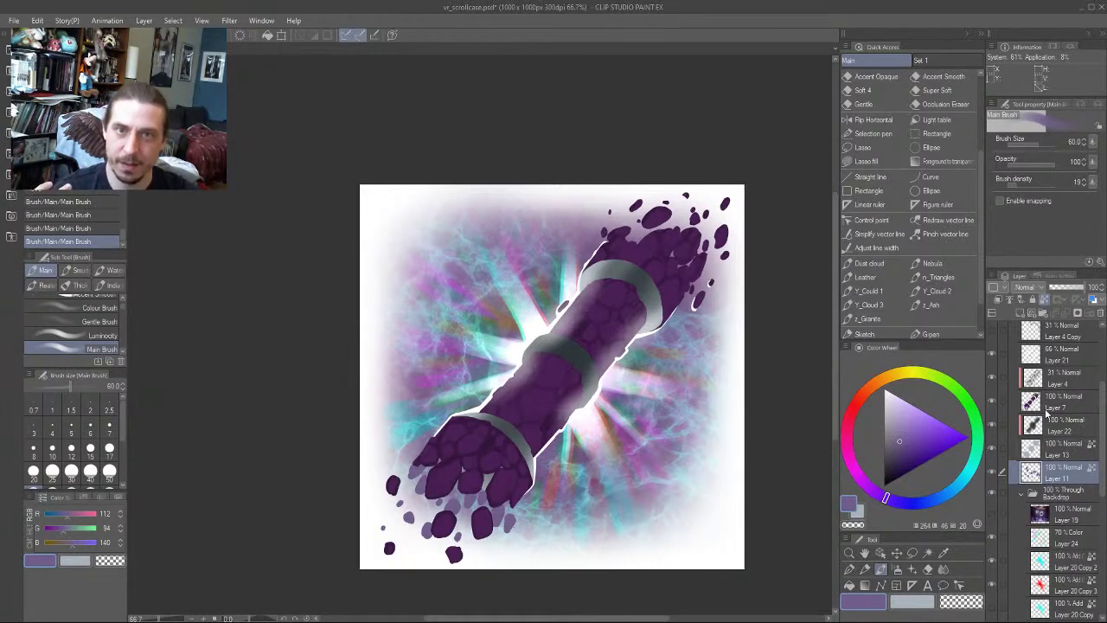
Deepen the rocks on Layer 11 beneath the case's lower end with dark purple, RGB 59, 35, 96, at brush size 80
{"action": "left_click", "coordinate": [904, 460]}
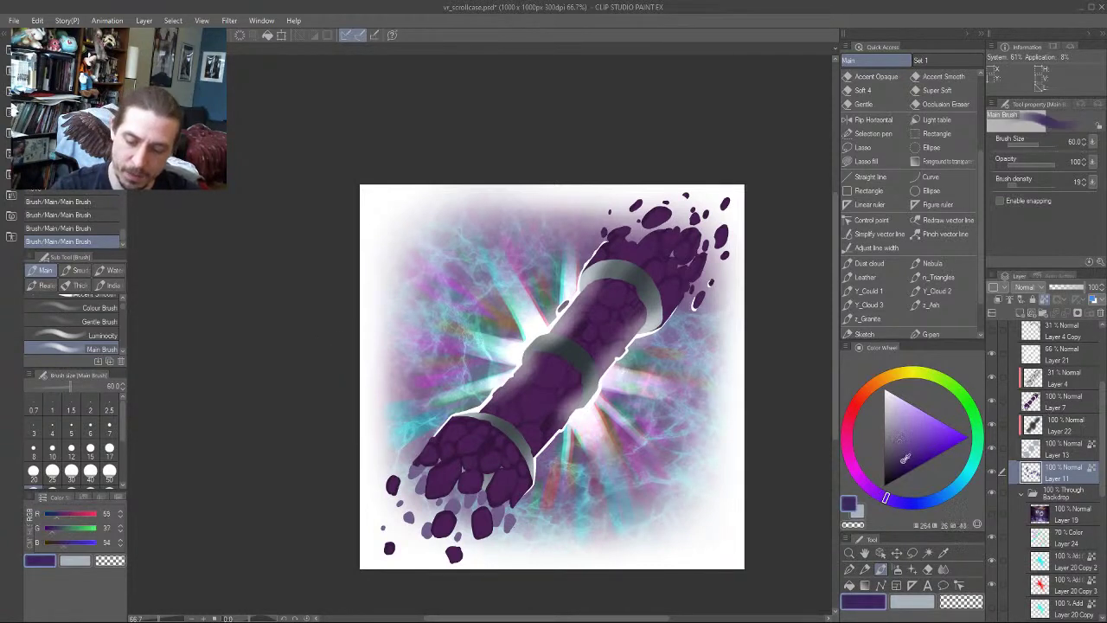
{"action": "key", "text": "bracketright"}
{"action": "key", "text": "bracketright"}
{"action": "left_click_drag", "start_coordinate": [467, 510], "coordinate": [467, 484]}
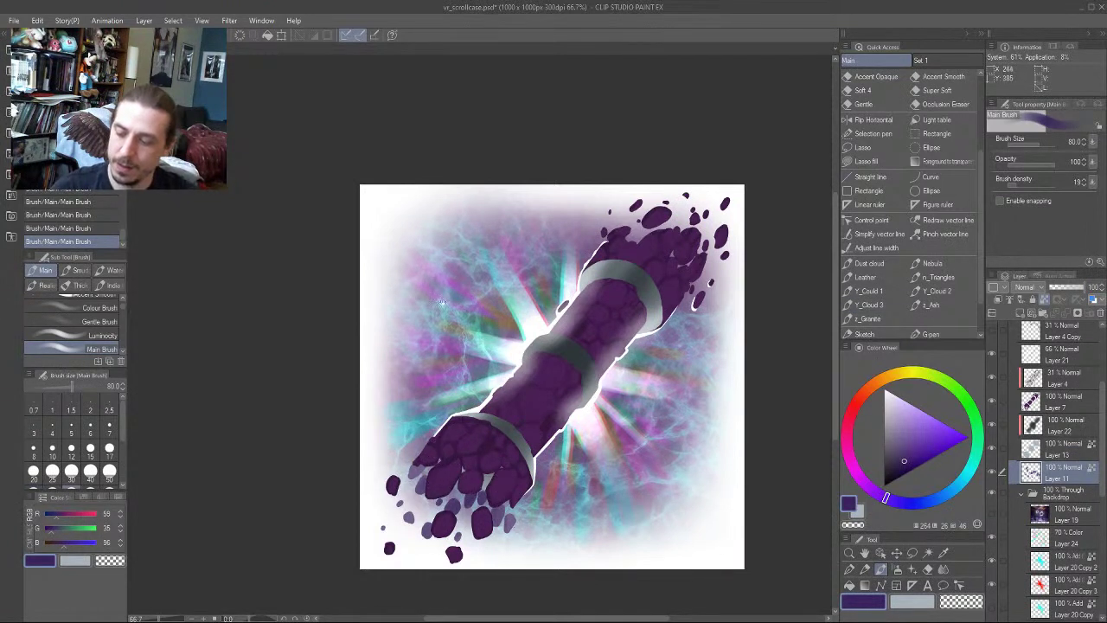
{"action": "mouse_move", "coordinate": [455, 166]}
{"action": "left_mouse_down"}
{"action": "mouse_move", "coordinate": [465, 109]}
{"action": "mouse_move", "coordinate": [461, 178]}
{"action": "left_mouse_up"}
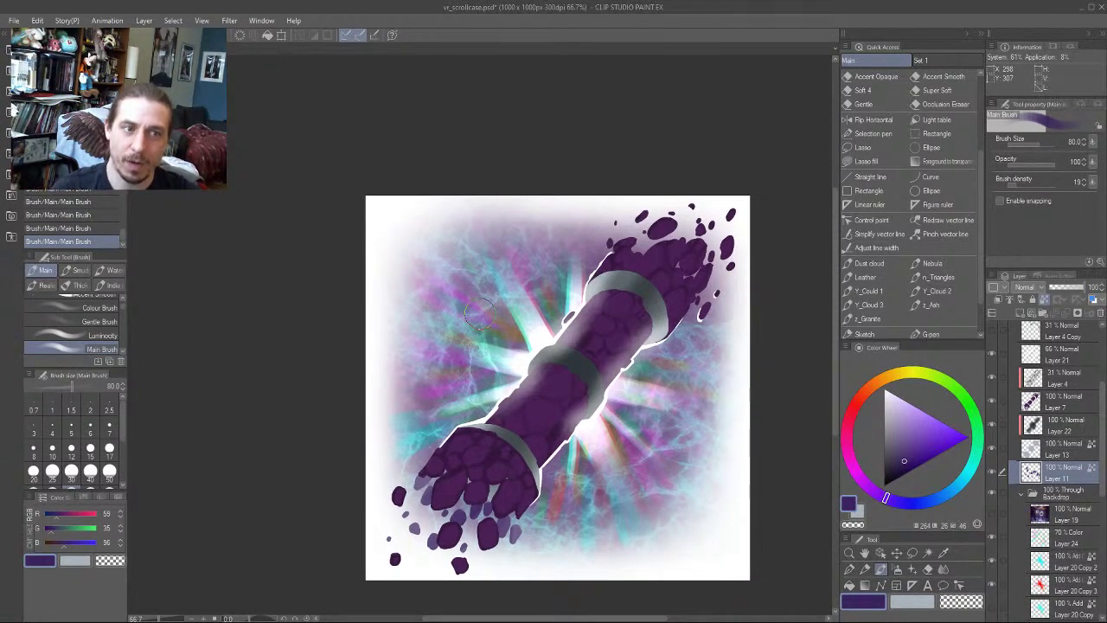
{"action": "left_click_drag", "start_coordinate": [359, 353], "coordinate": [338, 415]}
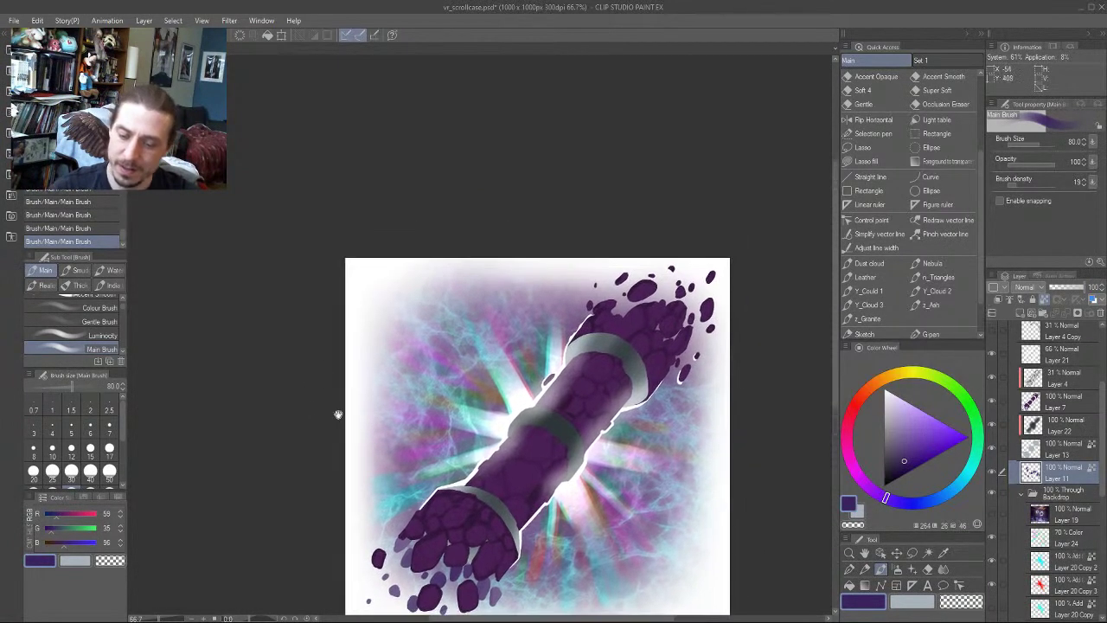
Add a new raster layer directly above Layer 7, and toggle Layer 4 and Layer 7 off and on to compare them
{"action": "left_click", "coordinate": [1049, 399]}
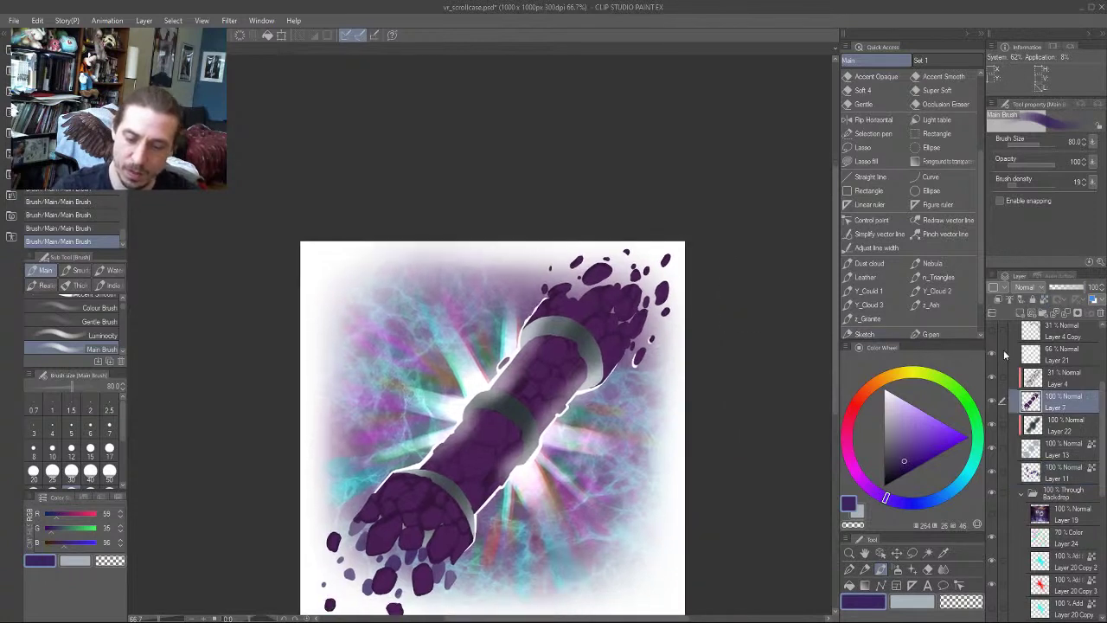
{"action": "left_click", "coordinate": [1013, 310]}
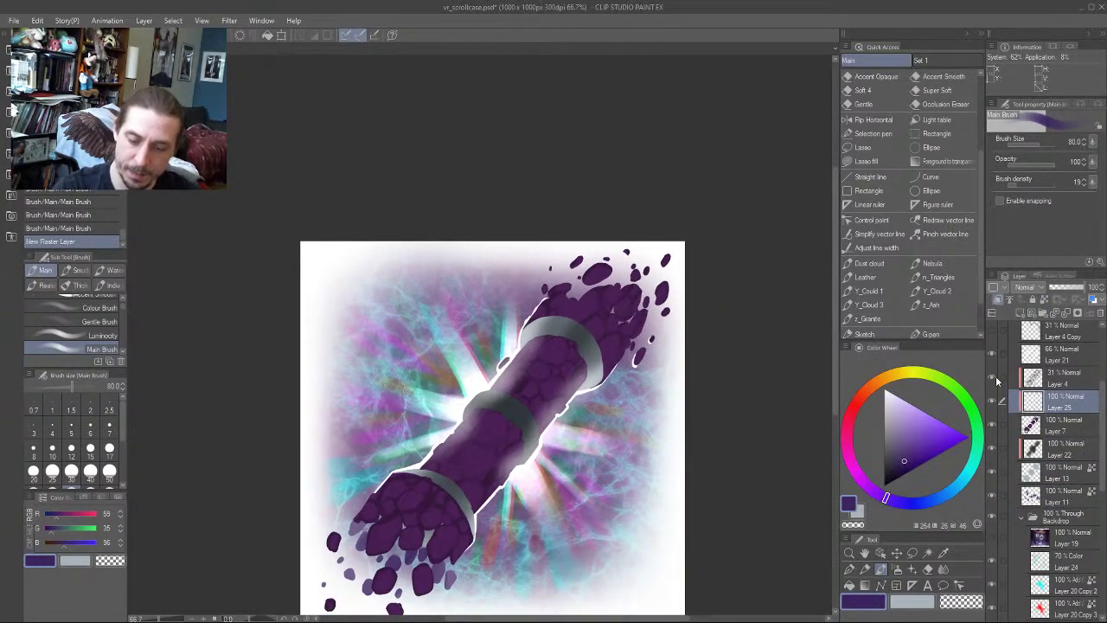
{"action": "left_click", "coordinate": [992, 378]}
{"action": "left_click", "coordinate": [992, 378]}
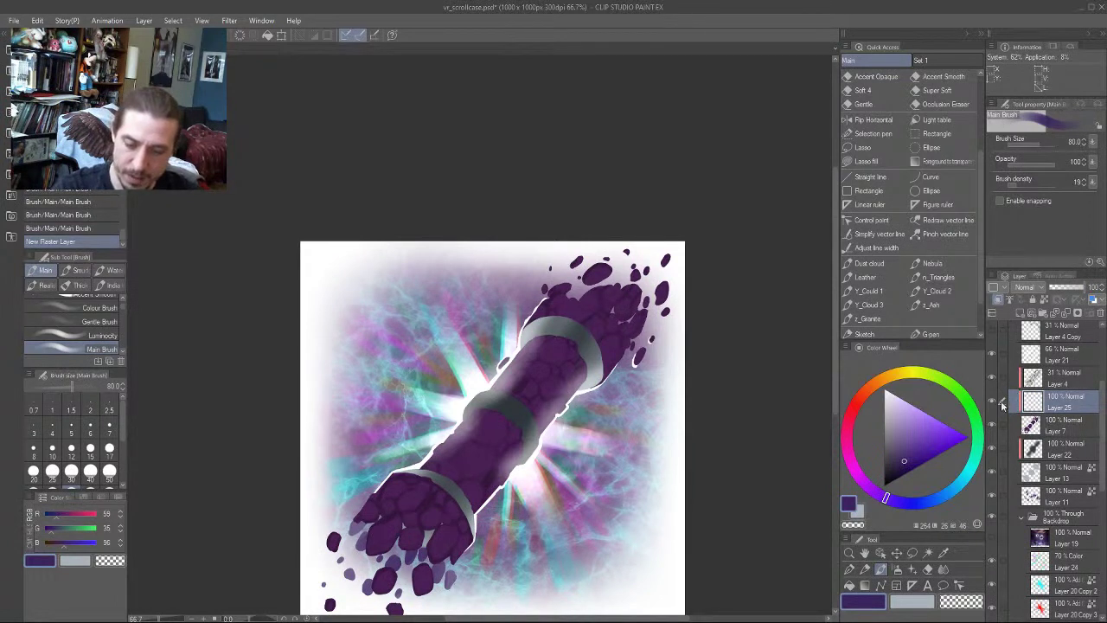
{"action": "left_click", "coordinate": [992, 424]}
{"action": "left_click", "coordinate": [992, 424]}
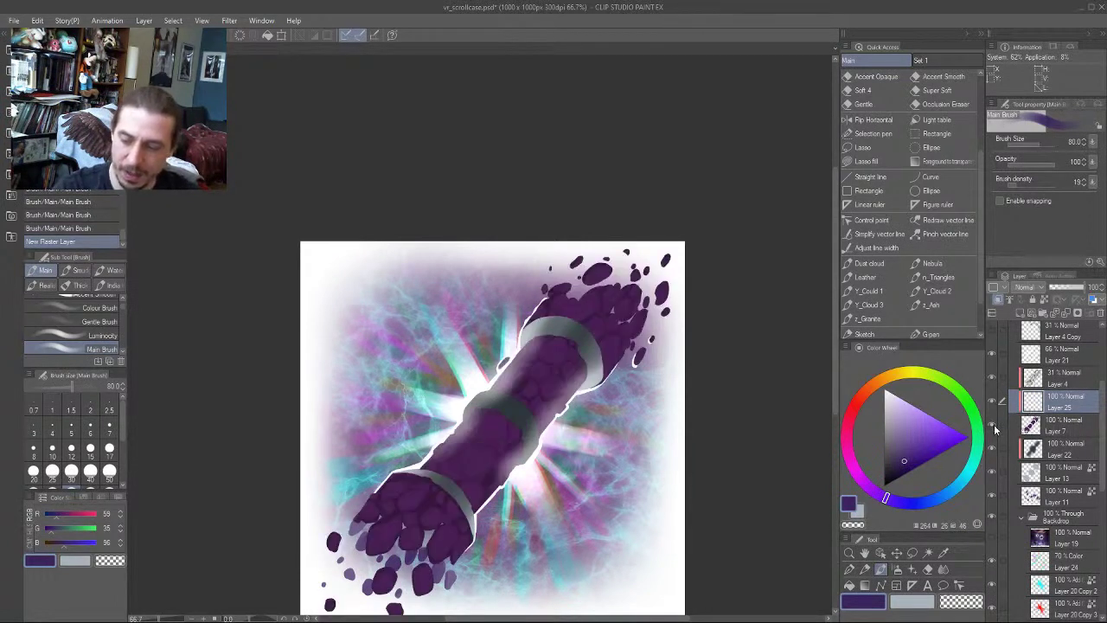
Select Layer 7 with the scroll case's purple stones and lock its transparent pixels
{"action": "left_click_drag", "start_coordinate": [607, 374], "coordinate": [627, 285]}
{"action": "left_click", "coordinate": [1032, 419]}
{"action": "left_click", "coordinate": [1043, 299]}
{"action": "left_click_drag", "start_coordinate": [451, 176], "coordinate": [458, 227]}
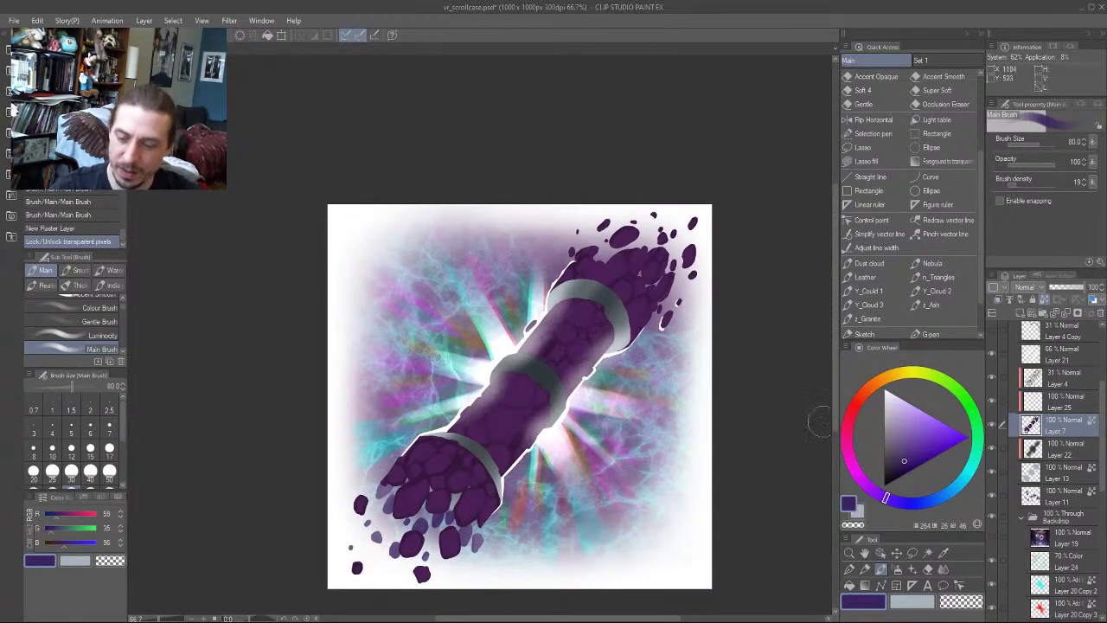
Mix a lighter muted purple, RGB 100, 73, 118, and brush it over the stones at the case's upper end on Layer 7
{"action": "left_click", "coordinate": [894, 502]}
{"action": "left_click_drag", "start_coordinate": [893, 501], "coordinate": [895, 501]}
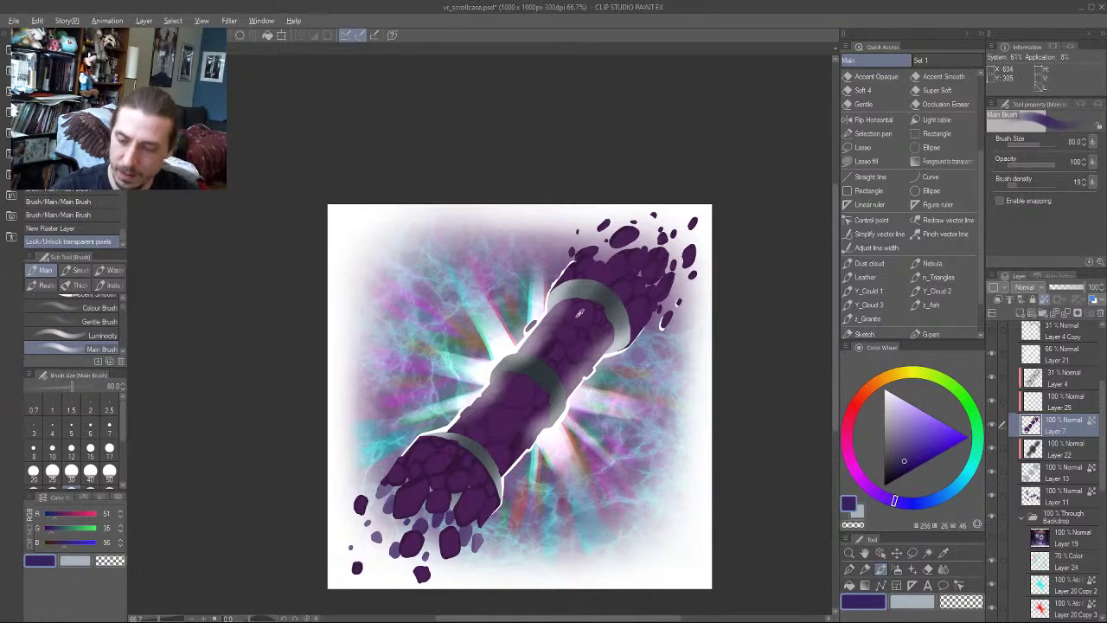
{"action": "left_click", "coordinate": [863, 481]}
{"action": "left_click_drag", "start_coordinate": [915, 448], "coordinate": [908, 454]}
{"action": "left_click_drag", "start_coordinate": [866, 488], "coordinate": [874, 492]}
{"action": "left_click_drag", "start_coordinate": [898, 447], "coordinate": [898, 449]}
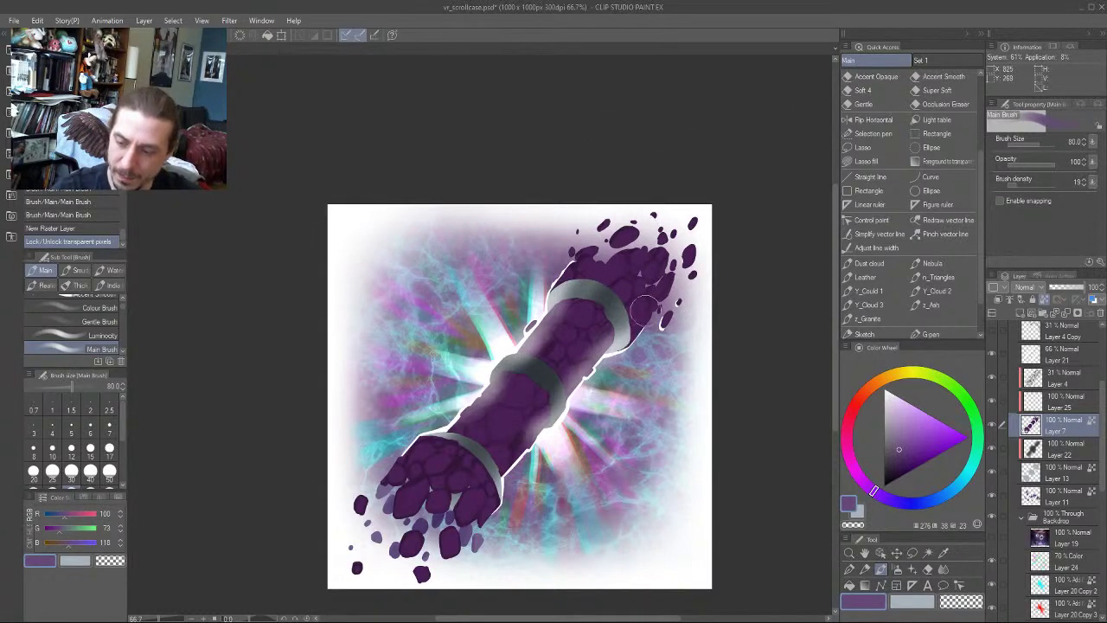
{"action": "mouse_move", "coordinate": [649, 259]}
{"action": "left_mouse_down"}
{"action": "mouse_move", "coordinate": [625, 291]}
{"action": "mouse_move", "coordinate": [596, 280]}
{"action": "mouse_move", "coordinate": [563, 311]}
{"action": "left_mouse_up"}
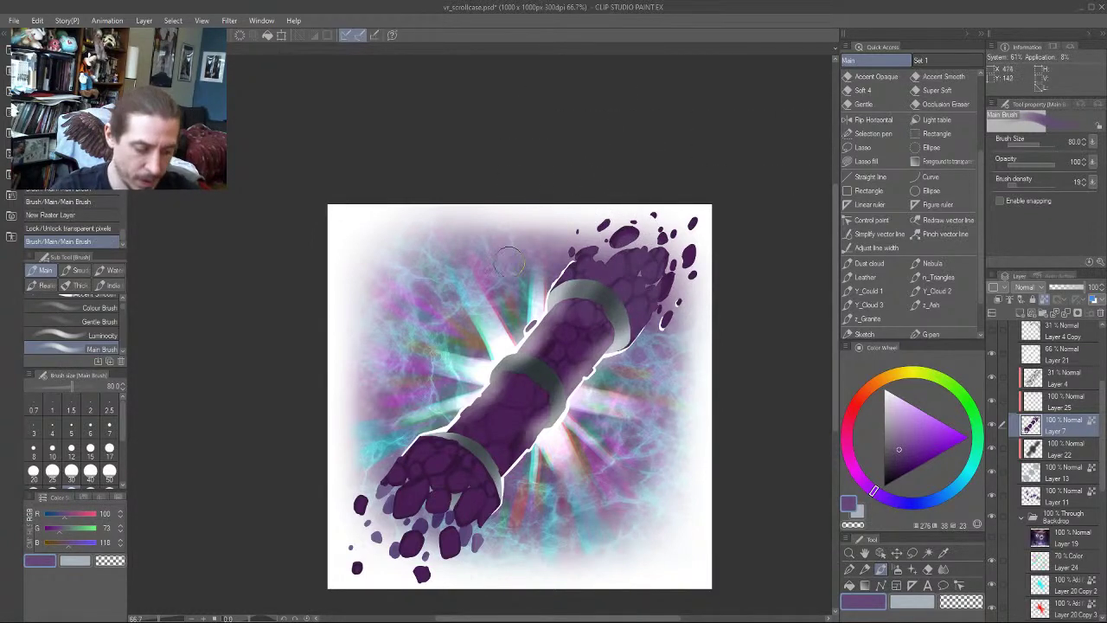
Try filling all of Layer 7's existing pixels with the muted purple, and undo the fill
{"action": "key", "text": "alt+Delete"}
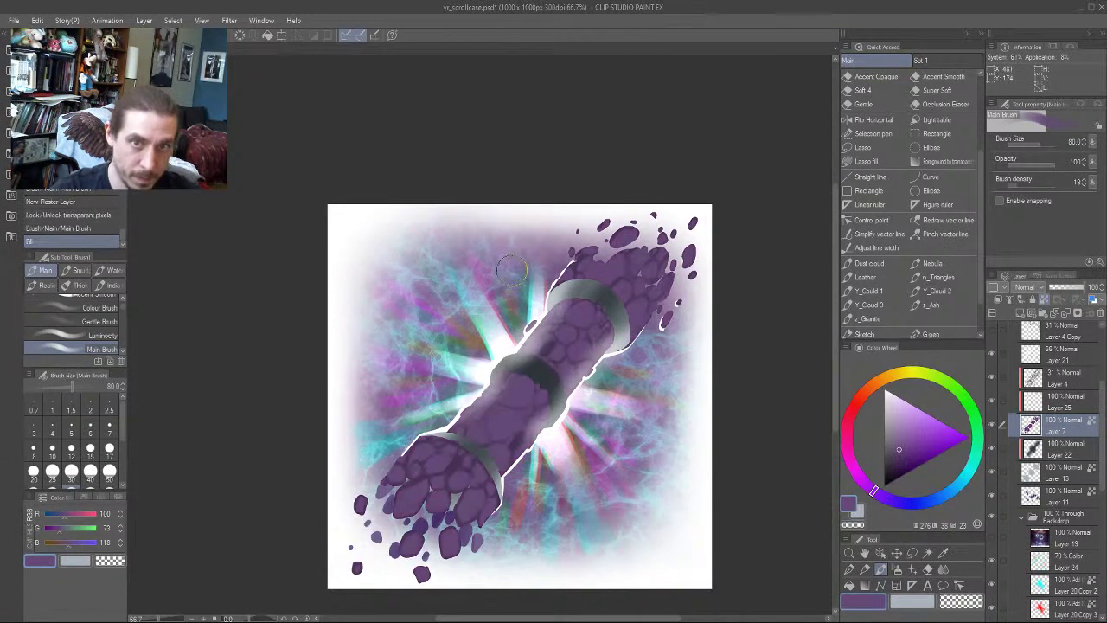
{"action": "key", "text": "ctrl+z"}
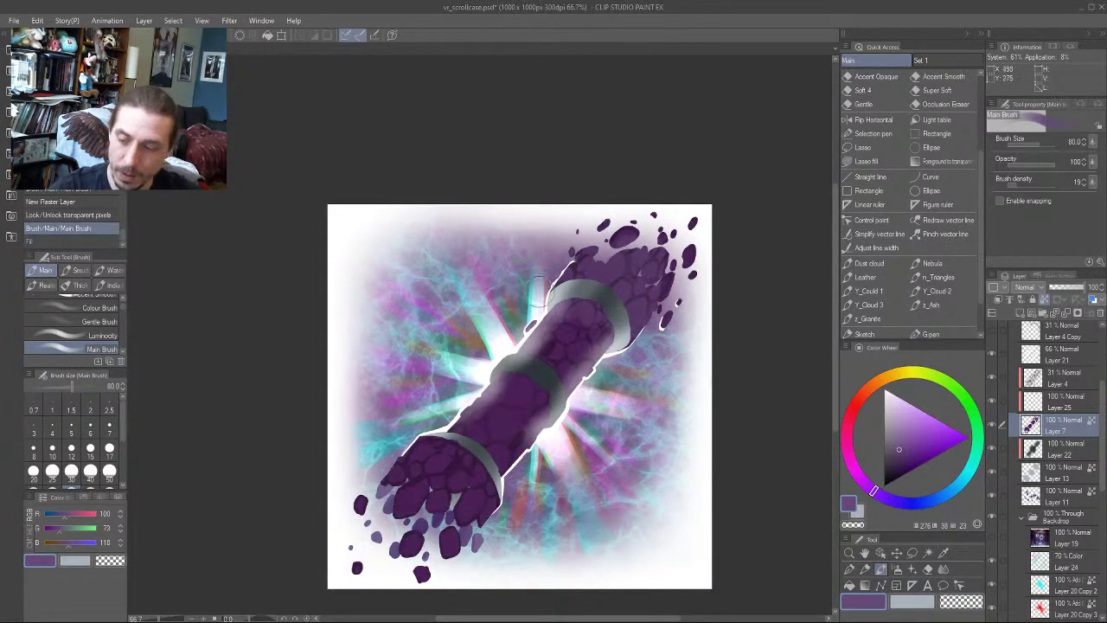
Enlarge the Main Brush and lighten the stones at both ends of the case with muted purple on Layer 7, finishing at size 120
{"action": "key", "text": "]"}
{"action": "key", "text": "]"}
{"action": "key", "text": "]"}
{"action": "key", "text": "]"}
{"action": "left_click_drag", "start_coordinate": [684, 219], "coordinate": [680, 316]}
{"action": "mouse_move", "coordinate": [454, 534]}
{"action": "left_mouse_down"}
{"action": "mouse_move", "coordinate": [477, 450]}
{"action": "mouse_move", "coordinate": [477, 468]}
{"action": "mouse_move", "coordinate": [418, 433]}
{"action": "mouse_move", "coordinate": [394, 389]}
{"action": "mouse_move", "coordinate": [472, 332]}
{"action": "left_mouse_up"}
{"action": "key", "text": "["}
{"action": "key", "text": "["}
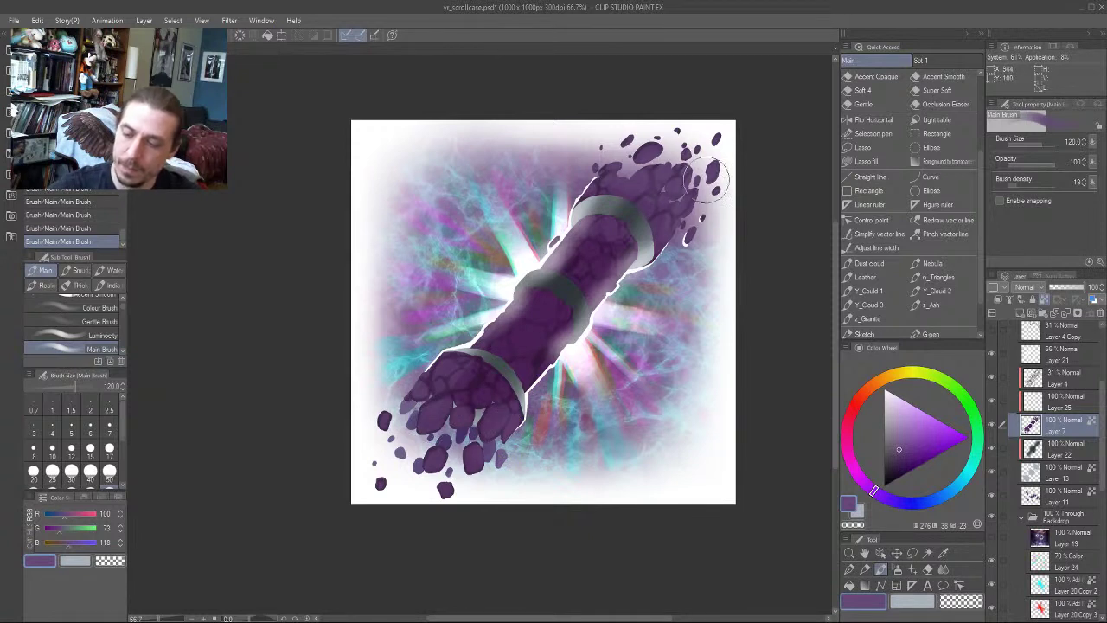
{"action": "left_click_drag", "start_coordinate": [612, 251], "coordinate": [564, 316]}
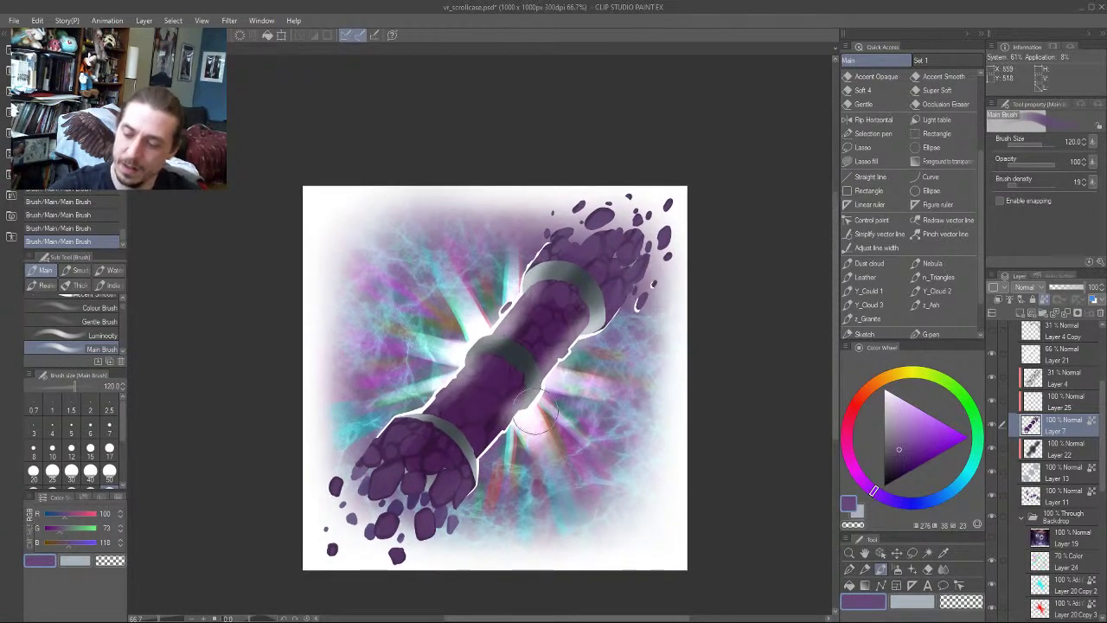
{"action": "left_click_drag", "start_coordinate": [381, 204], "coordinate": [375, 185]}
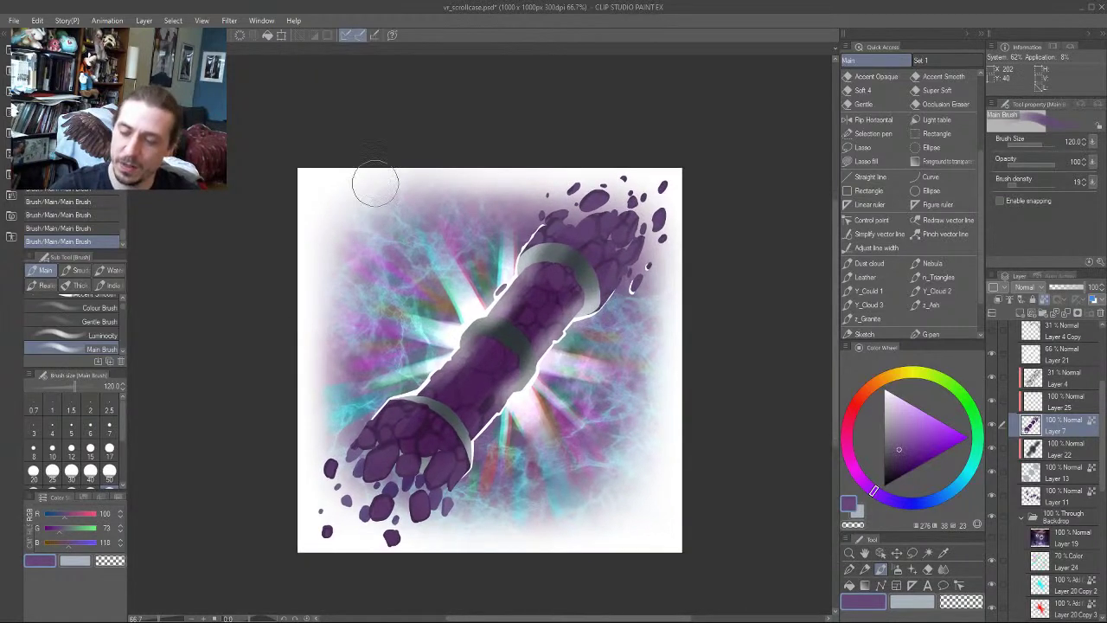
Mix a dark purple, RGB 55, 35, 68, and shade the case's stone sections on Layer 7 with the Main Brush at size 70
{"action": "left_click_drag", "start_coordinate": [348, 284], "coordinate": [375, 347]}
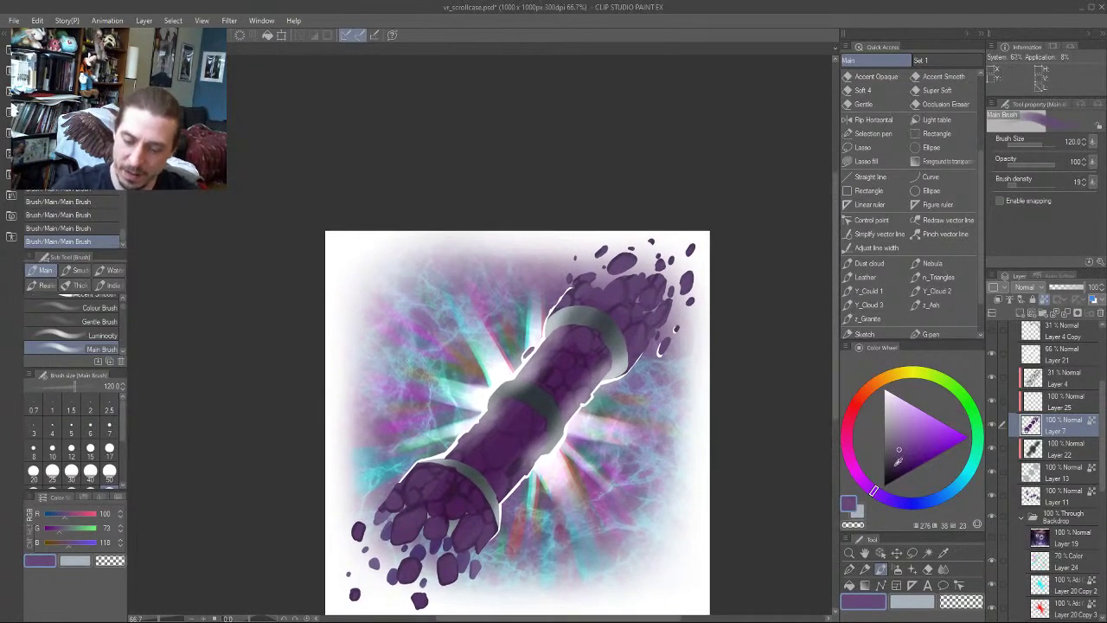
{"action": "left_click", "coordinate": [894, 466]}
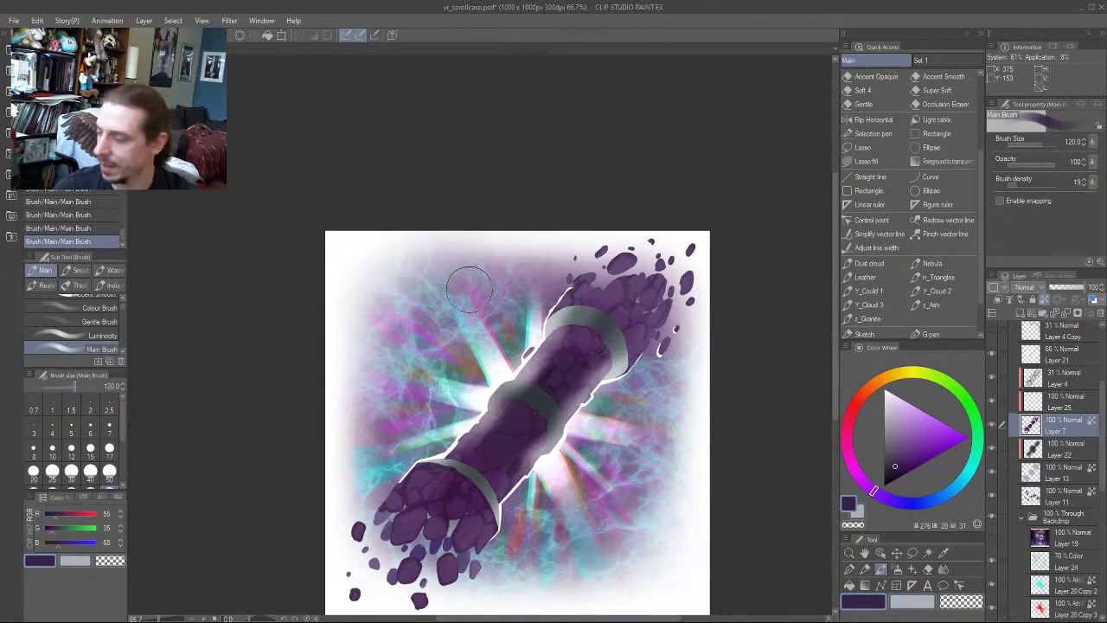
{"action": "key", "text": "bracketleft"}
{"action": "key", "text": "bracketleft"}
{"action": "key", "text": "bracketleft"}
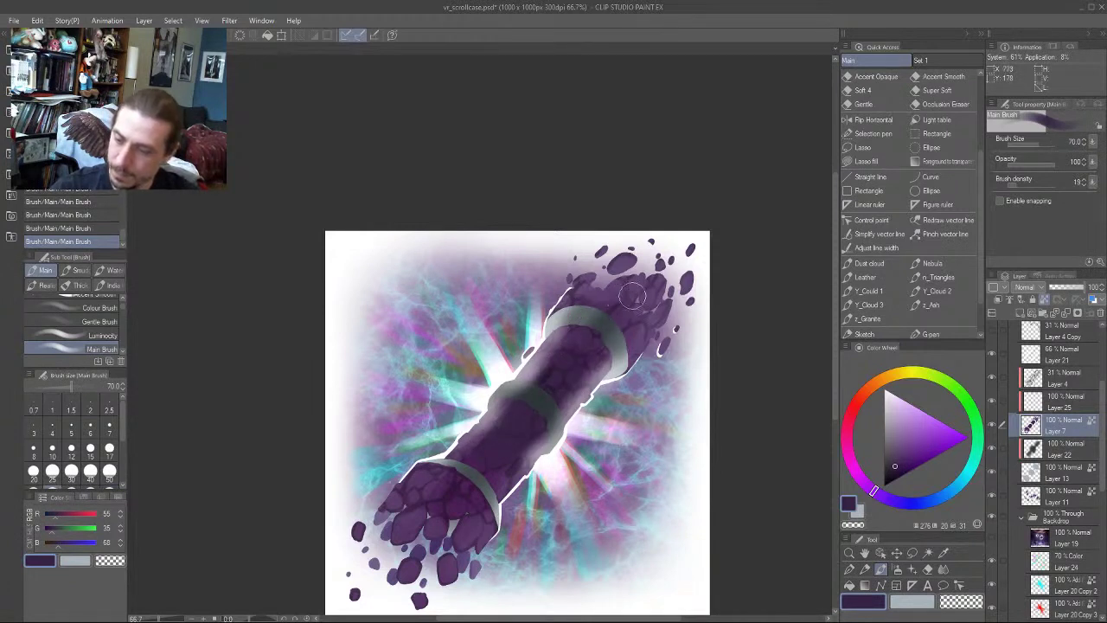
{"action": "left_click_drag", "start_coordinate": [414, 429], "coordinate": [412, 439]}
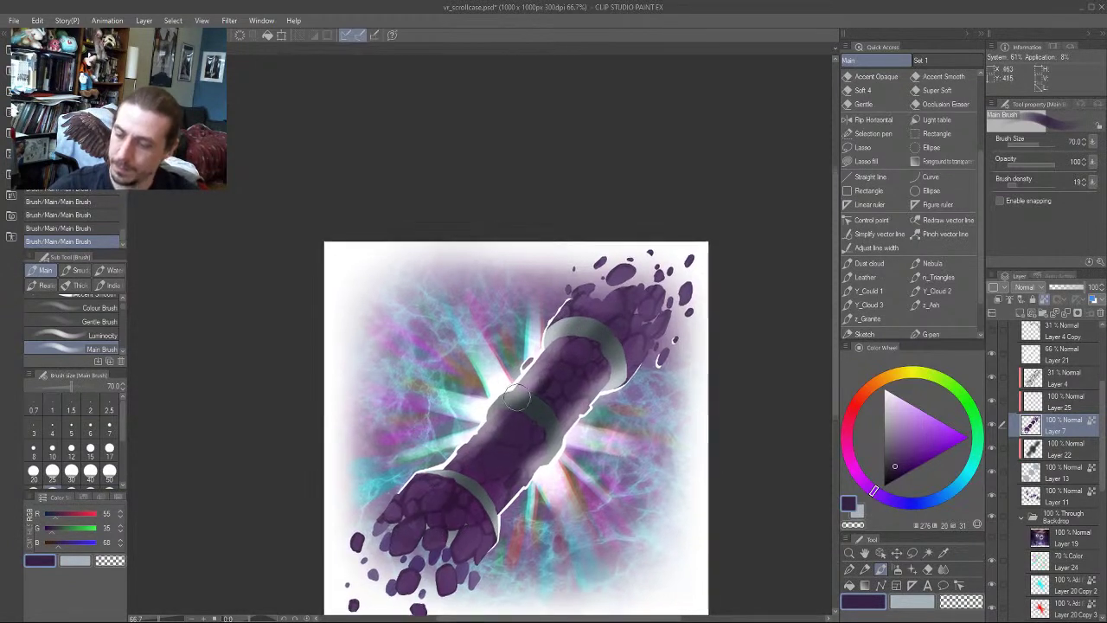
Mix a darker purple, RGB 38, 19, 51, and deepen the shading between the case's bands on Layer 7, enlarging the Main Brush to 100
{"action": "left_click", "coordinate": [895, 472]}
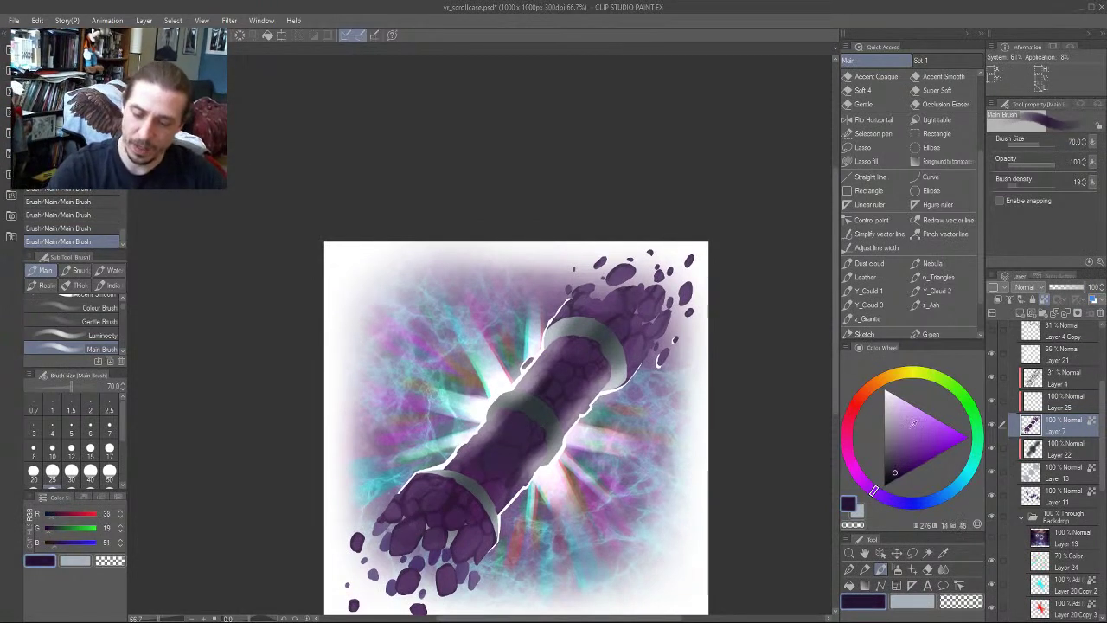
{"action": "mouse_move", "coordinate": [539, 400]}
{"action": "left_mouse_down"}
{"action": "mouse_move", "coordinate": [531, 451]}
{"action": "mouse_move", "coordinate": [577, 405]}
{"action": "mouse_move", "coordinate": [531, 446]}
{"action": "mouse_move", "coordinate": [504, 460]}
{"action": "mouse_move", "coordinate": [484, 456]}
{"action": "mouse_move", "coordinate": [515, 419]}
{"action": "left_mouse_up"}
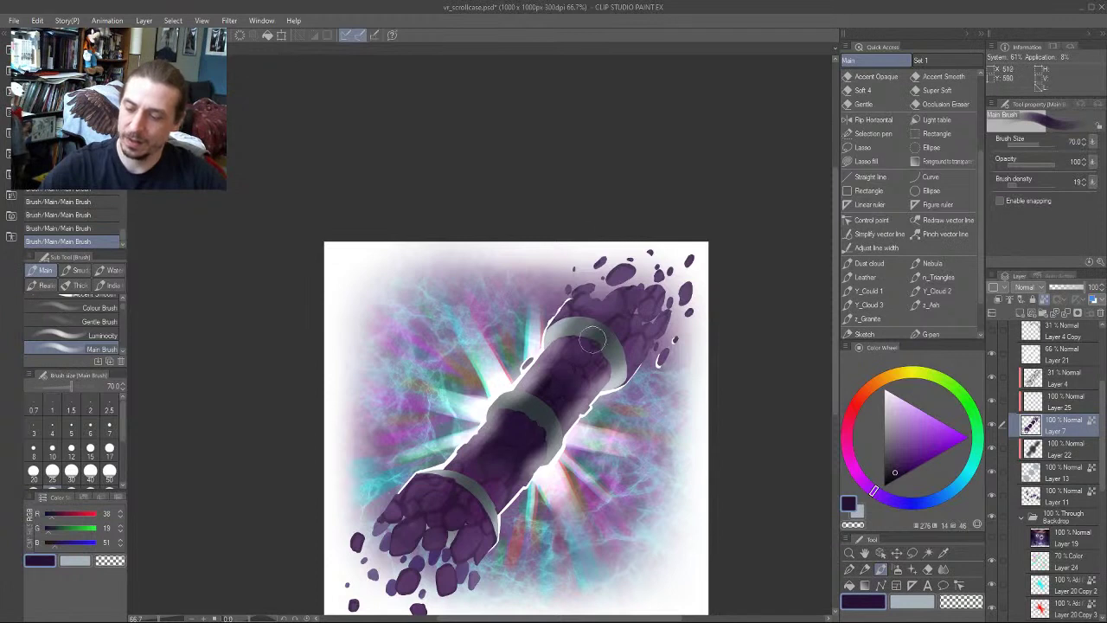
{"action": "key", "text": "bracketright"}
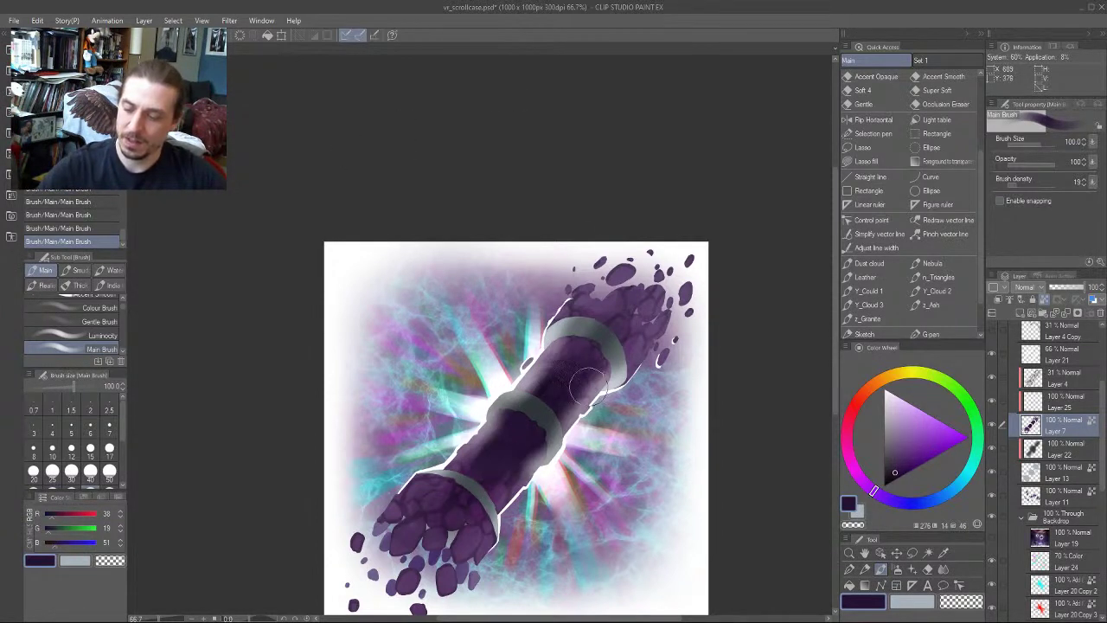
{"action": "left_click_drag", "start_coordinate": [365, 282], "coordinate": [359, 237]}
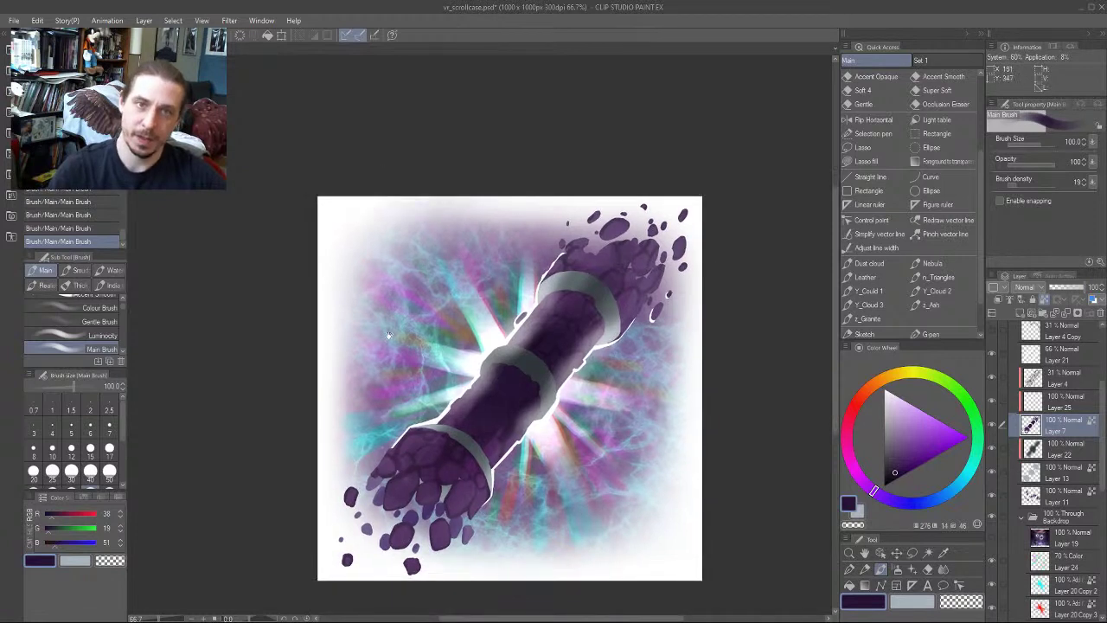
{"action": "left_click_drag", "start_coordinate": [388, 332], "coordinate": [390, 365]}
{"action": "left_click_drag", "start_coordinate": [489, 346], "coordinate": [502, 387]}
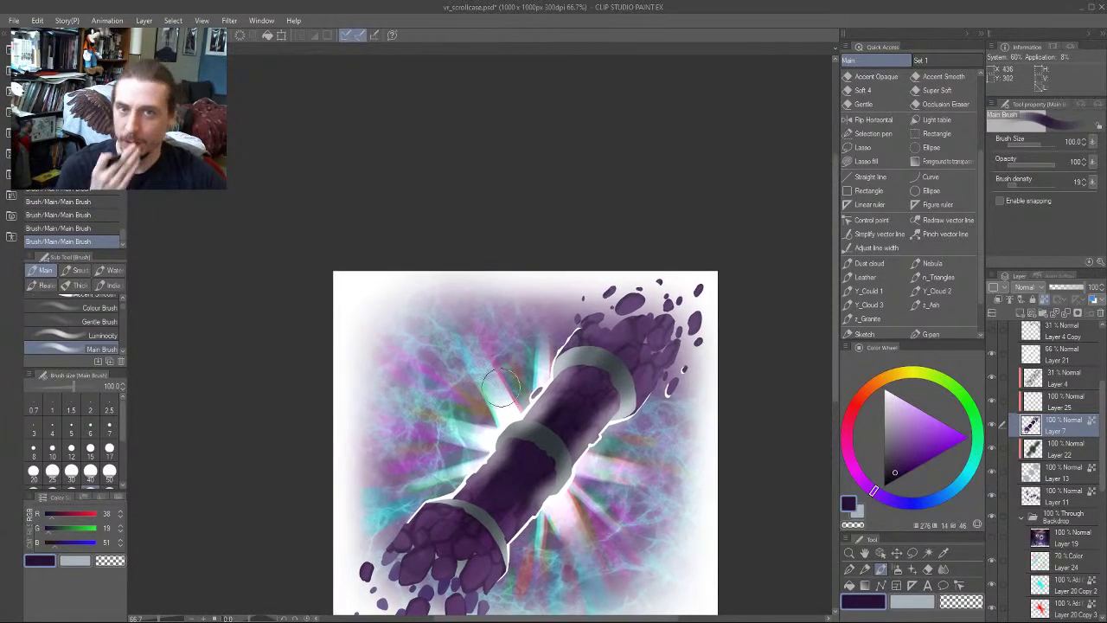
{"action": "scroll", "coordinate": [500, 384], "scroll_direction": "down", "scroll_amount": 3}
{"action": "scroll", "coordinate": [500, 384], "scroll_direction": "up", "scroll_amount": 3}
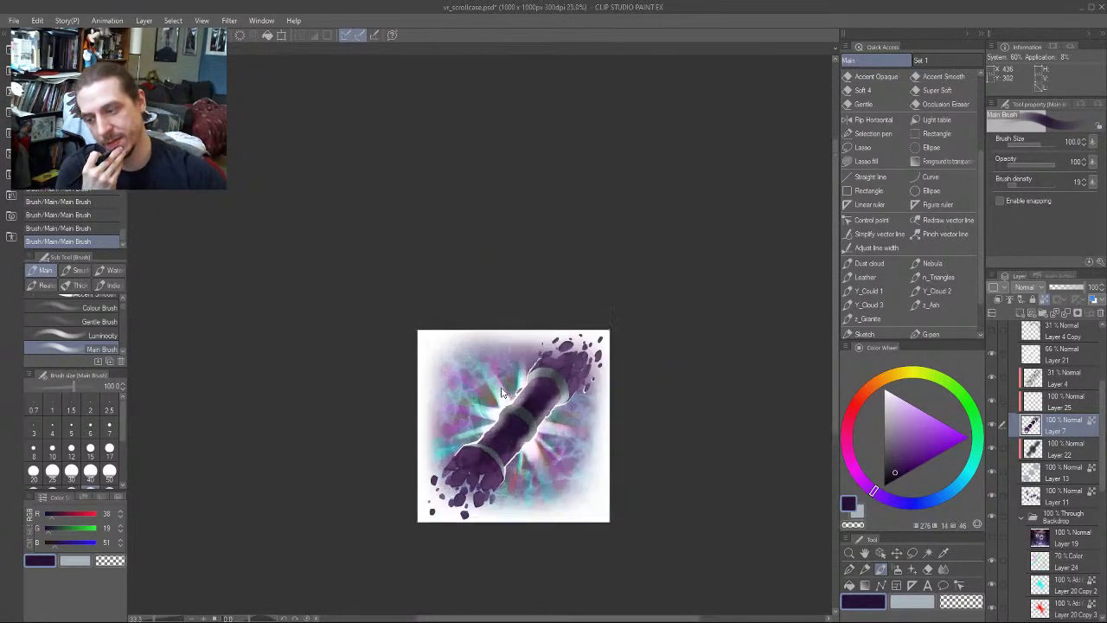
{"action": "left_click_drag", "start_coordinate": [501, 387], "coordinate": [504, 268]}
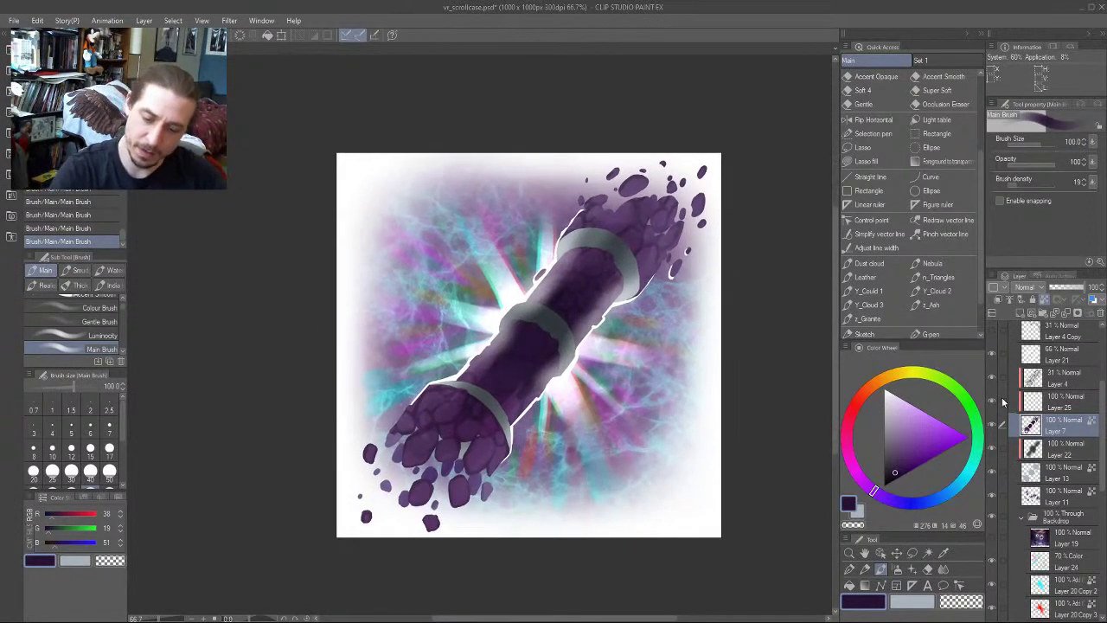
Add a new raster layer above Layer 4 and choose a soft blue for it, RGB 122, 163, 227
{"action": "left_click", "coordinate": [1053, 400]}
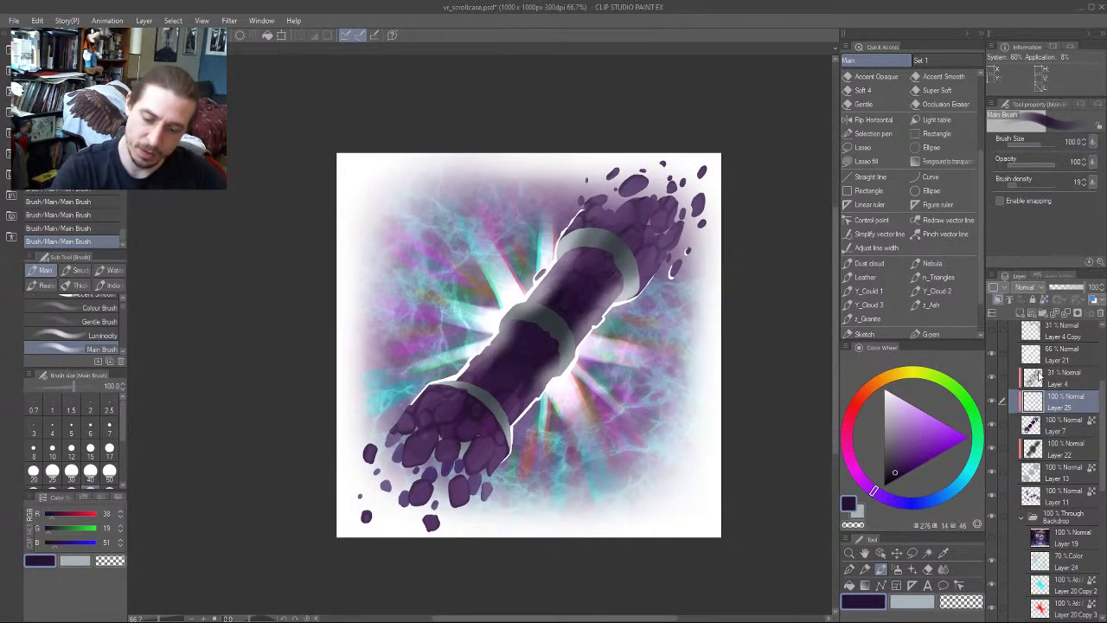
{"action": "left_click", "coordinate": [1039, 377]}
{"action": "left_click", "coordinate": [1019, 310]}
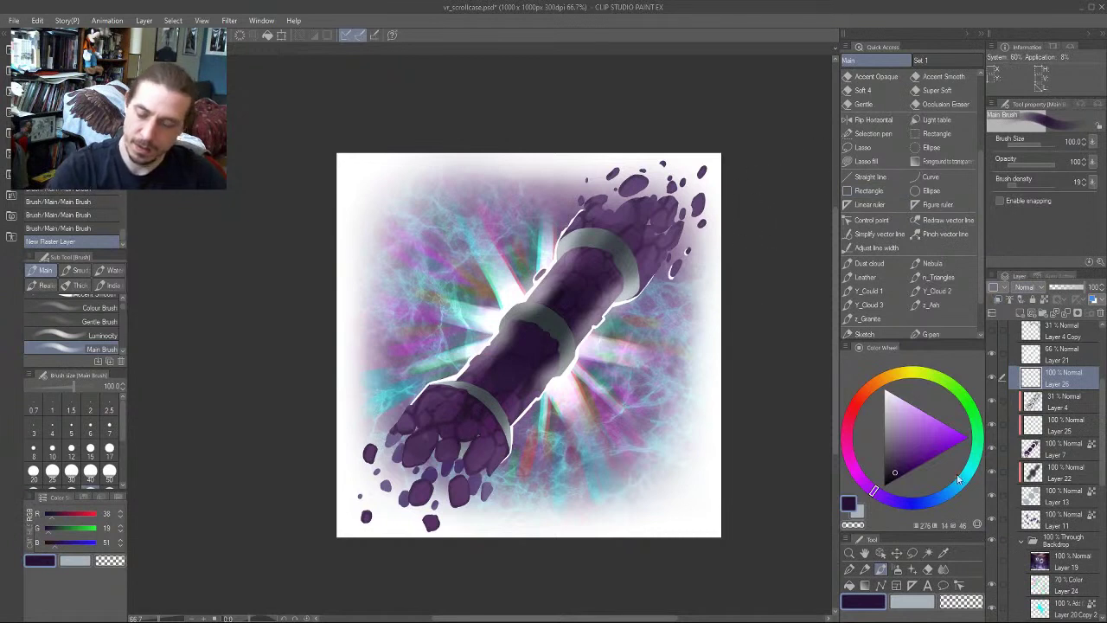
{"action": "scroll", "coordinate": [408, 285], "scroll_direction": "up", "scroll_amount": 1}
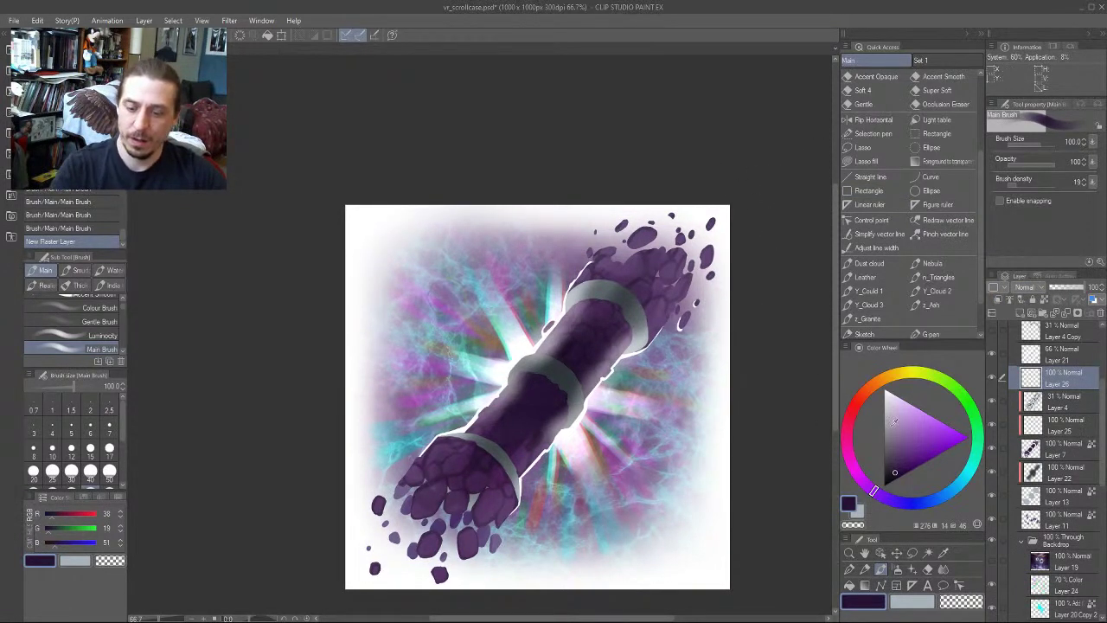
{"action": "left_click", "coordinate": [936, 498]}
{"action": "left_click", "coordinate": [918, 420]}
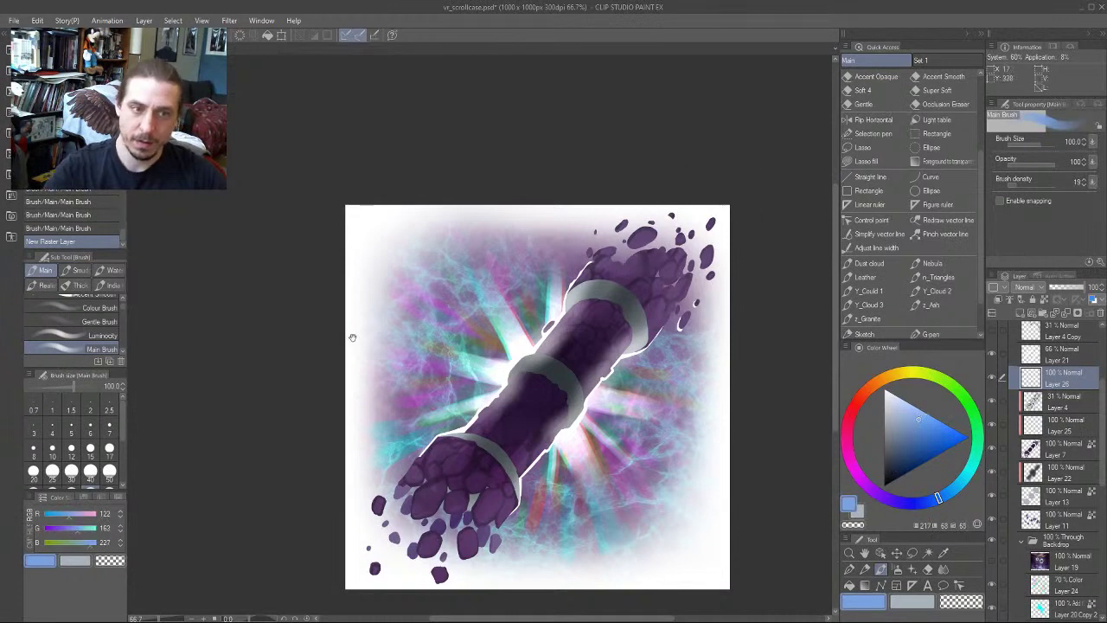
Reduce the Main Brush to 12 and paint a small blue mark between the case's upper and middle bands, then enlarge it to 15
{"action": "scroll", "coordinate": [349, 334], "scroll_direction": "down", "scroll_amount": 2}
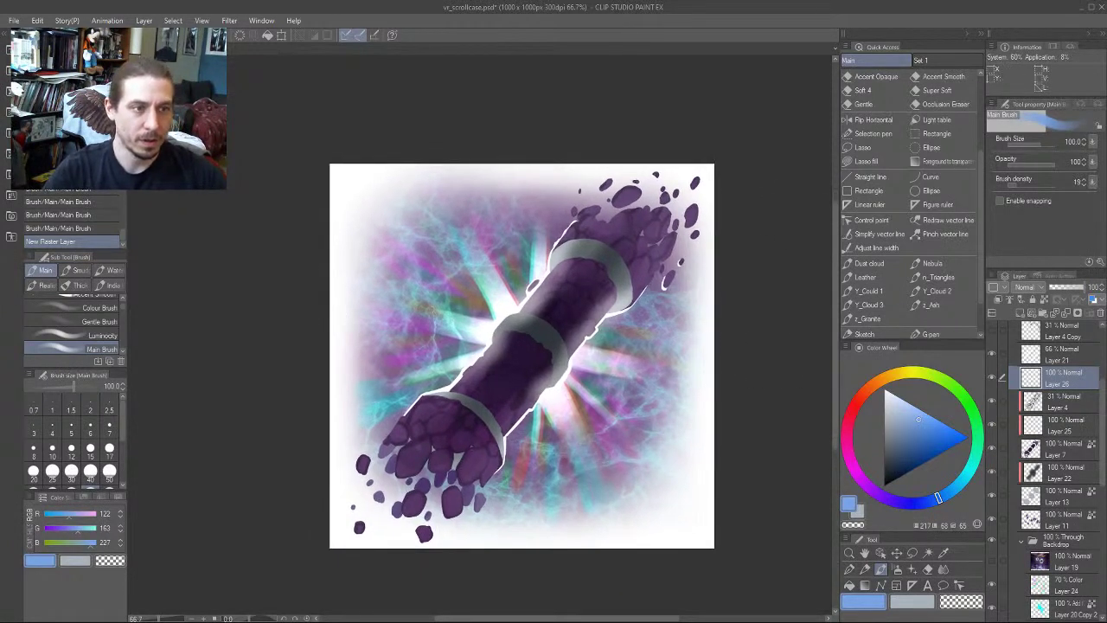
{"action": "left_click", "coordinate": [250, 298]}
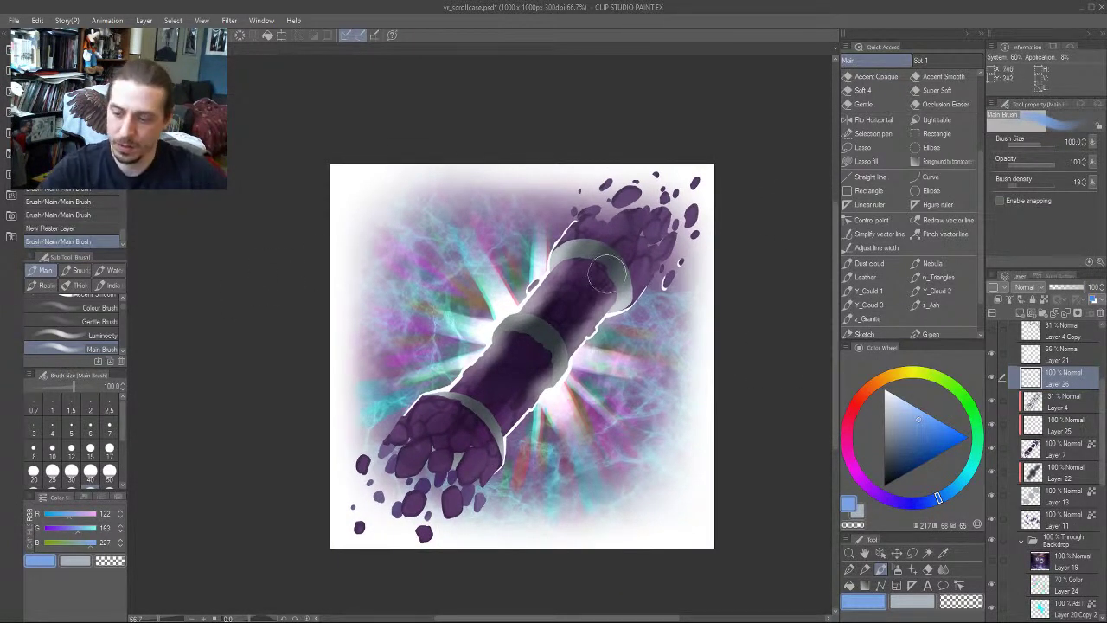
{"action": "key", "text": "bracketleft"}
{"action": "key", "text": "bracketleft"}
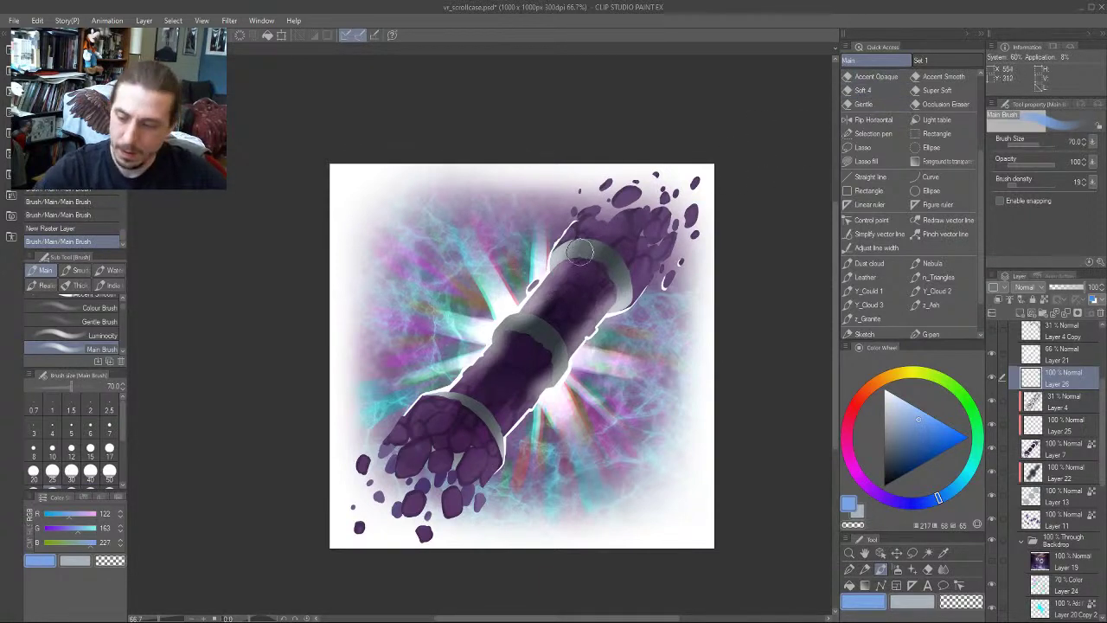
{"action": "key", "text": "bracketleft"}
{"action": "key", "text": "bracketleft"}
{"action": "key", "text": "bracketleft"}
{"action": "key", "text": "bracketleft"}
{"action": "key", "text": "bracketleft"}
{"action": "key", "text": "bracketleft"}
{"action": "key", "text": "bracketleft"}
{"action": "key", "text": "bracketleft"}
{"action": "key", "text": "bracketleft"}
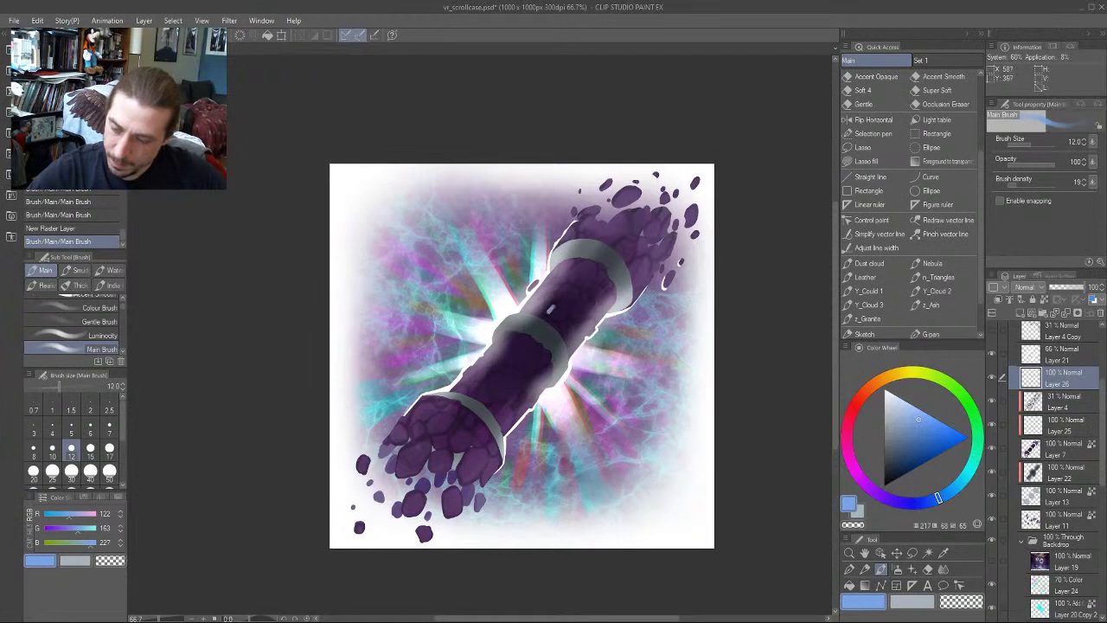
{"action": "key", "text": "bracketright"}
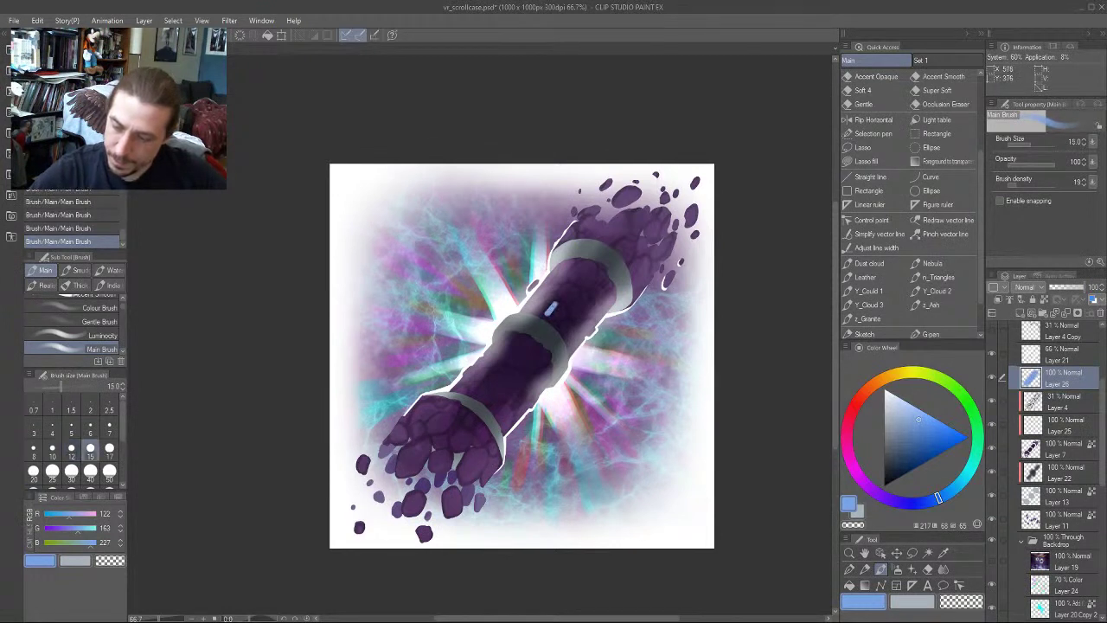
{"action": "scroll", "coordinate": [436, 342], "scroll_direction": "up", "scroll_amount": 1}
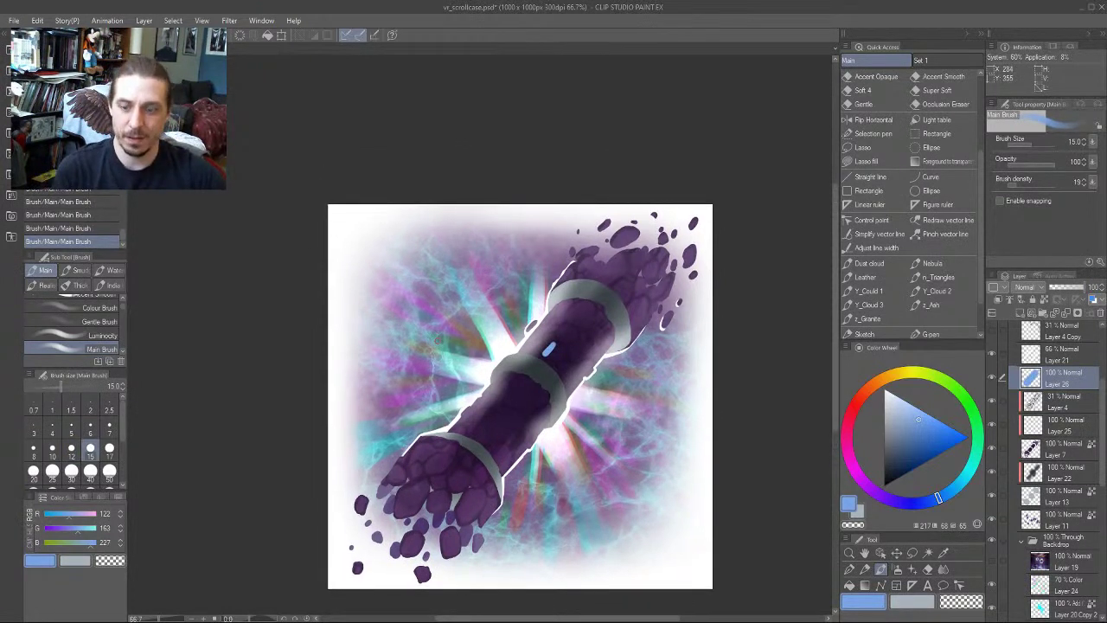
Mix a brighter sky blue, RGB 107, 194, 255, repaint the small mark with it, and enlarge the Main Brush to 17
{"action": "left_click_drag", "start_coordinate": [918, 419], "coordinate": [933, 416]}
{"action": "left_click_drag", "start_coordinate": [940, 496], "coordinate": [950, 489]}
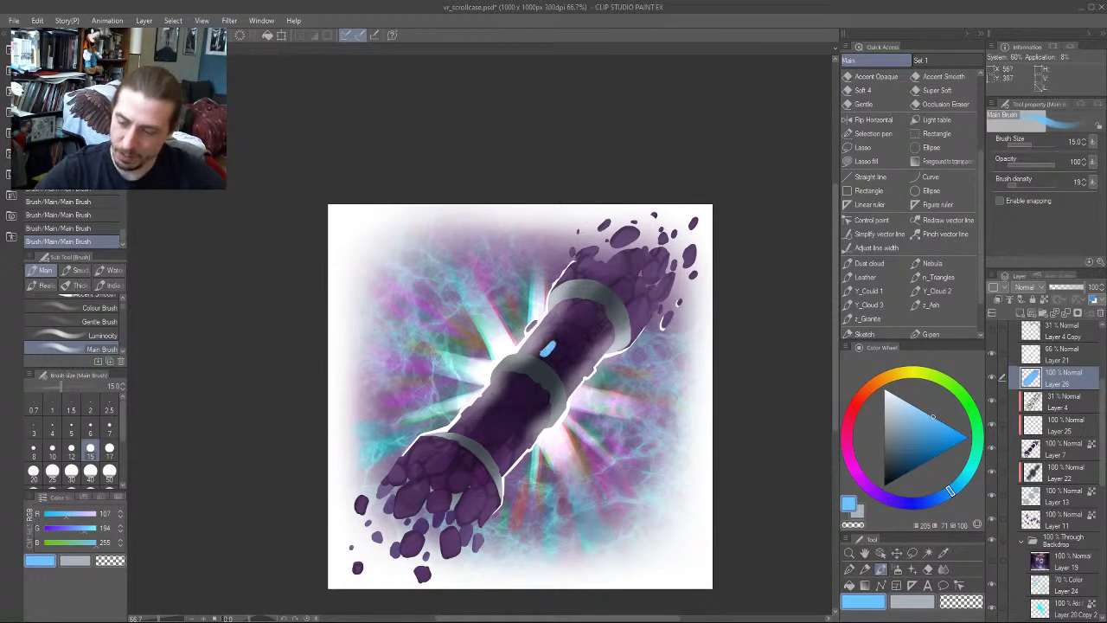
{"action": "key", "text": "bracketright"}
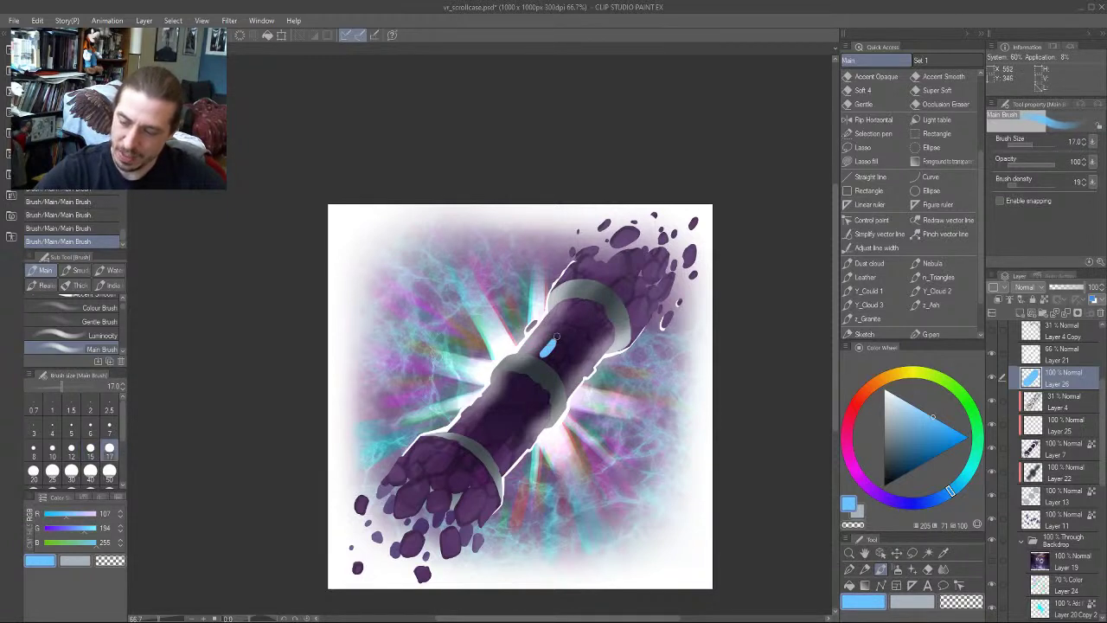
Paint four more short sky-blue marks along the case's upper, middle and lower stone sections with the Main Brush at sizes 15 and 17
{"action": "left_click_drag", "start_coordinate": [595, 345], "coordinate": [603, 333]}
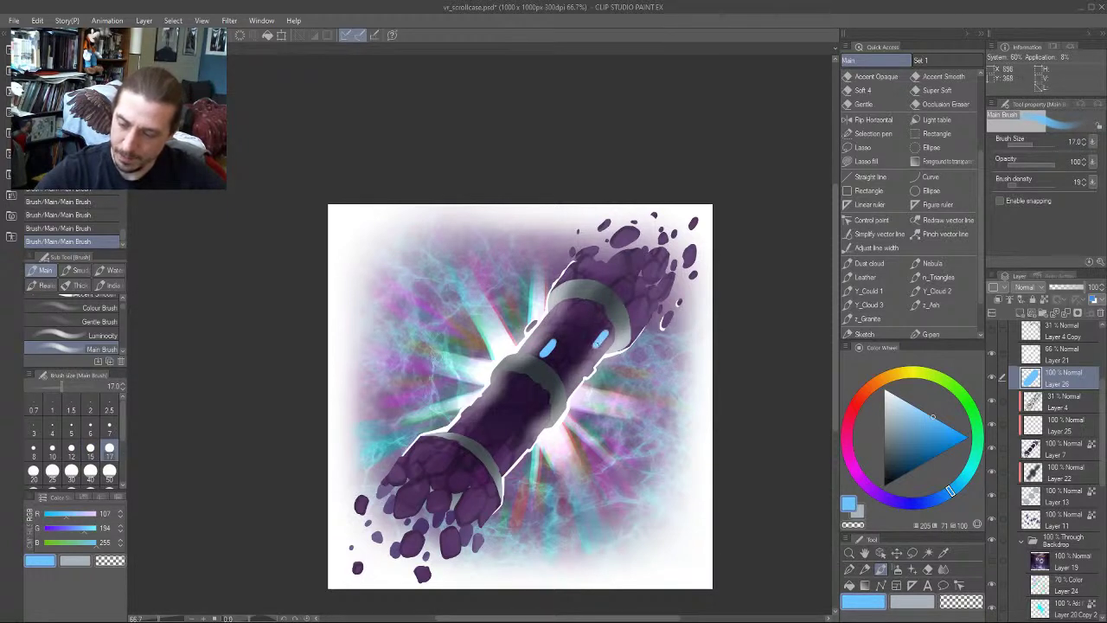
{"action": "mouse_move", "coordinate": [452, 368]}
{"action": "left_mouse_down"}
{"action": "mouse_move", "coordinate": [474, 355]}
{"action": "mouse_move", "coordinate": [522, 370]}
{"action": "left_mouse_up"}
{"action": "key", "text": "bracketleft"}
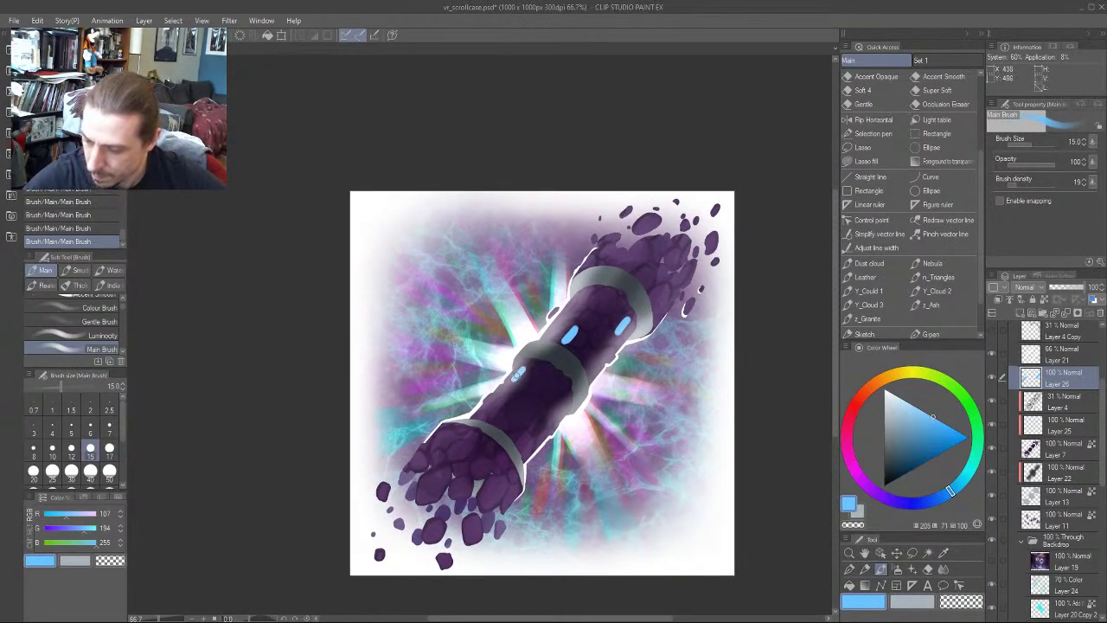
{"action": "left_click_drag", "start_coordinate": [458, 294], "coordinate": [450, 272]}
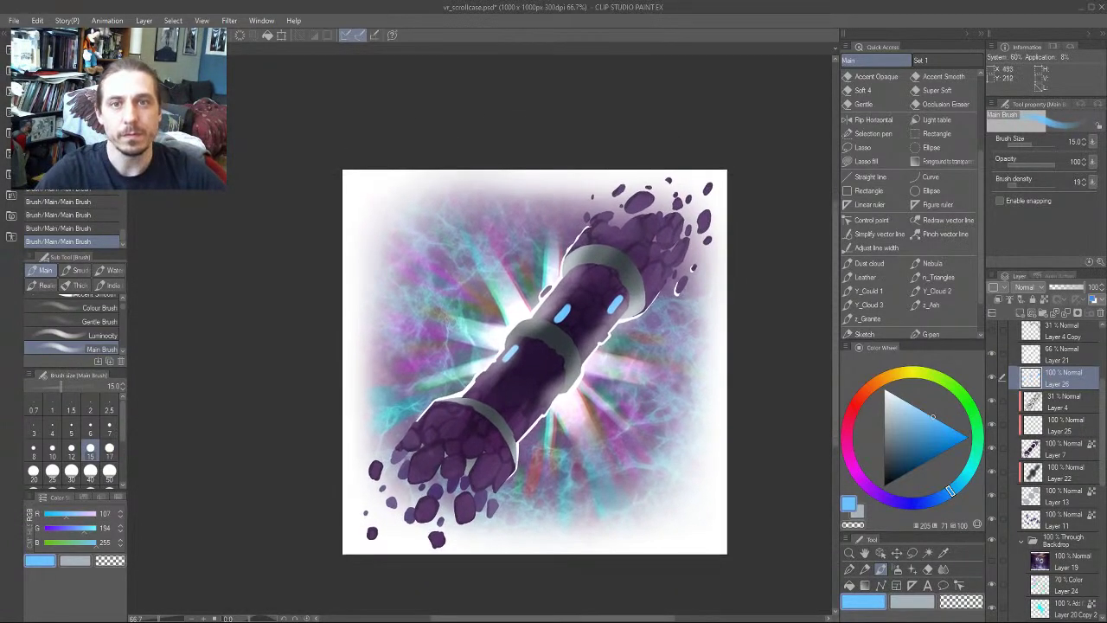
{"action": "key", "text": "bracketright"}
{"action": "left_click_drag", "start_coordinate": [526, 414], "coordinate": [537, 401]}
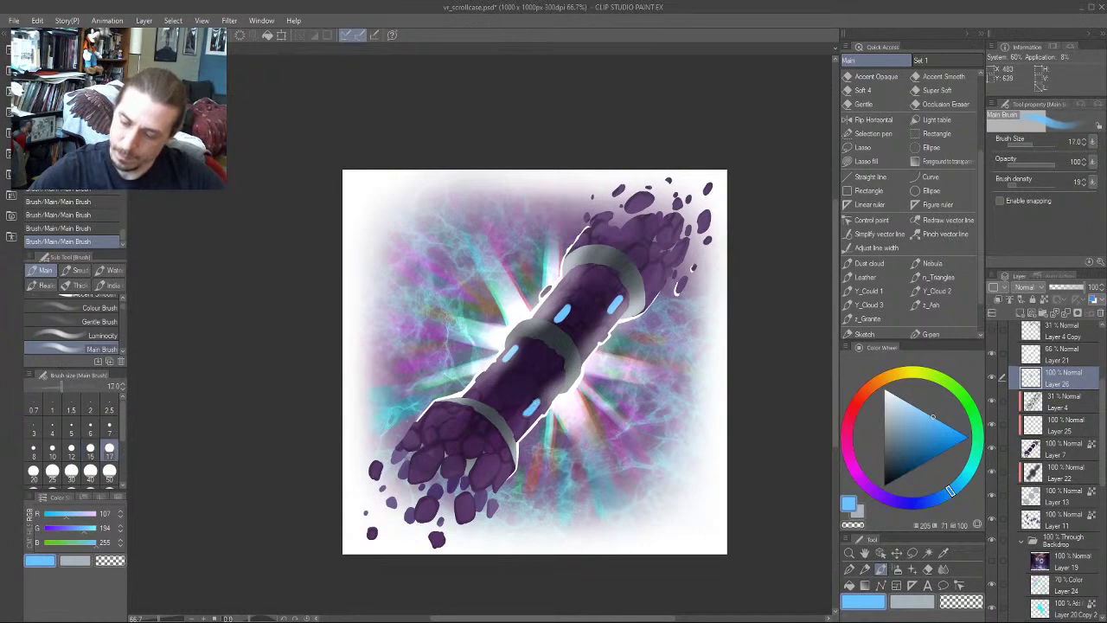
{"action": "key", "text": "bracketleft"}
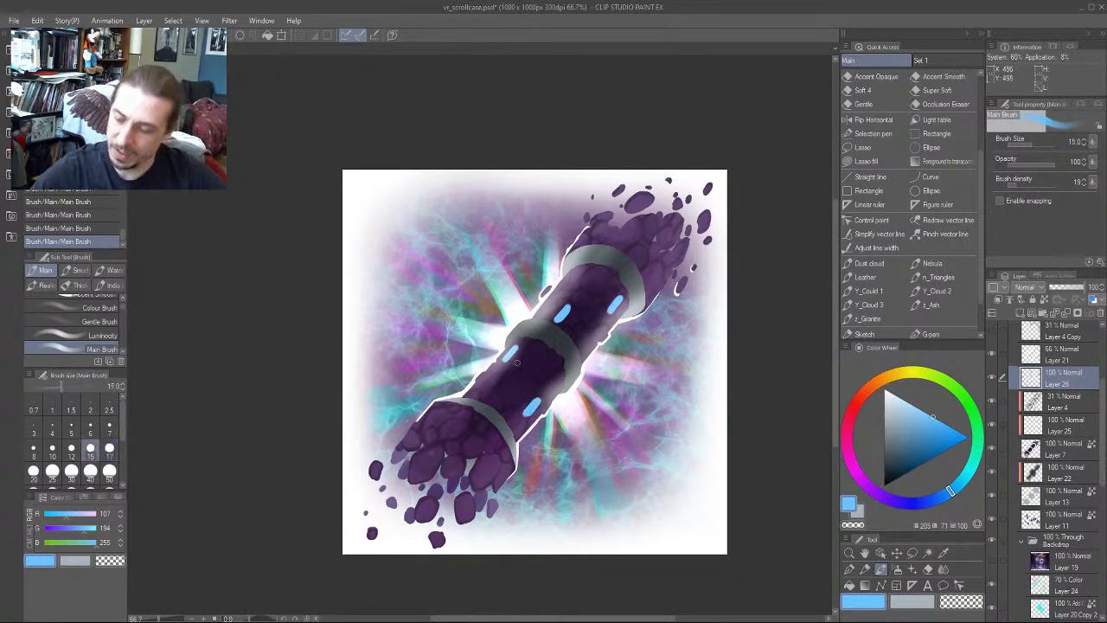
{"action": "key", "text": "bracketright"}
{"action": "left_click_drag", "start_coordinate": [475, 420], "coordinate": [468, 431]}
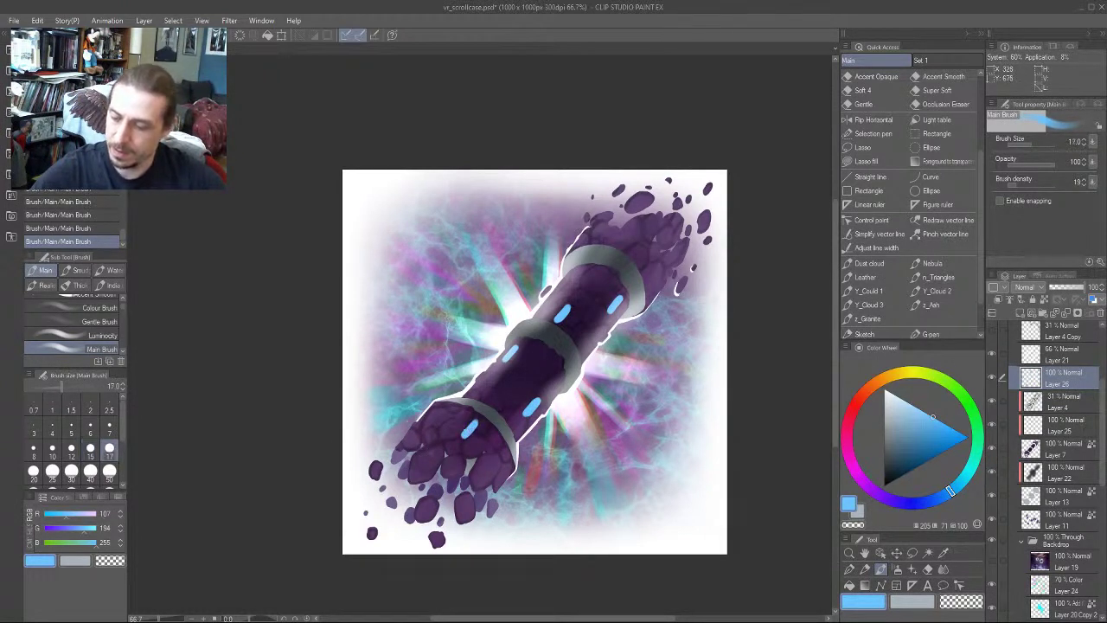
Undo all the blue marks painted on the case, leaving the new layer empty
{"action": "left_click_drag", "start_coordinate": [449, 264], "coordinate": [472, 262]}
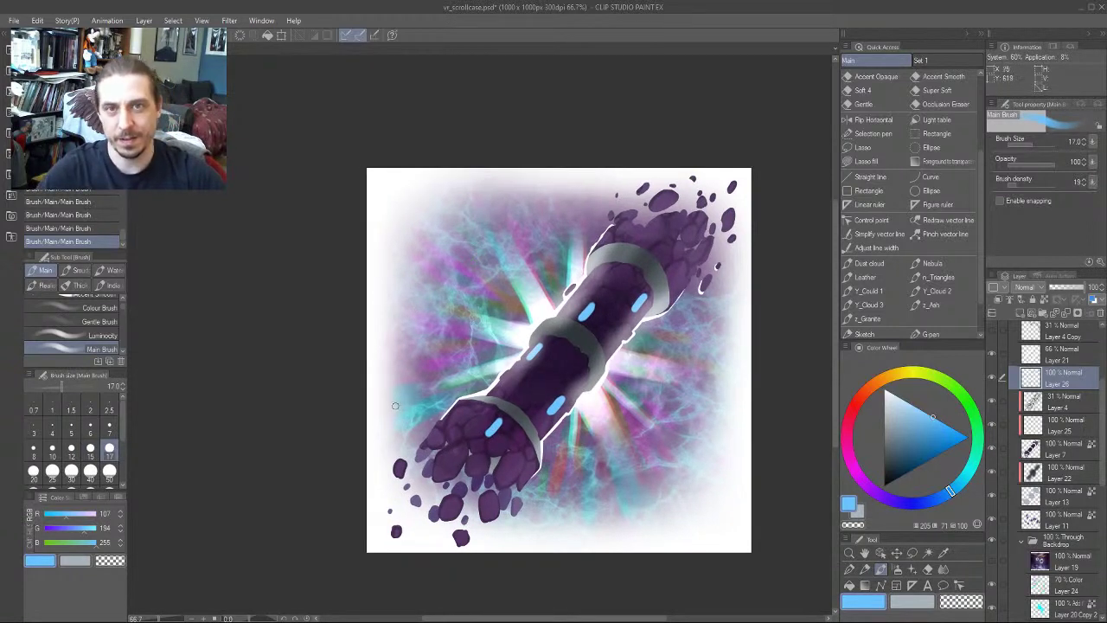
{"action": "left_click_drag", "start_coordinate": [395, 405], "coordinate": [327, 431]}
{"action": "key", "text": "ctrl+z"}
{"action": "key", "text": "ctrl+z"}
{"action": "key", "text": "ctrl+z"}
{"action": "key", "text": "ctrl+z"}
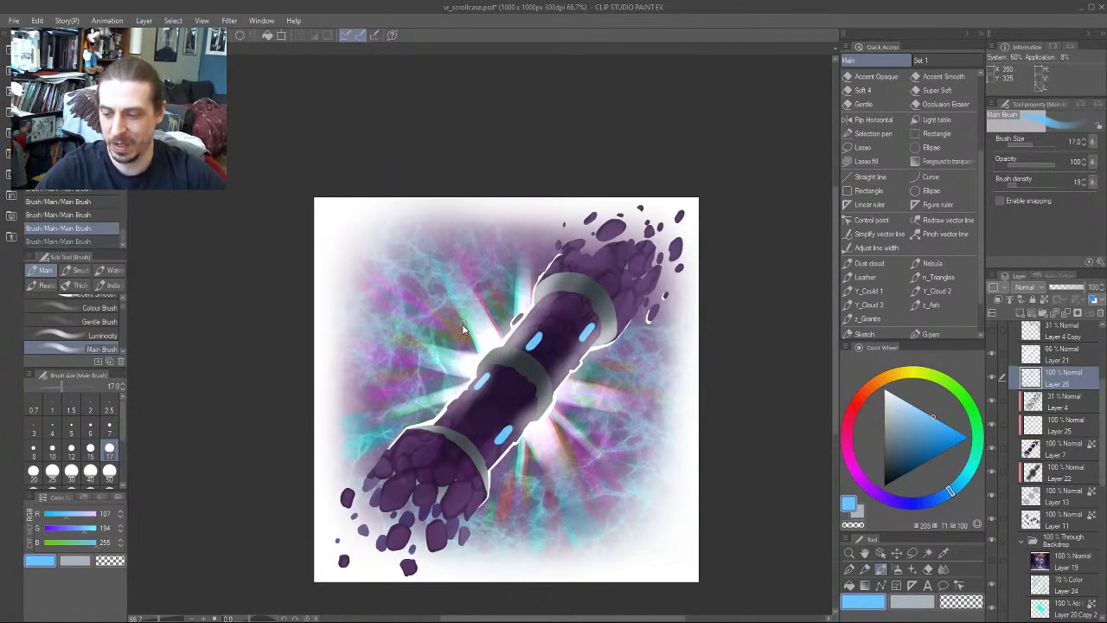
{"action": "key", "text": "ctrl+z"}
{"action": "key", "text": "ctrl+z"}
{"action": "key", "text": "ctrl+z"}
{"action": "key", "text": "ctrl+z"}
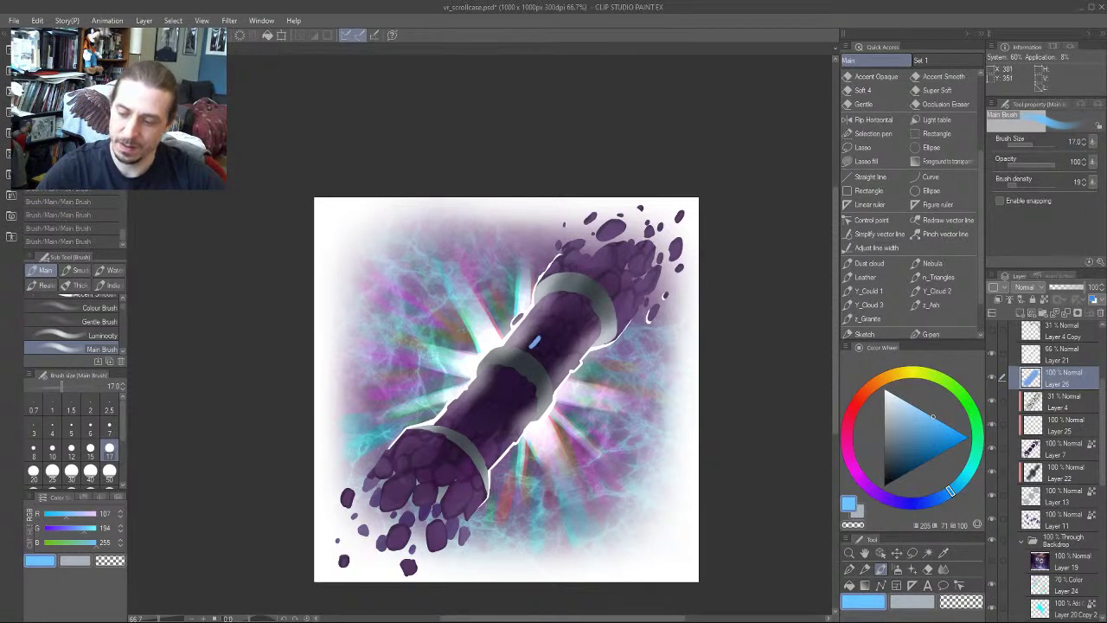
{"action": "key", "text": "ctrl+z"}
{"action": "key", "text": "ctrl+z"}
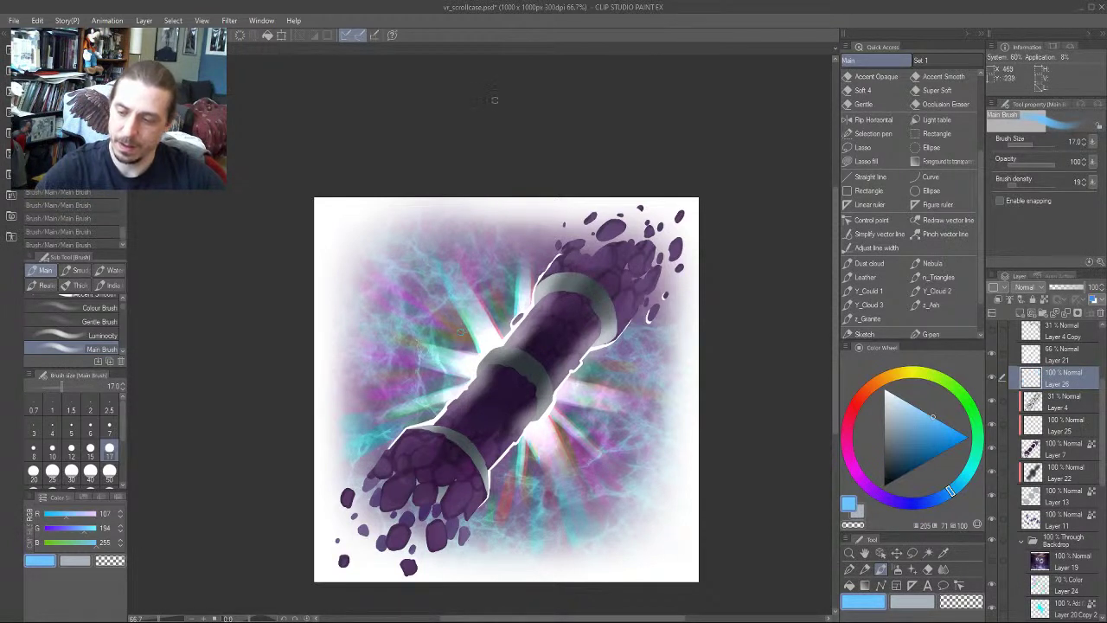
{"action": "left_click", "coordinate": [482, 117]}
{"action": "left_click_drag", "start_coordinate": [314, 239], "coordinate": [395, 297]}
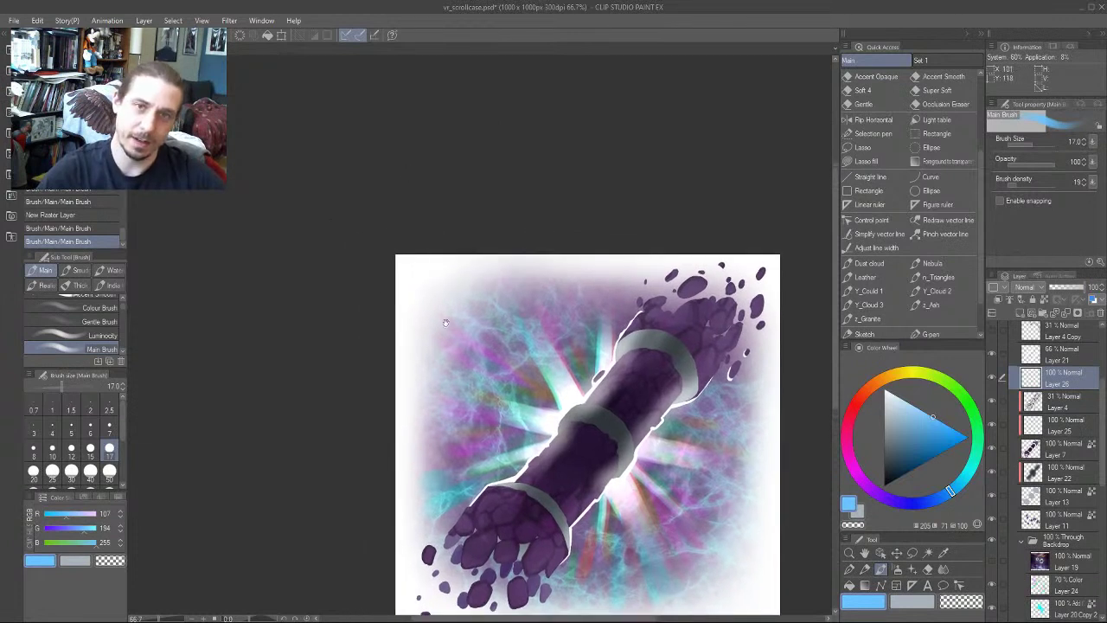
{"action": "left_click_drag", "start_coordinate": [446, 323], "coordinate": [456, 320]}
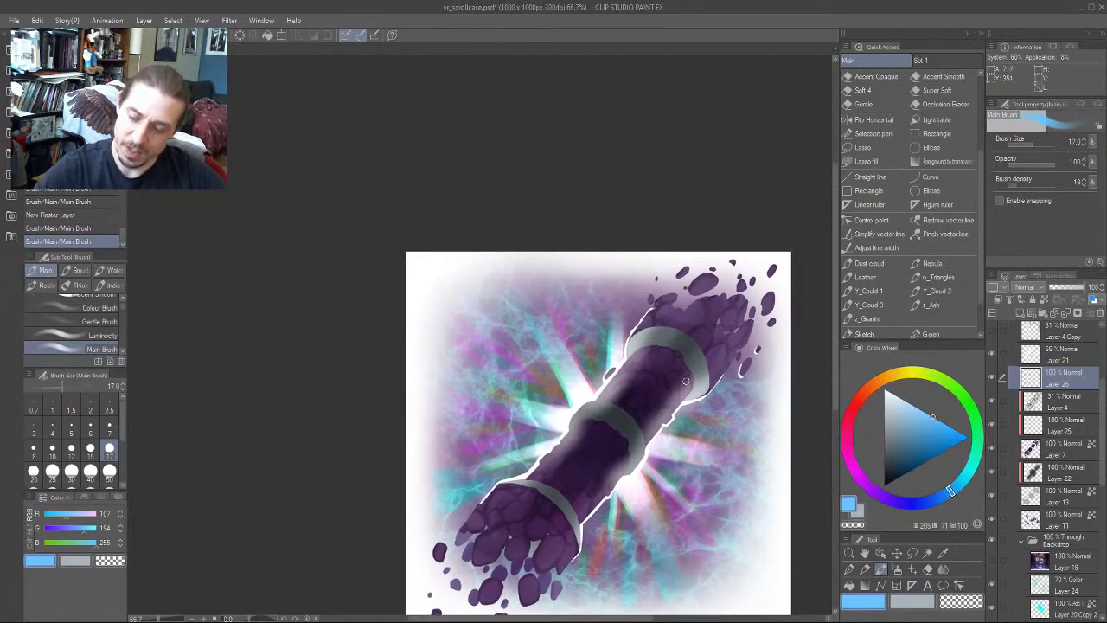
Paint three short sky-blue marks across the stone section between the upper and middle bands with the Main Brush at size 17
{"action": "left_click_drag", "start_coordinate": [682, 390], "coordinate": [687, 378]}
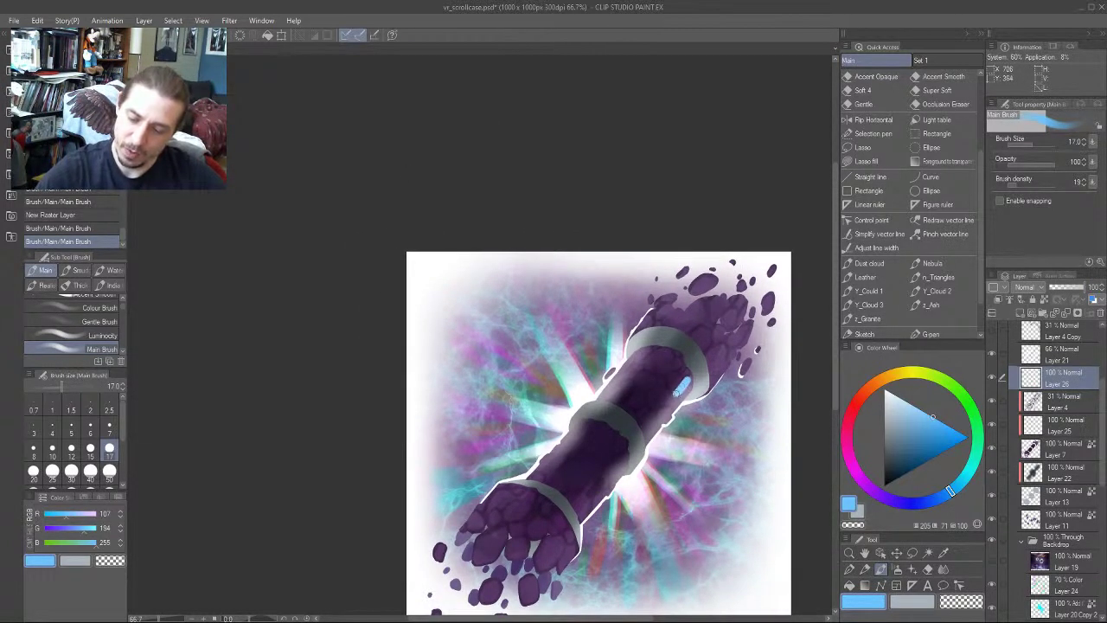
{"action": "left_click_drag", "start_coordinate": [683, 385], "coordinate": [632, 370]}
{"action": "key", "text": "["}
{"action": "key", "text": "bracketright"}
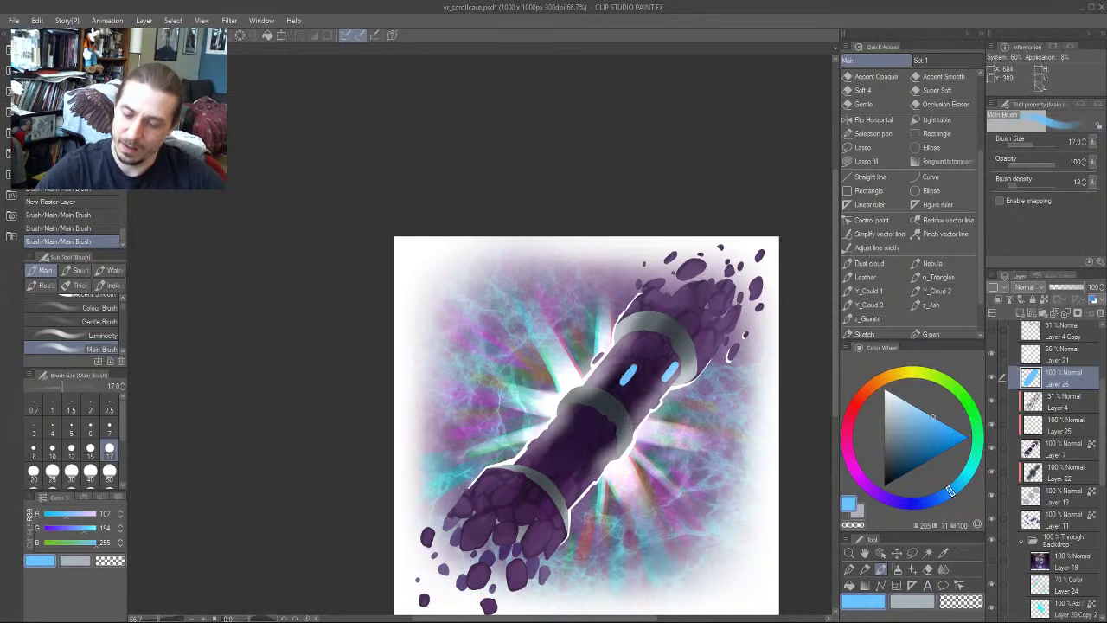
{"action": "key", "text": "ctrl+z"}
{"action": "left_click_drag", "start_coordinate": [636, 364], "coordinate": [629, 375]}
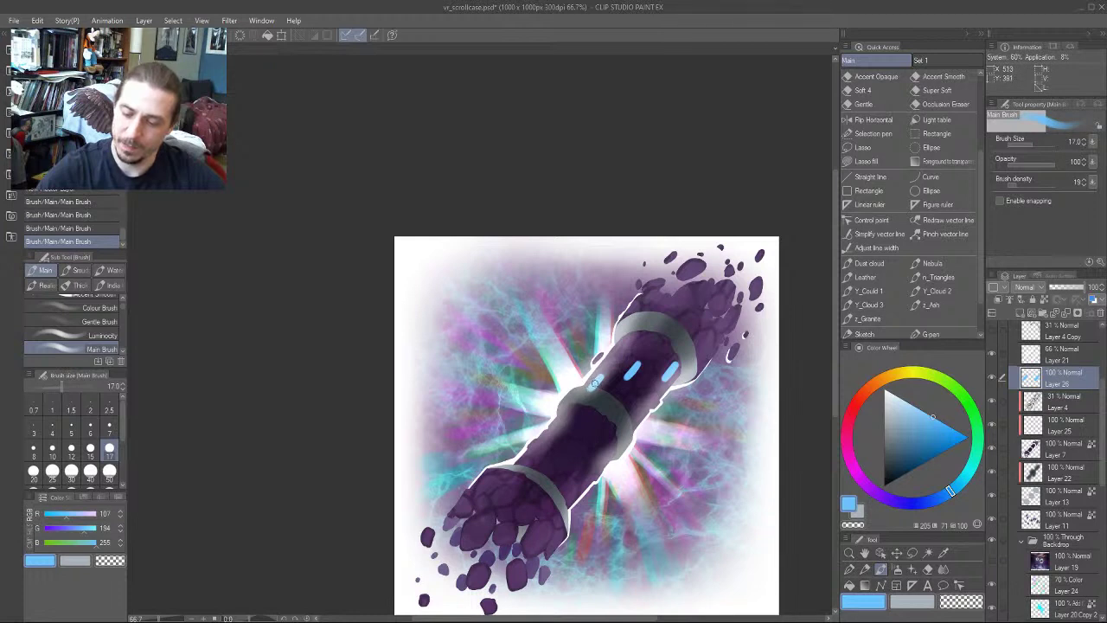
{"action": "left_click_drag", "start_coordinate": [590, 356], "coordinate": [509, 362]}
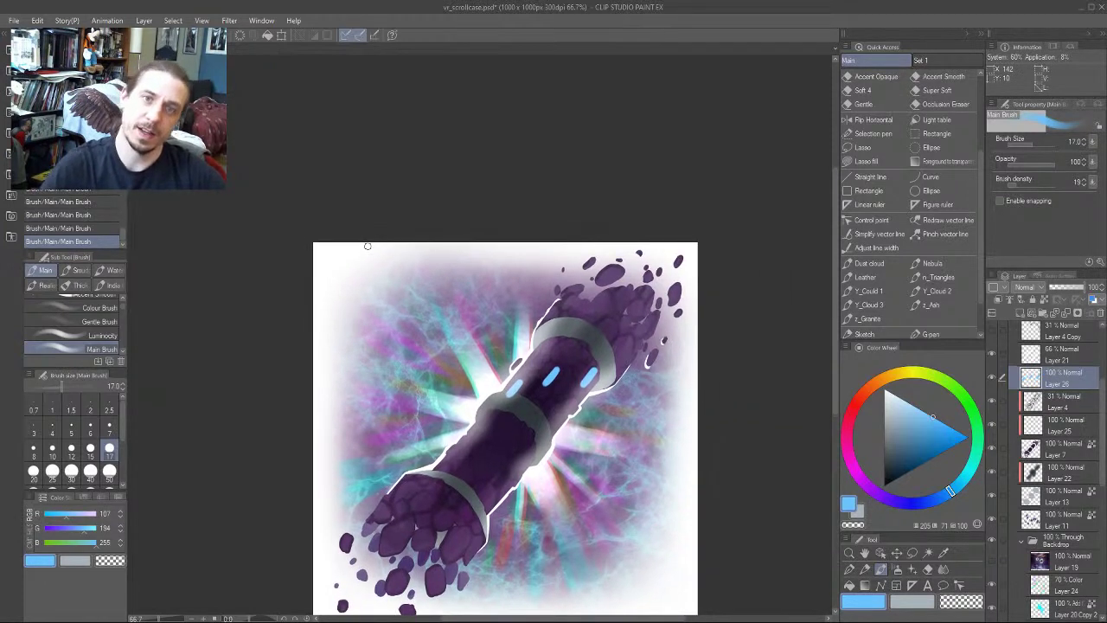
{"action": "left_click_drag", "start_coordinate": [466, 281], "coordinate": [587, 276]}
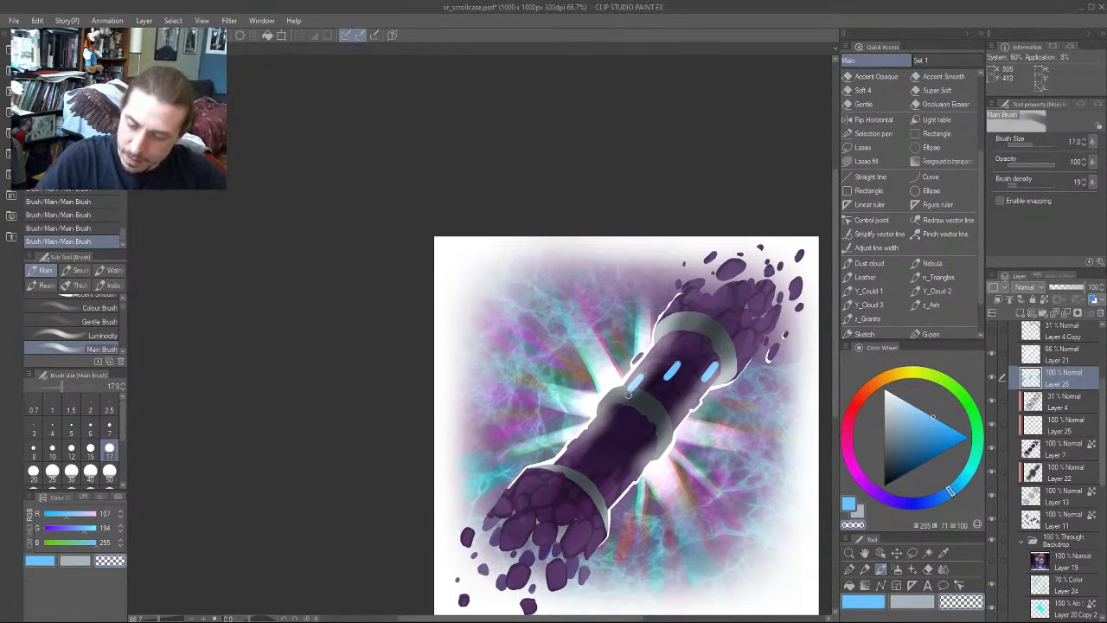
{"action": "left_click_drag", "start_coordinate": [496, 331], "coordinate": [507, 270]}
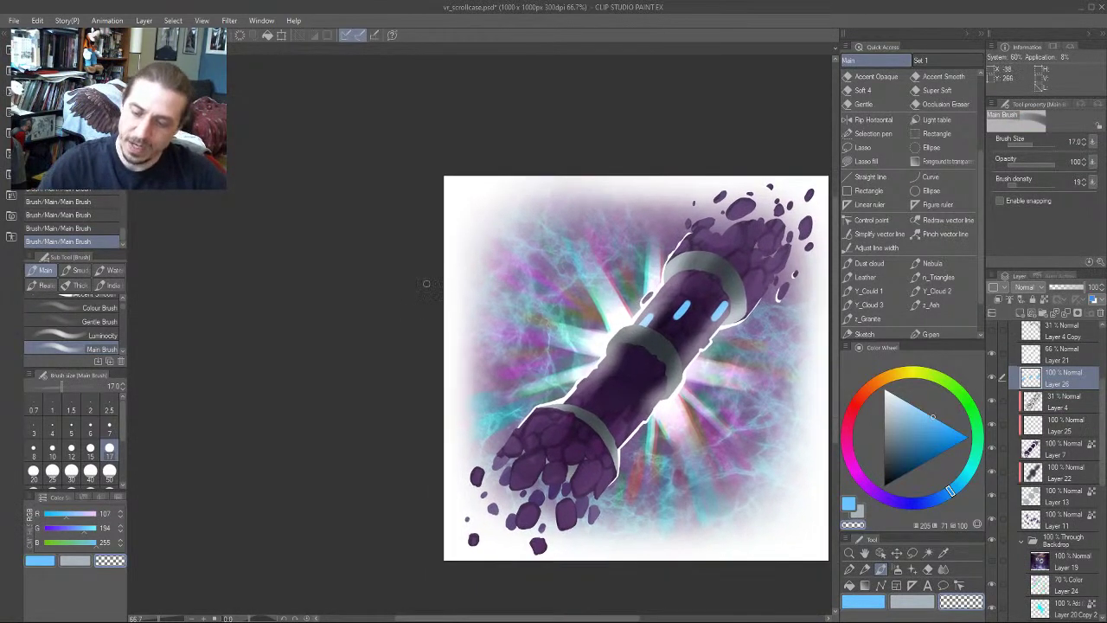
Reduce the Main Brush to 15 and paint three matching sky-blue marks between the middle and lower bands, thickening the central one
{"action": "key", "text": "c"}
{"action": "left_click_drag", "start_coordinate": [434, 358], "coordinate": [446, 348]}
{"action": "key", "text": "bracketleft"}
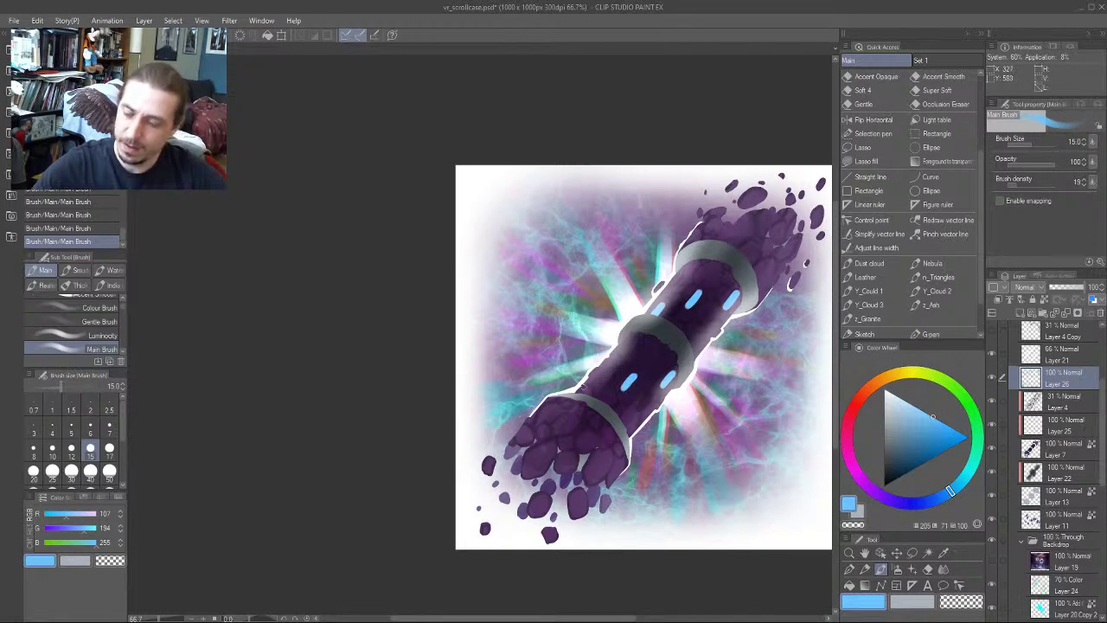
{"action": "left_click_drag", "start_coordinate": [428, 317], "coordinate": [253, 310]}
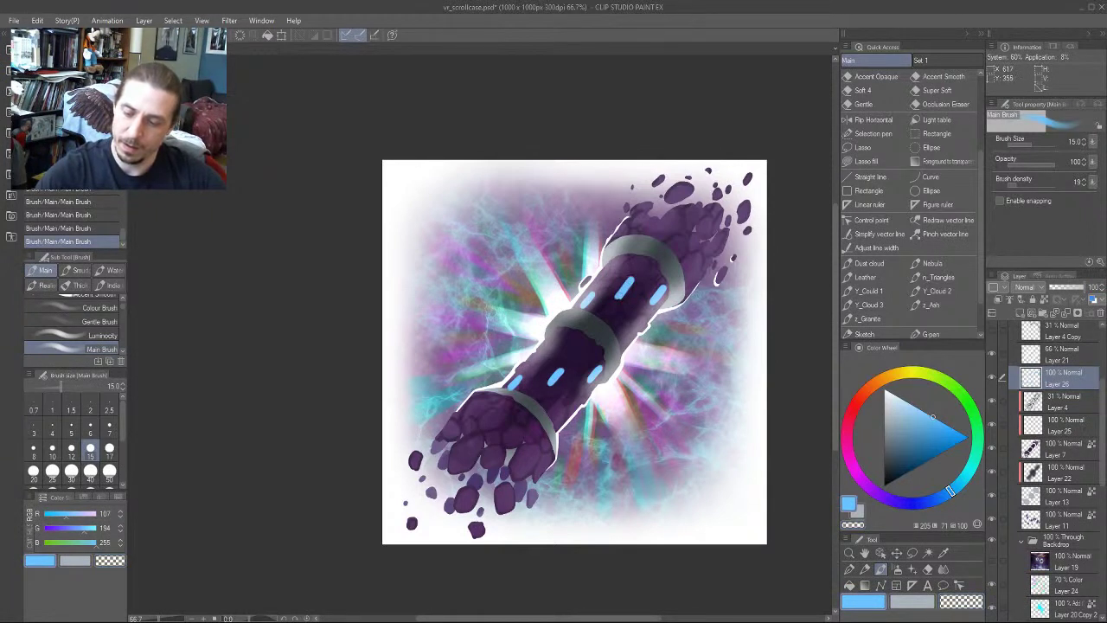
{"action": "left_click_drag", "start_coordinate": [653, 271], "coordinate": [628, 247]}
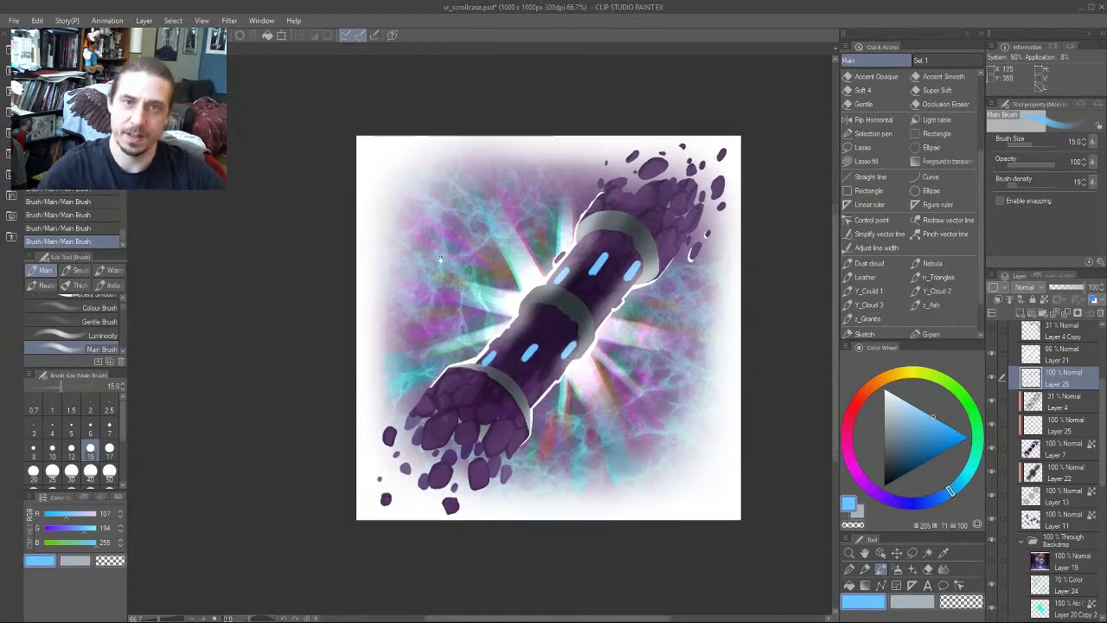
{"action": "left_click_drag", "start_coordinate": [354, 387], "coordinate": [447, 384]}
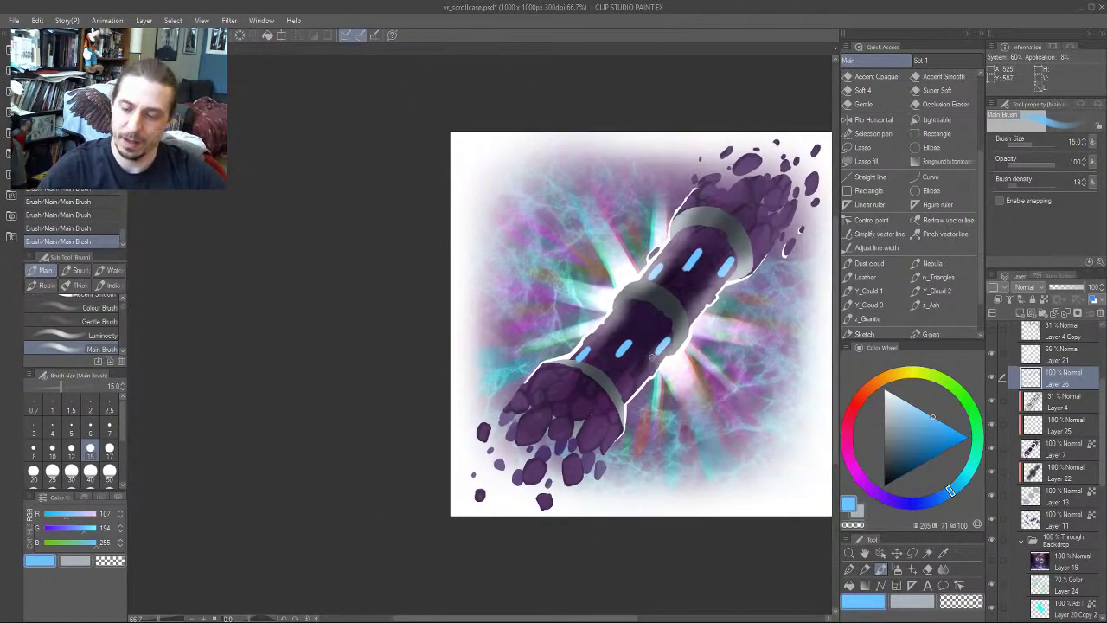
{"action": "left_click_drag", "start_coordinate": [653, 356], "coordinate": [556, 319]}
{"action": "key", "text": "ctrl+z"}
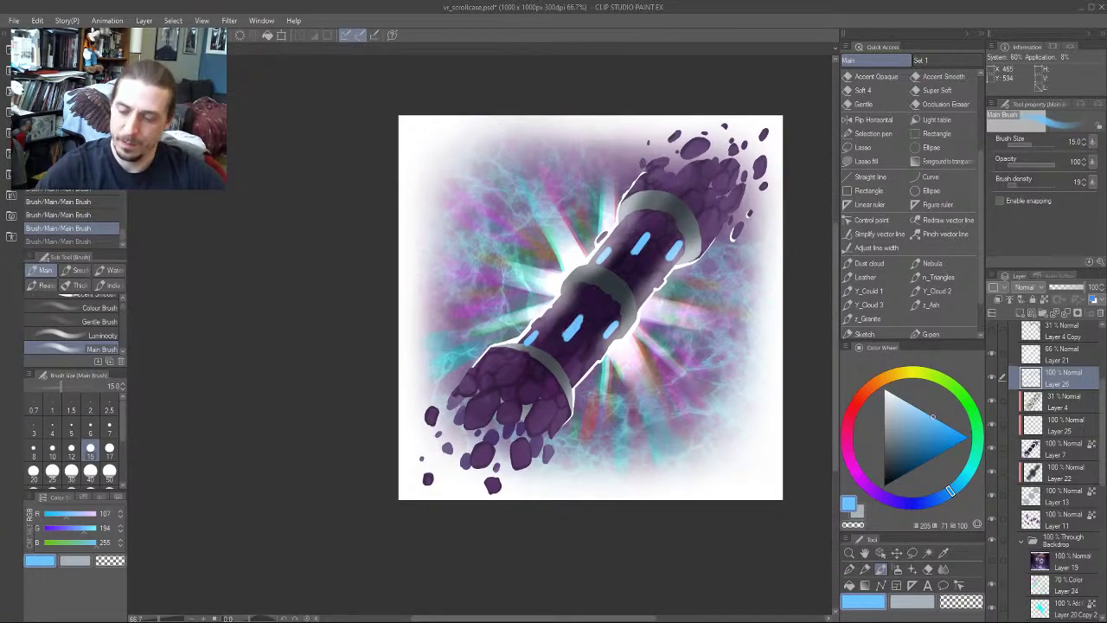
{"action": "key", "text": "ctrl+y"}
{"action": "left_click_drag", "start_coordinate": [603, 342], "coordinate": [559, 307]}
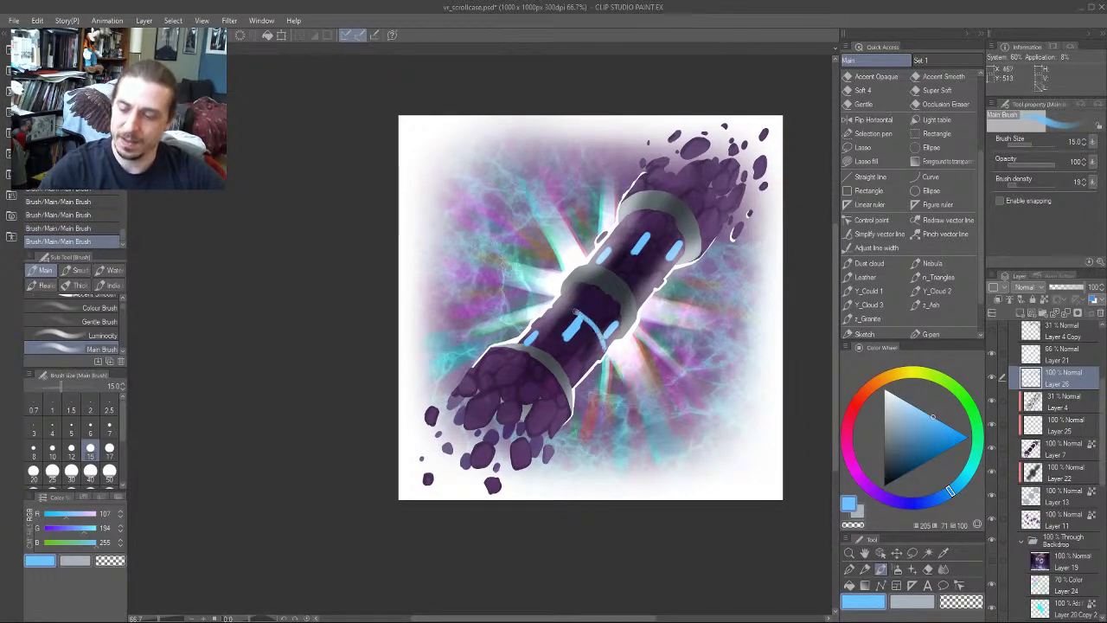
{"action": "mouse_move", "coordinate": [570, 370]}
{"action": "left_mouse_down"}
{"action": "mouse_move", "coordinate": [580, 381]}
{"action": "mouse_move", "coordinate": [557, 339]}
{"action": "mouse_move", "coordinate": [520, 333]}
{"action": "left_mouse_up"}
{"action": "left_click_drag", "start_coordinate": [457, 281], "coordinate": [444, 299]}
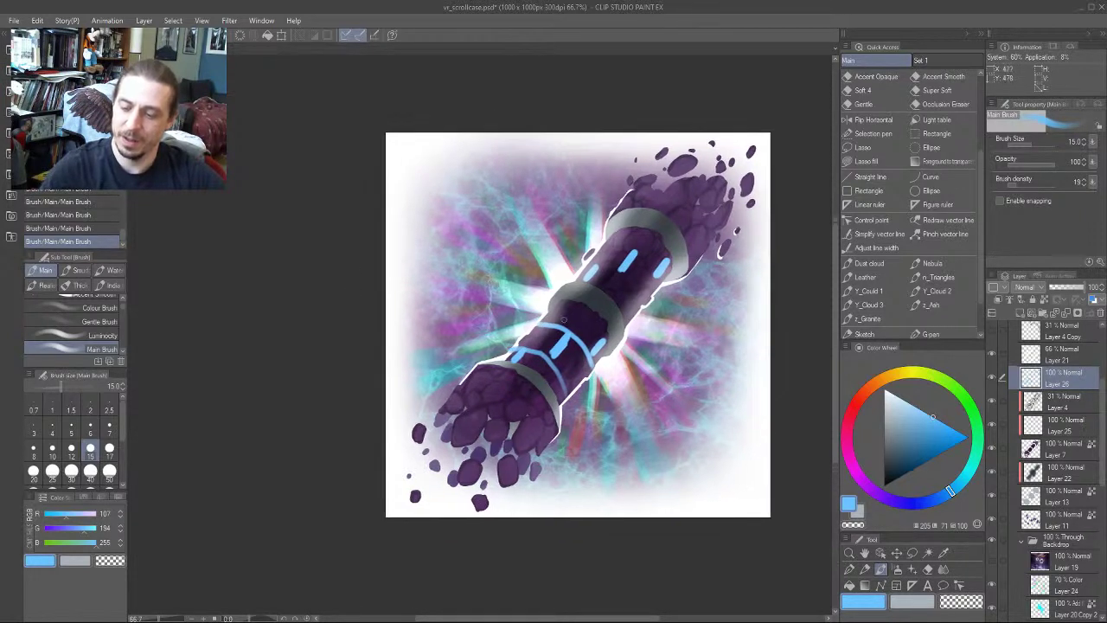
{"action": "left_click_drag", "start_coordinate": [555, 352], "coordinate": [575, 319]}
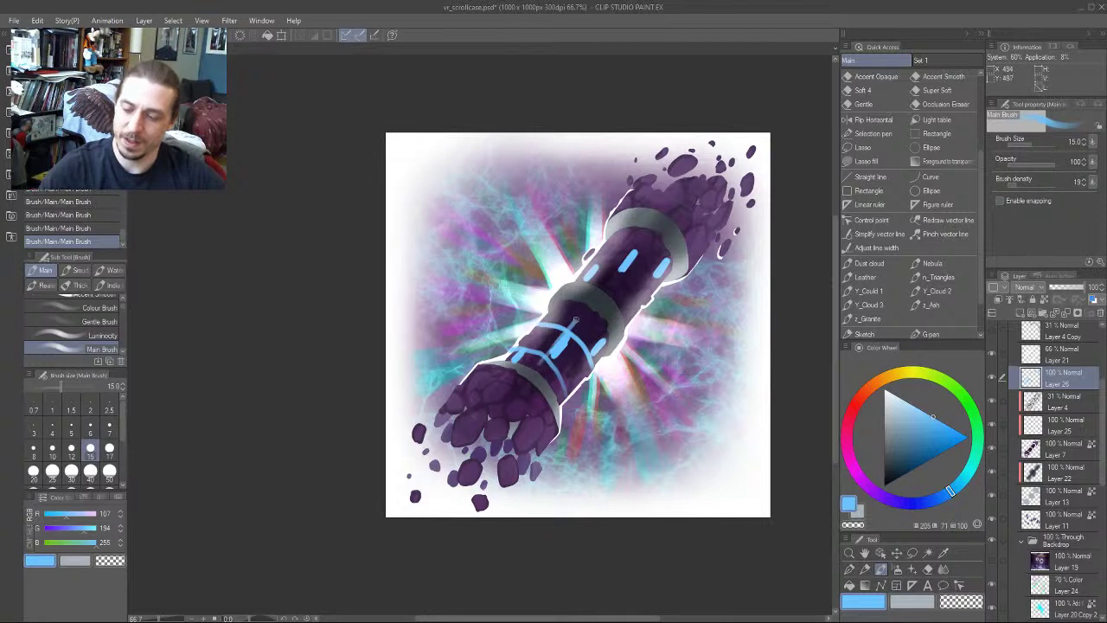
{"action": "left_click_drag", "start_coordinate": [534, 367], "coordinate": [537, 344]}
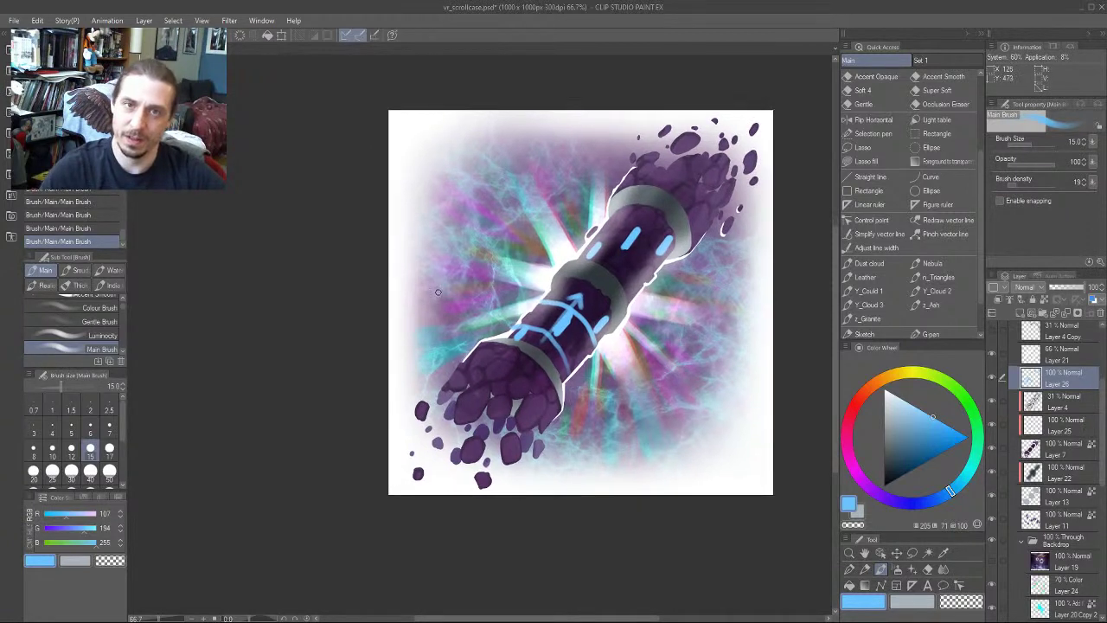
{"action": "key", "text": "ctrl+z"}
{"action": "key", "text": "ctrl+z"}
{"action": "key", "text": "ctrl+z"}
{"action": "key", "text": "ctrl+z"}
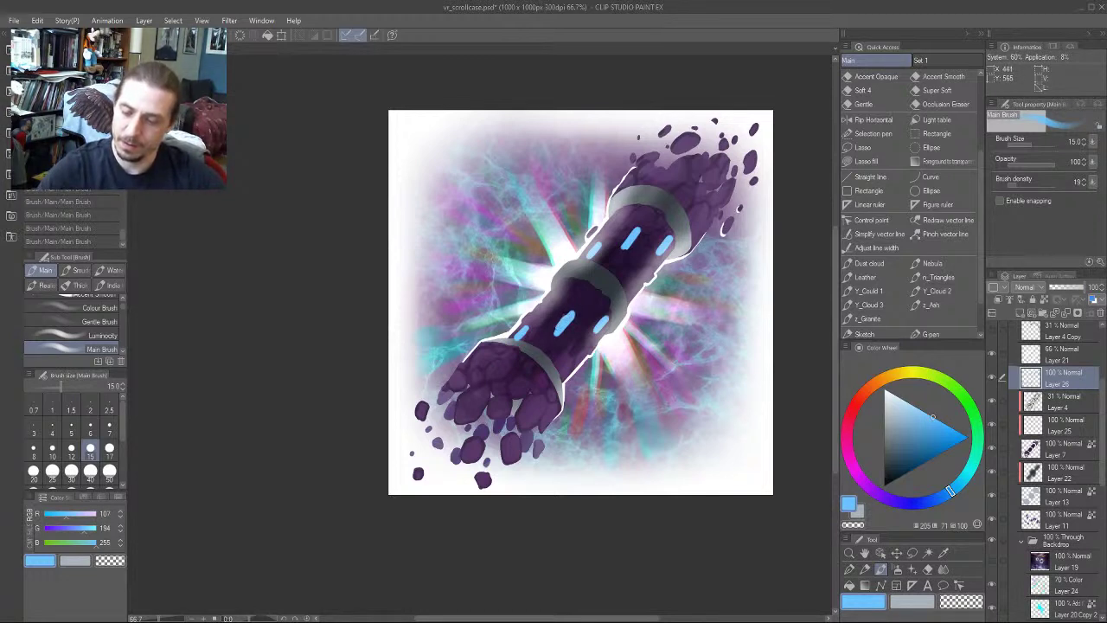
Reshape the lower section's central blue mark and widen the upper section's central mark with the Main Brush at size 17
{"action": "key", "text": "ctrl+y"}
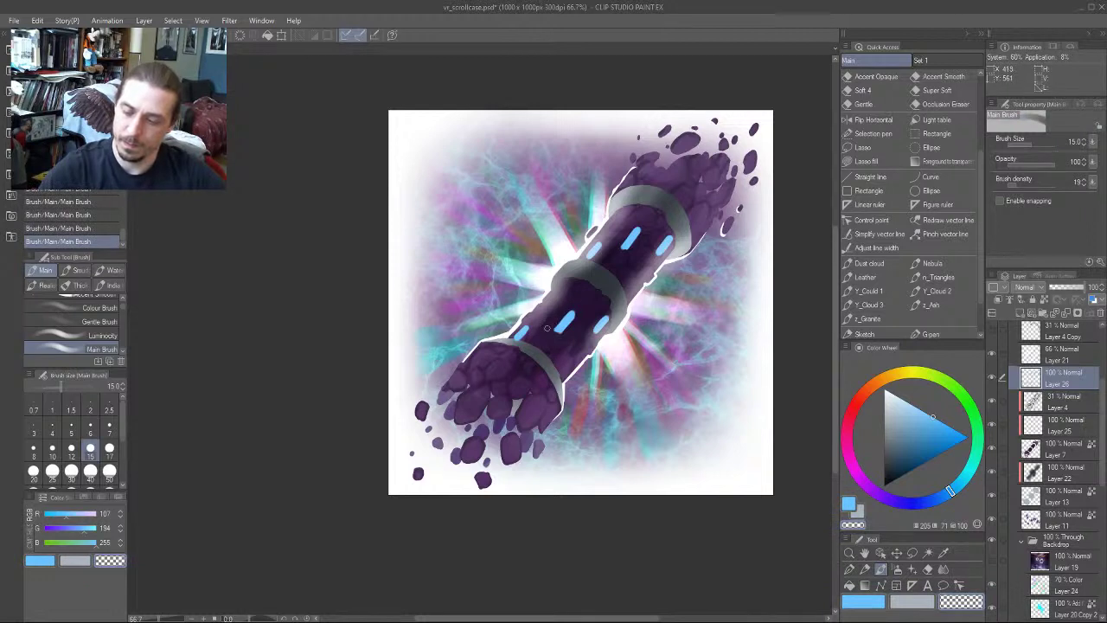
{"action": "key", "text": "bracketright"}
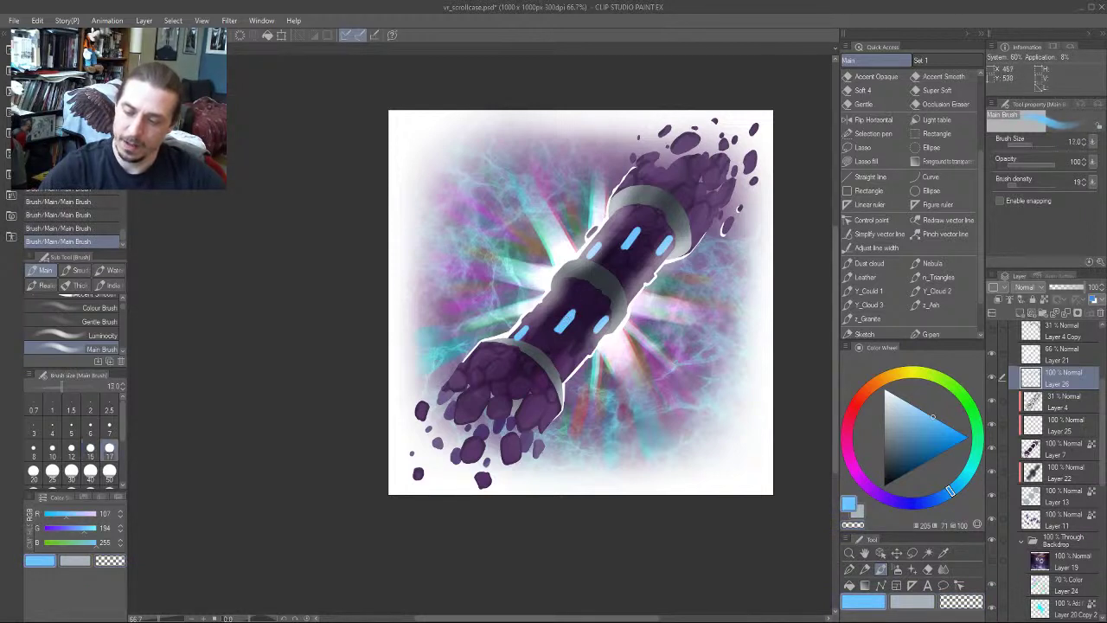
{"action": "key", "text": "bracketleft"}
{"action": "key", "text": "bracketleft"}
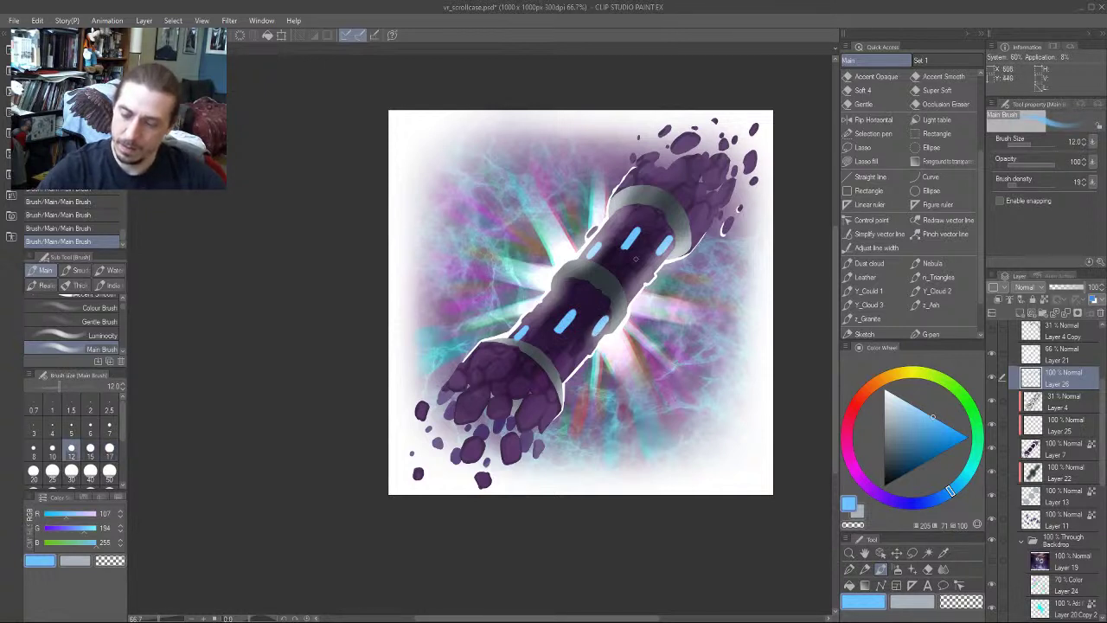
{"action": "key", "text": "bracketright"}
{"action": "key", "text": "bracketright"}
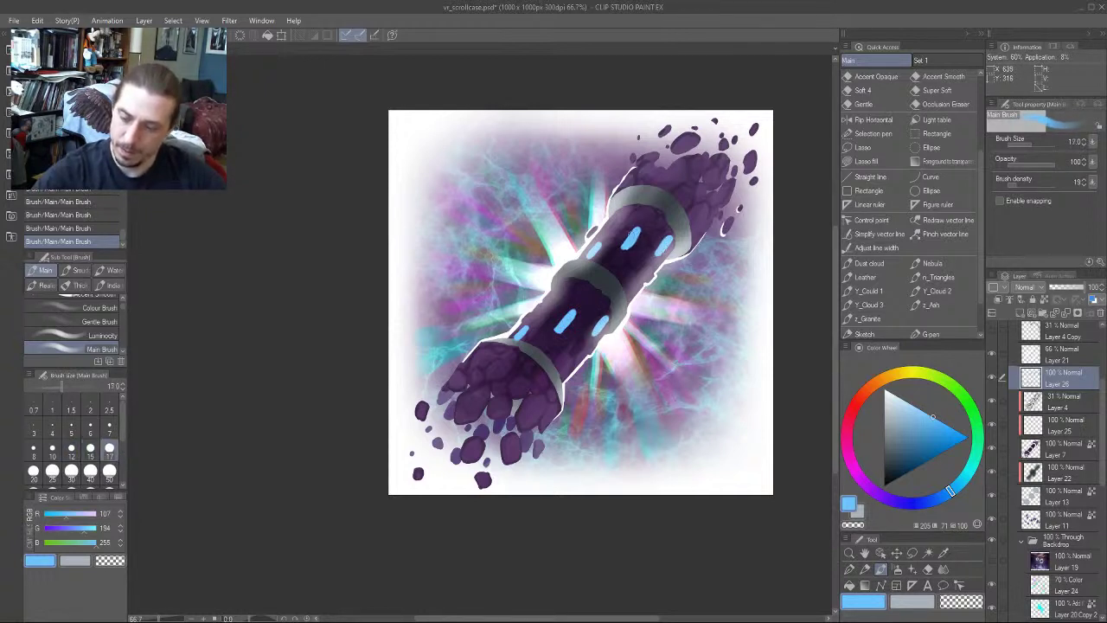
{"action": "mouse_move", "coordinate": [626, 249]}
{"action": "left_mouse_down"}
{"action": "mouse_move", "coordinate": [638, 231]}
{"action": "mouse_move", "coordinate": [627, 239]}
{"action": "left_mouse_up"}
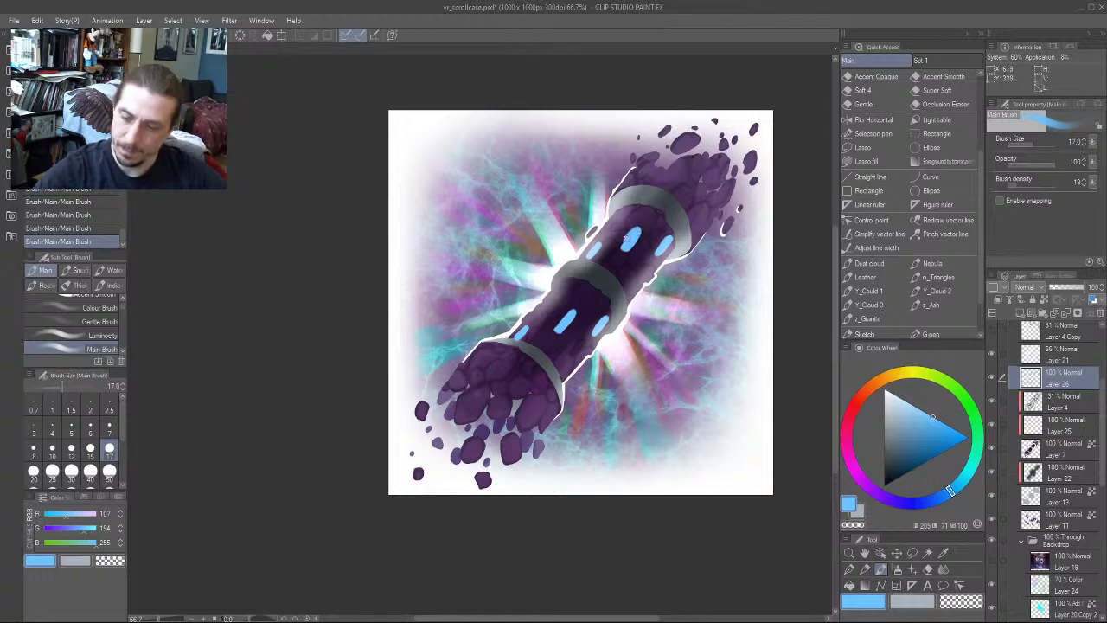
{"action": "left_click_drag", "start_coordinate": [557, 233], "coordinate": [556, 284]}
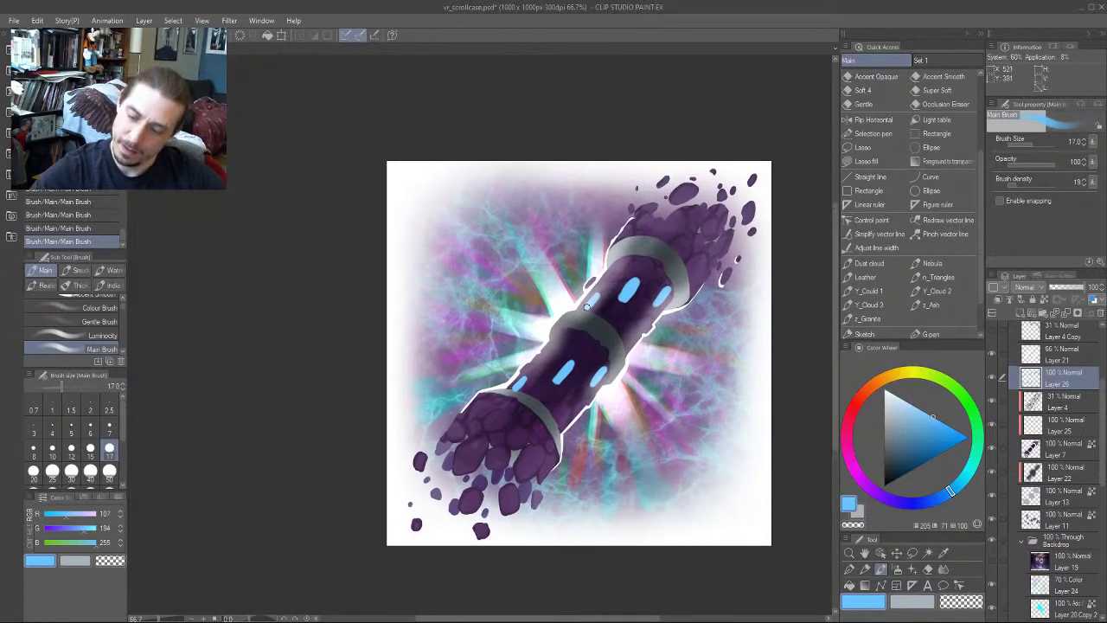
Trim the outer blue marks on both stone sections into narrower slits using the transparent colour and the Main Brush at size 15
{"action": "key", "text": "bracketleft"}
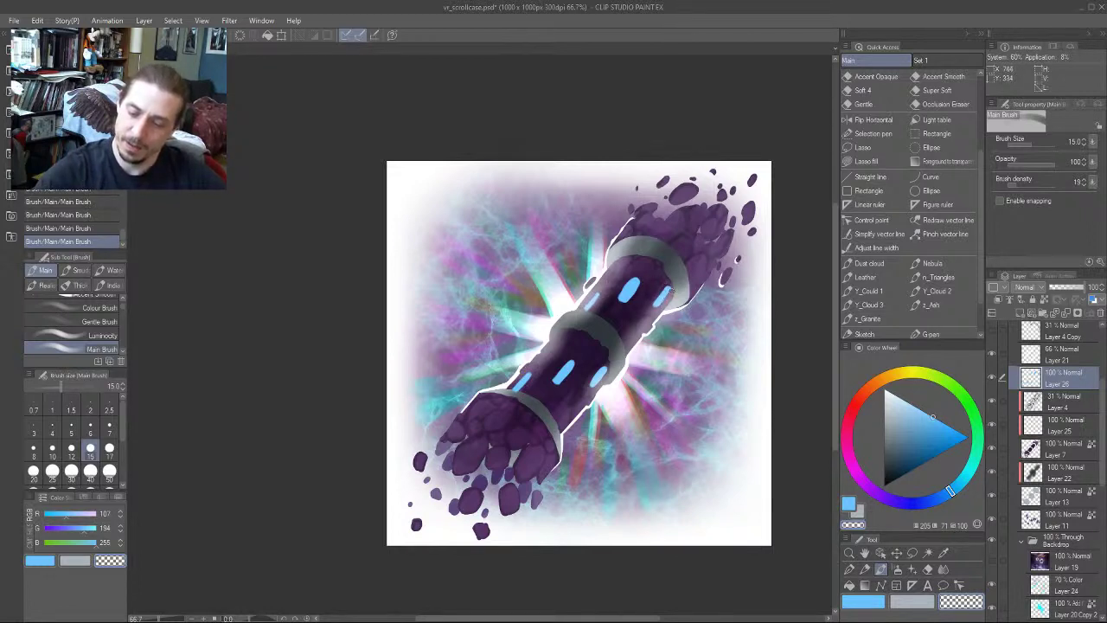
{"action": "left_click_drag", "start_coordinate": [592, 380], "coordinate": [599, 368]}
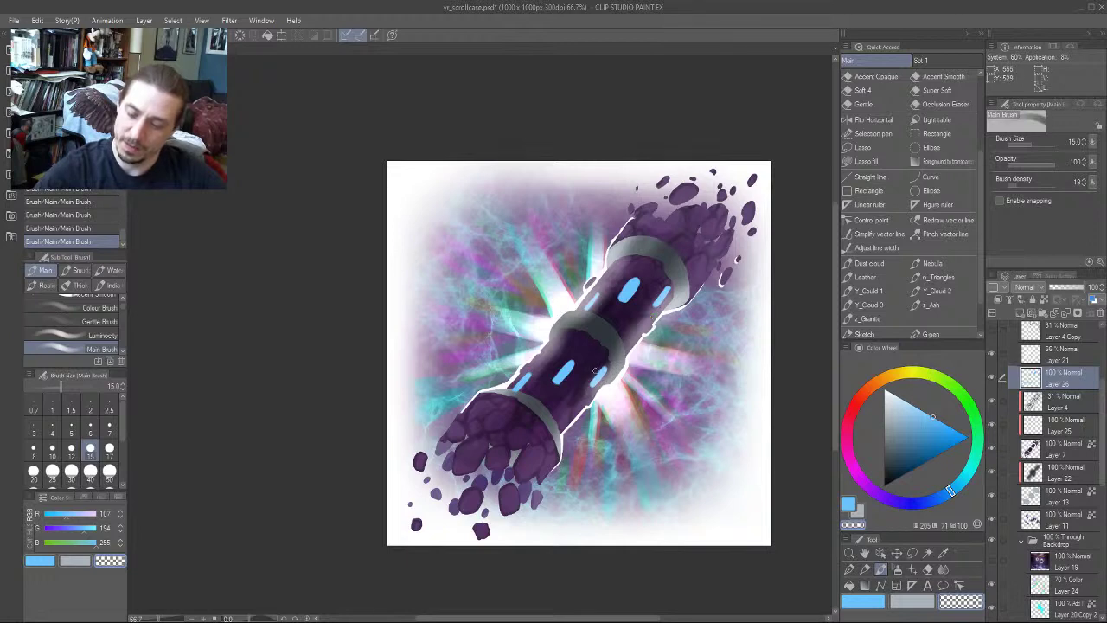
{"action": "mouse_move", "coordinate": [614, 315]}
{"action": "left_mouse_down"}
{"action": "mouse_move", "coordinate": [580, 328]}
{"action": "mouse_move", "coordinate": [574, 343]}
{"action": "left_mouse_up"}
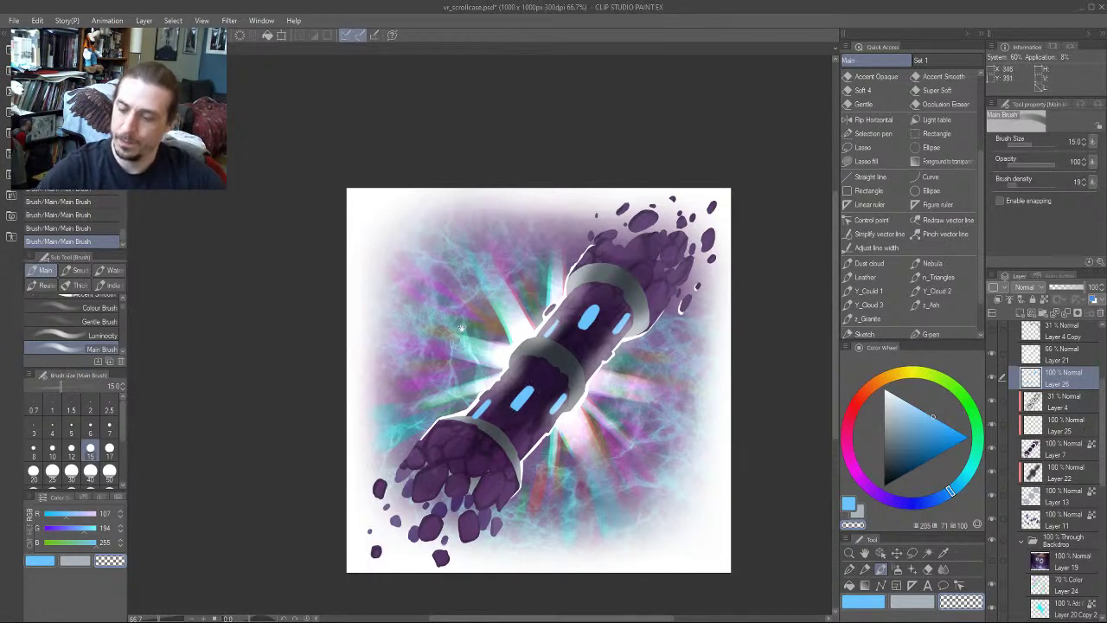
{"action": "left_click_drag", "start_coordinate": [462, 328], "coordinate": [448, 261]}
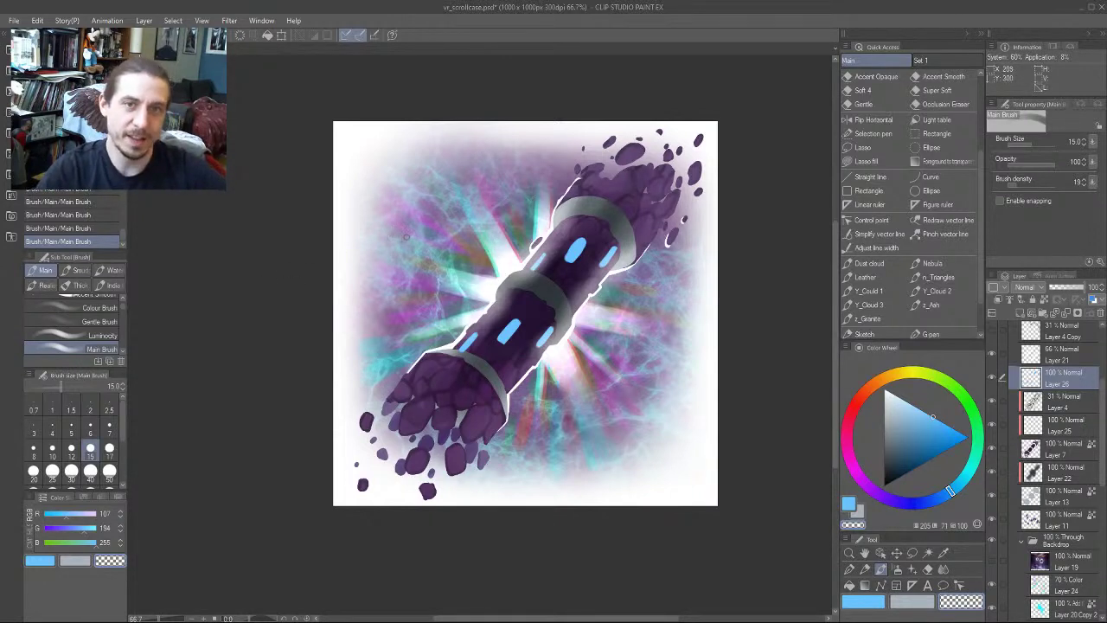
{"action": "left_click_drag", "start_coordinate": [407, 237], "coordinate": [342, 311]}
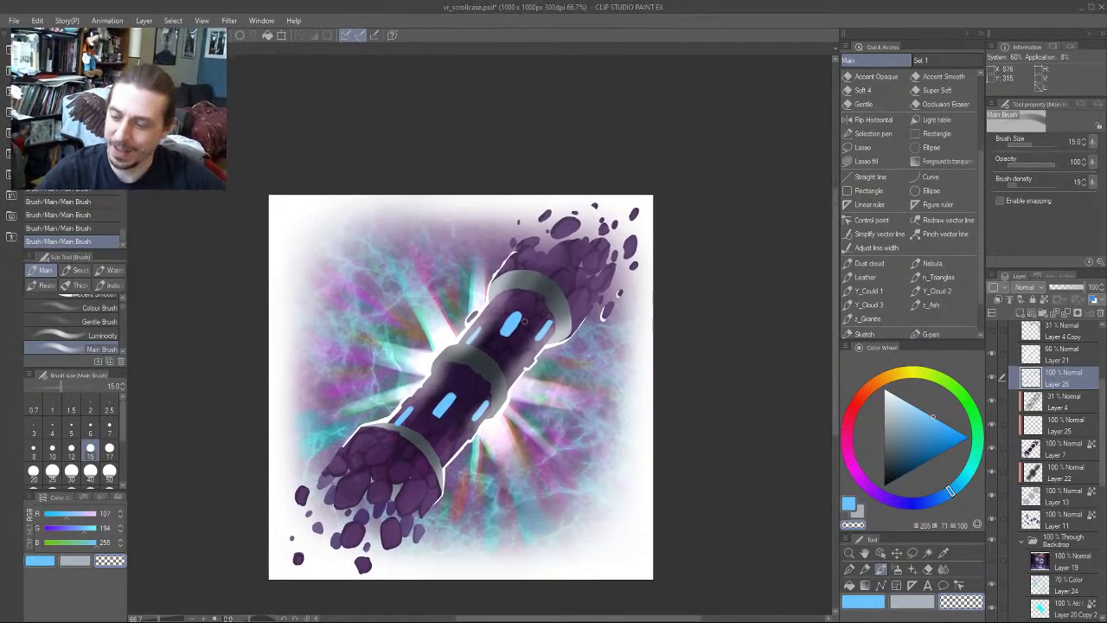
Square off the upper section's blue marks using the transparent colour with the Main Brush at sizes 20 and 17
{"action": "key", "text": "c"}
{"action": "key", "text": "bracketright"}
{"action": "key", "text": "bracketright"}
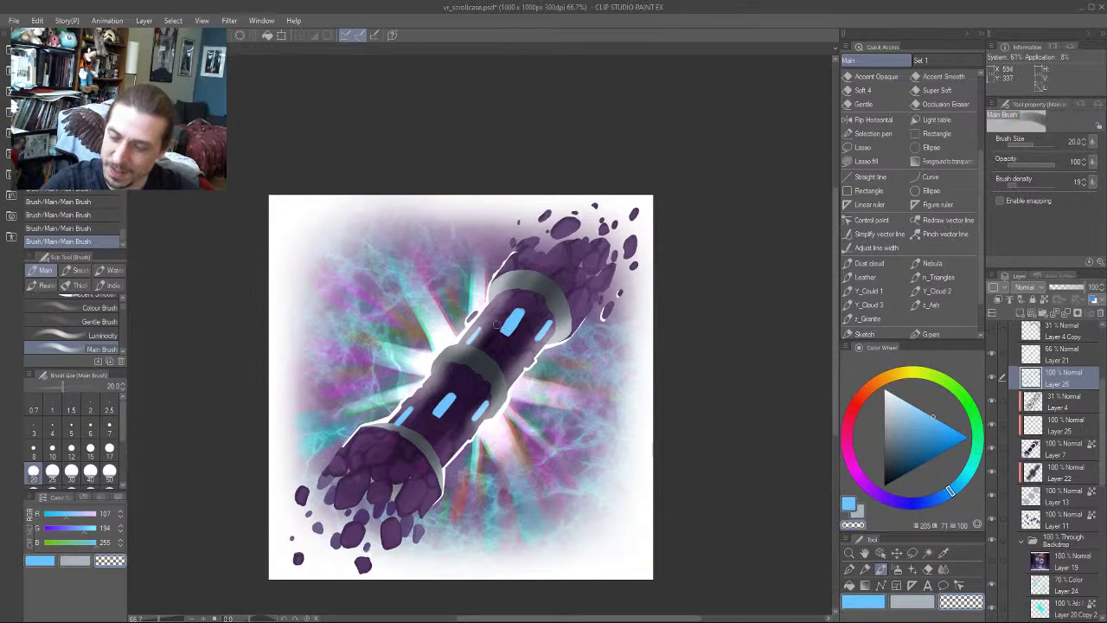
{"action": "key", "text": "bracketleft"}
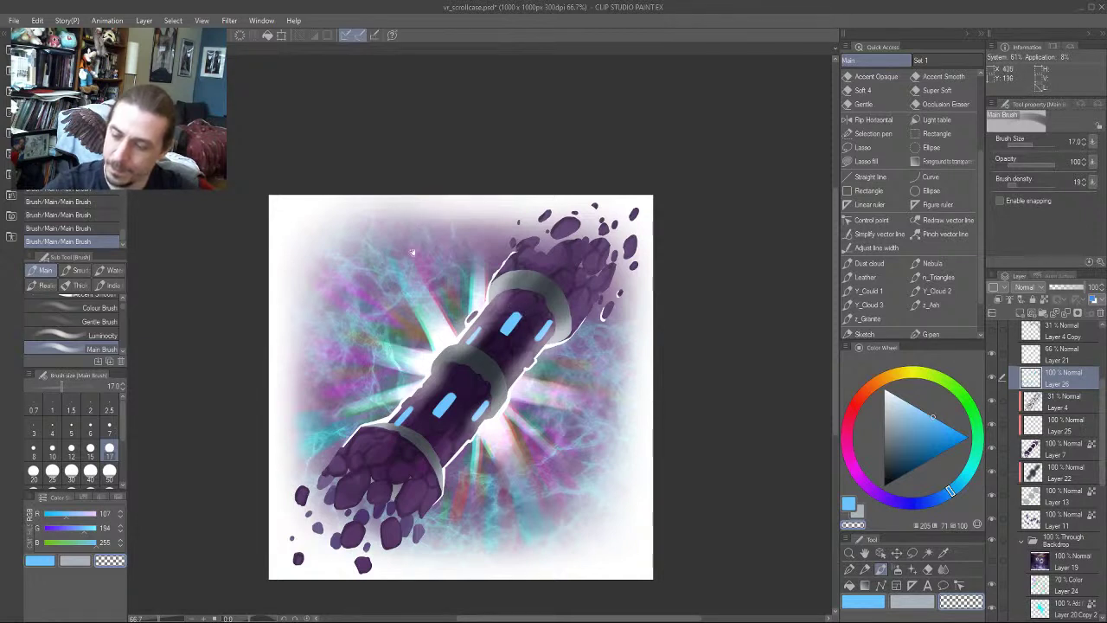
{"action": "left_click_drag", "start_coordinate": [412, 254], "coordinate": [429, 256]}
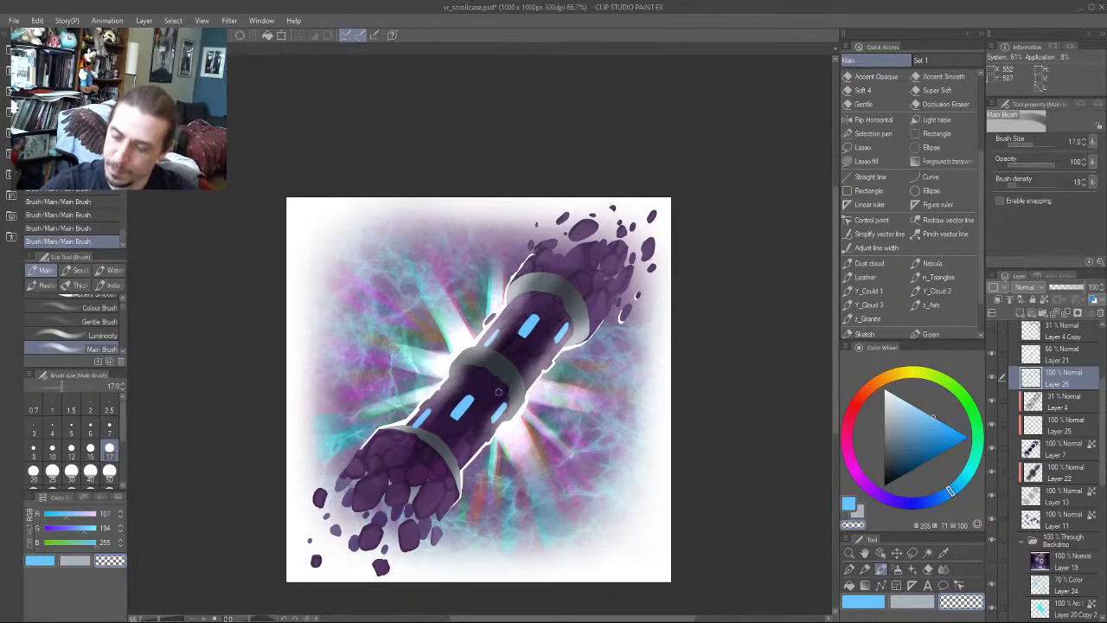
{"action": "left_click_drag", "start_coordinate": [377, 306], "coordinate": [387, 277]}
{"action": "left_click_drag", "start_coordinate": [357, 327], "coordinate": [523, 326]}
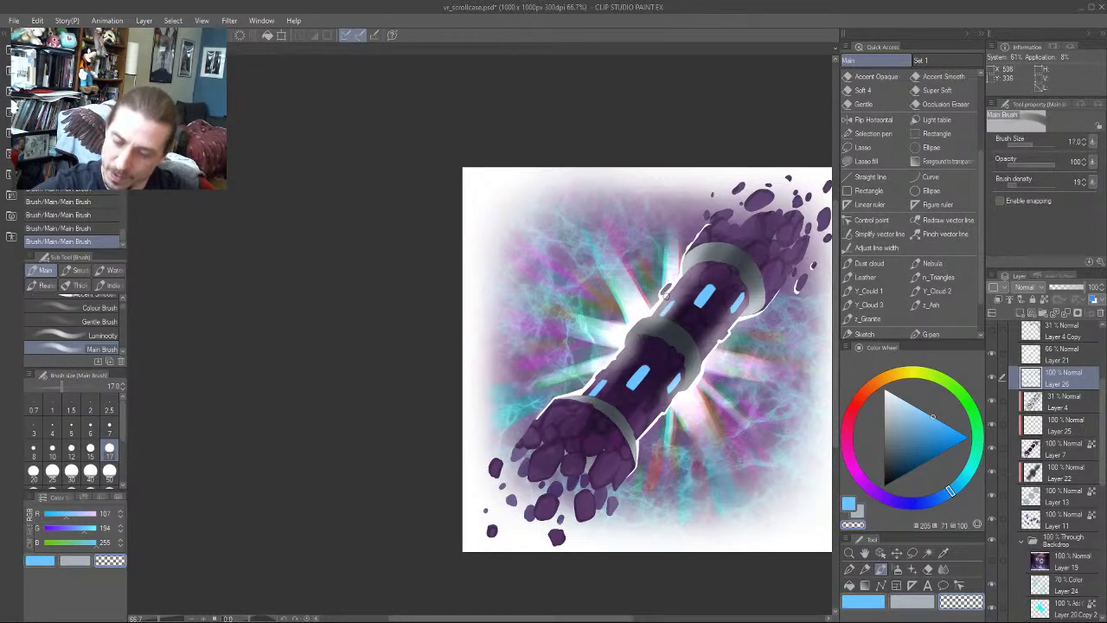
{"action": "left_click_drag", "start_coordinate": [475, 313], "coordinate": [256, 313]}
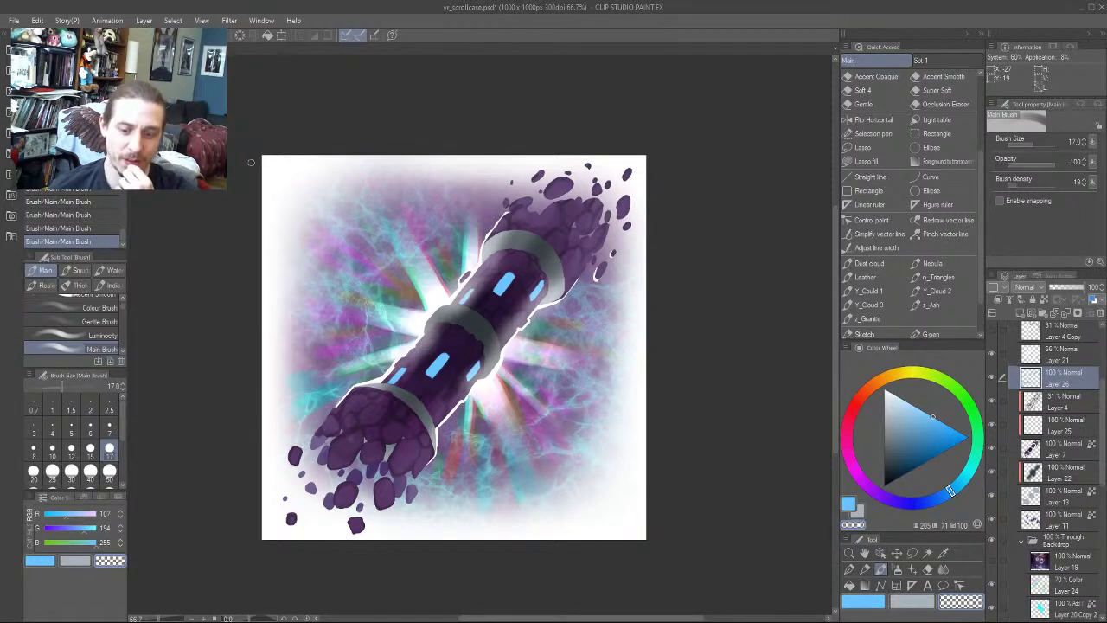
Toggle the visibility of Layers 21, 4 and 25 to examine what each contributes to the scroll case
{"action": "scroll", "coordinate": [996, 422], "scroll_direction": "up", "scroll_amount": 3}
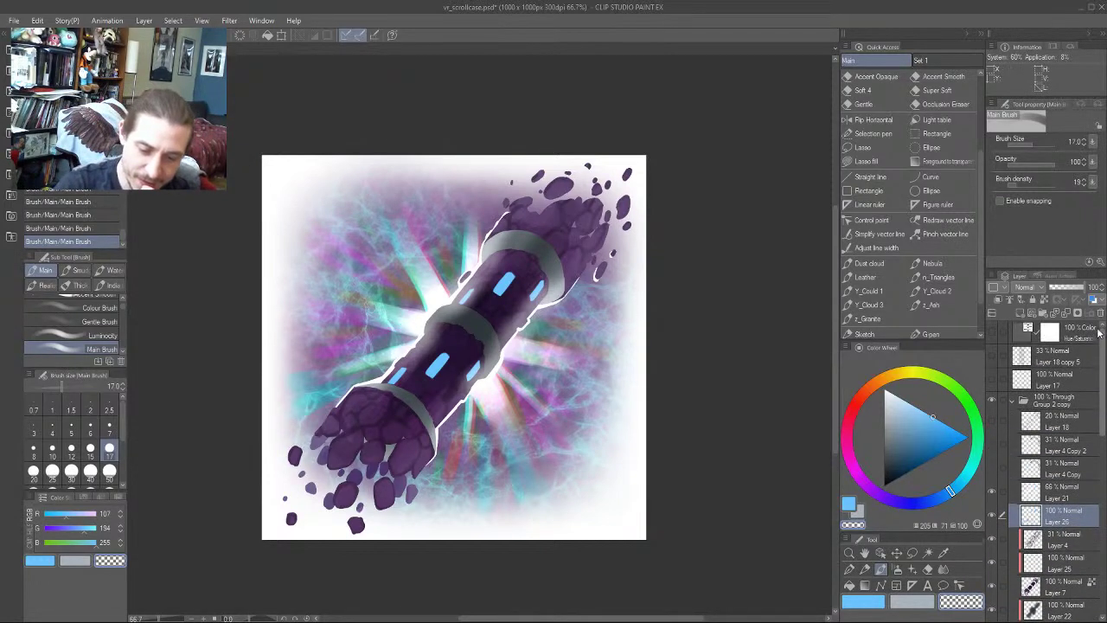
{"action": "left_click", "coordinate": [992, 491]}
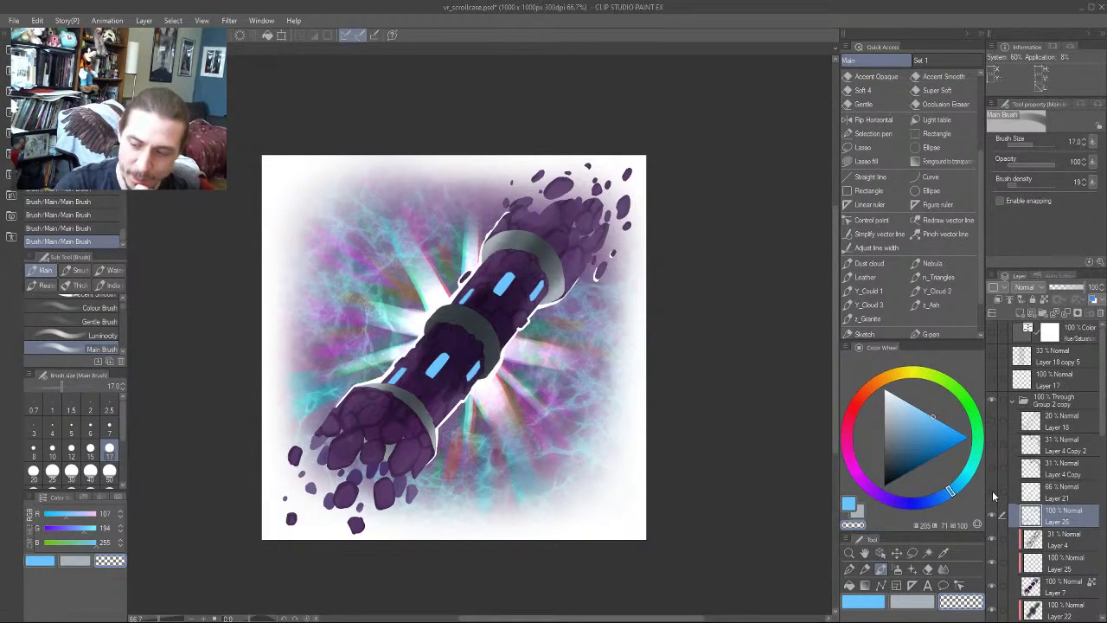
{"action": "left_click", "coordinate": [992, 491]}
{"action": "left_click", "coordinate": [991, 541]}
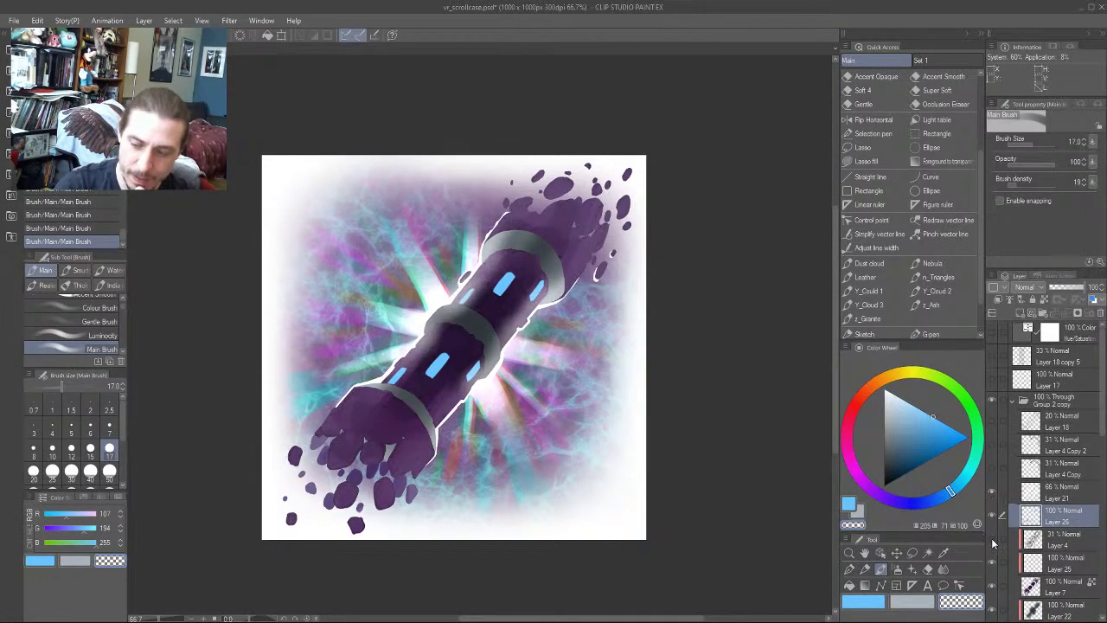
{"action": "left_click", "coordinate": [991, 541]}
{"action": "scroll", "coordinate": [995, 519], "scroll_direction": "down", "scroll_amount": 3}
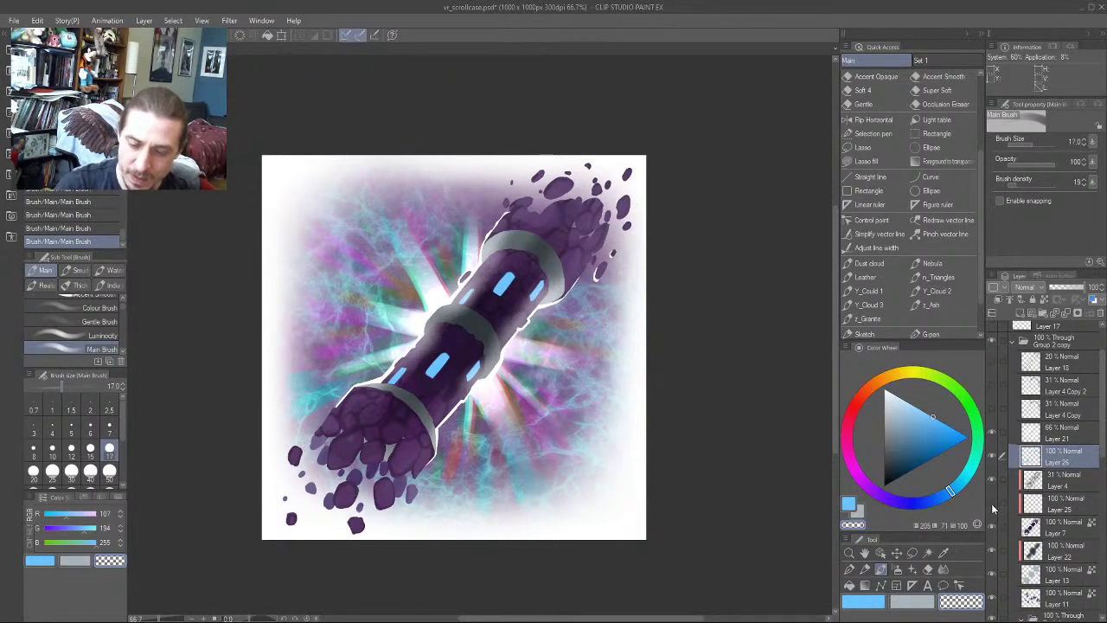
{"action": "left_click", "coordinate": [992, 529]}
{"action": "left_click", "coordinate": [992, 529]}
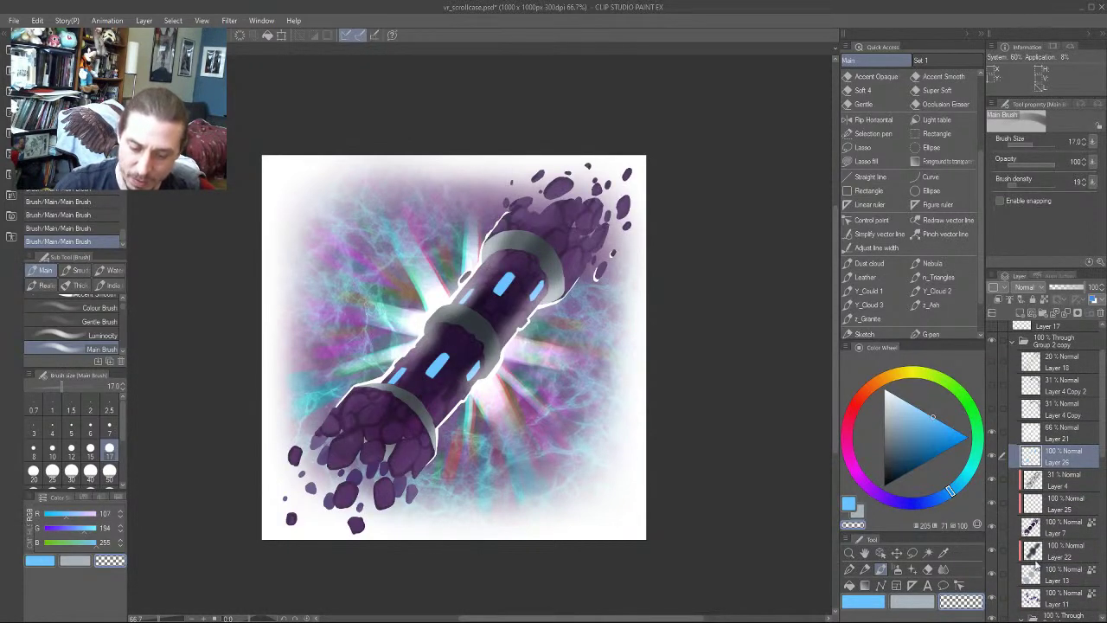
Reduce the opacity of Layer 24, the Color-mode layer in the Backdrop folder, to 39%
{"action": "scroll", "coordinate": [1099, 441], "scroll_direction": "down", "scroll_amount": 5}
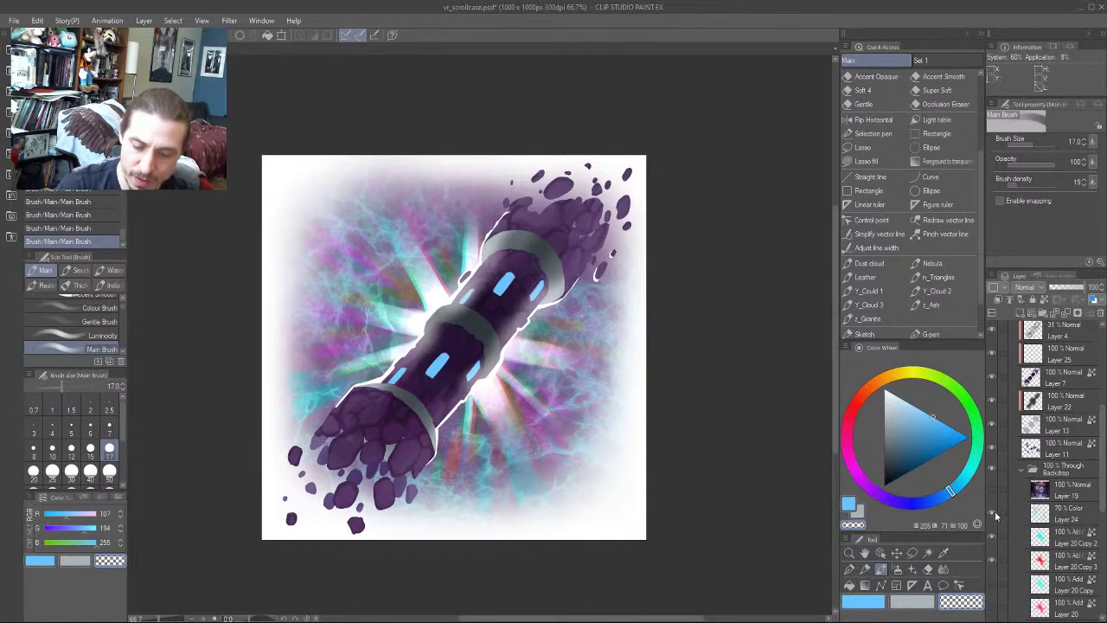
{"action": "left_click", "coordinate": [1044, 514]}
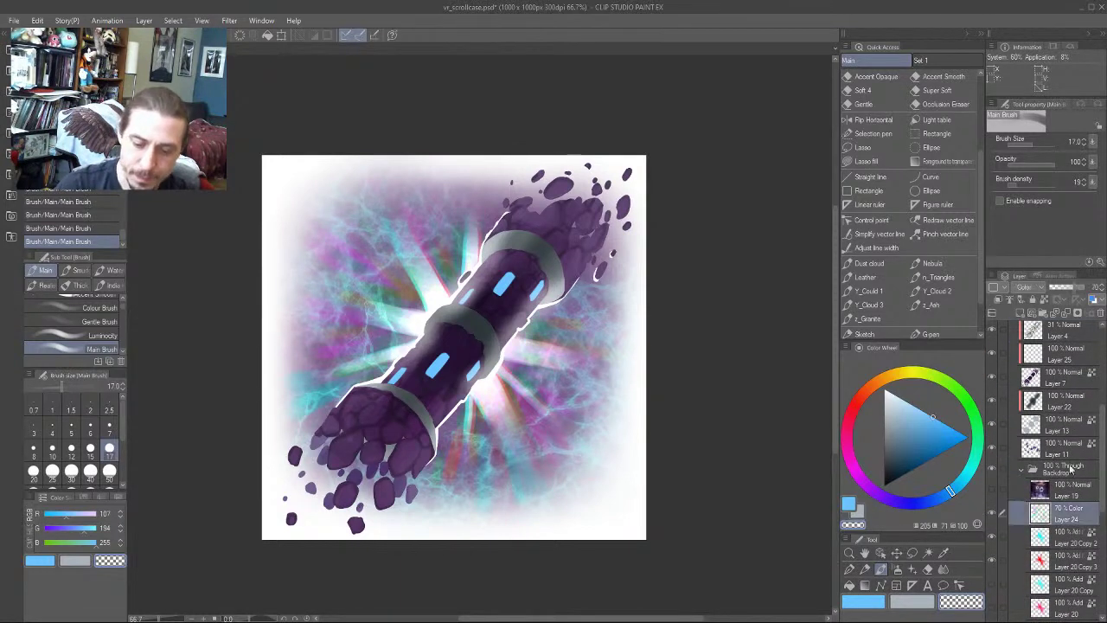
{"action": "left_click_drag", "start_coordinate": [1072, 287], "coordinate": [1061, 287]}
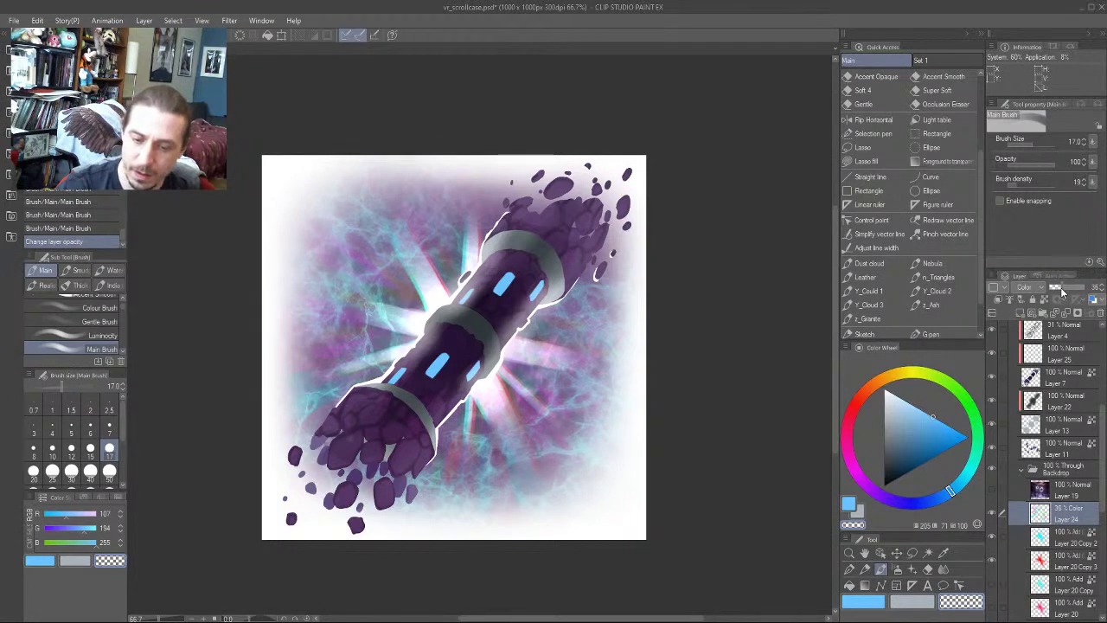
{"action": "left_click_drag", "start_coordinate": [1064, 286], "coordinate": [1057, 303]}
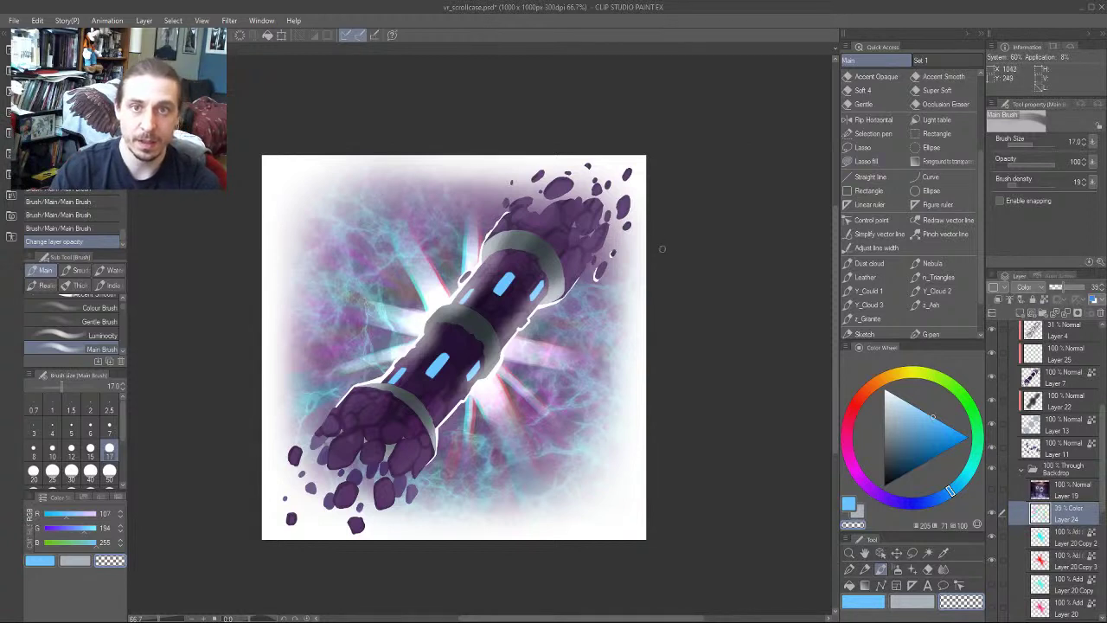
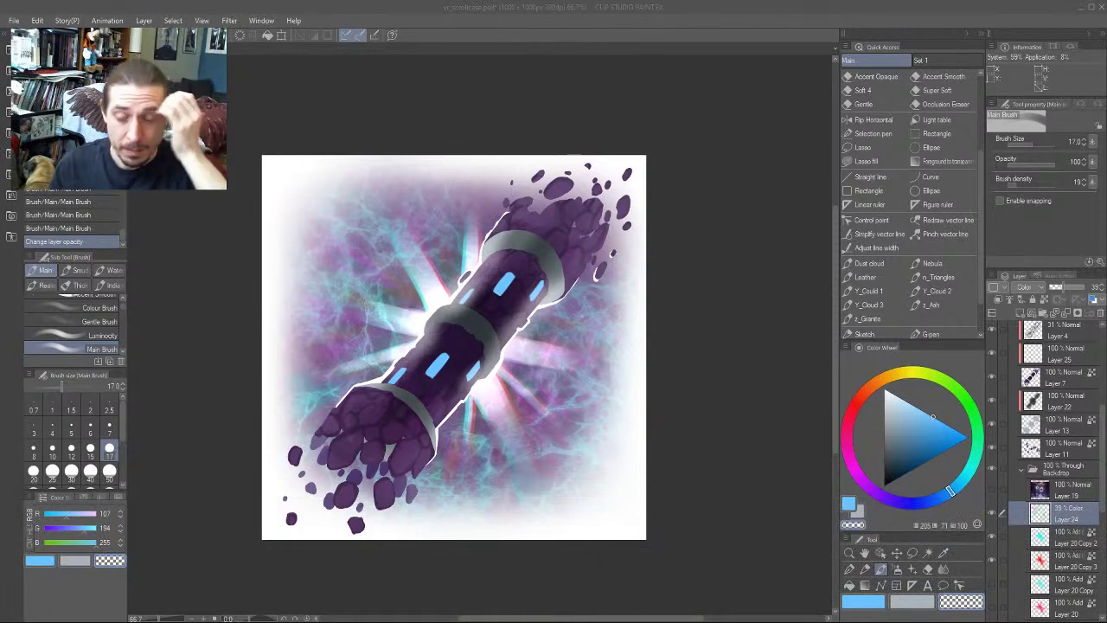
{"action": "left_click", "coordinate": [267, 265]}
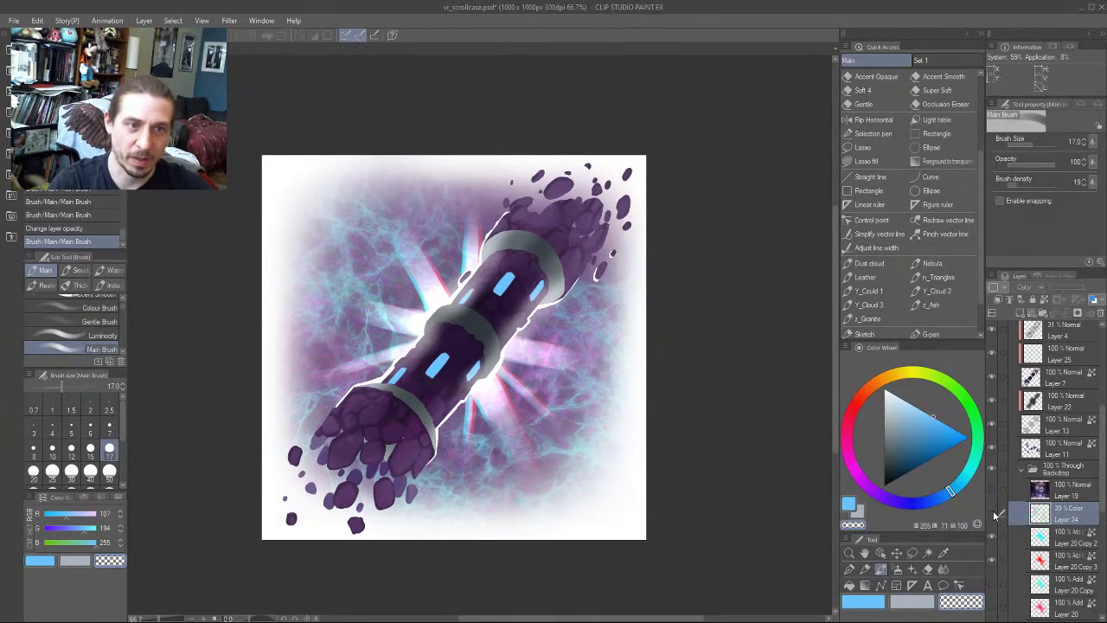
Move Layer 24 out of the Backdrop folder to the top of the Group 2 copy folder and hide it
{"action": "left_click_drag", "start_coordinate": [1027, 496], "coordinate": [1014, 368]}
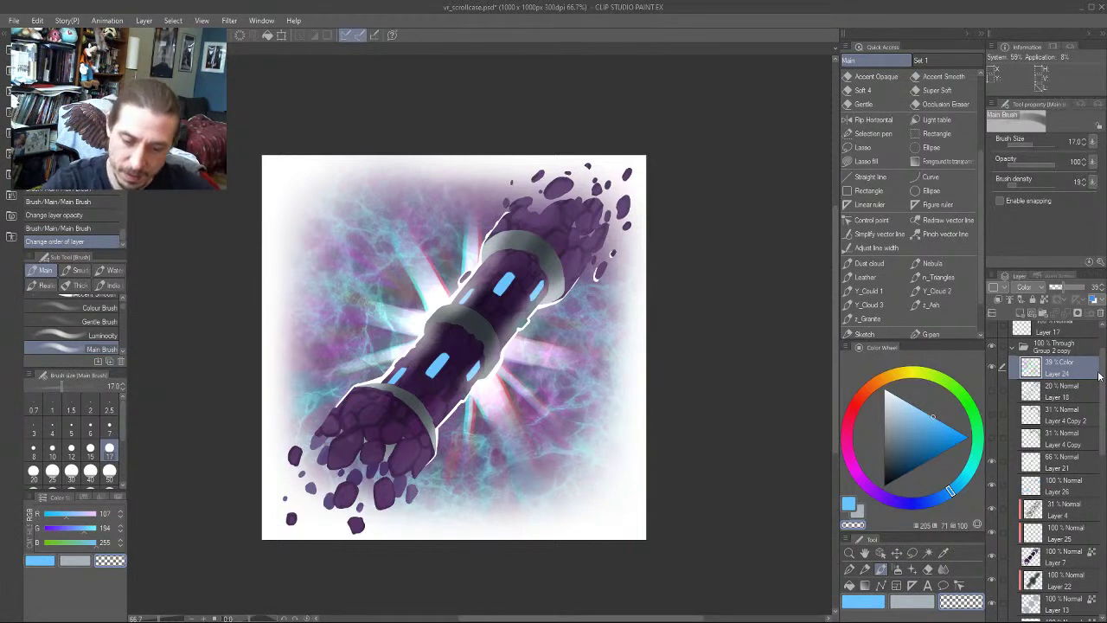
{"action": "scroll", "coordinate": [1098, 375], "scroll_direction": "up", "scroll_amount": 3}
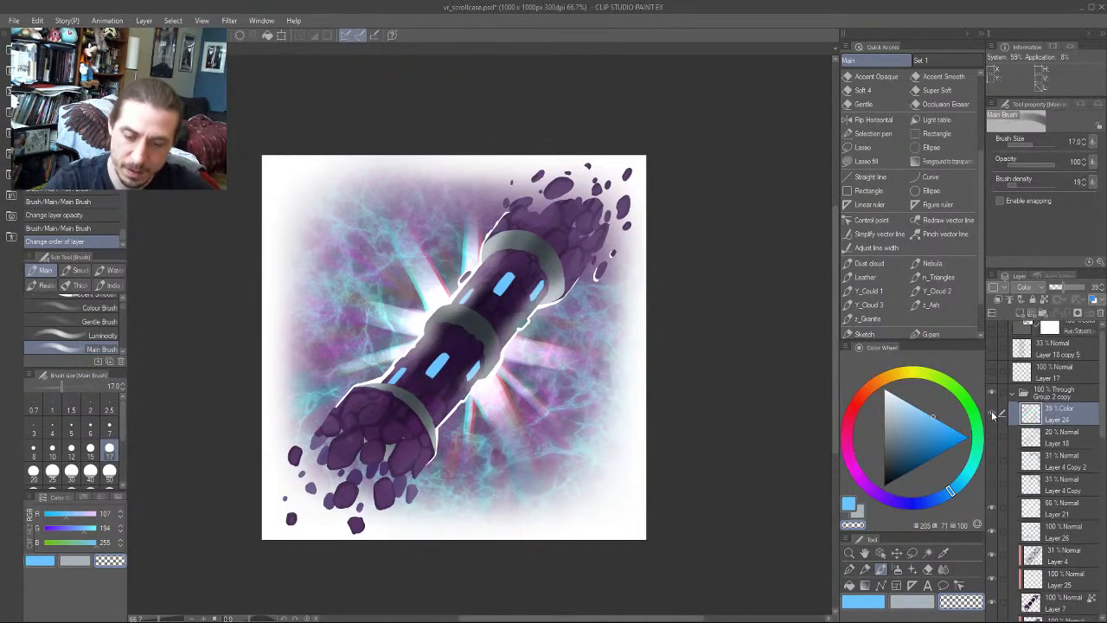
{"action": "left_click", "coordinate": [992, 416]}
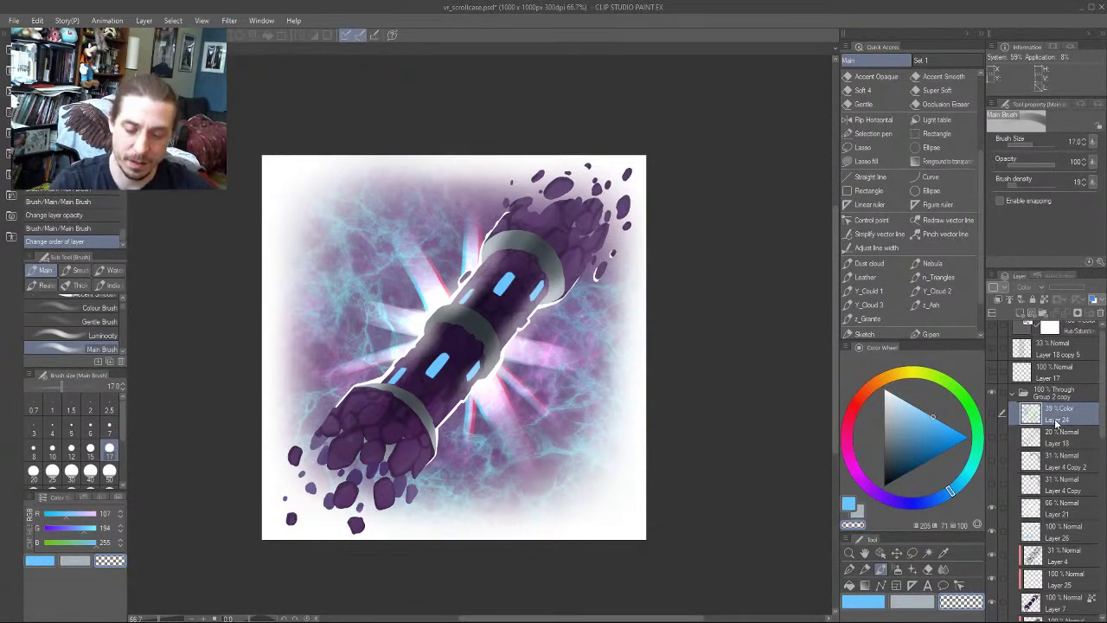
Rename the moved Color-mode layer as "Colour punch-up!"
{"action": "type", "text": "Colo"}
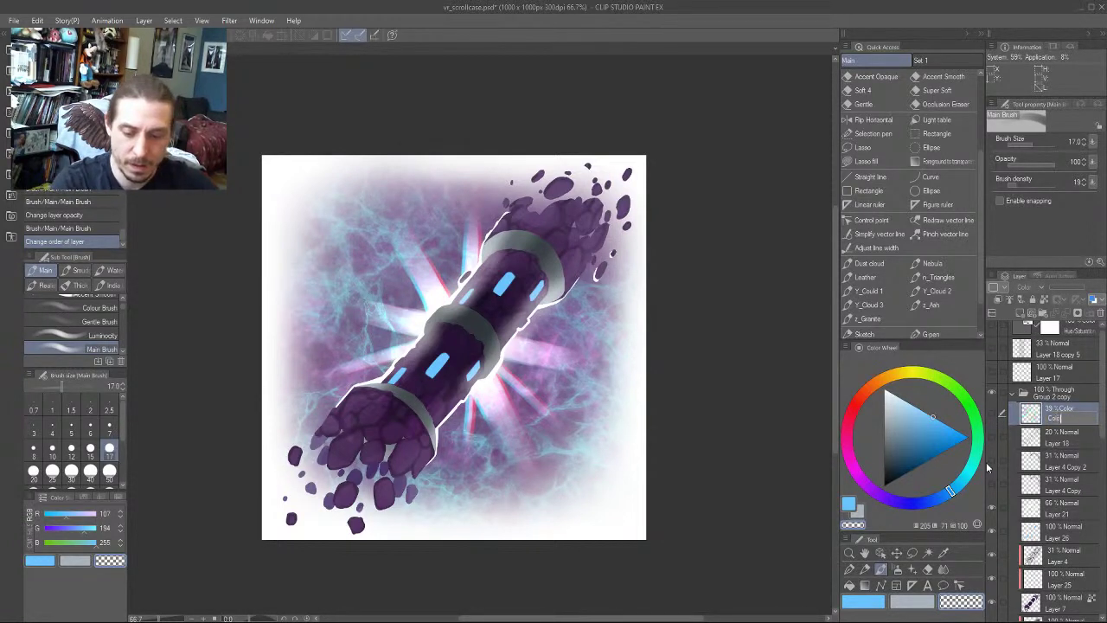
{"action": "type", "text": "ur punch-up!"}
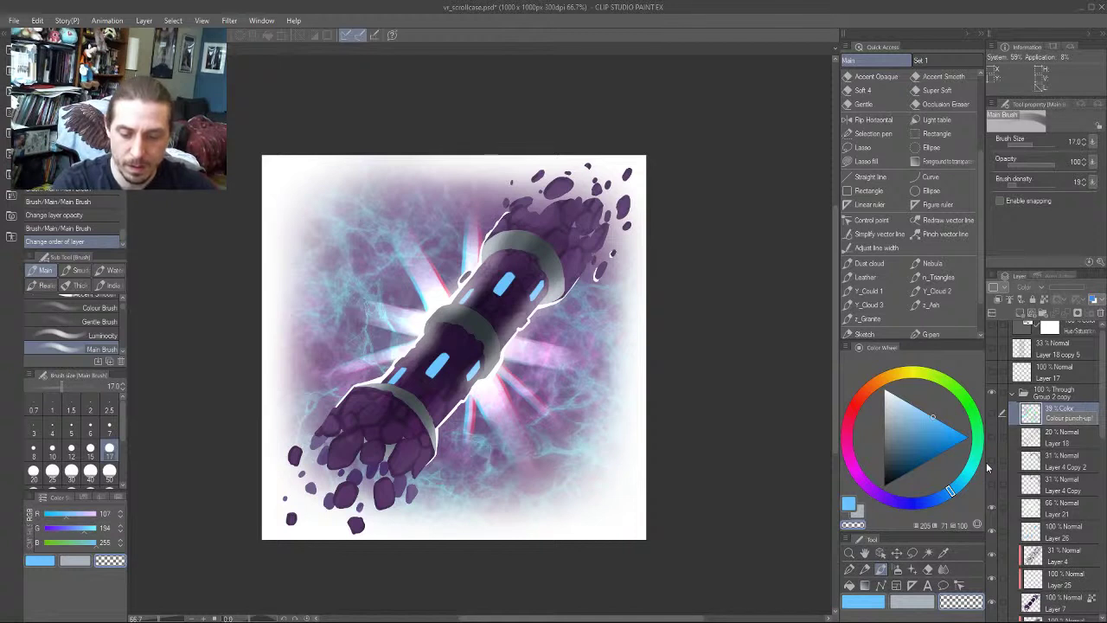
{"action": "key", "text": "Return"}
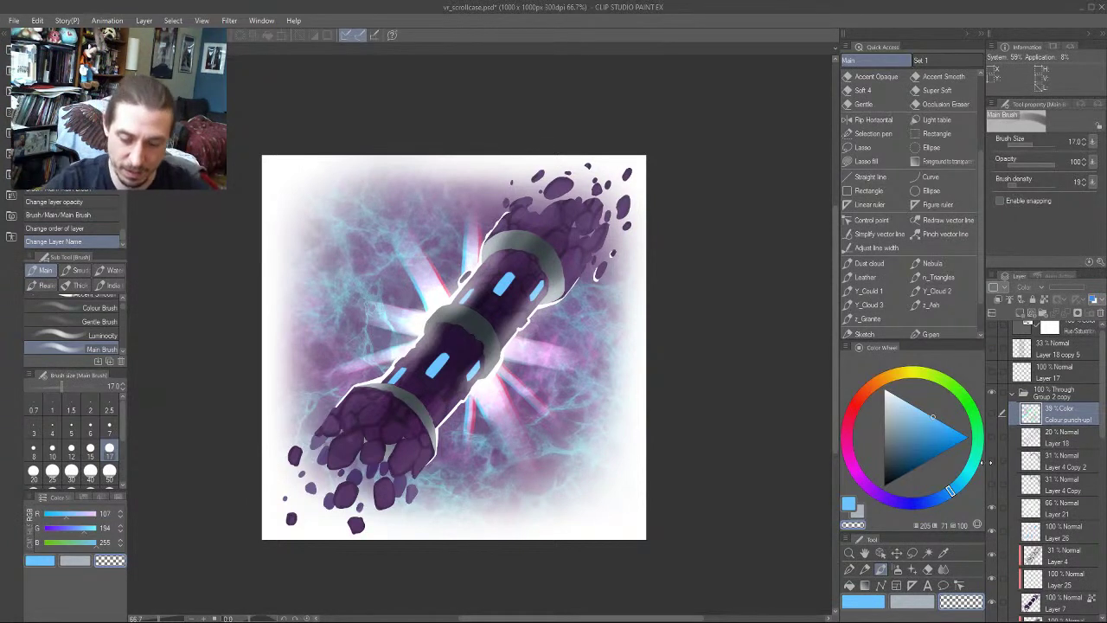
Toggle Layer 21 repeatedly to examine how its light haze affects the middle of the scroll case
{"action": "left_click", "coordinate": [992, 510]}
{"action": "left_click", "coordinate": [992, 509]}
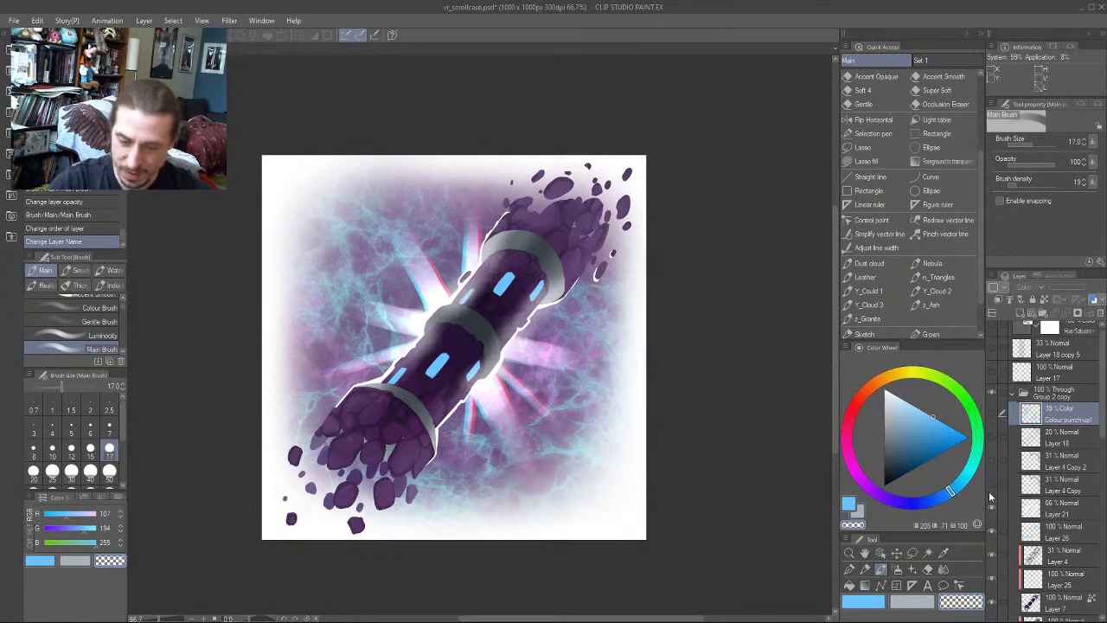
{"action": "left_click", "coordinate": [991, 509]}
{"action": "left_click", "coordinate": [993, 510]}
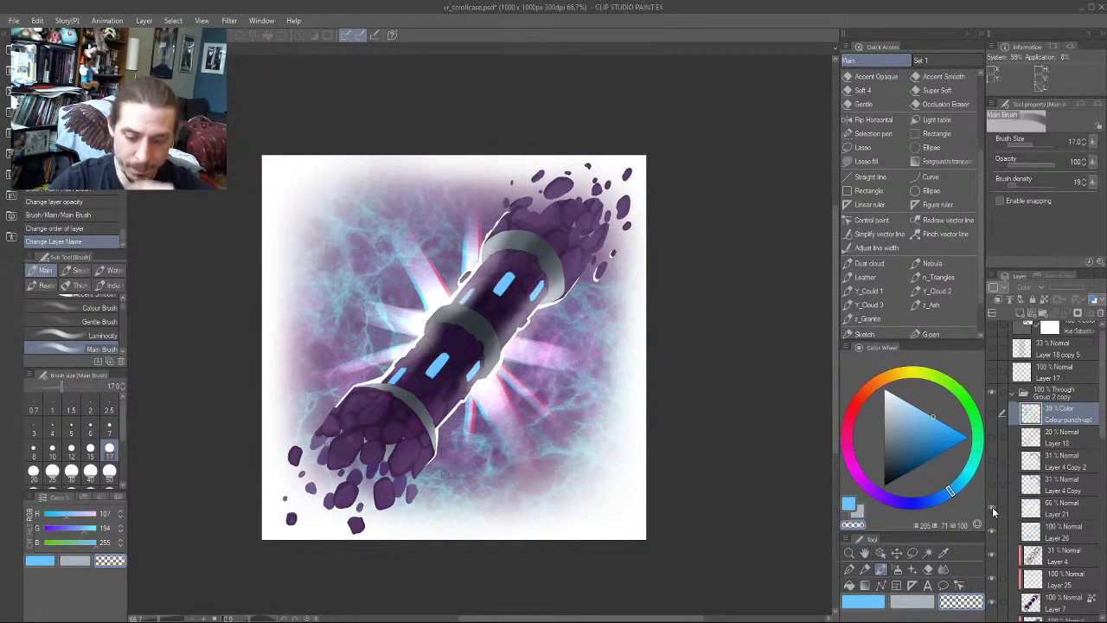
{"action": "left_click", "coordinate": [991, 510]}
{"action": "left_click", "coordinate": [992, 510]}
{"action": "left_click", "coordinate": [992, 510]}
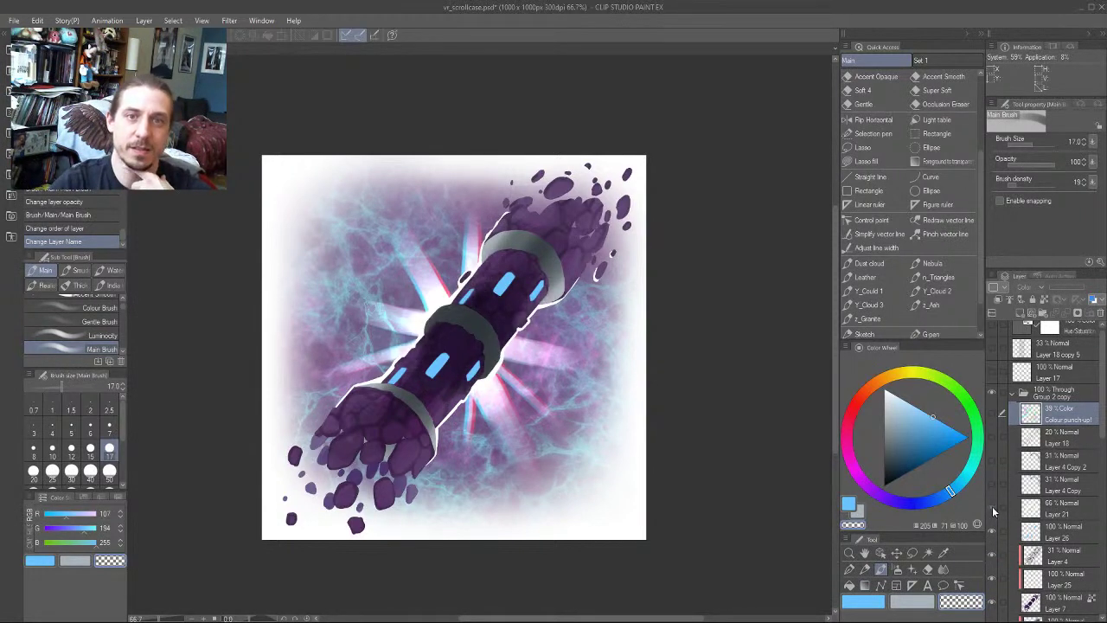
{"action": "left_click", "coordinate": [992, 510]}
{"action": "left_click", "coordinate": [991, 510]}
{"action": "left_click", "coordinate": [992, 510]}
{"action": "left_click", "coordinate": [992, 510]}
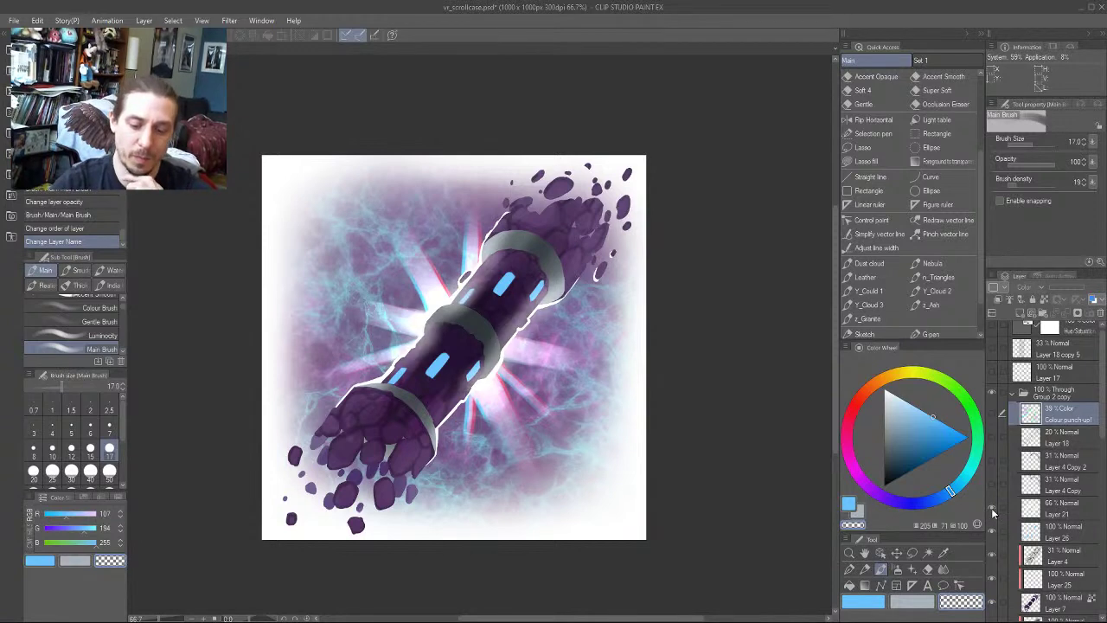
{"action": "left_click", "coordinate": [992, 510]}
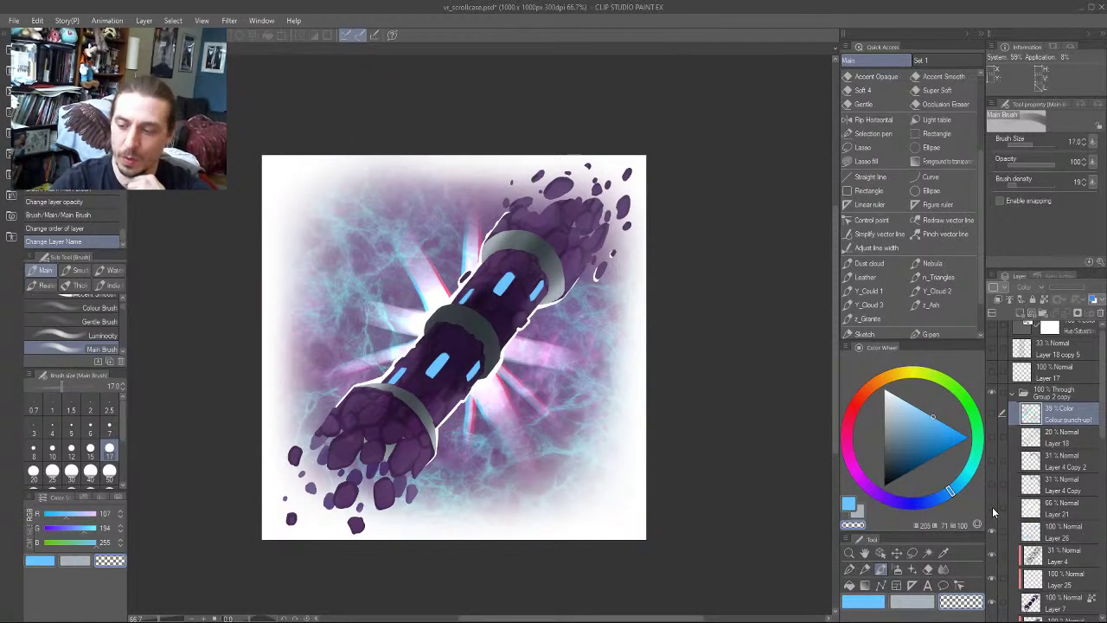
Soften Layer 21's light haze over the scroll case's middle sections using the Gentle eraser at sizes 40 and 50
{"action": "left_click", "coordinate": [1057, 508]}
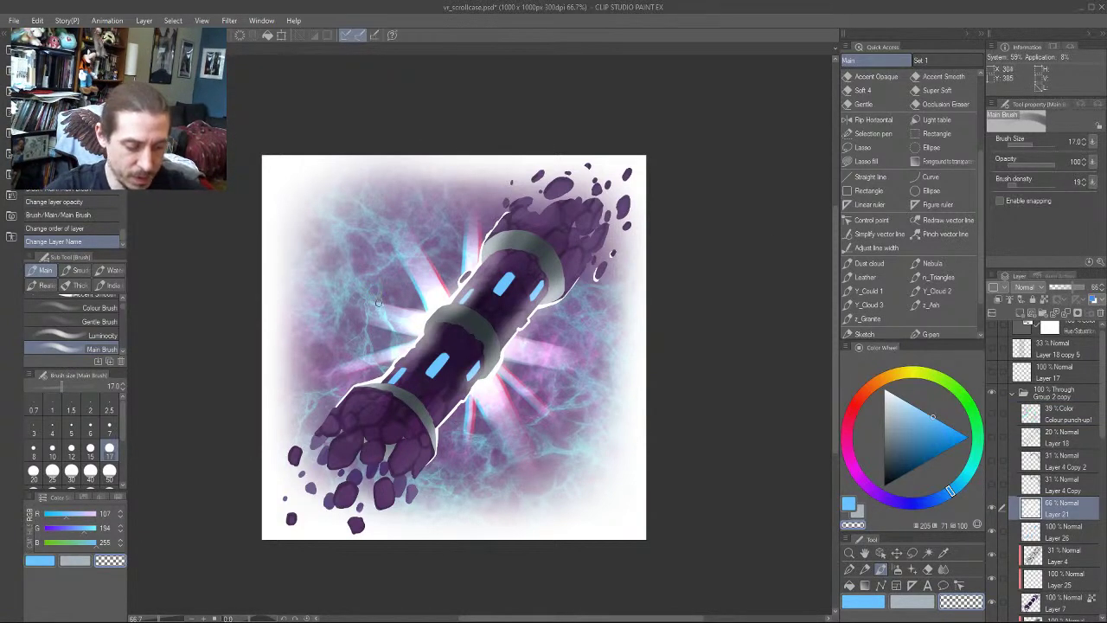
{"action": "left_click", "coordinate": [864, 104]}
{"action": "key", "text": "["}
{"action": "key", "text": "["}
{"action": "key", "text": "["}
{"action": "key", "text": "["}
{"action": "key", "text": "["}
{"action": "key", "text": "["}
{"action": "key", "text": "["}
{"action": "key", "text": "["}
{"action": "key", "text": "["}
{"action": "key", "text": "["}
{"action": "key", "text": "["}
{"action": "key", "text": "["}
{"action": "key", "text": "["}
{"action": "key", "text": "["}
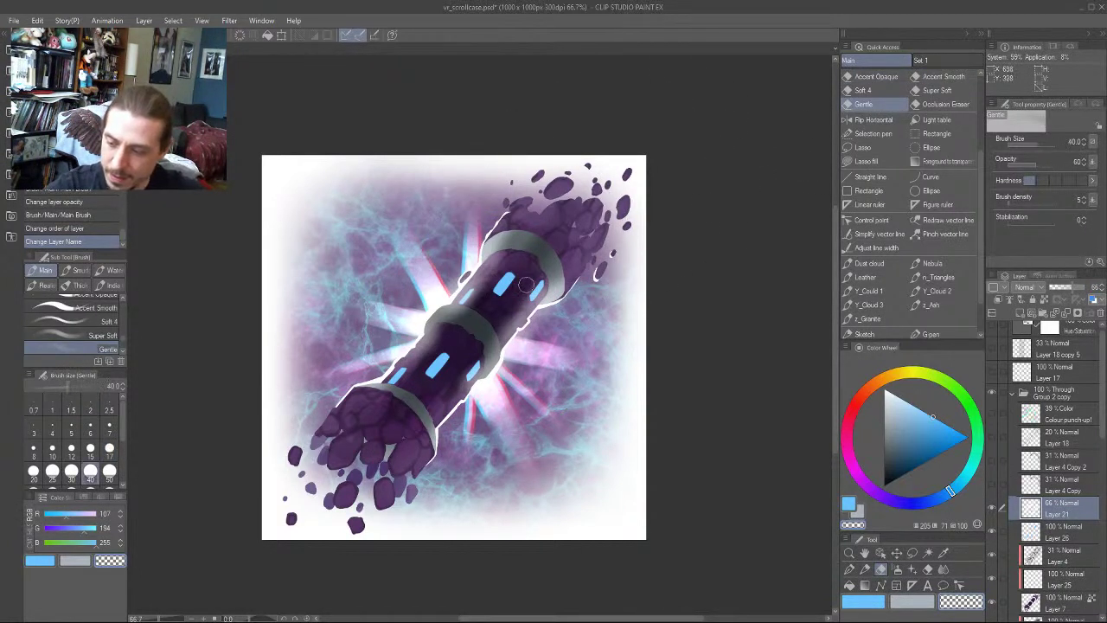
{"action": "left_click_drag", "start_coordinate": [481, 346], "coordinate": [522, 309]}
{"action": "mouse_move", "coordinate": [522, 309]}
{"action": "left_mouse_down"}
{"action": "mouse_move", "coordinate": [492, 339]}
{"action": "mouse_move", "coordinate": [527, 301]}
{"action": "mouse_move", "coordinate": [451, 400]}
{"action": "mouse_move", "coordinate": [503, 331]}
{"action": "left_mouse_up"}
{"action": "key", "text": "]"}
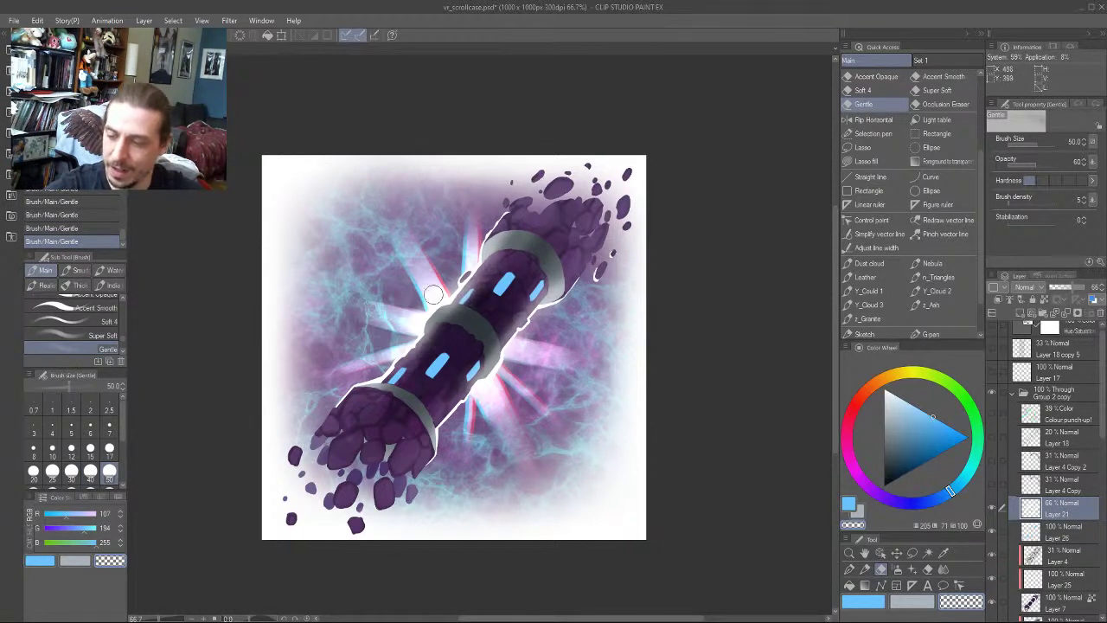
Hide Layer 21 and move it above Layer 18, directly below the Colour punch-up! layer
{"action": "left_click_drag", "start_coordinate": [261, 274], "coordinate": [294, 349]}
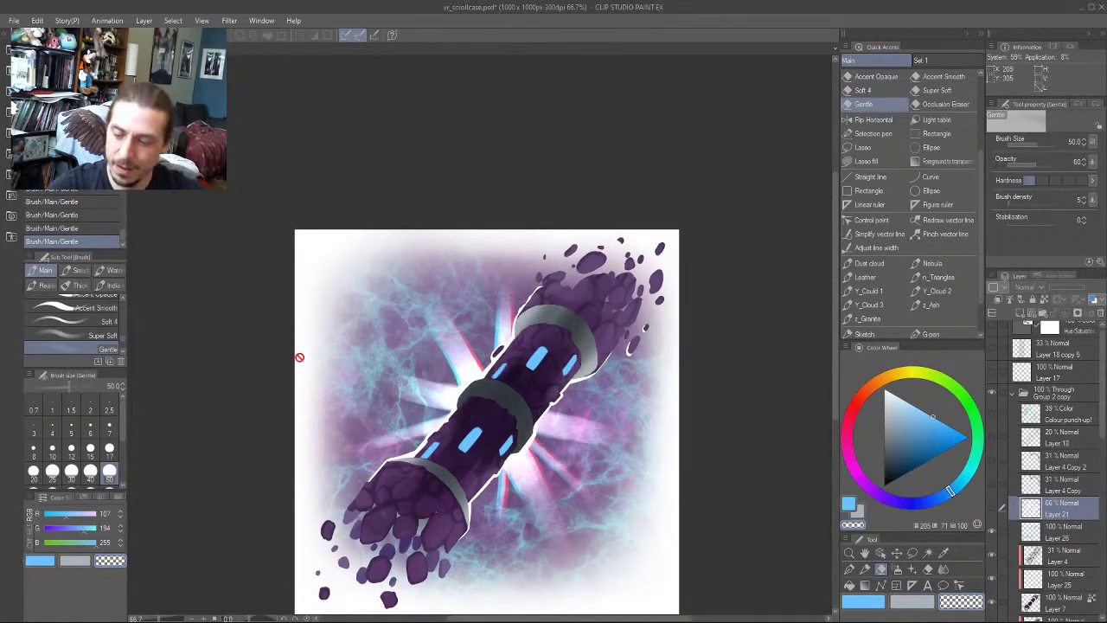
{"action": "left_click_drag", "start_coordinate": [1051, 509], "coordinate": [1030, 432]}
{"action": "left_click_drag", "start_coordinate": [354, 289], "coordinate": [351, 240]}
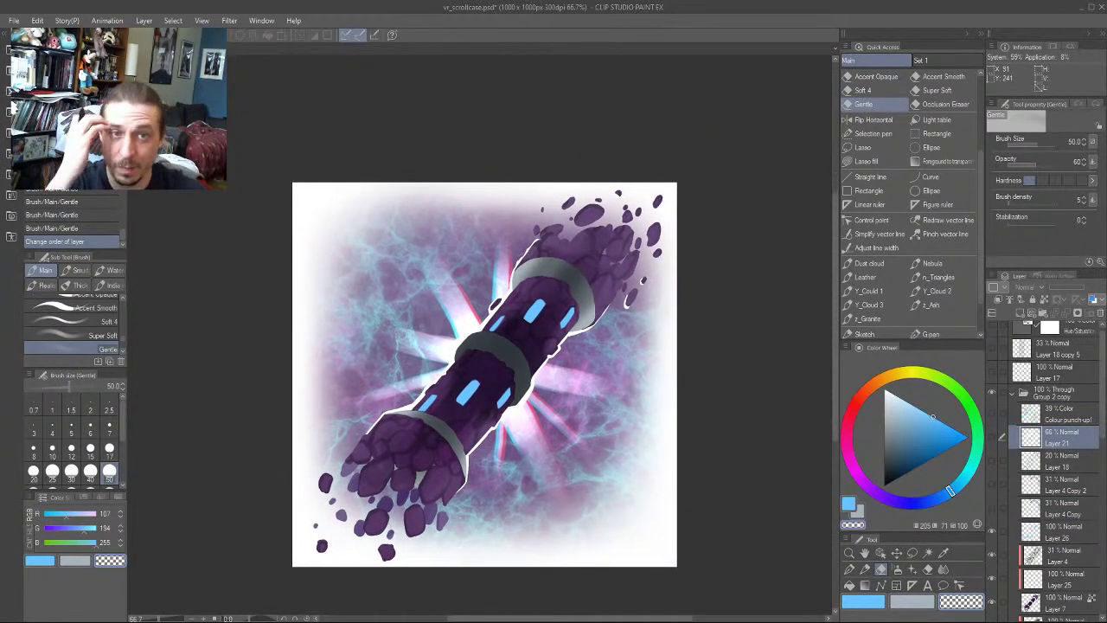
Check what Layer 18 contributes, and delete it along with Layer 4 Copy 2 and Layer 4 Copy
{"action": "left_click", "coordinate": [993, 460]}
{"action": "left_click", "coordinate": [992, 459]}
{"action": "left_click", "coordinate": [992, 459]}
{"action": "left_click", "coordinate": [993, 460]}
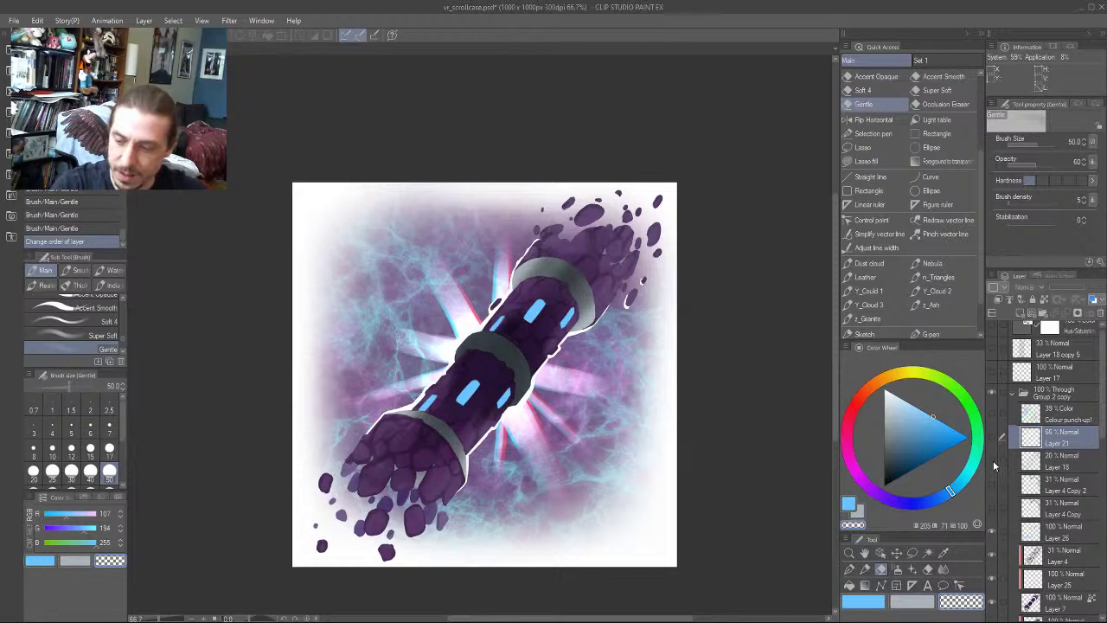
{"action": "left_click", "coordinate": [992, 460]}
{"action": "left_click", "coordinate": [992, 460]}
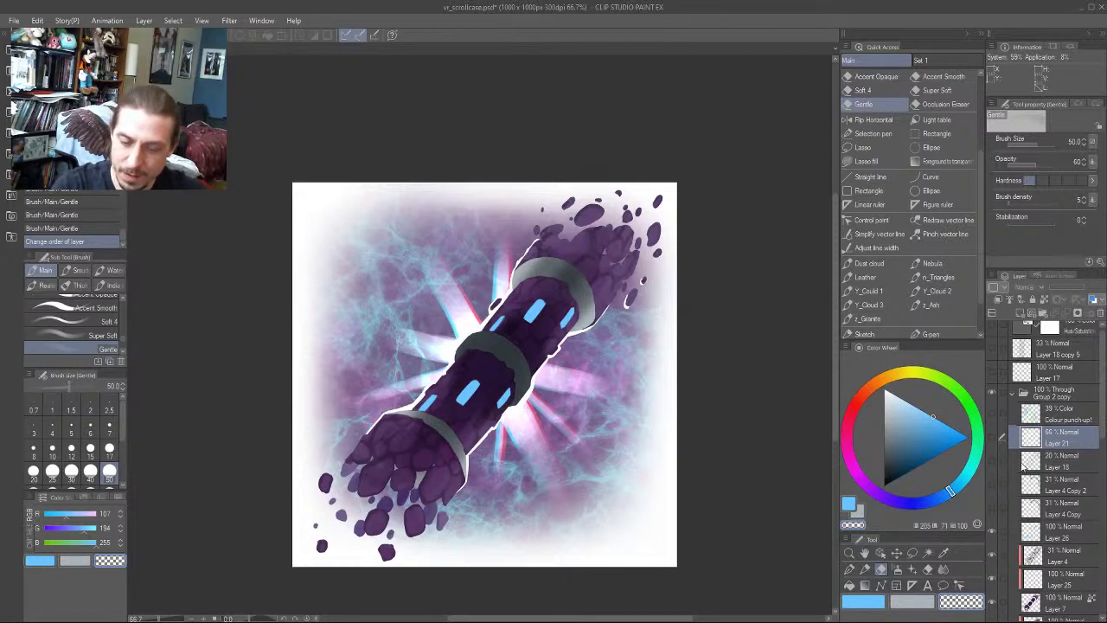
{"action": "left_click", "coordinate": [1031, 462]}
{"action": "left_click", "coordinate": [1099, 313]}
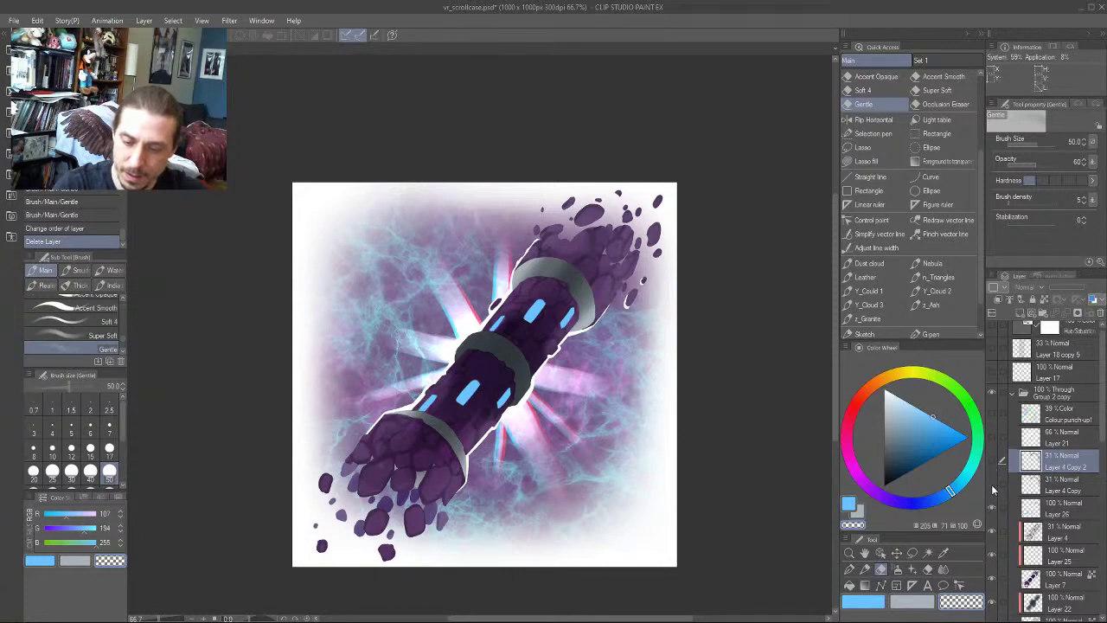
{"action": "left_click", "coordinate": [1048, 490], "text": "shift"}
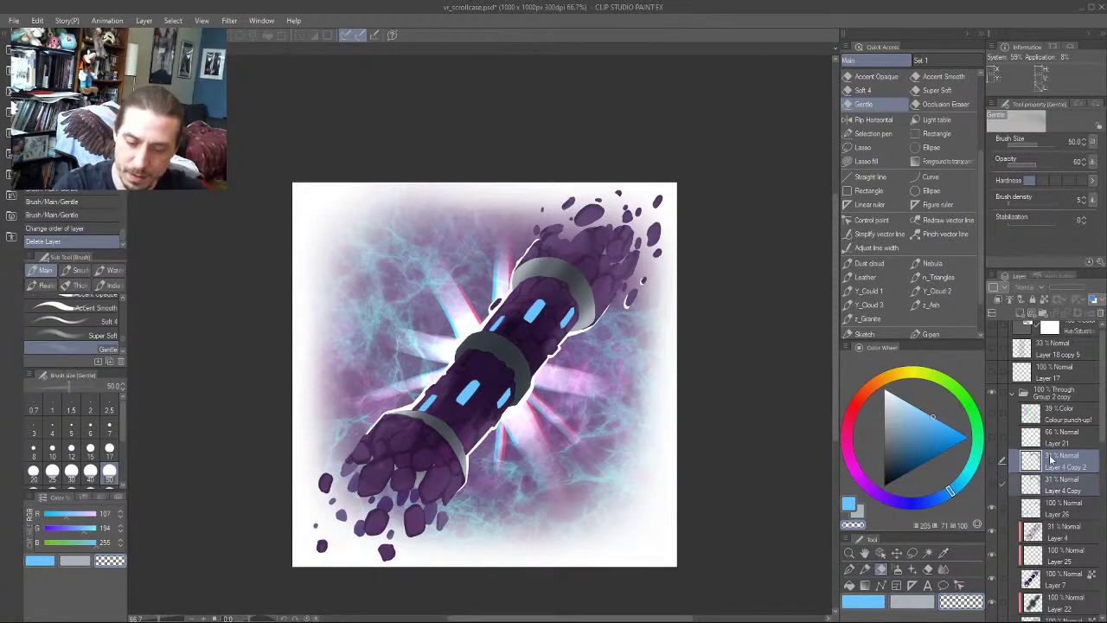
{"action": "left_click", "coordinate": [1093, 313]}
Toggle Layer 4 repeatedly to examine its stone crack details on the case, and select Layer 25
{"action": "left_click", "coordinate": [993, 487]}
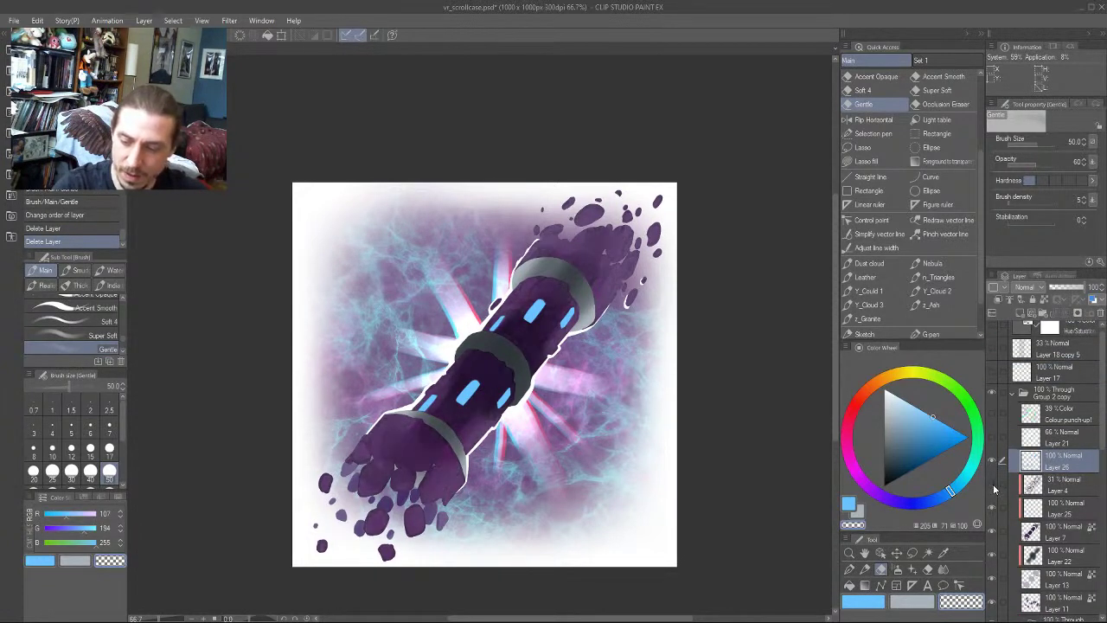
{"action": "left_click", "coordinate": [993, 487]}
{"action": "left_click", "coordinate": [992, 487]}
{"action": "left_click", "coordinate": [994, 487]}
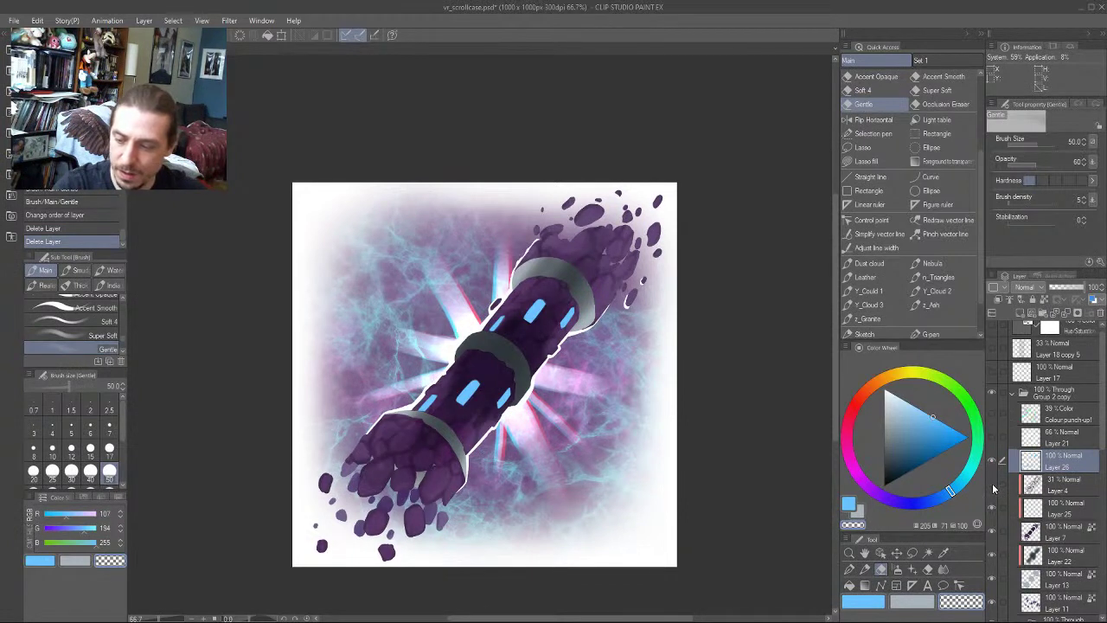
{"action": "left_click", "coordinate": [993, 487]}
{"action": "left_click", "coordinate": [992, 487]}
{"action": "left_click", "coordinate": [993, 487]}
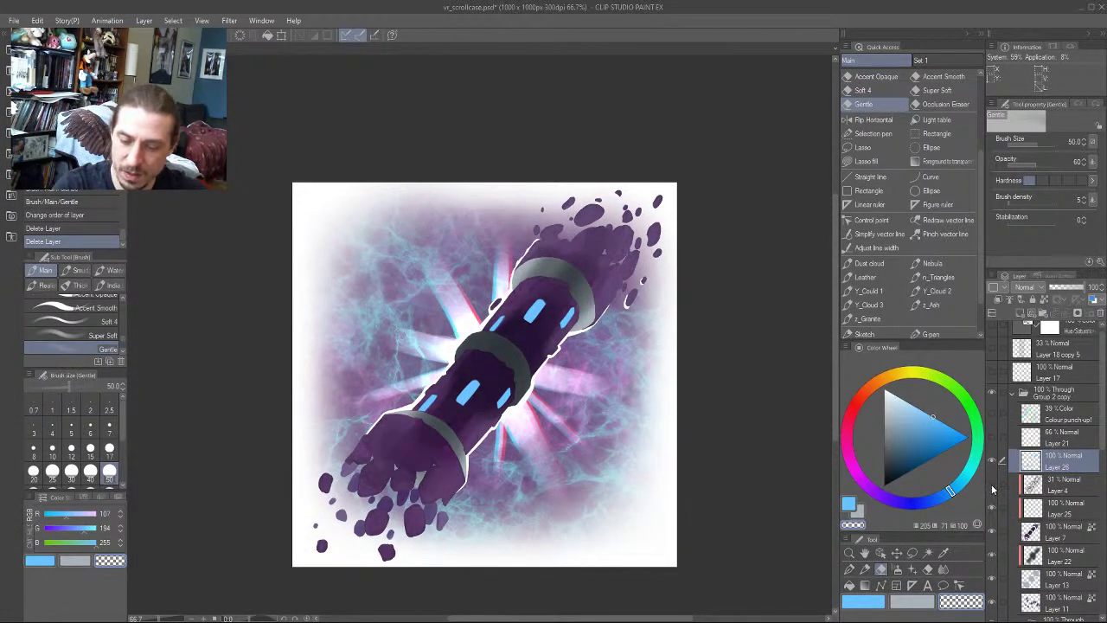
{"action": "left_click", "coordinate": [992, 486]}
{"action": "left_click", "coordinate": [1050, 508]}
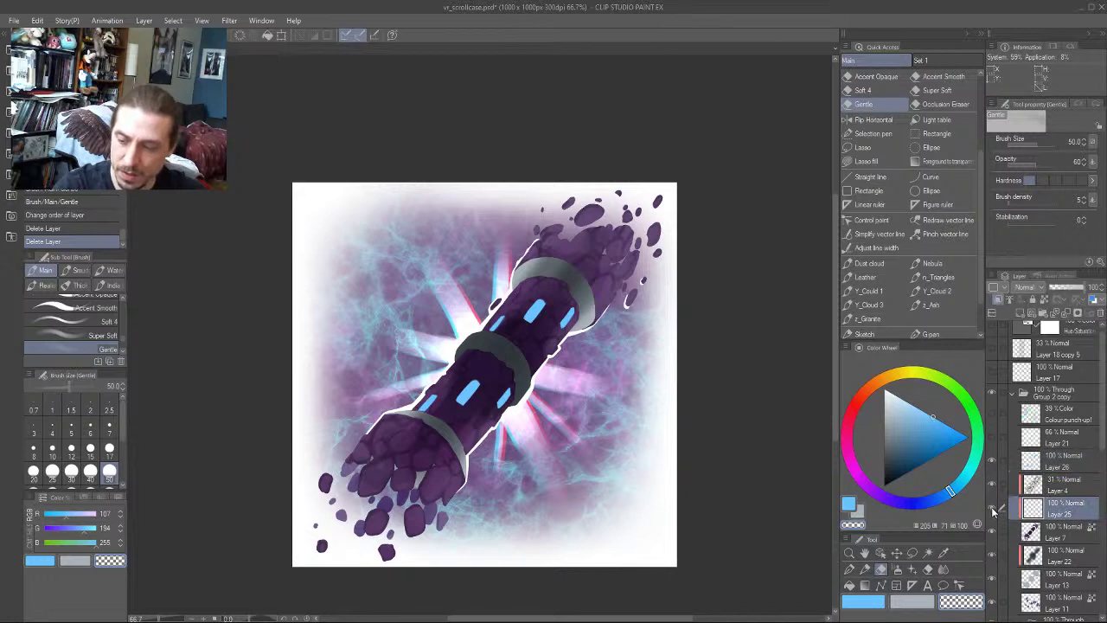
Compare the scroll case with and without Layer 4's crack details, and examine its lower end up close
{"action": "left_click", "coordinate": [993, 489]}
{"action": "left_click", "coordinate": [994, 490]}
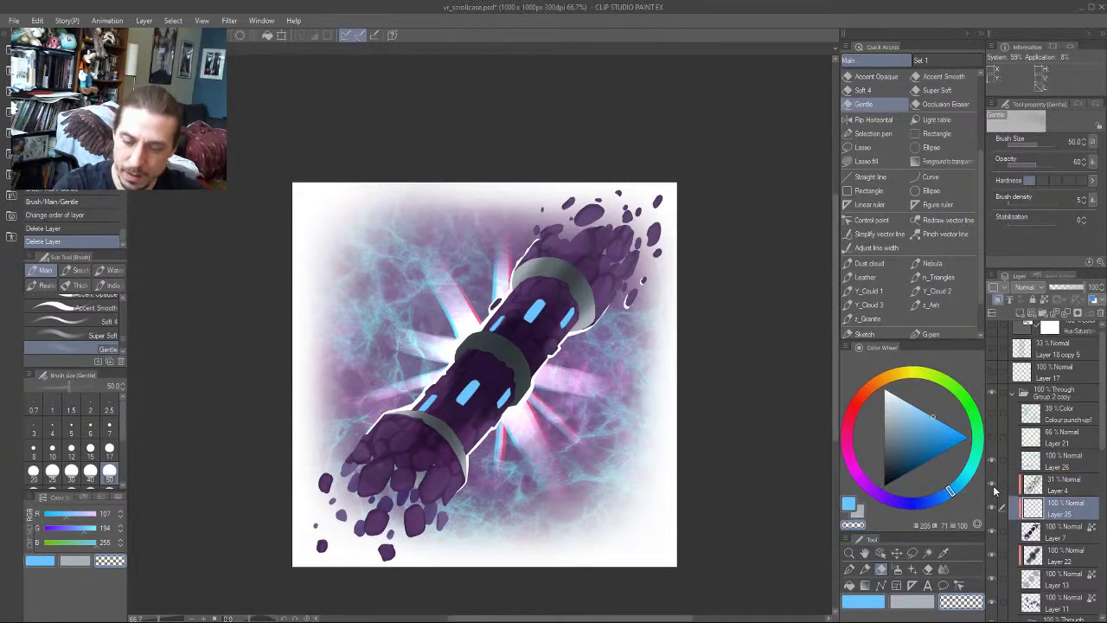
{"action": "left_click", "coordinate": [992, 489]}
{"action": "left_click", "coordinate": [992, 490]}
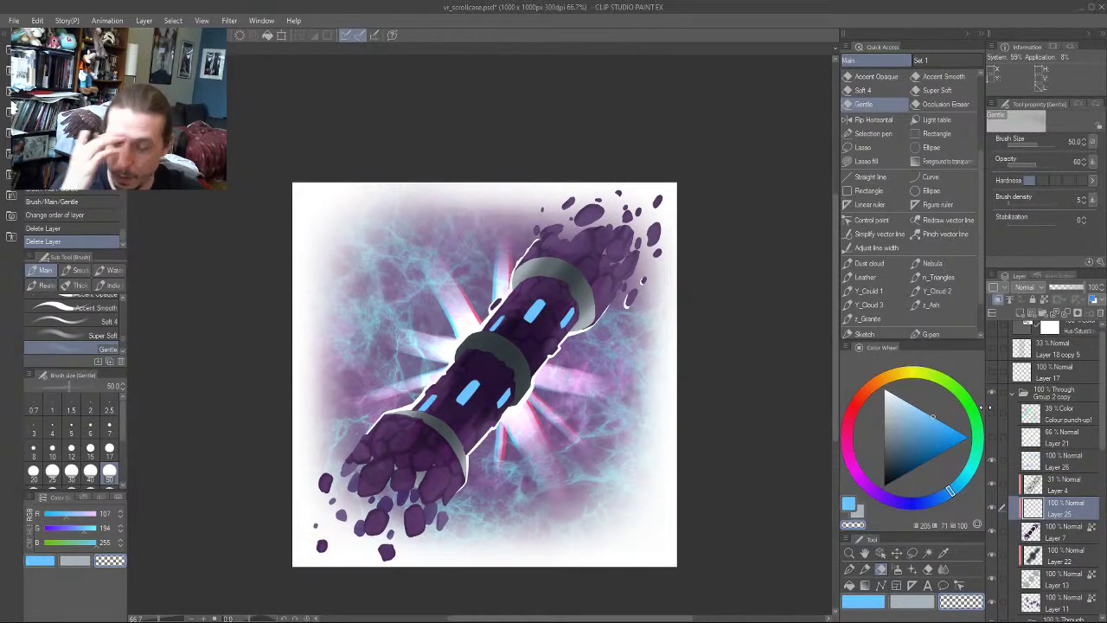
{"action": "left_click_drag", "start_coordinate": [344, 336], "coordinate": [444, 367]}
{"action": "scroll", "coordinate": [459, 368], "scroll_direction": "up", "scroll_amount": 1}
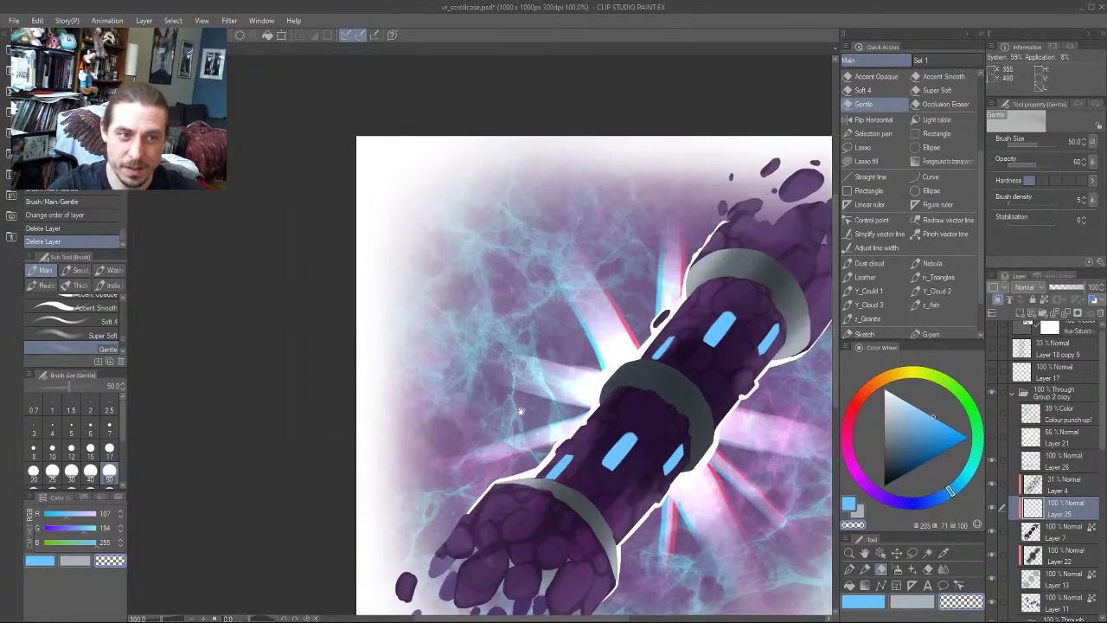
{"action": "mouse_move", "coordinate": [520, 411]}
{"action": "left_mouse_down"}
{"action": "mouse_move", "coordinate": [447, 365]}
{"action": "mouse_move", "coordinate": [449, 326]}
{"action": "mouse_move", "coordinate": [474, 332]}
{"action": "left_mouse_up"}
Sample the dark purple of the case's stone and reduce the Gentle eraser's size to 17
{"action": "left_click", "coordinate": [552, 320], "text": "alt"}
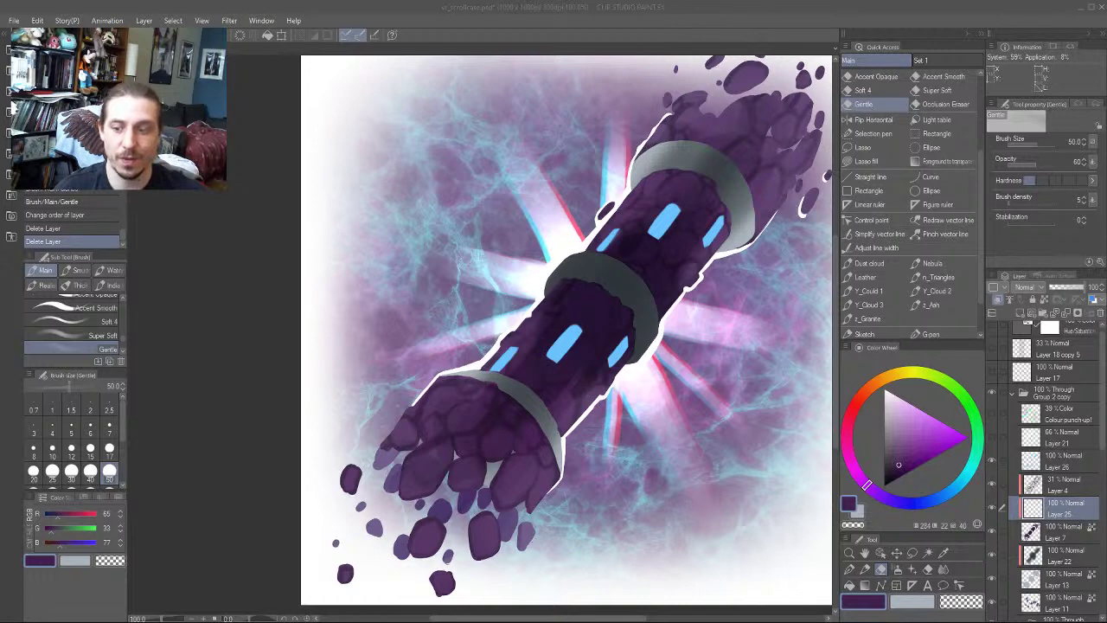
{"action": "left_click", "coordinate": [251, 245]}
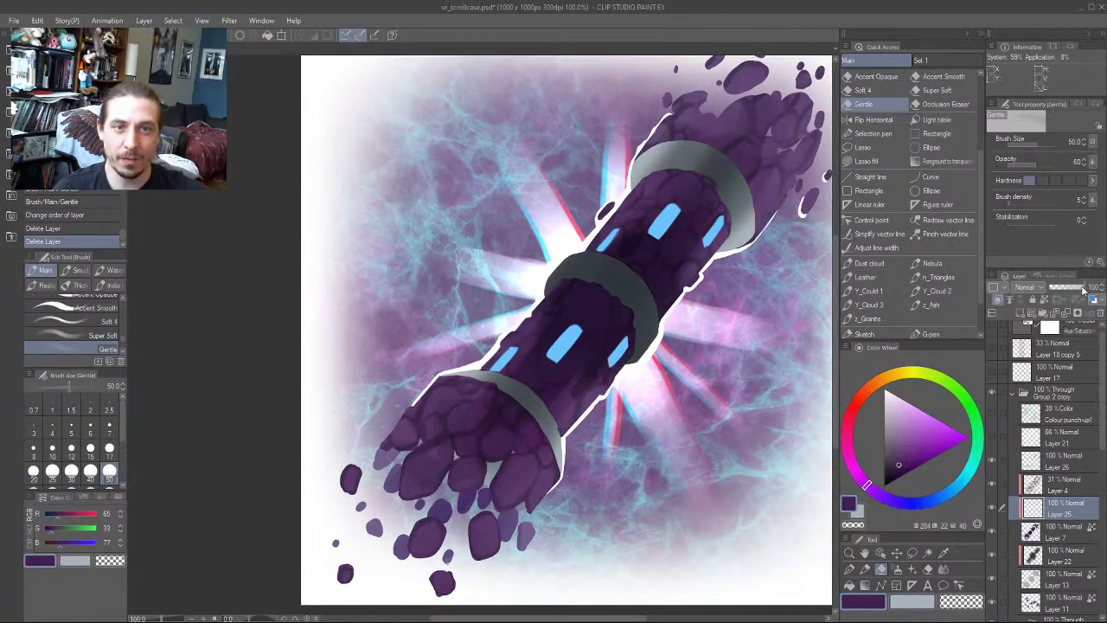
{"action": "left_click", "coordinate": [193, 149]}
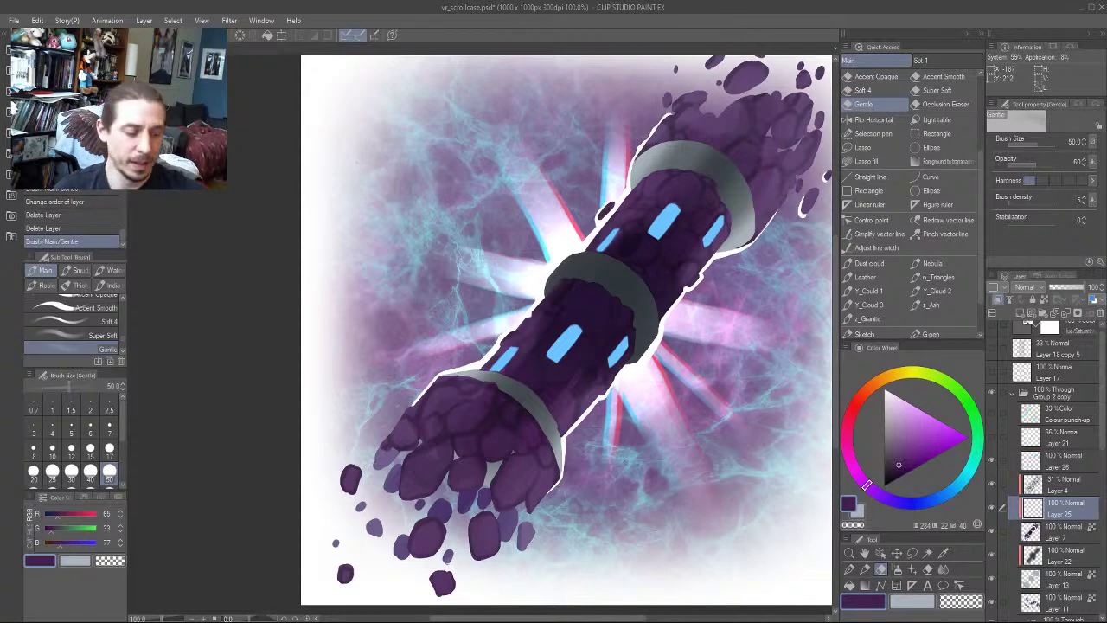
{"action": "scroll", "coordinate": [320, 328], "scroll_direction": "down", "scroll_amount": 4}
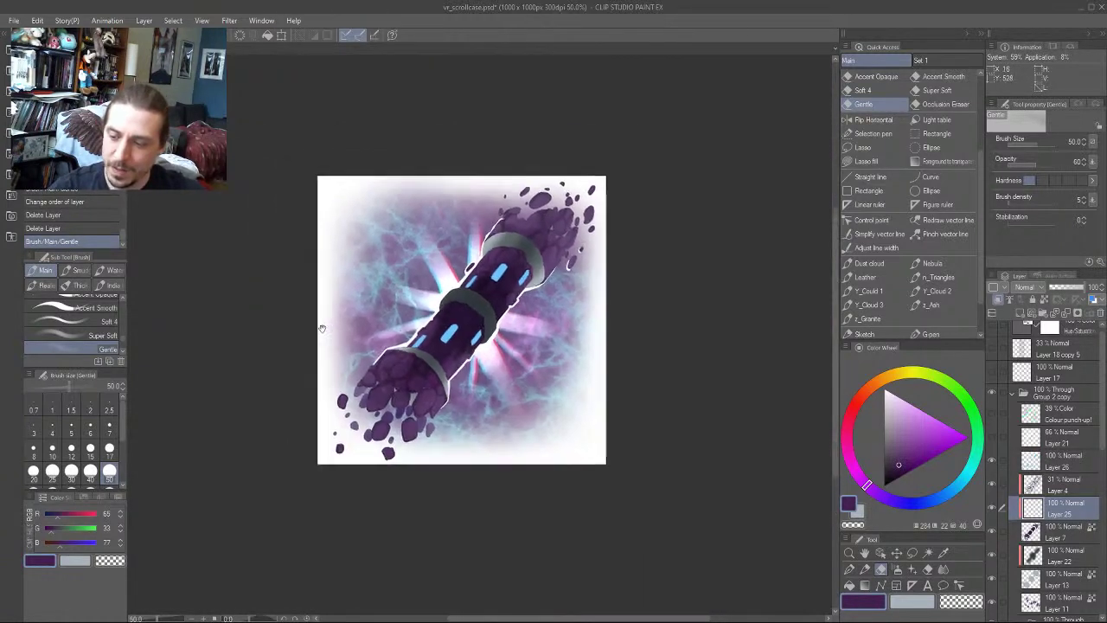
{"action": "scroll", "coordinate": [540, 398], "scroll_direction": "up", "scroll_amount": 4}
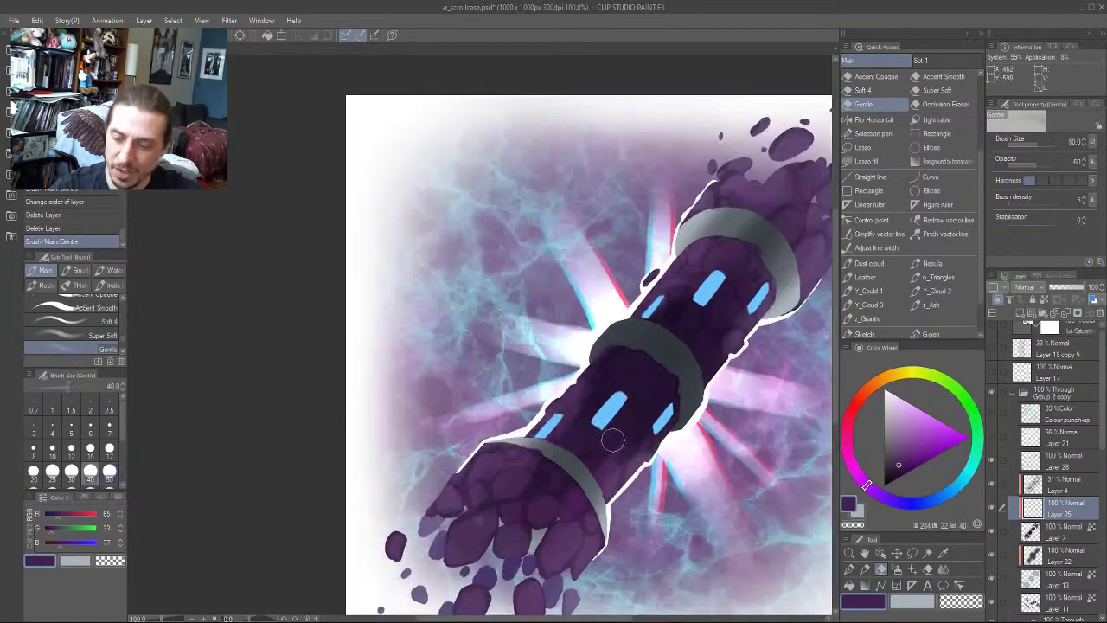
{"action": "key", "text": "bracketleft"}
{"action": "key", "text": "bracketleft"}
{"action": "key", "text": "bracketleft"}
{"action": "key", "text": "bracketleft"}
{"action": "scroll", "coordinate": [500, 373], "scroll_direction": "down", "scroll_amount": 3}
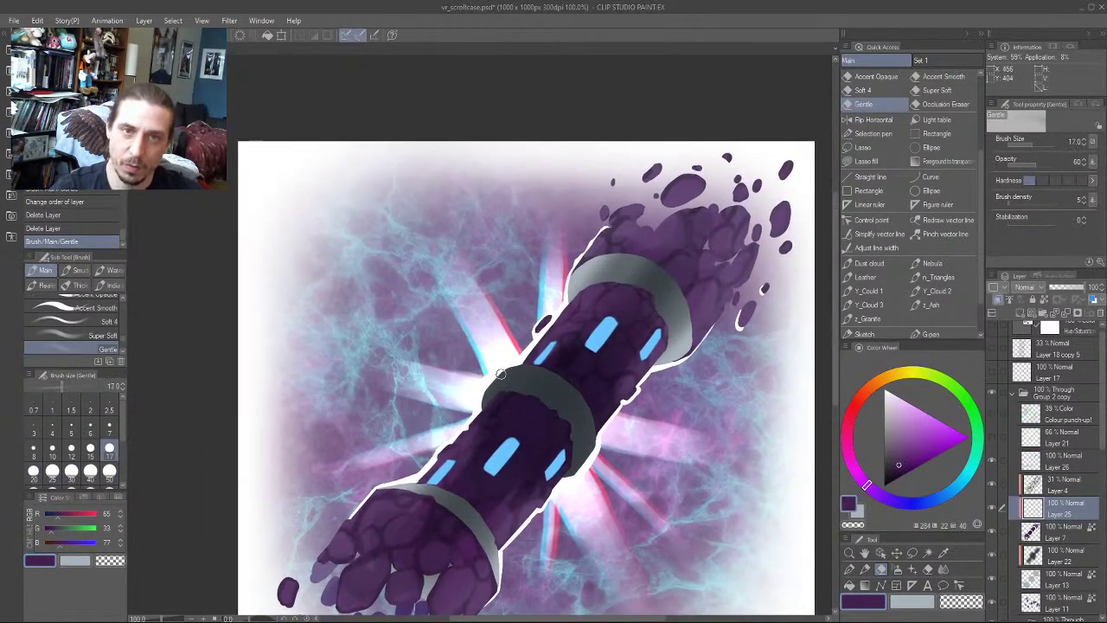
{"action": "left_click_drag", "start_coordinate": [340, 505], "coordinate": [400, 436]}
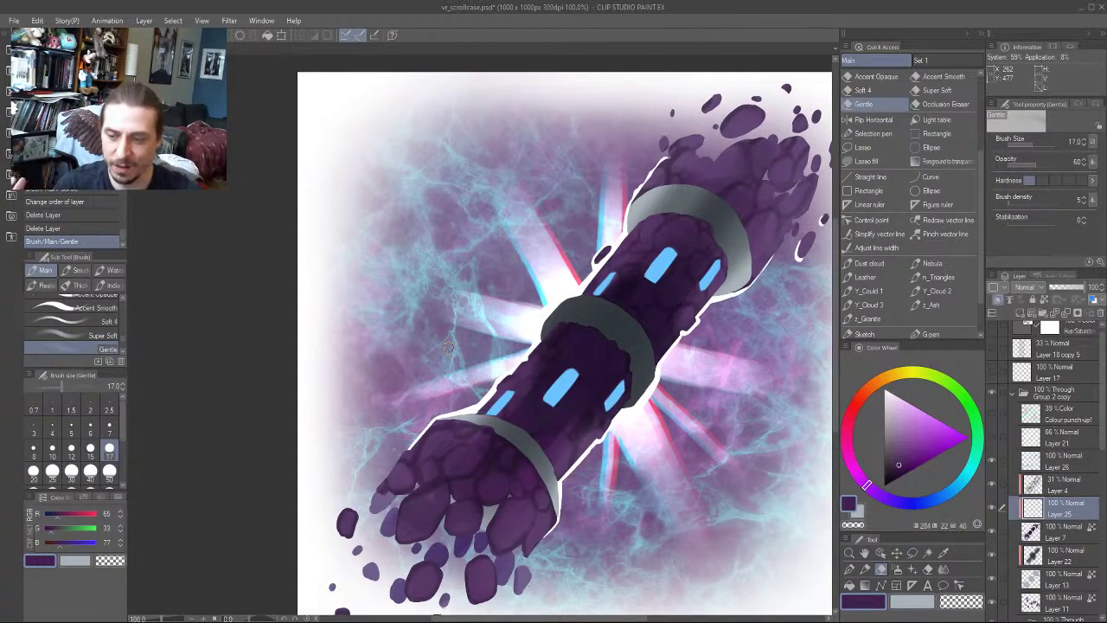
{"action": "left_click_drag", "start_coordinate": [442, 335], "coordinate": [371, 313]}
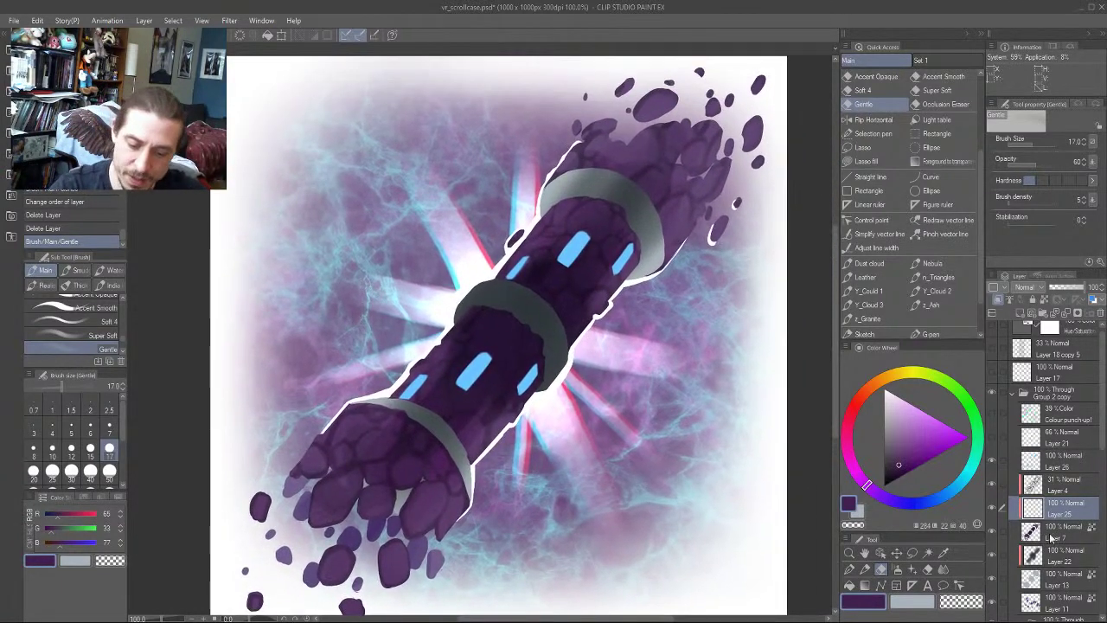
Keep Layer 25 active, sample the case's stone purples, and adjust the colour to a muted violet, RGB 119, 109, 131
{"action": "left_click", "coordinate": [1053, 536]}
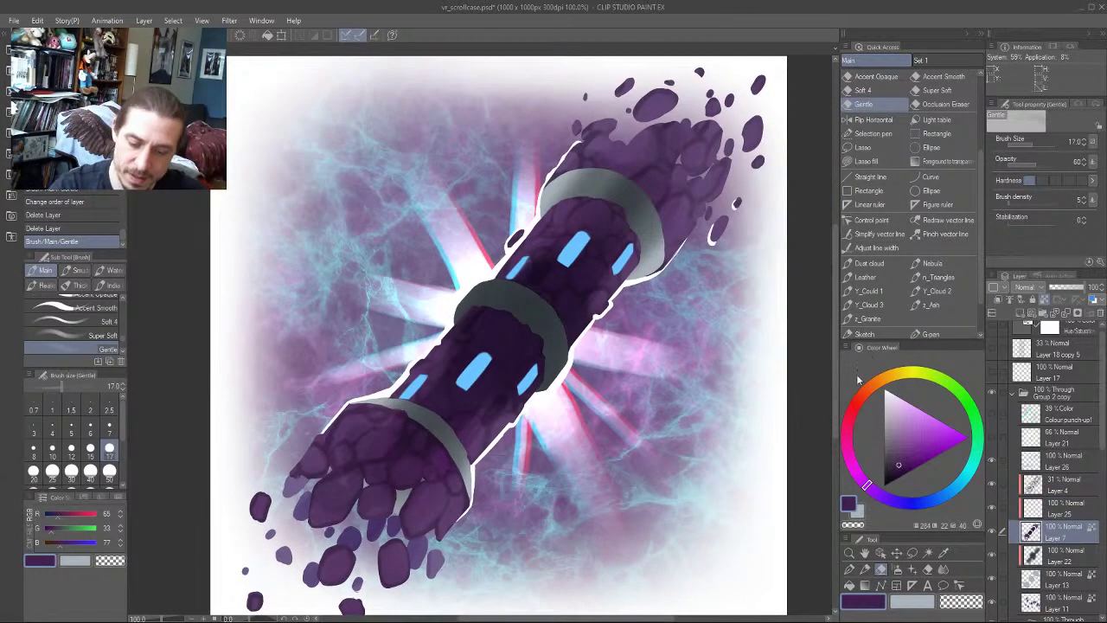
{"action": "left_click", "coordinate": [993, 509]}
{"action": "left_click", "coordinate": [1047, 508]}
{"action": "mouse_move", "coordinate": [384, 274]}
{"action": "left_mouse_down"}
{"action": "mouse_move", "coordinate": [397, 242]}
{"action": "mouse_move", "coordinate": [411, 321]}
{"action": "mouse_move", "coordinate": [444, 320]}
{"action": "left_mouse_up"}
{"action": "left_click", "coordinate": [631, 188], "text": "alt"}
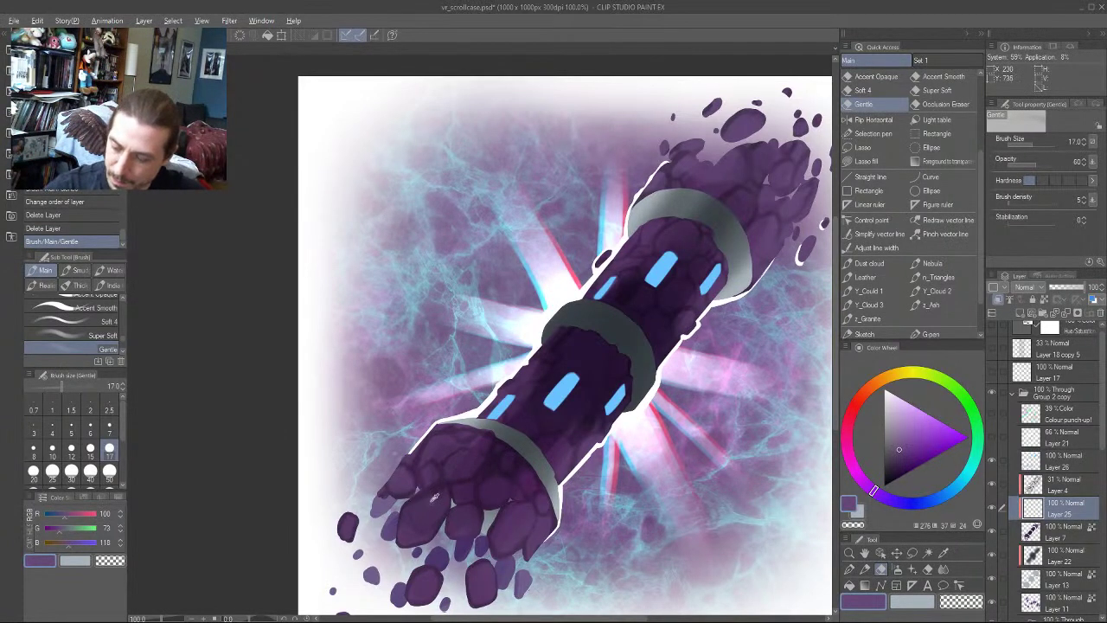
{"action": "left_click", "coordinate": [433, 499], "text": "alt"}
{"action": "left_click_drag", "start_coordinate": [354, 344], "coordinate": [370, 278]}
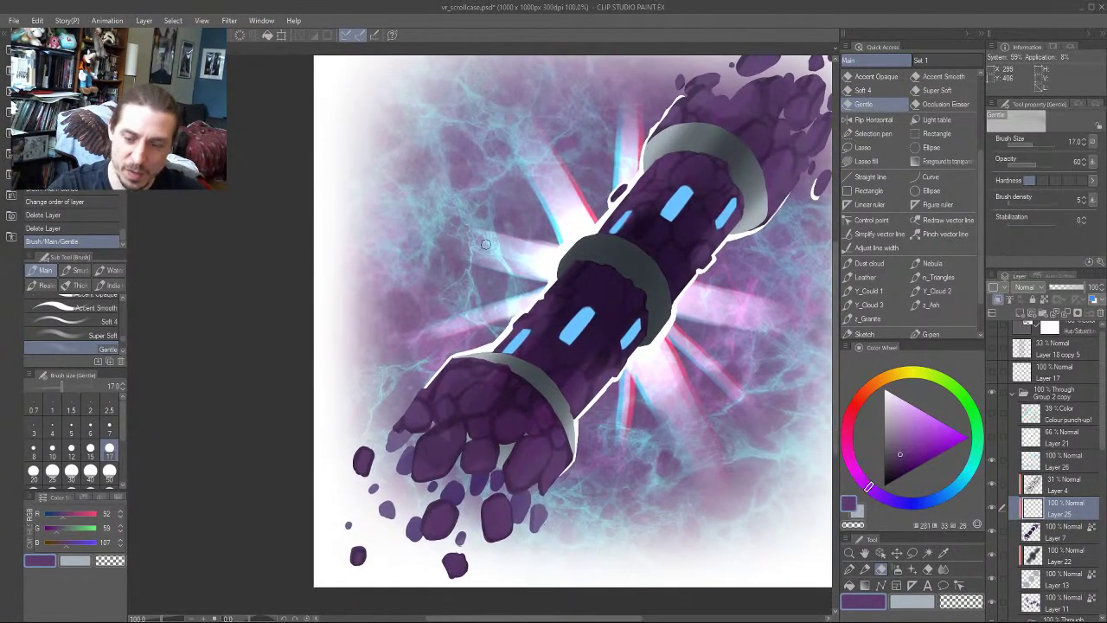
{"action": "left_click", "coordinate": [896, 439]}
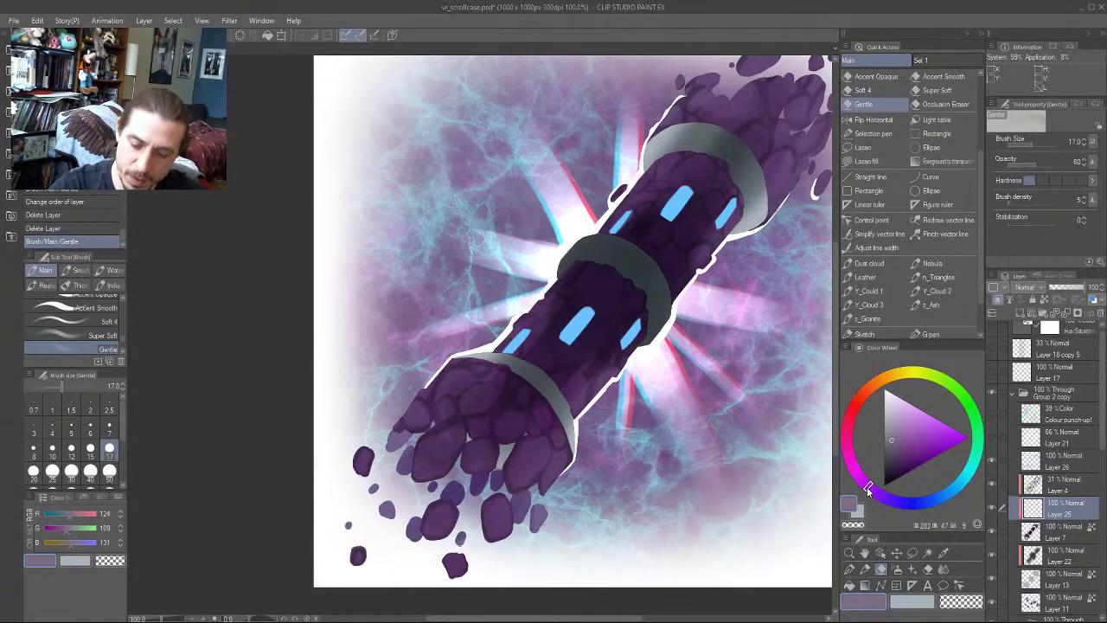
{"action": "left_click_drag", "start_coordinate": [867, 488], "coordinate": [882, 498]}
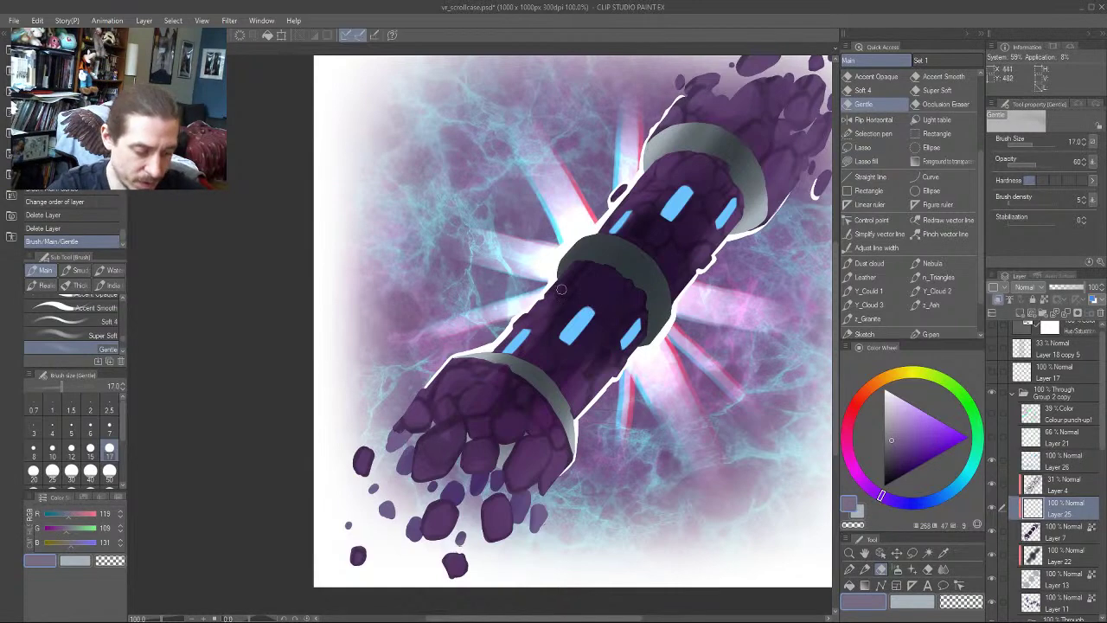
Paint the first muted violet highlights on the upper stones of the case's lower end with the Main Brush on Layer 25
{"action": "key", "text": "b"}
{"action": "mouse_move", "coordinate": [469, 257]}
{"action": "left_mouse_down"}
{"action": "mouse_move", "coordinate": [485, 295]}
{"action": "mouse_move", "coordinate": [417, 210]}
{"action": "mouse_move", "coordinate": [380, 265]}
{"action": "mouse_move", "coordinate": [395, 285]}
{"action": "left_mouse_up"}
{"action": "left_click_drag", "start_coordinate": [300, 339], "coordinate": [428, 280]}
{"action": "key", "text": "bracketleft"}
{"action": "key", "text": "bracketleft"}
{"action": "mouse_move", "coordinate": [538, 358]}
{"action": "left_mouse_down"}
{"action": "mouse_move", "coordinate": [549, 362]}
{"action": "mouse_move", "coordinate": [536, 354]}
{"action": "left_mouse_up"}
{"action": "key", "text": "bracketright"}
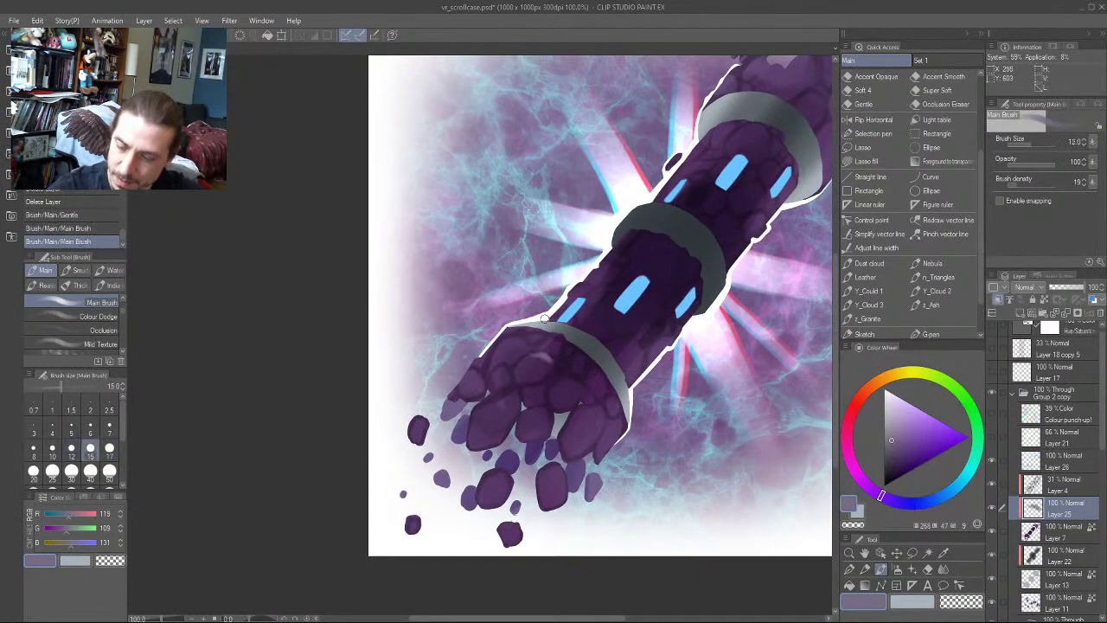
{"action": "key", "text": "bracketright"}
{"action": "key", "text": "bracketright"}
{"action": "left_click_drag", "start_coordinate": [448, 315], "coordinate": [468, 342]}
{"action": "key", "text": "bracketright"}
{"action": "key", "text": "bracketright"}
{"action": "left_click_drag", "start_coordinate": [545, 389], "coordinate": [560, 391]}
{"action": "key", "text": "bracketleft"}
{"action": "key", "text": "bracketleft"}
{"action": "key", "text": "bracketleft"}
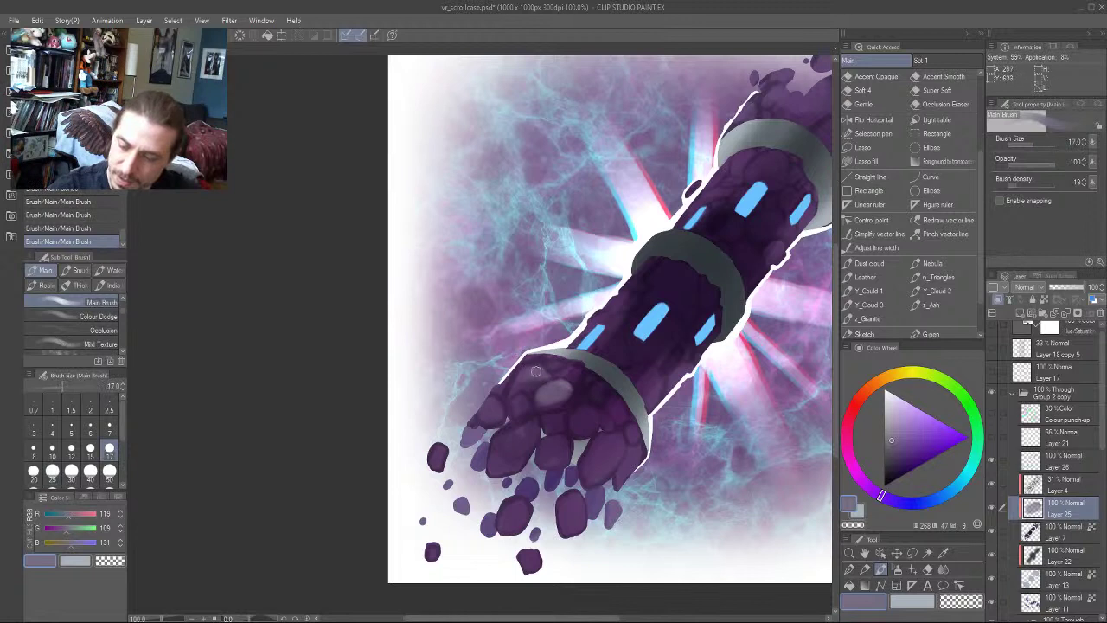
Lighten the large jagged stones and the smaller ones between them at the case's lower end, using the Main Brush at size 17
{"action": "scroll", "coordinate": [534, 377], "scroll_direction": "down", "scroll_amount": 1}
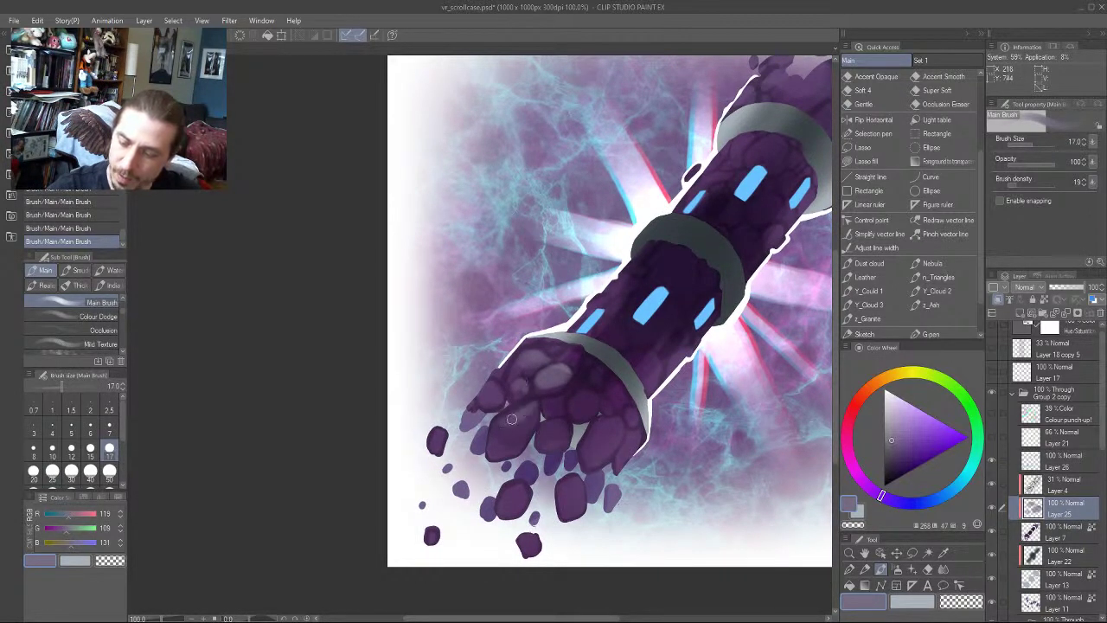
{"action": "left_click_drag", "start_coordinate": [495, 431], "coordinate": [505, 440]}
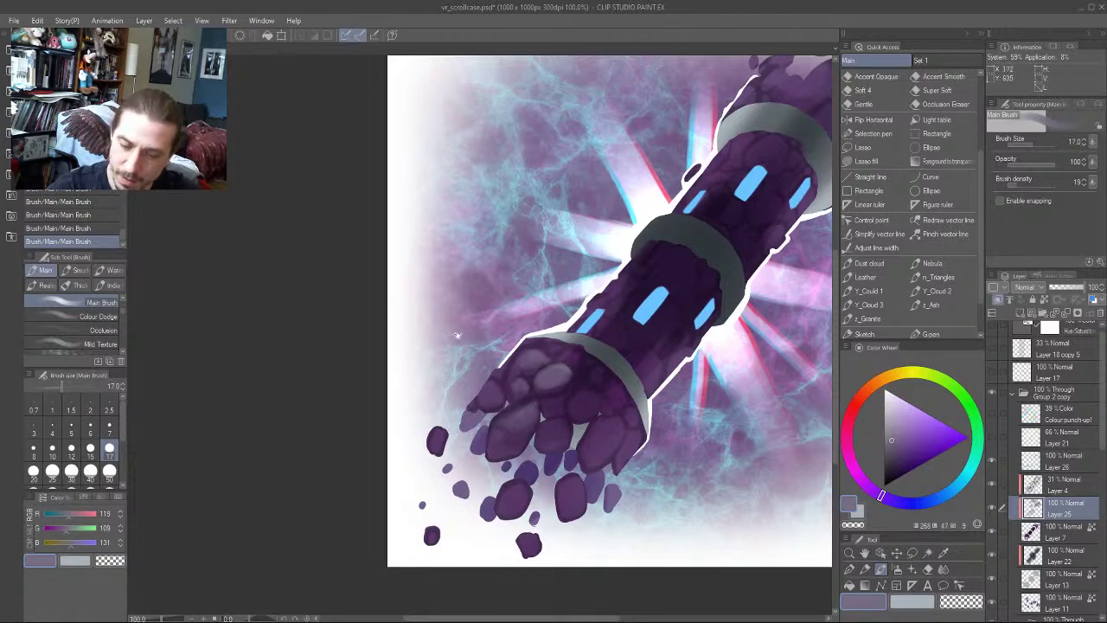
{"action": "left_click_drag", "start_coordinate": [578, 349], "coordinate": [542, 371]}
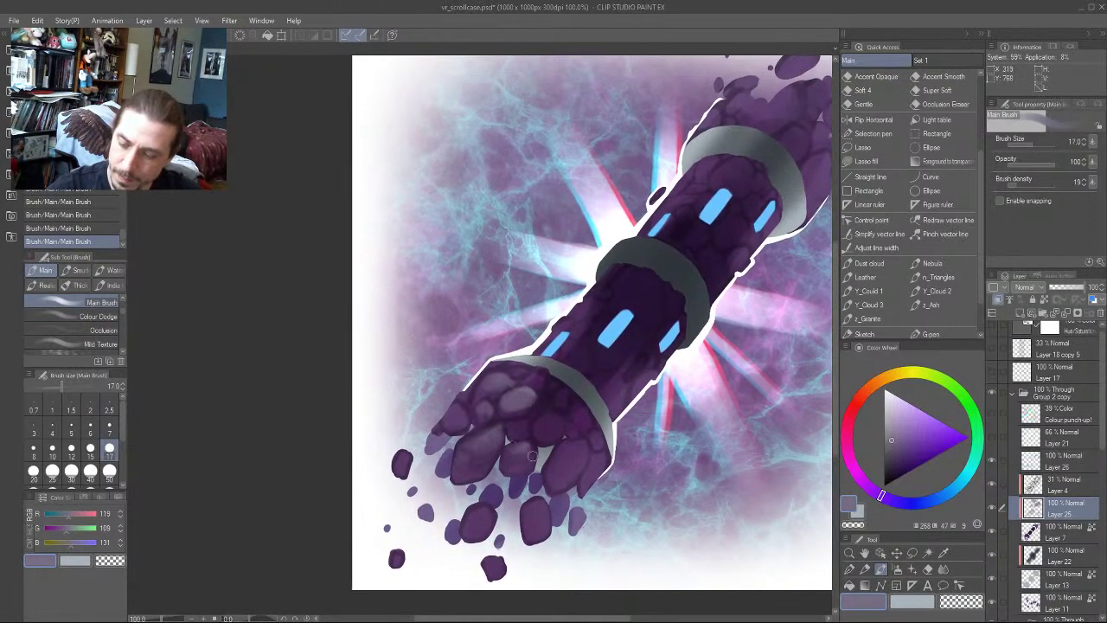
{"action": "left_click_drag", "start_coordinate": [551, 425], "coordinate": [567, 420]}
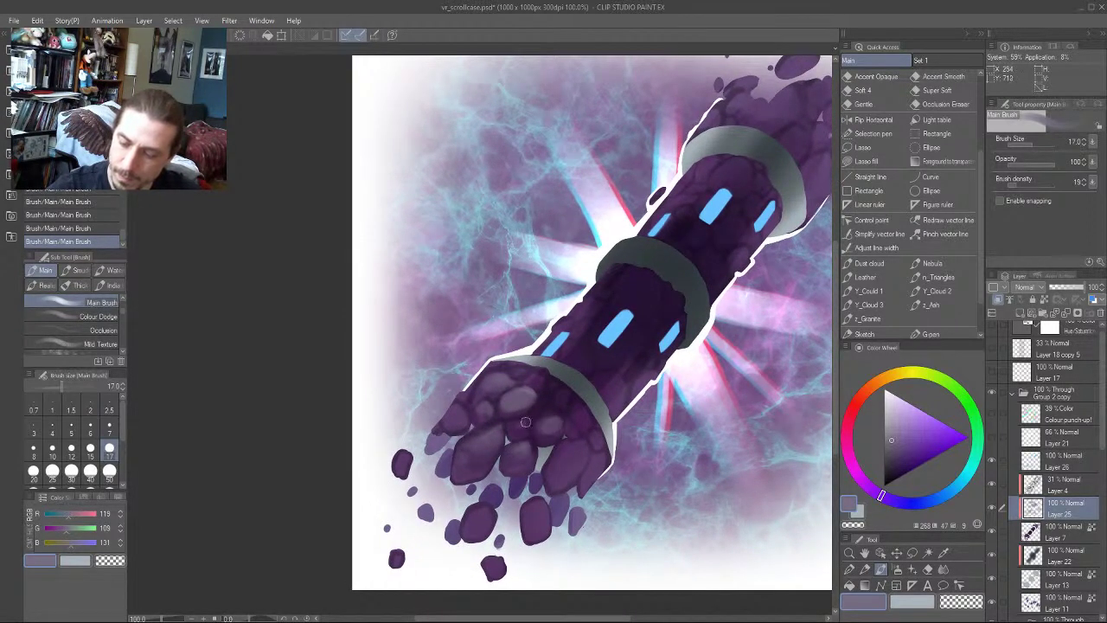
{"action": "left_click_drag", "start_coordinate": [398, 244], "coordinate": [423, 205]}
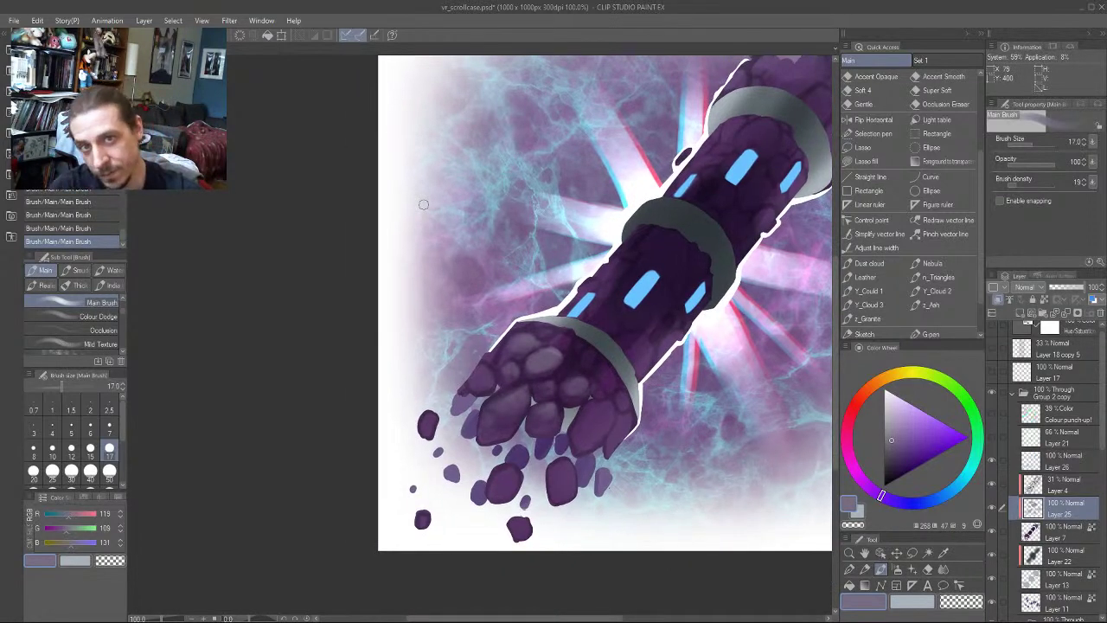
Highlight the lower end's outer-edge stones and those directly beneath the lower grey band, using Main Brush sizes 25 and 17
{"action": "left_click_drag", "start_coordinate": [414, 286], "coordinate": [423, 284]}
{"action": "key", "text": "bracketright"}
{"action": "key", "text": "bracketright"}
{"action": "left_click_drag", "start_coordinate": [485, 375], "coordinate": [488, 378]}
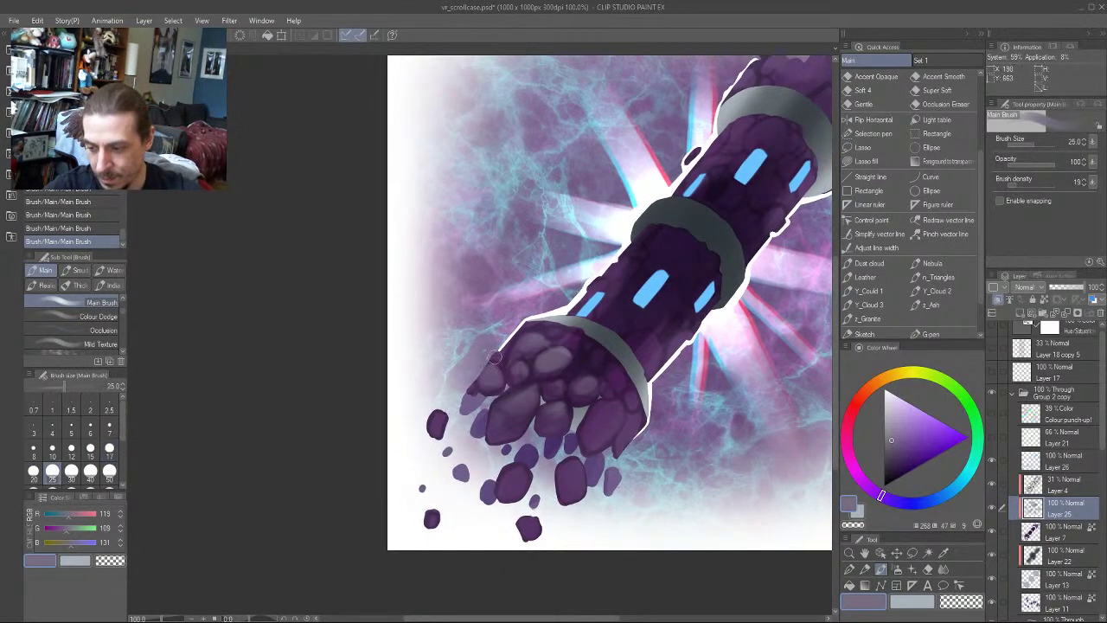
{"action": "key", "text": "["}
{"action": "key", "text": "["}
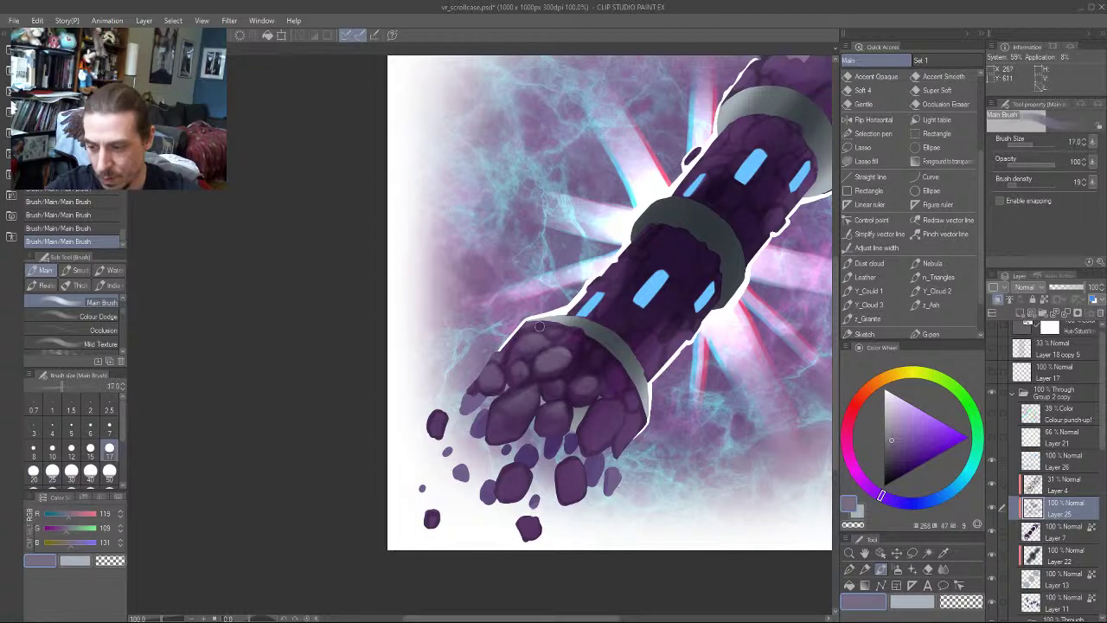
{"action": "left_click_drag", "start_coordinate": [571, 336], "coordinate": [579, 332]}
Add highlights to the small stones along the shaded side of the lower grey band with the Main Brush at sizes 20 and 15
{"action": "left_click_drag", "start_coordinate": [459, 210], "coordinate": [382, 229]}
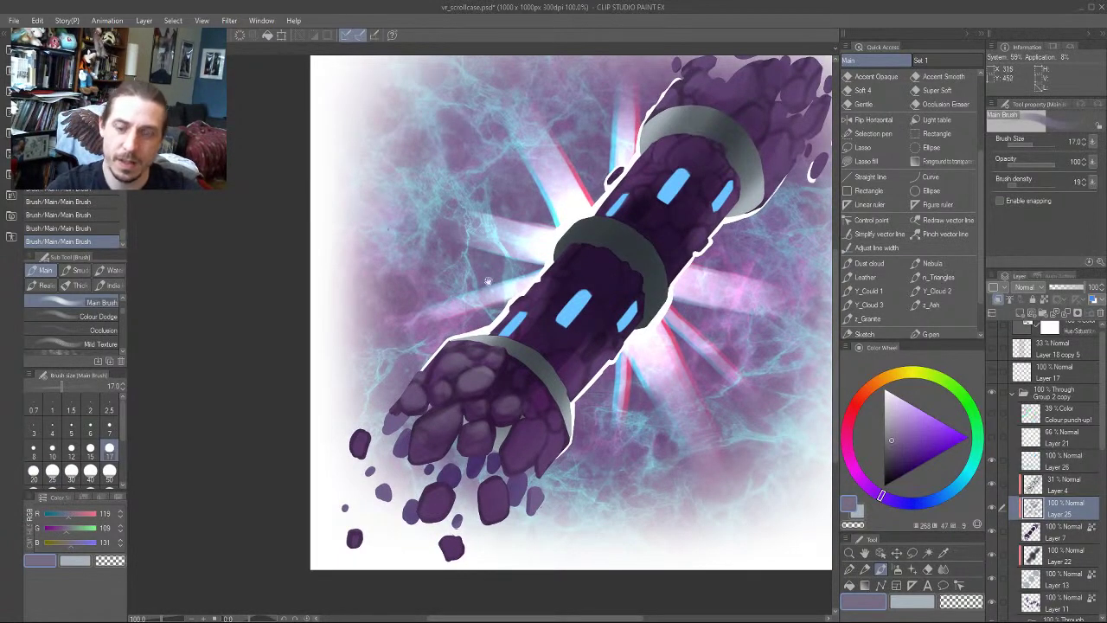
{"action": "left_click_drag", "start_coordinate": [481, 301], "coordinate": [466, 292]}
{"action": "key", "text": "bracketright"}
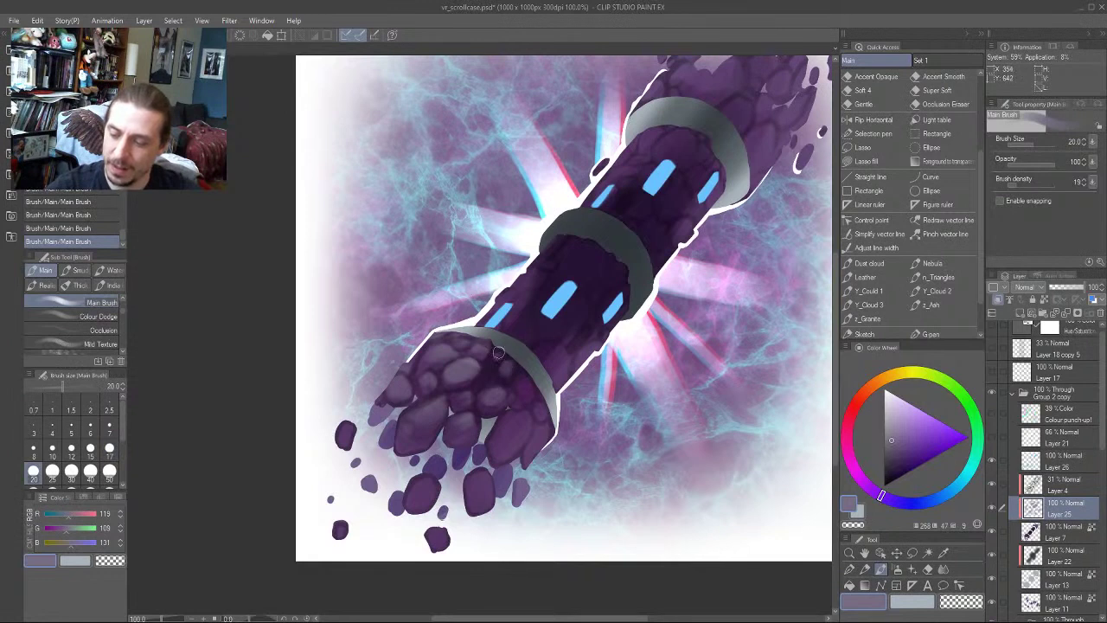
{"action": "key", "text": "["}
{"action": "key", "text": "["}
{"action": "key", "text": "]"}
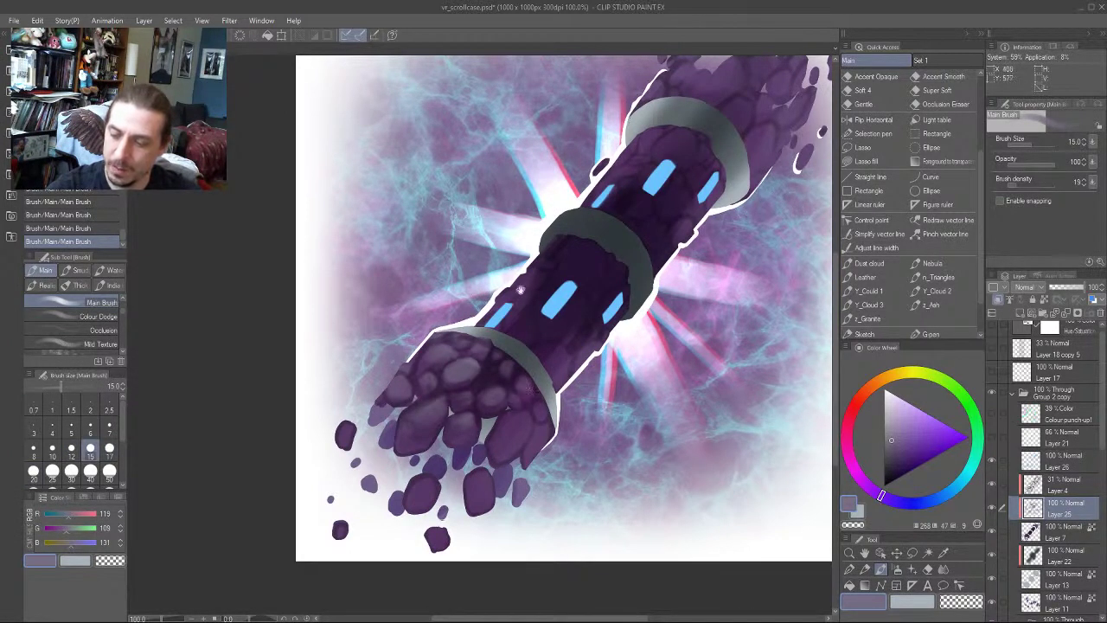
Lighten the large broken stone and its neighbours on the lower end's shaded side with the Main Brush at size 17
{"action": "left_click_drag", "start_coordinate": [497, 275], "coordinate": [456, 334]}
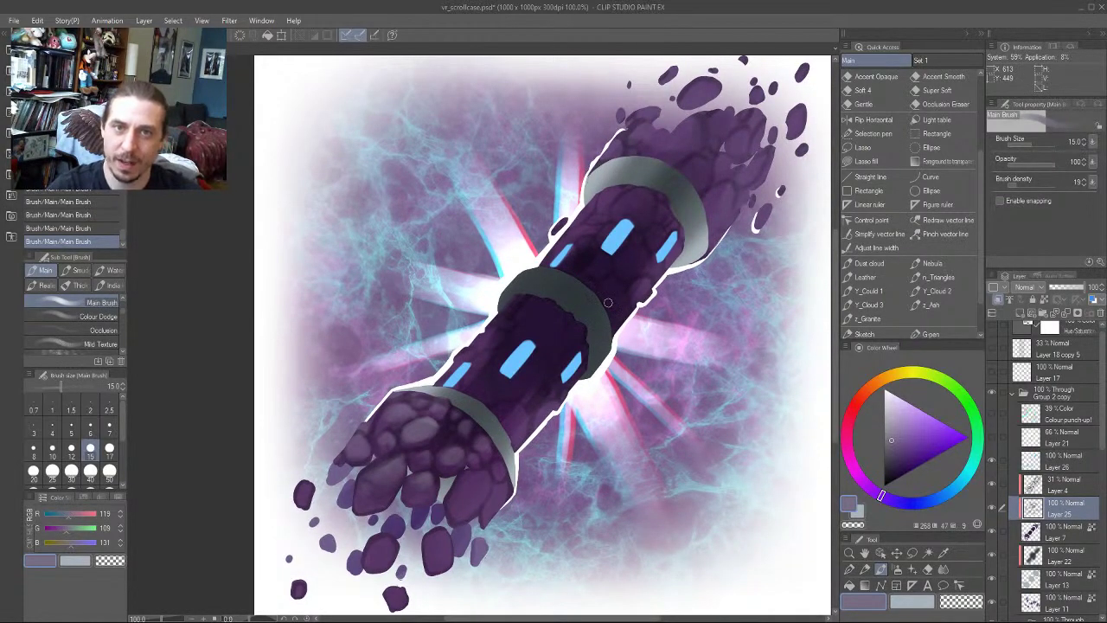
{"action": "scroll", "coordinate": [432, 357], "scroll_direction": "down", "scroll_amount": 2}
{"action": "key", "text": "bracketright"}
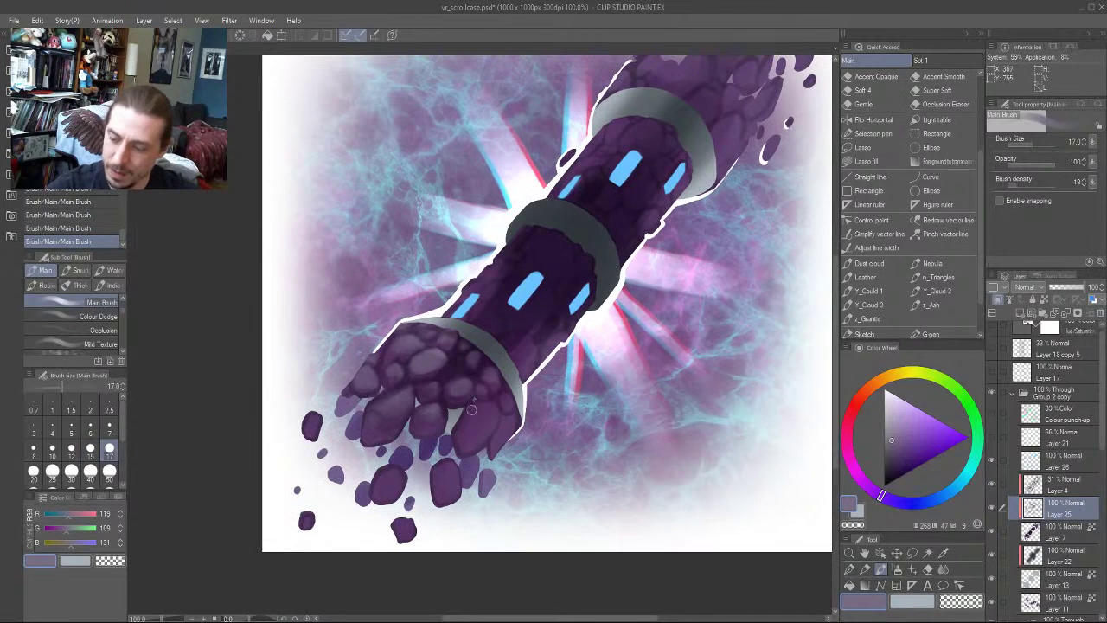
{"action": "mouse_move", "coordinate": [486, 410]}
{"action": "left_mouse_down"}
{"action": "mouse_move", "coordinate": [466, 428]}
{"action": "mouse_move", "coordinate": [481, 434]}
{"action": "left_mouse_up"}
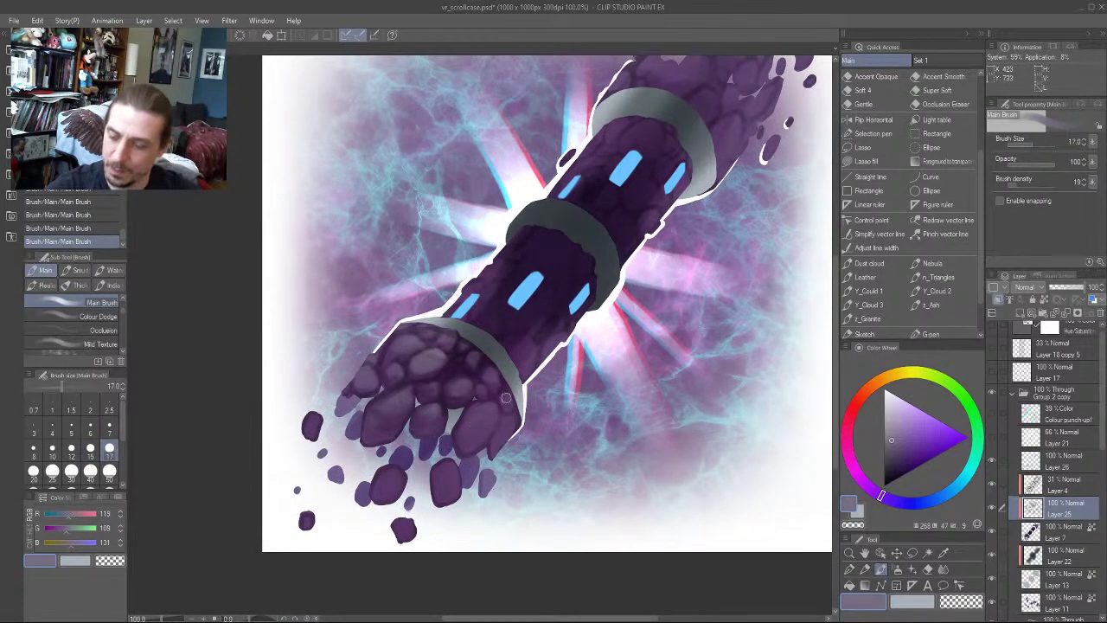
{"action": "left_click_drag", "start_coordinate": [507, 395], "coordinate": [507, 405]}
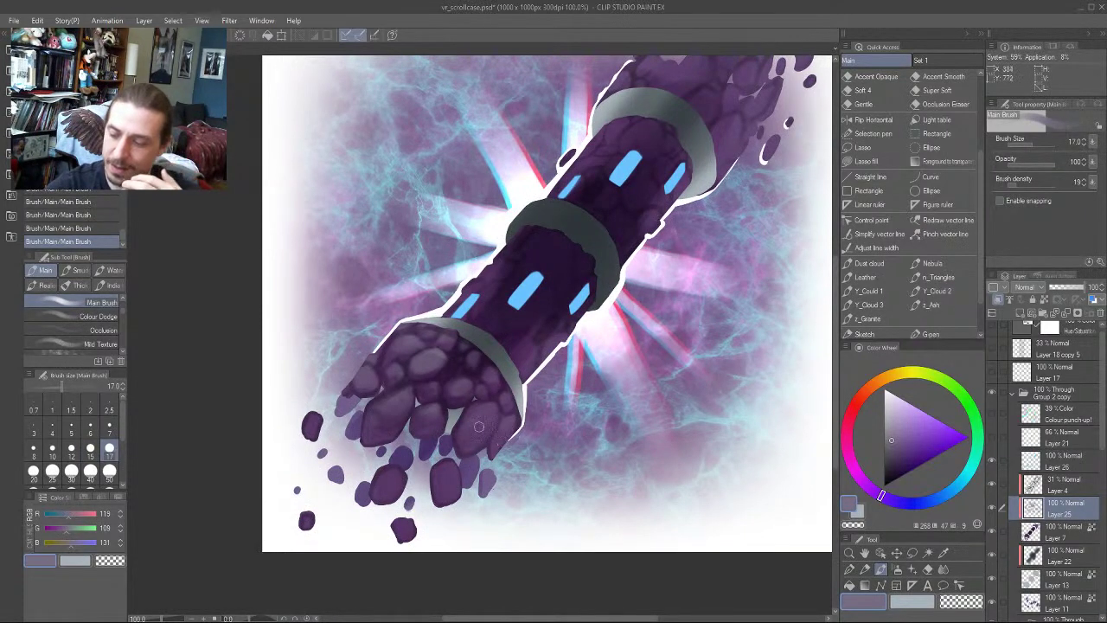
{"action": "left_click_drag", "start_coordinate": [439, 472], "coordinate": [451, 485]}
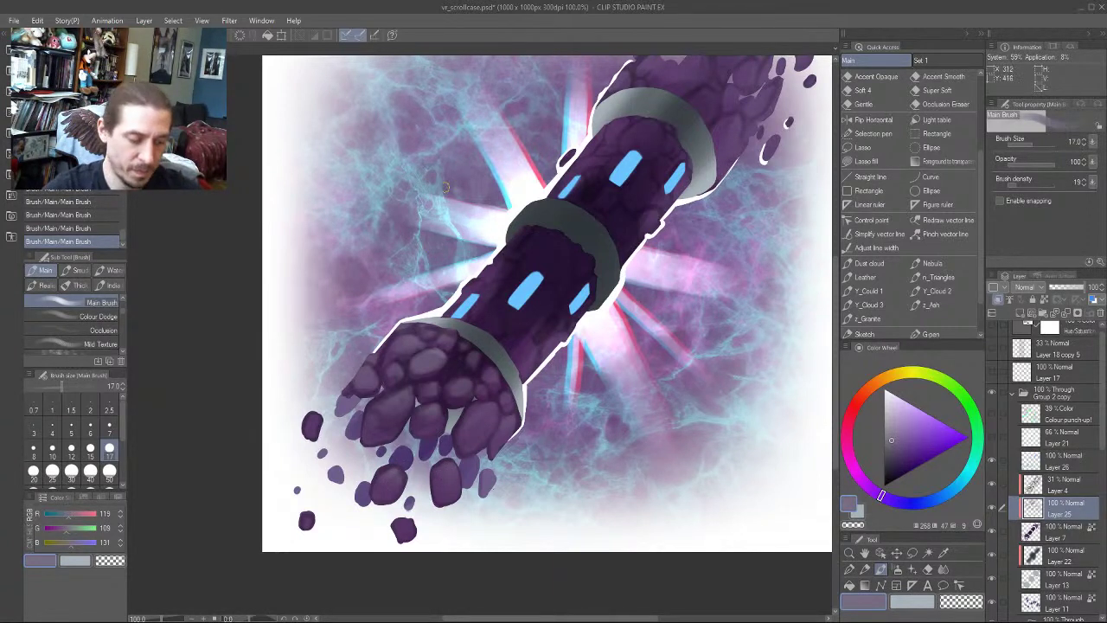
Lighten the stones directly beneath the upper grey band with the Main Brush at size 15
{"action": "left_click_drag", "start_coordinate": [408, 265], "coordinate": [422, 350]}
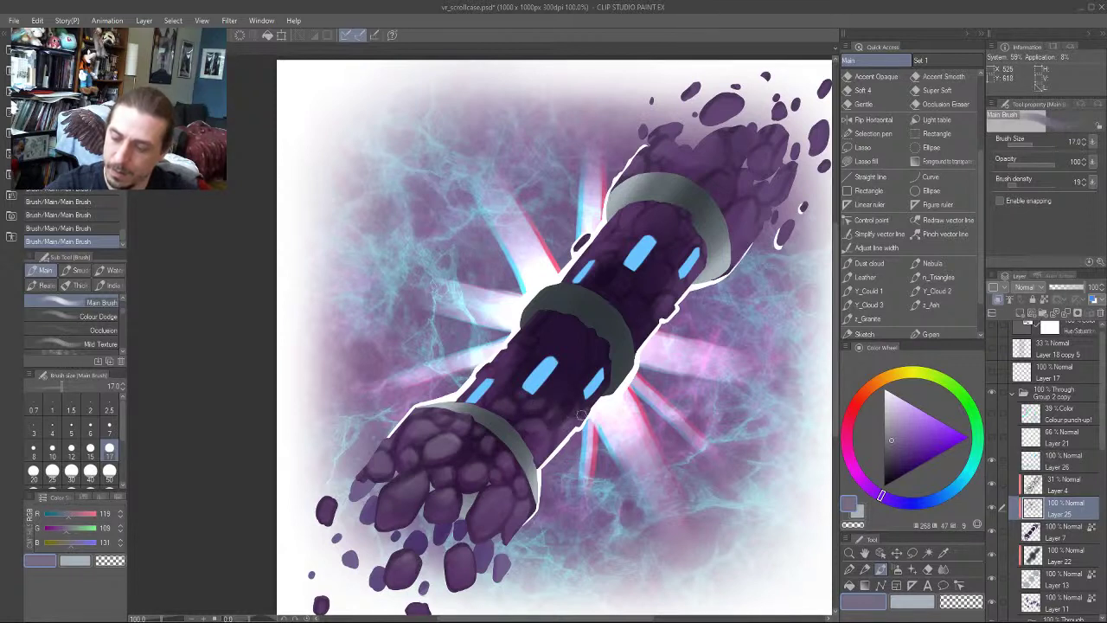
{"action": "left_click_drag", "start_coordinate": [502, 334], "coordinate": [496, 358]}
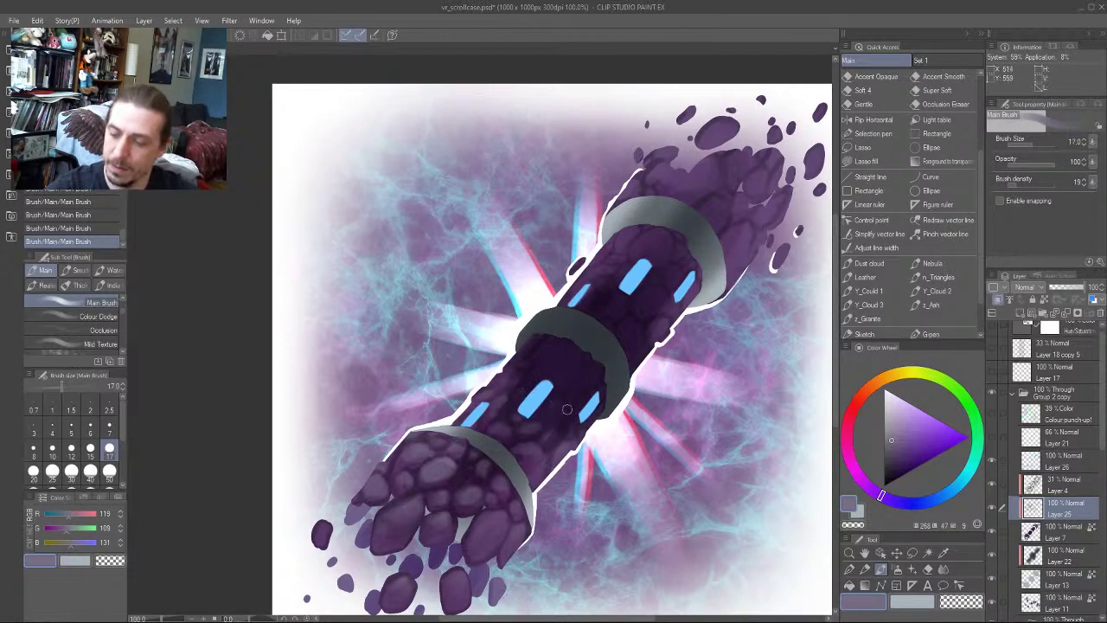
{"action": "mouse_move", "coordinate": [563, 302]}
{"action": "left_mouse_down"}
{"action": "mouse_move", "coordinate": [513, 374]}
{"action": "mouse_move", "coordinate": [507, 353]}
{"action": "mouse_move", "coordinate": [460, 402]}
{"action": "left_mouse_up"}
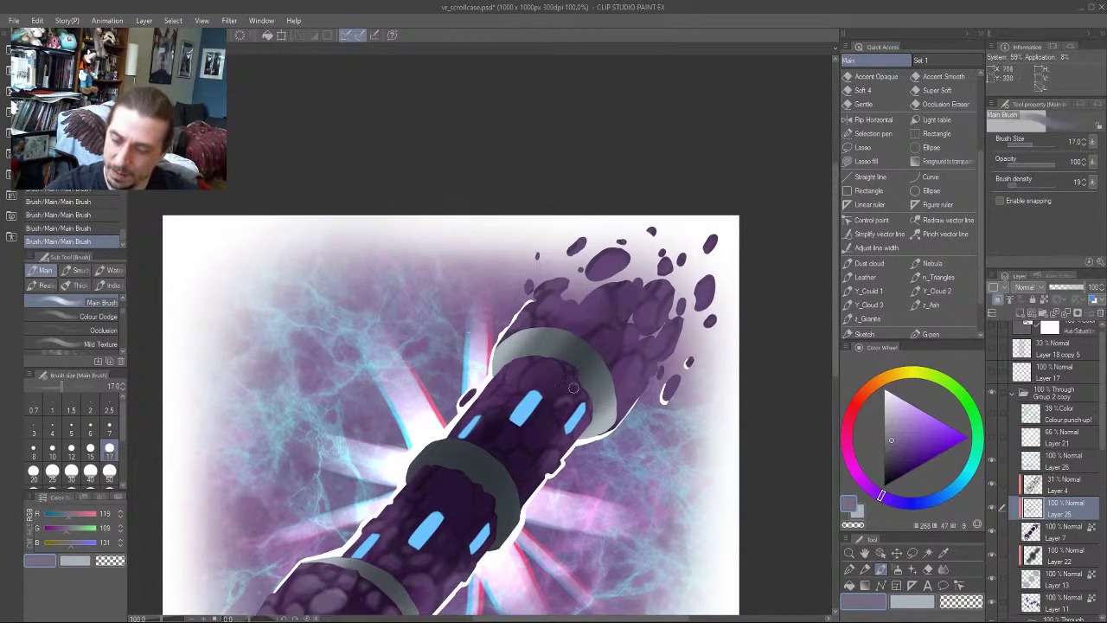
{"action": "key", "text": "bracketleft"}
{"action": "mouse_move", "coordinate": [530, 379]}
{"action": "left_mouse_down"}
{"action": "mouse_move", "coordinate": [518, 350]}
{"action": "mouse_move", "coordinate": [511, 374]}
{"action": "mouse_move", "coordinate": [524, 362]}
{"action": "mouse_move", "coordinate": [510, 387]}
{"action": "left_mouse_up"}
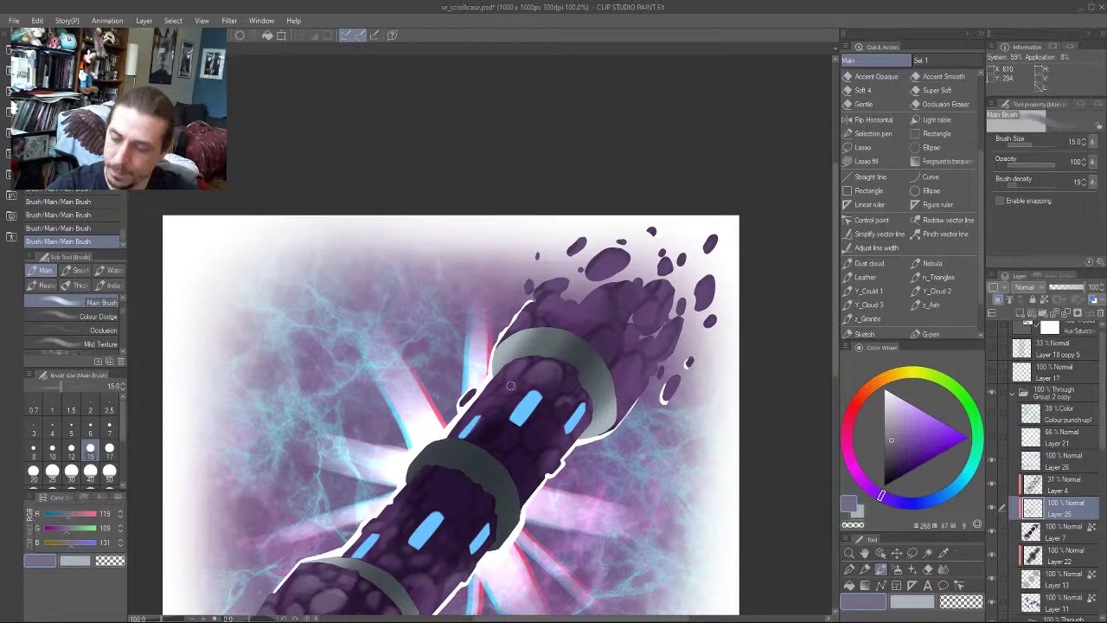
{"action": "left_click_drag", "start_coordinate": [479, 272], "coordinate": [505, 197]}
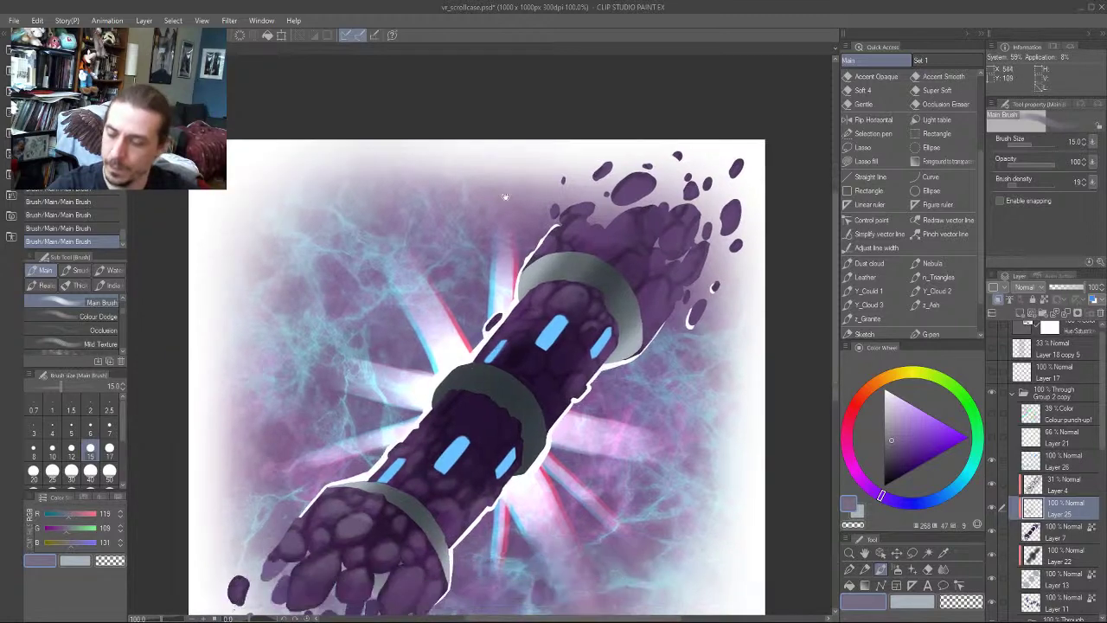
{"action": "left_click_drag", "start_coordinate": [306, 421], "coordinate": [436, 289]}
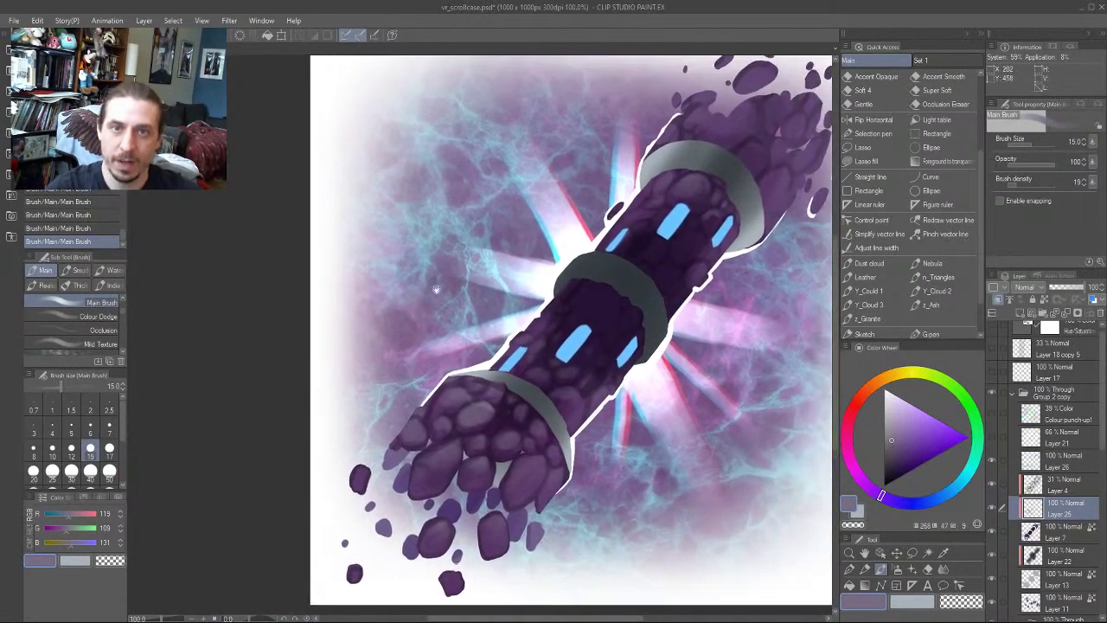
Refine the highlights on the lower end's stones with the Main Brush at size 12
{"action": "left_click_drag", "start_coordinate": [498, 396], "coordinate": [473, 417]}
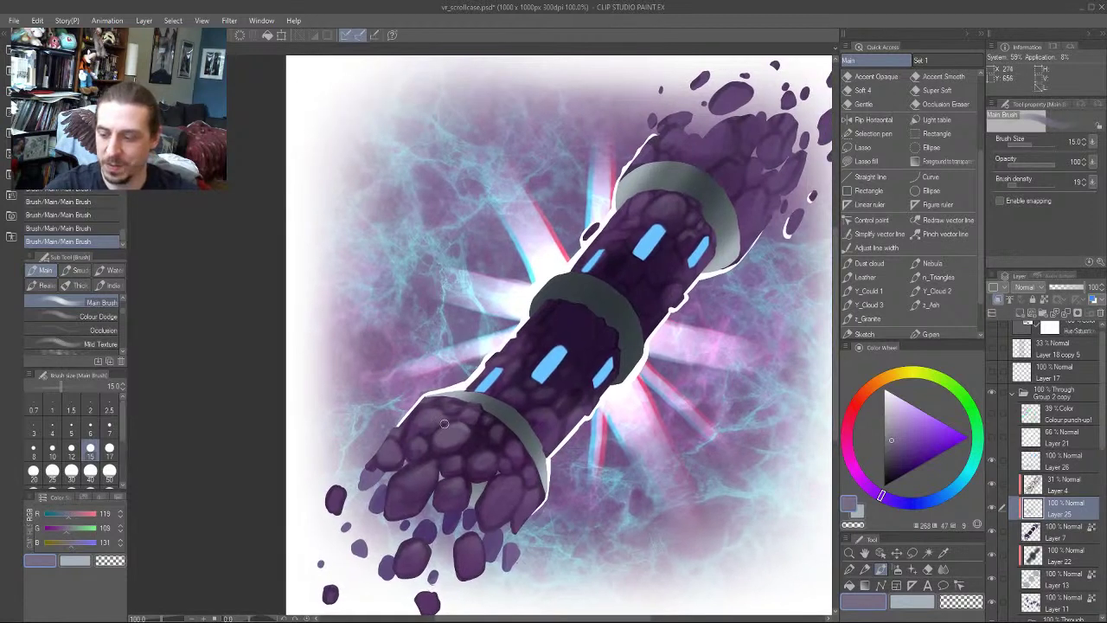
{"action": "key", "text": "bracketleft"}
{"action": "mouse_move", "coordinate": [410, 395]}
{"action": "left_mouse_down"}
{"action": "mouse_move", "coordinate": [418, 346]}
{"action": "mouse_move", "coordinate": [356, 406]}
{"action": "left_mouse_up"}
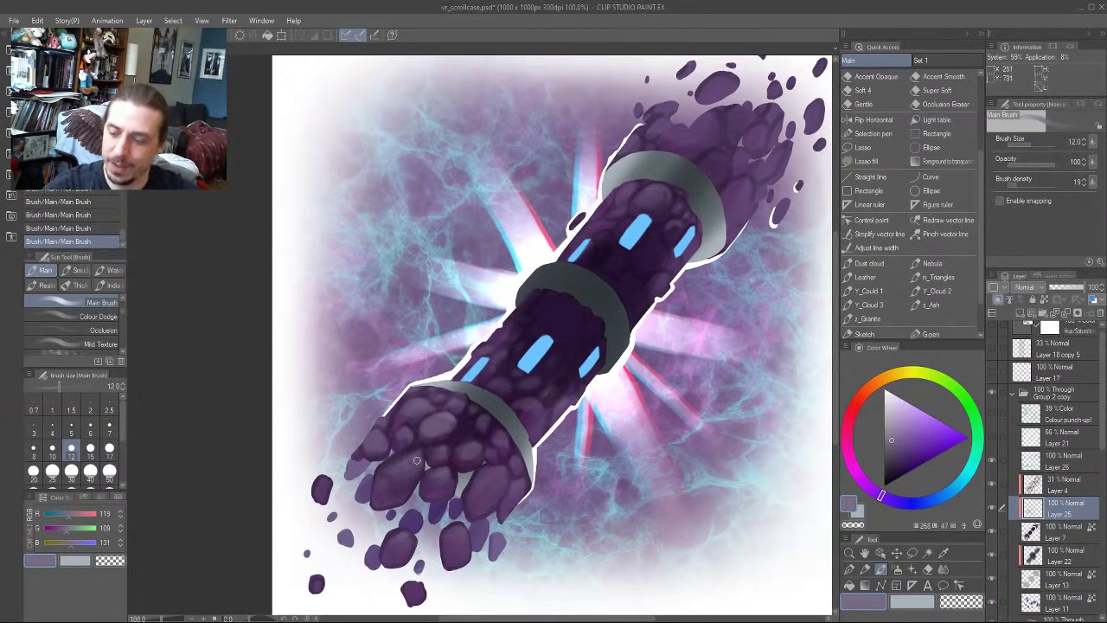
{"action": "mouse_move", "coordinate": [415, 352]}
{"action": "left_mouse_down"}
{"action": "mouse_move", "coordinate": [422, 339]}
{"action": "mouse_move", "coordinate": [418, 349]}
{"action": "left_mouse_up"}
Soften the highlights on the lower end's shaded stones using the Main Brush with transparent colour at sizes 60 and 80
{"action": "key", "text": "e"}
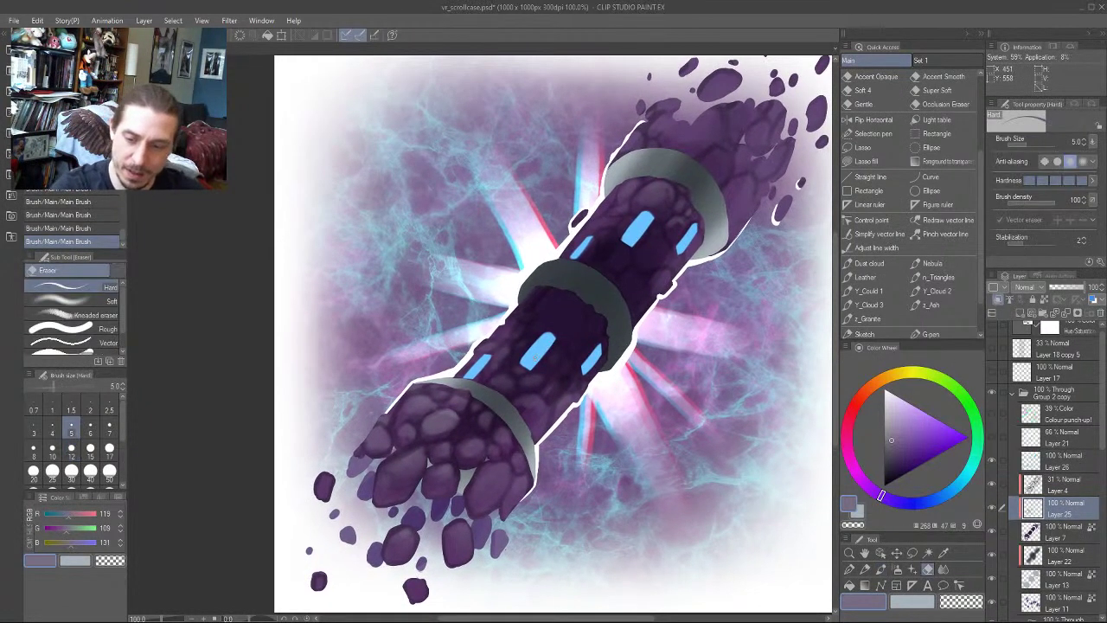
{"action": "key", "text": "b"}
{"action": "key", "text": "c"}
{"action": "left_click_drag", "start_coordinate": [330, 216], "coordinate": [347, 167]}
{"action": "key", "text": "bracketright"}
{"action": "key", "text": "bracketright"}
{"action": "key", "text": "bracketright"}
{"action": "key", "text": "bracketright"}
{"action": "key", "text": "bracketright"}
{"action": "key", "text": "bracketright"}
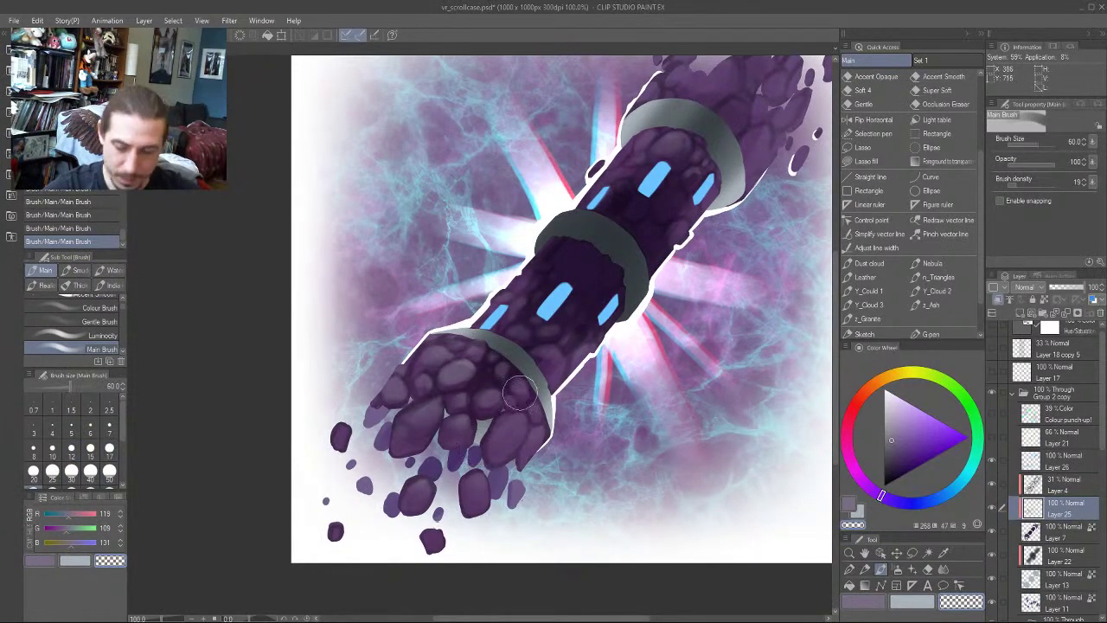
{"action": "key", "text": "bracketright"}
{"action": "key", "text": "bracketright"}
{"action": "key", "text": "bracketright"}
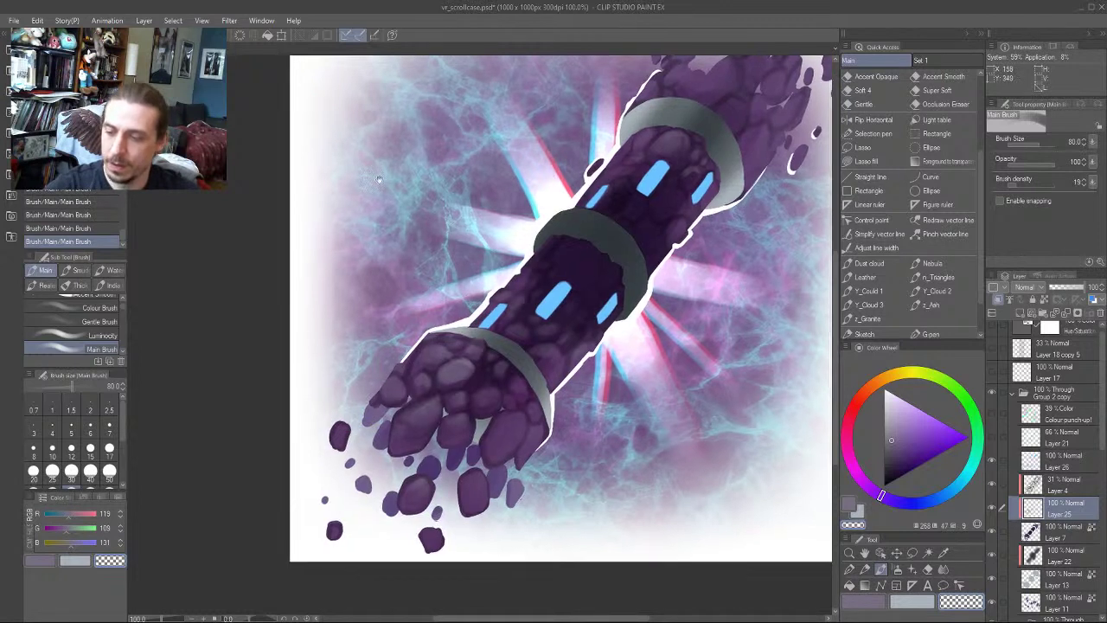
{"action": "left_click_drag", "start_coordinate": [404, 195], "coordinate": [393, 239]}
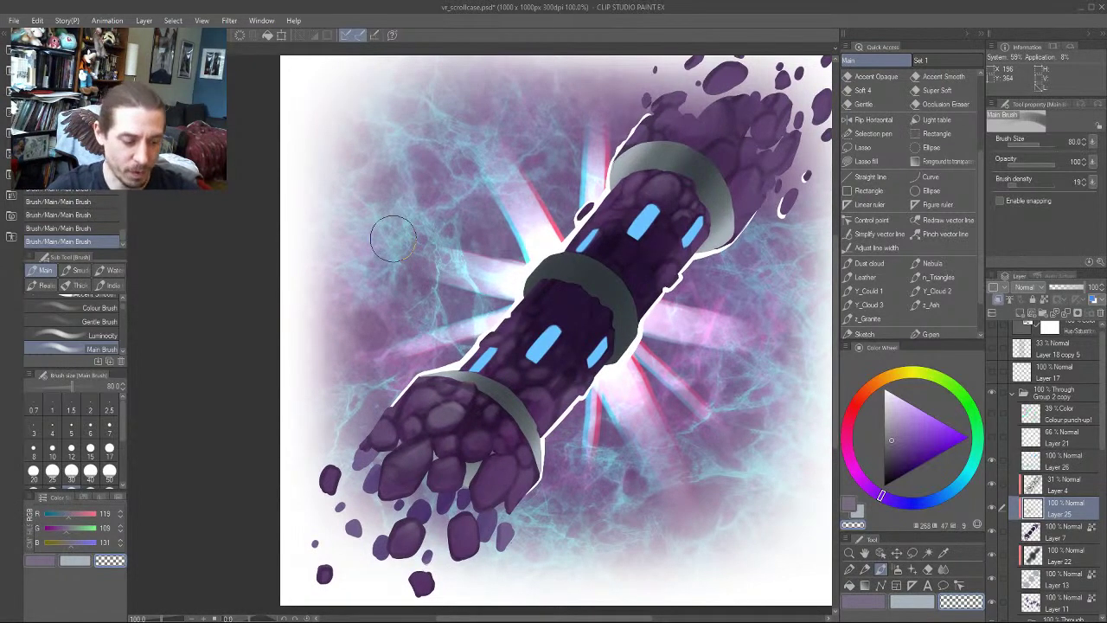
Repaint highlights on the small stones below the lower grey band in the muted violet with the Main Brush at size 15
{"action": "key", "text": "c"}
{"action": "left_click_drag", "start_coordinate": [445, 319], "coordinate": [465, 291]}
{"action": "key", "text": "bracketleft"}
{"action": "key", "text": "bracketleft"}
{"action": "key", "text": "bracketleft"}
{"action": "key", "text": "bracketleft"}
{"action": "key", "text": "bracketleft"}
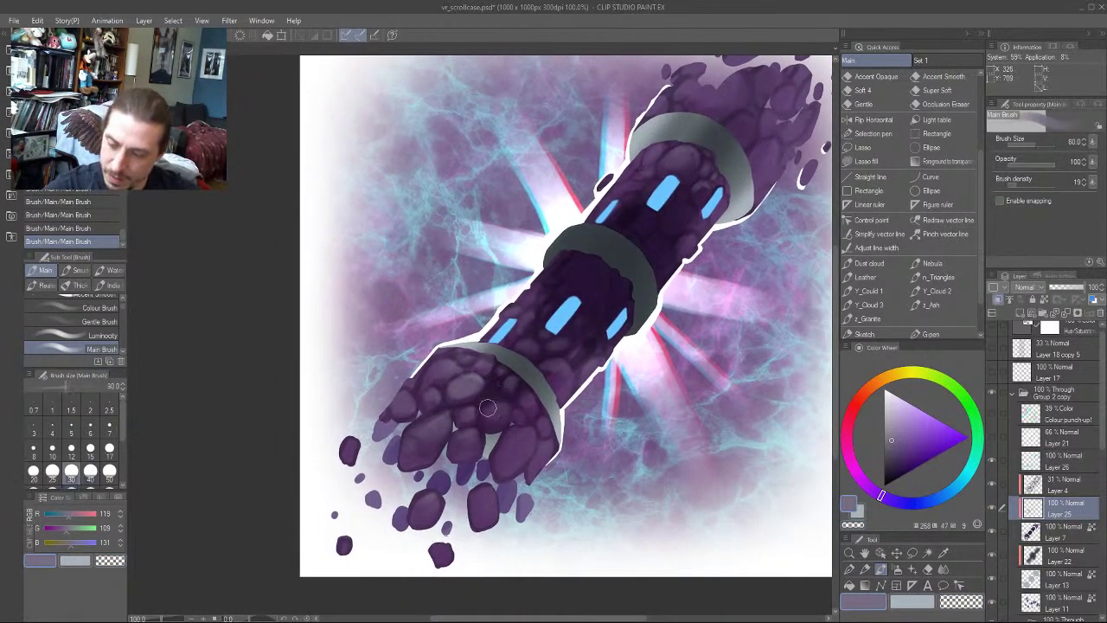
{"action": "key", "text": "bracketleft"}
{"action": "key", "text": "bracketleft"}
{"action": "key", "text": "bracketleft"}
{"action": "key", "text": "bracketleft"}
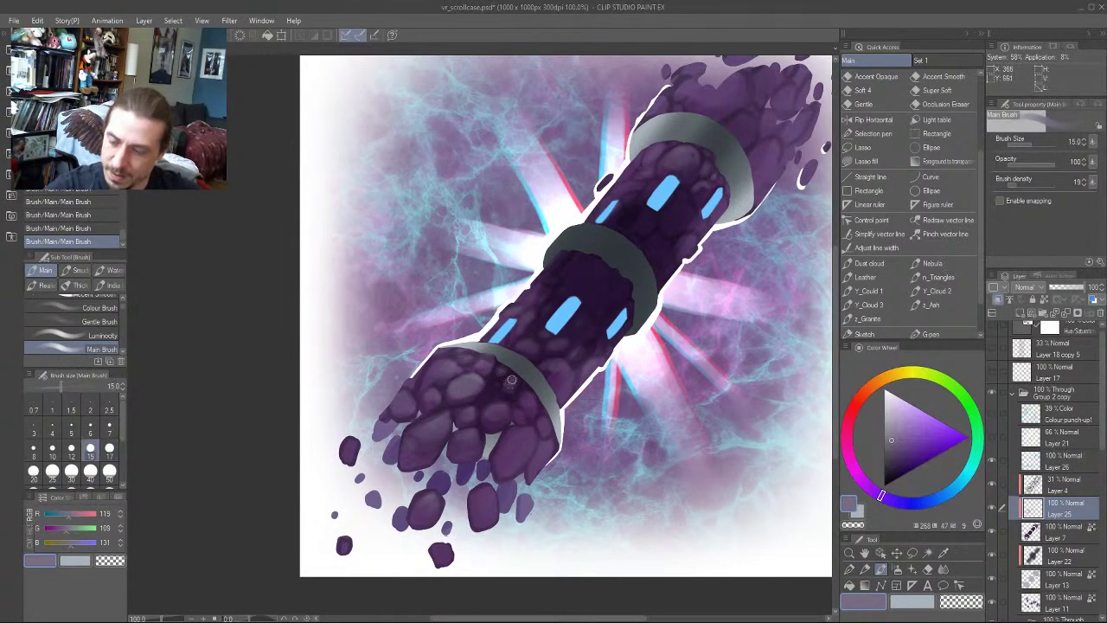
{"action": "left_click_drag", "start_coordinate": [510, 366], "coordinate": [491, 364]}
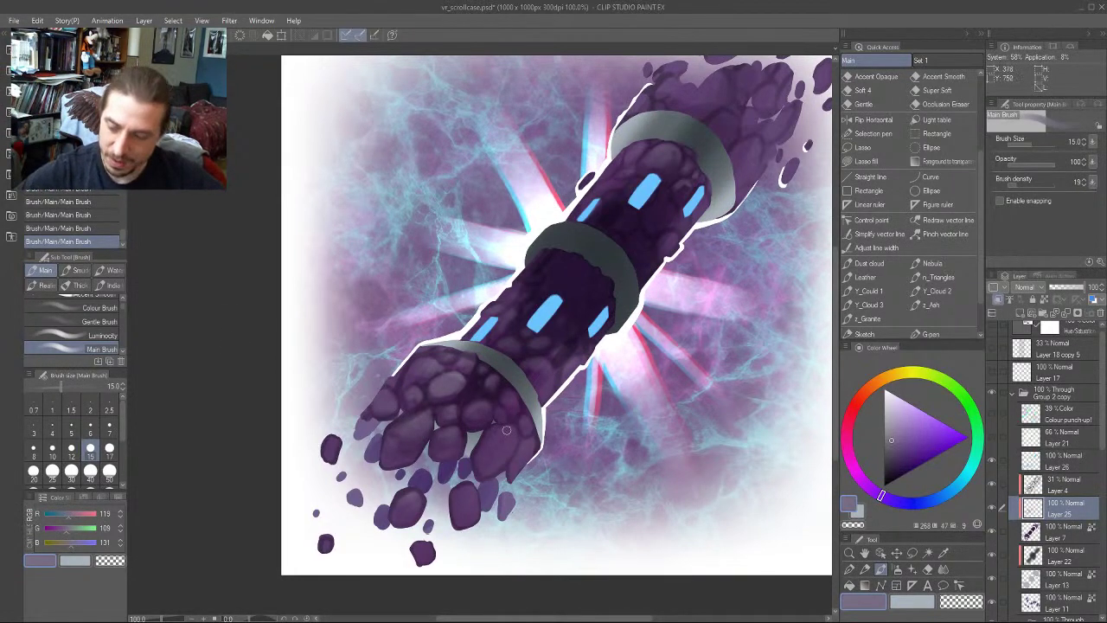
Touch up the narrow stones on the lower end's shaded side with the Main Brush at size 12
{"action": "scroll", "coordinate": [440, 386], "scroll_direction": "up", "scroll_amount": 1}
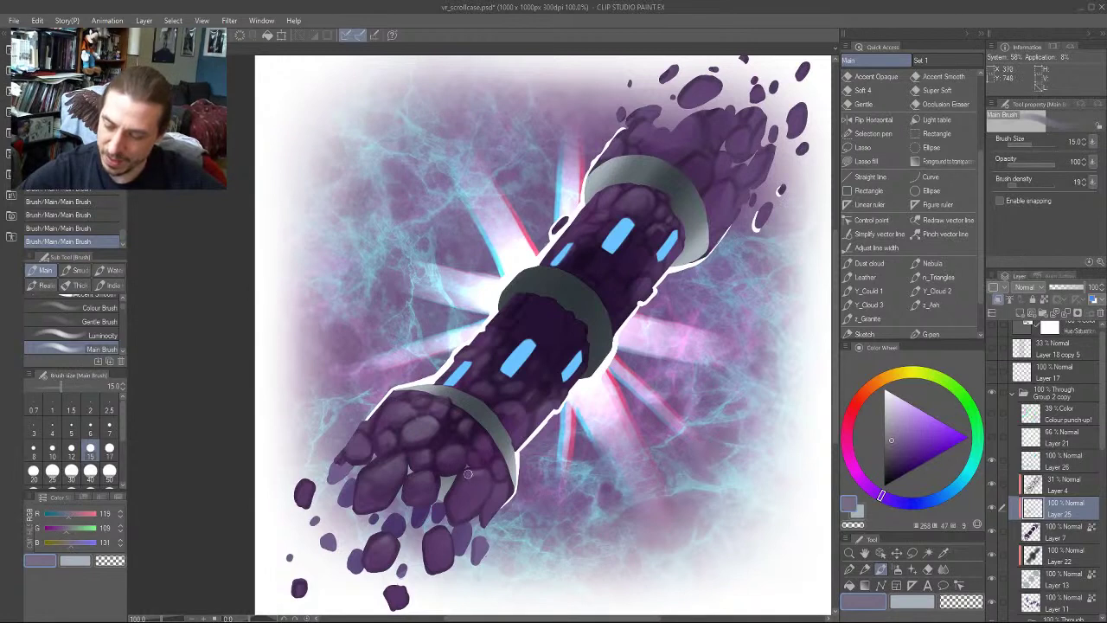
{"action": "key", "text": "bracketleft"}
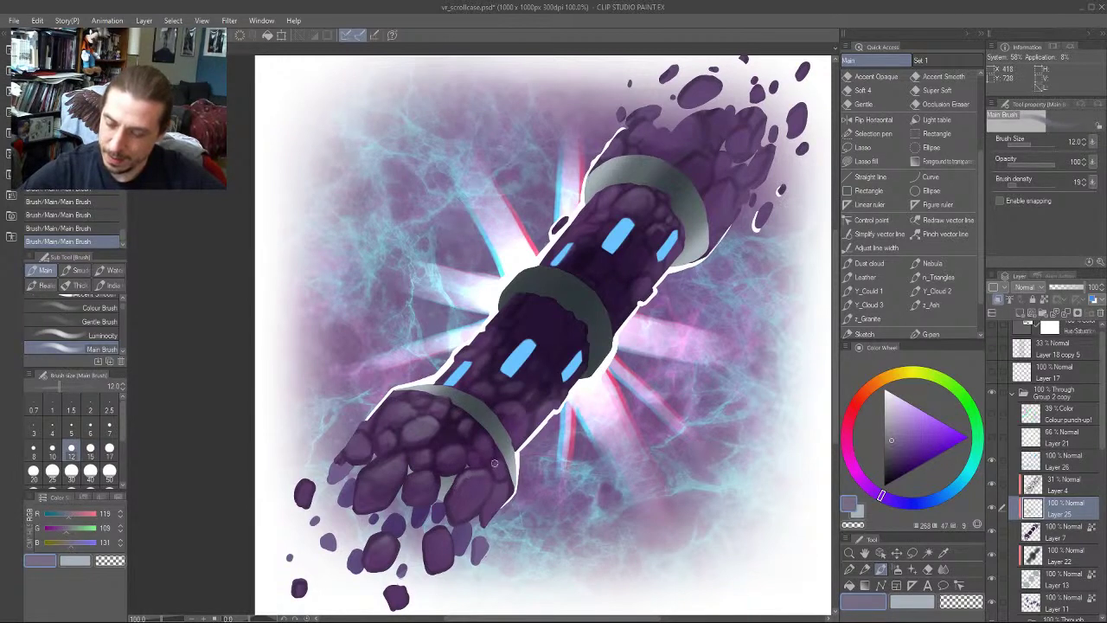
{"action": "scroll", "coordinate": [492, 493], "scroll_direction": "down", "scroll_amount": 2}
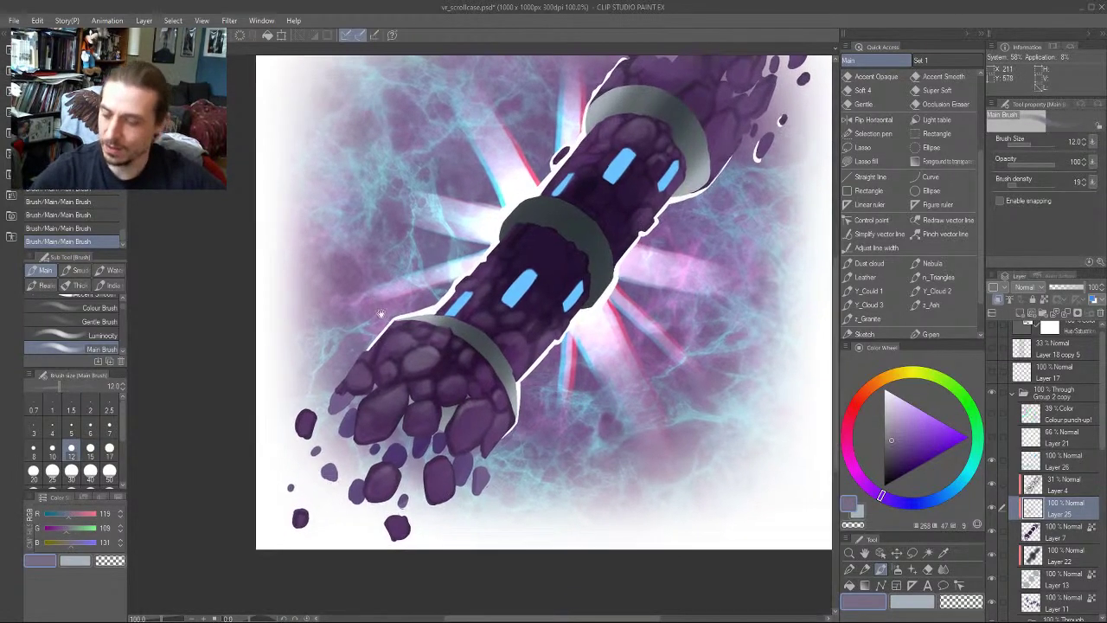
Lighten the stones along the lower end's lit outer edge with the Main Brush at sizes 15 and 12
{"action": "left_click_drag", "start_coordinate": [322, 287], "coordinate": [389, 302]}
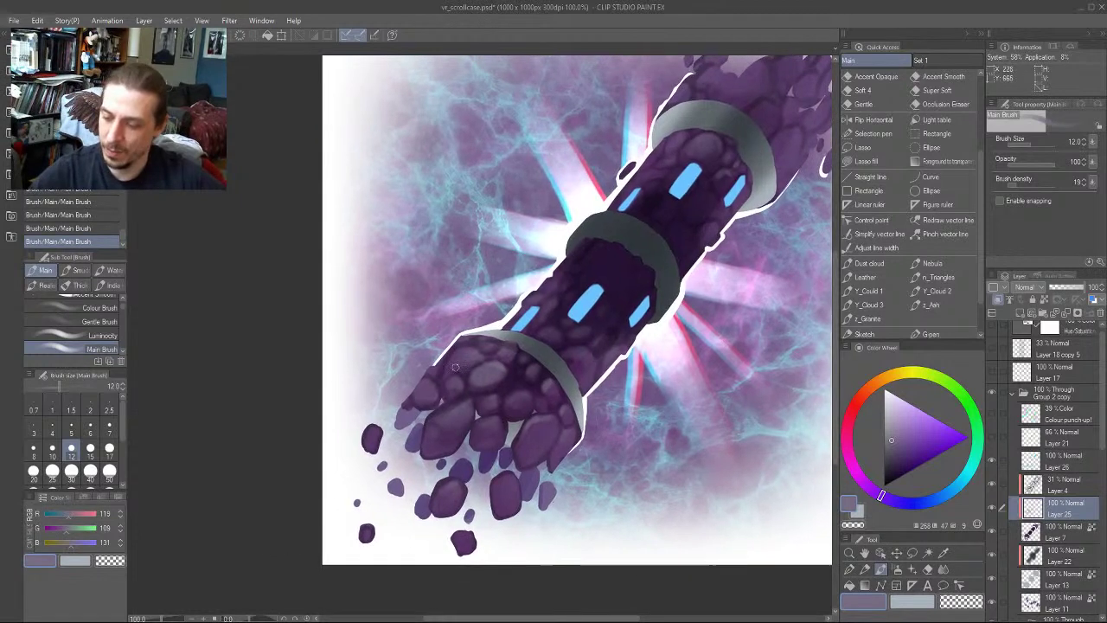
{"action": "key", "text": "bracketright"}
{"action": "mouse_move", "coordinate": [455, 356]}
{"action": "left_mouse_down"}
{"action": "mouse_move", "coordinate": [447, 372]}
{"action": "mouse_move", "coordinate": [453, 364]}
{"action": "left_mouse_up"}
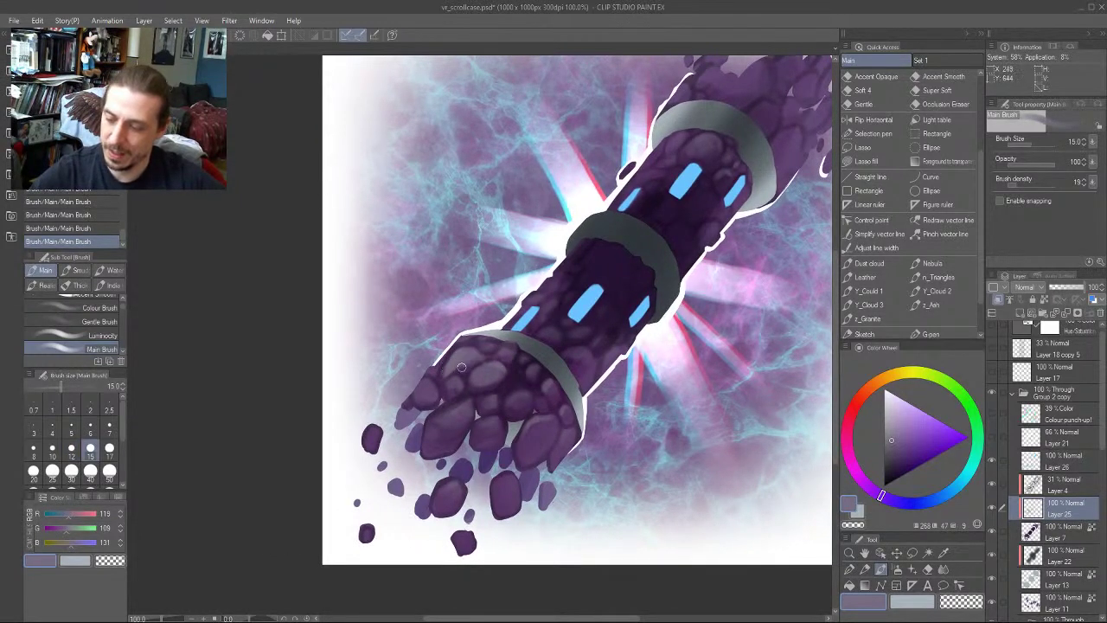
{"action": "key", "text": "bracketleft"}
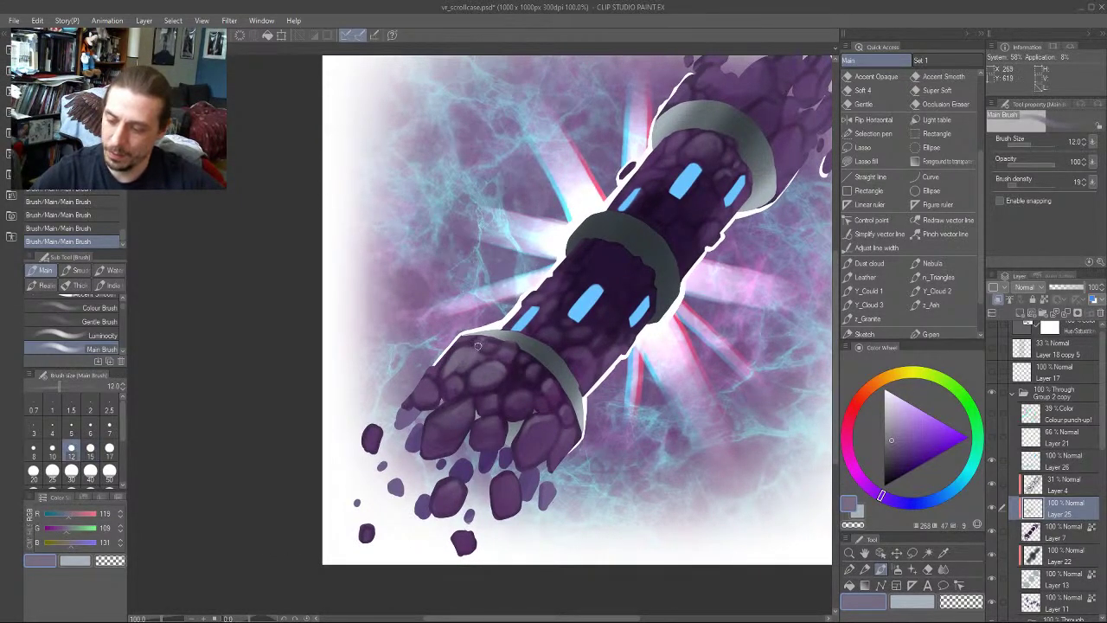
{"action": "left_click_drag", "start_coordinate": [509, 384], "coordinate": [495, 381]}
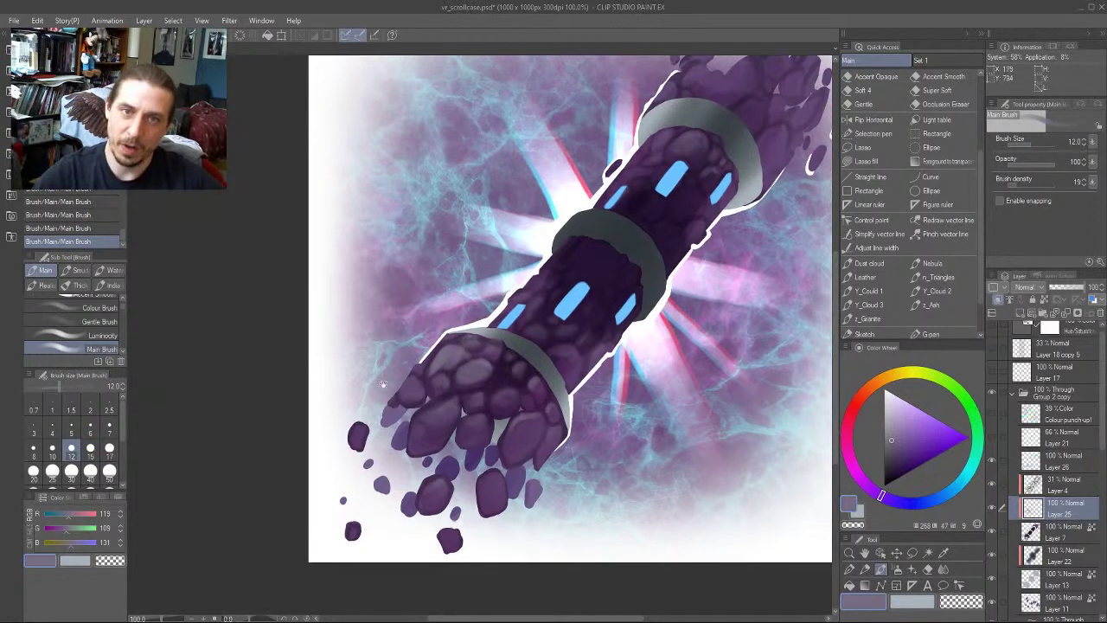
{"action": "left_click_drag", "start_coordinate": [383, 384], "coordinate": [379, 358]}
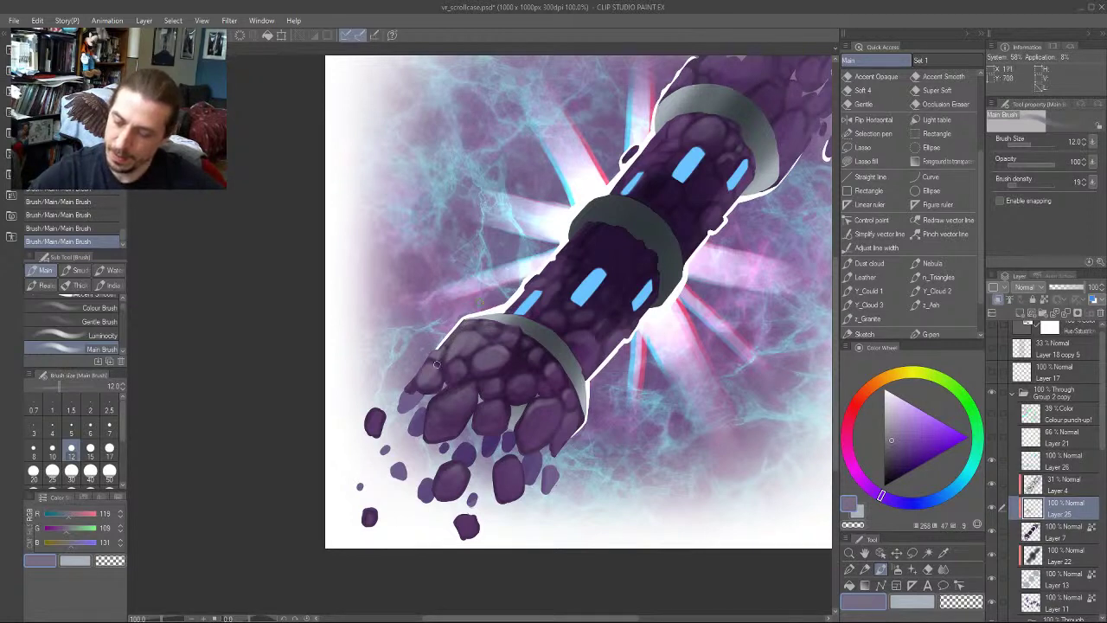
{"action": "left_click_drag", "start_coordinate": [448, 295], "coordinate": [441, 303]}
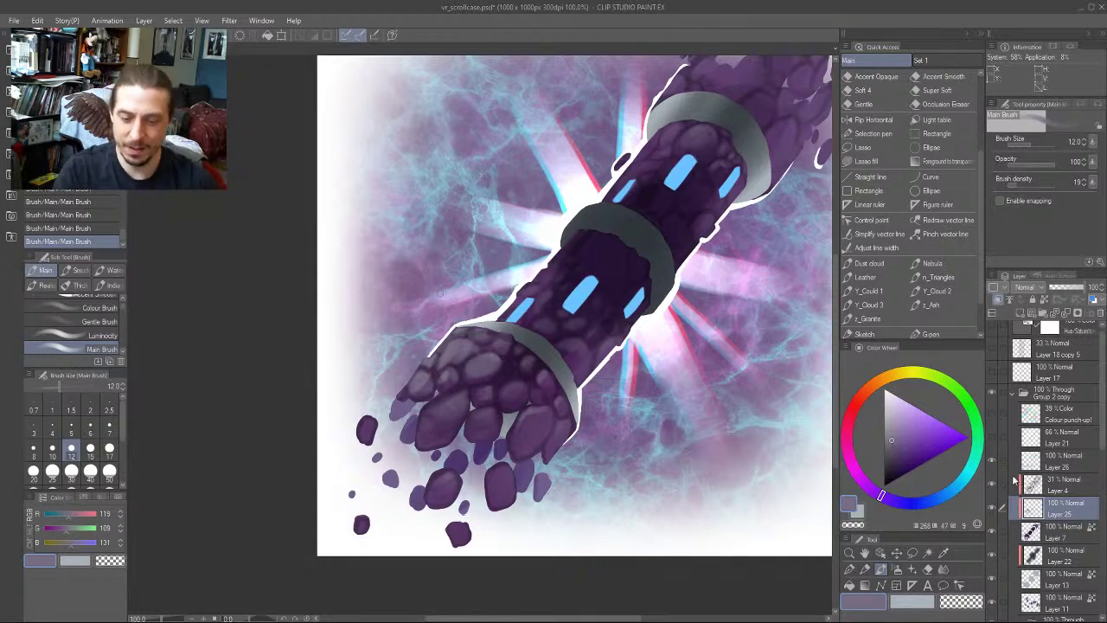
Compare the stones with and without the crack shading on Layer 4, and leave that layer hidden
{"action": "left_click", "coordinate": [992, 484]}
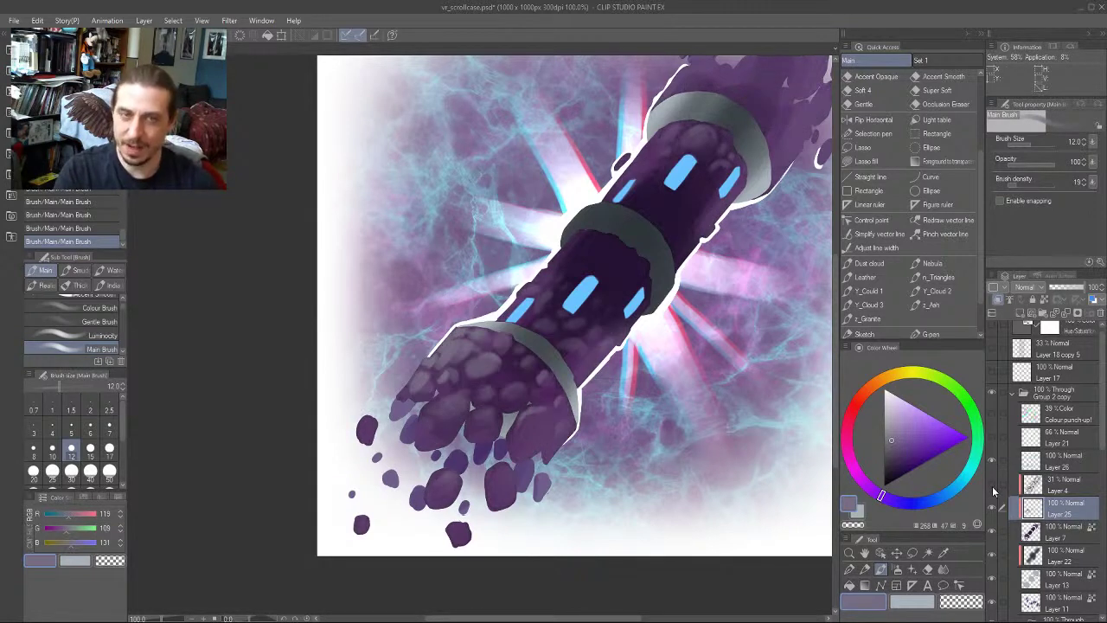
{"action": "left_click", "coordinate": [993, 486]}
{"action": "left_click", "coordinate": [1043, 489]}
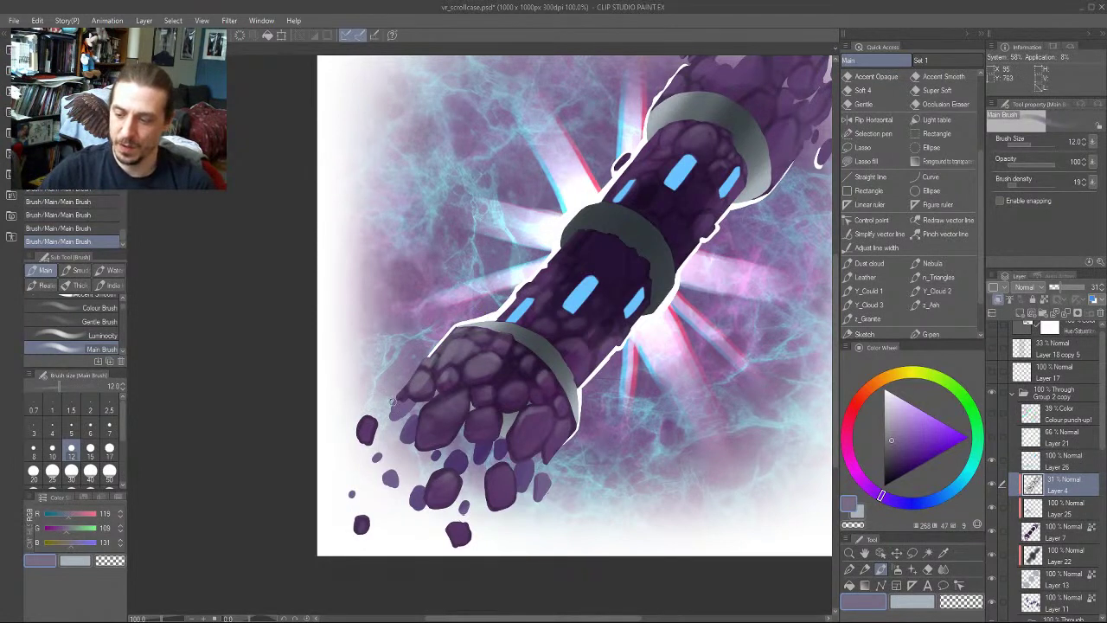
{"action": "left_click", "coordinate": [993, 486]}
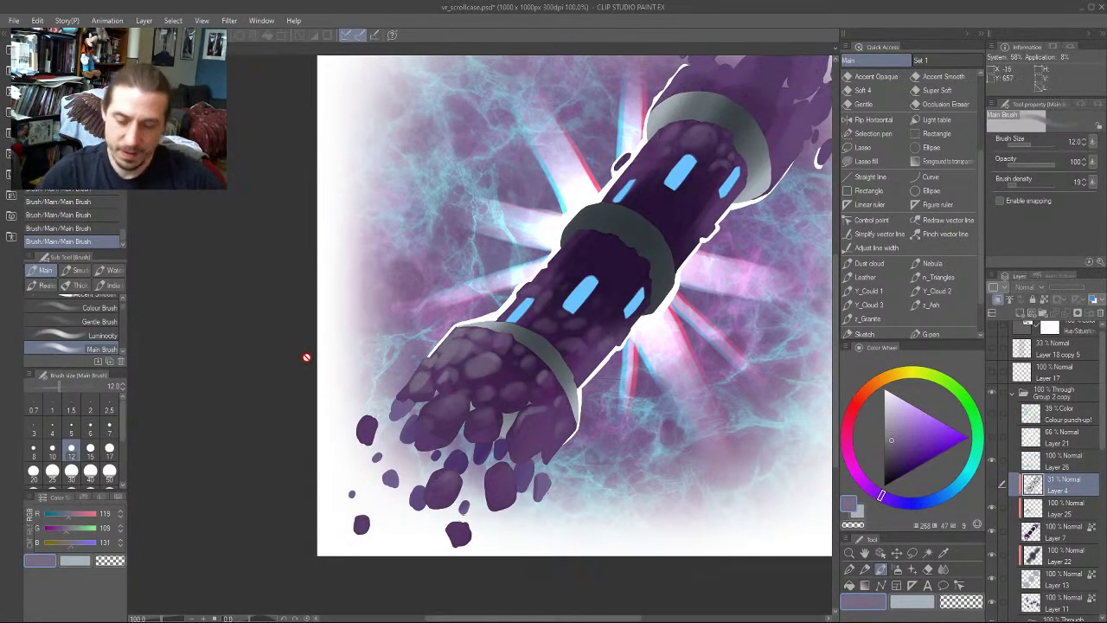
{"action": "left_click_drag", "start_coordinate": [329, 371], "coordinate": [367, 397]}
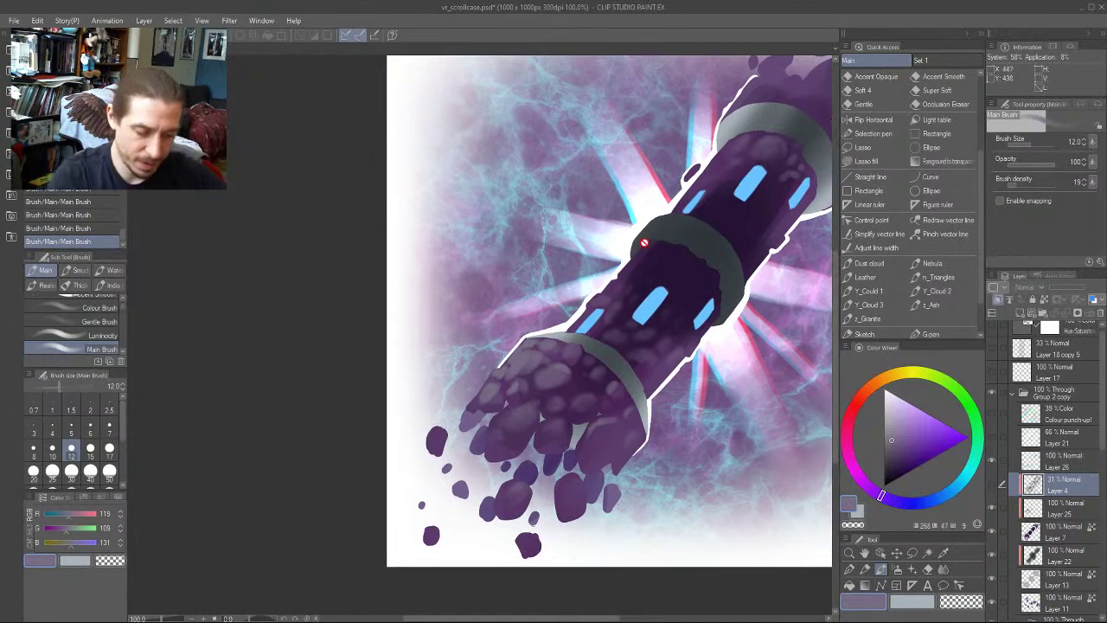
Erase the highlights along the lower end's outer edge on Layer 25, using the Main Brush with transparent colour at size 25
{"action": "left_click", "coordinate": [1056, 508]}
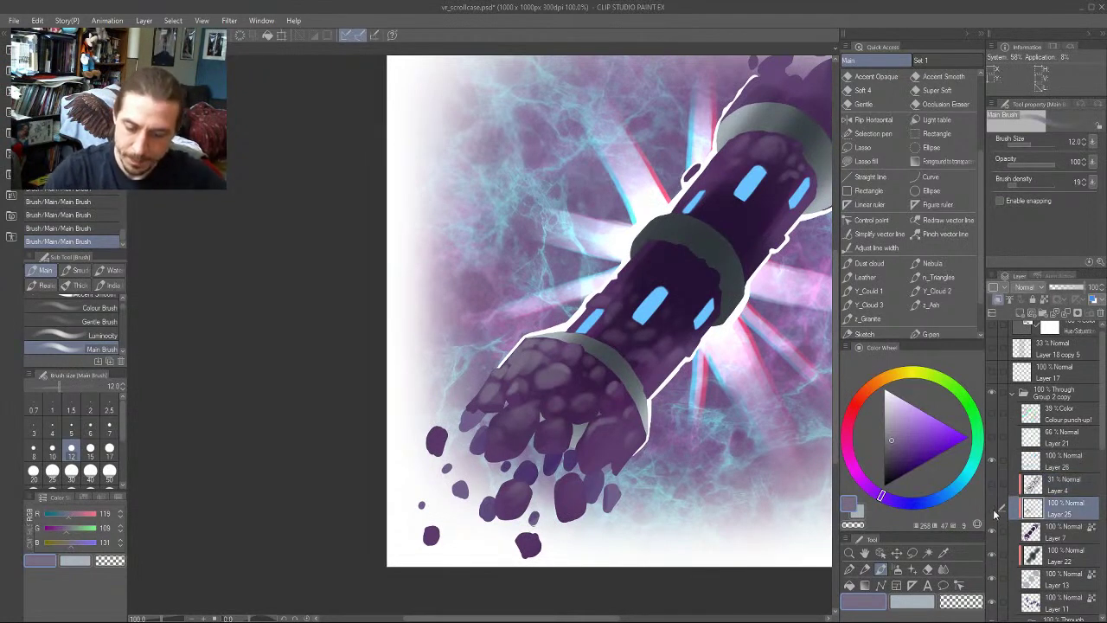
{"action": "key", "text": "c"}
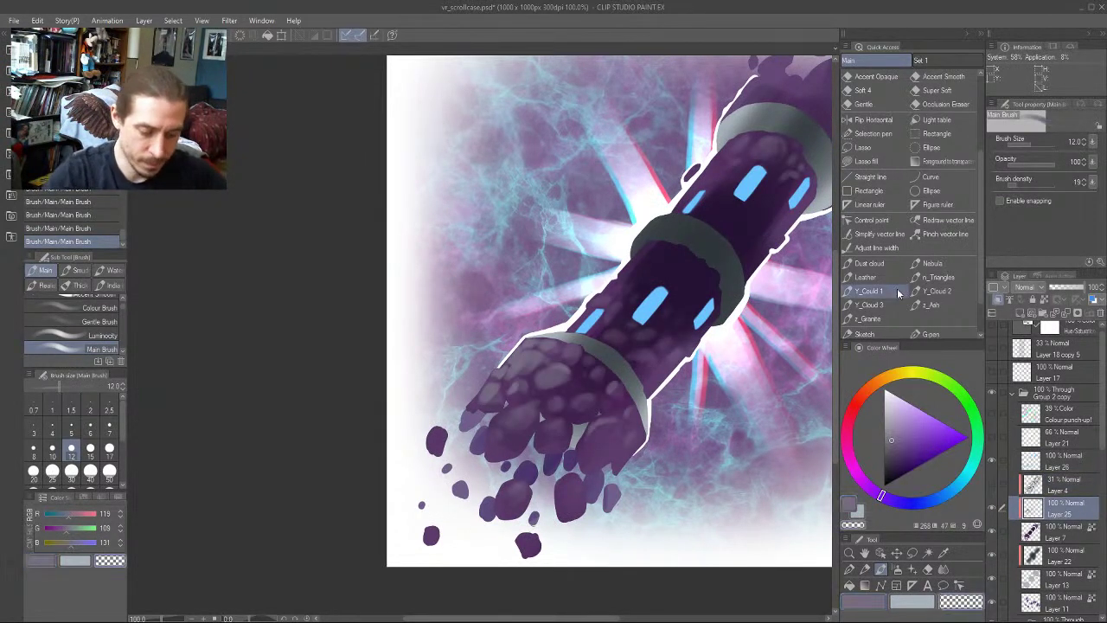
{"action": "key", "text": "]"}
{"action": "key", "text": "]"}
{"action": "key", "text": "]"}
{"action": "key", "text": "]"}
{"action": "mouse_move", "coordinate": [528, 351]}
{"action": "left_mouse_down"}
{"action": "mouse_move", "coordinate": [489, 394]}
{"action": "mouse_move", "coordinate": [523, 376]}
{"action": "mouse_move", "coordinate": [499, 384]}
{"action": "mouse_move", "coordinate": [637, 413]}
{"action": "mouse_move", "coordinate": [616, 420]}
{"action": "left_mouse_up"}
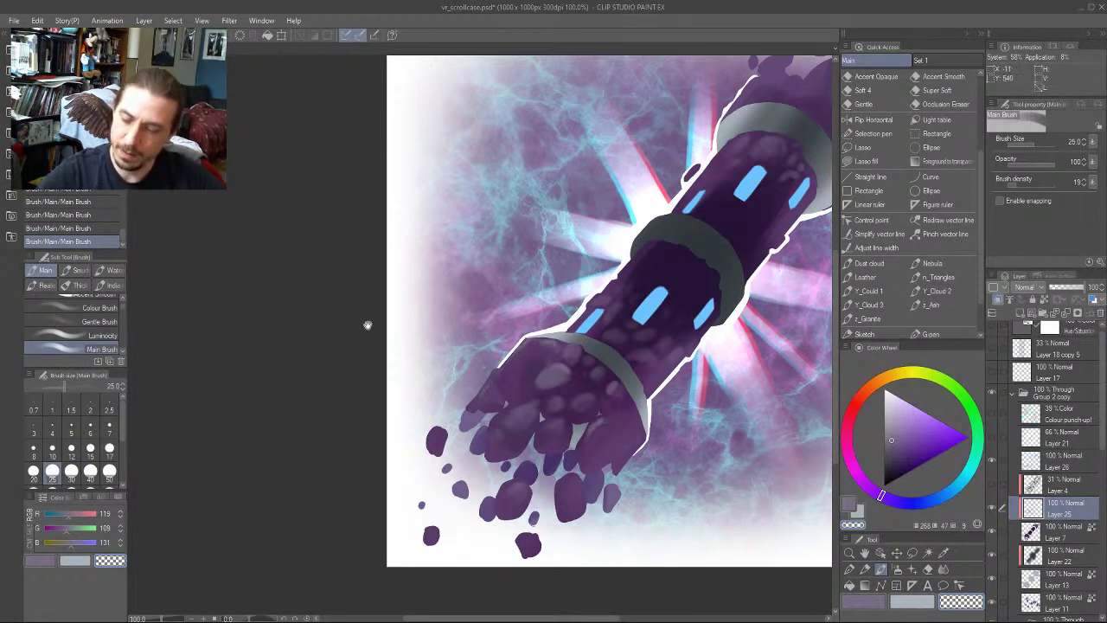
Repaint crisper highlights on the lower end's outer-edge stones with the Main Brush at sizes 8 and 10
{"action": "scroll", "coordinate": [366, 321], "scroll_direction": "down", "scroll_amount": 2}
{"action": "scroll", "coordinate": [375, 297], "scroll_direction": "up", "scroll_amount": 2}
{"action": "key", "text": "bracketleft"}
{"action": "key", "text": "bracketleft"}
{"action": "key", "text": "bracketleft"}
{"action": "key", "text": "bracketleft"}
{"action": "key", "text": "bracketleft"}
{"action": "key", "text": "bracketleft"}
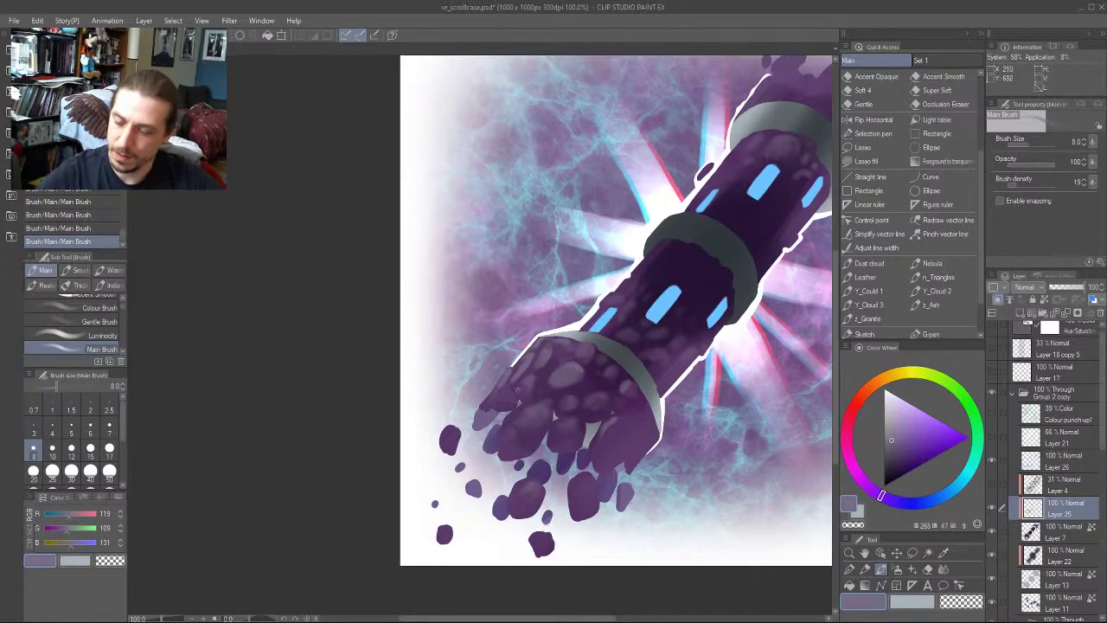
{"action": "key", "text": "bracketright"}
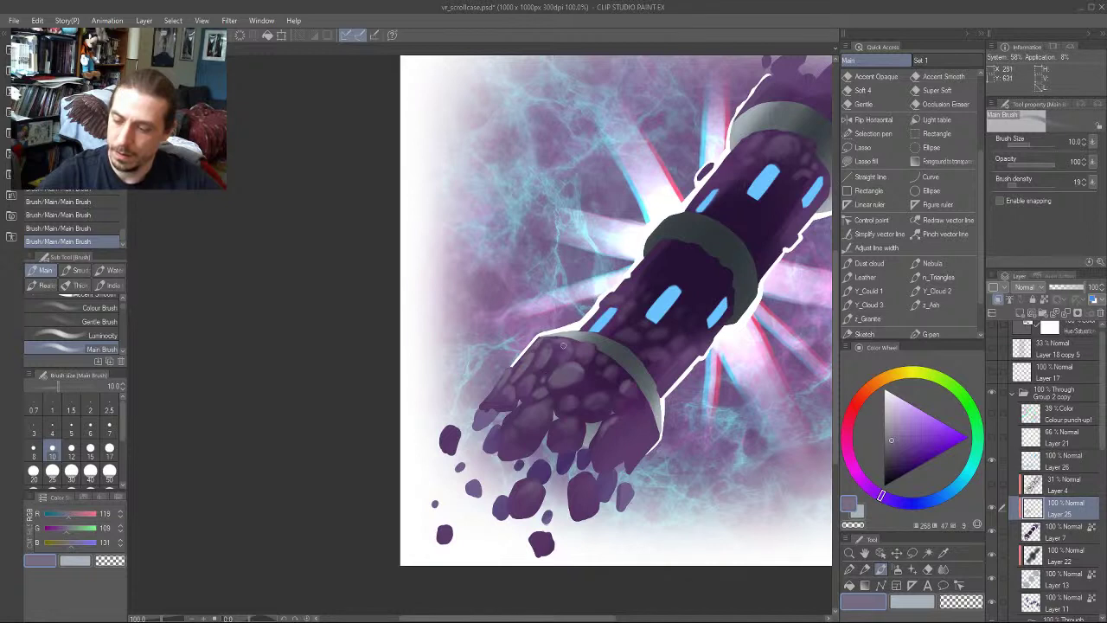
Highlight the rounded stones in the middle of the lower end on Layer 25 with the Main Brush at sizes 12 and 17
{"action": "left_click_drag", "start_coordinate": [489, 283], "coordinate": [482, 282]}
{"action": "key", "text": "c"}
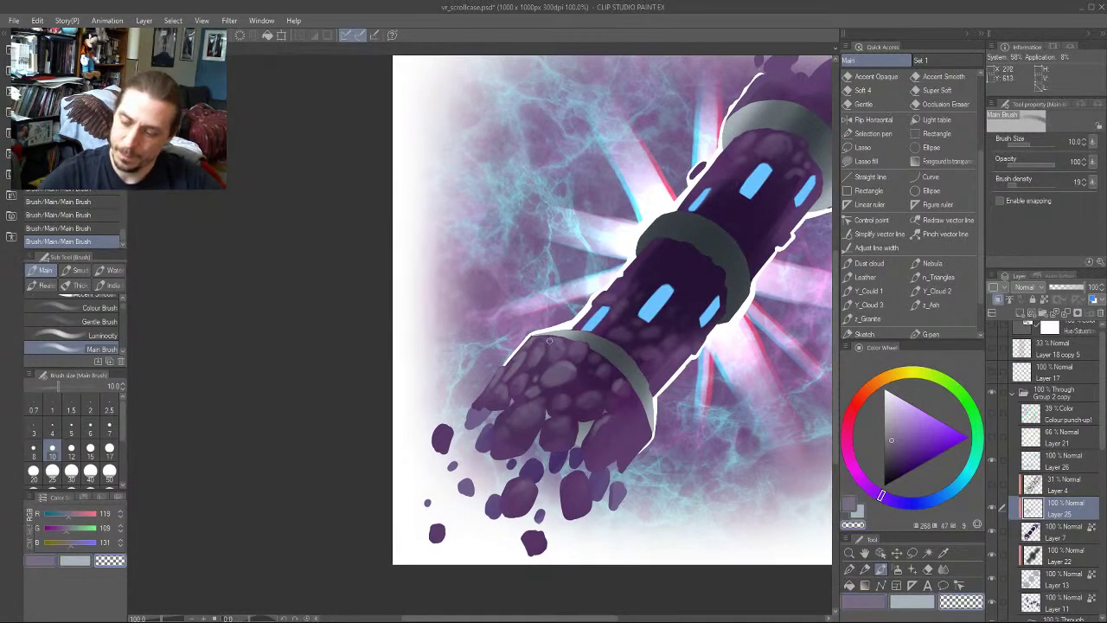
{"action": "key", "text": "ctrl+z"}
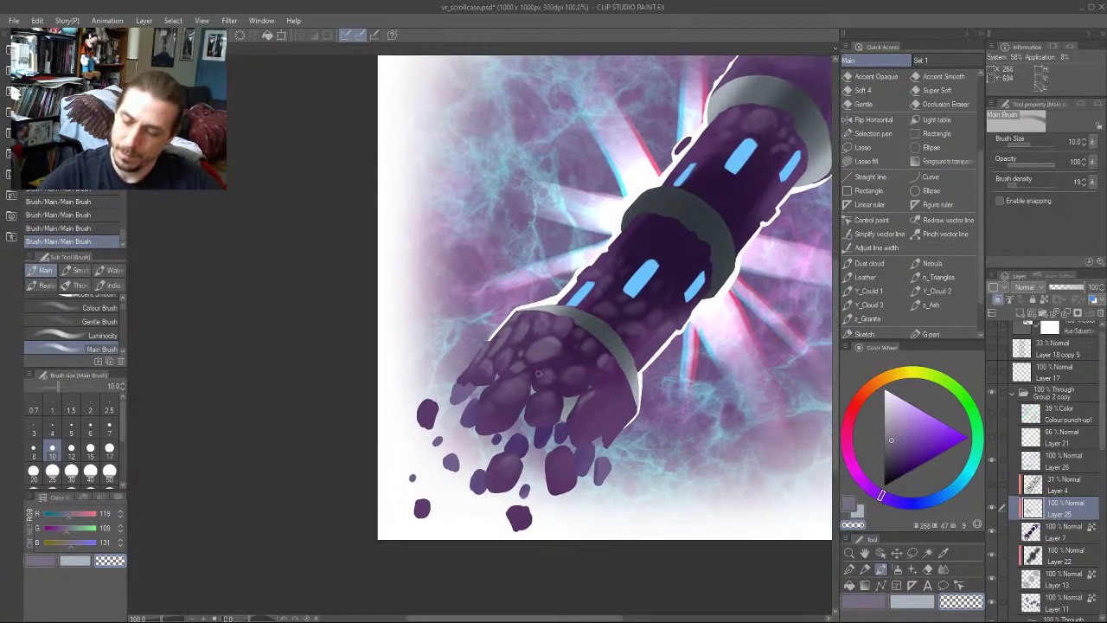
{"action": "key", "text": "bracketright"}
{"action": "key", "text": "bracketright"}
{"action": "key", "text": "bracketright"}
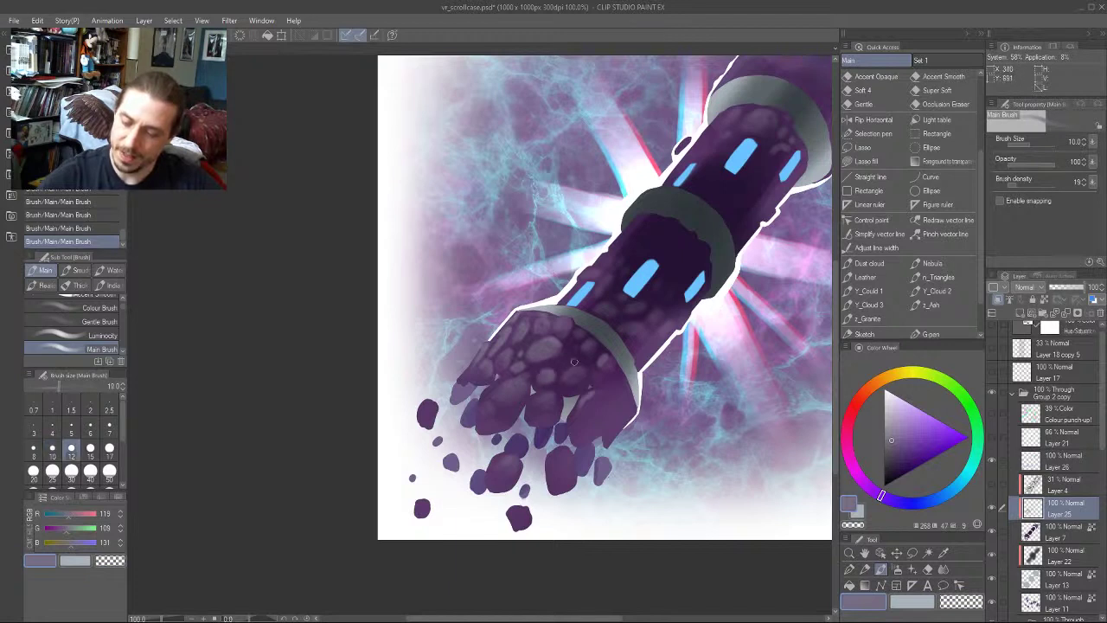
{"action": "key", "text": "c"}
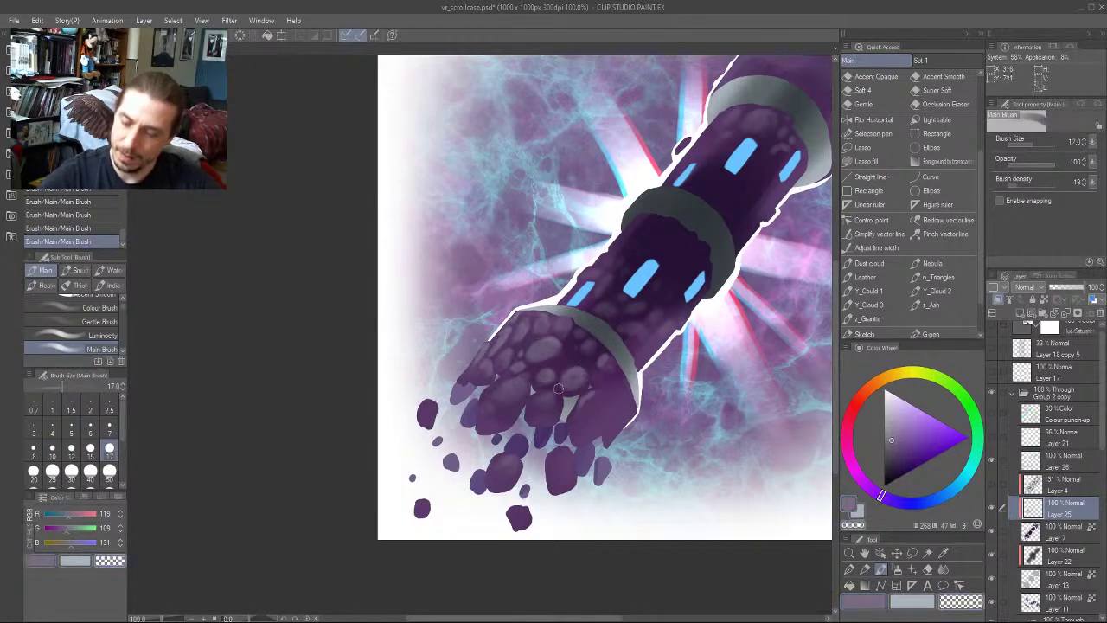
{"action": "left_click_drag", "start_coordinate": [561, 383], "coordinate": [575, 387]}
{"action": "left_click_drag", "start_coordinate": [444, 297], "coordinate": [398, 284]}
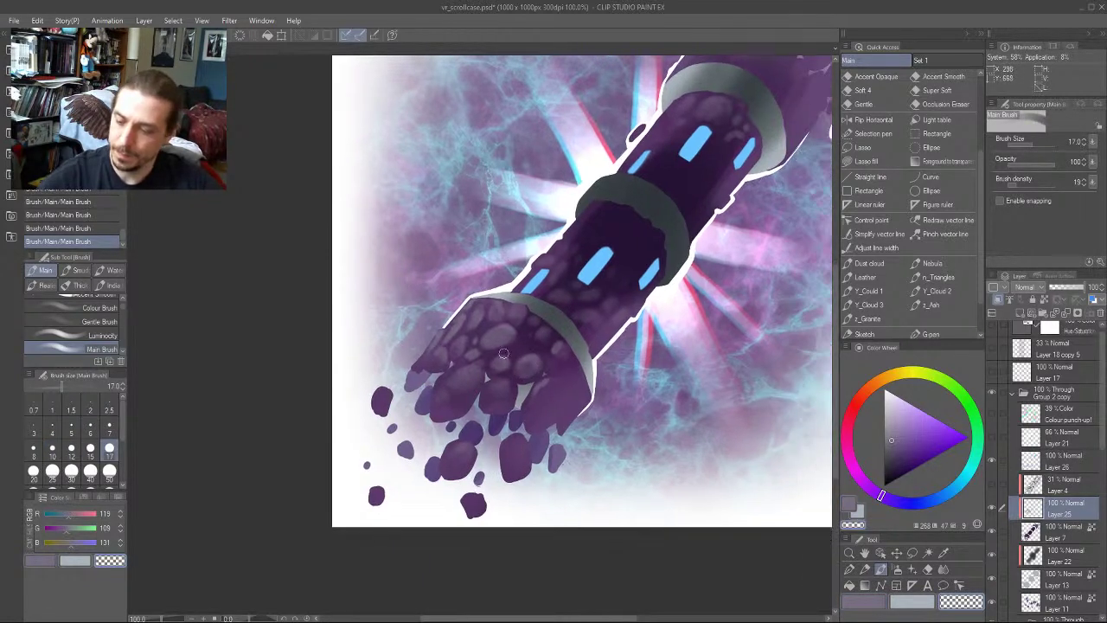
Paint highlights on the stones along the lower end's shaded outer edge, beside the grey ring, with the Main Brush at size 10
{"action": "left_click_drag", "start_coordinate": [470, 265], "coordinate": [413, 273]}
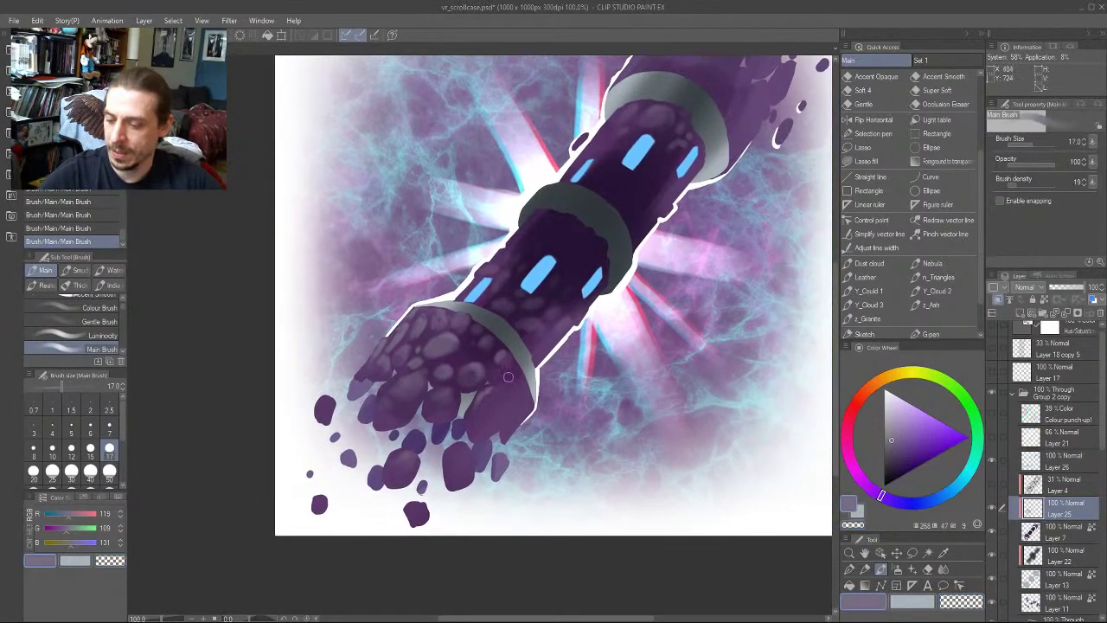
{"action": "key", "text": "bracketleft"}
{"action": "key", "text": "bracketleft"}
{"action": "key", "text": "bracketleft"}
{"action": "left_click_drag", "start_coordinate": [508, 294], "coordinate": [522, 278]}
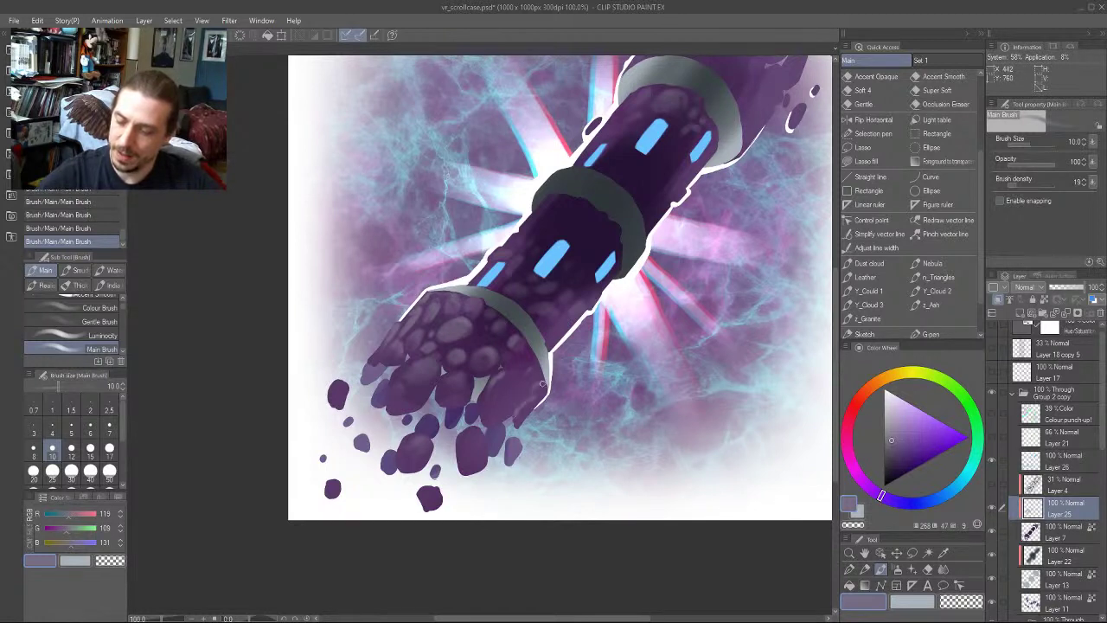
{"action": "left_click_drag", "start_coordinate": [545, 390], "coordinate": [537, 351]}
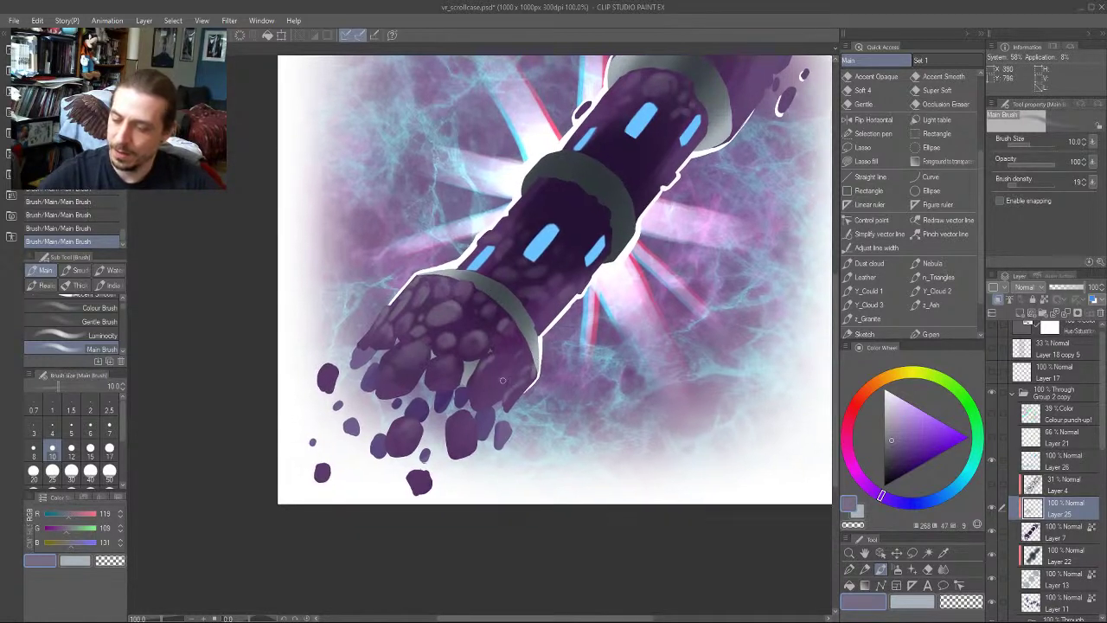
{"action": "mouse_move", "coordinate": [461, 329]}
{"action": "left_mouse_down"}
{"action": "mouse_move", "coordinate": [448, 322]}
{"action": "mouse_move", "coordinate": [472, 332]}
{"action": "left_mouse_up"}
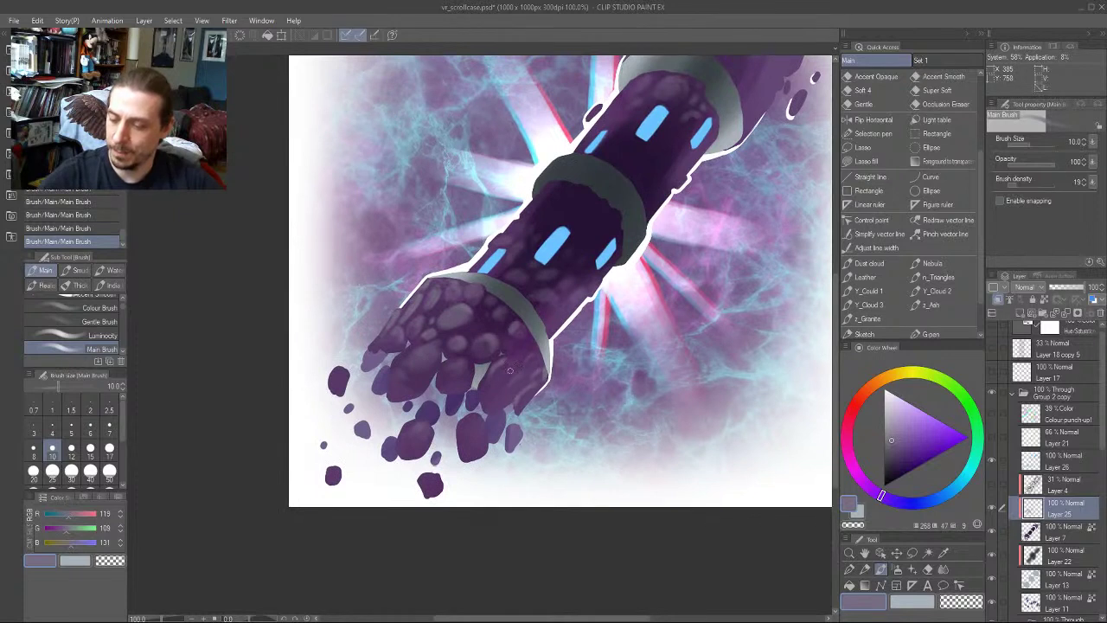
Clean up and smudge the highlights on the small stones between the central stones and the shaded edge of the lower end
{"action": "key", "text": "c"}
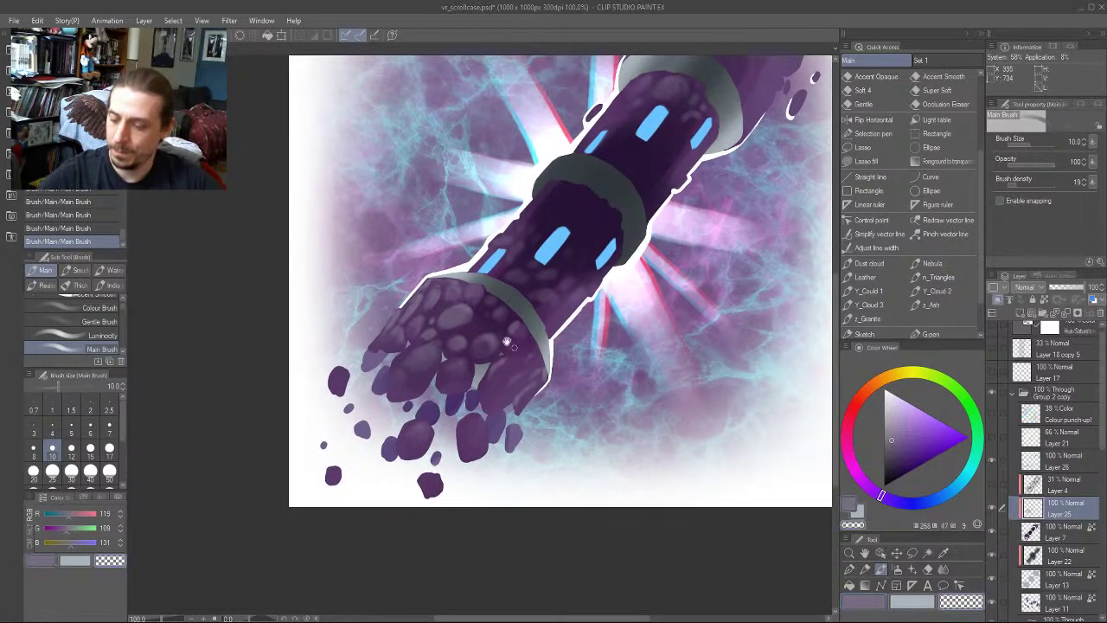
{"action": "left_click_drag", "start_coordinate": [310, 212], "coordinate": [415, 271]}
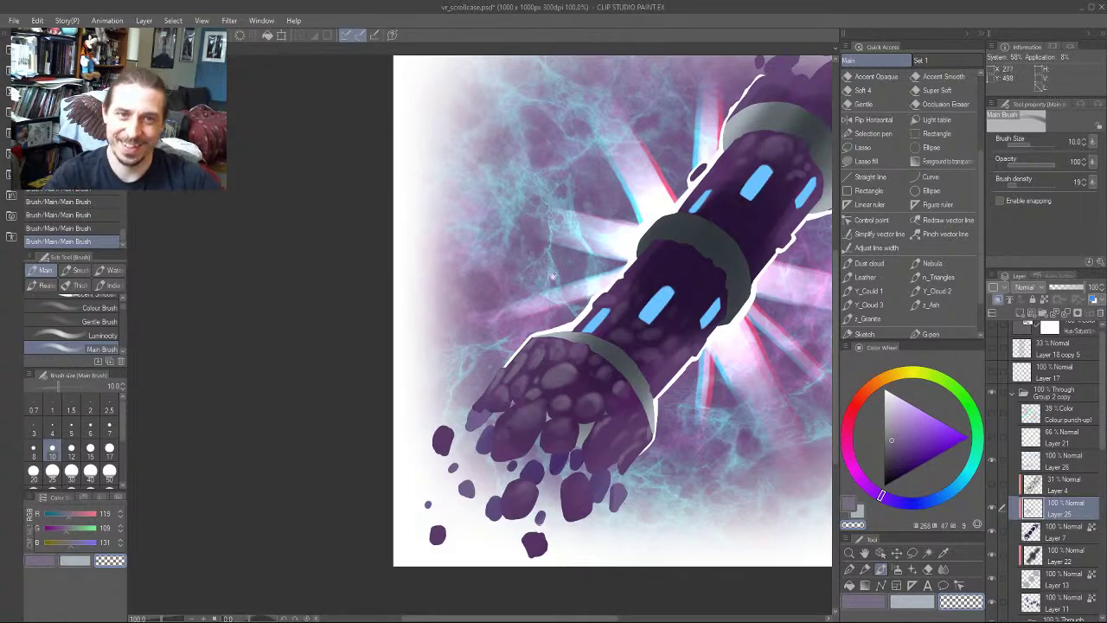
{"action": "left_click_drag", "start_coordinate": [554, 275], "coordinate": [474, 331]}
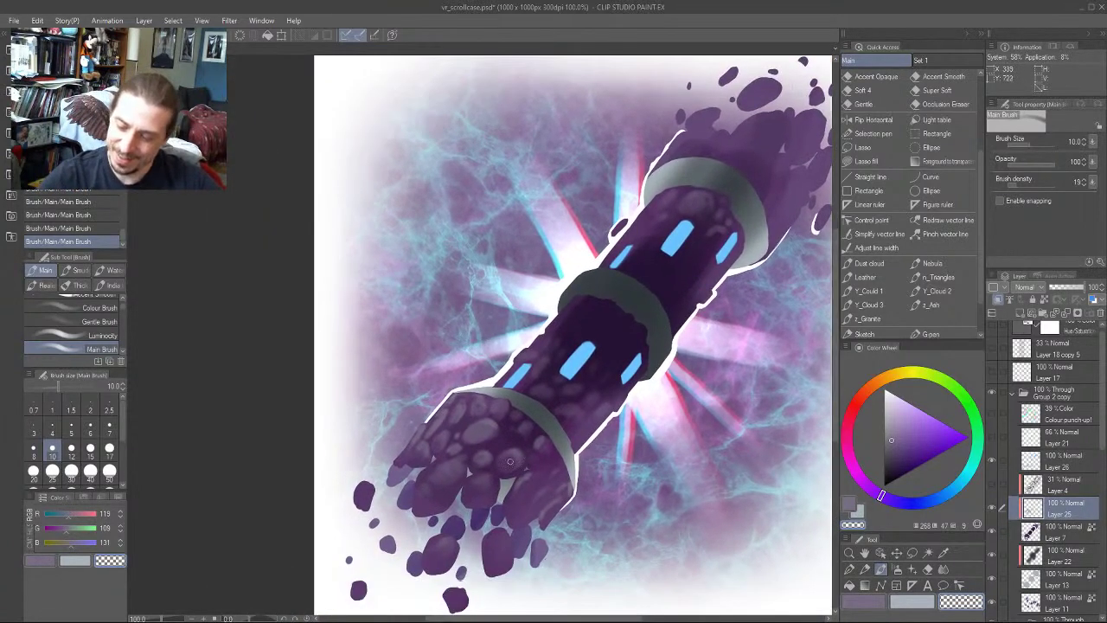
{"action": "key", "text": "j"}
{"action": "left_click_drag", "start_coordinate": [516, 461], "coordinate": [503, 459]}
{"action": "left_click_drag", "start_coordinate": [497, 430], "coordinate": [483, 424]}
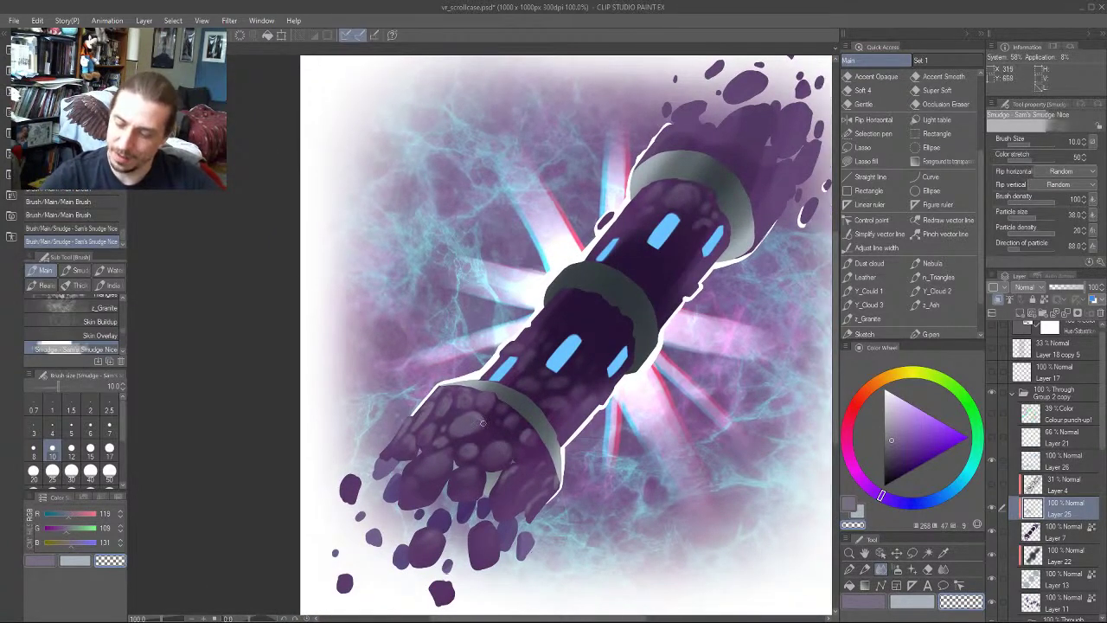
Refine the small stones just below the lower grey ring and toward the shaded edge with the Main Brush at sizes 8 and 12
{"action": "key", "text": "b"}
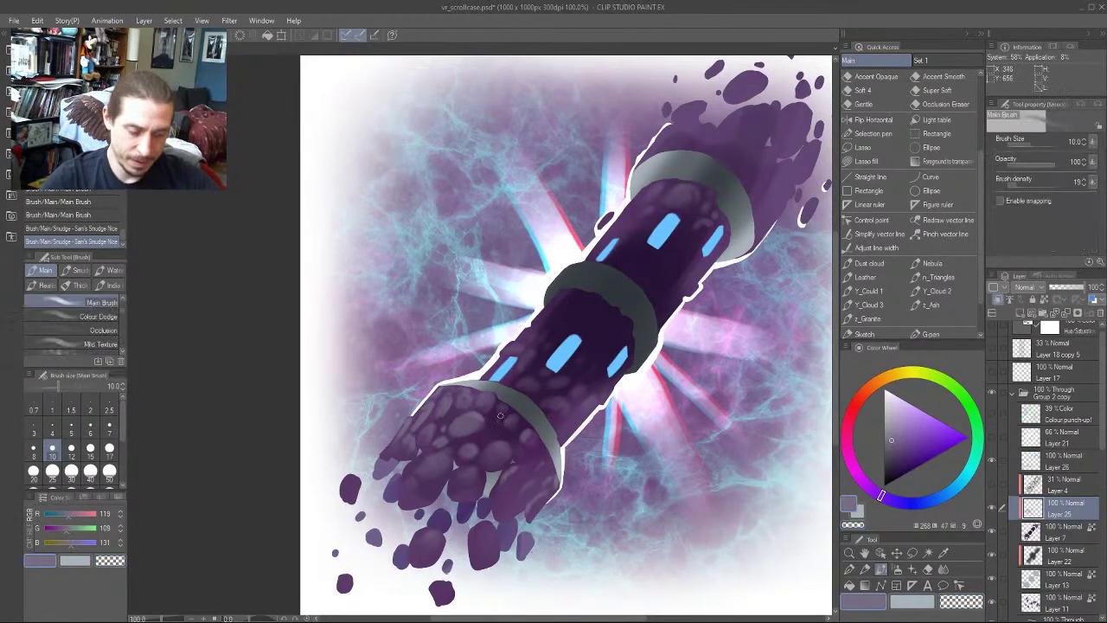
{"action": "key", "text": "bracketleft"}
{"action": "left_click_drag", "start_coordinate": [500, 425], "coordinate": [495, 428]}
{"action": "left_click_drag", "start_coordinate": [495, 427], "coordinate": [494, 419]}
{"action": "mouse_move", "coordinate": [402, 303]}
{"action": "left_mouse_down"}
{"action": "mouse_move", "coordinate": [388, 285]}
{"action": "mouse_move", "coordinate": [332, 297]}
{"action": "mouse_move", "coordinate": [418, 268]}
{"action": "left_mouse_up"}
{"action": "key", "text": "bracketright"}
{"action": "key", "text": "bracketright"}
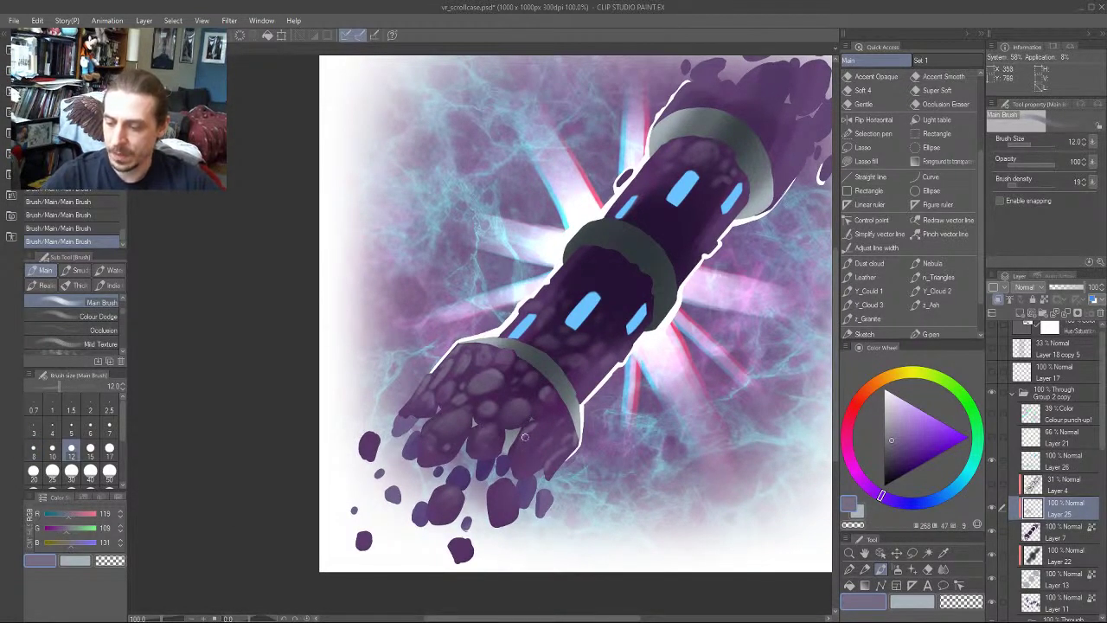
{"action": "left_click_drag", "start_coordinate": [492, 254], "coordinate": [488, 241]}
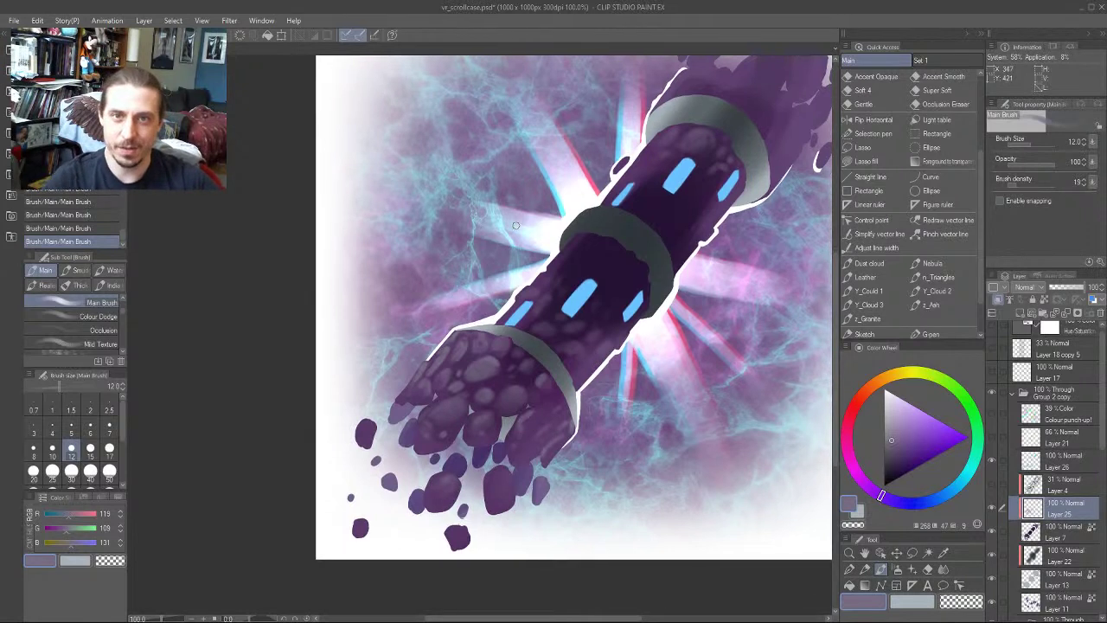
Touch up the stones directly under the lower grey ring with the Main Brush at size 15
{"action": "key", "text": "bracketleft"}
{"action": "key", "text": "bracketleft"}
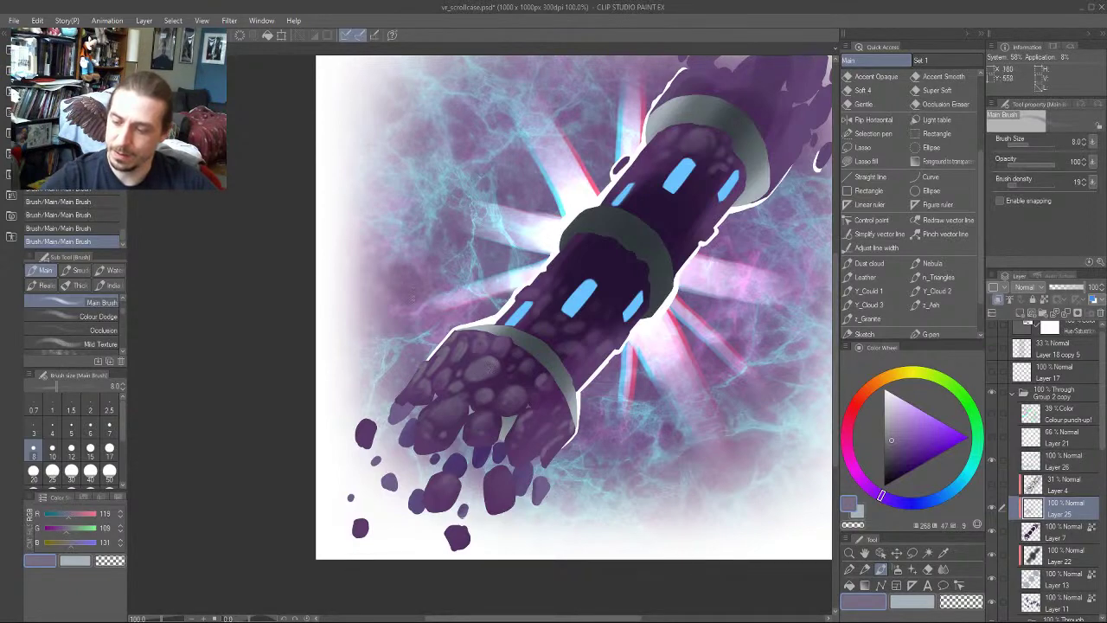
{"action": "scroll", "coordinate": [365, 326], "scroll_direction": "up", "scroll_amount": 2}
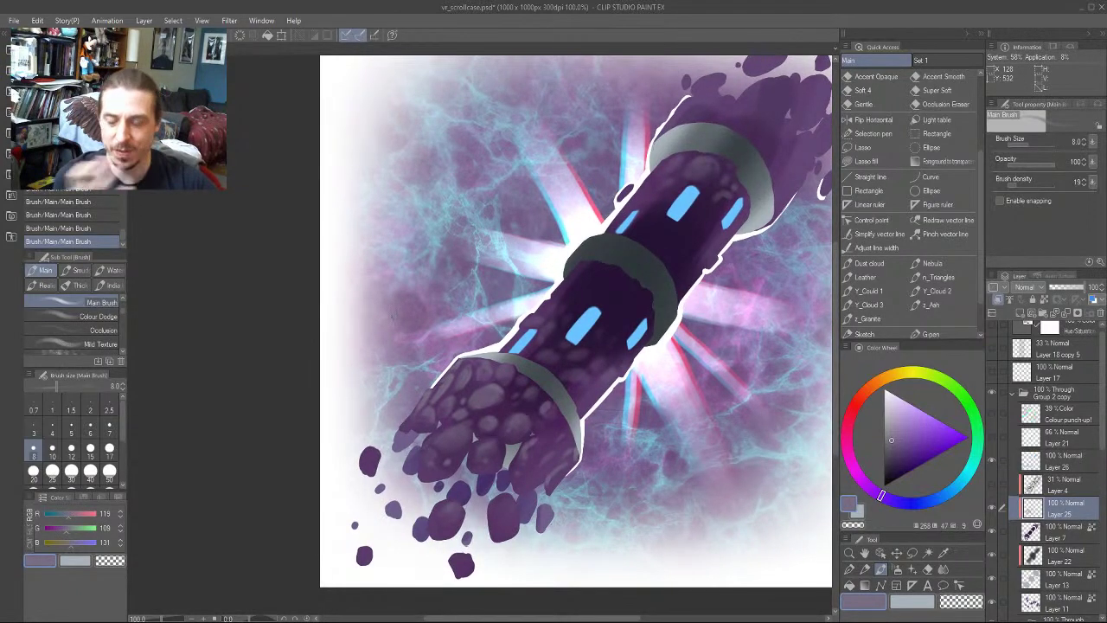
{"action": "mouse_move", "coordinate": [345, 265]}
{"action": "left_mouse_down"}
{"action": "mouse_move", "coordinate": [316, 289]}
{"action": "mouse_move", "coordinate": [346, 355]}
{"action": "mouse_move", "coordinate": [296, 328]}
{"action": "mouse_move", "coordinate": [316, 372]}
{"action": "mouse_move", "coordinate": [319, 316]}
{"action": "left_mouse_up"}
{"action": "key", "text": "bracketright"}
{"action": "key", "text": "bracketright"}
{"action": "key", "text": "bracketright"}
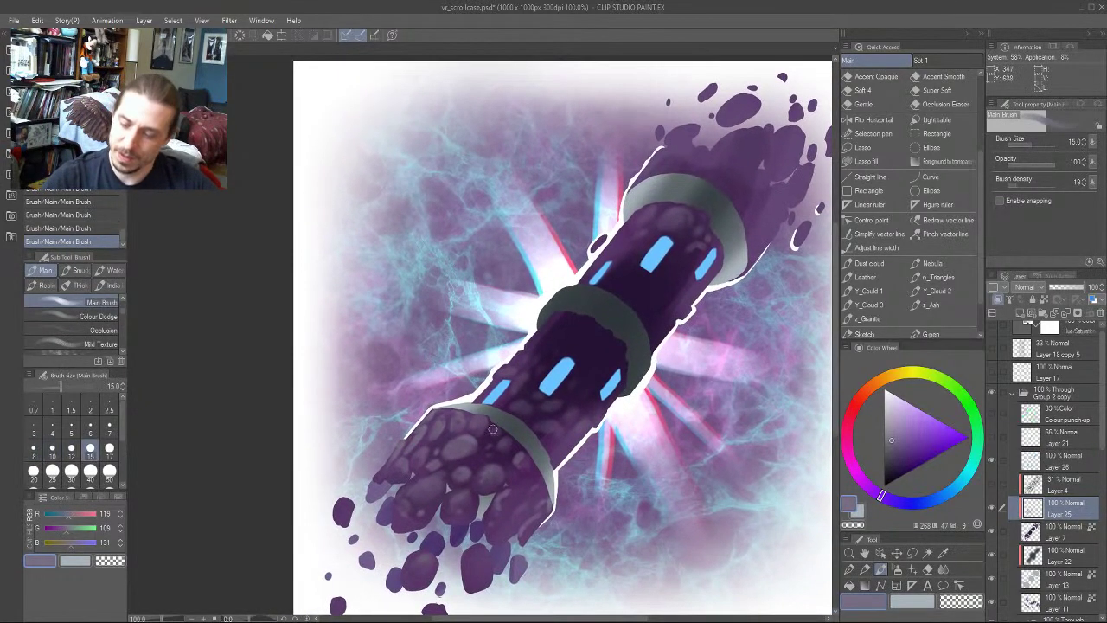
{"action": "left_click_drag", "start_coordinate": [482, 417], "coordinate": [450, 409]}
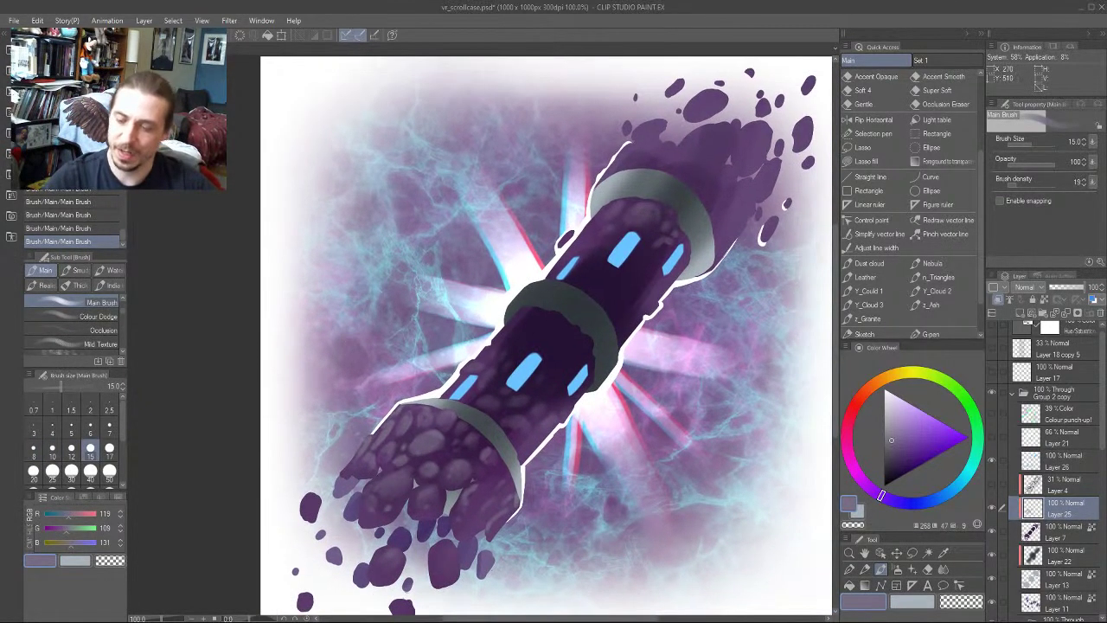
{"action": "left_click_drag", "start_coordinate": [413, 377], "coordinate": [505, 385]}
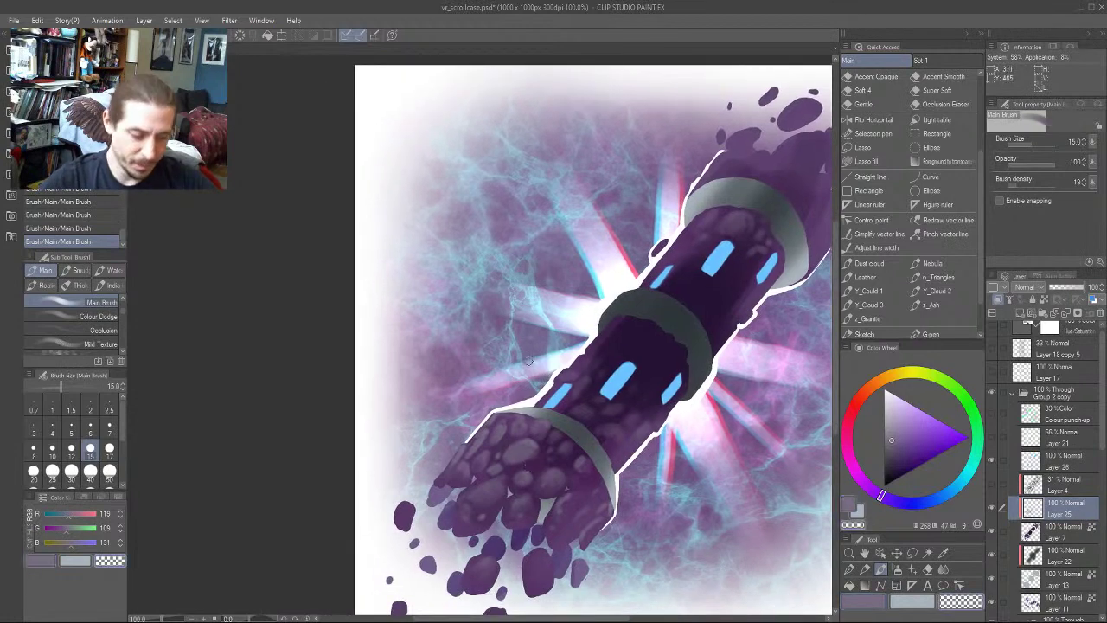
Refine the highlight edges around the large central stone of the lower end with the Main Brush at size 6
{"action": "key", "text": "bracketleft"}
{"action": "key", "text": "bracketleft"}
{"action": "key", "text": "bracketleft"}
{"action": "key", "text": "bracketleft"}
{"action": "key", "text": "bracketleft"}
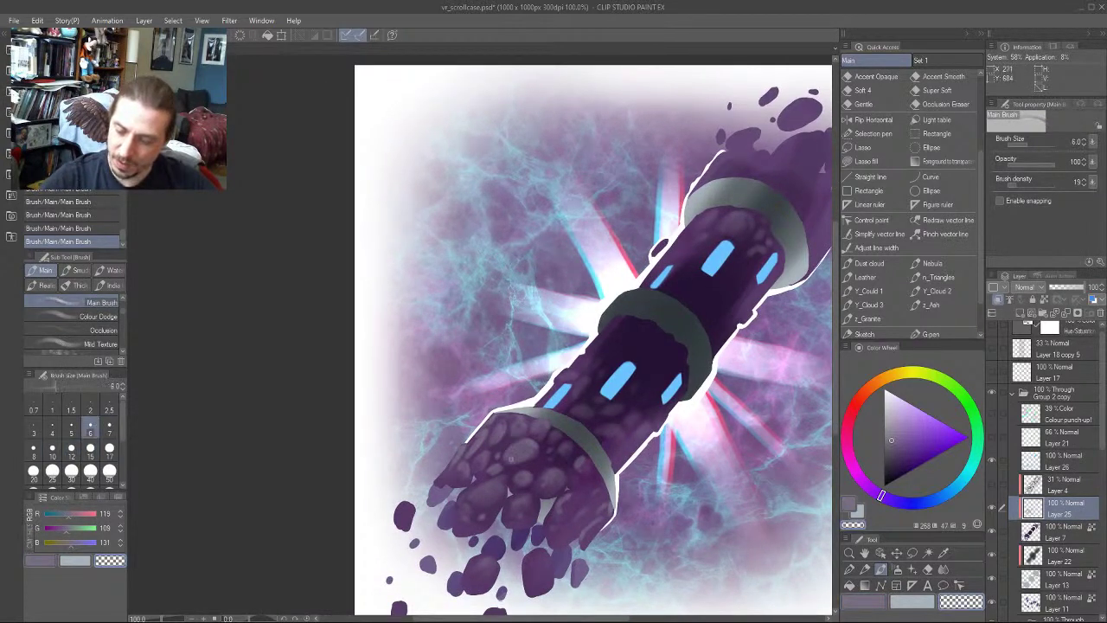
Paint muted purple highlights on the stones of the tower's lower crumbling end, increasing the Main Brush size from 7 to 10
{"action": "key", "text": "bracketright"}
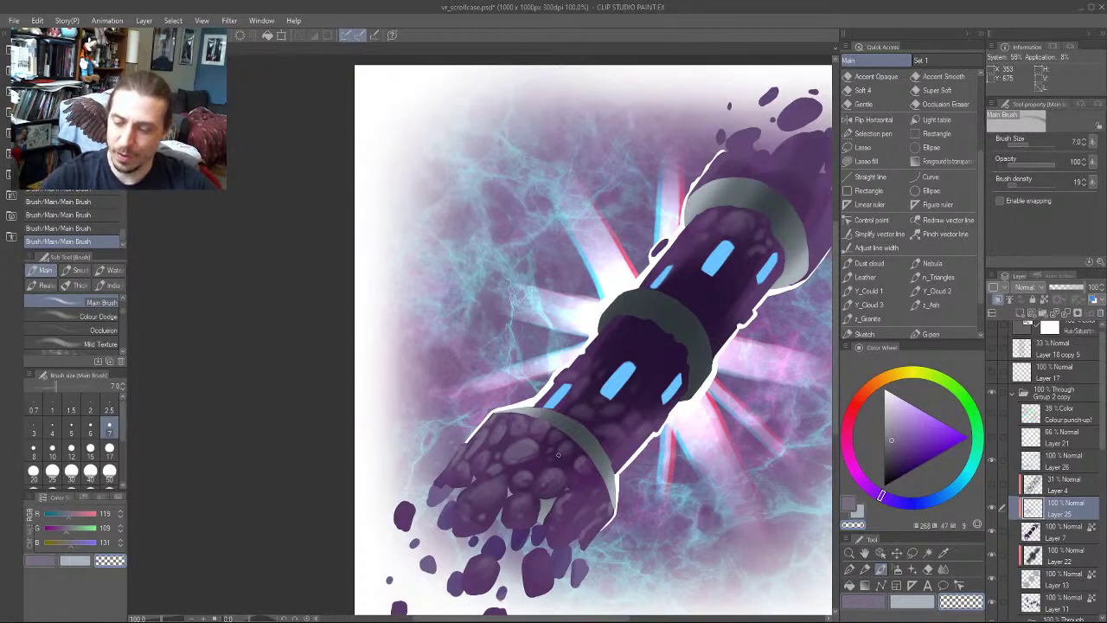
{"action": "key", "text": "bracketright"}
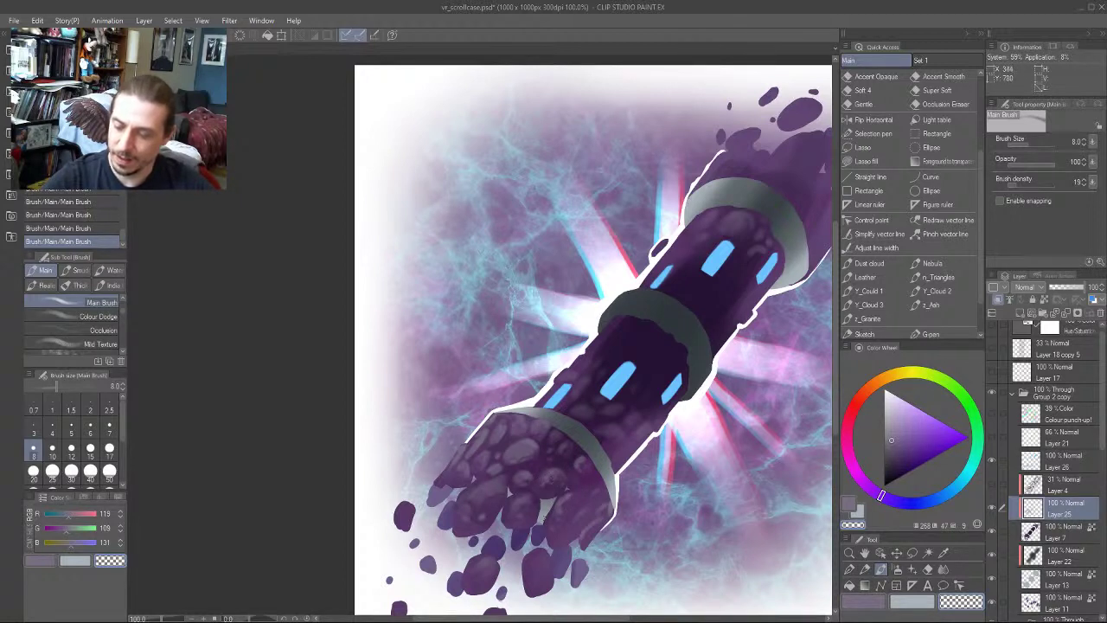
{"action": "left_click_drag", "start_coordinate": [575, 514], "coordinate": [543, 486]}
{"action": "left_click_drag", "start_coordinate": [482, 403], "coordinate": [503, 412]}
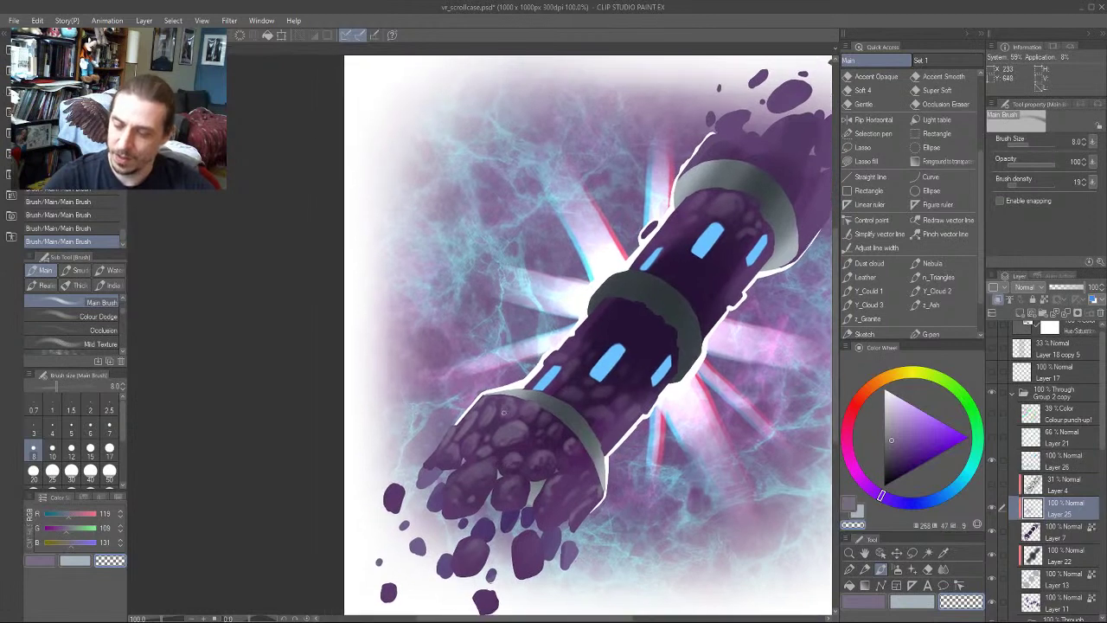
{"action": "key", "text": "bracketright"}
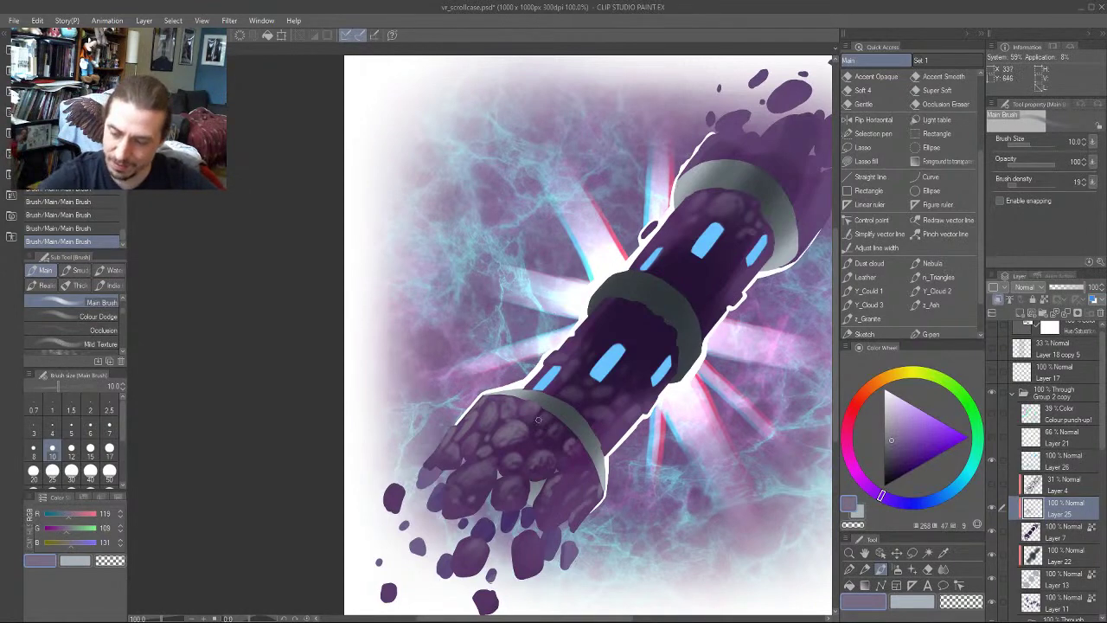
{"action": "left_click_drag", "start_coordinate": [376, 278], "coordinate": [316, 338]}
{"action": "mouse_move", "coordinate": [360, 410]}
{"action": "left_mouse_down"}
{"action": "mouse_move", "coordinate": [380, 408]}
{"action": "mouse_move", "coordinate": [400, 303]}
{"action": "left_mouse_up"}
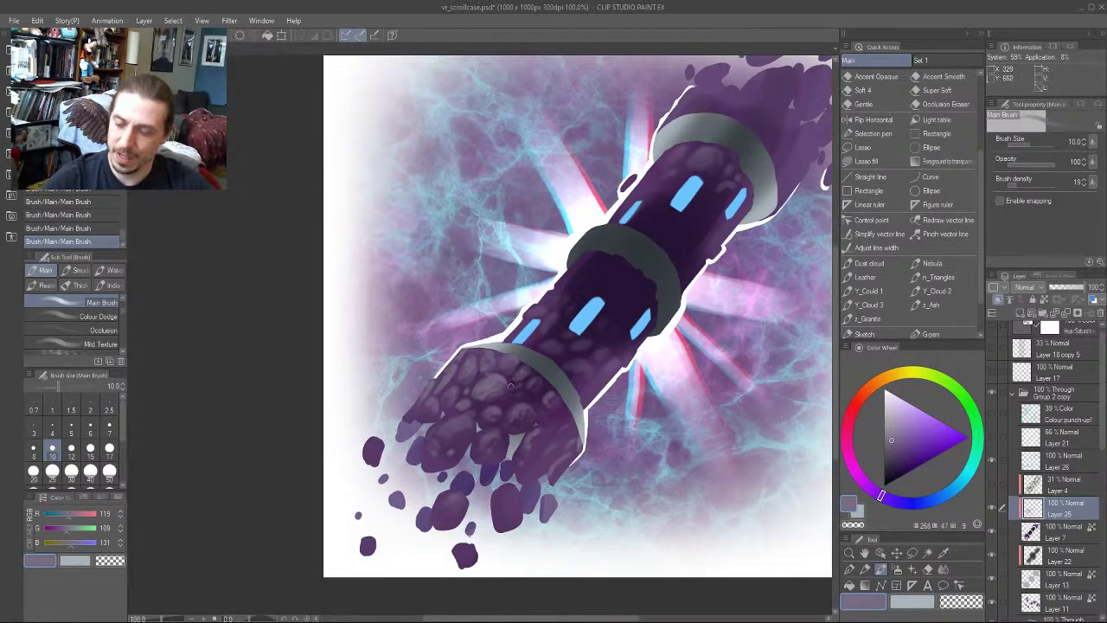
Paint muted purple highlights on the stones and floating debris of the tower's upper crumbling end with the Main Brush at size 12
{"action": "mouse_move", "coordinate": [385, 222]}
{"action": "left_mouse_down"}
{"action": "mouse_move", "coordinate": [379, 305]}
{"action": "mouse_move", "coordinate": [301, 327]}
{"action": "left_mouse_up"}
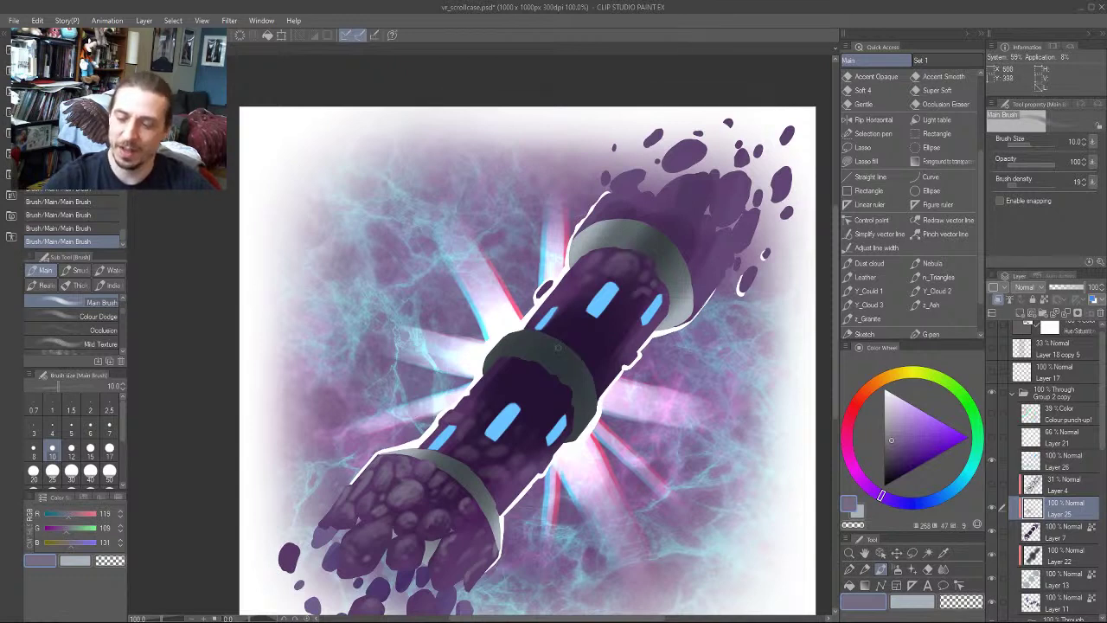
{"action": "scroll", "coordinate": [558, 347], "scroll_direction": "up", "scroll_amount": 1}
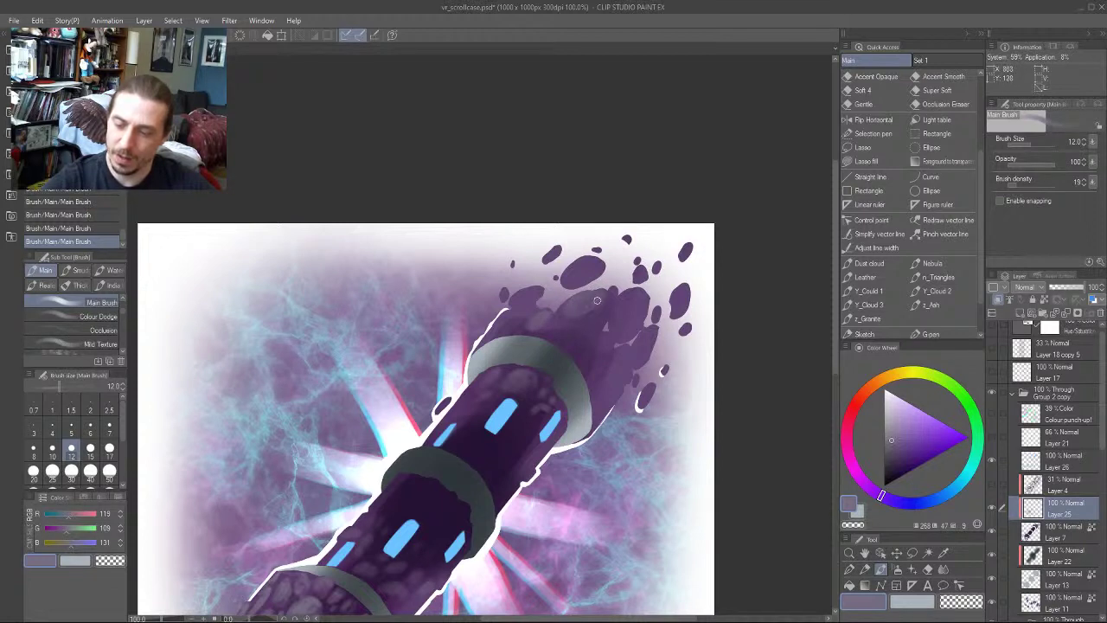
{"action": "key", "text": "bracketright"}
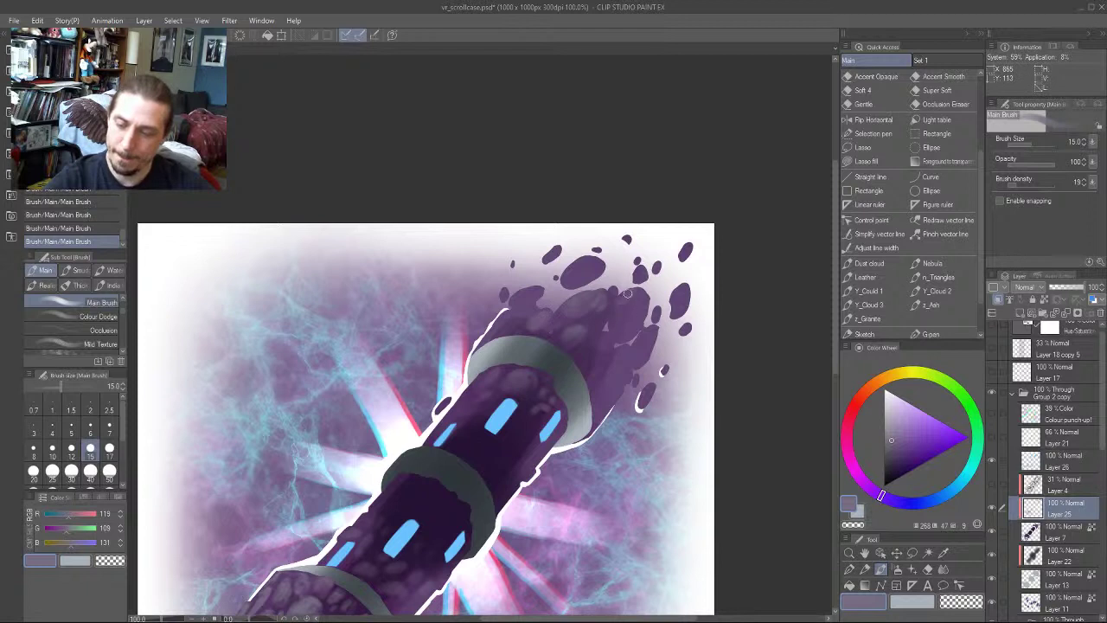
{"action": "key", "text": "bracketleft"}
{"action": "left_click_drag", "start_coordinate": [638, 340], "coordinate": [637, 345]}
{"action": "left_click_drag", "start_coordinate": [569, 217], "coordinate": [550, 265]}
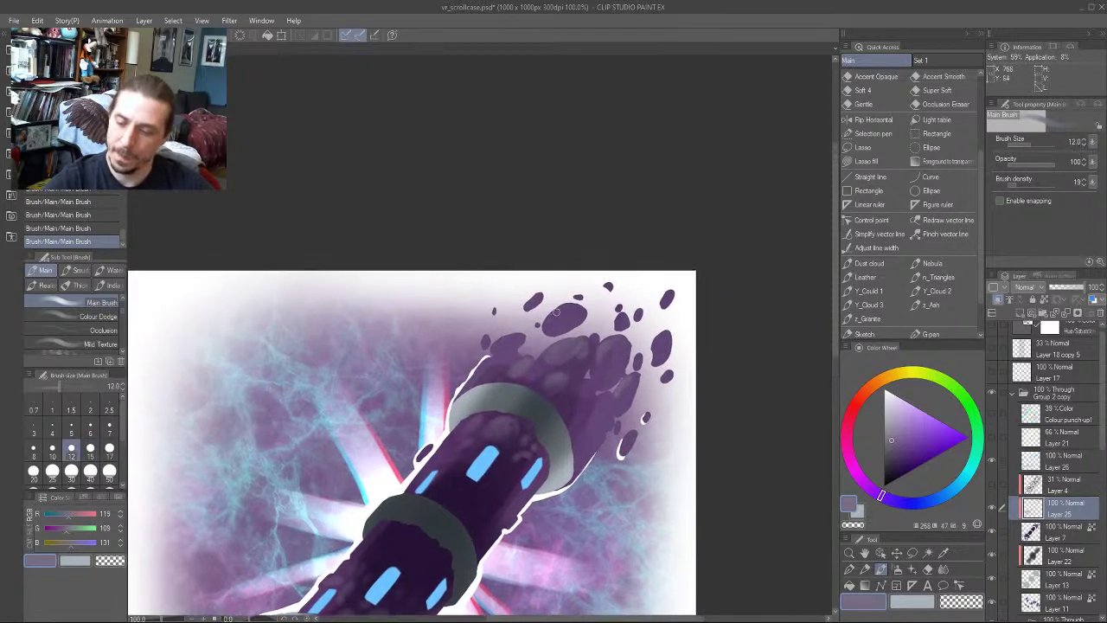
{"action": "mouse_move", "coordinate": [555, 312]}
{"action": "left_mouse_down"}
{"action": "mouse_move", "coordinate": [566, 310]}
{"action": "mouse_move", "coordinate": [552, 322]}
{"action": "left_mouse_up"}
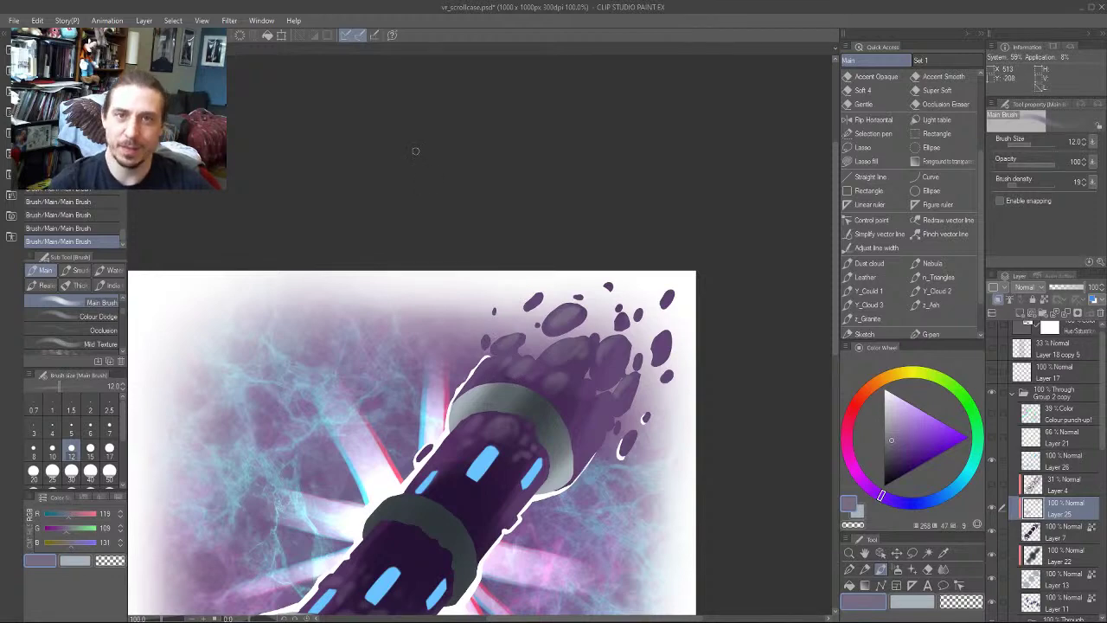
Examine the whole illustration at reduced size and both crumbling ends of the tower up close to judge the stone highlights
{"action": "scroll", "coordinate": [413, 150], "scroll_direction": "down", "scroll_amount": 4}
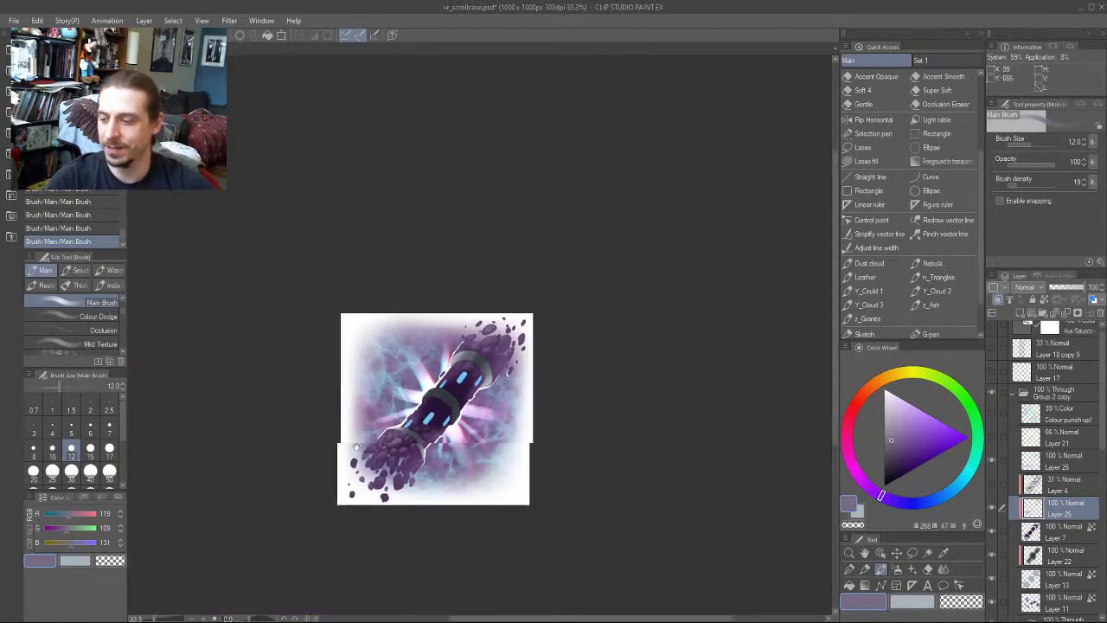
{"action": "left_click_drag", "start_coordinate": [356, 446], "coordinate": [364, 450]}
{"action": "left_click_drag", "start_coordinate": [298, 448], "coordinate": [347, 412]}
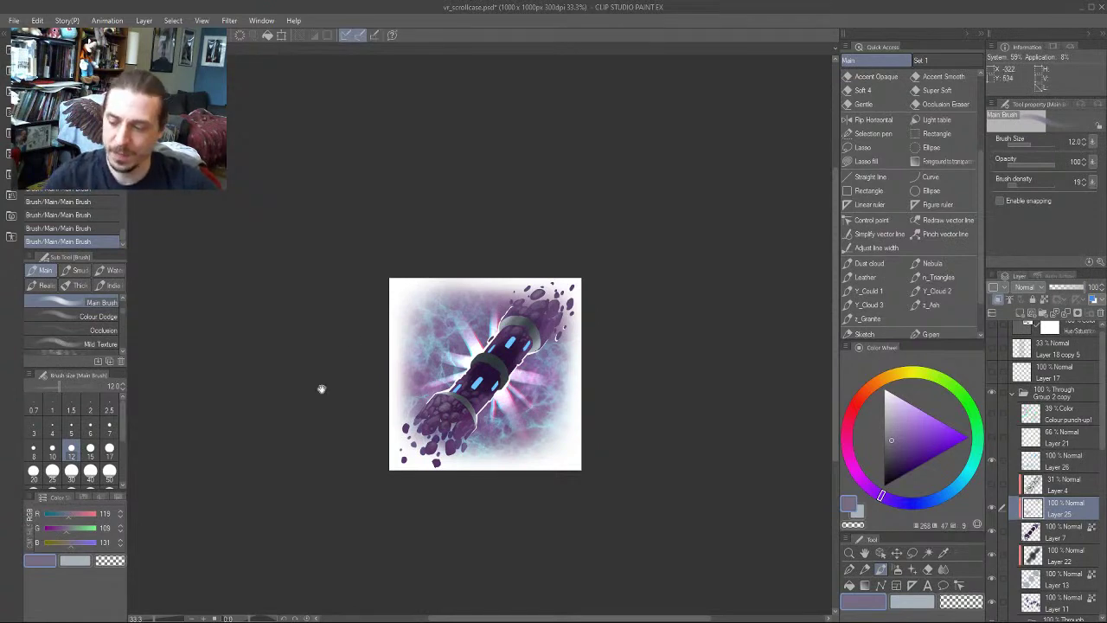
{"action": "left_click_drag", "start_coordinate": [321, 389], "coordinate": [346, 402]}
{"action": "scroll", "coordinate": [337, 299], "scroll_direction": "up", "scroll_amount": 2}
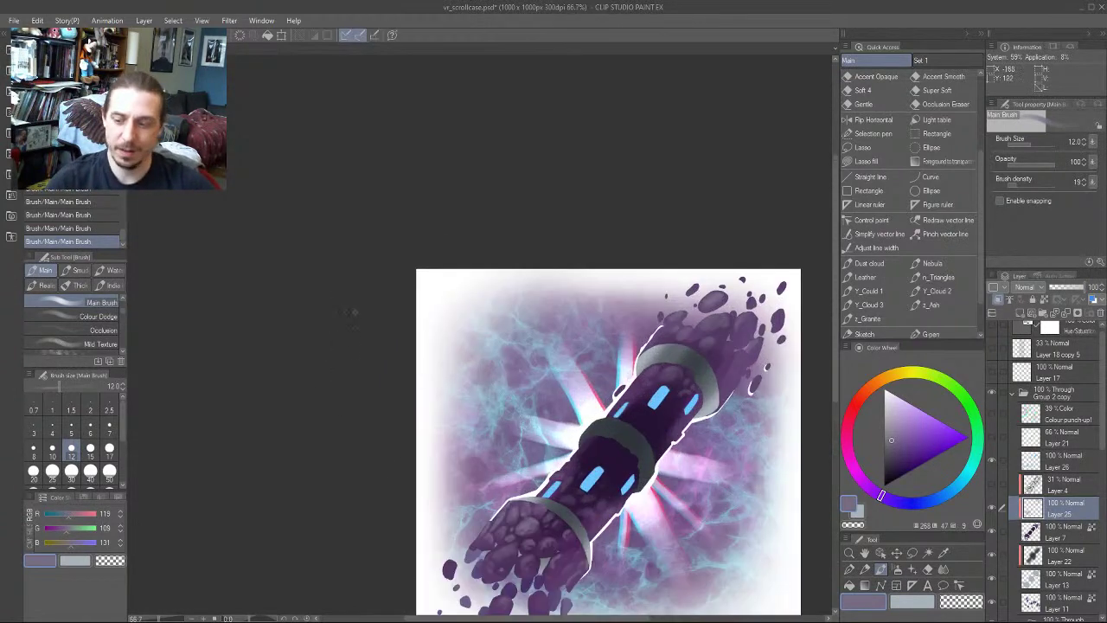
{"action": "left_click_drag", "start_coordinate": [432, 469], "coordinate": [319, 363]}
{"action": "scroll", "coordinate": [325, 365], "scroll_direction": "up", "scroll_amount": 1}
{"action": "mouse_move", "coordinate": [386, 397]}
{"action": "left_mouse_down"}
{"action": "mouse_move", "coordinate": [321, 442]}
{"action": "mouse_move", "coordinate": [357, 488]}
{"action": "left_mouse_up"}
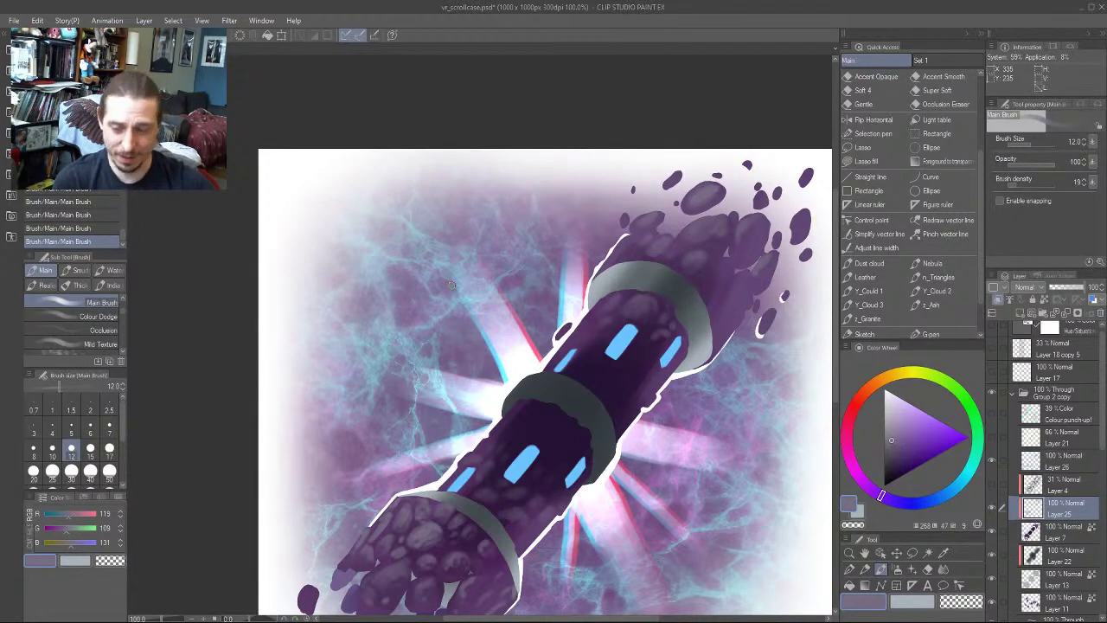
{"action": "left_click_drag", "start_coordinate": [293, 493], "coordinate": [314, 295]}
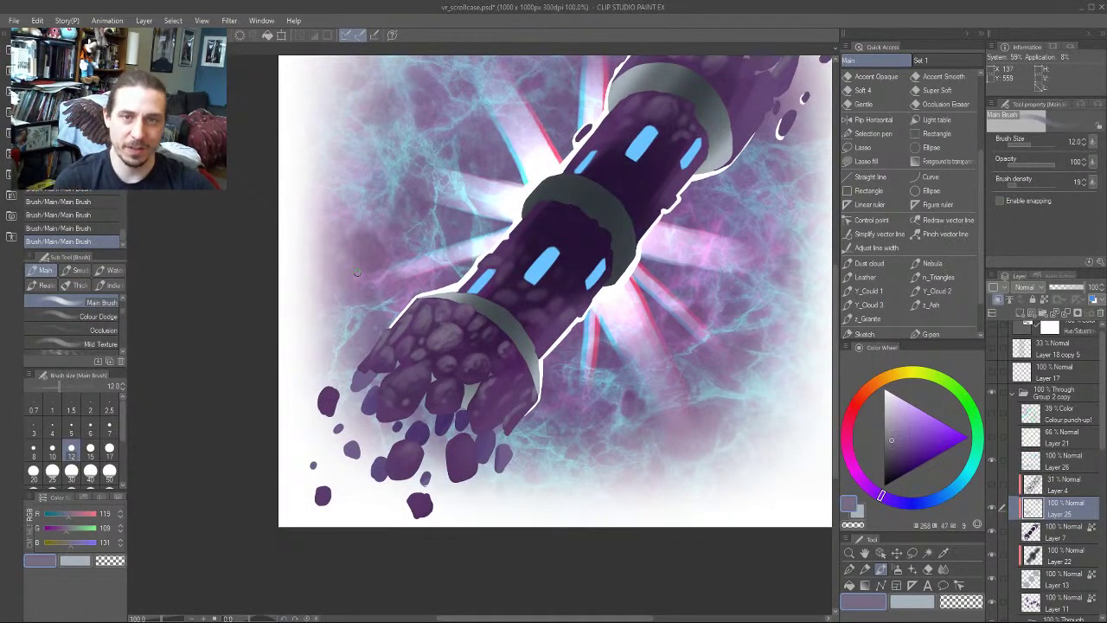
{"action": "scroll", "coordinate": [380, 294], "scroll_direction": "up", "scroll_amount": 3}
{"action": "left_click_drag", "start_coordinate": [379, 294], "coordinate": [392, 330]}
{"action": "left_click_drag", "start_coordinate": [568, 308], "coordinate": [490, 439]}
{"action": "scroll", "coordinate": [490, 439], "scroll_direction": "down", "scroll_amount": 2}
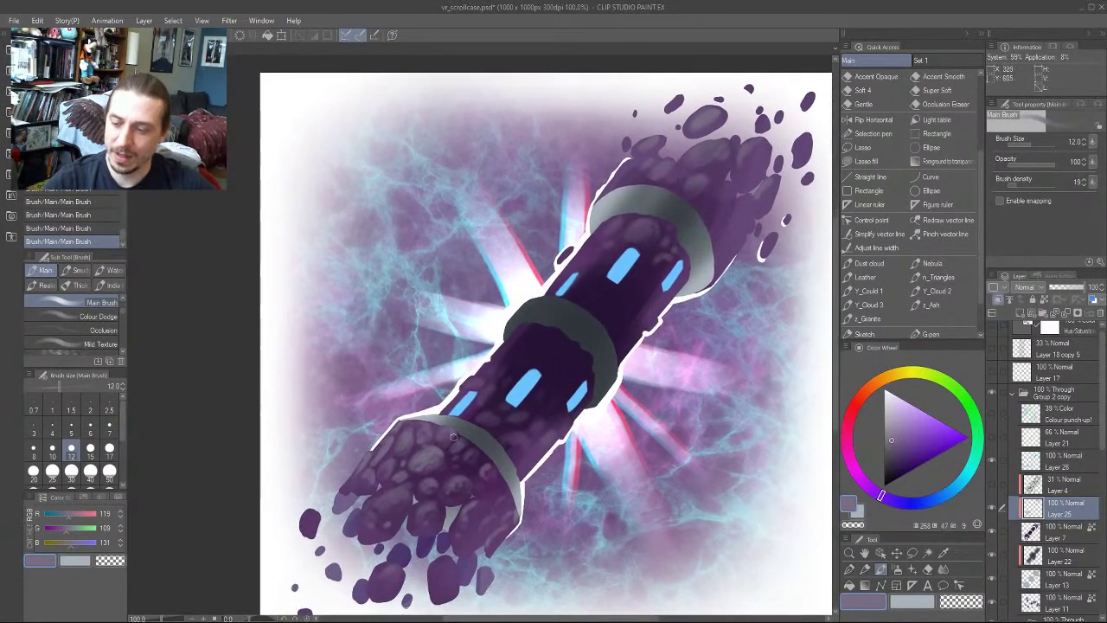
Paint stone highlights around the windows of the tower's upper shaft section with the Main Brush at size 15
{"action": "scroll", "coordinate": [301, 426], "scroll_direction": "up", "scroll_amount": 2}
{"action": "left_click_drag", "start_coordinate": [301, 426], "coordinate": [288, 442]}
{"action": "key", "text": "bracketright"}
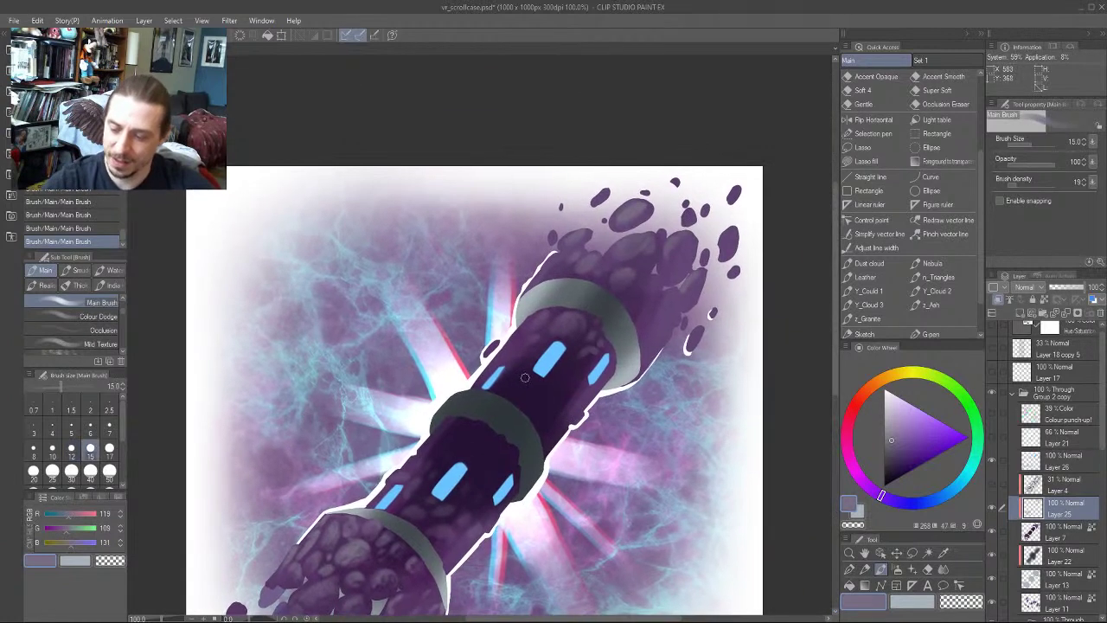
{"action": "left_click_drag", "start_coordinate": [511, 381], "coordinate": [524, 376]}
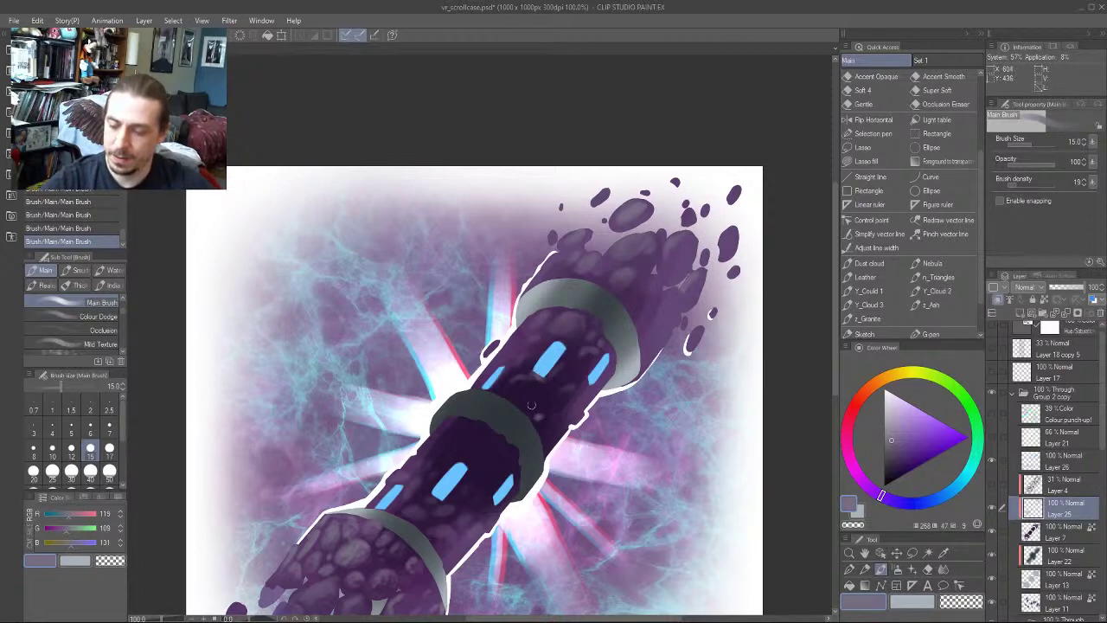
{"action": "left_click_drag", "start_coordinate": [432, 333], "coordinate": [454, 270]}
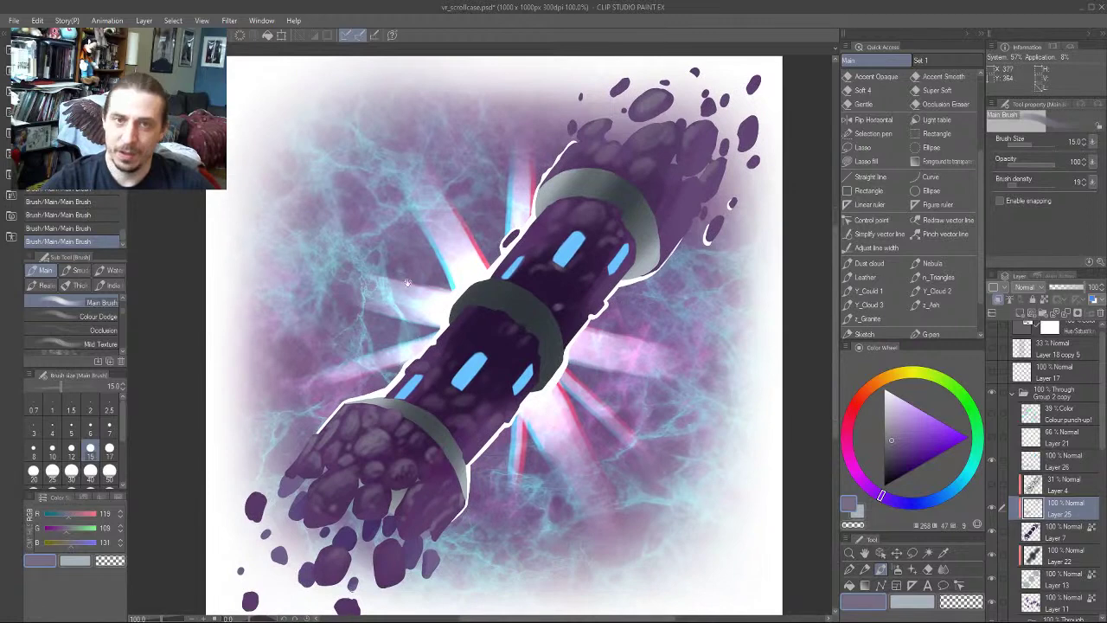
Add stone highlights to the dark area of the tower's lower shaft section, just below the middle grey band
{"action": "left_click_drag", "start_coordinate": [409, 282], "coordinate": [439, 336]}
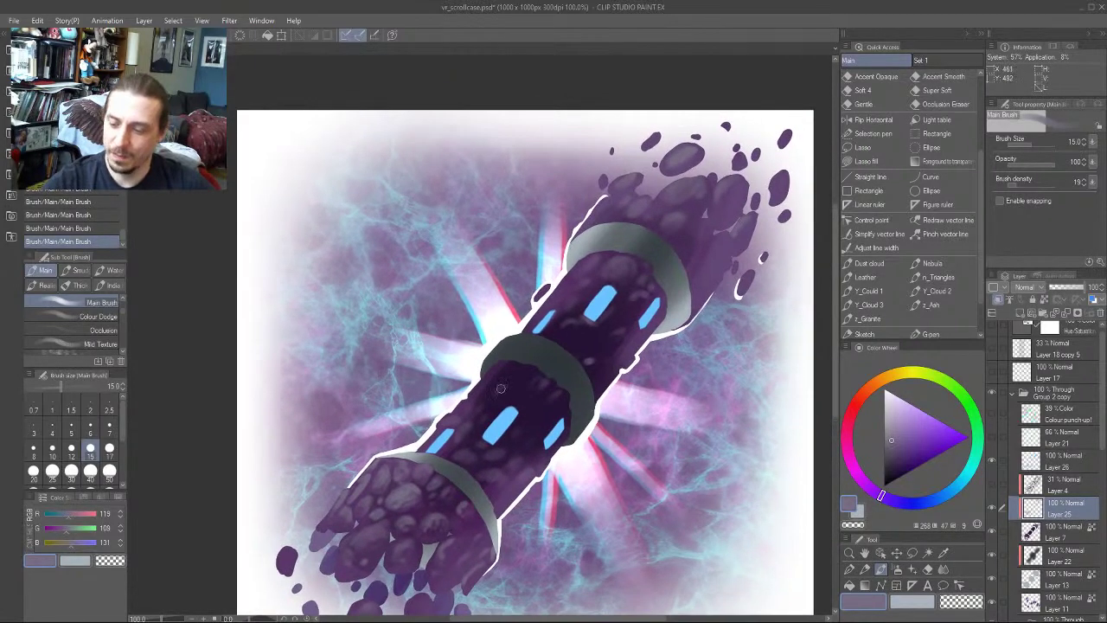
{"action": "left_click_drag", "start_coordinate": [512, 373], "coordinate": [463, 408]}
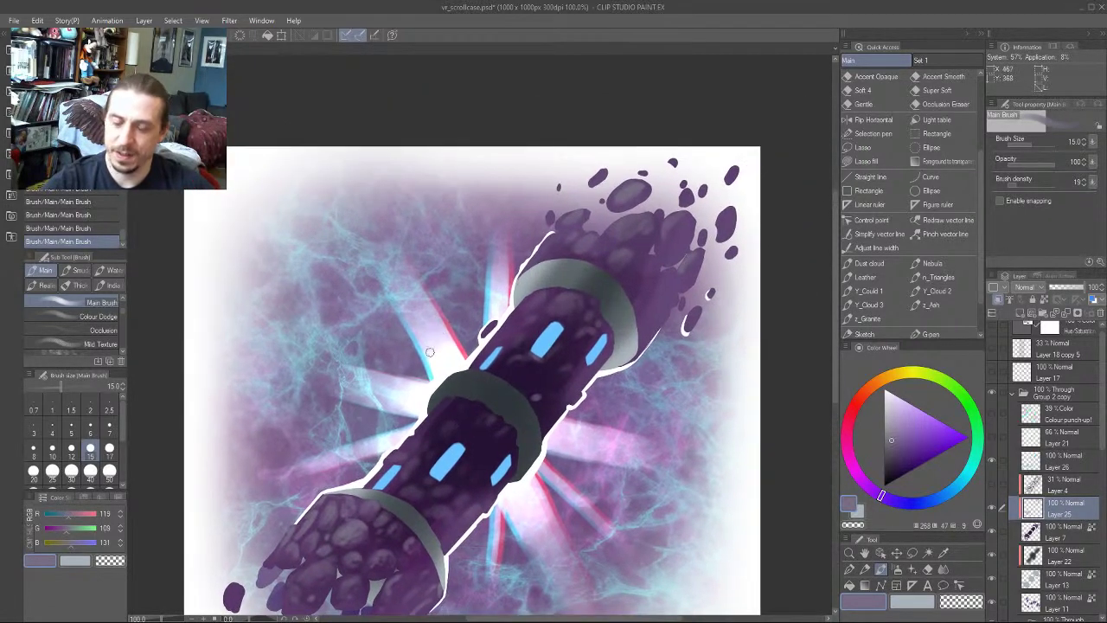
{"action": "left_click_drag", "start_coordinate": [381, 357], "coordinate": [415, 291]}
{"action": "left_click_drag", "start_coordinate": [383, 333], "coordinate": [433, 240]}
{"action": "left_click_drag", "start_coordinate": [341, 264], "coordinate": [335, 323]}
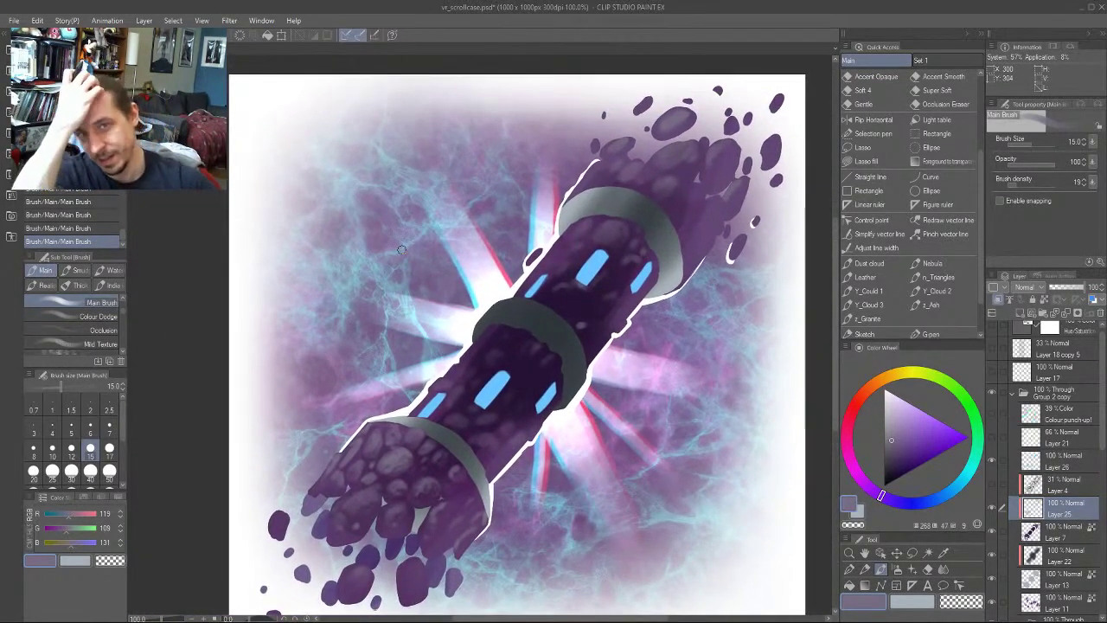
{"action": "left_click_drag", "start_coordinate": [401, 250], "coordinate": [397, 301]}
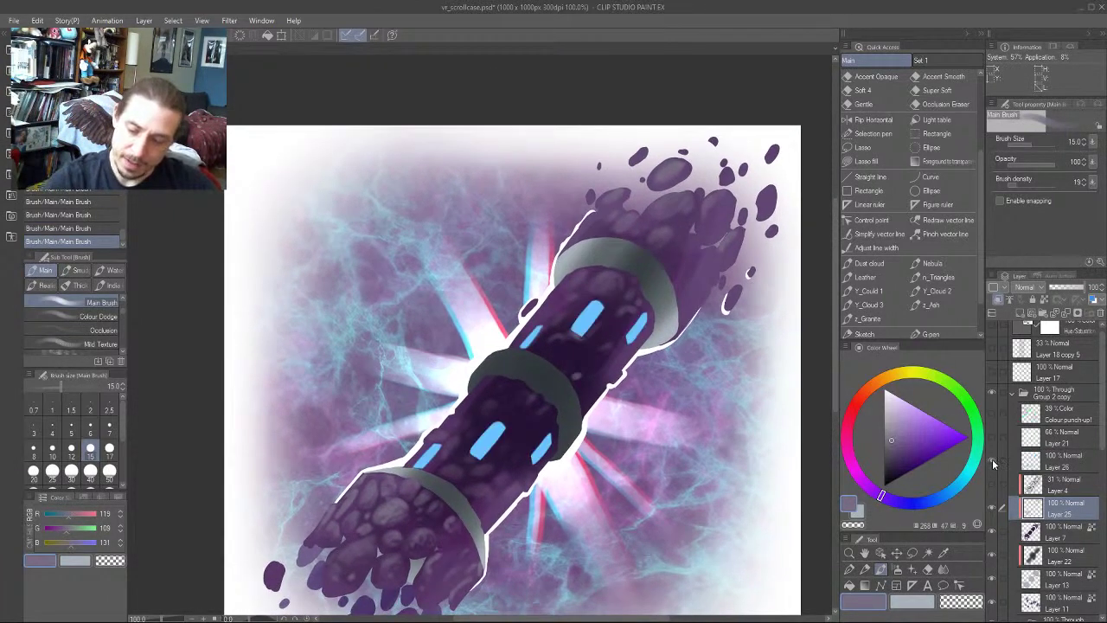
Duplicate Layer 26, hide the copy and make the original Layer 26 active
{"action": "left_click", "coordinate": [1051, 459]}
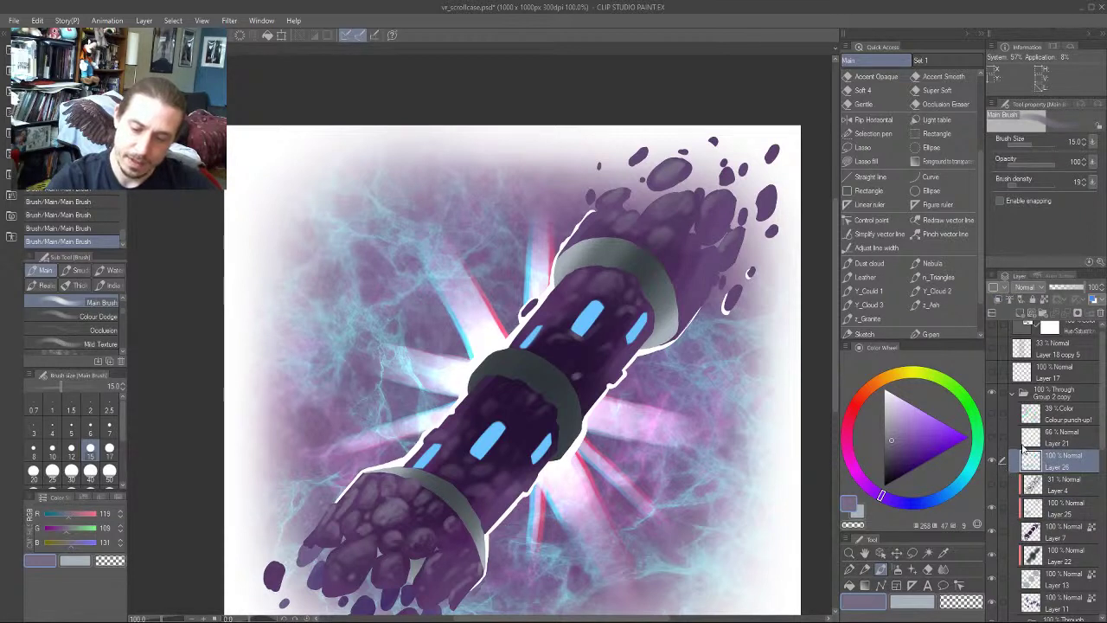
{"action": "left_click_drag", "start_coordinate": [1026, 455], "coordinate": [1019, 313]}
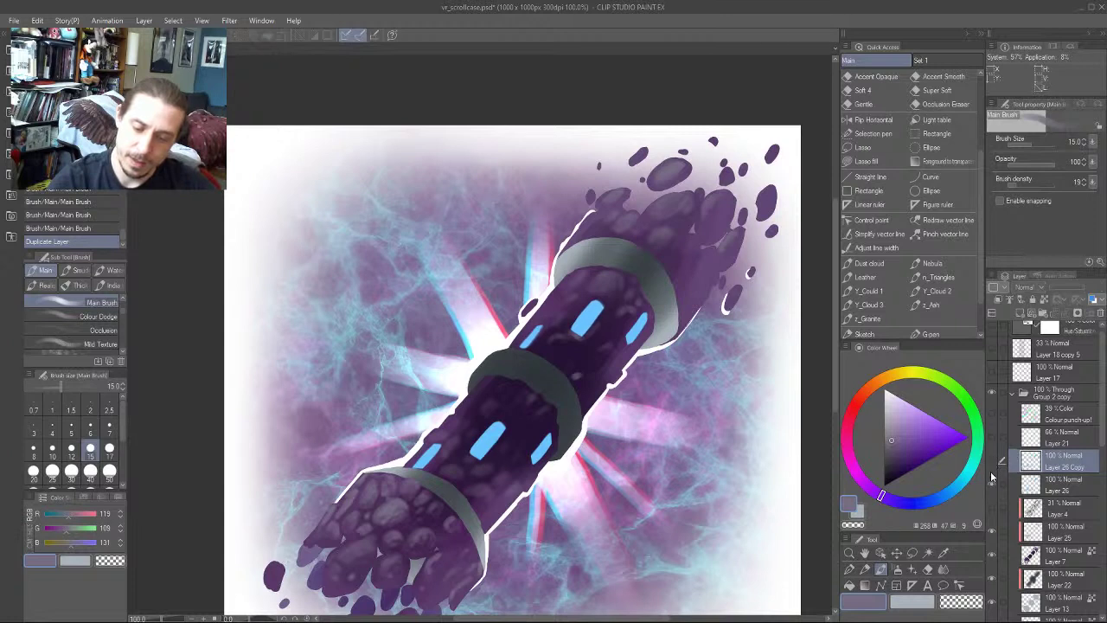
{"action": "left_click", "coordinate": [1031, 486]}
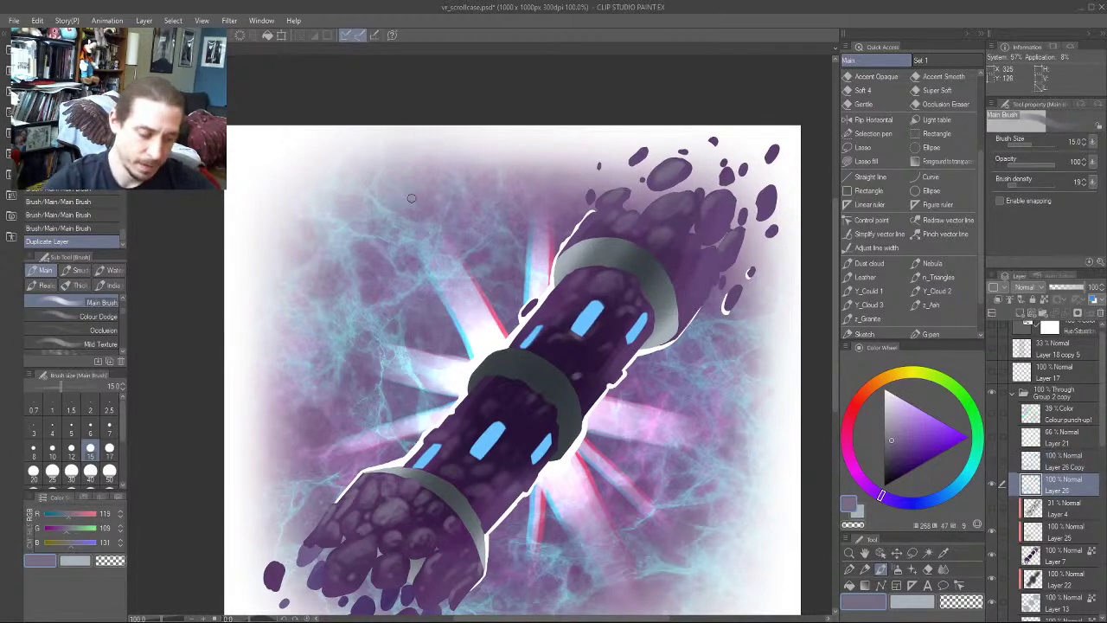
Sample the light blue of a tower window as the drawing colour and switch to the Occlusion brush
{"action": "left_click", "coordinate": [490, 437], "text": "alt"}
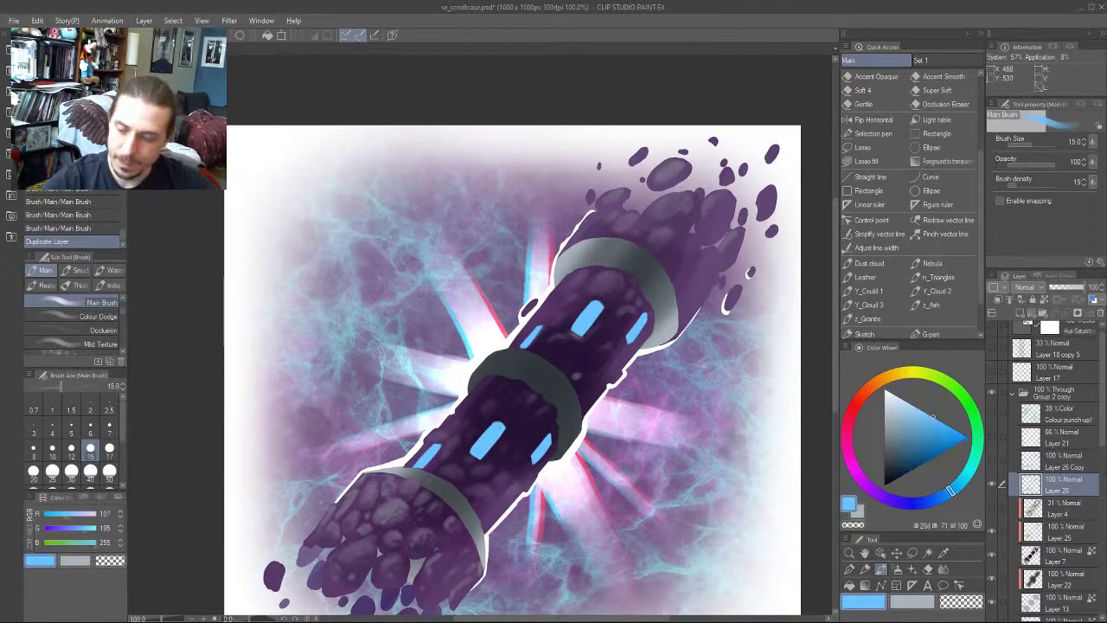
{"action": "key", "text": "bracketright"}
{"action": "key", "text": "bracketright"}
{"action": "key", "text": "bracketright"}
{"action": "key", "text": "bracketright"}
{"action": "key", "text": "bracketright"}
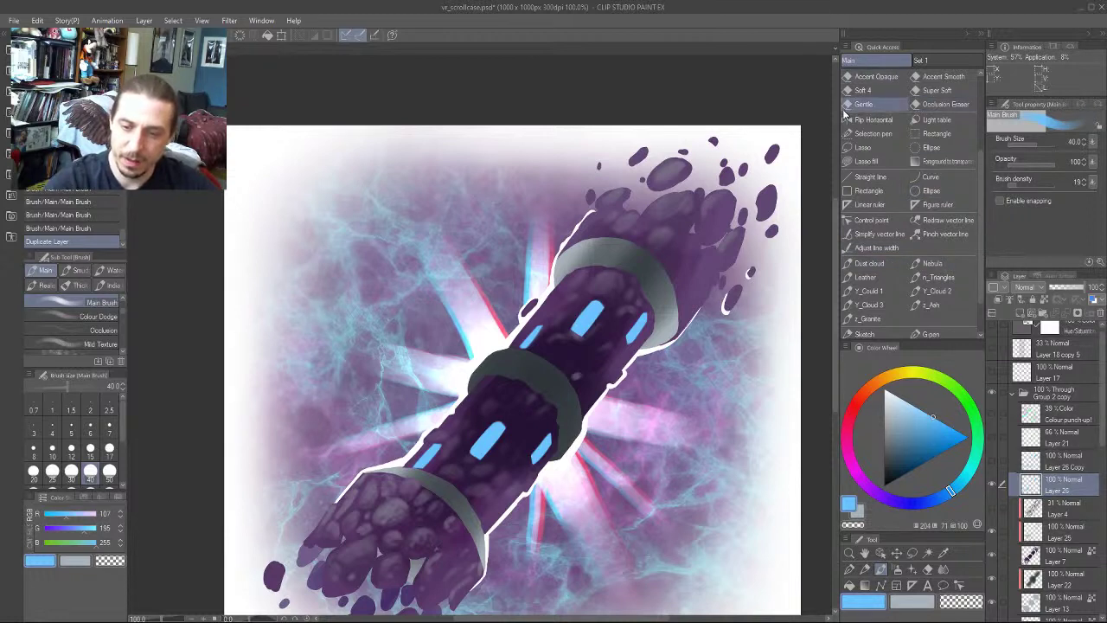
{"action": "scroll", "coordinate": [943, 156], "scroll_direction": "up", "scroll_amount": 3}
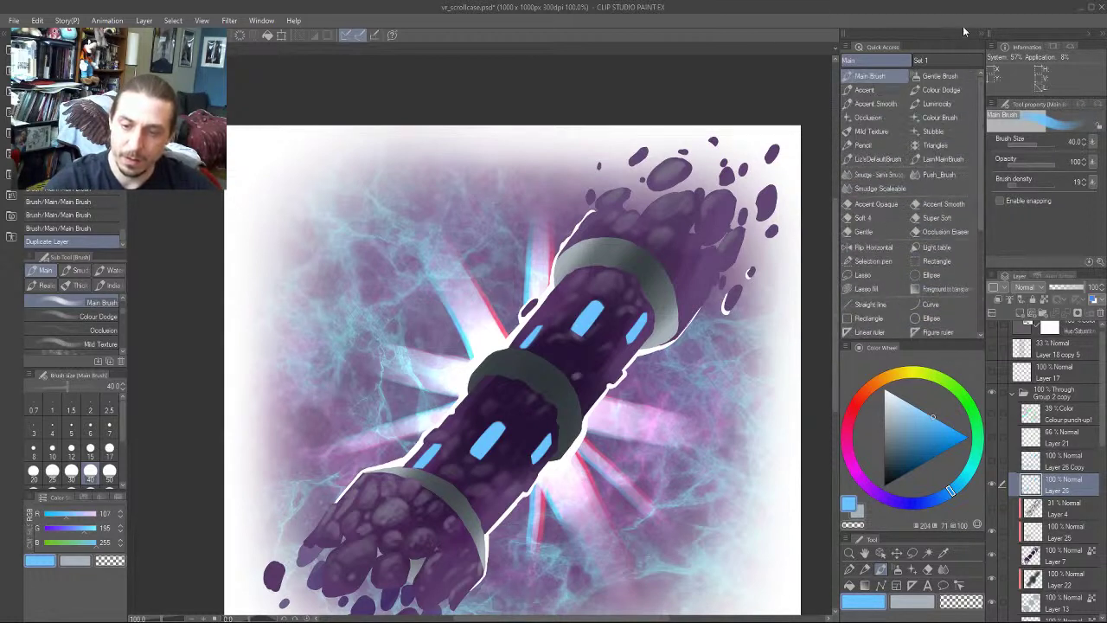
{"action": "left_click", "coordinate": [868, 116]}
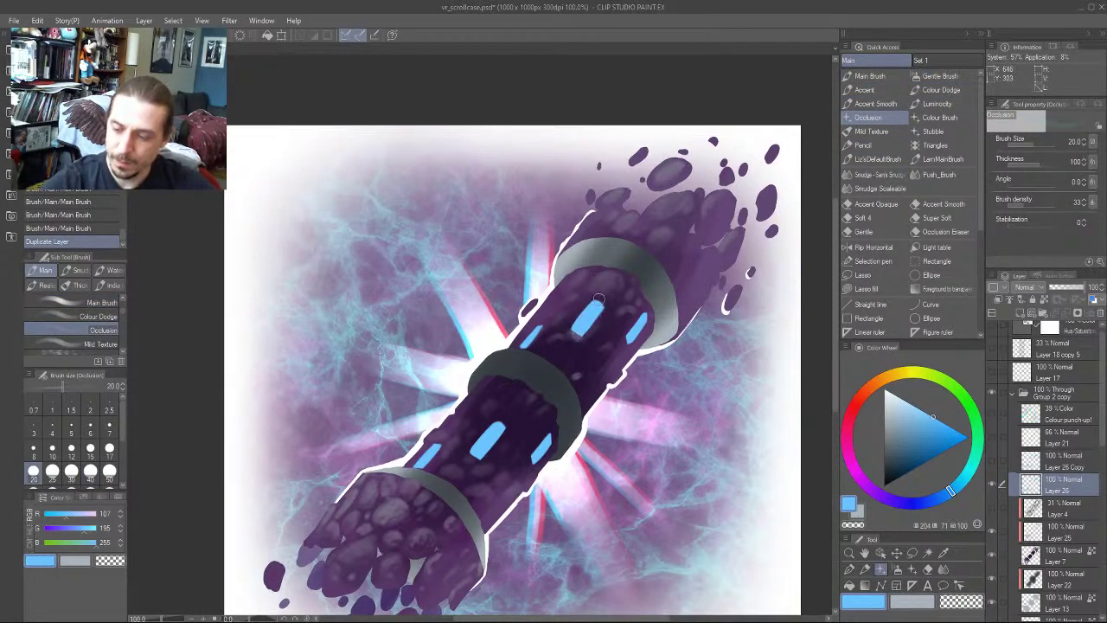
Paint a soft light blue glow around the three upper tower windows on Layer 26, enlarging the Occlusion brush to 50
{"action": "mouse_move", "coordinate": [598, 300]}
{"action": "left_mouse_down"}
{"action": "mouse_move", "coordinate": [651, 262]}
{"action": "mouse_move", "coordinate": [651, 294]}
{"action": "mouse_move", "coordinate": [630, 325]}
{"action": "left_mouse_up"}
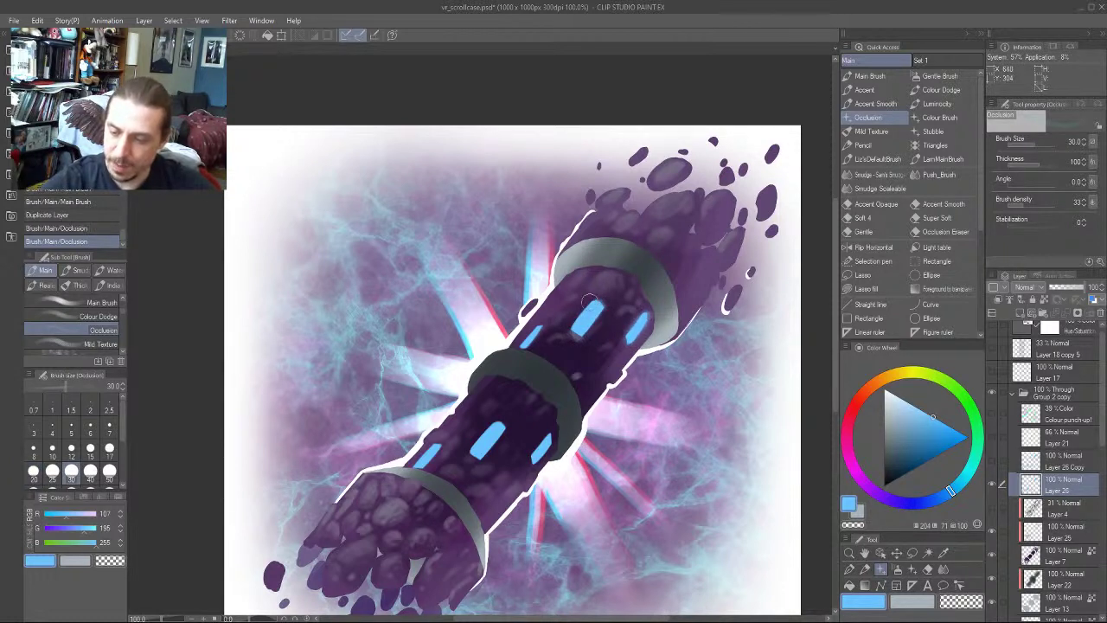
{"action": "left_click_drag", "start_coordinate": [597, 300], "coordinate": [570, 264]}
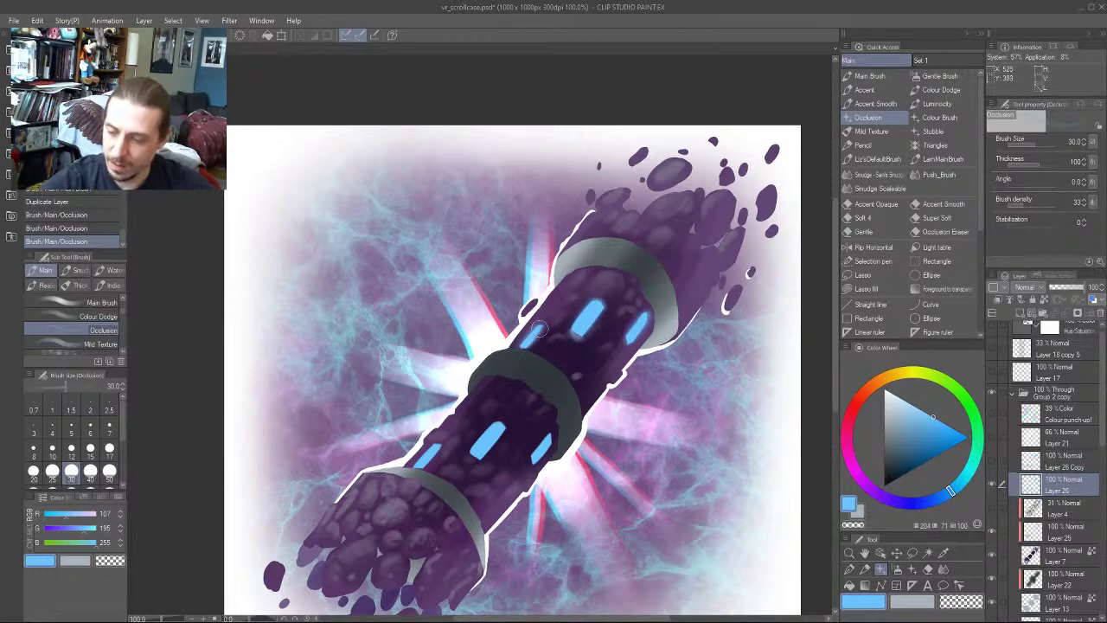
{"action": "key", "text": "bracketright"}
{"action": "key", "text": "bracketright"}
{"action": "left_click_drag", "start_coordinate": [539, 328], "coordinate": [585, 315]}
Paint the same light blue glow around the three lower tower windows with the Occlusion brush at size 50
{"action": "left_click_drag", "start_coordinate": [468, 379], "coordinate": [488, 331]}
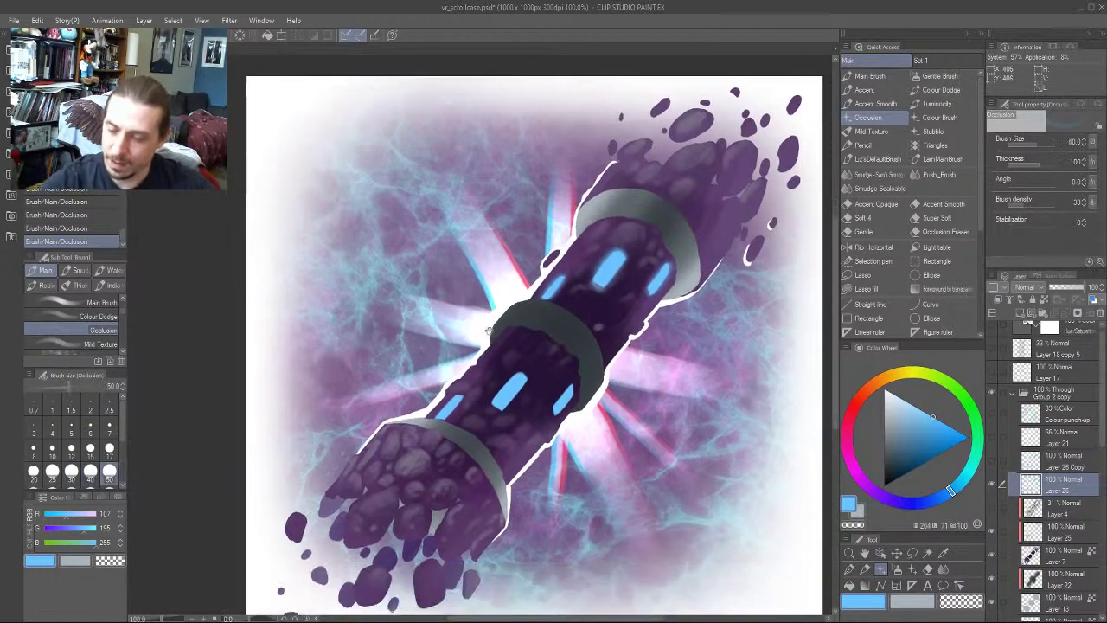
{"action": "mouse_move", "coordinate": [517, 381]}
{"action": "left_mouse_down"}
{"action": "mouse_move", "coordinate": [496, 403]}
{"action": "mouse_move", "coordinate": [522, 366]}
{"action": "mouse_move", "coordinate": [487, 405]}
{"action": "mouse_move", "coordinate": [524, 395]}
{"action": "mouse_move", "coordinate": [530, 374]}
{"action": "mouse_move", "coordinate": [583, 364]}
{"action": "mouse_move", "coordinate": [554, 411]}
{"action": "mouse_move", "coordinate": [572, 384]}
{"action": "left_mouse_up"}
{"action": "mouse_move", "coordinate": [458, 399]}
{"action": "left_mouse_down"}
{"action": "mouse_move", "coordinate": [442, 413]}
{"action": "mouse_move", "coordinate": [445, 404]}
{"action": "left_mouse_up"}
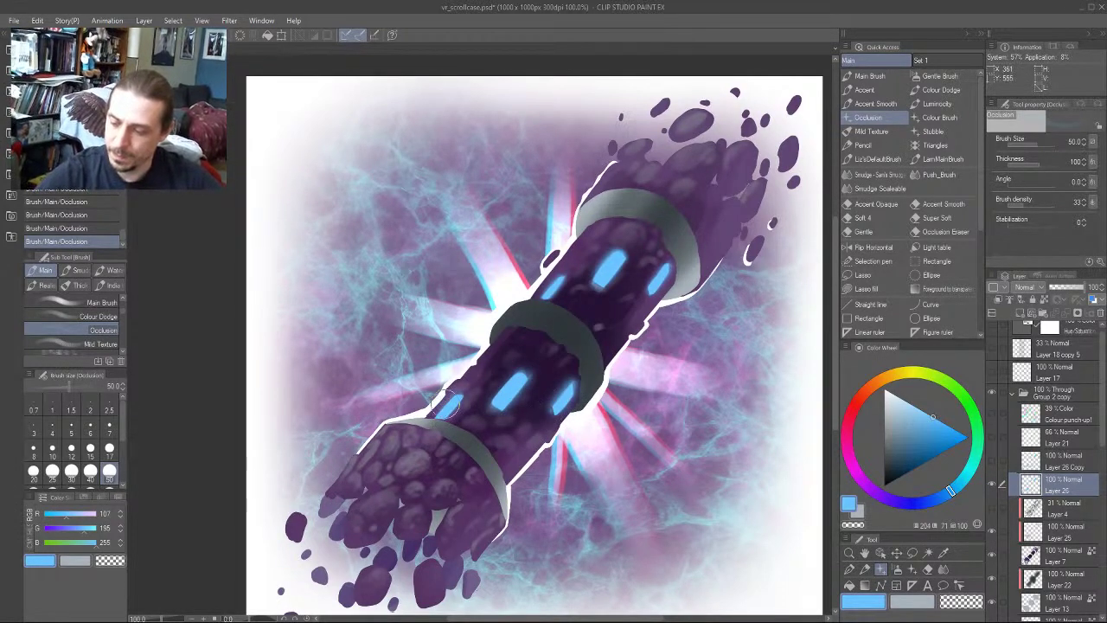
{"action": "mouse_move", "coordinate": [385, 253]}
{"action": "left_mouse_down"}
{"action": "mouse_move", "coordinate": [474, 370]}
{"action": "mouse_move", "coordinate": [374, 342]}
{"action": "left_mouse_up"}
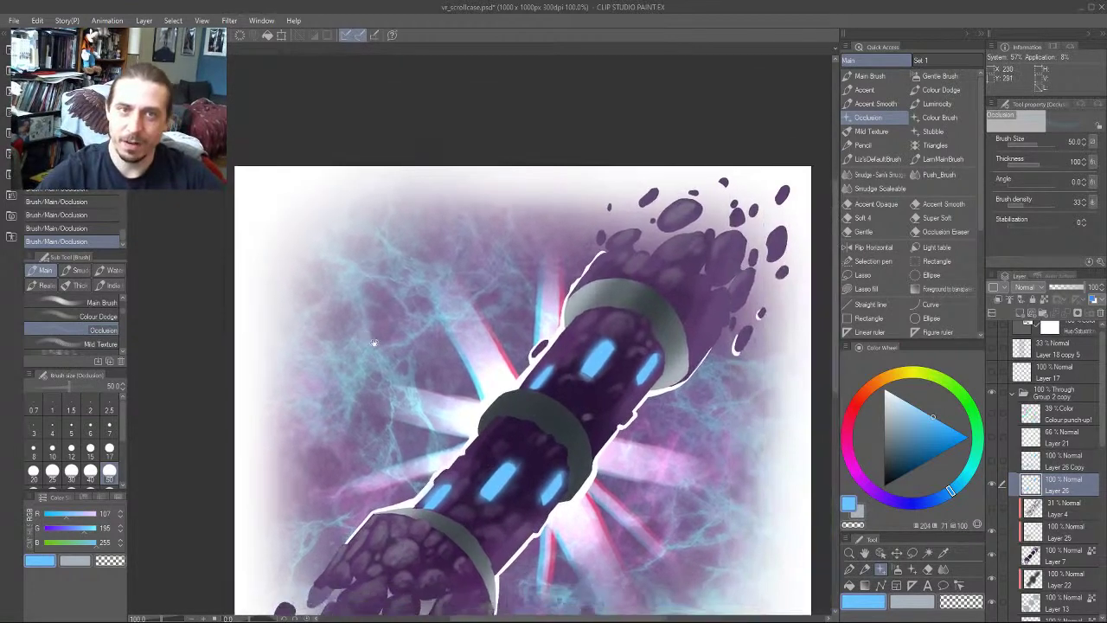
Try a light blue Occlusion stroke down the background beside the tower and undo it
{"action": "left_click_drag", "start_coordinate": [299, 185], "coordinate": [370, 437]}
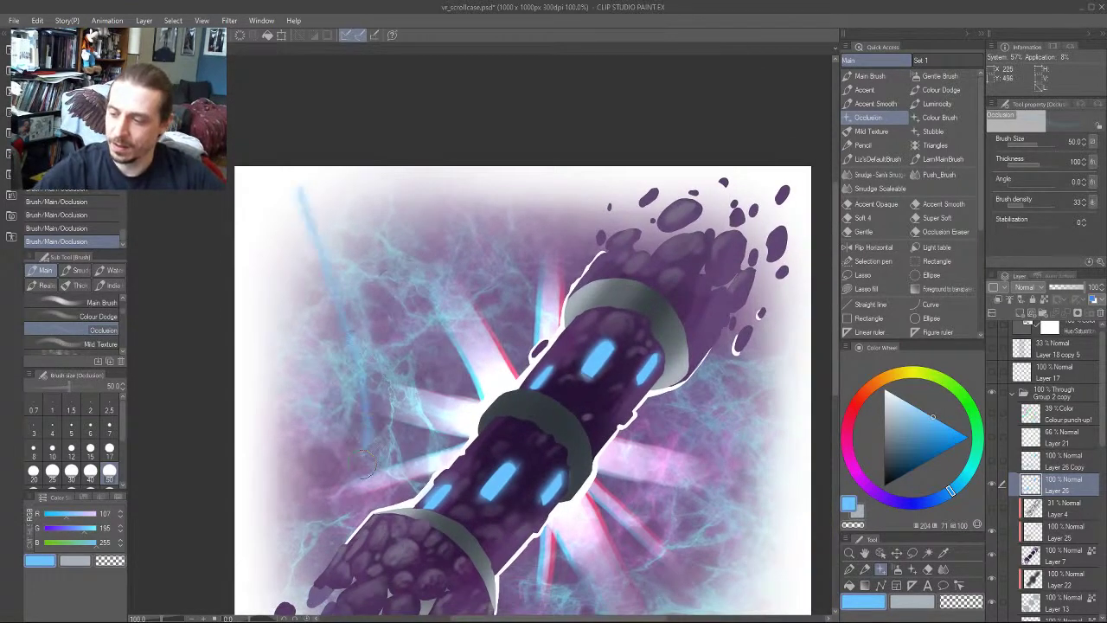
{"action": "left_click_drag", "start_coordinate": [243, 317], "coordinate": [378, 417]}
{"action": "scroll", "coordinate": [372, 399], "scroll_direction": "up", "scroll_amount": 6}
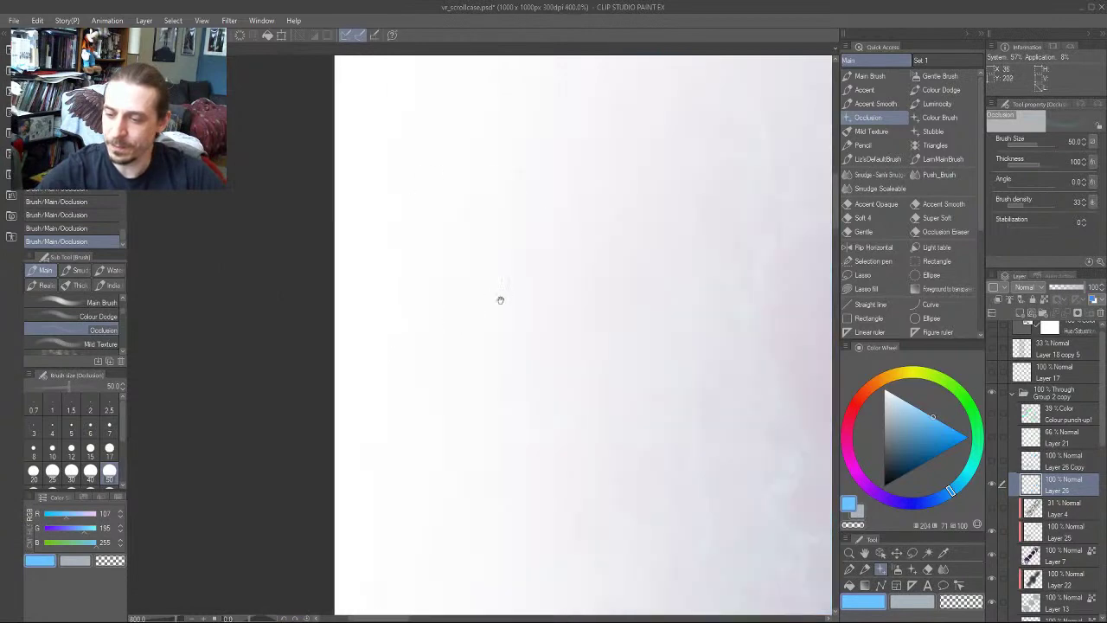
{"action": "left_click_drag", "start_coordinate": [499, 299], "coordinate": [216, 458]}
{"action": "scroll", "coordinate": [312, 350], "scroll_direction": "down", "scroll_amount": 8}
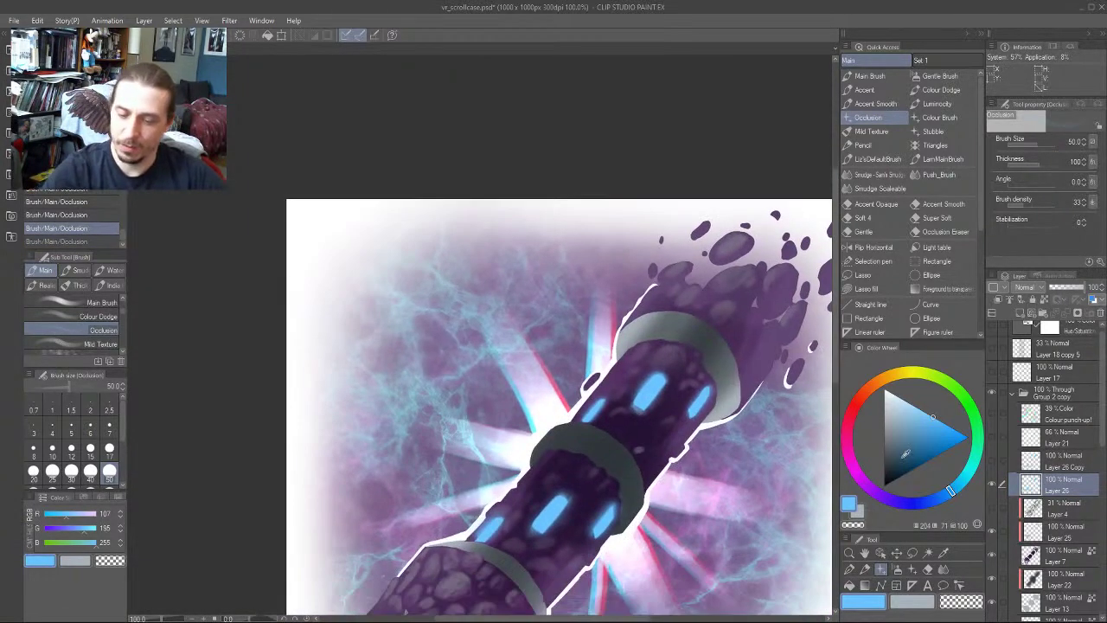
Try black Occlusion strokes over the pale edge of the background, check their softness up close and undo them
{"action": "left_click", "coordinate": [883, 485]}
{"action": "left_click_drag", "start_coordinate": [347, 217], "coordinate": [372, 498]}
{"action": "left_click_drag", "start_coordinate": [276, 335], "coordinate": [307, 318]}
{"action": "scroll", "coordinate": [307, 317], "scroll_direction": "up", "scroll_amount": 1}
{"action": "scroll", "coordinate": [306, 320], "scroll_direction": "up", "scroll_amount": 3}
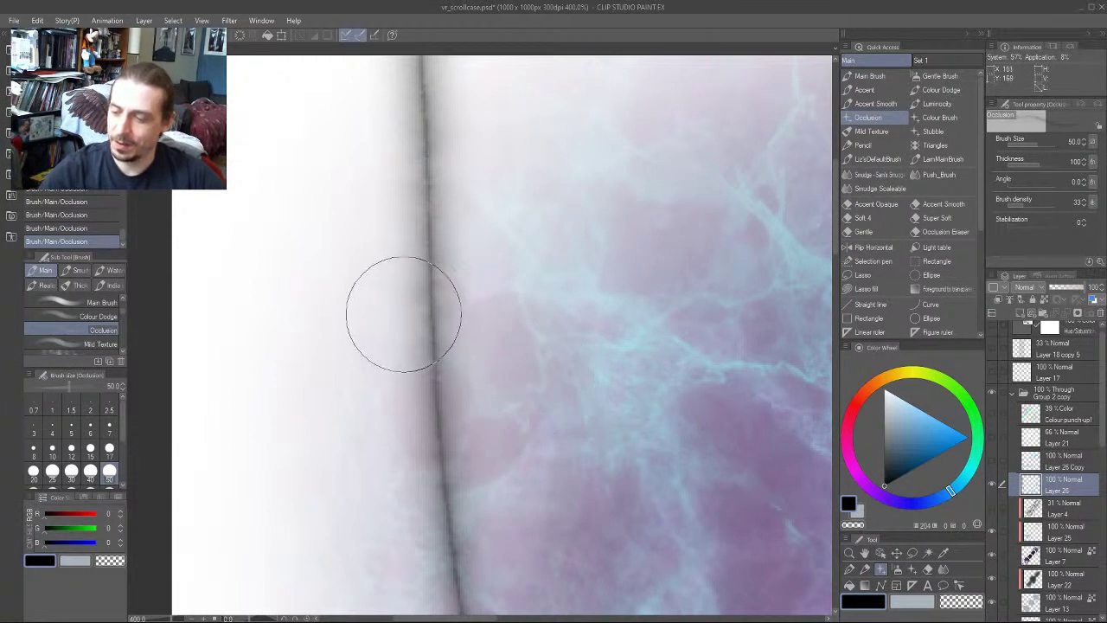
{"action": "left_click_drag", "start_coordinate": [348, 288], "coordinate": [345, 321]}
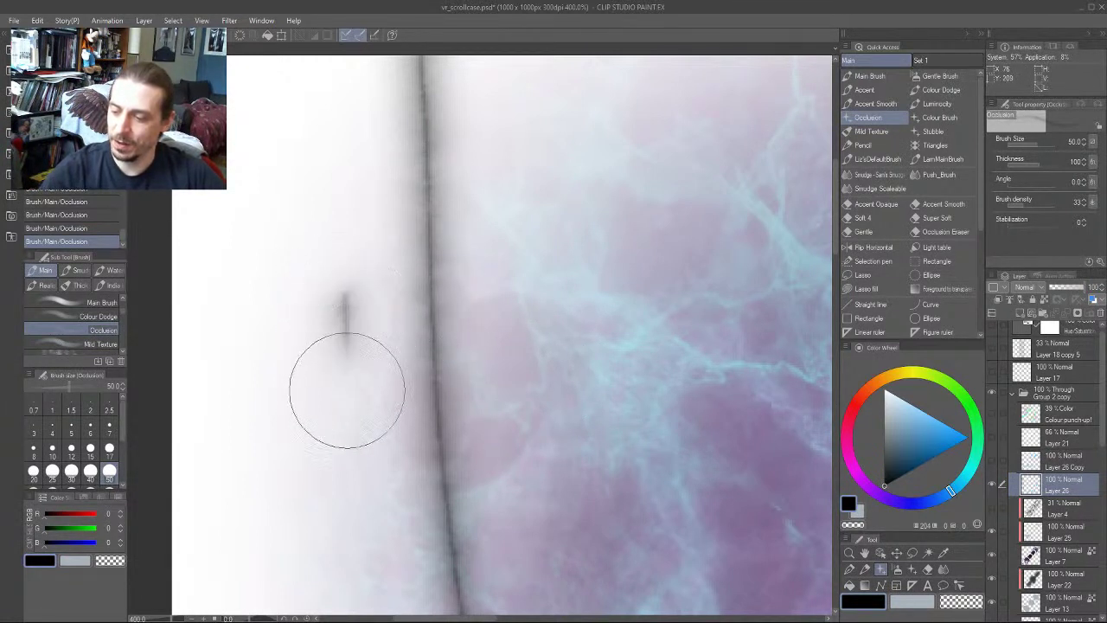
{"action": "key", "text": "ctrl+z"}
{"action": "key", "text": "ctrl+z"}
{"action": "scroll", "coordinate": [277, 425], "scroll_direction": "down", "scroll_amount": 5}
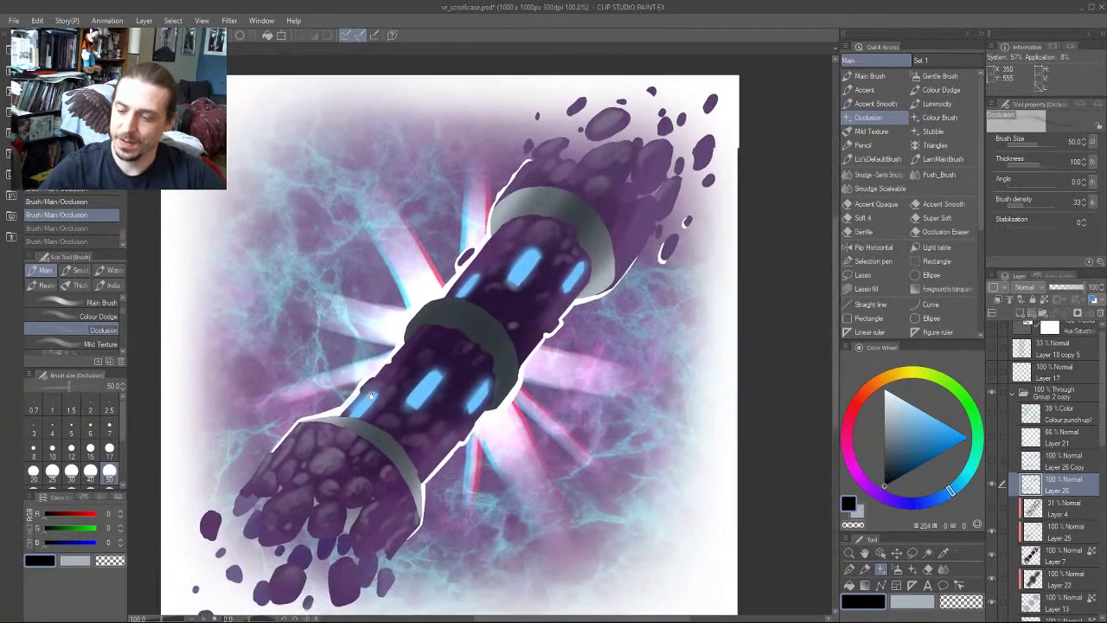
Sample the light blue of a tower window and strengthen the glow around the windows on Layer 26 with the Occlusion brush
{"action": "left_click_drag", "start_coordinate": [371, 395], "coordinate": [381, 396]}
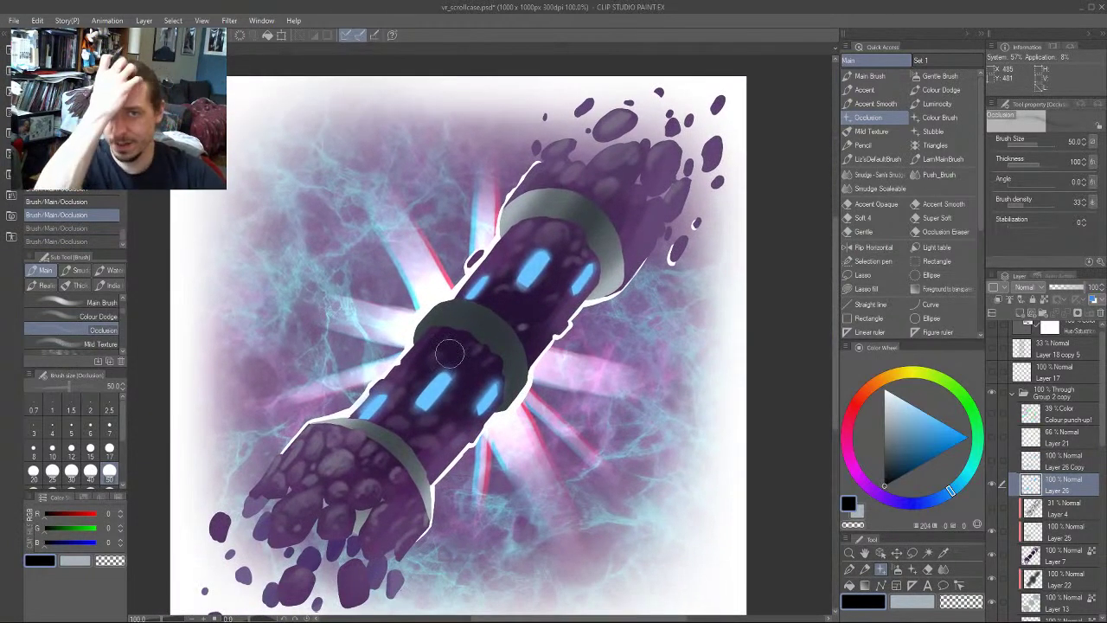
{"action": "mouse_move", "coordinate": [349, 317]}
{"action": "left_mouse_down"}
{"action": "mouse_move", "coordinate": [338, 285]}
{"action": "mouse_move", "coordinate": [303, 370]}
{"action": "mouse_move", "coordinate": [406, 287]}
{"action": "left_mouse_up"}
{"action": "left_click", "coordinate": [566, 260], "text": "alt"}
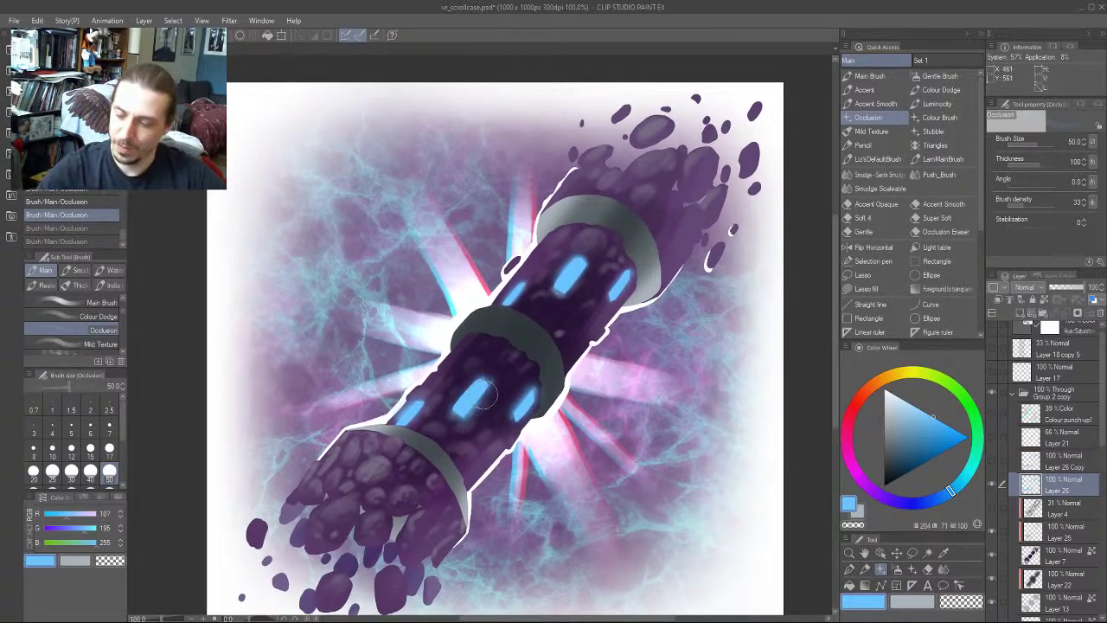
{"action": "key", "text": "ctrl+y"}
{"action": "key", "text": "ctrl+y"}
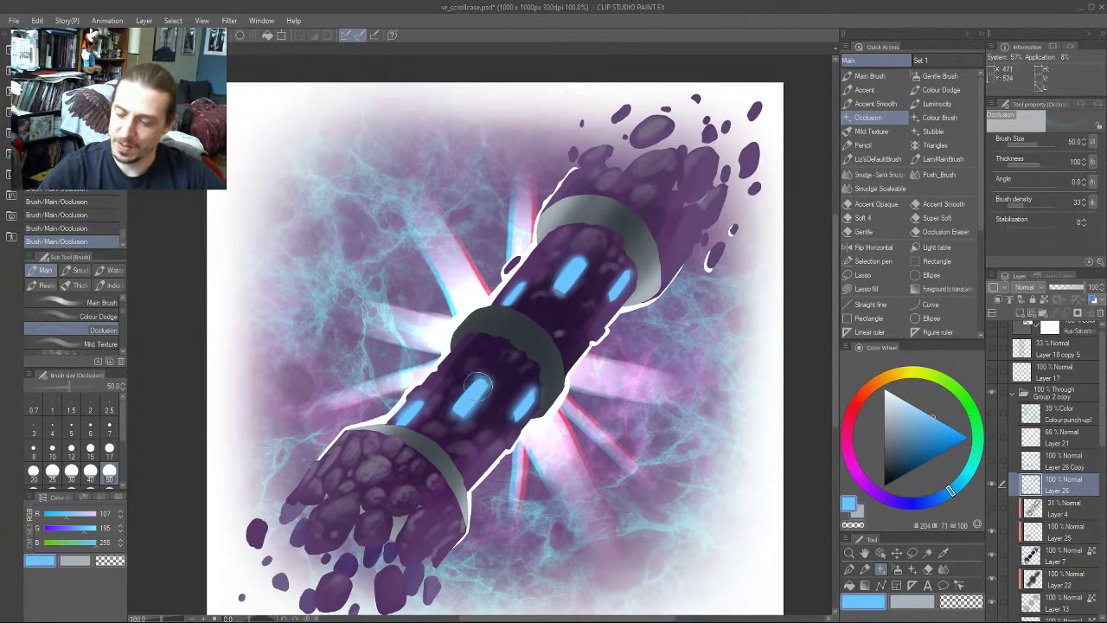
{"action": "left_click_drag", "start_coordinate": [479, 377], "coordinate": [484, 396]}
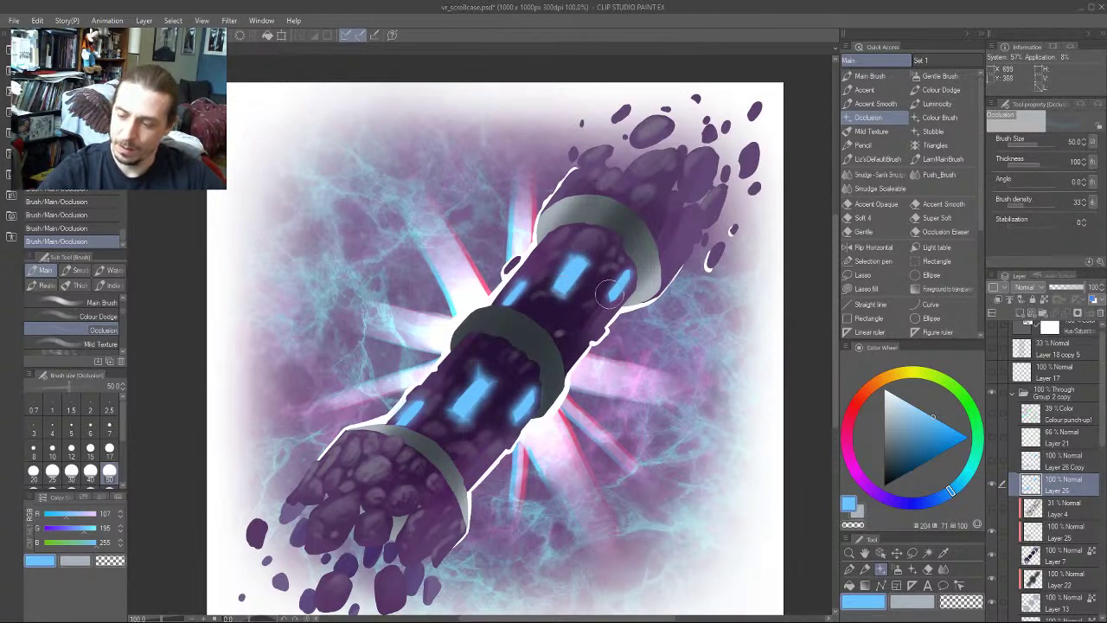
{"action": "left_click_drag", "start_coordinate": [383, 383], "coordinate": [398, 377]}
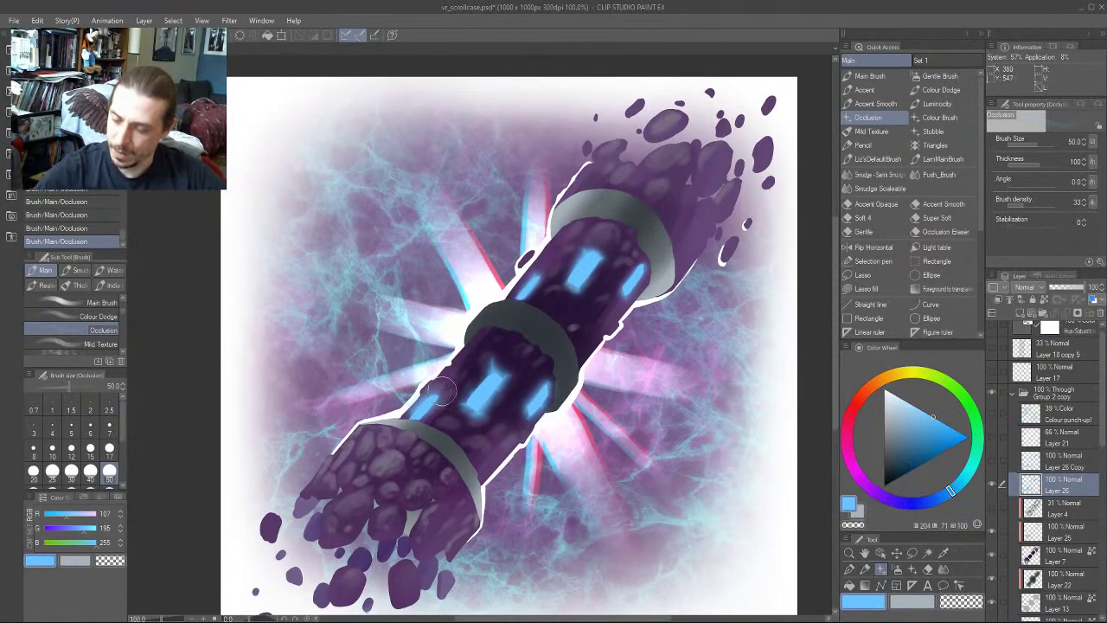
{"action": "left_click_drag", "start_coordinate": [394, 322], "coordinate": [431, 334]}
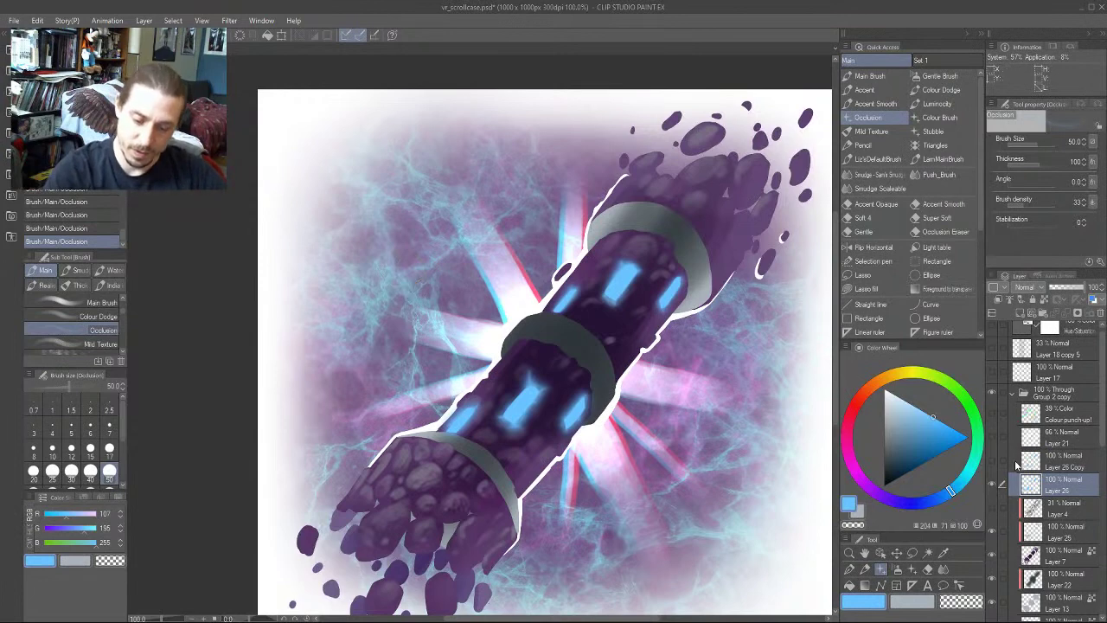
Show Layer 26 Copy with its transparent pixels locked, and ready the Main Brush with a near-white blue
{"action": "left_click", "coordinate": [1016, 466]}
{"action": "left_click", "coordinate": [1044, 300]}
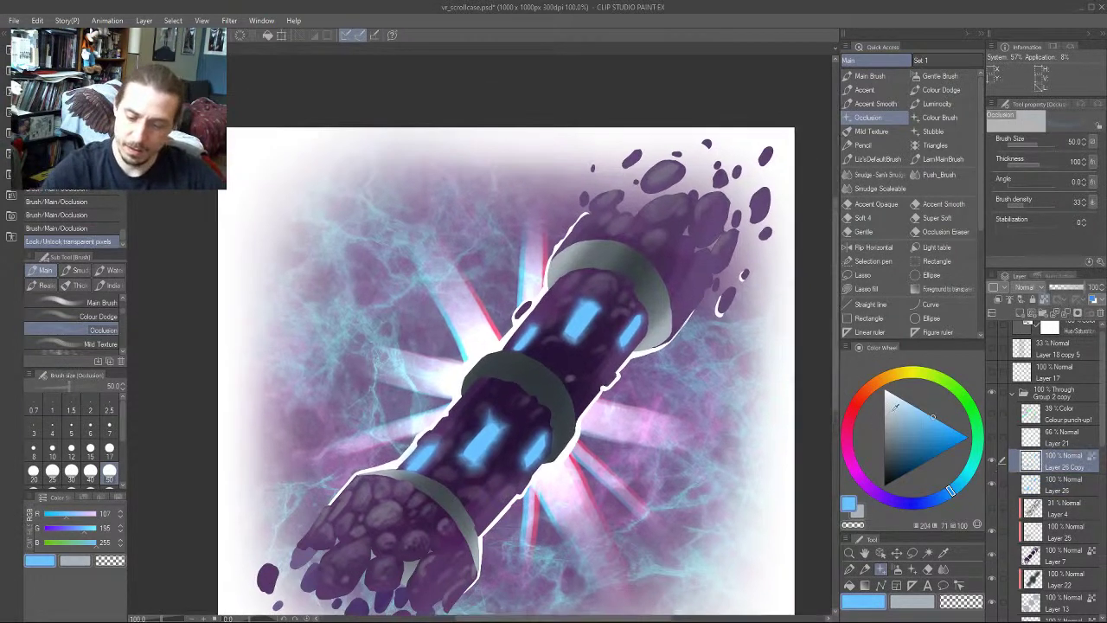
{"action": "left_click_drag", "start_coordinate": [893, 409], "coordinate": [887, 392]}
{"action": "left_click", "coordinate": [893, 392]}
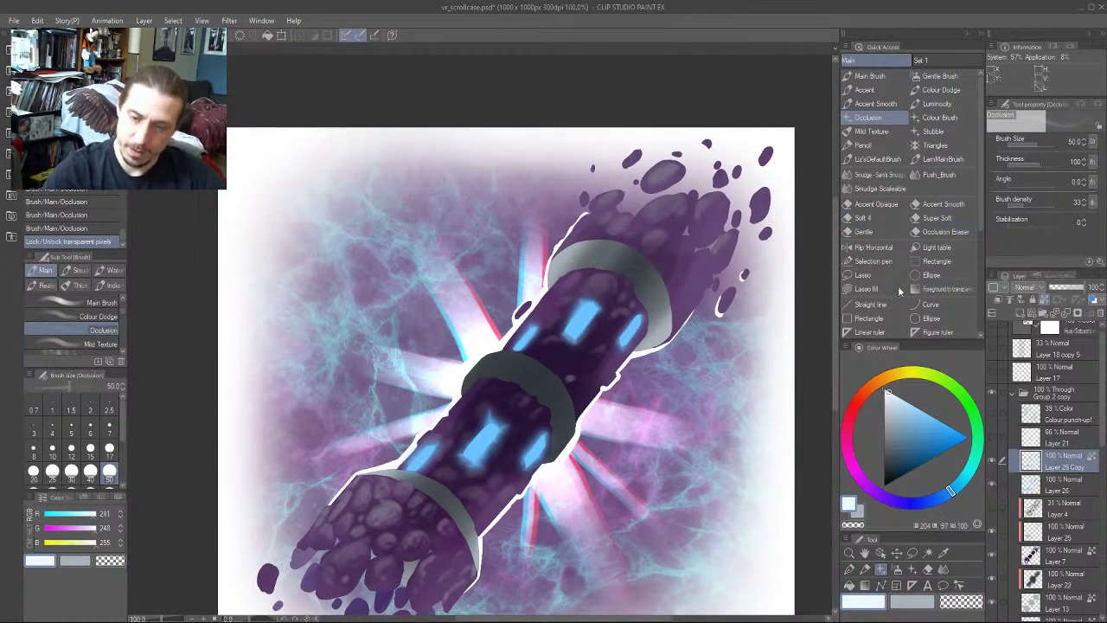
{"action": "key", "text": "b"}
Try painting the lower middle window near-white with the Main Brush at size 30, and undo it
{"action": "left_click_drag", "start_coordinate": [408, 367], "coordinate": [425, 331]}
{"action": "key", "text": "["}
{"action": "left_click_drag", "start_coordinate": [514, 390], "coordinate": [490, 423]}
{"action": "mouse_move", "coordinate": [402, 301]}
{"action": "left_mouse_down"}
{"action": "mouse_move", "coordinate": [390, 292]}
{"action": "mouse_move", "coordinate": [392, 316]}
{"action": "left_mouse_up"}
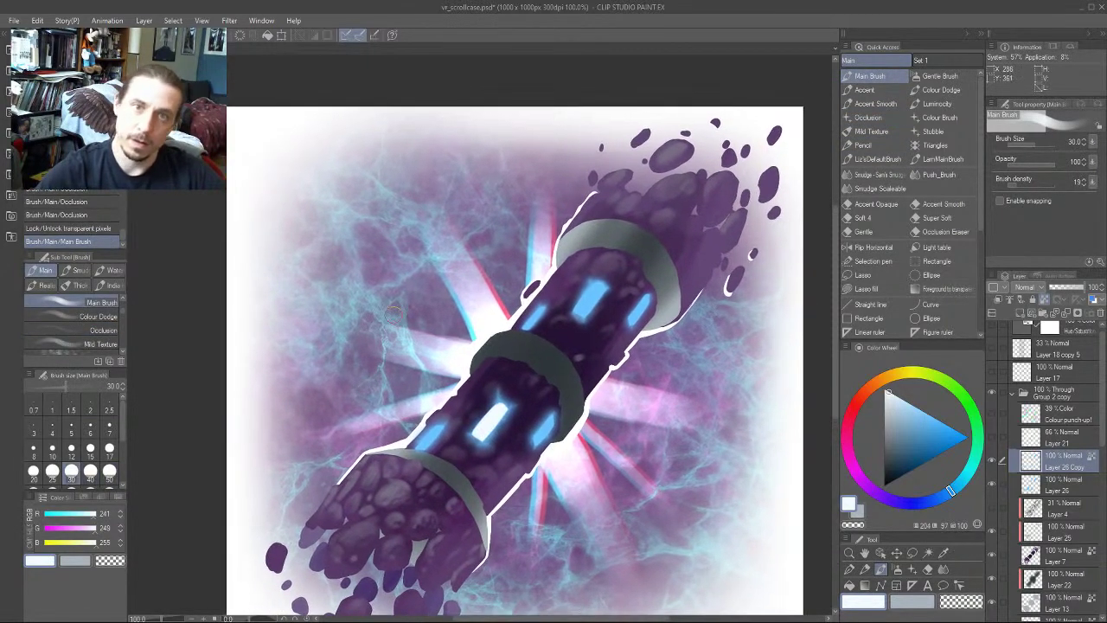
{"action": "key", "text": "ctrl+z"}
Paint narrow near-white cores in the lower middle and lower right windows, reducing the Main Brush to size 10
{"action": "key", "text": "["}
{"action": "key", "text": "["}
{"action": "key", "text": "["}
{"action": "left_click_drag", "start_coordinate": [498, 409], "coordinate": [487, 428]}
{"action": "left_click_drag", "start_coordinate": [498, 410], "coordinate": [484, 429]}
{"action": "key", "text": "bracketleft"}
{"action": "key", "text": "bracketleft"}
{"action": "key", "text": "bracketleft"}
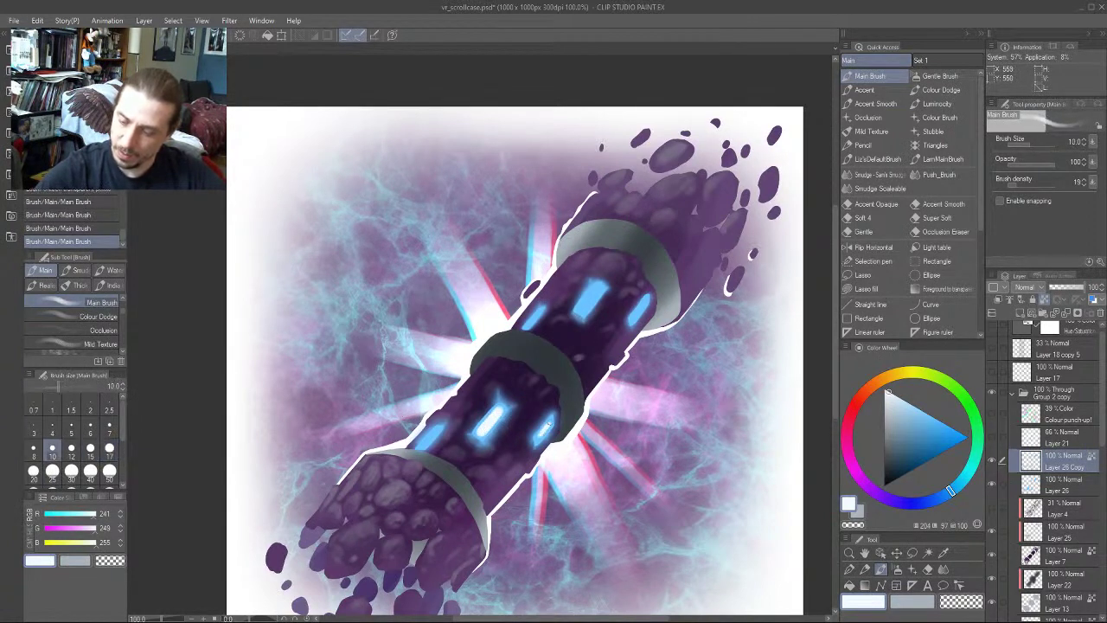
Paint near-white cores in the three upper windows and the lower left window with the Main Brush at sizes 8 to 12
{"action": "key", "text": "bracketright"}
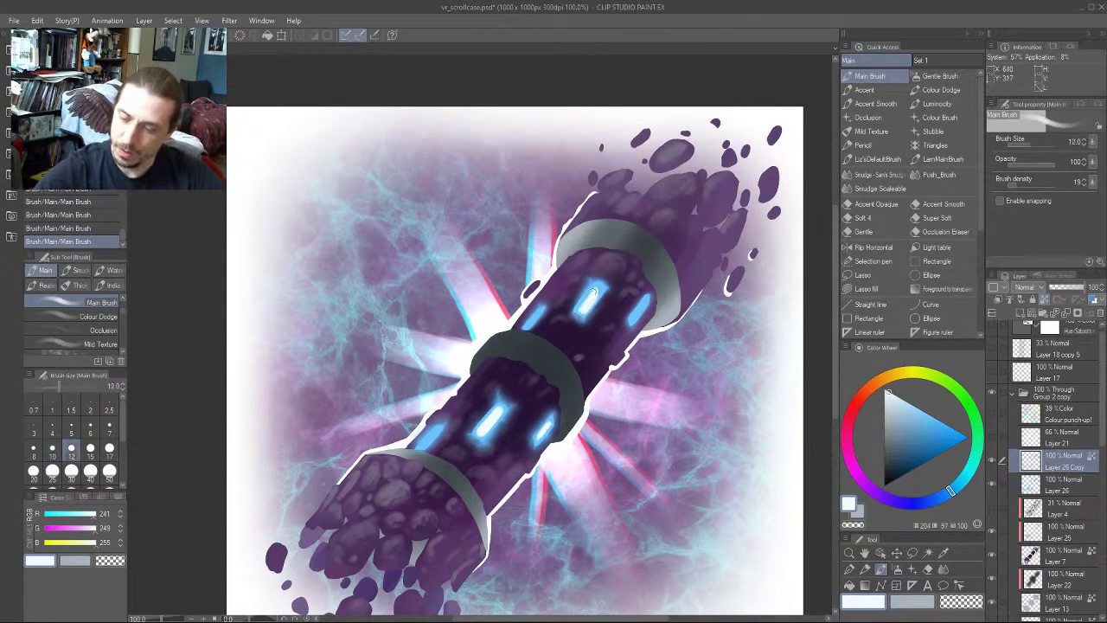
{"action": "key", "text": "bracketleft"}
{"action": "key", "text": "bracketleft"}
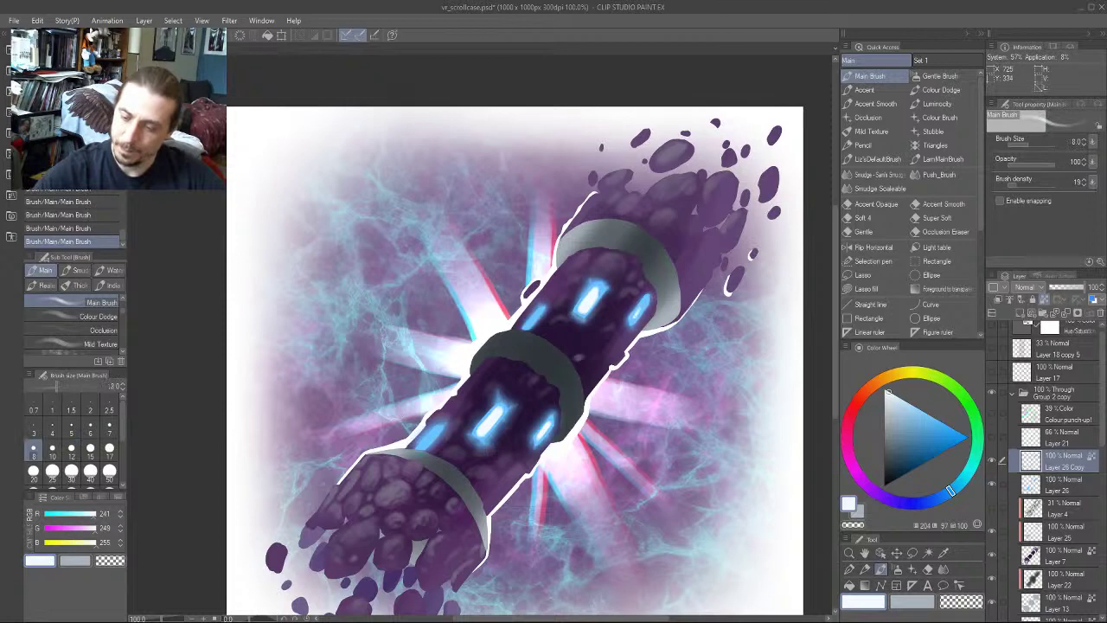
{"action": "mouse_move", "coordinate": [362, 343]}
{"action": "left_mouse_down"}
{"action": "mouse_move", "coordinate": [407, 298]}
{"action": "mouse_move", "coordinate": [410, 316]}
{"action": "left_mouse_up"}
{"action": "key", "text": "bracketright"}
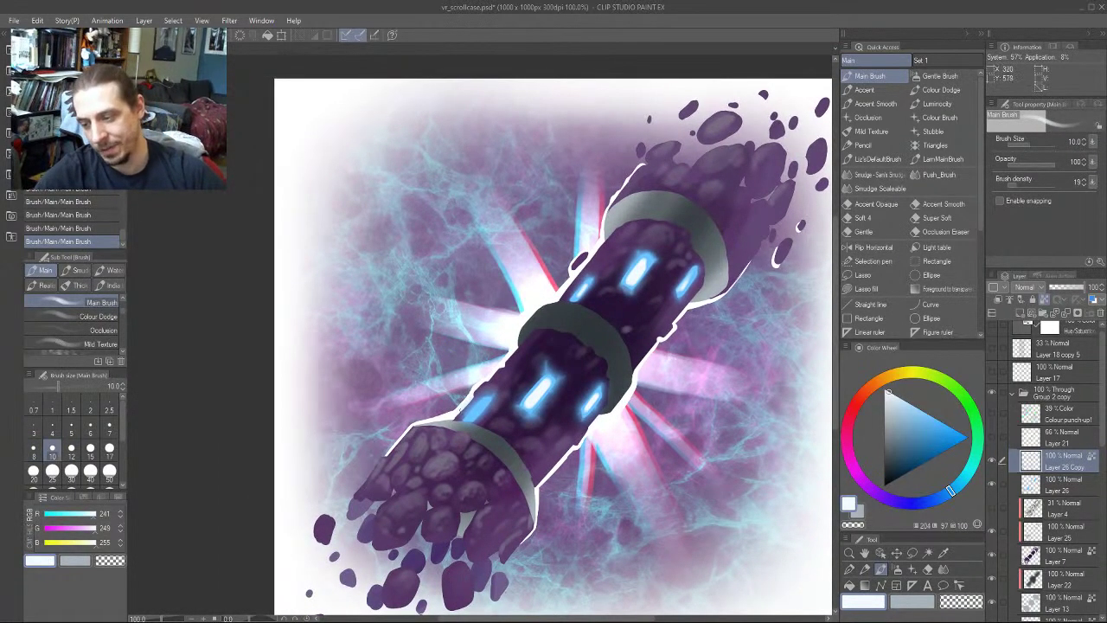
{"action": "scroll", "coordinate": [480, 394], "scroll_direction": "up", "scroll_amount": 1}
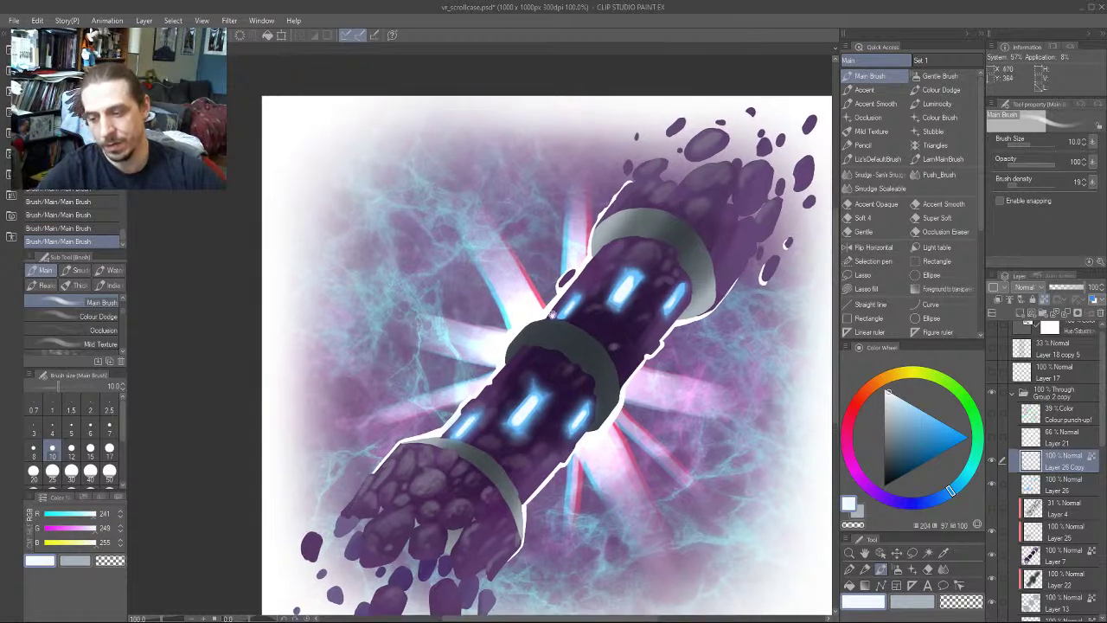
{"action": "key", "text": "bracketleft"}
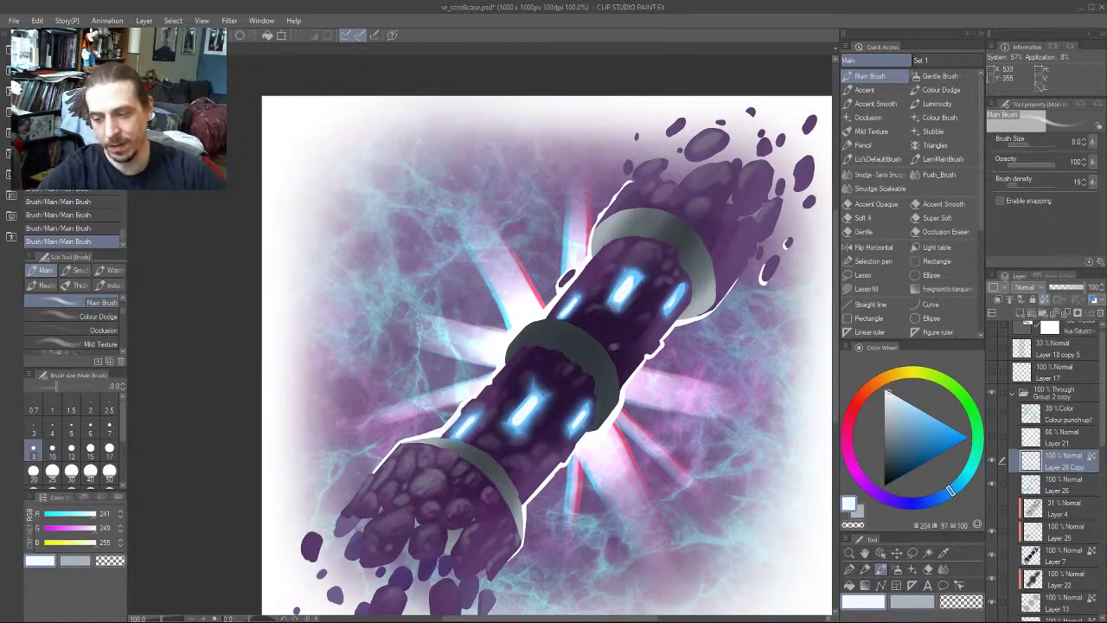
Sample the light blue of the upper middle window and soften its white core with the Main Brush at size 20
{"action": "left_click", "coordinate": [628, 287], "text": "alt"}
{"action": "key", "text": "bracketright"}
{"action": "key", "text": "bracketright"}
{"action": "key", "text": "bracketright"}
{"action": "key", "text": "bracketright"}
{"action": "key", "text": "bracketright"}
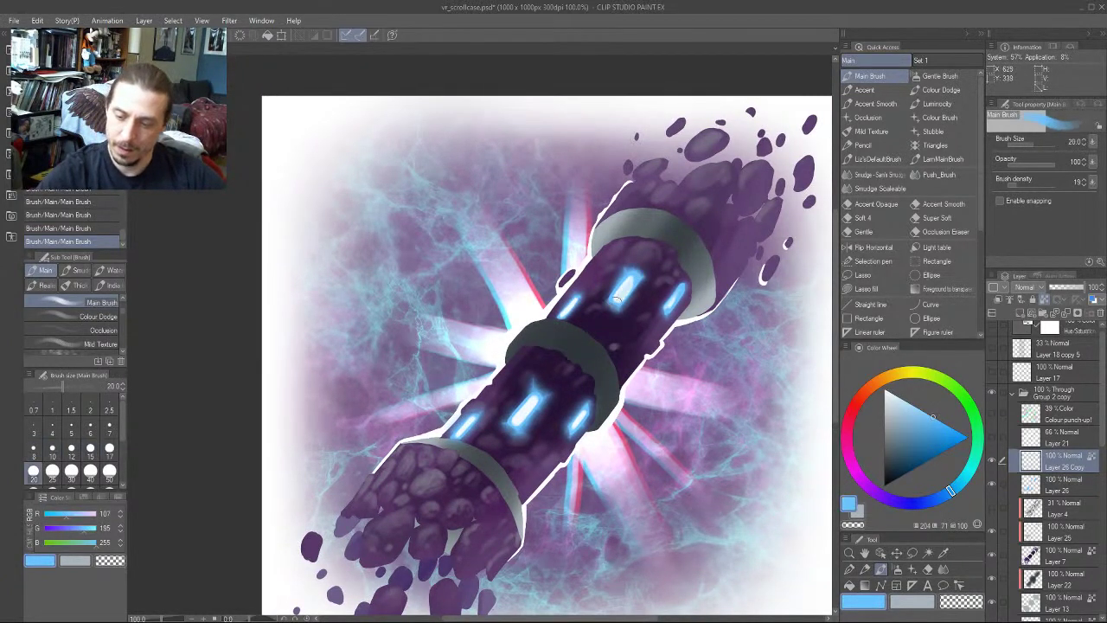
{"action": "key", "text": "ctrl+z"}
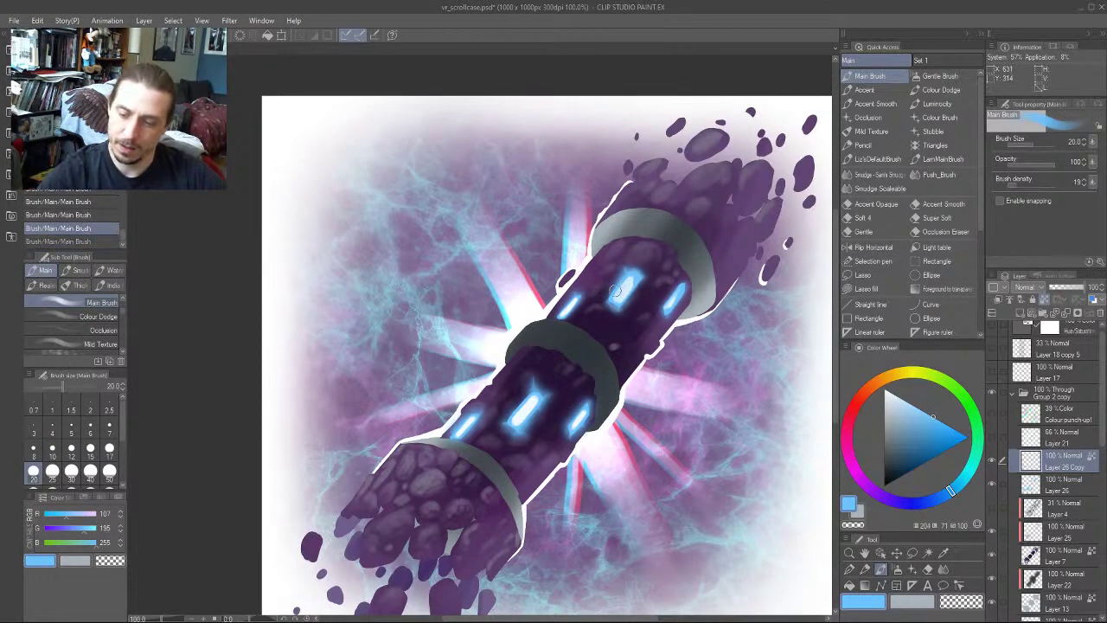
{"action": "left_click_drag", "start_coordinate": [631, 275], "coordinate": [626, 285]}
Sample the pale blue of the upper middle window and blend the upper window cores with the Main Brush at sizes 15 and 10
{"action": "left_click", "coordinate": [623, 288], "text": "alt"}
{"action": "key", "text": "bracketleft"}
{"action": "key", "text": "bracketleft"}
{"action": "key", "text": "bracketleft"}
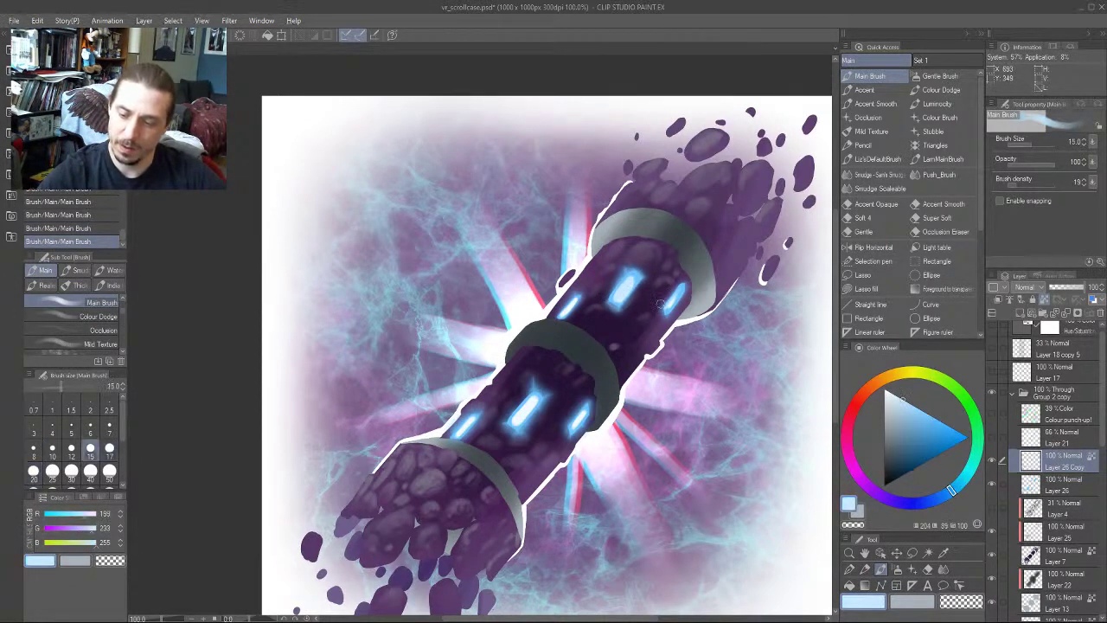
{"action": "key", "text": "bracketleft"}
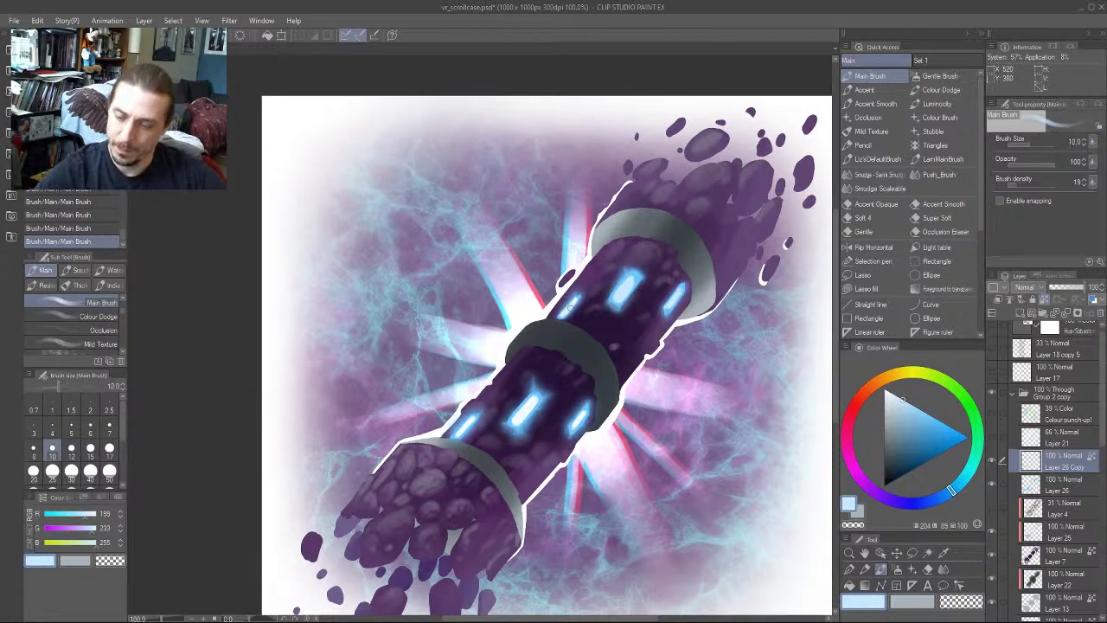
Blend the cores of the lower windows with the same pale blue, using the Main Brush at sizes 15 and 10
{"action": "left_click_drag", "start_coordinate": [528, 331], "coordinate": [542, 310]}
{"action": "key", "text": "bracketright"}
{"action": "key", "text": "bracketright"}
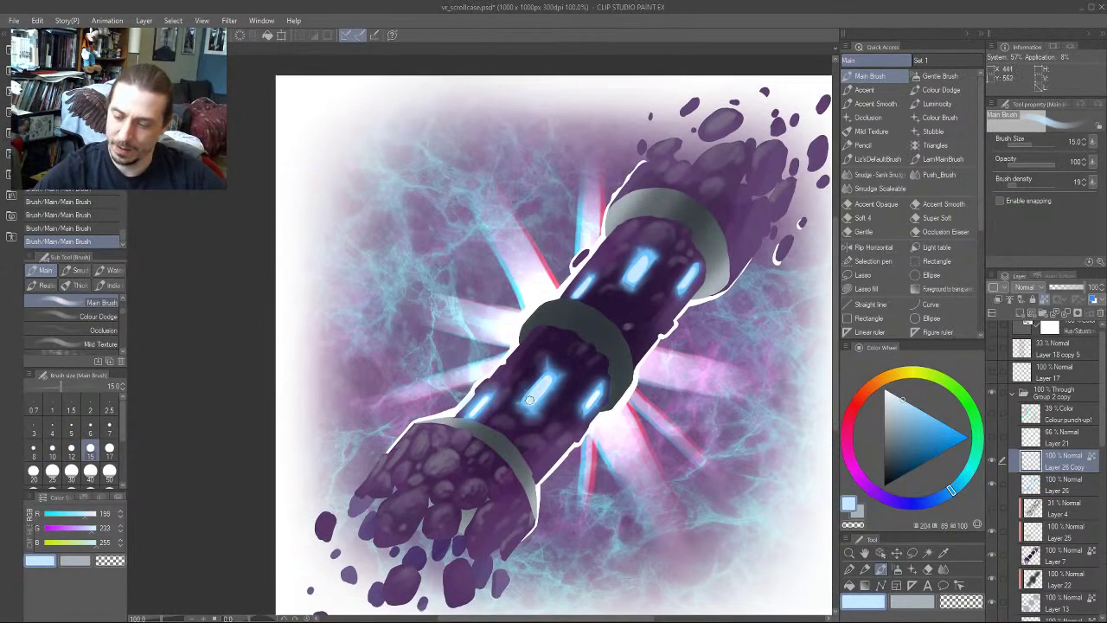
{"action": "key", "text": "bracketleft"}
{"action": "key", "text": "bracketleft"}
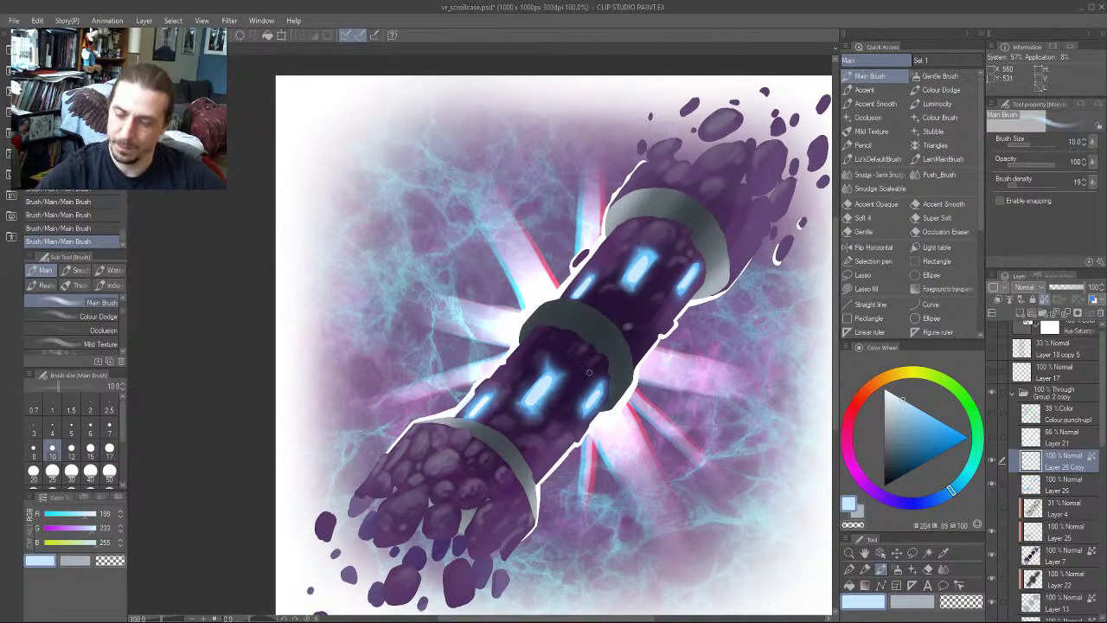
{"action": "left_click_drag", "start_coordinate": [466, 347], "coordinate": [473, 307]}
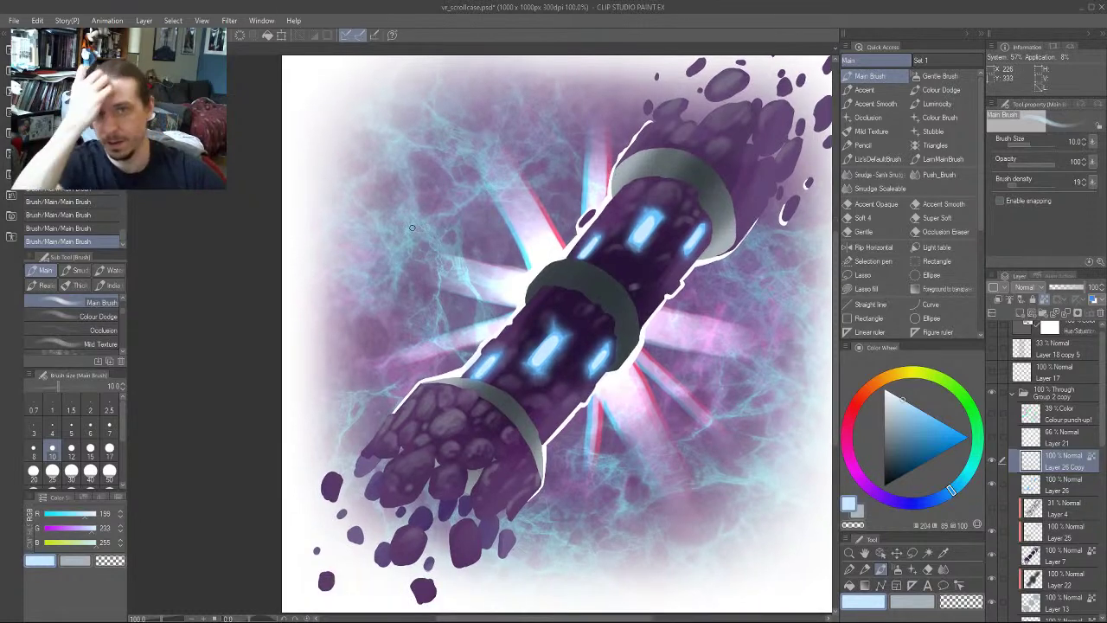
{"action": "left_click_drag", "start_coordinate": [398, 294], "coordinate": [446, 287]}
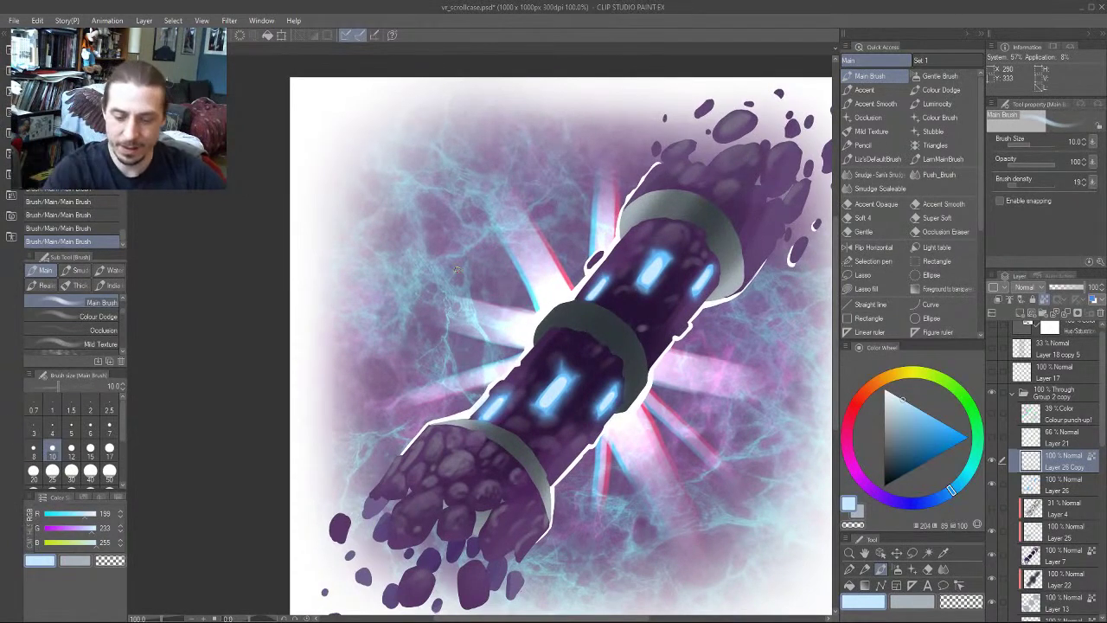
Try erasing part of the lower middle window's core on Layer 26 Copy with the Hard eraser at size 20, and undo it
{"action": "left_click", "coordinate": [1045, 489]}
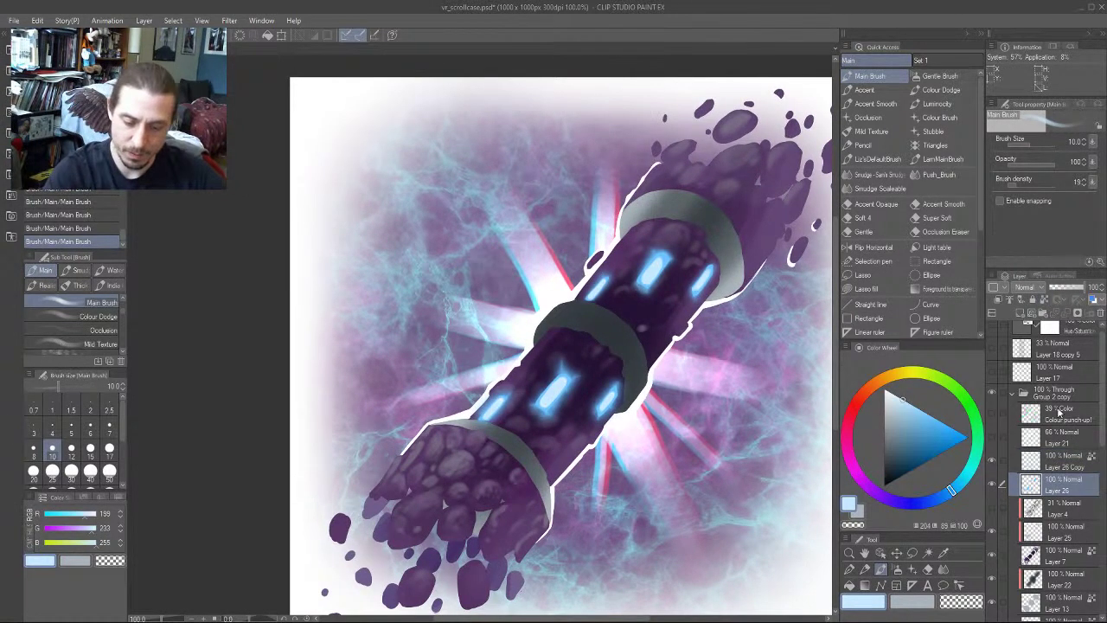
{"action": "left_click", "coordinate": [1040, 463]}
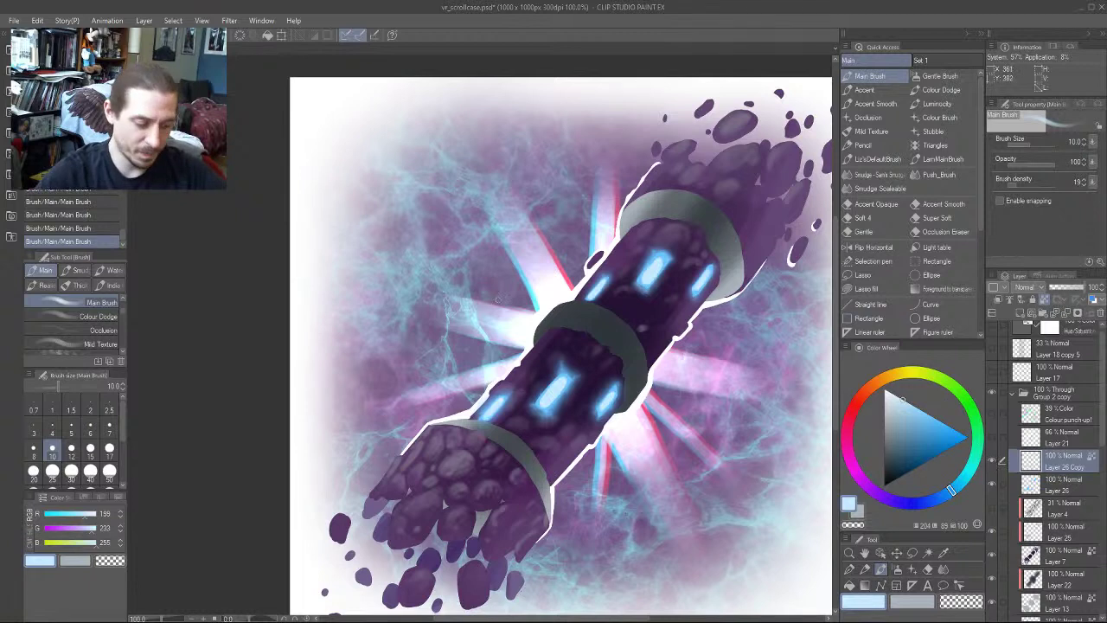
{"action": "key", "text": "e"}
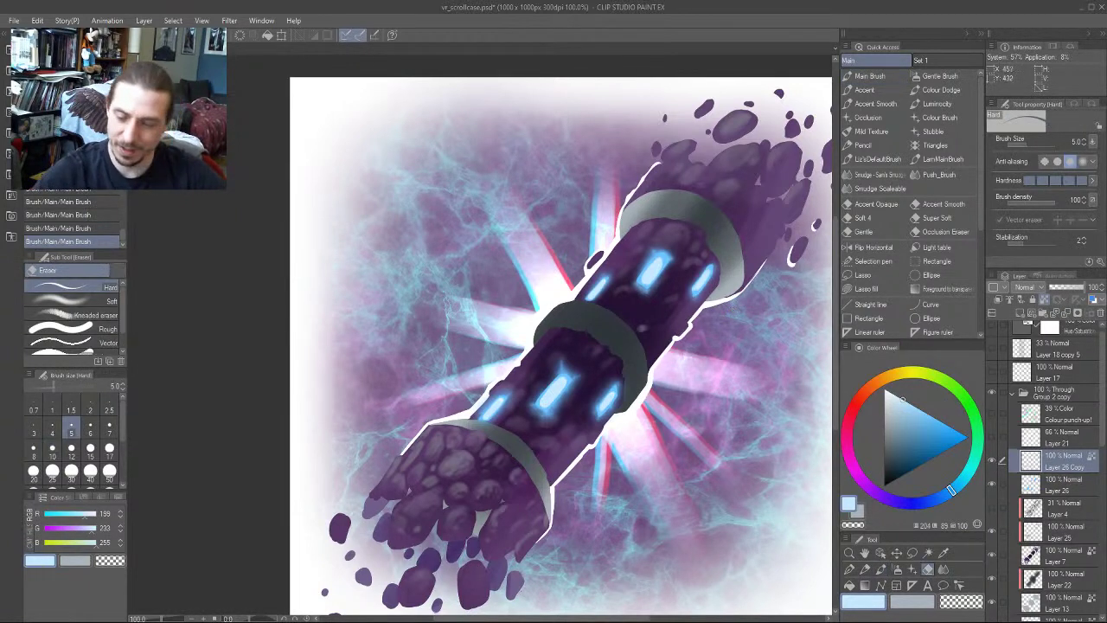
{"action": "key", "text": "bracketright"}
{"action": "key", "text": "bracketright"}
{"action": "key", "text": "bracketright"}
{"action": "key", "text": "bracketright"}
{"action": "key", "text": "bracketright"}
{"action": "key", "text": "bracketright"}
{"action": "key", "text": "bracketright"}
{"action": "key", "text": "bracketright"}
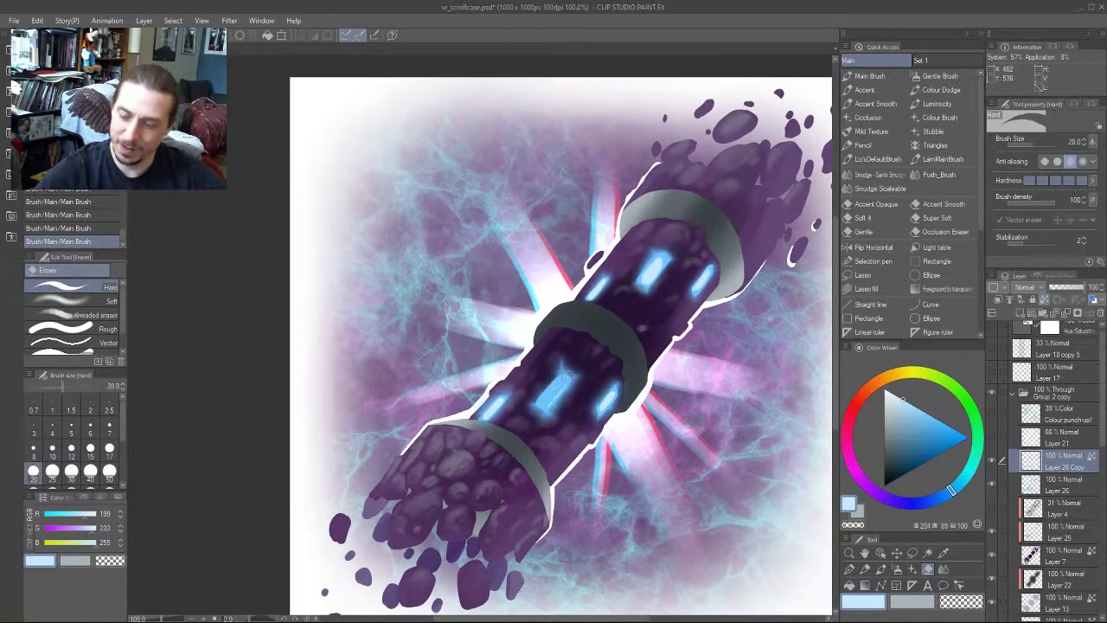
{"action": "left_click_drag", "start_coordinate": [567, 375], "coordinate": [569, 372]}
{"action": "key", "text": "ctrl+z"}
Touch up the pale blue window cores on Layer 26 Copy with the Main Brush at size 20, including the upper left window
{"action": "key", "text": "b"}
{"action": "key", "text": "bracketright"}
{"action": "key", "text": "bracketright"}
{"action": "key", "text": "bracketright"}
{"action": "key", "text": "bracketright"}
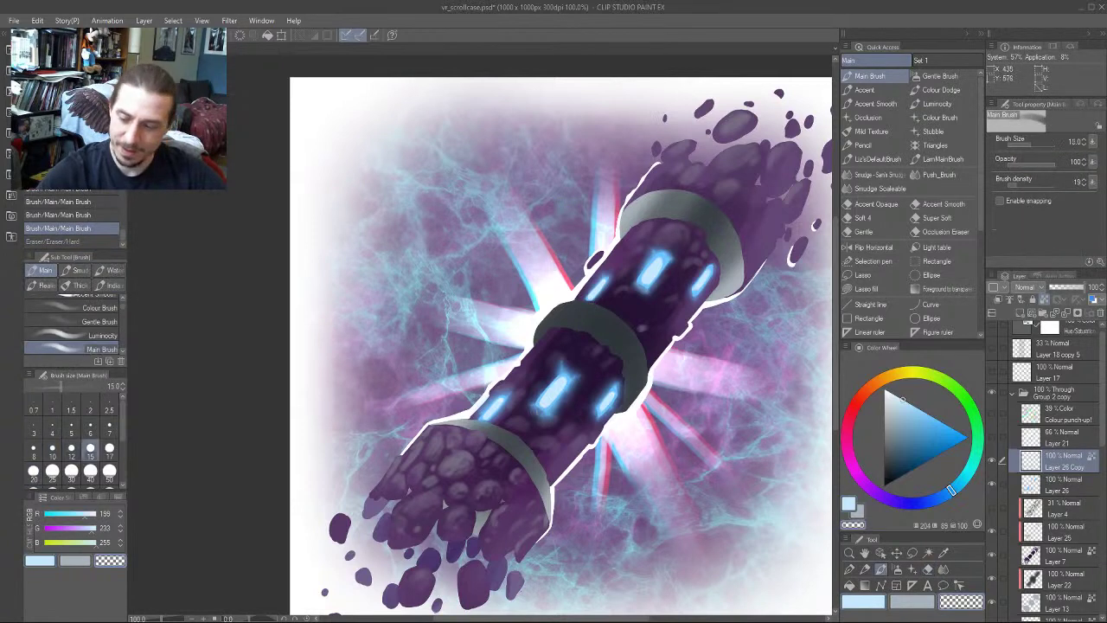
{"action": "left_click", "coordinate": [600, 293]}
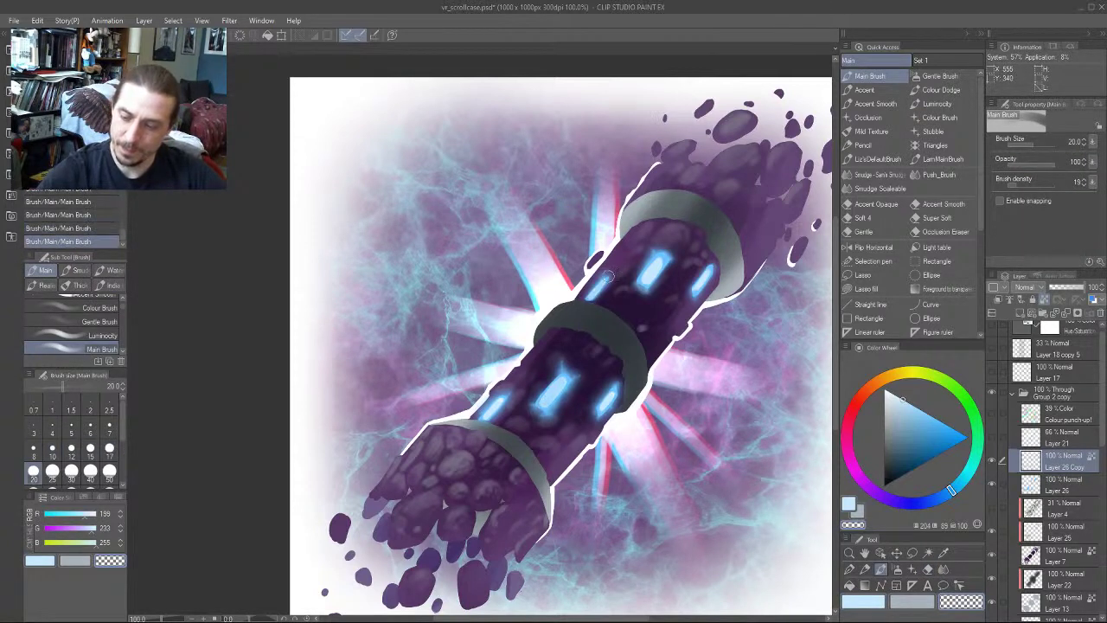
Select Layer 26 and smudge the glow around the upper middle window with Sam's Smudge Nice at size 10
{"action": "left_click_drag", "start_coordinate": [458, 273], "coordinate": [413, 317]}
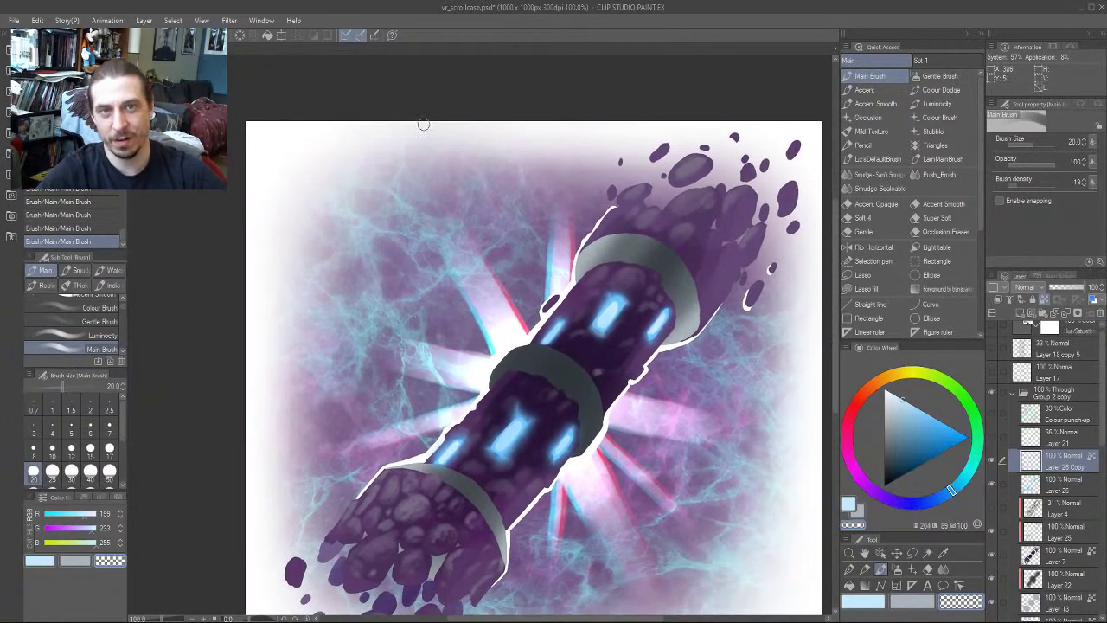
{"action": "left_click", "coordinate": [992, 485]}
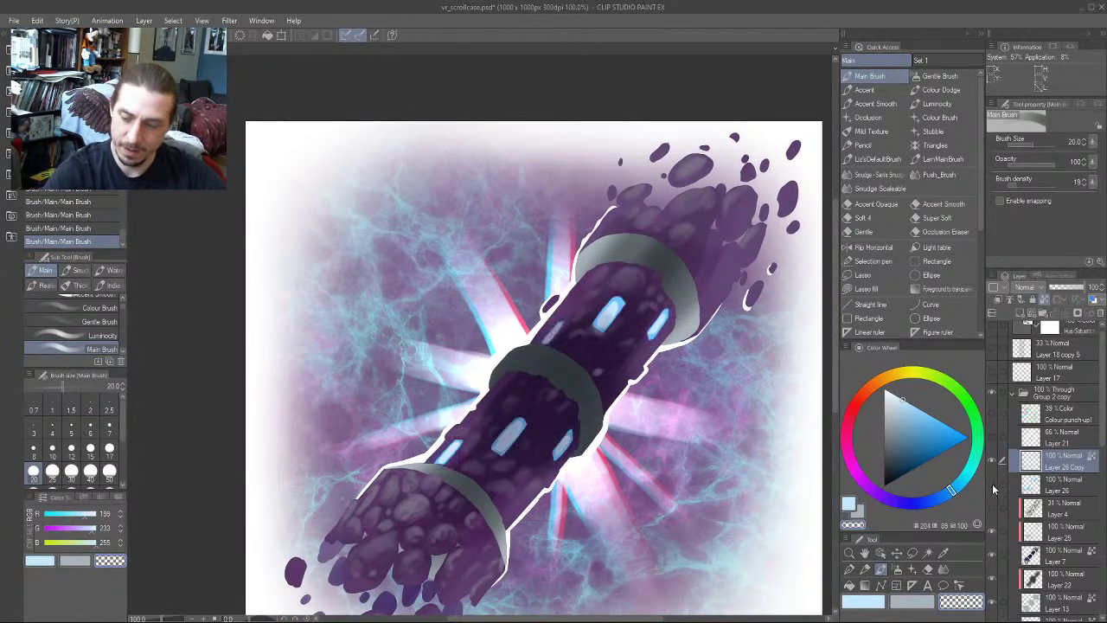
{"action": "left_click", "coordinate": [993, 484]}
{"action": "left_click", "coordinate": [1045, 483]}
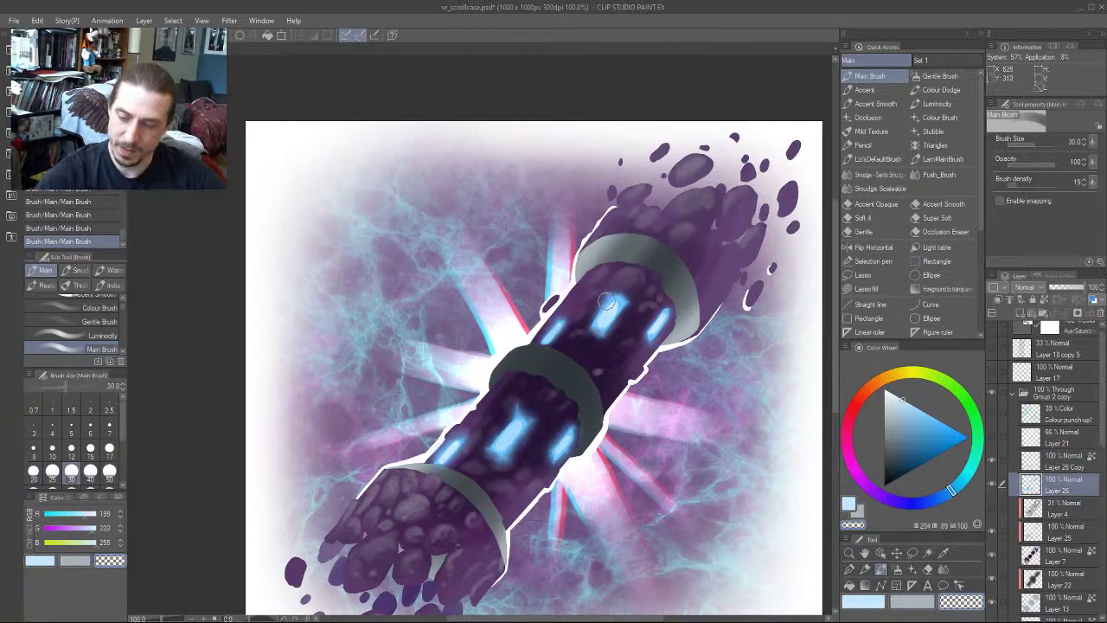
{"action": "key", "text": "j"}
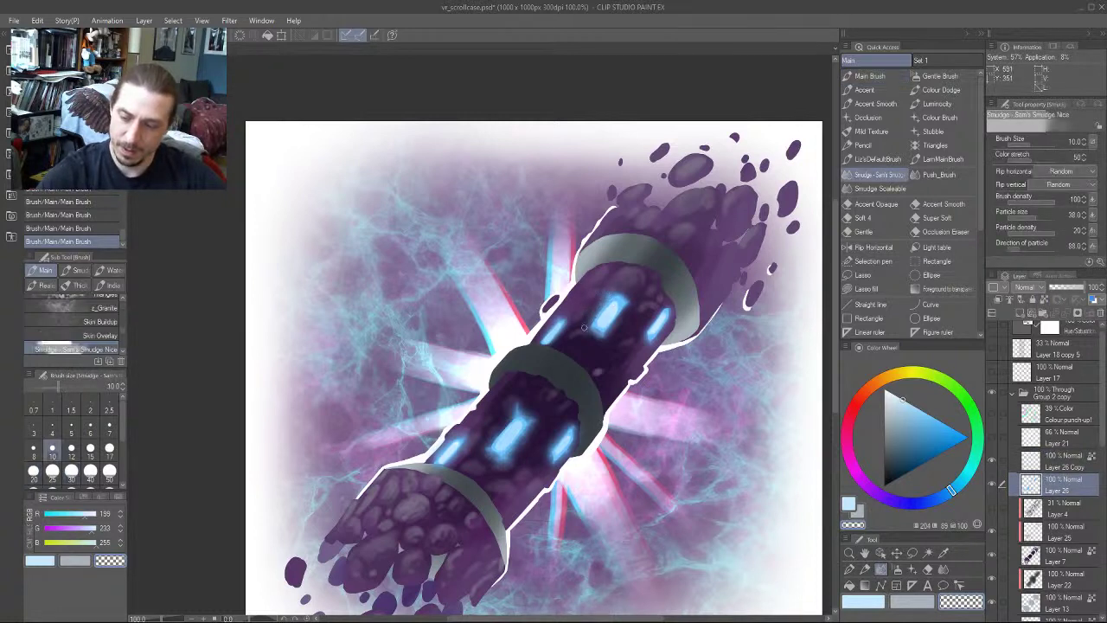
{"action": "left_click_drag", "start_coordinate": [617, 294], "coordinate": [619, 301]}
{"action": "left_click_drag", "start_coordinate": [627, 297], "coordinate": [618, 320]}
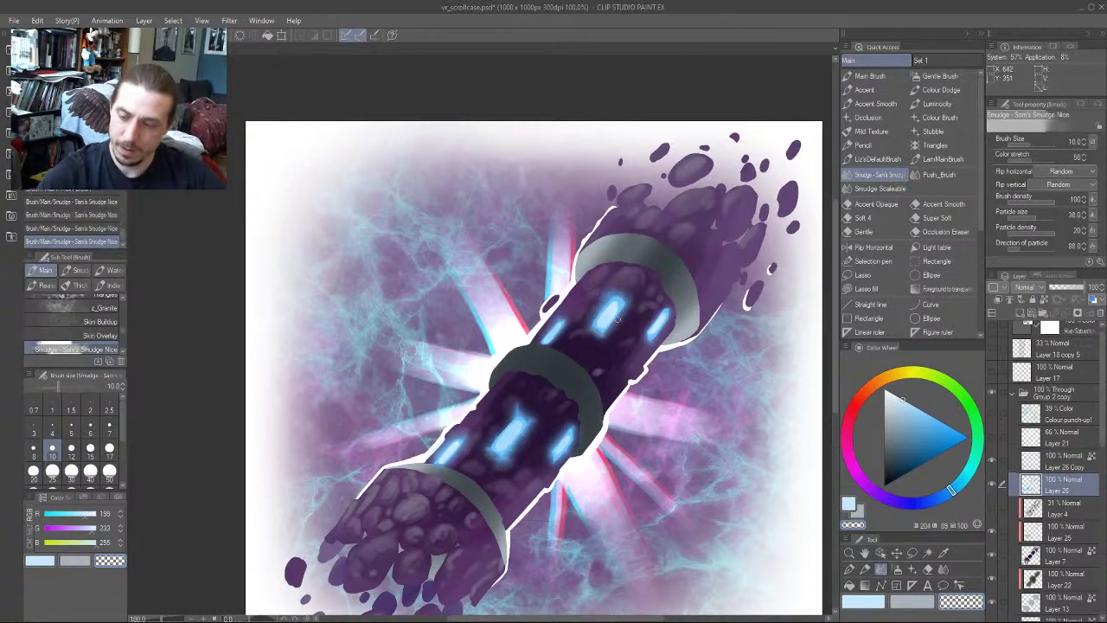
{"action": "key", "text": "["}
{"action": "key", "text": "["}
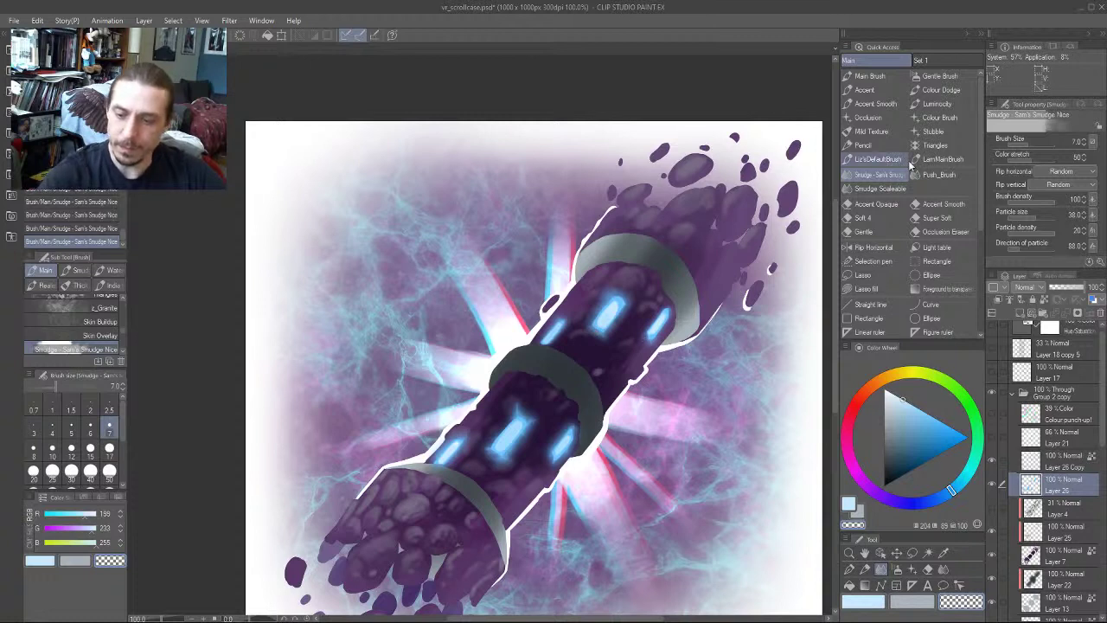
Smudge the glow of the upper middle and upper right windows on Layer 26 with Smudge Scaleable at size 15
{"action": "left_click", "coordinate": [880, 187]}
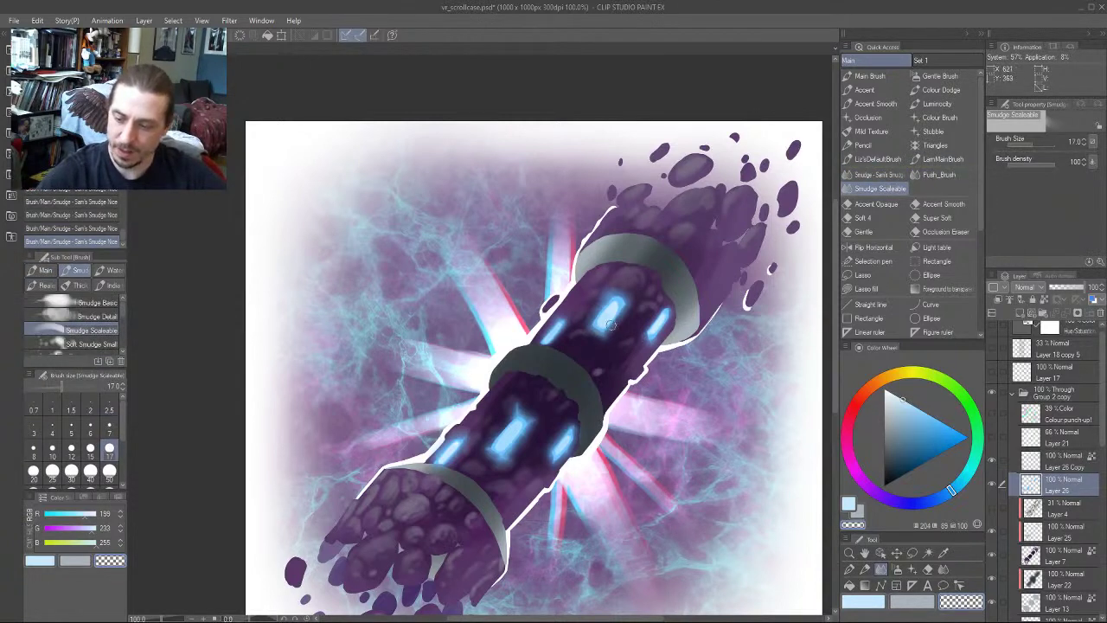
{"action": "key", "text": "bracketleft"}
{"action": "left_click_drag", "start_coordinate": [621, 293], "coordinate": [630, 267]}
{"action": "left_click_drag", "start_coordinate": [655, 332], "coordinate": [644, 345]}
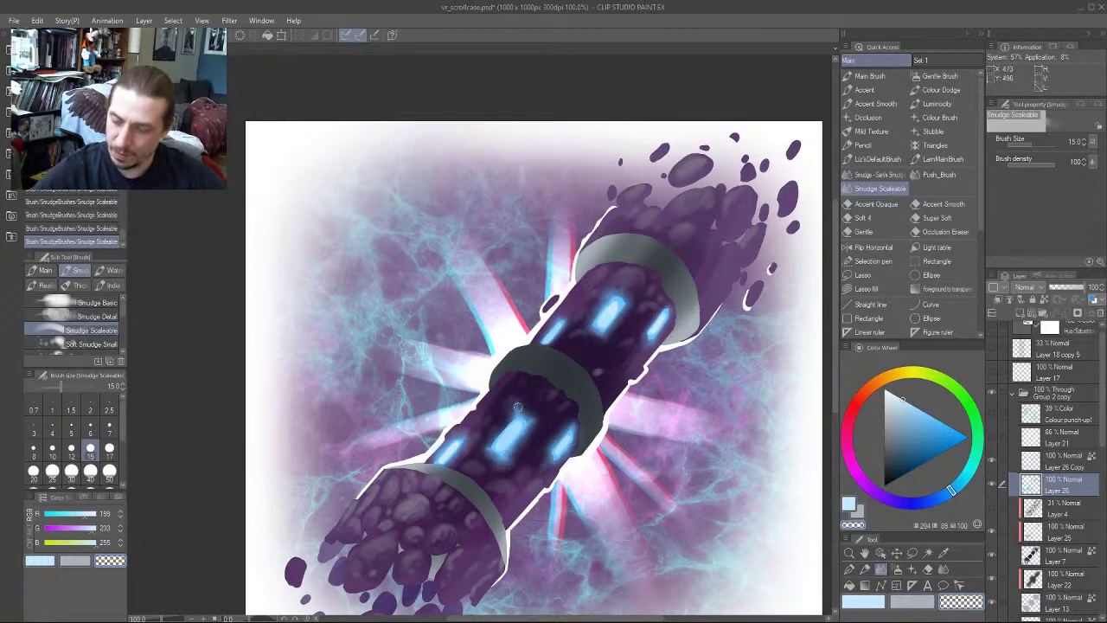
Compare the windows with Layer 26 Copy and Layer 26 hidden and shown
{"action": "left_click", "coordinate": [993, 463]}
{"action": "left_click", "coordinate": [993, 462]}
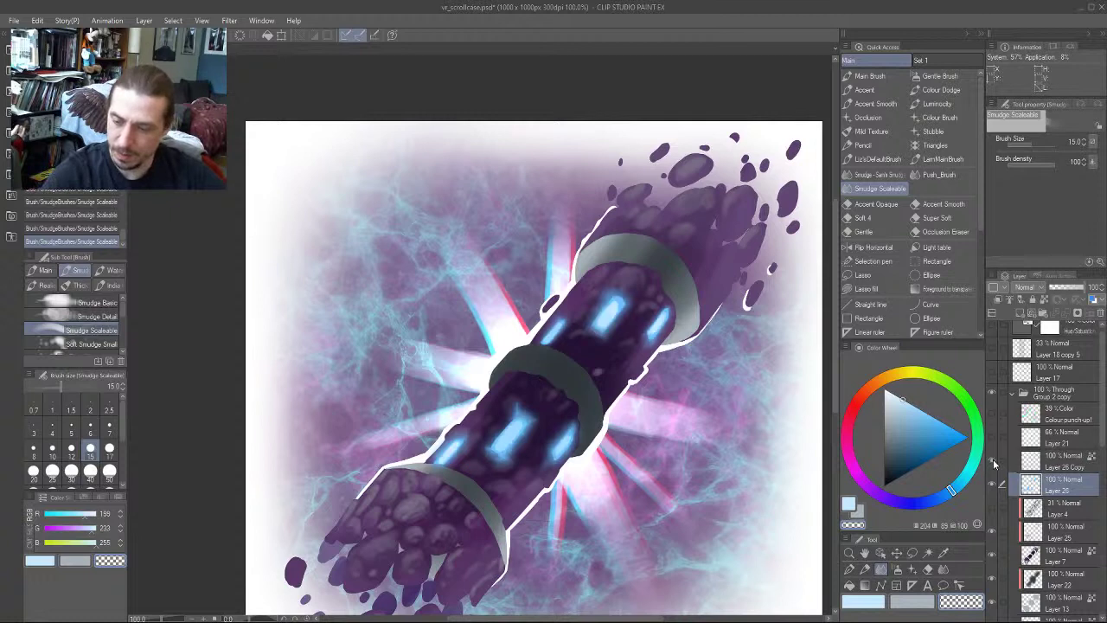
{"action": "left_click", "coordinate": [992, 462]}
{"action": "left_click", "coordinate": [992, 482]}
{"action": "left_click", "coordinate": [992, 462]}
{"action": "left_click", "coordinate": [991, 484]}
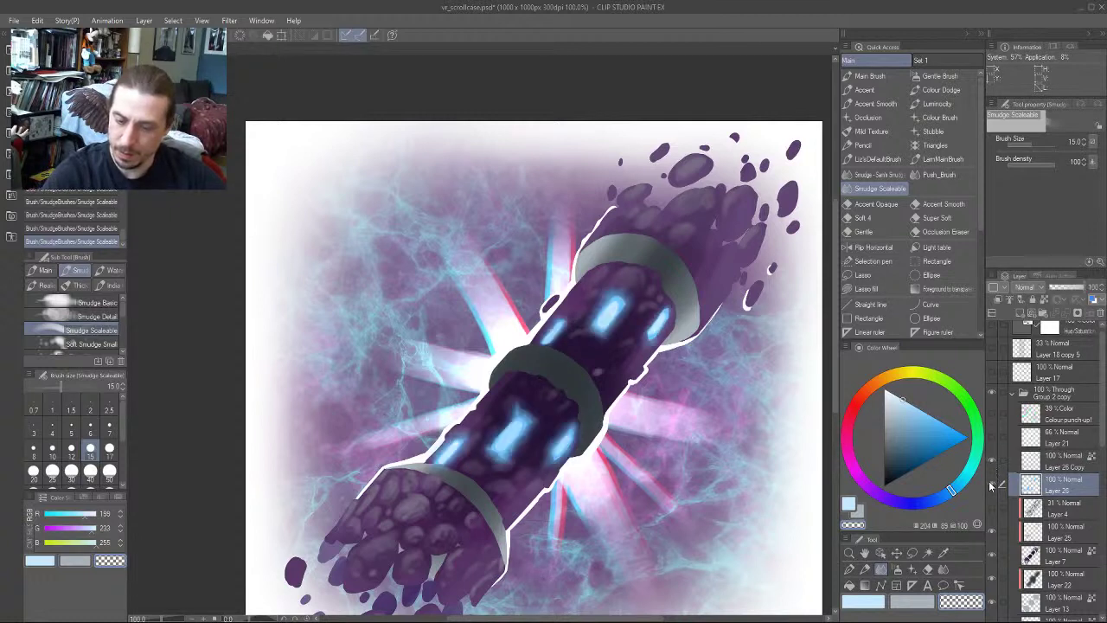
{"action": "left_click", "coordinate": [991, 485]}
{"action": "left_click", "coordinate": [992, 485]}
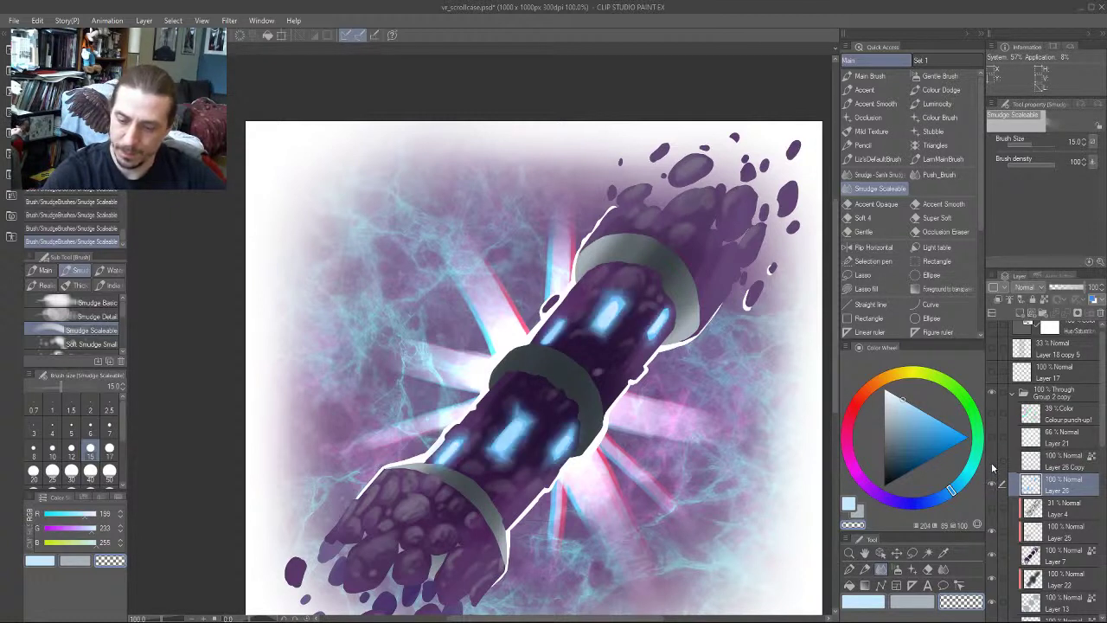
Hide Layer 26 Copy and soften the glow edges of the windows on Layer 26 with Smudge Scaleable at sizes 15 and 17
{"action": "left_click", "coordinate": [992, 467]}
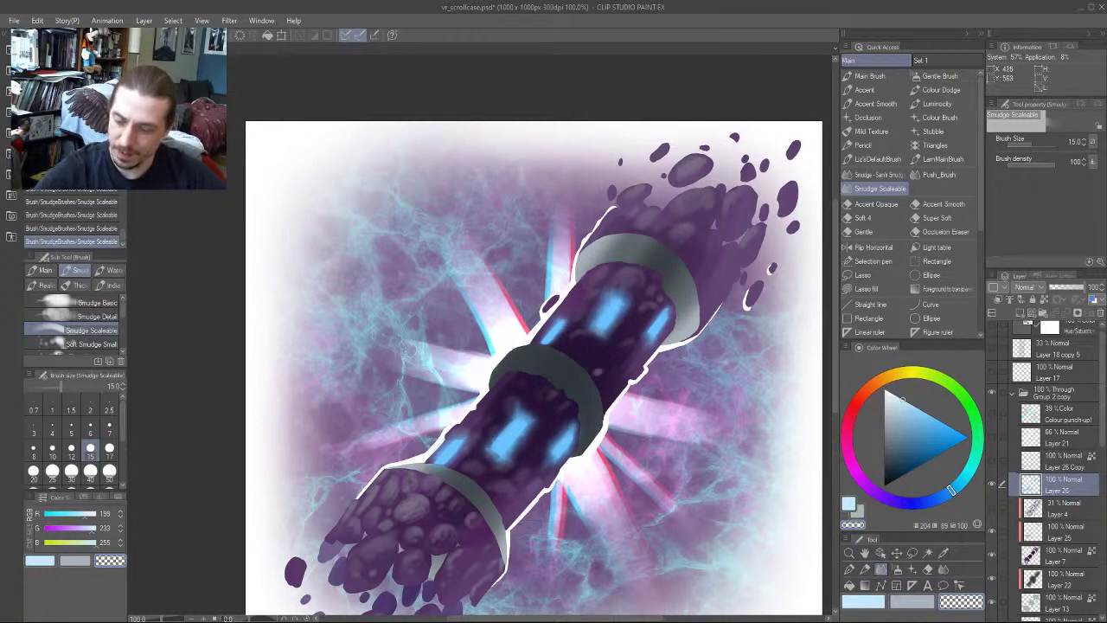
{"action": "key", "text": "bracketright"}
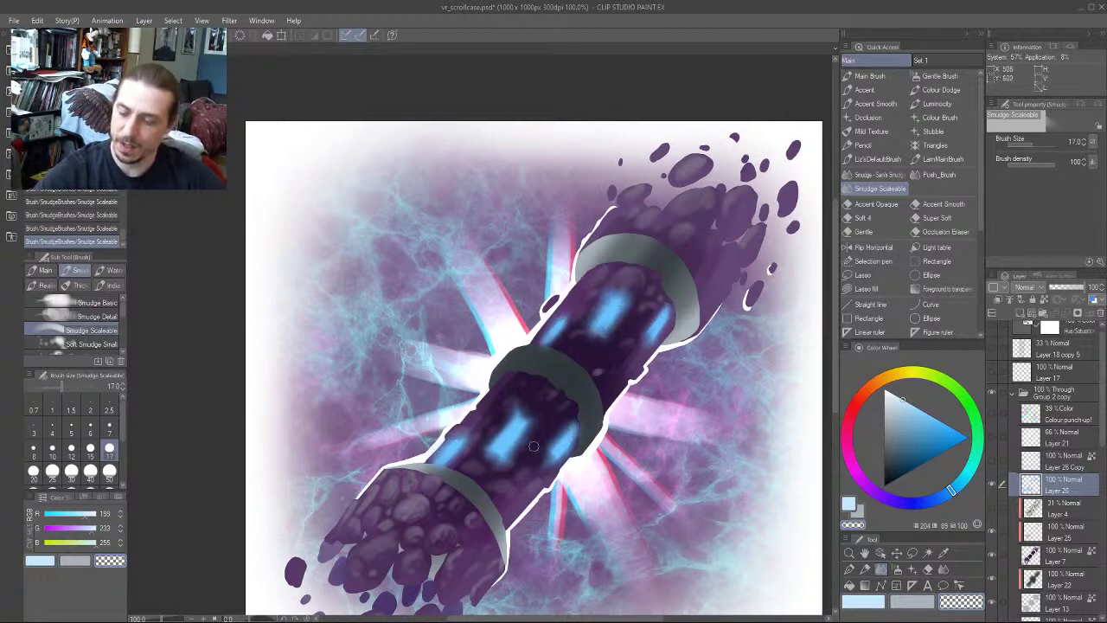
{"action": "left_click_drag", "start_coordinate": [417, 190], "coordinate": [405, 242]}
{"action": "scroll", "coordinate": [409, 216], "scroll_direction": "down", "scroll_amount": 2}
{"action": "scroll", "coordinate": [360, 265], "scroll_direction": "down", "scroll_amount": 3}
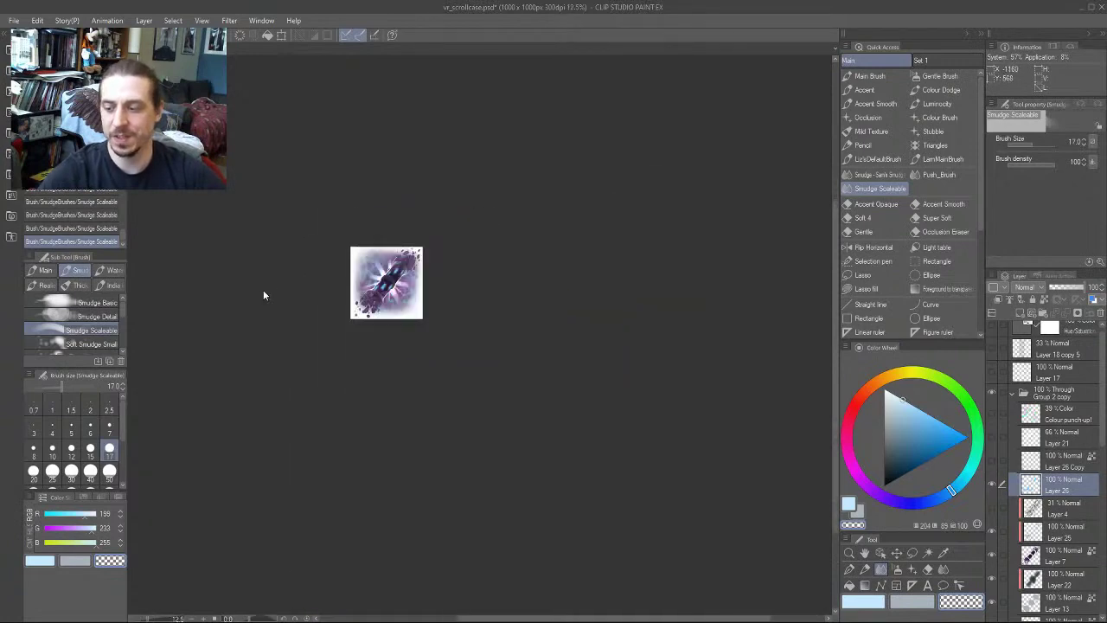
{"action": "scroll", "coordinate": [304, 266], "scroll_direction": "up", "scroll_amount": 5}
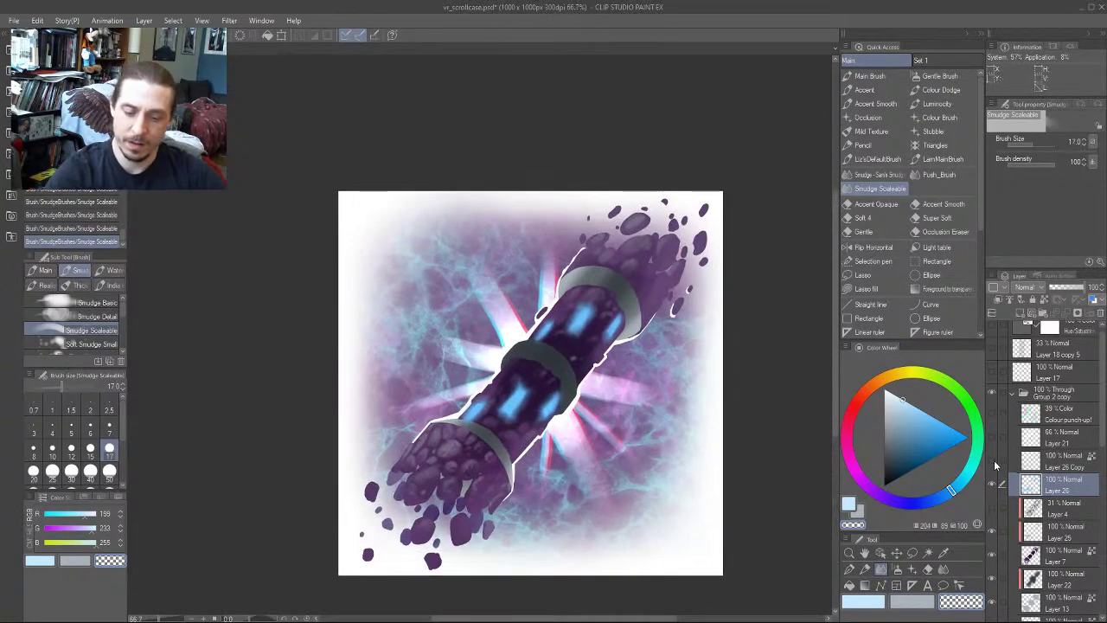
Show and select Layer 26 Copy, and compare the whole illustration with Layer 26 hidden and shown
{"action": "left_click", "coordinate": [1050, 454]}
{"action": "left_click_drag", "start_coordinate": [306, 372], "coordinate": [288, 401]}
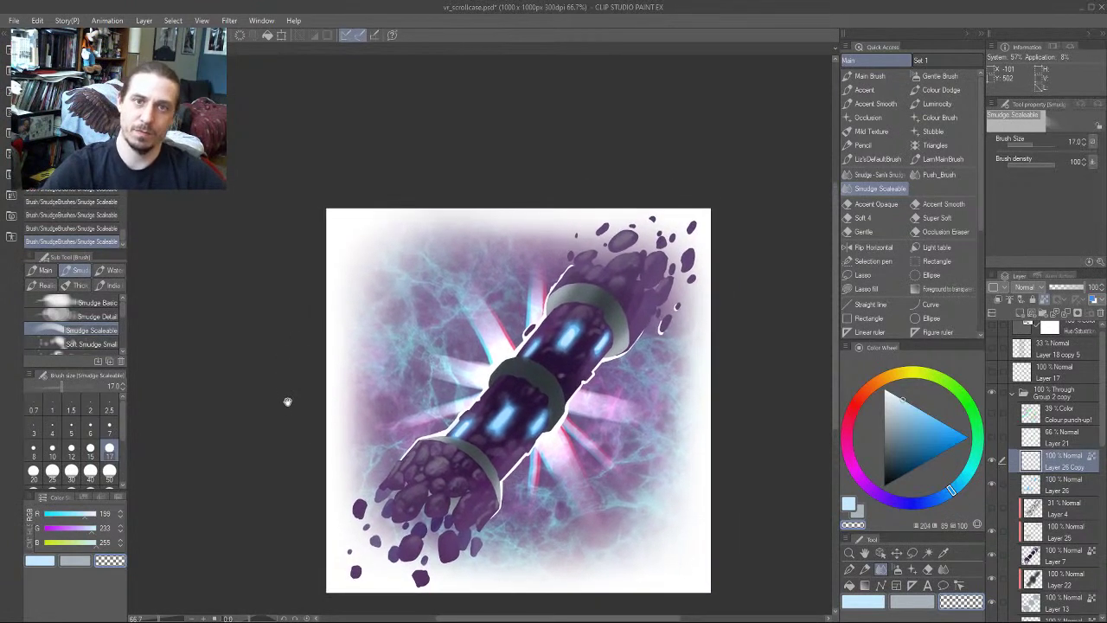
{"action": "scroll", "coordinate": [295, 377], "scroll_direction": "down", "scroll_amount": 5}
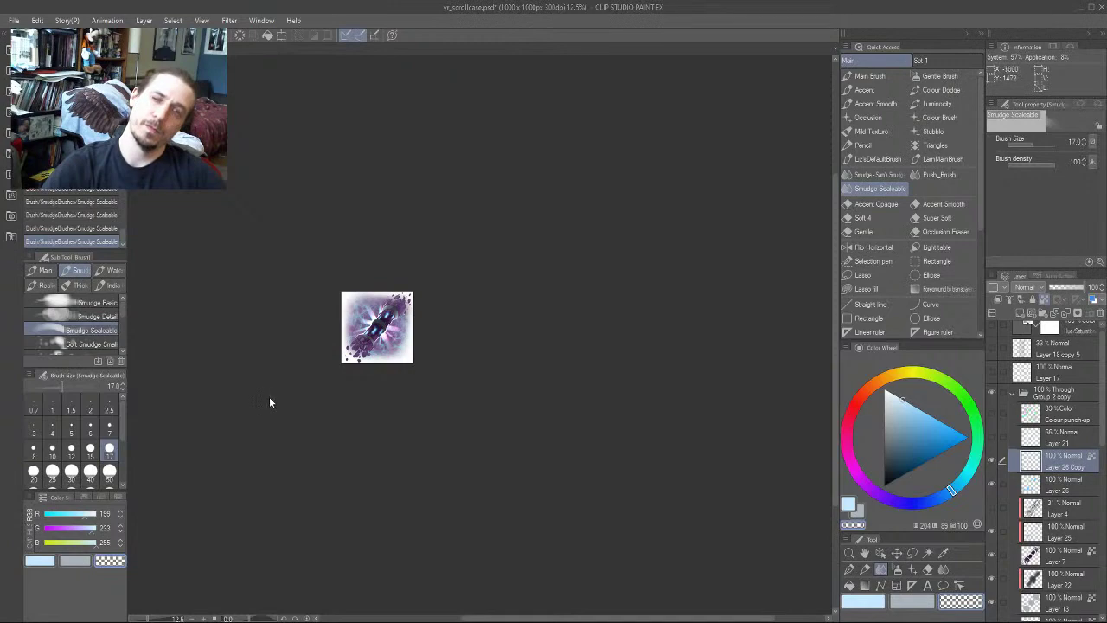
{"action": "scroll", "coordinate": [270, 399], "scroll_direction": "up", "scroll_amount": 5}
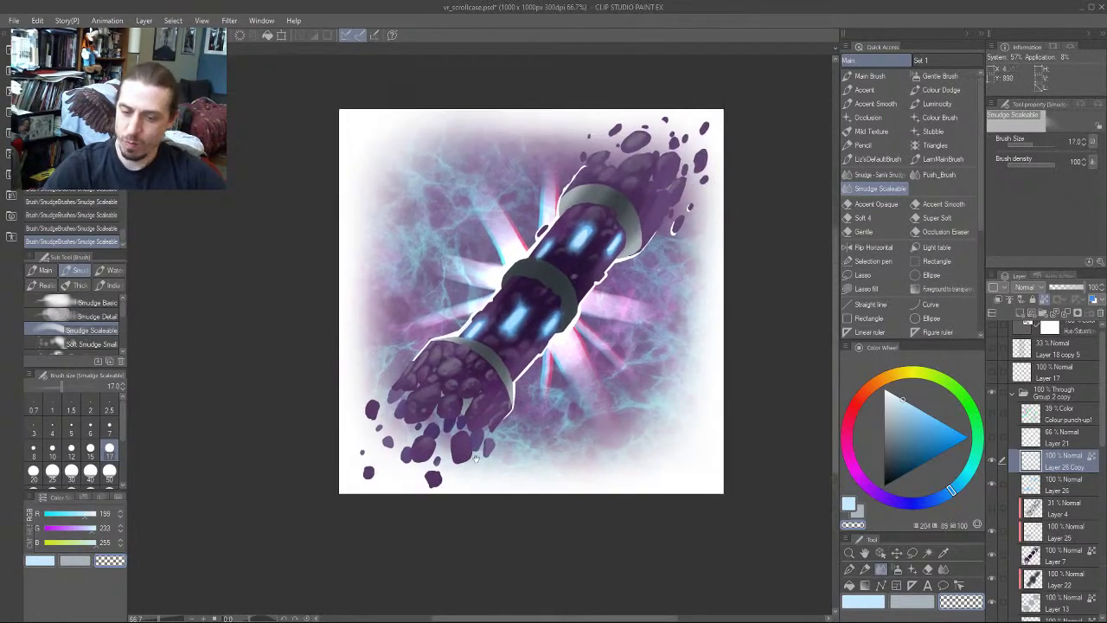
{"action": "left_click_drag", "start_coordinate": [254, 313], "coordinate": [248, 404]}
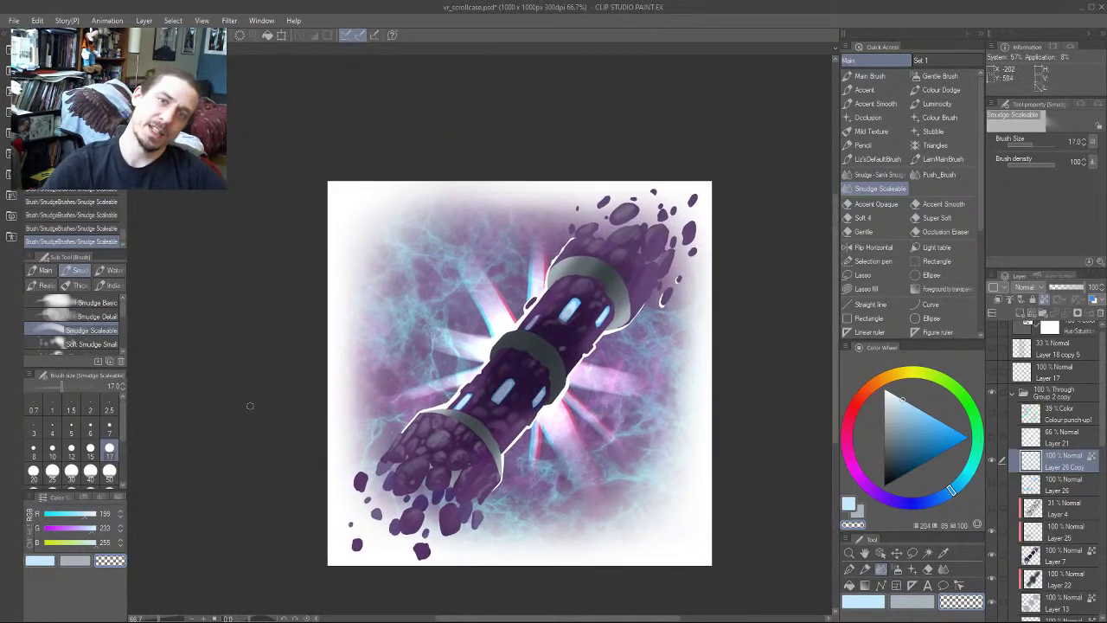
{"action": "left_click", "coordinate": [991, 483]}
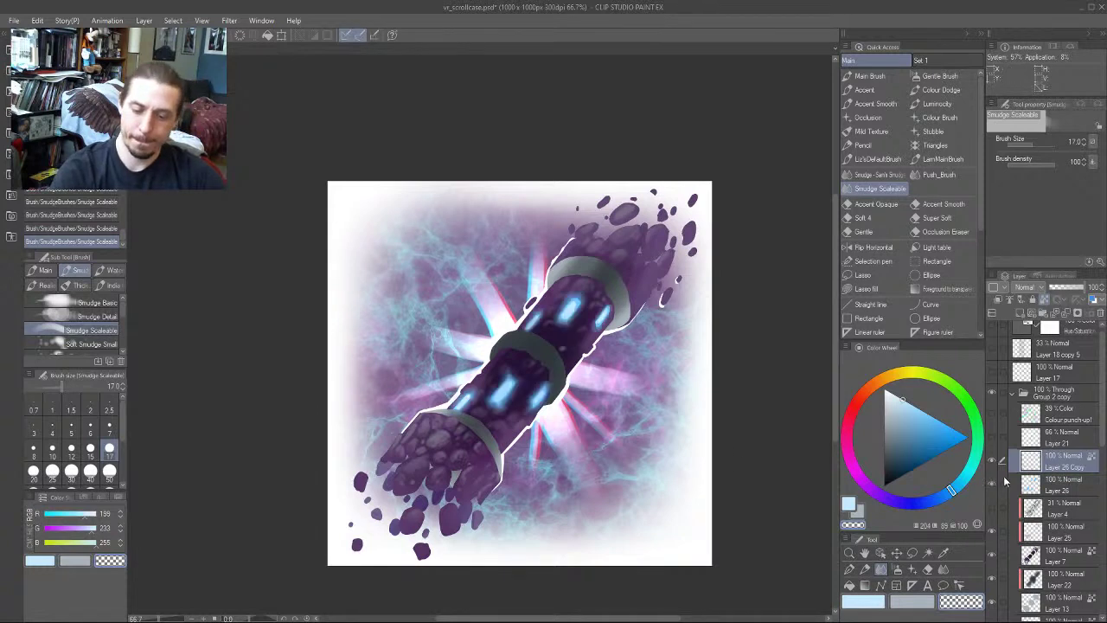
Try Add (Glow), Color and Add as the blending mode of Layer 26, and settle on Overlay
{"action": "left_click", "coordinate": [1053, 487]}
{"action": "left_click", "coordinate": [1023, 287]}
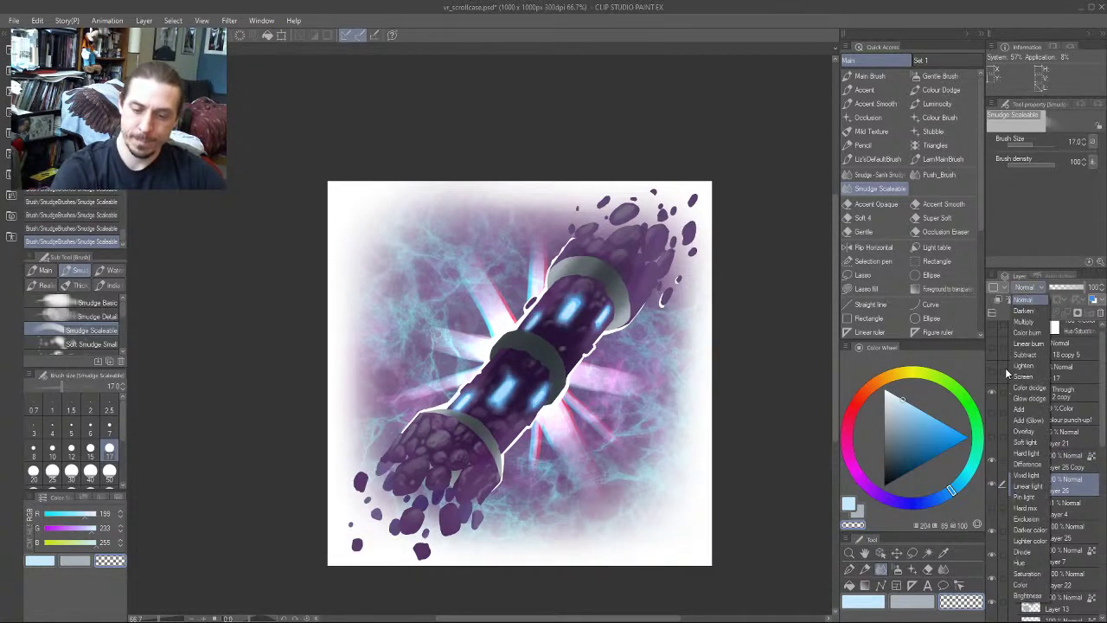
{"action": "left_click", "coordinate": [1023, 419]}
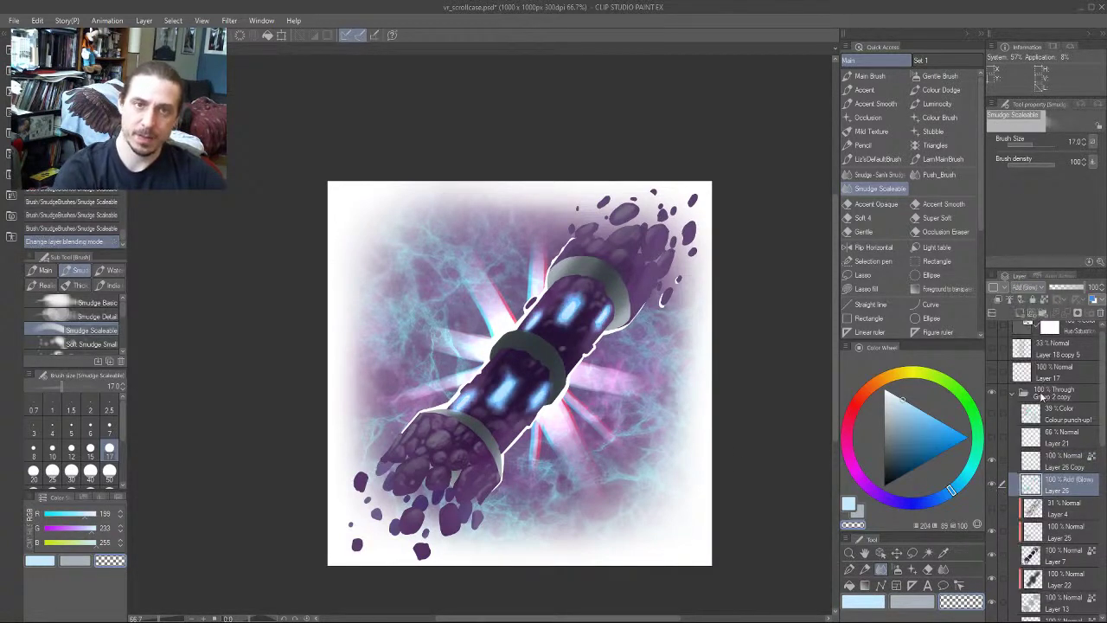
{"action": "left_click", "coordinate": [1024, 287]}
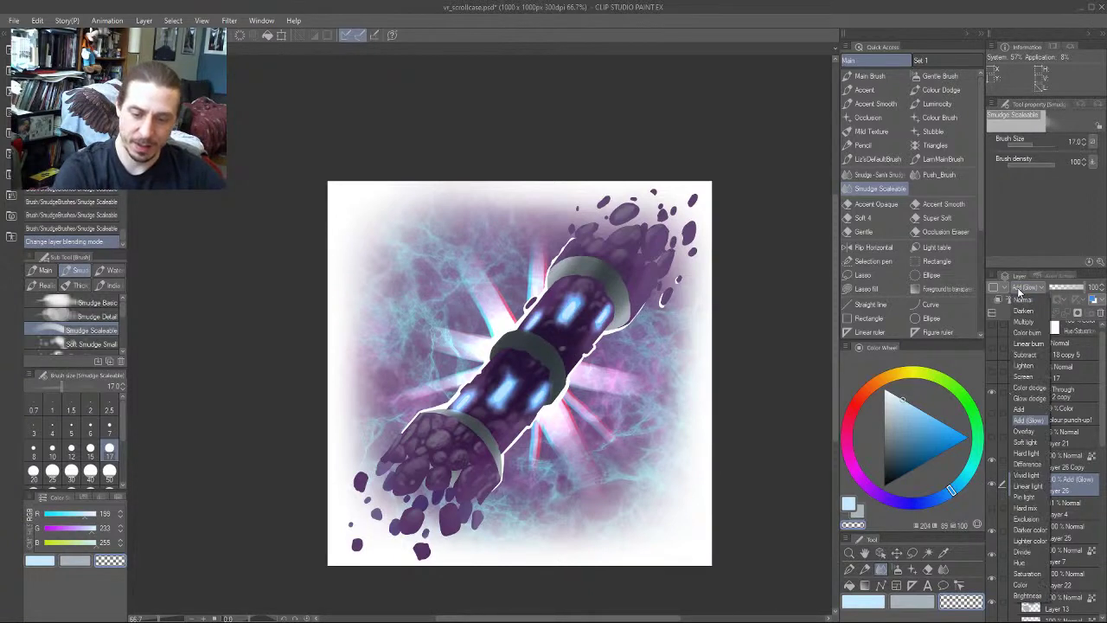
{"action": "left_click", "coordinate": [1018, 585]}
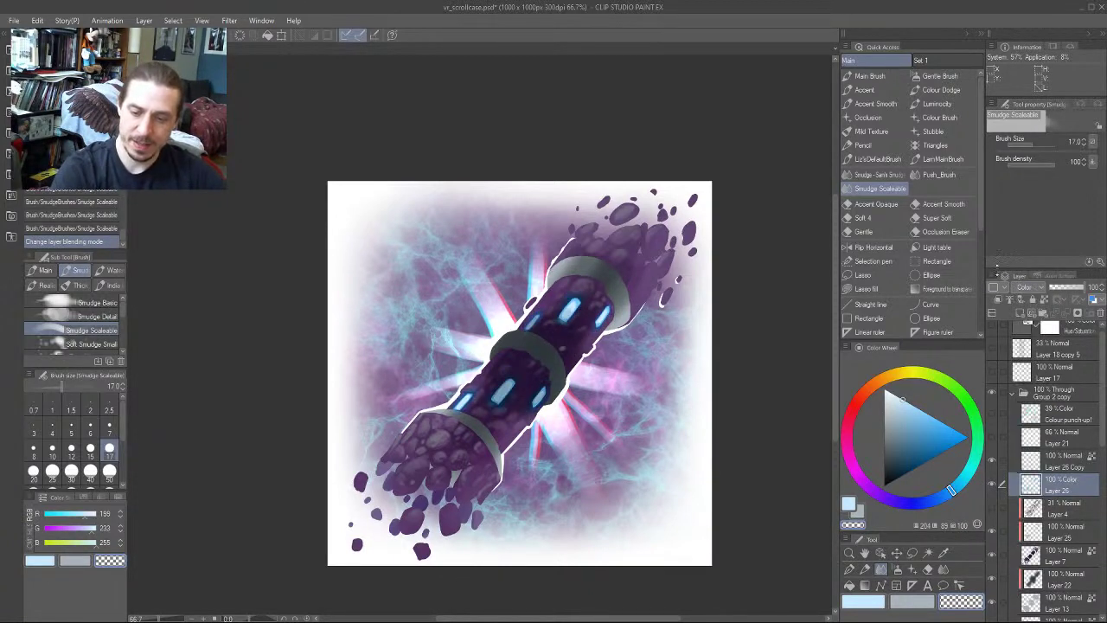
{"action": "left_click", "coordinate": [1020, 288]}
{"action": "left_click", "coordinate": [1018, 409]}
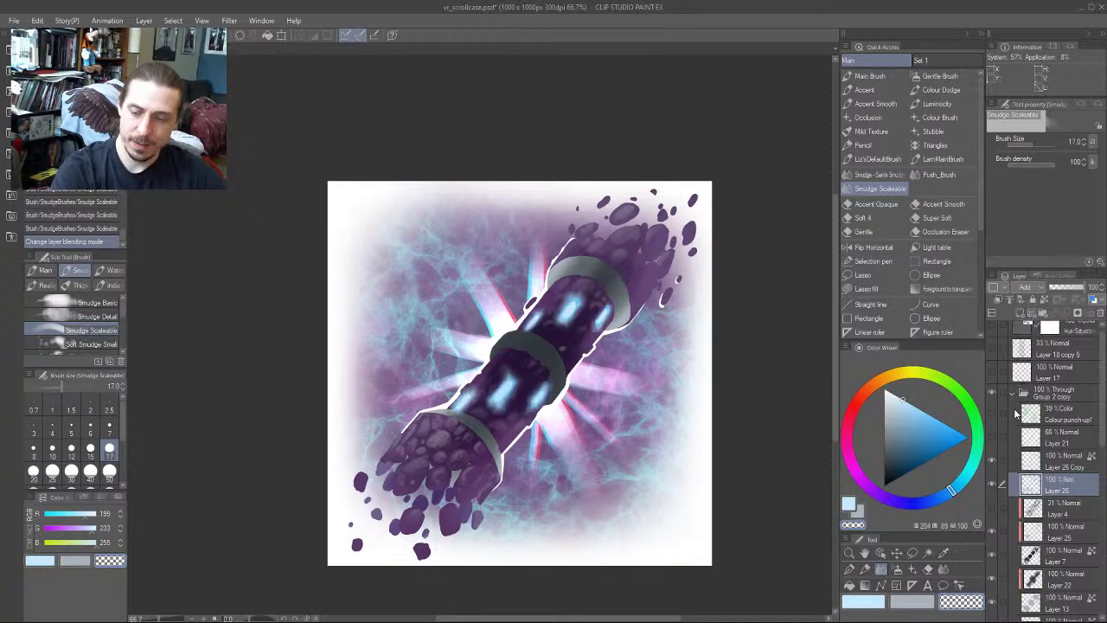
{"action": "left_click", "coordinate": [1020, 288]}
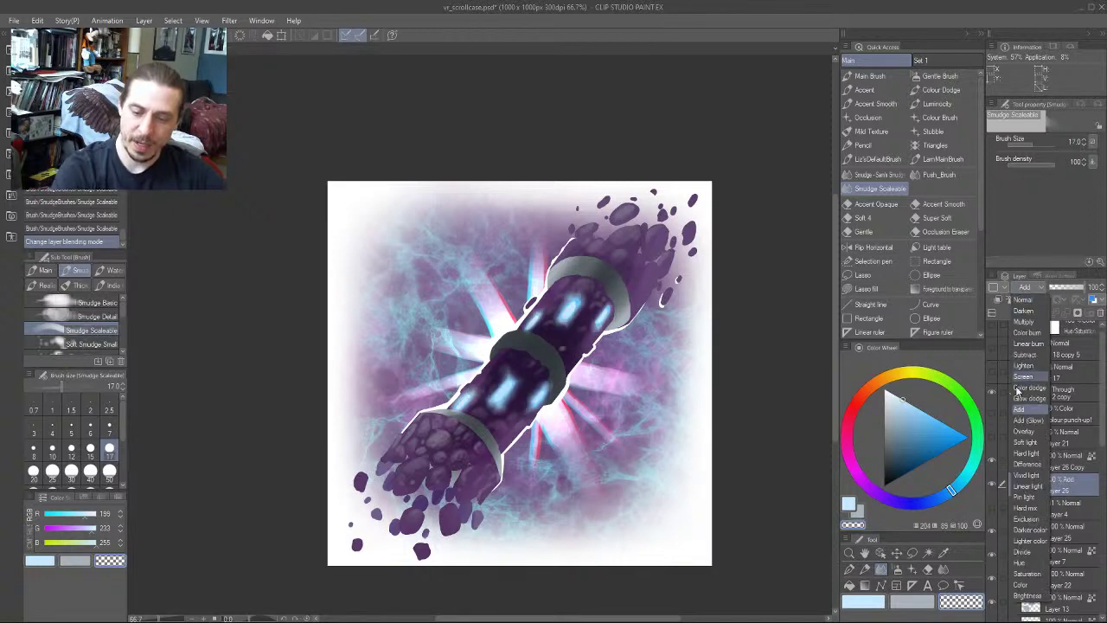
{"action": "left_click", "coordinate": [1016, 438]}
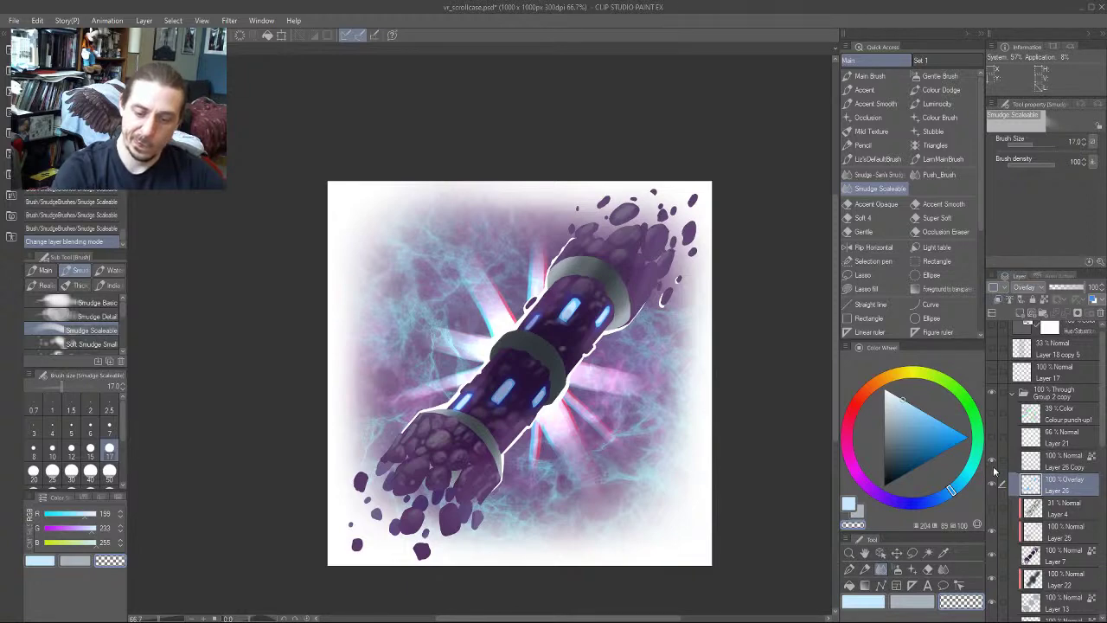
Unlock the transparent pixels of Layer 26 Copy and smudge the upper middle window's core with Smudge Scaleable at size 12
{"action": "left_click", "coordinate": [1048, 463]}
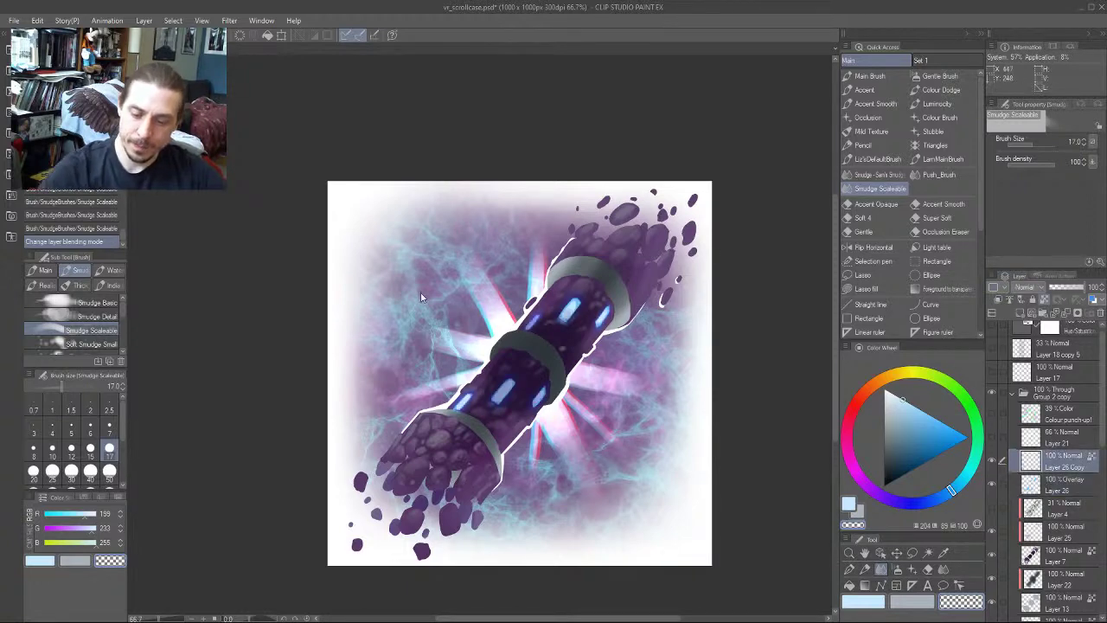
{"action": "scroll", "coordinate": [372, 333], "scroll_direction": "up", "scroll_amount": 2}
{"action": "left_click_drag", "start_coordinate": [494, 345], "coordinate": [257, 371]}
{"action": "key", "text": "slash"}
{"action": "left_click_drag", "start_coordinate": [491, 279], "coordinate": [469, 338]}
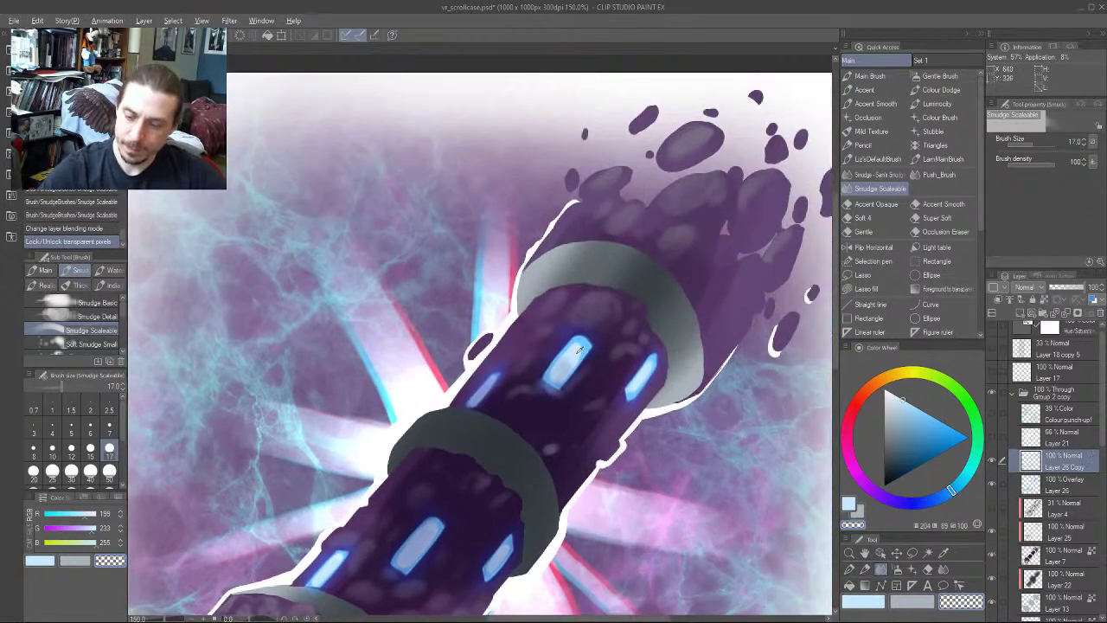
{"action": "key", "text": "bracketleft"}
{"action": "key", "text": "bracketleft"}
{"action": "left_click_drag", "start_coordinate": [562, 368], "coordinate": [568, 360]}
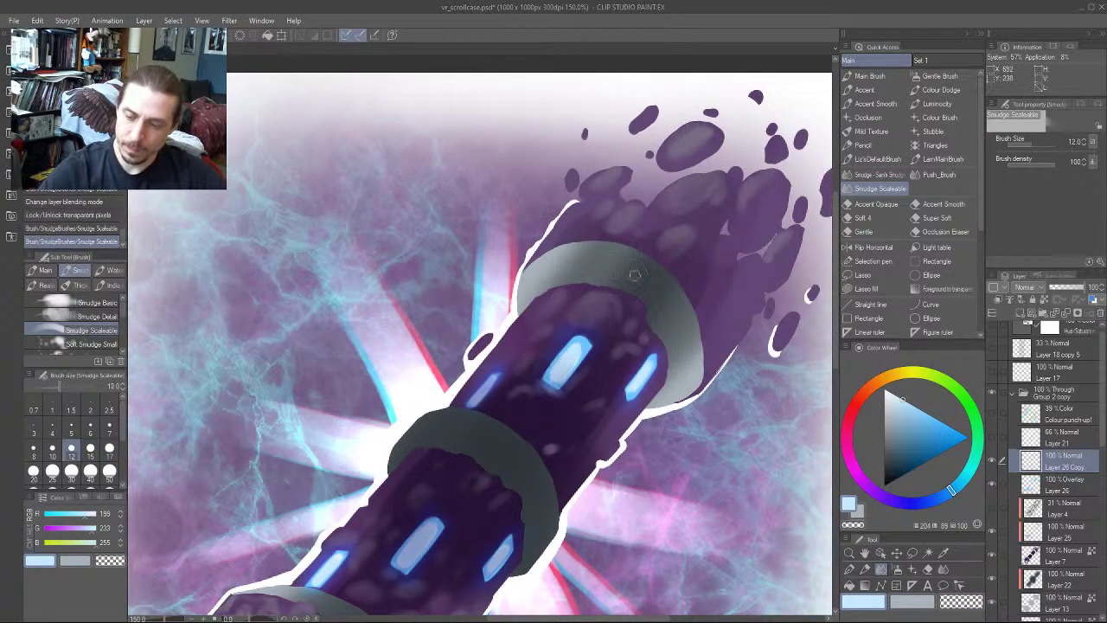
Choose a pale cyan-blue (R 201, G 242, B 255) and brighten the upper middle window's core on Layer 26 Copy with Main Brush
{"action": "left_click_drag", "start_coordinate": [953, 490], "coordinate": [960, 484]}
{"action": "left_click_drag", "start_coordinate": [909, 406], "coordinate": [907, 392]}
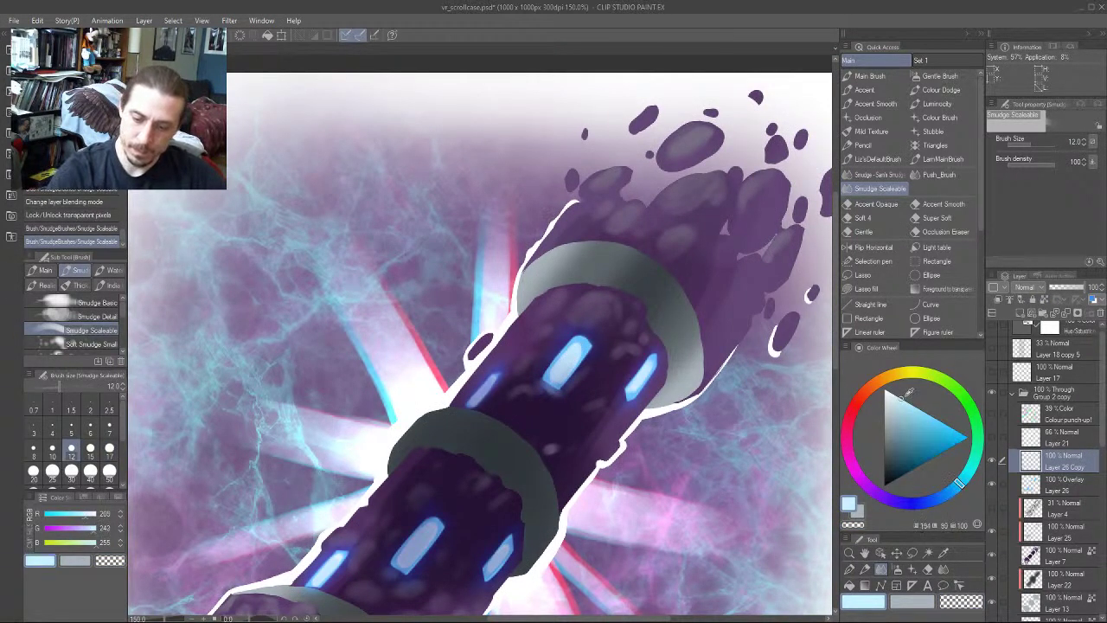
{"action": "left_click", "coordinate": [993, 461]}
{"action": "left_click", "coordinate": [993, 461]}
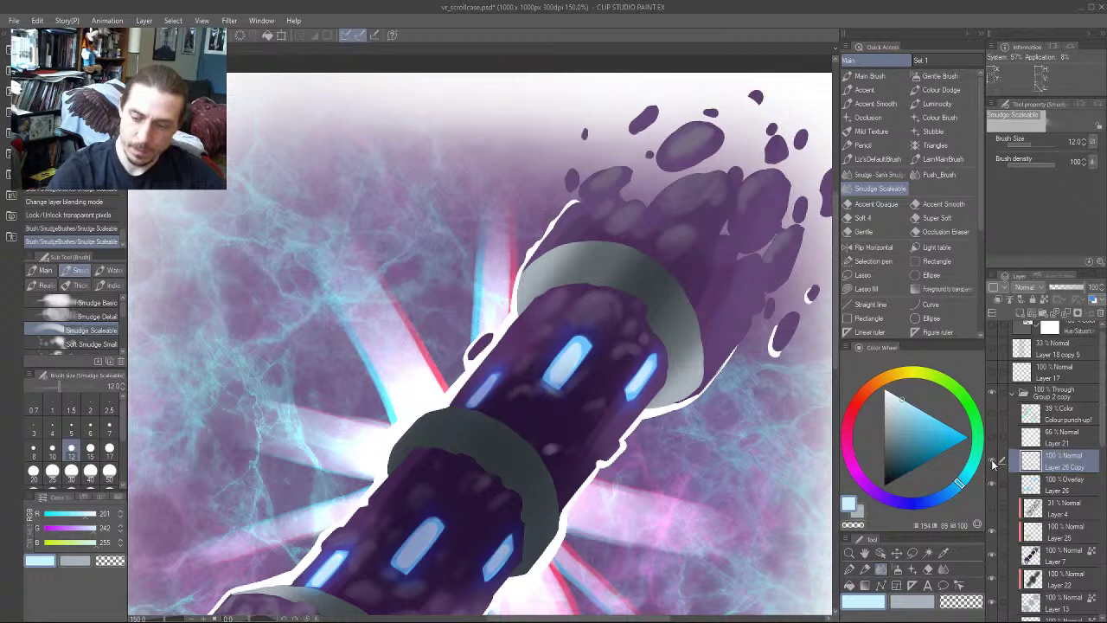
{"action": "left_click", "coordinate": [869, 76]}
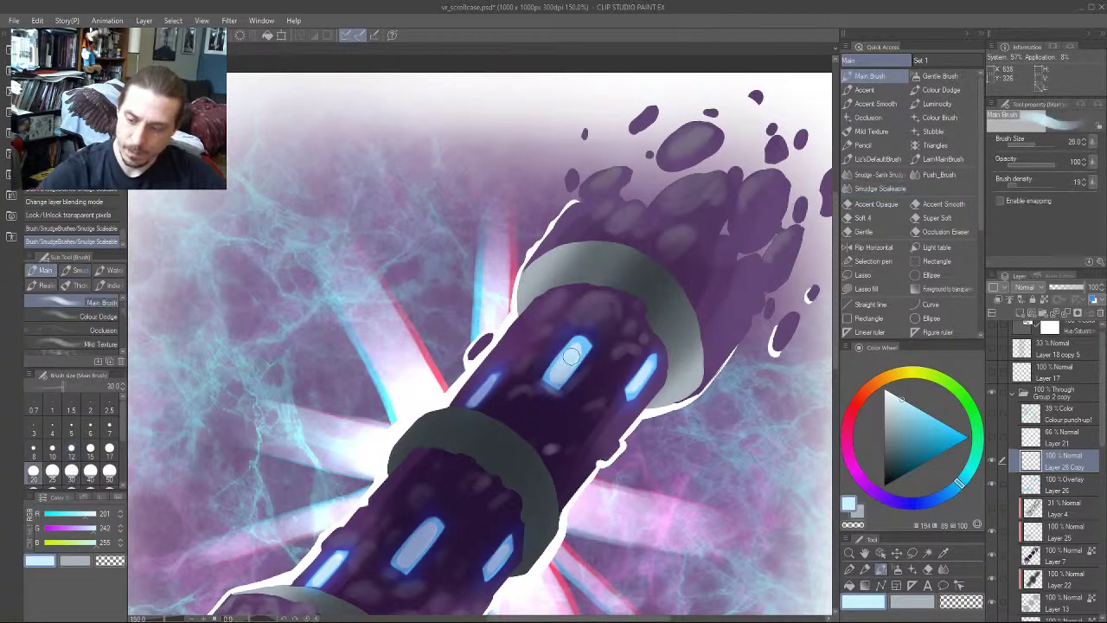
{"action": "left_click", "coordinate": [90, 448]}
{"action": "left_click_drag", "start_coordinate": [570, 358], "coordinate": [553, 373]}
Brighten the cores of the two outer windows in the upper row with Main Brush at sizes 12 and 8
{"action": "key", "text": "bracketleft"}
{"action": "key", "text": "bracketleft"}
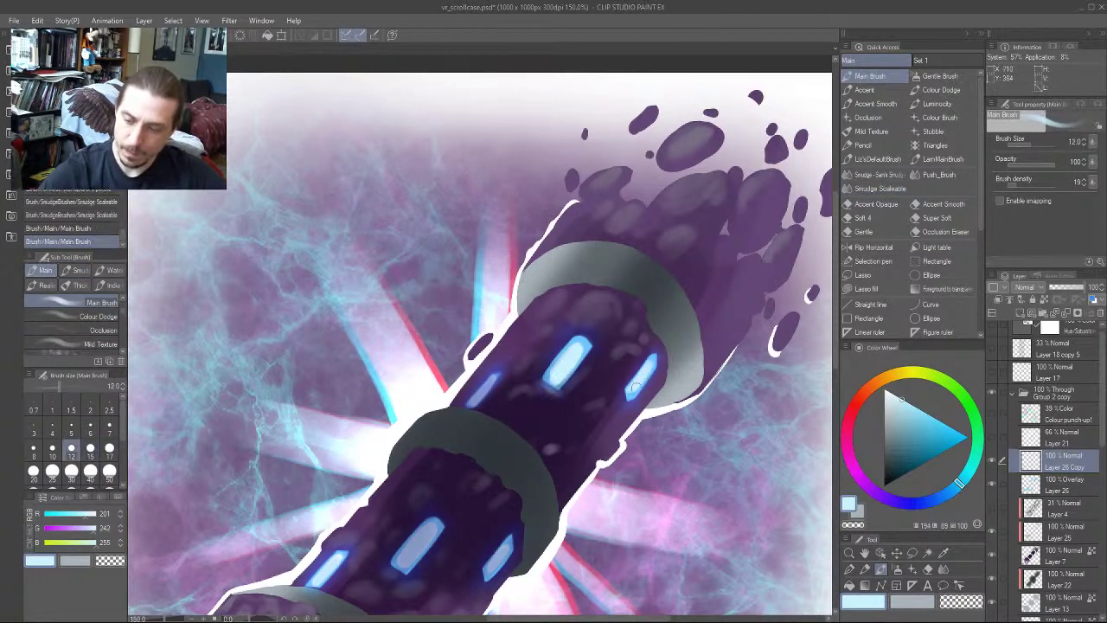
{"action": "left_click_drag", "start_coordinate": [648, 372], "coordinate": [636, 388]}
{"action": "left_click_drag", "start_coordinate": [568, 302], "coordinate": [599, 278]}
{"action": "key", "text": "bracketleft"}
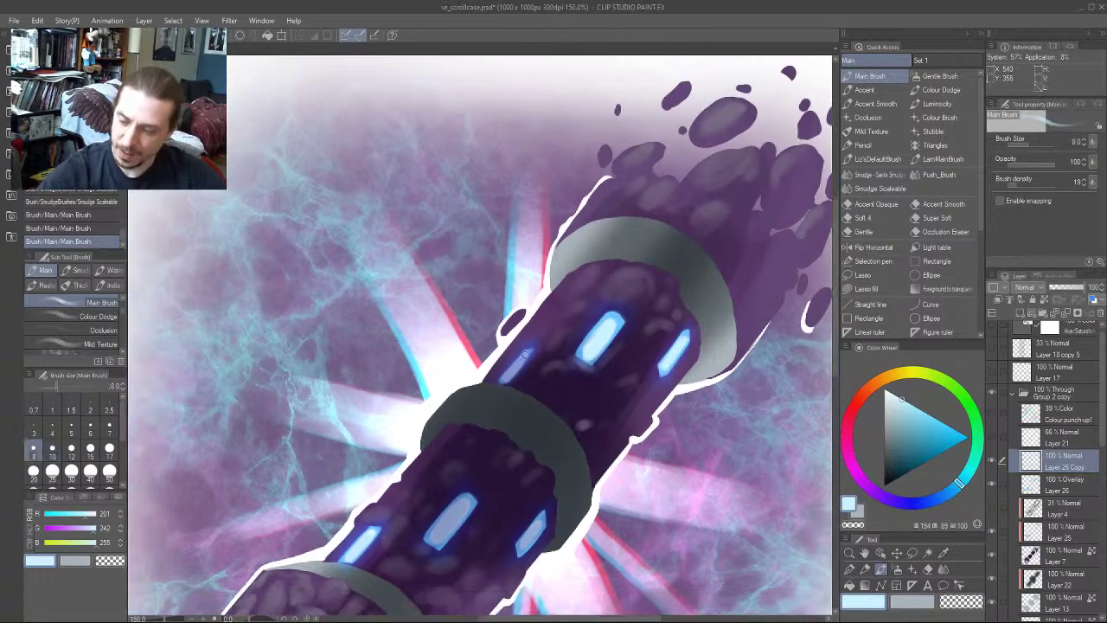
{"action": "left_click_drag", "start_coordinate": [524, 353], "coordinate": [509, 377]}
Brighten the cores of the lower row of windows with Main Brush at sizes 15 and 8
{"action": "left_click_drag", "start_coordinate": [386, 415], "coordinate": [414, 319]}
{"action": "key", "text": "bracketright"}
{"action": "key", "text": "bracketright"}
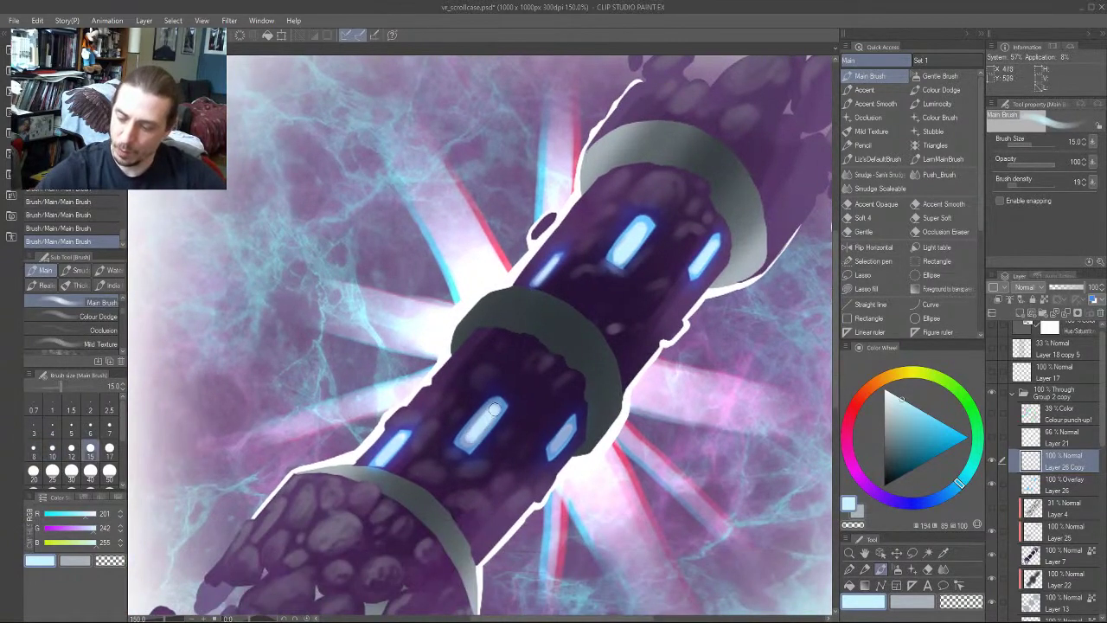
{"action": "left_click_drag", "start_coordinate": [567, 436], "coordinate": [557, 448]}
{"action": "left_click_drag", "start_coordinate": [390, 454], "coordinate": [406, 415]}
{"action": "key", "text": "bracketleft"}
{"action": "key", "text": "bracketleft"}
Examine the whole illustration and compare it with Layer 26 Copy hidden and shown
{"action": "scroll", "coordinate": [296, 191], "scroll_direction": "down", "scroll_amount": 5}
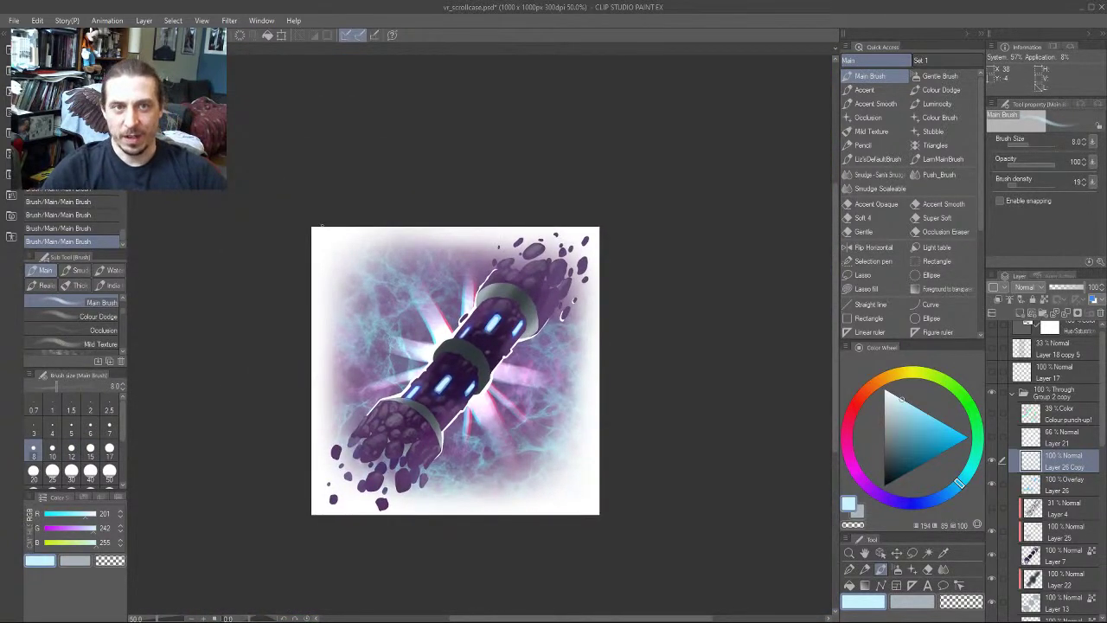
{"action": "scroll", "coordinate": [311, 234], "scroll_direction": "up", "scroll_amount": 3}
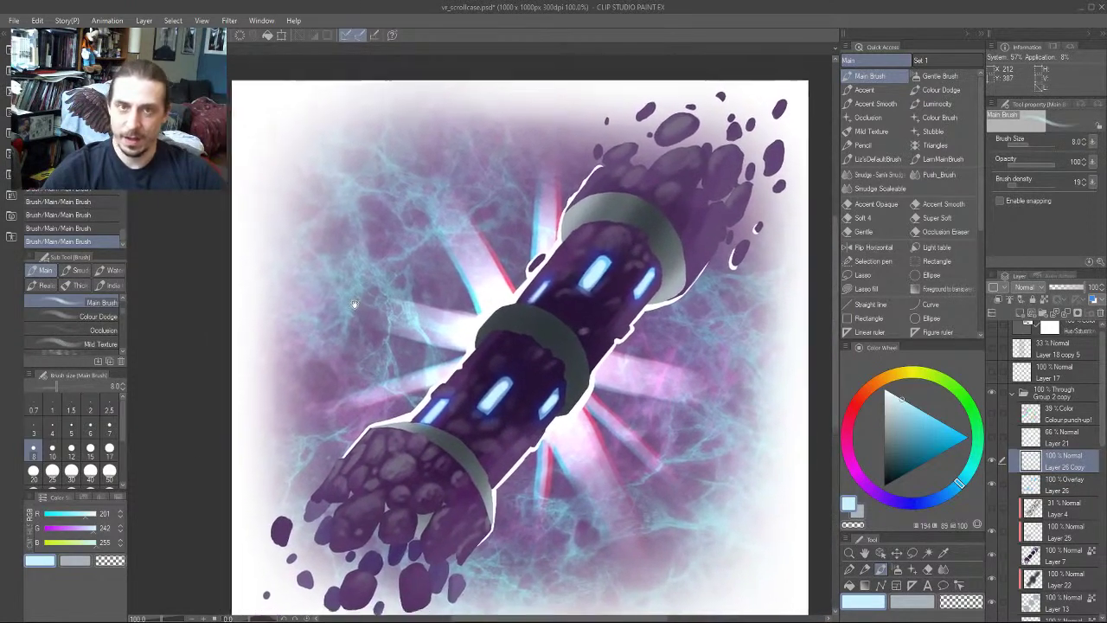
{"action": "left_click_drag", "start_coordinate": [354, 304], "coordinate": [371, 345]}
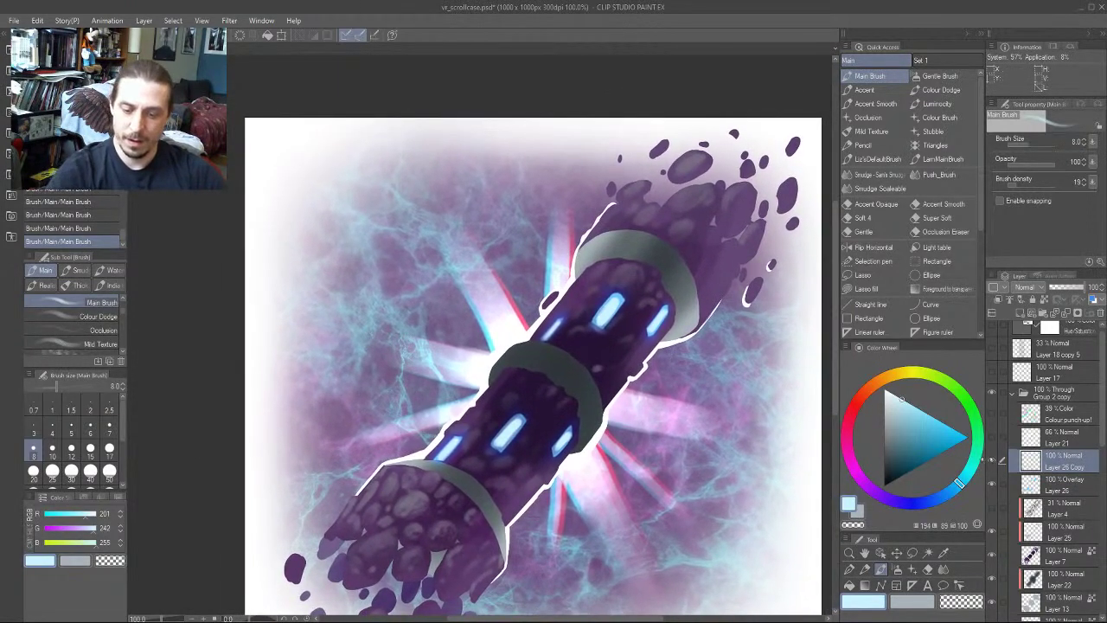
{"action": "left_click", "coordinate": [993, 461]}
{"action": "left_click", "coordinate": [992, 462]}
{"action": "left_click", "coordinate": [992, 462]}
{"action": "left_click", "coordinate": [993, 462]}
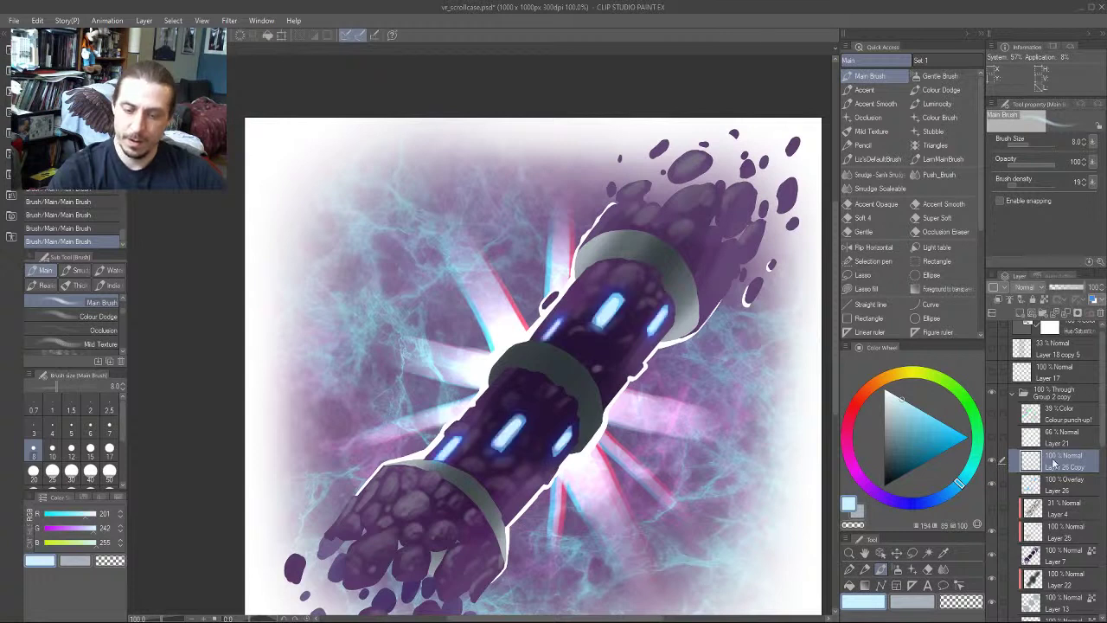
Try fading parts of the window cores on Layer 26 Copy with transparent colour, enlarging Main Brush to size 40
{"action": "key", "text": "bracketright"}
{"action": "key", "text": "bracketright"}
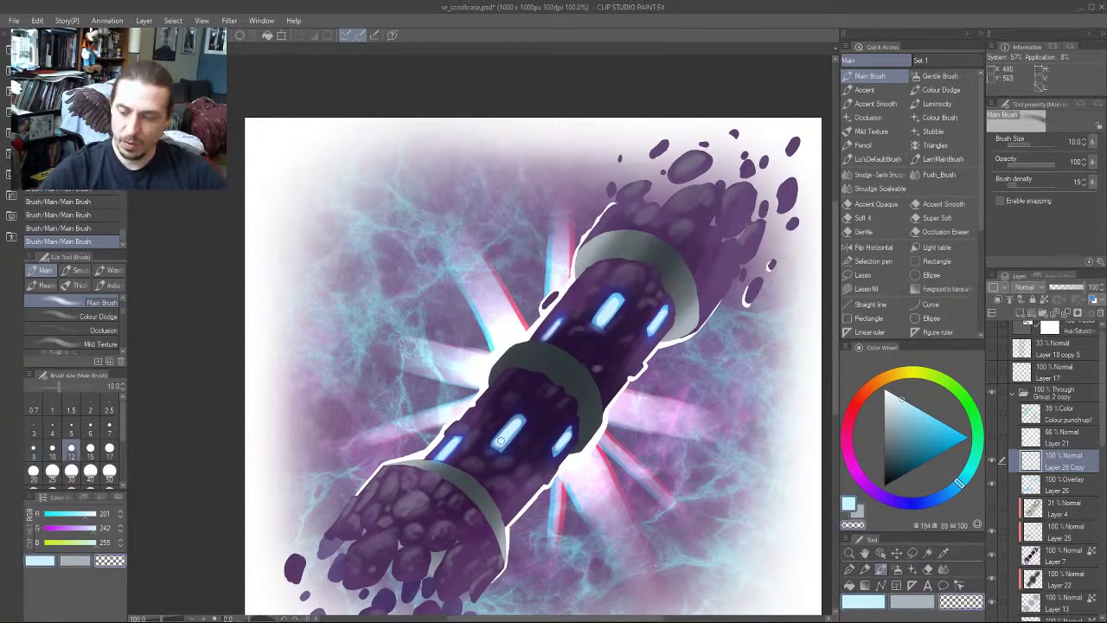
{"action": "key", "text": "bracketright"}
{"action": "key", "text": "bracketright"}
{"action": "key", "text": "bracketright"}
{"action": "key", "text": "bracketright"}
{"action": "key", "text": "bracketright"}
{"action": "key", "text": "bracketright"}
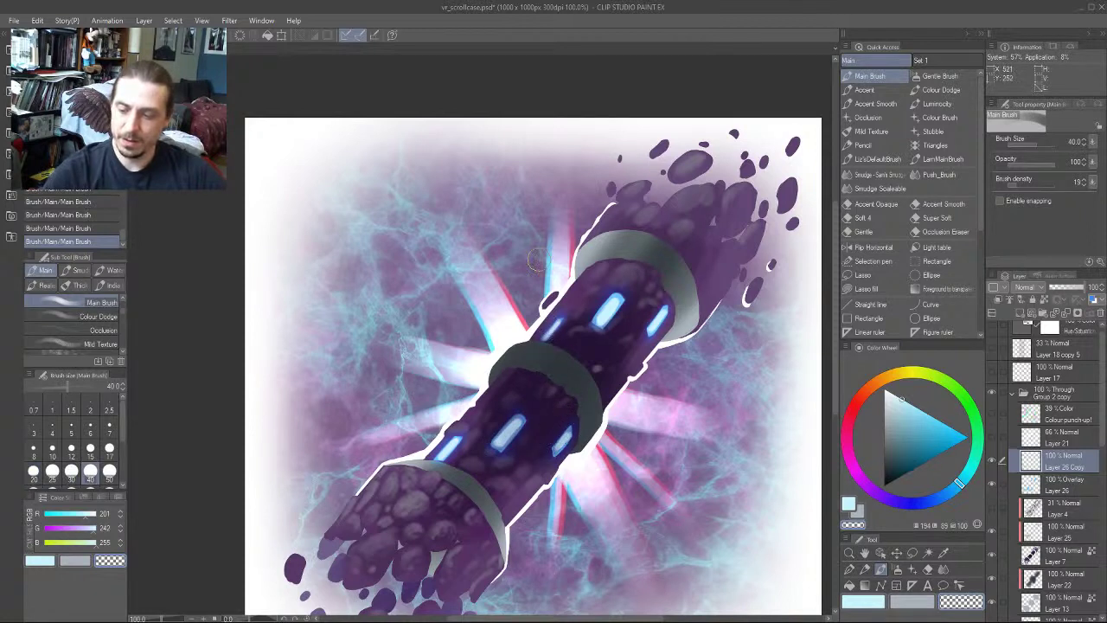
{"action": "scroll", "coordinate": [536, 259], "scroll_direction": "up", "scroll_amount": 1}
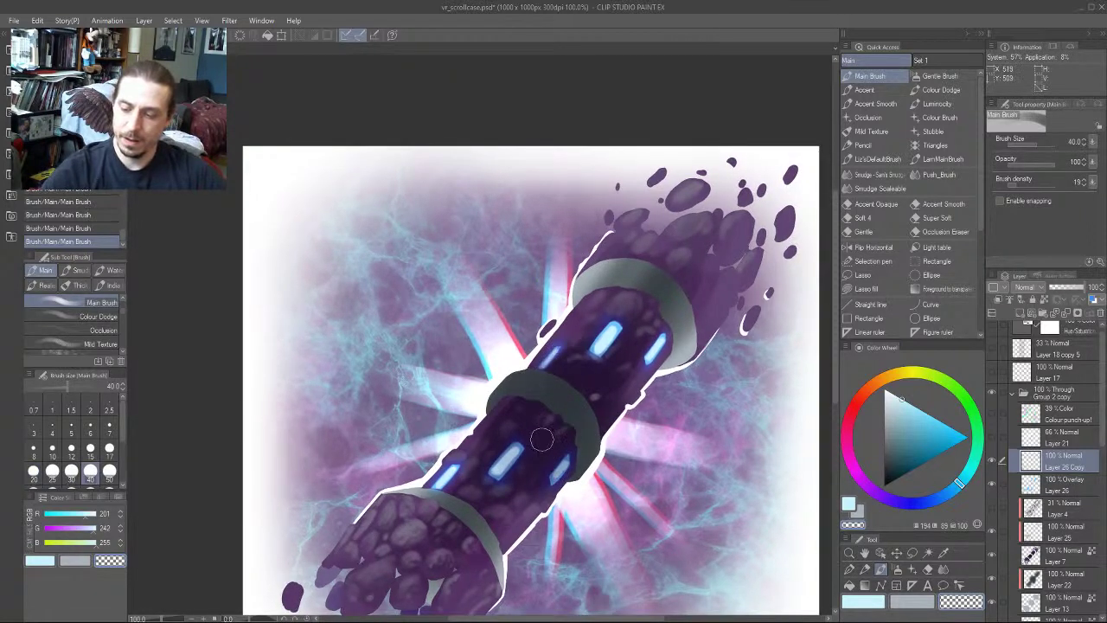
{"action": "scroll", "coordinate": [500, 388], "scroll_direction": "down", "scroll_amount": 1}
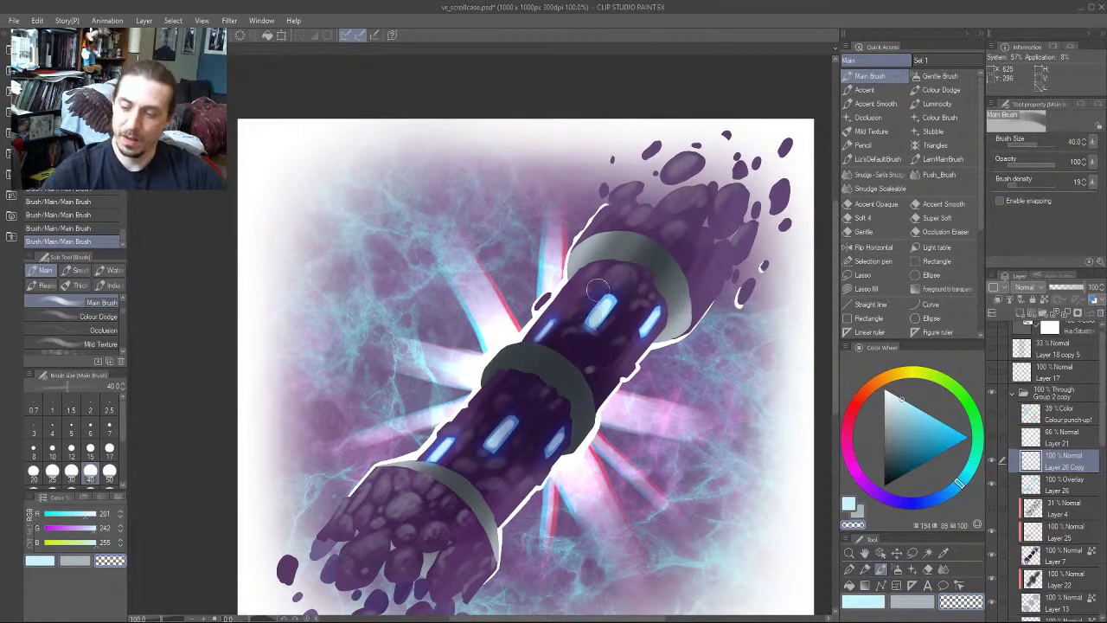
Check the whole illustration and undo the transparent strokes on the window cores
{"action": "left_click_drag", "start_coordinate": [398, 329], "coordinate": [369, 358]}
{"action": "scroll", "coordinate": [369, 358], "scroll_direction": "down", "scroll_amount": 3}
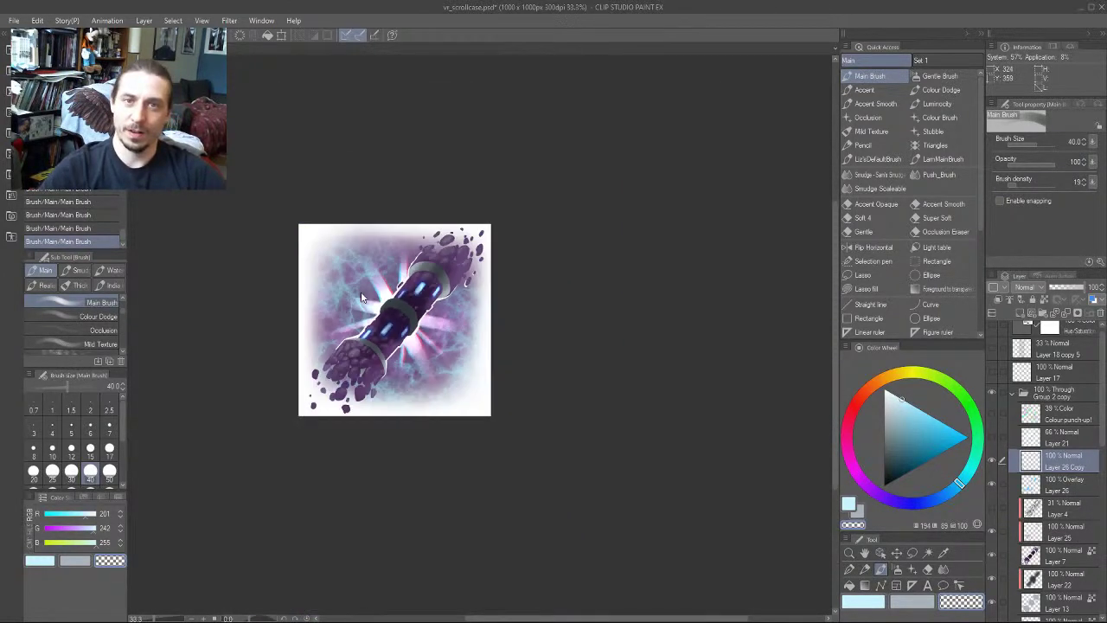
{"action": "scroll", "coordinate": [361, 297], "scroll_direction": "down", "scroll_amount": 1}
{"action": "left_click_drag", "start_coordinate": [254, 332], "coordinate": [356, 429]}
{"action": "scroll", "coordinate": [362, 433], "scroll_direction": "up", "scroll_amount": 1}
{"action": "scroll", "coordinate": [403, 425], "scroll_direction": "up", "scroll_amount": 3}
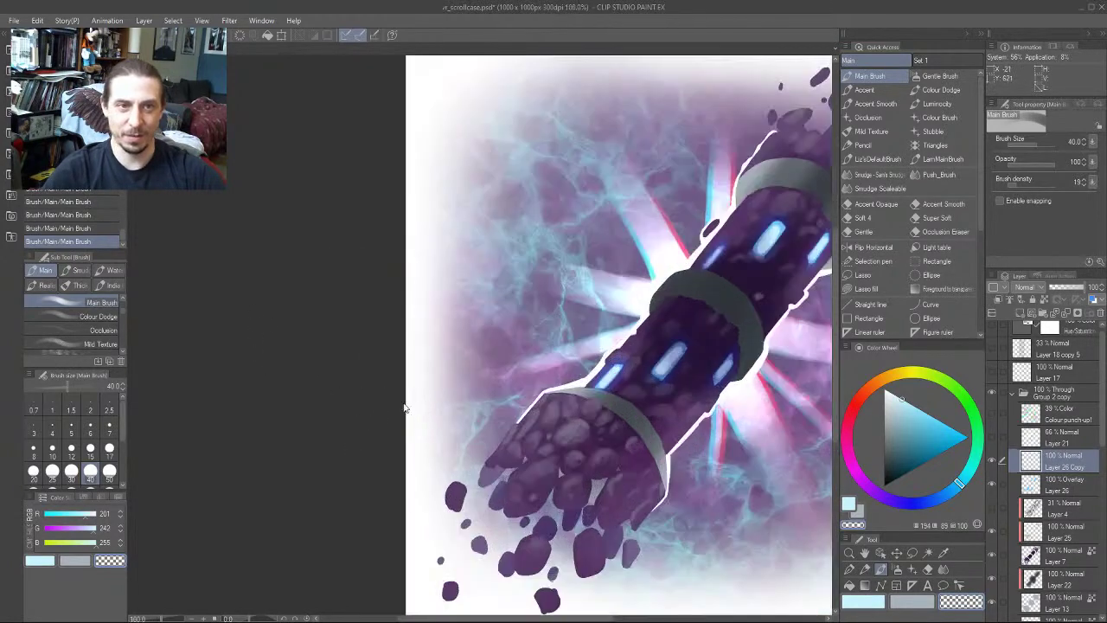
{"action": "left_click_drag", "start_coordinate": [480, 414], "coordinate": [375, 329]}
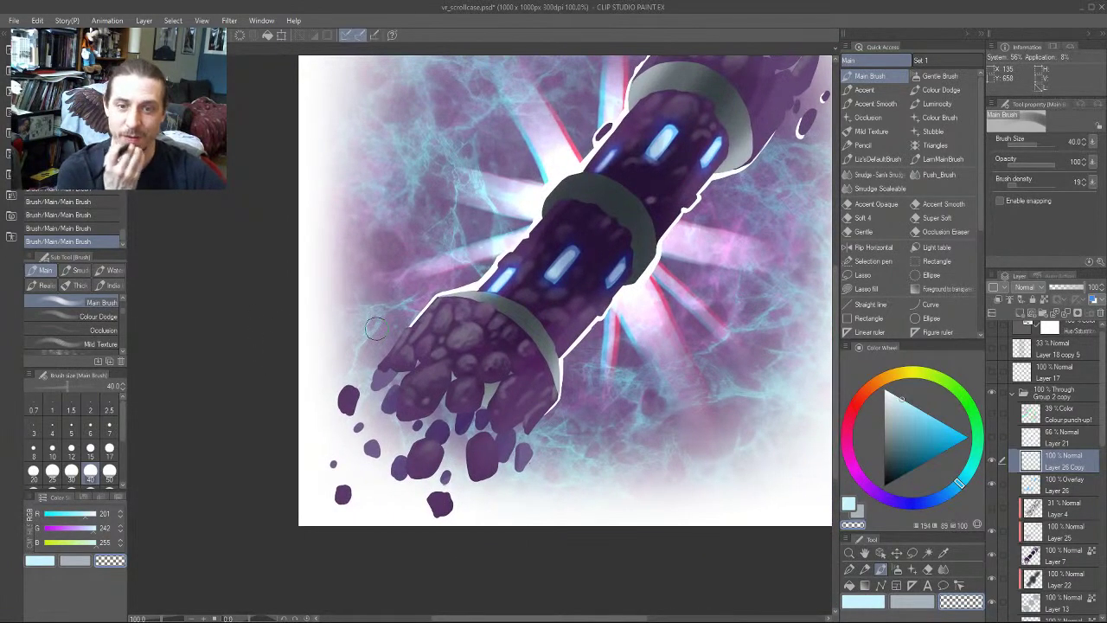
{"action": "key", "text": "ctrl+z"}
{"action": "key", "text": "ctrl+z"}
{"action": "key", "text": "ctrl+z"}
{"action": "key", "text": "ctrl+z"}
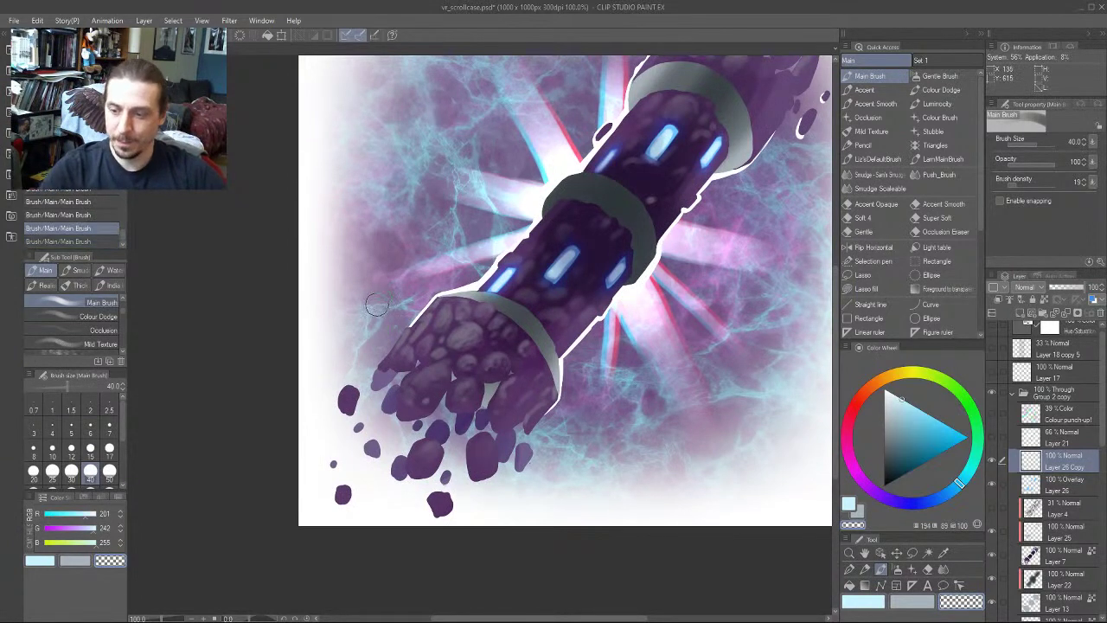
{"action": "key", "text": "ctrl+z"}
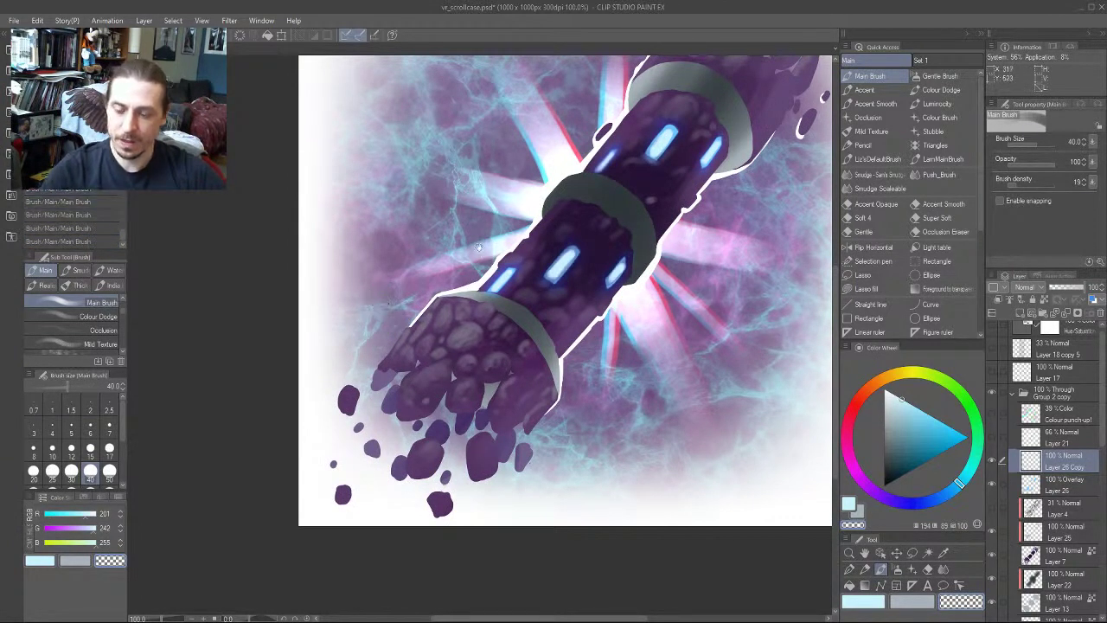
Compare the stone rendering by switching the visibility of Layer 7, Layer 25 and Layer 4 back and forth
{"action": "left_click_drag", "start_coordinate": [479, 247], "coordinate": [382, 464]}
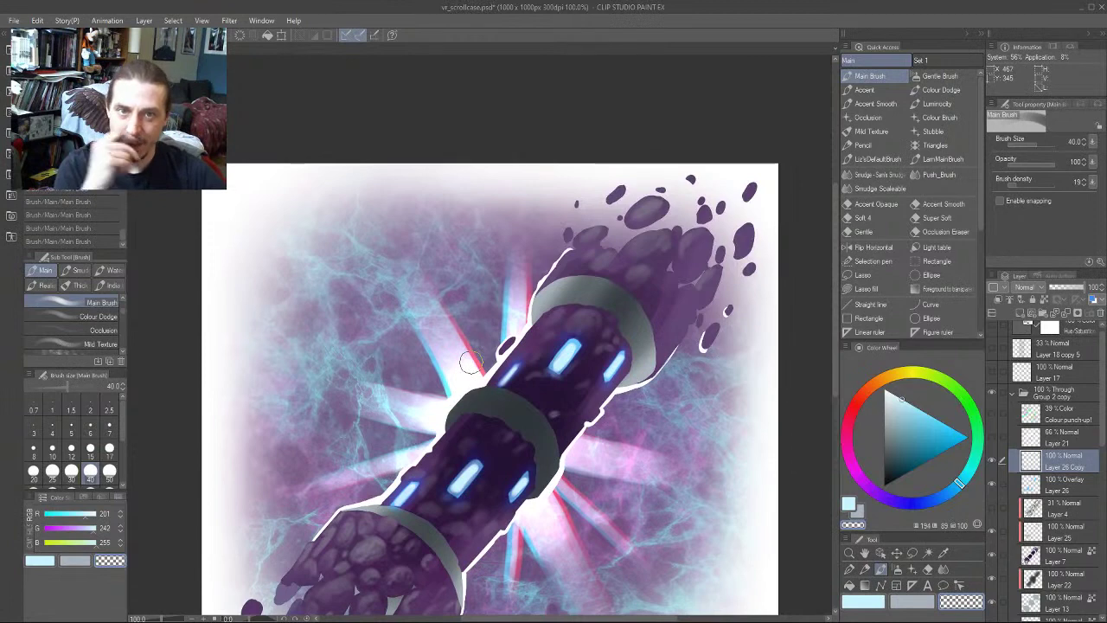
{"action": "left_click_drag", "start_coordinate": [322, 407], "coordinate": [282, 361]}
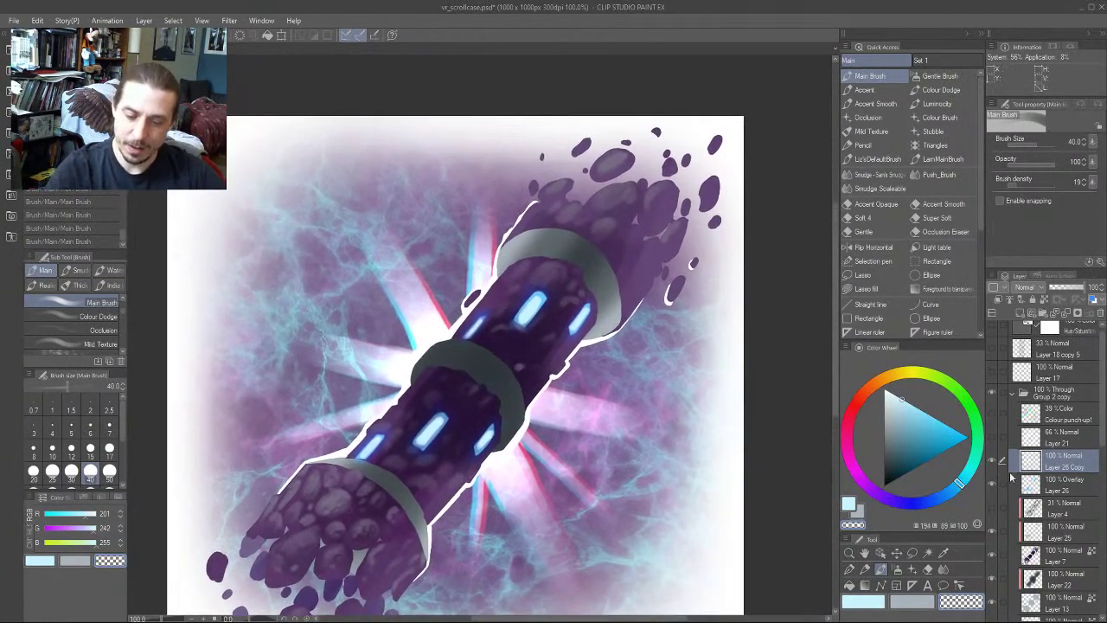
{"action": "left_click", "coordinate": [991, 561]}
{"action": "left_click", "coordinate": [991, 562]}
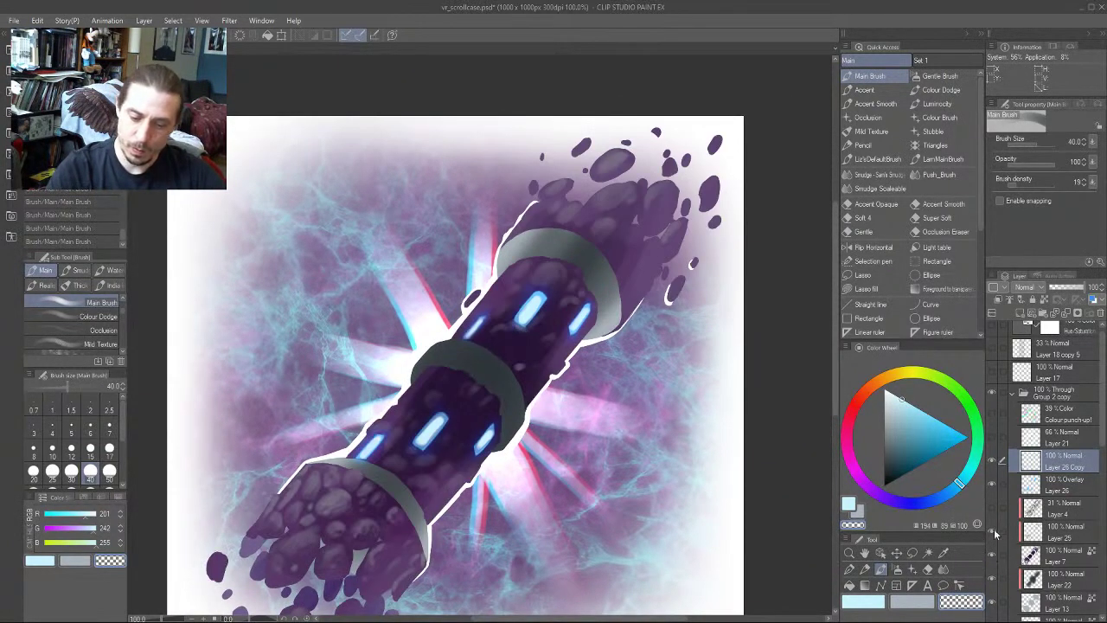
{"action": "left_click", "coordinate": [992, 532]}
{"action": "left_click", "coordinate": [992, 533]}
{"action": "left_click", "coordinate": [991, 510]}
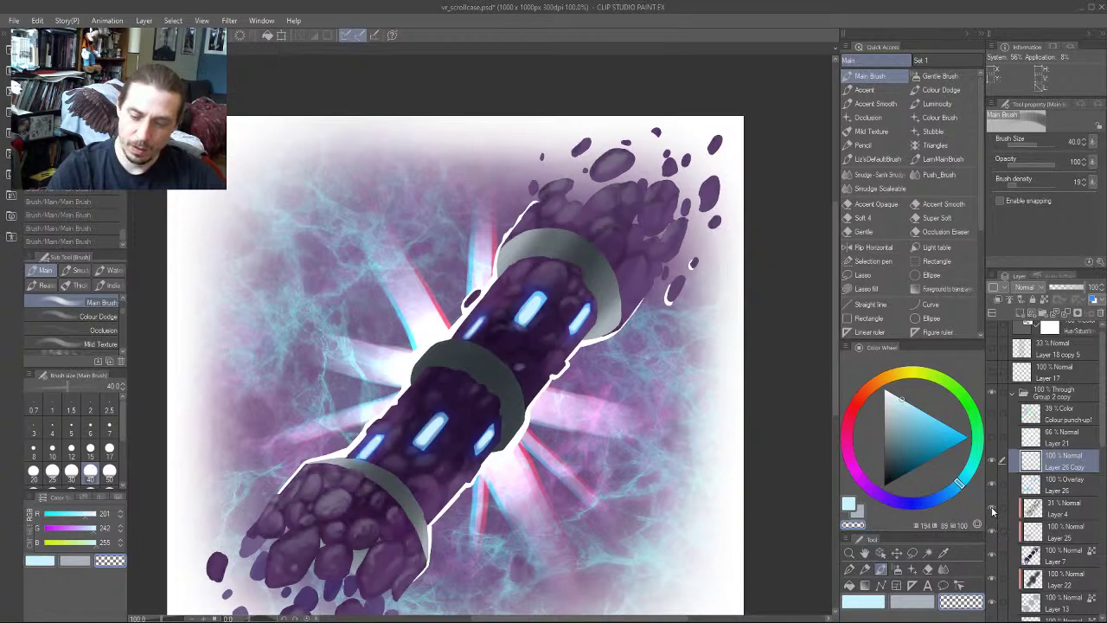
{"action": "left_click", "coordinate": [992, 512]}
{"action": "left_click", "coordinate": [992, 531]}
{"action": "left_click", "coordinate": [994, 535]}
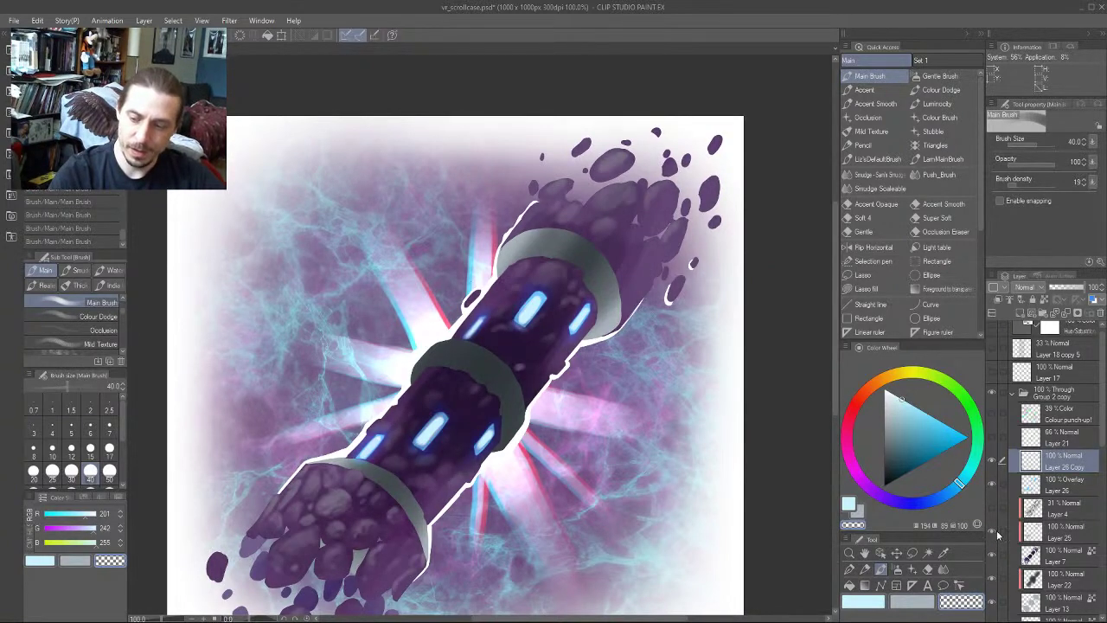
Select Layer 25, sample a muted purple (R 102, G 86, B 115) from the stones and paint stone highlights with Main Brush at size 17
{"action": "left_click", "coordinate": [1031, 530]}
{"action": "mouse_move", "coordinate": [571, 79]}
{"action": "left_mouse_down"}
{"action": "mouse_move", "coordinate": [494, 116]}
{"action": "mouse_move", "coordinate": [485, 150]}
{"action": "left_mouse_up"}
{"action": "mouse_move", "coordinate": [442, 333]}
{"action": "left_mouse_down"}
{"action": "mouse_move", "coordinate": [483, 306]}
{"action": "mouse_move", "coordinate": [498, 227]}
{"action": "left_mouse_up"}
{"action": "left_click", "coordinate": [561, 261], "text": "alt"}
{"action": "key", "text": "bracketleft"}
{"action": "key", "text": "bracketleft"}
{"action": "key", "text": "bracketleft"}
{"action": "key", "text": "bracketleft"}
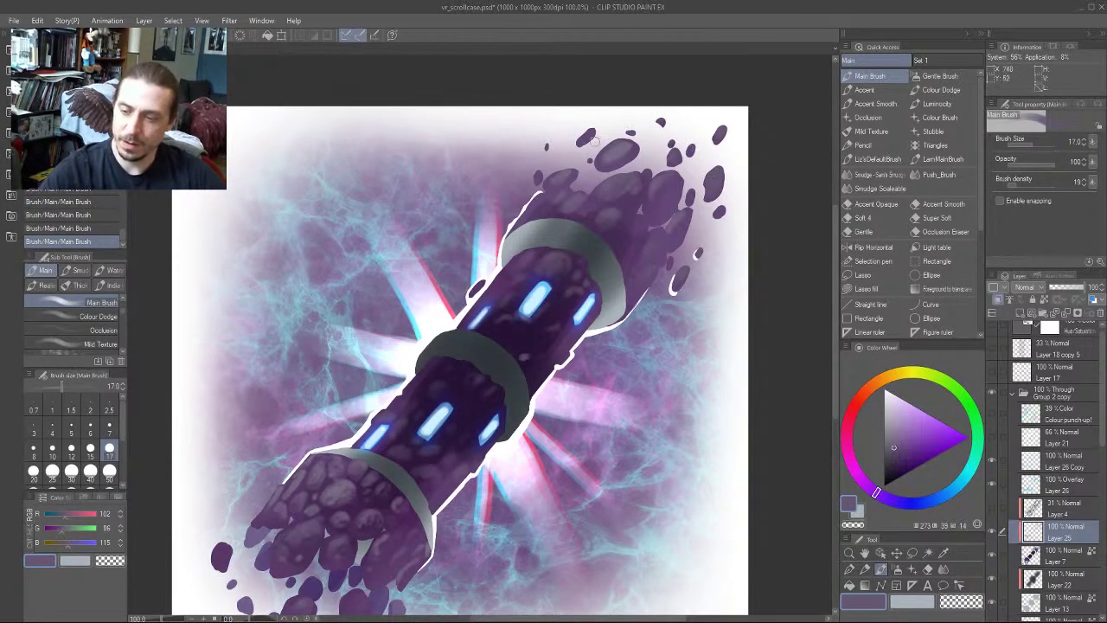
Add finer highlights to the stones around the upper windows with Main Brush at sizes 12 and 15
{"action": "left_click_drag", "start_coordinate": [359, 294], "coordinate": [355, 280]}
{"action": "key", "text": "bracketleft"}
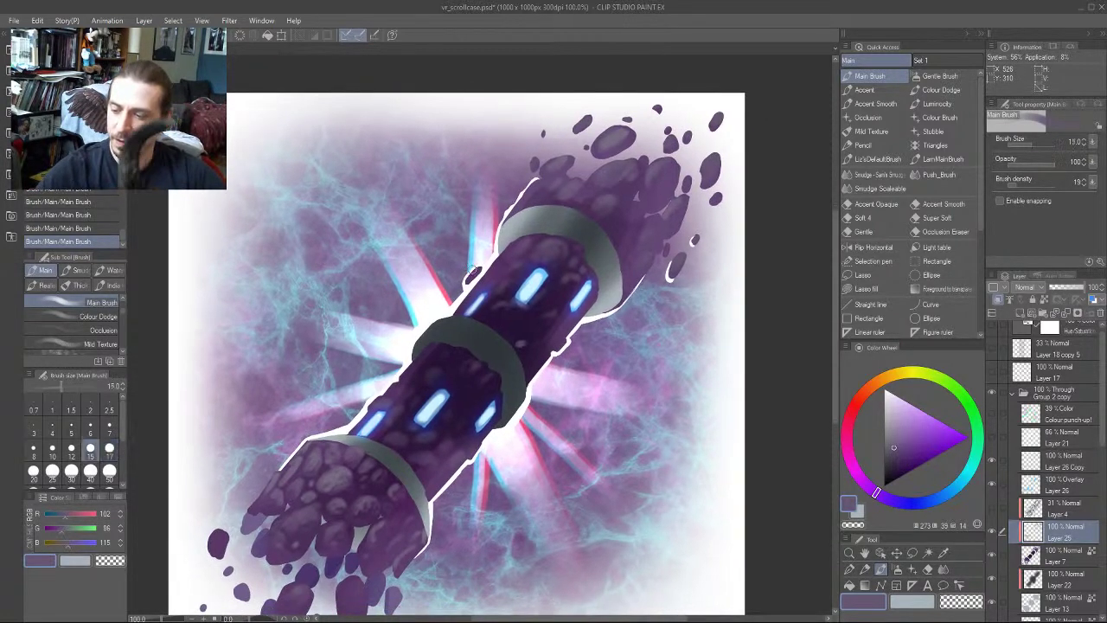
{"action": "key", "text": "bracketleft"}
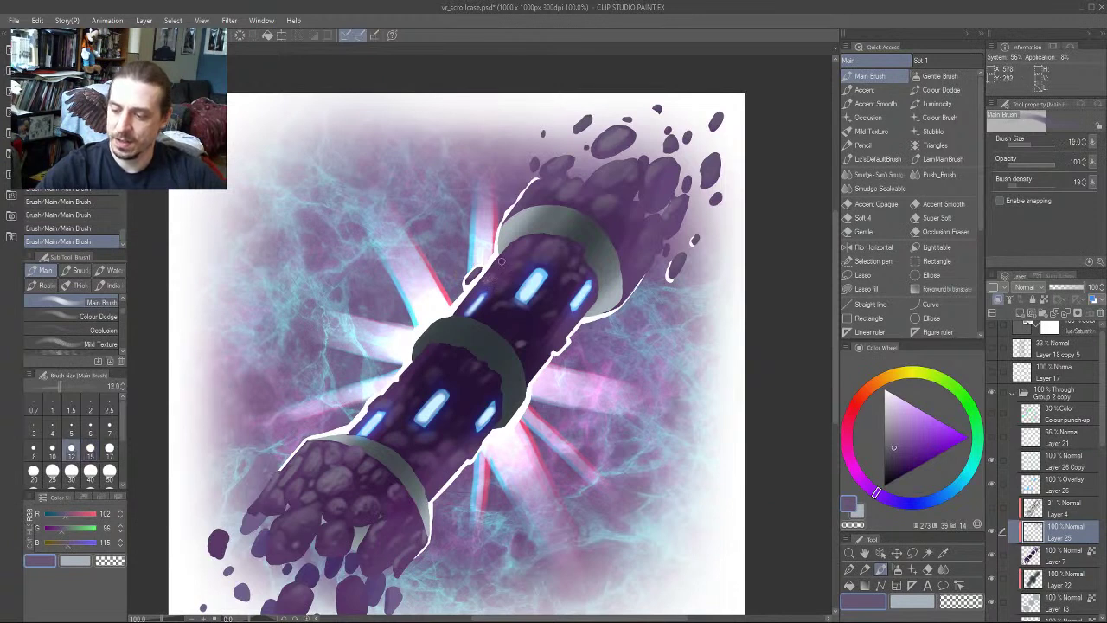
{"action": "key", "text": "bracketright"}
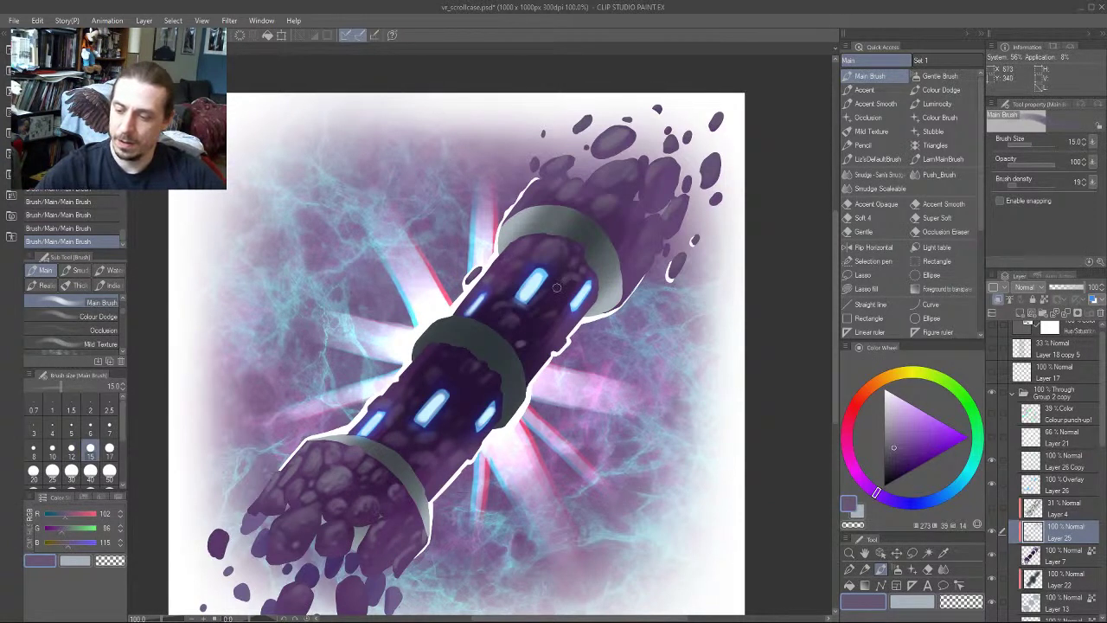
Sample a dark purple (R 38, G 18, B 51) from the tower and add a new raster layer directly above Layer 7
{"action": "mouse_move", "coordinate": [428, 193]}
{"action": "left_mouse_down"}
{"action": "mouse_move", "coordinate": [455, 146]}
{"action": "mouse_move", "coordinate": [488, 139]}
{"action": "mouse_move", "coordinate": [484, 148]}
{"action": "left_mouse_up"}
{"action": "left_click", "coordinate": [526, 337], "text": "alt"}
{"action": "left_click_drag", "start_coordinate": [398, 364], "coordinate": [480, 287]}
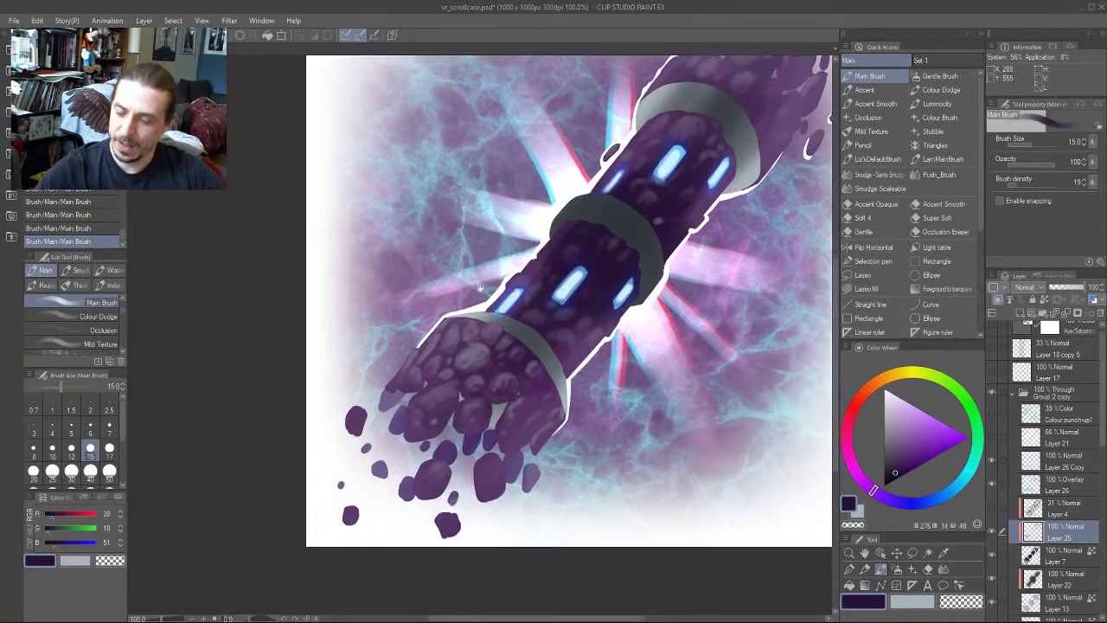
{"action": "left_click", "coordinate": [1055, 554]}
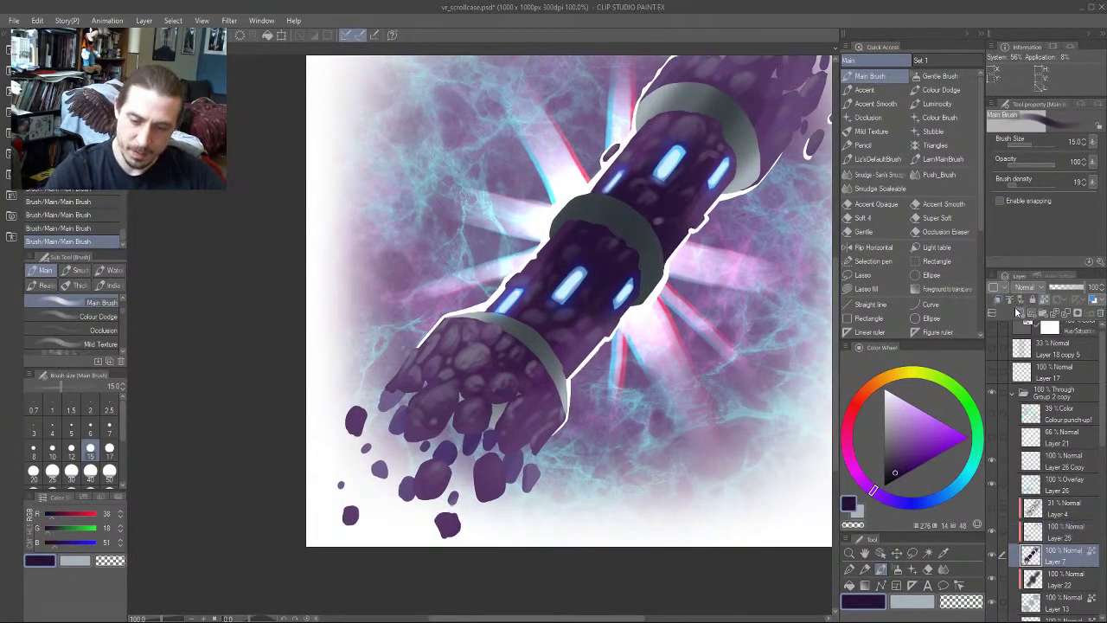
{"action": "left_click", "coordinate": [1019, 312]}
Paint dark purple shading on the stones at the tower's lower end with Main Brush at size 17
{"action": "left_click_drag", "start_coordinate": [517, 373], "coordinate": [481, 345]}
{"action": "key", "text": "]"}
{"action": "key", "text": "]"}
{"action": "key", "text": "["}
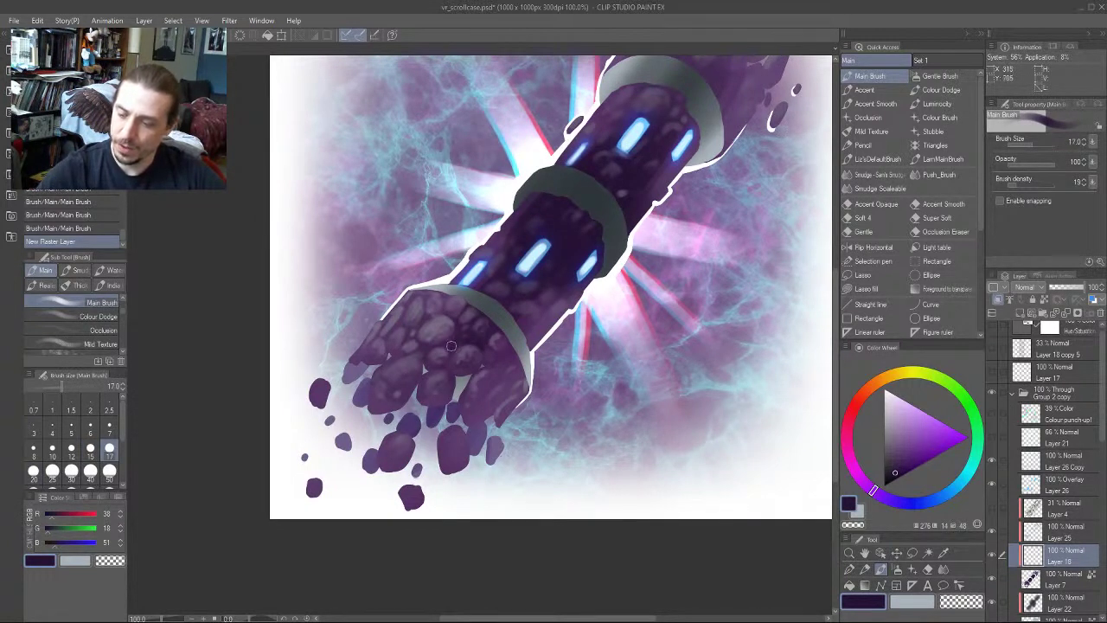
{"action": "mouse_move", "coordinate": [453, 339]}
{"action": "left_mouse_down"}
{"action": "mouse_move", "coordinate": [529, 285]}
{"action": "mouse_move", "coordinate": [532, 313]}
{"action": "left_mouse_up"}
Choose a darker purple (R 27, G 13, B 35) and shade between the stones around the lower windows with Main Brush at size 12
{"action": "key", "text": "["}
{"action": "key", "text": "["}
{"action": "left_click", "coordinate": [893, 476]}
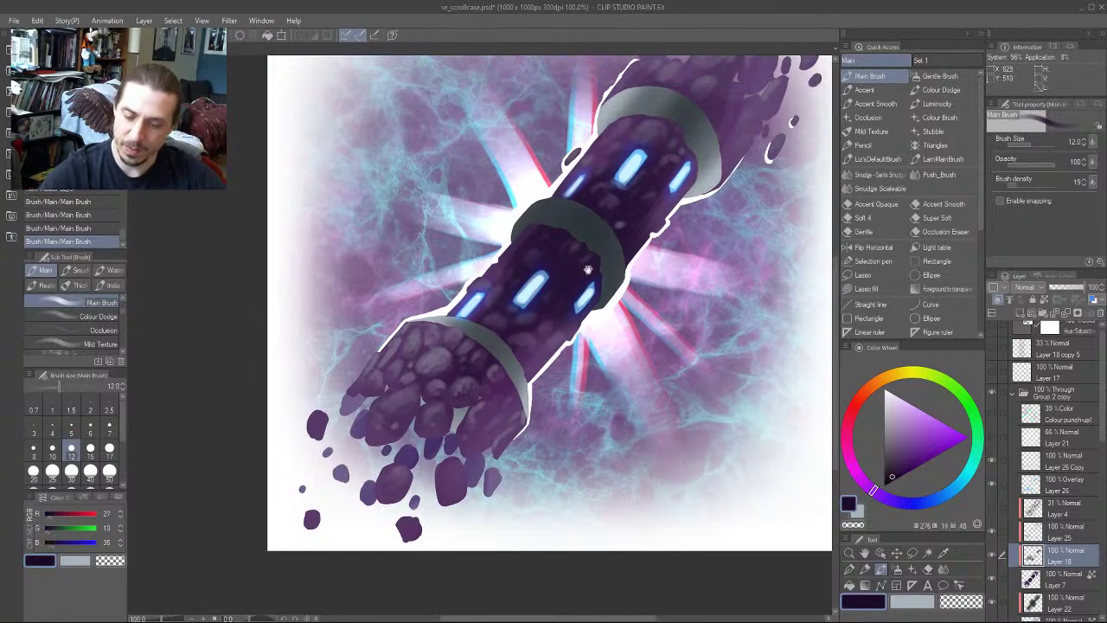
{"action": "left_click_drag", "start_coordinate": [588, 270], "coordinate": [545, 280]}
{"action": "left_click_drag", "start_coordinate": [470, 332], "coordinate": [472, 325]}
{"action": "key", "text": "]"}
{"action": "key", "text": "["}
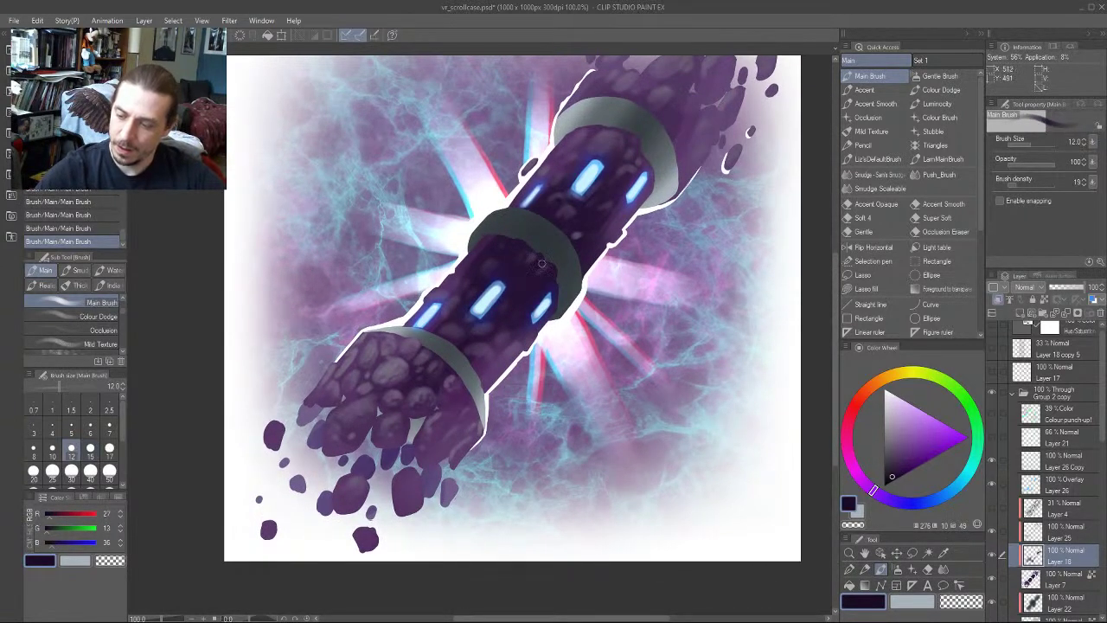
Deepen the dark shading on the stones on both sides of the middle band with Main Brush at sizes 17 to 50
{"action": "key", "text": "bracketright"}
{"action": "key", "text": "bracketright"}
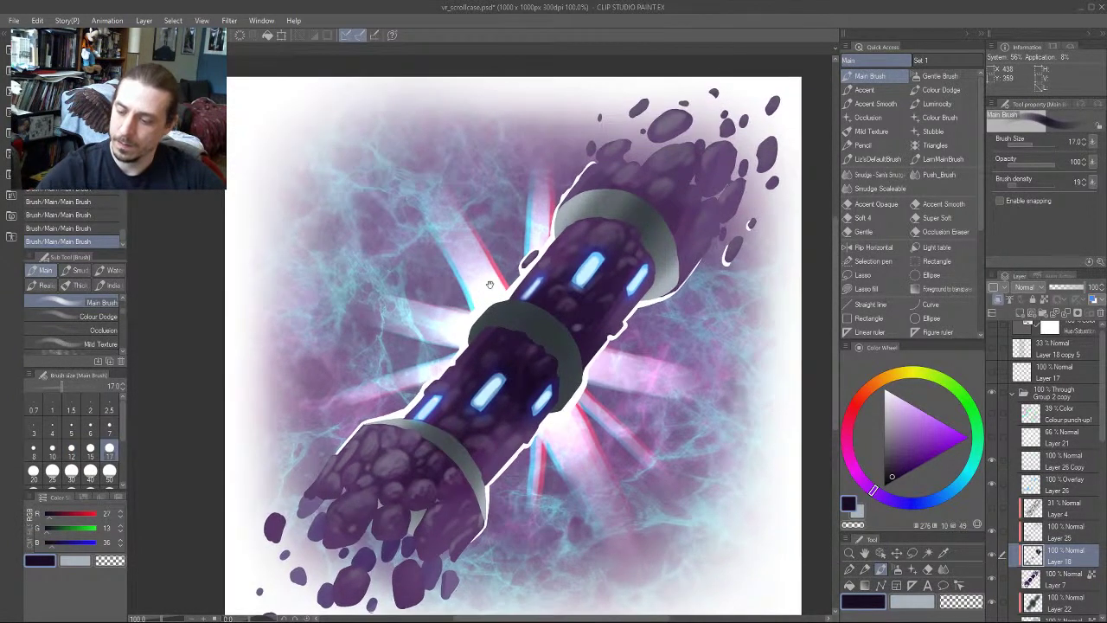
{"action": "key", "text": "bracketleft"}
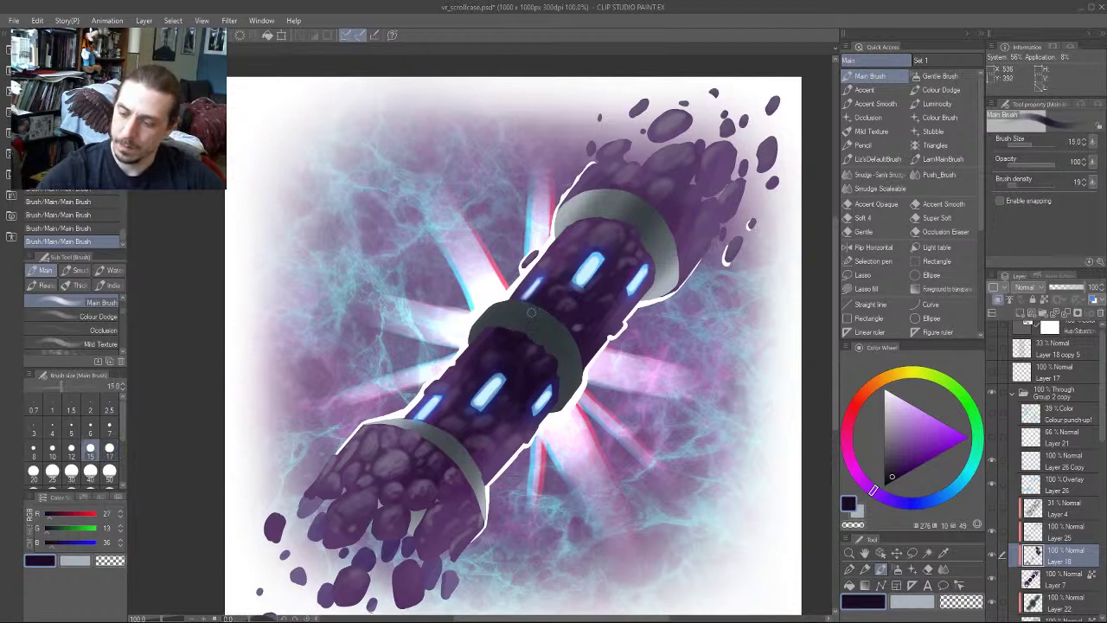
{"action": "key", "text": "bracketright"}
{"action": "key", "text": "bracketright"}
{"action": "key", "text": "bracketright"}
{"action": "key", "text": "bracketright"}
{"action": "key", "text": "bracketright"}
{"action": "key", "text": "bracketright"}
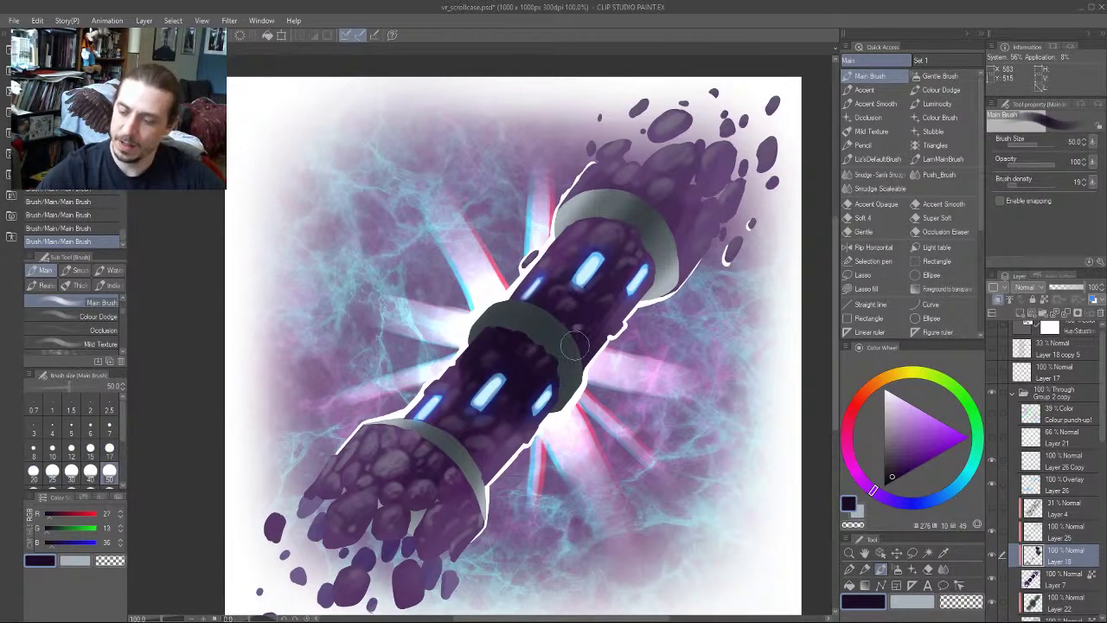
{"action": "mouse_move", "coordinate": [545, 269]}
{"action": "left_mouse_down"}
{"action": "mouse_move", "coordinate": [583, 266]}
{"action": "mouse_move", "coordinate": [597, 251]}
{"action": "left_mouse_up"}
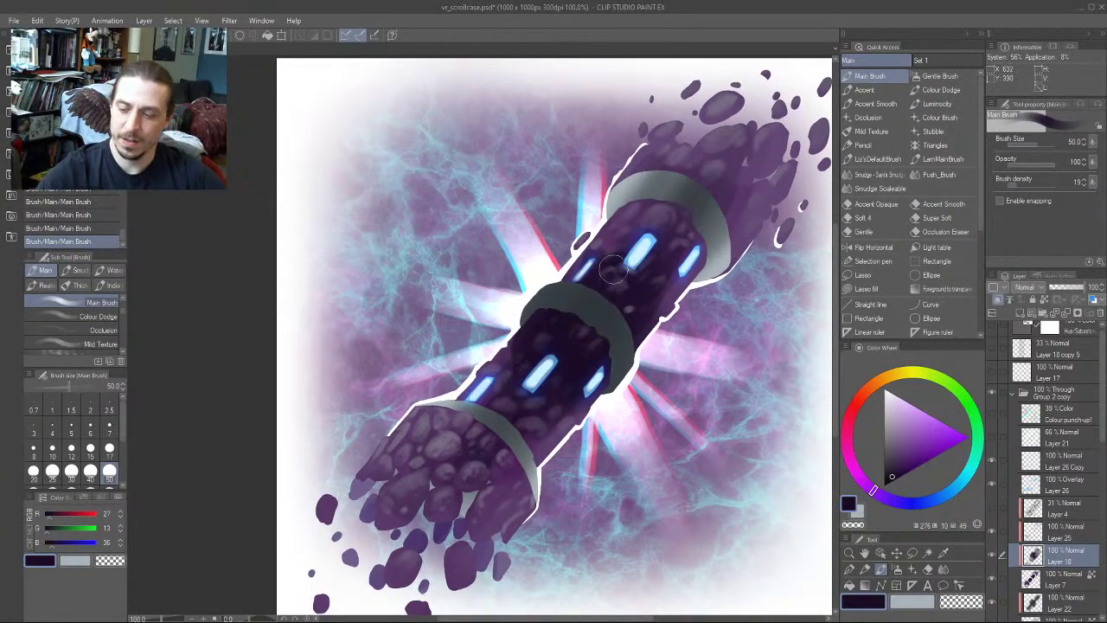
{"action": "left_click_drag", "start_coordinate": [489, 214], "coordinate": [453, 272]}
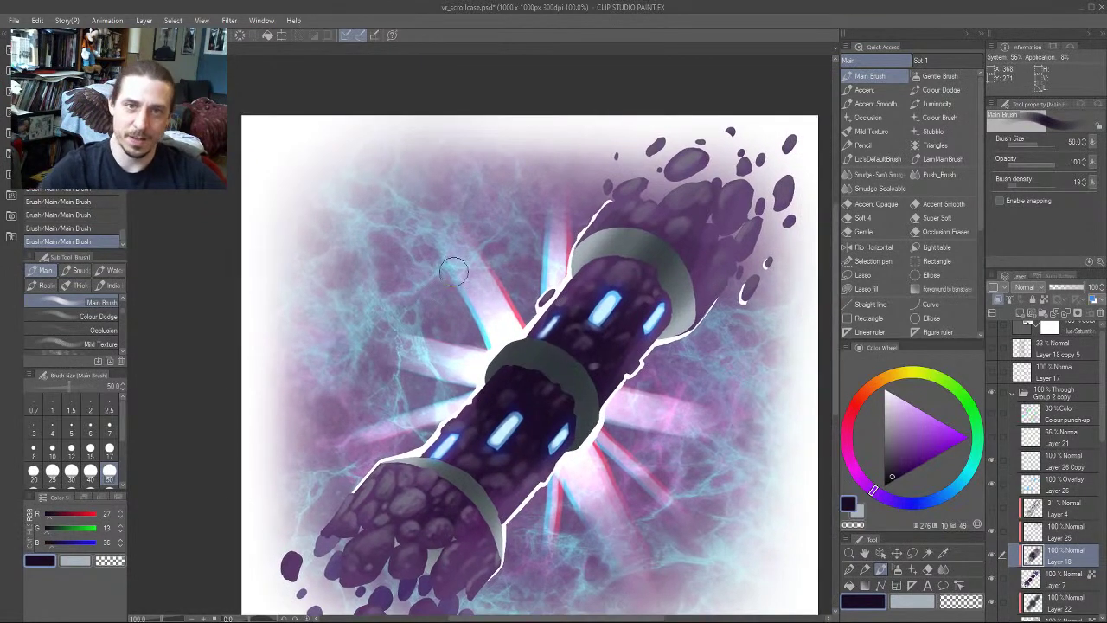
Paint dark gaps between the stones above the upper windows with Main Brush at sizes 15 and 12
{"action": "left_click_drag", "start_coordinate": [549, 171], "coordinate": [531, 290]}
{"action": "key", "text": "["}
{"action": "key", "text": "["}
{"action": "key", "text": "["}
{"action": "key", "text": "bracketleft"}
{"action": "key", "text": "bracketleft"}
{"action": "key", "text": "bracketleft"}
{"action": "key", "text": "bracketleft"}
{"action": "key", "text": "bracketleft"}
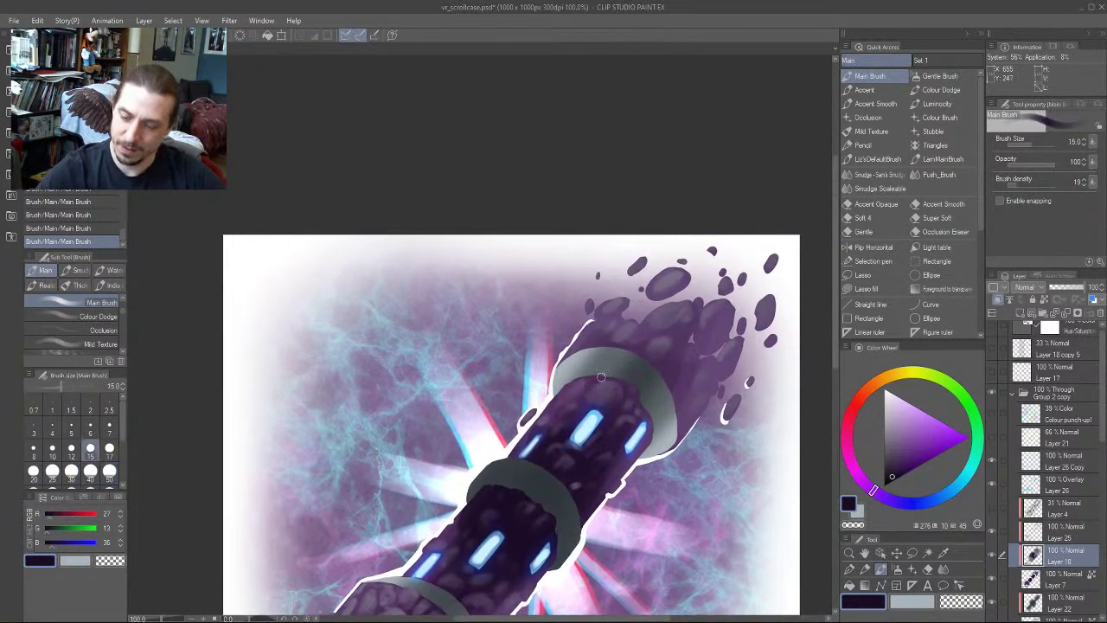
{"action": "key", "text": "bracketright"}
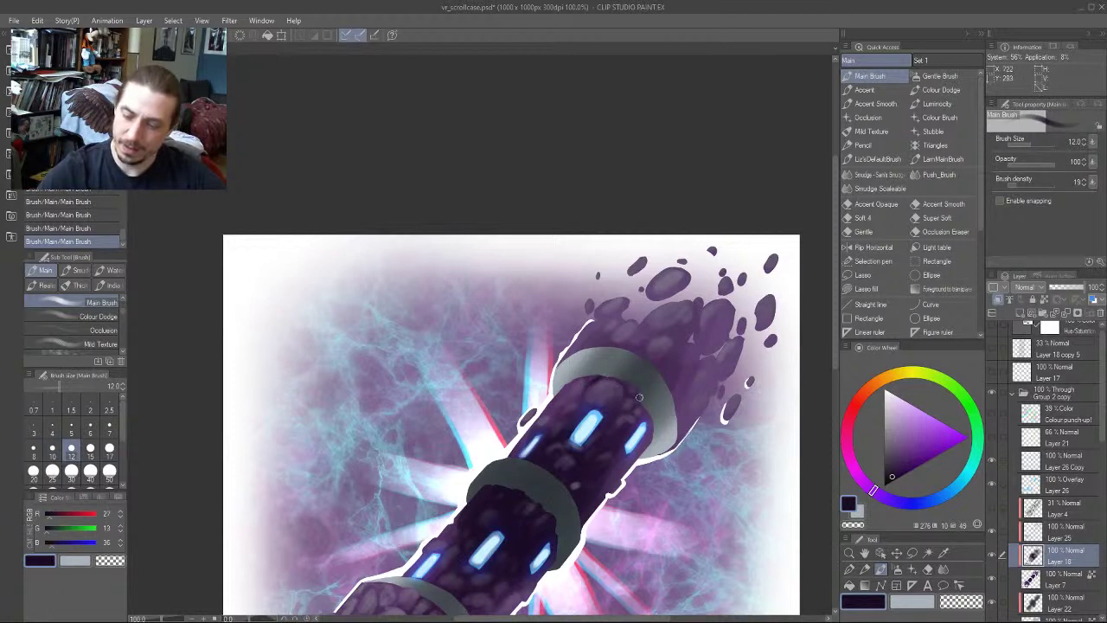
Shade the stones next to the upper band and at the tower's upper end with Main Brush at sizes 17, 15 and 12
{"action": "key", "text": "bracketright"}
{"action": "key", "text": "bracketright"}
{"action": "left_click_drag", "start_coordinate": [513, 341], "coordinate": [505, 304]}
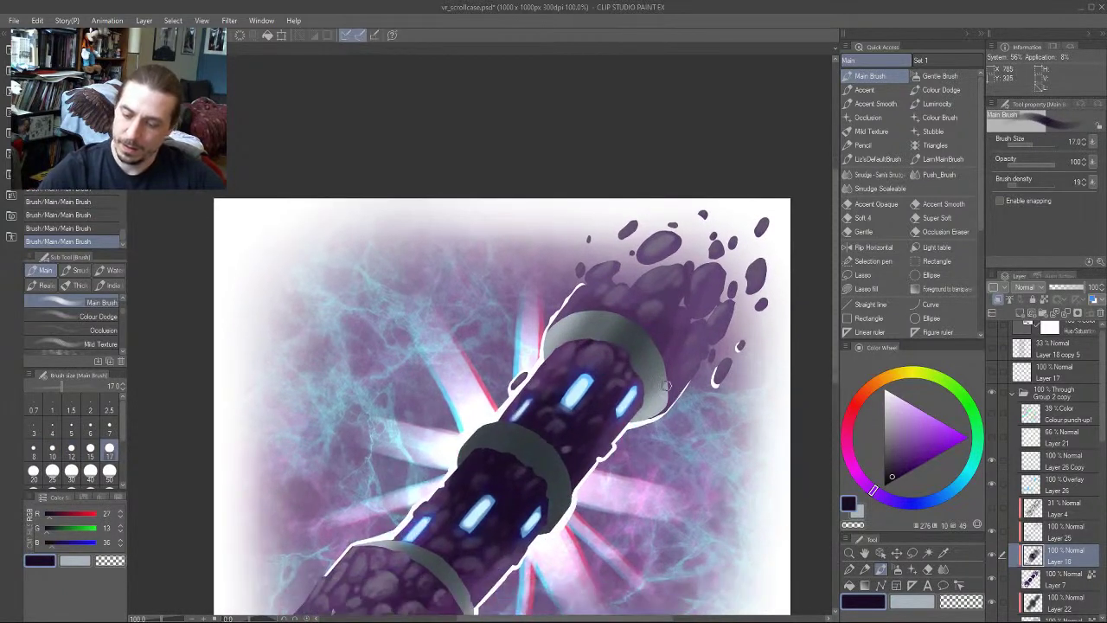
{"action": "key", "text": "bracketleft"}
{"action": "left_click_drag", "start_coordinate": [555, 197], "coordinate": [545, 251]}
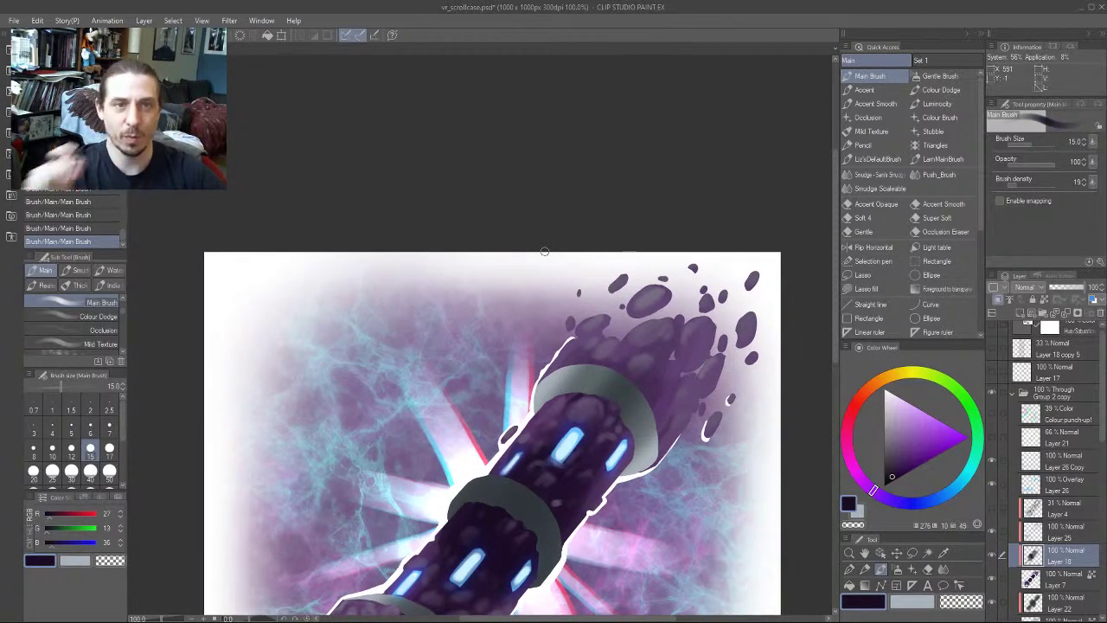
{"action": "left_click_drag", "start_coordinate": [593, 297], "coordinate": [576, 322]}
{"action": "key", "text": "bracketleft"}
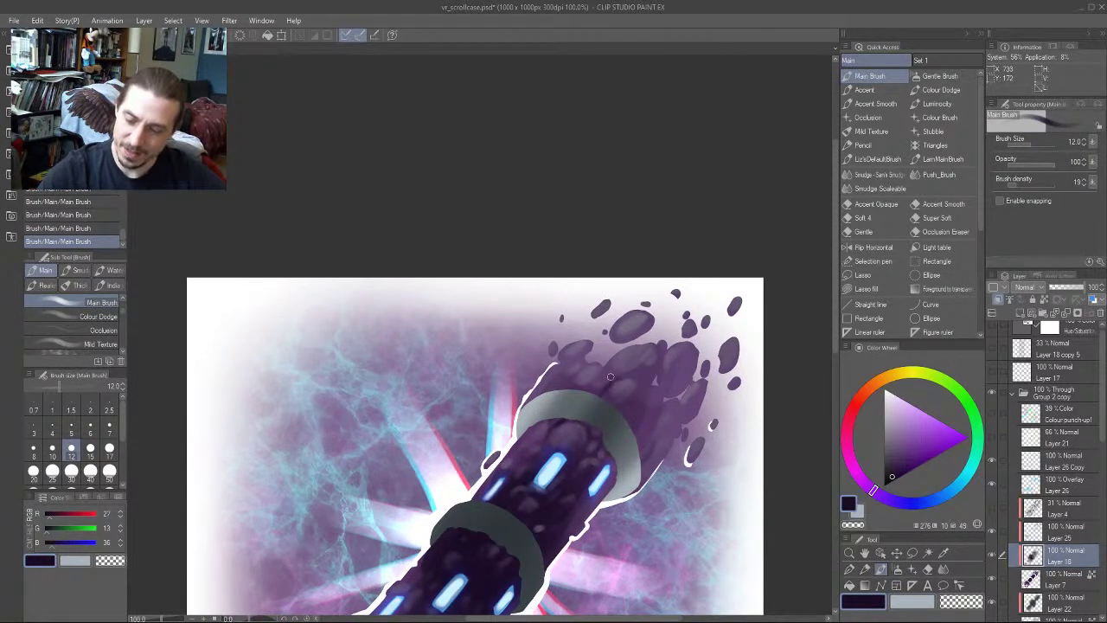
Refine the thin dark gaps between the stones around the upper windows with Main Brush at size 8
{"action": "left_click_drag", "start_coordinate": [436, 525], "coordinate": [472, 403]}
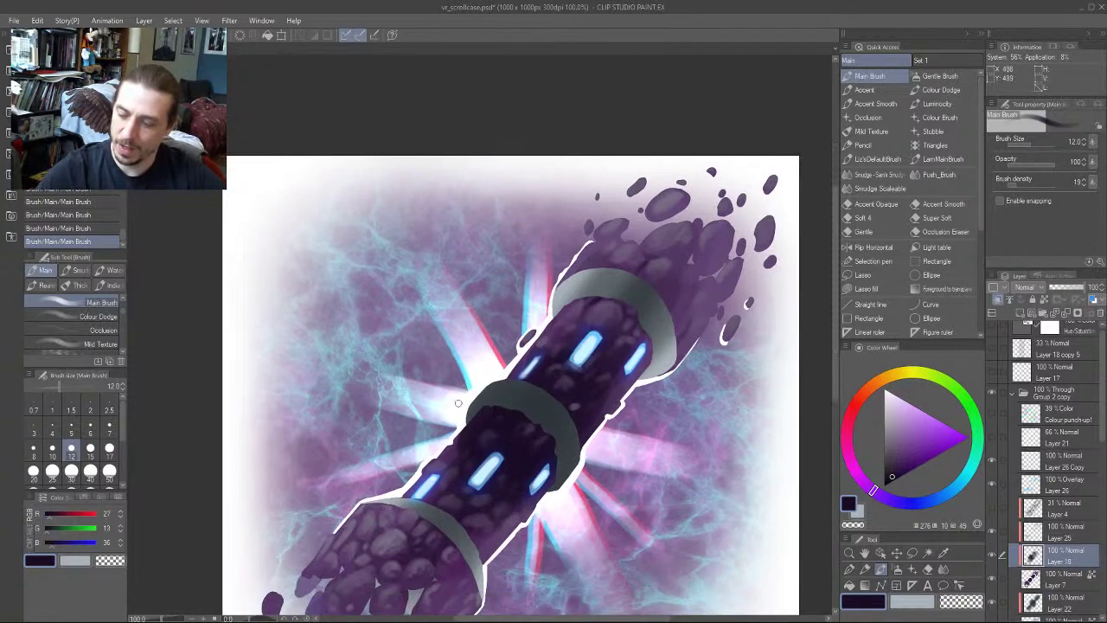
{"action": "left_click_drag", "start_coordinate": [508, 333], "coordinate": [490, 393]}
{"action": "key", "text": "bracketleft"}
{"action": "key", "text": "bracketleft"}
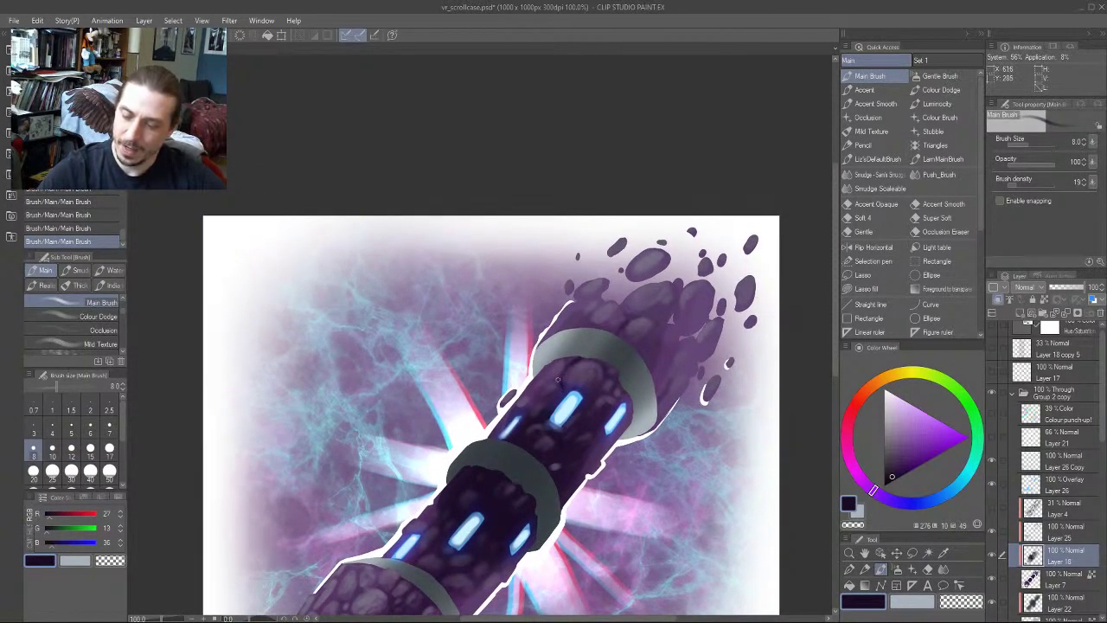
Define the stones at the tower's upper end with dark gaps using Main Brush at sizes 12 and 10
{"action": "key", "text": "bracketright"}
{"action": "key", "text": "bracketright"}
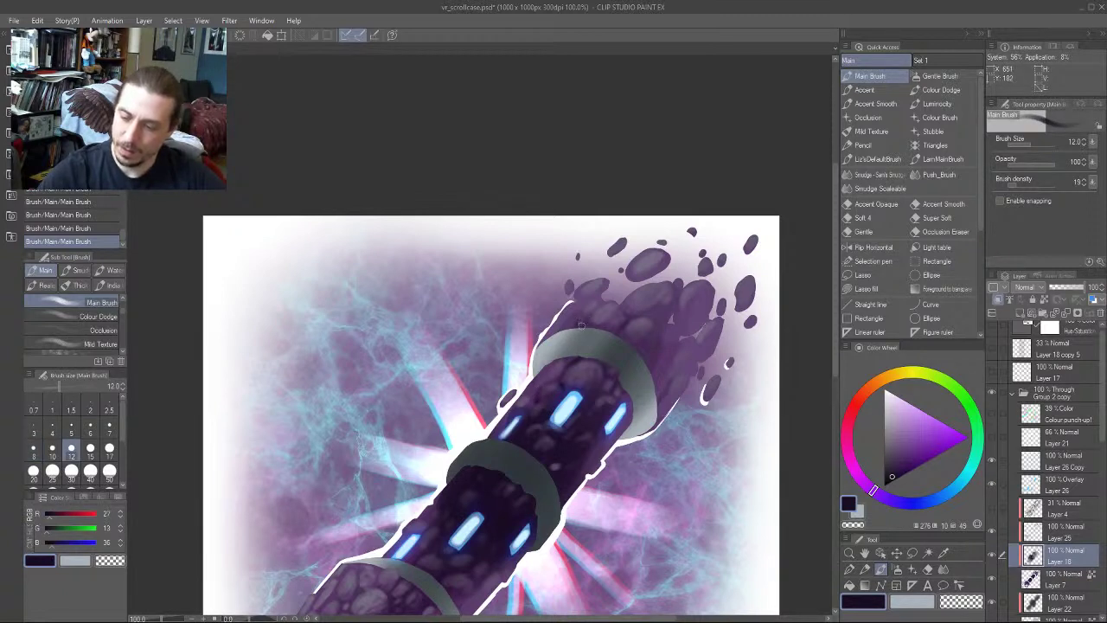
{"action": "key", "text": "bracketleft"}
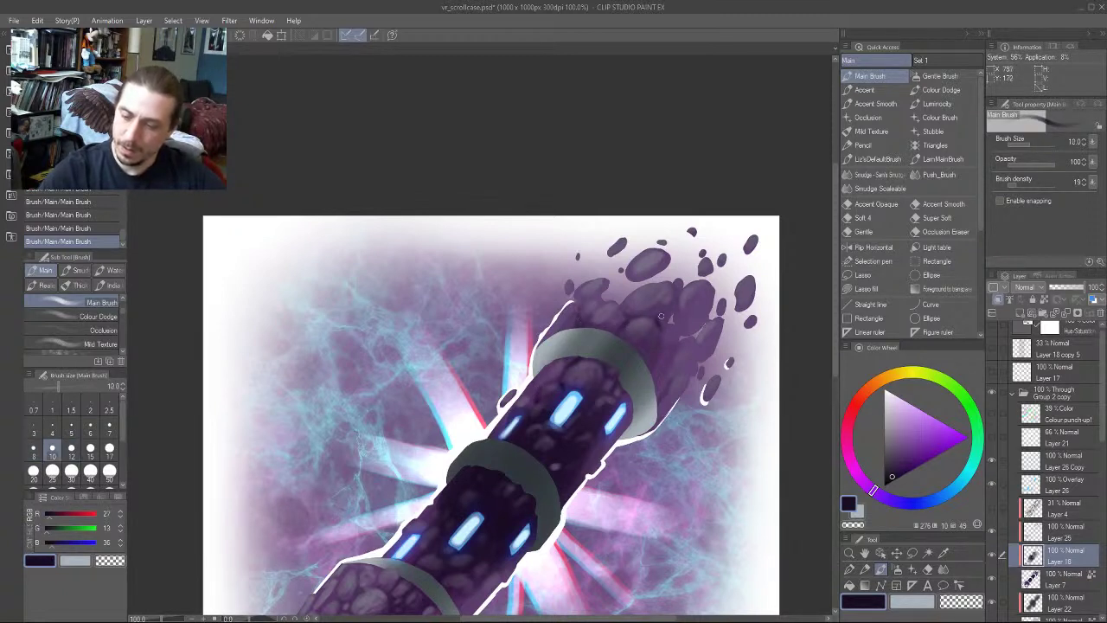
{"action": "left_click_drag", "start_coordinate": [660, 256], "coordinate": [593, 308]}
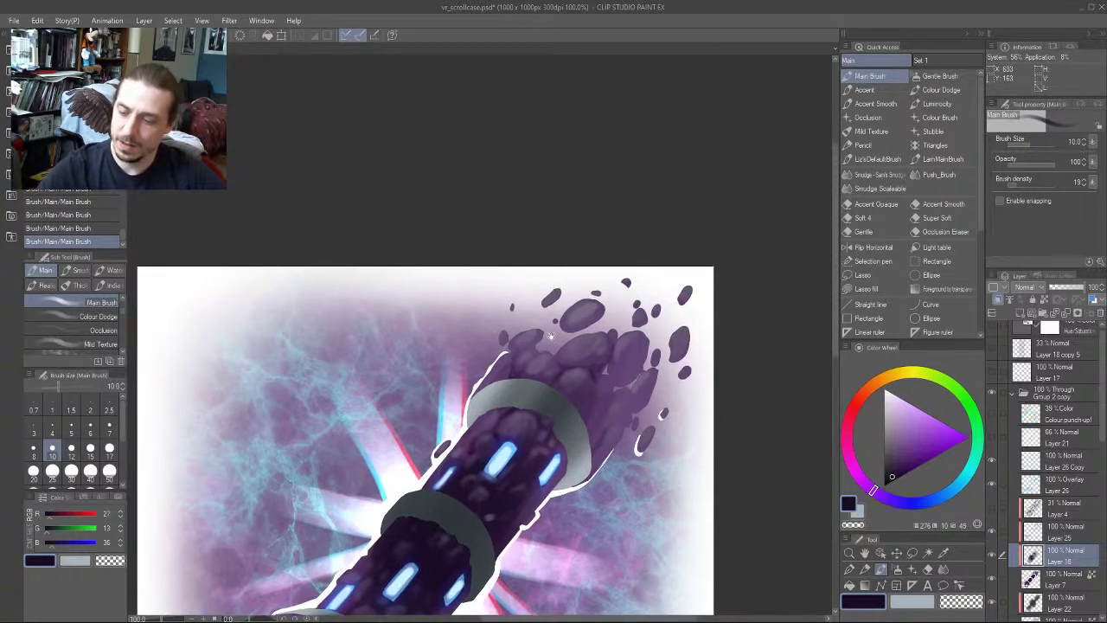
{"action": "key", "text": "bracketright"}
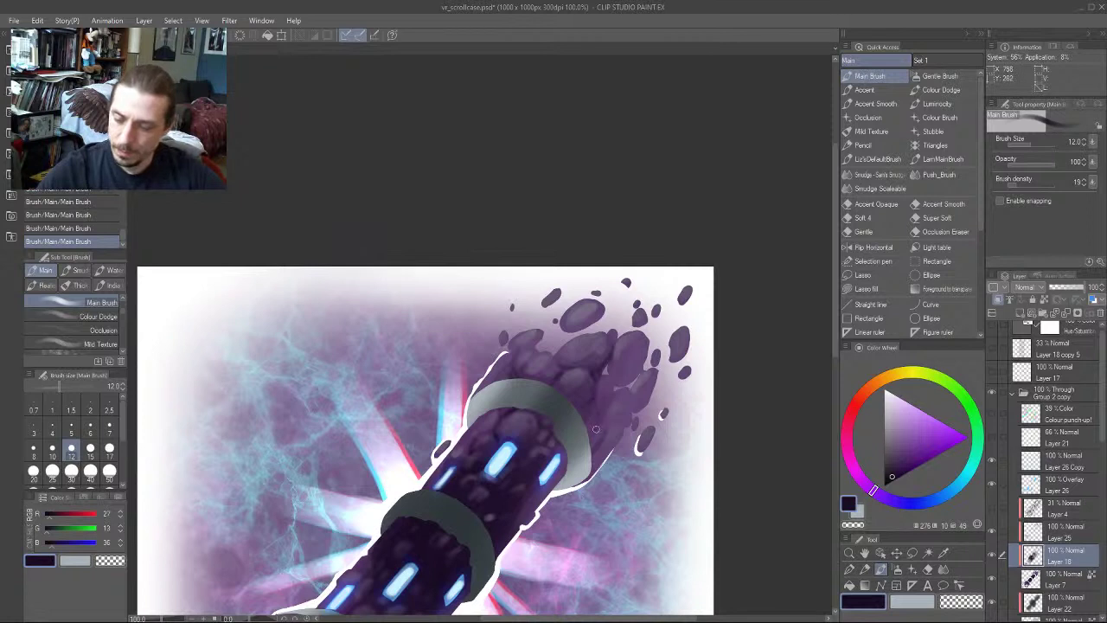
{"action": "left_click_drag", "start_coordinate": [607, 408], "coordinate": [618, 393]}
Darken the shadow side of the stones at the tower's upper end with Main Brush at sizes 15 and 25
{"action": "mouse_move", "coordinate": [559, 295]}
{"action": "left_mouse_down"}
{"action": "mouse_move", "coordinate": [543, 170]}
{"action": "mouse_move", "coordinate": [526, 225]}
{"action": "left_mouse_up"}
{"action": "key", "text": "]"}
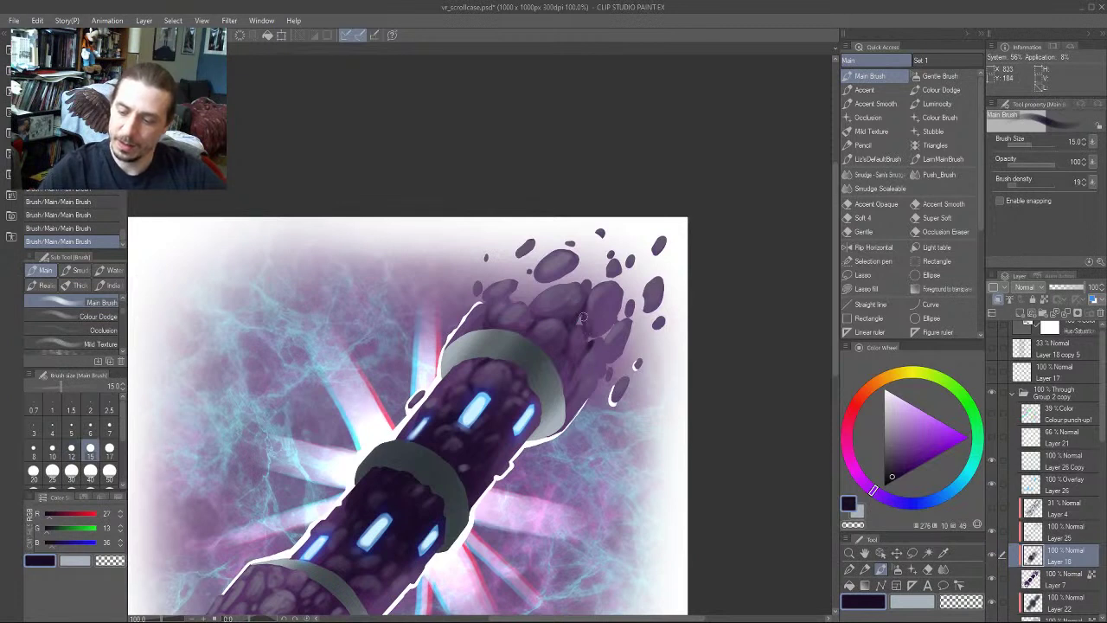
{"action": "key", "text": "bracketright"}
{"action": "key", "text": "bracketright"}
{"action": "key", "text": "bracketright"}
{"action": "mouse_move", "coordinate": [567, 391]}
{"action": "left_mouse_down"}
{"action": "mouse_move", "coordinate": [574, 359]}
{"action": "mouse_move", "coordinate": [590, 372]}
{"action": "left_mouse_up"}
{"action": "mouse_move", "coordinate": [561, 411]}
{"action": "left_mouse_down"}
{"action": "mouse_move", "coordinate": [626, 321]}
{"action": "mouse_move", "coordinate": [580, 340]}
{"action": "mouse_move", "coordinate": [560, 370]}
{"action": "mouse_move", "coordinate": [579, 361]}
{"action": "mouse_move", "coordinate": [615, 308]}
{"action": "mouse_move", "coordinate": [607, 302]}
{"action": "mouse_move", "coordinate": [593, 364]}
{"action": "left_mouse_up"}
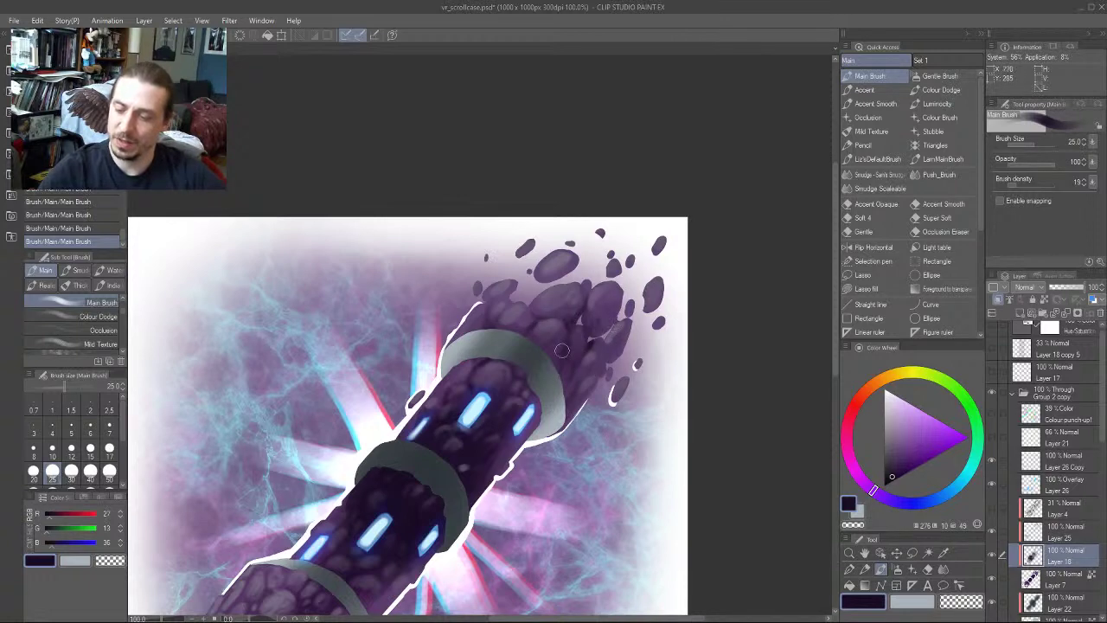
Paint broad dark shading on the stones at the tower's lower end with Main Brush at sizes 40 and 30
{"action": "mouse_move", "coordinate": [490, 336]}
{"action": "left_mouse_down"}
{"action": "mouse_move", "coordinate": [559, 281]}
{"action": "mouse_move", "coordinate": [641, 100]}
{"action": "left_mouse_up"}
{"action": "key", "text": "]"}
{"action": "key", "text": "]"}
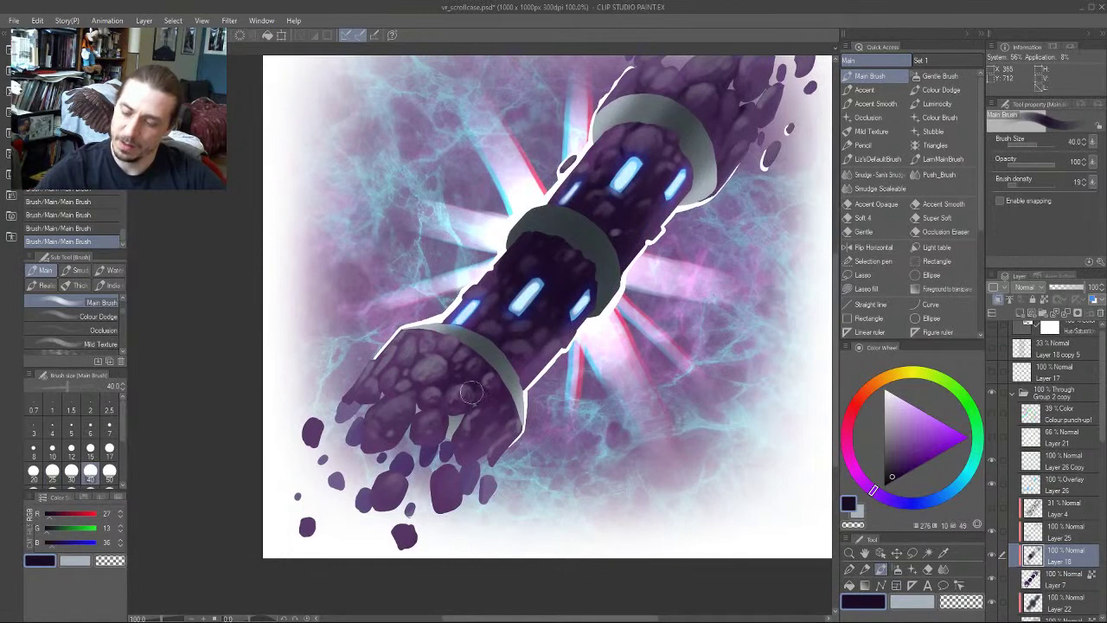
{"action": "scroll", "coordinate": [368, 359], "scroll_direction": "up", "scroll_amount": 1}
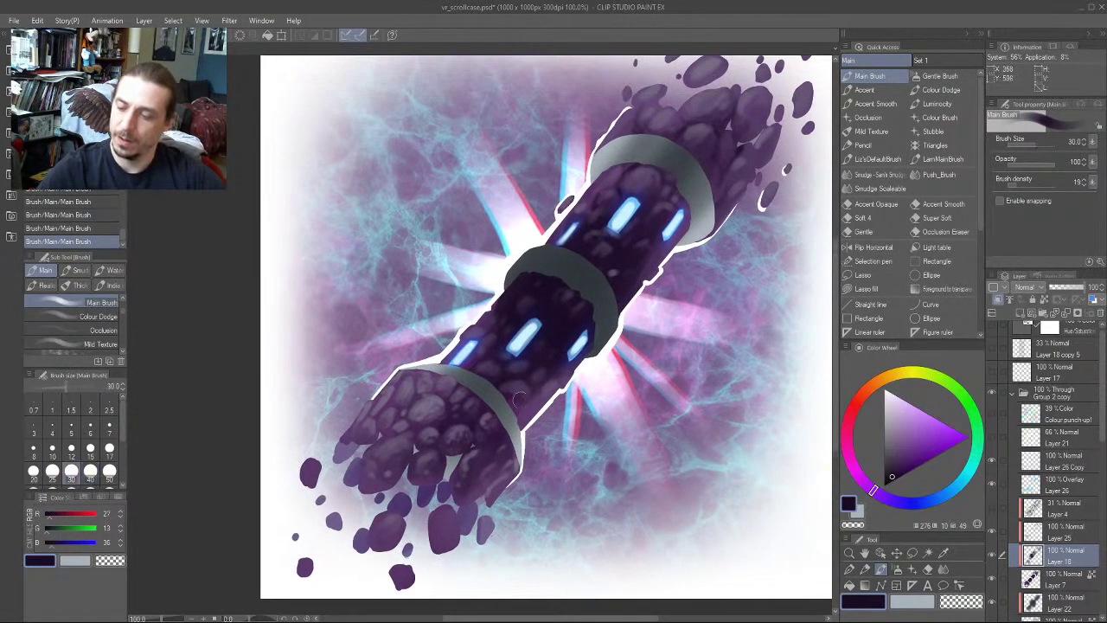
Shade the stones just above the lower band with Main Brush at size 15
{"action": "key", "text": "bracketleft"}
{"action": "key", "text": "bracketleft"}
{"action": "key", "text": "bracketleft"}
{"action": "key", "text": "bracketleft"}
{"action": "key", "text": "bracketleft"}
{"action": "left_click_drag", "start_coordinate": [529, 400], "coordinate": [532, 414]}
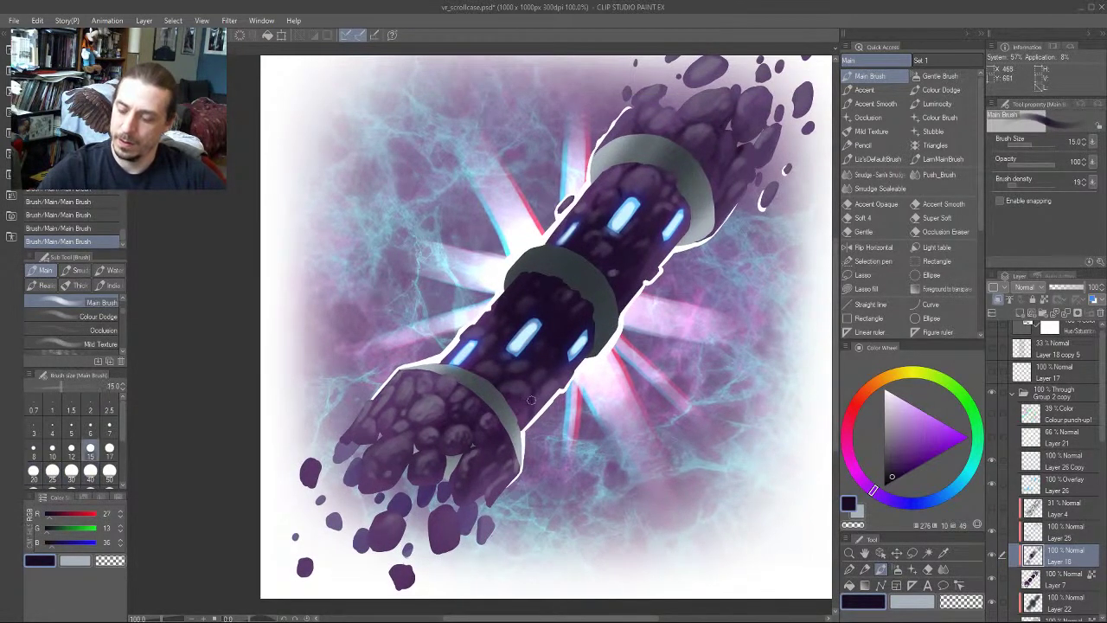
{"action": "left_click_drag", "start_coordinate": [476, 339], "coordinate": [464, 371]}
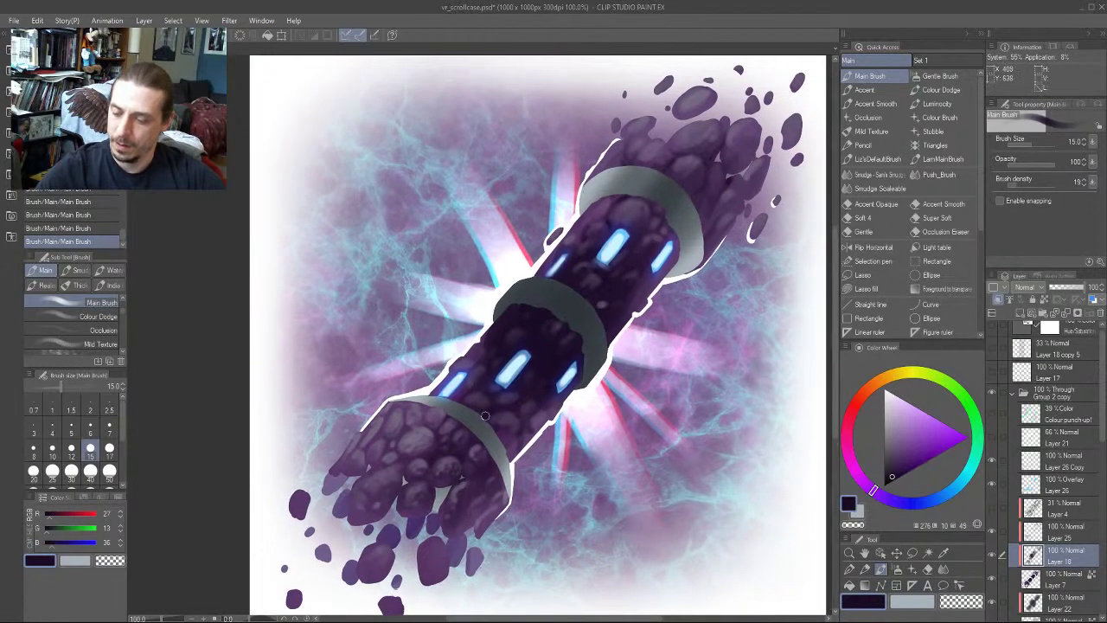
{"action": "left_click_drag", "start_coordinate": [505, 445], "coordinate": [519, 434]}
{"action": "mouse_move", "coordinate": [471, 330]}
{"action": "left_mouse_down"}
{"action": "mouse_move", "coordinate": [460, 313]}
{"action": "mouse_move", "coordinate": [399, 294]}
{"action": "left_mouse_up"}
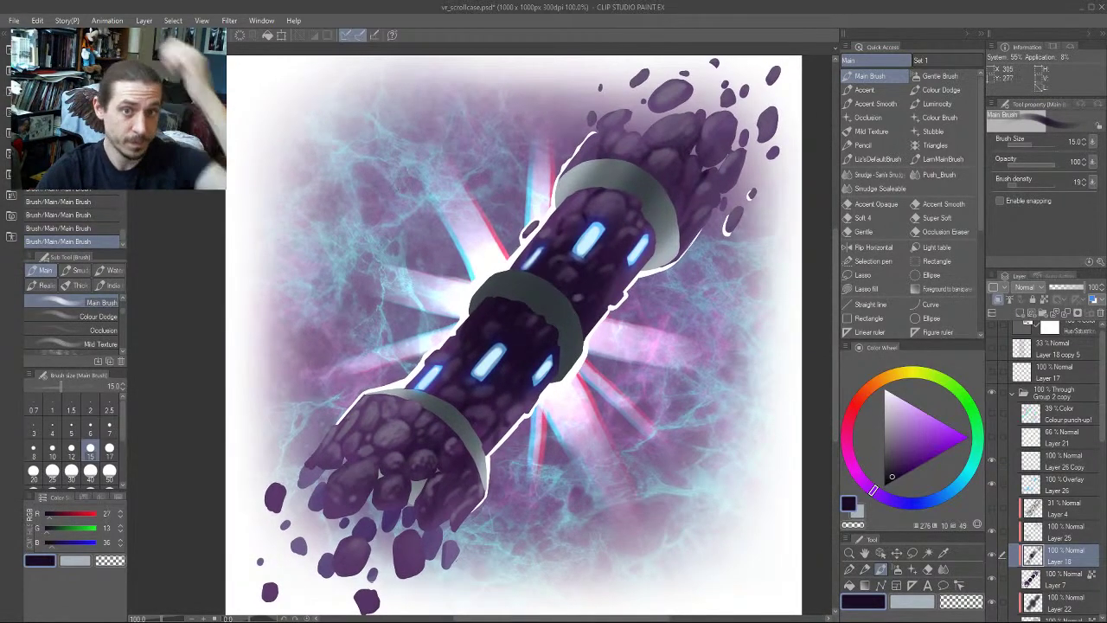
Paint fine dark gaps between the stones at the tower's lower end with Main Brush at sizes 8 and 10
{"action": "left_click_drag", "start_coordinate": [357, 459], "coordinate": [493, 335]}
{"action": "key", "text": "bracketleft"}
{"action": "key", "text": "bracketleft"}
{"action": "key", "text": "bracketleft"}
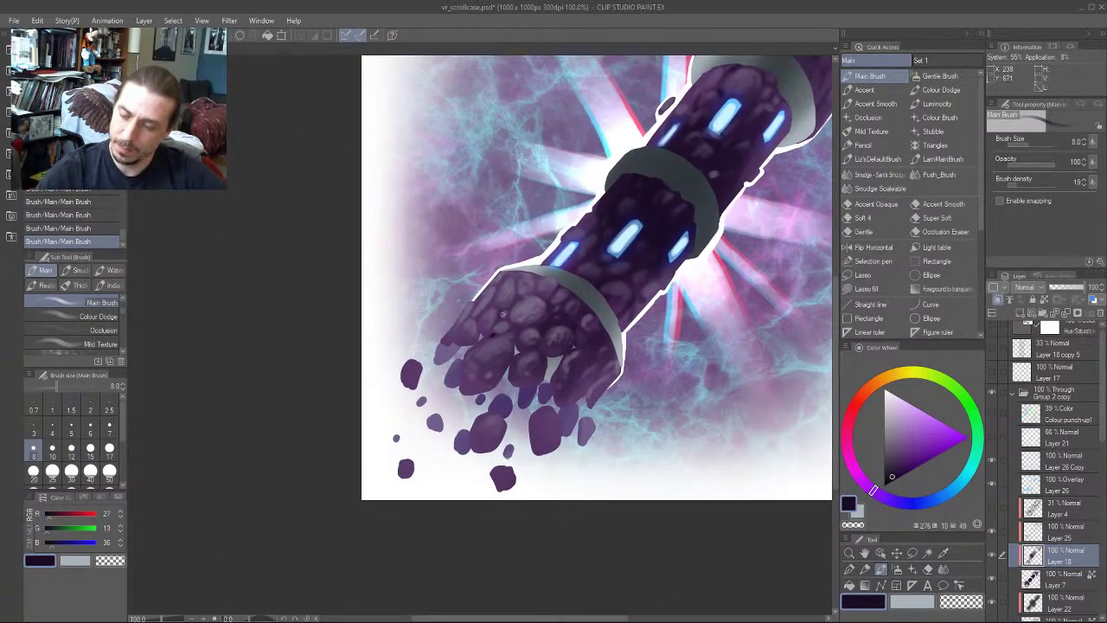
{"action": "left_click_drag", "start_coordinate": [523, 277], "coordinate": [507, 327]}
{"action": "key", "text": "bracketright"}
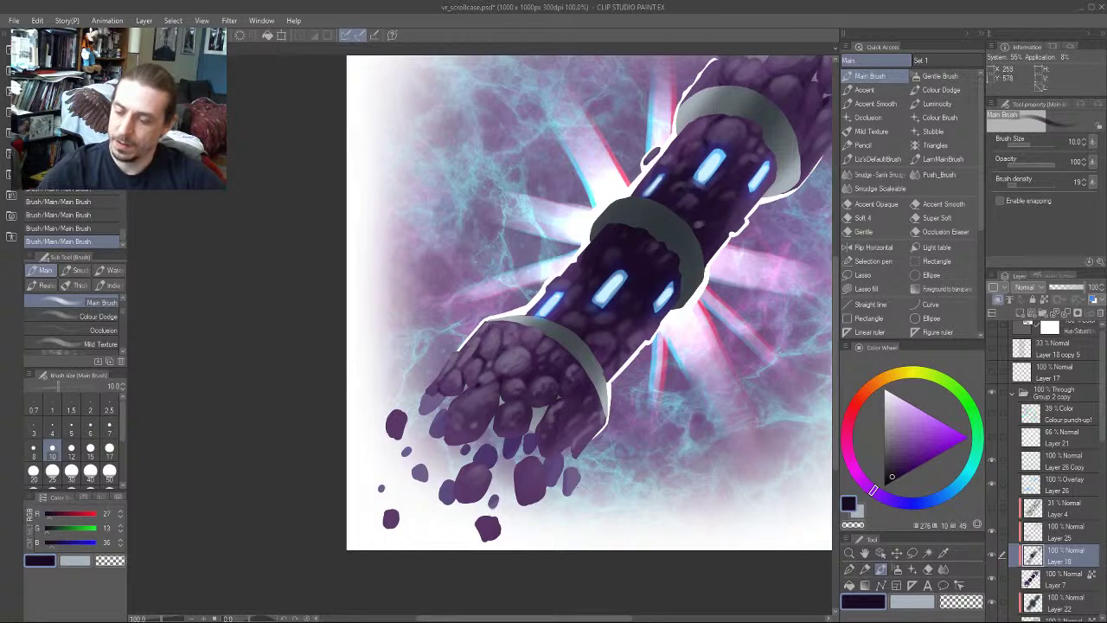
Darken the crevices among the lower-end stones with Main Brush at size 10 and undo the last stroke
{"action": "scroll", "coordinate": [534, 403], "scroll_direction": "up", "scroll_amount": 1}
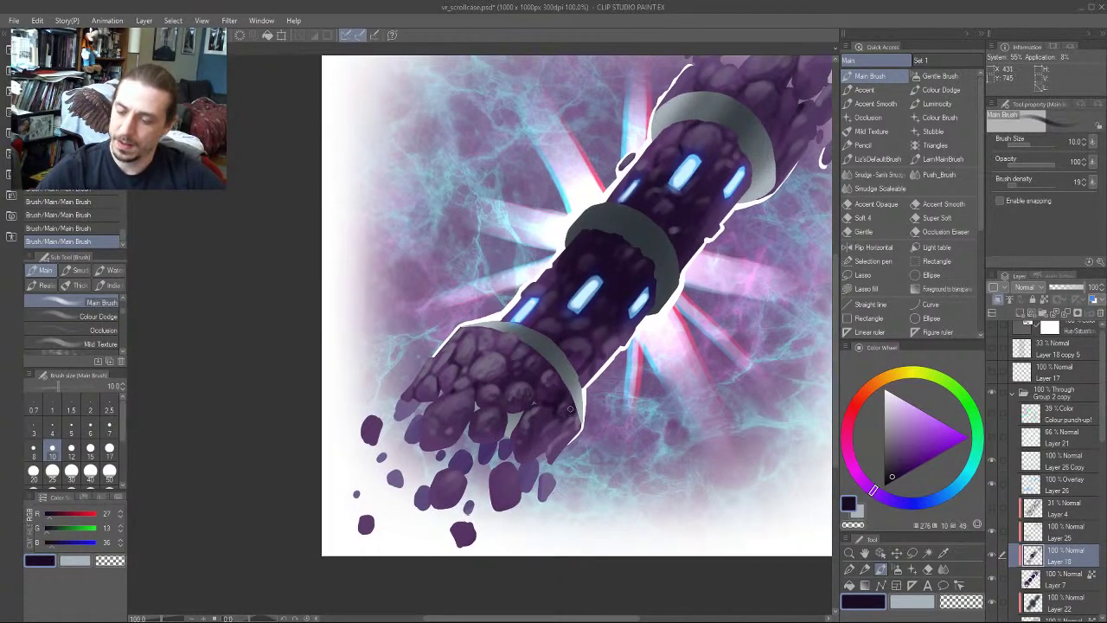
{"action": "left_click_drag", "start_coordinate": [459, 284], "coordinate": [416, 299]}
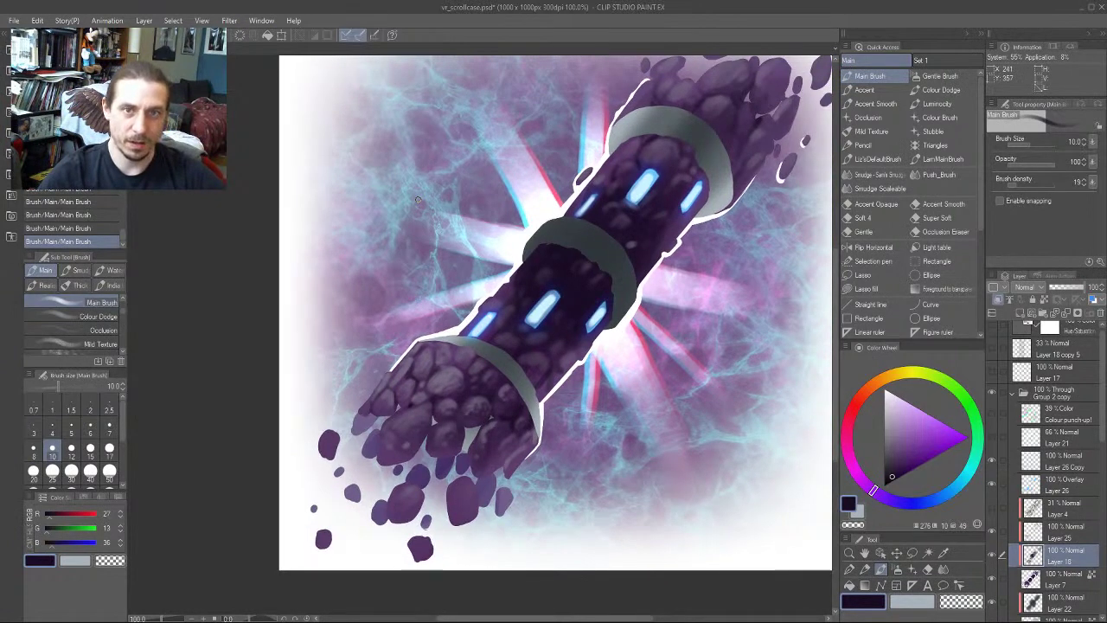
{"action": "scroll", "coordinate": [451, 320], "scroll_direction": "down", "scroll_amount": 1}
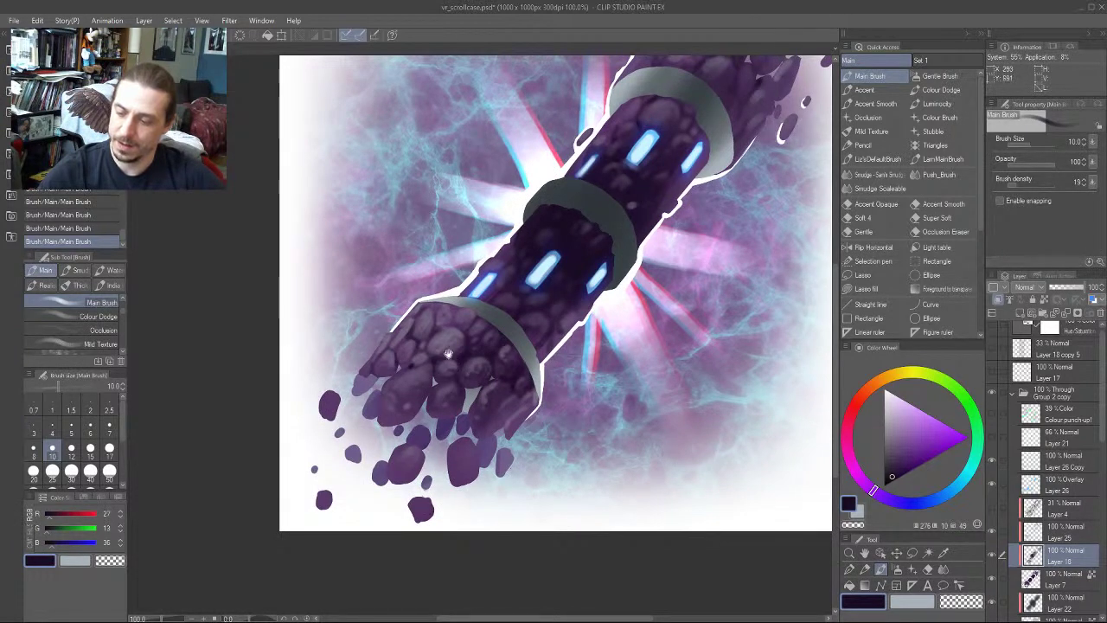
{"action": "scroll", "coordinate": [490, 401], "scroll_direction": "down", "scroll_amount": 1}
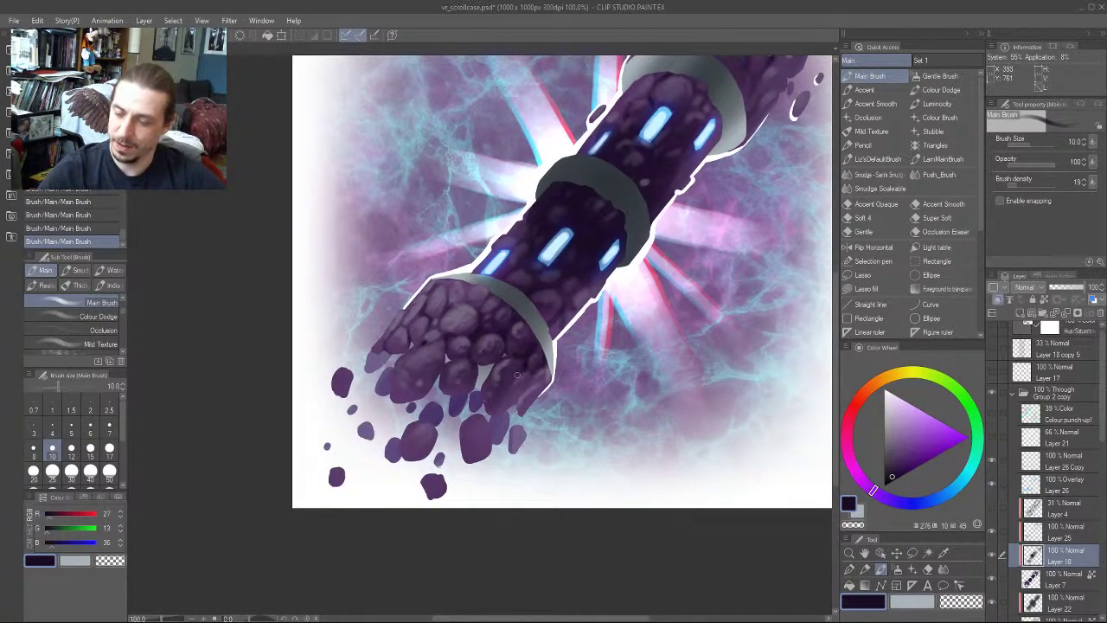
{"action": "left_click_drag", "start_coordinate": [518, 399], "coordinate": [535, 377]}
{"action": "left_click_drag", "start_coordinate": [526, 354], "coordinate": [550, 415]}
{"action": "key", "text": "ctrl+z"}
{"action": "left_click_drag", "start_coordinate": [450, 372], "coordinate": [468, 391]}
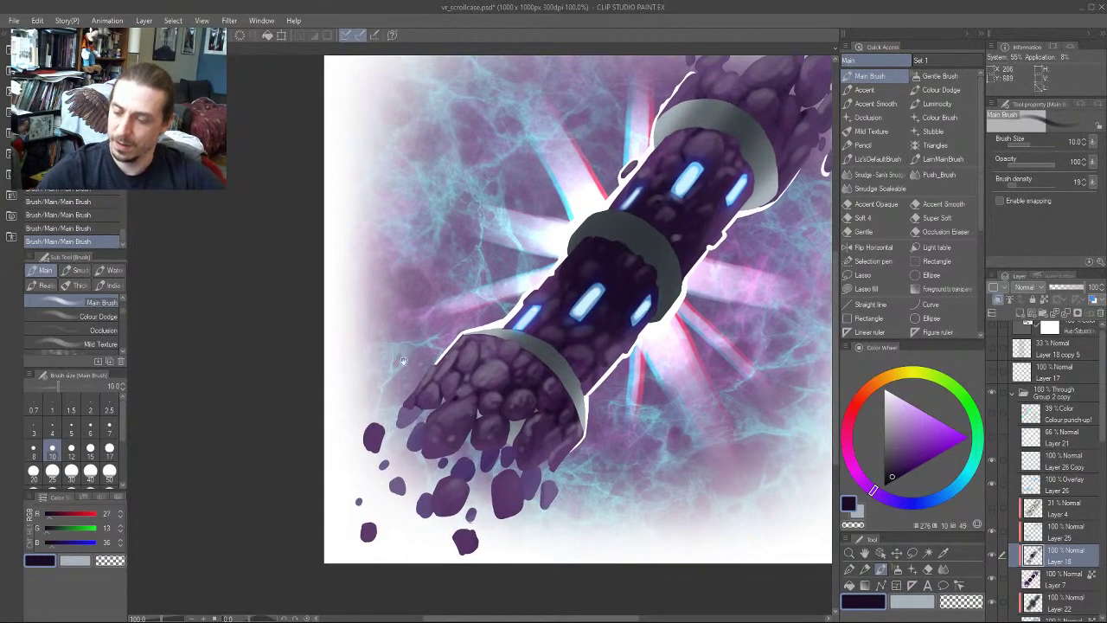
Refine the dark gaps between the stones around the lower windows with Main Brush at sizes 10 and 8
{"action": "left_click_drag", "start_coordinate": [403, 361], "coordinate": [403, 352]}
{"action": "left_click_drag", "start_coordinate": [524, 293], "coordinate": [491, 385]}
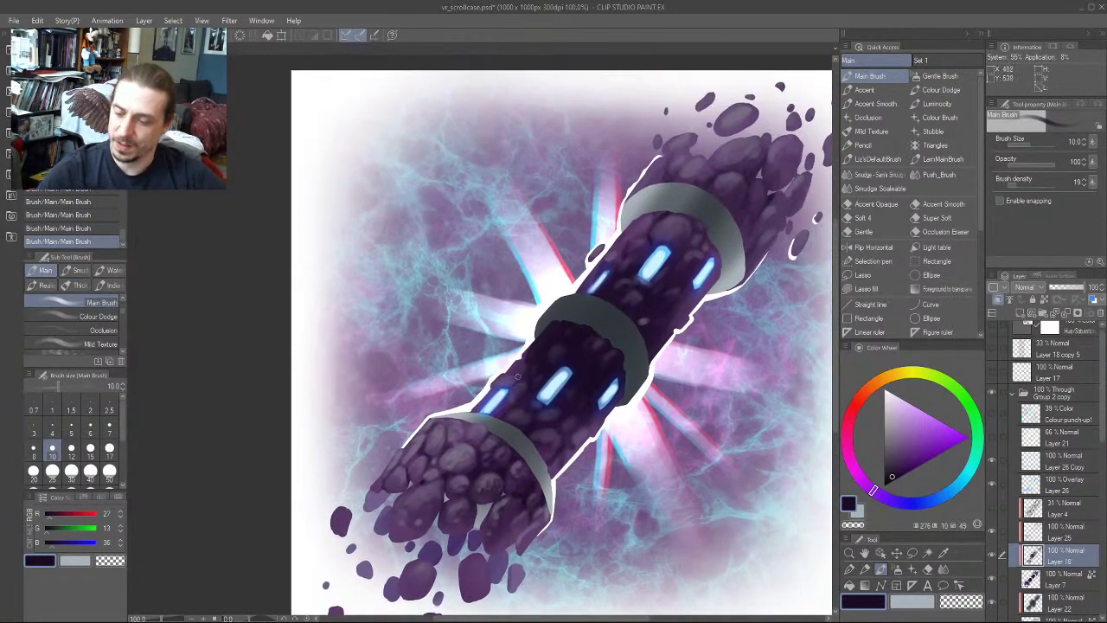
{"action": "key", "text": "bracketleft"}
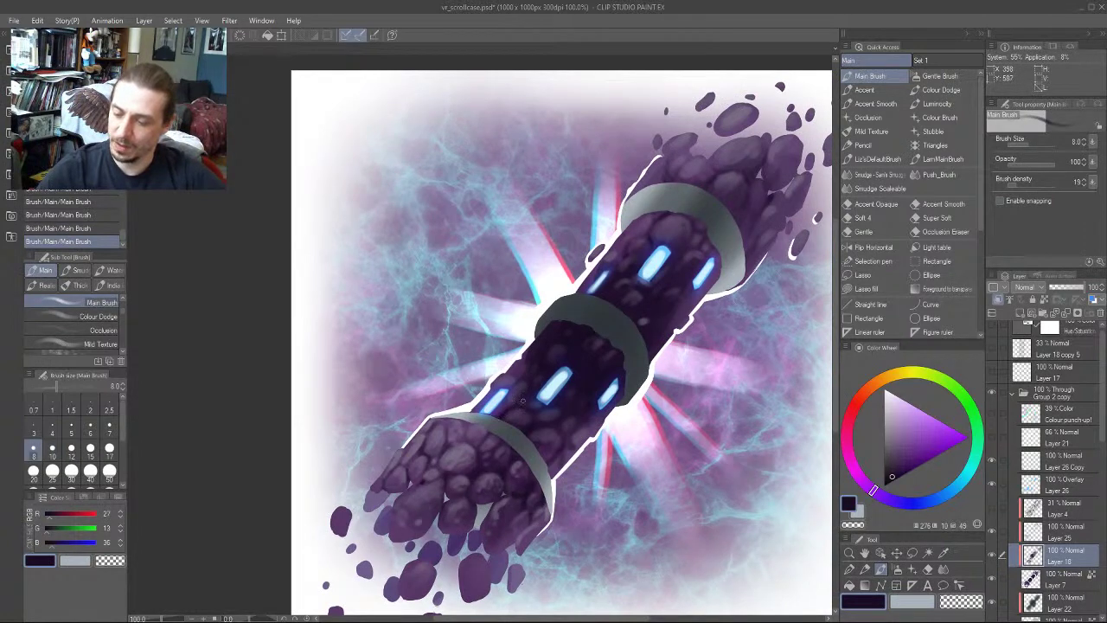
{"action": "scroll", "coordinate": [531, 390], "scroll_direction": "down", "scroll_amount": 1}
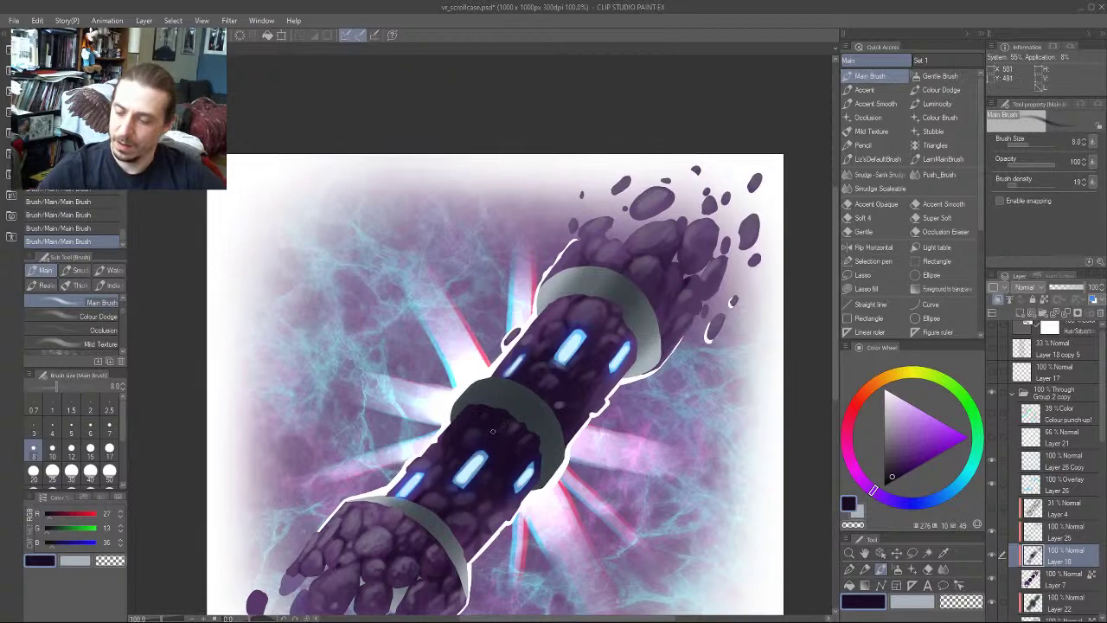
Examine the whole scroll-case illustration at several reduced sizes to judge how its contrast and window glow read
{"action": "left_click_drag", "start_coordinate": [469, 362], "coordinate": [478, 235]}
{"action": "scroll", "coordinate": [263, 210], "scroll_direction": "down", "scroll_amount": 4}
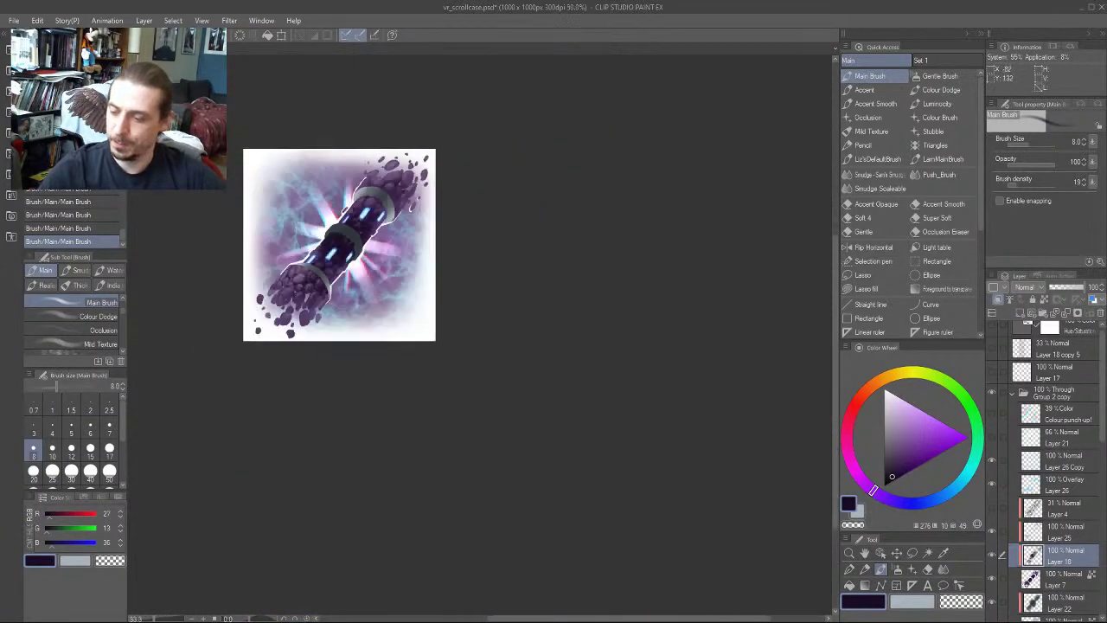
{"action": "left_click_drag", "start_coordinate": [207, 289], "coordinate": [218, 296]}
{"action": "scroll", "coordinate": [306, 376], "scroll_direction": "down", "scroll_amount": 4}
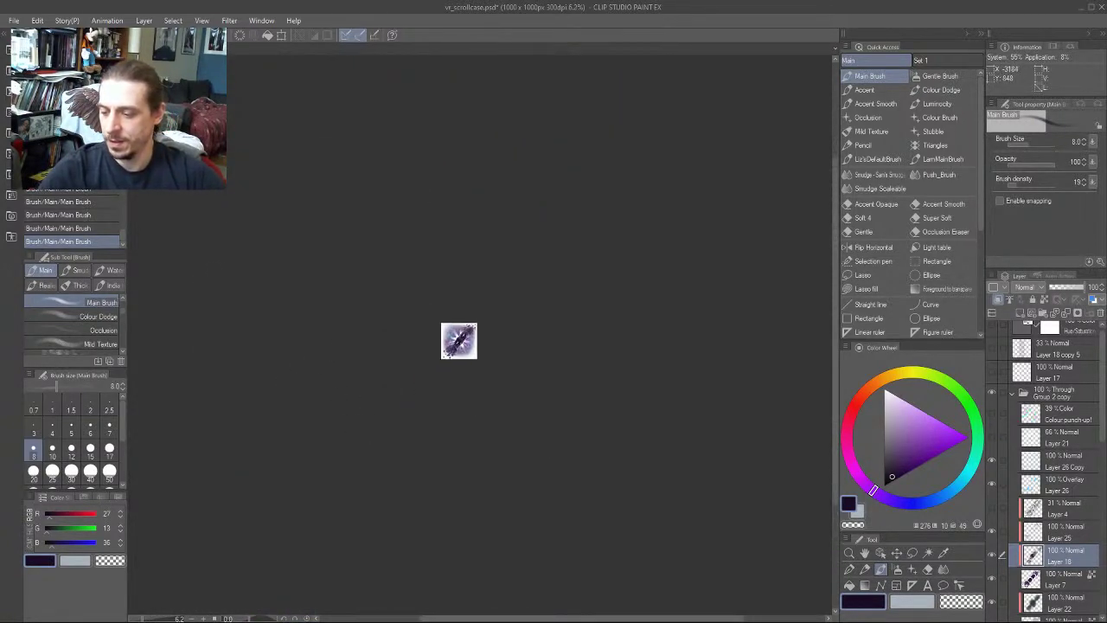
{"action": "scroll", "coordinate": [319, 363], "scroll_direction": "up", "scroll_amount": 1}
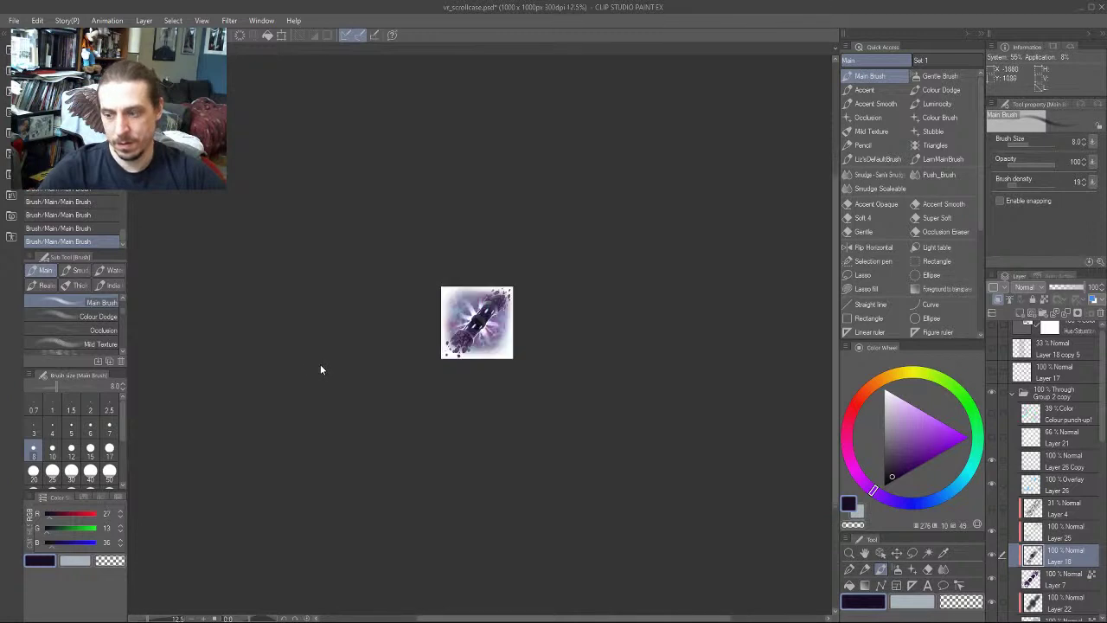
{"action": "scroll", "coordinate": [319, 370], "scroll_direction": "up", "scroll_amount": 3}
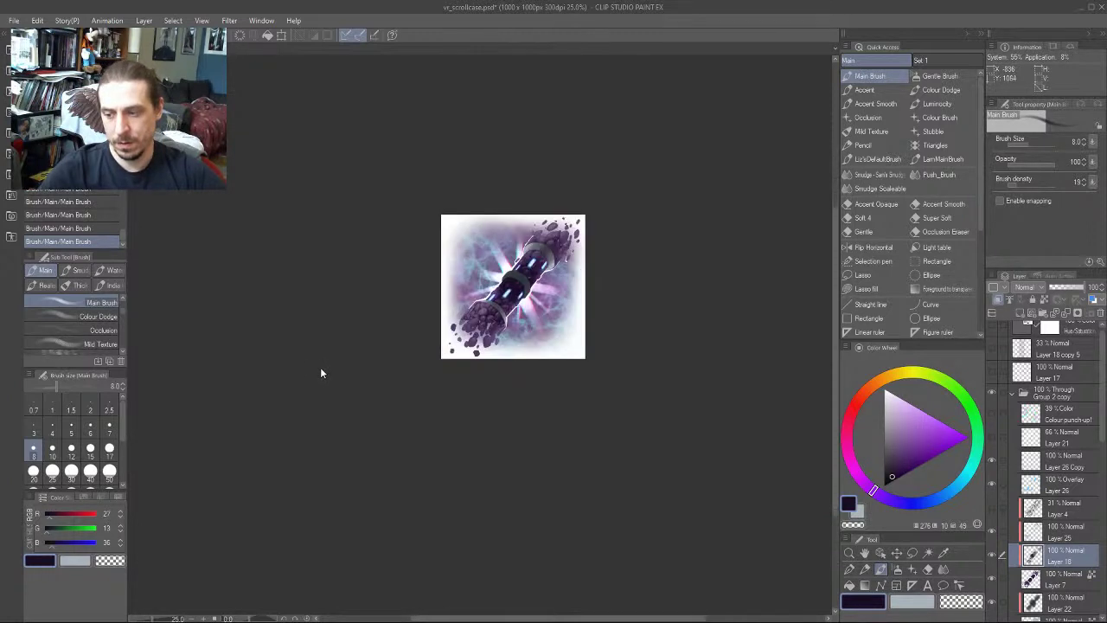
{"action": "left_click_drag", "start_coordinate": [328, 378], "coordinate": [296, 423]}
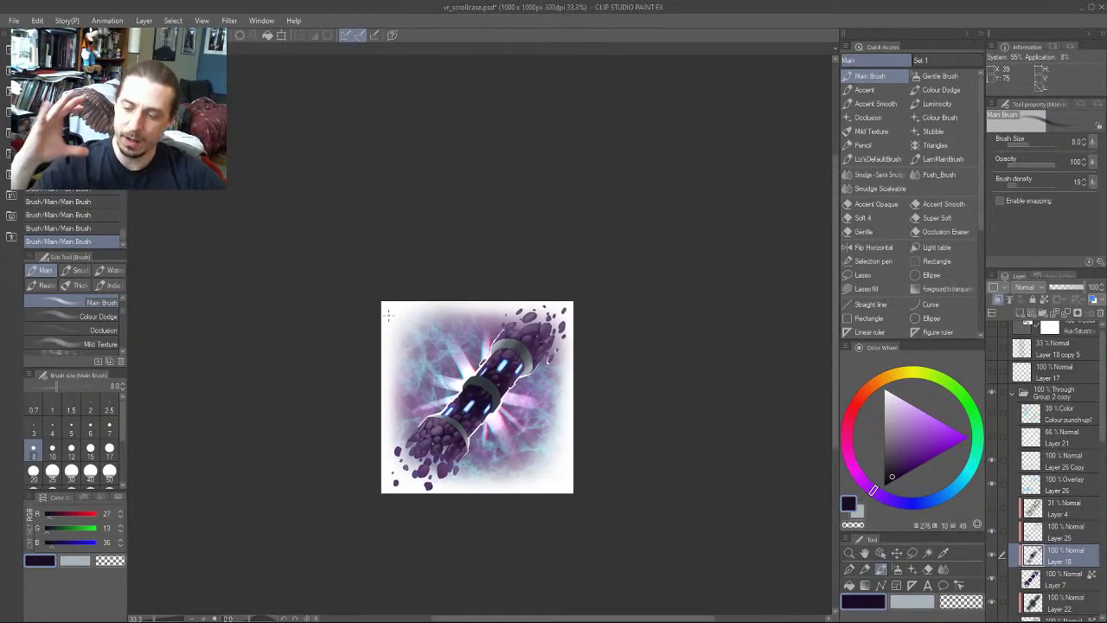
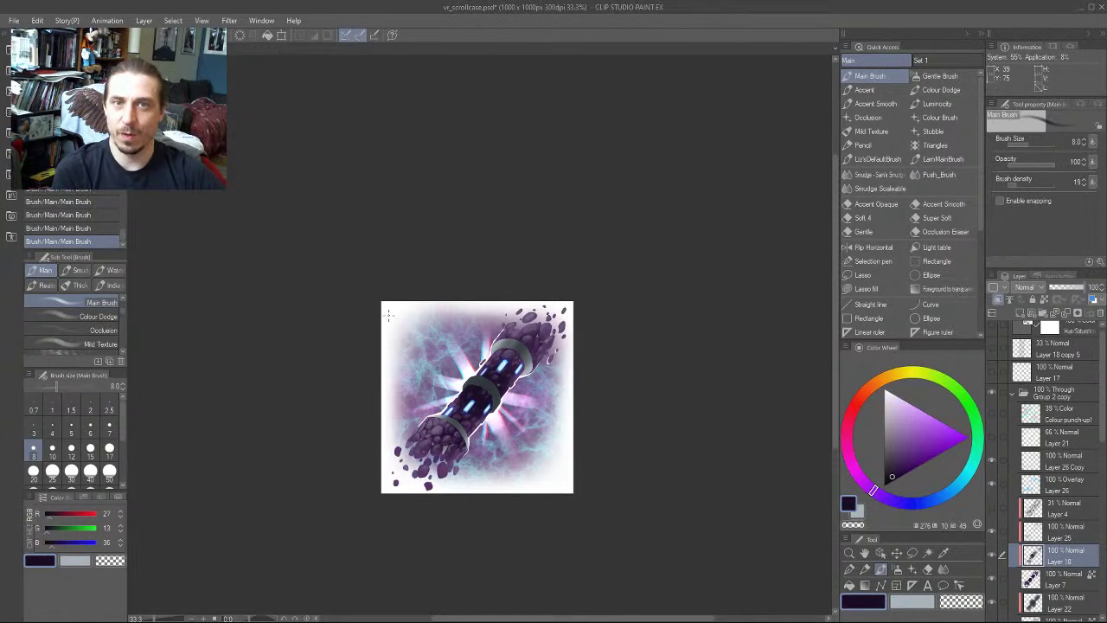
{"action": "left_click_drag", "start_coordinate": [341, 306], "coordinate": [349, 268]}
{"action": "scroll", "coordinate": [390, 308], "scroll_direction": "up", "scroll_amount": 1}
{"action": "left_click_drag", "start_coordinate": [347, 338], "coordinate": [293, 285]}
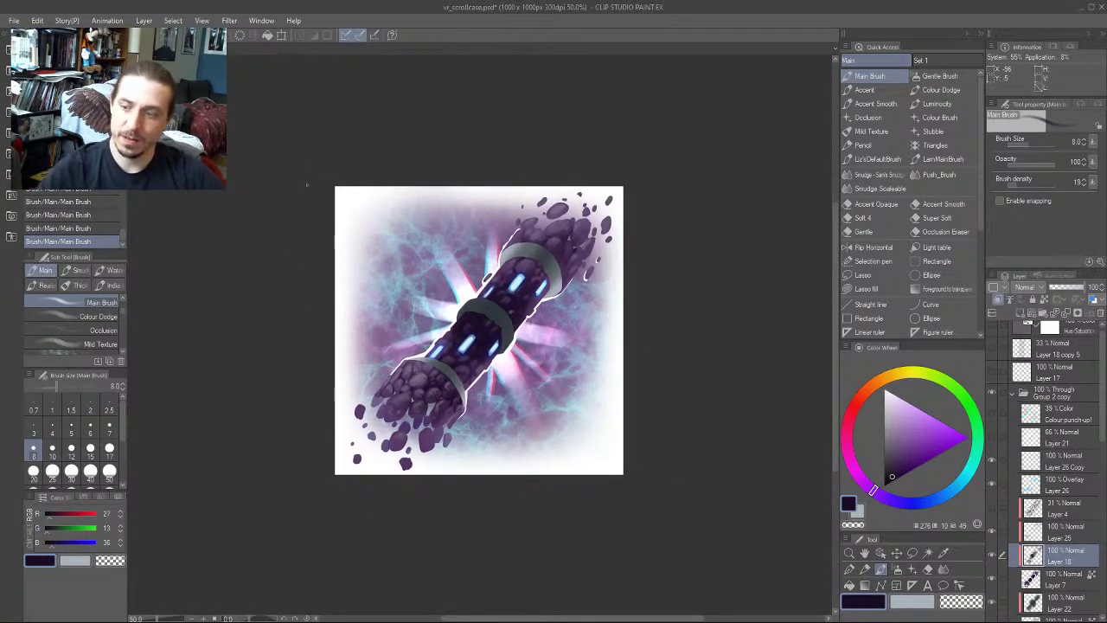
{"action": "left_click_drag", "start_coordinate": [331, 250], "coordinate": [330, 288]}
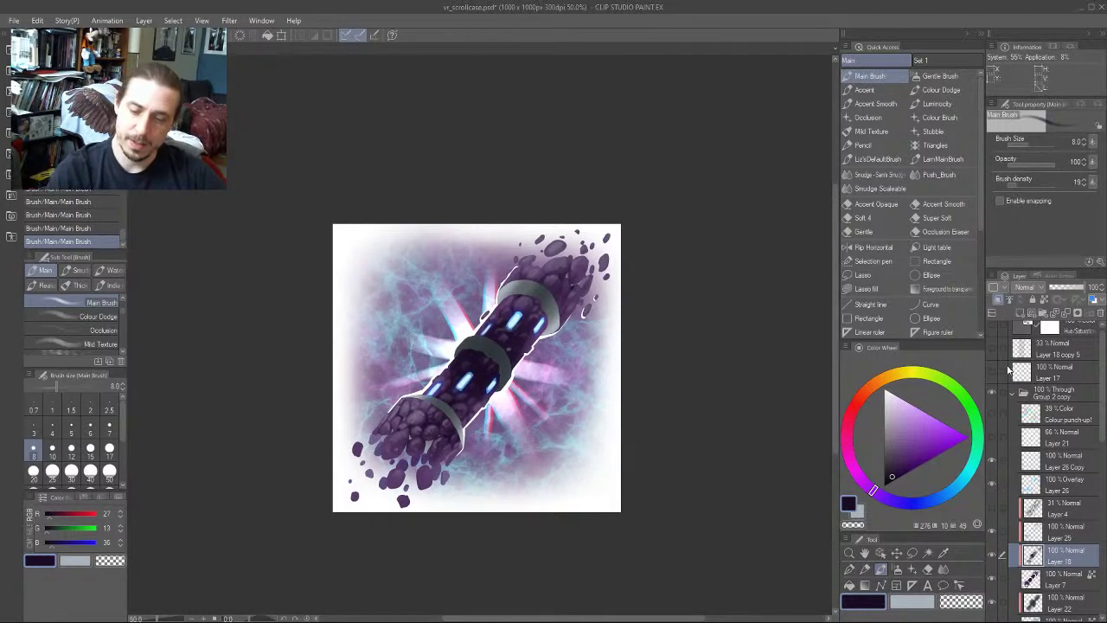
Show the greyscale Hue/Saturation layer, flip the canvas horizontally and compare the artwork with Layer 18 hidden and shown
{"action": "scroll", "coordinate": [1089, 365], "scroll_direction": "up", "scroll_amount": 1}
{"action": "left_click", "coordinate": [993, 332]}
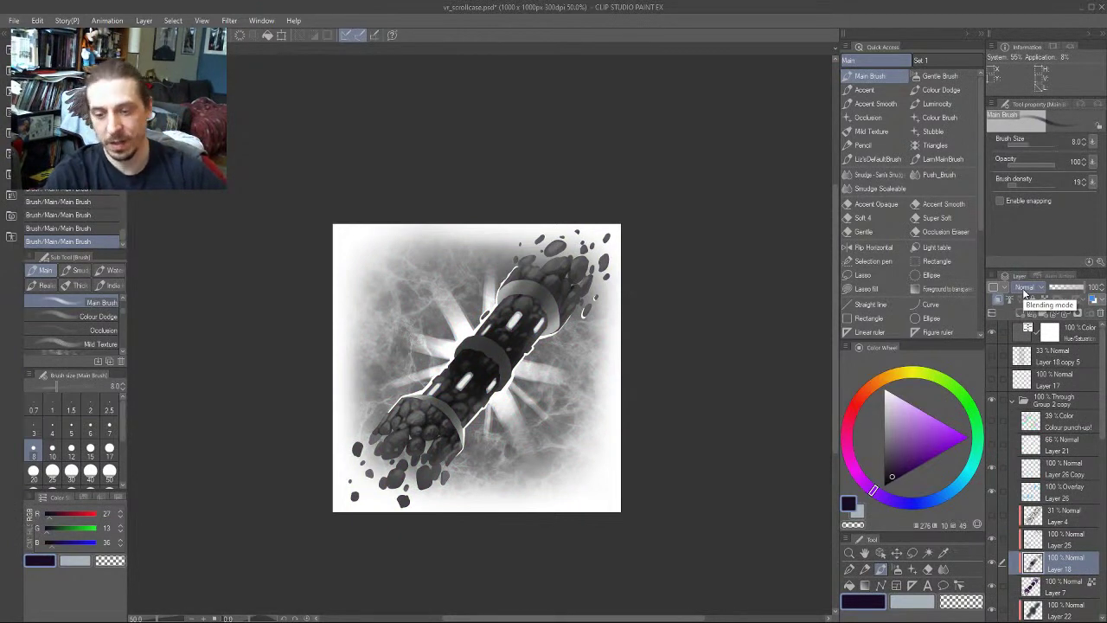
{"action": "left_click", "coordinate": [871, 245]}
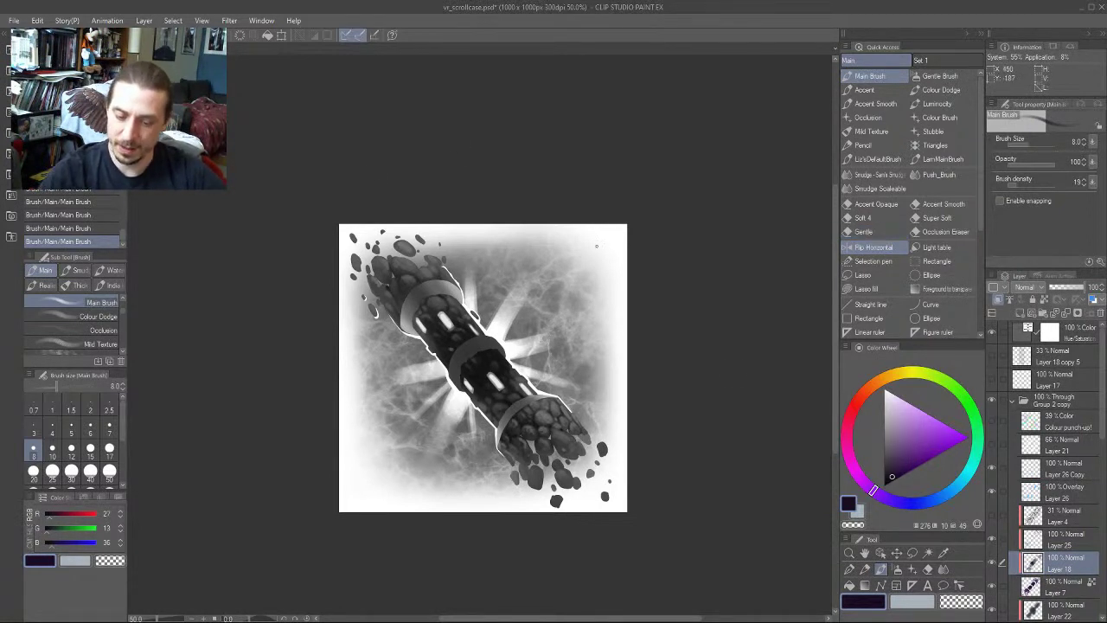
{"action": "left_click", "coordinate": [992, 563]}
{"action": "left_click", "coordinate": [992, 563]}
Darken the gaps between the stones at the tower's upper end with Main Brush at sizes 10 and 12
{"action": "scroll", "coordinate": [627, 333], "scroll_direction": "up", "scroll_amount": 1}
{"action": "scroll", "coordinate": [428, 200], "scroll_direction": "up", "scroll_amount": 1}
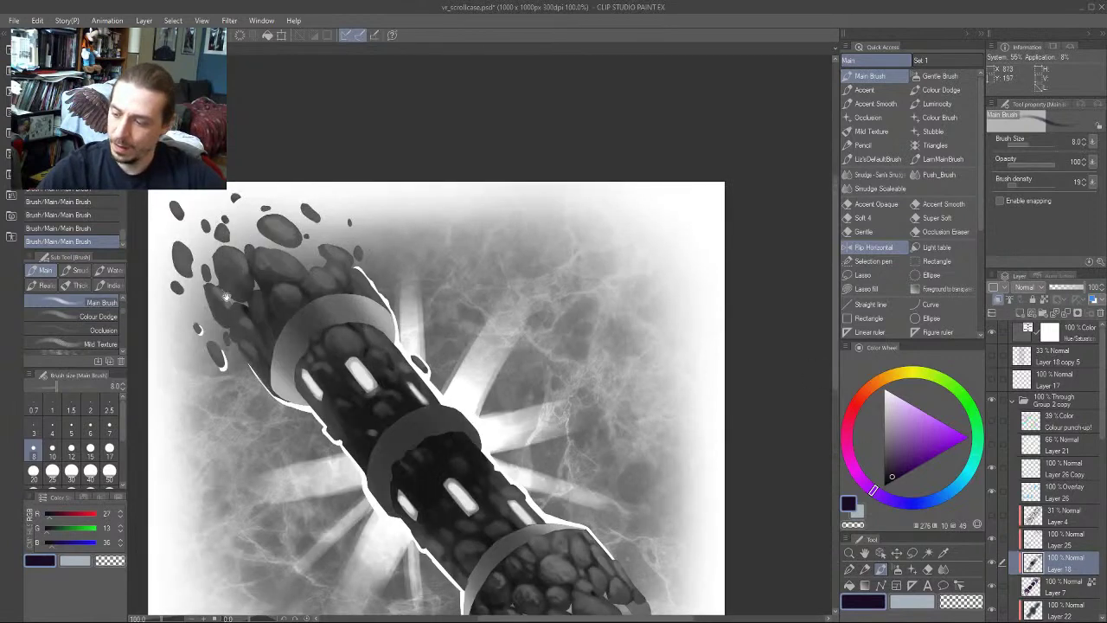
{"action": "left_click_drag", "start_coordinate": [277, 324], "coordinate": [444, 334]}
{"action": "key", "text": "["}
{"action": "key", "text": "["}
{"action": "key", "text": "]"}
{"action": "key", "text": "]"}
{"action": "key", "text": "]"}
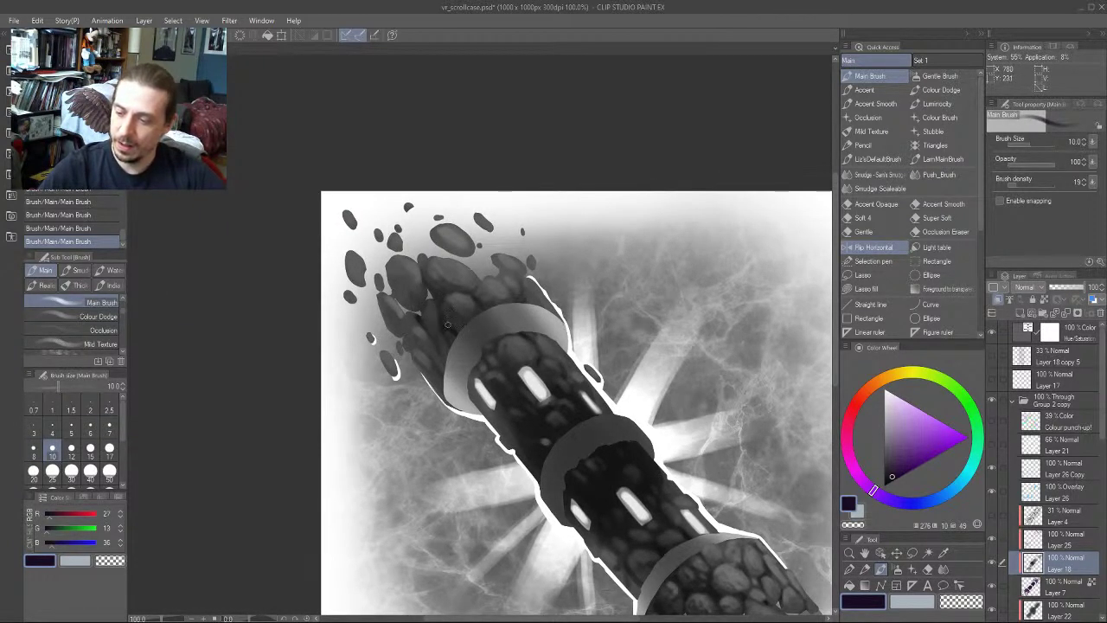
{"action": "left_click_drag", "start_coordinate": [440, 292], "coordinate": [430, 299]}
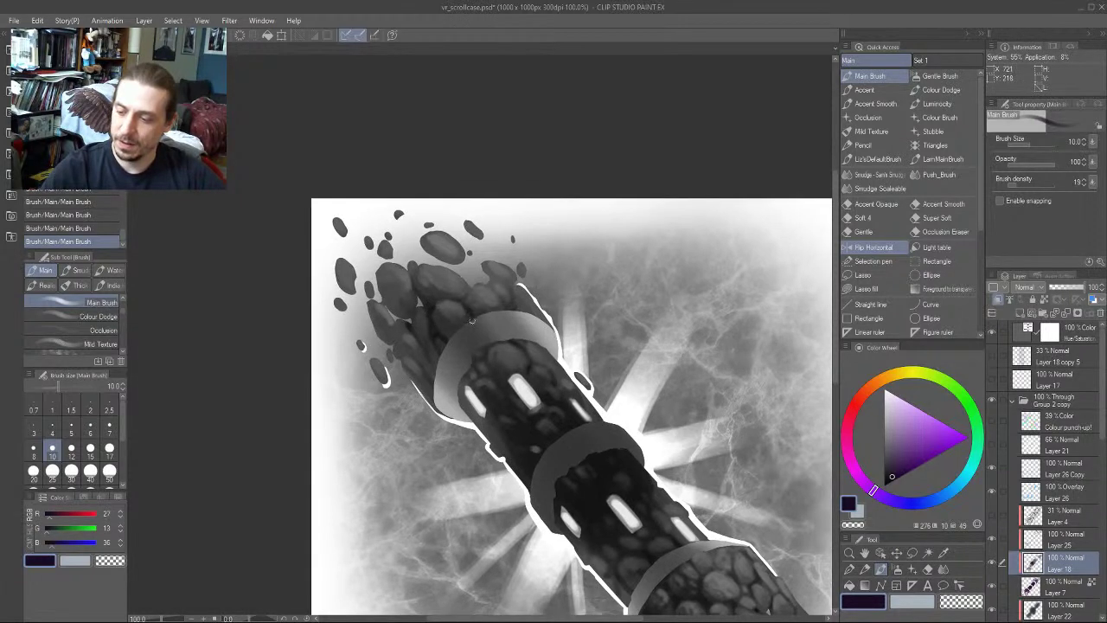
{"action": "left_click_drag", "start_coordinate": [304, 197], "coordinate": [263, 153]}
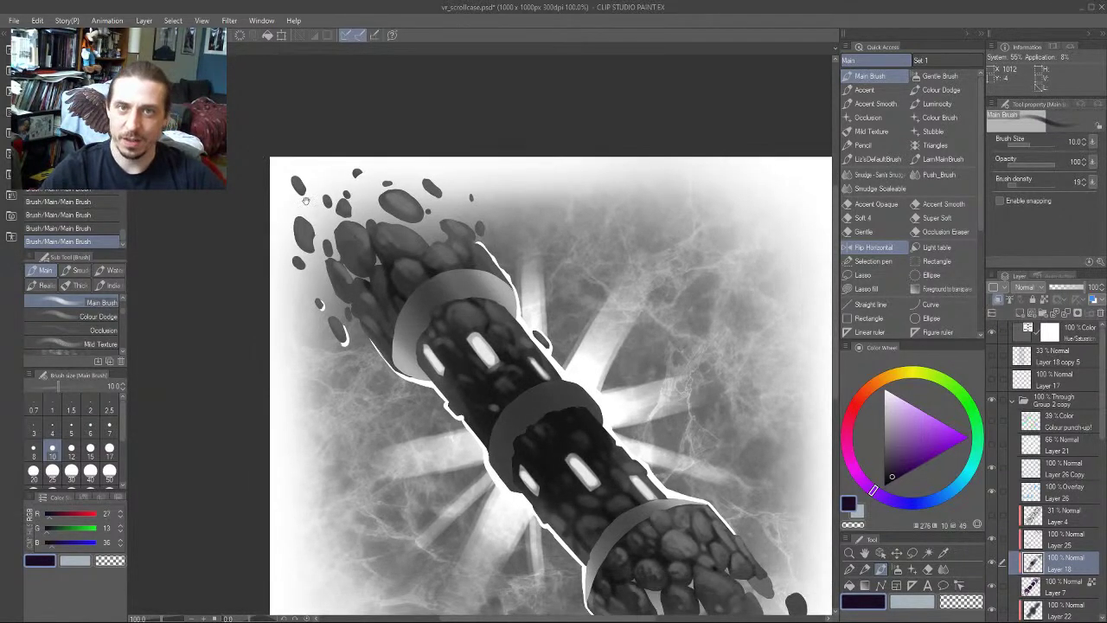
{"action": "left_click_drag", "start_coordinate": [305, 200], "coordinate": [354, 248]}
{"action": "key", "text": "bracketright"}
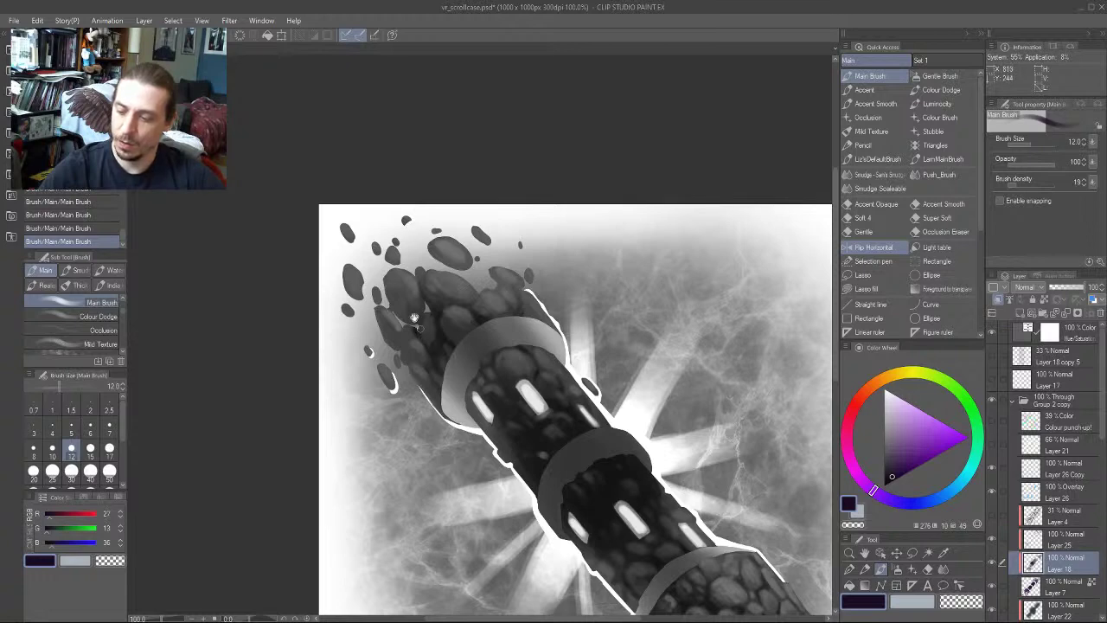
{"action": "mouse_move", "coordinate": [416, 322]}
{"action": "left_mouse_down"}
{"action": "mouse_move", "coordinate": [312, 198]}
{"action": "mouse_move", "coordinate": [364, 261]}
{"action": "left_mouse_up"}
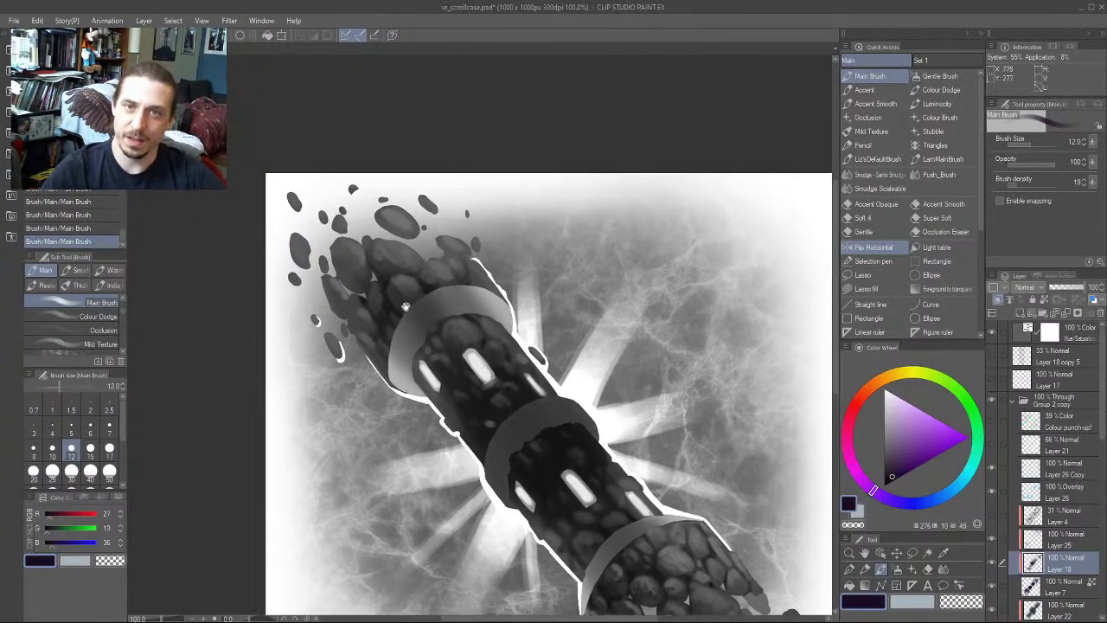
Hide the greyscale Hue/Saturation layer and sample a dark purple from the stones beside the upper band
{"action": "left_click_drag", "start_coordinate": [421, 421], "coordinate": [395, 350]}
{"action": "left_click", "coordinate": [453, 325], "text": "alt"}
{"action": "left_click_drag", "start_coordinate": [393, 291], "coordinate": [395, 331]}
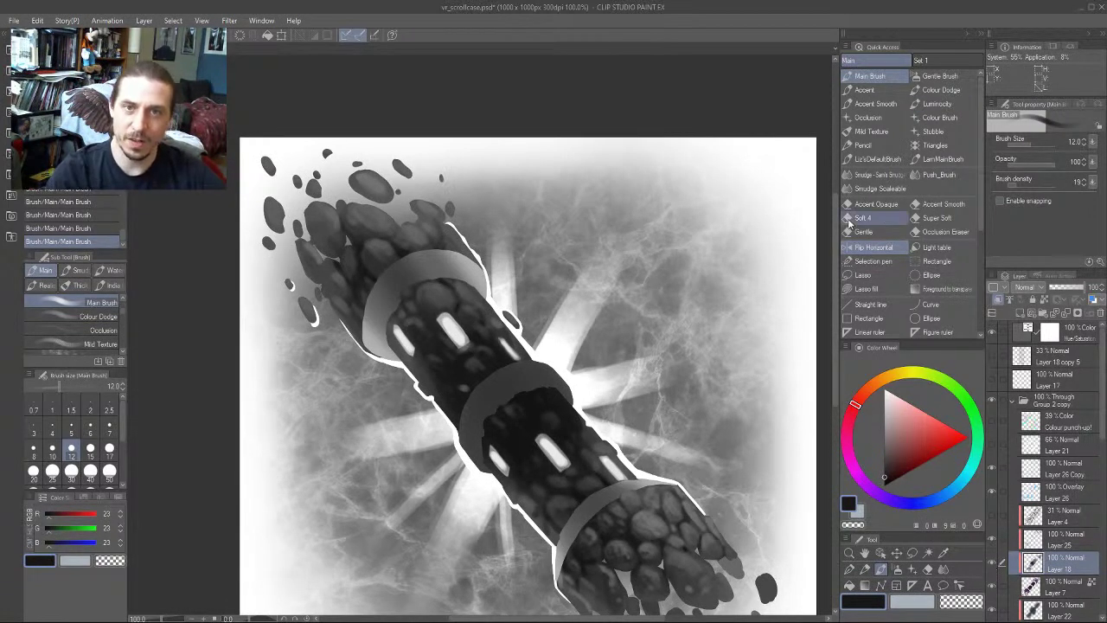
{"action": "left_click_drag", "start_coordinate": [549, 357], "coordinate": [492, 368]}
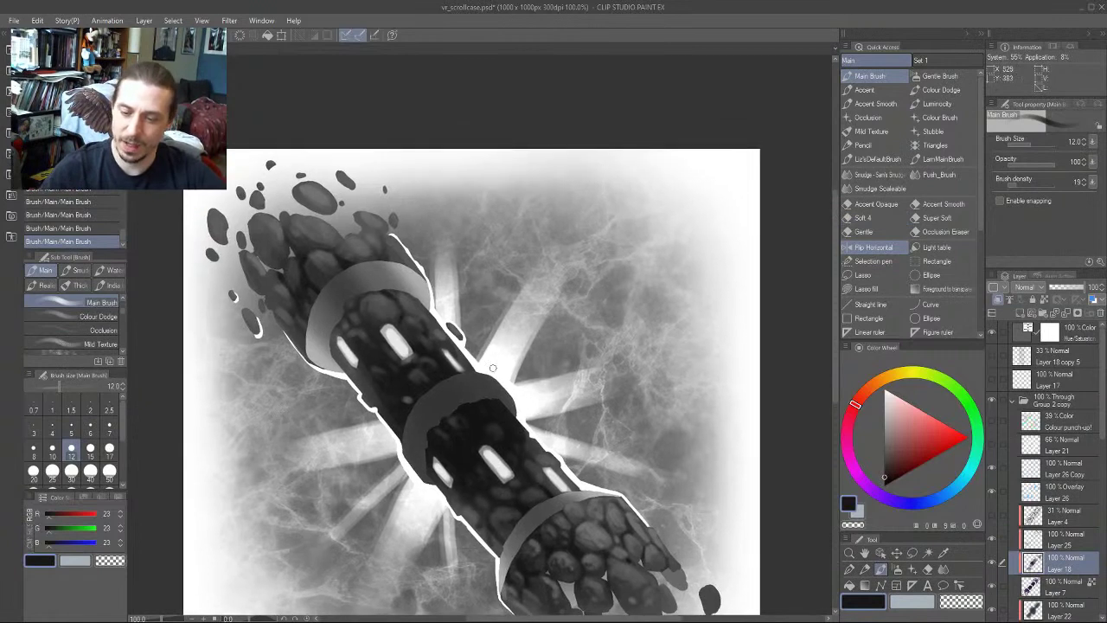
{"action": "left_click", "coordinate": [992, 333]}
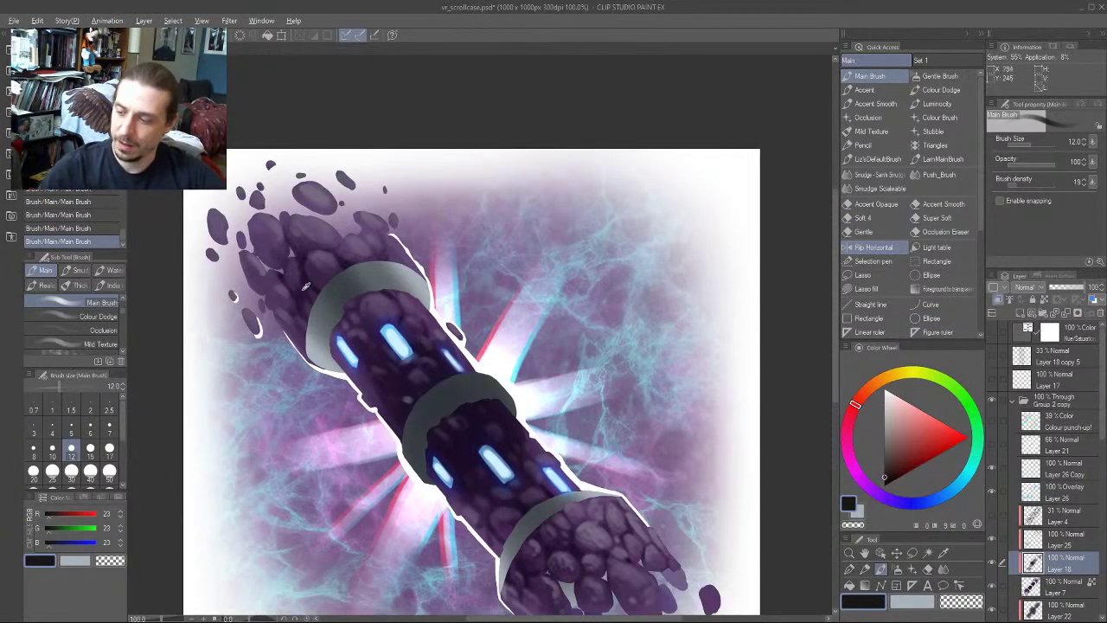
{"action": "left_click", "coordinate": [306, 288], "text": "alt"}
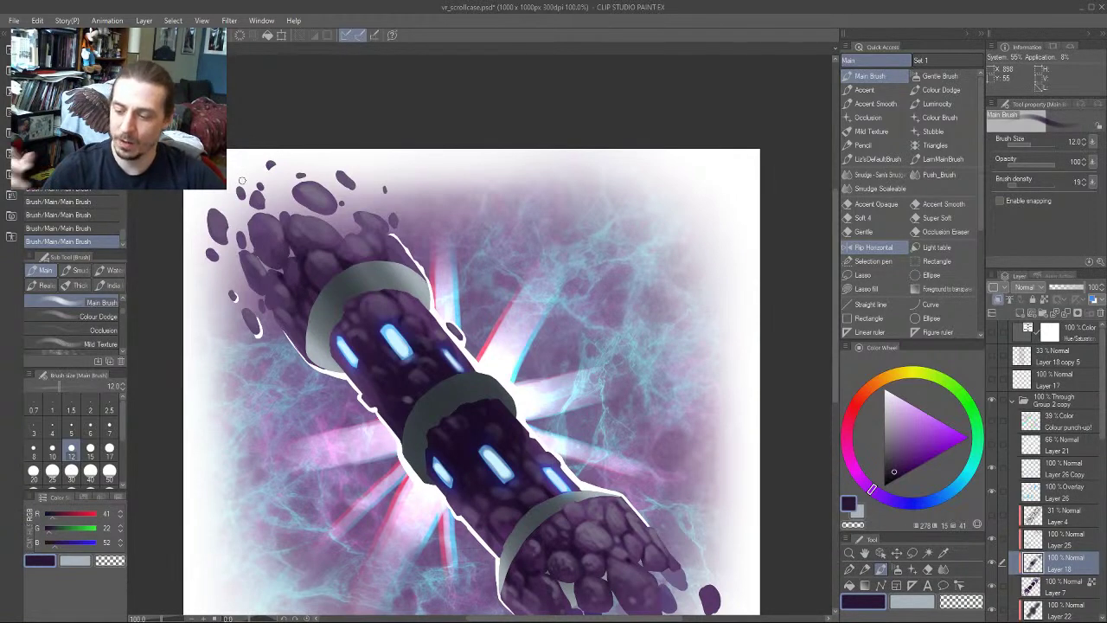
Shade the stones just below the upper band with the sampled dark purple using Main Brush at size 8
{"action": "mouse_move", "coordinate": [294, 408]}
{"action": "left_mouse_down"}
{"action": "mouse_move", "coordinate": [385, 371]}
{"action": "mouse_move", "coordinate": [287, 314]}
{"action": "mouse_move", "coordinate": [311, 320]}
{"action": "mouse_move", "coordinate": [353, 395]}
{"action": "left_mouse_up"}
{"action": "key", "text": "["}
{"action": "key", "text": "["}
{"action": "key", "text": "["}
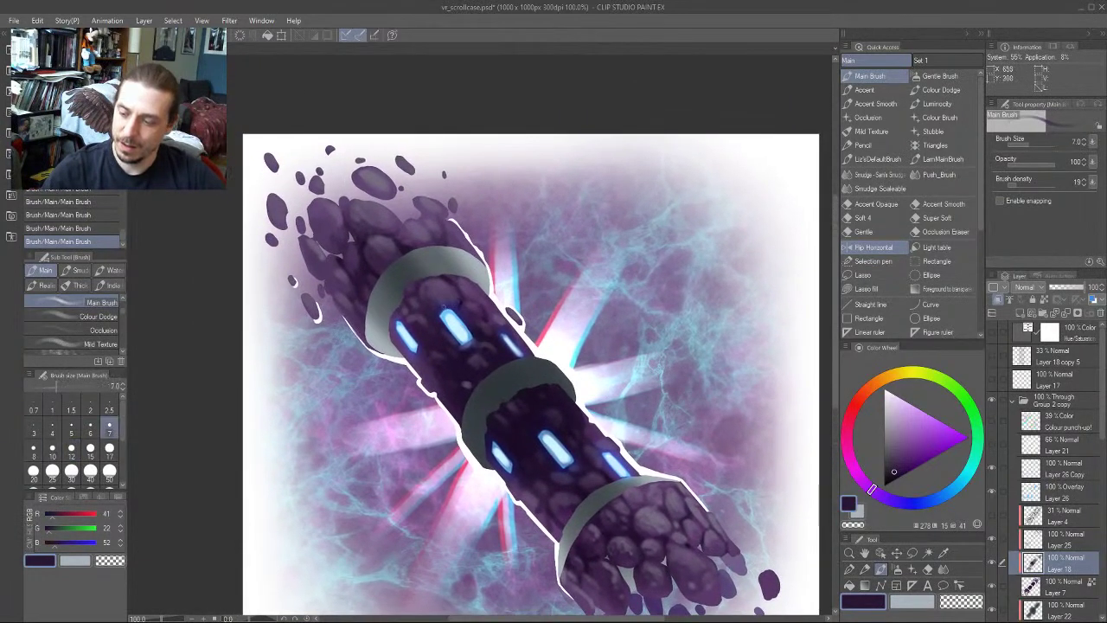
{"action": "key", "text": "]"}
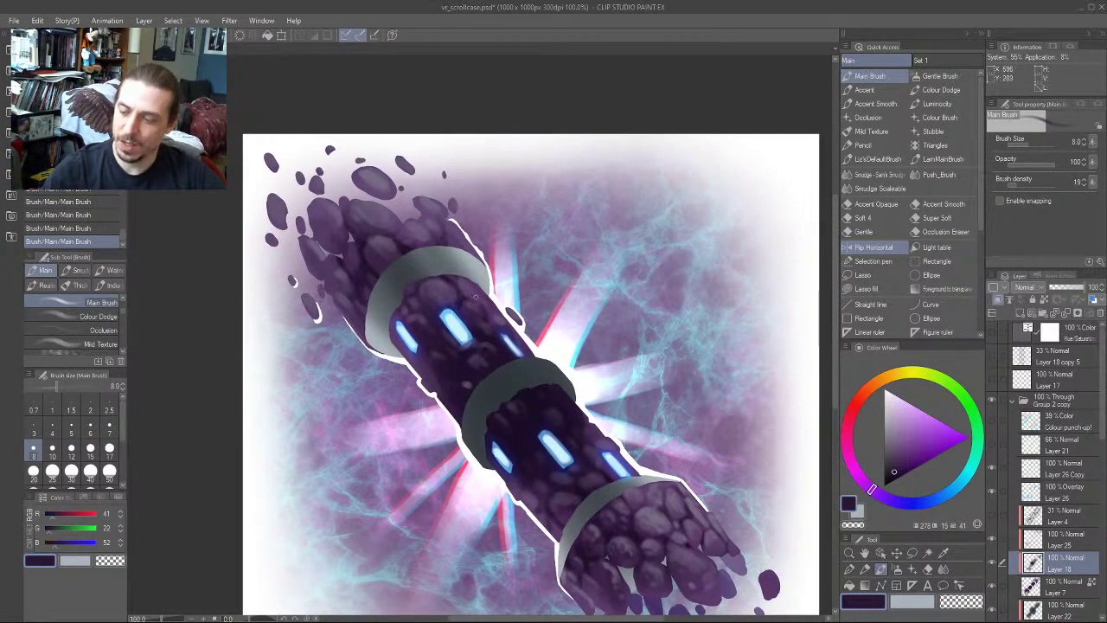
{"action": "mouse_move", "coordinate": [474, 297]}
{"action": "left_mouse_down"}
{"action": "mouse_move", "coordinate": [530, 353]}
{"action": "mouse_move", "coordinate": [467, 283]}
{"action": "mouse_move", "coordinate": [473, 300]}
{"action": "left_mouse_up"}
Turn the greyscale layer back on and refine the stones around the upper windows with sampled dark tones at size 8
{"action": "left_click", "coordinate": [457, 376], "text": "alt"}
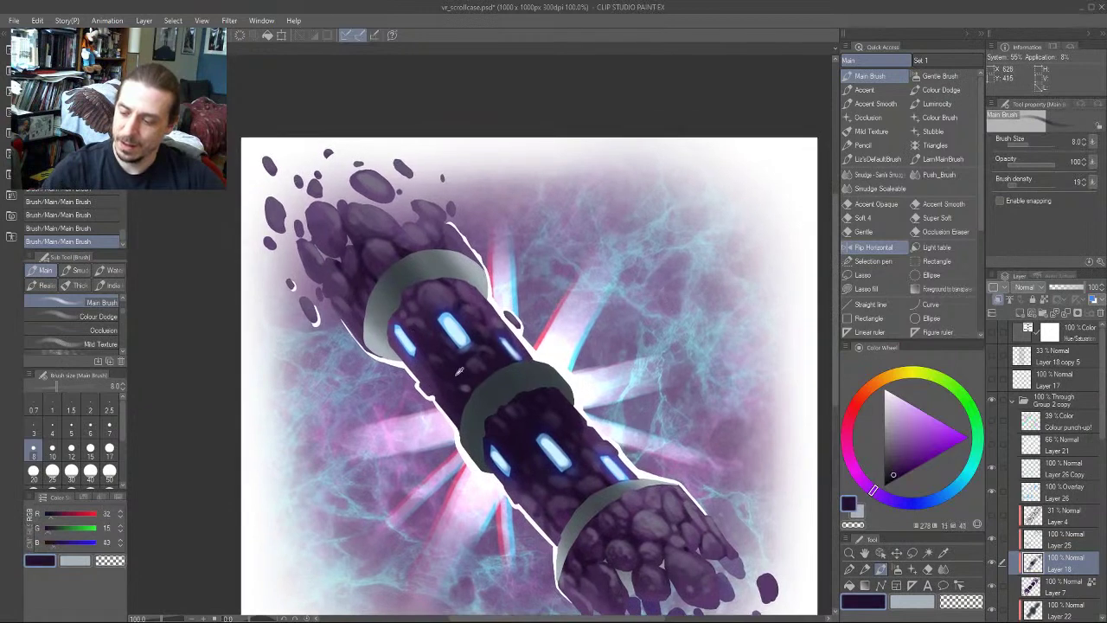
{"action": "left_click", "coordinate": [992, 332]}
{"action": "left_click_drag", "start_coordinate": [391, 278], "coordinate": [387, 309]}
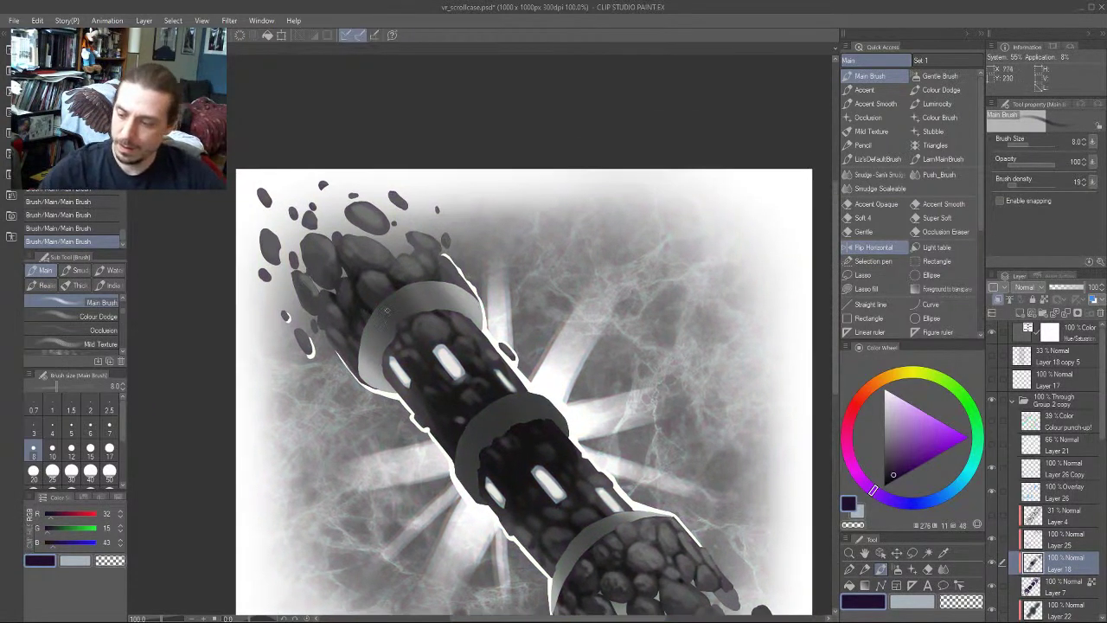
{"action": "left_click", "coordinate": [432, 374], "text": "alt"}
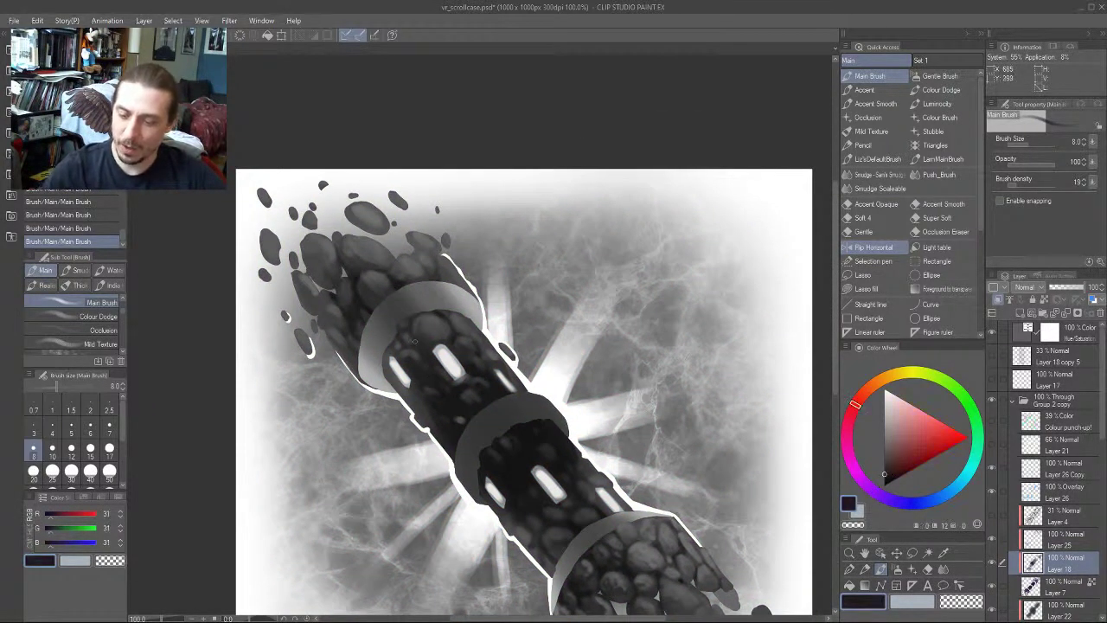
{"action": "left_click", "coordinate": [476, 391], "text": "alt"}
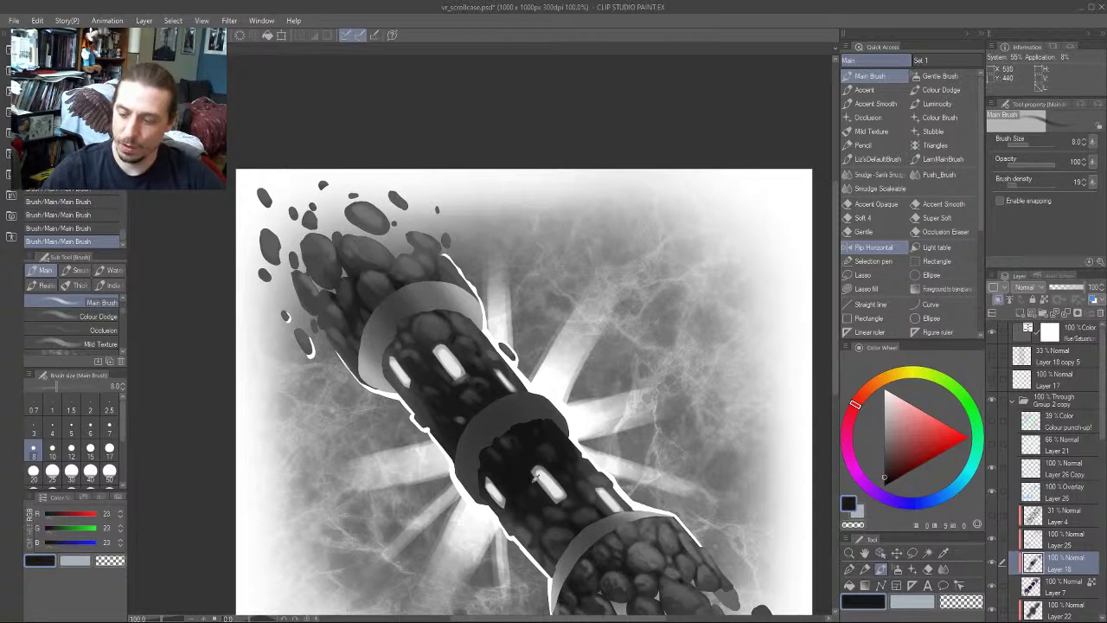
{"action": "left_click", "coordinate": [458, 385], "text": "alt"}
{"action": "left_click", "coordinate": [441, 377], "text": "alt"}
{"action": "left_click", "coordinate": [430, 372], "text": "alt"}
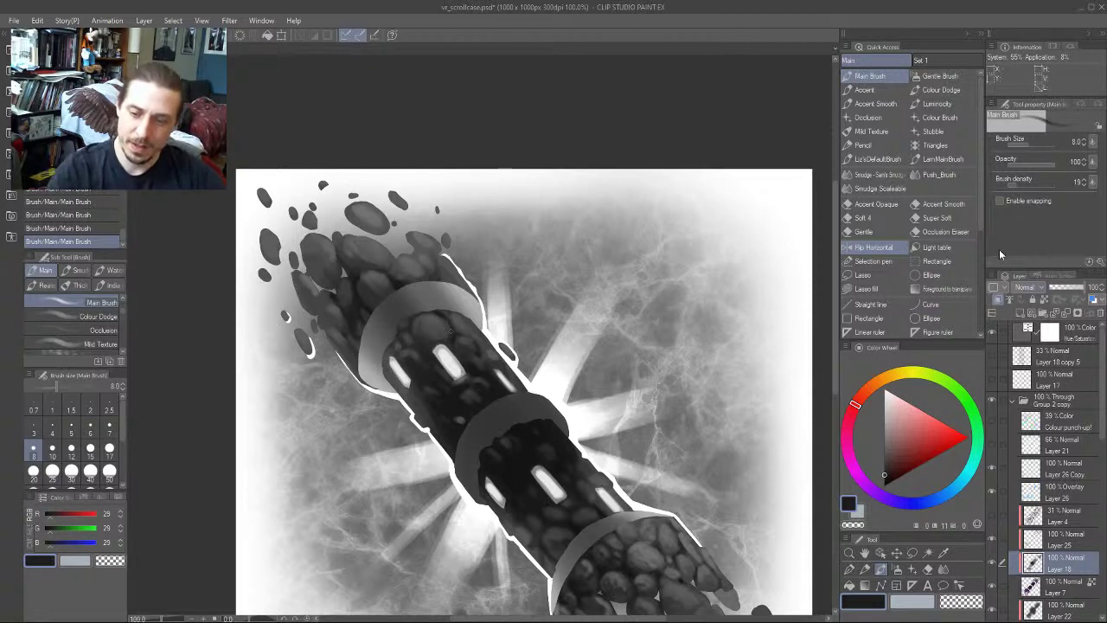
Adjust the brightness of the stones above the upper band with the Luminocity brush at size 8
{"action": "left_click", "coordinate": [936, 103]}
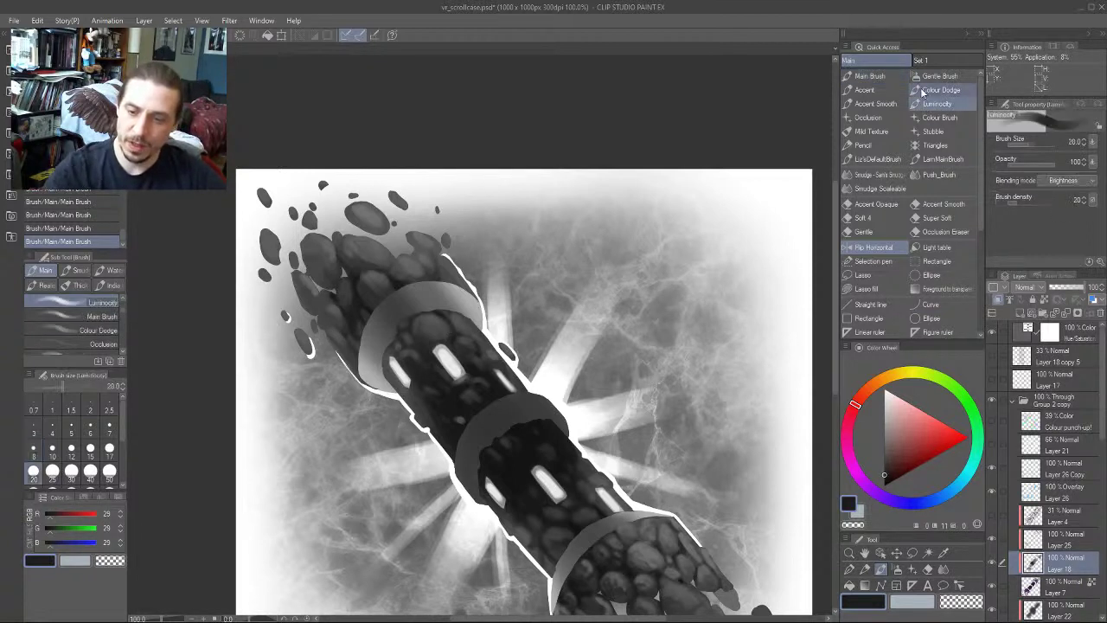
{"action": "key", "text": "bracketleft"}
{"action": "key", "text": "bracketleft"}
{"action": "key", "text": "bracketleft"}
{"action": "key", "text": "bracketleft"}
{"action": "key", "text": "bracketleft"}
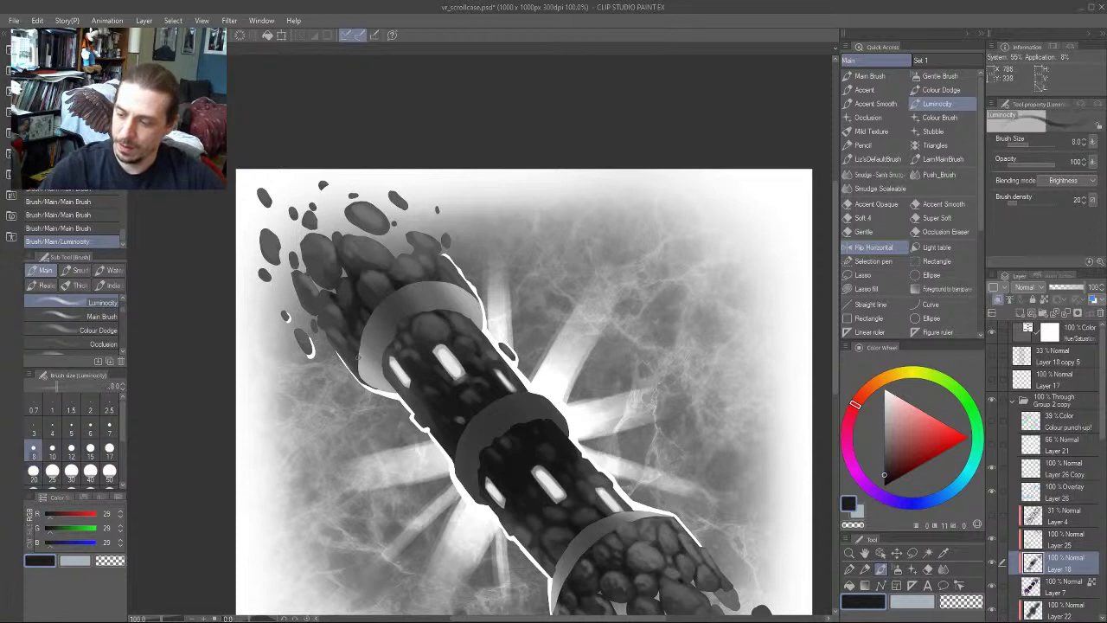
{"action": "left_click_drag", "start_coordinate": [349, 251], "coordinate": [351, 234]}
{"action": "left_click_drag", "start_coordinate": [297, 287], "coordinate": [298, 324]}
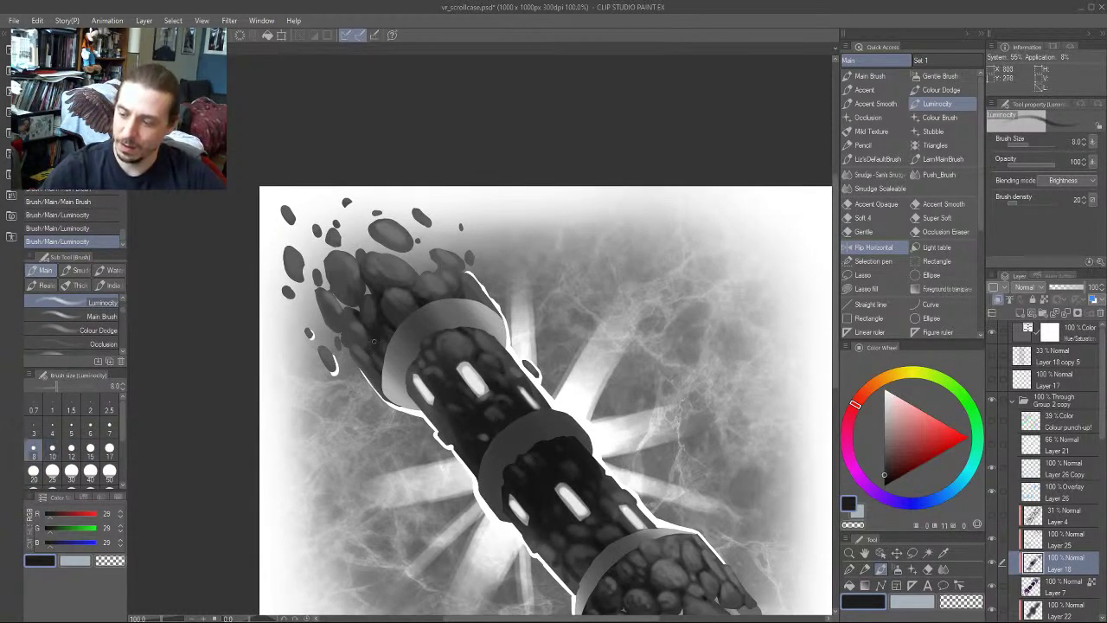
{"action": "left_click_drag", "start_coordinate": [317, 291], "coordinate": [270, 265]}
{"action": "scroll", "coordinate": [255, 232], "scroll_direction": "down", "scroll_amount": 1}
{"action": "scroll", "coordinate": [254, 235], "scroll_direction": "down", "scroll_amount": 1}
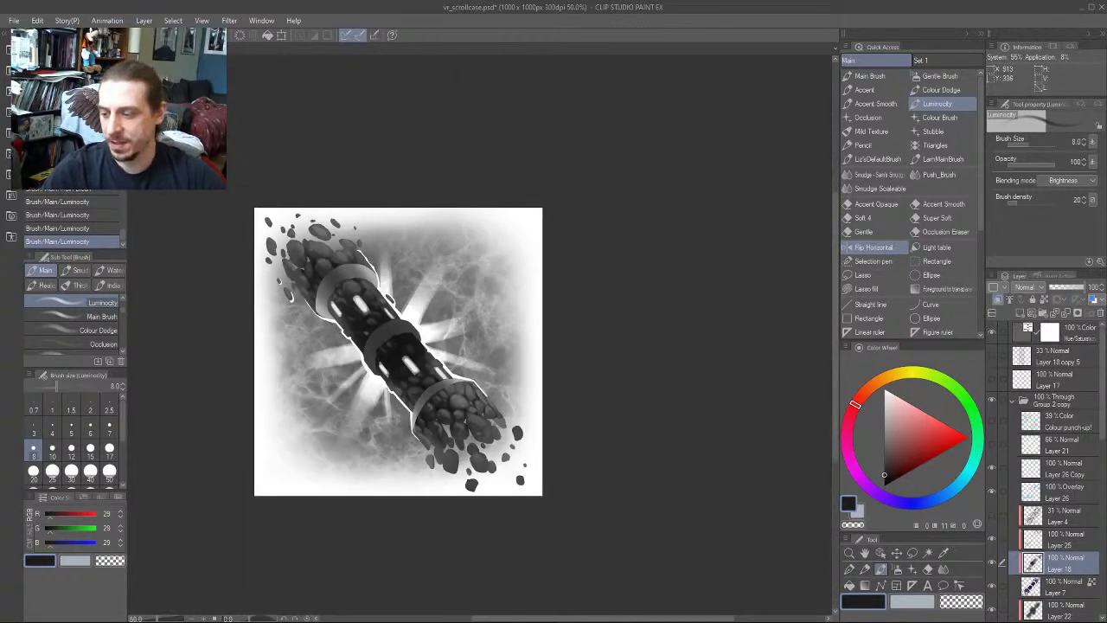
Darken the outer edge stones of the tower's upper end with the Luminocity brush at size 12
{"action": "left_click_drag", "start_coordinate": [275, 327], "coordinate": [366, 389]}
{"action": "scroll", "coordinate": [380, 343], "scroll_direction": "up", "scroll_amount": 3}
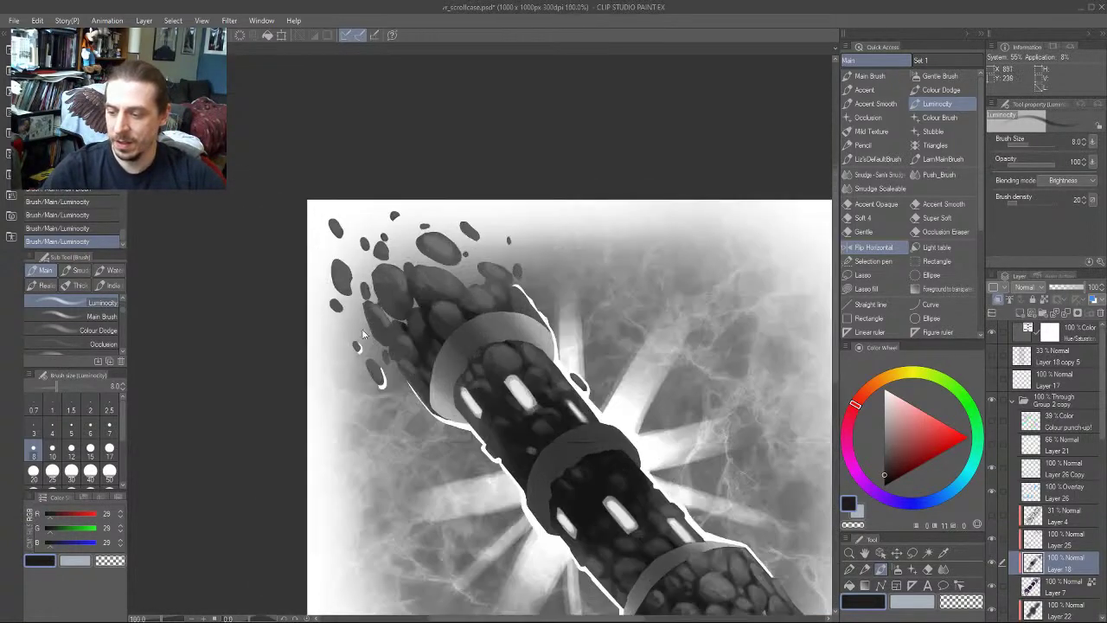
{"action": "key", "text": "bracketright"}
{"action": "key", "text": "bracketright"}
{"action": "key", "text": "bracketleft"}
{"action": "key", "text": "bracketleft"}
{"action": "key", "text": "bracketleft"}
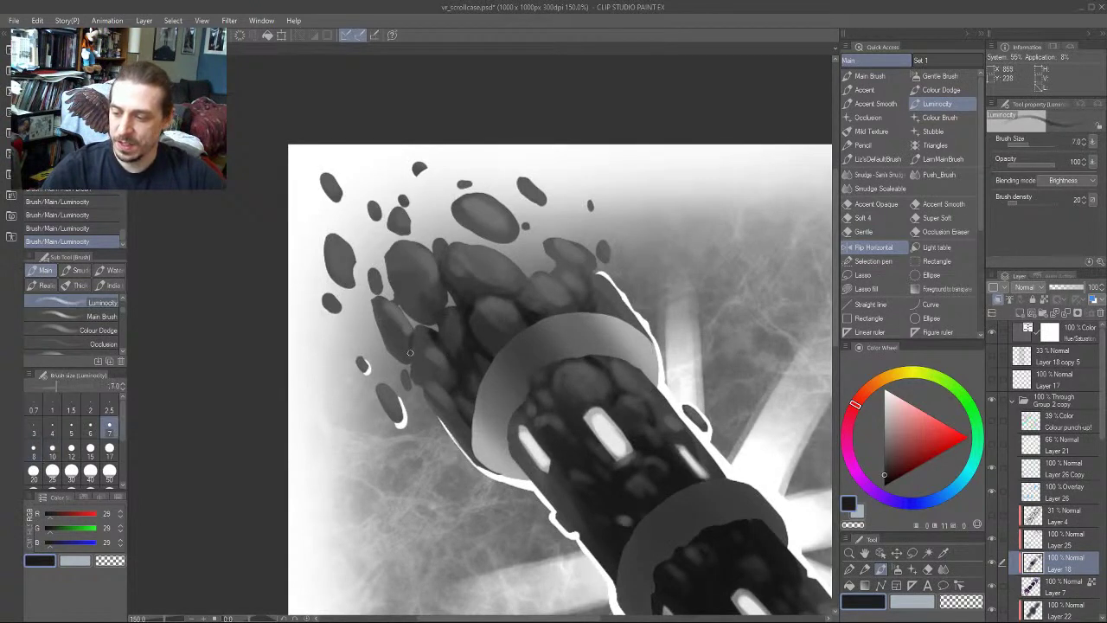
{"action": "key", "text": "bracketright"}
{"action": "key", "text": "bracketright"}
{"action": "key", "text": "bracketright"}
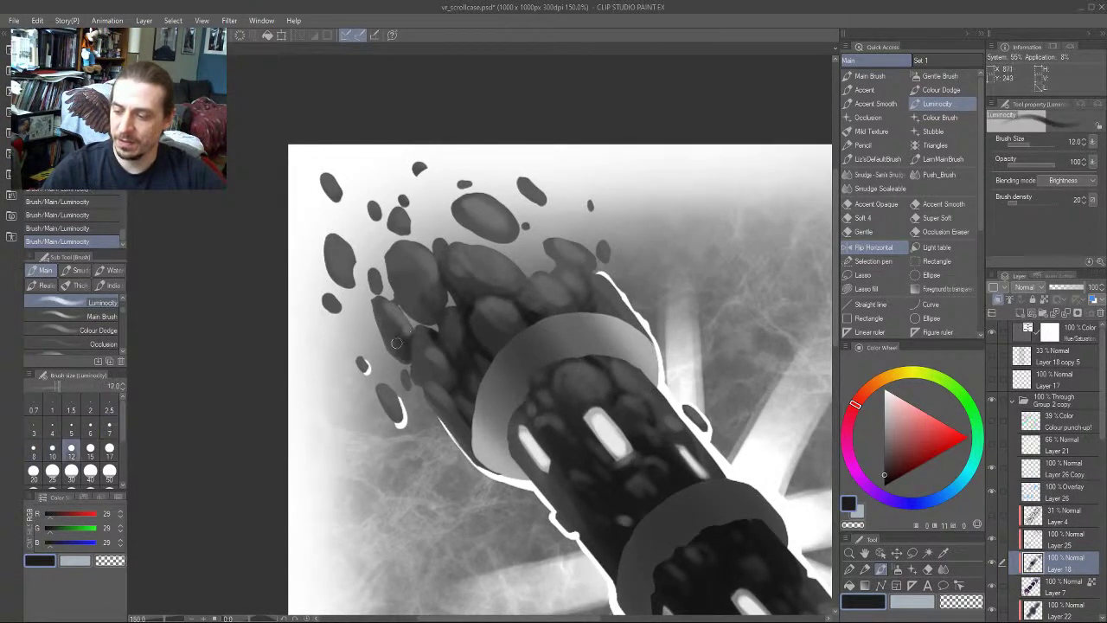
{"action": "mouse_move", "coordinate": [419, 341]}
{"action": "left_mouse_down"}
{"action": "mouse_move", "coordinate": [432, 394]}
{"action": "mouse_move", "coordinate": [444, 373]}
{"action": "mouse_move", "coordinate": [435, 421]}
{"action": "mouse_move", "coordinate": [447, 380]}
{"action": "mouse_move", "coordinate": [422, 372]}
{"action": "mouse_move", "coordinate": [421, 381]}
{"action": "mouse_move", "coordinate": [406, 353]}
{"action": "mouse_move", "coordinate": [404, 369]}
{"action": "mouse_move", "coordinate": [394, 353]}
{"action": "mouse_move", "coordinate": [411, 393]}
{"action": "mouse_move", "coordinate": [395, 375]}
{"action": "mouse_move", "coordinate": [397, 421]}
{"action": "left_mouse_up"}
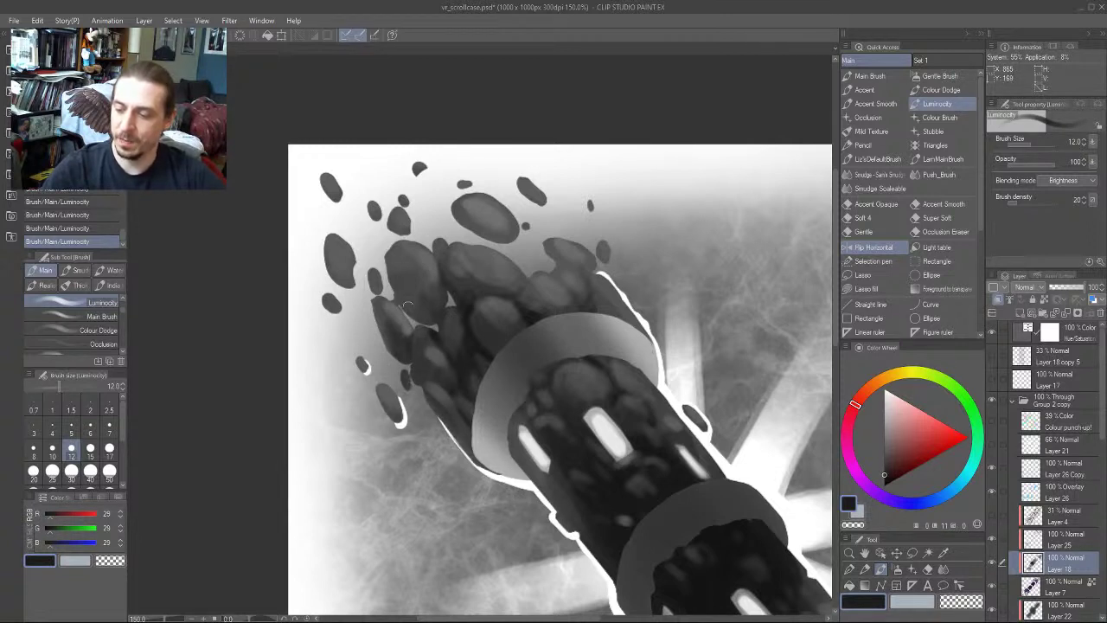
Adjust the brightness of the stones and floating fragments at the tower's upper end with the Luminocity brush at sizes 12 and 8
{"action": "mouse_move", "coordinate": [408, 307]}
{"action": "left_mouse_down"}
{"action": "mouse_move", "coordinate": [429, 318]}
{"action": "mouse_move", "coordinate": [439, 299]}
{"action": "left_mouse_up"}
{"action": "scroll", "coordinate": [438, 298], "scroll_direction": "up", "scroll_amount": 2}
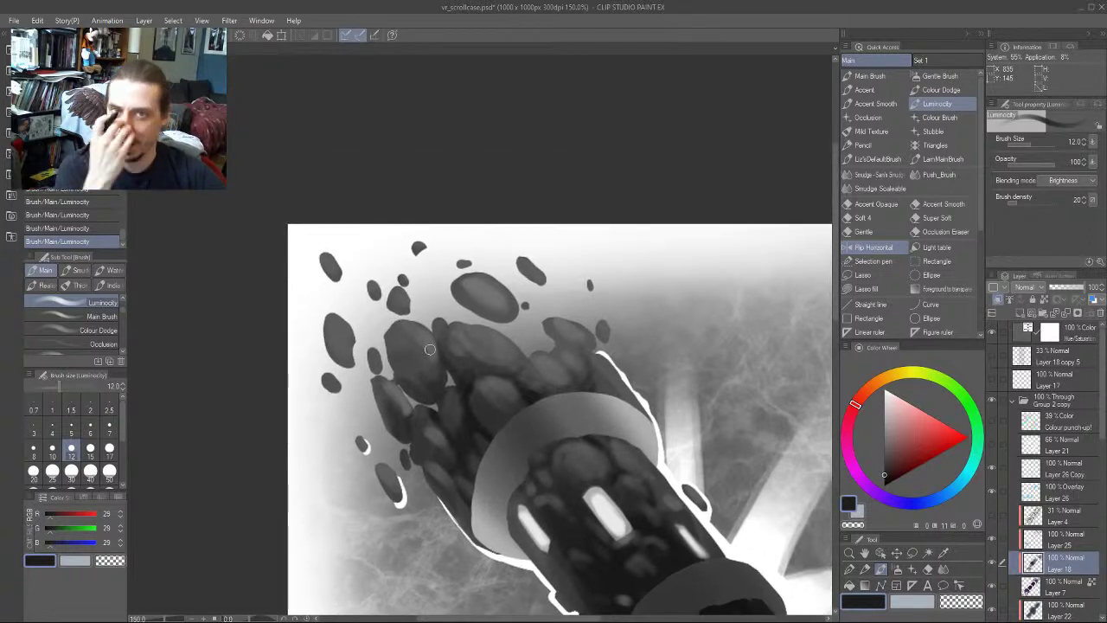
{"action": "mouse_move", "coordinate": [392, 312]}
{"action": "left_mouse_down"}
{"action": "mouse_move", "coordinate": [403, 314]}
{"action": "mouse_move", "coordinate": [394, 308]}
{"action": "left_mouse_up"}
{"action": "left_click_drag", "start_coordinate": [474, 315], "coordinate": [500, 317]}
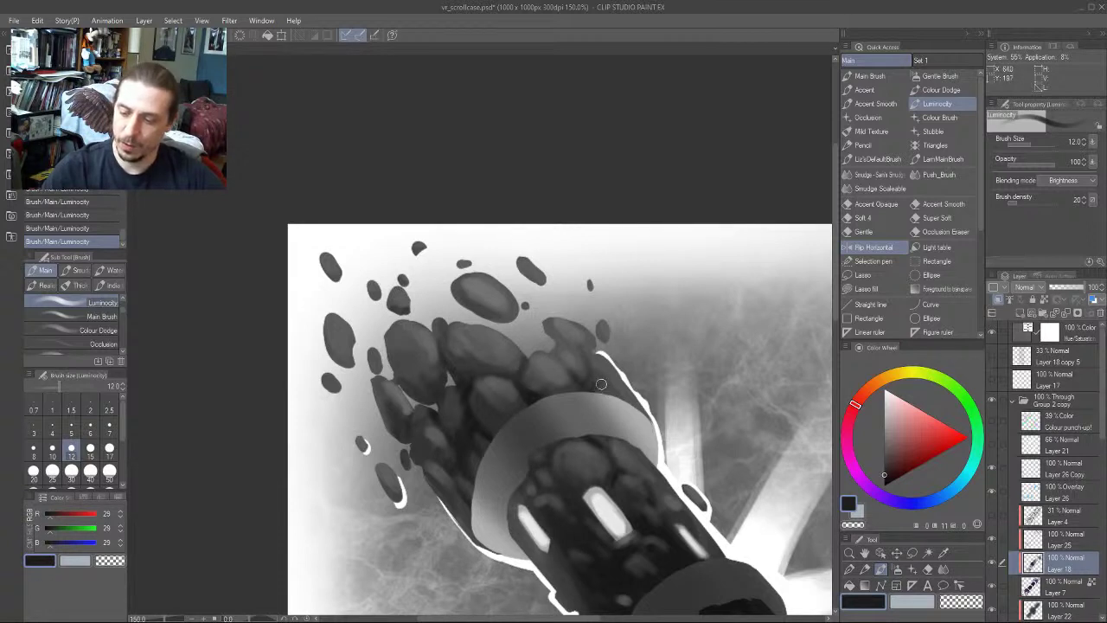
{"action": "key", "text": "bracketleft"}
{"action": "key", "text": "bracketleft"}
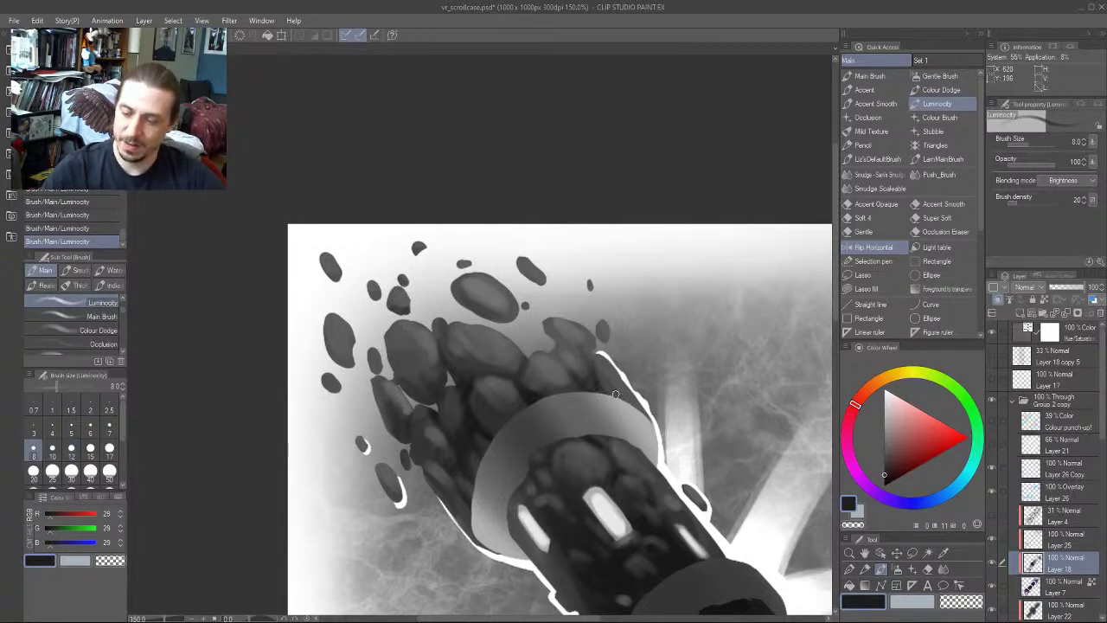
{"action": "mouse_move", "coordinate": [557, 351]}
{"action": "left_mouse_down"}
{"action": "mouse_move", "coordinate": [430, 295]}
{"action": "mouse_move", "coordinate": [470, 300]}
{"action": "left_mouse_up"}
{"action": "mouse_move", "coordinate": [217, 315]}
{"action": "left_mouse_down"}
{"action": "mouse_move", "coordinate": [178, 284]}
{"action": "mouse_move", "coordinate": [258, 278]}
{"action": "mouse_move", "coordinate": [323, 304]}
{"action": "mouse_move", "coordinate": [283, 308]}
{"action": "left_mouse_up"}
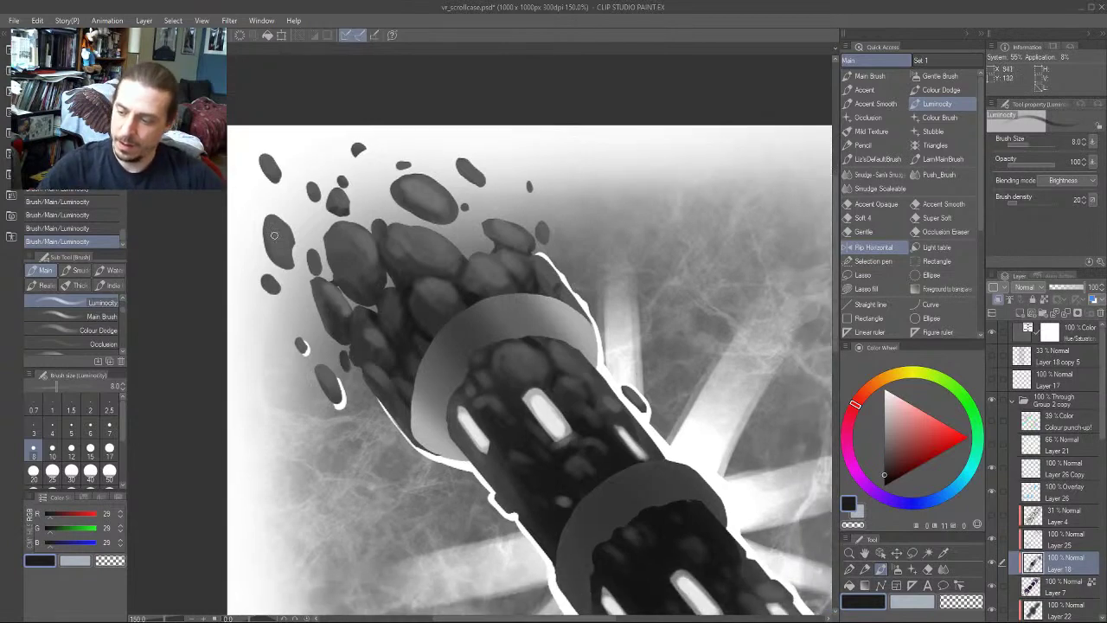
Touch up the brightness of the stones below the lowest band with the Luminocity brush at size 12
{"action": "mouse_move", "coordinate": [380, 468]}
{"action": "left_mouse_down"}
{"action": "mouse_move", "coordinate": [321, 340]}
{"action": "mouse_move", "coordinate": [252, 296]}
{"action": "left_mouse_up"}
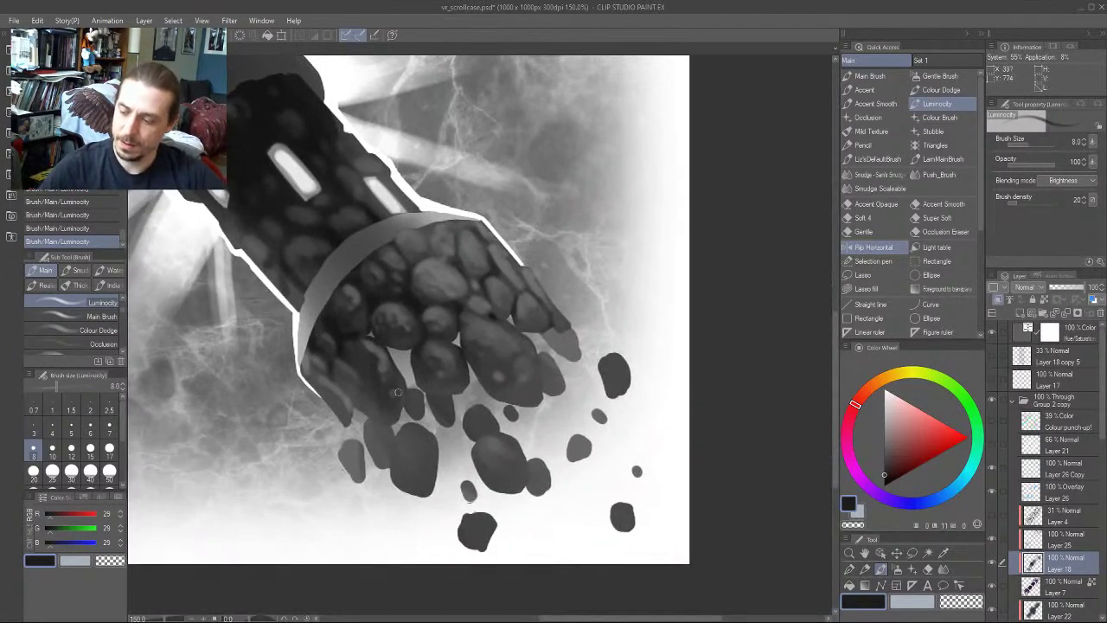
{"action": "key", "text": "bracketright"}
{"action": "key", "text": "bracketright"}
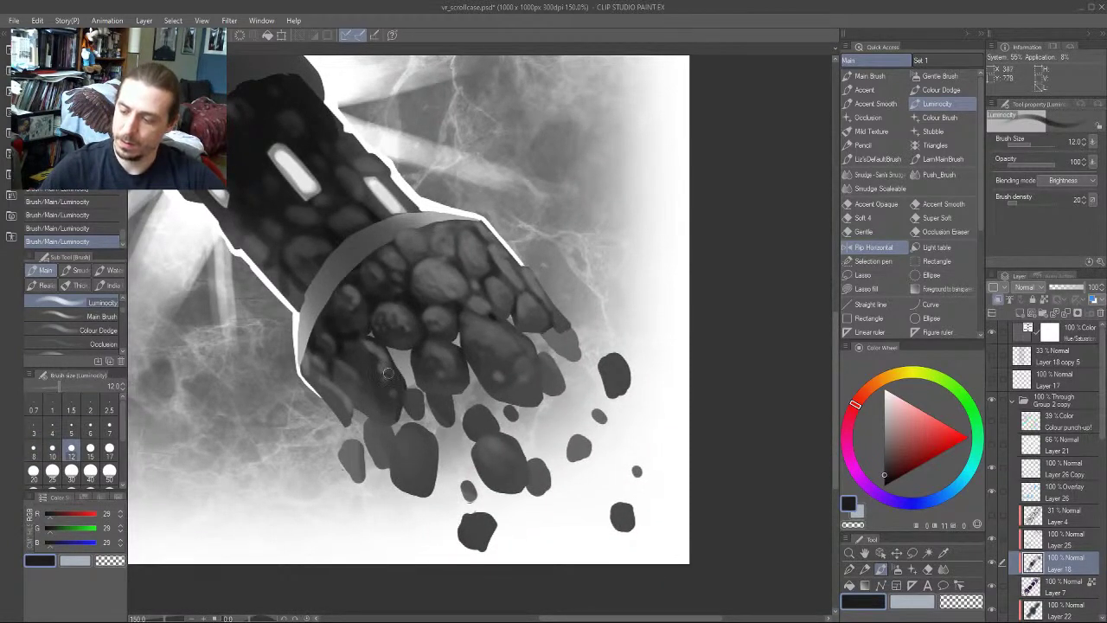
{"action": "scroll", "coordinate": [444, 339], "scroll_direction": "up", "scroll_amount": 1}
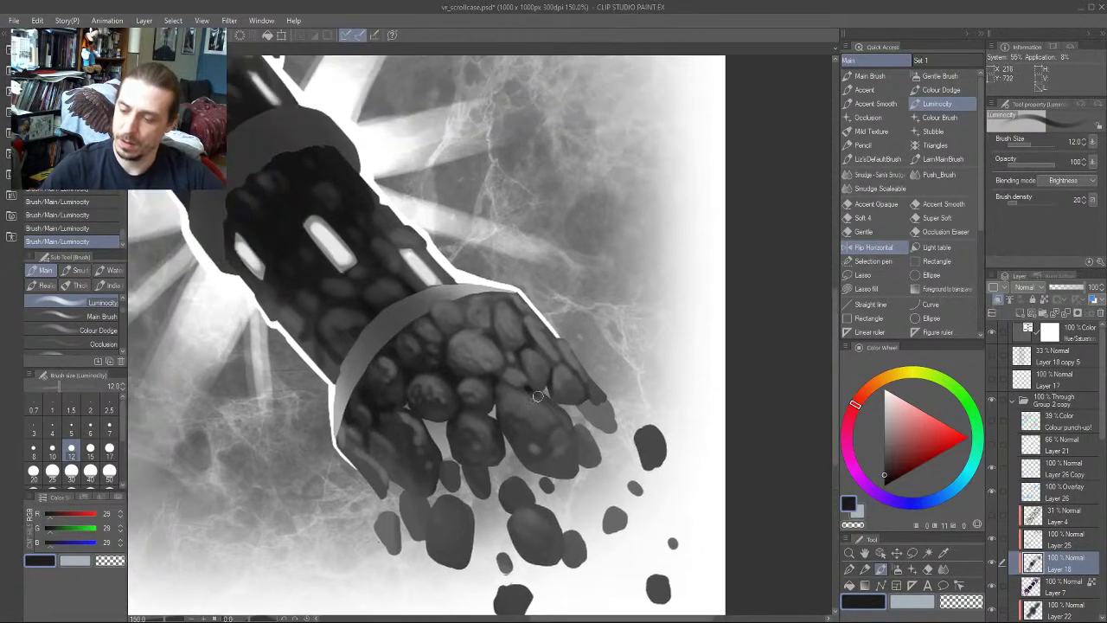
View the whole illustration and turn off the greyscale layer to show it in colour
{"action": "scroll", "coordinate": [533, 384], "scroll_direction": "down", "scroll_amount": 5}
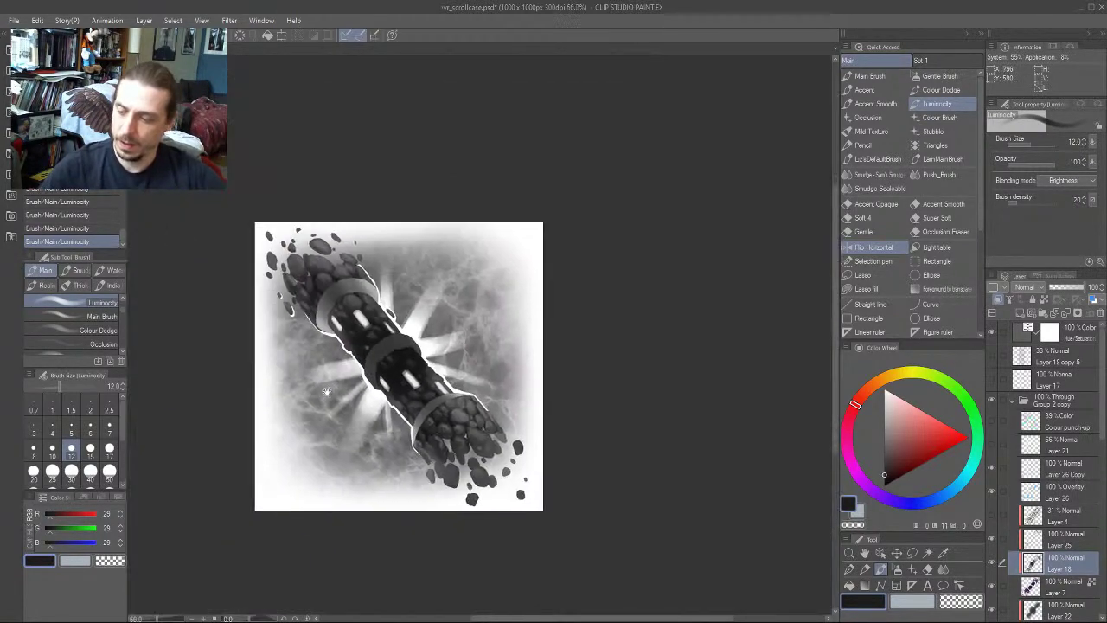
{"action": "left_click_drag", "start_coordinate": [326, 391], "coordinate": [376, 376]}
{"action": "left_click", "coordinate": [992, 332]}
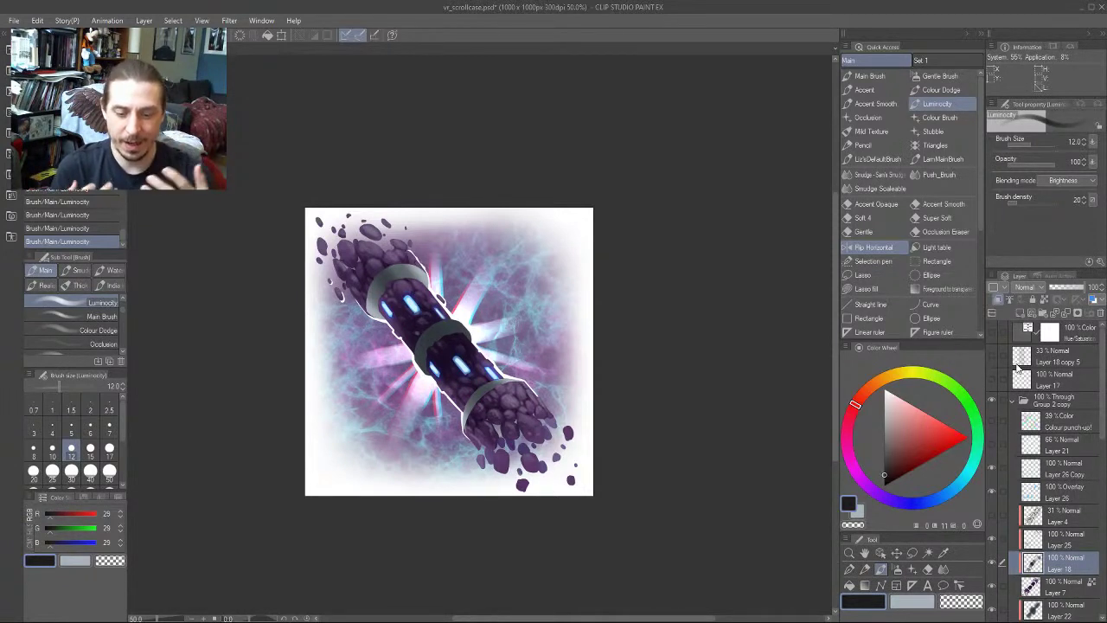
Toggle the visibility of Layer 15 in the Backdrop group to compare the background with and without the lightning
{"action": "left_click_drag", "start_coordinate": [1099, 428], "coordinate": [1083, 513]}
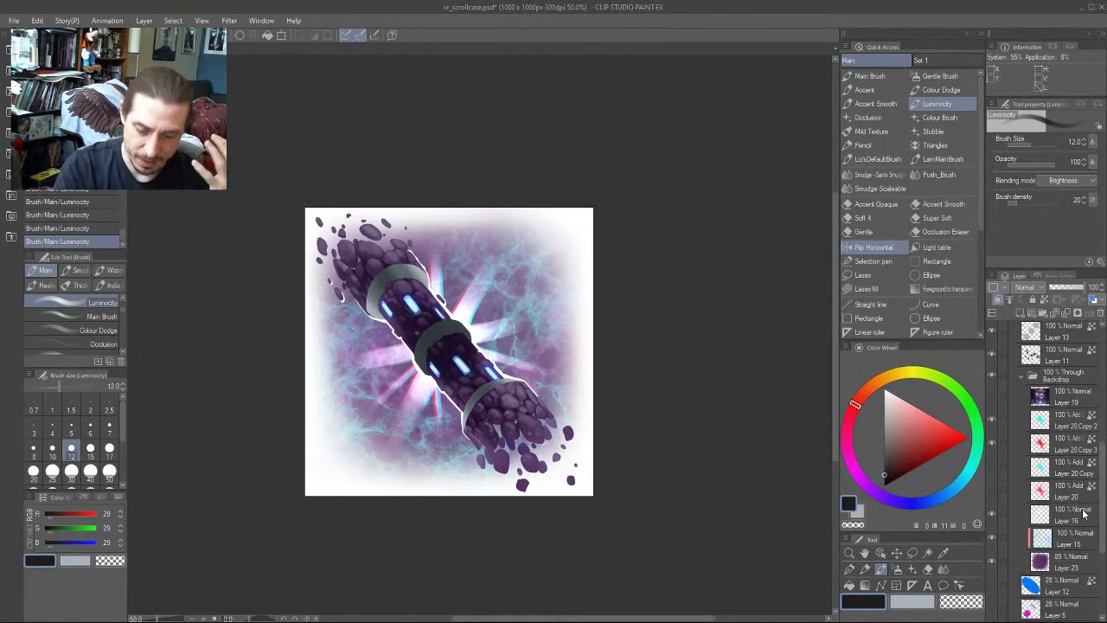
{"action": "left_click", "coordinate": [991, 537]}
{"action": "left_click", "coordinate": [992, 538]}
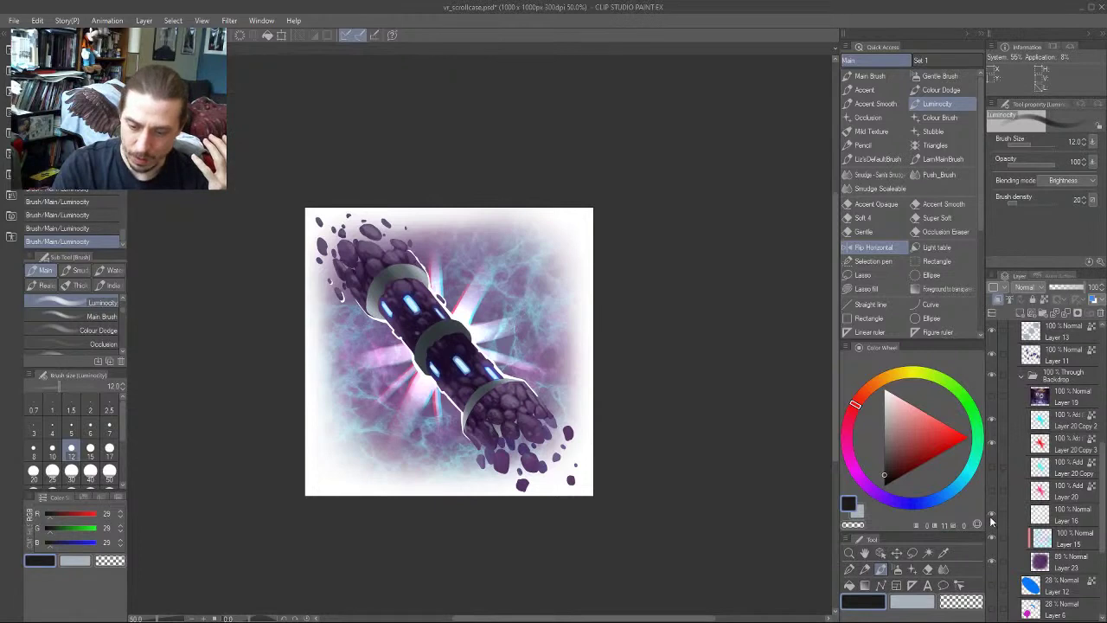
{"action": "left_click", "coordinate": [993, 537]}
{"action": "left_click", "coordinate": [992, 537]}
{"action": "left_click", "coordinate": [993, 537]}
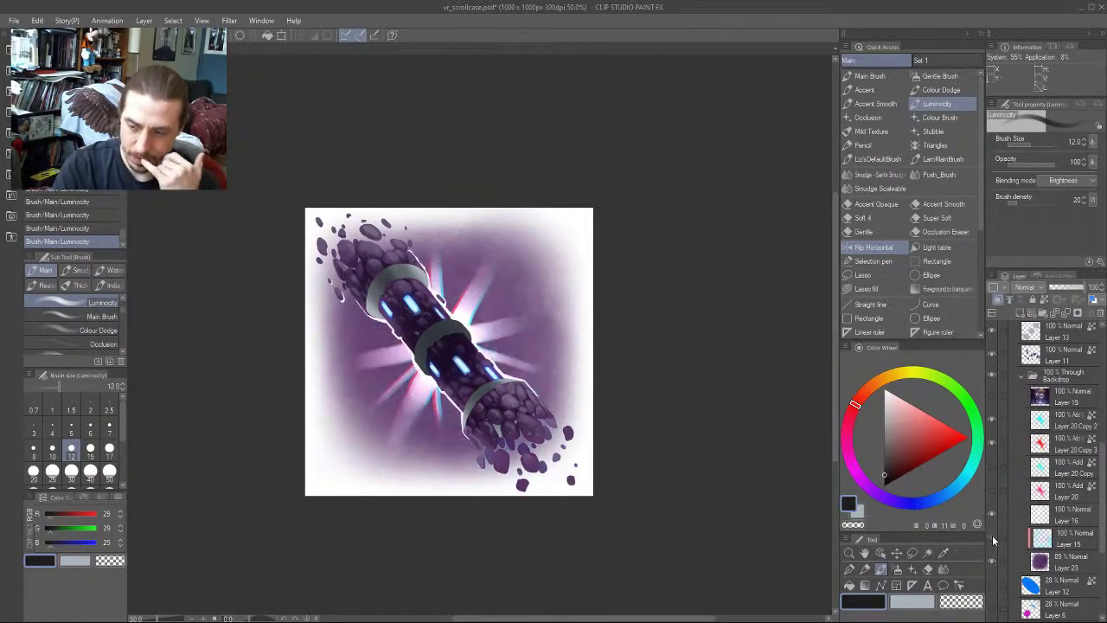
{"action": "left_click", "coordinate": [993, 537]}
Set the blending mode of the lightning on Layer 15 to Glow dodge
{"action": "left_click", "coordinate": [1063, 543]}
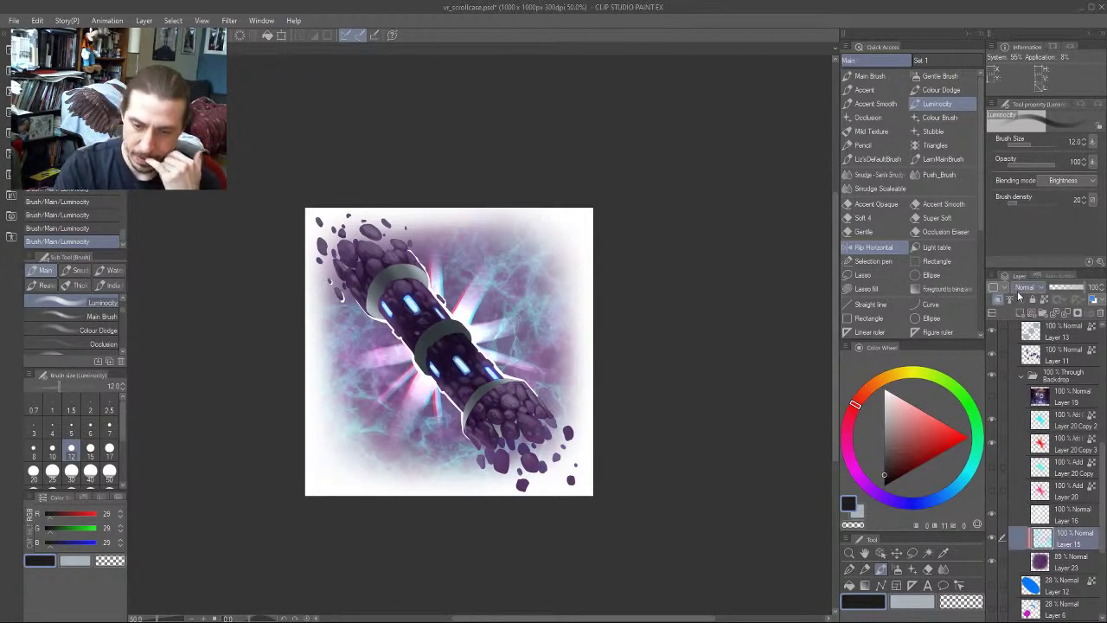
{"action": "left_click", "coordinate": [1020, 289]}
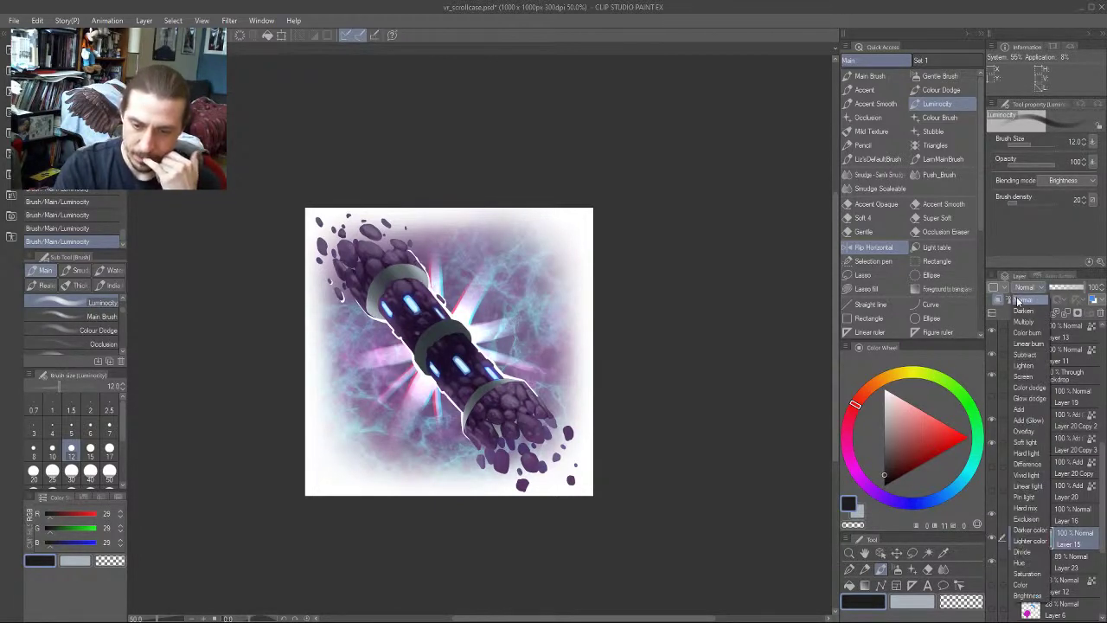
{"action": "left_click", "coordinate": [1016, 395]}
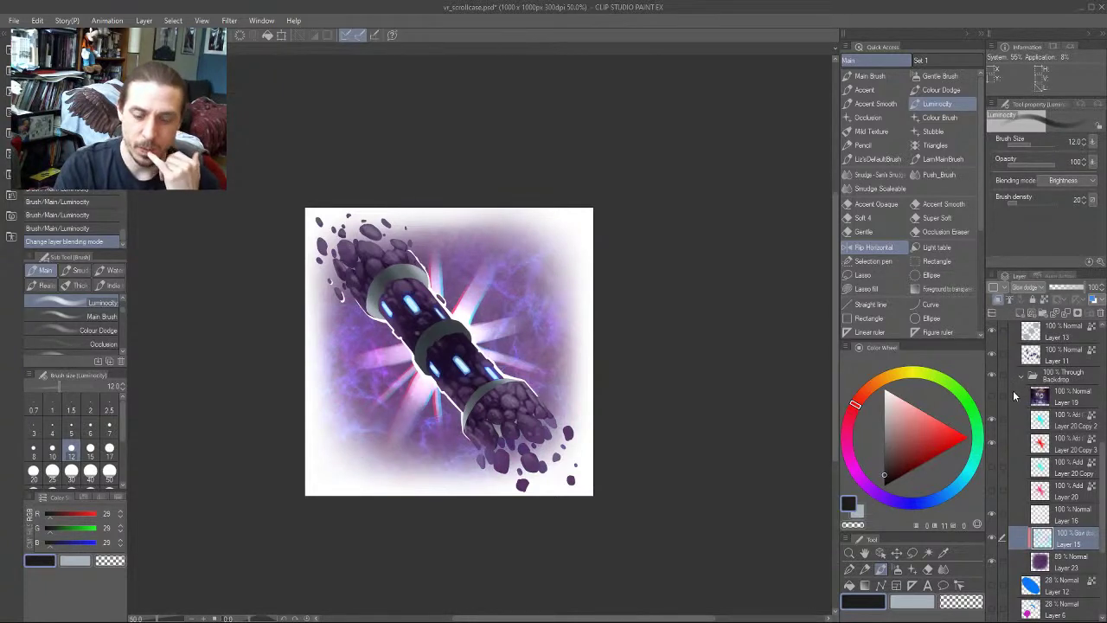
Try Add (Glow), Overlay and Color dodge as Layer 15's blending mode, then return it to Glow dodge
{"action": "left_click", "coordinate": [1021, 288]}
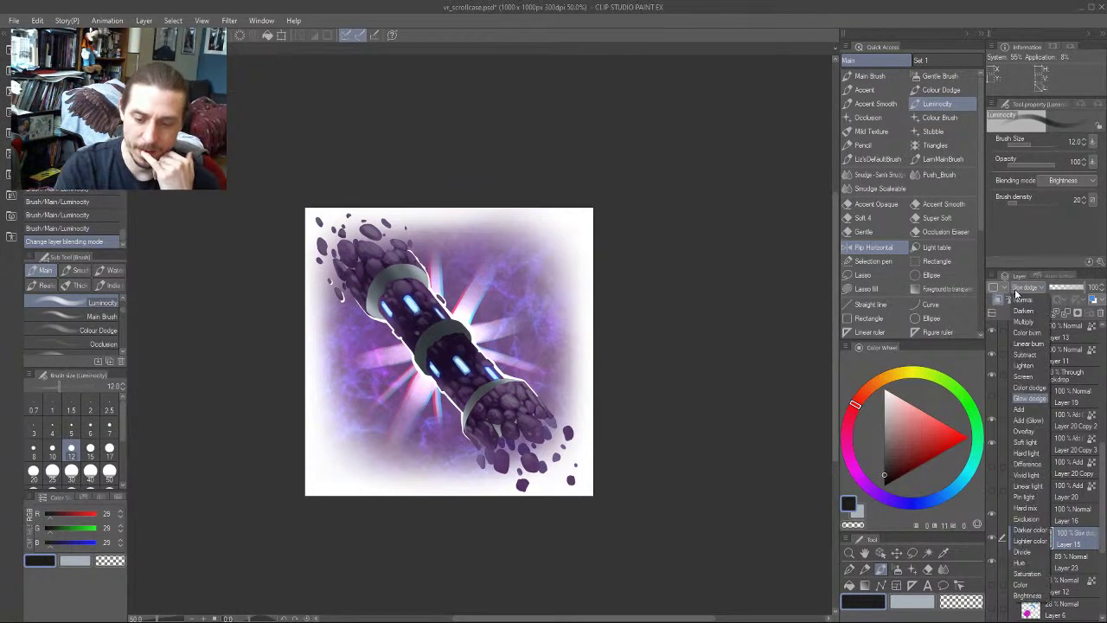
{"action": "left_click", "coordinate": [1018, 421]}
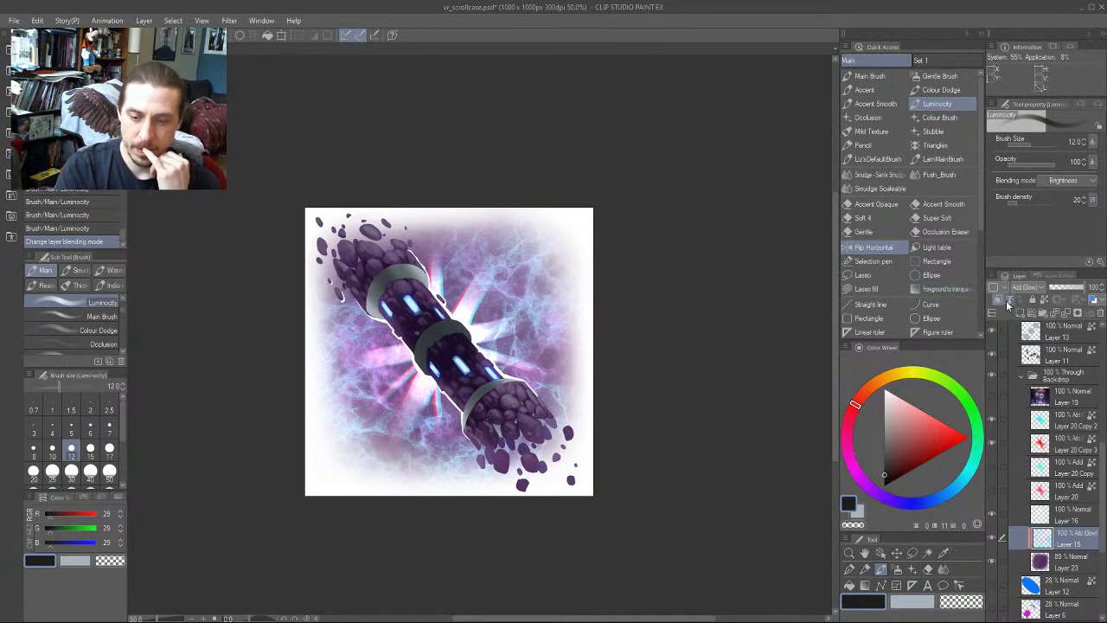
{"action": "left_click", "coordinate": [1020, 289]}
{"action": "left_click", "coordinate": [1020, 430]}
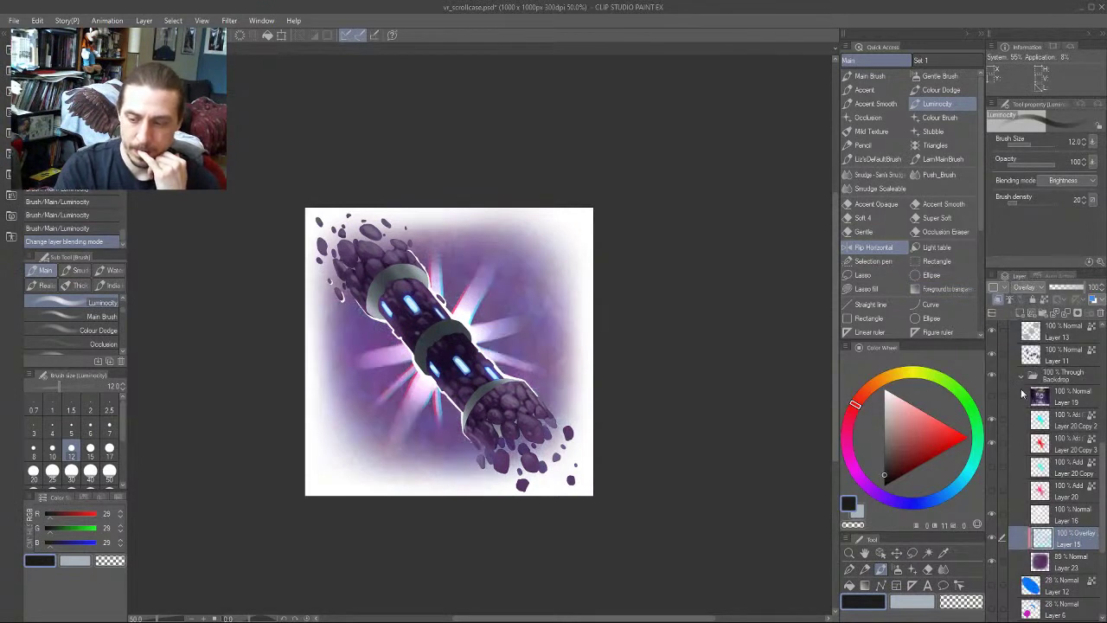
{"action": "left_click", "coordinate": [1018, 291]}
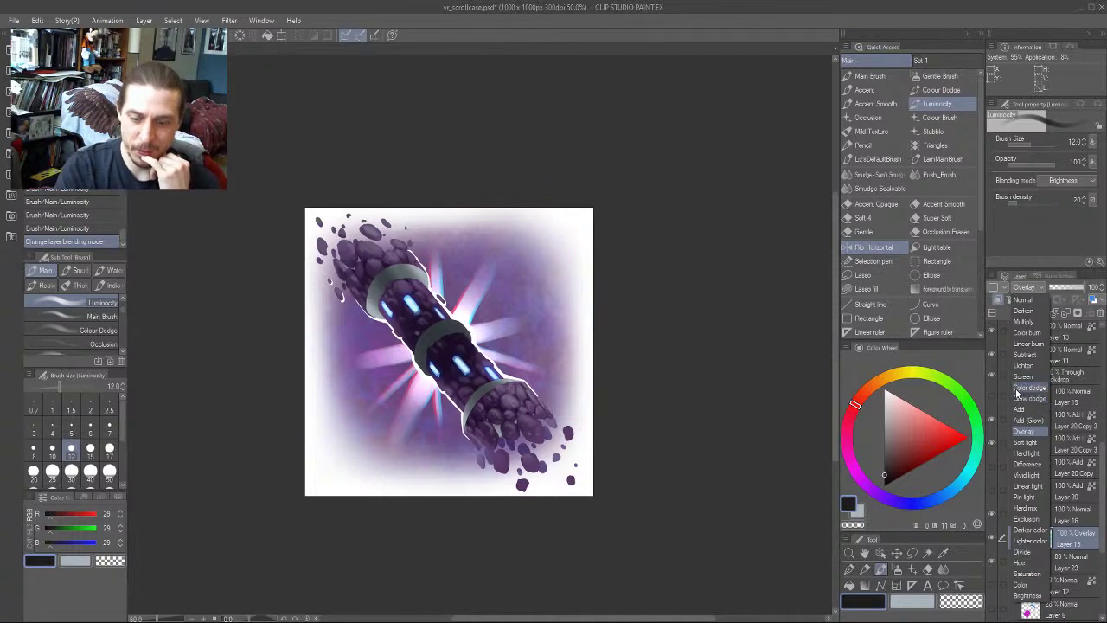
{"action": "left_click", "coordinate": [1018, 389]}
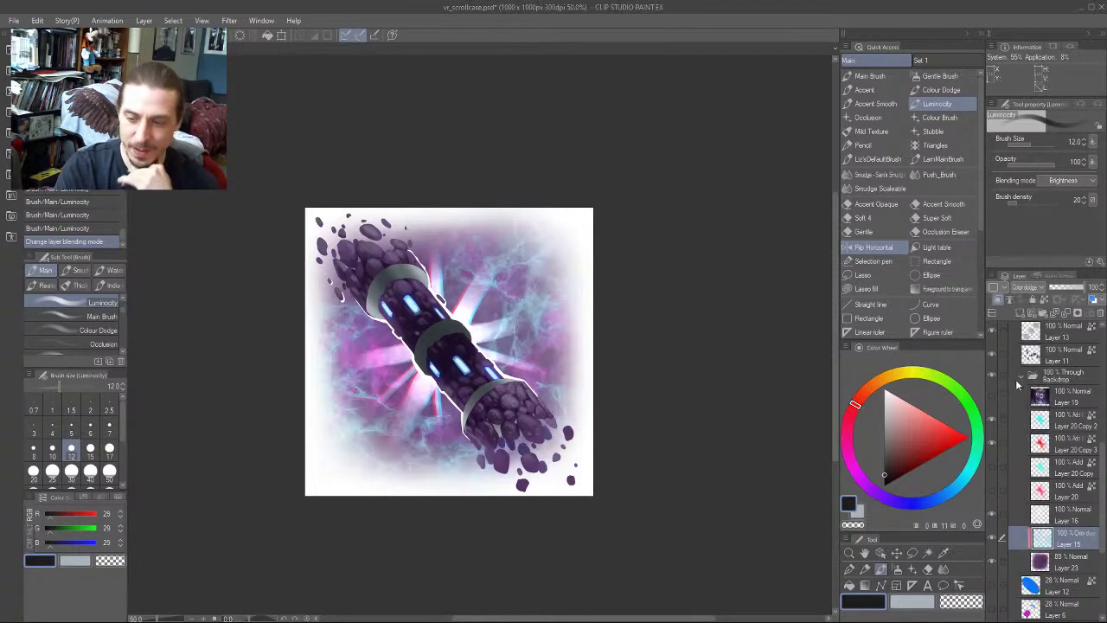
{"action": "left_click", "coordinate": [1019, 291]}
{"action": "left_click", "coordinate": [1017, 400]}
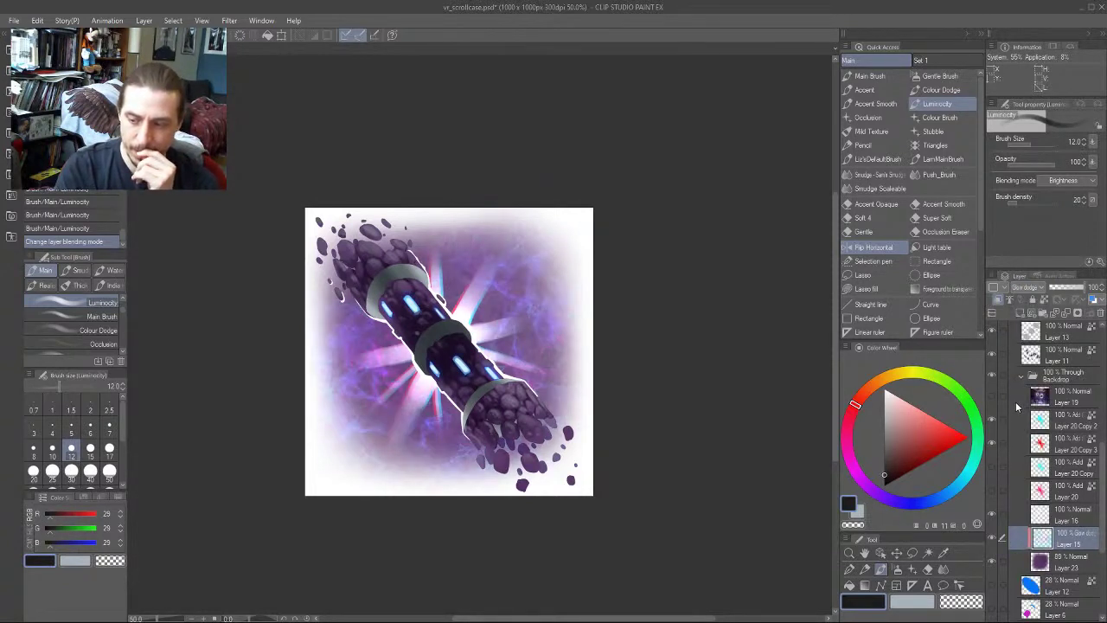
Duplicate Layer 15 and reposition the copied lightning with the Move layer tool
{"action": "left_click_drag", "start_coordinate": [1017, 536], "coordinate": [1021, 318]}
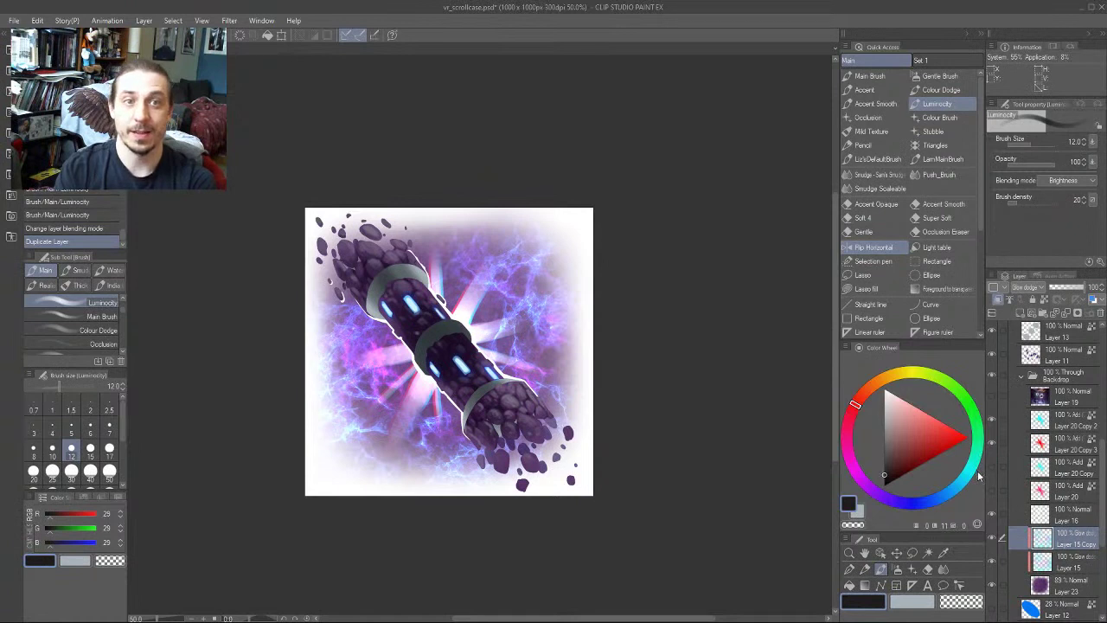
{"action": "key", "text": "k"}
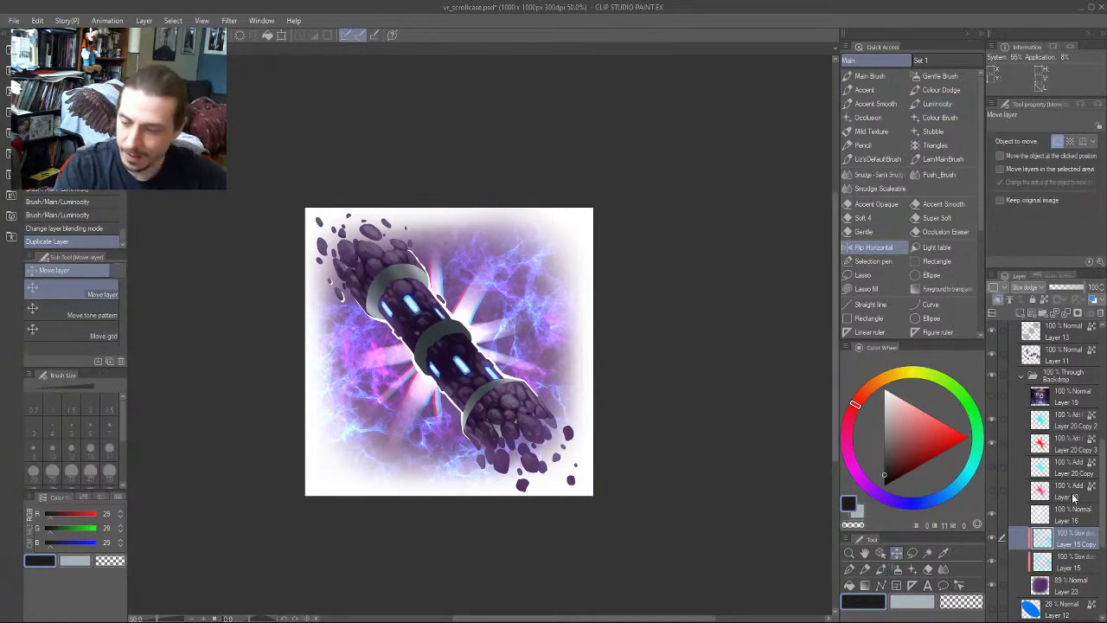
{"action": "key", "text": "ctrl+z"}
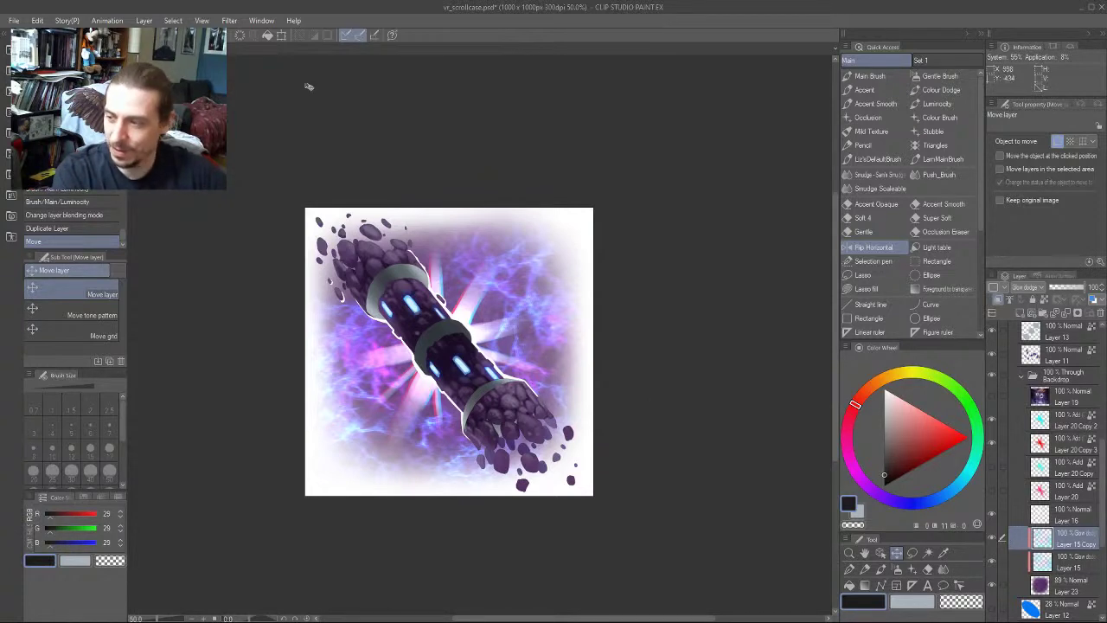
Lower the Red channel's output on Layer 15 Copy with a Level Correction
{"action": "left_click", "coordinate": [38, 20]}
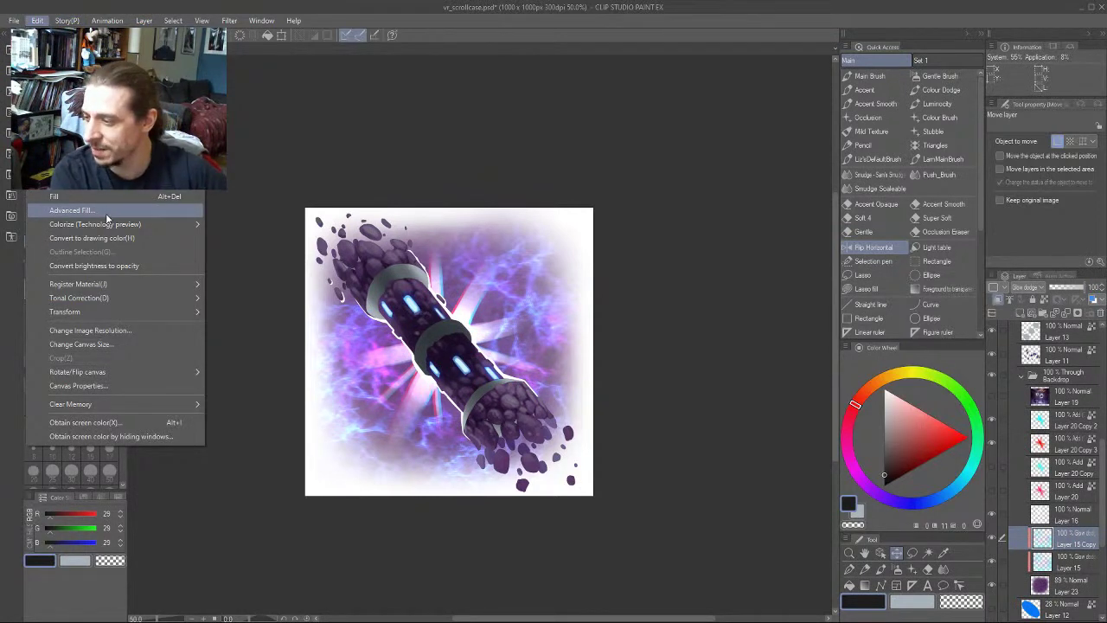
{"action": "mouse_move", "coordinate": [116, 225]}
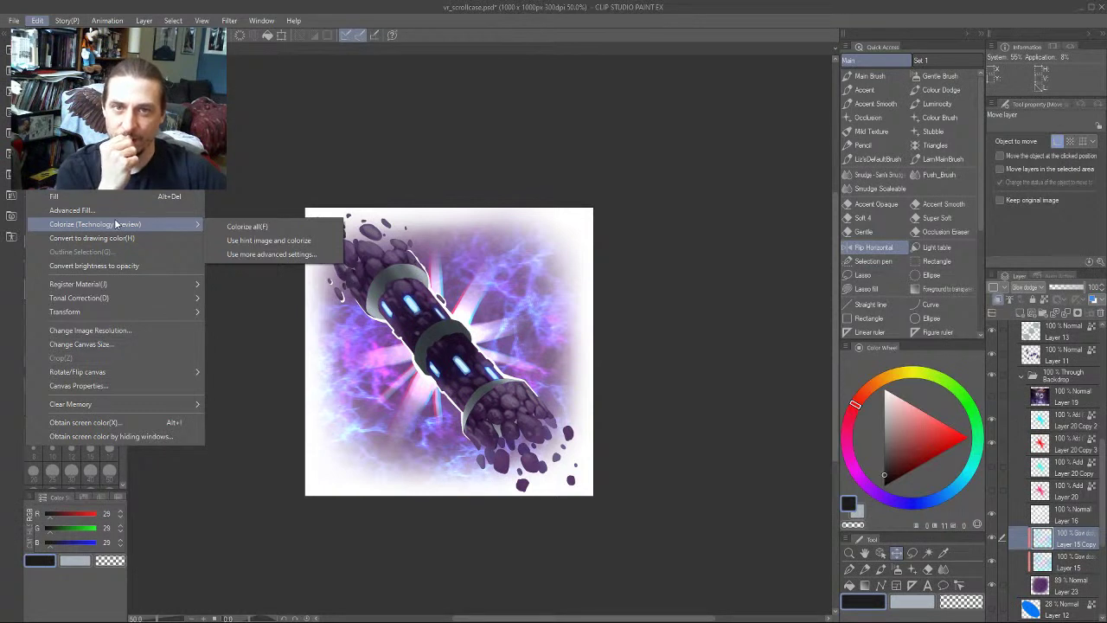
{"action": "mouse_move", "coordinate": [133, 298]}
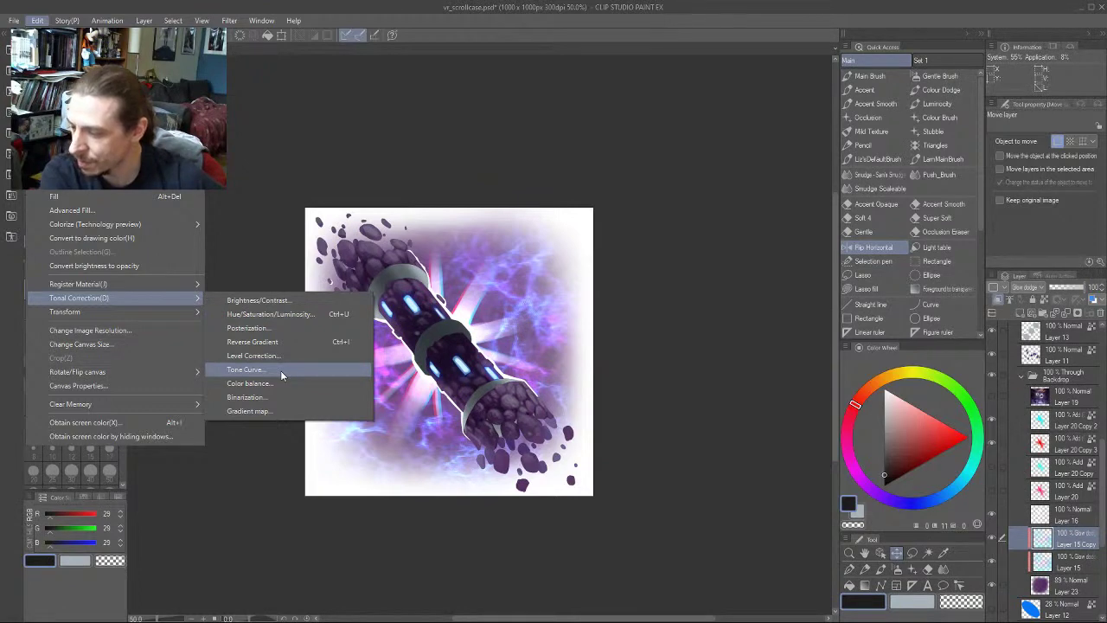
{"action": "left_click", "coordinate": [254, 356]}
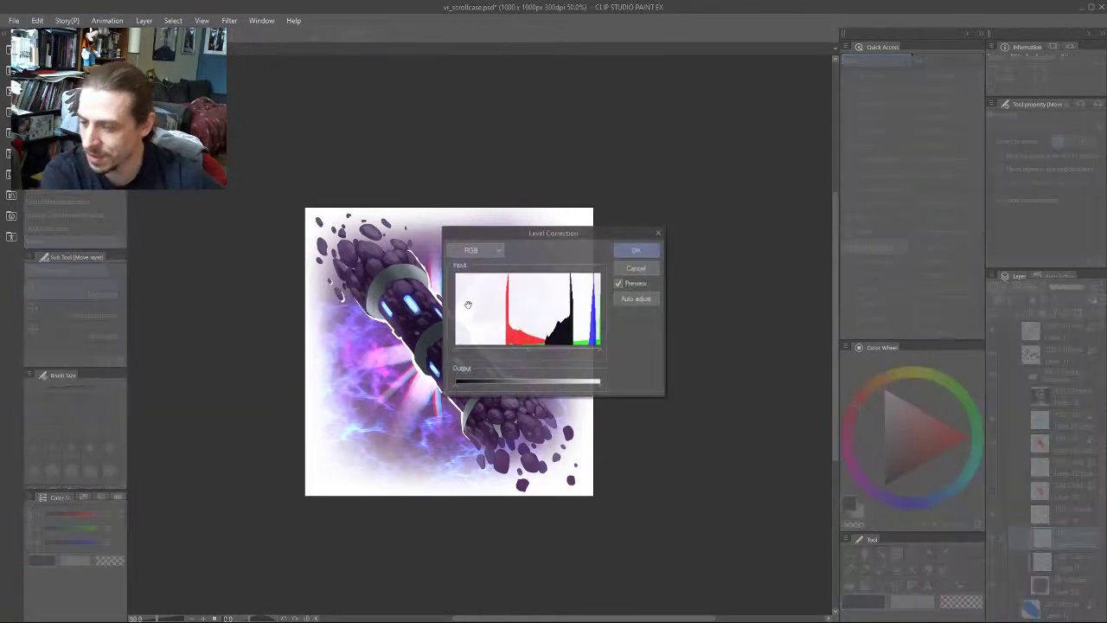
{"action": "left_click", "coordinate": [487, 250]}
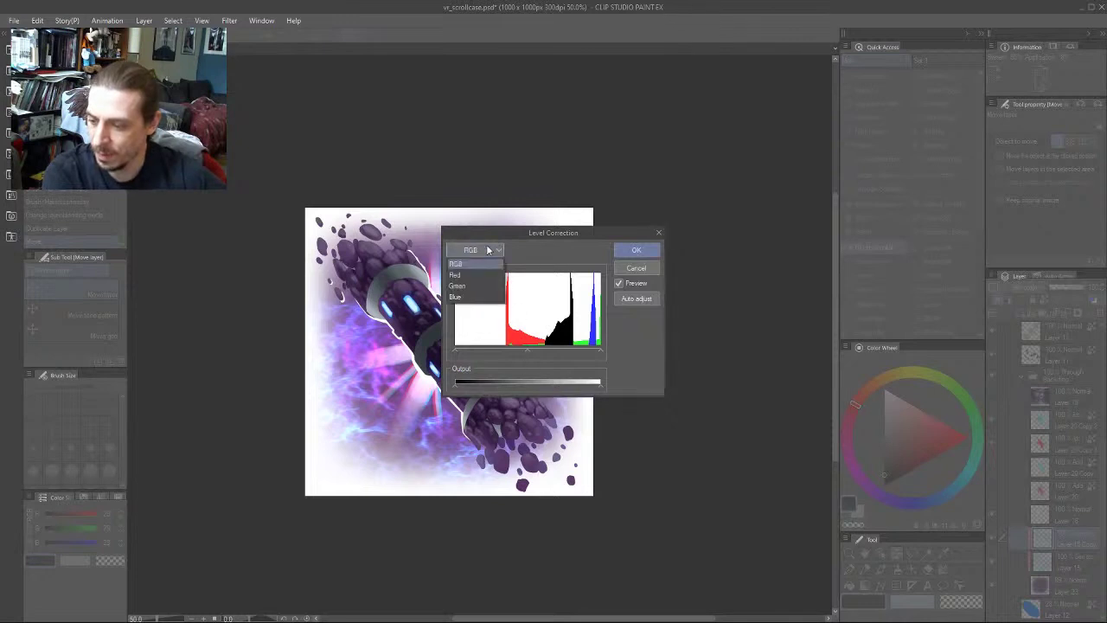
{"action": "left_click", "coordinate": [484, 274]}
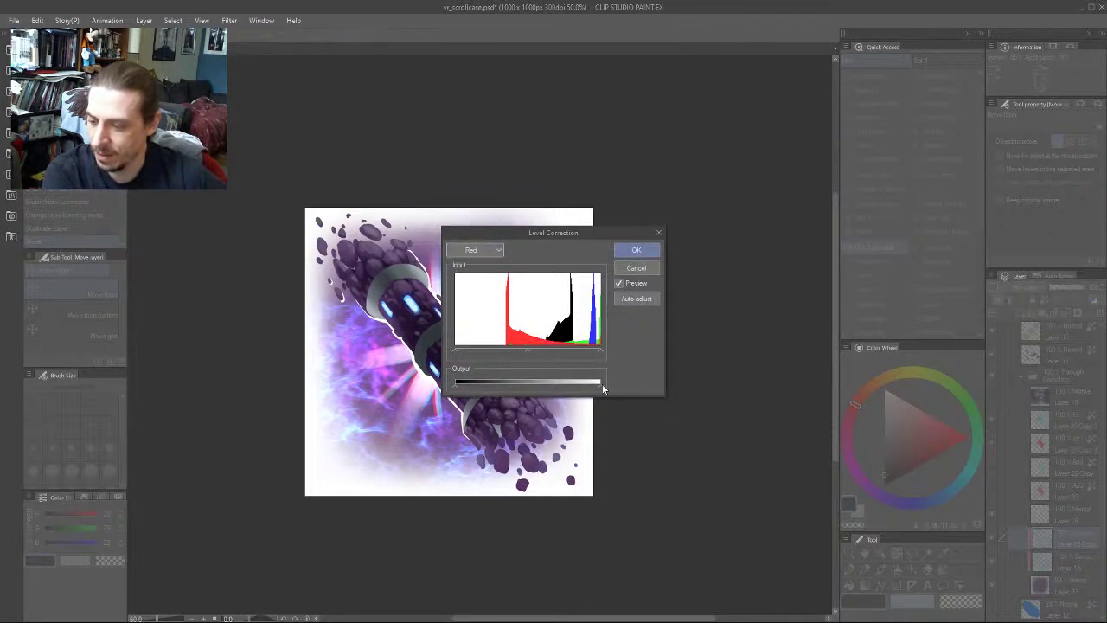
{"action": "left_click", "coordinate": [635, 250]}
Start a Level Correction on Layer 15 and lower the Green channel's output
{"action": "left_click", "coordinate": [1072, 567]}
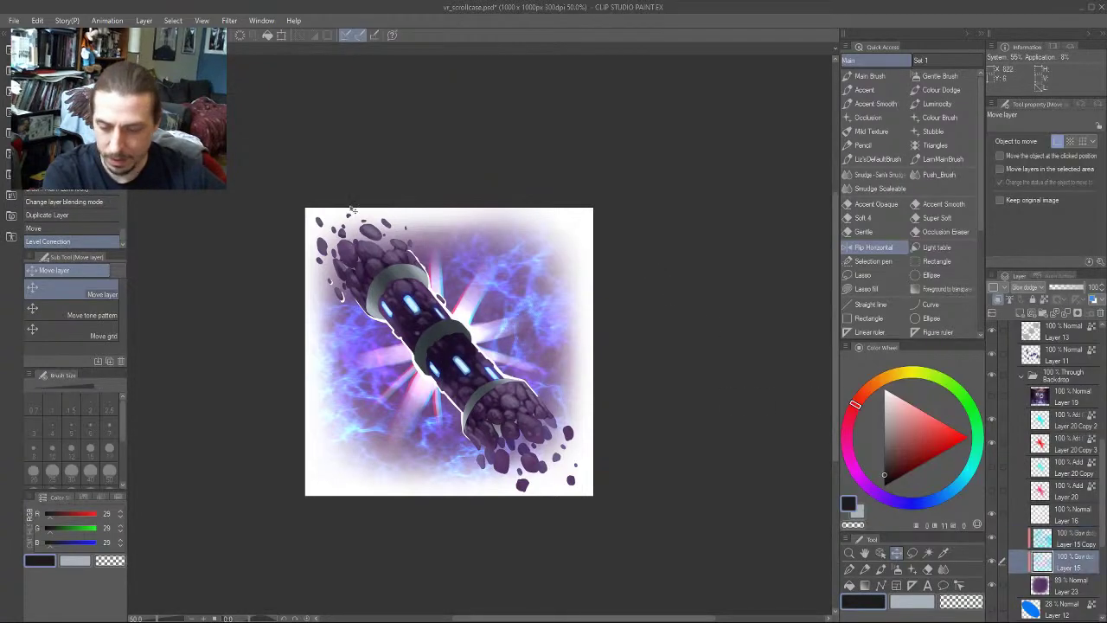
{"action": "left_click", "coordinate": [37, 20]}
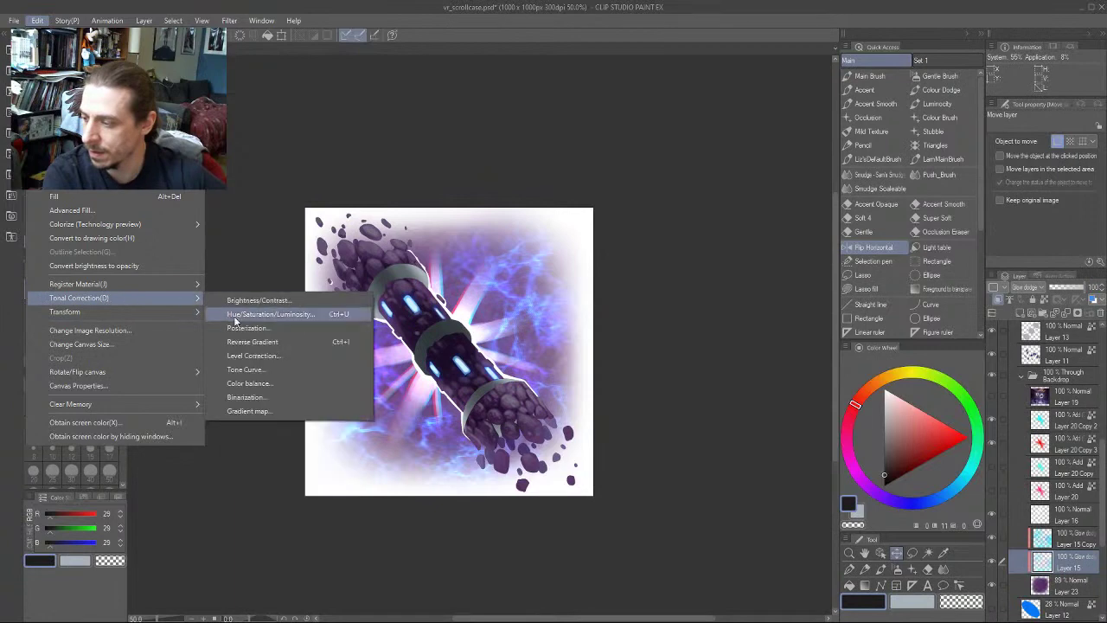
{"action": "left_click", "coordinate": [283, 369]}
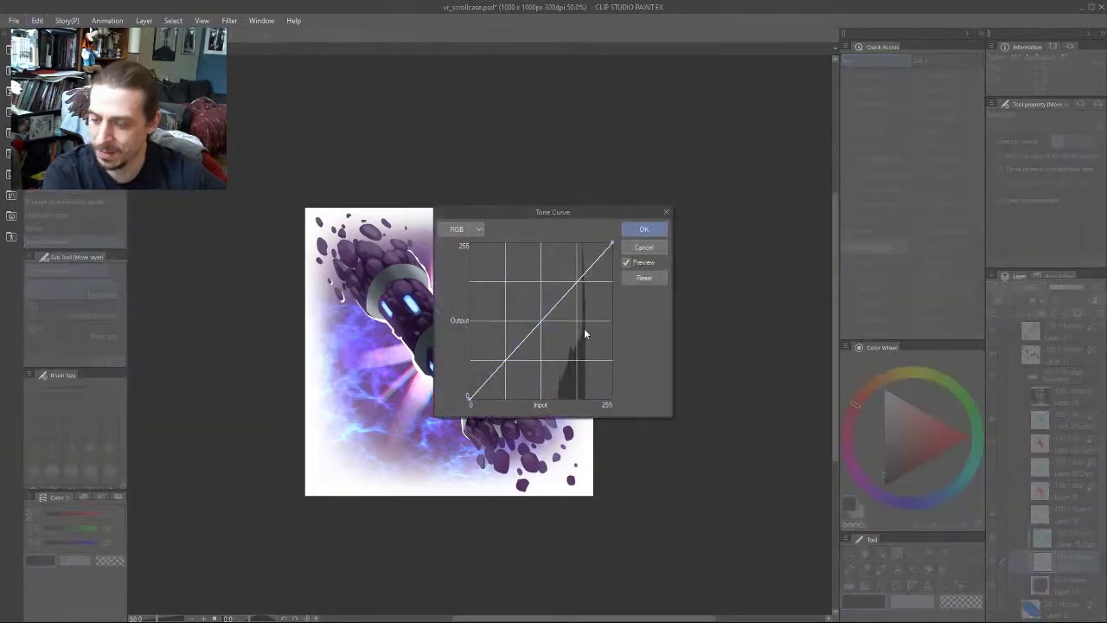
{"action": "left_click", "coordinate": [626, 230]}
{"action": "left_click", "coordinate": [37, 20]}
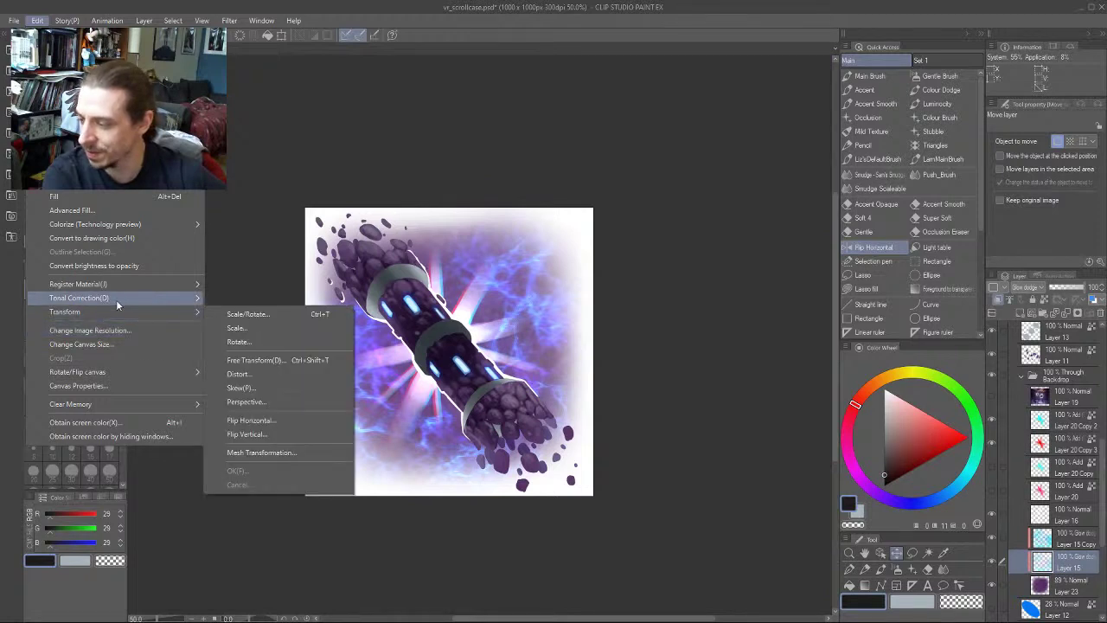
{"action": "mouse_move", "coordinate": [120, 301]}
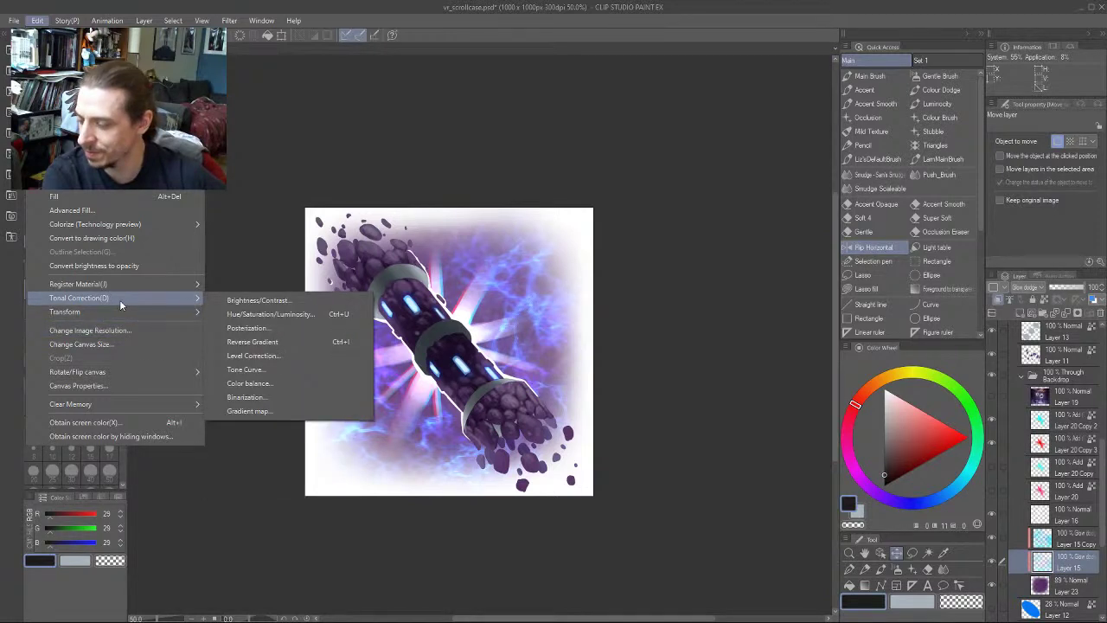
{"action": "left_click", "coordinate": [273, 356]}
{"action": "left_click", "coordinate": [470, 249]}
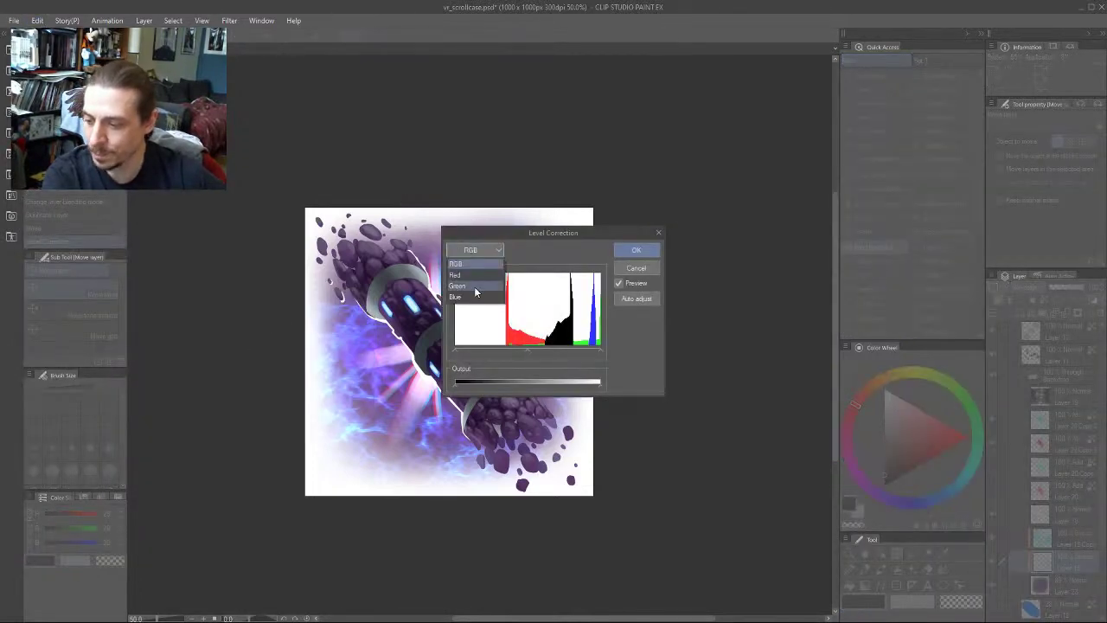
{"action": "left_click", "coordinate": [476, 290]}
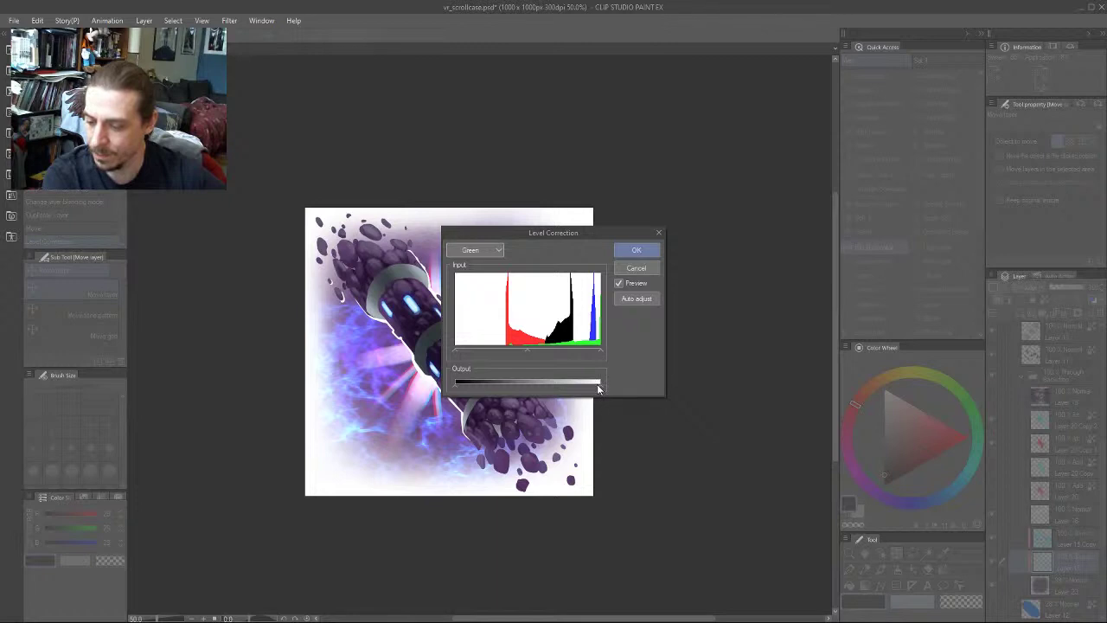
{"action": "left_click_drag", "start_coordinate": [599, 385], "coordinate": [564, 398]}
Reduce the Blue channel's output on Layer 15 to the minimum and apply the Level Correction
{"action": "left_click", "coordinate": [475, 250]}
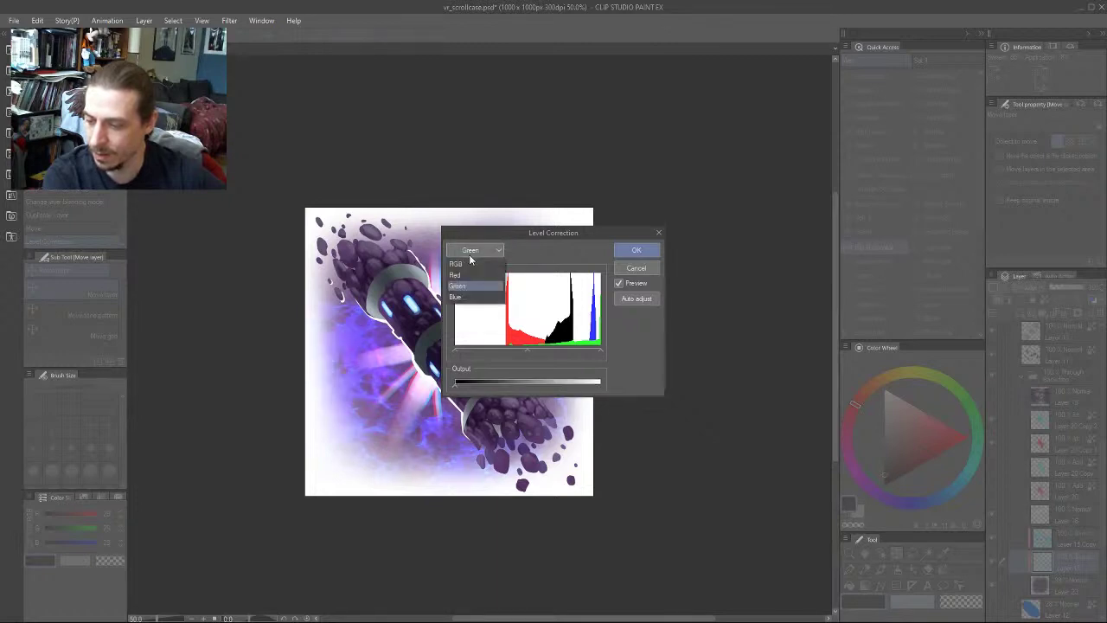
{"action": "left_click", "coordinate": [471, 299]}
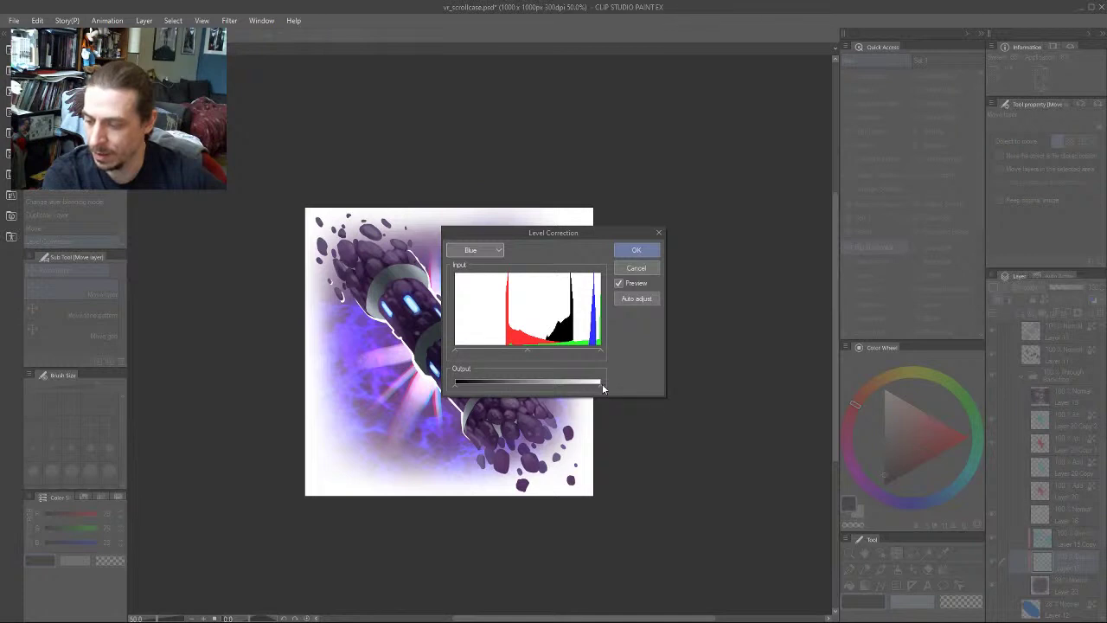
{"action": "left_click_drag", "start_coordinate": [602, 386], "coordinate": [369, 355]}
{"action": "left_click", "coordinate": [638, 269]}
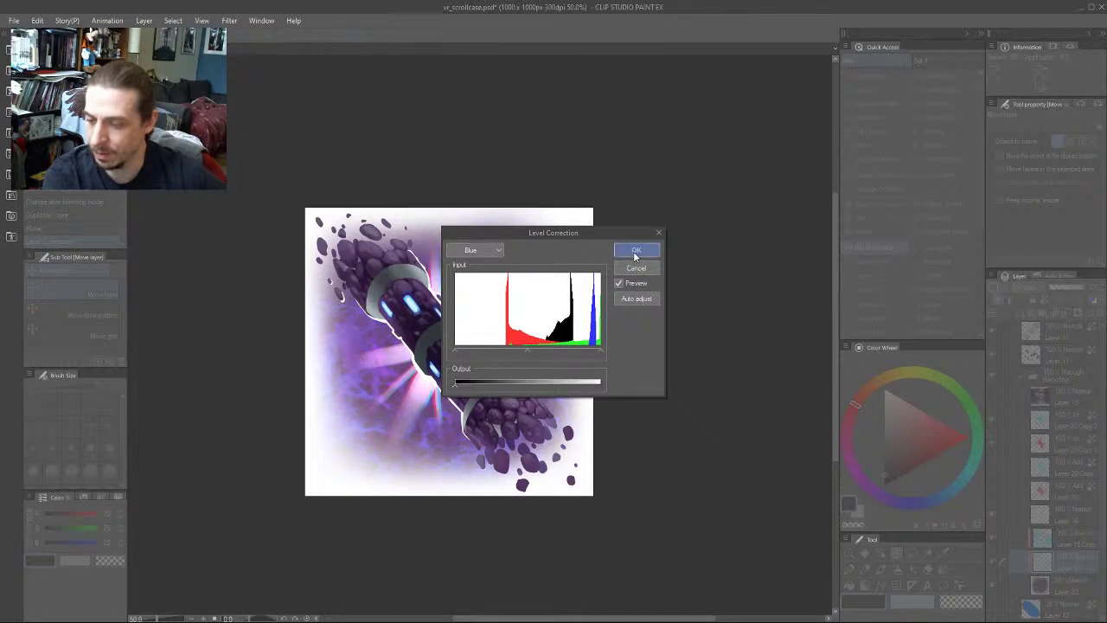
Toggle the visibility of Layer 15 and Layer 15 Copy to compare their lightning effects
{"action": "left_click", "coordinate": [992, 564]}
{"action": "left_click", "coordinate": [993, 564]}
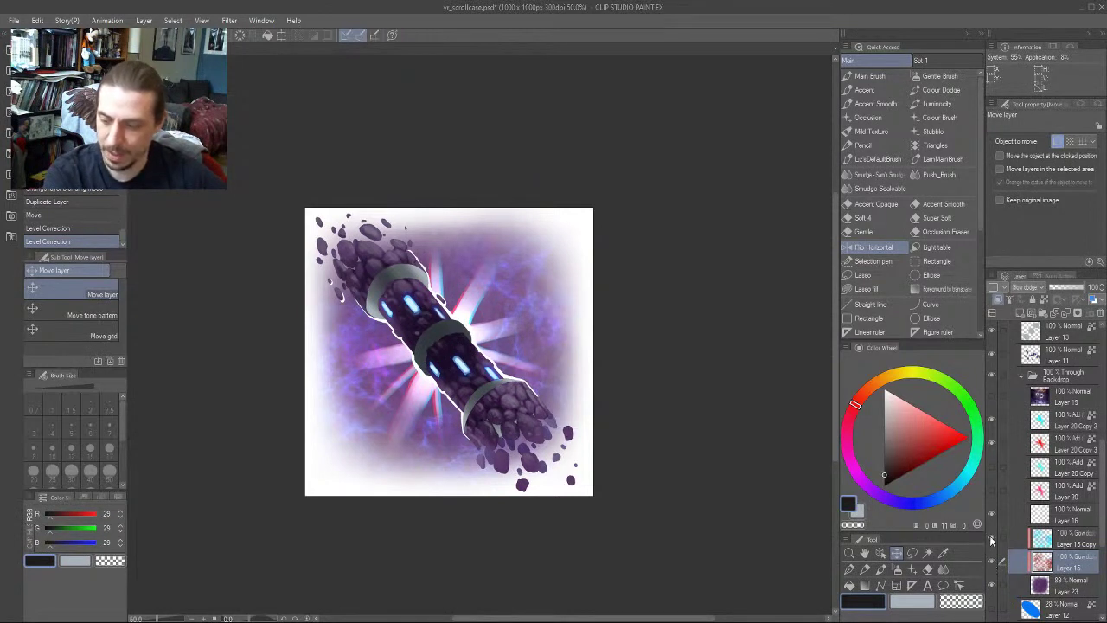
{"action": "left_click", "coordinate": [992, 541]}
{"action": "left_click", "coordinate": [991, 540]}
{"action": "left_click", "coordinate": [1019, 540]}
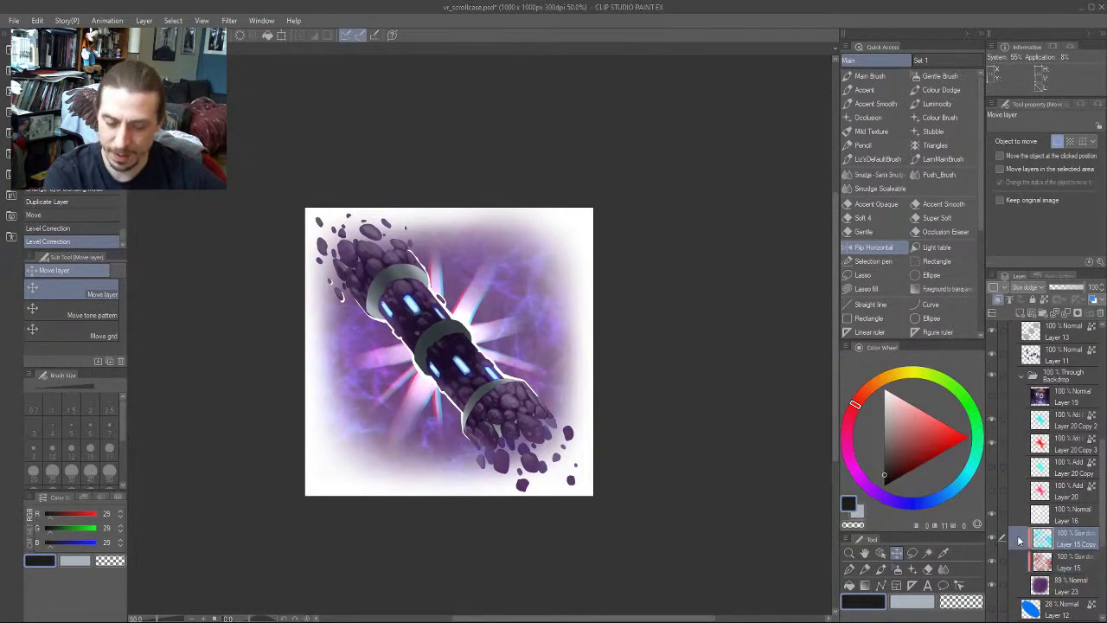
{"action": "left_click", "coordinate": [991, 540]}
{"action": "left_click", "coordinate": [991, 541]}
{"action": "left_click", "coordinate": [991, 540]}
{"action": "left_click", "coordinate": [991, 540]}
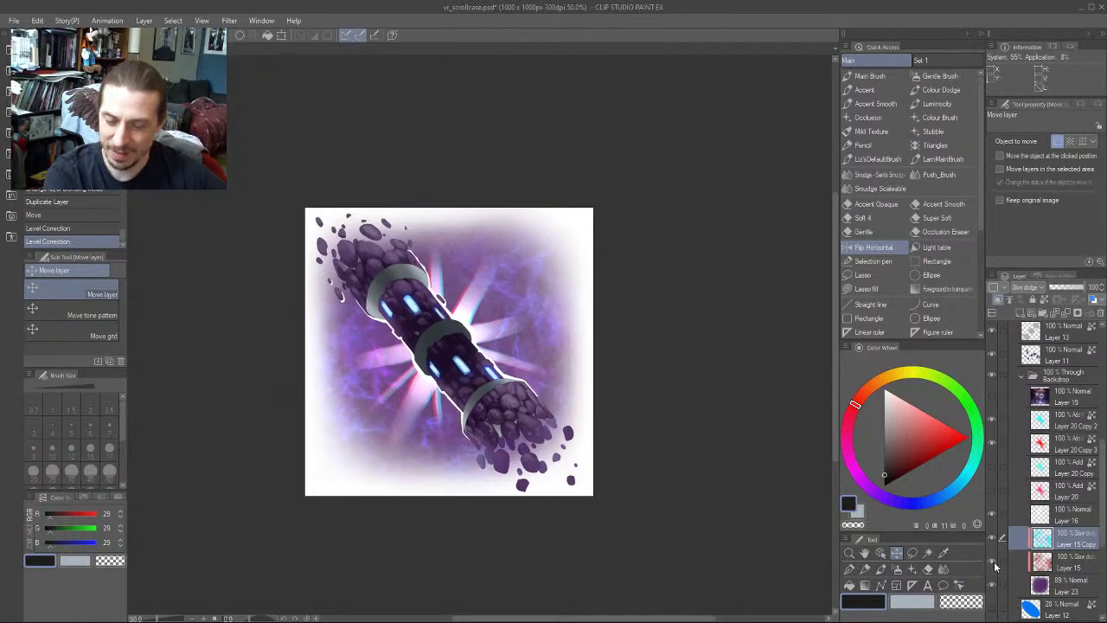
{"action": "left_click", "coordinate": [992, 563]}
{"action": "left_click", "coordinate": [992, 563]}
{"action": "left_click", "coordinate": [993, 563]}
{"action": "left_click", "coordinate": [992, 563]}
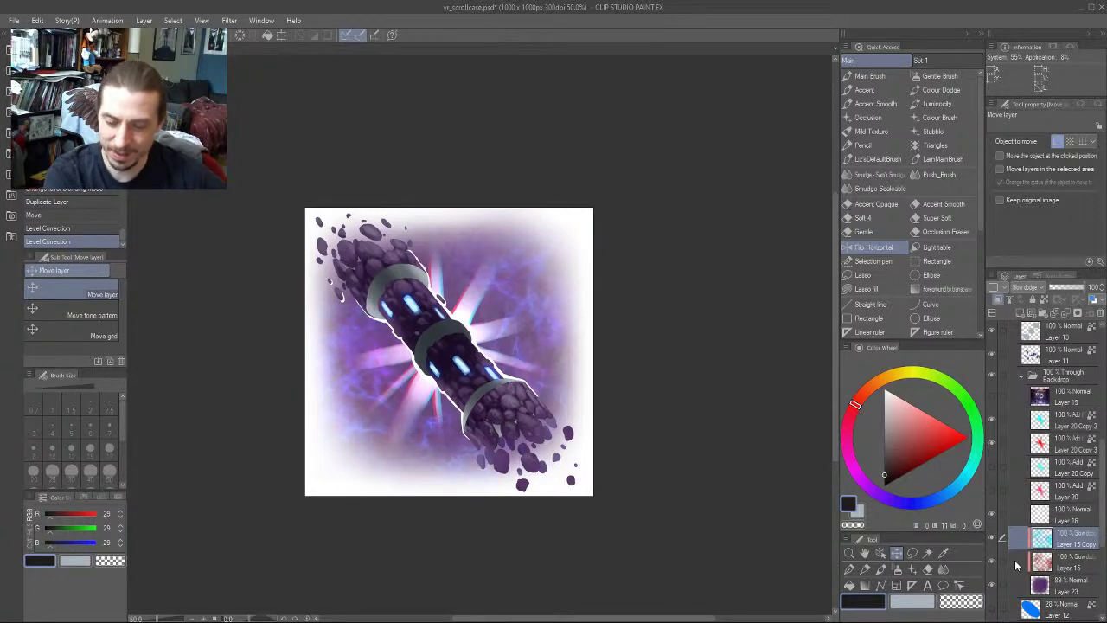
Nudge the lightning on Layer 15 slightly to the left and save the document
{"action": "left_click", "coordinate": [1025, 559]}
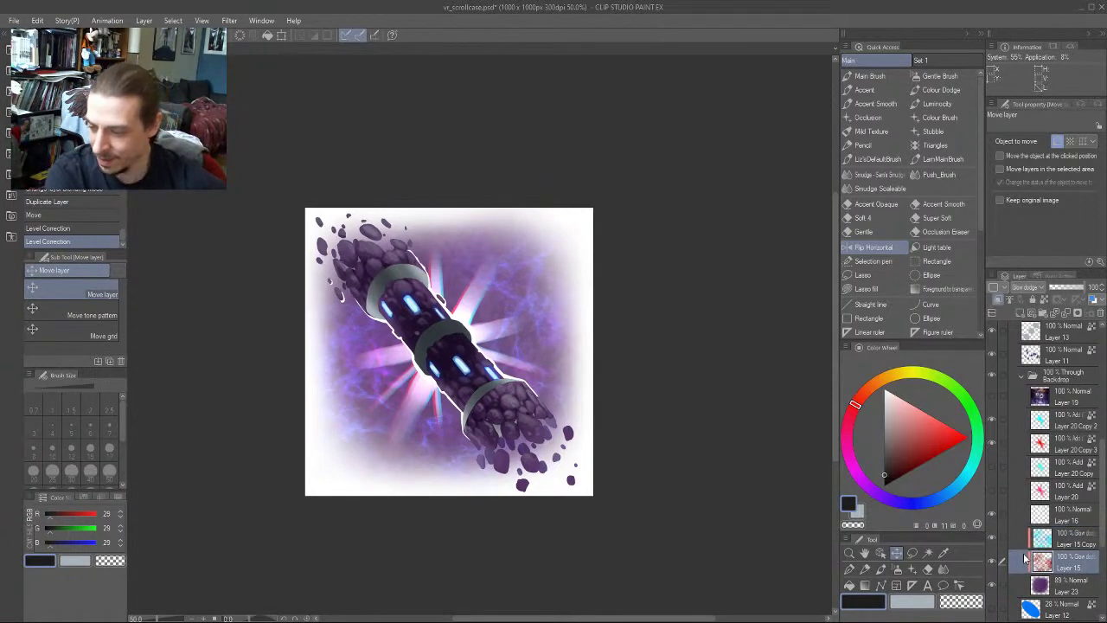
{"action": "key", "text": "Left"}
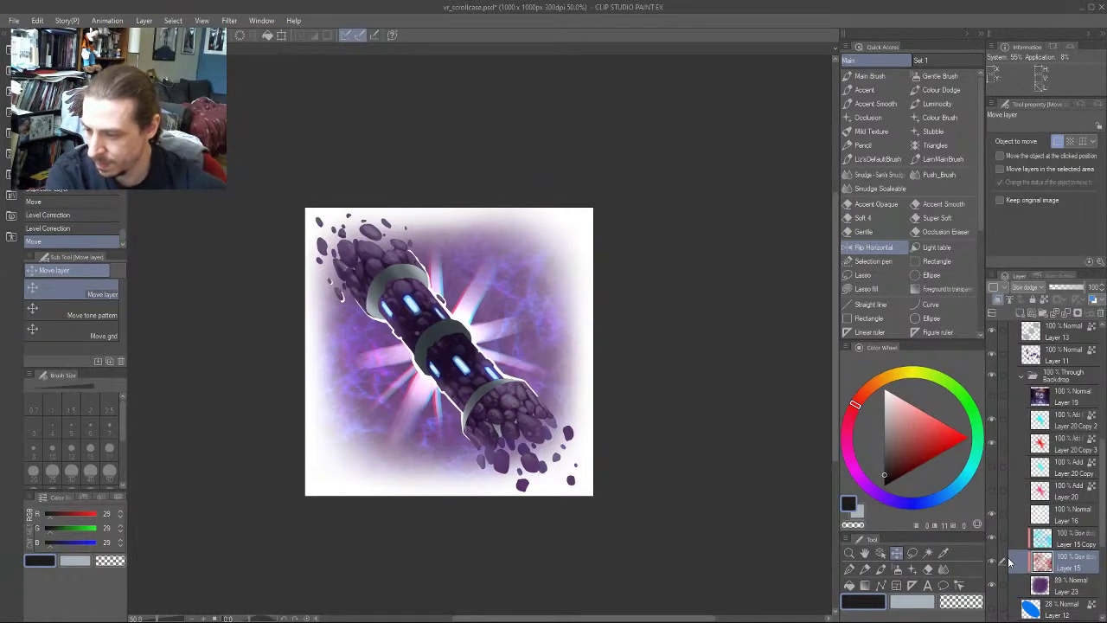
{"action": "left_click", "coordinate": [1062, 543]}
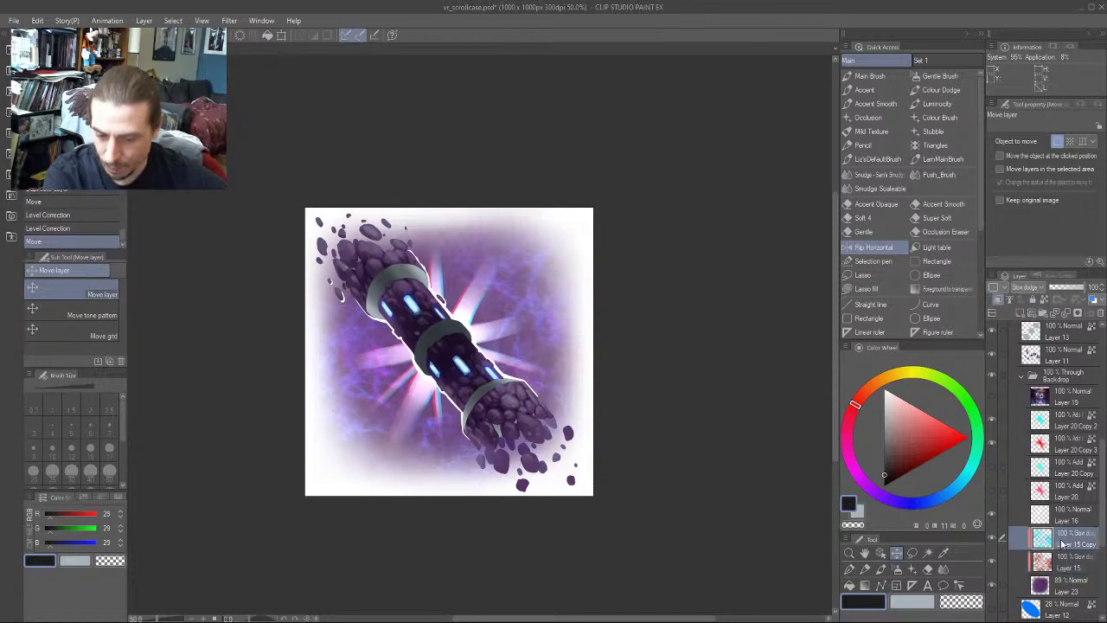
{"action": "left_click", "coordinate": [1068, 566]}
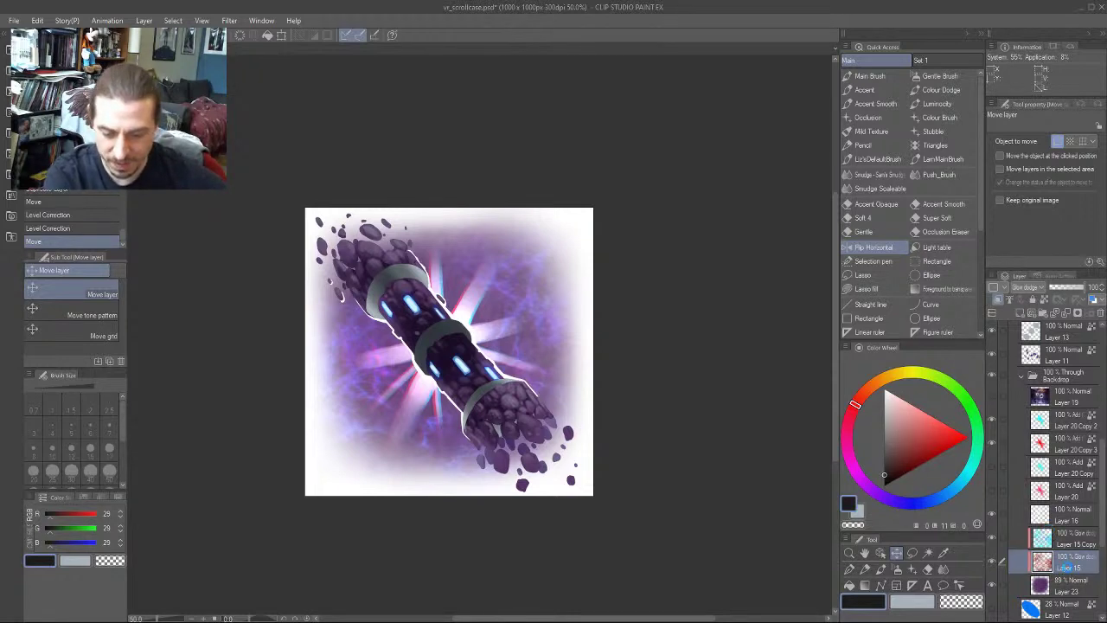
{"action": "key", "text": "ctrl+s"}
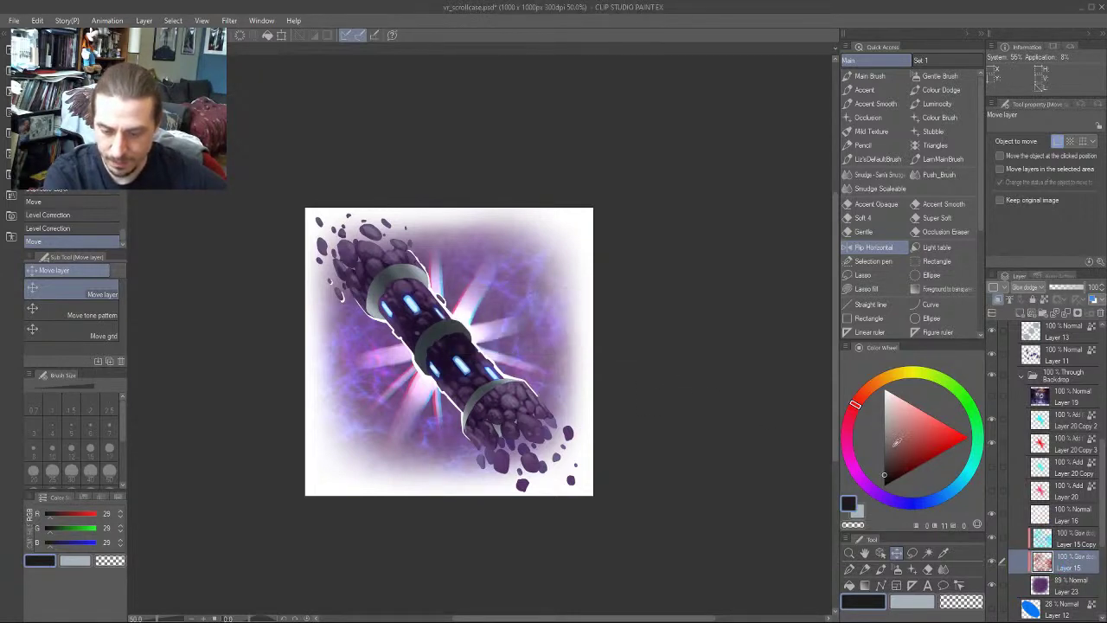
Lock the transparent pixels of Layer 15 and fill its lightning with white
{"action": "left_click", "coordinate": [883, 391]}
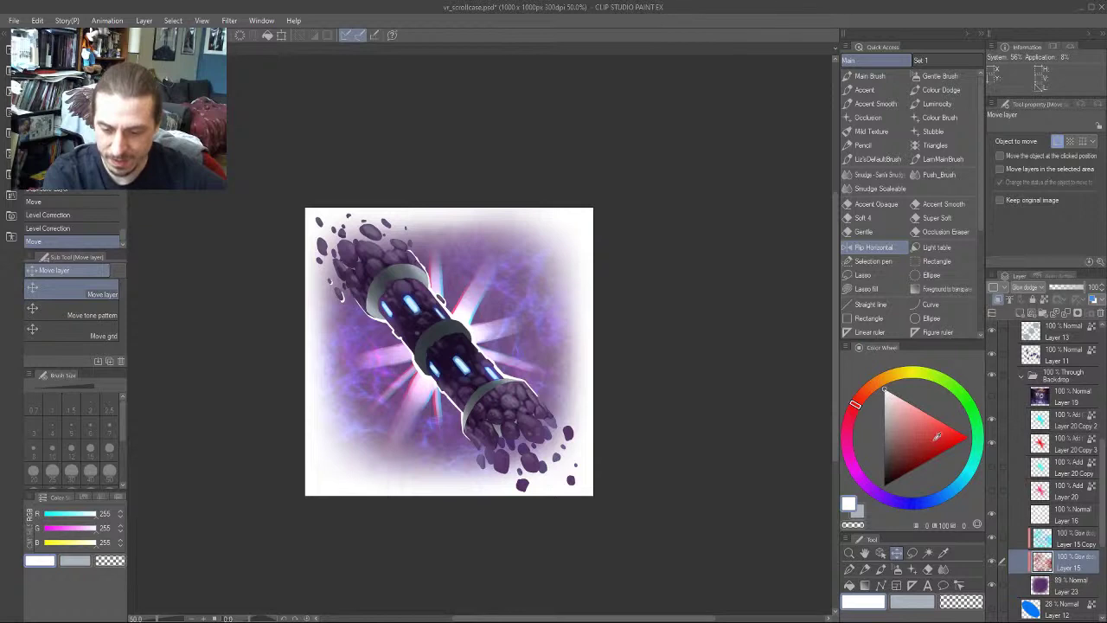
{"action": "key", "text": "alt+BackSpace"}
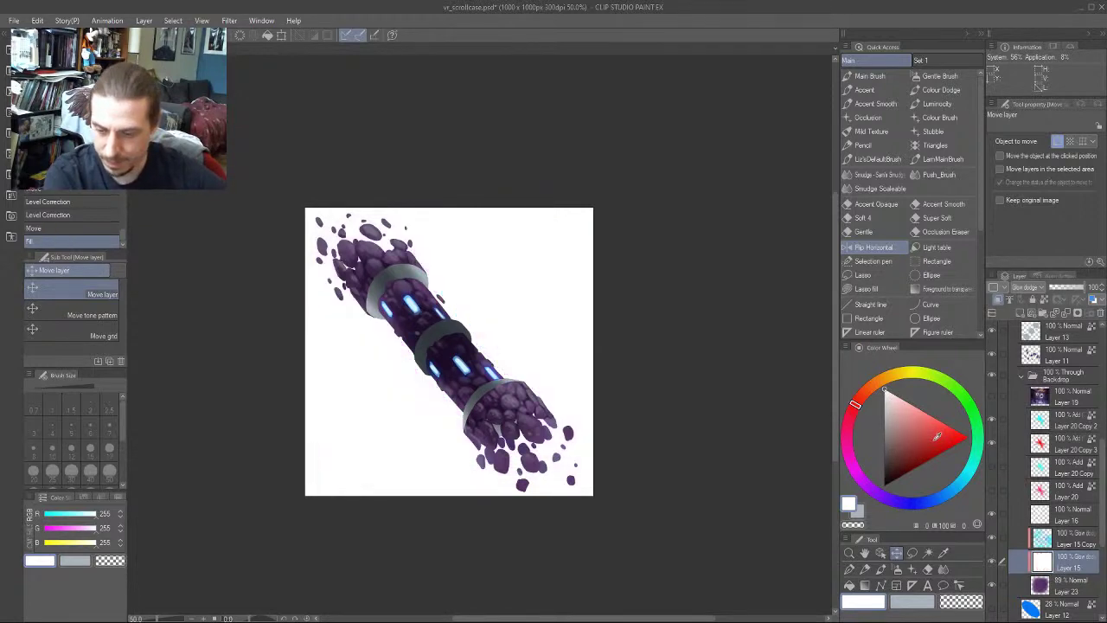
{"action": "key", "text": "ctrl+z"}
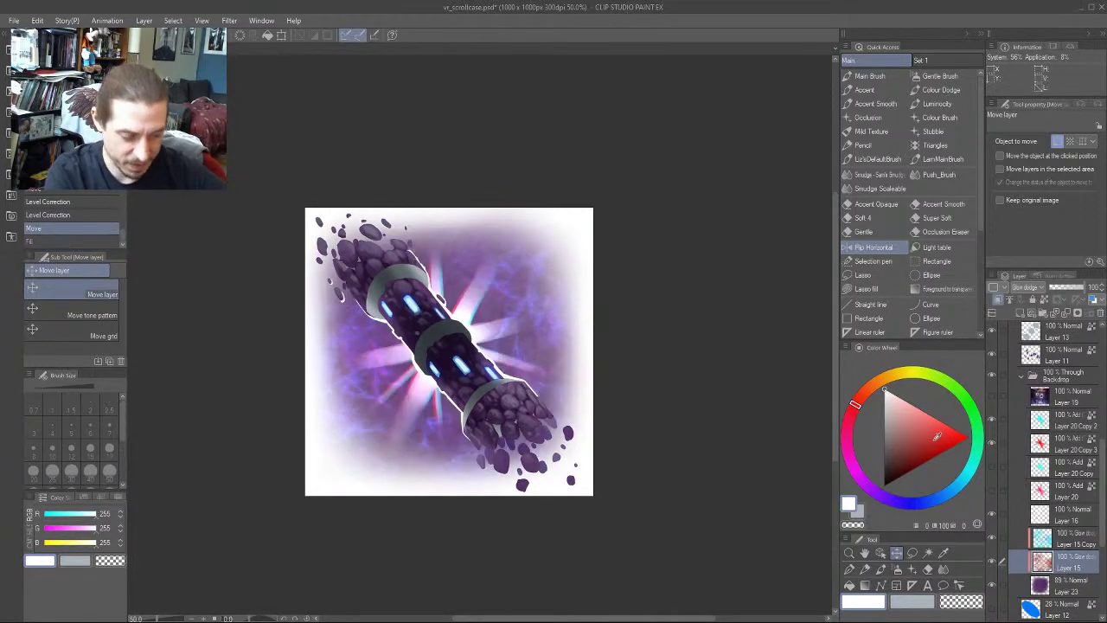
{"action": "key", "text": "slash"}
{"action": "key", "text": "alt+Delete"}
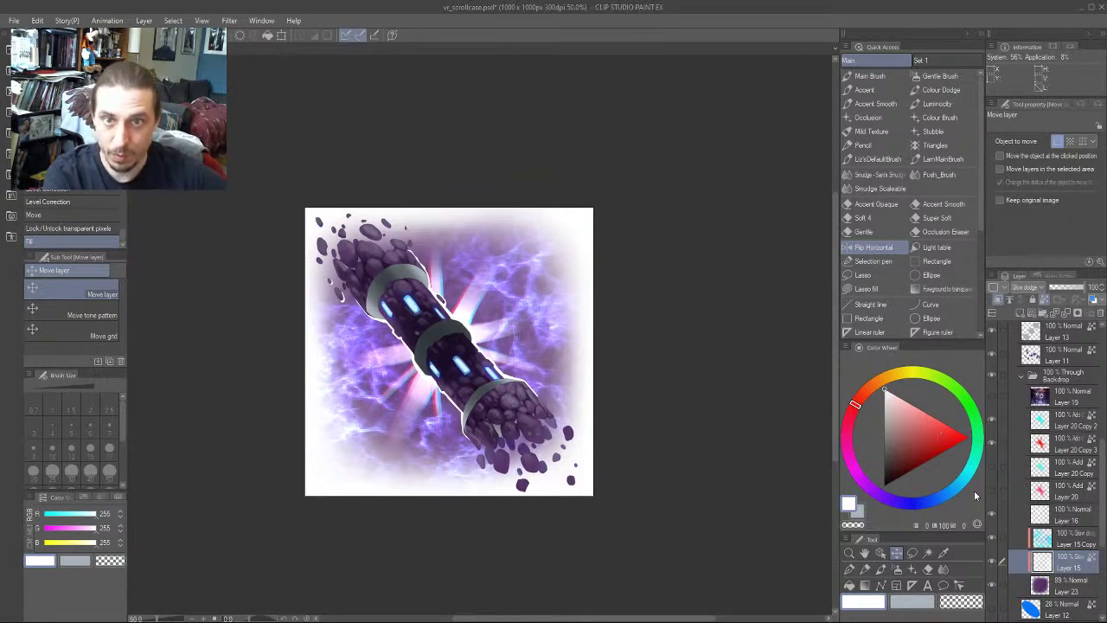
Compare the artwork with and without Layer 15, and lower that layer's opacity to 66%
{"action": "left_click", "coordinate": [993, 563]}
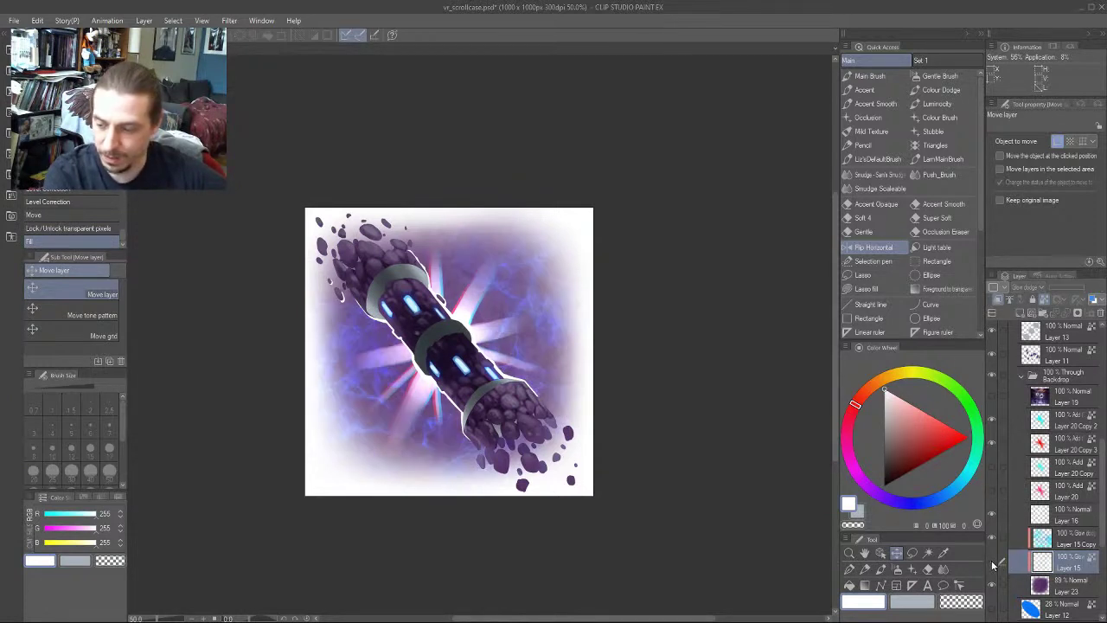
{"action": "left_click", "coordinate": [992, 562]}
{"action": "left_click", "coordinate": [1068, 291]}
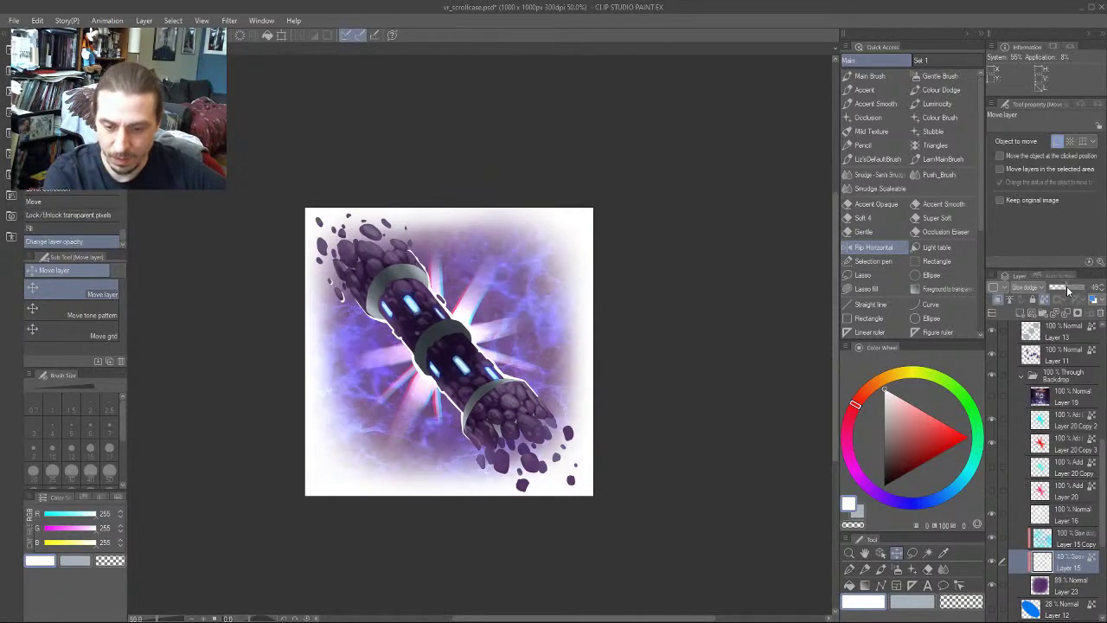
{"action": "mouse_move", "coordinate": [1068, 290]}
{"action": "left_mouse_down"}
{"action": "mouse_move", "coordinate": [1087, 291]}
{"action": "mouse_move", "coordinate": [1074, 290]}
{"action": "left_mouse_up"}
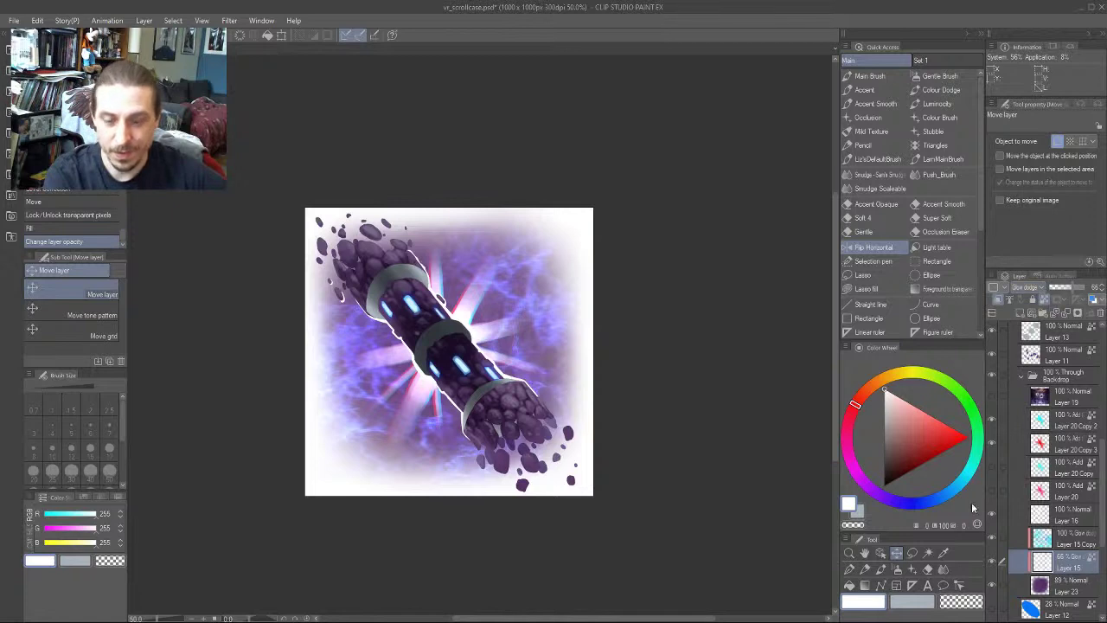
Fill the lightning on Layer 15 with light magenta pink, RGB 255, 132, 231
{"action": "left_click", "coordinate": [854, 469]}
{"action": "left_click_drag", "start_coordinate": [854, 469], "coordinate": [850, 459]}
{"action": "left_click", "coordinate": [925, 410]}
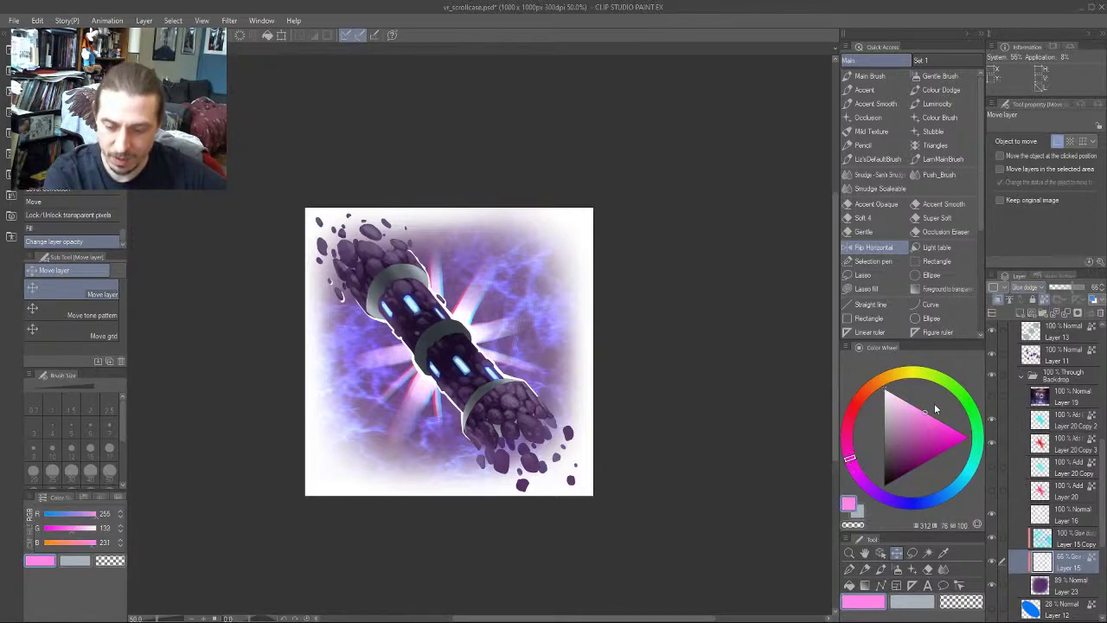
{"action": "key", "text": "alt+BackSpace"}
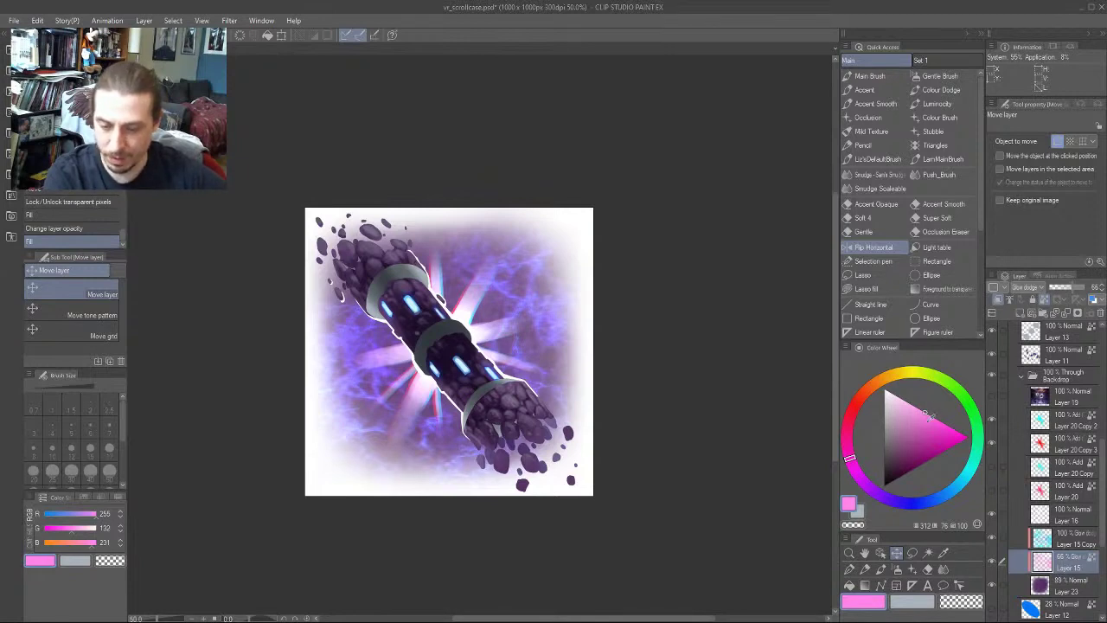
Refill Layer 15's lightning with reddish pink, RGB 255, 97, 138, and toggle the layer's visibility to compare
{"action": "left_click", "coordinate": [935, 420]}
{"action": "left_click", "coordinate": [849, 423]}
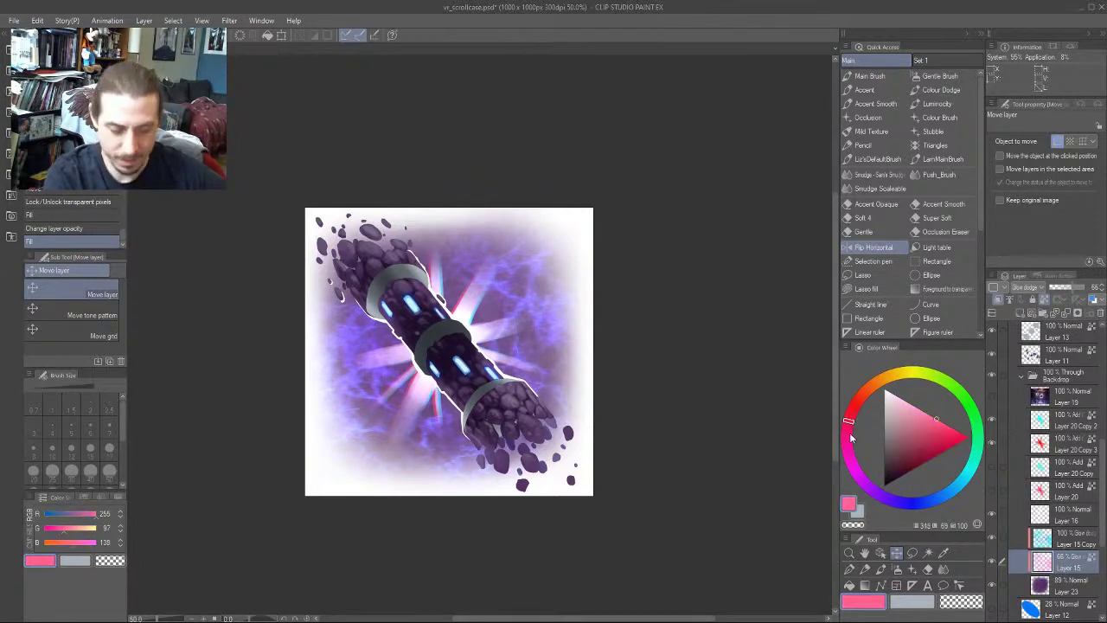
{"action": "key", "text": "alt+BackSpace"}
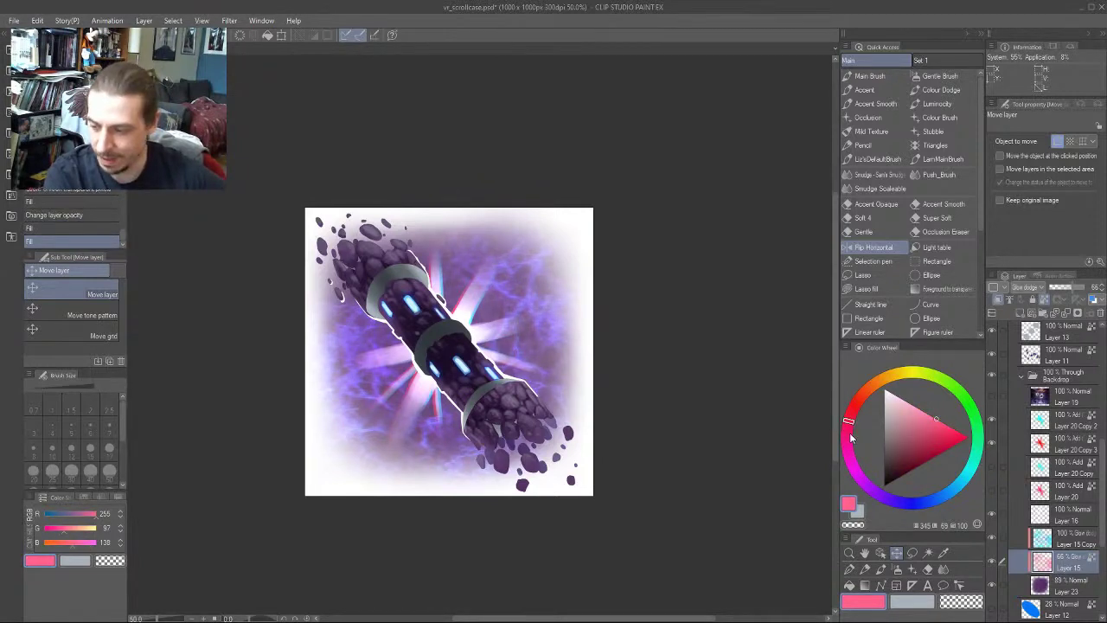
{"action": "left_click", "coordinate": [994, 562]}
{"action": "left_click", "coordinate": [995, 562]}
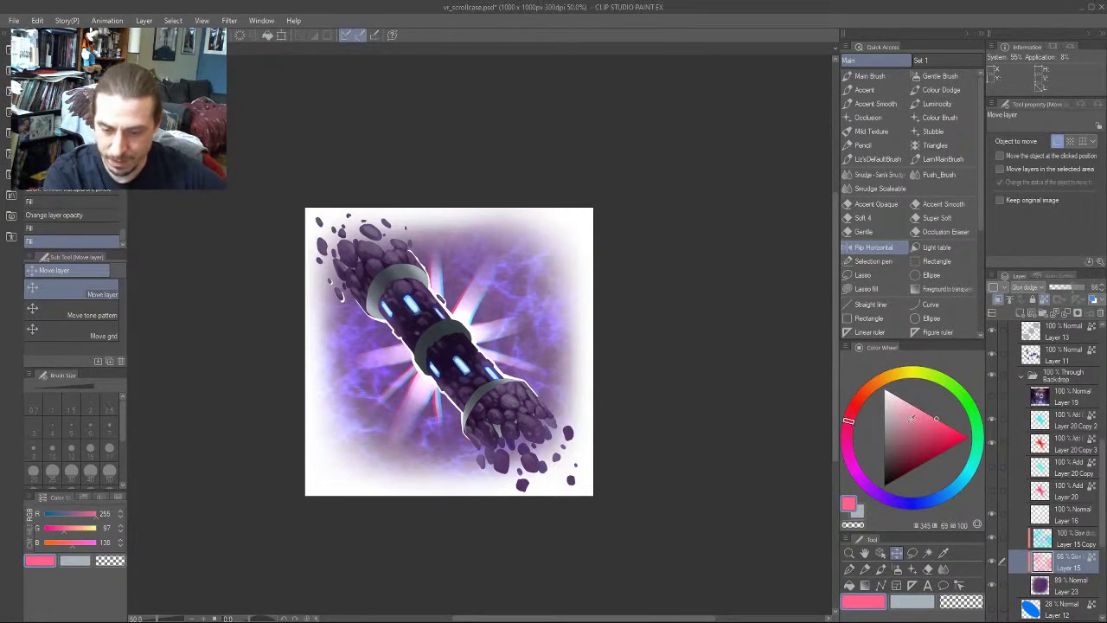
Recolor Layer 15's lightning with saturated red, RGB 255, 48, 14, and finally with orange, RGB 255, 85, 14
{"action": "left_click_drag", "start_coordinate": [936, 418], "coordinate": [964, 434]}
{"action": "left_click", "coordinate": [862, 398]}
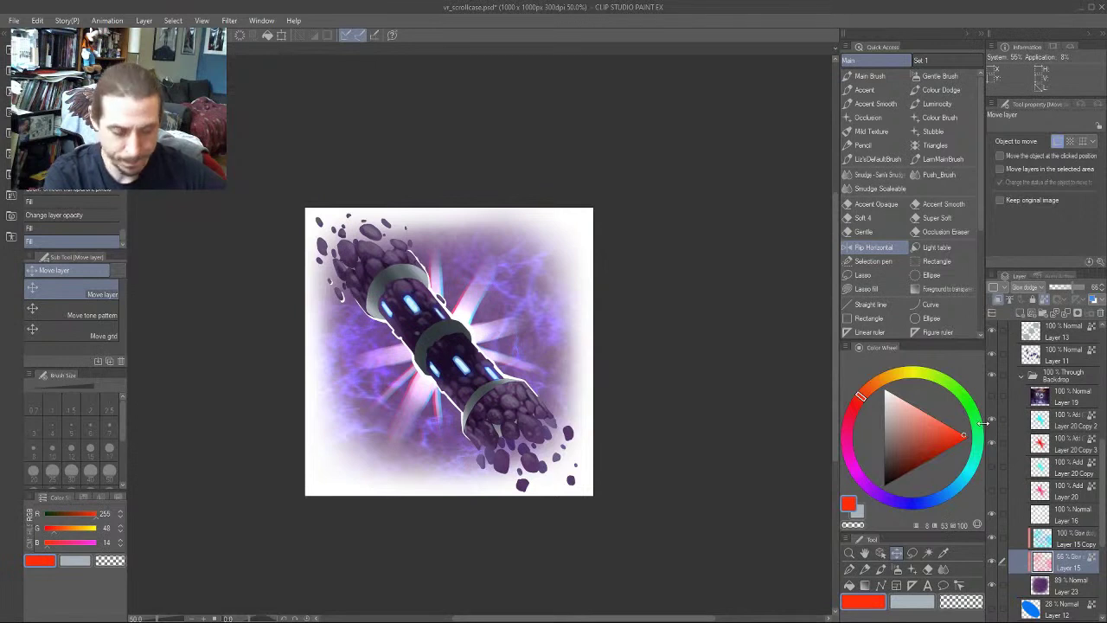
{"action": "key", "text": "alt+Delete"}
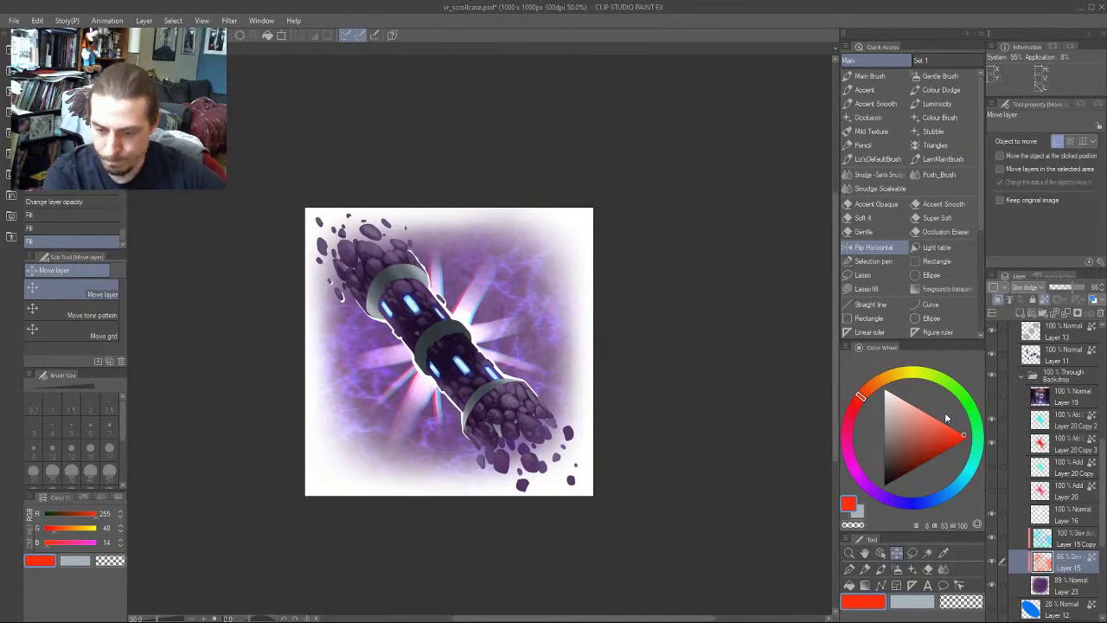
{"action": "left_click_drag", "start_coordinate": [863, 396], "coordinate": [868, 389]}
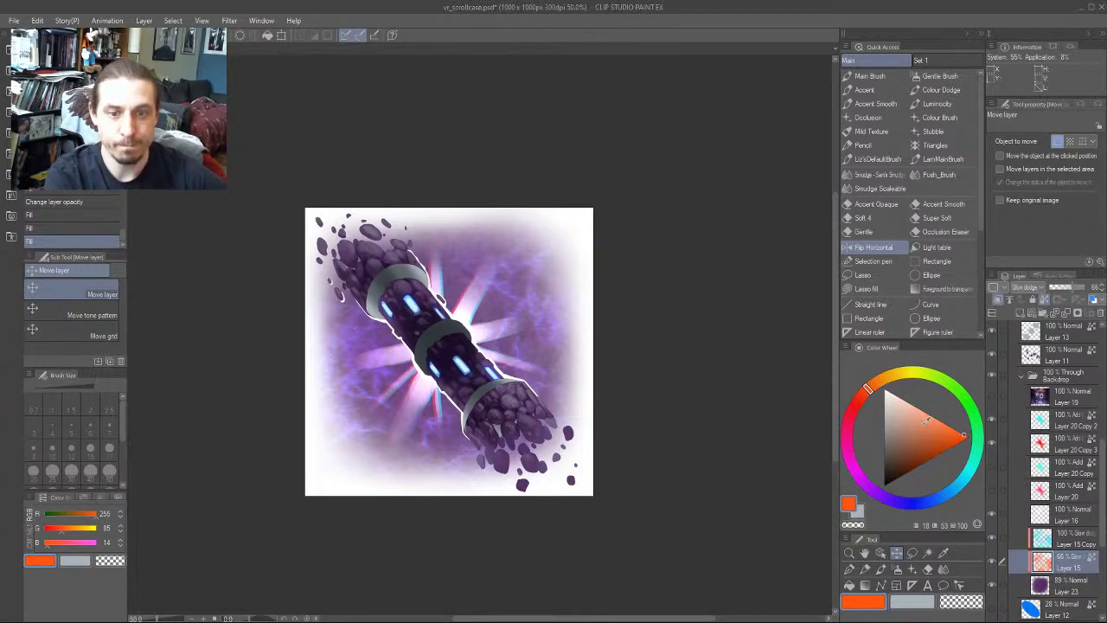
{"action": "key", "text": "alt+Delete"}
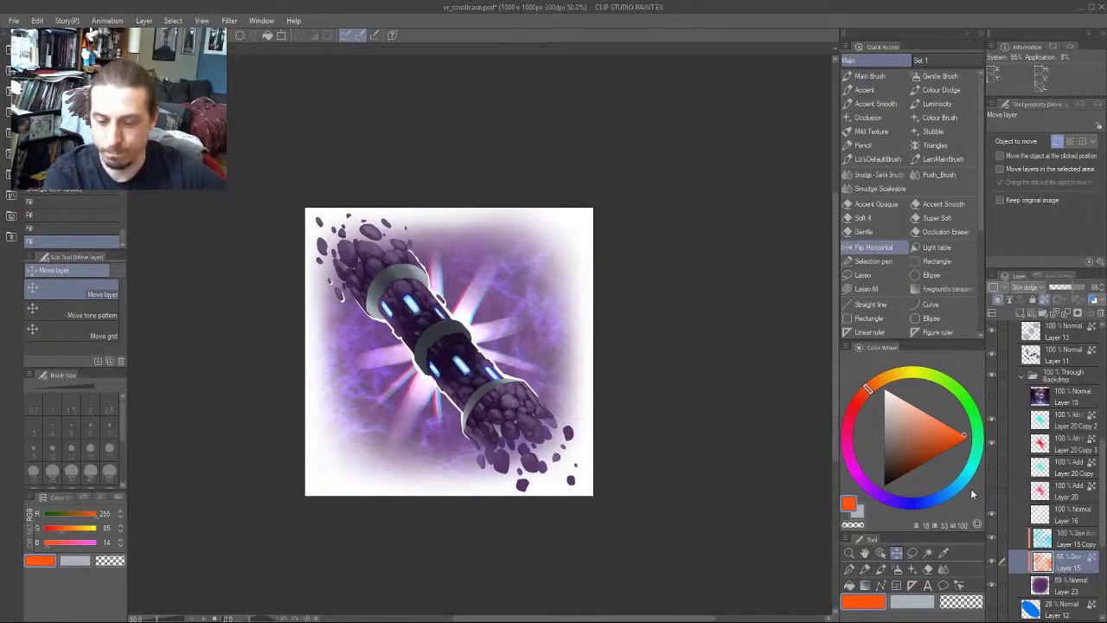
Fill Layer 15's lightning with white, and replace it with red, RGB 255, 73, 84
{"action": "left_click_drag", "start_coordinate": [887, 436], "coordinate": [897, 362]}
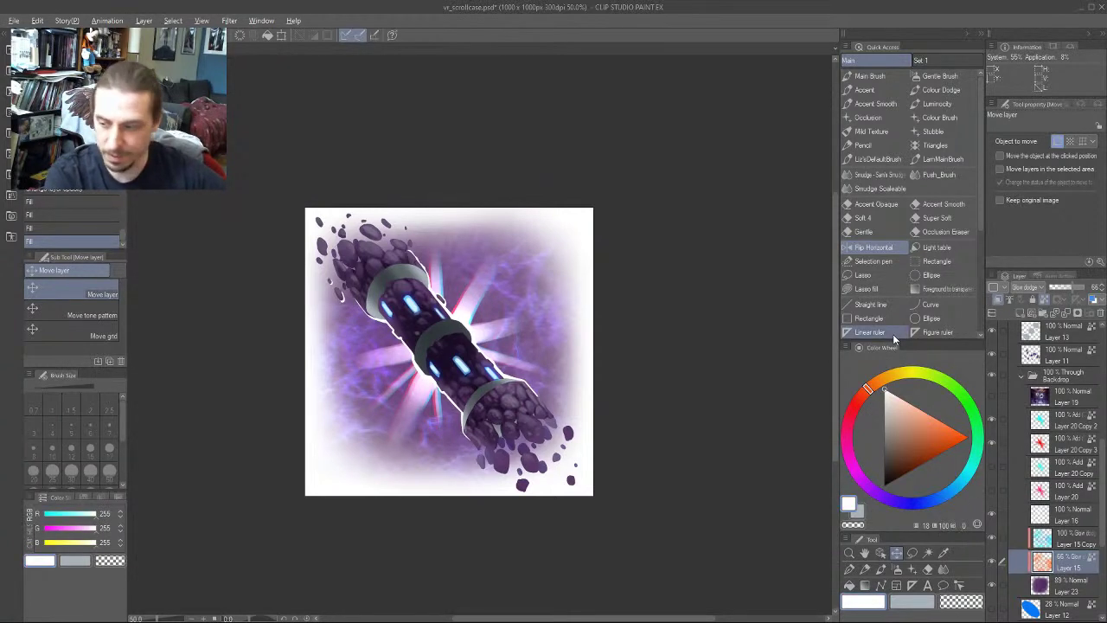
{"action": "key", "text": "alt+Delete"}
{"action": "left_click_drag", "start_coordinate": [864, 389], "coordinate": [859, 396]}
{"action": "mouse_move", "coordinate": [929, 431]}
{"action": "left_mouse_down"}
{"action": "mouse_move", "coordinate": [955, 427]}
{"action": "mouse_move", "coordinate": [948, 405]}
{"action": "left_mouse_up"}
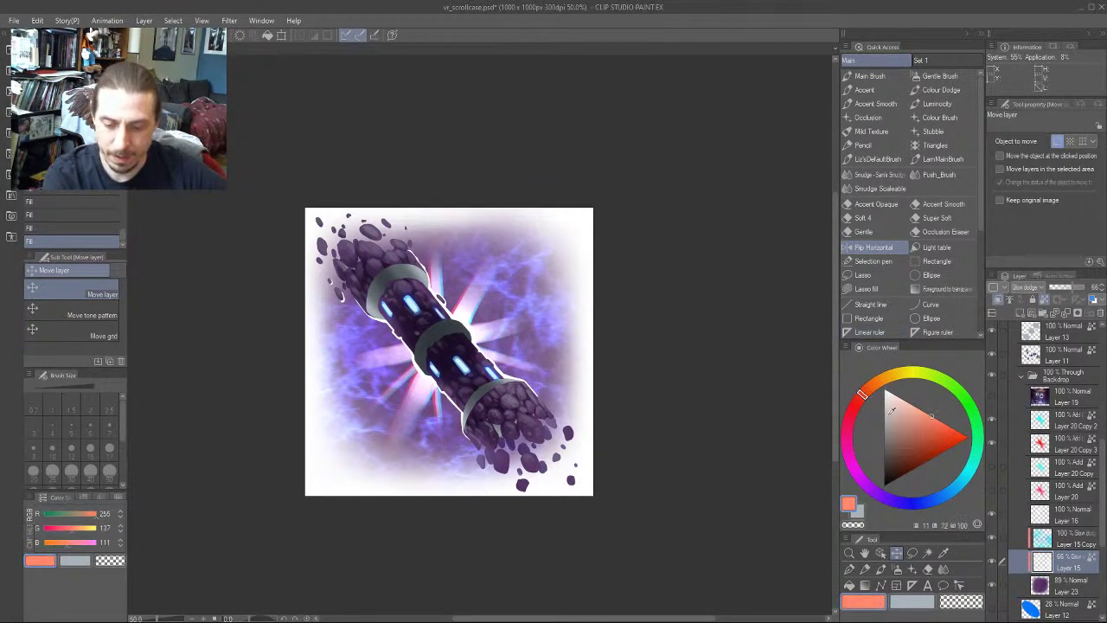
{"action": "left_click_drag", "start_coordinate": [849, 439], "coordinate": [854, 465]}
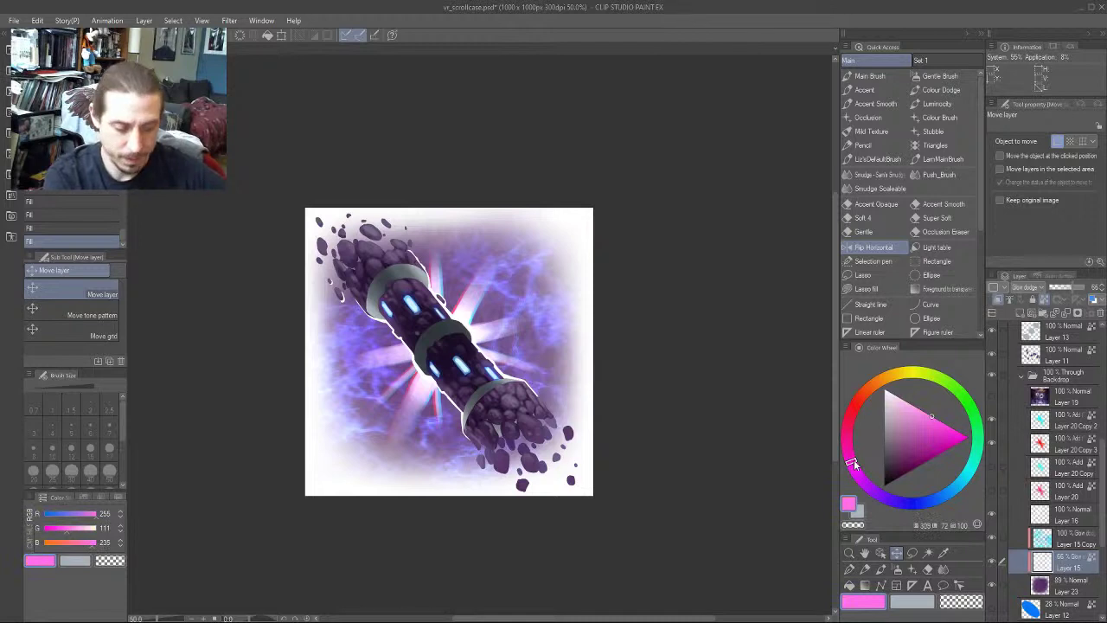
{"action": "left_click", "coordinate": [853, 409]}
{"action": "left_click_drag", "start_coordinate": [926, 434], "coordinate": [944, 423]}
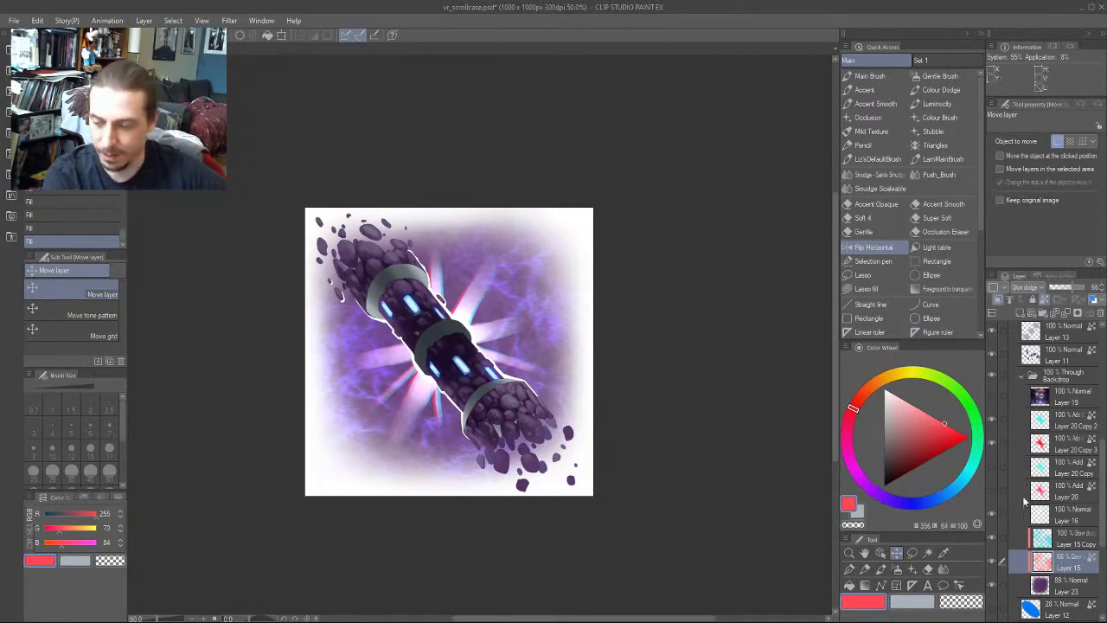
Compare the artwork with and without Layer 16, Layer 15 and Layer 15 Copy, one layer after another
{"action": "left_click", "coordinate": [992, 514]}
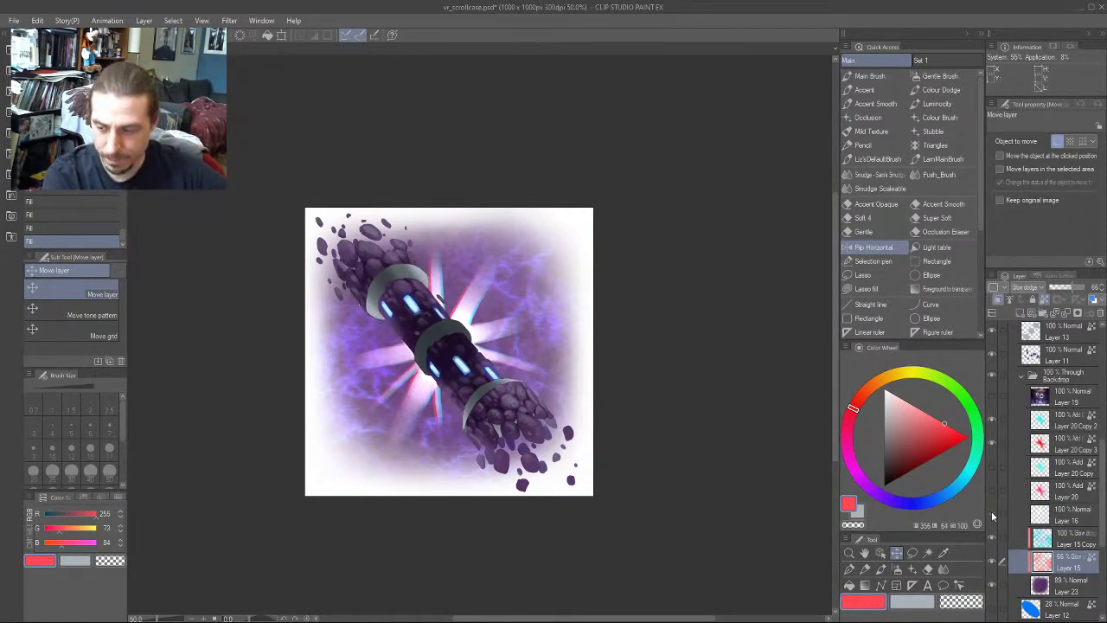
{"action": "left_click", "coordinate": [992, 514]}
{"action": "left_click", "coordinate": [992, 560]}
{"action": "left_click", "coordinate": [991, 560]}
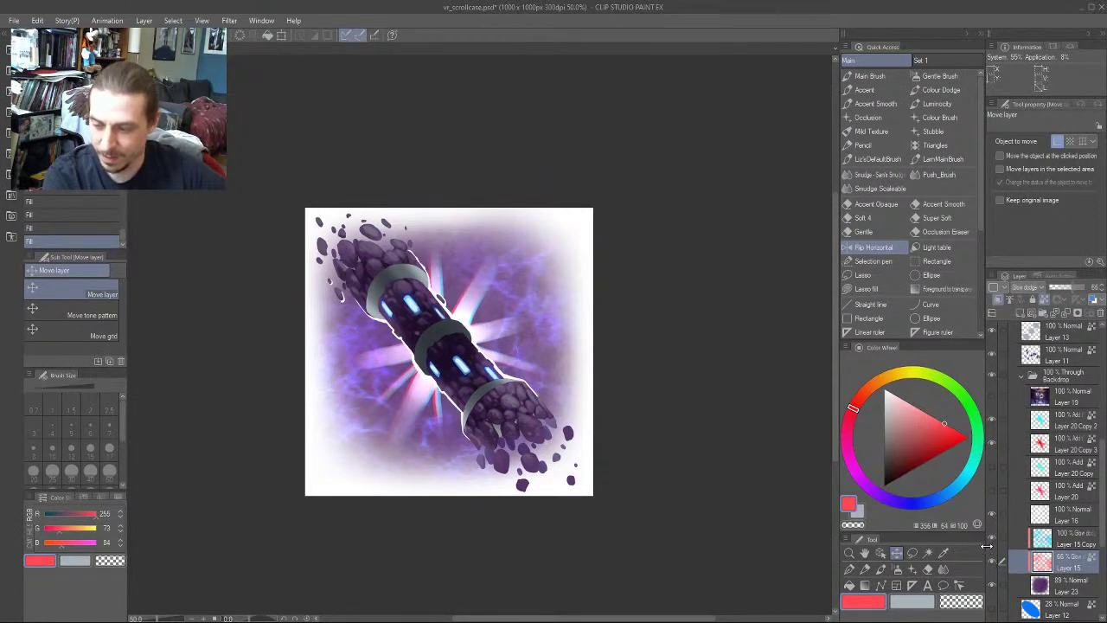
{"action": "left_click", "coordinate": [993, 540]}
{"action": "left_click", "coordinate": [994, 540]}
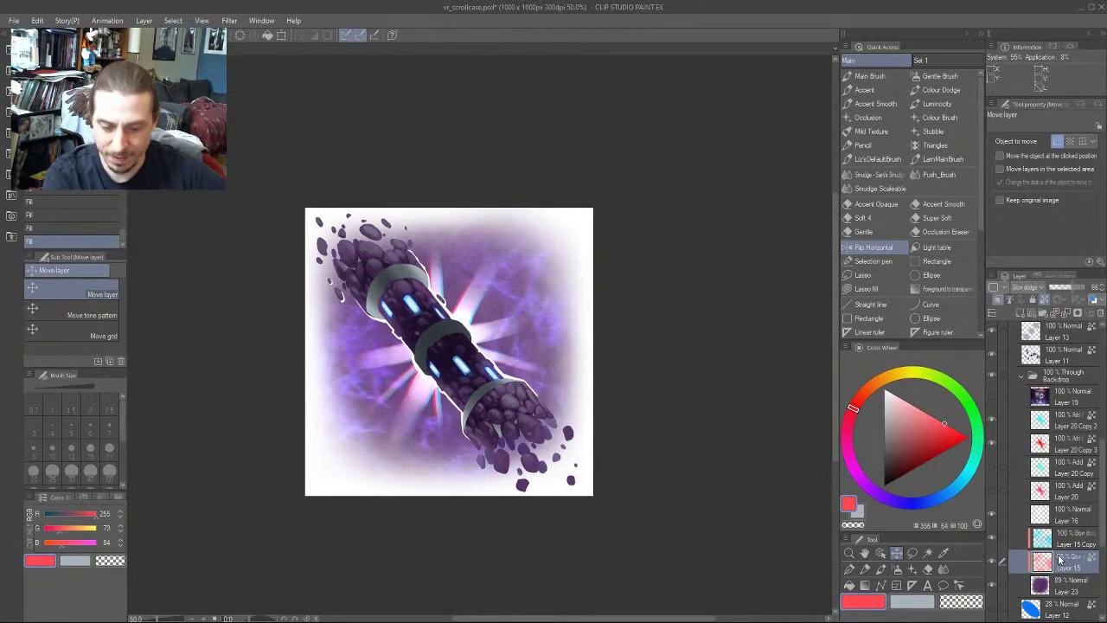
Recolor Layer 15's lightning with light salmon, RGB 255, 152, 143, and toggle the layer's visibility to compare
{"action": "left_click_drag", "start_coordinate": [939, 422], "coordinate": [932, 406]}
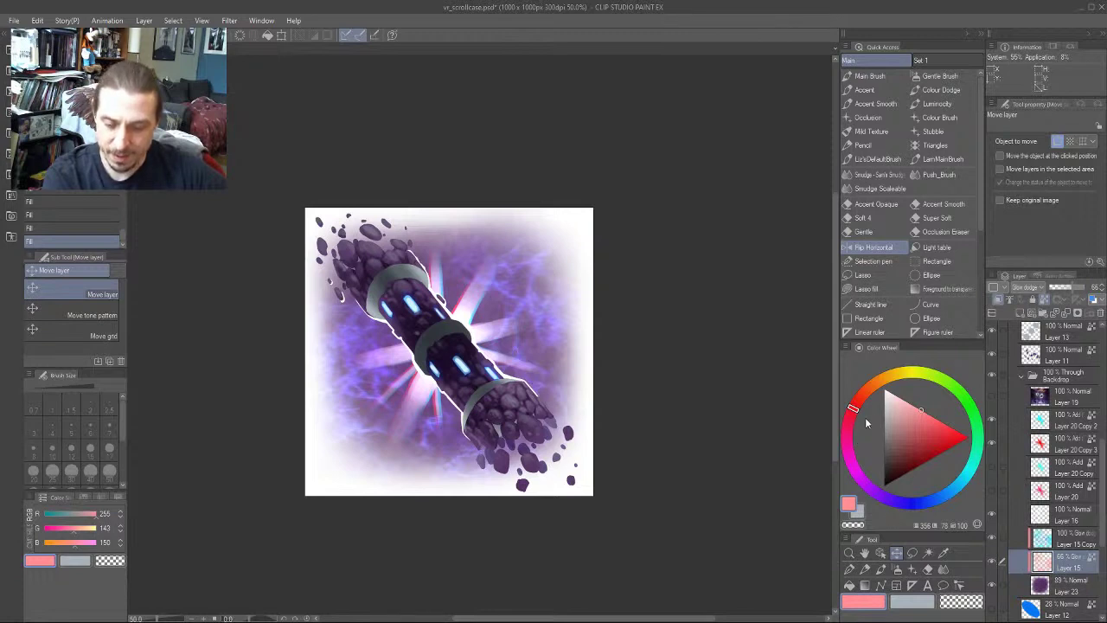
{"action": "left_click_drag", "start_coordinate": [851, 407], "coordinate": [856, 400]}
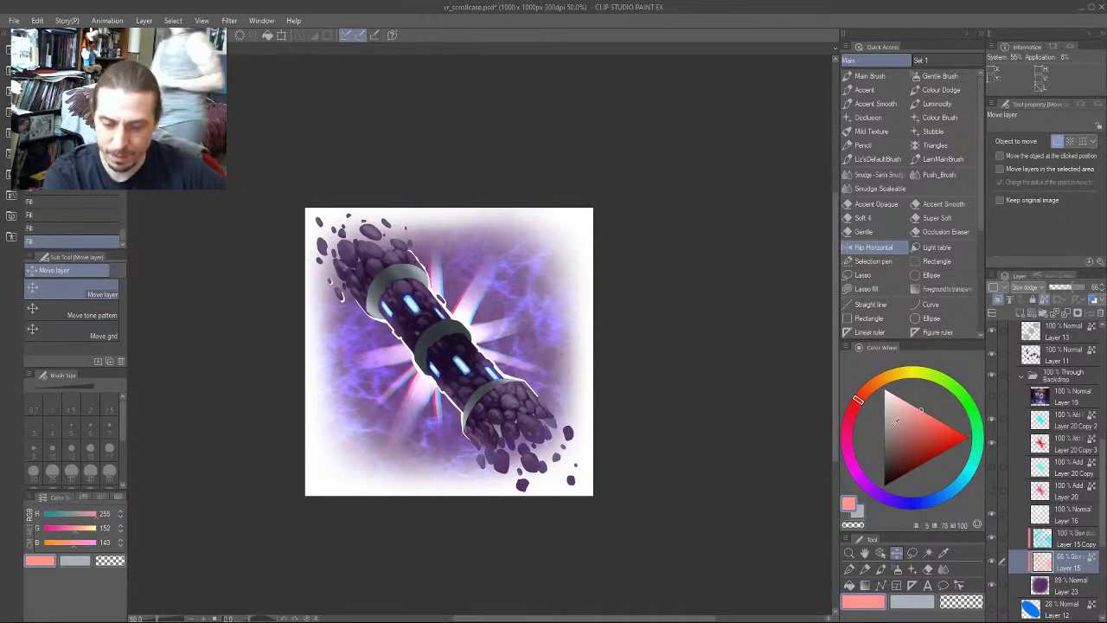
{"action": "left_click", "coordinate": [990, 562]}
{"action": "left_click", "coordinate": [991, 562]}
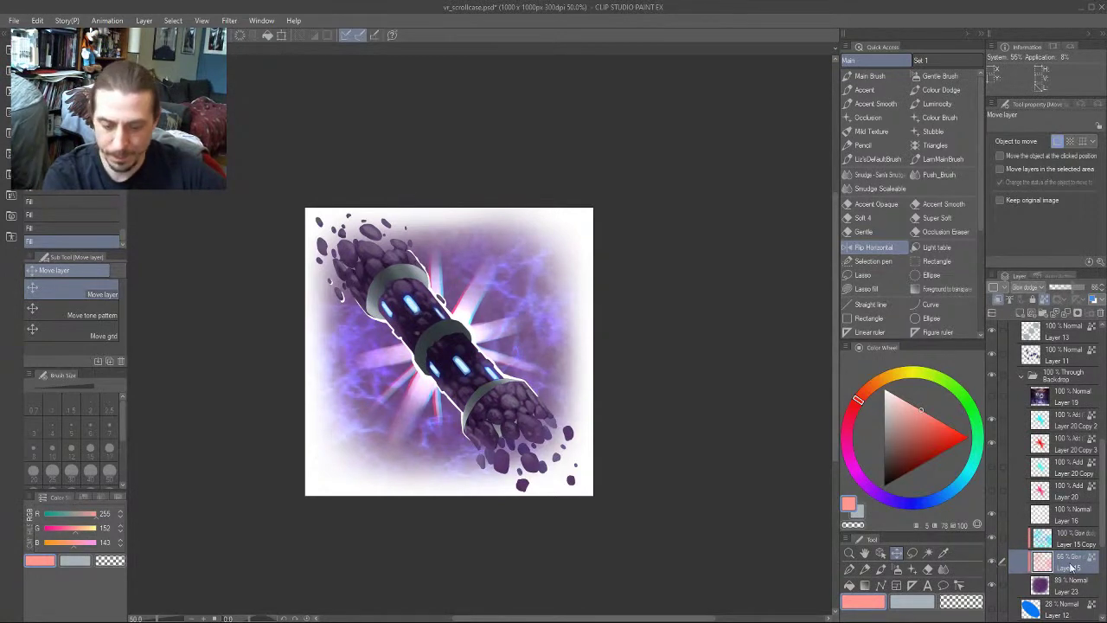
Nudge Layer 15's lightning slightly to the left and set the layer's opacity to 72%
{"action": "key", "text": "Left"}
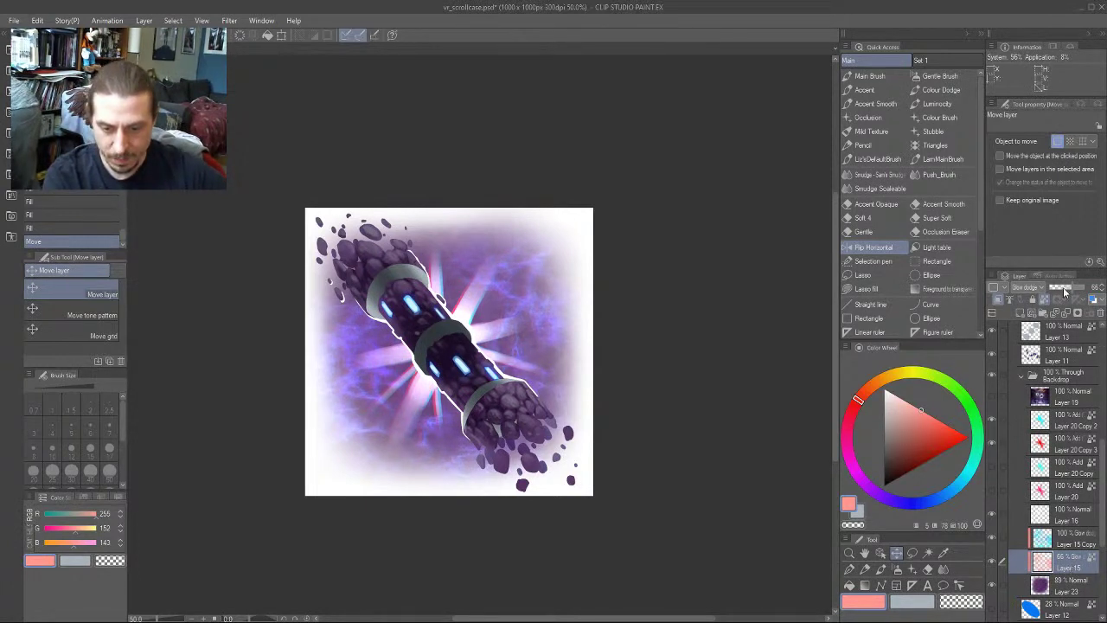
{"action": "left_click_drag", "start_coordinate": [1067, 290], "coordinate": [1079, 290]}
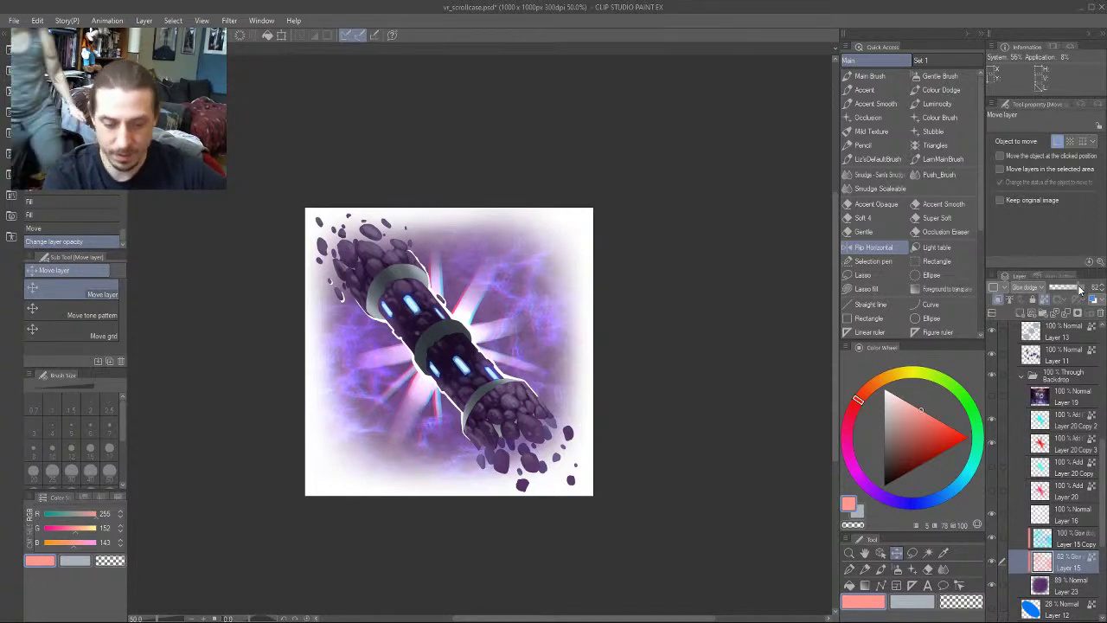
{"action": "key", "text": "Left"}
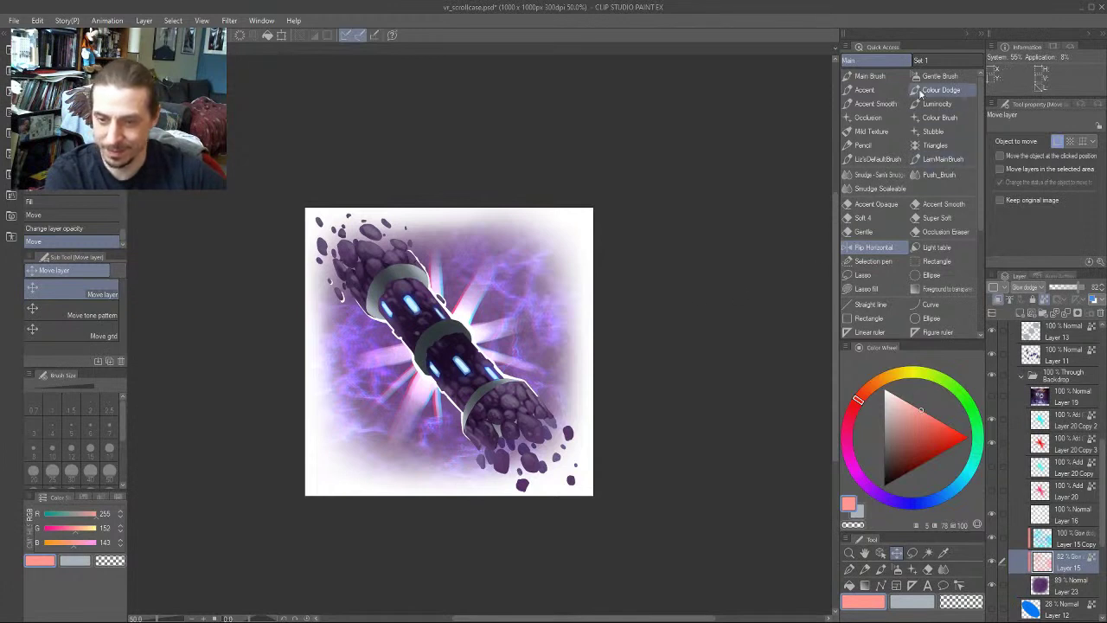
{"action": "left_click", "coordinate": [865, 77]}
{"action": "left_click_drag", "start_coordinate": [418, 360], "coordinate": [502, 384]}
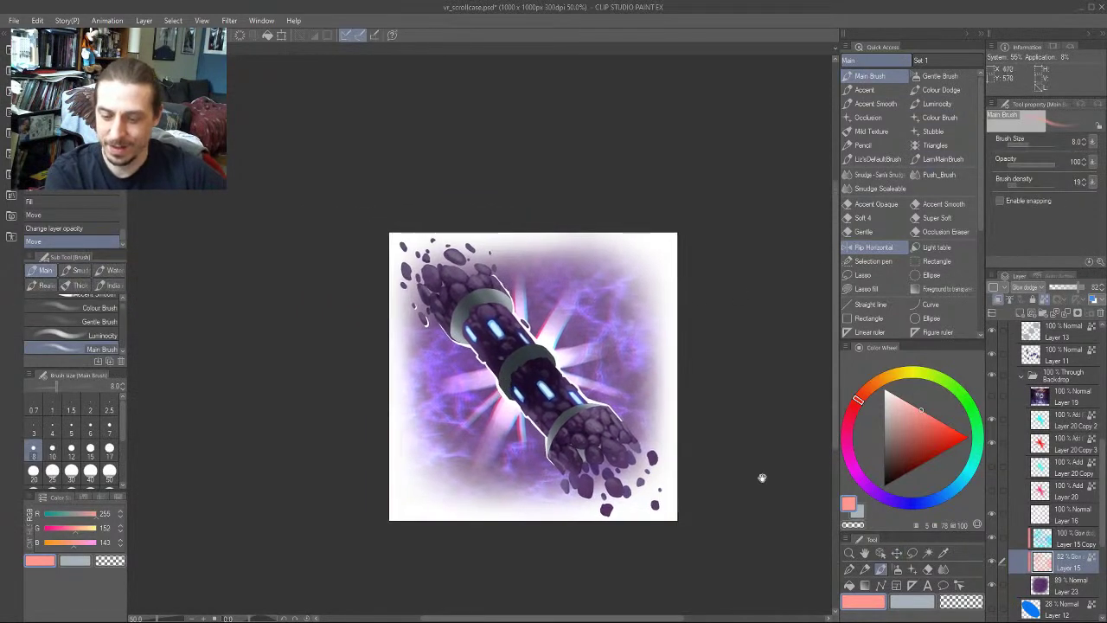
{"action": "left_click_drag", "start_coordinate": [1079, 289], "coordinate": [1077, 287]}
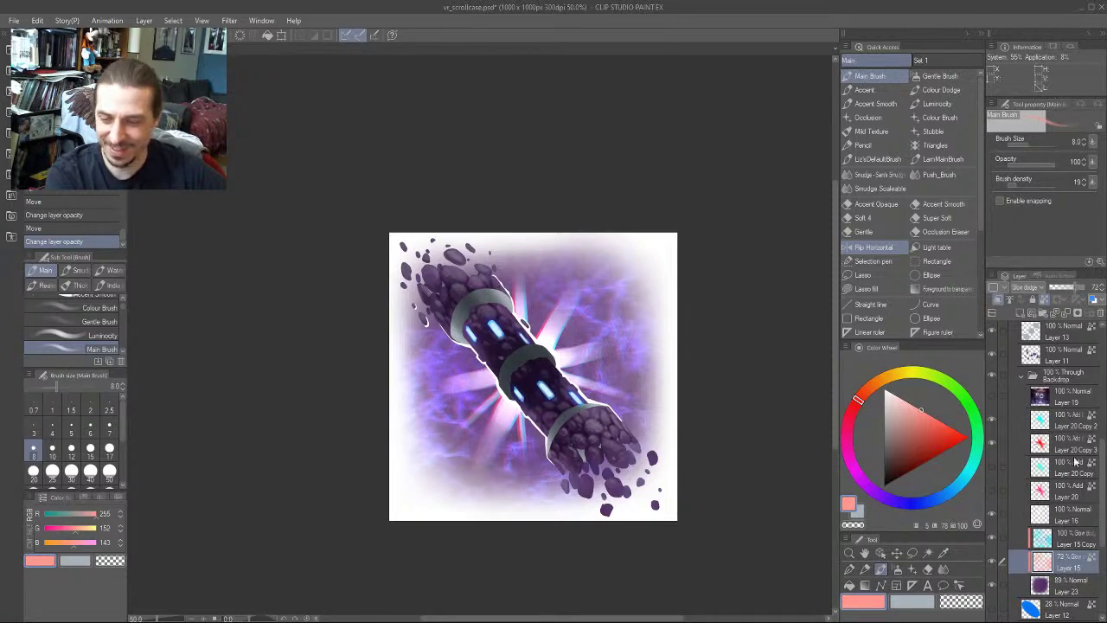
Lower Layer 15 Copy's opacity to 82% and flip the canvas view horizontally to check the artwork
{"action": "left_click", "coordinate": [1072, 537]}
{"action": "left_click", "coordinate": [1079, 290]}
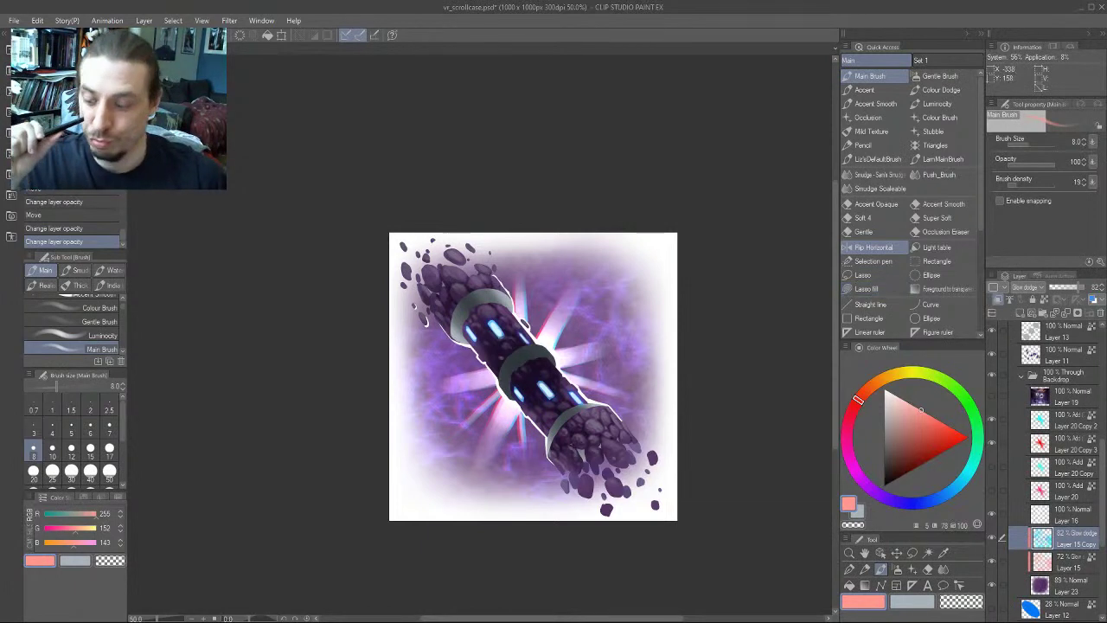
{"action": "left_click", "coordinate": [860, 247]}
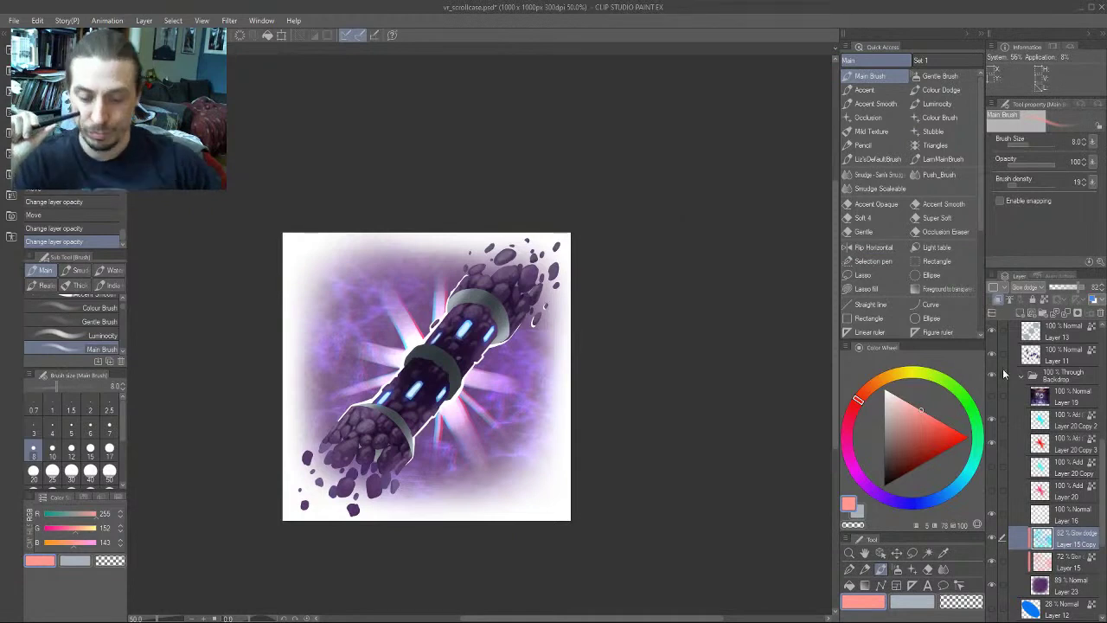
Hide Layer 21 and check how the whole illustration reads at a small size
{"action": "scroll", "coordinate": [1008, 464], "scroll_direction": "up", "scroll_amount": 5}
{"action": "scroll", "coordinate": [1003, 450], "scroll_direction": "up", "scroll_amount": 3}
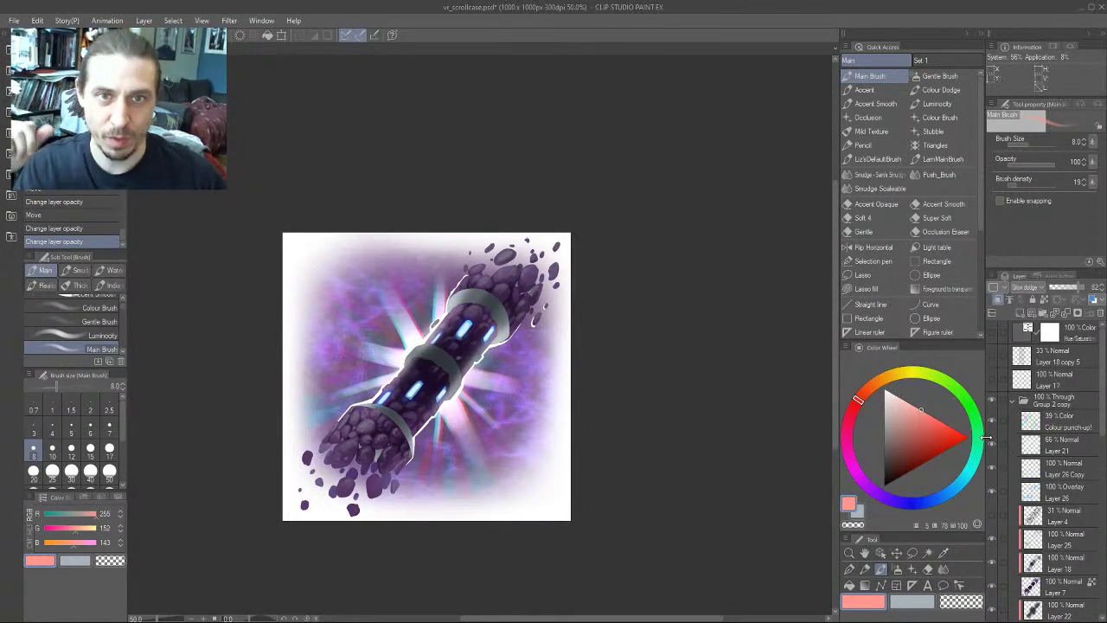
{"action": "left_click", "coordinate": [992, 443]}
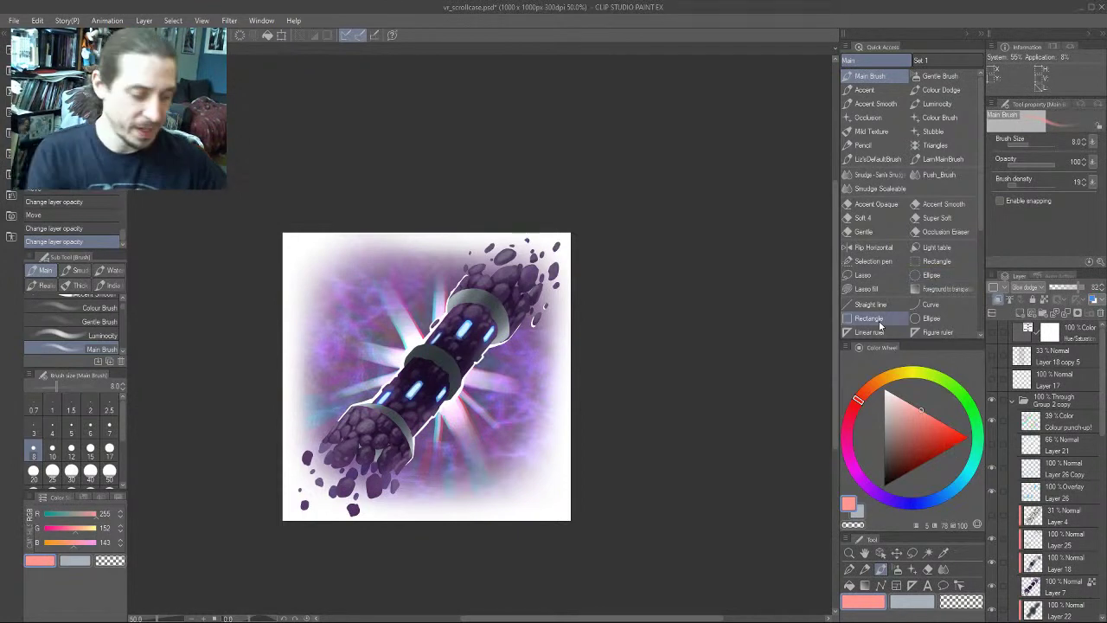
{"action": "scroll", "coordinate": [714, 302], "scroll_direction": "down", "scroll_amount": 4}
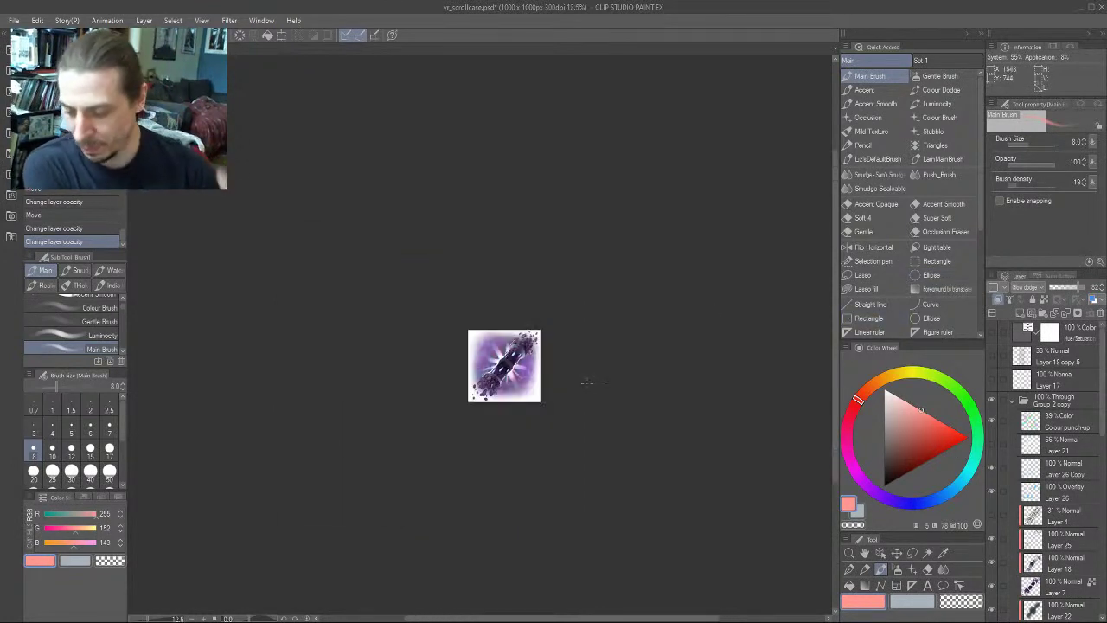
{"action": "scroll", "coordinate": [588, 383], "scroll_direction": "up", "scroll_amount": 2}
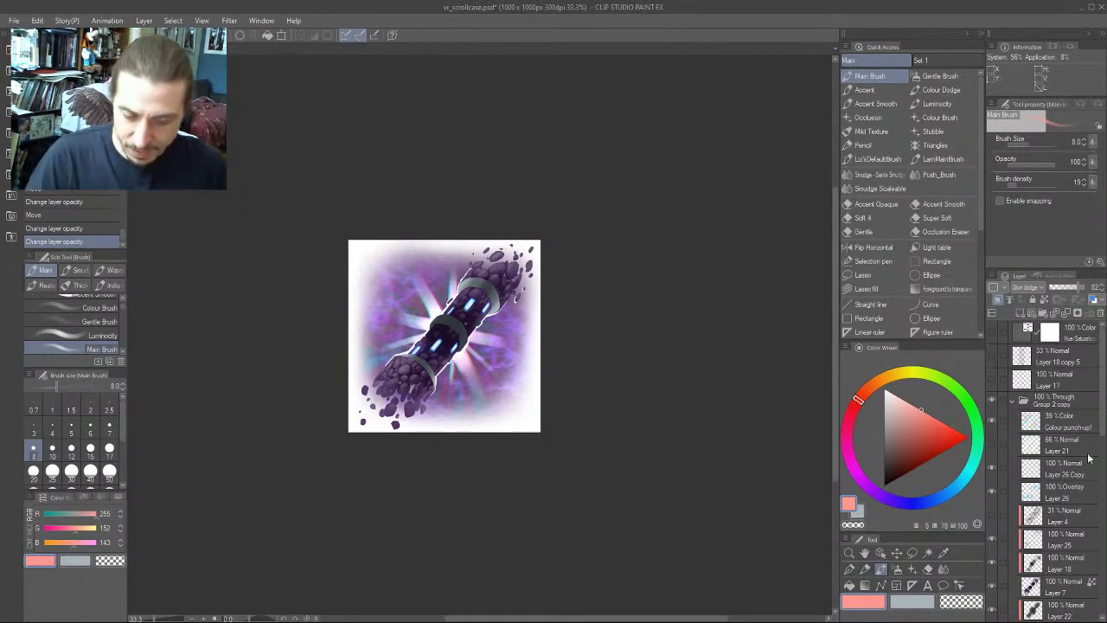
Add a new raster layer directly above Layer 25 in the tower group
{"action": "left_click_drag", "start_coordinate": [1102, 392], "coordinate": [1103, 393]}
{"action": "scroll", "coordinate": [1103, 394], "scroll_direction": "down", "scroll_amount": 3}
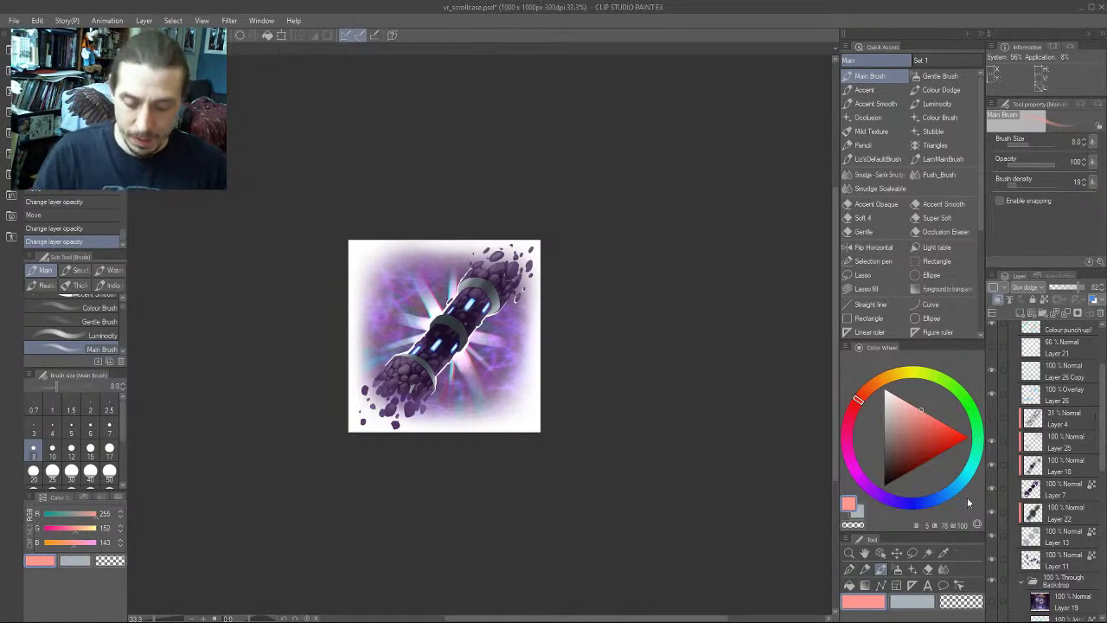
{"action": "left_click", "coordinate": [992, 350]}
{"action": "left_click", "coordinate": [1048, 375]}
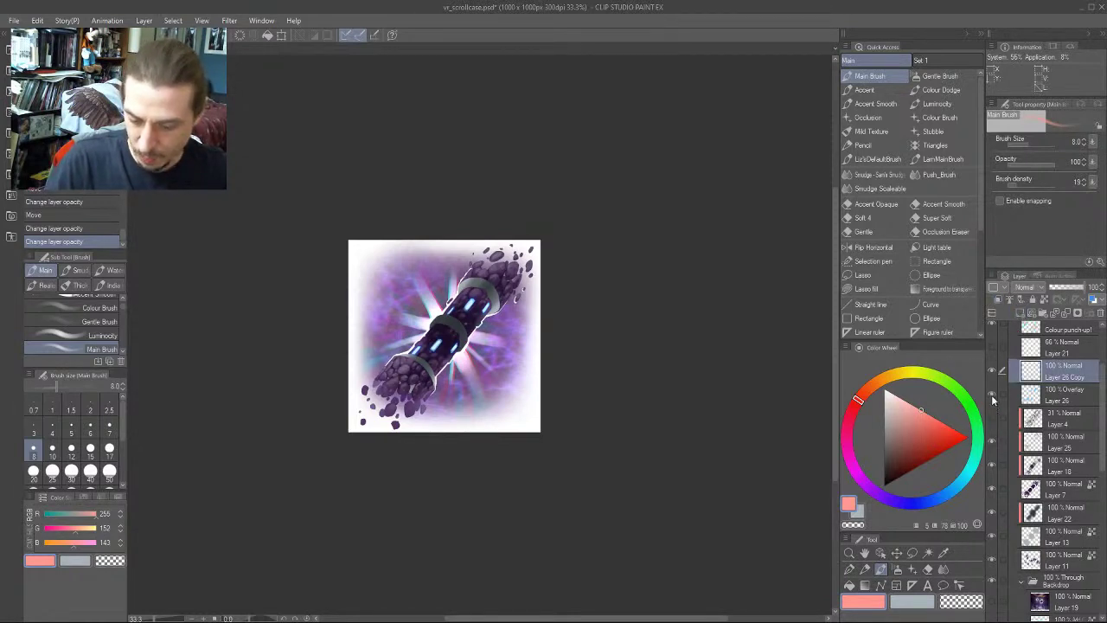
{"action": "left_click", "coordinate": [1055, 415]}
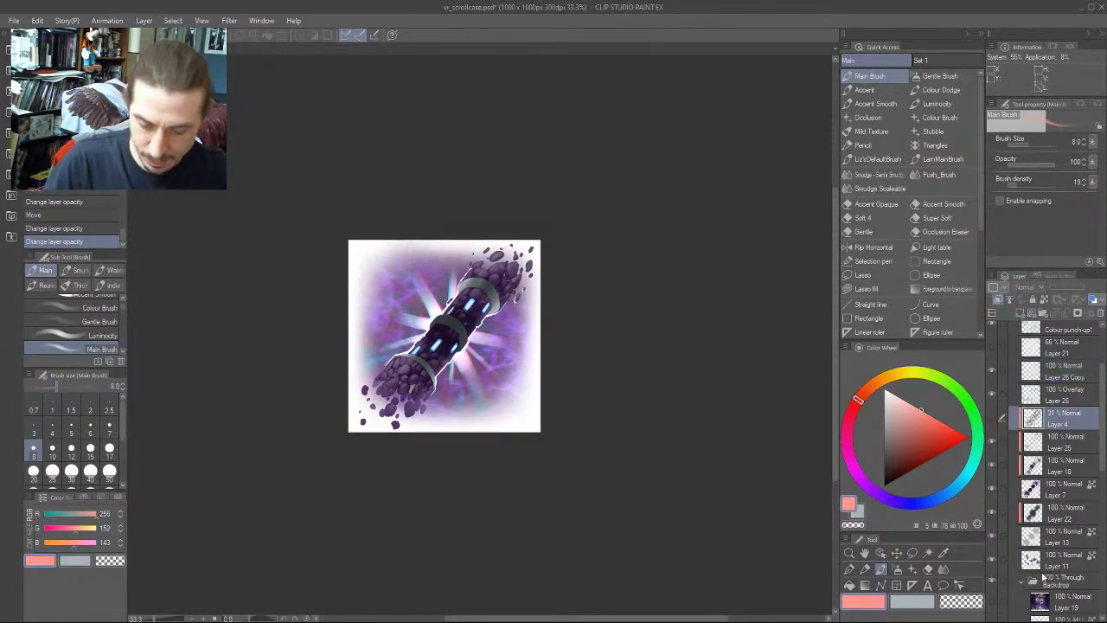
{"action": "left_click", "coordinate": [1062, 448]}
{"action": "left_click", "coordinate": [1019, 313]}
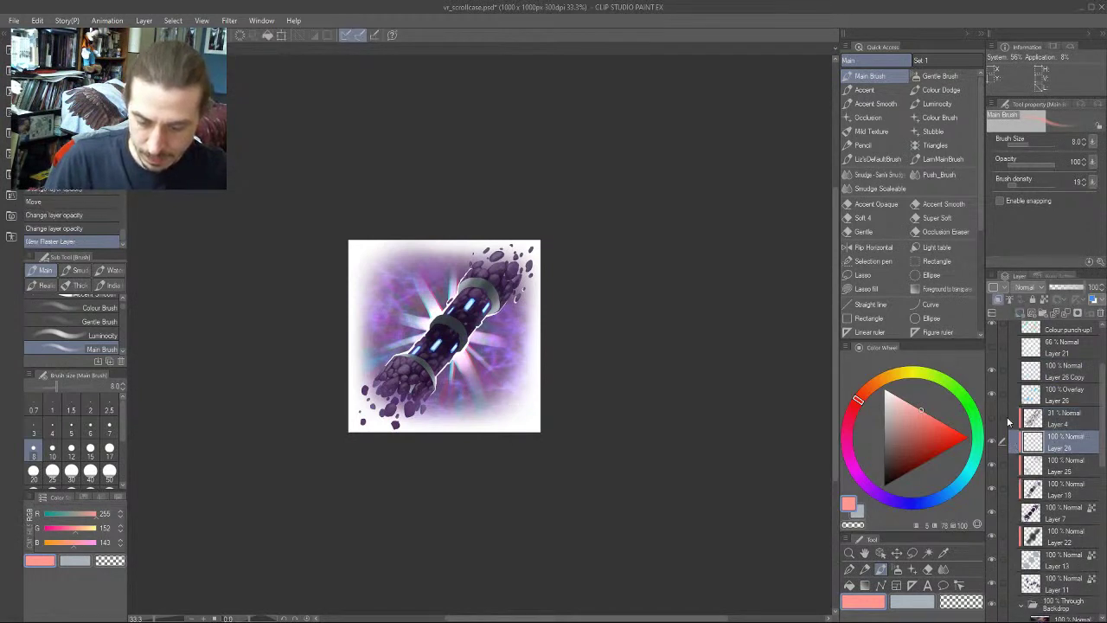
Sample pale pink from the glow, RGB 244, 205, 254, and paint rim light along the tower's right edge around the upper ring with the Main Brush
{"action": "scroll", "coordinate": [306, 439], "scroll_direction": "up", "scroll_amount": 3}
{"action": "scroll", "coordinate": [366, 305], "scroll_direction": "up", "scroll_amount": 1}
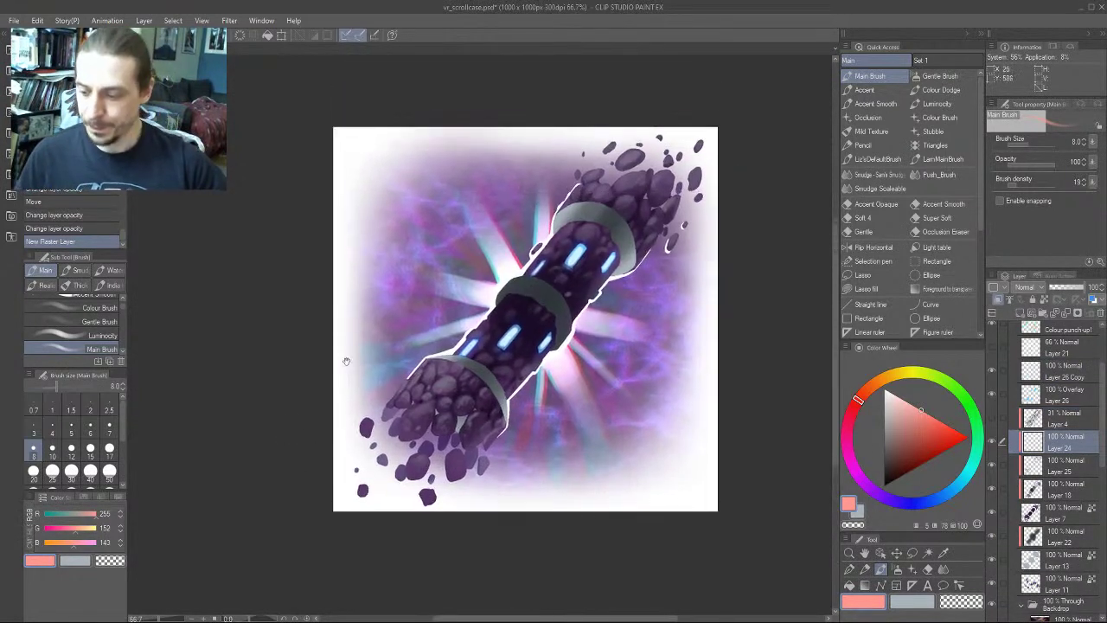
{"action": "left_click", "coordinate": [579, 332], "text": "alt"}
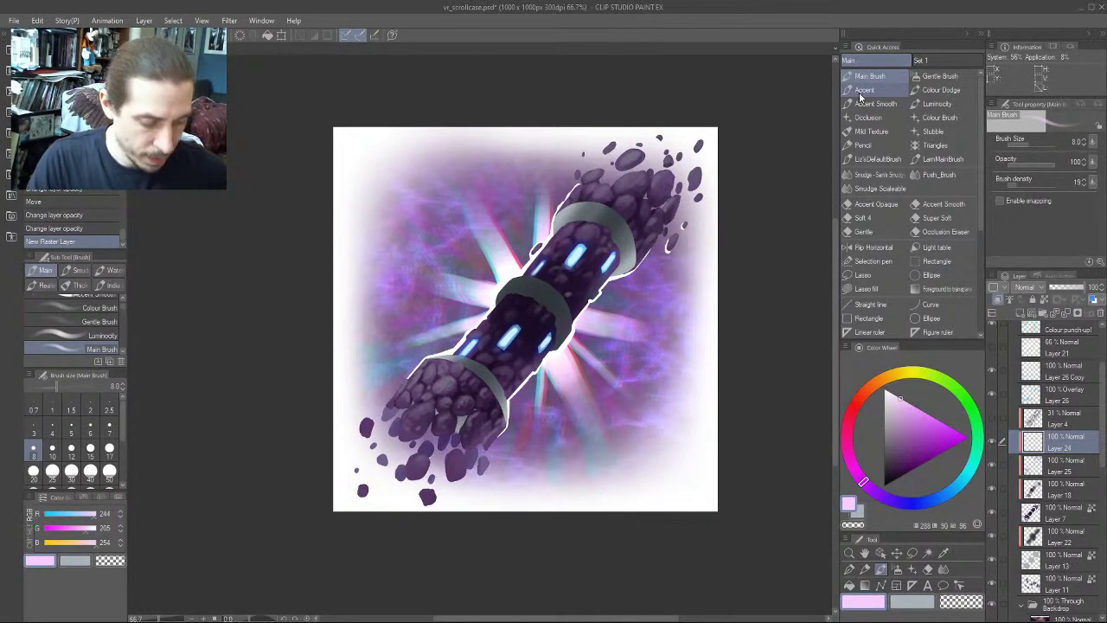
{"action": "scroll", "coordinate": [399, 312], "scroll_direction": "up", "scroll_amount": 4}
{"action": "left_click_drag", "start_coordinate": [543, 389], "coordinate": [459, 265]}
{"action": "key", "text": "bracketleft"}
{"action": "key", "text": "bracketleft"}
{"action": "key", "text": "bracketleft"}
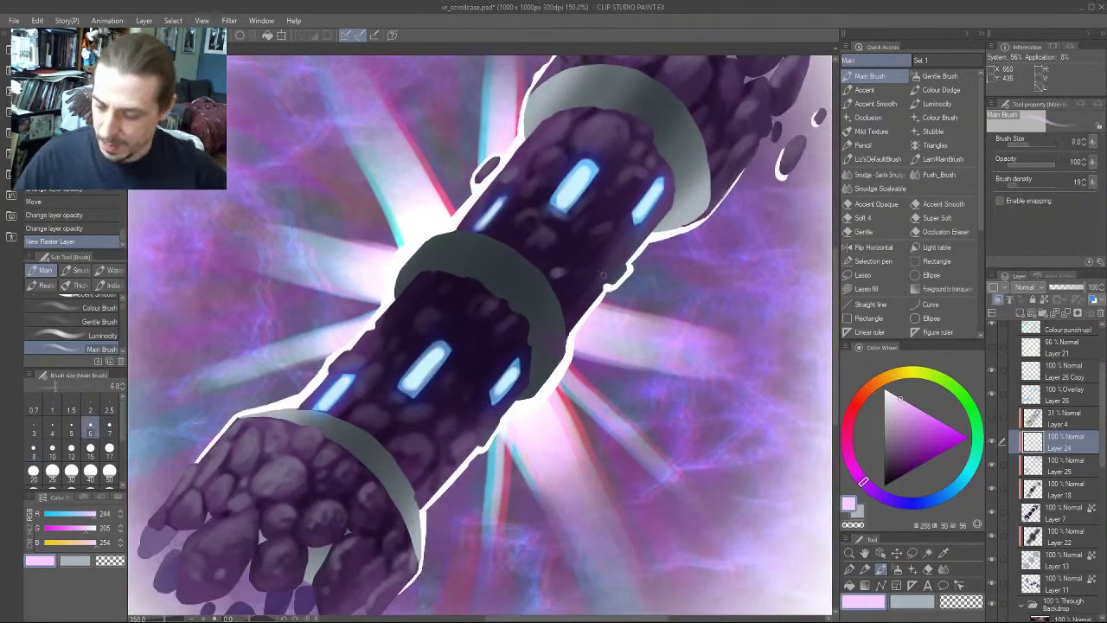
{"action": "key", "text": "bracketright"}
{"action": "key", "text": "bracketright"}
{"action": "mouse_move", "coordinate": [610, 279]}
{"action": "left_mouse_down"}
{"action": "mouse_move", "coordinate": [690, 207]}
{"action": "mouse_move", "coordinate": [715, 201]}
{"action": "left_mouse_up"}
{"action": "mouse_move", "coordinate": [716, 200]}
{"action": "left_mouse_down"}
{"action": "mouse_move", "coordinate": [732, 163]}
{"action": "mouse_move", "coordinate": [731, 179]}
{"action": "left_mouse_up"}
{"action": "key", "text": "bracketleft"}
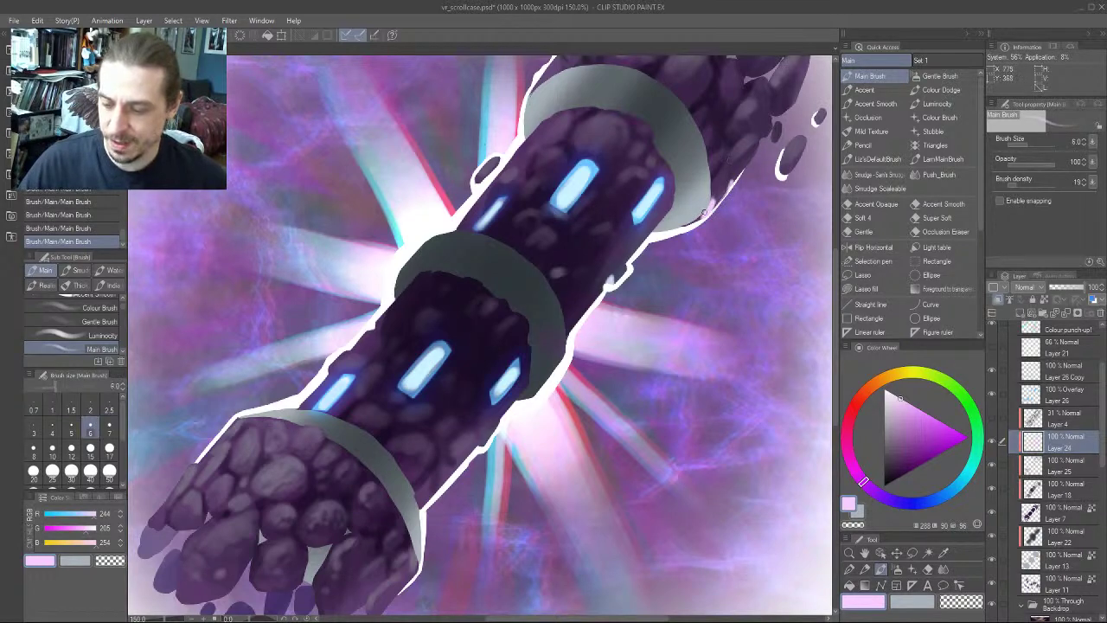
Paint pale pink rim light on the small floating stone and the tower's left edge beside the upper windows, using brush size 7
{"action": "left_click_drag", "start_coordinate": [566, 127], "coordinate": [629, 145]}
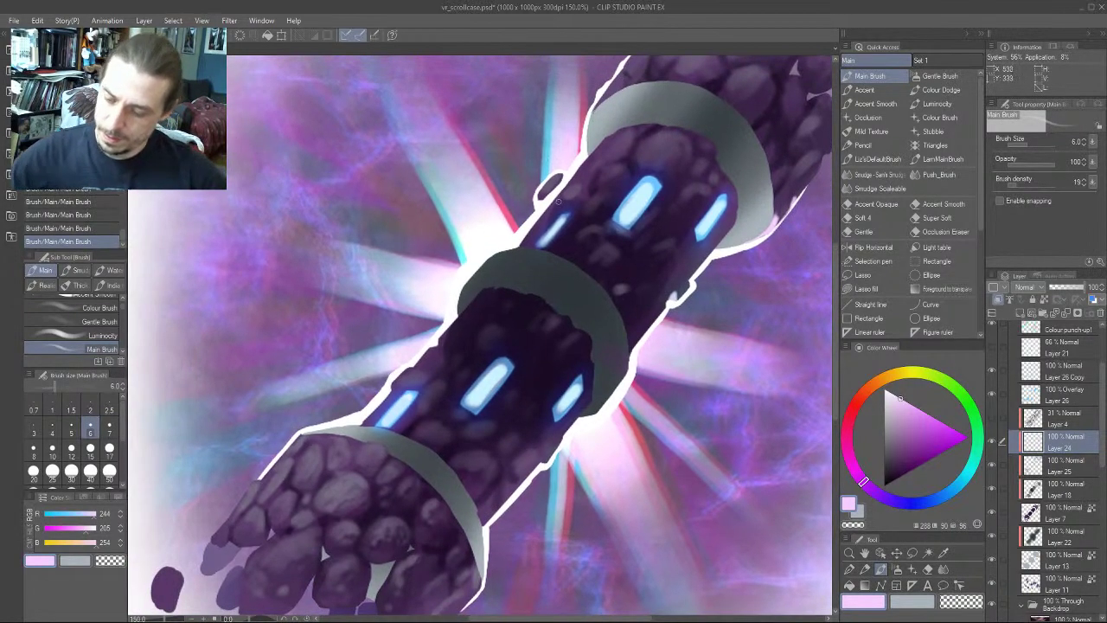
{"action": "key", "text": "bracketright"}
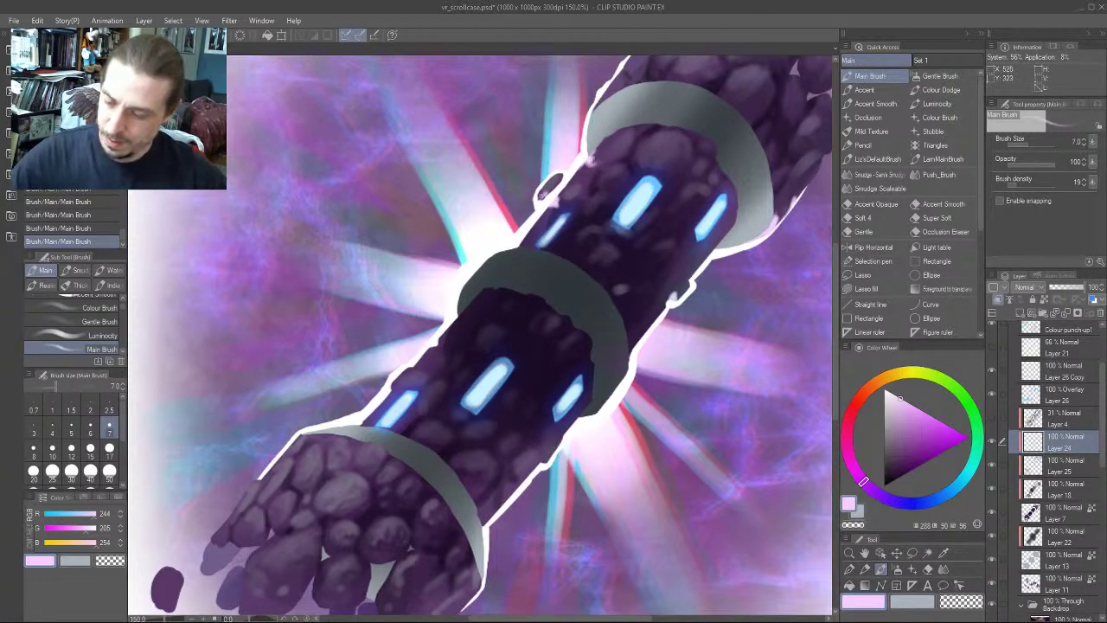
{"action": "left_click_drag", "start_coordinate": [556, 183], "coordinate": [542, 197]}
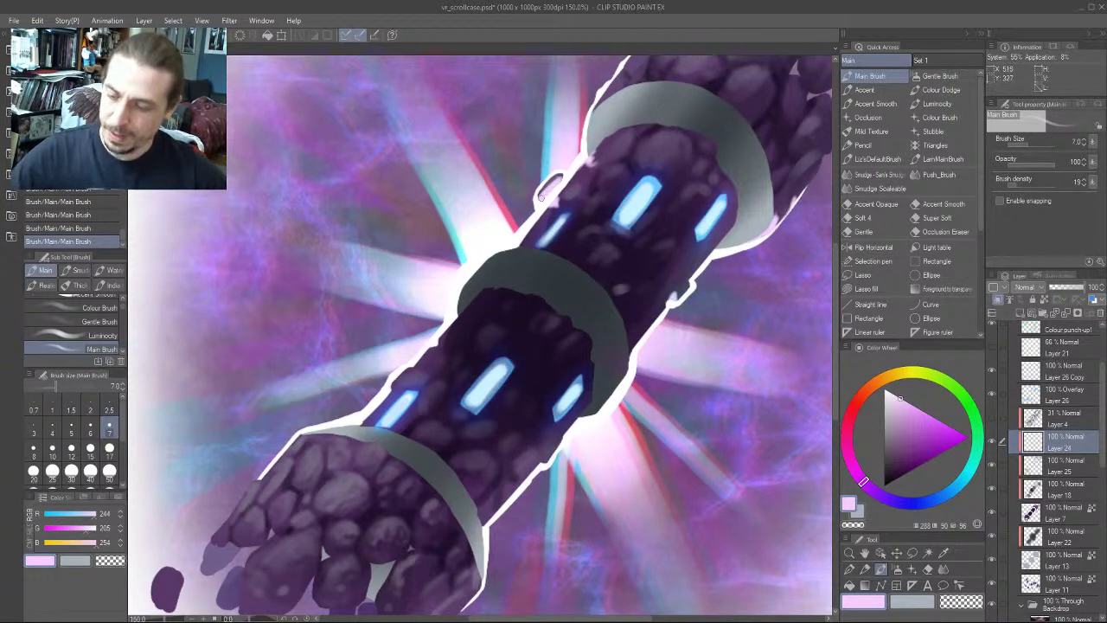
Paint pale pink rim light on the stones along the tower's left edge above the lower windows, using brush size 7
{"action": "left_click_drag", "start_coordinate": [298, 258], "coordinate": [358, 173]}
{"action": "mouse_move", "coordinate": [298, 297]}
{"action": "left_mouse_down"}
{"action": "mouse_move", "coordinate": [308, 258]}
{"action": "mouse_move", "coordinate": [371, 265]}
{"action": "mouse_move", "coordinate": [302, 261]}
{"action": "left_mouse_up"}
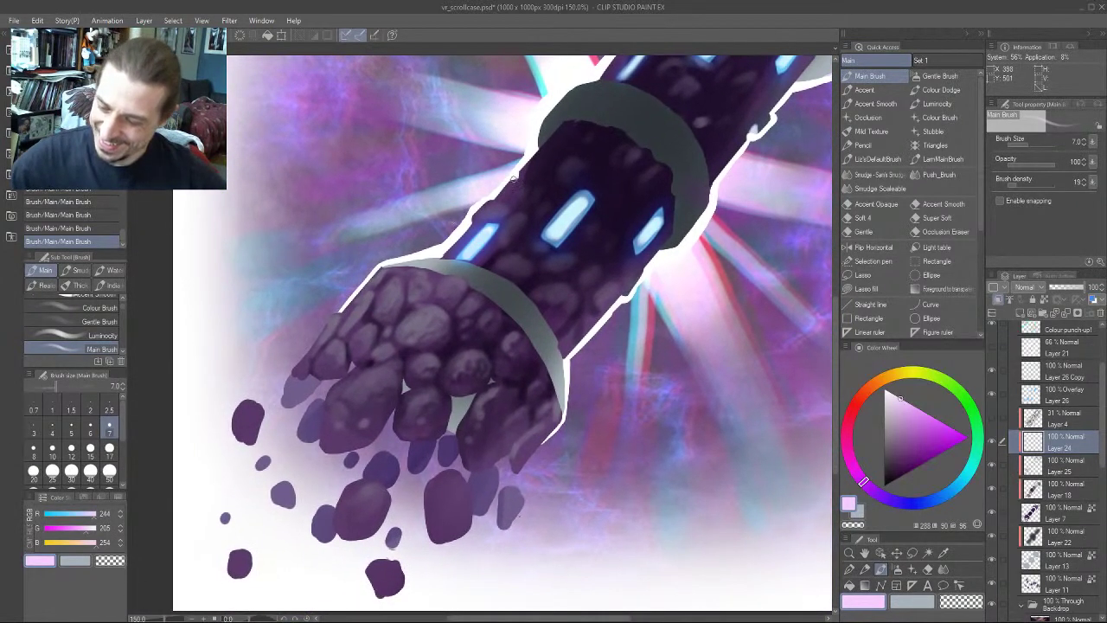
{"action": "key", "text": "bracketleft"}
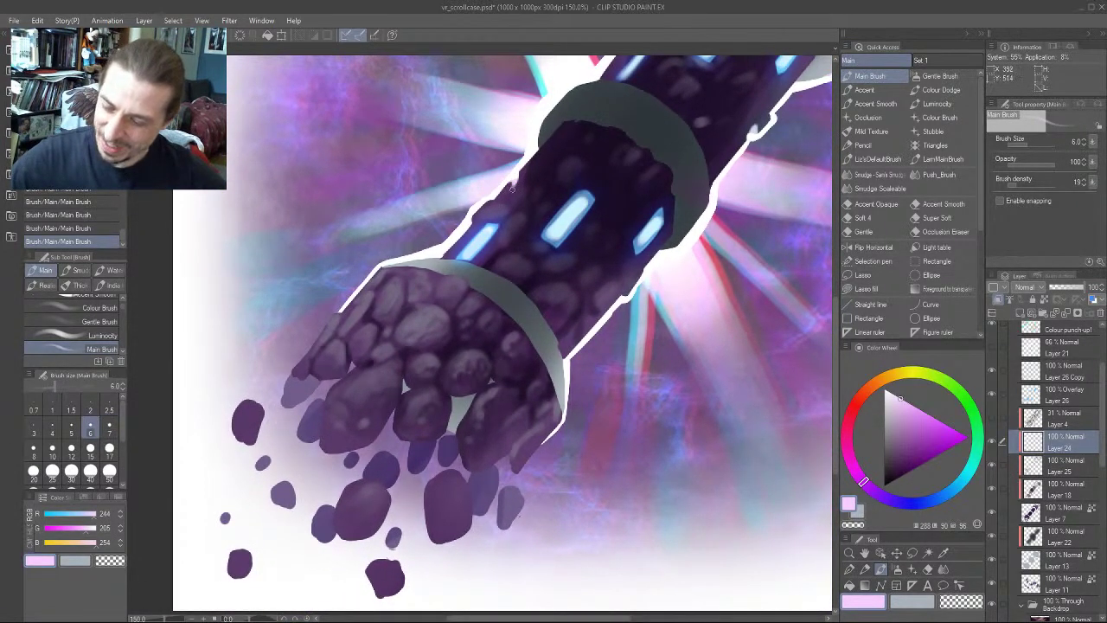
{"action": "key", "text": "bracketright"}
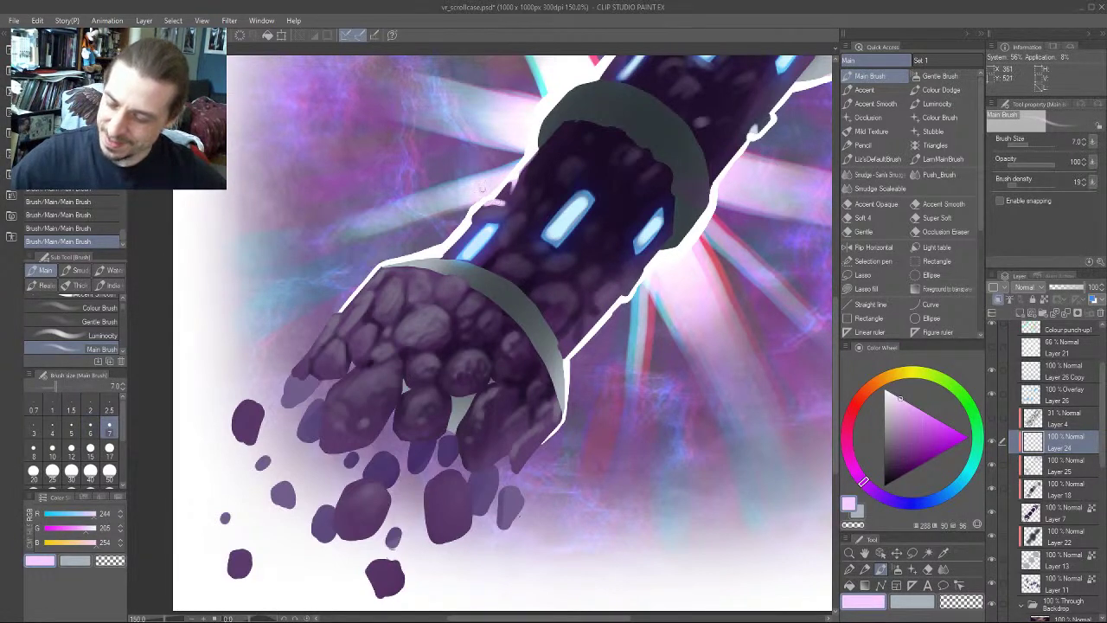
{"action": "left_click_drag", "start_coordinate": [482, 186], "coordinate": [373, 256]}
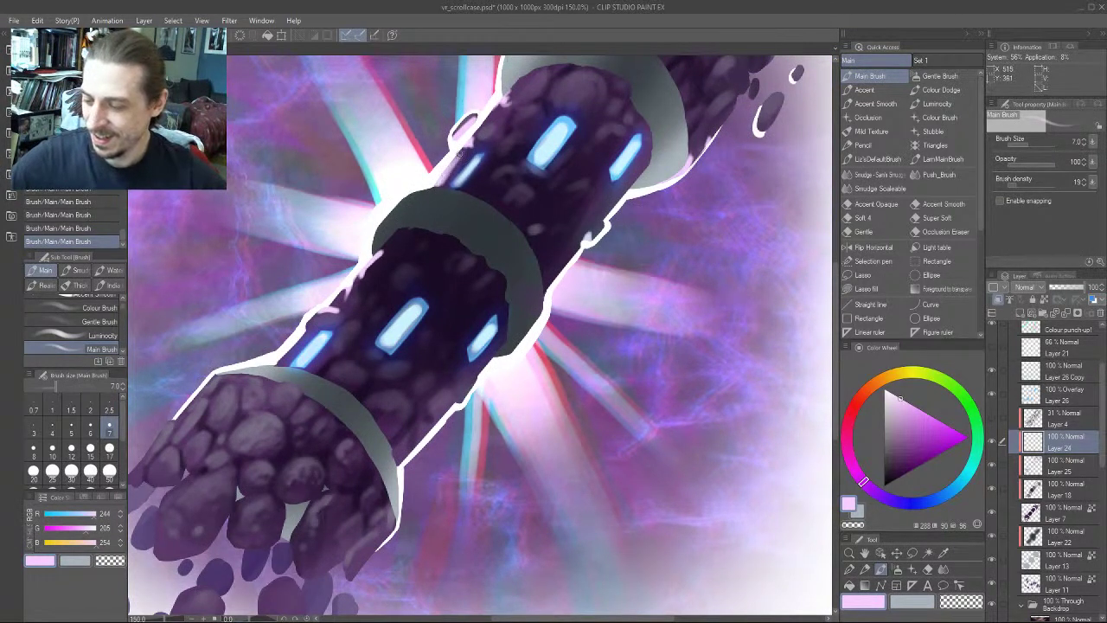
{"action": "left_click_drag", "start_coordinate": [467, 140], "coordinate": [478, 243]}
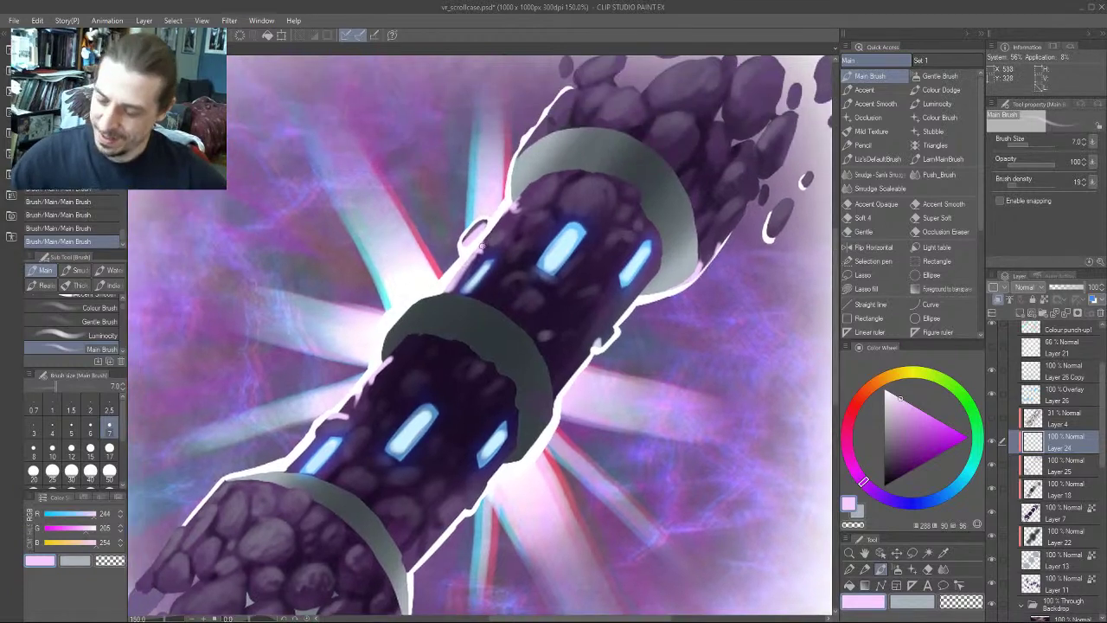
{"action": "left_click_drag", "start_coordinate": [360, 232], "coordinate": [324, 198]}
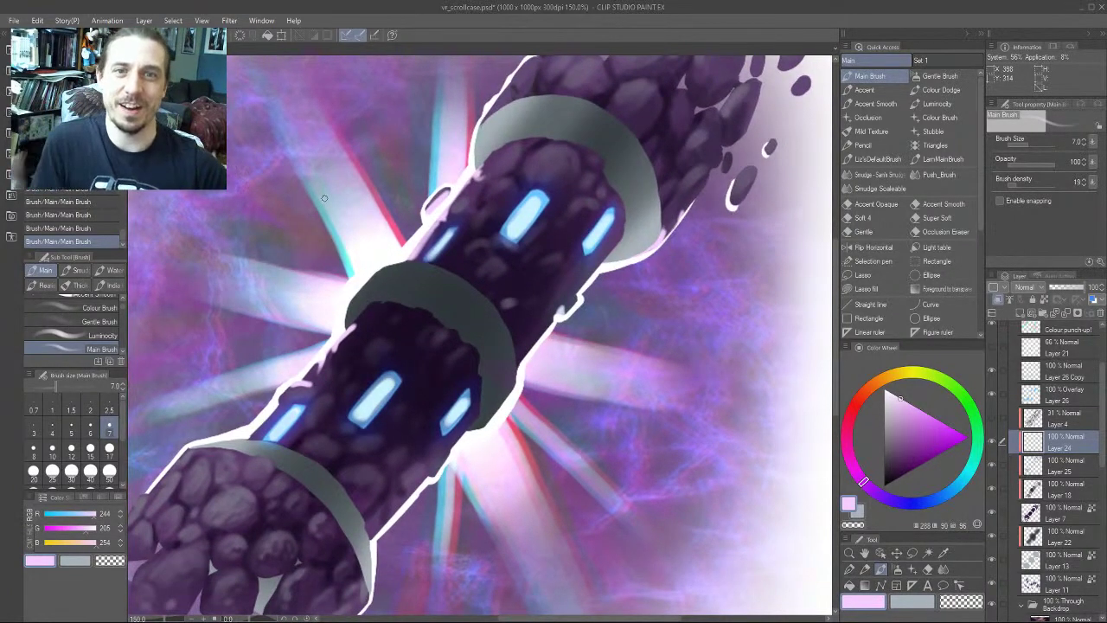
Paint pale pink rim highlights on the tower's right edge just below the lower windows
{"action": "left_click_drag", "start_coordinate": [428, 432], "coordinate": [501, 319]}
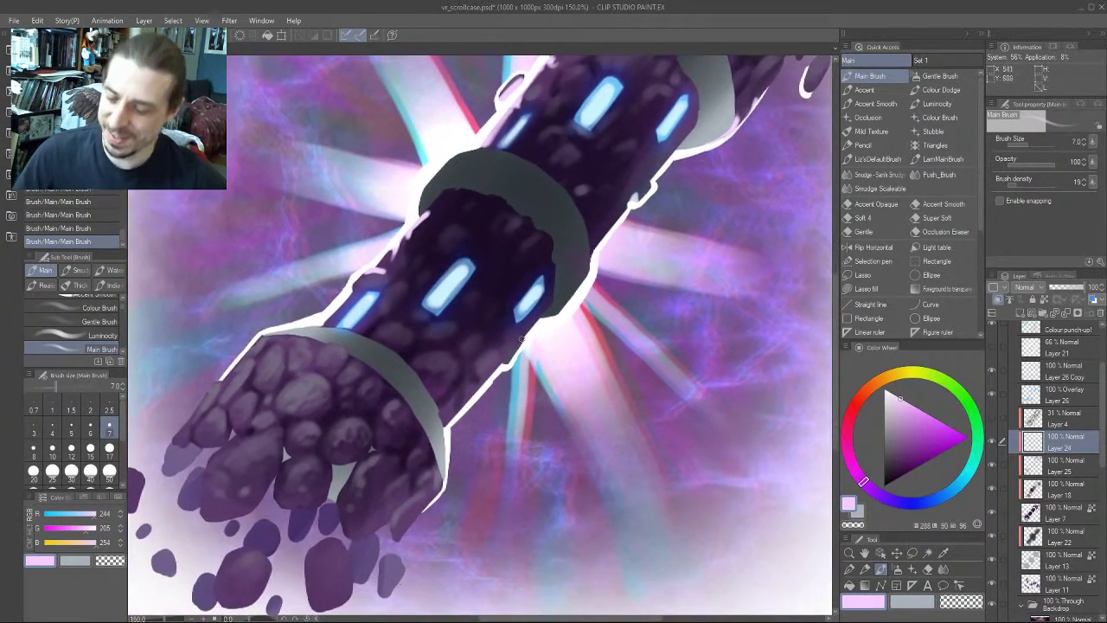
{"action": "left_click_drag", "start_coordinate": [472, 258], "coordinate": [432, 223]}
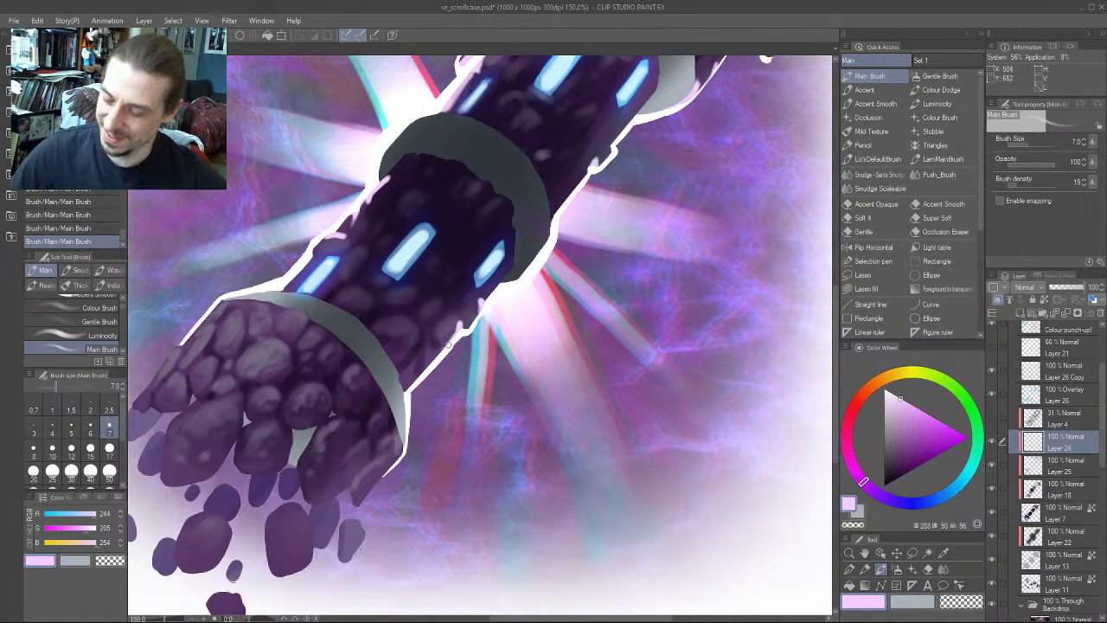
{"action": "left_click_drag", "start_coordinate": [448, 346], "coordinate": [442, 330]}
{"action": "left_click_drag", "start_coordinate": [310, 310], "coordinate": [263, 342]}
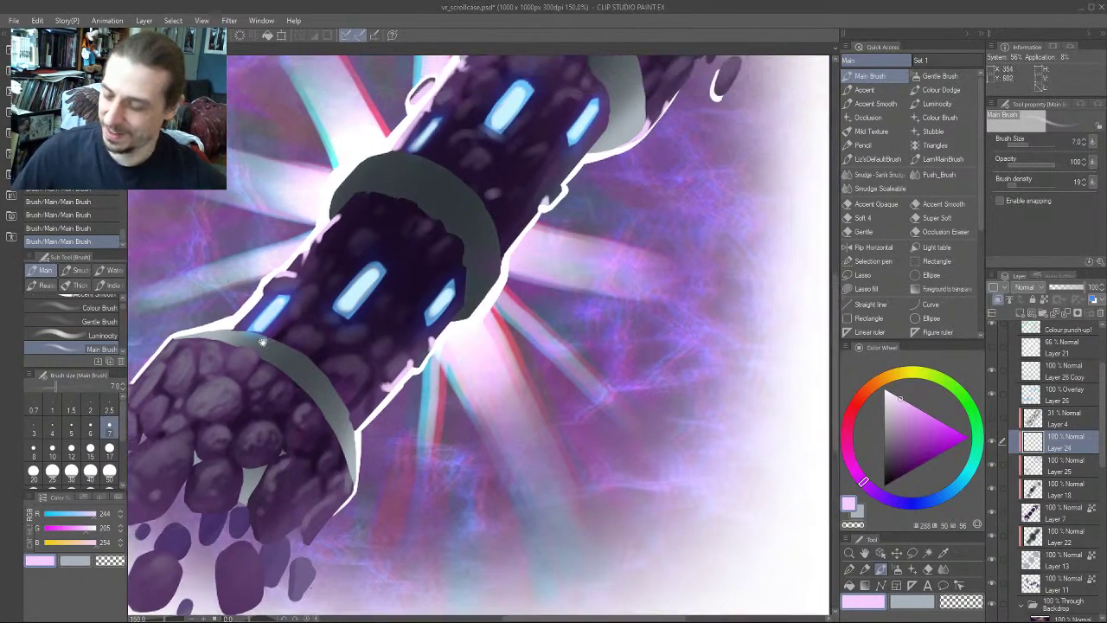
Choose a more saturated pink, RGB 240, 184, 255, and paint rim light beside the upper right window with brush size 10
{"action": "left_click_drag", "start_coordinate": [264, 398], "coordinate": [247, 482]}
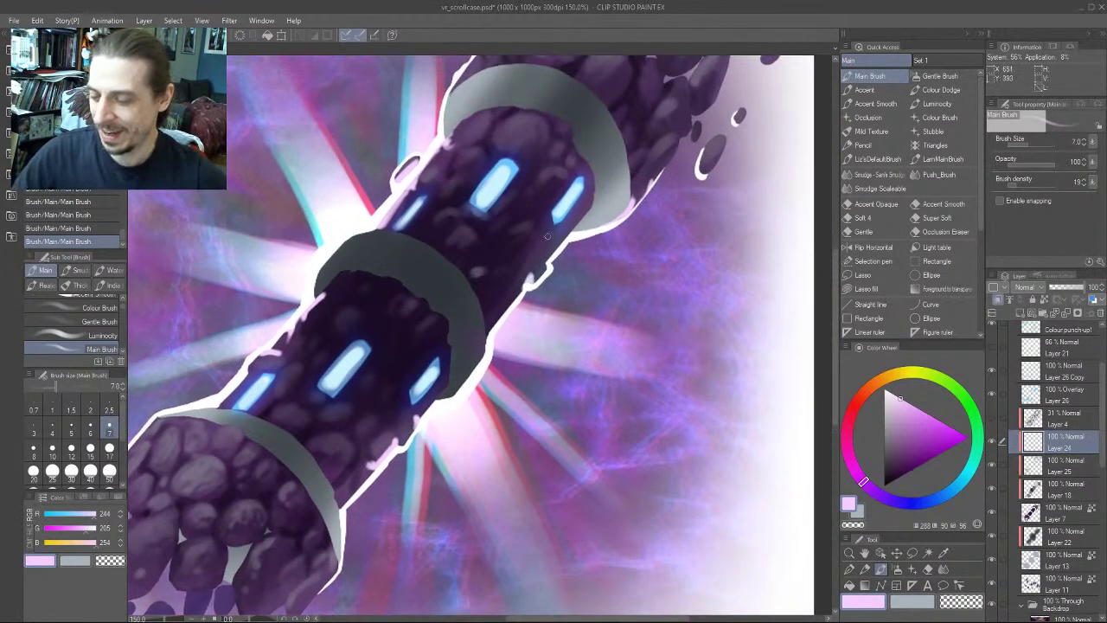
{"action": "left_click_drag", "start_coordinate": [568, 231], "coordinate": [551, 254]}
{"action": "left_click_drag", "start_coordinate": [590, 206], "coordinate": [561, 241]}
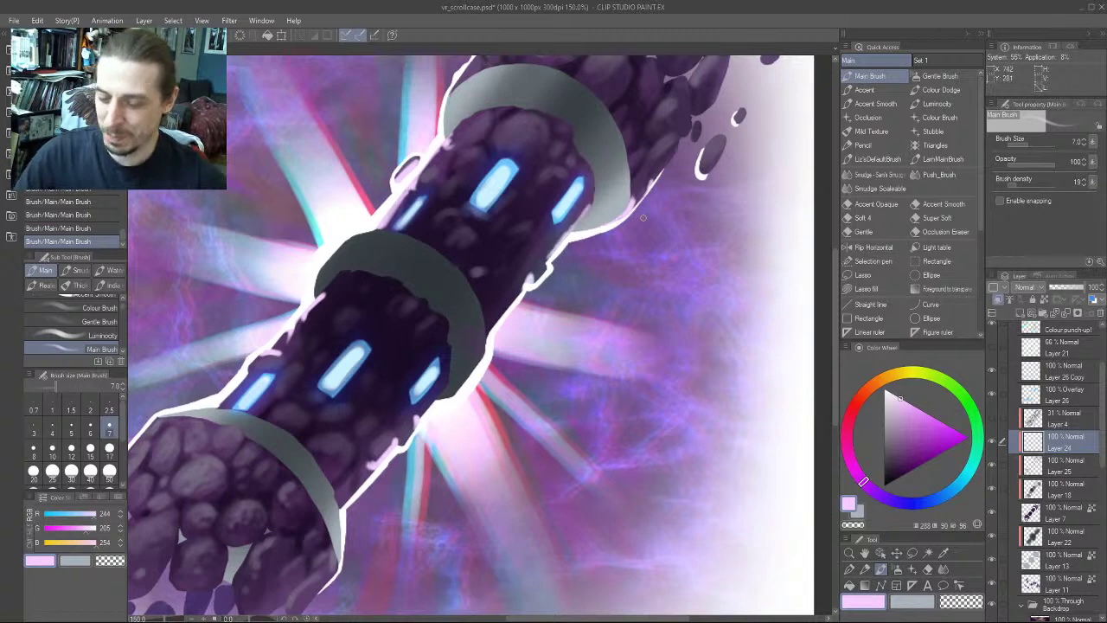
{"action": "left_click", "coordinate": [907, 402]}
{"action": "key", "text": "]"}
{"action": "key", "text": "]"}
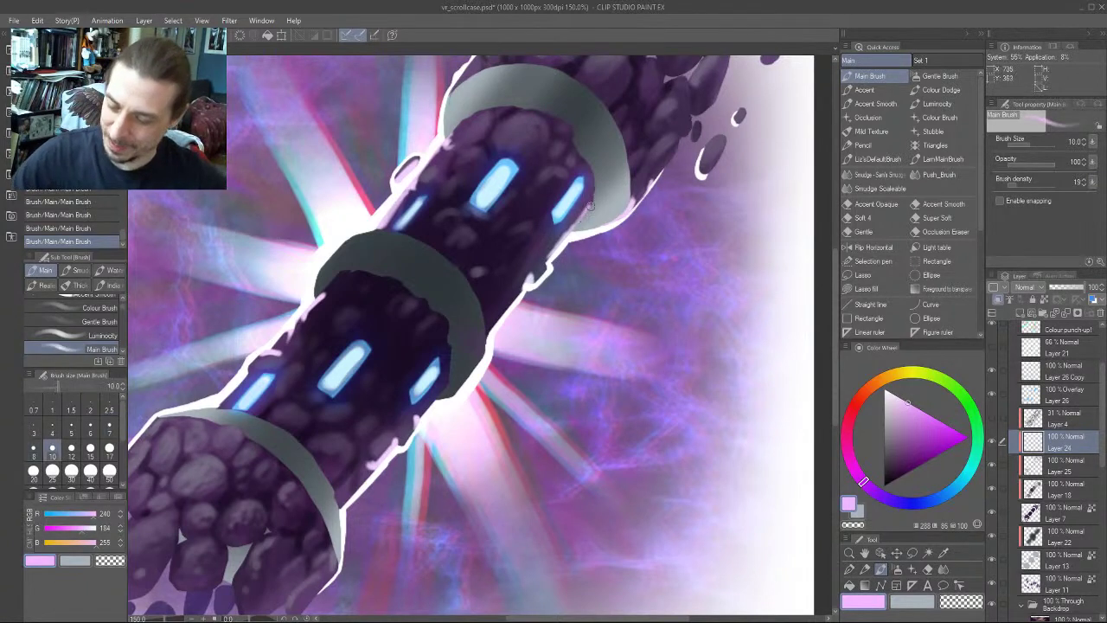
{"action": "left_click_drag", "start_coordinate": [590, 206], "coordinate": [562, 239]}
Recolor all existing rim light strokes on Layer 24 with the current pink by locking transparent pixels and filling, and release the lock
{"action": "key", "text": "/"}
{"action": "key", "text": "alt+Delete"}
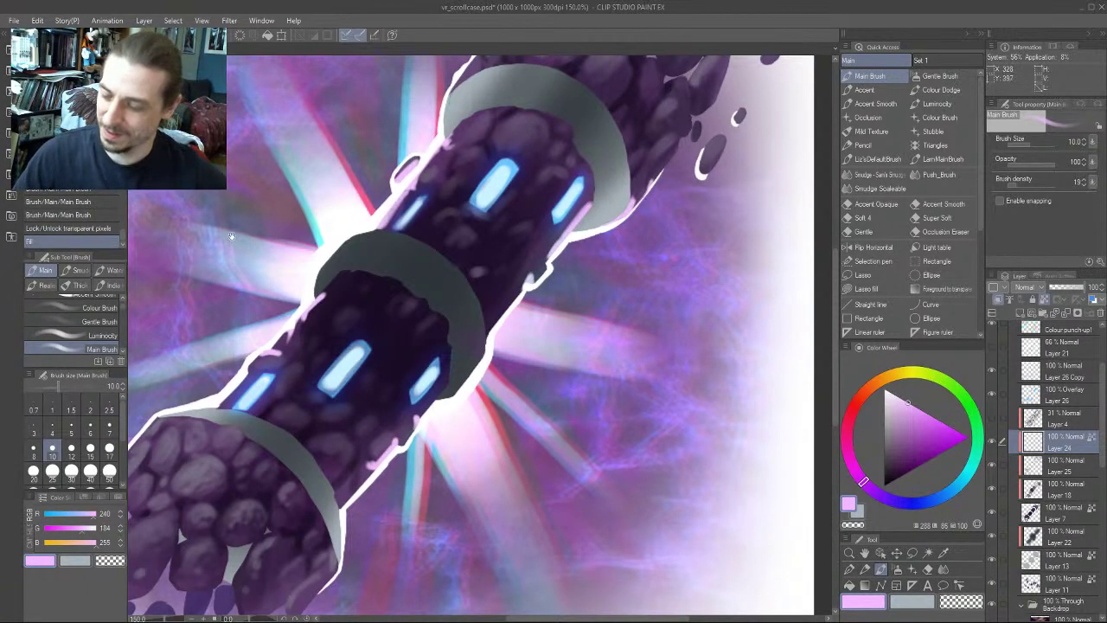
{"action": "left_click_drag", "start_coordinate": [231, 236], "coordinate": [276, 306]}
{"action": "key", "text": "/"}
Paint pink rim light on the stones along the tower's right edge between the upper and middle rings, using brush sizes 8 and 10
{"action": "left_click_drag", "start_coordinate": [485, 272], "coordinate": [487, 265]}
{"action": "key", "text": "["}
{"action": "left_click_drag", "start_coordinate": [577, 337], "coordinate": [556, 353]}
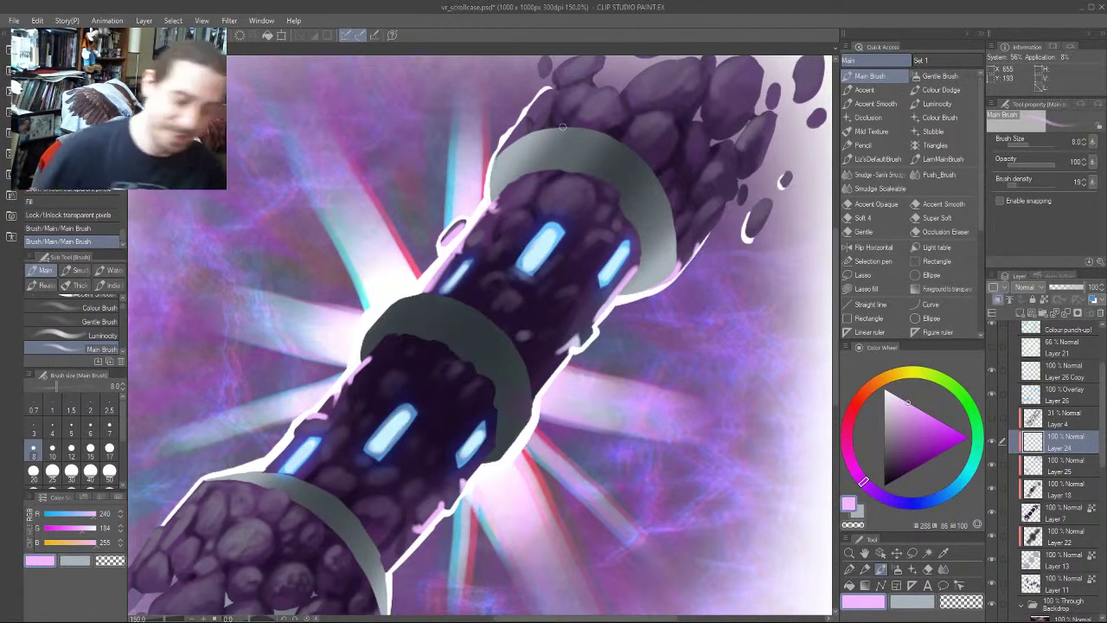
{"action": "key", "text": "]"}
{"action": "mouse_move", "coordinate": [554, 350]}
{"action": "left_mouse_down"}
{"action": "mouse_move", "coordinate": [609, 251]}
{"action": "mouse_move", "coordinate": [574, 336]}
{"action": "mouse_move", "coordinate": [553, 345]}
{"action": "mouse_move", "coordinate": [570, 328]}
{"action": "mouse_move", "coordinate": [535, 394]}
{"action": "left_mouse_up"}
{"action": "key", "text": "c"}
{"action": "key", "text": "c"}
Paint curved pink rim highlights on the left-edge stones between the middle ring and the lower windows, redoing strokes with brush size 10
{"action": "mouse_move", "coordinate": [335, 373]}
{"action": "left_mouse_down"}
{"action": "mouse_move", "coordinate": [358, 328]}
{"action": "mouse_move", "coordinate": [320, 385]}
{"action": "mouse_move", "coordinate": [362, 373]}
{"action": "mouse_move", "coordinate": [392, 294]}
{"action": "mouse_move", "coordinate": [346, 279]}
{"action": "mouse_move", "coordinate": [426, 237]}
{"action": "left_mouse_up"}
{"action": "key", "text": "bracketleft"}
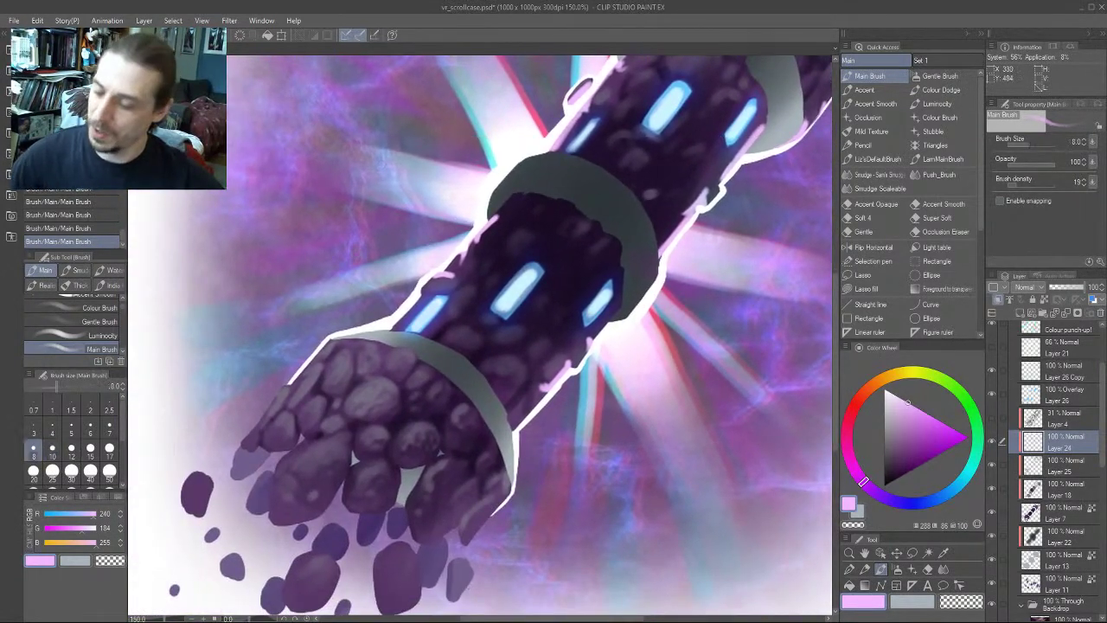
{"action": "key", "text": "bracketright"}
{"action": "key", "text": "bracketleft"}
{"action": "mouse_move", "coordinate": [479, 248]}
{"action": "left_mouse_down"}
{"action": "mouse_move", "coordinate": [473, 269]}
{"action": "mouse_move", "coordinate": [495, 224]}
{"action": "mouse_move", "coordinate": [373, 317]}
{"action": "mouse_move", "coordinate": [353, 375]}
{"action": "mouse_move", "coordinate": [254, 374]}
{"action": "mouse_move", "coordinate": [375, 287]}
{"action": "left_mouse_up"}
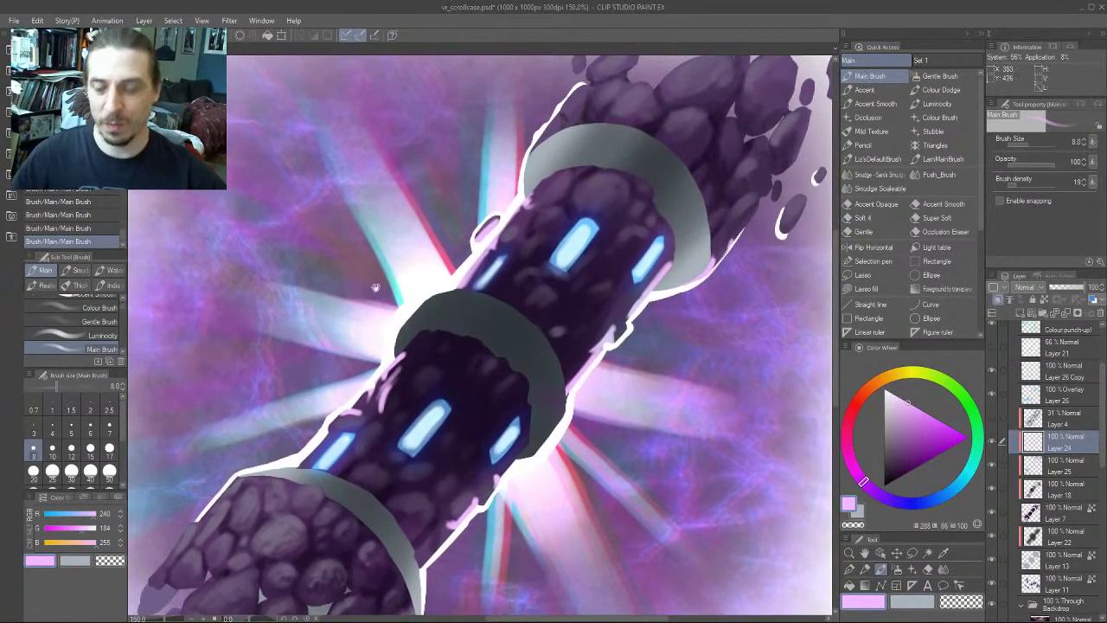
{"action": "key", "text": "ctrl+z"}
{"action": "key", "text": "ctrl+z"}
{"action": "key", "text": "]"}
{"action": "mouse_move", "coordinate": [351, 369]}
{"action": "left_mouse_down"}
{"action": "mouse_move", "coordinate": [406, 312]}
{"action": "mouse_move", "coordinate": [437, 349]}
{"action": "mouse_move", "coordinate": [467, 288]}
{"action": "left_mouse_up"}
{"action": "left_click_drag", "start_coordinate": [399, 357], "coordinate": [422, 324]}
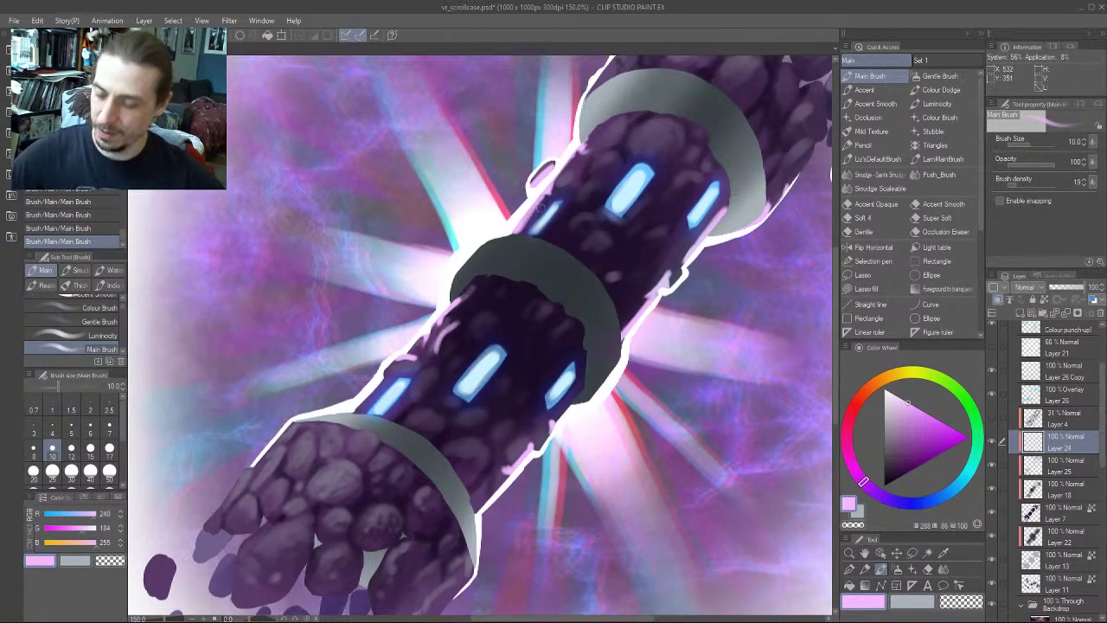
Paint curved pink rim highlights on the left-edge stones just below the upper ring, undoing unwanted strokes and reducing the brush to size 7
{"action": "mouse_move", "coordinate": [514, 233]}
{"action": "left_mouse_down"}
{"action": "mouse_move", "coordinate": [541, 196]}
{"action": "mouse_move", "coordinate": [575, 176]}
{"action": "mouse_move", "coordinate": [566, 194]}
{"action": "mouse_move", "coordinate": [451, 159]}
{"action": "mouse_move", "coordinate": [350, 226]}
{"action": "mouse_move", "coordinate": [463, 223]}
{"action": "mouse_move", "coordinate": [447, 247]}
{"action": "mouse_move", "coordinate": [467, 215]}
{"action": "mouse_move", "coordinate": [487, 212]}
{"action": "mouse_move", "coordinate": [480, 199]}
{"action": "mouse_move", "coordinate": [509, 201]}
{"action": "left_mouse_up"}
{"action": "key", "text": "ctrl+z"}
{"action": "key", "text": "ctrl+z"}
{"action": "left_click_drag", "start_coordinate": [480, 237], "coordinate": [495, 214]}
{"action": "left_click_drag", "start_coordinate": [427, 173], "coordinate": [413, 202]}
{"action": "key", "text": "ctrl+z"}
{"action": "key", "text": "bracketleft"}
{"action": "key", "text": "bracketleft"}
{"action": "mouse_move", "coordinate": [469, 256]}
{"action": "left_mouse_down"}
{"action": "mouse_move", "coordinate": [483, 241]}
{"action": "mouse_move", "coordinate": [469, 274]}
{"action": "left_mouse_up"}
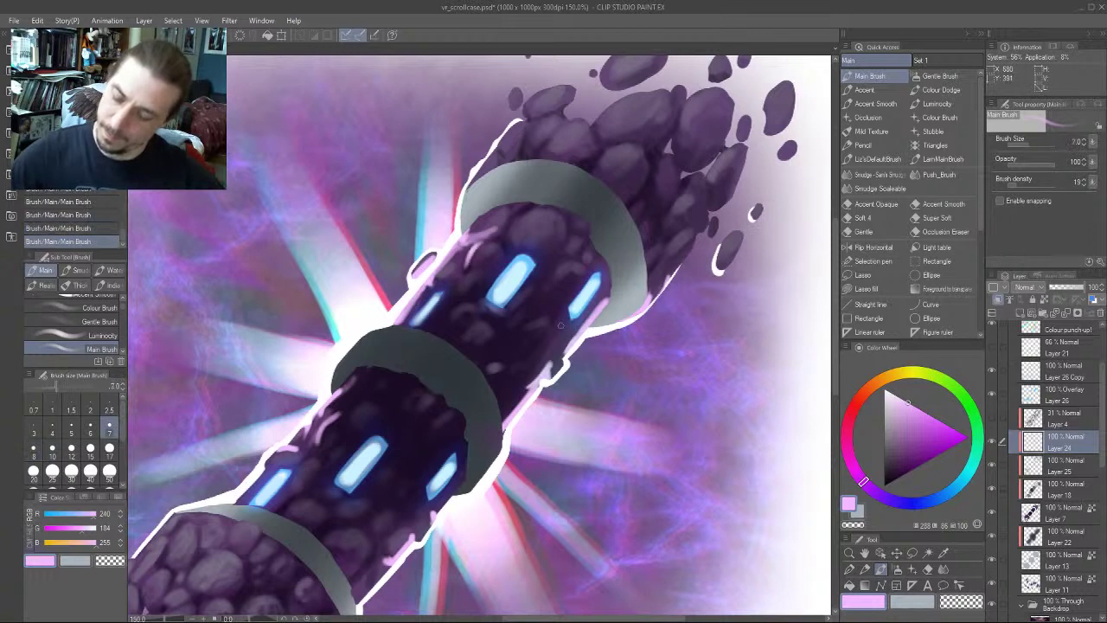
Paint and refine soft pink light around the small protruding stone on the tower's right edge, using brush size 8
{"action": "key", "text": "bracketright"}
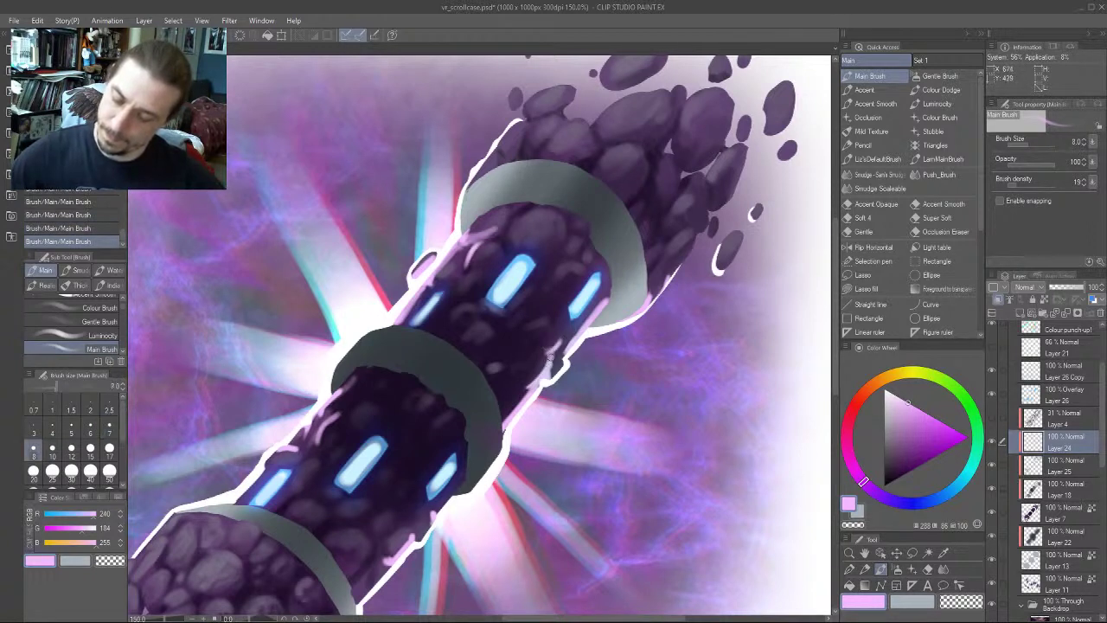
{"action": "left_click_drag", "start_coordinate": [557, 348], "coordinate": [557, 340]}
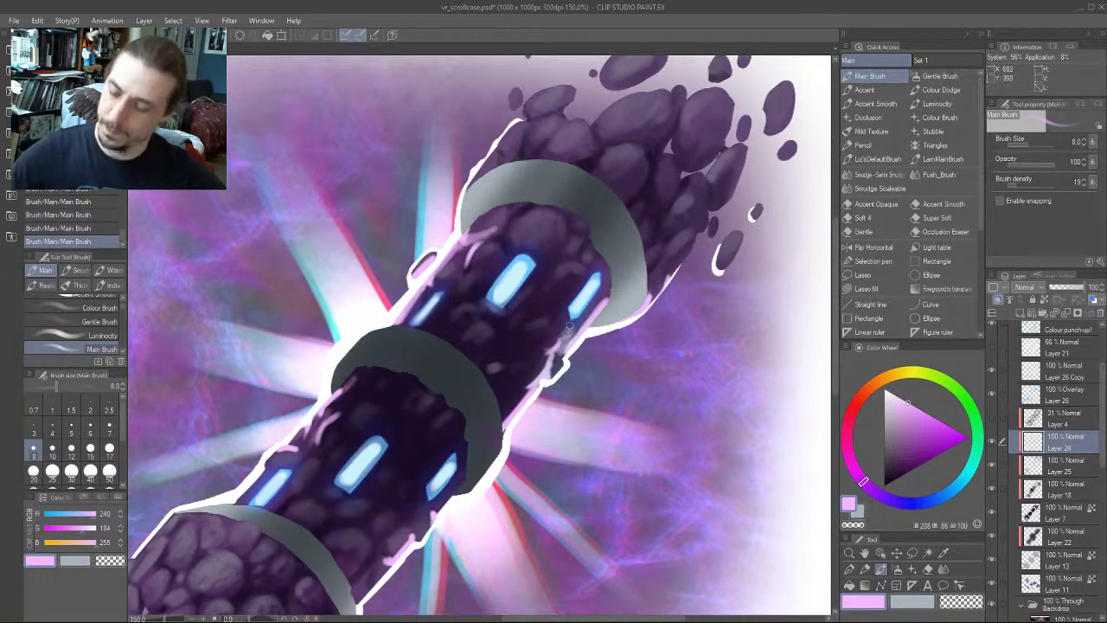
{"action": "left_click_drag", "start_coordinate": [475, 228], "coordinate": [495, 96]}
{"action": "mouse_move", "coordinate": [338, 270]}
{"action": "left_mouse_down"}
{"action": "mouse_move", "coordinate": [410, 243]}
{"action": "mouse_move", "coordinate": [554, 251]}
{"action": "mouse_move", "coordinate": [565, 271]}
{"action": "left_mouse_up"}
{"action": "left_click_drag", "start_coordinate": [607, 233], "coordinate": [531, 309]}
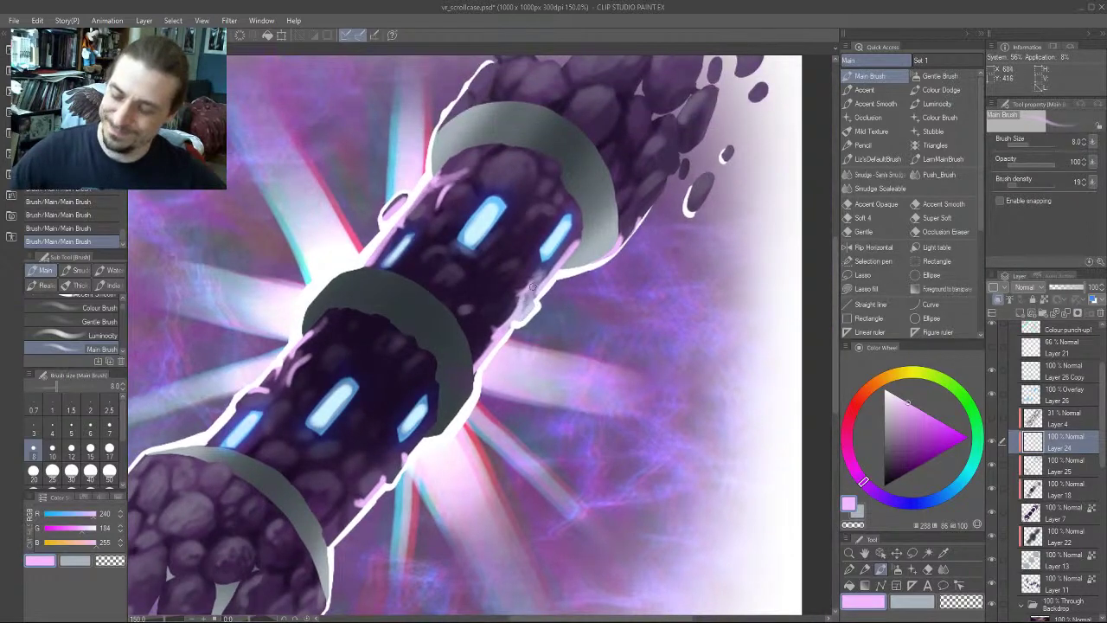
{"action": "left_click_drag", "start_coordinate": [549, 188], "coordinate": [459, 256]}
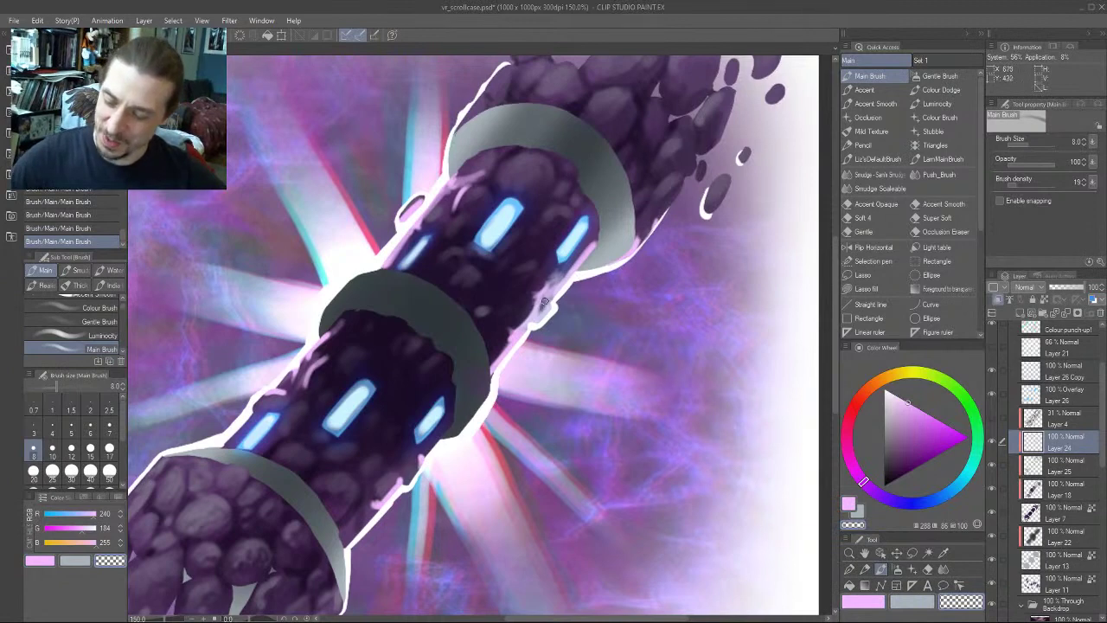
{"action": "key", "text": "c"}
{"action": "left_click_drag", "start_coordinate": [554, 301], "coordinate": [536, 318]}
Paint pink rim light on the stones right of the upper ring and the nearby floating stones, enlarging the brush to size 12
{"action": "mouse_move", "coordinate": [597, 173]}
{"action": "left_mouse_down"}
{"action": "mouse_move", "coordinate": [583, 161]}
{"action": "mouse_move", "coordinate": [536, 211]}
{"action": "left_mouse_up"}
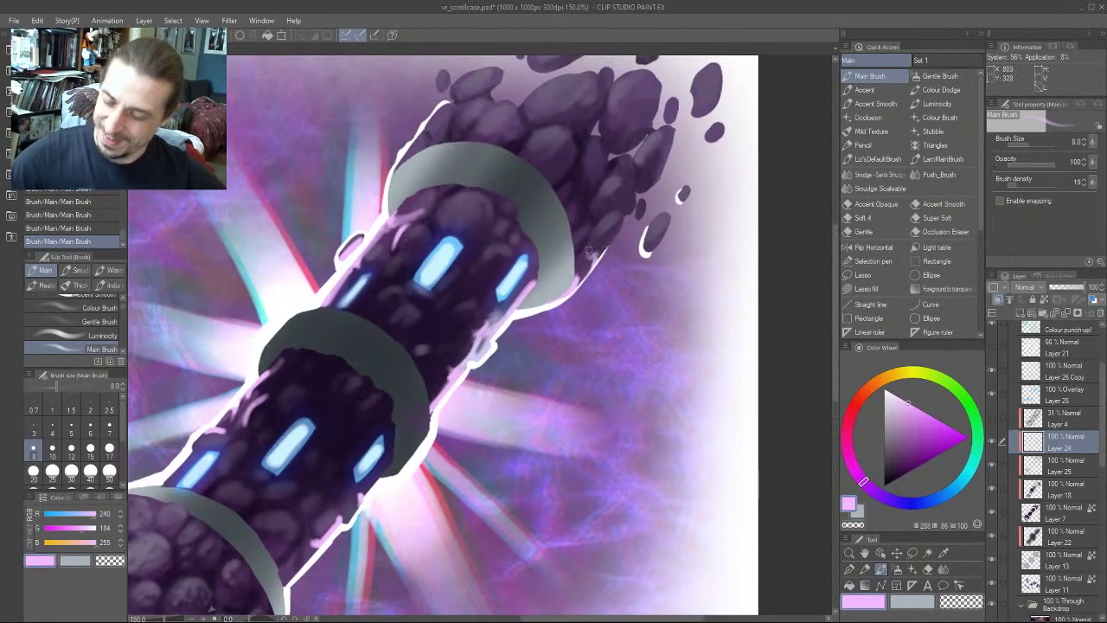
{"action": "key", "text": "bracketright"}
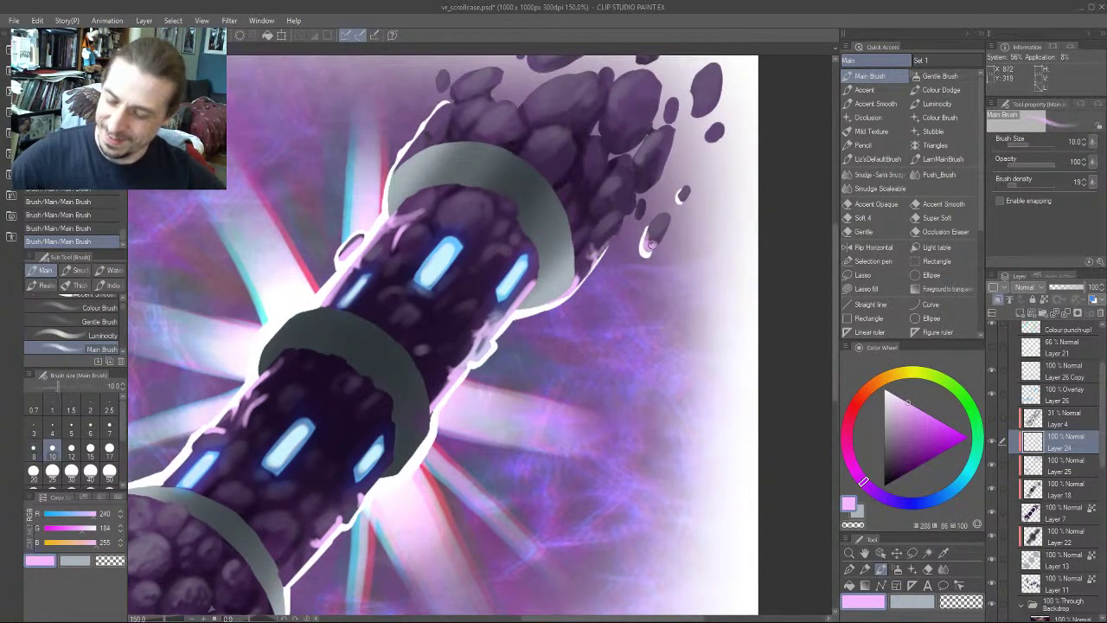
{"action": "key", "text": "bracketright"}
{"action": "mouse_move", "coordinate": [679, 197]}
{"action": "left_mouse_down"}
{"action": "mouse_move", "coordinate": [626, 230]}
{"action": "mouse_move", "coordinate": [654, 171]}
{"action": "mouse_move", "coordinate": [645, 176]}
{"action": "mouse_move", "coordinate": [636, 185]}
{"action": "mouse_move", "coordinate": [656, 174]}
{"action": "mouse_move", "coordinate": [578, 260]}
{"action": "left_mouse_up"}
{"action": "key", "text": "bracketleft"}
{"action": "key", "text": "bracketright"}
{"action": "left_click_drag", "start_coordinate": [595, 212], "coordinate": [548, 272]}
Paint pink light on the undersides of the floating stones above the tower's broken top, using brush sizes 12 and 10
{"action": "mouse_move", "coordinate": [659, 203]}
{"action": "left_mouse_down"}
{"action": "mouse_move", "coordinate": [668, 195]}
{"action": "mouse_move", "coordinate": [649, 174]}
{"action": "mouse_move", "coordinate": [660, 166]}
{"action": "mouse_move", "coordinate": [641, 172]}
{"action": "left_mouse_up"}
{"action": "left_click_drag", "start_coordinate": [659, 91], "coordinate": [667, 78]}
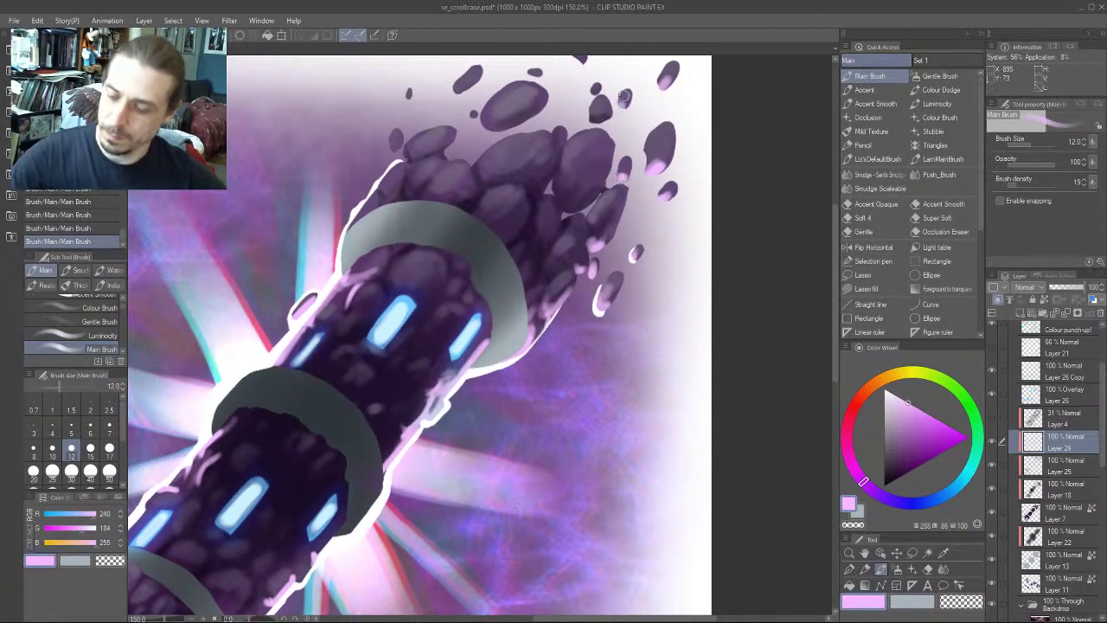
{"action": "left_click_drag", "start_coordinate": [622, 175], "coordinate": [623, 166]}
{"action": "left_click_drag", "start_coordinate": [591, 122], "coordinate": [604, 116]}
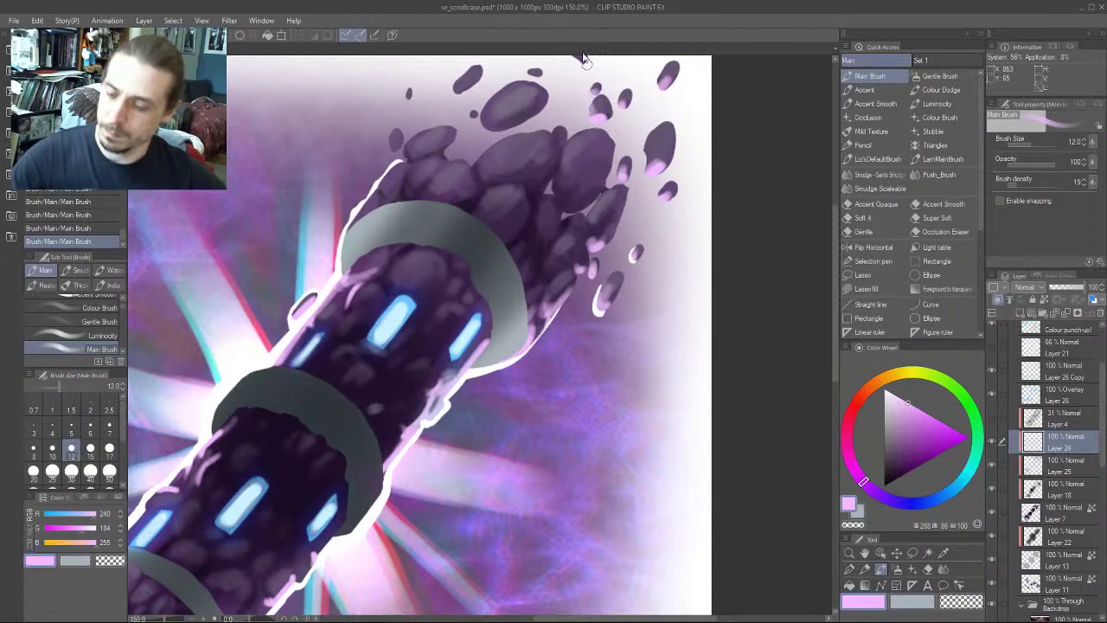
{"action": "mouse_move", "coordinate": [516, 111]}
{"action": "left_mouse_down"}
{"action": "mouse_move", "coordinate": [518, 128]}
{"action": "mouse_move", "coordinate": [477, 142]}
{"action": "mouse_move", "coordinate": [540, 124]}
{"action": "left_mouse_up"}
{"action": "left_click_drag", "start_coordinate": [451, 158], "coordinate": [468, 171]}
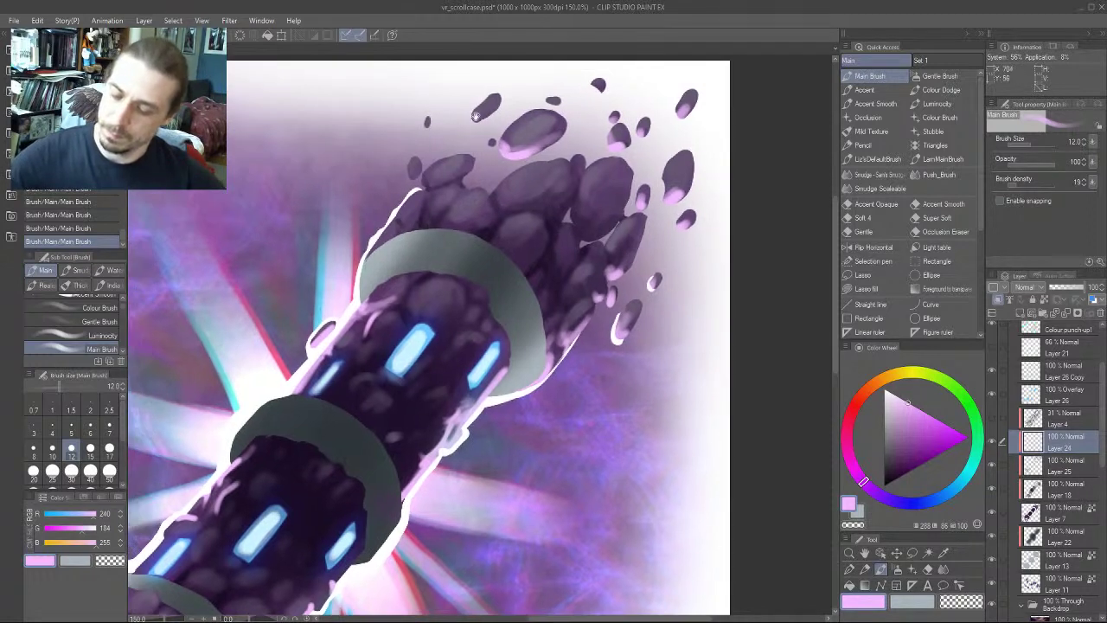
{"action": "key", "text": "bracketleft"}
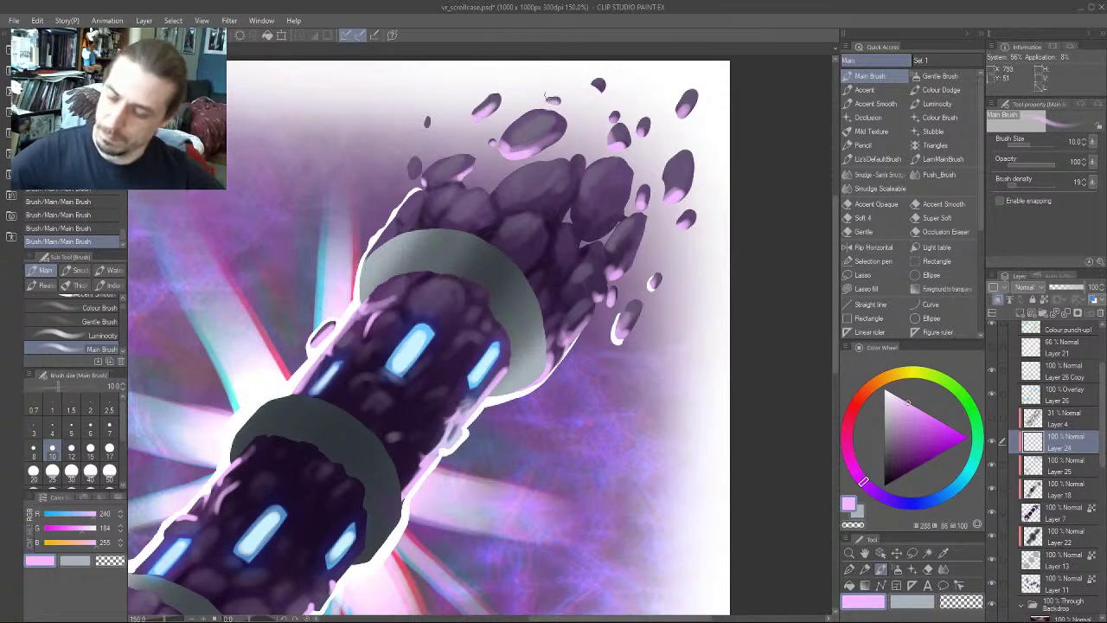
Paint thin pink rim light in the gaps between the large stones at the tower's broken top, using brush size 8
{"action": "mouse_move", "coordinate": [429, 102]}
{"action": "left_mouse_down"}
{"action": "mouse_move", "coordinate": [375, 160]}
{"action": "mouse_move", "coordinate": [378, 176]}
{"action": "left_mouse_up"}
{"action": "key", "text": "bracketleft"}
{"action": "key", "text": "bracketleft"}
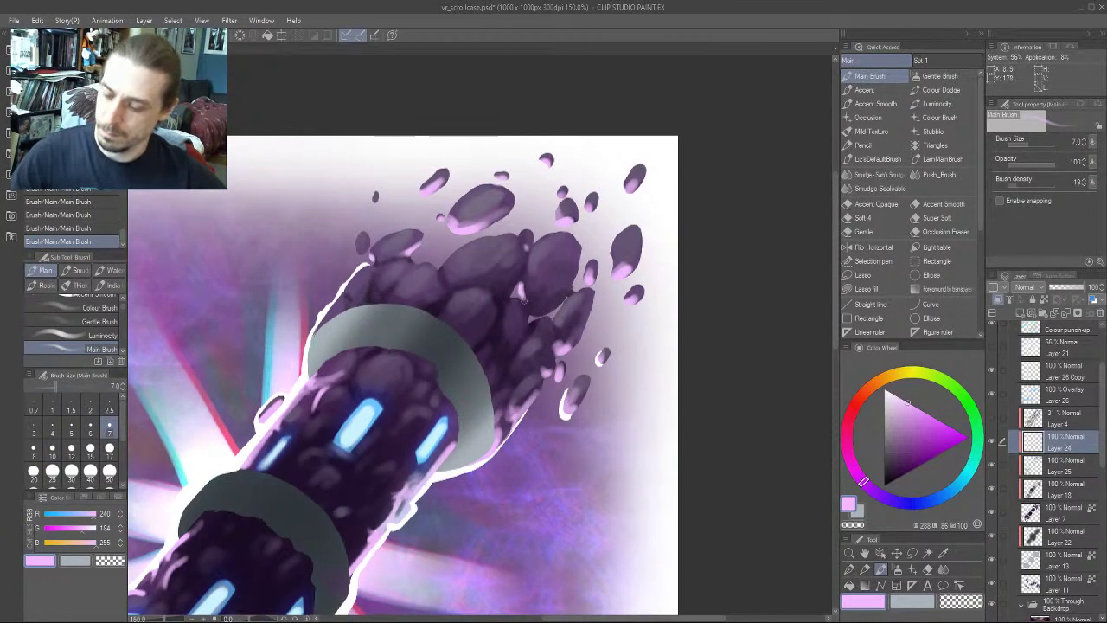
{"action": "key", "text": "bracketright"}
{"action": "left_click_drag", "start_coordinate": [557, 318], "coordinate": [567, 300]}
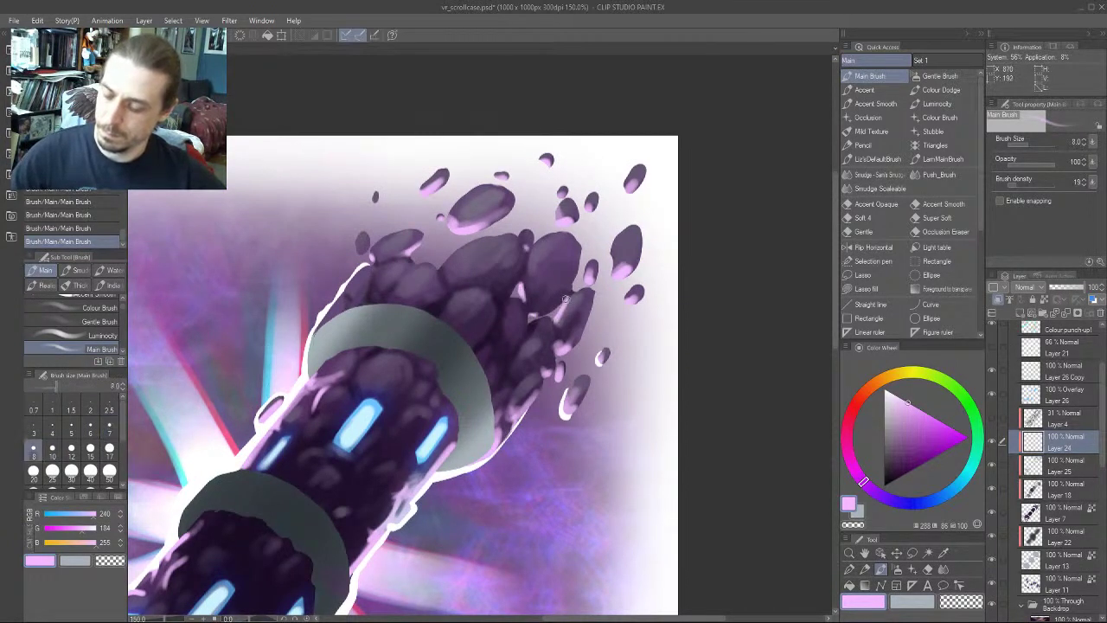
Paint pink rim light on the stones at the left side of the tower's broken top, using brush size 10
{"action": "mouse_move", "coordinate": [415, 219]}
{"action": "left_mouse_down"}
{"action": "mouse_move", "coordinate": [434, 176]}
{"action": "mouse_move", "coordinate": [386, 169]}
{"action": "left_mouse_up"}
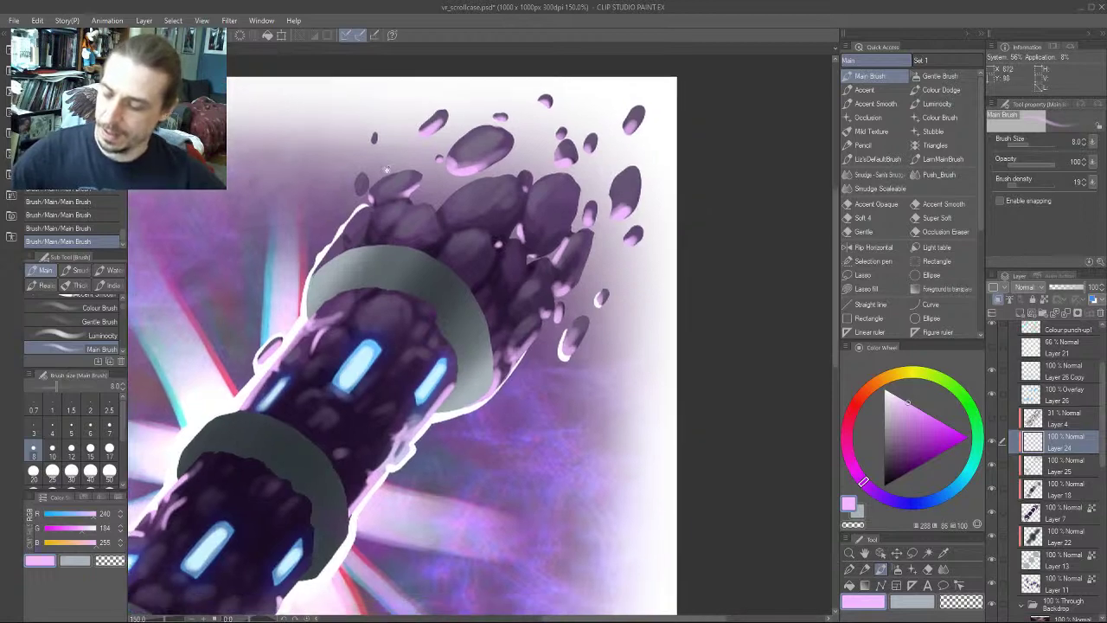
{"action": "mouse_move", "coordinate": [256, 181]}
{"action": "left_mouse_down"}
{"action": "mouse_move", "coordinate": [347, 217]}
{"action": "mouse_move", "coordinate": [319, 261]}
{"action": "left_mouse_up"}
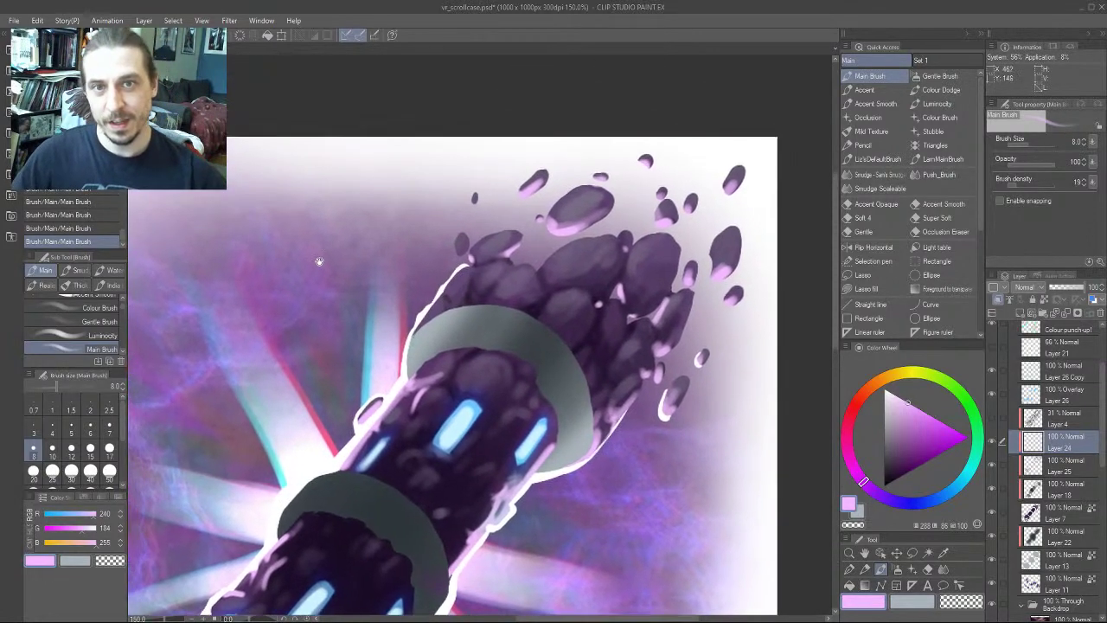
{"action": "left_click_drag", "start_coordinate": [270, 447], "coordinate": [285, 422]}
{"action": "key", "text": "]"}
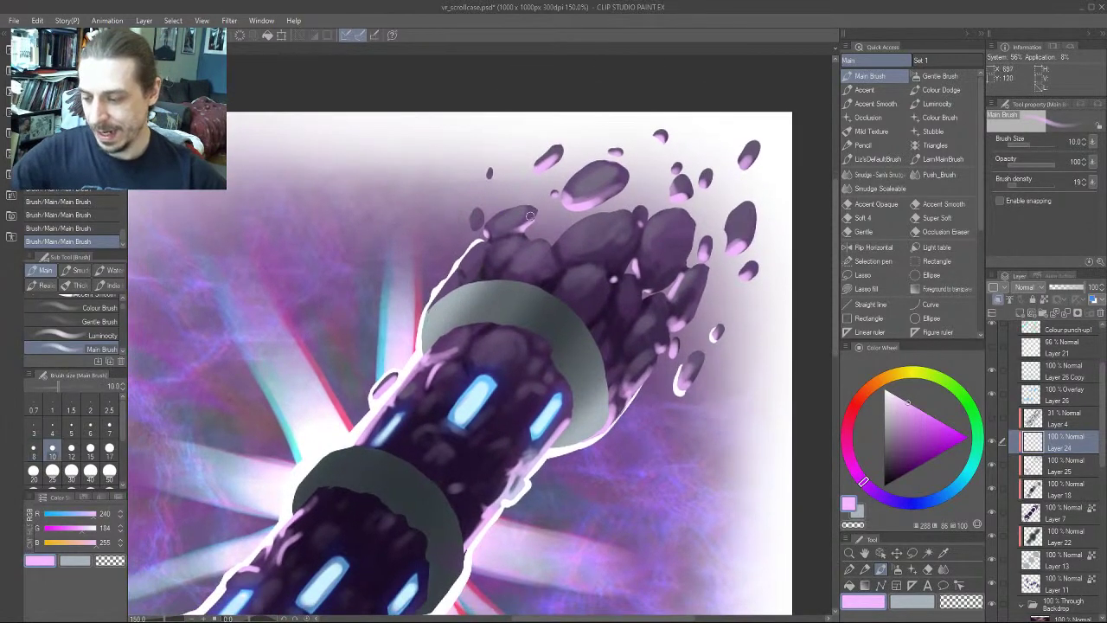
{"action": "left_click_drag", "start_coordinate": [530, 215], "coordinate": [528, 220]}
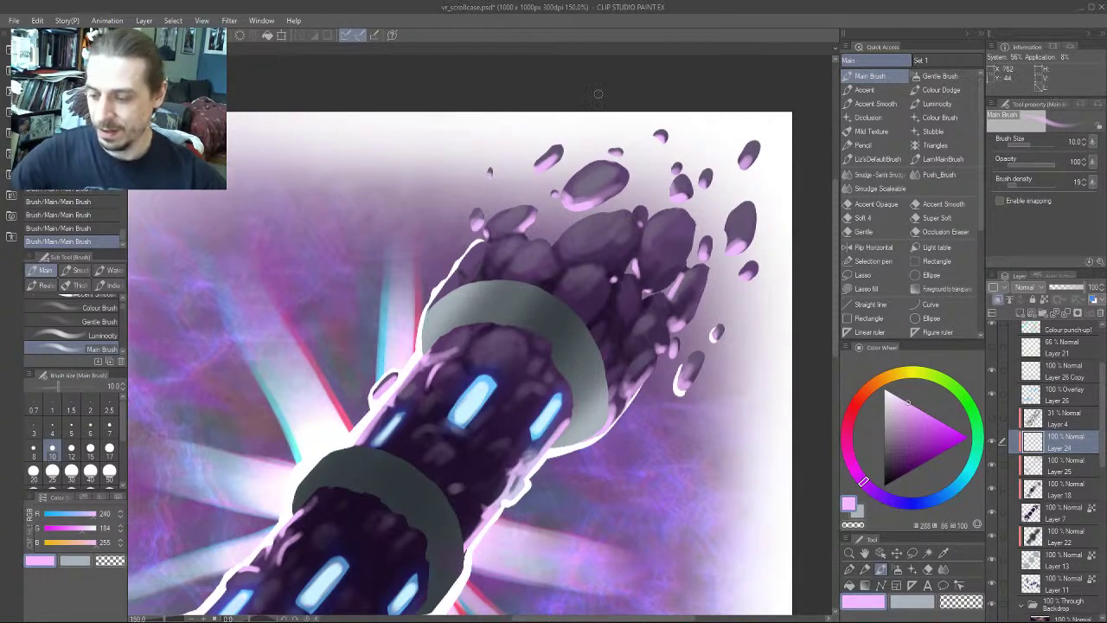
Paint pink light in the gaps between the broken top's large stones and along the floating stone to their right, using brush sizes 7 and 8
{"action": "key", "text": "bracketleft"}
{"action": "key", "text": "bracketleft"}
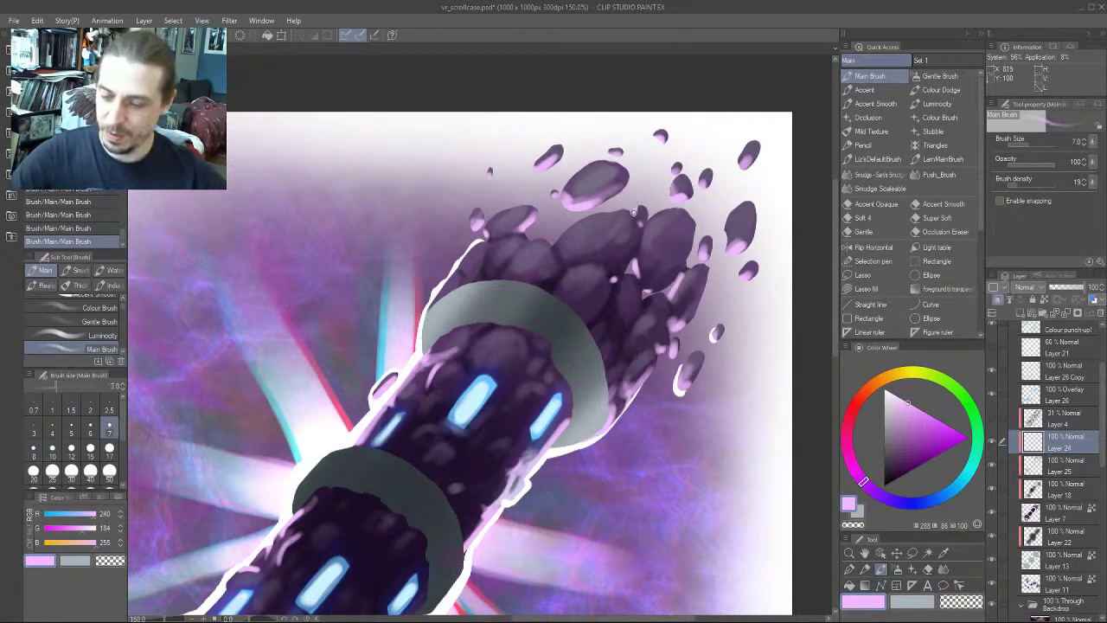
{"action": "left_click_drag", "start_coordinate": [453, 328], "coordinate": [421, 286]}
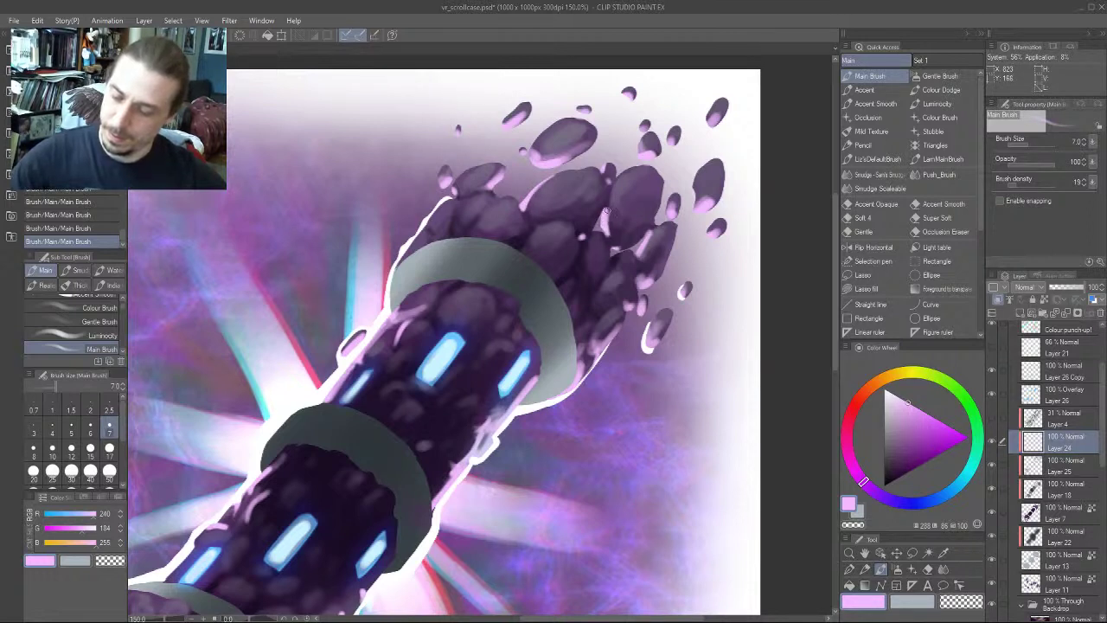
{"action": "key", "text": "bracketright"}
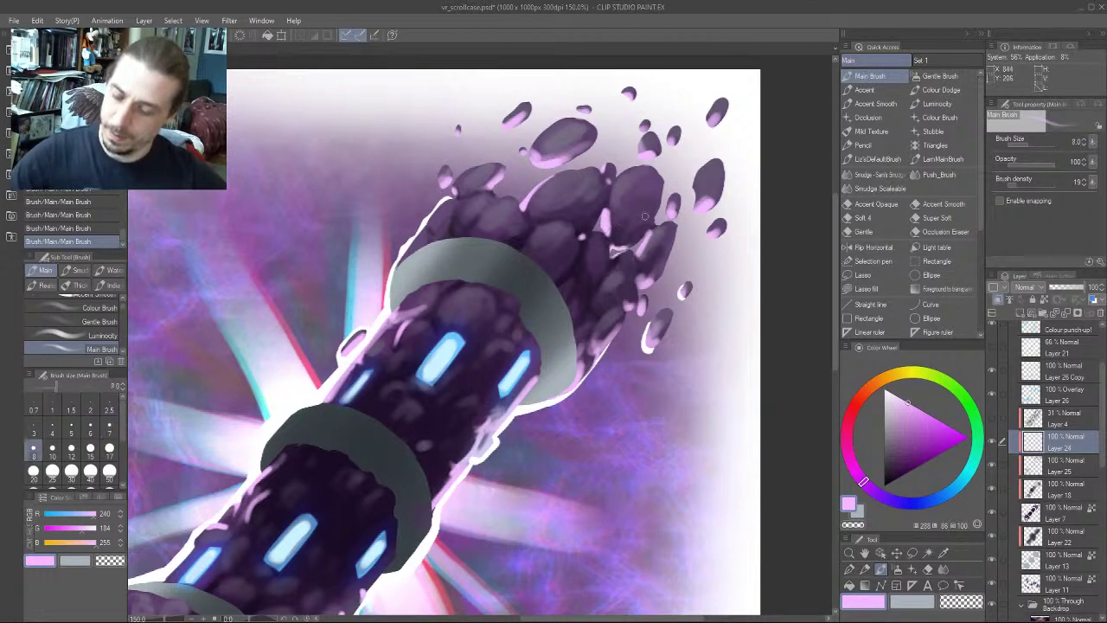
{"action": "key", "text": "bracketleft"}
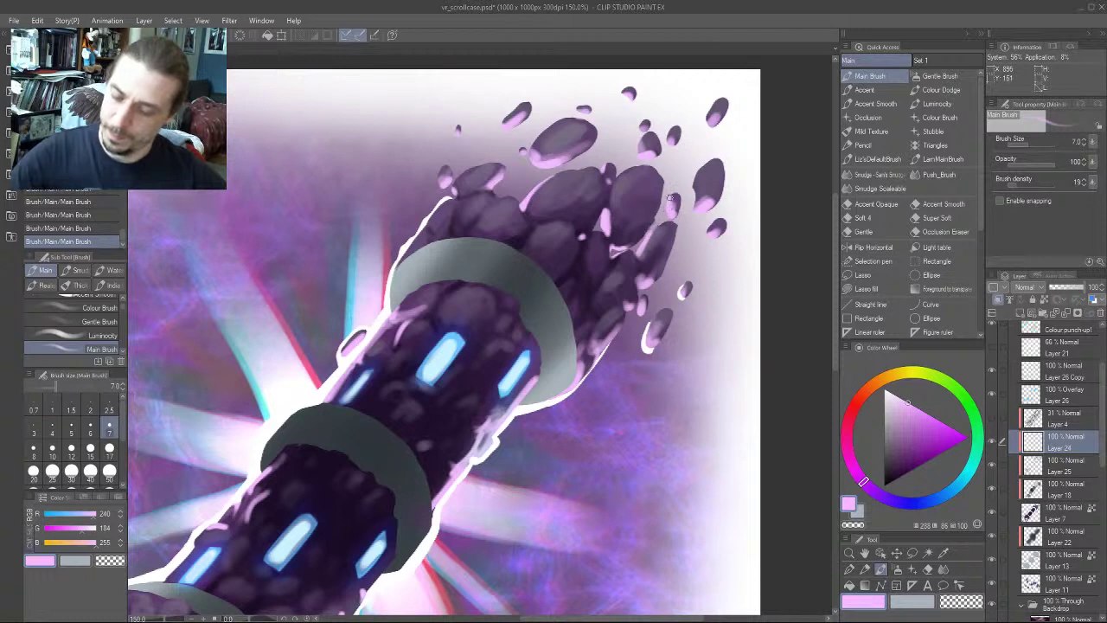
{"action": "key", "text": "bracketright"}
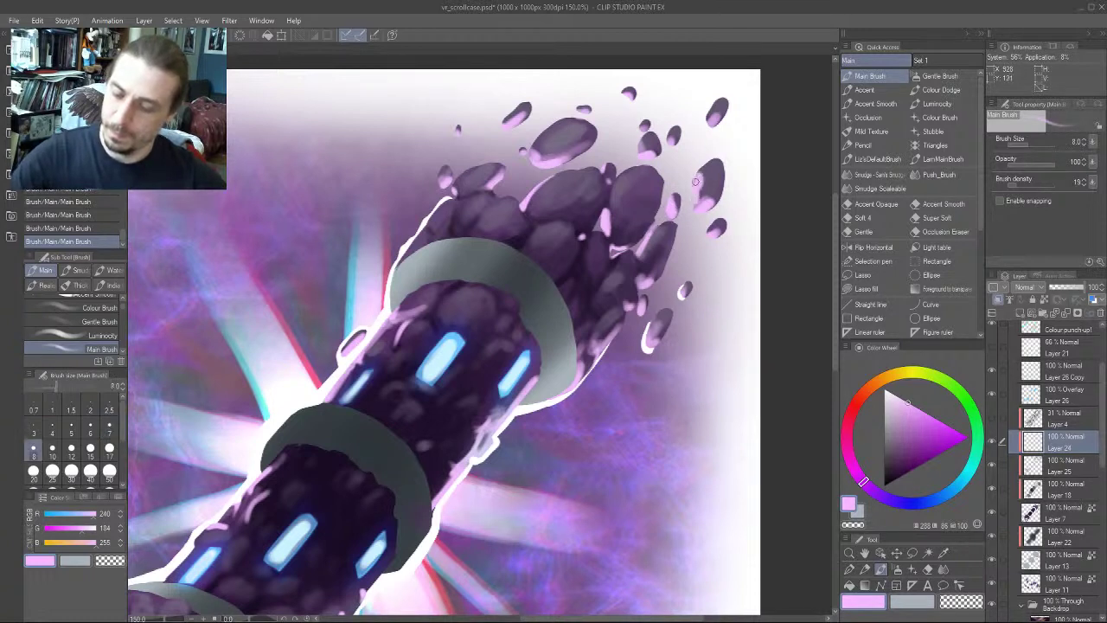
{"action": "left_click_drag", "start_coordinate": [703, 179], "coordinate": [700, 204]}
Paint pink light on the leftmost floating stone at the tower's lower end and in nearby stone gaps, using brush sizes 10 and 7
{"action": "left_click_drag", "start_coordinate": [364, 204], "coordinate": [354, 171]}
{"action": "left_click_drag", "start_coordinate": [285, 281], "coordinate": [300, 261]}
{"action": "scroll", "coordinate": [281, 245], "scroll_direction": "down", "scroll_amount": 3}
{"action": "mouse_move", "coordinate": [203, 396]}
{"action": "left_mouse_down"}
{"action": "mouse_move", "coordinate": [430, 351]}
{"action": "mouse_move", "coordinate": [424, 322]}
{"action": "left_mouse_up"}
{"action": "scroll", "coordinate": [364, 332], "scroll_direction": "up", "scroll_amount": 3}
{"action": "key", "text": "bracketright"}
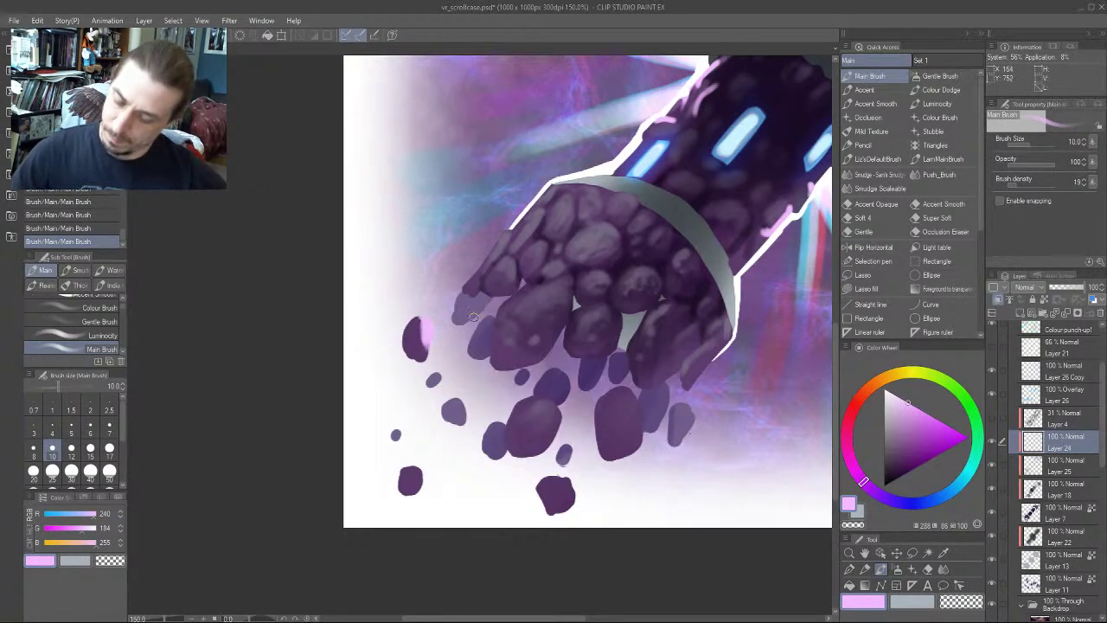
{"action": "key", "text": "bracketleft"}
{"action": "key", "text": "bracketleft"}
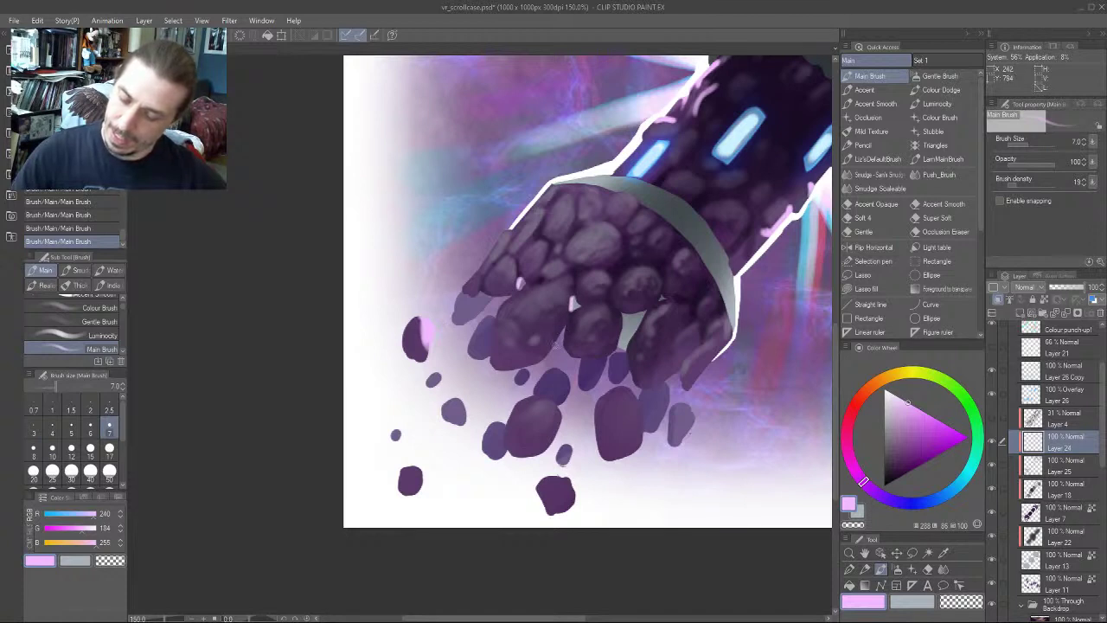
Paint pink light along the upper right edges of the two large floating stones below the tower, using brush size 10
{"action": "key", "text": "bracketright"}
{"action": "key", "text": "bracketright"}
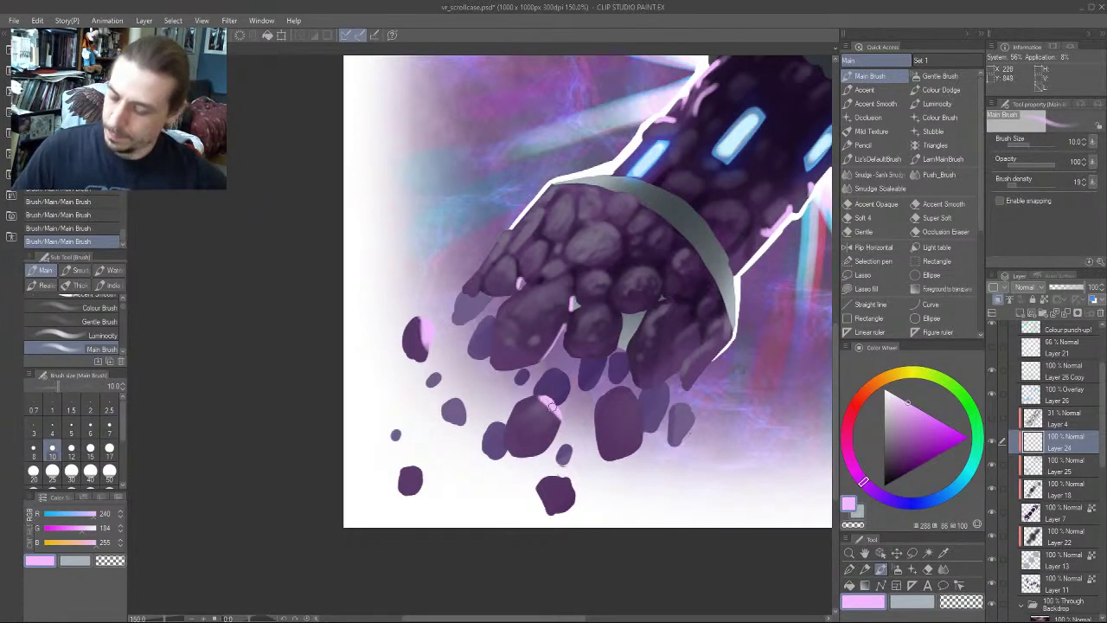
{"action": "mouse_move", "coordinate": [552, 406]}
{"action": "left_mouse_down"}
{"action": "mouse_move", "coordinate": [556, 420]}
{"action": "mouse_move", "coordinate": [534, 398]}
{"action": "mouse_move", "coordinate": [516, 402]}
{"action": "mouse_move", "coordinate": [558, 415]}
{"action": "mouse_move", "coordinate": [568, 440]}
{"action": "left_mouse_up"}
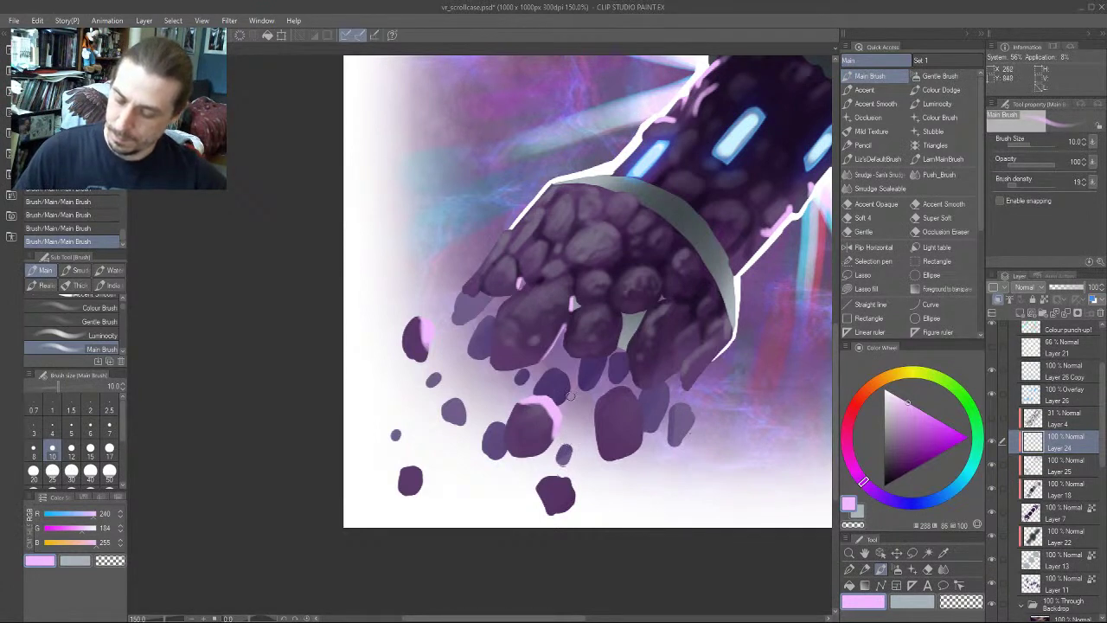
{"action": "mouse_move", "coordinate": [605, 393]}
{"action": "left_mouse_down"}
{"action": "mouse_move", "coordinate": [638, 402]}
{"action": "mouse_move", "coordinate": [642, 423]}
{"action": "left_mouse_up"}
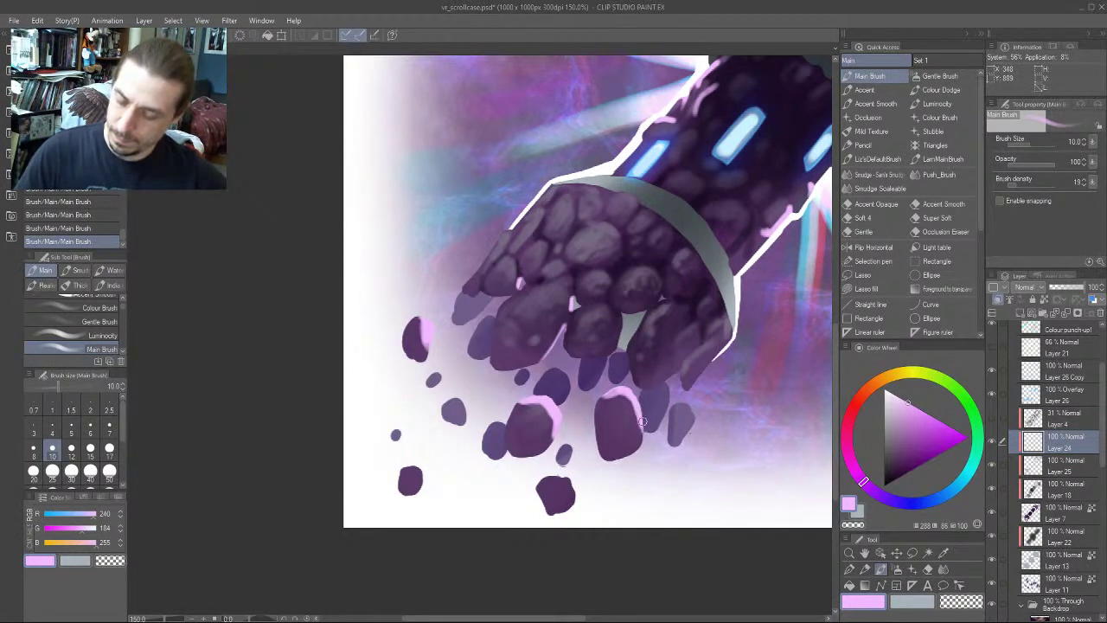
{"action": "left_click_drag", "start_coordinate": [474, 259], "coordinate": [391, 203]}
{"action": "mouse_move", "coordinate": [536, 329]}
{"action": "left_mouse_down"}
{"action": "mouse_move", "coordinate": [524, 332]}
{"action": "mouse_move", "coordinate": [558, 350]}
{"action": "left_mouse_up"}
{"action": "left_click_drag", "start_coordinate": [466, 372], "coordinate": [439, 357]}
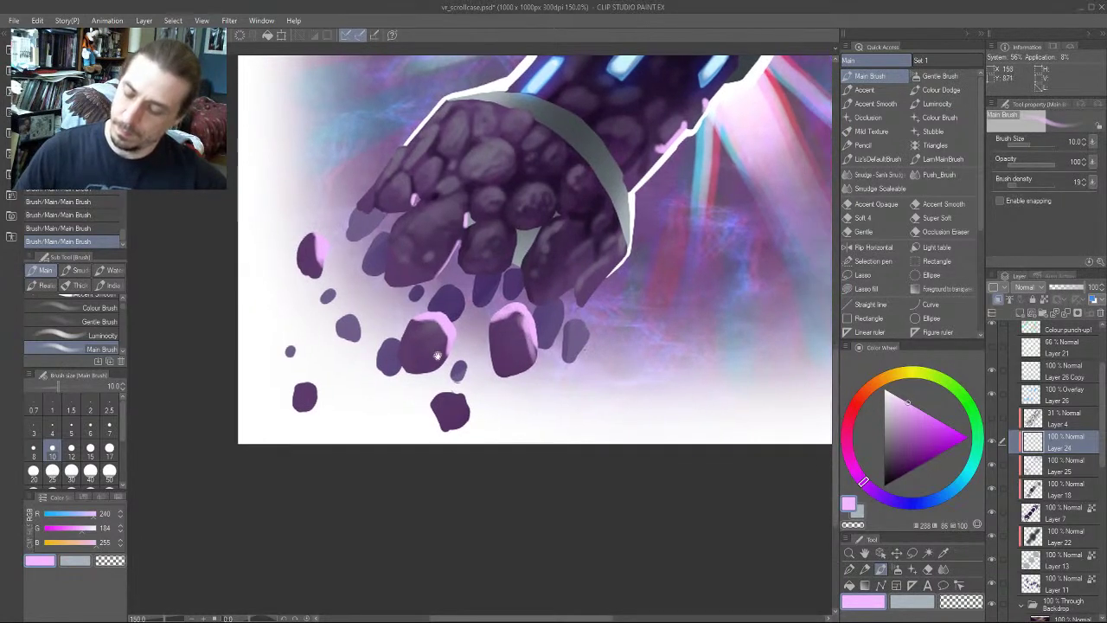
Paint pink light on the tops of the two lowest small floating stones
{"action": "mouse_move", "coordinate": [455, 394]}
{"action": "left_mouse_down"}
{"action": "mouse_move", "coordinate": [471, 414]}
{"action": "mouse_move", "coordinate": [441, 397]}
{"action": "mouse_move", "coordinate": [450, 403]}
{"action": "left_mouse_up"}
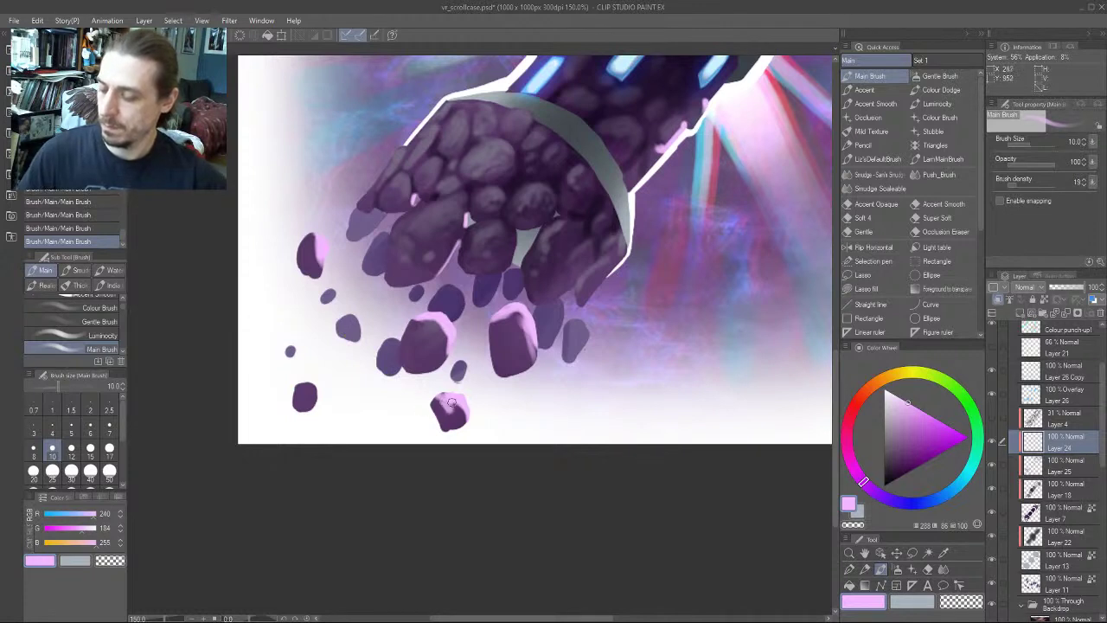
{"action": "left_click_drag", "start_coordinate": [308, 383], "coordinate": [316, 392]}
{"action": "left_click_drag", "start_coordinate": [291, 273], "coordinate": [245, 274]}
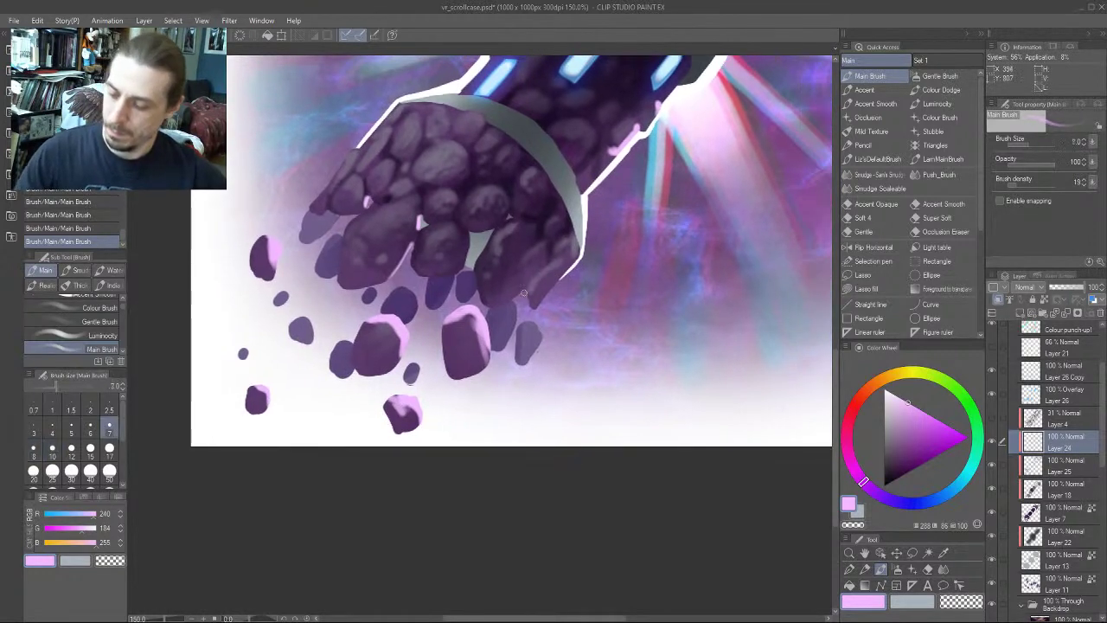
Paint thin pink rim light in the gaps and along the edges of the stones at the tower's lower end, using brush size 7
{"action": "key", "text": "bracketleft"}
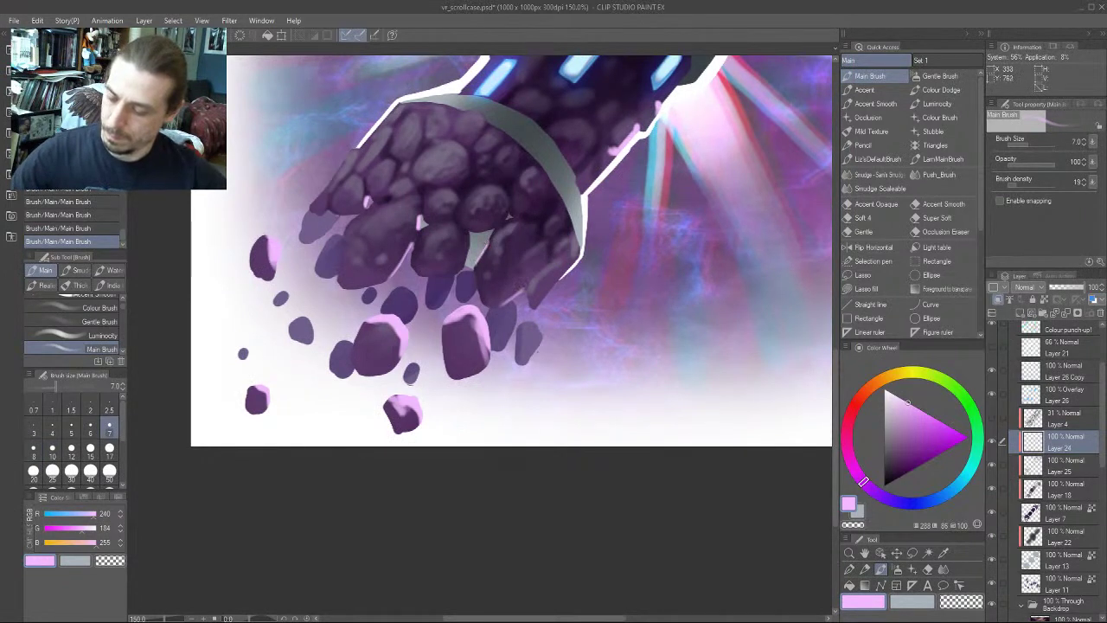
{"action": "mouse_move", "coordinate": [465, 253]}
{"action": "left_mouse_down"}
{"action": "mouse_move", "coordinate": [465, 232]}
{"action": "mouse_move", "coordinate": [505, 220]}
{"action": "left_mouse_up"}
{"action": "left_click_drag", "start_coordinate": [457, 140], "coordinate": [449, 210]}
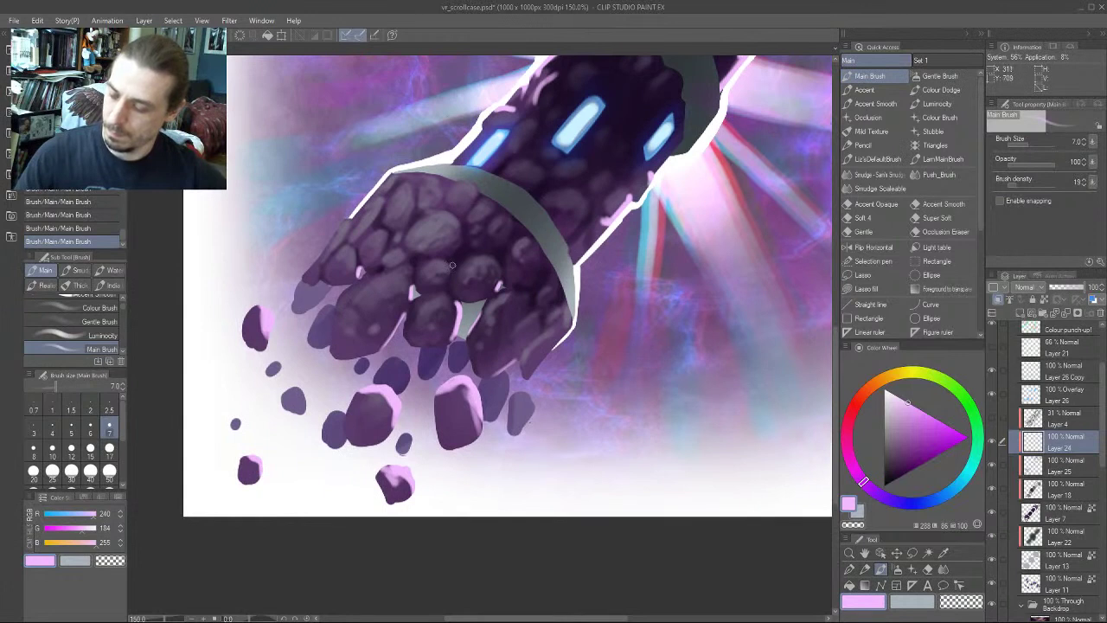
{"action": "scroll", "coordinate": [354, 213], "scroll_direction": "up", "scroll_amount": 1}
{"action": "scroll", "coordinate": [331, 328], "scroll_direction": "up", "scroll_amount": 1}
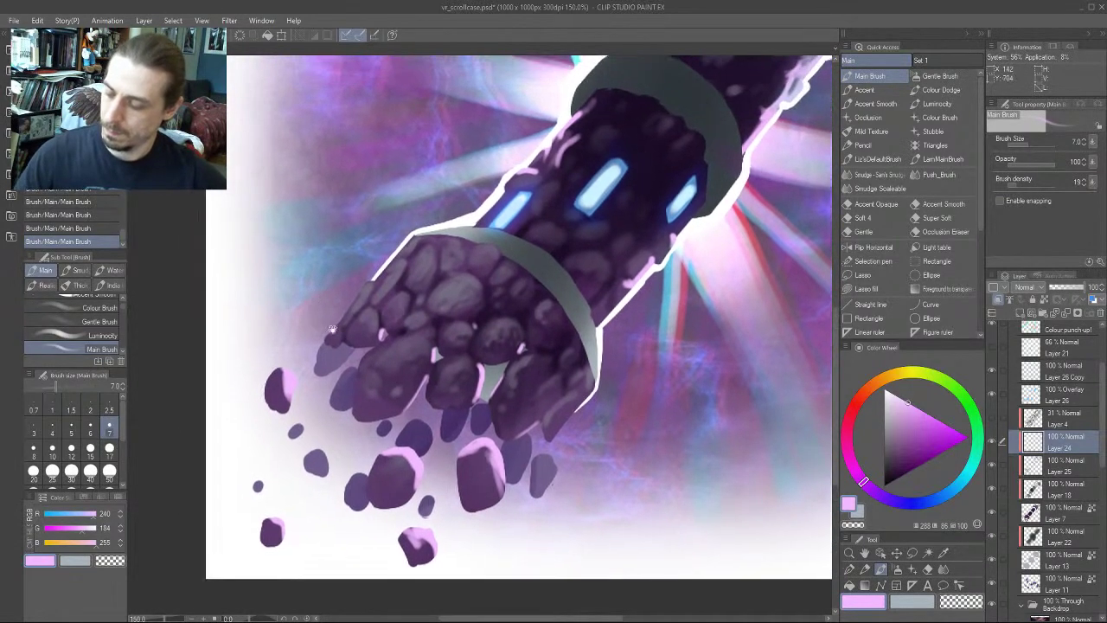
{"action": "left_click_drag", "start_coordinate": [378, 336], "coordinate": [376, 346]}
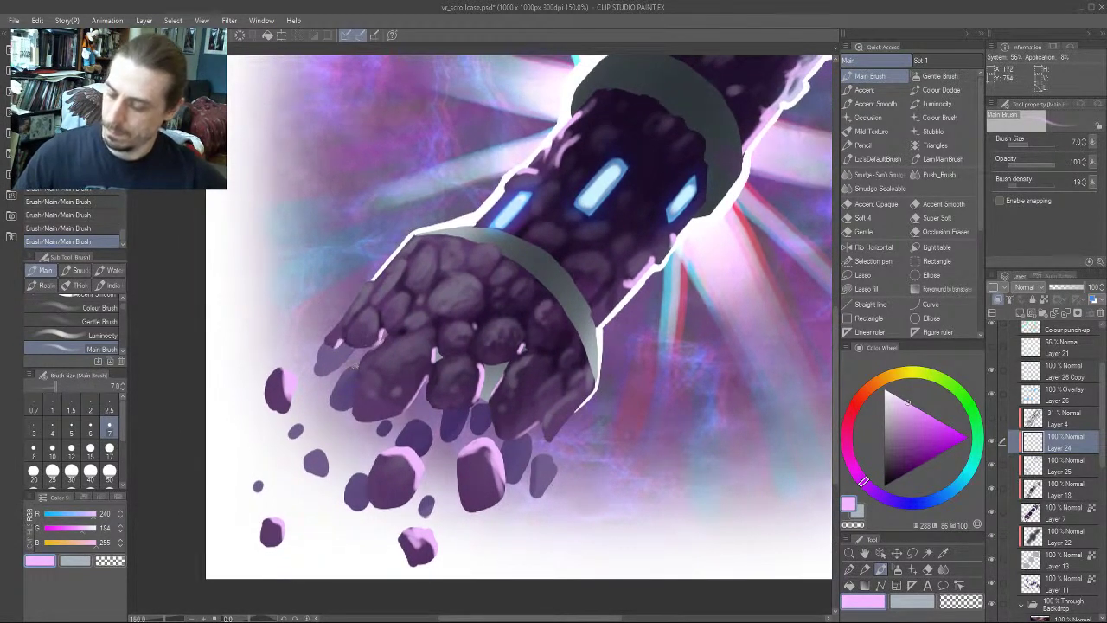
{"action": "left_click_drag", "start_coordinate": [424, 377], "coordinate": [412, 401]}
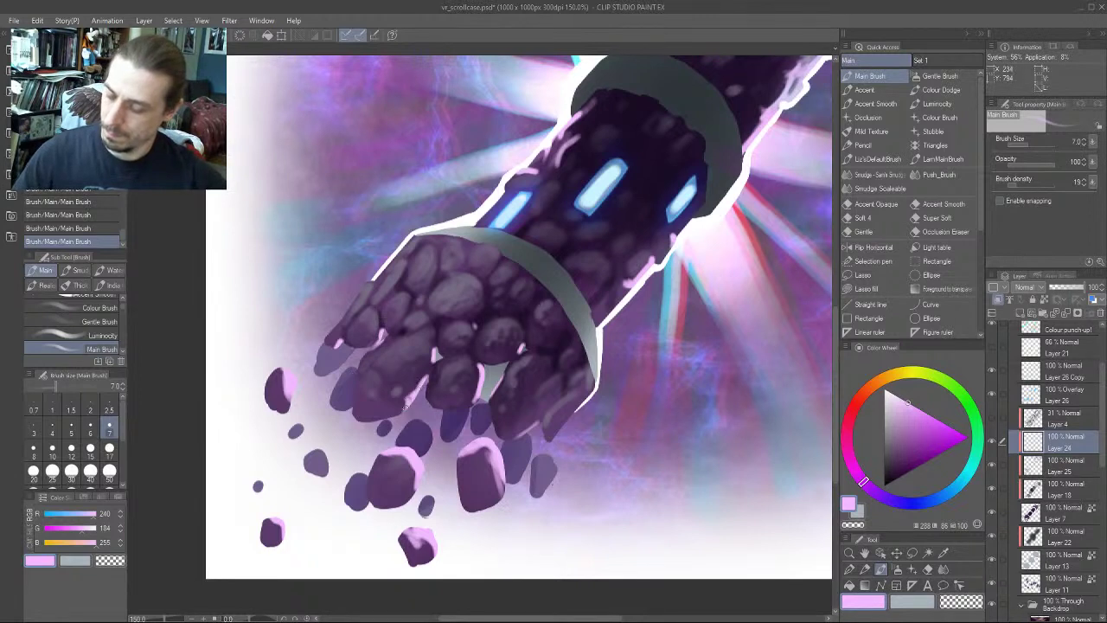
{"action": "mouse_move", "coordinate": [413, 337]}
{"action": "left_mouse_down"}
{"action": "mouse_move", "coordinate": [386, 334]}
{"action": "mouse_move", "coordinate": [374, 349]}
{"action": "mouse_move", "coordinate": [361, 312]}
{"action": "mouse_move", "coordinate": [361, 329]}
{"action": "left_mouse_up"}
Check which stones are on Layer 11, then add a new layer clipped to it and set the brush size to 10
{"action": "key", "text": "bracketright"}
{"action": "key", "text": "bracketright"}
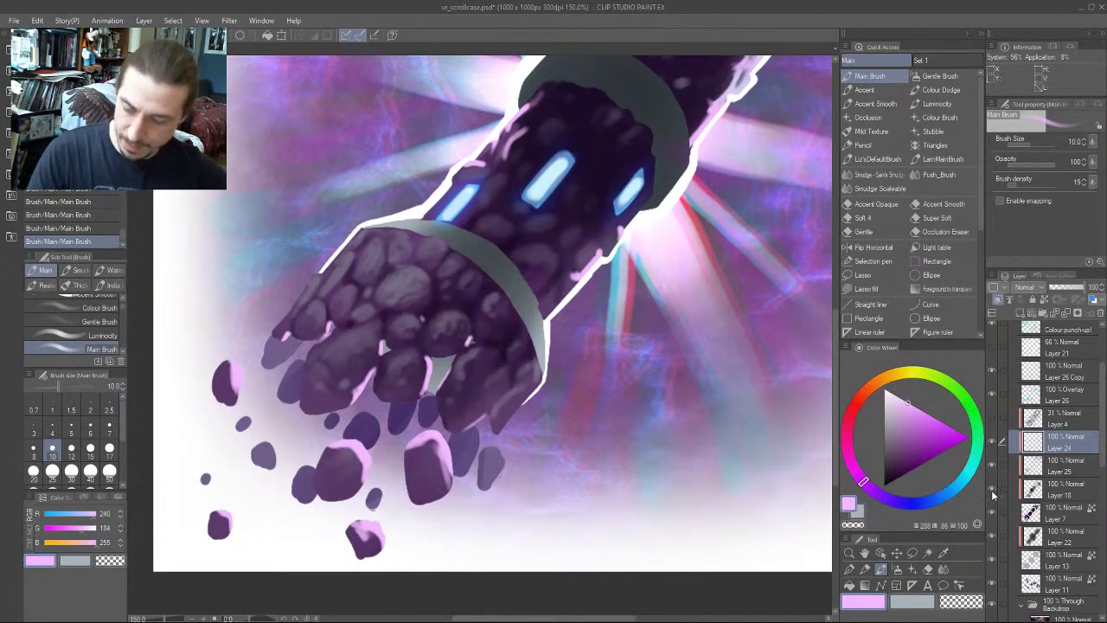
{"action": "left_click", "coordinate": [990, 584]}
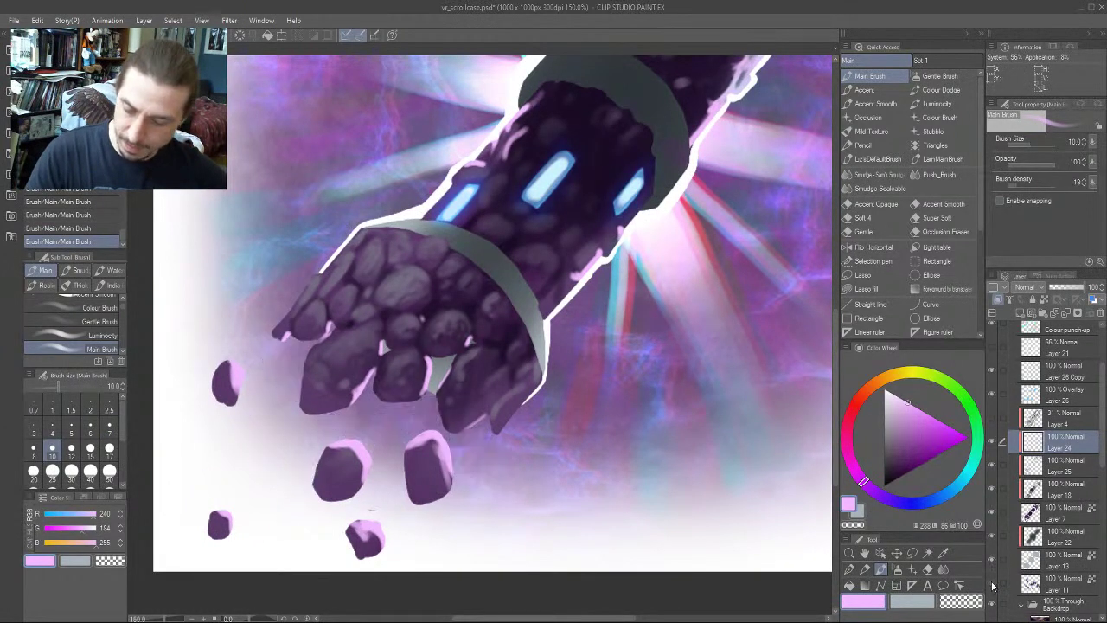
{"action": "left_click", "coordinate": [991, 583]}
{"action": "left_click", "coordinate": [1038, 585]}
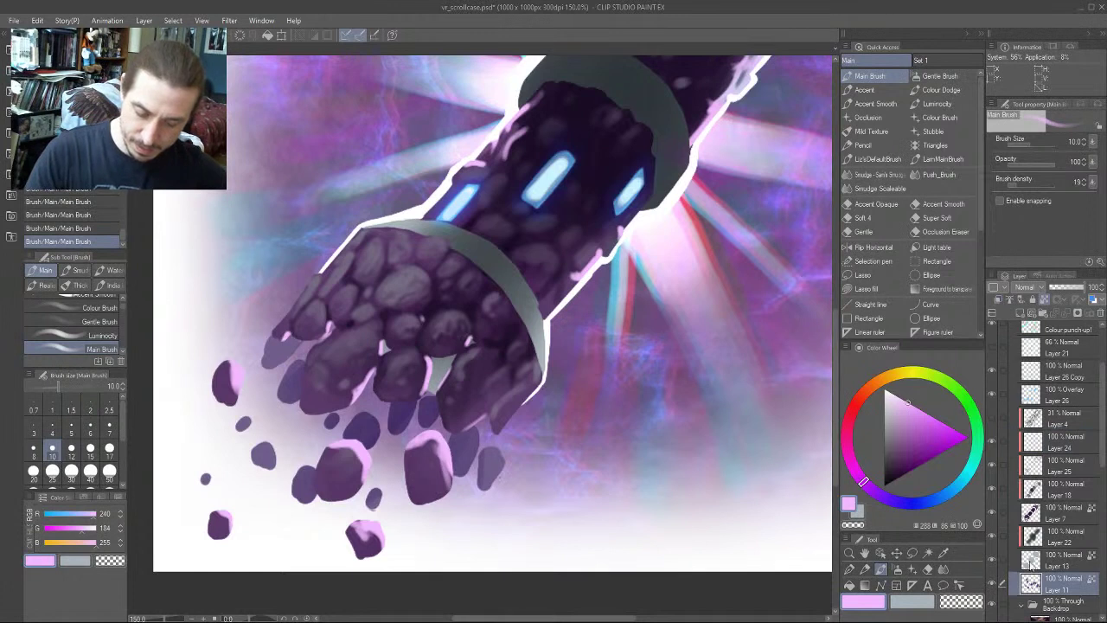
{"action": "left_click", "coordinate": [1019, 313]}
{"action": "left_click", "coordinate": [998, 299]}
Paint pink light on the bluish background stones behind the large floating ones below the tower, using brush size 10
{"action": "mouse_move", "coordinate": [467, 463]}
{"action": "left_mouse_down"}
{"action": "mouse_move", "coordinate": [452, 448]}
{"action": "mouse_move", "coordinate": [446, 365]}
{"action": "mouse_move", "coordinate": [475, 356]}
{"action": "mouse_move", "coordinate": [471, 365]}
{"action": "mouse_move", "coordinate": [451, 328]}
{"action": "mouse_move", "coordinate": [433, 368]}
{"action": "mouse_move", "coordinate": [406, 294]}
{"action": "mouse_move", "coordinate": [393, 318]}
{"action": "mouse_move", "coordinate": [406, 320]}
{"action": "mouse_move", "coordinate": [372, 292]}
{"action": "mouse_move", "coordinate": [377, 322]}
{"action": "mouse_move", "coordinate": [381, 304]}
{"action": "left_mouse_up"}
{"action": "key", "text": "bracketright"}
{"action": "key", "text": "bracketright"}
{"action": "key", "text": "bracketright"}
{"action": "left_click_drag", "start_coordinate": [286, 257], "coordinate": [315, 299]}
{"action": "key", "text": "ctrl+z"}
{"action": "key", "text": "bracketleft"}
{"action": "key", "text": "bracketleft"}
{"action": "mouse_move", "coordinate": [422, 338]}
{"action": "left_mouse_down"}
{"action": "mouse_move", "coordinate": [415, 365]}
{"action": "mouse_move", "coordinate": [424, 338]}
{"action": "mouse_move", "coordinate": [408, 368]}
{"action": "mouse_move", "coordinate": [362, 285]}
{"action": "mouse_move", "coordinate": [384, 372]}
{"action": "mouse_move", "coordinate": [371, 358]}
{"action": "mouse_move", "coordinate": [389, 388]}
{"action": "mouse_move", "coordinate": [386, 371]}
{"action": "mouse_move", "coordinate": [375, 397]}
{"action": "mouse_move", "coordinate": [384, 371]}
{"action": "mouse_move", "coordinate": [357, 363]}
{"action": "left_mouse_up"}
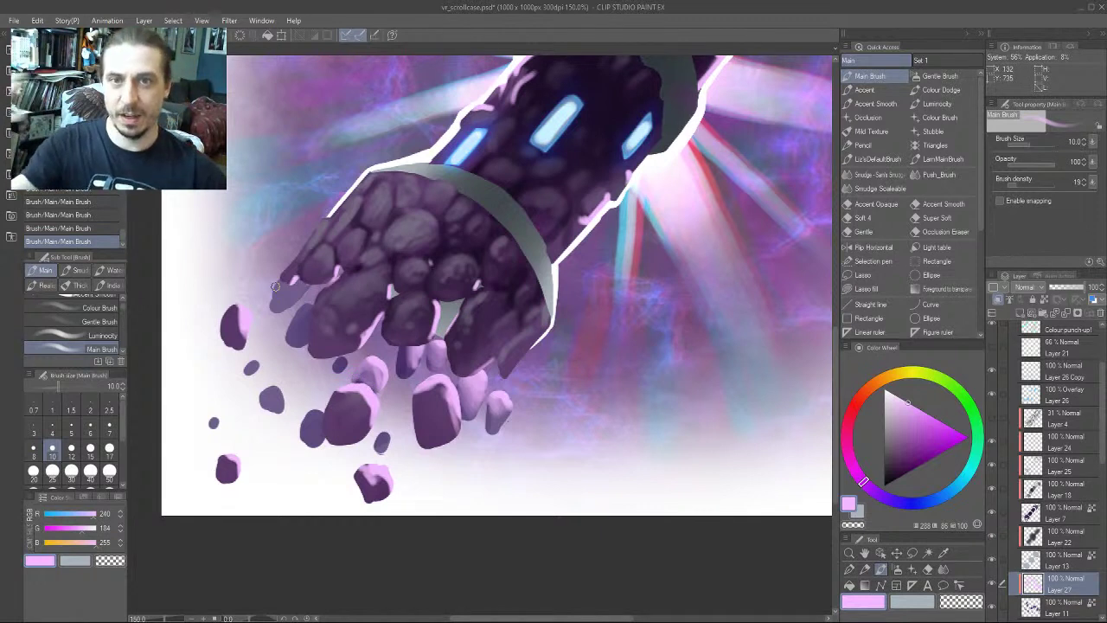
Smudge the pink light on the background stone above the left large floating stone, and repaint its upper edge with the Main Brush at size 6
{"action": "key", "text": "j"}
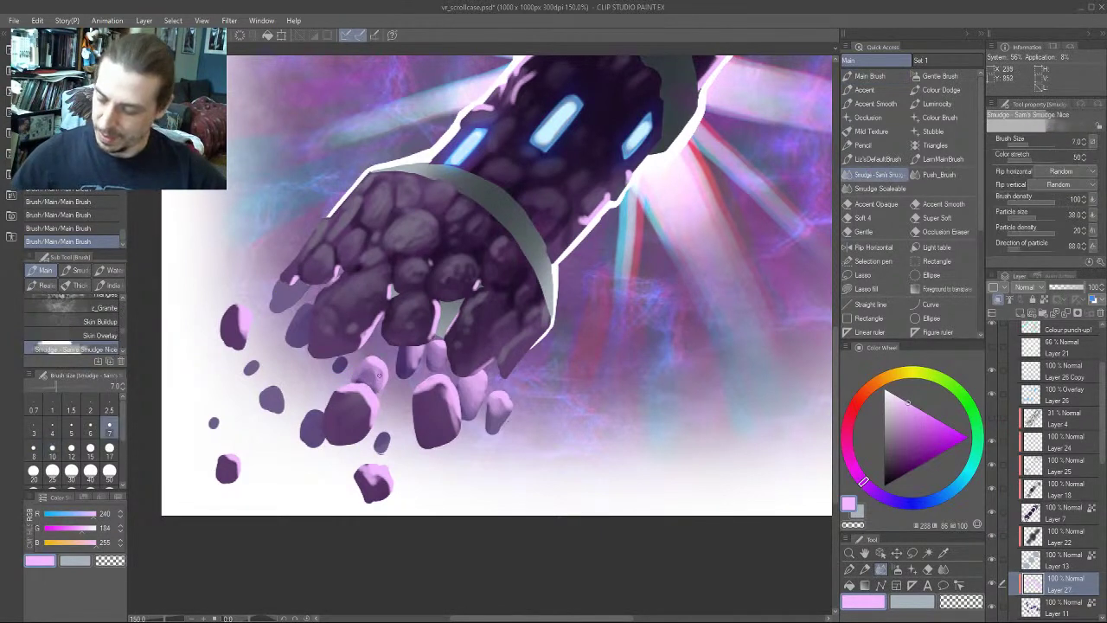
{"action": "left_click_drag", "start_coordinate": [378, 376], "coordinate": [369, 387]}
{"action": "left_click_drag", "start_coordinate": [370, 374], "coordinate": [363, 382]}
{"action": "key", "text": "["}
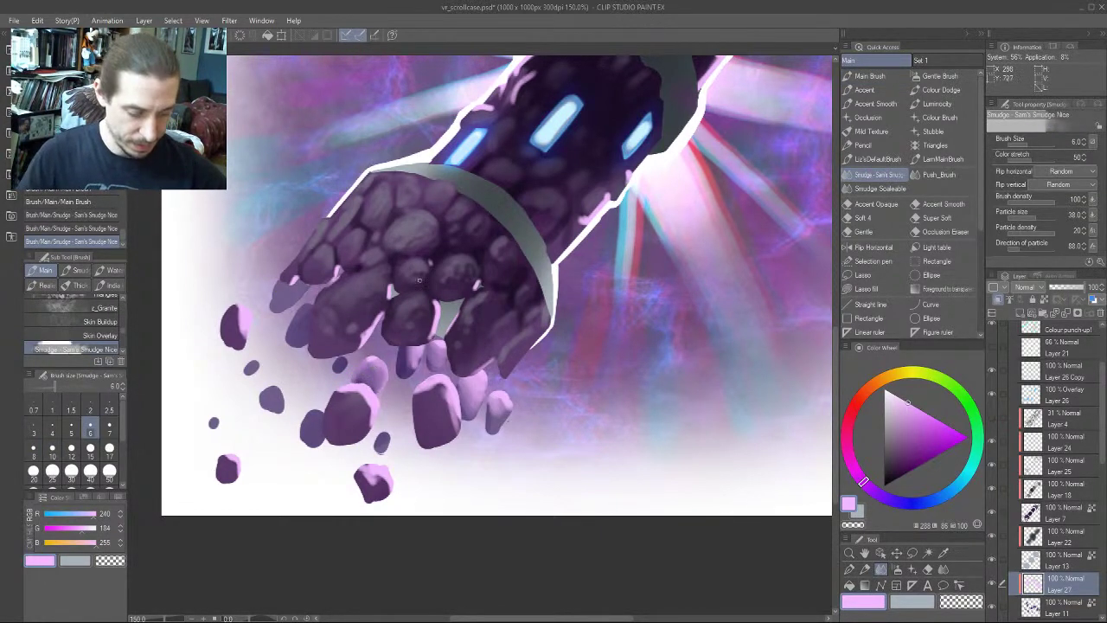
{"action": "key", "text": "b"}
{"action": "left_click_drag", "start_coordinate": [378, 361], "coordinate": [372, 366]}
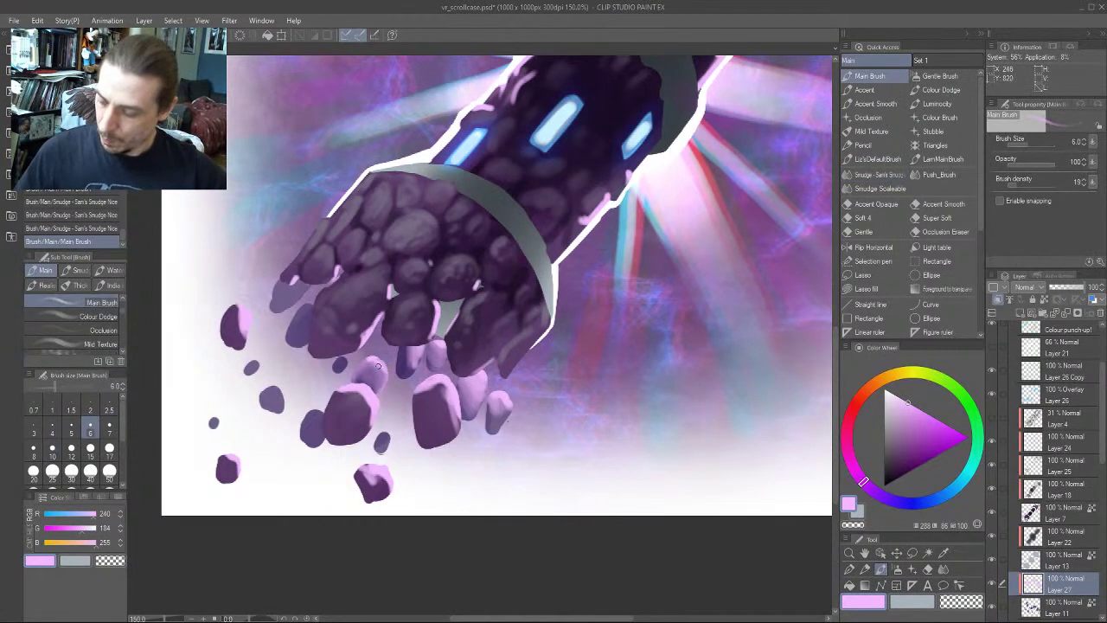
Paint pink light on the tiny background stone and the one behind the lower end's left stones at brush size 7, and enlarge the brush to 10
{"action": "left_click_drag", "start_coordinate": [361, 329], "coordinate": [356, 330]}
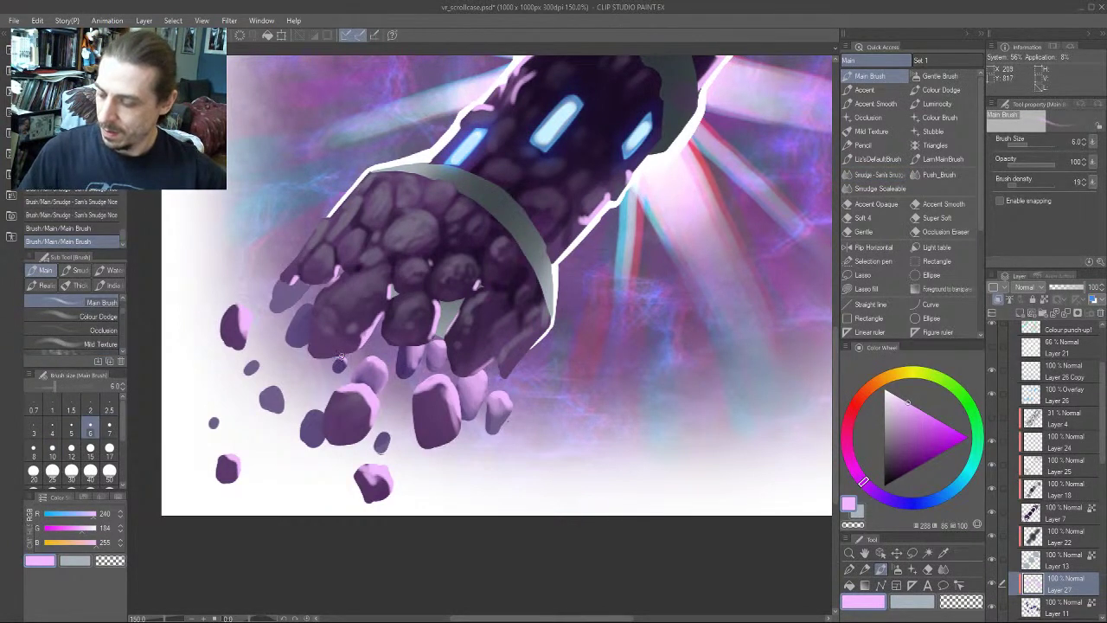
{"action": "key", "text": "]"}
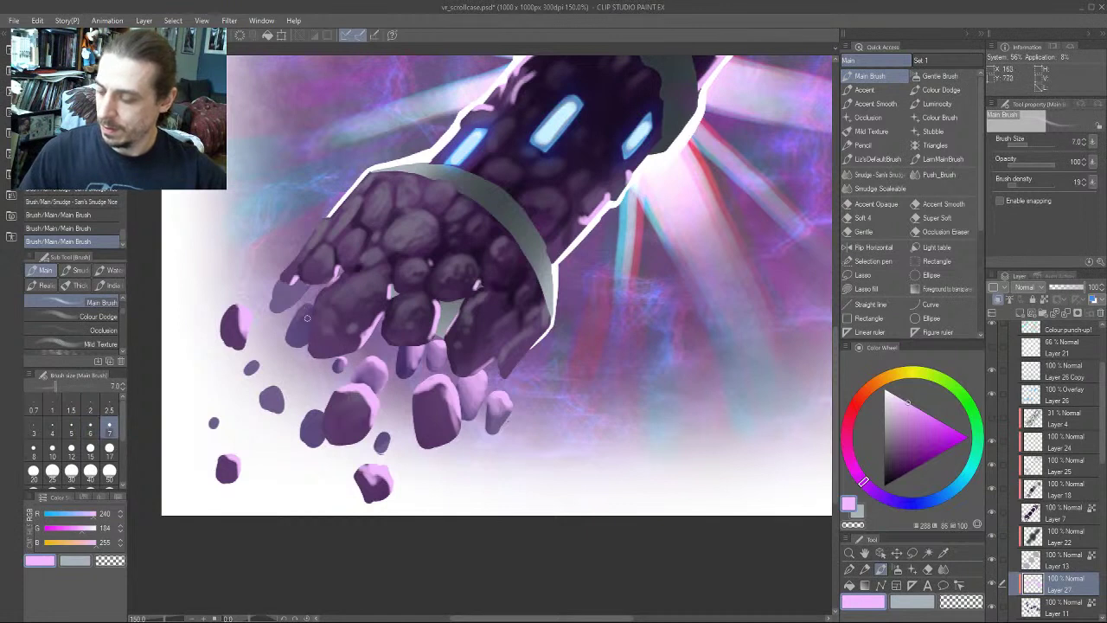
{"action": "left_click_drag", "start_coordinate": [293, 313], "coordinate": [314, 315]}
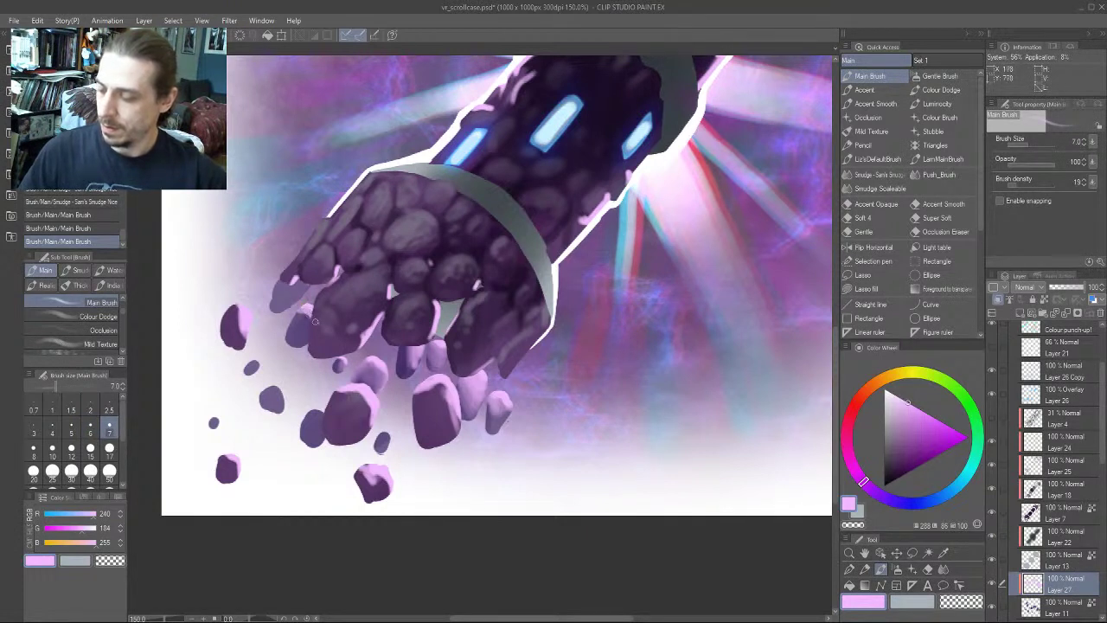
{"action": "key", "text": "]"}
{"action": "key", "text": "]"}
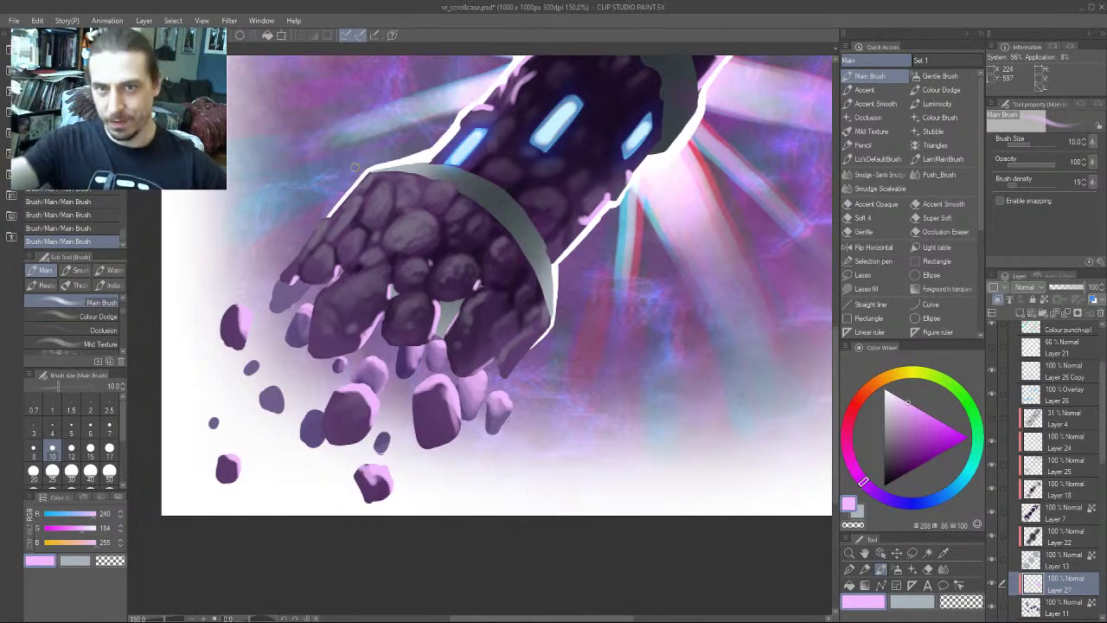
Paint light pink edge highlights on the small floating rocks below the cylinder's lower end with the Main Brush at size 8
{"action": "key", "text": "["}
{"action": "left_click_drag", "start_coordinate": [306, 281], "coordinate": [294, 301]}
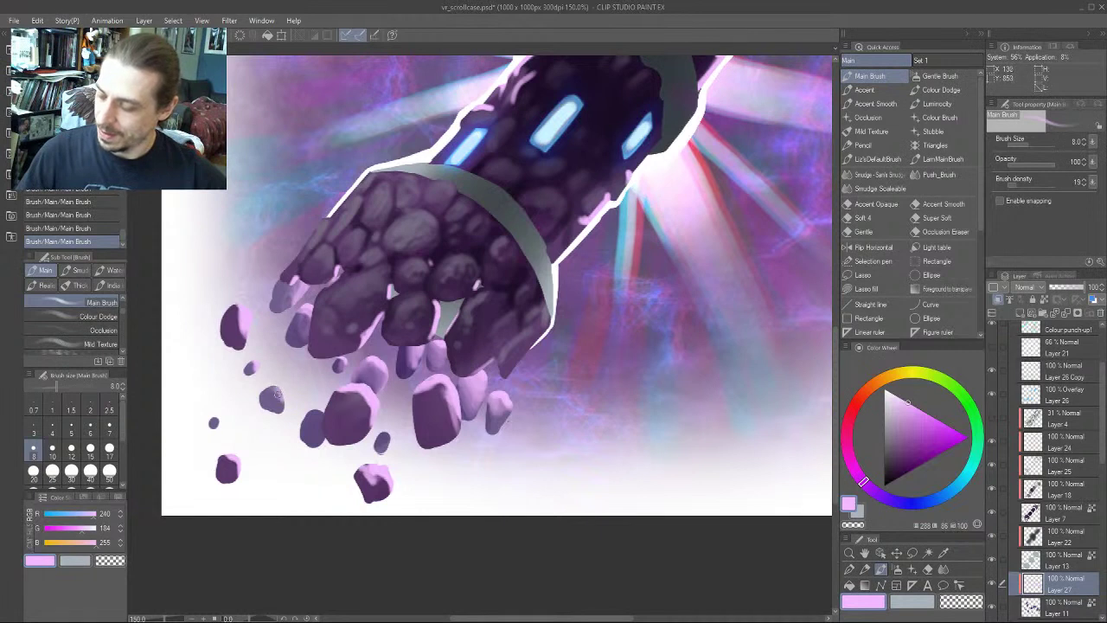
{"action": "mouse_move", "coordinate": [276, 390]}
{"action": "left_mouse_down"}
{"action": "mouse_move", "coordinate": [278, 432]}
{"action": "mouse_move", "coordinate": [322, 421]}
{"action": "left_mouse_up"}
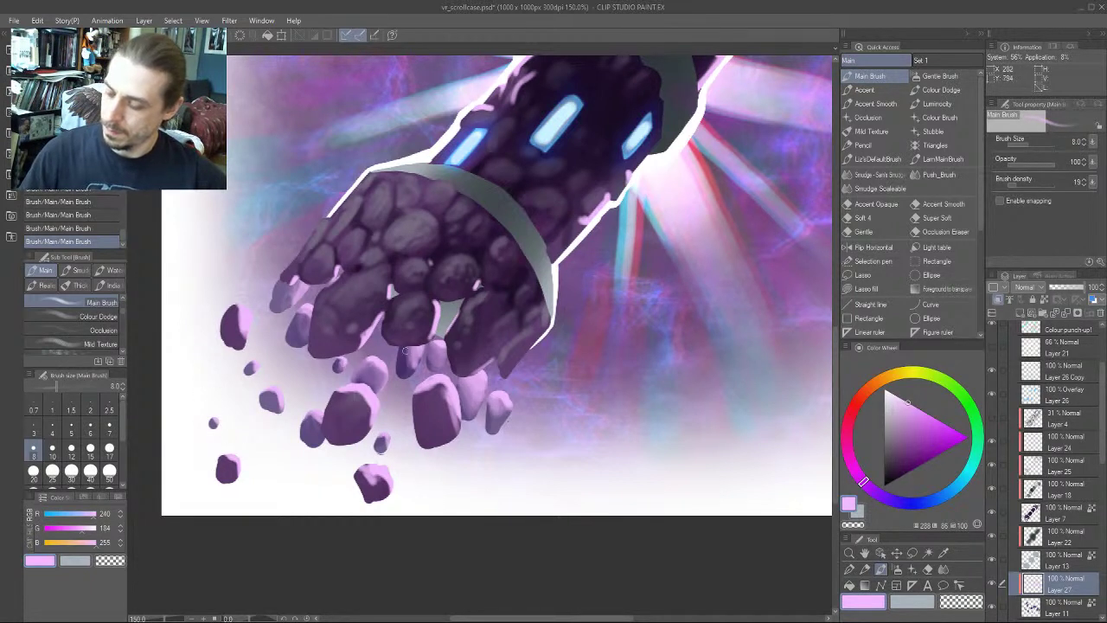
{"action": "left_click_drag", "start_coordinate": [405, 350], "coordinate": [405, 369]}
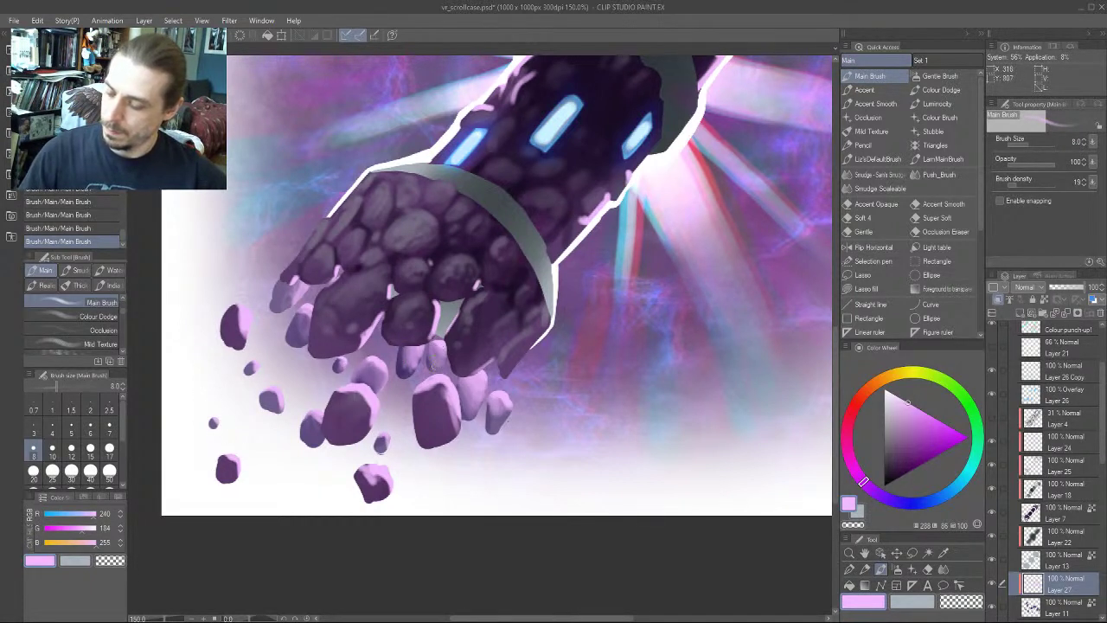
Set the Main Brush size to 12 and brush light pink over the loose rock fragments near the lower end
{"action": "key", "text": "bracketright"}
{"action": "key", "text": "bracketright"}
{"action": "scroll", "coordinate": [425, 342], "scroll_direction": "down", "scroll_amount": 5}
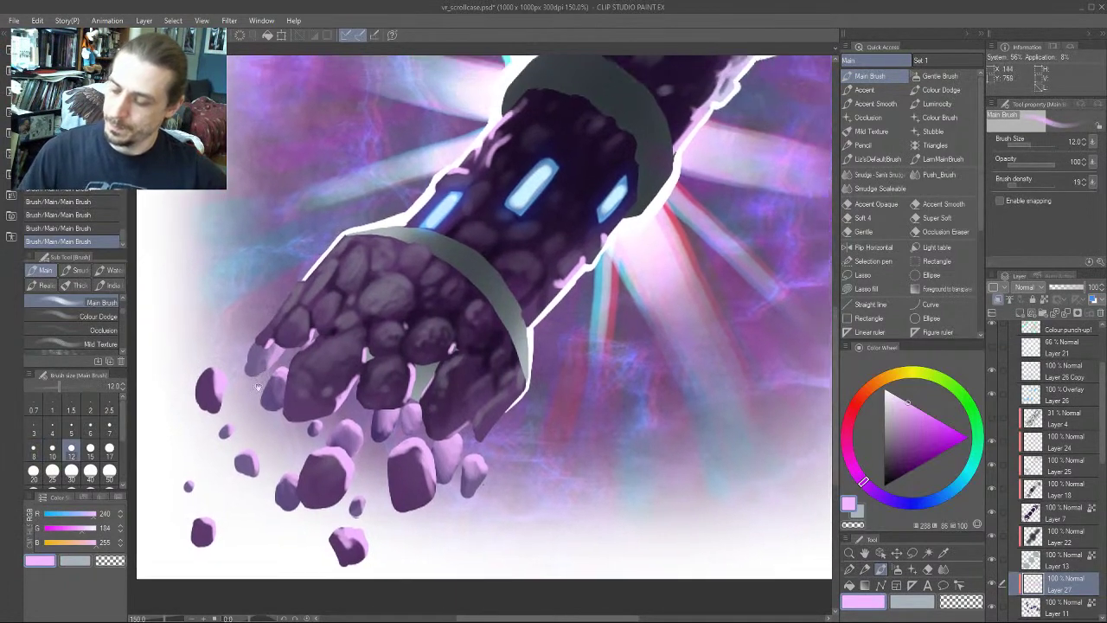
{"action": "left_click_drag", "start_coordinate": [192, 550], "coordinate": [350, 476]}
{"action": "left_click_drag", "start_coordinate": [259, 424], "coordinate": [274, 395]}
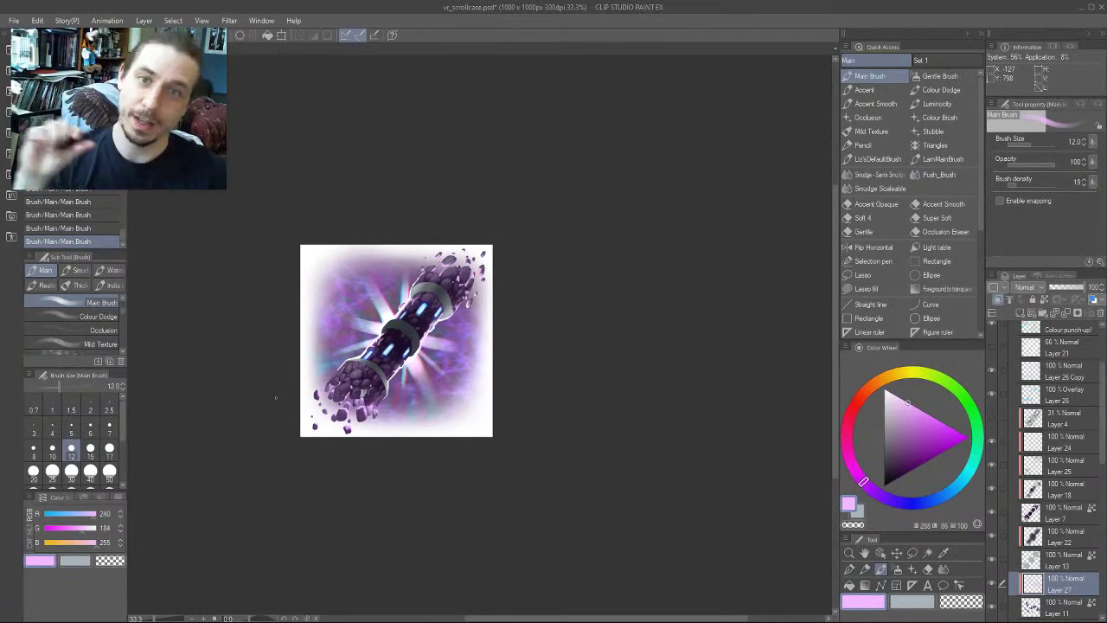
Duplicate the Glow dodge layer Layer 15 Copy in the Backdrop folder
{"action": "left_click_drag", "start_coordinate": [226, 385], "coordinate": [277, 352]}
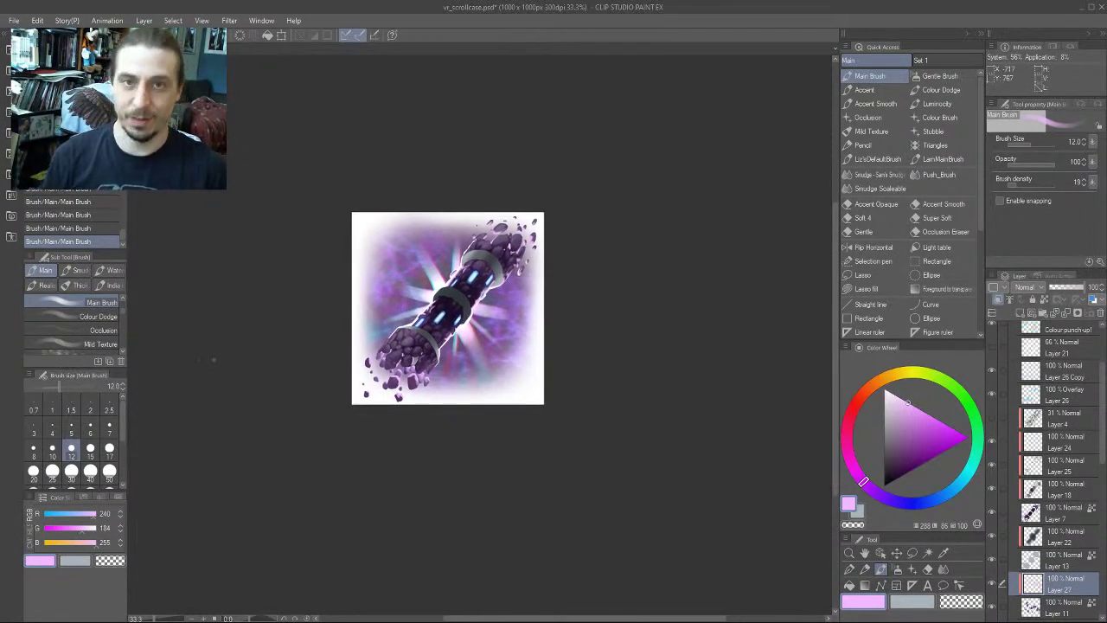
{"action": "key", "text": "ctrl+plus"}
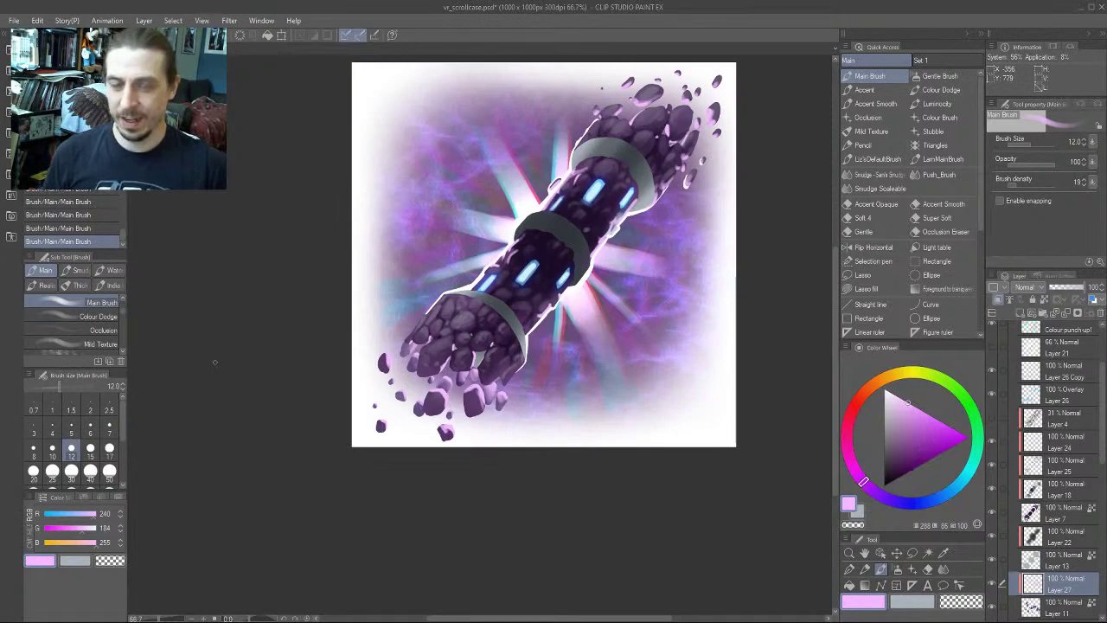
{"action": "left_click_drag", "start_coordinate": [327, 463], "coordinate": [332, 436]}
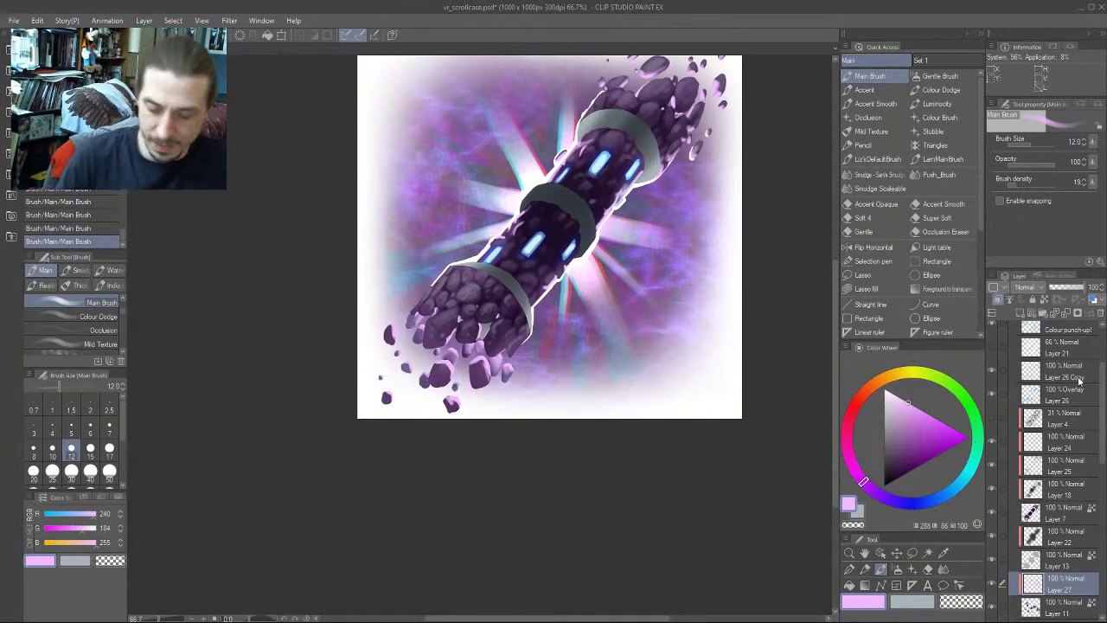
{"action": "scroll", "coordinate": [1078, 380], "scroll_direction": "down", "scroll_amount": 10}
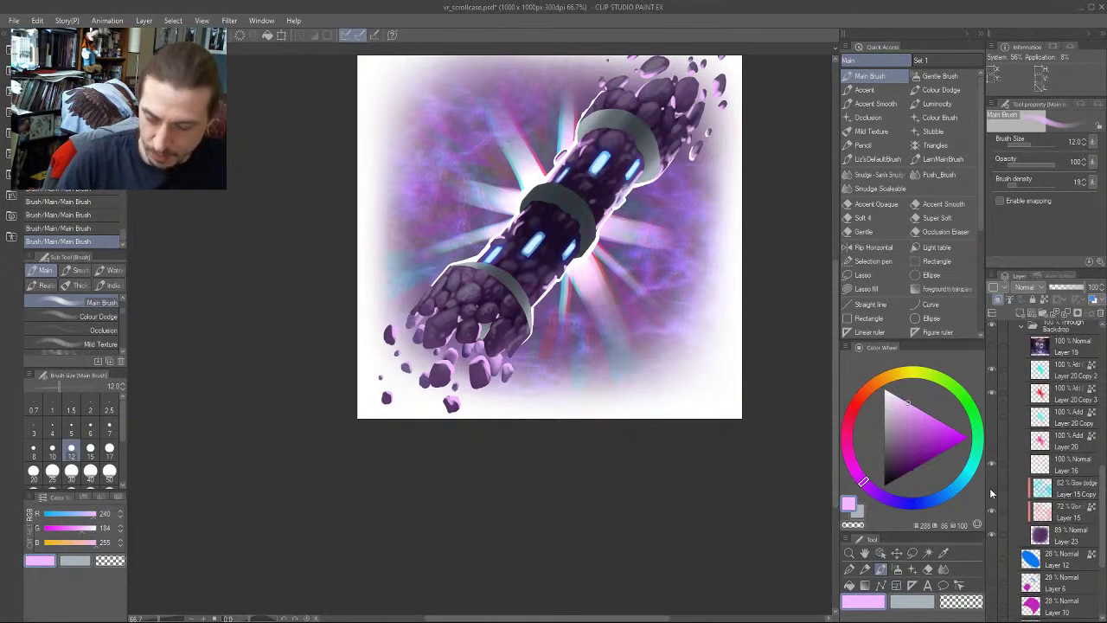
{"action": "left_click", "coordinate": [990, 487]}
{"action": "left_click_drag", "start_coordinate": [1070, 488], "coordinate": [1020, 313]}
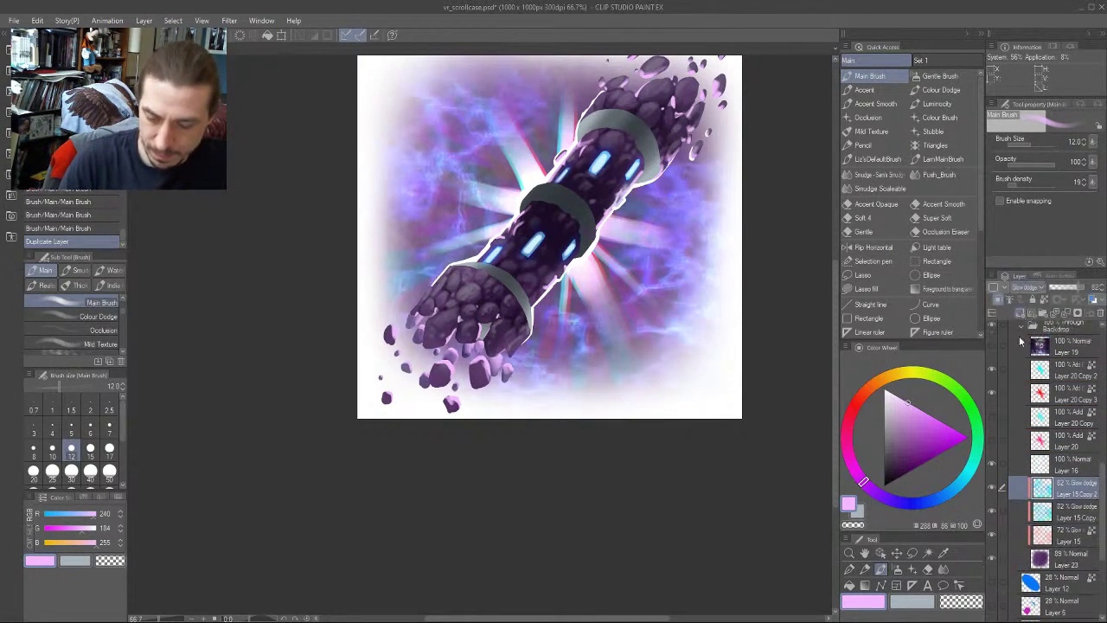
Compare the artwork with and without the duplicated lightning layer, and shift that layer's texture with the Move layer tool
{"action": "left_click", "coordinate": [991, 490]}
{"action": "left_click", "coordinate": [991, 489]}
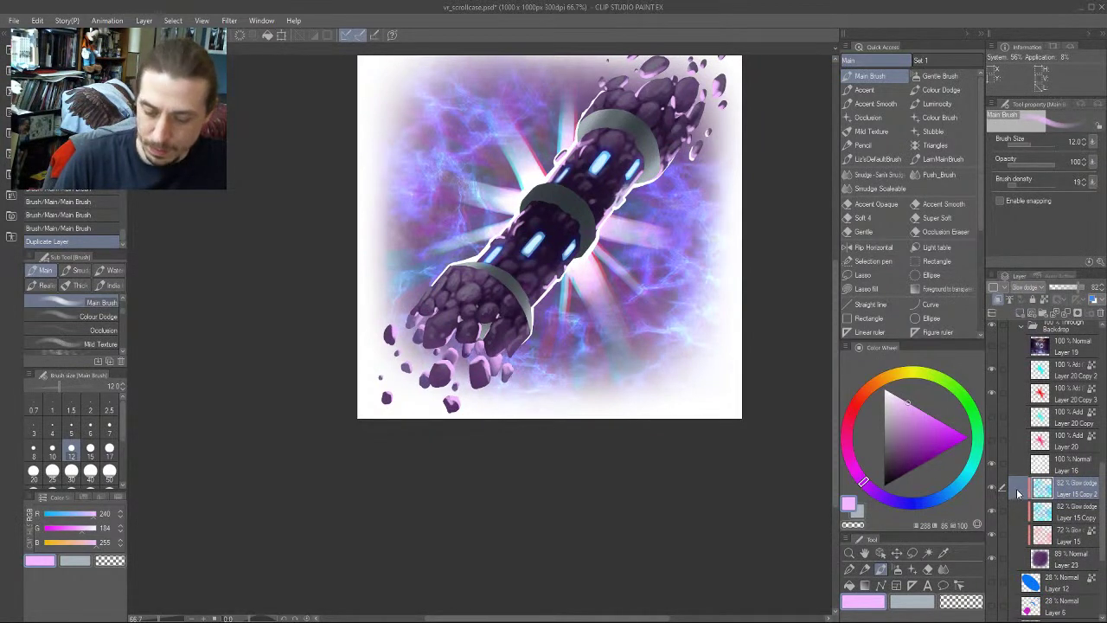
{"action": "key", "text": "k"}
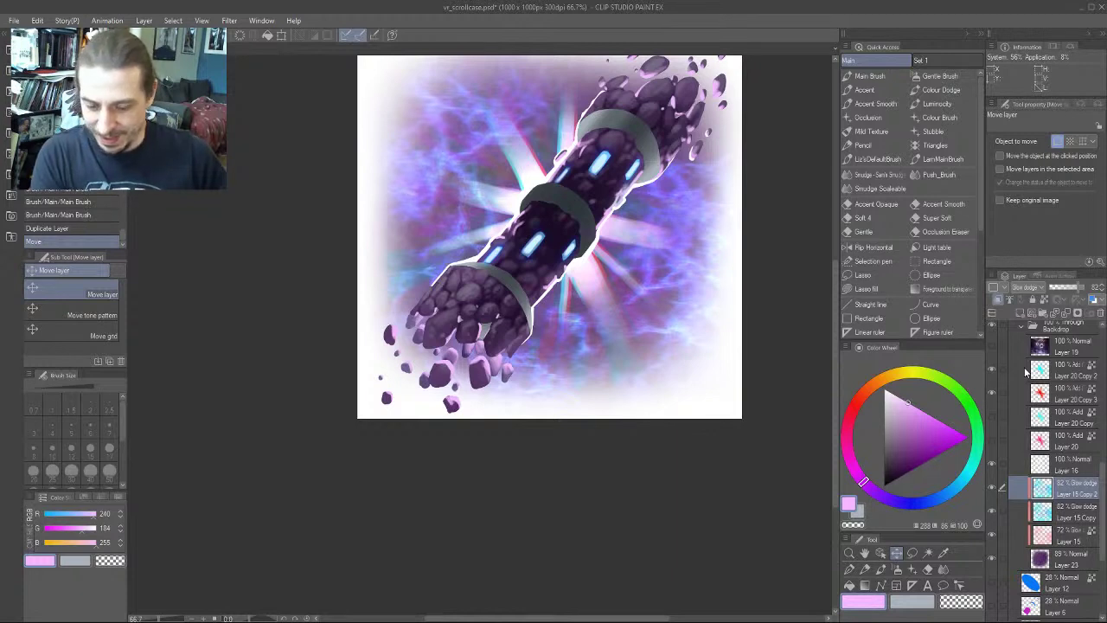
Lock the duplicated layer's transparent pixels and recolour its lightning by filling it with bright blue, RGB 29, 218, 255
{"action": "left_click", "coordinate": [1043, 300]}
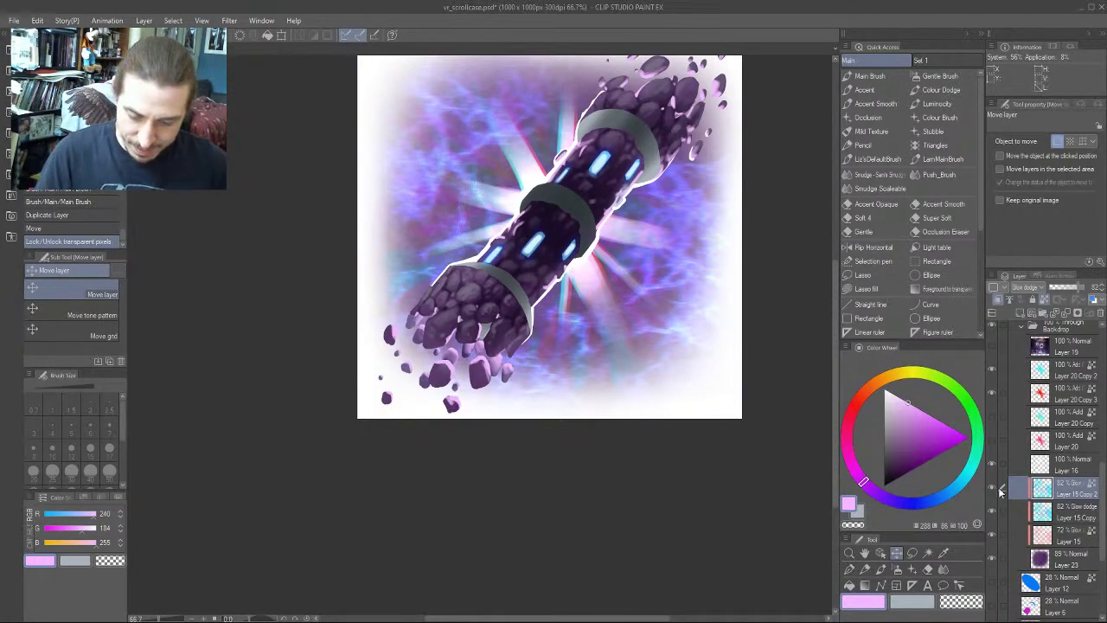
{"action": "left_click_drag", "start_coordinate": [958, 486], "coordinate": [967, 474]}
{"action": "left_click", "coordinate": [950, 426]}
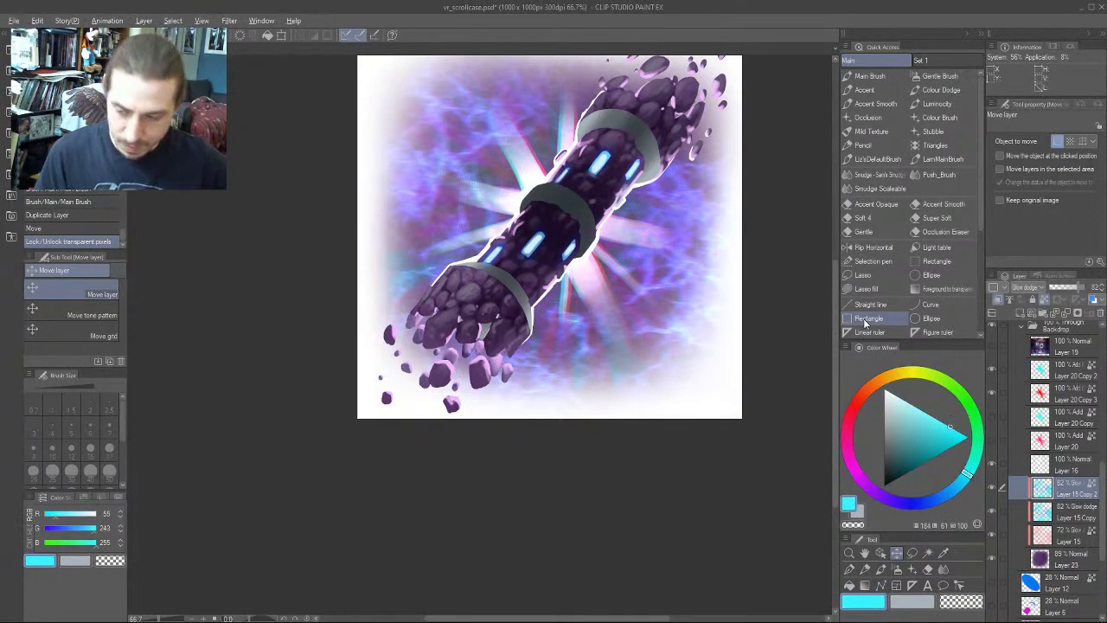
{"action": "key", "text": "alt+BackSpace"}
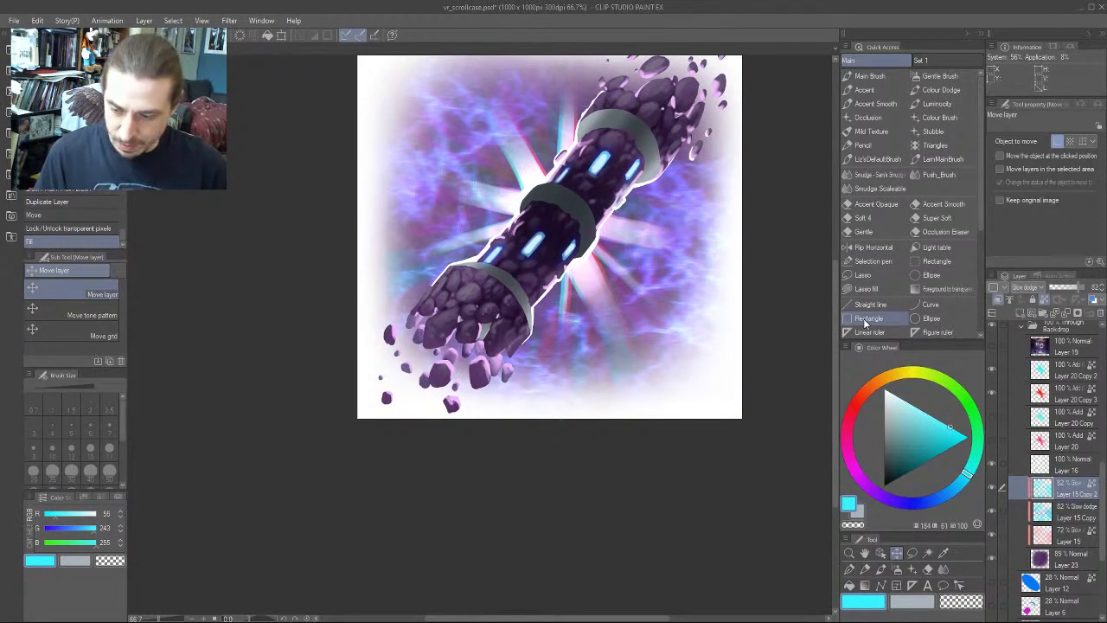
{"action": "left_click", "coordinate": [958, 432]}
{"action": "left_click_drag", "start_coordinate": [968, 474], "coordinate": [962, 480]}
{"action": "key", "text": "alt+BackSpace"}
Try the Normal, Color dodge, Add and Add (Glow) blending modes on the duplicated lightning layer
{"action": "left_click", "coordinate": [1025, 287]}
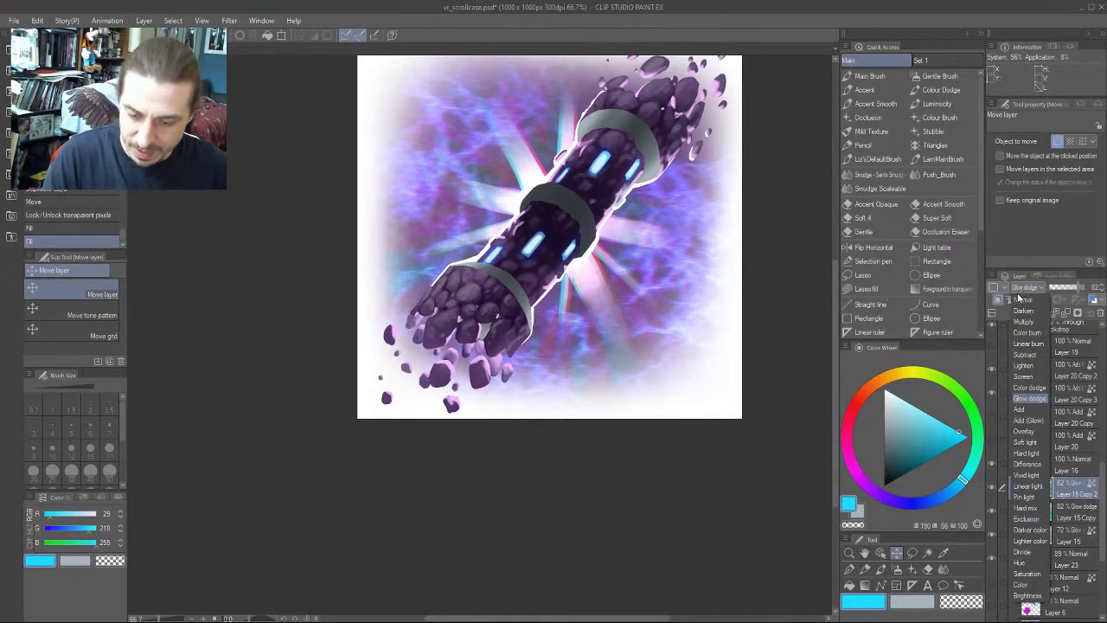
{"action": "left_click", "coordinate": [1029, 301]}
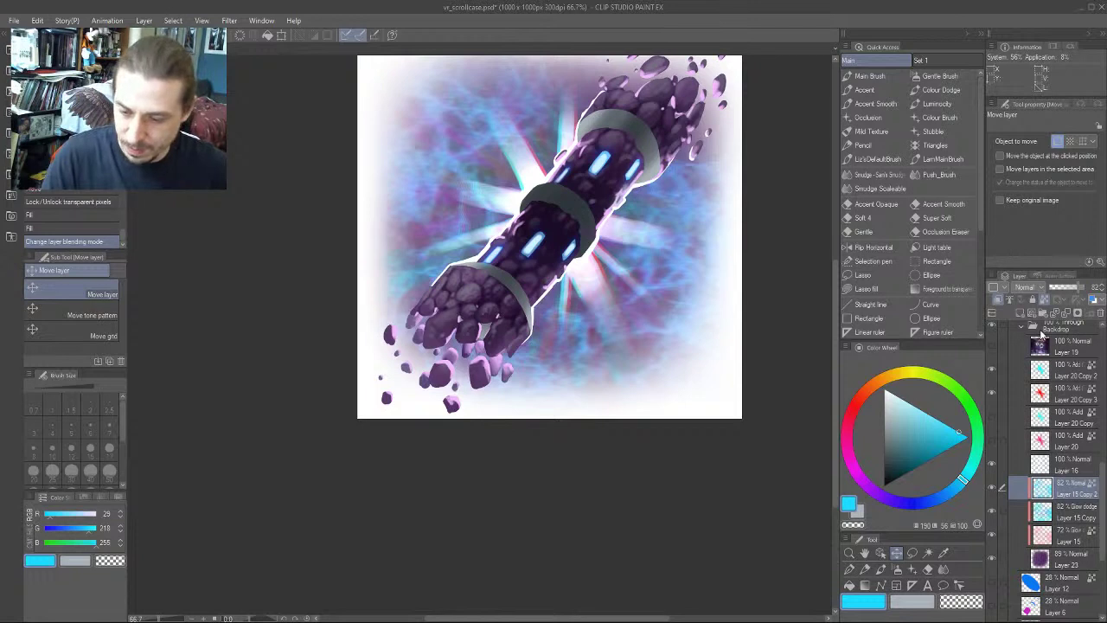
{"action": "left_click", "coordinate": [1024, 287]}
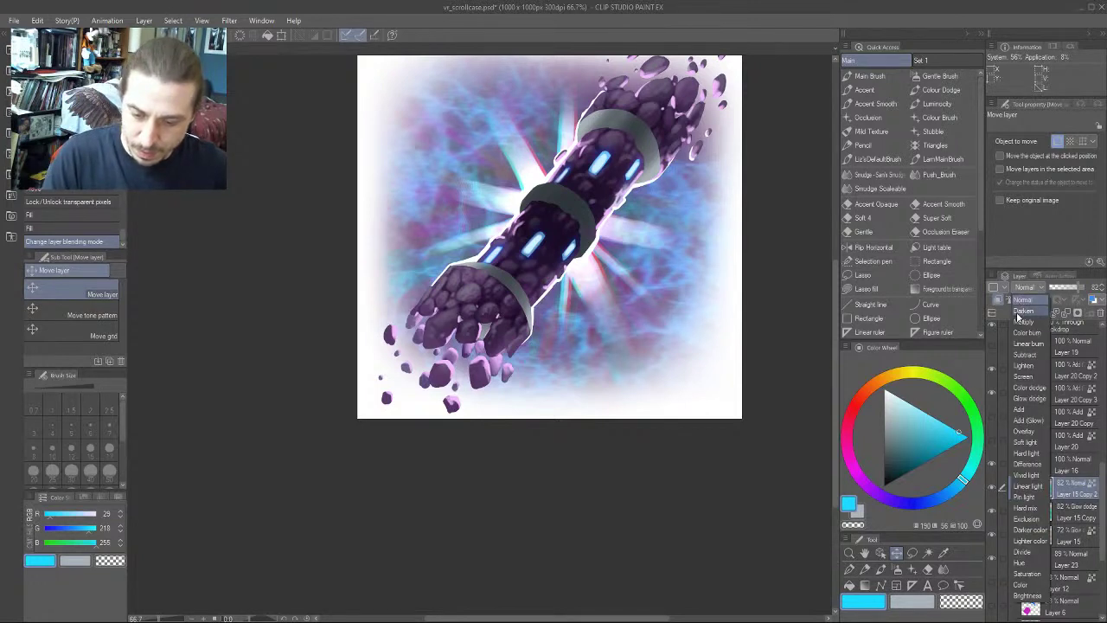
{"action": "left_click", "coordinate": [1018, 388]}
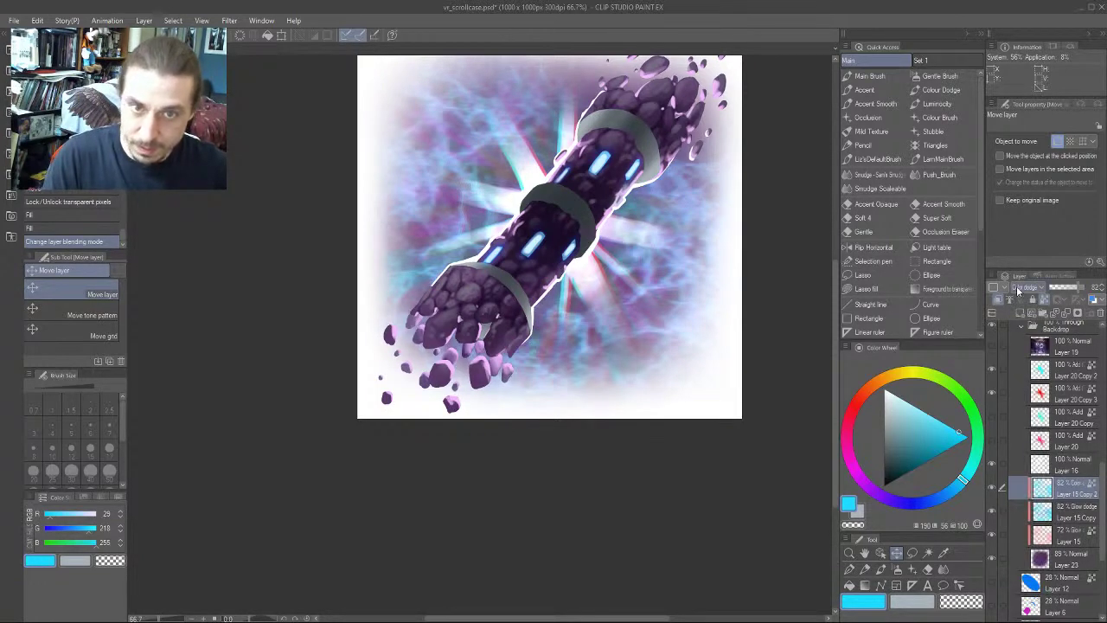
{"action": "left_click", "coordinate": [1020, 289]}
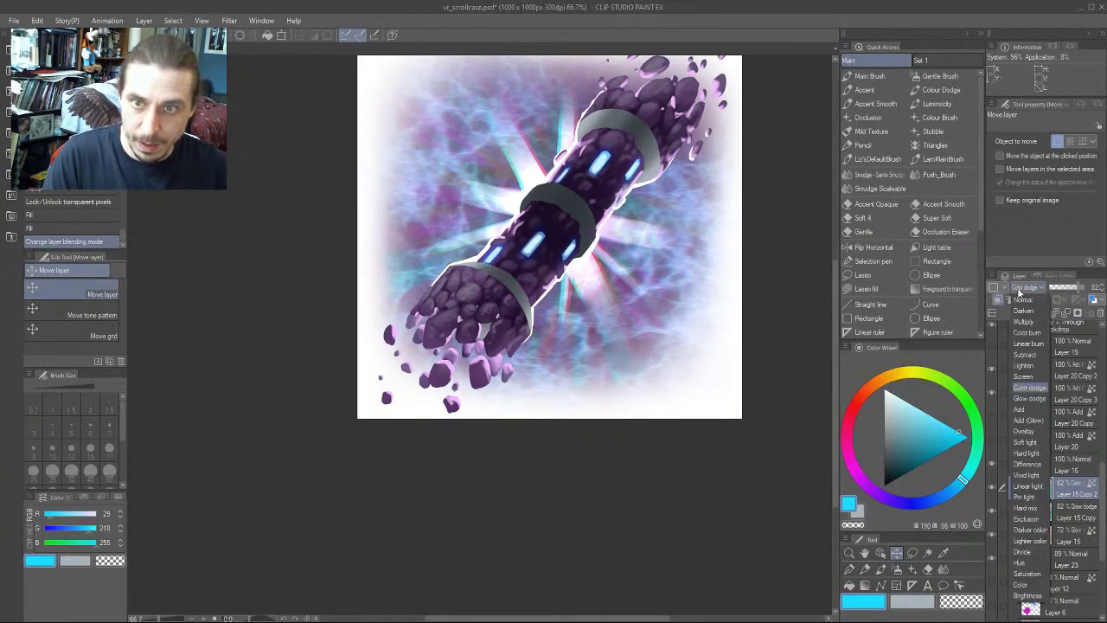
{"action": "left_click", "coordinate": [1015, 411]}
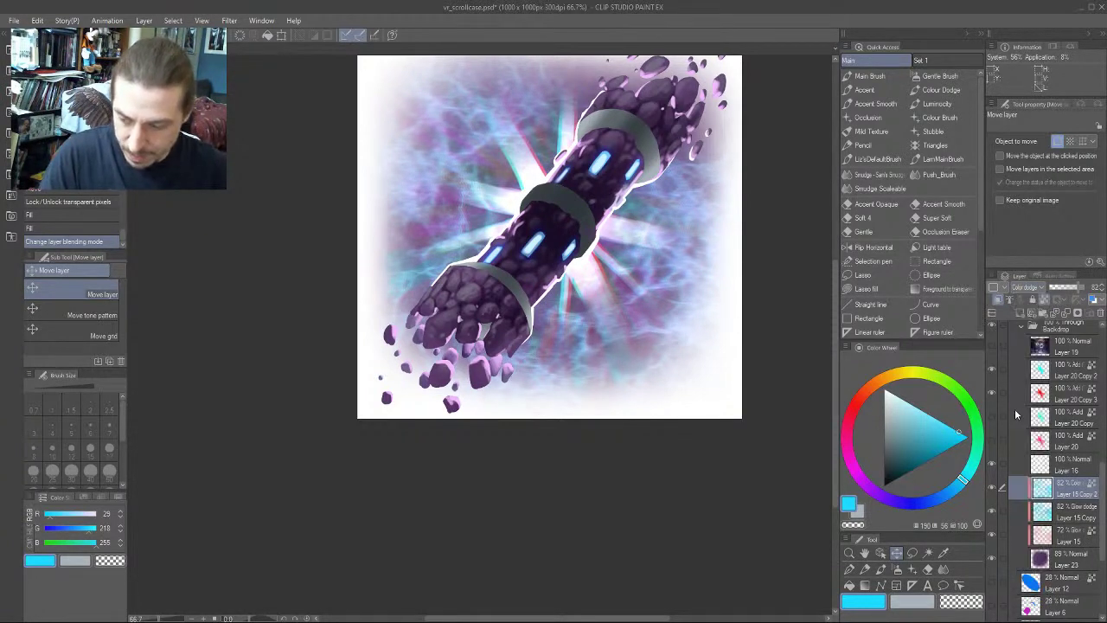
{"action": "left_click", "coordinate": [1020, 289]}
{"action": "left_click", "coordinate": [1019, 423]}
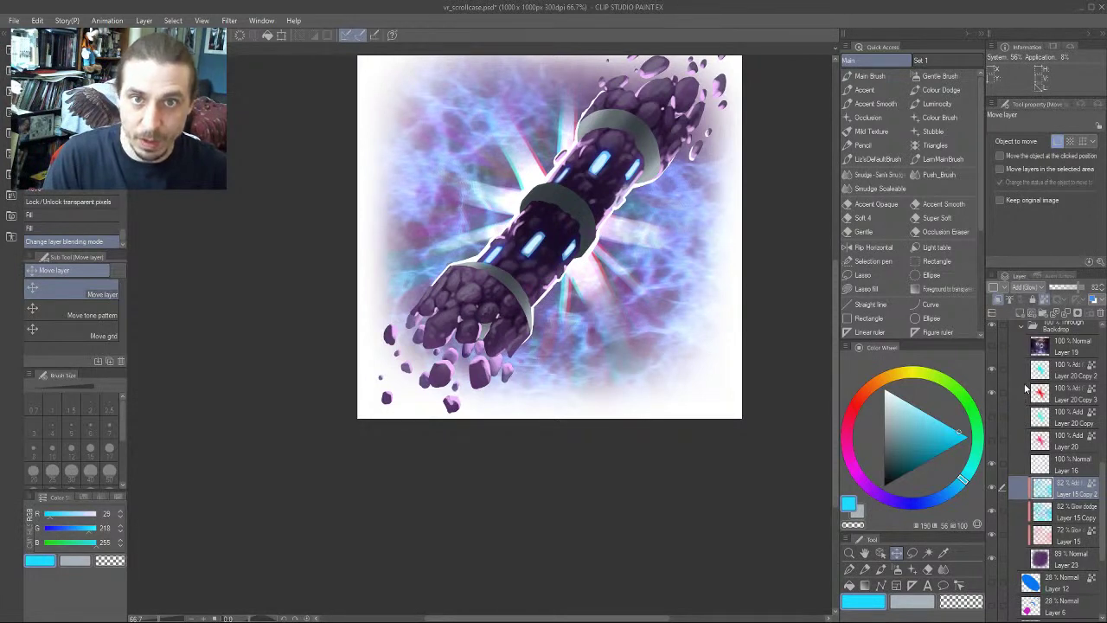
Try the Brightness, Color, Saturation and Hue blending modes on the duplicated lightning layer
{"action": "left_click", "coordinate": [1022, 289]}
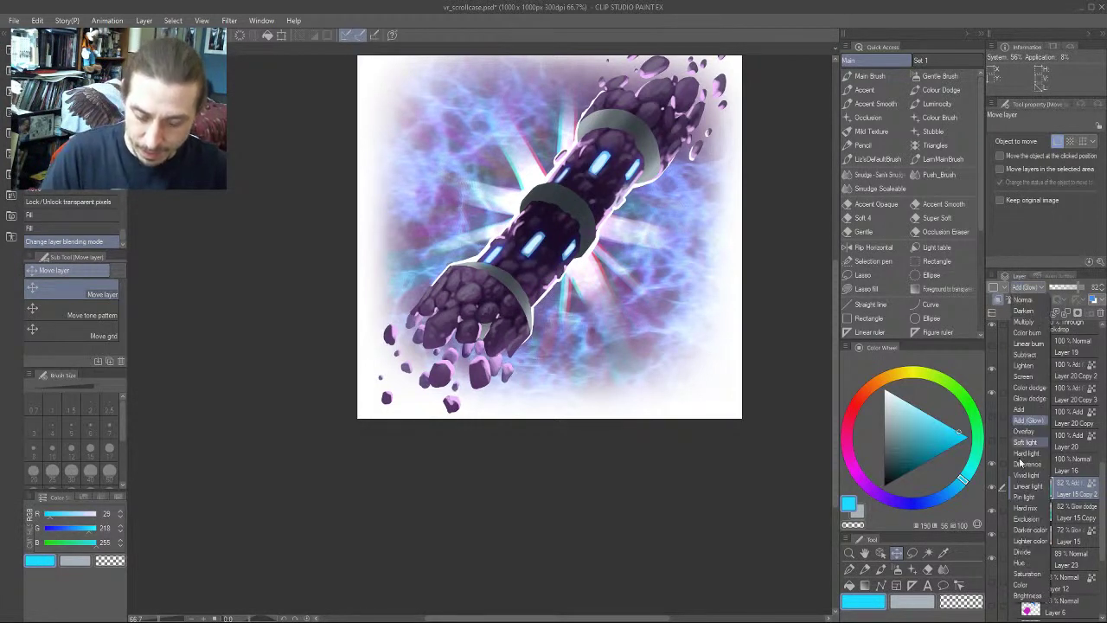
{"action": "left_click", "coordinate": [1025, 596]}
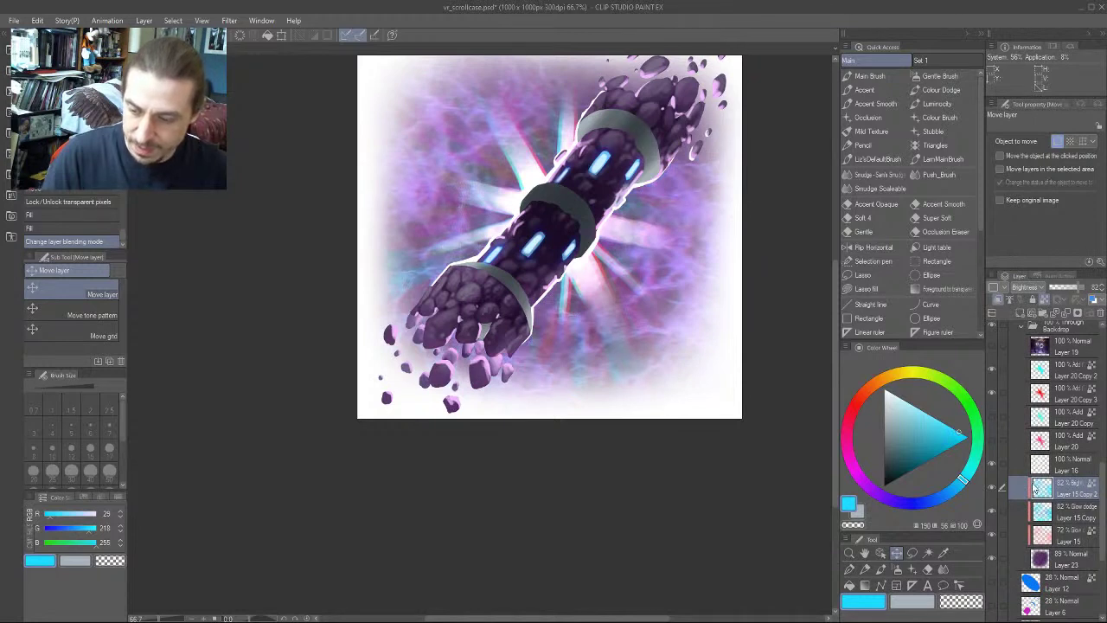
{"action": "left_click", "coordinate": [1023, 290]}
{"action": "left_click", "coordinate": [1016, 584]}
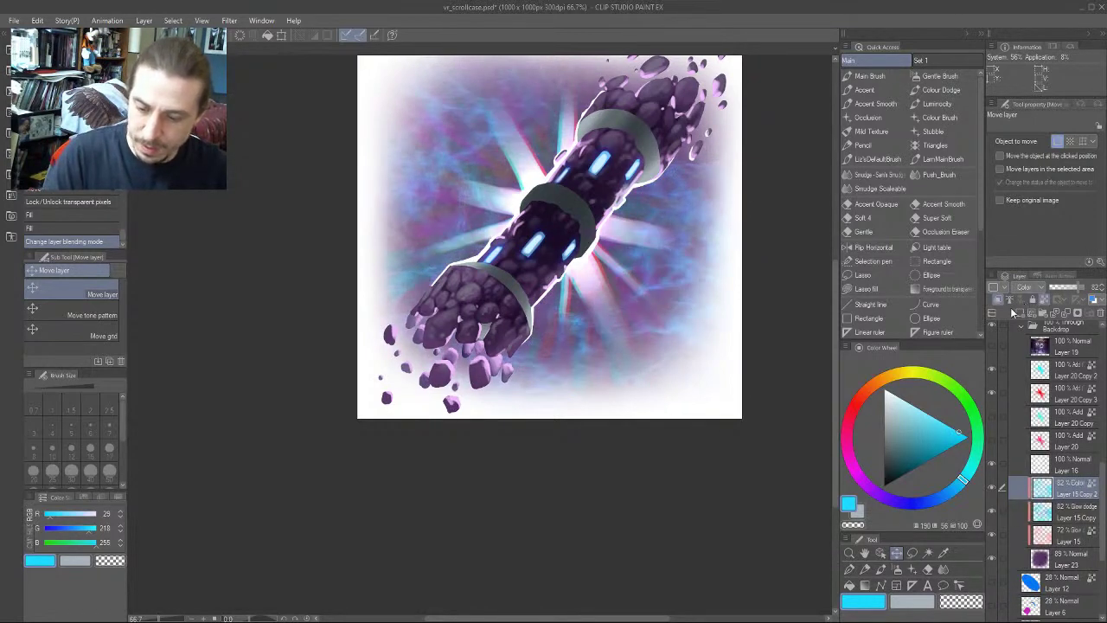
{"action": "left_click", "coordinate": [1026, 289]}
{"action": "left_click", "coordinate": [1026, 573]}
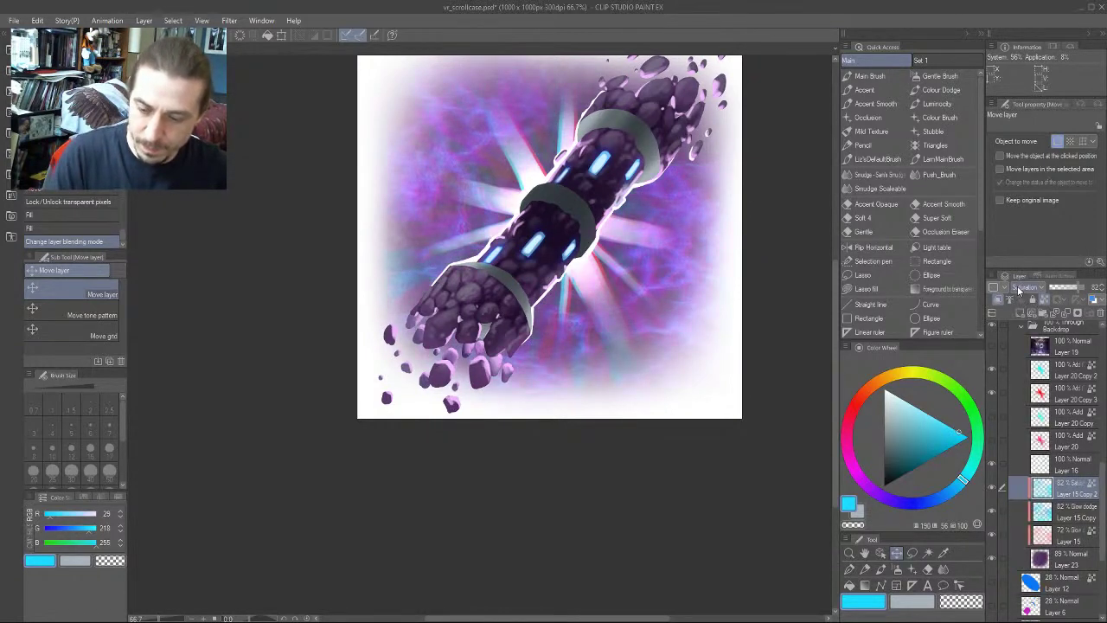
{"action": "left_click", "coordinate": [1026, 288]}
{"action": "left_click", "coordinate": [1025, 562]}
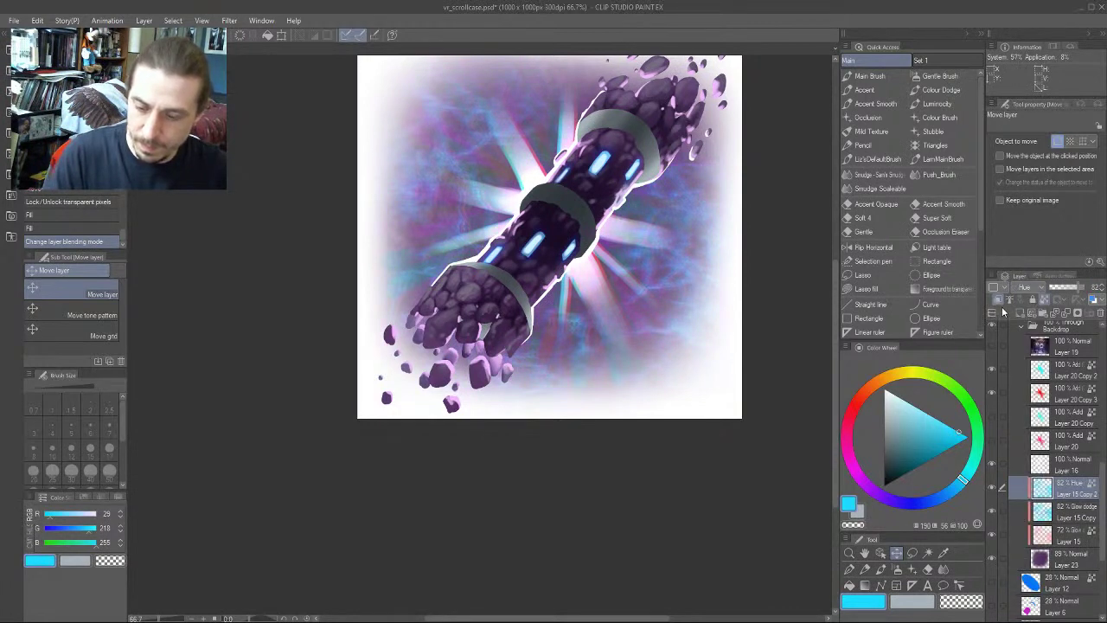
Try the Lighter color, Hard mix, Pin light and Linear light blending modes on the duplicated lightning layer
{"action": "left_click", "coordinate": [1023, 289]}
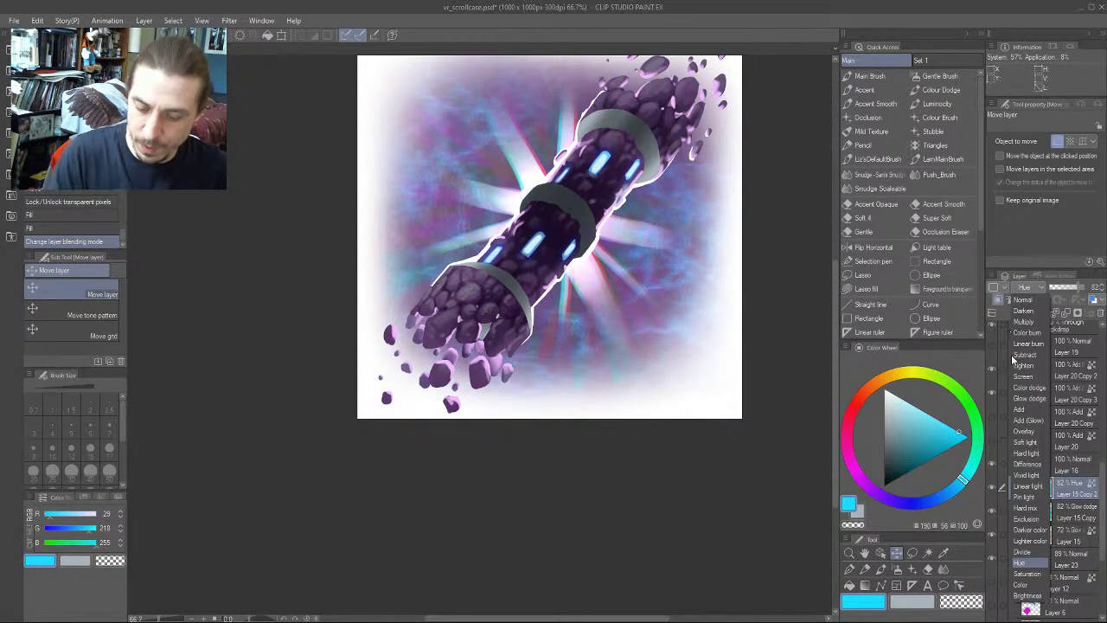
{"action": "left_click", "coordinate": [1021, 541]}
{"action": "left_click", "coordinate": [1024, 290]}
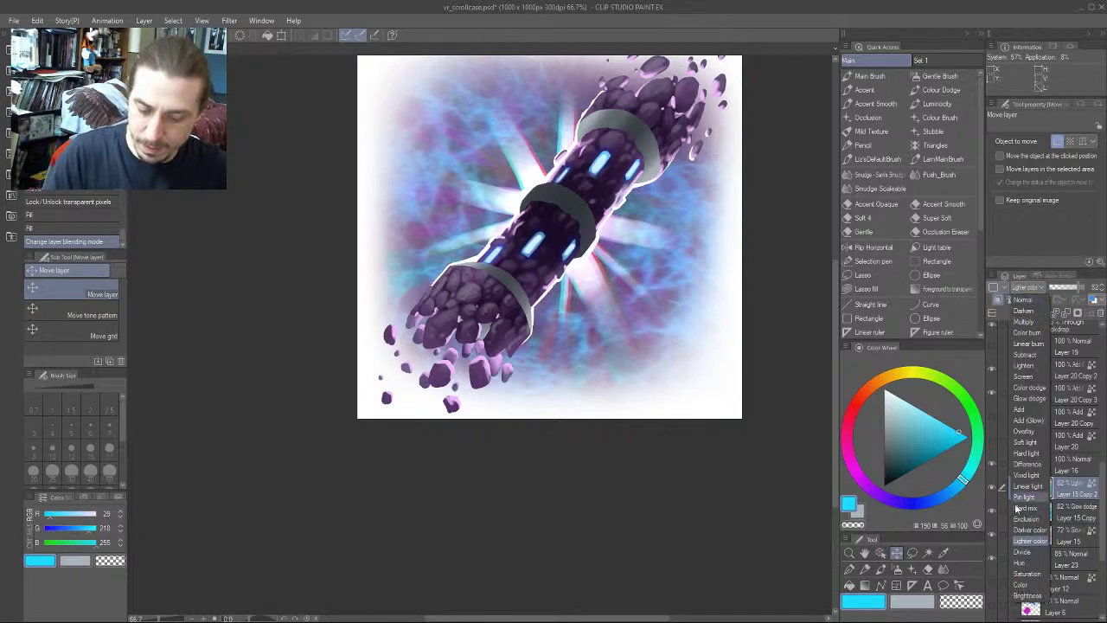
{"action": "left_click", "coordinate": [1024, 508]}
{"action": "left_click", "coordinate": [1024, 290]}
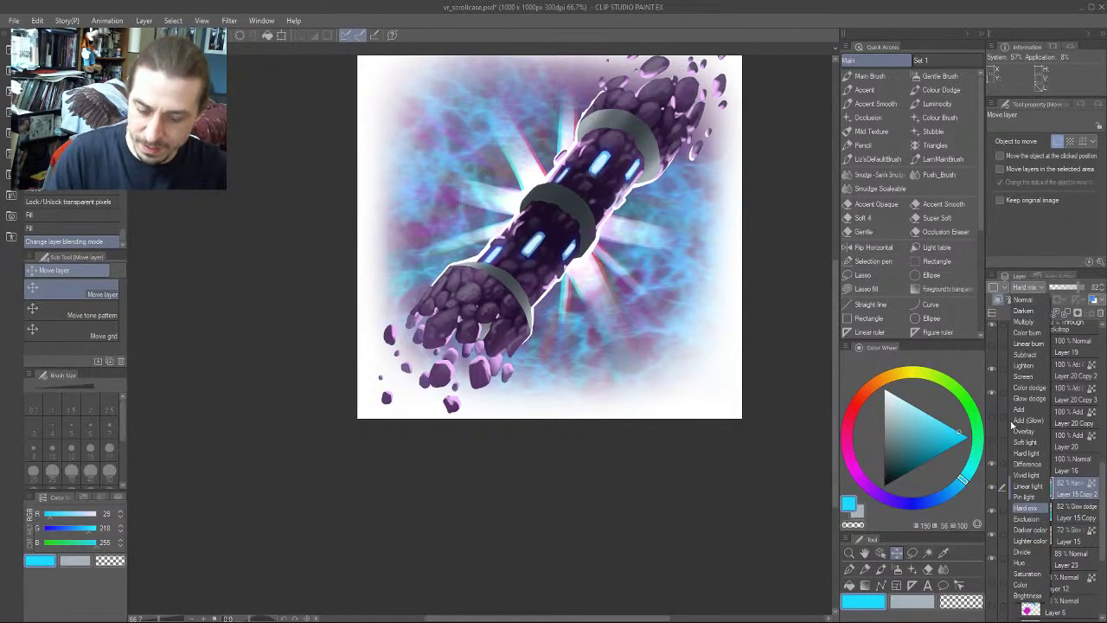
{"action": "left_click", "coordinate": [1023, 496]}
{"action": "left_click", "coordinate": [1024, 291]}
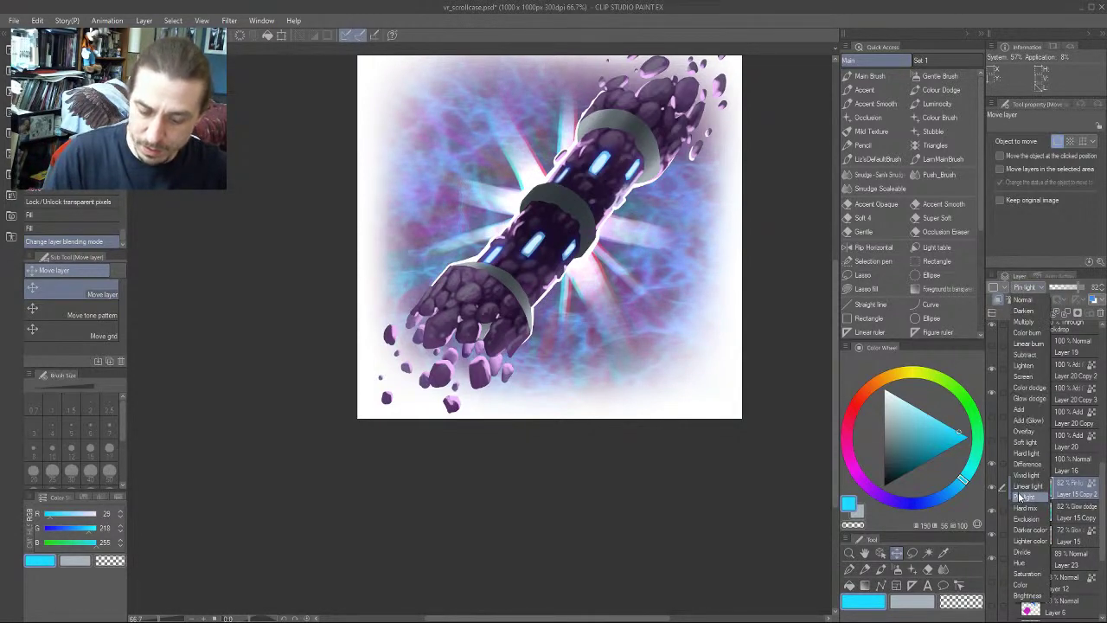
{"action": "left_click", "coordinate": [1026, 485]}
Try the Vivid light, Difference, Hard light and Overlay blending modes on the duplicated lightning layer
{"action": "left_click", "coordinate": [1022, 290]}
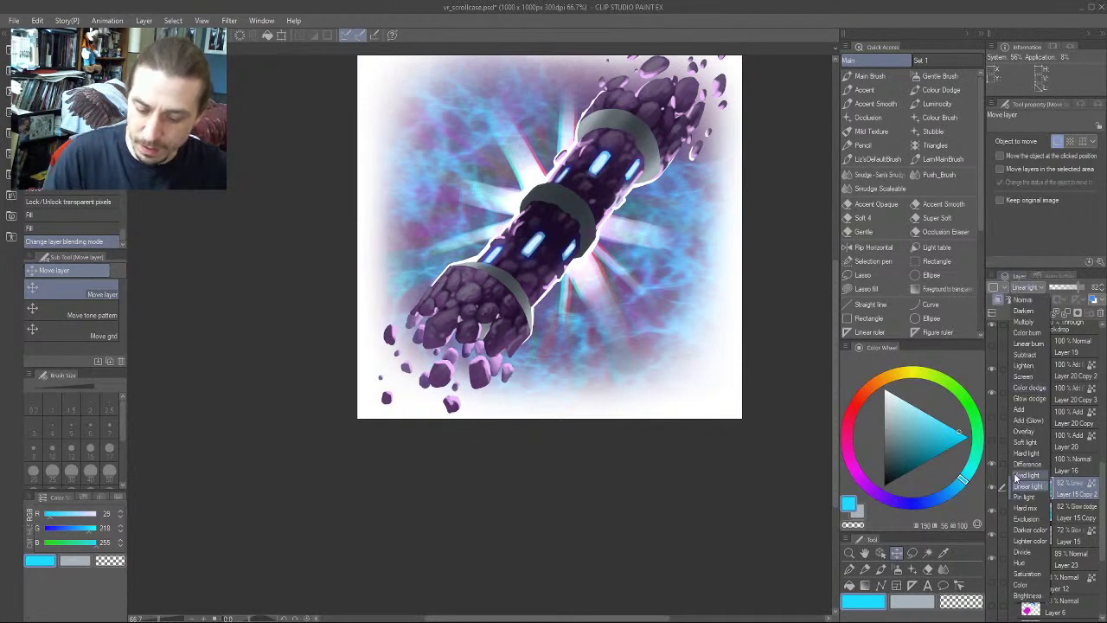
{"action": "left_click", "coordinate": [1026, 474]}
{"action": "left_click", "coordinate": [1022, 289]}
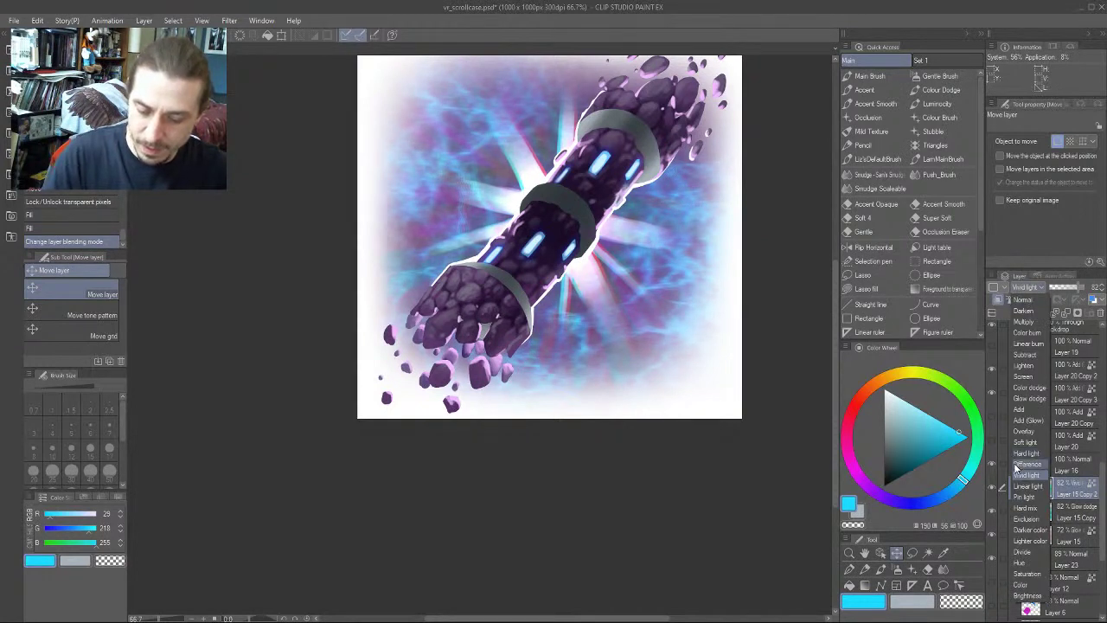
{"action": "left_click", "coordinate": [1026, 519]}
{"action": "left_click", "coordinate": [1021, 289]}
{"action": "left_click", "coordinate": [1025, 464]}
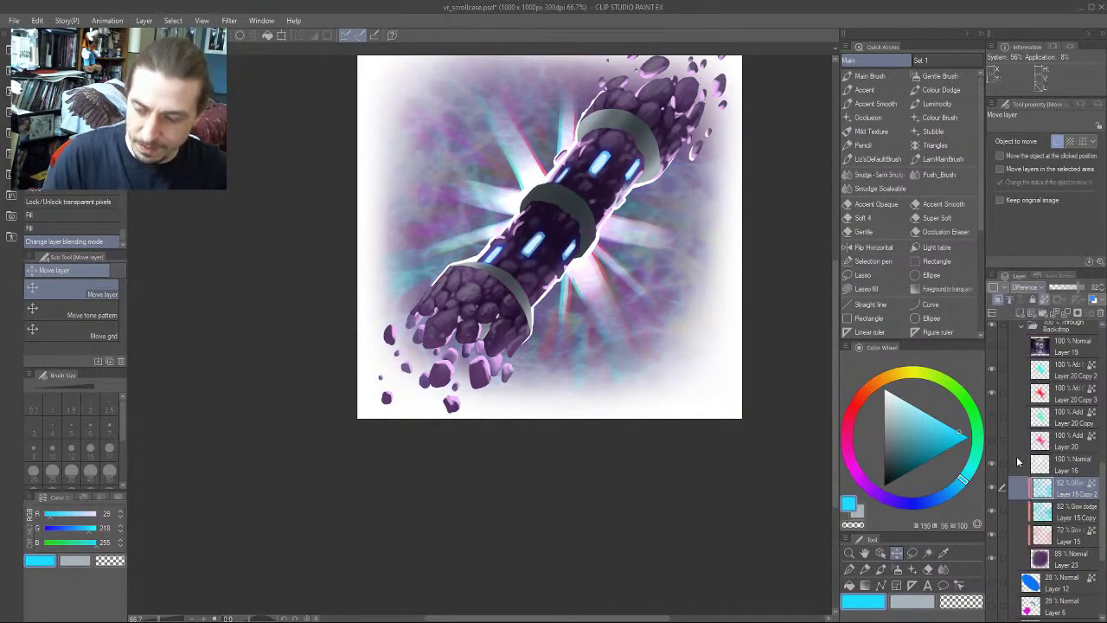
{"action": "left_click", "coordinate": [1020, 289]}
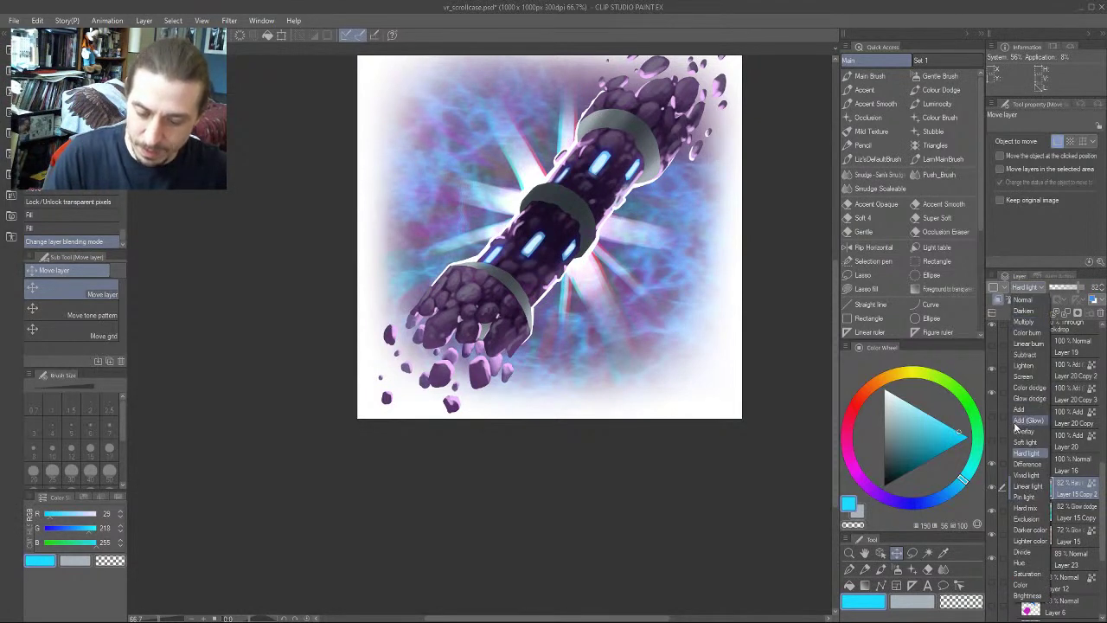
{"action": "left_click", "coordinate": [1021, 431]}
Set the duplicated lightning layer's blending mode to Add (Glow) and give the layer a mask
{"action": "left_click", "coordinate": [1021, 290]}
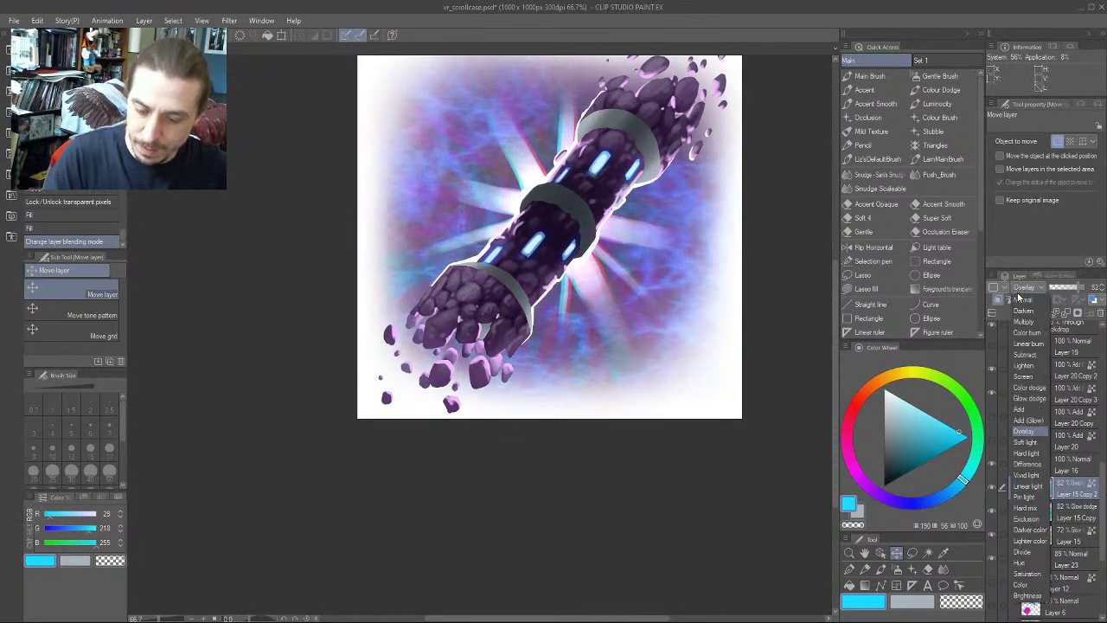
{"action": "left_click", "coordinate": [1022, 408]}
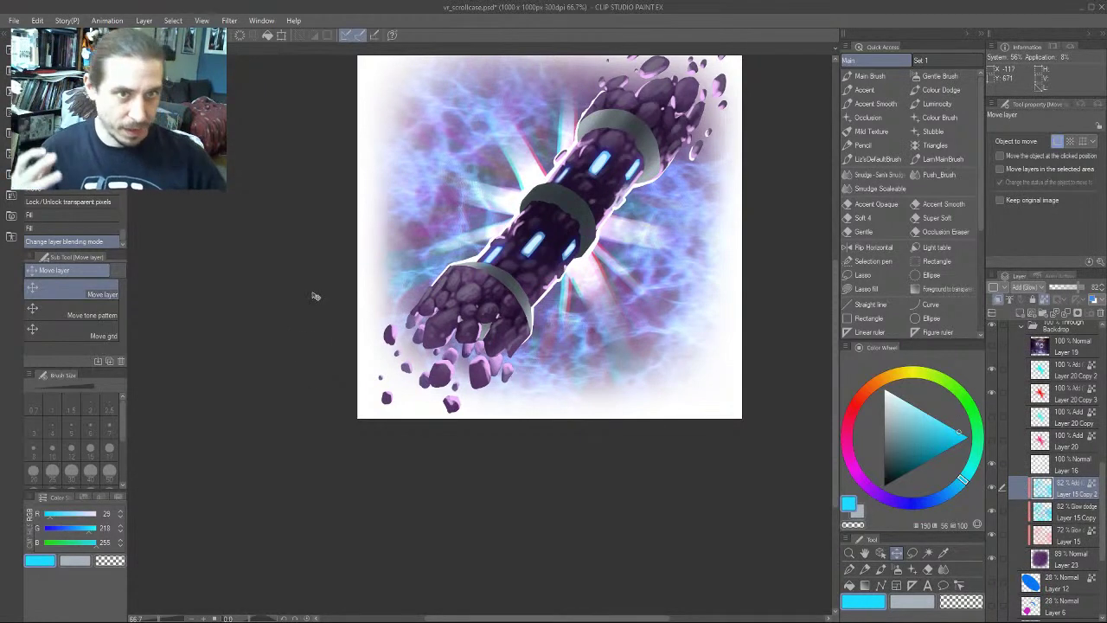
{"action": "key", "text": "b"}
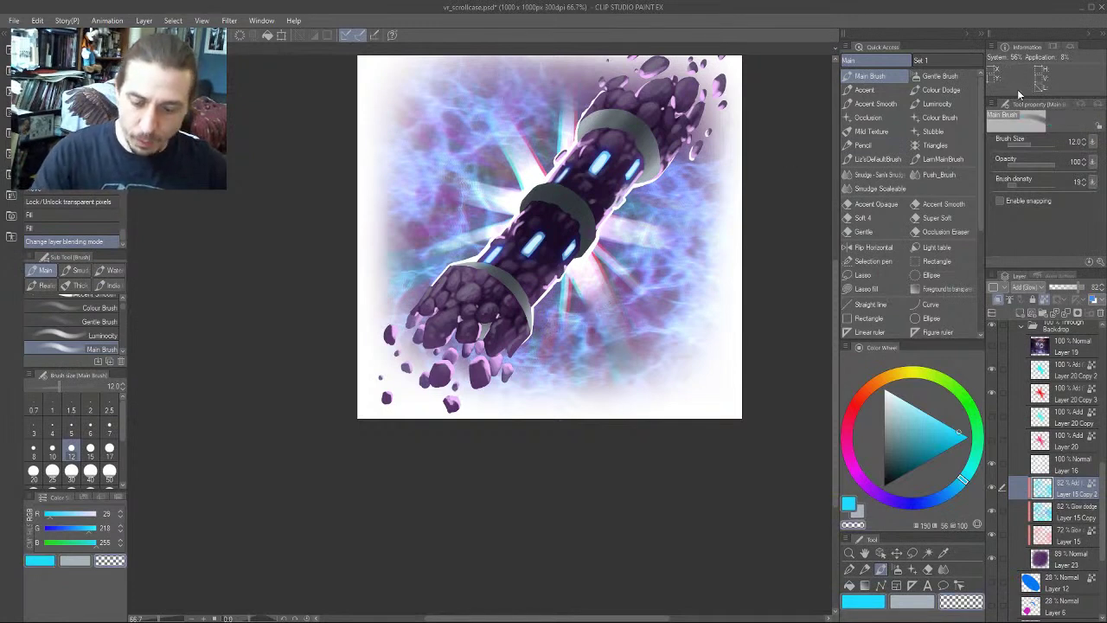
{"action": "left_click", "coordinate": [1076, 315]}
Enlarge the Main Brush to size 120 for painting on the new layer mask
{"action": "left_click_drag", "start_coordinate": [403, 291], "coordinate": [427, 343]}
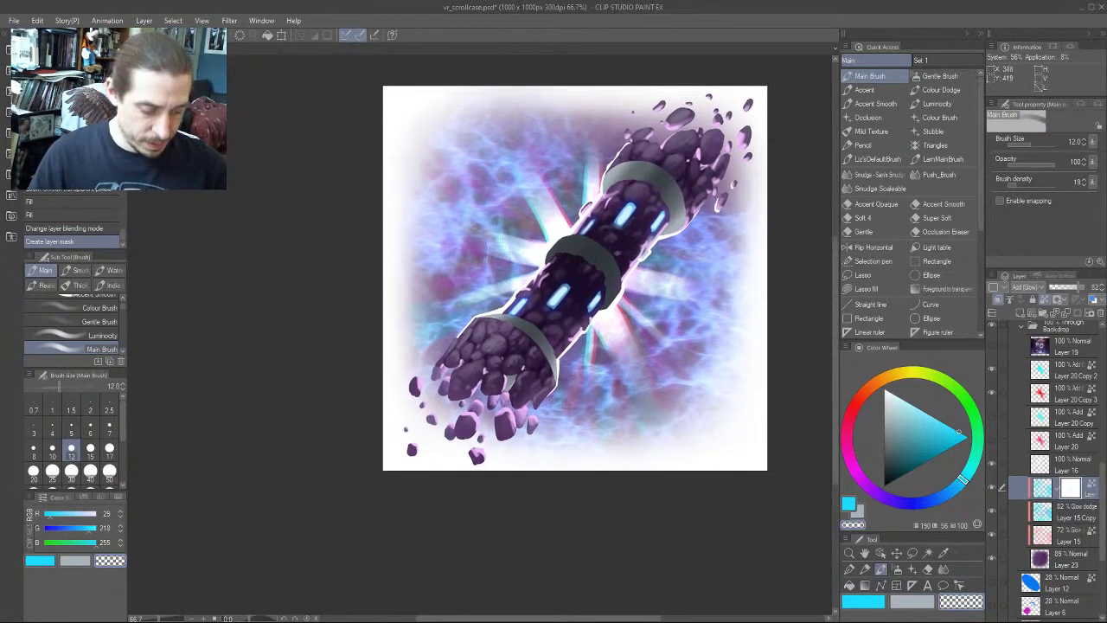
{"action": "key", "text": "bracketright"}
{"action": "key", "text": "bracketright"}
{"action": "key", "text": "bracketright"}
{"action": "key", "text": "bracketright"}
{"action": "key", "text": "bracketright"}
{"action": "key", "text": "bracketright"}
{"action": "key", "text": "bracketright"}
{"action": "key", "text": "bracketright"}
{"action": "key", "text": "bracketright"}
{"action": "key", "text": "bracketright"}
{"action": "key", "text": "bracketright"}
{"action": "key", "text": "bracketright"}
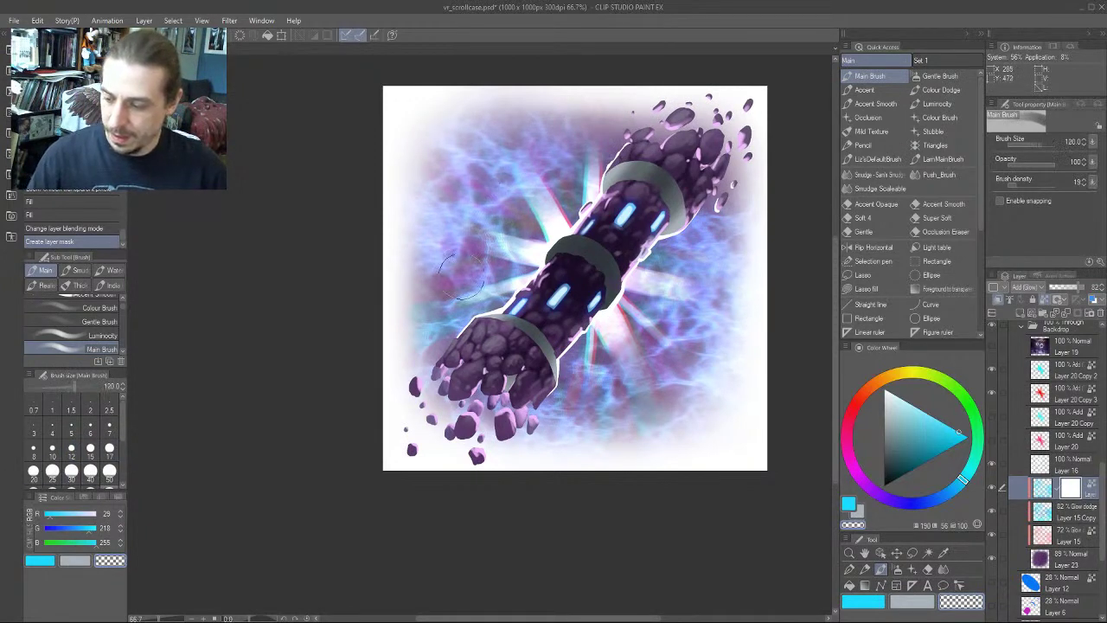
{"action": "left_click_drag", "start_coordinate": [374, 231], "coordinate": [374, 274]}
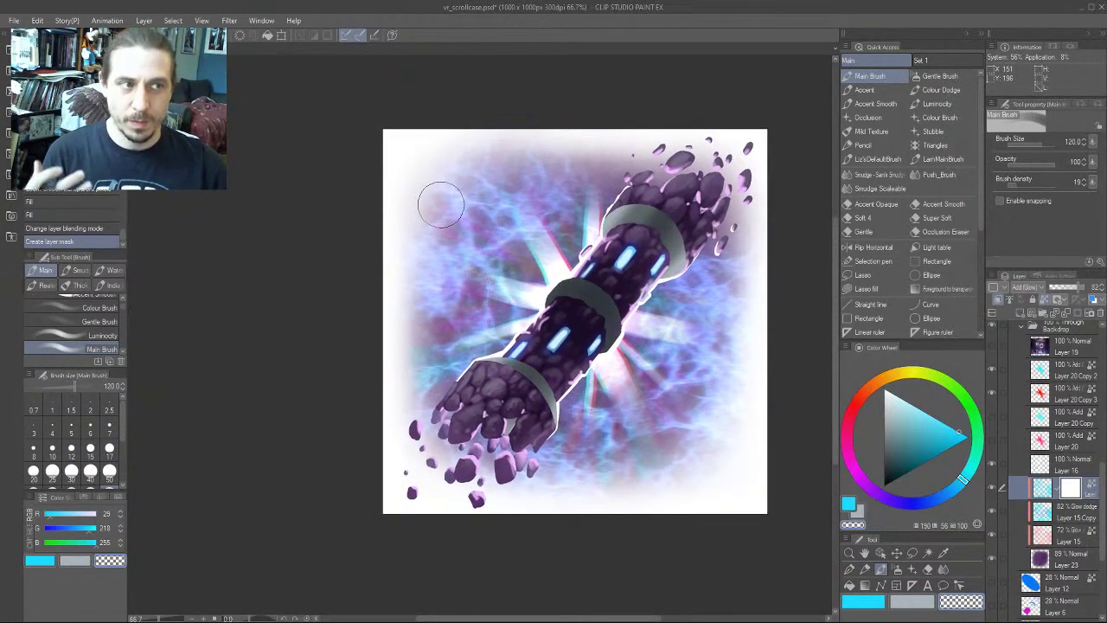
Mask out patches of the blue lightning in the backdrop's upper-left area, using the Main Brush in transparent colour at sizes 40 and 30
{"action": "scroll", "coordinate": [441, 204], "scroll_direction": "up", "scroll_amount": 4}
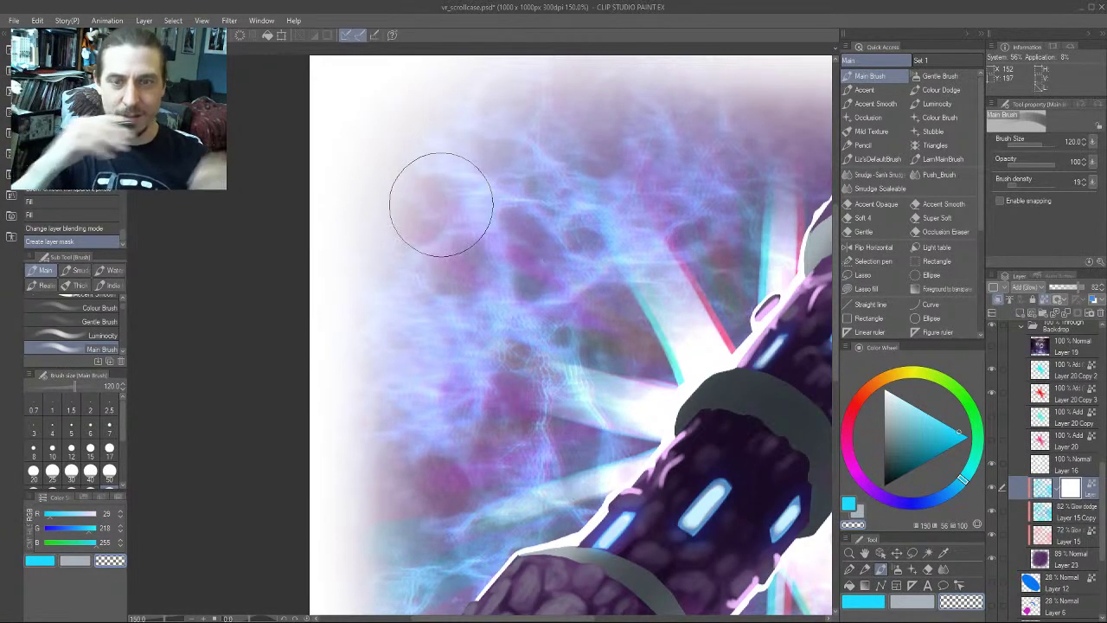
{"action": "key", "text": "["}
{"action": "key", "text": "["}
{"action": "key", "text": "["}
{"action": "key", "text": "["}
{"action": "key", "text": "["}
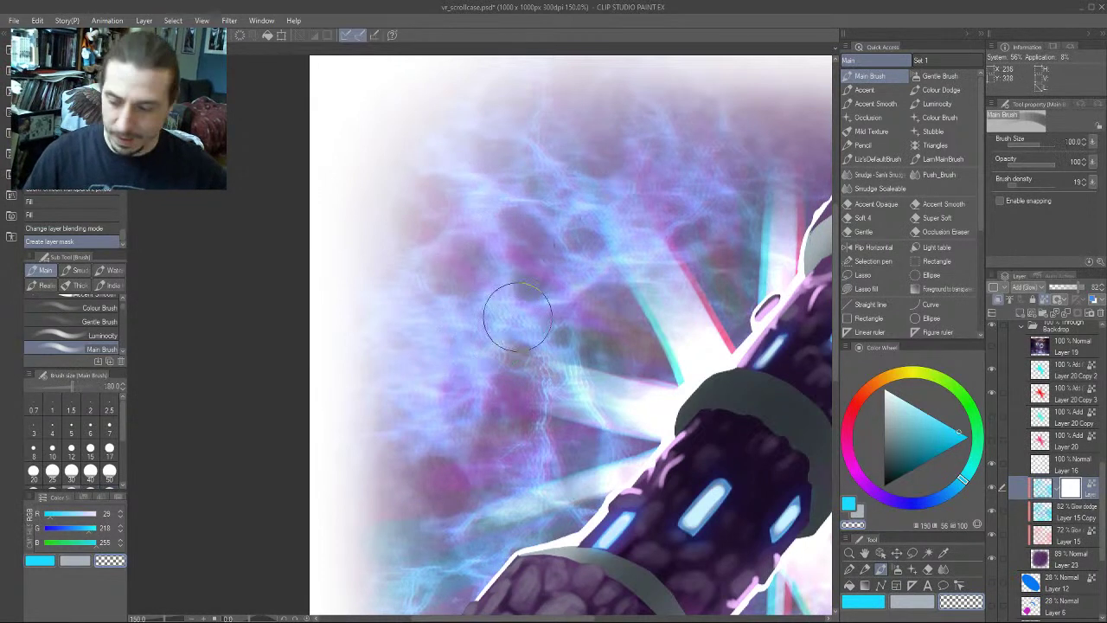
{"action": "key", "text": "["}
{"action": "key", "text": "["}
{"action": "left_click_drag", "start_coordinate": [540, 347], "coordinate": [515, 318]}
{"action": "key", "text": "]"}
{"action": "key", "text": "]"}
{"action": "key", "text": "["}
{"action": "key", "text": "["}
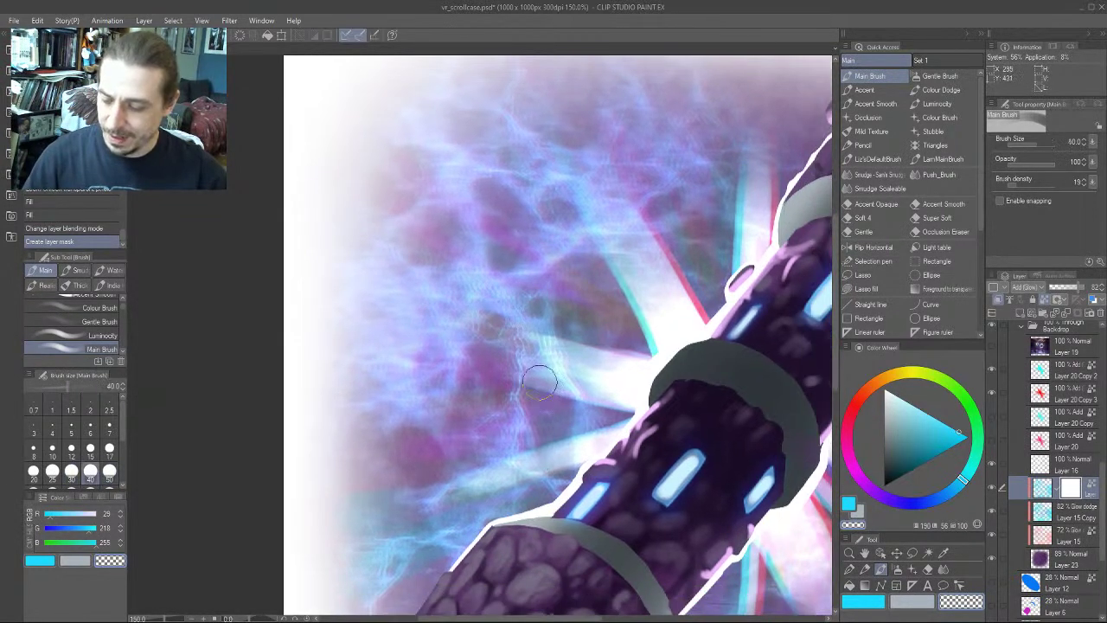
{"action": "mouse_move", "coordinate": [535, 356]}
{"action": "left_mouse_down"}
{"action": "mouse_move", "coordinate": [505, 314]}
{"action": "mouse_move", "coordinate": [523, 302]}
{"action": "mouse_move", "coordinate": [516, 342]}
{"action": "mouse_move", "coordinate": [482, 300]}
{"action": "mouse_move", "coordinate": [486, 269]}
{"action": "left_mouse_up"}
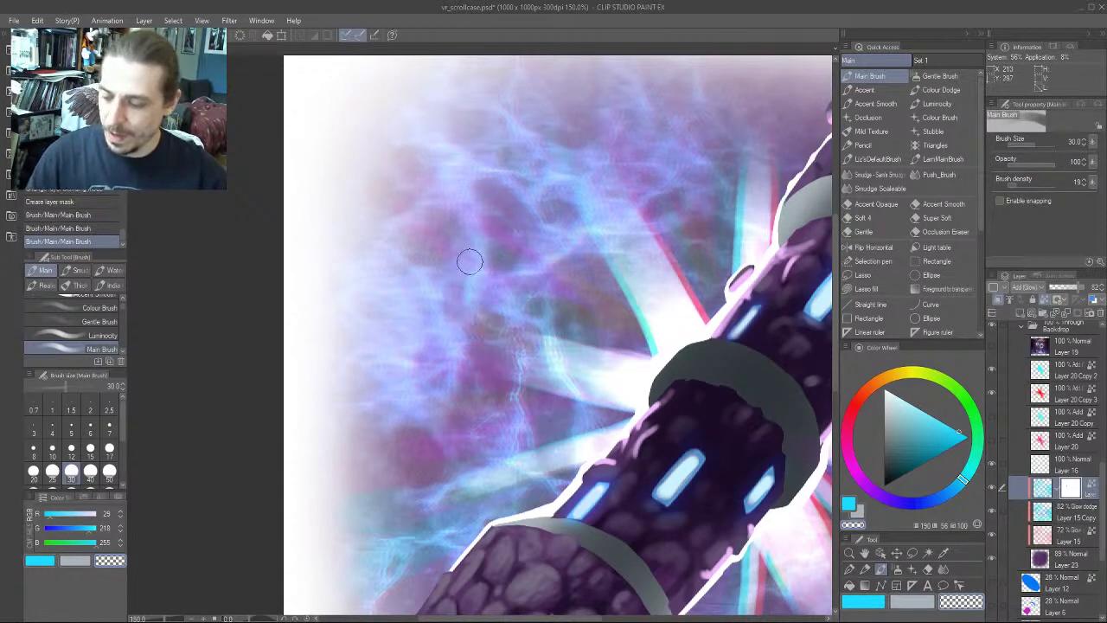
Thin out more lightning on the mask between the scroll case and the backdrop's left edge, using Main Brush sizes 20 and 50
{"action": "key", "text": "bracketleft"}
{"action": "key", "text": "bracketleft"}
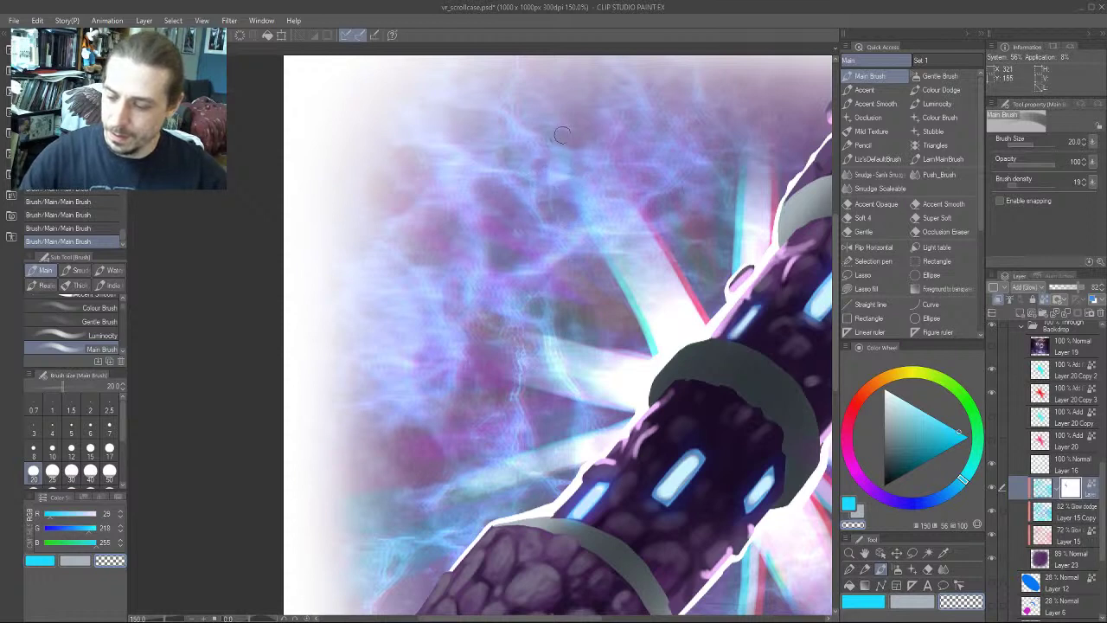
{"action": "key", "text": "bracketright"}
{"action": "key", "text": "bracketright"}
{"action": "key", "text": "bracketright"}
{"action": "key", "text": "bracketright"}
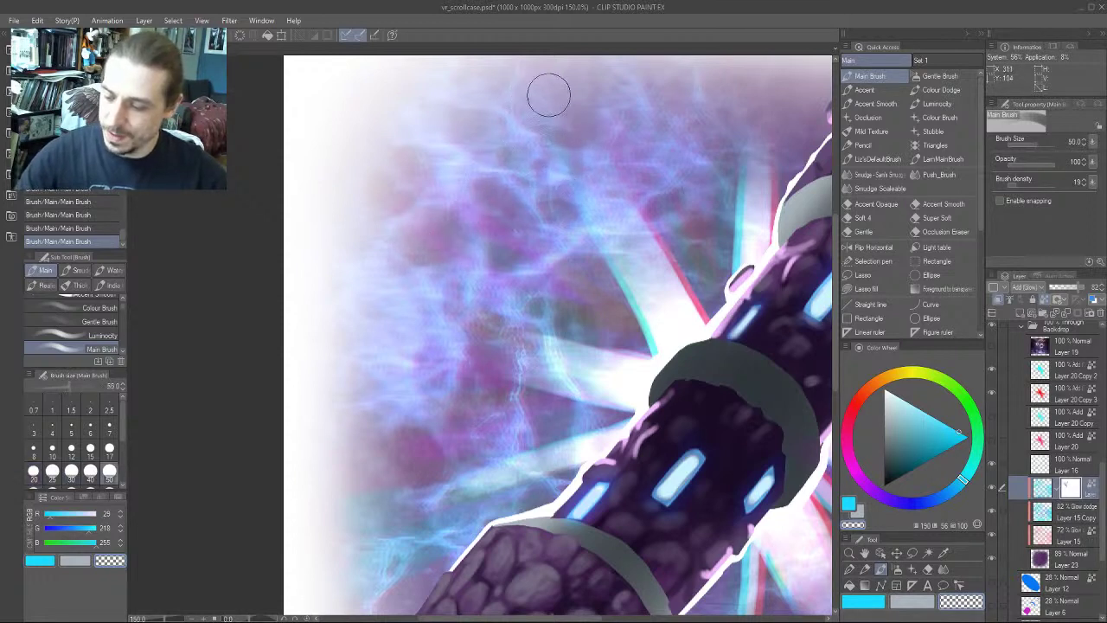
{"action": "left_click_drag", "start_coordinate": [538, 243], "coordinate": [386, 360]}
{"action": "left_click_drag", "start_coordinate": [389, 420], "coordinate": [520, 299]}
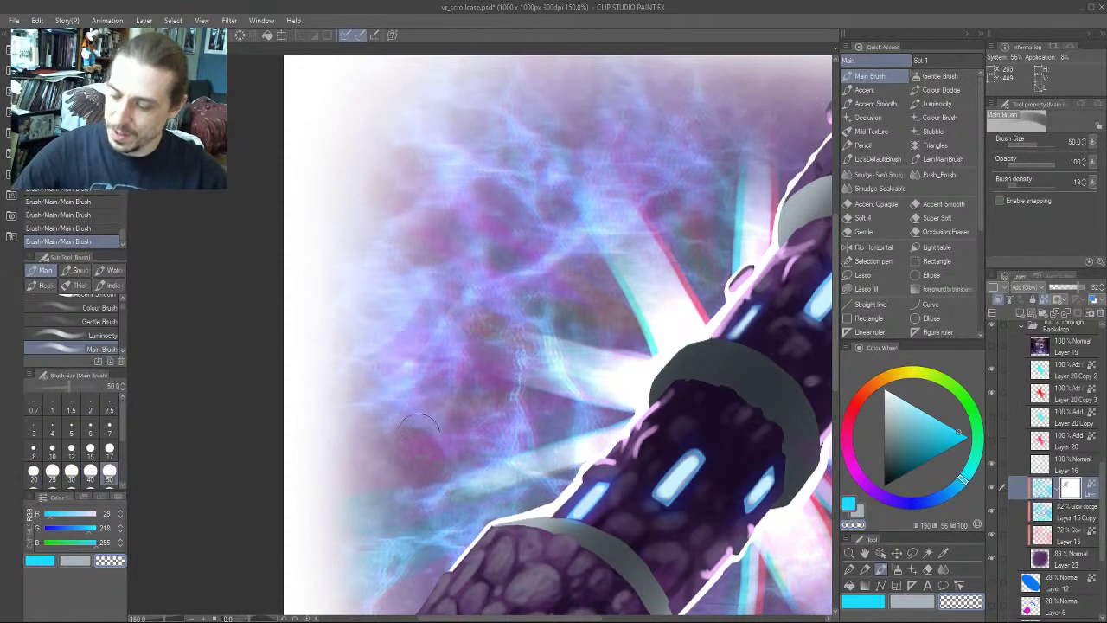
{"action": "left_click_drag", "start_coordinate": [477, 467], "coordinate": [511, 444]}
{"action": "mouse_move", "coordinate": [597, 166]}
{"action": "left_mouse_down"}
{"action": "mouse_move", "coordinate": [626, 220]}
{"action": "mouse_move", "coordinate": [440, 187]}
{"action": "mouse_move", "coordinate": [475, 242]}
{"action": "mouse_move", "coordinate": [291, 173]}
{"action": "mouse_move", "coordinate": [571, 502]}
{"action": "left_mouse_up"}
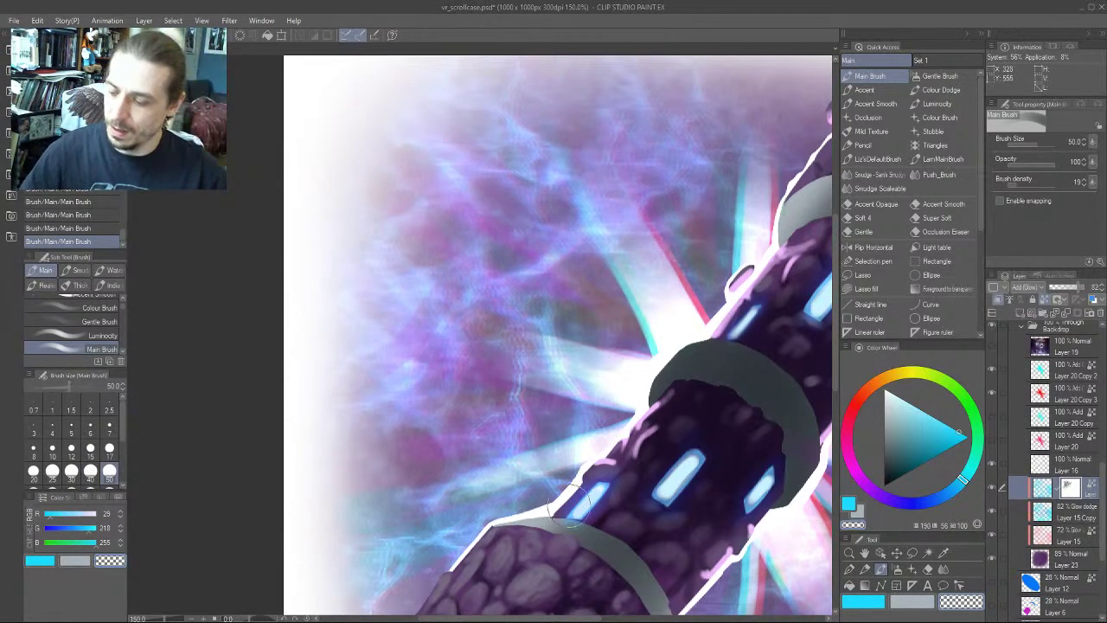
Fade the lightning above the scroll case on the layer mask, enlarging the Main Brush to size 80
{"action": "left_click_drag", "start_coordinate": [281, 200], "coordinate": [241, 333]}
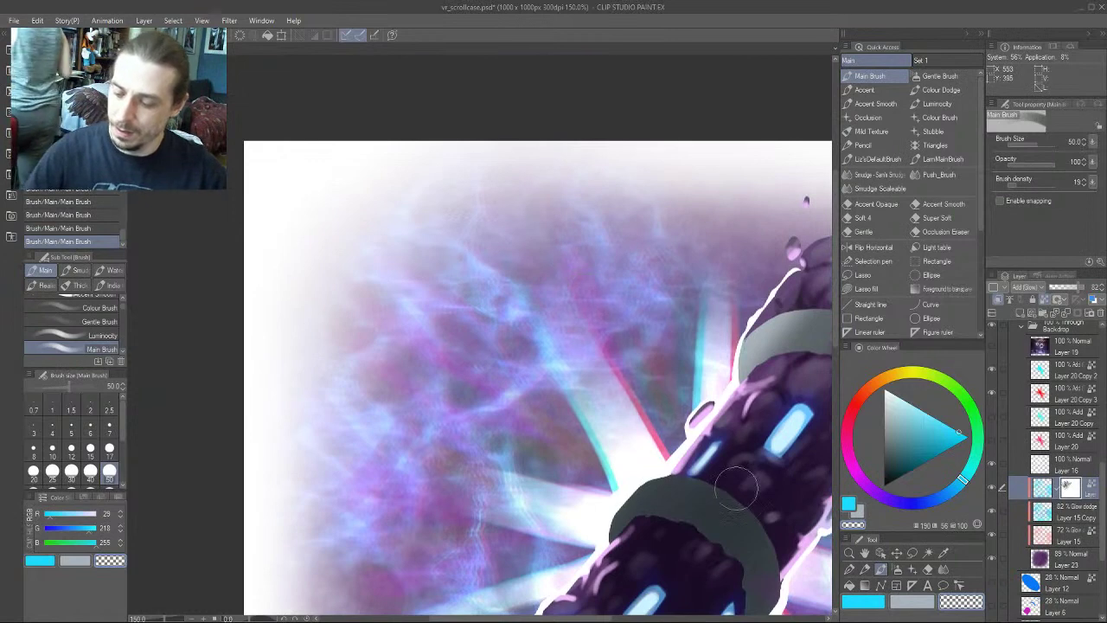
{"action": "mouse_move", "coordinate": [659, 293]}
{"action": "left_mouse_down"}
{"action": "mouse_move", "coordinate": [600, 241]}
{"action": "mouse_move", "coordinate": [600, 226]}
{"action": "left_mouse_up"}
{"action": "key", "text": "bracketright"}
{"action": "key", "text": "bracketright"}
{"action": "key", "text": "bracketright"}
{"action": "left_click_drag", "start_coordinate": [560, 296], "coordinate": [572, 361]}
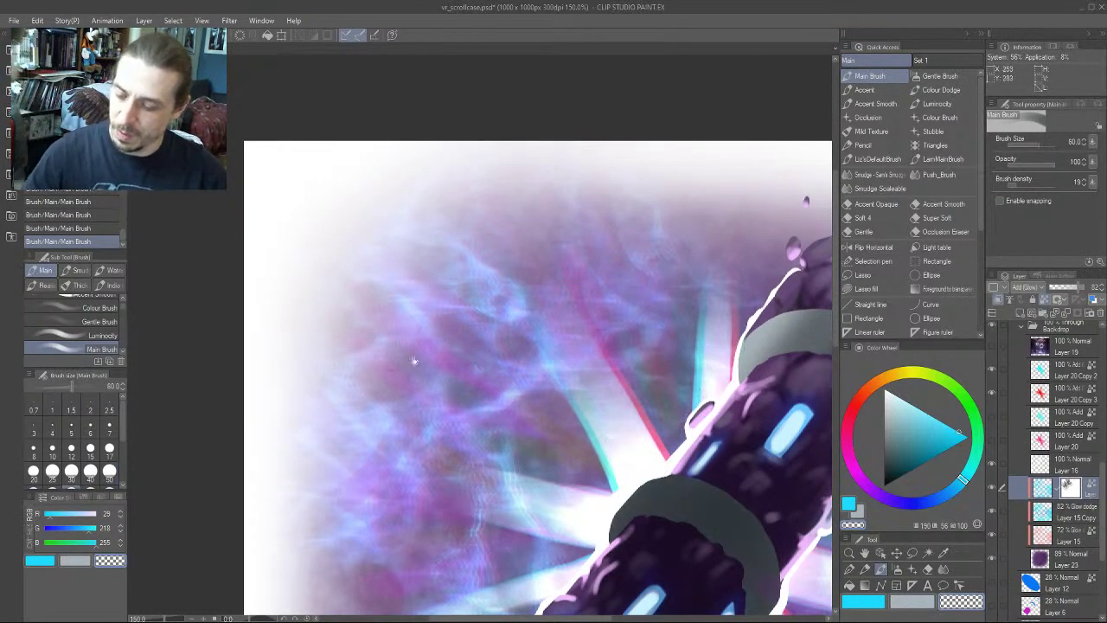
Mask out patches of the lightning in the backdrop's lower-right area with the Main Brush at size 50
{"action": "scroll", "coordinate": [413, 361], "scroll_direction": "down", "scroll_amount": 3}
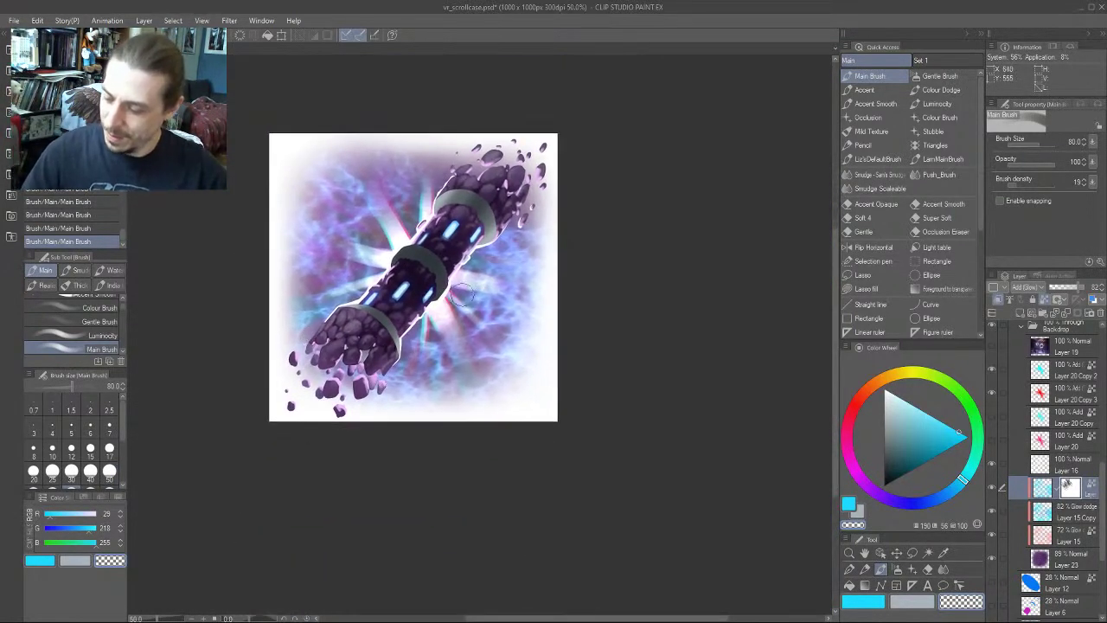
{"action": "key", "text": "bracketleft"}
{"action": "key", "text": "bracketleft"}
{"action": "key", "text": "bracketleft"}
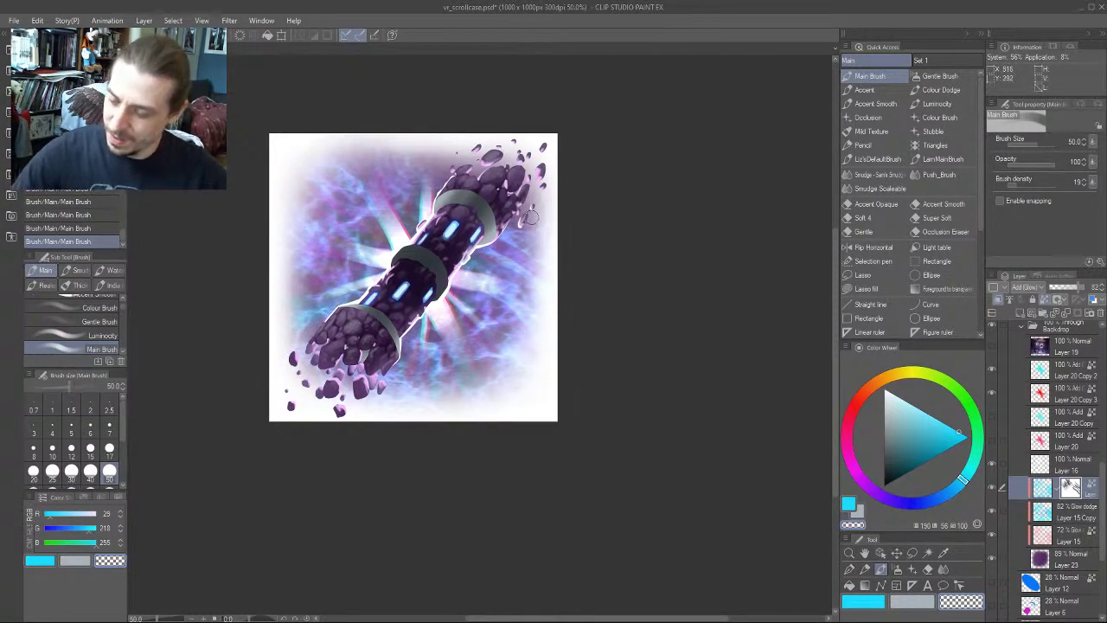
{"action": "left_click_drag", "start_coordinate": [526, 270], "coordinate": [489, 365]}
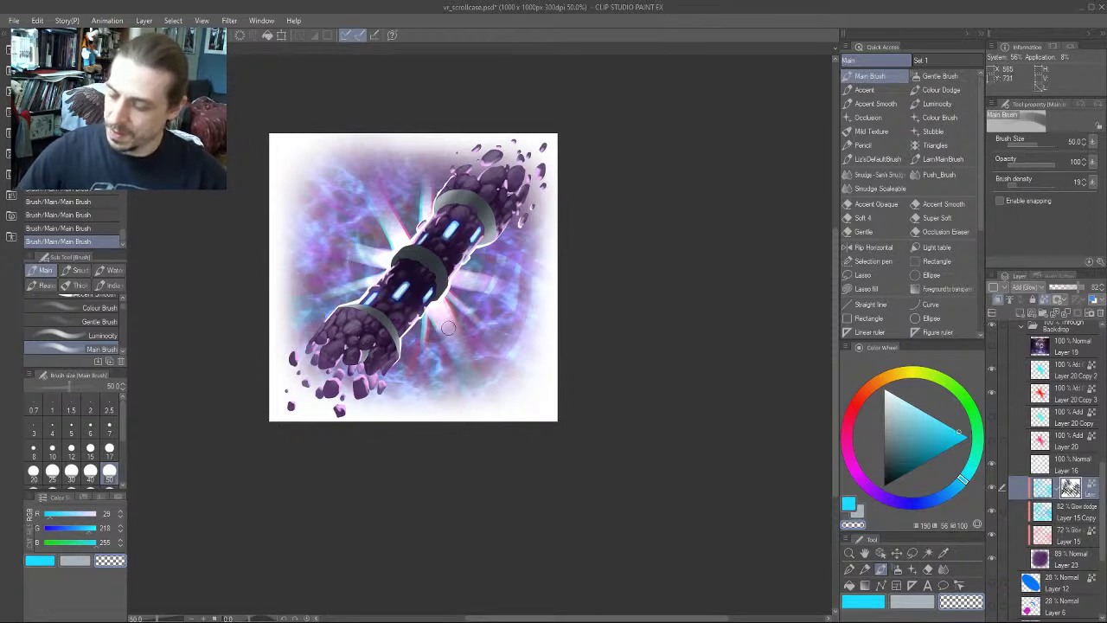
Hide and reshow the masked lightning layer to compare the backdrop with and without it
{"action": "left_click_drag", "start_coordinate": [268, 204], "coordinate": [270, 359]}
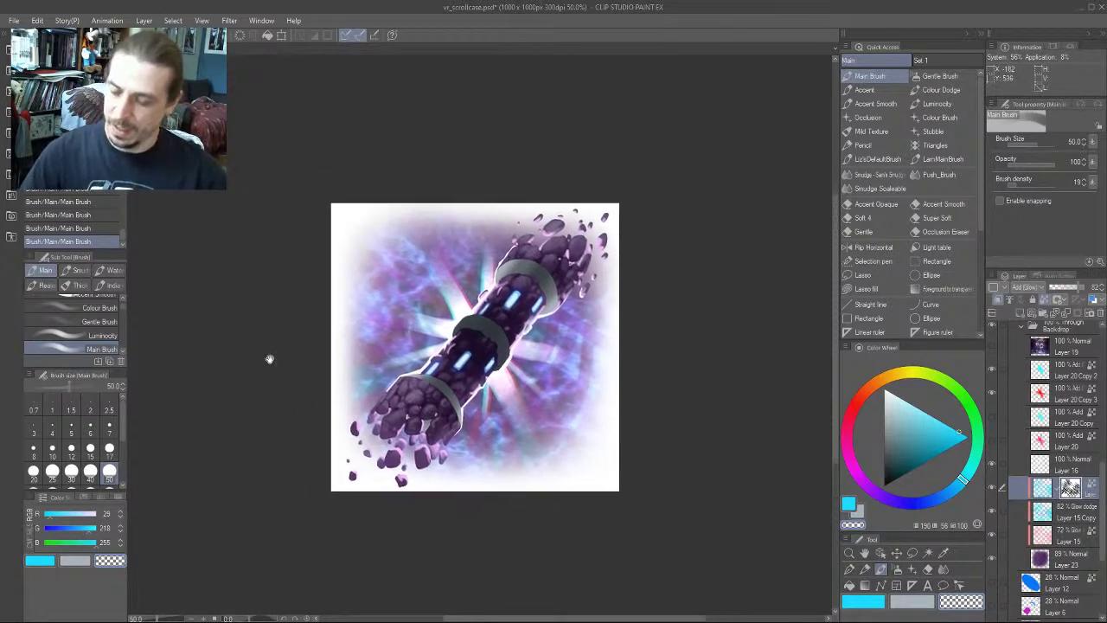
{"action": "left_click", "coordinate": [991, 488]}
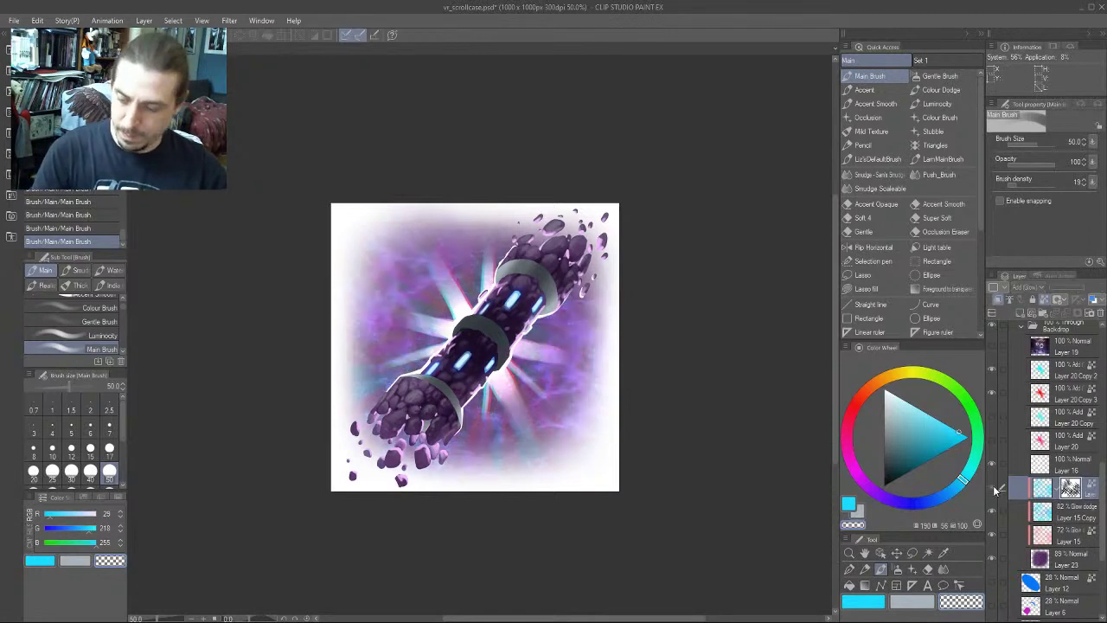
{"action": "left_click", "coordinate": [991, 489]}
{"action": "left_click_drag", "start_coordinate": [387, 313], "coordinate": [377, 297]}
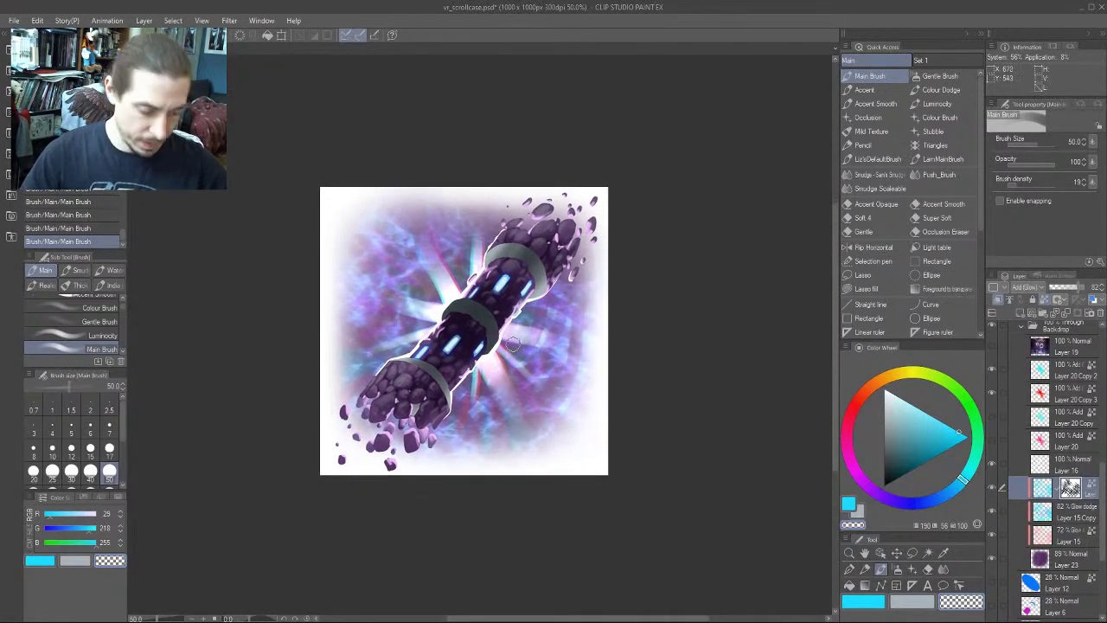
Smudge the painted edges of the lightning layer's mask with the Smudge brush at size 7
{"action": "key", "text": "j"}
{"action": "key", "text": "bracketleft"}
{"action": "key", "text": "bracketleft"}
{"action": "key", "text": "bracketright"}
{"action": "key", "text": "bracketright"}
{"action": "key", "text": "bracketright"}
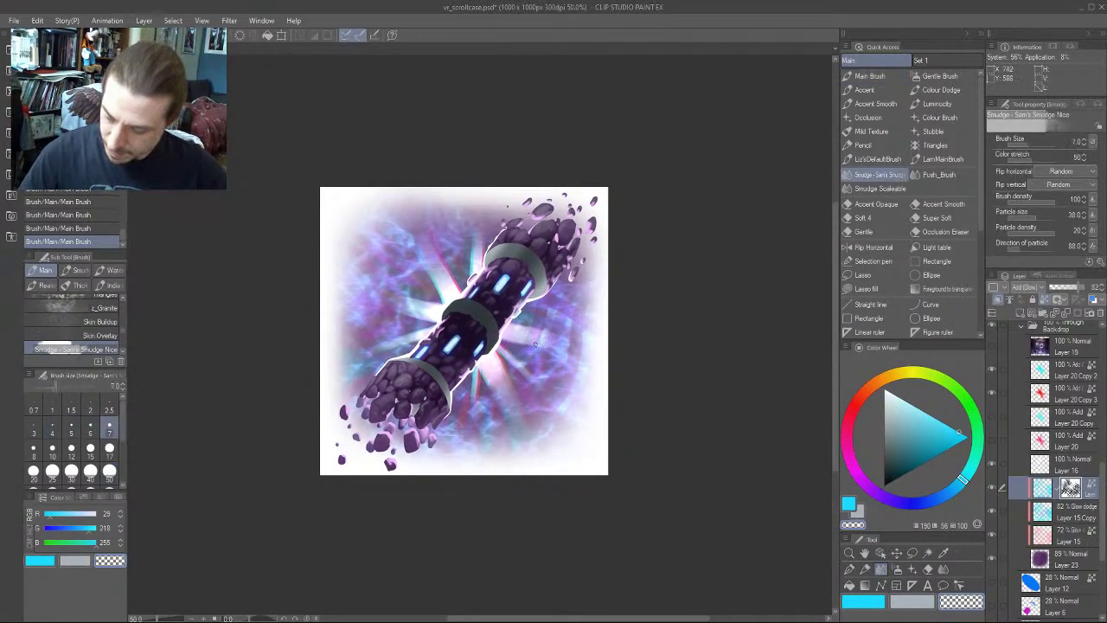
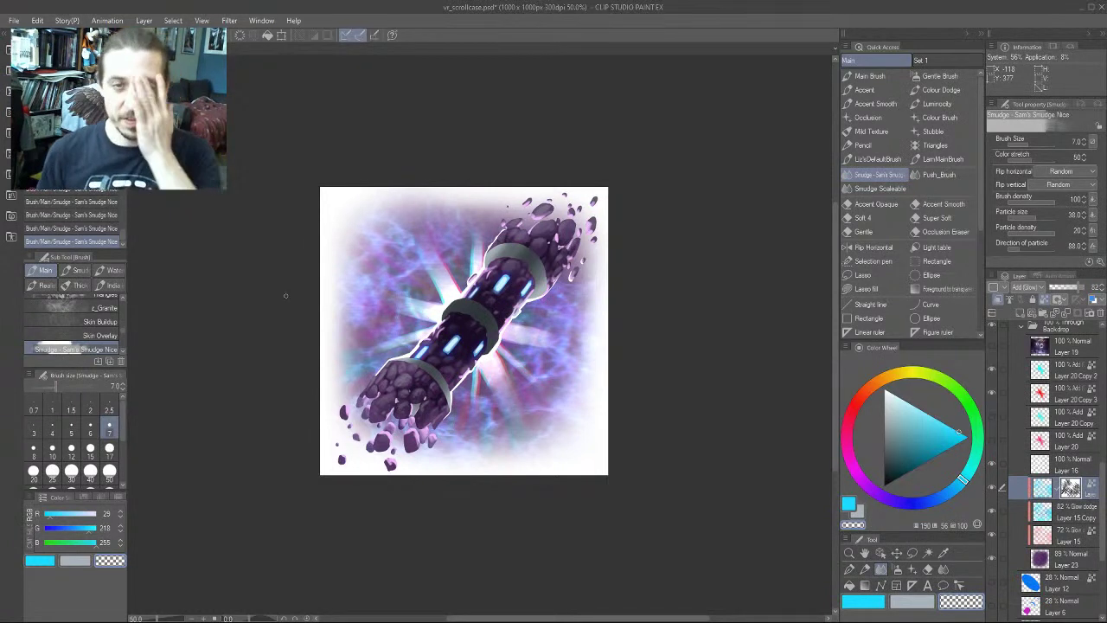
Toggle the lightning layer's visibility several times to judge the smudged mask's effect on the backdrop
{"action": "left_click", "coordinate": [993, 489]}
{"action": "left_click", "coordinate": [993, 490]}
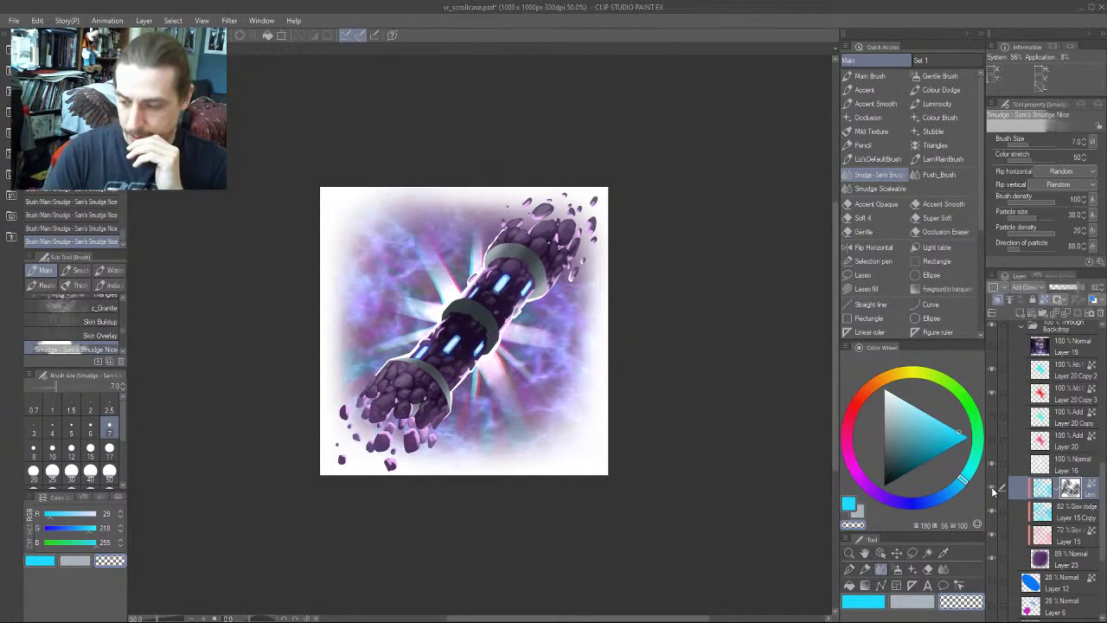
{"action": "left_click", "coordinate": [993, 490]}
{"action": "left_click", "coordinate": [992, 490]}
{"action": "left_click", "coordinate": [993, 489]}
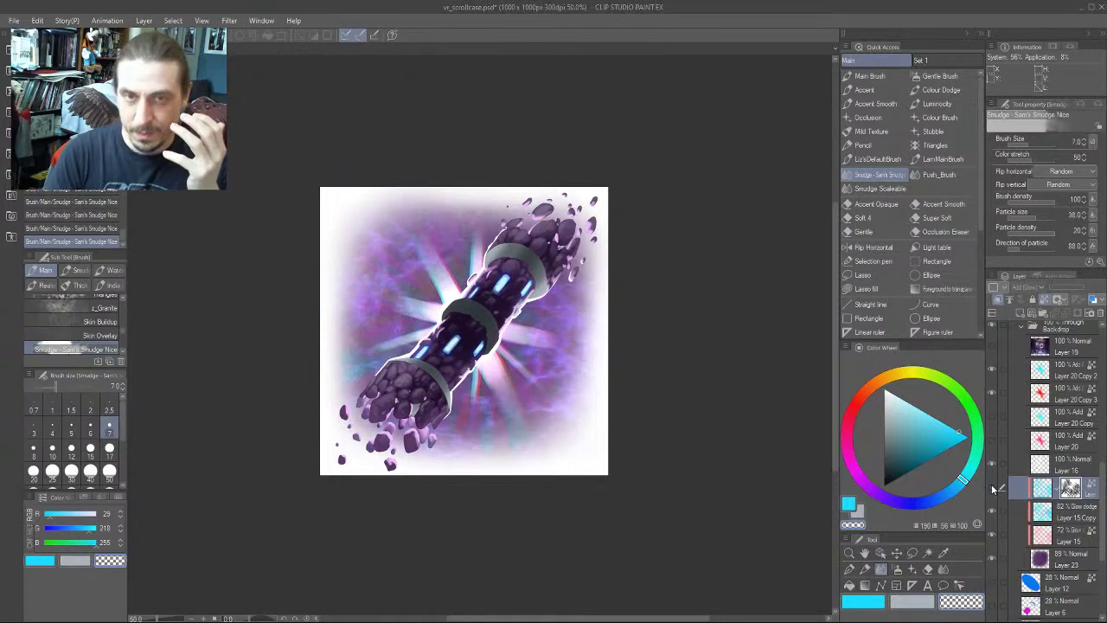
{"action": "left_click", "coordinate": [992, 490]}
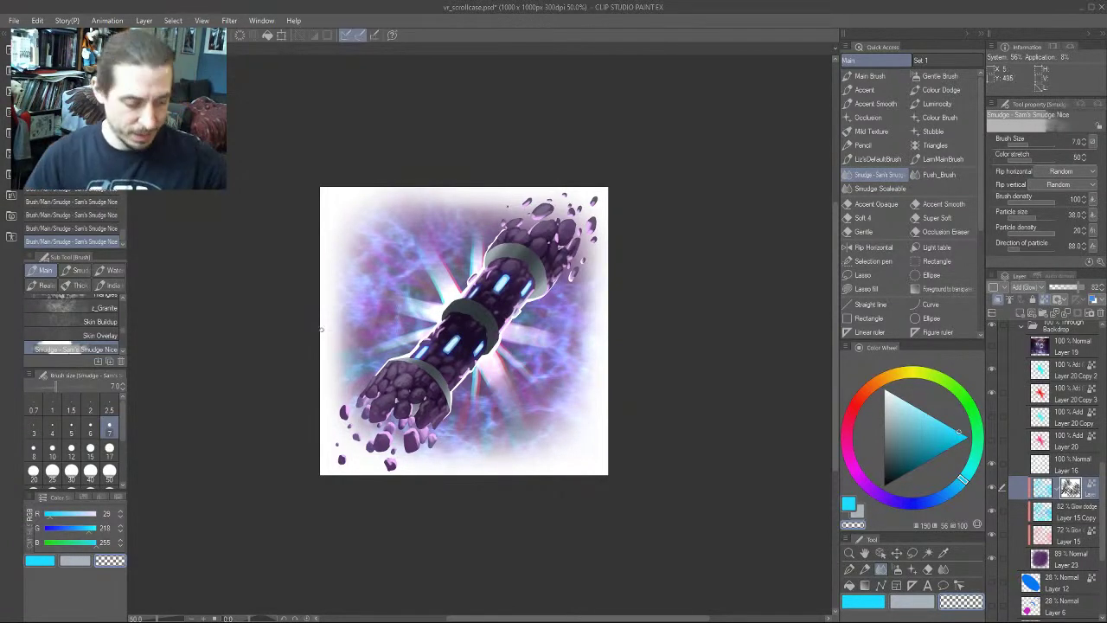
Unlock the layer's transparent pixels and softly fade the lightning around the scroll case on its mask, using the Gentle Brush at sizes 100 and 170
{"action": "key", "text": "slash"}
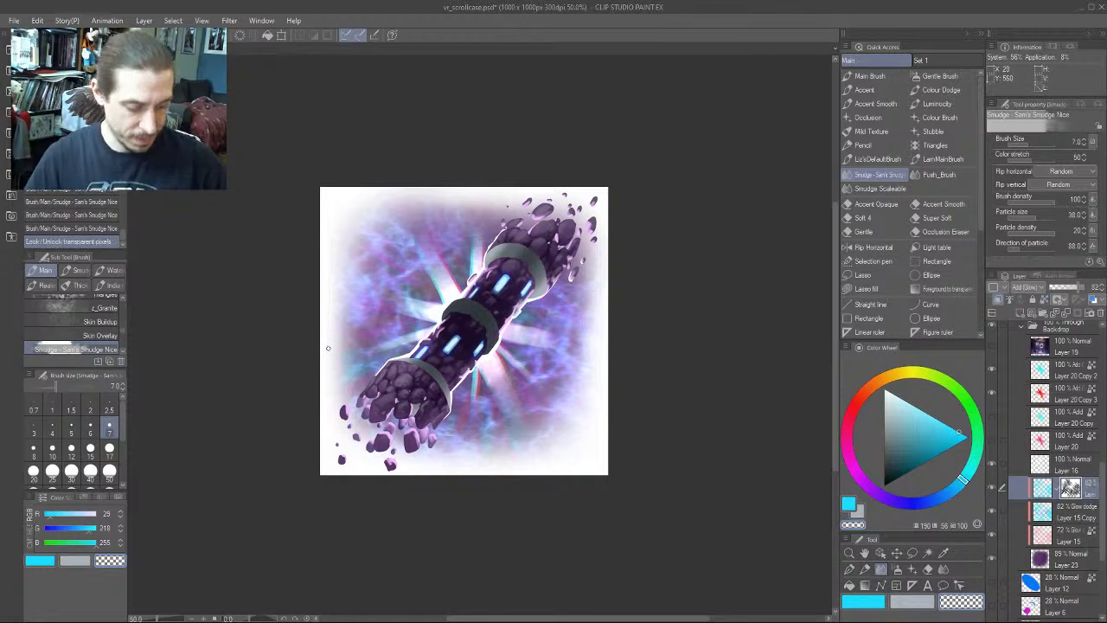
{"action": "left_click", "coordinate": [940, 76]}
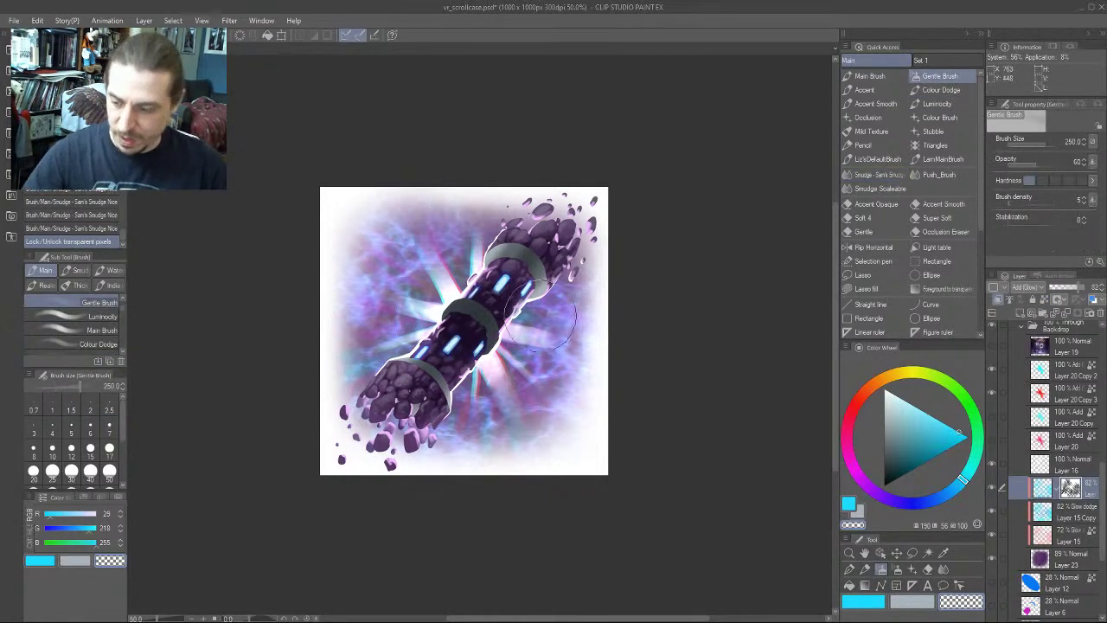
{"action": "left_click_drag", "start_coordinate": [556, 292], "coordinate": [558, 289]}
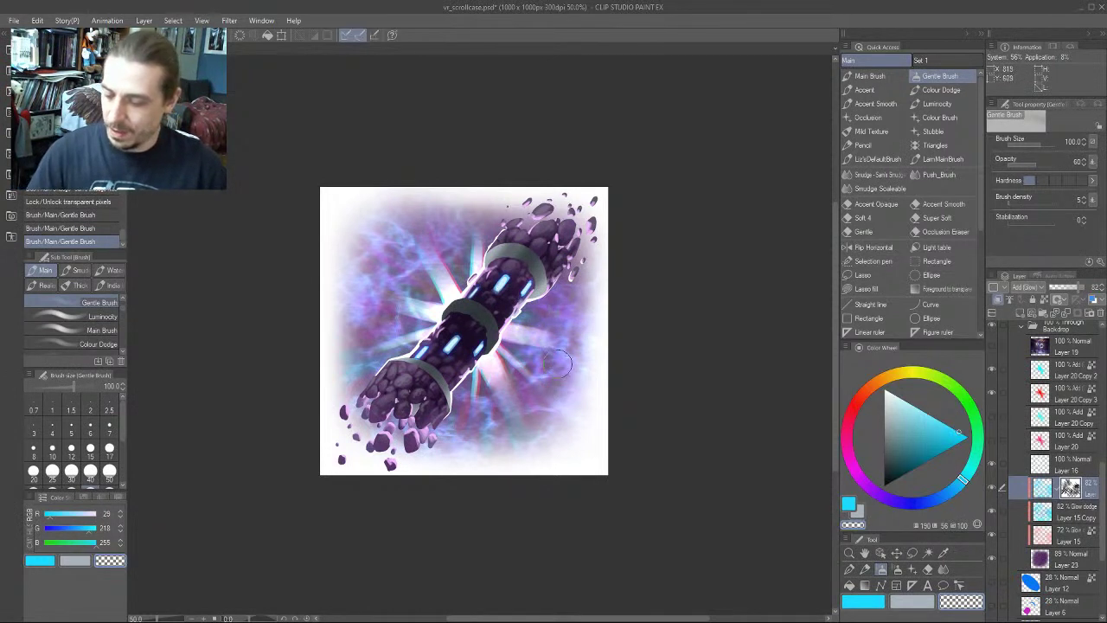
{"action": "key", "text": "bracketright"}
{"action": "key", "text": "bracketright"}
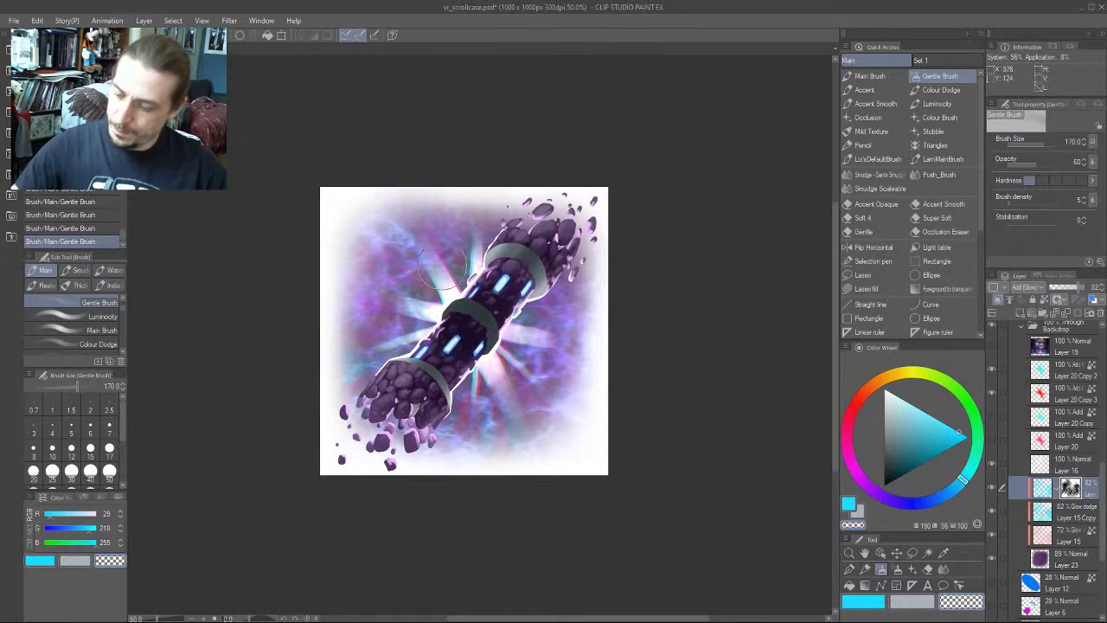
Hide and reshow the masked lightning layer repeatedly to judge how the softened lightning reads around the scroll case
{"action": "left_click", "coordinate": [991, 489]}
{"action": "left_click", "coordinate": [993, 488]}
{"action": "left_click", "coordinate": [993, 489]}
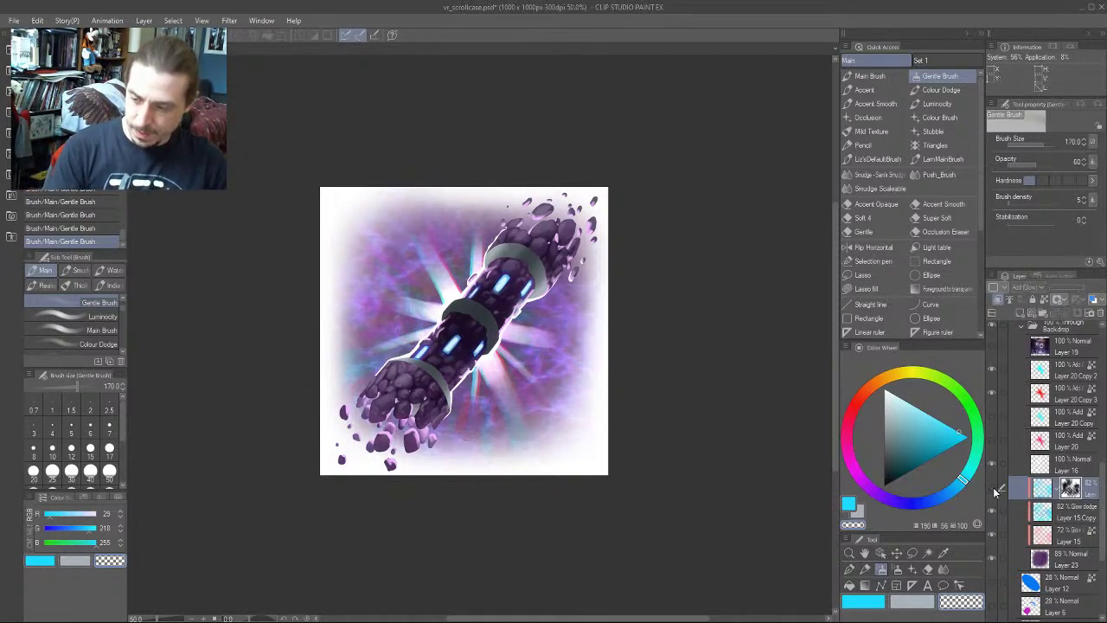
{"action": "left_click", "coordinate": [993, 488]}
{"action": "left_click", "coordinate": [994, 488]}
{"action": "left_click", "coordinate": [994, 489]}
{"action": "left_click", "coordinate": [992, 489]}
{"action": "left_click", "coordinate": [992, 490]}
{"action": "left_click", "coordinate": [993, 490]}
{"action": "left_click", "coordinate": [993, 490]}
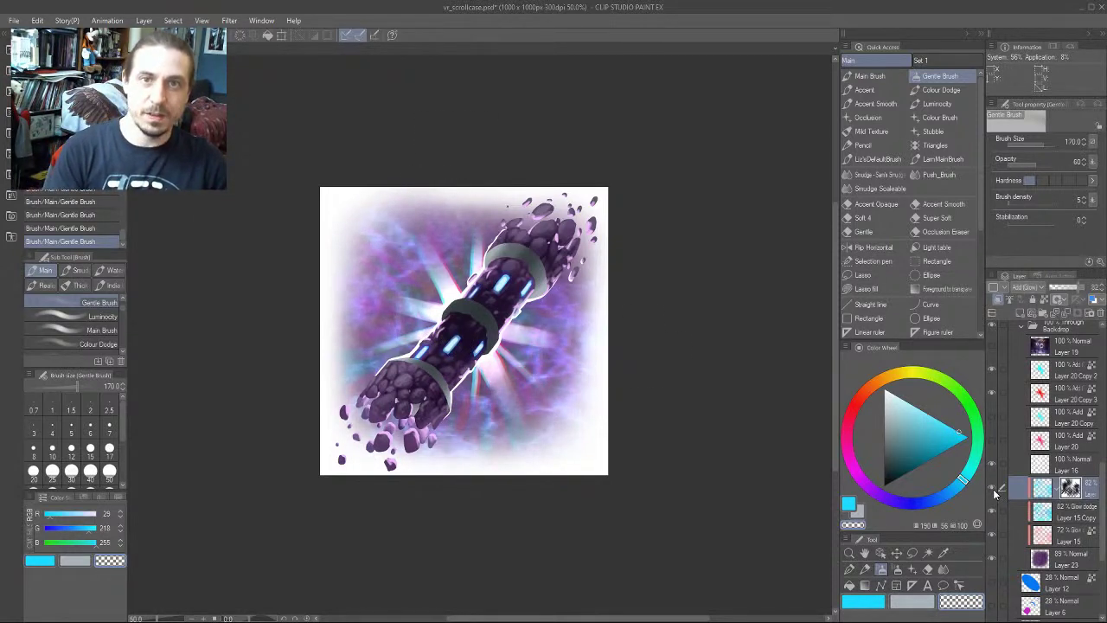
{"action": "left_click", "coordinate": [993, 489]}
{"action": "left_click", "coordinate": [992, 489]}
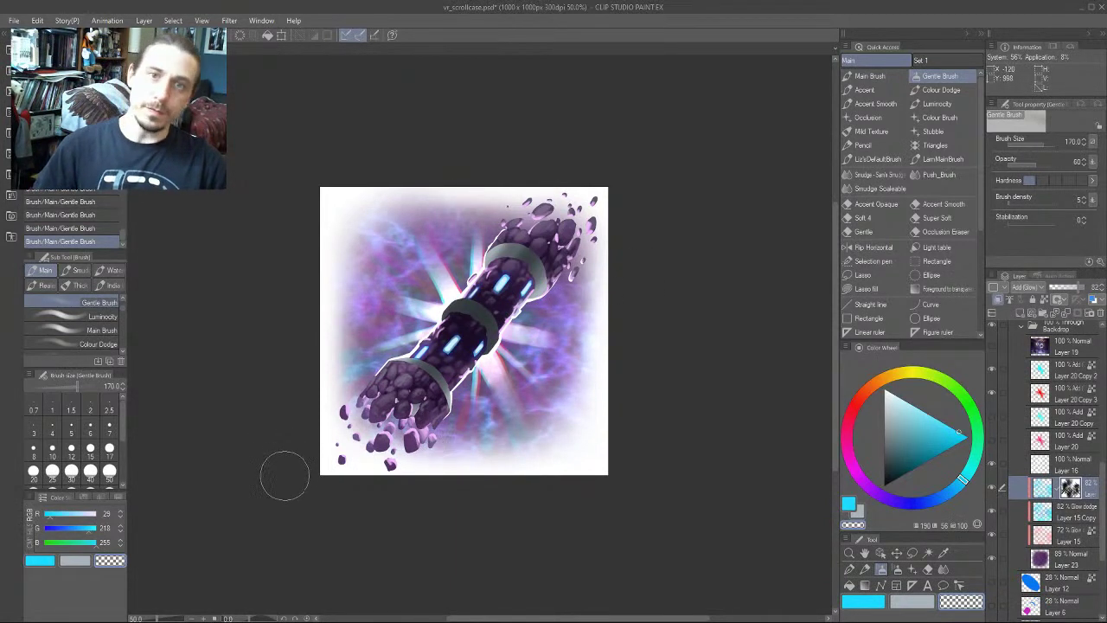
Compare the illustration with and without the masked lightning layer at 33.3% zoom
{"action": "scroll", "coordinate": [484, 550], "scroll_direction": "down", "scroll_amount": 2}
{"action": "scroll", "coordinate": [483, 550], "scroll_direction": "down", "scroll_amount": 1}
{"action": "scroll", "coordinate": [483, 550], "scroll_direction": "up", "scroll_amount": 2}
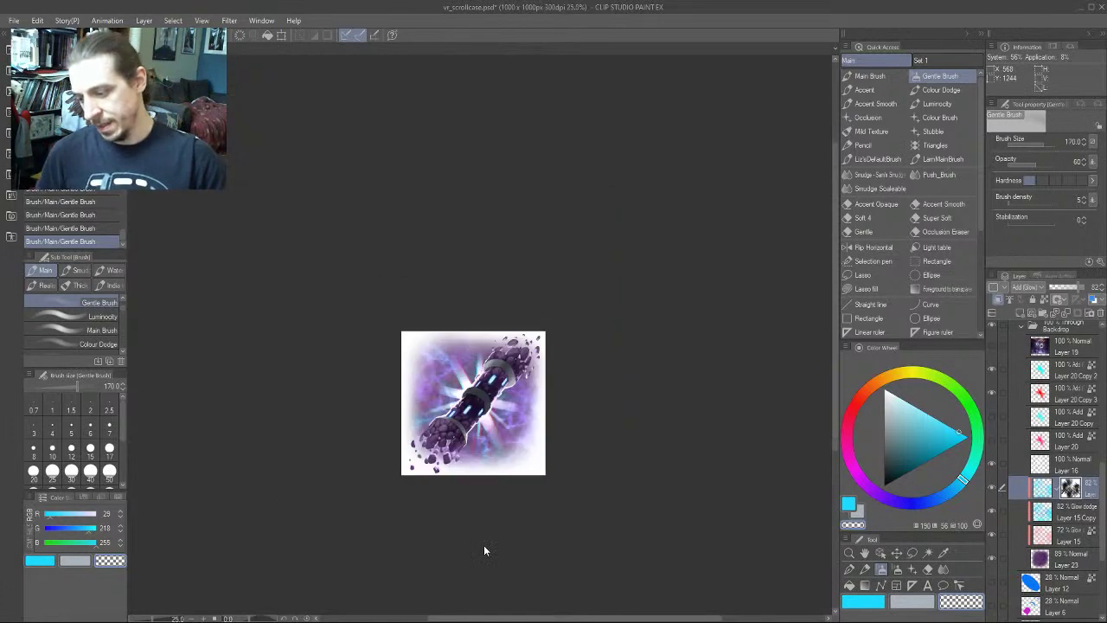
{"action": "left_click_drag", "start_coordinate": [303, 311], "coordinate": [256, 289]}
{"action": "key", "text": "]"}
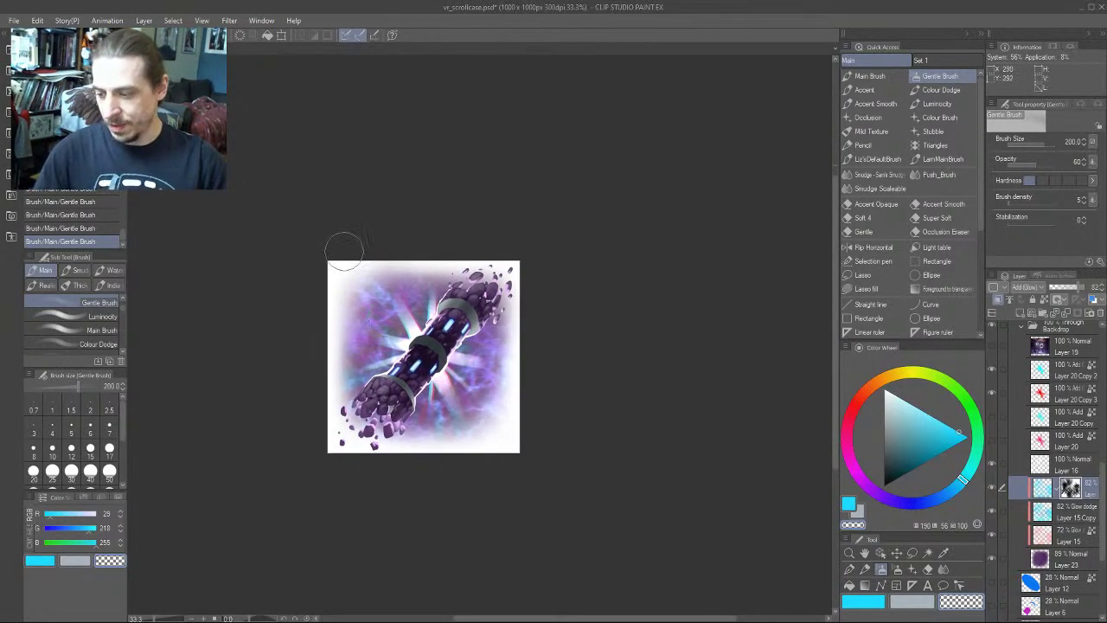
{"action": "left_click_drag", "start_coordinate": [344, 247], "coordinate": [328, 253]}
{"action": "left_click", "coordinate": [992, 489]}
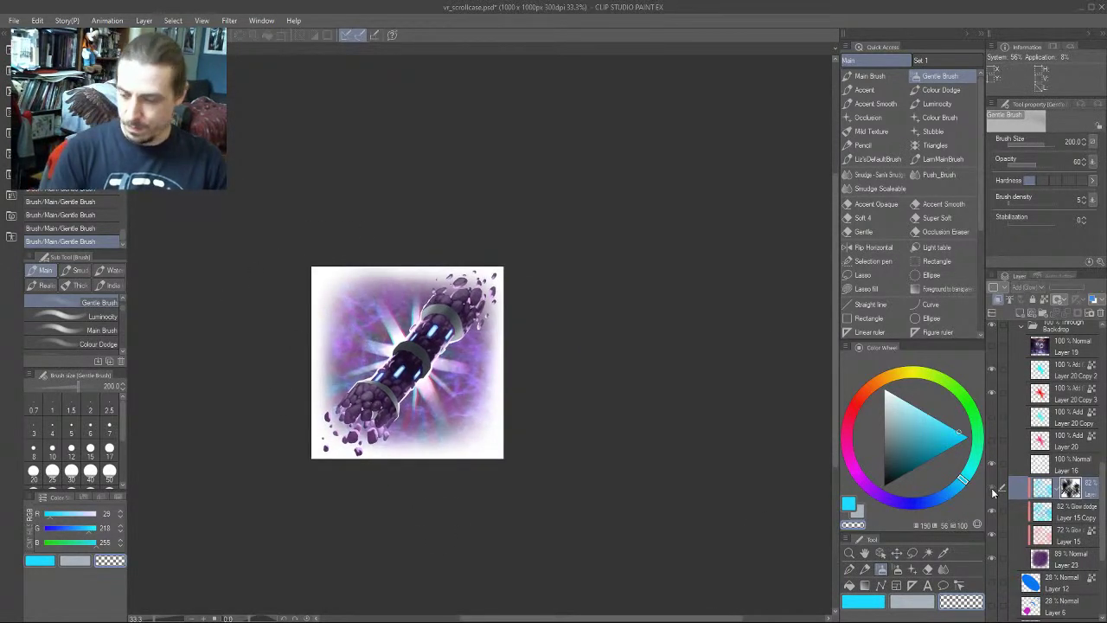
{"action": "left_click", "coordinate": [991, 489]}
{"action": "left_click", "coordinate": [992, 488]}
{"action": "left_click", "coordinate": [992, 488]}
{"action": "left_click", "coordinate": [993, 489]}
{"action": "left_click", "coordinate": [993, 488]}
{"action": "left_click", "coordinate": [993, 489]}
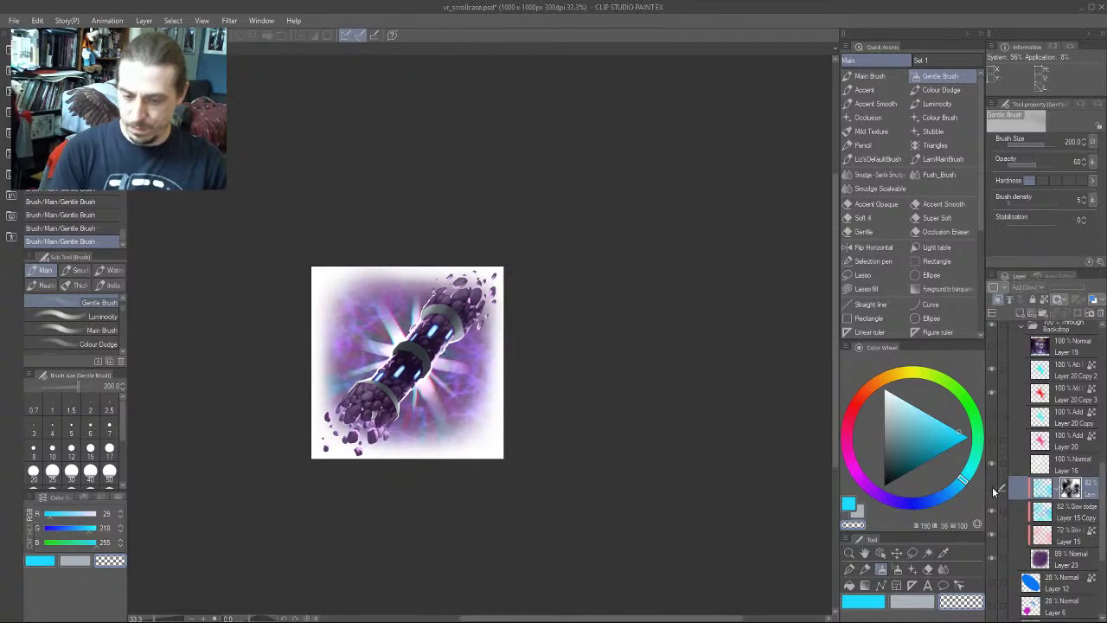
{"action": "left_click", "coordinate": [992, 489]}
{"action": "left_click", "coordinate": [993, 489]}
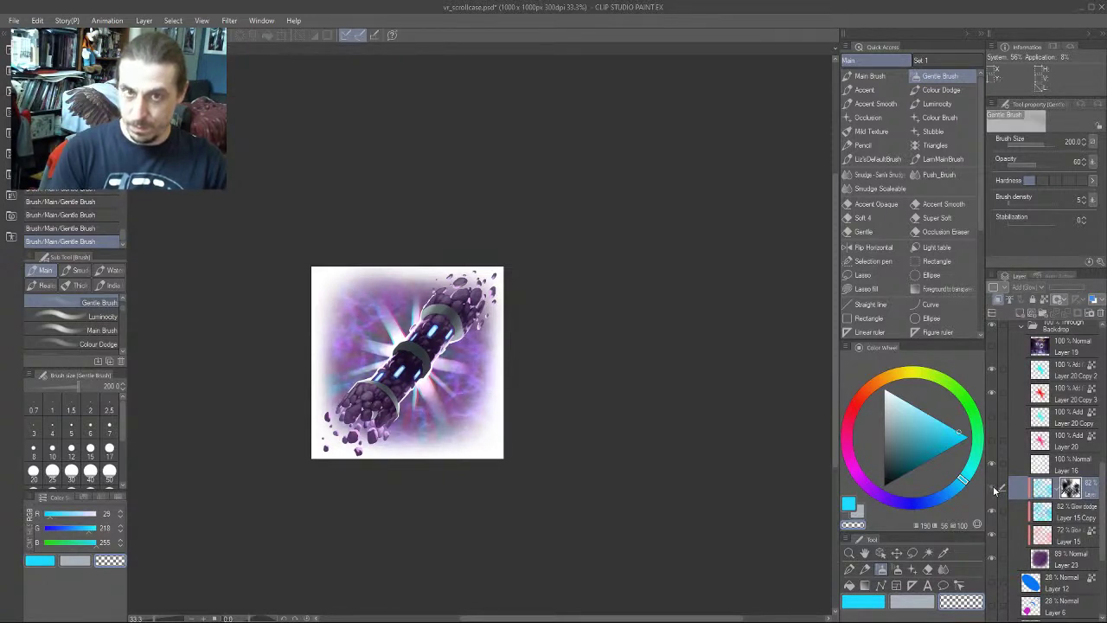
{"action": "left_click", "coordinate": [992, 490]}
{"action": "left_click_drag", "start_coordinate": [309, 355], "coordinate": [372, 303]}
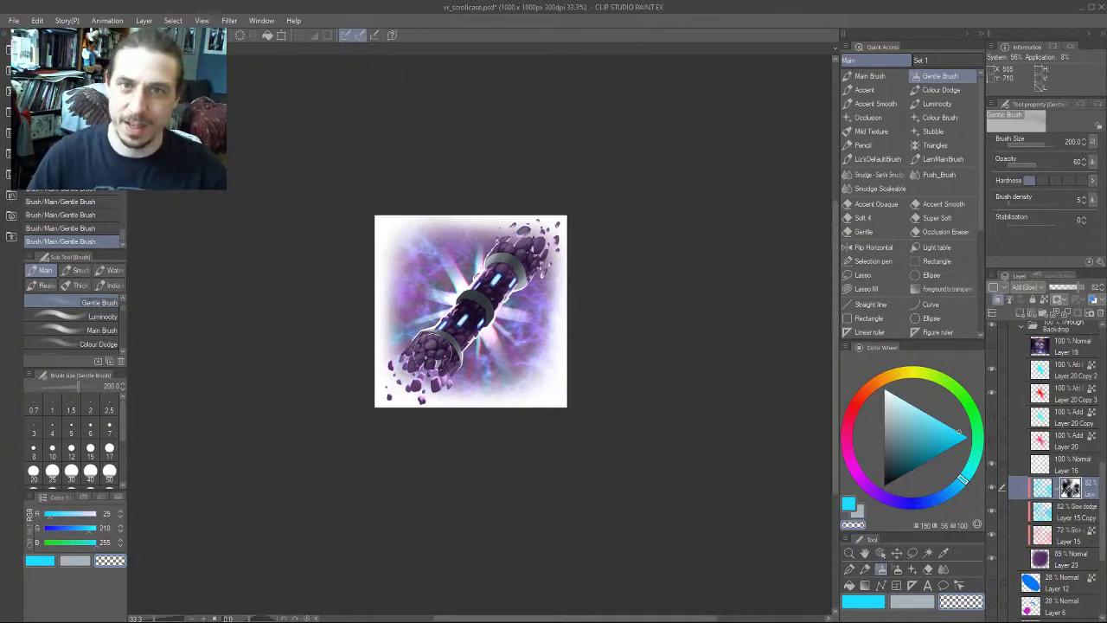
{"action": "left_click_drag", "start_coordinate": [282, 403], "coordinate": [339, 408]}
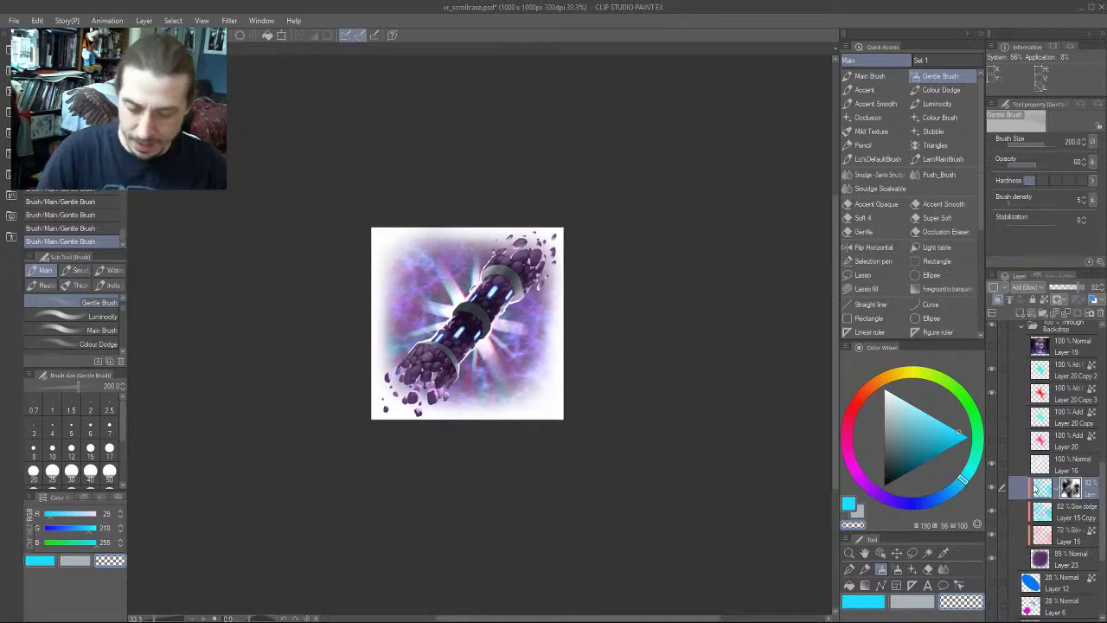
Identify the purple backdrop layer, Layer 23, by hiding and reshowing it, and add a layer mask to it
{"action": "left_click", "coordinate": [991, 560]}
{"action": "left_click", "coordinate": [991, 559]}
{"action": "left_click", "coordinate": [1031, 553]}
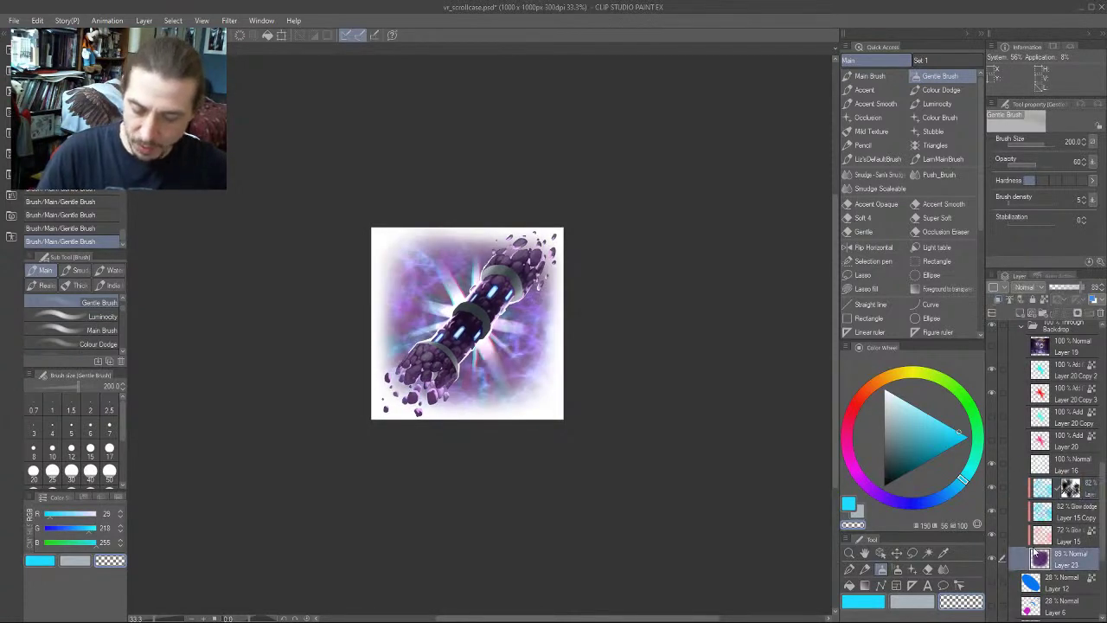
{"action": "key", "text": "b"}
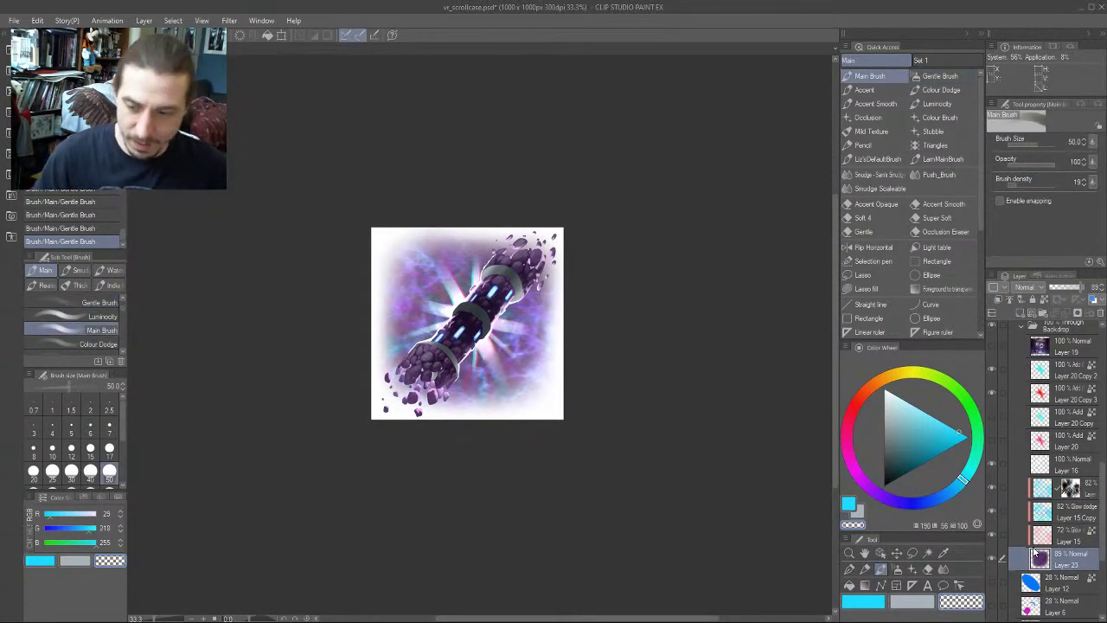
{"action": "left_click", "coordinate": [1075, 315]}
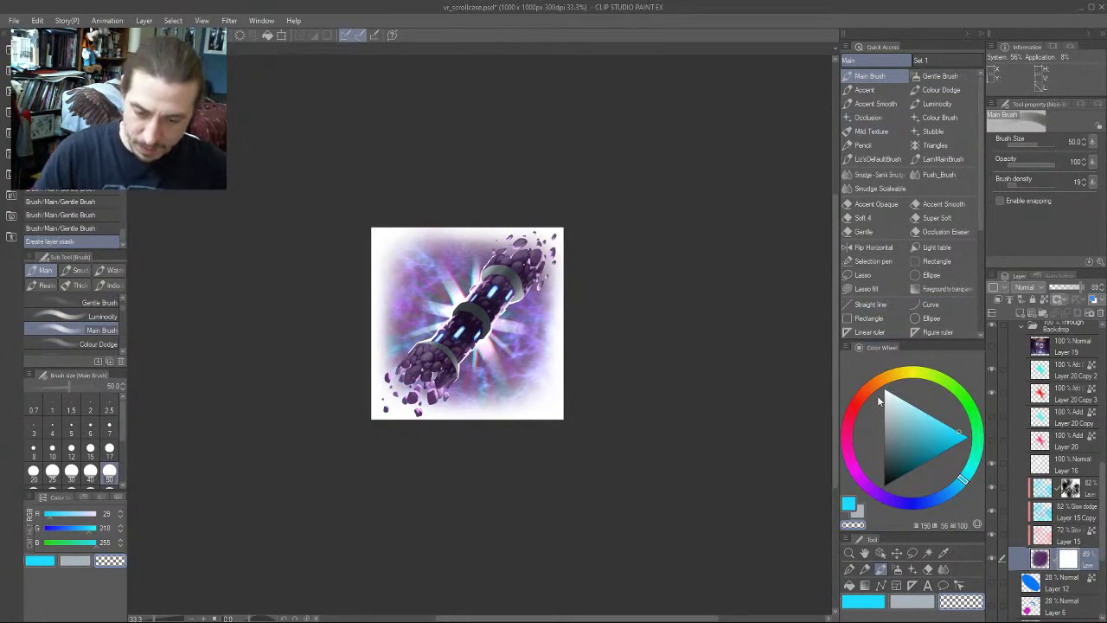
Softly fade the purple backdrop's upper-left edge on Layer 23's mask with the Gentle Brush in transparent colour at size 700
{"action": "left_click", "coordinate": [928, 82]}
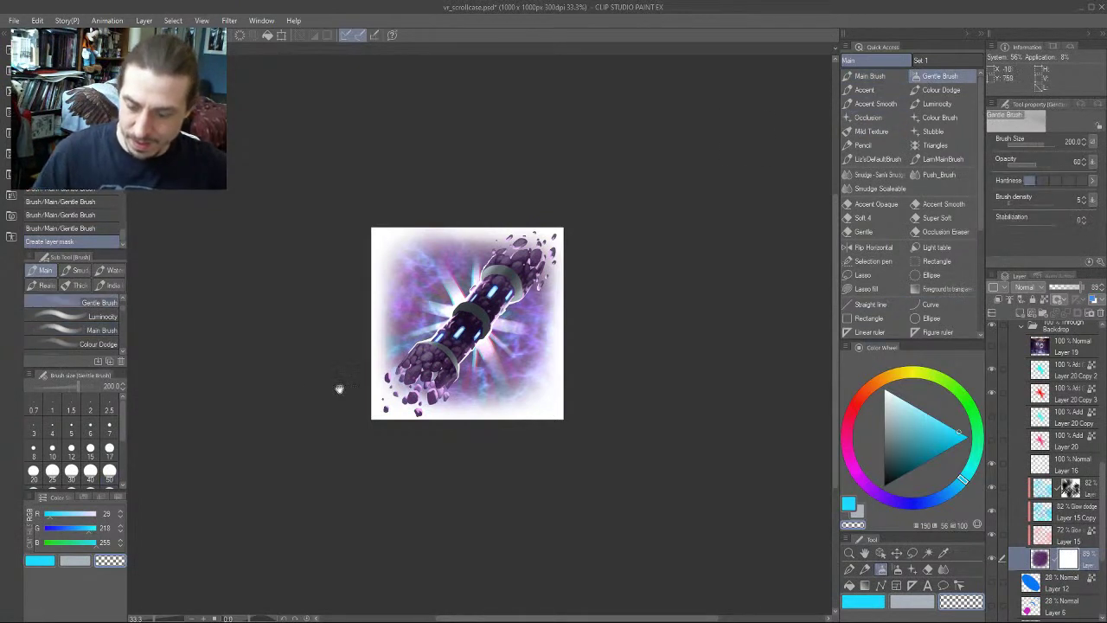
{"action": "left_click_drag", "start_coordinate": [338, 388], "coordinate": [355, 322]}
{"action": "key", "text": "]"}
{"action": "key", "text": "]"}
{"action": "key", "text": "]"}
{"action": "key", "text": "]"}
{"action": "key", "text": "]"}
{"action": "key", "text": "]"}
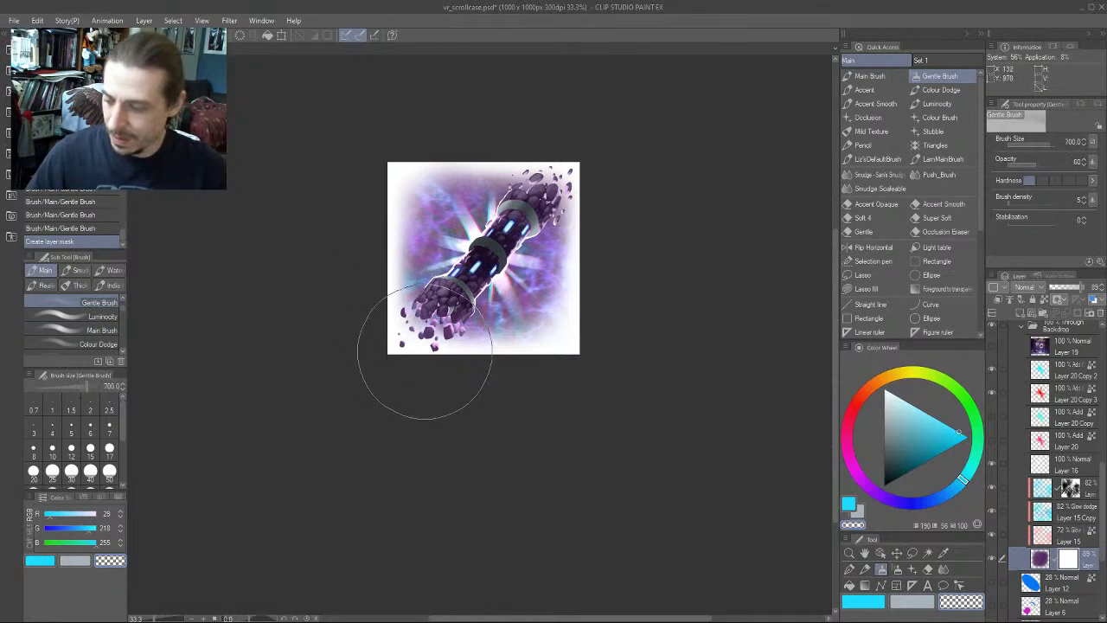
{"action": "mouse_move", "coordinate": [387, 281]}
{"action": "left_mouse_down"}
{"action": "mouse_move", "coordinate": [394, 212]}
{"action": "mouse_move", "coordinate": [425, 162]}
{"action": "mouse_move", "coordinate": [495, 137]}
{"action": "left_mouse_up"}
Fade the remaining outer areas of the purple backdrop on Layer 23's mask with the Gentle Brush at size 400
{"action": "key", "text": "["}
{"action": "key", "text": "["}
{"action": "key", "text": "["}
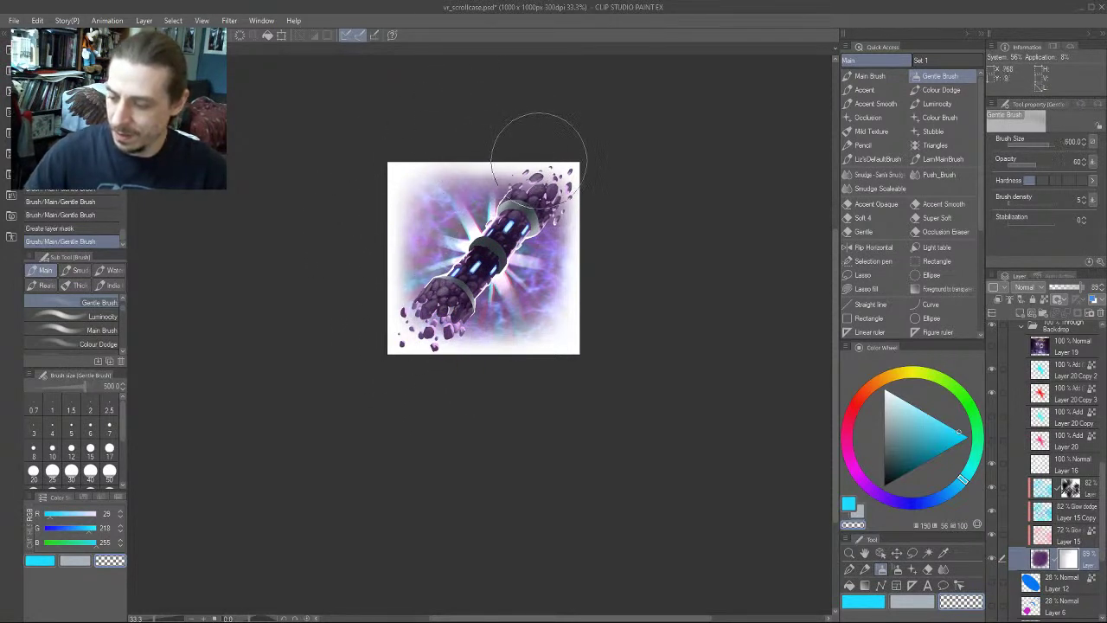
{"action": "mouse_move", "coordinate": [546, 169]}
{"action": "left_mouse_down"}
{"action": "mouse_move", "coordinate": [407, 193]}
{"action": "mouse_move", "coordinate": [423, 210]}
{"action": "mouse_move", "coordinate": [364, 254]}
{"action": "left_mouse_up"}
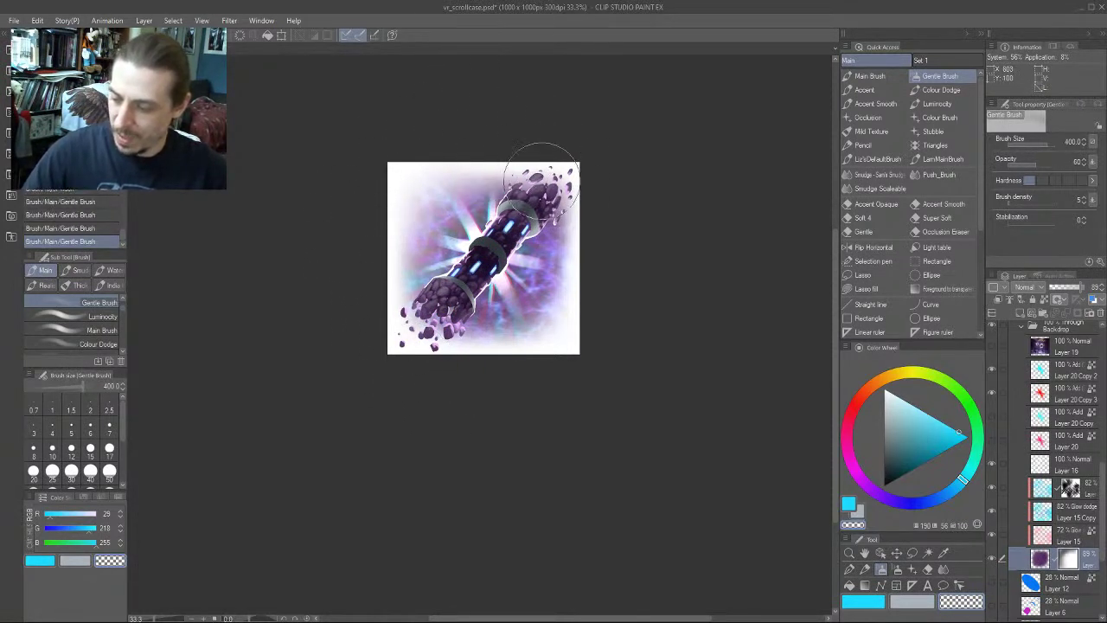
{"action": "mouse_move", "coordinate": [531, 148]}
{"action": "left_mouse_down"}
{"action": "mouse_move", "coordinate": [559, 211]}
{"action": "mouse_move", "coordinate": [413, 343]}
{"action": "mouse_move", "coordinate": [582, 198]}
{"action": "mouse_move", "coordinate": [538, 296]}
{"action": "mouse_move", "coordinate": [560, 294]}
{"action": "mouse_move", "coordinate": [489, 306]}
{"action": "mouse_move", "coordinate": [552, 275]}
{"action": "left_mouse_up"}
{"action": "left_click_drag", "start_coordinate": [310, 311], "coordinate": [318, 358]}
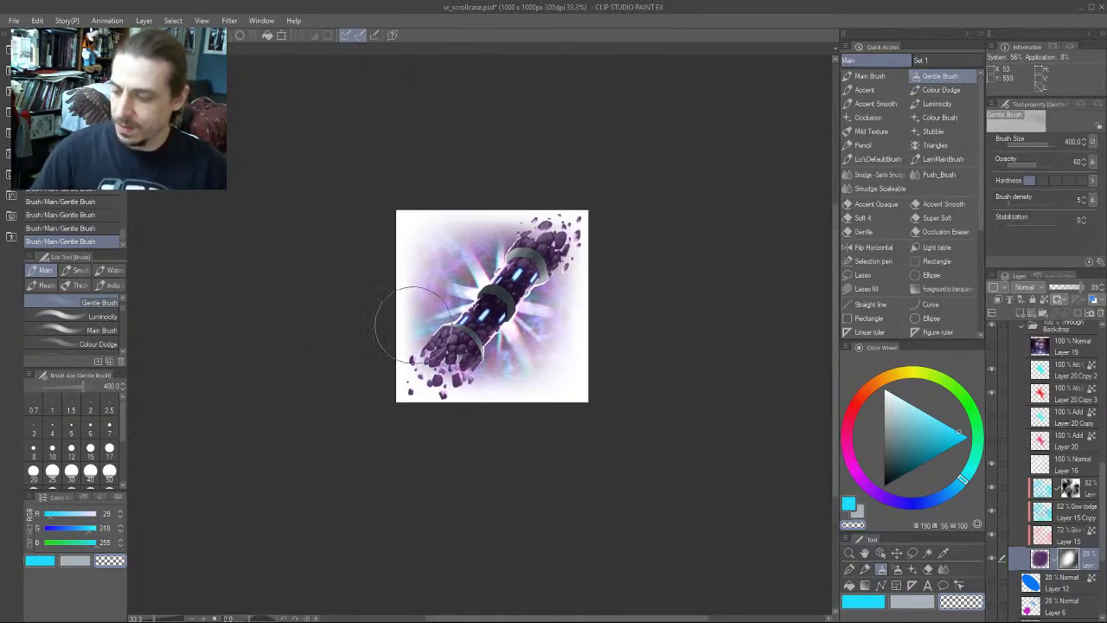
{"action": "left_click_drag", "start_coordinate": [410, 323], "coordinate": [452, 226]}
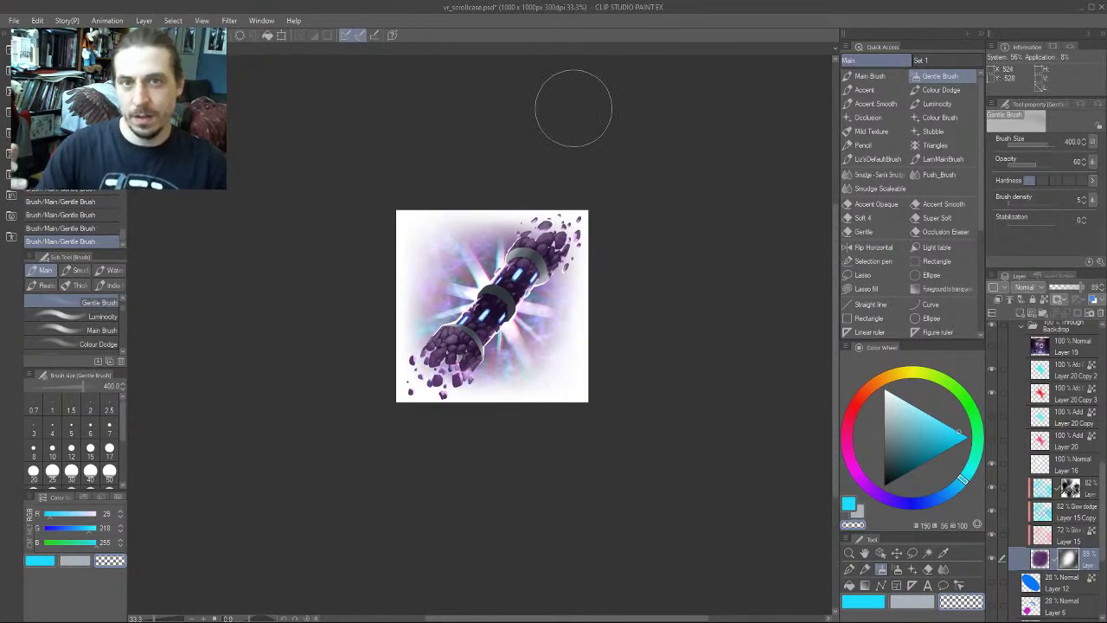
{"action": "mouse_move", "coordinate": [403, 336]}
{"action": "left_mouse_down"}
{"action": "mouse_move", "coordinate": [407, 245]}
{"action": "mouse_move", "coordinate": [507, 210]}
{"action": "mouse_move", "coordinate": [448, 220]}
{"action": "mouse_move", "coordinate": [558, 242]}
{"action": "left_mouse_up"}
{"action": "mouse_move", "coordinate": [416, 319]}
{"action": "left_mouse_down"}
{"action": "mouse_move", "coordinate": [436, 370]}
{"action": "mouse_move", "coordinate": [466, 383]}
{"action": "left_mouse_up"}
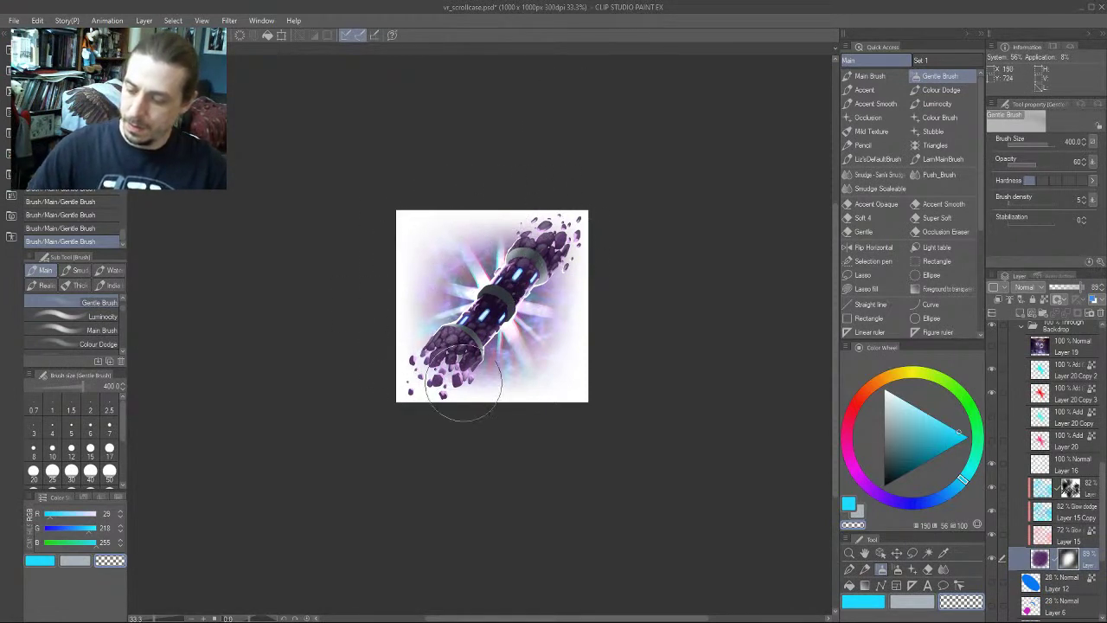
Paint white on Layer 23's mask with the Gentle Brush at size 300 to bring back purple around the scroll case
{"action": "key", "text": "b"}
{"action": "key", "text": "c"}
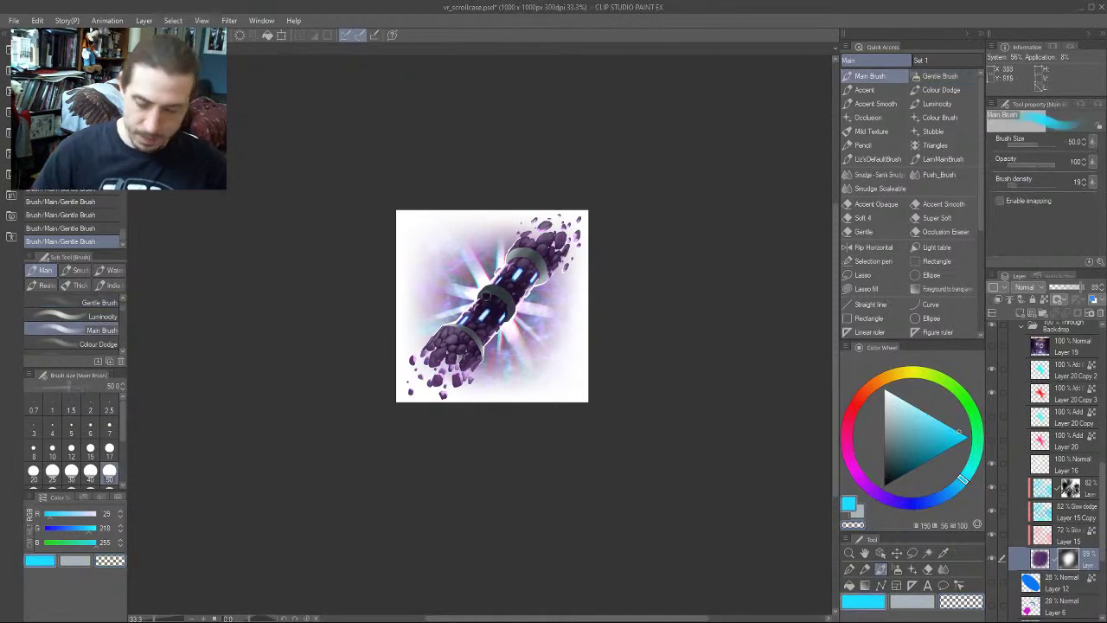
{"action": "left_click", "coordinate": [939, 77]}
{"action": "left_click", "coordinate": [884, 389]}
{"action": "key", "text": "bracketright"}
{"action": "key", "text": "bracketright"}
{"action": "key", "text": "bracketright"}
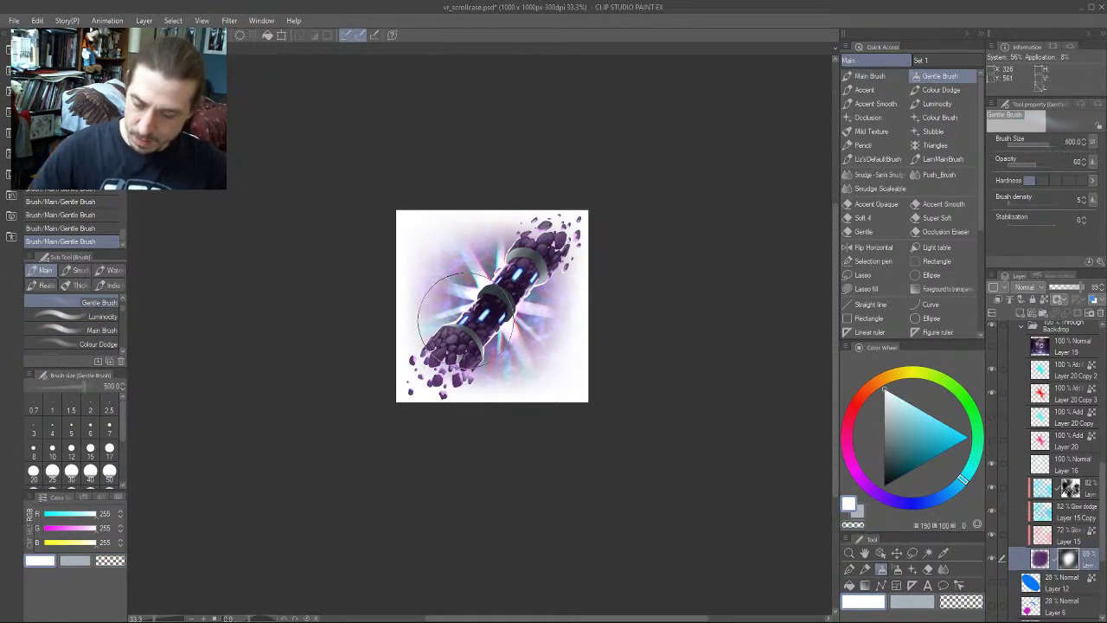
{"action": "key", "text": "bracketleft"}
{"action": "key", "text": "bracketleft"}
{"action": "key", "text": "bracketleft"}
{"action": "key", "text": "bracketleft"}
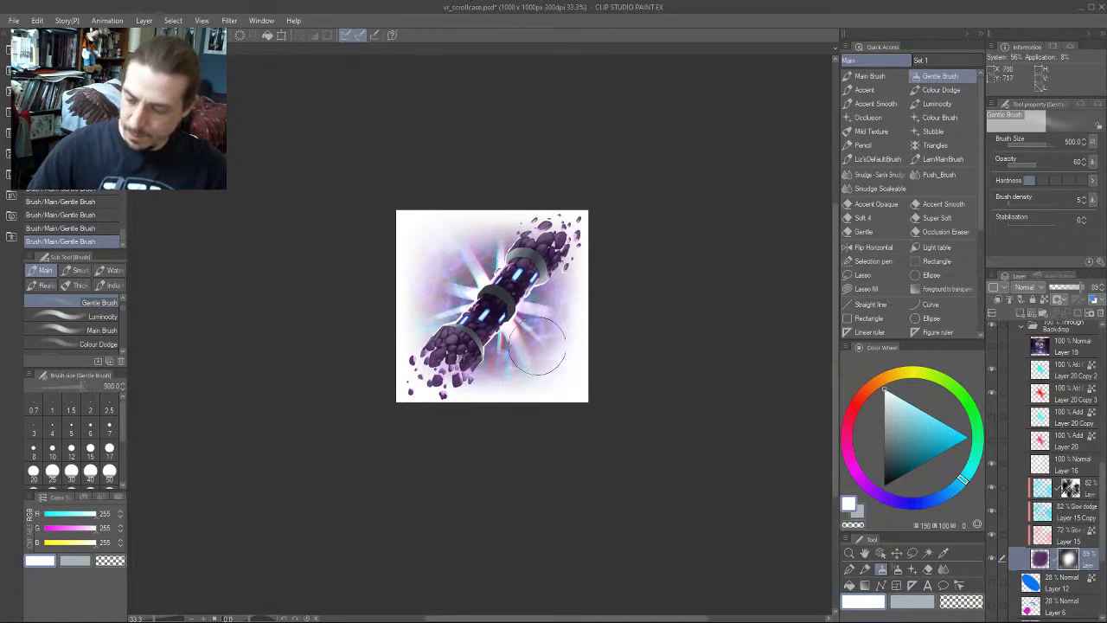
{"action": "mouse_move", "coordinate": [448, 277]}
{"action": "left_mouse_down"}
{"action": "mouse_move", "coordinate": [429, 296]}
{"action": "mouse_move", "coordinate": [504, 236]}
{"action": "mouse_move", "coordinate": [469, 261]}
{"action": "mouse_move", "coordinate": [460, 303]}
{"action": "mouse_move", "coordinate": [450, 278]}
{"action": "mouse_move", "coordinate": [458, 373]}
{"action": "mouse_move", "coordinate": [544, 339]}
{"action": "mouse_move", "coordinate": [549, 310]}
{"action": "left_mouse_up"}
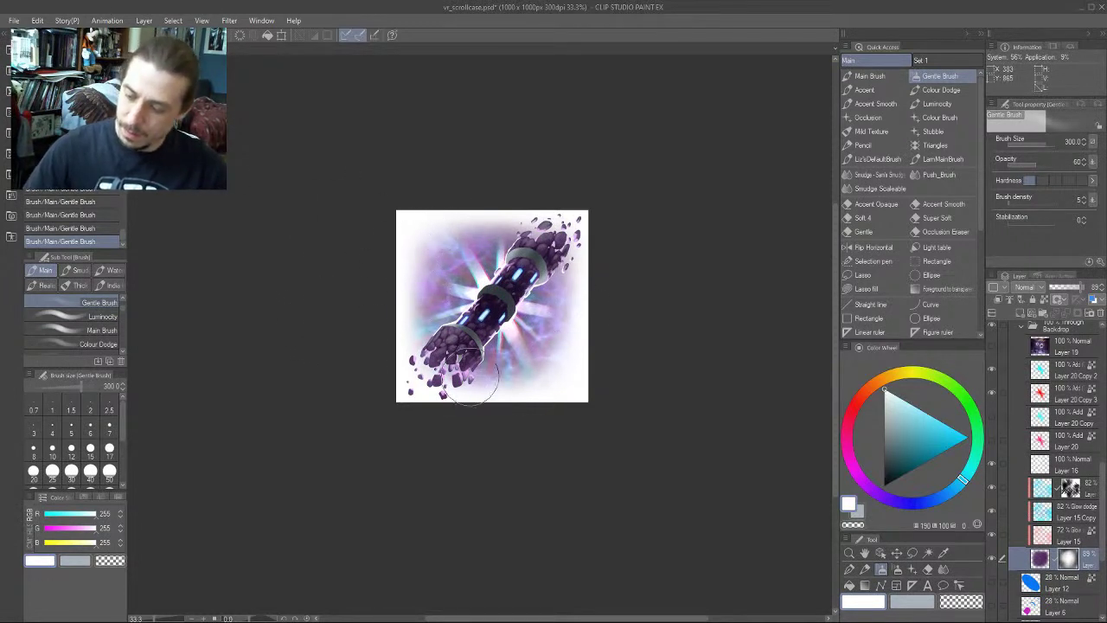
Disable and re-enable Layer 23's mask several times to compare the faded and full purple backdrop
{"action": "left_click", "coordinate": [1066, 560], "text": "shift"}
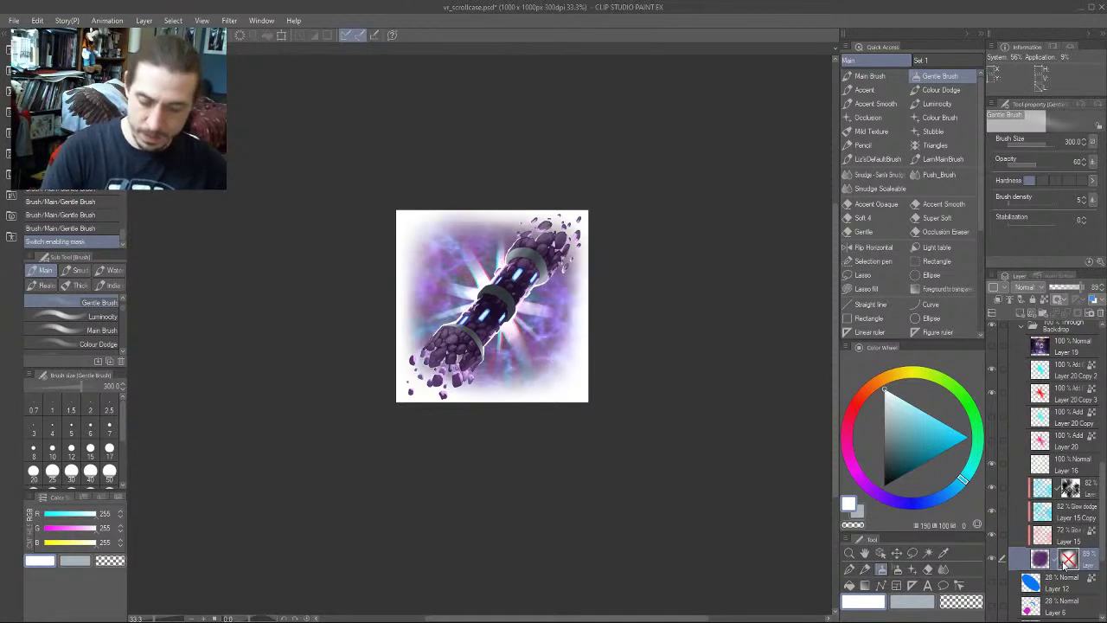
{"action": "left_click", "coordinate": [1066, 559], "text": "shift"}
{"action": "left_click", "coordinate": [1066, 559], "text": "shift"}
{"action": "left_click", "coordinate": [1067, 560], "text": "shift"}
{"action": "left_click", "coordinate": [1067, 561], "text": "shift"}
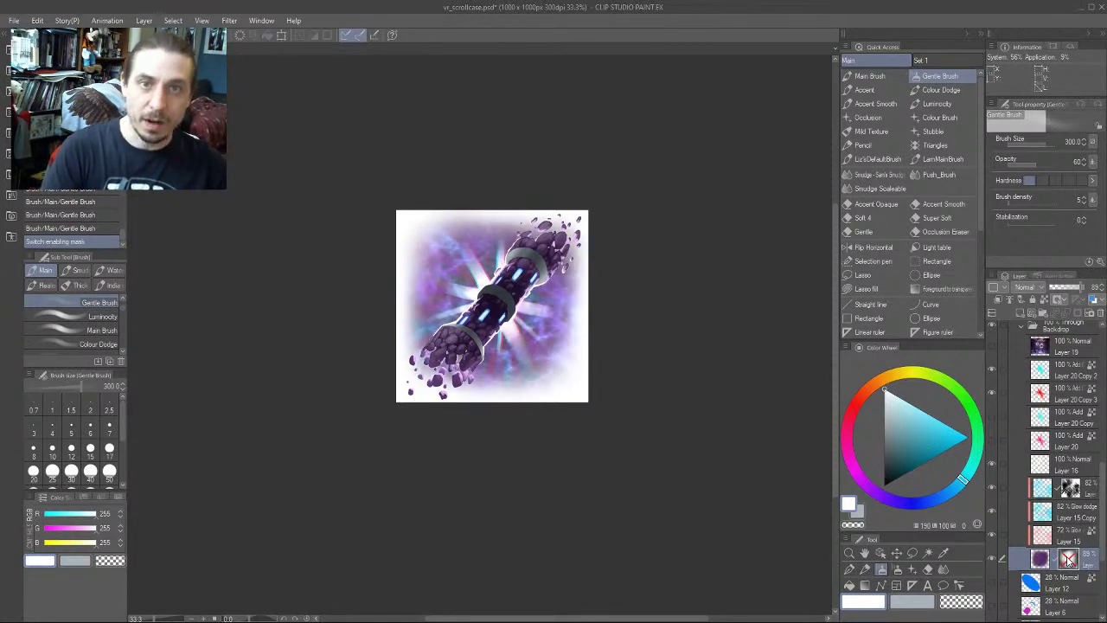
{"action": "left_click", "coordinate": [1068, 560], "text": "shift"}
{"action": "left_click", "coordinate": [1068, 560], "text": "shift"}
{"action": "left_click", "coordinate": [1065, 563], "text": "shift"}
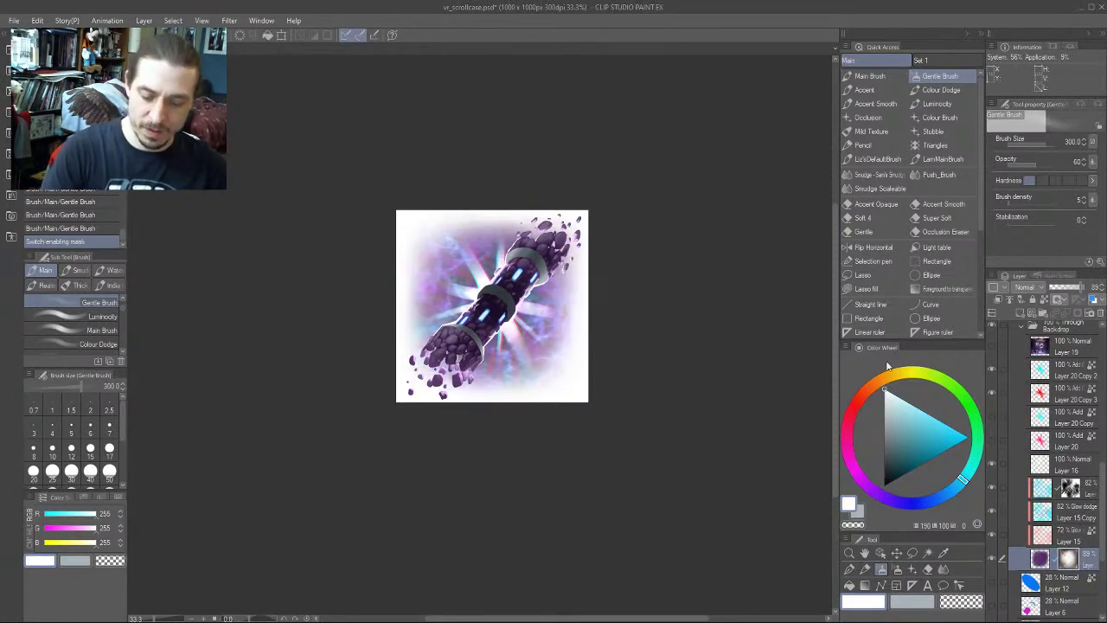
Restore more purple at the lower right of the scroll case on Layer 23's mask and compare with the mask off
{"action": "left_click_drag", "start_coordinate": [514, 309], "coordinate": [522, 346]}
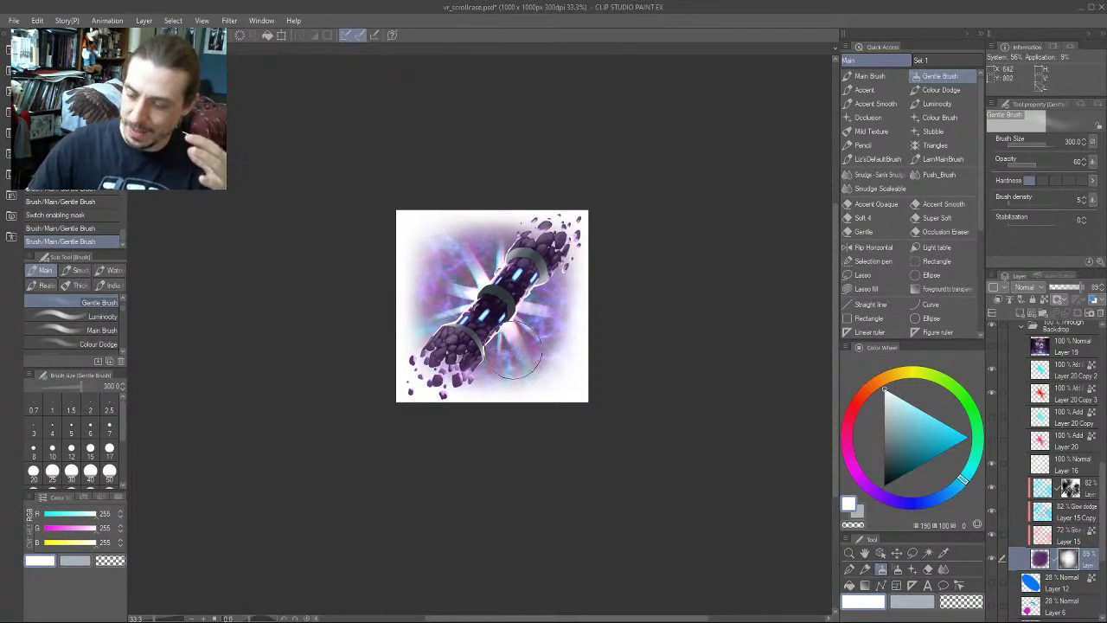
{"action": "left_click", "coordinate": [1067, 560], "text": "shift"}
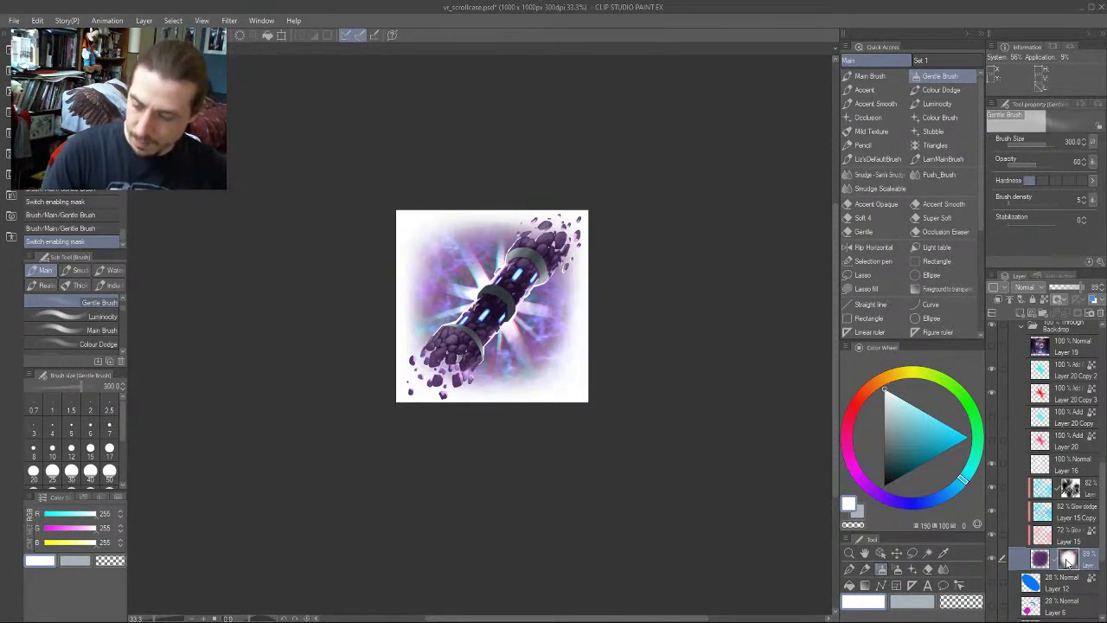
{"action": "left_click", "coordinate": [1067, 562], "text": "shift"}
{"action": "left_click", "coordinate": [1067, 562], "text": "shift"}
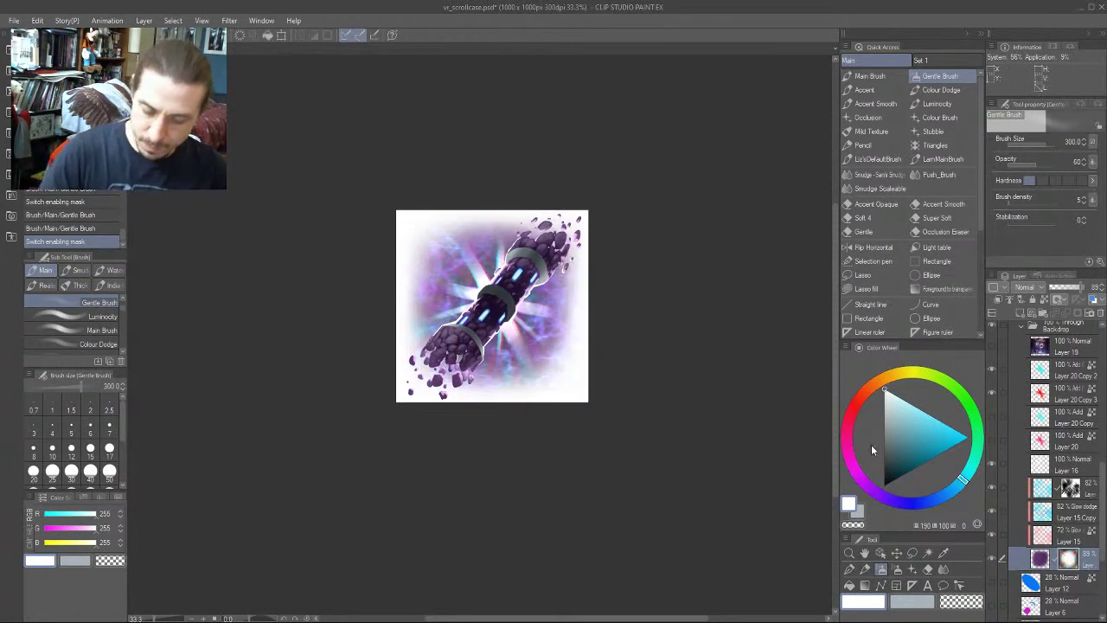
Restore purple along the left side of the scroll case on Layer 23's mask and compare with the mask off
{"action": "mouse_move", "coordinate": [453, 360]}
{"action": "left_mouse_down"}
{"action": "mouse_move", "coordinate": [430, 337]}
{"action": "mouse_move", "coordinate": [437, 347]}
{"action": "left_mouse_up"}
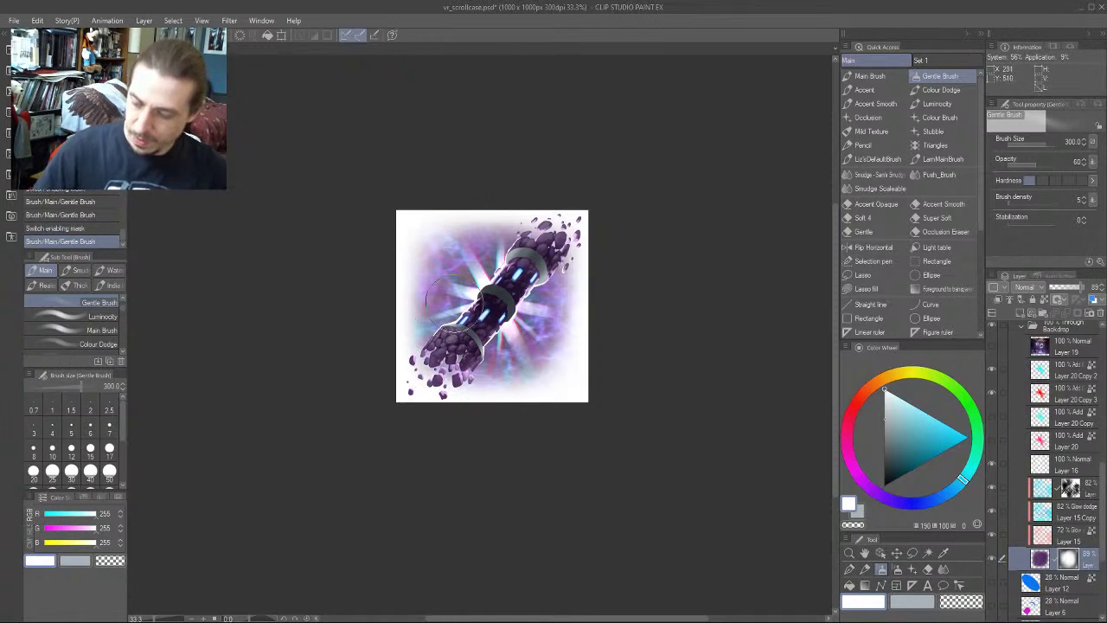
{"action": "left_click_drag", "start_coordinate": [454, 303], "coordinate": [468, 305]}
{"action": "left_click", "coordinate": [1069, 560], "text": "shift"}
{"action": "left_click", "coordinate": [1069, 560], "text": "shift"}
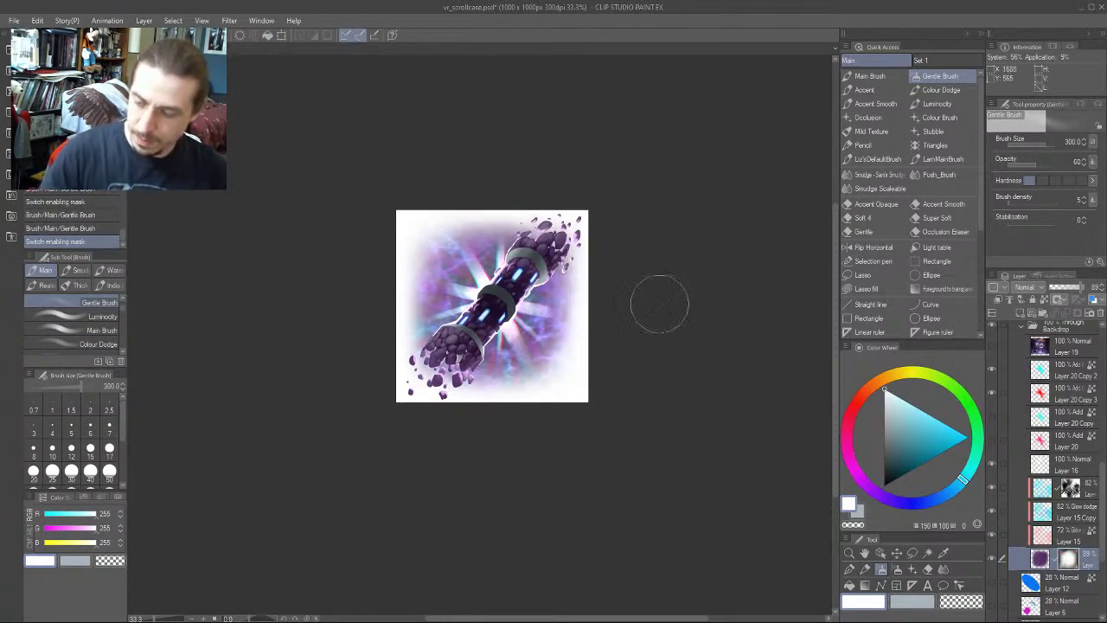
Restore purple above, right of and below the scroll case on Layer 23's mask, and disable the mask for comparison
{"action": "left_click_drag", "start_coordinate": [493, 234], "coordinate": [487, 213]}
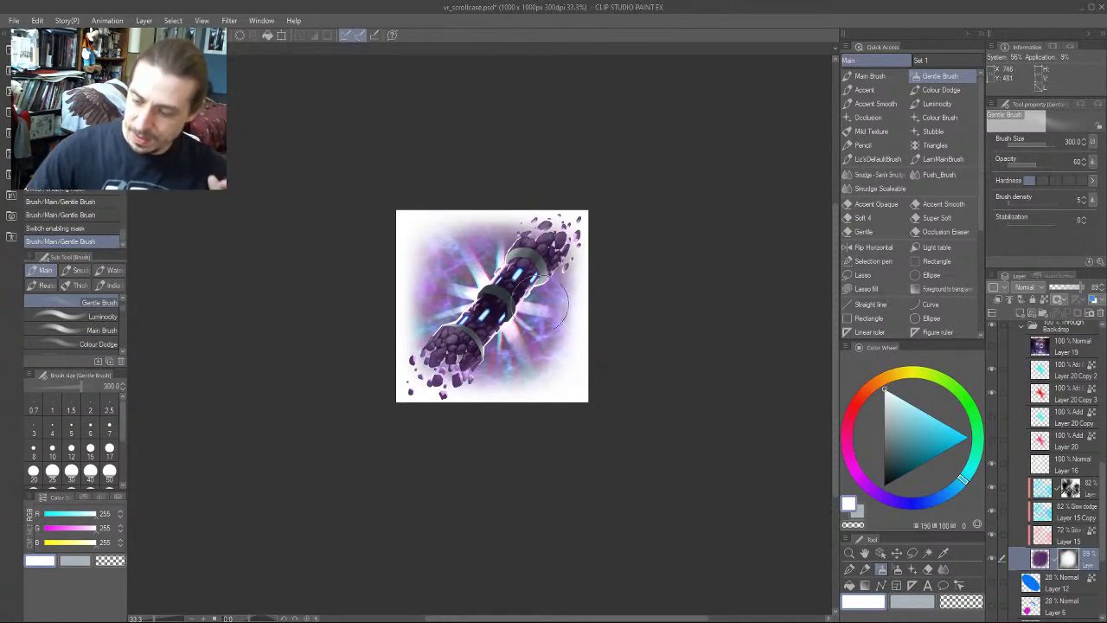
{"action": "mouse_move", "coordinate": [539, 303]}
{"action": "left_mouse_down"}
{"action": "mouse_move", "coordinate": [564, 266]}
{"action": "mouse_move", "coordinate": [575, 290]}
{"action": "left_mouse_up"}
{"action": "mouse_move", "coordinate": [551, 351]}
{"action": "left_mouse_down"}
{"action": "mouse_move", "coordinate": [526, 347]}
{"action": "mouse_move", "coordinate": [486, 381]}
{"action": "left_mouse_up"}
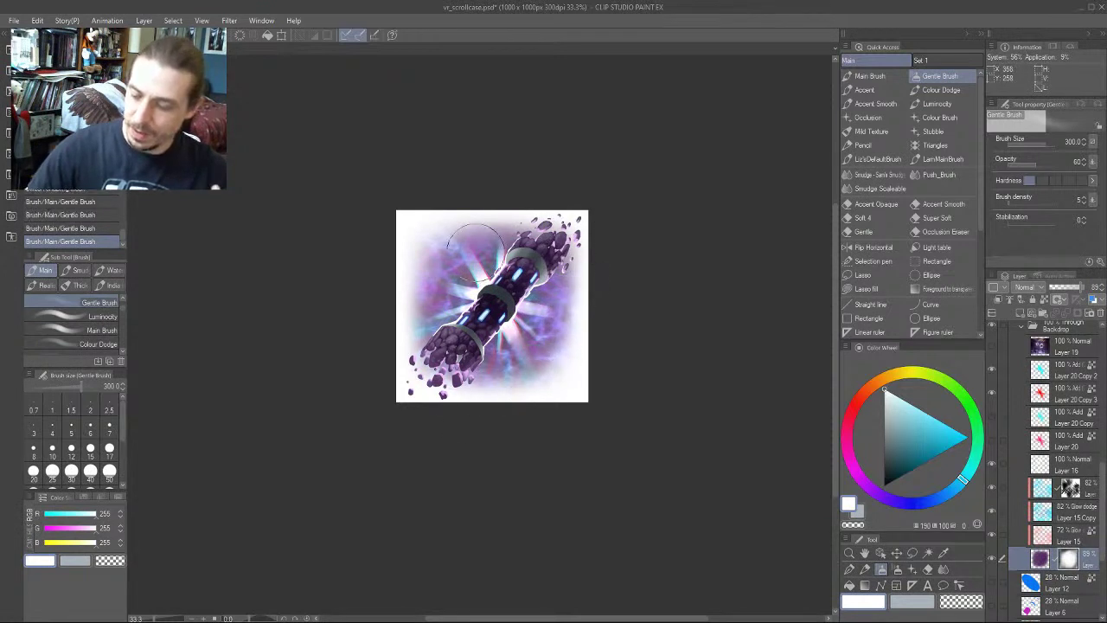
{"action": "left_click", "coordinate": [1068, 561], "text": "shift"}
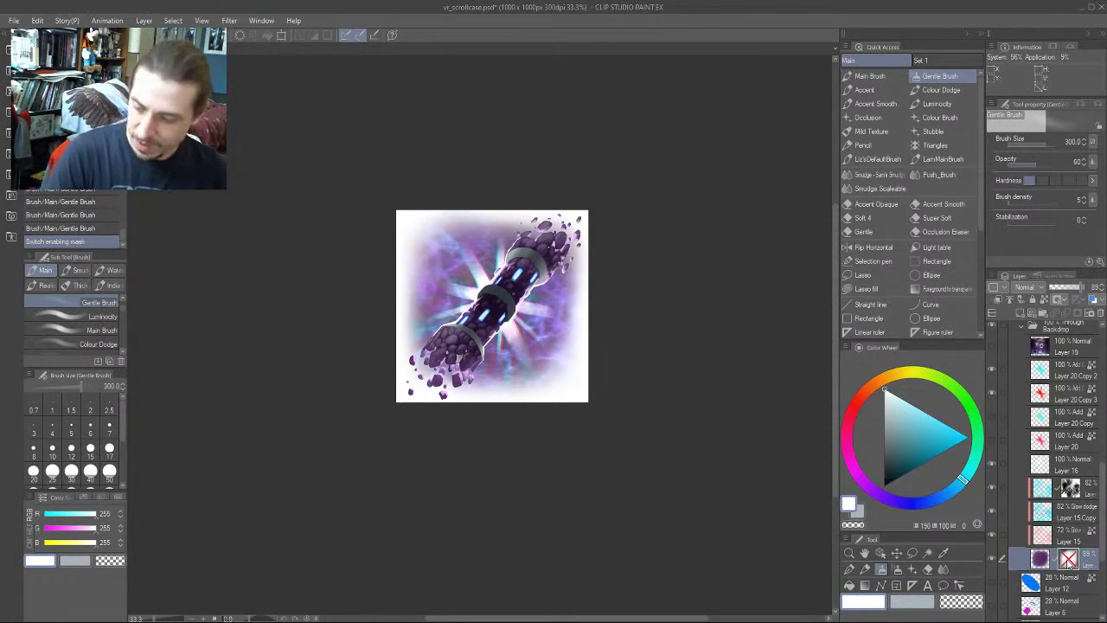
Compare the backdrop with Layer 23's mask on and off, leaving the mask enabled
{"action": "left_click", "coordinate": [1068, 560], "text": "shift"}
{"action": "left_click", "coordinate": [1068, 560], "text": "shift"}
{"action": "left_click", "coordinate": [1068, 560], "text": "shift"}
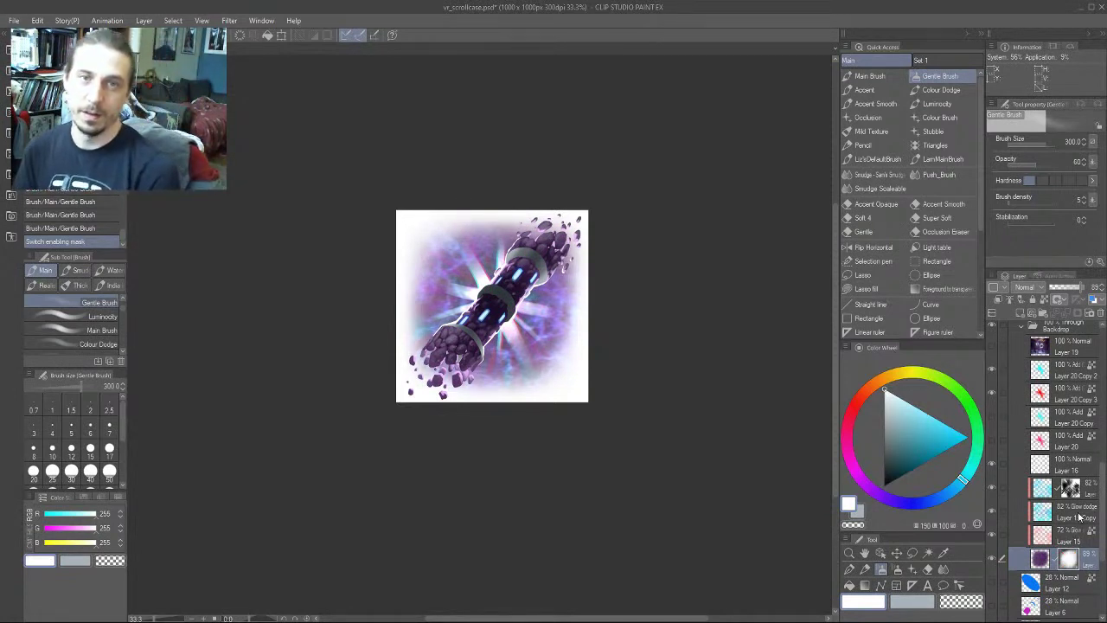
Fade the purple at the backdrop's left, upper-left and right edges on Layer 23's mask with the Gentle Brush at size 300, and compare with the mask off
{"action": "left_click", "coordinate": [869, 76]}
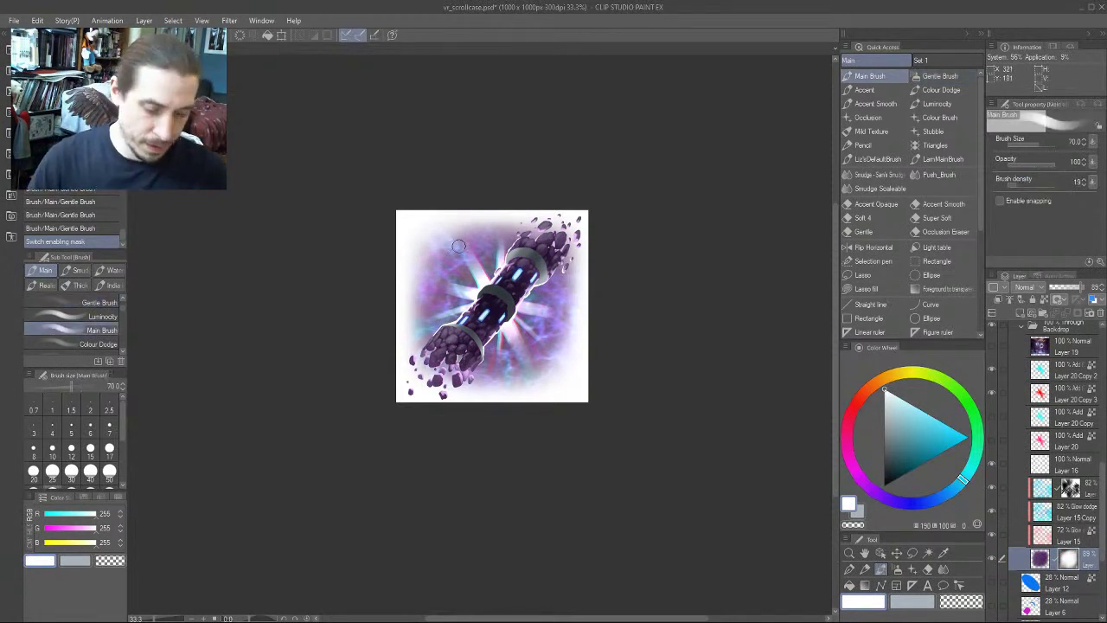
{"action": "left_click", "coordinate": [939, 77]}
{"action": "key", "text": "c"}
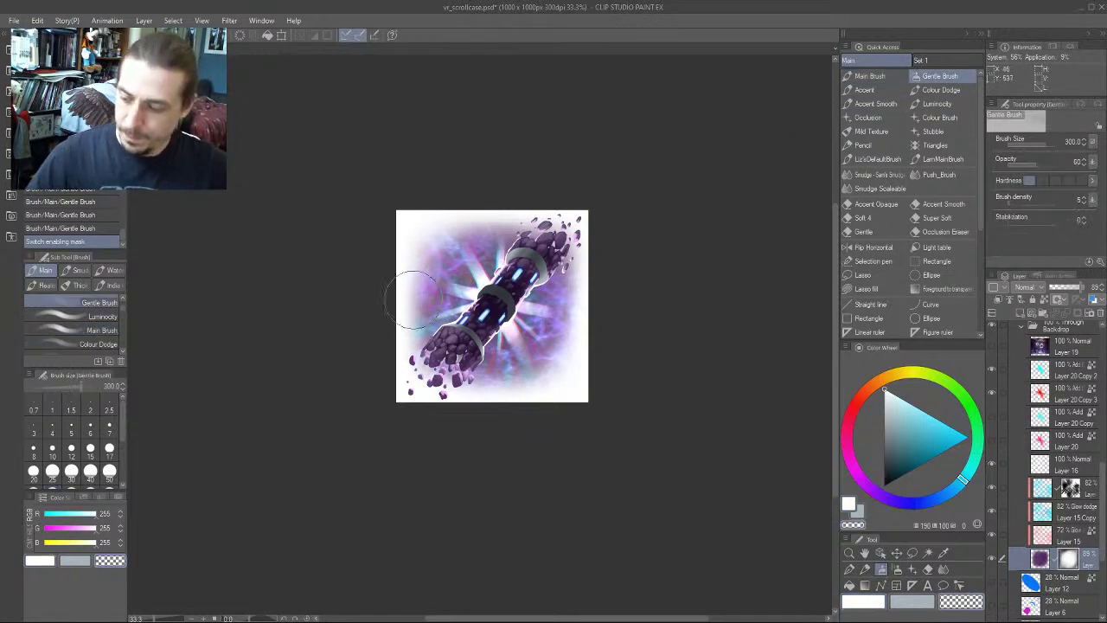
{"action": "left_click_drag", "start_coordinate": [411, 300], "coordinate": [431, 257]}
{"action": "left_click_drag", "start_coordinate": [416, 301], "coordinate": [448, 247]}
{"action": "left_click_drag", "start_coordinate": [580, 293], "coordinate": [552, 324]}
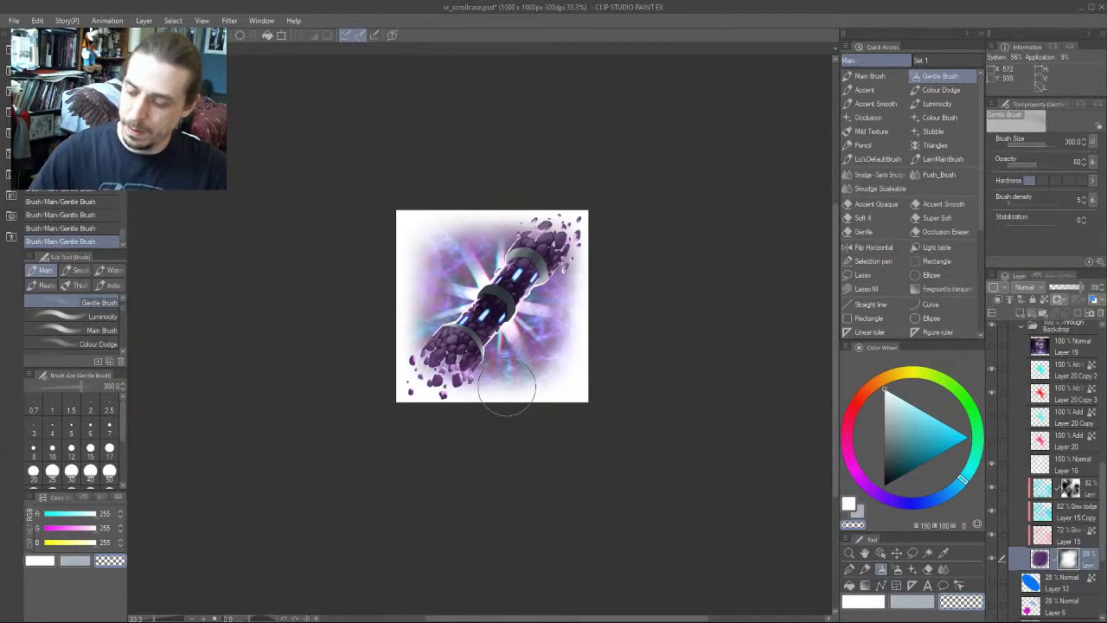
{"action": "left_click", "coordinate": [1067, 562], "text": "shift"}
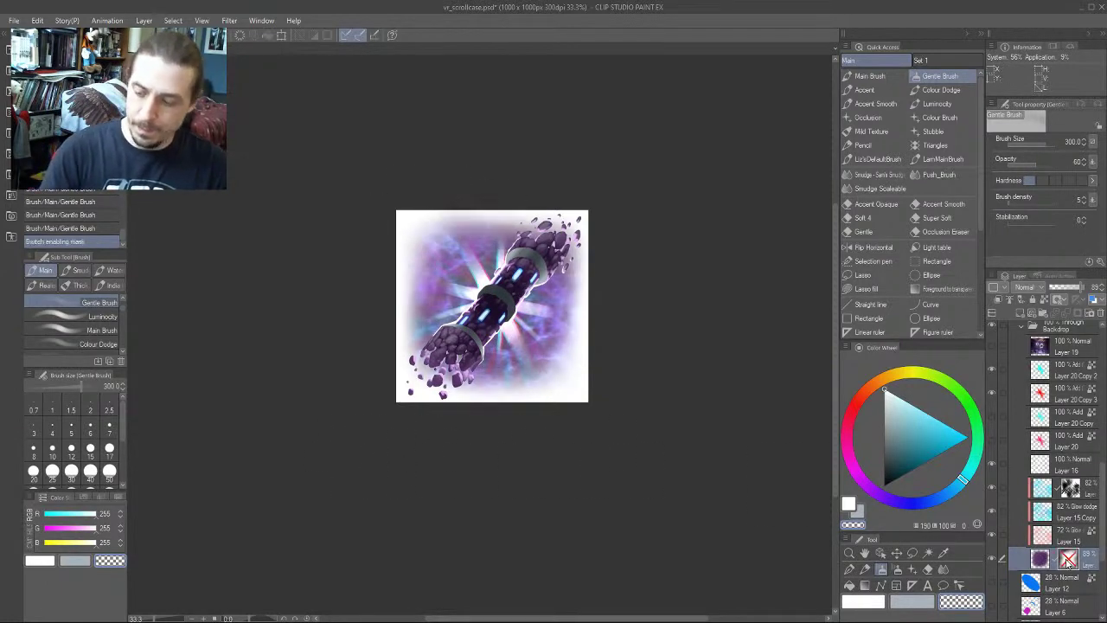
{"action": "left_click", "coordinate": [1069, 562], "text": "shift"}
{"action": "left_click_drag", "start_coordinate": [290, 308], "coordinate": [249, 343]}
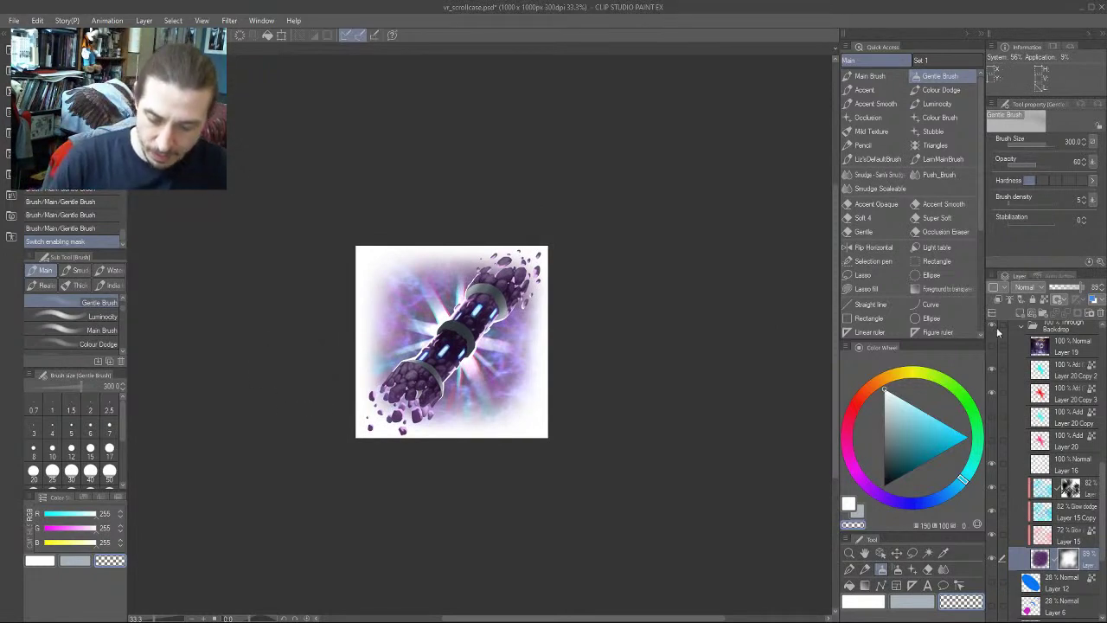
Add a new raster layer directly above Layer 16 and choose the Main Brush for painting on it
{"action": "left_click", "coordinate": [1022, 489]}
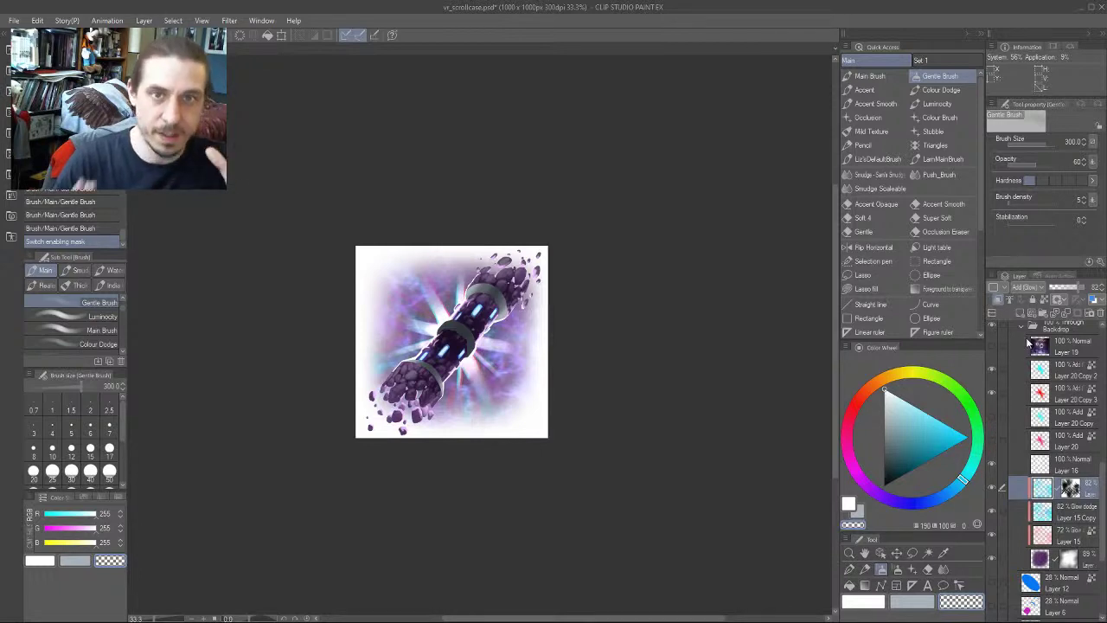
{"action": "left_click", "coordinate": [1017, 469]}
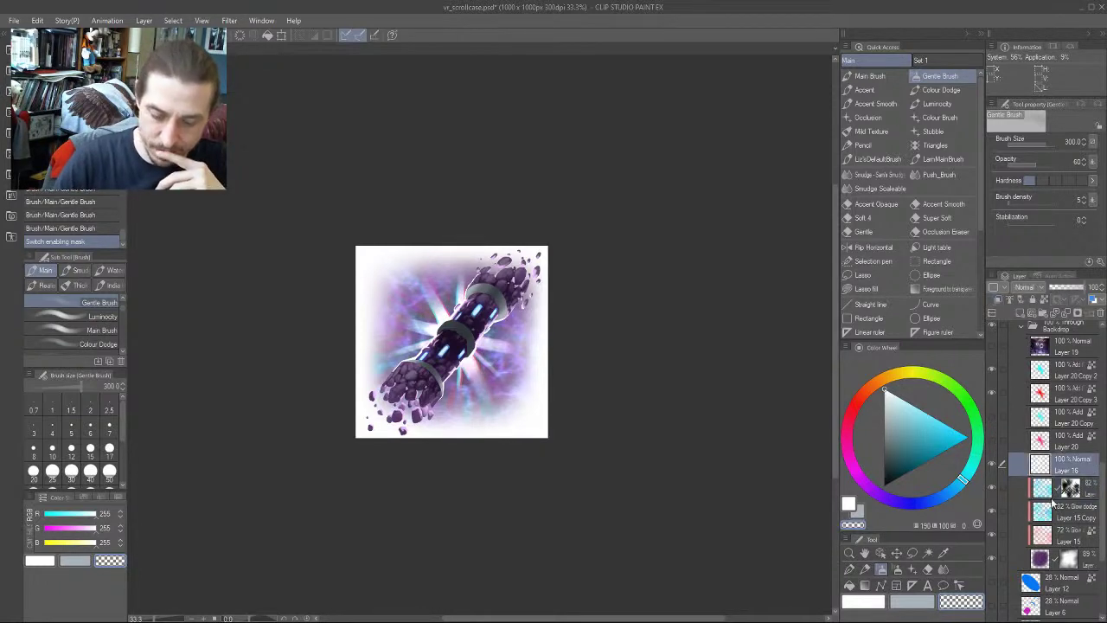
{"action": "left_click", "coordinate": [1019, 315]}
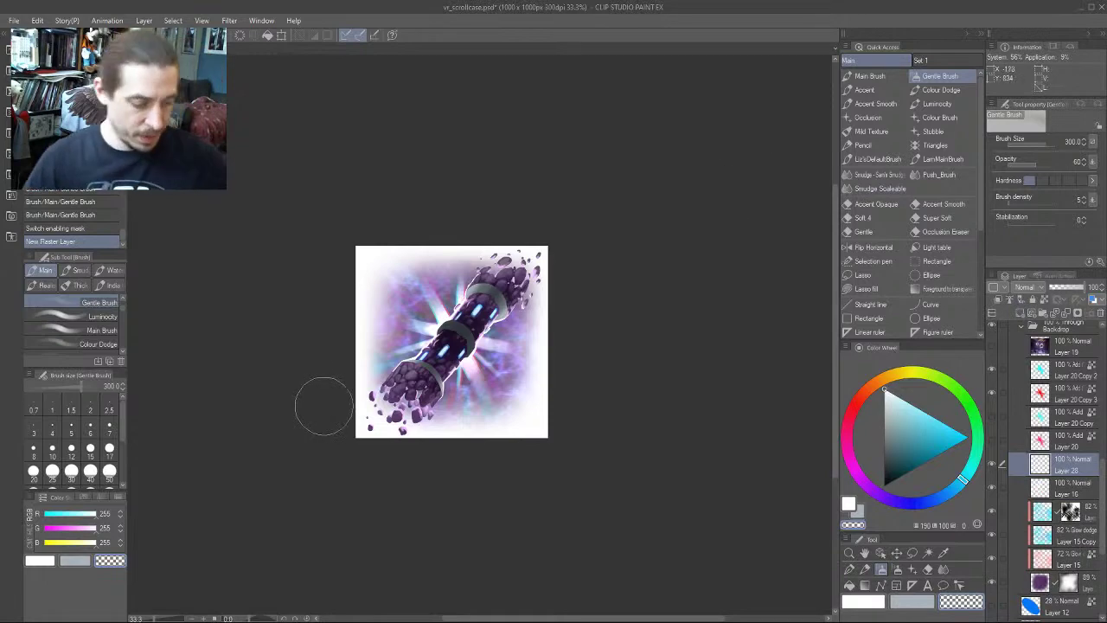
{"action": "scroll", "coordinate": [326, 413], "scroll_direction": "up", "scroll_amount": 2}
{"action": "left_click_drag", "start_coordinate": [328, 343], "coordinate": [309, 403]}
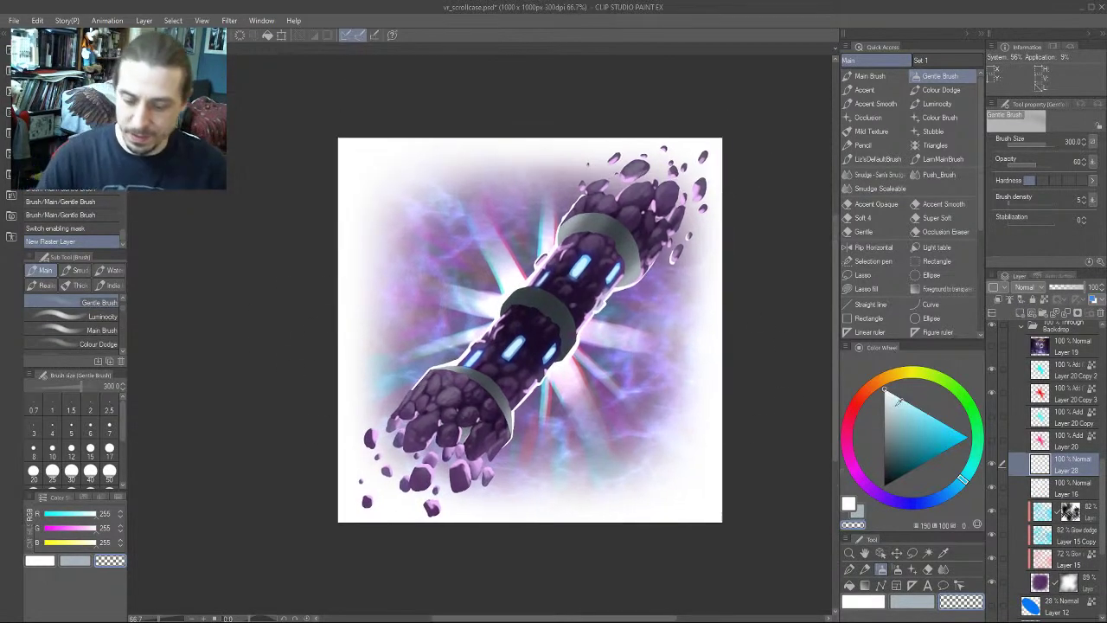
{"action": "left_click", "coordinate": [866, 78]}
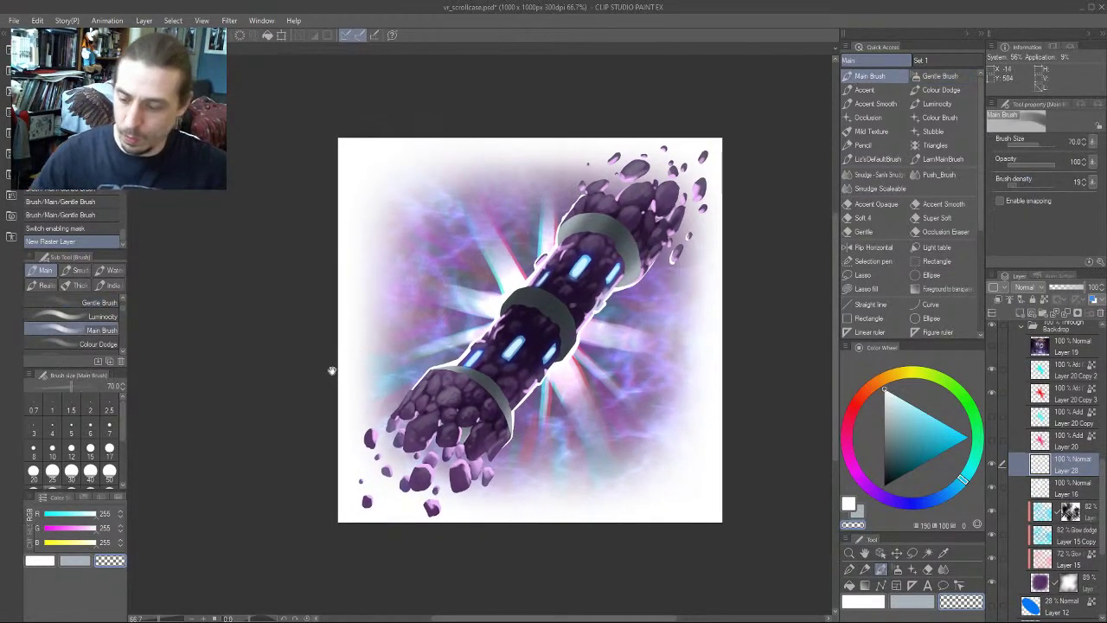
Show the Layer 19 reference image, examine its glowing rings and sparkle up close, and hide the layer again
{"action": "left_click_drag", "start_coordinate": [332, 370], "coordinate": [338, 388]}
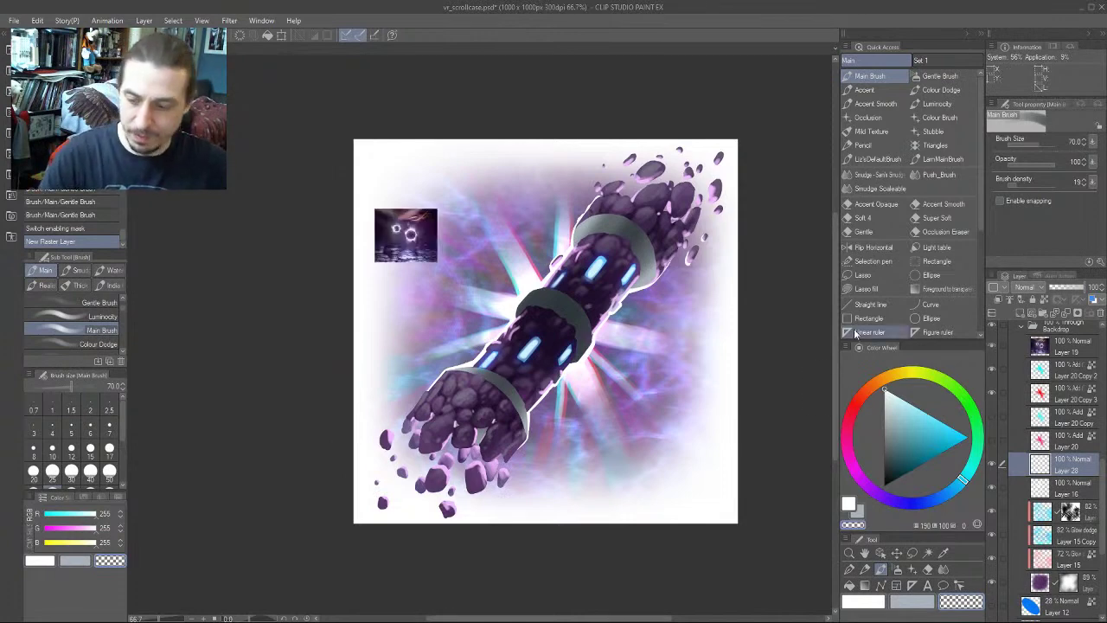
{"action": "scroll", "coordinate": [302, 286], "scroll_direction": "up", "scroll_amount": 6}
{"action": "left_click_drag", "start_coordinate": [431, 170], "coordinate": [352, 530]}
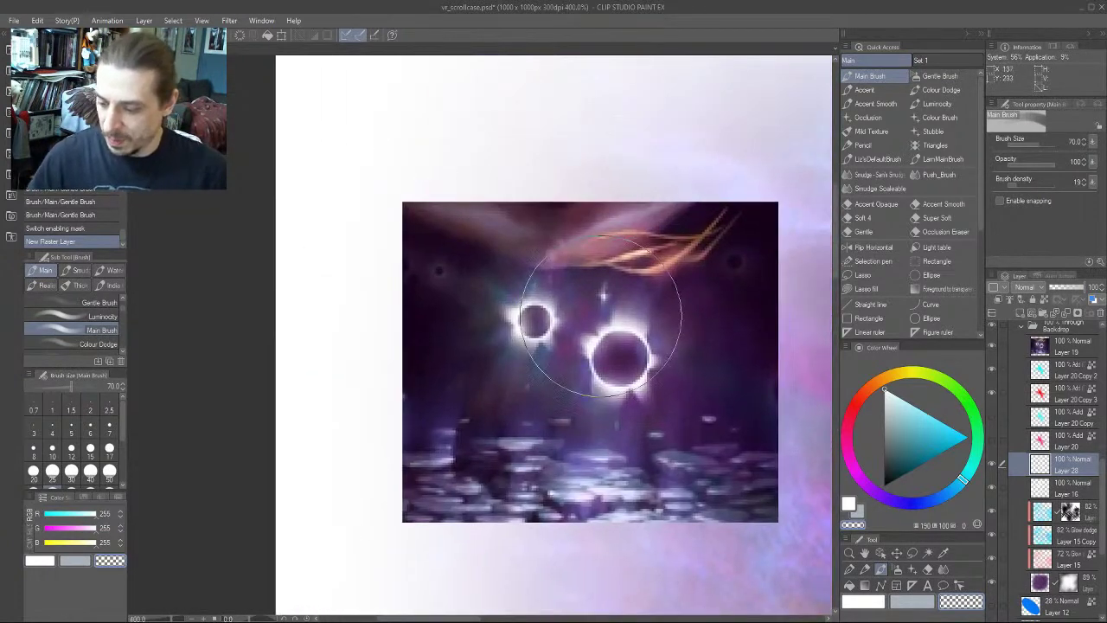
{"action": "left_click", "coordinate": [991, 349]}
{"action": "left_click_drag", "start_coordinate": [511, 494], "coordinate": [453, 367]}
{"action": "scroll", "coordinate": [453, 367], "scroll_direction": "down", "scroll_amount": 5}
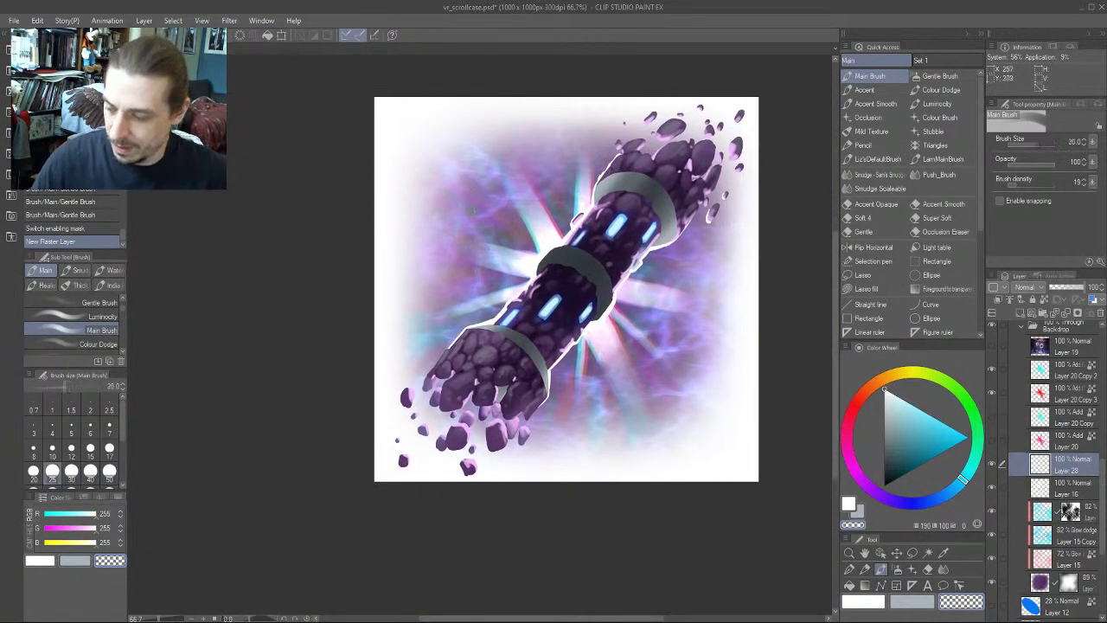
Paint a white four-pointed star on the new layer at the upper left of the scroll case with the Main Brush at size 15
{"action": "left_click", "coordinate": [109, 448]}
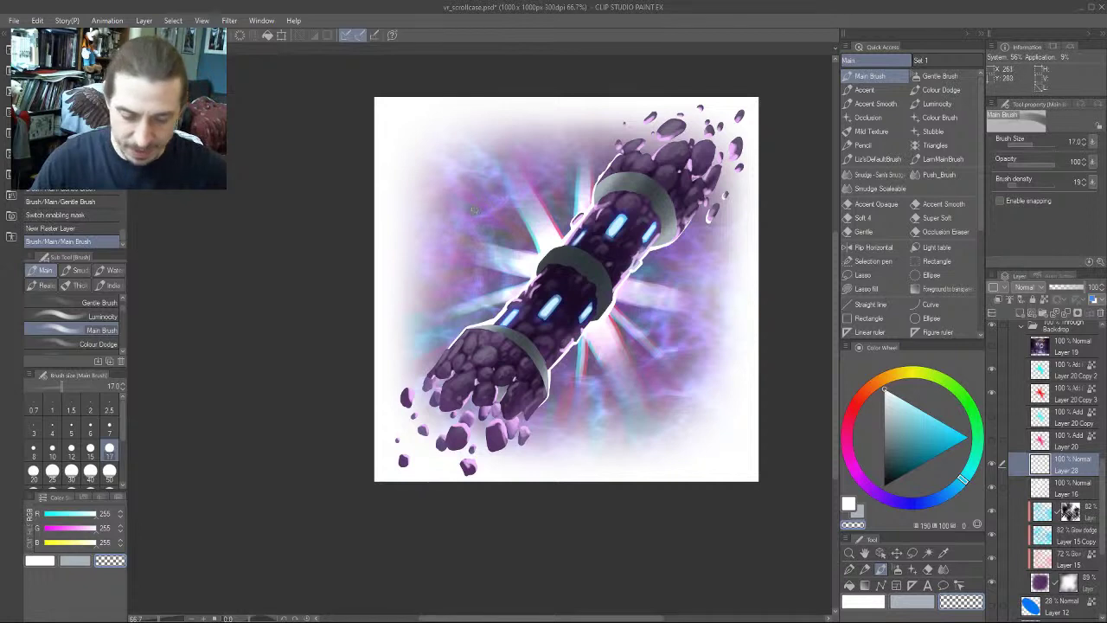
{"action": "key", "text": "bracketleft"}
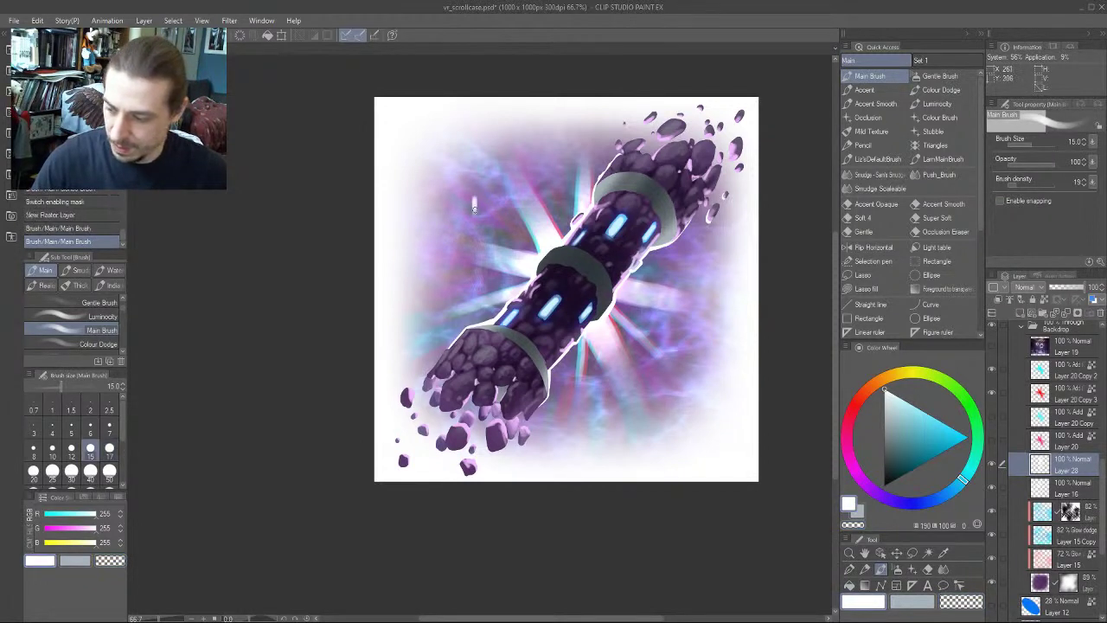
{"action": "left_click_drag", "start_coordinate": [473, 199], "coordinate": [474, 183]}
{"action": "mouse_move", "coordinate": [474, 211]}
{"action": "left_mouse_down"}
{"action": "mouse_move", "coordinate": [474, 234]}
{"action": "mouse_move", "coordinate": [485, 204]}
{"action": "mouse_move", "coordinate": [451, 204]}
{"action": "left_mouse_up"}
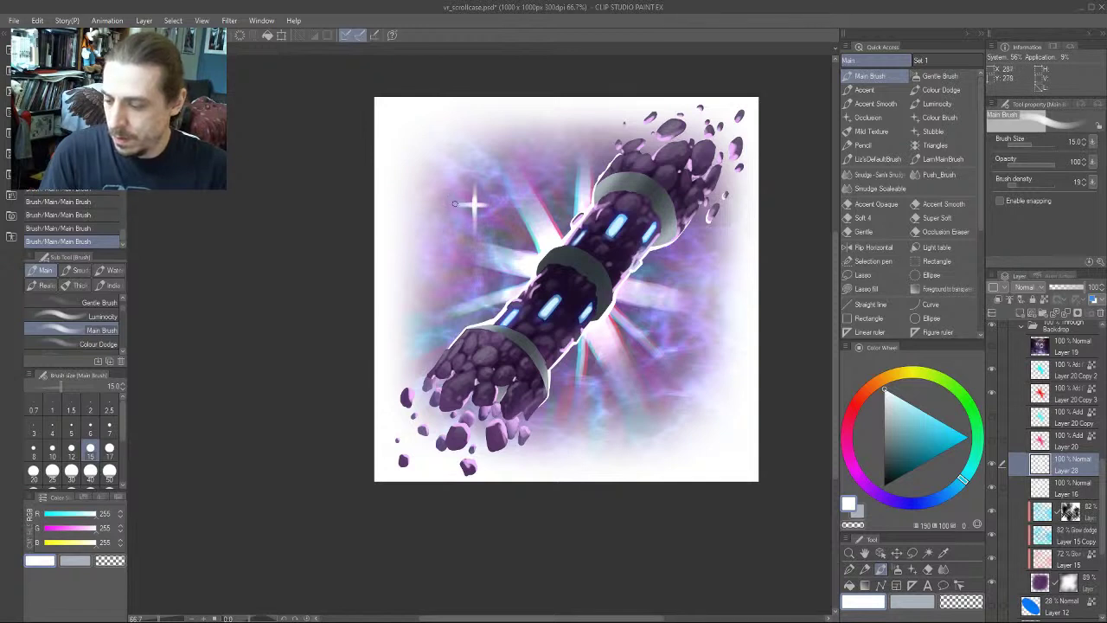
{"action": "left_click_drag", "start_coordinate": [429, 311], "coordinate": [418, 278]}
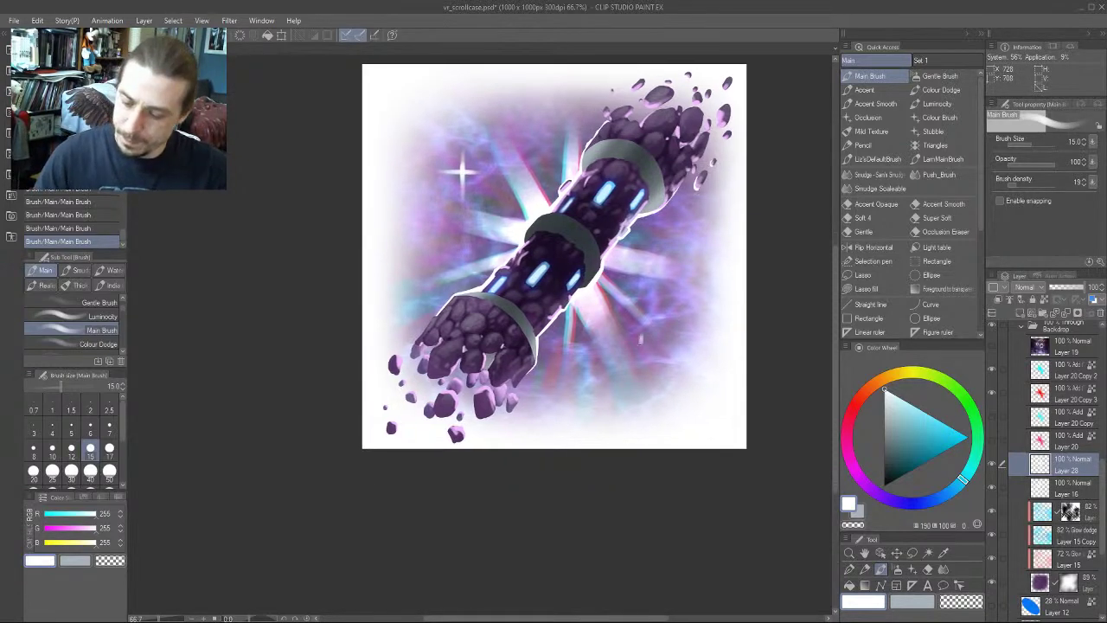
Paint two smaller white four-pointed sparkles at the lower right of the scroll case, reducing the Main Brush to size 12
{"action": "mouse_move", "coordinate": [644, 323]}
{"action": "left_mouse_down"}
{"action": "mouse_move", "coordinate": [641, 347]}
{"action": "mouse_move", "coordinate": [647, 339]}
{"action": "left_mouse_up"}
{"action": "mouse_move", "coordinate": [643, 260]}
{"action": "left_mouse_down"}
{"action": "mouse_move", "coordinate": [627, 276]}
{"action": "mouse_move", "coordinate": [455, 264]}
{"action": "left_mouse_up"}
{"action": "key", "text": "bracketleft"}
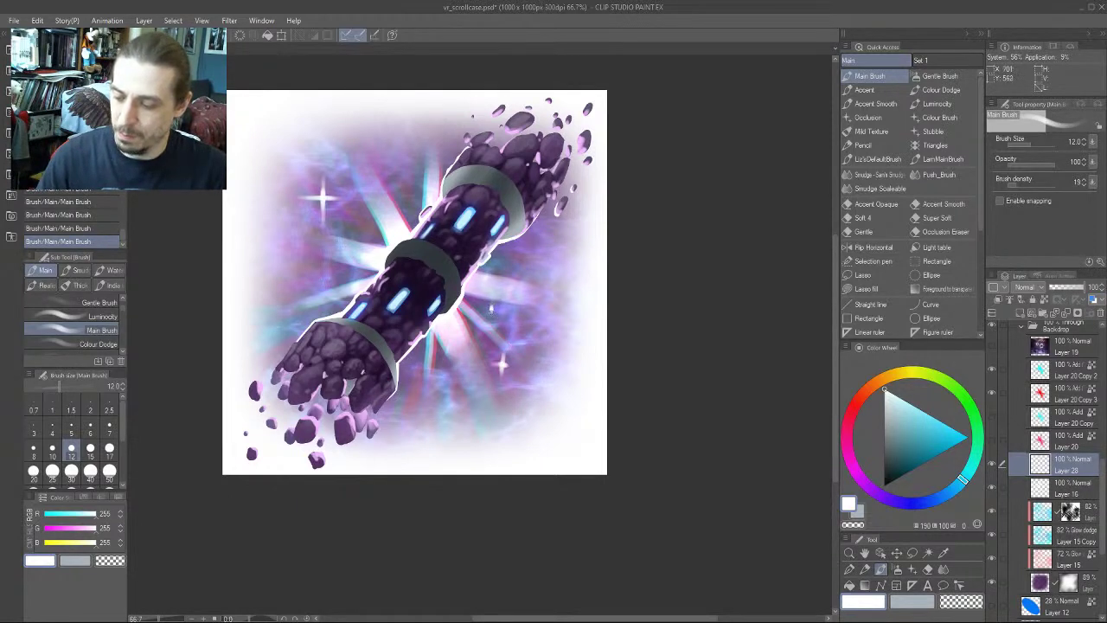
{"action": "left_click_drag", "start_coordinate": [494, 308], "coordinate": [492, 322]}
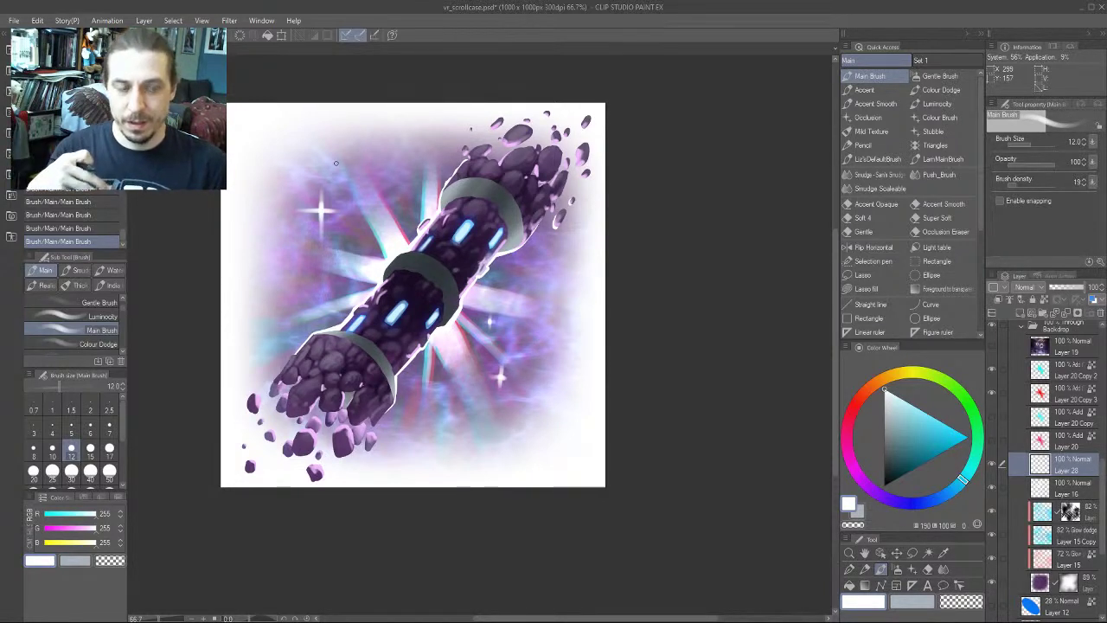
{"action": "left_click_drag", "start_coordinate": [369, 315], "coordinate": [383, 339]}
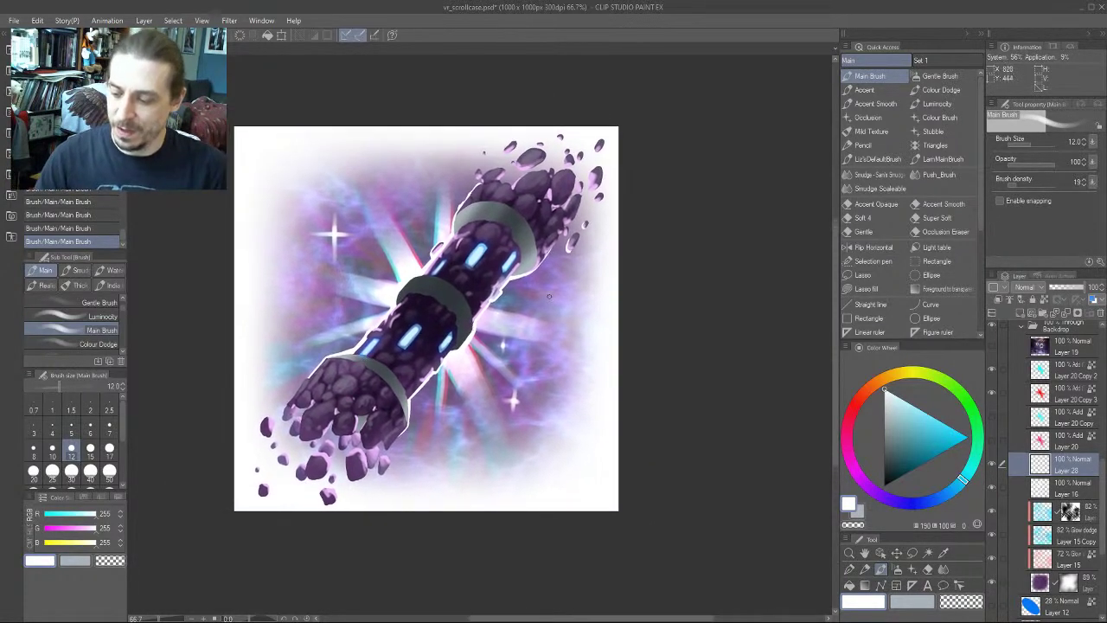
Paint a tiny white sparkle to the right of the scroll case with the Main Brush at sizes 7 to 10
{"action": "key", "text": "bracketleft"}
{"action": "key", "text": "bracketleft"}
{"action": "key", "text": "bracketleft"}
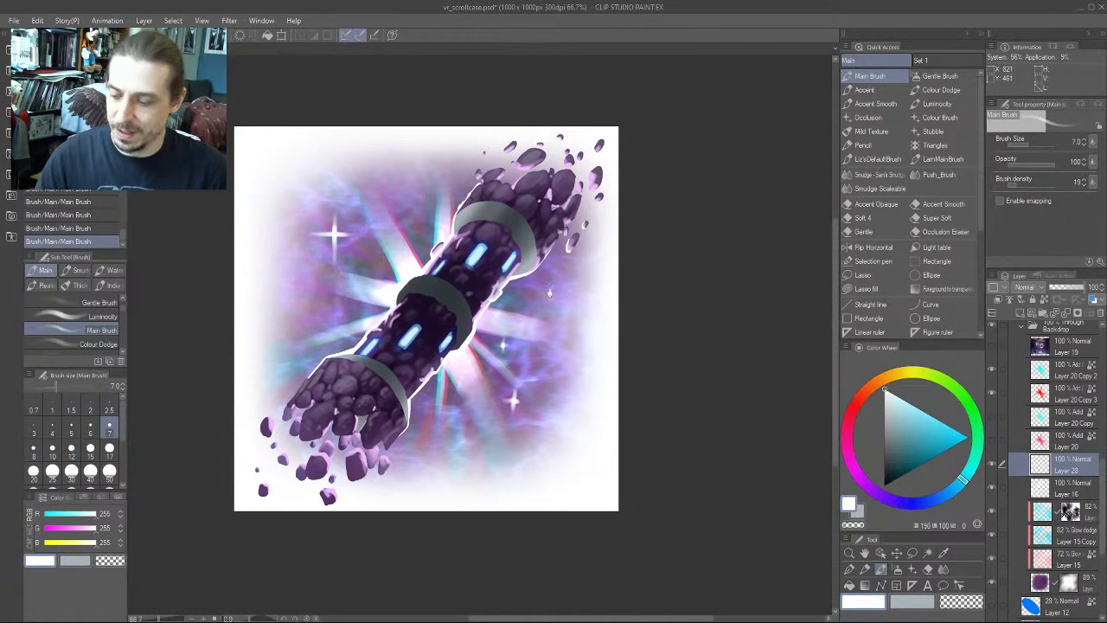
{"action": "left_click_drag", "start_coordinate": [549, 289], "coordinate": [558, 298]}
{"action": "key", "text": "bracketright"}
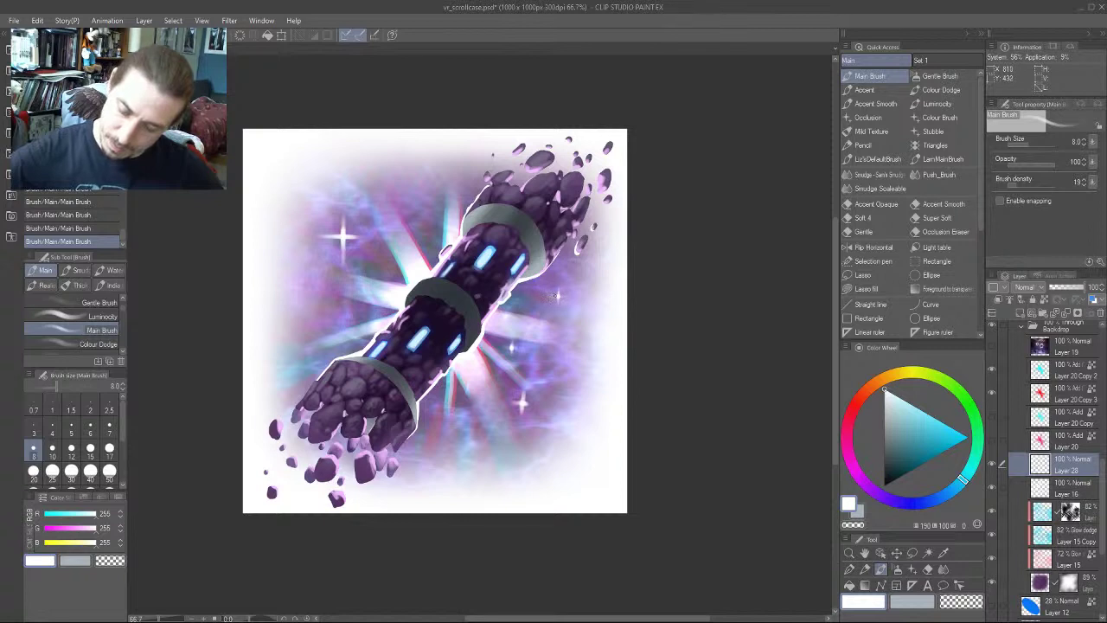
{"action": "left_click_drag", "start_coordinate": [557, 297], "coordinate": [487, 296]}
{"action": "key", "text": "bracketright"}
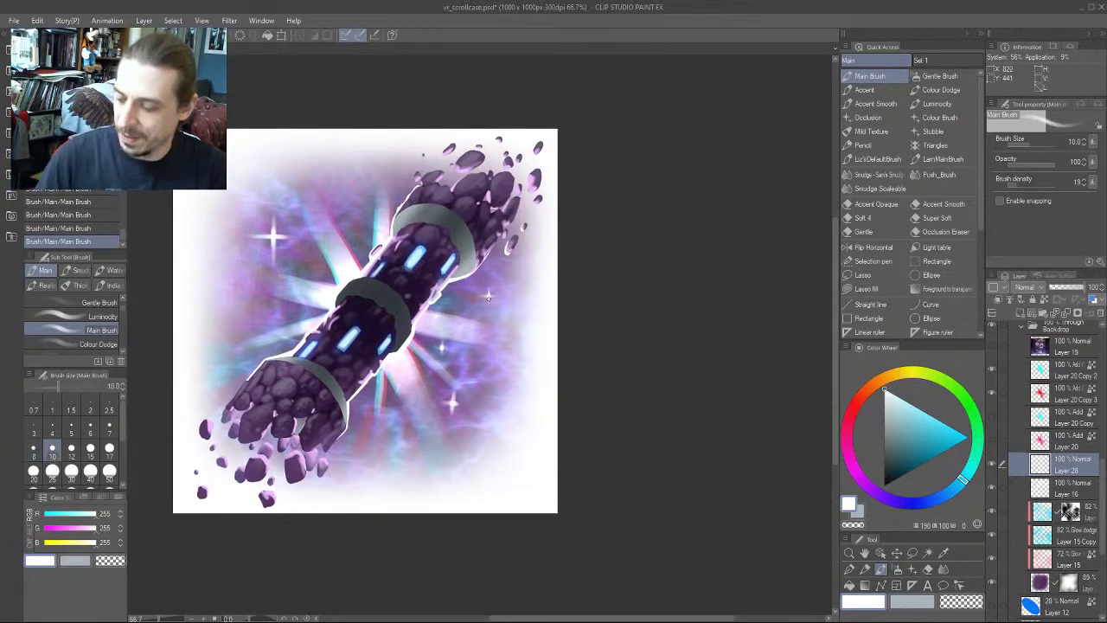
{"action": "left_click_drag", "start_coordinate": [452, 343], "coordinate": [554, 323]}
Paint a tiny sparkle and a dot left of the scroll case with brush size 8, undo the last three strokes, and save the file
{"action": "key", "text": "bracketleft"}
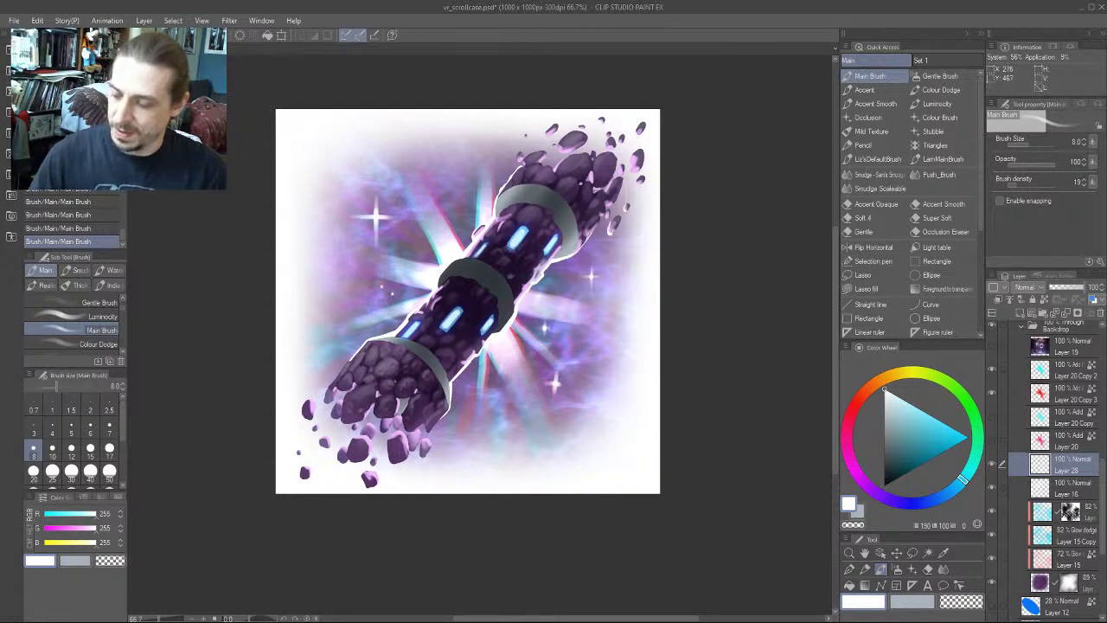
{"action": "left_click_drag", "start_coordinate": [243, 271], "coordinate": [414, 286]}
{"action": "key", "text": "ctrl+z"}
{"action": "key", "text": "ctrl+z"}
{"action": "key", "text": "ctrl+z"}
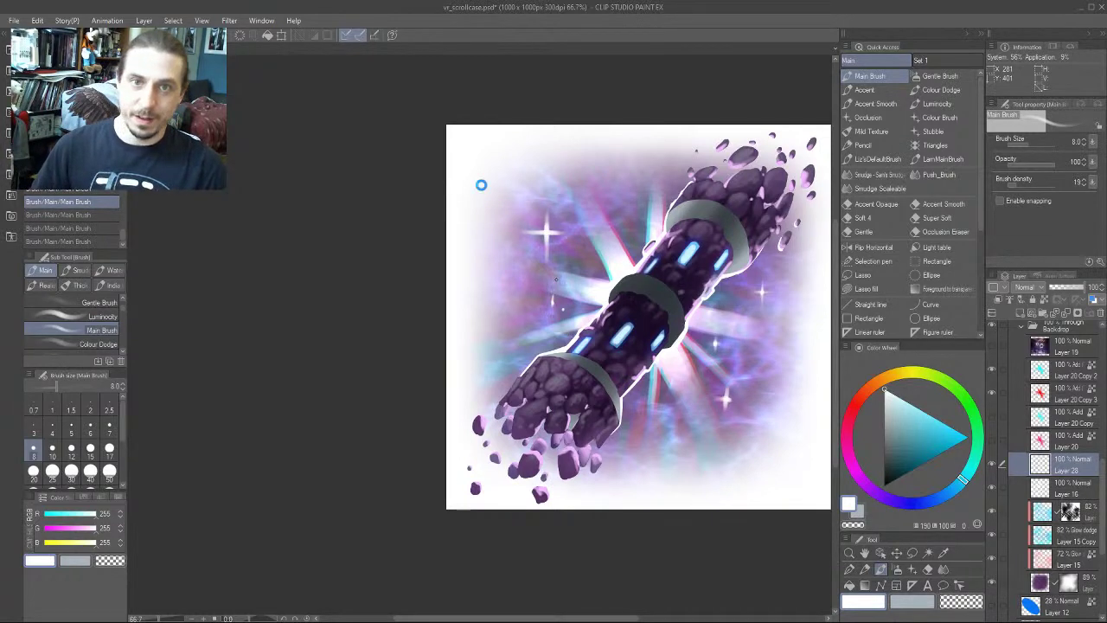
{"action": "key", "text": "ctrl+s"}
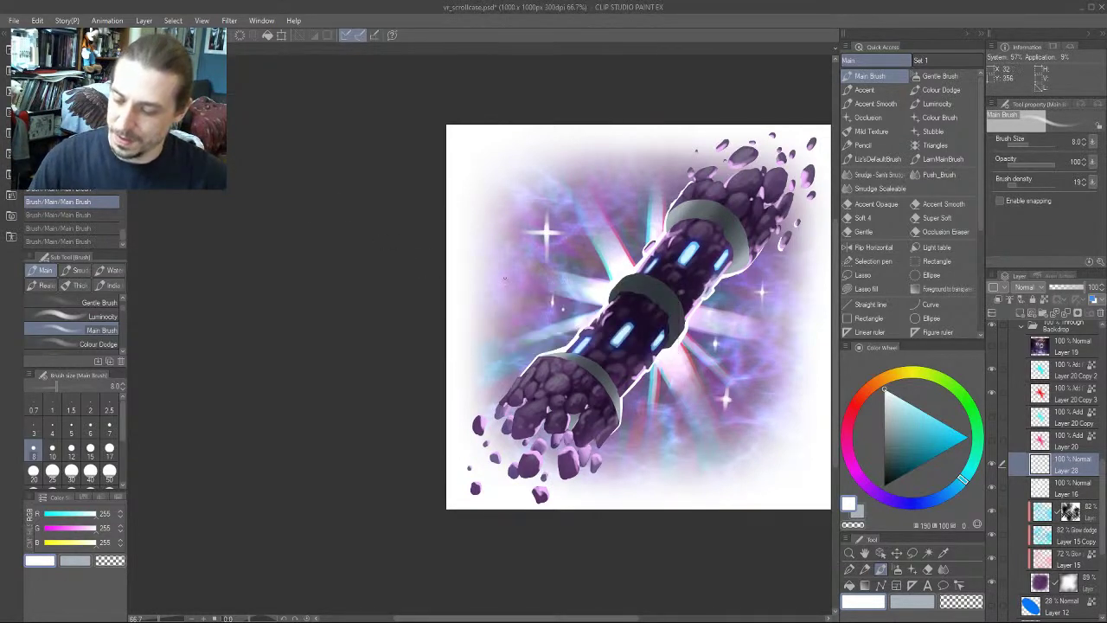
Add tiny sparkles and dots above and left of the scroll case at brush sizes 8 and 10, and diagonal rays on the large star
{"action": "key", "text": "bracketright"}
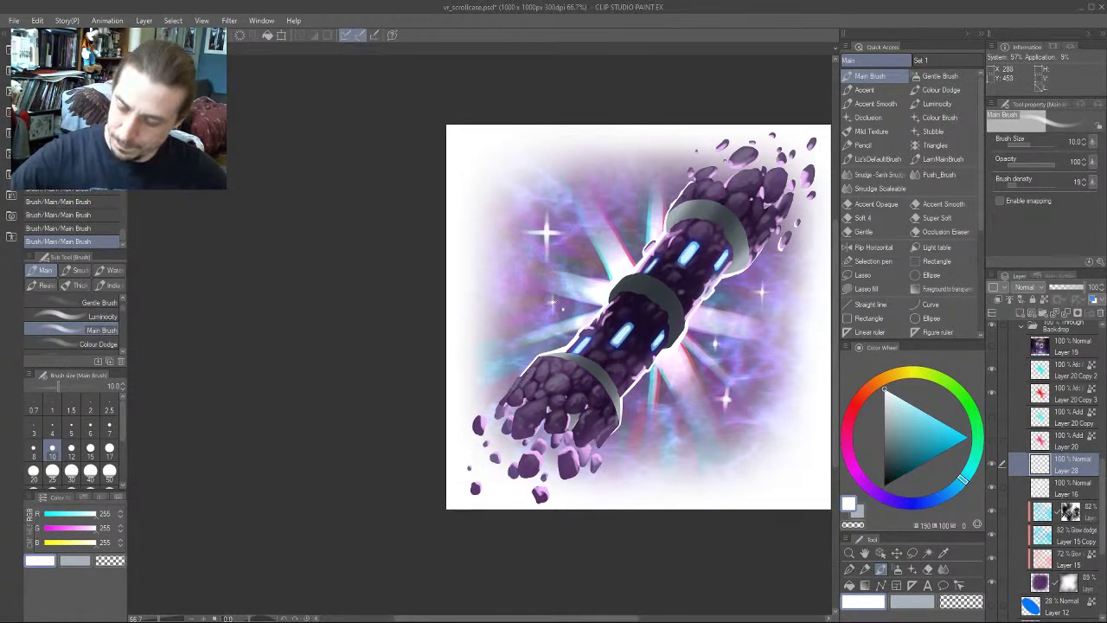
{"action": "key", "text": "bracketleft"}
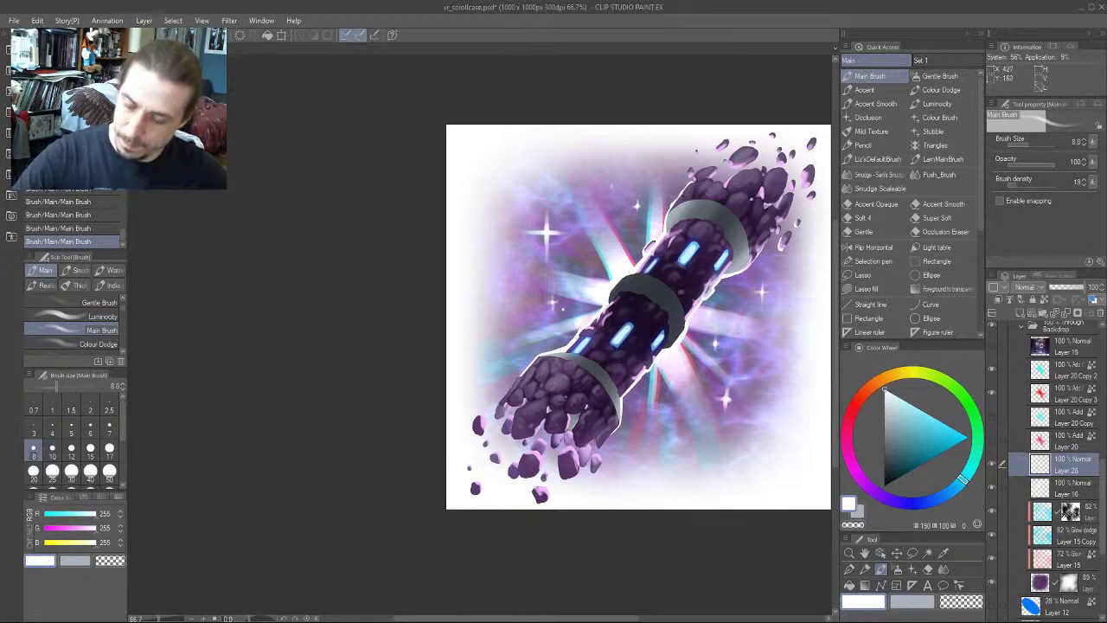
{"action": "left_click_drag", "start_coordinate": [509, 330], "coordinate": [333, 289]}
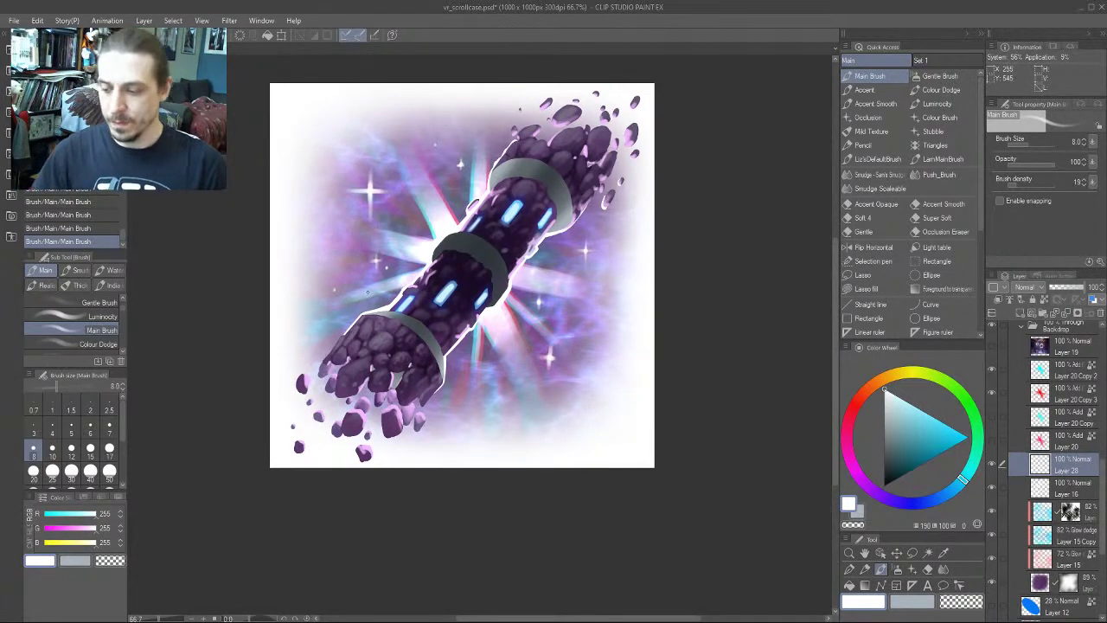
{"action": "key", "text": "bracketright"}
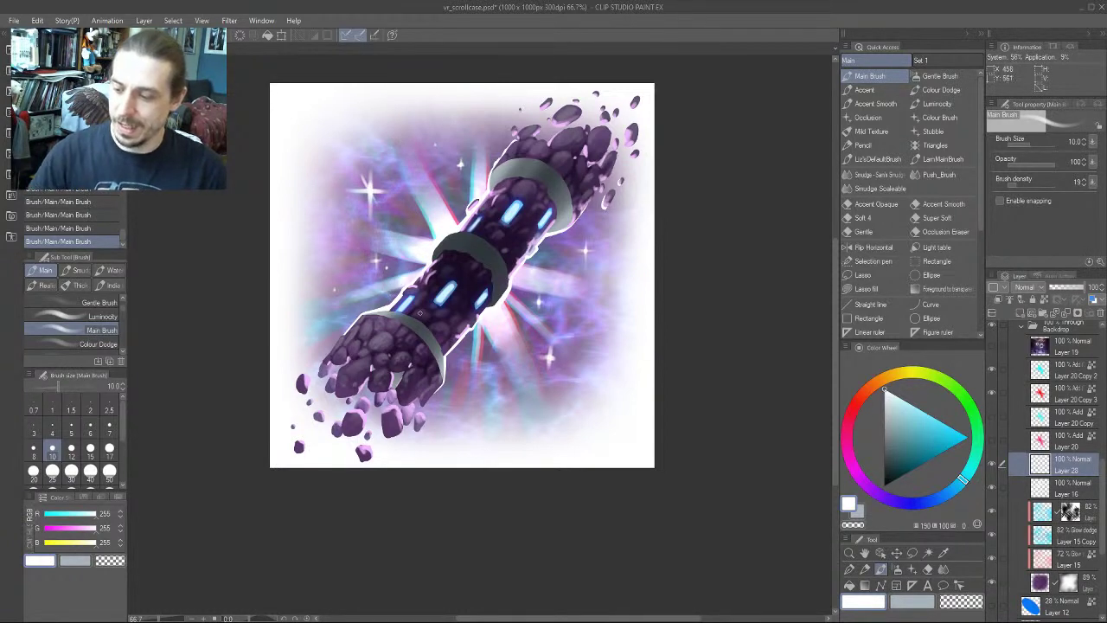
{"action": "left_click_drag", "start_coordinate": [276, 307], "coordinate": [297, 324]}
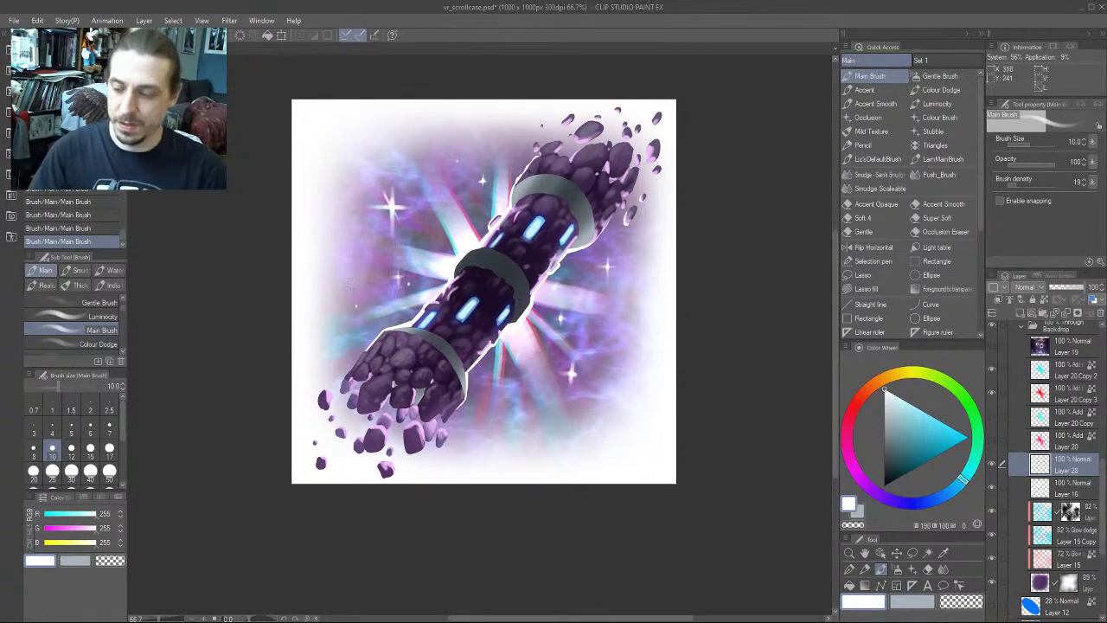
Try painting long thin white rays radiating from behind the centre of the scroll case with the Main Brush at size 10
{"action": "mouse_move", "coordinate": [414, 145]}
{"action": "left_mouse_down"}
{"action": "mouse_move", "coordinate": [568, 448]}
{"action": "mouse_move", "coordinate": [410, 162]}
{"action": "left_mouse_up"}
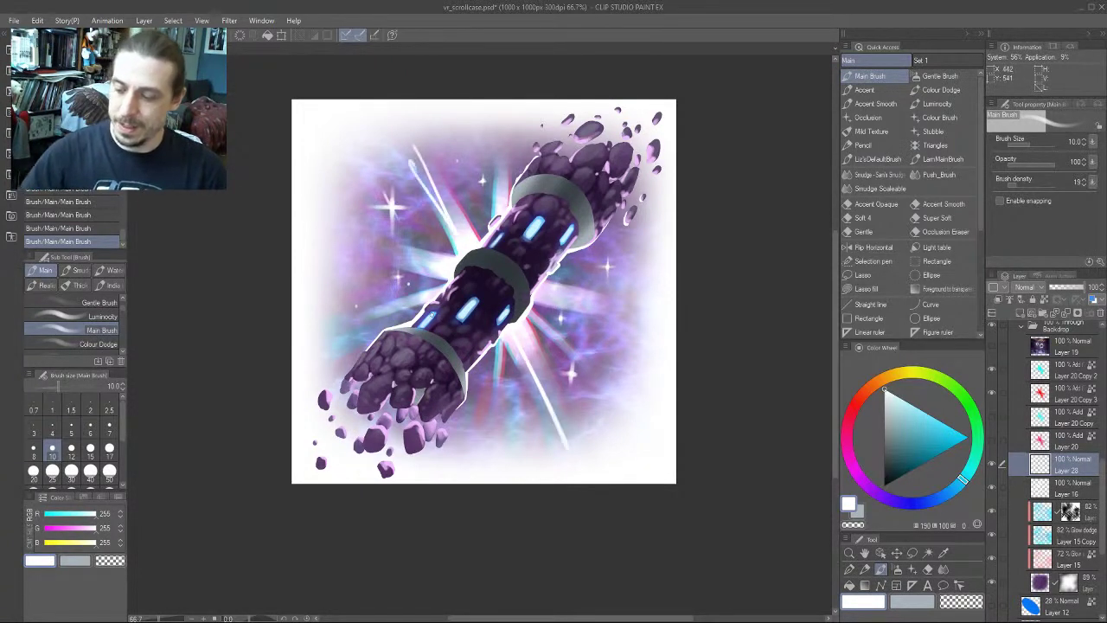
{"action": "left_click_drag", "start_coordinate": [320, 236], "coordinate": [437, 257]}
{"action": "left_click_drag", "start_coordinate": [538, 285], "coordinate": [605, 296]}
{"action": "mouse_move", "coordinate": [372, 303]}
{"action": "left_mouse_down"}
{"action": "mouse_move", "coordinate": [424, 299]}
{"action": "mouse_move", "coordinate": [446, 284]}
{"action": "left_mouse_up"}
{"action": "left_click_drag", "start_coordinate": [500, 152], "coordinate": [500, 441]}
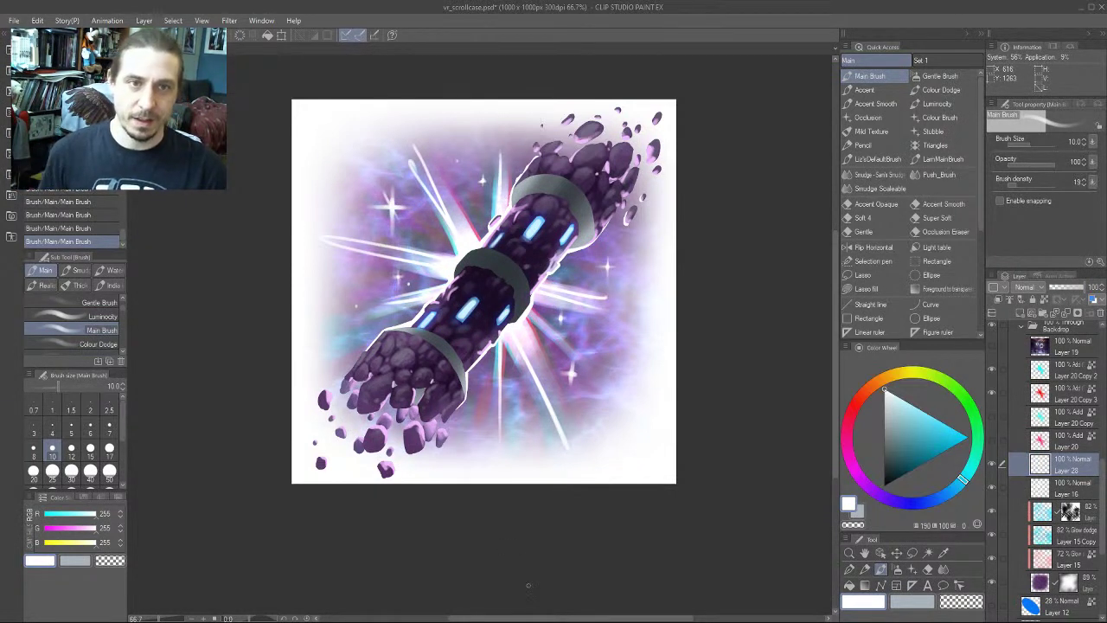
Undo the long white rays painted around the scroll case
{"action": "key", "text": "ctrl+z"}
{"action": "key", "text": "ctrl+z"}
{"action": "key", "text": "ctrl+z"}
{"action": "key", "text": "ctrl+z"}
{"action": "key", "text": "ctrl+z"}
{"action": "key", "text": "ctrl+z"}
{"action": "key", "text": "ctrl+z"}
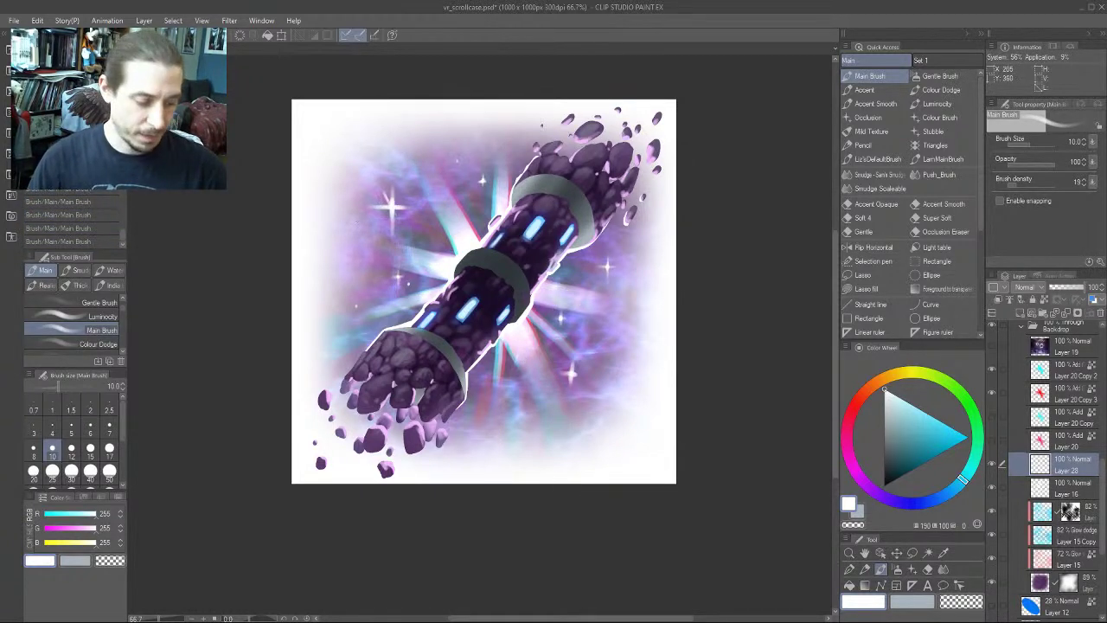
Clear the existing white sparkles around the scroll case from Layer 28 with the Main Brush at size 50
{"action": "key", "text": "bracketright"}
{"action": "key", "text": "bracketright"}
{"action": "key", "text": "bracketright"}
{"action": "key", "text": "bracketright"}
{"action": "key", "text": "bracketright"}
{"action": "key", "text": "bracketright"}
{"action": "key", "text": "bracketright"}
{"action": "key", "text": "bracketright"}
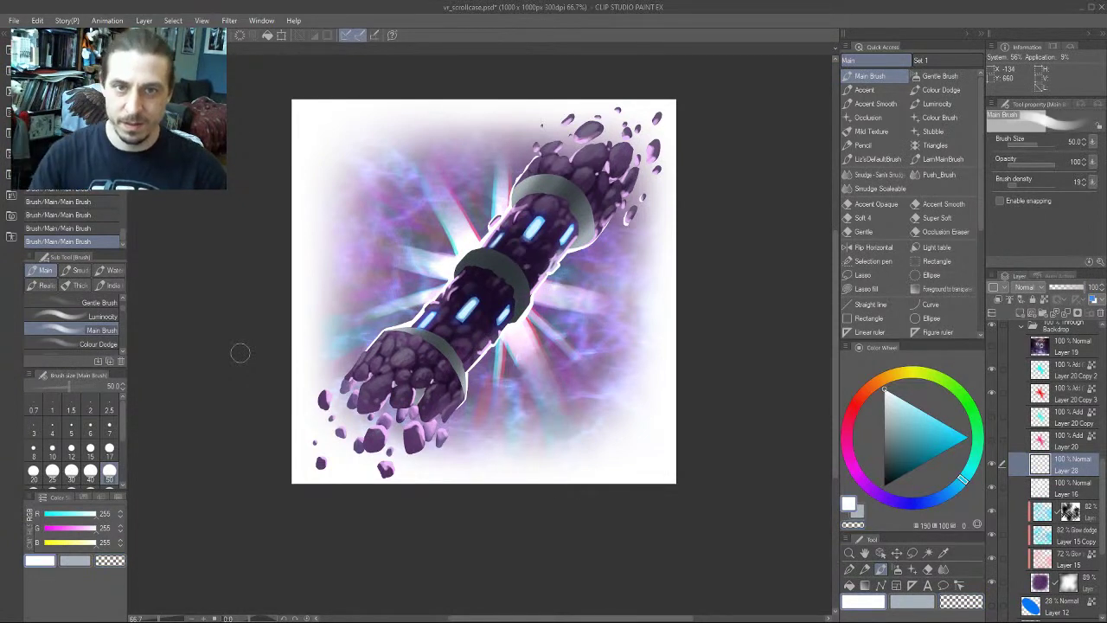
Paint the vertical ray of a new white sparkle on the backdrop's upper-left area at brush sizes 17, 15 and 10
{"action": "key", "text": "bracketleft"}
{"action": "key", "text": "bracketleft"}
{"action": "key", "text": "bracketleft"}
{"action": "key", "text": "bracketleft"}
{"action": "key", "text": "bracketleft"}
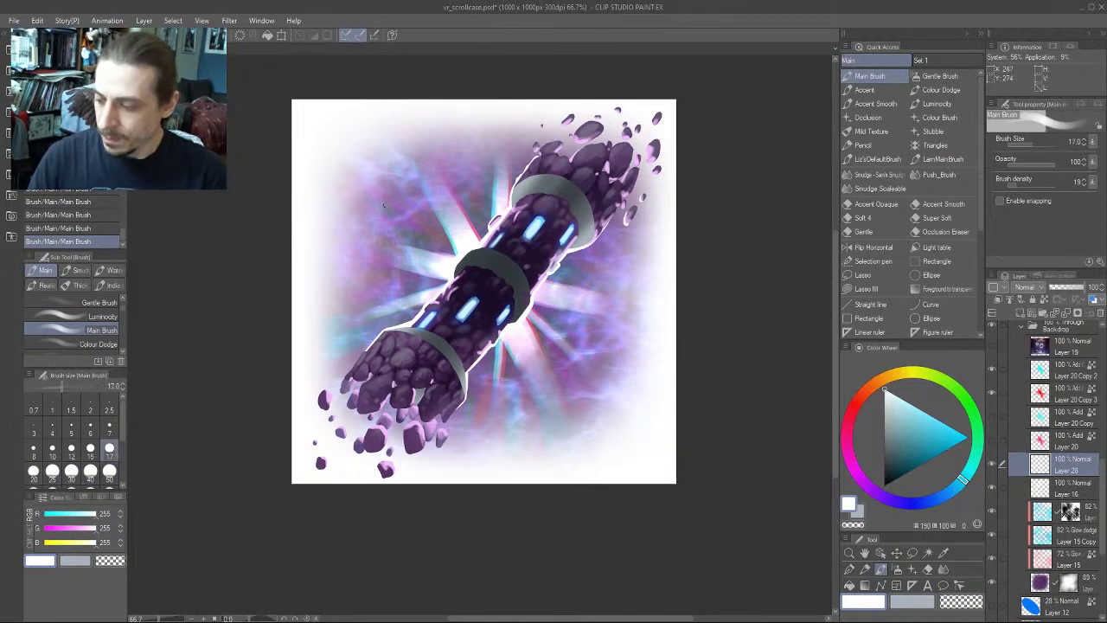
{"action": "key", "text": "bracketleft"}
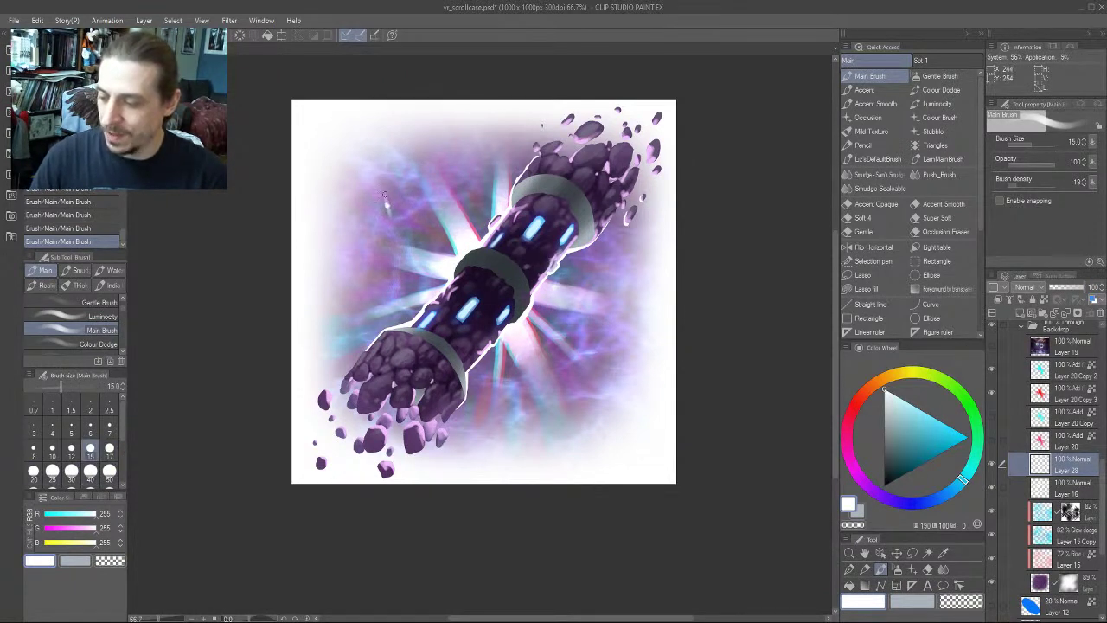
{"action": "key", "text": "bracketleft"}
{"action": "key", "text": "bracketleft"}
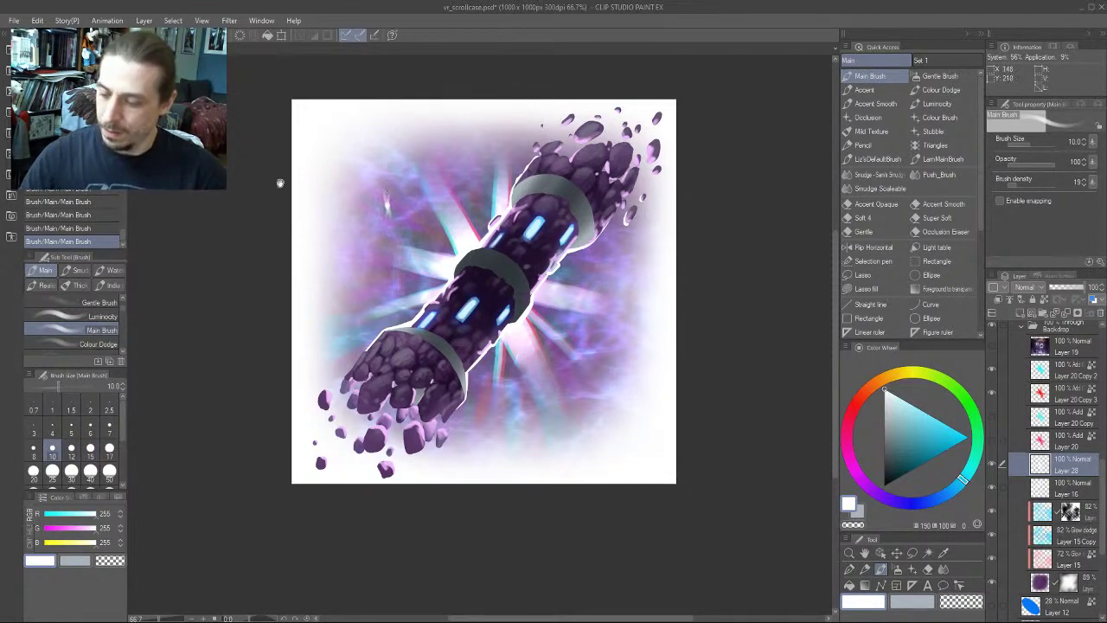
Add horizontal rays and a brighter core to the upper-left sparkle at brush sizes 15 and 8
{"action": "left_click_drag", "start_coordinate": [386, 208], "coordinate": [463, 236]}
{"action": "key", "text": "bracketright"}
{"action": "key", "text": "bracketright"}
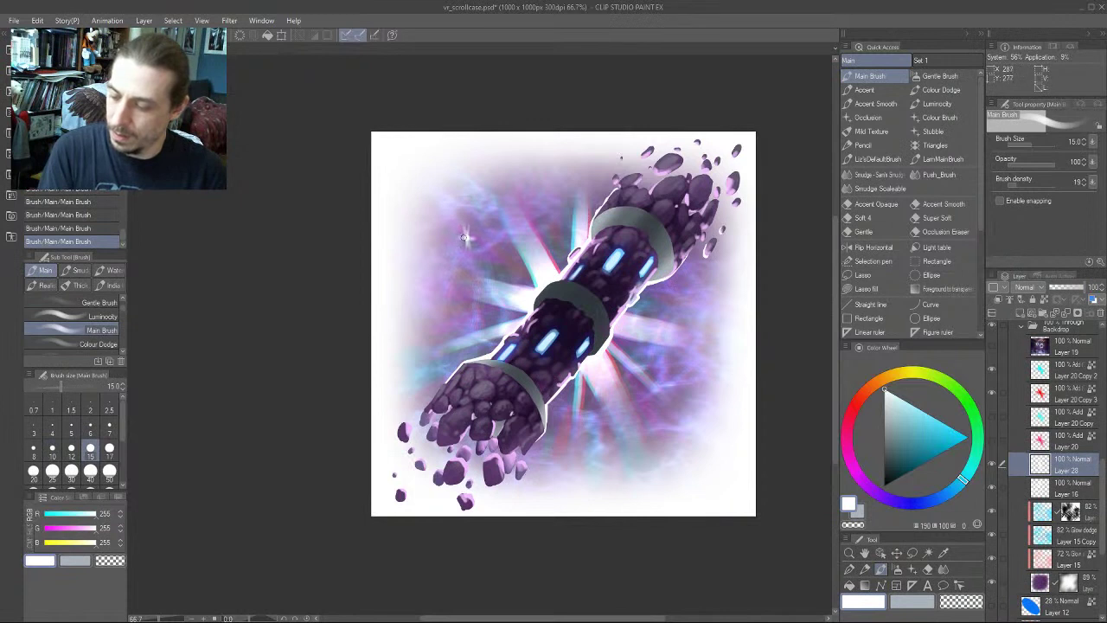
{"action": "left_click_drag", "start_coordinate": [336, 246], "coordinate": [297, 234]}
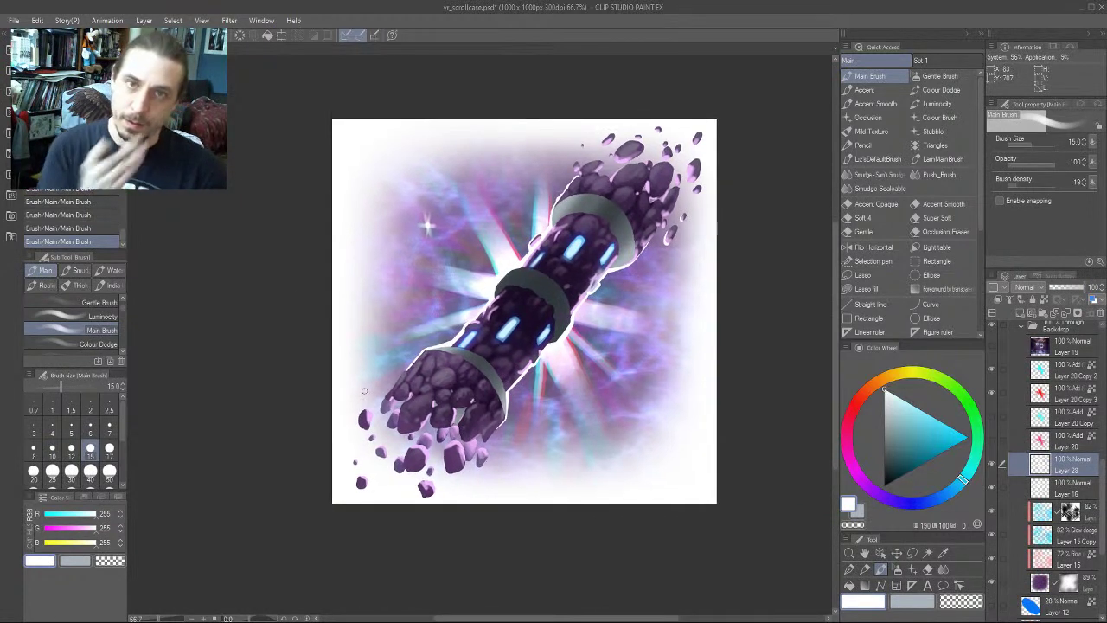
{"action": "key", "text": "bracketleft"}
{"action": "key", "text": "bracketleft"}
{"action": "key", "text": "bracketleft"}
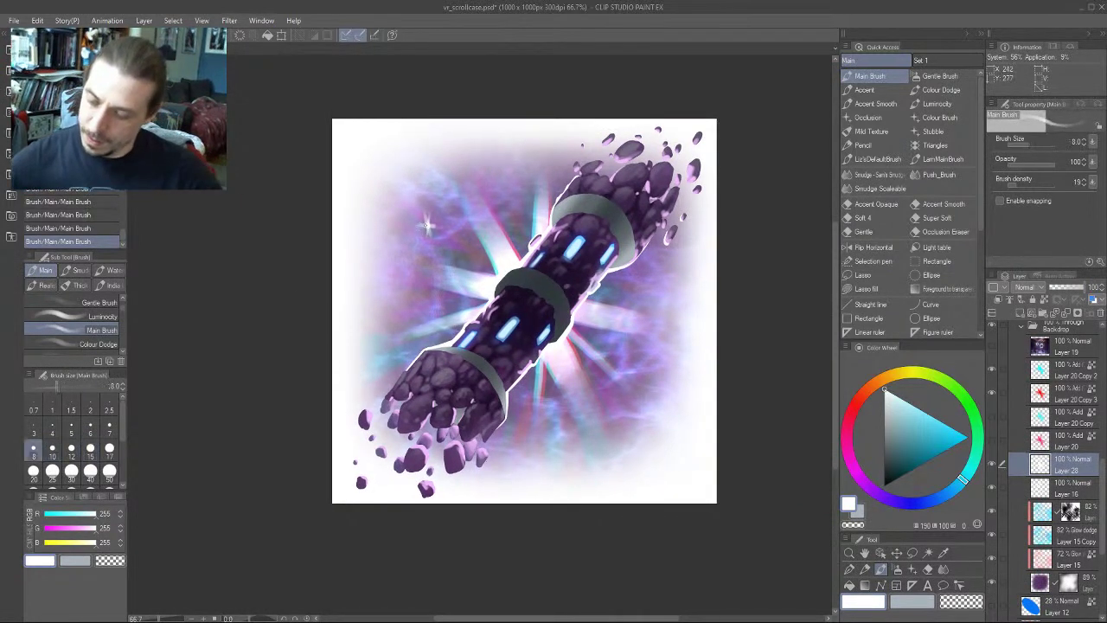
{"action": "left_click_drag", "start_coordinate": [421, 228], "coordinate": [369, 233]}
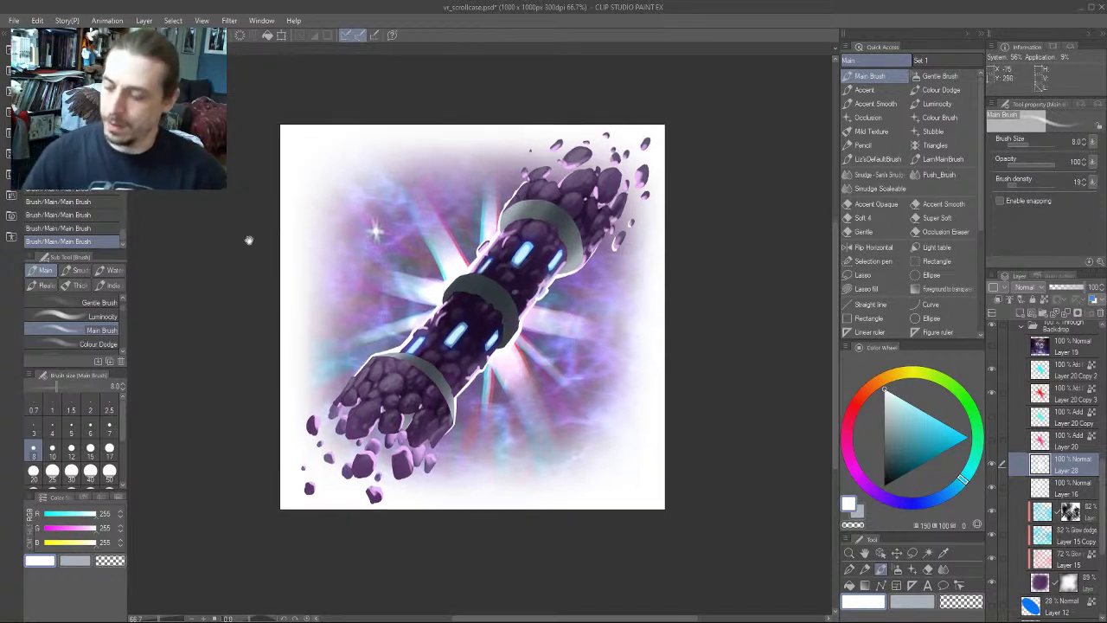
Refine the upper-left sparkle with sharper and diagonal rays at brush sizes 12 and 8
{"action": "key", "text": "bracketright"}
{"action": "key", "text": "bracketright"}
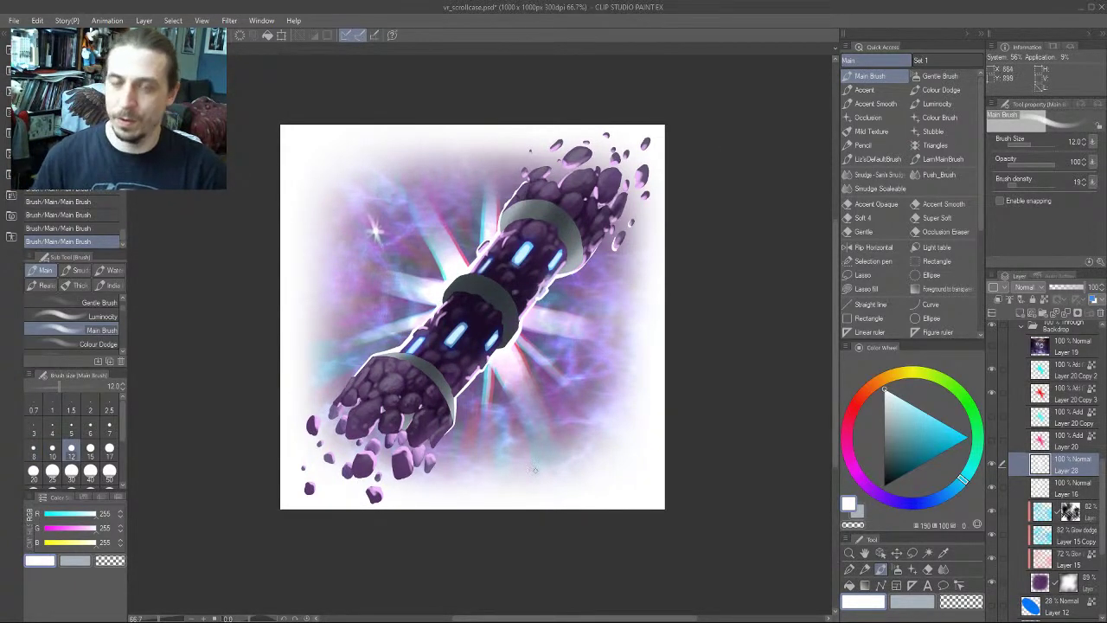
{"action": "left_click_drag", "start_coordinate": [374, 328], "coordinate": [287, 292]}
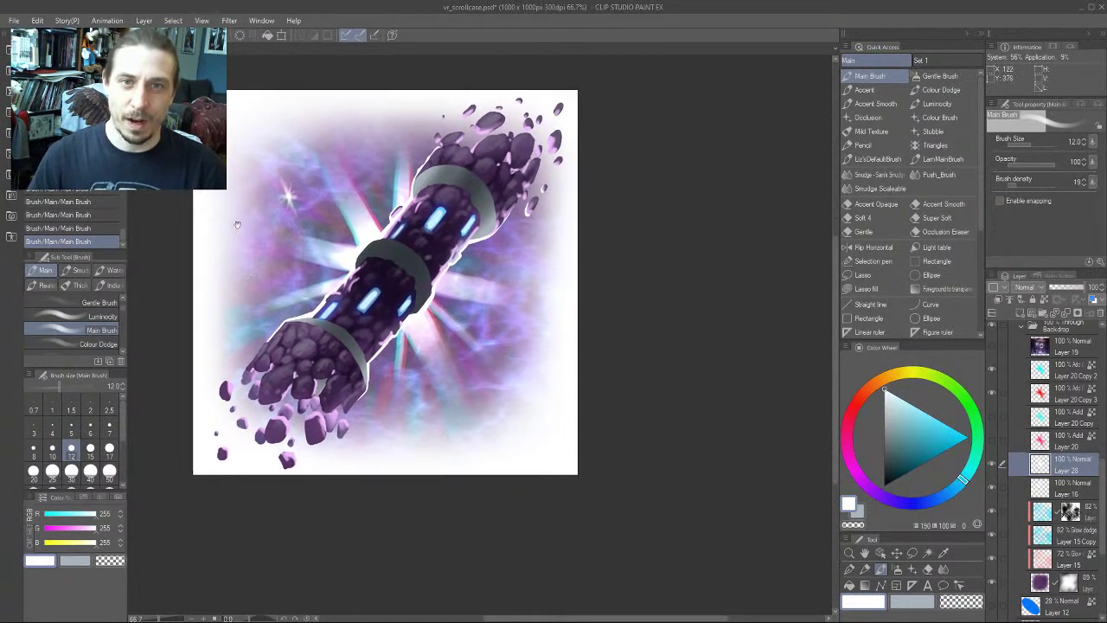
{"action": "left_click_drag", "start_coordinate": [363, 361], "coordinate": [405, 365]}
{"action": "key", "text": "bracketleft"}
{"action": "key", "text": "bracketleft"}
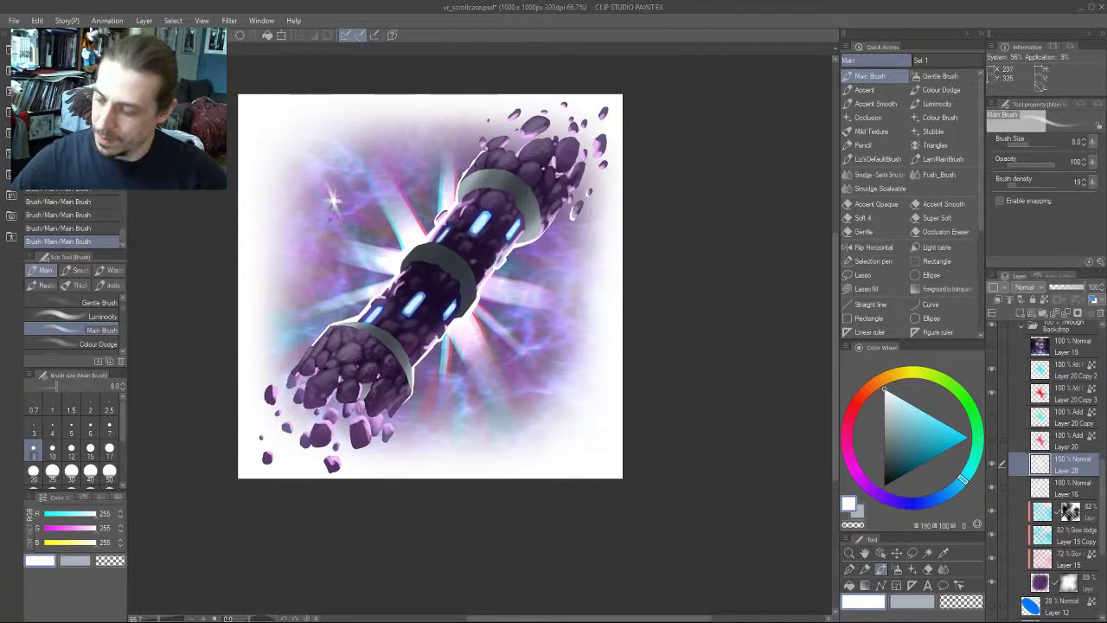
{"action": "left_click_drag", "start_coordinate": [302, 319], "coordinate": [257, 323]}
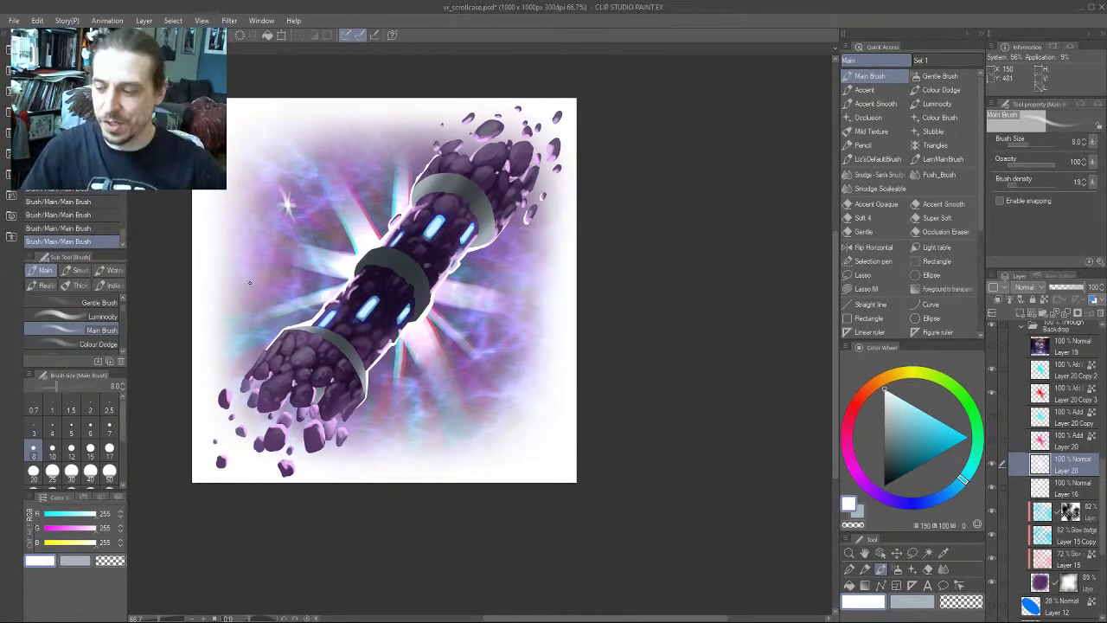
Paint a small four-pointed white sparkle on the backdrop to the right of the scroll case at brush sizes 8 and 10
{"action": "left_click_drag", "start_coordinate": [284, 327], "coordinate": [324, 300]}
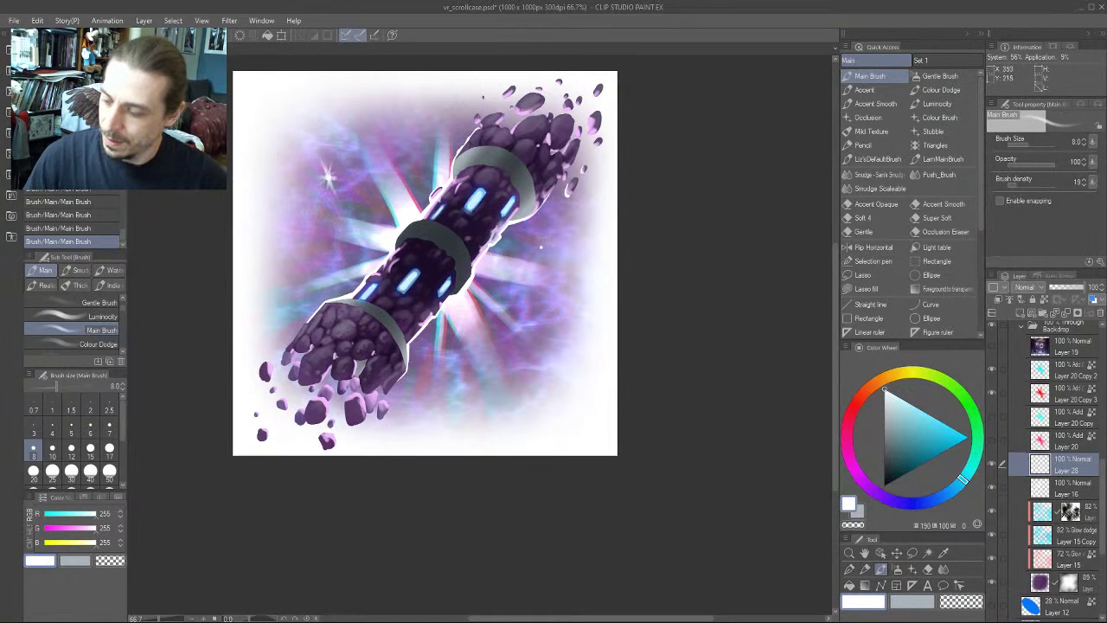
{"action": "key", "text": "bracketright"}
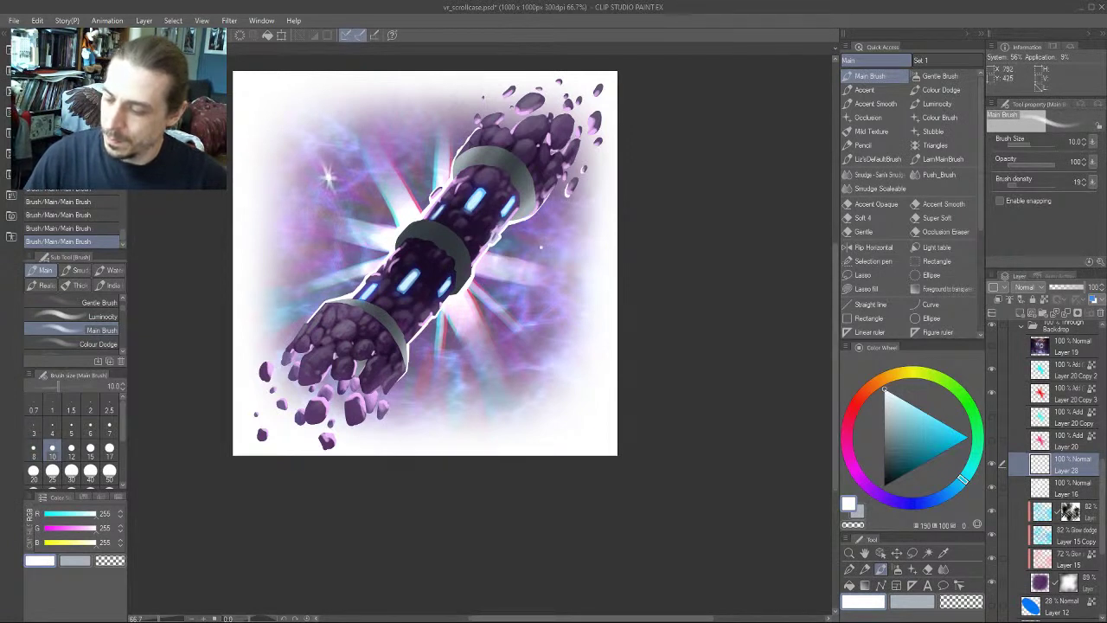
{"action": "key", "text": "bracketleft"}
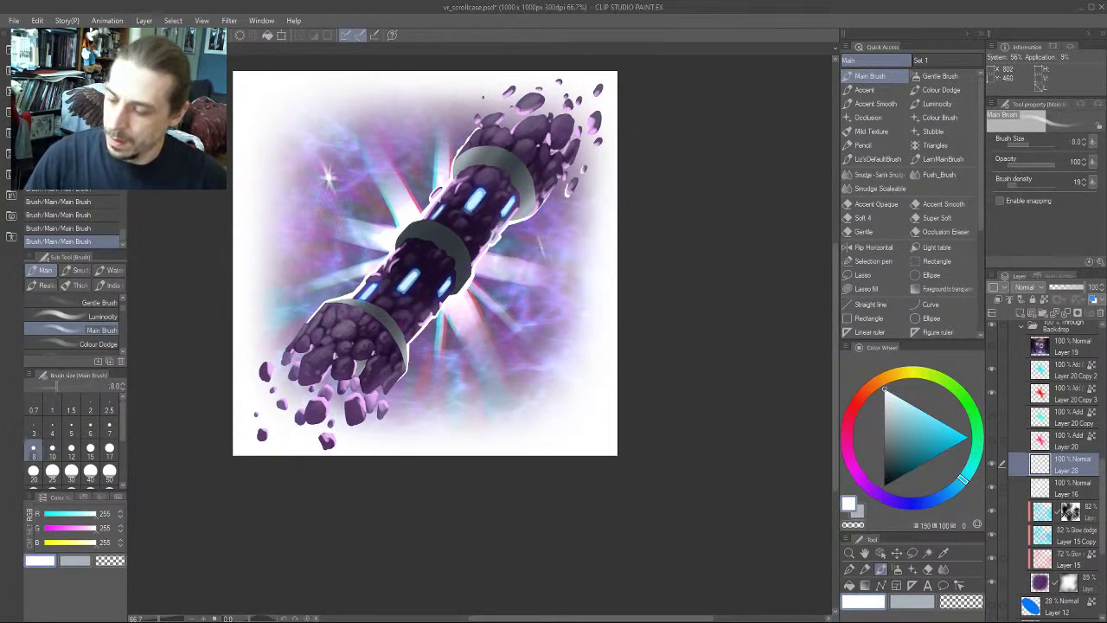
{"action": "left_click_drag", "start_coordinate": [540, 249], "coordinate": [522, 246]}
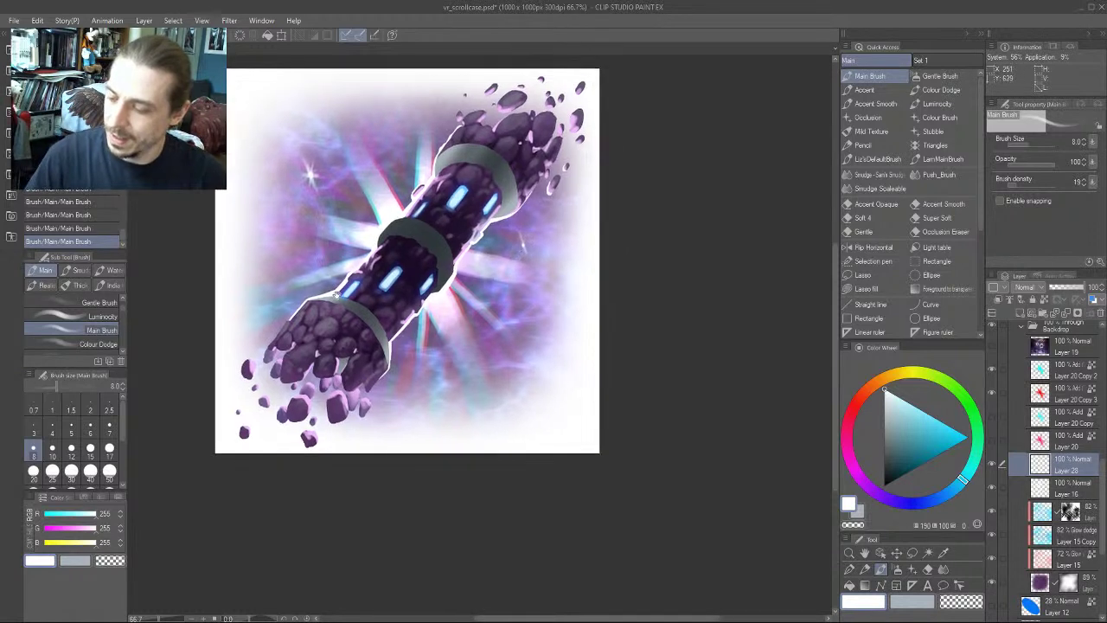
{"action": "key", "text": "bracketright"}
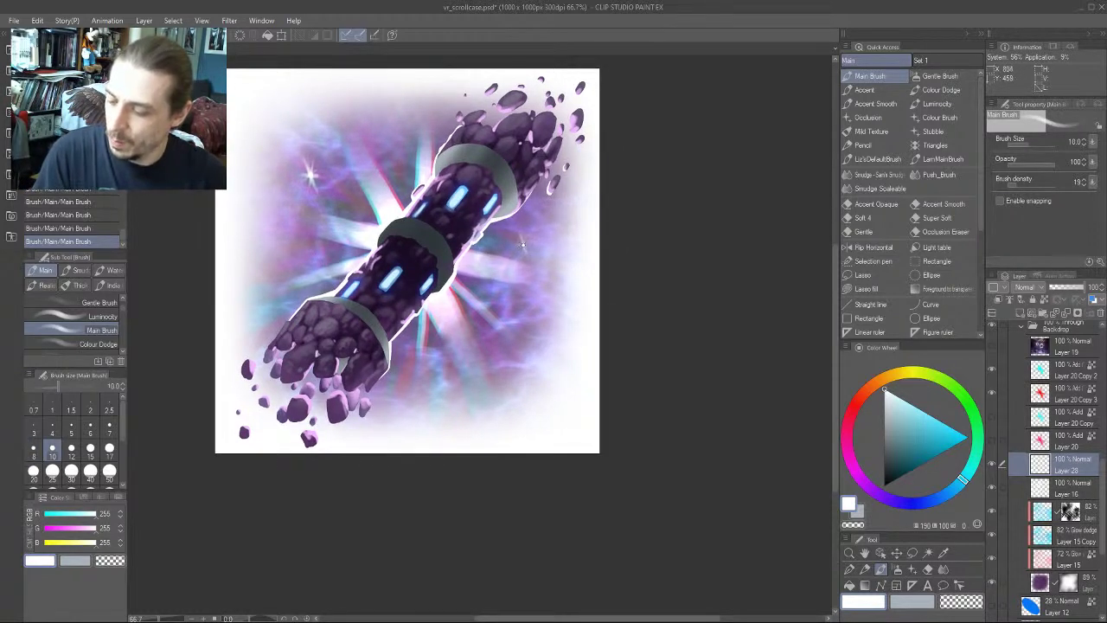
Paint a second large white sparkle left of the scroll case, below the first, at brush sizes 15, 10 and 12
{"action": "mouse_move", "coordinate": [253, 250]}
{"action": "left_mouse_down"}
{"action": "mouse_move", "coordinate": [294, 262]}
{"action": "mouse_move", "coordinate": [334, 256]}
{"action": "left_mouse_up"}
{"action": "key", "text": "bracketright"}
{"action": "key", "text": "bracketright"}
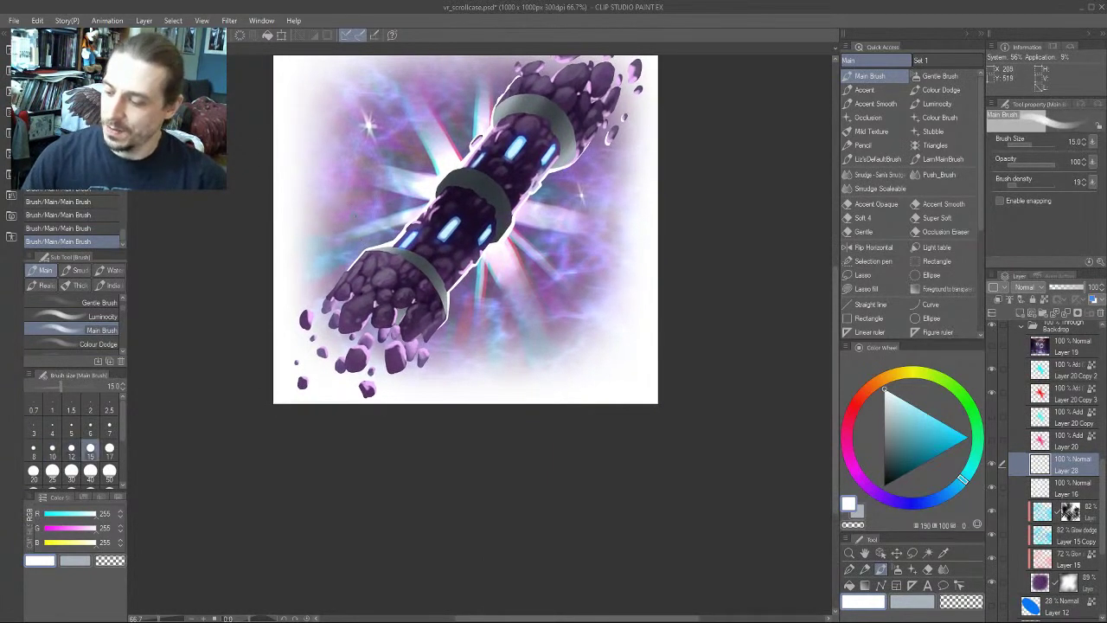
{"action": "key", "text": "bracketleft"}
{"action": "key", "text": "bracketleft"}
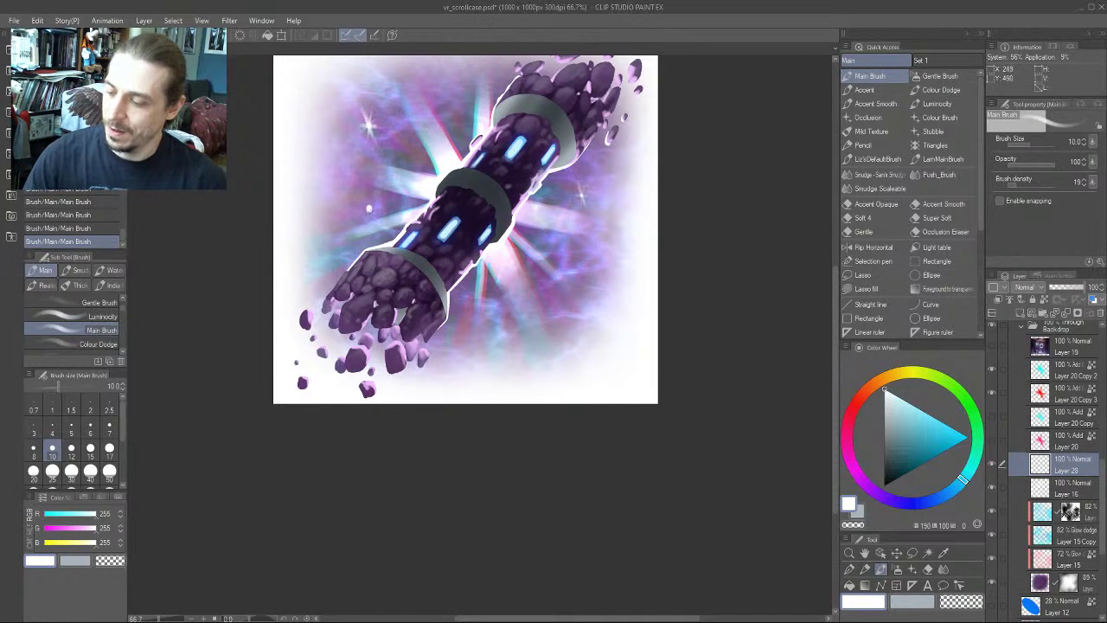
{"action": "key", "text": "bracketright"}
{"action": "key", "text": "bracketright"}
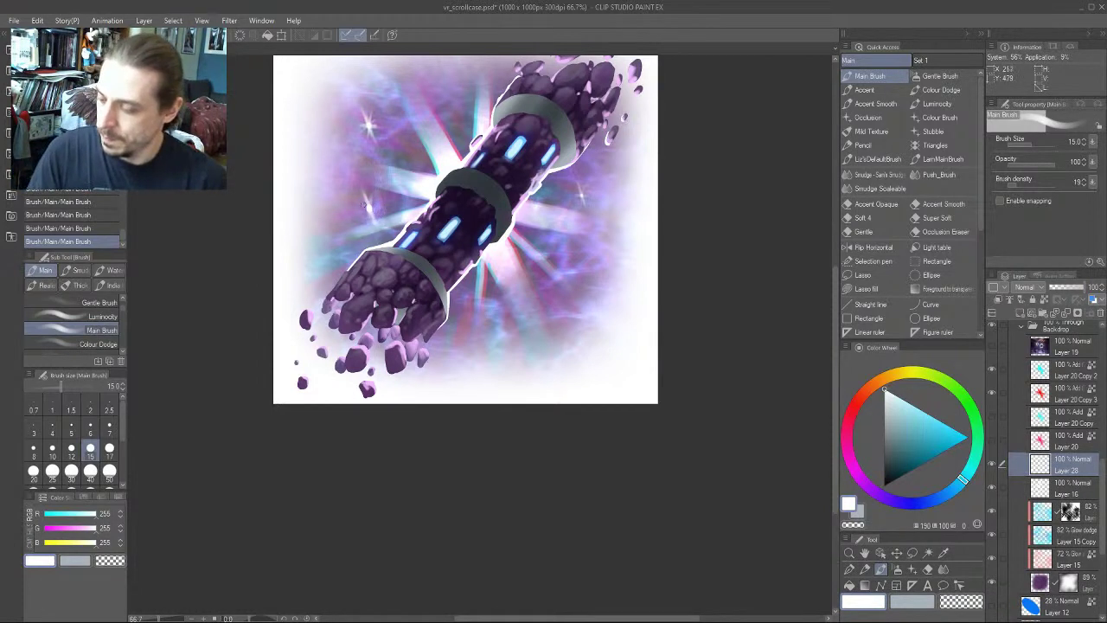
{"action": "left_click", "coordinate": [370, 209]}
{"action": "key", "text": "bracketleft"}
{"action": "key", "text": "bracketleft"}
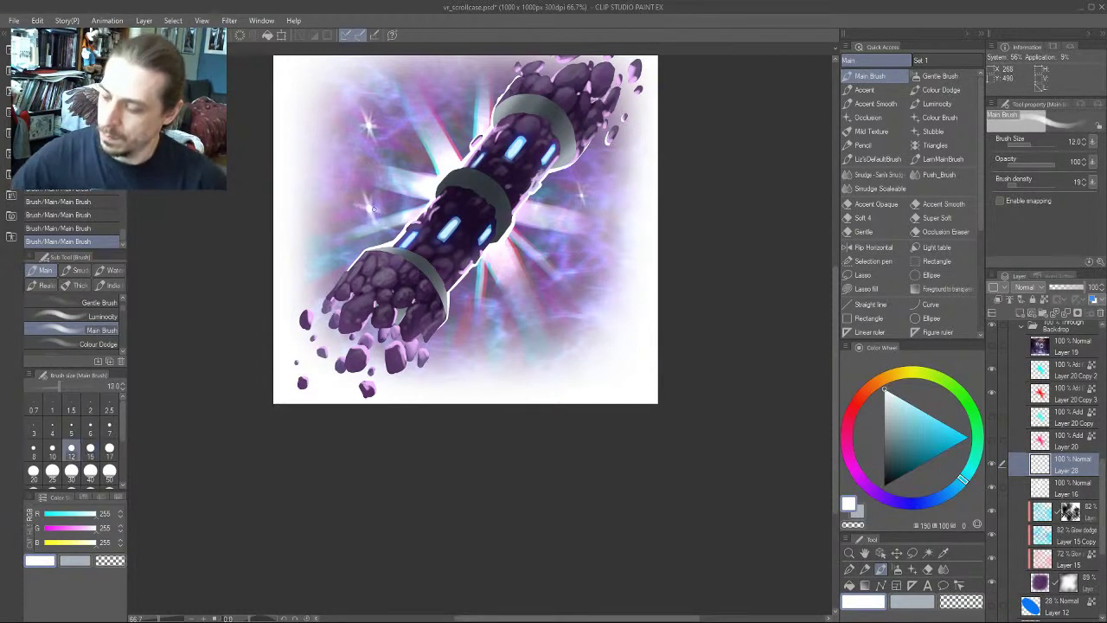
{"action": "left_click", "coordinate": [369, 208]}
Scatter tiny white dots on the backdrop above and right of the scroll case at brush sizes 7 and 8
{"action": "left_click_drag", "start_coordinate": [277, 278], "coordinate": [270, 310]}
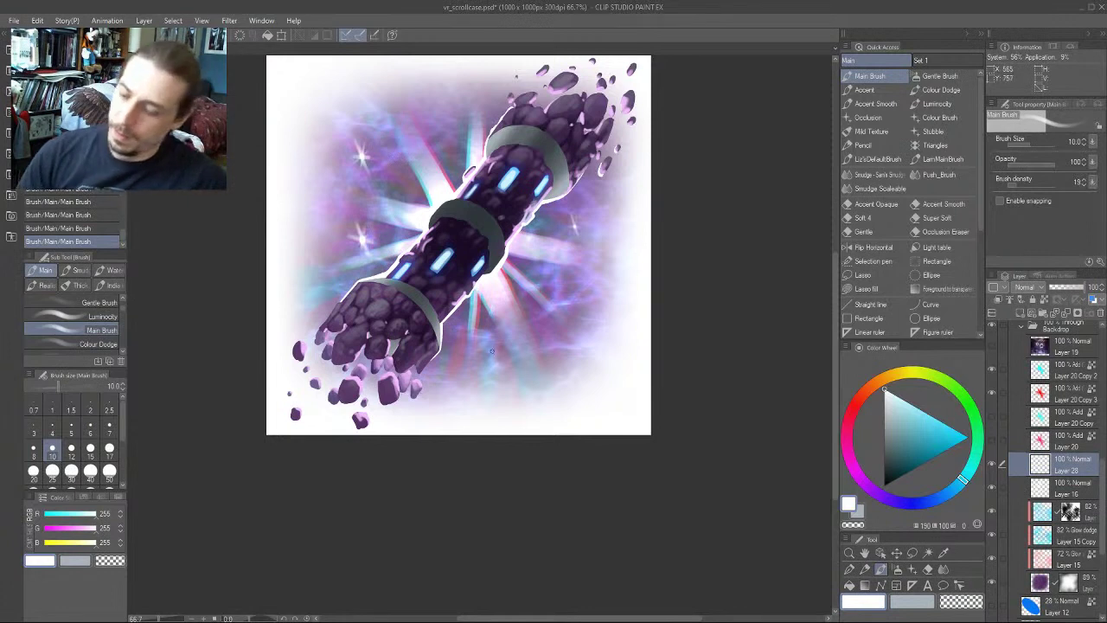
{"action": "key", "text": "bracketleft"}
{"action": "key", "text": "bracketleft"}
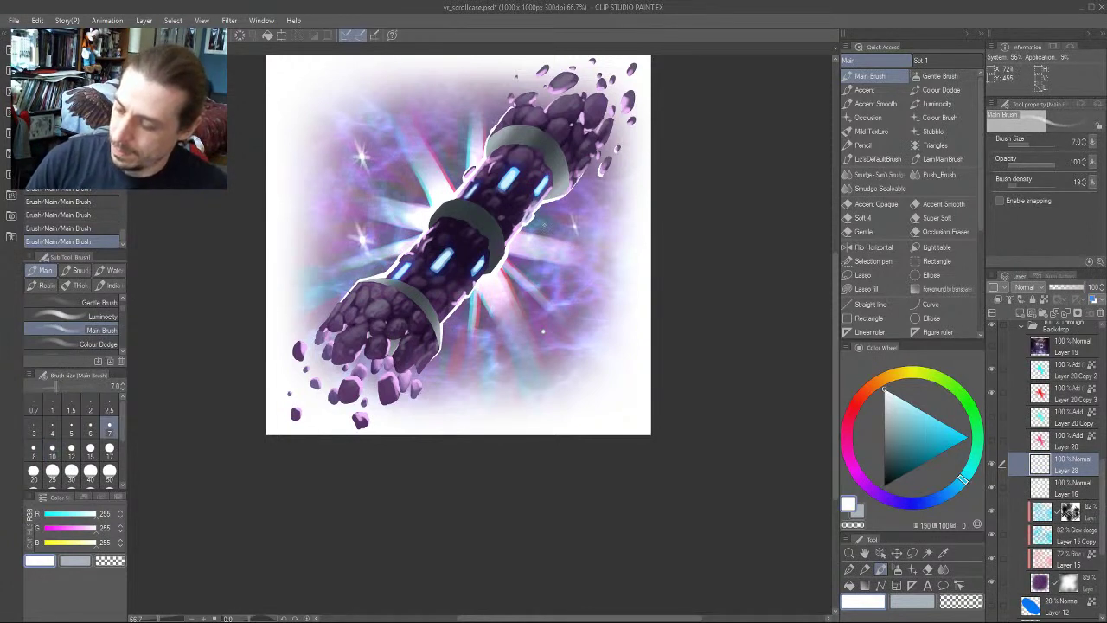
{"action": "key", "text": "bracketright"}
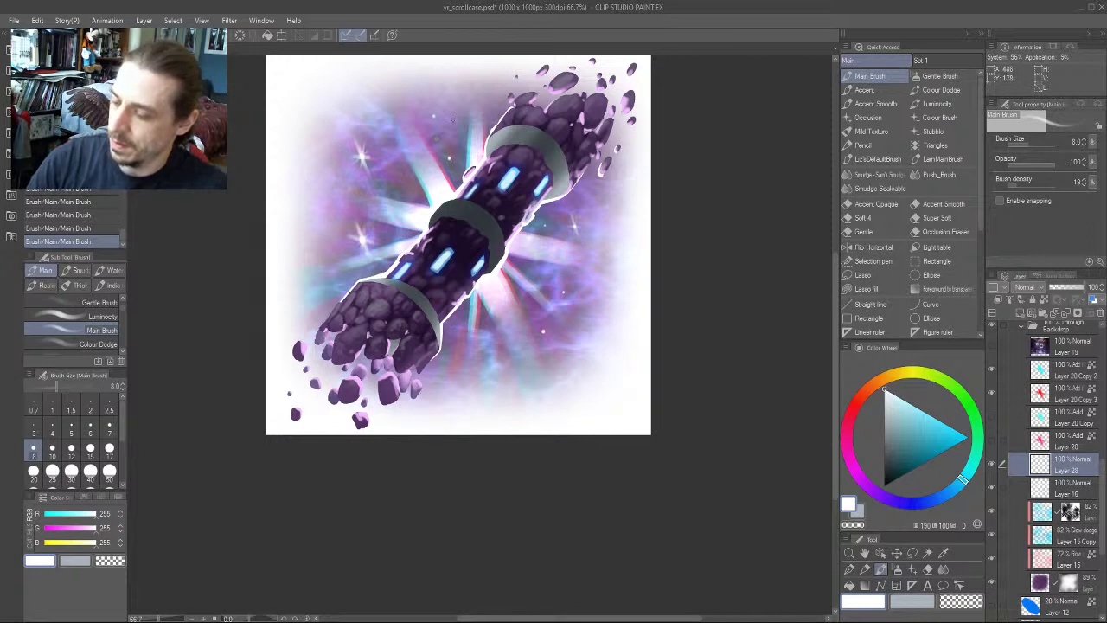
Turn the lower-right dot into a four-pointed sparkle and add fine rays to the other dots at brush sizes 10 and 8
{"action": "key", "text": "bracketright"}
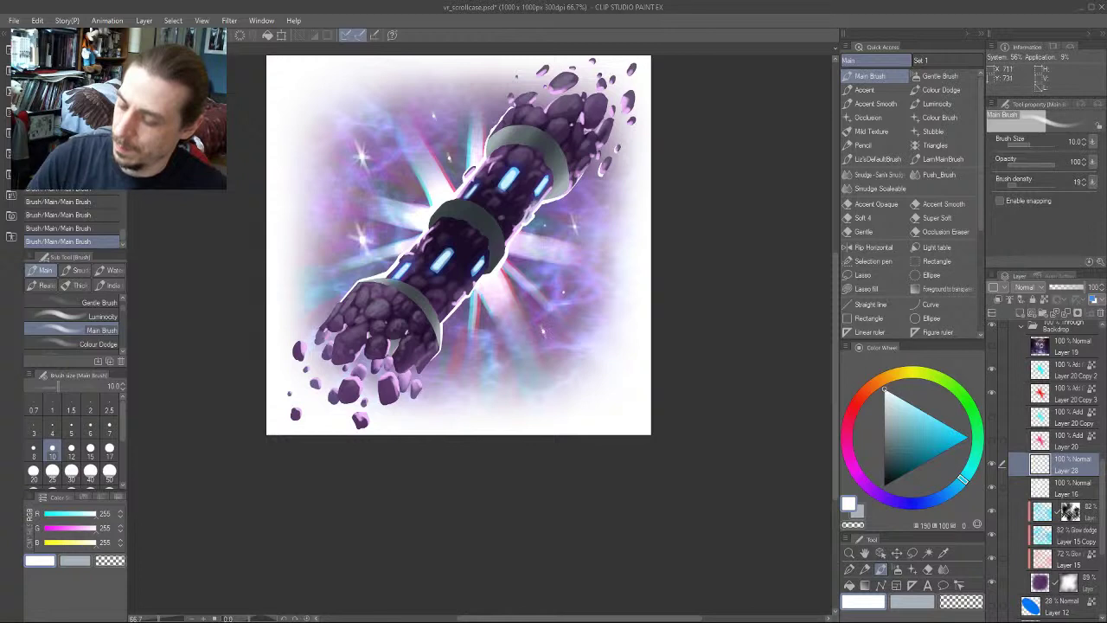
{"action": "left_click_drag", "start_coordinate": [373, 477], "coordinate": [356, 509]}
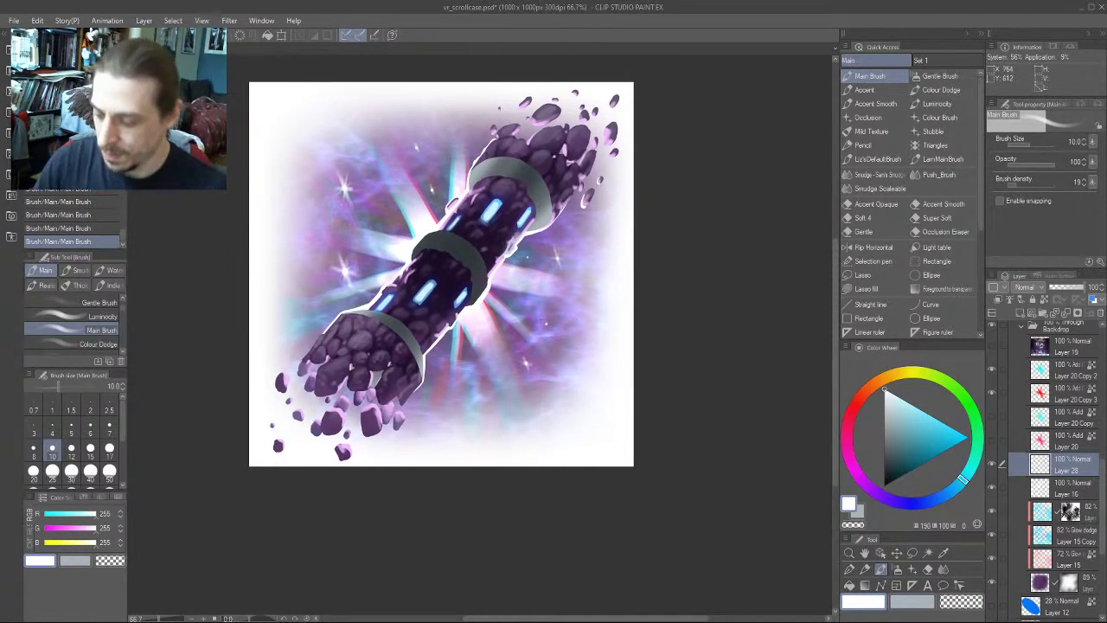
{"action": "key", "text": "bracketleft"}
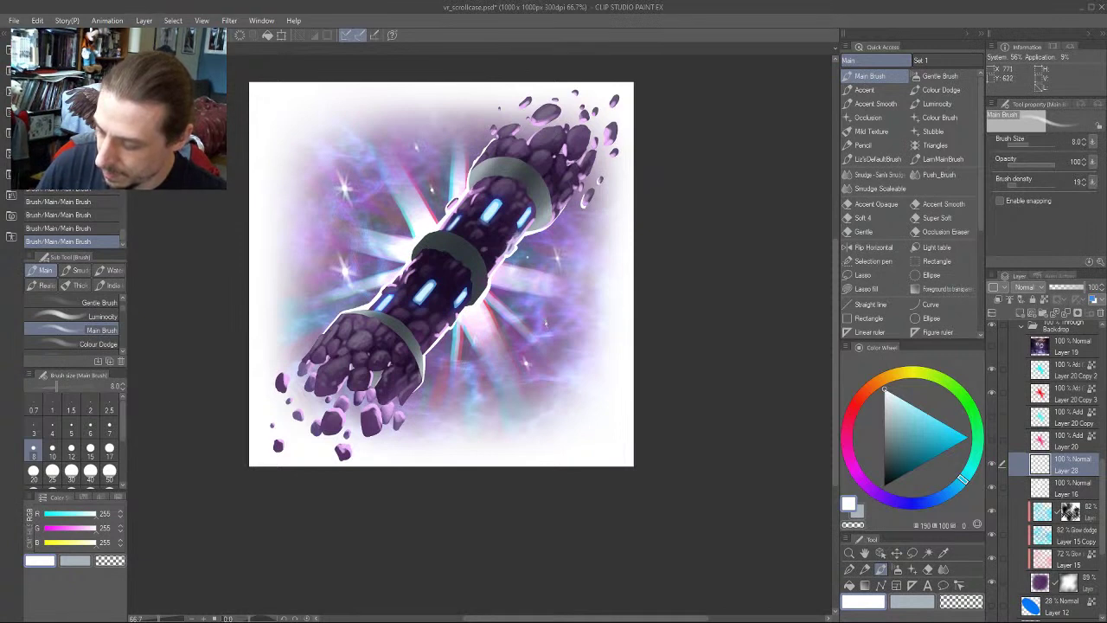
{"action": "left_click_drag", "start_coordinate": [266, 368], "coordinate": [262, 383]}
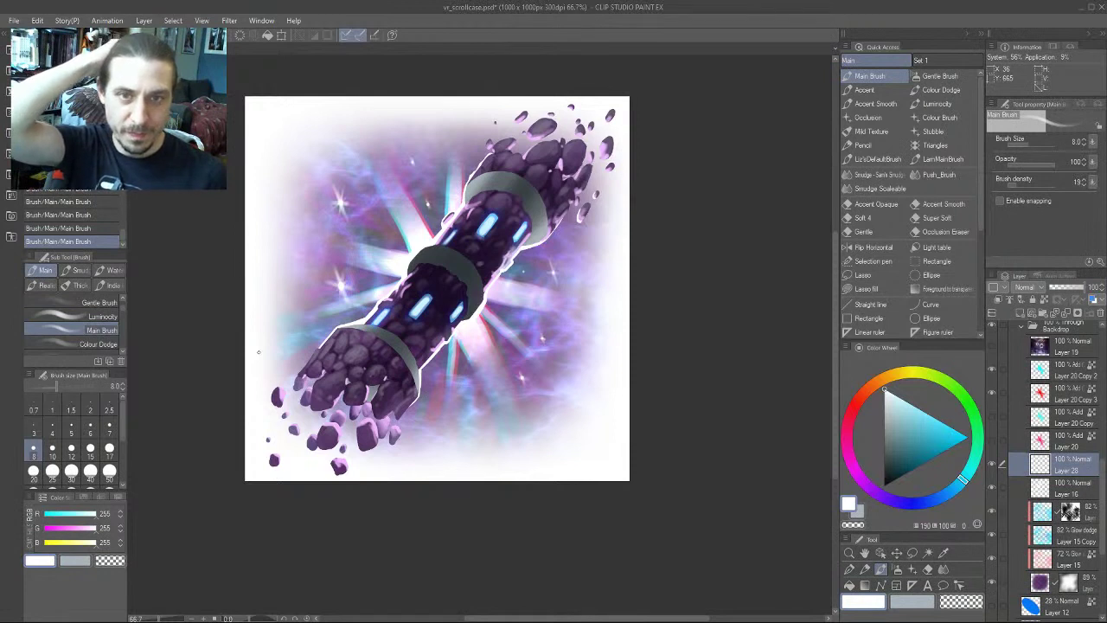
{"action": "left_click_drag", "start_coordinate": [229, 340], "coordinate": [188, 329]}
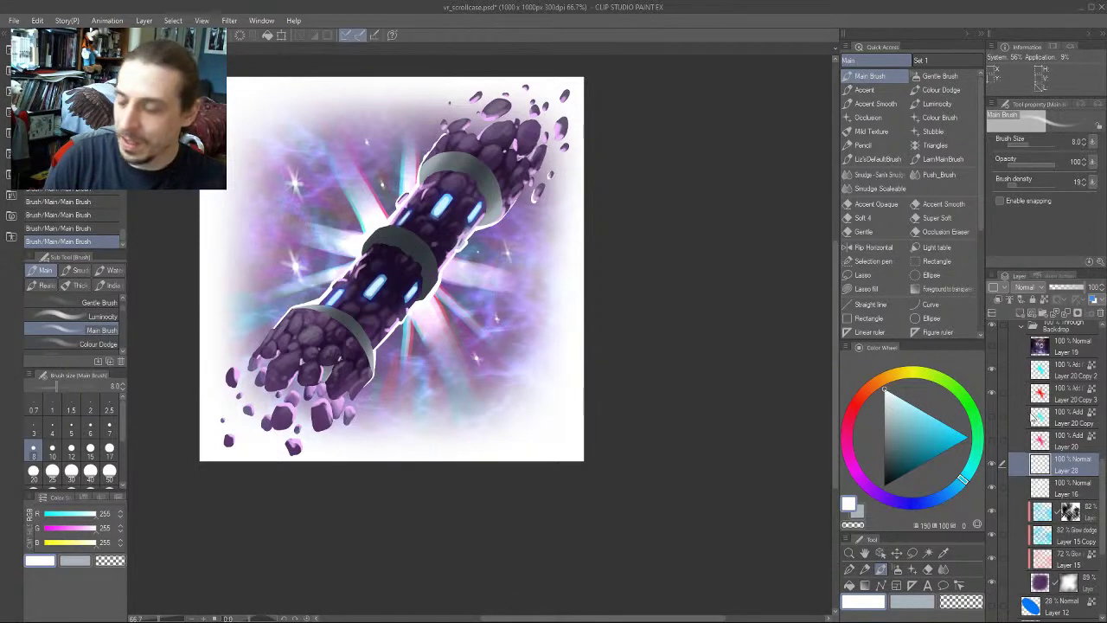
{"action": "left_click_drag", "start_coordinate": [572, 360], "coordinate": [640, 377]}
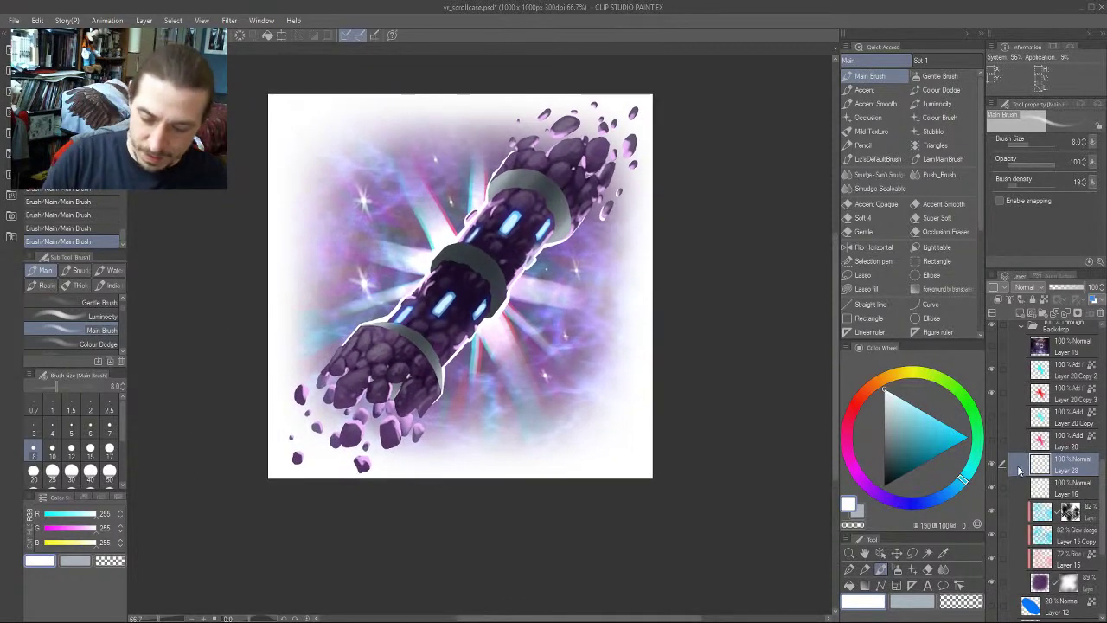
Duplicate Layer 28, shift the copy slightly off the original, and toggle the visibility of both sparkle layers to compare
{"action": "left_click_drag", "start_coordinate": [1019, 469], "coordinate": [1019, 313]}
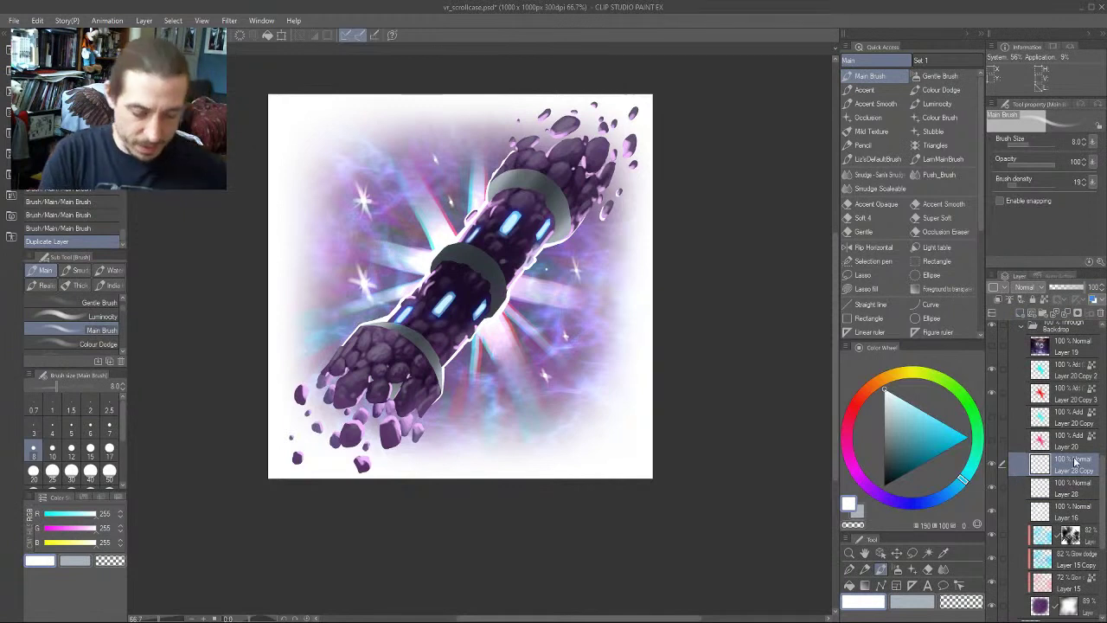
{"action": "key", "text": "k"}
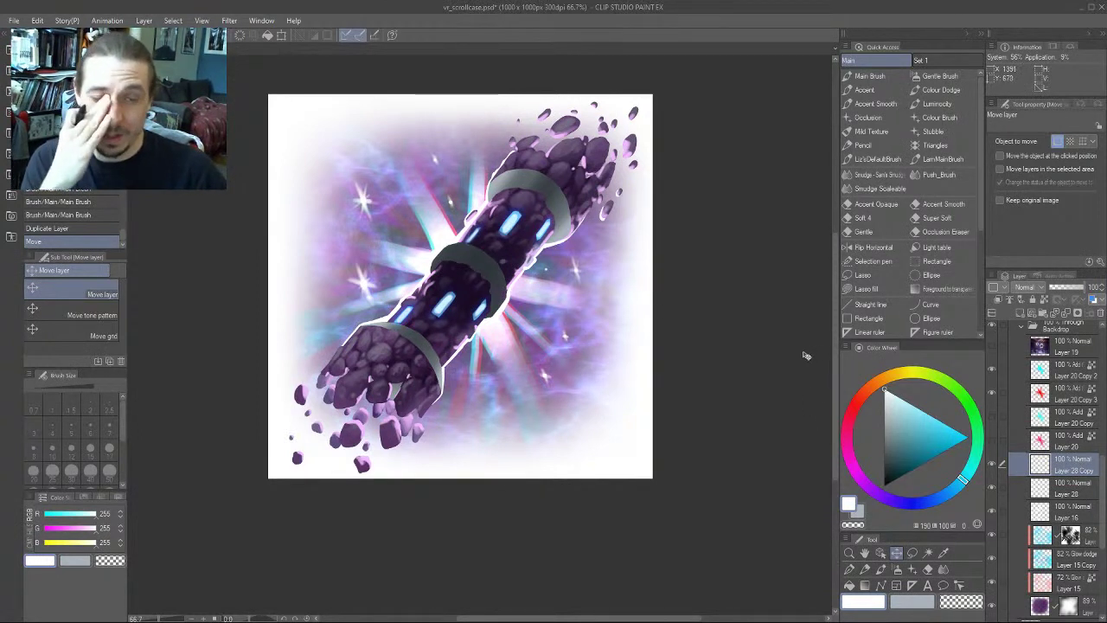
{"action": "left_click", "coordinate": [992, 466]}
{"action": "left_click", "coordinate": [992, 467]}
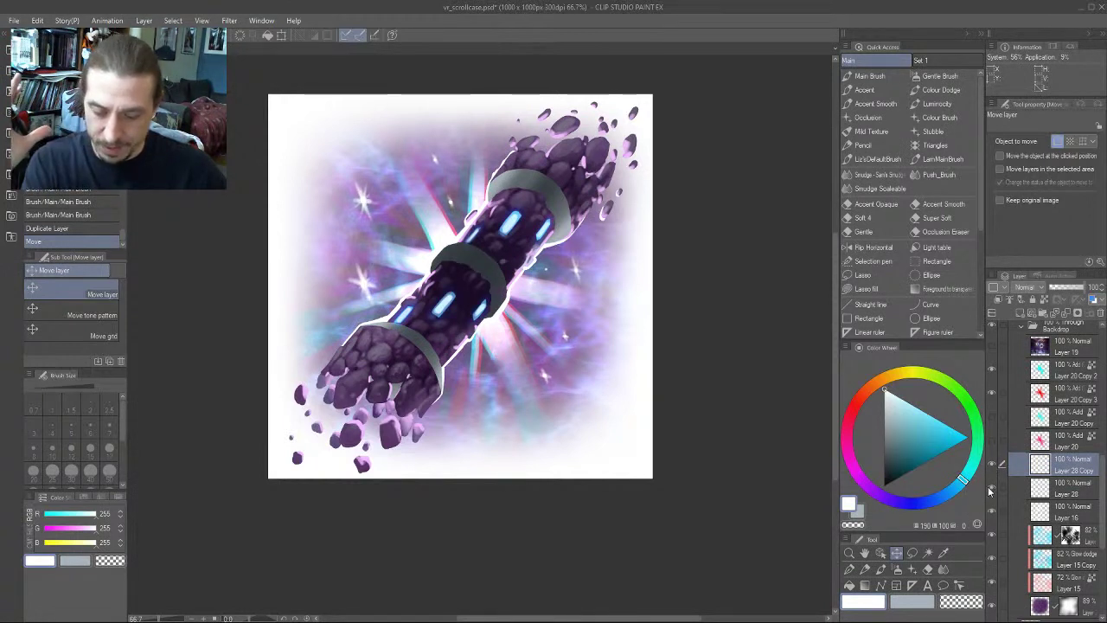
{"action": "left_click", "coordinate": [992, 489]}
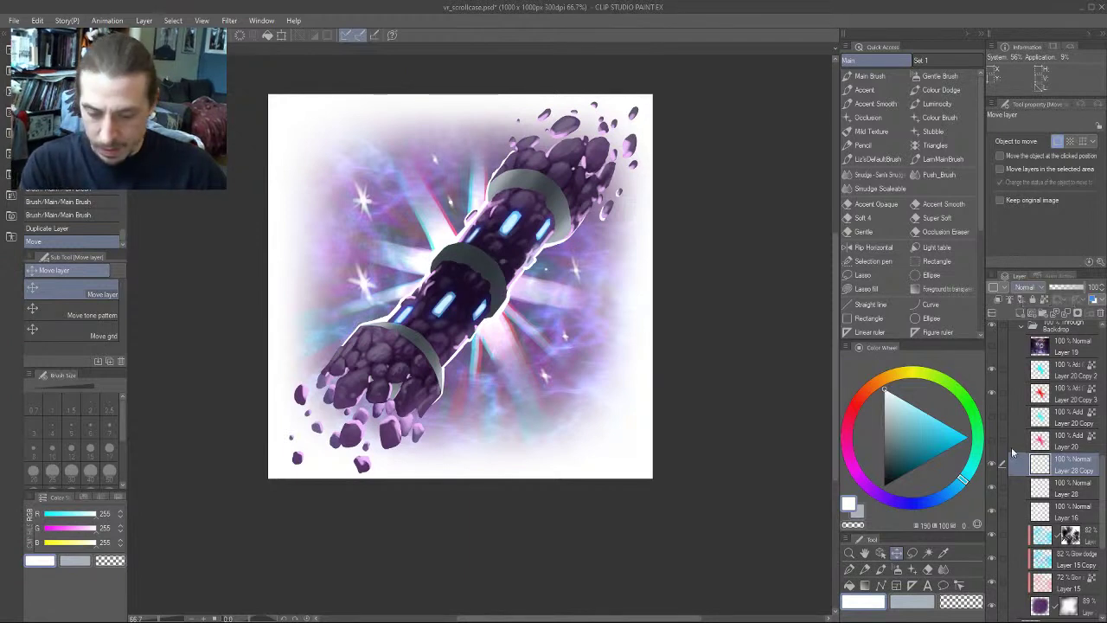
Set the blending mode of Layer 28 and Layer 28 Copy to Add (Glow) and clear their draft layer setting
{"action": "left_click", "coordinate": [1035, 367]}
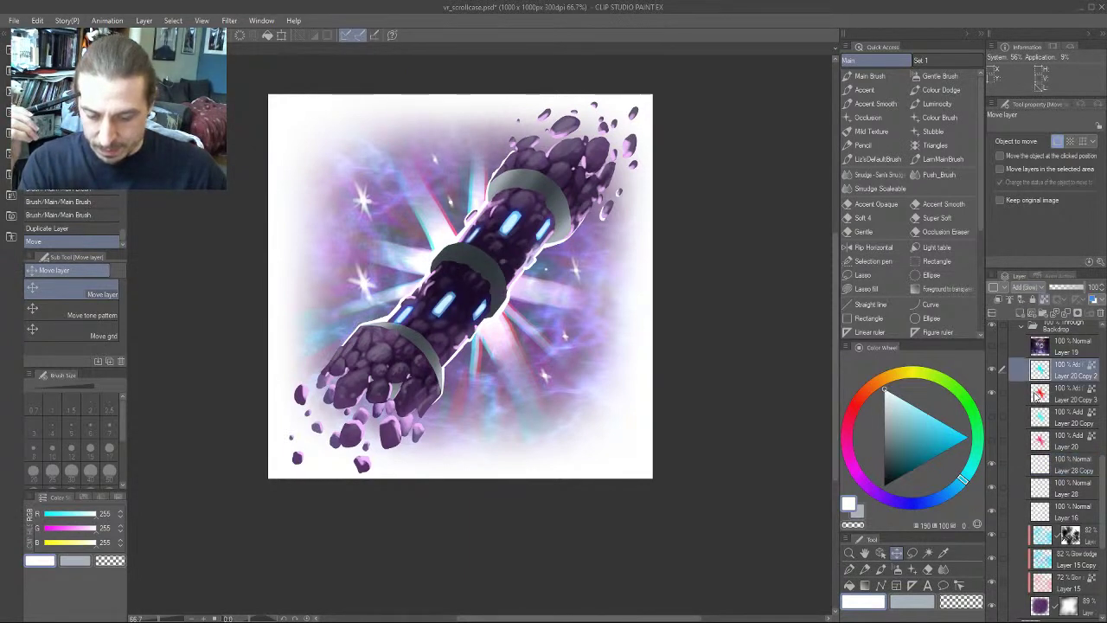
{"action": "left_click", "coordinate": [1035, 396]}
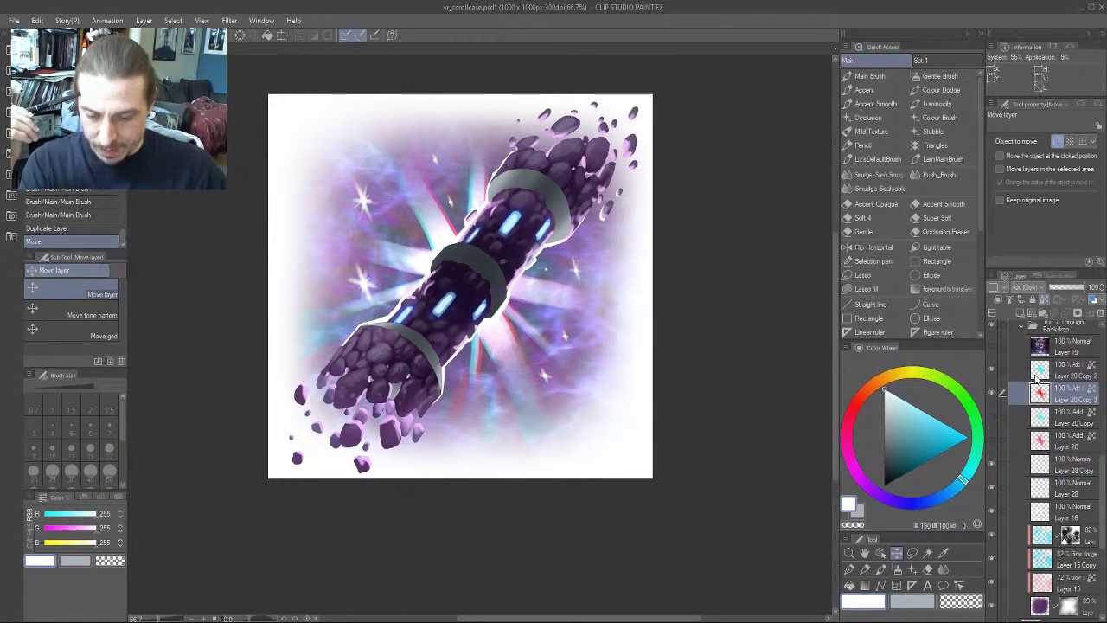
{"action": "left_click", "coordinate": [1044, 468]}
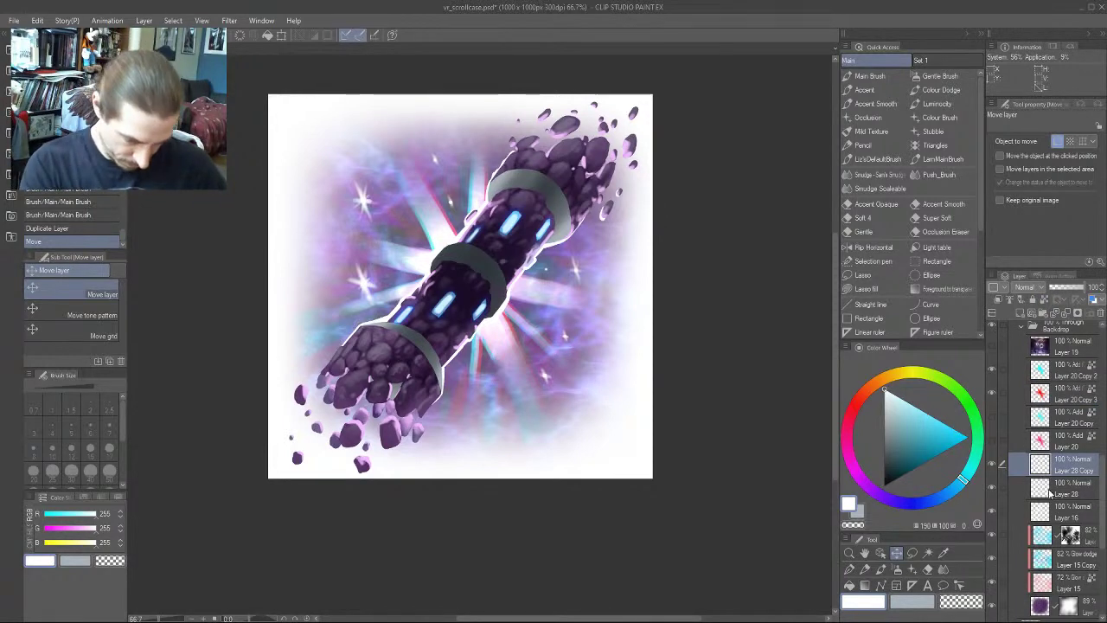
{"action": "left_click", "coordinate": [1025, 288]}
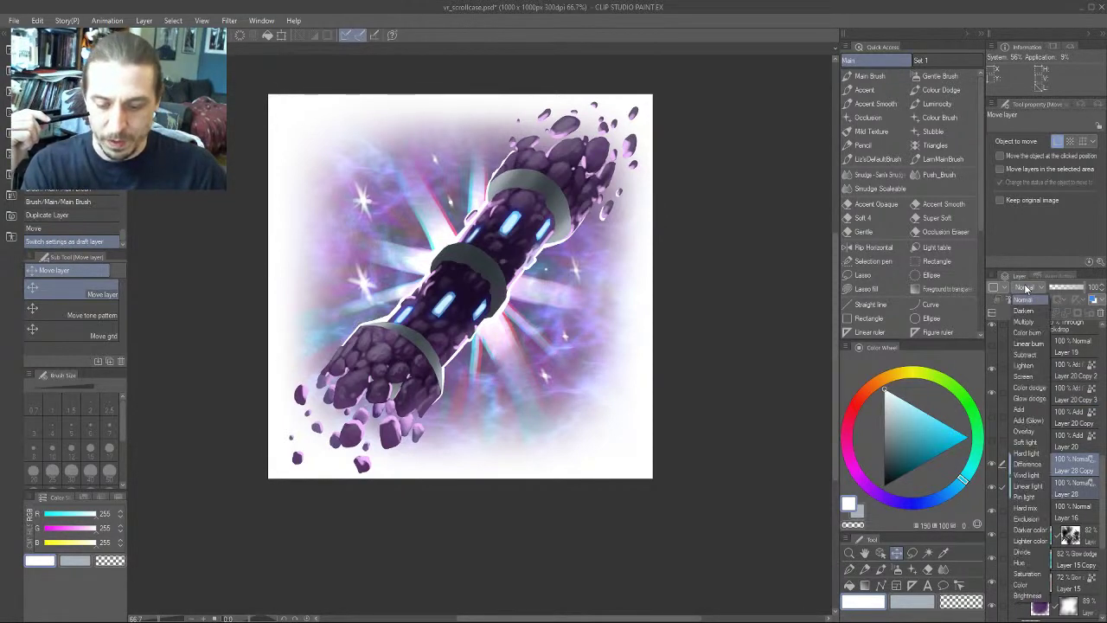
{"action": "left_click", "coordinate": [1028, 420]}
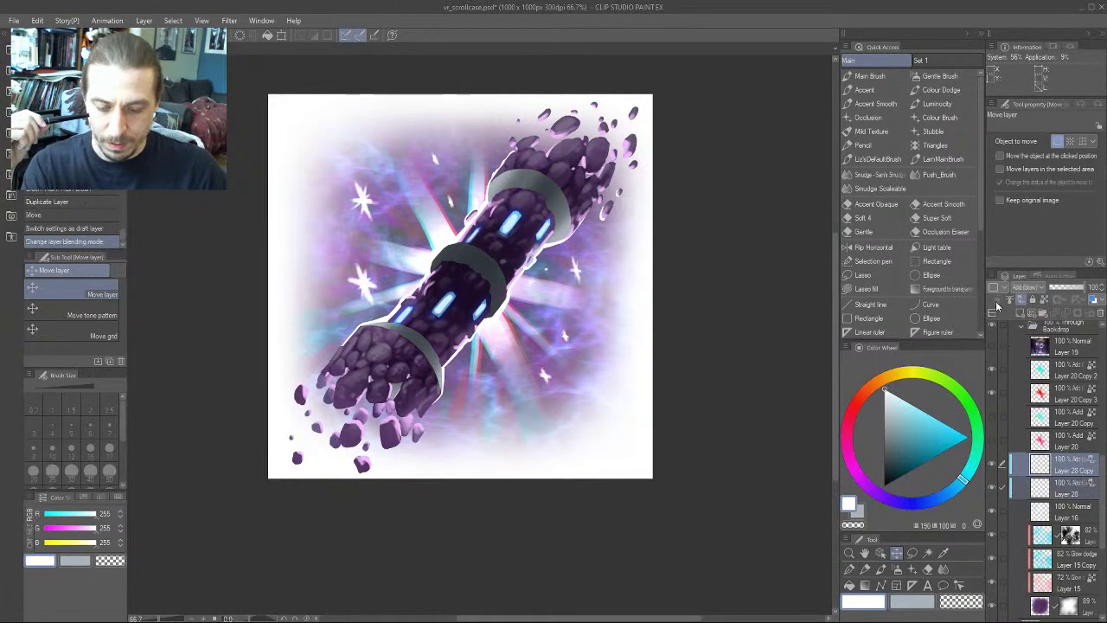
{"action": "left_click", "coordinate": [1020, 300]}
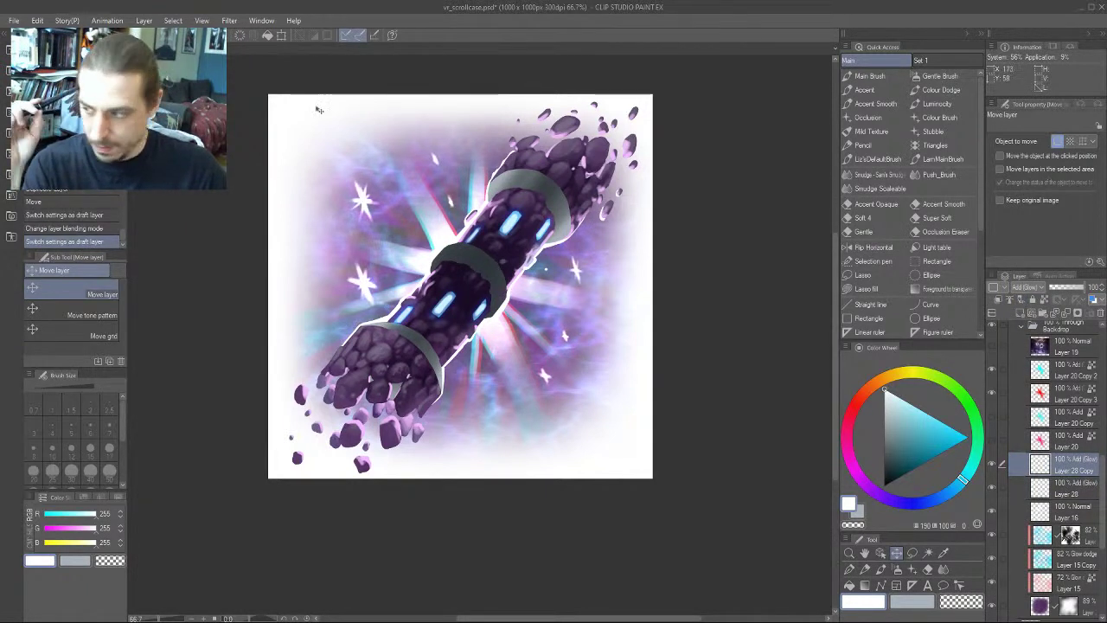
Apply a Level Correction to Layer 28 Copy, lowering the red channel's maximum output all the way down
{"action": "left_click", "coordinate": [37, 20]}
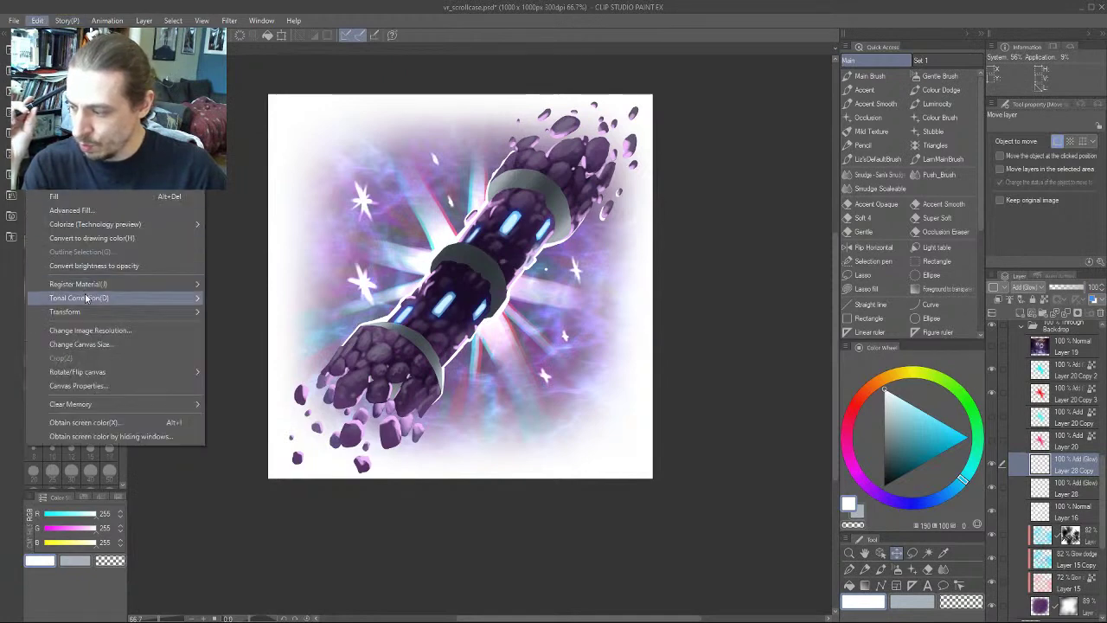
{"action": "mouse_move", "coordinate": [86, 297]}
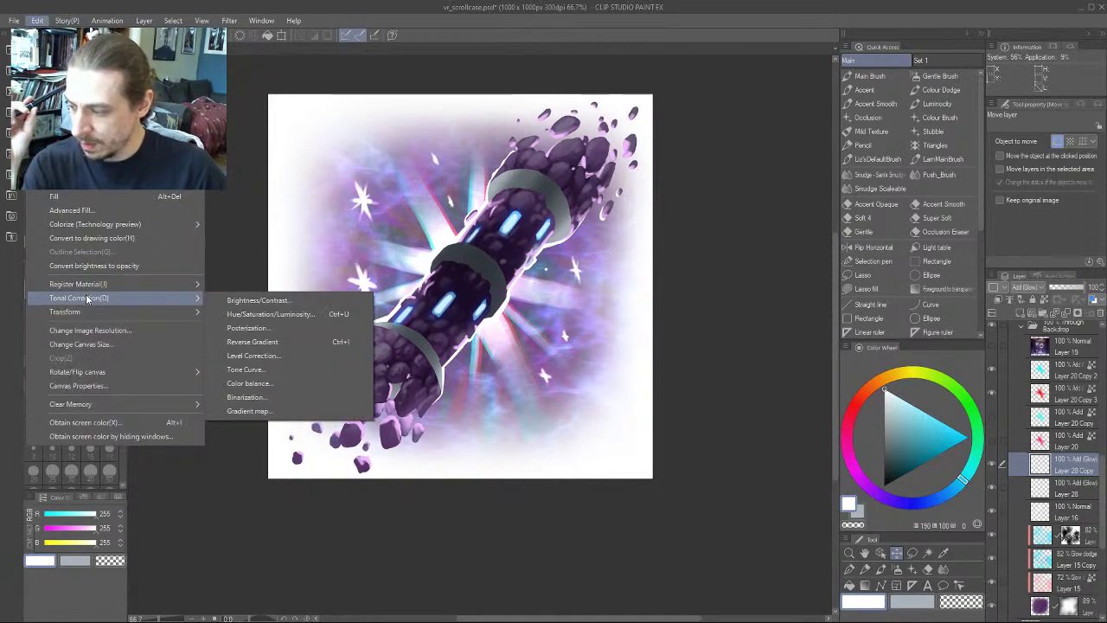
{"action": "left_click", "coordinate": [271, 356]}
{"action": "left_click", "coordinate": [474, 250]}
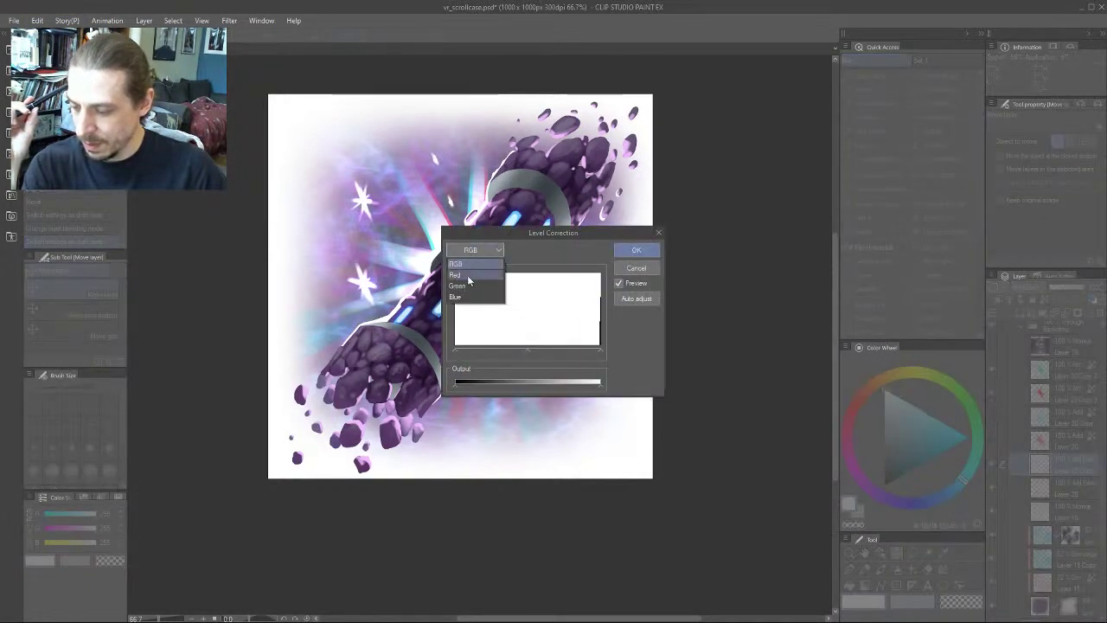
{"action": "left_click", "coordinate": [474, 267]}
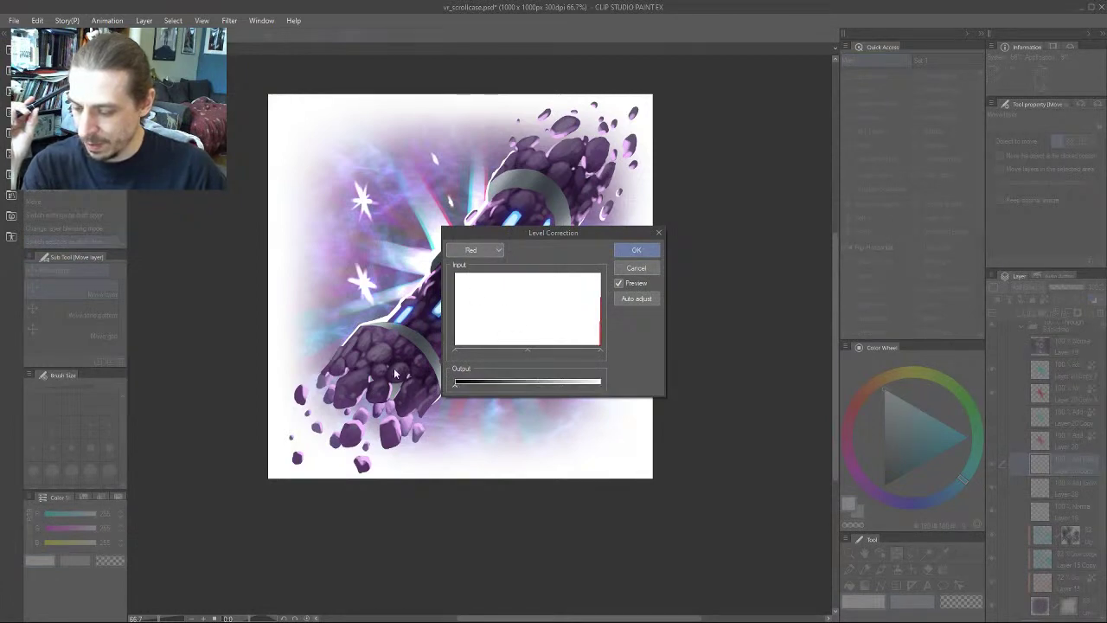
{"action": "left_click", "coordinate": [621, 252]}
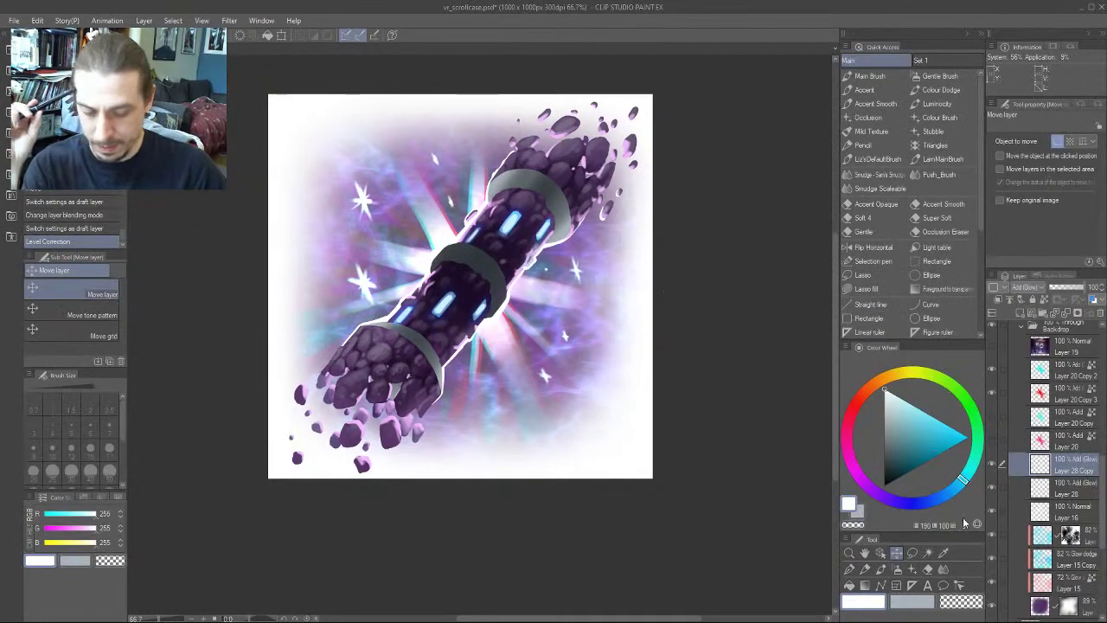
Apply a Level Correction to Layer 28, lowering the maximum output of the green and blue channels all the way down
{"action": "left_click", "coordinate": [1073, 494]}
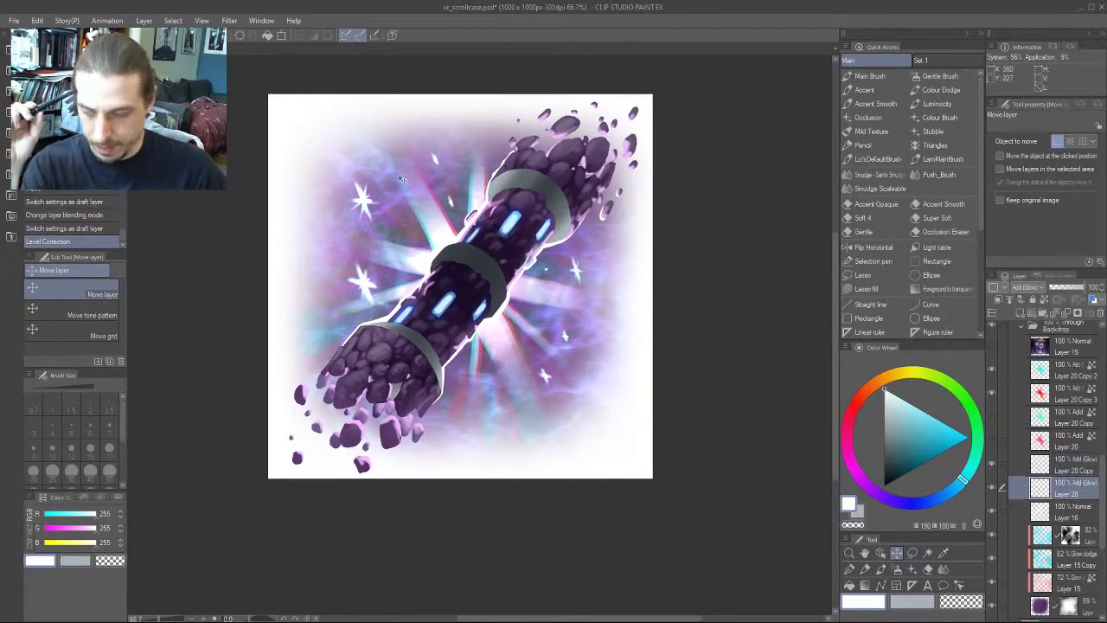
{"action": "left_click", "coordinate": [37, 20]}
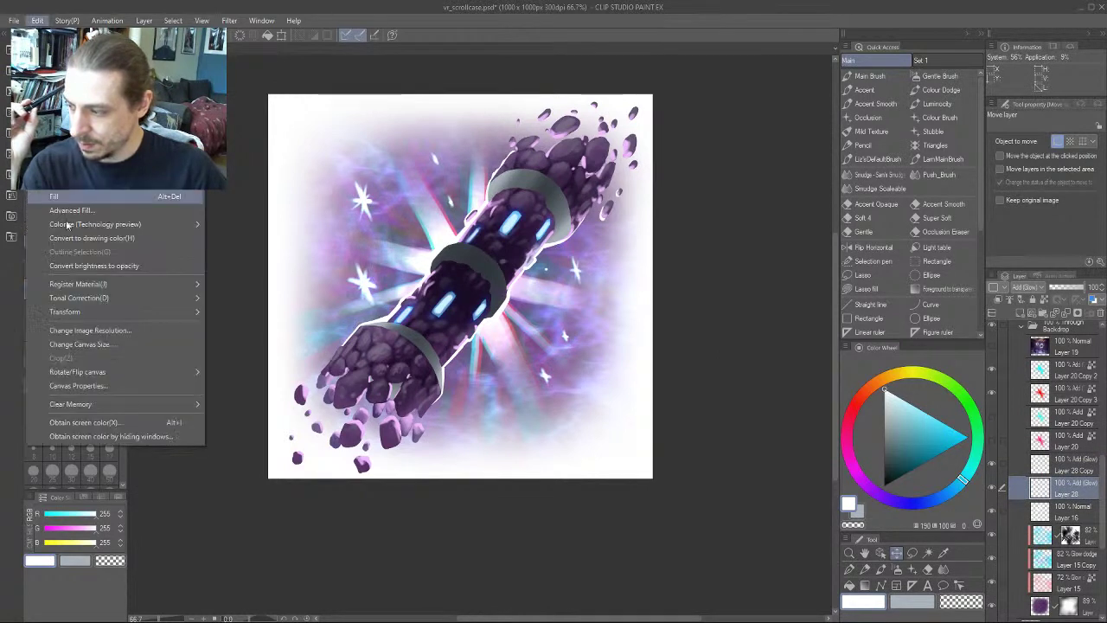
{"action": "mouse_move", "coordinate": [159, 298]}
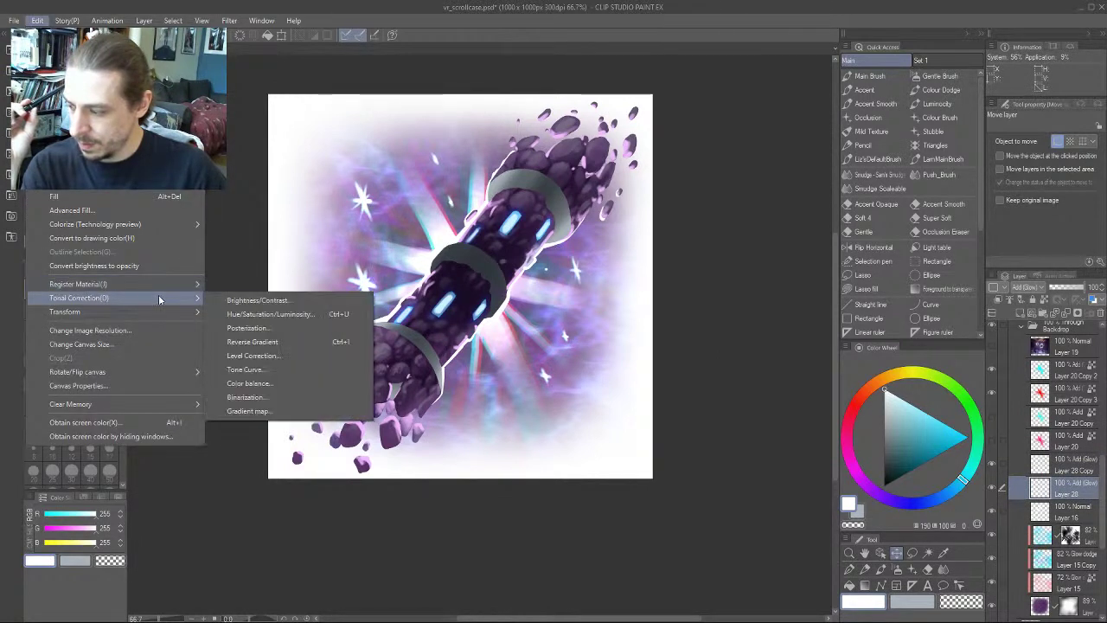
{"action": "left_click", "coordinate": [291, 355]}
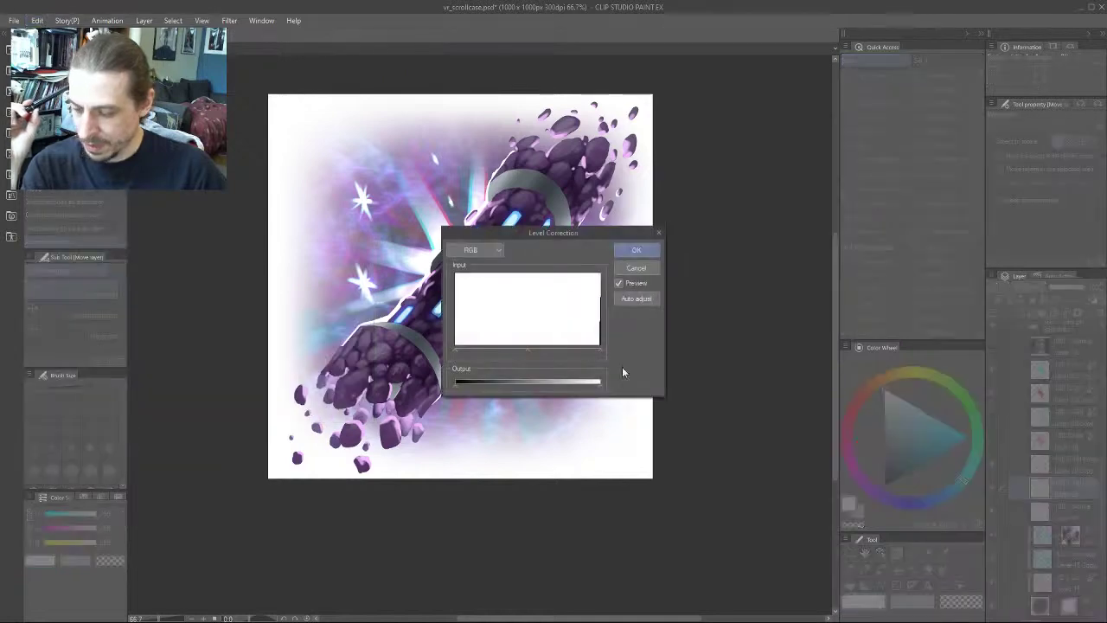
{"action": "left_click", "coordinate": [489, 250]}
{"action": "left_click", "coordinate": [469, 288]}
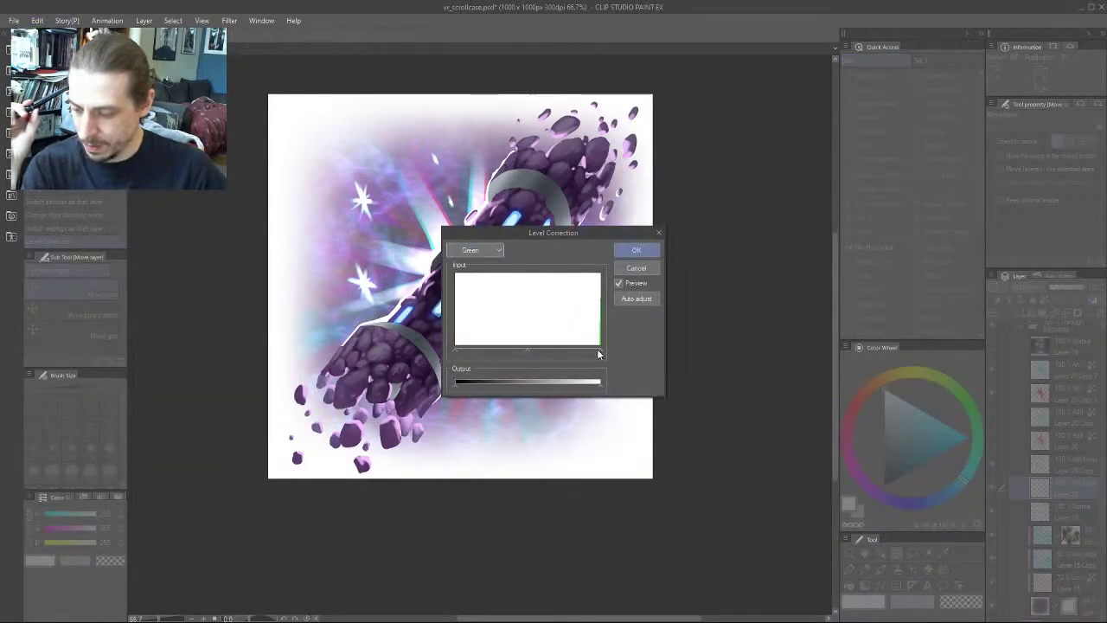
{"action": "left_click_drag", "start_coordinate": [600, 387], "coordinate": [438, 381]}
{"action": "left_click", "coordinate": [484, 249]}
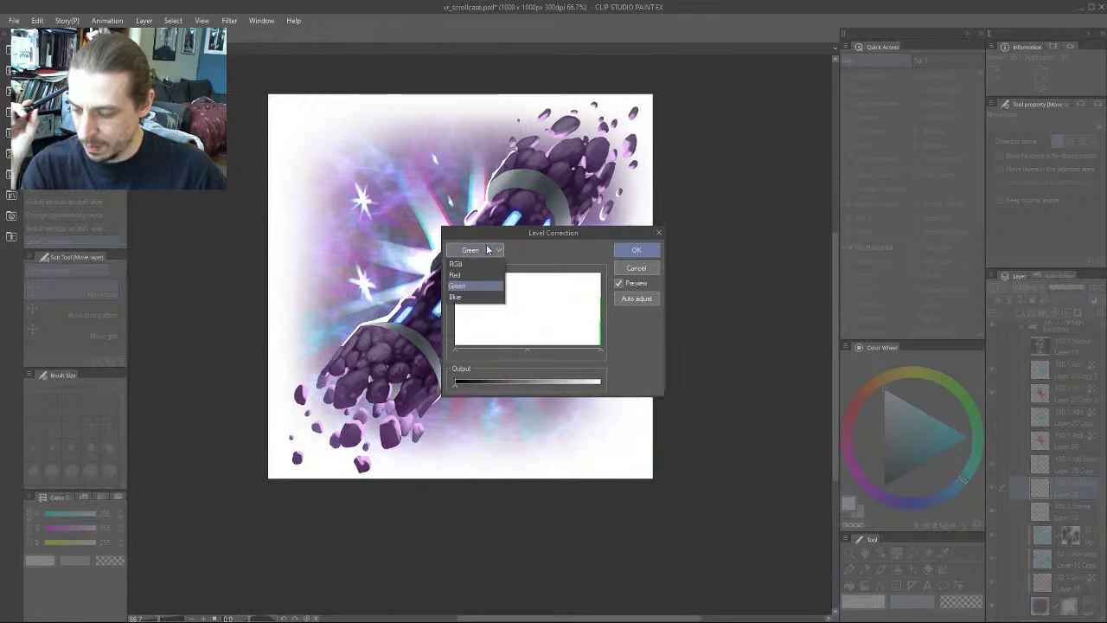
{"action": "left_click", "coordinate": [471, 301]}
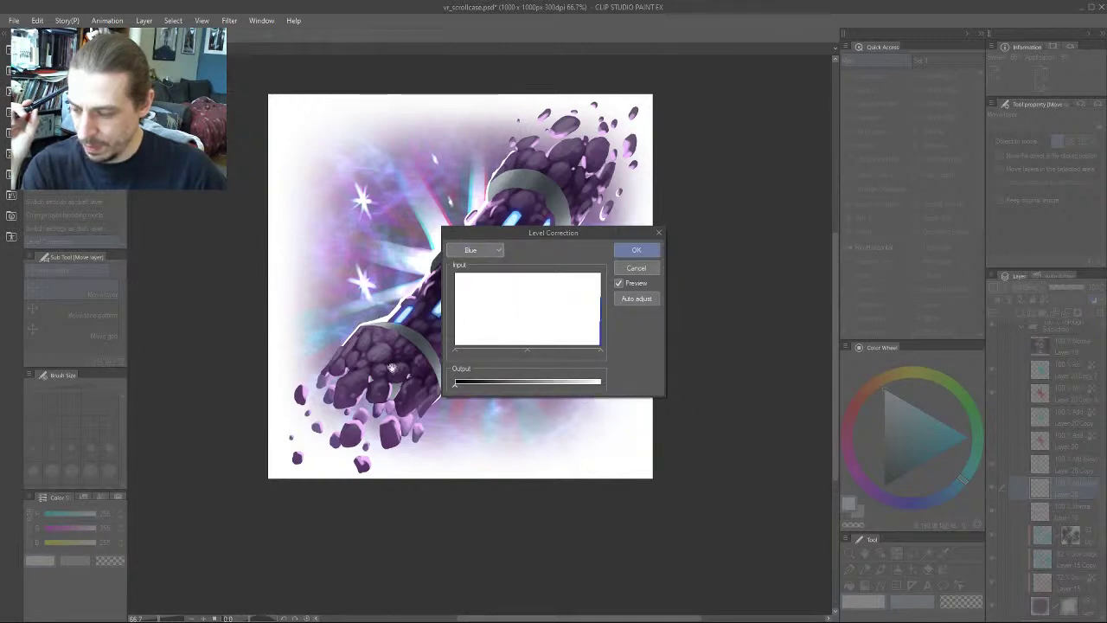
{"action": "left_click", "coordinate": [636, 250]}
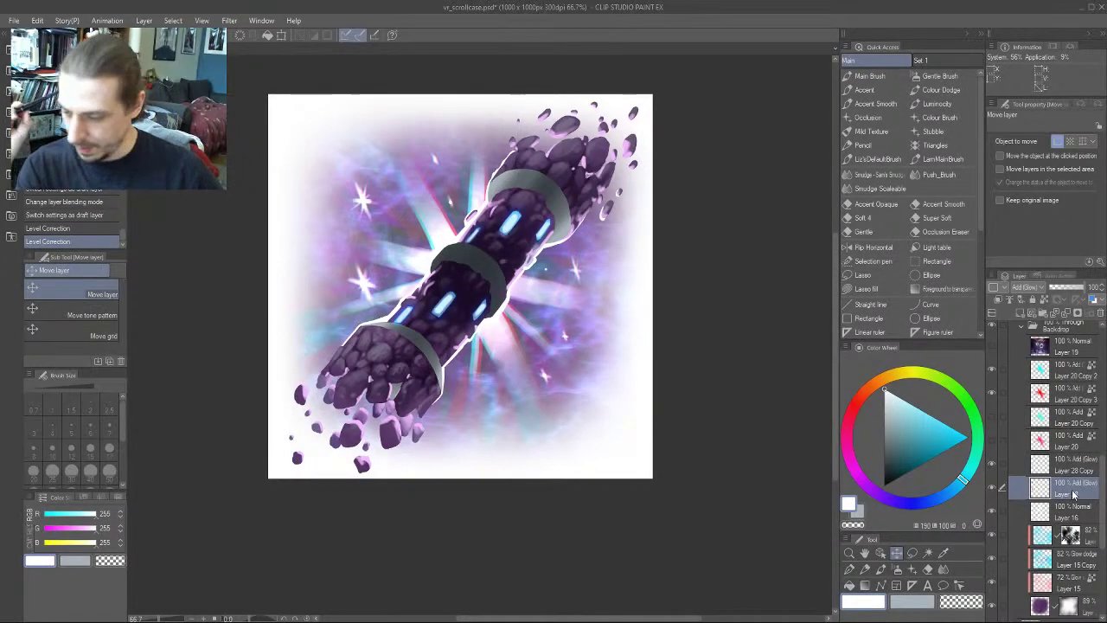
Nudge Layer 28 sideways to offset the sparkle colours, and compare the effect with that layer hidden and shown
{"action": "key", "text": "Left"}
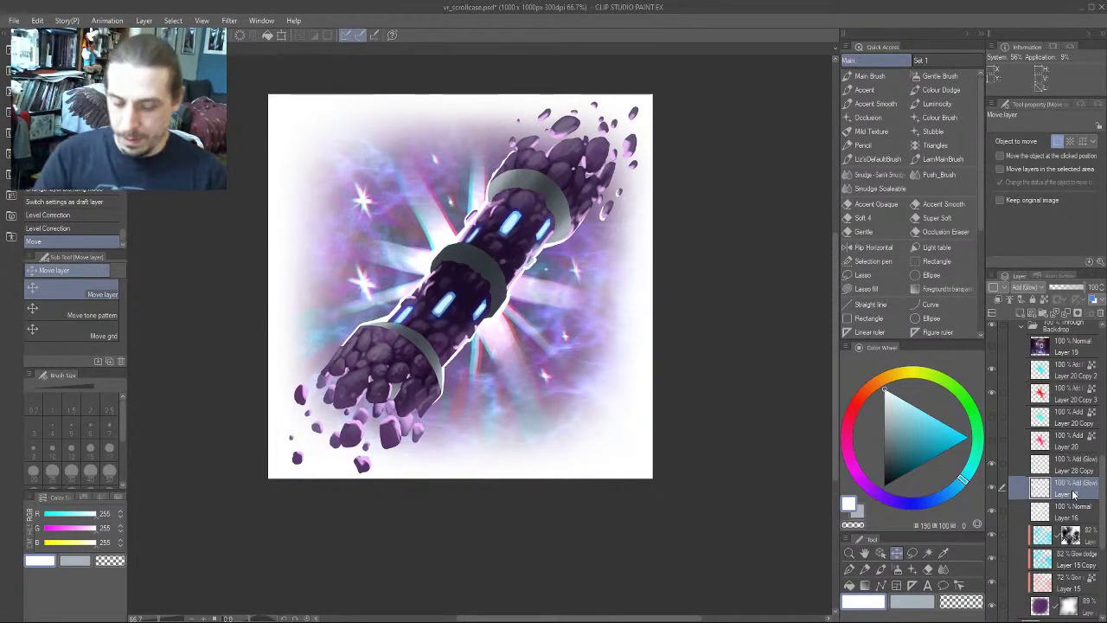
{"action": "left_click", "coordinate": [993, 489]}
{"action": "left_click", "coordinate": [993, 488]}
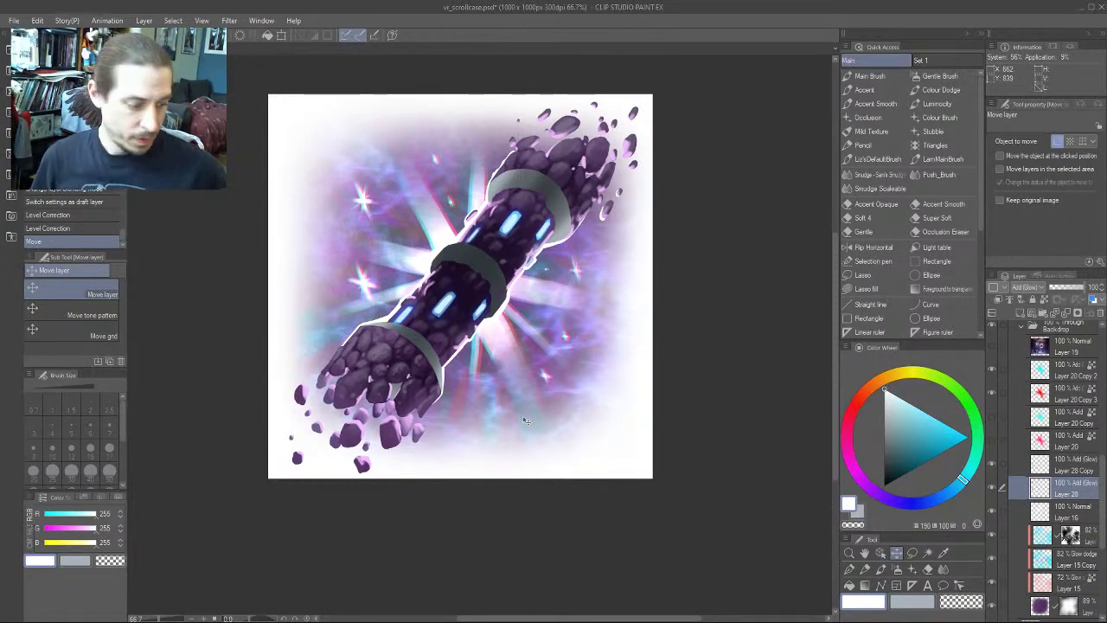
{"action": "scroll", "coordinate": [525, 421], "scroll_direction": "down", "scroll_amount": 5}
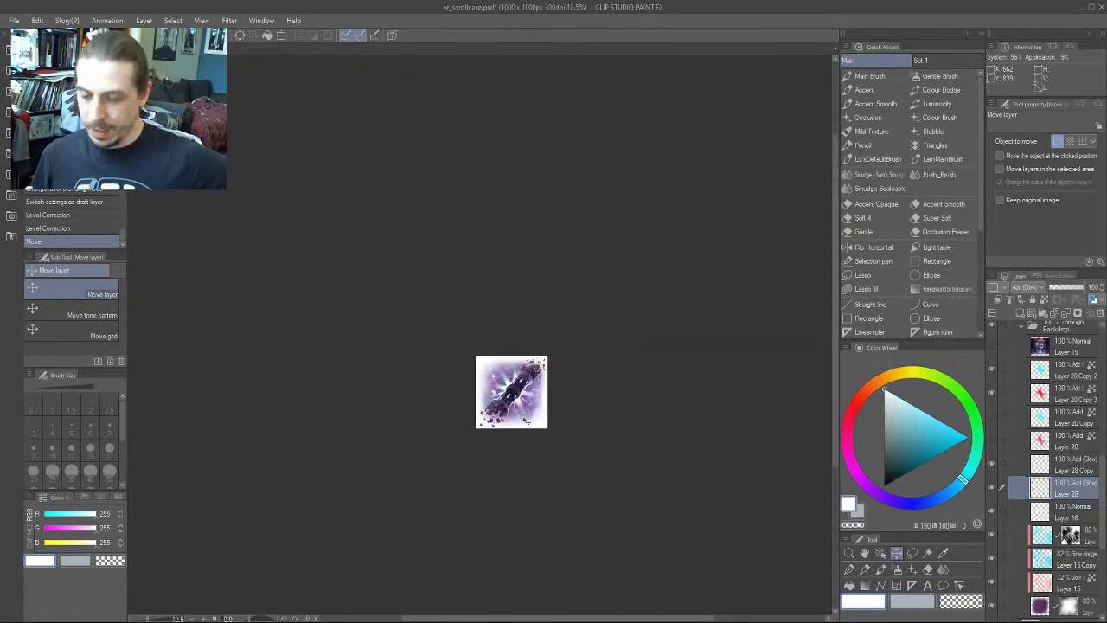
{"action": "scroll", "coordinate": [525, 420], "scroll_direction": "up", "scroll_amount": 5}
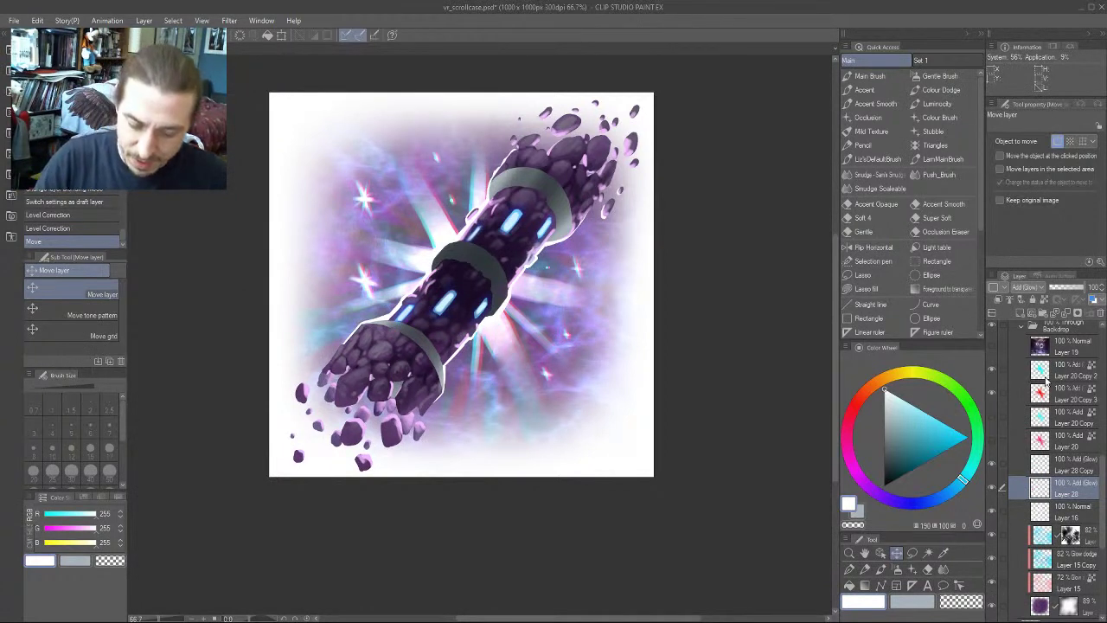
Identify the grey ring layer by toggling the visibility of Layer 22, and make it active for the Main Brush
{"action": "scroll", "coordinate": [1055, 467], "scroll_direction": "down", "scroll_amount": 5}
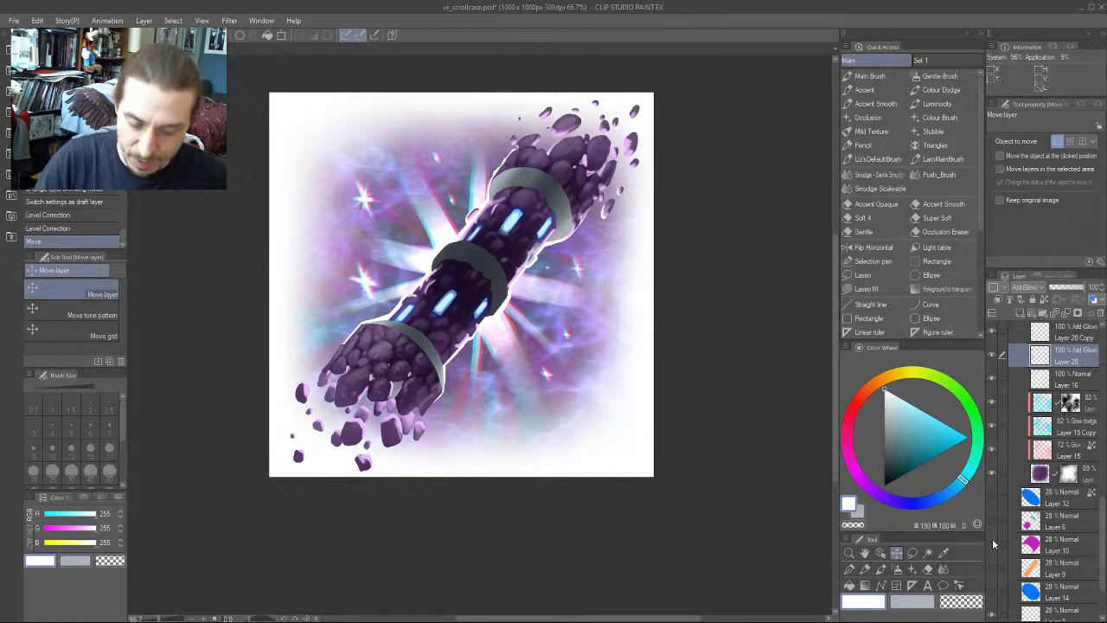
{"action": "scroll", "coordinate": [1016, 441], "scroll_direction": "up", "scroll_amount": 10}
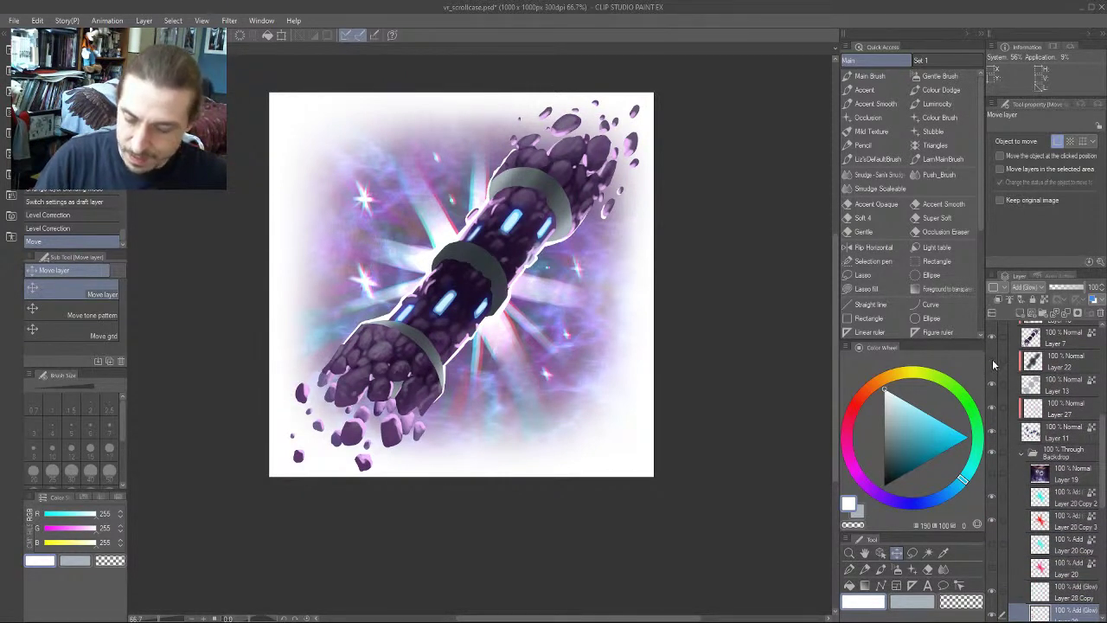
{"action": "left_click", "coordinate": [993, 364]}
{"action": "left_click", "coordinate": [993, 363]}
{"action": "left_click", "coordinate": [1053, 363]}
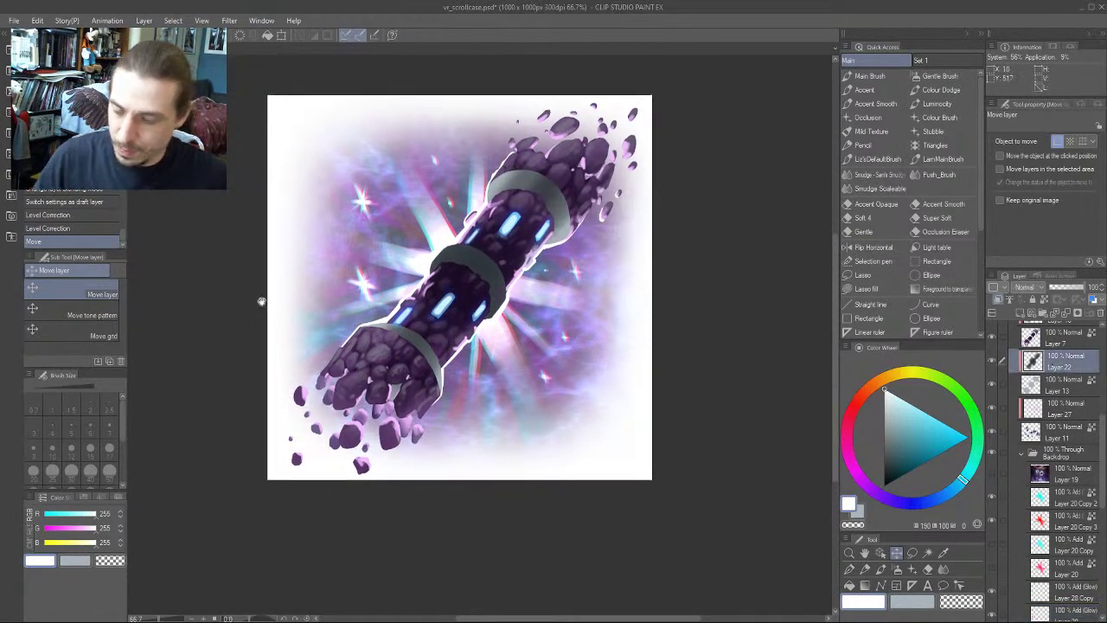
{"action": "left_click_drag", "start_coordinate": [261, 301], "coordinate": [383, 378]}
{"action": "key", "text": "b"}
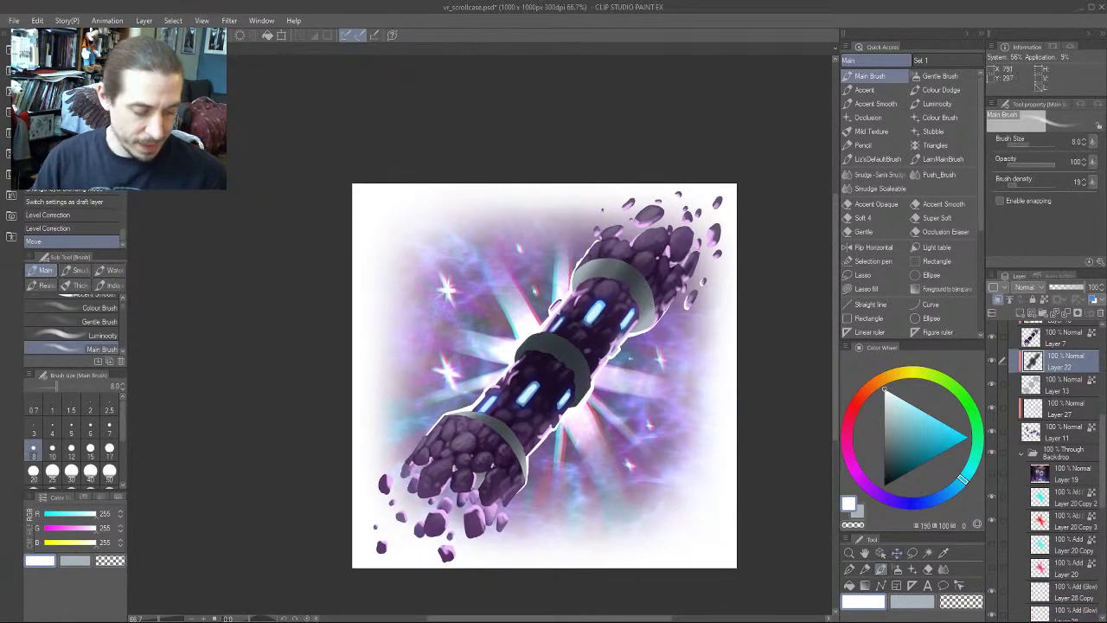
Sample a pale pink from the artwork and dab it on the lower end of the uppermost grey ring at brush size 8
{"action": "left_click", "coordinate": [607, 351], "text": "alt"}
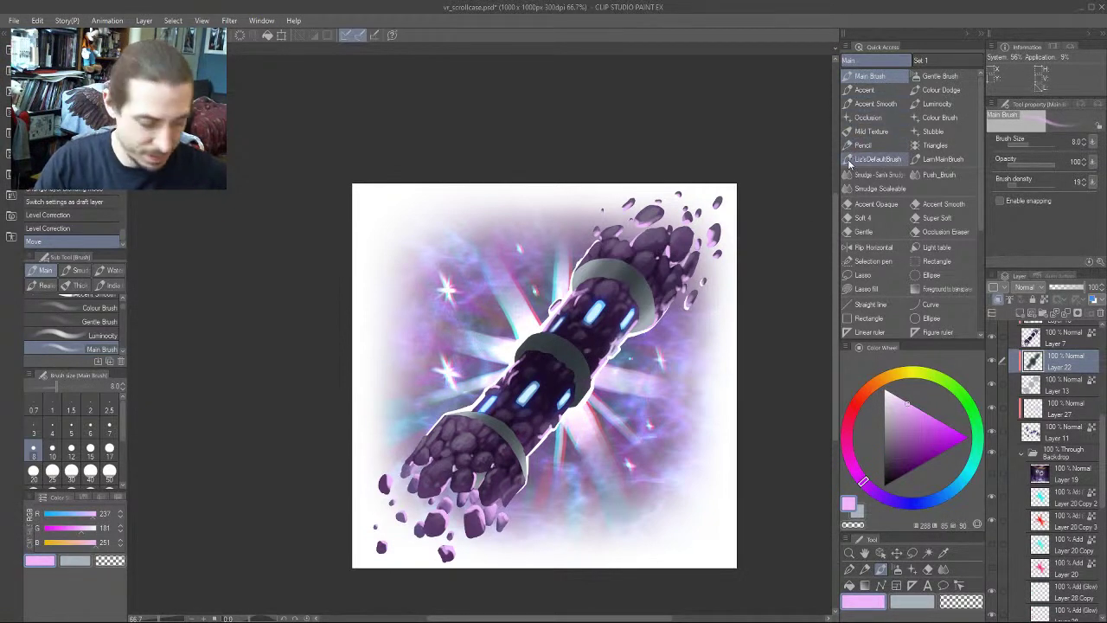
{"action": "left_click_drag", "start_coordinate": [489, 185], "coordinate": [354, 209]}
{"action": "scroll", "coordinate": [510, 346], "scroll_direction": "up", "scroll_amount": 2}
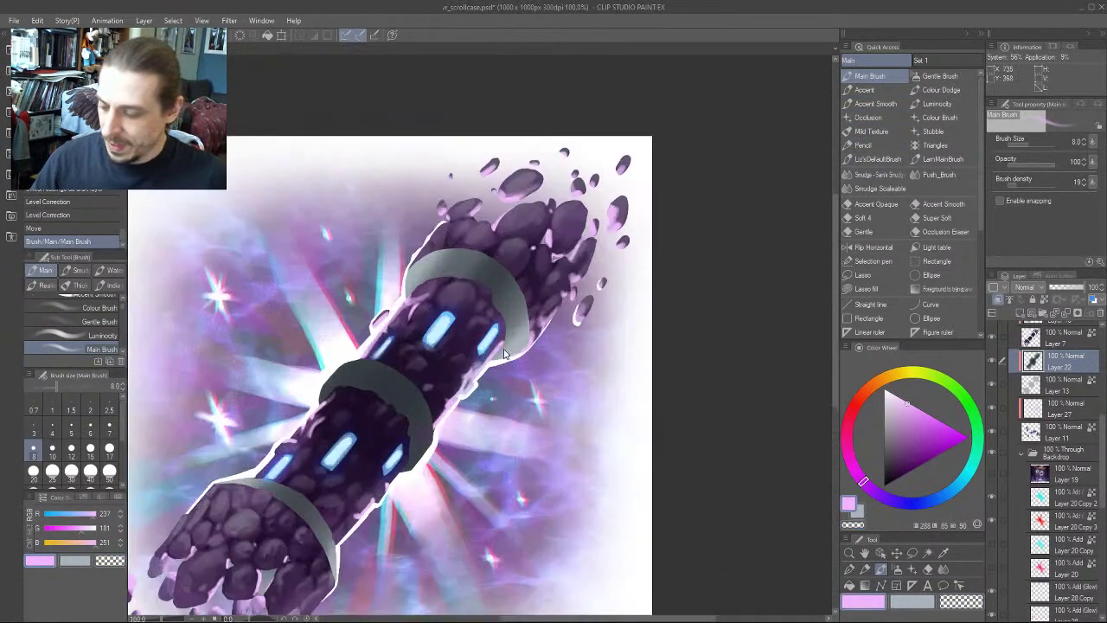
{"action": "left_click_drag", "start_coordinate": [494, 360], "coordinate": [492, 357]}
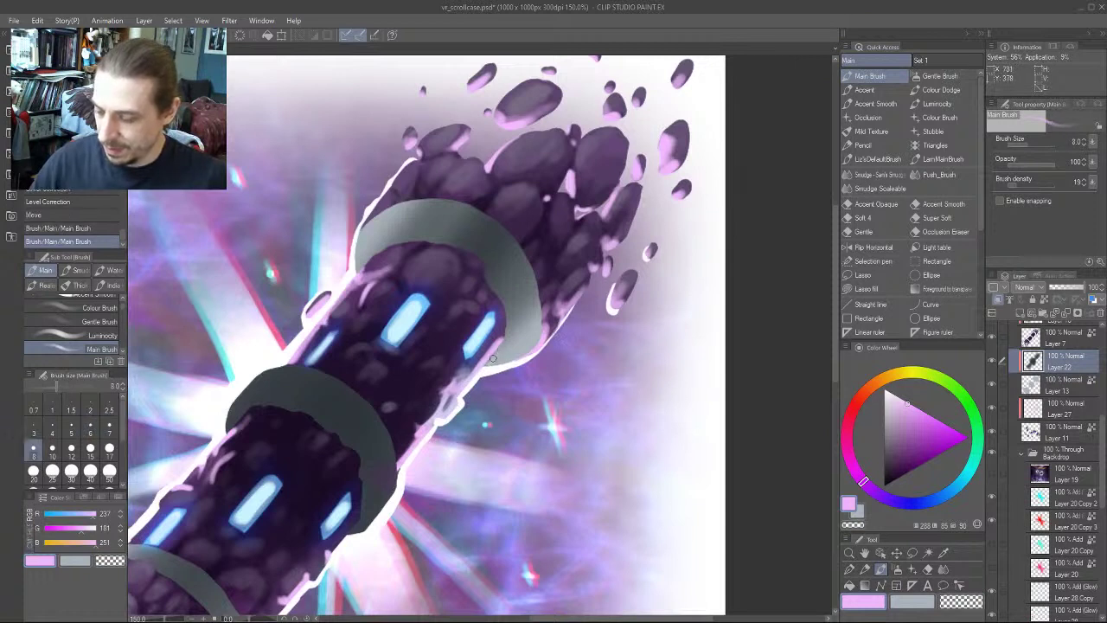
{"action": "left_click_drag", "start_coordinate": [468, 258], "coordinate": [474, 275]}
Paint pale pink reflected light on both ends of the uppermost grey ring at brush size 20
{"action": "key", "text": "bracketright"}
{"action": "key", "text": "bracketright"}
{"action": "key", "text": "bracketright"}
{"action": "key", "text": "bracketright"}
{"action": "key", "text": "bracketright"}
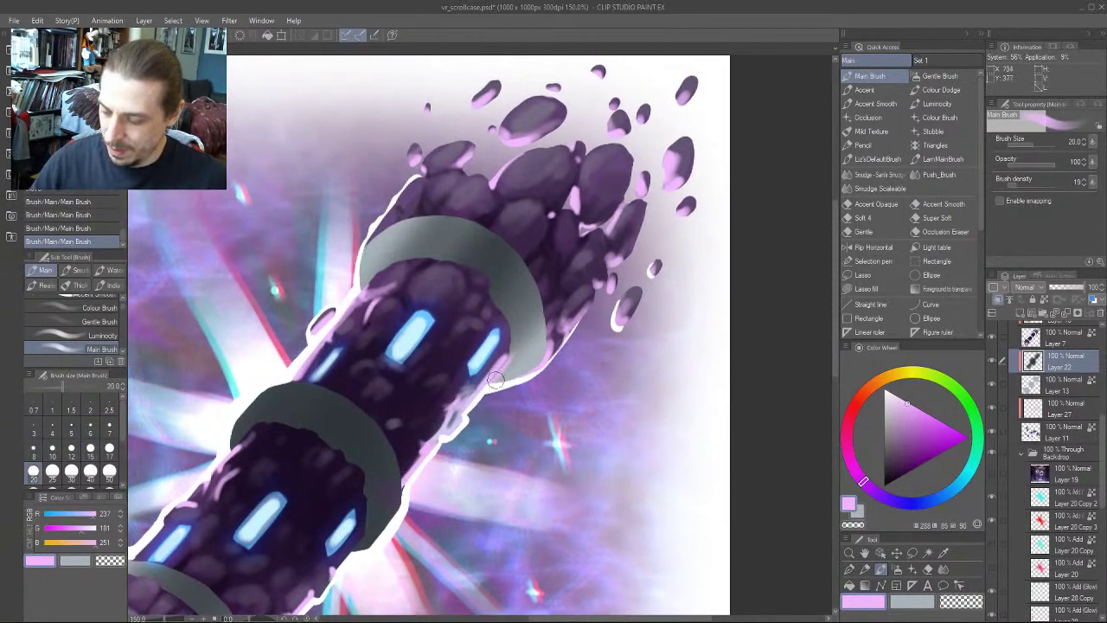
{"action": "left_click_drag", "start_coordinate": [499, 377], "coordinate": [531, 342]}
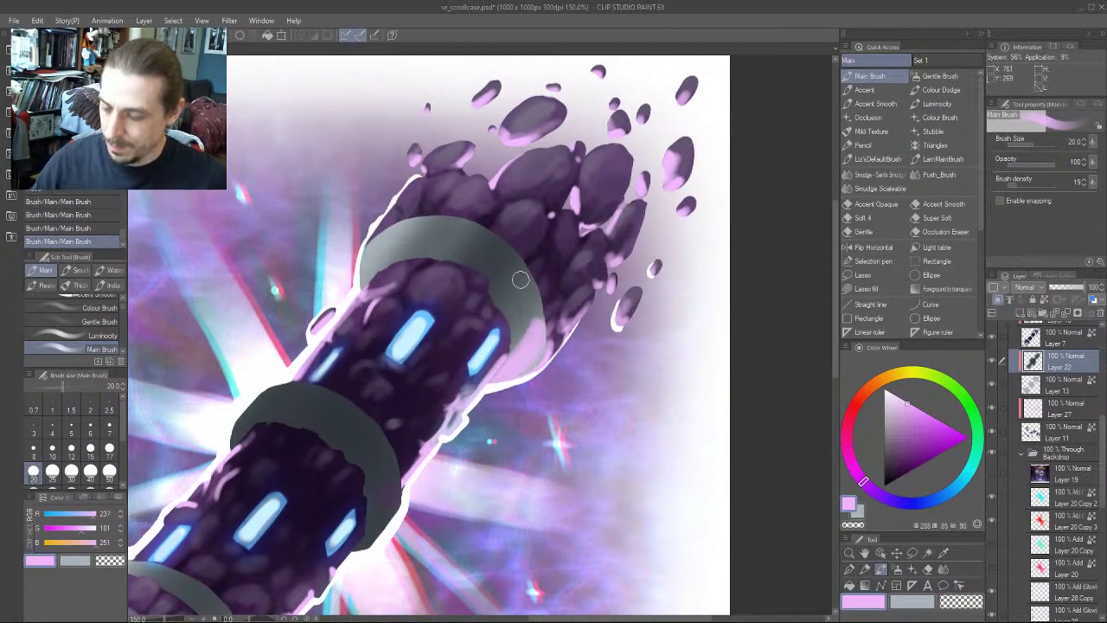
{"action": "left_click_drag", "start_coordinate": [398, 242], "coordinate": [503, 236]}
{"action": "left_click_drag", "start_coordinate": [470, 275], "coordinate": [478, 218]}
Sample the light blue of the glowing windows and paint blue reflections over both ends of the uppermost ring at brush size 15
{"action": "left_click", "coordinate": [501, 333], "text": "alt"}
{"action": "key", "text": "bracketleft"}
{"action": "key", "text": "bracketleft"}
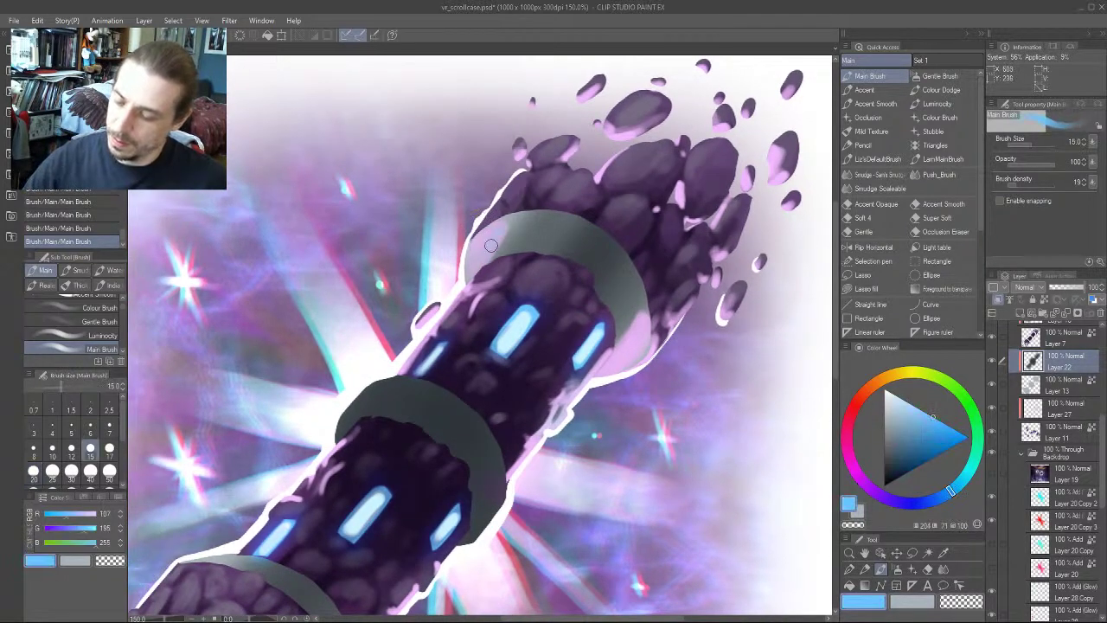
{"action": "mouse_move", "coordinate": [645, 325]}
{"action": "left_mouse_down"}
{"action": "mouse_move", "coordinate": [617, 356]}
{"action": "mouse_move", "coordinate": [603, 320]}
{"action": "left_mouse_up"}
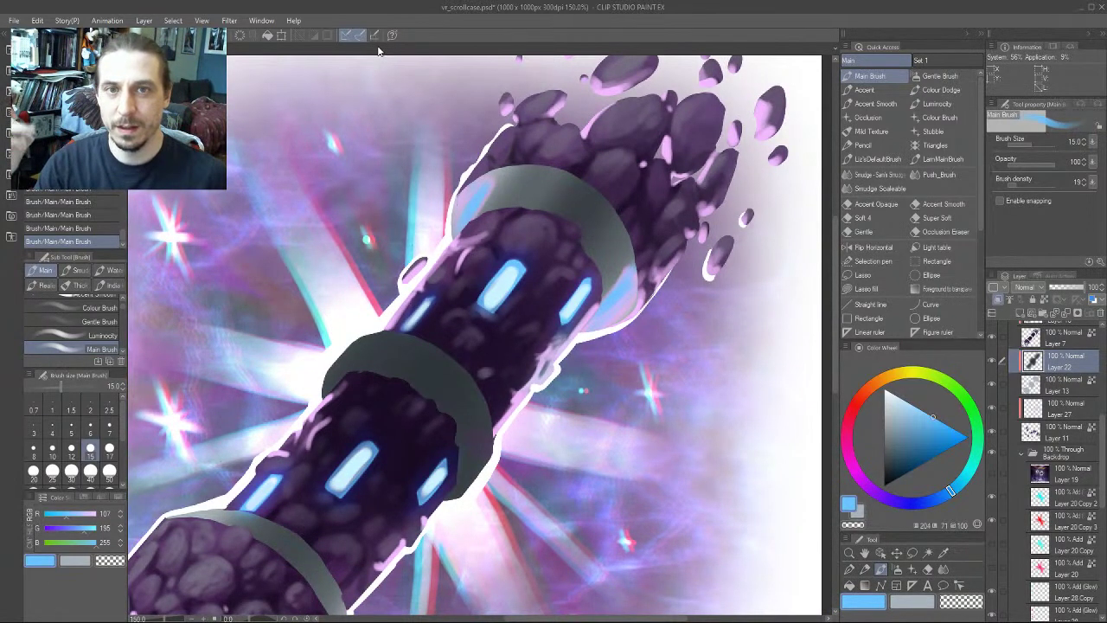
Sample the dark purple of the rock and paint dark bands across the uppermost grey ring at brush size 17
{"action": "left_click", "coordinate": [543, 306], "text": "alt"}
{"action": "key", "text": "bracketright"}
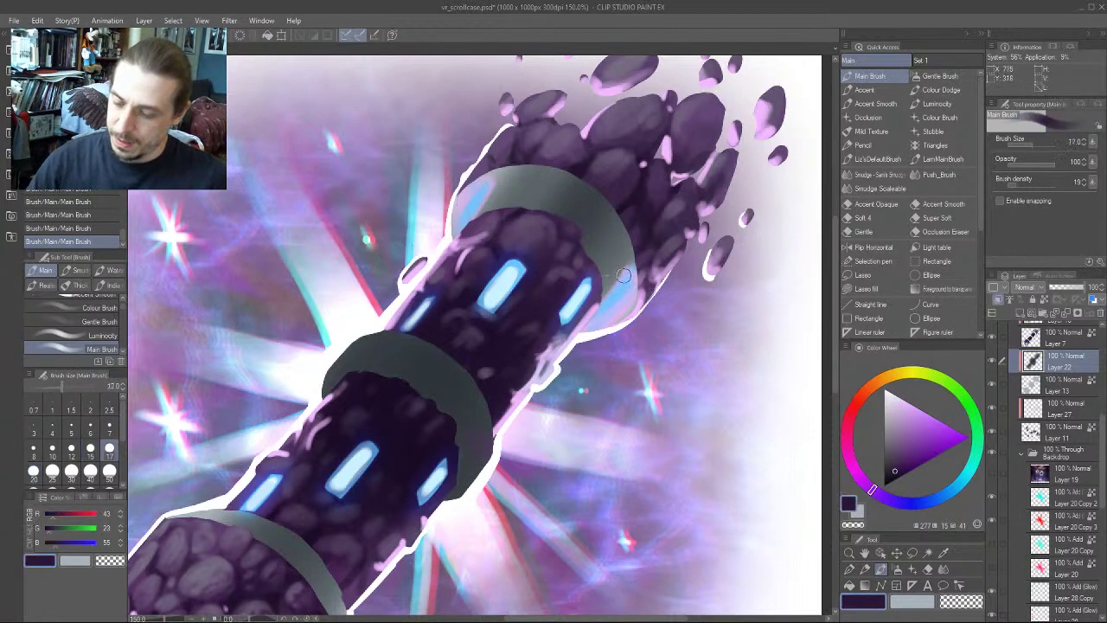
{"action": "mouse_move", "coordinate": [635, 268]}
{"action": "left_mouse_down"}
{"action": "mouse_move", "coordinate": [595, 293]}
{"action": "mouse_move", "coordinate": [599, 282]}
{"action": "left_mouse_up"}
{"action": "left_click_drag", "start_coordinate": [503, 175], "coordinate": [479, 225]}
{"action": "left_click_drag", "start_coordinate": [495, 208], "coordinate": [500, 177]}
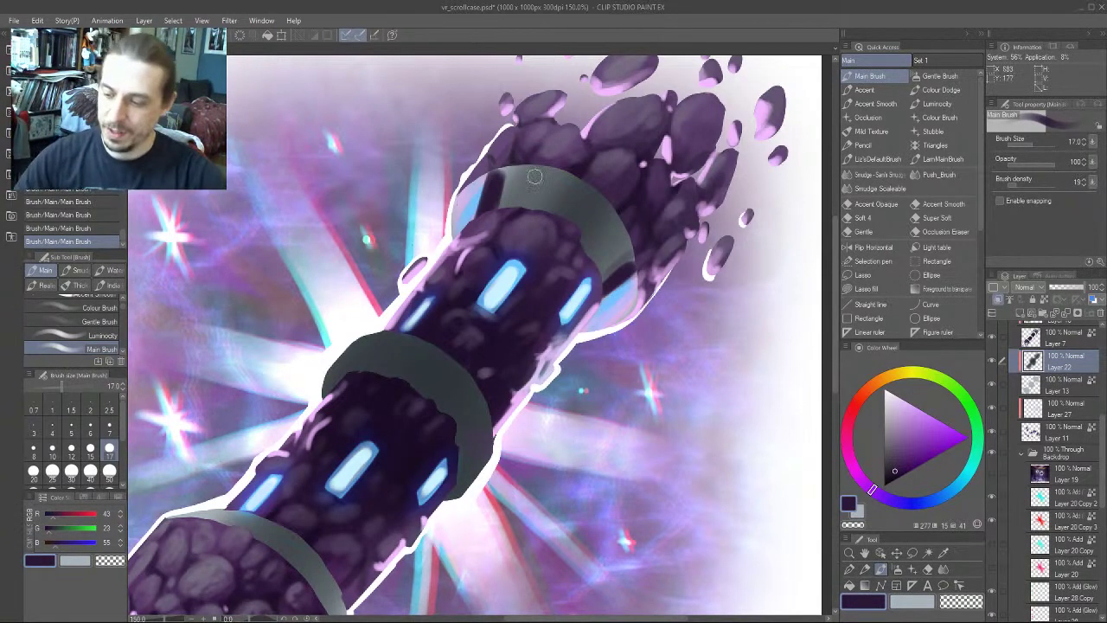
{"action": "mouse_move", "coordinate": [531, 167]}
{"action": "left_mouse_down"}
{"action": "mouse_move", "coordinate": [523, 201]}
{"action": "mouse_move", "coordinate": [573, 160]}
{"action": "mouse_move", "coordinate": [550, 152]}
{"action": "mouse_move", "coordinate": [536, 160]}
{"action": "mouse_move", "coordinate": [535, 206]}
{"action": "left_mouse_up"}
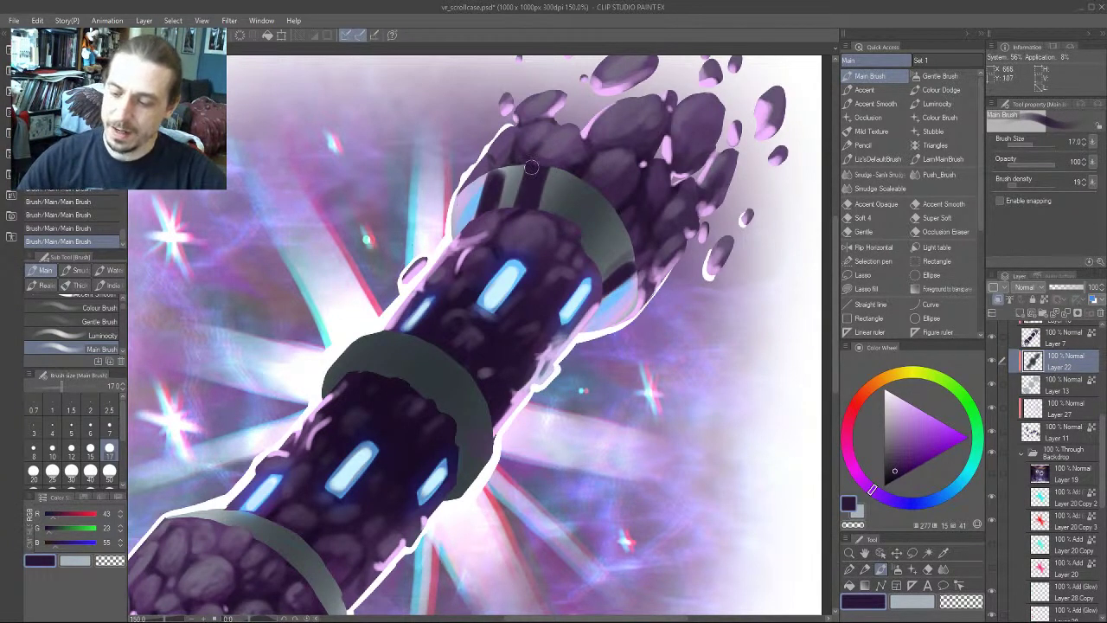
{"action": "mouse_move", "coordinate": [617, 222]}
{"action": "left_mouse_down"}
{"action": "mouse_move", "coordinate": [578, 249]}
{"action": "mouse_move", "coordinate": [588, 225]}
{"action": "left_mouse_up"}
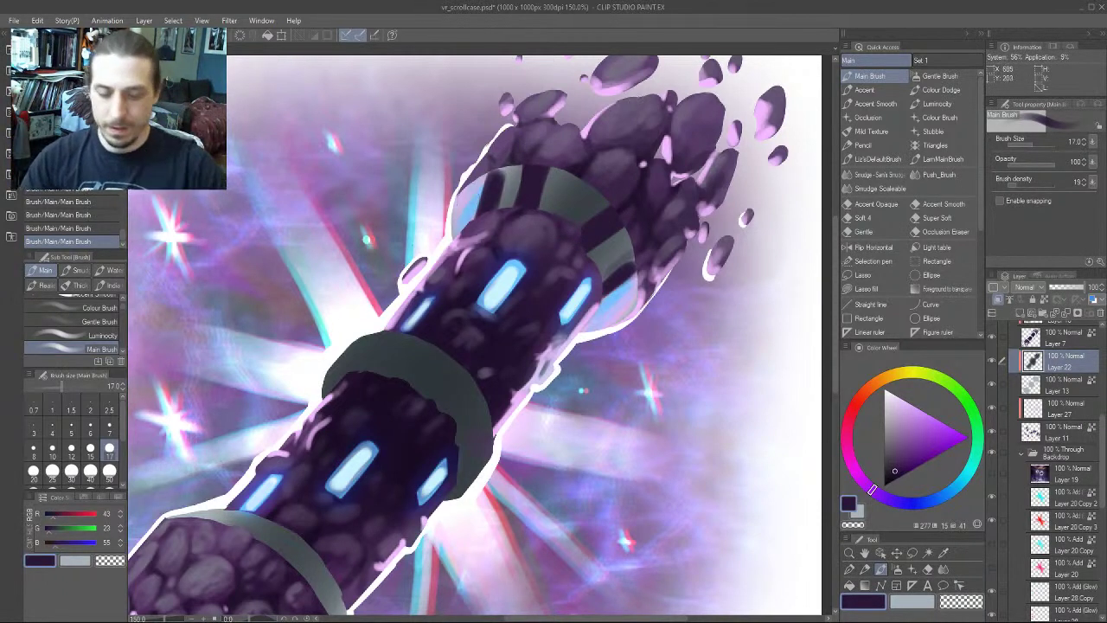
Add thin dark purple bands near both ends of the uppermost ring at brush size 10 and widen its upper band at size 12
{"action": "left_click", "coordinate": [52, 448]}
{"action": "left_click_drag", "start_coordinate": [463, 180], "coordinate": [464, 232]}
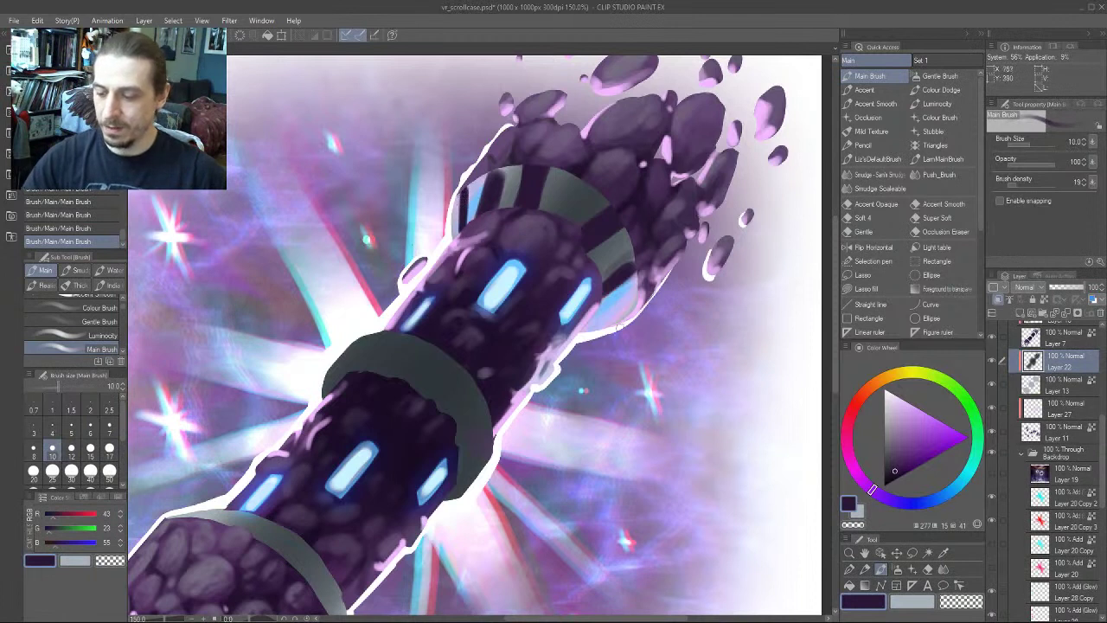
{"action": "mouse_move", "coordinate": [633, 308]}
{"action": "left_mouse_down"}
{"action": "mouse_move", "coordinate": [608, 315]}
{"action": "mouse_move", "coordinate": [636, 305]}
{"action": "left_mouse_up"}
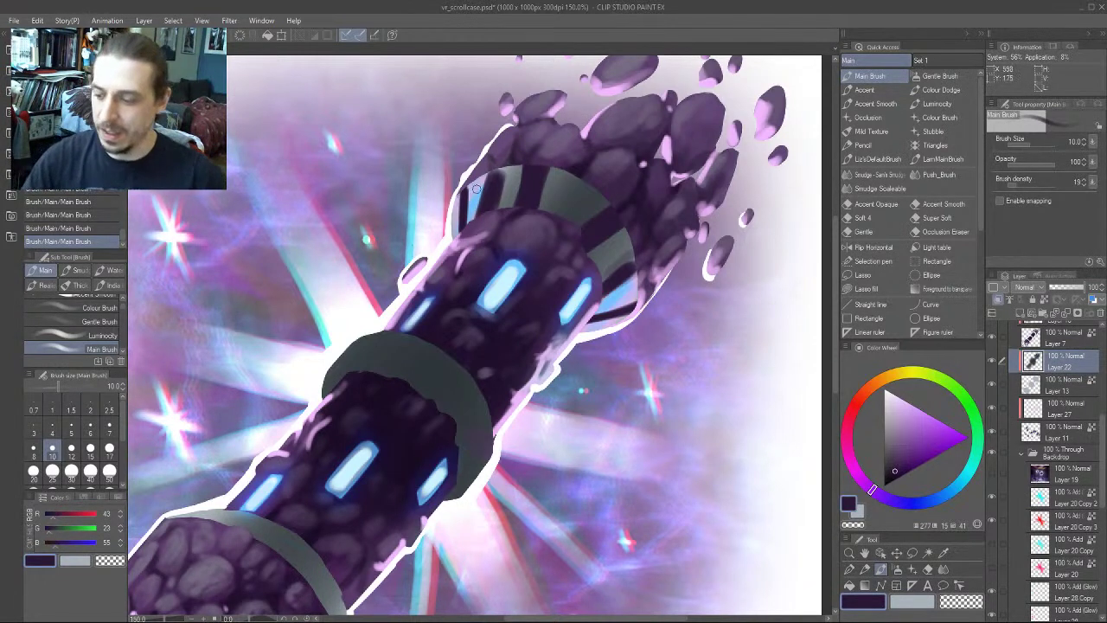
{"action": "key", "text": "]"}
{"action": "mouse_move", "coordinate": [519, 168]}
{"action": "left_mouse_down"}
{"action": "mouse_move", "coordinate": [519, 201]}
{"action": "mouse_move", "coordinate": [544, 204]}
{"action": "left_mouse_up"}
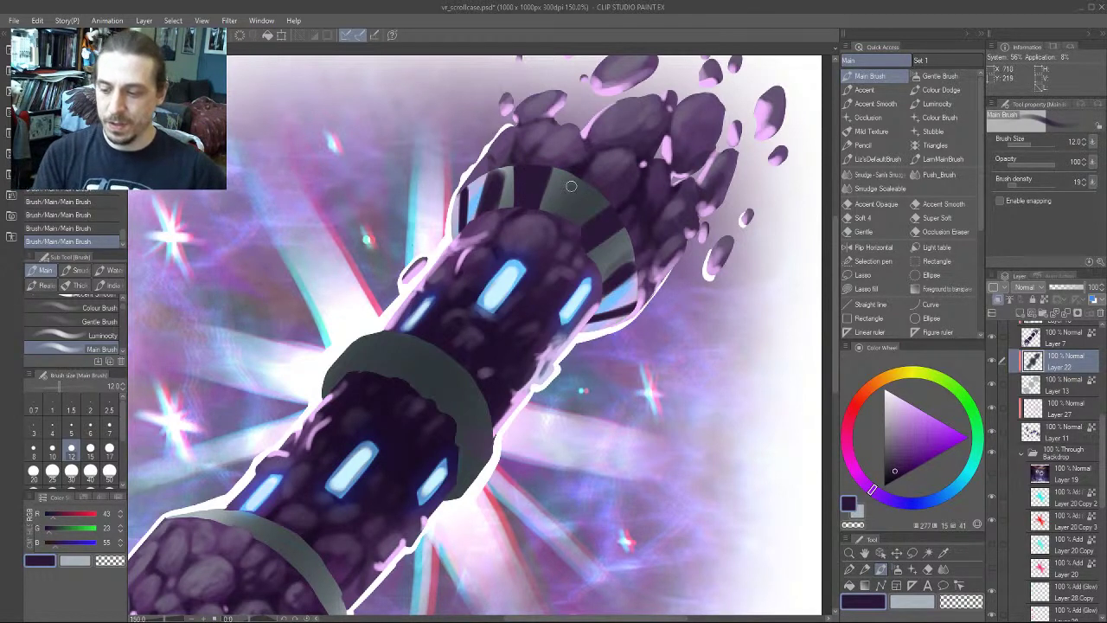
Sample lavender and grey-blue from the uppermost ring and touch up its left end at brush sizes 6 and 8
{"action": "key", "text": "bracketleft"}
{"action": "key", "text": "bracketleft"}
{"action": "key", "text": "bracketleft"}
{"action": "key", "text": "bracketleft"}
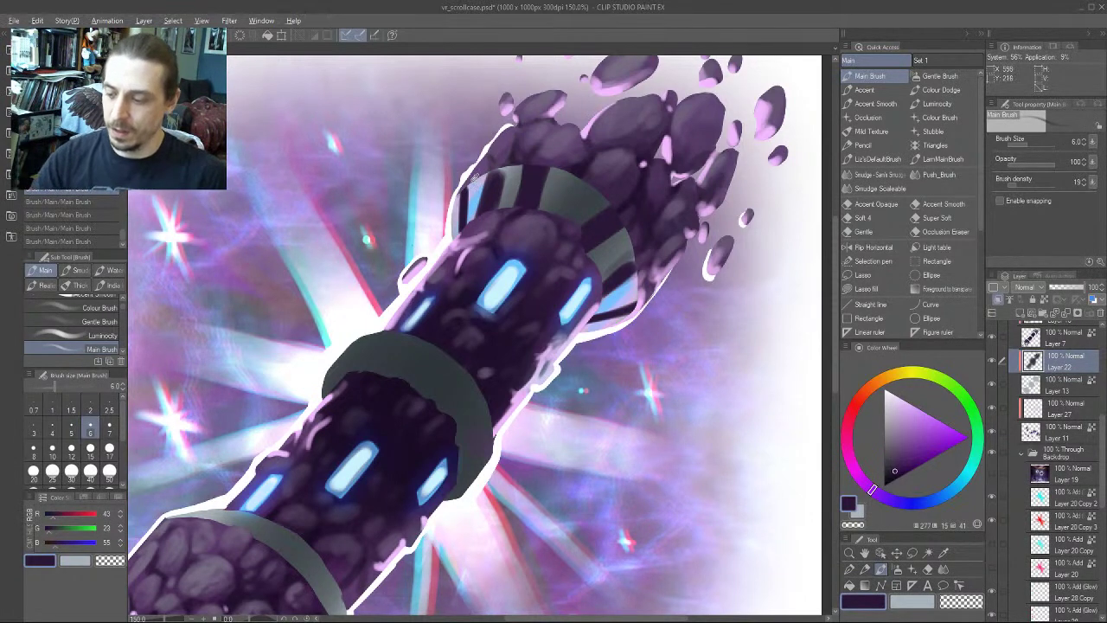
{"action": "left_click", "coordinate": [472, 188], "text": "alt"}
{"action": "left_click_drag", "start_coordinate": [468, 185], "coordinate": [457, 218]}
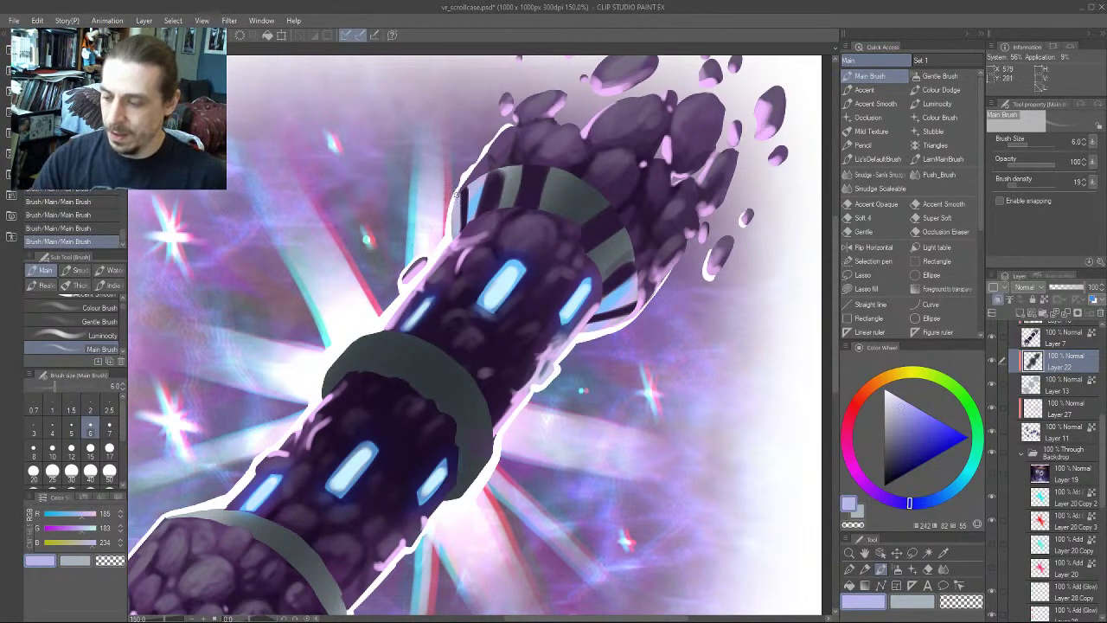
{"action": "key", "text": "bracketright"}
{"action": "left_click", "coordinate": [469, 185], "text": "alt"}
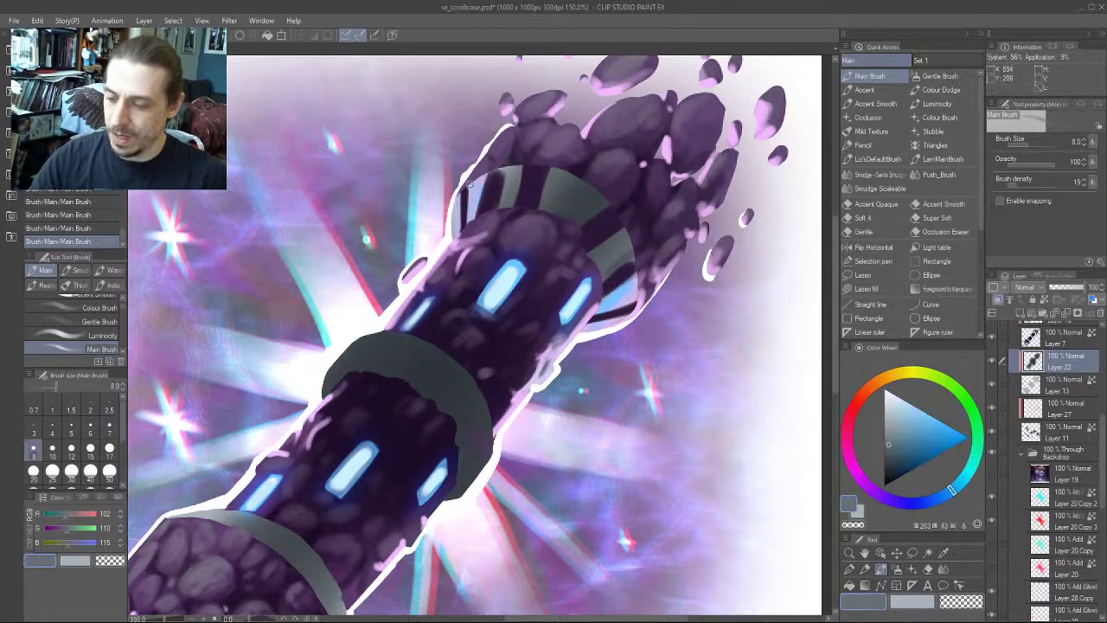
{"action": "key", "text": "bracketright"}
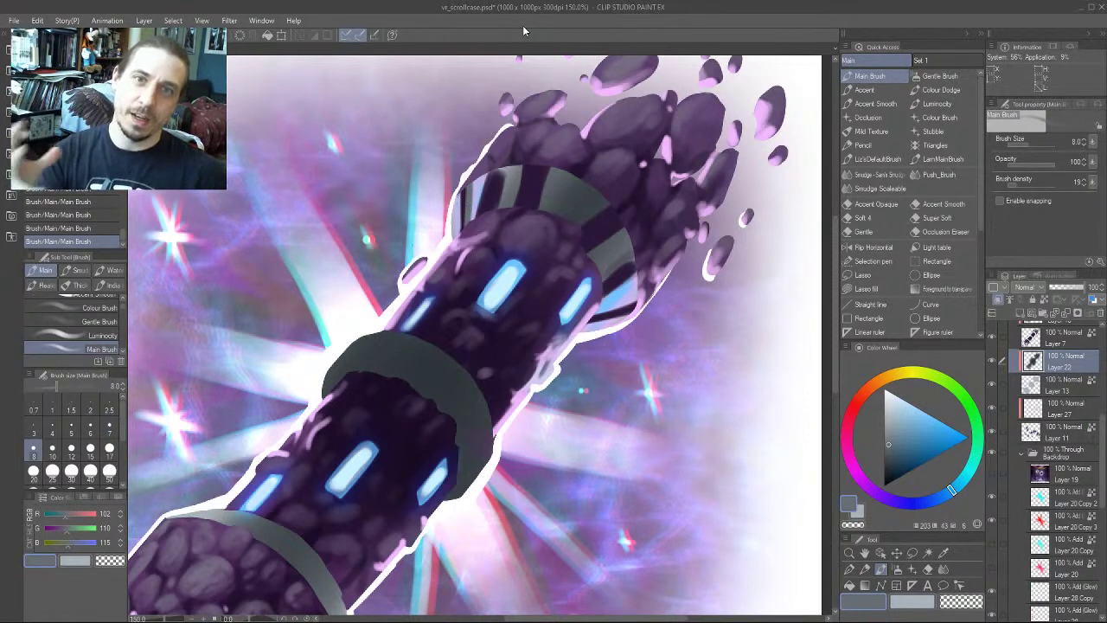
Sample the ring's lavender and paint light streaks between the dark bands around the uppermost ring, starting at brush size 12
{"action": "left_click", "coordinate": [485, 174], "text": "alt"}
{"action": "key", "text": "bracketright"}
{"action": "key", "text": "bracketright"}
{"action": "key", "text": "bracketright"}
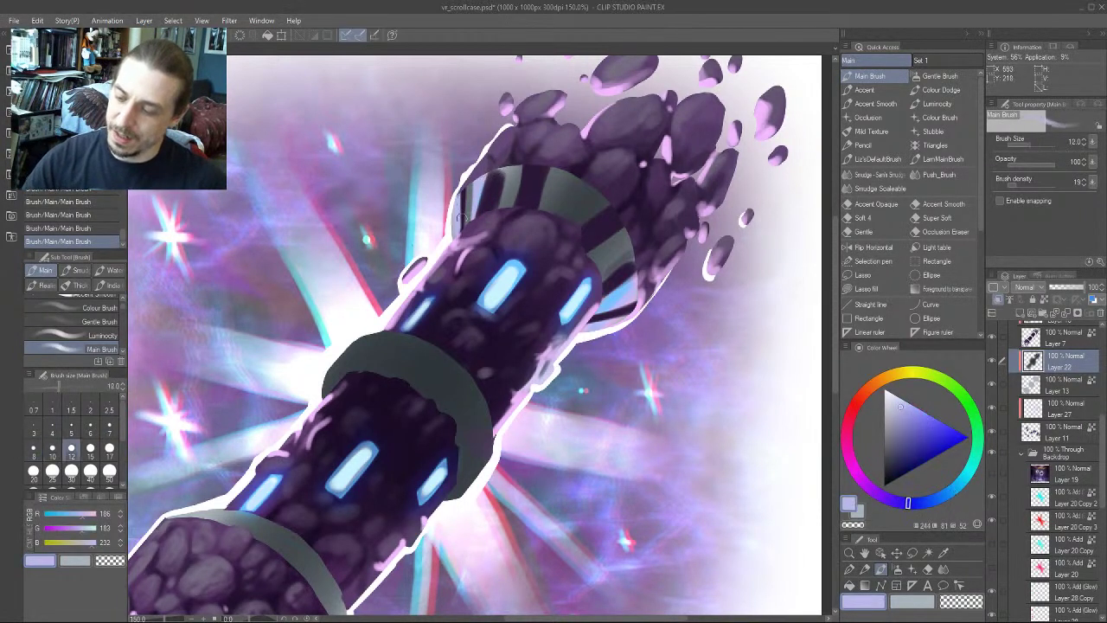
{"action": "mouse_move", "coordinate": [474, 177]}
{"action": "left_mouse_down"}
{"action": "mouse_move", "coordinate": [595, 167]}
{"action": "mouse_move", "coordinate": [571, 216]}
{"action": "mouse_move", "coordinate": [614, 250]}
{"action": "mouse_move", "coordinate": [652, 248]}
{"action": "mouse_move", "coordinate": [607, 287]}
{"action": "left_mouse_up"}
{"action": "key", "text": "bracketright"}
{"action": "key", "text": "bracketright"}
{"action": "left_click_drag", "start_coordinate": [359, 234], "coordinate": [321, 220]}
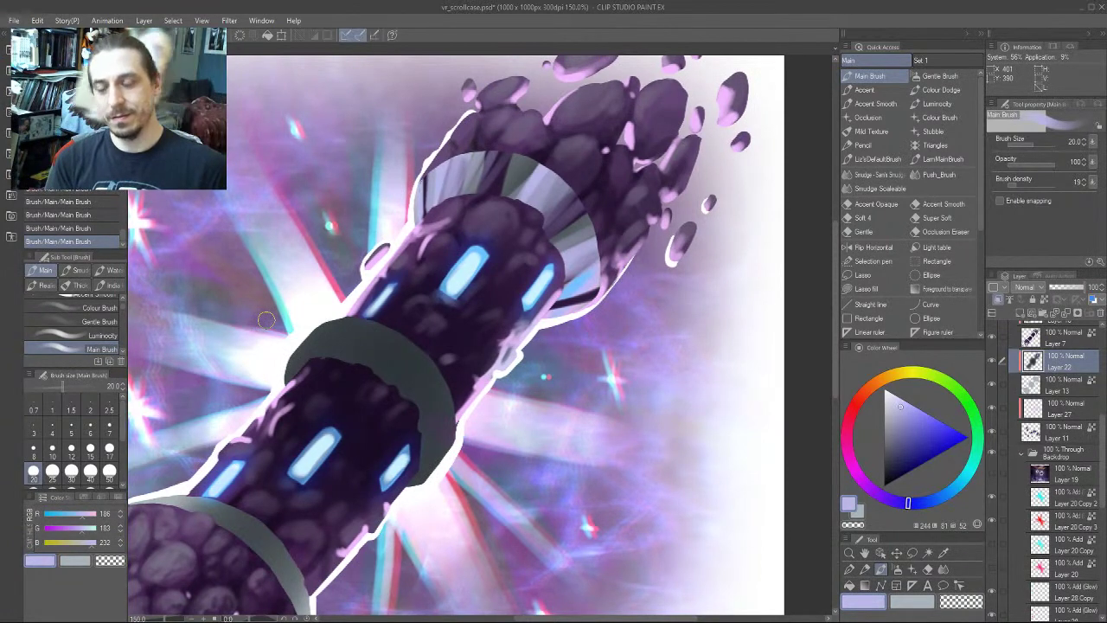
Sample dark purple and deepen the dark bands at both ends of the uppermost ring at brush size 17
{"action": "left_click", "coordinate": [586, 294], "text": "alt"}
{"action": "key", "text": "bracketleft"}
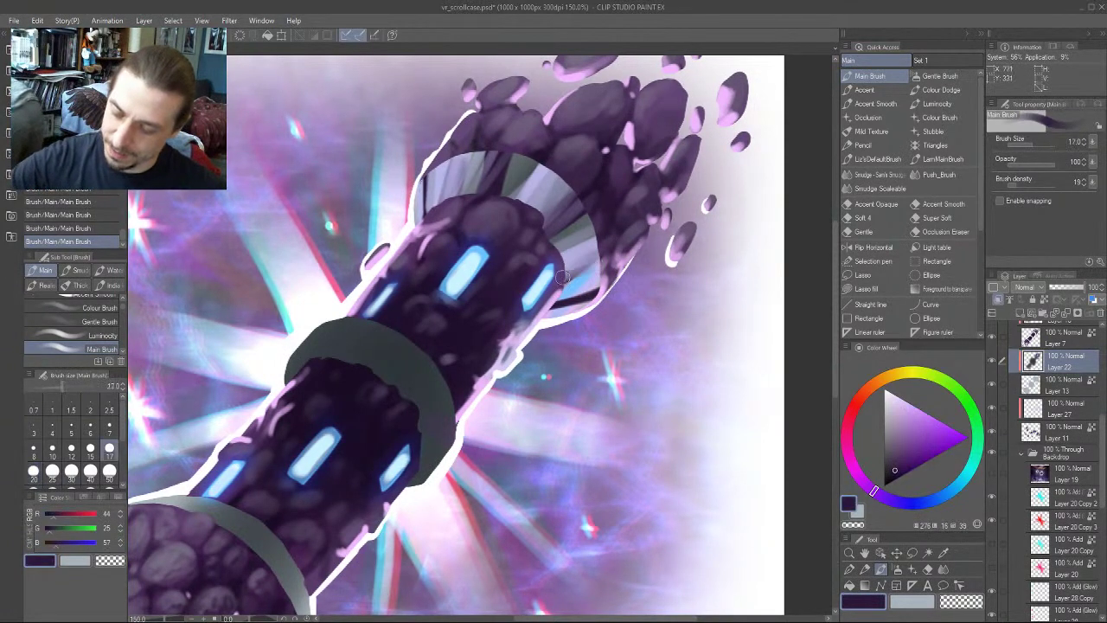
{"action": "mouse_move", "coordinate": [610, 270]}
{"action": "left_mouse_down"}
{"action": "mouse_move", "coordinate": [548, 286]}
{"action": "mouse_move", "coordinate": [601, 276]}
{"action": "mouse_move", "coordinate": [565, 294]}
{"action": "mouse_move", "coordinate": [595, 294]}
{"action": "mouse_move", "coordinate": [593, 305]}
{"action": "mouse_move", "coordinate": [538, 287]}
{"action": "left_mouse_up"}
{"action": "left_click_drag", "start_coordinate": [362, 200], "coordinate": [332, 264]}
{"action": "mouse_move", "coordinate": [393, 233]}
{"action": "left_mouse_down"}
{"action": "mouse_move", "coordinate": [389, 284]}
{"action": "mouse_move", "coordinate": [410, 225]}
{"action": "mouse_move", "coordinate": [405, 268]}
{"action": "left_mouse_up"}
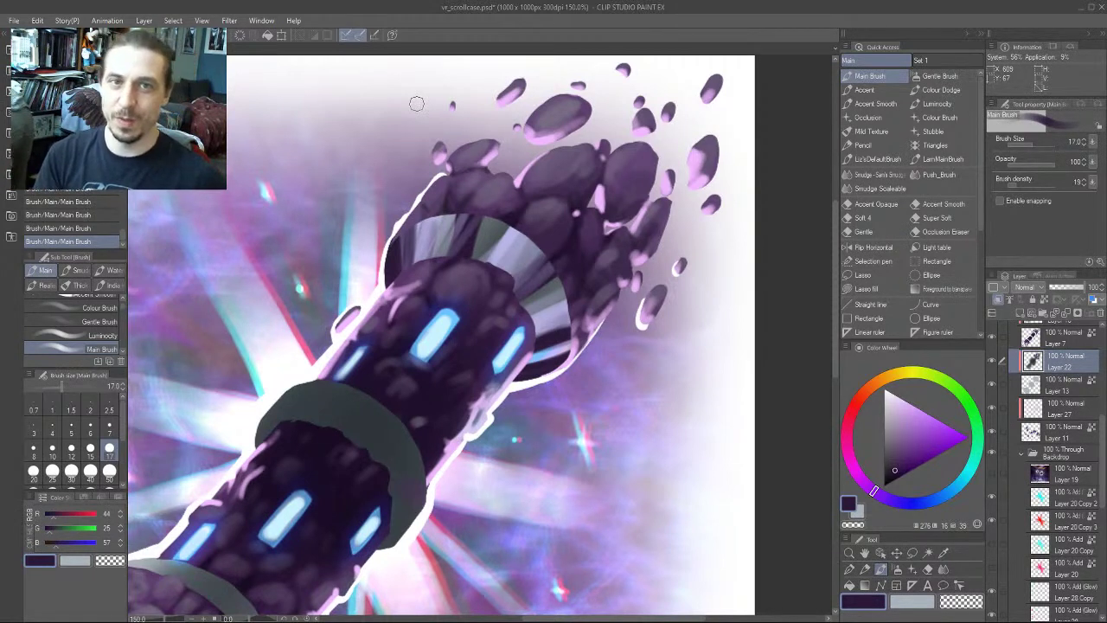
{"action": "left_click", "coordinate": [370, 286], "text": "alt"}
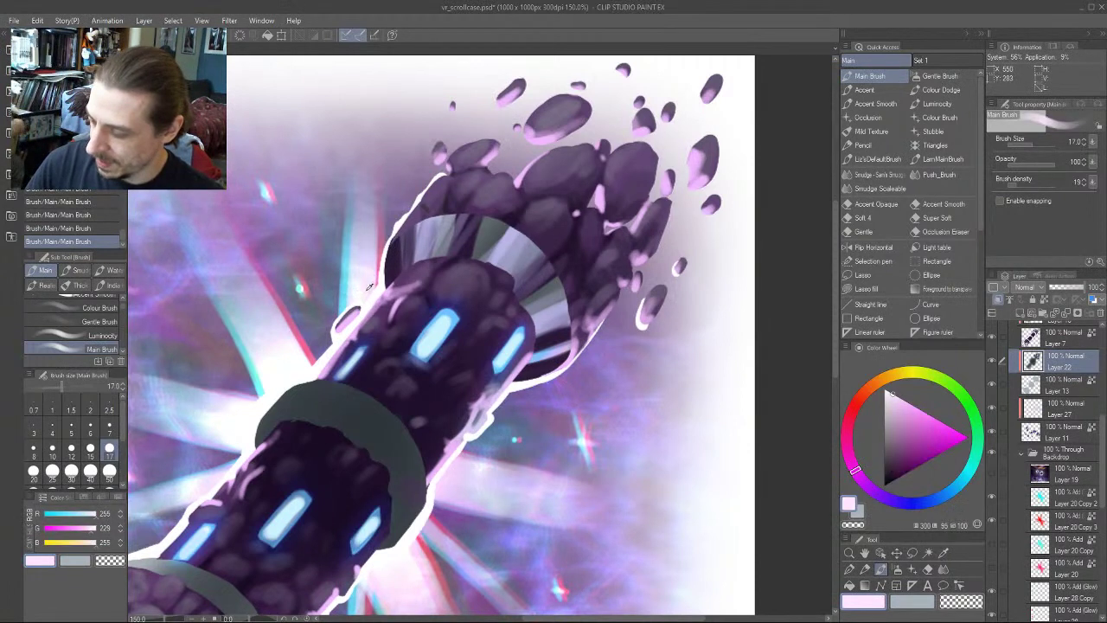
{"action": "key", "text": "bracketleft"}
{"action": "key", "text": "bracketleft"}
{"action": "key", "text": "bracketleft"}
{"action": "key", "text": "bracketleft"}
{"action": "key", "text": "bracketleft"}
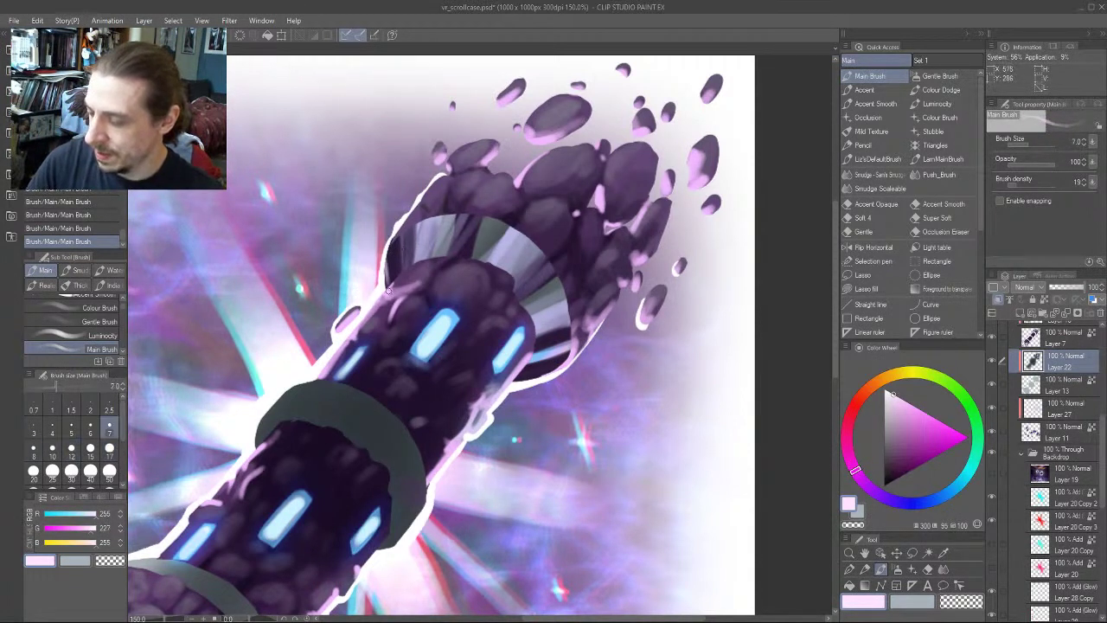
{"action": "key", "text": "bracketright"}
{"action": "key", "text": "bracketright"}
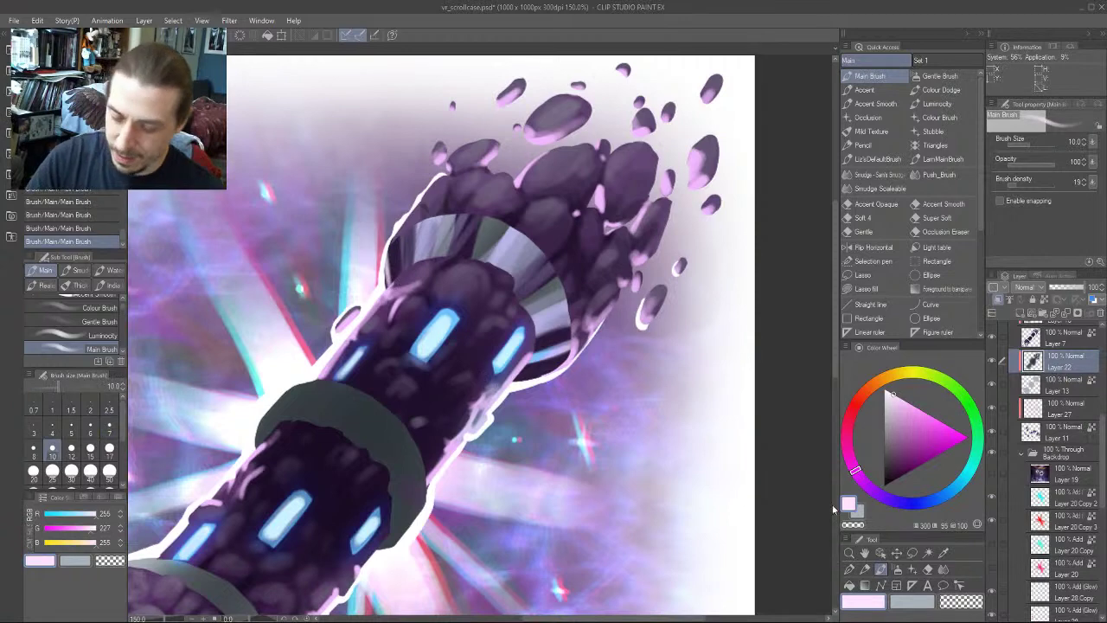
Sample light blue from the artwork and paint a blue reflection on the left end of the uppermost ring at brush size 17
{"action": "left_click", "coordinate": [521, 329], "text": "alt"}
{"action": "key", "text": "bracketright"}
{"action": "key", "text": "bracketright"}
{"action": "key", "text": "bracketright"}
{"action": "left_click_drag", "start_coordinate": [397, 231], "coordinate": [388, 277]}
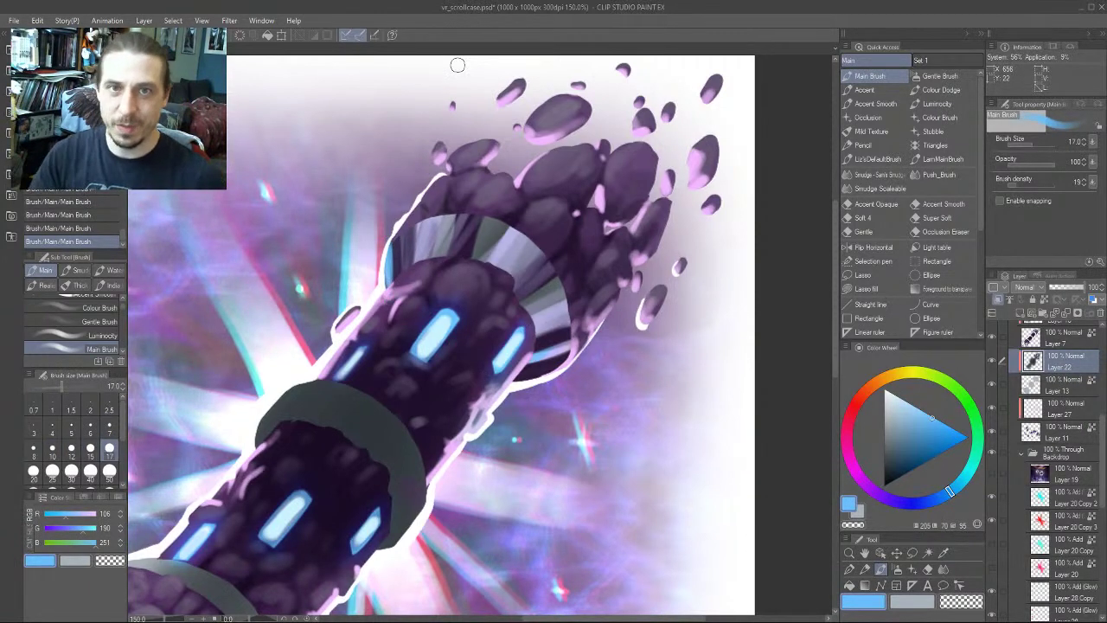
{"action": "left_click_drag", "start_coordinate": [325, 323], "coordinate": [436, 293]}
{"action": "mouse_move", "coordinate": [595, 350]}
{"action": "left_mouse_down"}
{"action": "mouse_move", "coordinate": [638, 346]}
{"action": "mouse_move", "coordinate": [579, 354]}
{"action": "mouse_move", "coordinate": [661, 323]}
{"action": "left_mouse_up"}
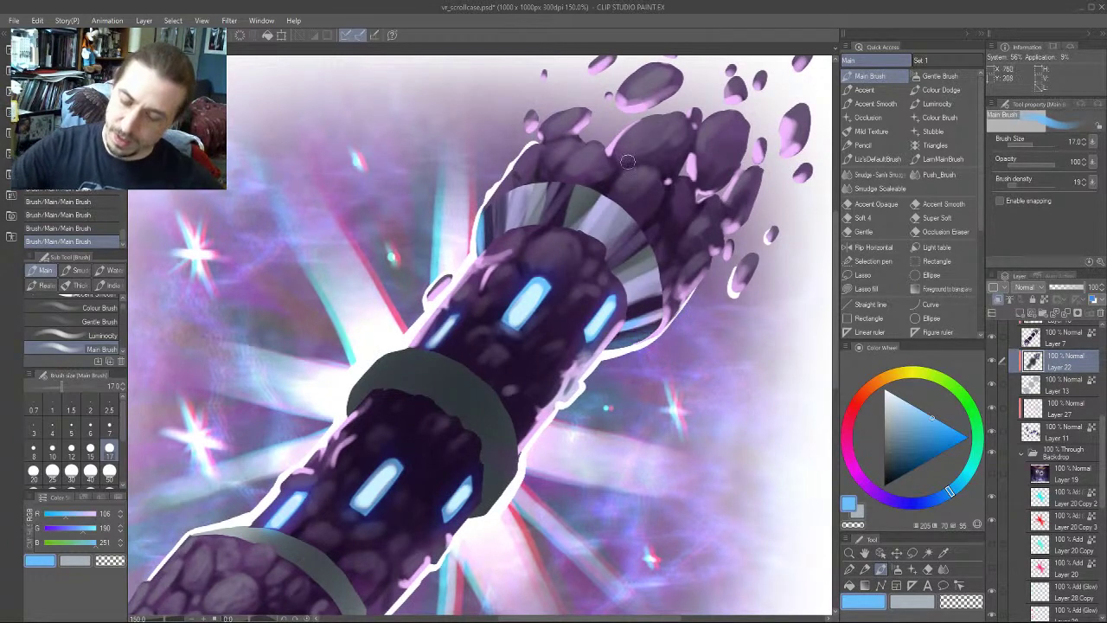
{"action": "left_click_drag", "start_coordinate": [423, 318], "coordinate": [386, 349]}
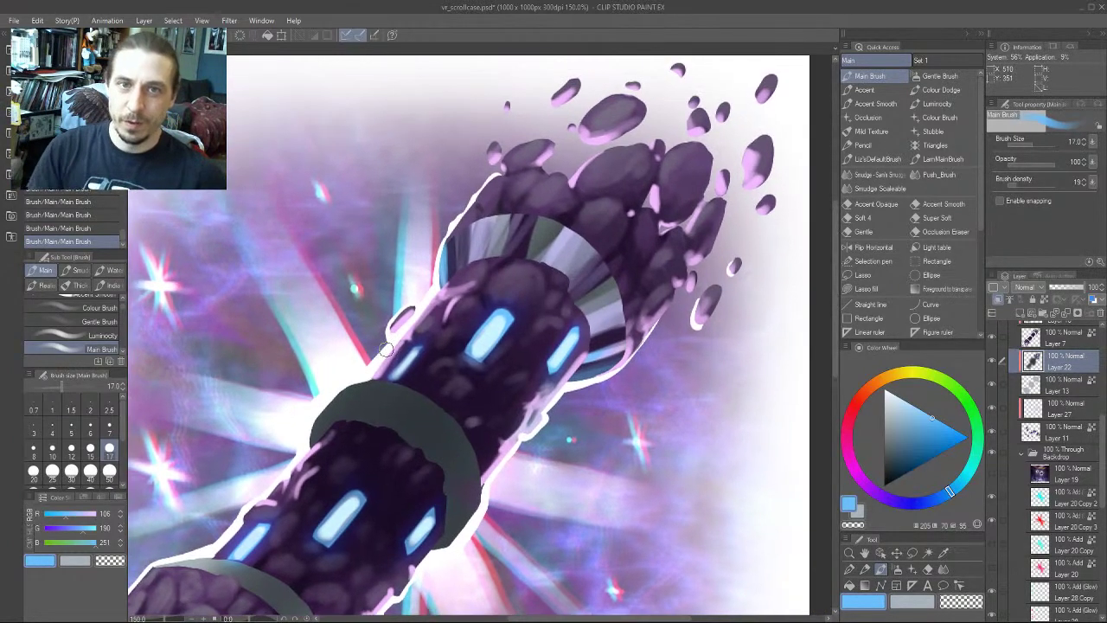
{"action": "mouse_move", "coordinate": [402, 247]}
{"action": "left_mouse_down"}
{"action": "mouse_move", "coordinate": [397, 229]}
{"action": "mouse_move", "coordinate": [322, 230]}
{"action": "left_mouse_up"}
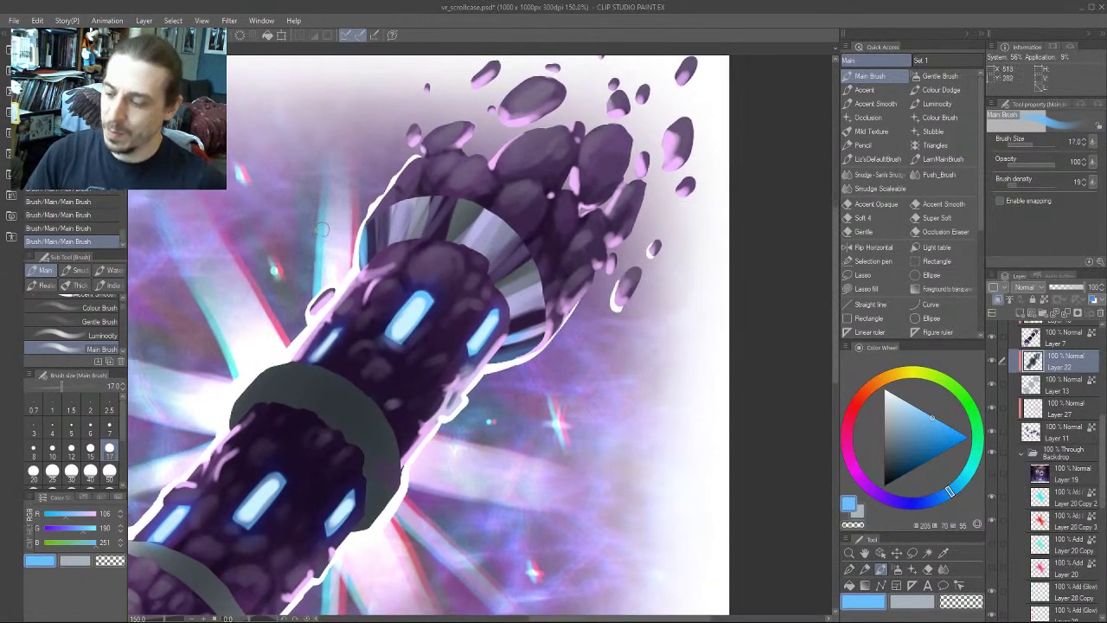
Sample a muted dark violet and darken the light streaks on the left half of the uppermost ring at brush size 15
{"action": "left_click", "coordinate": [421, 237], "text": "alt"}
{"action": "left_click", "coordinate": [412, 241], "text": "alt"}
{"action": "key", "text": "["}
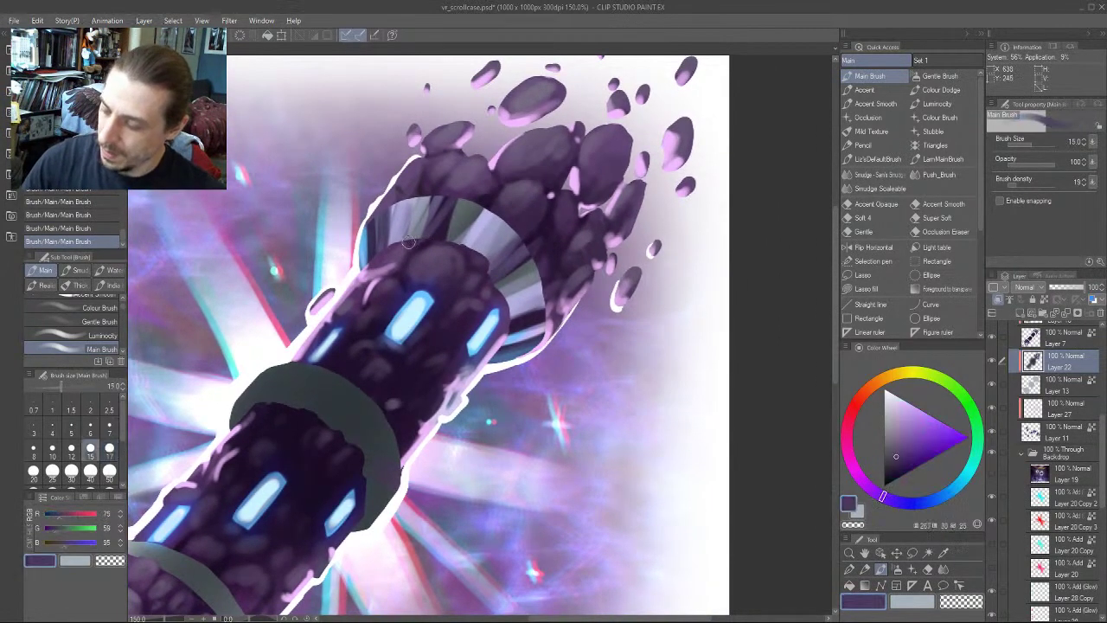
{"action": "mouse_move", "coordinate": [402, 248]}
{"action": "left_mouse_down"}
{"action": "mouse_move", "coordinate": [404, 192]}
{"action": "mouse_move", "coordinate": [426, 186]}
{"action": "left_mouse_up"}
{"action": "mouse_move", "coordinate": [417, 230]}
{"action": "left_mouse_down"}
{"action": "mouse_move", "coordinate": [424, 195]}
{"action": "mouse_move", "coordinate": [400, 197]}
{"action": "left_mouse_up"}
{"action": "left_click_drag", "start_coordinate": [423, 260], "coordinate": [457, 188]}
{"action": "left_click_drag", "start_coordinate": [329, 183], "coordinate": [301, 184]}
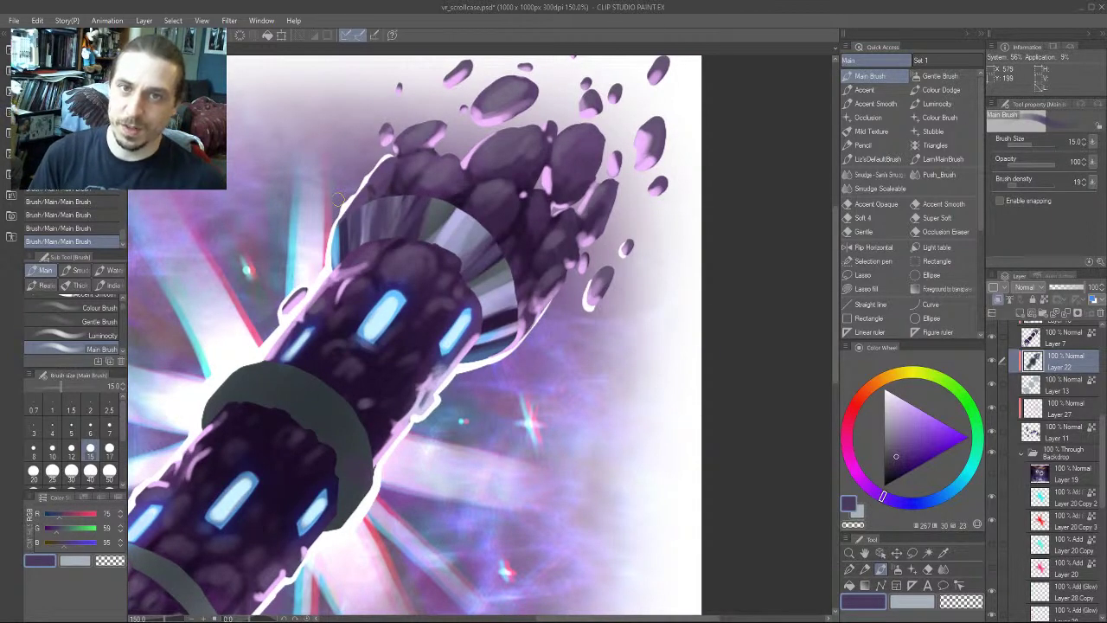
{"action": "mouse_move", "coordinate": [281, 369]}
{"action": "left_mouse_down"}
{"action": "mouse_move", "coordinate": [299, 349]}
{"action": "mouse_move", "coordinate": [372, 328]}
{"action": "left_mouse_up"}
Sample the ring's dark purple, shift its hue to blue and lighten it to a muted grey-blue paint colour
{"action": "left_click", "coordinate": [586, 278], "text": "alt"}
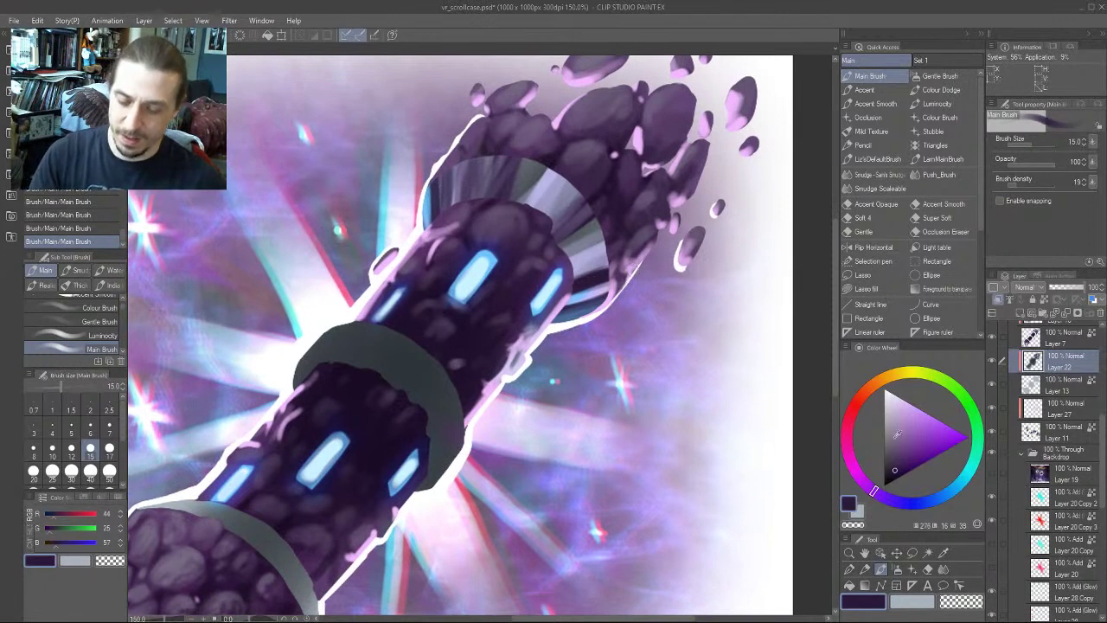
{"action": "mouse_move", "coordinate": [862, 397]}
{"action": "left_mouse_down"}
{"action": "mouse_move", "coordinate": [881, 381]}
{"action": "mouse_move", "coordinate": [846, 440]}
{"action": "mouse_move", "coordinate": [862, 389]}
{"action": "mouse_move", "coordinate": [854, 405]}
{"action": "mouse_move", "coordinate": [875, 383]}
{"action": "mouse_move", "coordinate": [919, 372]}
{"action": "mouse_move", "coordinate": [860, 398]}
{"action": "mouse_move", "coordinate": [920, 373]}
{"action": "mouse_move", "coordinate": [855, 403]}
{"action": "left_mouse_up"}
{"action": "left_click_drag", "start_coordinate": [615, 263], "coordinate": [683, 352]}
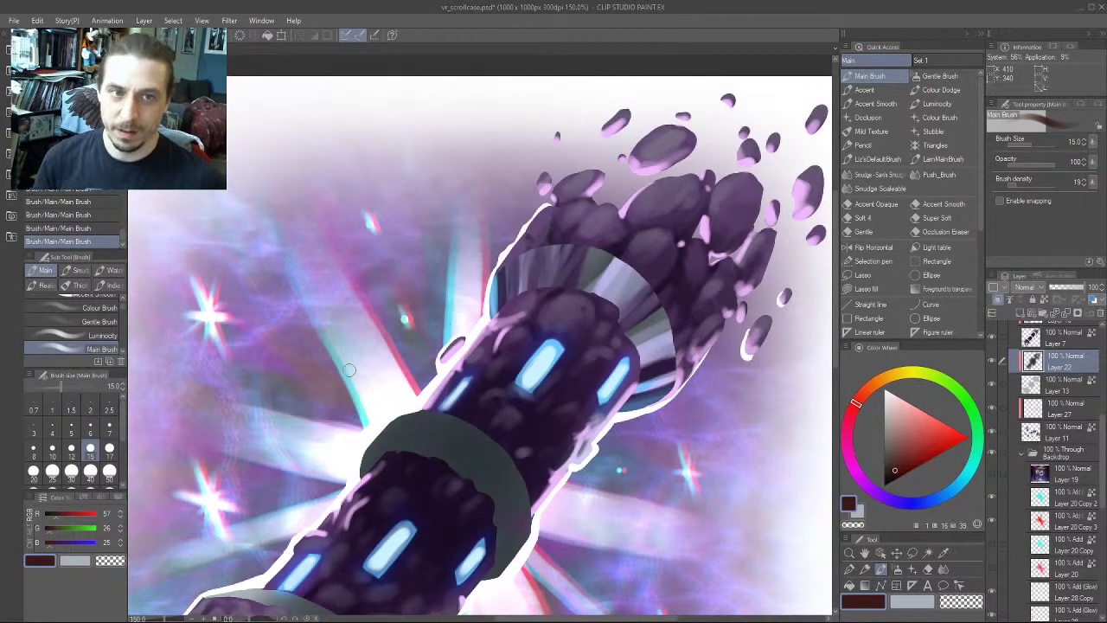
{"action": "left_click_drag", "start_coordinate": [413, 283], "coordinate": [345, 186]}
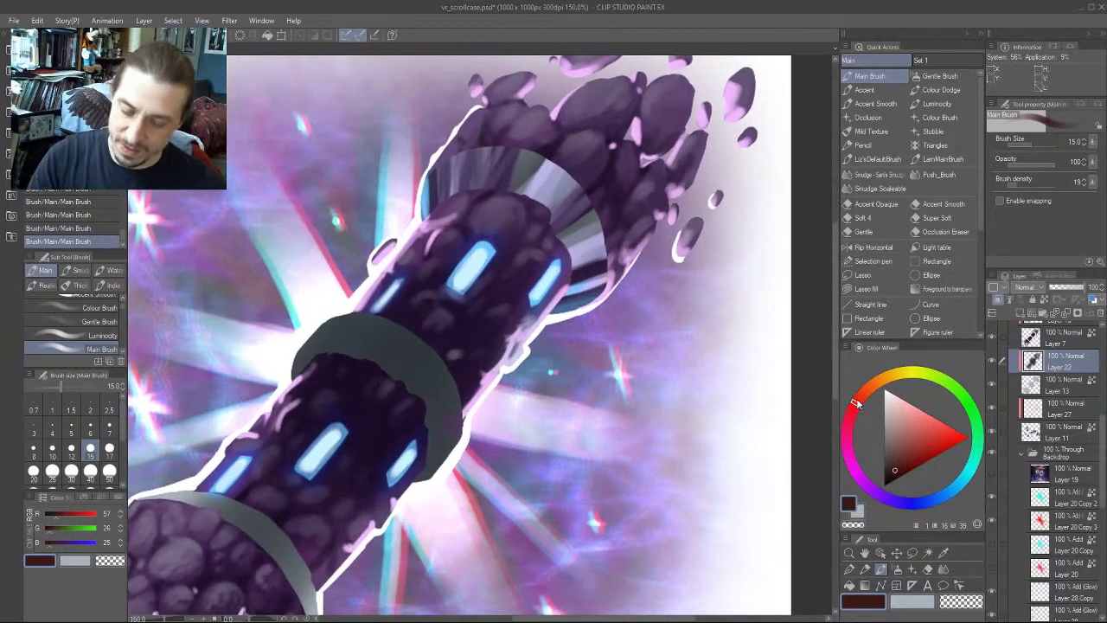
{"action": "left_click_drag", "start_coordinate": [856, 404], "coordinate": [916, 371]}
{"action": "left_click", "coordinate": [977, 441]}
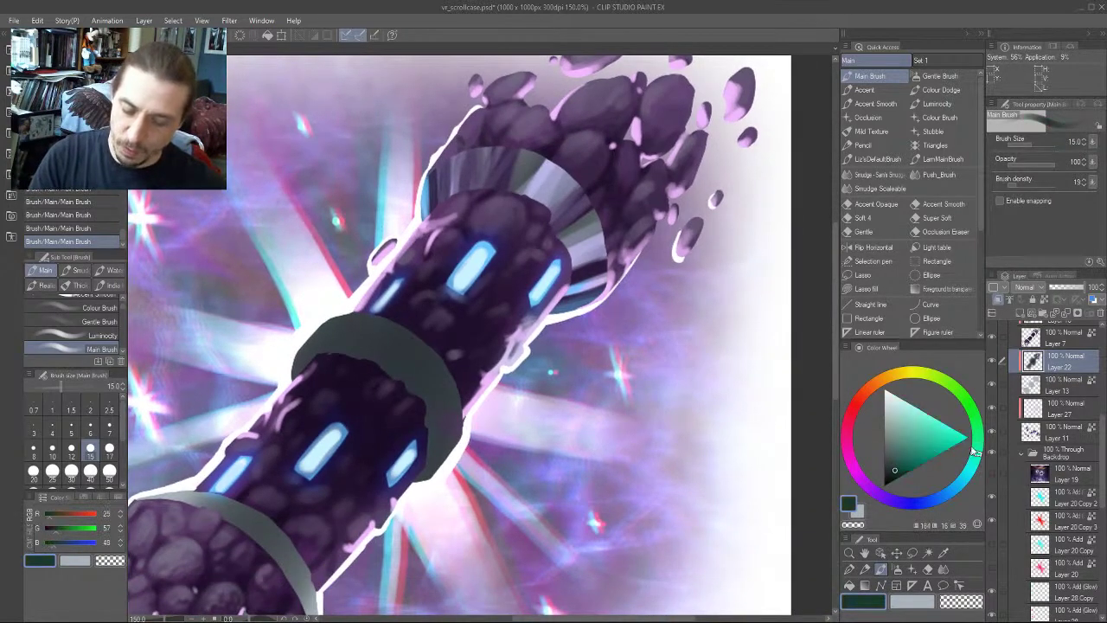
{"action": "left_click", "coordinate": [953, 490]}
{"action": "left_click", "coordinate": [911, 432]}
{"action": "left_click", "coordinate": [897, 425]}
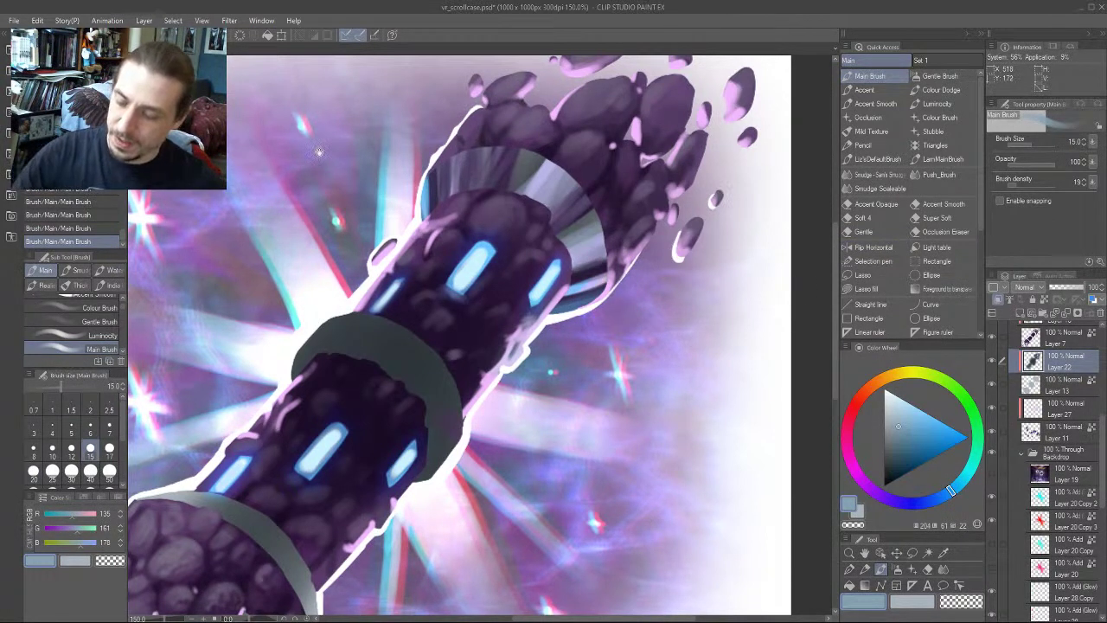
{"action": "scroll", "coordinate": [750, 387], "scroll_direction": "up", "scroll_amount": 1}
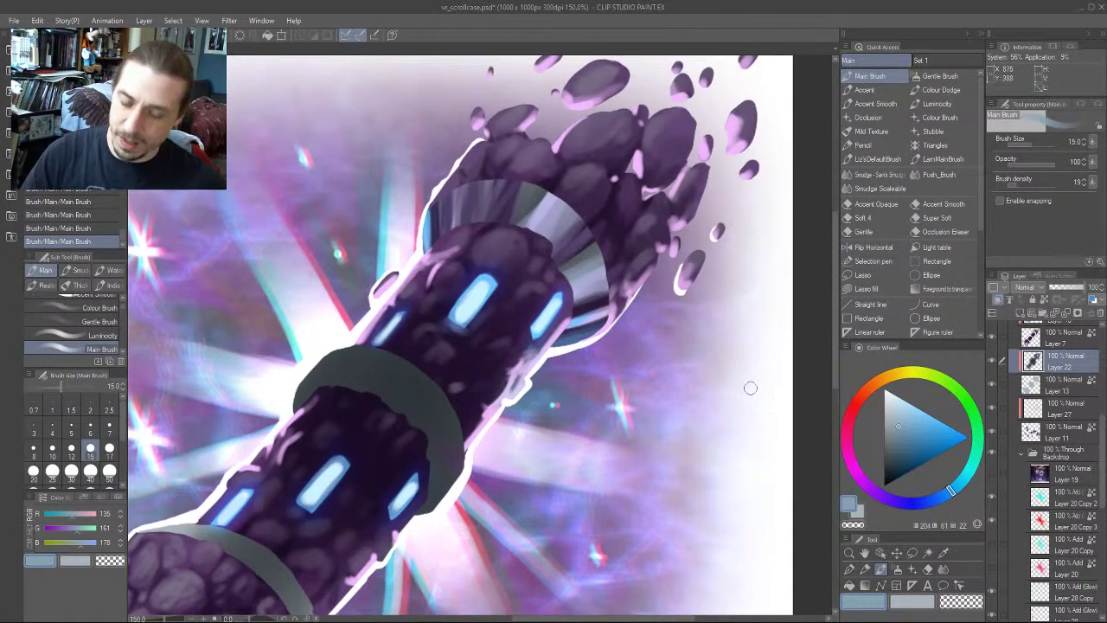
Tint the lower right section of the uppermost ring with muted violet and muted pink at brush size 25
{"action": "left_click", "coordinate": [885, 499]}
{"action": "key", "text": "bracketright"}
{"action": "key", "text": "bracketright"}
{"action": "key", "text": "bracketright"}
{"action": "mouse_move", "coordinate": [623, 275]}
{"action": "left_mouse_down"}
{"action": "mouse_move", "coordinate": [566, 292]}
{"action": "mouse_move", "coordinate": [588, 300]}
{"action": "left_mouse_up"}
{"action": "left_click", "coordinate": [853, 469]}
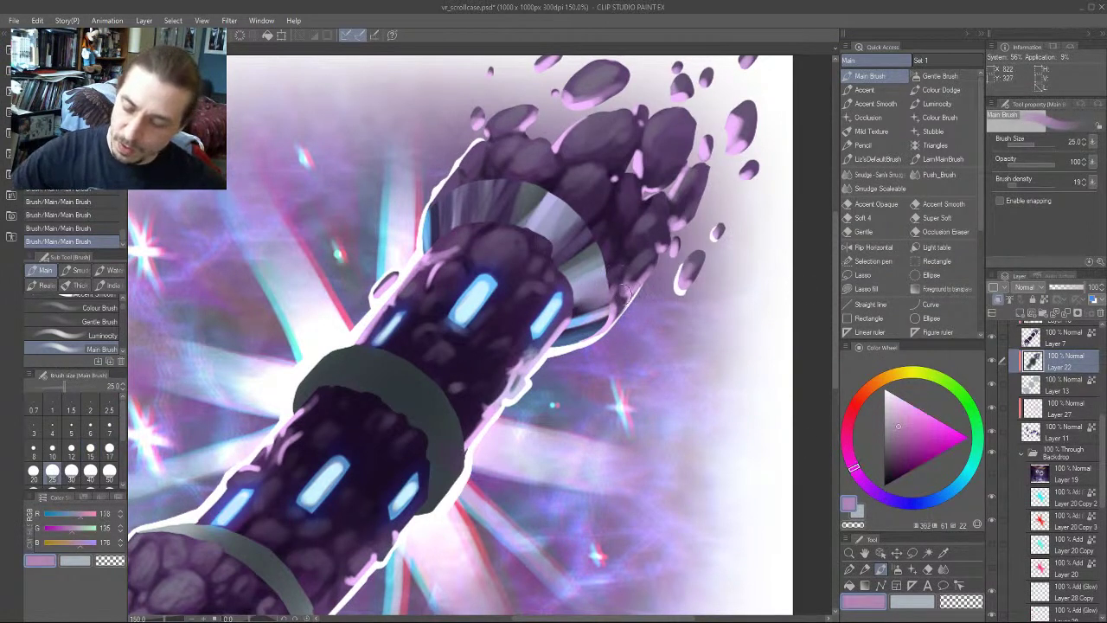
{"action": "mouse_move", "coordinate": [607, 298]}
{"action": "left_mouse_down"}
{"action": "mouse_move", "coordinate": [564, 313]}
{"action": "mouse_move", "coordinate": [562, 328]}
{"action": "left_mouse_up"}
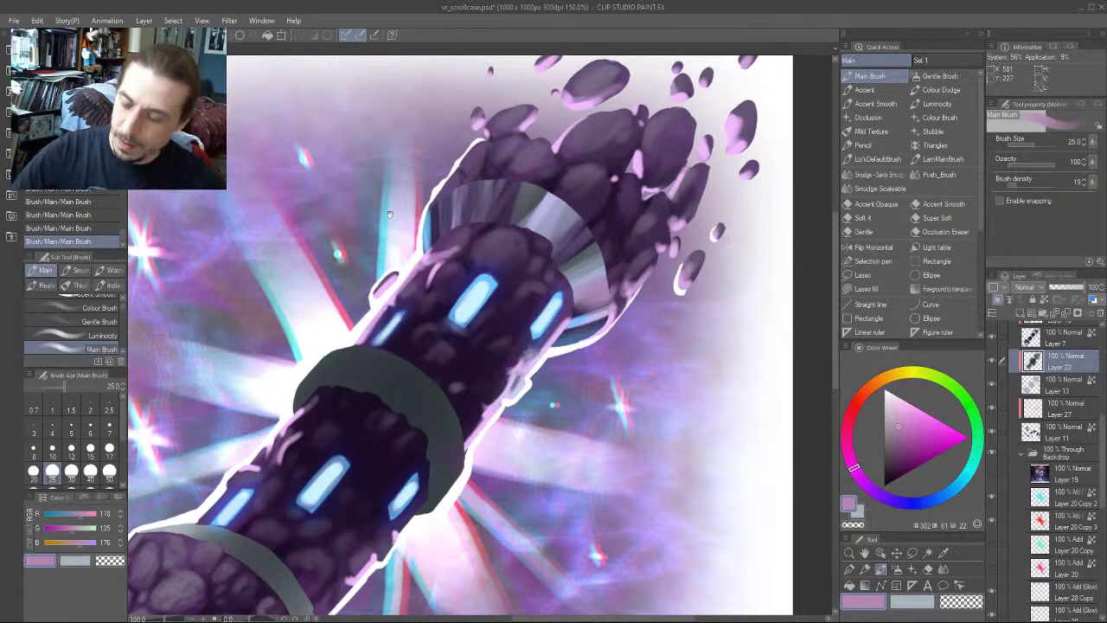
Darken the paint colour to near black and paint a dark band on the lower right end of the uppermost ring
{"action": "left_click_drag", "start_coordinate": [391, 215], "coordinate": [374, 278]}
{"action": "left_click", "coordinate": [888, 462]}
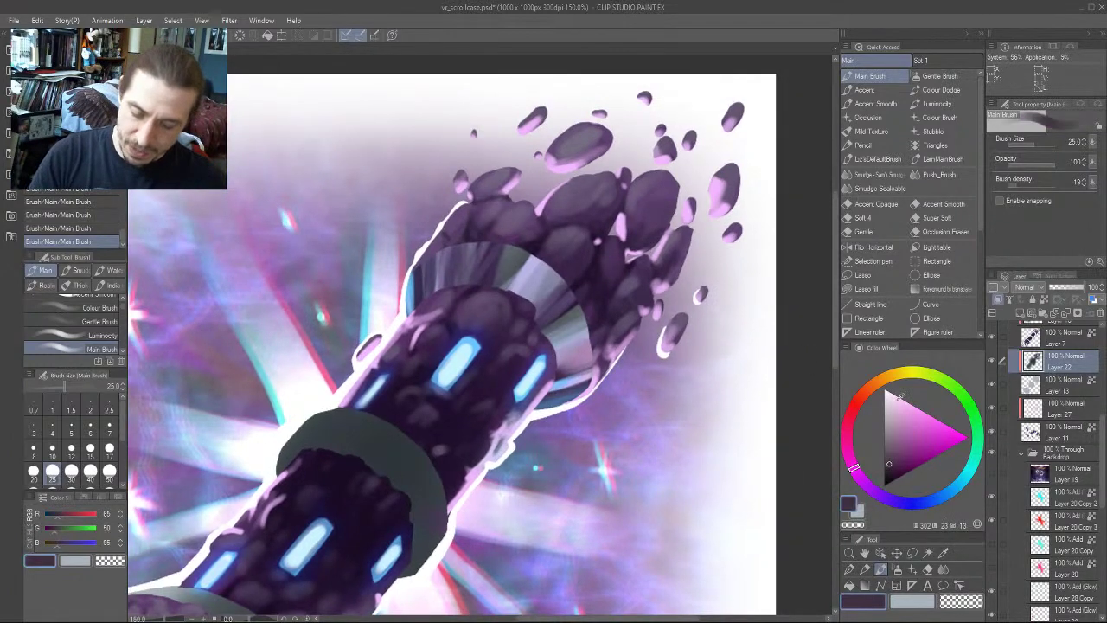
{"action": "left_click", "coordinate": [884, 474]}
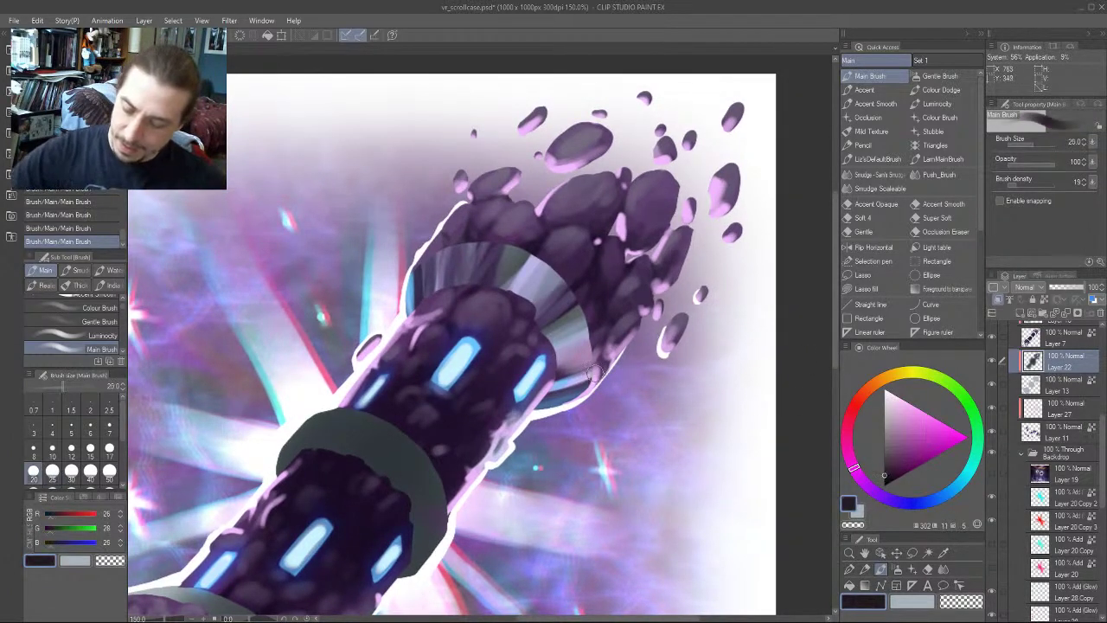
{"action": "left_click", "coordinate": [71, 448]}
{"action": "left_click_drag", "start_coordinate": [599, 381], "coordinate": [548, 395]}
{"action": "left_click_drag", "start_coordinate": [372, 354], "coordinate": [361, 368]}
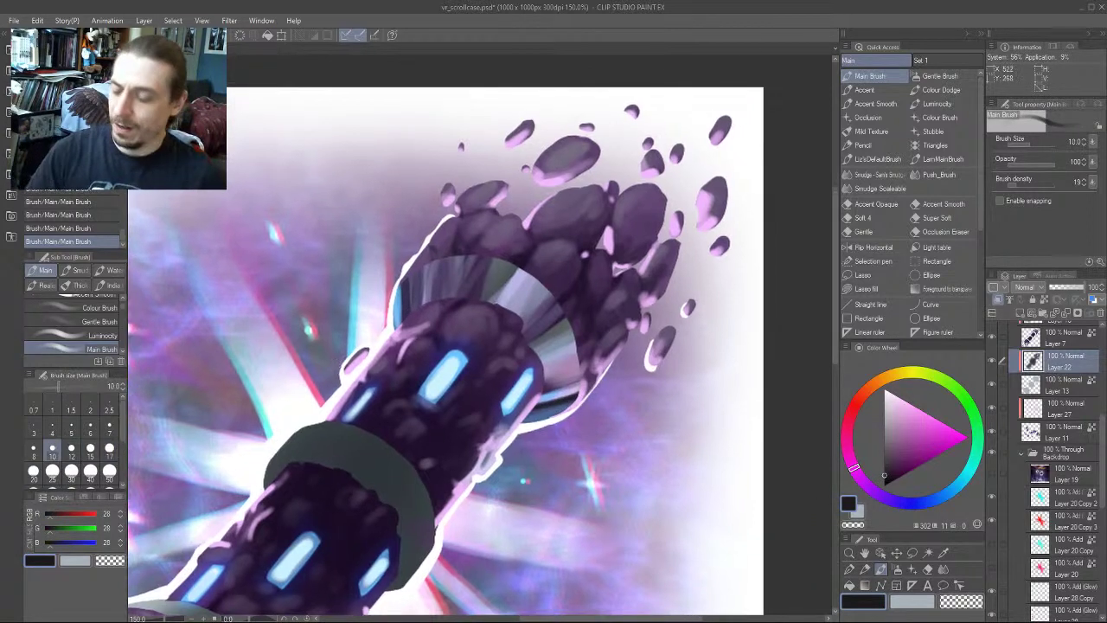
Paint a near-black band on the left end of the uppermost ring at brush sizes 10 and 15
{"action": "left_click_drag", "start_coordinate": [404, 276], "coordinate": [402, 320]}
{"action": "left_click_drag", "start_coordinate": [448, 193], "coordinate": [445, 176]}
{"action": "key", "text": "bracketright"}
{"action": "key", "text": "bracketright"}
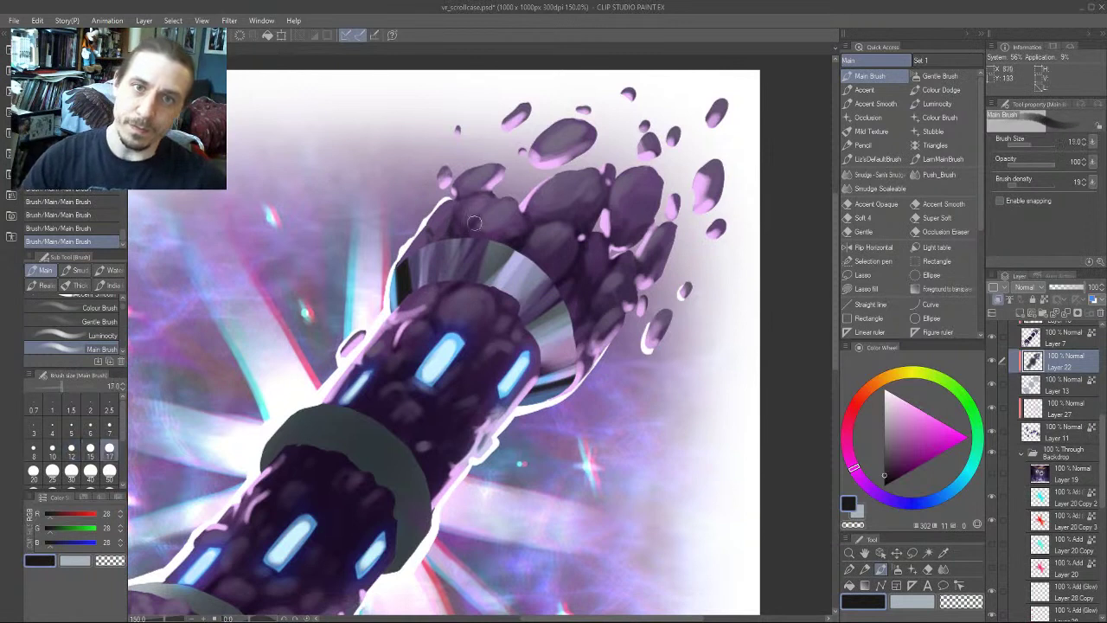
{"action": "left_click", "coordinate": [396, 288], "text": "alt"}
{"action": "key", "text": "bracketleft"}
{"action": "mouse_move", "coordinate": [397, 262]}
{"action": "left_mouse_down"}
{"action": "mouse_move", "coordinate": [396, 301]}
{"action": "mouse_move", "coordinate": [402, 275]}
{"action": "left_mouse_up"}
Sample the glowing window's light blue and paint reflected light along the uppermost ring's left edge at brush size 10
{"action": "left_click", "coordinate": [510, 273], "text": "alt"}
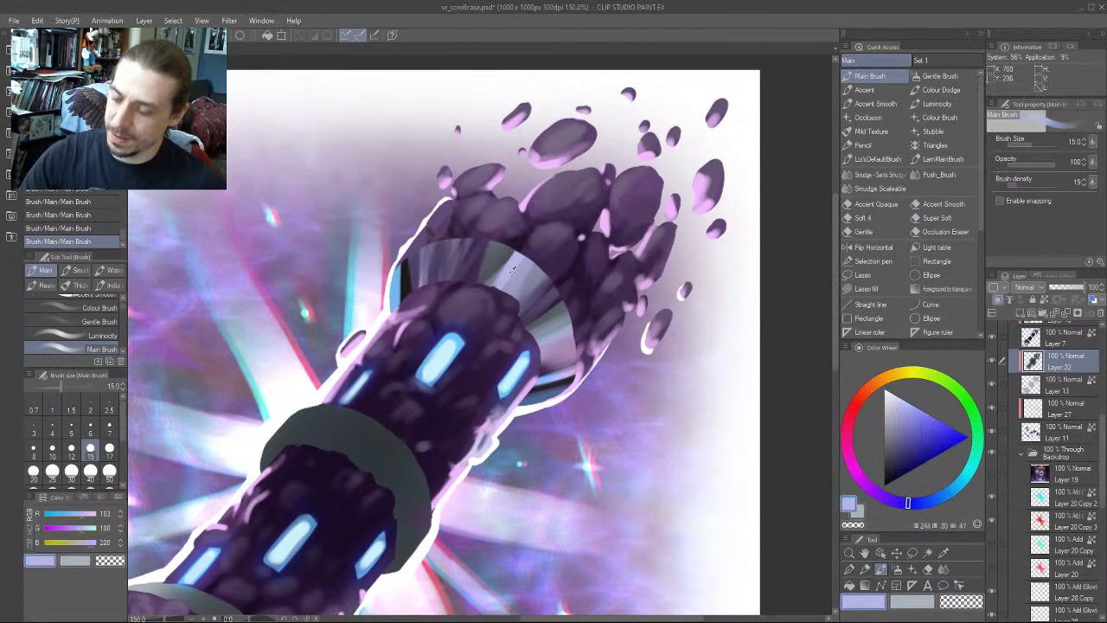
{"action": "left_click", "coordinate": [359, 312], "text": "alt"}
{"action": "key", "text": "bracketleft"}
{"action": "key", "text": "bracketleft"}
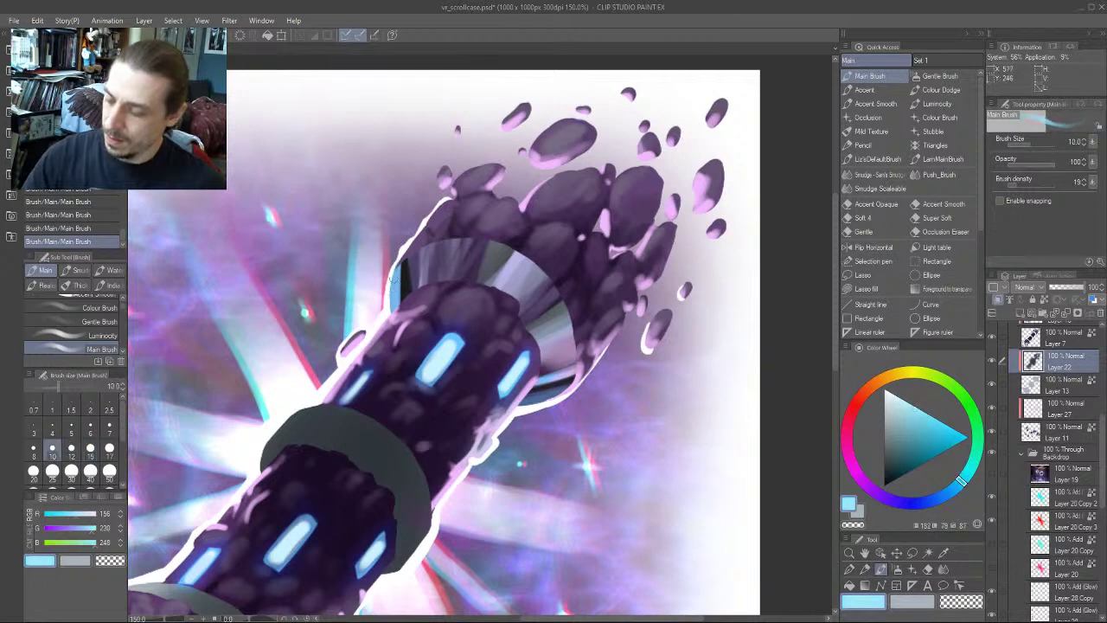
{"action": "left_click_drag", "start_coordinate": [401, 263], "coordinate": [396, 309]}
{"action": "left_click_drag", "start_coordinate": [329, 399], "coordinate": [321, 413]}
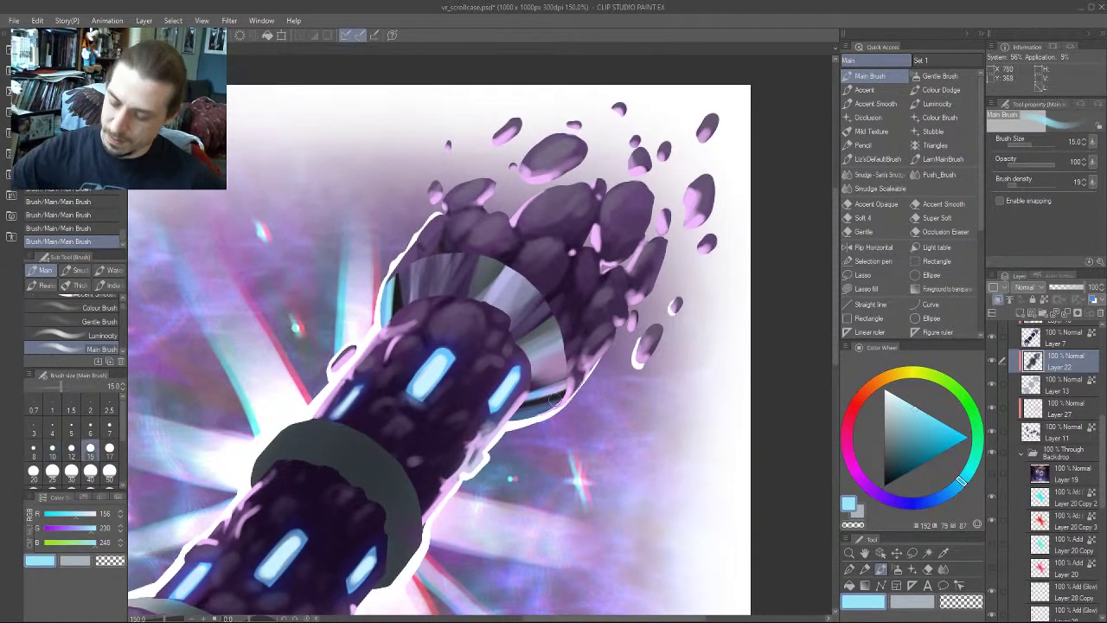
Brush light blue reflected light over the lower right end of the uppermost ring at brush size 15
{"action": "left_click_drag", "start_coordinate": [556, 398], "coordinate": [523, 409]}
{"action": "left_click_drag", "start_coordinate": [427, 266], "coordinate": [399, 275]}
{"action": "key", "text": "ctrl+z"}
{"action": "left_click_drag", "start_coordinate": [534, 394], "coordinate": [510, 401]}
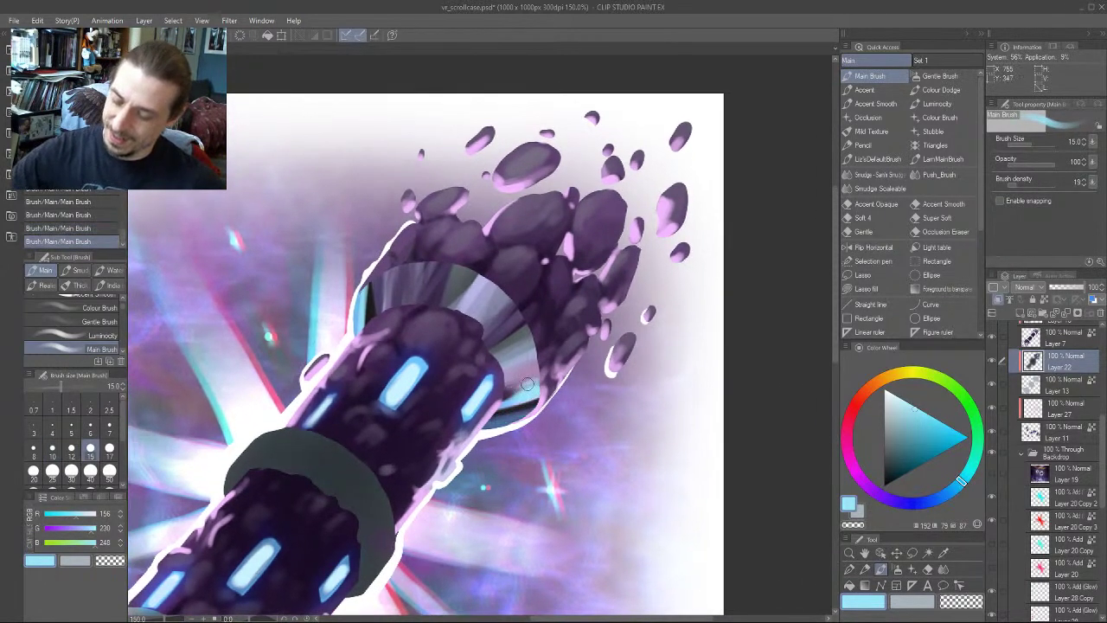
{"action": "left_click_drag", "start_coordinate": [549, 366], "coordinate": [512, 395]}
Sample a near-black and deepen the thin dark streaks on the uppermost ring's left side at brush sizes 7 and 8
{"action": "mouse_move", "coordinate": [321, 257]}
{"action": "left_mouse_down"}
{"action": "mouse_move", "coordinate": [196, 301]}
{"action": "mouse_move", "coordinate": [234, 302]}
{"action": "left_mouse_up"}
{"action": "left_click", "coordinate": [314, 314], "text": "alt"}
{"action": "key", "text": "["}
{"action": "key", "text": "["}
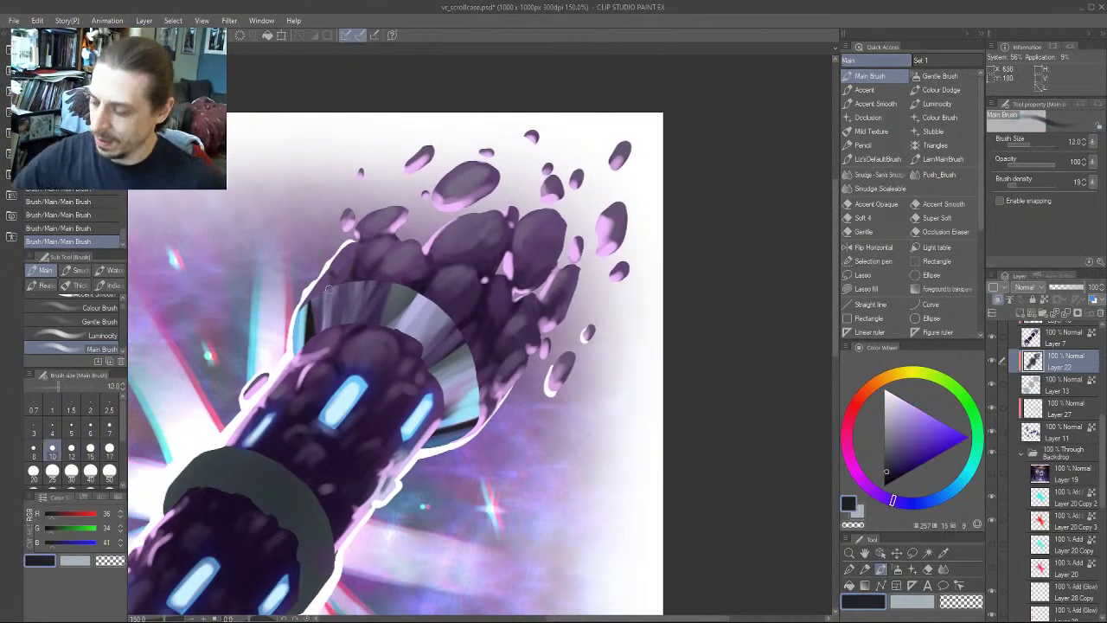
{"action": "key", "text": "bracketleft"}
{"action": "key", "text": "bracketleft"}
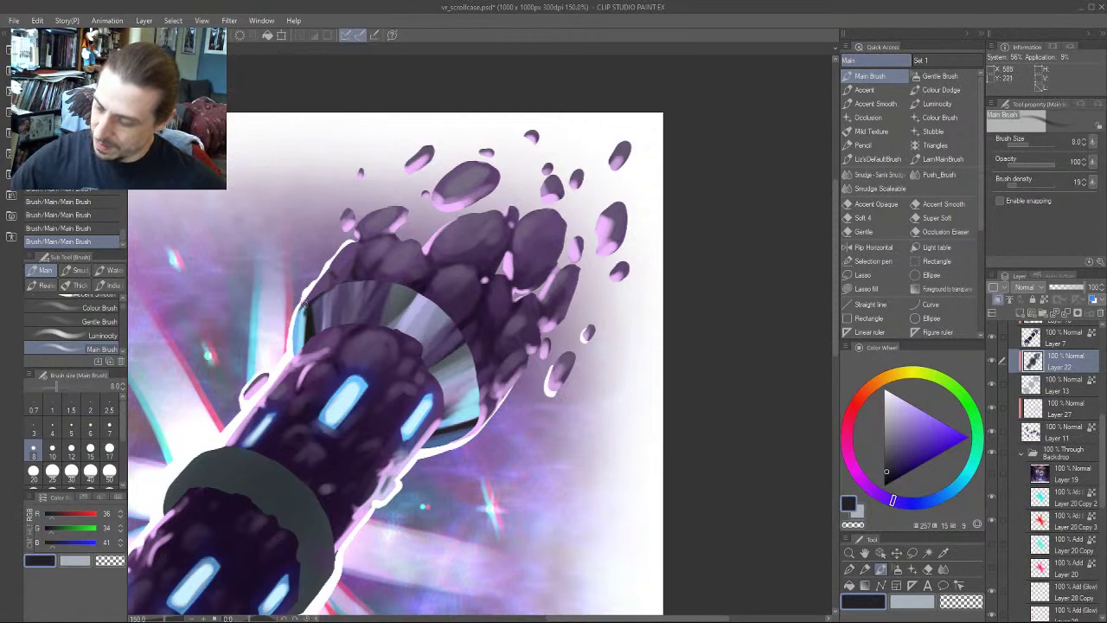
{"action": "key", "text": "bracketleft"}
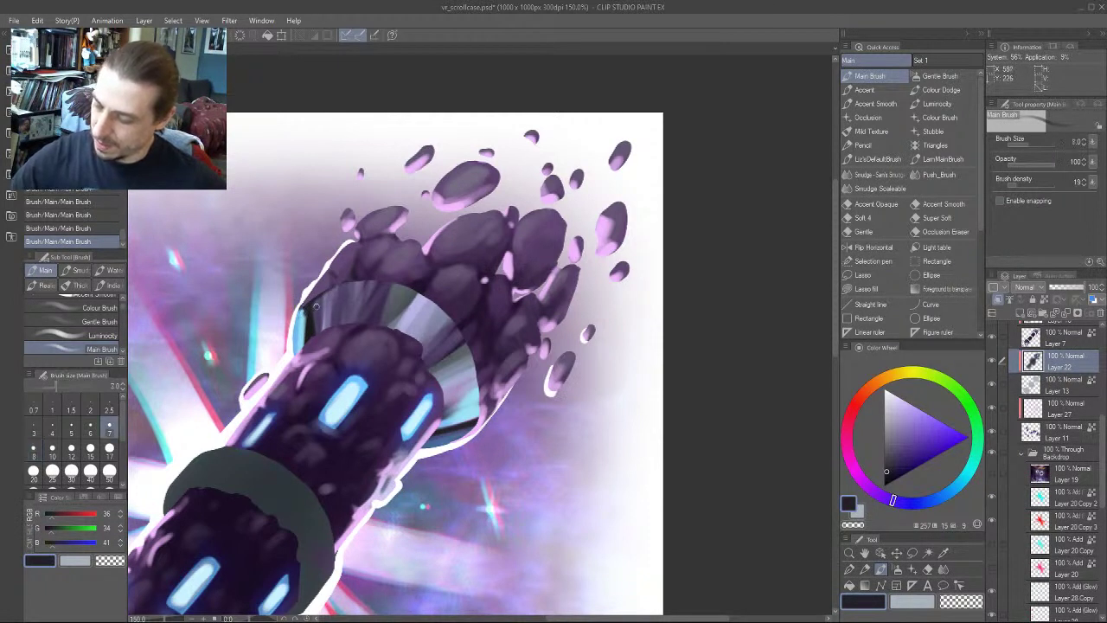
{"action": "left_click_drag", "start_coordinate": [386, 333], "coordinate": [341, 329]}
{"action": "key", "text": "bracketright"}
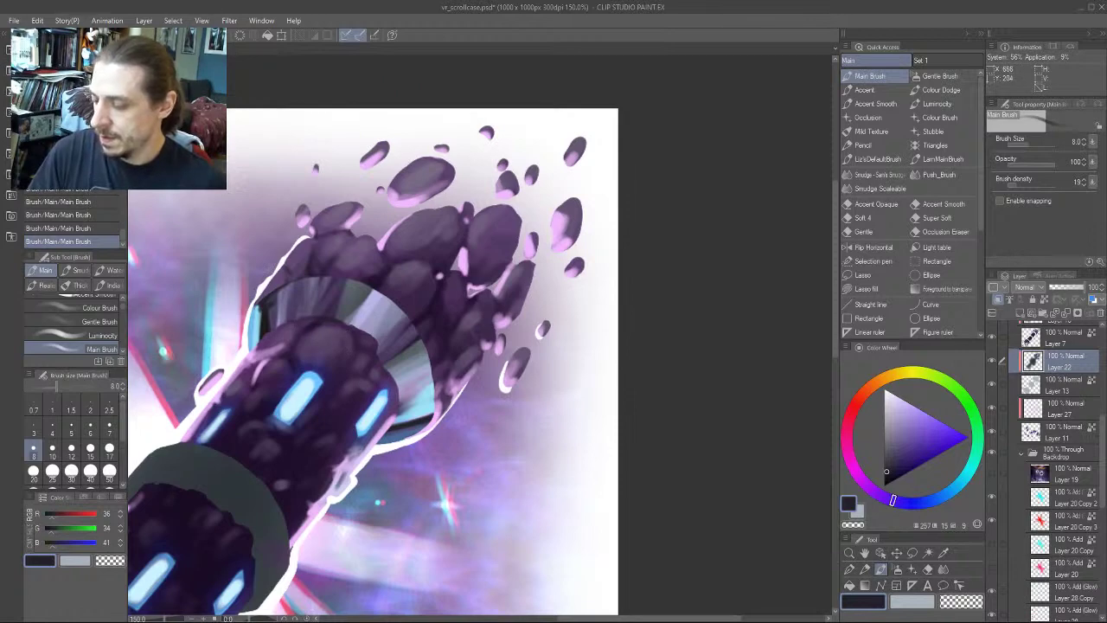
Touch up the uppermost ring's upper rim at brush size 7 with sampled lavender and dark violet tones
{"action": "left_click", "coordinate": [394, 305], "text": "alt"}
{"action": "key", "text": "bracketleft"}
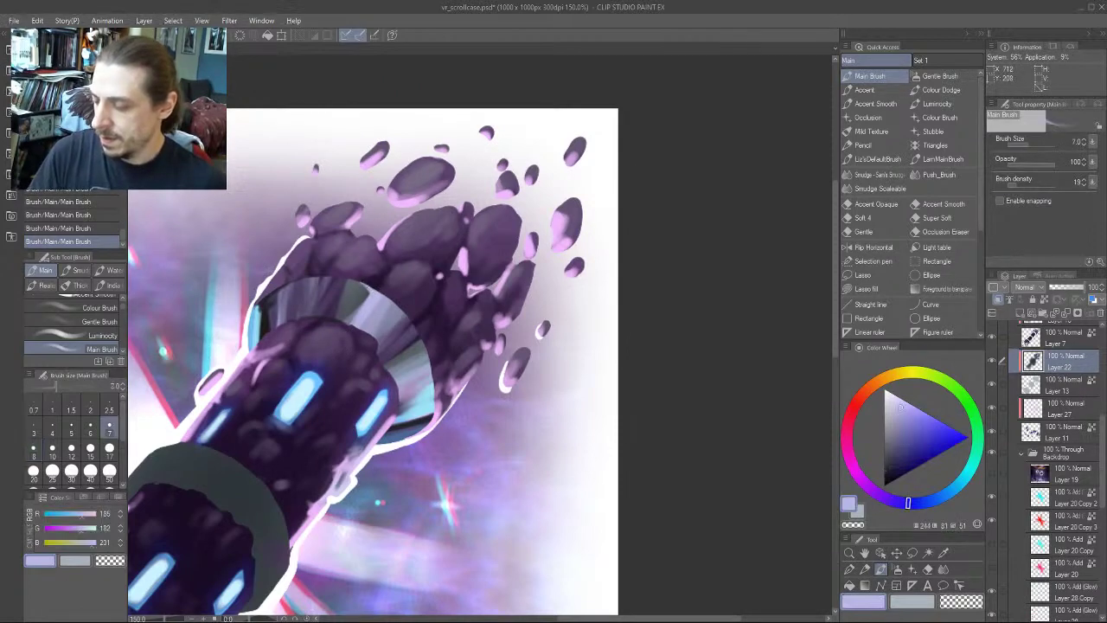
{"action": "mouse_move", "coordinate": [314, 271]}
{"action": "left_mouse_down"}
{"action": "mouse_move", "coordinate": [446, 218]}
{"action": "mouse_move", "coordinate": [518, 218]}
{"action": "left_mouse_up"}
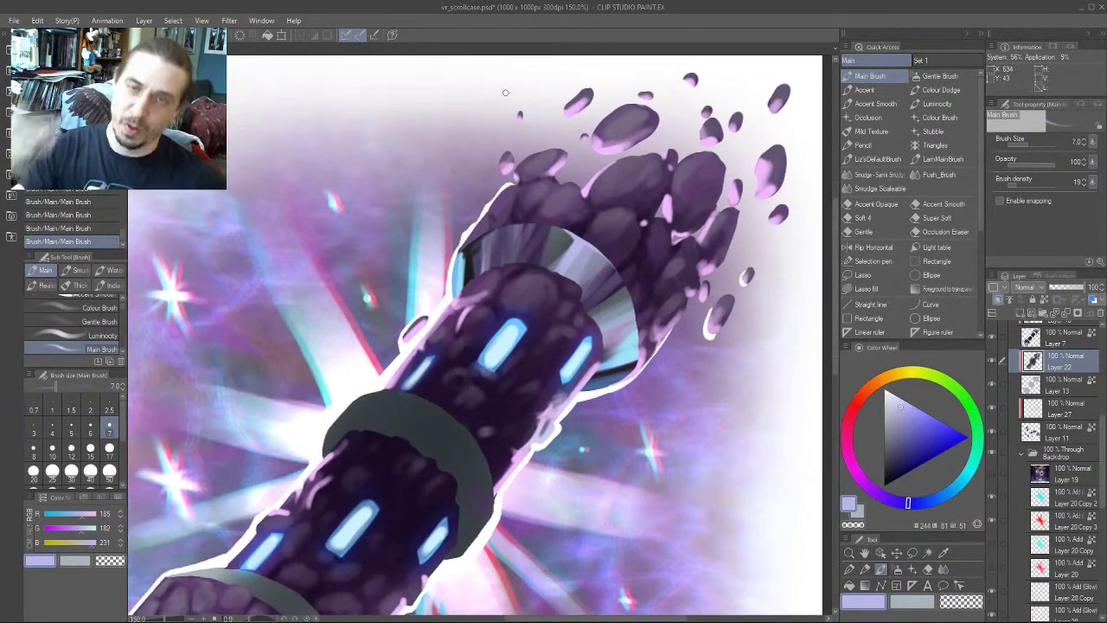
{"action": "left_click_drag", "start_coordinate": [314, 257], "coordinate": [327, 284]}
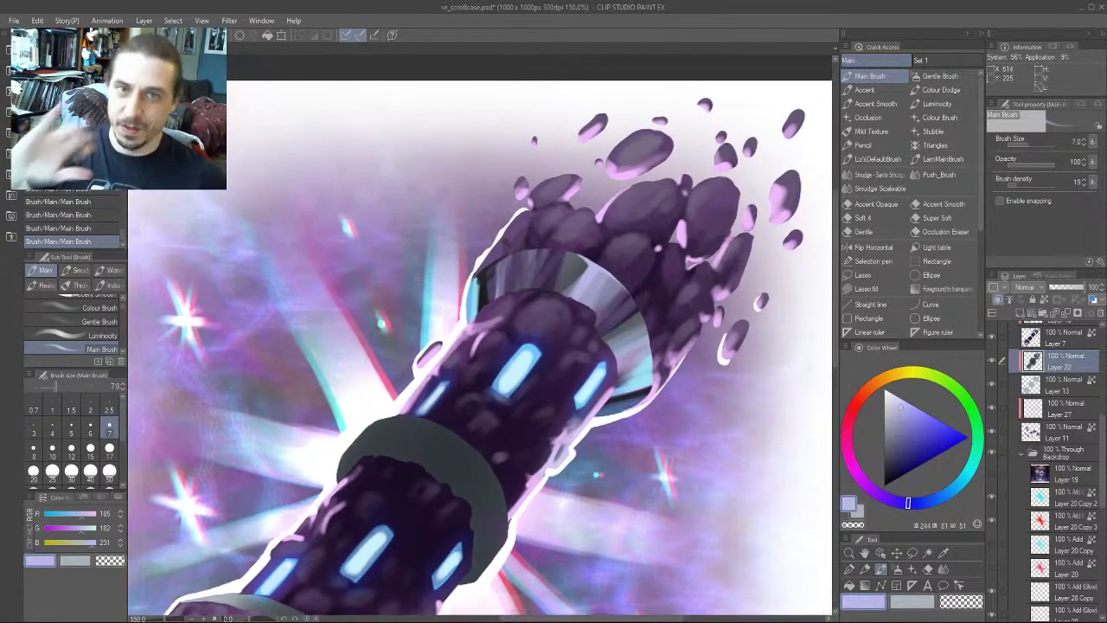
{"action": "left_click", "coordinate": [566, 256], "text": "alt"}
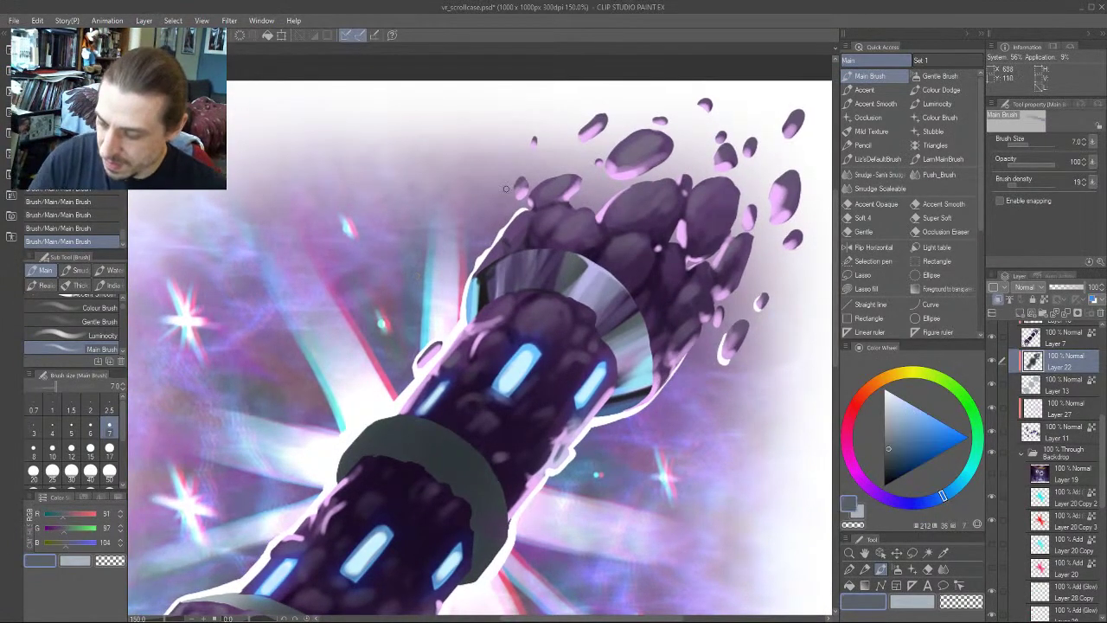
{"action": "left_click", "coordinate": [568, 253], "text": "alt"}
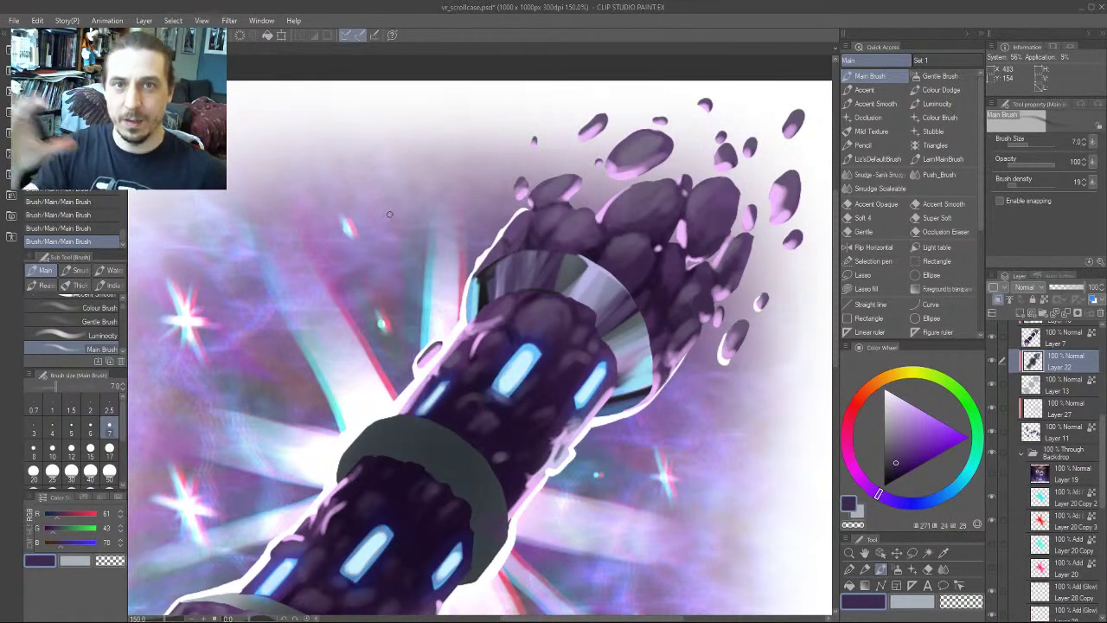
{"action": "left_click_drag", "start_coordinate": [409, 335], "coordinate": [316, 340]}
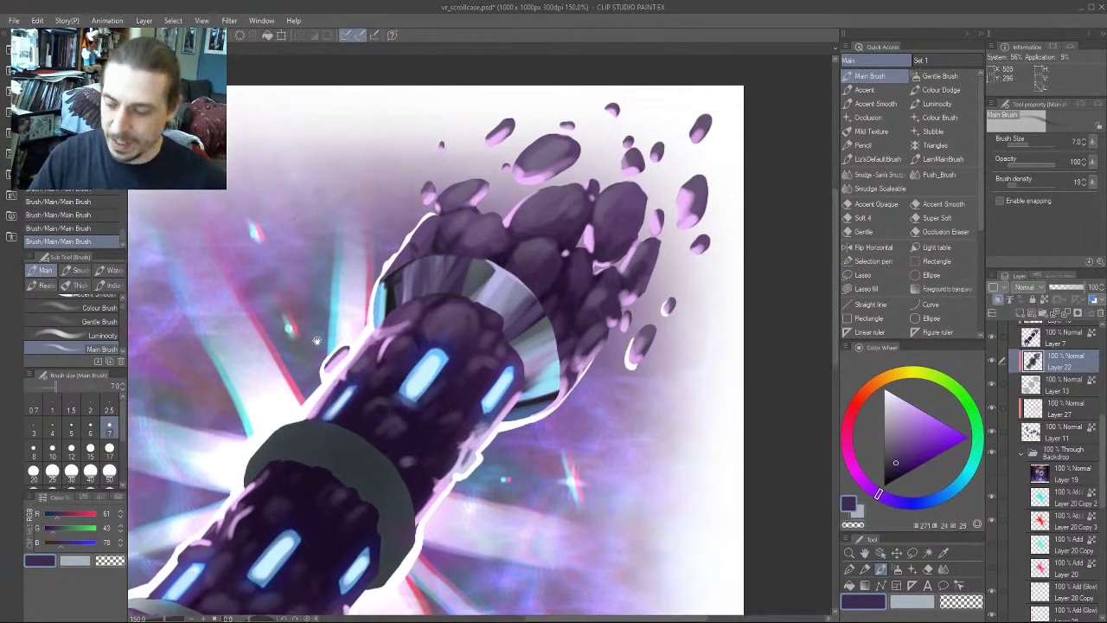
{"action": "left_click", "coordinate": [519, 275], "text": "alt"}
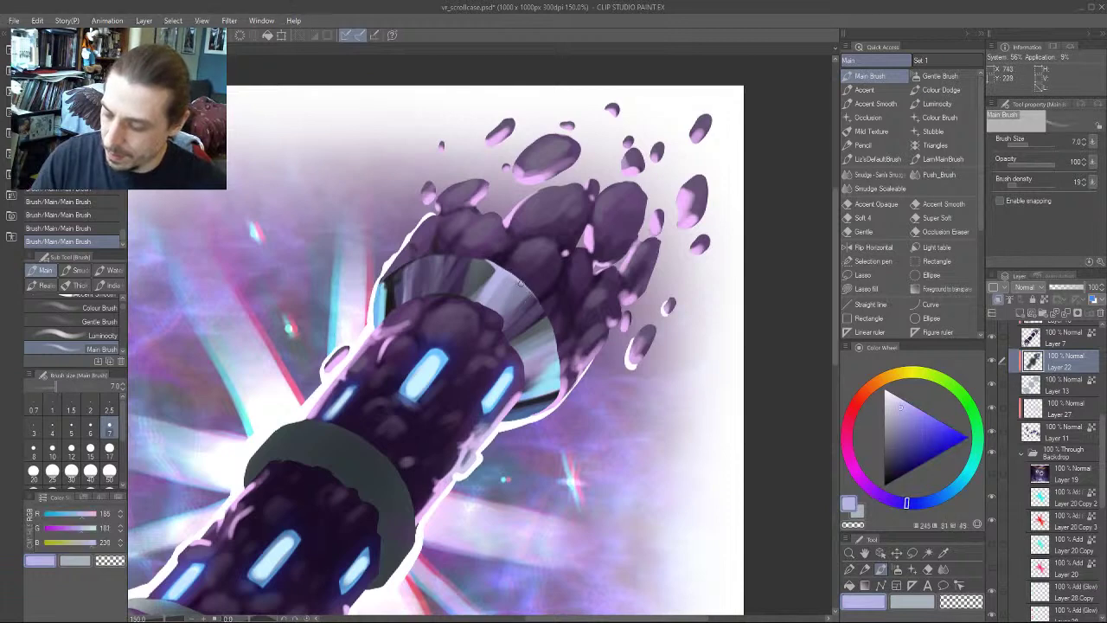
Sample the ring's light blue and trace a thin highlight along its outer rim at brush size 7
{"action": "left_click", "coordinate": [558, 360], "text": "alt"}
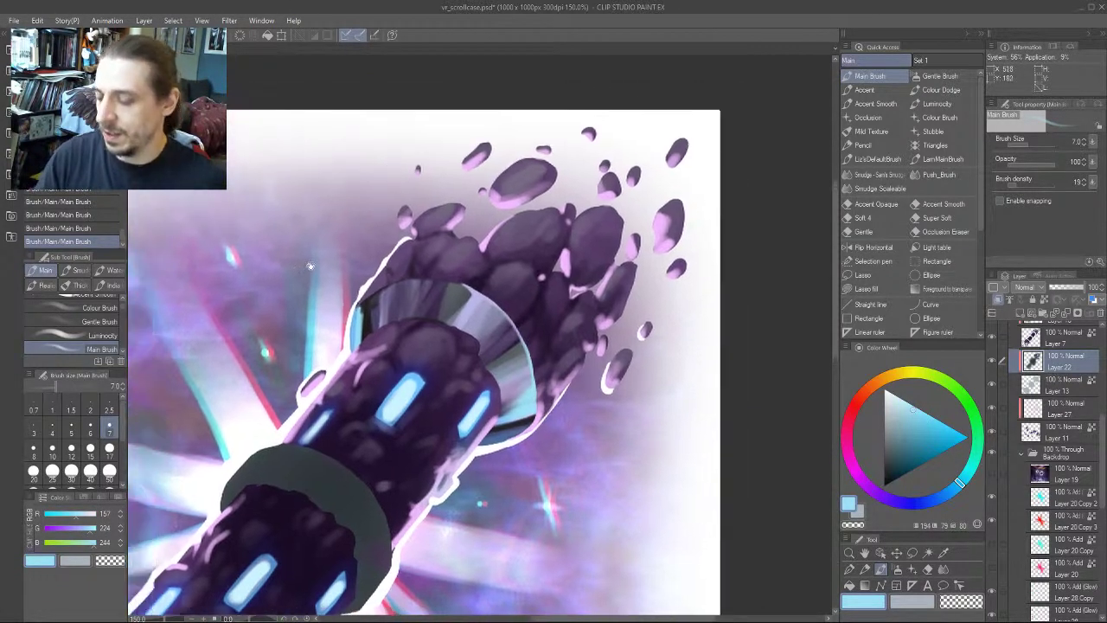
{"action": "left_click_drag", "start_coordinate": [549, 321], "coordinate": [734, 325]}
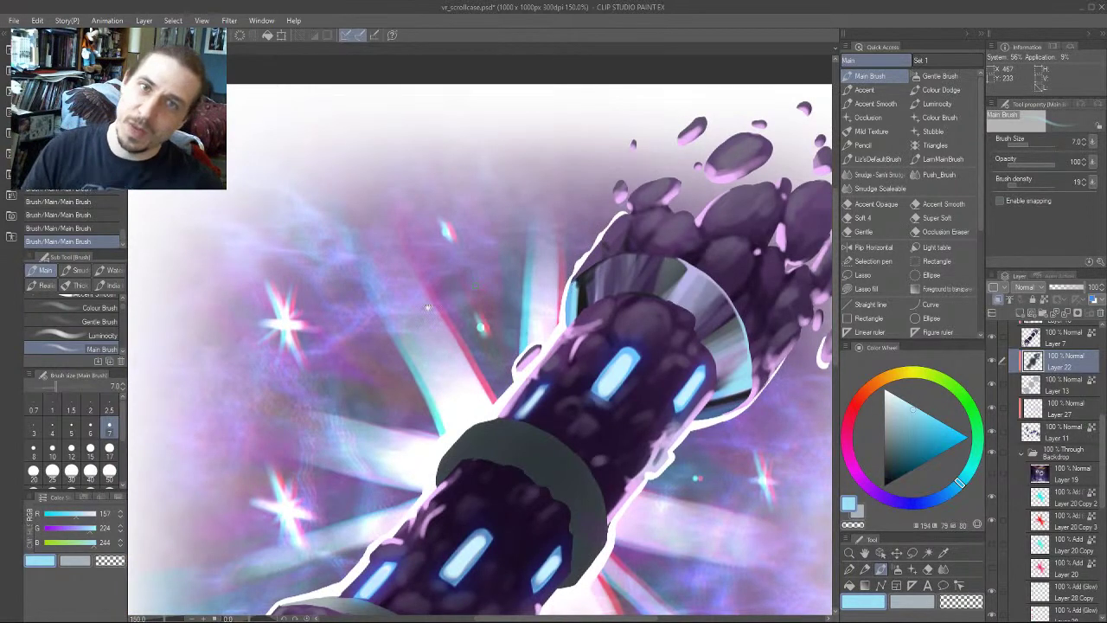
{"action": "left_click_drag", "start_coordinate": [530, 248], "coordinate": [425, 275]}
{"action": "mouse_move", "coordinate": [566, 282]}
{"action": "left_mouse_down"}
{"action": "mouse_move", "coordinate": [517, 284]}
{"action": "mouse_move", "coordinate": [544, 280]}
{"action": "left_mouse_up"}
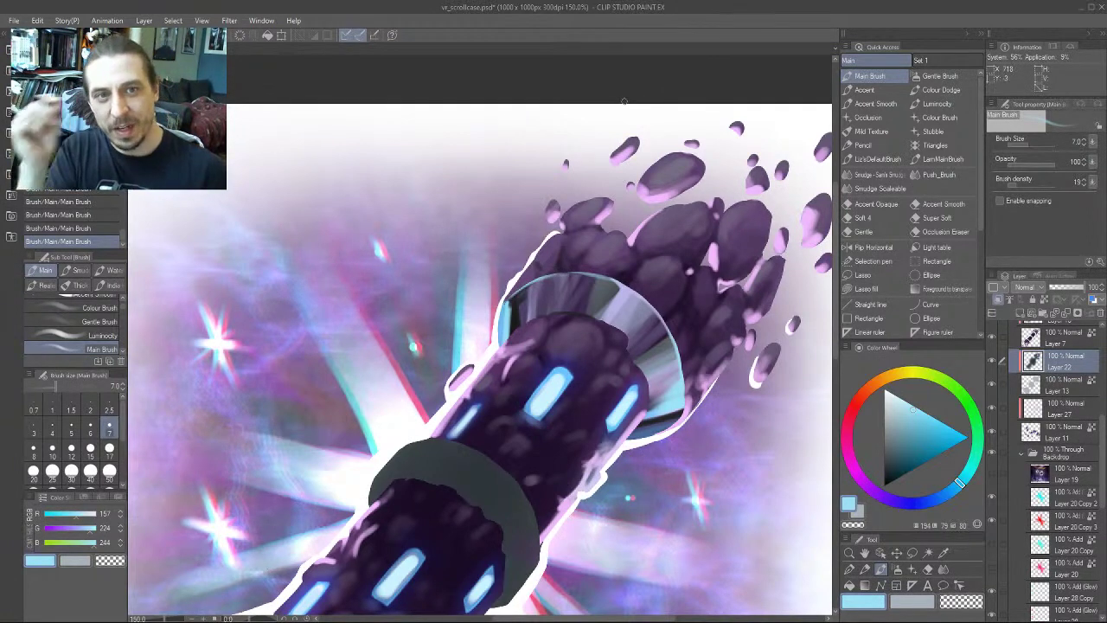
{"action": "left_click_drag", "start_coordinate": [394, 324], "coordinate": [427, 265]}
Sample the ring's near-black and paint a broad dark band across its upper left section at brush sizes 10 to 17
{"action": "left_click", "coordinate": [561, 251], "text": "alt"}
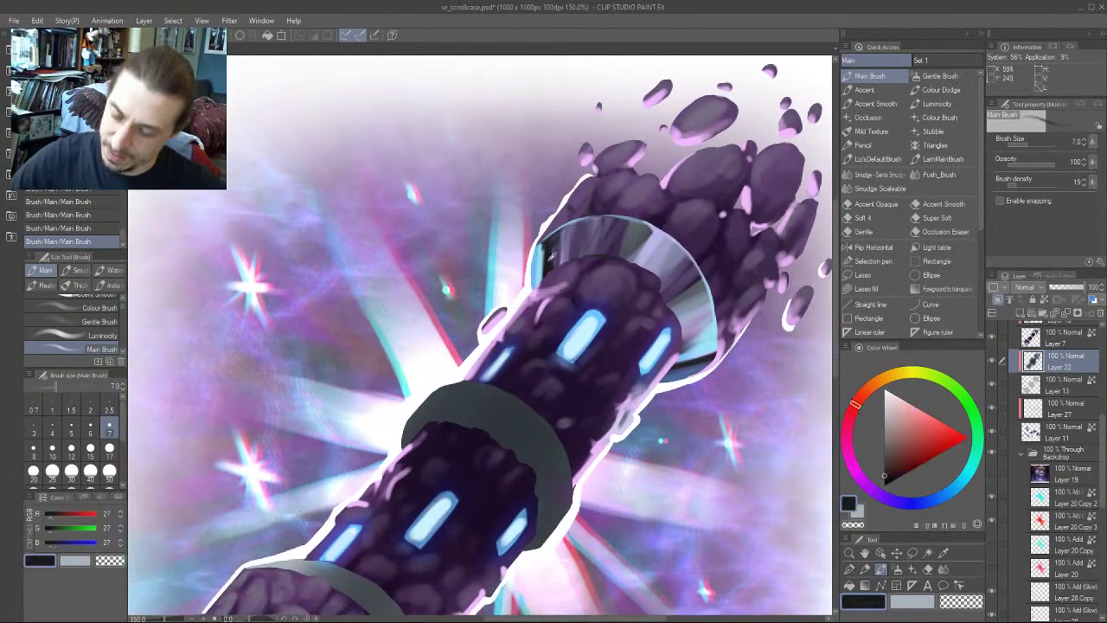
{"action": "left_click", "coordinate": [559, 257], "text": "alt"}
{"action": "key", "text": "bracketright"}
{"action": "key", "text": "bracketright"}
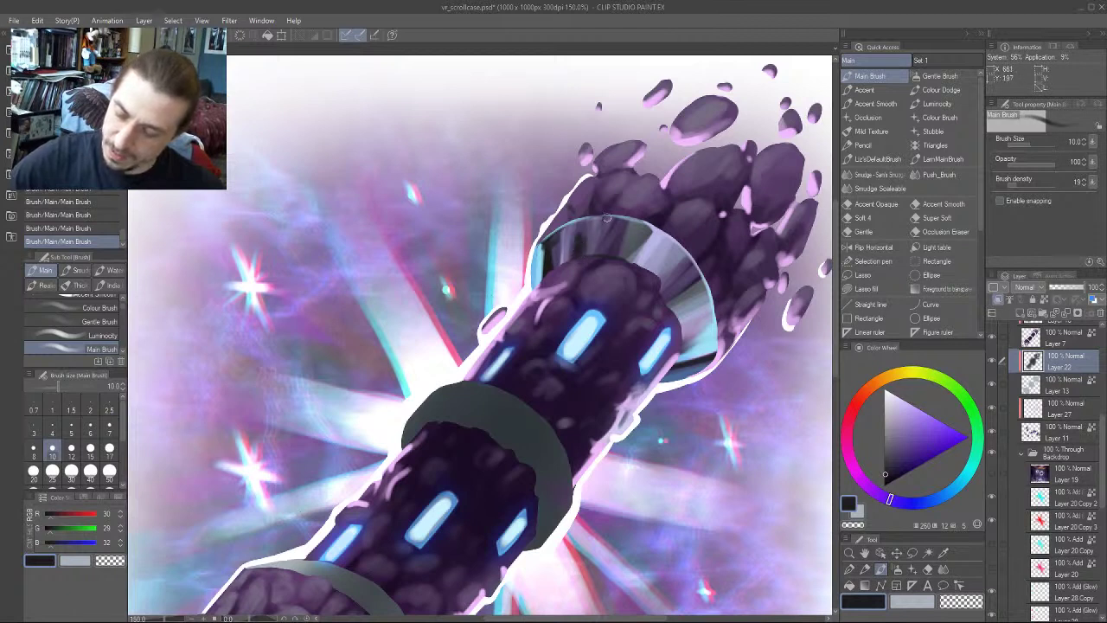
{"action": "key", "text": "bracketright"}
{"action": "mouse_move", "coordinate": [581, 256]}
{"action": "left_mouse_down"}
{"action": "mouse_move", "coordinate": [605, 242]}
{"action": "mouse_move", "coordinate": [576, 228]}
{"action": "mouse_move", "coordinate": [605, 220]}
{"action": "mouse_move", "coordinate": [588, 224]}
{"action": "left_mouse_up"}
{"action": "key", "text": "bracketright"}
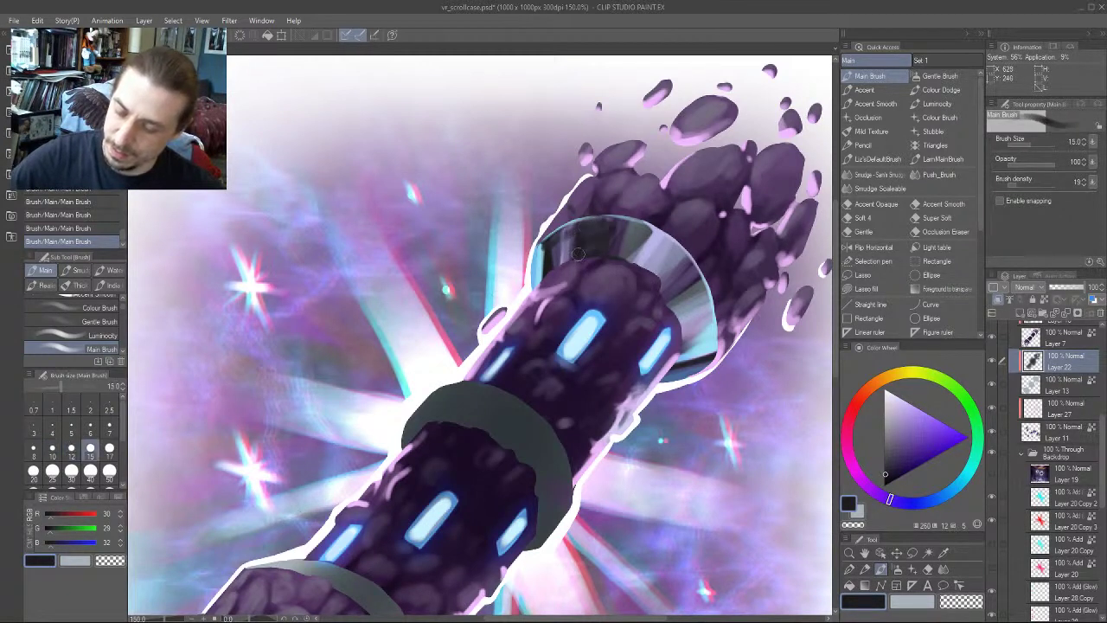
{"action": "left_click_drag", "start_coordinate": [584, 212], "coordinate": [451, 200]}
{"action": "key", "text": "bracketright"}
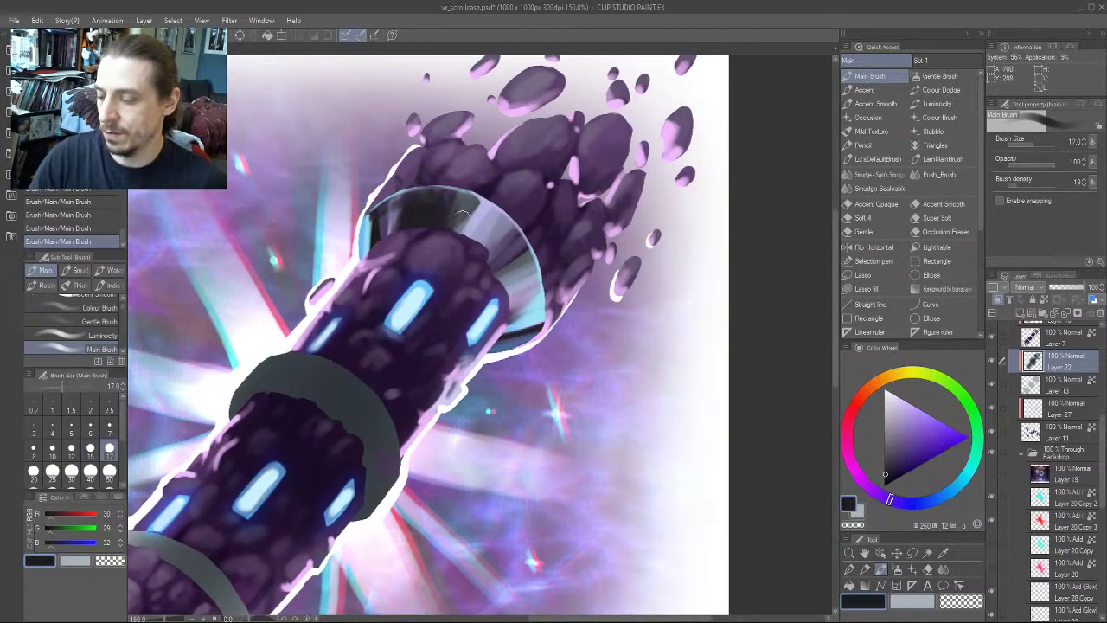
Mix a bright cyan from a sampled blue and try it as reflected light on the uppermost ring's middle and right sections
{"action": "left_click", "coordinate": [427, 216], "text": "alt"}
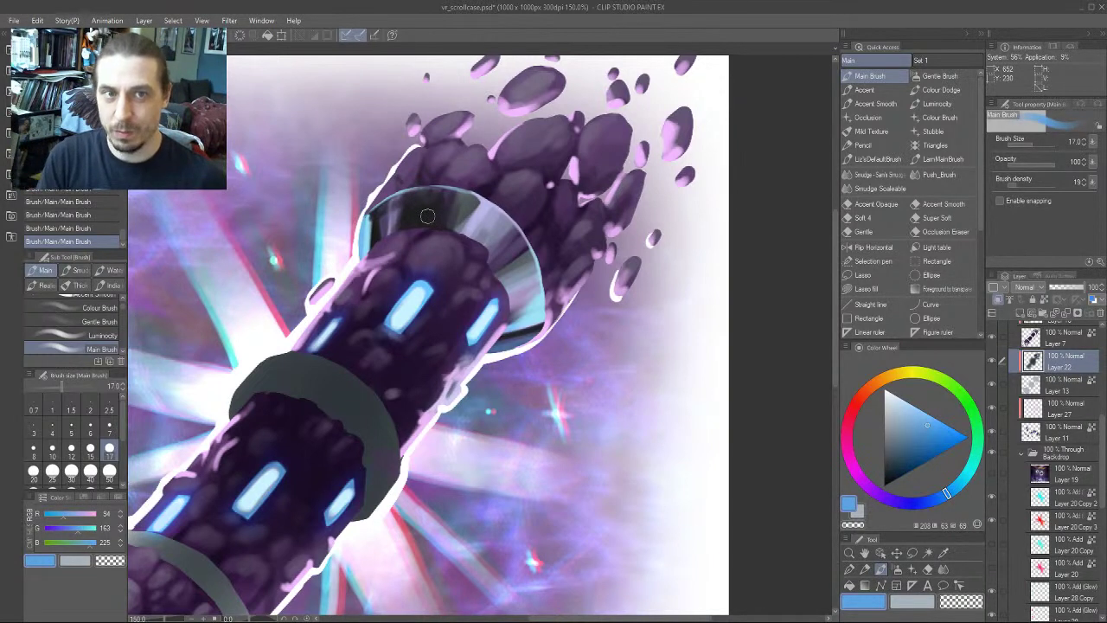
{"action": "key", "text": "bracketright"}
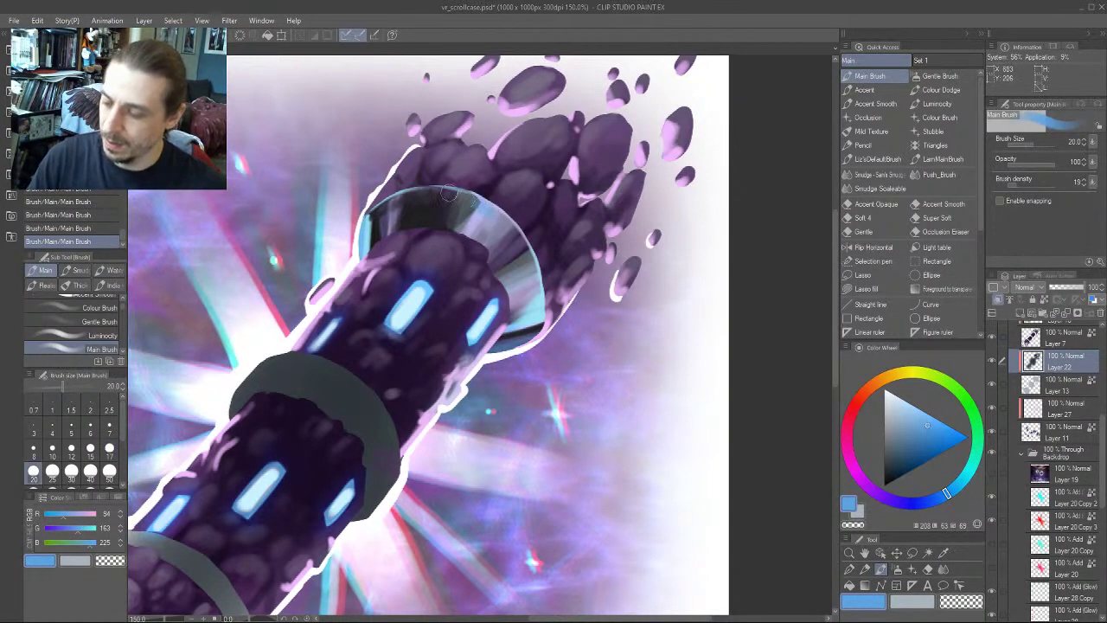
{"action": "key", "text": "bracketleft"}
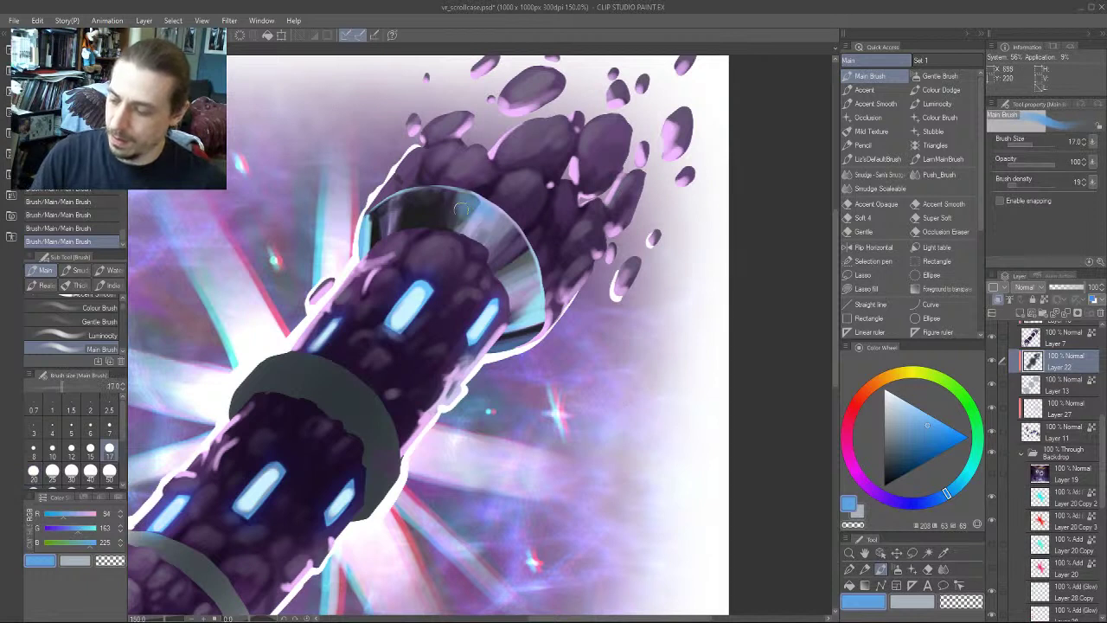
{"action": "left_click_drag", "start_coordinate": [926, 429], "coordinate": [933, 415]}
{"action": "left_click_drag", "start_coordinate": [950, 494], "coordinate": [967, 473]}
{"action": "mouse_move", "coordinate": [471, 221]}
{"action": "left_mouse_down"}
{"action": "mouse_move", "coordinate": [484, 207]}
{"action": "mouse_move", "coordinate": [463, 229]}
{"action": "mouse_move", "coordinate": [448, 226]}
{"action": "mouse_move", "coordinate": [449, 196]}
{"action": "left_mouse_up"}
{"action": "key", "text": "bracketleft"}
{"action": "key", "text": "bracketleft"}
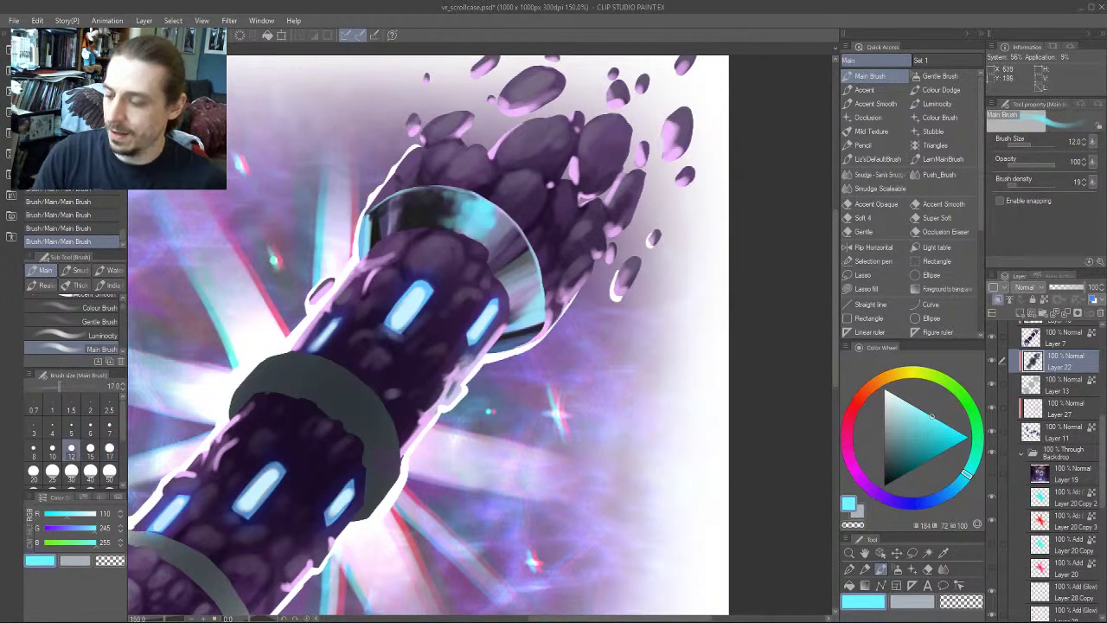
{"action": "left_click_drag", "start_coordinate": [513, 256], "coordinate": [497, 254]}
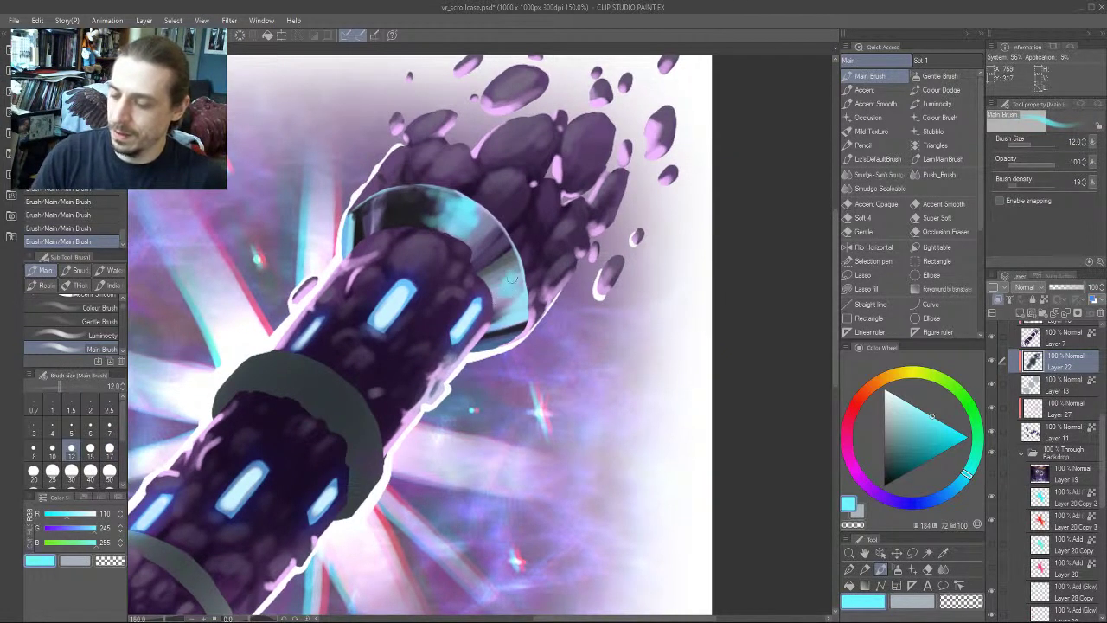
{"action": "scroll", "coordinate": [480, 337], "scroll_direction": "left", "scroll_amount": 4}
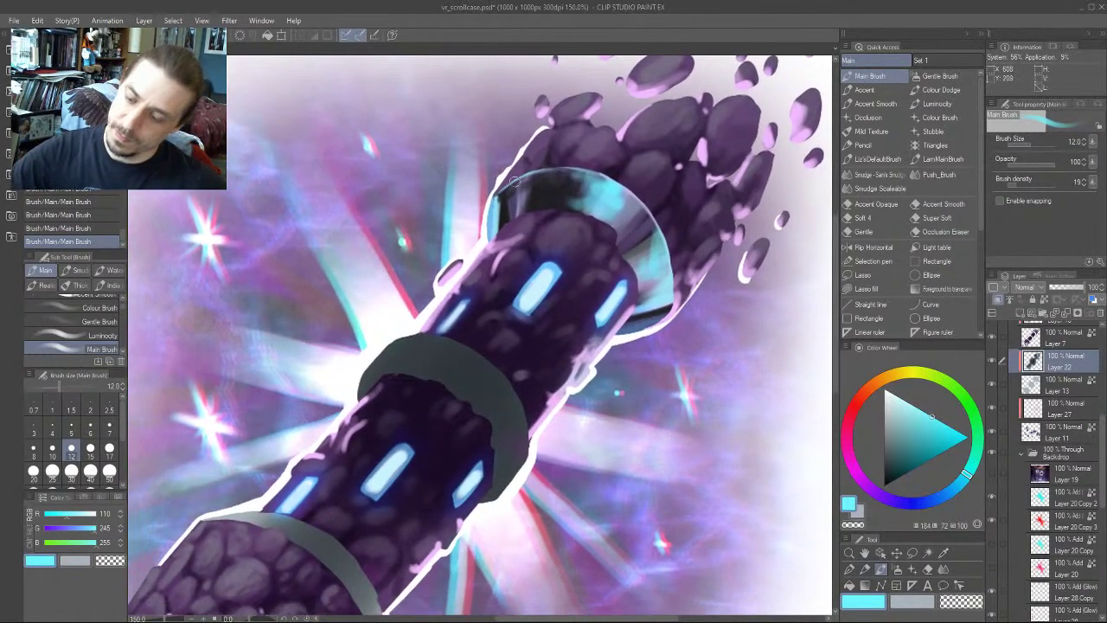
{"action": "scroll", "coordinate": [311, 127], "scroll_direction": "right", "scroll_amount": 2}
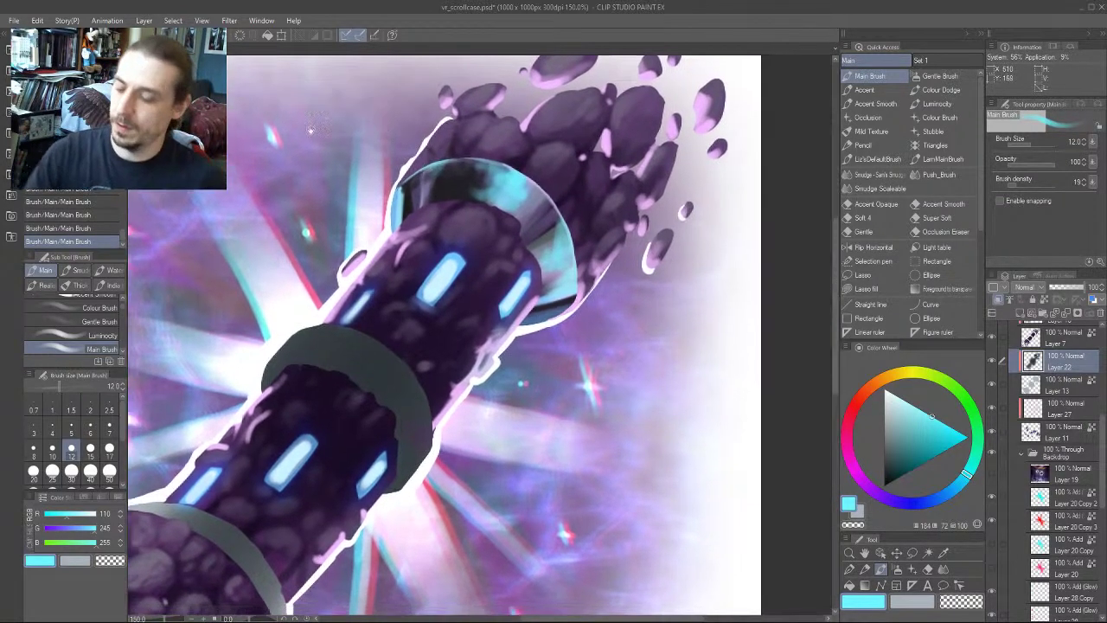
Sample a muted violet at brush size 15 and undo the bright cyan strokes on the uppermost ring
{"action": "left_click", "coordinate": [532, 207], "text": "alt"}
{"action": "left_click_drag", "start_coordinate": [315, 136], "coordinate": [278, 197]}
{"action": "key", "text": "]"}
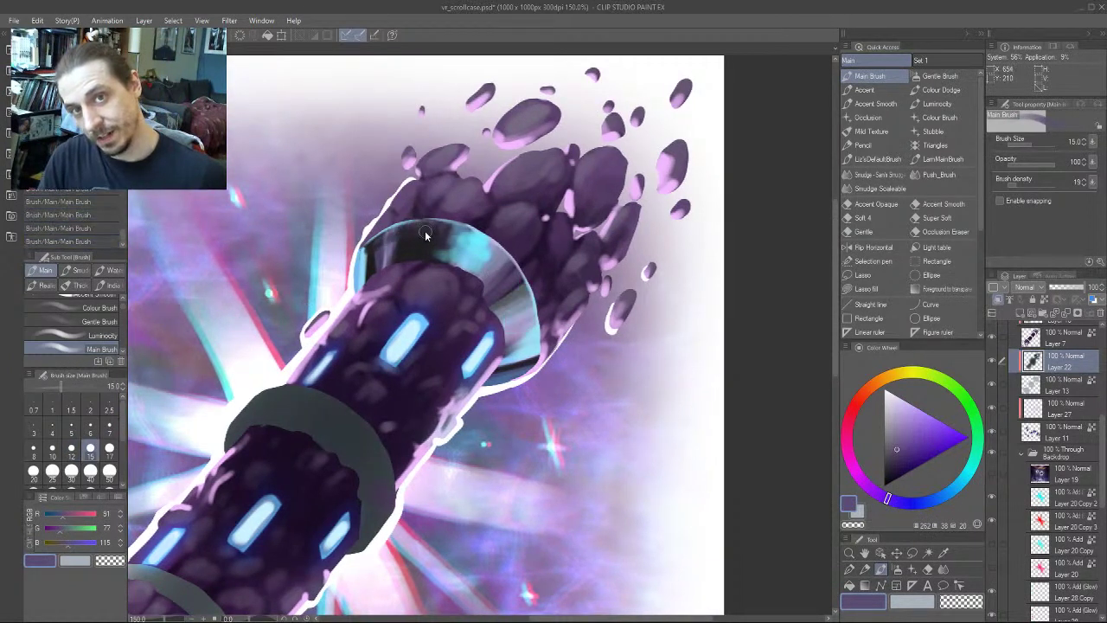
{"action": "key", "text": "ctrl+z"}
{"action": "key", "text": "ctrl+z"}
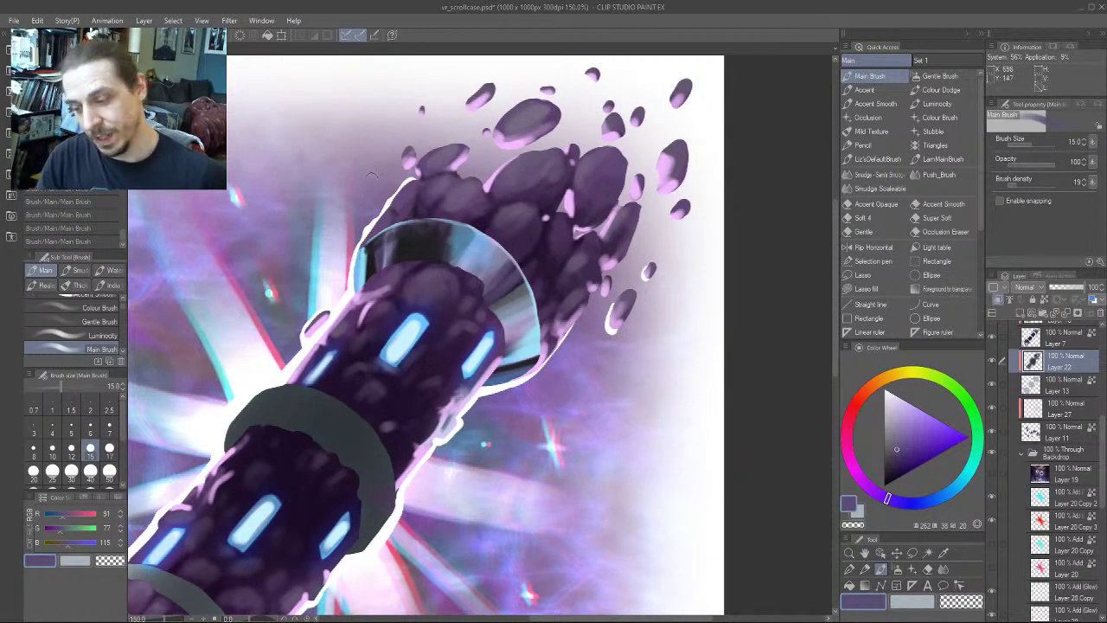
Sample the uppermost ring's light blue and brush highlights into its upper section at brush size 10
{"action": "left_click", "coordinate": [471, 227], "text": "alt"}
{"action": "key", "text": "bracketleft"}
{"action": "key", "text": "bracketleft"}
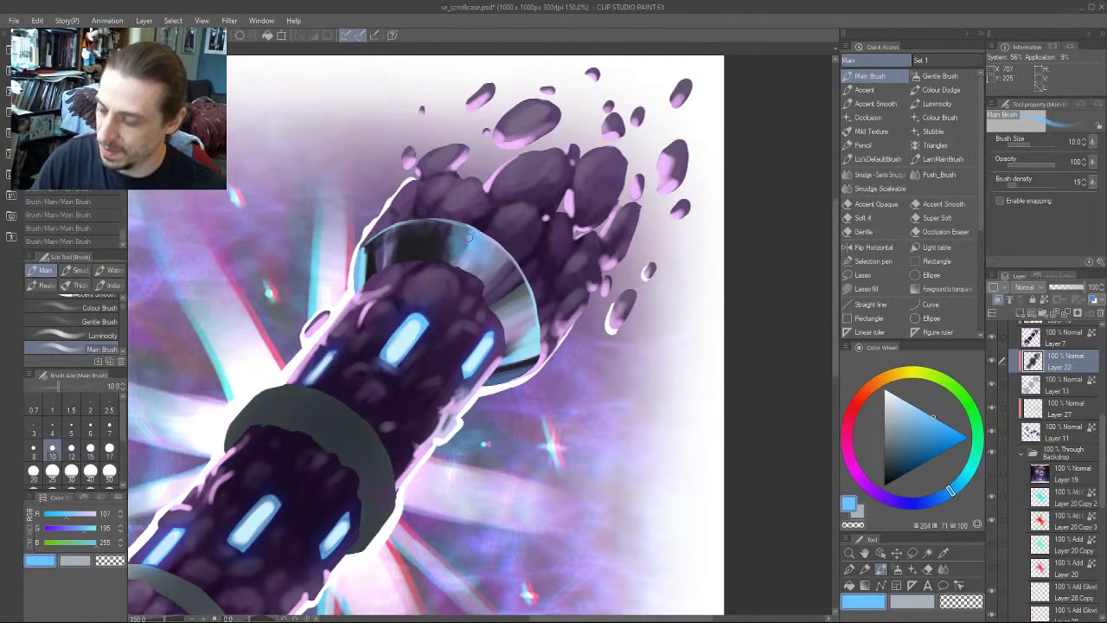
{"action": "left_click_drag", "start_coordinate": [444, 252], "coordinate": [418, 244]}
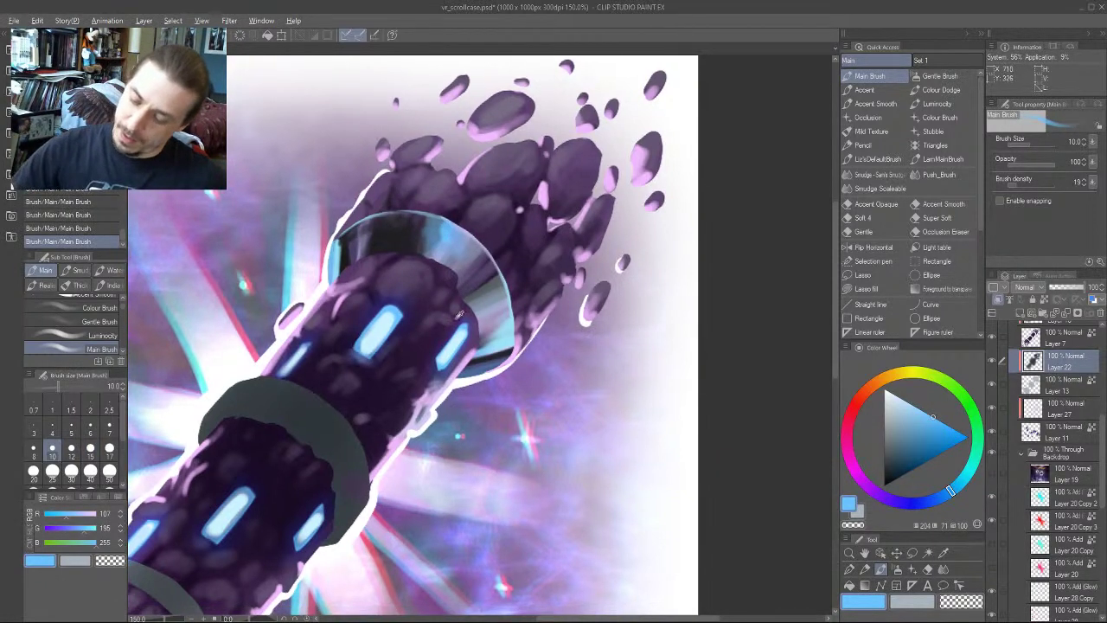
Sample a muted blue-violet from the backdrop and paint it as reflected light on the uppermost ring's right section at brush size 17
{"action": "left_click", "coordinate": [508, 439], "text": "alt"}
{"action": "left_click", "coordinate": [464, 550], "text": "alt"}
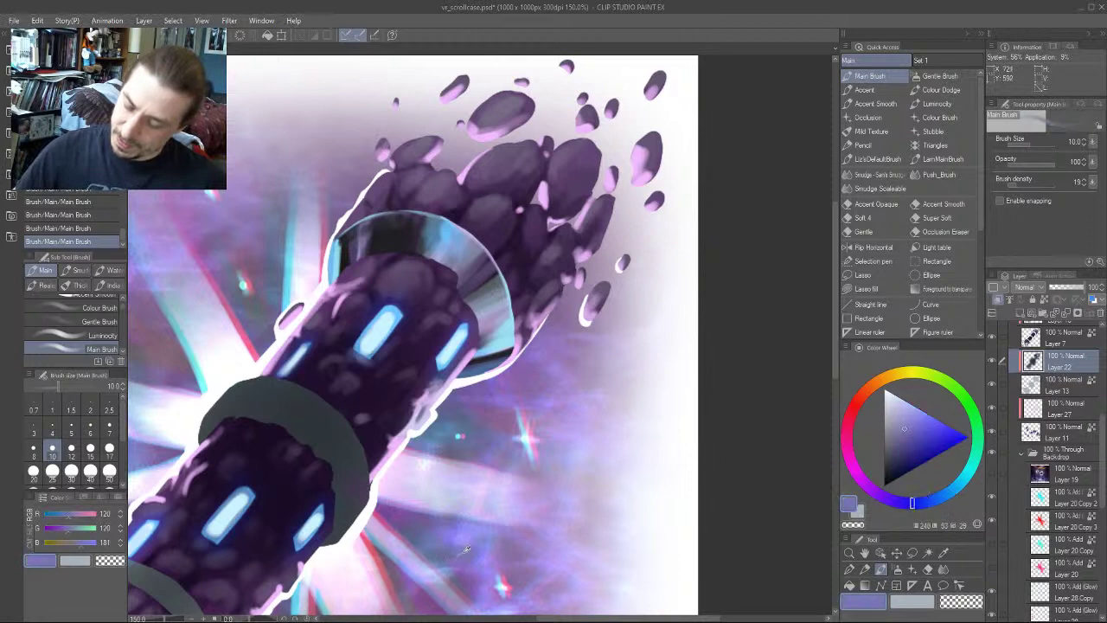
{"action": "key", "text": "bracketright"}
{"action": "key", "text": "bracketright"}
{"action": "key", "text": "bracketright"}
{"action": "mouse_move", "coordinate": [493, 346]}
{"action": "left_mouse_down"}
{"action": "mouse_move", "coordinate": [513, 310]}
{"action": "mouse_move", "coordinate": [499, 337]}
{"action": "mouse_move", "coordinate": [495, 314]}
{"action": "mouse_move", "coordinate": [502, 263]}
{"action": "mouse_move", "coordinate": [442, 245]}
{"action": "mouse_move", "coordinate": [479, 339]}
{"action": "mouse_move", "coordinate": [497, 287]}
{"action": "mouse_move", "coordinate": [507, 291]}
{"action": "mouse_move", "coordinate": [493, 285]}
{"action": "mouse_move", "coordinate": [482, 317]}
{"action": "mouse_move", "coordinate": [491, 274]}
{"action": "mouse_move", "coordinate": [472, 275]}
{"action": "mouse_move", "coordinate": [495, 269]}
{"action": "mouse_move", "coordinate": [499, 313]}
{"action": "left_mouse_up"}
{"action": "scroll", "coordinate": [494, 315], "scroll_direction": "down", "scroll_amount": 1}
Sample the near-black at brush size 20 and a muted purple at size 25 to shade the uppermost ring's right side
{"action": "left_click", "coordinate": [473, 312], "text": "alt"}
{"action": "key", "text": "bracketright"}
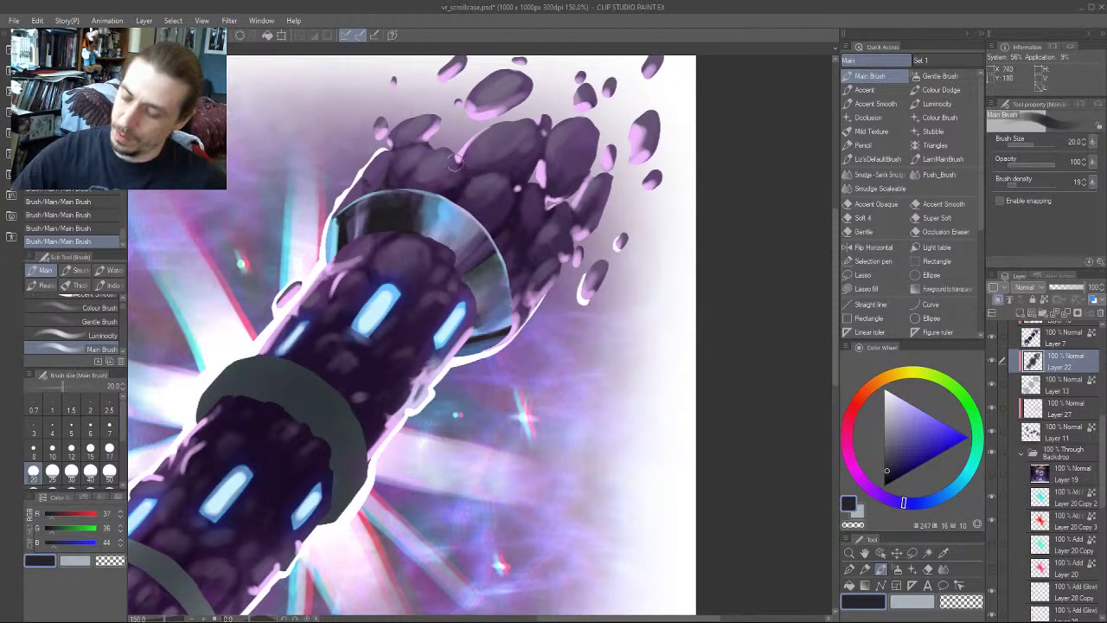
{"action": "left_click", "coordinate": [498, 424], "text": "alt"}
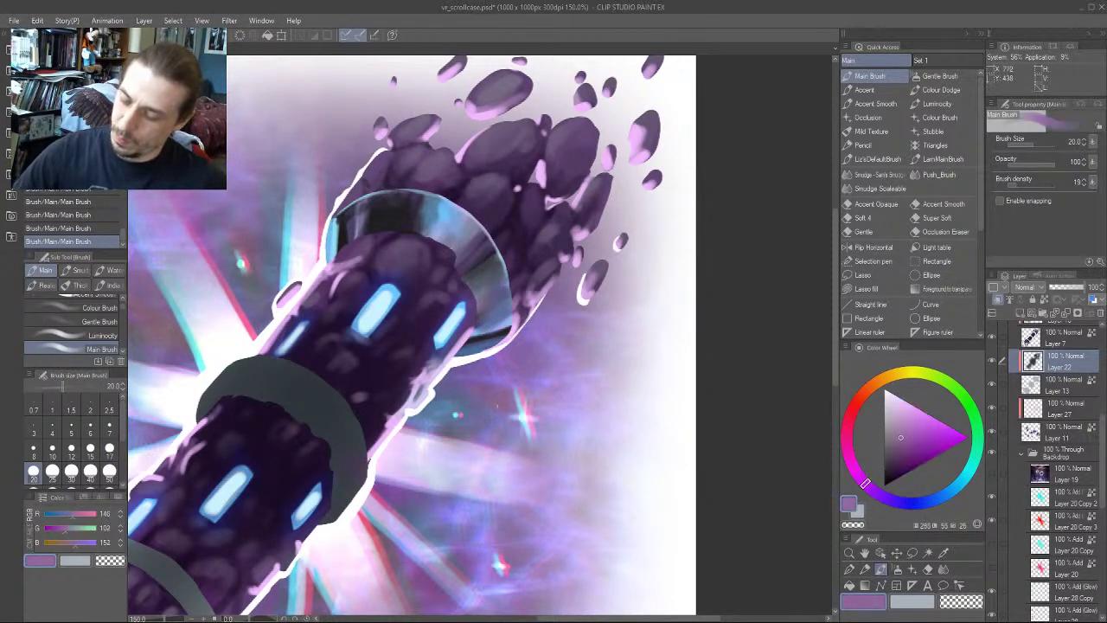
{"action": "key", "text": "bracketright"}
{"action": "left_click_drag", "start_coordinate": [449, 317], "coordinate": [439, 283]}
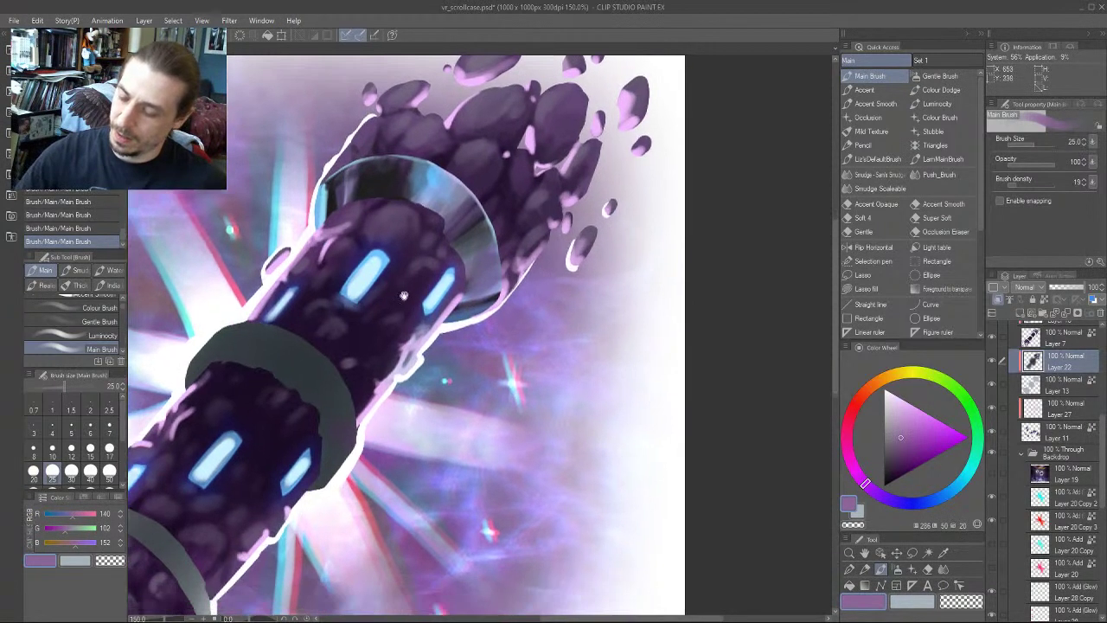
Sample a medium blue and paint reflected light on the uppermost ring's right section at brush size 12
{"action": "left_click", "coordinate": [440, 284], "text": "alt"}
{"action": "key", "text": "bracketleft"}
{"action": "key", "text": "bracketleft"}
{"action": "key", "text": "bracketleft"}
{"action": "key", "text": "bracketleft"}
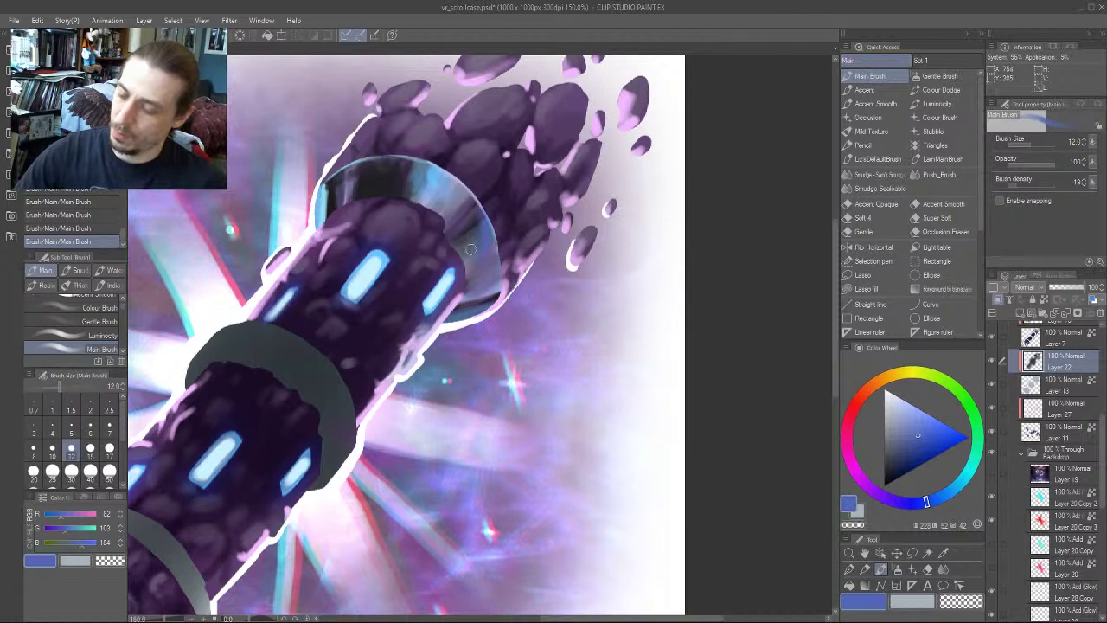
Sample a bright light blue and refine the uppermost ring's right-hand reflections at brush size 8, undoing one stroke
{"action": "left_click", "coordinate": [451, 273], "text": "alt"}
{"action": "key", "text": "bracketleft"}
{"action": "key", "text": "bracketleft"}
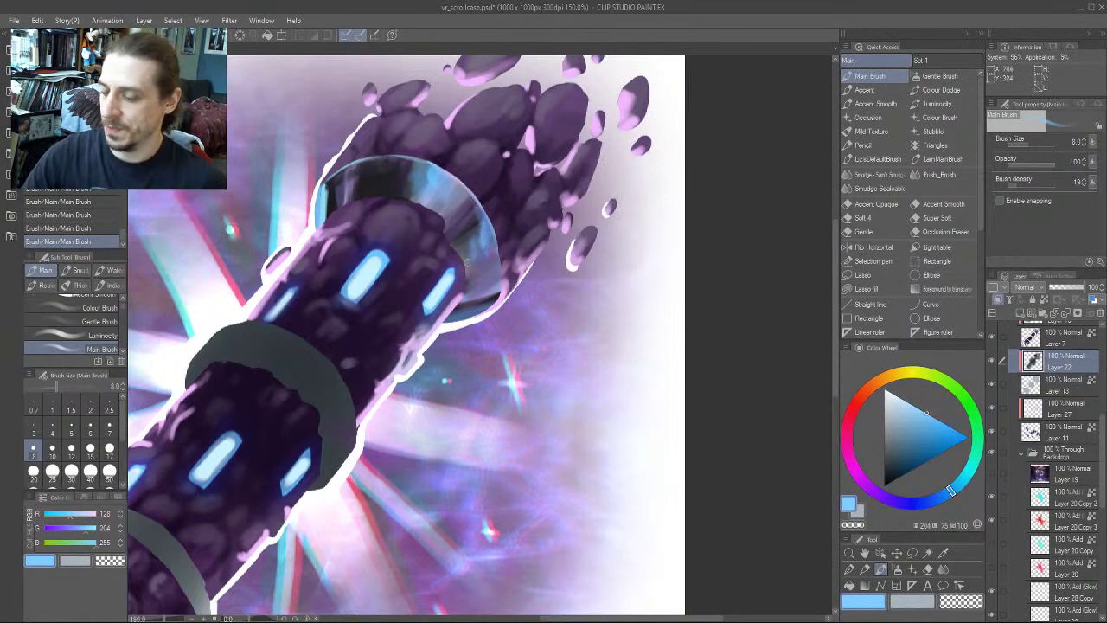
{"action": "left_click_drag", "start_coordinate": [417, 156], "coordinate": [411, 150]}
{"action": "key", "text": "ctrl+z"}
{"action": "left_click_drag", "start_coordinate": [461, 216], "coordinate": [469, 232]}
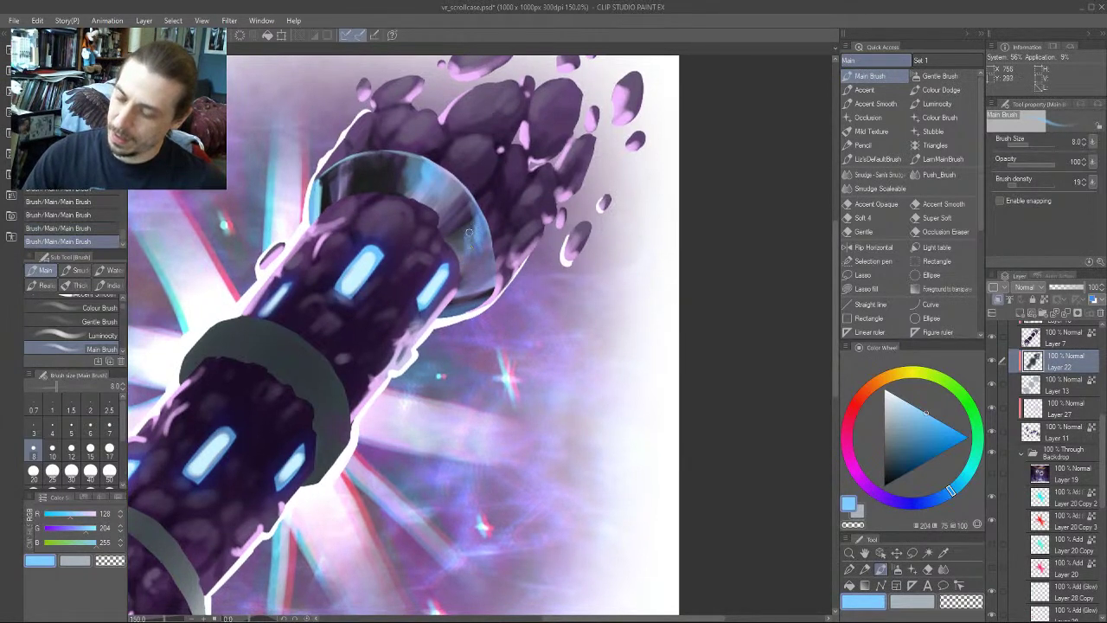
{"action": "left_click_drag", "start_coordinate": [414, 154], "coordinate": [415, 156]}
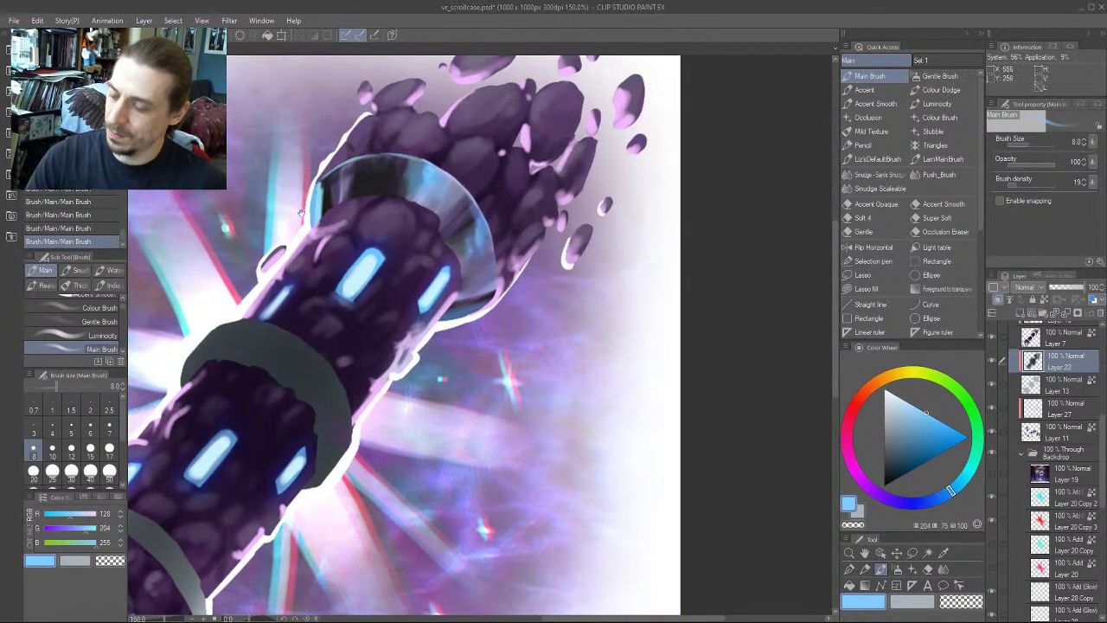
Sample a pale blue from a glowing window and paint a thin highlight along the uppermost ring's upper rim at brush size 7
{"action": "left_click_drag", "start_coordinate": [300, 213], "coordinate": [349, 260]}
{"action": "left_click", "coordinate": [414, 314], "text": "alt"}
{"action": "key", "text": "bracketleft"}
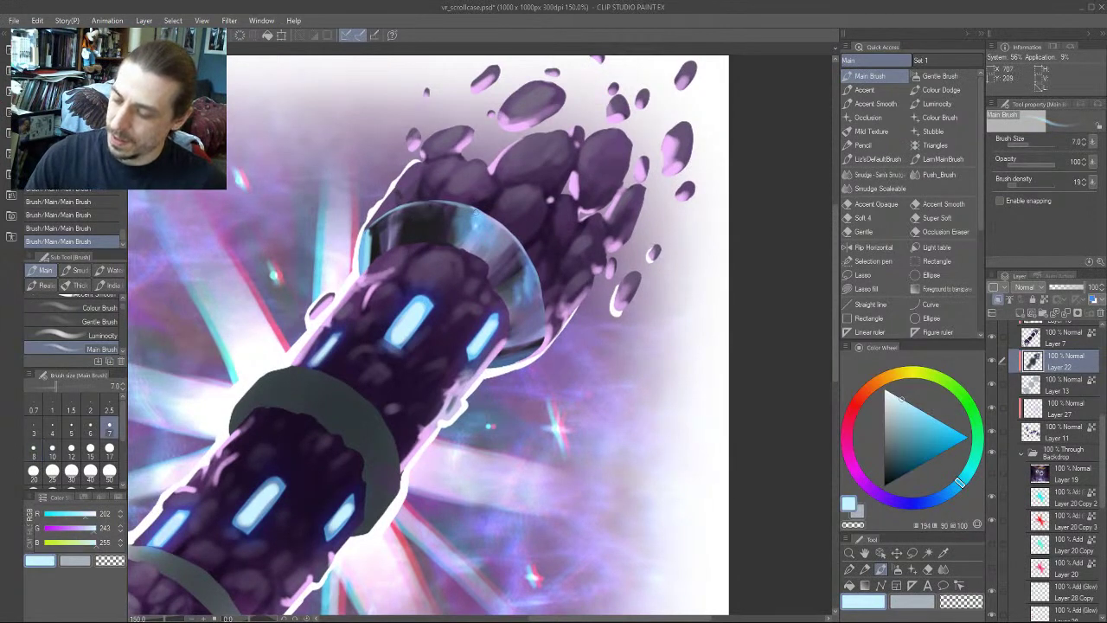
{"action": "left_click_drag", "start_coordinate": [456, 207], "coordinate": [482, 217]}
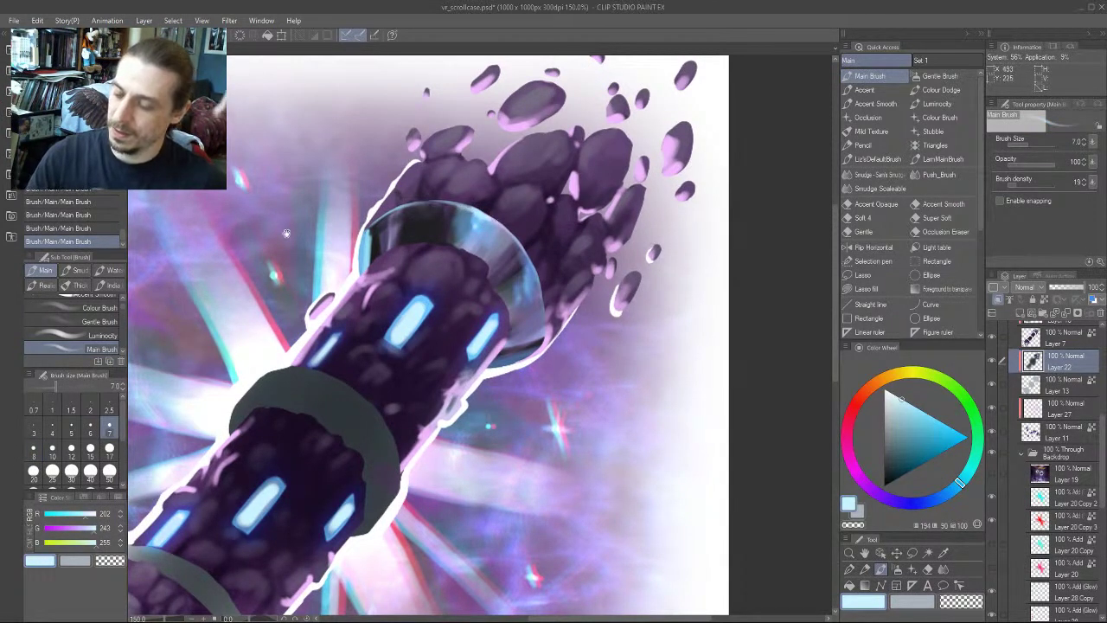
Strengthen the pale blue highlights on the uppermost ring's face and upper rim at brush size 10
{"action": "mouse_move", "coordinate": [363, 402]}
{"action": "left_mouse_down"}
{"action": "mouse_move", "coordinate": [408, 476]}
{"action": "mouse_move", "coordinate": [313, 457]}
{"action": "mouse_move", "coordinate": [376, 404]}
{"action": "left_mouse_up"}
{"action": "key", "text": "bracketright"}
{"action": "key", "text": "bracketright"}
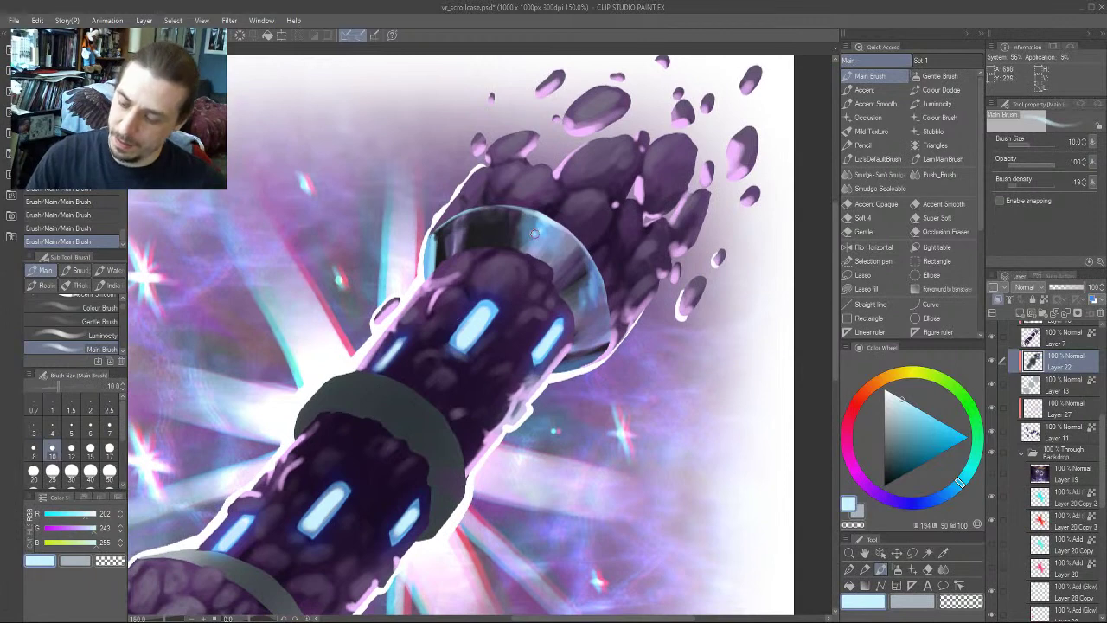
{"action": "left_click_drag", "start_coordinate": [563, 232], "coordinate": [506, 206]}
{"action": "mouse_move", "coordinate": [339, 413]}
{"action": "left_mouse_down"}
{"action": "mouse_move", "coordinate": [353, 443]}
{"action": "mouse_move", "coordinate": [376, 359]}
{"action": "mouse_move", "coordinate": [400, 352]}
{"action": "left_mouse_up"}
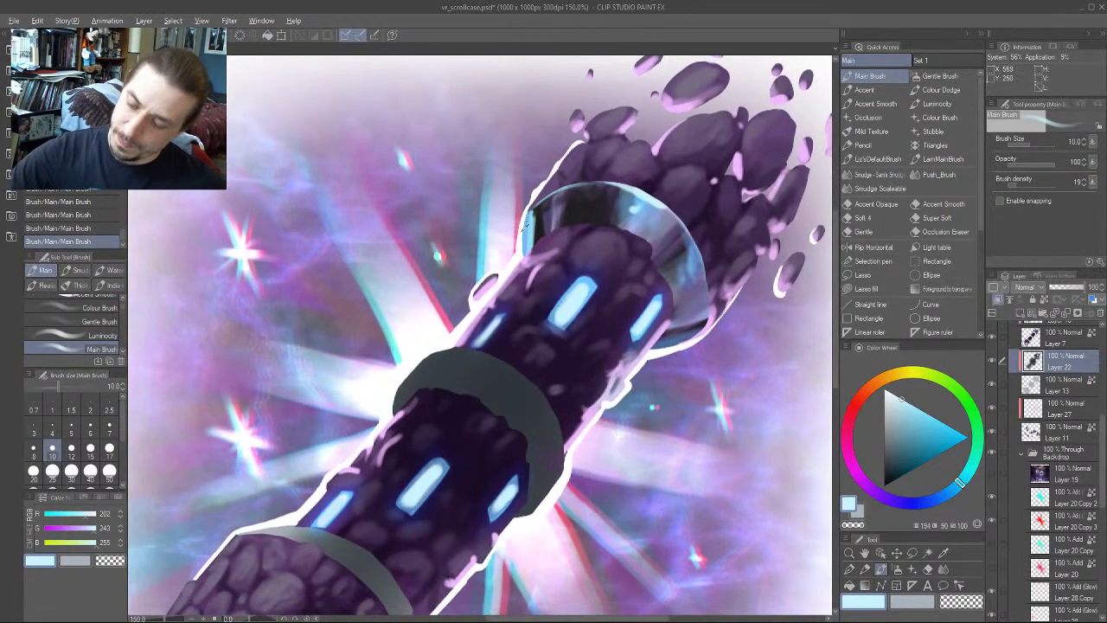
Sample white and the rim's light blue to touch up the uppermost ring's left edge at brush sizes 10 and 8
{"action": "left_click", "coordinate": [534, 207], "text": "alt"}
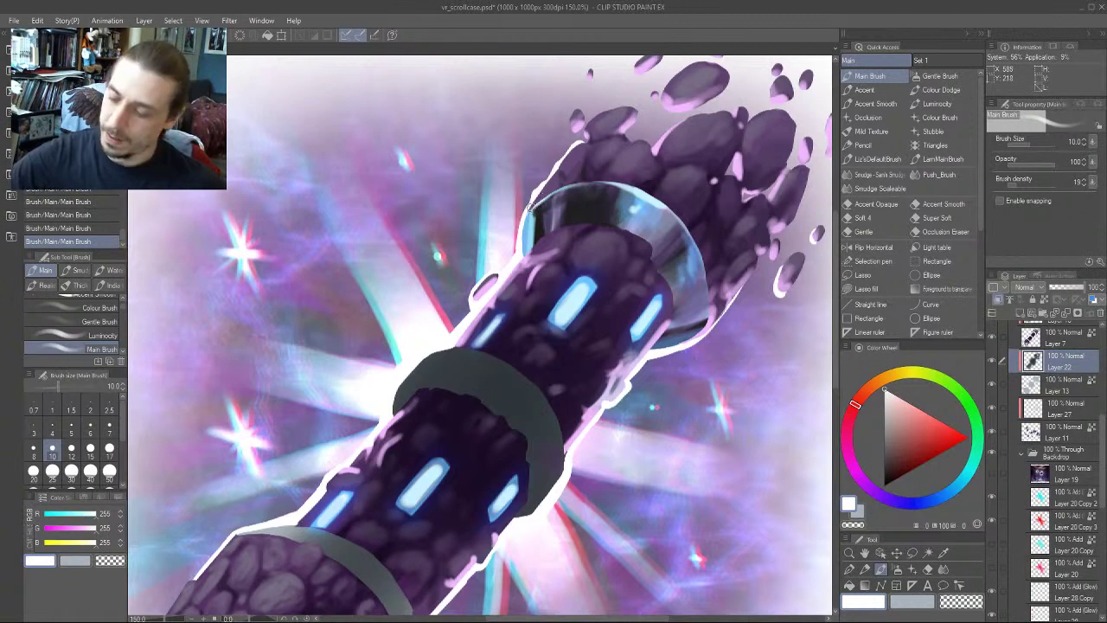
{"action": "left_click", "coordinate": [648, 199], "text": "alt"}
{"action": "key", "text": "bracketleft"}
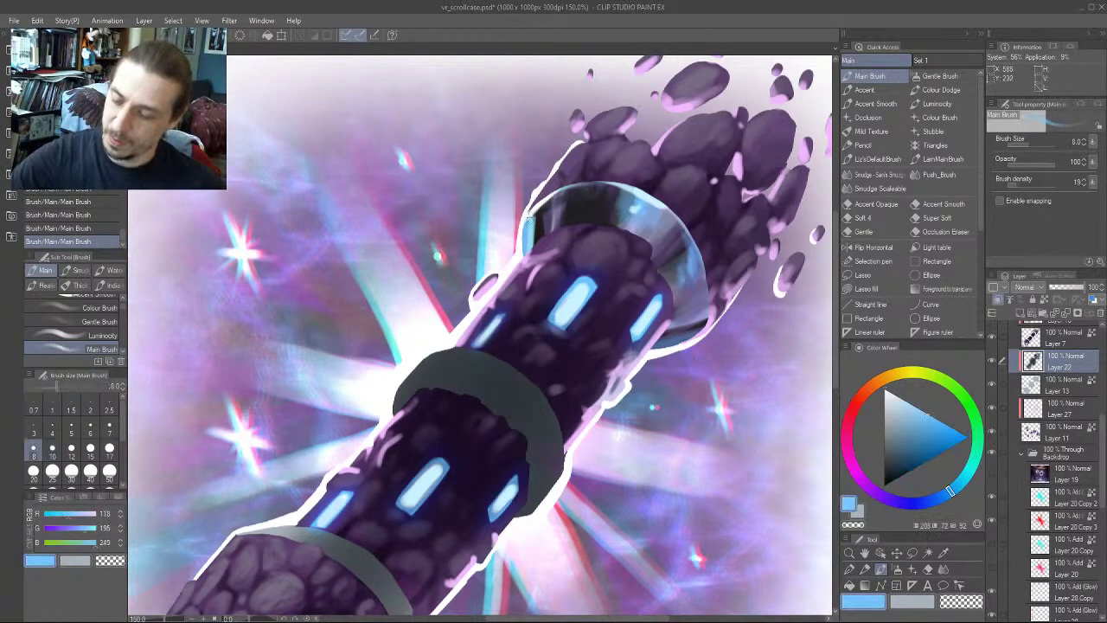
{"action": "scroll", "coordinate": [400, 261], "scroll_direction": "down", "scroll_amount": 3}
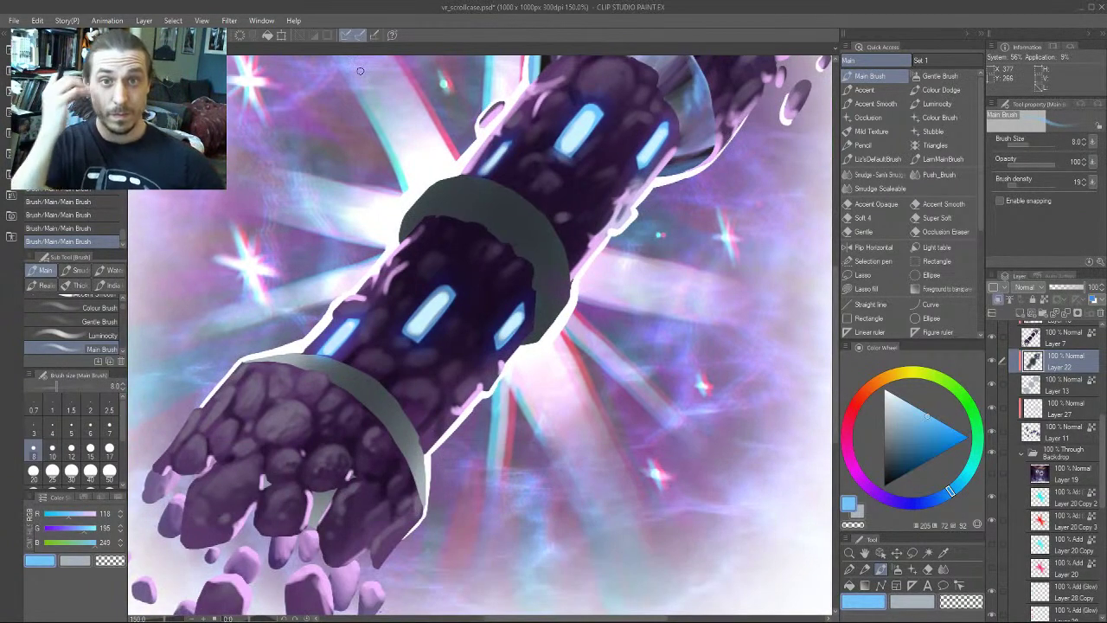
{"action": "mouse_move", "coordinate": [361, 330]}
{"action": "left_mouse_down"}
{"action": "mouse_move", "coordinate": [363, 425]}
{"action": "mouse_move", "coordinate": [389, 446]}
{"action": "mouse_move", "coordinate": [417, 415]}
{"action": "mouse_move", "coordinate": [437, 435]}
{"action": "left_mouse_up"}
Sample a periwinkle and a light cyan and refine the uppermost ring's left end at brush size 6
{"action": "left_click", "coordinate": [718, 145], "text": "alt"}
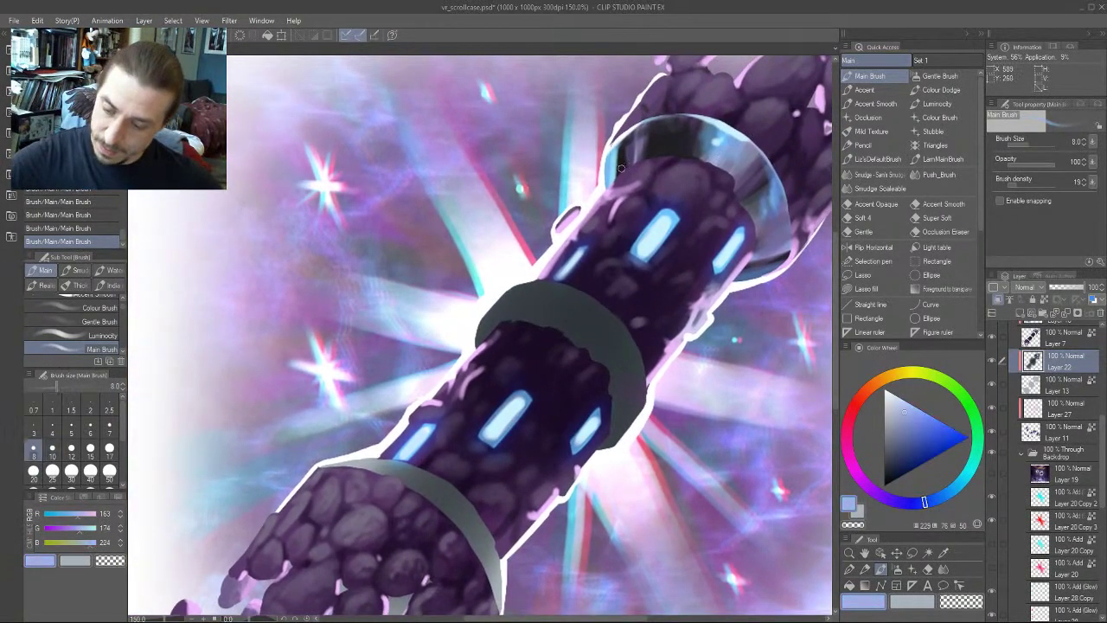
{"action": "key", "text": "bracketleft"}
{"action": "key", "text": "bracketleft"}
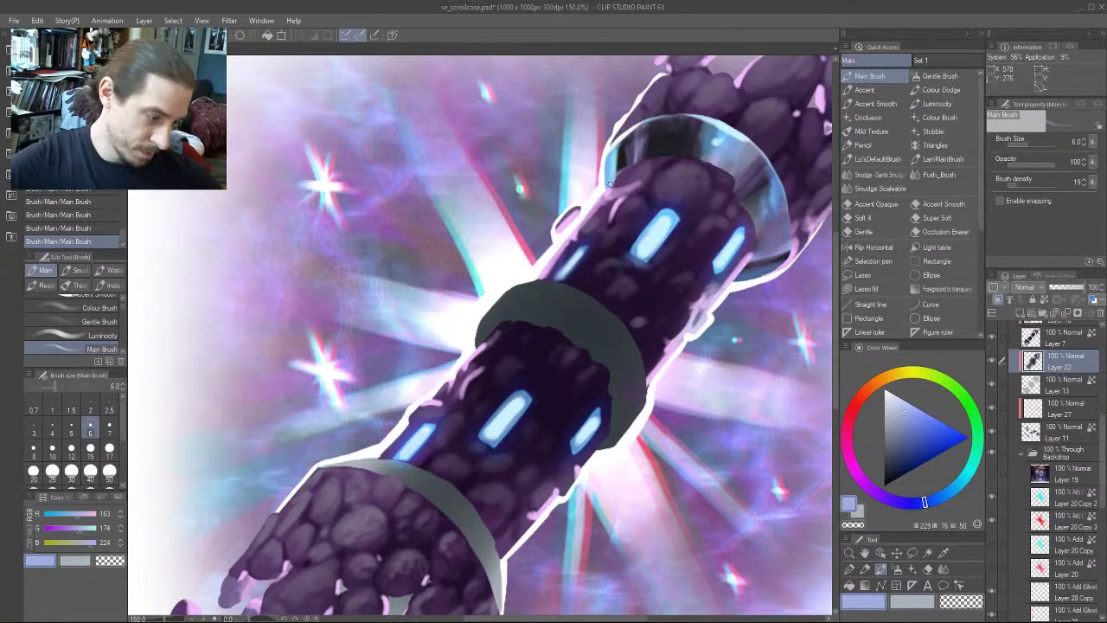
{"action": "left_click", "coordinate": [615, 161], "text": "alt"}
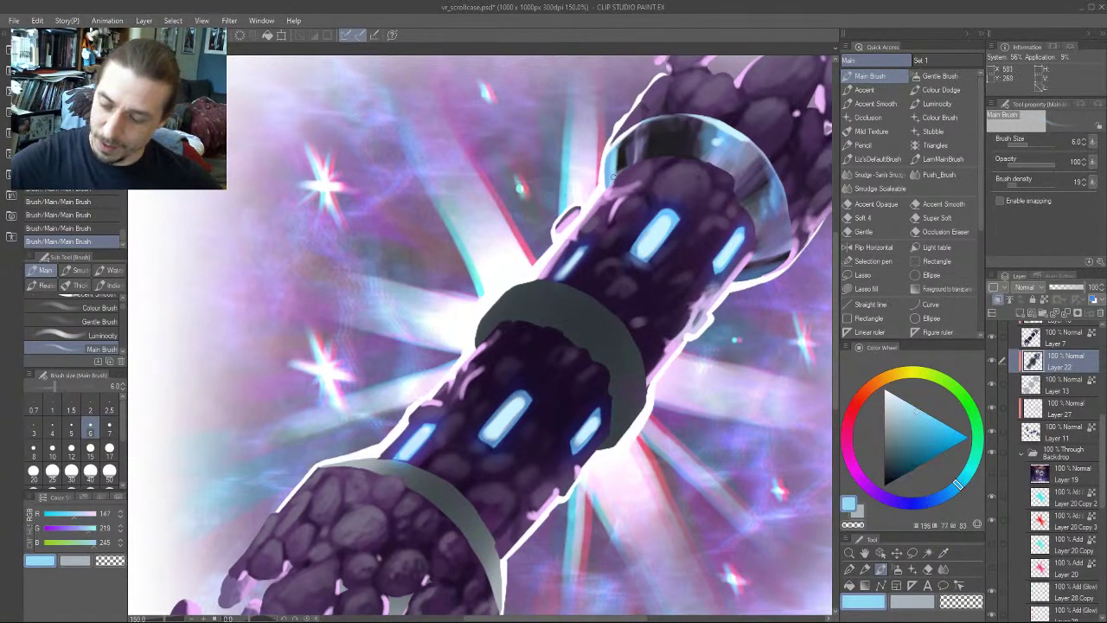
{"action": "left_click_drag", "start_coordinate": [538, 157], "coordinate": [424, 160]}
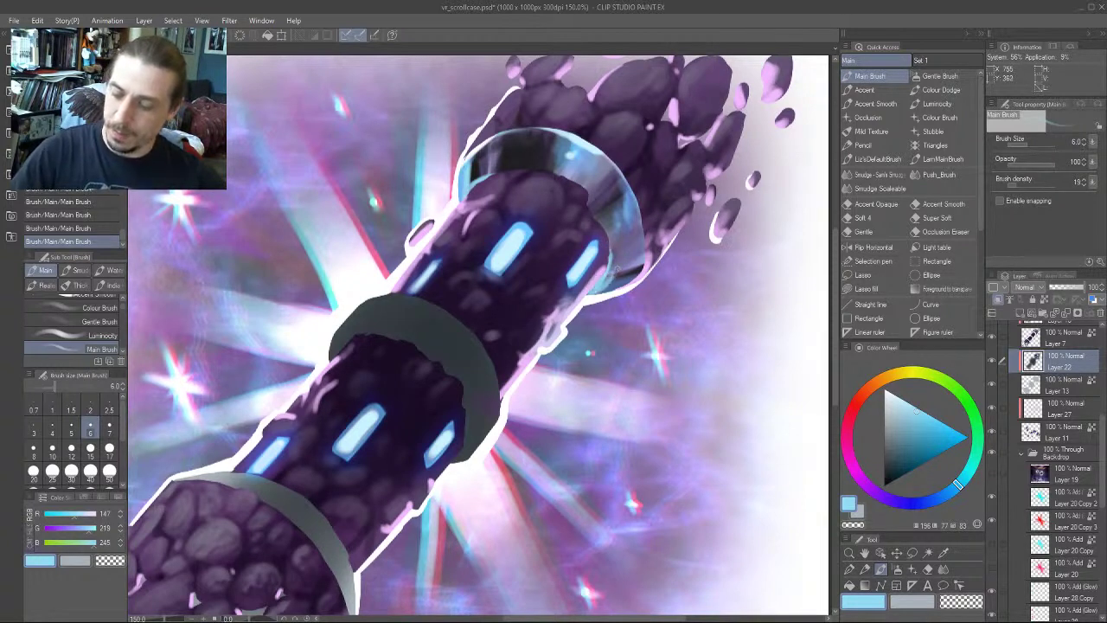
Sample a light pink and add a thin reflected edge at the uppermost ring's lower right end at brush size 7
{"action": "left_click", "coordinate": [650, 258], "text": "alt"}
{"action": "key", "text": "bracketright"}
{"action": "left_click_drag", "start_coordinate": [594, 288], "coordinate": [615, 257]}
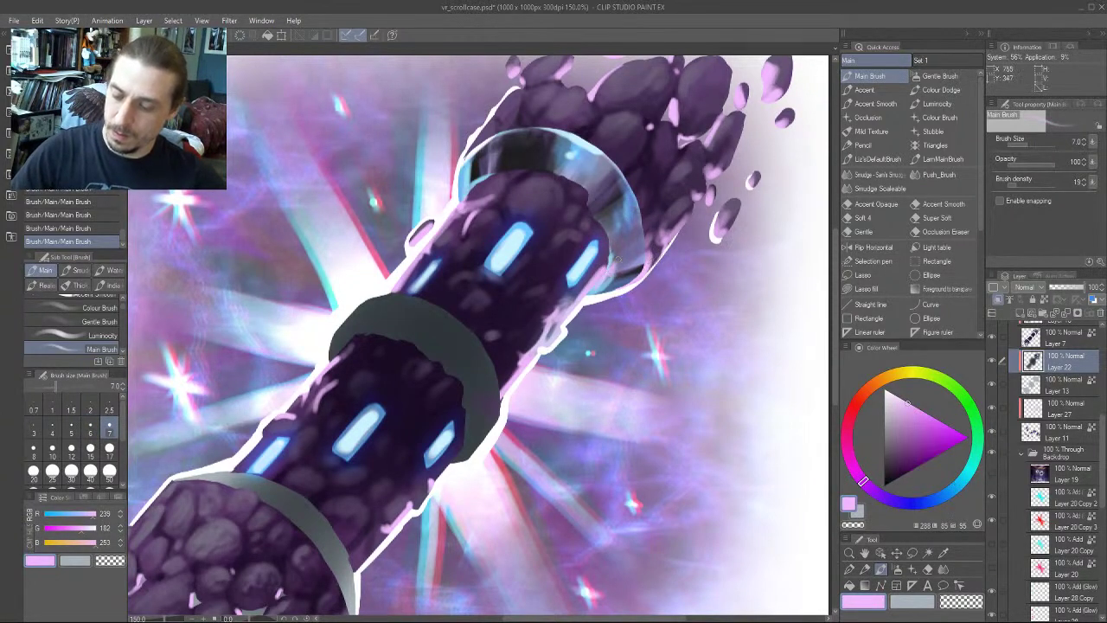
Examine the whole illustration to compare the painted uppermost ring with the two unpainted rings
{"action": "mouse_move", "coordinate": [243, 409]}
{"action": "left_mouse_down"}
{"action": "mouse_move", "coordinate": [358, 284]}
{"action": "mouse_move", "coordinate": [390, 343]}
{"action": "left_mouse_up"}
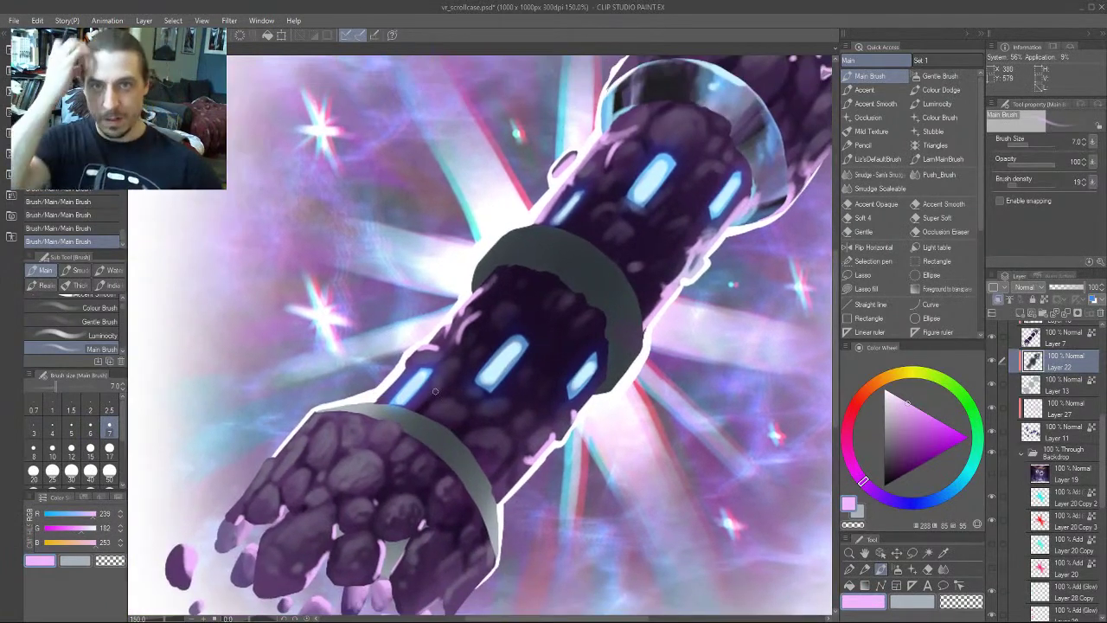
{"action": "scroll", "coordinate": [328, 260], "scroll_direction": "down", "scroll_amount": 4}
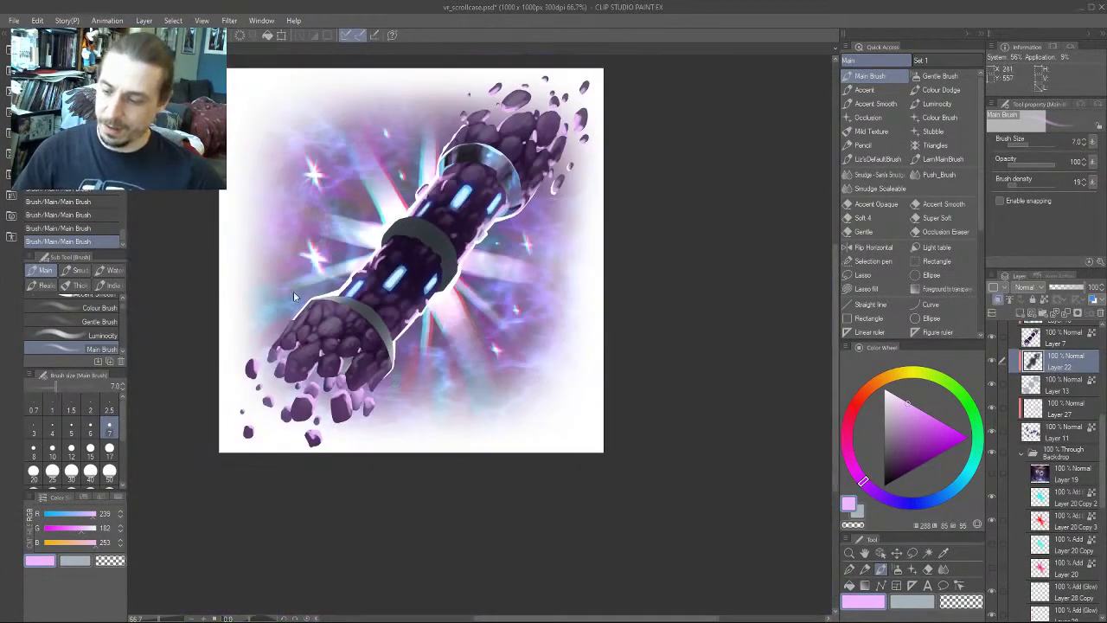
{"action": "left_click_drag", "start_coordinate": [293, 296], "coordinate": [399, 334]}
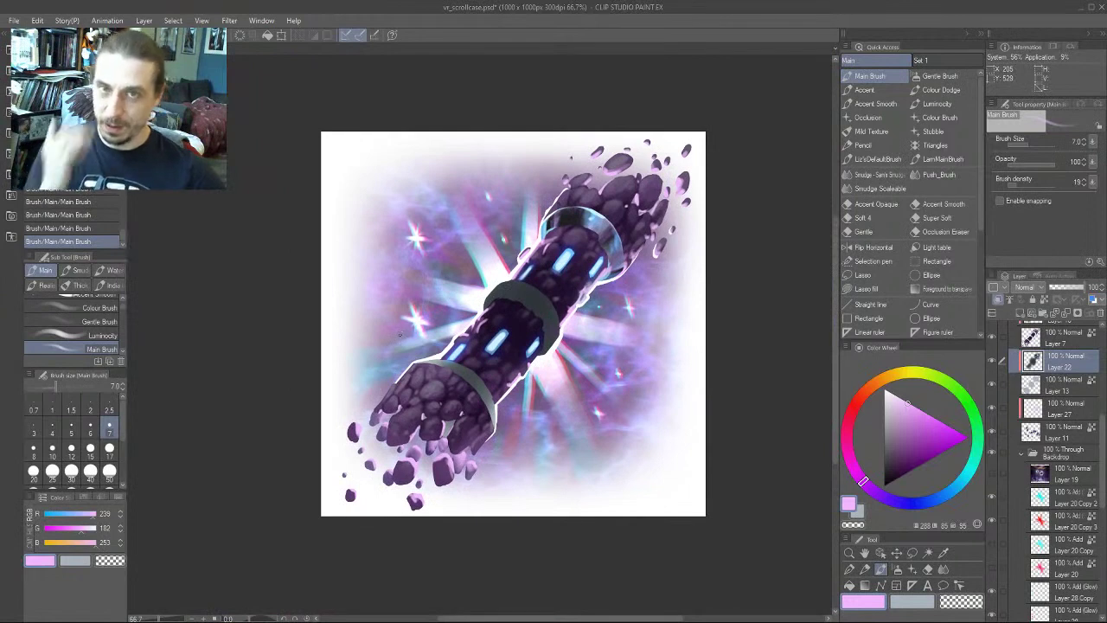
{"action": "left_click_drag", "start_coordinate": [325, 410], "coordinate": [343, 420]}
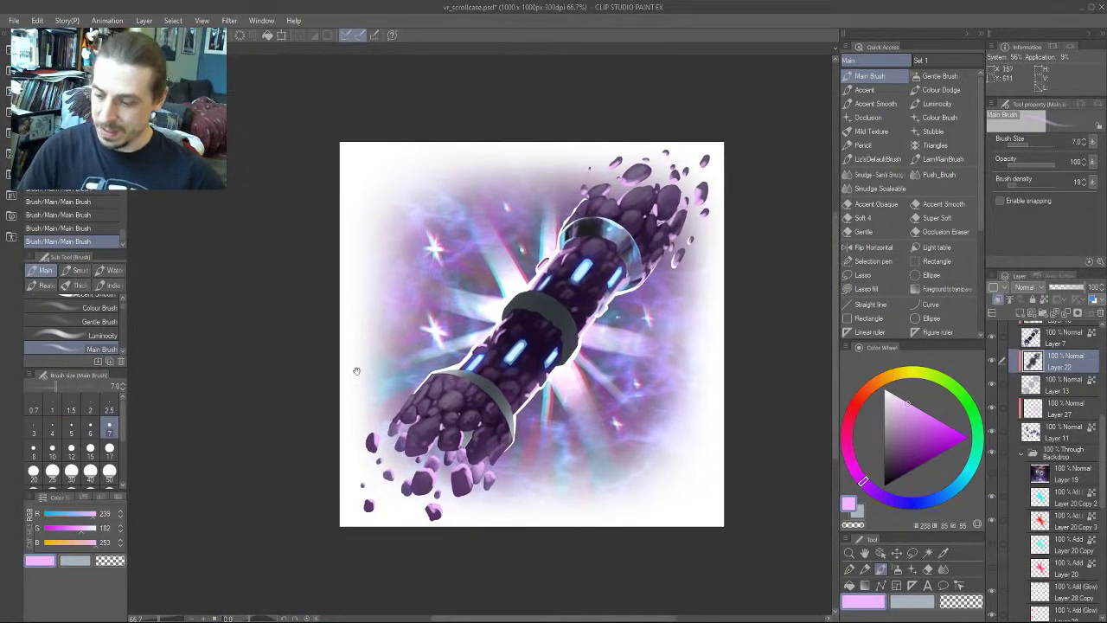
{"action": "left_click_drag", "start_coordinate": [356, 370], "coordinate": [344, 331]}
{"action": "mouse_move", "coordinate": [383, 366]}
{"action": "left_mouse_down"}
{"action": "mouse_move", "coordinate": [343, 353]}
{"action": "mouse_move", "coordinate": [403, 366]}
{"action": "left_mouse_up"}
{"action": "scroll", "coordinate": [438, 265], "scroll_direction": "up", "scroll_amount": 2}
{"action": "left_click_drag", "start_coordinate": [455, 268], "coordinate": [342, 333]}
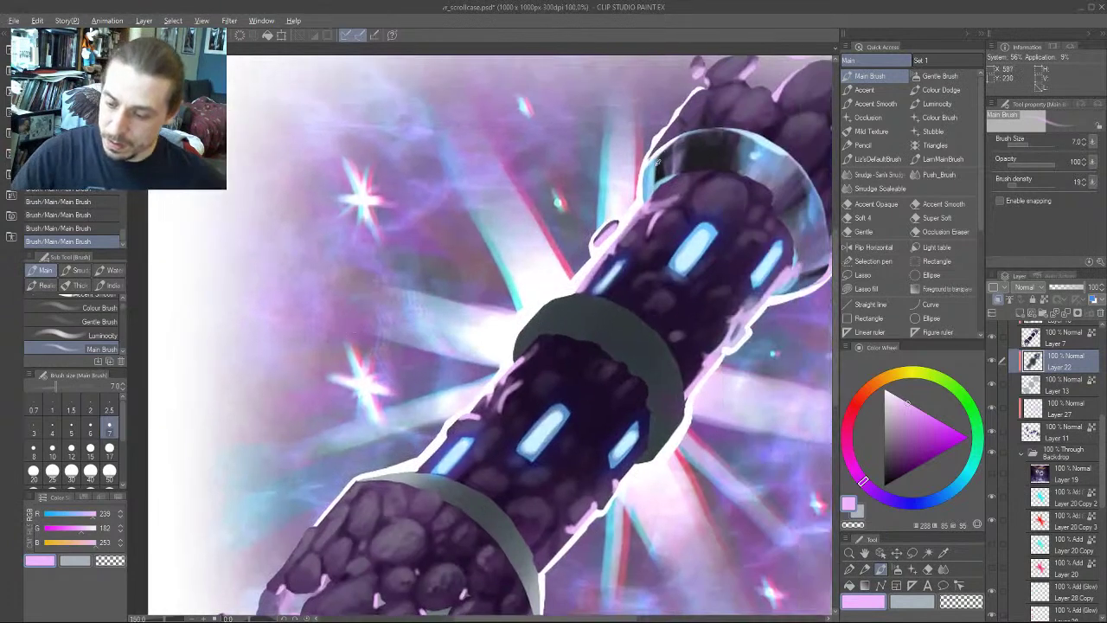
Sample the uppermost ring's light blue and paint reflected light on the middle ring's left and lower right ends at brush size 17
{"action": "left_click", "coordinate": [650, 179], "text": "alt"}
{"action": "key", "text": "bracketright"}
{"action": "key", "text": "bracketright"}
{"action": "key", "text": "bracketright"}
{"action": "key", "text": "bracketright"}
{"action": "key", "text": "bracketright"}
{"action": "mouse_move", "coordinate": [516, 356]}
{"action": "left_mouse_down"}
{"action": "mouse_move", "coordinate": [488, 323]}
{"action": "mouse_move", "coordinate": [509, 297]}
{"action": "mouse_move", "coordinate": [534, 292]}
{"action": "left_mouse_up"}
{"action": "mouse_move", "coordinate": [612, 427]}
{"action": "left_mouse_down"}
{"action": "mouse_move", "coordinate": [627, 393]}
{"action": "mouse_move", "coordinate": [536, 381]}
{"action": "mouse_move", "coordinate": [560, 349]}
{"action": "left_mouse_up"}
{"action": "left_click", "coordinate": [512, 298], "text": "alt"}
{"action": "left_click_drag", "start_coordinate": [553, 390], "coordinate": [562, 340]}
{"action": "left_click_drag", "start_coordinate": [397, 273], "coordinate": [460, 263]}
{"action": "left_click_drag", "start_coordinate": [576, 164], "coordinate": [530, 227]}
Sample the uppermost ring's near-black and paint a thin dark band along the middle ring's curve at brush size 8
{"action": "left_click", "coordinate": [545, 177], "text": "alt"}
{"action": "left_click", "coordinate": [531, 180], "text": "alt"}
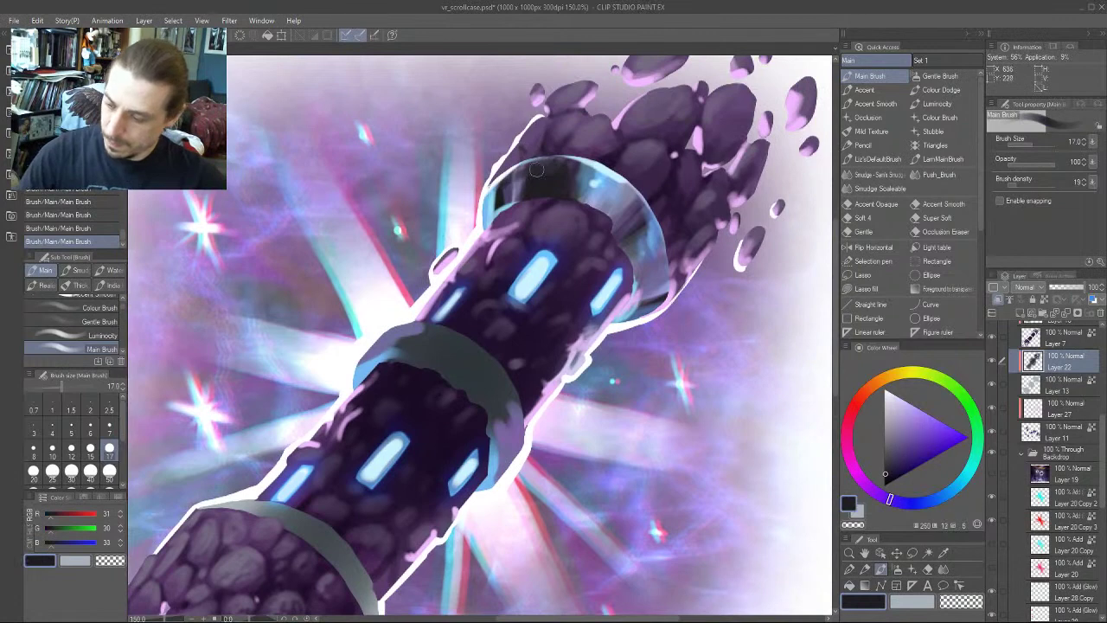
{"action": "left_click_drag", "start_coordinate": [477, 392], "coordinate": [434, 388]}
{"action": "key", "text": "bracketleft"}
{"action": "key", "text": "bracketleft"}
{"action": "key", "text": "bracketleft"}
{"action": "key", "text": "bracketleft"}
{"action": "mouse_move", "coordinate": [466, 461]}
{"action": "left_mouse_down"}
{"action": "mouse_move", "coordinate": [467, 429]}
{"action": "mouse_move", "coordinate": [441, 374]}
{"action": "mouse_move", "coordinate": [473, 426]}
{"action": "left_mouse_up"}
{"action": "left_click_drag", "start_coordinate": [419, 353], "coordinate": [342, 335]}
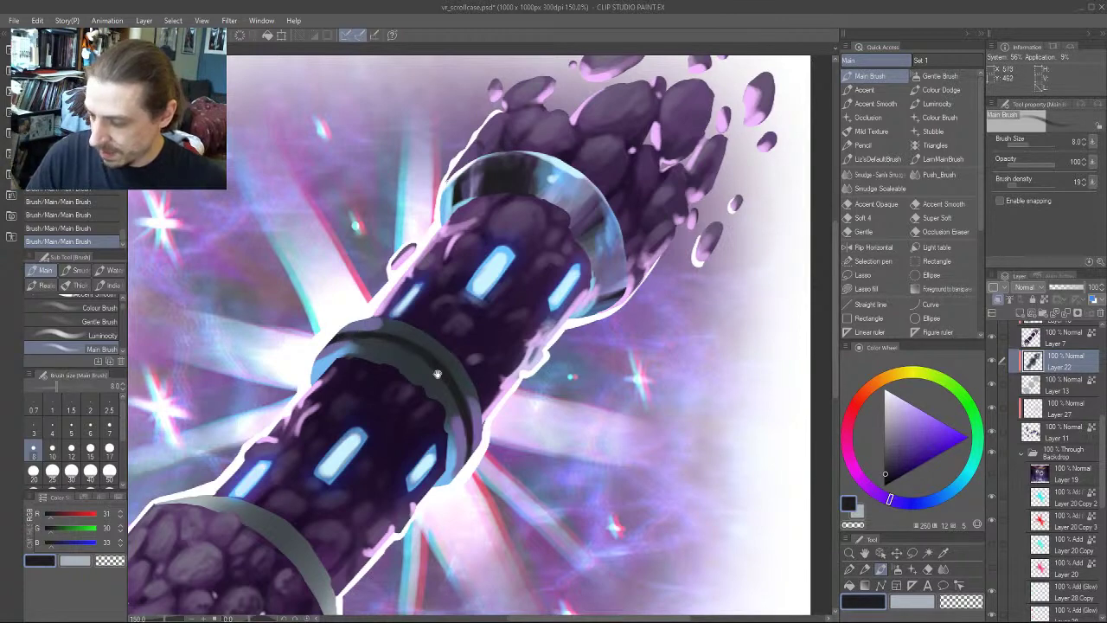
Sample dark violets from the uppermost ring and blend them around the middle ring's dark band at brush size 10
{"action": "left_click_drag", "start_coordinate": [438, 373], "coordinate": [402, 286]}
{"action": "left_click", "coordinate": [599, 222], "text": "alt"}
{"action": "key", "text": "]"}
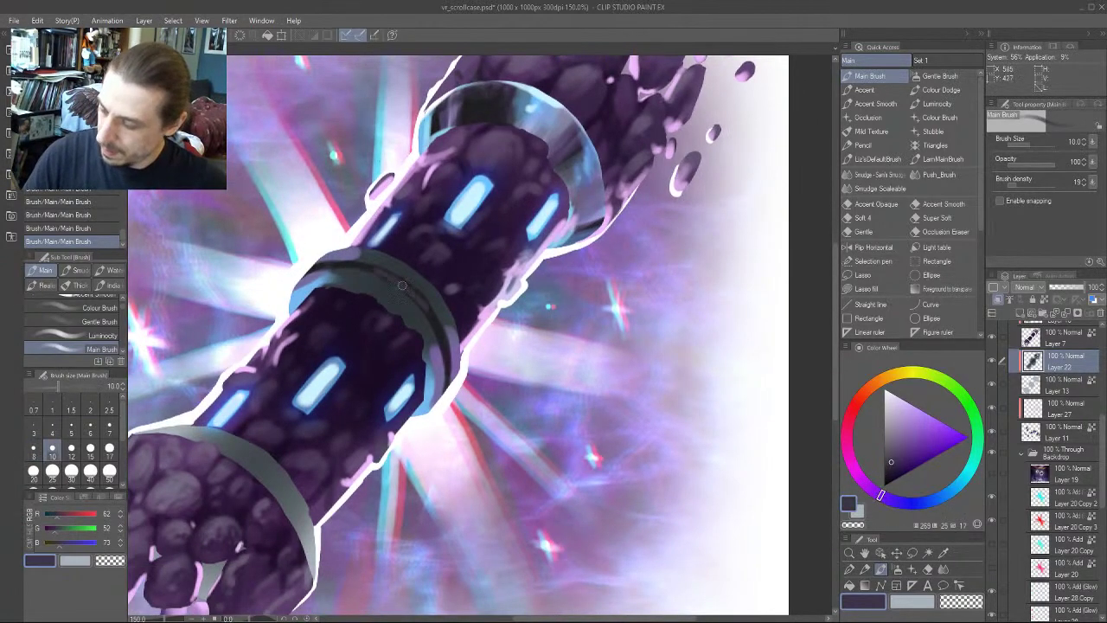
{"action": "left_click", "coordinate": [596, 217], "text": "alt"}
{"action": "left_click", "coordinate": [597, 215], "text": "alt"}
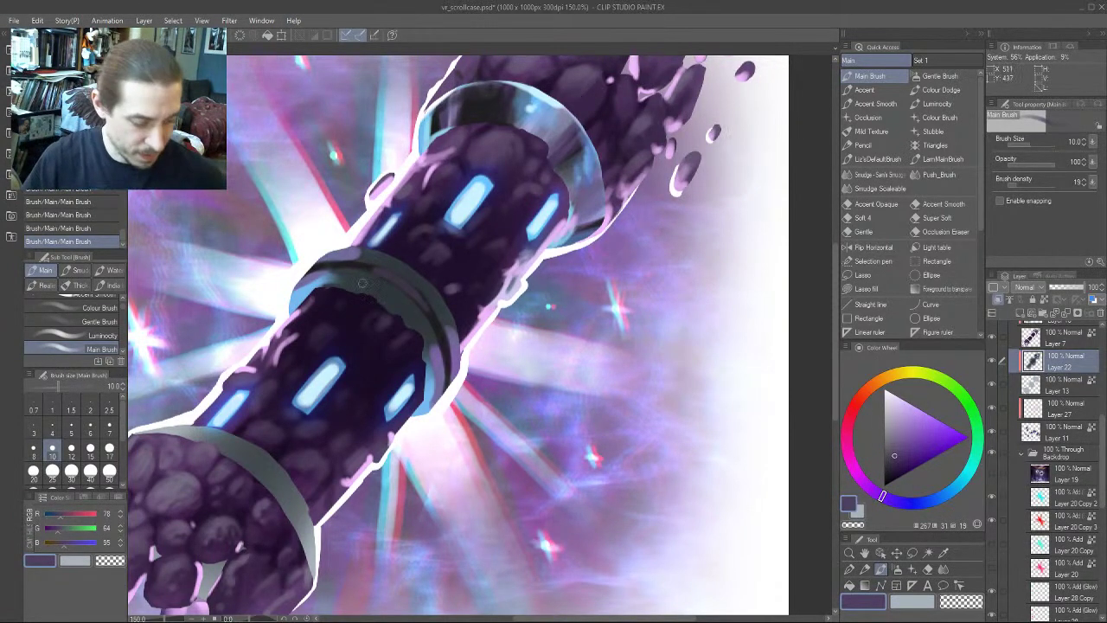
{"action": "left_click_drag", "start_coordinate": [279, 318], "coordinate": [276, 353]}
{"action": "left_click", "coordinate": [344, 295], "text": "alt"}
{"action": "mouse_move", "coordinate": [368, 306]}
{"action": "left_mouse_down"}
{"action": "mouse_move", "coordinate": [430, 346]}
{"action": "mouse_move", "coordinate": [372, 302]}
{"action": "mouse_move", "coordinate": [321, 300]}
{"action": "mouse_move", "coordinate": [350, 300]}
{"action": "left_mouse_up"}
Choose pure black and deepen the dark bands along the middle ring's centre and inner edge
{"action": "left_click", "coordinate": [883, 486]}
{"action": "key", "text": "bracketright"}
{"action": "key", "text": "bracketleft"}
{"action": "mouse_move", "coordinate": [422, 337]}
{"action": "left_mouse_down"}
{"action": "mouse_move", "coordinate": [439, 385]}
{"action": "mouse_move", "coordinate": [357, 326]}
{"action": "left_mouse_up"}
Darken the middle ring's upper and central sections with broad soft black strokes at brush size 50
{"action": "key", "text": "bracketright"}
{"action": "key", "text": "bracketright"}
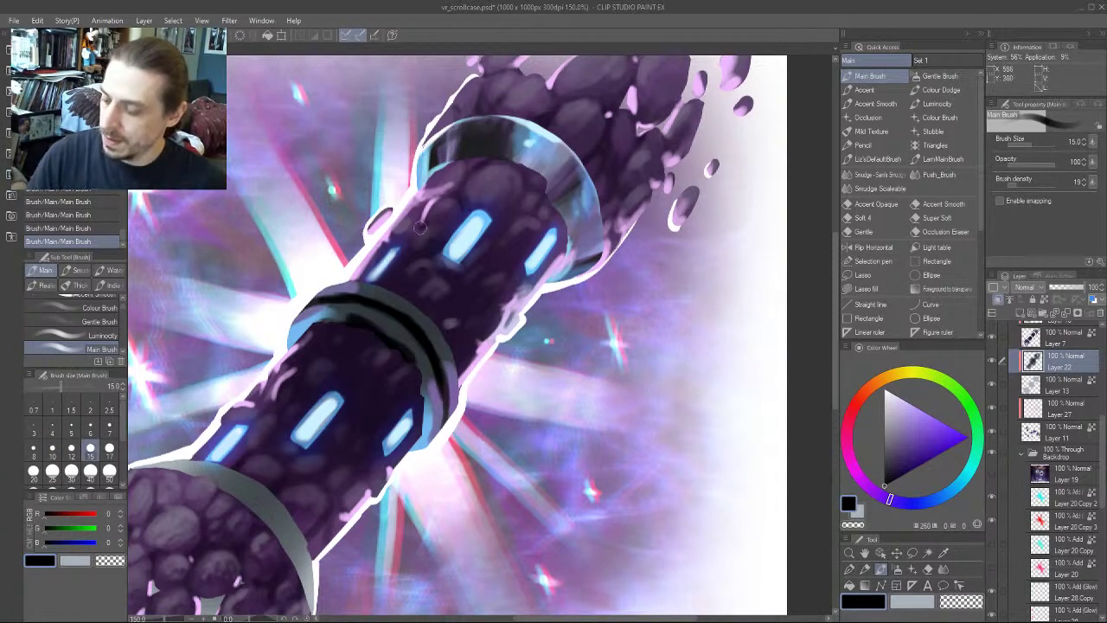
{"action": "key", "text": "bracketright"}
{"action": "key", "text": "bracketright"}
{"action": "key", "text": "bracketright"}
{"action": "key", "text": "bracketright"}
{"action": "key", "text": "bracketright"}
{"action": "key", "text": "bracketright"}
{"action": "key", "text": "bracketright"}
{"action": "key", "text": "bracketright"}
{"action": "key", "text": "bracketright"}
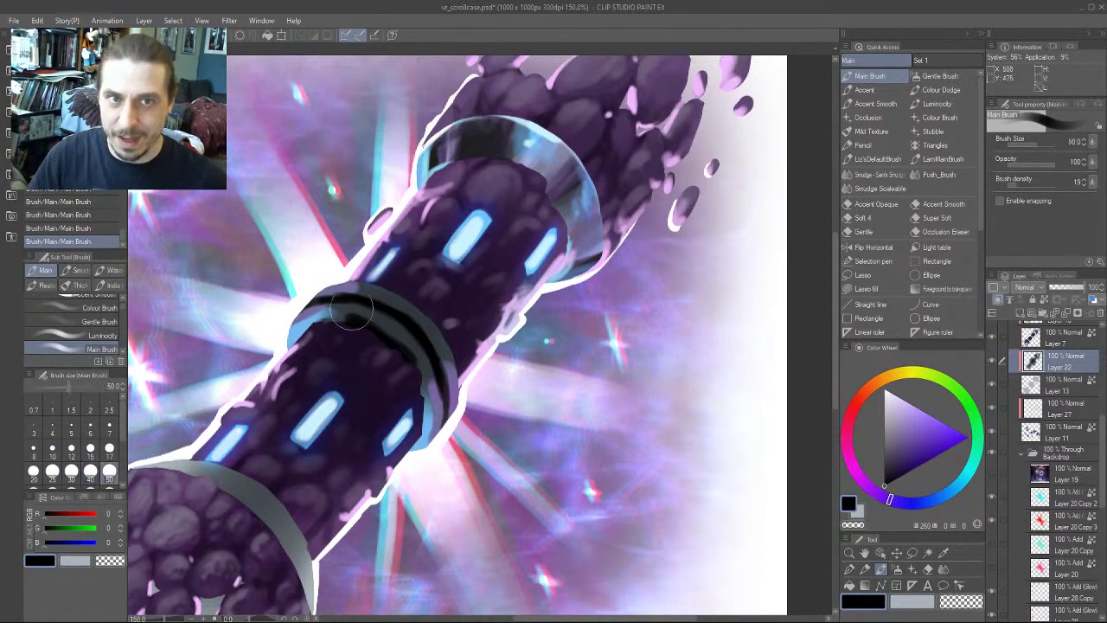
{"action": "mouse_move", "coordinate": [343, 324]}
{"action": "left_mouse_down"}
{"action": "mouse_move", "coordinate": [358, 309]}
{"action": "mouse_move", "coordinate": [425, 383]}
{"action": "mouse_move", "coordinate": [390, 332]}
{"action": "mouse_move", "coordinate": [406, 399]}
{"action": "mouse_move", "coordinate": [428, 394]}
{"action": "left_mouse_up"}
{"action": "left_click_drag", "start_coordinate": [286, 348], "coordinate": [390, 324]}
Sample a greyish blue from the uppermost ring and paint a soft reflection along the middle ring's curve at brush sizes 15 to 17
{"action": "left_click", "coordinate": [664, 134], "text": "alt"}
{"action": "key", "text": "bracketleft"}
{"action": "key", "text": "bracketleft"}
{"action": "key", "text": "bracketleft"}
{"action": "key", "text": "bracketleft"}
{"action": "key", "text": "bracketleft"}
{"action": "key", "text": "bracketleft"}
{"action": "key", "text": "bracketleft"}
{"action": "key", "text": "bracketleft"}
{"action": "key", "text": "bracketleft"}
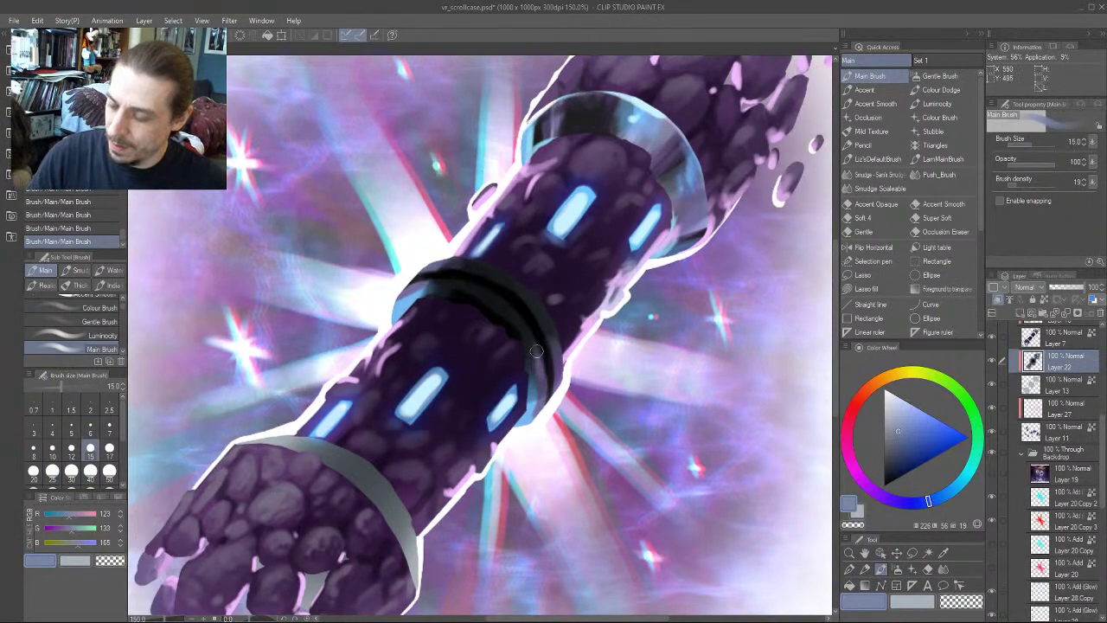
{"action": "key", "text": "bracketright"}
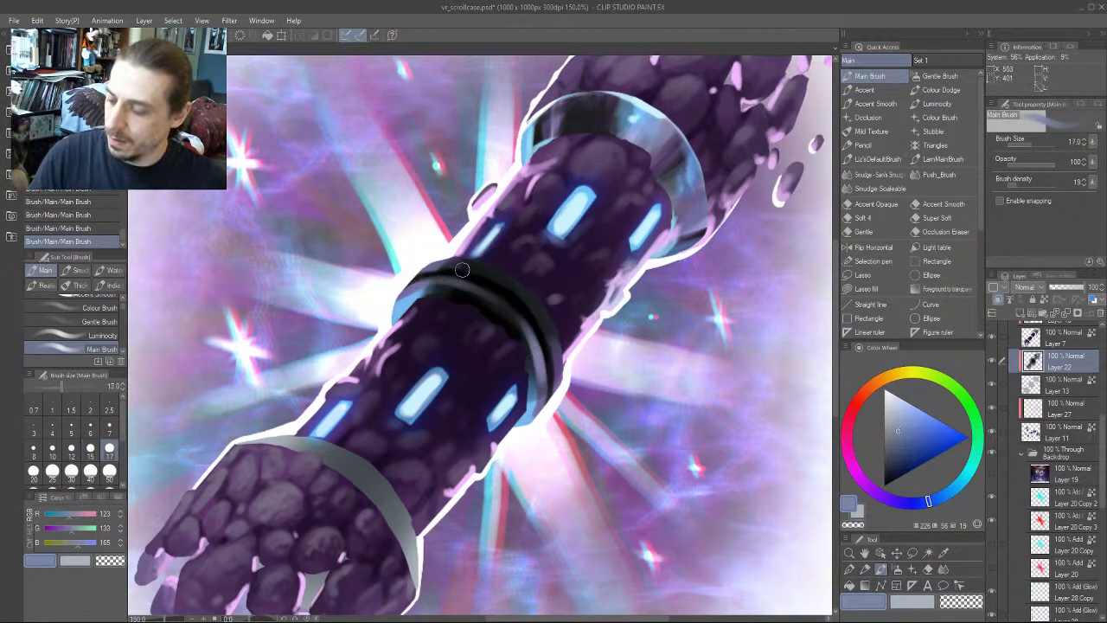
Sample a light blue from the uppermost ring and touch reflected light onto the middle ring's lower end at brush size 15
{"action": "mouse_move", "coordinate": [463, 270]}
{"action": "left_mouse_down"}
{"action": "mouse_move", "coordinate": [491, 272]}
{"action": "mouse_move", "coordinate": [551, 342]}
{"action": "mouse_move", "coordinate": [526, 314]}
{"action": "left_mouse_up"}
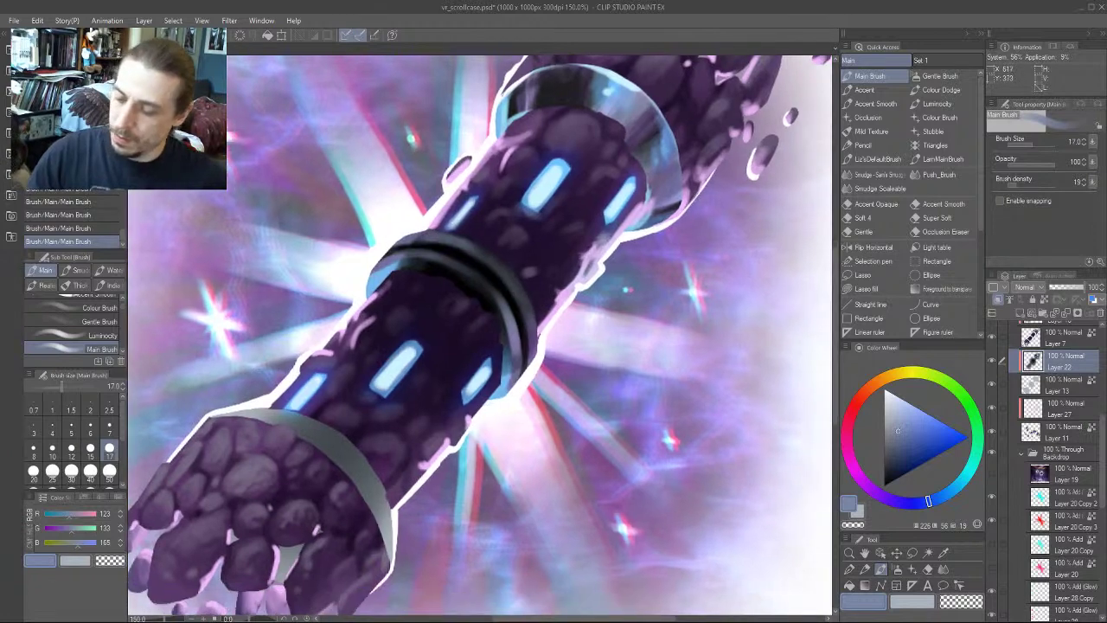
{"action": "left_click", "coordinate": [653, 183], "text": "alt"}
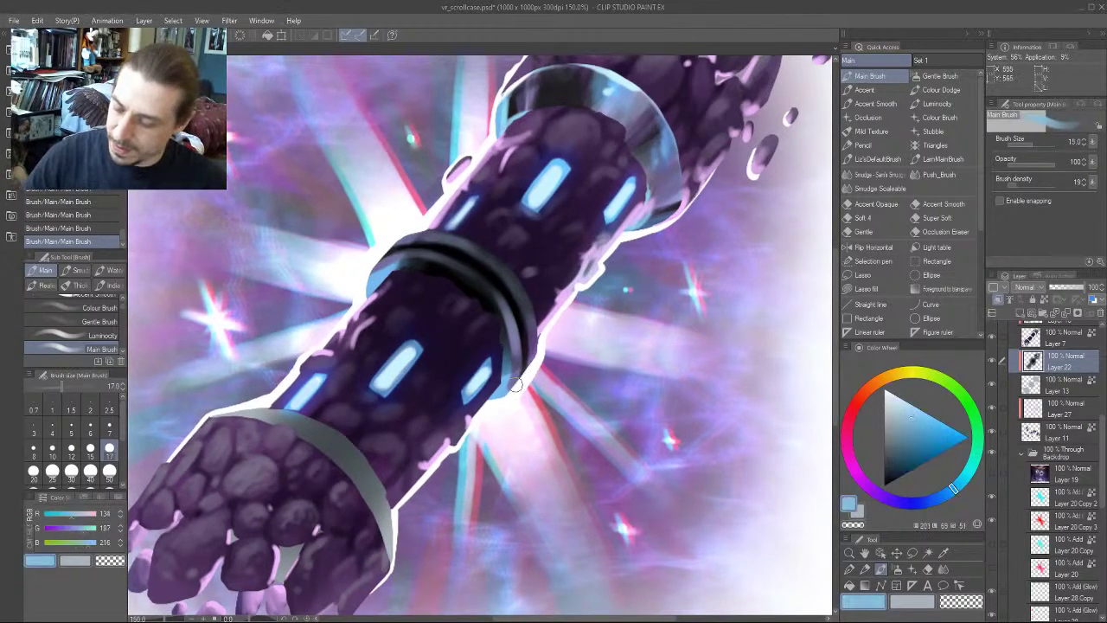
{"action": "key", "text": "bracketleft"}
{"action": "key", "text": "bracketleft"}
{"action": "key", "text": "bracketleft"}
Sample pure white and paint a bright highlight along the middle ring's lower curve at brush sizes 10 to 8
{"action": "left_click", "coordinate": [525, 372], "text": "alt"}
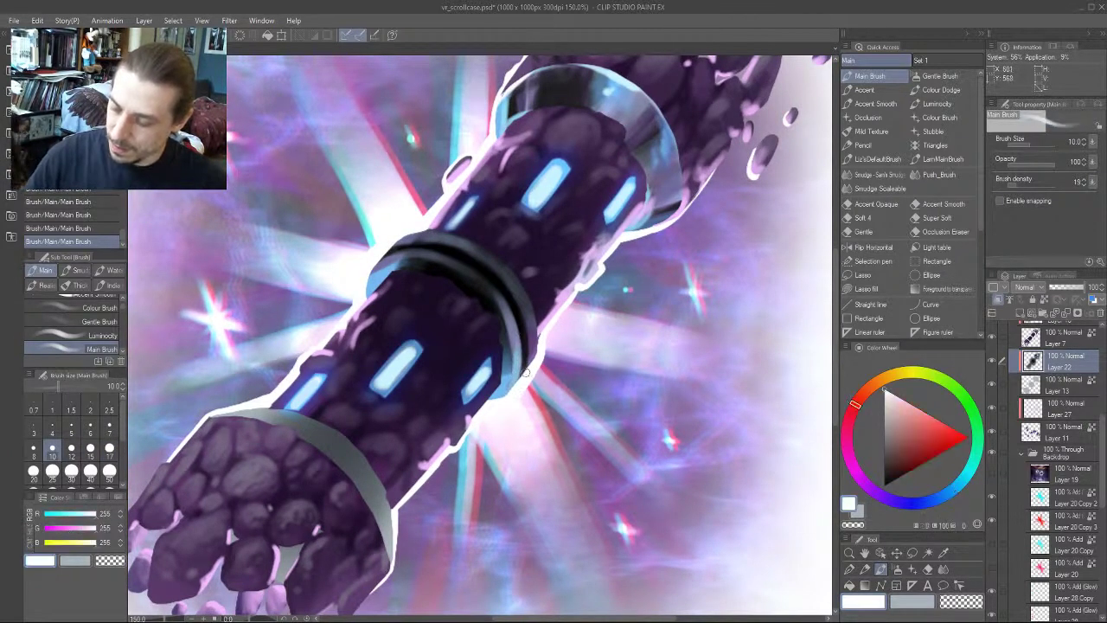
{"action": "mouse_move", "coordinate": [519, 356]}
{"action": "left_mouse_down"}
{"action": "mouse_move", "coordinate": [505, 396]}
{"action": "mouse_move", "coordinate": [506, 307]}
{"action": "left_mouse_up"}
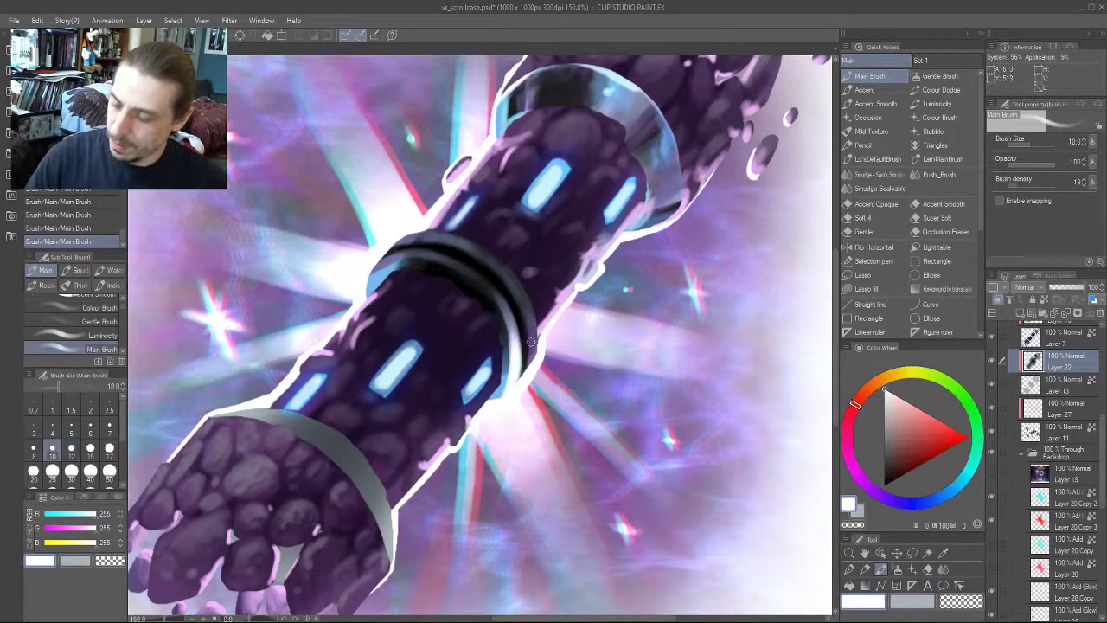
{"action": "key", "text": "bracketleft"}
{"action": "left_click_drag", "start_coordinate": [522, 375], "coordinate": [517, 300]}
Paint thin white highlights across the middle ring's upper end with small brush strokes at size 8
{"action": "left_click_drag", "start_coordinate": [384, 194], "coordinate": [499, 167]}
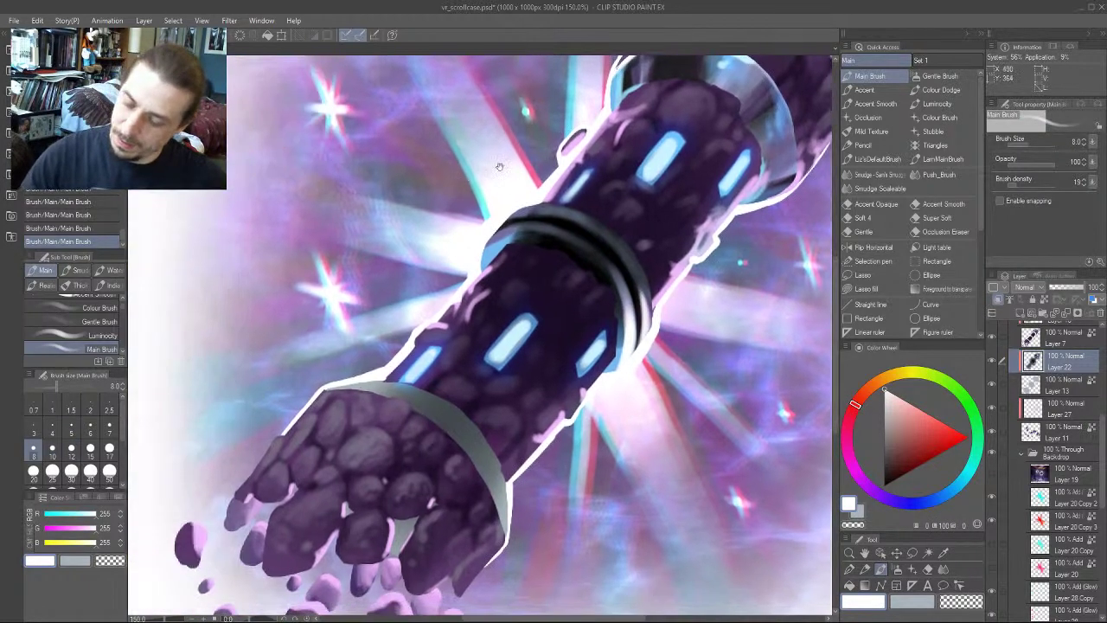
{"action": "key", "text": "bracketright"}
{"action": "key", "text": "bracketright"}
{"action": "mouse_move", "coordinate": [490, 259]}
{"action": "left_mouse_down"}
{"action": "mouse_move", "coordinate": [487, 245]}
{"action": "mouse_move", "coordinate": [510, 240]}
{"action": "mouse_move", "coordinate": [489, 264]}
{"action": "left_mouse_up"}
{"action": "key", "text": "bracketleft"}
{"action": "key", "text": "bracketleft"}
{"action": "left_click_drag", "start_coordinate": [517, 221], "coordinate": [534, 216]}
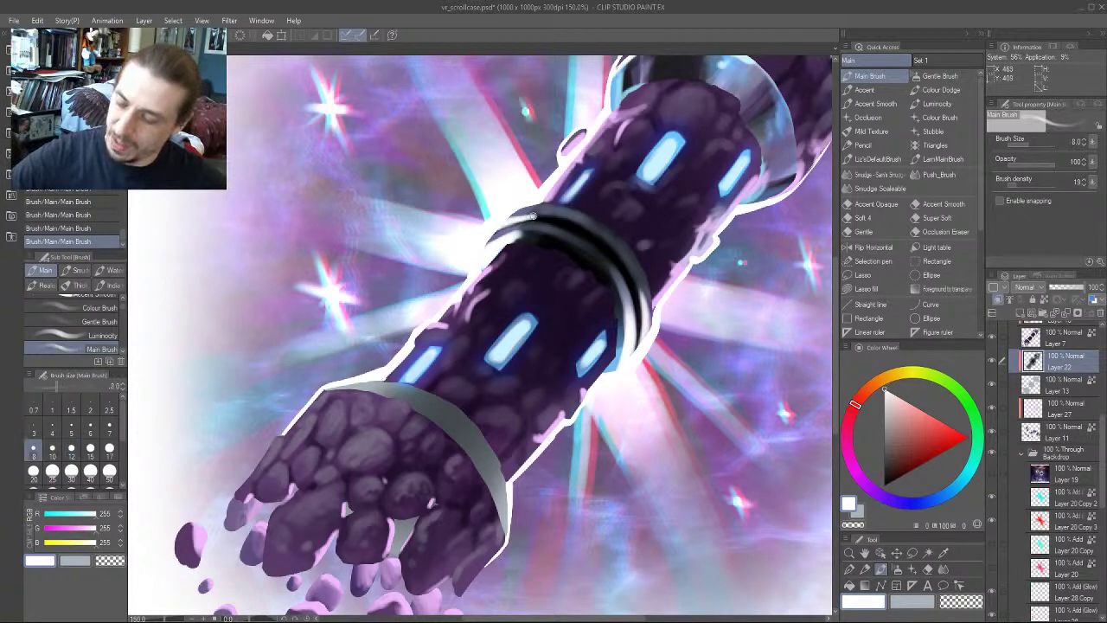
{"action": "left_click_drag", "start_coordinate": [450, 247], "coordinate": [367, 374]}
{"action": "key", "text": "bracketleft"}
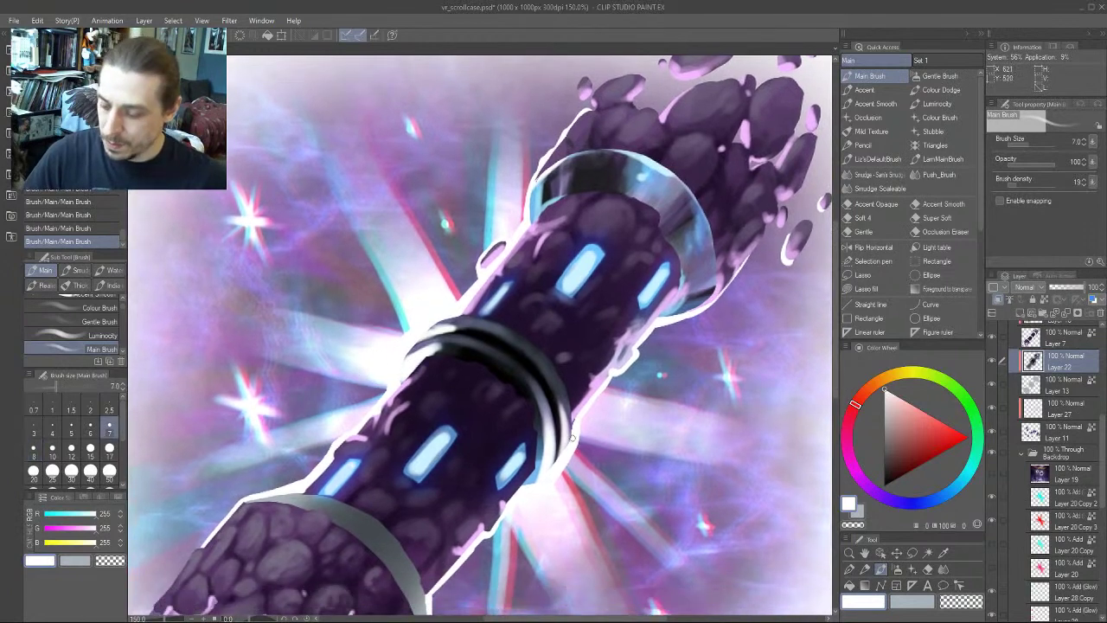
Sample a pale pink from the light rays and paint reflected light along the middle ring's outer rim and upper end at brush sizes 10 to 12
{"action": "left_click", "coordinate": [596, 393], "text": "alt"}
{"action": "key", "text": "bracketright"}
{"action": "key", "text": "bracketright"}
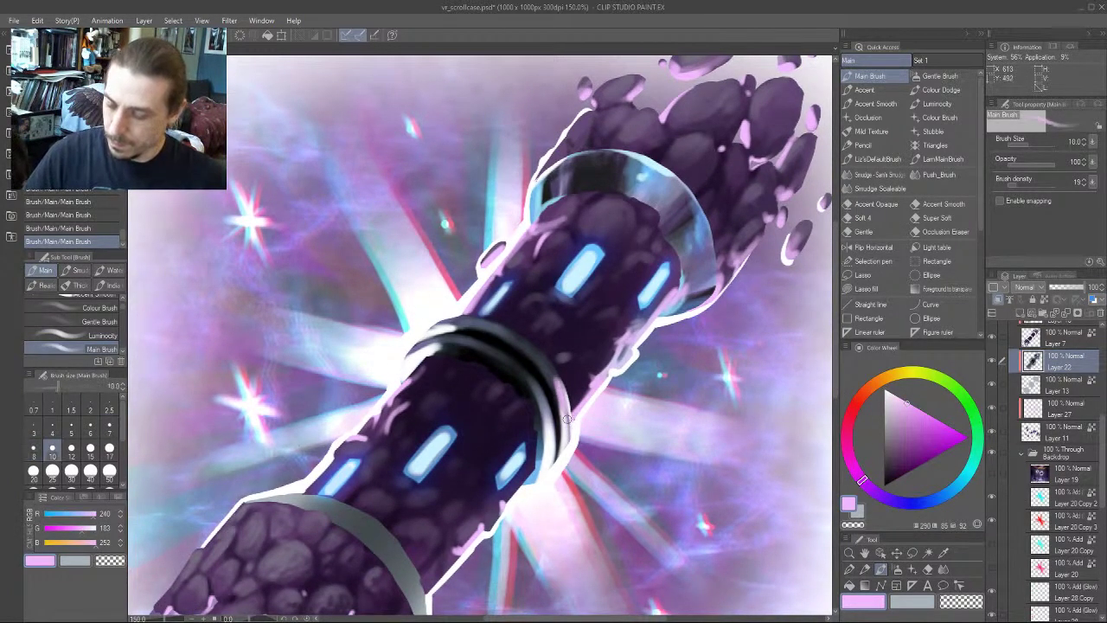
{"action": "left_click_drag", "start_coordinate": [490, 308], "coordinate": [516, 293]}
{"action": "key", "text": "bracketright"}
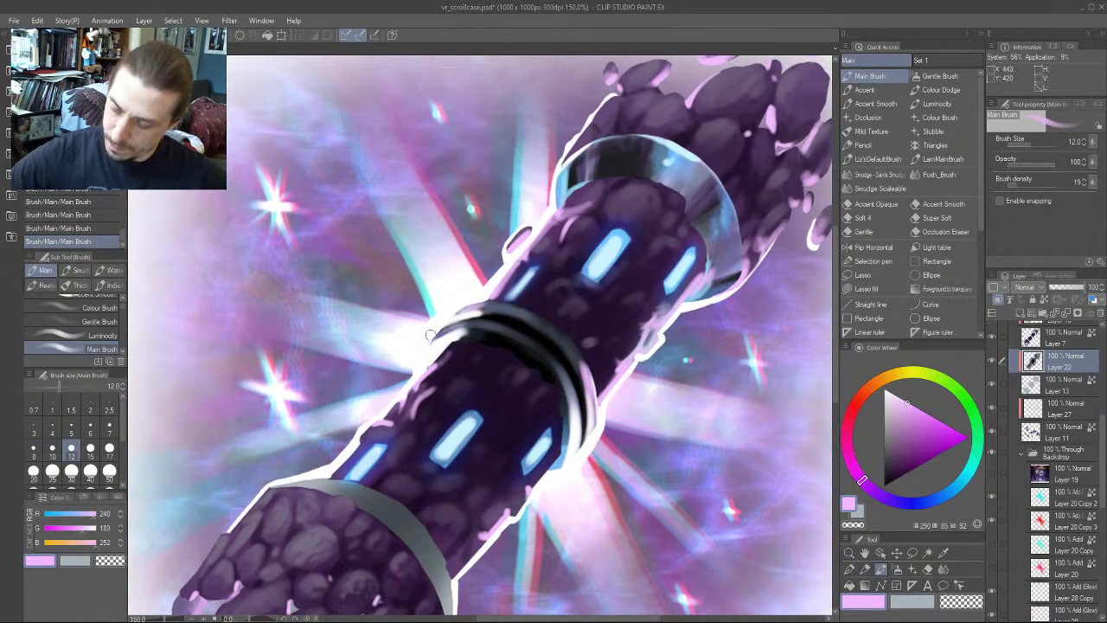
{"action": "mouse_move", "coordinate": [430, 335]}
{"action": "left_mouse_down"}
{"action": "mouse_move", "coordinate": [472, 325]}
{"action": "mouse_move", "coordinate": [509, 337]}
{"action": "left_mouse_up"}
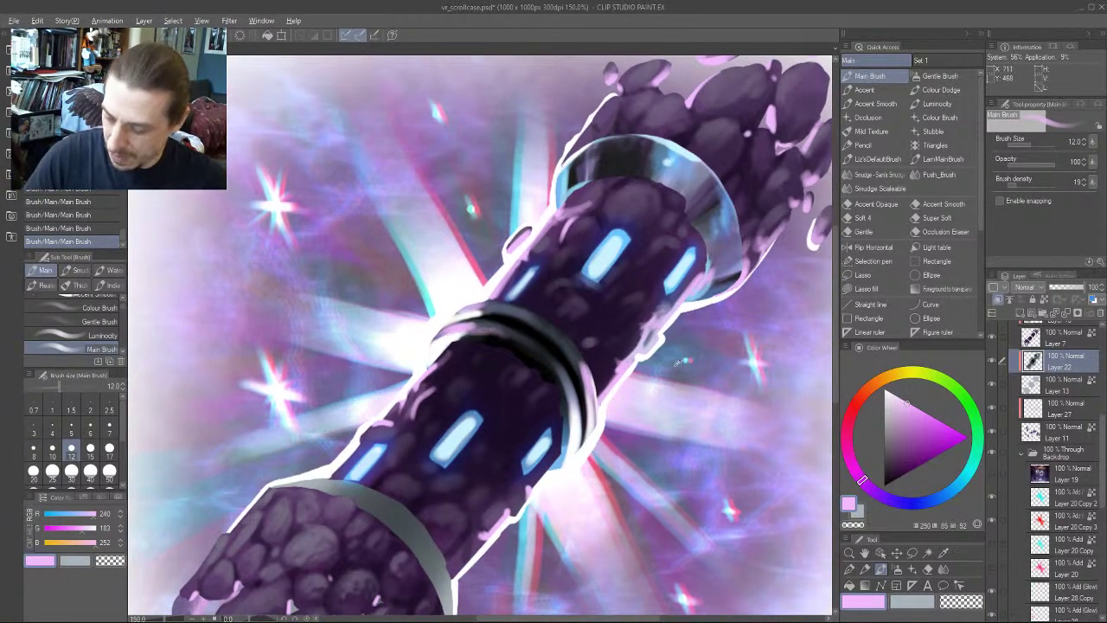
Sample a bright aqua from the backdrop sparkle and add a small glint inside the middle ring's curve at brush size 8
{"action": "left_click", "coordinate": [688, 357], "text": "alt"}
{"action": "key", "text": "bracketleft"}
{"action": "key", "text": "bracketleft"}
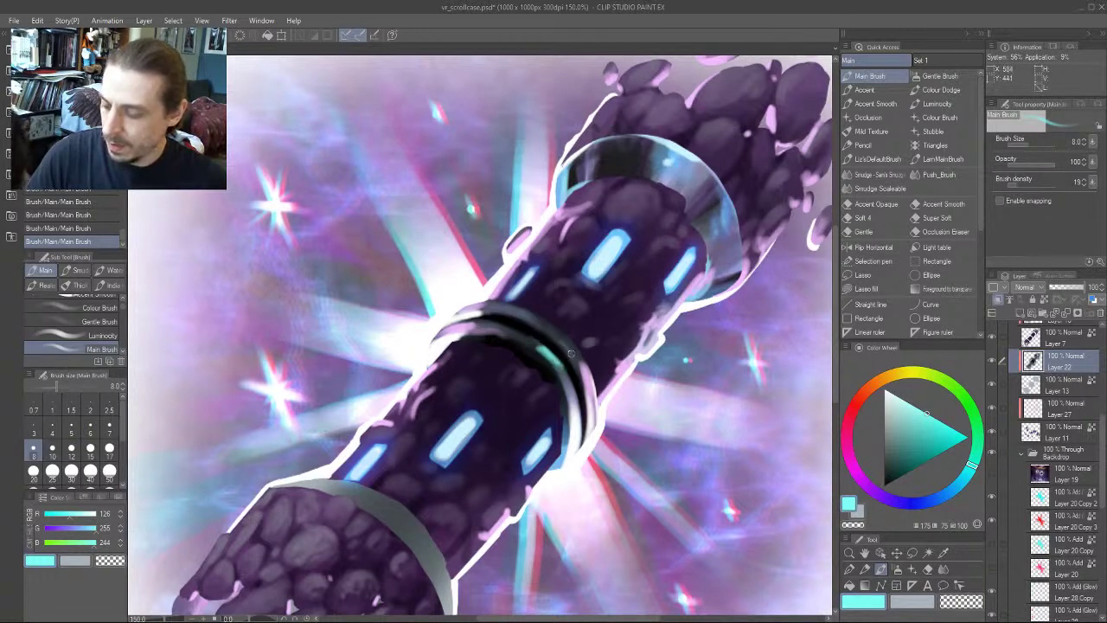
{"action": "key", "text": "bracketleft"}
Sample a mid blue near the glowing slots and paint reflected light along the middle ring's upper rim at brush sizes 5 to 8
{"action": "left_click", "coordinate": [590, 264], "text": "alt"}
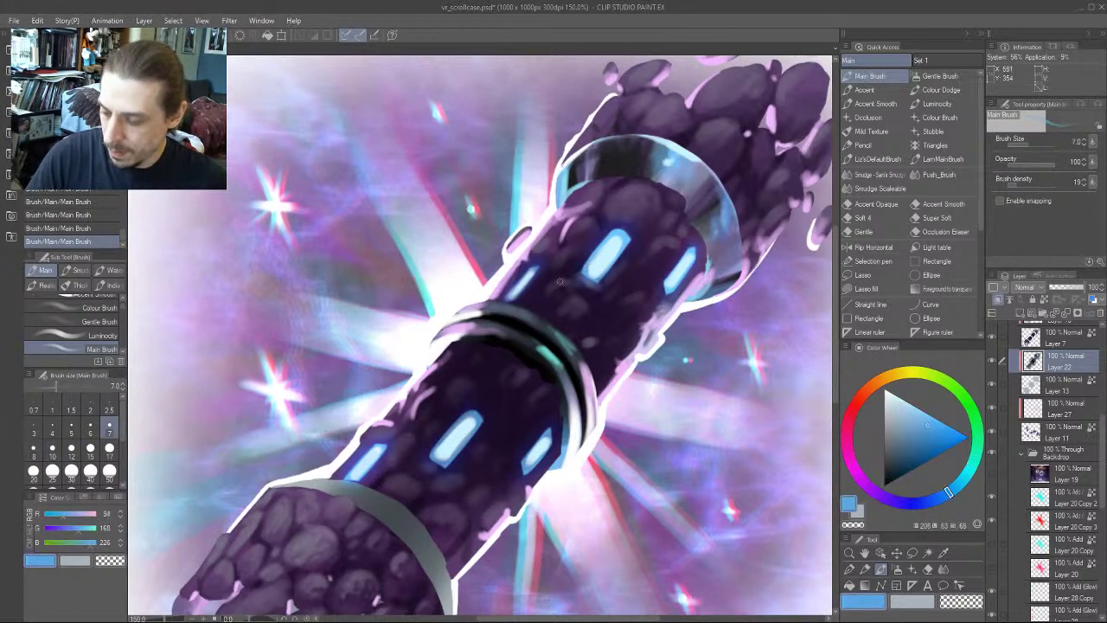
{"action": "key", "text": "bracketleft"}
{"action": "key", "text": "bracketleft"}
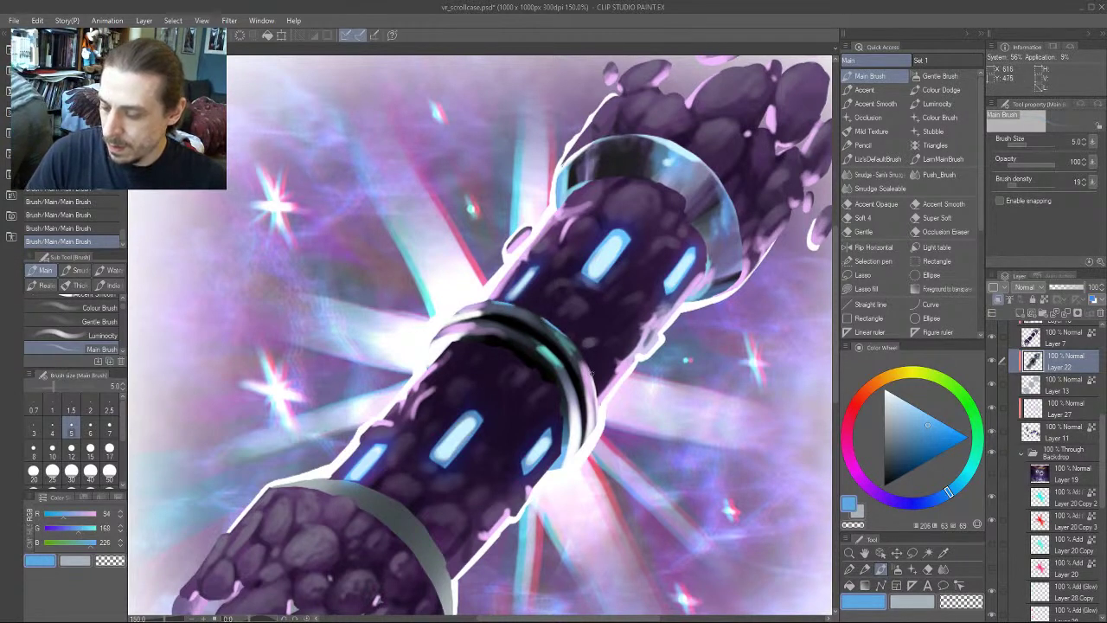
{"action": "key", "text": "bracketright"}
{"action": "key", "text": "bracketright"}
{"action": "key", "text": "bracketright"}
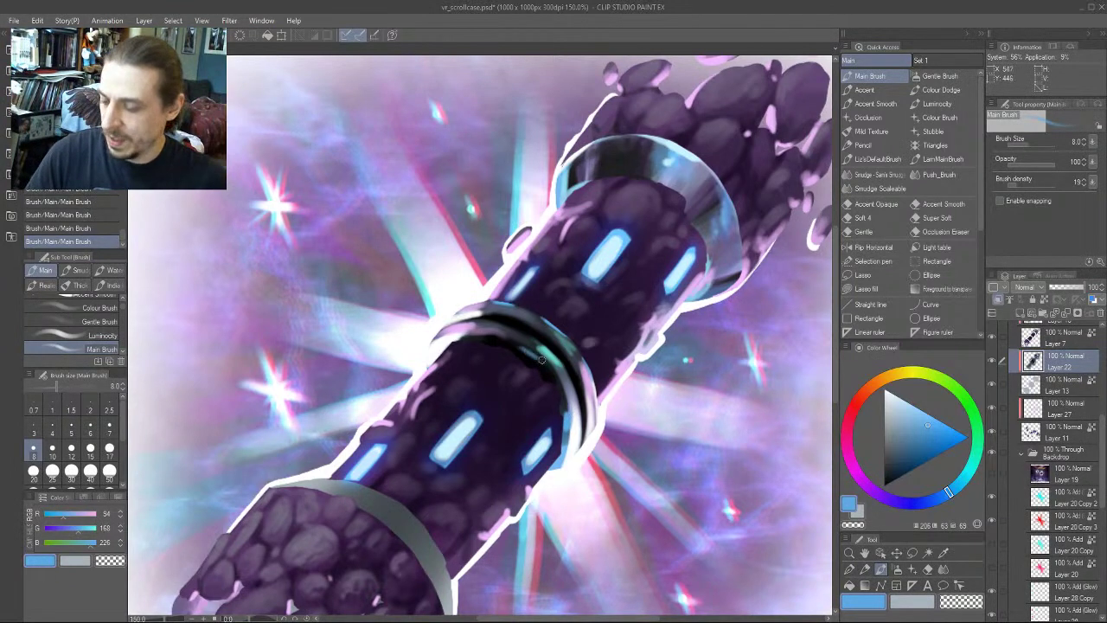
{"action": "left_click_drag", "start_coordinate": [447, 263], "coordinate": [482, 247]}
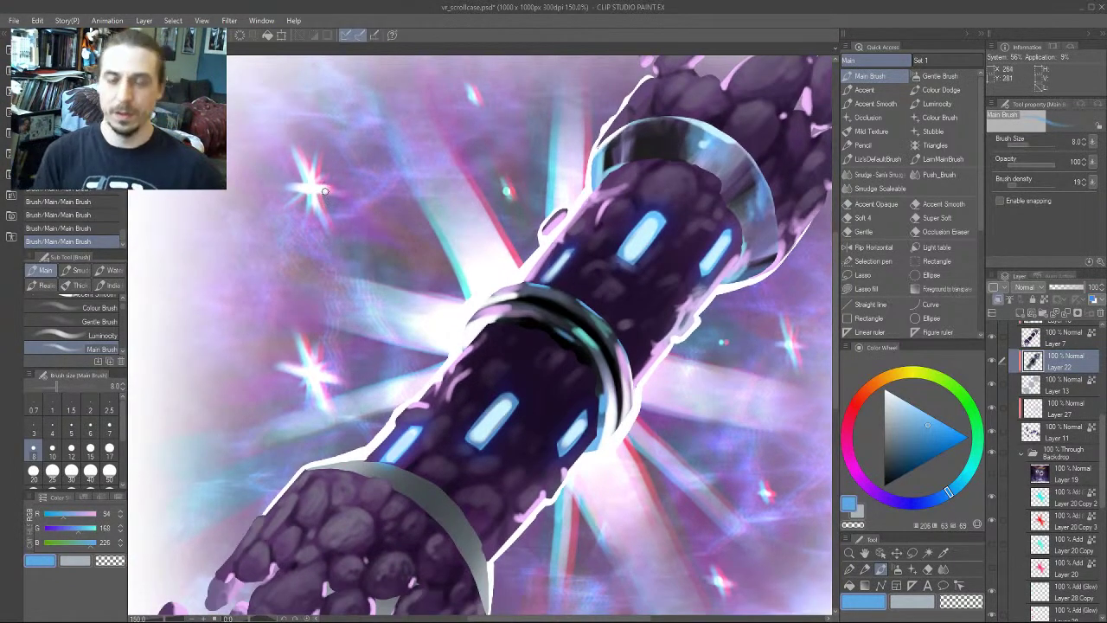
Sample a dark blue-grey from the middle ring and tone down the aqua glint at brush sizes 8 to 6
{"action": "scroll", "coordinate": [325, 191], "scroll_direction": "down", "scroll_amount": 3}
{"action": "scroll", "coordinate": [325, 191], "scroll_direction": "up", "scroll_amount": 1}
{"action": "scroll", "coordinate": [411, 256], "scroll_direction": "up", "scroll_amount": 1}
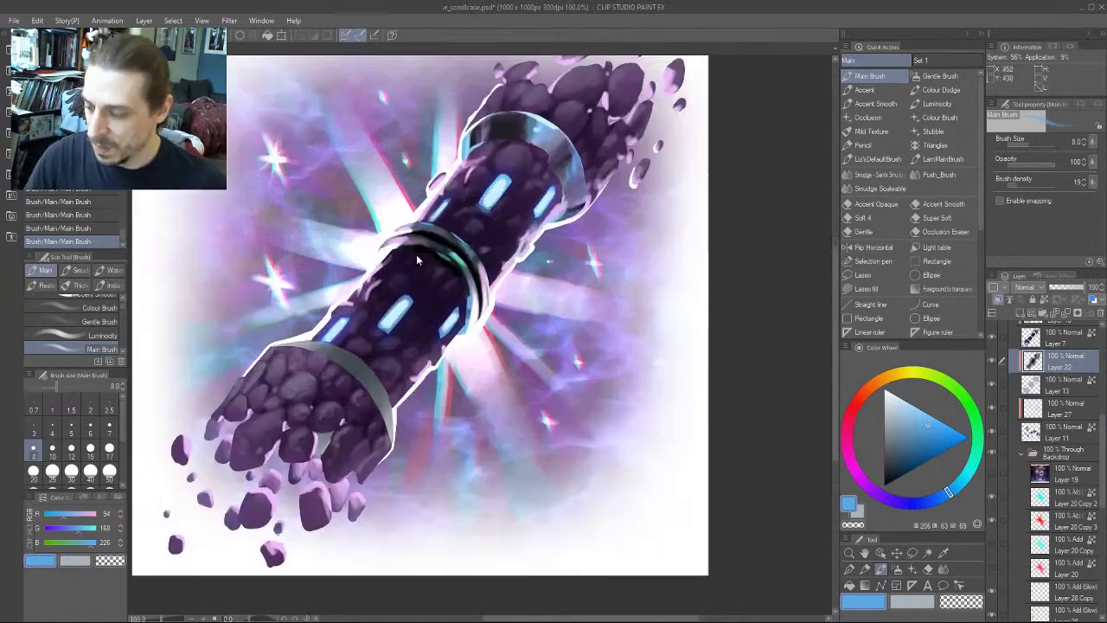
{"action": "scroll", "coordinate": [410, 219], "scroll_direction": "up", "scroll_amount": 1}
{"action": "left_click", "coordinate": [487, 289], "text": "alt"}
{"action": "key", "text": "bracketright"}
{"action": "key", "text": "bracketleft"}
{"action": "key", "text": "bracketleft"}
{"action": "key", "text": "bracketleft"}
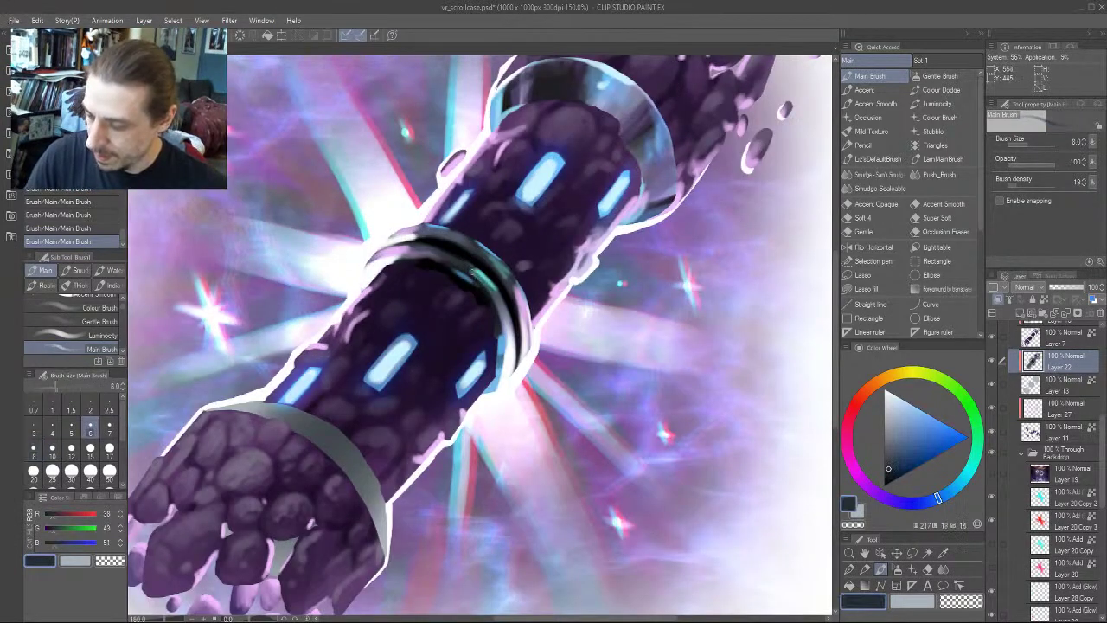
{"action": "left_click_drag", "start_coordinate": [475, 269], "coordinate": [492, 291]}
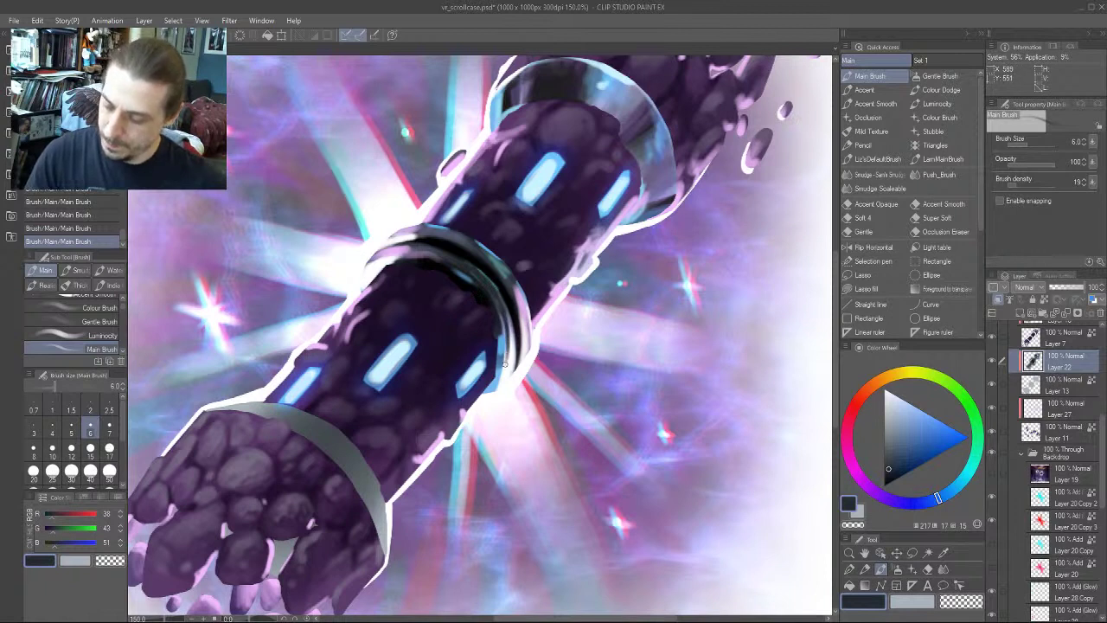
Sample pure black and sharpen the dark lines along the middle ring's curve at brush size 5
{"action": "left_click", "coordinate": [499, 271], "text": "alt"}
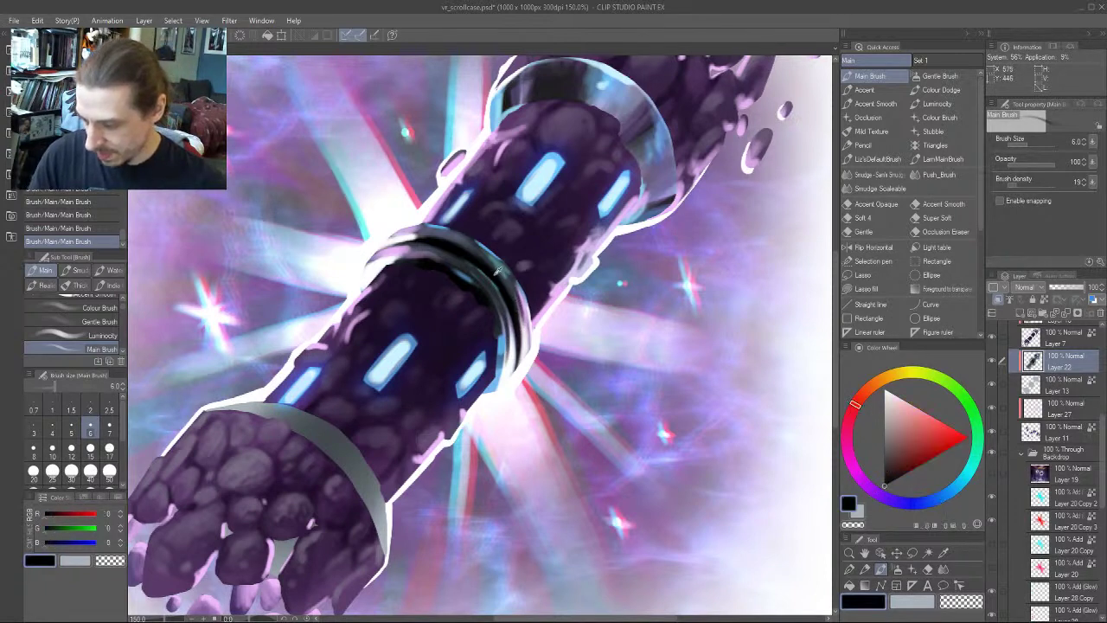
{"action": "key", "text": "bracketleft"}
{"action": "left_click_drag", "start_coordinate": [511, 291], "coordinate": [516, 308]}
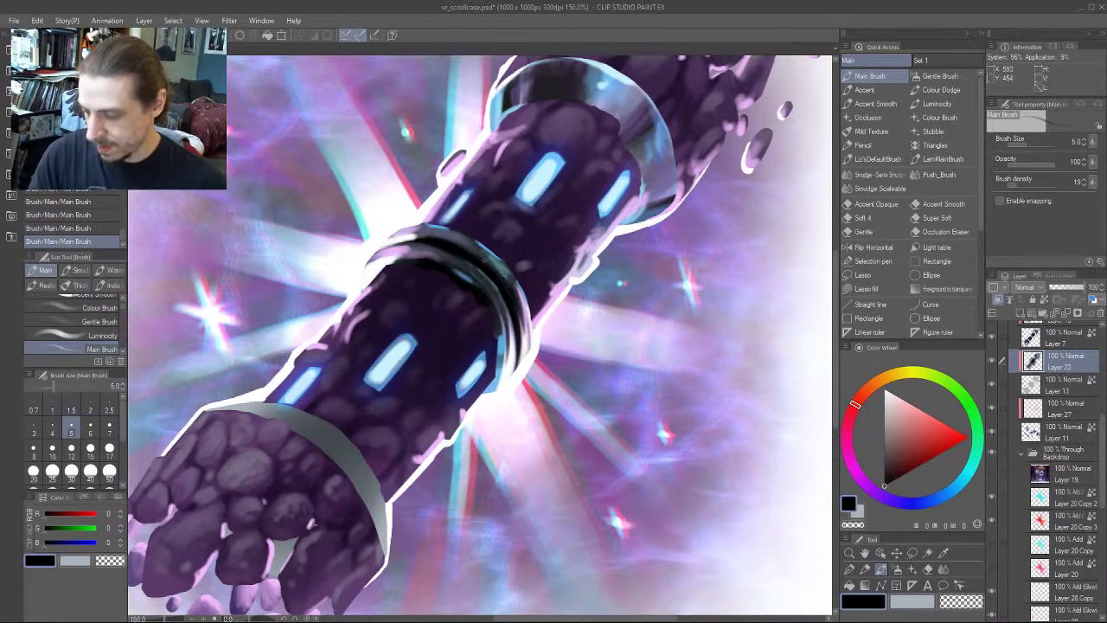
Check how the whole scroll case illustration reads at thumbnail size
{"action": "left_click_drag", "start_coordinate": [364, 189], "coordinate": [332, 130]}
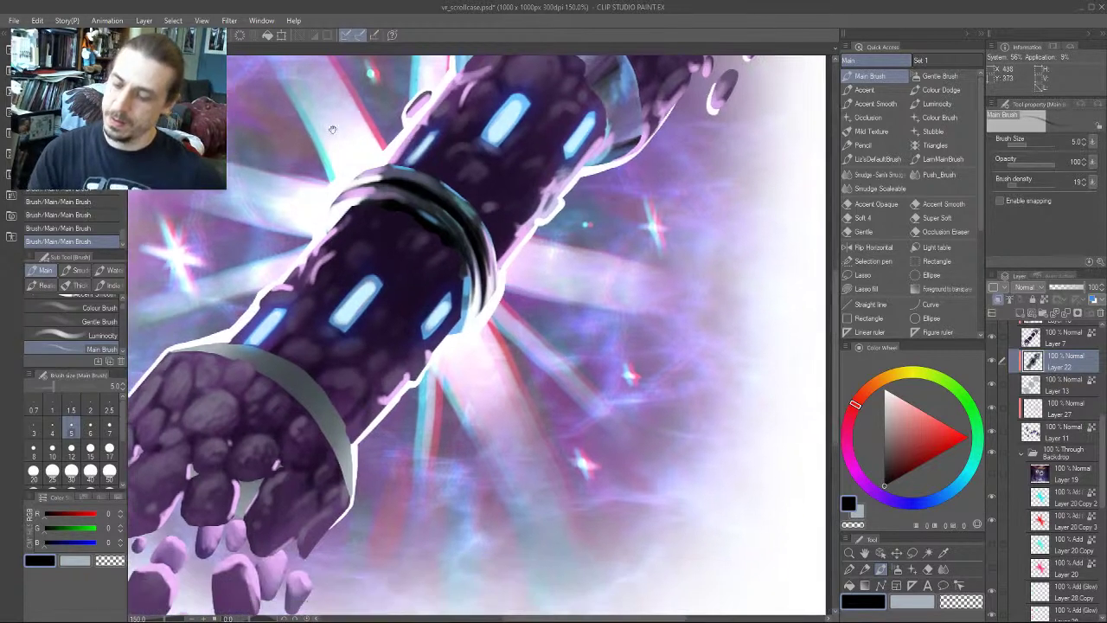
{"action": "scroll", "coordinate": [311, 325], "scroll_direction": "down", "scroll_amount": 5}
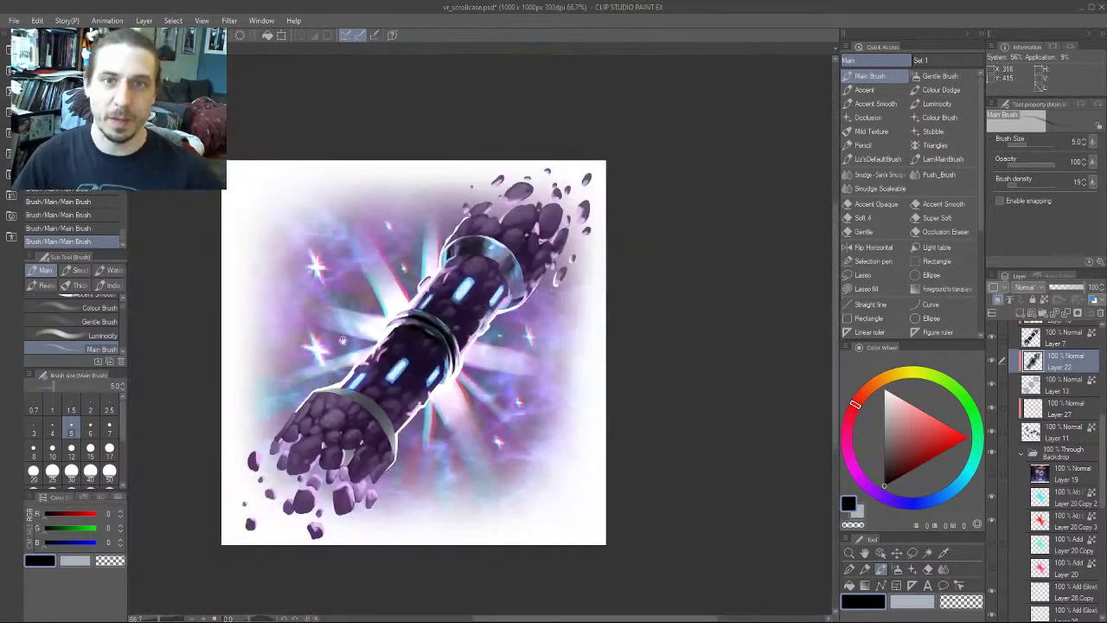
{"action": "scroll", "coordinate": [416, 395], "scroll_direction": "up", "scroll_amount": 1}
{"action": "scroll", "coordinate": [339, 264], "scroll_direction": "down", "scroll_amount": 5}
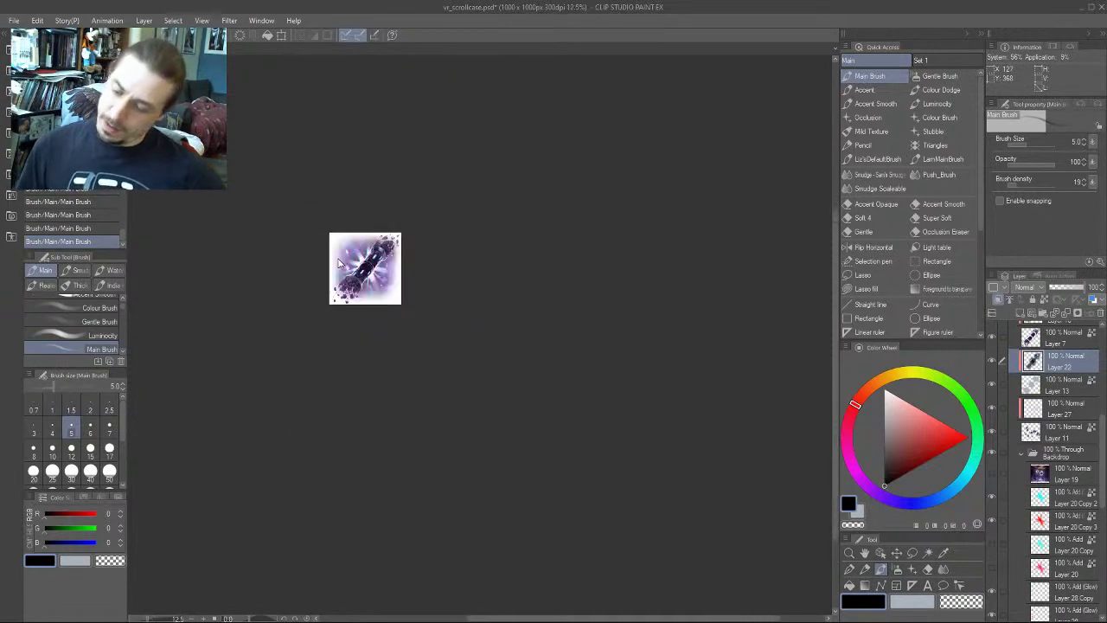
{"action": "scroll", "coordinate": [339, 264], "scroll_direction": "down", "scroll_amount": 1}
{"action": "scroll", "coordinate": [339, 264], "scroll_direction": "up", "scroll_amount": 6}
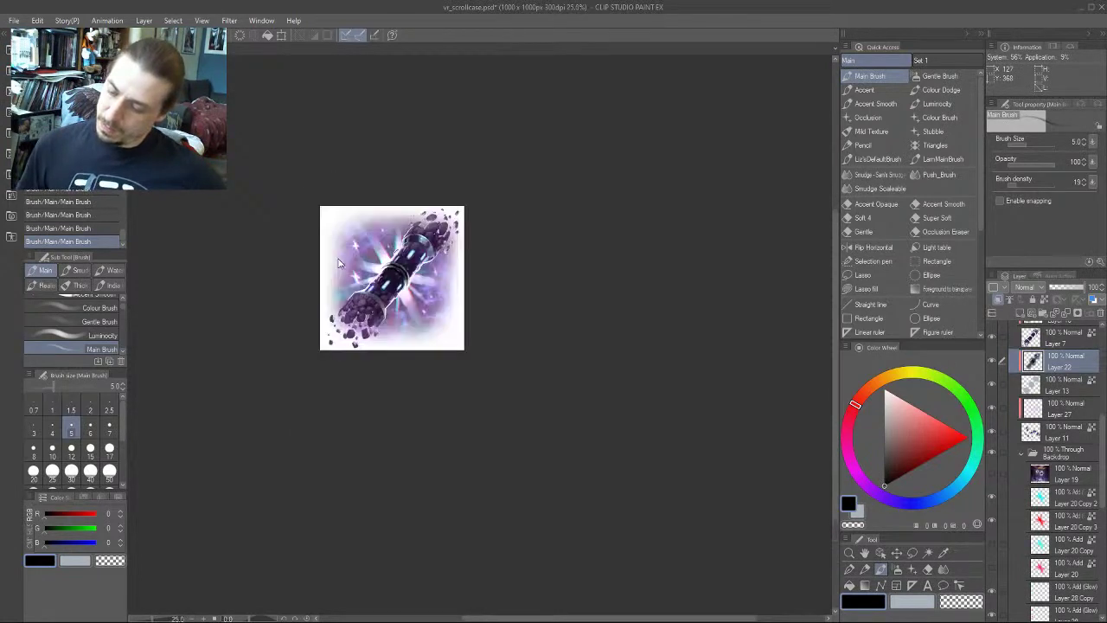
{"action": "left_click_drag", "start_coordinate": [339, 264], "coordinate": [367, 278]}
Sample a near-black grey from the uppermost ring and paint a dark band on the lowest ring's upper section at brush size 12
{"action": "left_click", "coordinate": [571, 222], "text": "alt"}
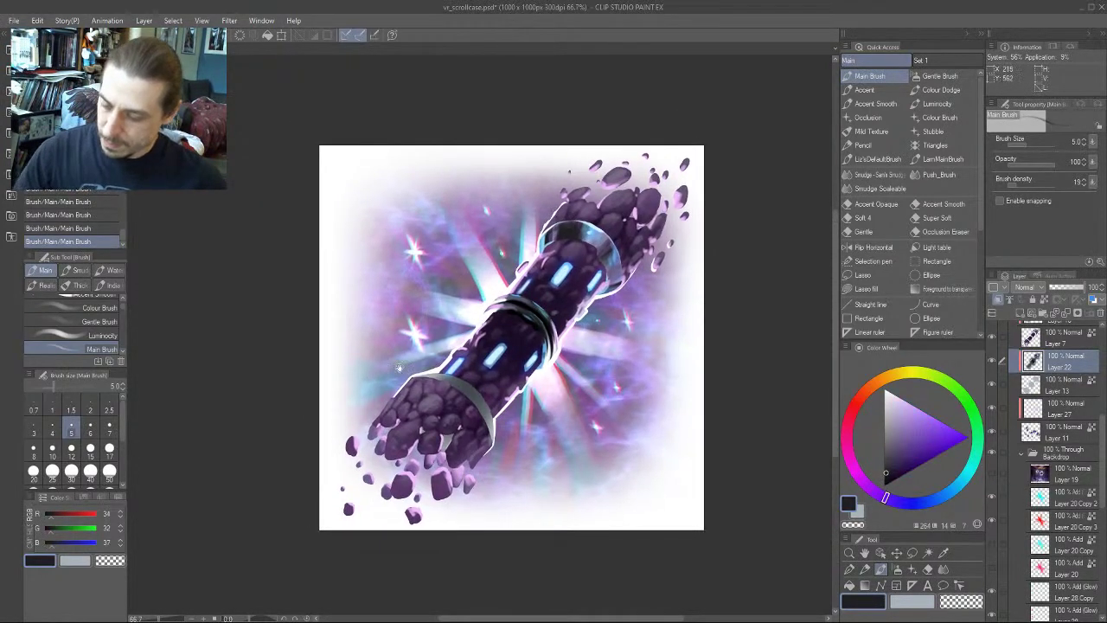
{"action": "left_click_drag", "start_coordinate": [510, 320], "coordinate": [512, 294]}
{"action": "key", "text": "bracketright"}
{"action": "key", "text": "bracketright"}
{"action": "key", "text": "bracketright"}
{"action": "key", "text": "bracketright"}
{"action": "key", "text": "bracketright"}
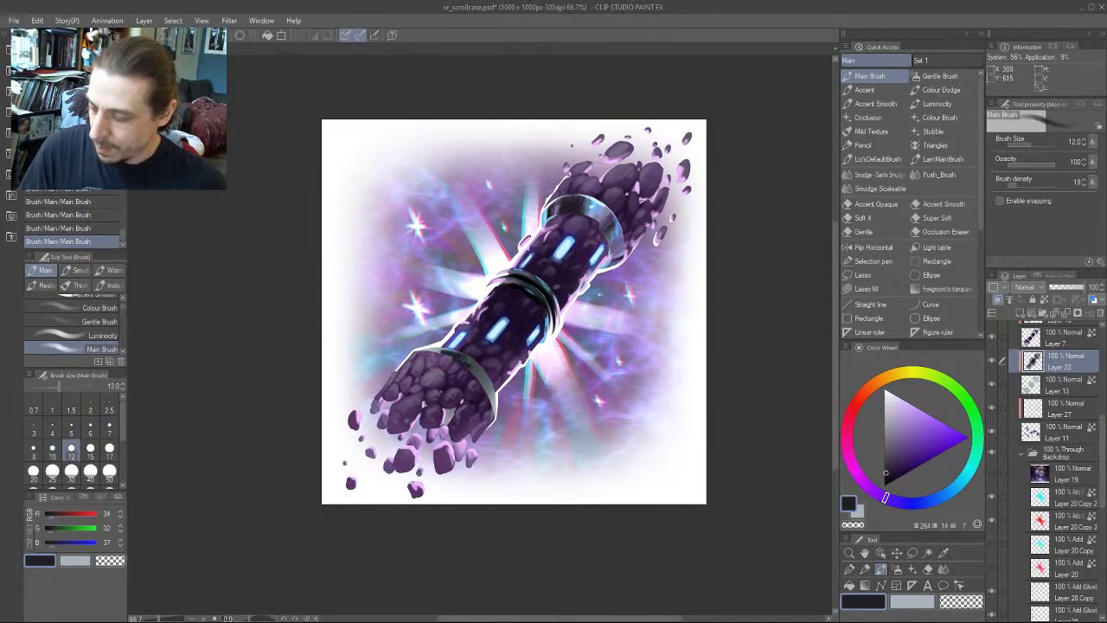
{"action": "left_click_drag", "start_coordinate": [425, 327], "coordinate": [407, 310]}
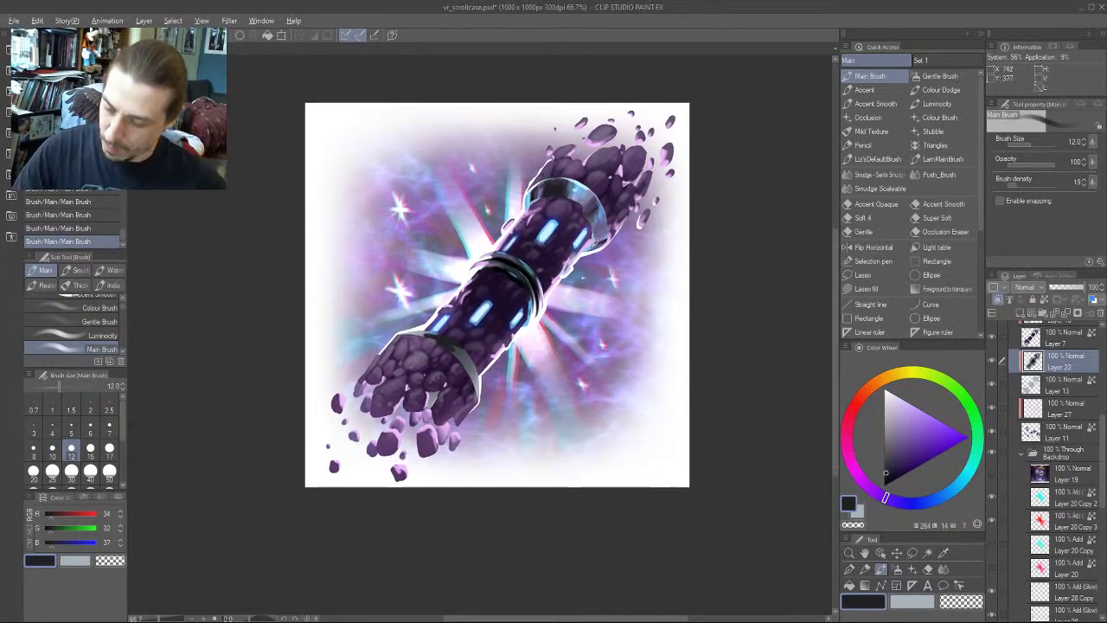
Sample a light blue and a pale pink from the light beside the lowest ring and paint reflections on its lower end at brush sizes 8 to 15
{"action": "left_click", "coordinate": [478, 396], "text": "alt"}
{"action": "key", "text": "bracketleft"}
{"action": "key", "text": "bracketleft"}
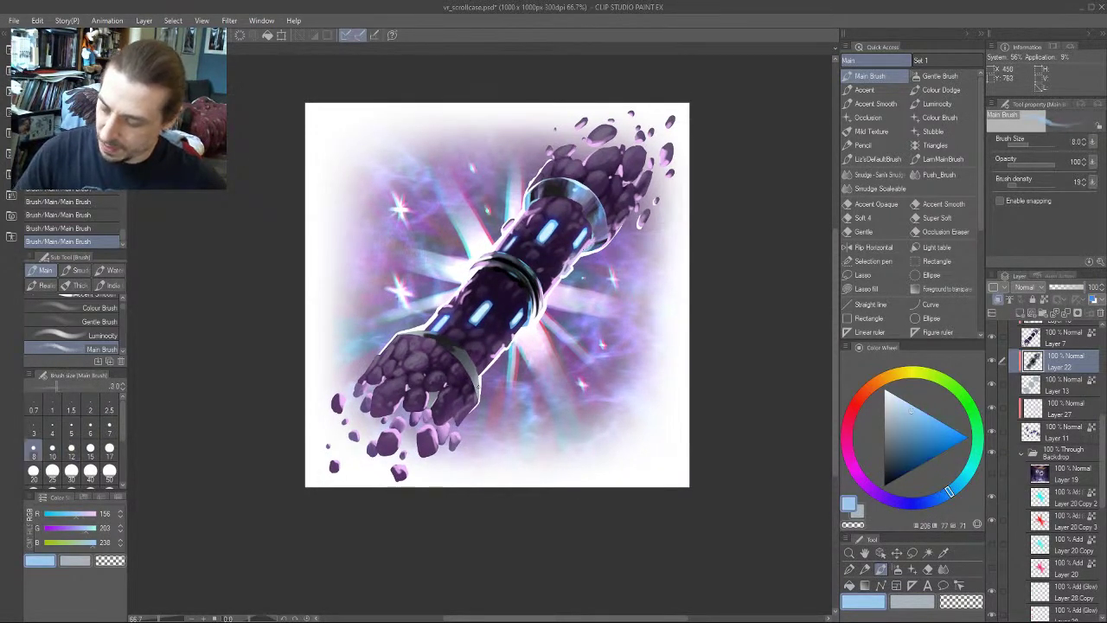
{"action": "left_click", "coordinate": [477, 395], "text": "alt"}
{"action": "key", "text": "bracketright"}
{"action": "key", "text": "bracketright"}
{"action": "key", "text": "bracketright"}
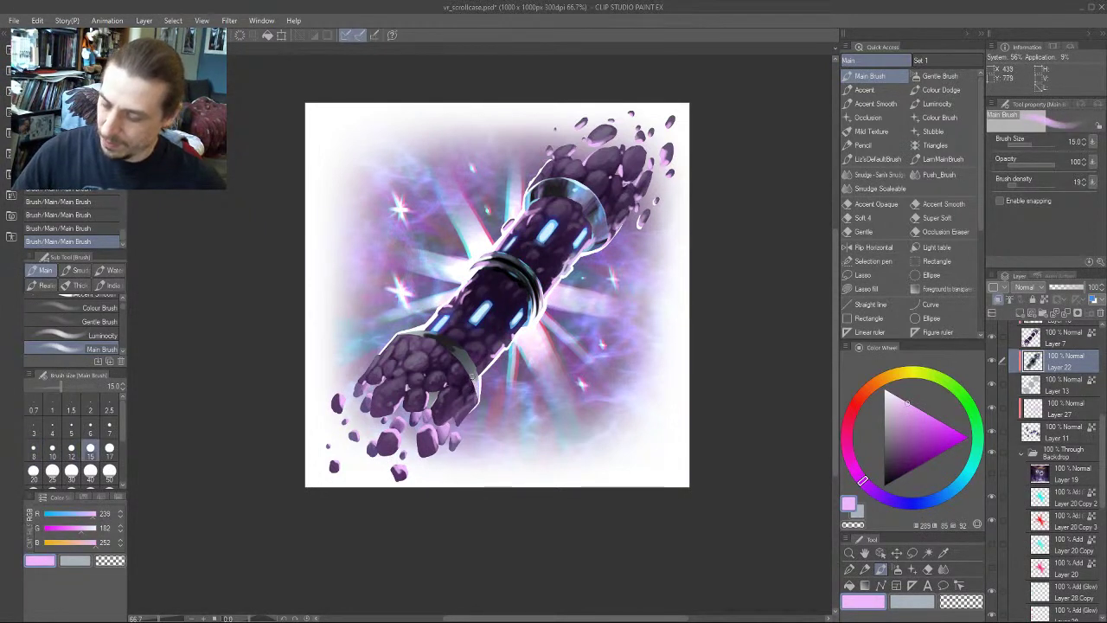
Sample a mid blue from the middle ring's edge and paint blue reflections on the lowest ring at brush sizes 15 to 12
{"action": "mouse_move", "coordinate": [483, 245]}
{"action": "left_mouse_down"}
{"action": "mouse_move", "coordinate": [546, 210]}
{"action": "mouse_move", "coordinate": [506, 230]}
{"action": "left_mouse_up"}
{"action": "left_click", "coordinate": [566, 294], "text": "alt"}
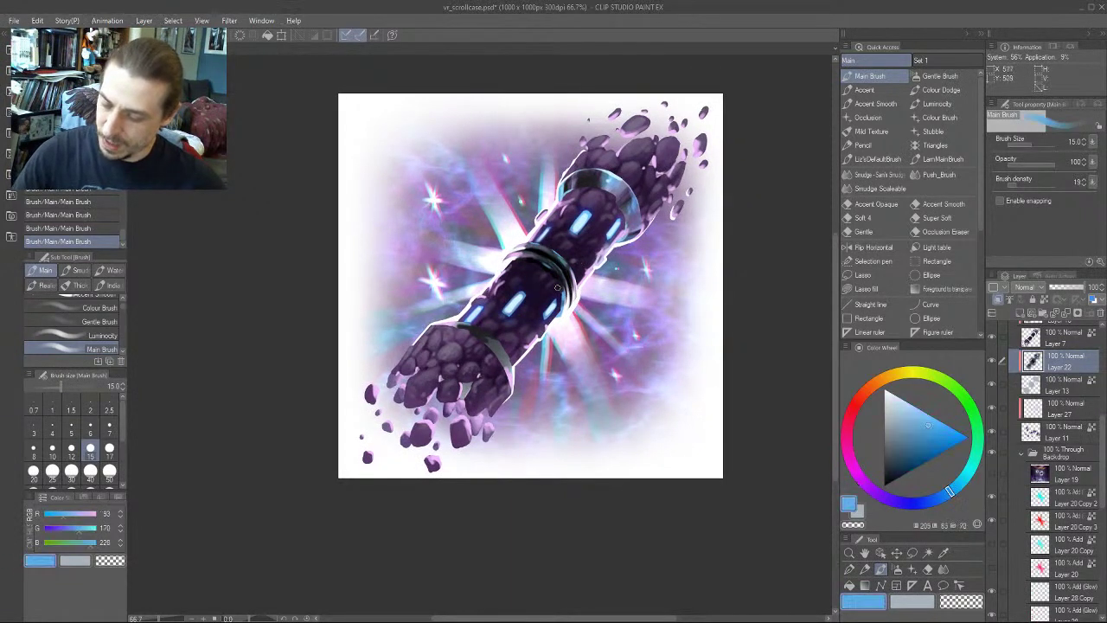
{"action": "key", "text": "bracketleft"}
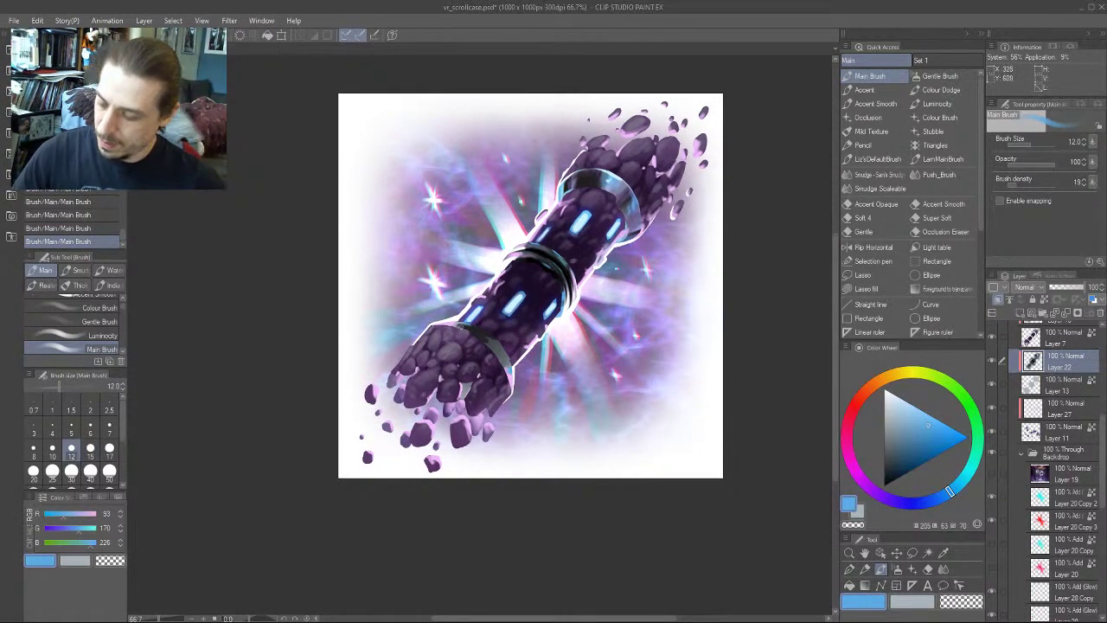
{"action": "left_click_drag", "start_coordinate": [455, 332], "coordinate": [472, 324]}
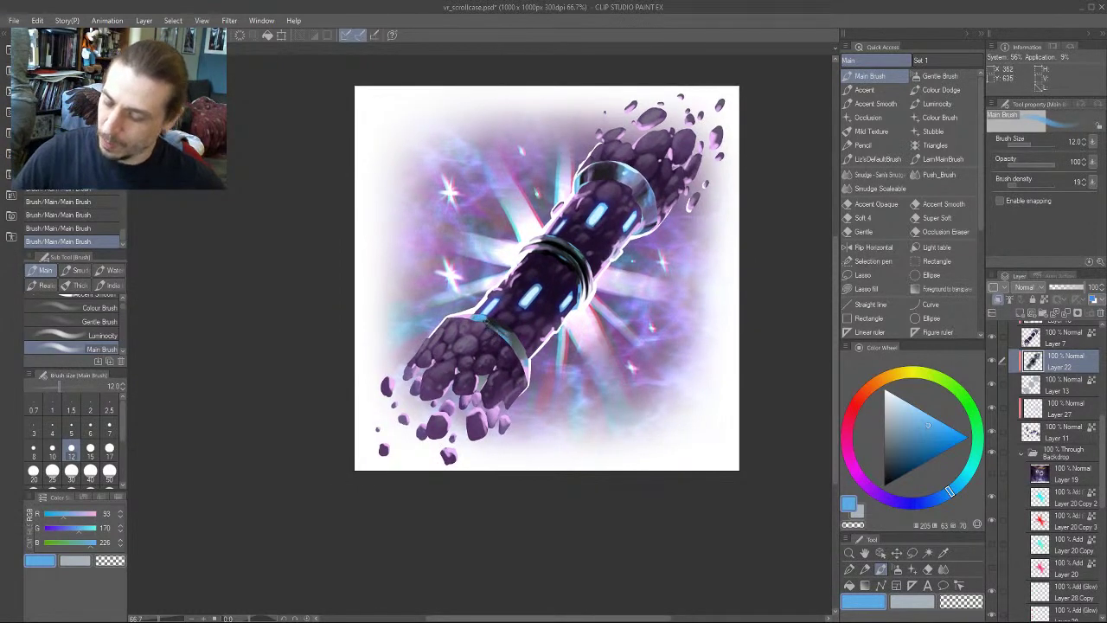
{"action": "left_click_drag", "start_coordinate": [396, 267], "coordinate": [303, 317]}
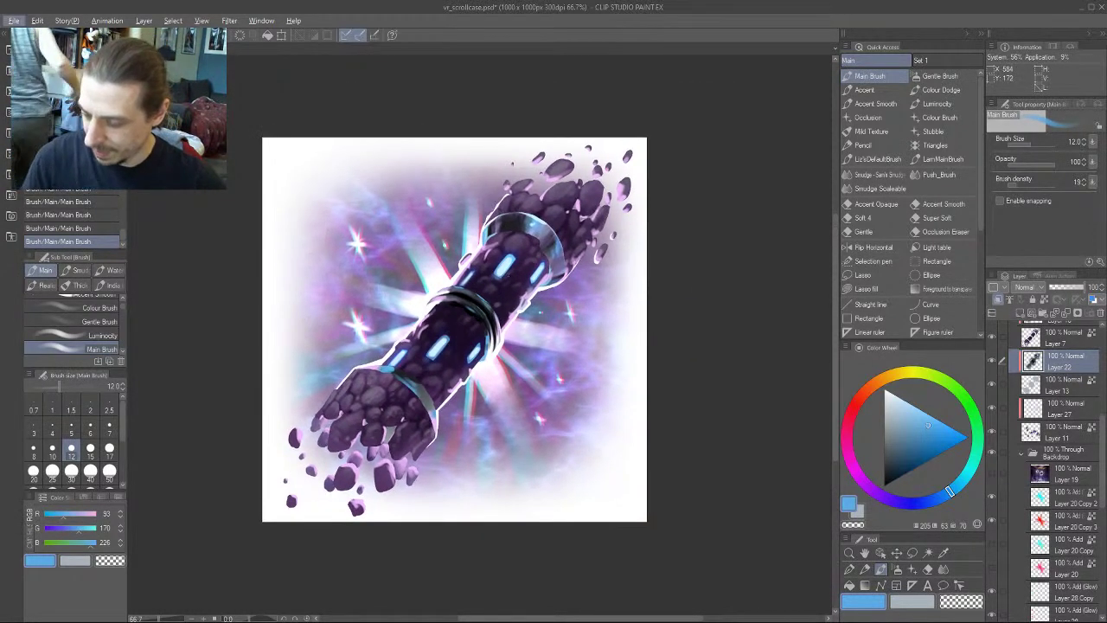
Sample a dark violet from the case body and paint dark bands across the lowest ring's centre at brush sizes 7 to 8
{"action": "left_click", "coordinate": [494, 288], "text": "alt"}
{"action": "scroll", "coordinate": [345, 258], "scroll_direction": "up", "scroll_amount": 1}
{"action": "key", "text": "bracketleft"}
{"action": "key", "text": "bracketleft"}
{"action": "key", "text": "bracketleft"}
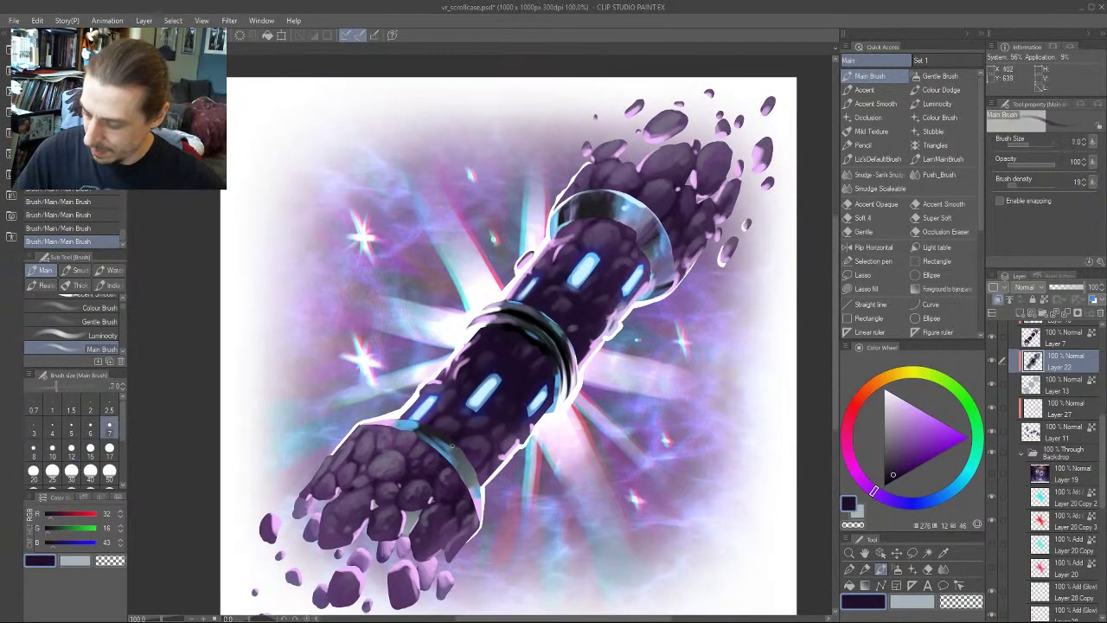
{"action": "key", "text": "bracketright"}
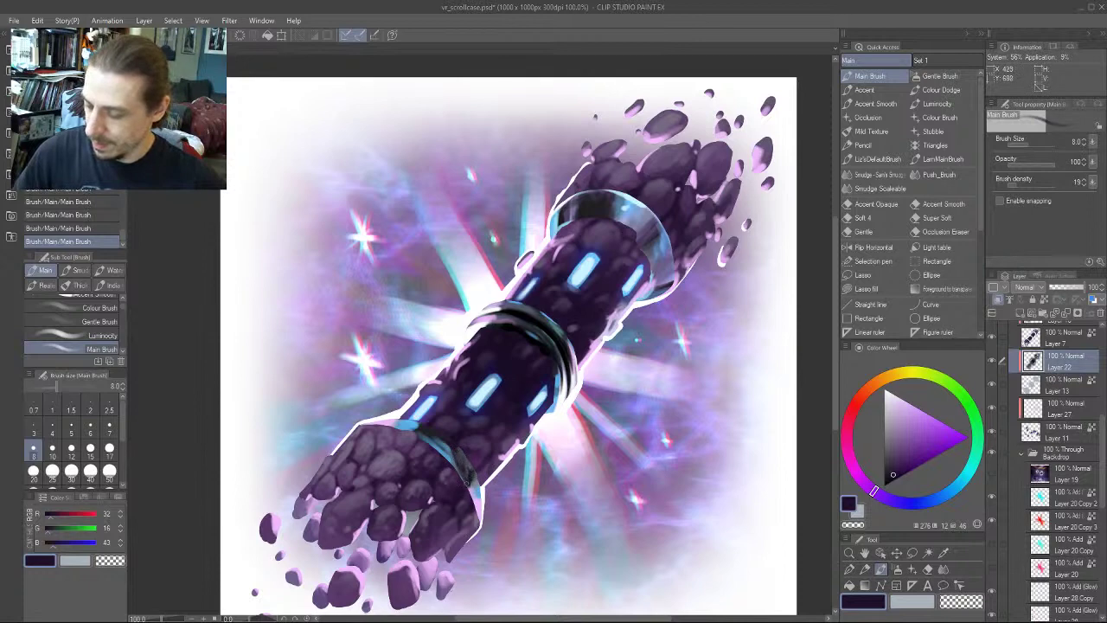
Sample a muted blue-grey from the middle ring and paint reflected light on the lowest ring's lower end at brush sizes 17 to 20
{"action": "left_click_drag", "start_coordinate": [393, 383], "coordinate": [456, 289]}
{"action": "key", "text": "bracketright"}
{"action": "key", "text": "bracketright"}
{"action": "key", "text": "bracketright"}
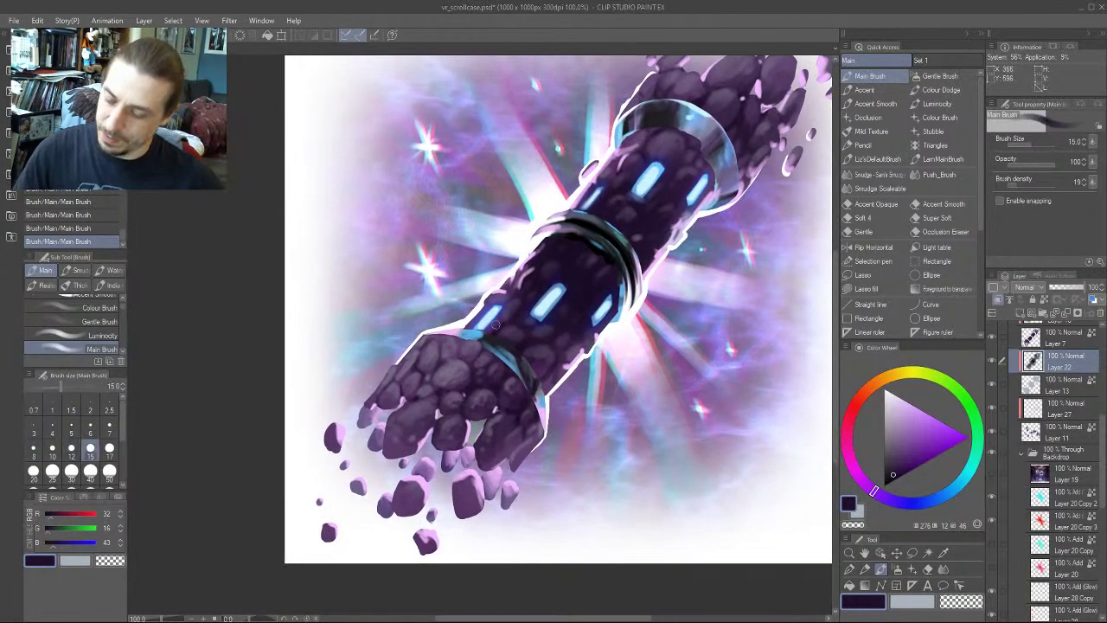
{"action": "mouse_move", "coordinate": [497, 324]}
{"action": "left_mouse_down"}
{"action": "mouse_move", "coordinate": [419, 442]}
{"action": "mouse_move", "coordinate": [428, 347]}
{"action": "left_mouse_up"}
{"action": "left_click", "coordinate": [631, 240], "text": "alt"}
{"action": "key", "text": "bracketright"}
{"action": "key", "text": "bracketright"}
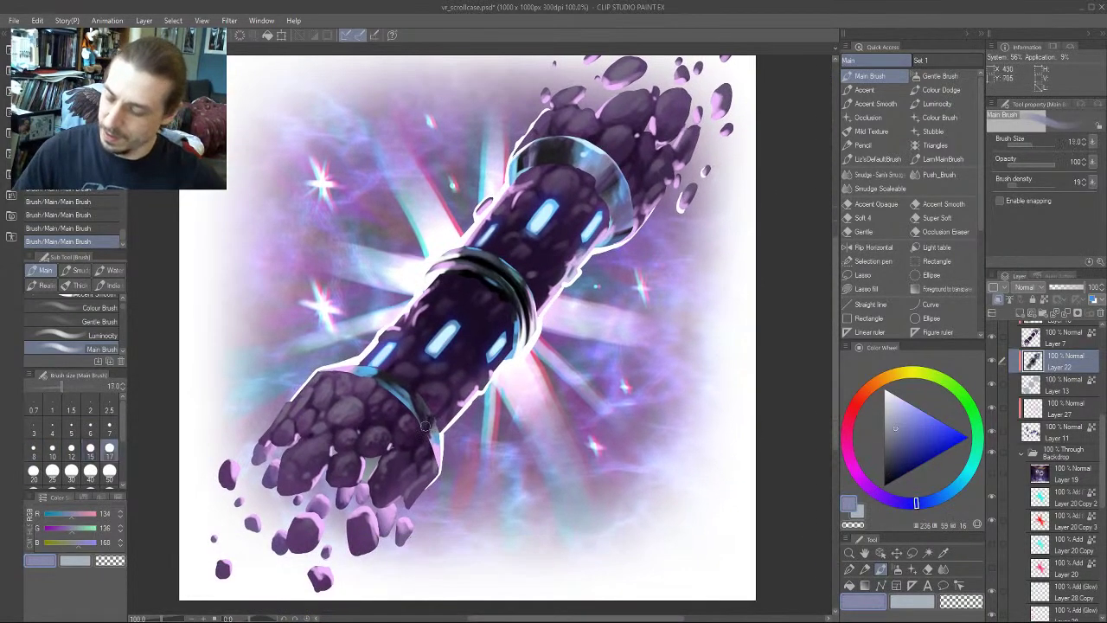
{"action": "mouse_move", "coordinate": [425, 423]}
{"action": "left_mouse_down"}
{"action": "mouse_move", "coordinate": [433, 445]}
{"action": "mouse_move", "coordinate": [425, 422]}
{"action": "left_mouse_up"}
{"action": "left_click_drag", "start_coordinate": [378, 259], "coordinate": [384, 239]}
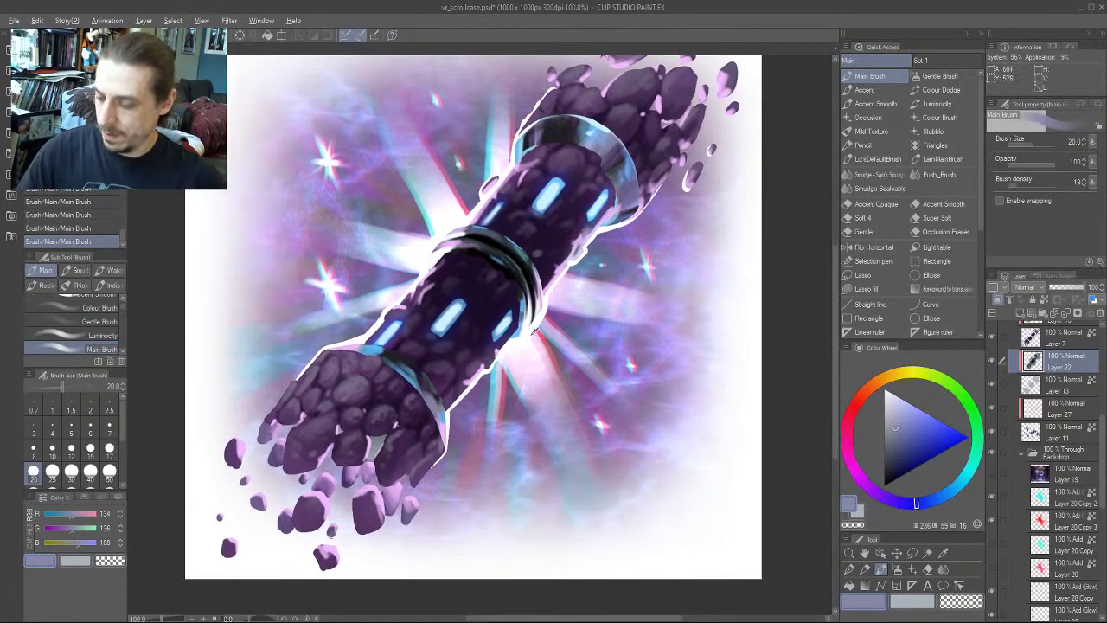
Sample white from the light beside the middle ring and paint a highlight on the lowest ring's outer end at brush size 10
{"action": "left_click", "coordinate": [530, 335], "text": "alt"}
{"action": "key", "text": "bracketleft"}
{"action": "key", "text": "bracketleft"}
{"action": "key", "text": "bracketleft"}
{"action": "key", "text": "bracketleft"}
{"action": "key", "text": "bracketleft"}
{"action": "mouse_move", "coordinate": [446, 430]}
{"action": "left_mouse_down"}
{"action": "mouse_move", "coordinate": [442, 410]}
{"action": "mouse_move", "coordinate": [487, 392]}
{"action": "left_mouse_up"}
{"action": "key", "text": "bracketright"}
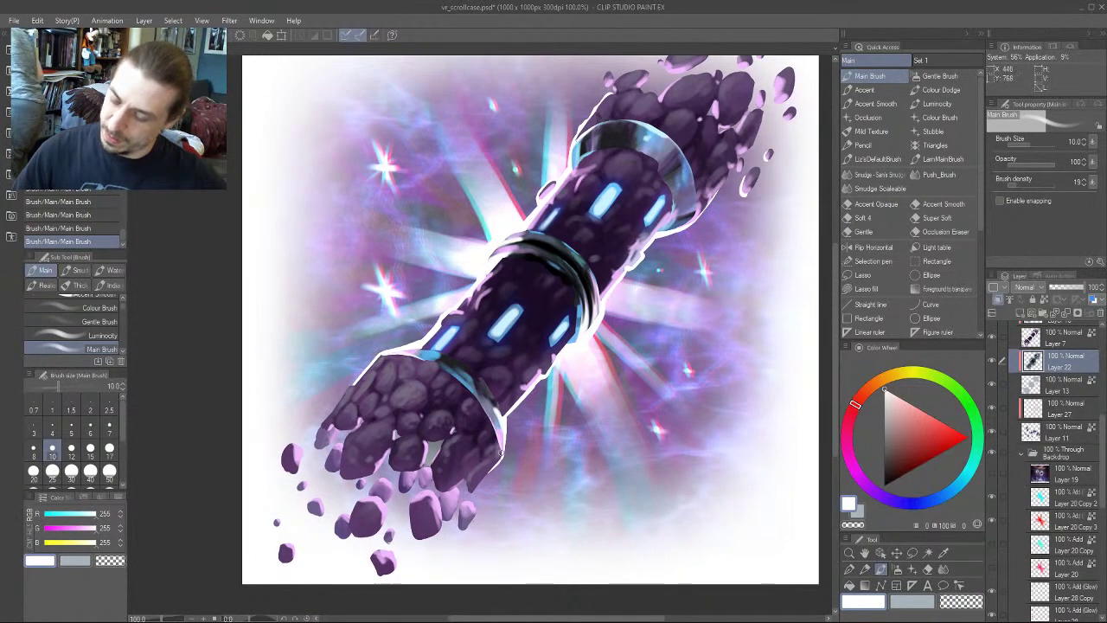
On Layer 28 Copy, softly erase glow around the two left stars with the Gentle Brush in transparent colour at sizes 80 to 50, and select Layer 28
{"action": "scroll", "coordinate": [427, 337], "scroll_direction": "down", "scroll_amount": 5}
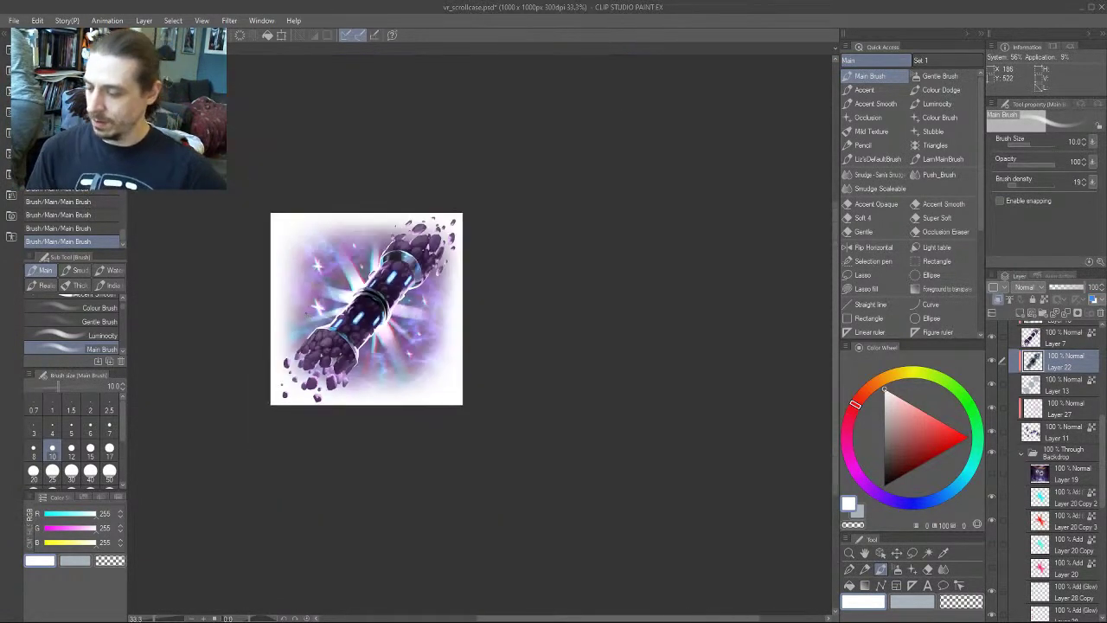
{"action": "left_click_drag", "start_coordinate": [265, 410], "coordinate": [297, 400]}
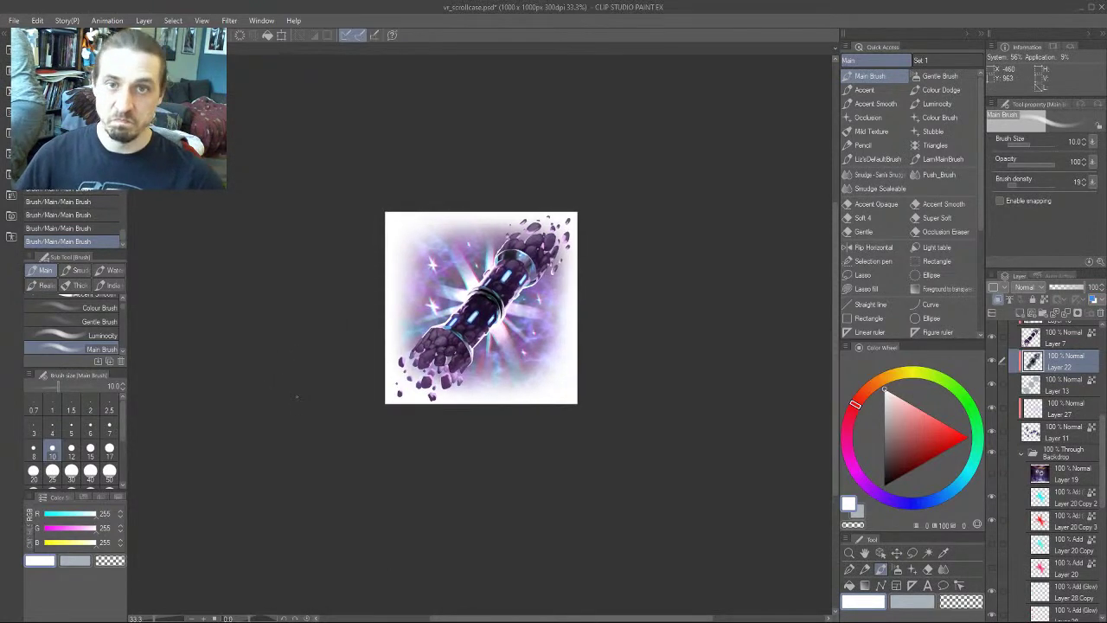
{"action": "scroll", "coordinate": [289, 271], "scroll_direction": "up", "scroll_amount": 2}
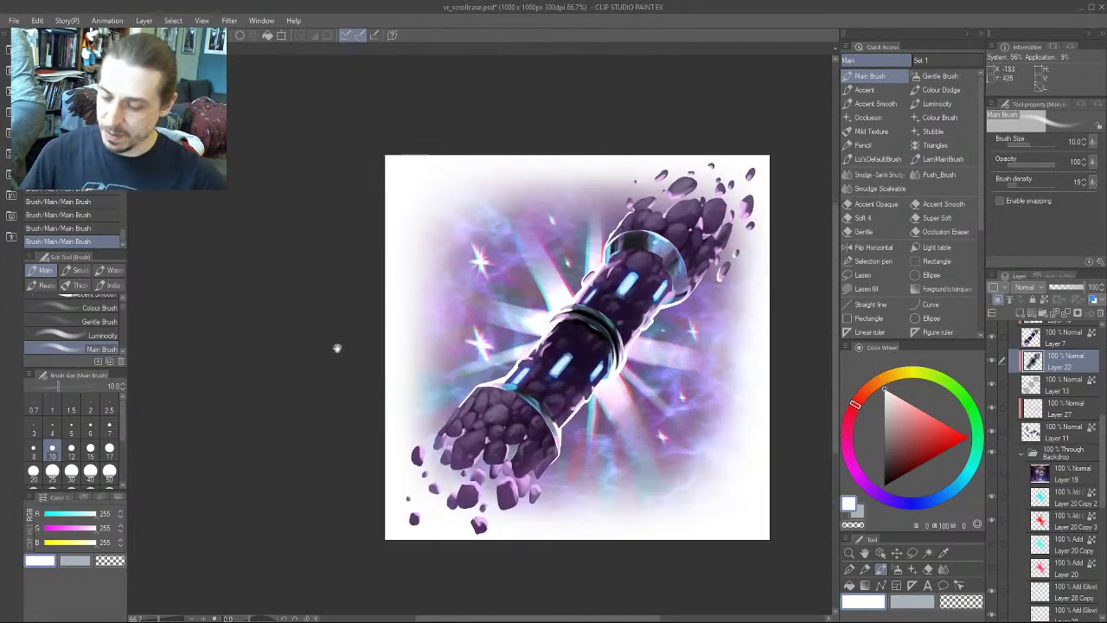
{"action": "scroll", "coordinate": [1088, 430], "scroll_direction": "down", "scroll_amount": 2}
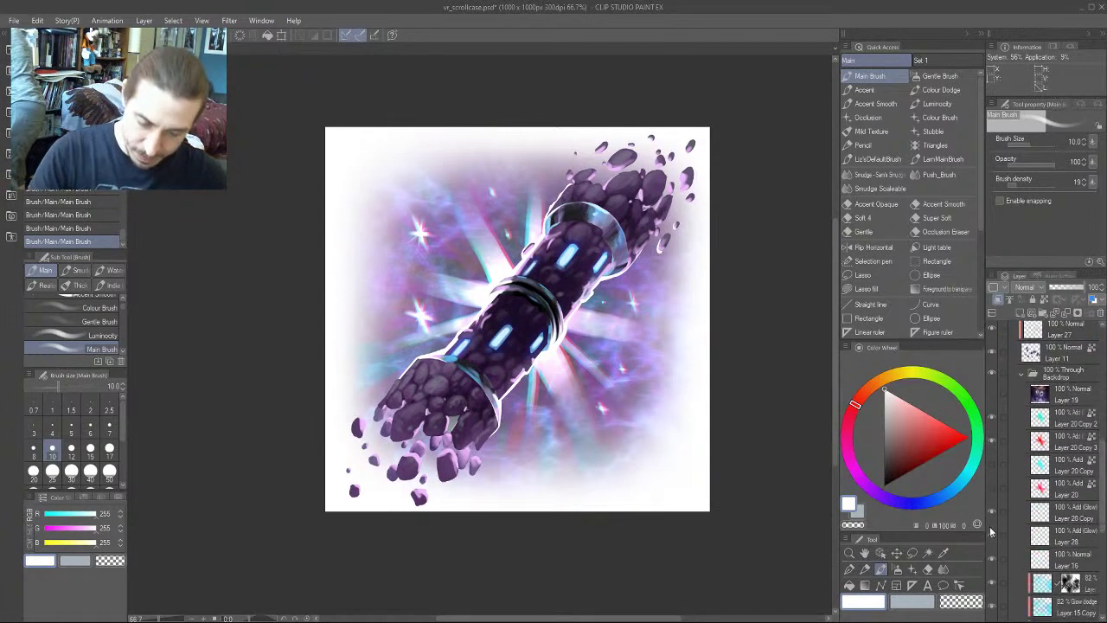
{"action": "left_click", "coordinate": [1007, 513]}
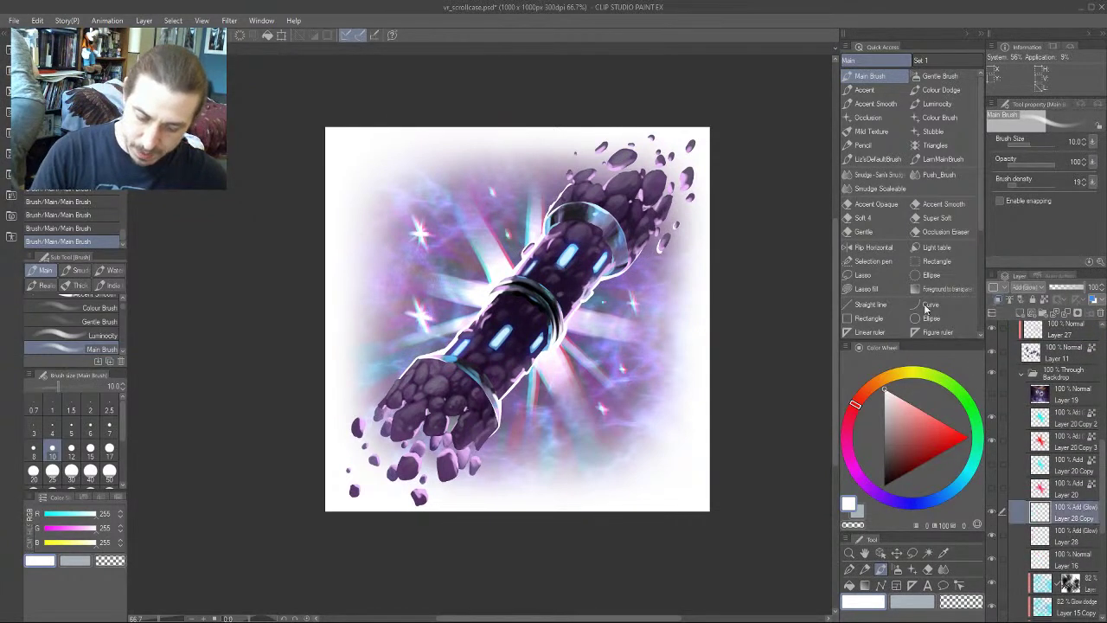
{"action": "key", "text": "c"}
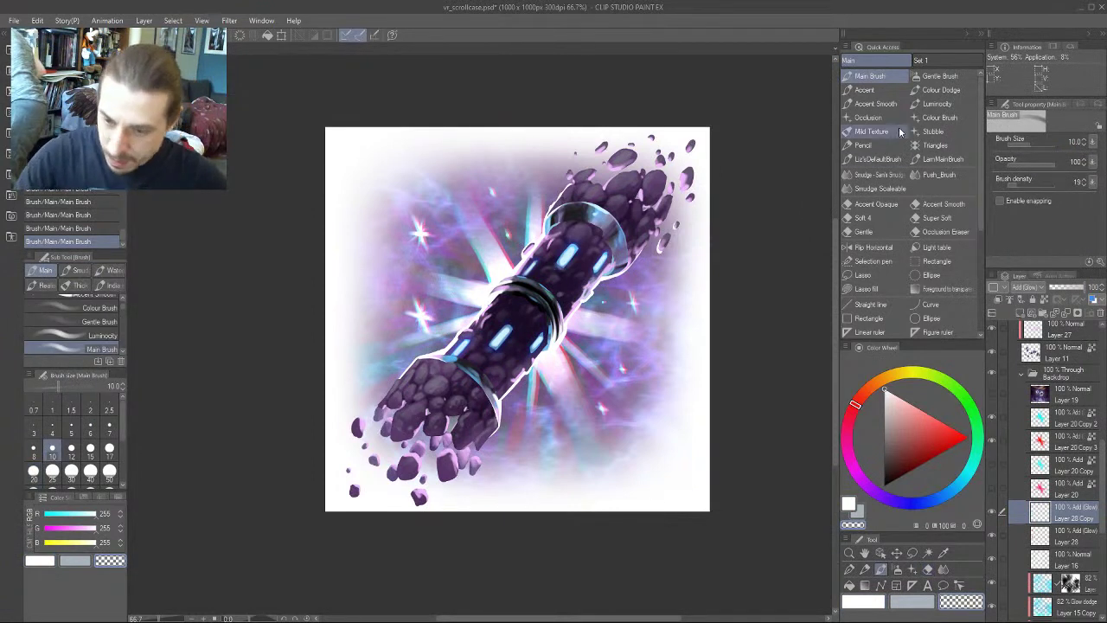
{"action": "left_click", "coordinate": [940, 76]}
{"action": "key", "text": "bracketleft"}
{"action": "key", "text": "bracketleft"}
{"action": "key", "text": "bracketleft"}
{"action": "key", "text": "bracketleft"}
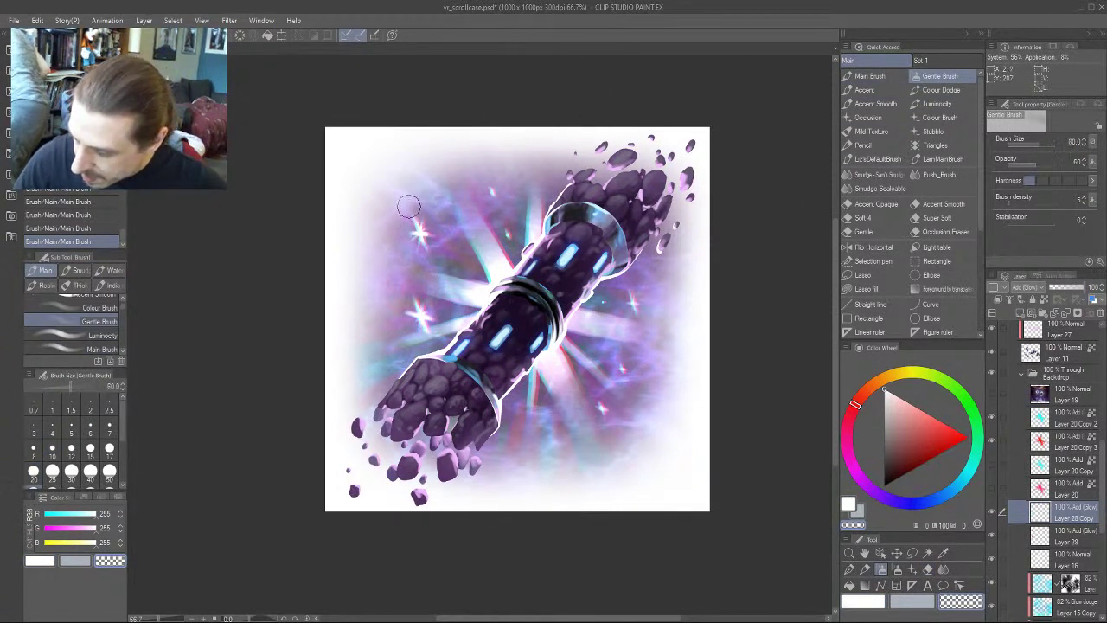
{"action": "left_click_drag", "start_coordinate": [410, 207], "coordinate": [409, 218]}
{"action": "left_click_drag", "start_coordinate": [411, 214], "coordinate": [423, 255]}
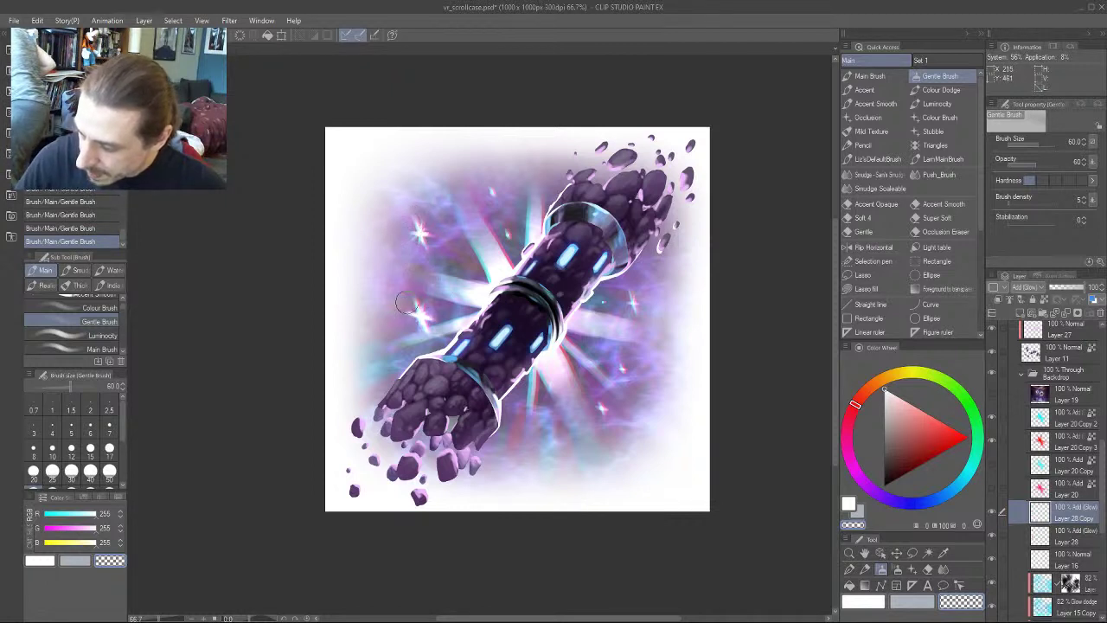
{"action": "key", "text": "bracketleft"}
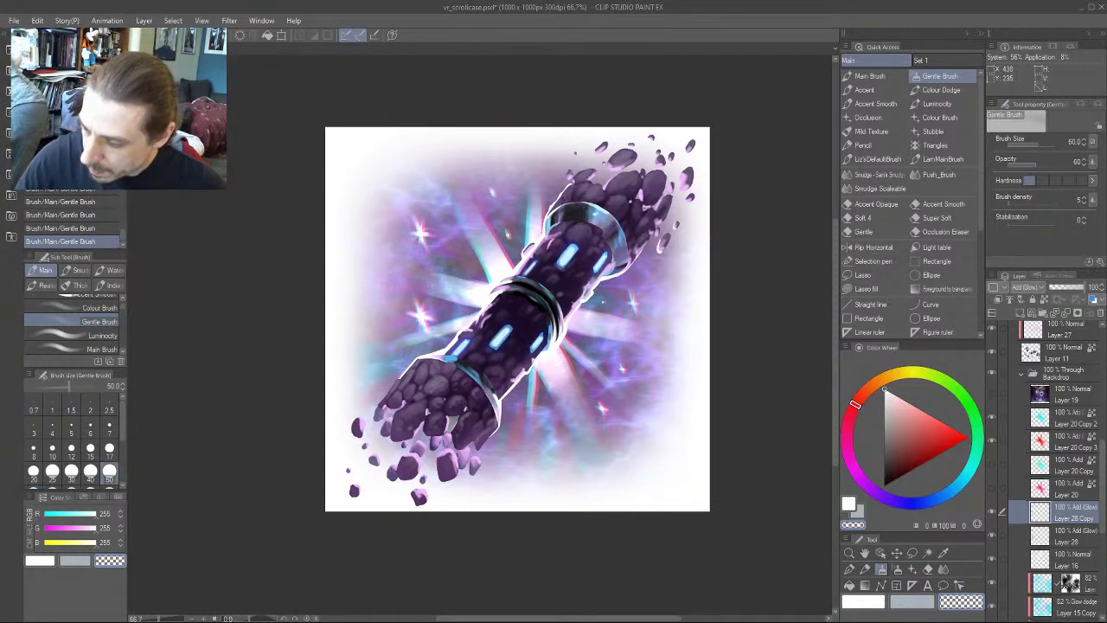
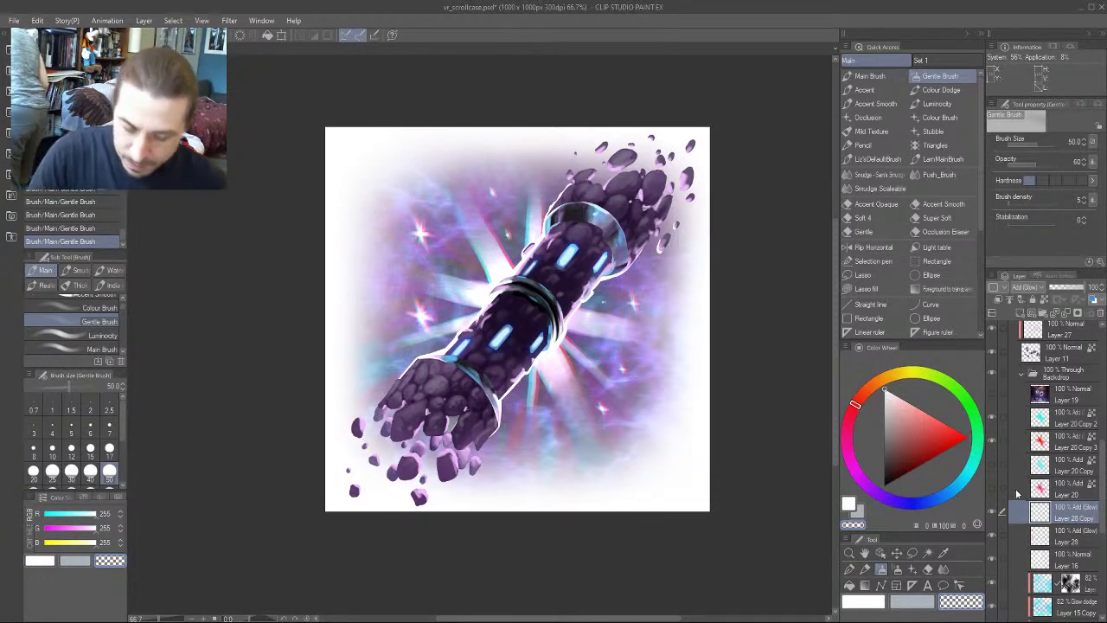
{"action": "left_click", "coordinate": [1020, 535]}
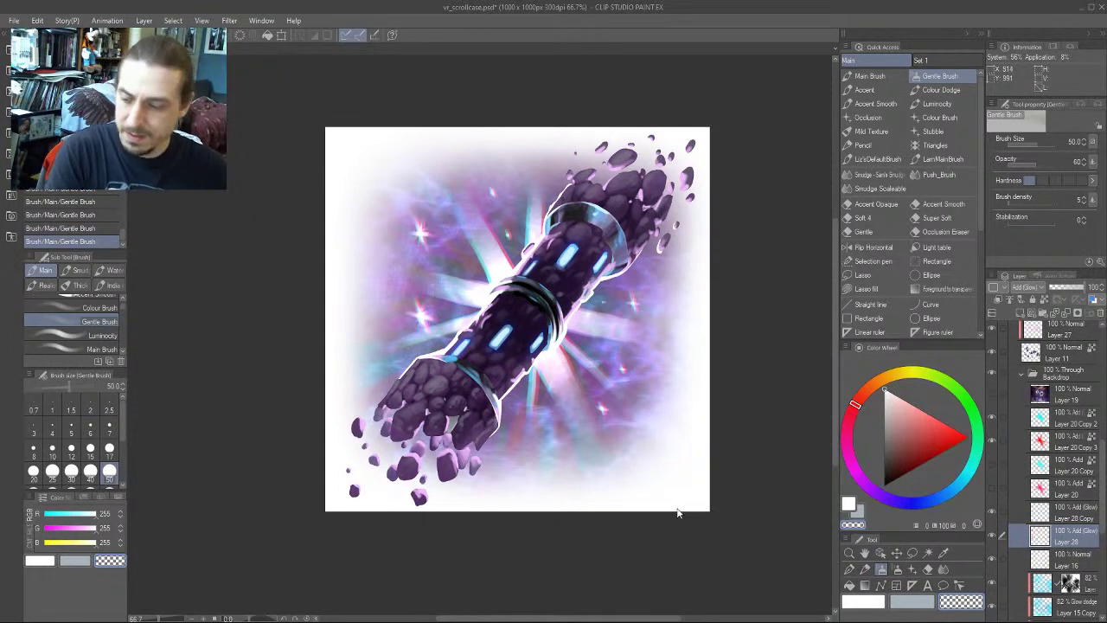
Preview the recorded timelapse from its start with the export length set to All, and close the export without saving a video
{"action": "left_click", "coordinate": [14, 20]}
{"action": "mouse_move", "coordinate": [125, 243]}
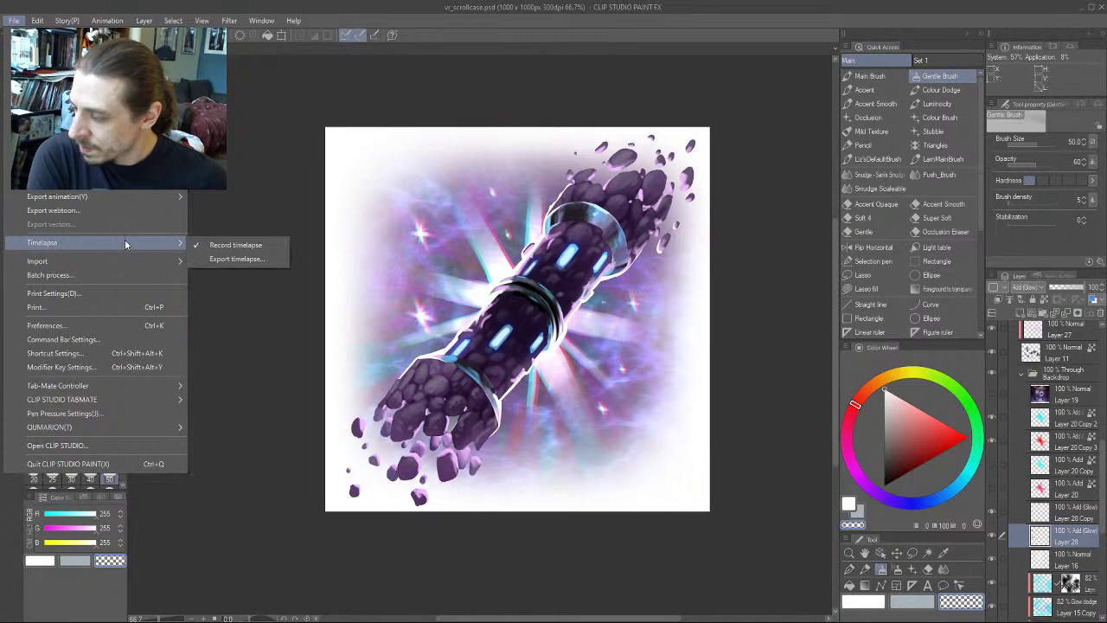
{"action": "left_click", "coordinate": [221, 257]}
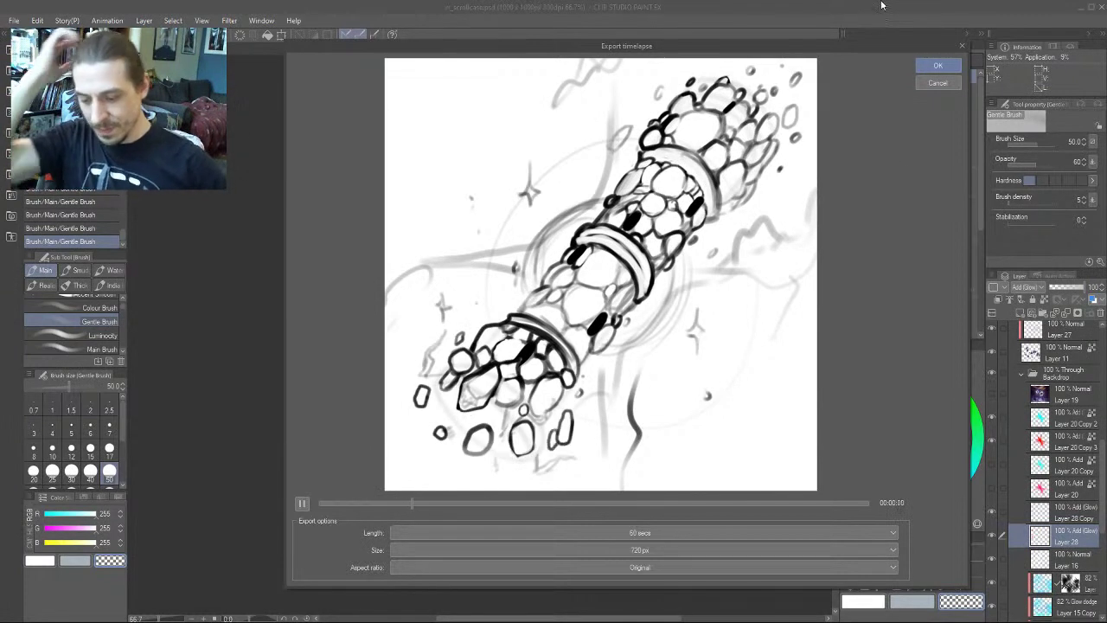
{"action": "left_click", "coordinate": [736, 533]}
{"action": "left_click", "coordinate": [564, 584]}
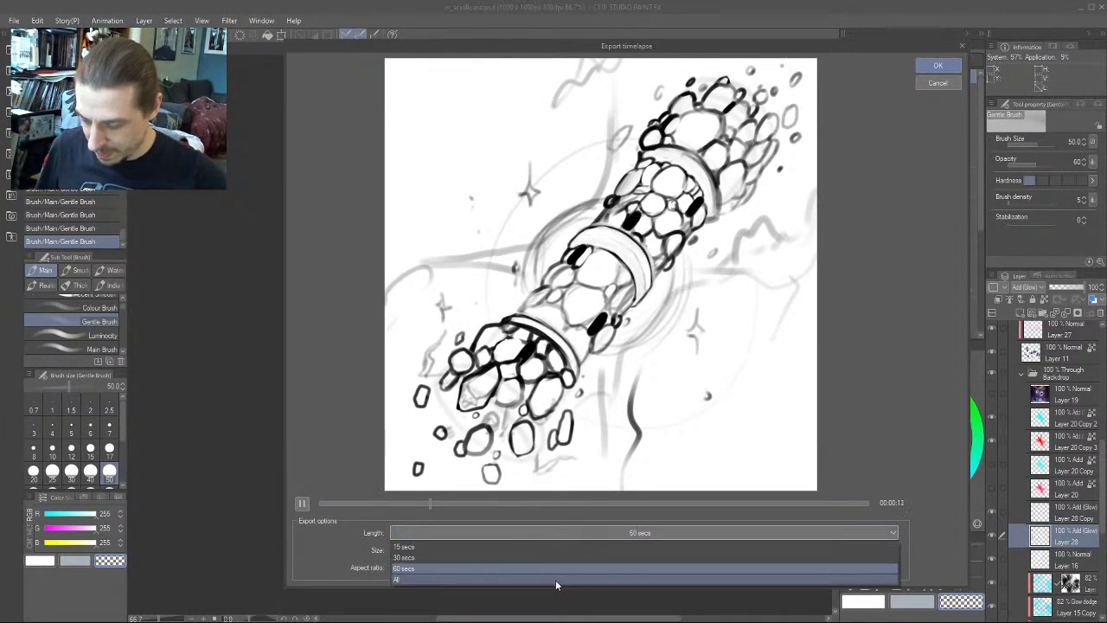
{"action": "left_click_drag", "start_coordinate": [376, 502], "coordinate": [288, 505]}
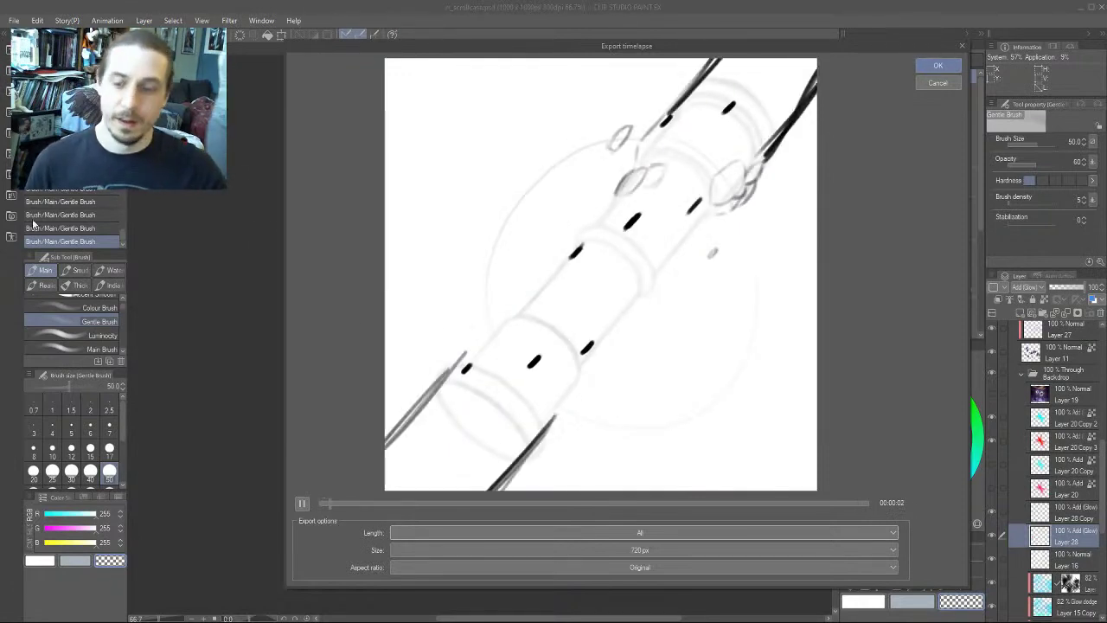
{"action": "left_click", "coordinate": [946, 84]}
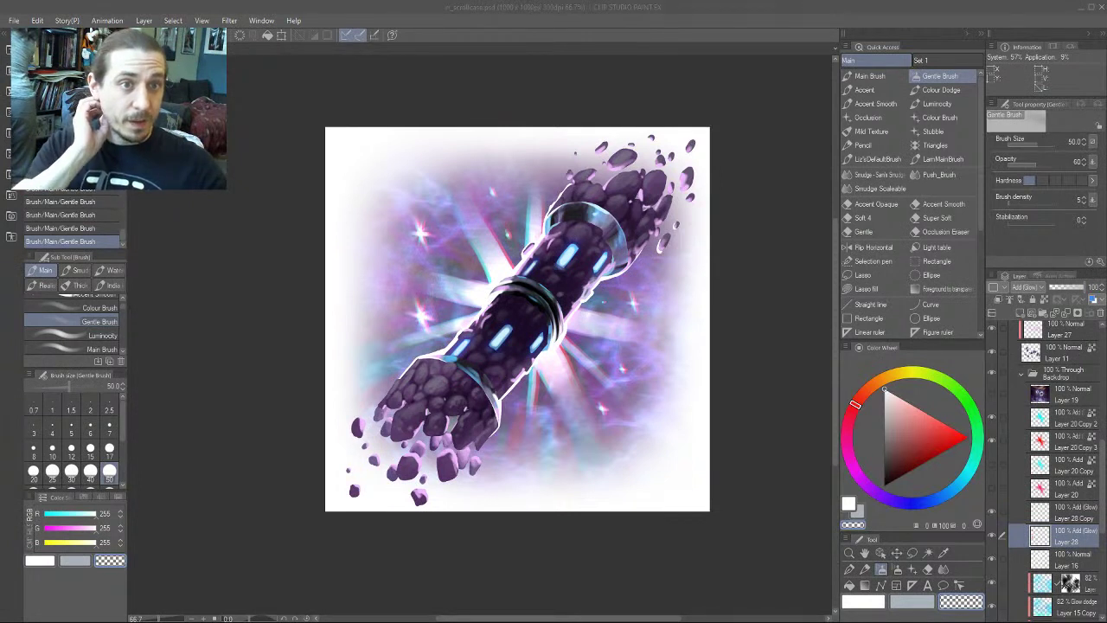
{"action": "left_click", "coordinate": [784, 108]}
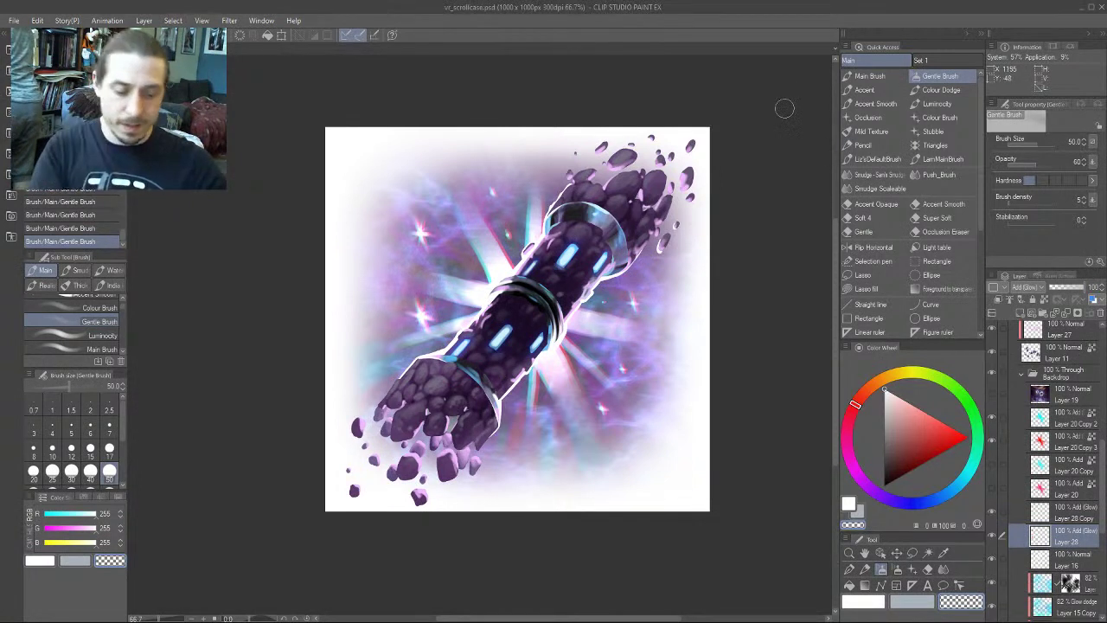